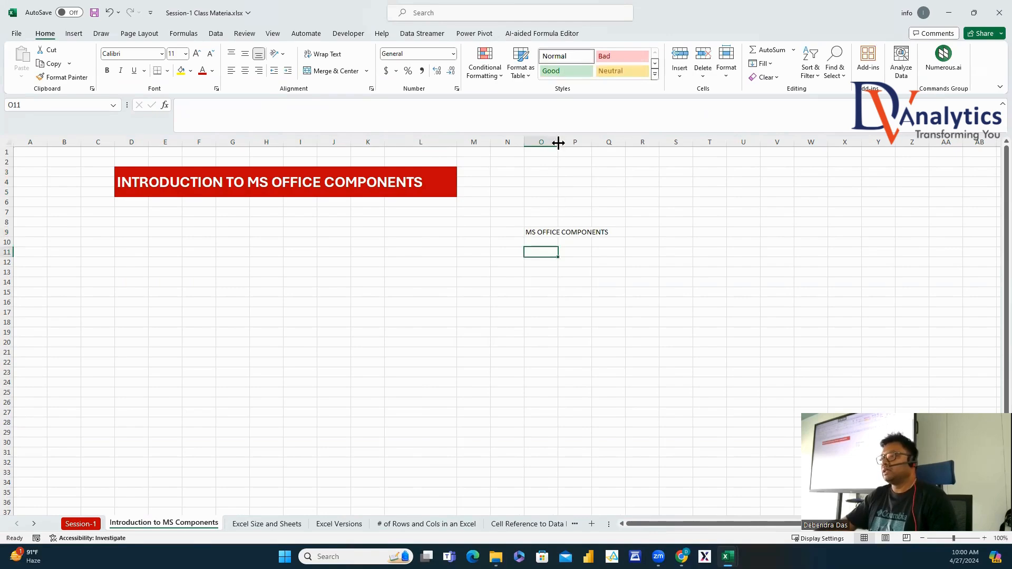
Fit column O to the MS OFFICE COMPONENTS label and number cells P9 to P13 from 1 to 5.
double_click(558, 142)
click(633, 232)
text(1 2 3 4 5)
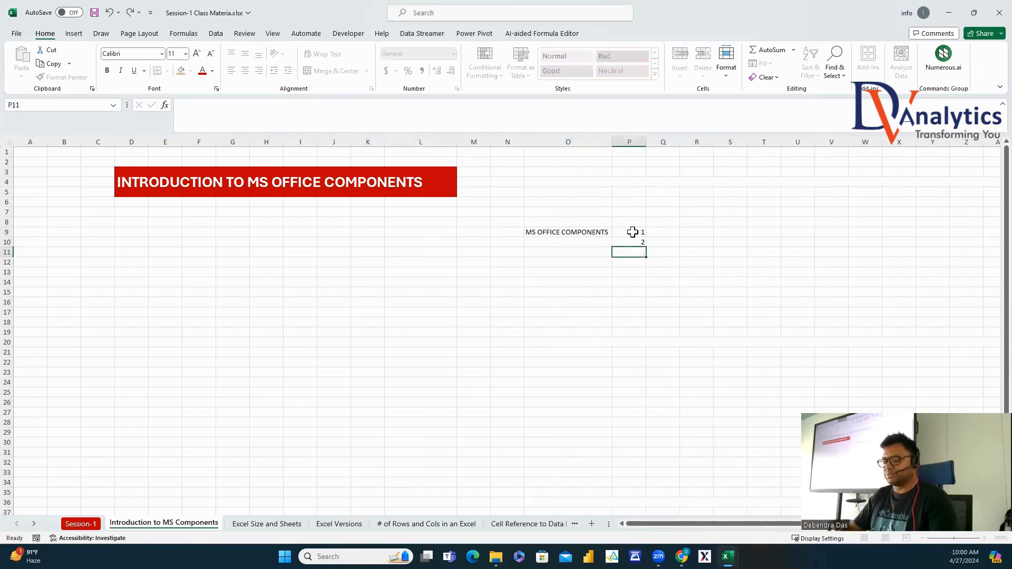
List MS WORD, MS EXCEL and MS ACCESS in cells Q9 to Q11 beside numbers 1 to 3.
click(659, 233)
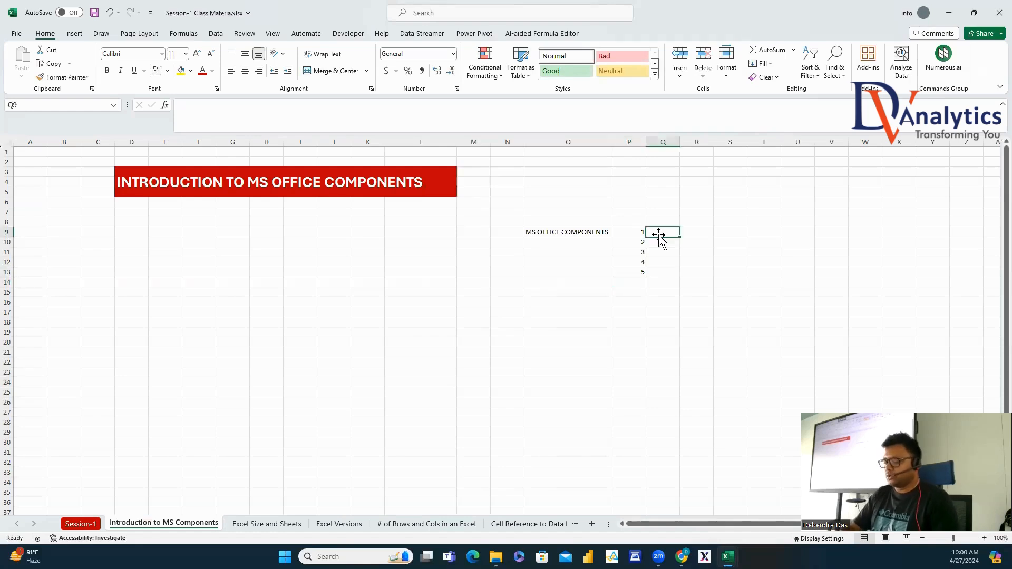
text(MS WORD)
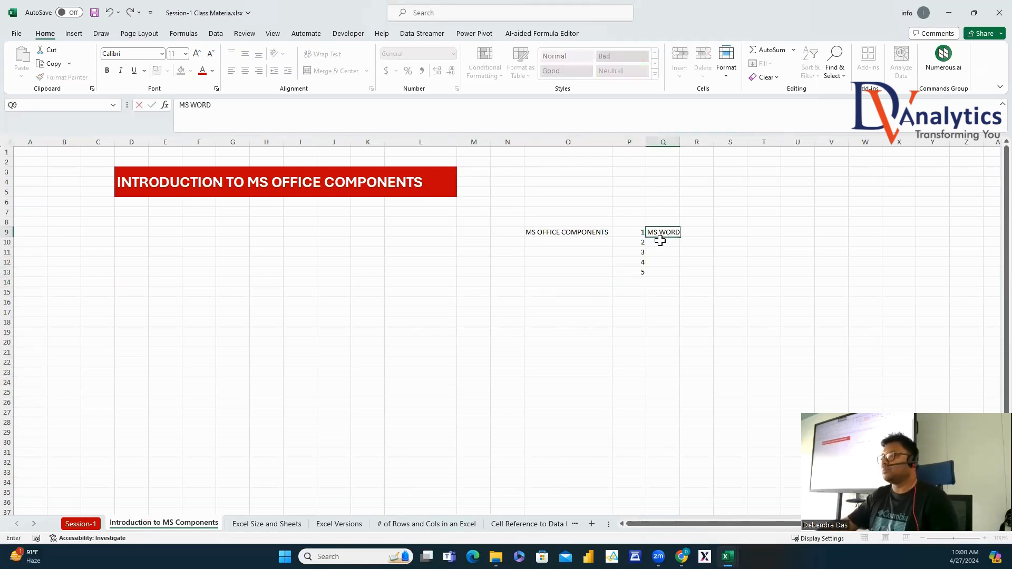
key(Return)
text(MS EXCEL)
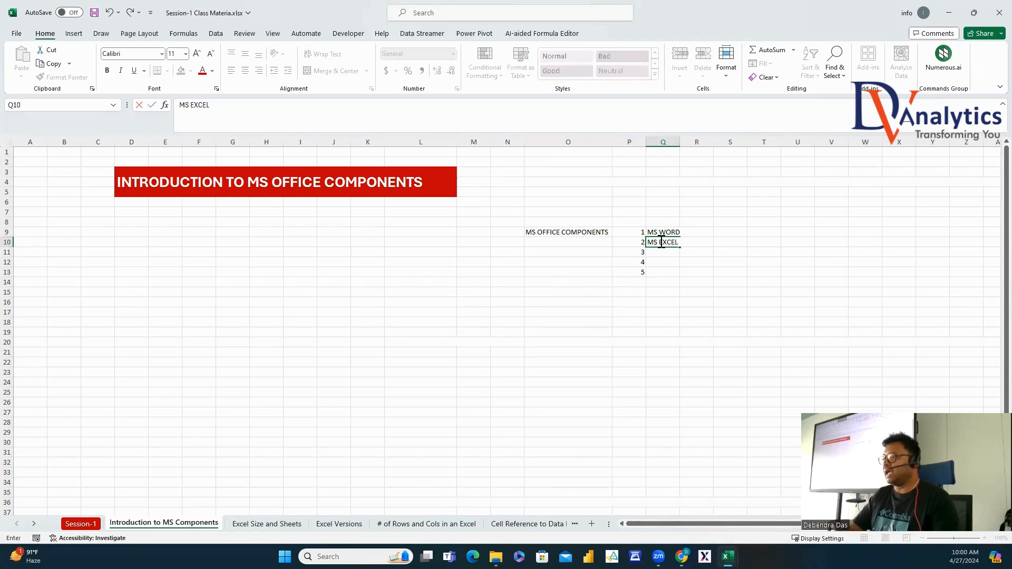
key(Return)
text(MS)
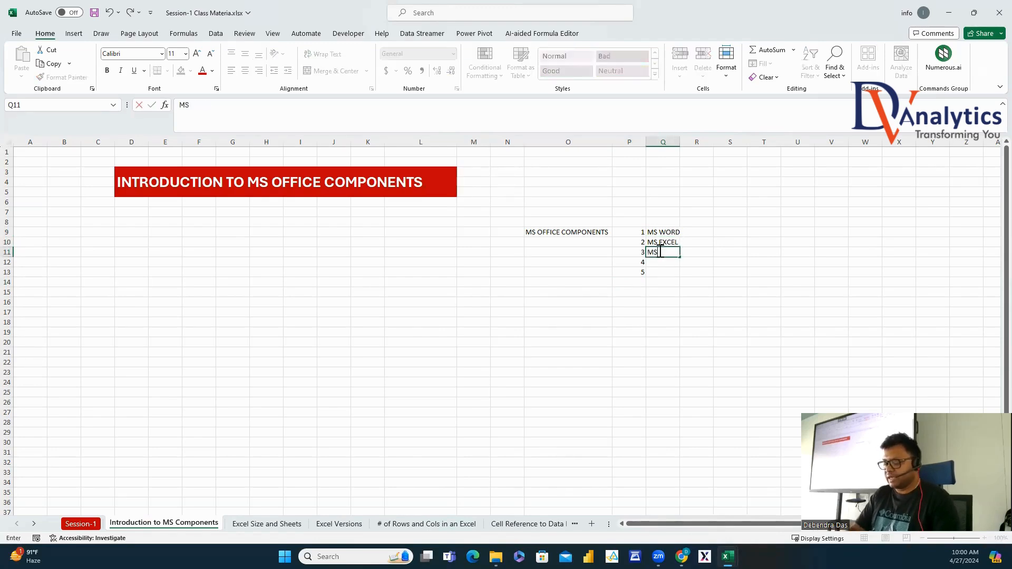
text( ACCESS)
key(Return)
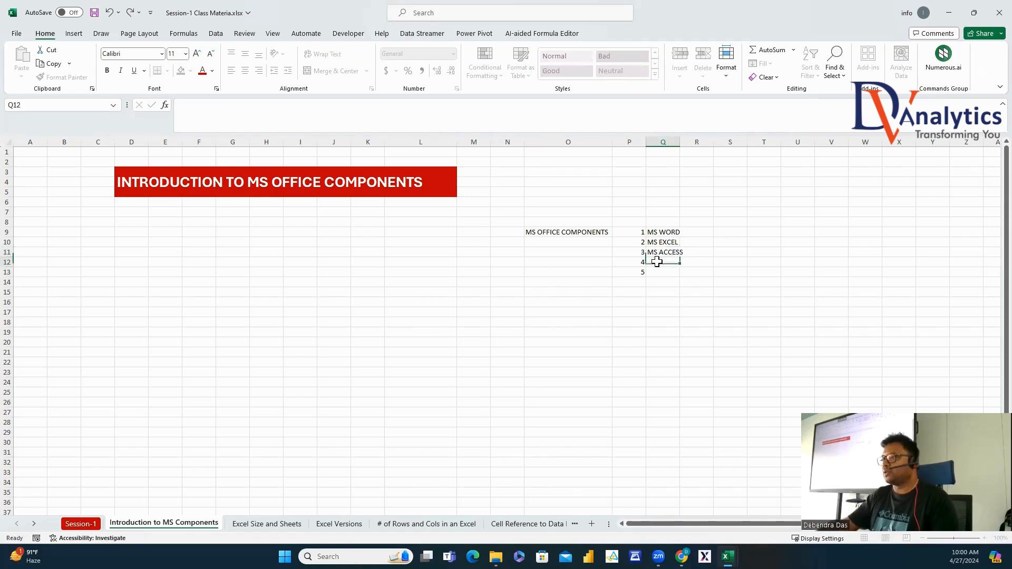
Add MS POWER POINT in Q12 and MS OUTLOOK in Q13, and fit column Q to its contents.
text(MS POWER P)
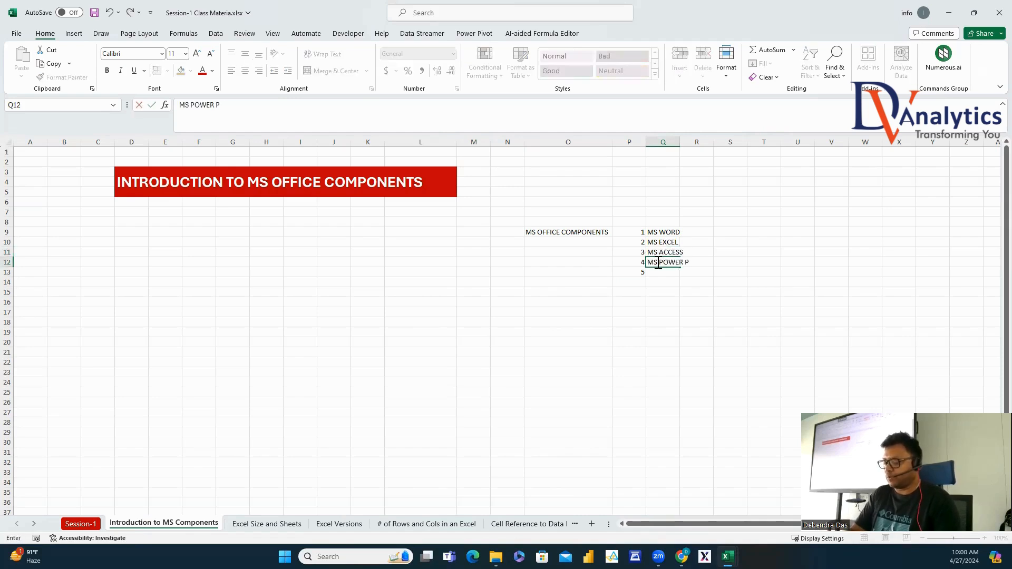
text(OINT)
key(Return)
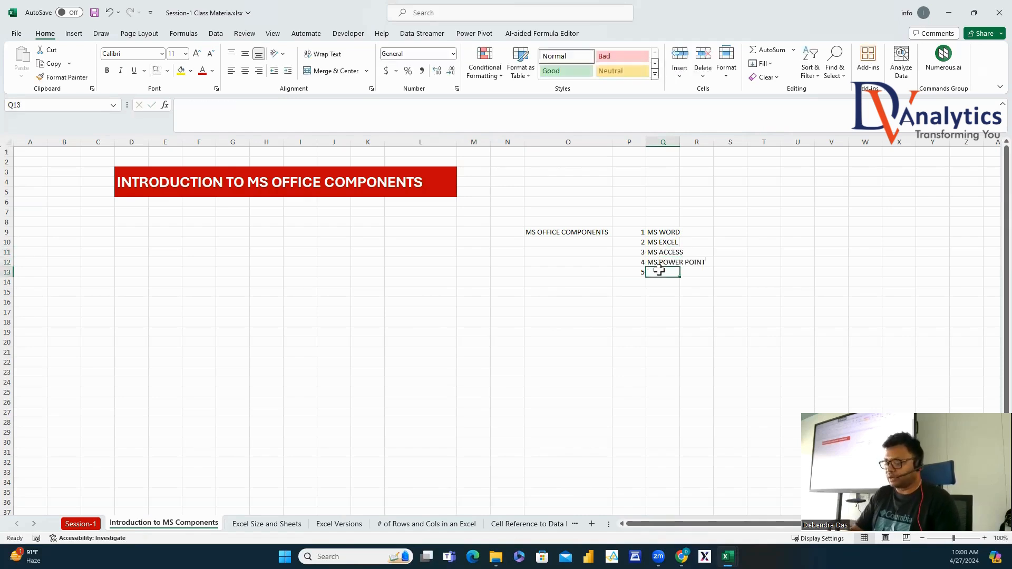
text(MS OUTLOOK)
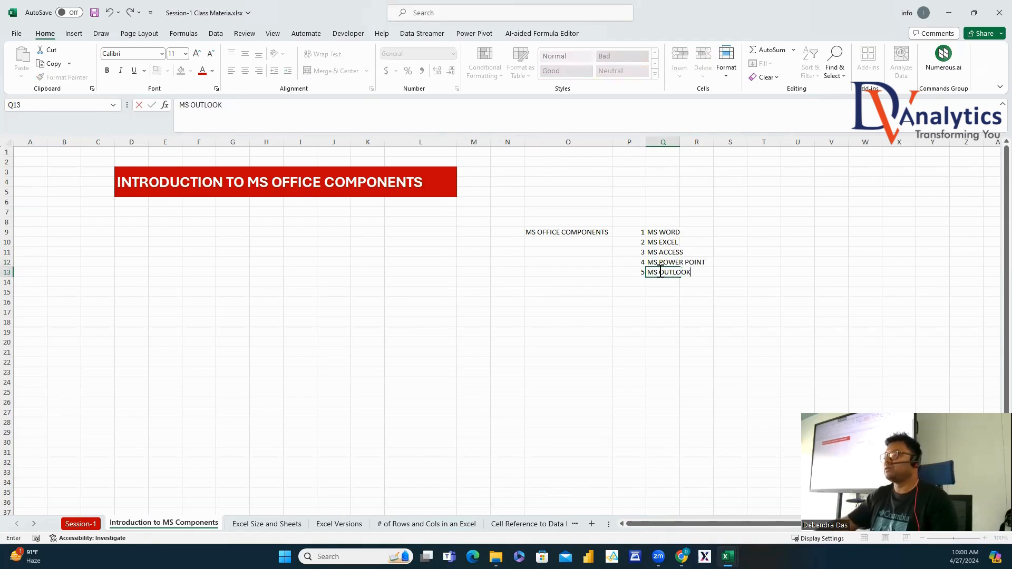
click(704, 315)
double_click(680, 143)
click(663, 232)
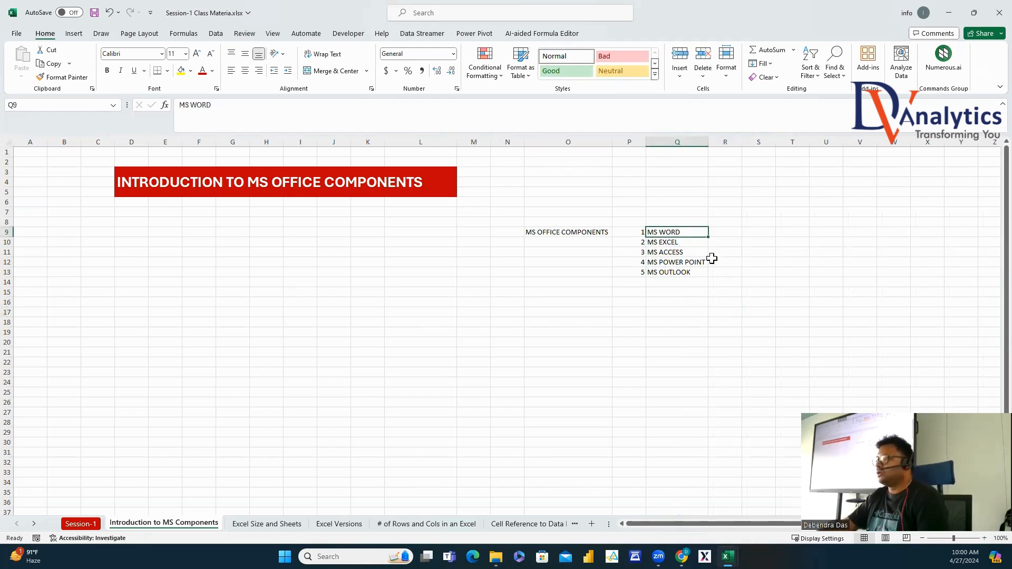
Enter the heading PURPOSE in R8 and DOCUMENTATION in R9 as the purpose of MS WORD.
click(719, 222)
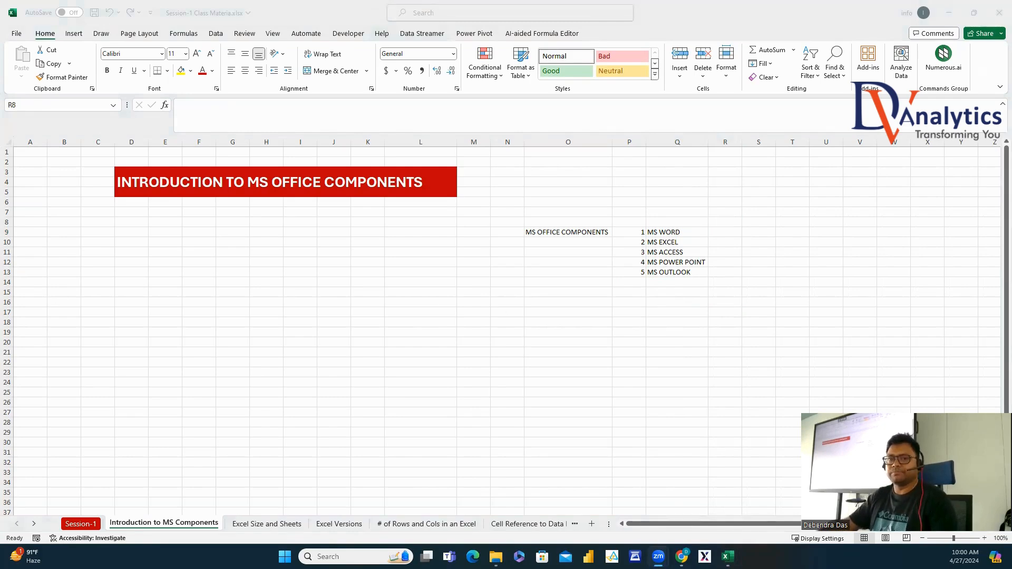
click(731, 224)
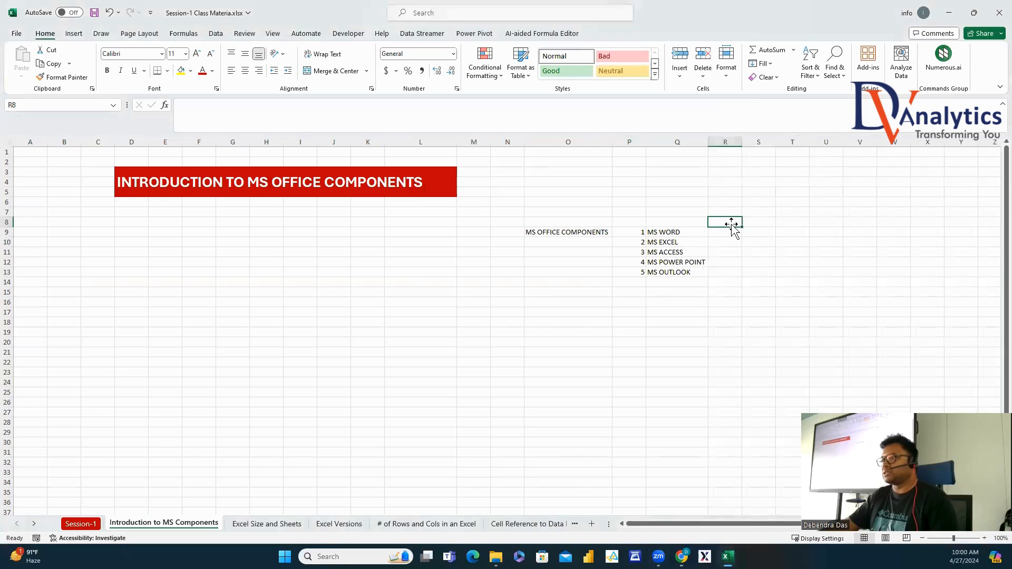
text(PURPOSE)
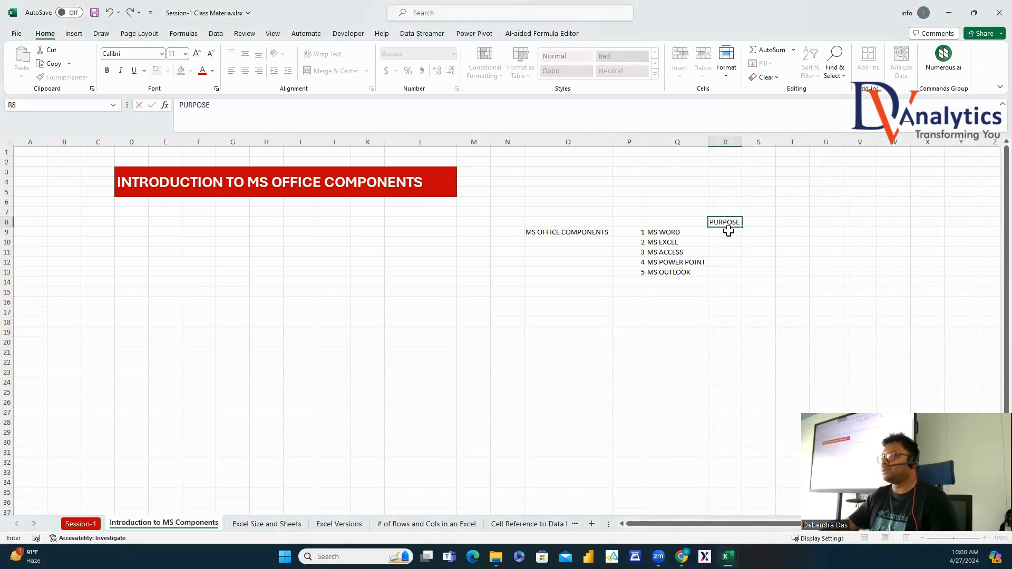
key(Return)
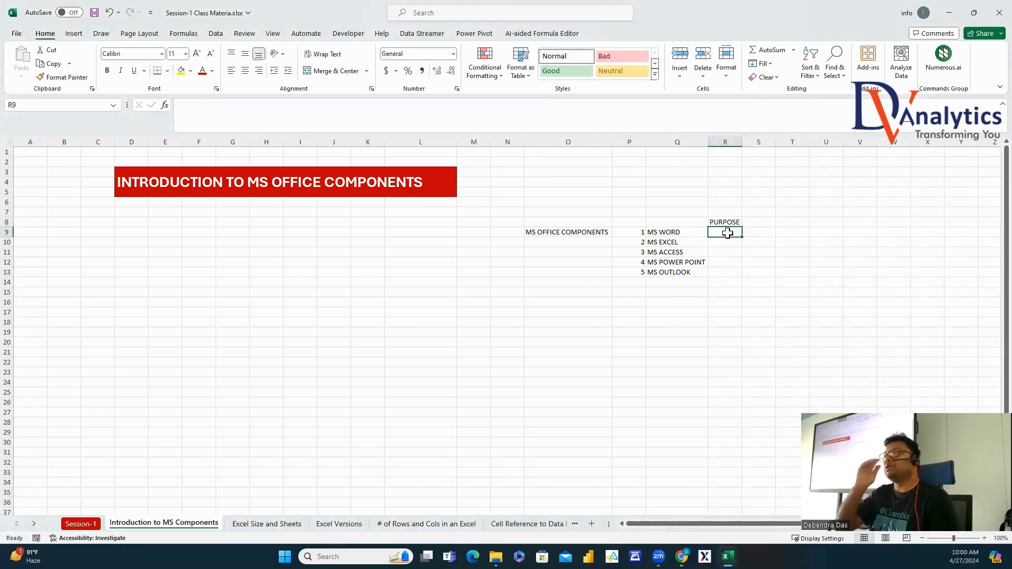
text(DOCUMEN)
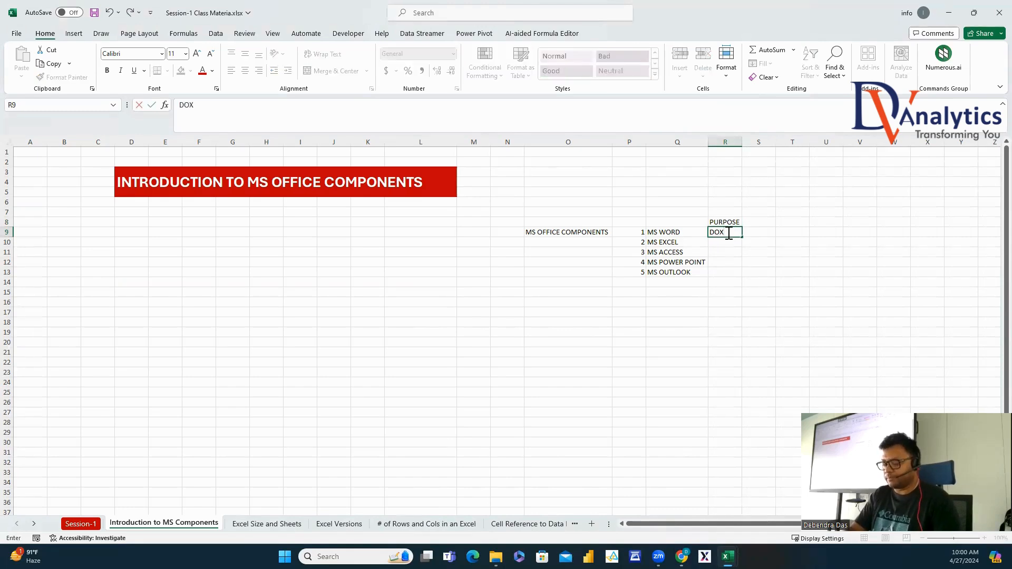
text(TATY)
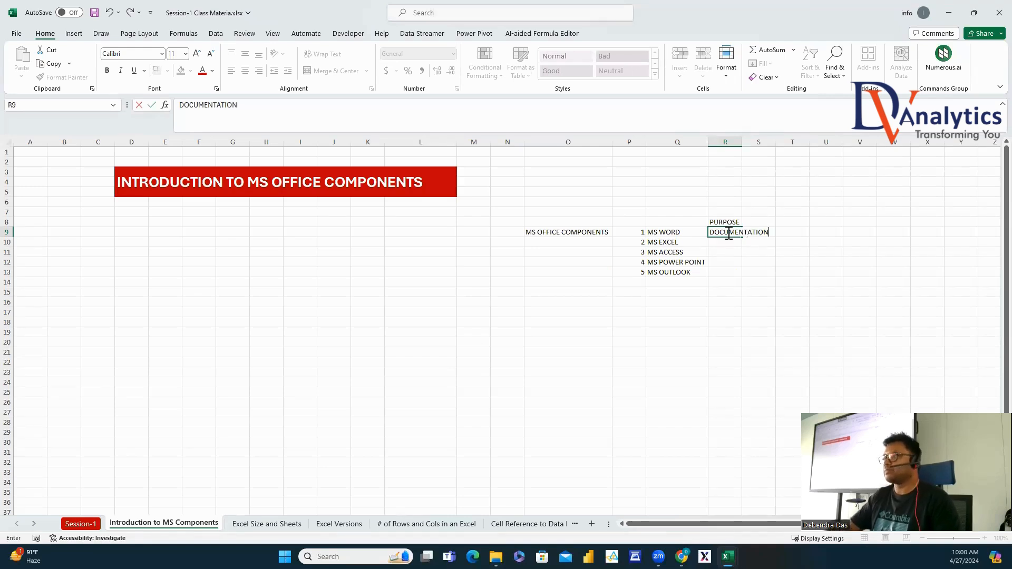
key(Return)
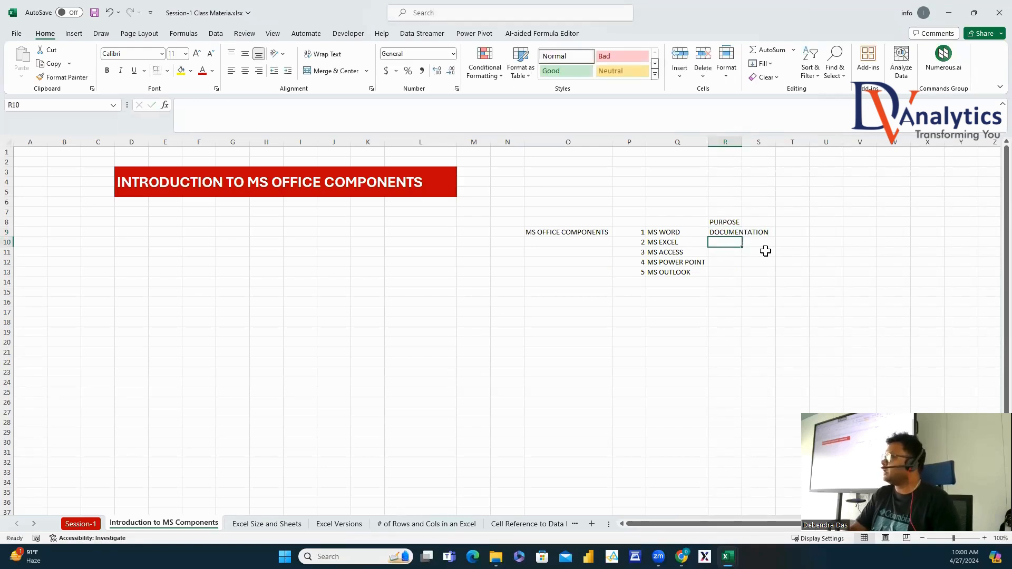
Enter DBMS AND REPORTING as the purpose of MS EXCEL and RDBMS as the purpose of MS ACCESS.
text(DBMS AND)
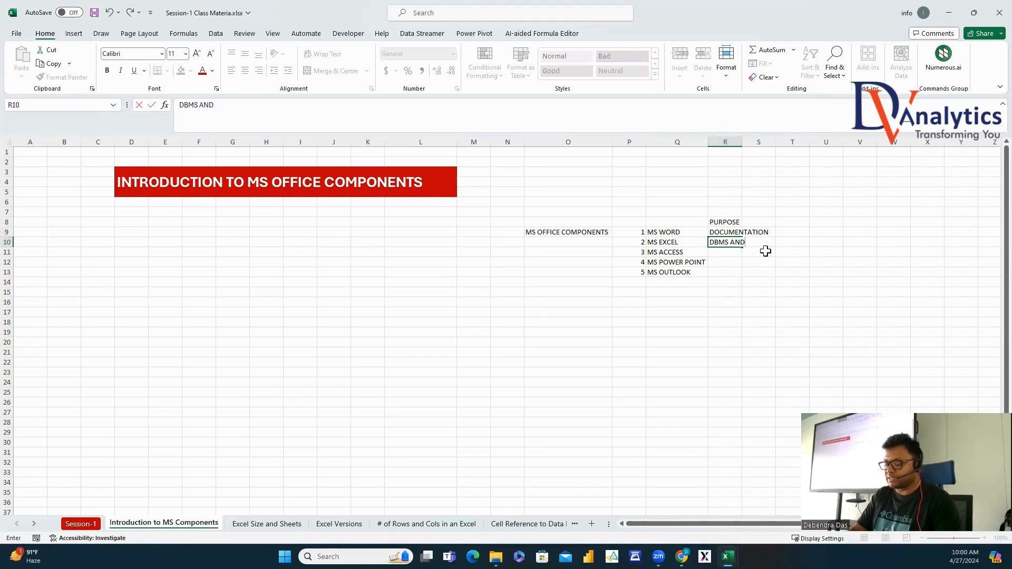
text( REPORTING)
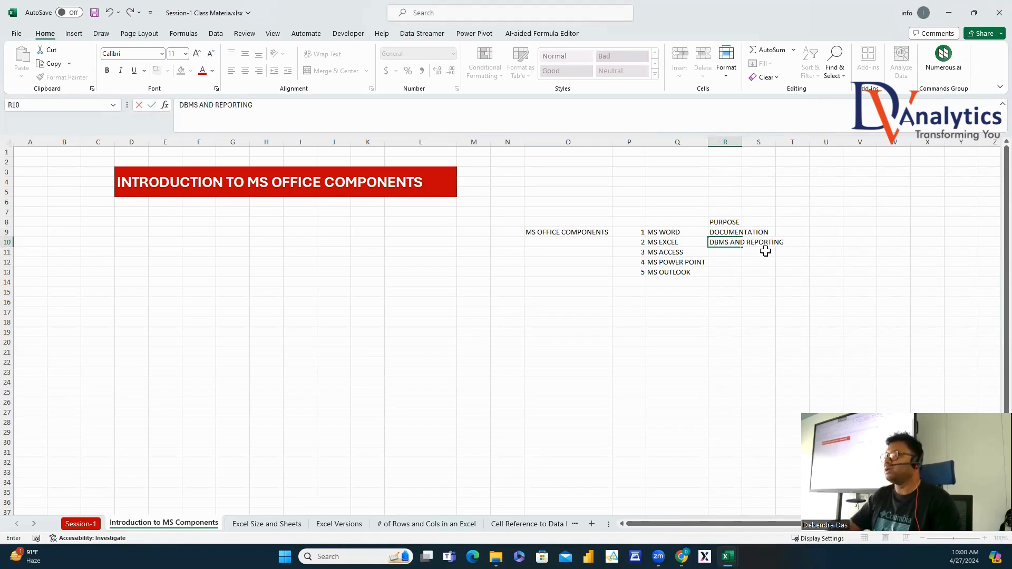
key(Return)
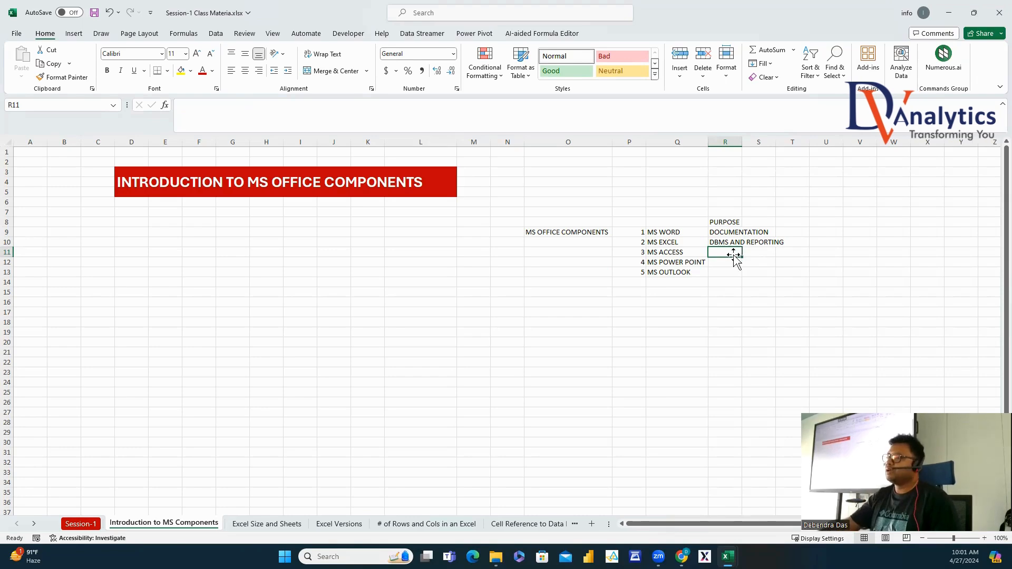
text(RD)
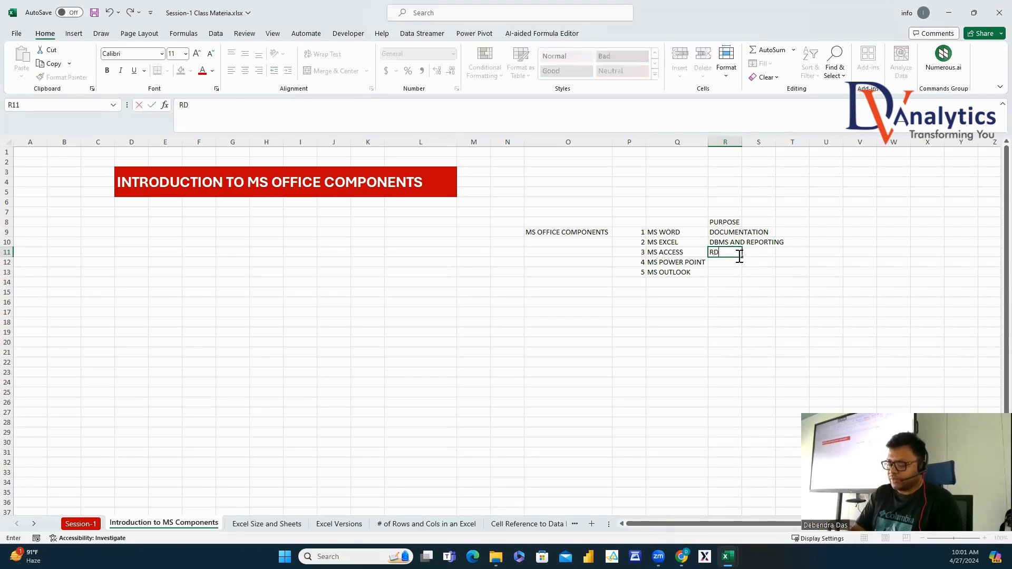
text(BMS)
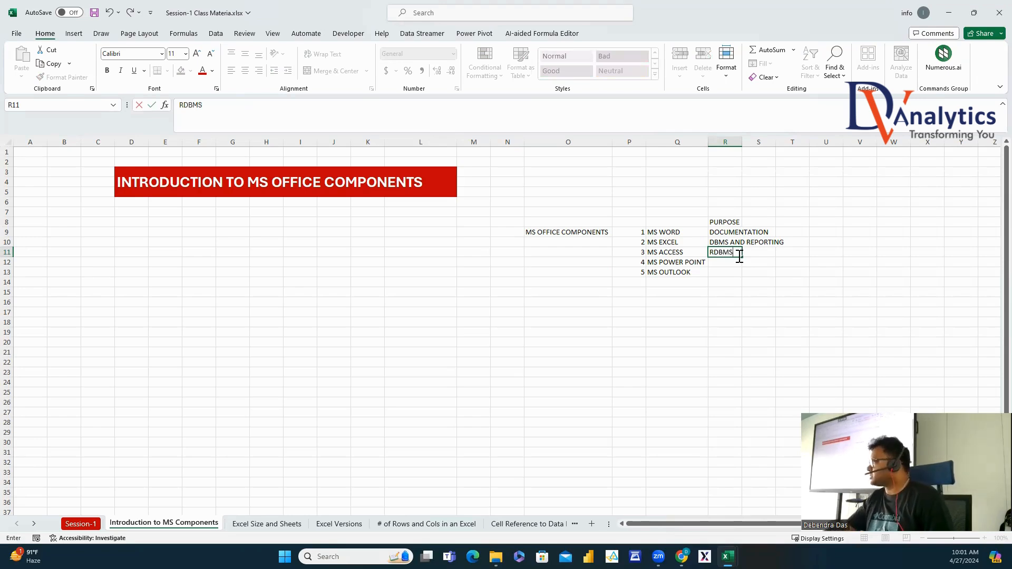
Enter PRESENTATION as the purpose of MS POWER POINT and MAIL EXCHANGE as the purpose of MS OUTLOOK.
click(722, 262)
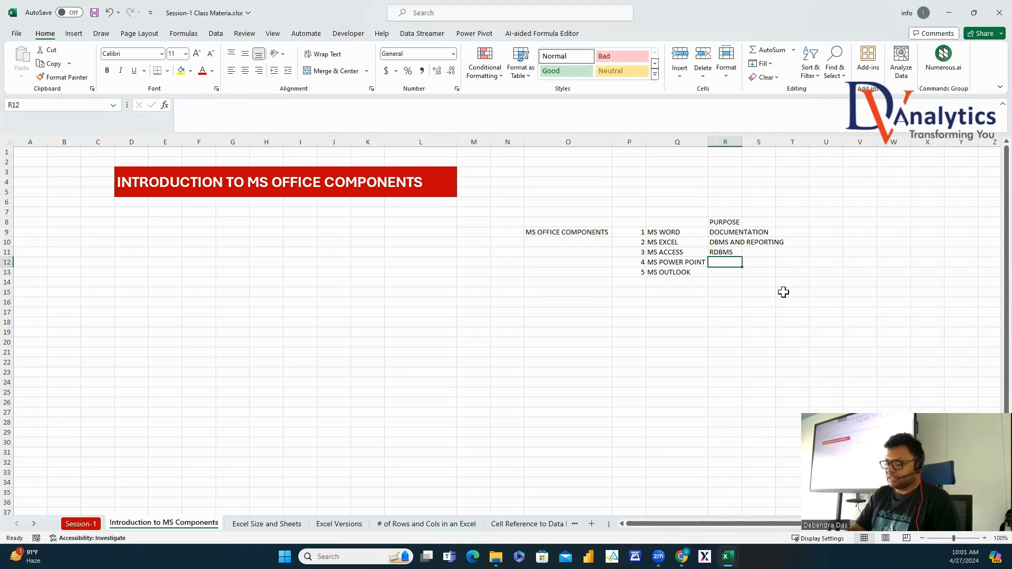
text(PRESENTA)
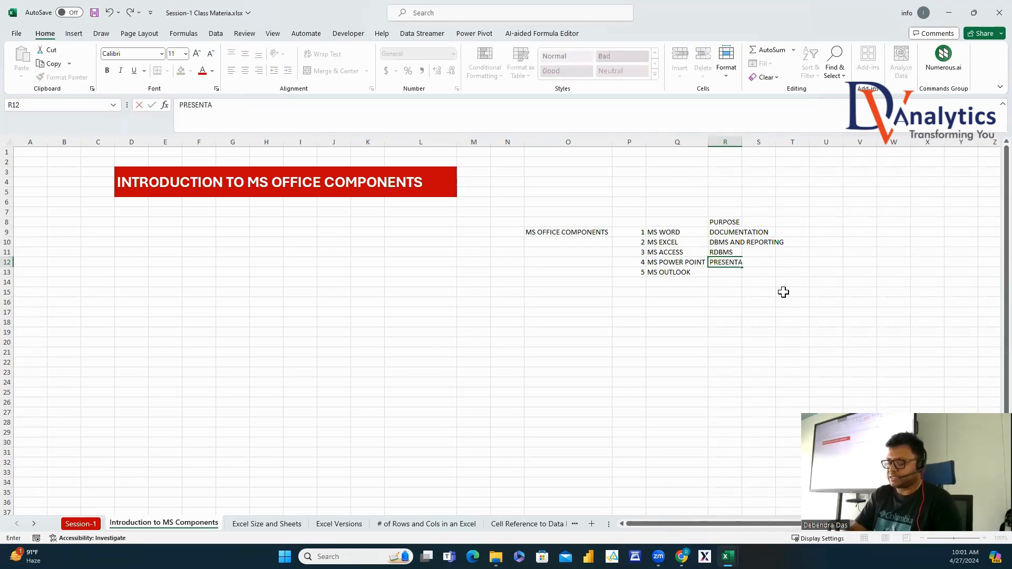
text(TION)
click(739, 275)
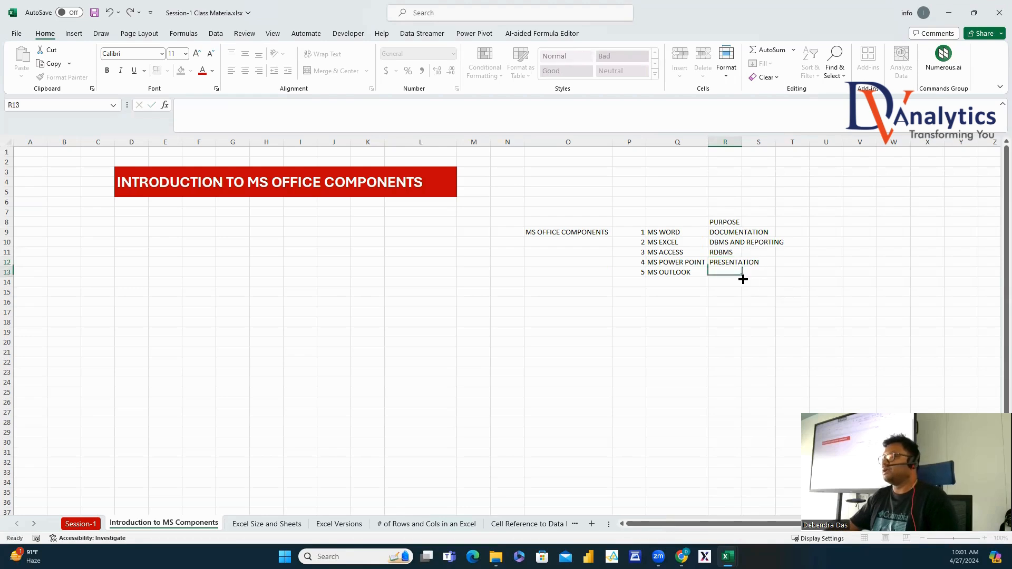
text(MAIL EXCHENGE)
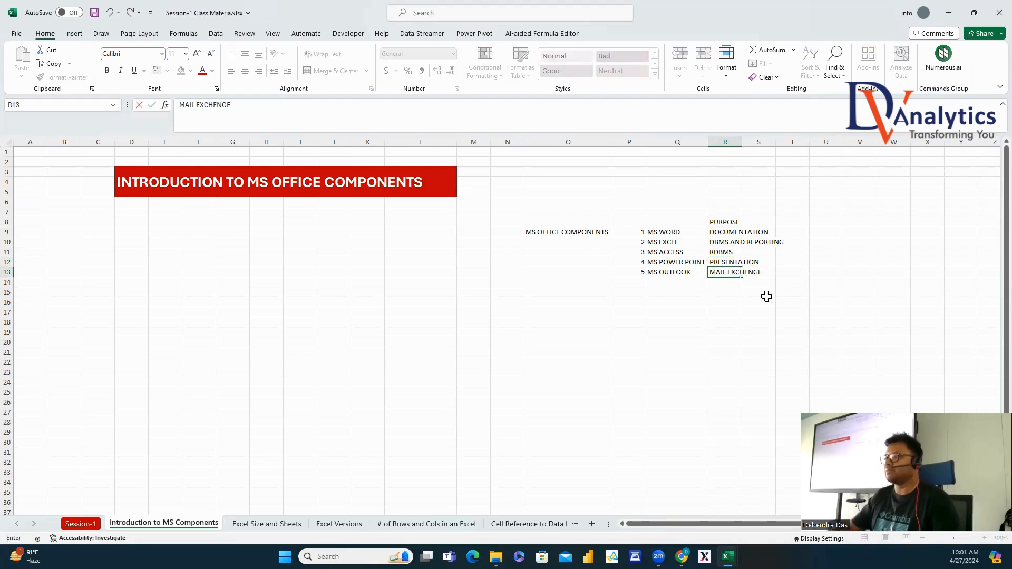
click(748, 272)
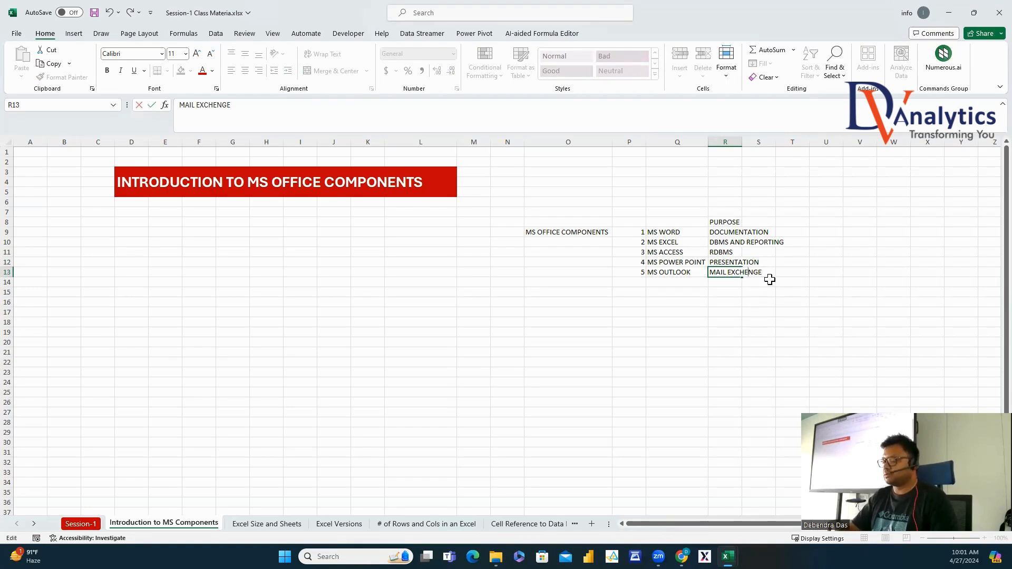
key(BackSpace)
text(A)
click(751, 311)
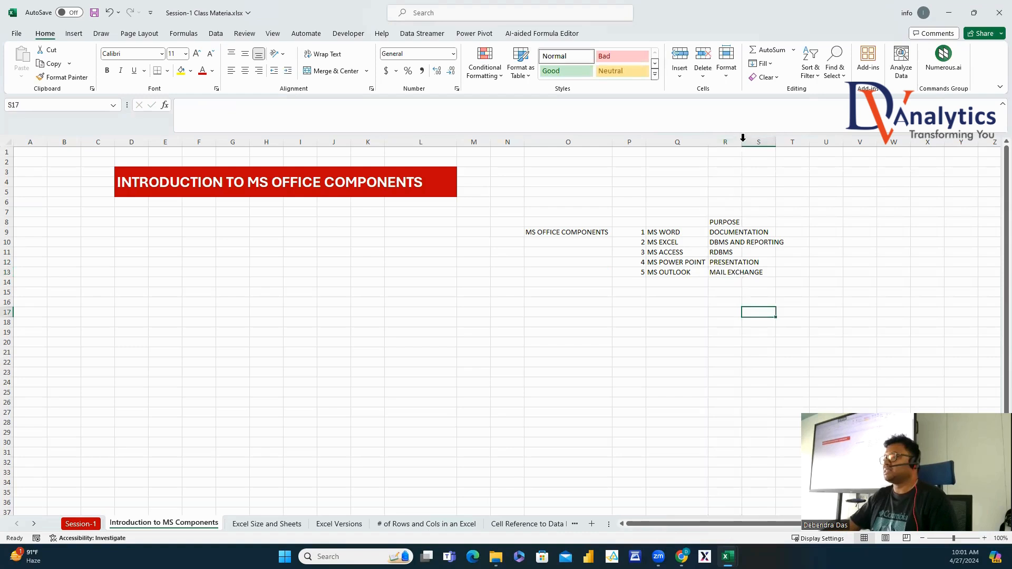
Format the MS OFFICE COMPONENTS label, the five component names and the PURPOSE heading in bold red text.
click(587, 232)
drag(654, 232, 663, 272)
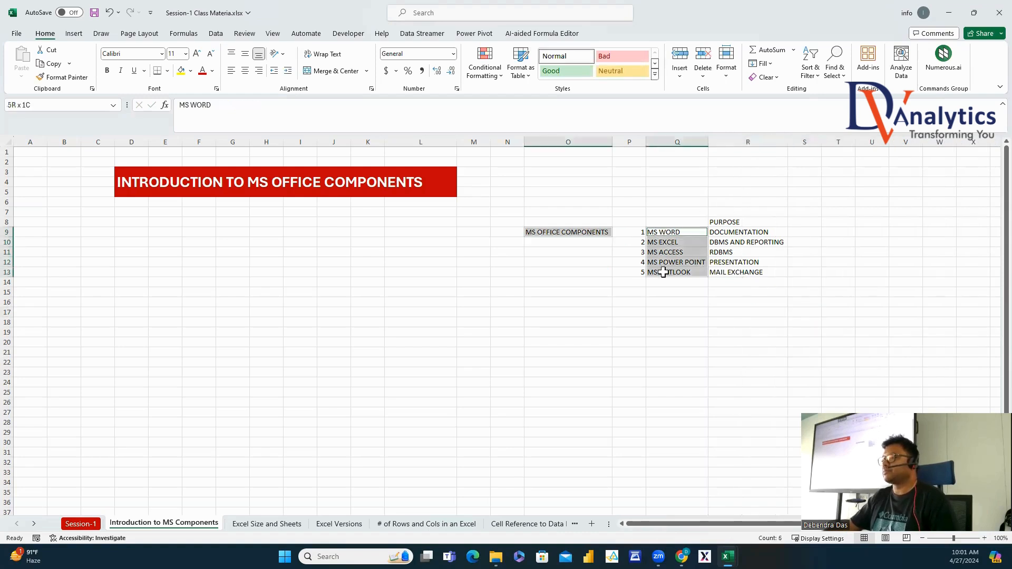
ctrl+click(725, 222)
click(202, 71)
key(ctrl+b)
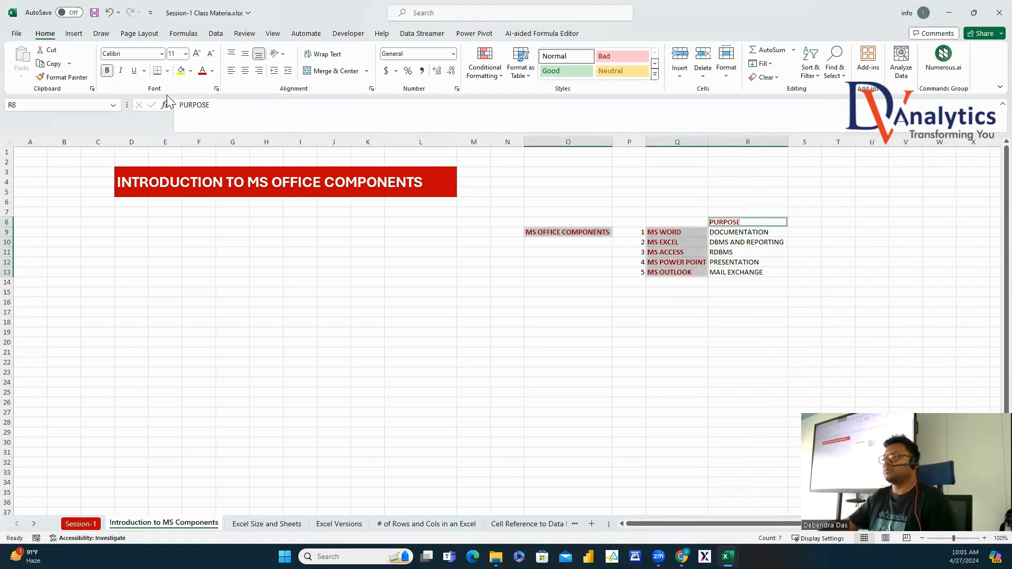
Merge and center cells S9 to V13 and enter MS OFFICE SKILLS FOR A DATA SCIENTIST in the merged cell.
drag(798, 232, 900, 272)
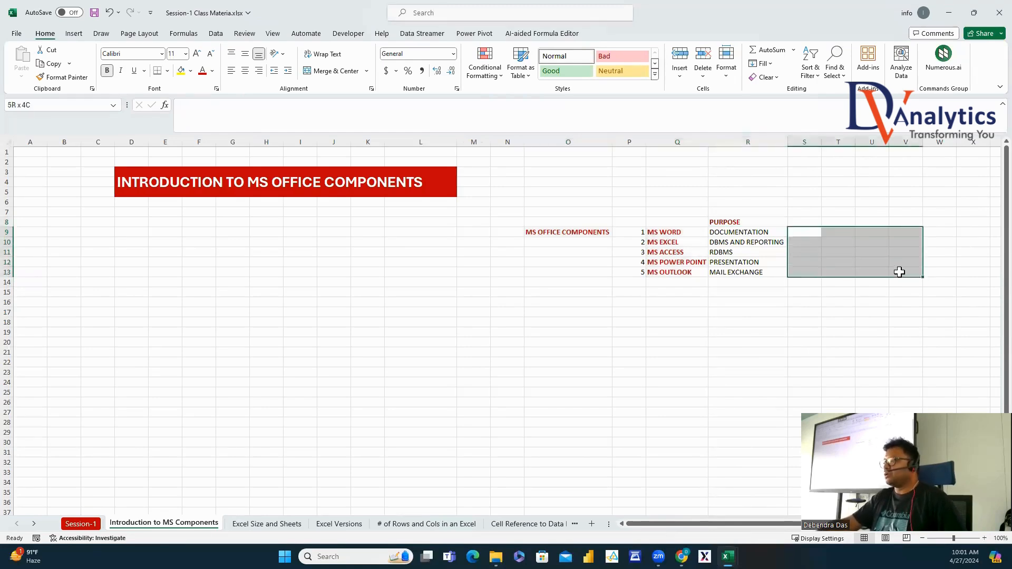
click(342, 71)
text(MS OFFICE S)
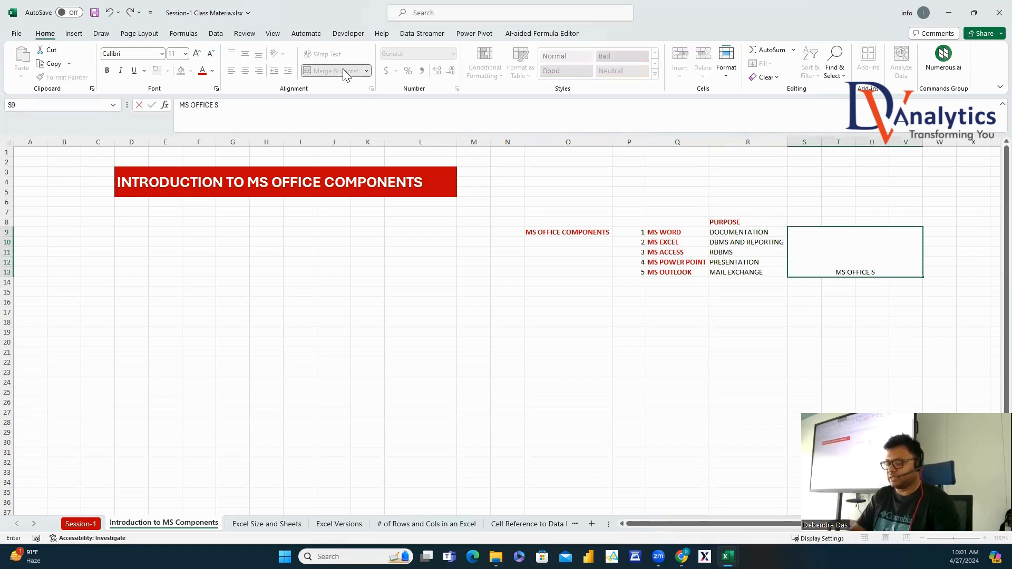
text(KILLS FOR A DATA)
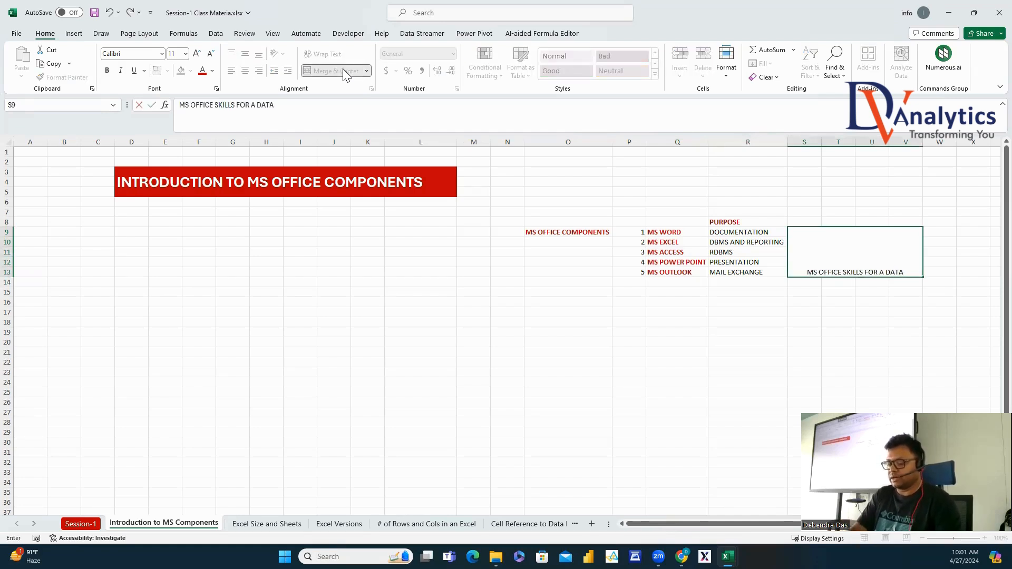
text( SCIENTIST)
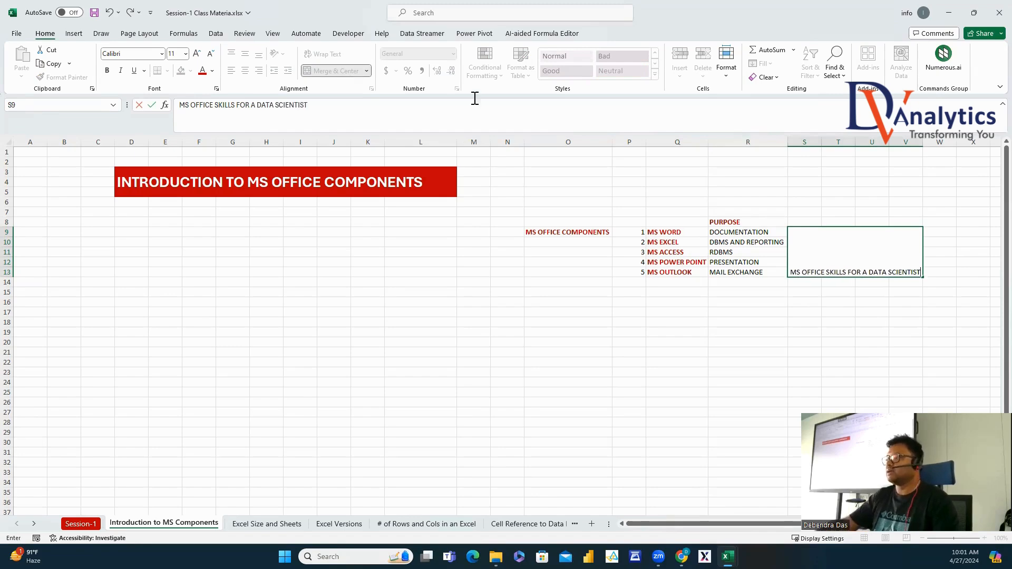
key(Return)
click(814, 264)
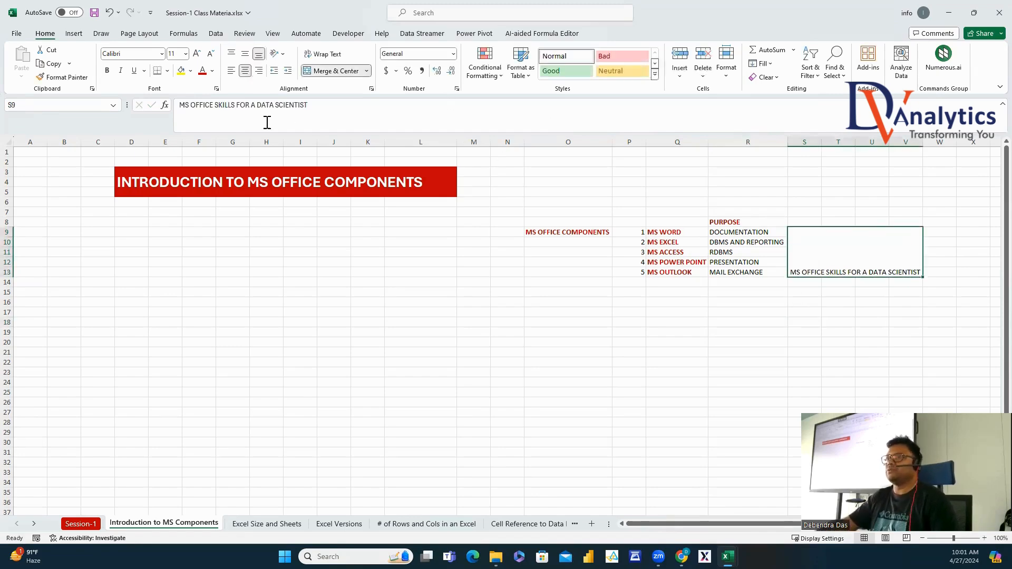
Center the MS OFFICE SKILLS FOR A DATA SCIENTIST text vertically in its merged cell and make it bold and red.
click(245, 54)
click(202, 70)
click(107, 70)
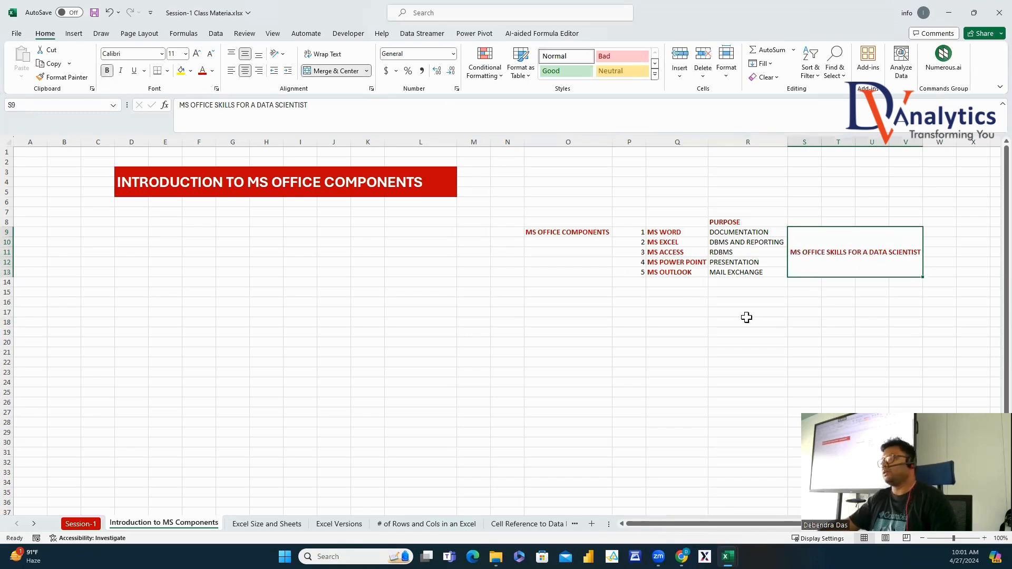
click(748, 331)
On the Excel Size and Sheets worksheet, answer Q1 with 7 KB in H4 and Q2 with IT DEPENDS ON THE MEMORY in H6.
click(267, 524)
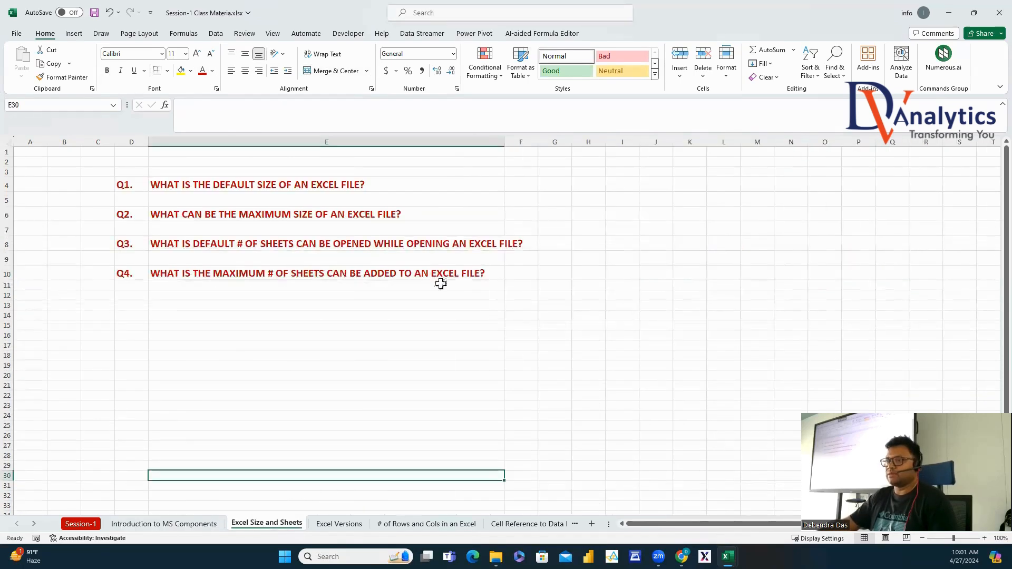
click(231, 185)
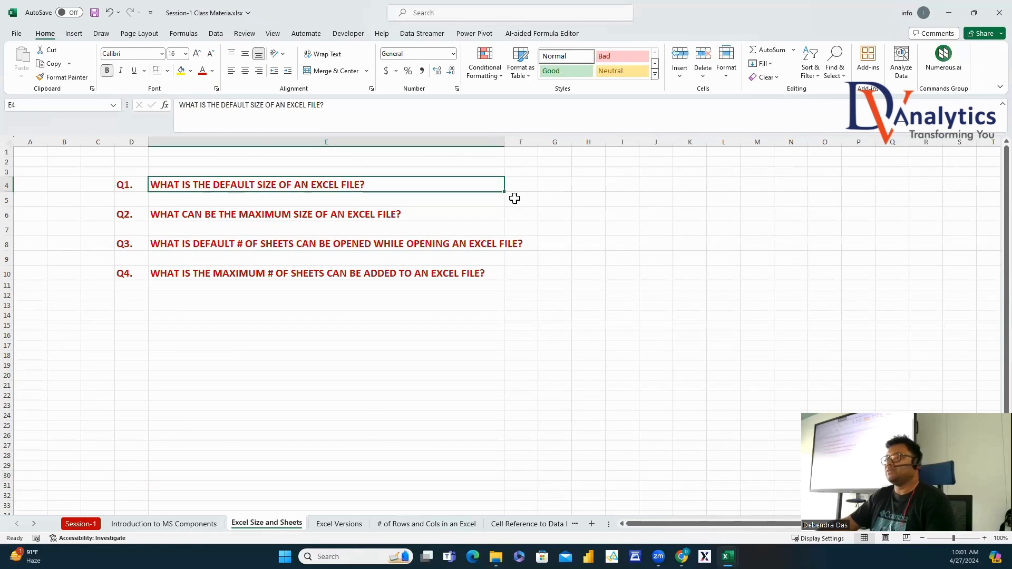
click(582, 187)
text(7 KB)
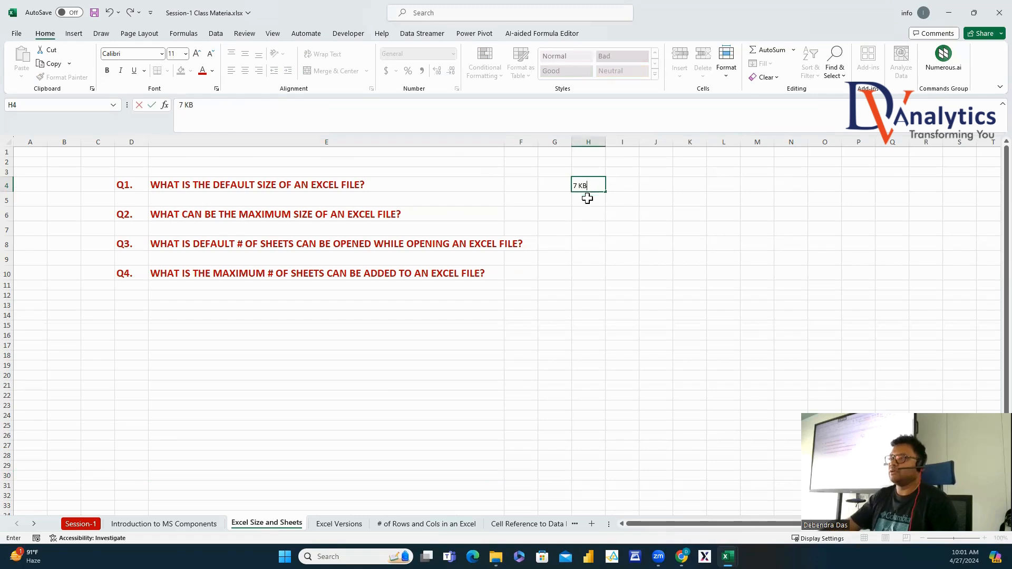
click(590, 220)
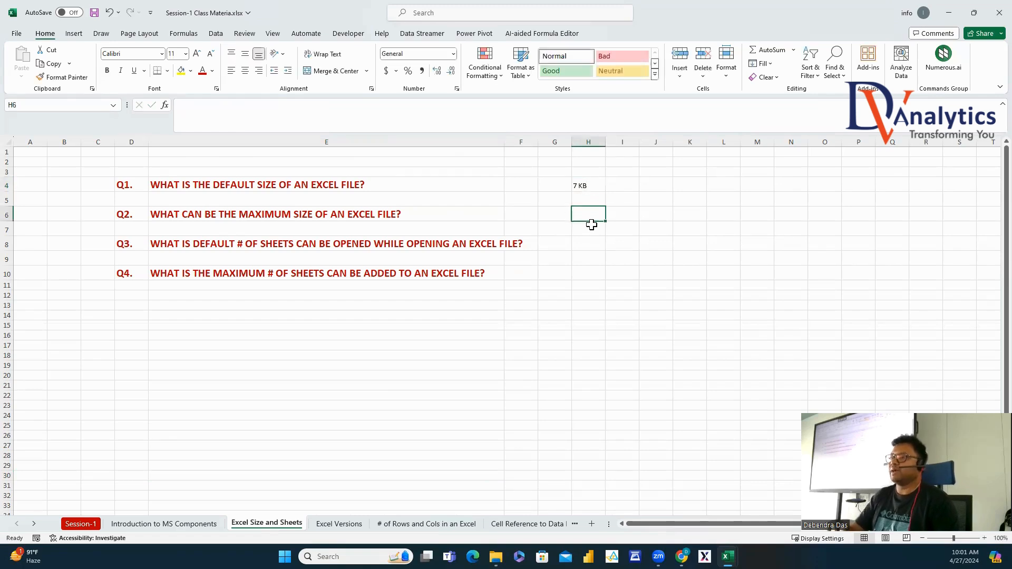
text(IT D)
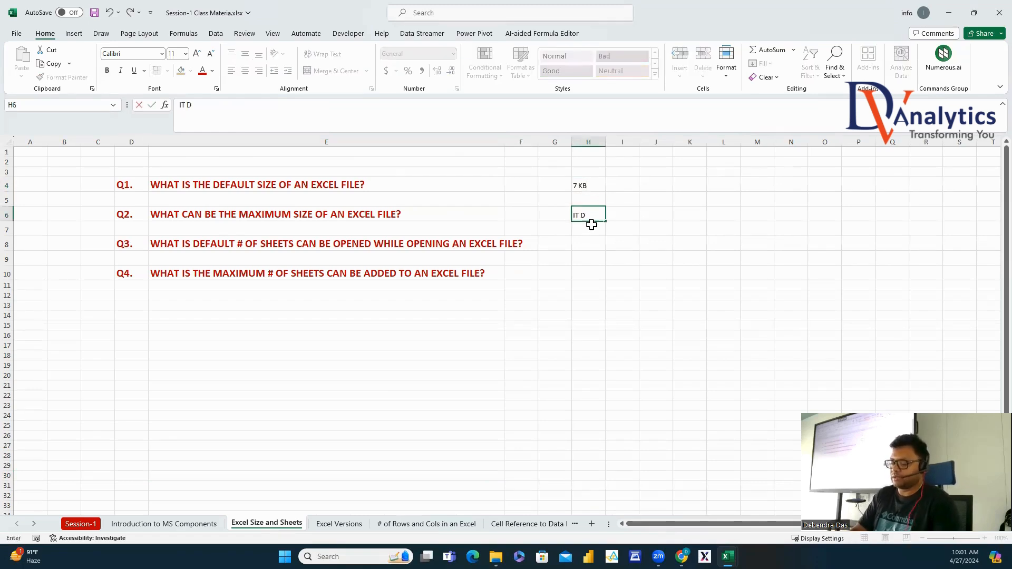
text(EPENDS ON THE MEMORY)
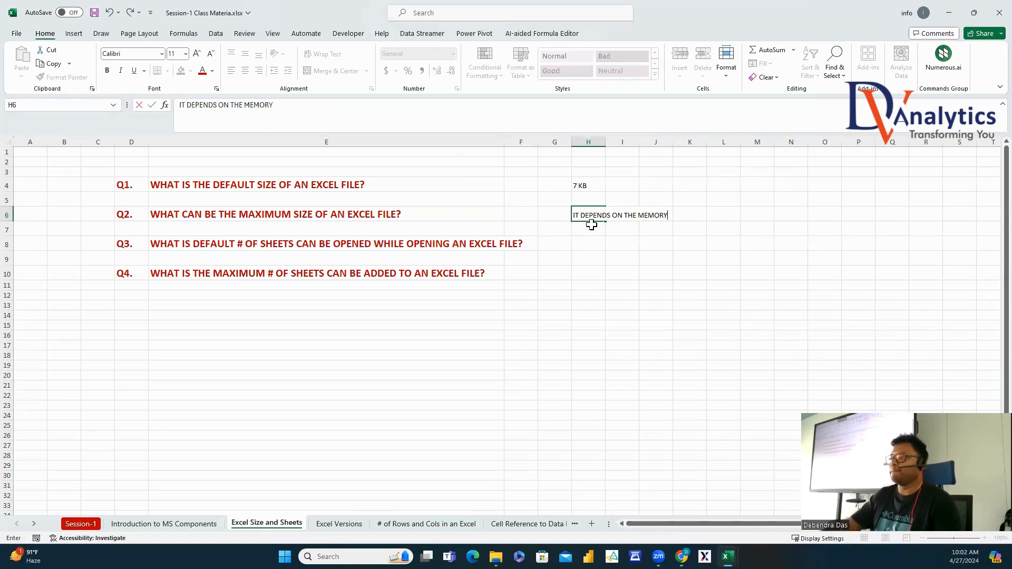
click(620, 285)
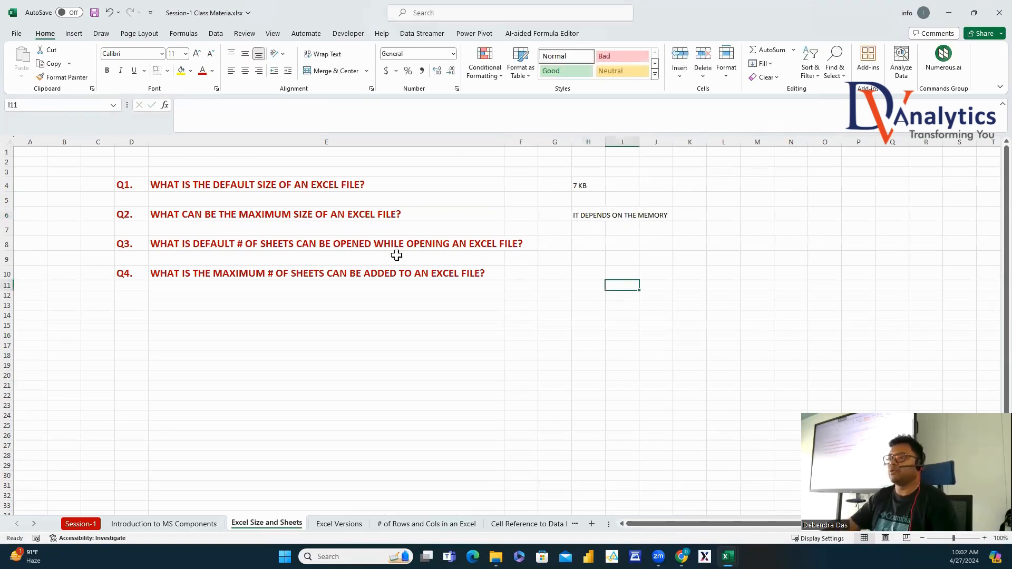
Answer Q3 about the default number of sheets with 1 in cell H8.
click(359, 245)
click(590, 250)
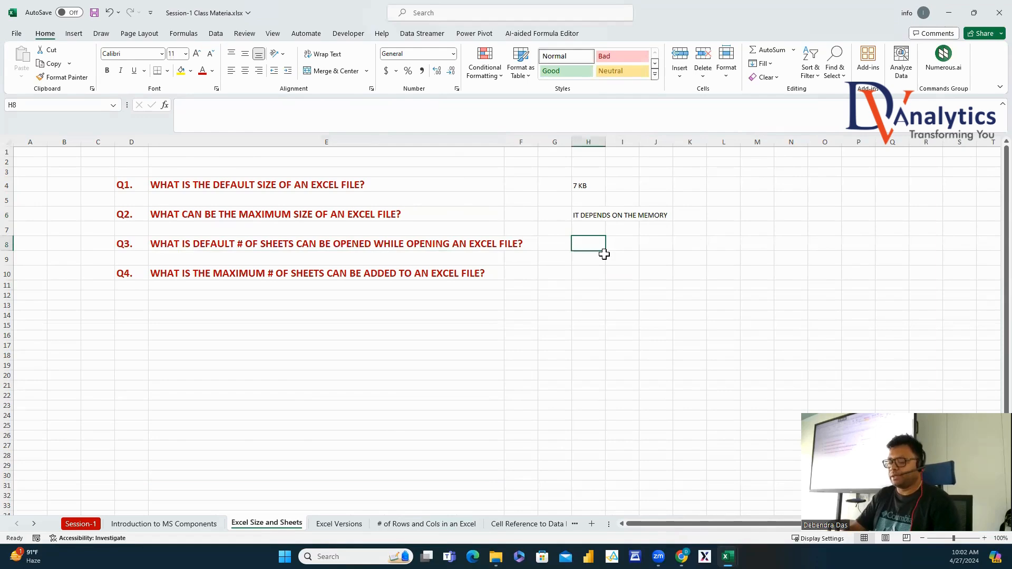
text(1)
Answer Q4 by entering 255 in H10, OR in I10 and DEPENDS ON THE MEMORY in J10.
click(591, 272)
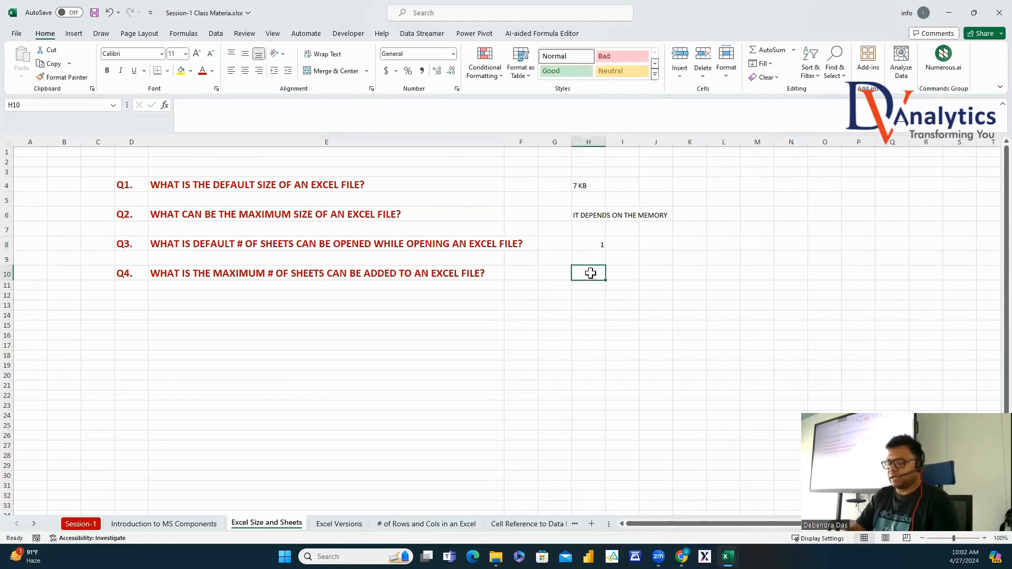
text(255)
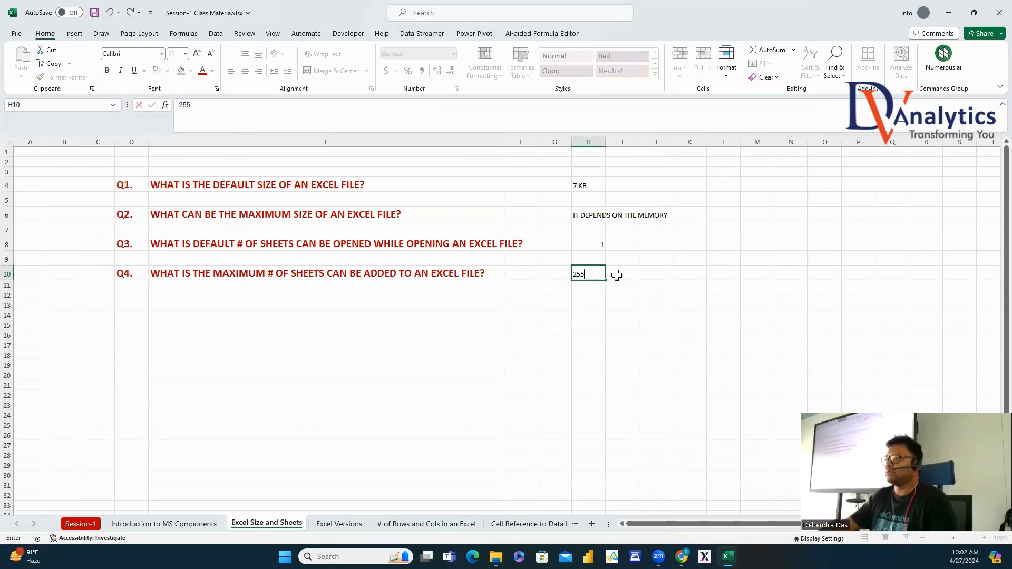
click(614, 274)
text(OR)
click(644, 277)
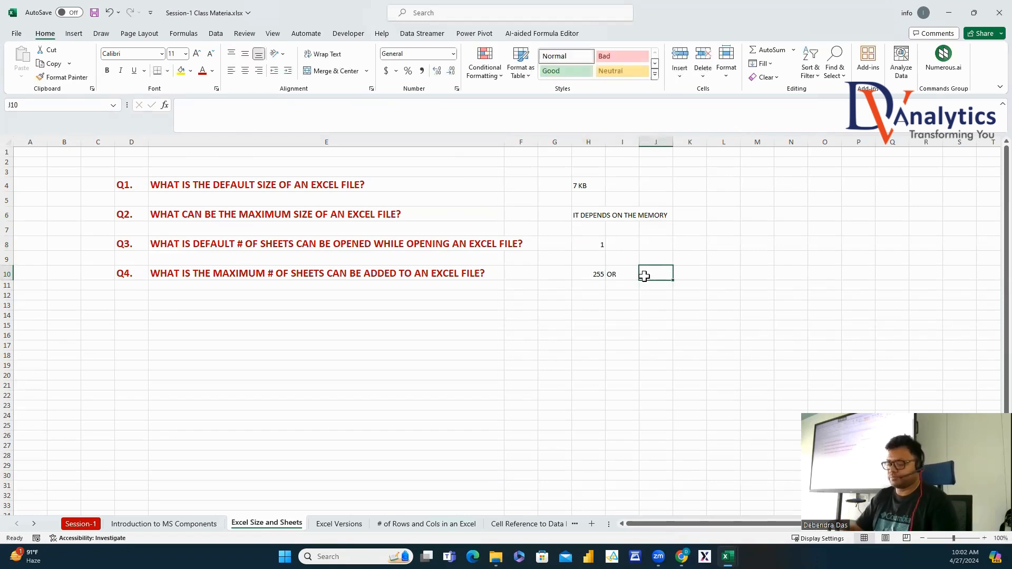
text(DEPENDS ON THE MEMORY)
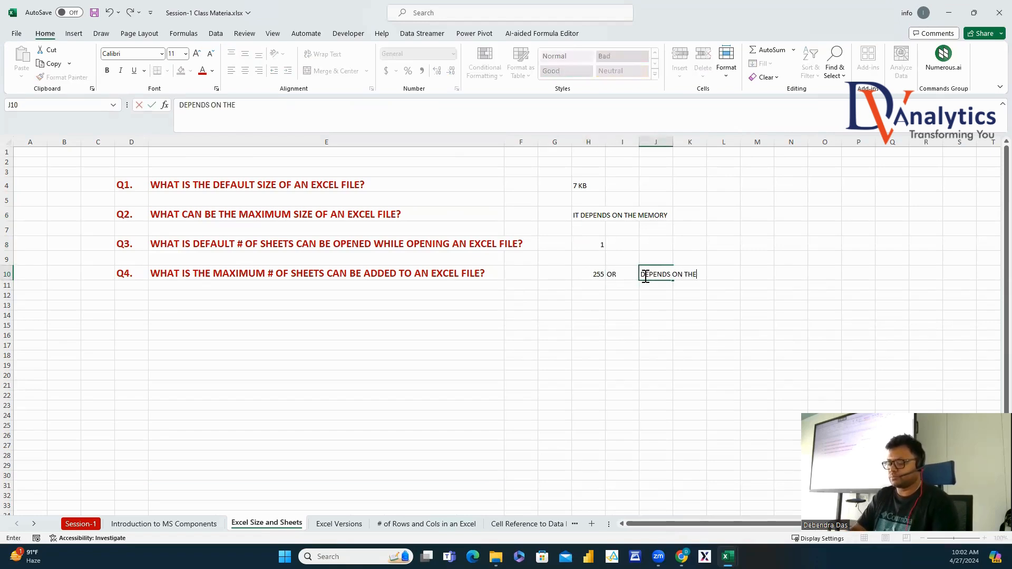
click(632, 316)
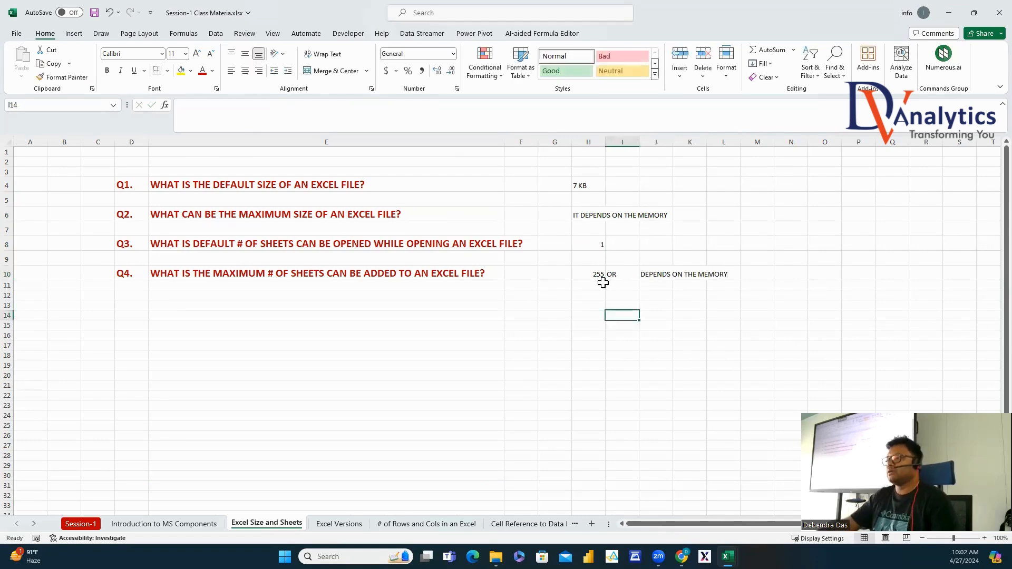
Format the Q2 answer in H6 and the Q4 texts in I10 and J10 in bold red.
drag(609, 277, 662, 274)
ctrl+click(592, 214)
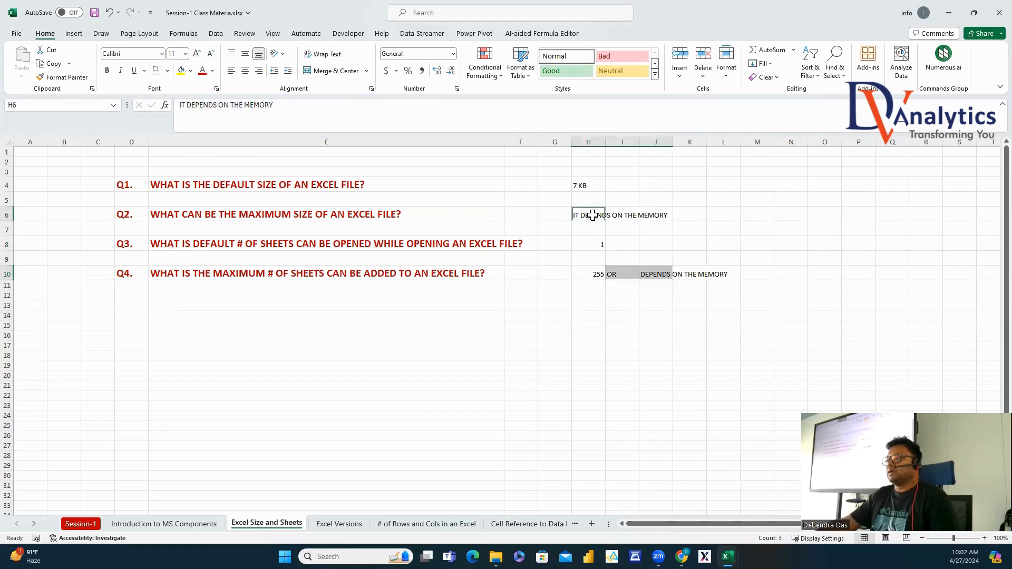
click(202, 71)
click(107, 70)
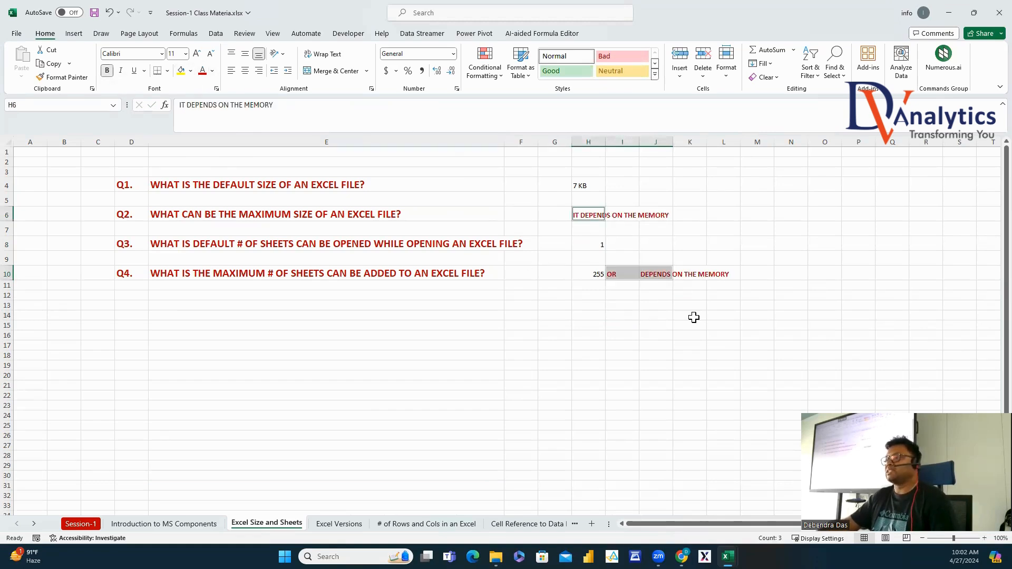
click(692, 315)
Auto-fit the widths of columns H and J to their contents.
double_click(605, 142)
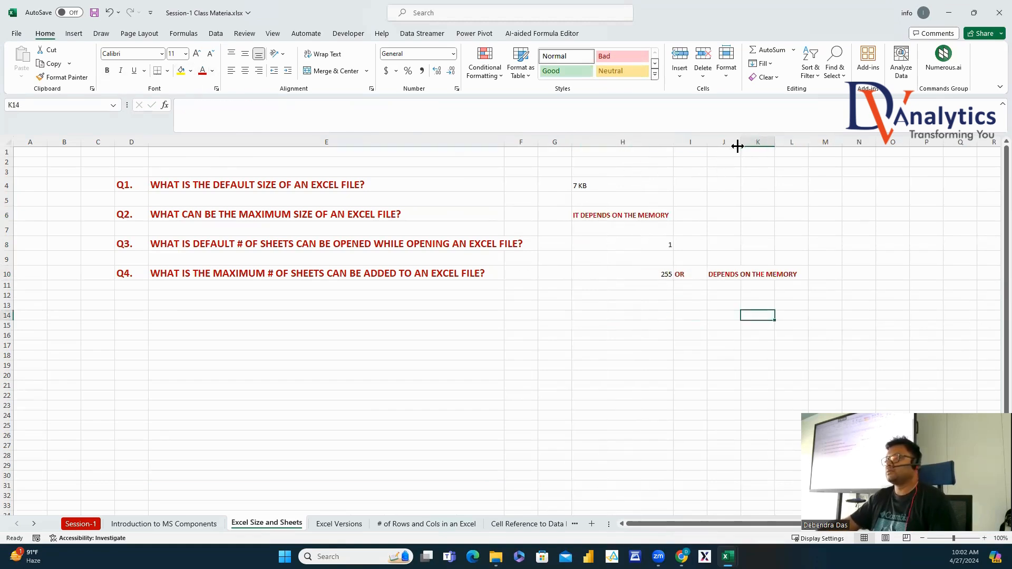
double_click(741, 142)
click(751, 314)
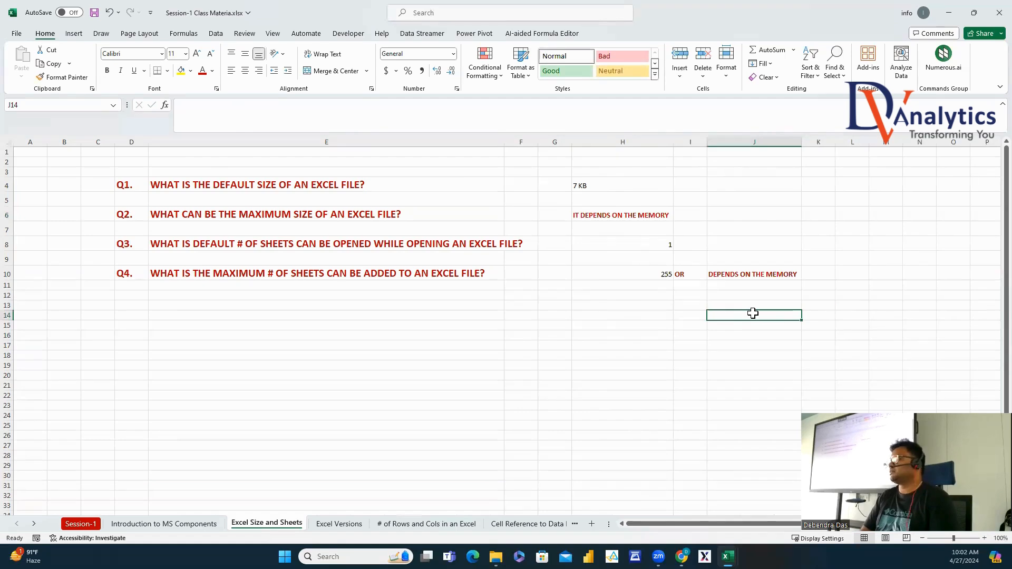
On the Excel Versions worksheet, enter the heading VERSION in cell I7.
click(347, 529)
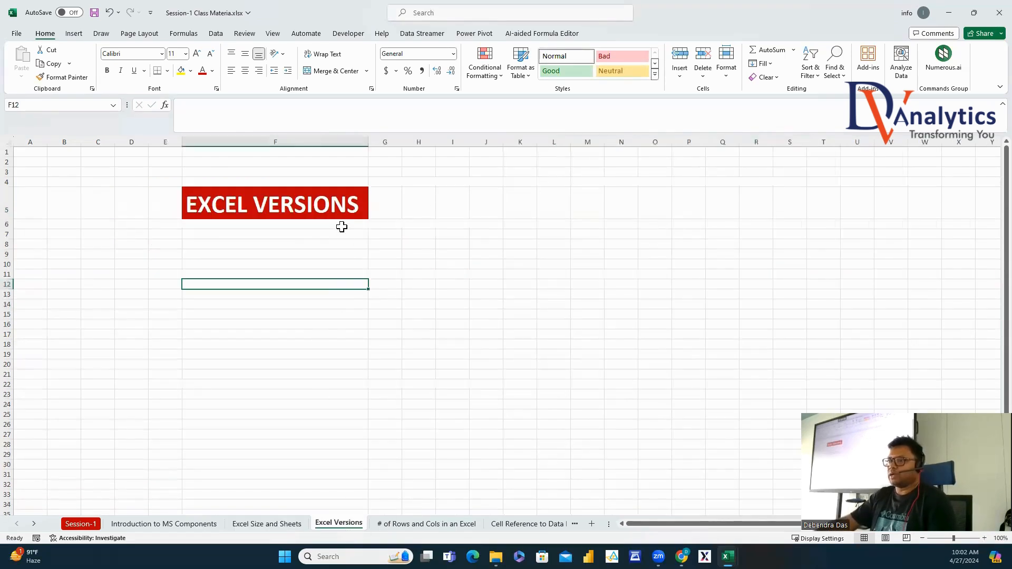
click(471, 235)
text(VE)
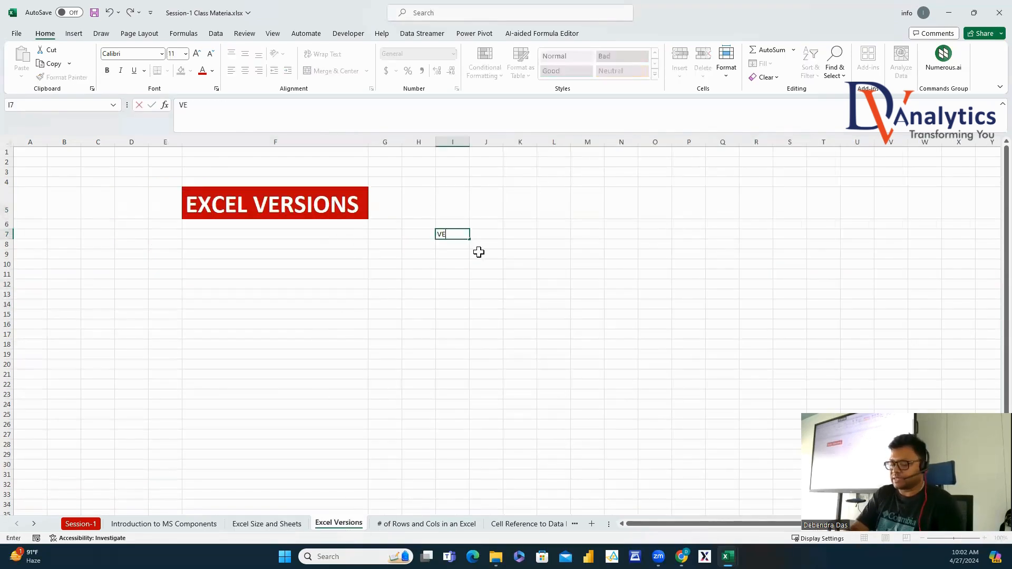
text(RSION)
List OFFICE 97-2003 in I8 and OFFICE 2007 in I9 under the VERSION heading.
click(461, 244)
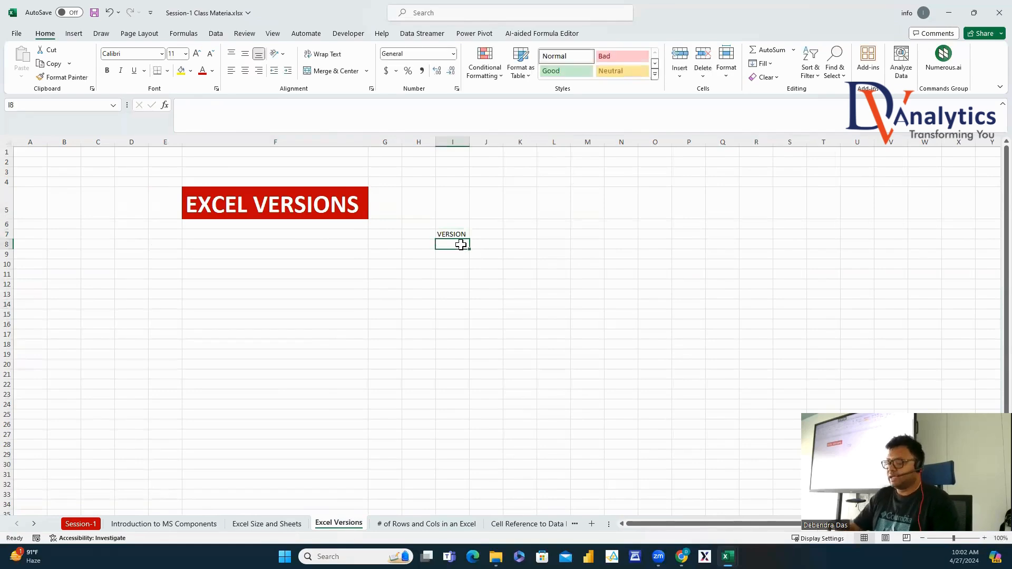
text(OF)
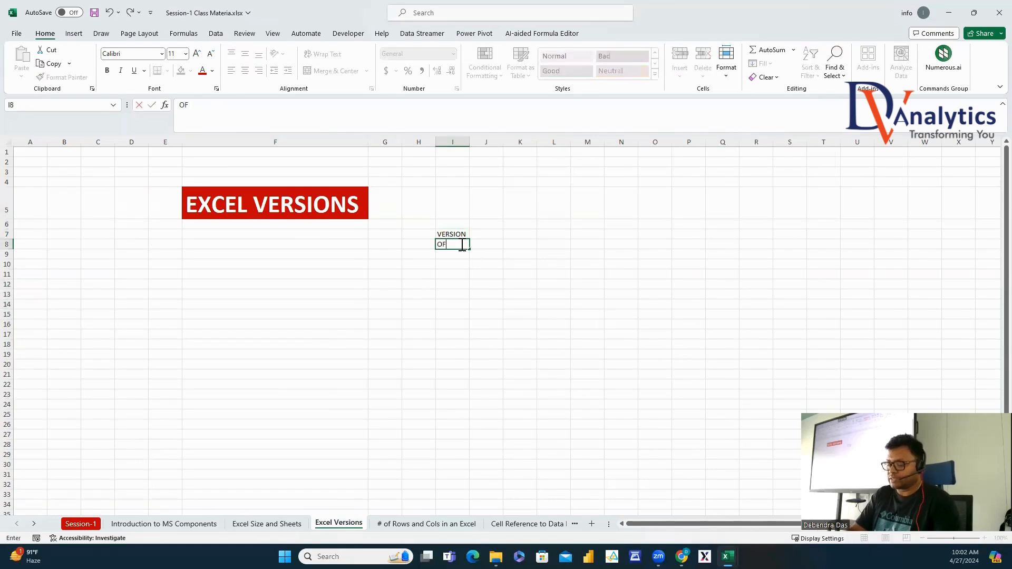
text(FICE 97-2)
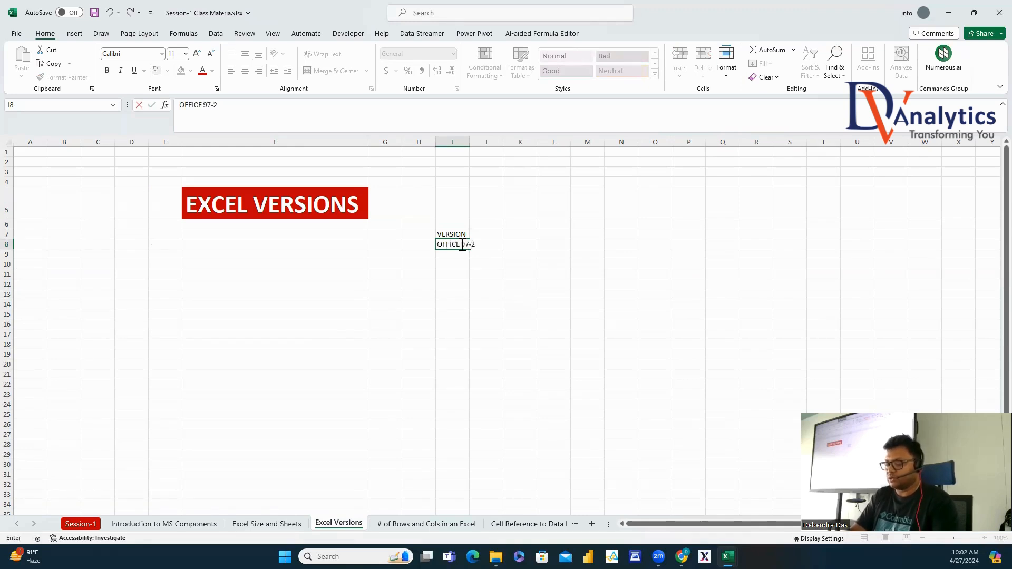
text(003)
click(467, 257)
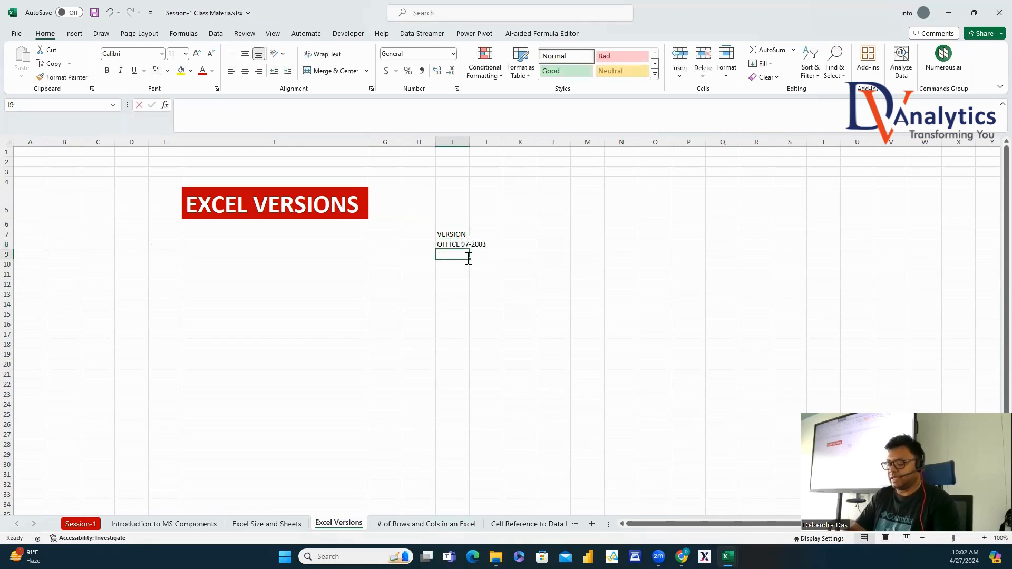
text(OFFICE )
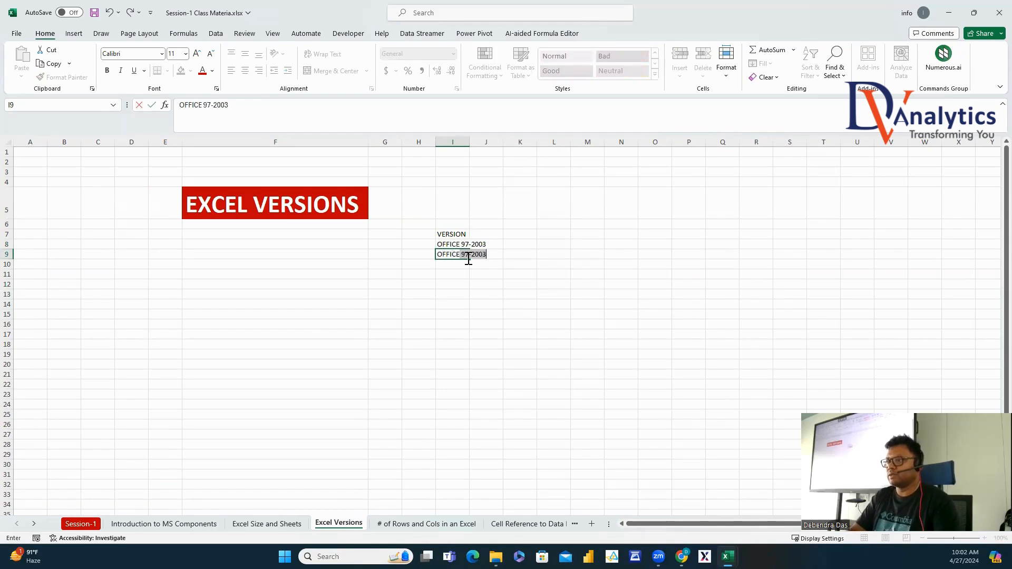
text(2007)
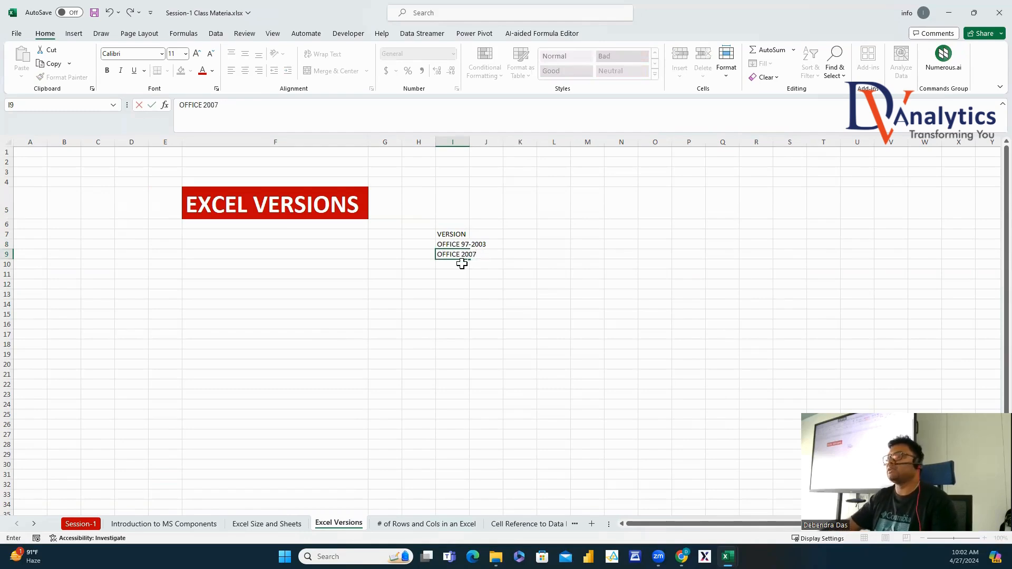
Add OFFICE 2010 in I10 and OFFICE 2013 in I11 by copying the entry above and changing its year.
click(462, 264)
key(ctrl+apostrophe)
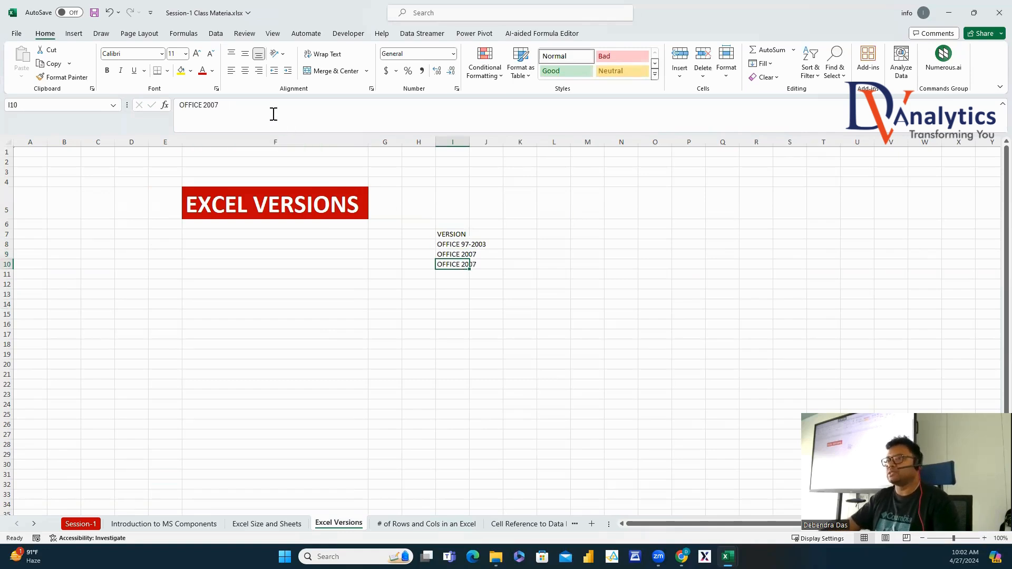
key(BackSpace)
text(10)
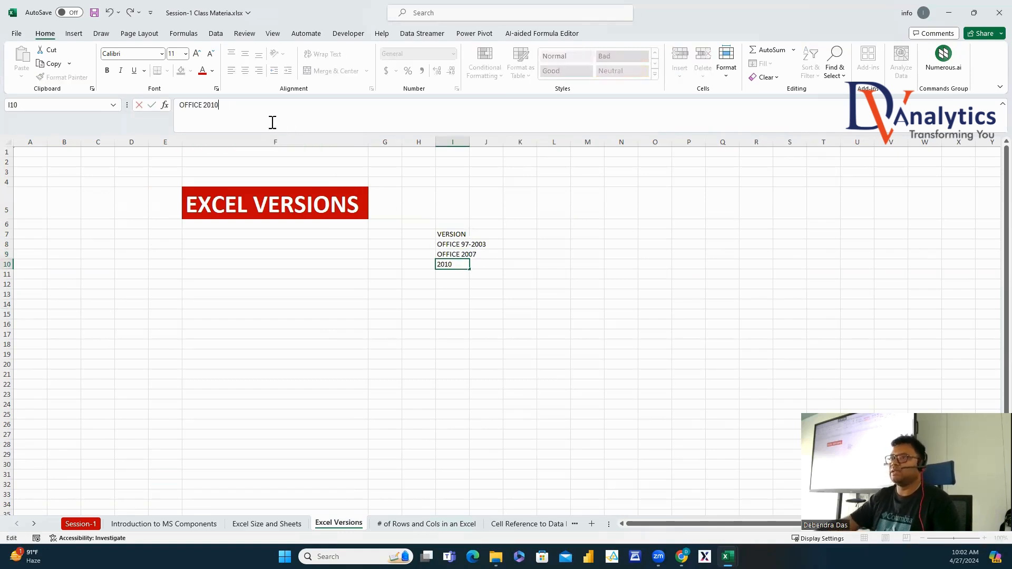
click(453, 278)
key(ctrl+apostrophe)
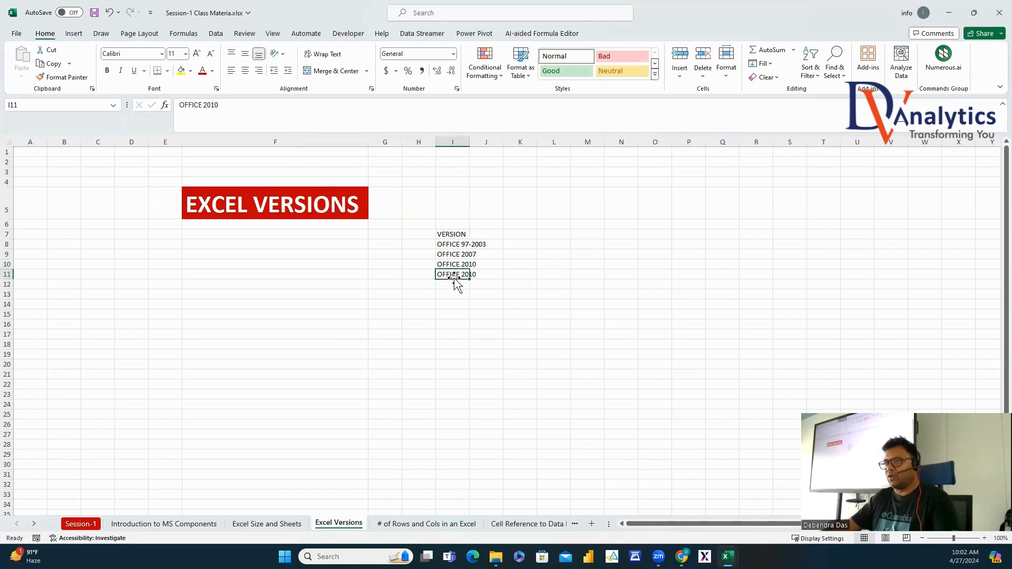
click(260, 109)
text(3)
key(Tab)
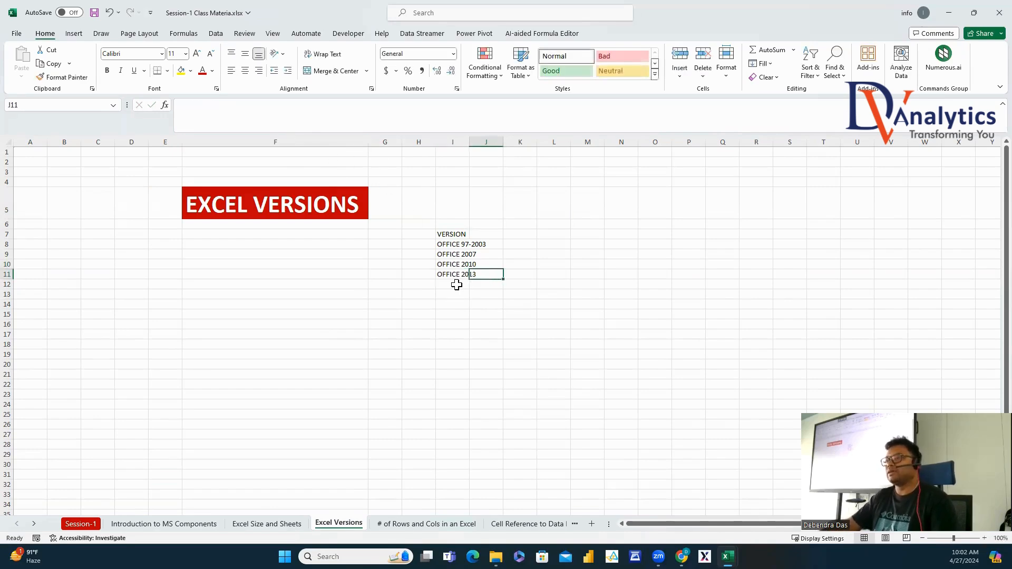
Fill the previous entry down and edit its year to add OFFICE 2016 in I12 and OFFICE 2019 in I13.
click(456, 285)
key(ctrl+d)
text(2013)
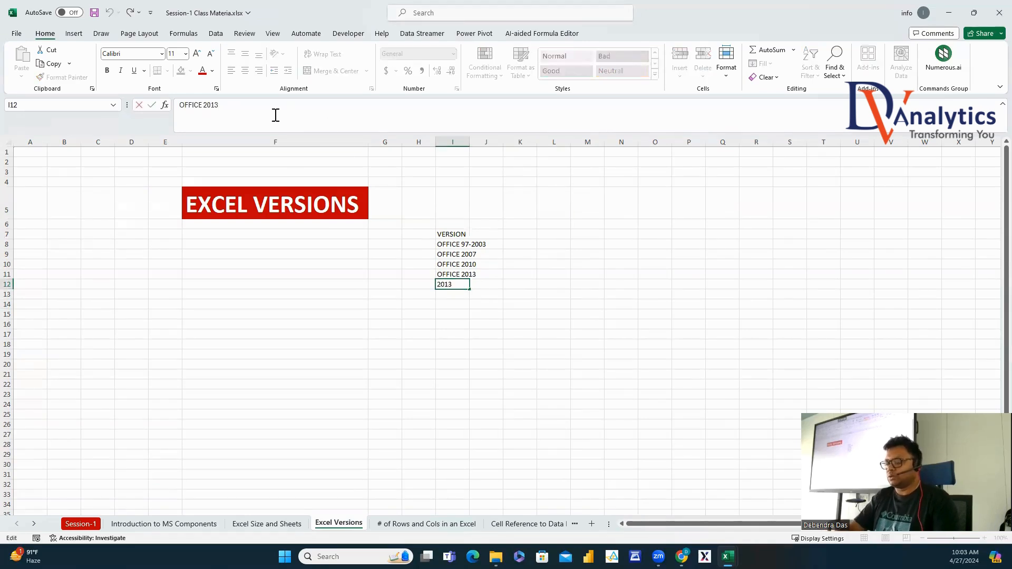
click(463, 293)
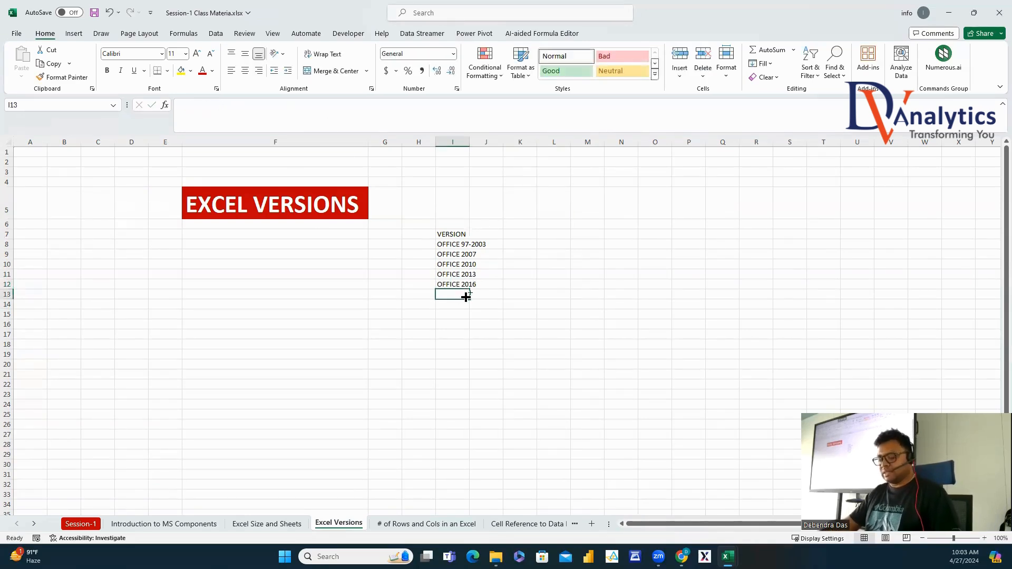
key(ctrl+d)
text(2016)
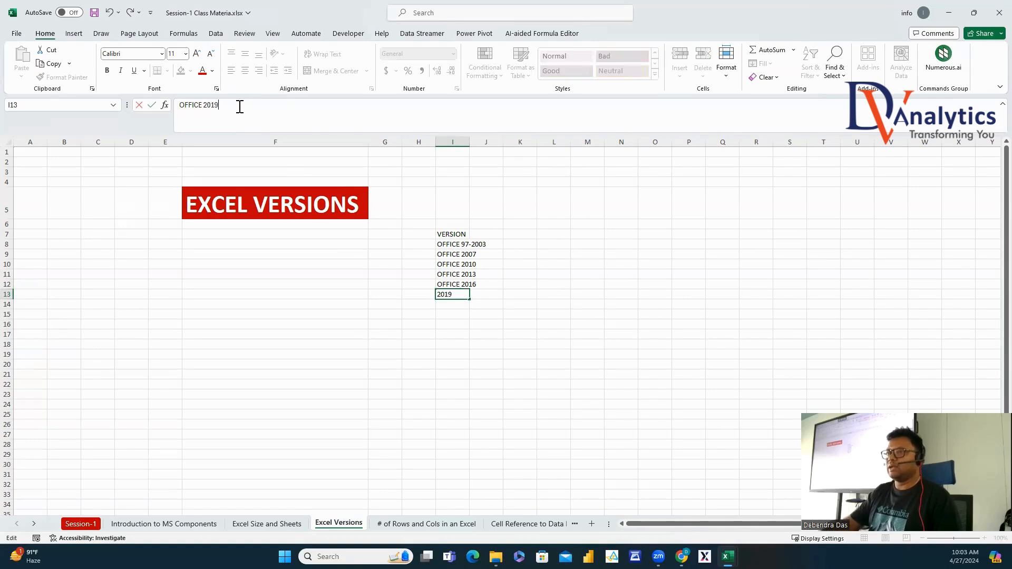
Fill the last version down into I14 and change it to OFFICE 2021.
click(460, 306)
key(ctrl+d)
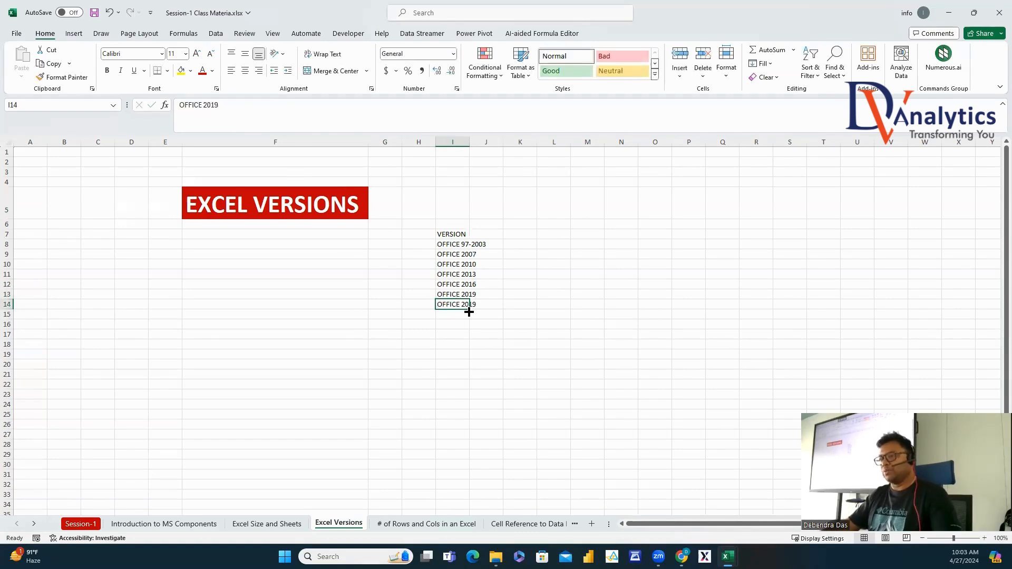
click(238, 106)
key(BackSpace)
key(BackSpace)
text(21 21)
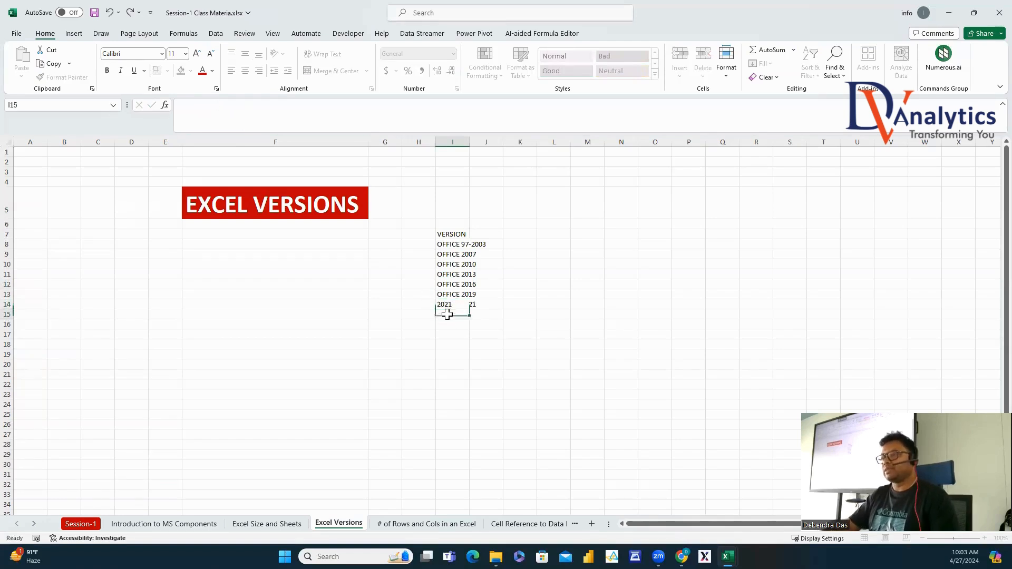
Add OFFICE 365 in I15 as the last version and autofit column I to its contents.
key(Return)
text(OFFICE 365)
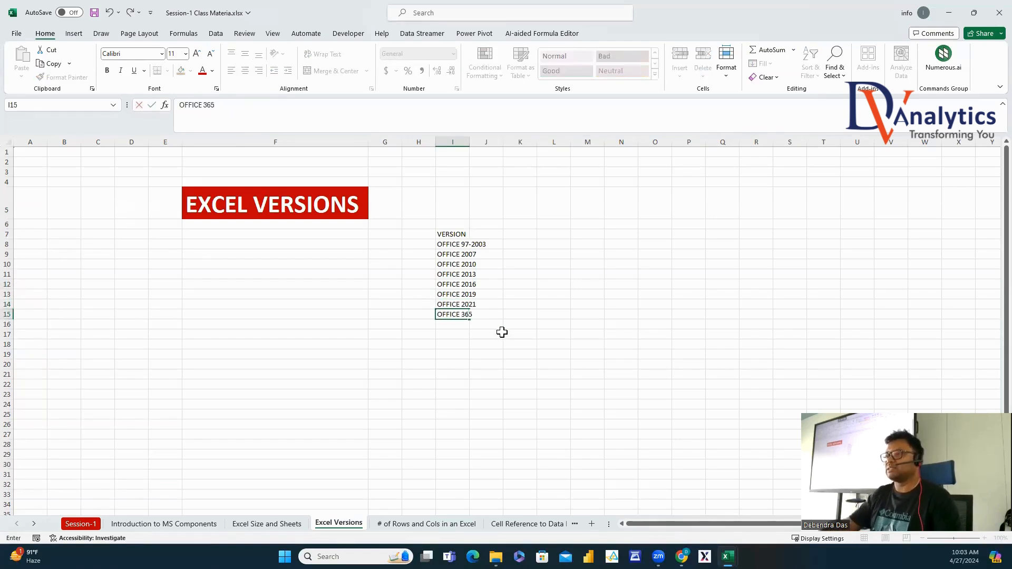
click(502, 332)
double_click(470, 142)
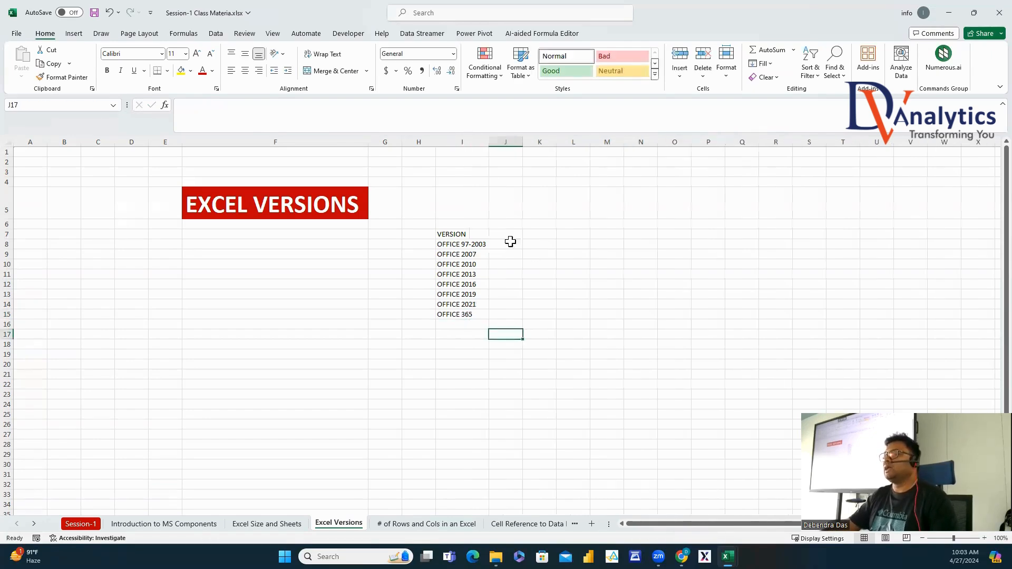
Enter the heading PLATFORM in J7 beside the VERSION heading.
click(502, 234)
text(PLAT)
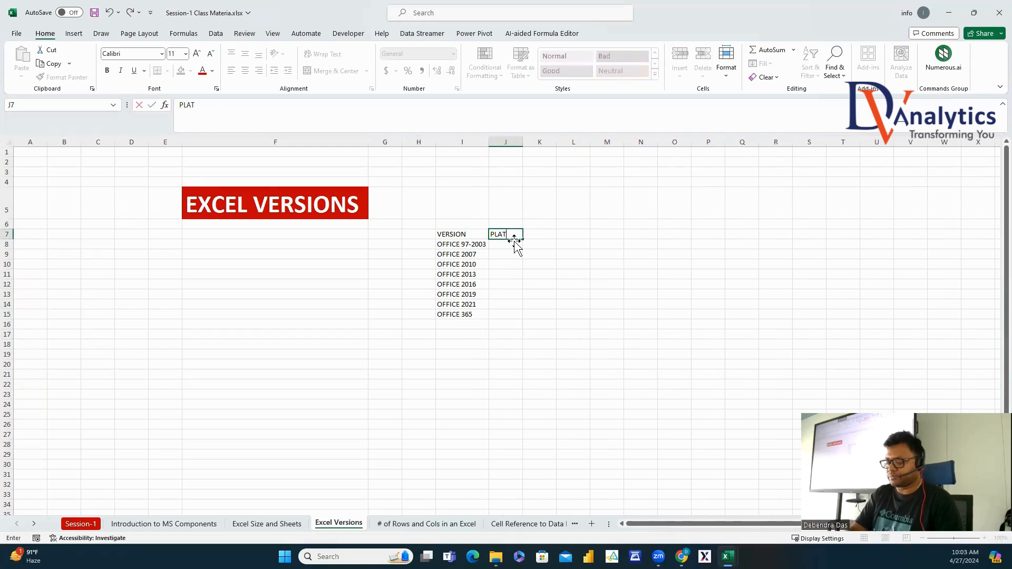
text(FOIR)
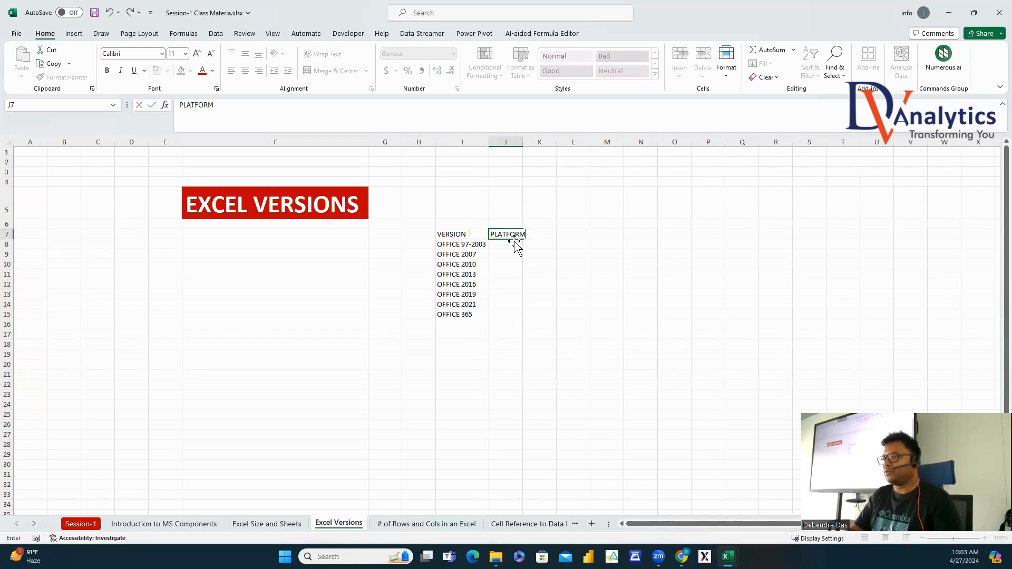
key(Return)
Enter SFTWARE INSTALLATION in J8, fill it down through J14 and autofit column J.
text(SFT)
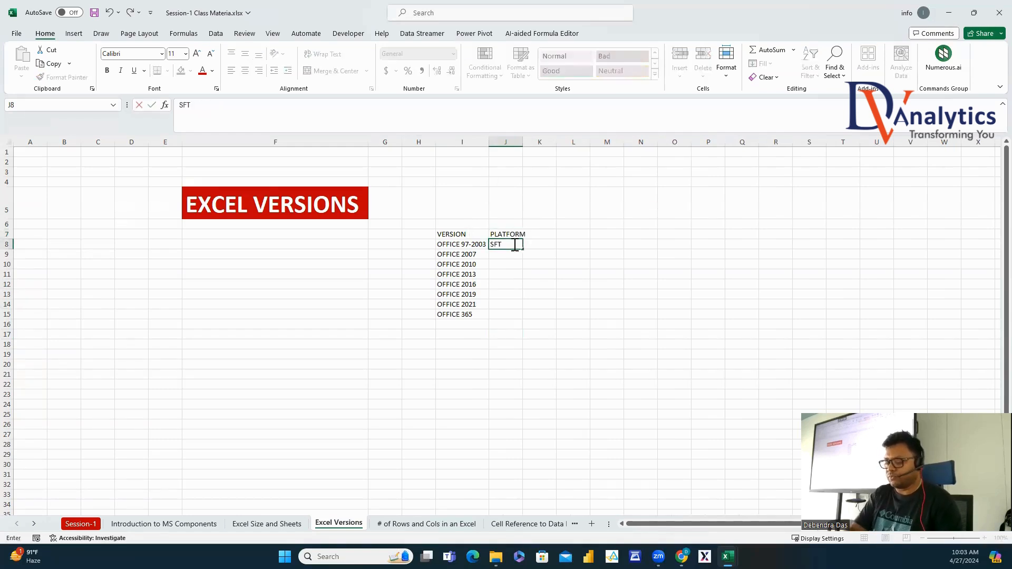
text(WARE INSTALLATION)
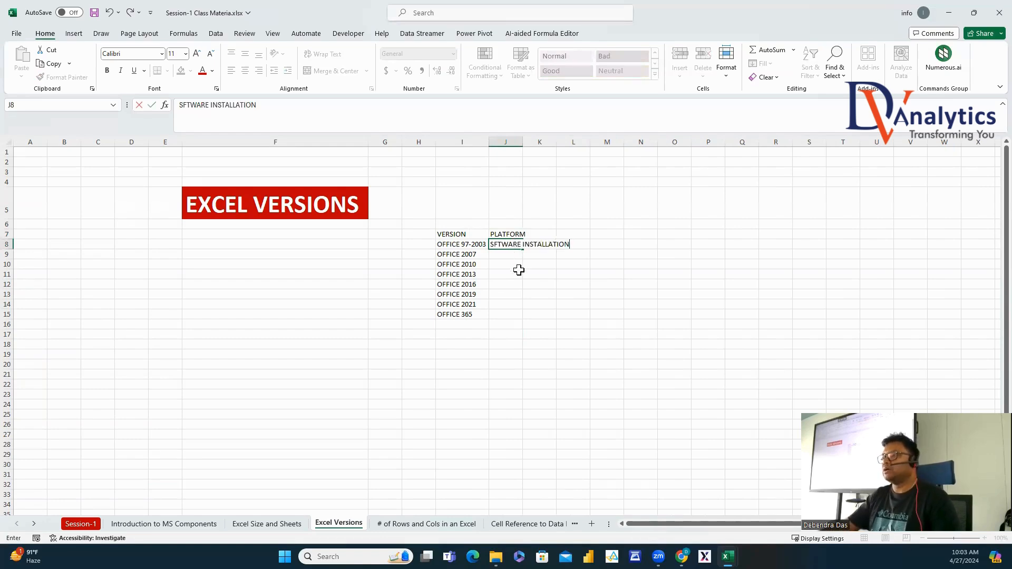
click(516, 265)
click(513, 245)
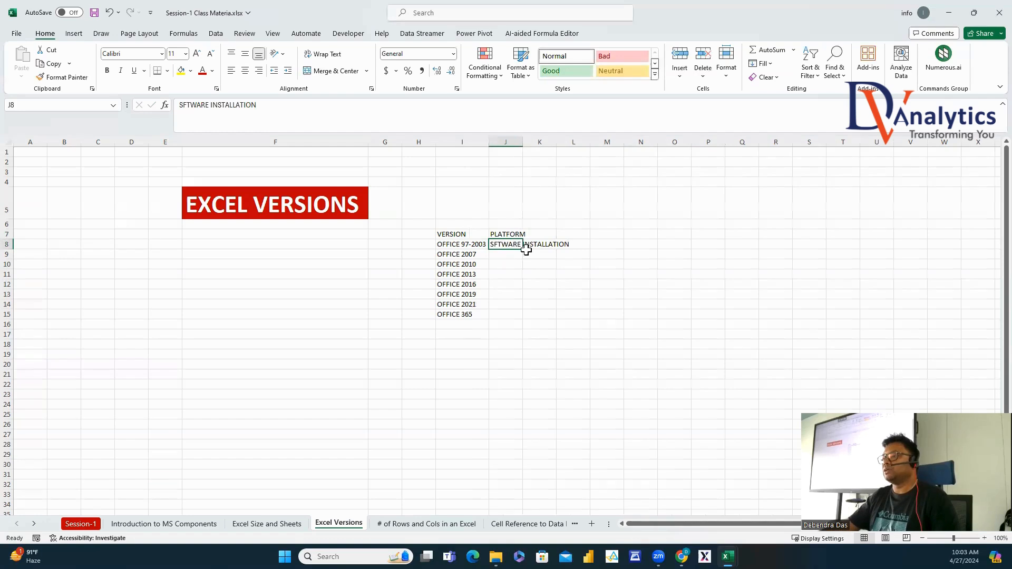
drag(527, 252, 527, 309)
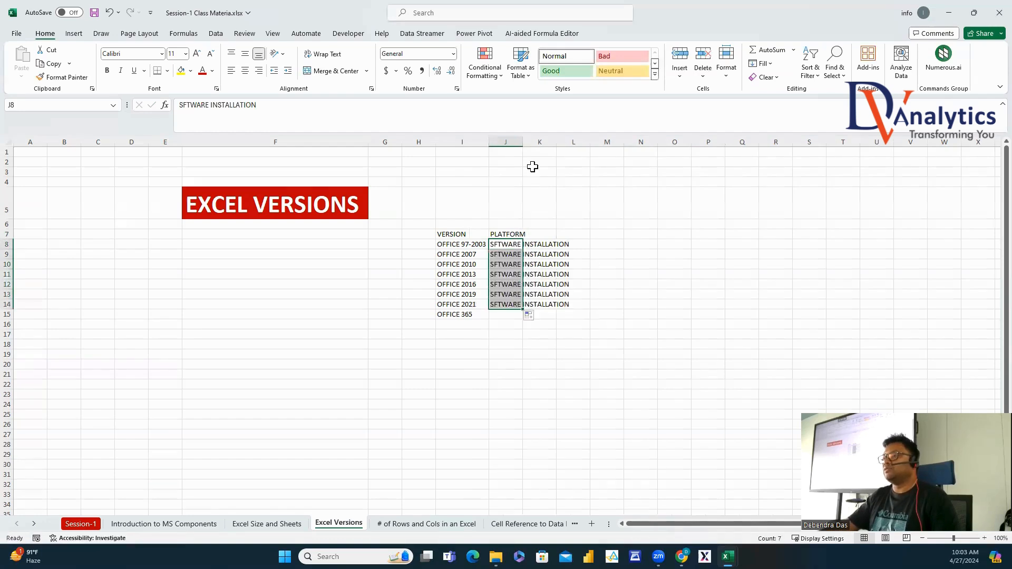
double_click(522, 142)
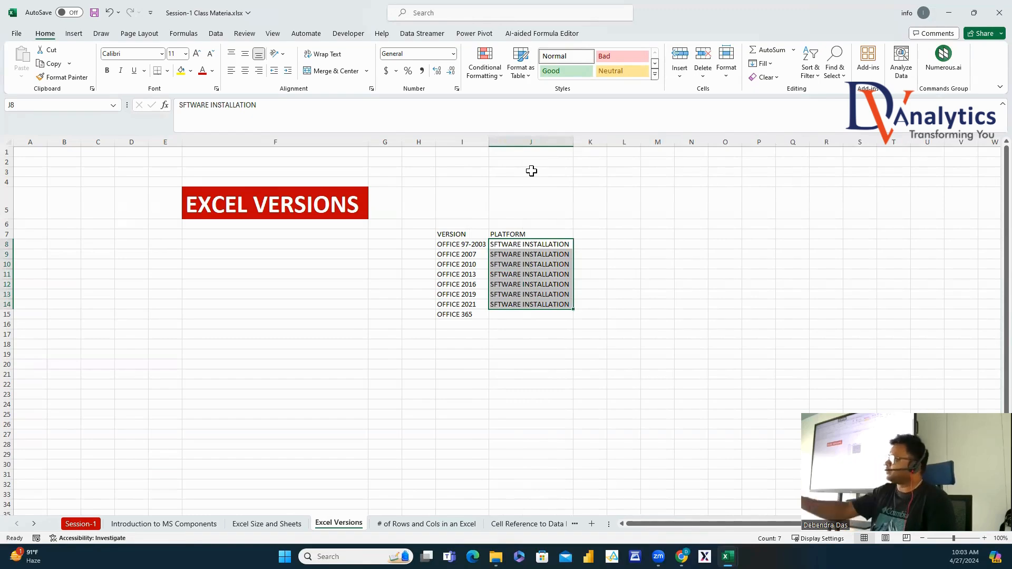
Enter CLOUD BASED PLATFORM in J15 for OFFICE 365 and autofit column J again.
click(510, 316)
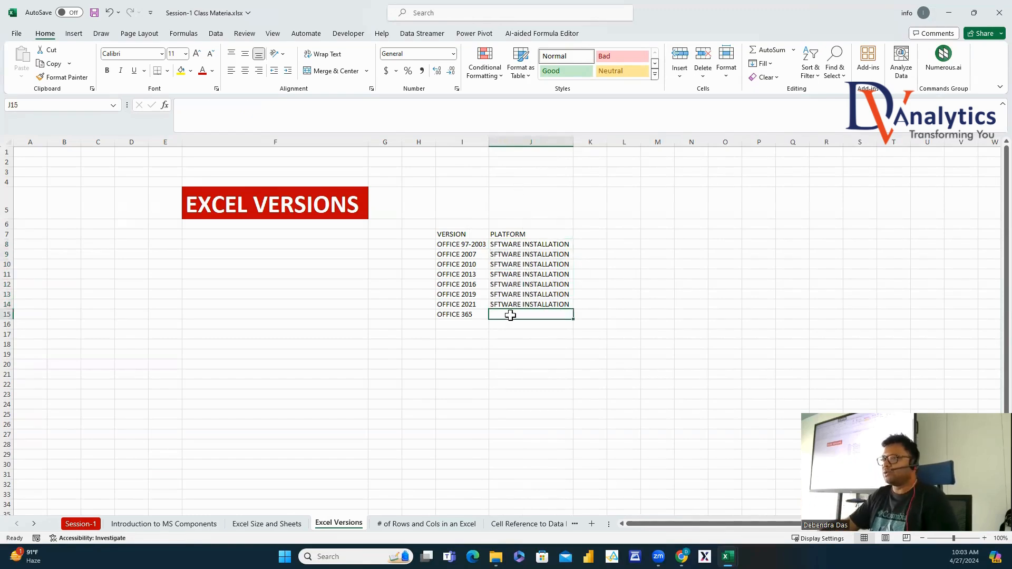
text(CLOUD)
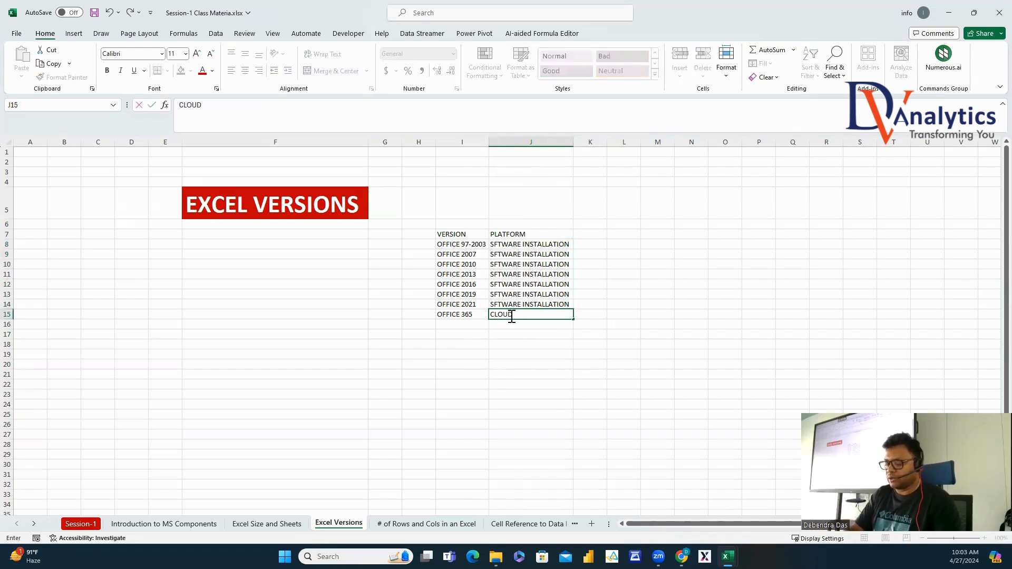
text( BASED)
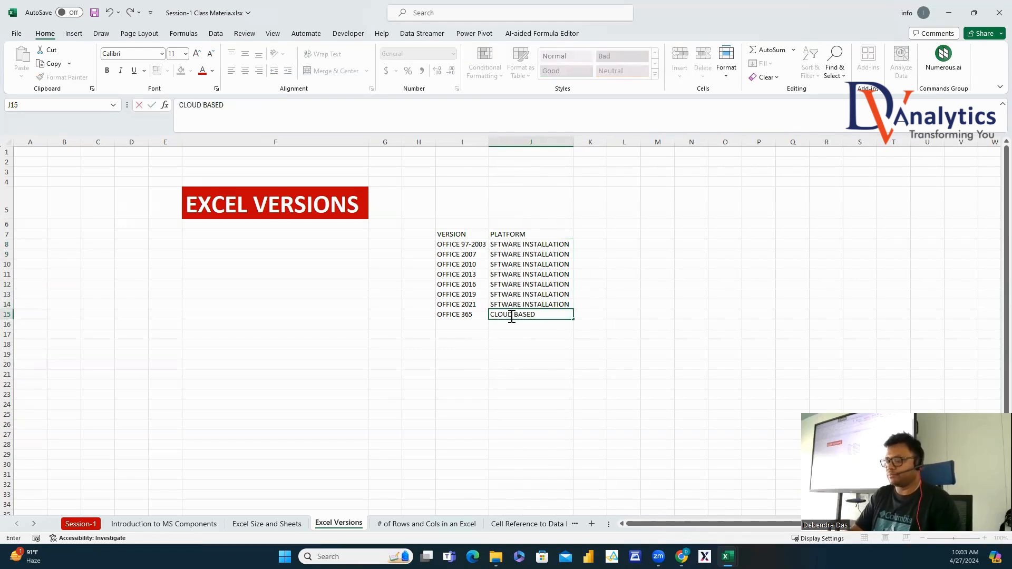
text( PLATFORM)
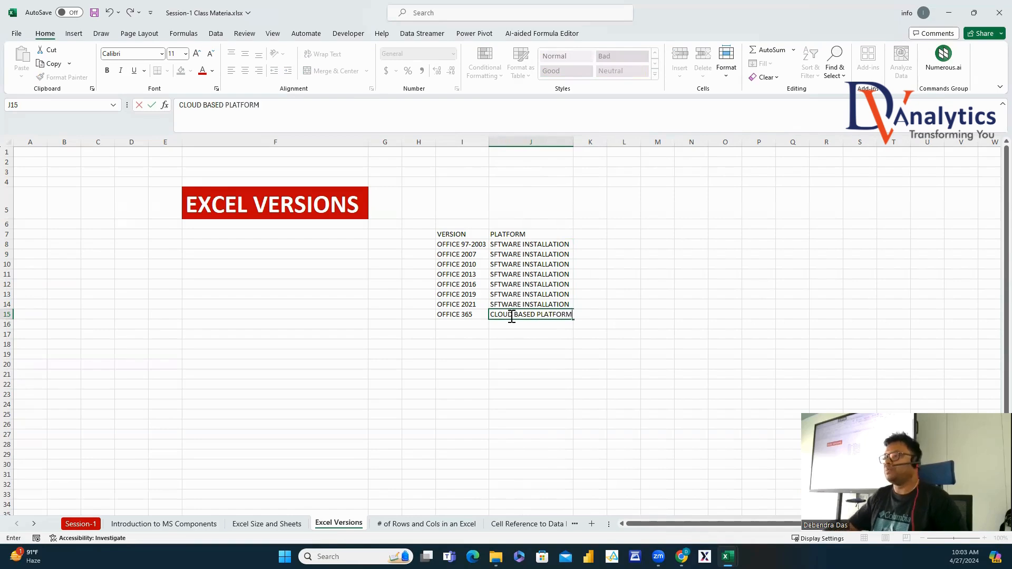
click(586, 372)
double_click(572, 144)
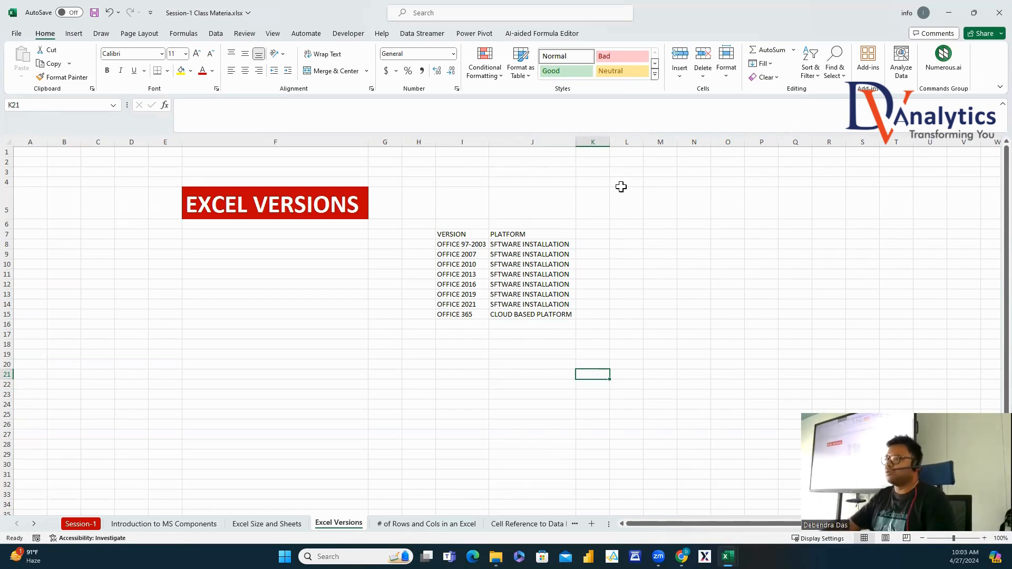
Format the OFFICE 365 entries in I15:J15 as bold red text.
drag(530, 310, 534, 313)
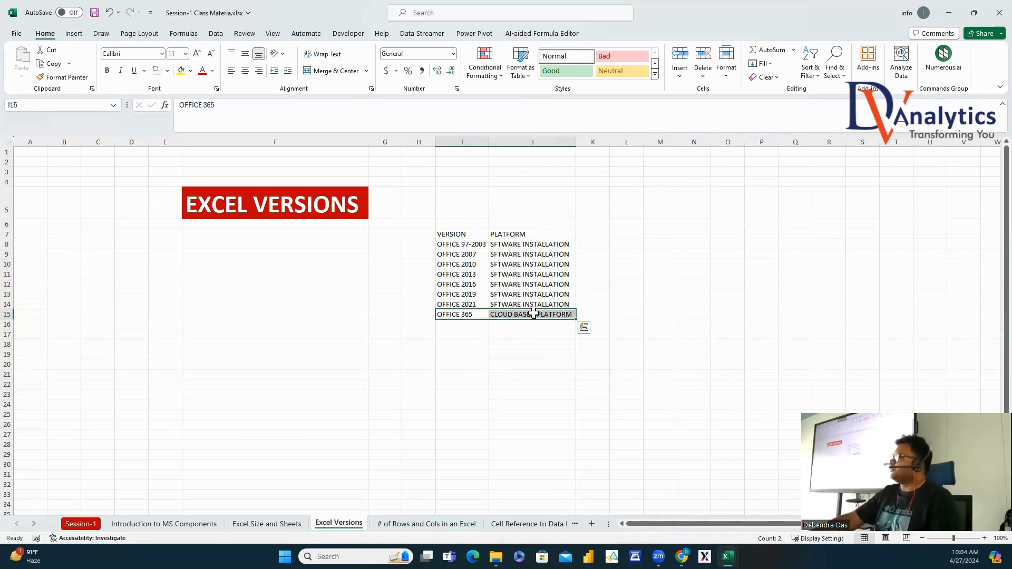
click(202, 70)
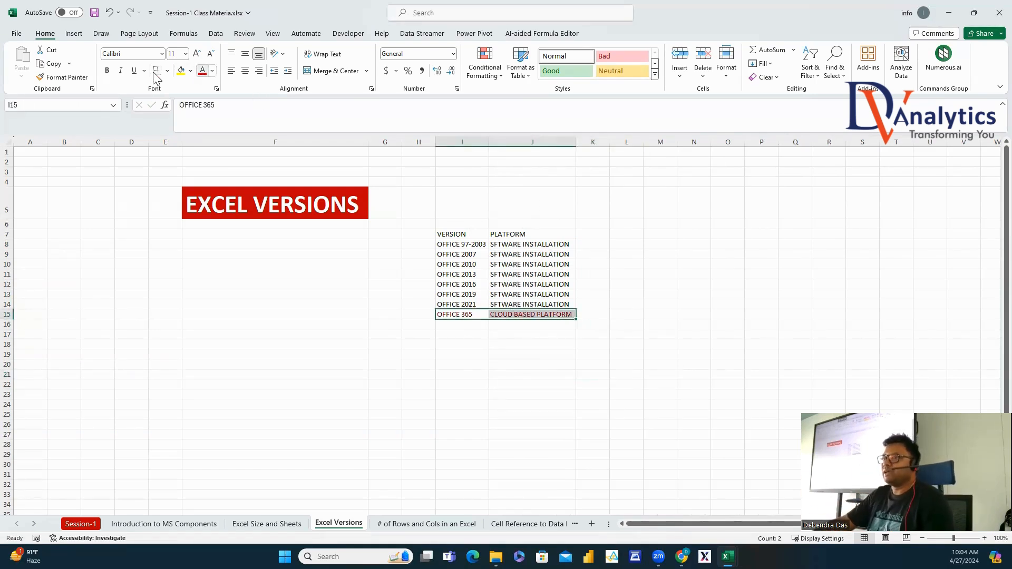
click(108, 71)
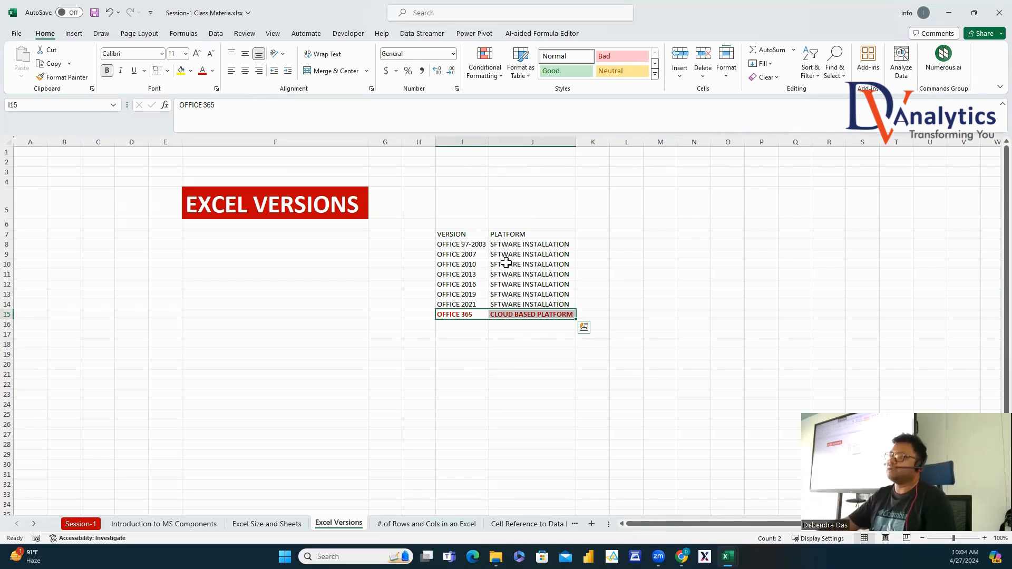
Add the headings ROWS in K7 and COLS in L7 to the version table.
click(587, 234)
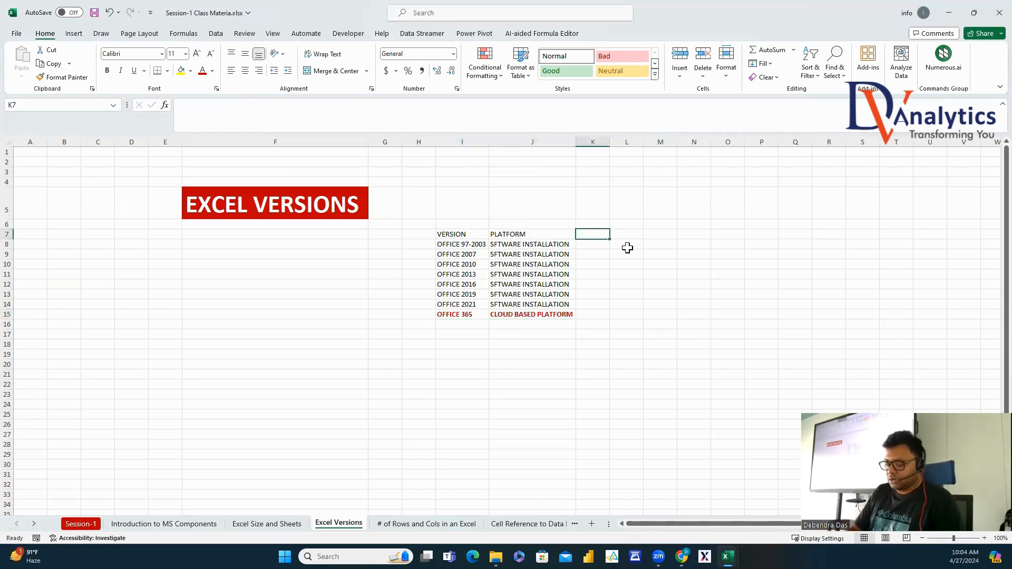
text(ROWS)
click(637, 235)
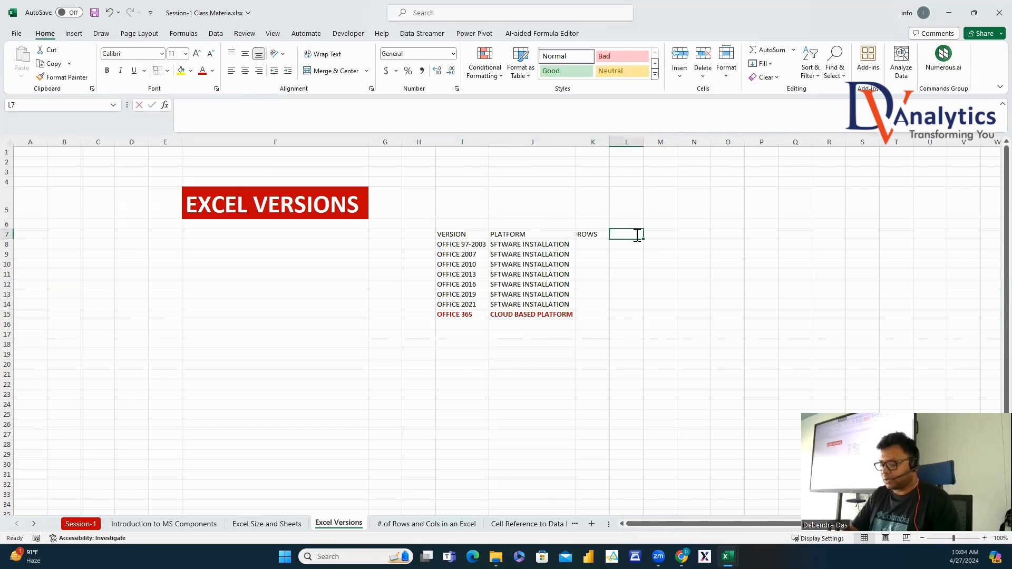
text(COLS)
key(Return)
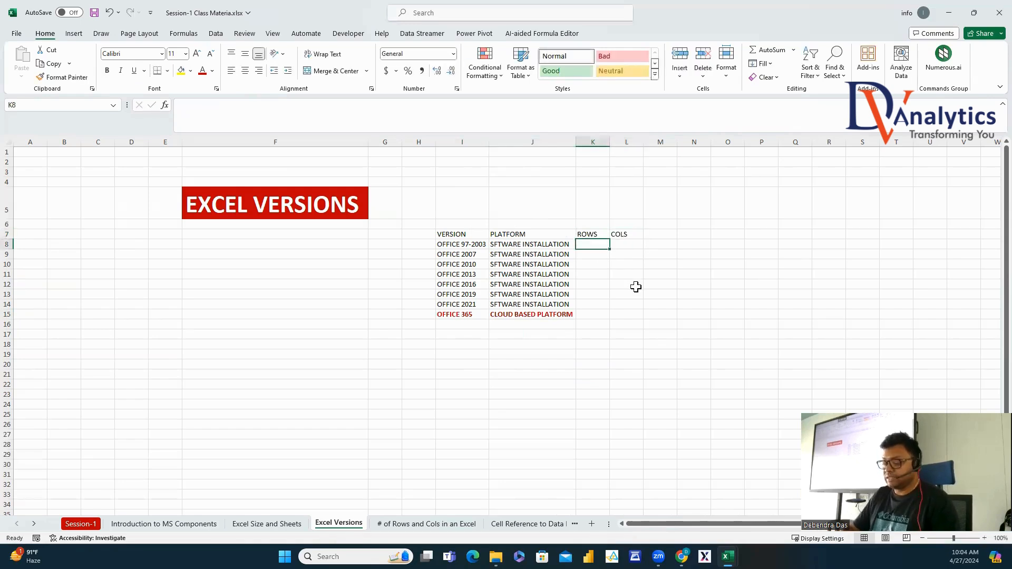
Enter 65,000 rows in K8 and 256 columns in L8 for OFFICE 97-2003.
text(65,)
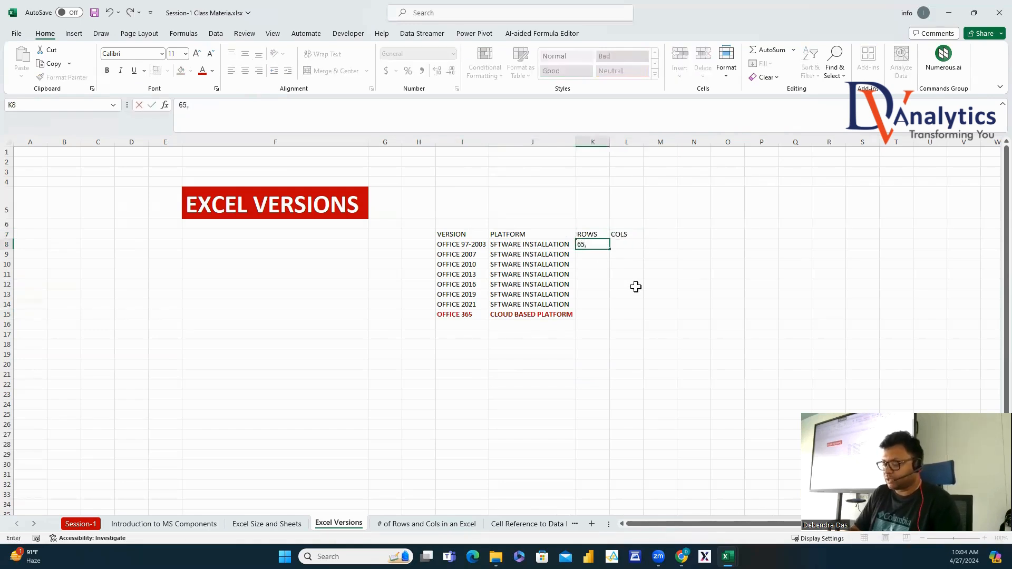
text(000)
click(626, 249)
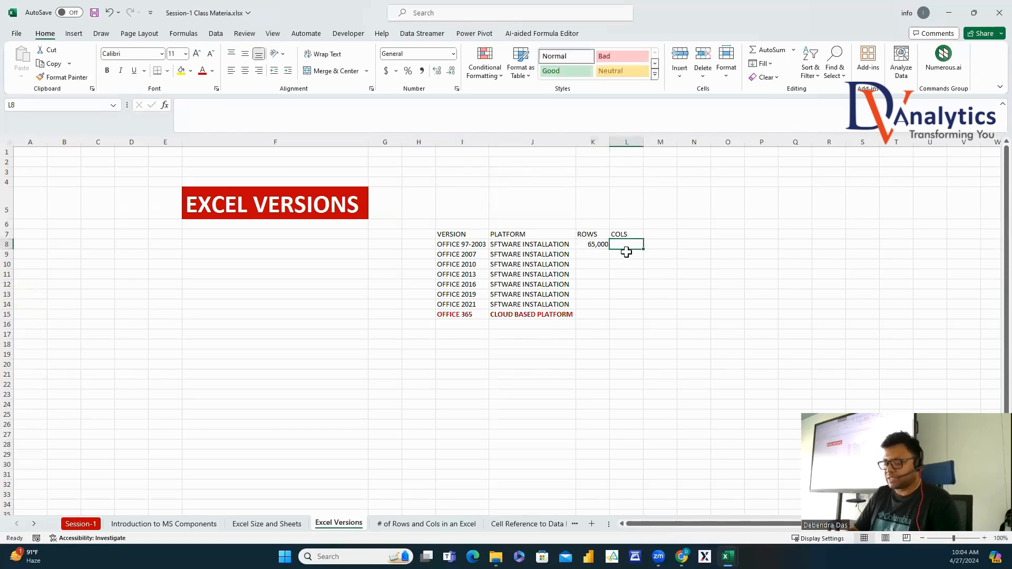
text(256)
Enter 10,48,576 rows in K9 and 16,384 columns in L9 for OFFICE 2007.
click(603, 254)
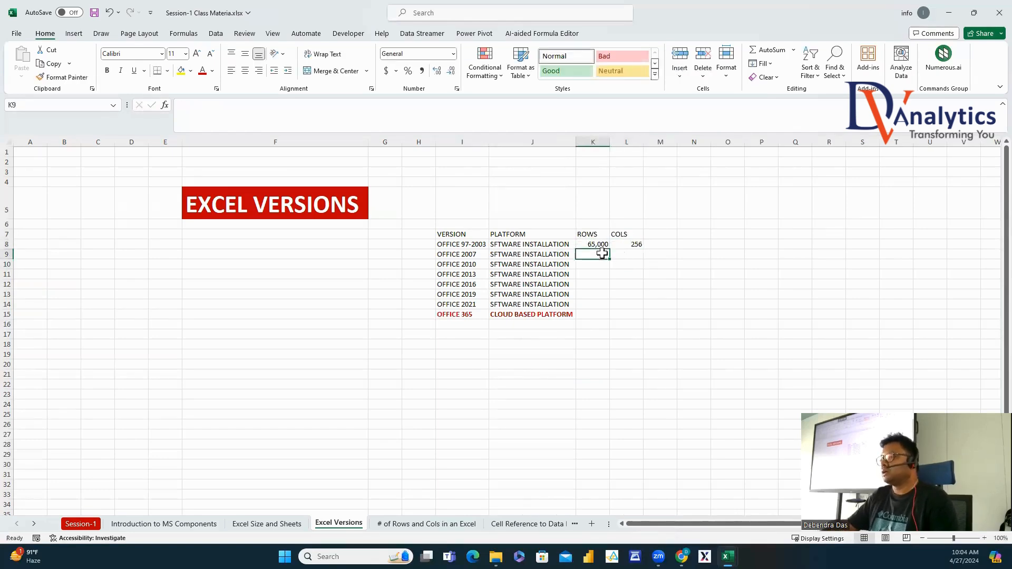
text(10,48,576)
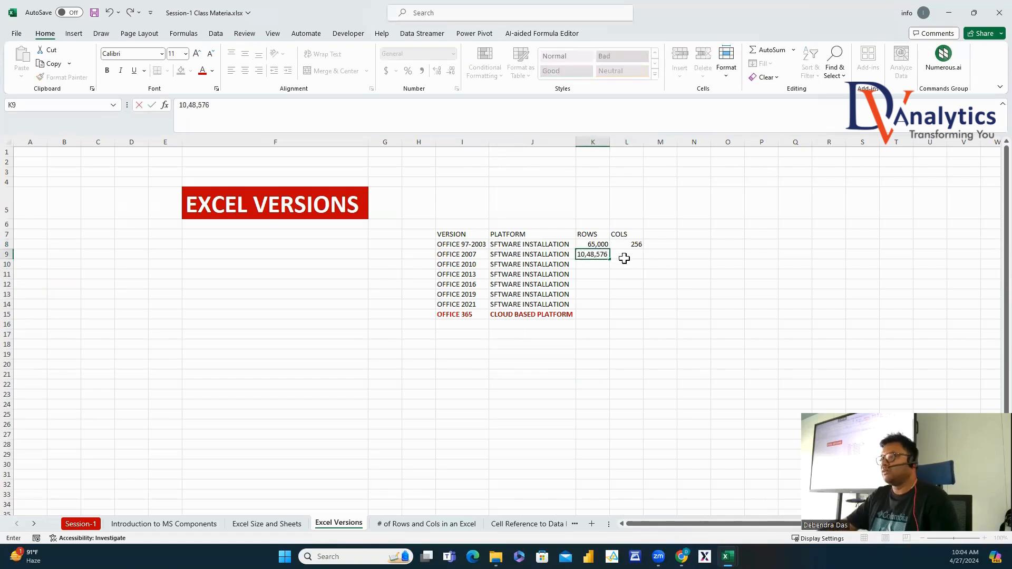
click(624, 258)
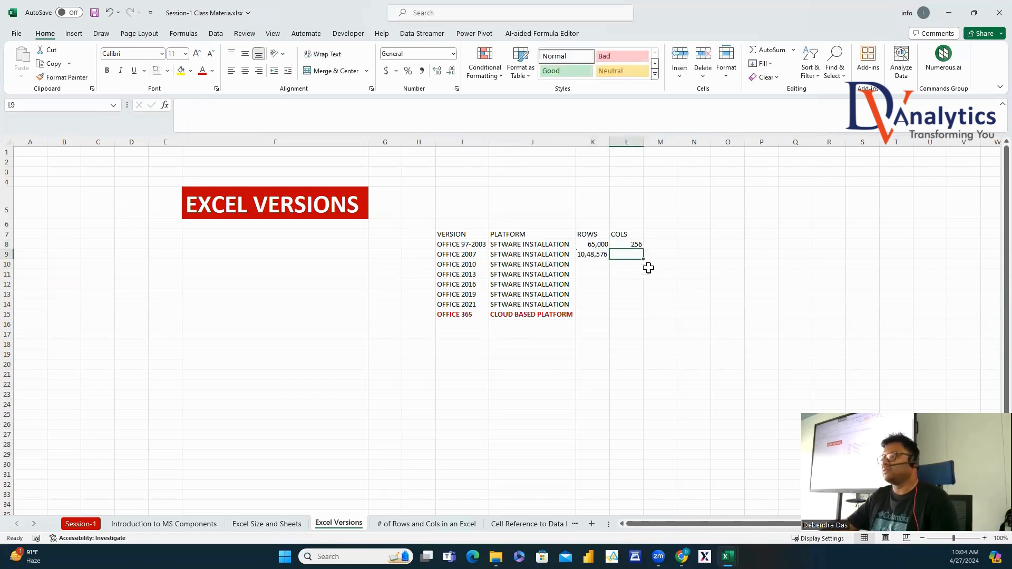
text(16,384)
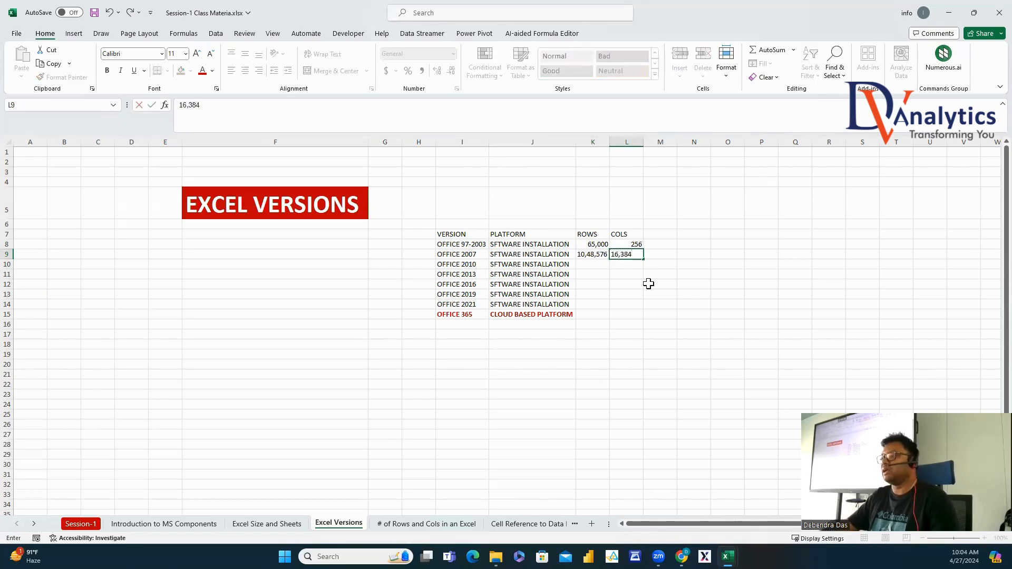
click(648, 284)
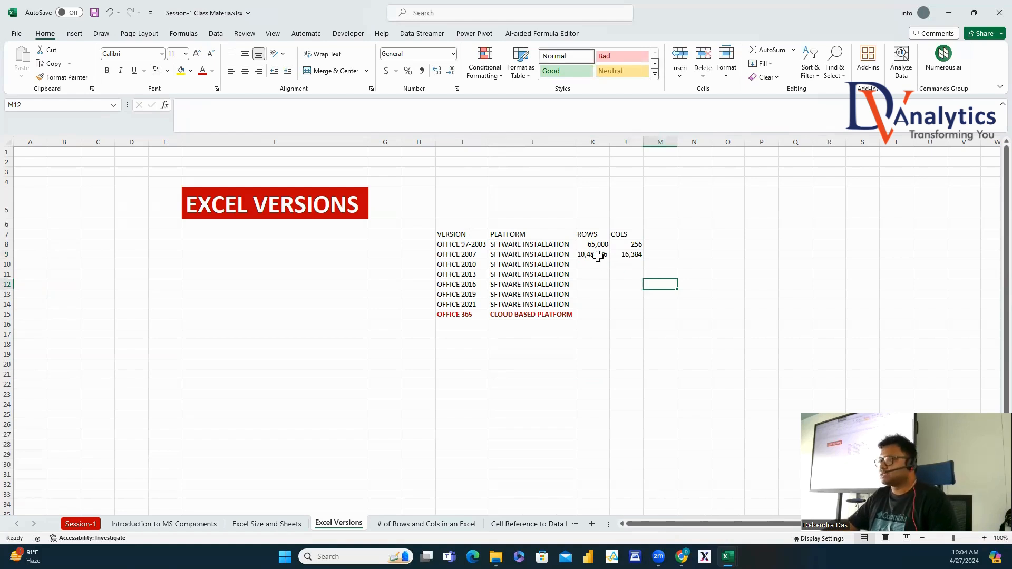
Copy the OFFICE 2007 row and column limits from K9:L9 into K10:L15 for the remaining versions.
drag(598, 256, 638, 312)
key(ctrl+c)
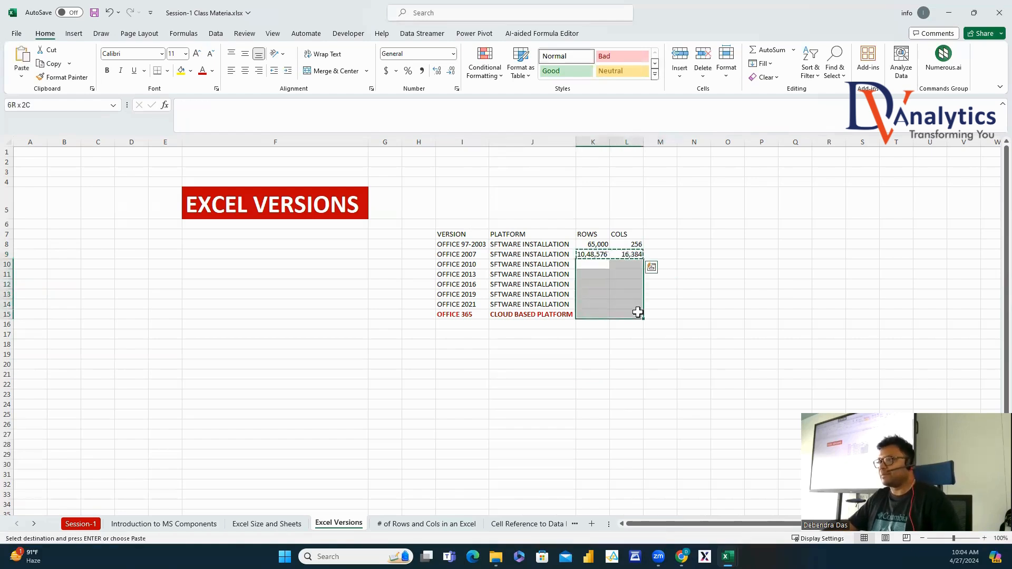
key(ctrl+v)
click(698, 293)
click(659, 235)
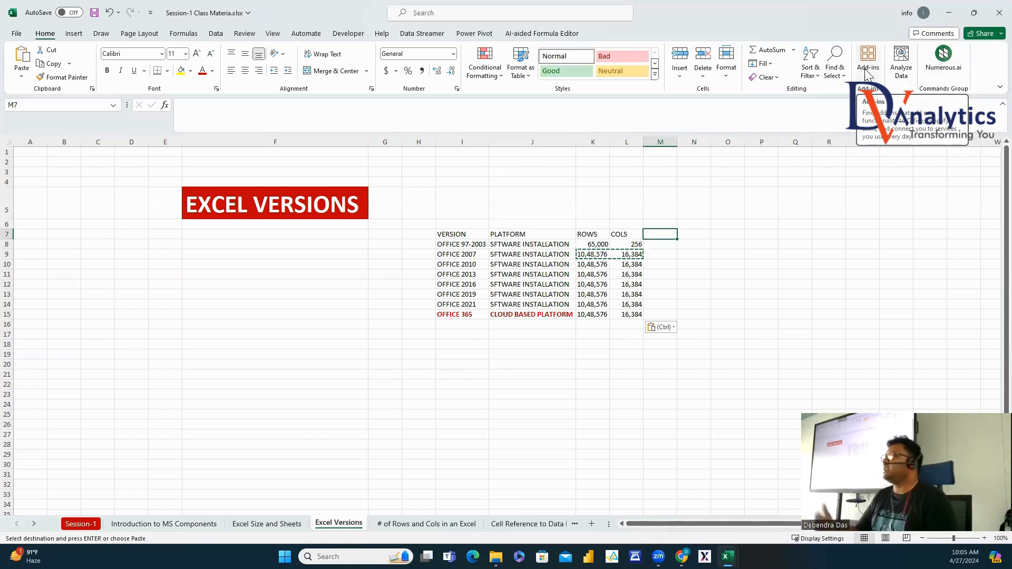
click(75, 34)
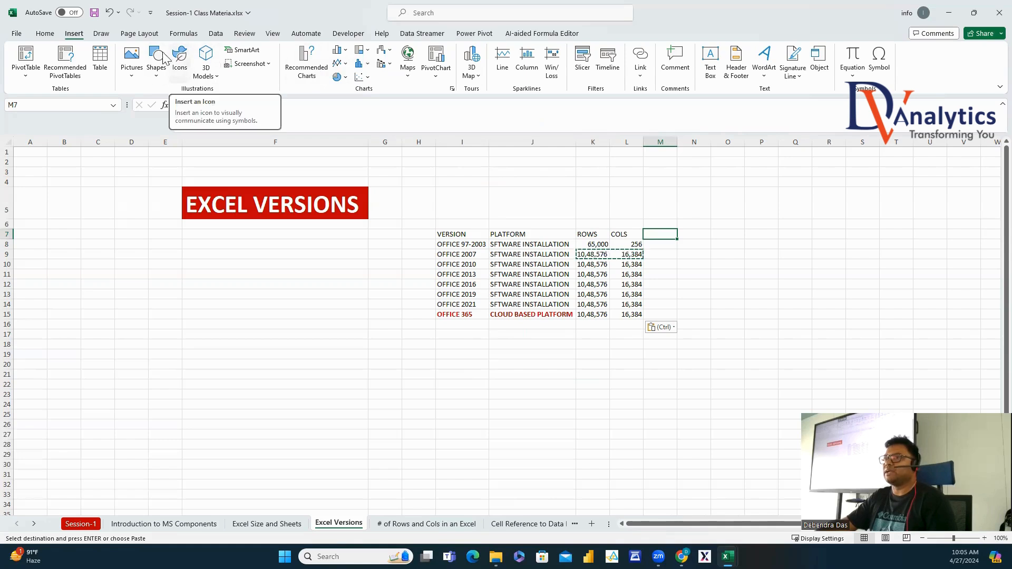
click(101, 34)
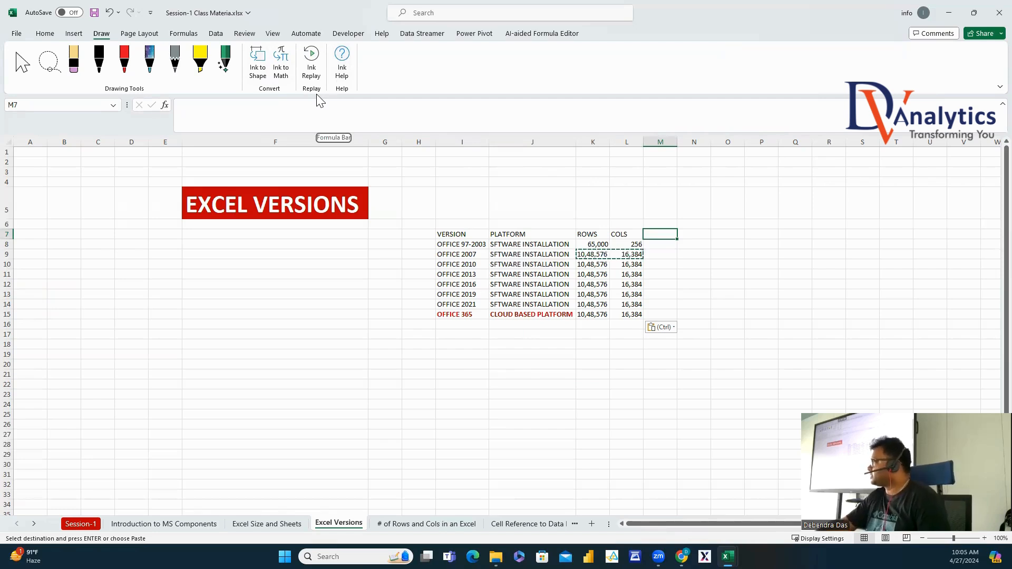
click(45, 33)
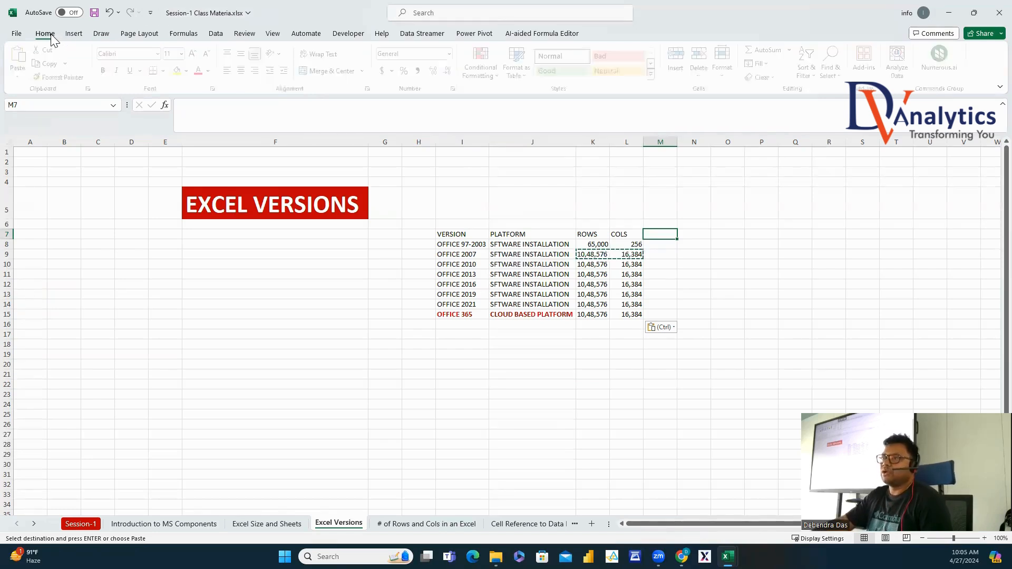
Format the OFFICE 365 row and column limits in K15:L15 as bold red text.
click(656, 275)
click(628, 315)
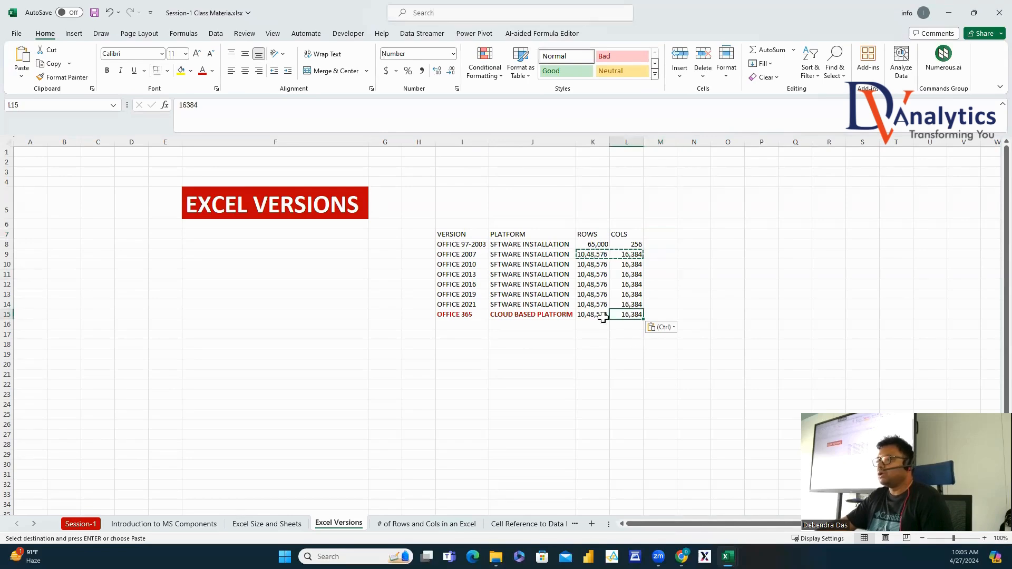
drag(591, 314, 617, 311)
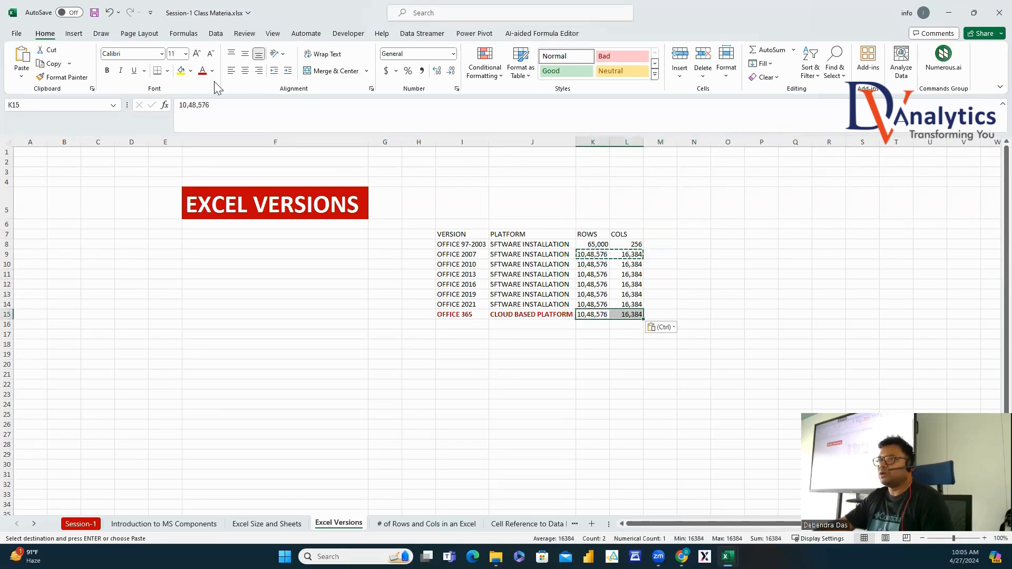
click(107, 70)
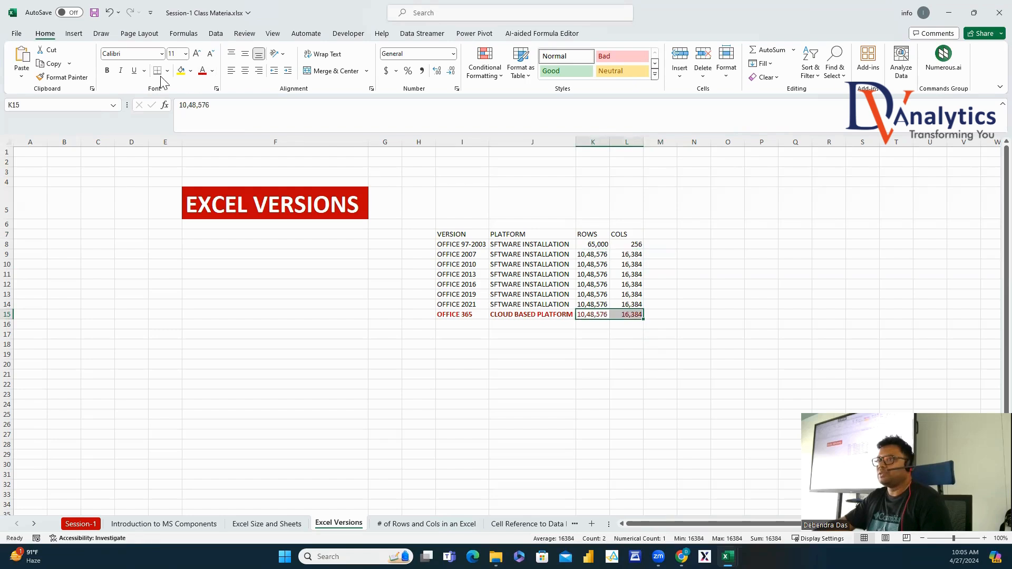
Add an EXTENSION header in M7 and enter .xls in M8 for OFFICE 97-2003.
click(666, 237)
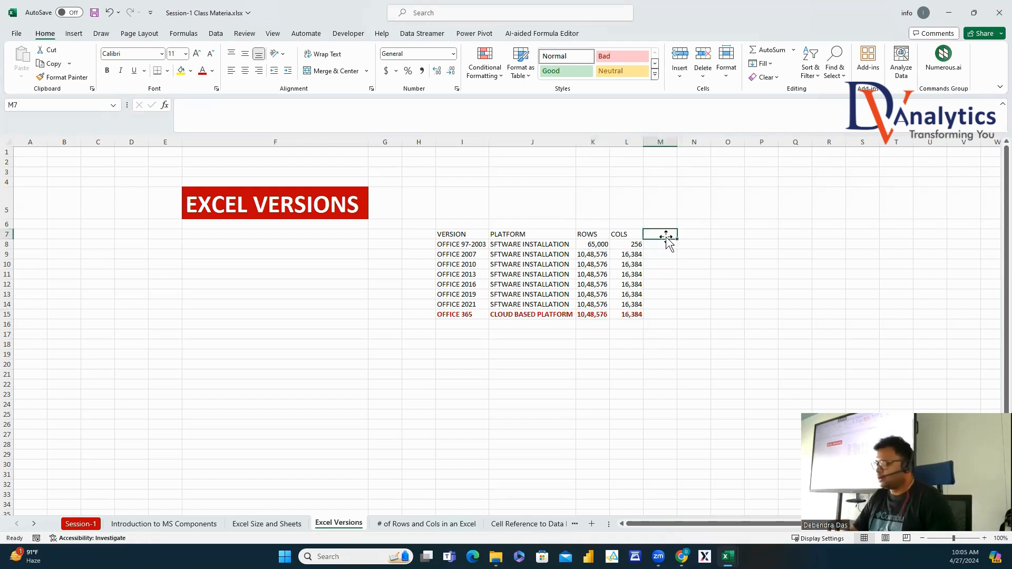
text(EXTENSION)
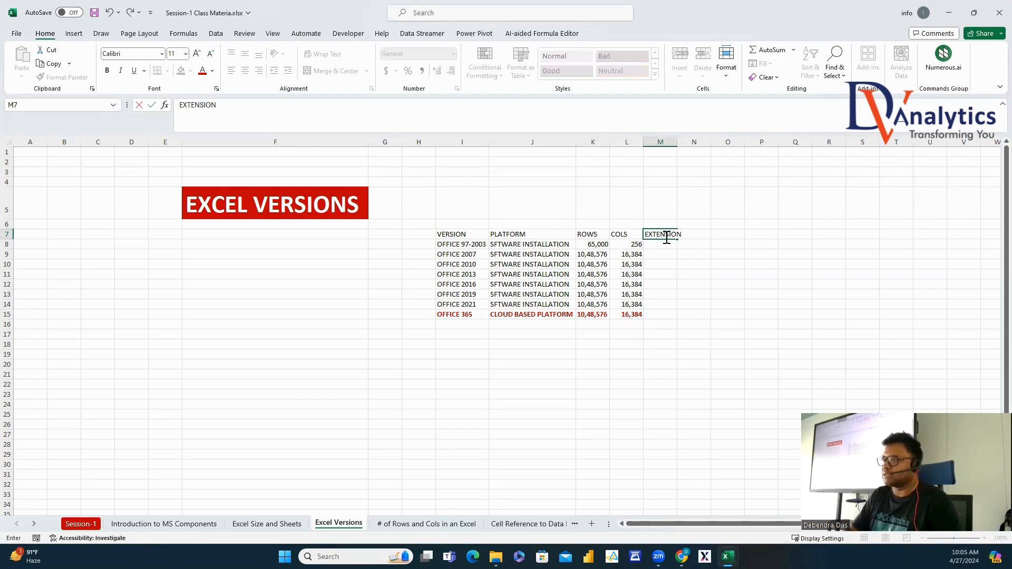
key(Return)
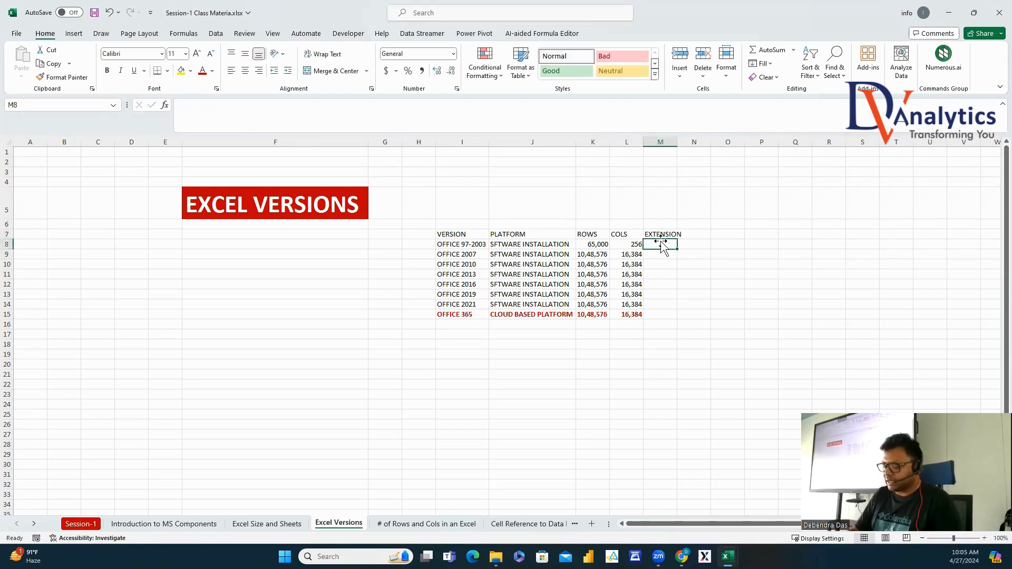
text(>xls)
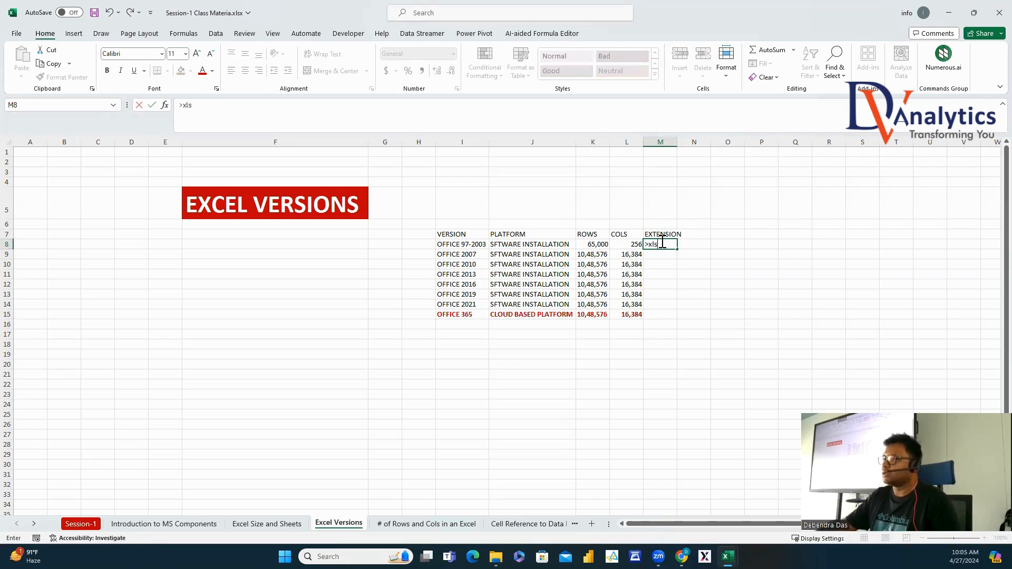
click(650, 244)
key(BackSpace)
text(.)
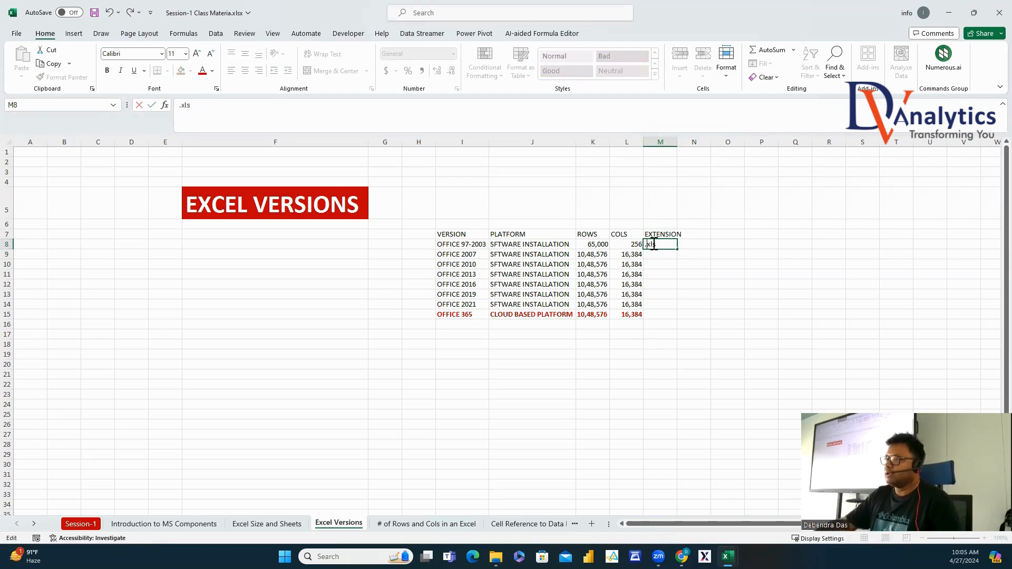
Enter .xlsx in M9 as the extension for OFFICE 2007.
click(654, 254)
text(.)
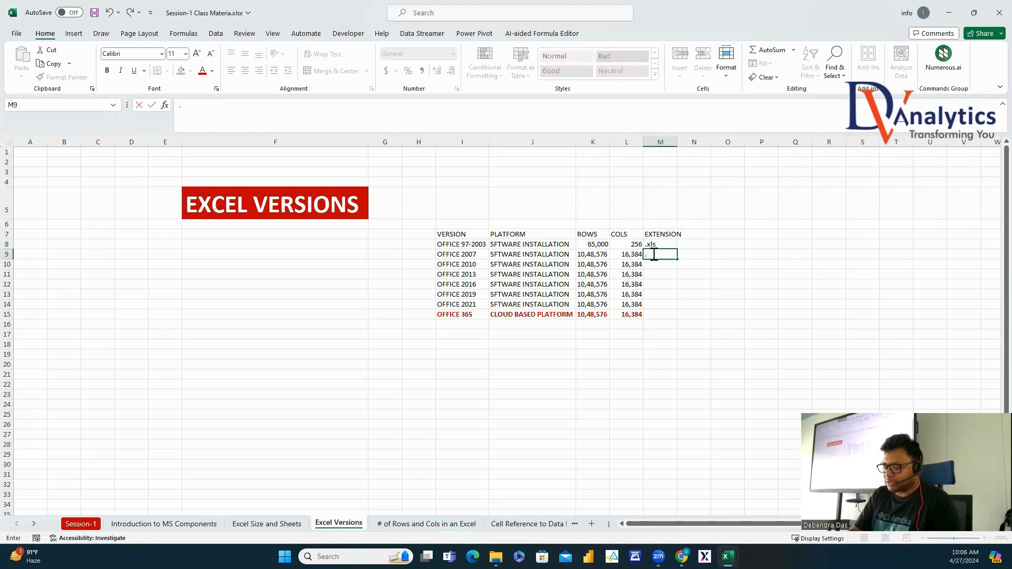
text(xlsx)
click(671, 284)
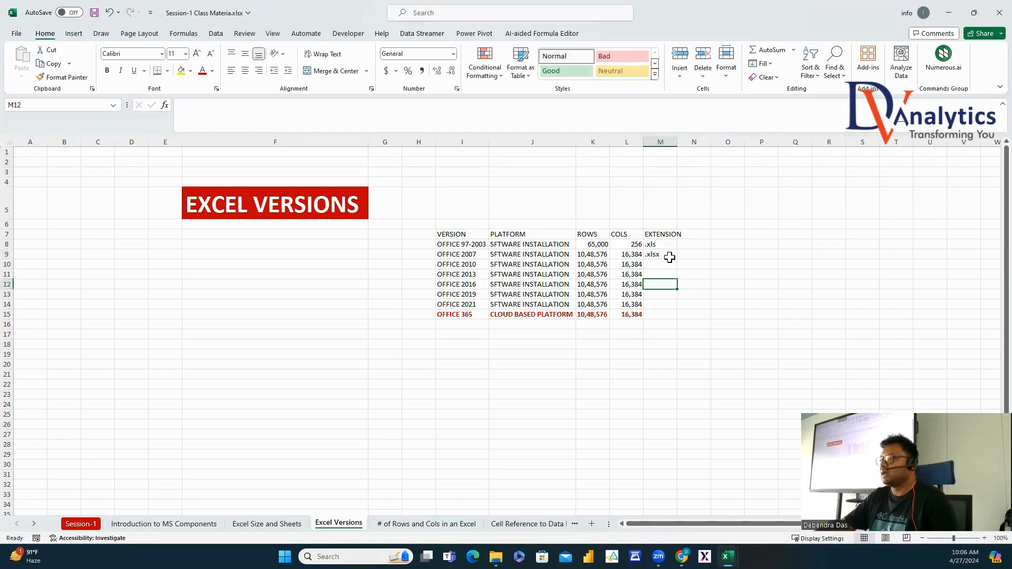
Fill the OFFICE 2007 extension down through M15 and format the OFFICE 365 extension as bold red text.
click(668, 256)
drag(677, 260, 680, 318)
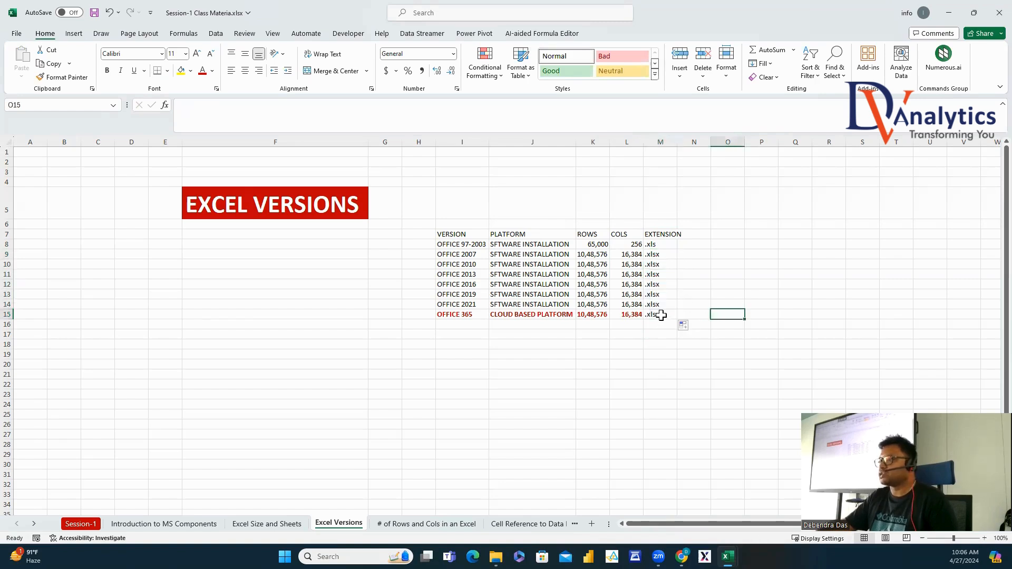
click(659, 316)
key(ctrl+b)
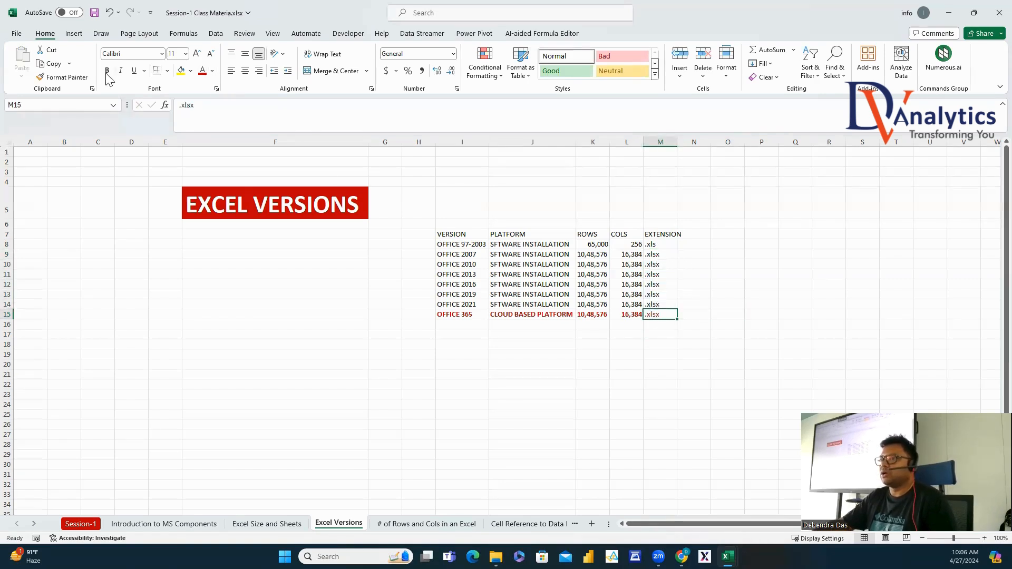
Add a BENEFITS header in N7 and enter NEW FEATURES in N9 for OFFICE 2007.
click(695, 235)
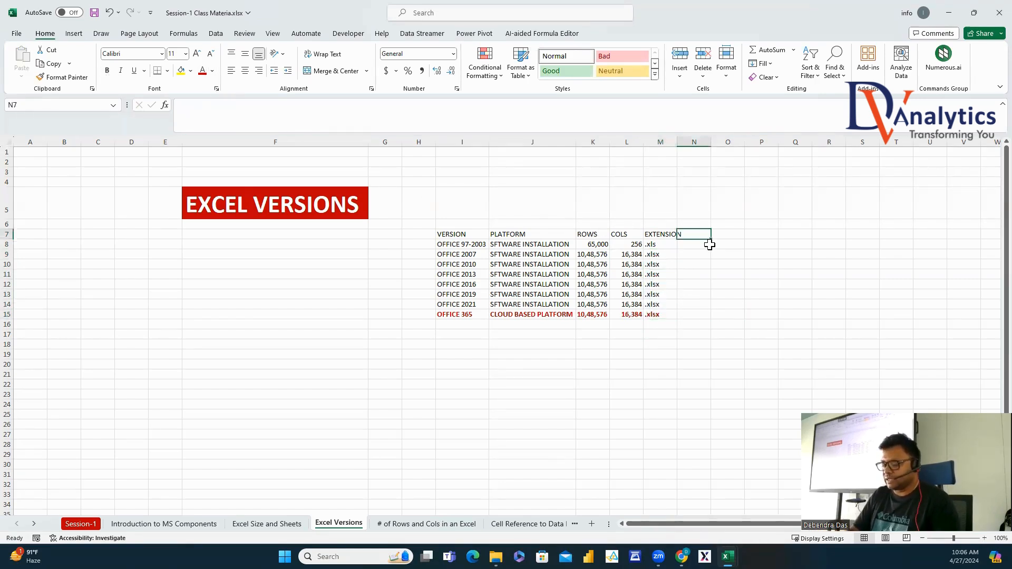
text(BENEFIT)
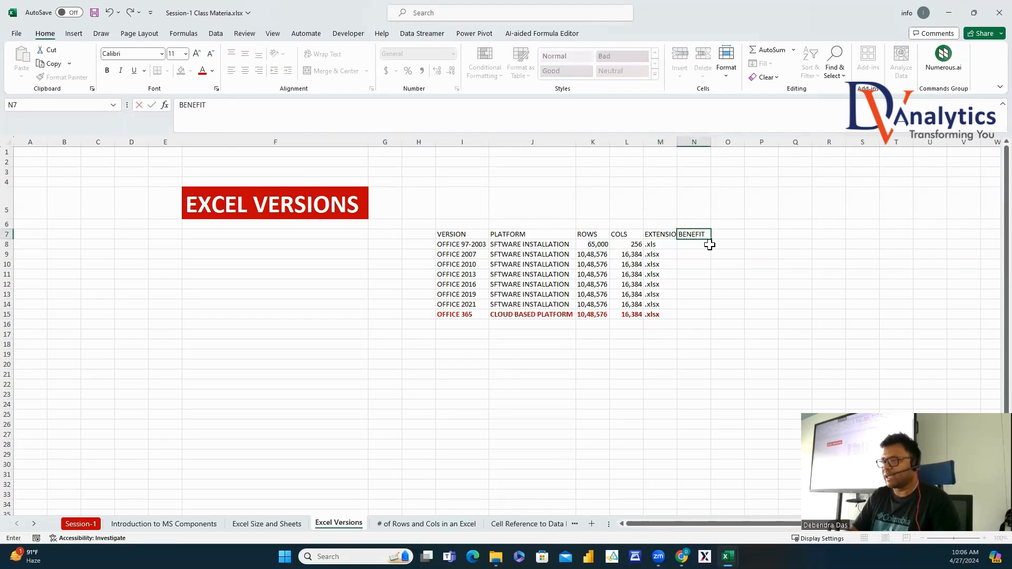
text(S)
click(706, 255)
text(NEW)
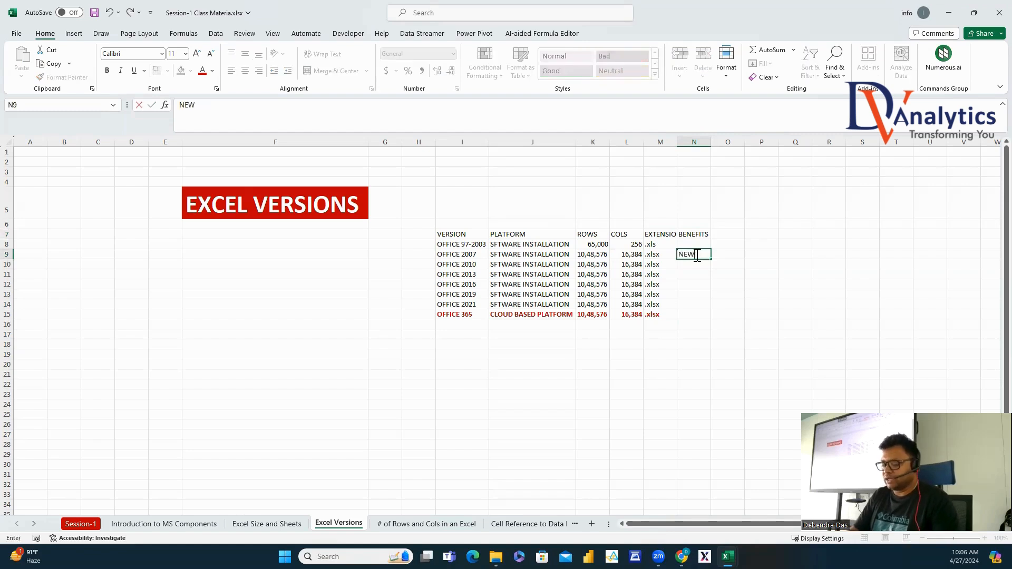
text( FEATURES)
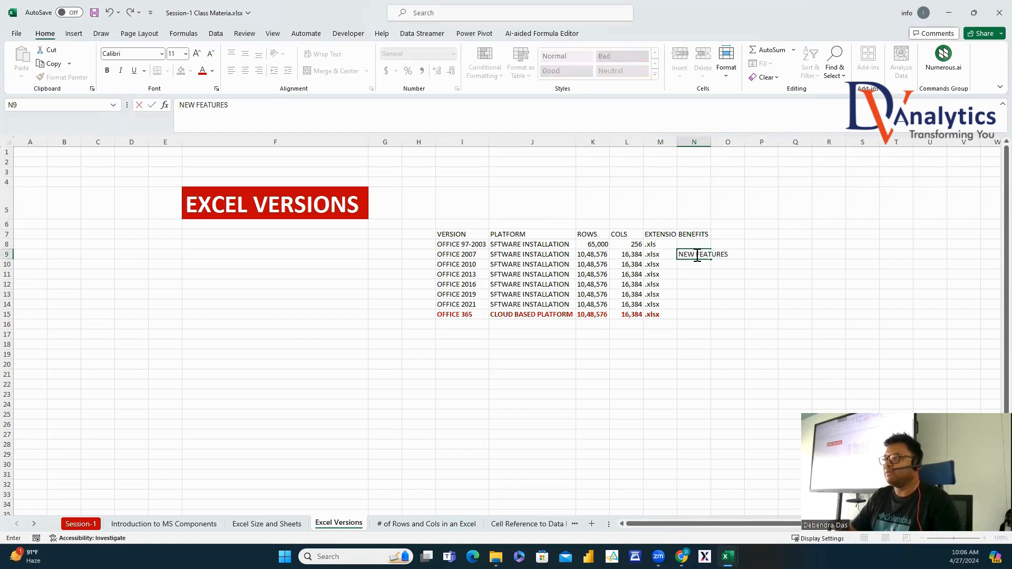
key(Return)
Fill NEW FEATURES down from N9 through N15 and autofit the width of column N.
click(706, 255)
double_click(711, 259)
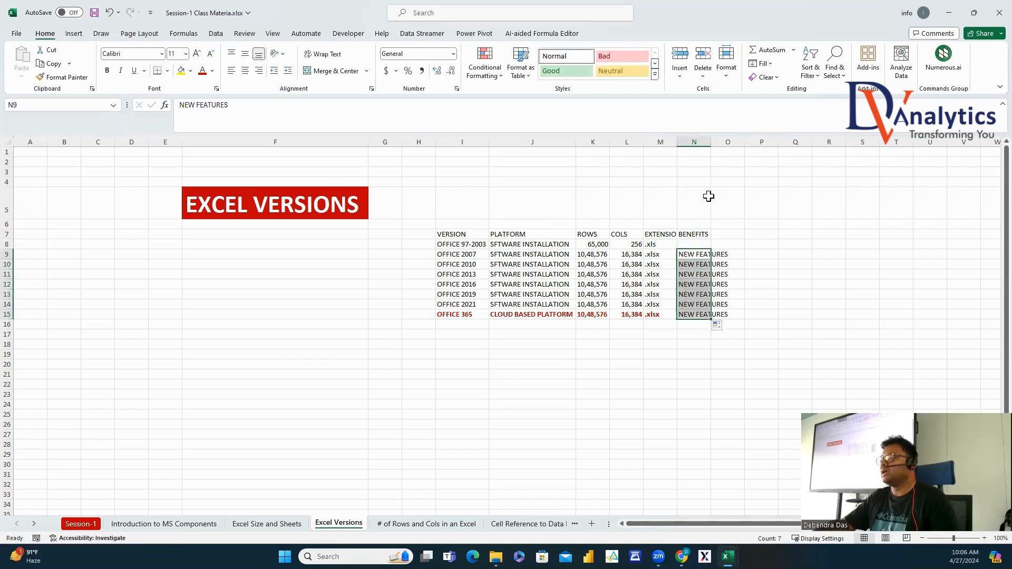
double_click(708, 142)
Format the OFFICE 365 benefit in N15 as bold red text.
click(684, 333)
click(681, 313)
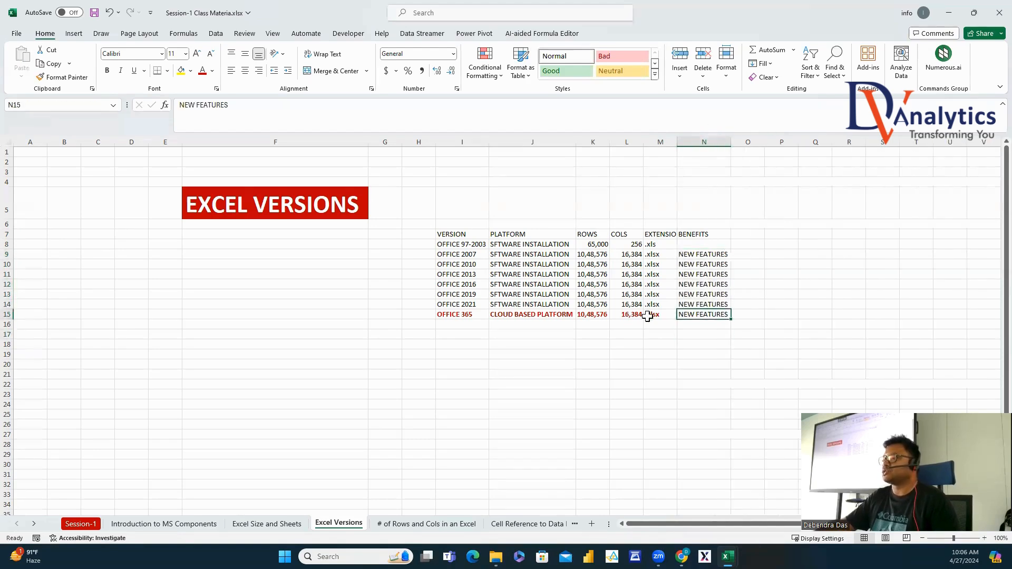
click(202, 71)
click(107, 70)
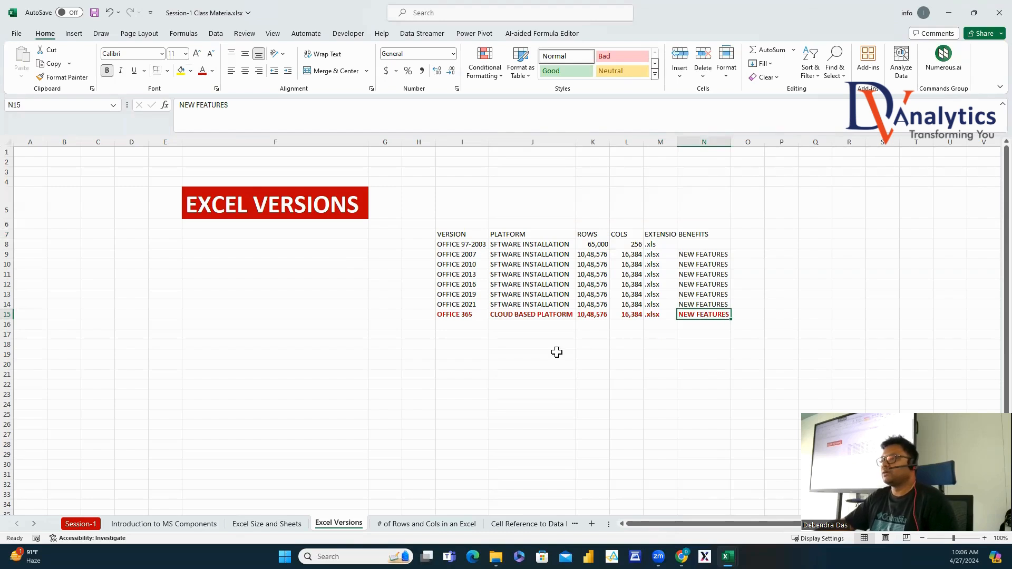
click(557, 352)
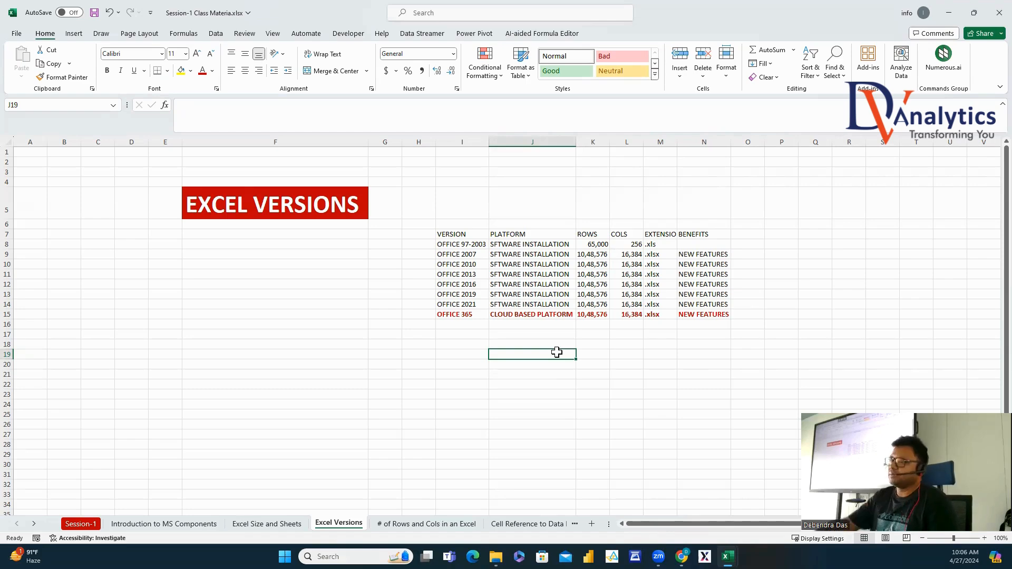
Open the # of Rows and Cols in an Excel sheet and select a sample cell range, columns and rows.
click(416, 525)
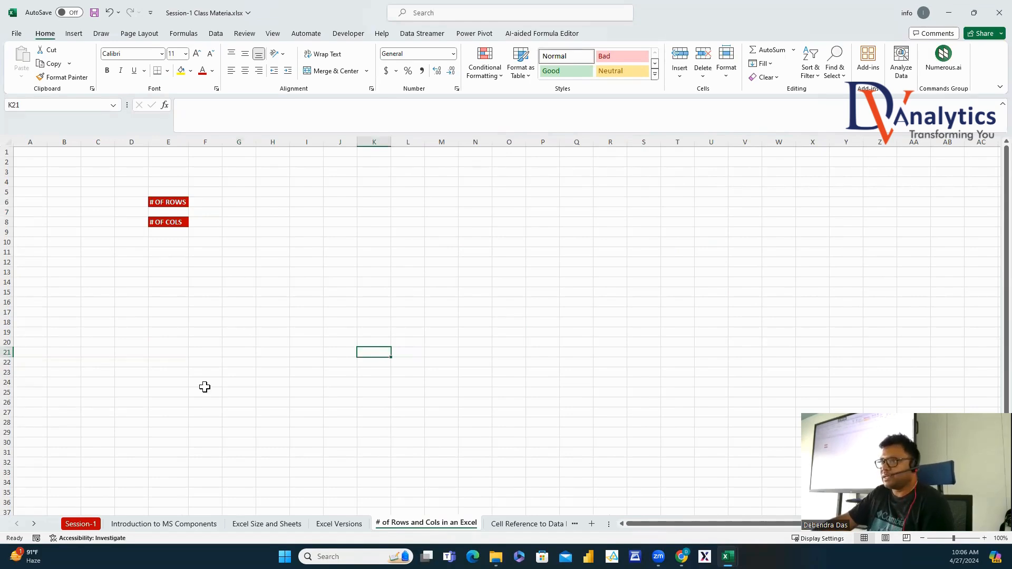
drag(280, 252, 580, 393)
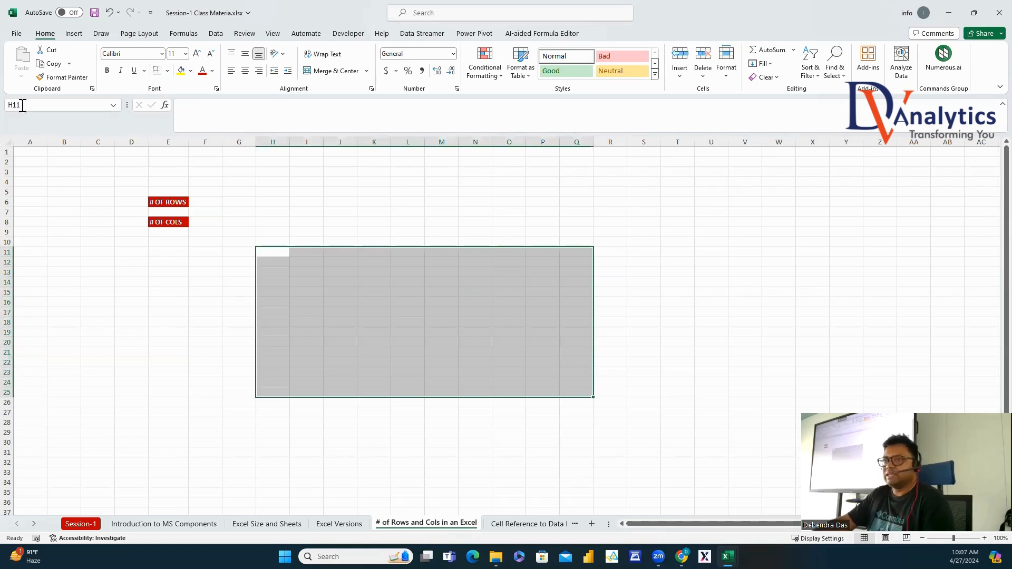
click(70, 138)
click(97, 138)
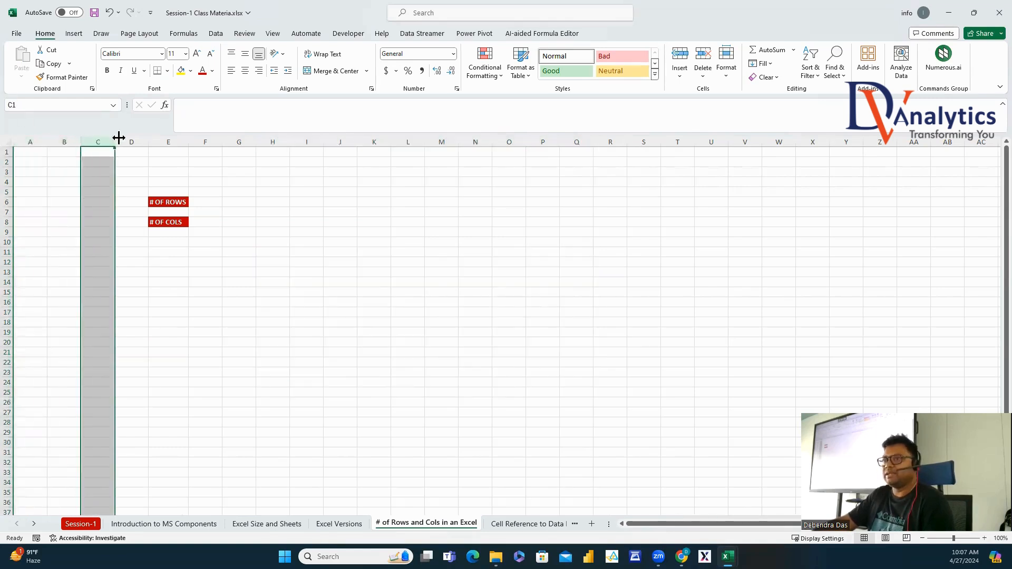
click(8, 161)
click(8, 202)
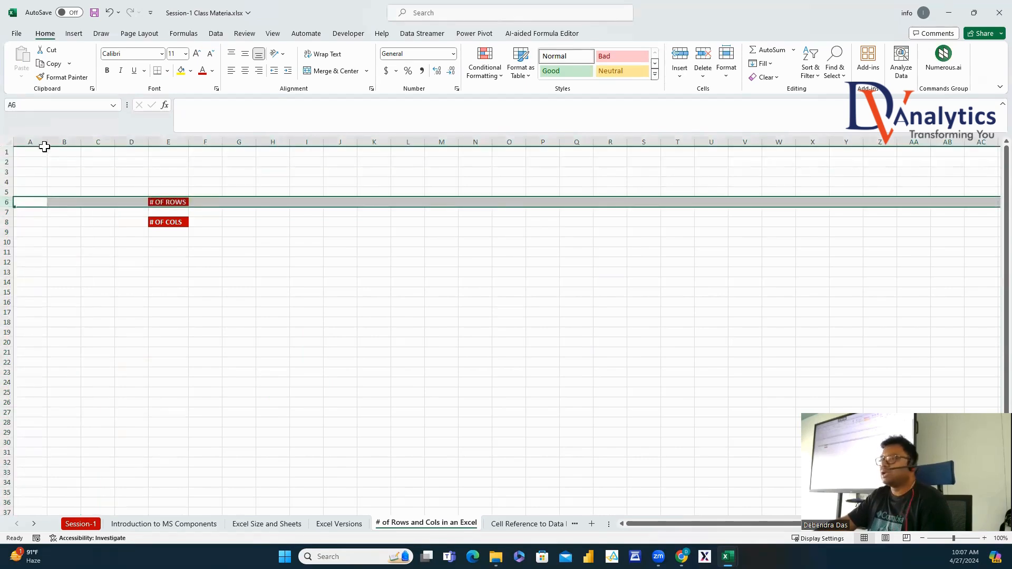
click(25, 152)
Enter 1 in C4 and copy it across every cell of row 1 to count the columns.
click(95, 183)
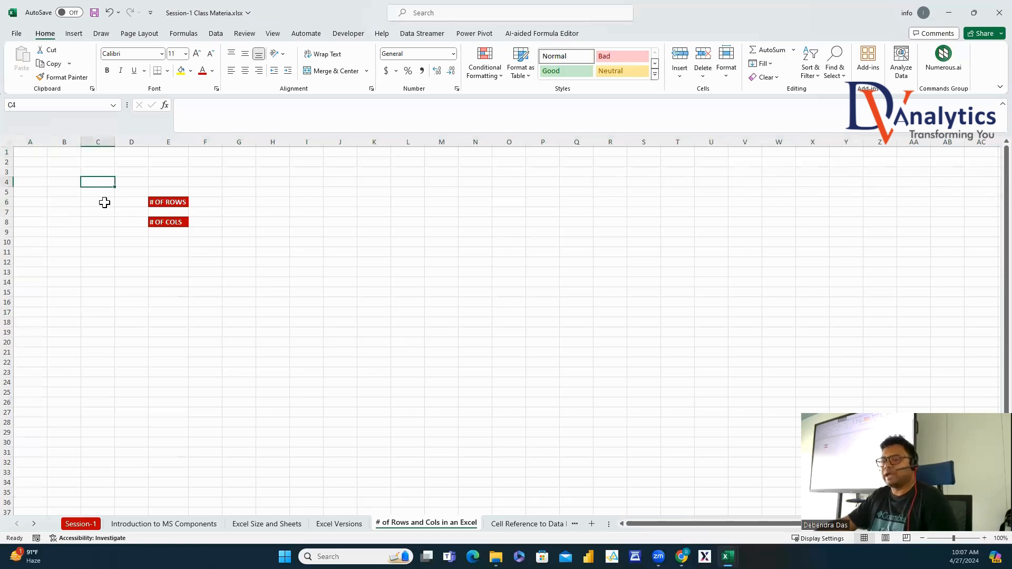
text(1)
key(Return)
click(98, 185)
key(ctrl+c)
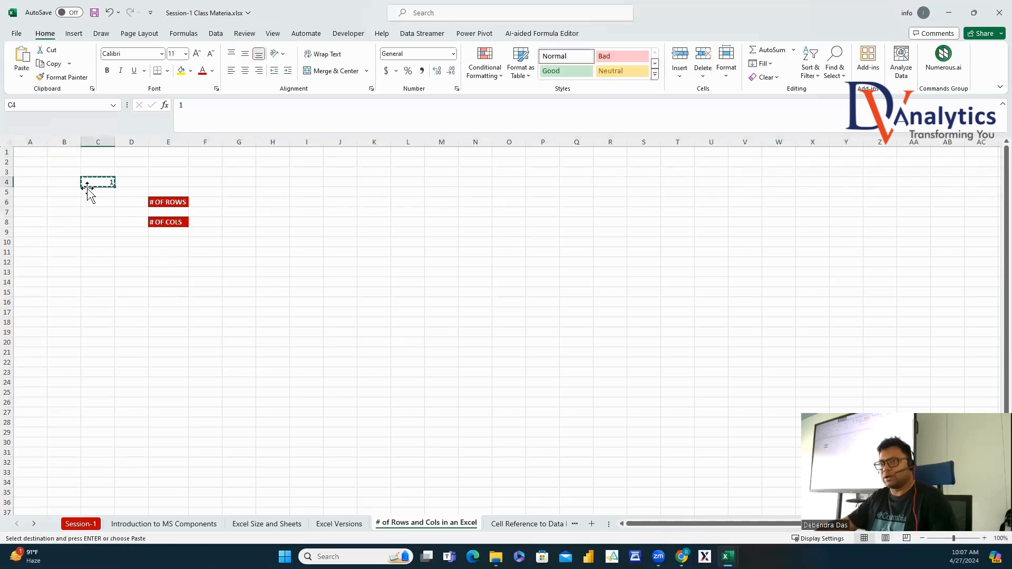
click(37, 151)
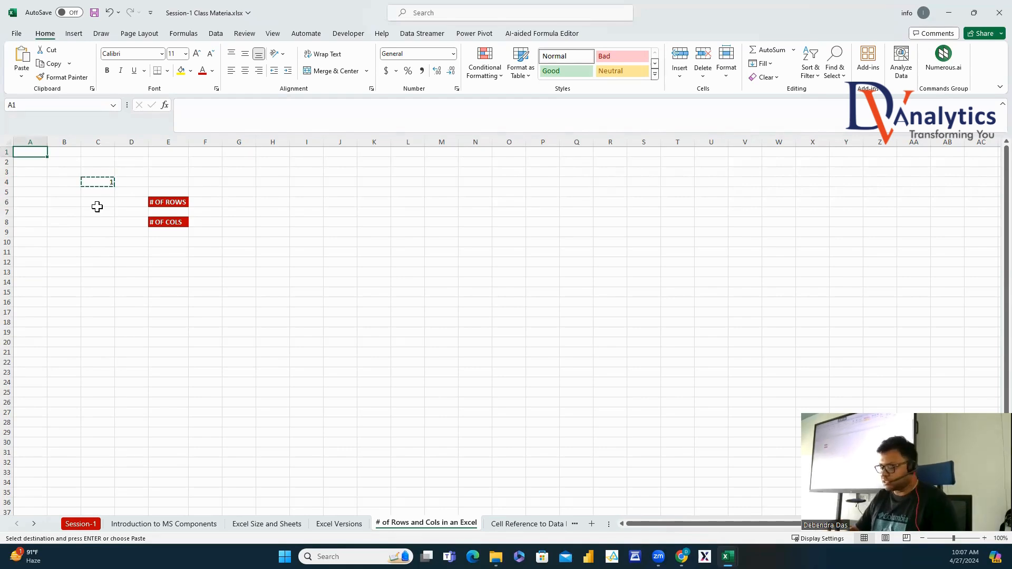
key(shift+space)
key(ctrl+v)
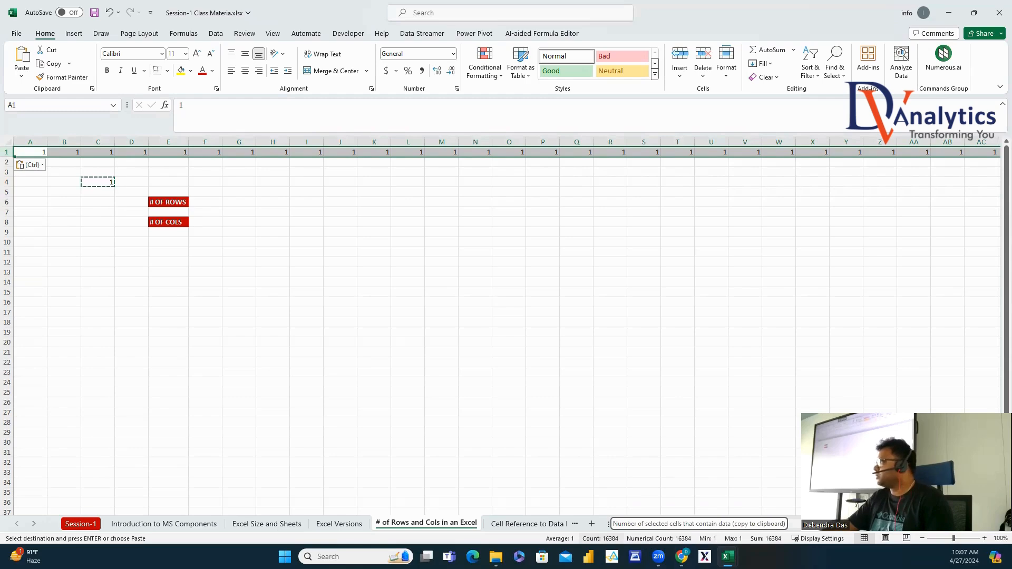
Enter 16,384 in F8 as the # OF COLS value.
click(219, 227)
text(16,)
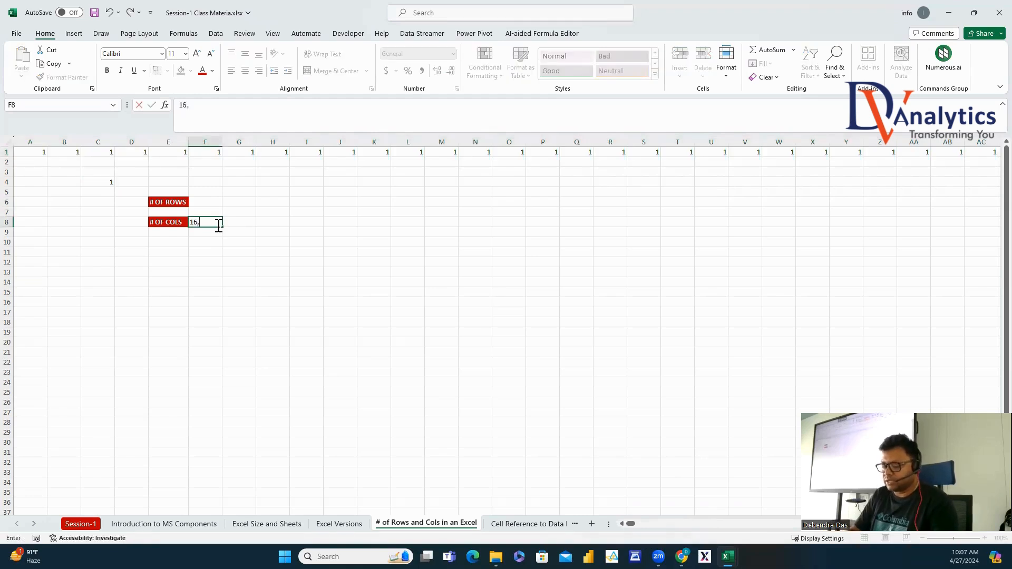
text(384)
key(Return)
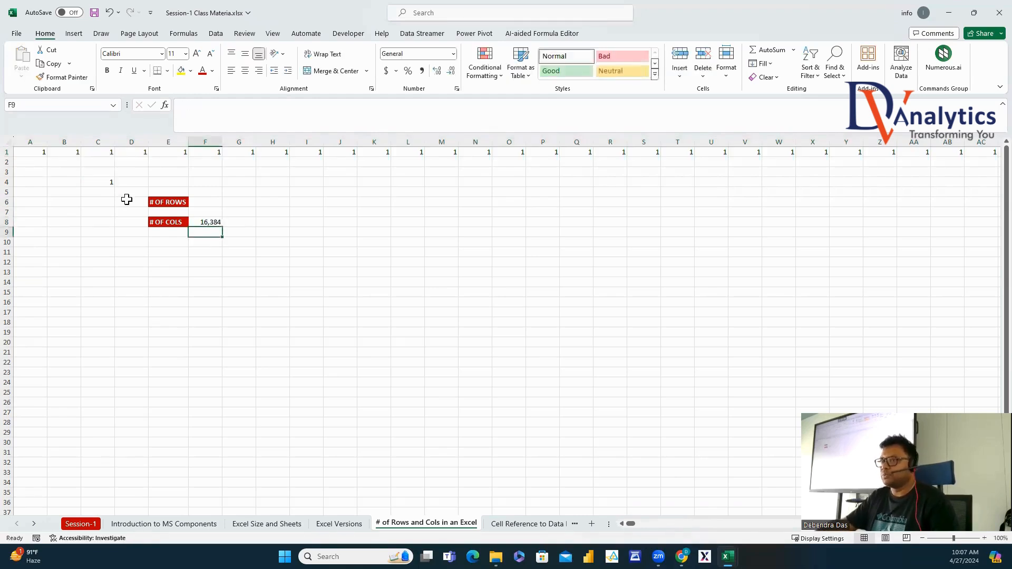
Copy the 1 from C4 into every cell of column A to count the rows.
click(109, 182)
key(ctrl+c)
click(36, 152)
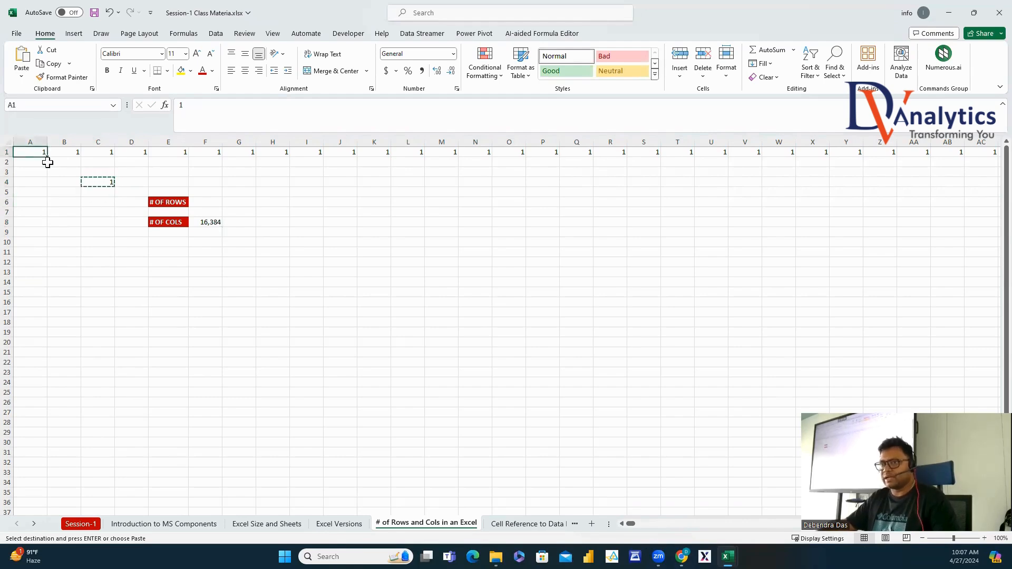
key(ctrl+shift+Down)
key(ctrl+v)
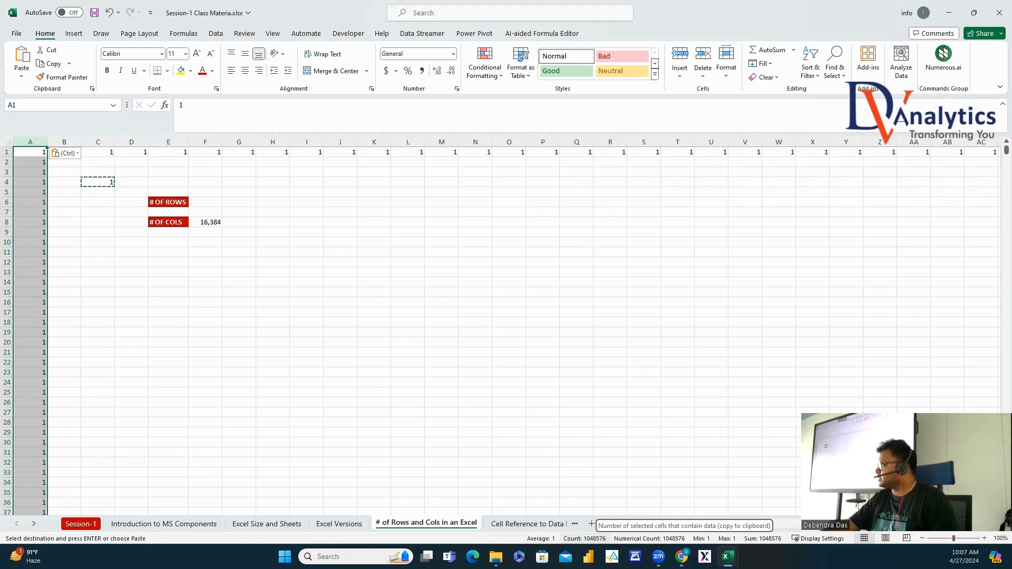
Enter 10,48,576 in F6 as the # OF ROWS value.
click(219, 204)
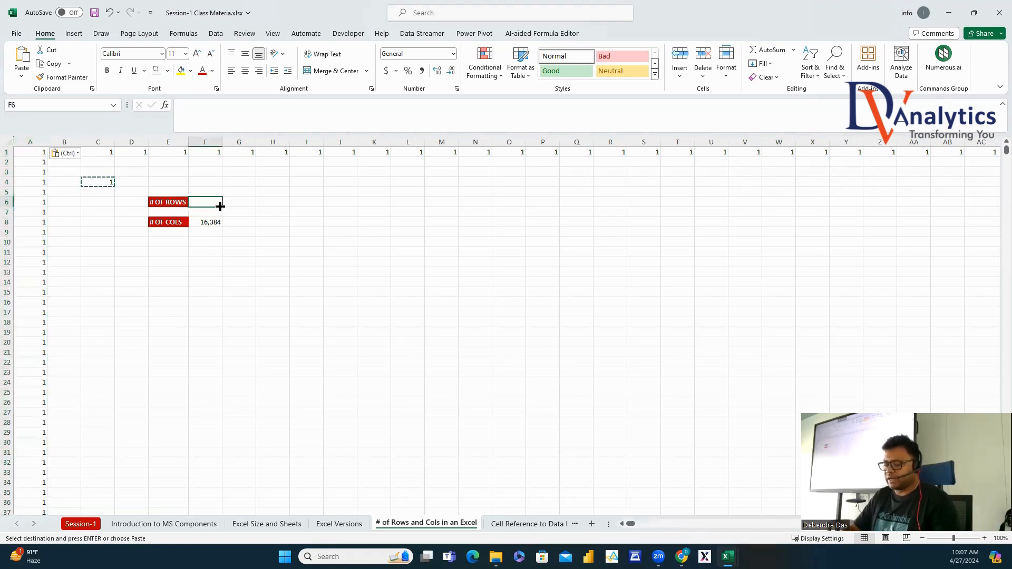
text(10,48,576)
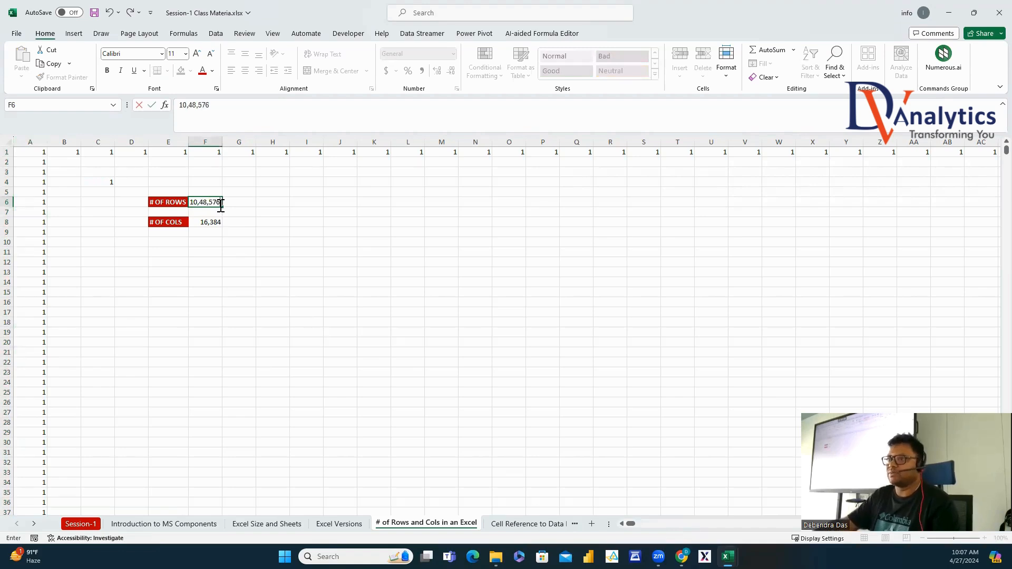
click(239, 264)
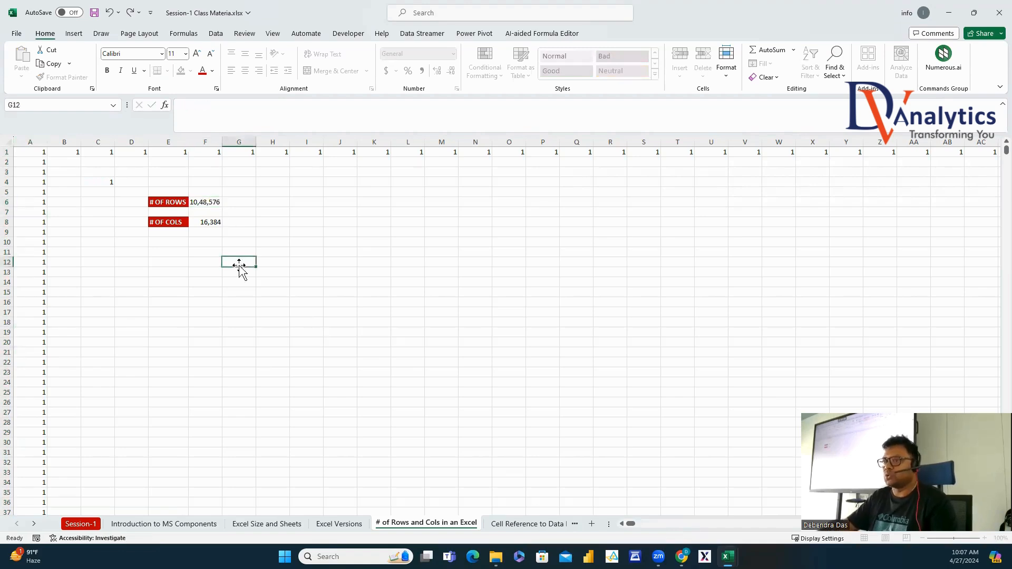
click(206, 222)
click(268, 212)
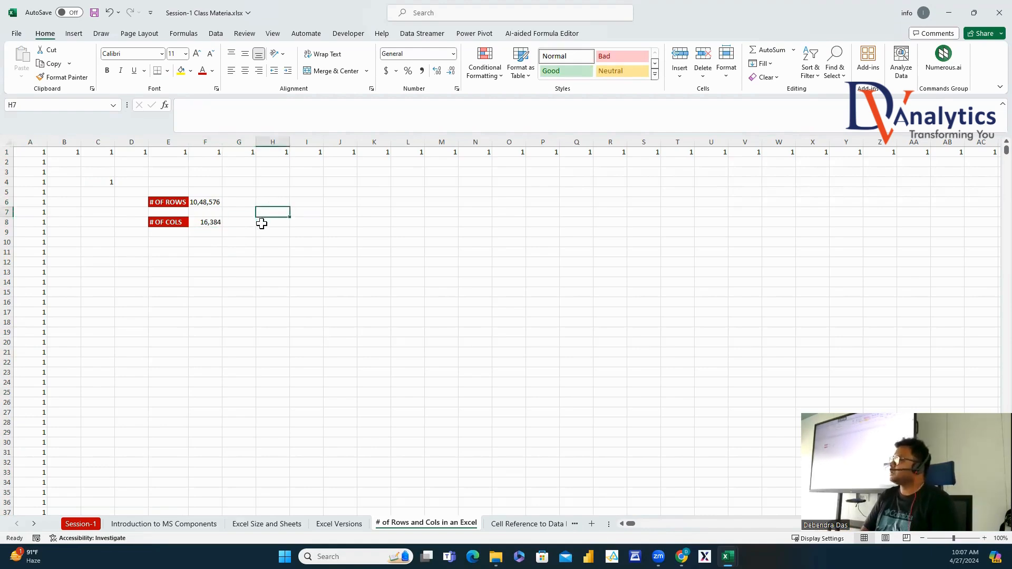
Open the Cell Reference to Data Range sheet and select cell A1.
click(500, 527)
click(257, 262)
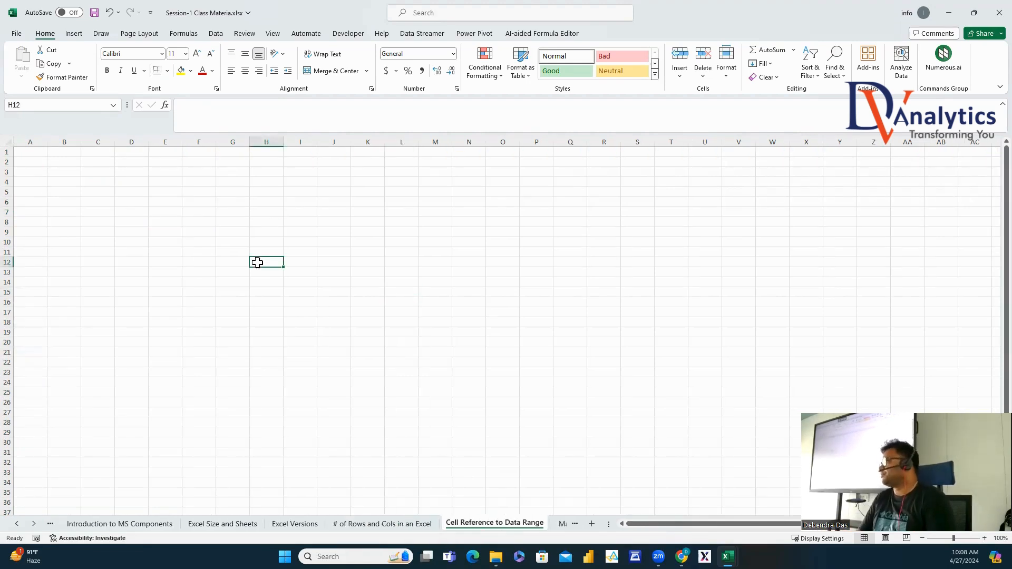
click(37, 152)
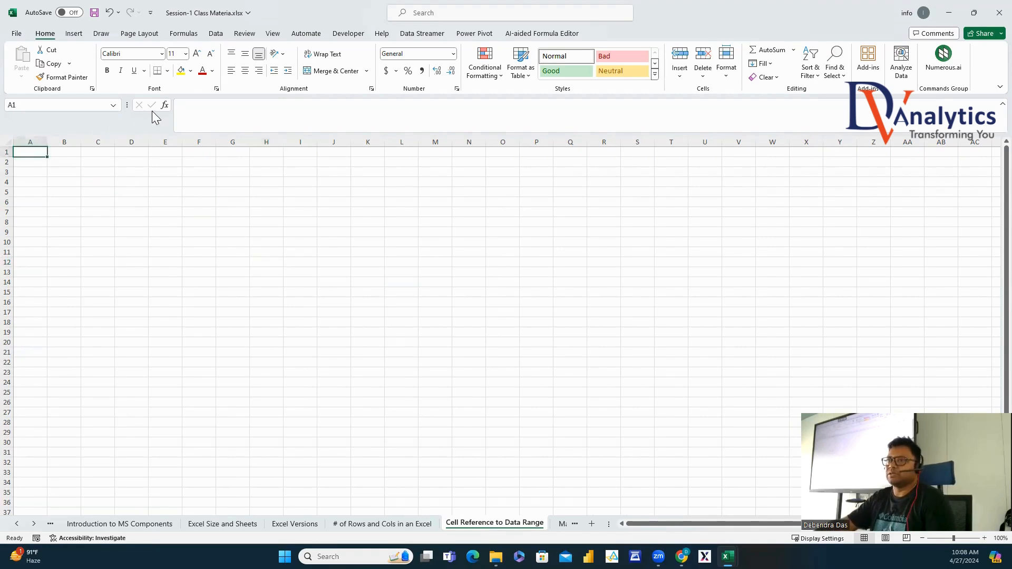
Fill cells A1 and G13 yellow and enter each cell's own reference, A1 and G13, in it.
click(179, 72)
text(A)
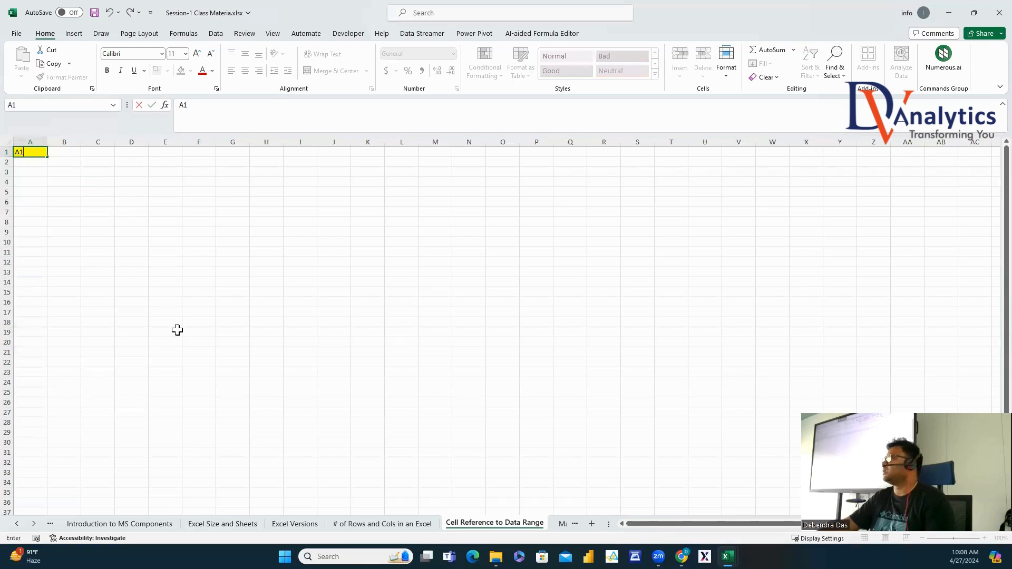
text(1)
click(242, 274)
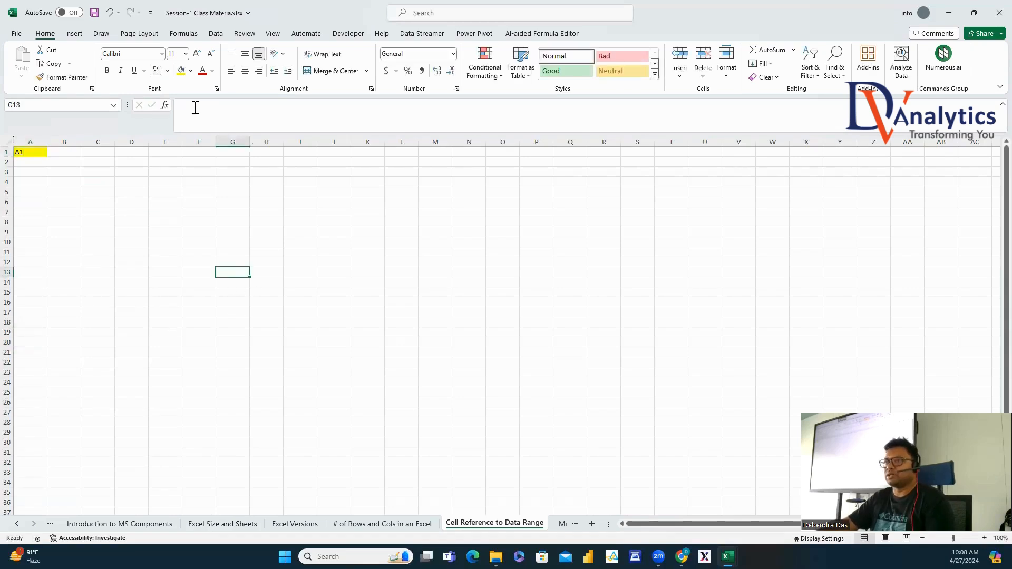
click(181, 71)
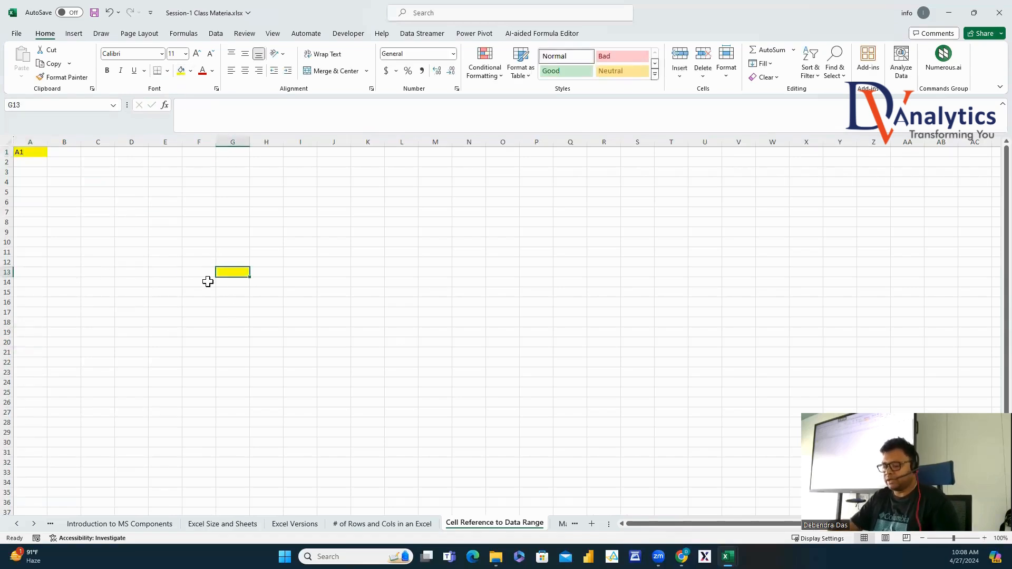
text(G13)
click(276, 306)
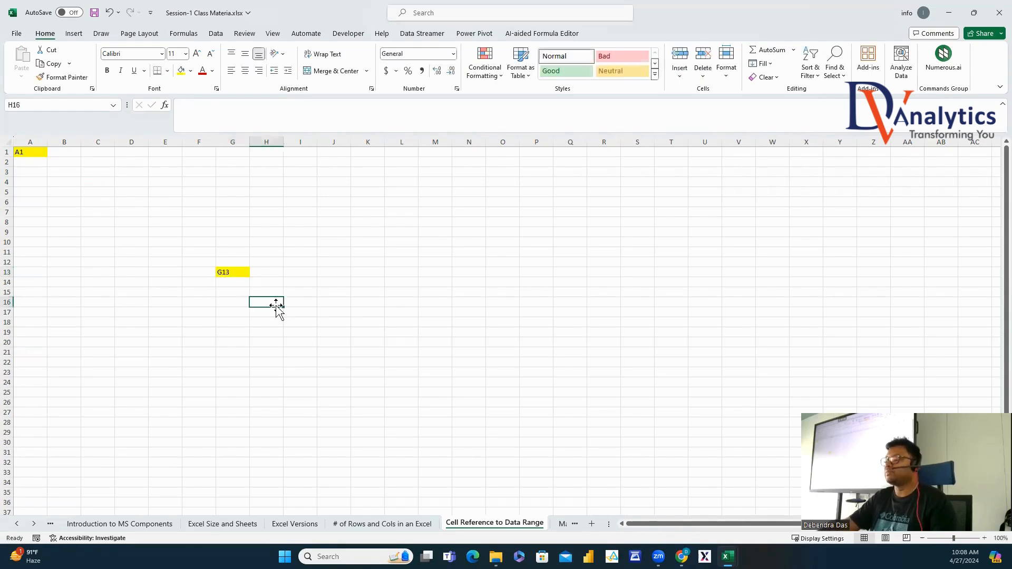
Apply all borders to the range A1:G13.
drag(30, 152, 246, 275)
click(167, 72)
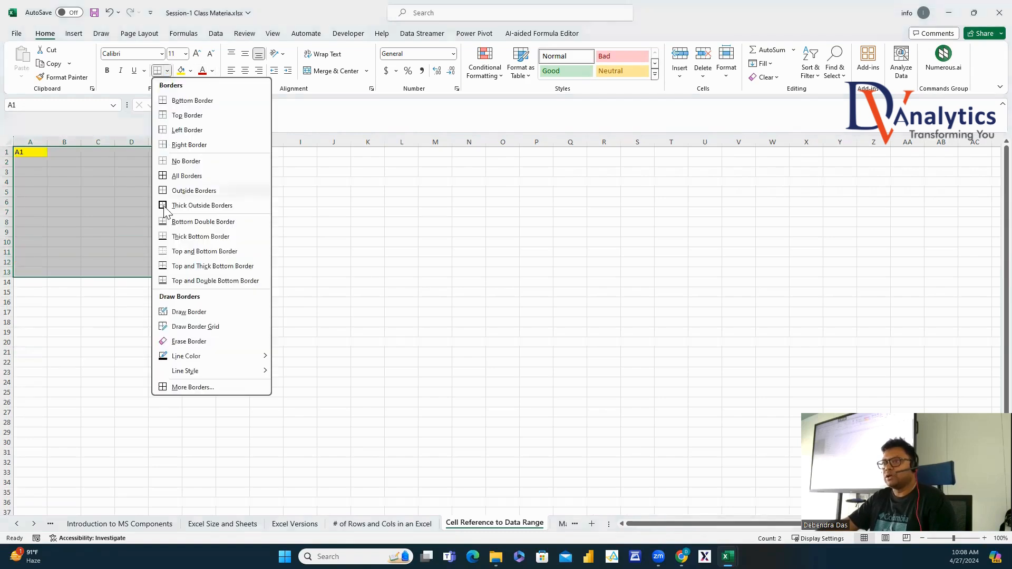
click(160, 174)
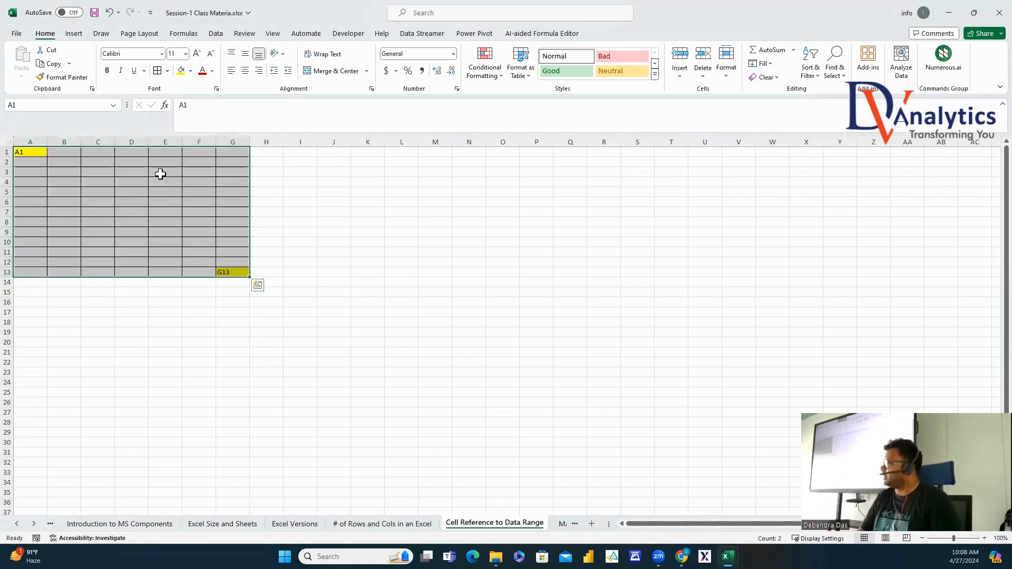
Enter STARTING CELL REFERENCE, ENDING CELL REFERENCE, DATA RANGE and DATA RANGE NAME in I4, I6, I8 and I10, and autofit column I.
click(306, 179)
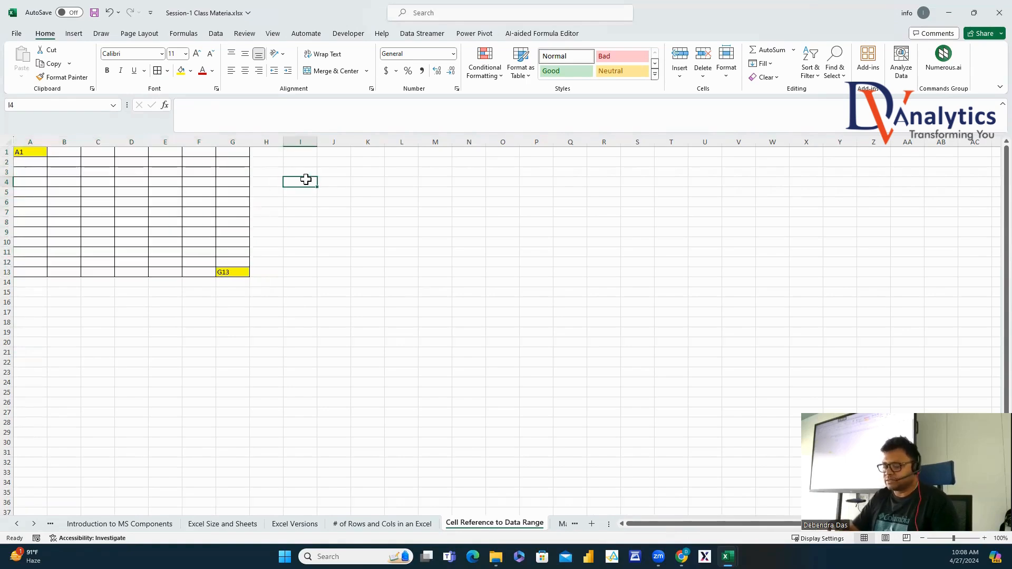
text(STARTING CELL)
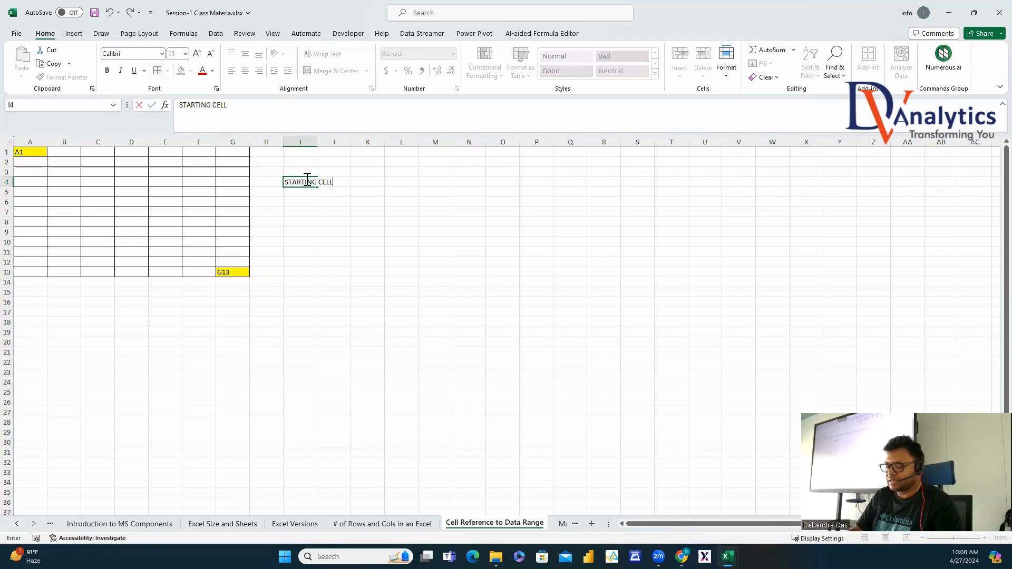
text( REFERENCE)
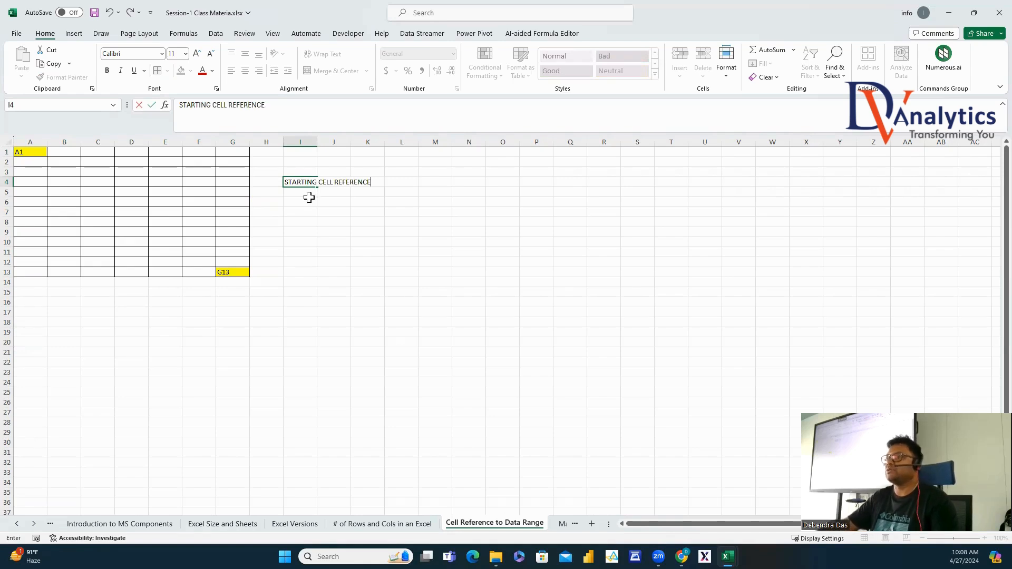
click(310, 202)
text(ENDING CELL REFERENCE)
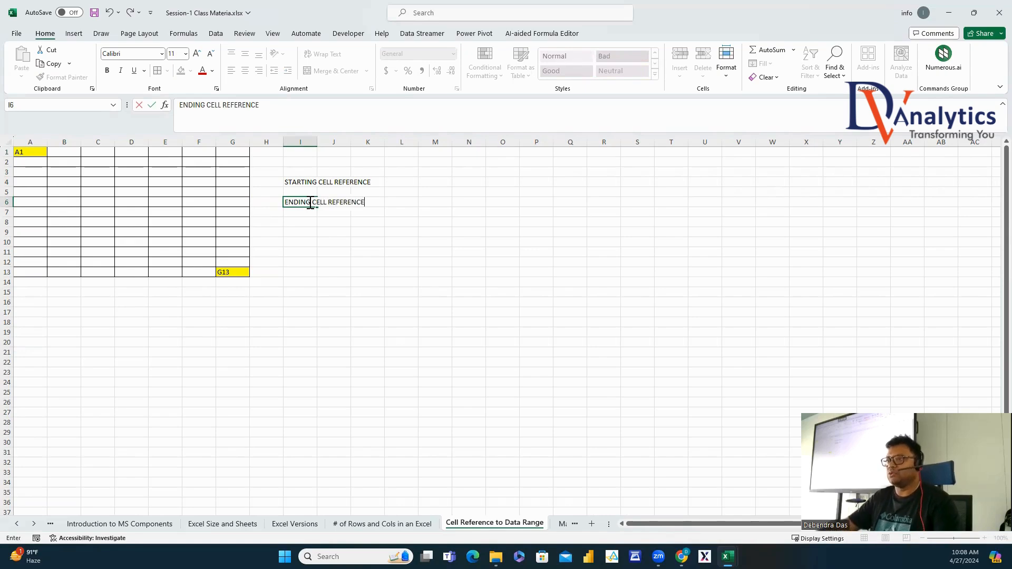
click(304, 223)
text(DATA RANGE)
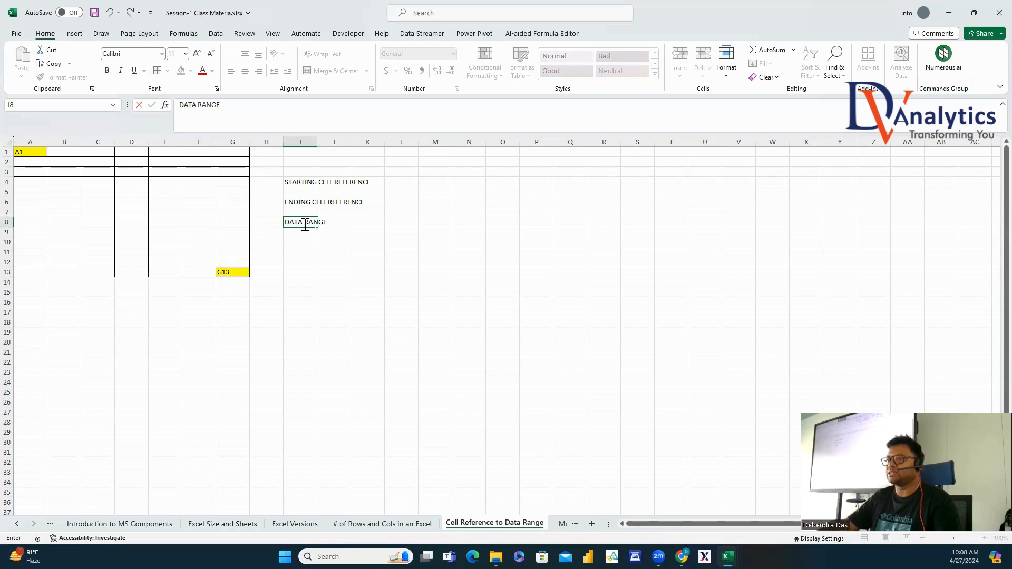
click(301, 242)
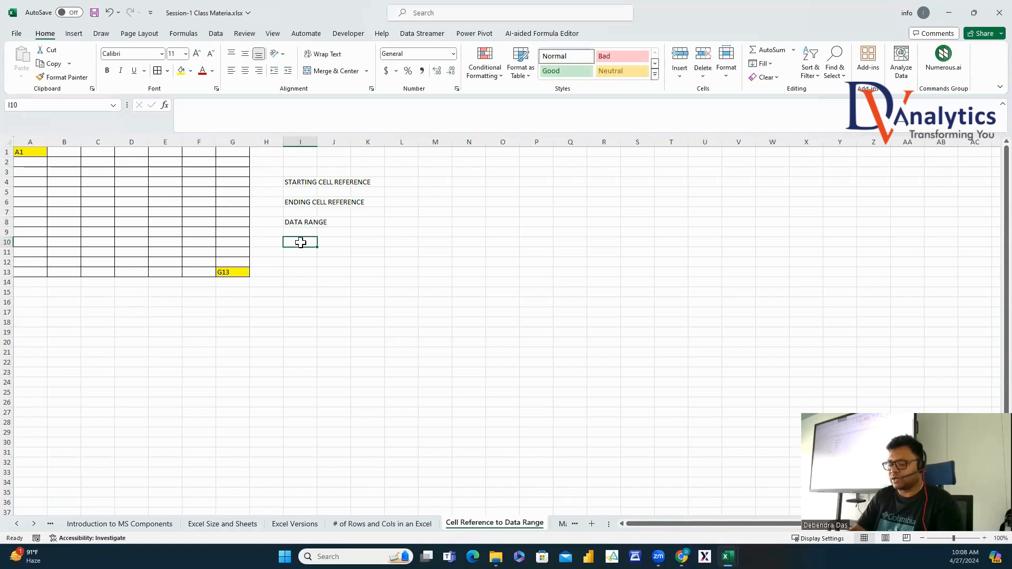
text(DATA RANGE NAME)
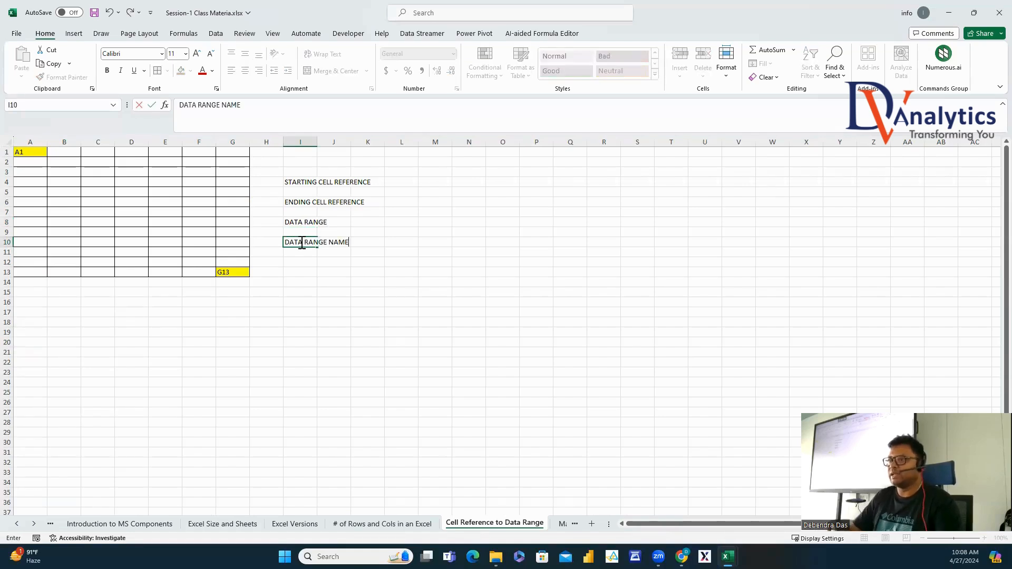
click(337, 320)
double_click(317, 142)
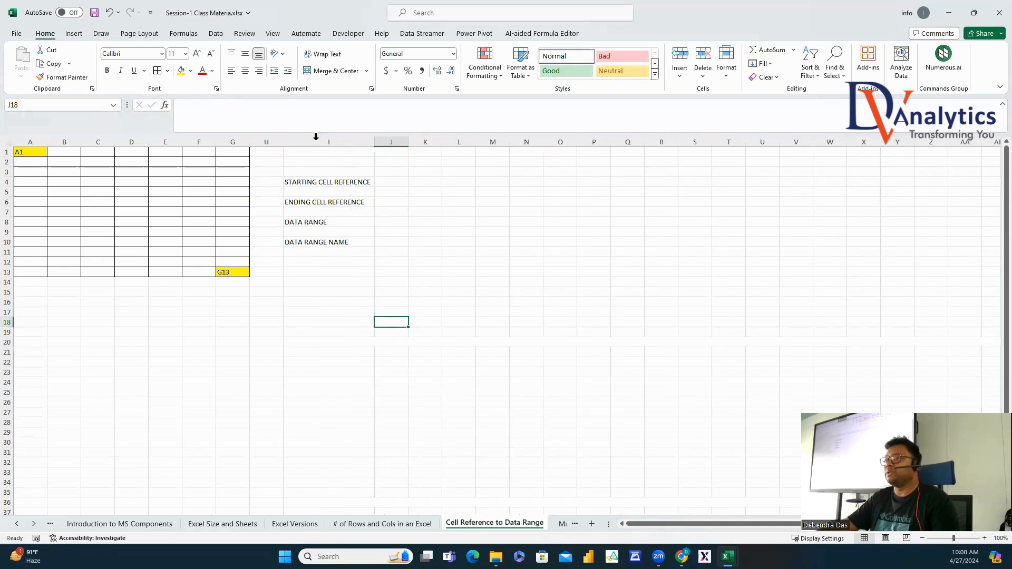
Enter A1 in J4, G13 in J6 and A1:G13 in J8 beside the first three labels.
click(324, 181)
click(390, 185)
text(A1)
click(397, 200)
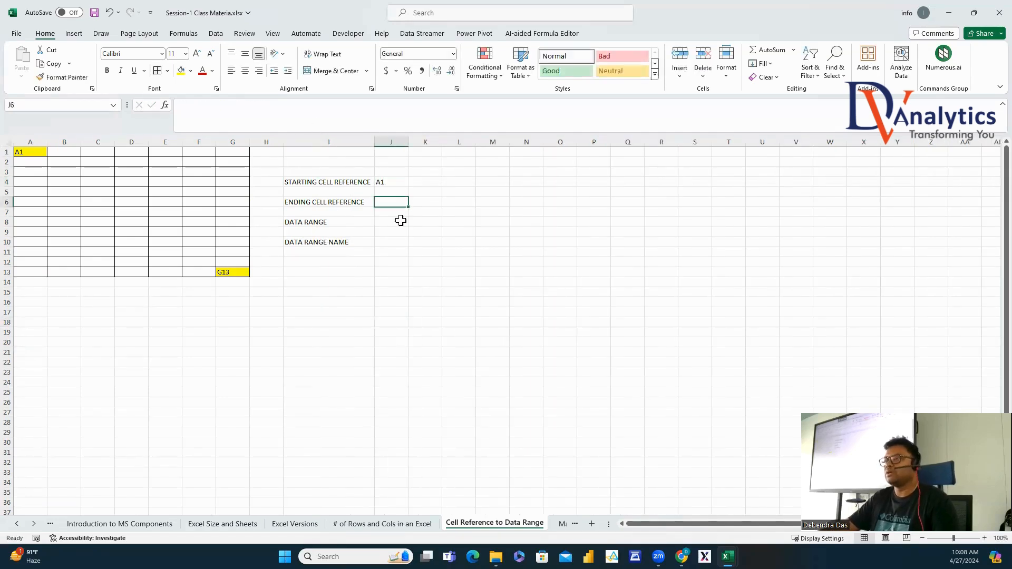
text(G13)
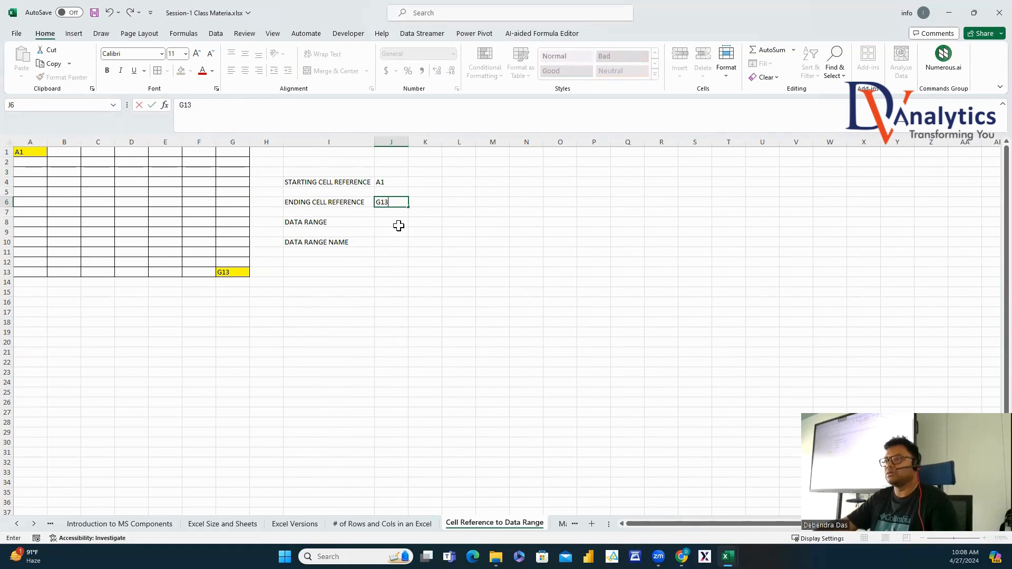
click(399, 224)
text(A1:G)
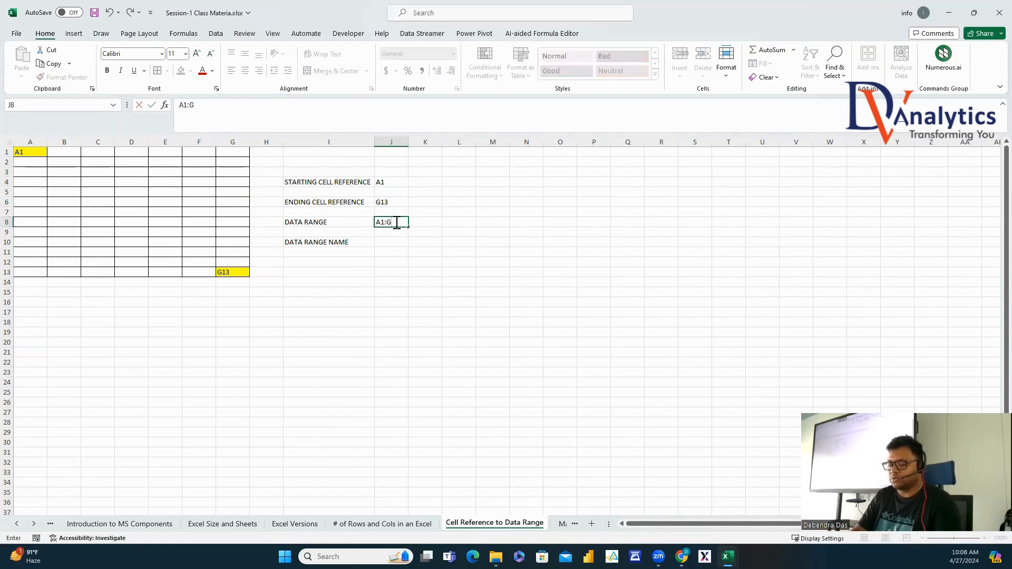
text(13)
click(345, 242)
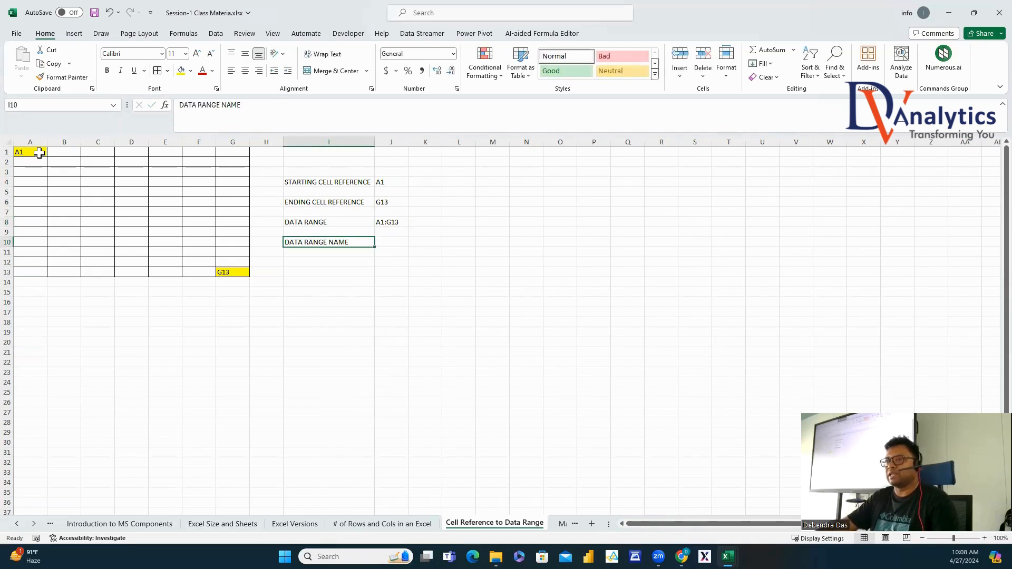
Name the range A1:G13 ABC and reselect the range by that name from another cell.
drag(39, 151, 233, 272)
click(41, 105)
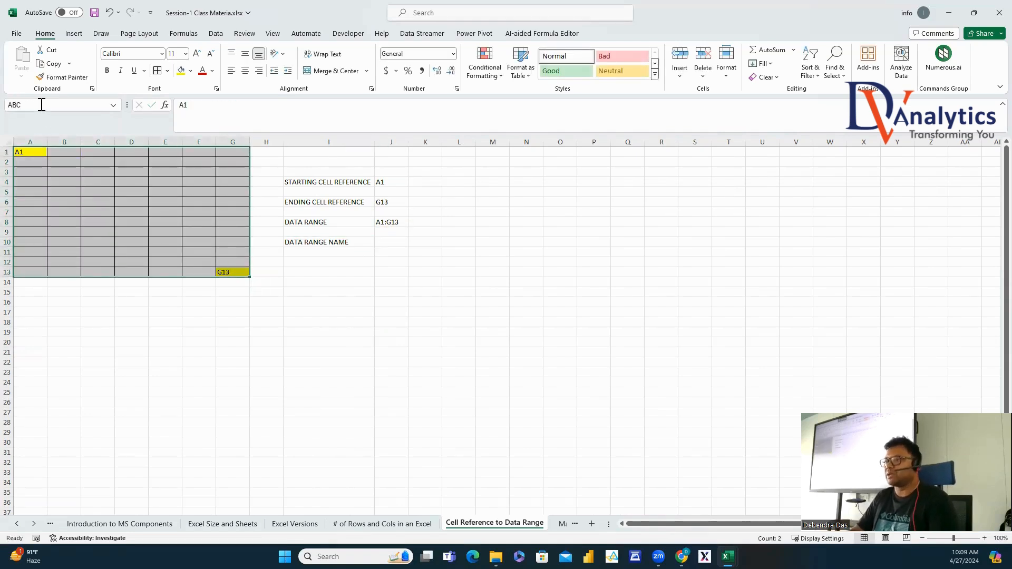
key(Return)
click(294, 271)
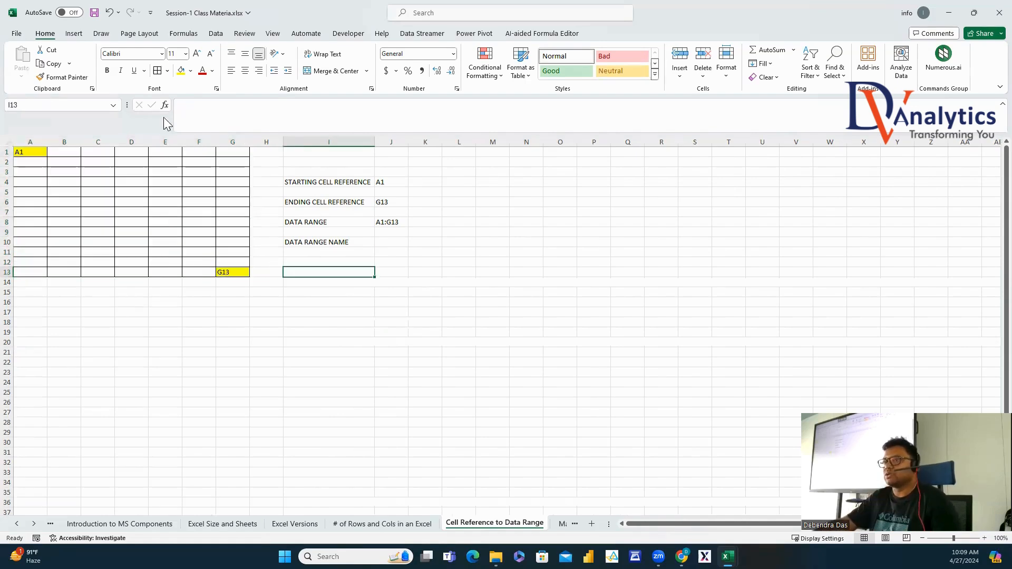
click(114, 106)
click(29, 120)
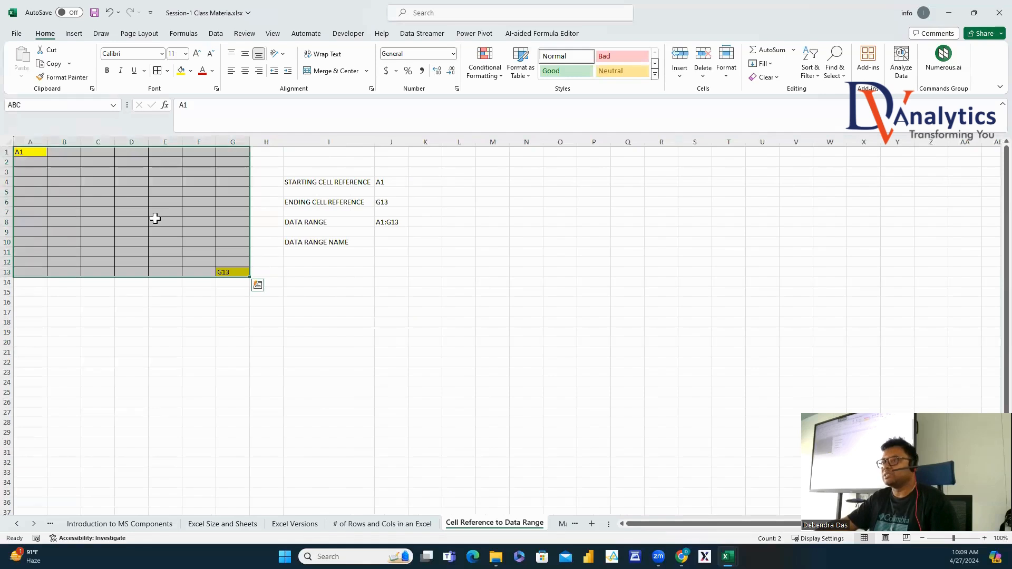
Enter ABC in J10 as the DATA RANGE NAME value.
click(400, 242)
text(ABC)
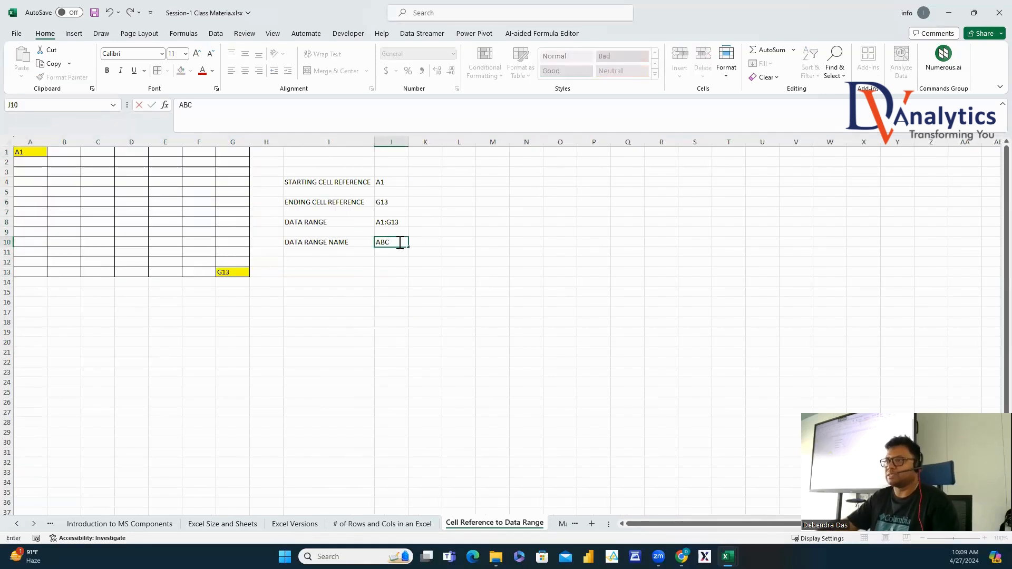
click(396, 283)
Make the labels in I4:I10 bold with a red font.
drag(348, 181, 348, 244)
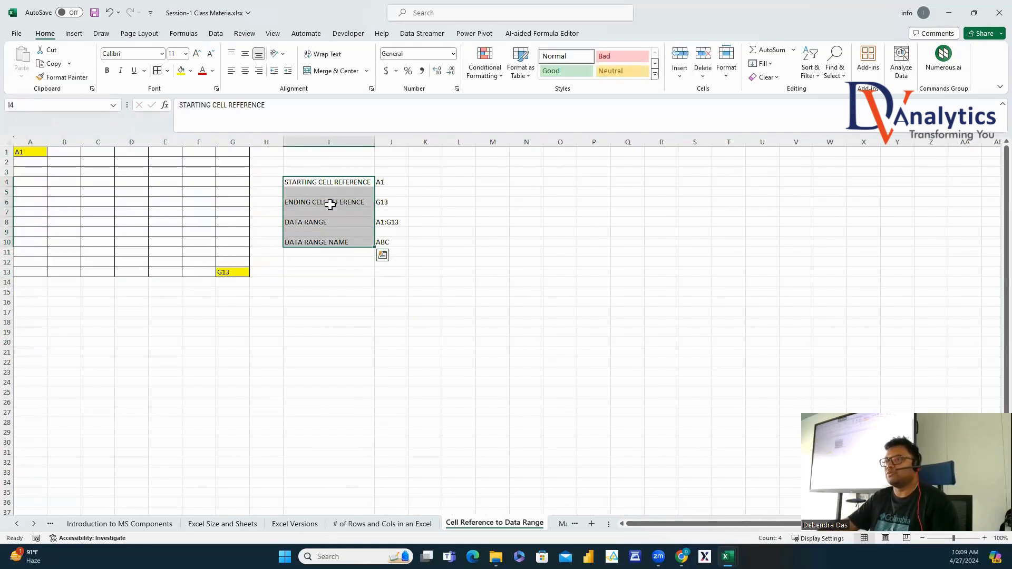
click(203, 71)
click(107, 70)
click(537, 236)
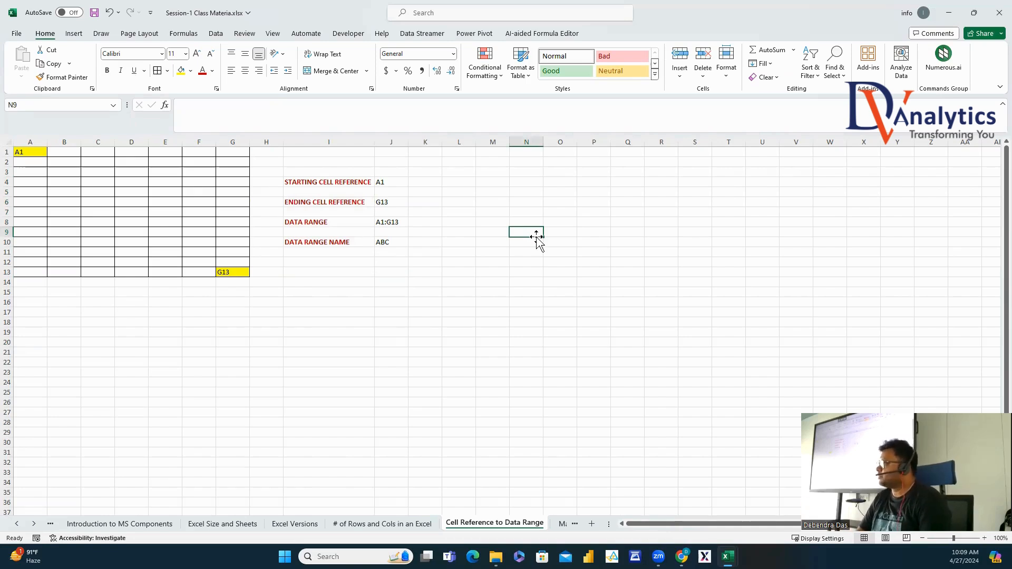
Enter TEST in N3 and make it bold with a red font.
click(526, 175)
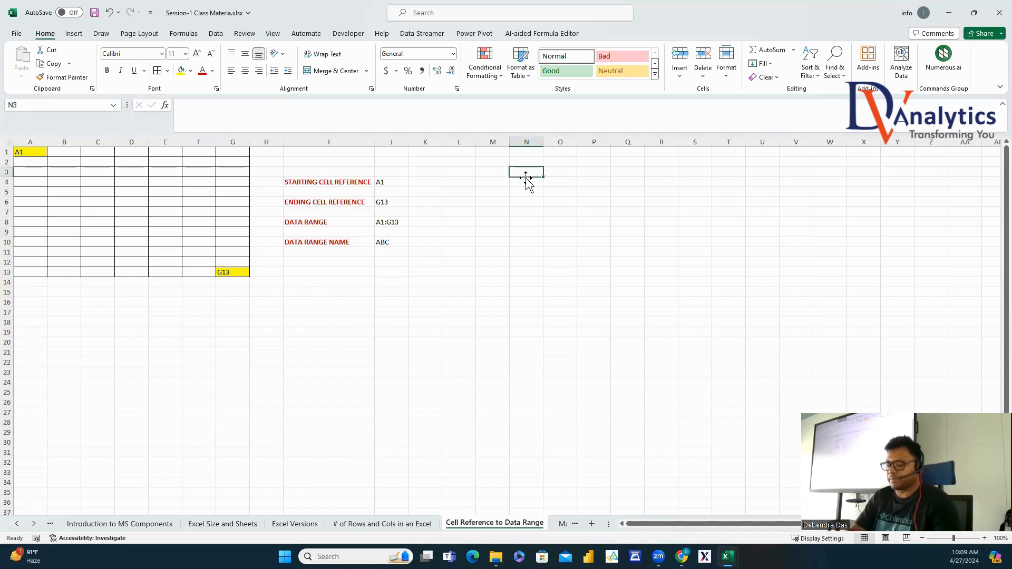
text(TEST)
key(ctrl+Return)
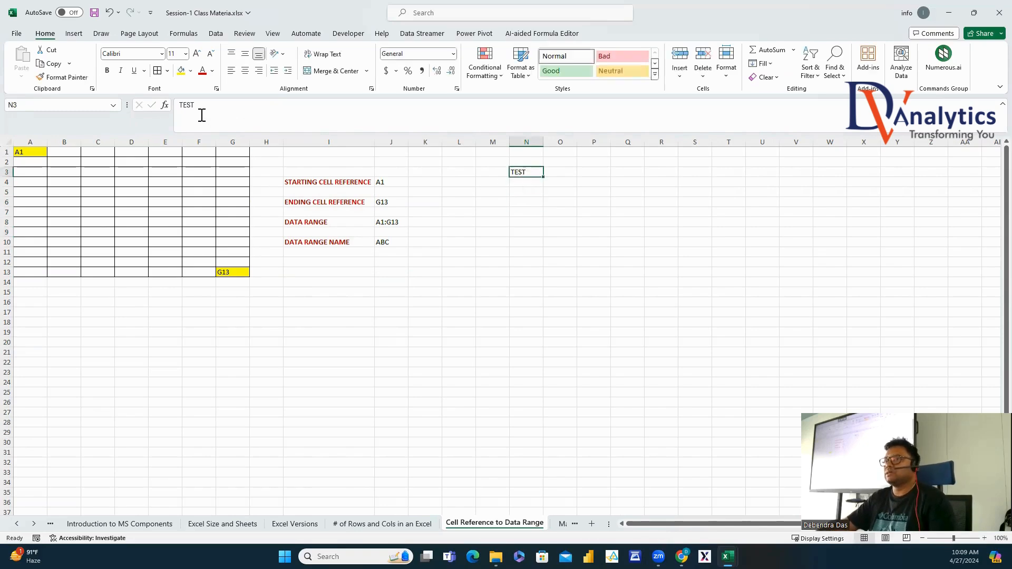
click(202, 70)
click(107, 70)
Fill cells Q3 and W16 yellow and apply all borders to the range Q3:W16.
click(627, 174)
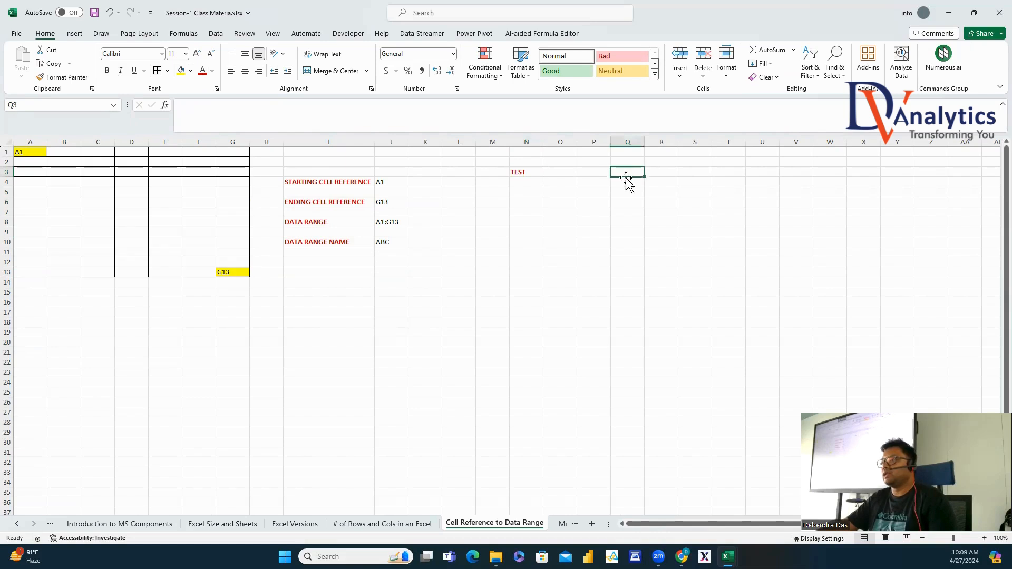
click(181, 70)
click(829, 303)
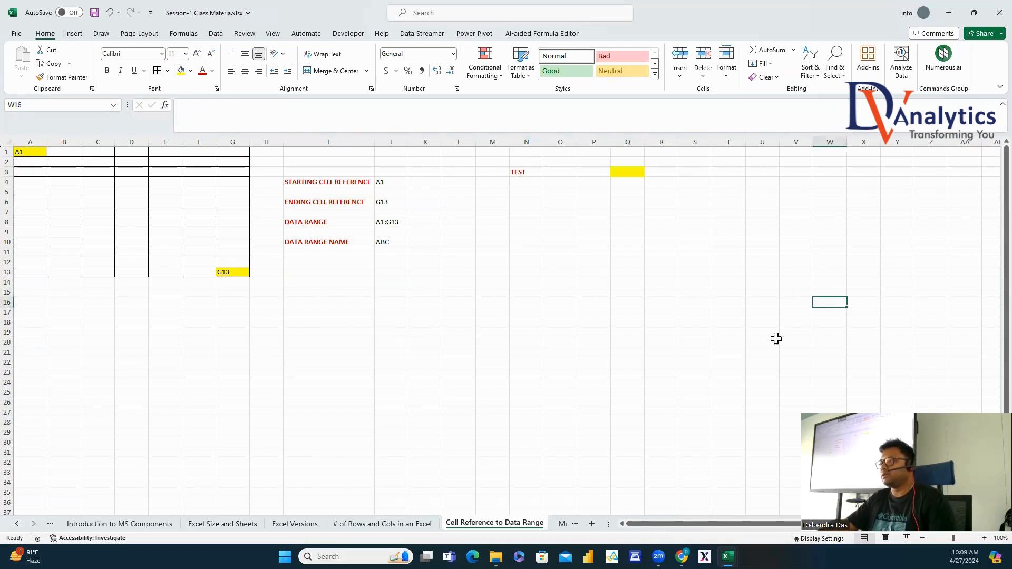
click(181, 70)
drag(616, 172, 831, 302)
click(157, 70)
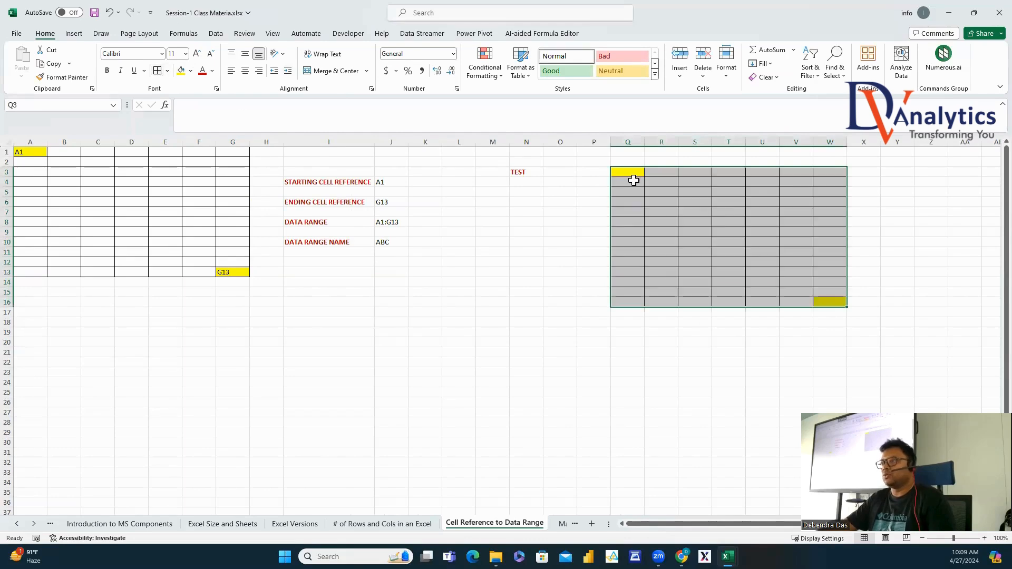
Enter Q3 and W16 in the two yellow corner cells of the TEST grid as their own references.
click(634, 171)
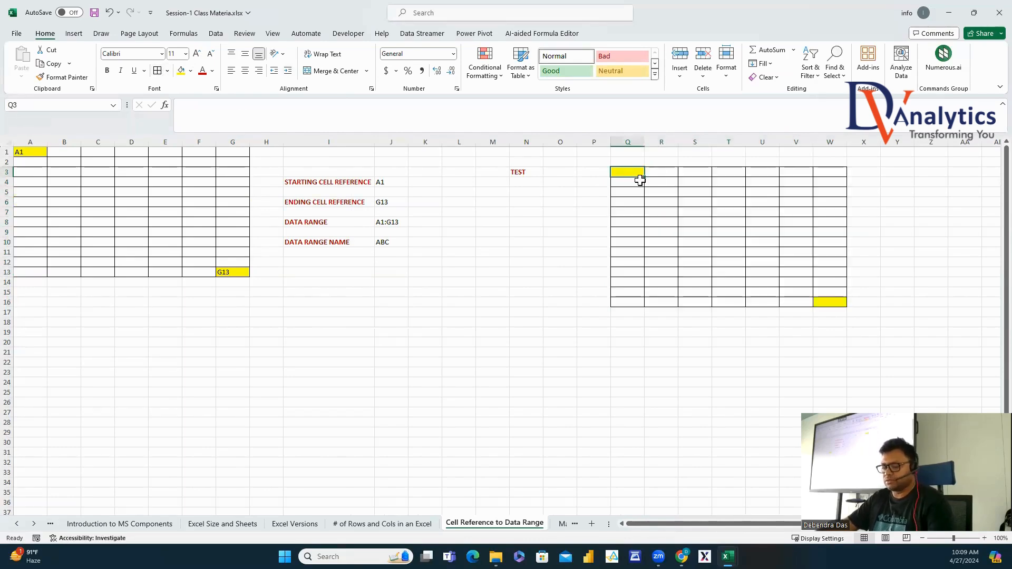
text(Q3)
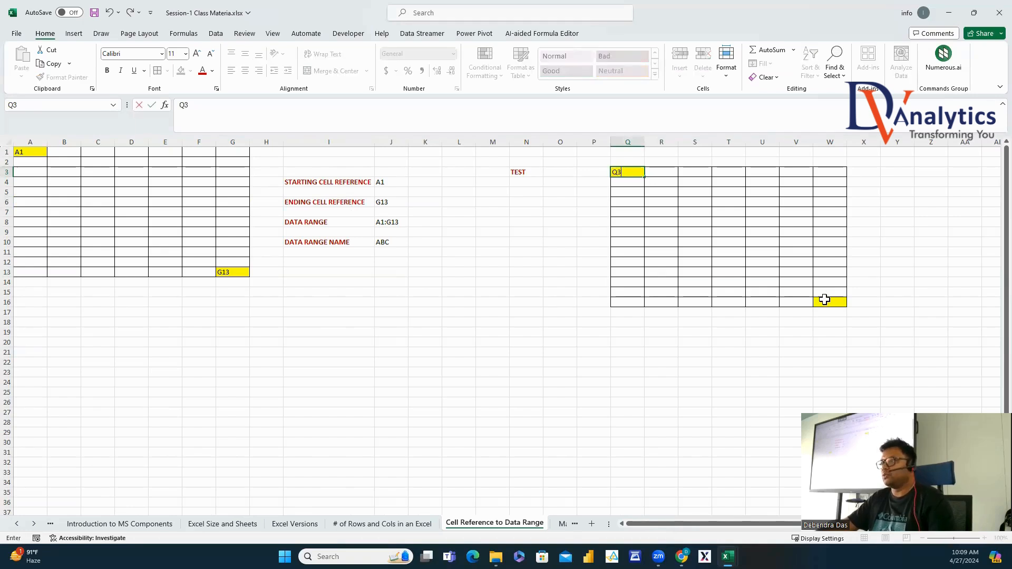
click(825, 300)
text(W1)
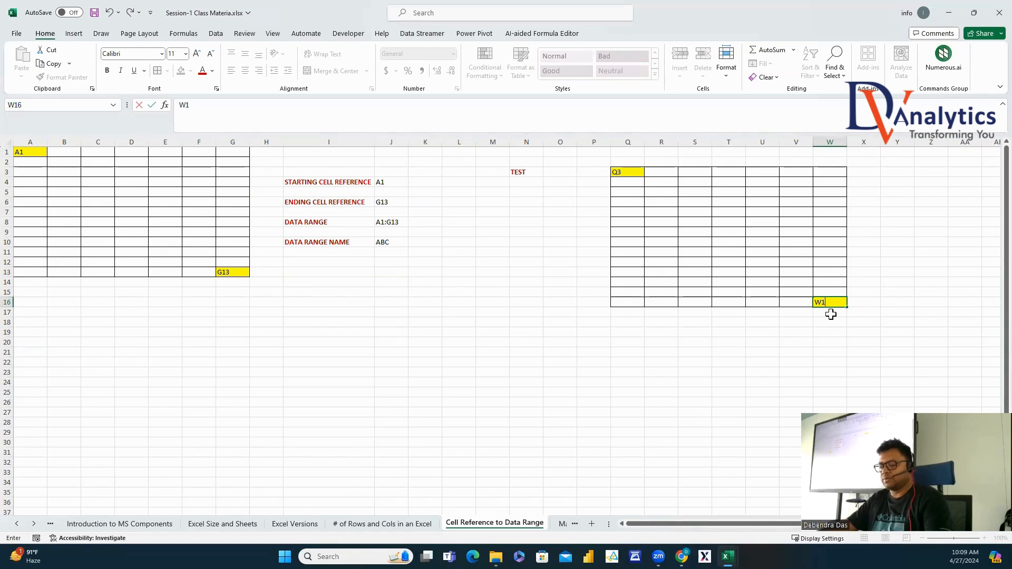
text(6)
click(824, 322)
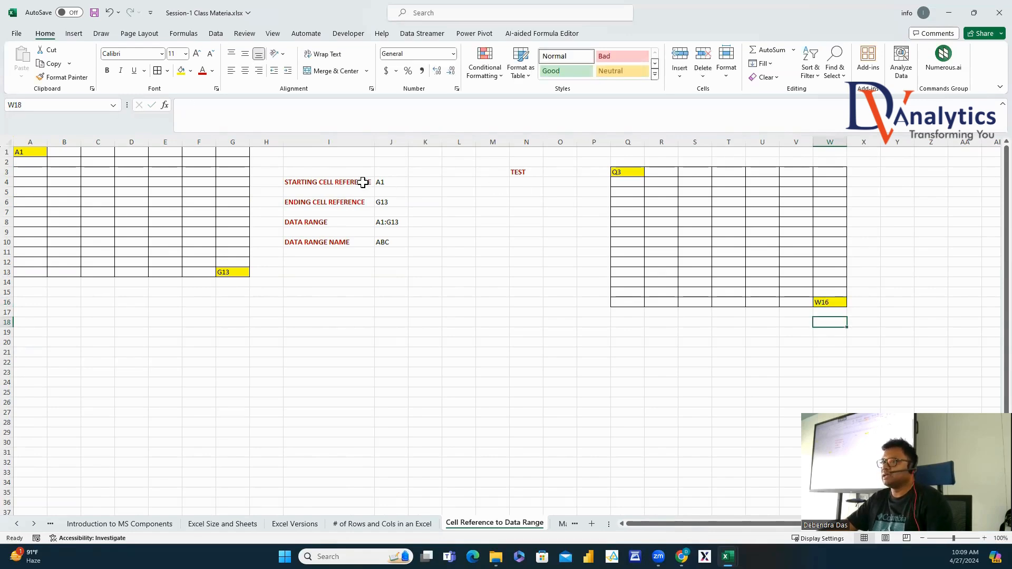
Copy the four labels from I4:I10 to Y3 beside the TEST grid and autofit column Y.
drag(364, 182, 359, 240)
key(ctrl+c)
click(898, 173)
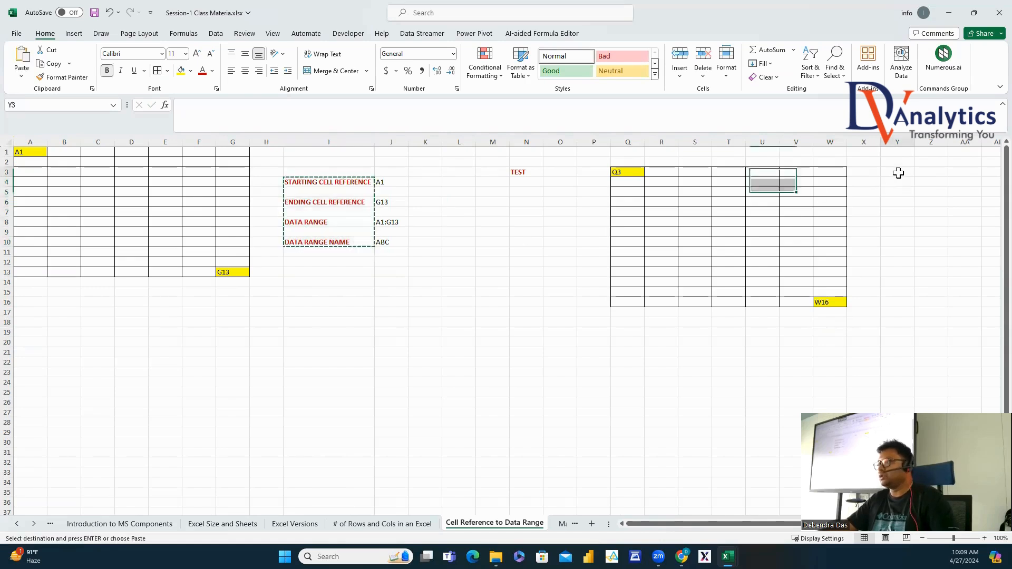
key(ctrl+v)
double_click(914, 142)
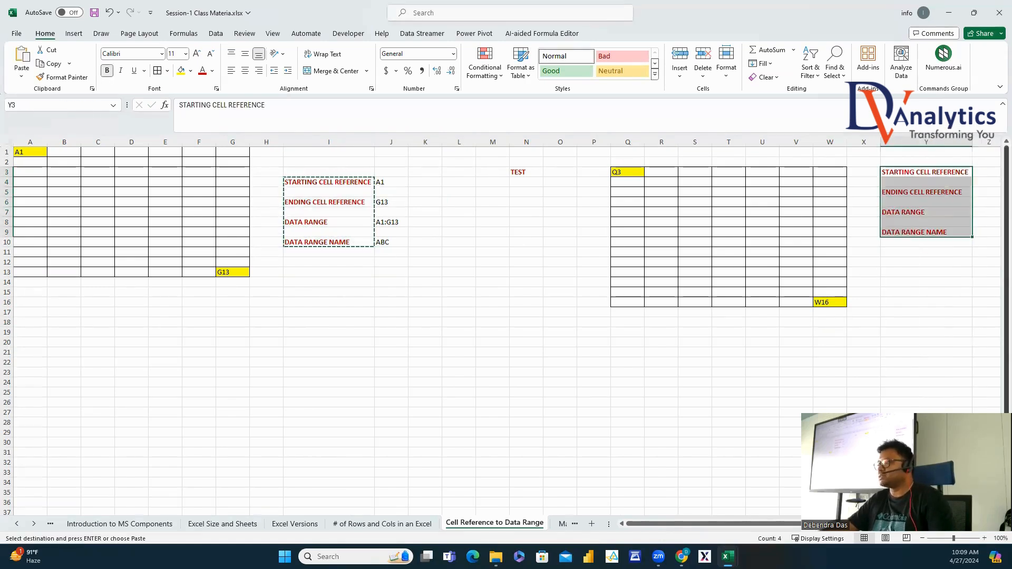
Fill in the TEST grid's references beside the labels: Q3 in Z3, W16 in Z5 and Q3:W16 in Z7.
scroll(827, 231, right, 8)
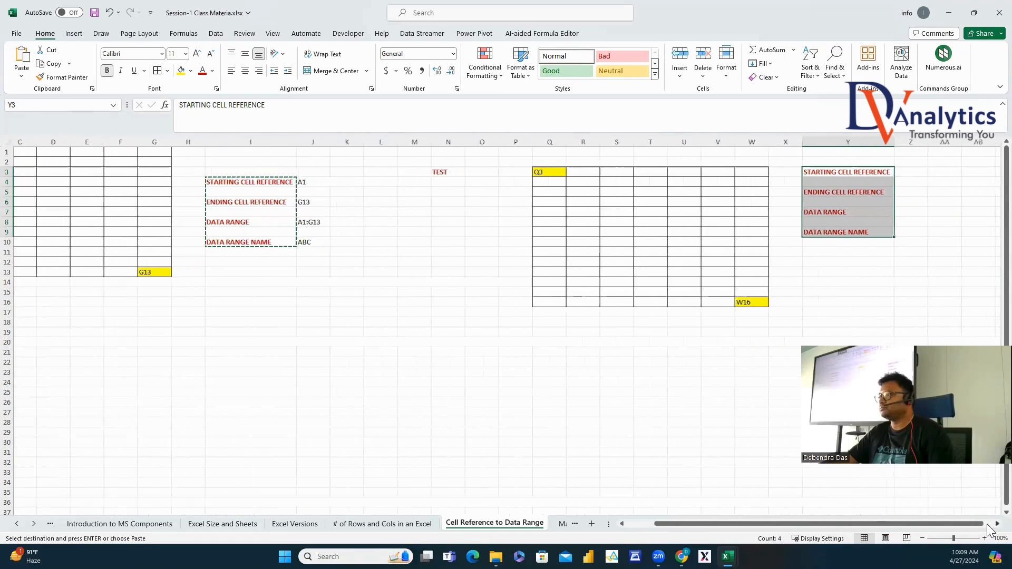
click(721, 177)
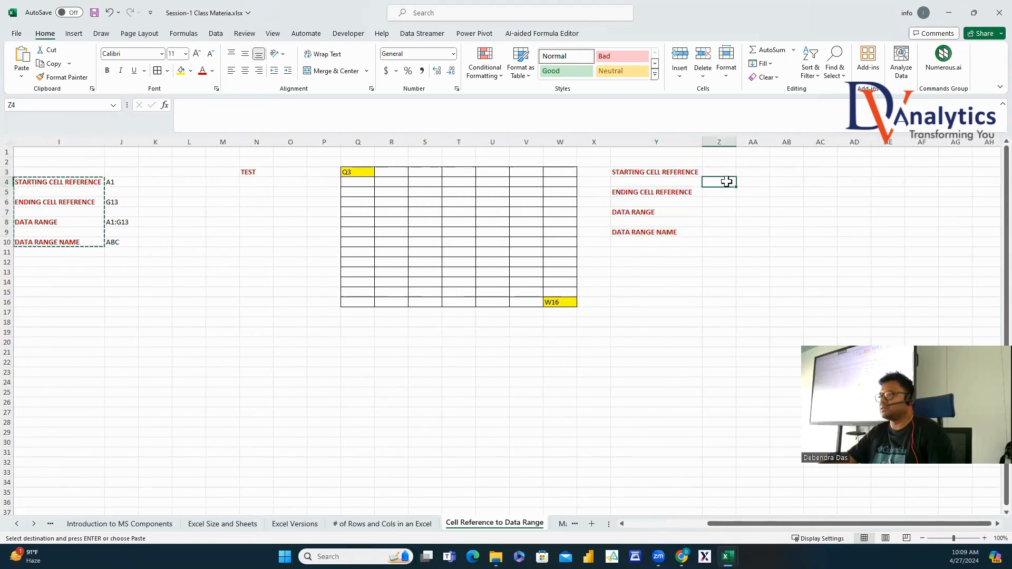
text(Q3)
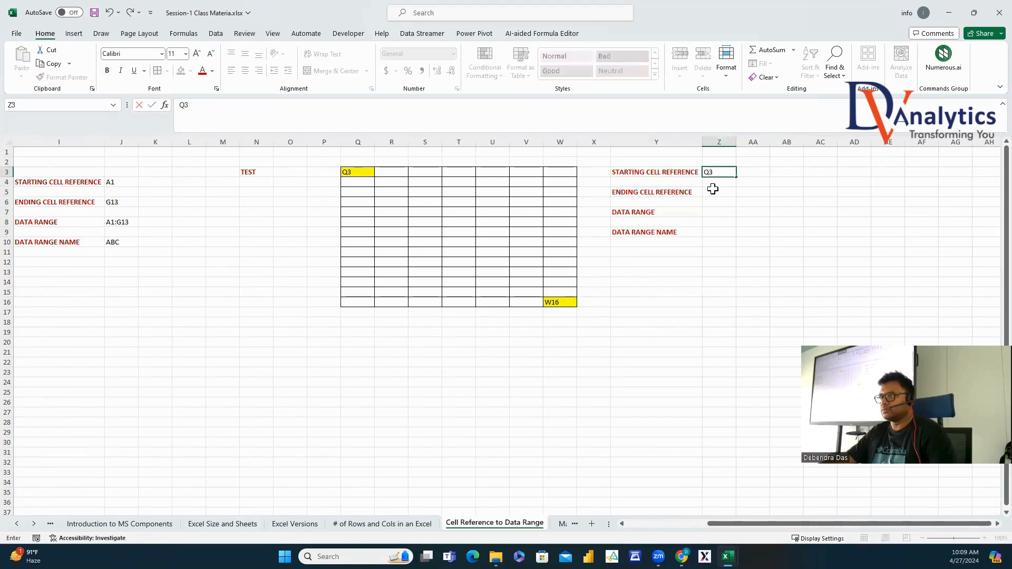
click(715, 194)
text(W16)
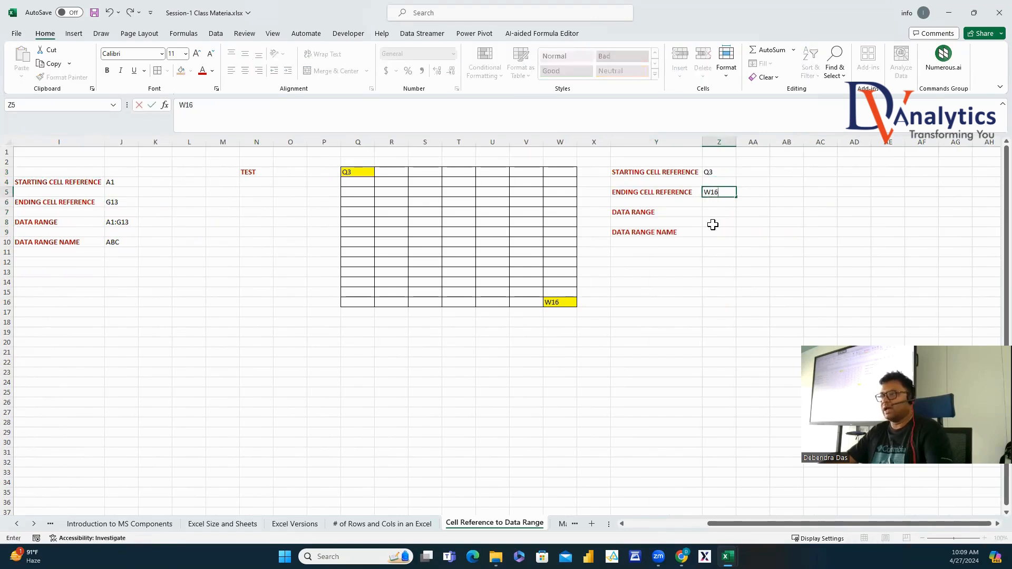
click(718, 216)
text(Q3)
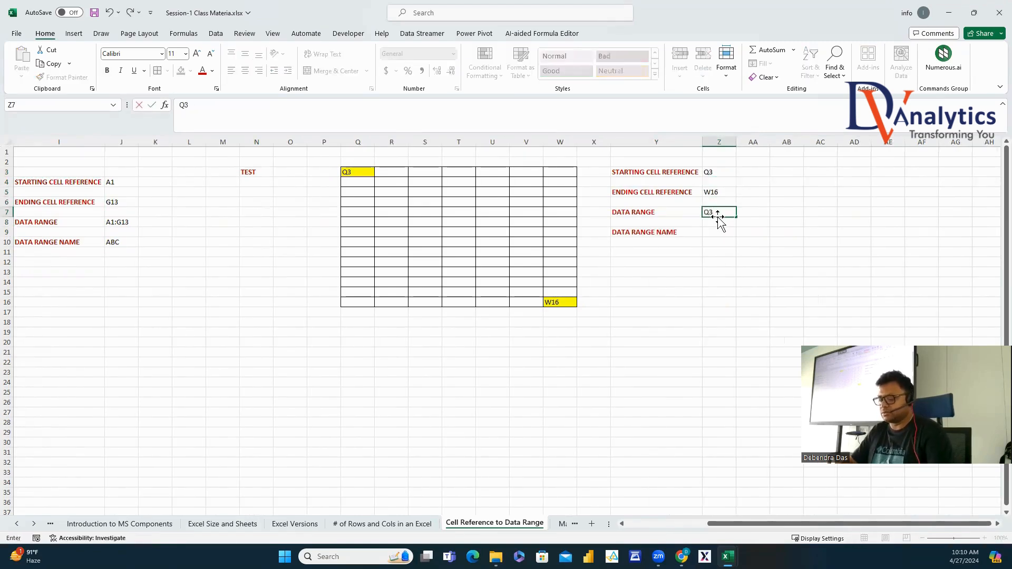
text(:W16)
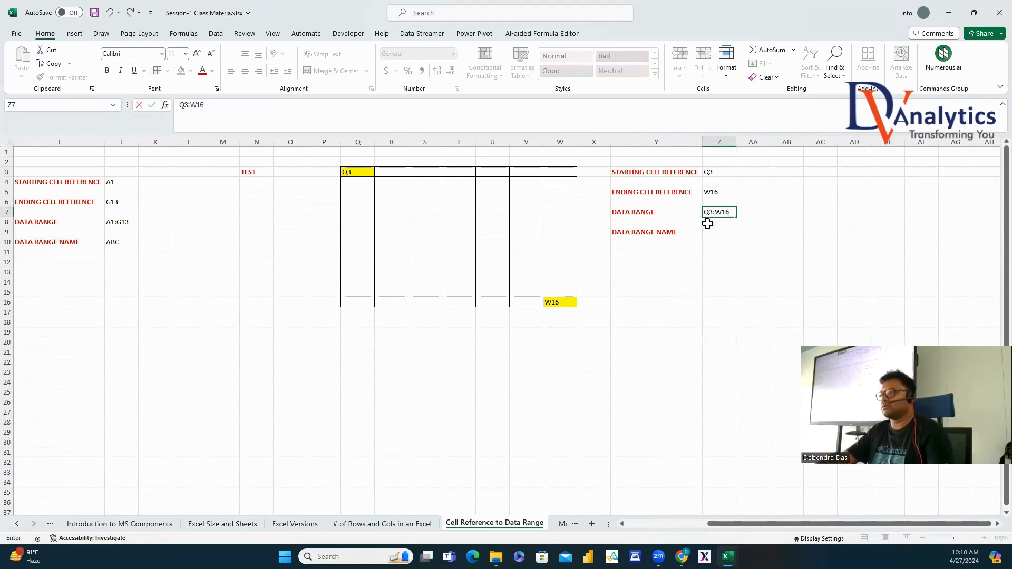
Name the bordered range Q3:W16 XYZ and check the list of defined names.
click(719, 233)
drag(372, 173, 561, 302)
click(42, 105)
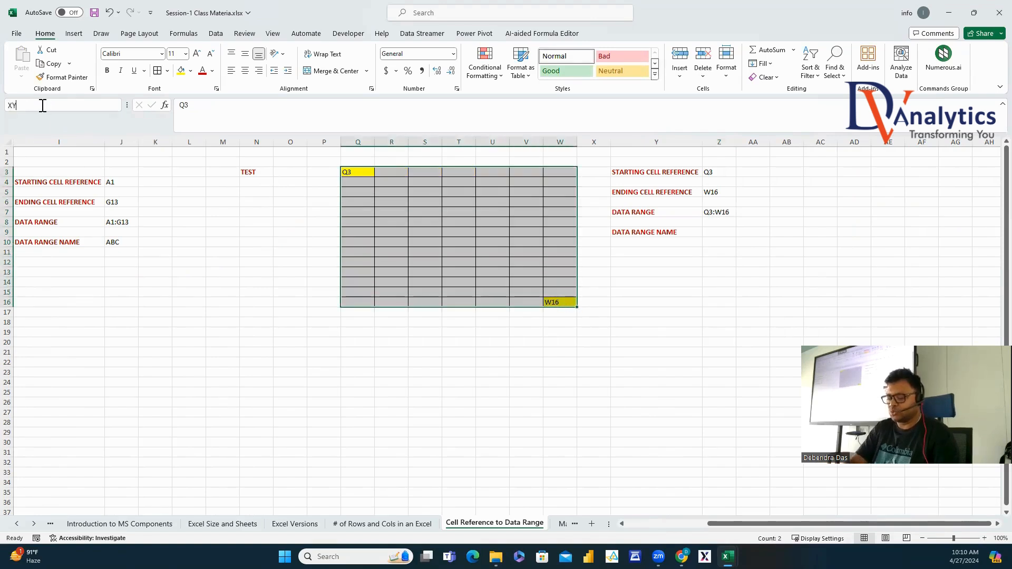
click(485, 372)
click(113, 104)
click(61, 129)
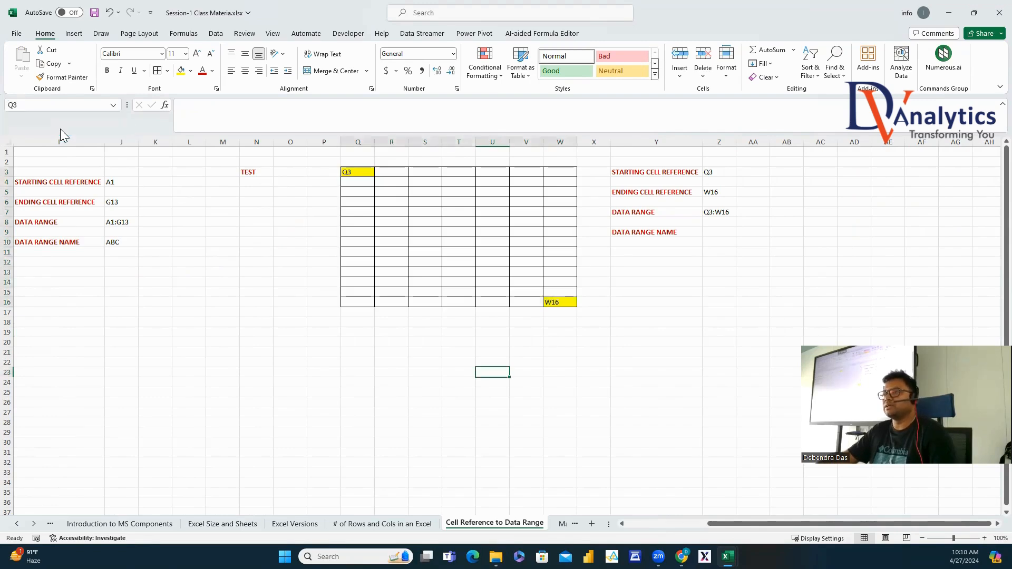
Enter XYZ in Z9 as the TEST grid's data range name.
click(721, 233)
text(X)
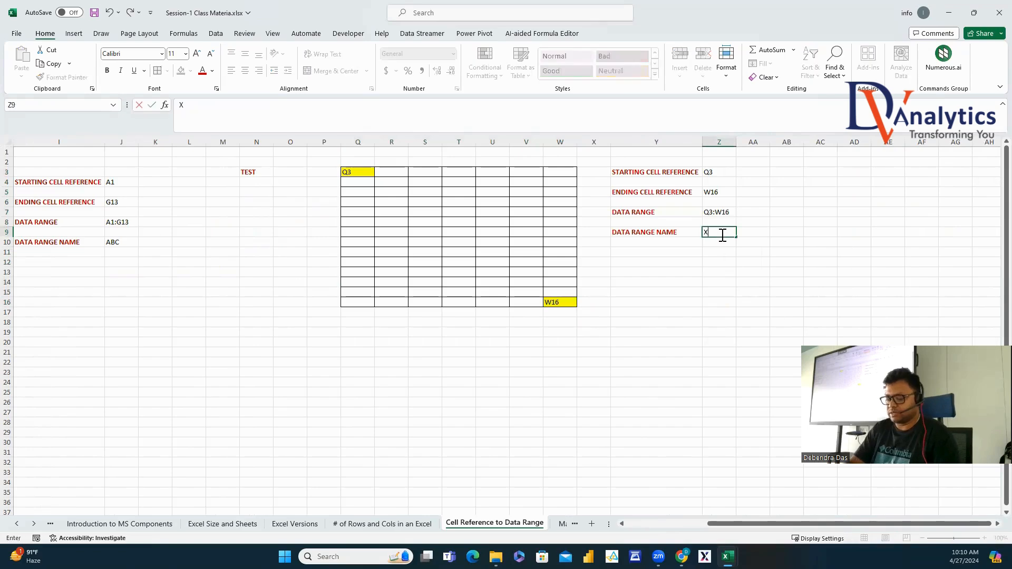
text(YZ)
click(718, 302)
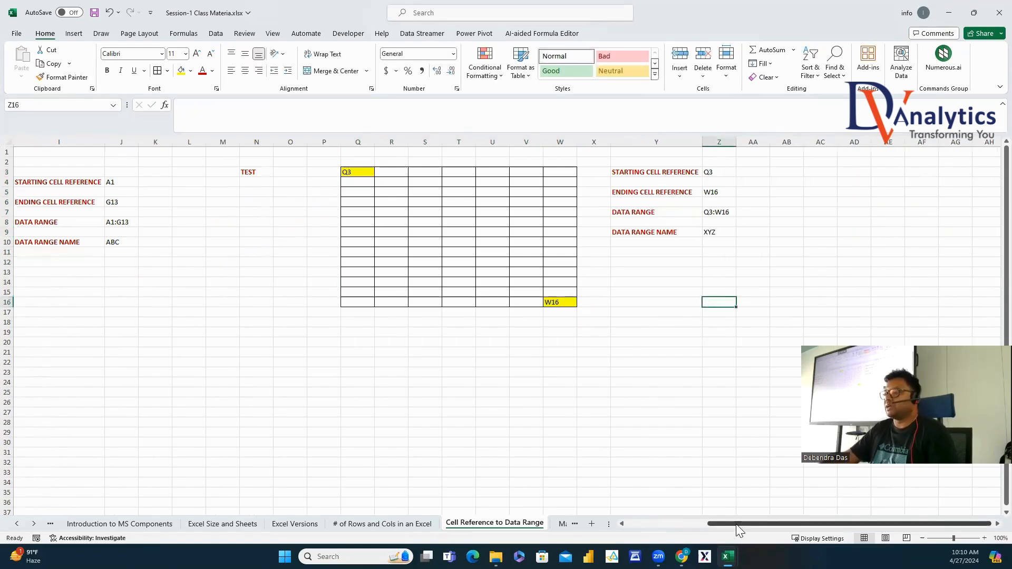
drag(736, 524, 631, 527)
click(546, 396)
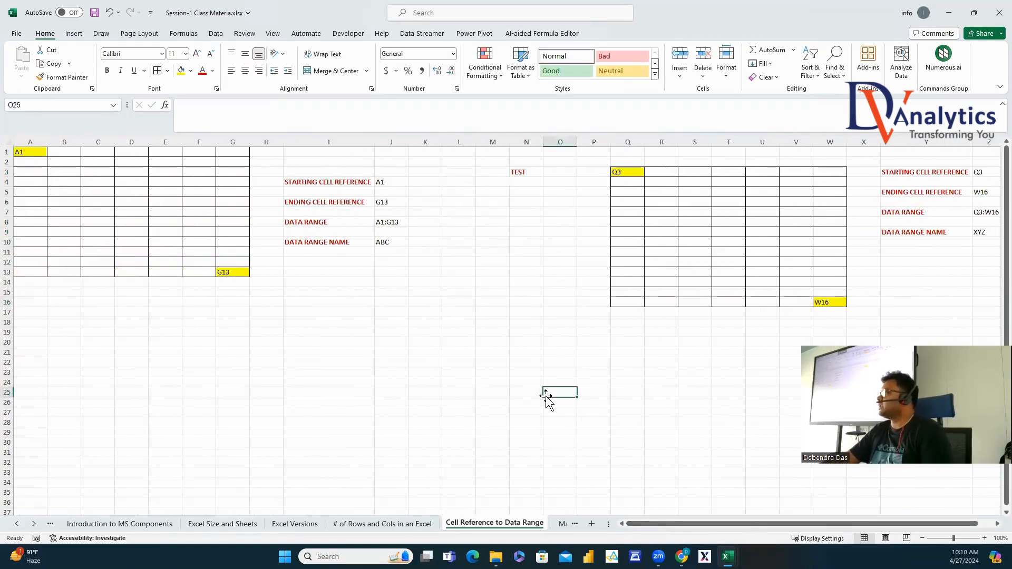
On the Maximum Data Range in an Excel sheet, fill cell A1 yellow and enter A1 in it.
click(562, 524)
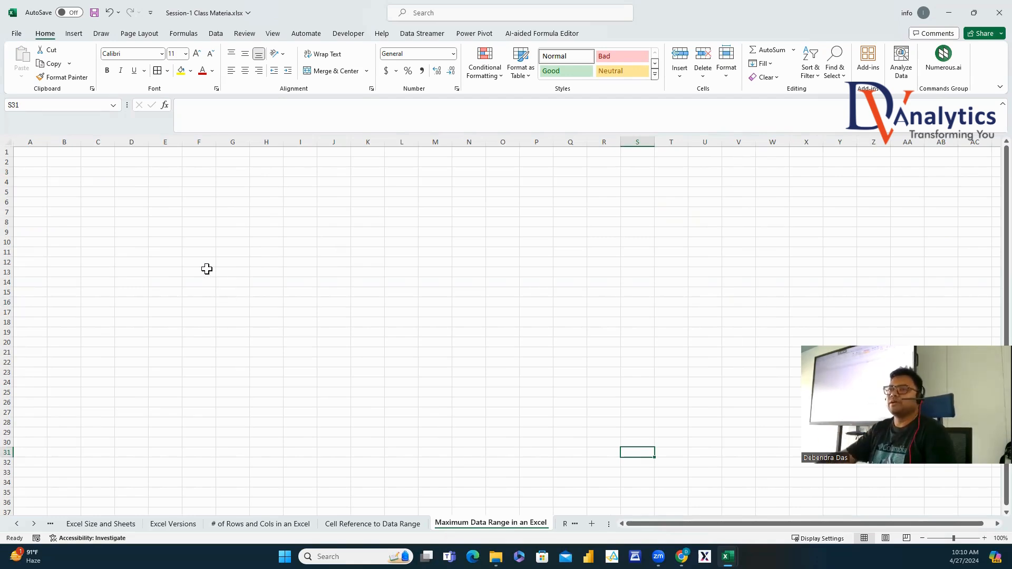
click(36, 154)
click(180, 70)
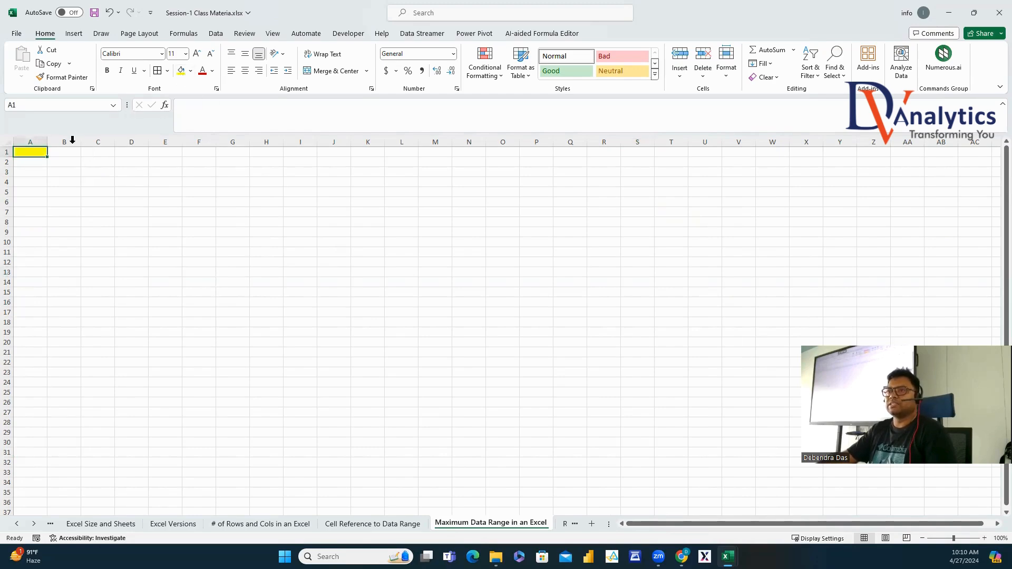
text(A1)
click(89, 203)
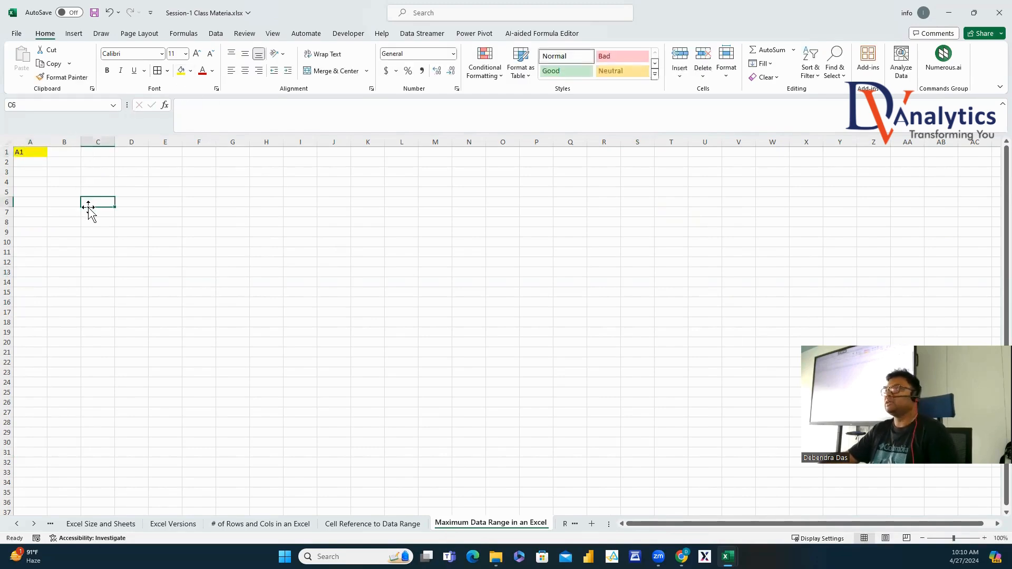
Enter 1 in K22 and copy it across row 1 from B1 to the last column, XFD.
click(372, 369)
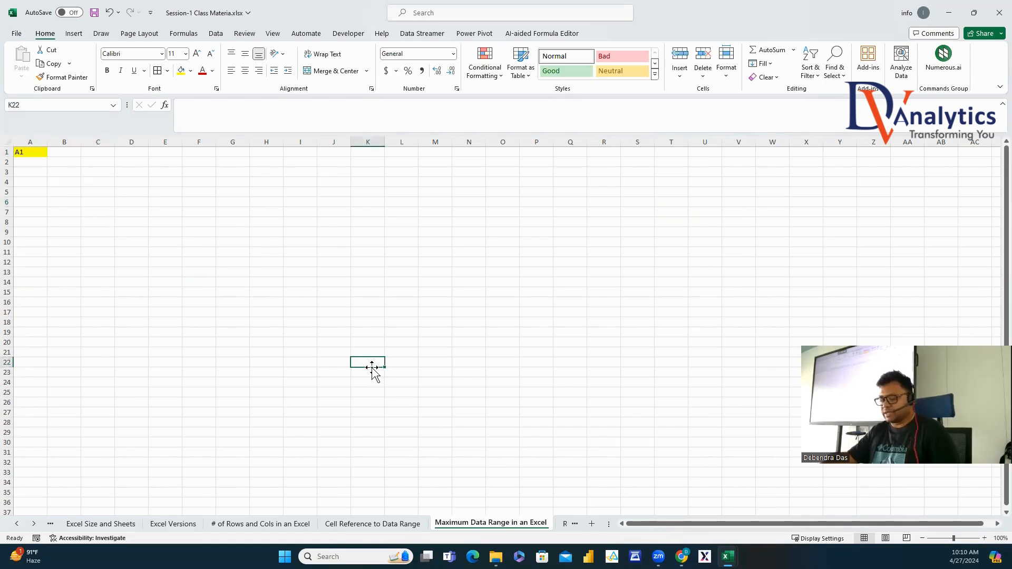
text(1)
key(Return)
click(368, 363)
key(ctrl+c)
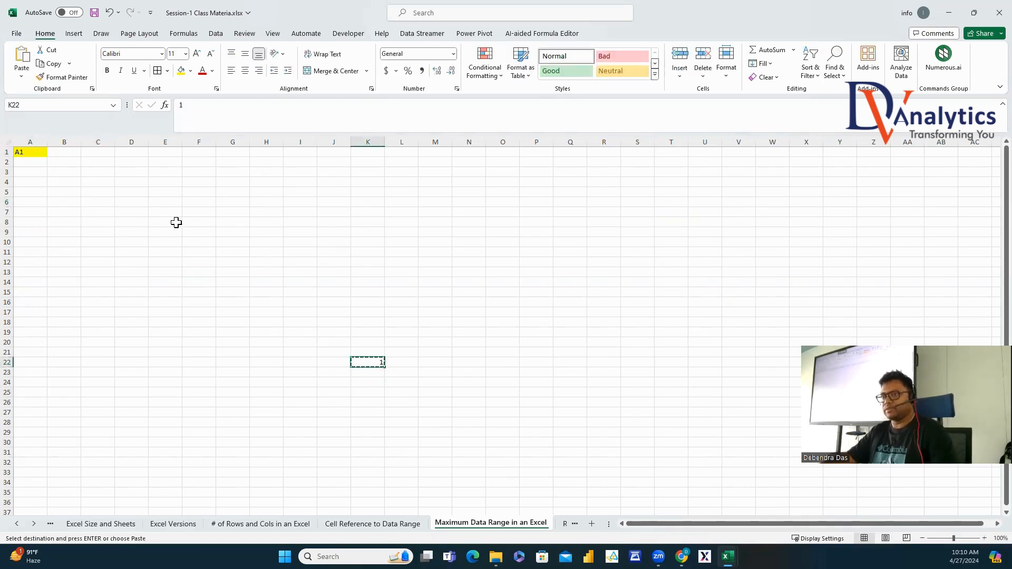
click(75, 152)
key(ctrl+shift+Right)
key(ctrl+v)
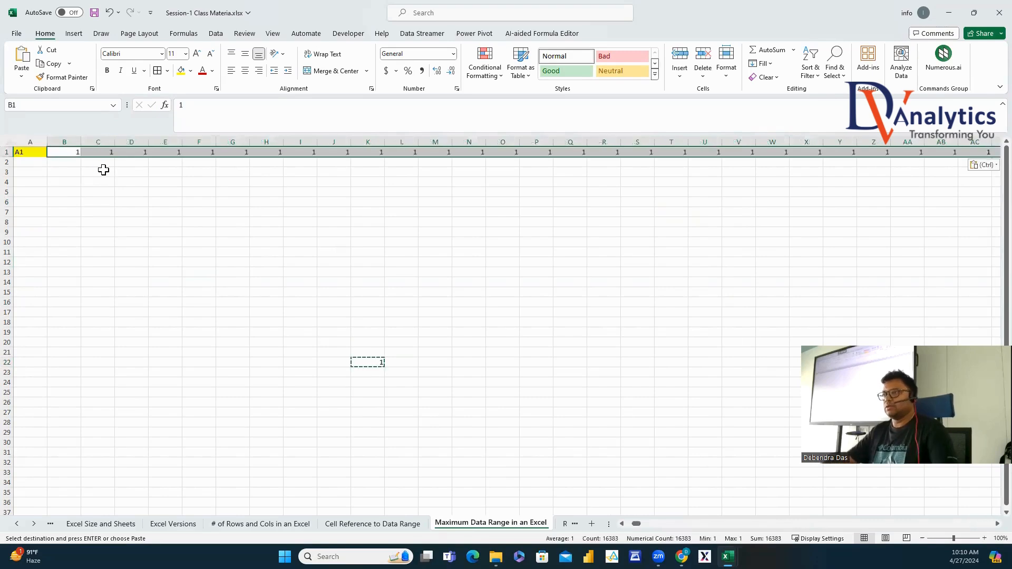
drag(631, 524, 648, 524)
drag(987, 526, 989, 524)
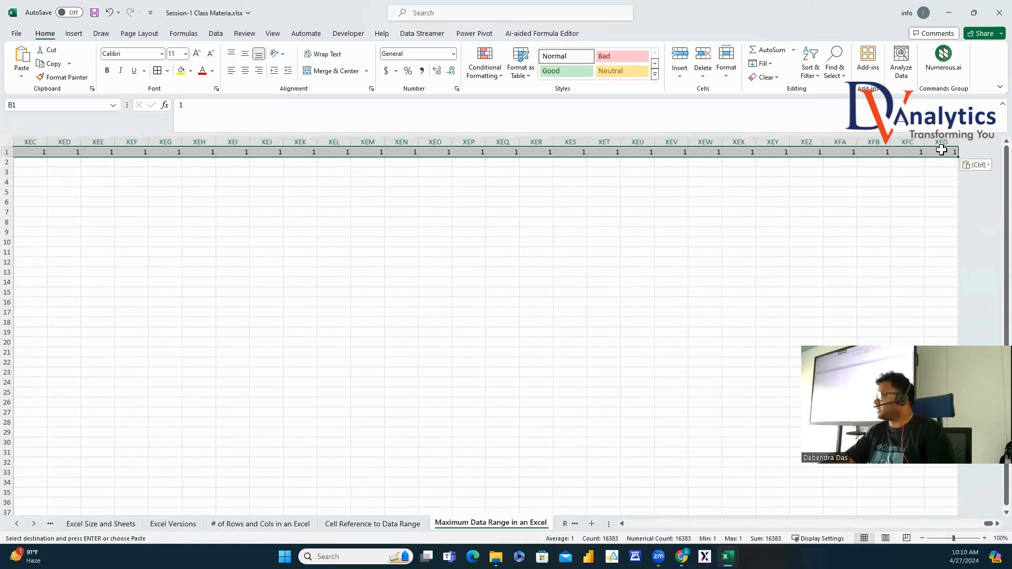
drag(988, 524, 409, 483)
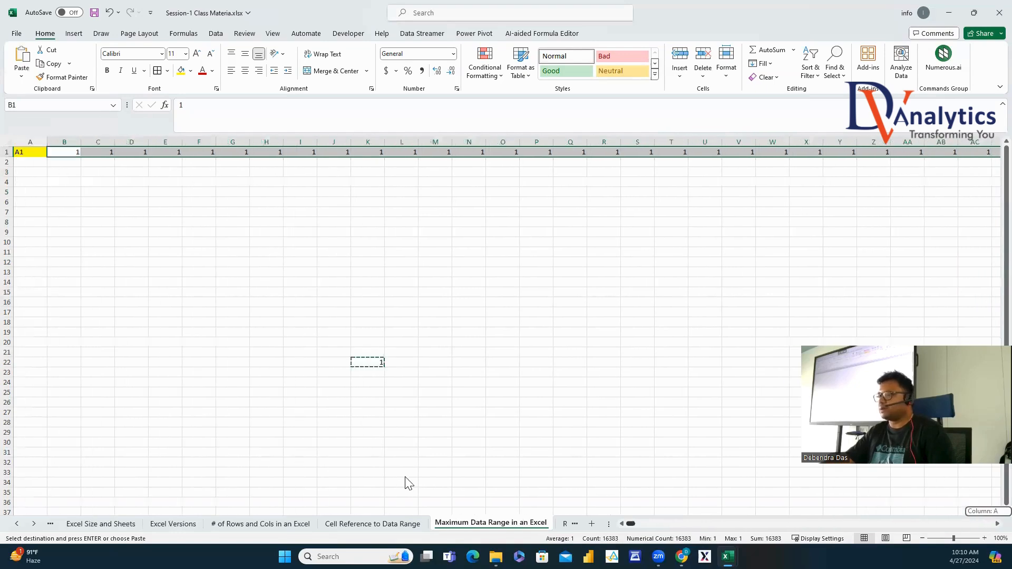
Paste the copied 1 down column A from A2 to the last row, 1048576.
click(76, 155)
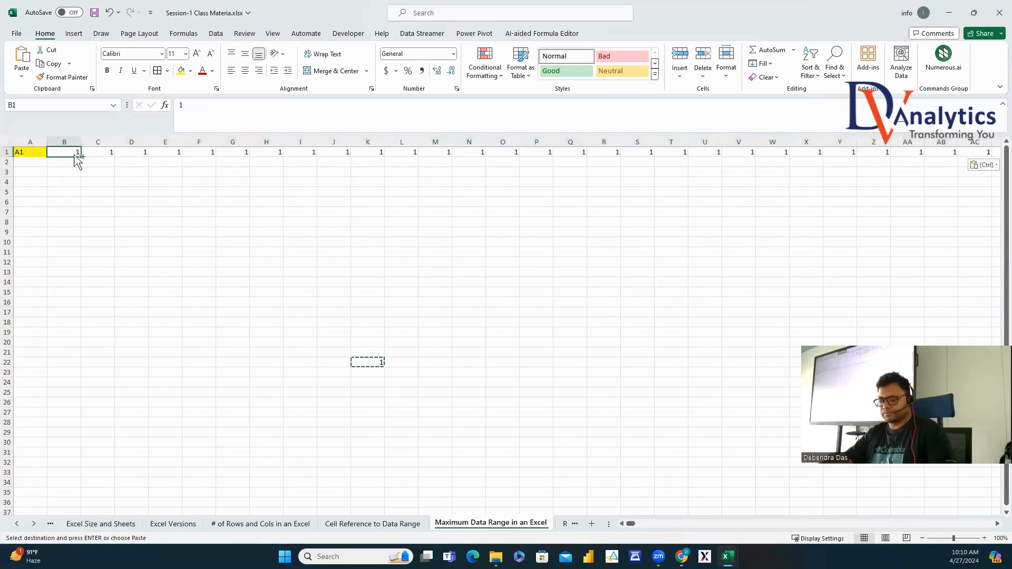
click(33, 164)
key(ctrl+shift+Down)
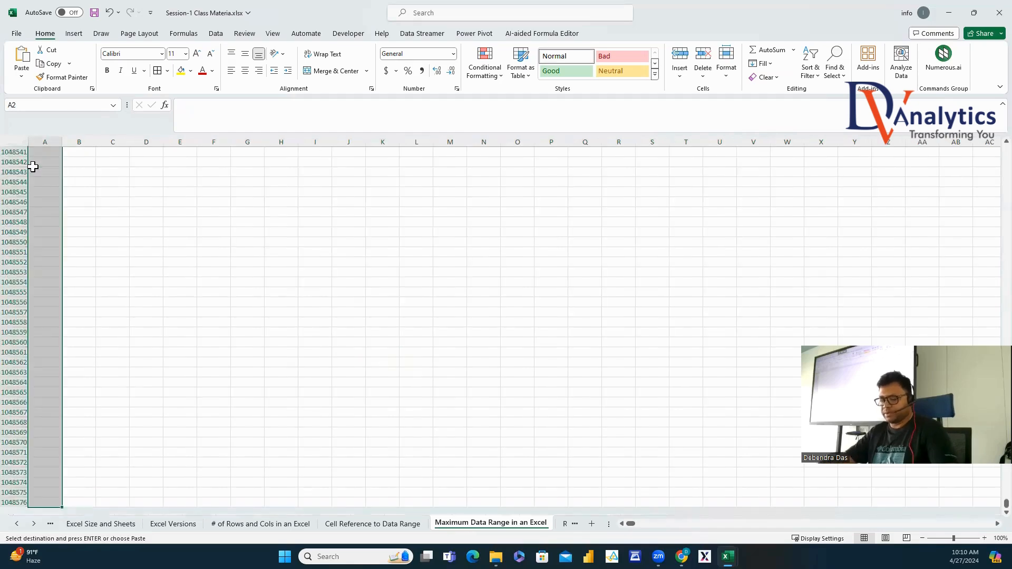
key(ctrl+v)
Enter XFD1048576 in the sheet's very last cell as its own reference.
drag(1005, 154, 990, 528)
click(995, 524)
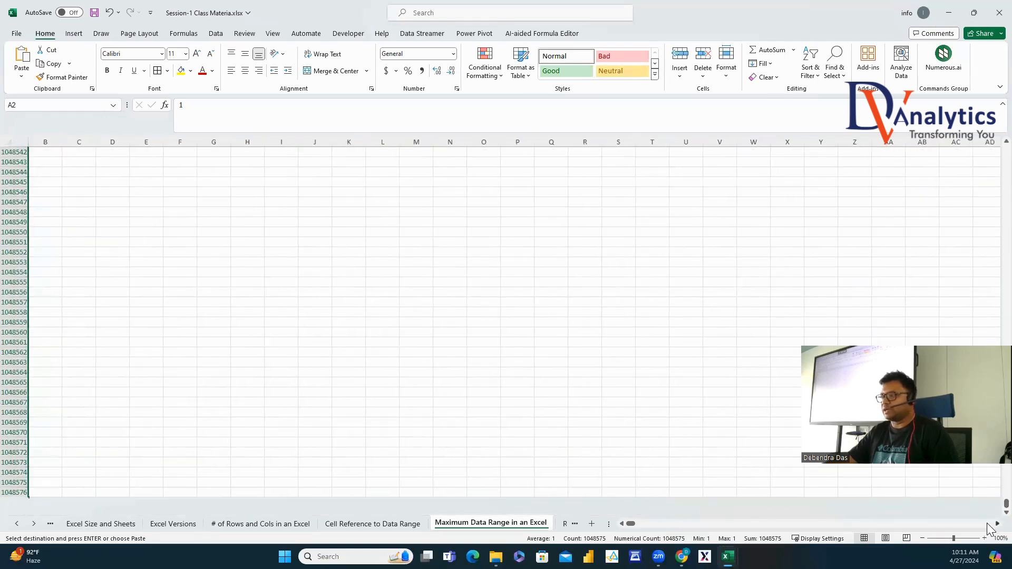
drag(637, 523, 988, 527)
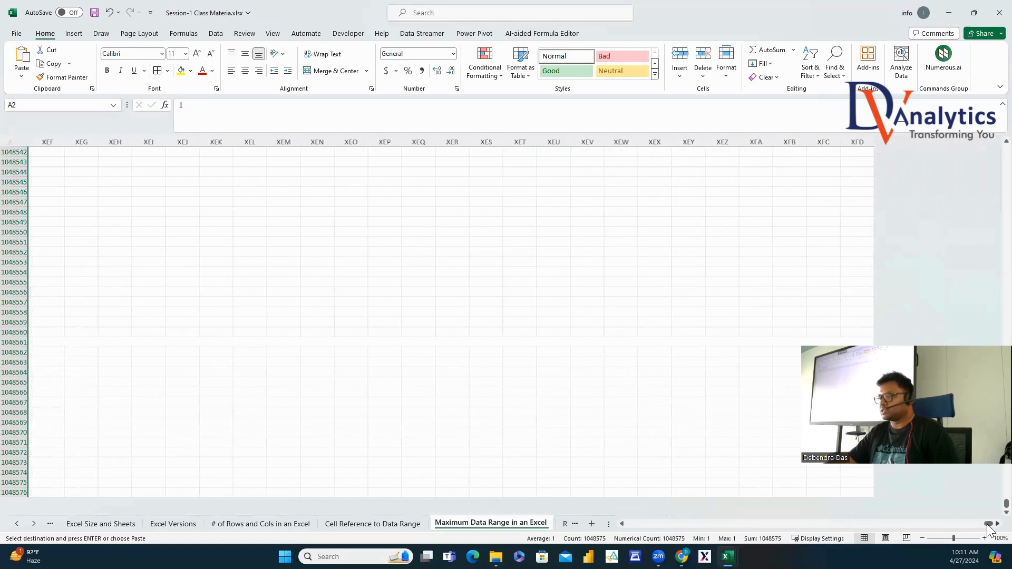
click(863, 493)
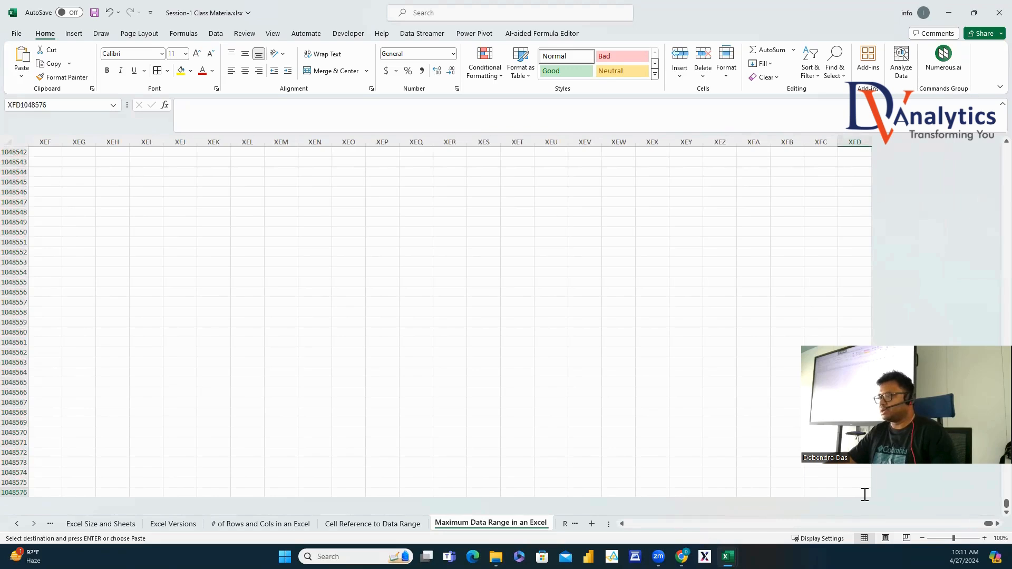
text(XFD)
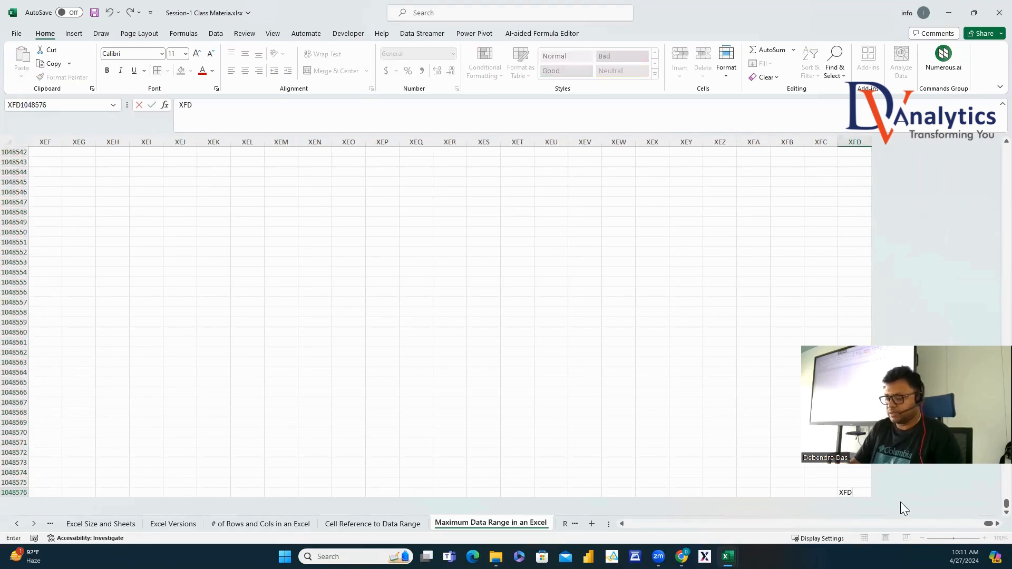
text(1048576)
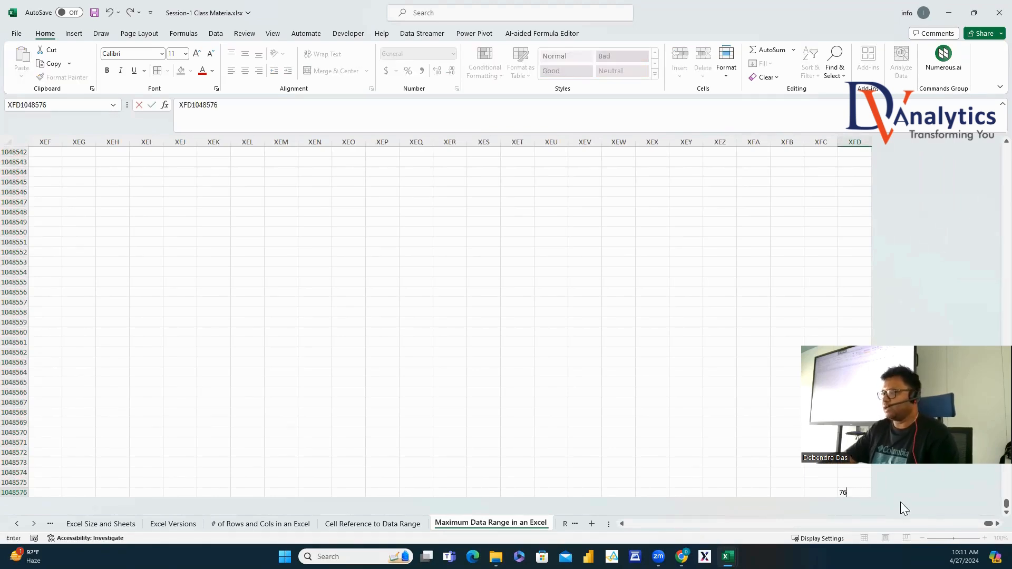
click(741, 475)
Format cell XFD1048576 with yellow fill and bold text, and widen column XFD to fit its content.
click(822, 491)
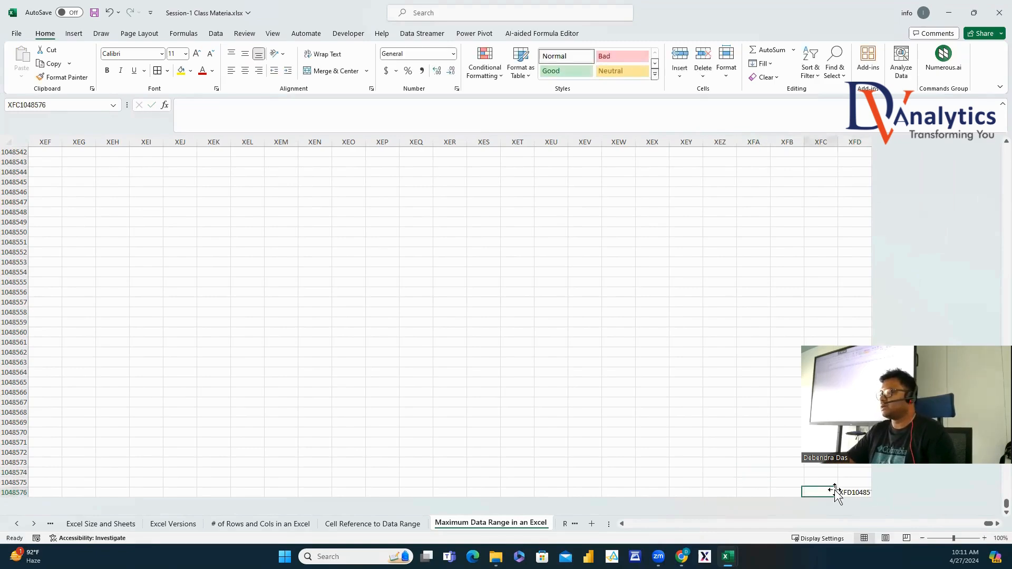
key(Right)
click(181, 72)
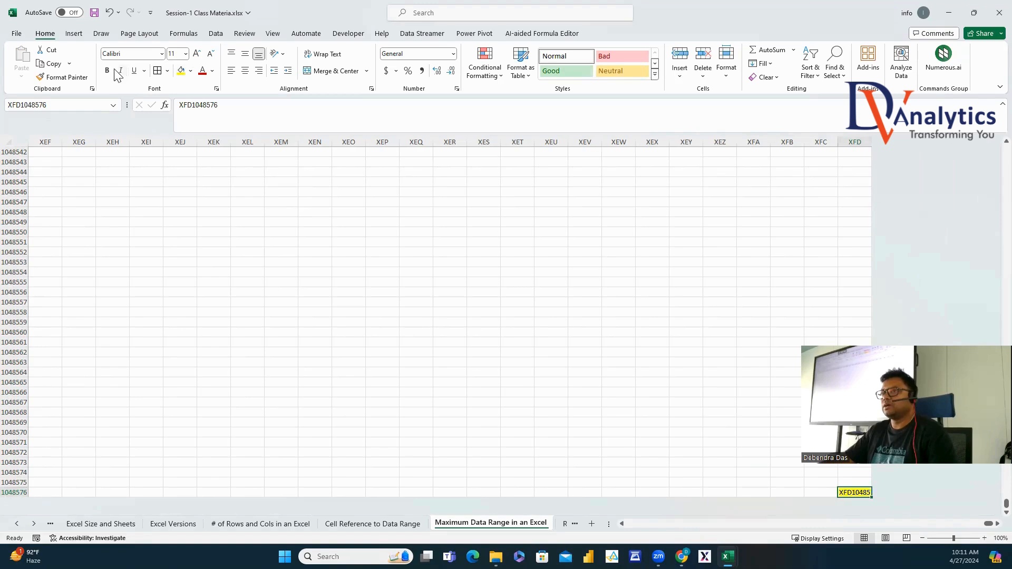
click(107, 70)
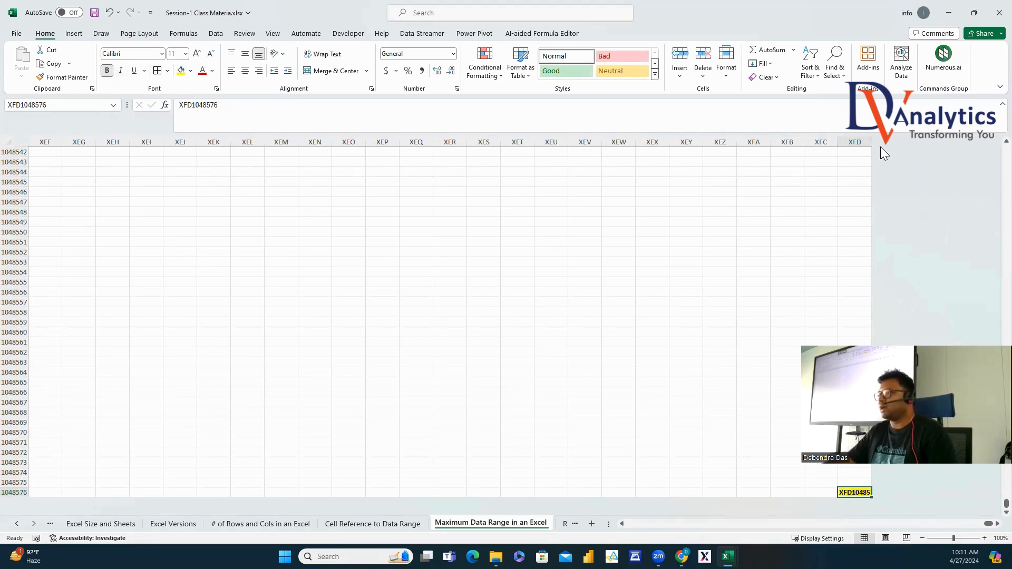
drag(872, 140, 921, 148)
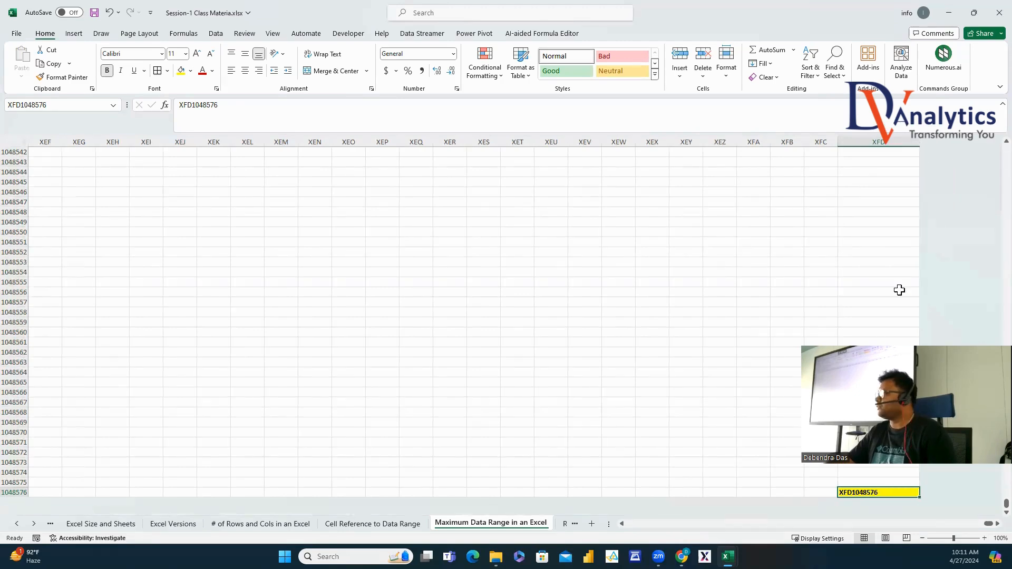
Enter the label EXCEL STARTING CELL REFERENCE in E6 and autofit column E.
drag(990, 505, 990, 152)
drag(989, 523, 627, 522)
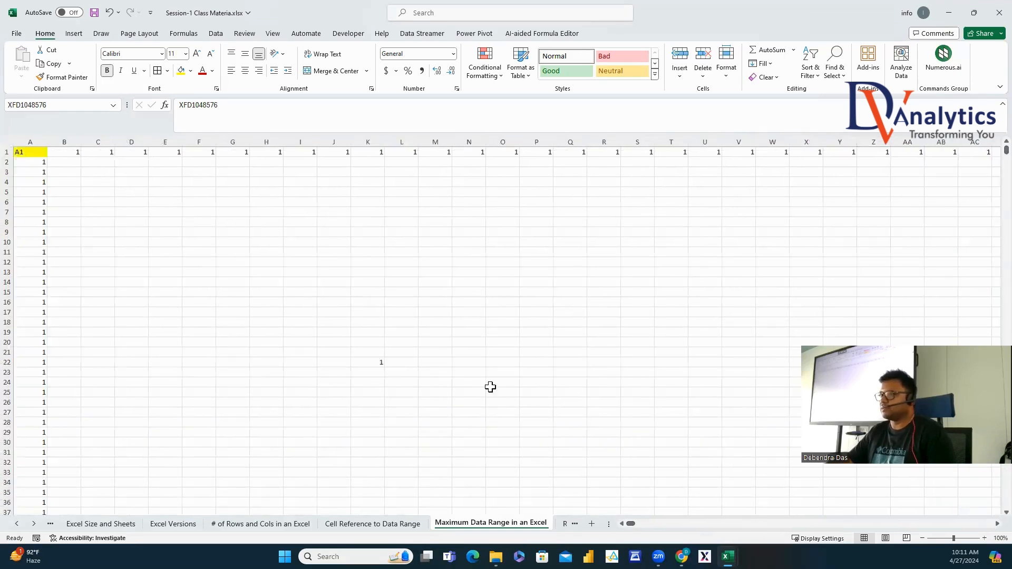
click(172, 200)
text(EXCEL STARTING CELL)
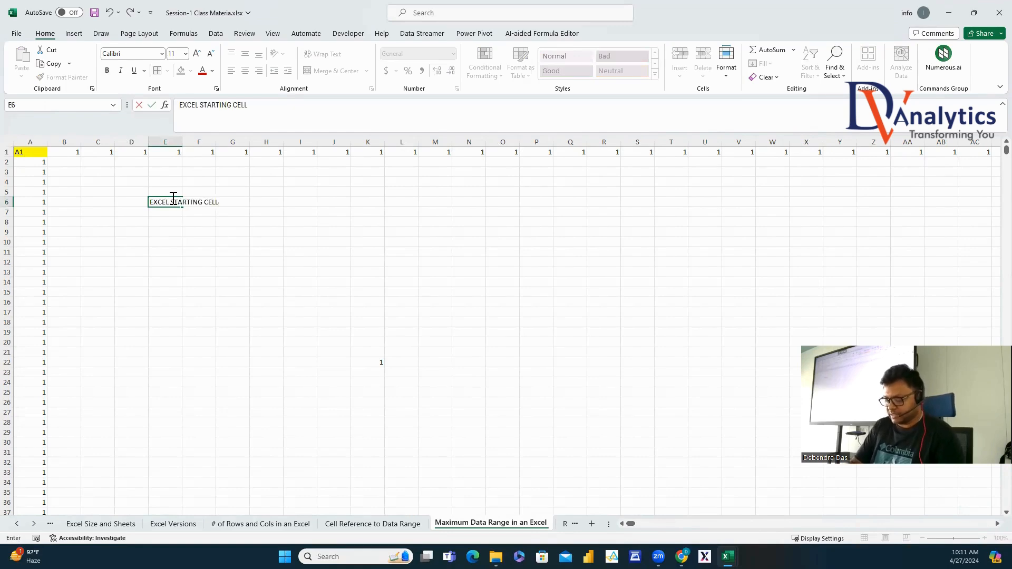
text( REFERENCE)
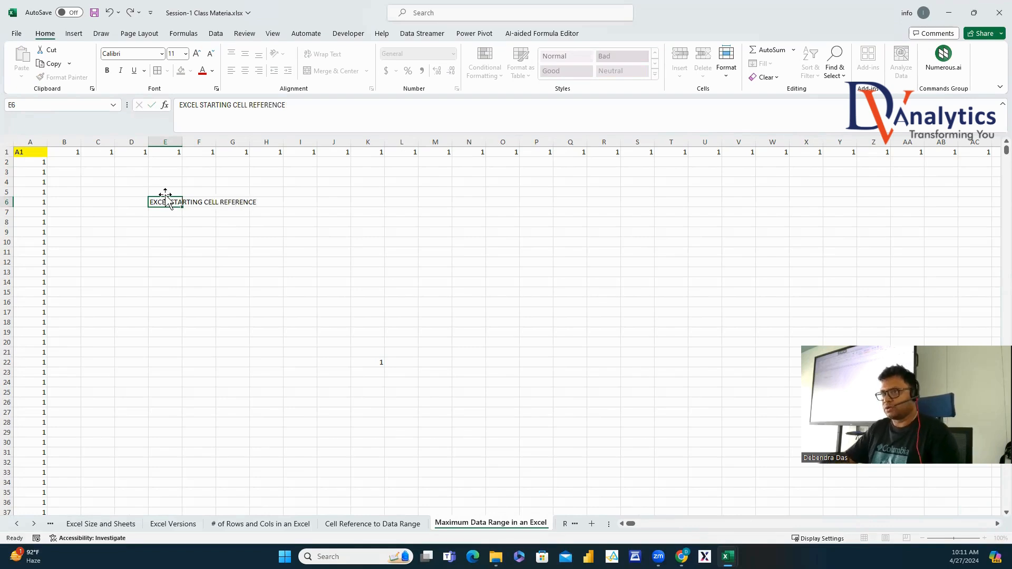
click(199, 221)
drag(184, 141, 184, 142)
double_click(184, 142)
Enter A1 in F6 as the Excel starting cell reference.
click(283, 202)
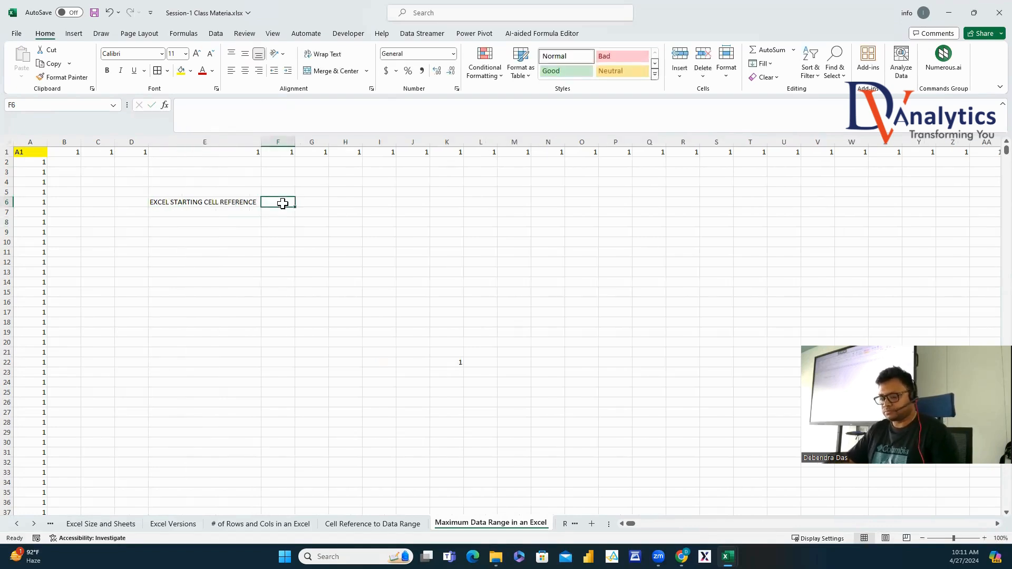
text(A1)
click(231, 217)
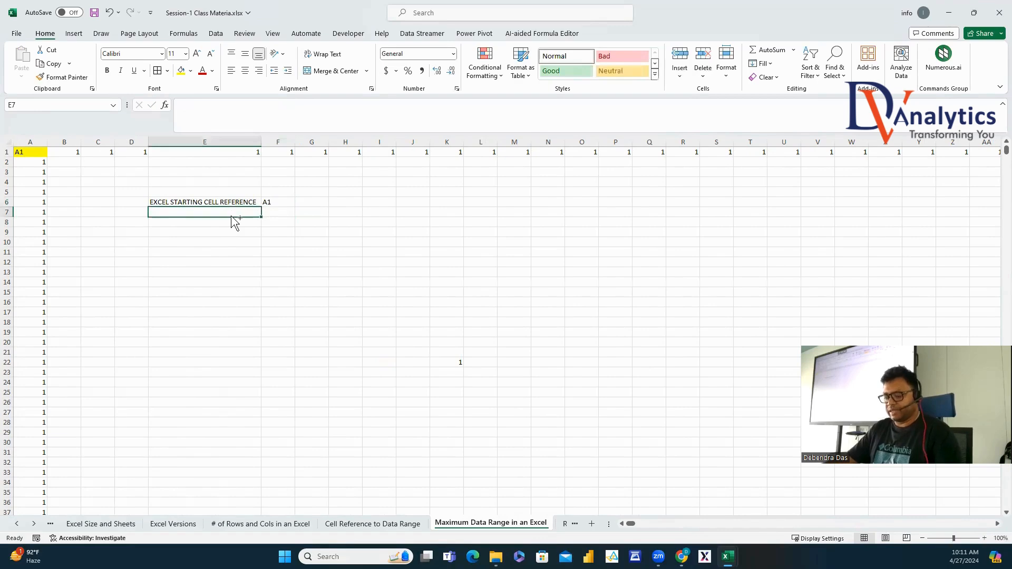
Fill the label from E6 down into E7 and change it to EXCEL ENDING CELL REFERENCE.
key(ctrl+d)
double_click(205, 212)
drag(204, 211, 170, 214)
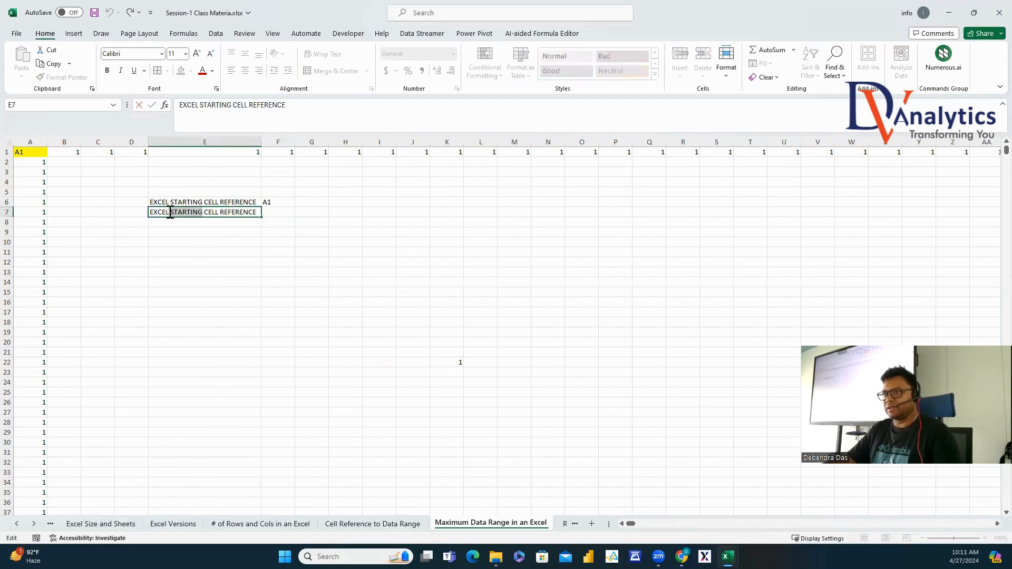
text(ENDING)
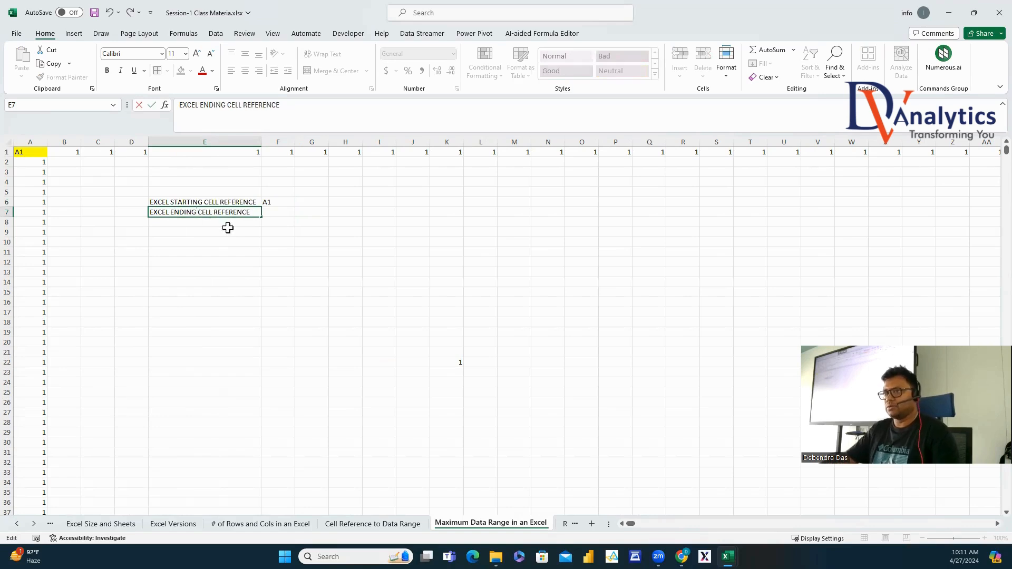
Enter XFD1048576 in F7 as the Excel ending cell reference.
click(273, 213)
text(XFD104)
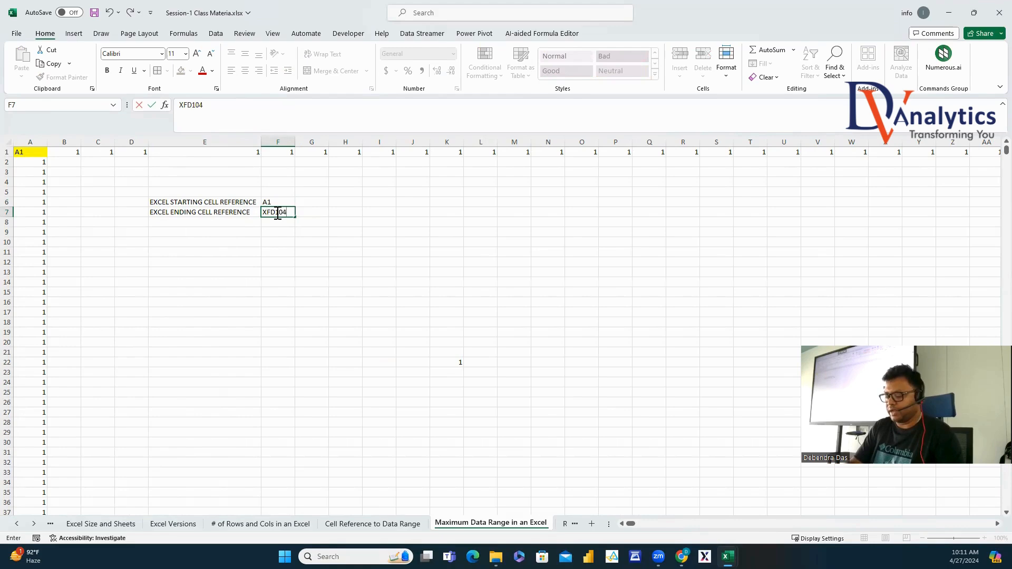
text(8576)
click(284, 233)
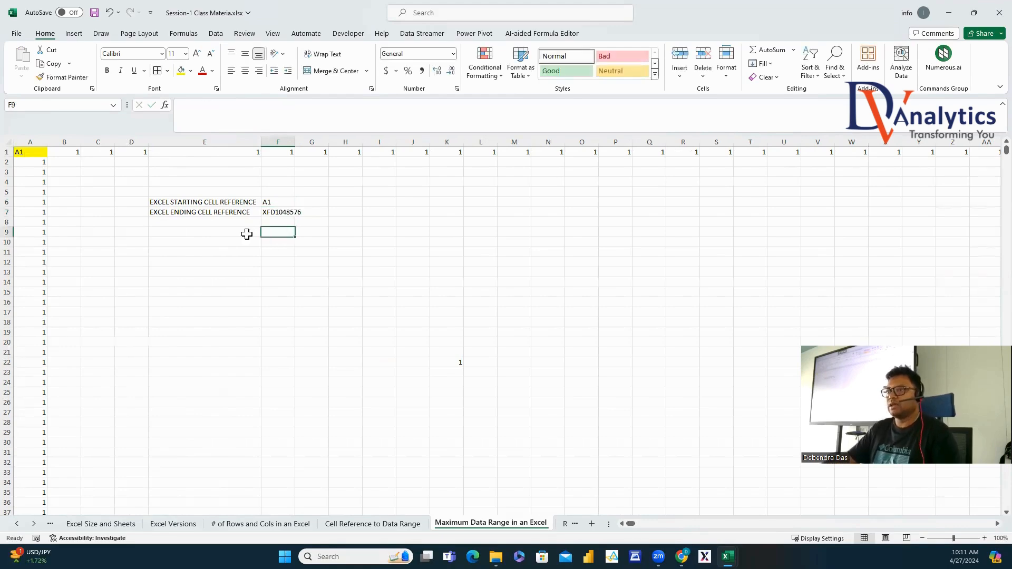
Enter the label MAXIMUM DATA RANGE IN A SHEET in E9 and its range A1:XFD1048576 in F9.
click(234, 231)
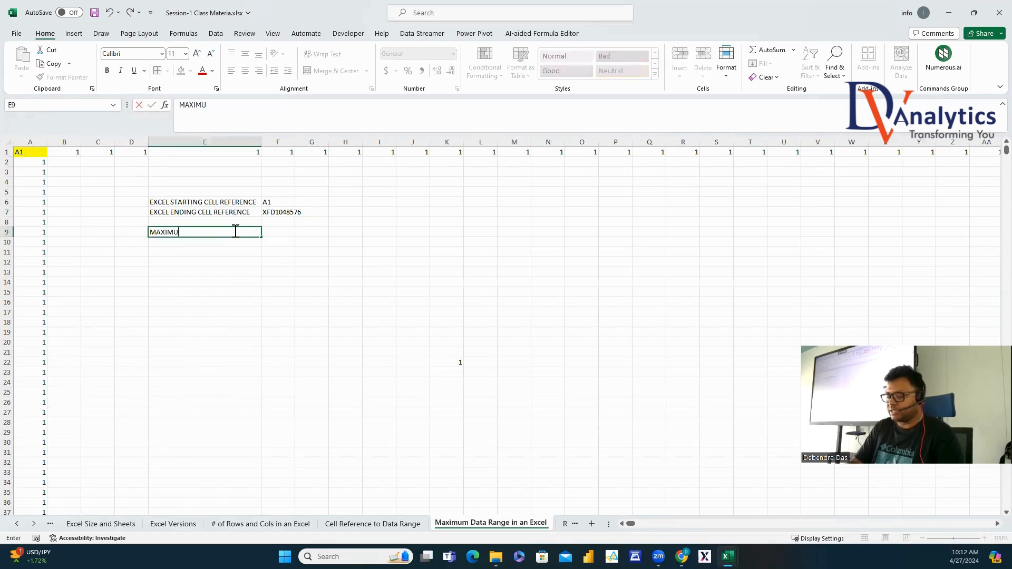
text(A RANGE IN A SHEET)
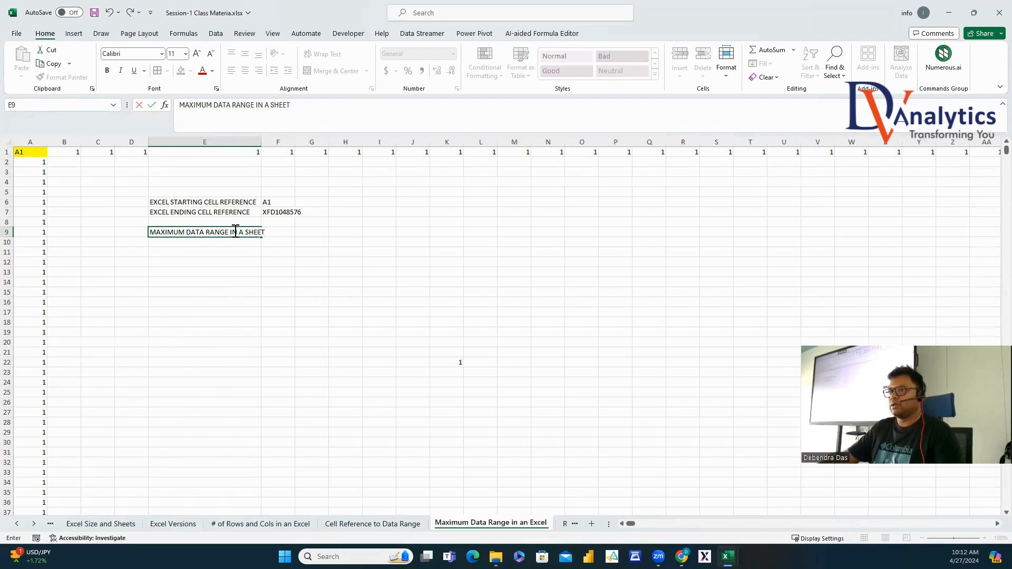
click(282, 232)
text(A1:XFD1048576)
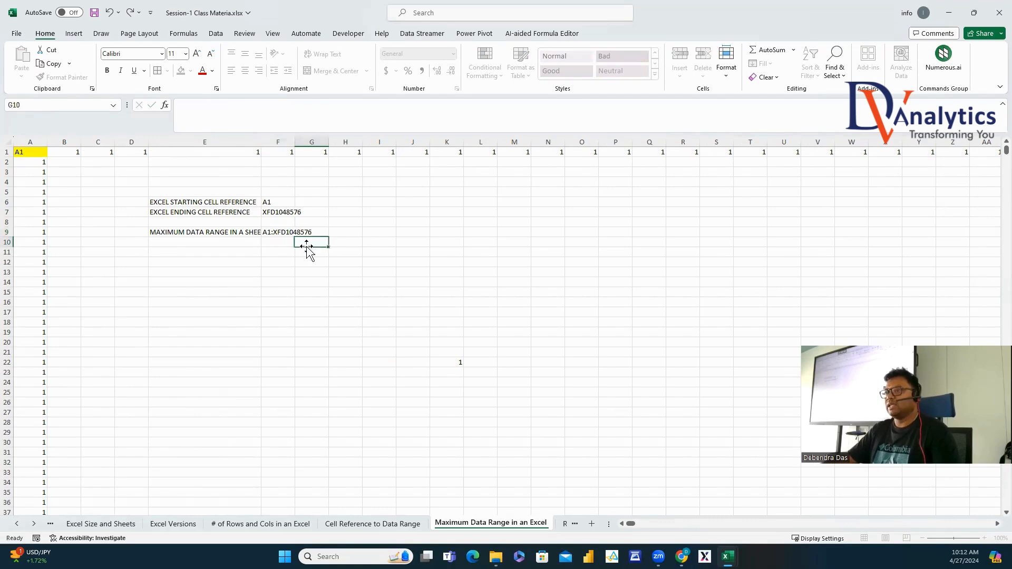
Make the labels in E6:E9 bold with dark red text and autofit column E.
drag(174, 202, 227, 232)
click(203, 70)
click(107, 70)
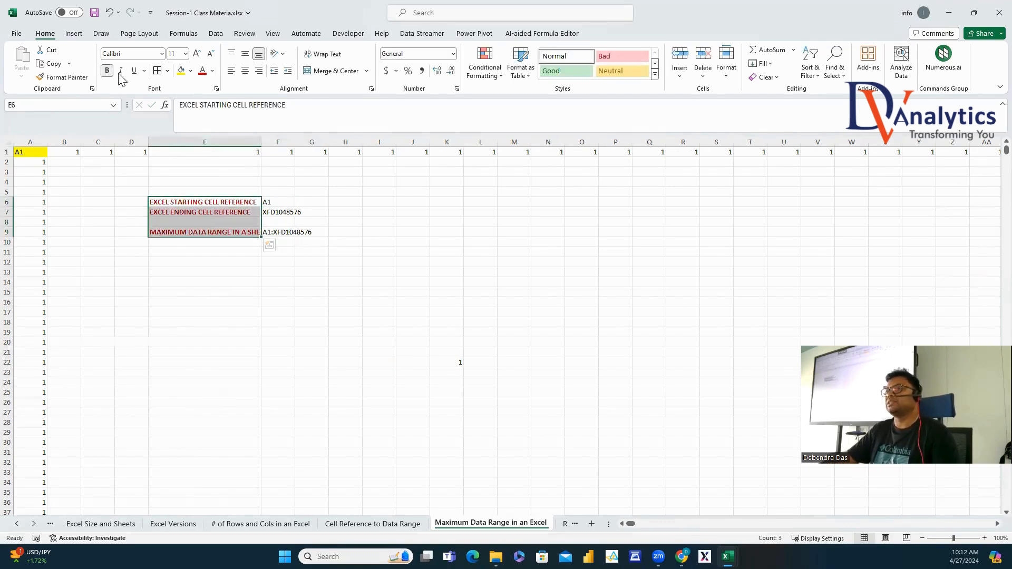
drag(263, 138, 263, 139)
double_click(263, 138)
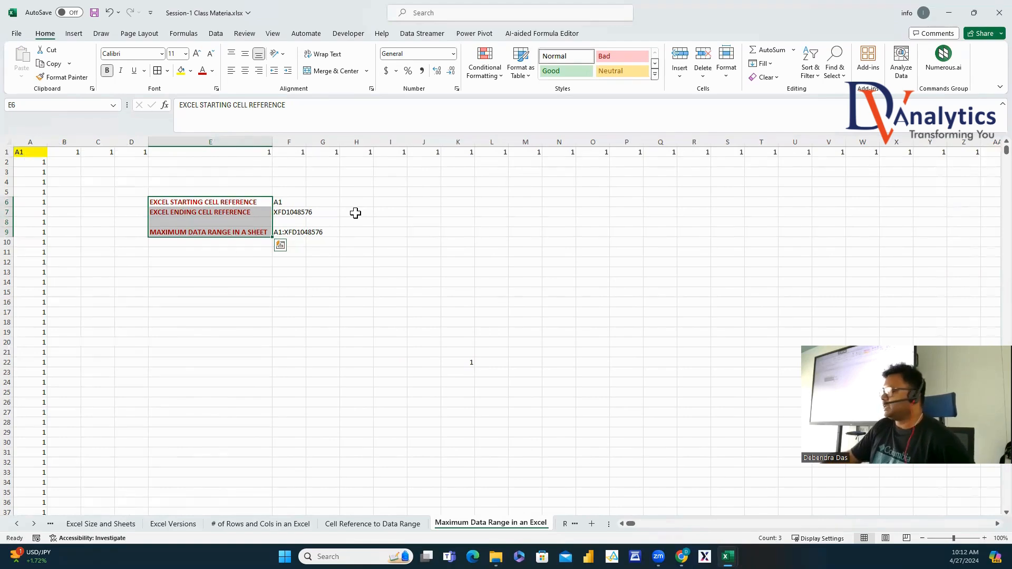
Open the Reading a Table in Excel sheet and go through the table's column headers from STU_ID to COURSE.
click(564, 524)
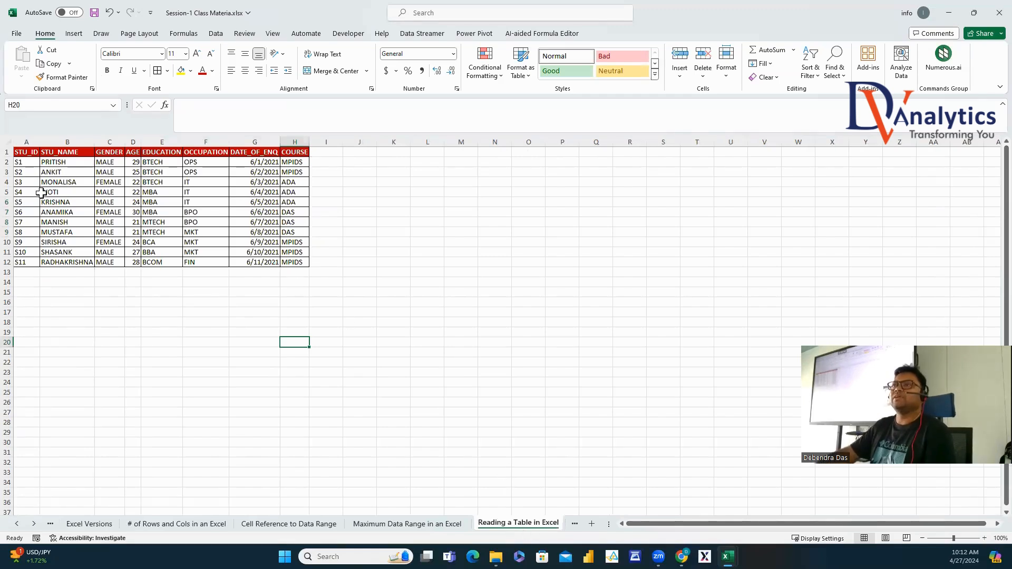
click(31, 156)
click(64, 154)
click(106, 152)
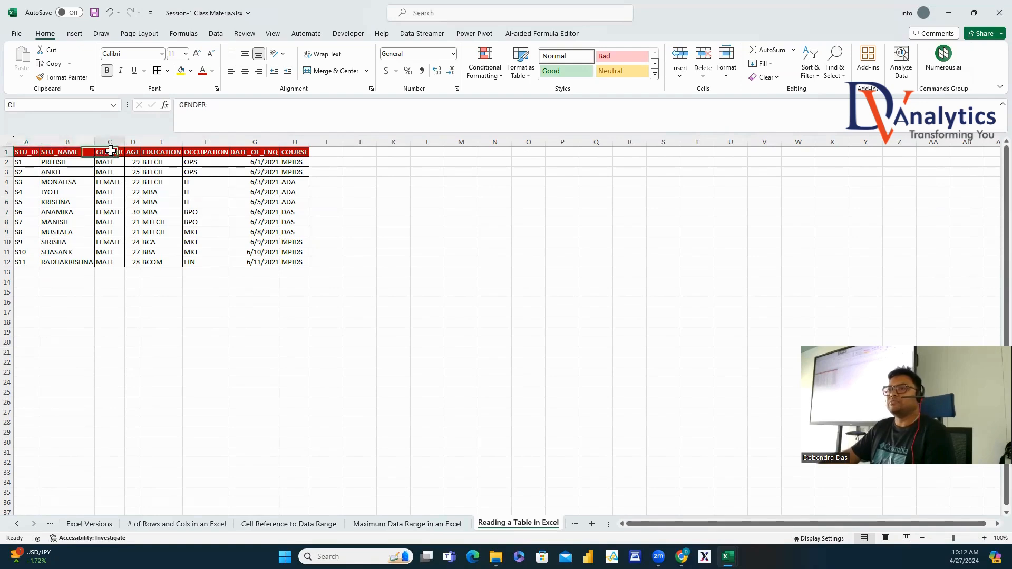
click(133, 152)
click(164, 152)
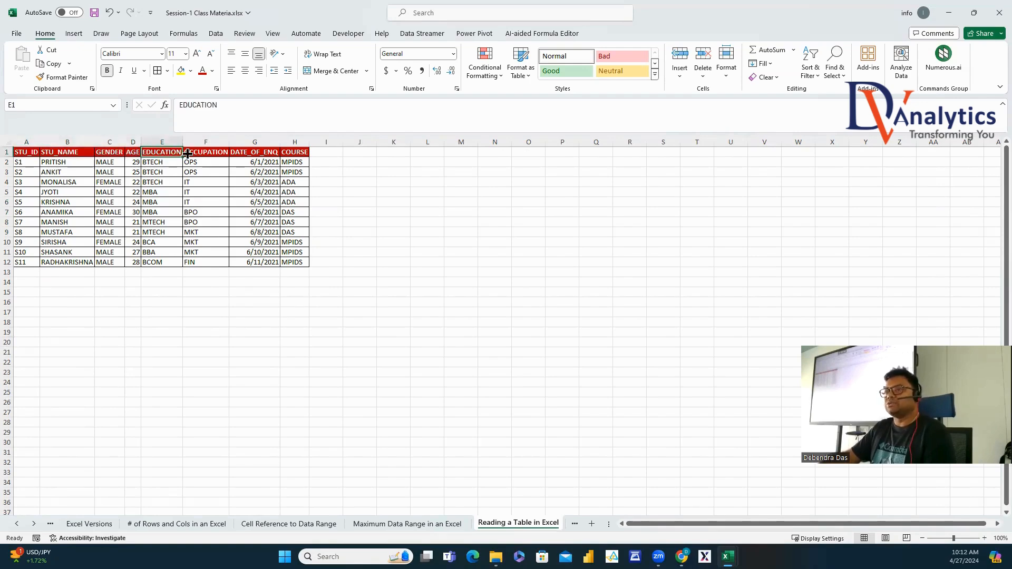
click(208, 152)
click(253, 152)
click(291, 154)
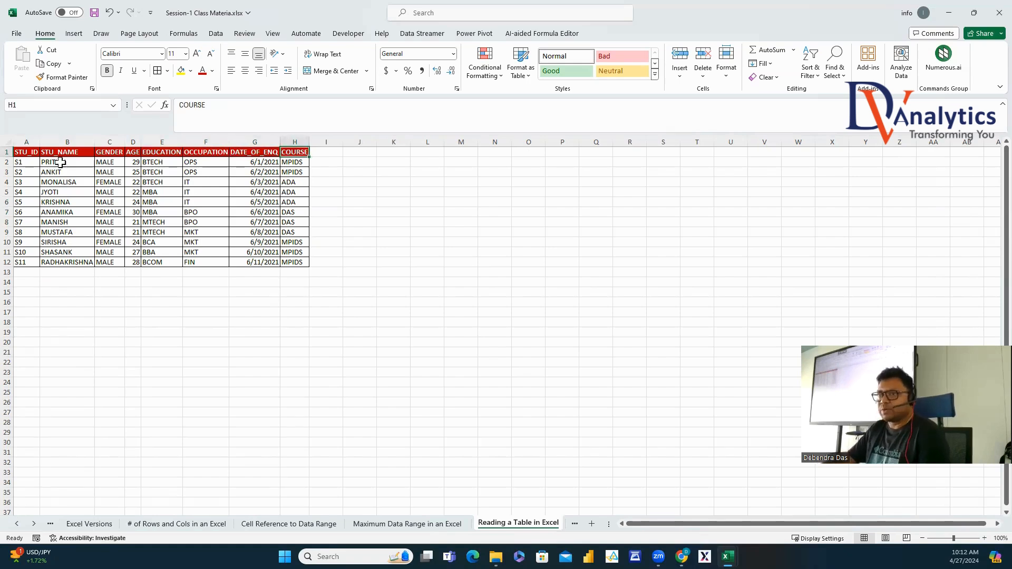
Examine the student records under each header, column by column, from STU_ID to COURSE.
click(23, 166)
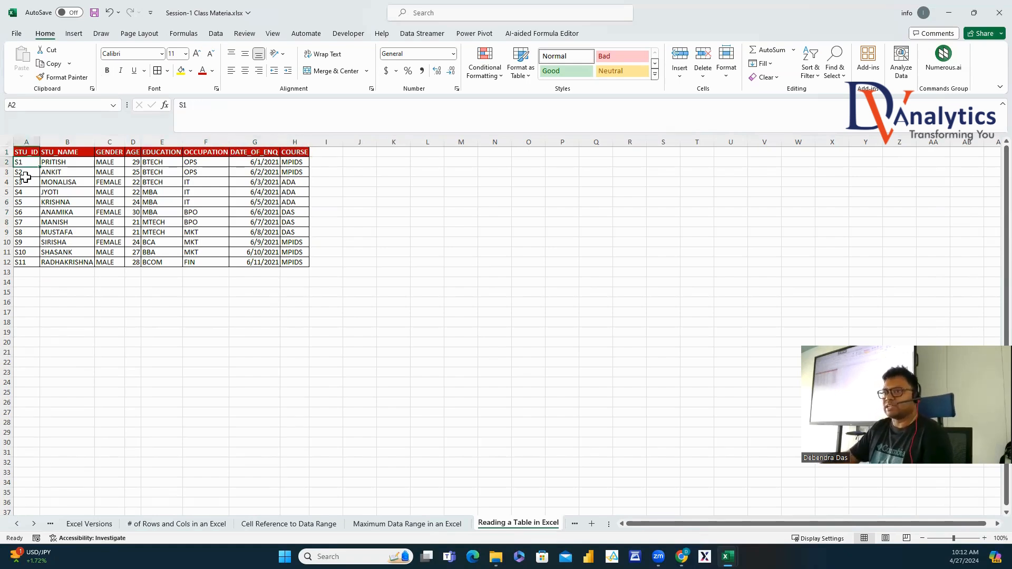
click(27, 263)
drag(58, 162, 68, 252)
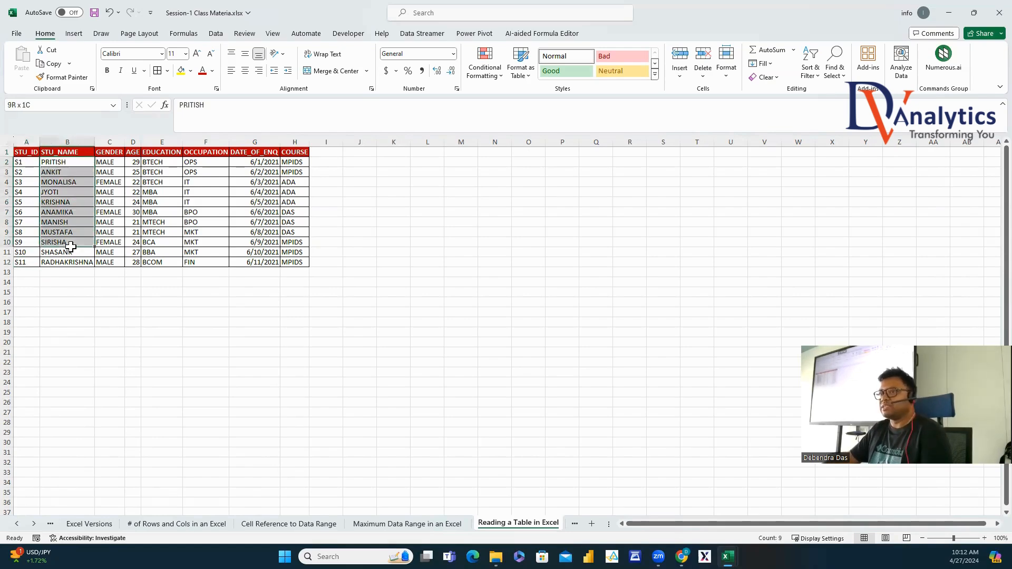
drag(108, 162, 112, 213)
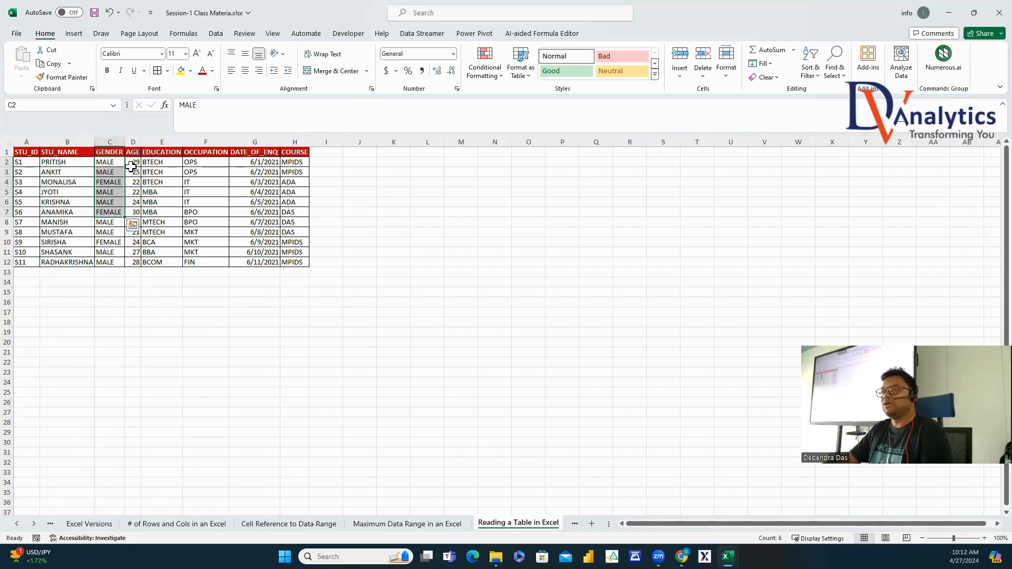
drag(133, 162, 134, 222)
drag(158, 175, 158, 210)
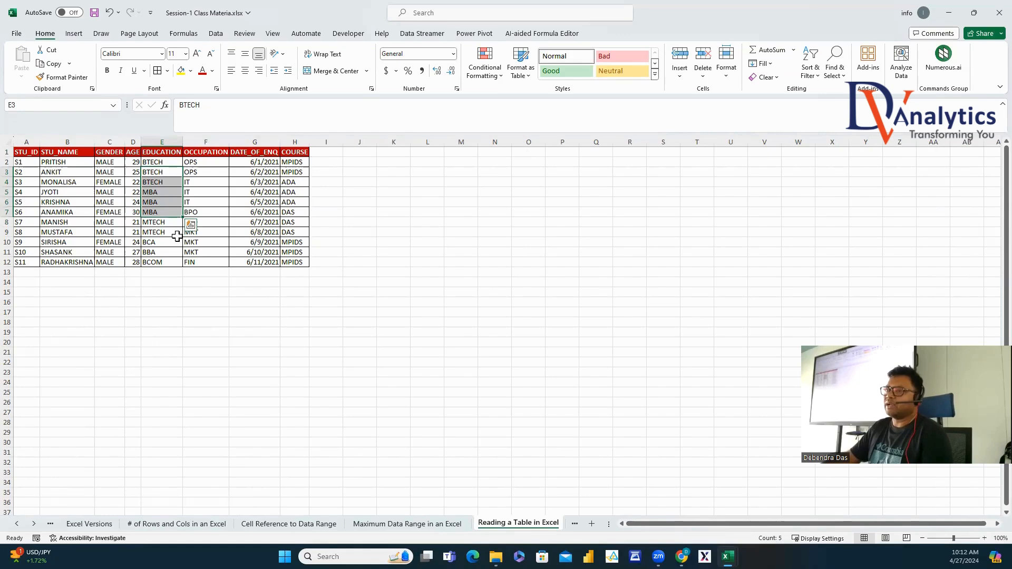
drag(196, 164, 202, 229)
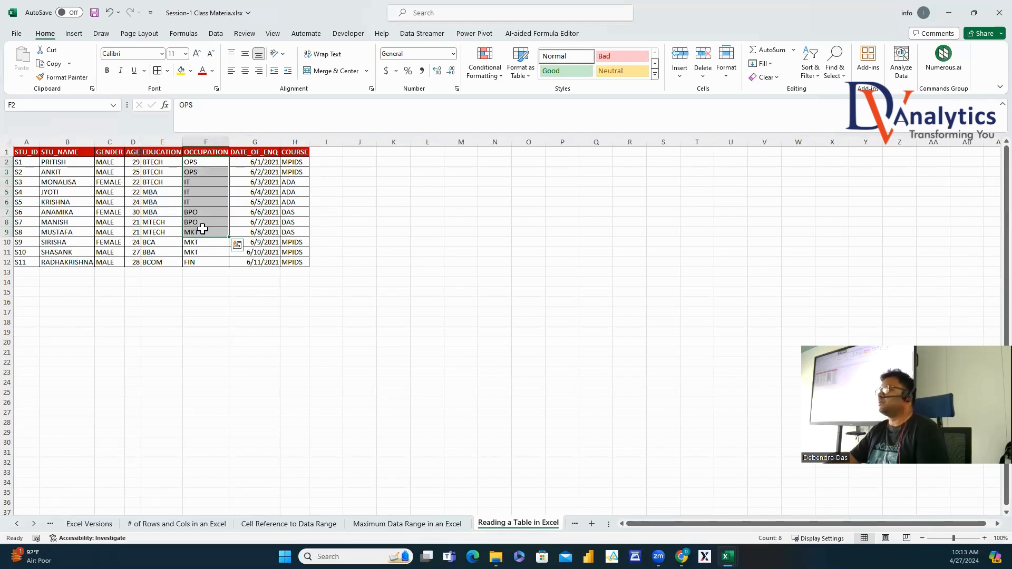
drag(262, 163, 274, 226)
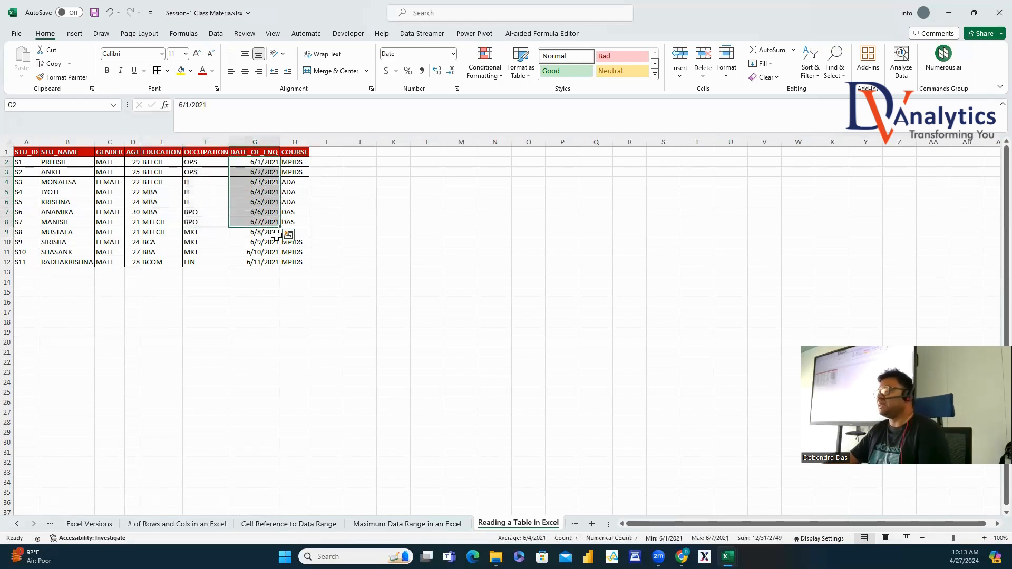
drag(291, 173, 297, 224)
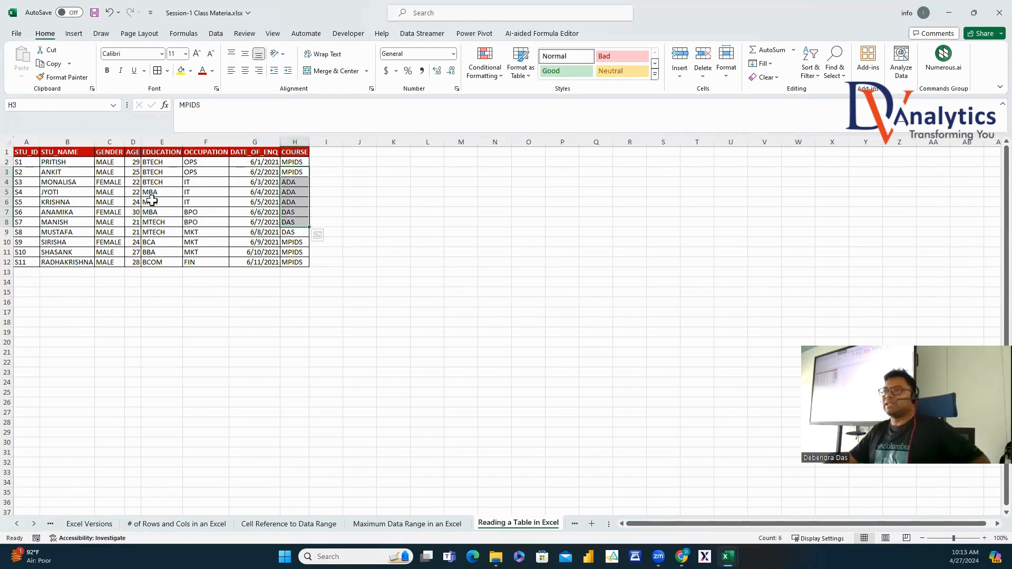
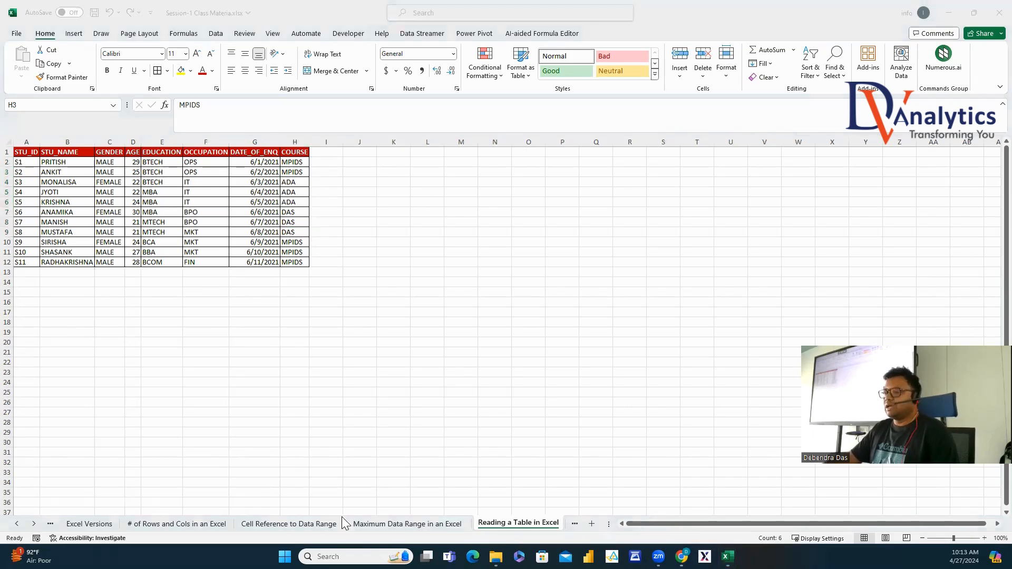
Copy the labels I4:I10 from the Cell Reference to Data Range sheet to L4 of Reading a Table in Excel, and autofit column L.
click(419, 522)
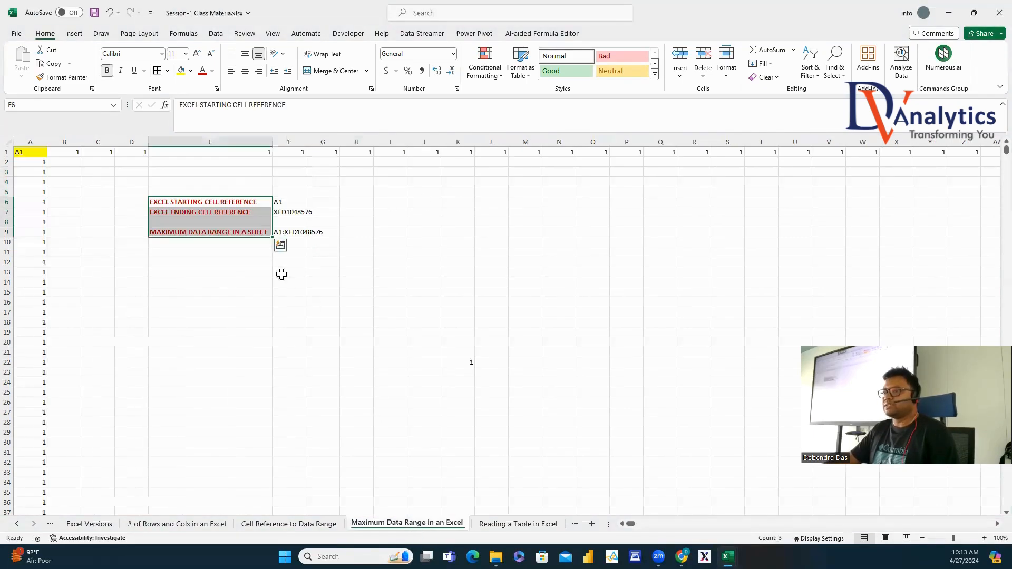
click(279, 524)
drag(343, 183, 340, 244)
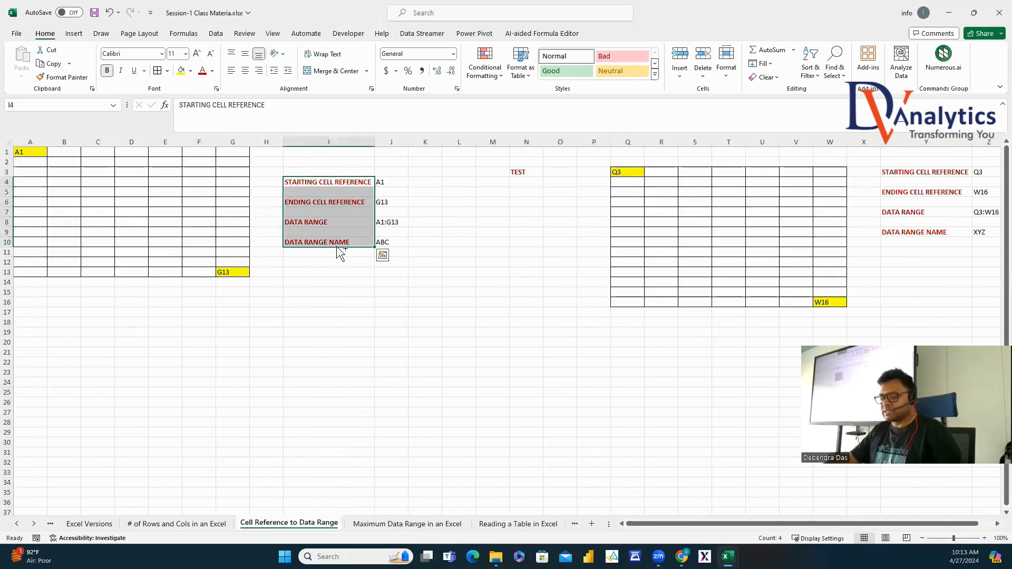
key(ctrl+c)
click(408, 523)
key(ctrl+Page_Down)
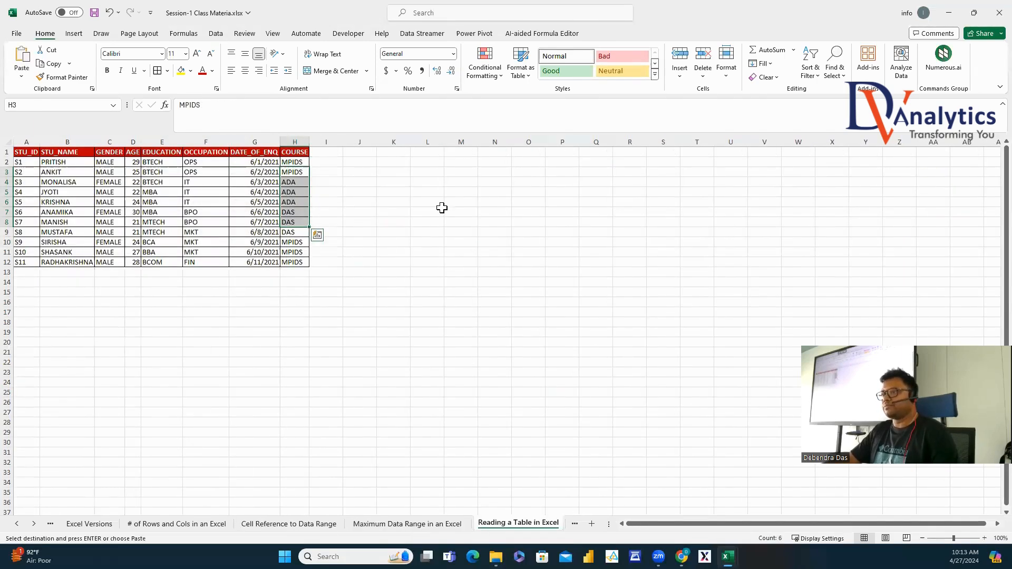
key(ctrl+v)
double_click(444, 142)
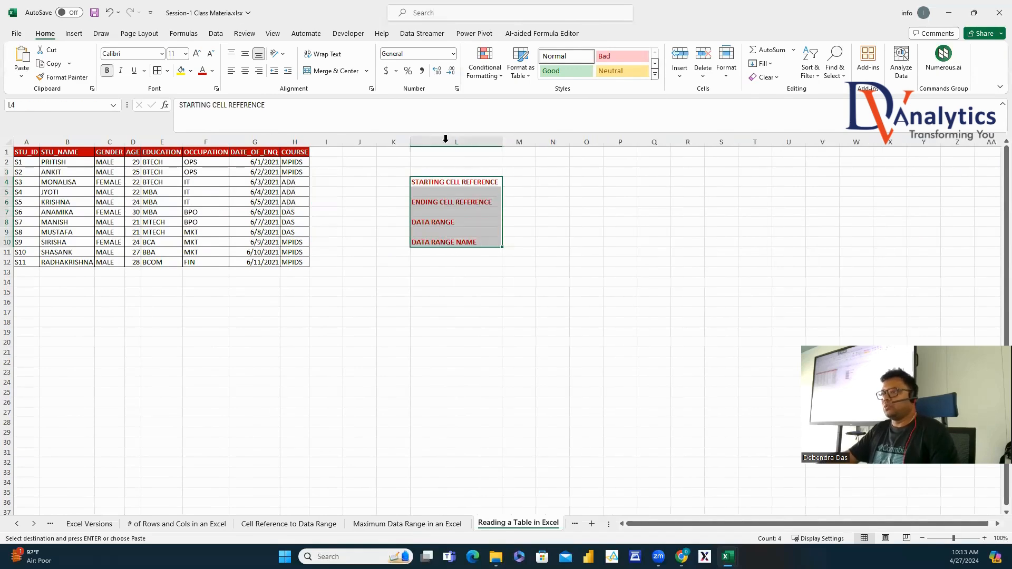
Enter A1 in M4 as the table's starting cell reference and H12 in M6 as its ending cell reference.
click(523, 182)
text(A1)
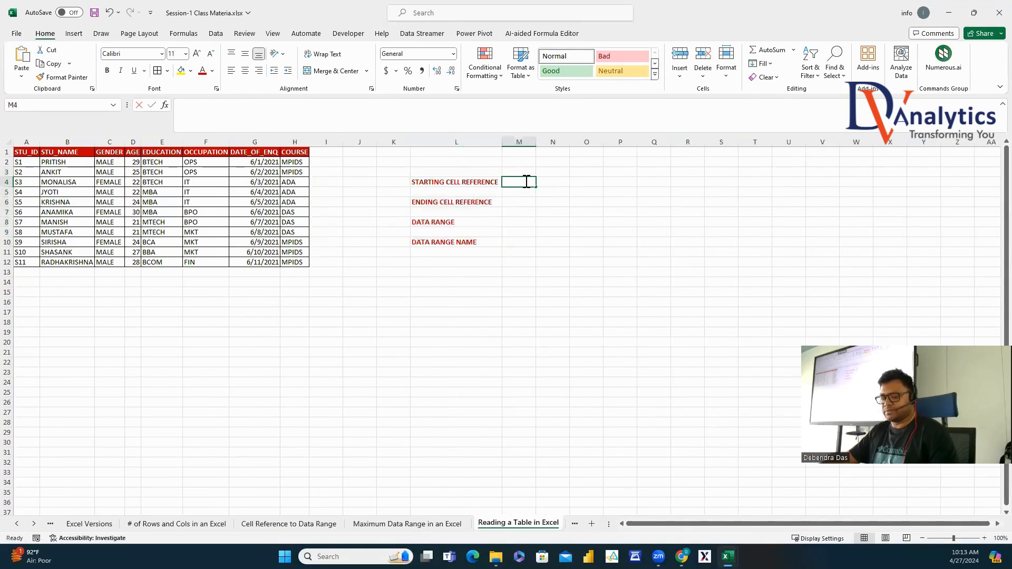
key(Return)
key(Return)
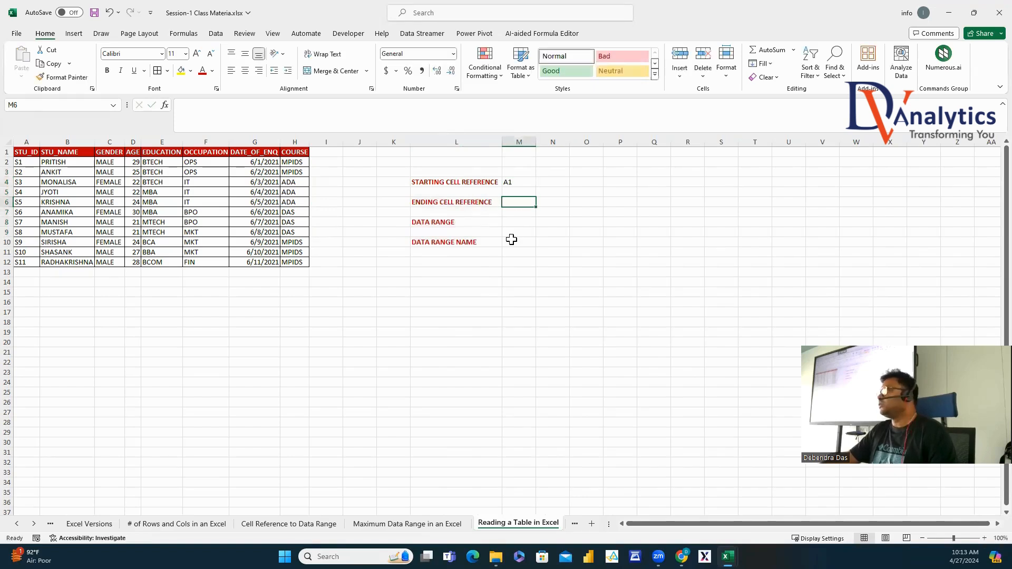
click(285, 263)
click(516, 203)
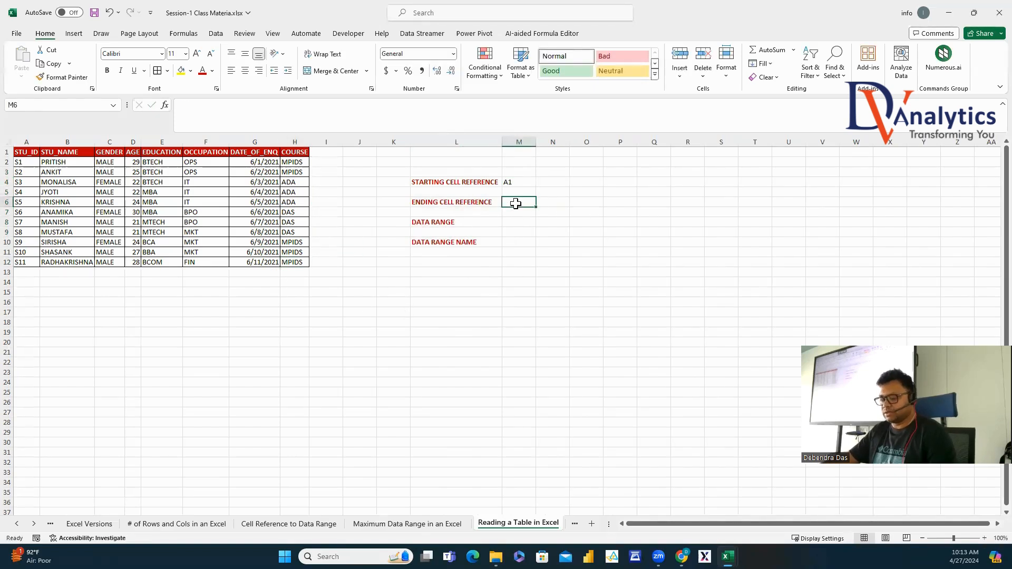
text(H12)
click(516, 254)
Enter A1:H12 in M8 as the table's data range.
click(517, 223)
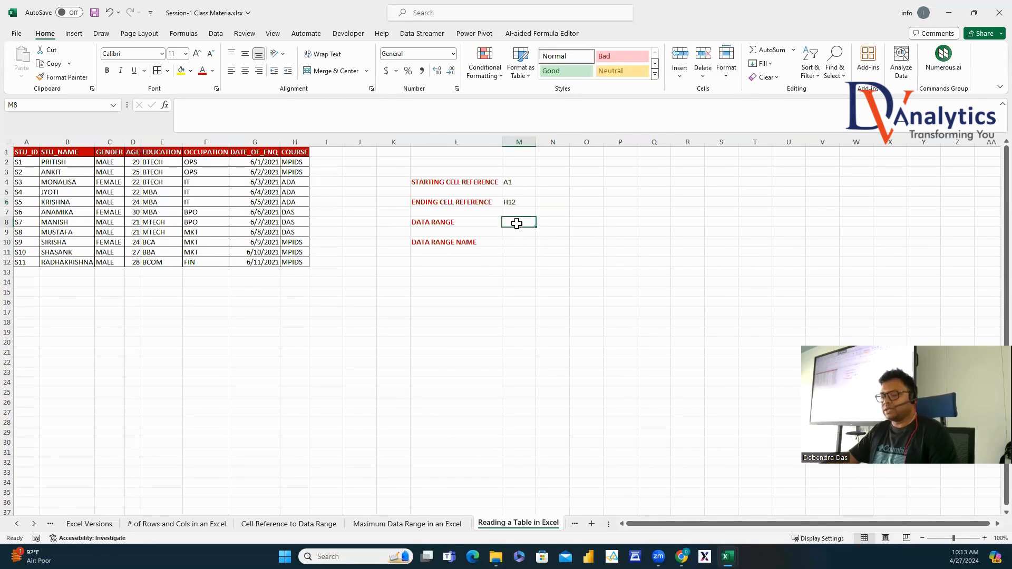
text(A1:H12)
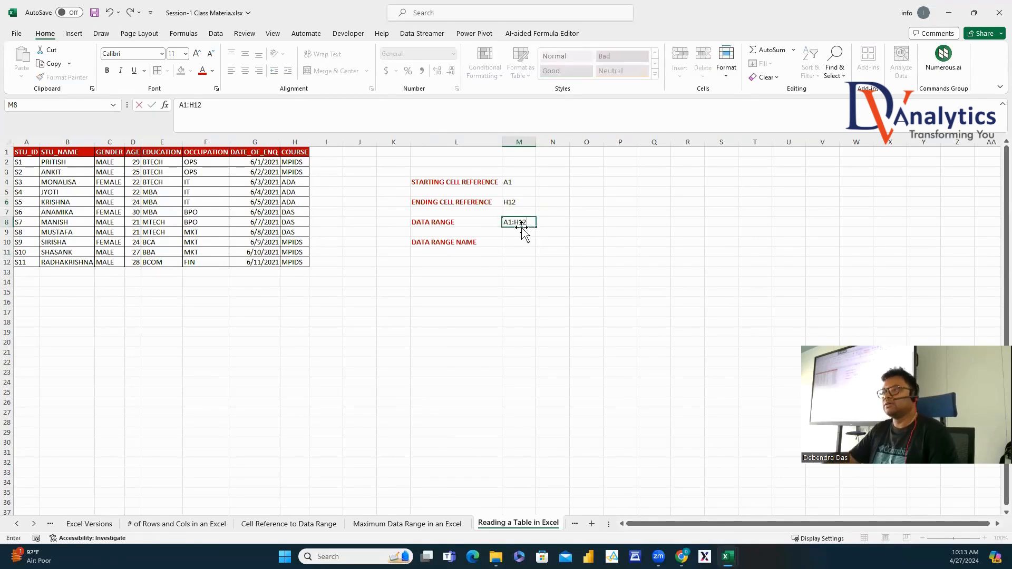
click(515, 245)
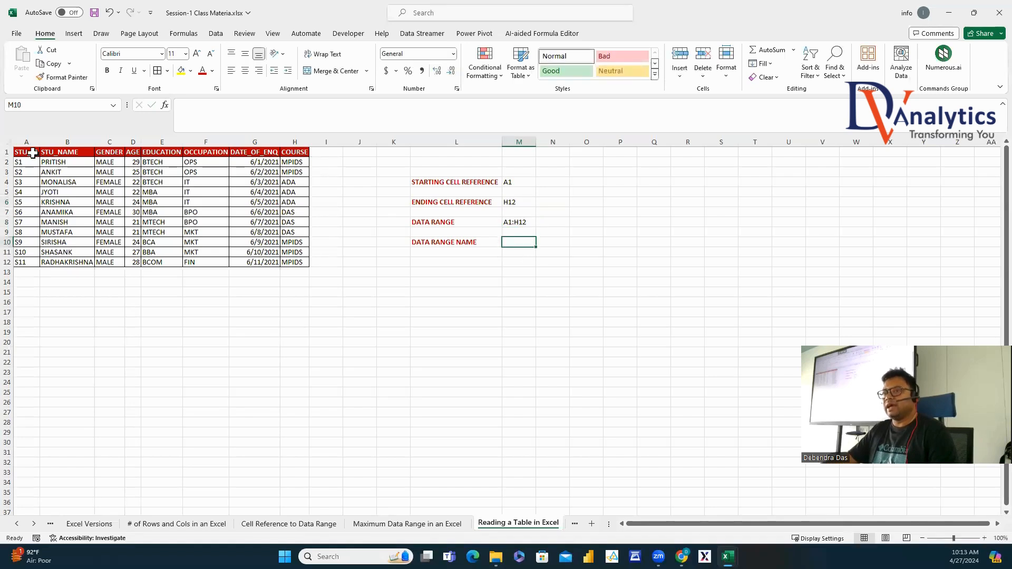
Name the table range A1:H12 STU_ENQ and enter STU_ENQ in M10 as the data range name.
drag(29, 153, 294, 262)
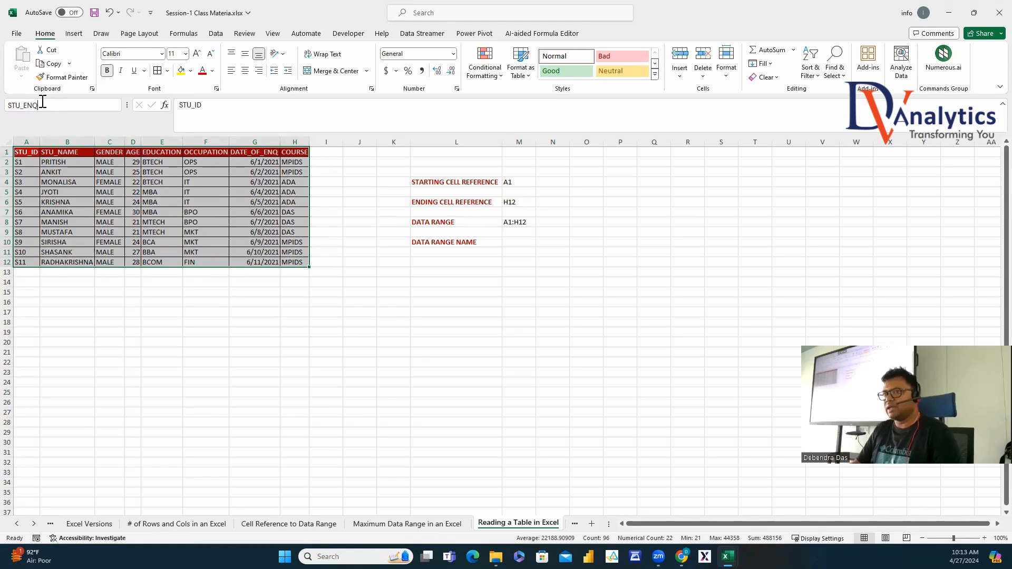
click(518, 243)
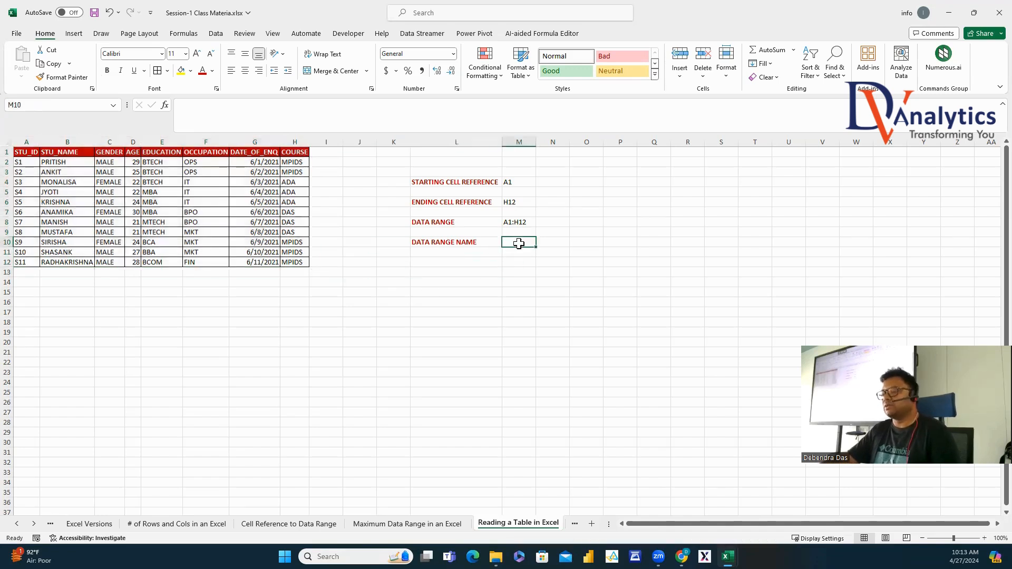
text(STU_ENQ)
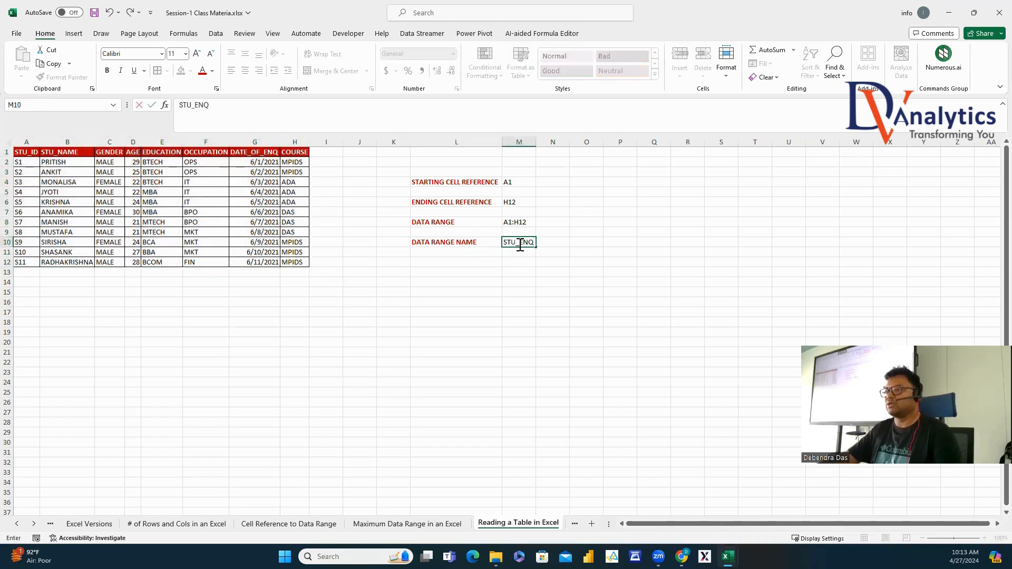
click(500, 323)
Add the label TABLE NAME in L12 and format column L in bold red text.
click(479, 262)
text(TAB)
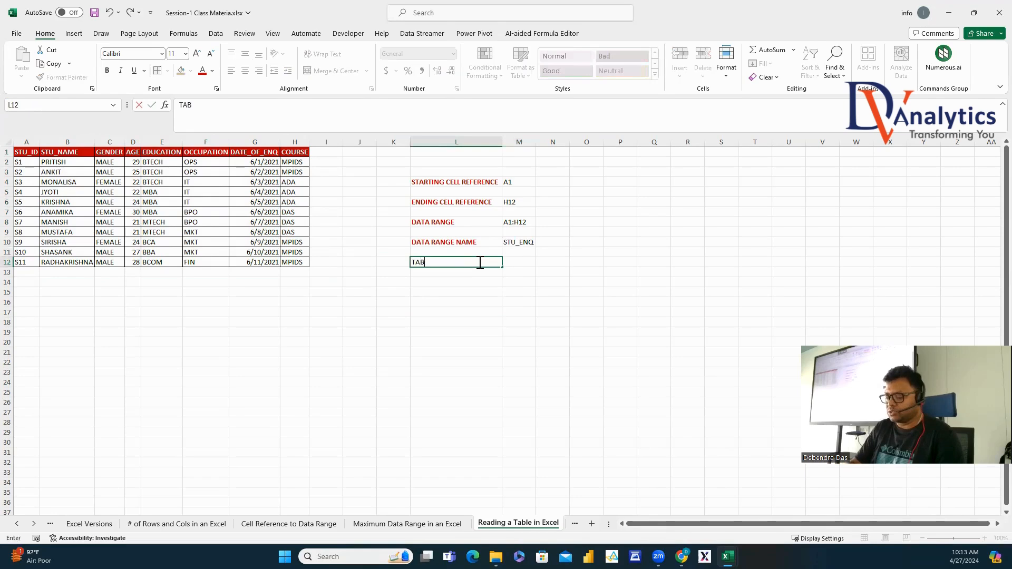
text(LE NAME)
click(480, 297)
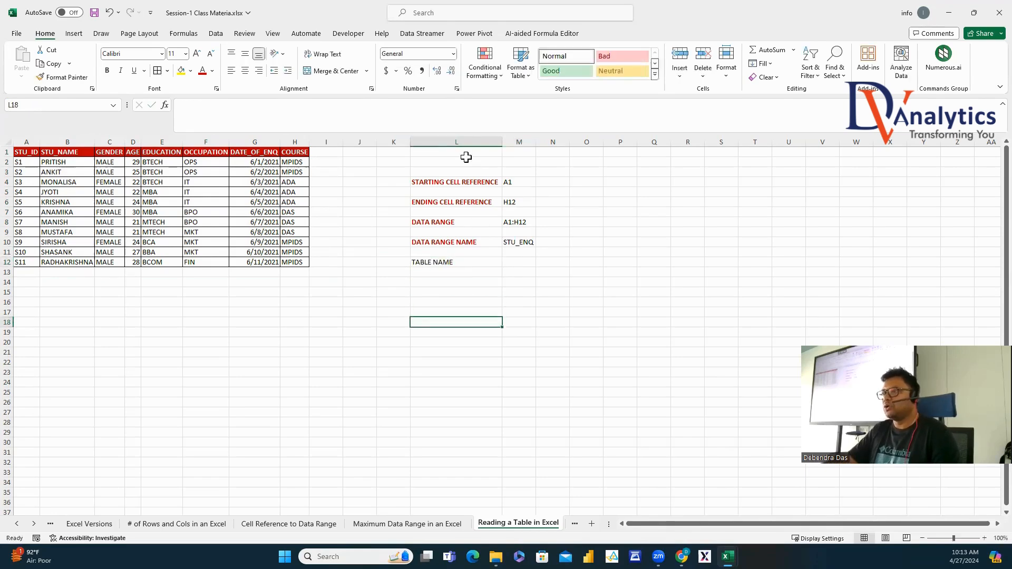
click(464, 142)
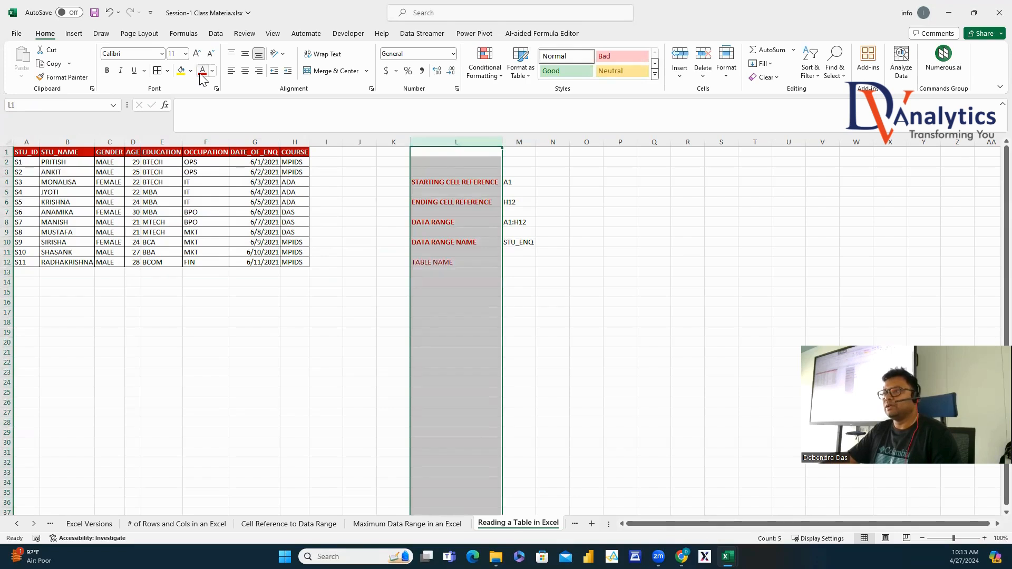
click(107, 70)
Copy the data range name STU_ENQ from M10 into M12 as the table name.
click(514, 245)
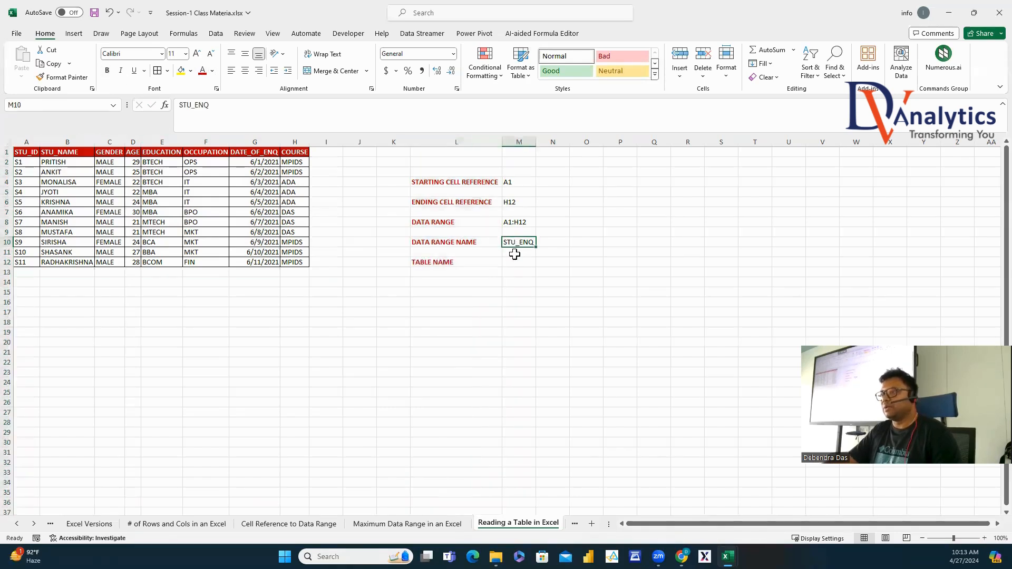
key(ctrl+c)
click(517, 262)
key(ctrl+v)
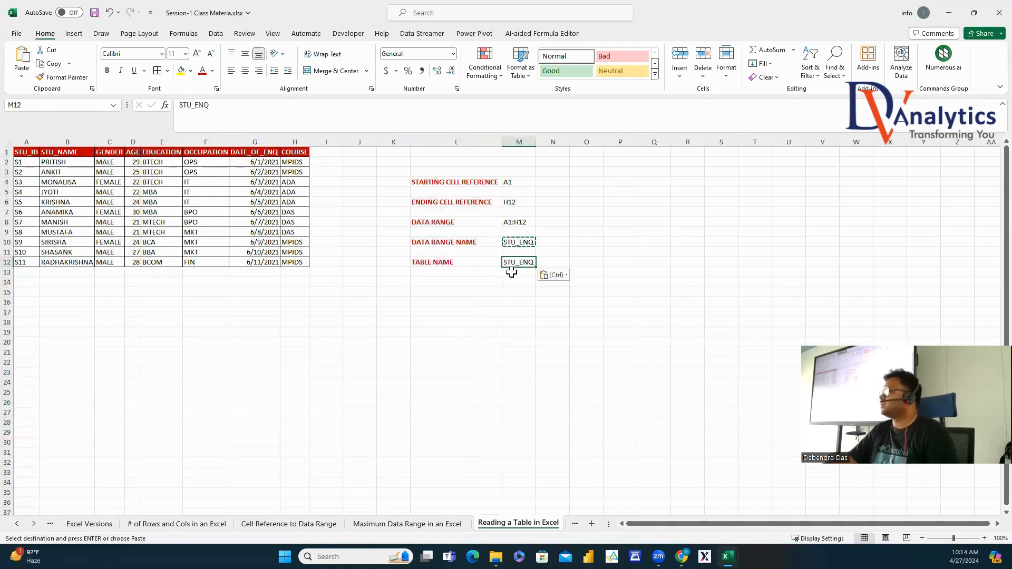
Add the label # OF COLUMNS OR FIELDS in L14 and enter 8 in M14.
click(462, 284)
text(T)
key(BackSpace)
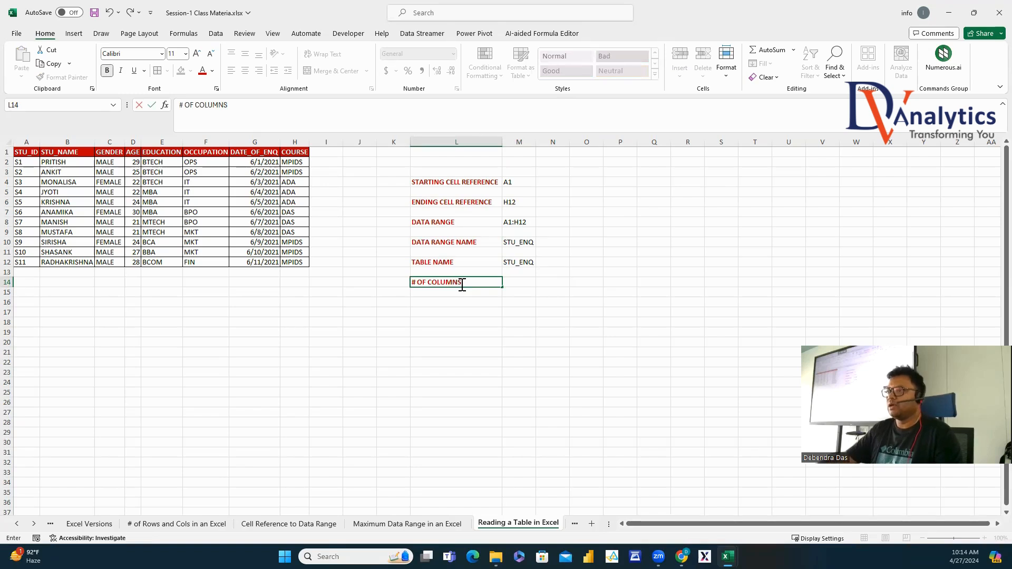
text(# OF COLUMNS)
key(Return)
double_click(474, 281)
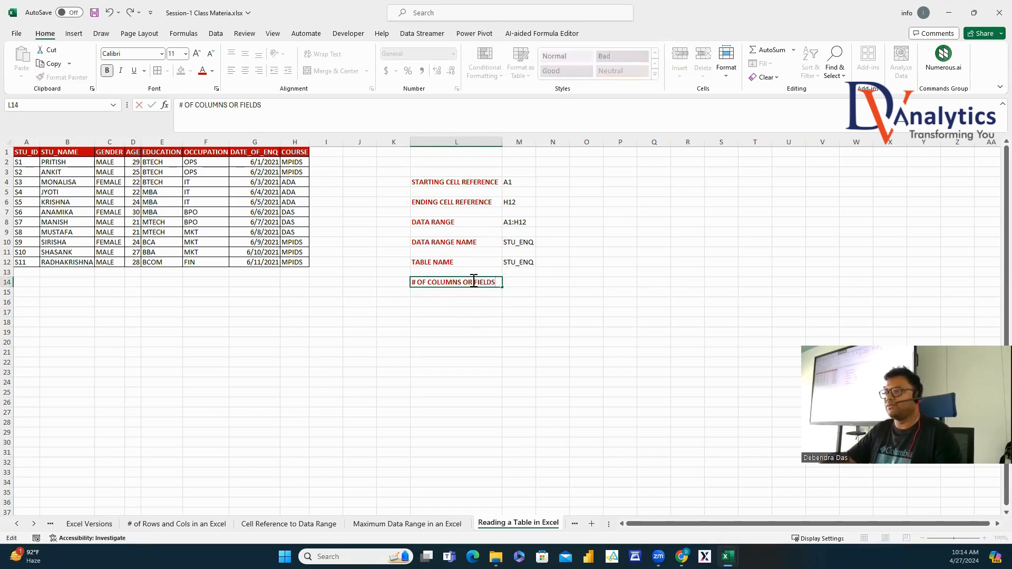
drag(29, 152, 296, 152)
click(525, 287)
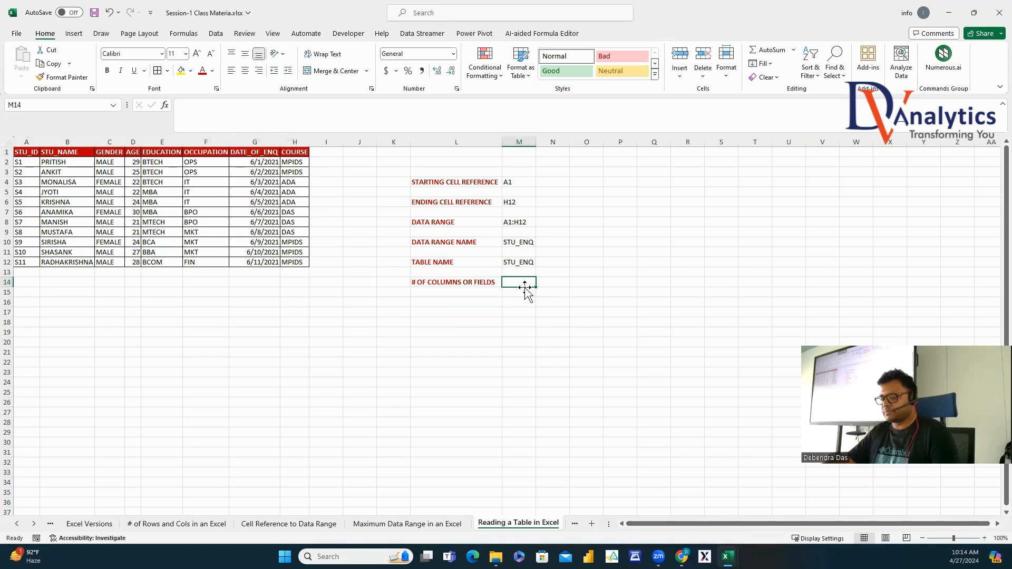
text(8)
key(Return)
Add the label # OF RECORDS in L16 and enter 11 in M16.
click(464, 302)
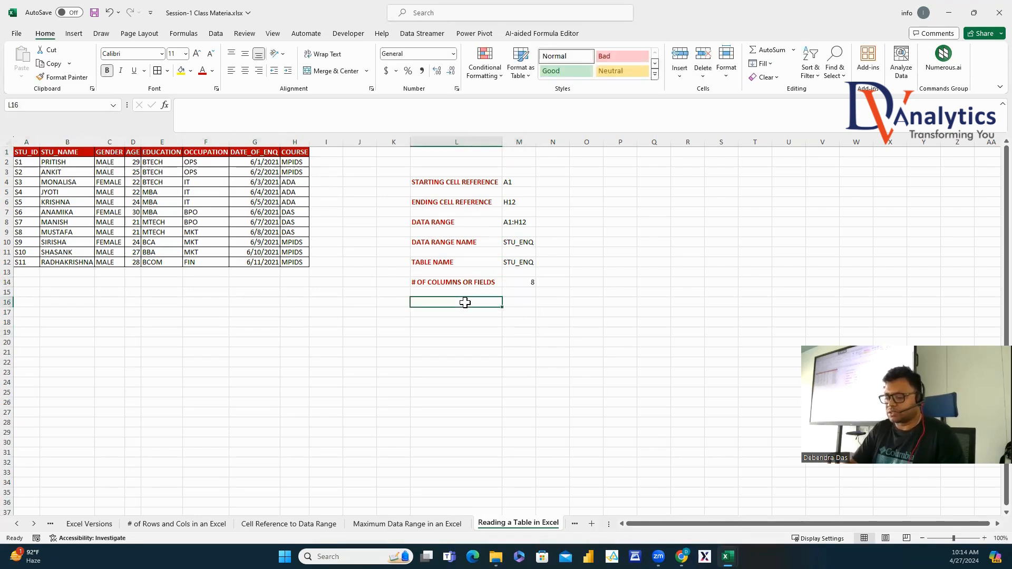
text(# OF RECORD)
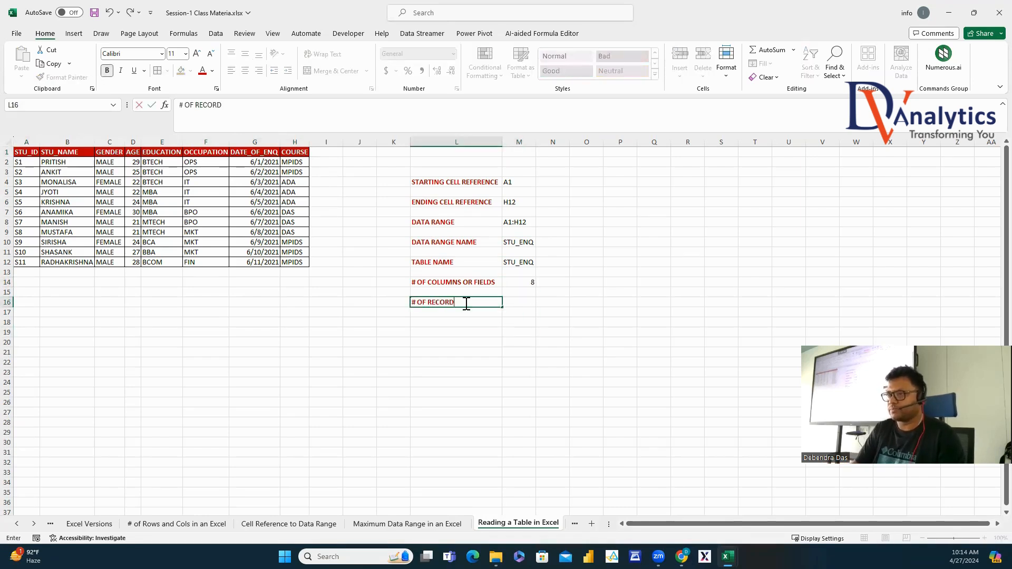
text(S)
click(468, 352)
click(31, 152)
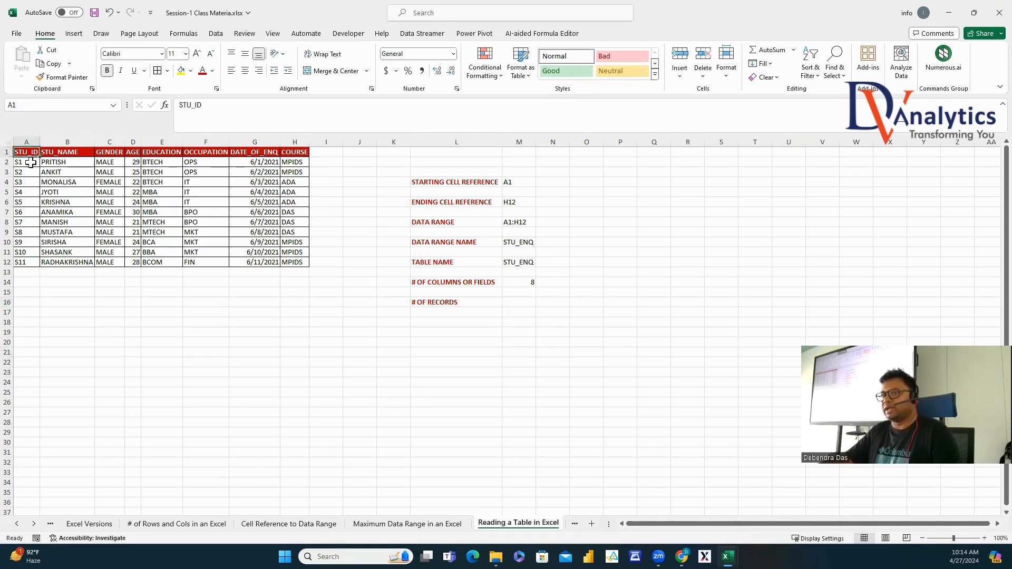
drag(31, 163, 27, 262)
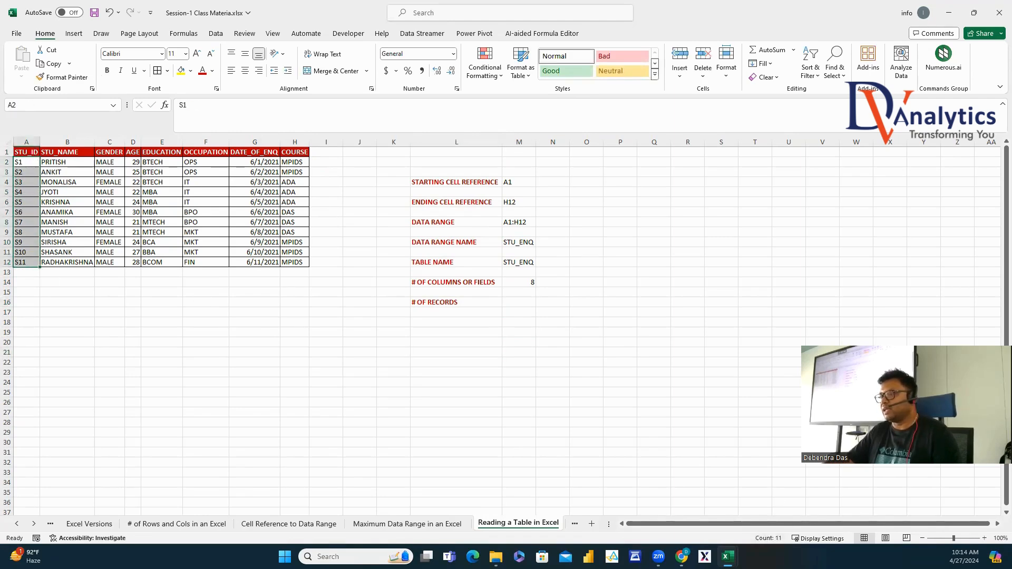
click(522, 302)
text(11)
key(Return)
Add the label # OF CHARACTER FIELDS in L18.
click(485, 323)
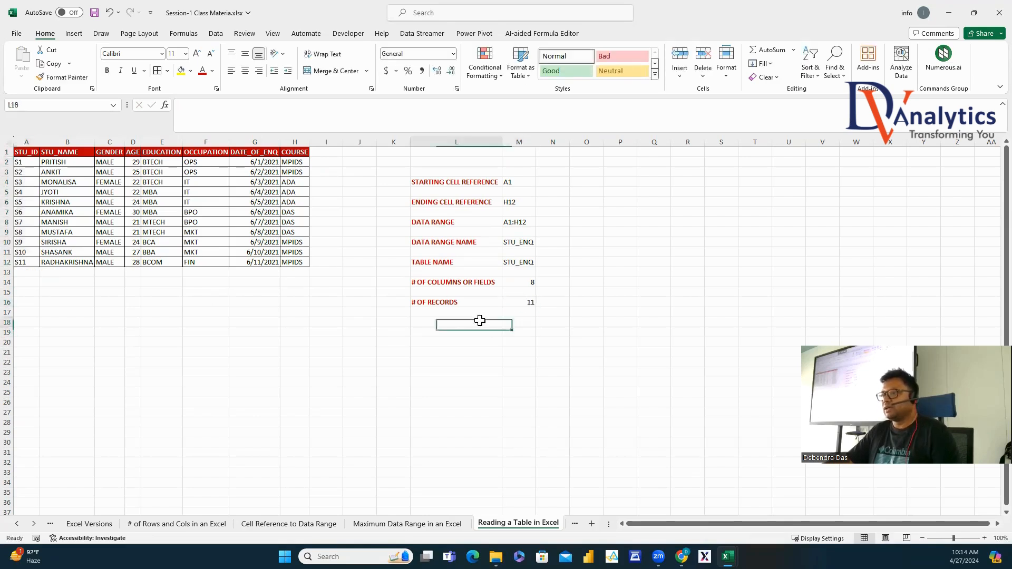
text(# OF CHAR)
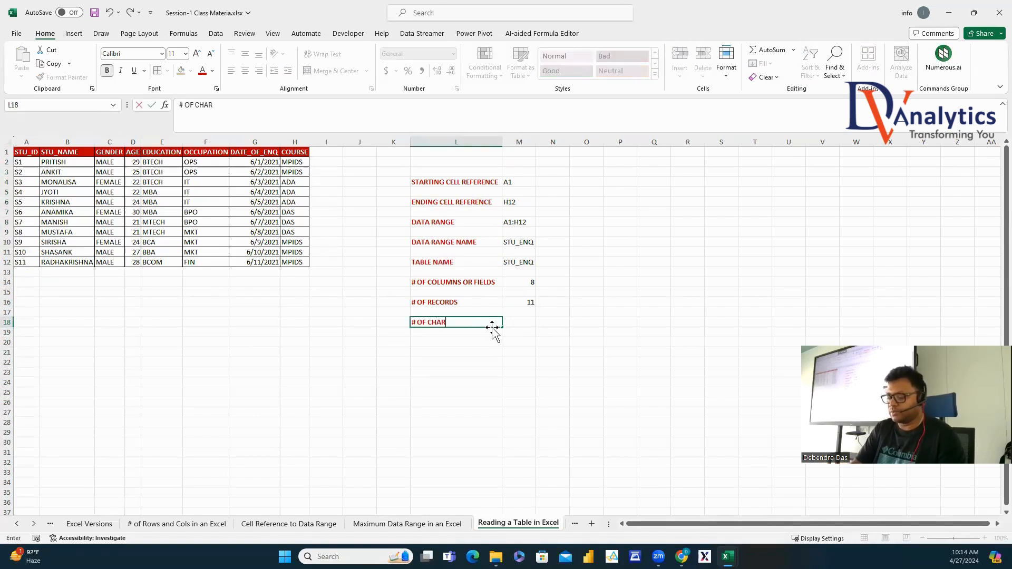
text(ACTER FIELDS)
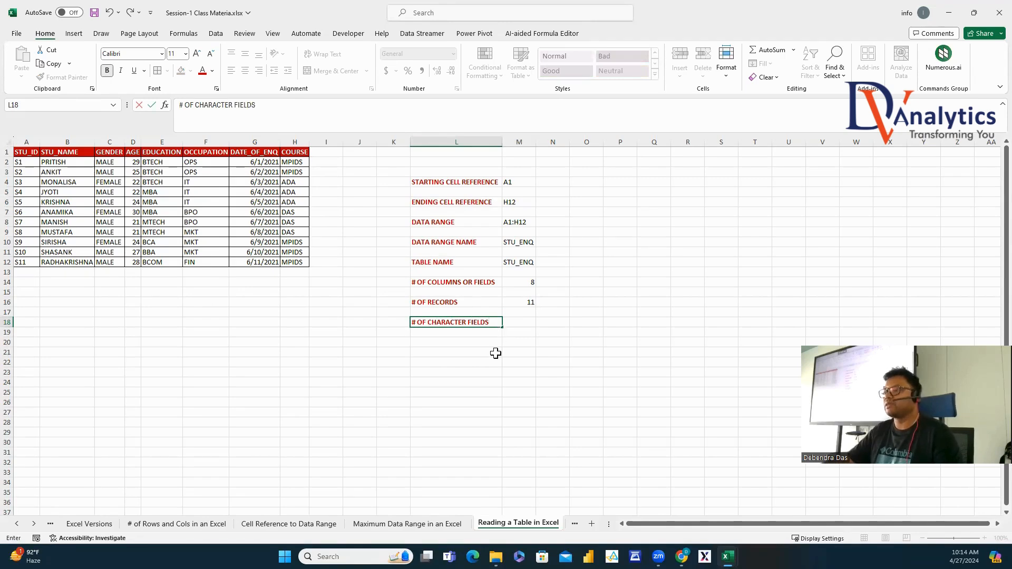
key(Return)
Copy the headers STU_ID, STU_NAME, GENDER, EDUCATION, OCCUPATION and COURSE and paste them at N18 as transposed values.
click(33, 160)
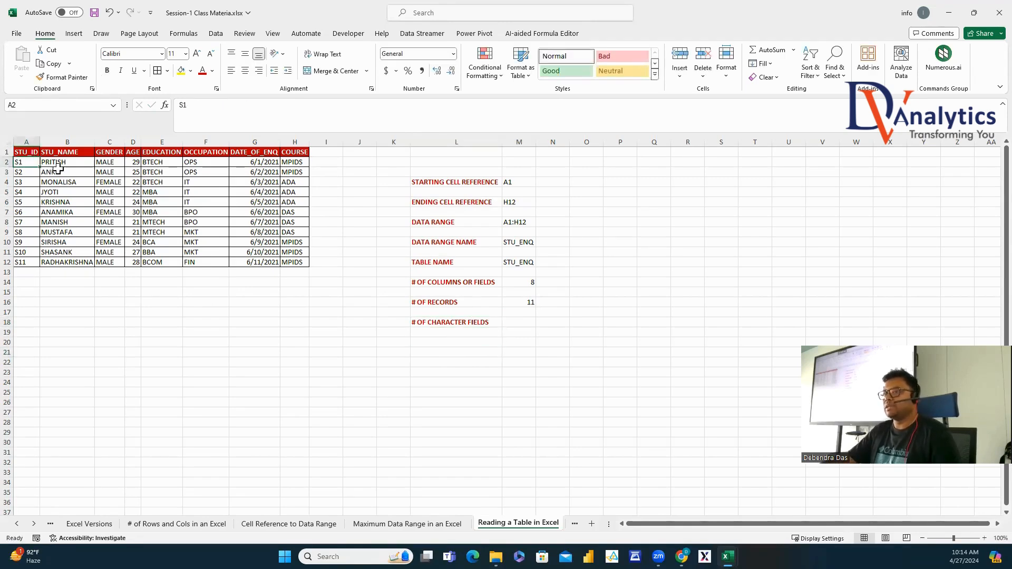
click(28, 152)
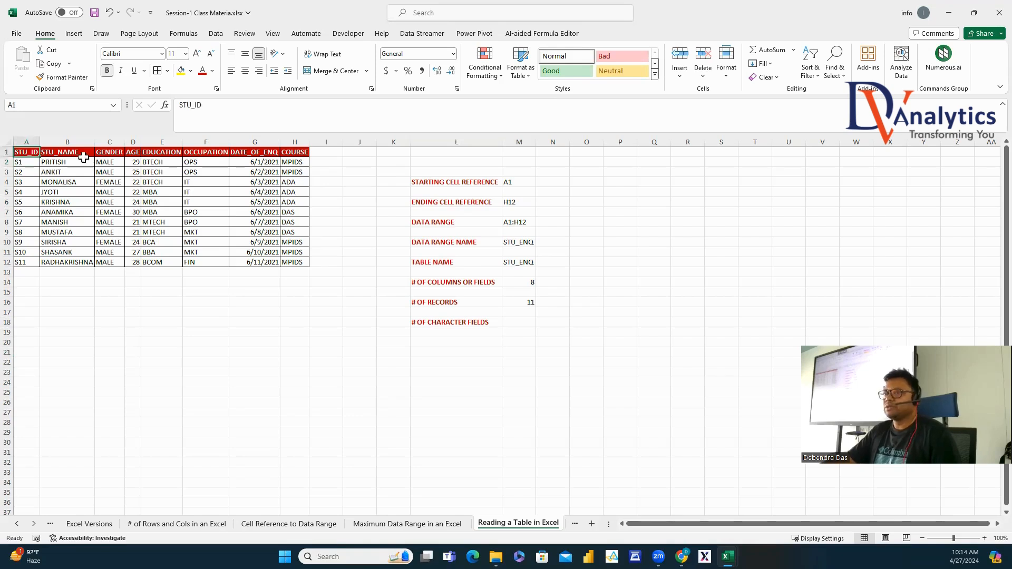
ctrl+click(79, 153)
ctrl+click(115, 155)
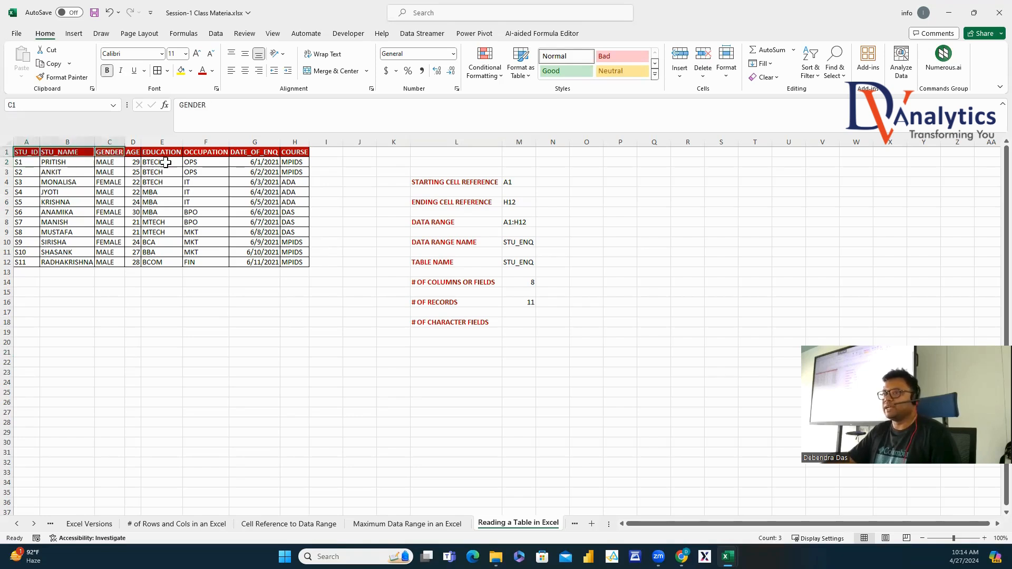
ctrl+click(165, 154)
ctrl+click(213, 154)
ctrl+click(305, 154)
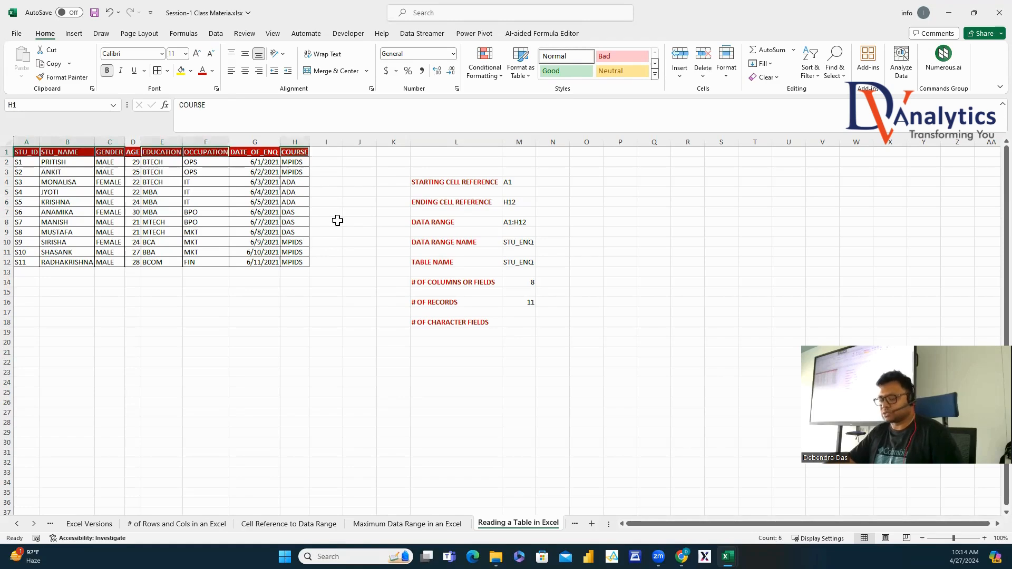
key(ctrl+c)
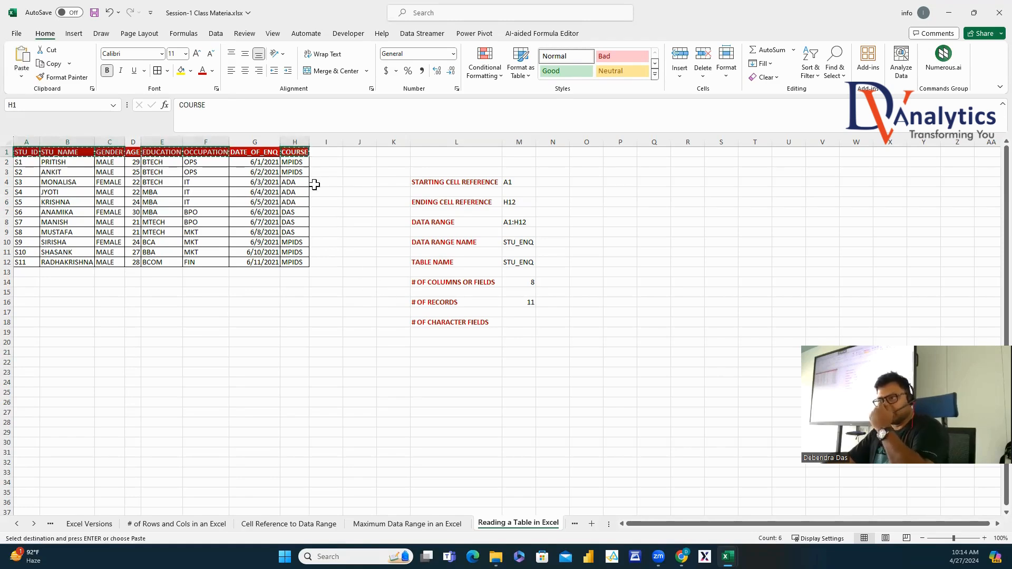
click(551, 320)
right_click(551, 320)
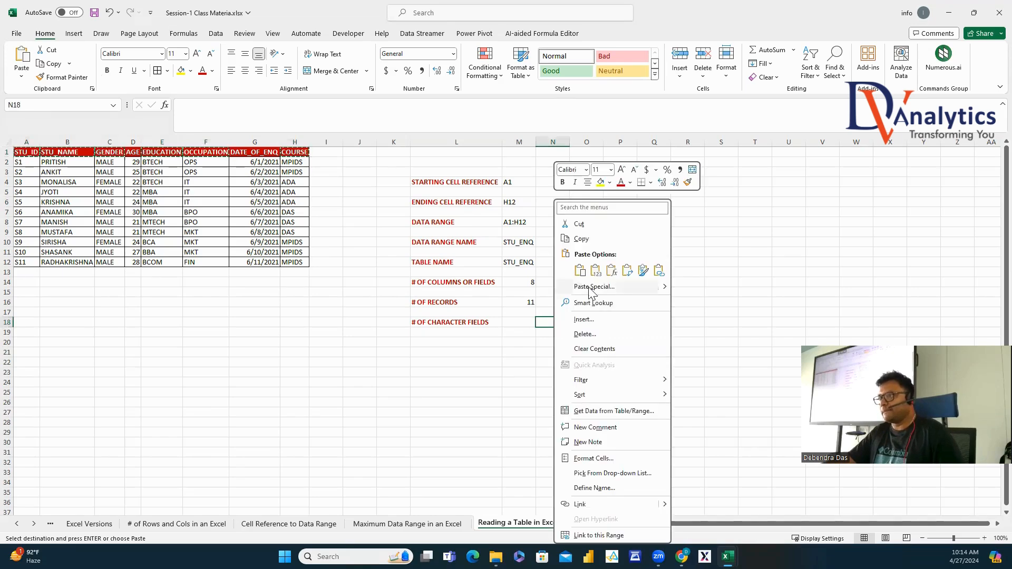
click(589, 287)
click(488, 268)
click(597, 357)
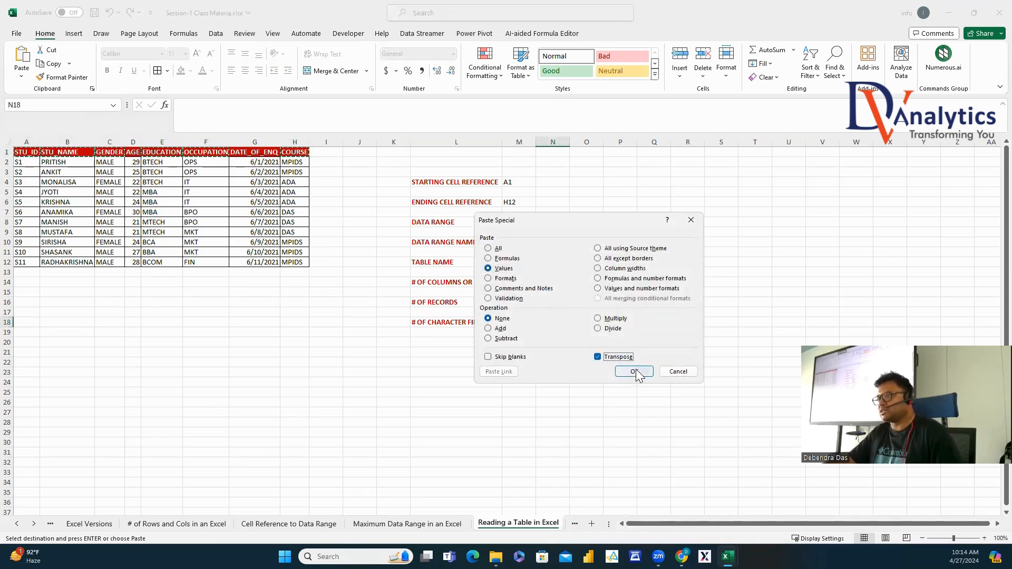
click(634, 372)
Enter 6 in M18 as the number of character fields.
click(519, 324)
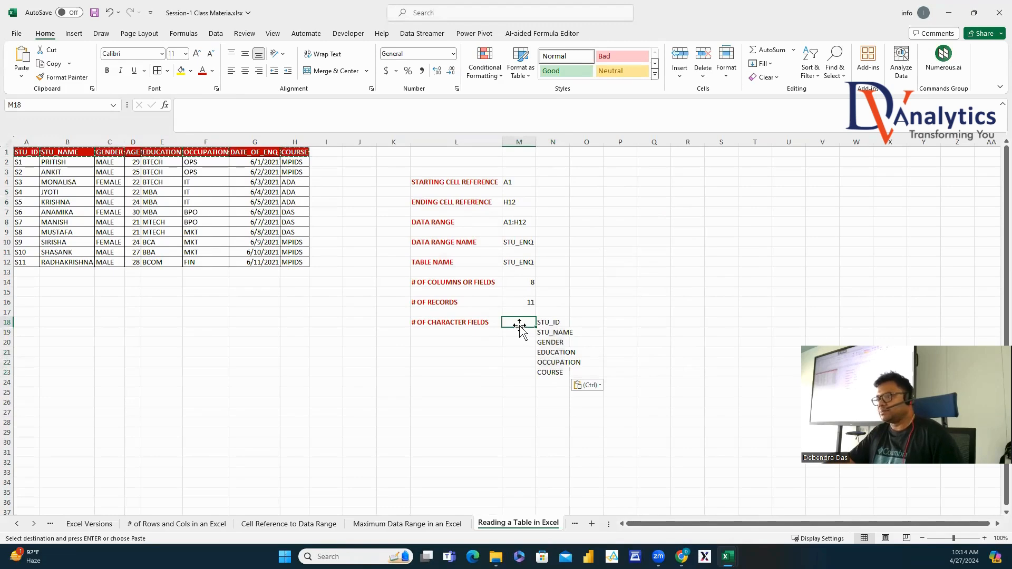
text(6)
key(Return)
click(480, 324)
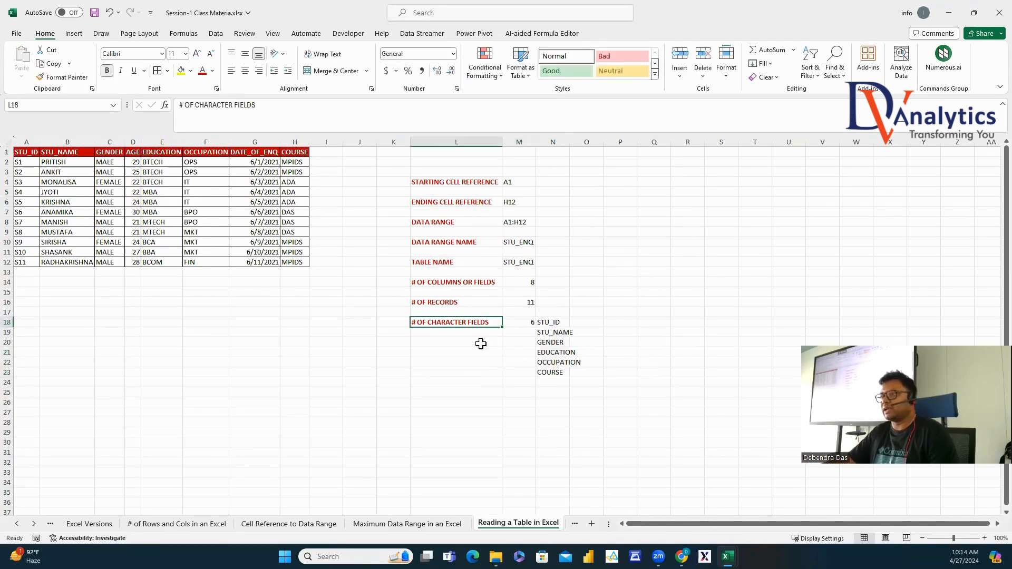
Add the label # OF NUMERIC FIELDS in L25.
click(483, 390)
text(# OF)
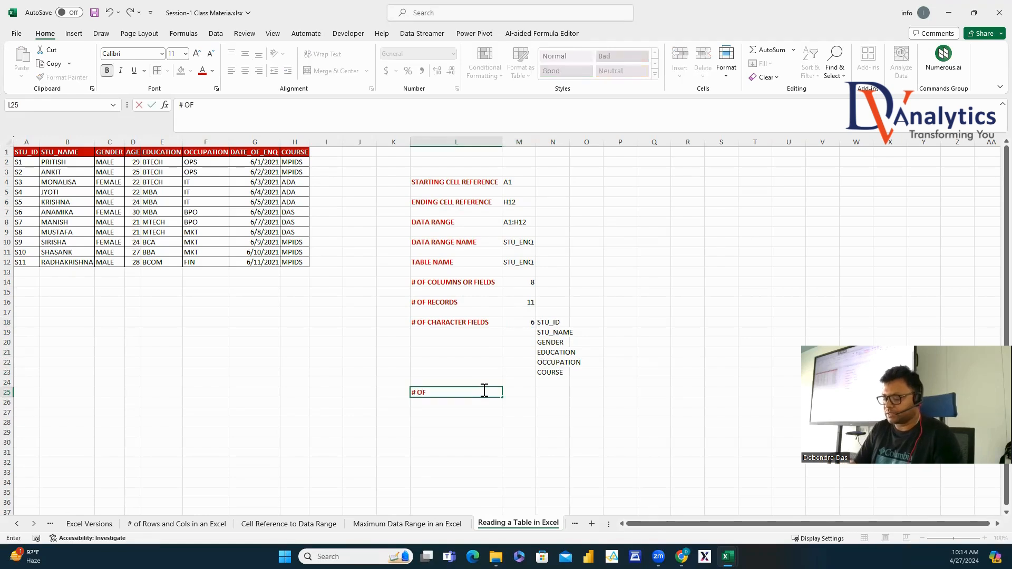
text( NUMERIC FIELDS)
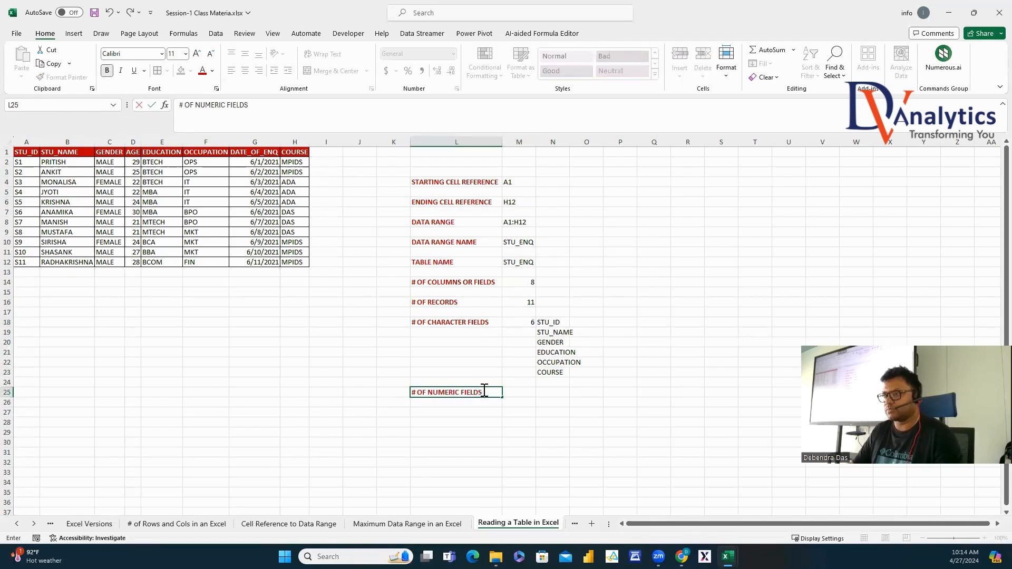
click(479, 422)
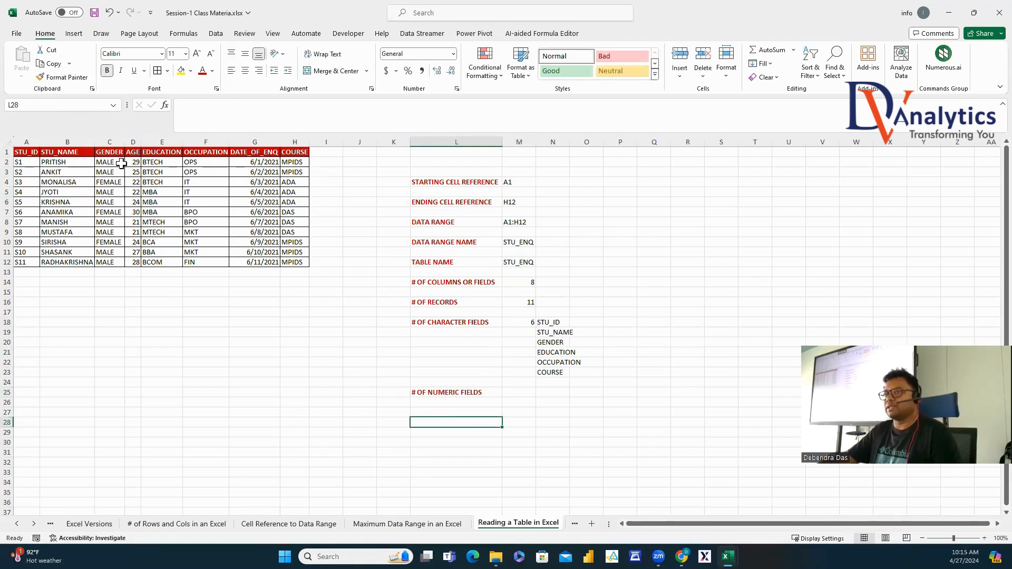
Copy the headers AGE and DATE_OF_ENQ and paste them at N25 as transposed values.
click(131, 154)
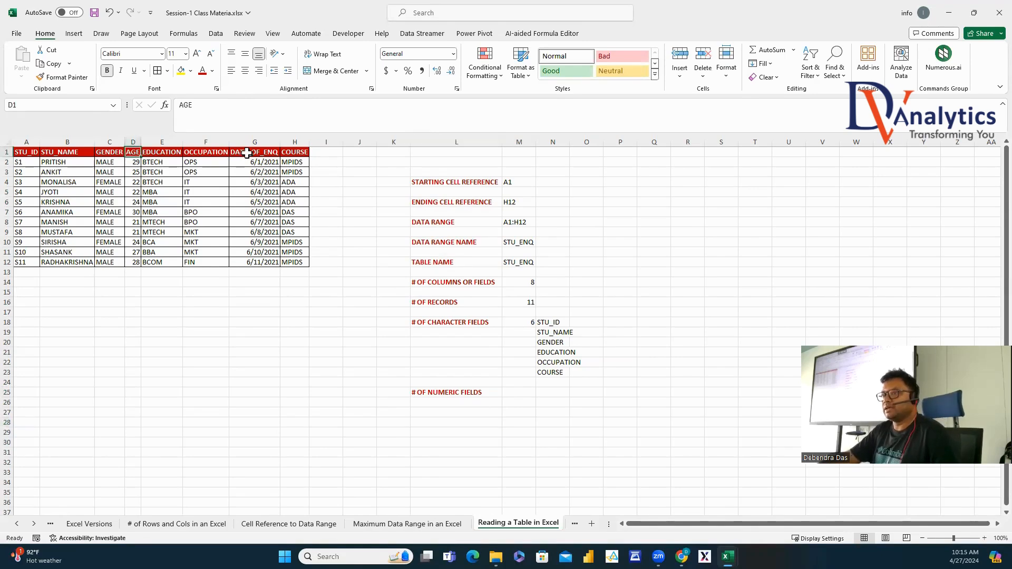
ctrl+click(250, 154)
key(ctrl+c)
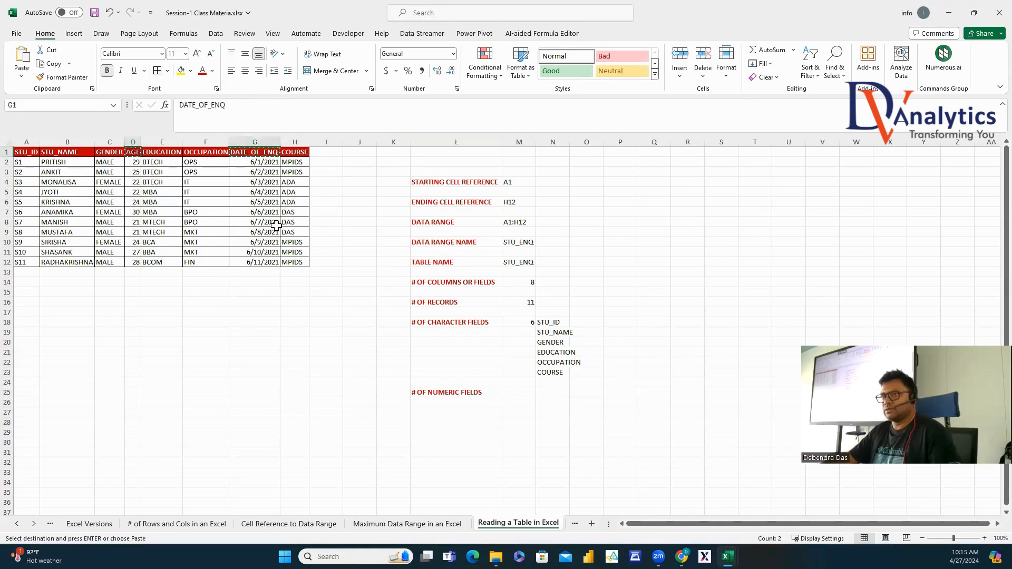
right_click(551, 392)
click(590, 136)
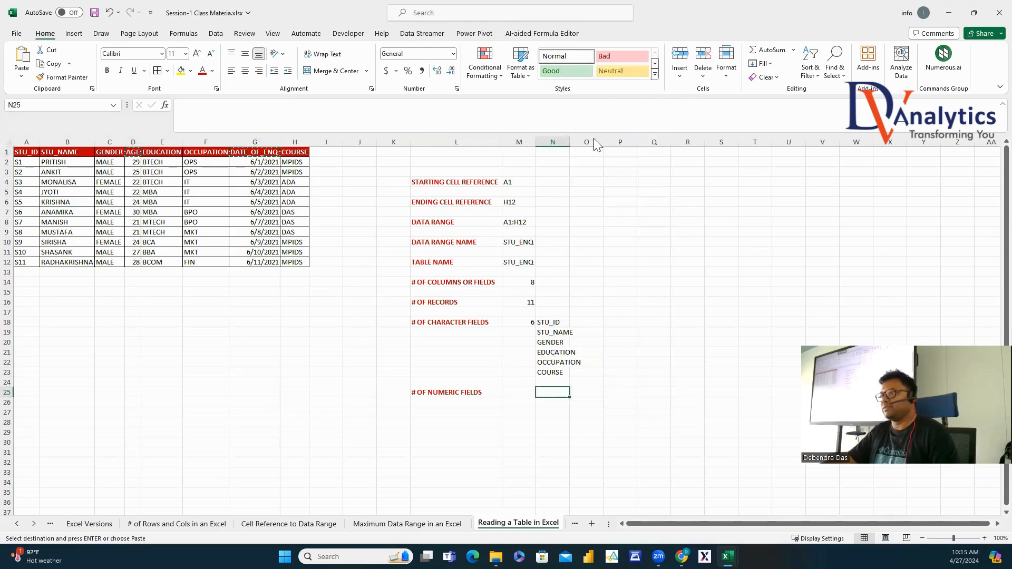
click(495, 117)
click(604, 206)
click(642, 221)
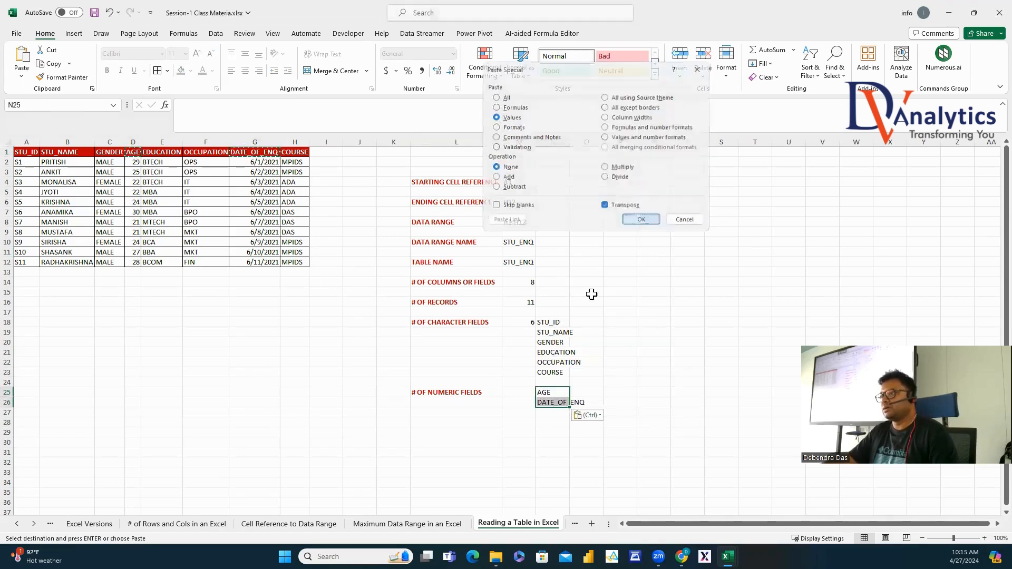
Enter 2 in M25 as the number of numeric fields.
click(521, 390)
text(2)
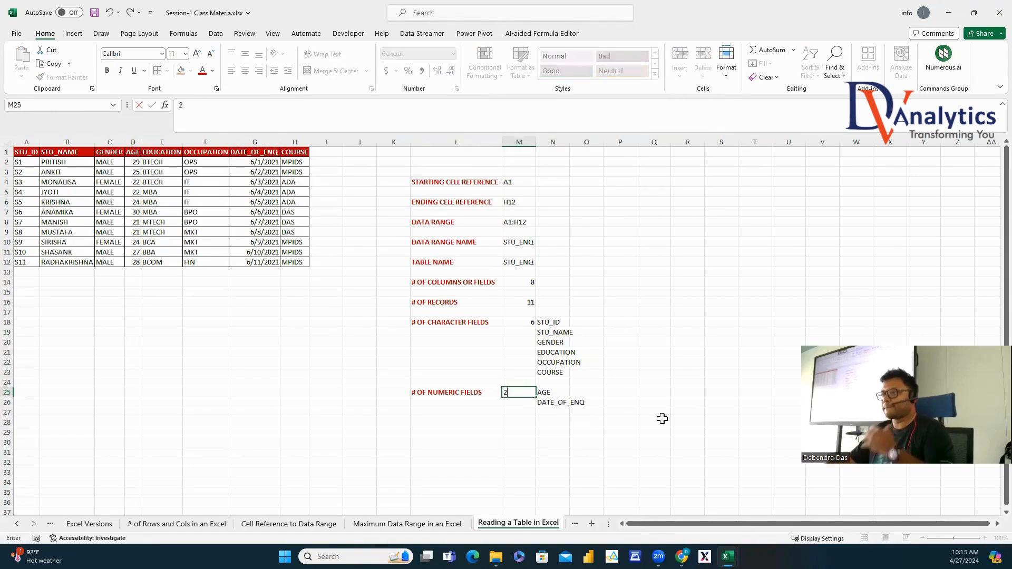
click(659, 421)
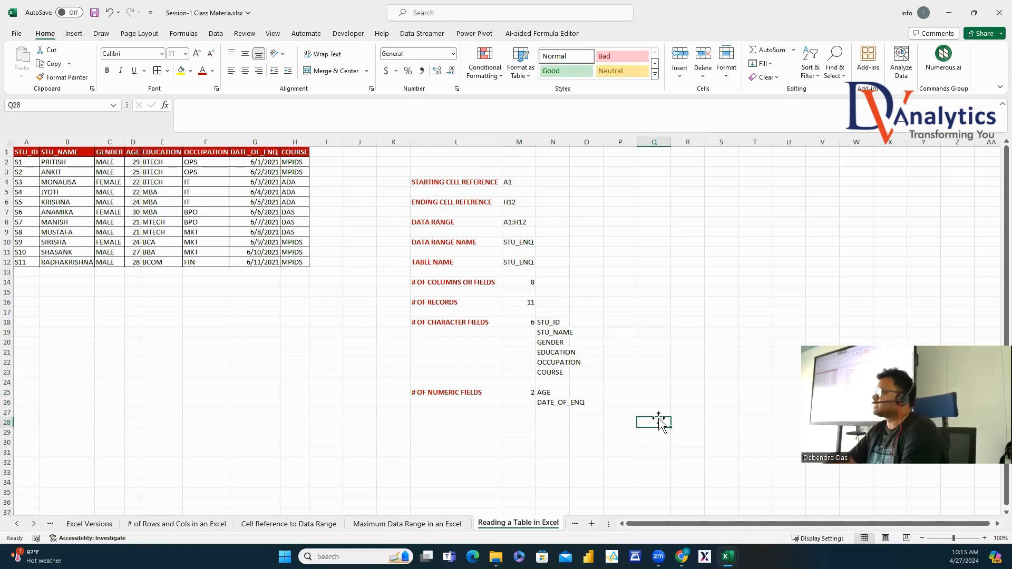
Add the bold label HOW TO IDENTIFY THE DATA TYPES in L30 and fit column L to its contents.
scroll(632, 416, down, 3)
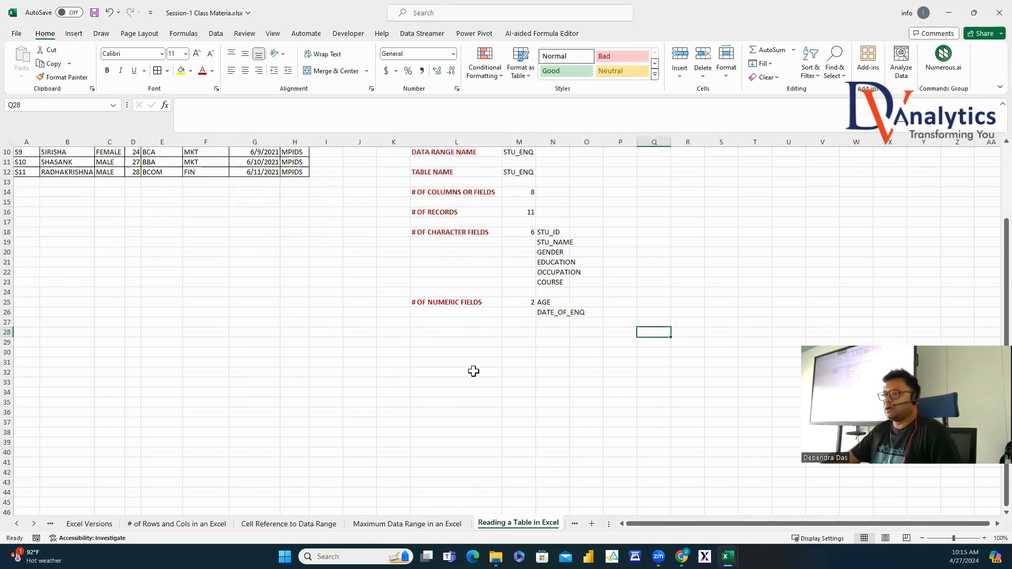
click(468, 352)
key(ctrl+b)
text(HOW TO IDENT)
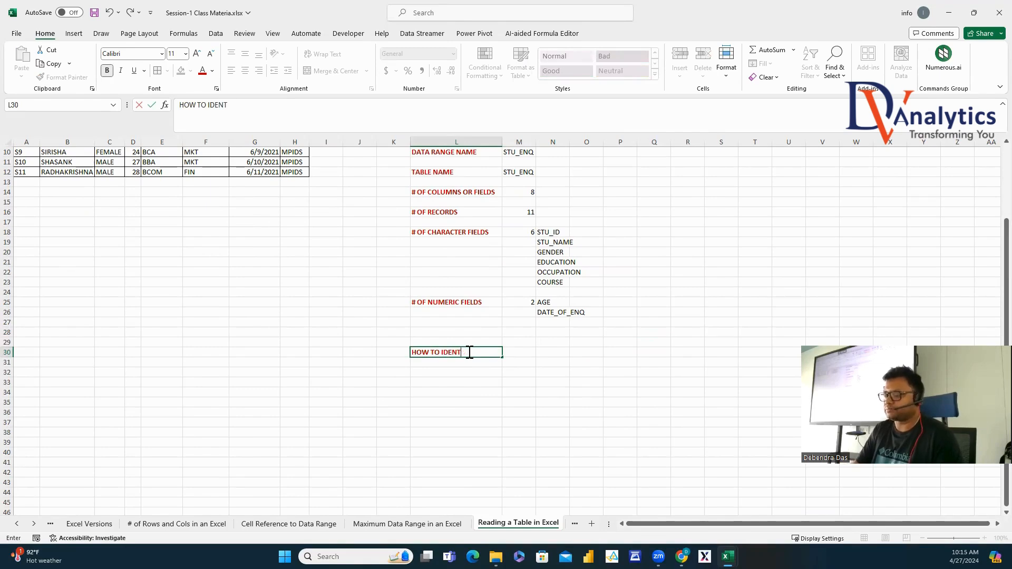
text(IFY THE DATA)
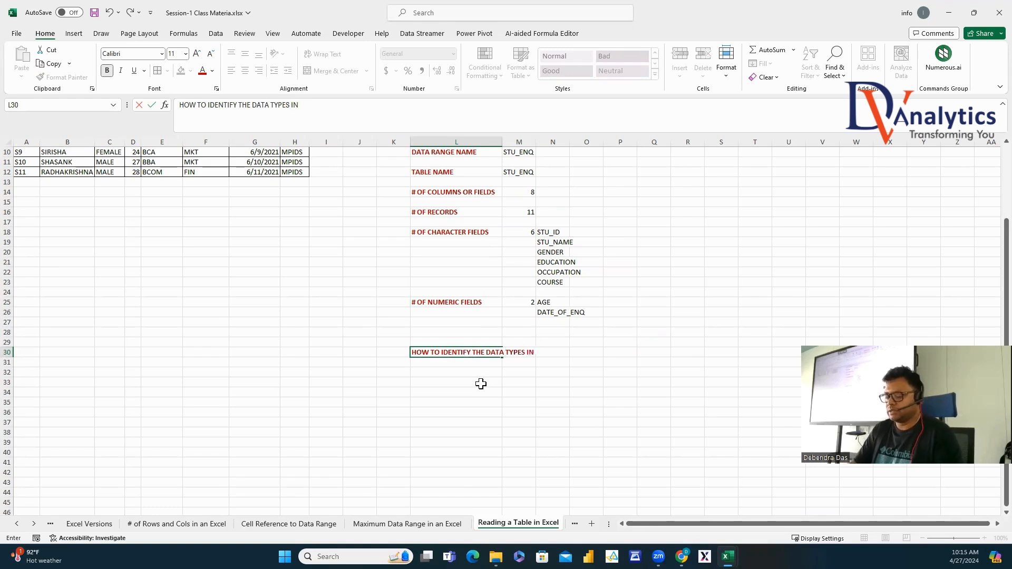
text( TYPES)
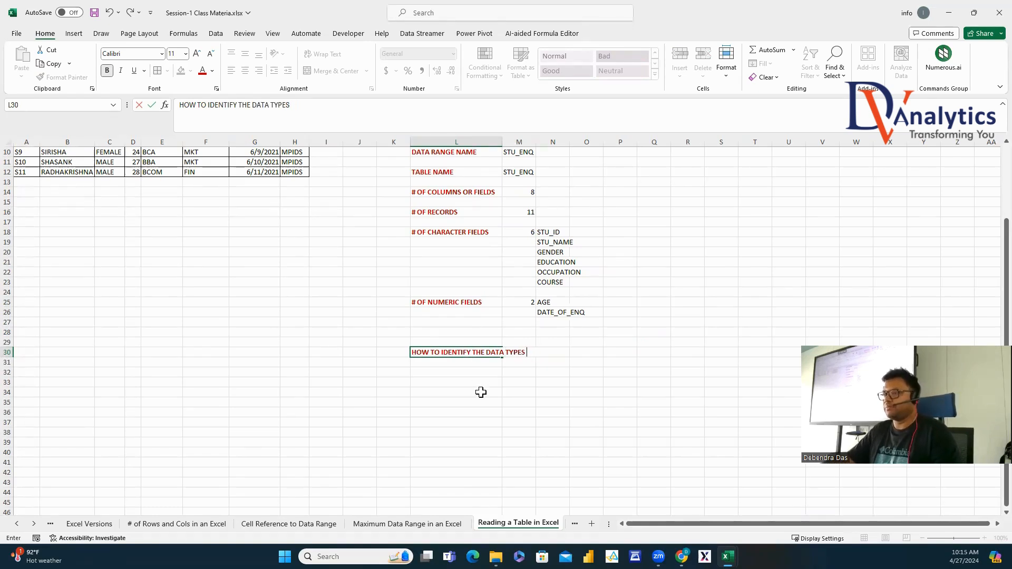
click(480, 390)
double_click(502, 141)
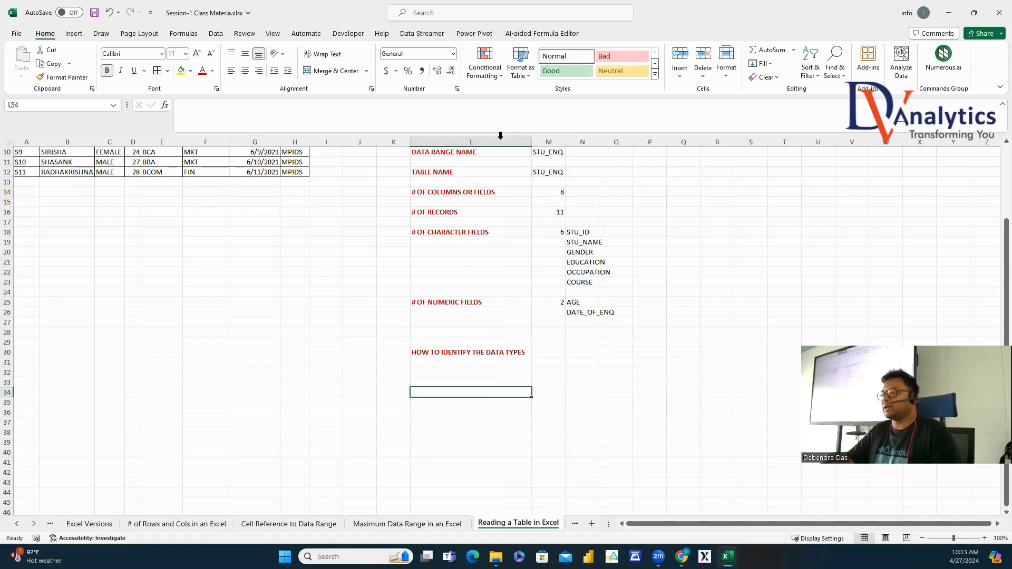
Enter the sample values ABC in N30 and 123 in P30.
click(593, 352)
text(ABC)
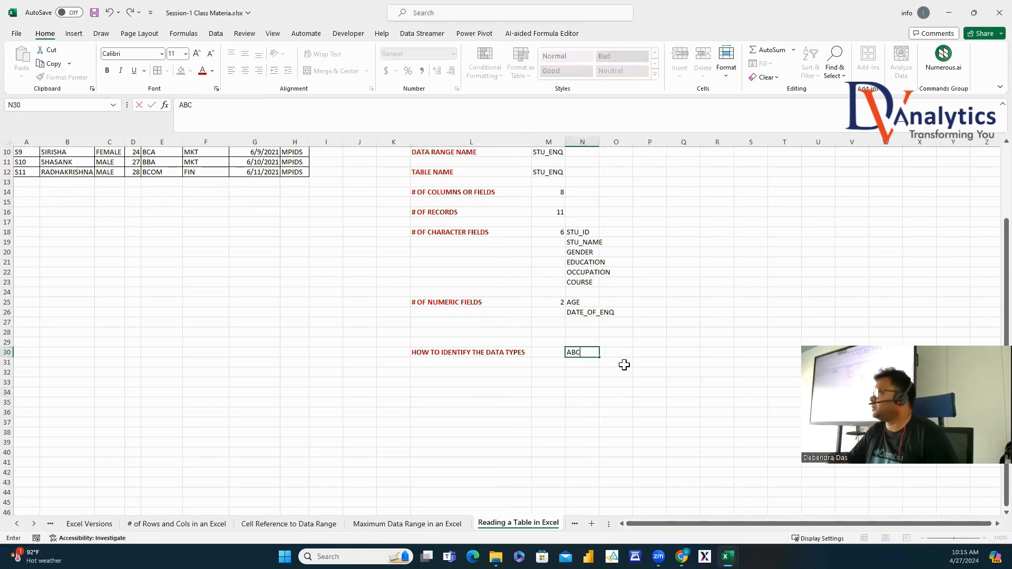
click(643, 354)
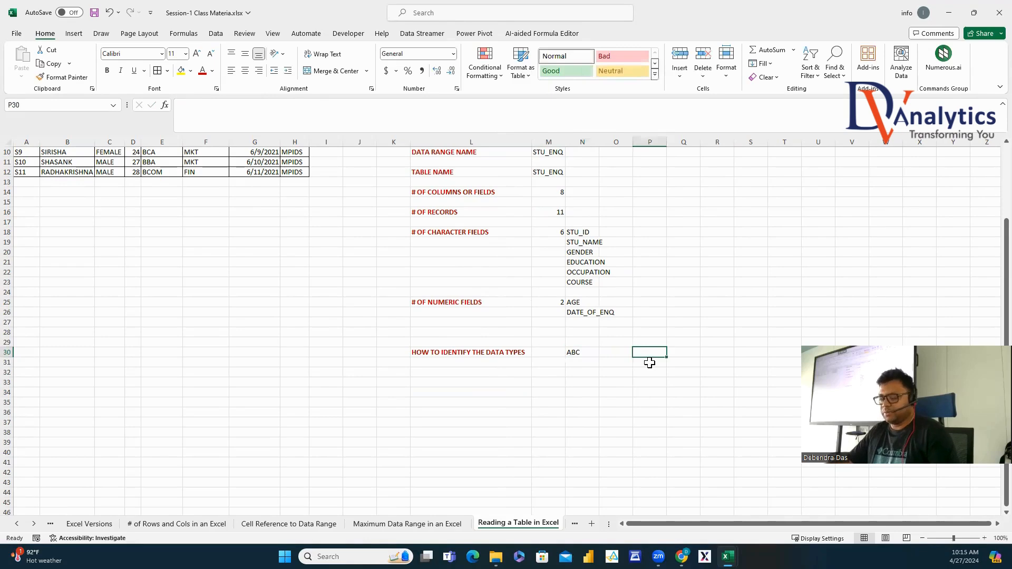
text(123)
click(650, 411)
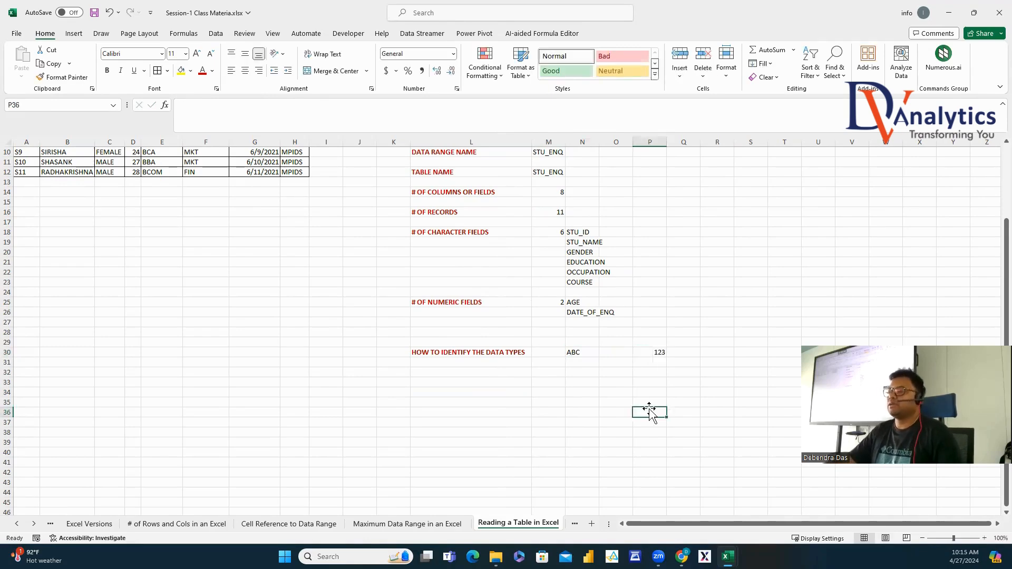
Enter LEFT ALIGNED in N31 and RIGHT ALIGNED in P31, and widen columns N and P to fit.
click(594, 362)
text(LEFT)
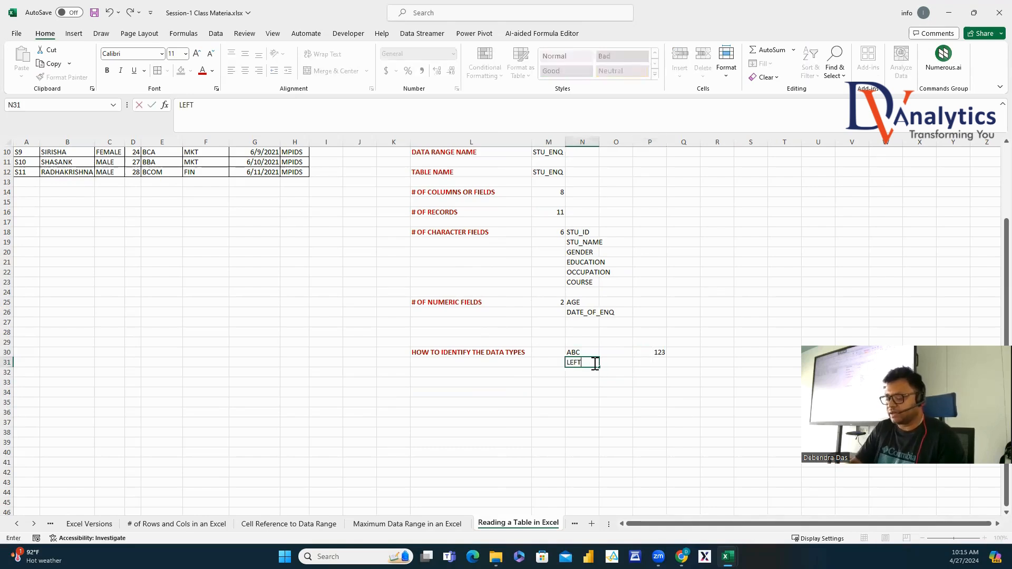
text( ALIGNED)
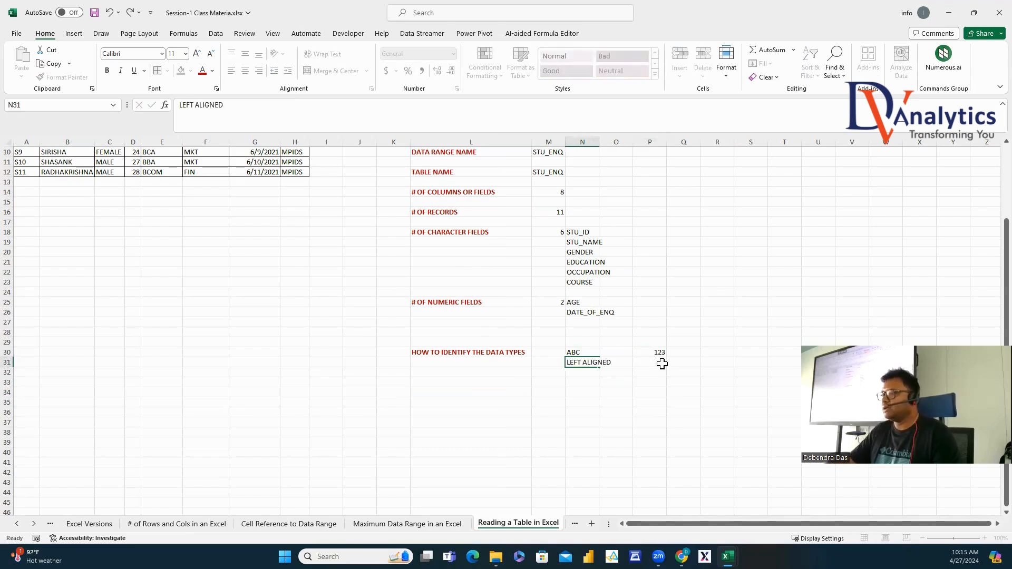
click(662, 364)
text(RIGHT ALIGNED)
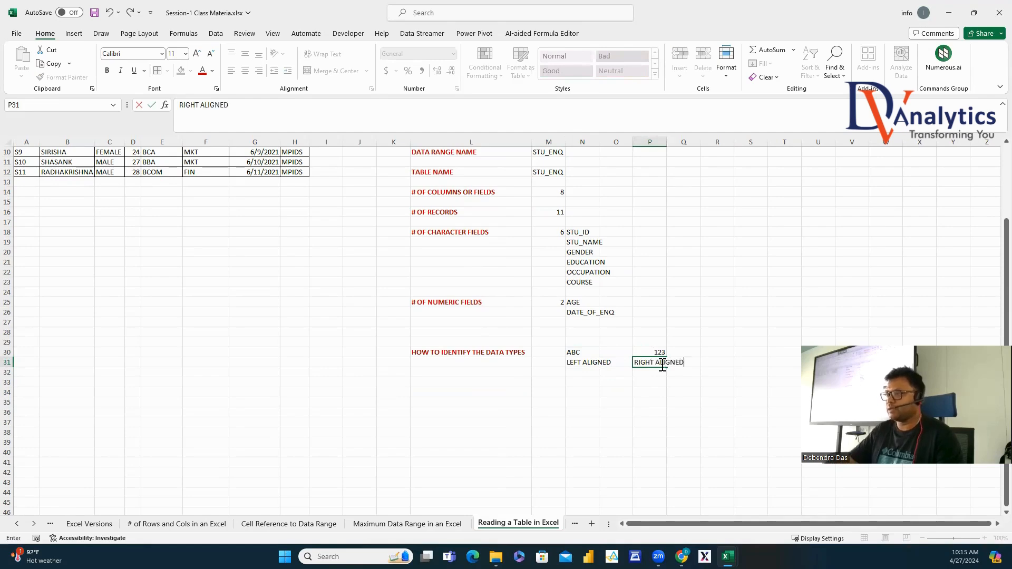
click(648, 430)
double_click(598, 141)
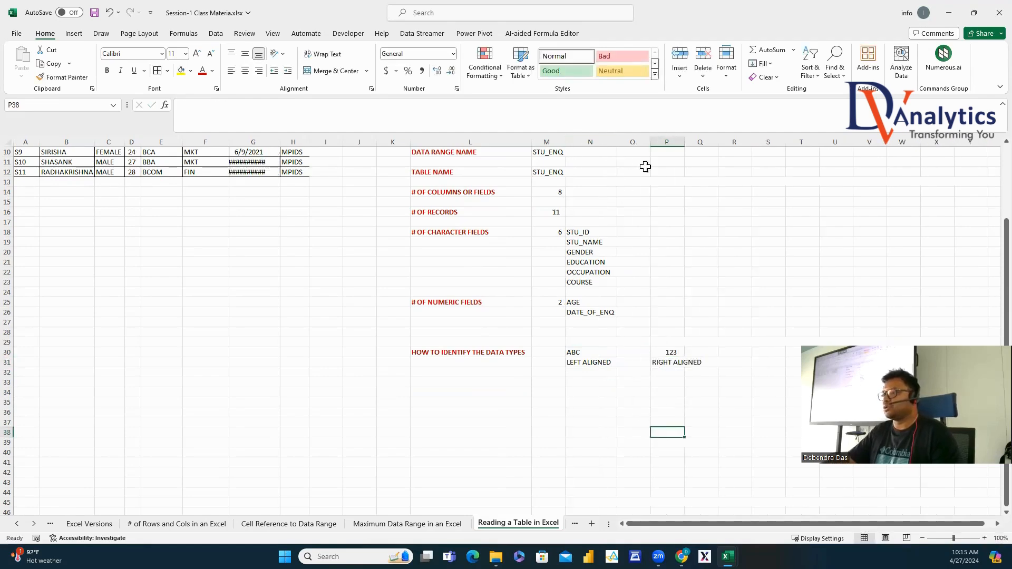
drag(684, 141, 732, 141)
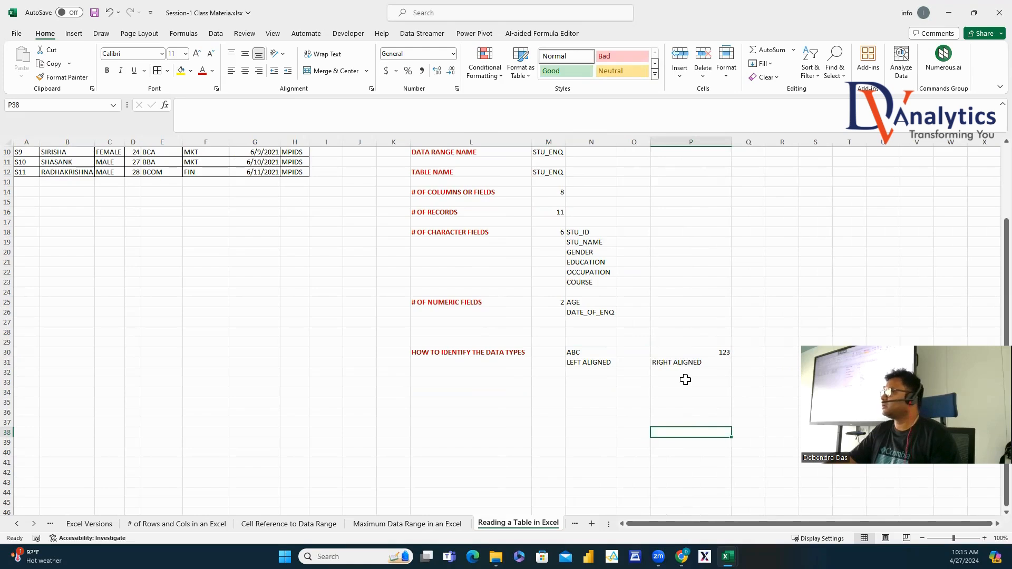
Enter the data types CHARACTER in N32 and NUMERIC in P32.
click(582, 374)
text(CHARACTER)
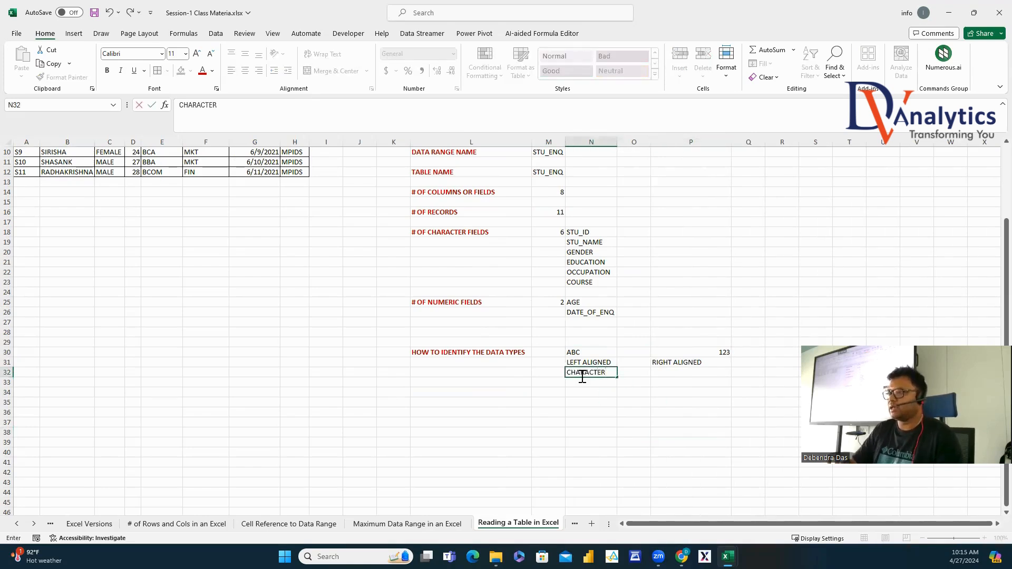
click(662, 372)
text(NUMERIC)
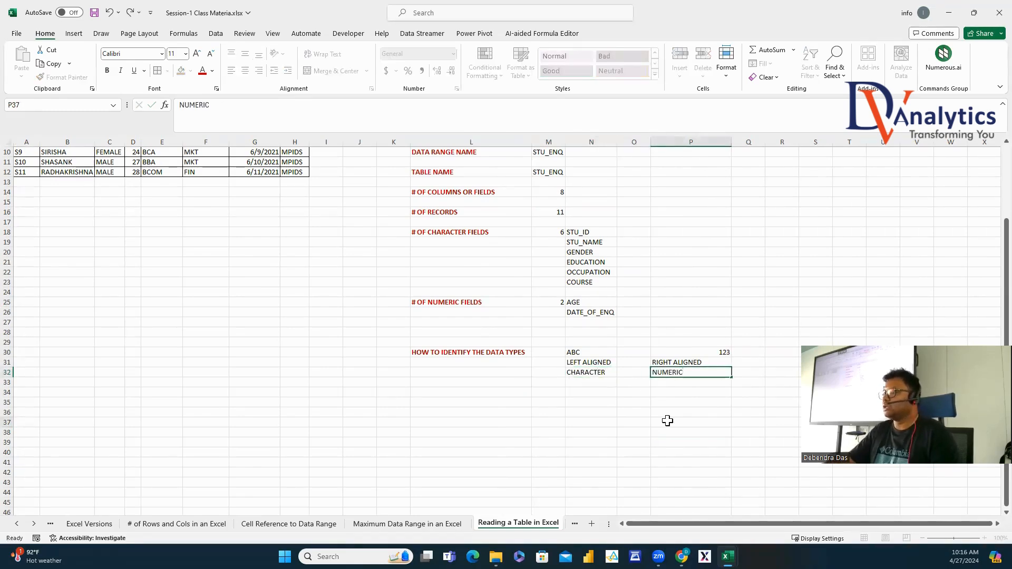
click(667, 420)
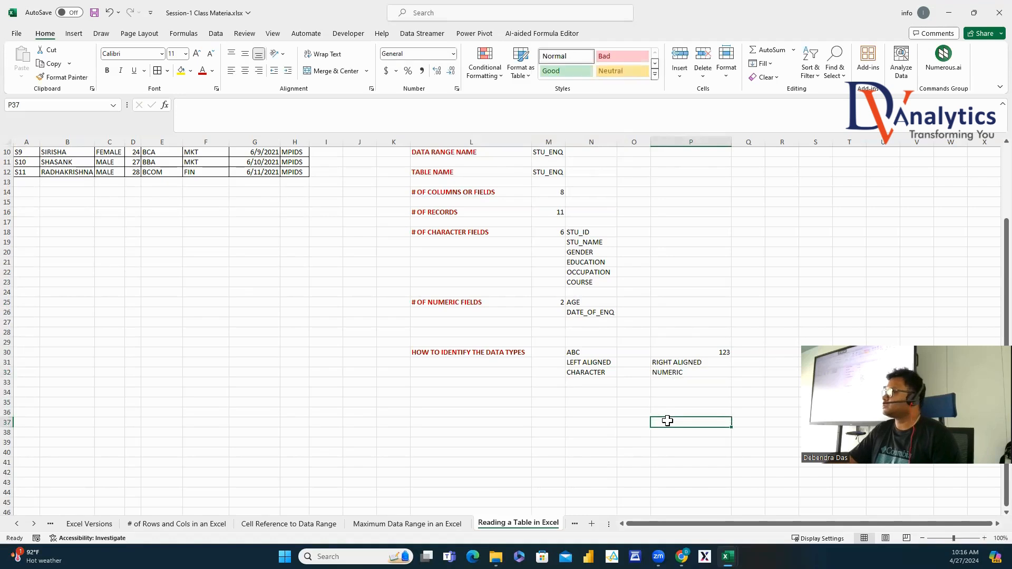
Enter the mixed sample value ABC123 in N33.
click(589, 383)
text(ABC123)
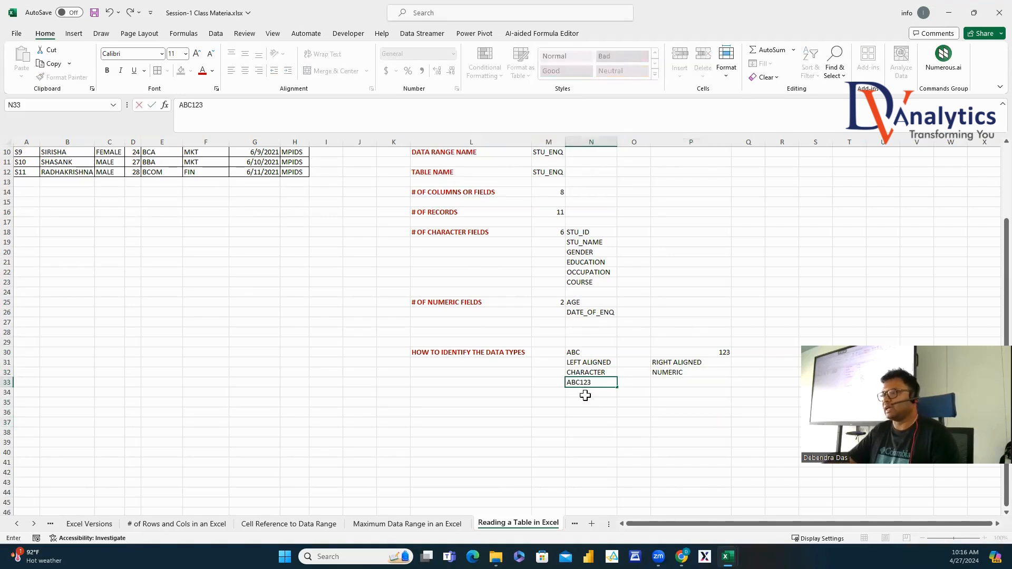
key(Return)
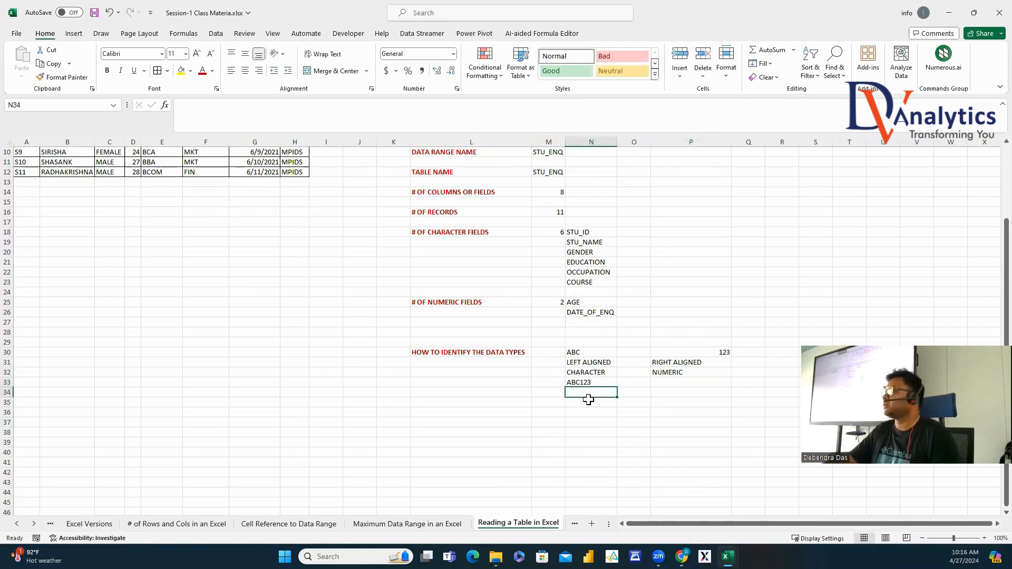
Copy CHARACTER from N32 into N34 below the ABC123 sample.
click(588, 373)
key(ctrl+c)
click(590, 393)
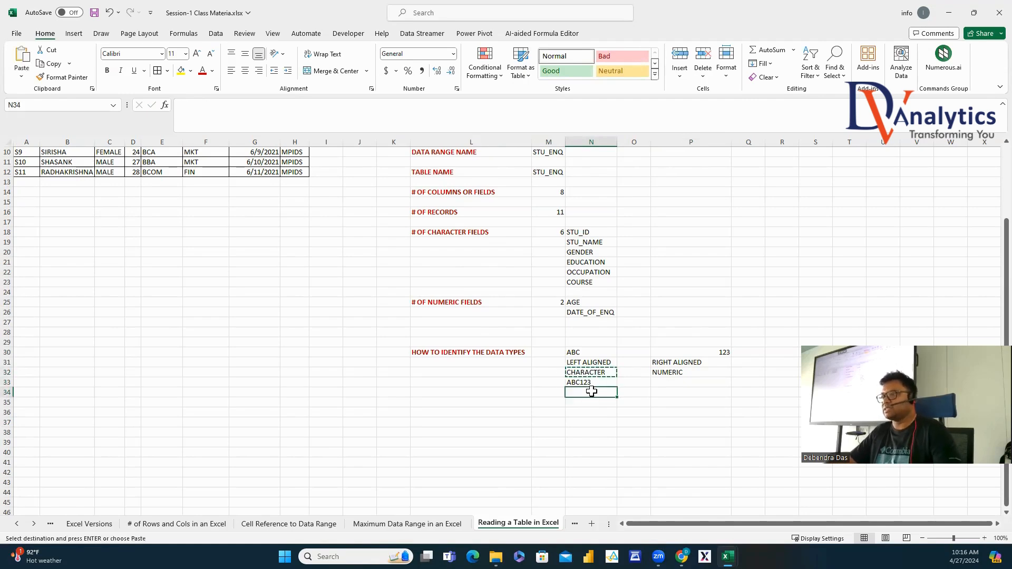
key(ctrl+v)
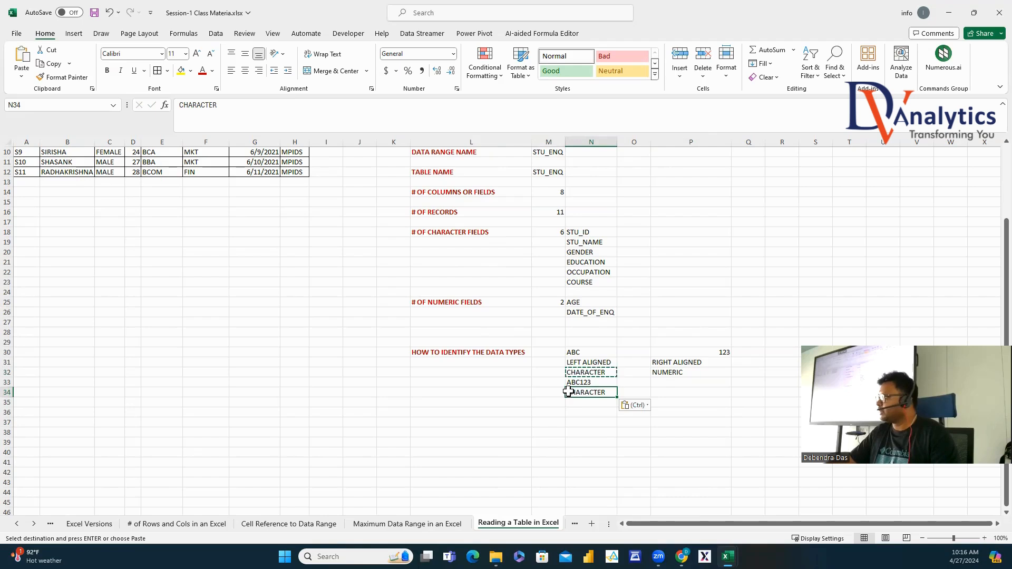
Enter ALPHANUMERIC in N34 as the type of the ABC123 sample.
text(ALPHANUMER)
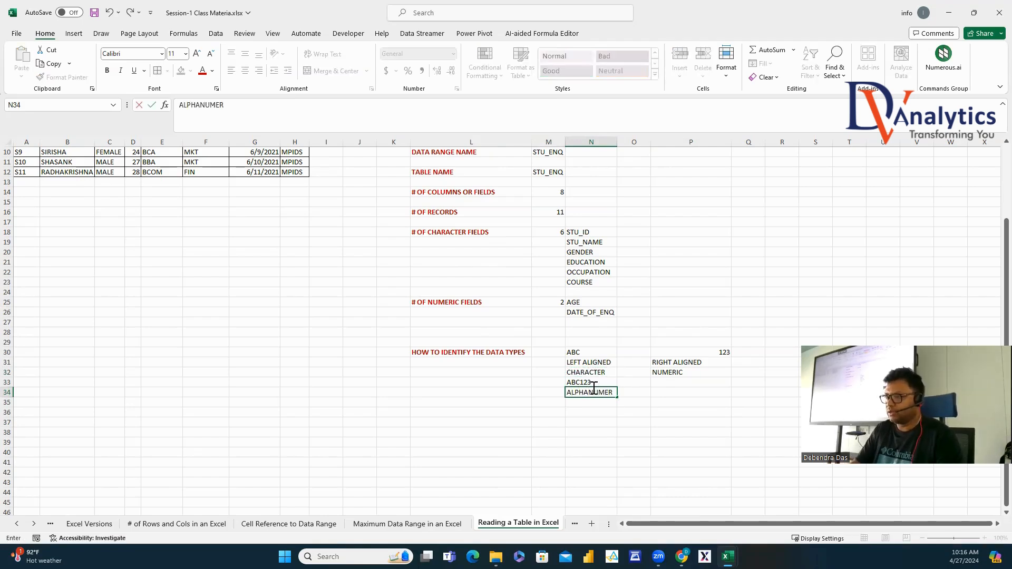
text(IC)
key(Return)
key(Up)
key(Up)
key(Up)
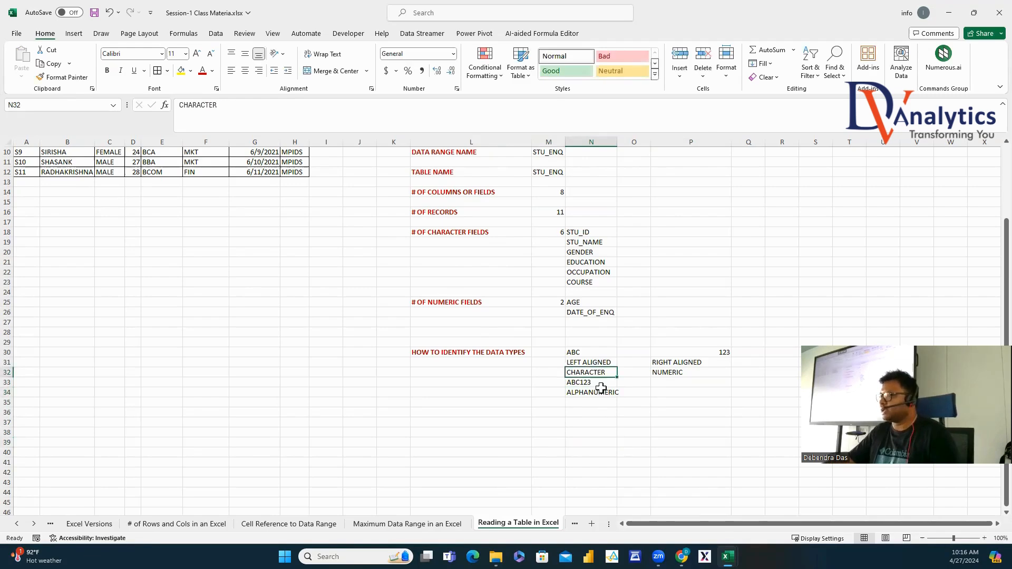
Enter the formula =TODAY() in P33 and its type DATETIME in P34.
click(666, 383)
text(=)
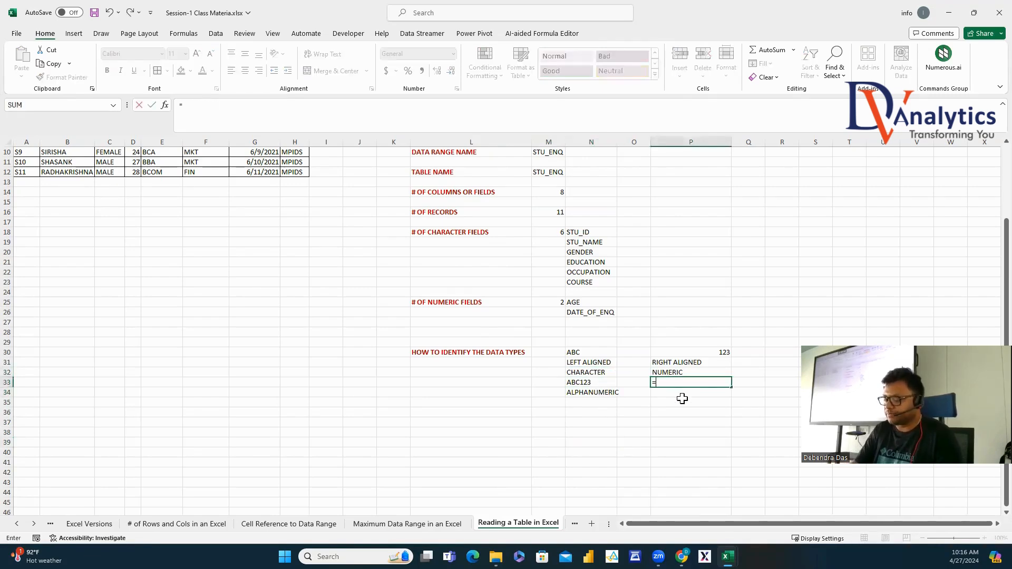
text(TODAY()
key(Return)
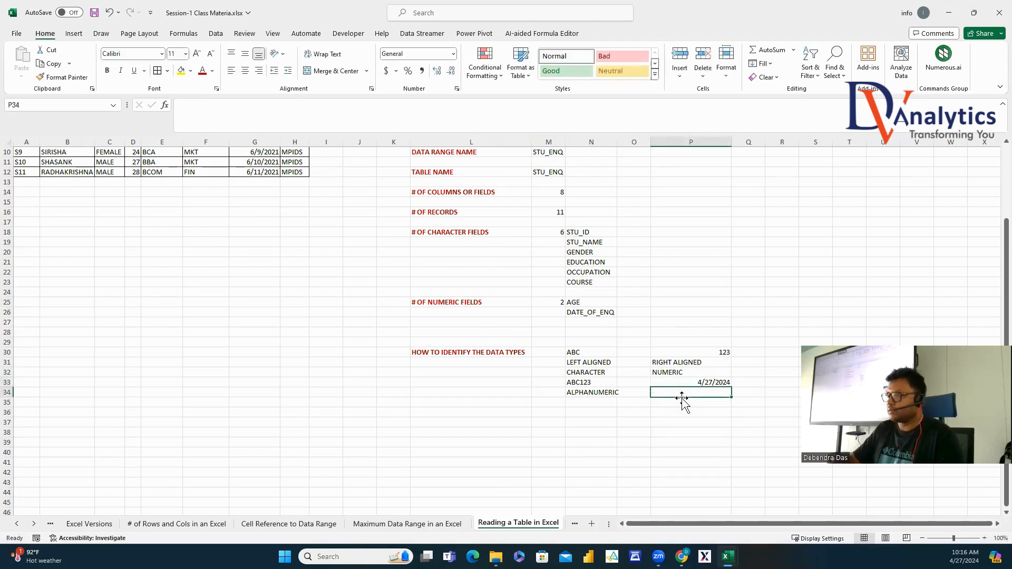
key(Up)
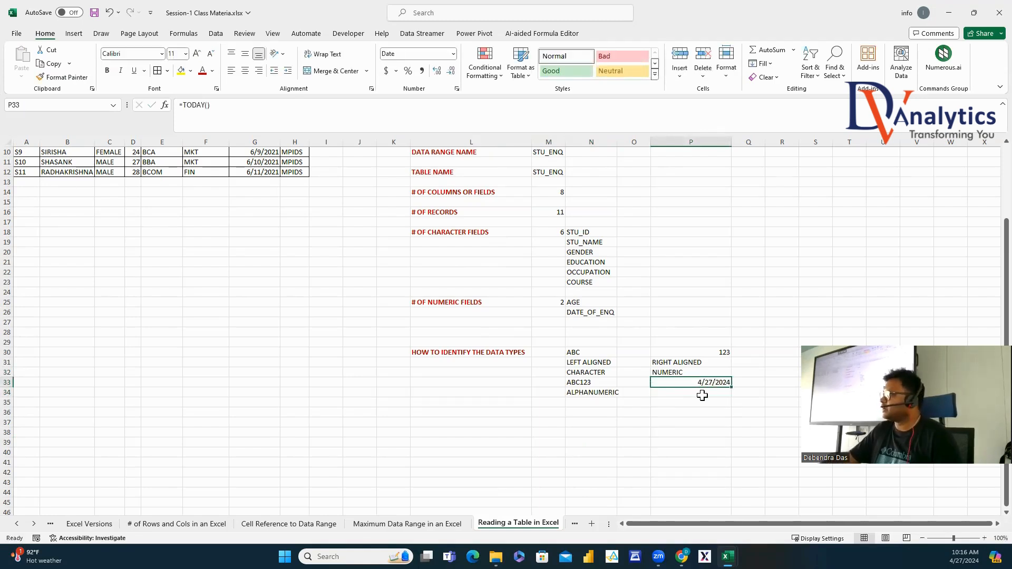
click(702, 394)
text(DATETIME)
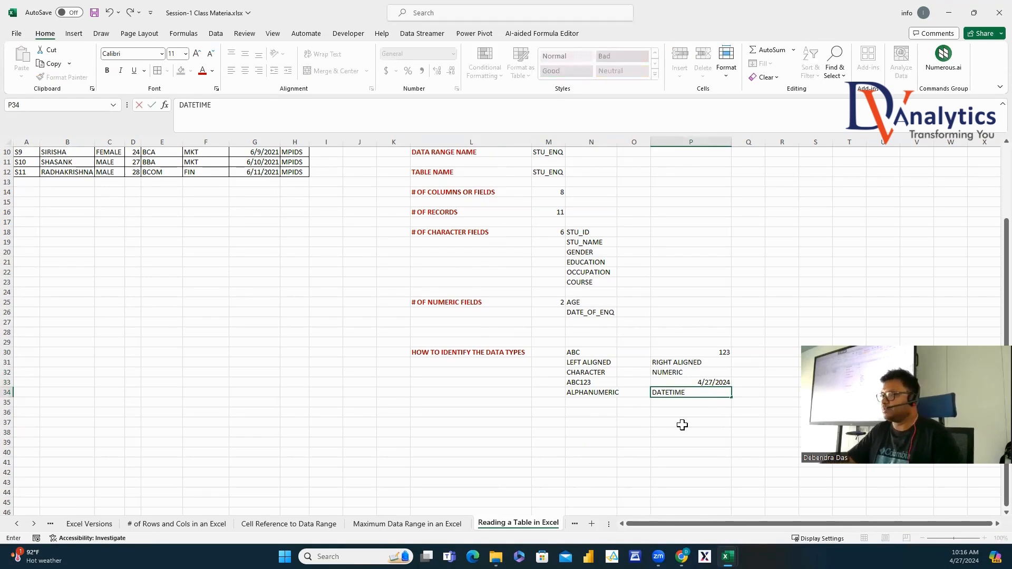
Format CHARACTER in N32 and NUMERIC in P32 with a bold red font.
click(580, 372)
ctrl+click(668, 372)
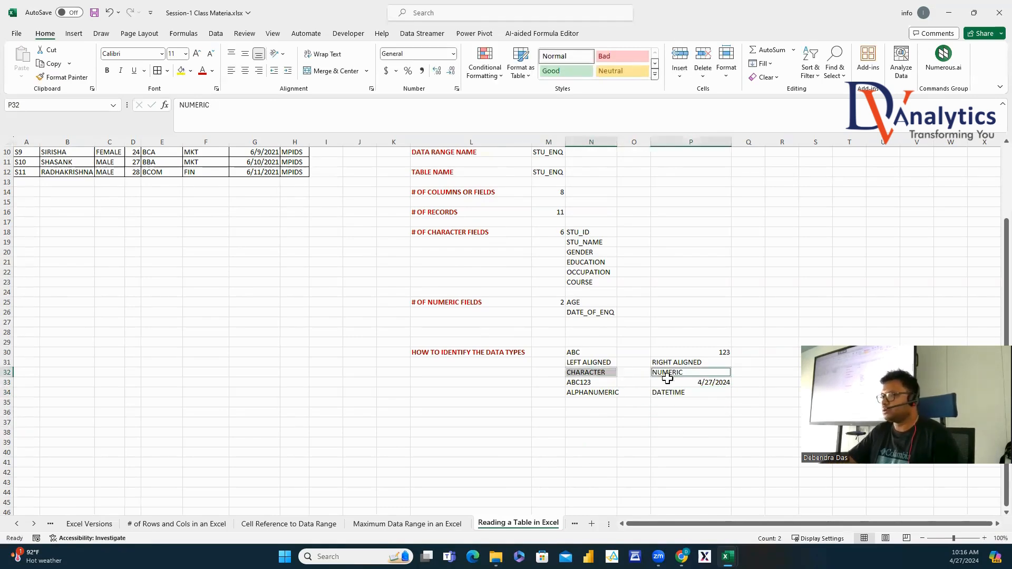
click(202, 70)
click(107, 70)
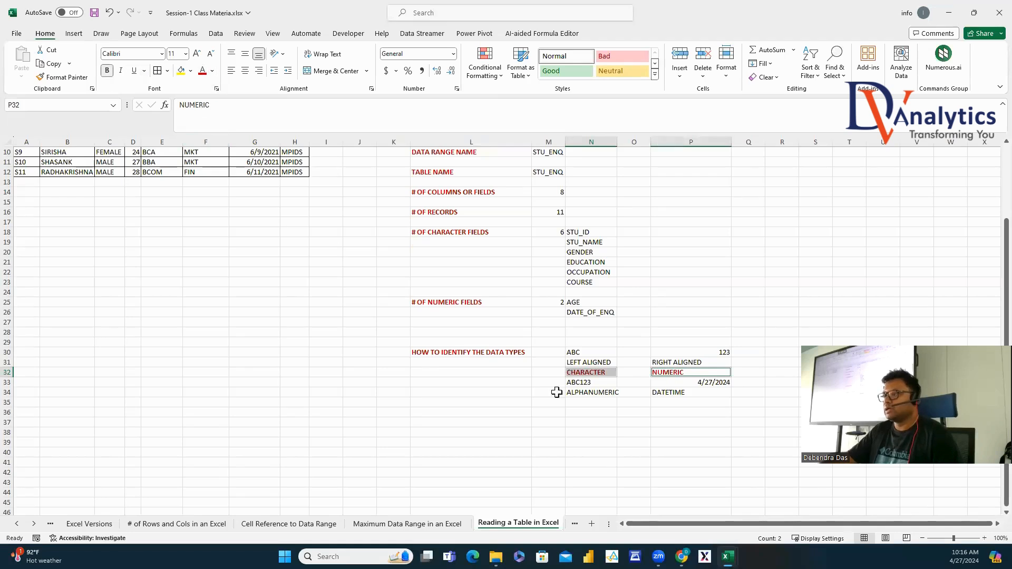
click(614, 425)
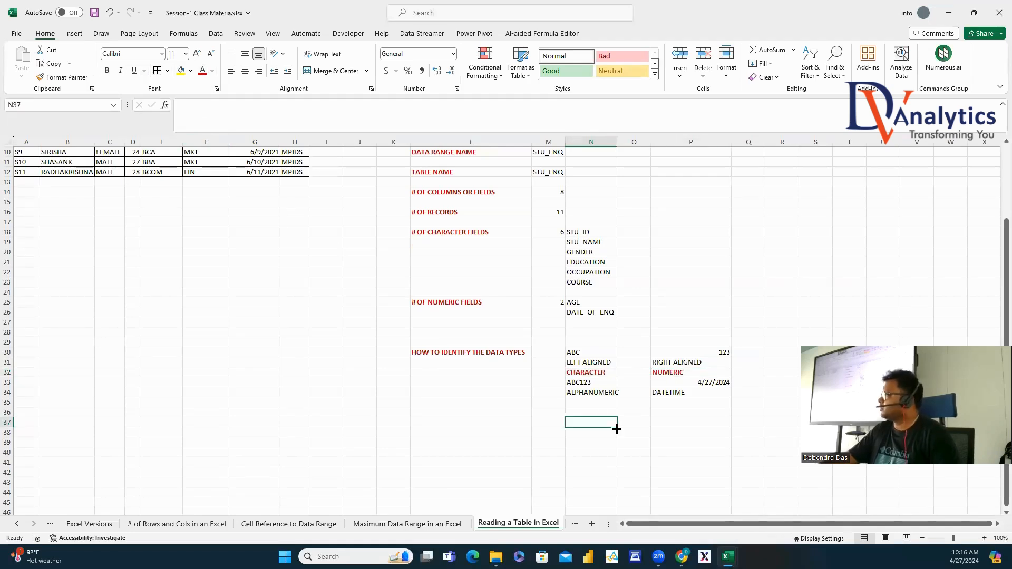
Add the label TEST in L36.
click(493, 414)
text(TE)
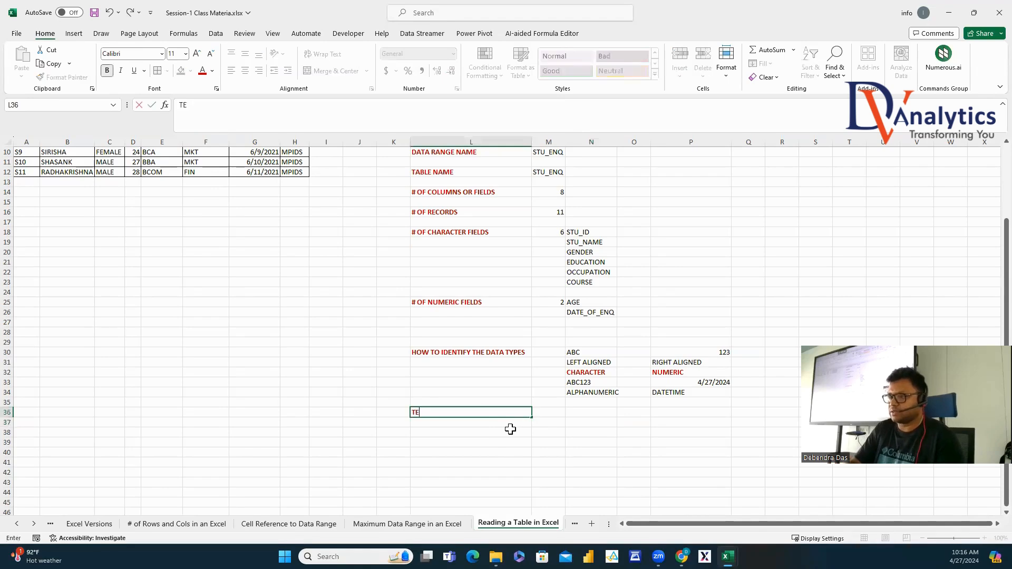
text(ST)
click(579, 431)
Enter the test value 123ABC in N36 and its data type CHARACTER in N37.
click(588, 413)
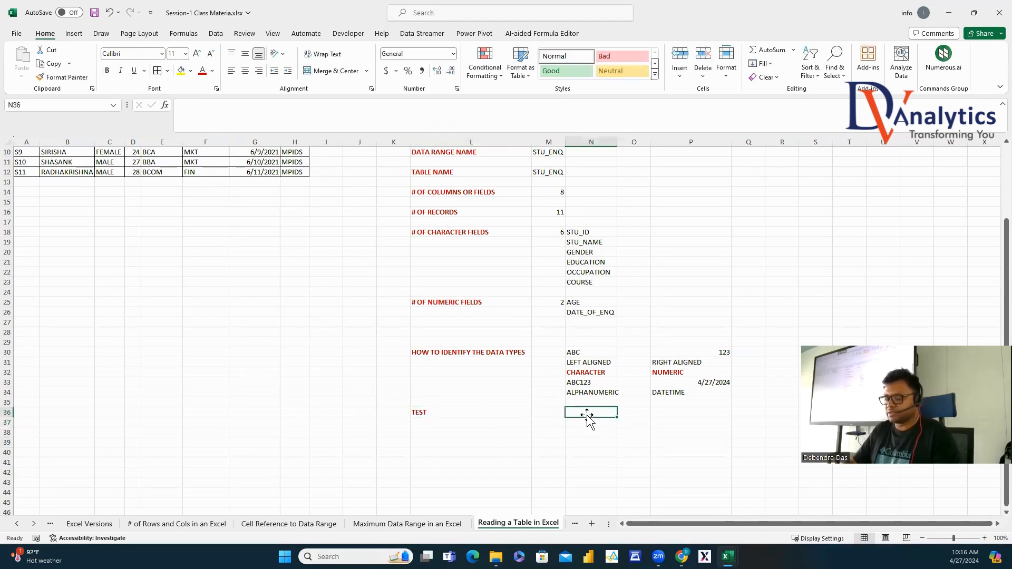
text(12)
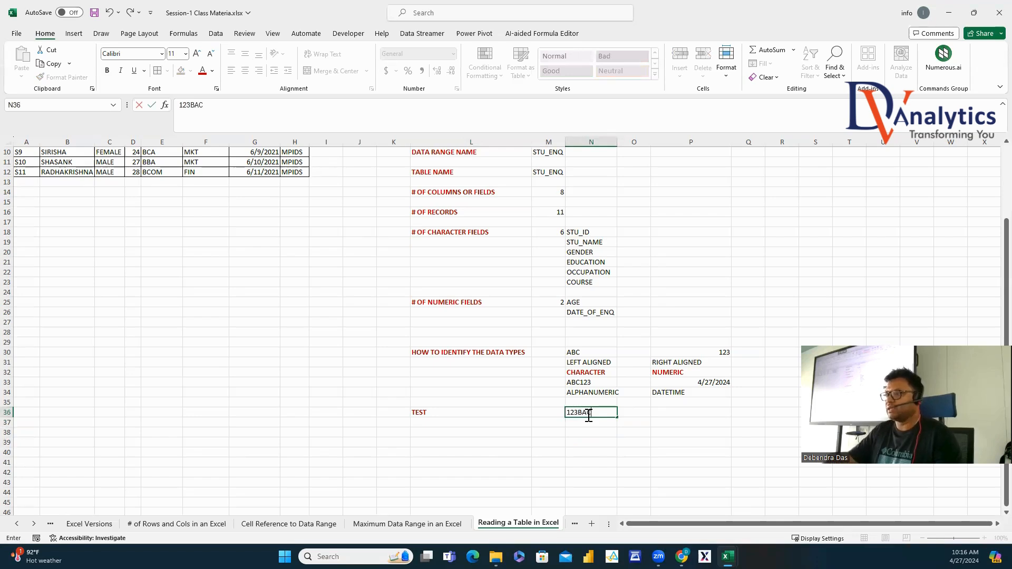
text(3BAC)
key(Return)
double_click(590, 414)
drag(590, 413, 579, 412)
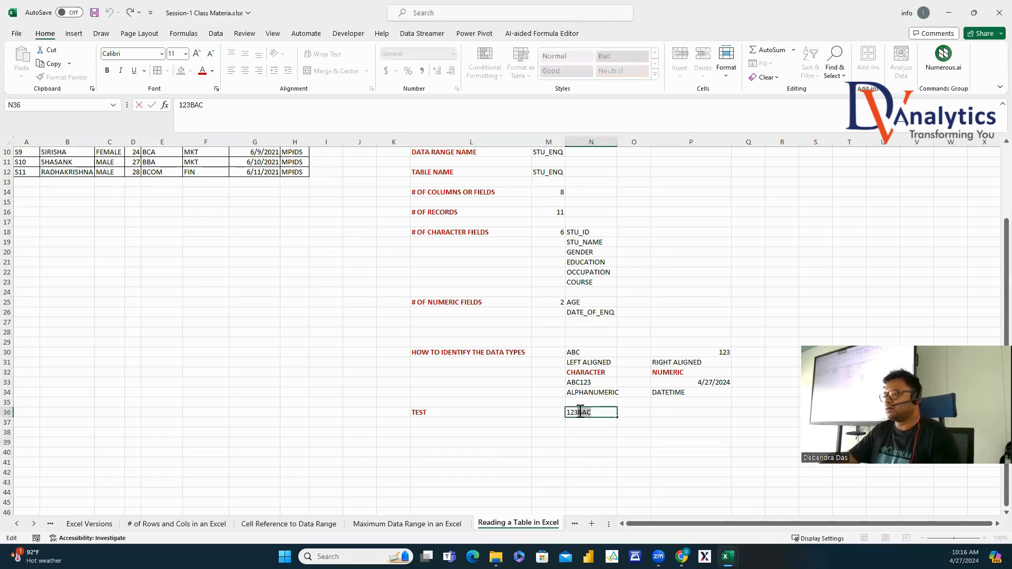
text(ABC)
key(Return)
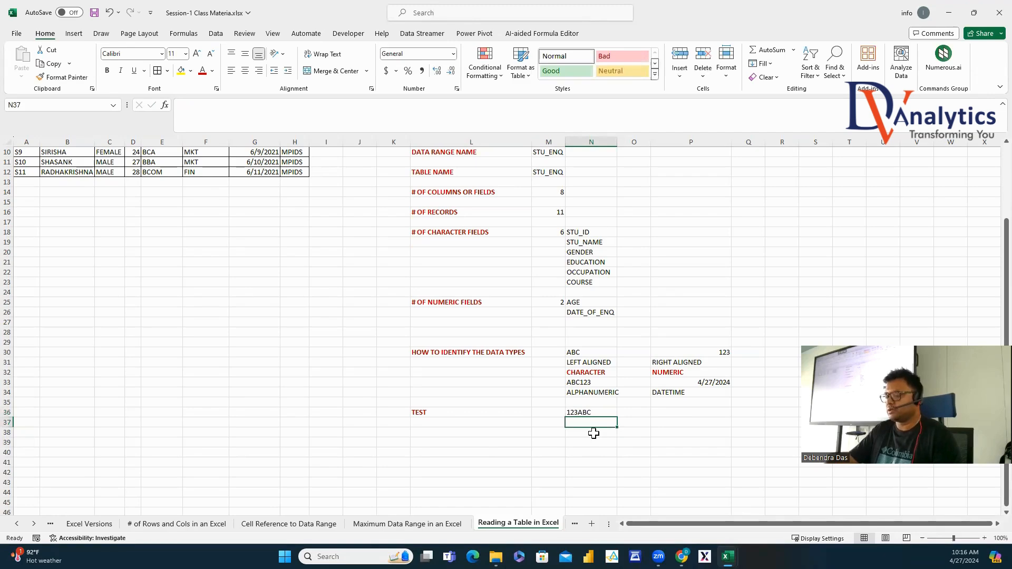
text(CHARAC)
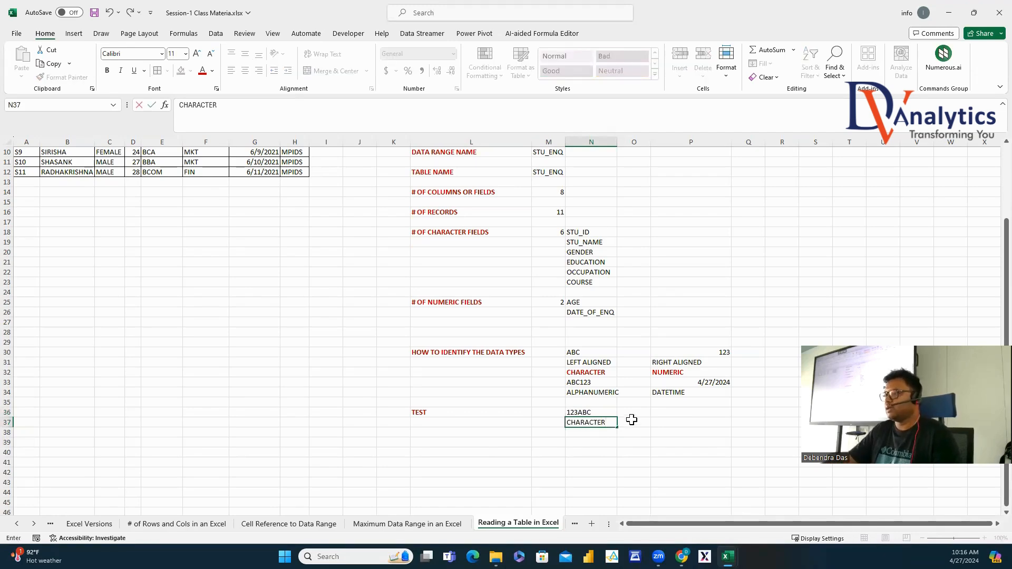
text(TER)
Enter the date 03/28/2023 as the second test value in P36.
click(672, 415)
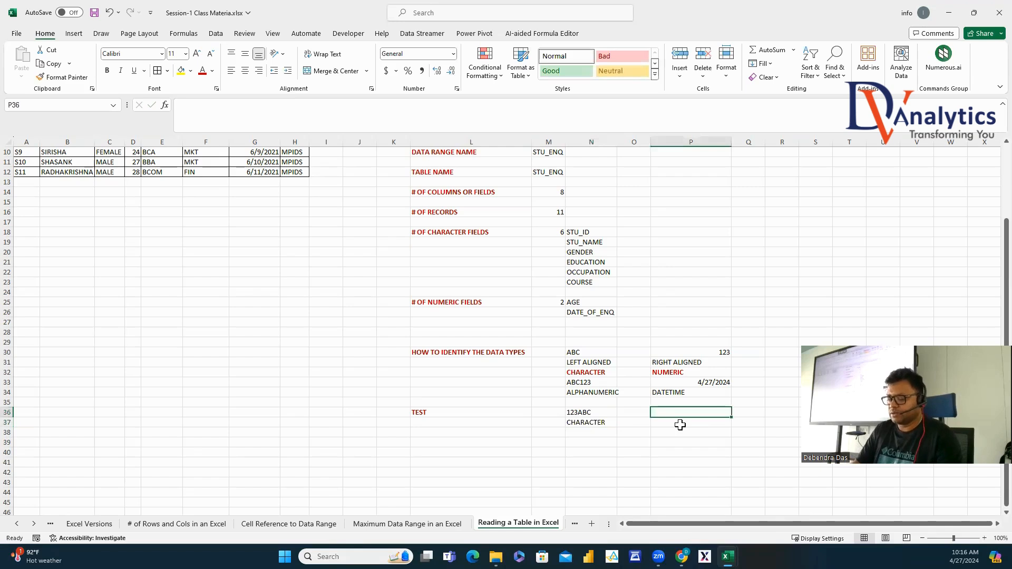
text(03/28/2023)
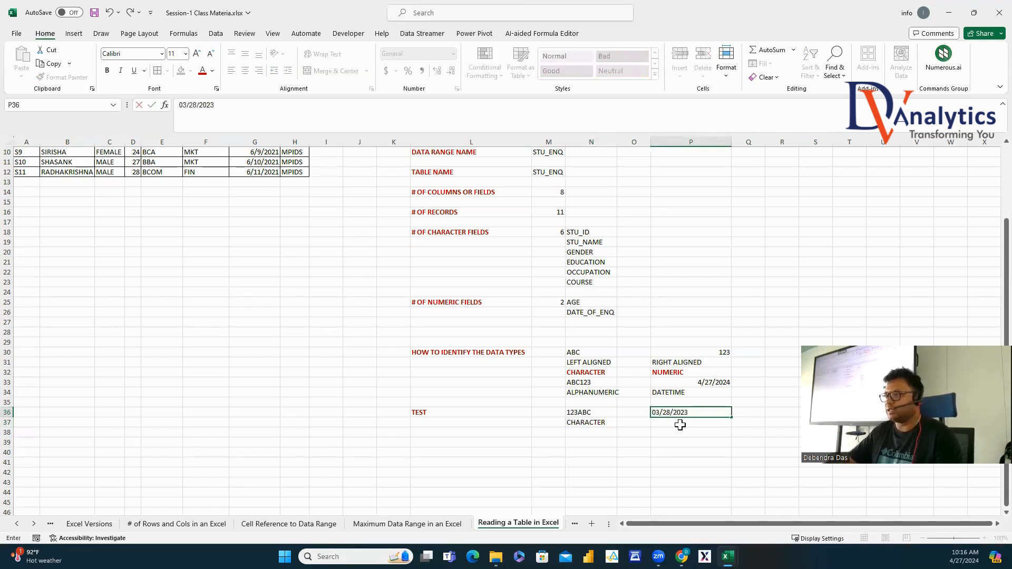
click(676, 442)
click(688, 402)
click(688, 414)
click(689, 424)
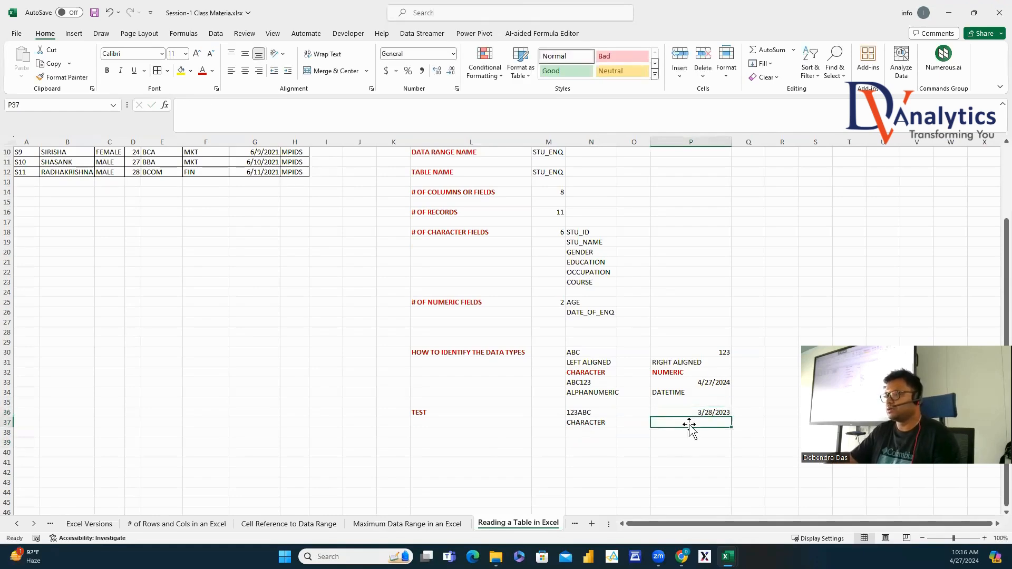
text(DATE)
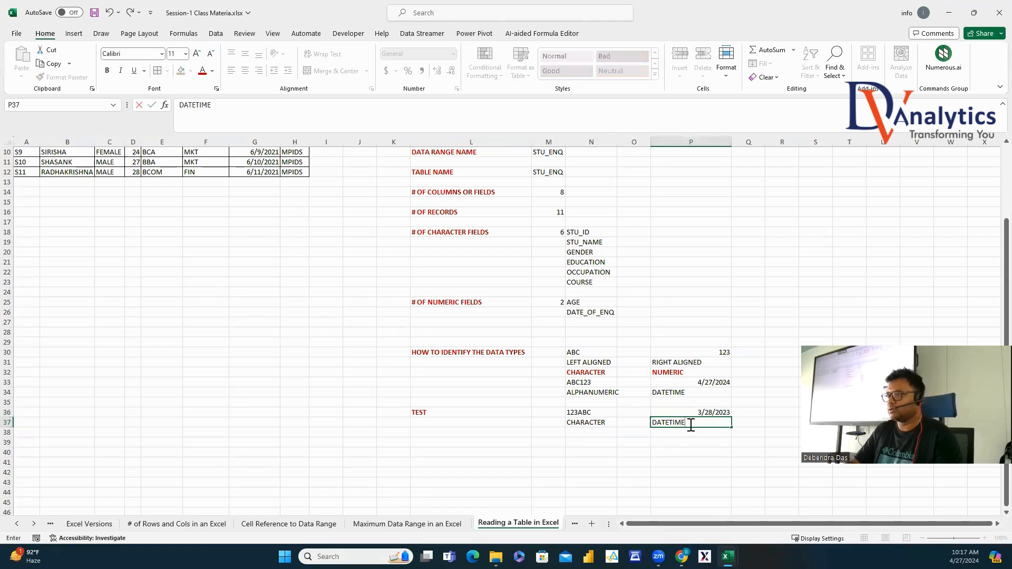
text(TI)
key(BackSpace)
key(BackSpace)
key(BackSpace)
key(BackSpace)
key(BackSpace)
key(BackSpace)
Enter NUMERIC in P37 as the data type of the test date.
text(NUMER)
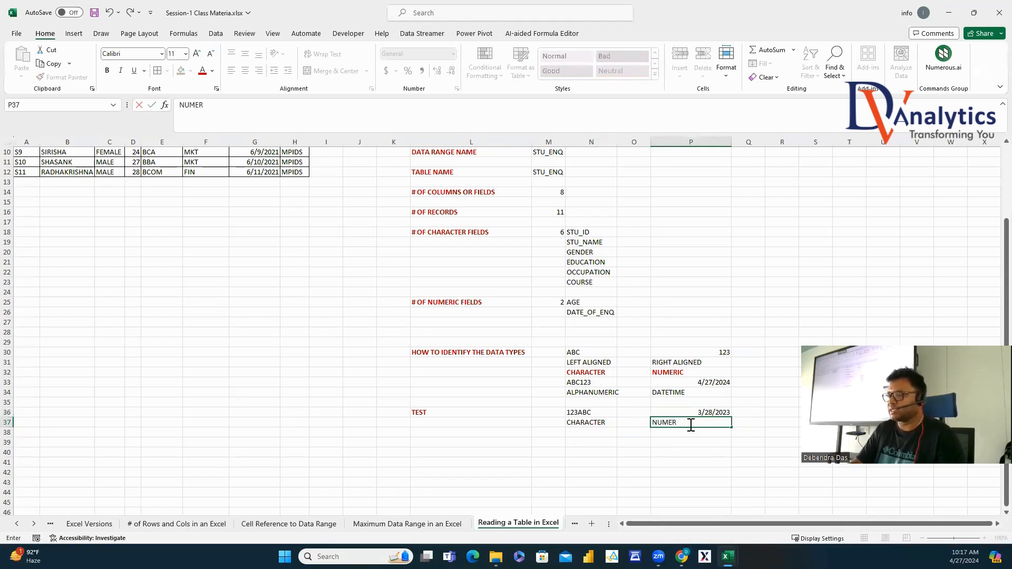
text(IC)
click(634, 487)
Format CHARACTER in N37 and NUMERIC in P37 with a bold red font.
click(591, 423)
ctrl+click(669, 422)
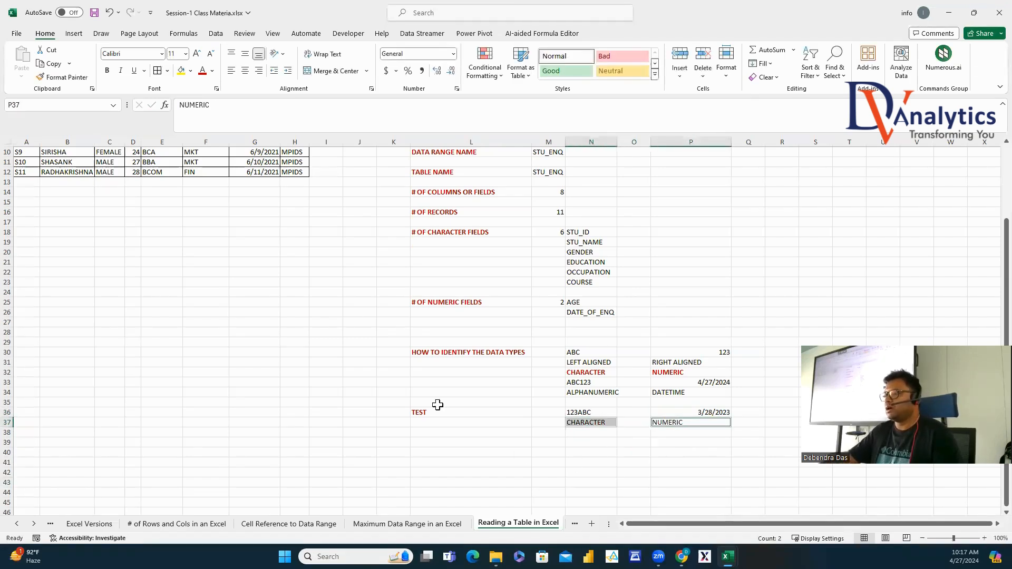
click(202, 70)
click(107, 70)
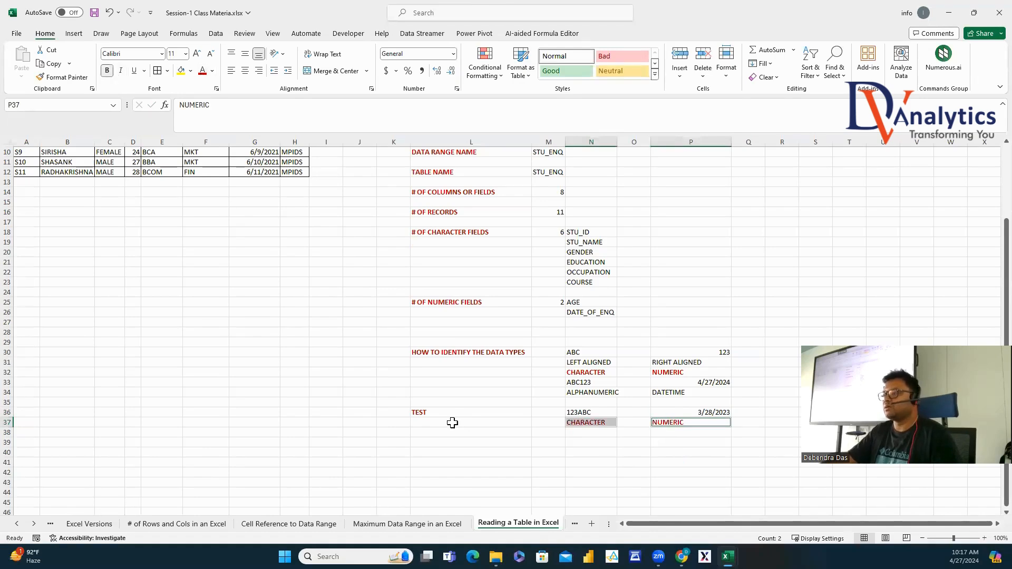
Add the label WHY DATETIME IS NUMERIC in L39.
click(478, 446)
text(WHY)
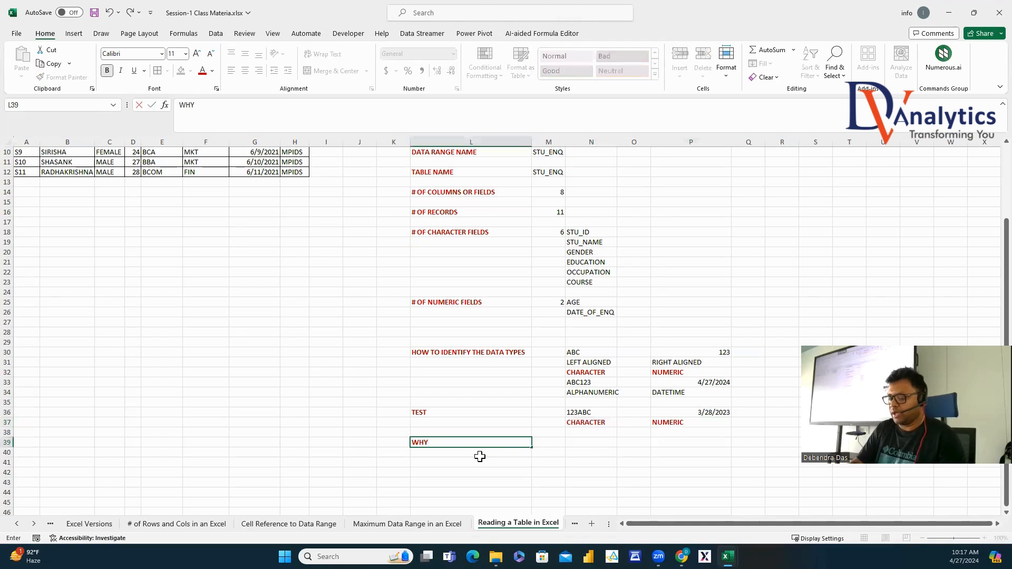
text( DATETIME IS)
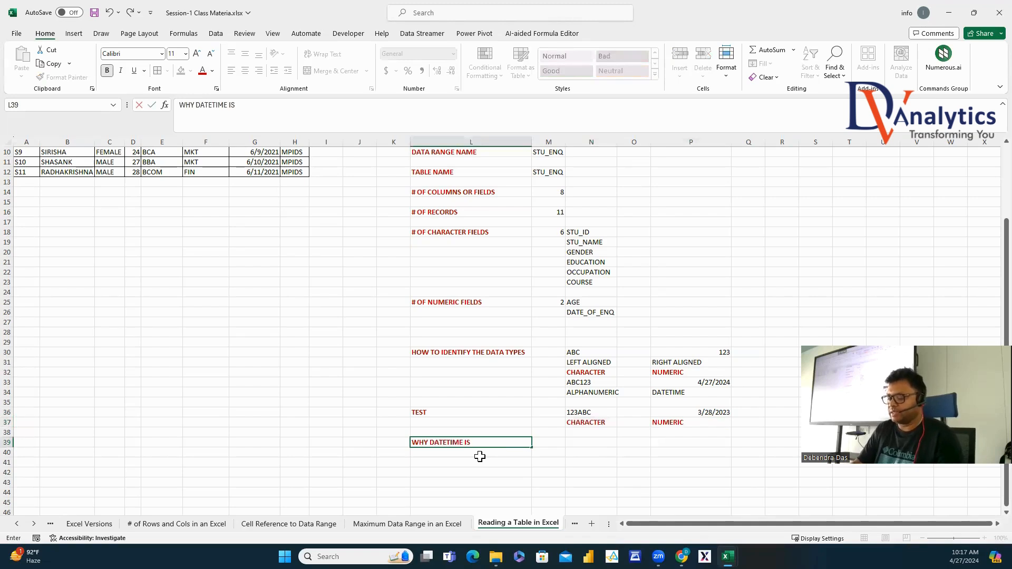
text( NUMERIC)
key(Return)
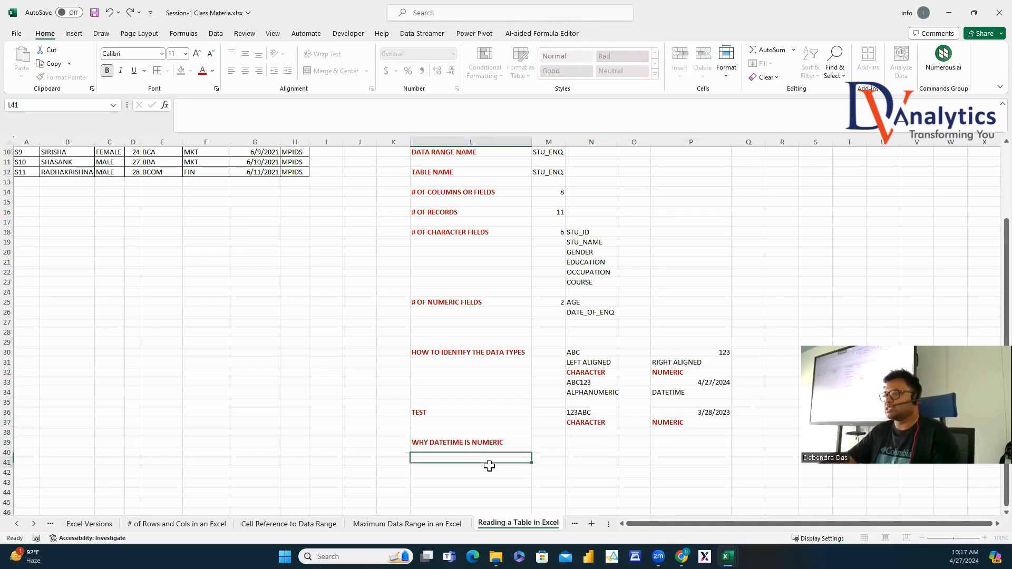
key(Up)
Enter the number 1 in both N39 and P39.
click(583, 442)
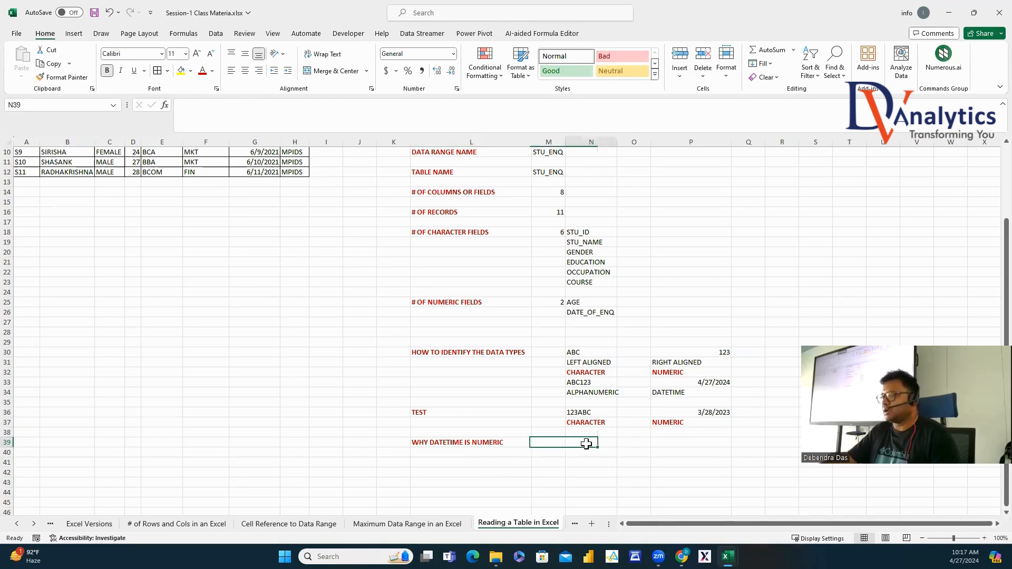
text(1)
click(693, 445)
text(1)
click(685, 481)
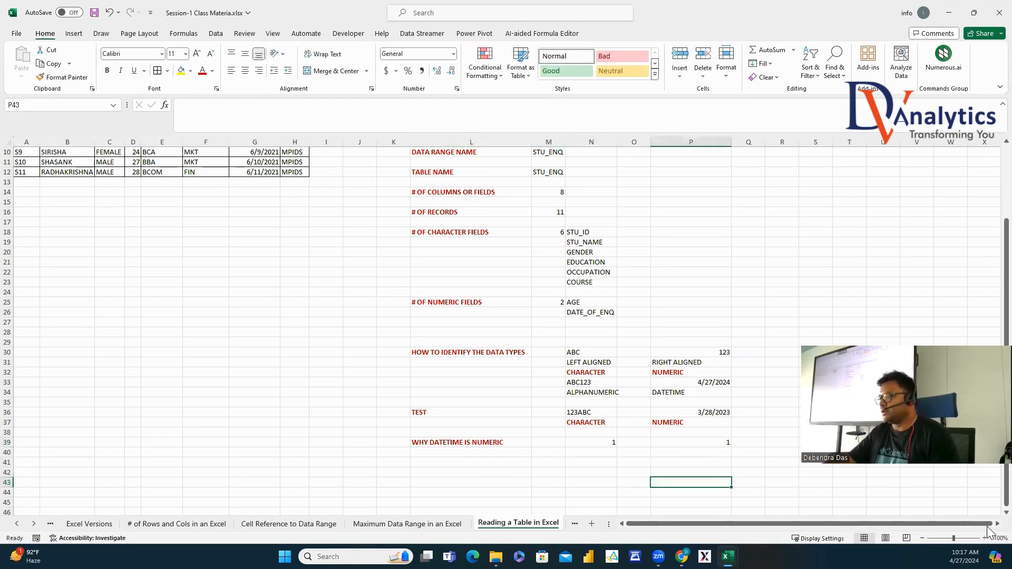
Apply the Date number format of type 3/14/2012 to the number in P39.
scroll(991, 528, right, 5)
click(452, 441)
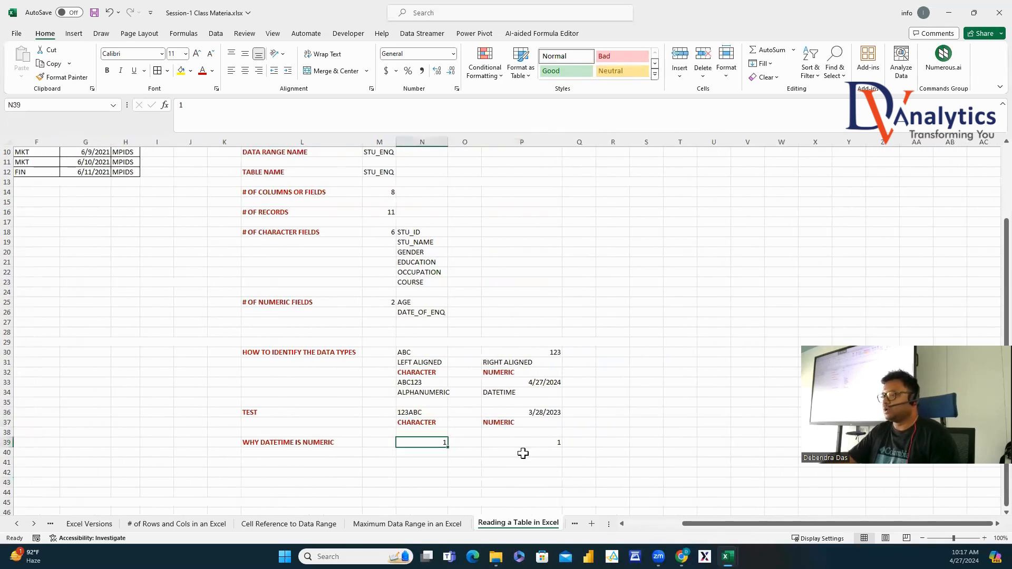
click(553, 442)
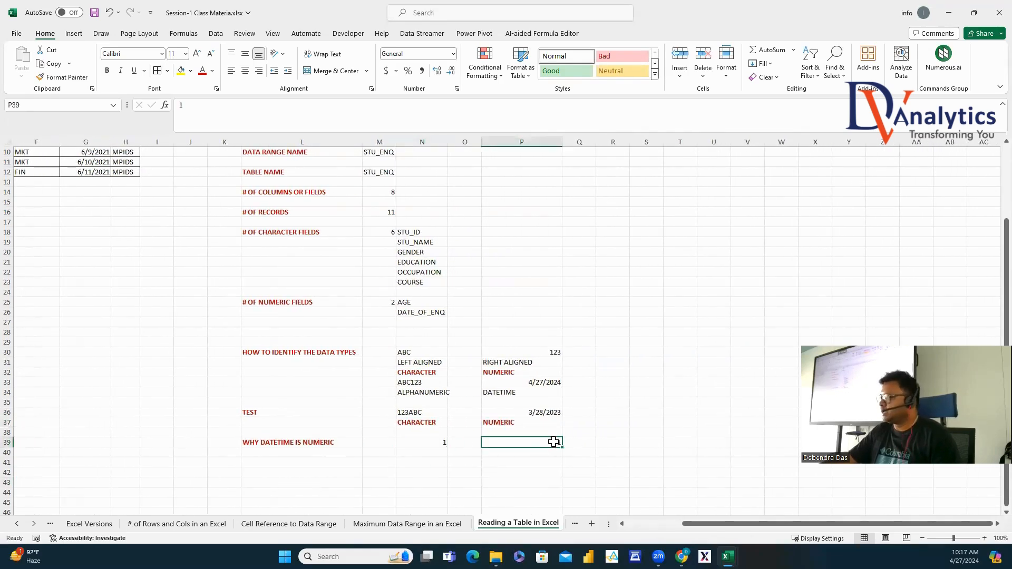
right_click(547, 442)
click(578, 361)
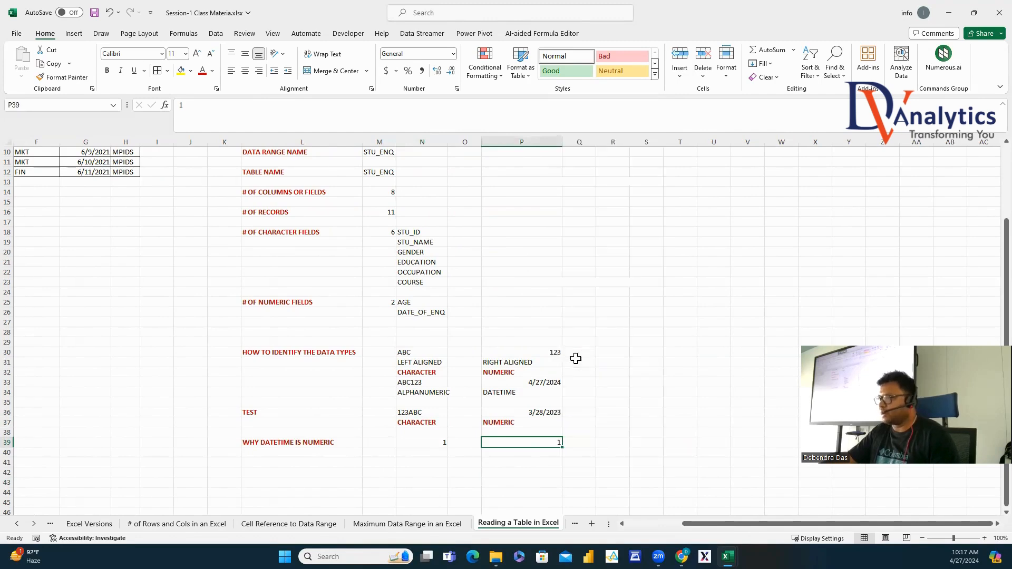
click(279, 177)
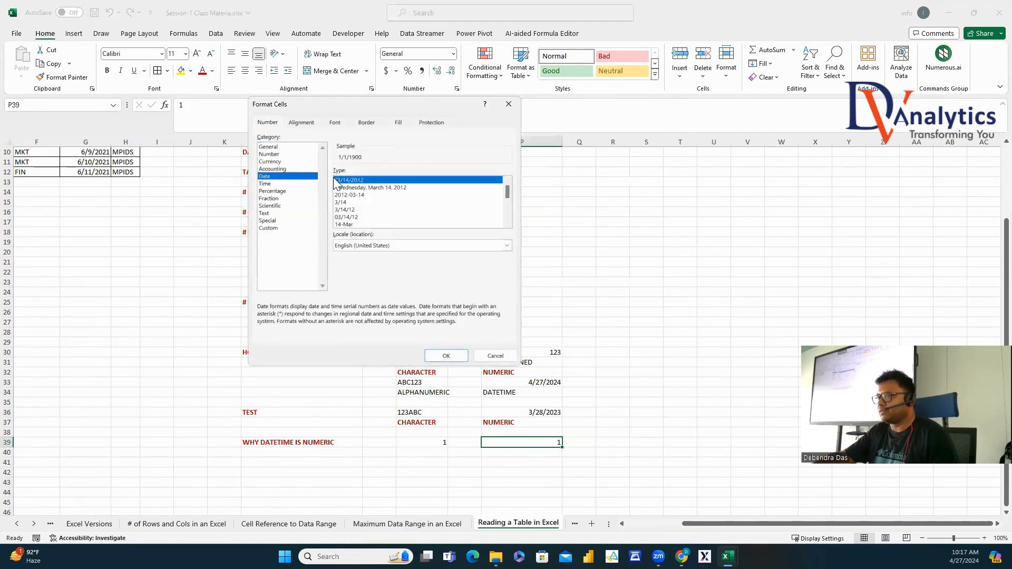
click(453, 358)
Enter the note 01 JAN 1900 (HAPPY BDAY TO EXCEL) in Q39.
click(575, 443)
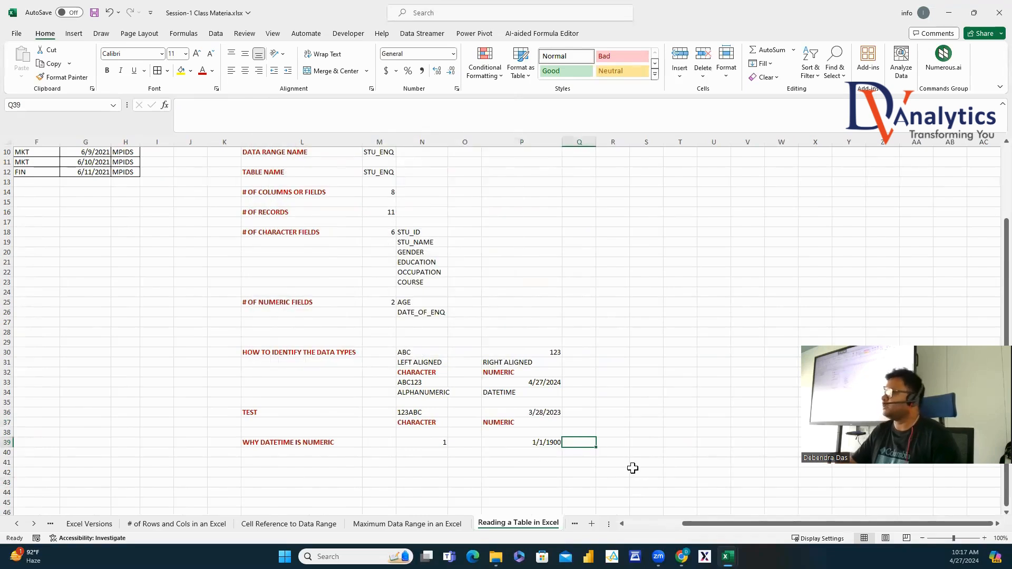
text(01)
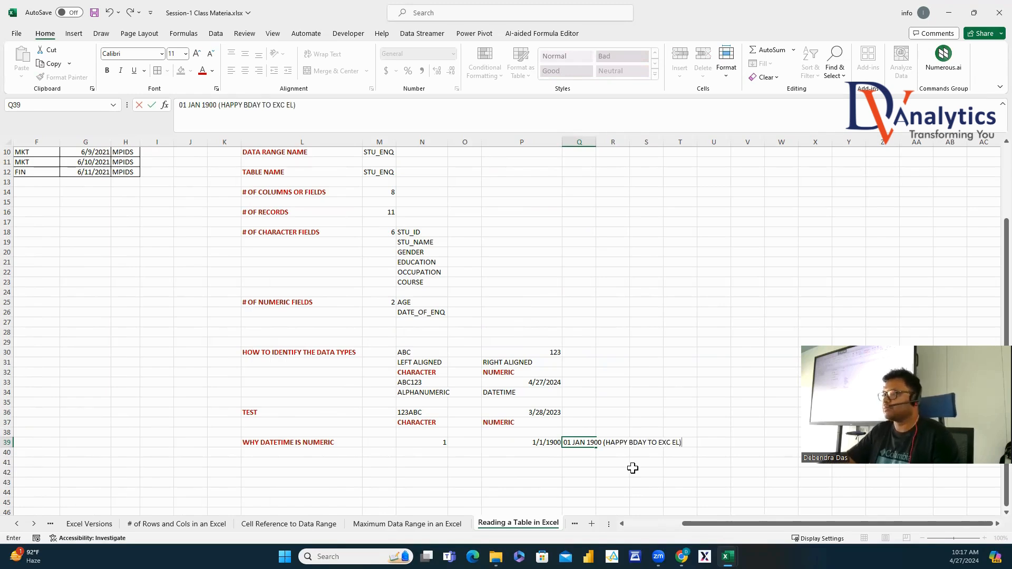
click(674, 442)
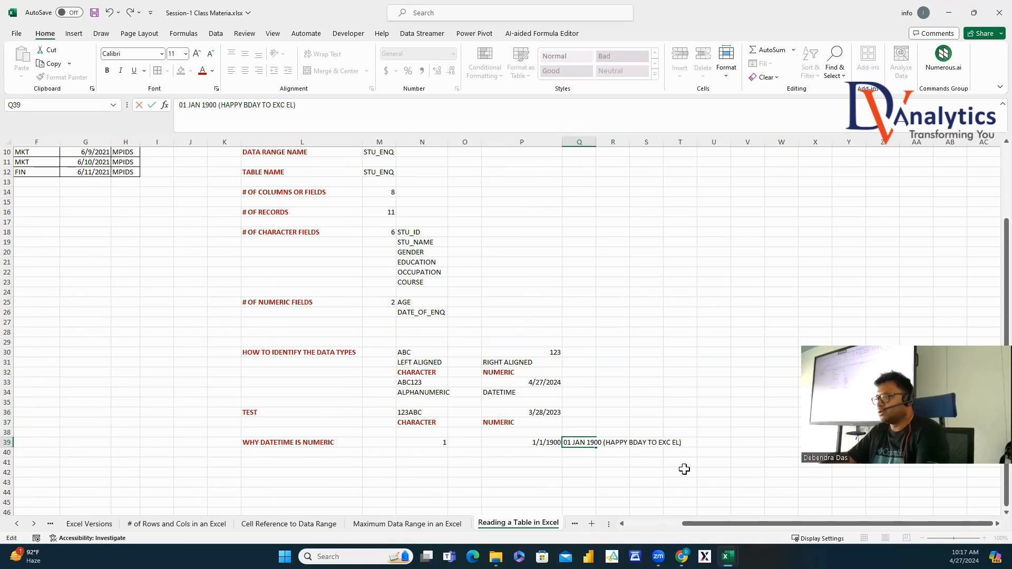
key(BackSpace)
click(676, 502)
Format the birthday note in Q39 with a bold red font.
click(584, 445)
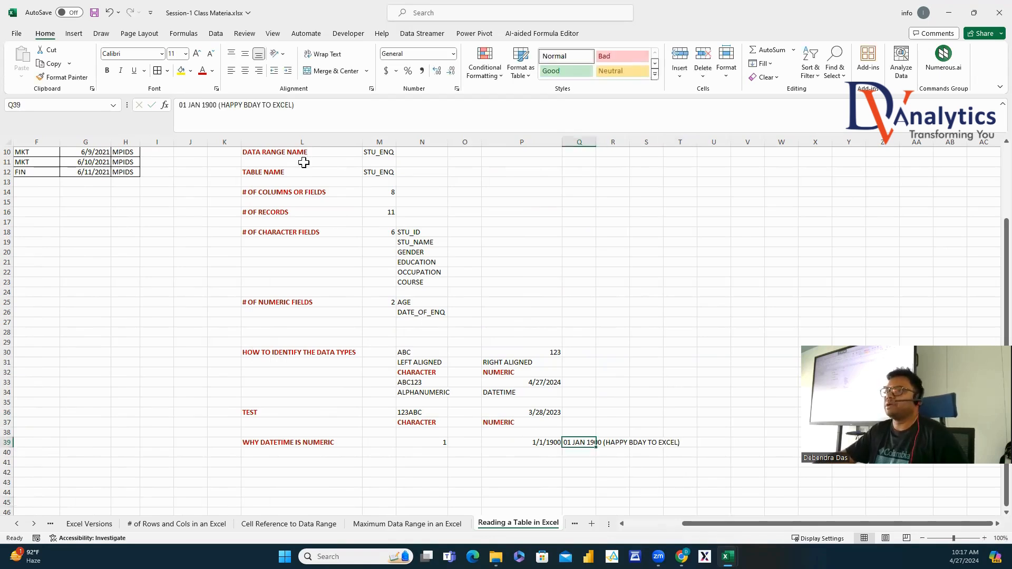
click(202, 70)
click(107, 70)
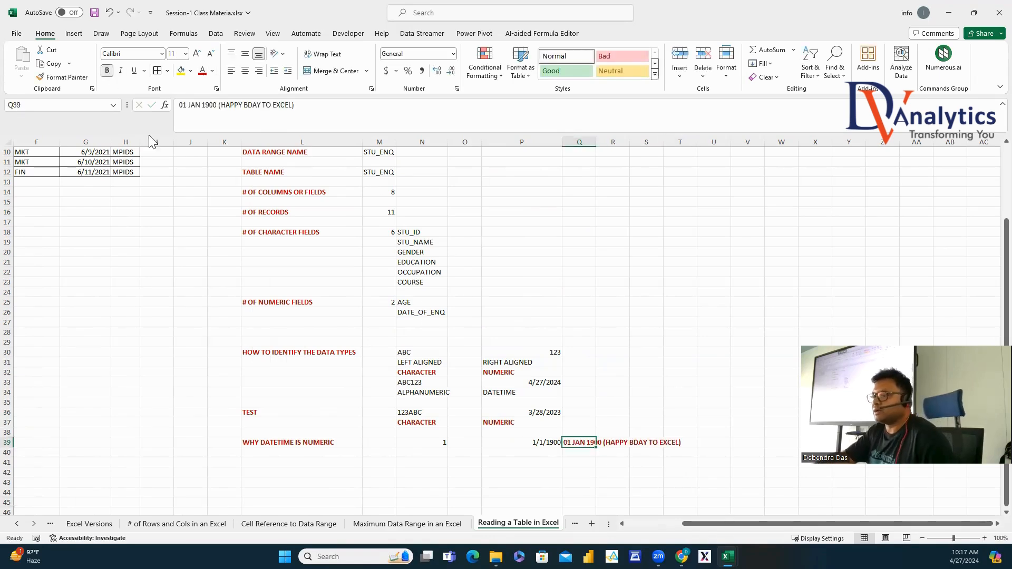
Enter 10 in P41 and apply the Date number format to it.
click(519, 462)
text(10)
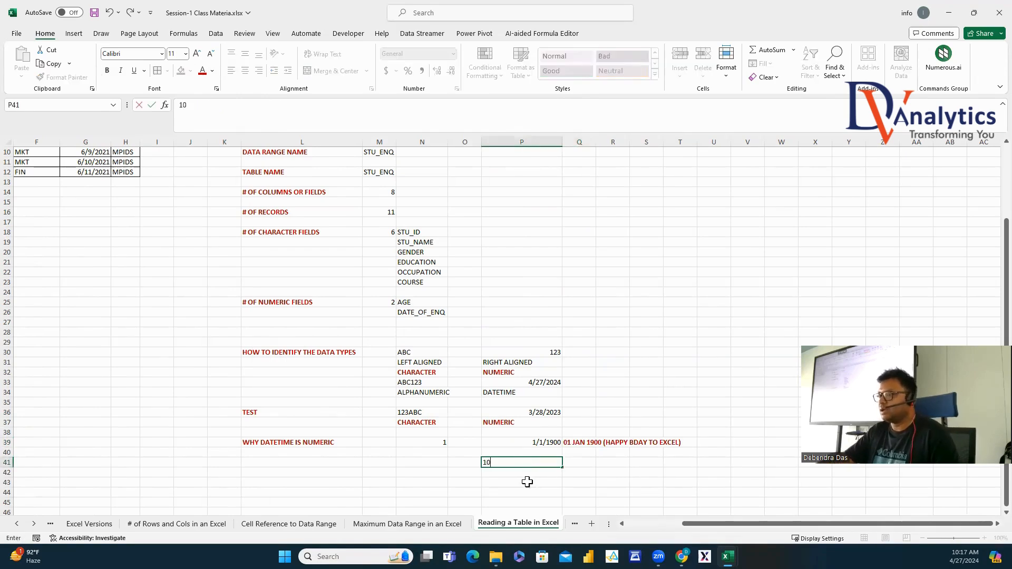
click(528, 482)
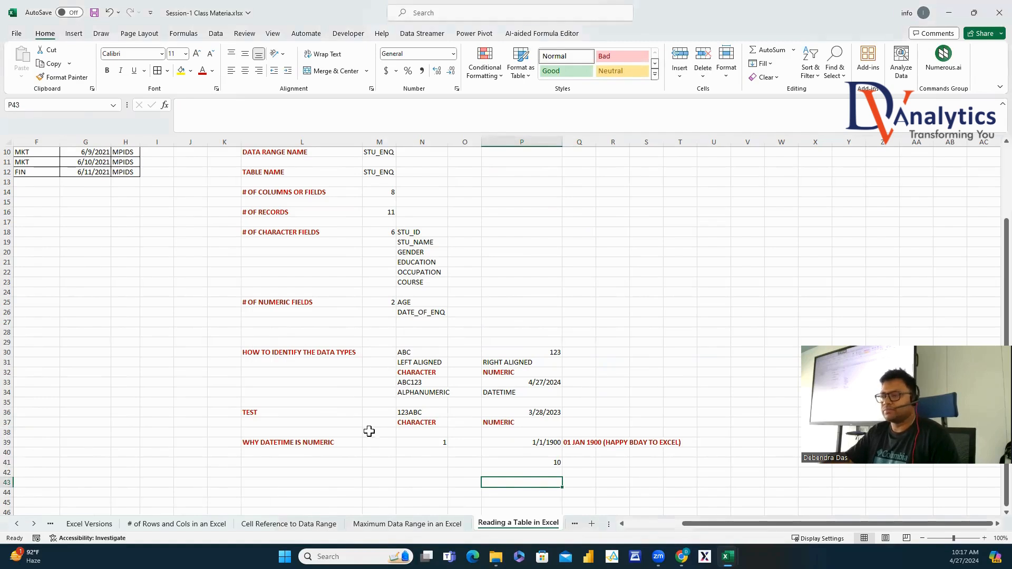
right_click(552, 463)
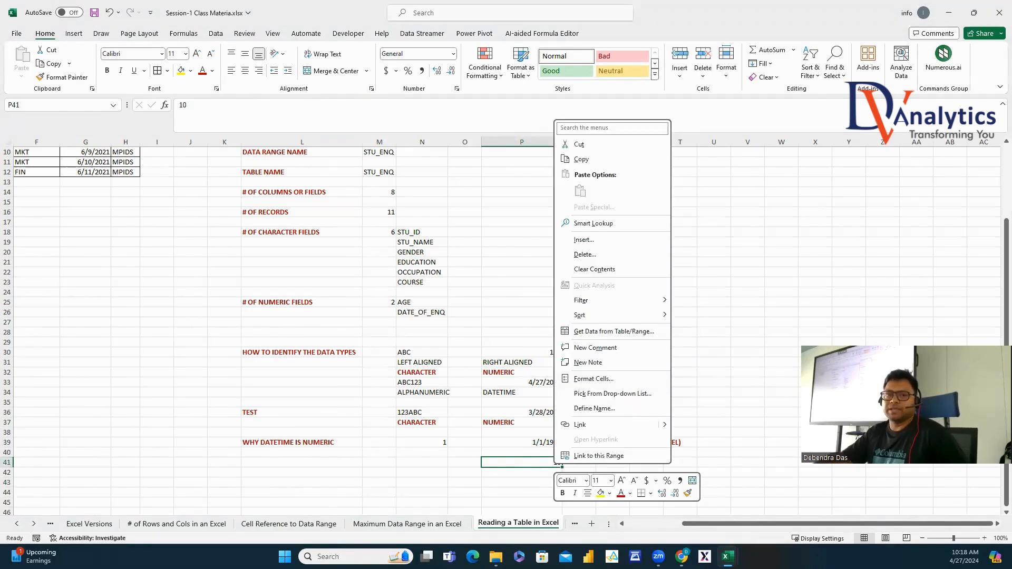
right_click(554, 462)
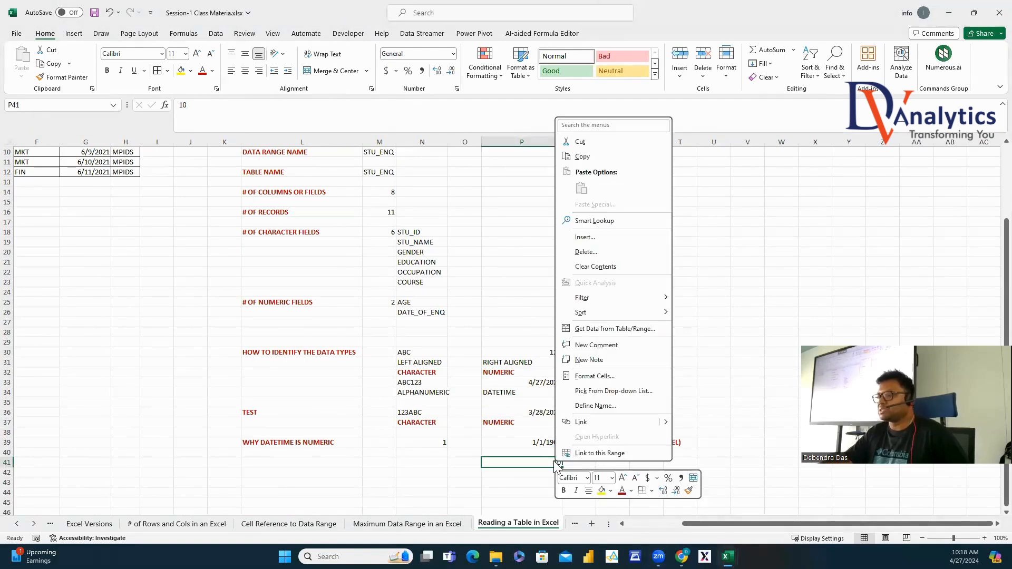
click(595, 375)
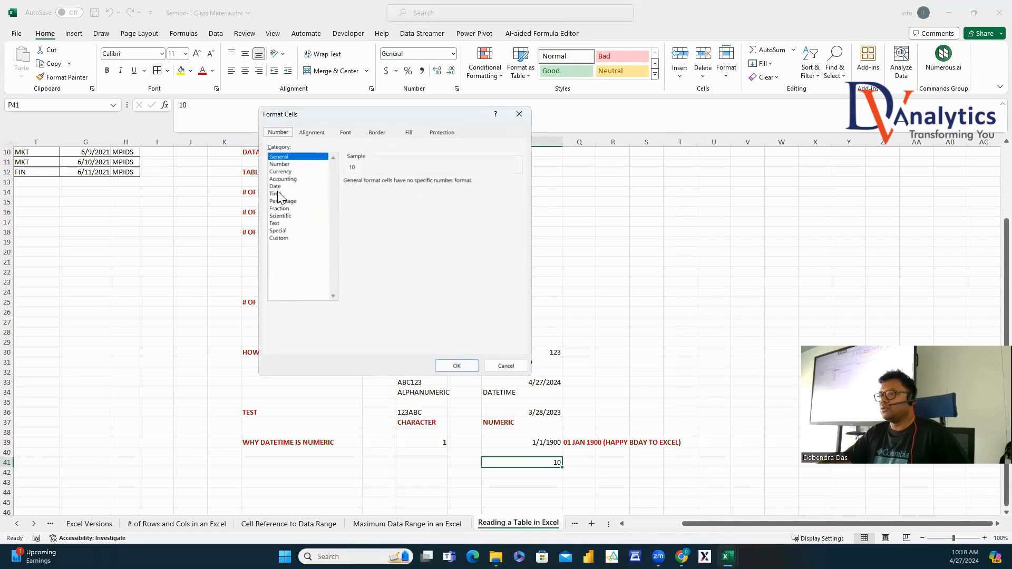
click(276, 187)
click(457, 366)
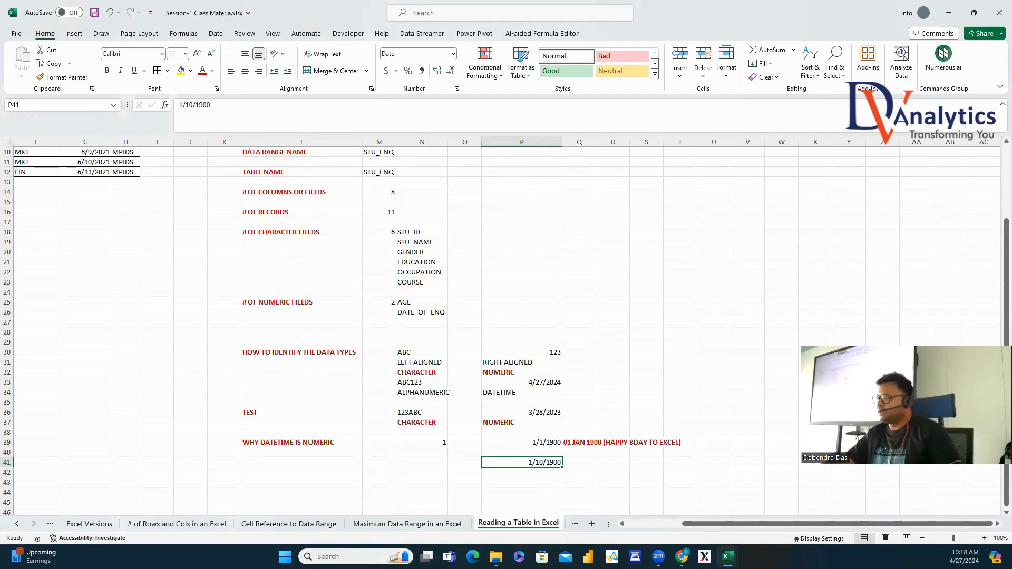
Enter 365 in P43 and apply the Date number format of type 3/14/2012 to it.
click(546, 484)
text(365)
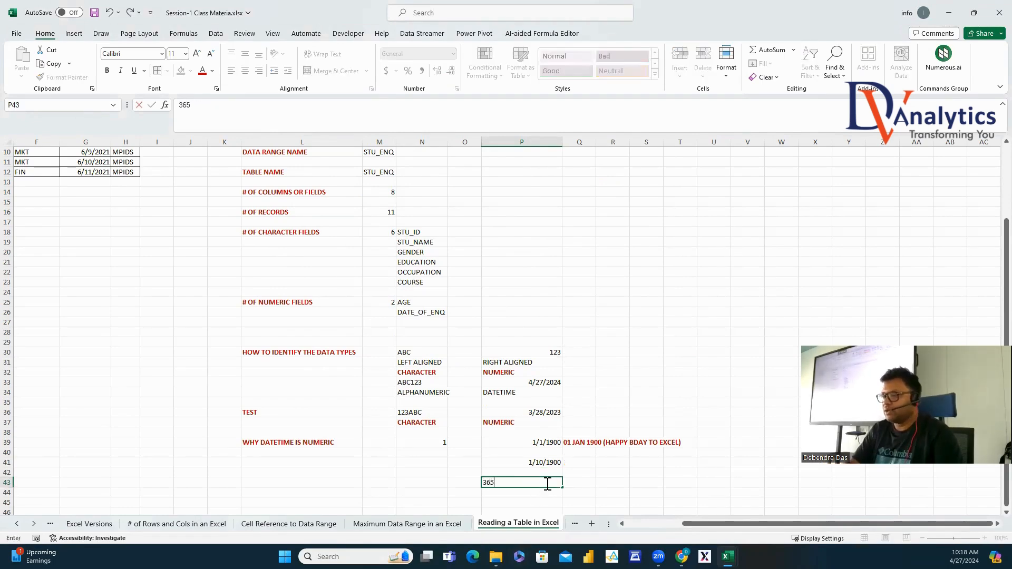
key(ctrl+Return)
right_click(554, 480)
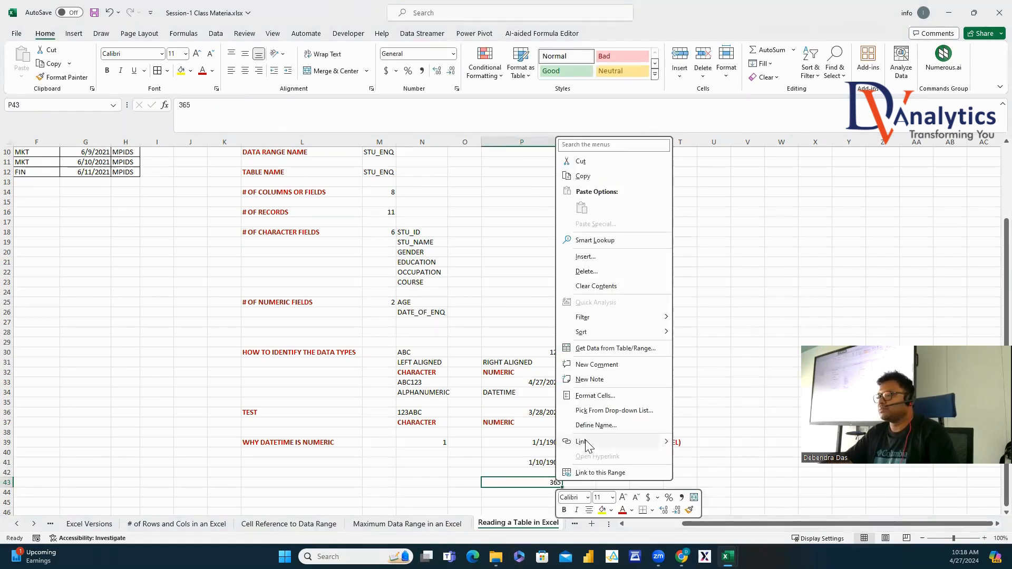
click(593, 398)
click(287, 198)
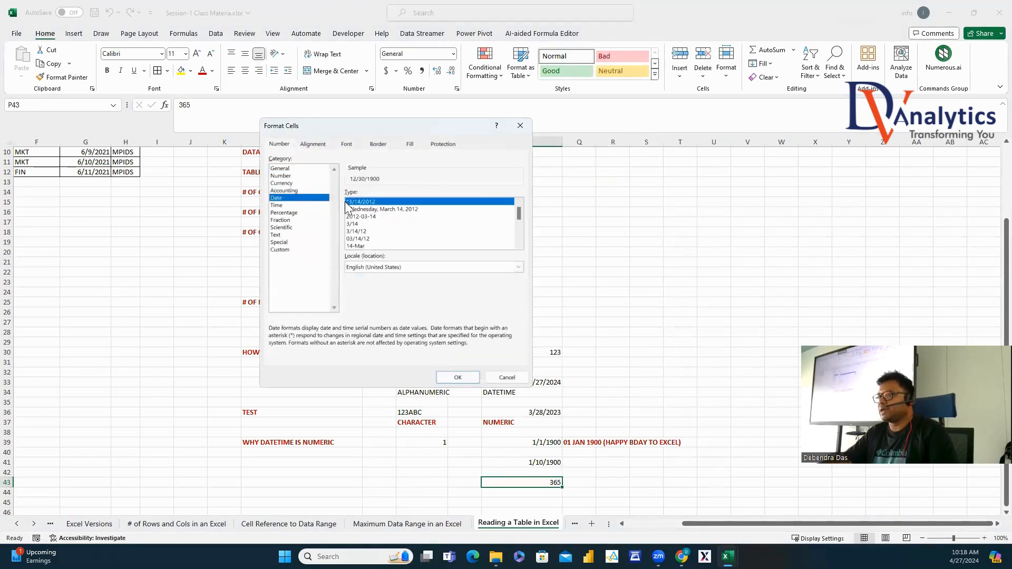
click(458, 377)
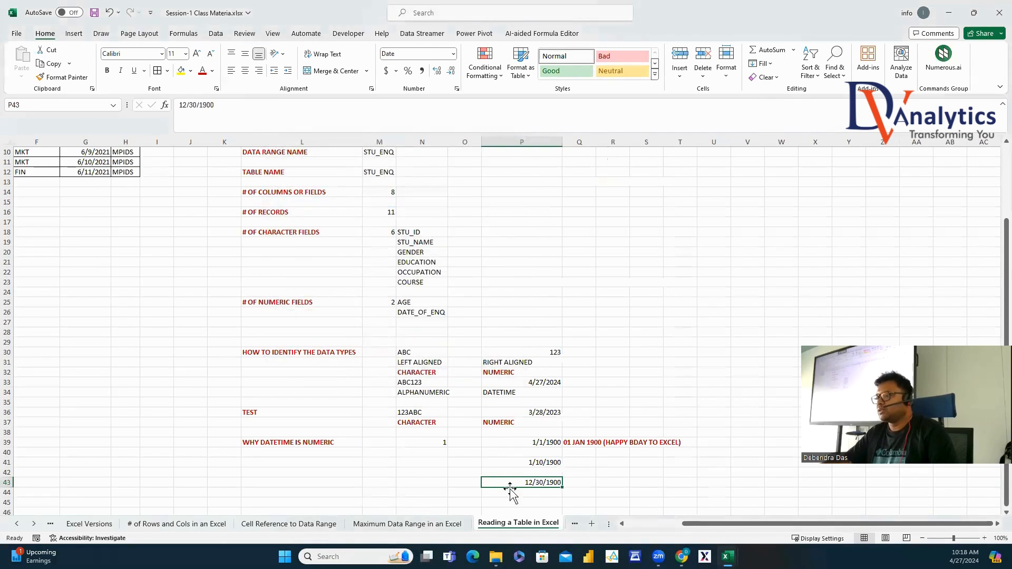
Annotate the 12/30/1900 date by entering "365 DAYS FROM 01 JAN 1900" in cell Q43.
click(579, 483)
text(365 DAYS FROM 01 JAN)
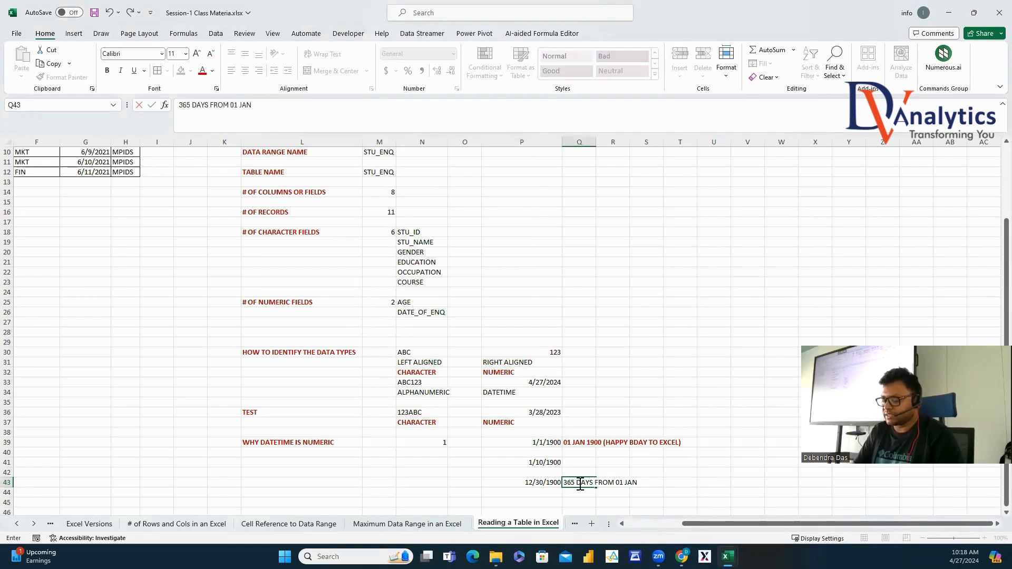
click(675, 471)
Enter the formula =TODAY() in cell N45.
scroll(675, 470, down, 3)
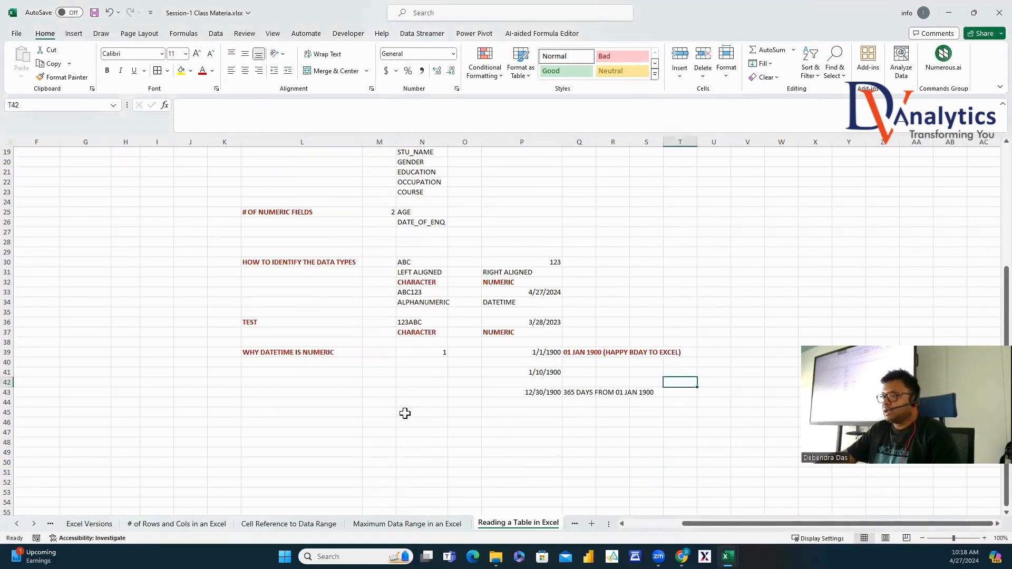
click(443, 414)
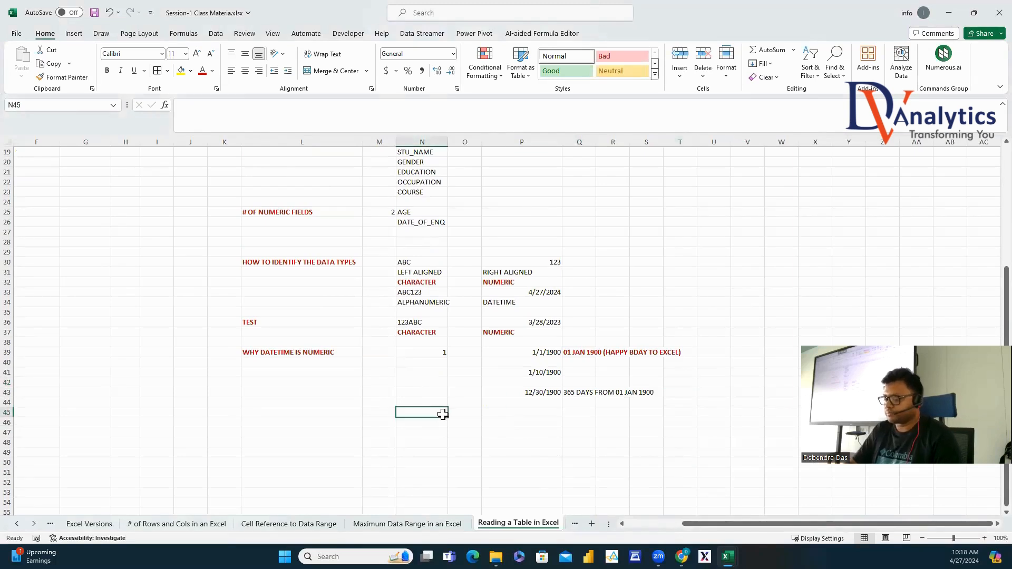
text(=TODAY()
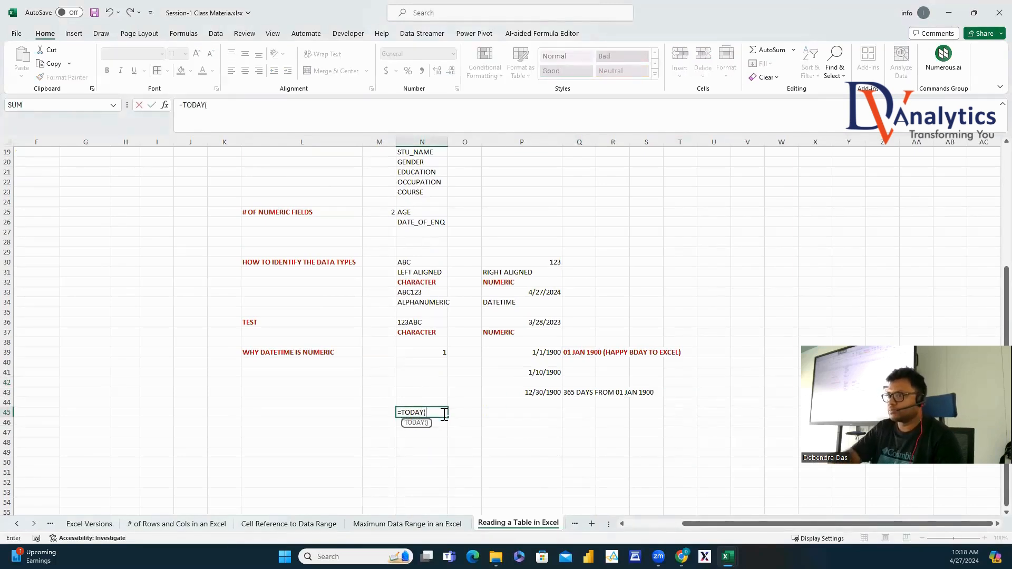
text())
key(ctrl+Return)
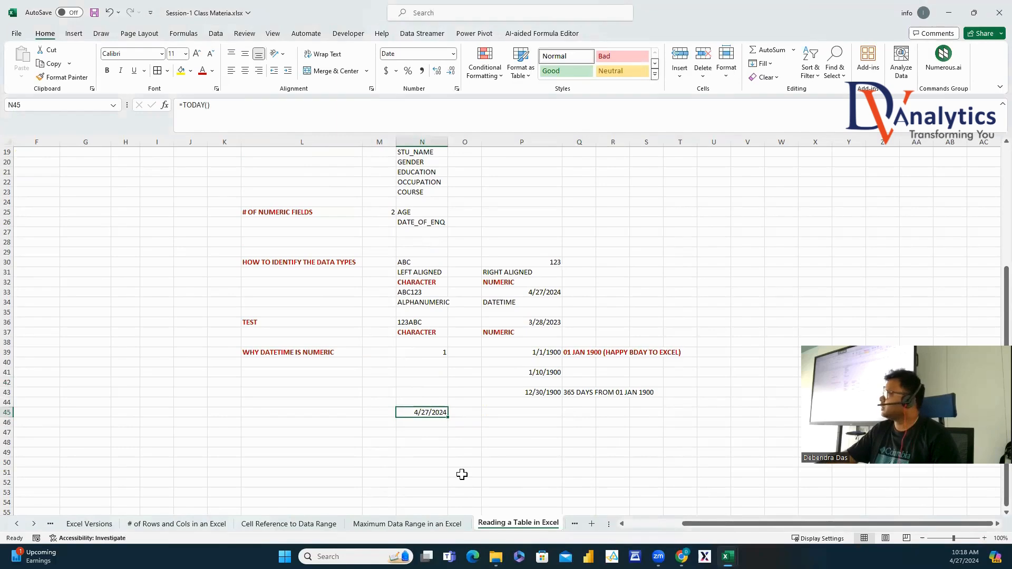
Format cell N45 with the Number category and 0 decimal places.
right_click(421, 414)
click(456, 328)
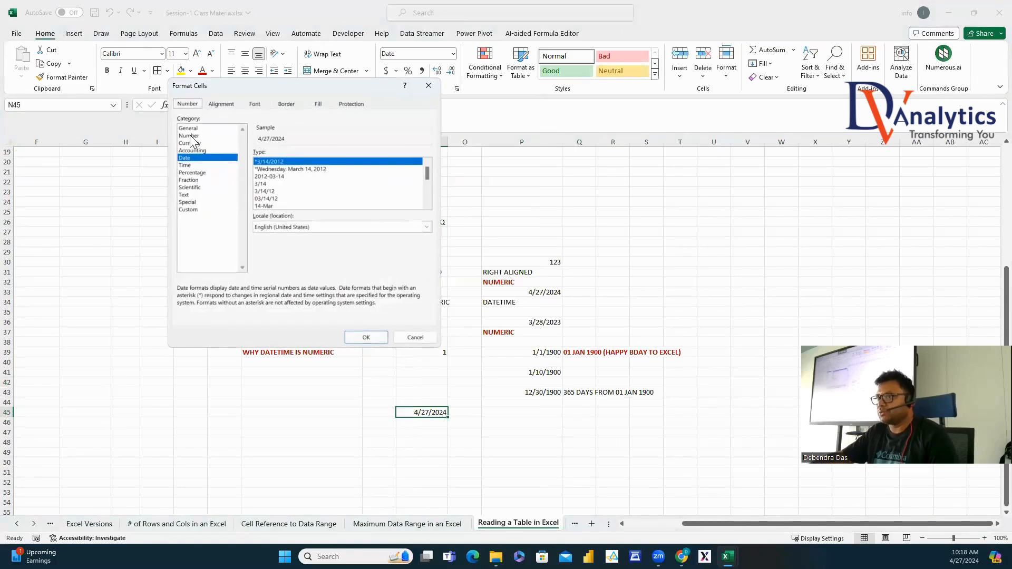
click(191, 136)
click(324, 156)
click(325, 157)
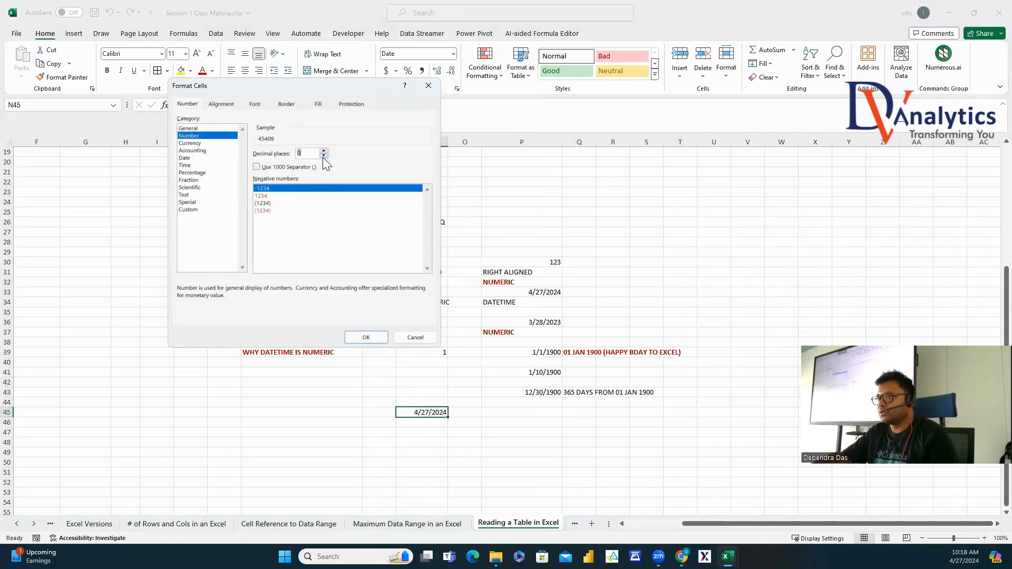
click(366, 337)
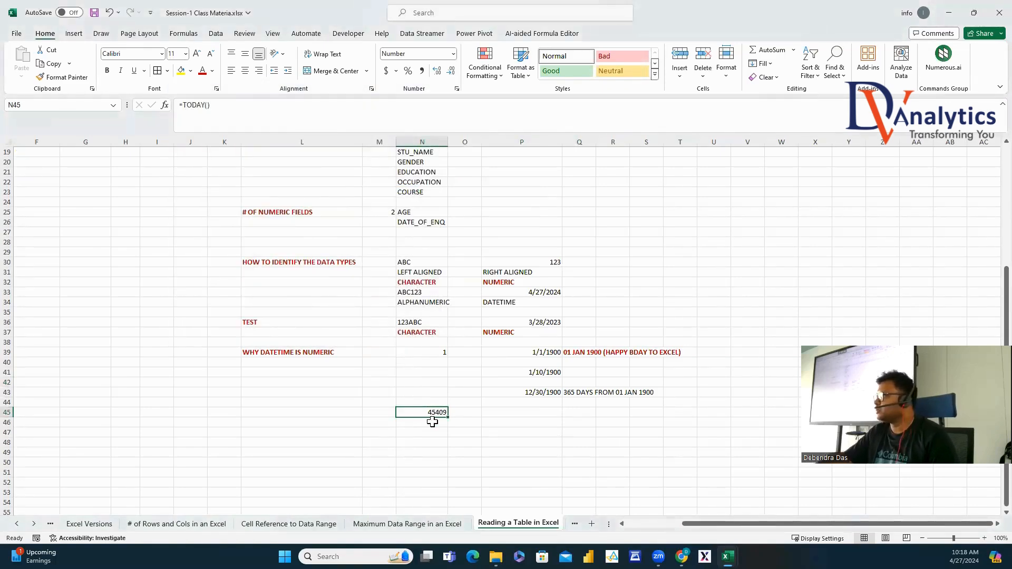
Enter "DAYS FROM 01 JAN 1900" in cell O45 and format the label in bold red.
click(469, 414)
text(DA)
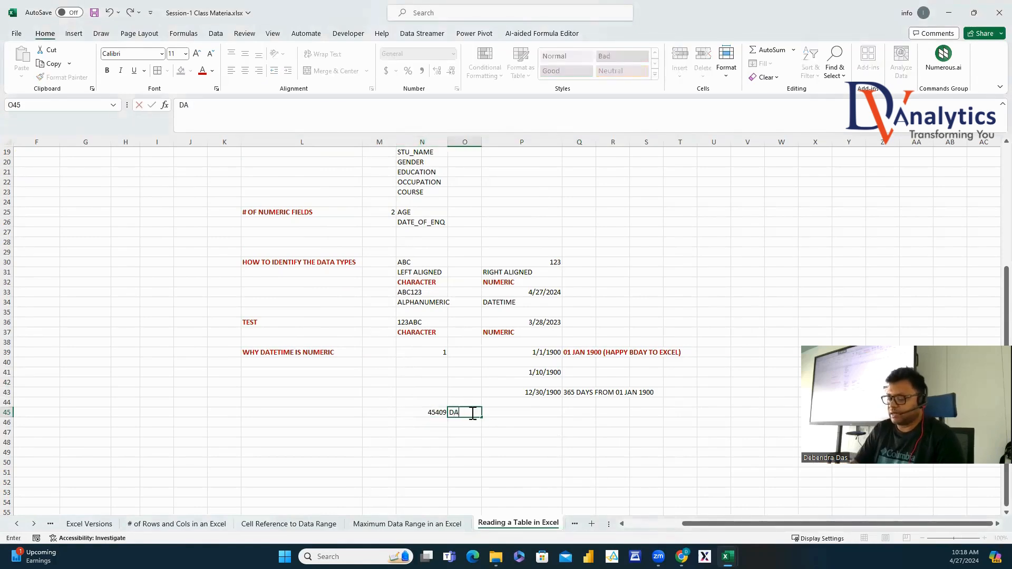
text(YS FROM 01 JAN 1900)
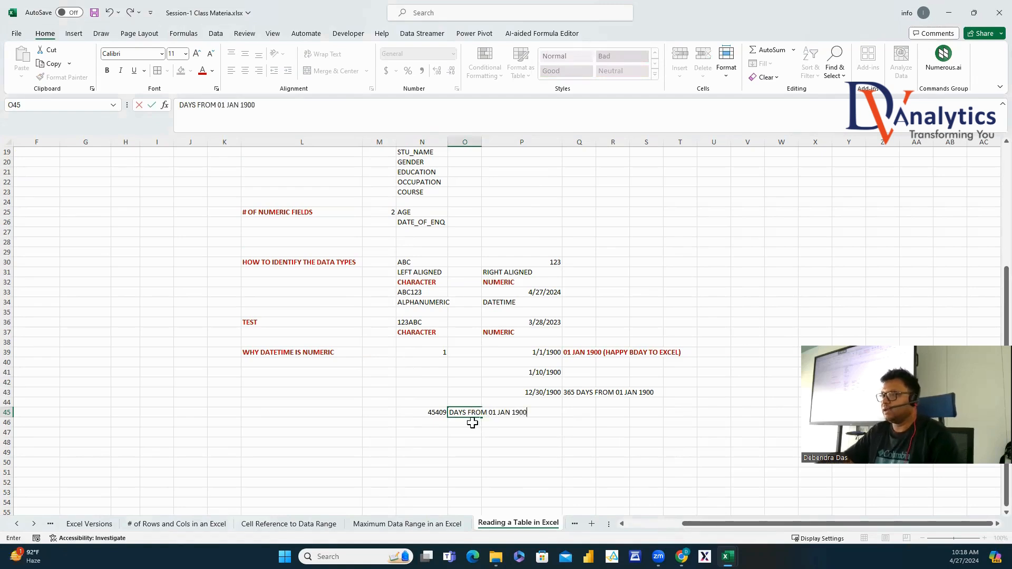
key(Return)
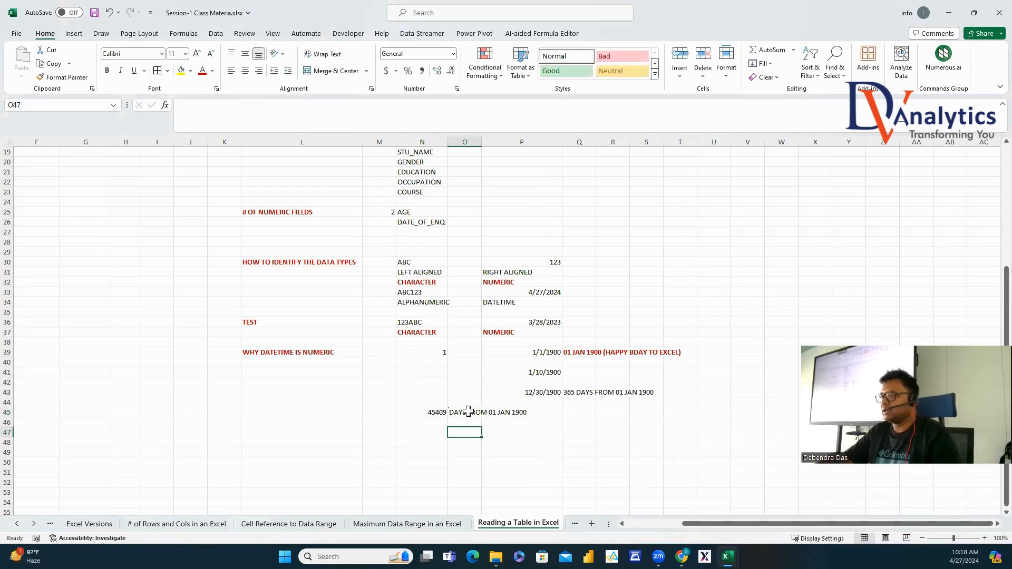
click(470, 413)
click(202, 71)
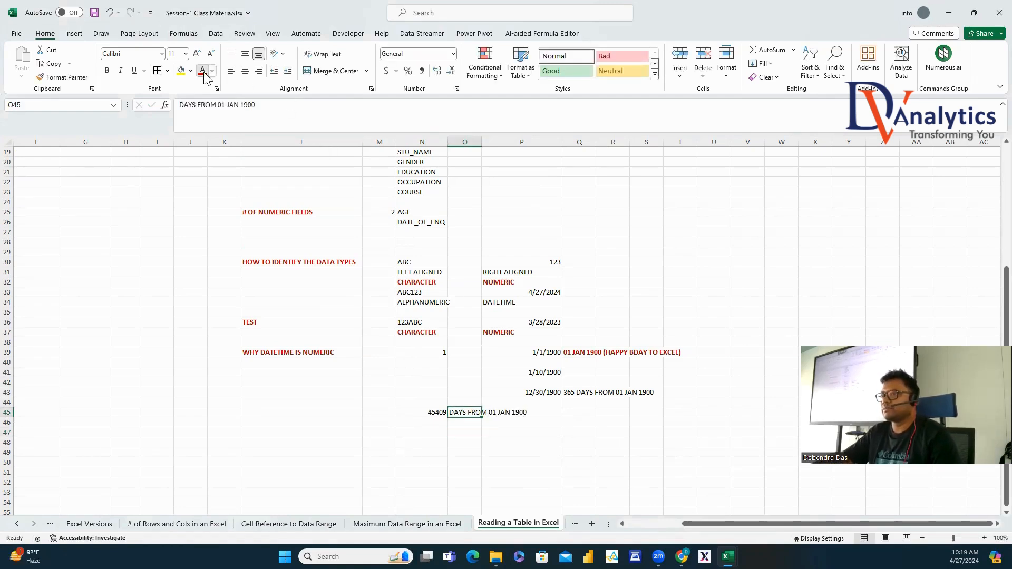
click(107, 70)
Copy the TODAY formula from N45 to P45 and autofit the width of column O.
click(425, 410)
key(ctrl+c)
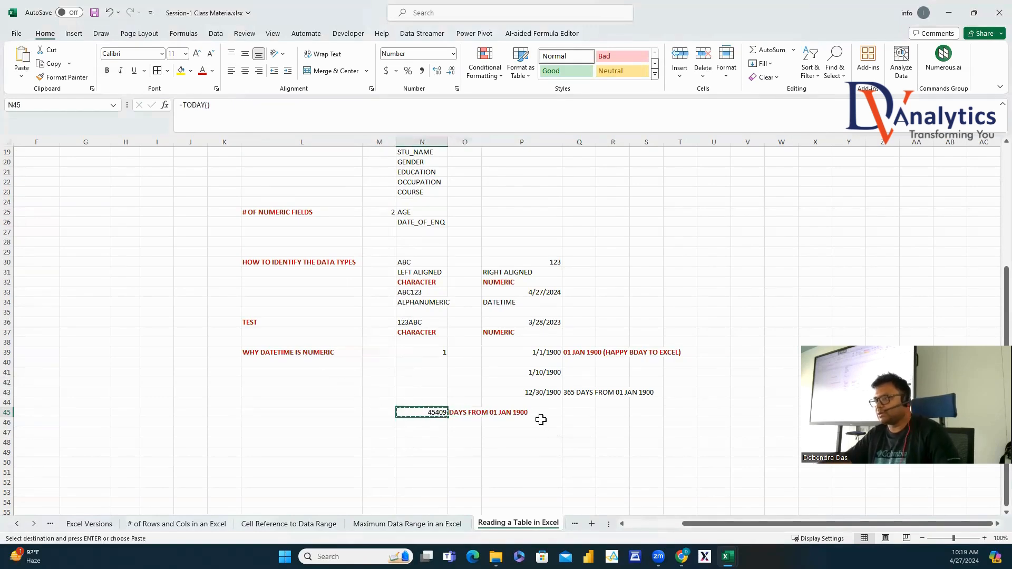
click(539, 414)
key(ctrl+v)
double_click(481, 141)
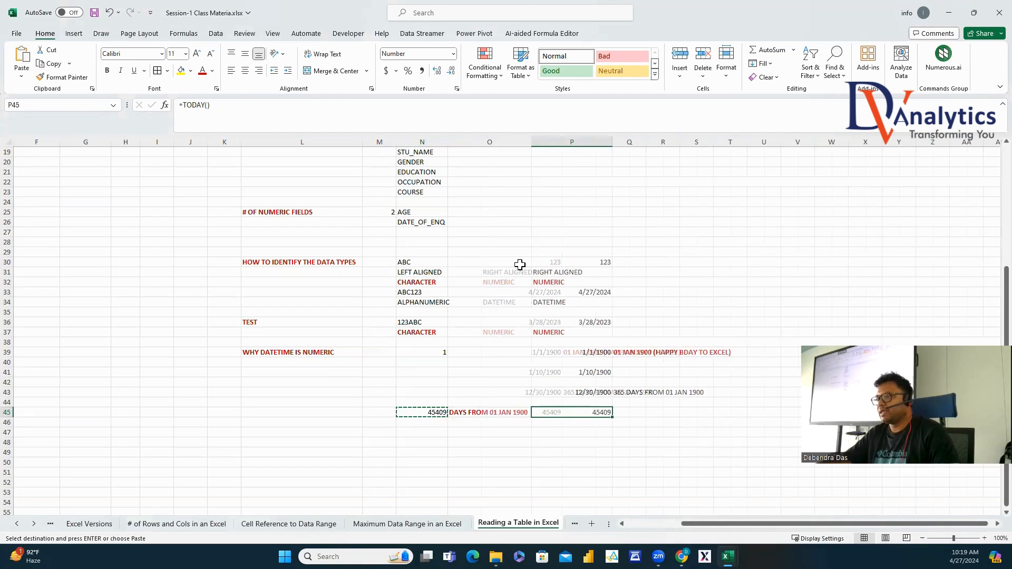
Format cell P45 with the Date category.
right_click(601, 418)
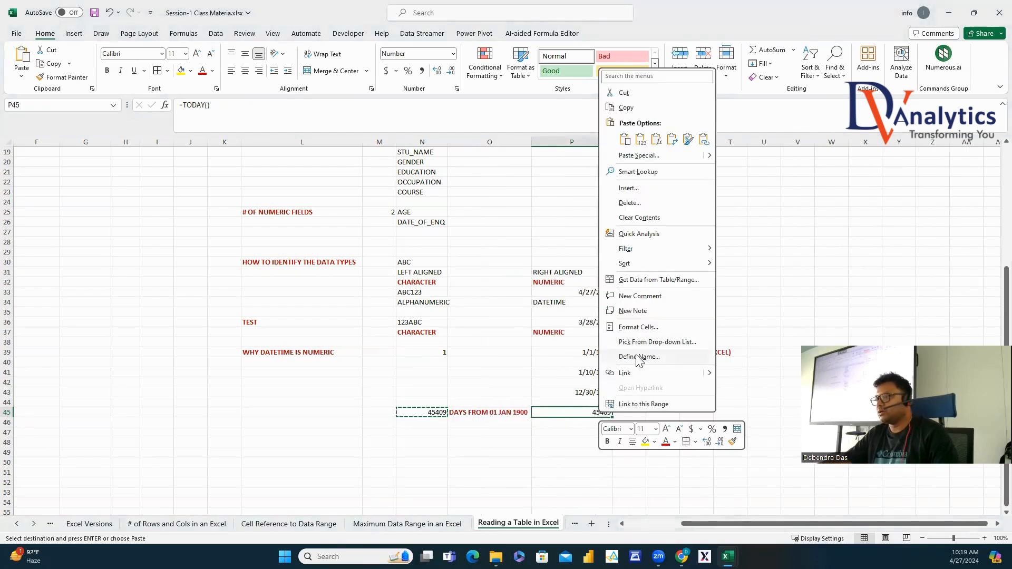
click(642, 333)
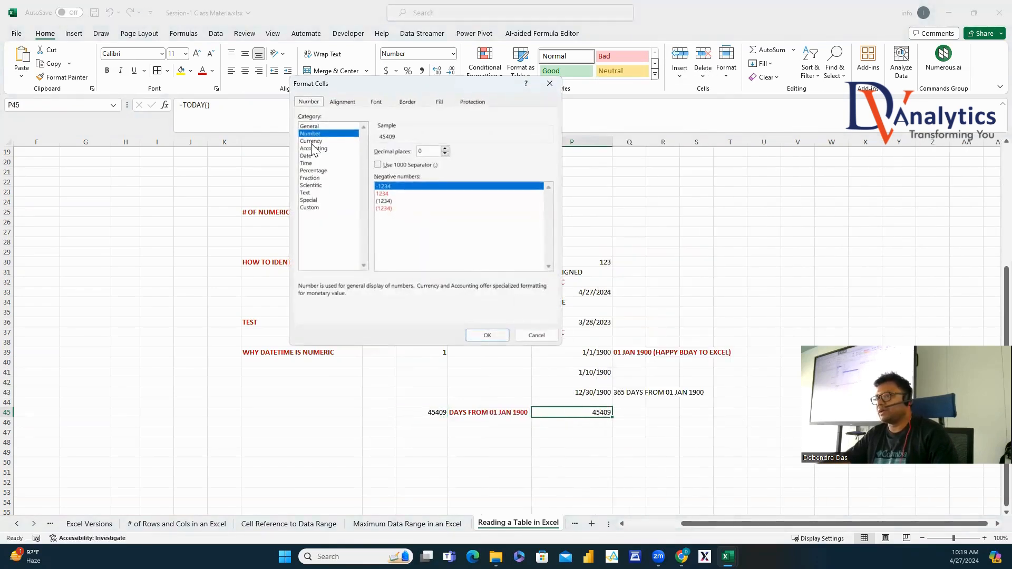
click(308, 156)
click(487, 335)
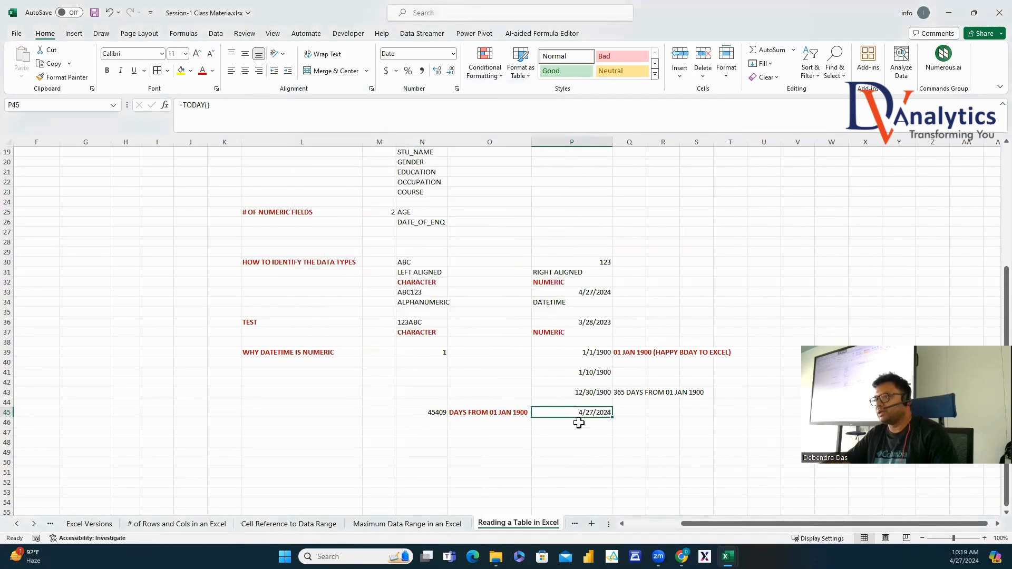
click(601, 433)
click(599, 414)
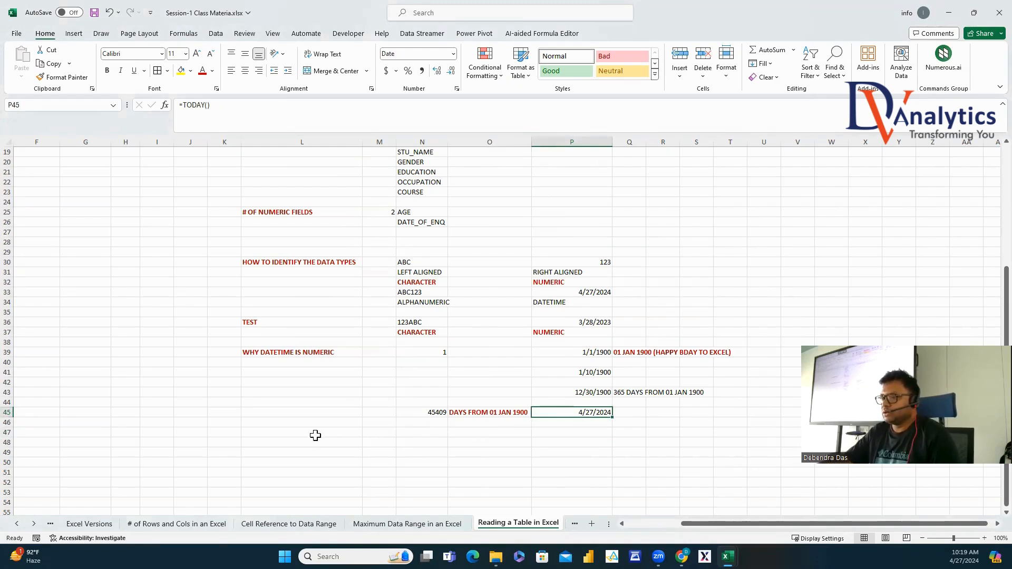
Enter "NUMBER CAN BE CONVERTED INTO DATE AND DATE CAN CONVERTED INTO NUMBER. SO DATE TIME IS NUMERIC" in cell R45.
click(649, 415)
text(N)
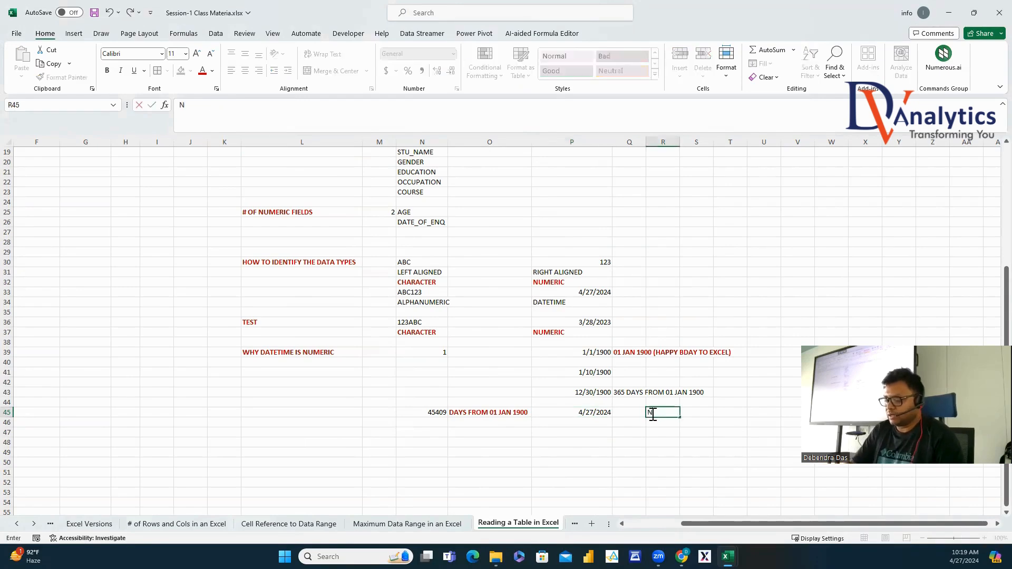
text(UMBER CAN BE C)
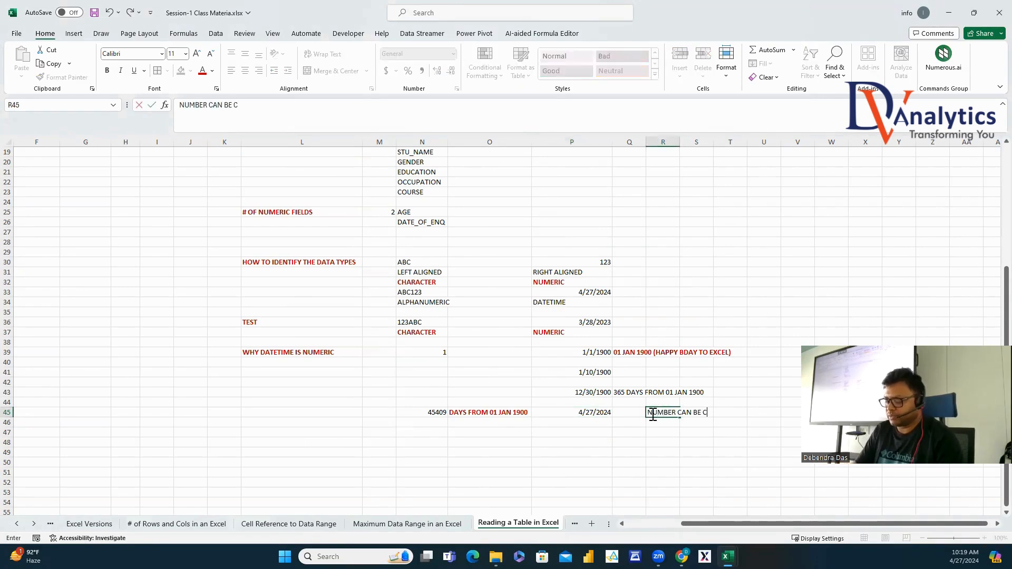
text(ONVERTED I)
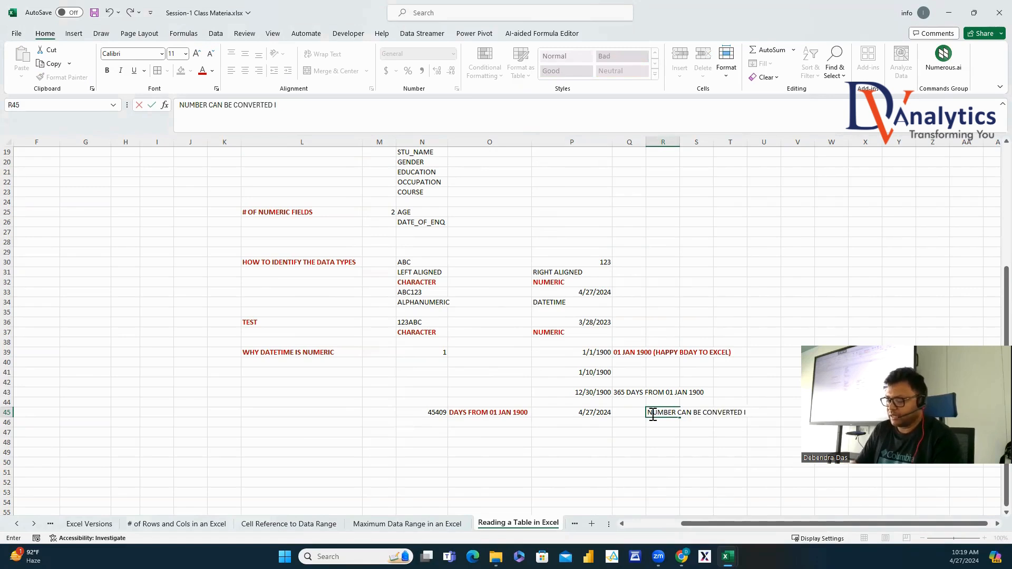
text(NTO DATE A)
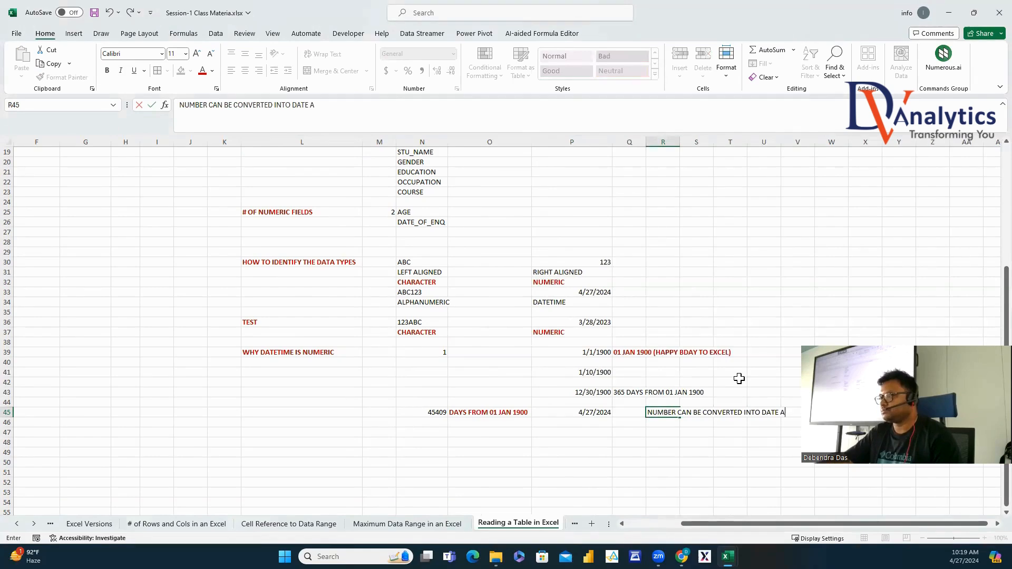
text(ND D)
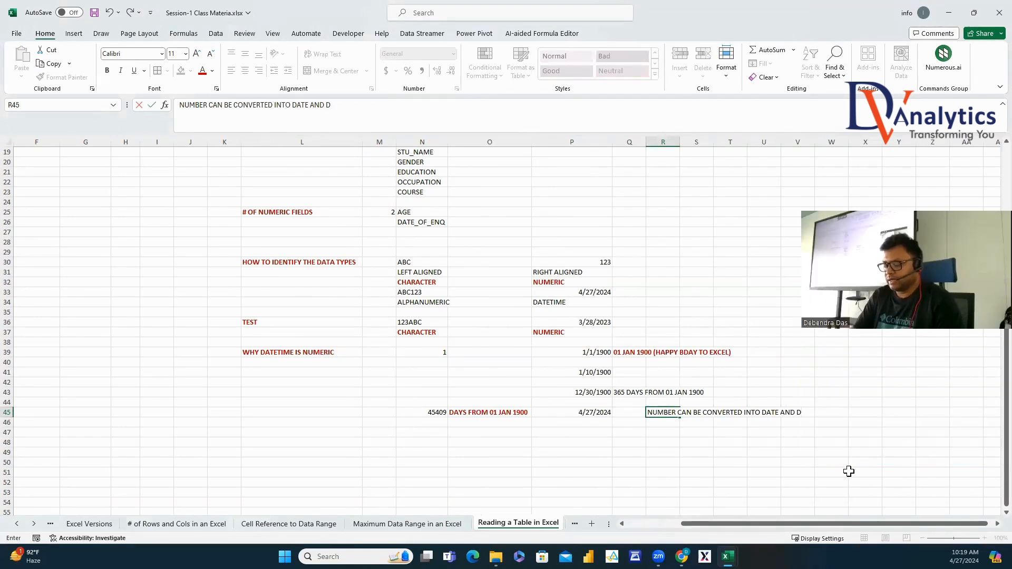
text(ATE CAN CONV)
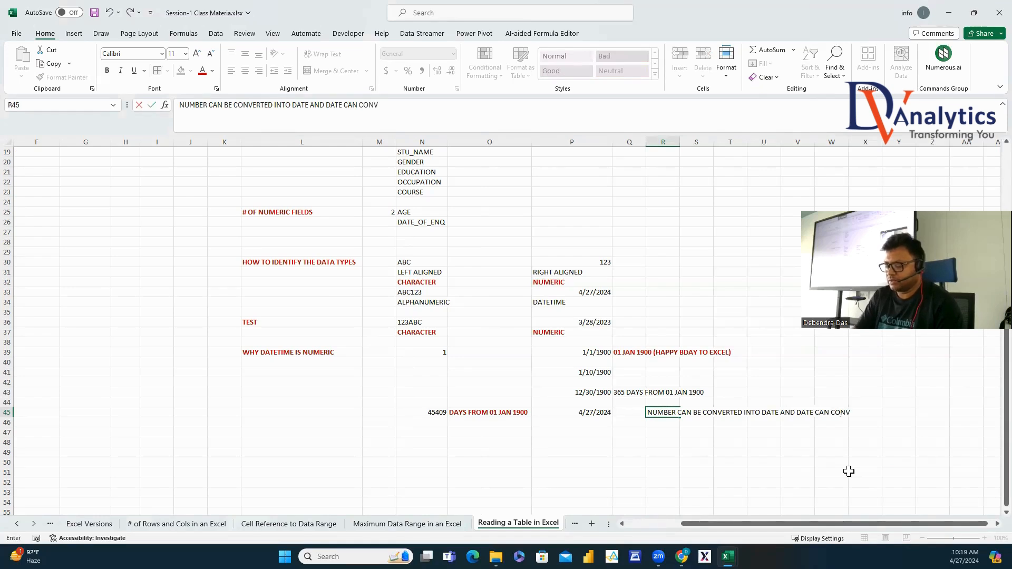
text(ERTED INTO NUMBER. S)
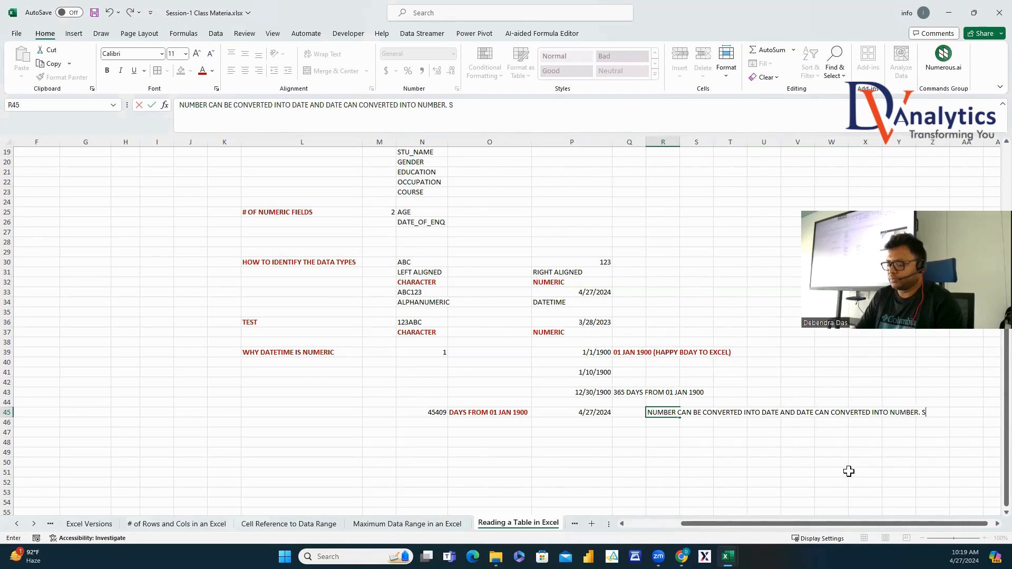
text(O DATE TIME I)
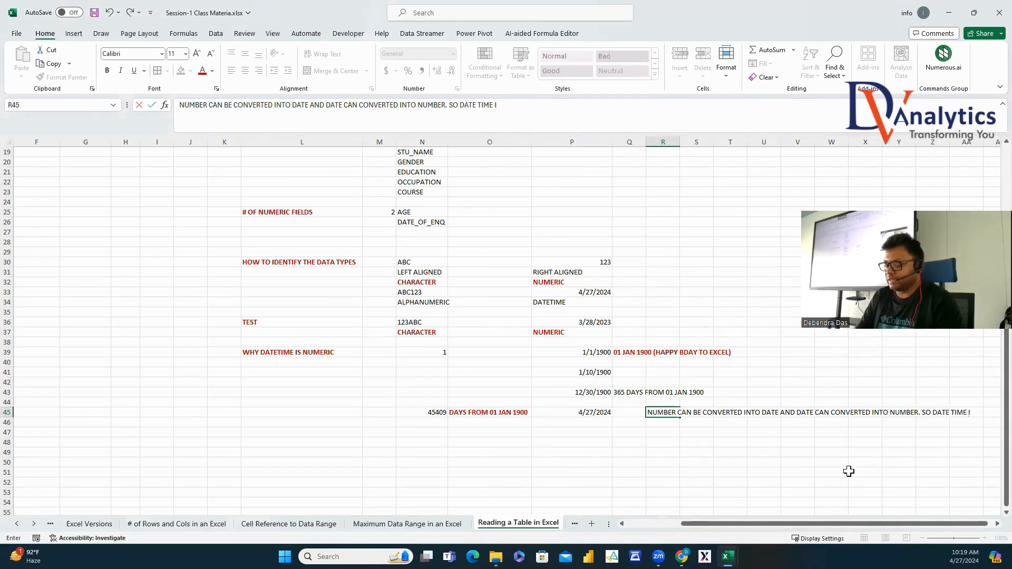
text(S NUMERI)
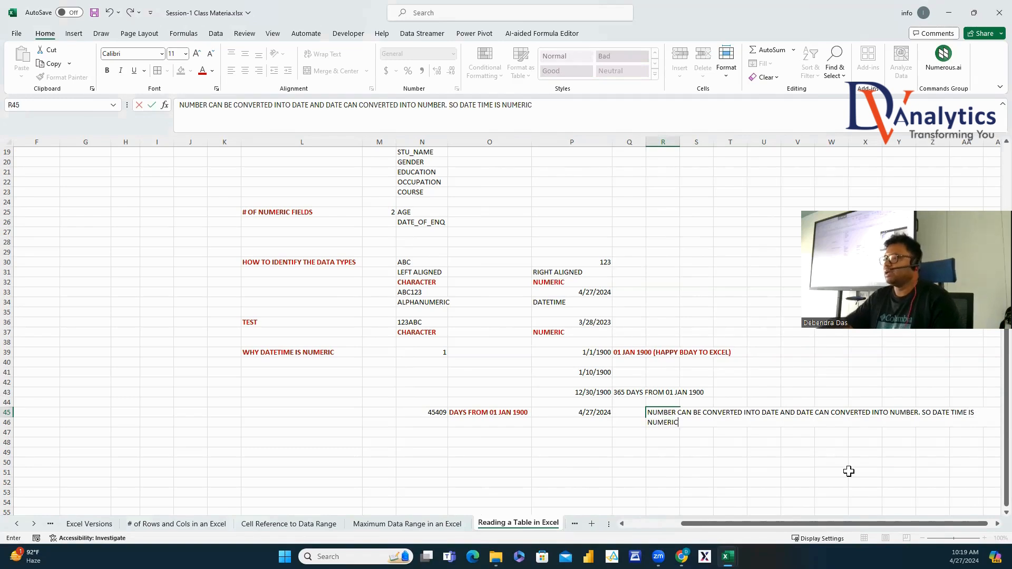
text(C)
click(649, 473)
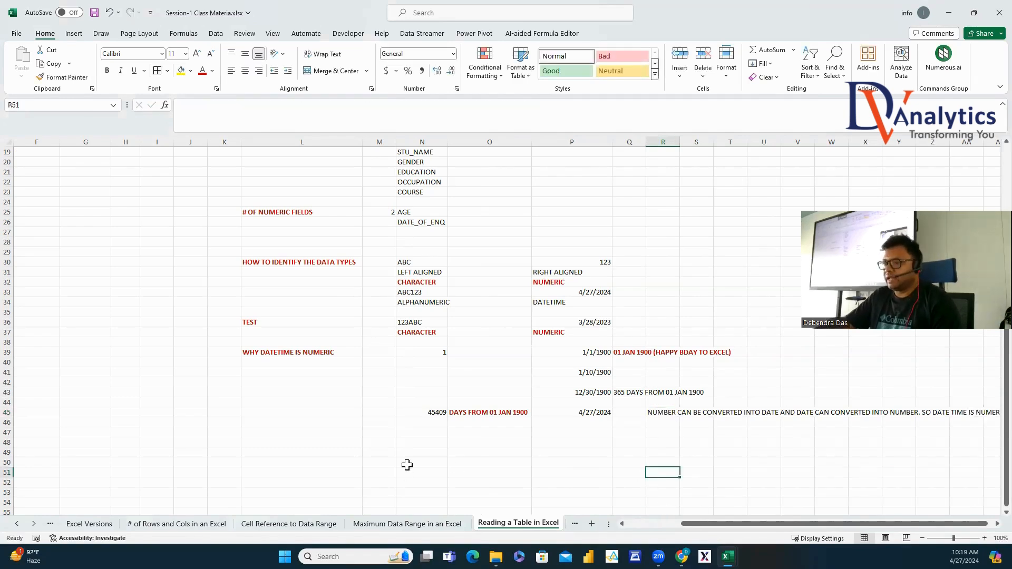
Enter "WHAT WILL HAPPEN IF WE CONVERT A NEGATIVE INTEGER INTO A DATE VALUE" in cell L47 and autofit column L.
click(329, 434)
text(WHAT)
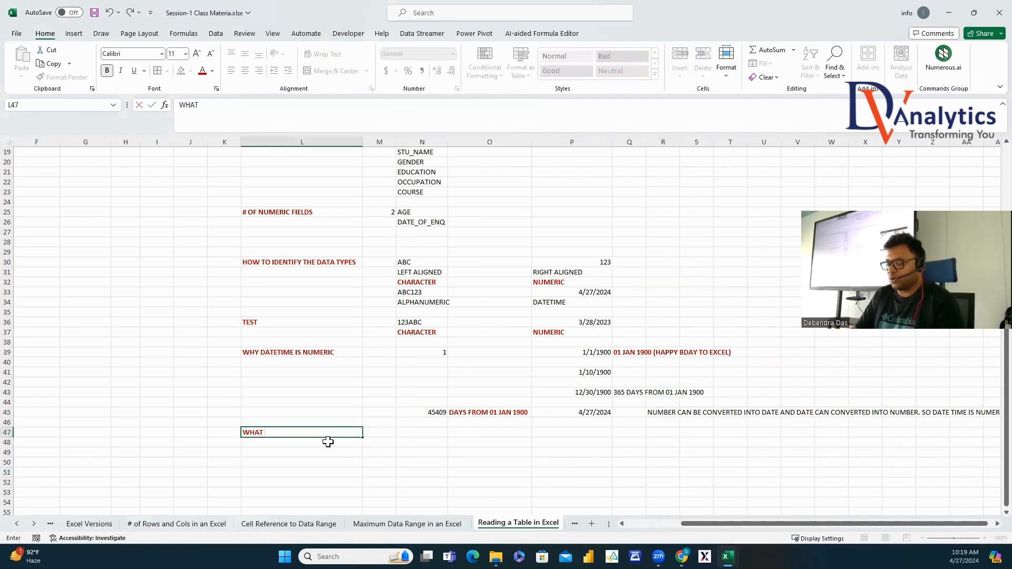
text( WILL HAPPEN)
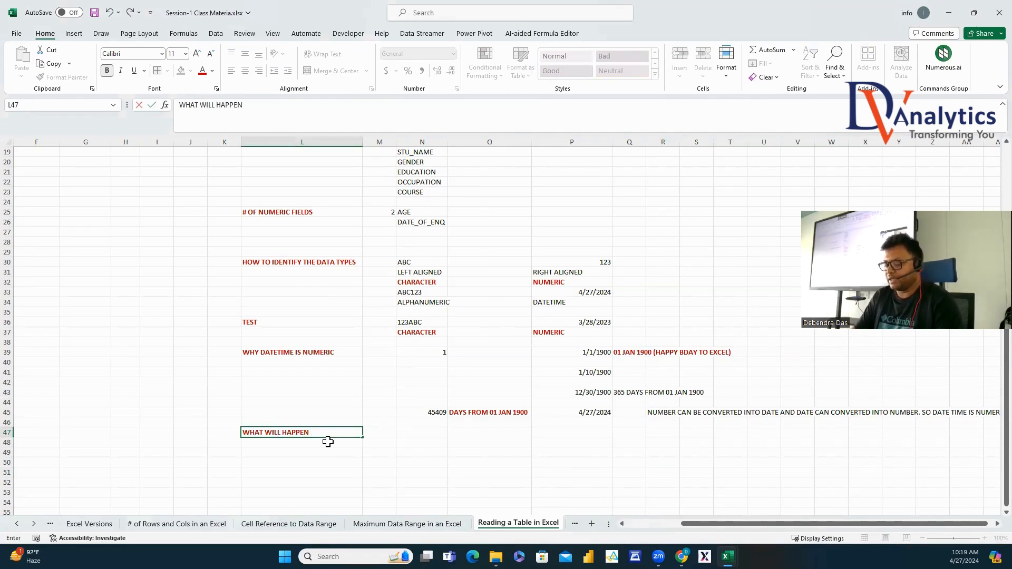
text( IF WE CONVERT)
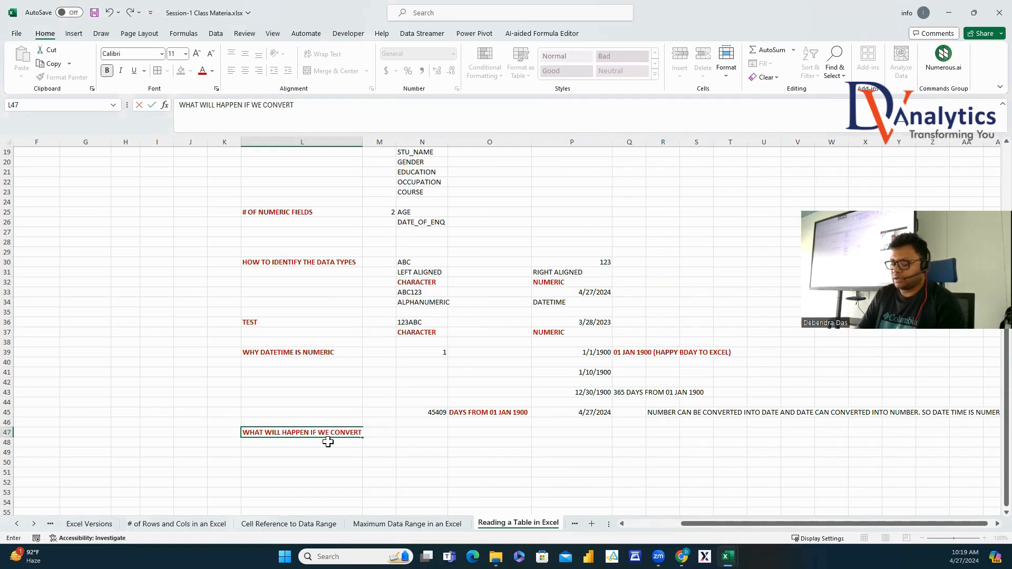
text( A NEGAT)
text(IVE INTEGER INTO A DATE VALUE)
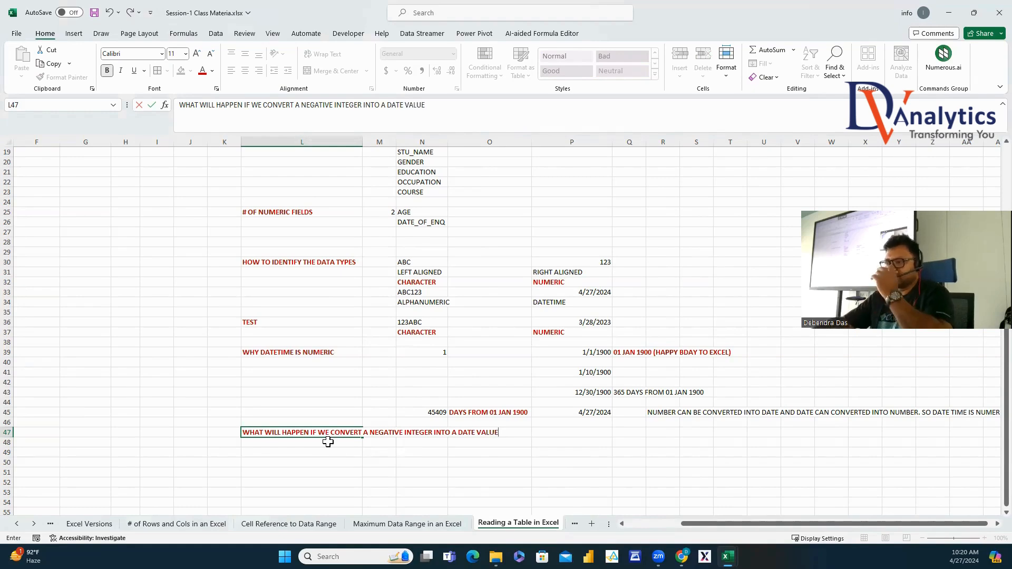
click(377, 482)
double_click(363, 142)
Enter the number 10 in cells N48 and P48.
scroll(369, 163, down, 2)
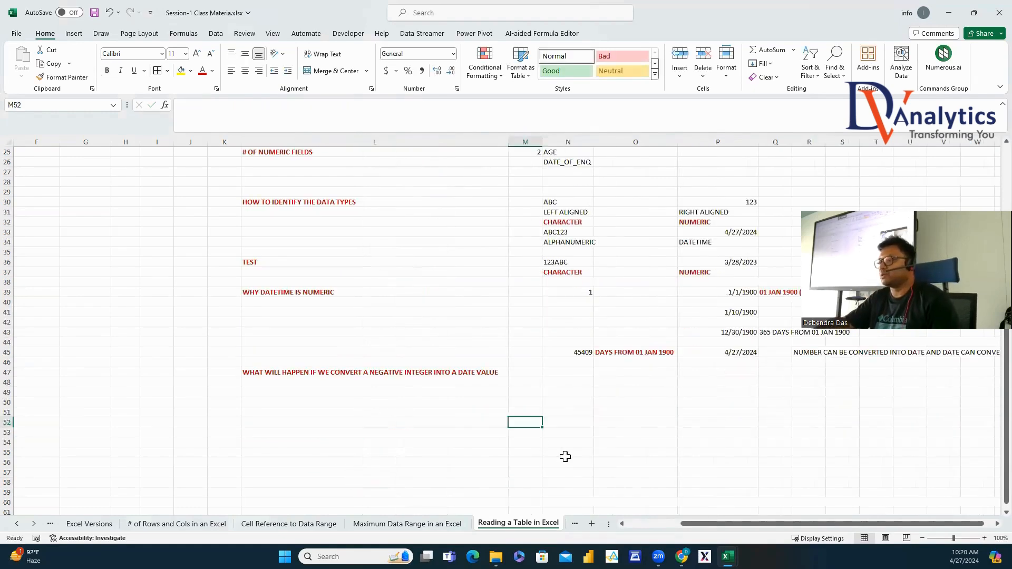
click(583, 381)
text(10)
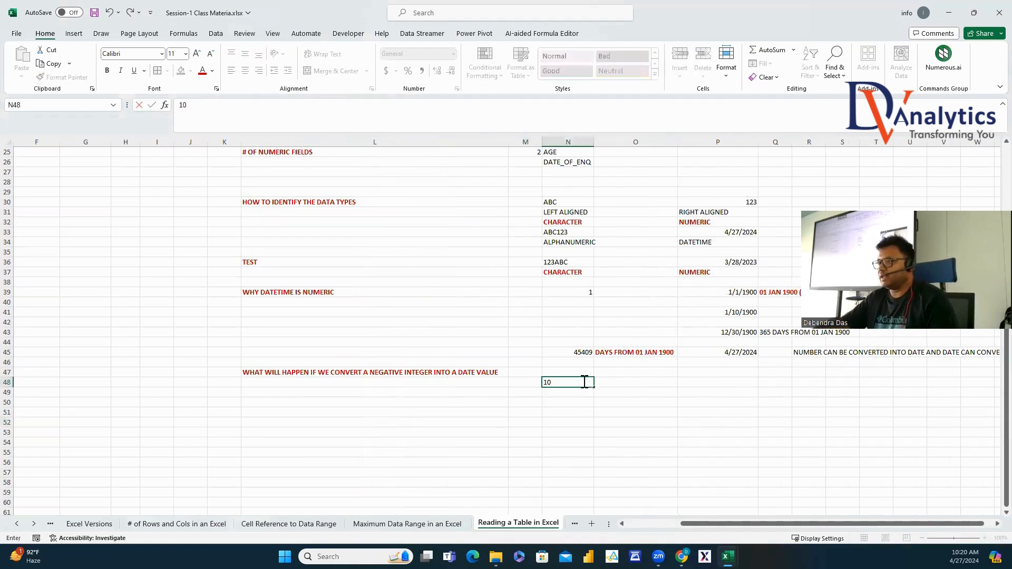
click(745, 381)
text(10)
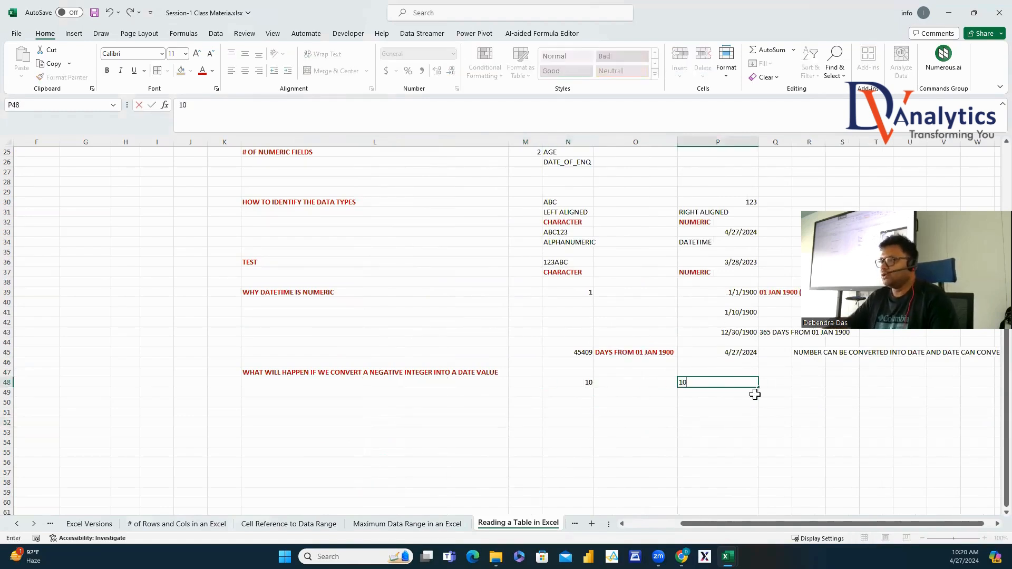
click(689, 402)
Format cell P48 with the Date category.
click(716, 382)
right_click(733, 384)
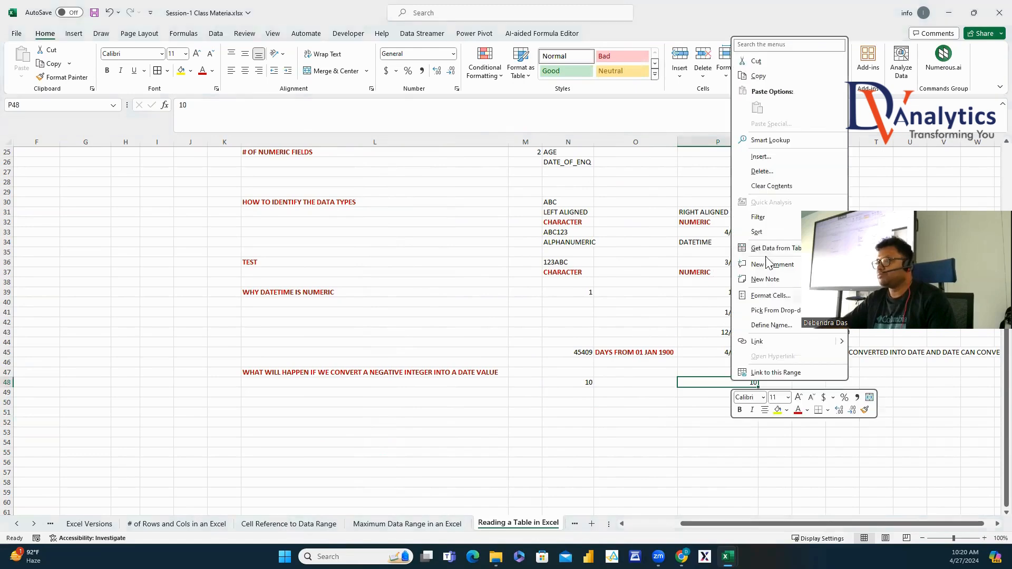
click(771, 296)
click(404, 134)
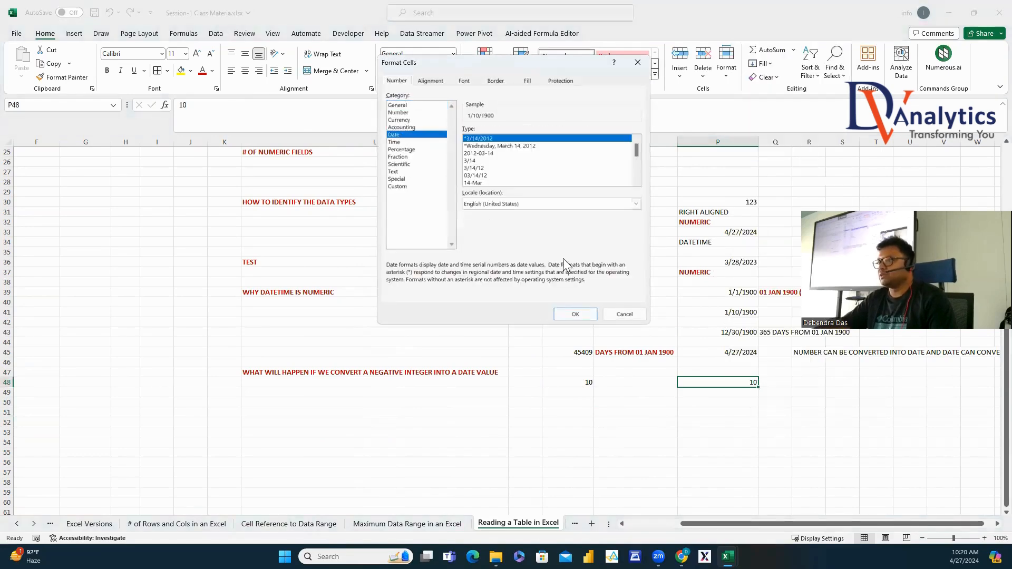
click(576, 315)
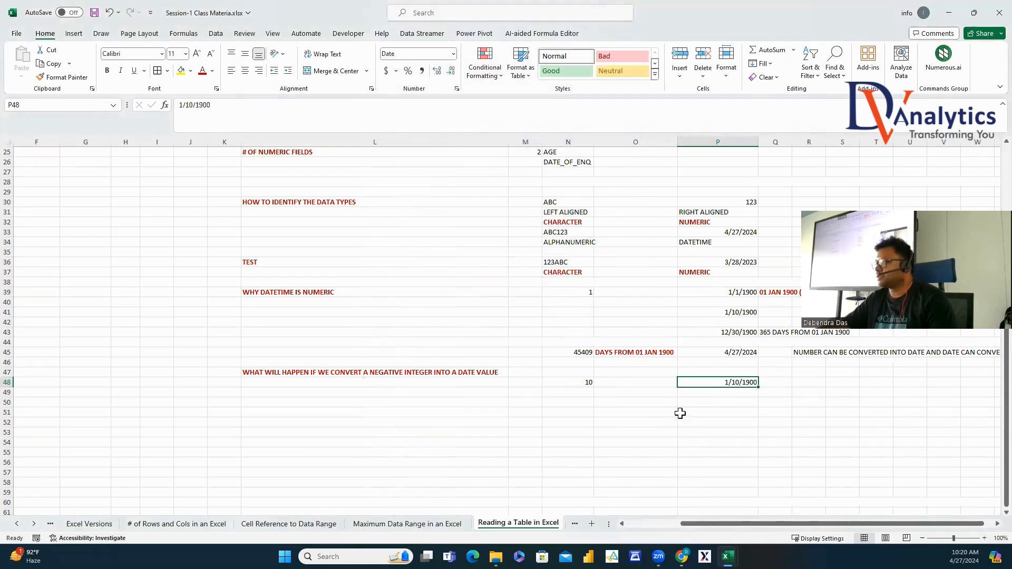
Enter -10 in cells N50 and P50.
click(593, 403)
text(-10)
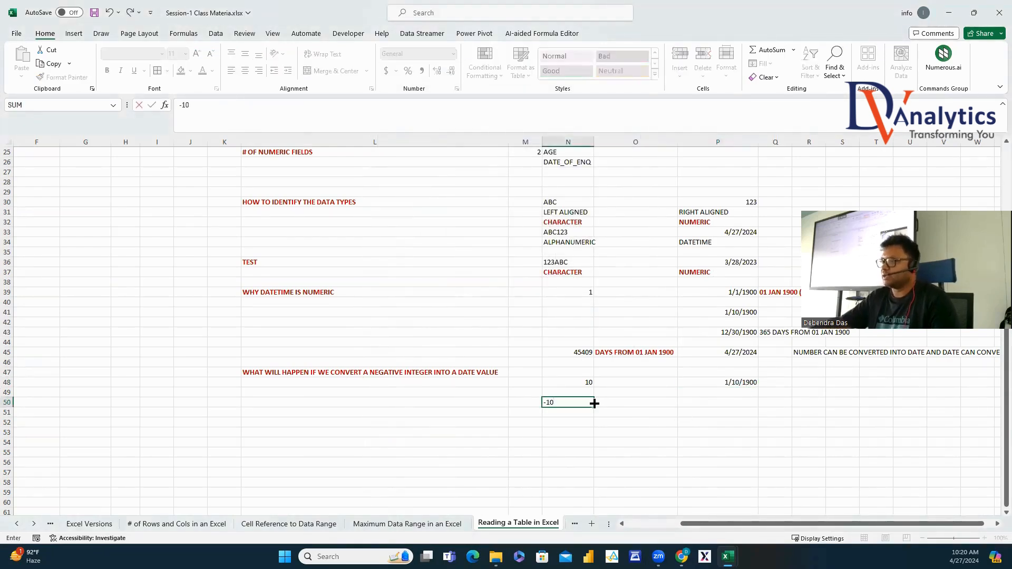
click(704, 404)
text(=1)
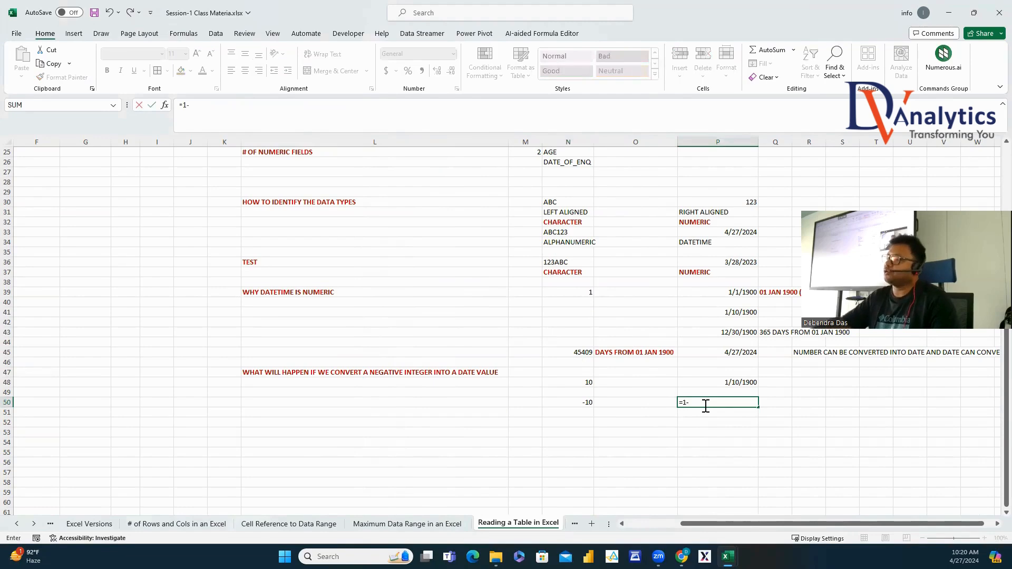
text(-10)
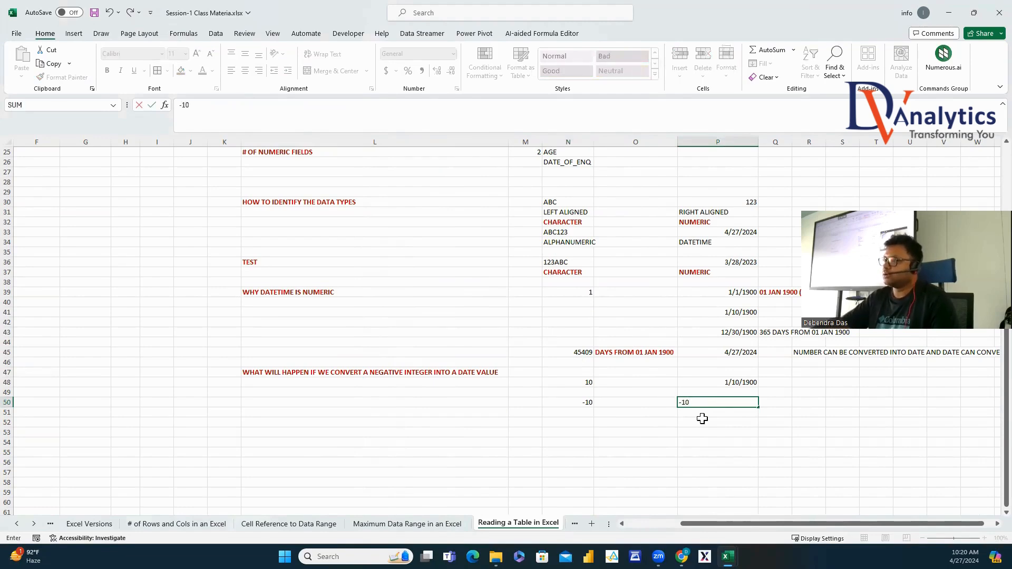
key(Return)
Format cell P50 with the Date category.
click(728, 403)
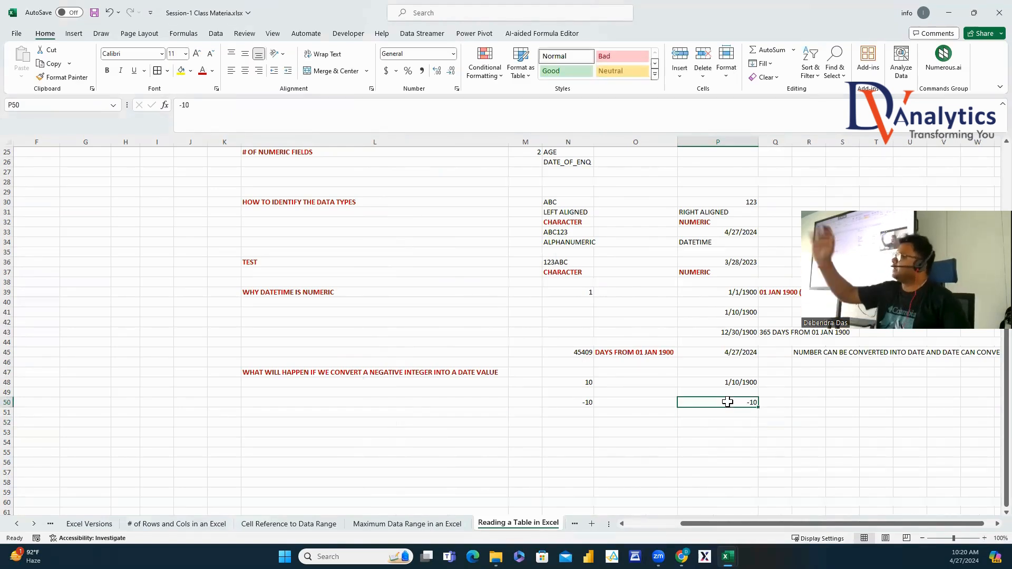
right_click(729, 409)
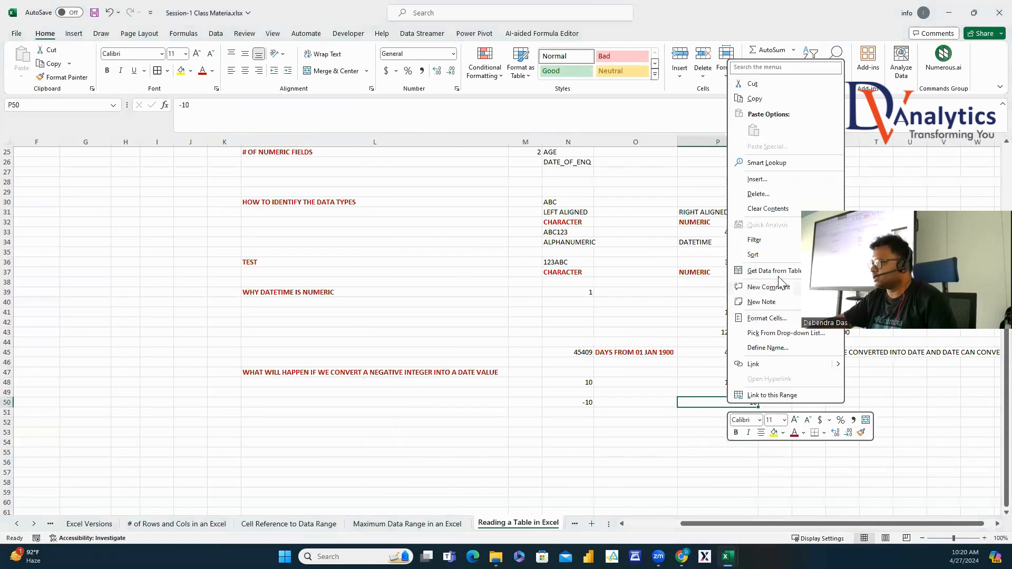
click(774, 316)
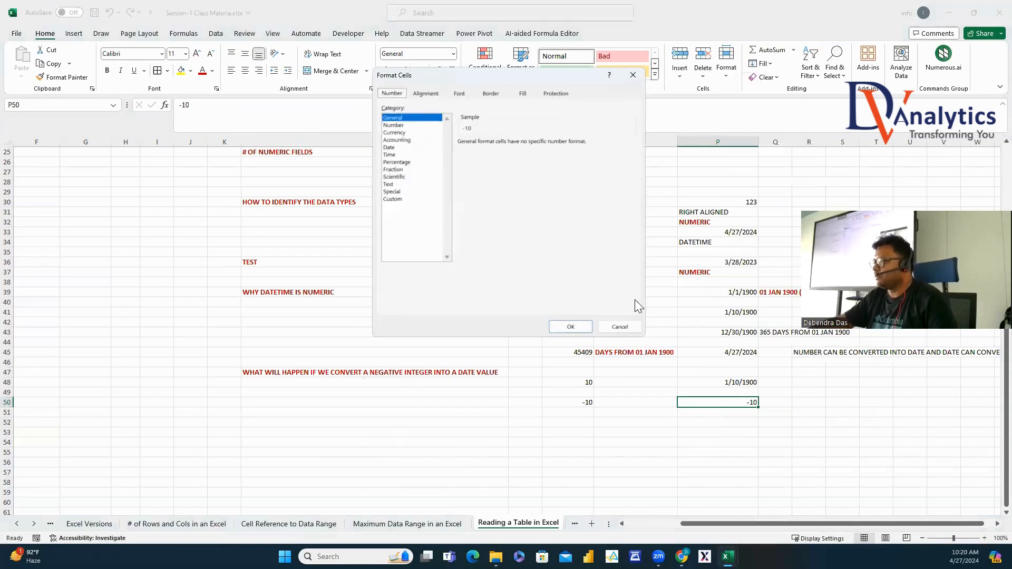
click(393, 148)
click(570, 327)
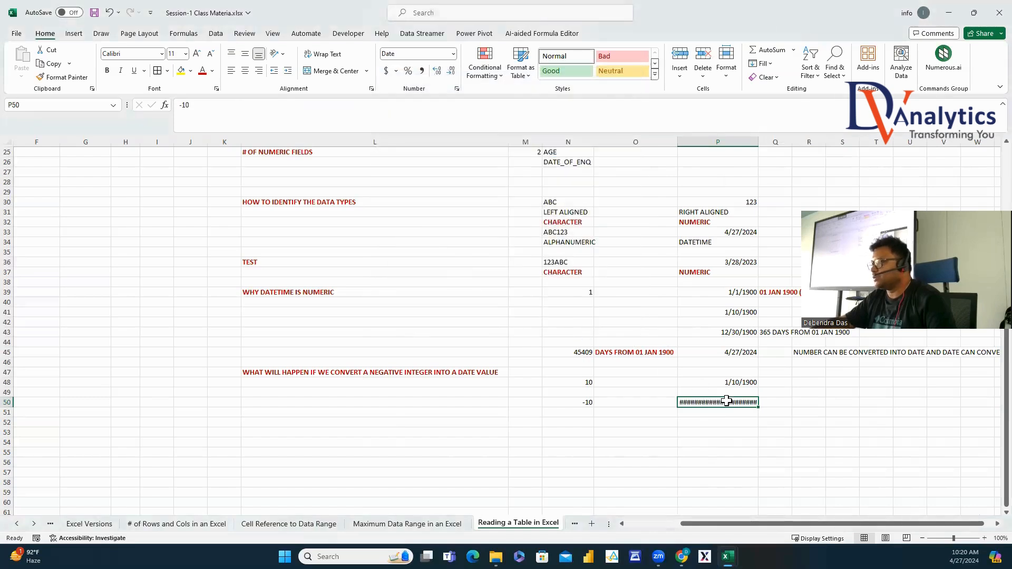
Enter "NEGATIVE INTEGERS CAN NOT BE CONVERTED INTO DATE VALUE IN EXCEL" in cell Q50.
click(782, 402)
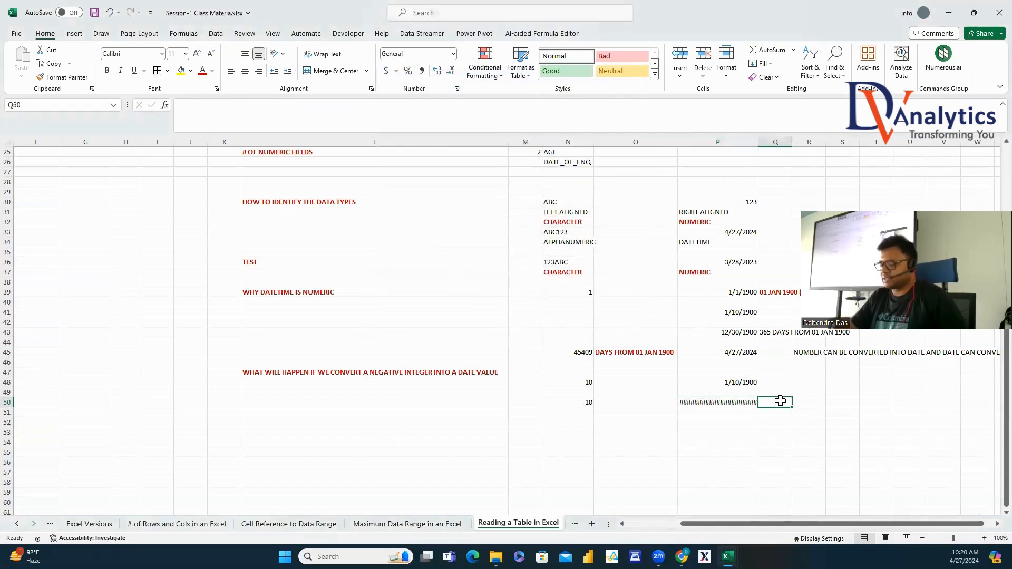
text(NTEGERS)
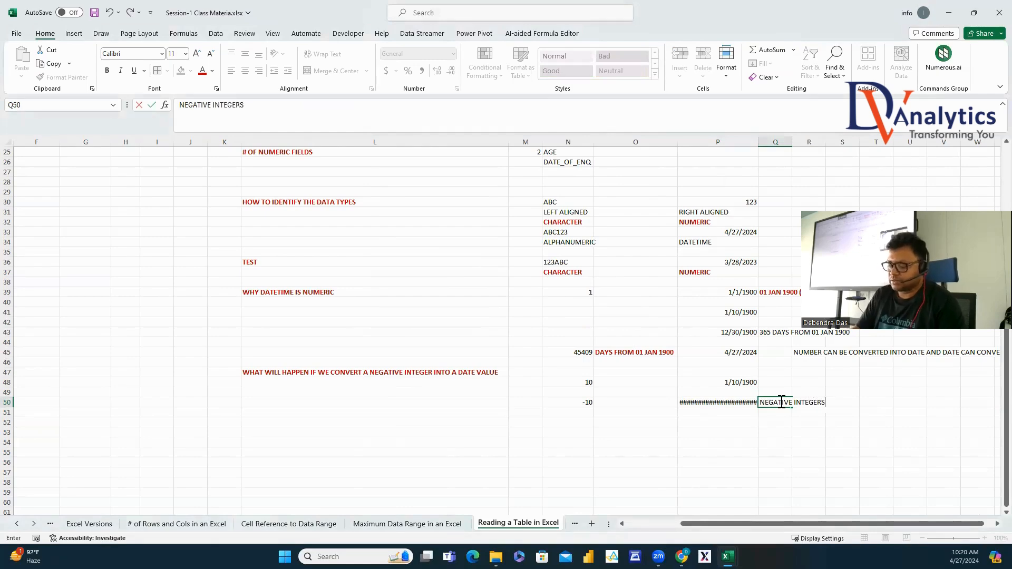
text( CAN NOT BE CONVERTED INTO DATE VALUE IN EXCEL)
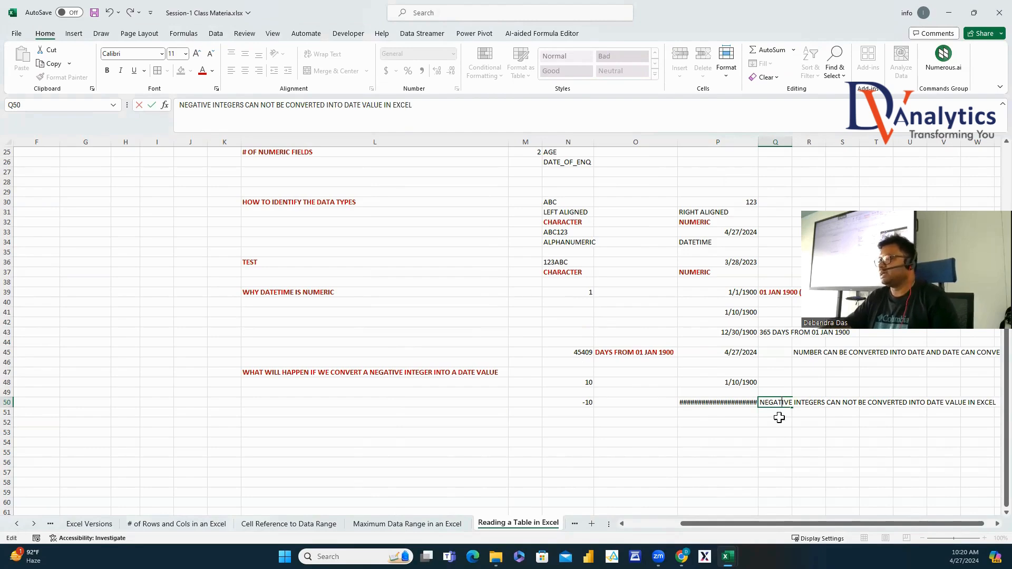
key(ctrl+Return)
Make the notes in cells Q50 and R45 bold with the red font colour.
click(203, 71)
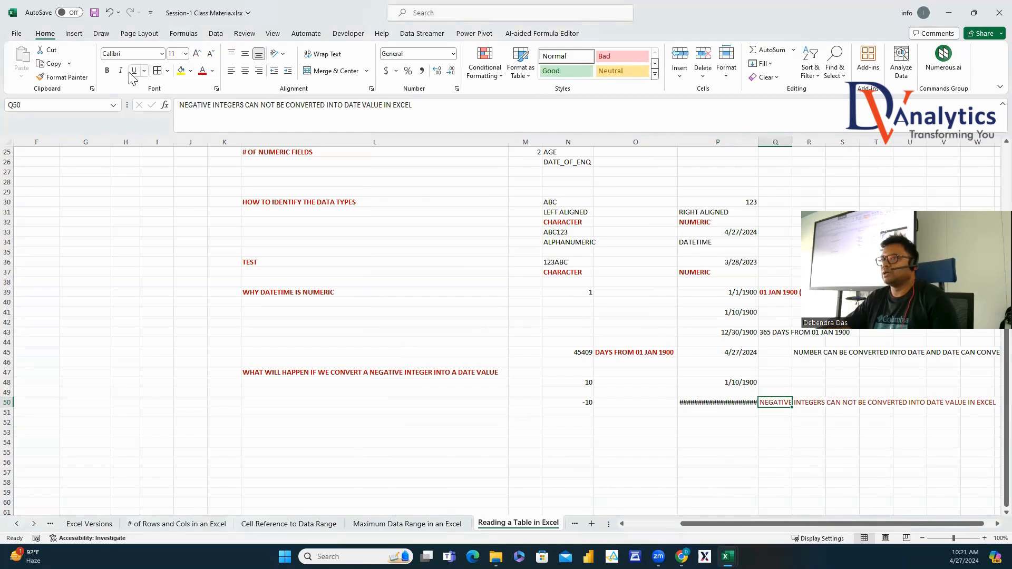
click(108, 70)
click(814, 353)
click(203, 71)
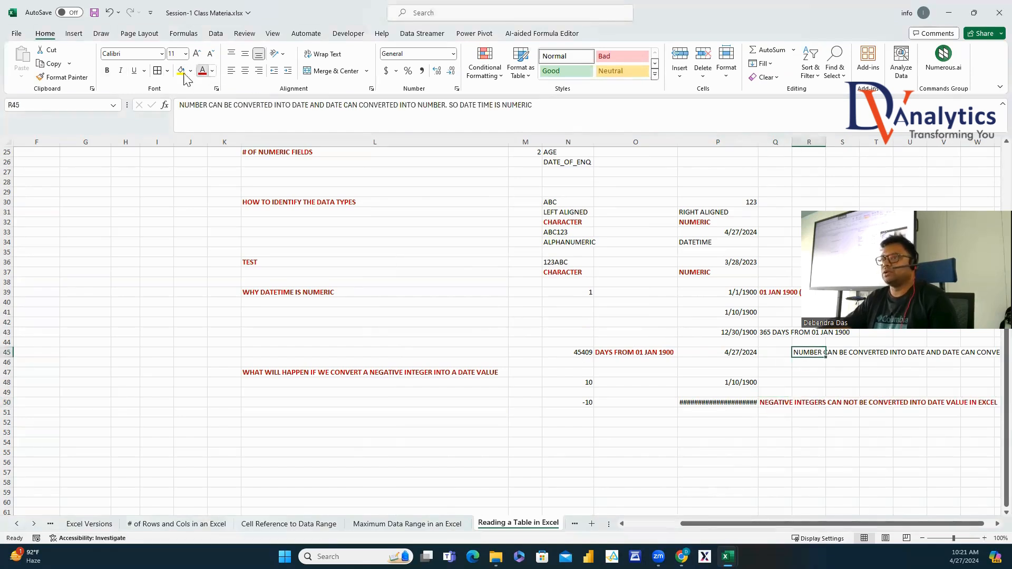
click(108, 70)
click(610, 430)
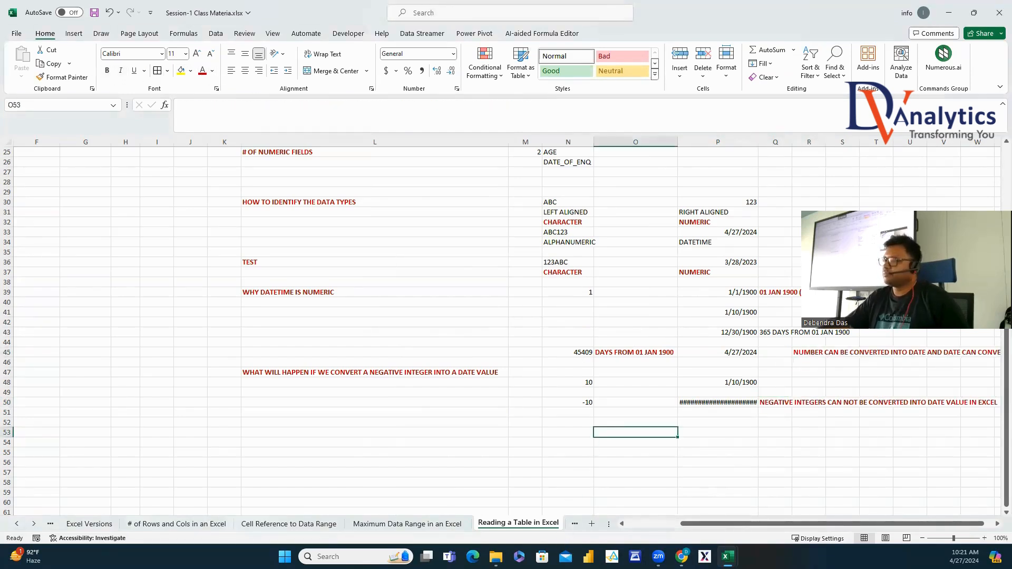
Open the Reading Table Test worksheet.
click(33, 523)
click(34, 523)
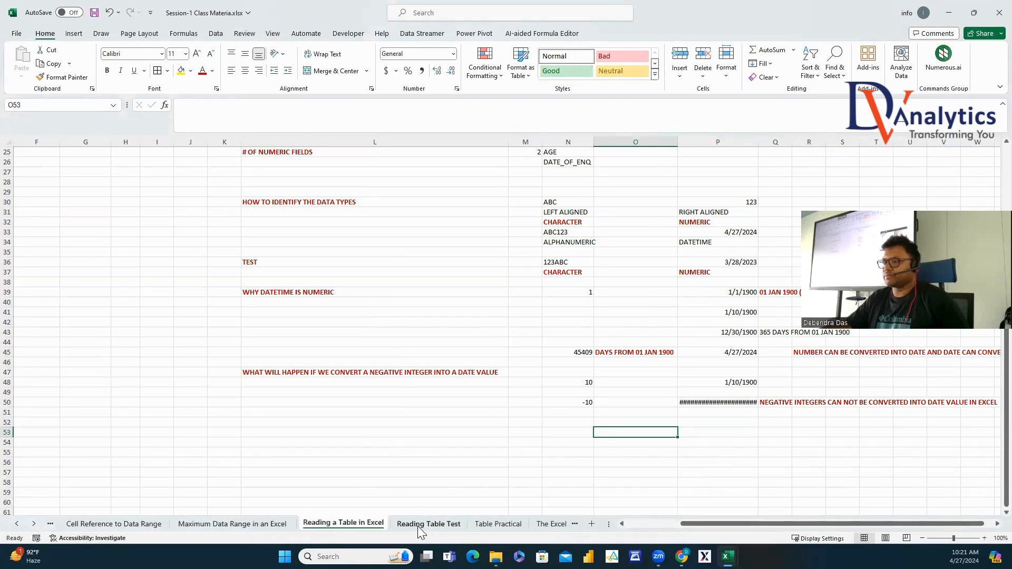
click(419, 525)
Examine the table's fields from Order_ID to Quantity using the first record, and the list of questions beside the table.
click(36, 154)
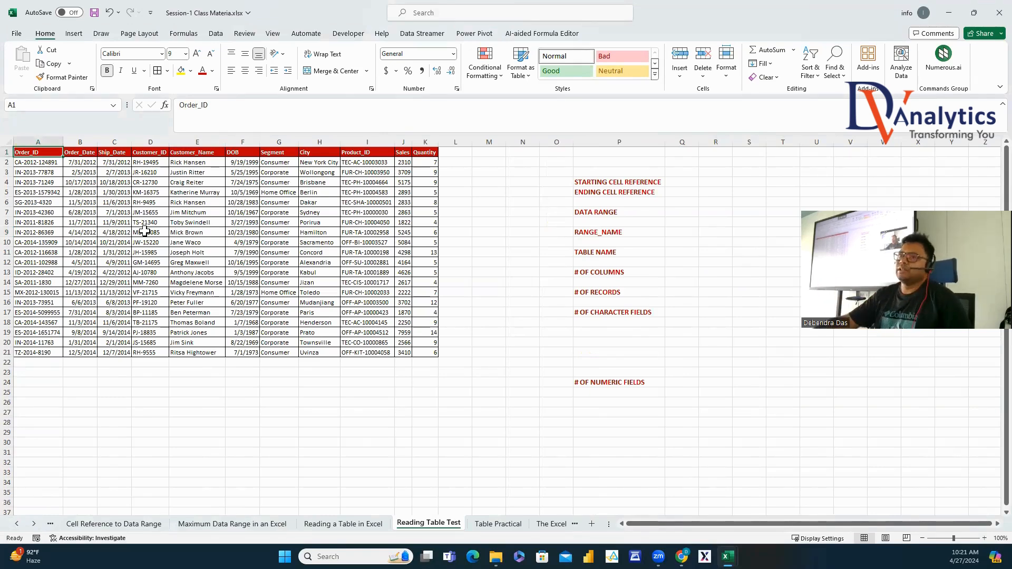
click(37, 162)
click(80, 162)
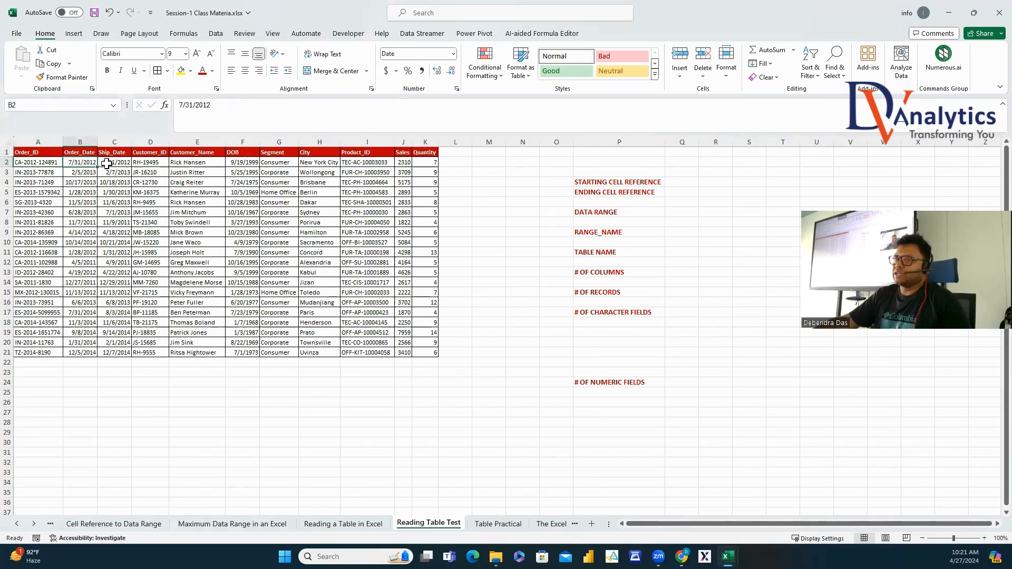
click(106, 163)
click(146, 162)
click(191, 163)
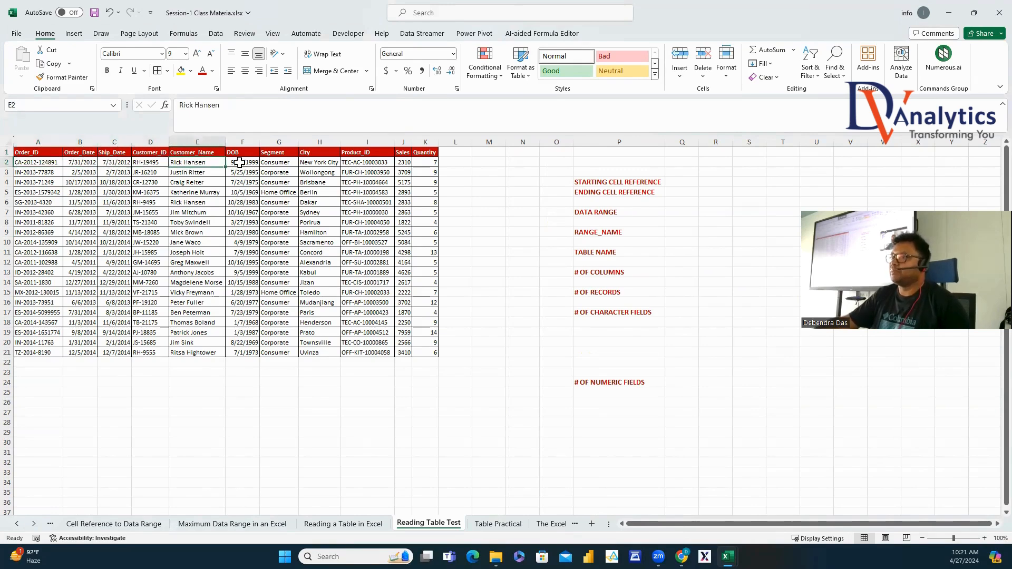
click(240, 163)
click(279, 163)
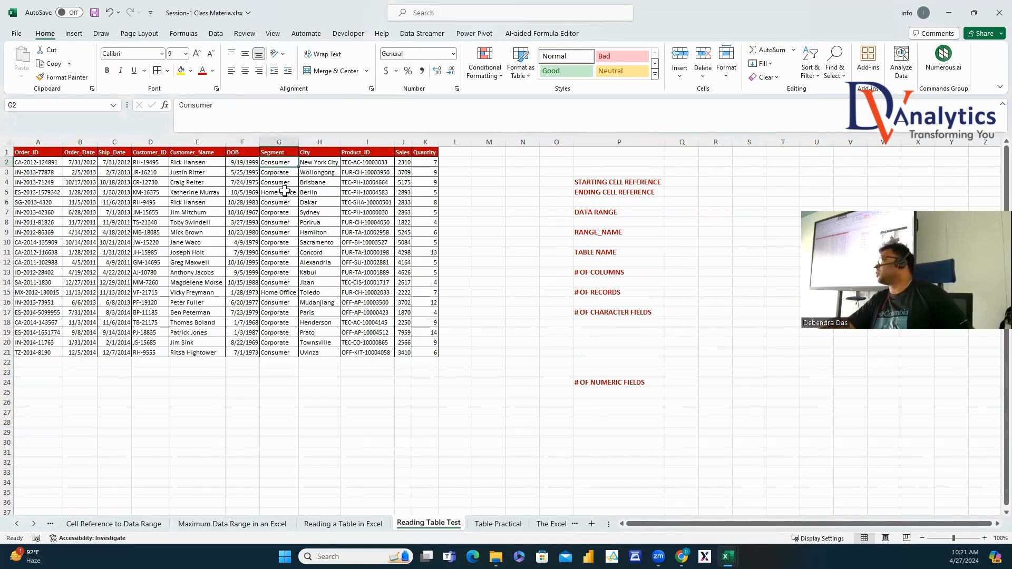
click(320, 162)
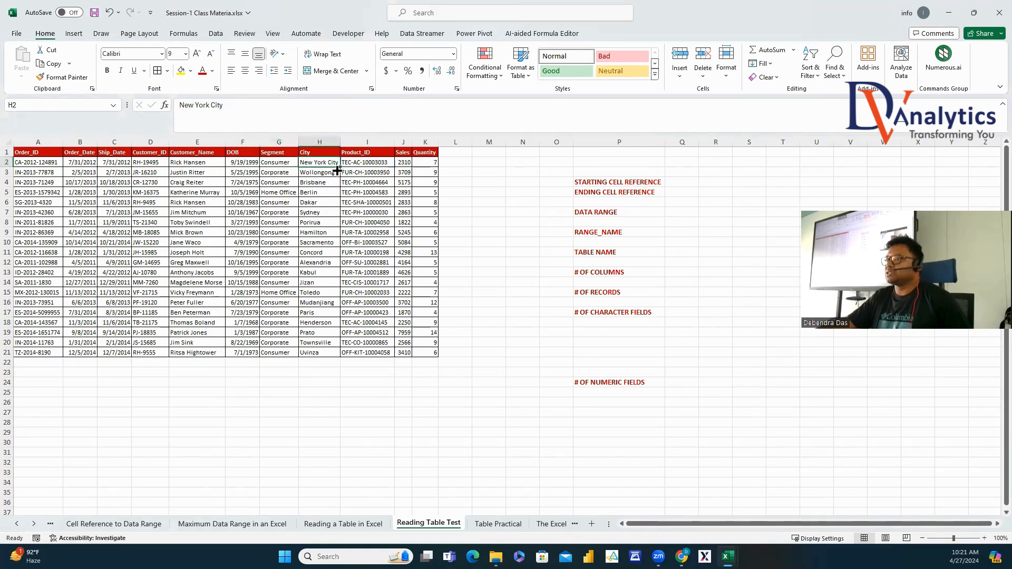
click(375, 164)
click(404, 163)
click(434, 164)
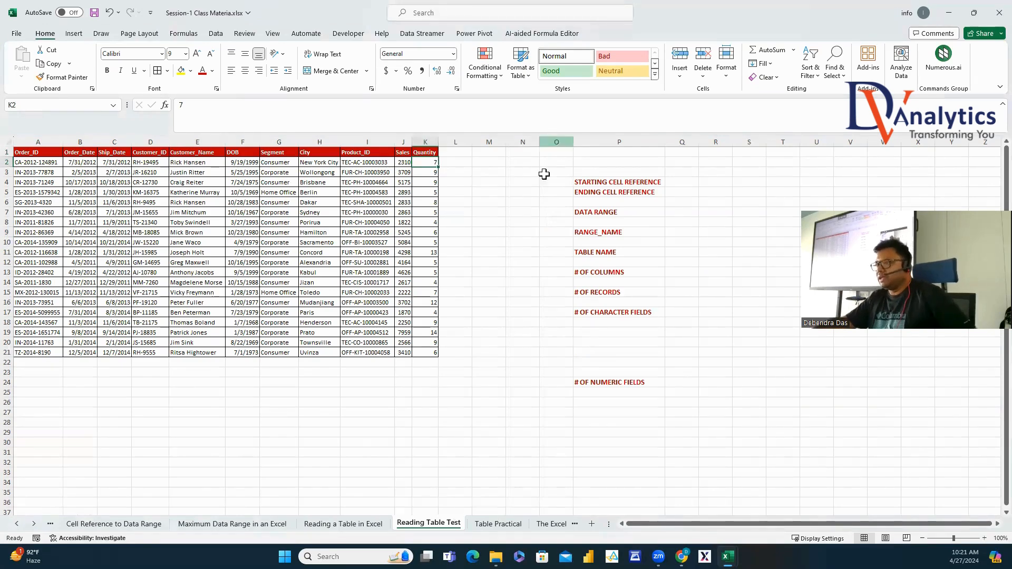
double_click(997, 524)
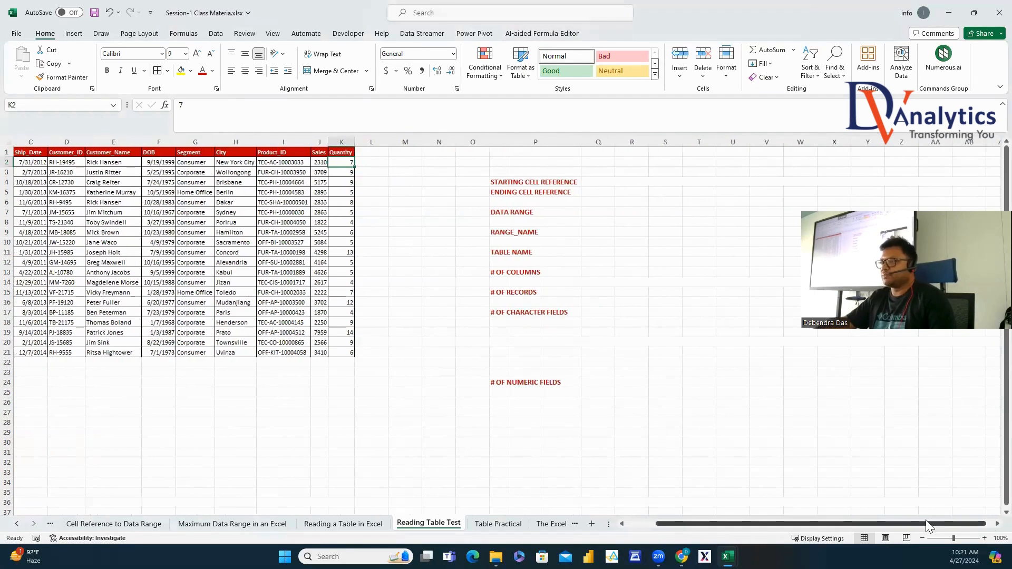
drag(926, 523, 891, 524)
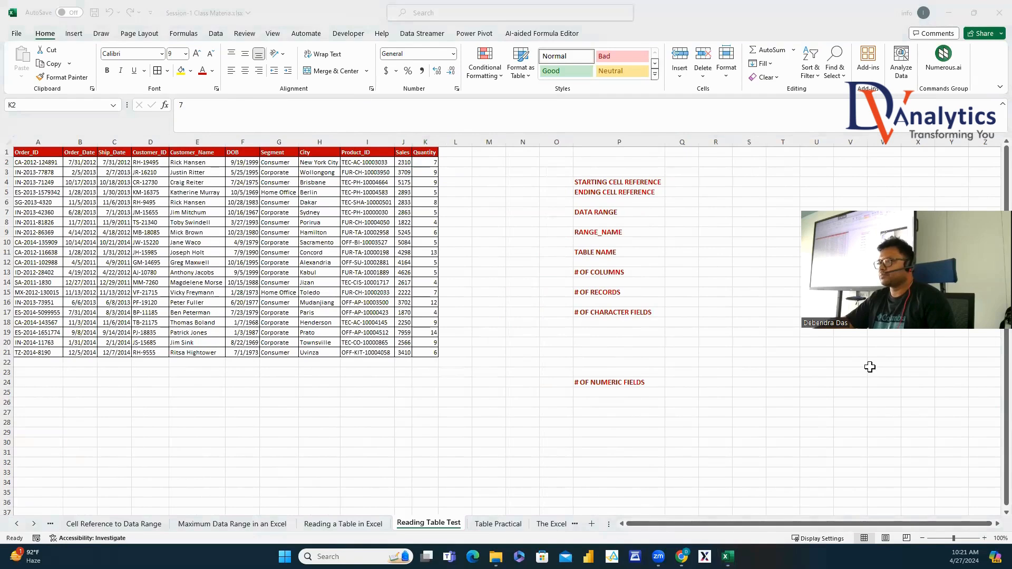
Enter A1 as the starting cell reference, K21 as the ending cell reference and A1:K21 as the data range in column Q.
click(639, 181)
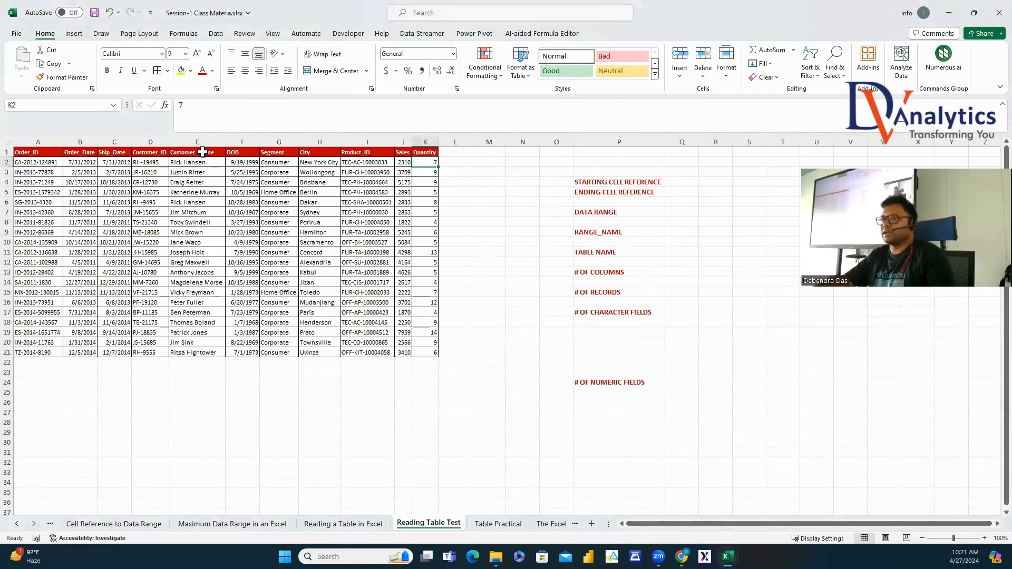
click(686, 181)
text(A1)
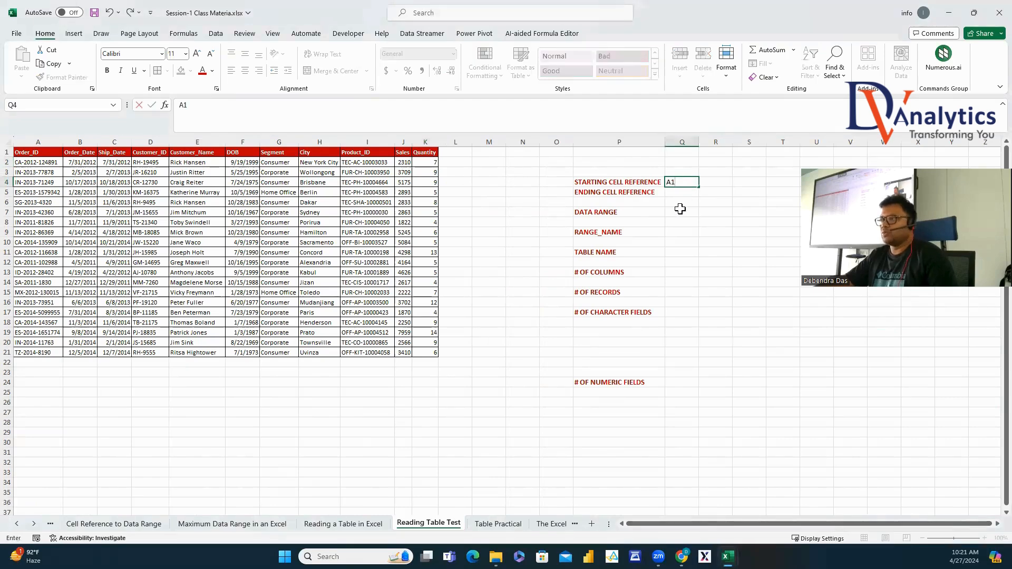
key(Return)
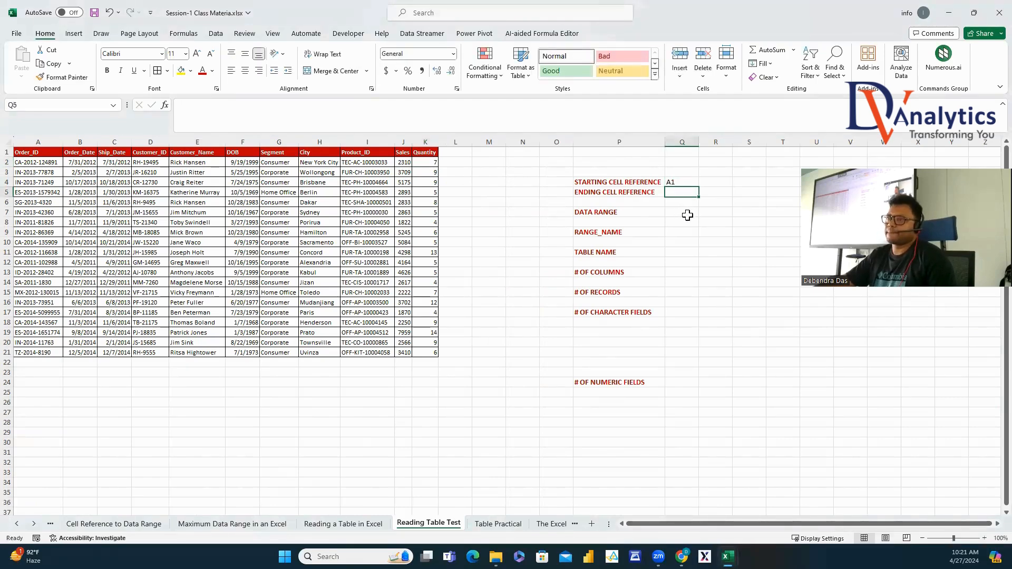
text(K21)
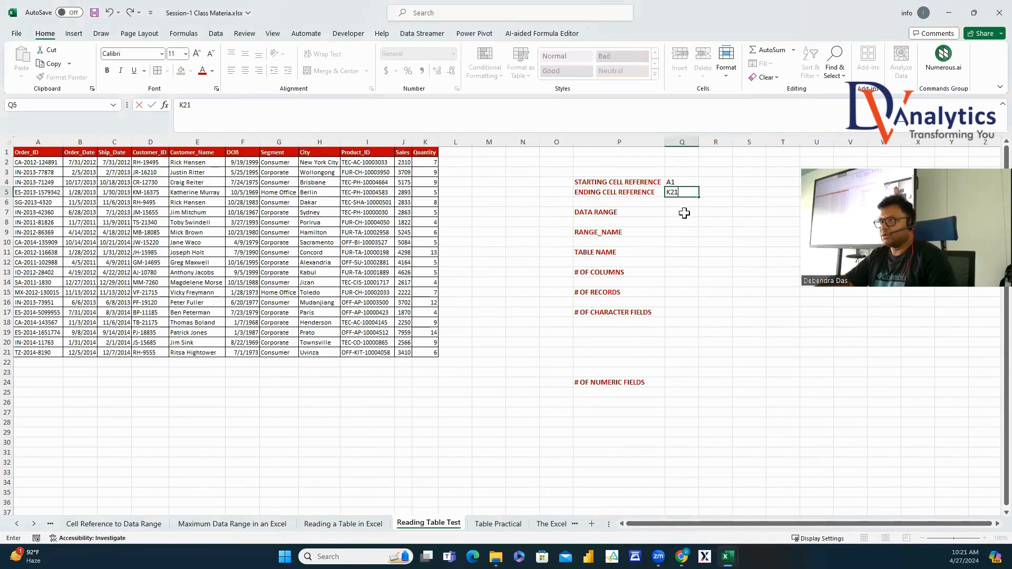
click(685, 213)
text(A1:K21)
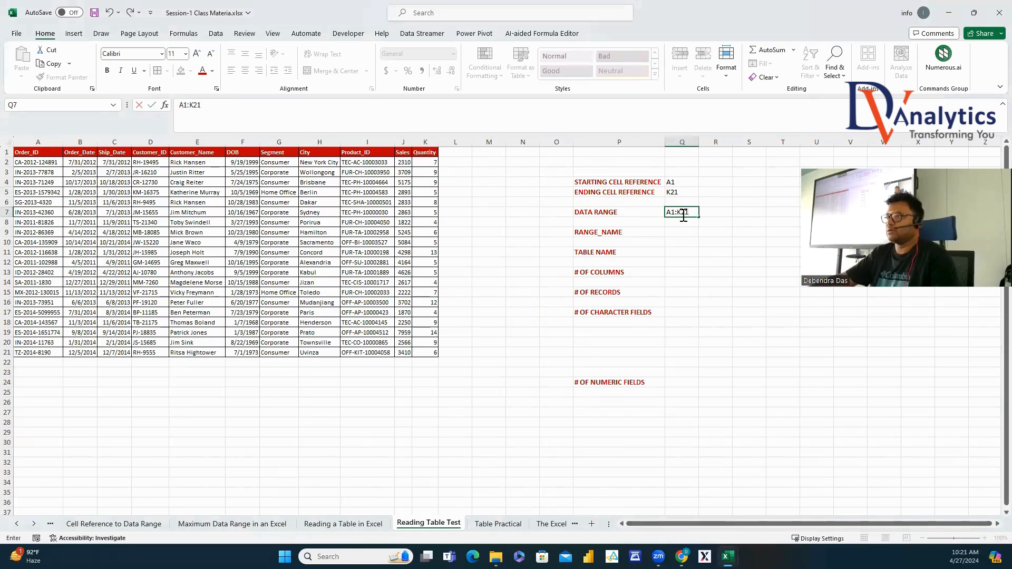
click(690, 251)
Name the table range A1:K21 GLOBAL_SALES.
drag(37, 154, 436, 353)
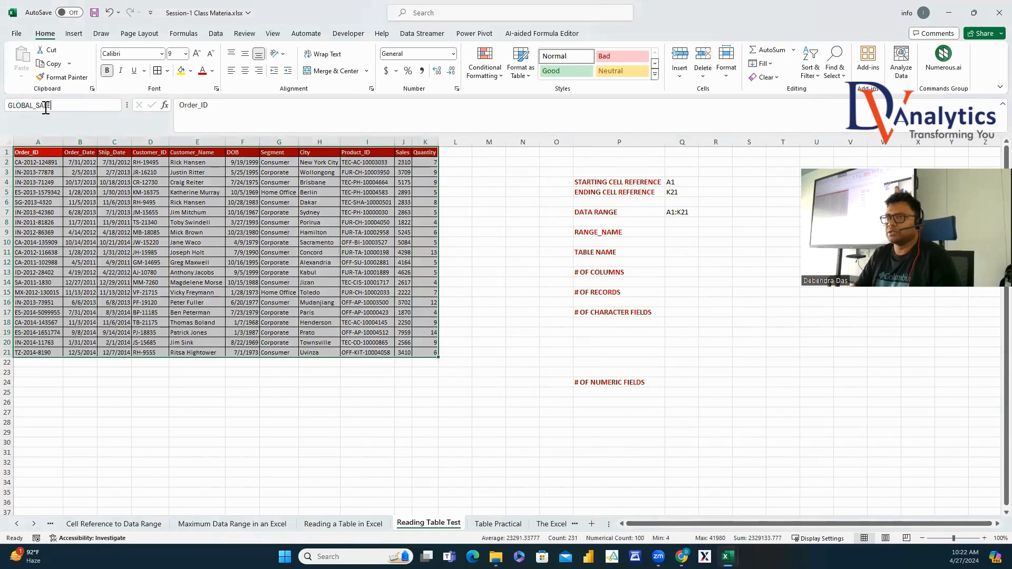
key(Return)
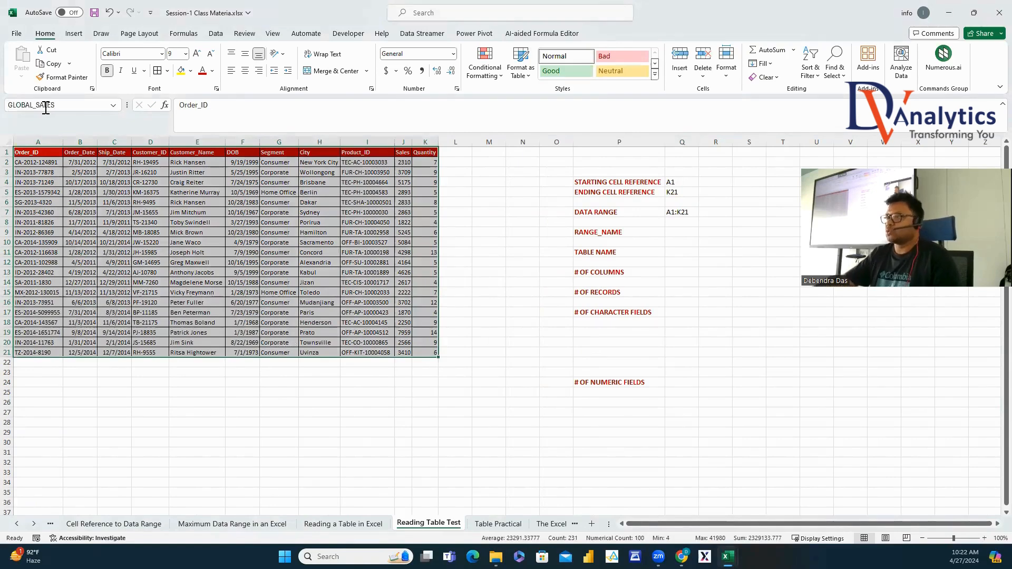
Enter GLOBAL_SALES as the RANGE_NAME answer in Q9 and copy it to the TABLE NAME answer in Q11.
click(683, 239)
text(GLOBAL_SALES)
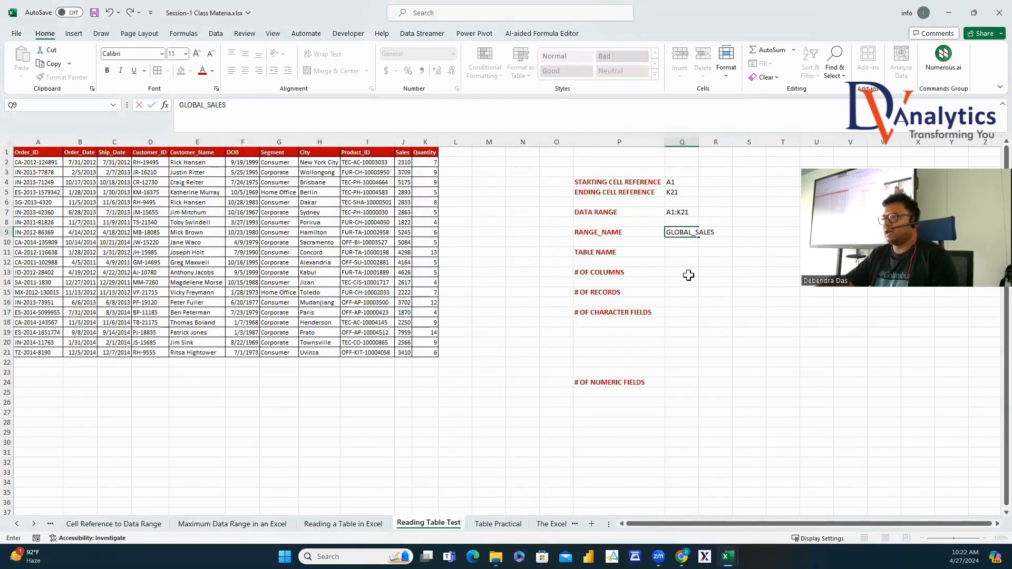
key(Return)
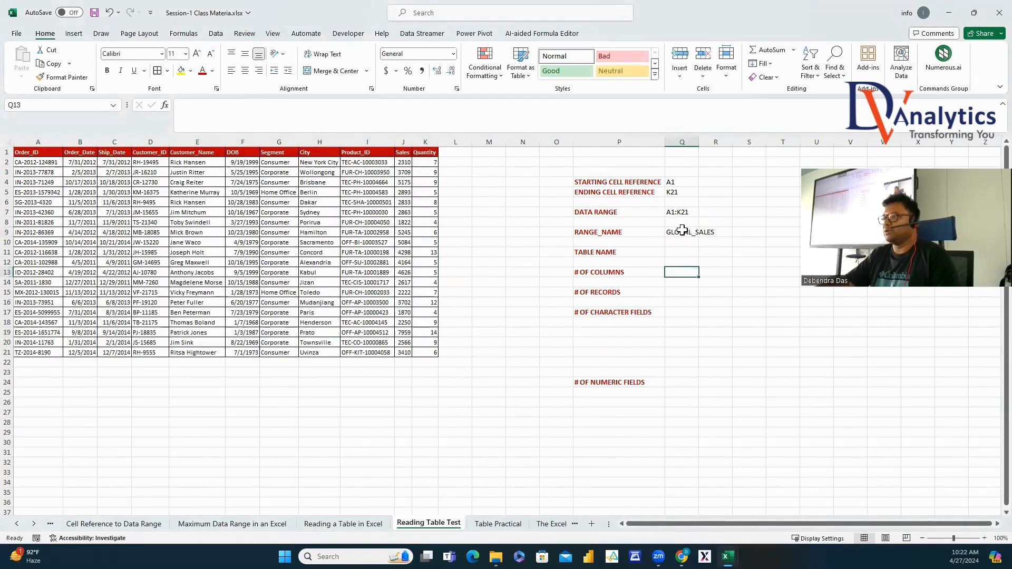
click(680, 232)
key(ctrl+c)
click(678, 252)
key(ctrl+v)
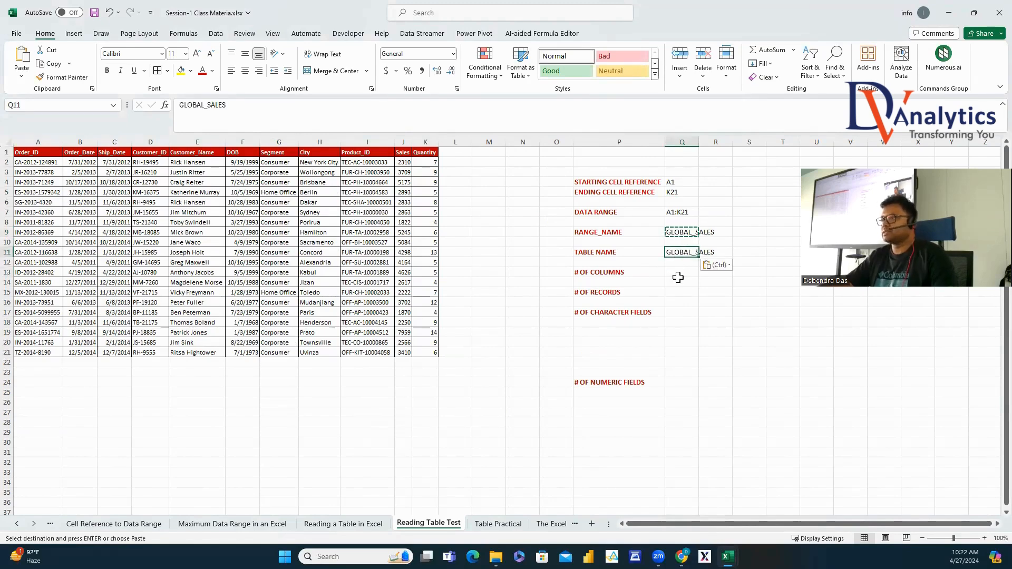
Count the table's header cells and data rows, and enter 11 for the number of columns and 20 for the number of records.
drag(52, 154, 414, 153)
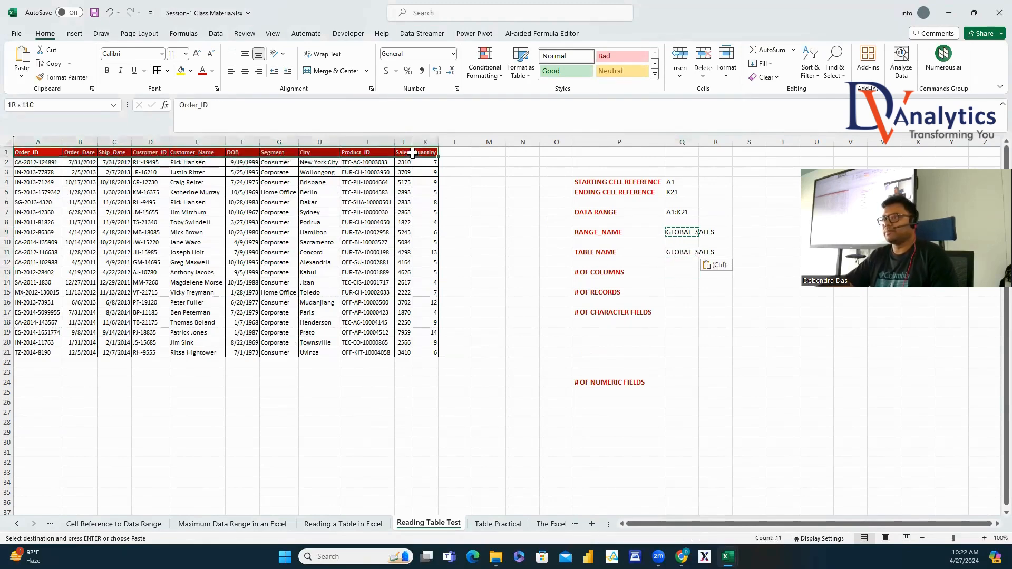
click(681, 272)
text(11)
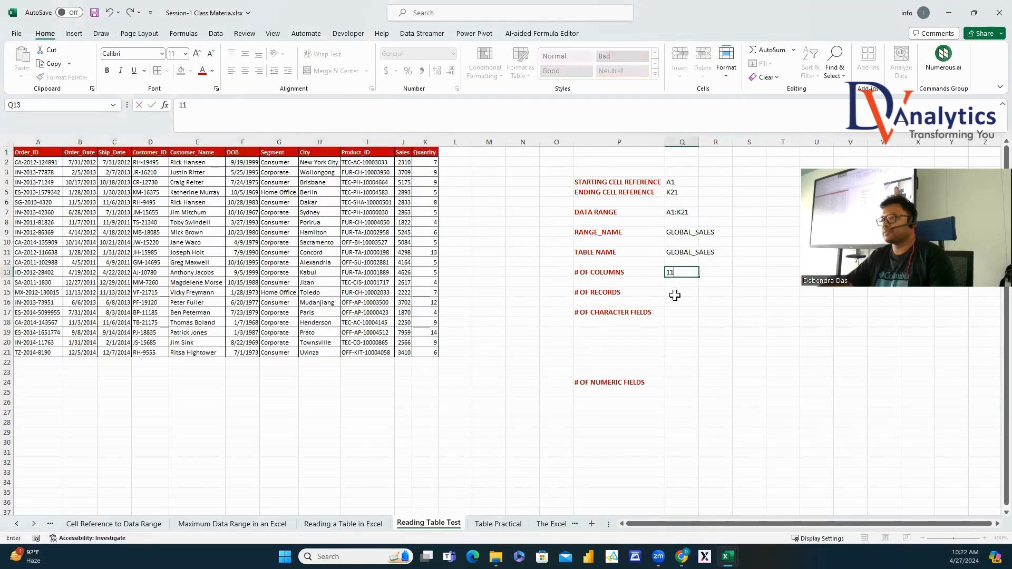
key(Return)
drag(58, 163, 53, 352)
click(686, 293)
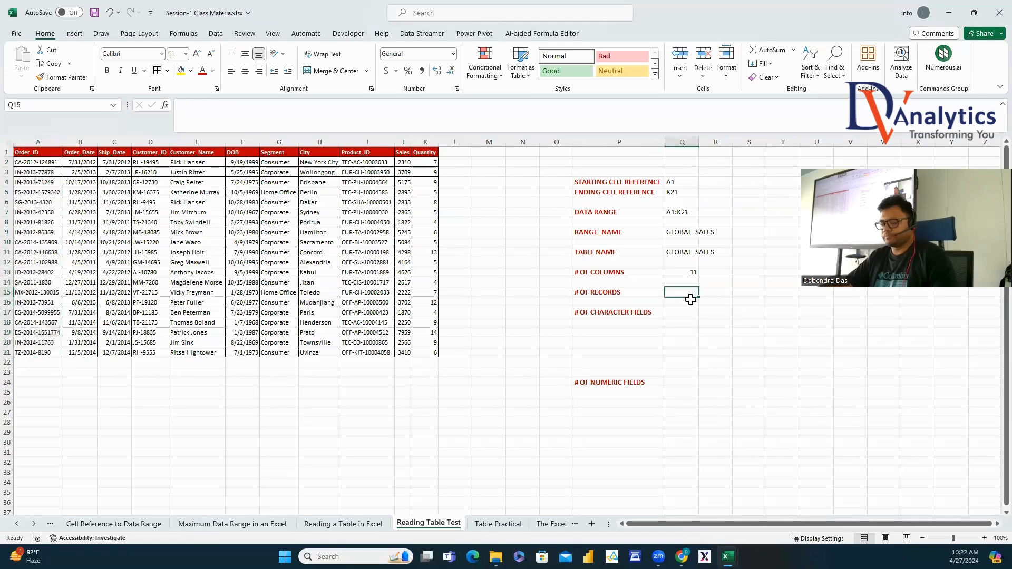
text(20)
click(683, 321)
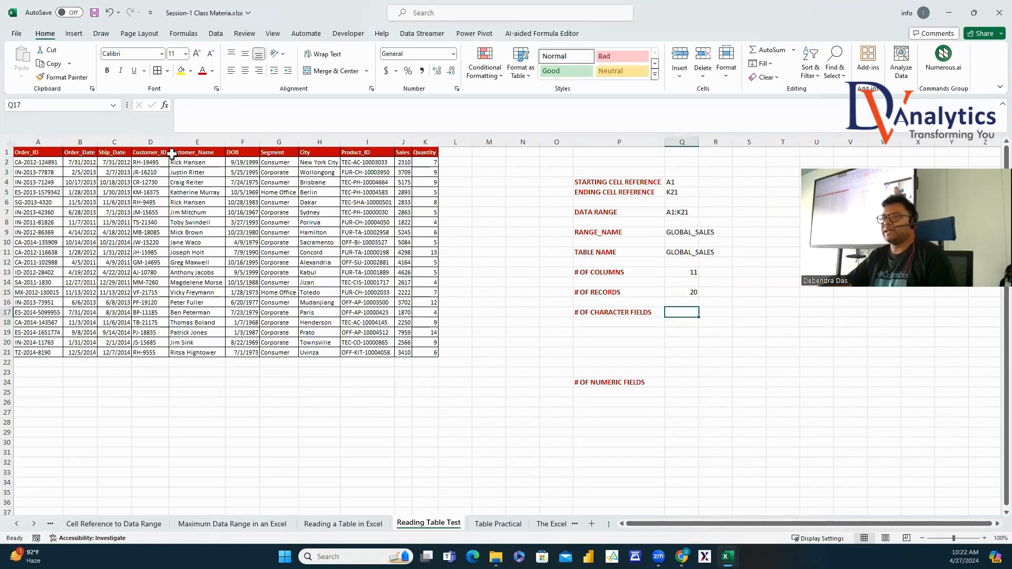
Copy the Order_ID, Customer_ID, Customer_Name, Segment, City and Product_ID headers and paste them as transposed values starting at R17.
click(53, 155)
ctrl+click(148, 153)
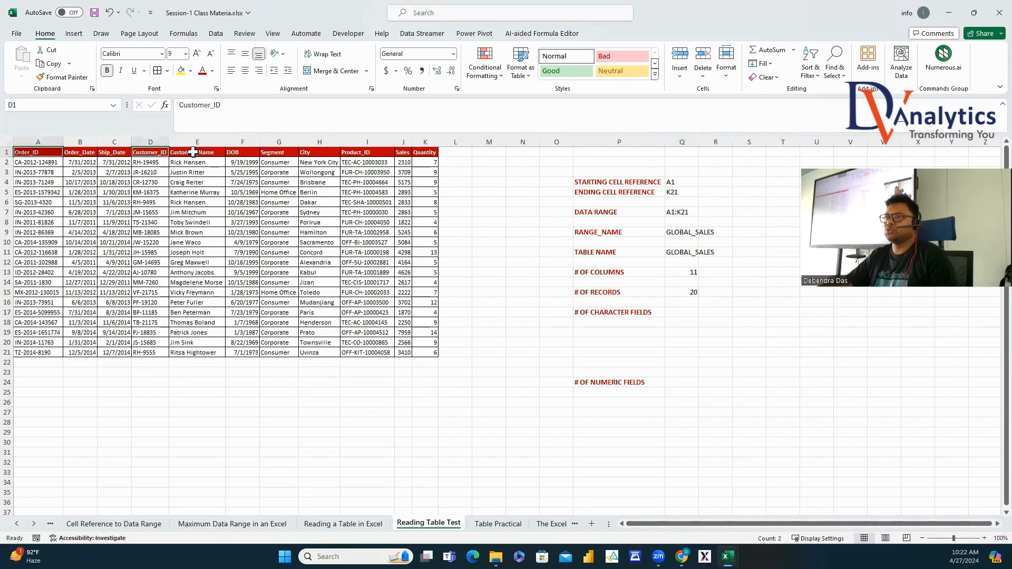
ctrl+click(192, 153)
ctrl+click(272, 153)
ctrl+click(316, 153)
ctrl+click(368, 152)
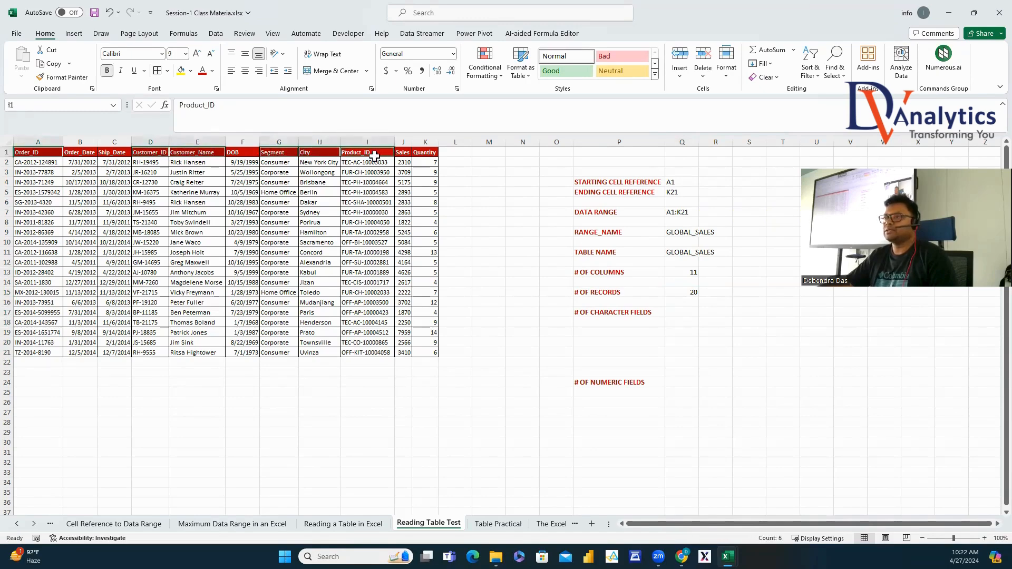
key(ctrl+c)
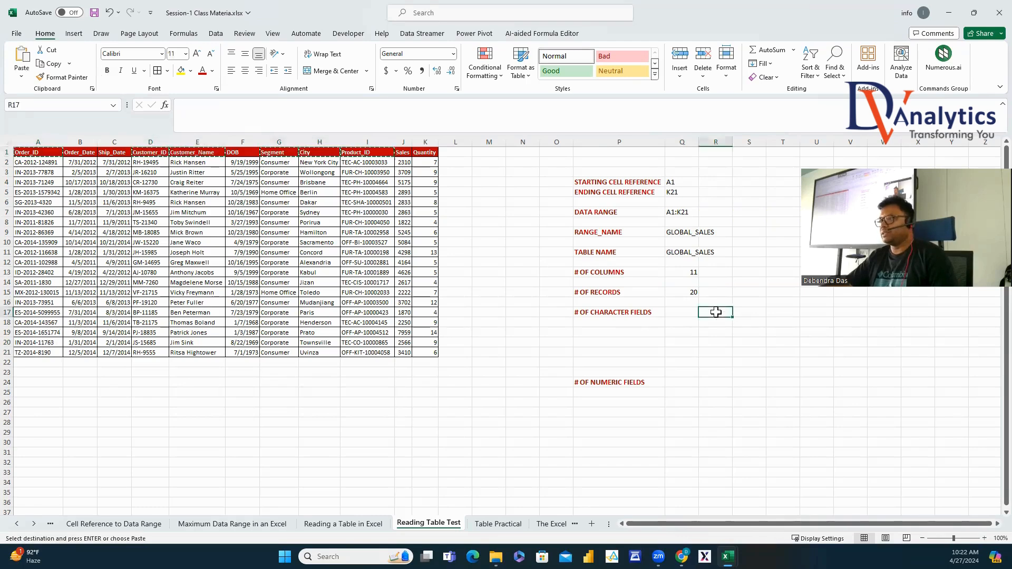
right_click(718, 315)
click(749, 243)
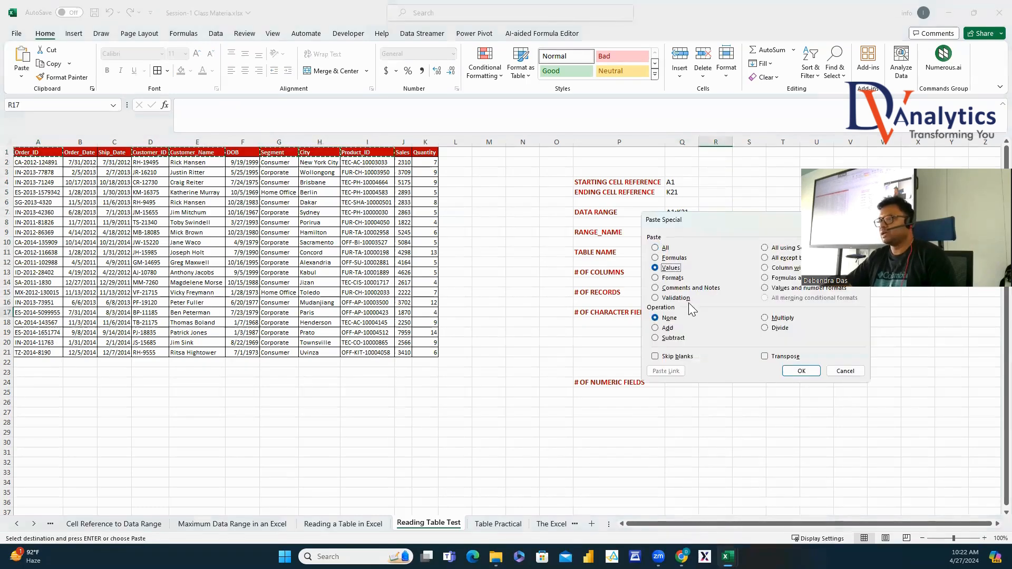
click(765, 356)
click(802, 371)
Enter 6 as the number of character fields in Q17.
click(690, 315)
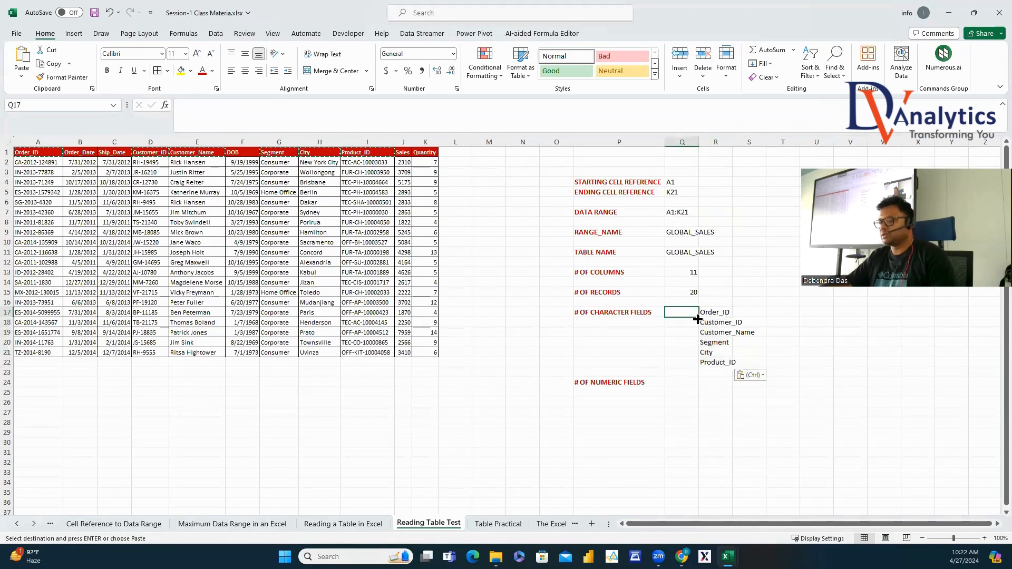
text(6)
click(789, 394)
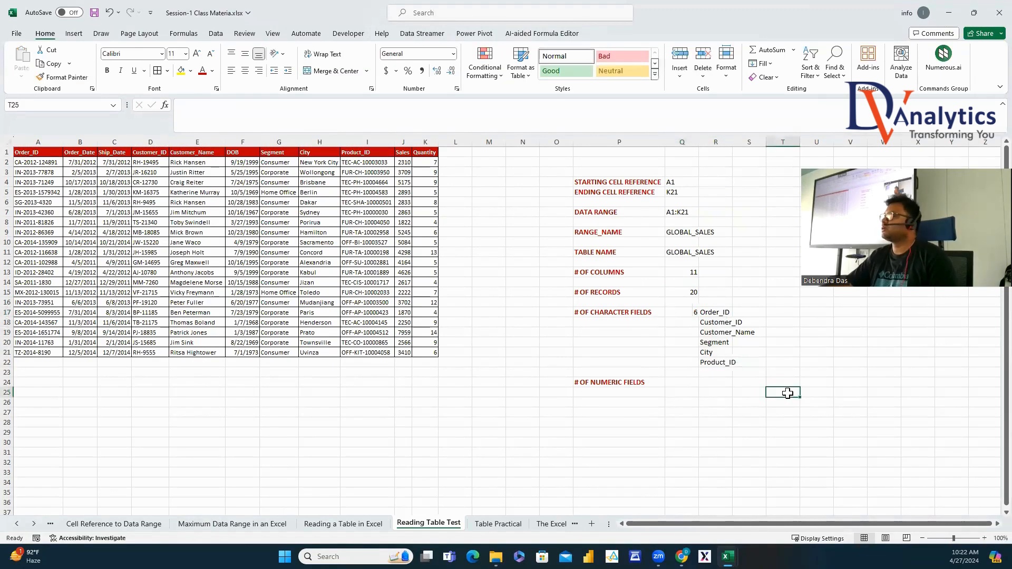
Copy the Order_Date, Ship_Date, DOB, Sales and Quantity headers and paste them as transposed values starting at R24.
click(89, 154)
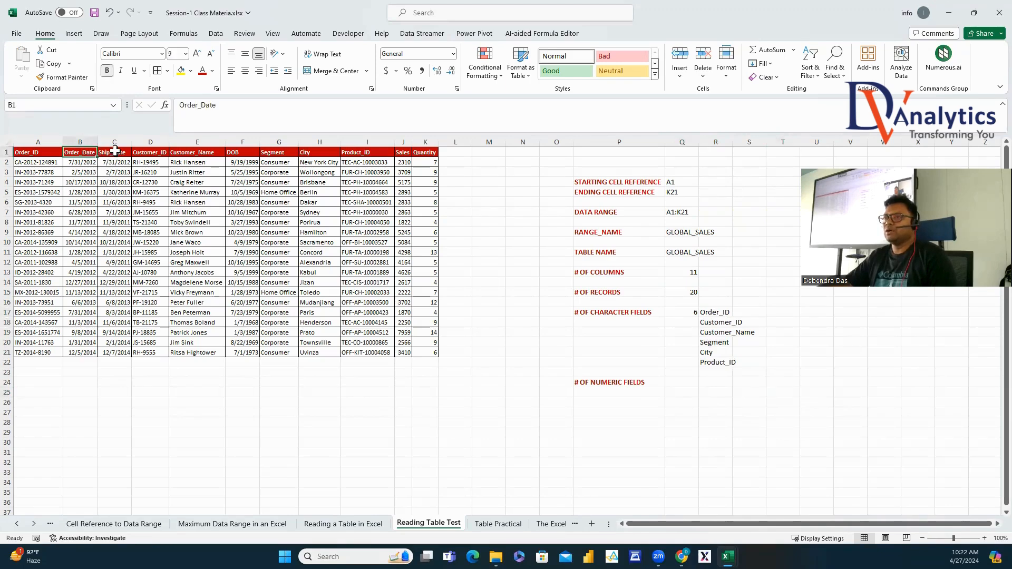
ctrl+click(113, 154)
ctrl+click(246, 154)
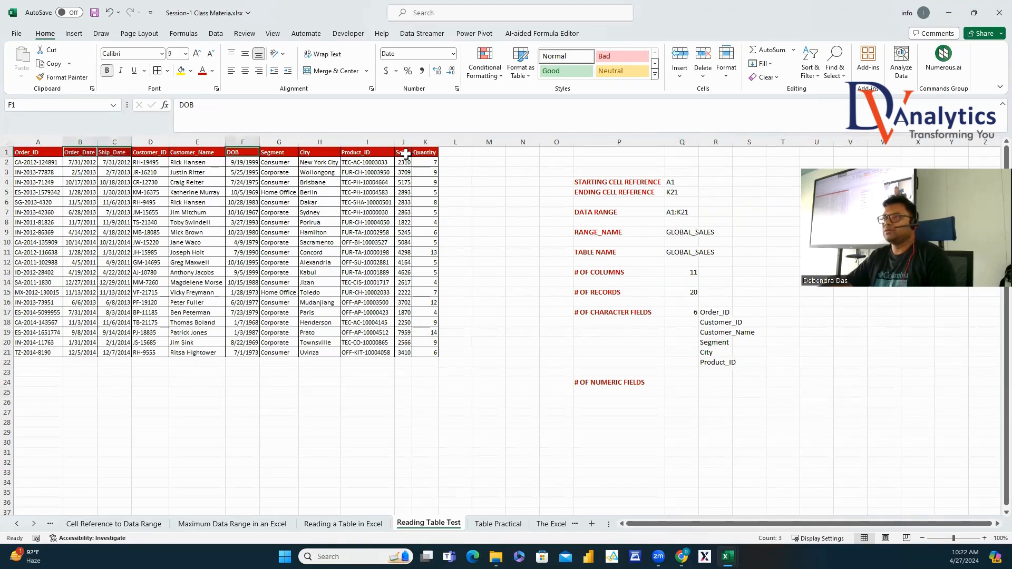
ctrl+click(405, 153)
ctrl+click(424, 153)
key(ctrl+c)
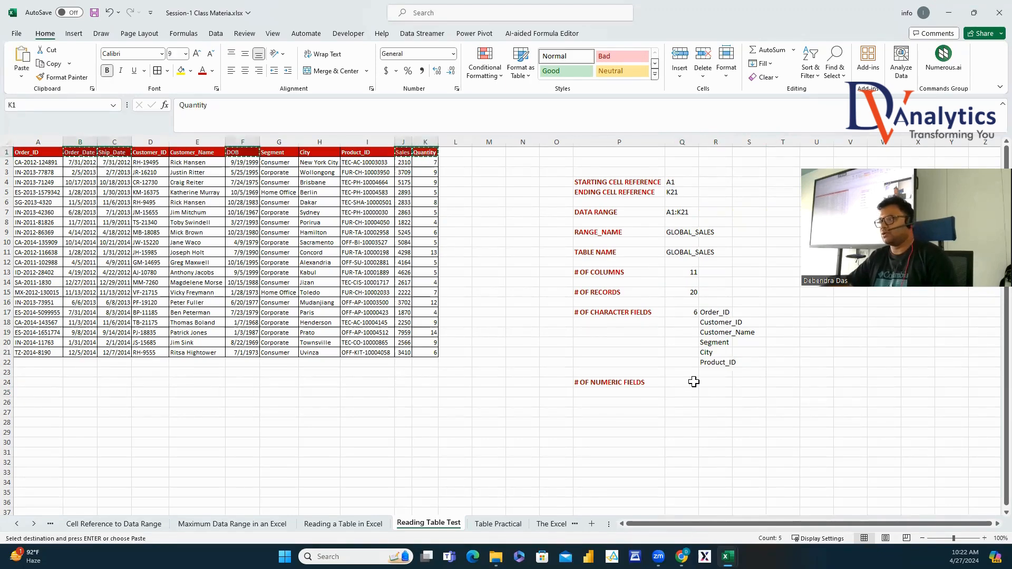
click(716, 382)
right_click(716, 383)
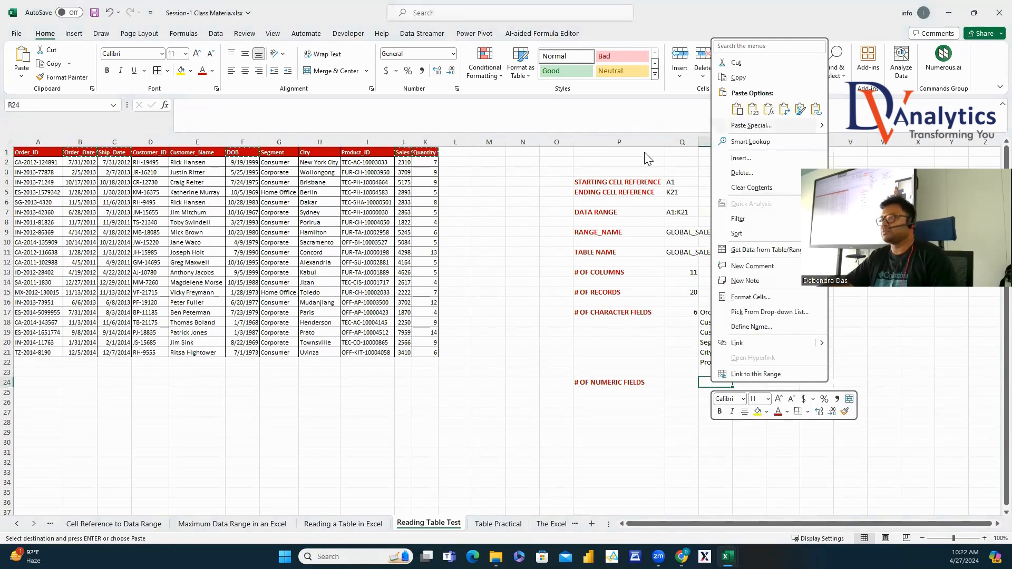
click(751, 125)
click(660, 108)
click(768, 196)
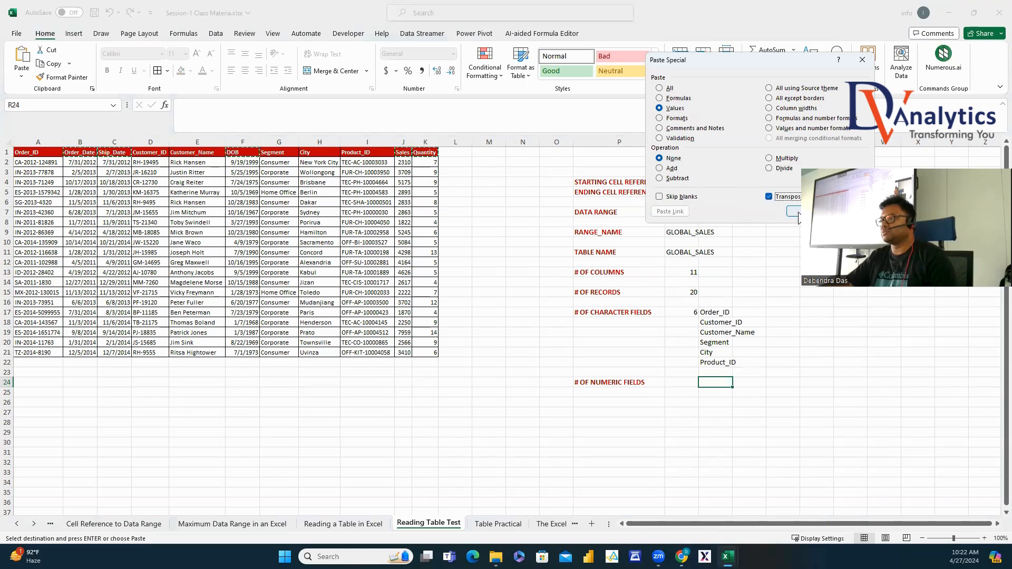
click(798, 214)
Enter 5 as the number of numeric fields in Q24.
click(692, 382)
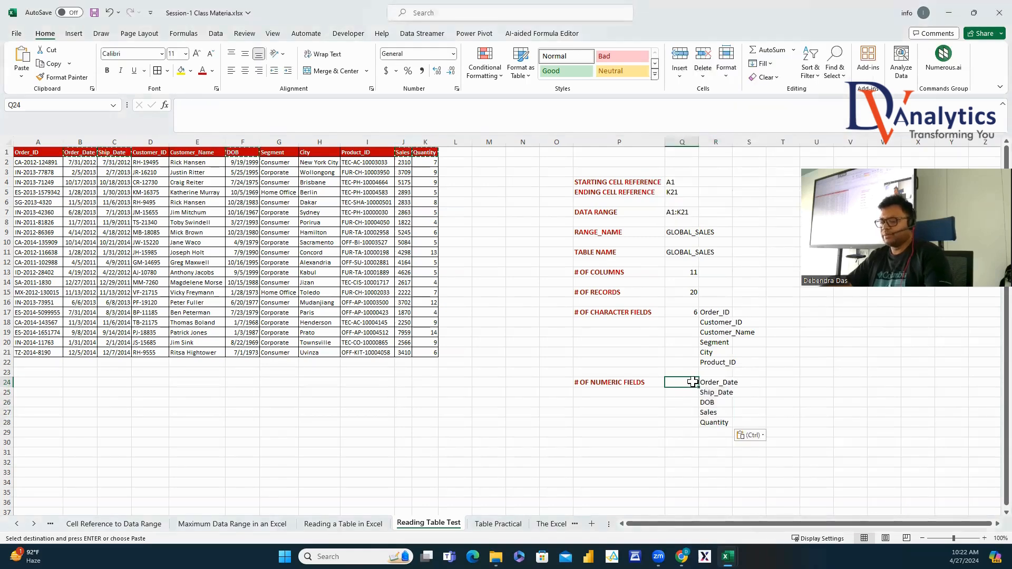
text(5)
click(779, 413)
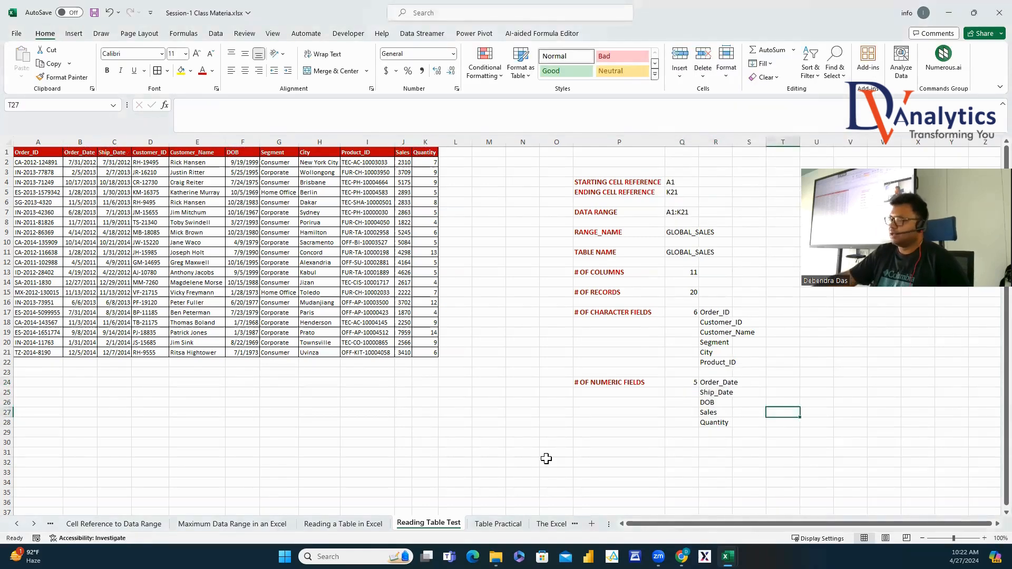
Open the Table Practical worksheet and examine the table's fields and sample values from CUSTOMER_ID to Spent amount.
click(498, 524)
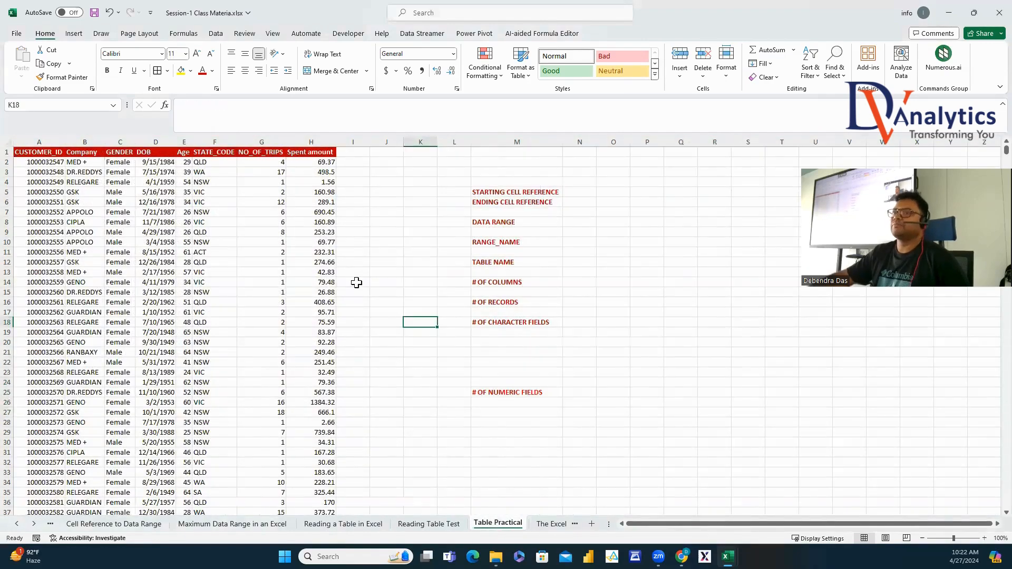
click(46, 162)
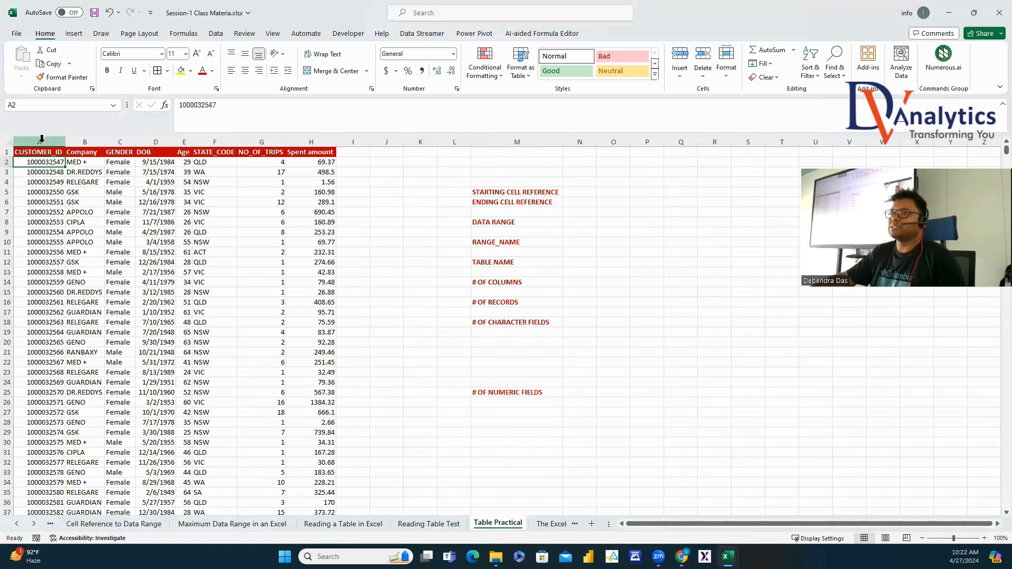
click(41, 139)
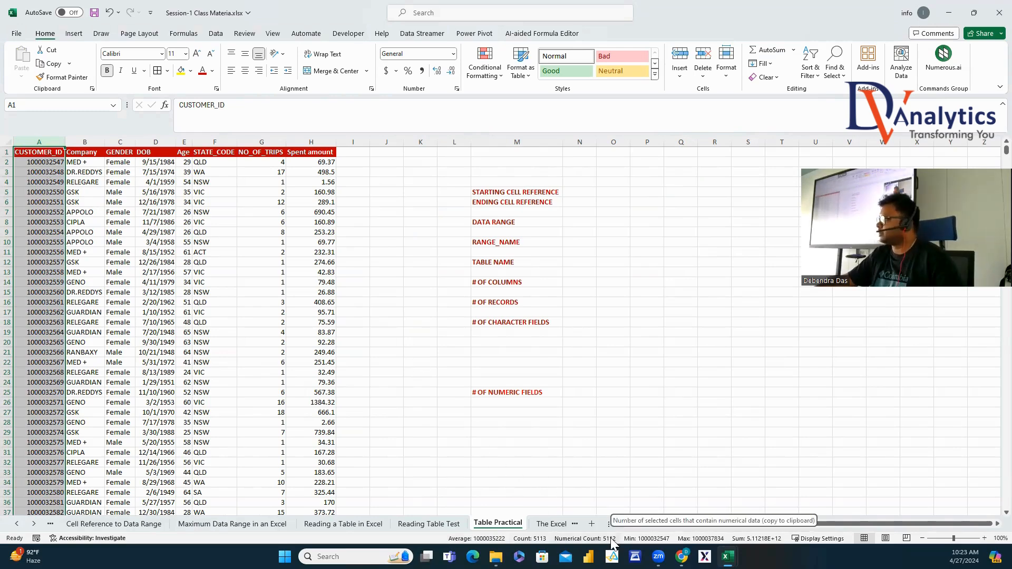
click(53, 153)
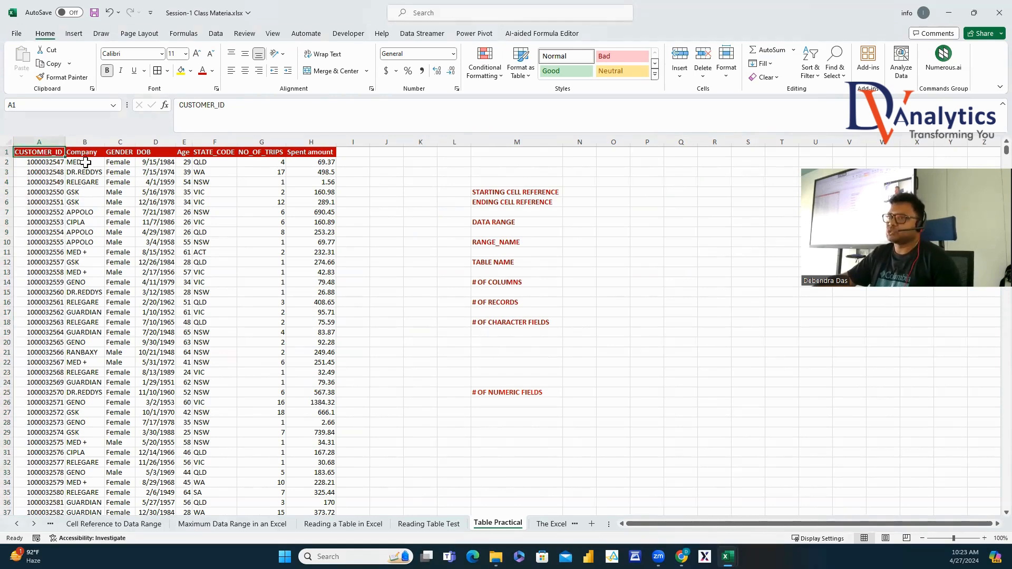
drag(84, 162, 90, 214)
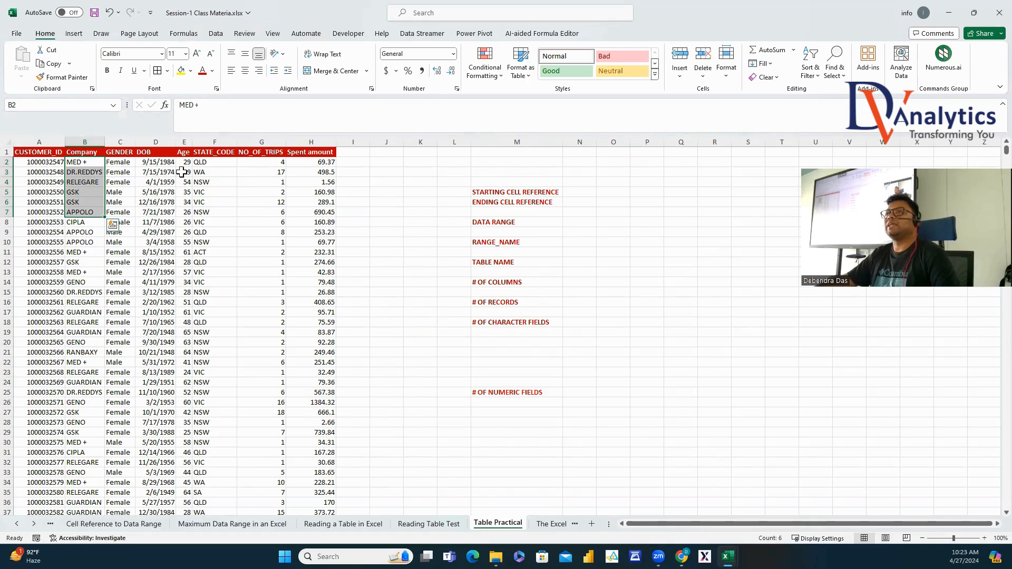
click(220, 172)
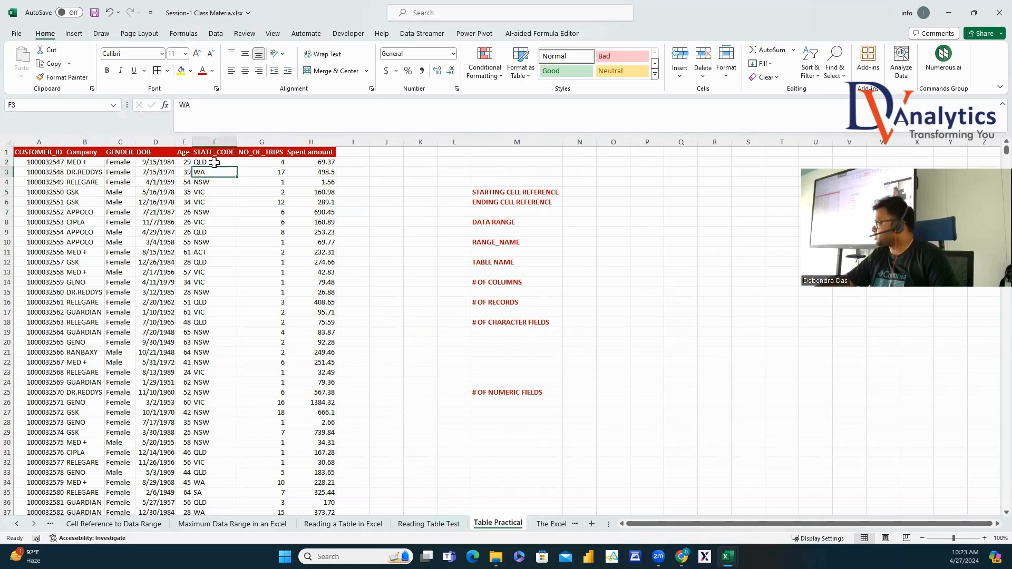
click(209, 184)
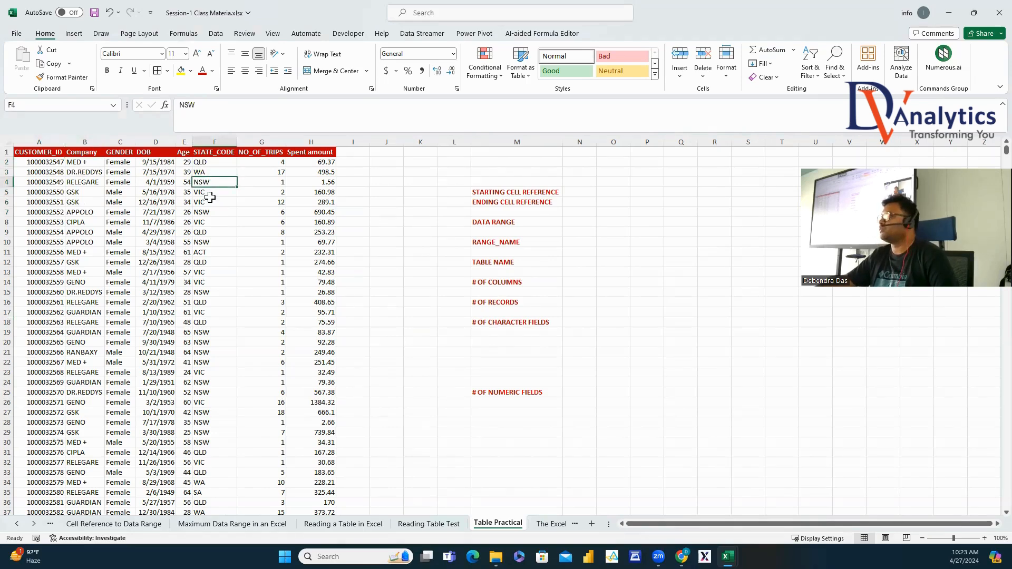
click(211, 202)
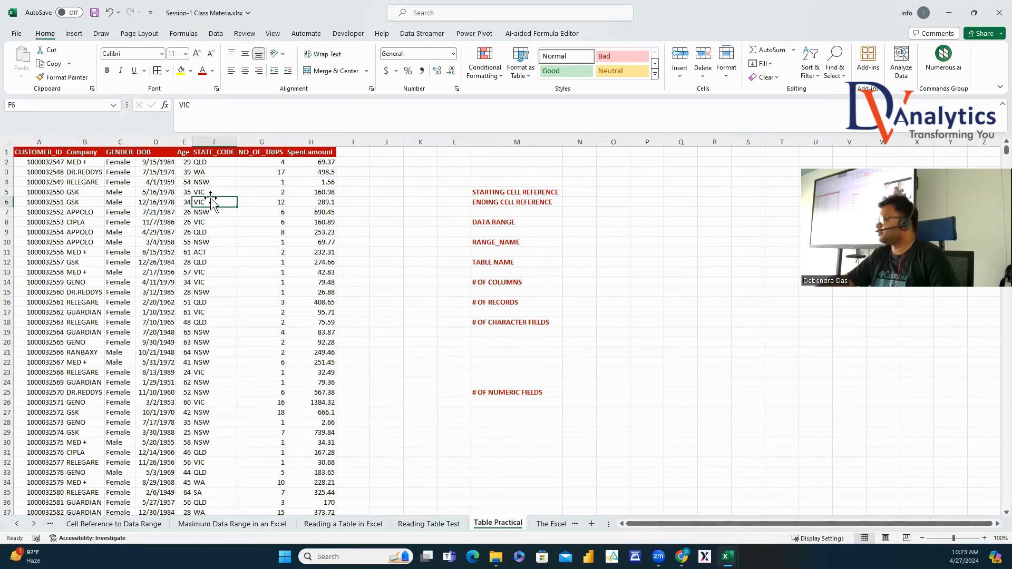
drag(265, 164, 264, 223)
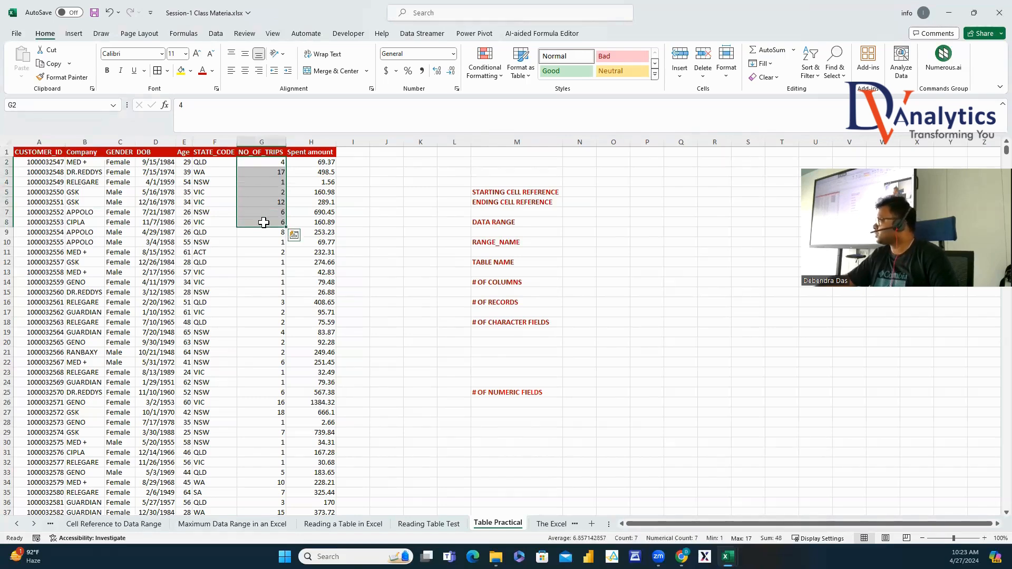
drag(324, 163, 321, 223)
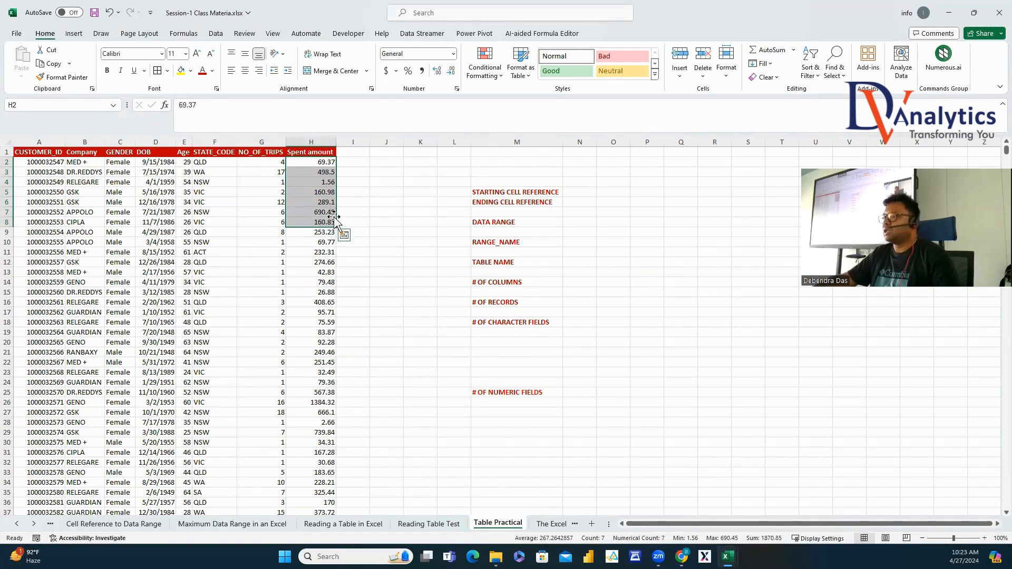
Enter A1 as the starting cell reference in N5.
click(586, 192)
text(A1)
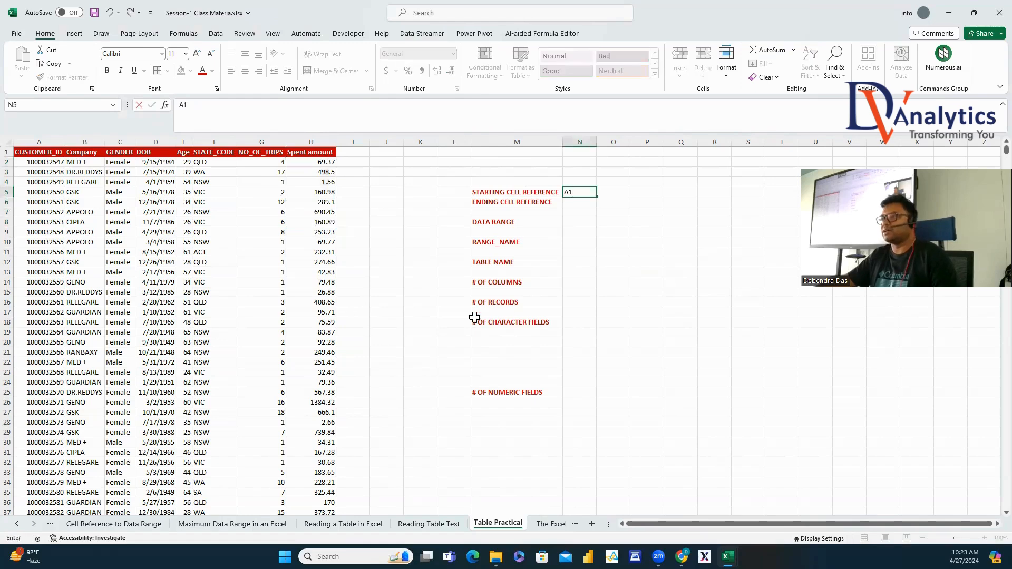
click(579, 272)
Find the last filled row of the Spent amount column and enter H5113 as the ending cell reference in N6.
click(323, 153)
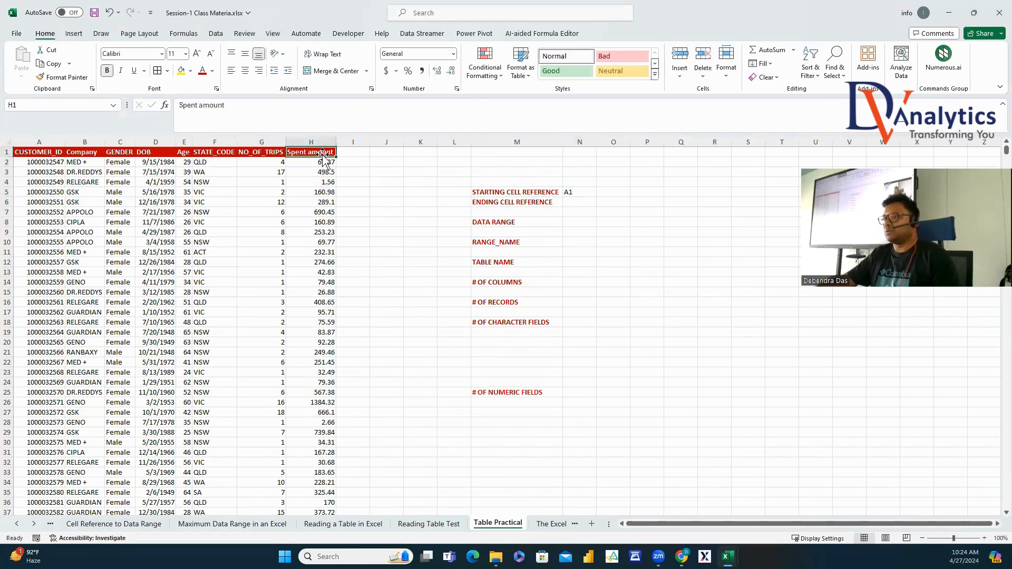
key(ctrl+shift+Down)
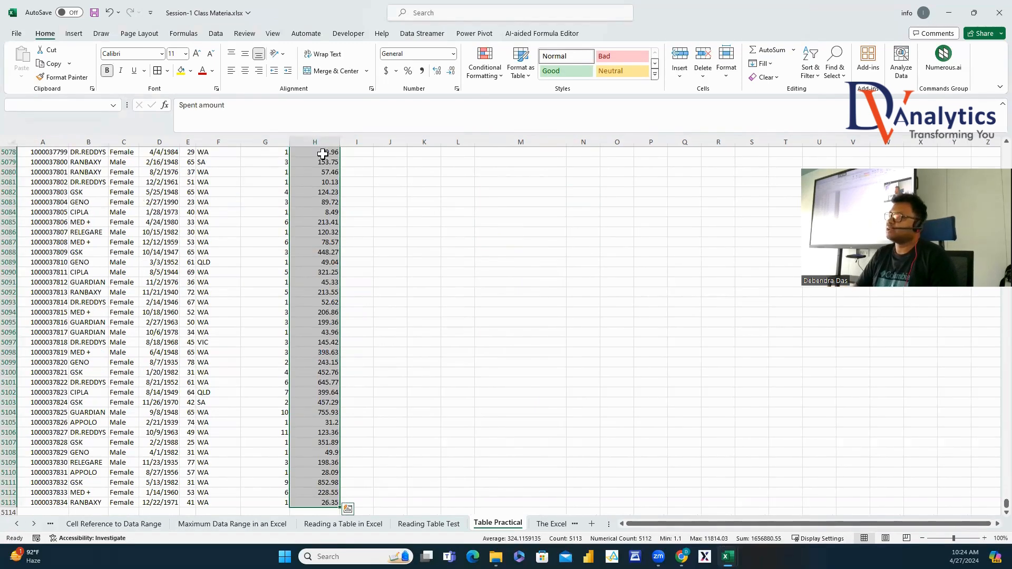
key(ctrl+Up)
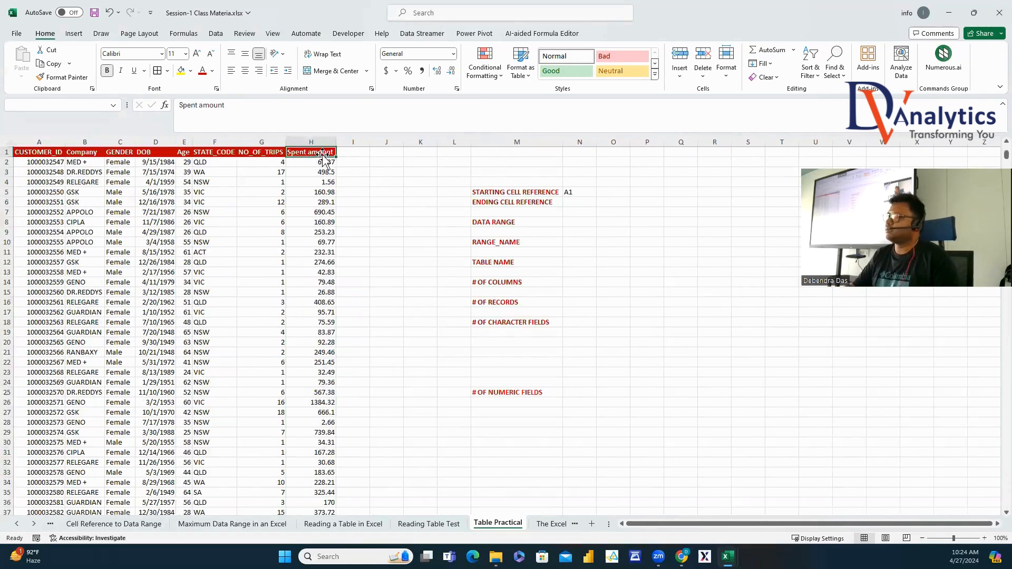
click(580, 202)
text(H)
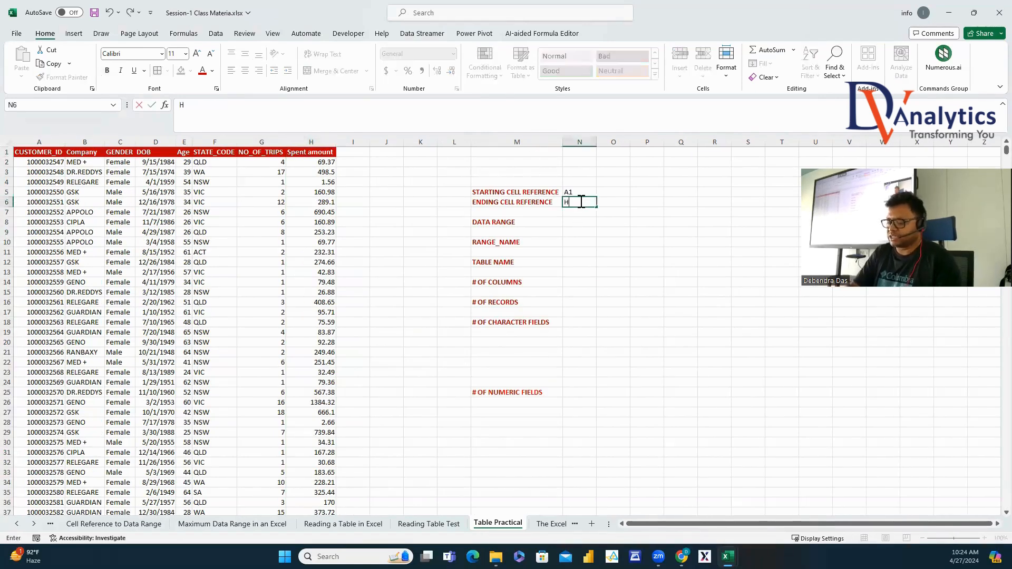
text(5113)
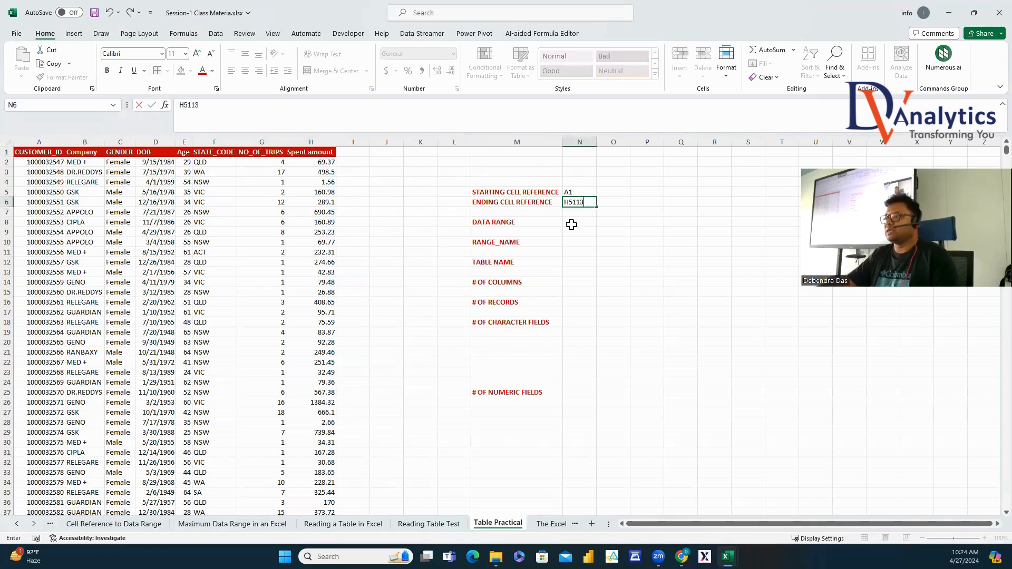
Enter A1:H5113 as the data range in N8.
click(573, 223)
text(A1:H)
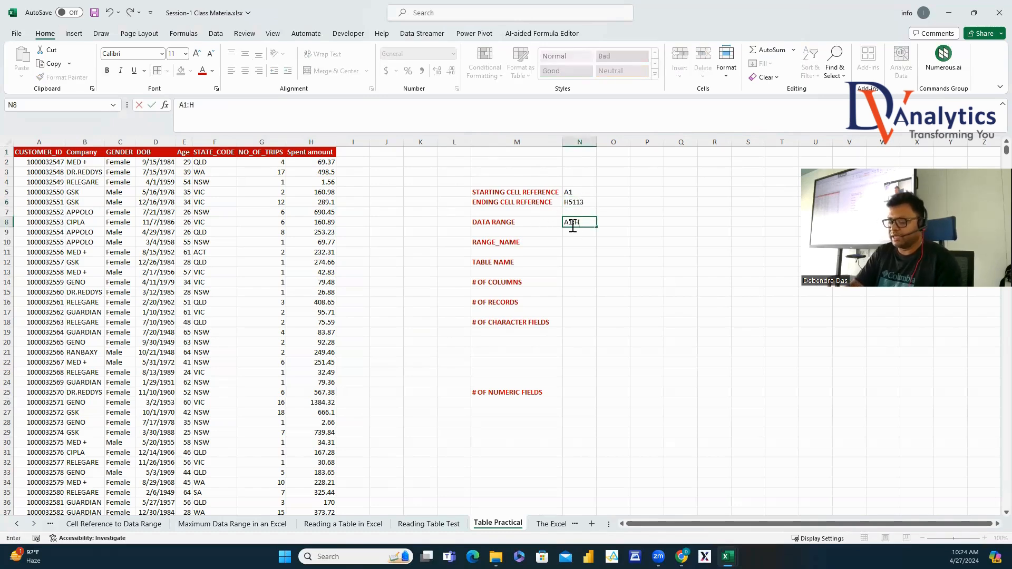
text(5113)
Select the whole customer table from the CUSTOMER_ID header to its last row and name the range MED_AUS_SALES.
click(578, 243)
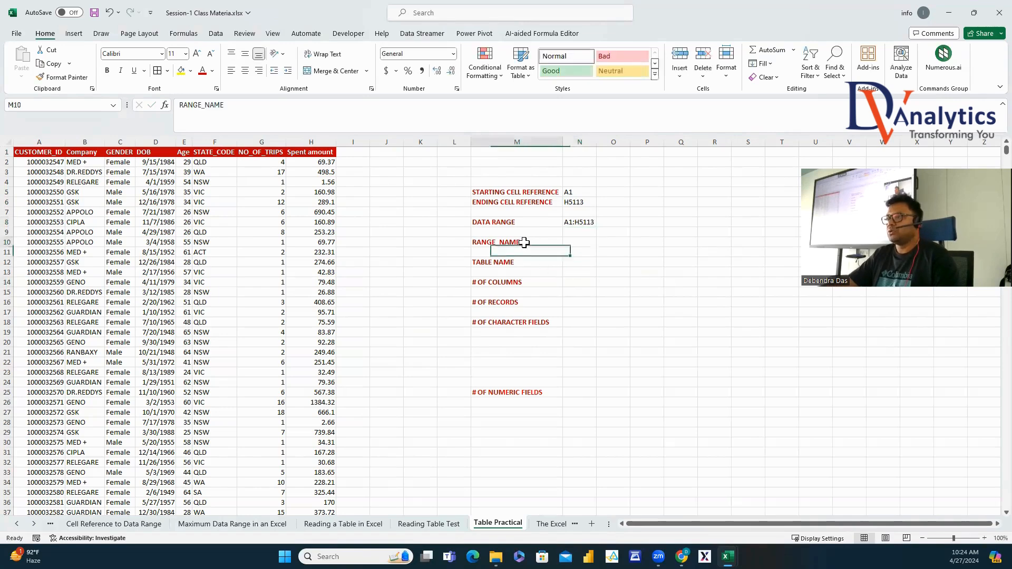
click(30, 152)
key(ctrl+shift+Right)
key(ctrl+shift+Down)
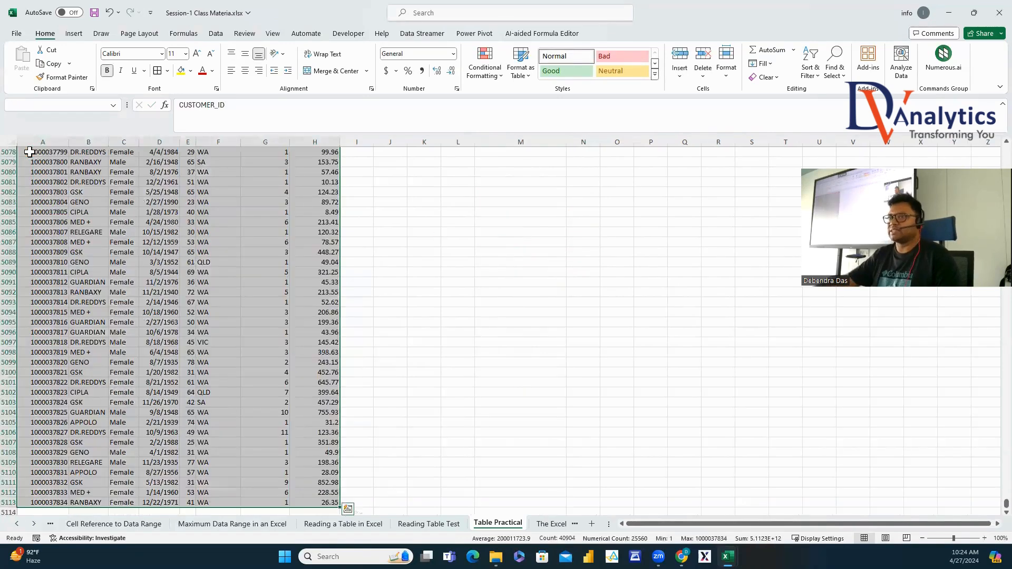
click(51, 106)
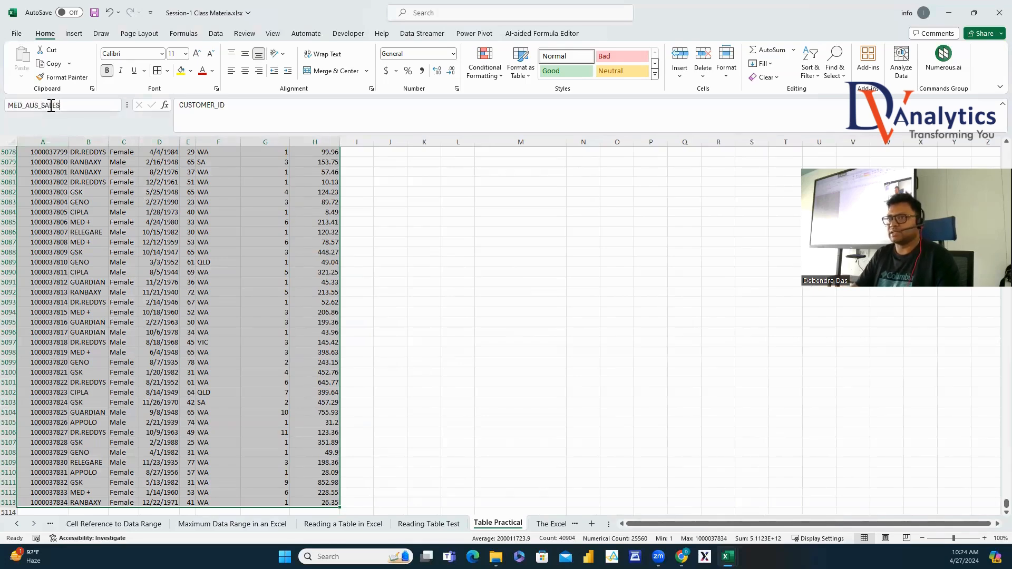
text(MED_AUS_SALES)
key(Return)
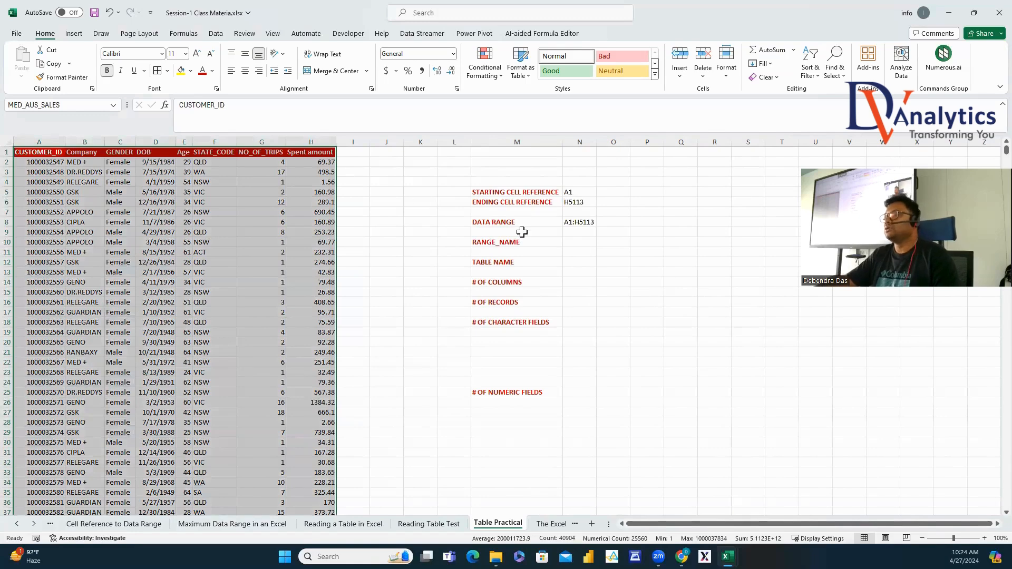
Enter MED_AUS_SALES as the range name in N10 and copy it to N12 as the table name.
click(580, 240)
text(MED_AUS_SALES)
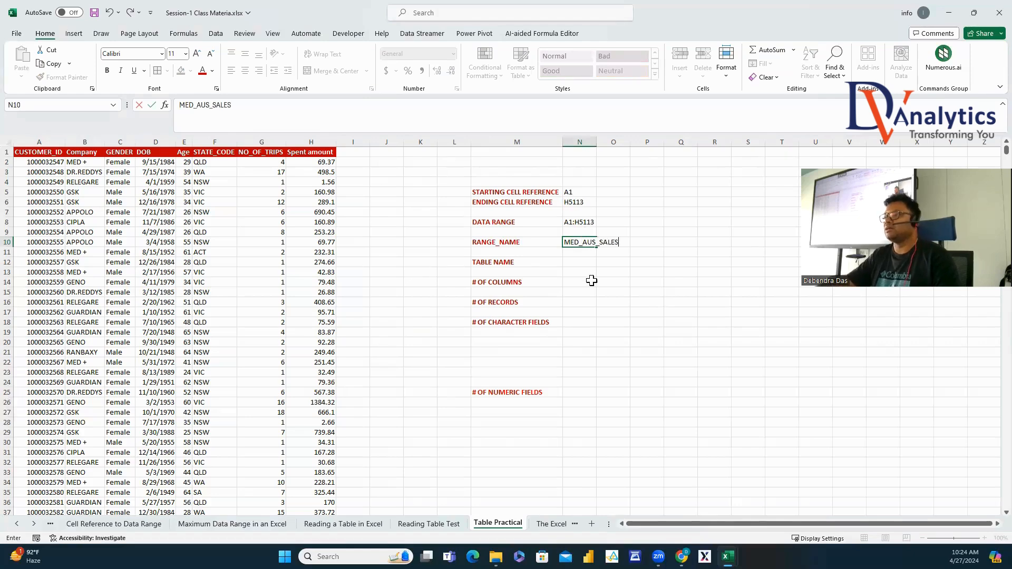
key(Return)
click(582, 243)
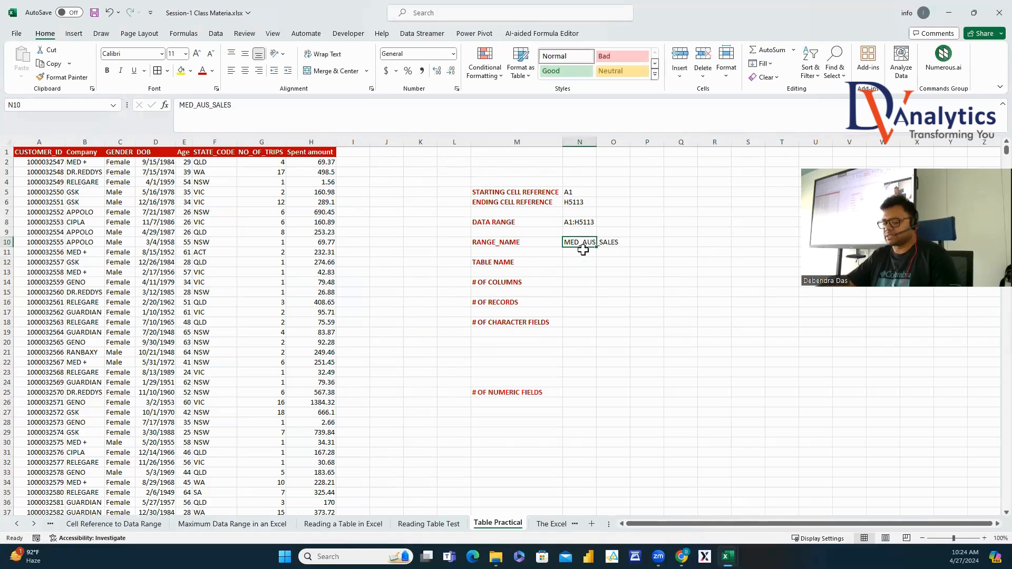
key(ctrl+c)
click(573, 261)
key(ctrl+v)
Count the header cells, then enter 8 as the number of columns in N14 and 5112 as the number of records in N16.
click(580, 284)
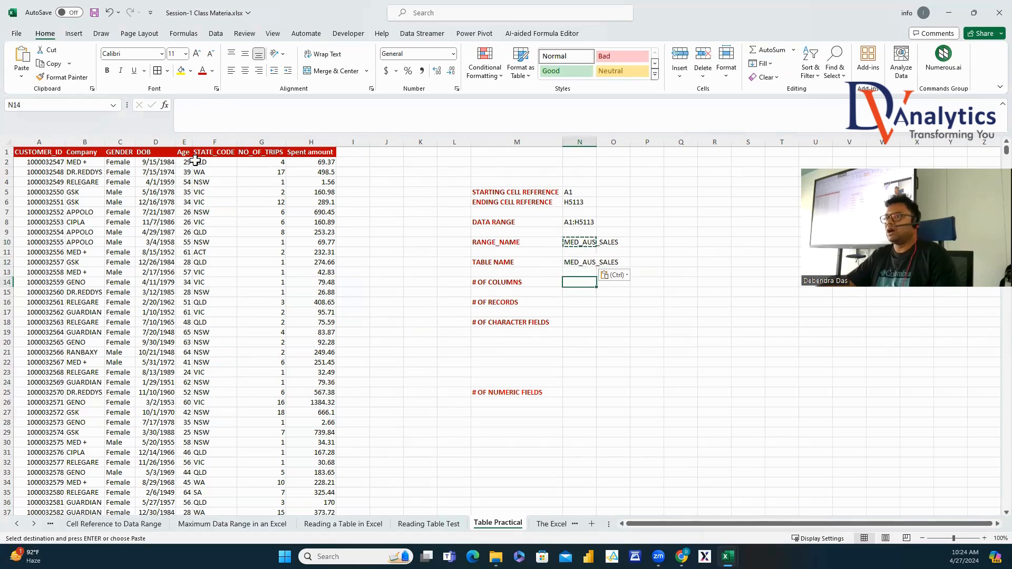
drag(51, 152, 316, 151)
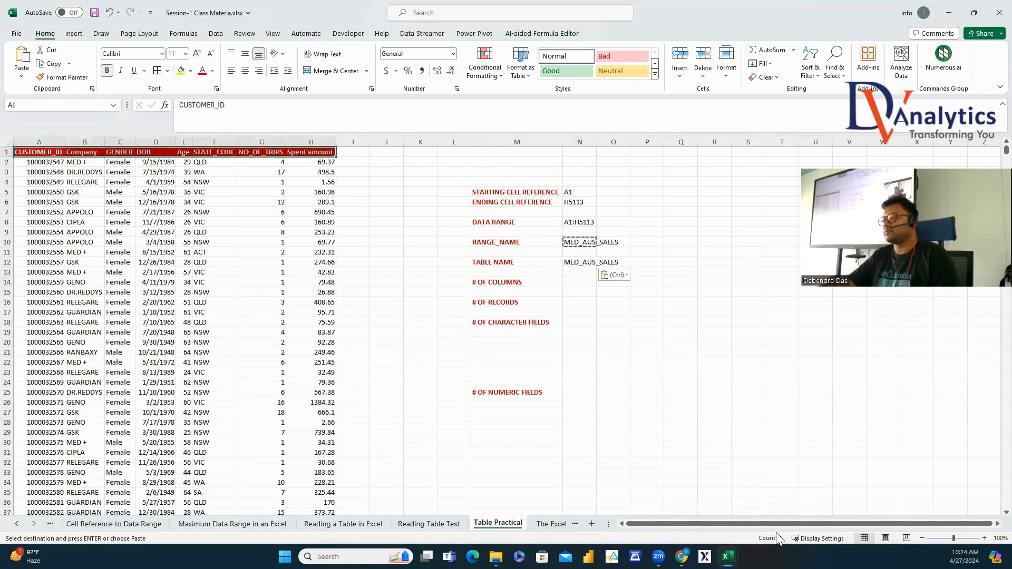
click(582, 282)
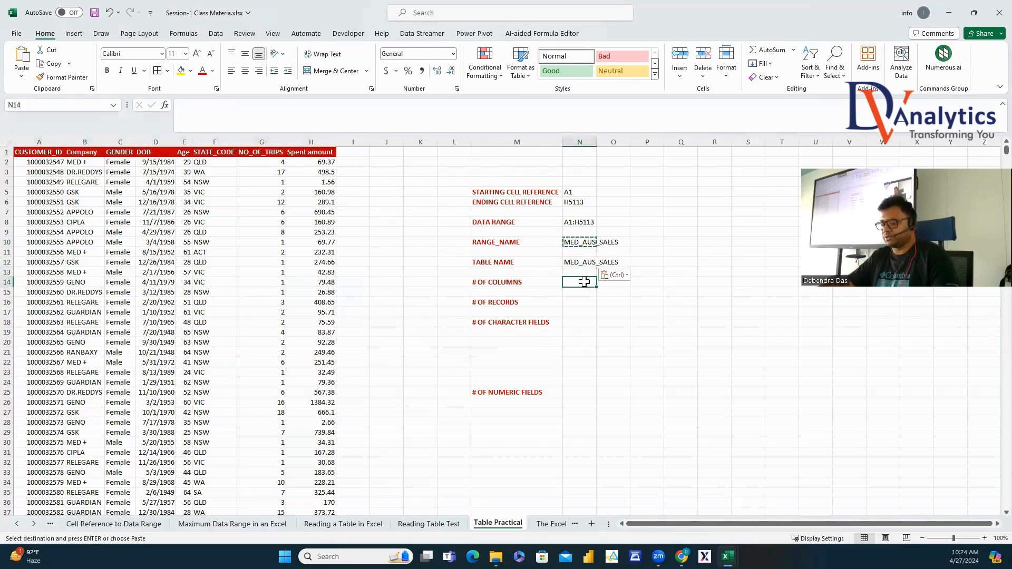
text(8)
click(578, 304)
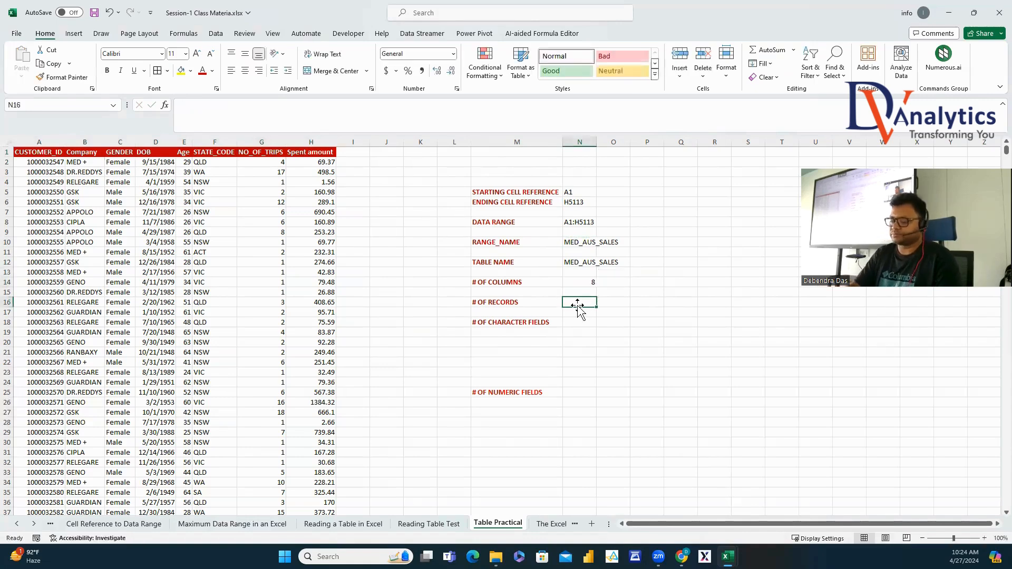
text(5112)
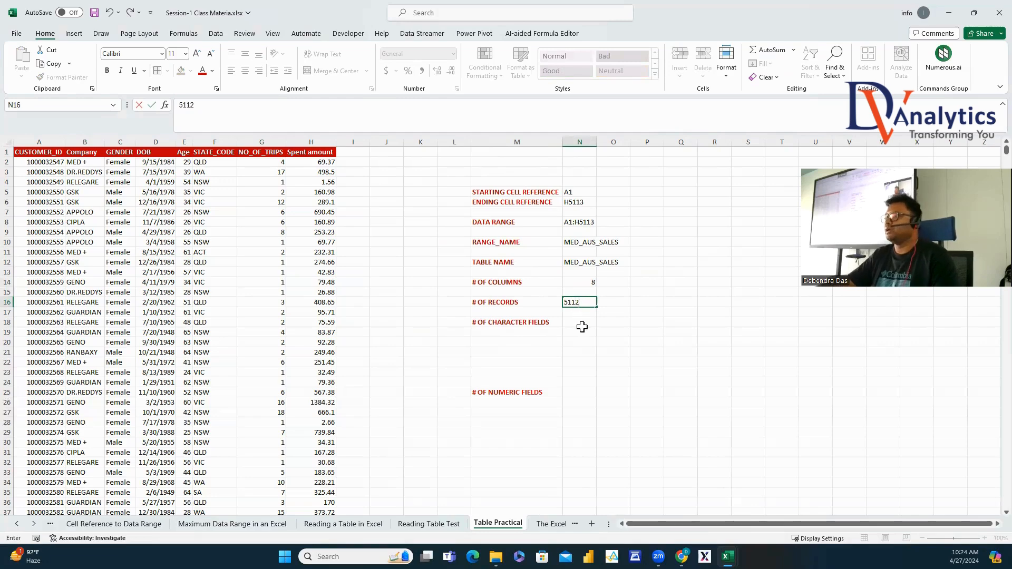
Copy the Company, GENDER and STATE_CODE headers and paste them as transposed values starting at O18.
click(582, 326)
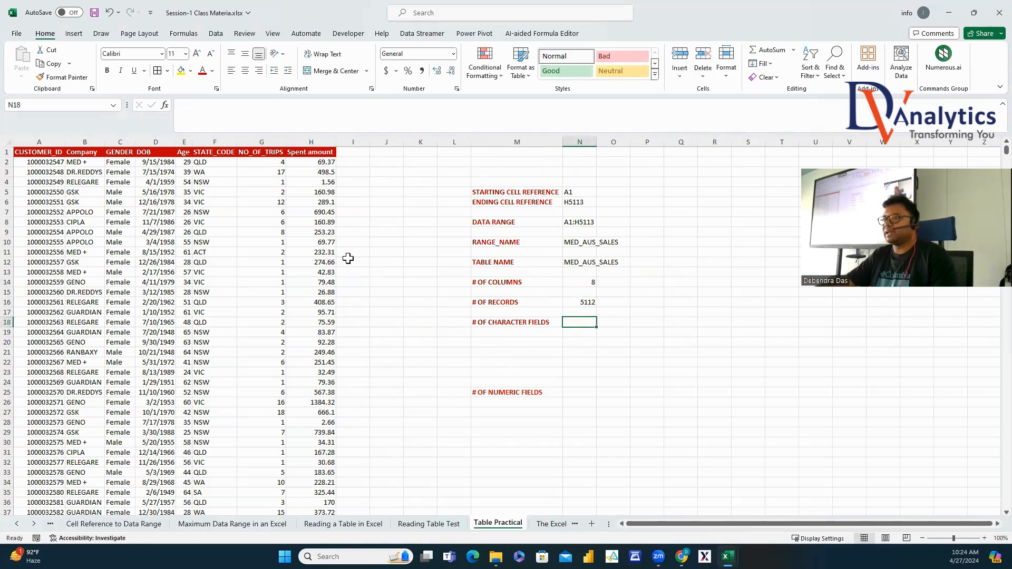
click(86, 153)
ctrl+click(120, 152)
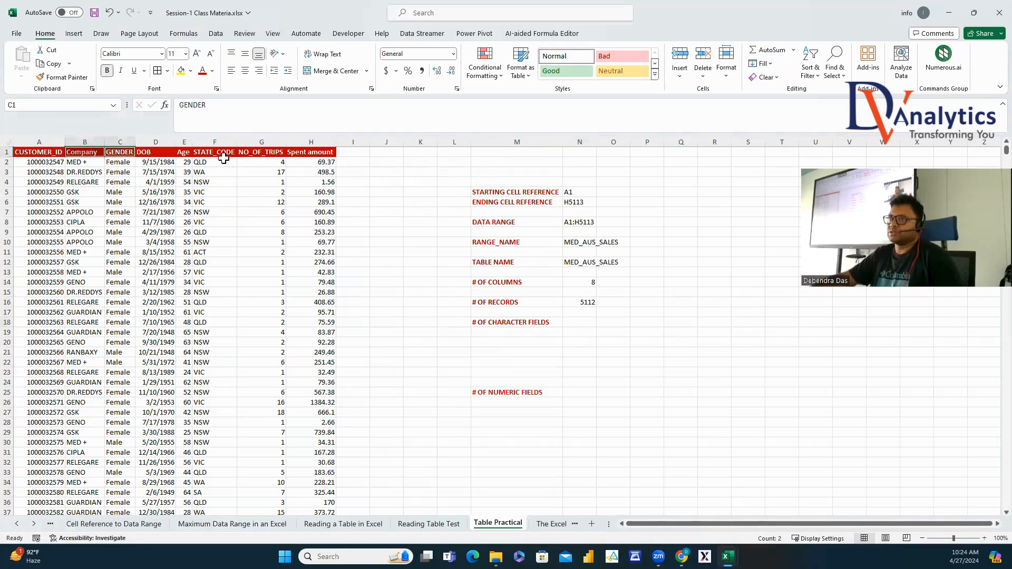
ctrl+click(218, 153)
key(ctrl+c)
click(609, 323)
right_click(609, 323)
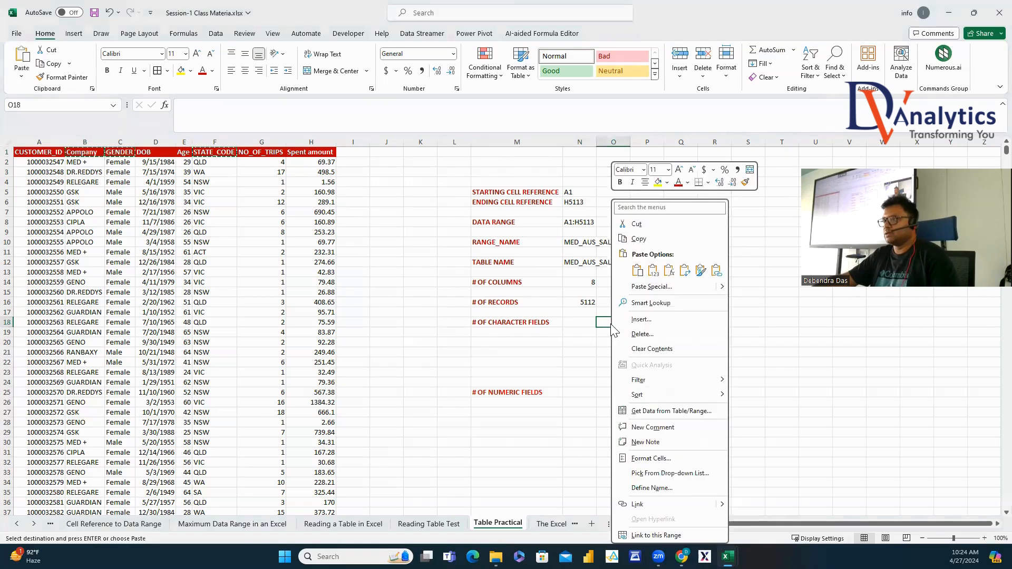
click(652, 287)
click(547, 267)
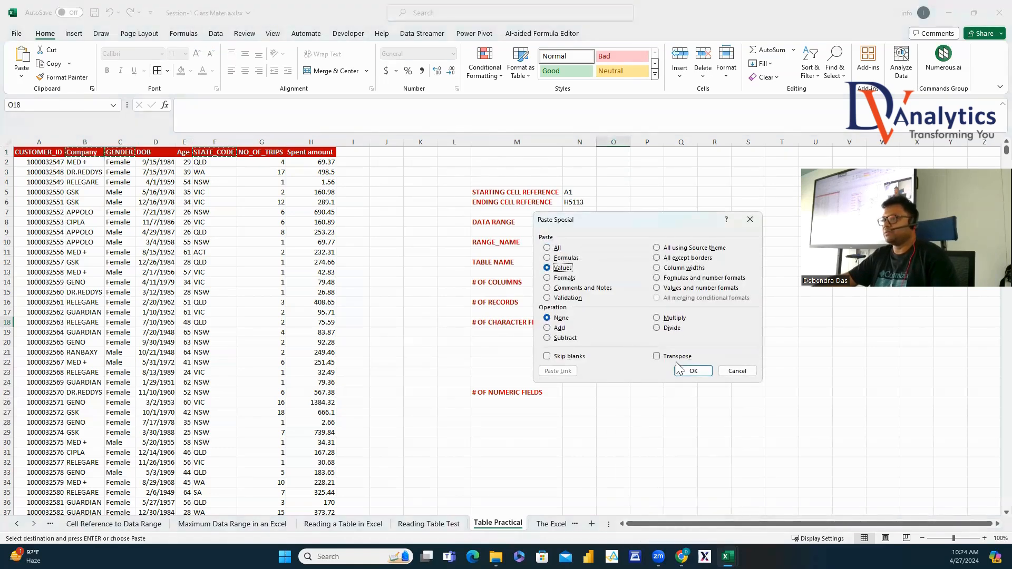
click(658, 357)
click(692, 371)
Enter 3 as the number of character fields in N18 and 5 as the number of numeric fields in N25.
click(585, 322)
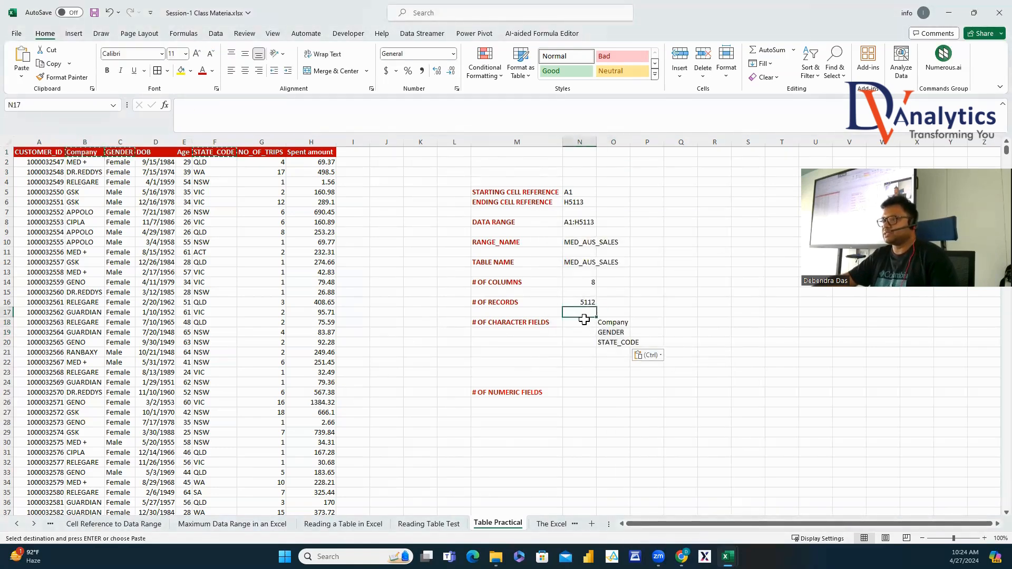
text(3)
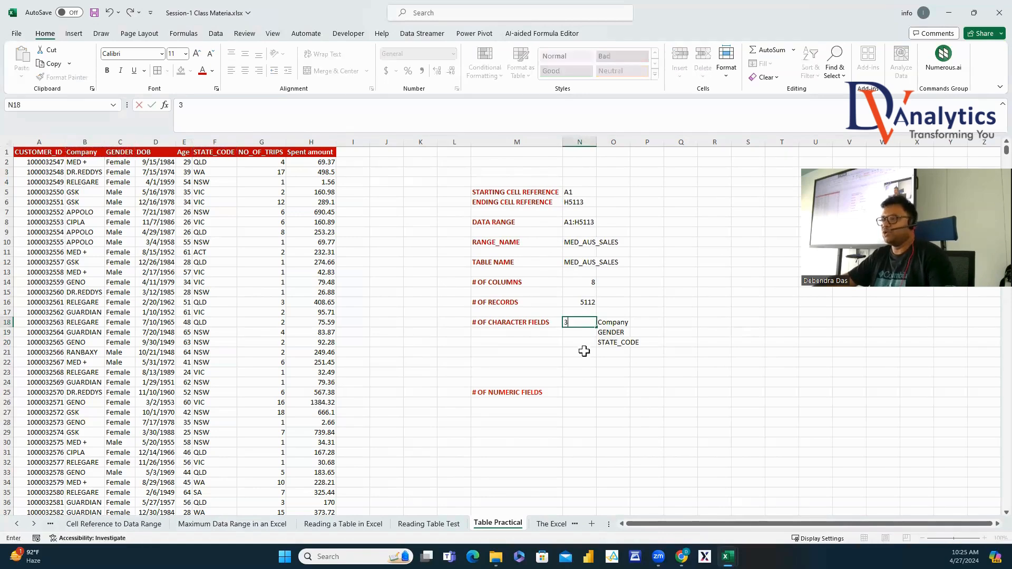
click(578, 391)
text(5)
Copy the CUSTOMER_ID, DOB, Age, NO_OF_TRIPS and Spent amount headers and paste them as transposed values starting at O25.
click(647, 412)
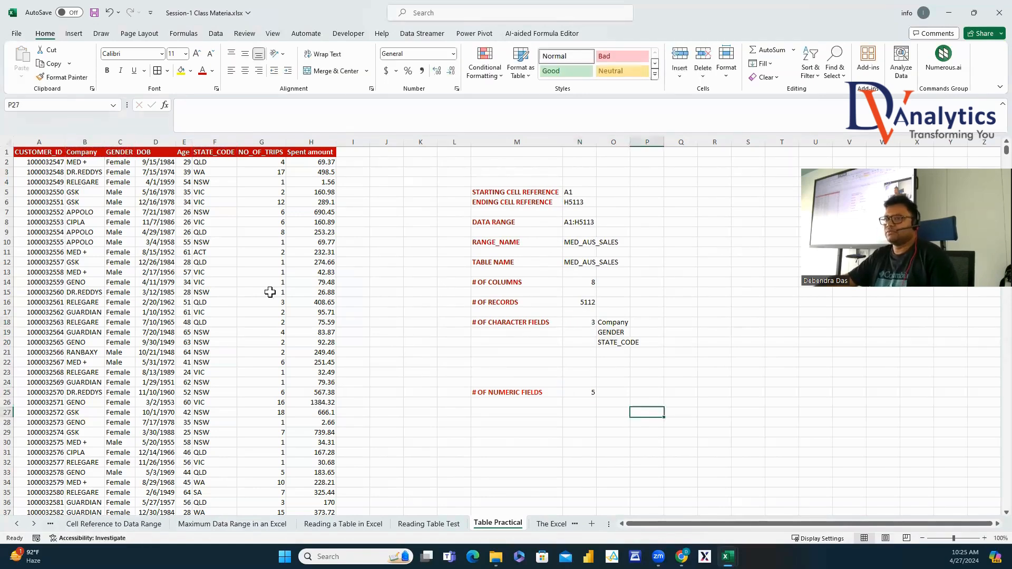
click(58, 152)
ctrl+click(147, 151)
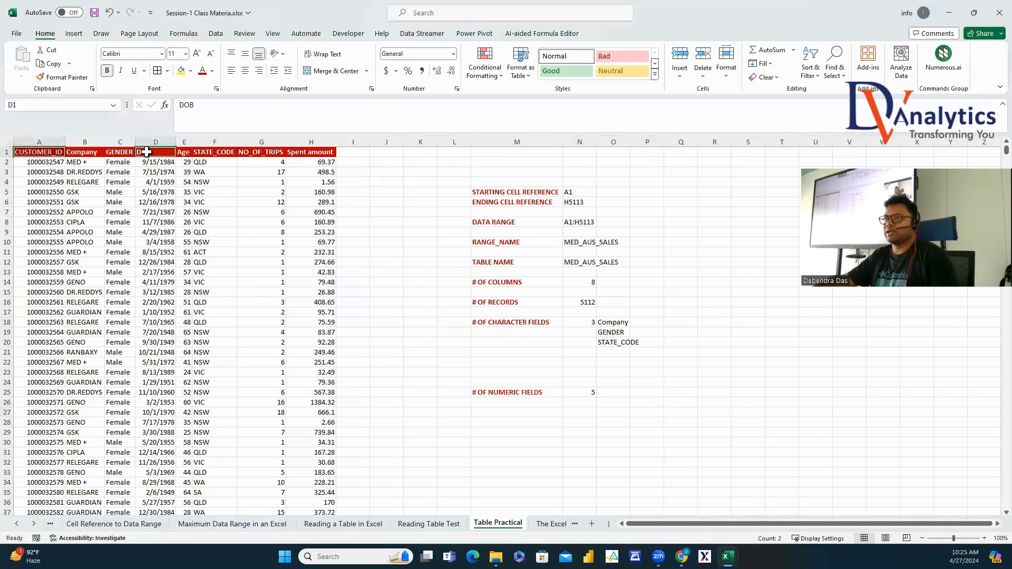
ctrl+click(188, 153)
ctrl+click(271, 153)
ctrl+click(322, 152)
key(ctrl+c)
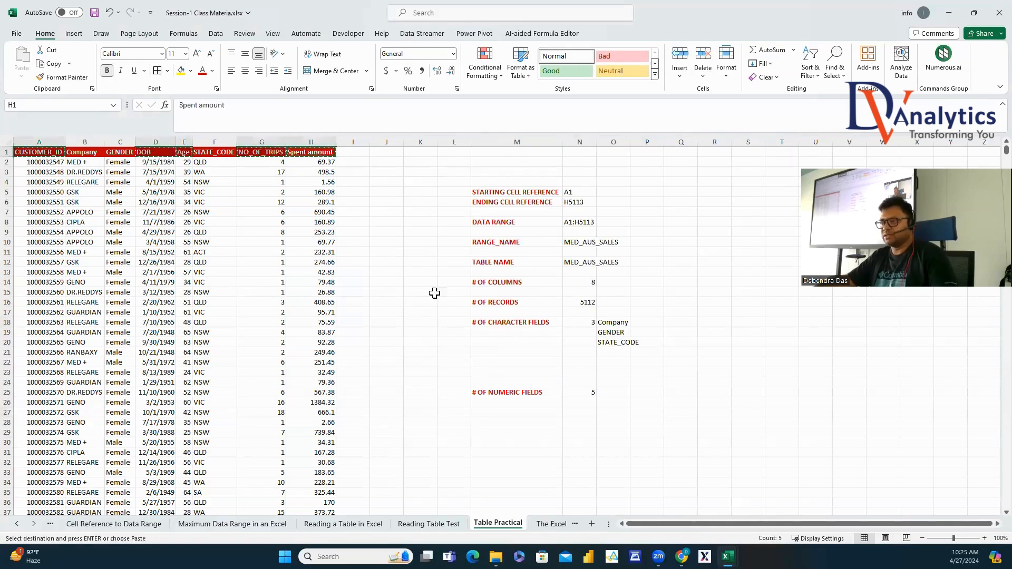
right_click(613, 393)
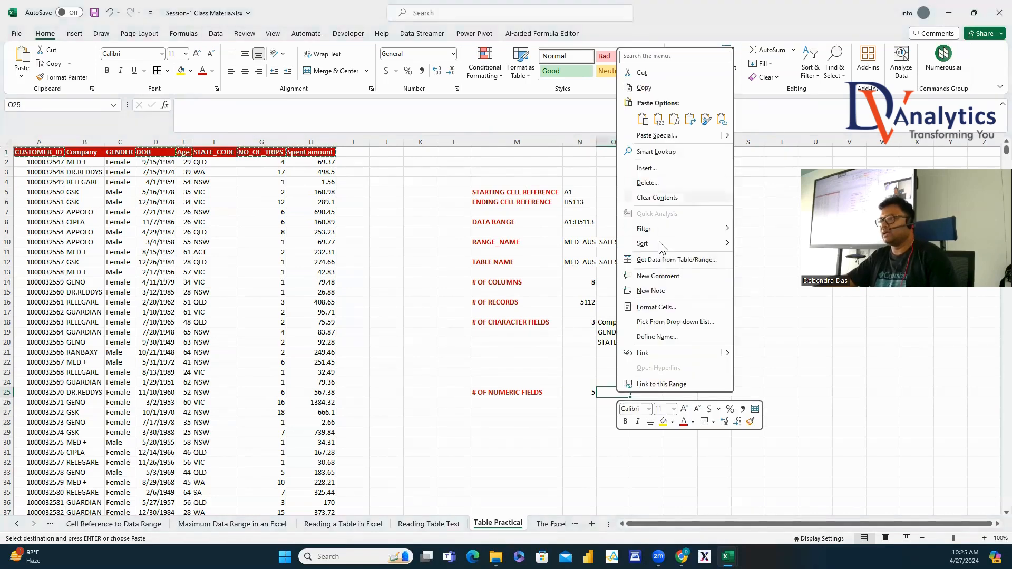
click(648, 136)
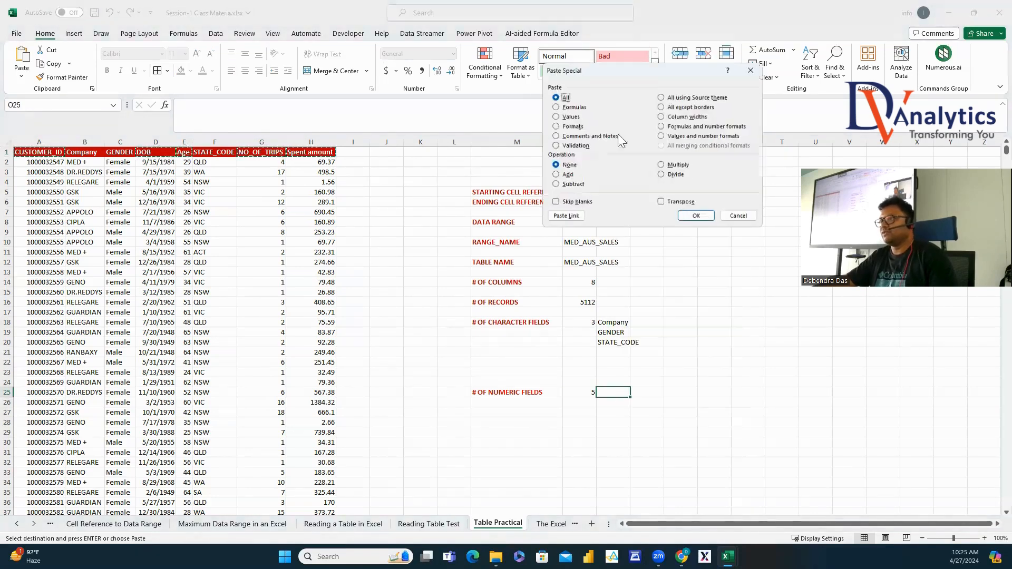
click(564, 115)
click(678, 204)
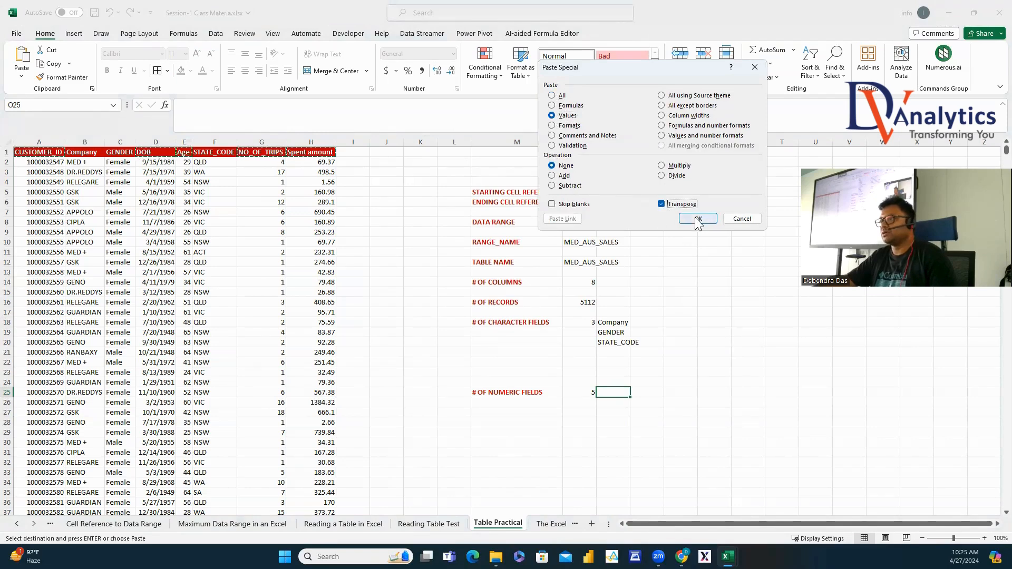
click(697, 219)
click(713, 442)
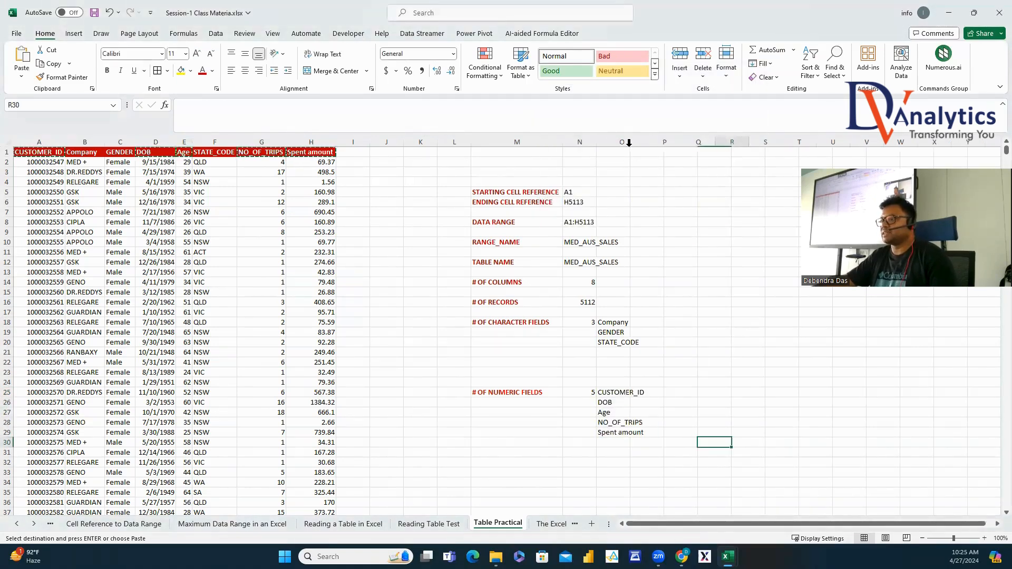
Open The Excel Journey worksheet and number the cells I7 to I14 from 1 to 8.
click(542, 524)
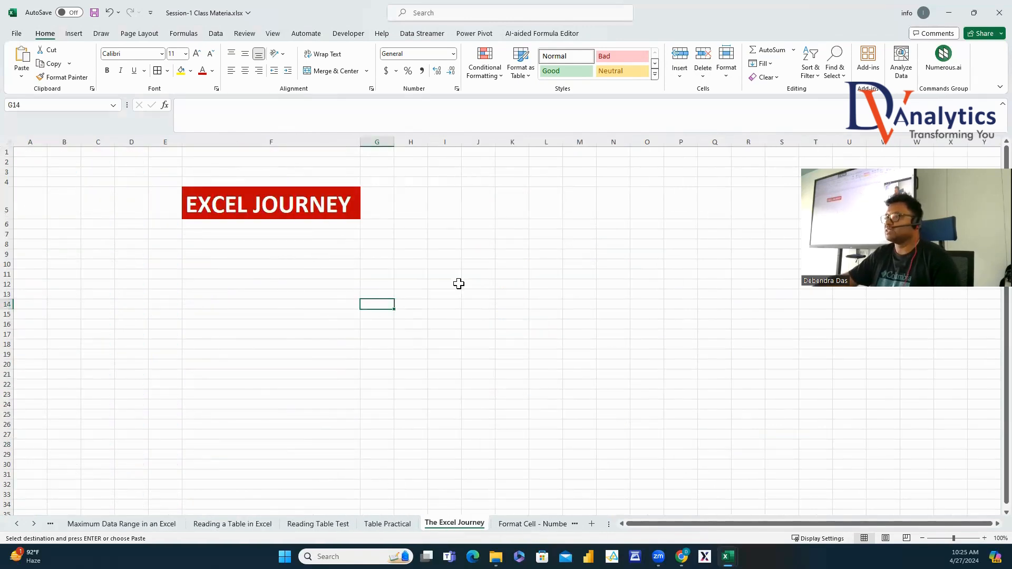
click(449, 236)
text(1)
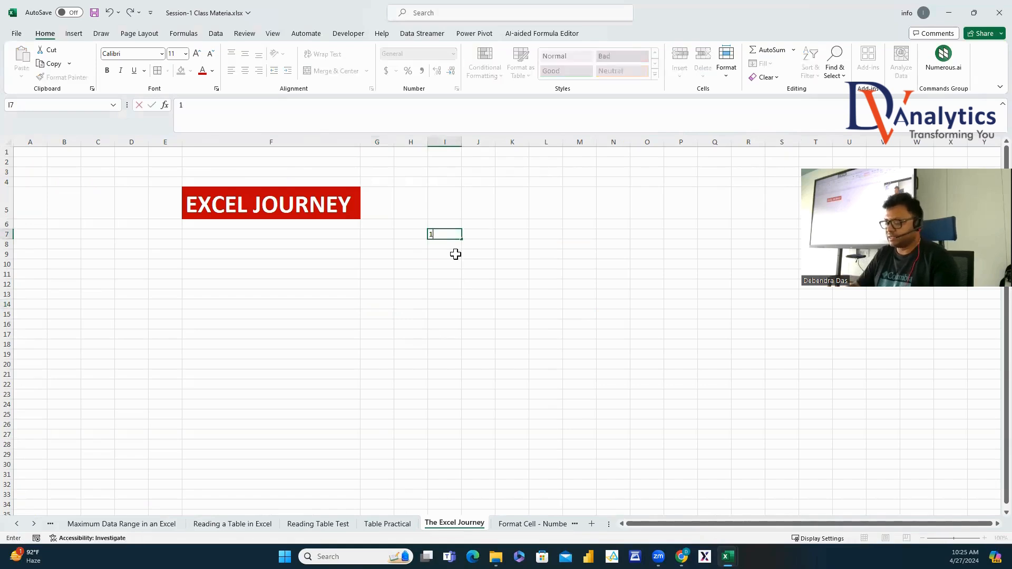
text( 2 3 4 5 6 7 8)
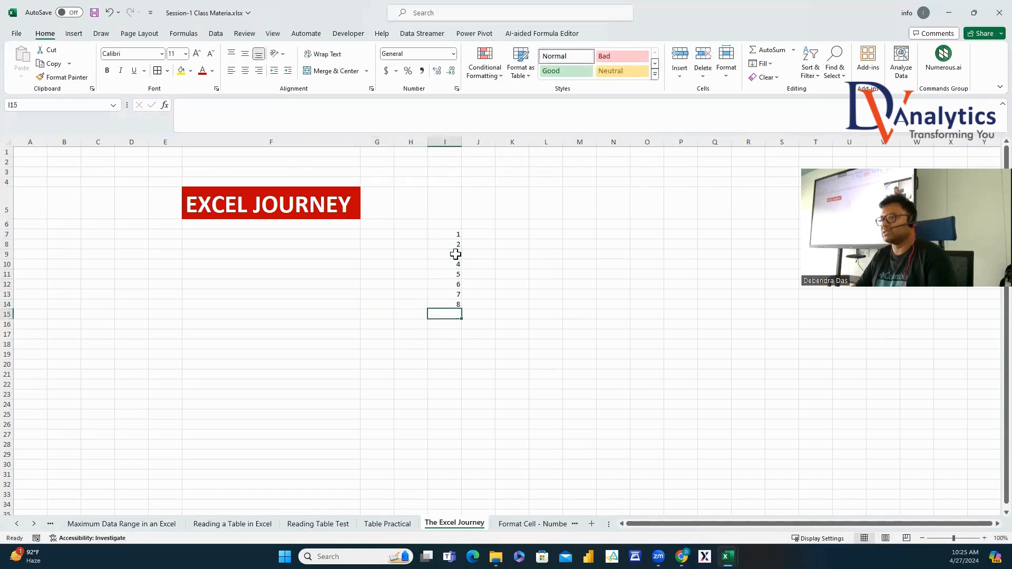
Enter EXCEL WORKBOOK in J7 as the first item of the numbered list.
click(475, 234)
text(EXCEL WORKBOOK)
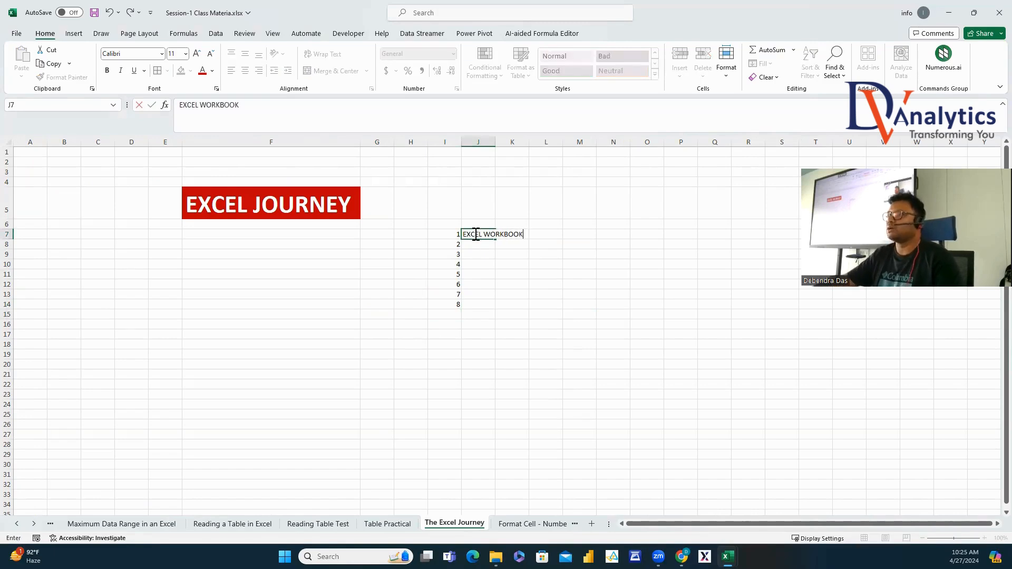
click(469, 264)
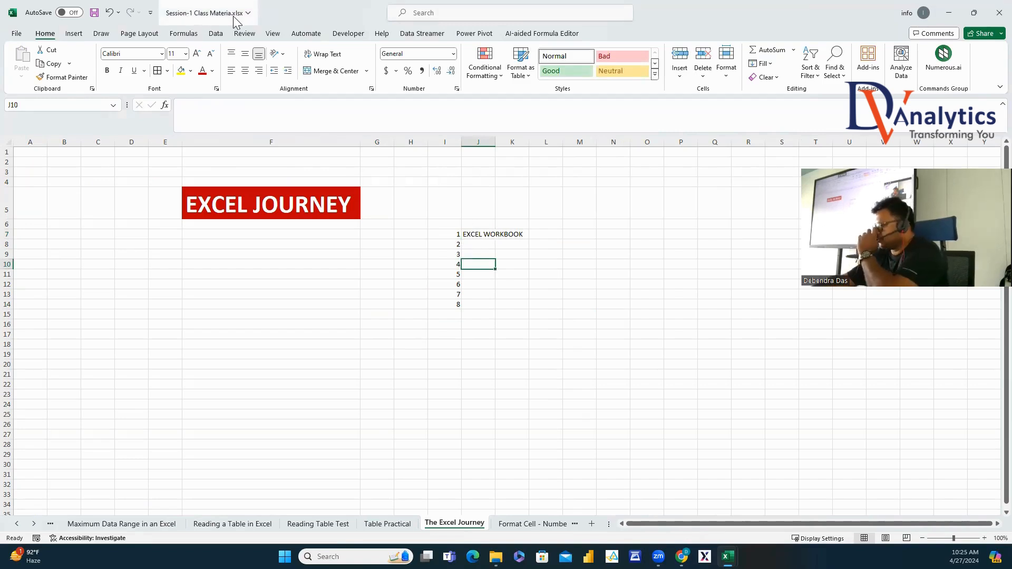
Enter EXCEL WORKSHEETS, CELL REFERENCE and DATA RANGE in J8 to J10 as items 2 to 4 of the list.
click(478, 246)
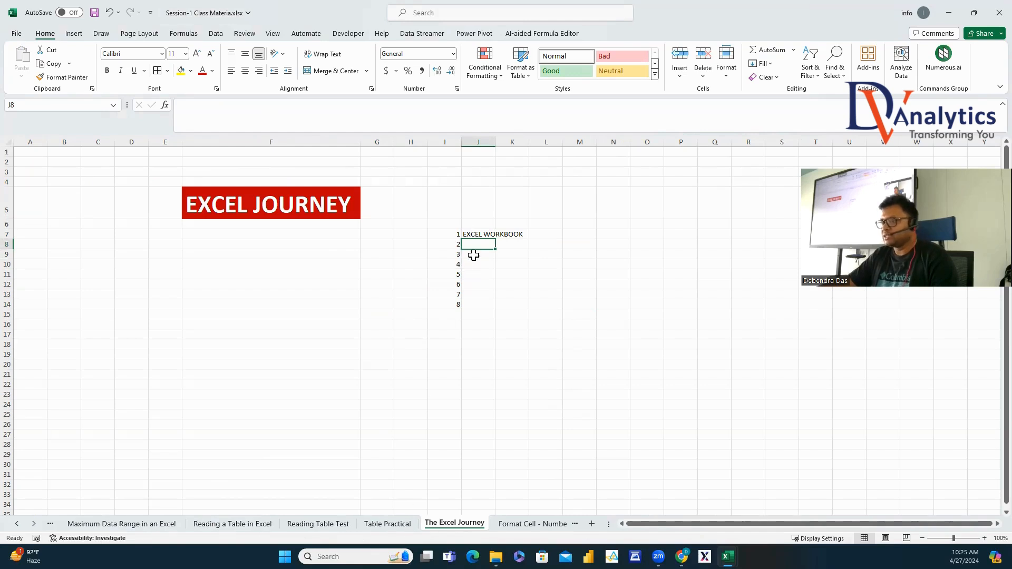
text(EXCEL WORKSHEETS)
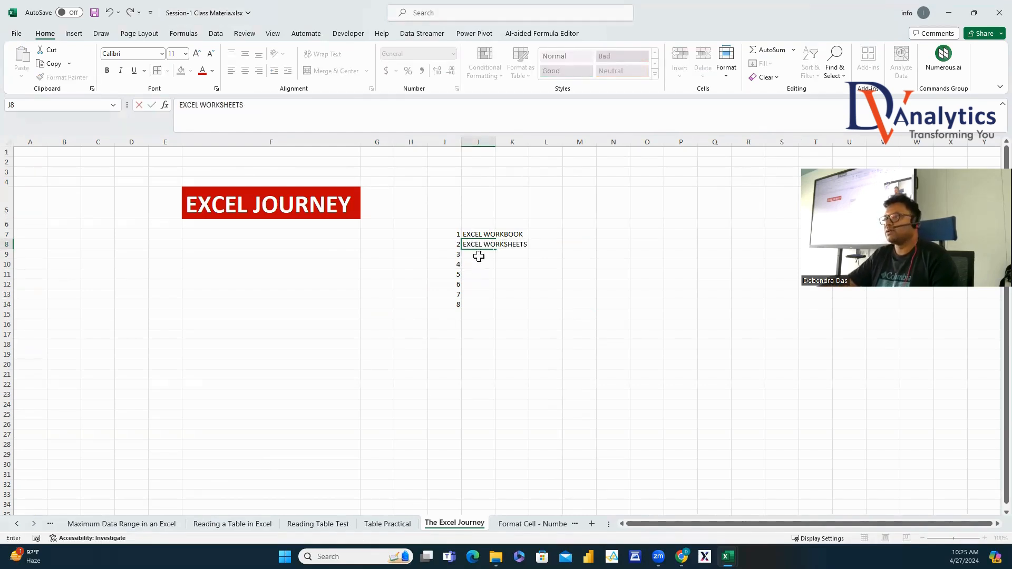
key(Return)
text(CELL)
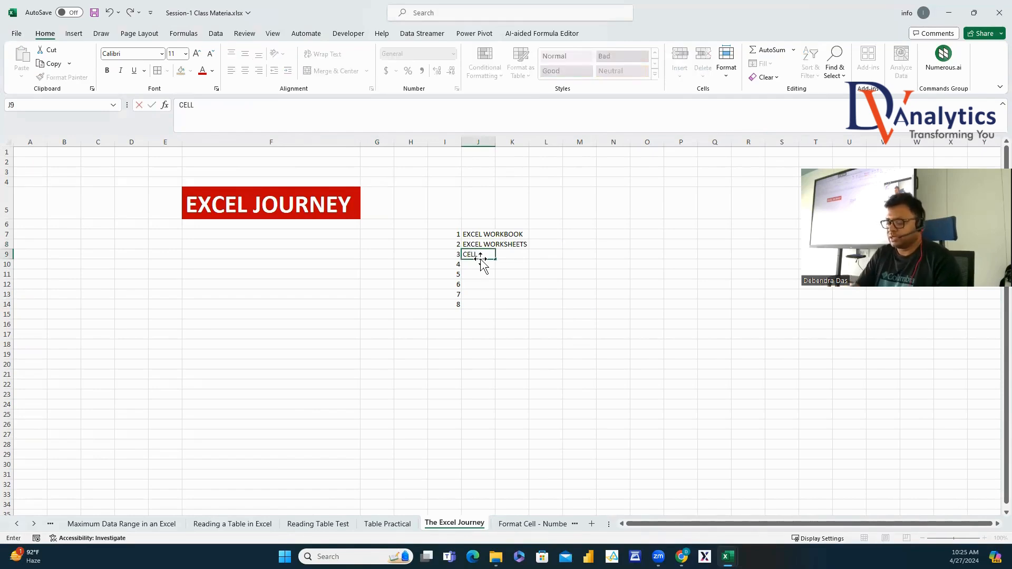
text( REFERENCE)
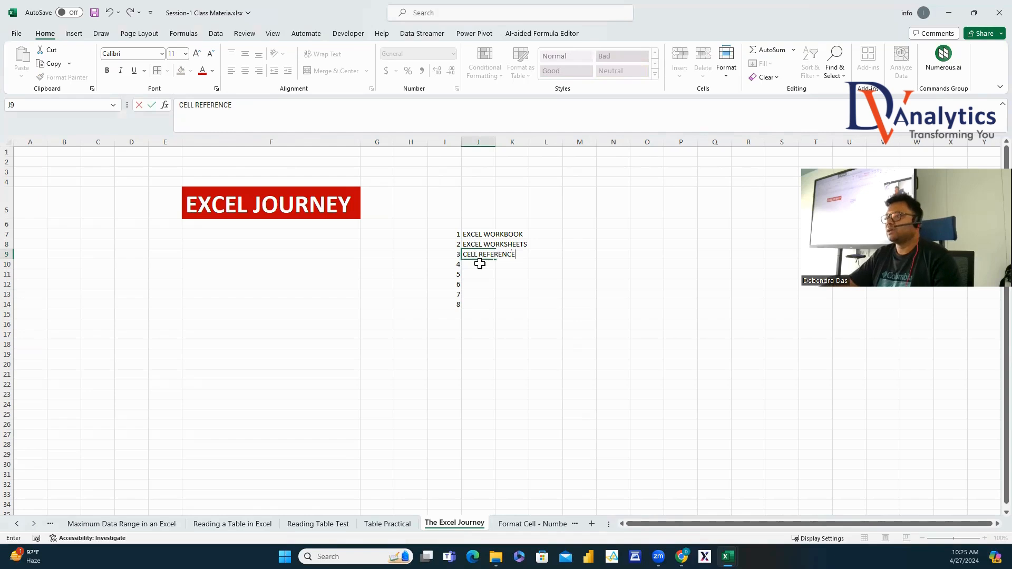
key(Return)
text(DATA)
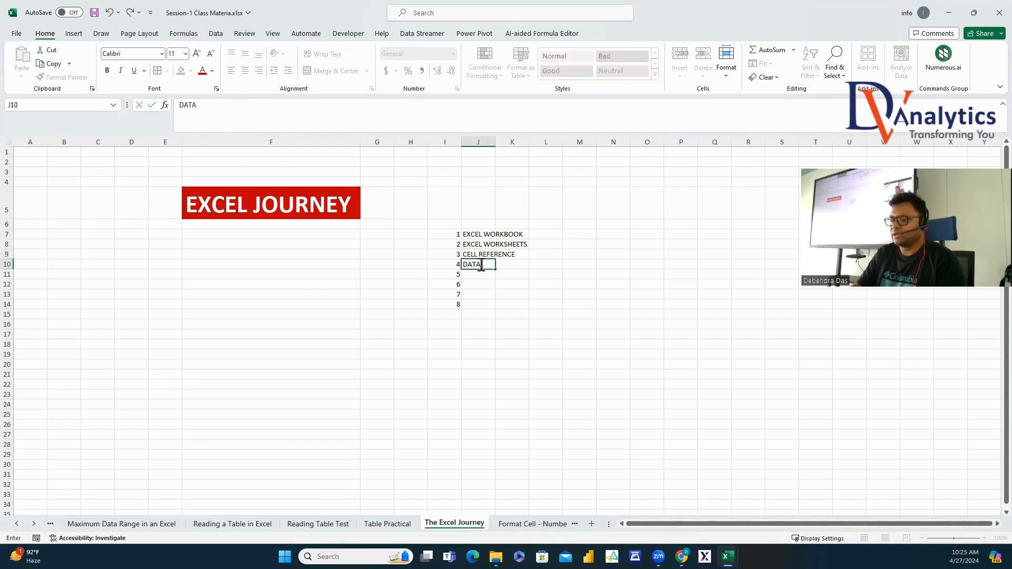
text( RANGE)
key(Return)
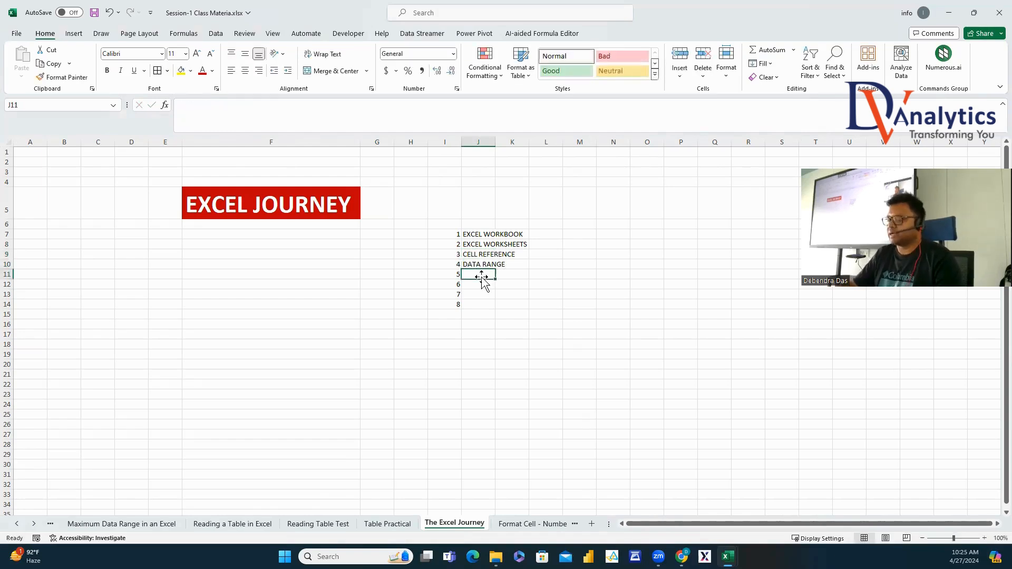
Enter TABLE, COLUMNS, VALUES and DATA TYPES in J11 to J14 as items 5 to 8 of the list.
text(TABLE)
key(Return)
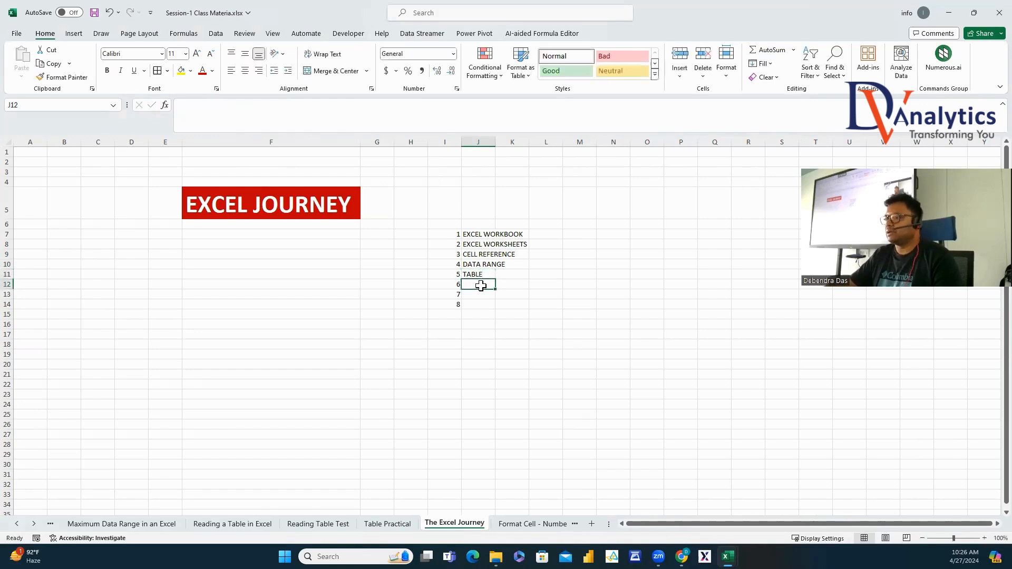
text(COLUMNS)
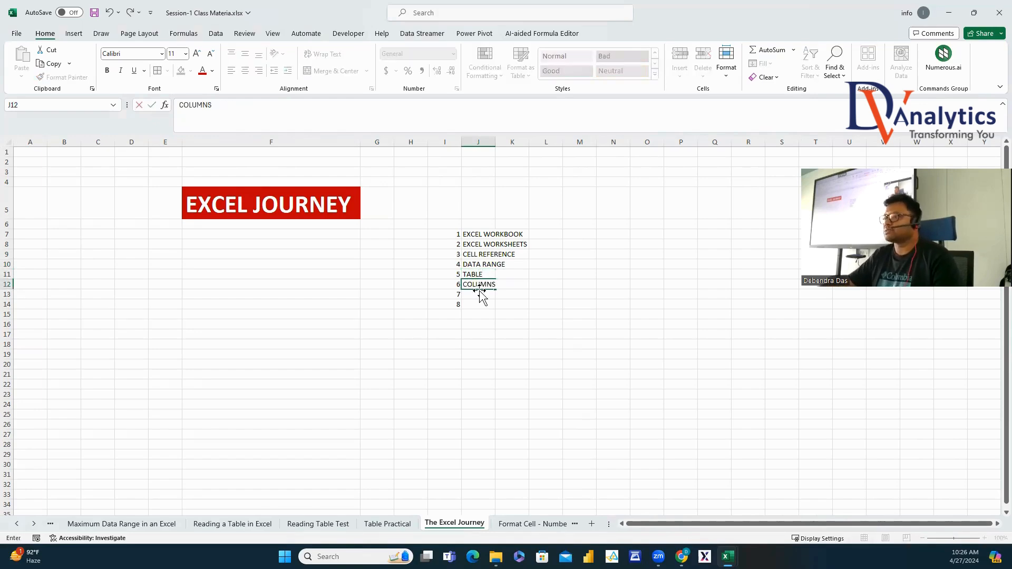
key(Return)
text(VALU)
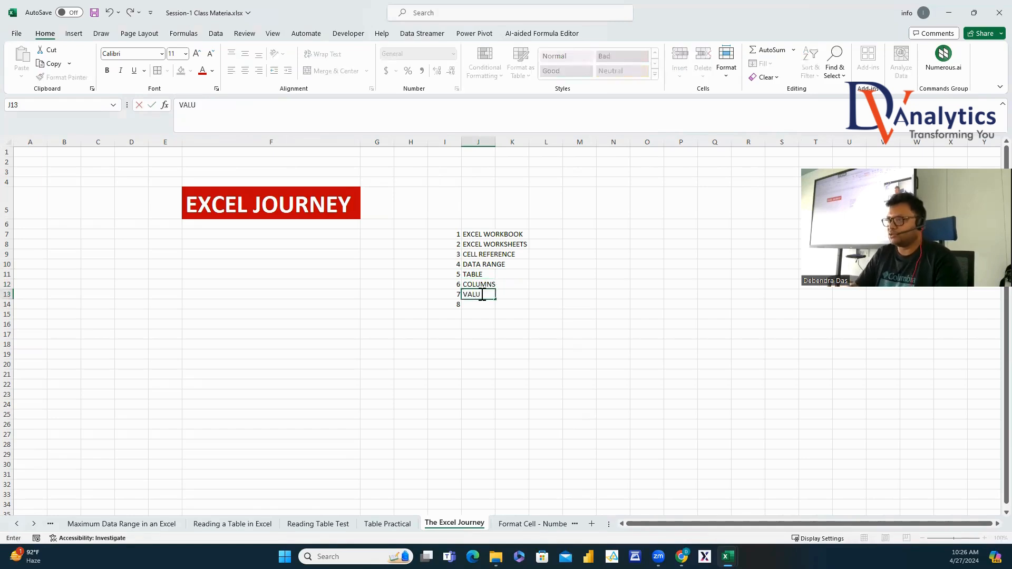
text(ES)
key(Return)
text(DATA TYPES)
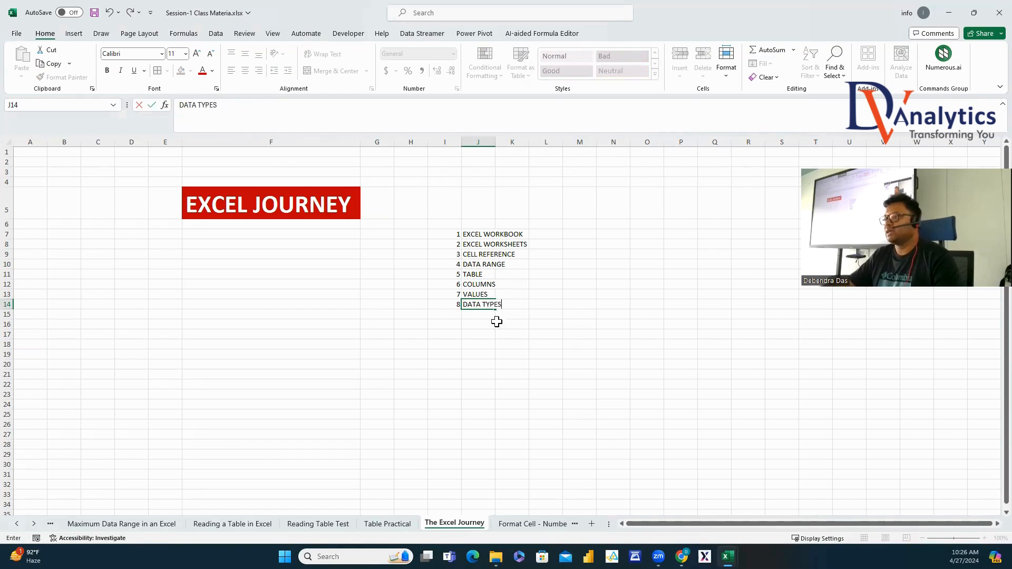
click(496, 323)
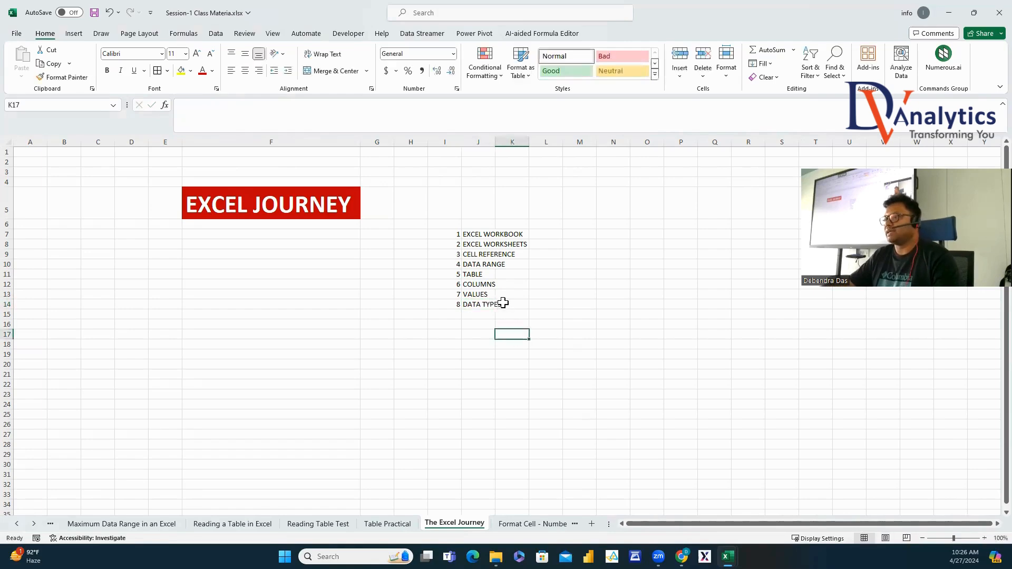
Number K14 and K15 as 1 and 2, and enter CHARACTERS in L14 and NUMERICS in L15 as the data types.
click(504, 302)
text(1)
key(Return)
text(2)
key(Return)
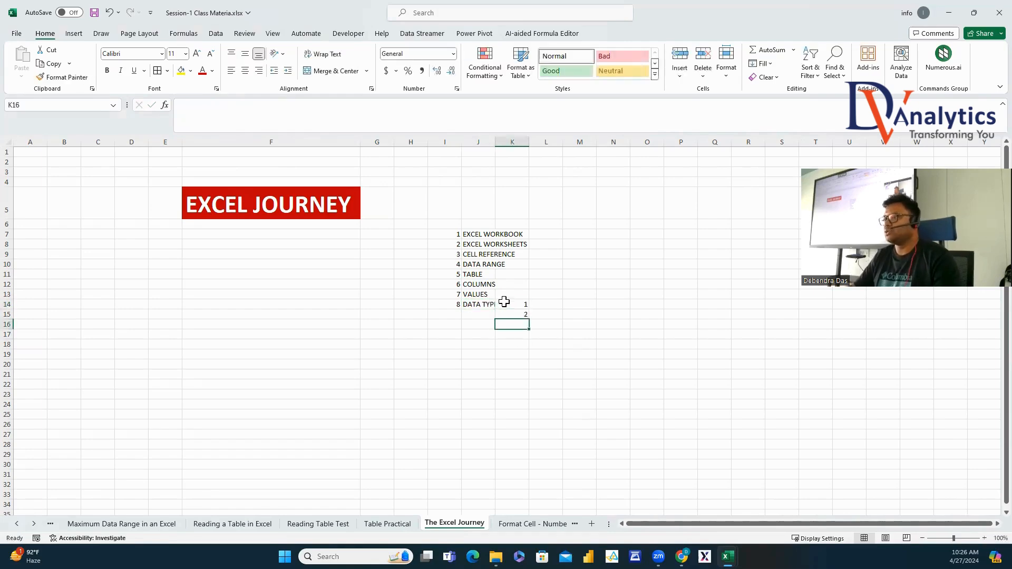
click(546, 306)
text(CHA)
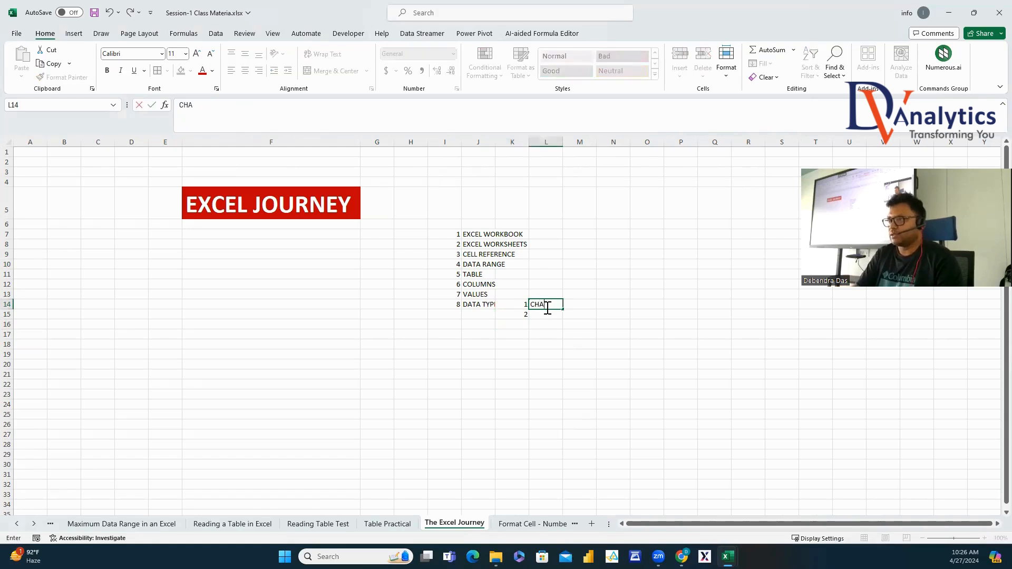
text(RACTERS)
click(548, 315)
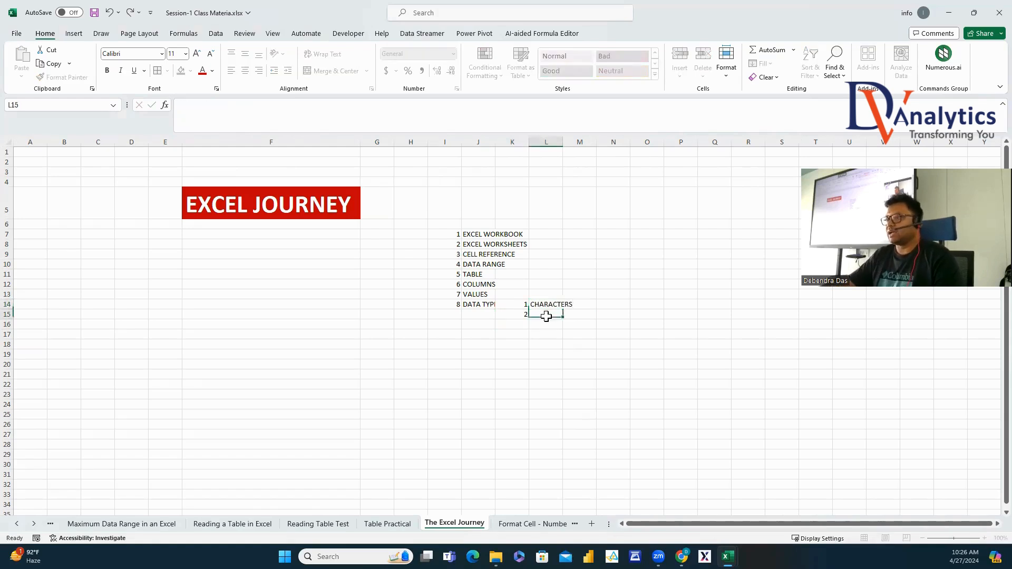
text(NUMERICS)
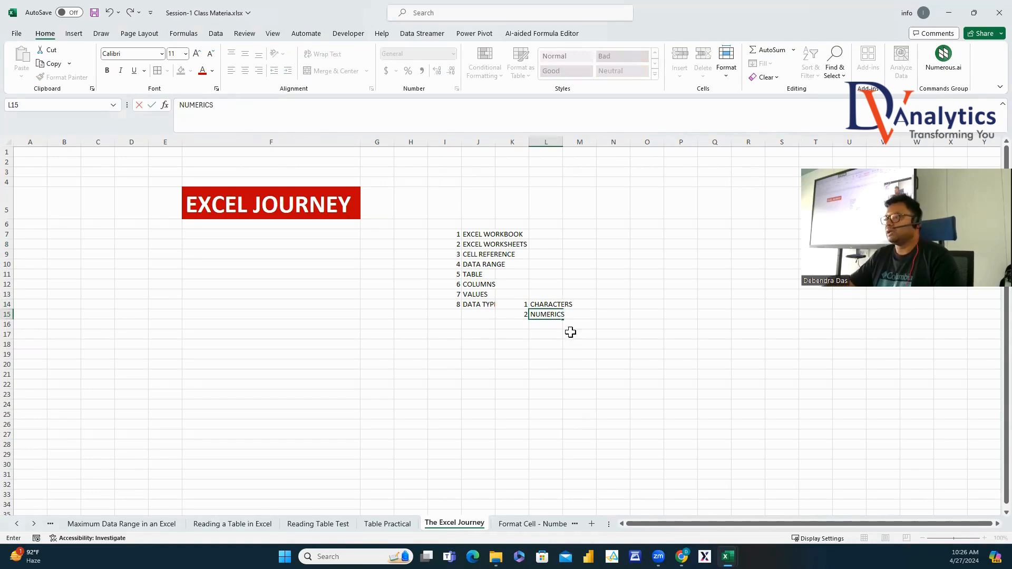
click(570, 332)
Enter ALPHANUMERIC in M14 beside the character type and DATETIME in M15 beside the numeric type.
click(580, 304)
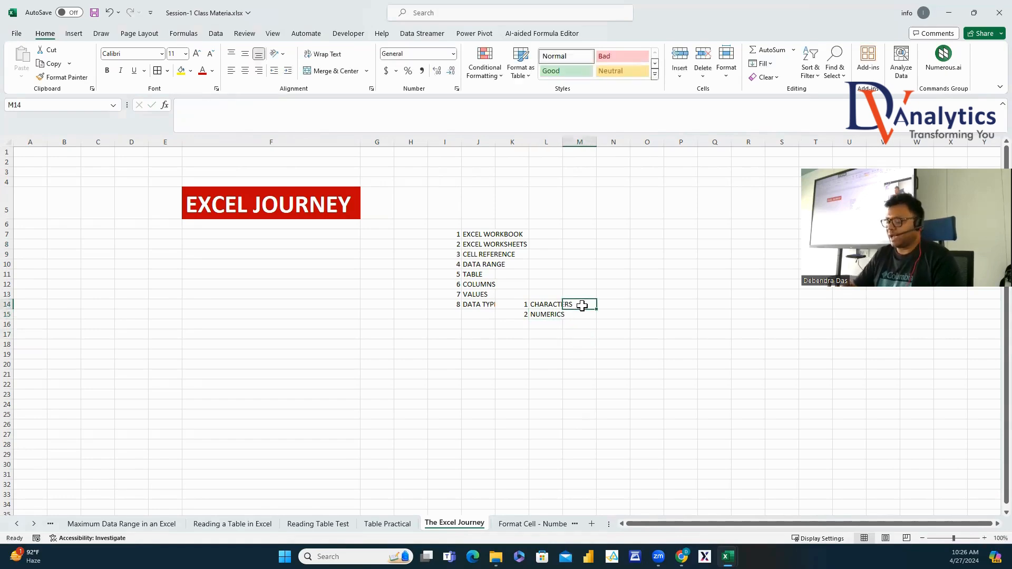
text(ALPHANUMERI)
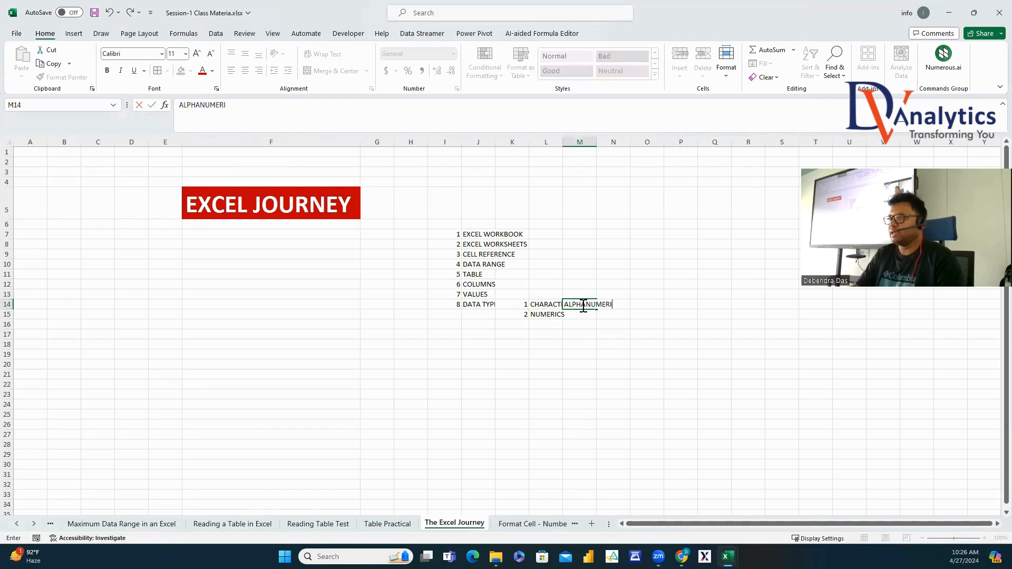
text(C)
click(583, 314)
text(DATETIME)
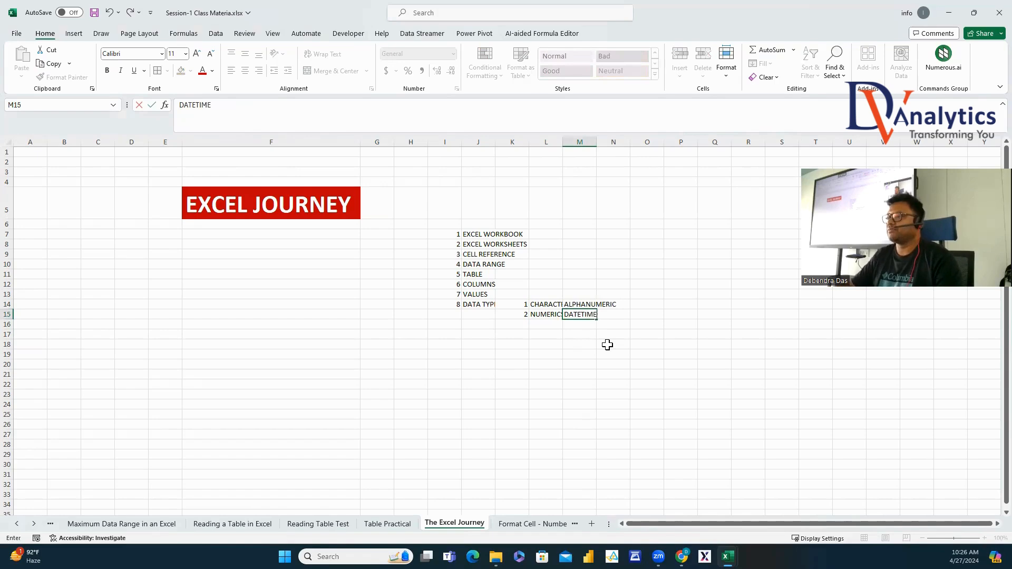
click(608, 345)
Format the list items in J7:J14 and the data type entries in L14:M15 as bold red text.
drag(477, 234, 483, 300)
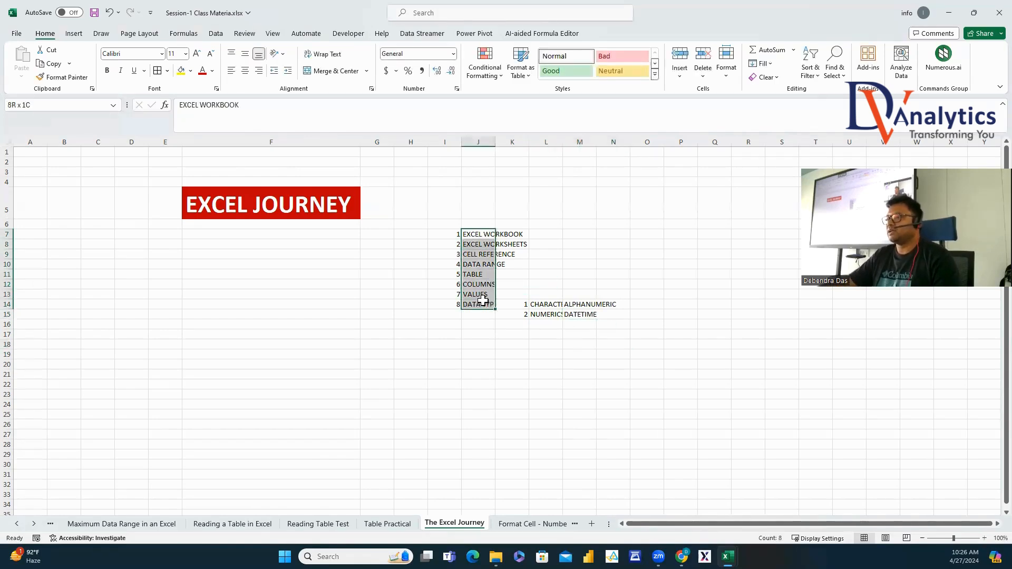
drag(546, 304, 580, 314)
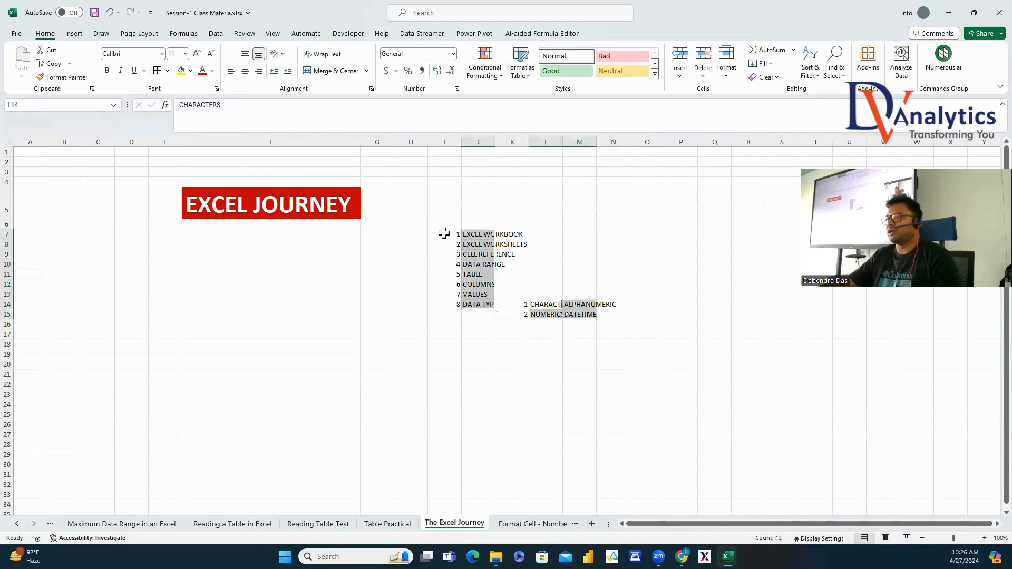
click(107, 70)
click(430, 314)
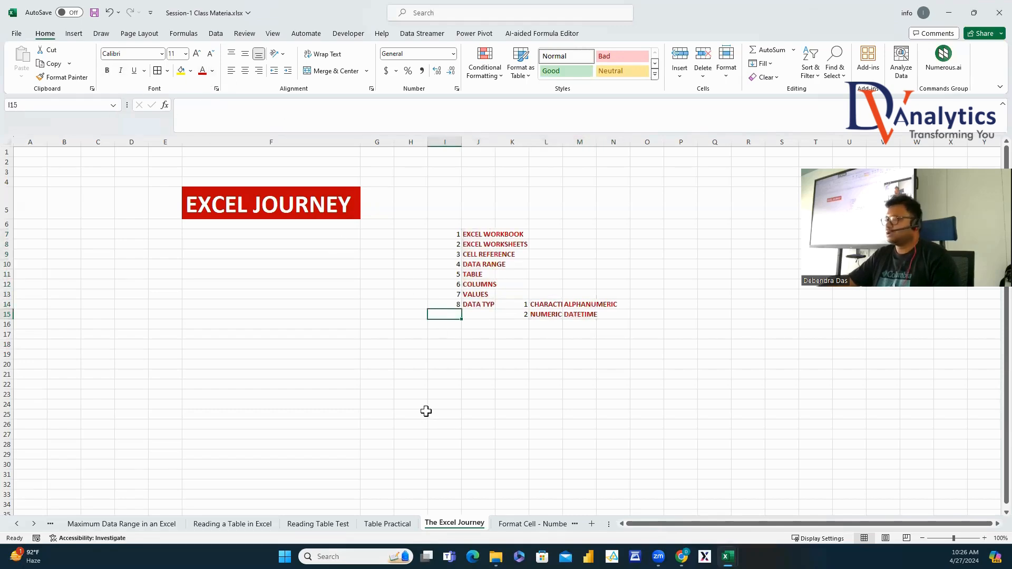
click(535, 527)
click(463, 430)
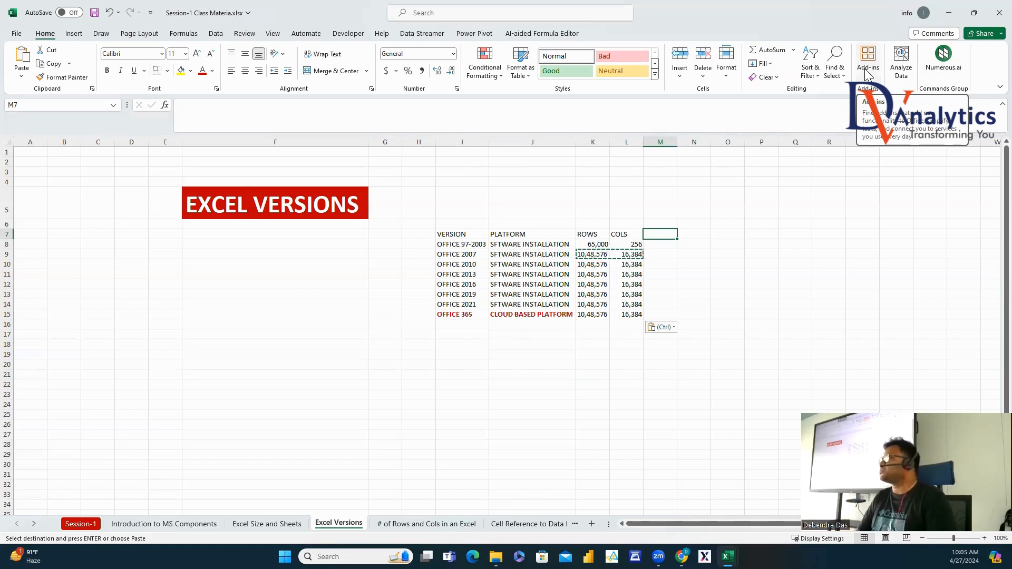
click(74, 33)
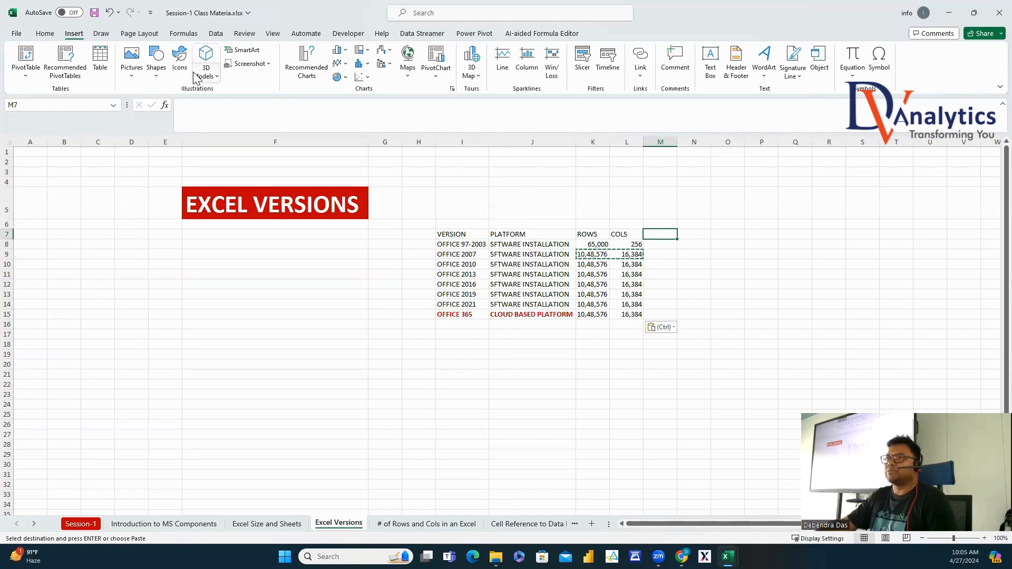
click(101, 36)
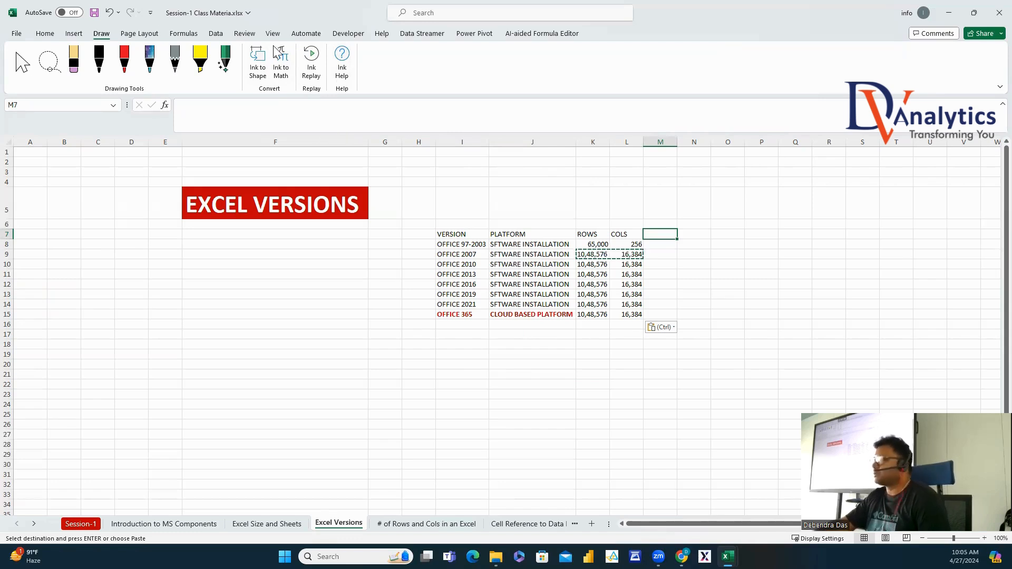
click(50, 35)
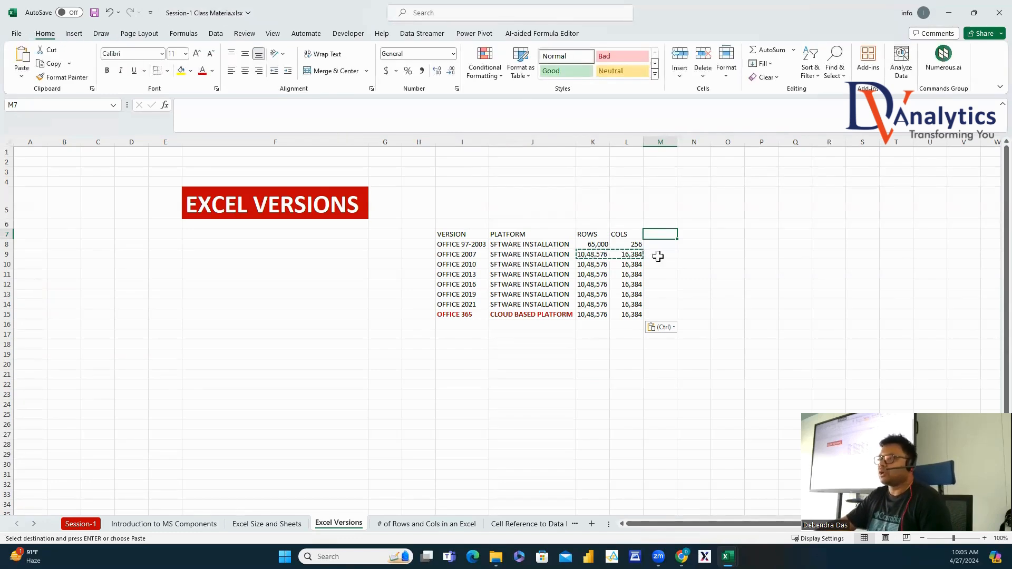
Format the OFFICE 365 row and column limits in K15:L15 as bold red text.
click(656, 274)
click(629, 314)
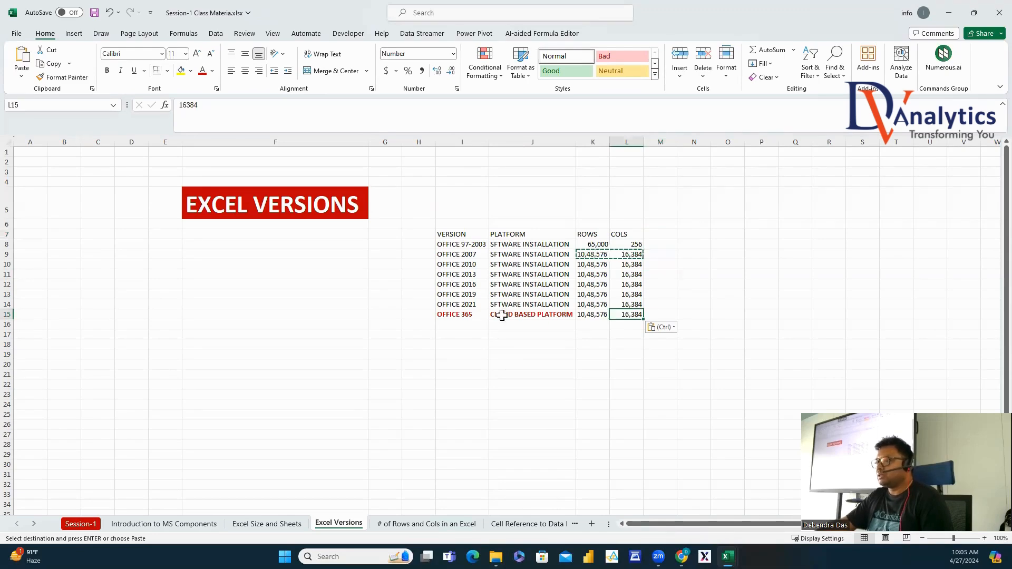
drag(591, 314, 623, 312)
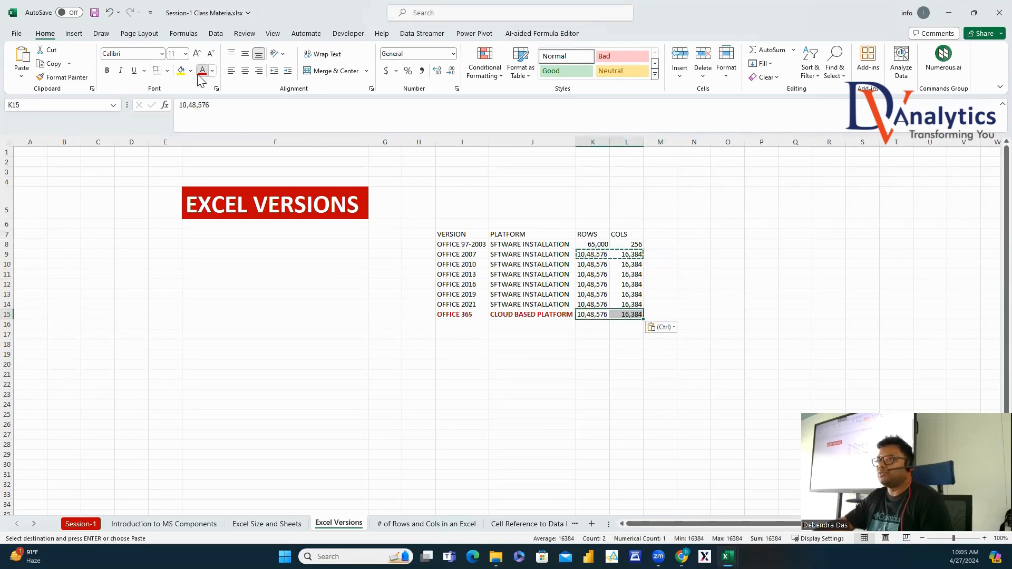
key(Escape)
click(107, 71)
Add an EXTENSION header in M7, with .xls in M8 for OFFICE 97-2003 and .xlsx in M9 for OFFICE 2007.
click(665, 235)
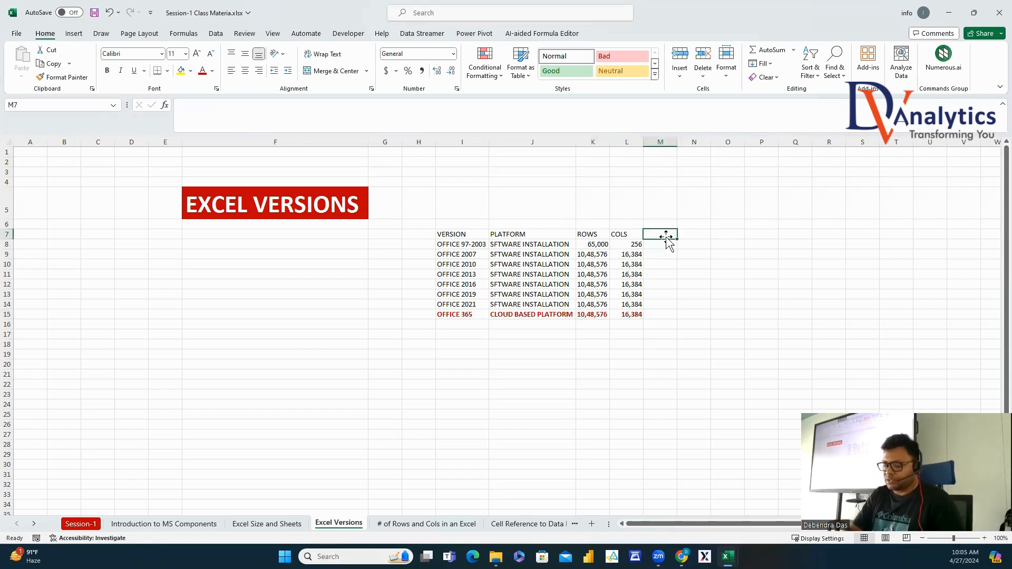
text(EXTENSION)
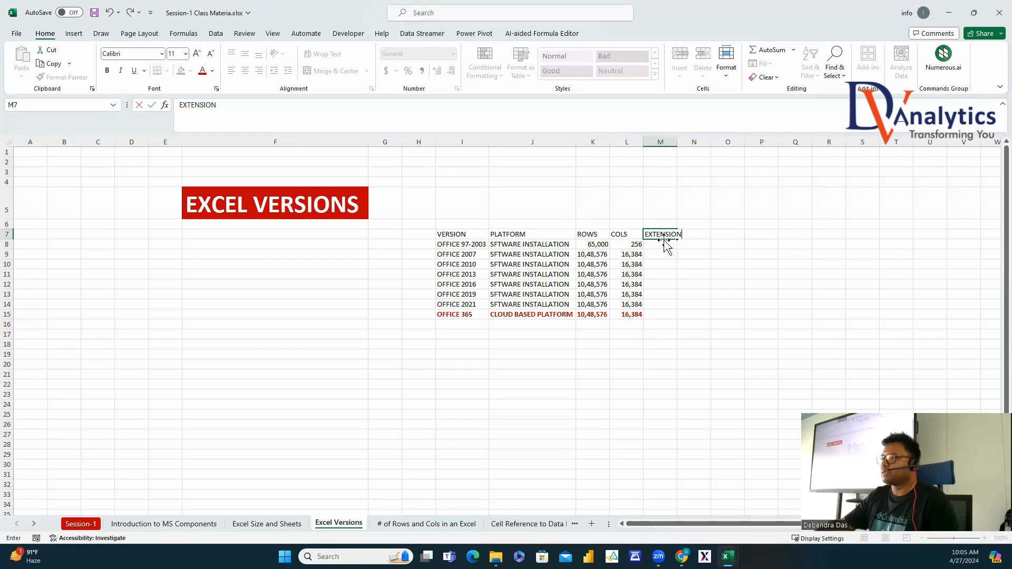
key(Return)
text(>)
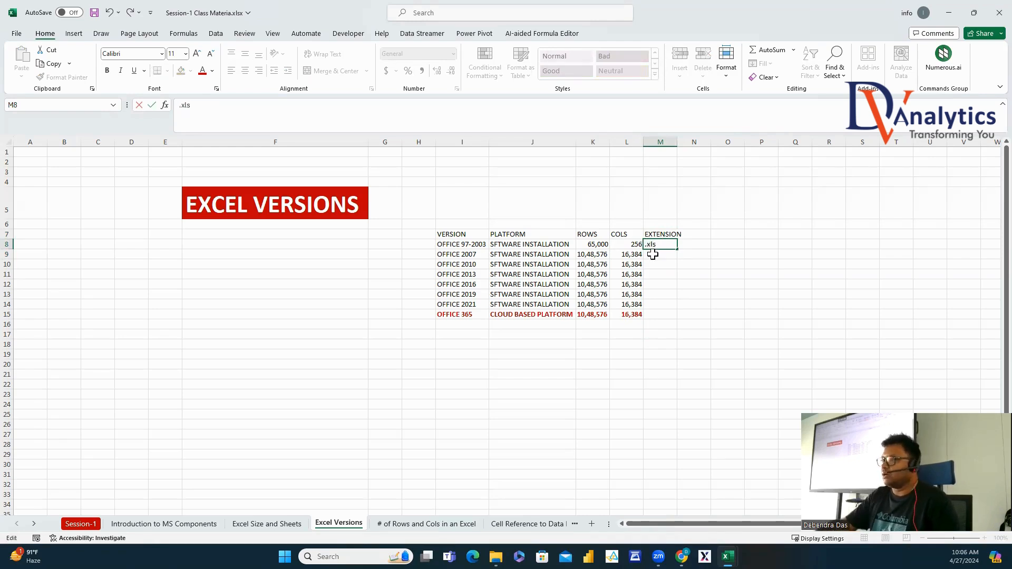
key(Return)
text(.xls)
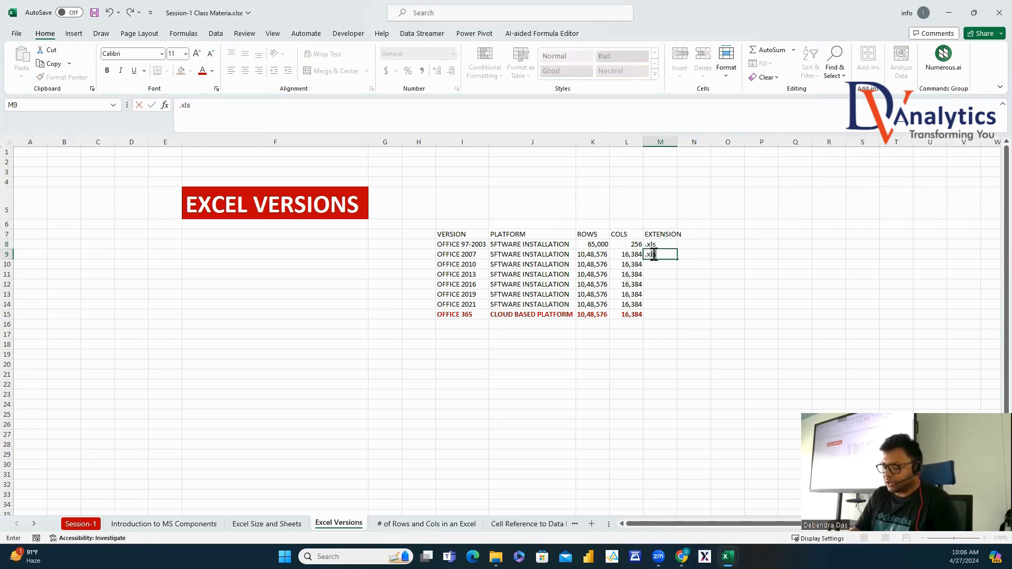
text(x)
key(Return)
Fill .xlsx down from M9 to M15 and make the OFFICE 365 extension in M15 bold red.
click(675, 257)
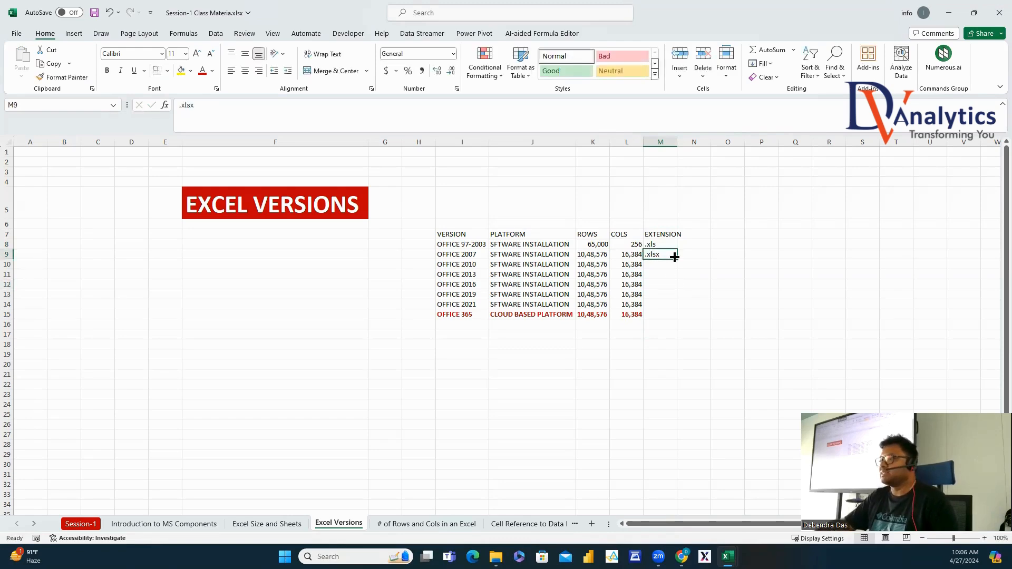
double_click(678, 260)
click(721, 317)
click(662, 317)
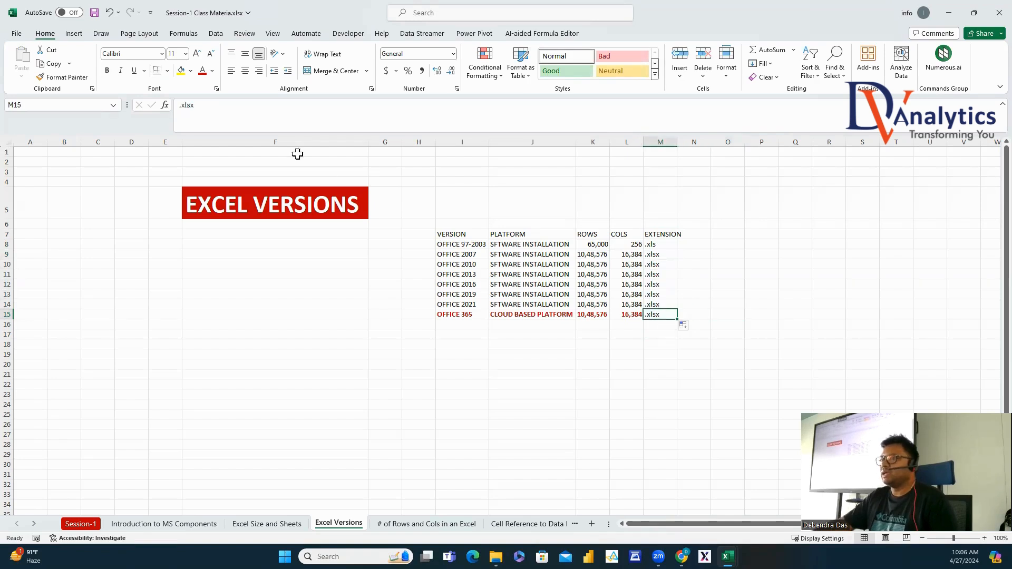
click(107, 70)
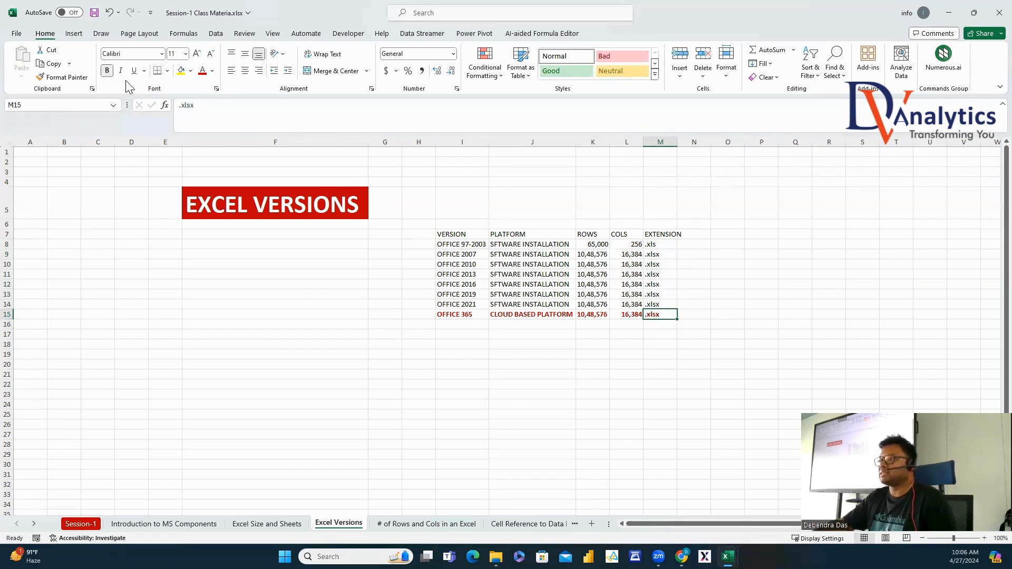
click(697, 234)
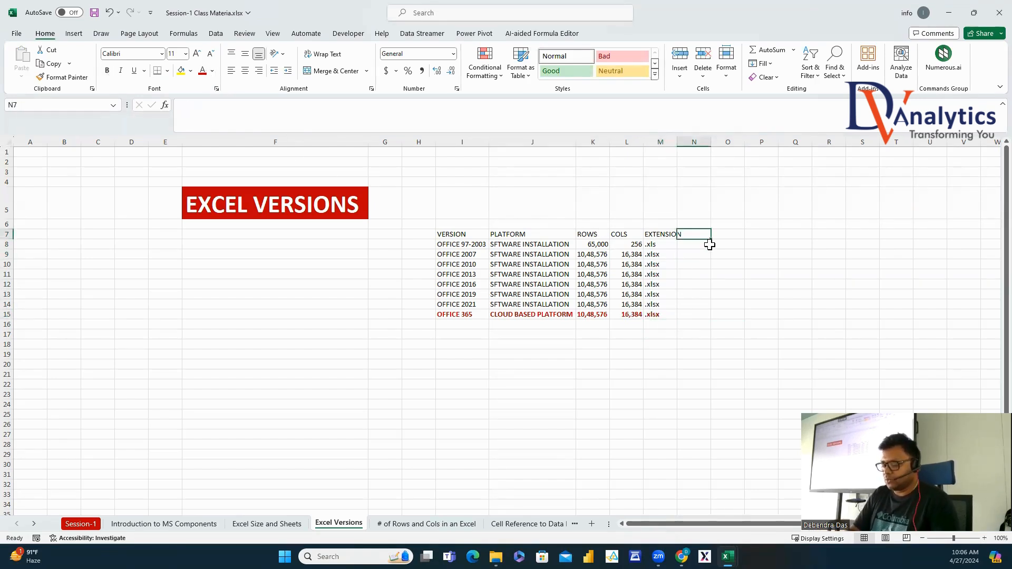
Add a BENEFITS header in N7 and enter NEW FEATURES in N9 for OFFICE 2007.
text(BENEFITS)
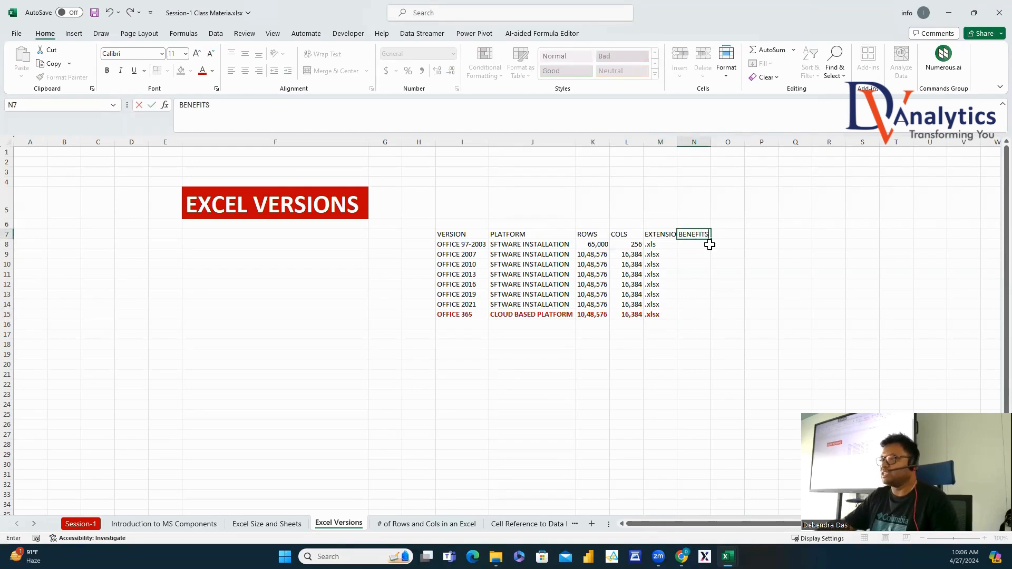
click(695, 254)
text(NEW FEATURES)
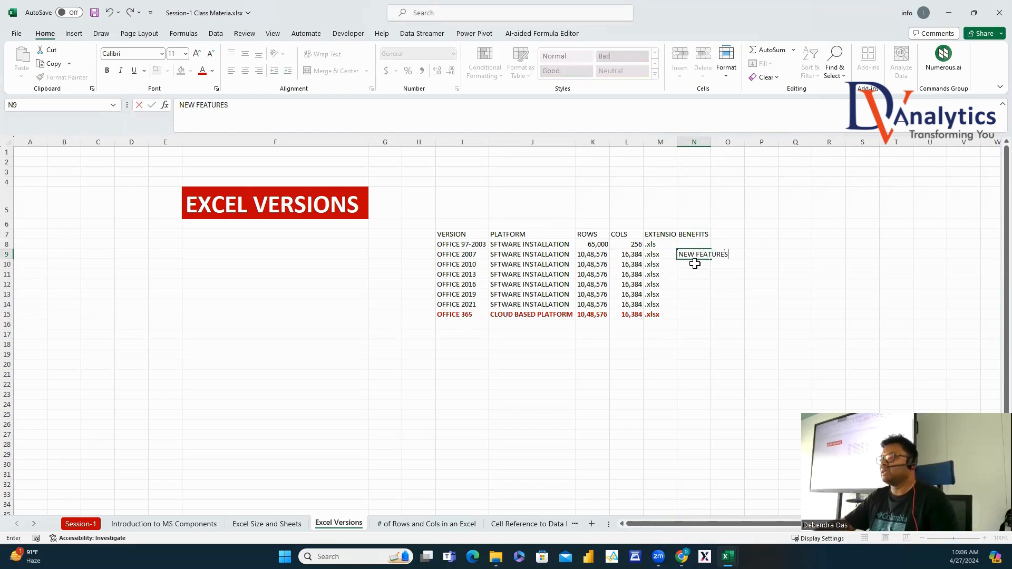
key(Return)
Fill NEW FEATURES down from N9 to N15 and autofit the width of column N.
click(704, 254)
double_click(711, 259)
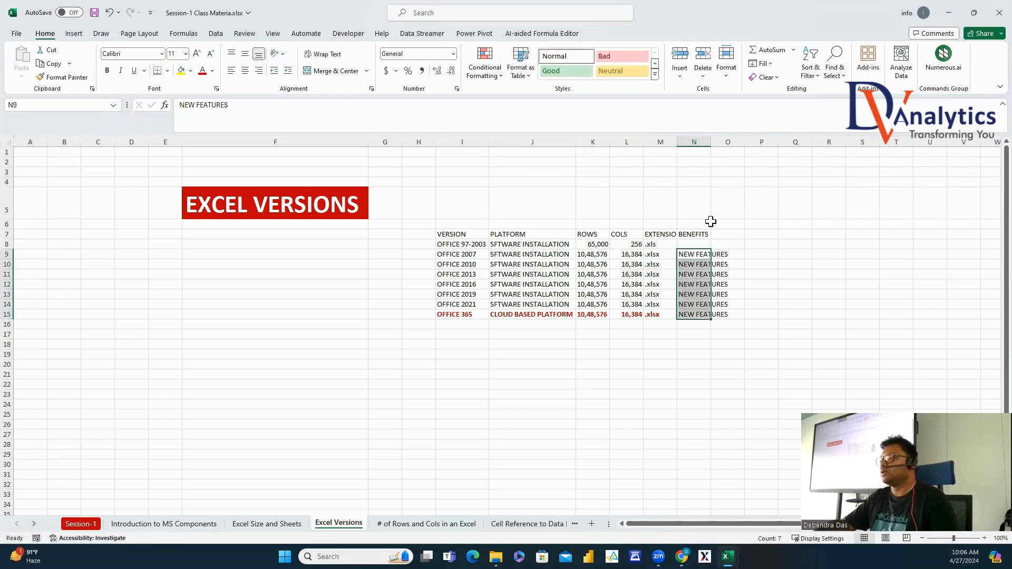
double_click(707, 142)
Format the OFFICE 365 benefit in N15 as bold red text.
click(686, 336)
click(683, 314)
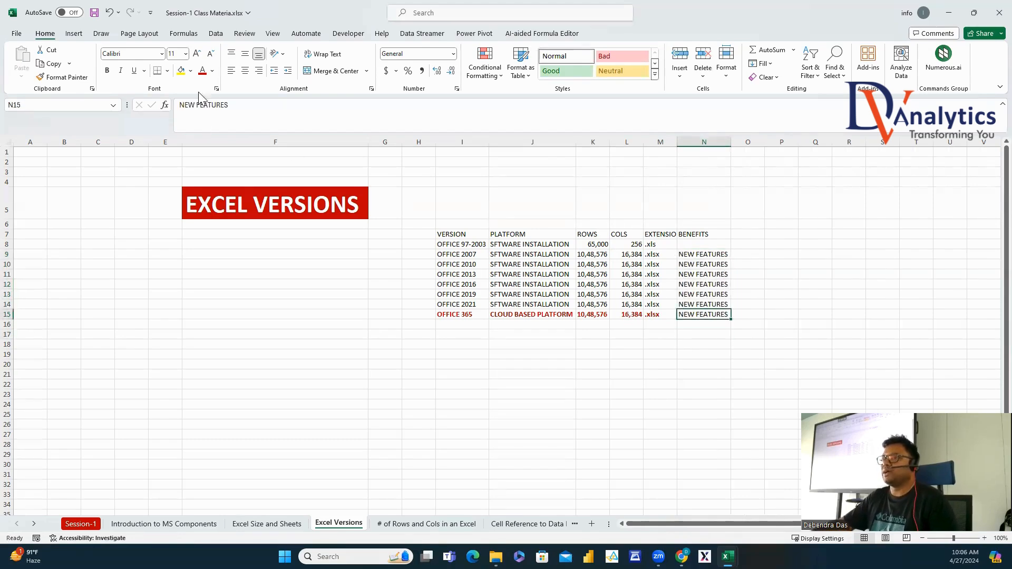
click(203, 71)
click(107, 70)
click(557, 352)
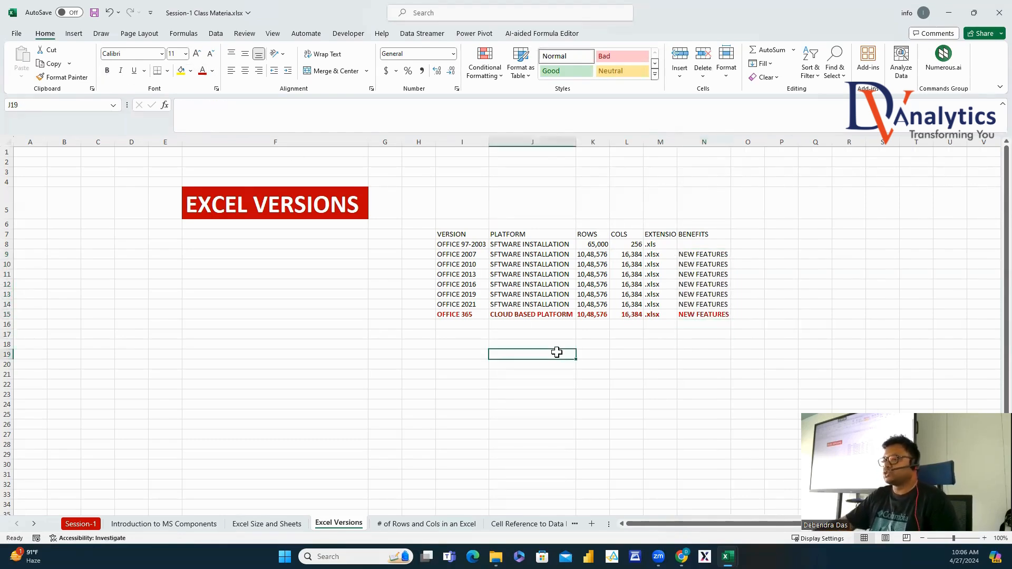
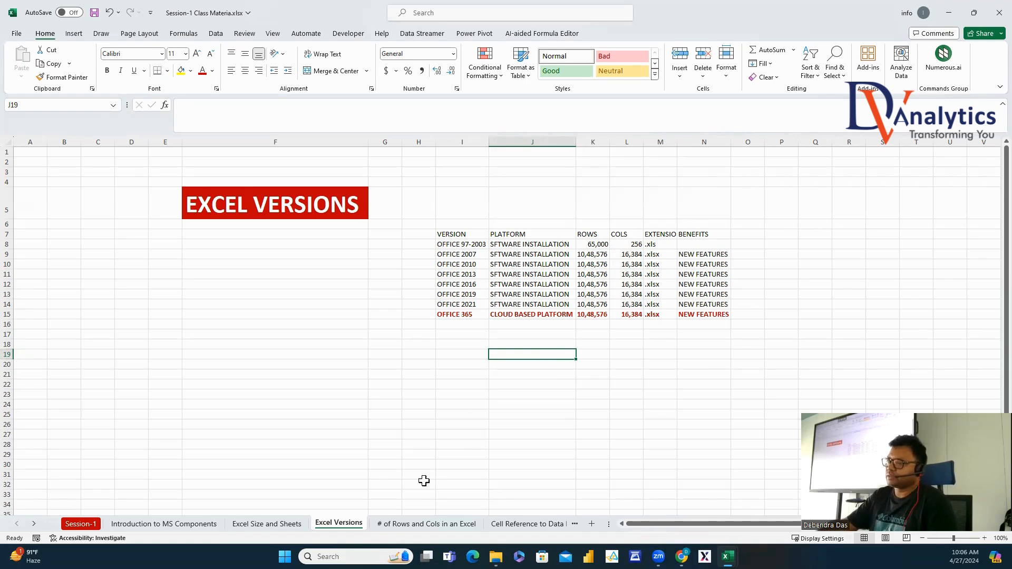
Open the # of Rows and Cols in an Excel sheet and examine its grid of cells, columns and rows.
click(417, 524)
click(359, 354)
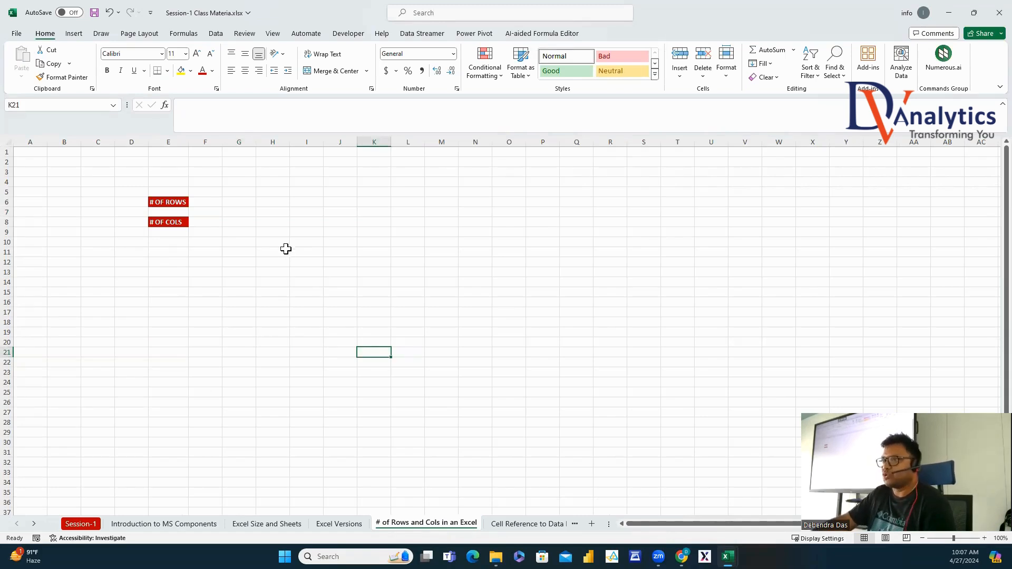
drag(285, 249, 577, 393)
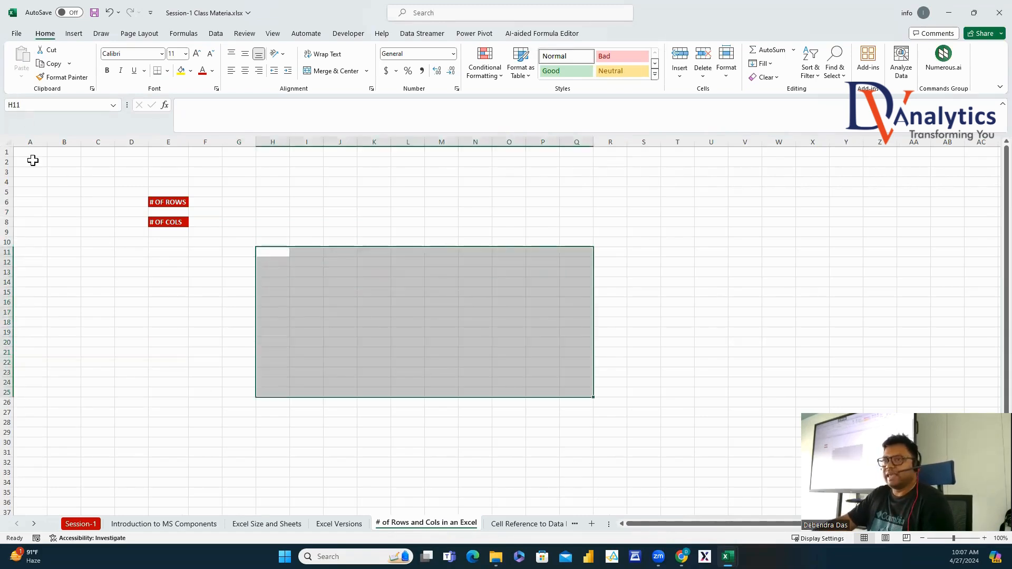
click(64, 138)
click(100, 139)
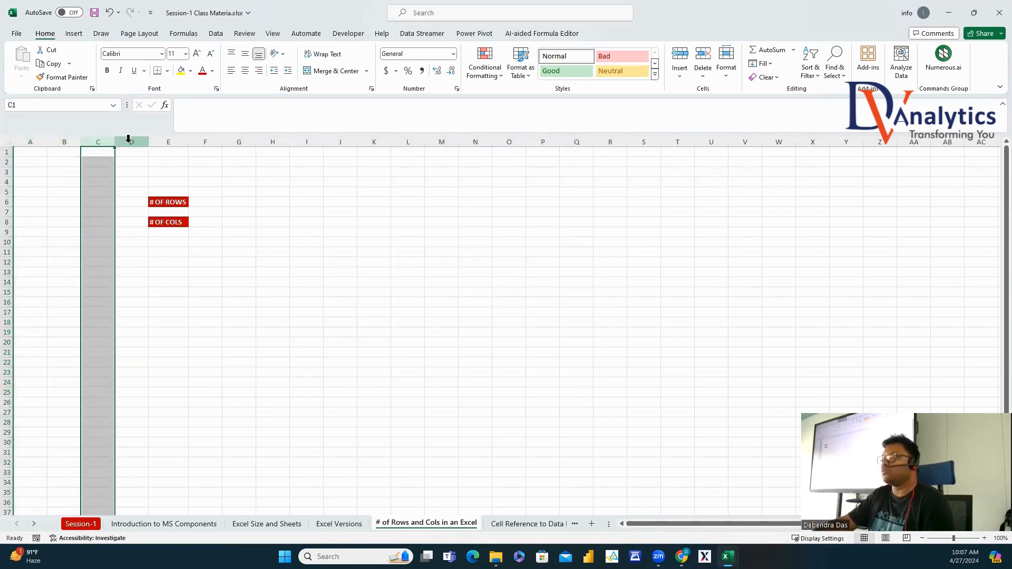
click(7, 158)
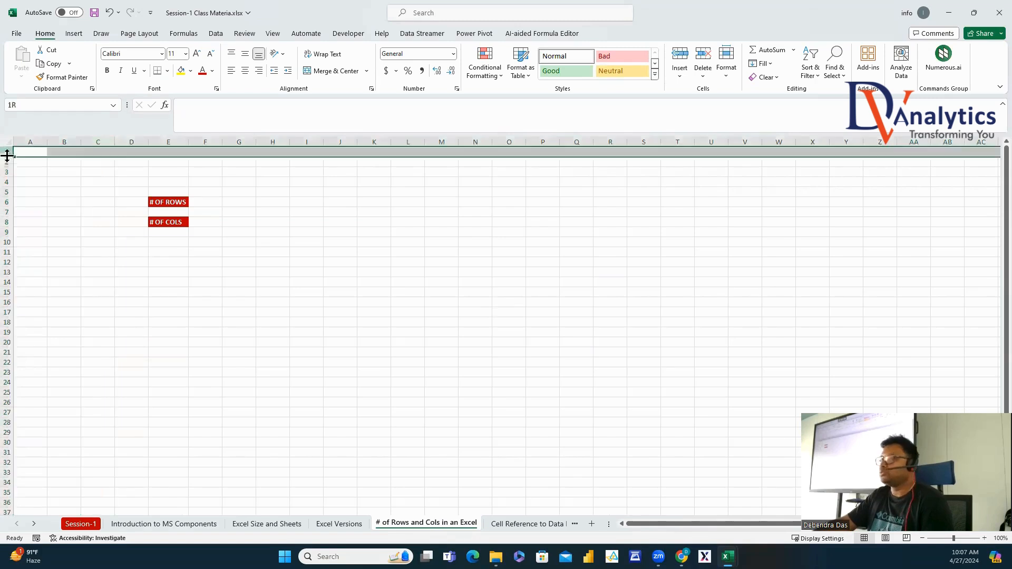
drag(7, 176, 6, 177)
click(7, 204)
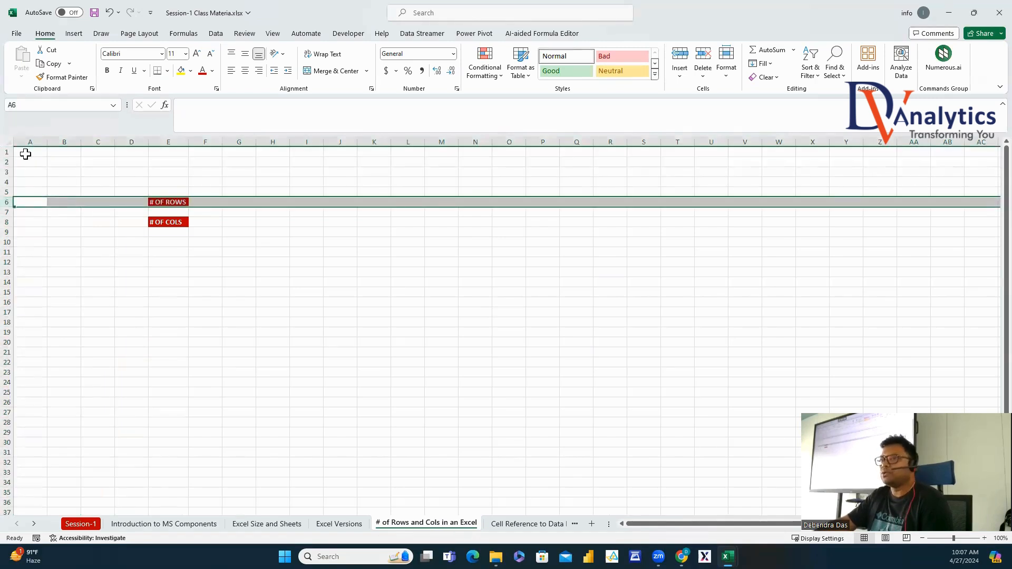
click(26, 154)
Enter 1 in C4 and copy it across row 1 from A1 to the sheet's last column.
click(98, 184)
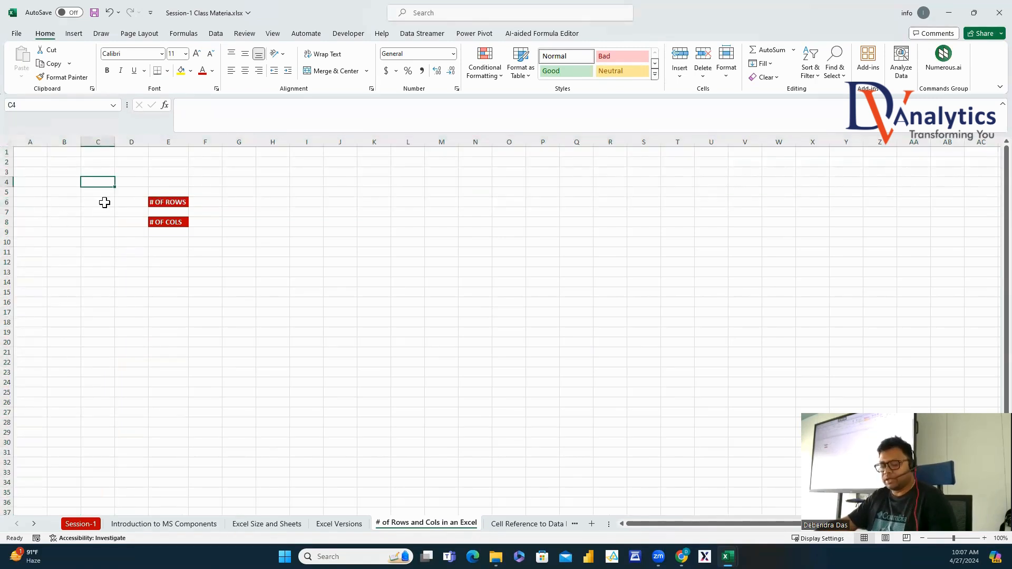
text(1)
key(Return)
click(99, 184)
key(ctrl+c)
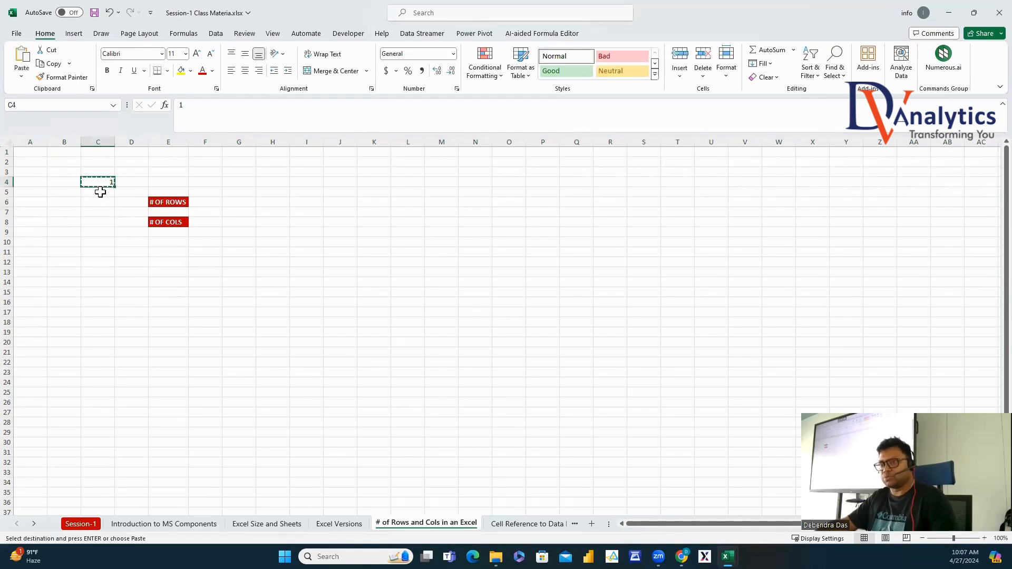
click(37, 153)
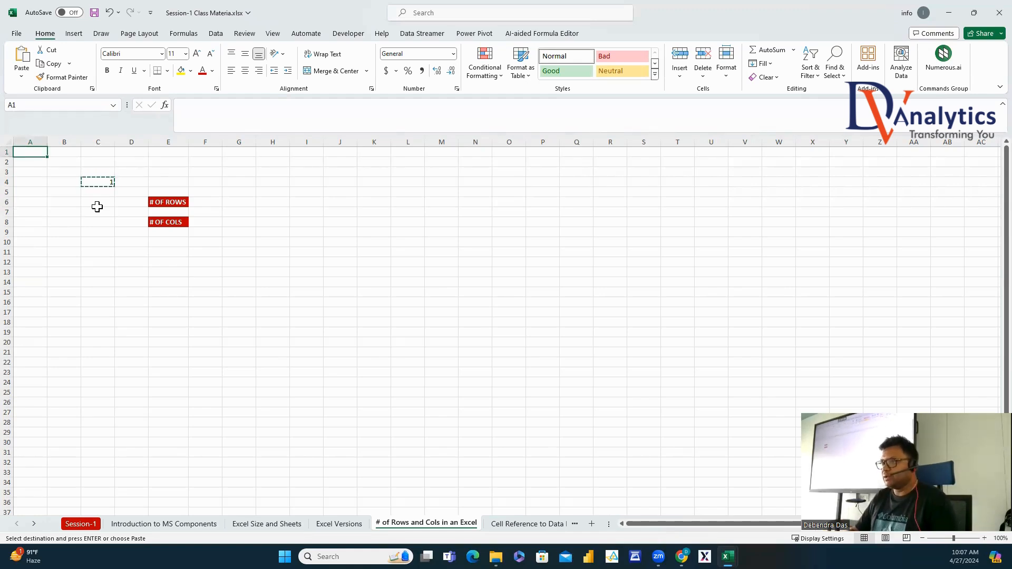
key(ctrl+shift+Right)
key(ctrl+v)
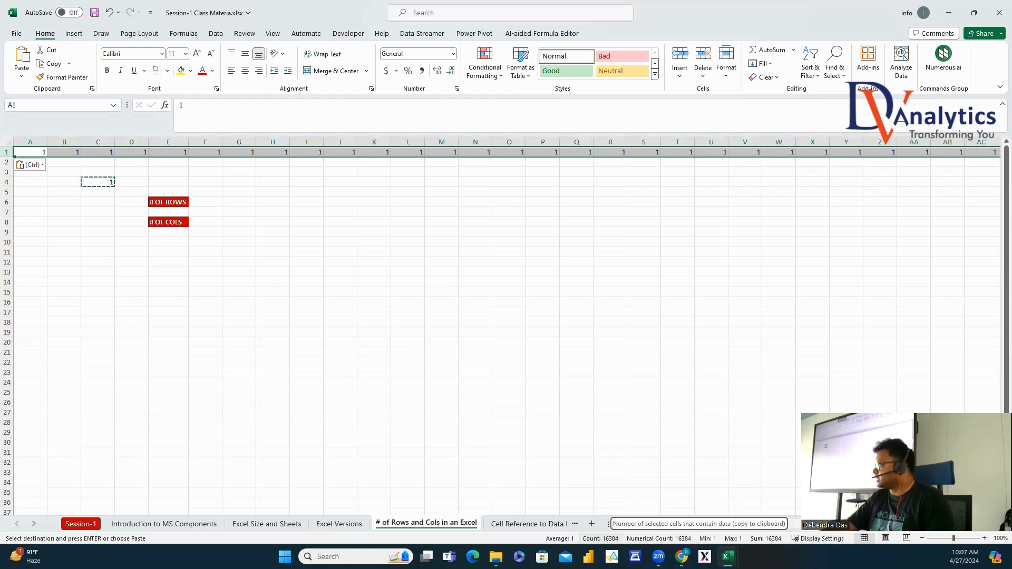
Enter 16,384 in F8 as the number of columns.
click(220, 226)
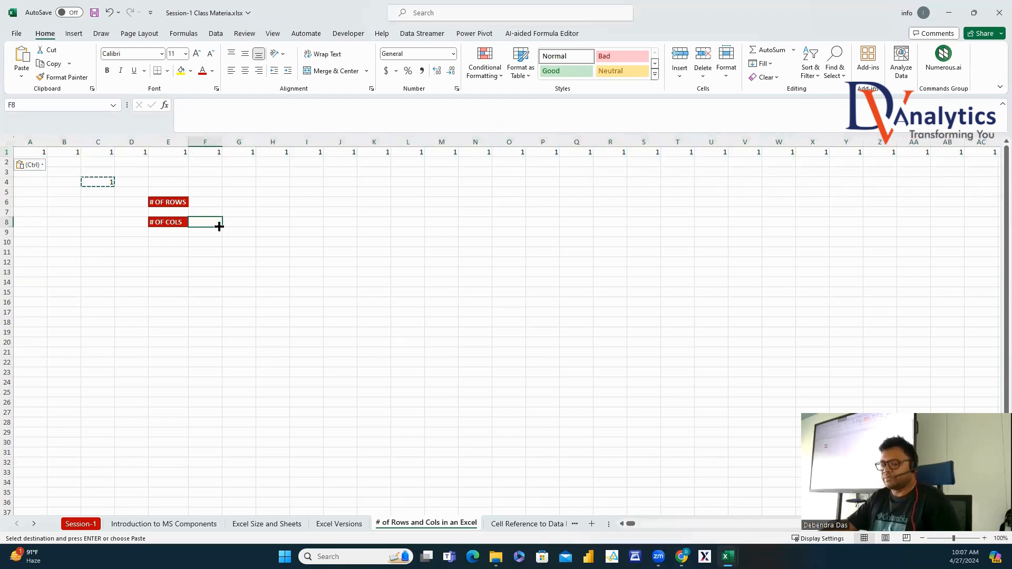
text(16,384)
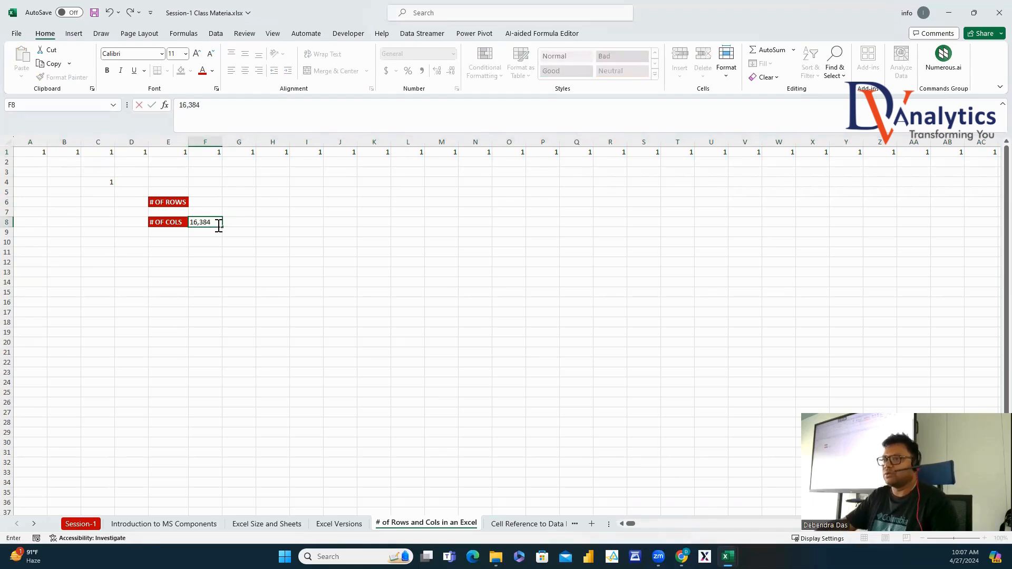
key(Return)
Copy the 1 from C4 down column A from A1 to the sheet's last row.
click(109, 183)
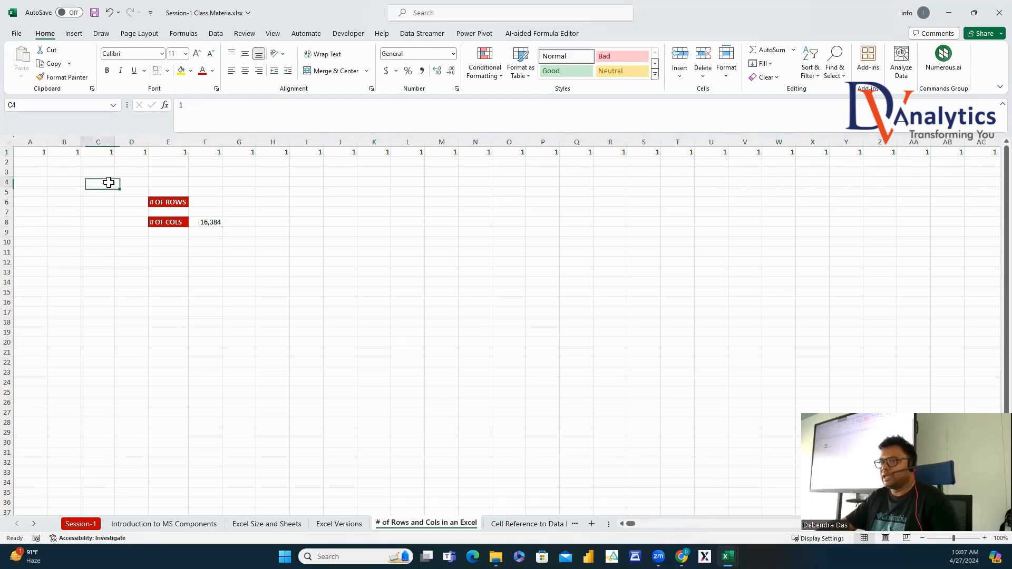
key(ctrl+c)
click(41, 153)
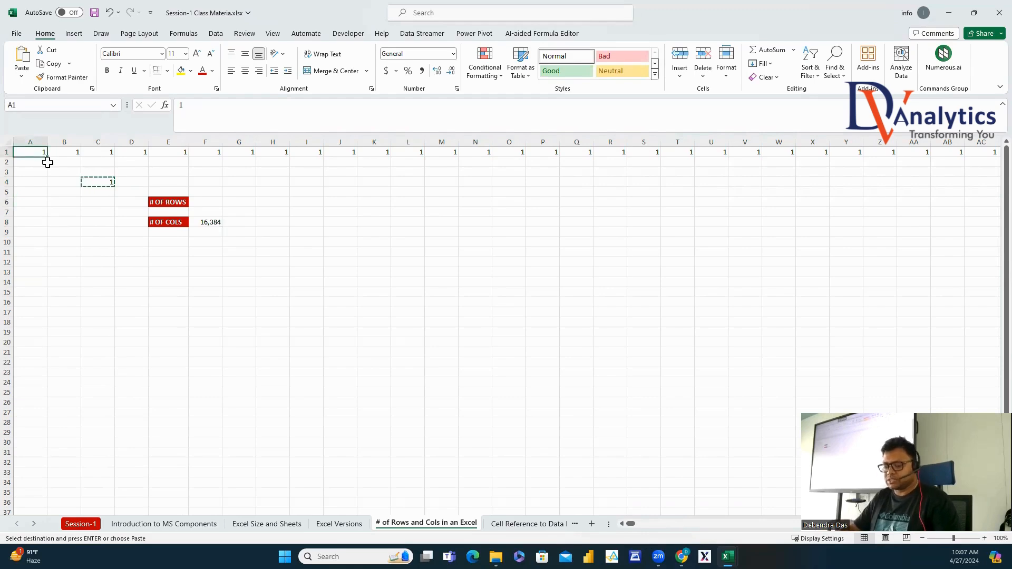
key(ctrl+shift+Down)
key(ctrl+v)
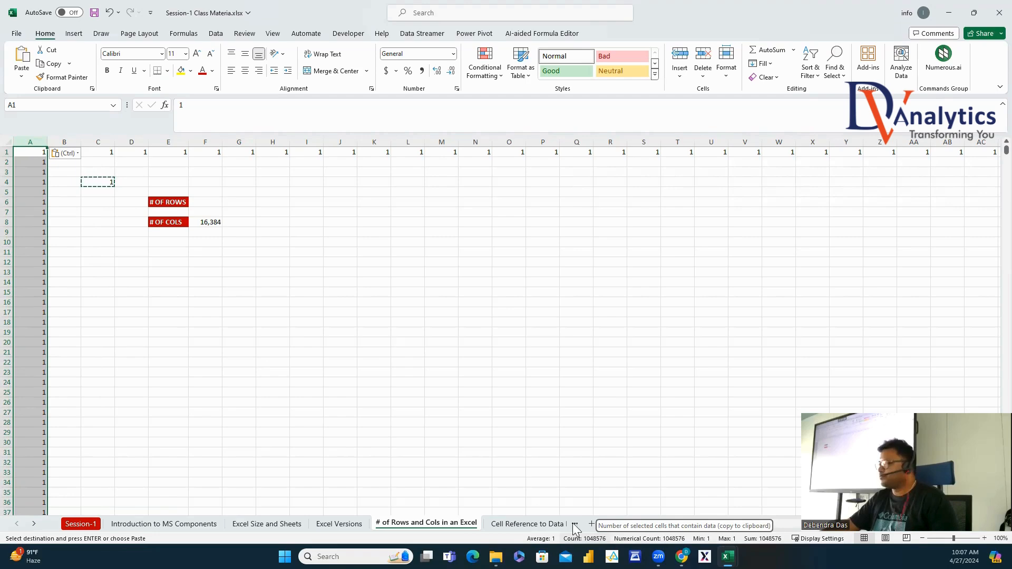
Enter 10,48,576 in F6 as the number of rows.
click(216, 202)
text(10,48,576)
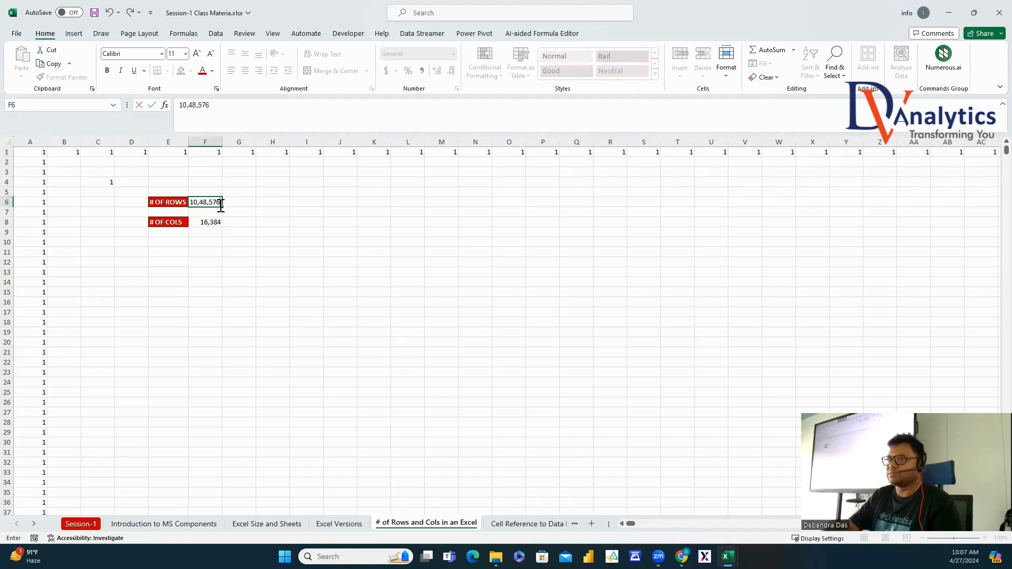
click(237, 263)
click(207, 221)
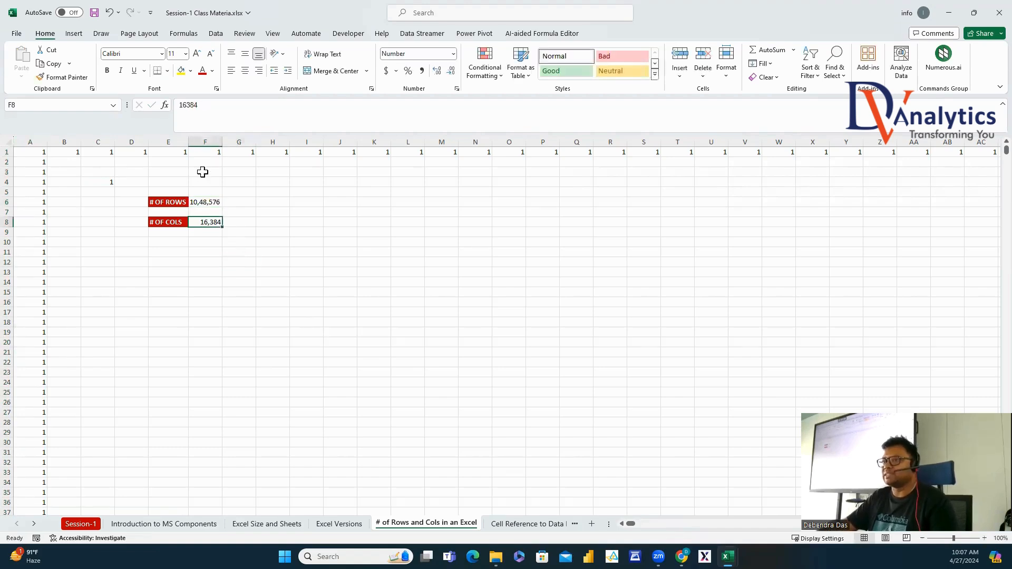
click(266, 209)
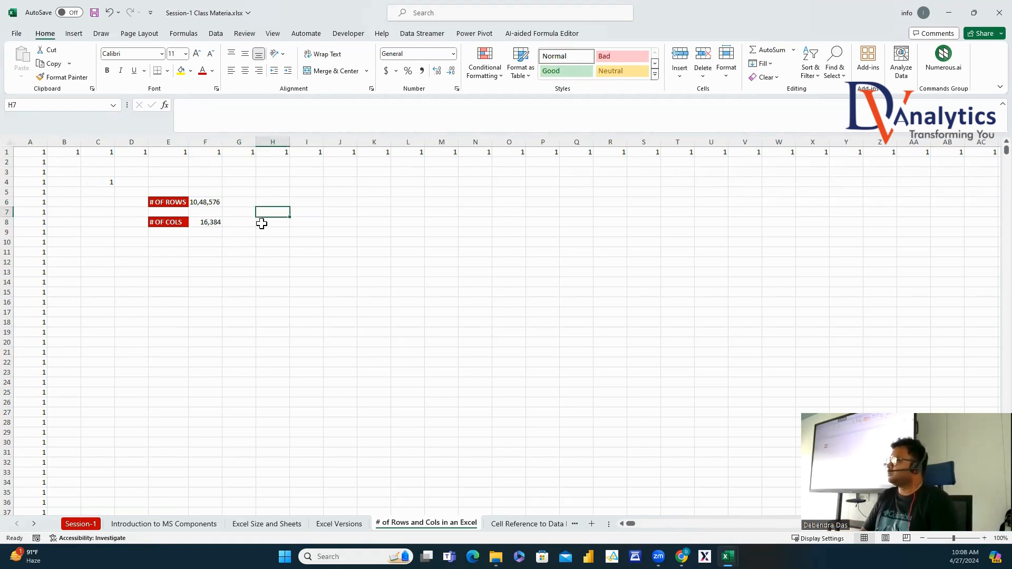
On the Cell Reference to Data Range sheet, fill cell A1 with yellow and label it A1.
click(500, 527)
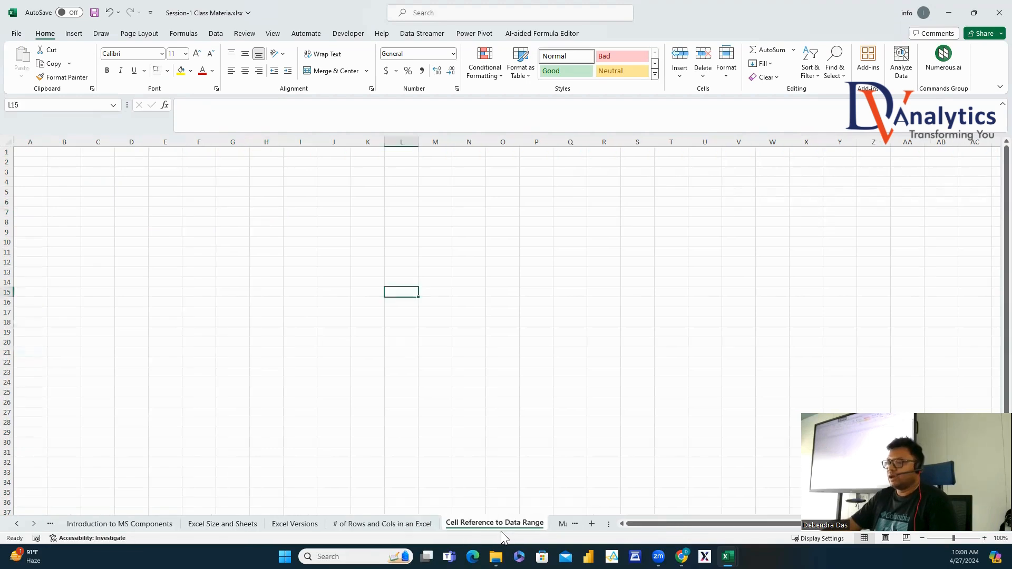
click(257, 263)
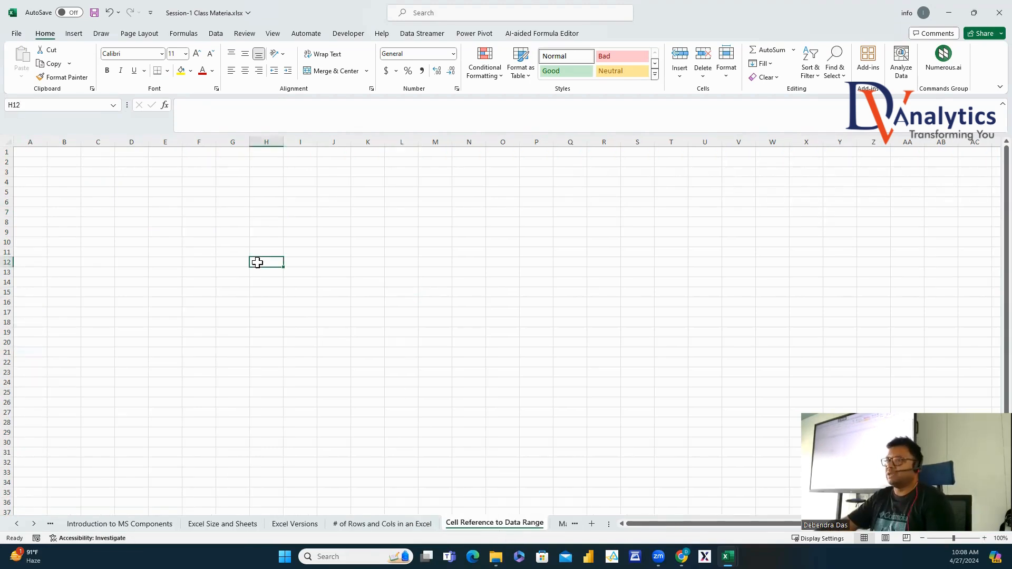
click(39, 153)
click(180, 70)
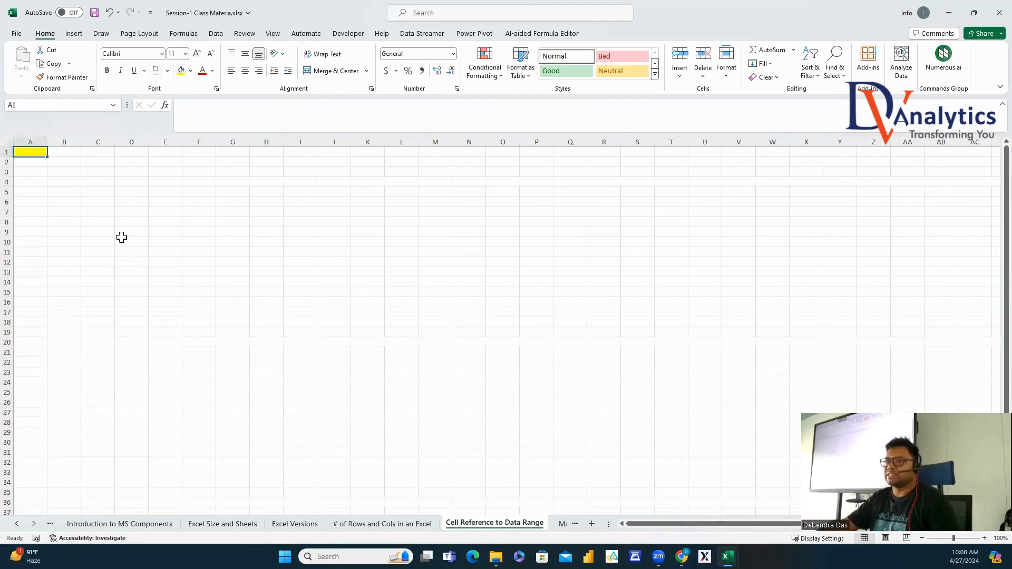
text(A1)
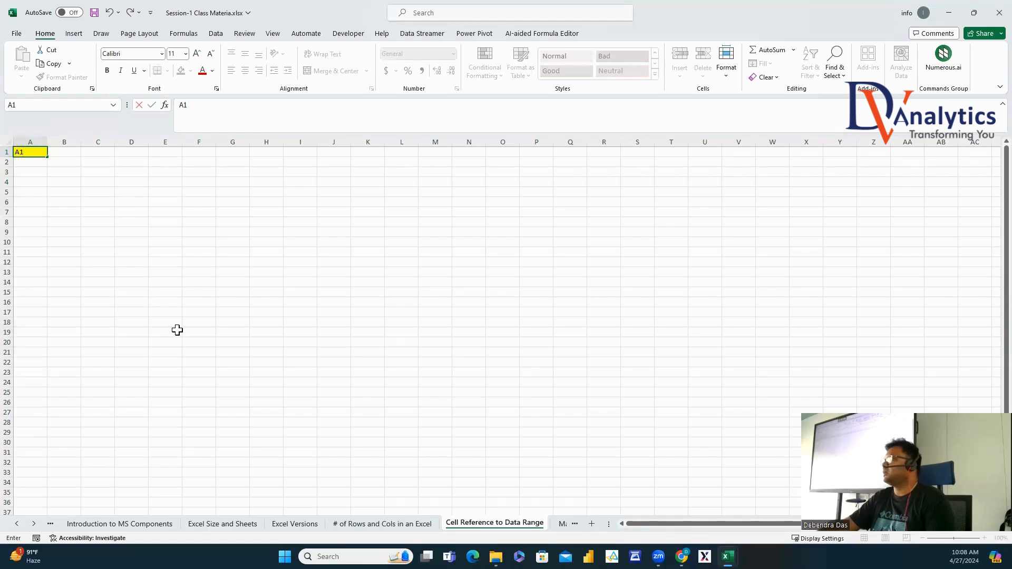
Fill cell G13 with yellow and label it G13.
click(242, 275)
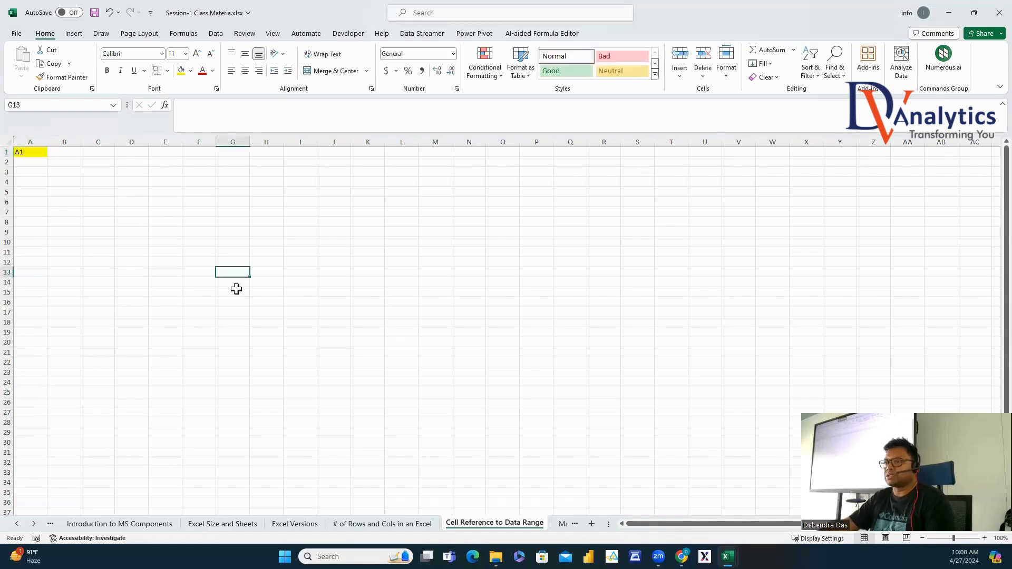
click(180, 71)
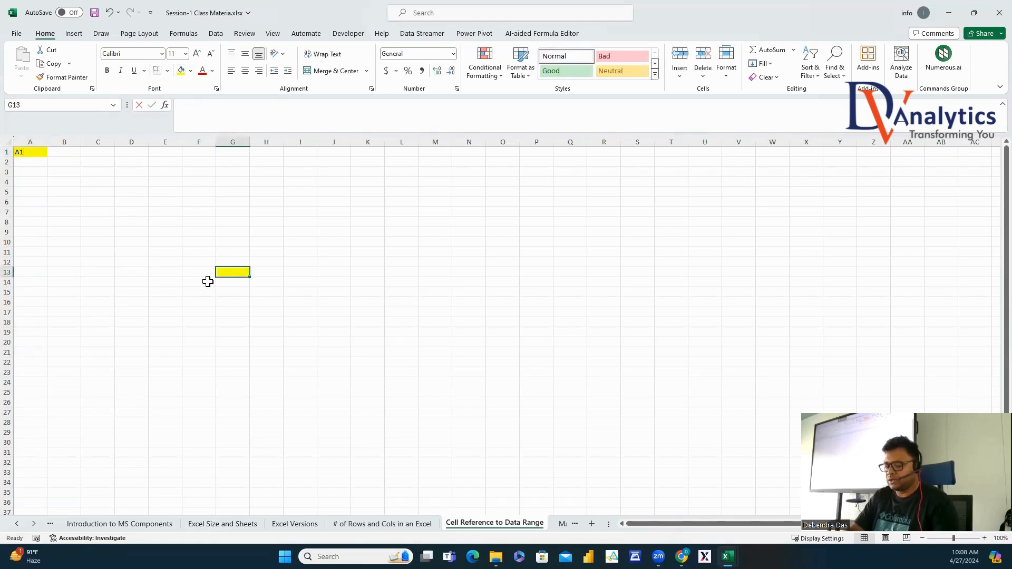
text(G13)
click(274, 302)
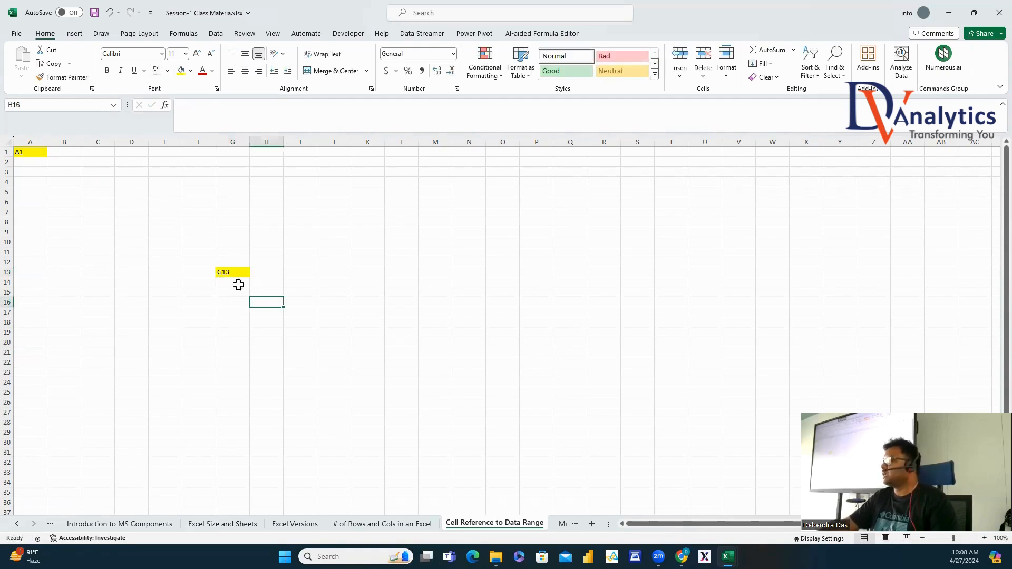
Apply all borders to the range A1:G13.
drag(27, 152, 242, 273)
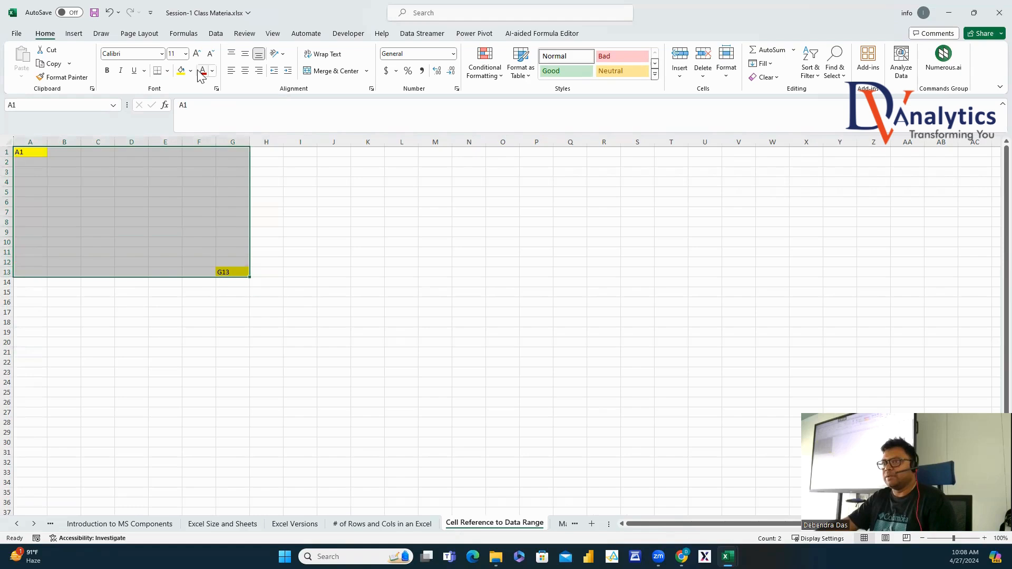
click(167, 71)
click(161, 174)
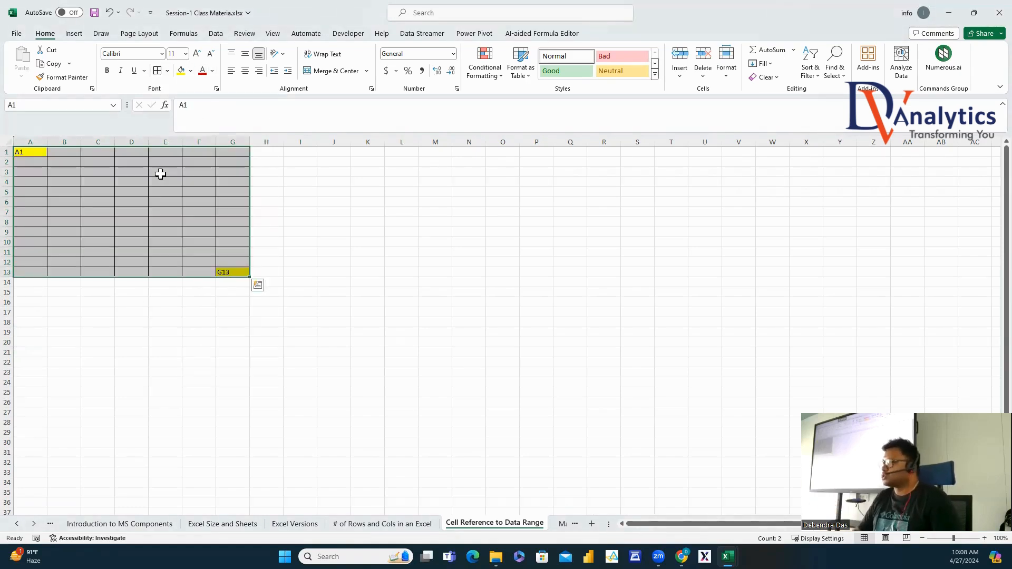
Enter the labels STARTING CELL REFERENCE in I4 and ENDING CELL REFERENCE in I6.
click(308, 181)
text(STARTING CELL R)
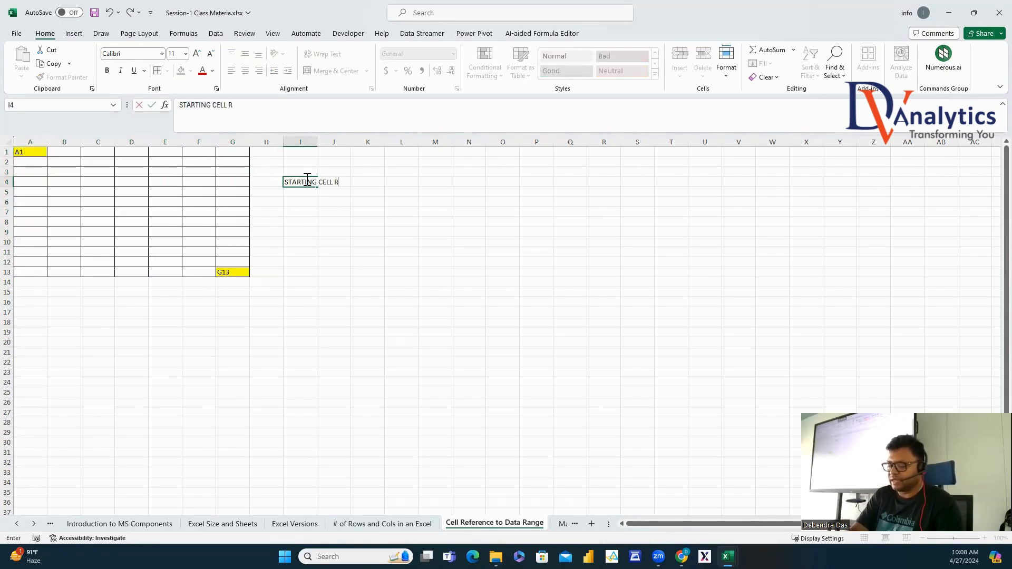
text(EFERENCE)
click(310, 202)
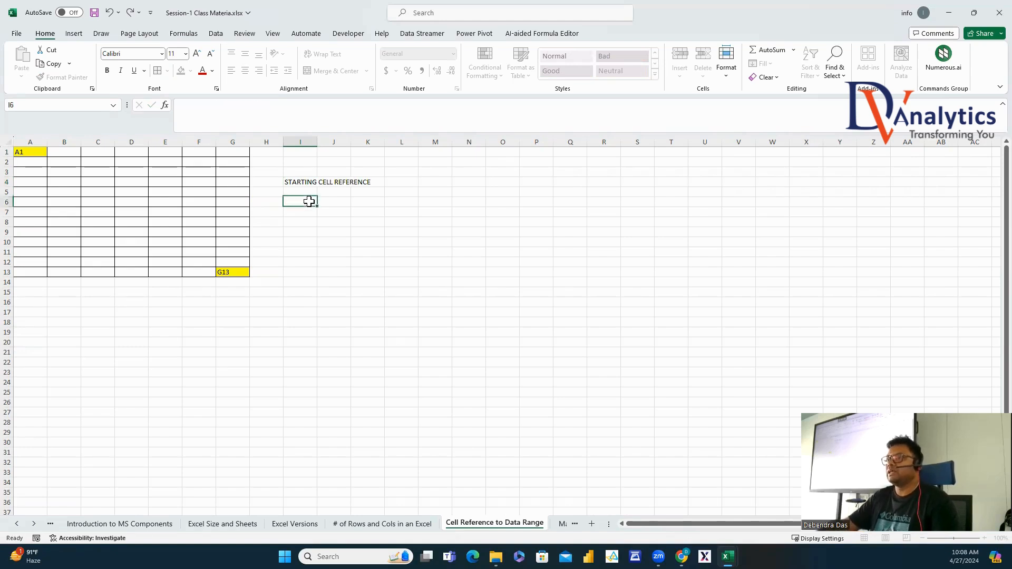
text(ENDING CELL REFERENCE)
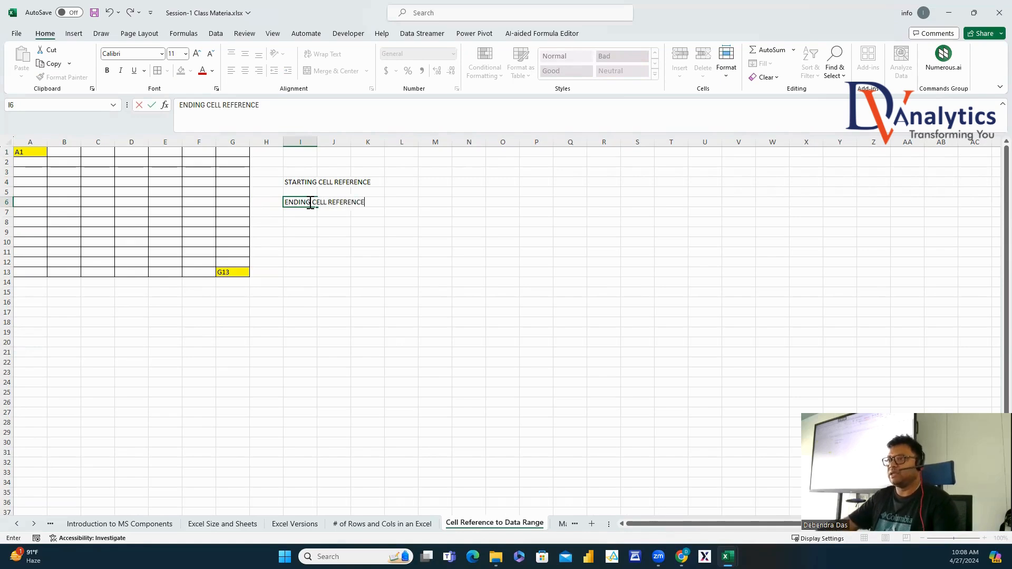
Enter the labels DATA RANGE in I8 and DATA RANGE NAME in I10, and fit column I to its text.
click(304, 223)
text(DATA RANGE)
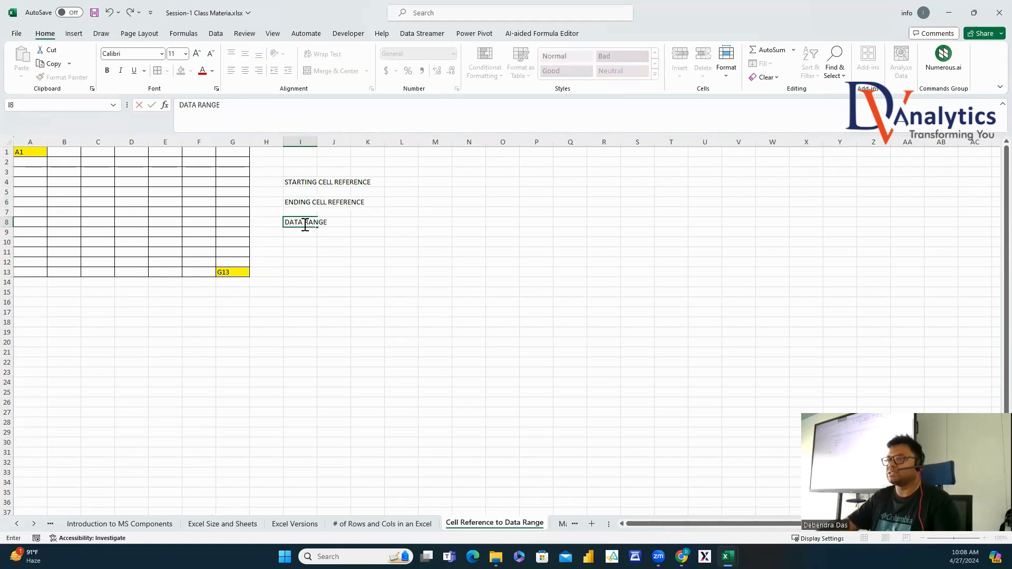
click(302, 243)
text(DATA)
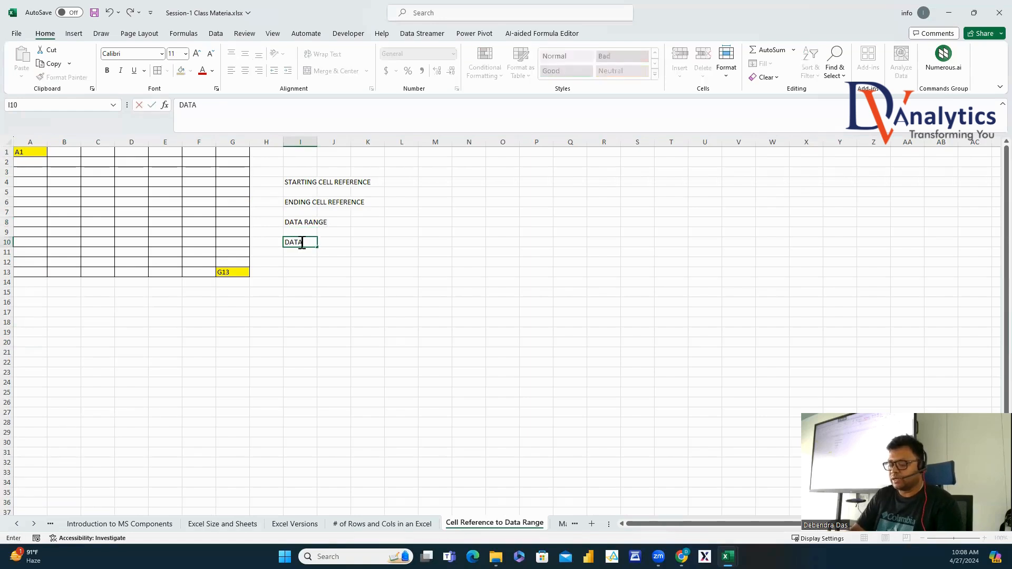
text( RANGE NAME)
click(342, 320)
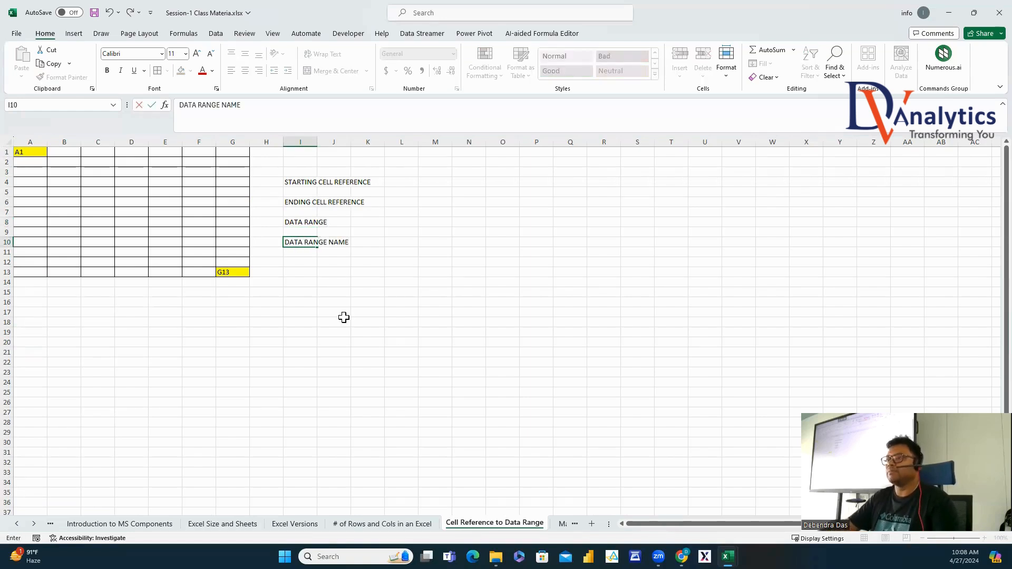
double_click(317, 142)
click(323, 181)
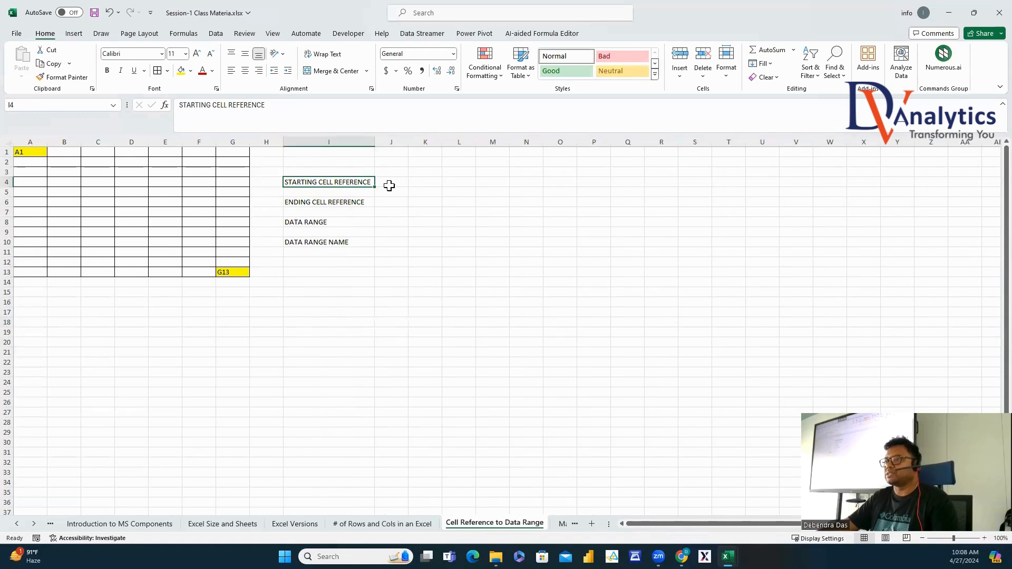
Enter A1 as the starting reference in J4, G13 as the ending reference in J6, and A1:G13 as the data range in J8.
click(390, 184)
text(A1)
click(399, 202)
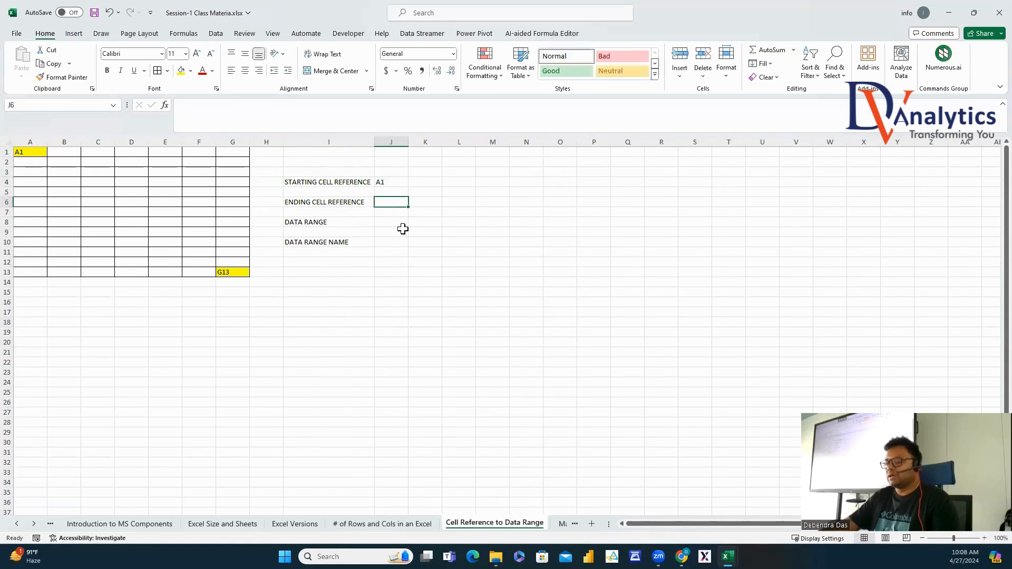
text(G13)
click(399, 221)
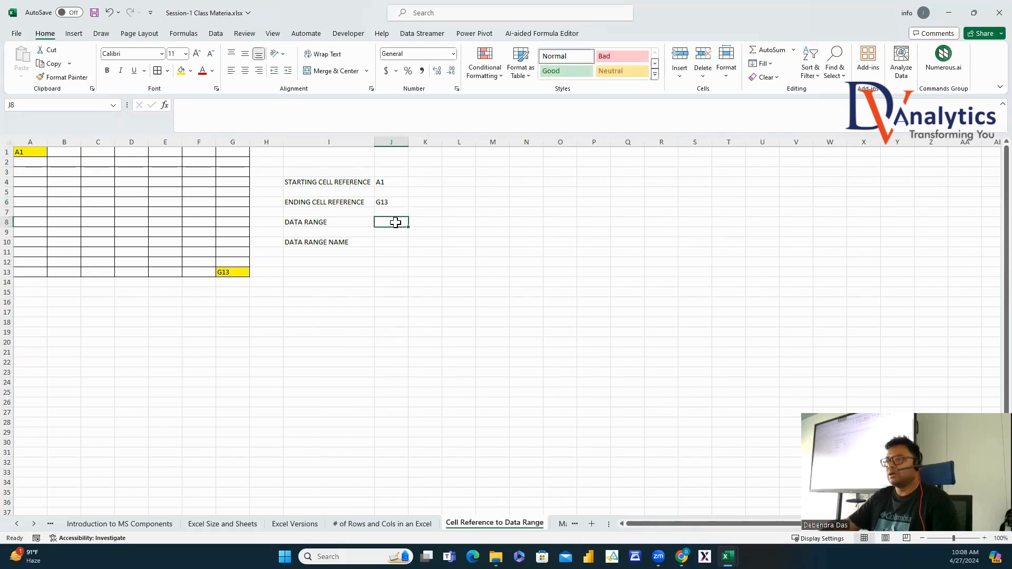
text(A)
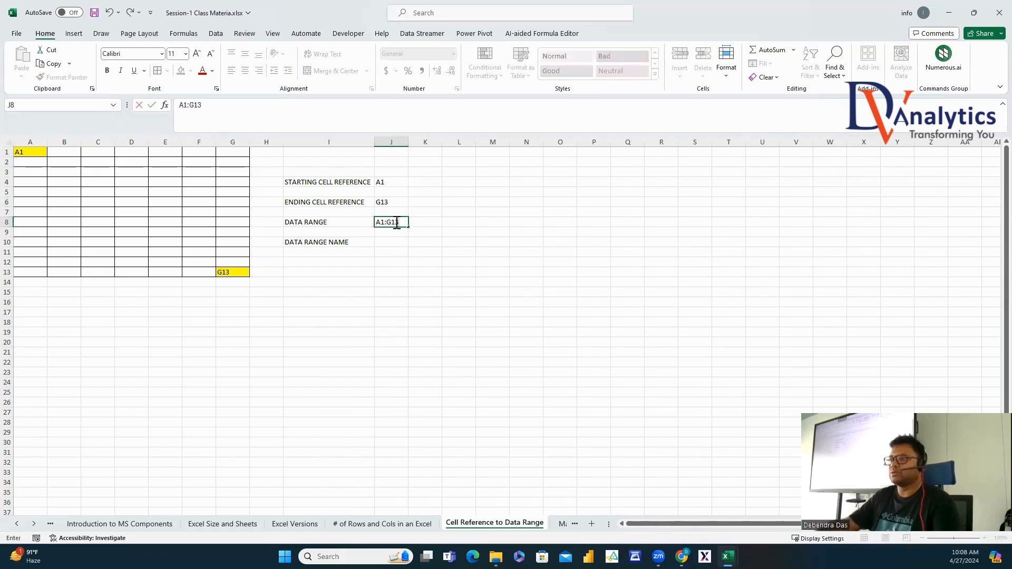
text(1:G13)
click(339, 241)
Name the range A1:G13 ABC and select it again by that name.
drag(37, 152, 227, 269)
click(41, 105)
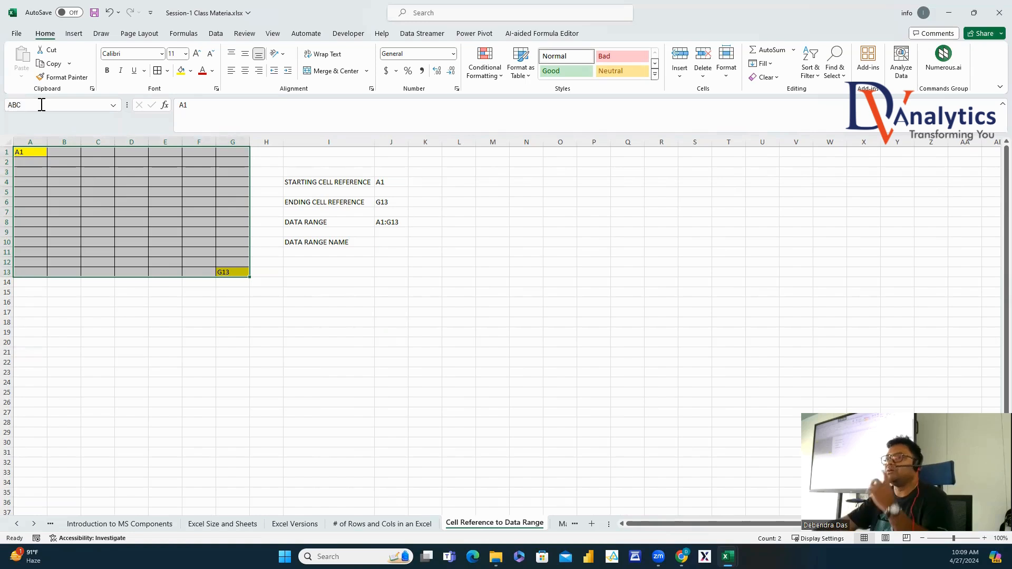
key(Return)
click(287, 272)
click(112, 104)
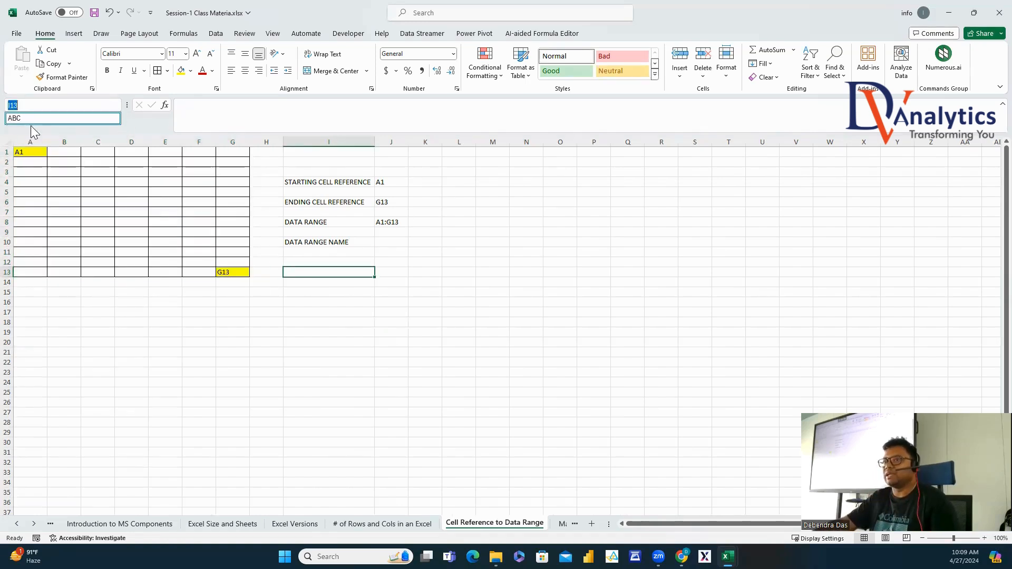
click(31, 118)
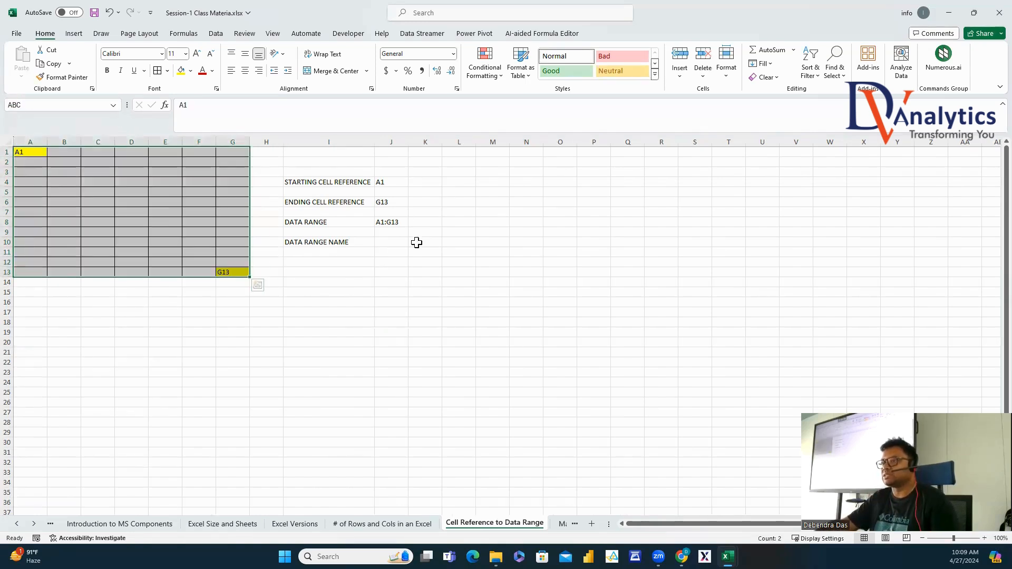
Enter ABC in J10 as the data range name.
click(397, 242)
text(ABC)
click(398, 283)
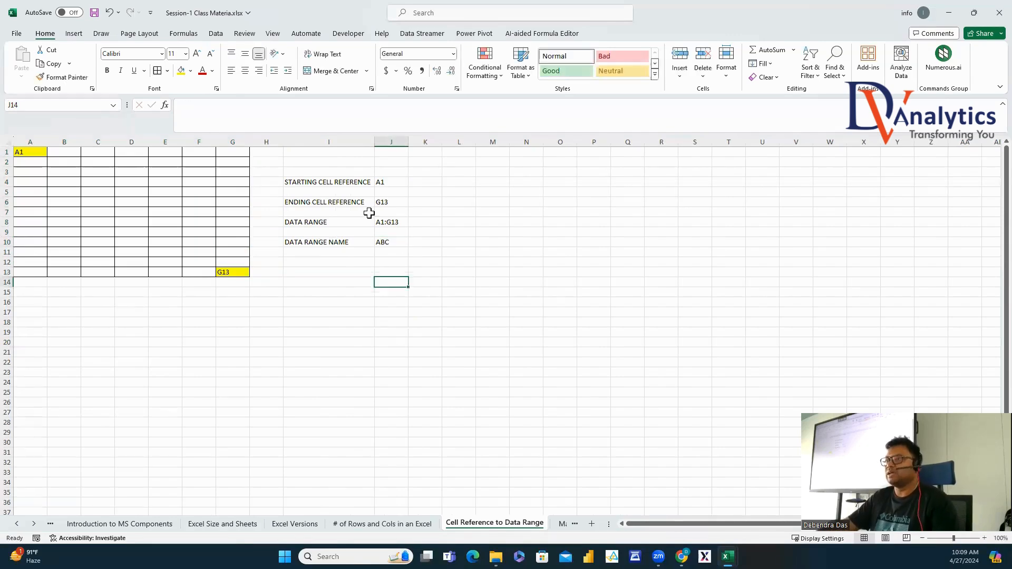
Format the labels in I4:I10 in bold with a dark red font.
drag(328, 182, 345, 242)
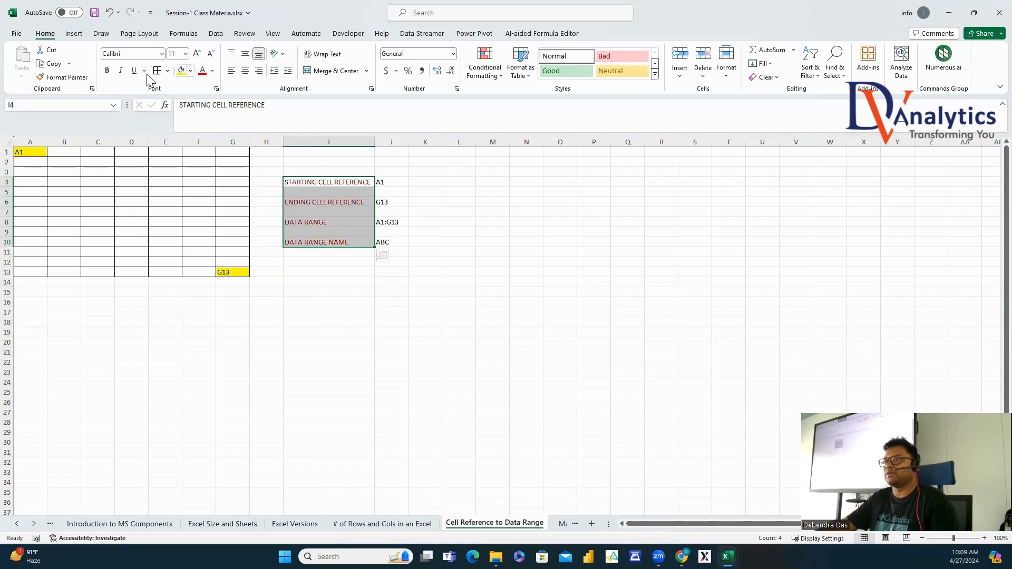
click(107, 70)
click(535, 235)
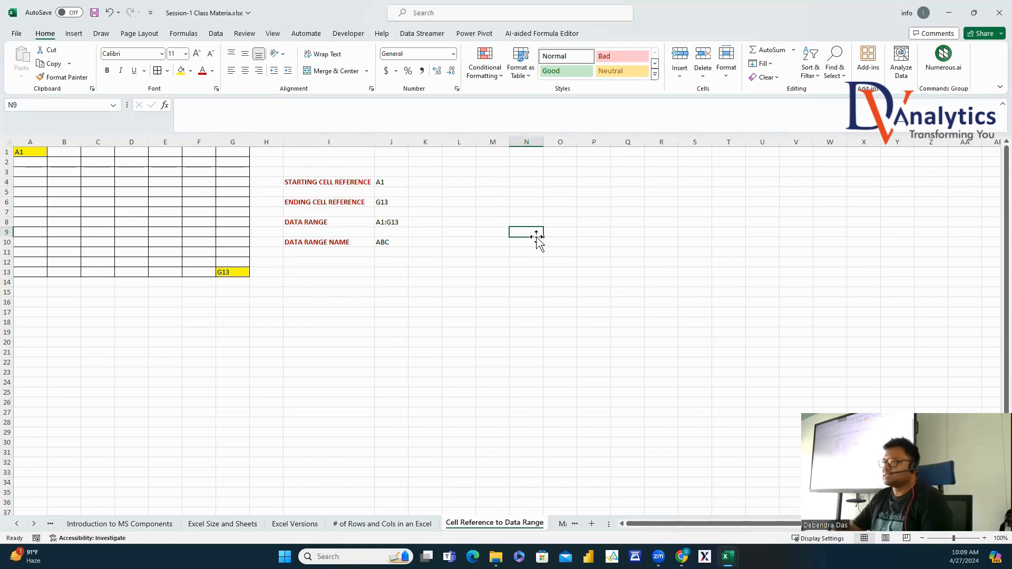
Enter TEST in N3 and format it in bold with a dark red font.
click(524, 173)
text(TEST)
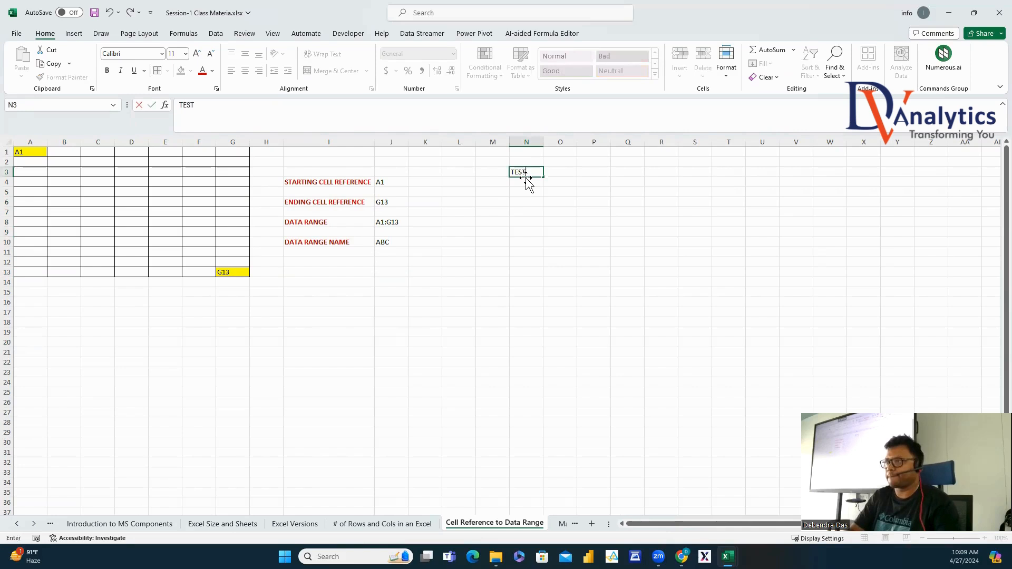
key(Return)
click(524, 173)
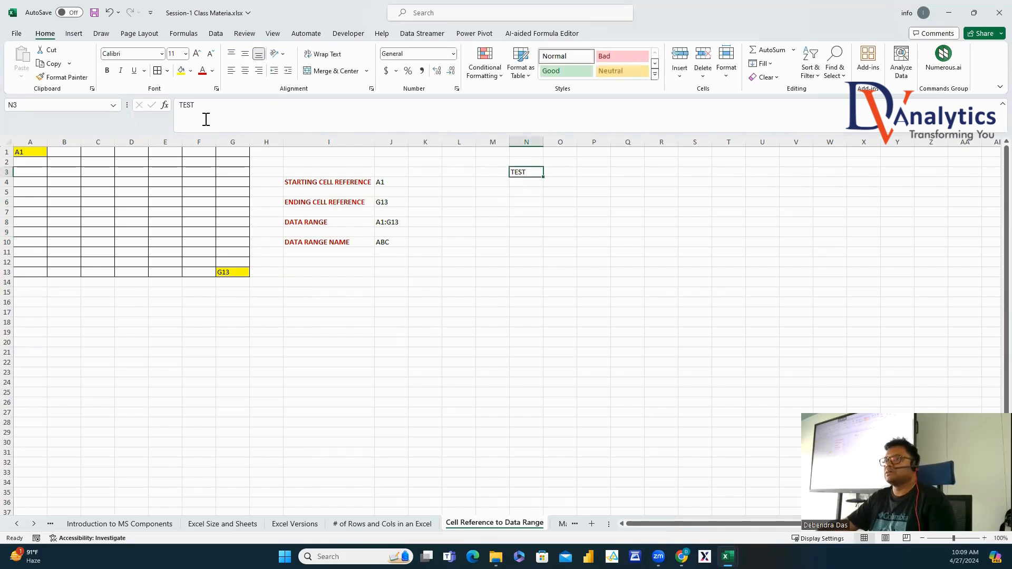
click(203, 71)
Fill cells Q3 and W16 with yellow and apply all borders to the range Q3:W16.
click(628, 172)
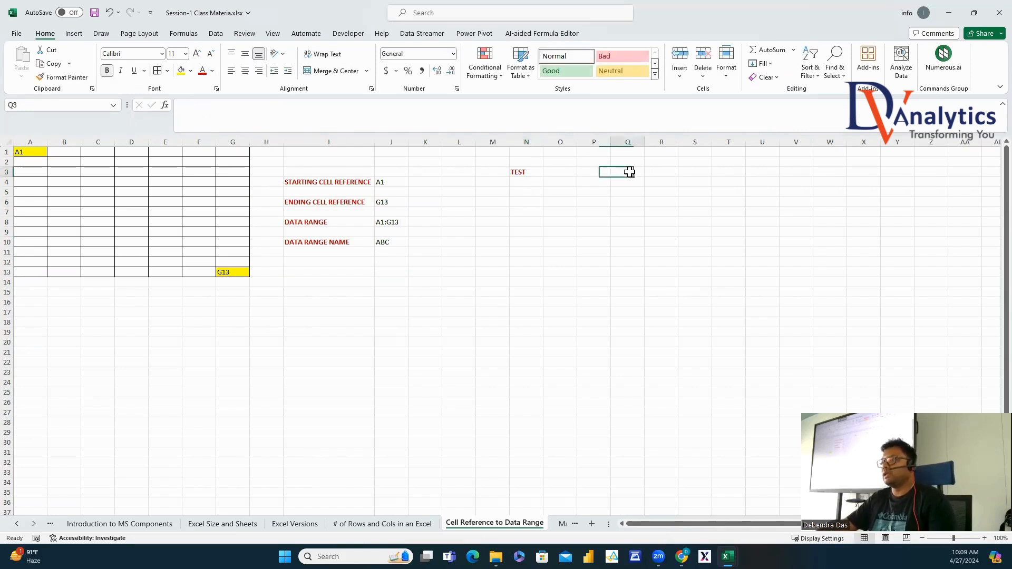
click(181, 70)
click(837, 304)
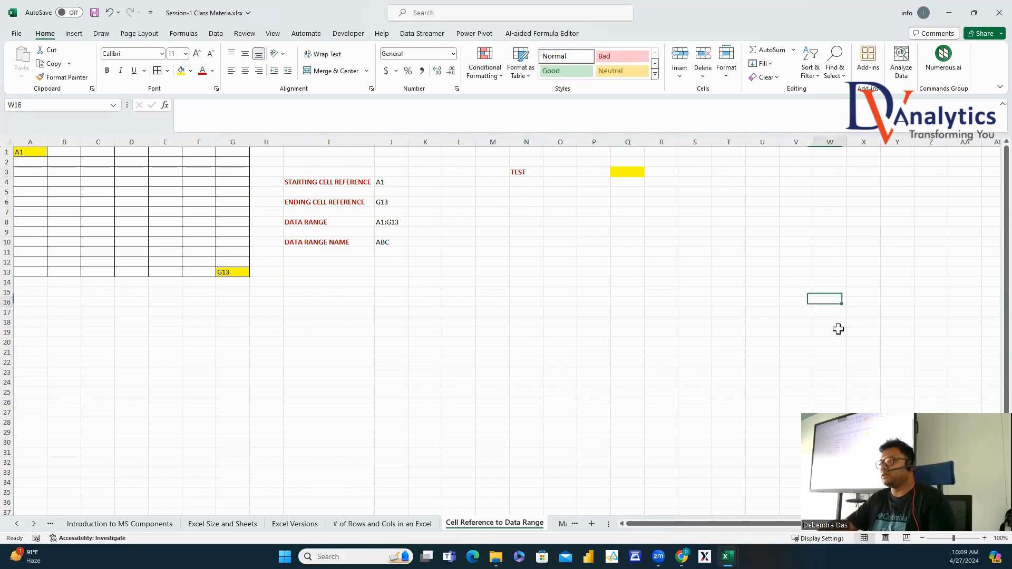
click(174, 73)
drag(615, 172, 834, 303)
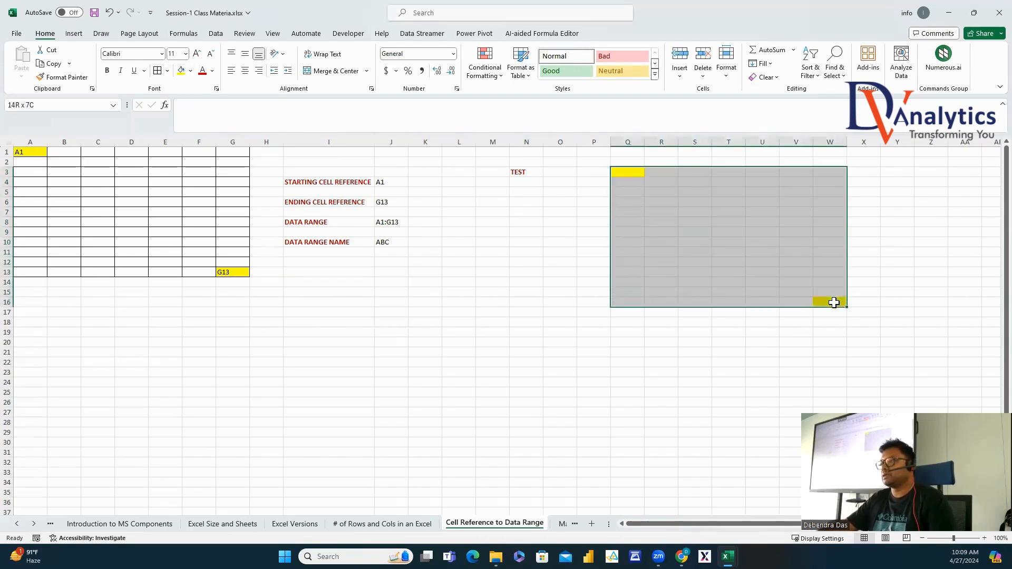
click(157, 71)
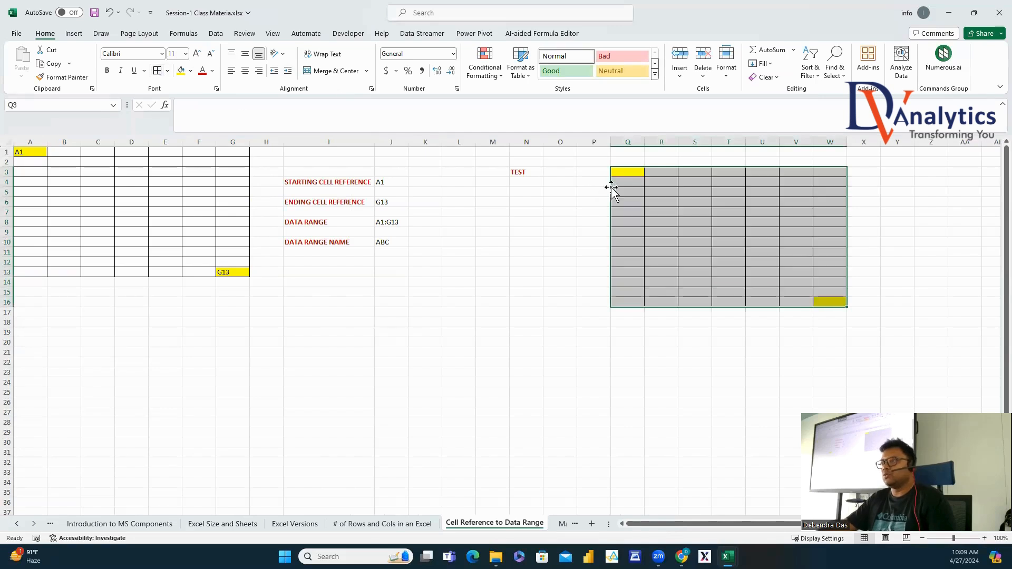
Label the yellow corner cells of the new grid Q3 and W16 with their own references.
click(637, 172)
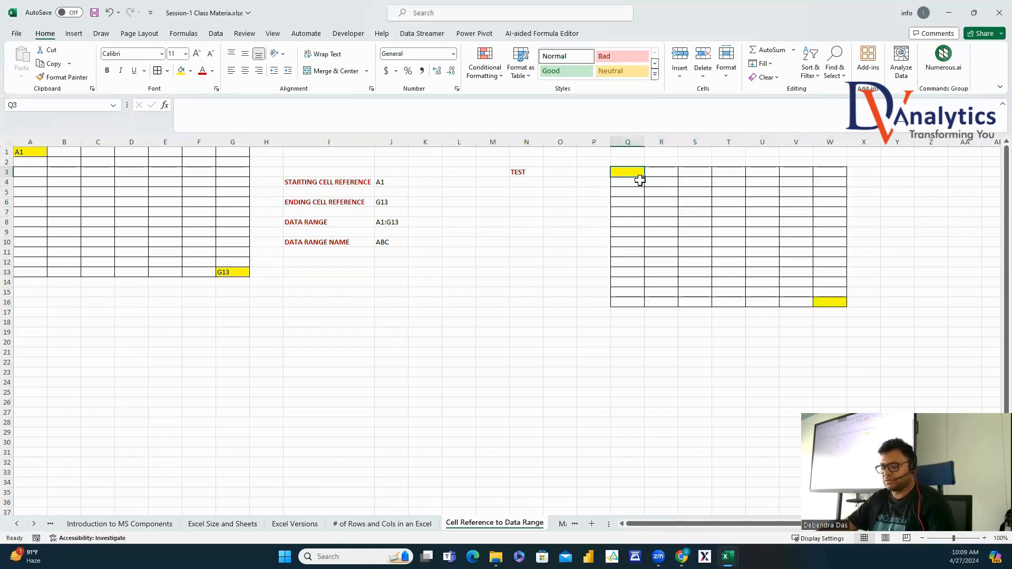
text(Q3)
click(826, 301)
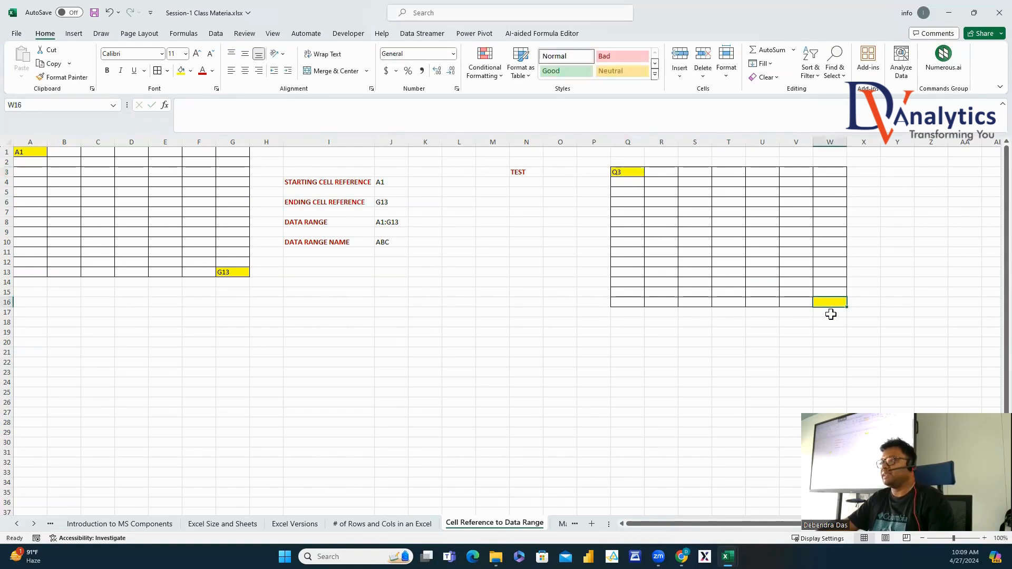
text(W)
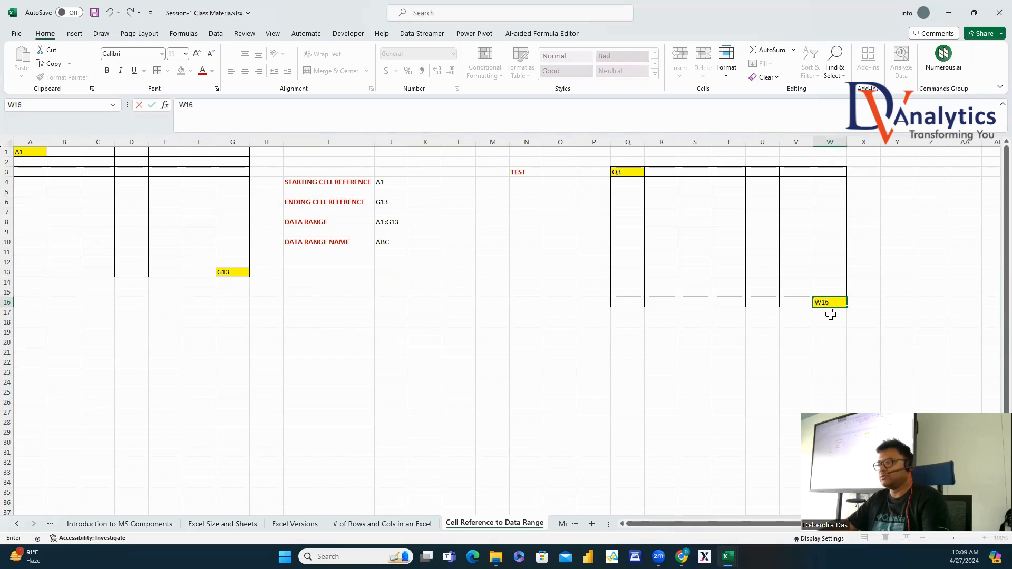
text(16)
key(Return)
Copy the labels in I4:I10 to Y3 beside the second grid and fit column Y to its text.
drag(369, 182, 357, 241)
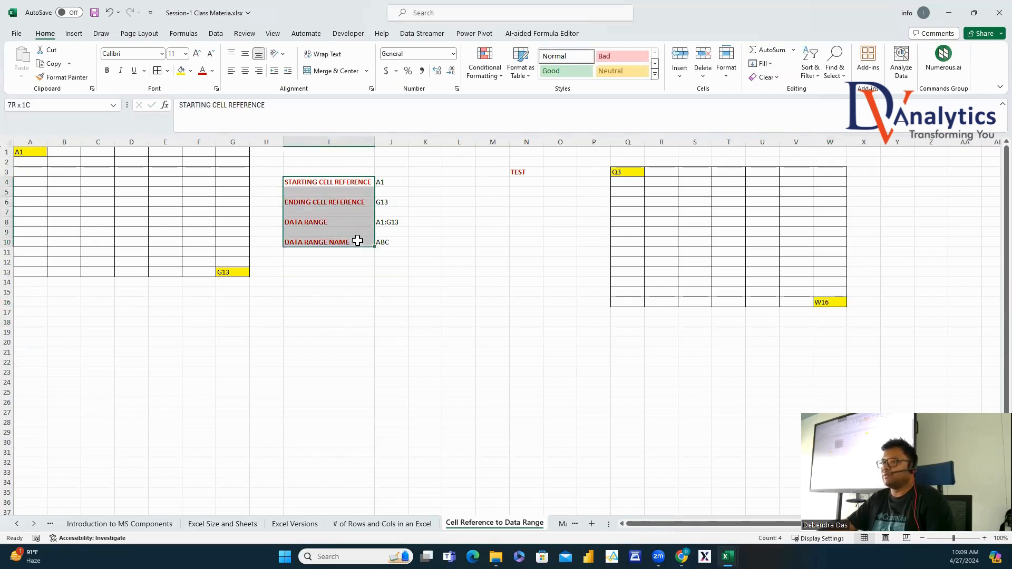
key(ctrl+c)
click(898, 172)
key(ctrl+v)
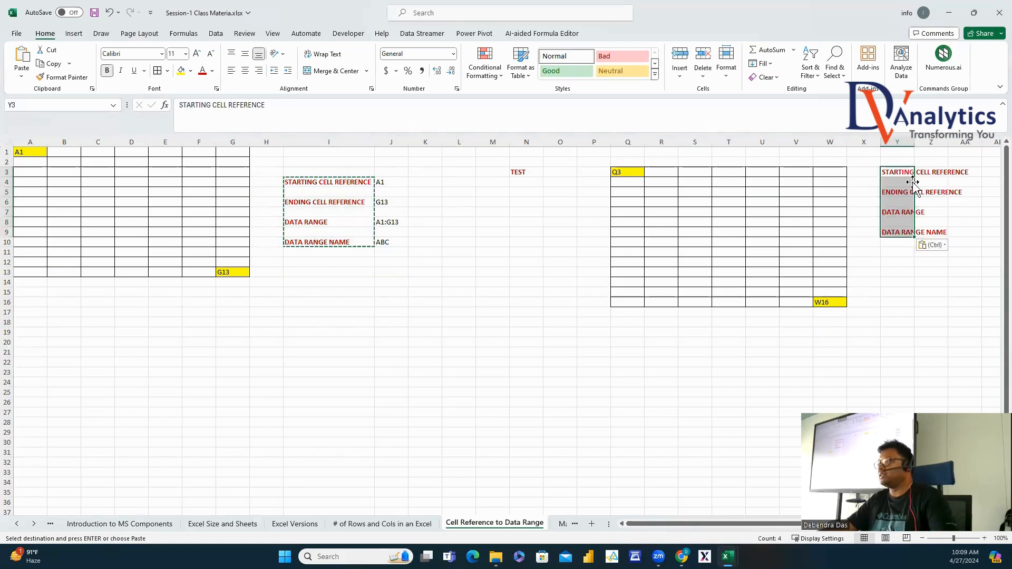
double_click(915, 143)
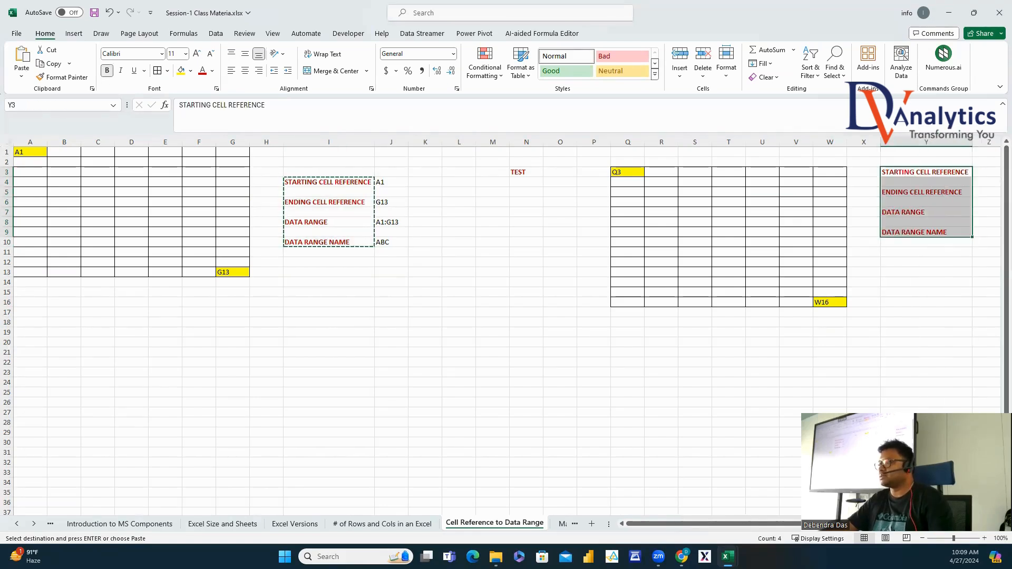
Enter Q3 as the starting reference in Z3, W16 as the ending reference in Z5, and Q3:W16 as the data range in Z7.
scroll(848, 246, right, 6)
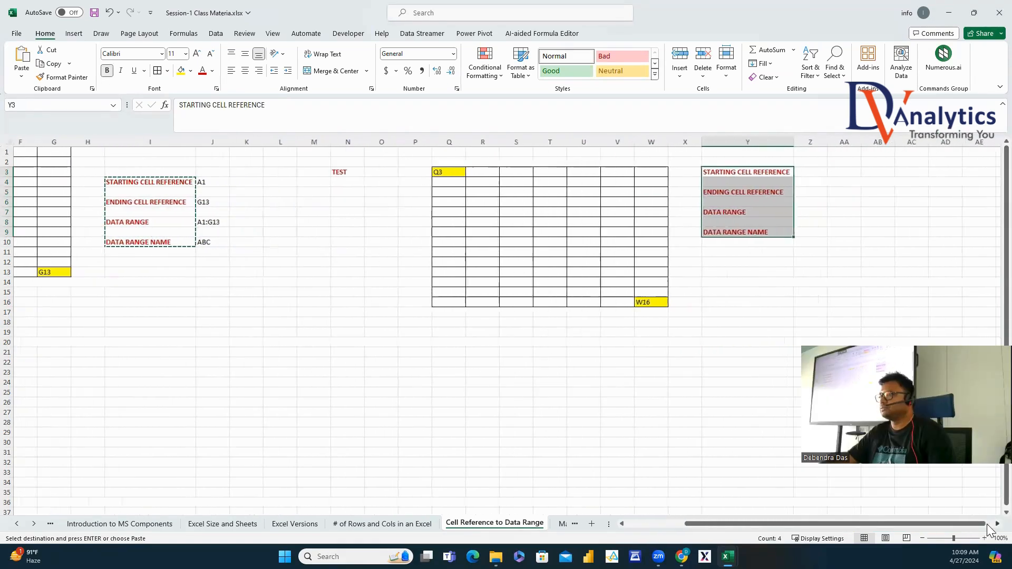
click(722, 174)
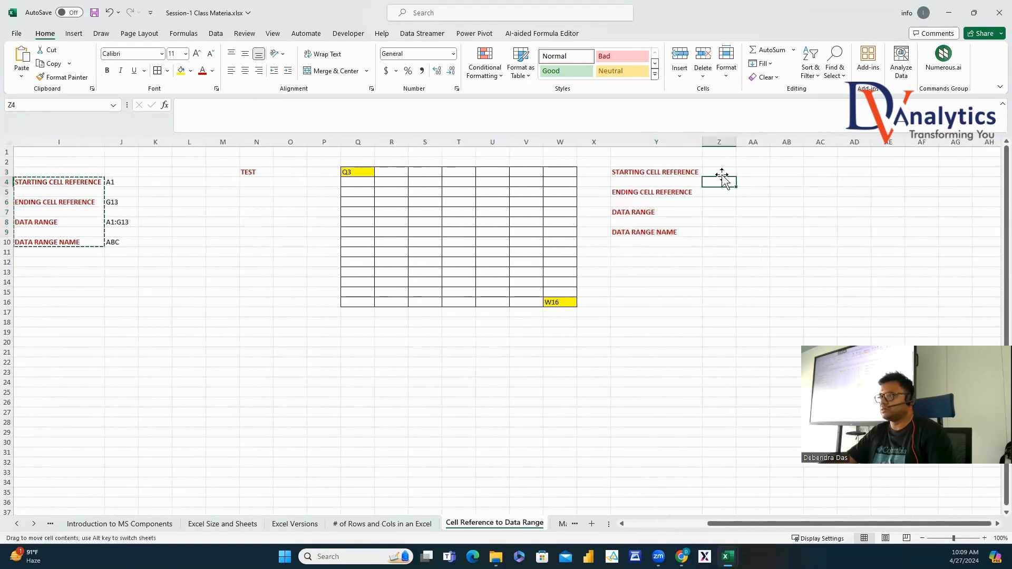
text(Q3)
key(Return)
click(718, 194)
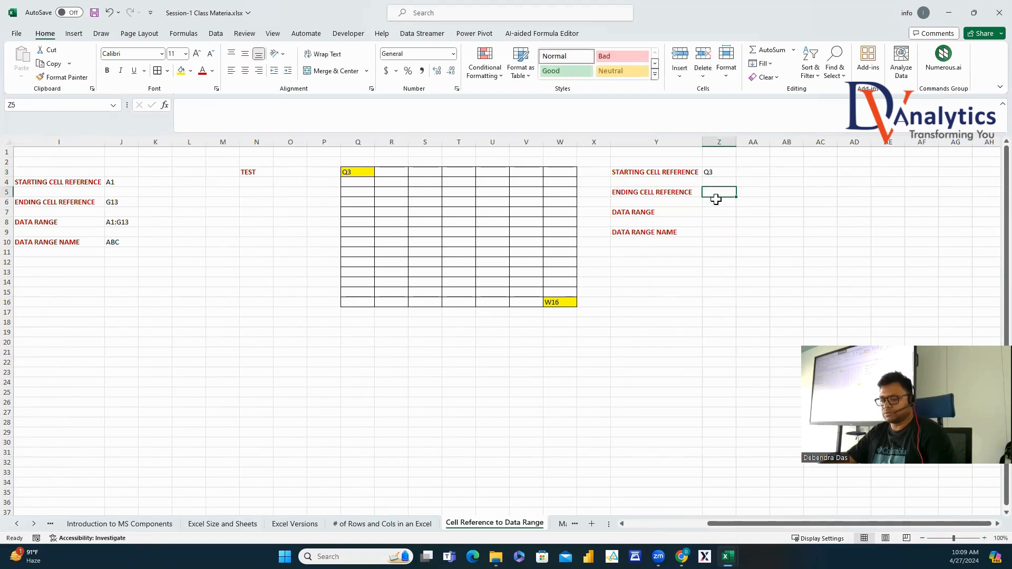
text(W16)
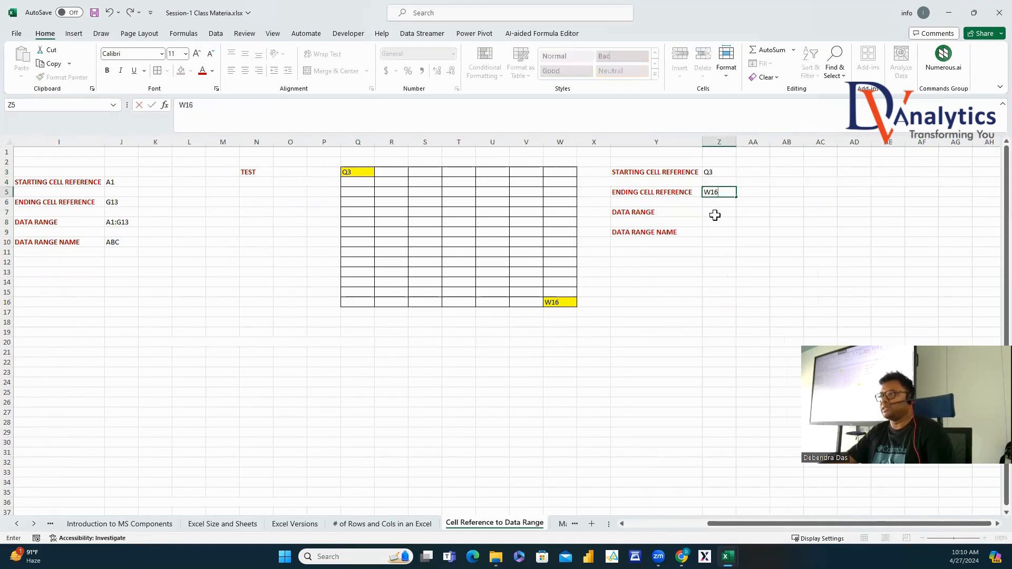
click(718, 216)
text(Q3)
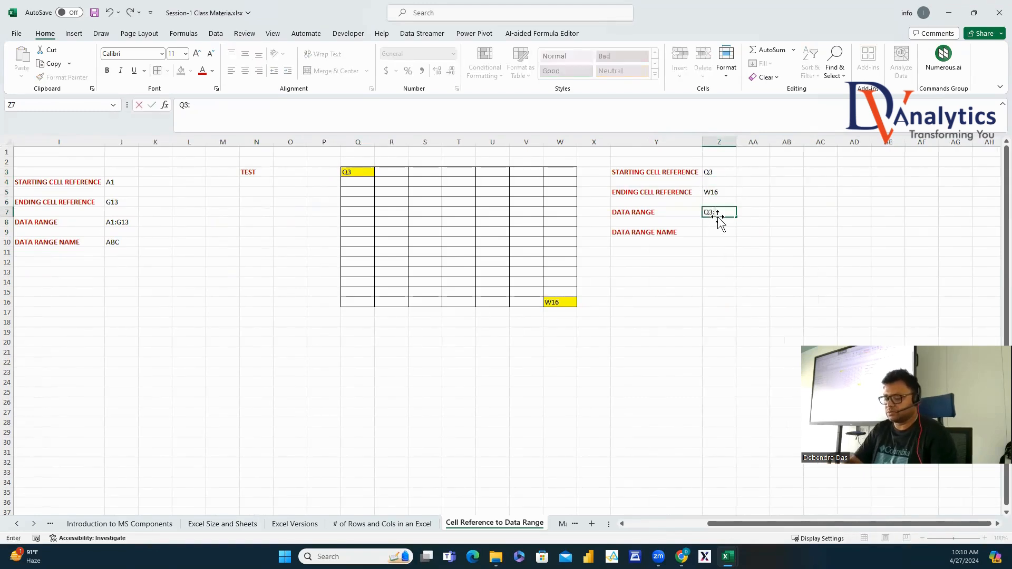
text(:W16)
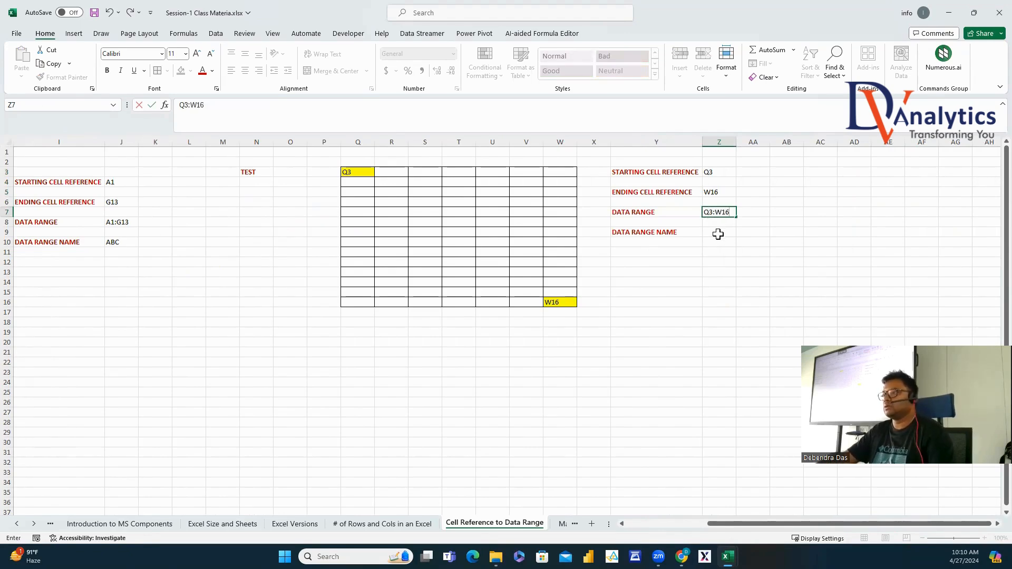
click(718, 232)
Name the range Q3:W16 XYZ and select it again by that name.
drag(358, 172, 580, 311)
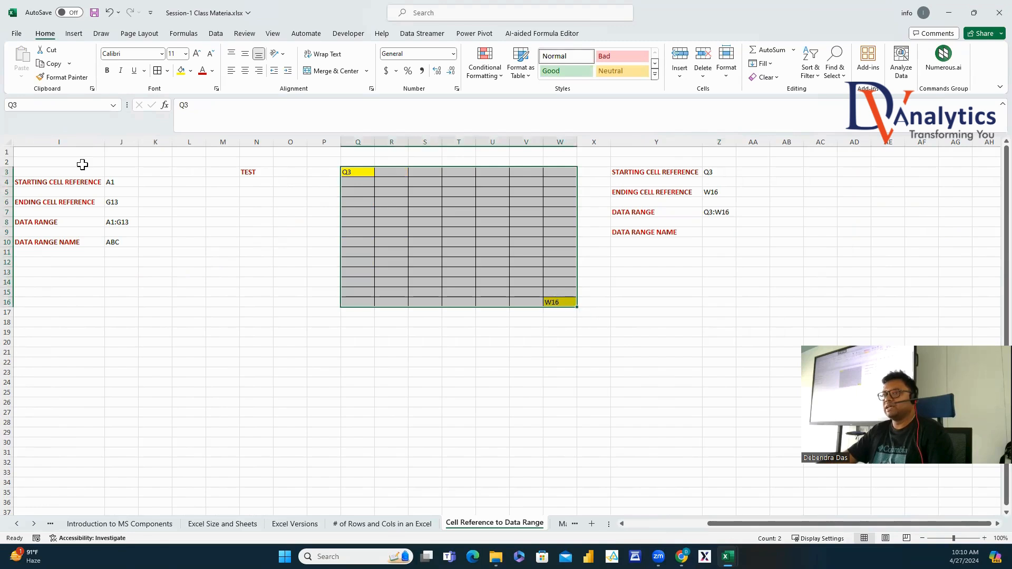
click(43, 105)
text(XYZ)
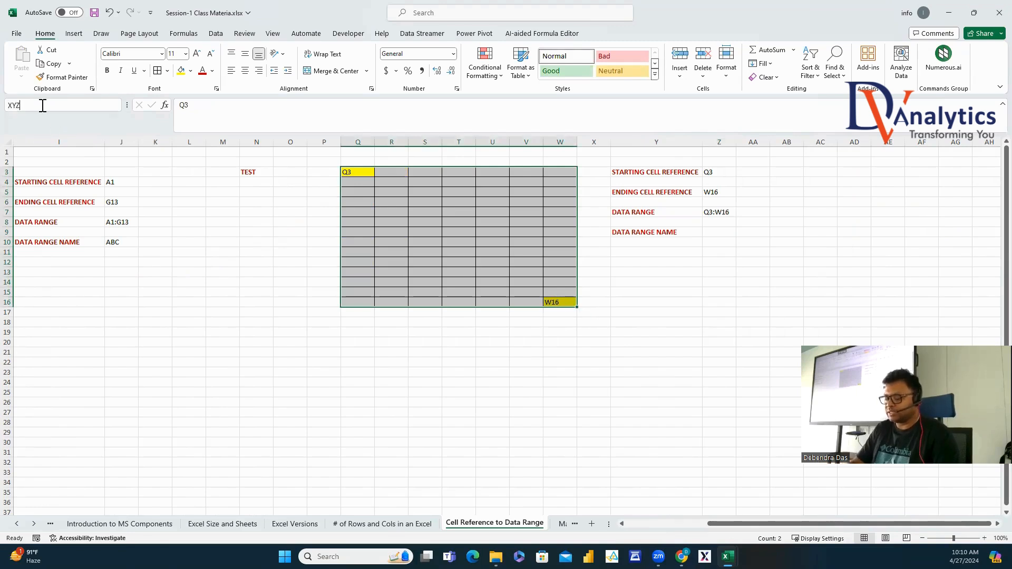
click(483, 371)
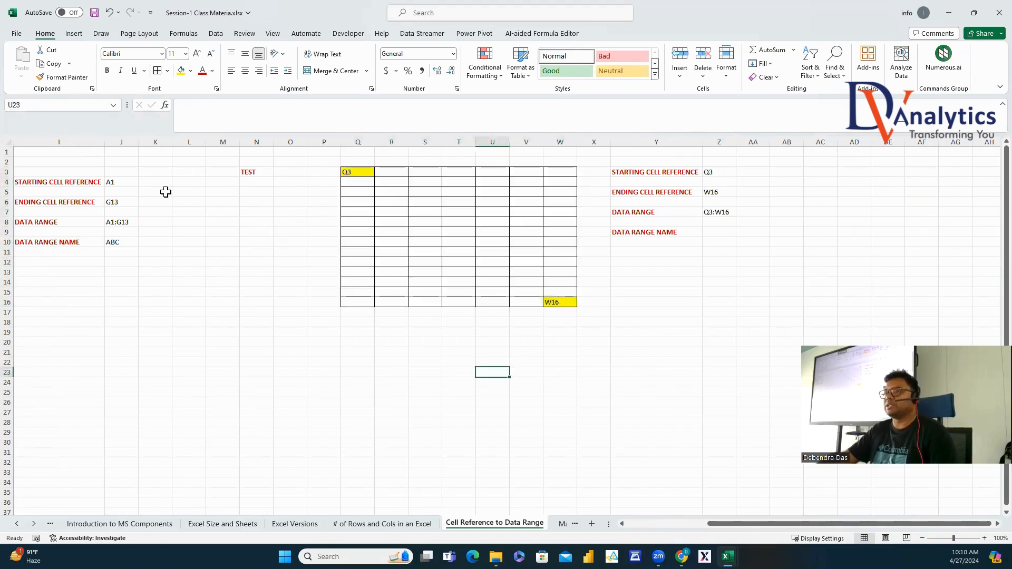
click(112, 105)
click(59, 130)
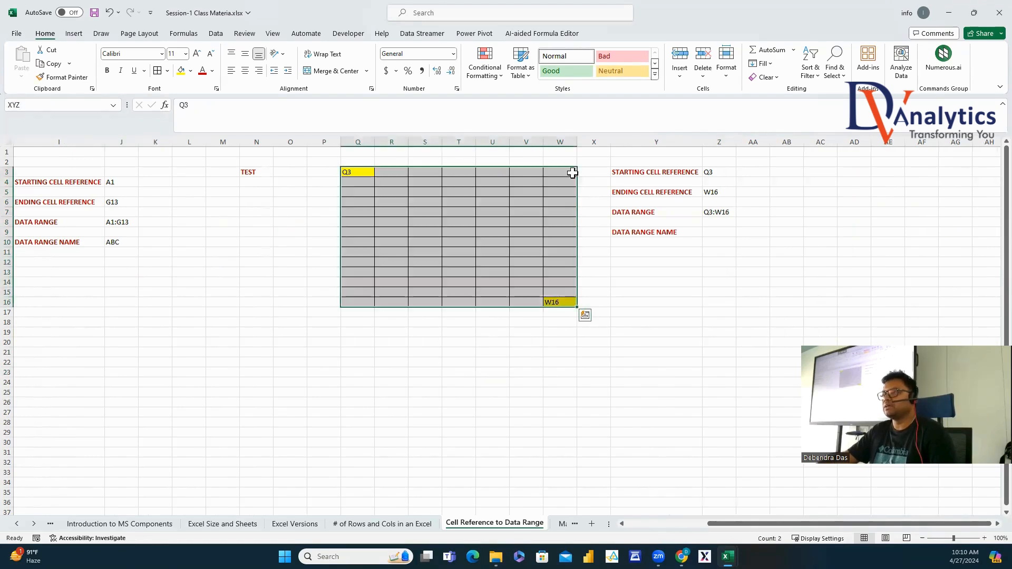
Enter XYZ as the data range name in Z9 and go to the Maximum Data Range in an Excel sheet.
click(720, 233)
text(XY)
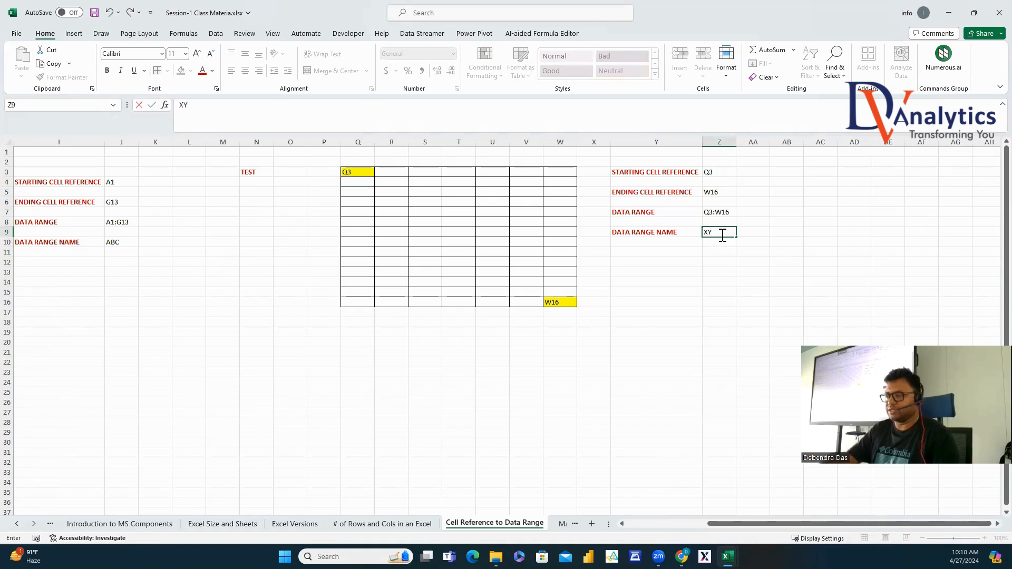
text(Z)
click(712, 302)
drag(736, 524, 636, 529)
click(546, 396)
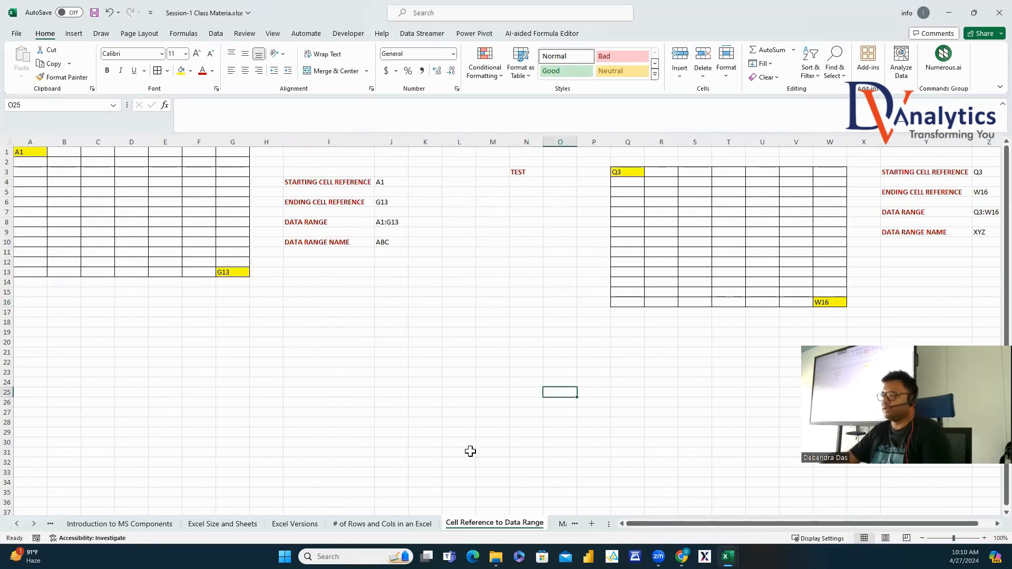
click(562, 524)
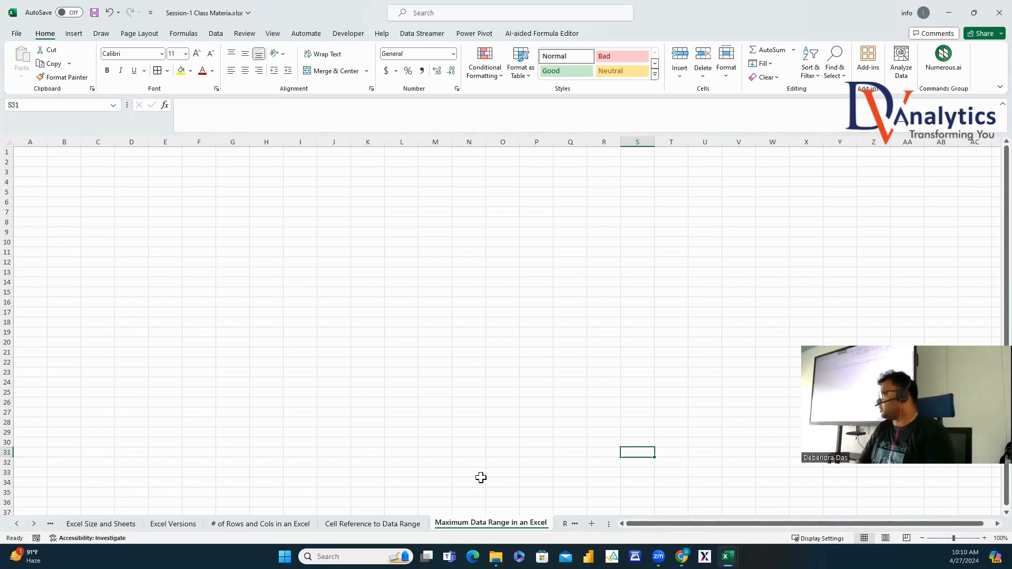
Switch to the Session-1 Class Materia workbook and open its Format Cell - Number sheet.
mouse_move(727, 557)
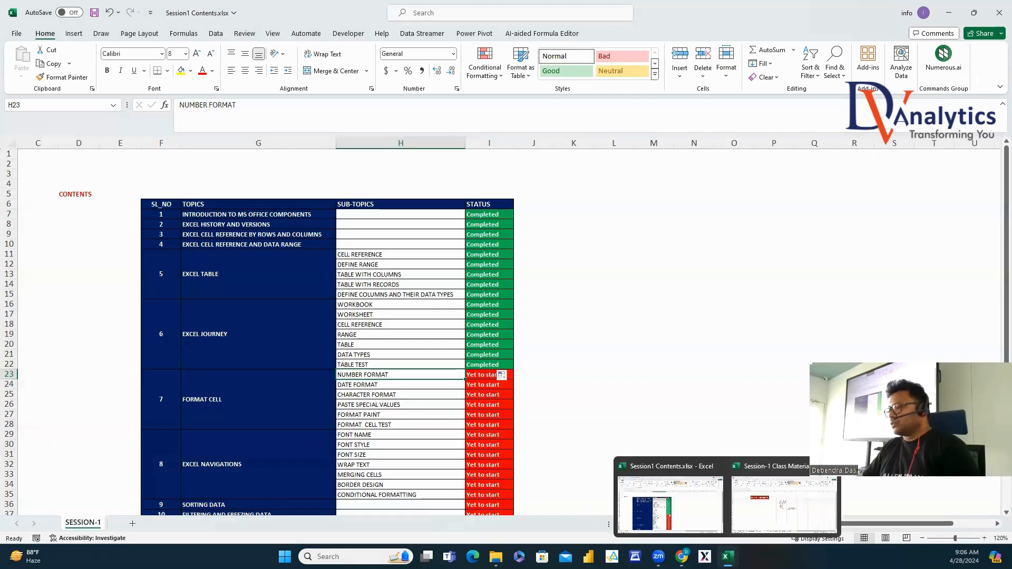
click(751, 513)
click(389, 524)
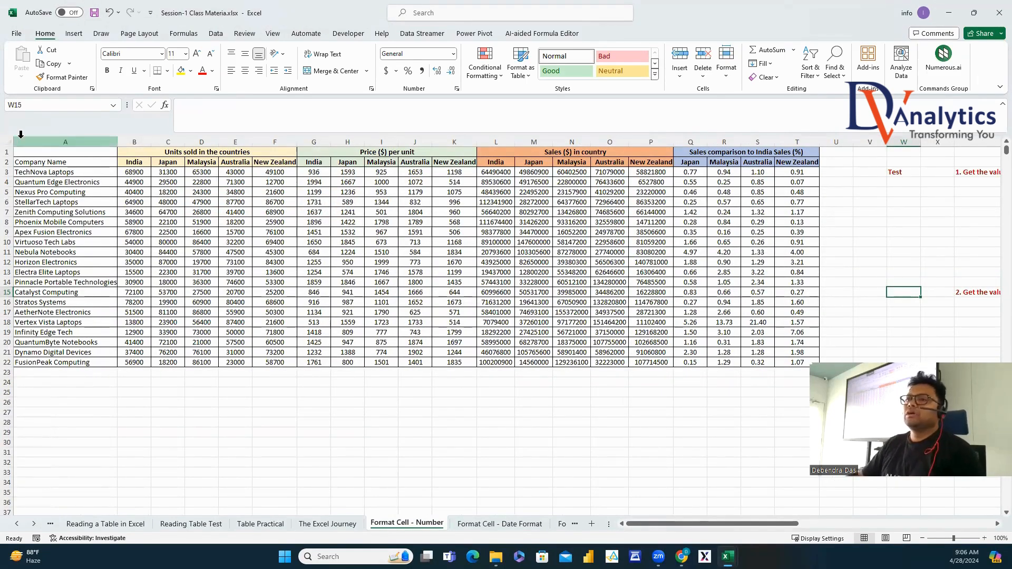
Review the company names in A3:A22, the country headings B2:F2 and the units sold figures in B3:F22.
drag(46, 174, 42, 362)
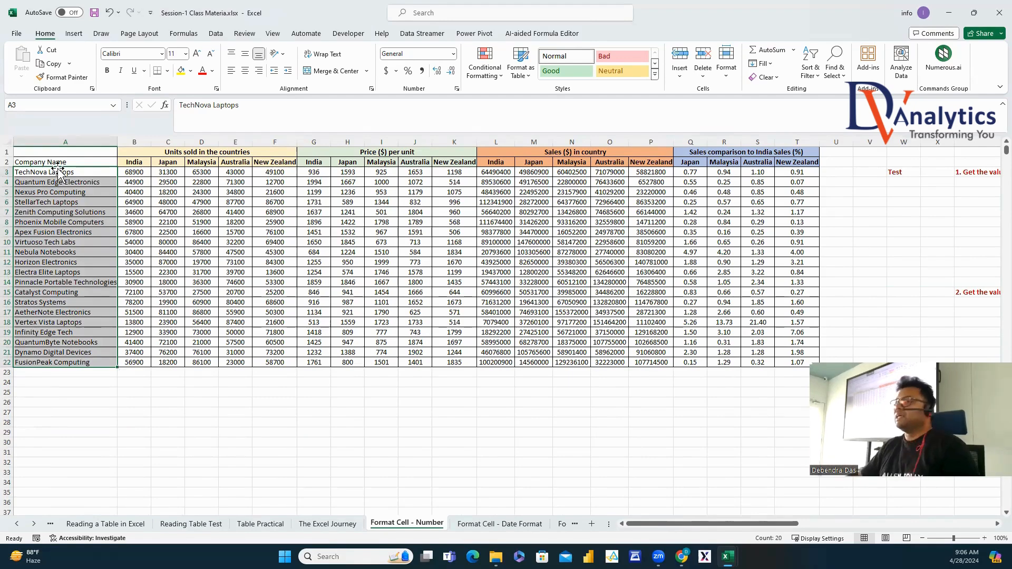
click(146, 163)
click(165, 163)
click(196, 164)
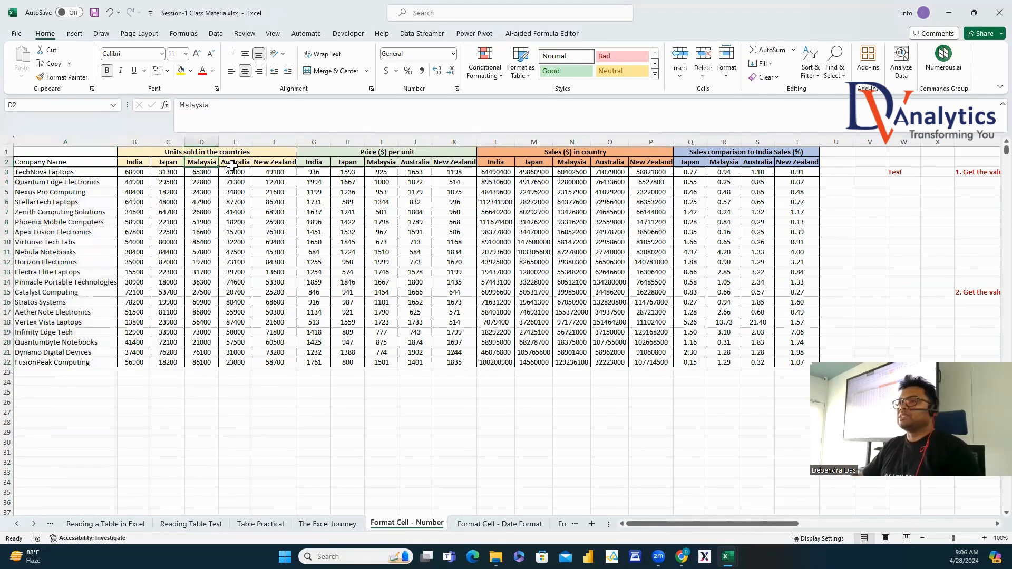
click(238, 163)
click(275, 162)
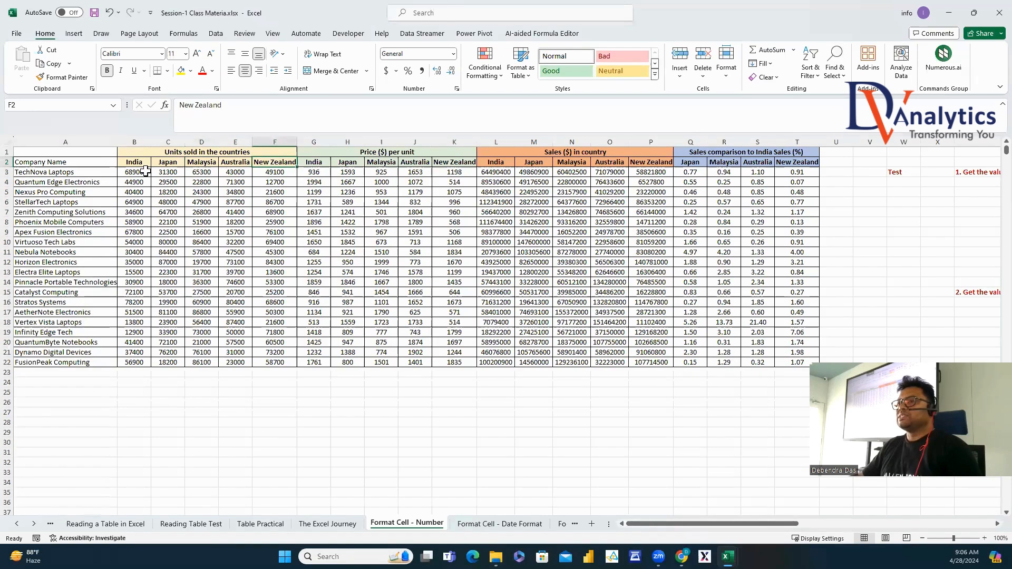
drag(146, 172, 274, 364)
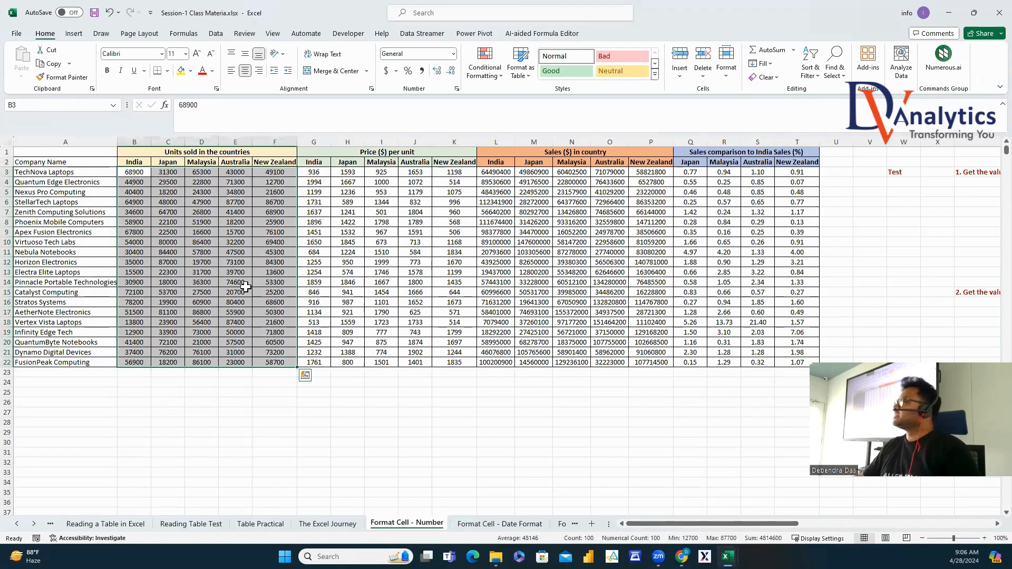
click(165, 230)
Format the units sold figures in B3:F22 as Number with a 1000 separator and 0 decimal places.
drag(133, 172, 266, 362)
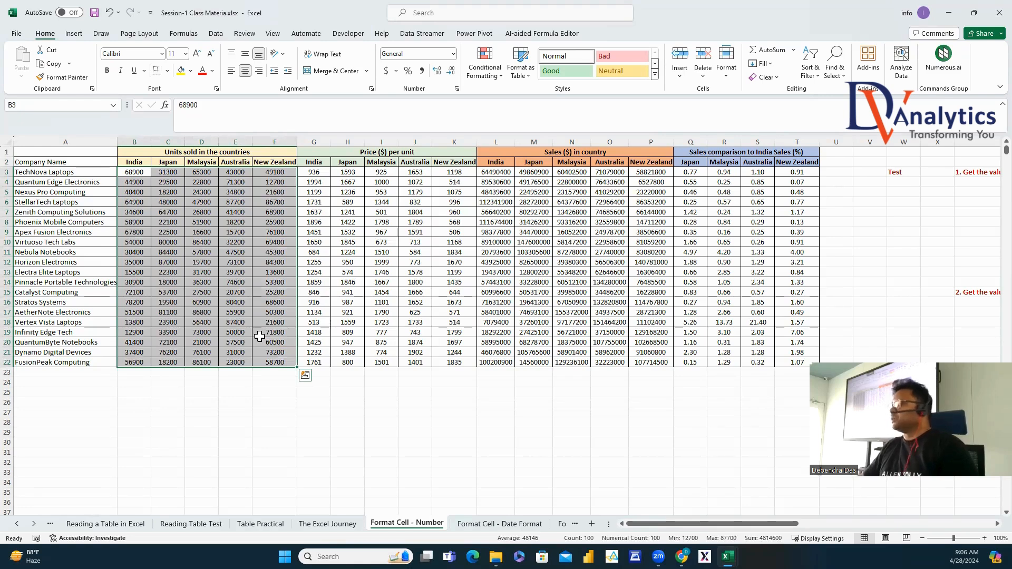
drag(145, 173, 273, 361)
right_click(203, 228)
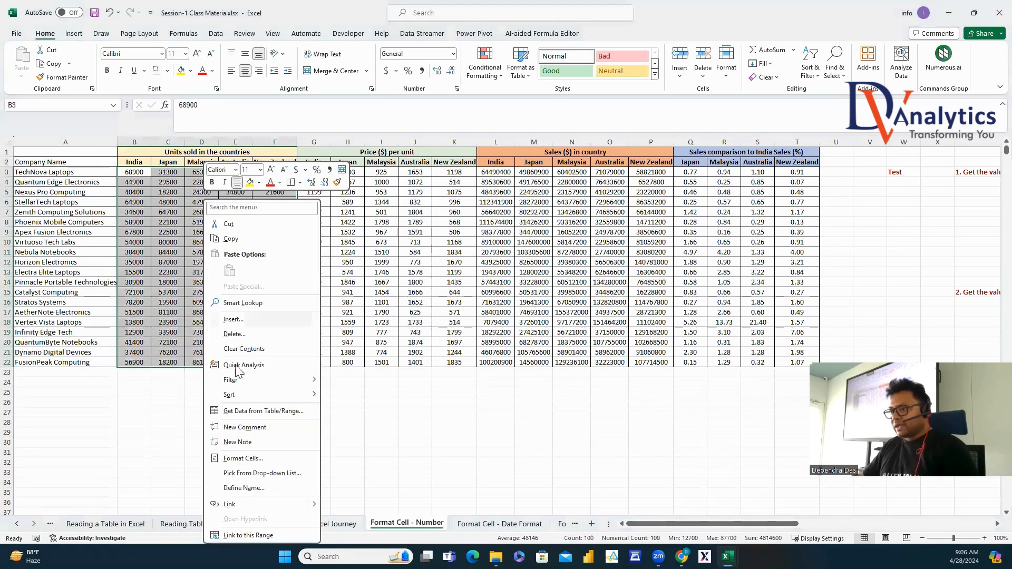
click(243, 459)
click(52, 221)
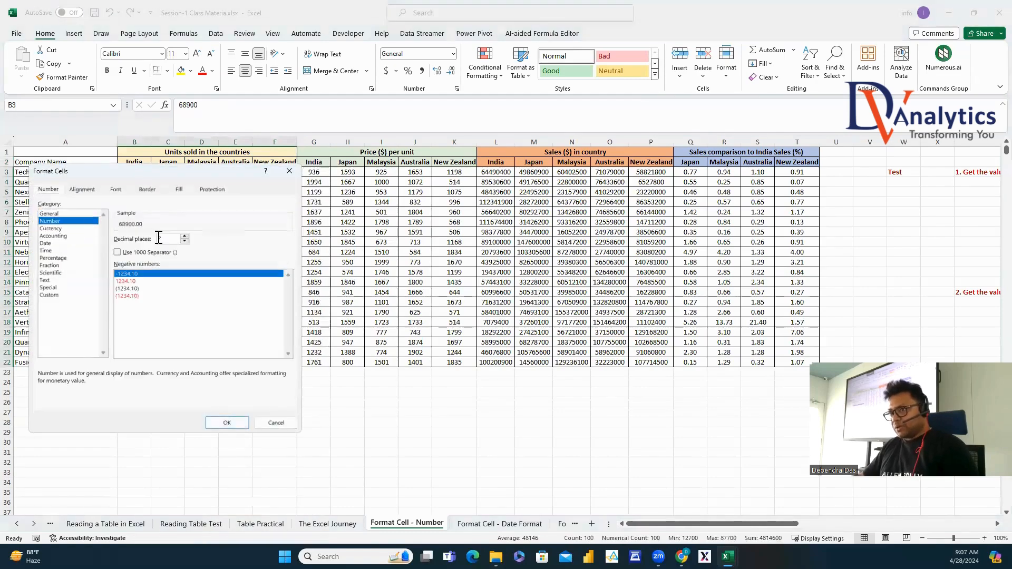
click(117, 253)
click(185, 241)
click(185, 241)
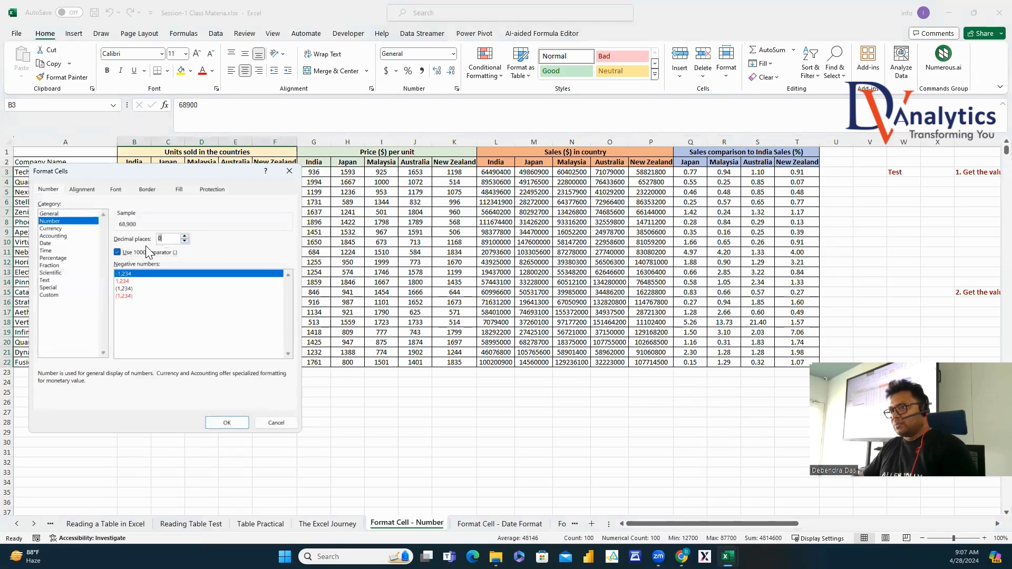
click(227, 423)
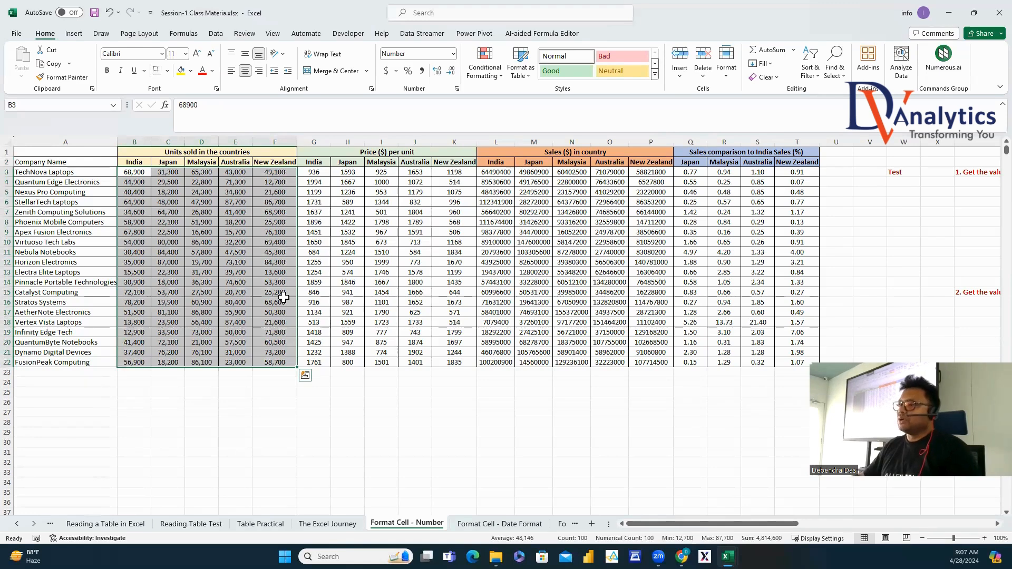
Format the price per unit figures in G3:K22 as Currency with the $ symbol and 0 decimal places.
drag(316, 171, 443, 220)
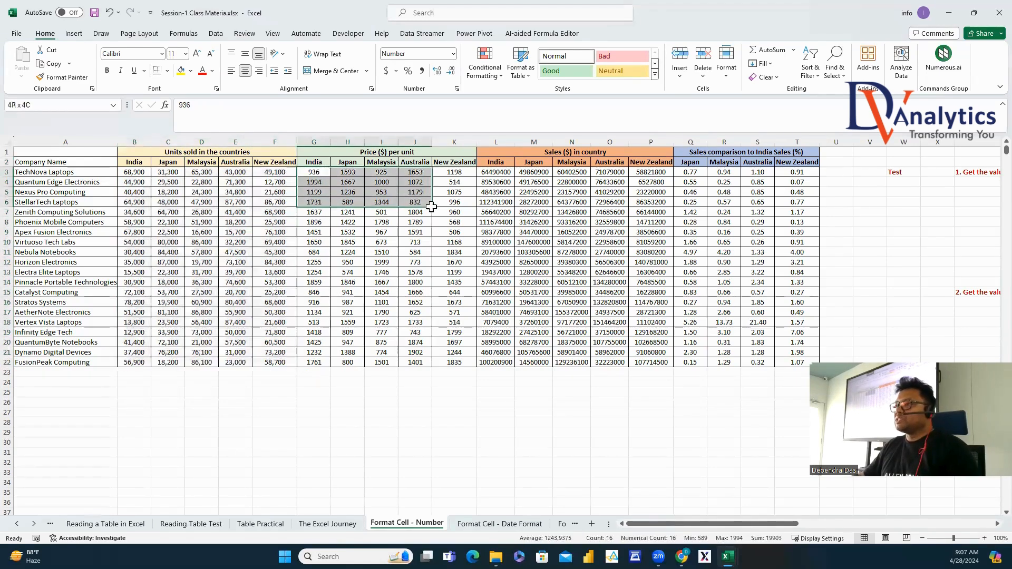
click(398, 153)
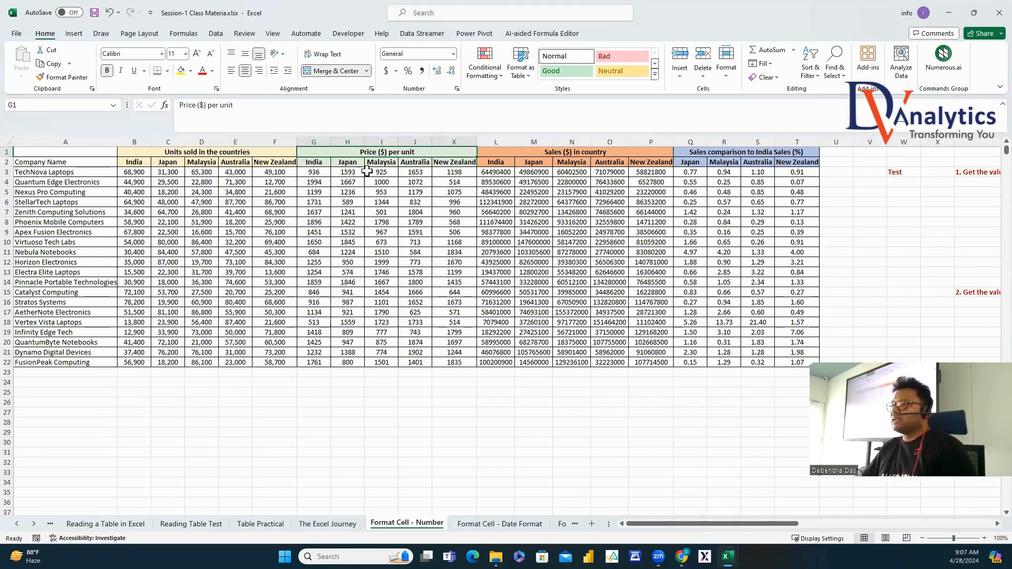
drag(315, 173, 449, 364)
right_click(385, 226)
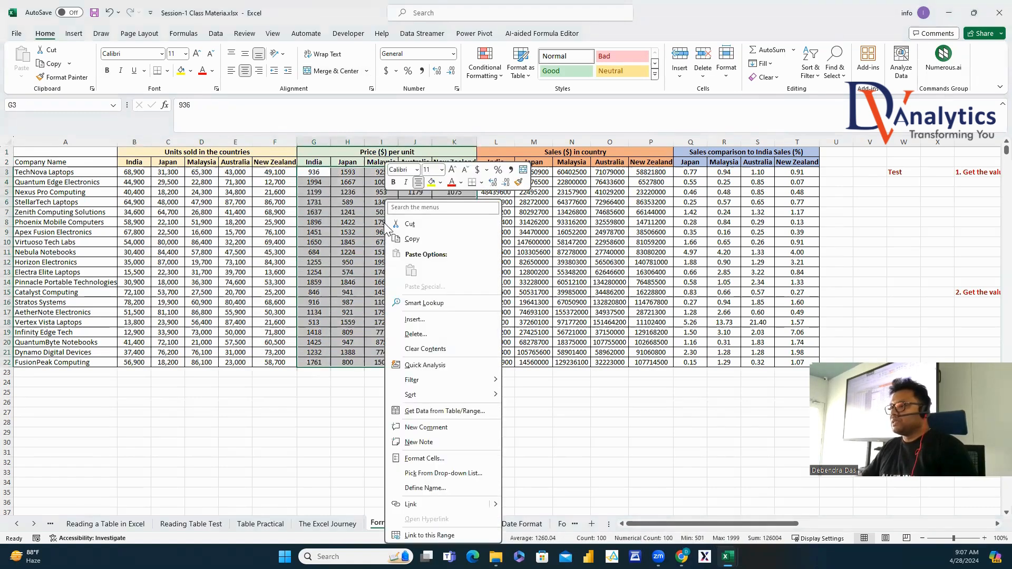
click(424, 459)
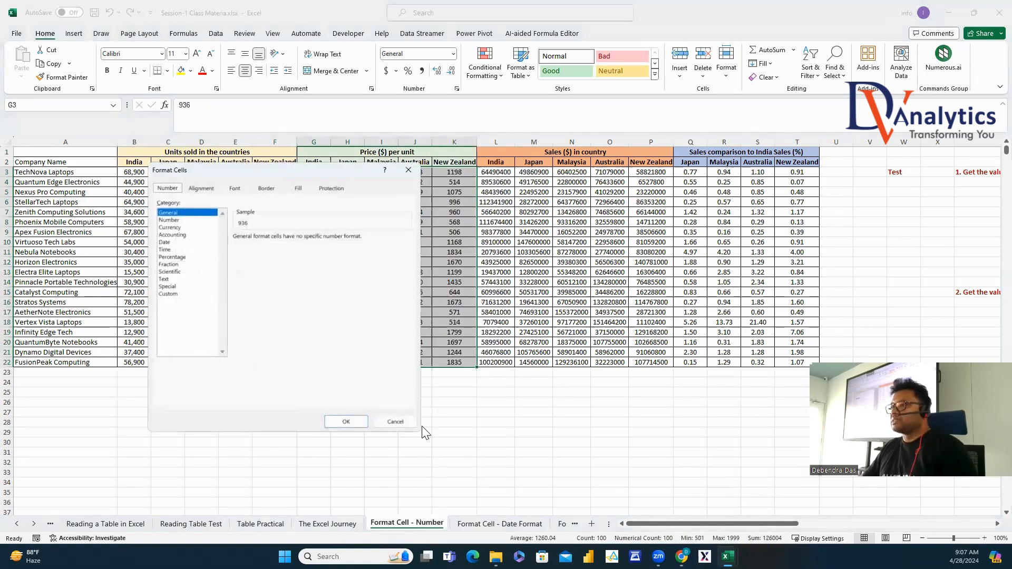
click(170, 227)
click(304, 240)
click(304, 241)
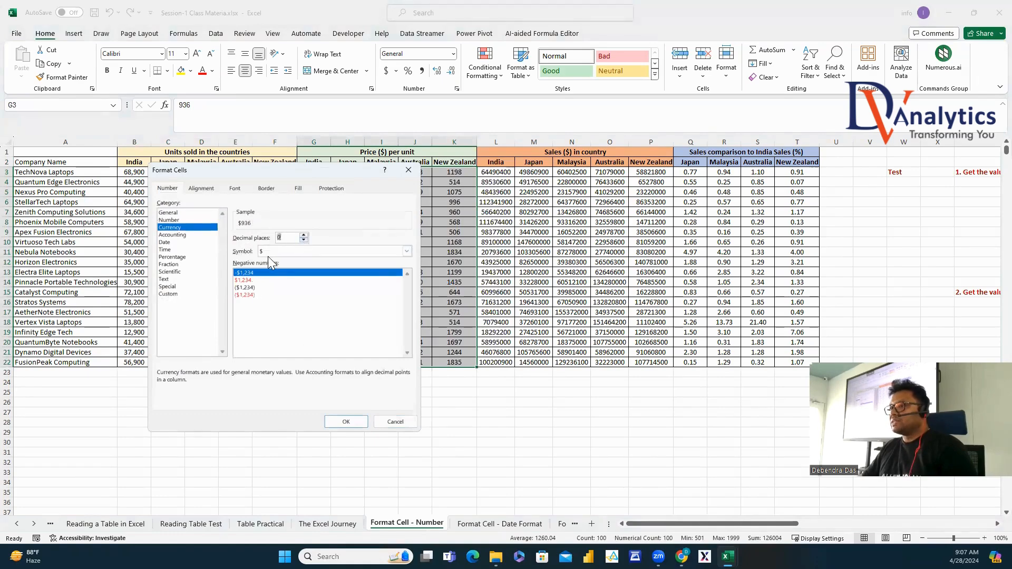
click(341, 422)
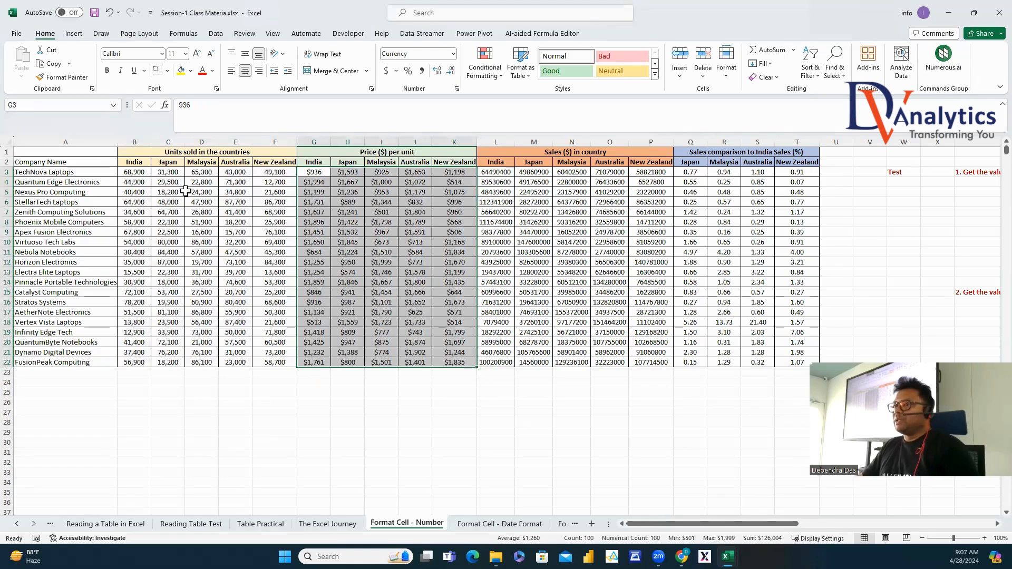
Format the country sales figures in L3:P22 as Currency with the $ symbol and 0 decimal places.
click(135, 171)
click(314, 173)
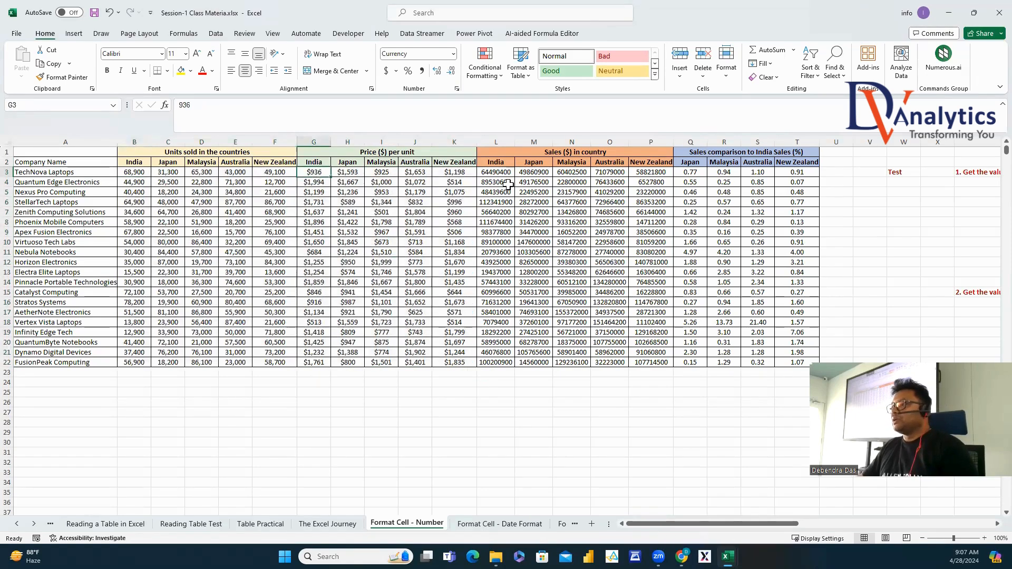
drag(493, 174, 650, 363)
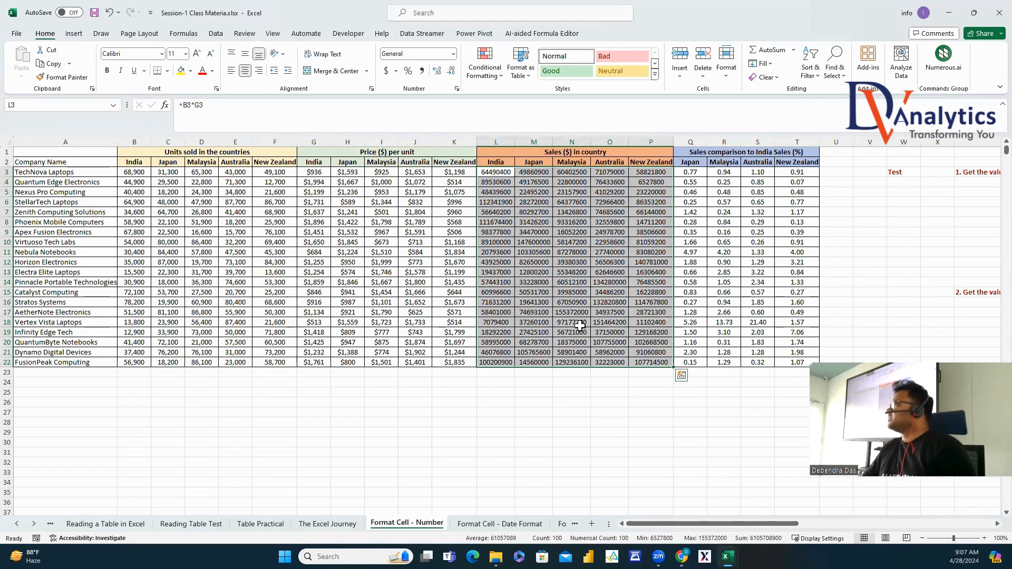
right_click(544, 211)
click(585, 458)
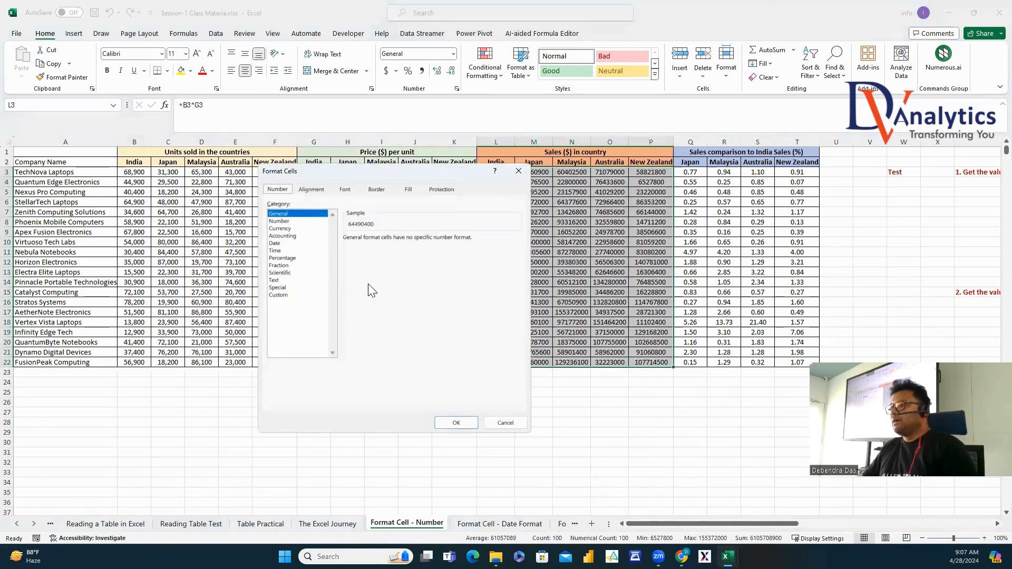
click(285, 228)
click(414, 241)
click(413, 241)
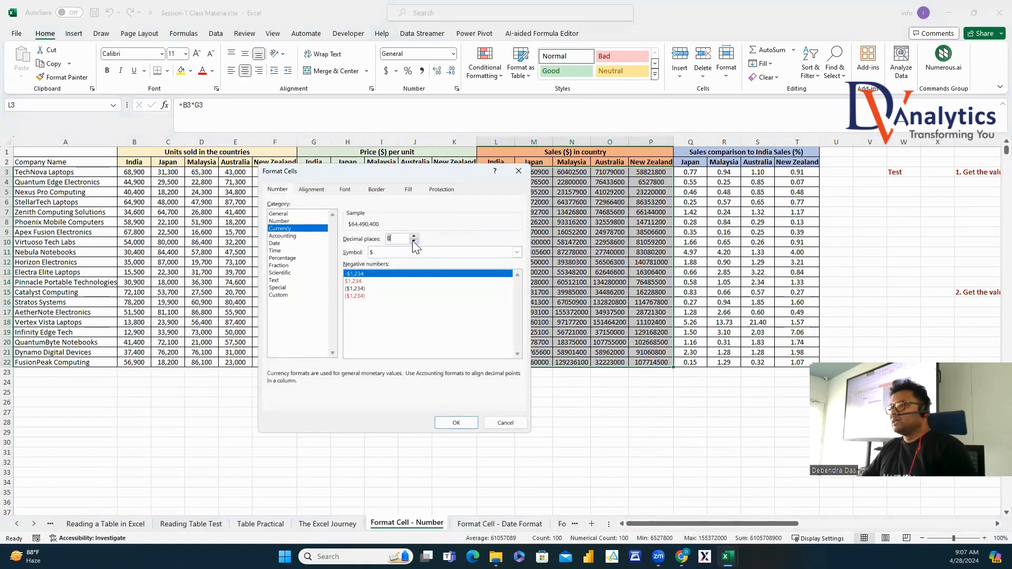
click(454, 423)
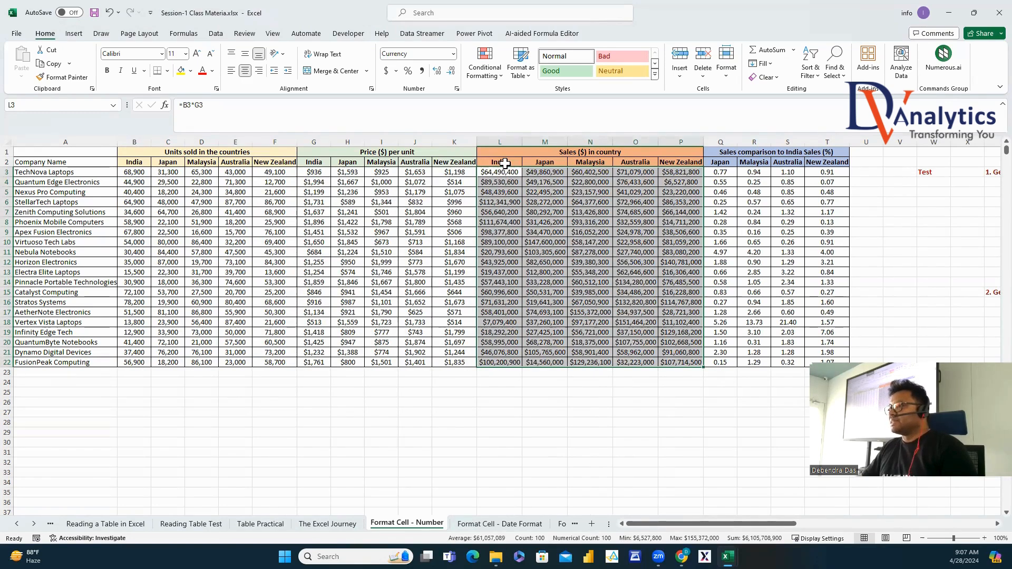
Compare the India sales column with the Japan, Malaysia, Australia and New Zealand sales columns.
drag(504, 162, 503, 221)
click(546, 165)
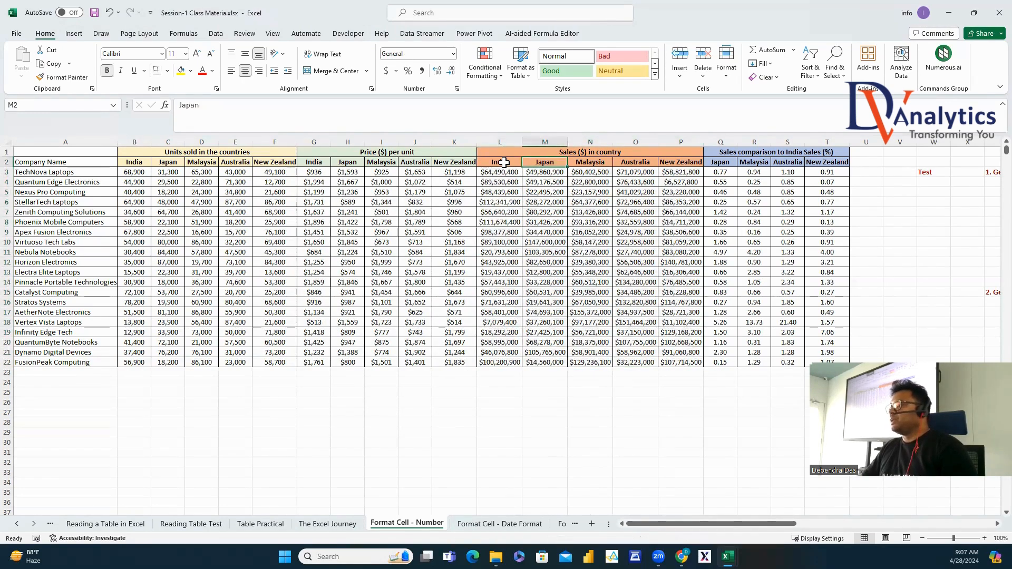
click(580, 163)
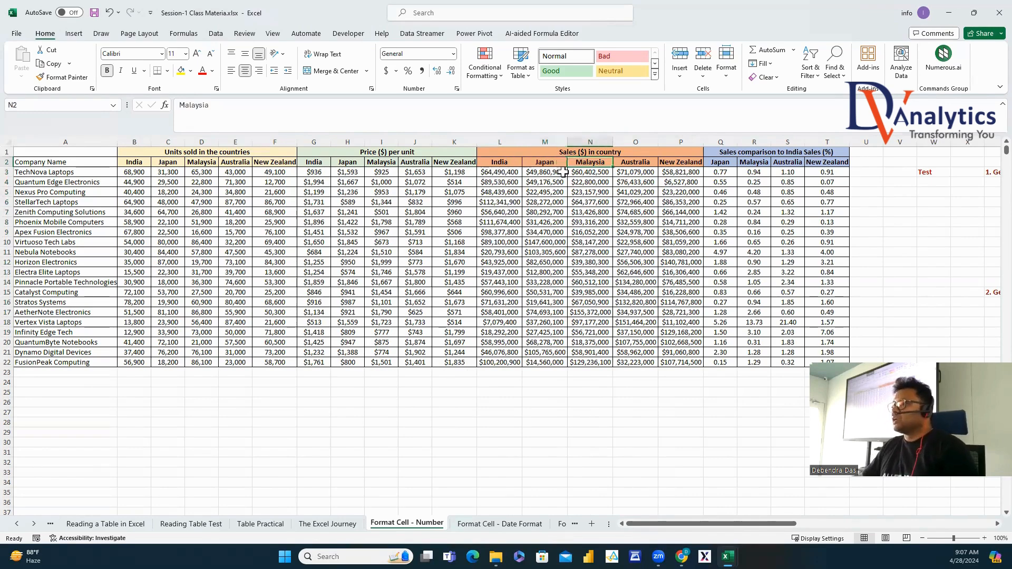
click(512, 161)
click(636, 163)
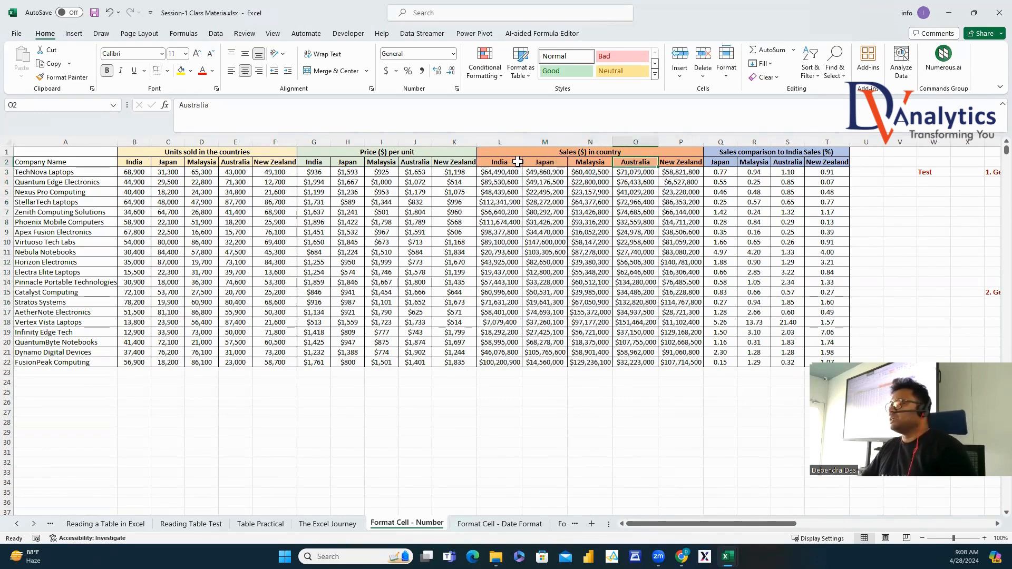
click(517, 161)
click(678, 164)
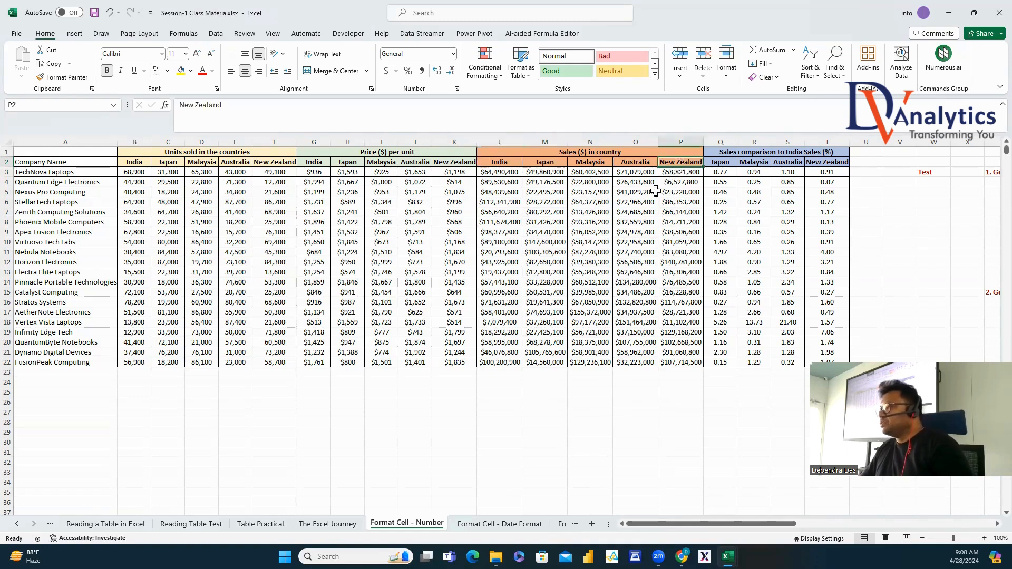
click(511, 164)
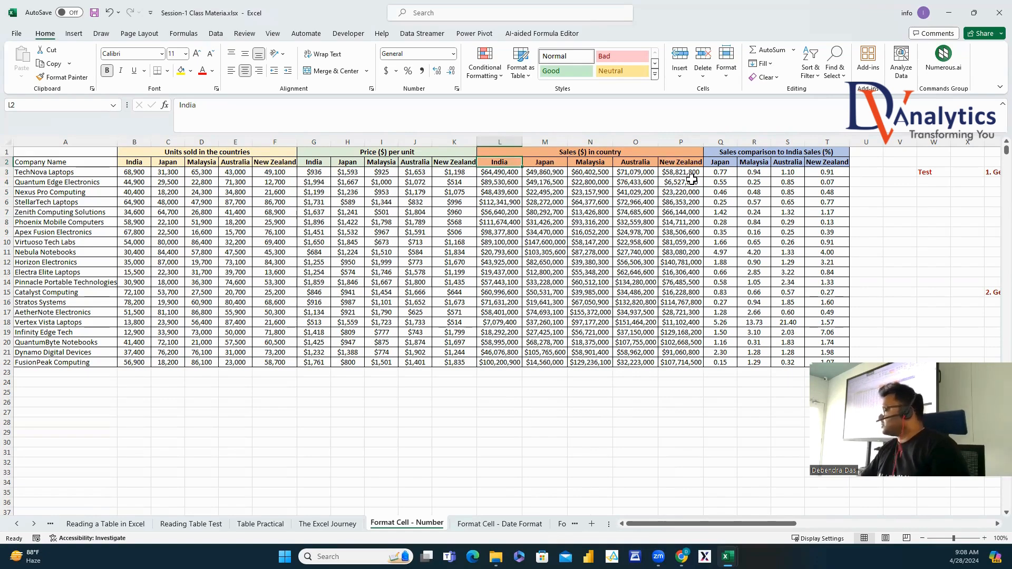
Format the sales comparison to India figures in Q3:T22 as Percentage with 0 decimal places.
drag(723, 172, 815, 351)
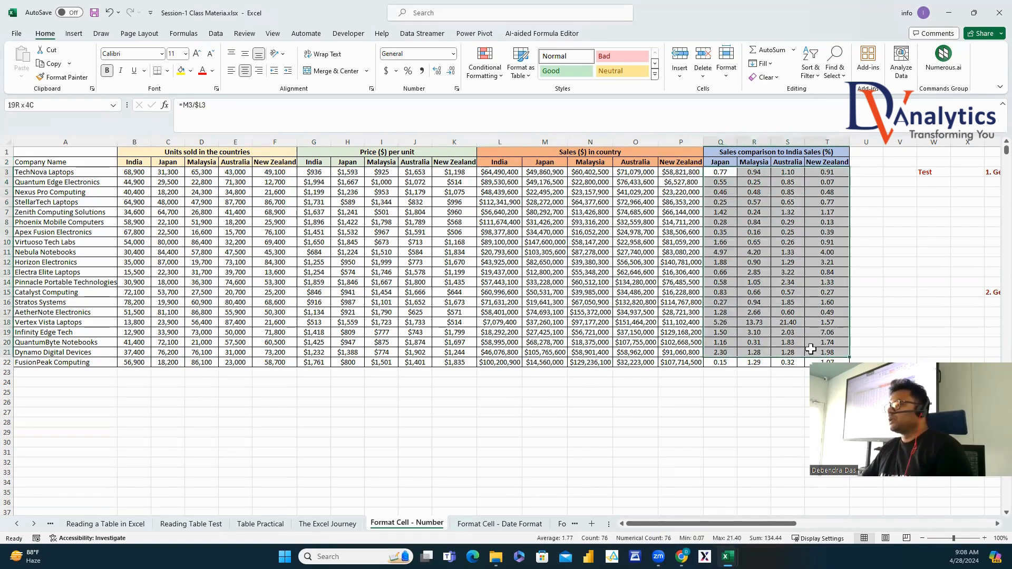
drag(725, 174, 828, 362)
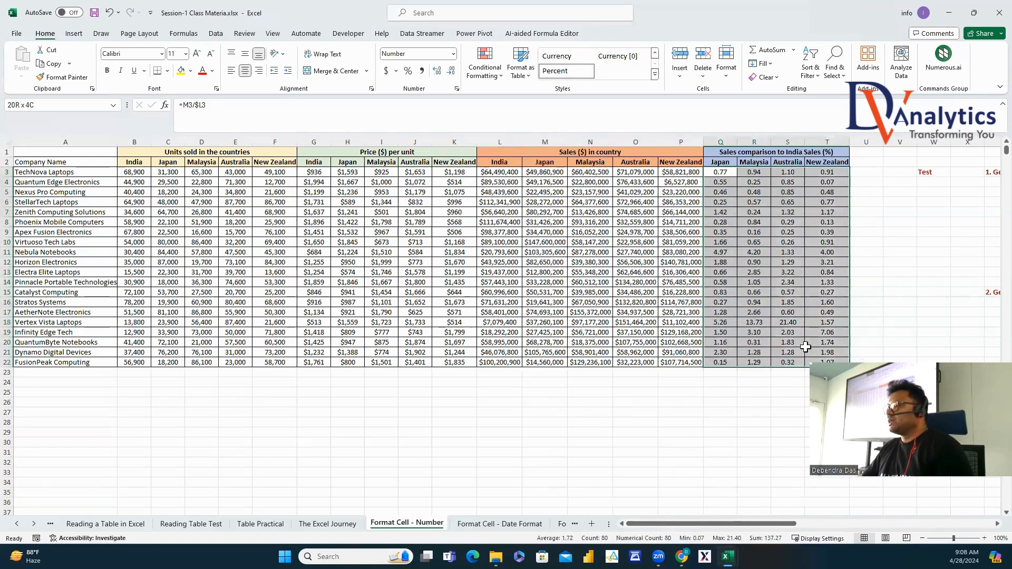
right_click(756, 227)
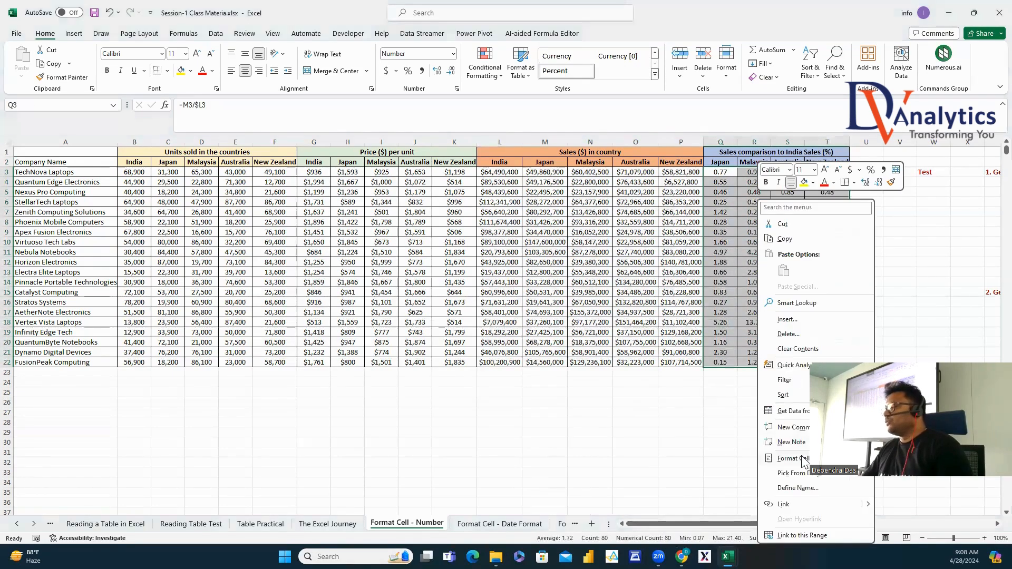
click(804, 462)
click(437, 256)
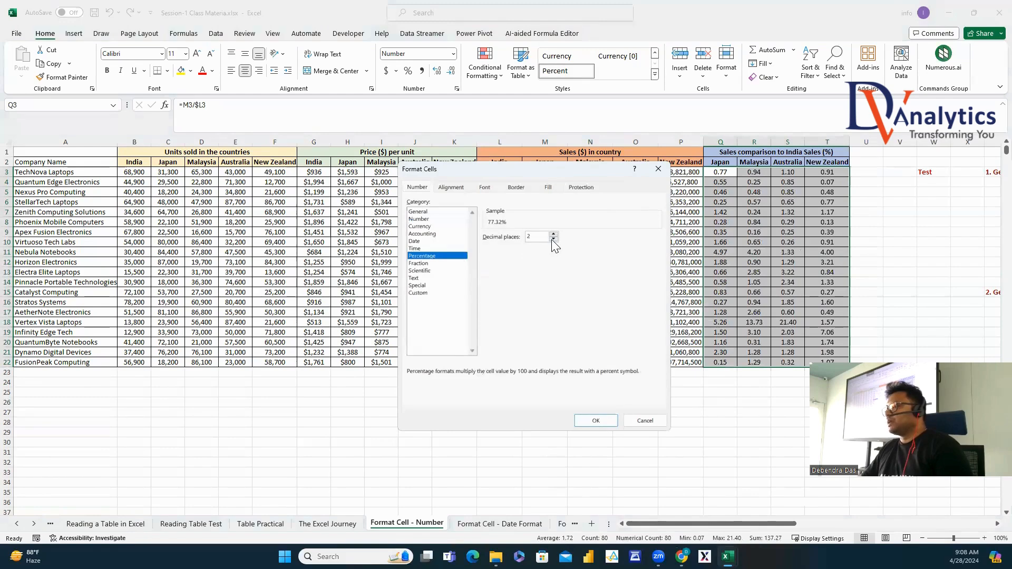
click(609, 422)
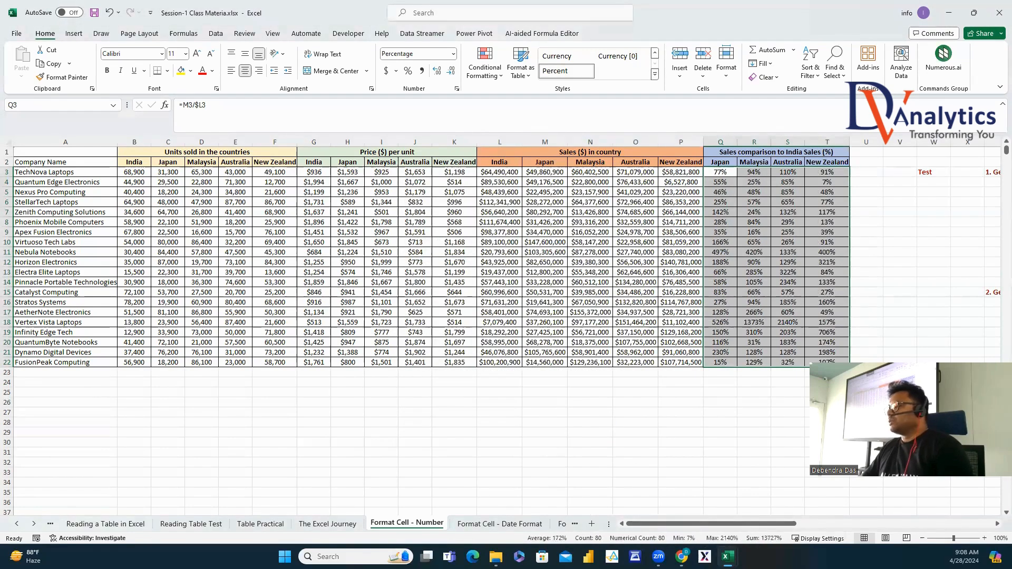
Enter the heading "WHAT IS FORMAR CELL?" in W8 beside the sales table and fit column W to its text.
triple_click(997, 524)
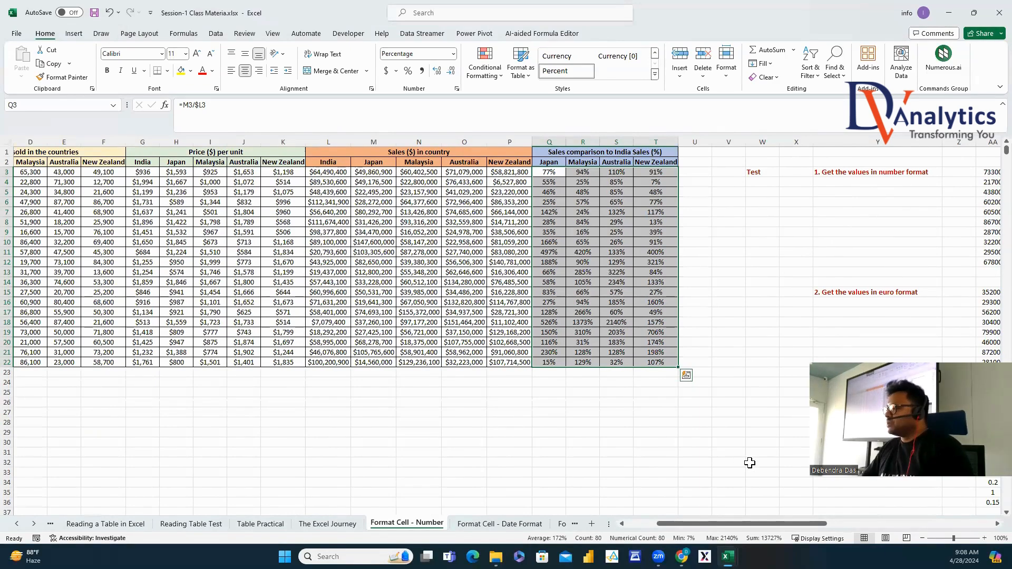
click(996, 524)
click(987, 525)
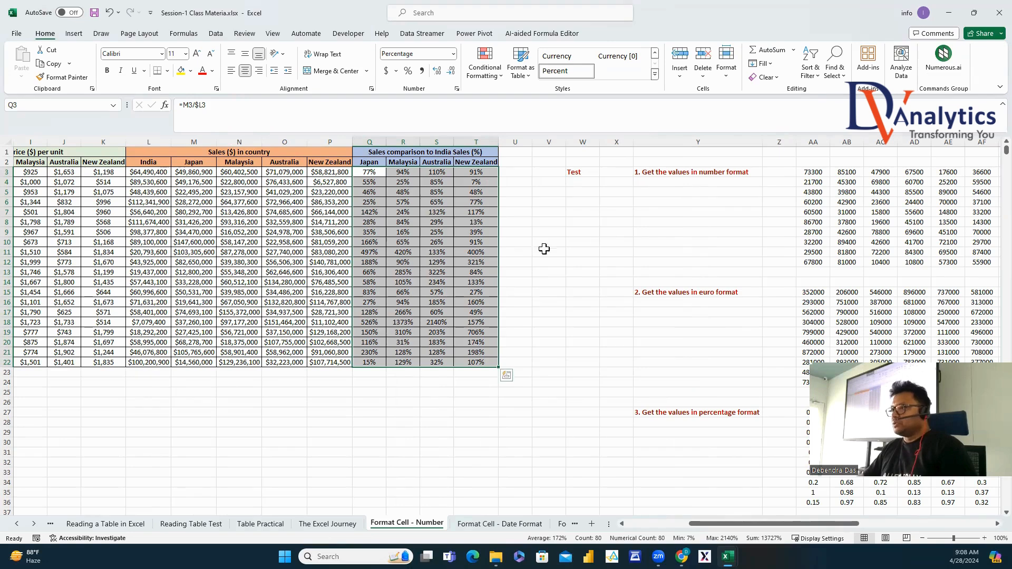
click(548, 222)
key(Right)
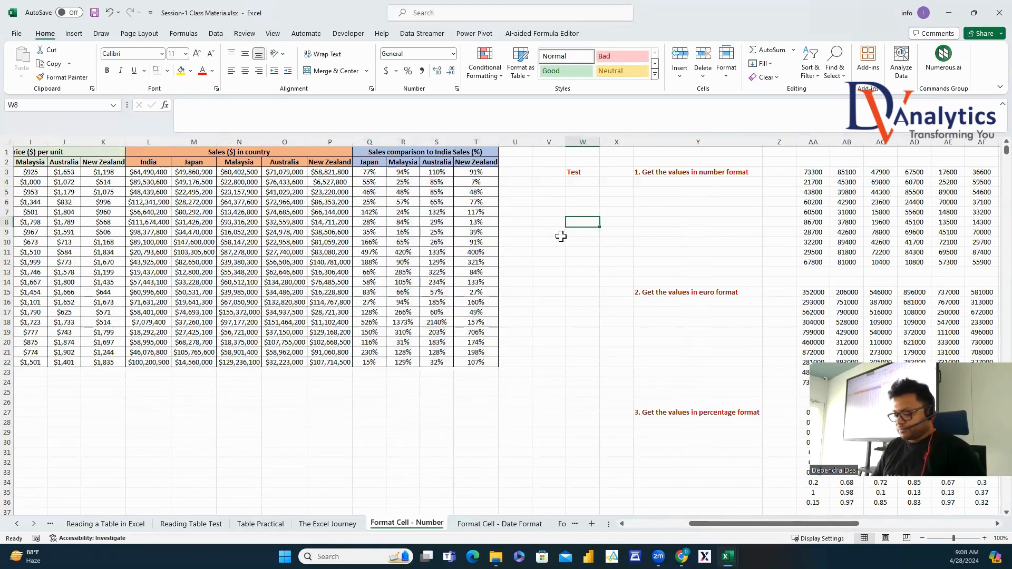
text(WHAT IS FORMAR)
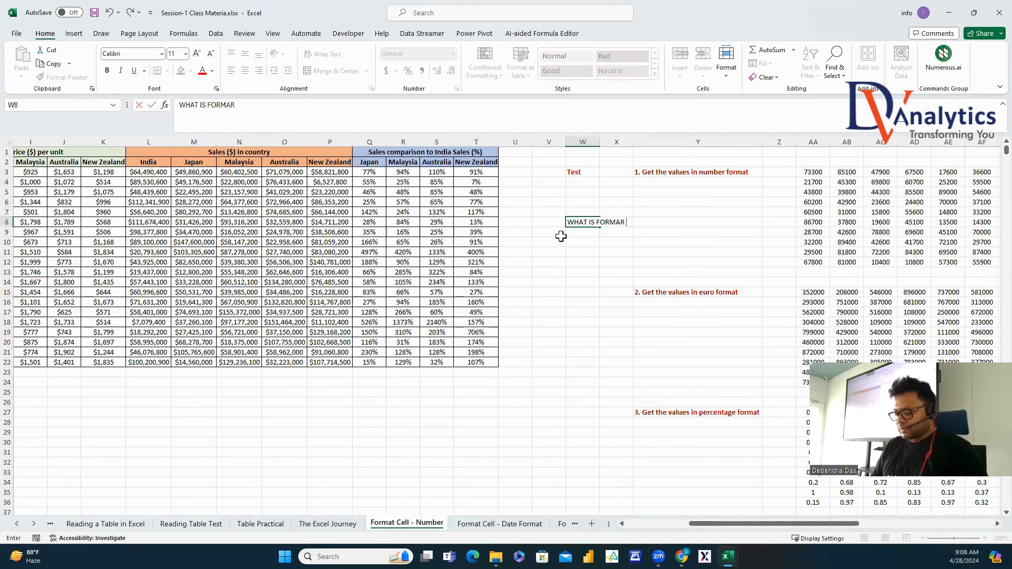
text( CELL?)
click(590, 261)
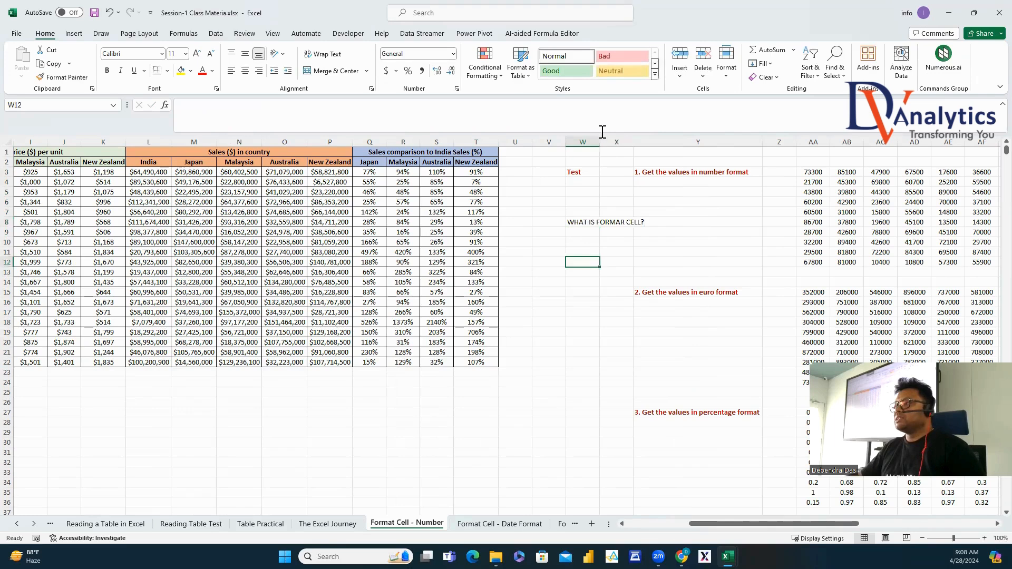
double_click(599, 142)
Enter "TO CHANGE THE CELL VALUES AND ITS APPEARANCE" in X8 and fit column X to its text.
click(659, 221)
text(T)
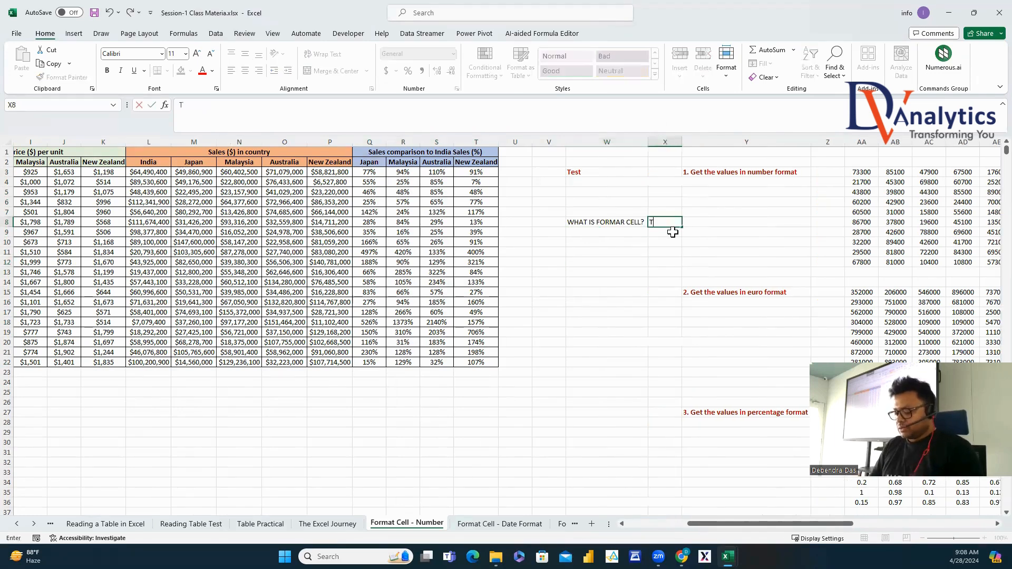
text(O CHANGE THE CELL VALUES AND ITS APPEARANCE)
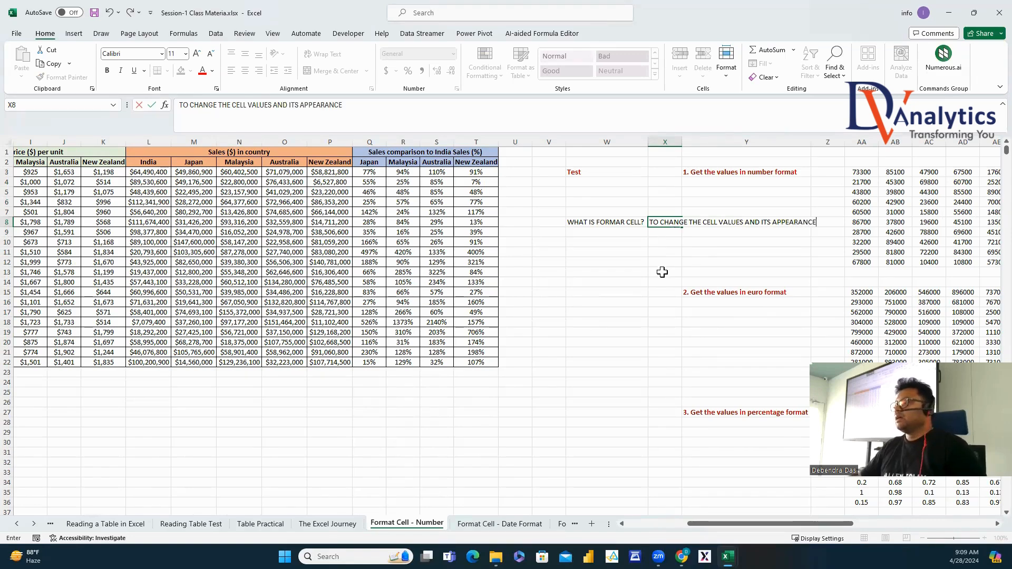
click(662, 272)
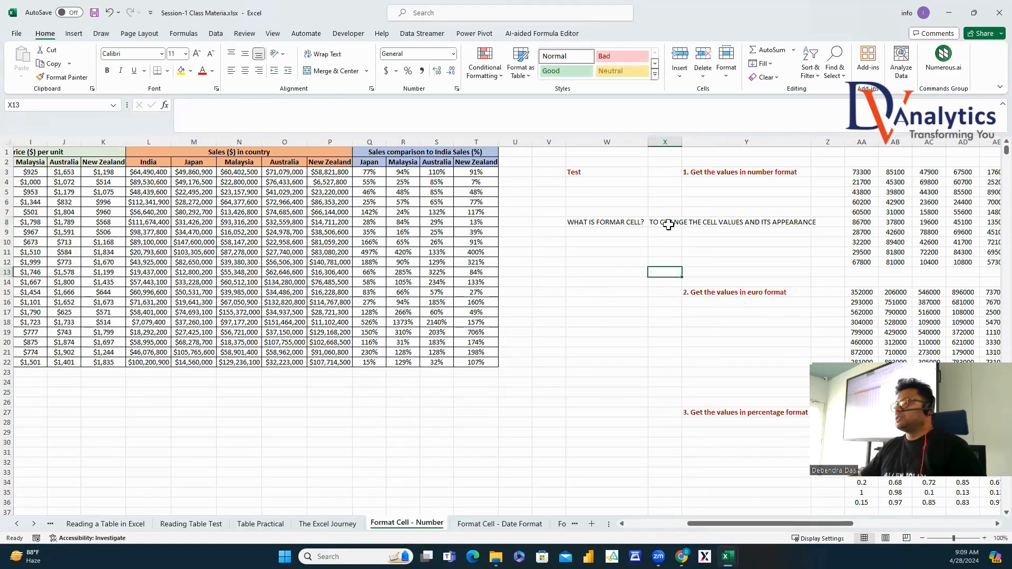
click(666, 222)
double_click(682, 142)
Make the question heading in W8 bold with a red font colour.
click(634, 225)
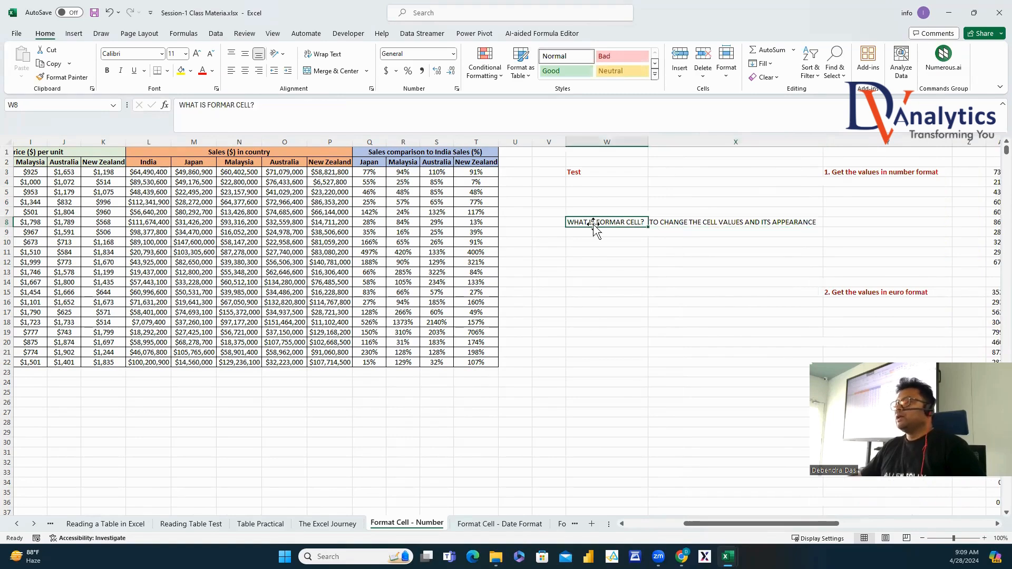
click(212, 71)
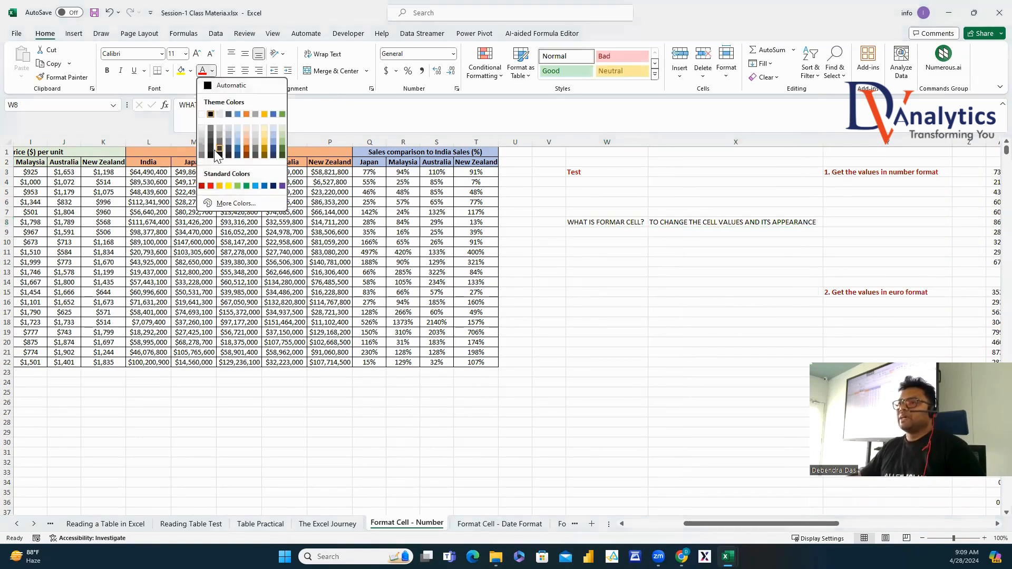
click(209, 186)
click(107, 70)
Put the "Test" label from W3 into X3, next to the practice exercises.
click(598, 173)
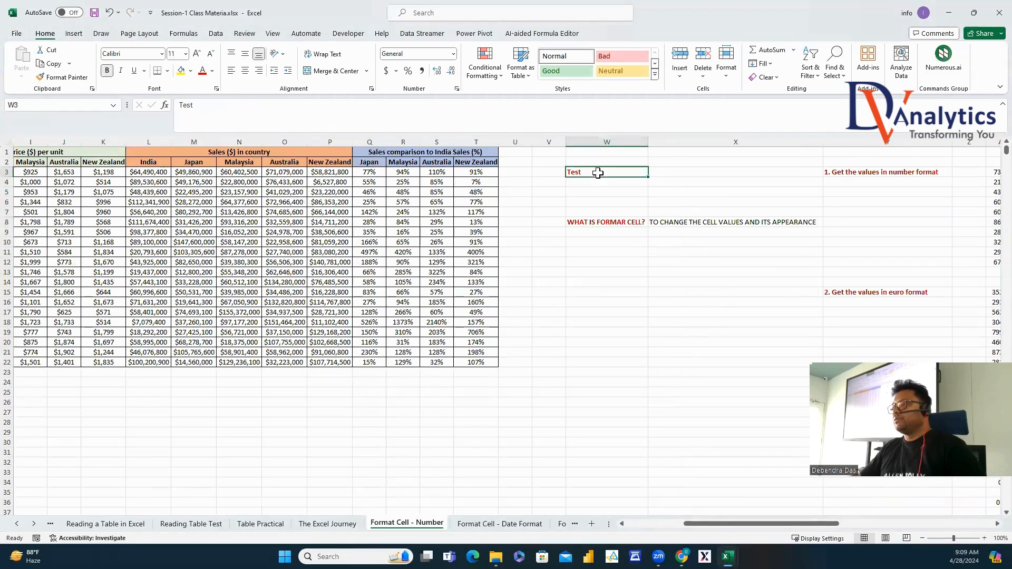
key(ctrl+c)
key(Right)
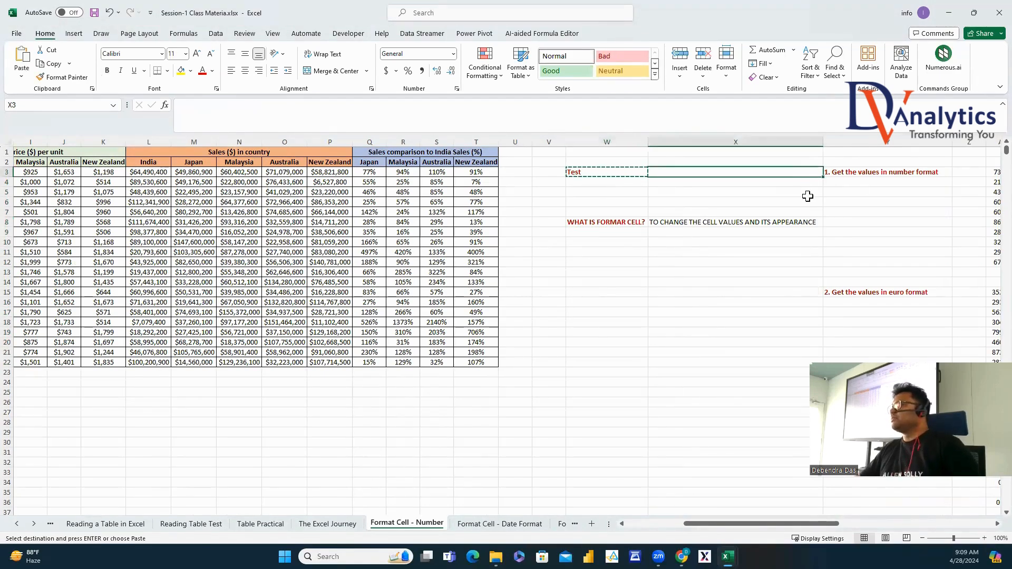
click(622, 170)
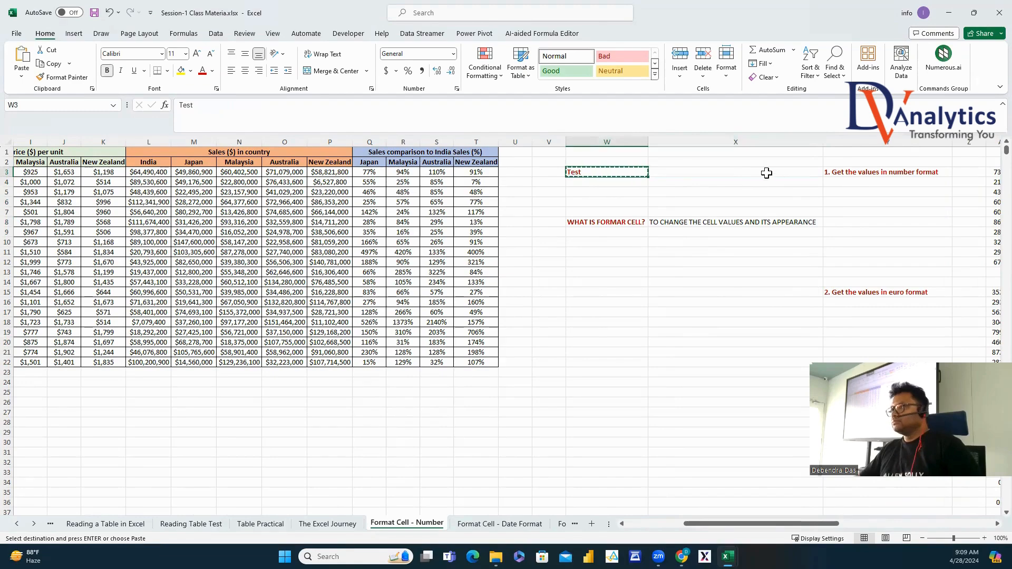
click(766, 174)
key(ctrl+v)
Format the first exercise's values in AA3:AG12 as Number with 0 decimal places and the 1000 separator.
click(996, 524)
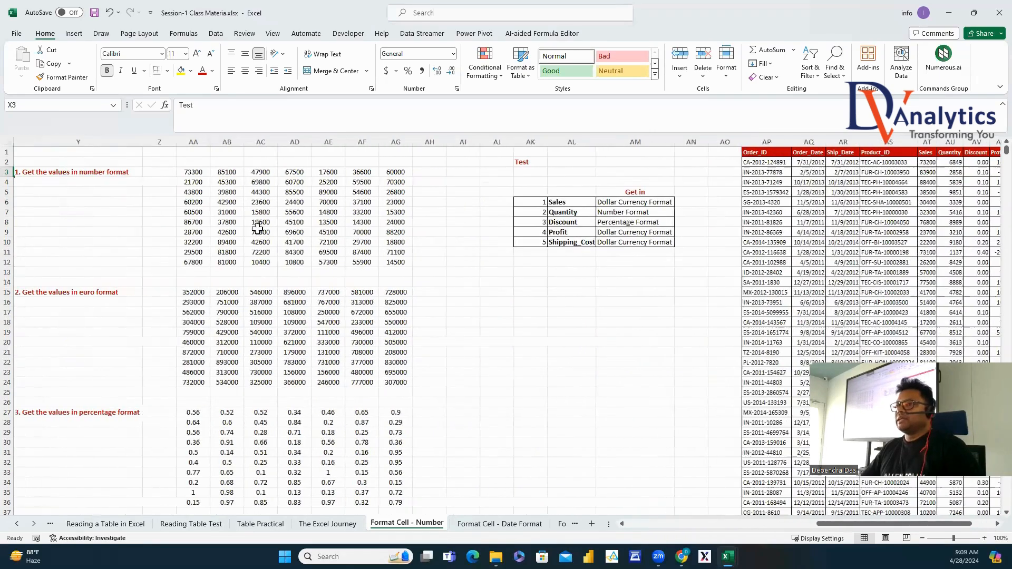
click(102, 174)
drag(193, 172, 384, 270)
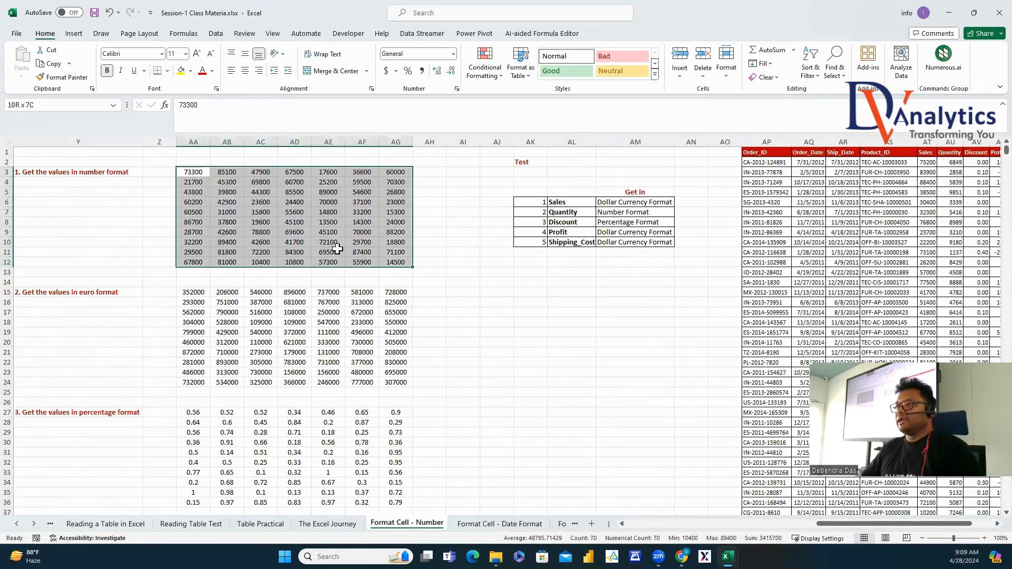
click(87, 172)
drag(203, 177, 395, 262)
right_click(328, 214)
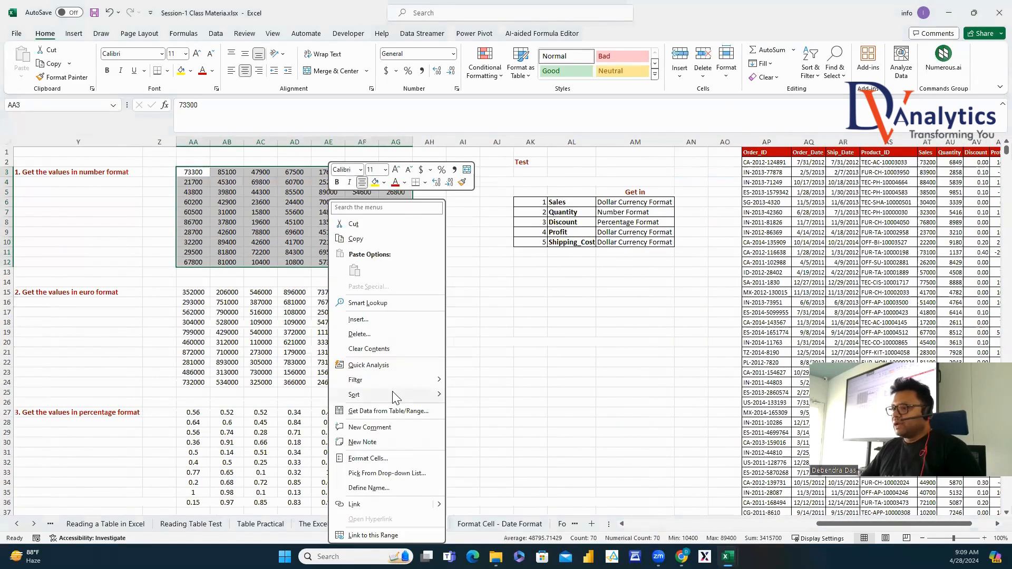
click(368, 458)
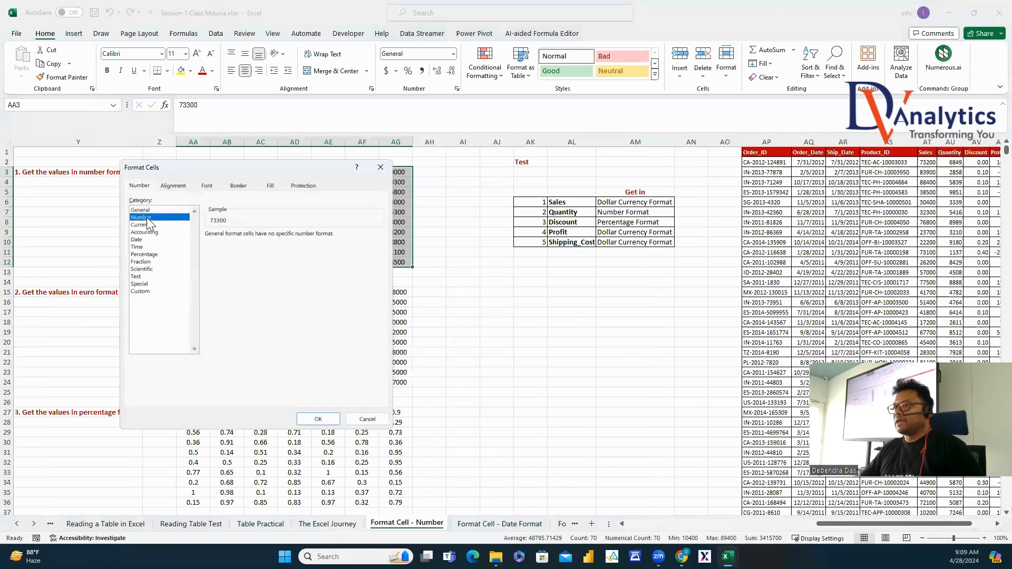
click(141, 218)
click(209, 248)
click(276, 237)
click(276, 237)
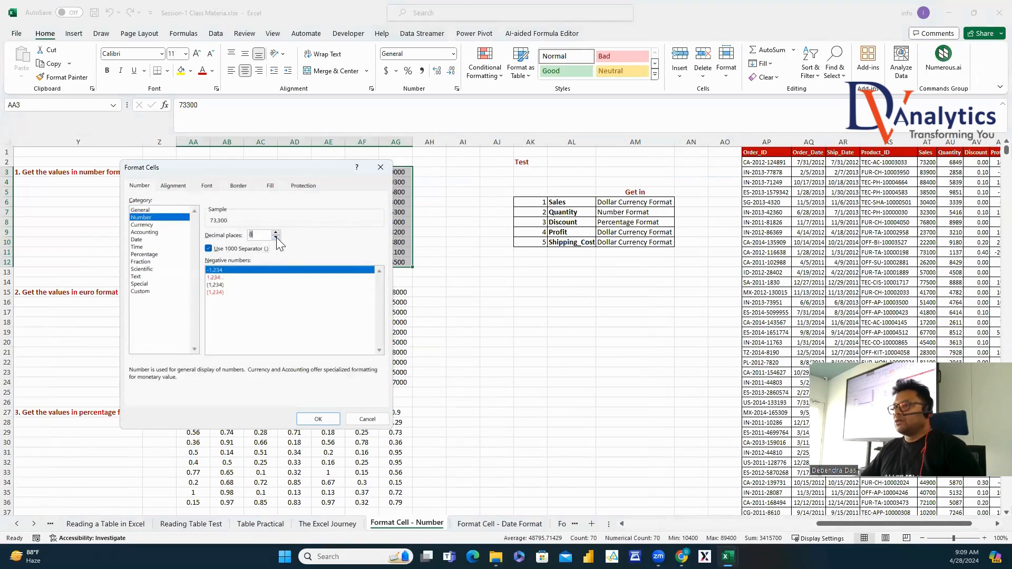
click(316, 419)
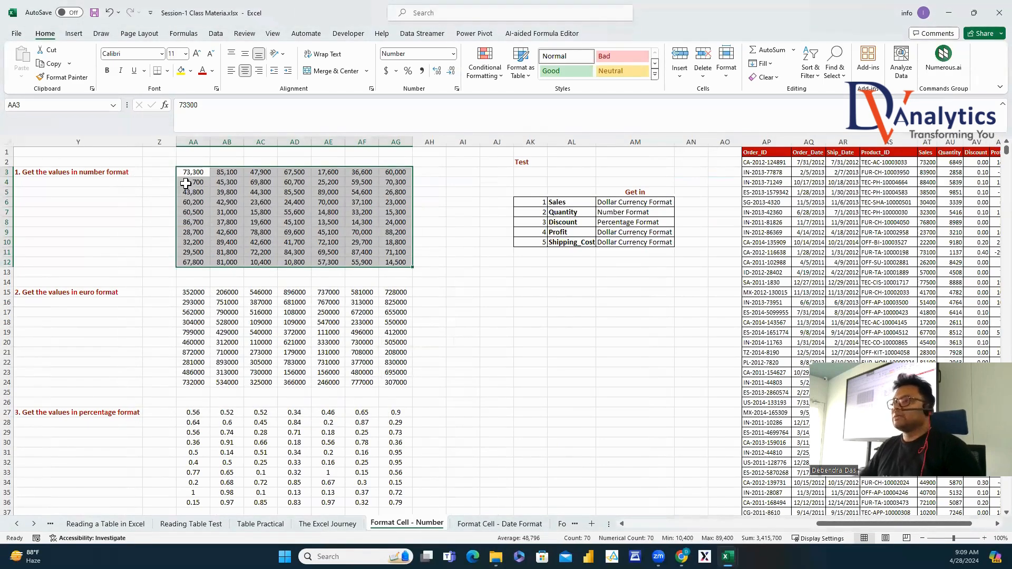
Format the second exercise's values in AA15:AG24 as Currency with the Euro (€ 123) symbol.
click(66, 293)
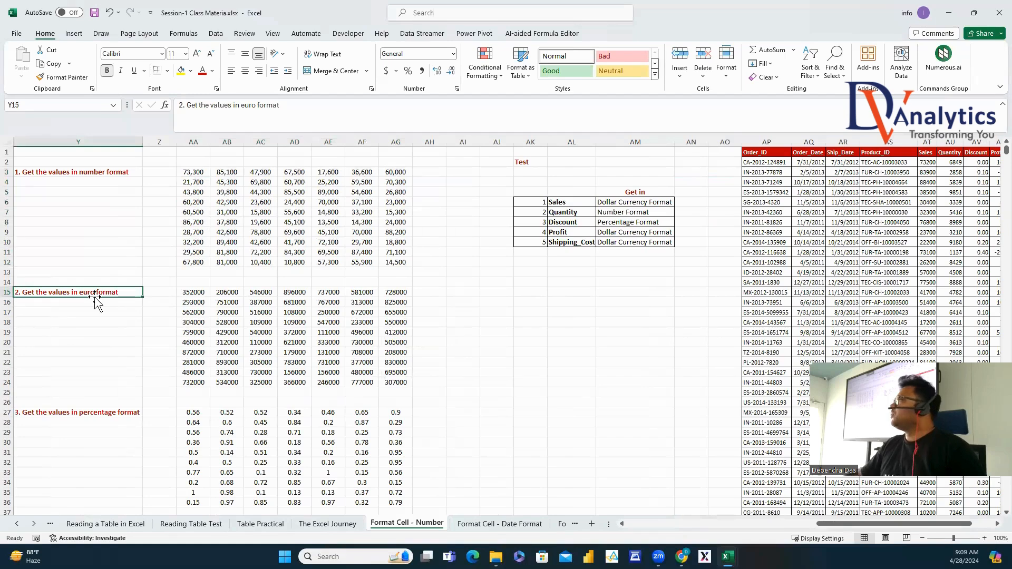
drag(187, 292, 396, 382)
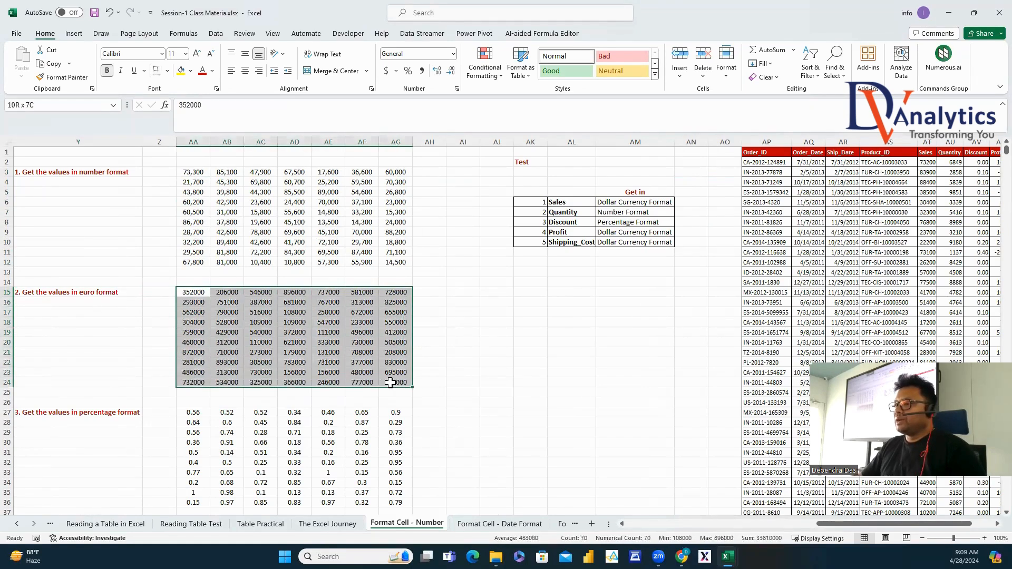
right_click(333, 345)
click(369, 465)
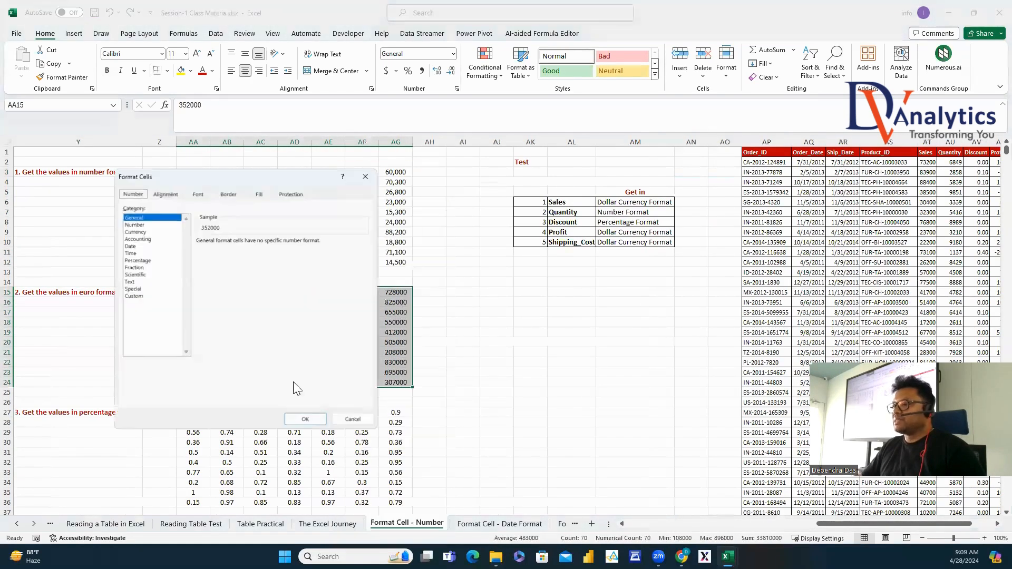
click(133, 227)
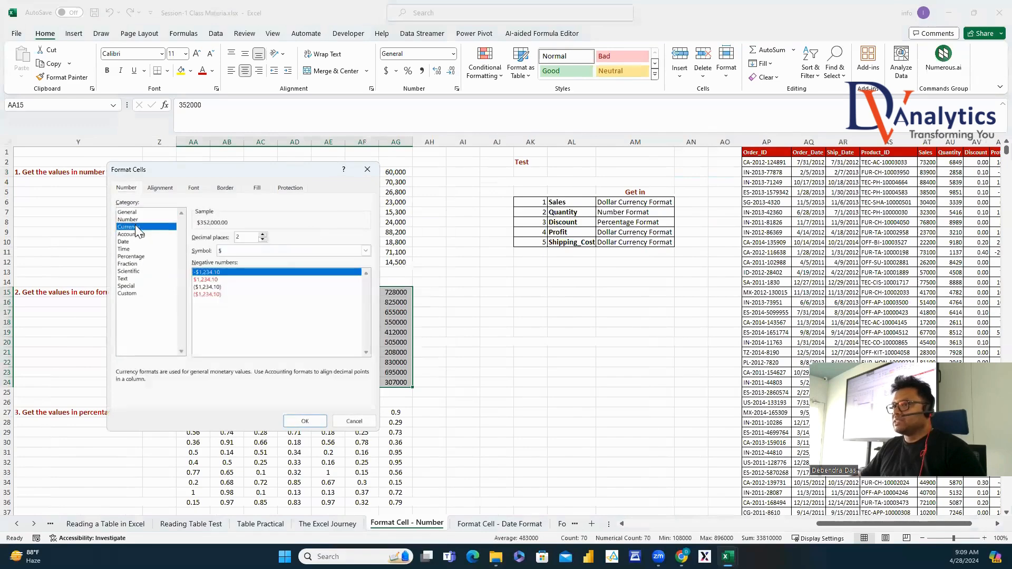
click(285, 252)
scroll(268, 317, down, 12)
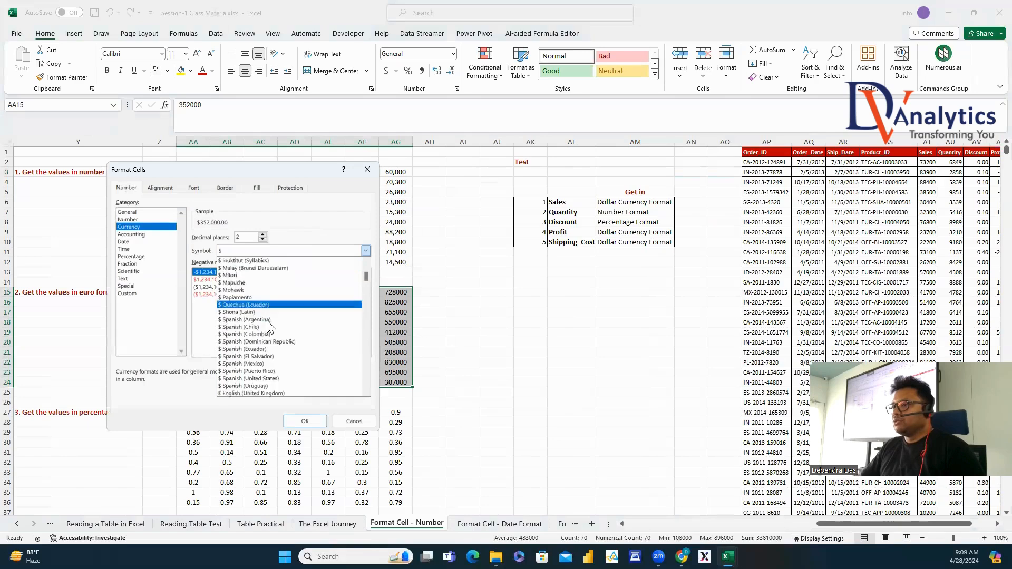
scroll(268, 321, down, 2)
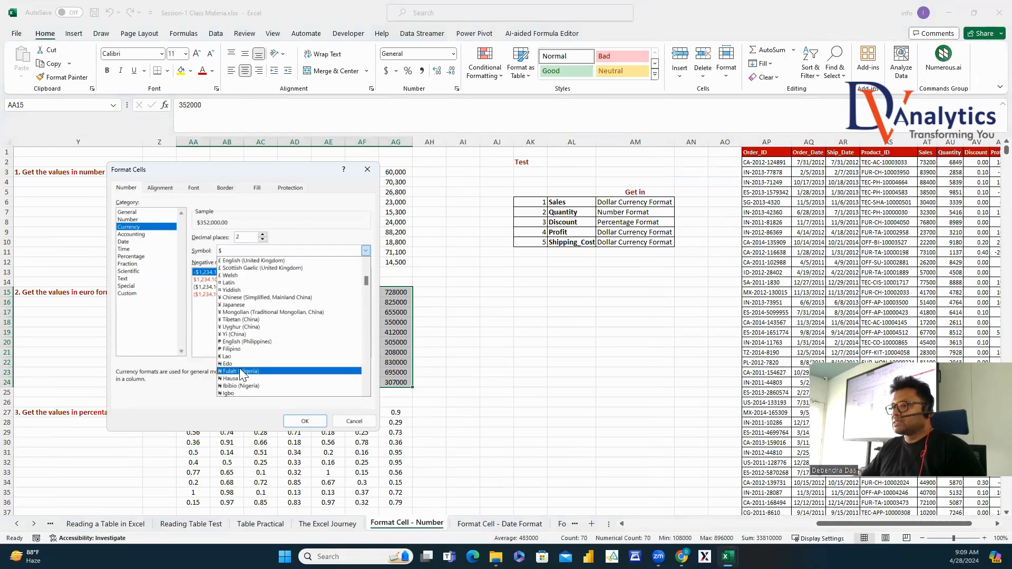
scroll(239, 374, down, 3)
scroll(241, 374, down, 5)
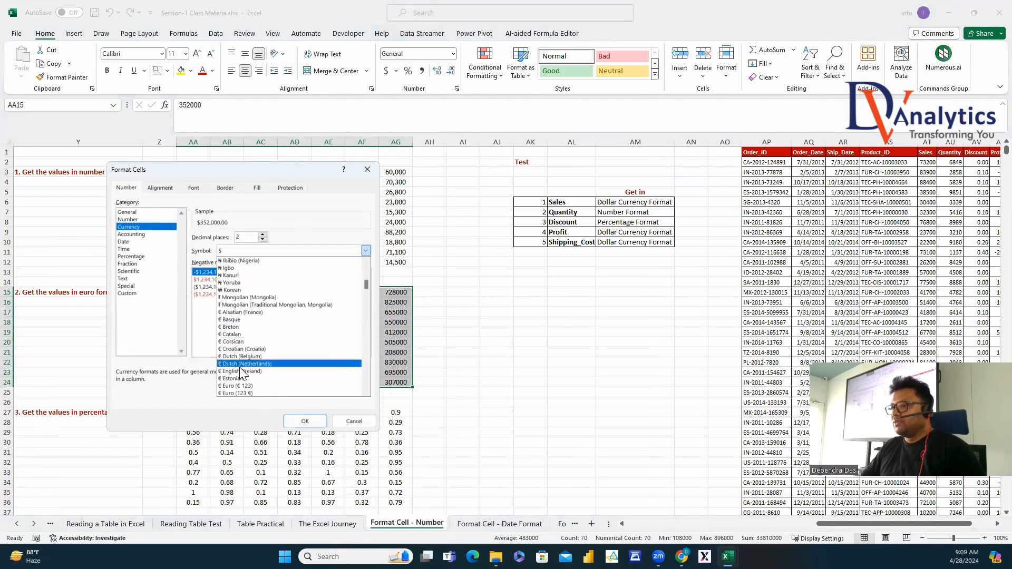
scroll(239, 367, down, 1)
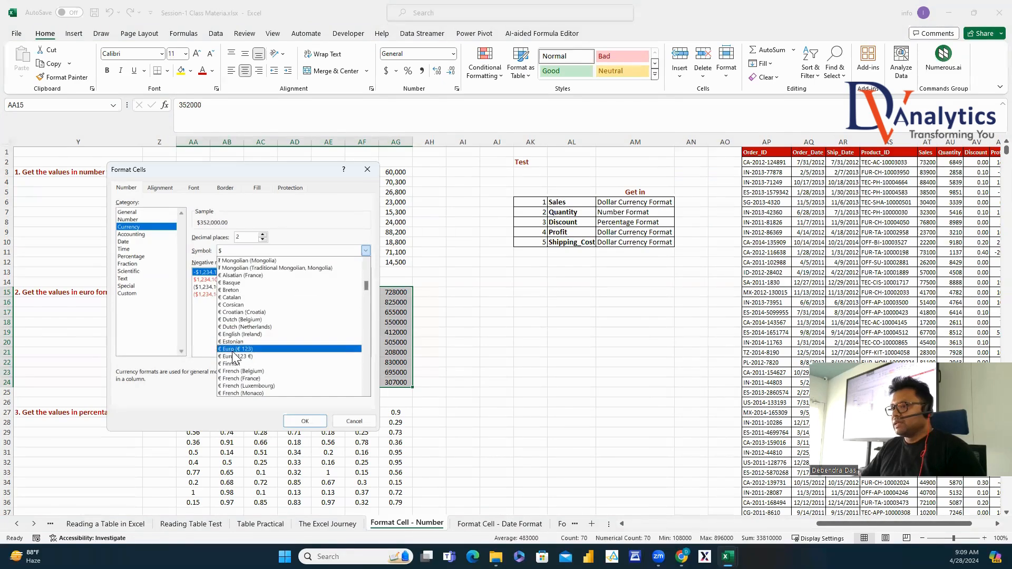
click(235, 349)
click(305, 421)
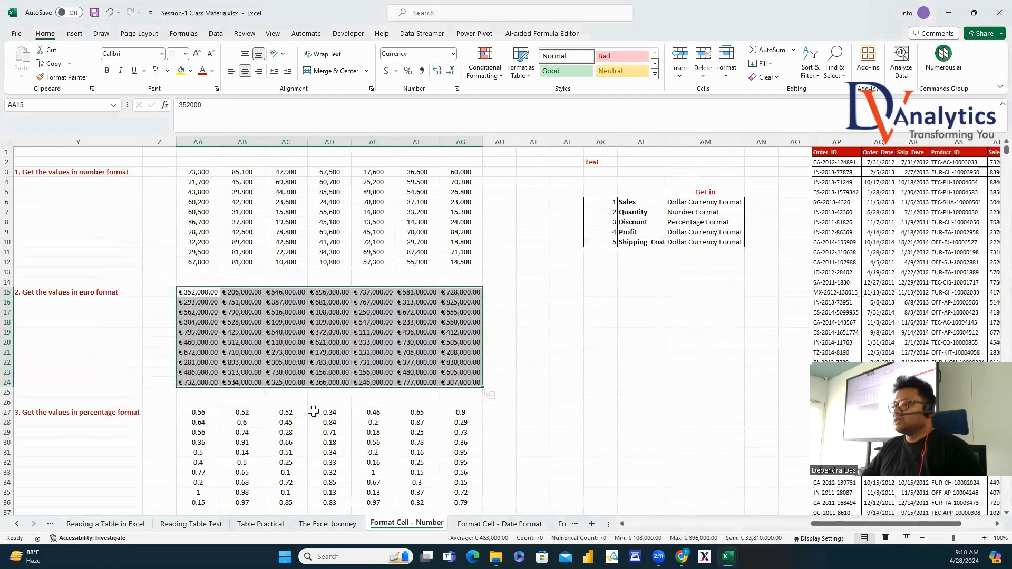
Format the third exercise's values in AA27:AG36 as Percentage with 0 decimal places.
scroll(336, 335, down, 3)
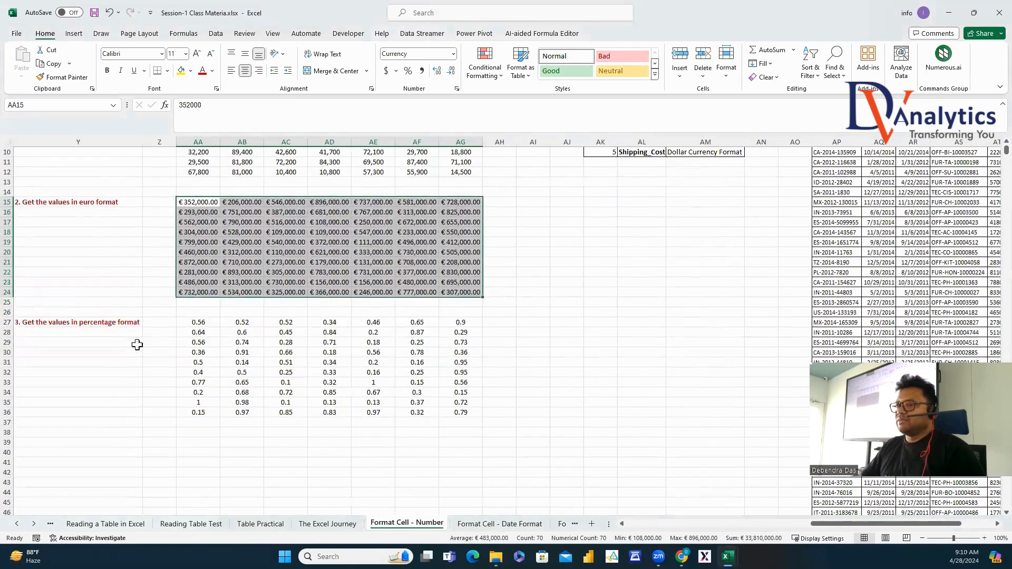
click(118, 322)
click(195, 324)
drag(195, 324, 472, 413)
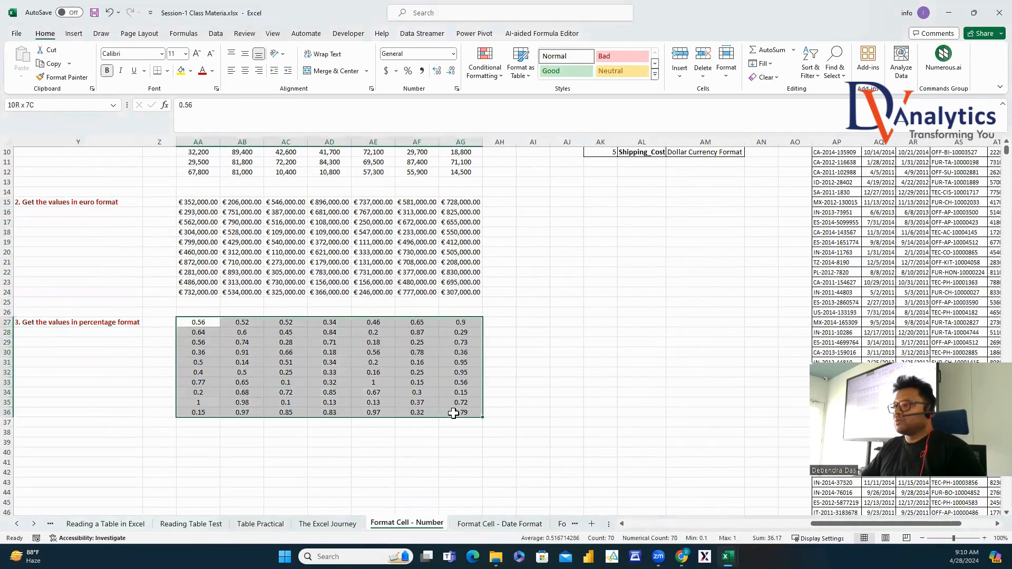
right_click(310, 338)
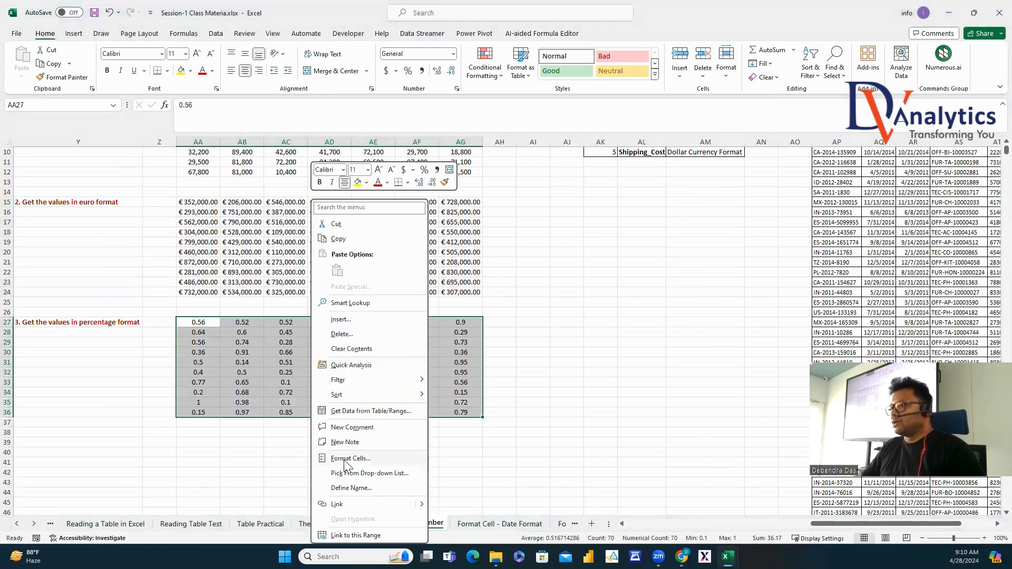
key(ctrl+1)
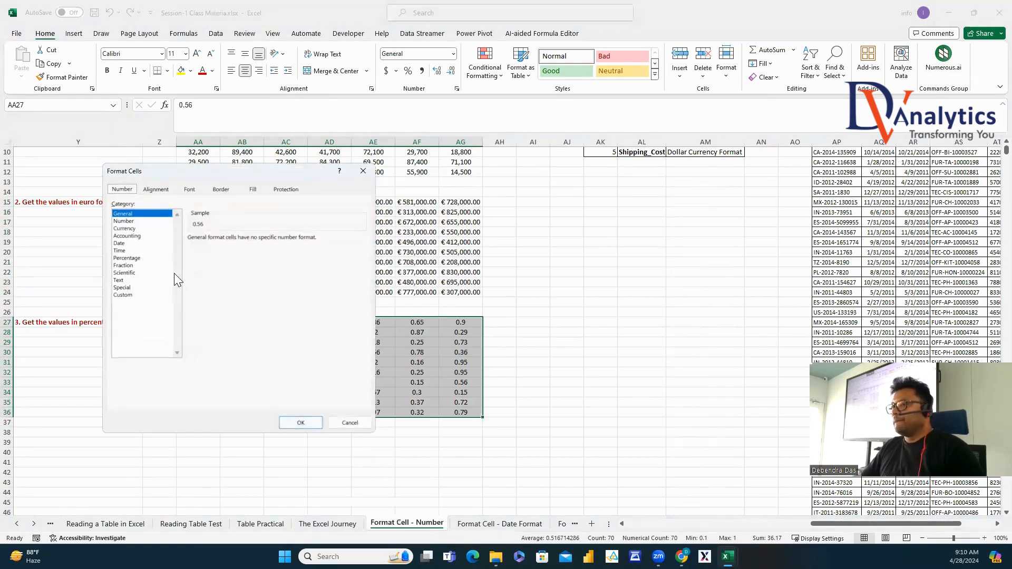
click(127, 258)
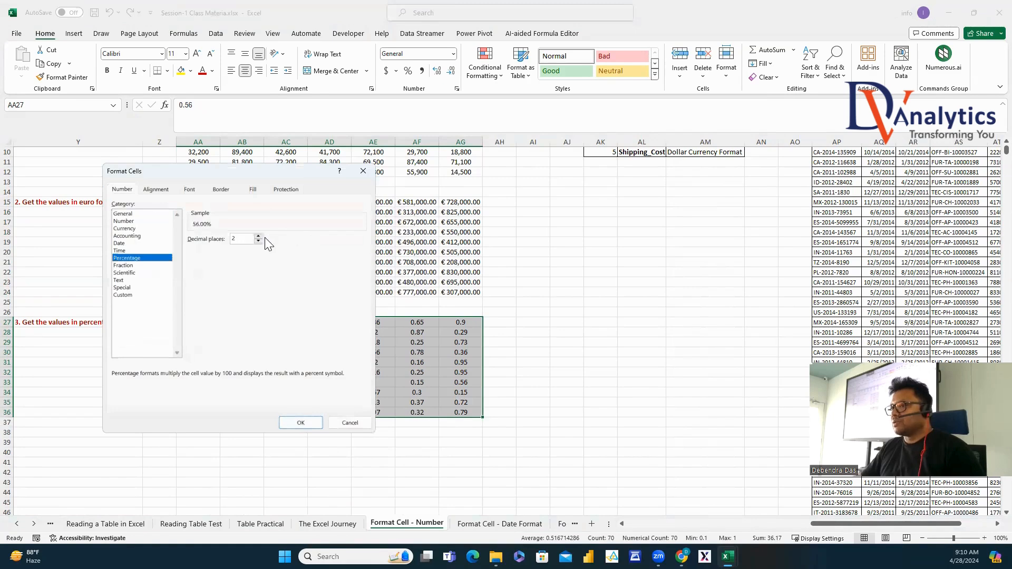
click(258, 241)
click(302, 422)
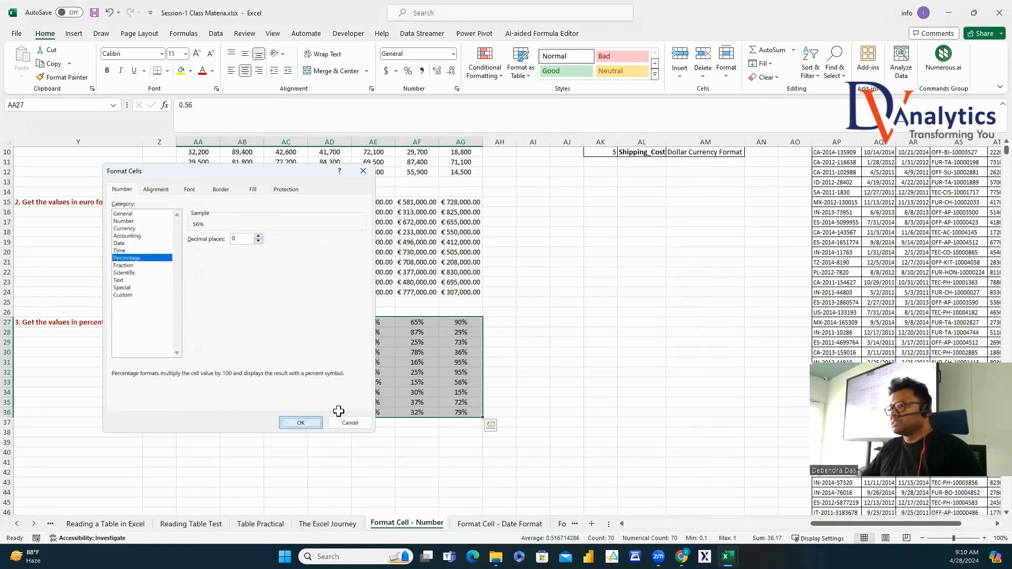
click(553, 342)
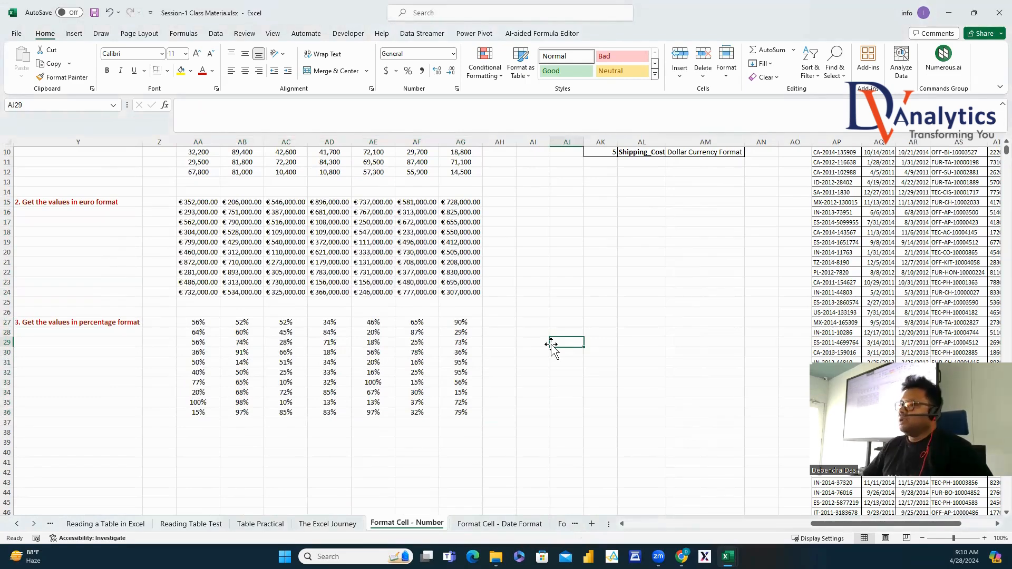
Reduce the second exercise's euro values in AA15:AG24 to 0 decimal places.
drag(200, 202, 471, 293)
right_click(471, 293)
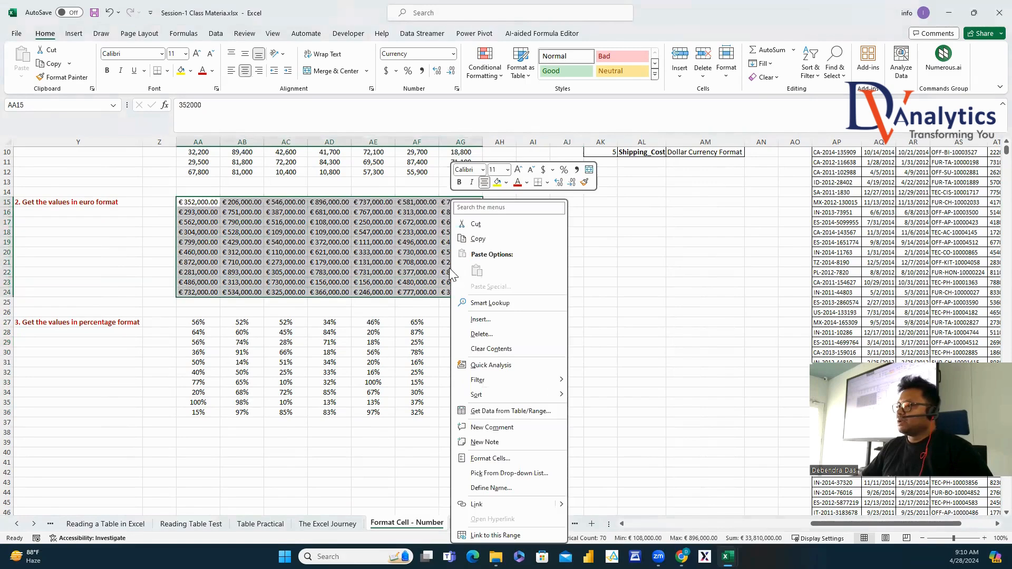
click(500, 454)
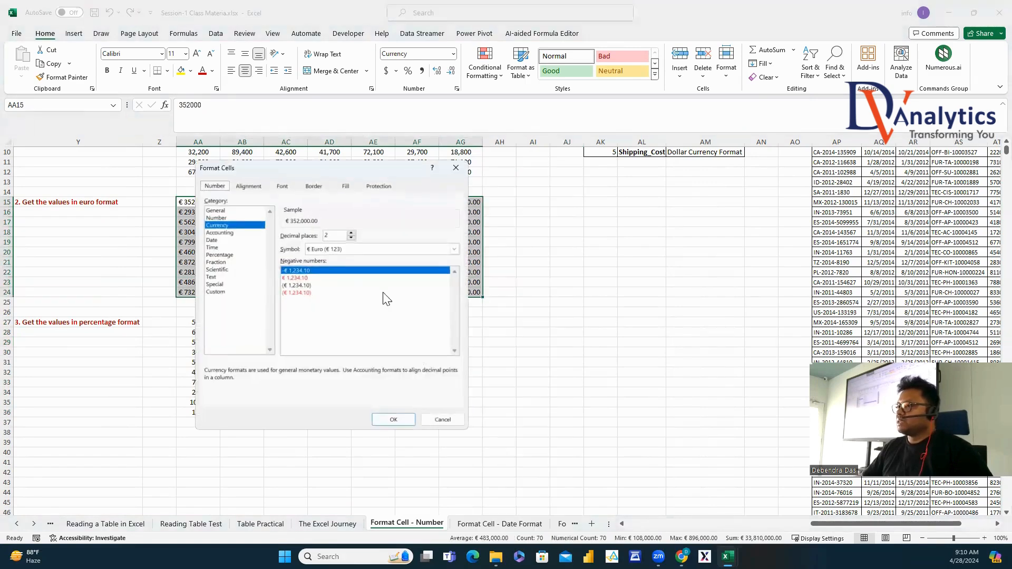
click(351, 238)
click(351, 238)
click(393, 421)
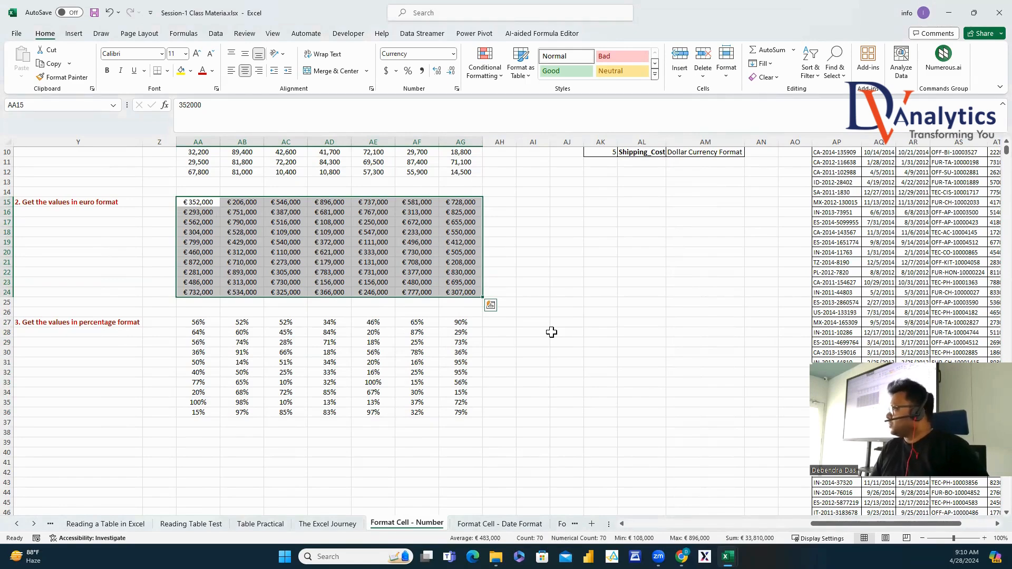
Review the Test list of required column formats and locate the matching columns in the orders table.
scroll(735, 323, up, 3)
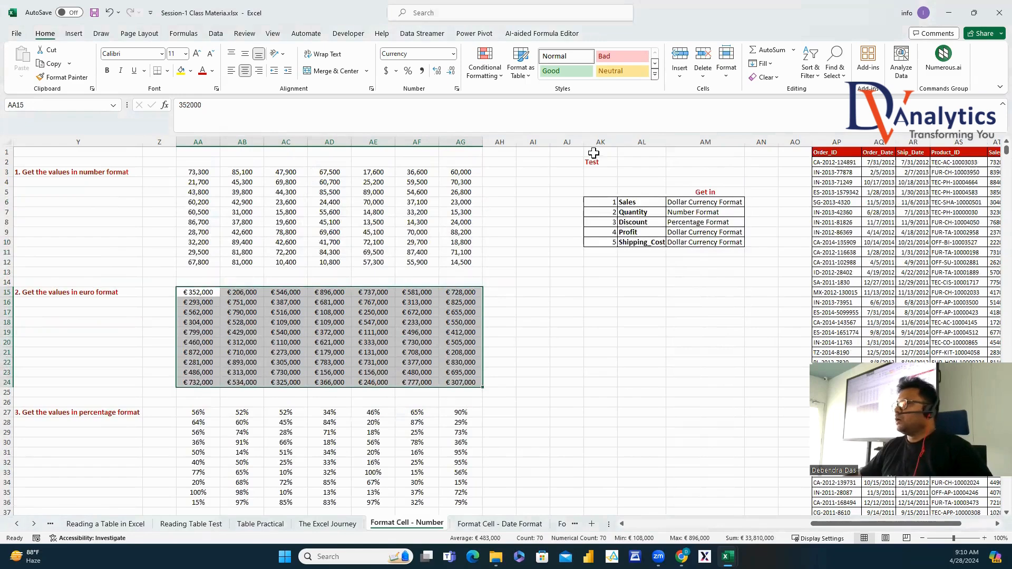
click(607, 161)
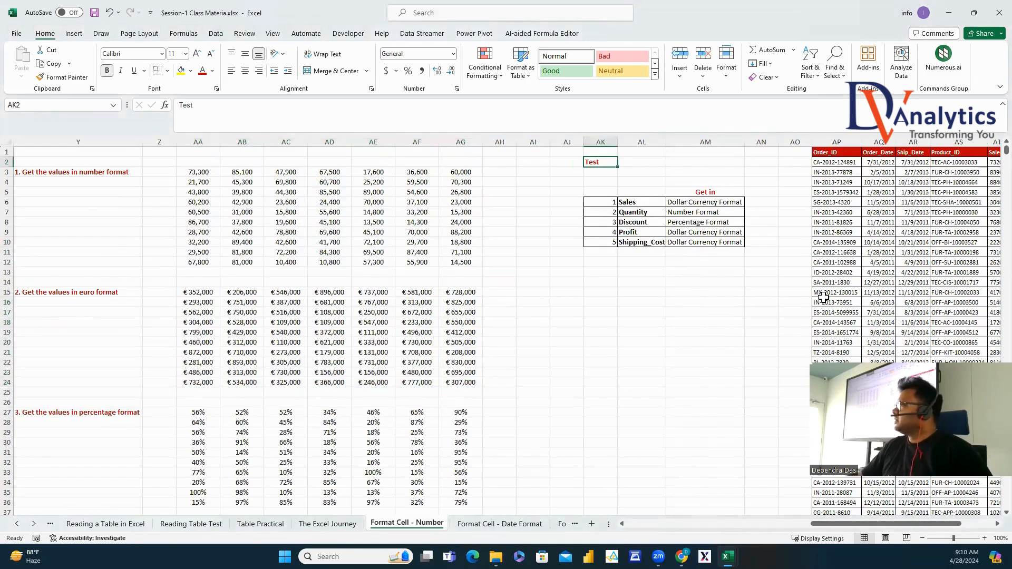
click(654, 202)
click(688, 202)
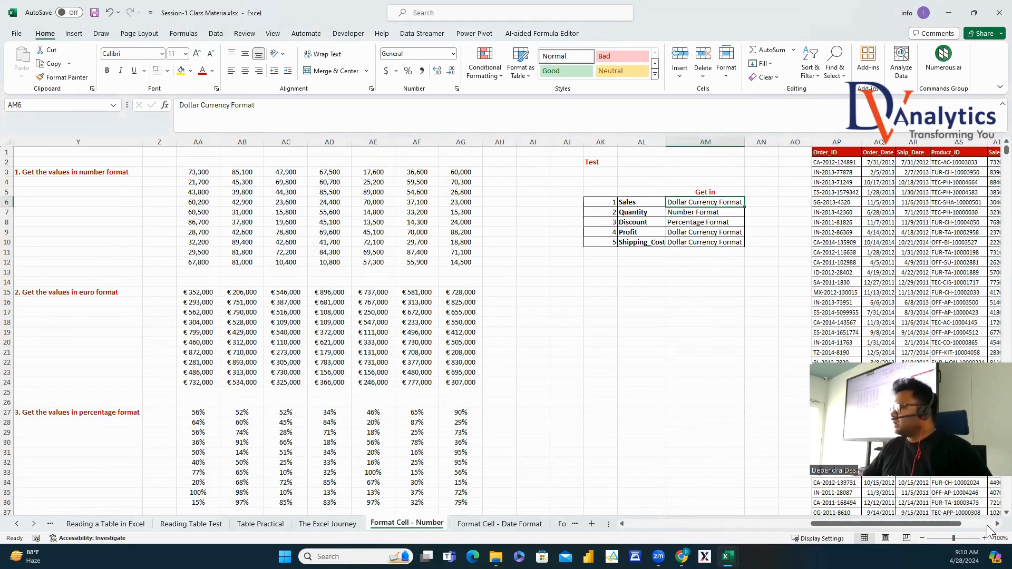
scroll(625, 300, right, 6)
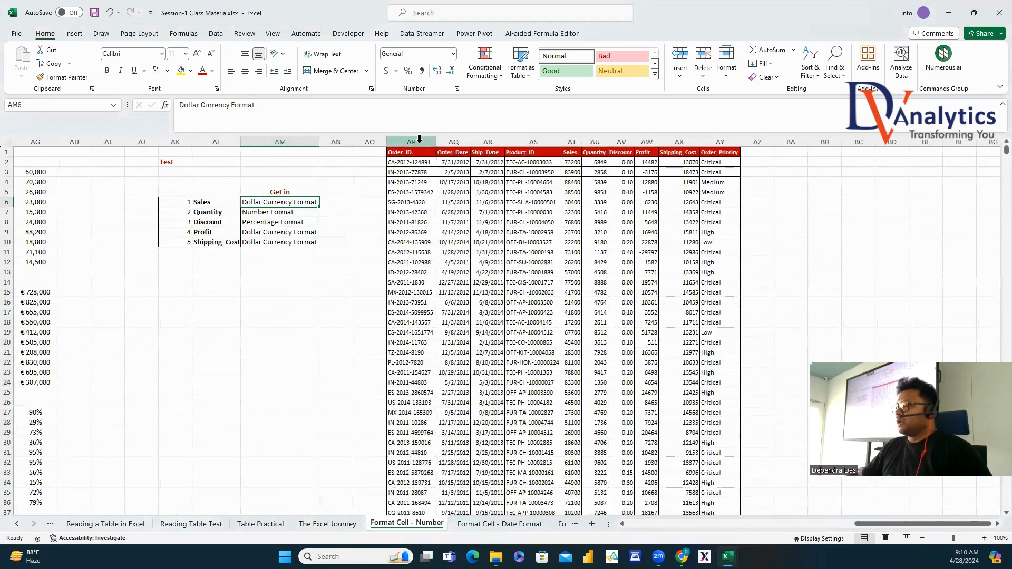
click(411, 142)
click(454, 141)
click(494, 140)
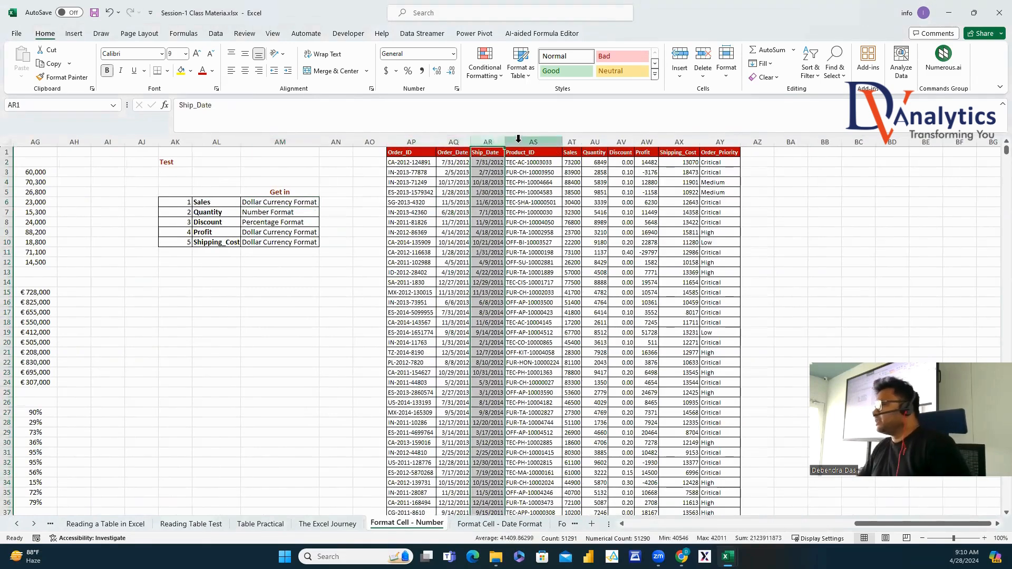
click(534, 142)
click(572, 142)
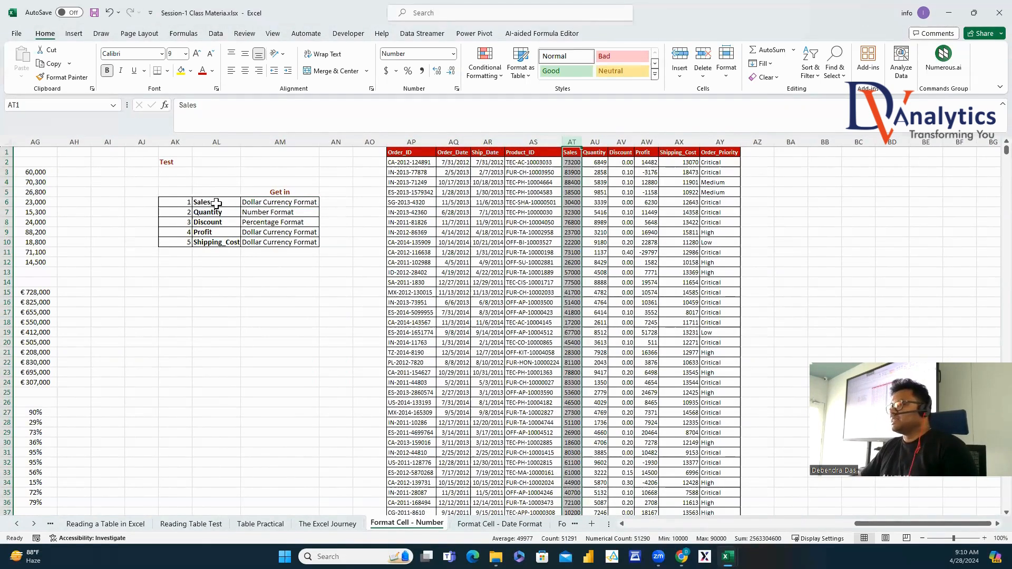
click(302, 203)
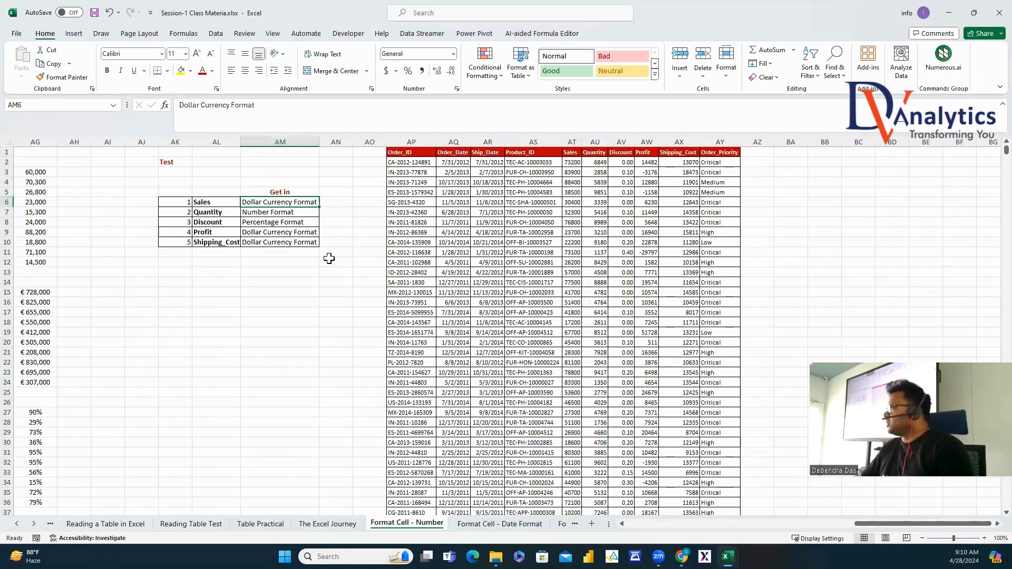
Format the Sales column (AT) as Currency with the $ symbol and 0 decimal places, and widen the column.
click(572, 142)
right_click(571, 142)
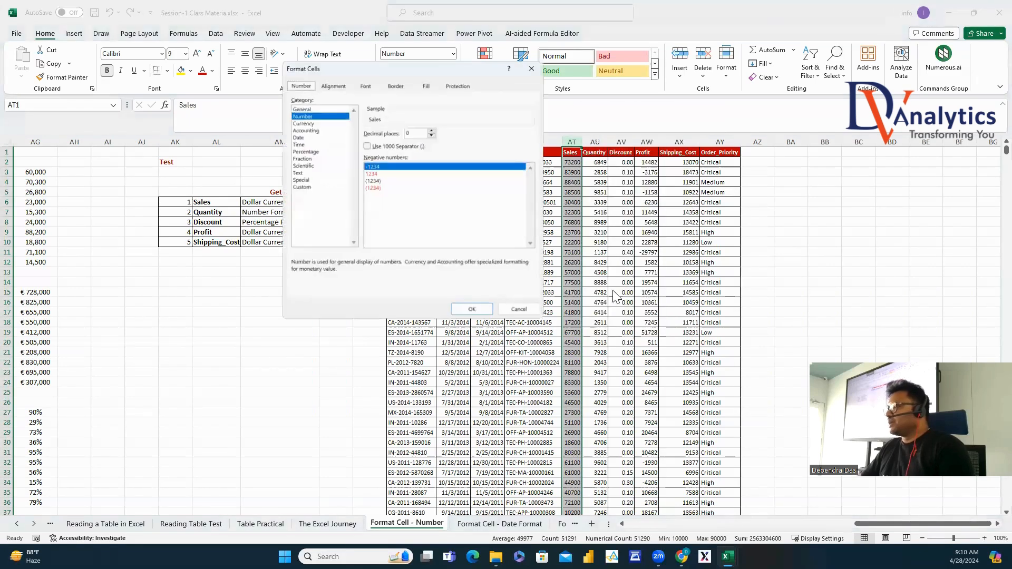
click(614, 290)
click(302, 118)
click(429, 130)
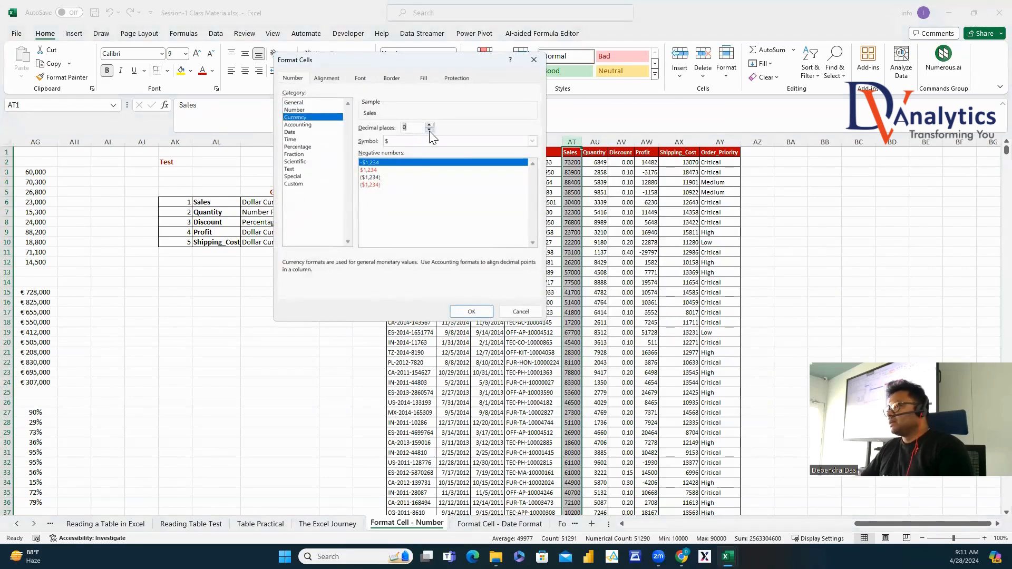
click(466, 311)
drag(588, 142, 602, 142)
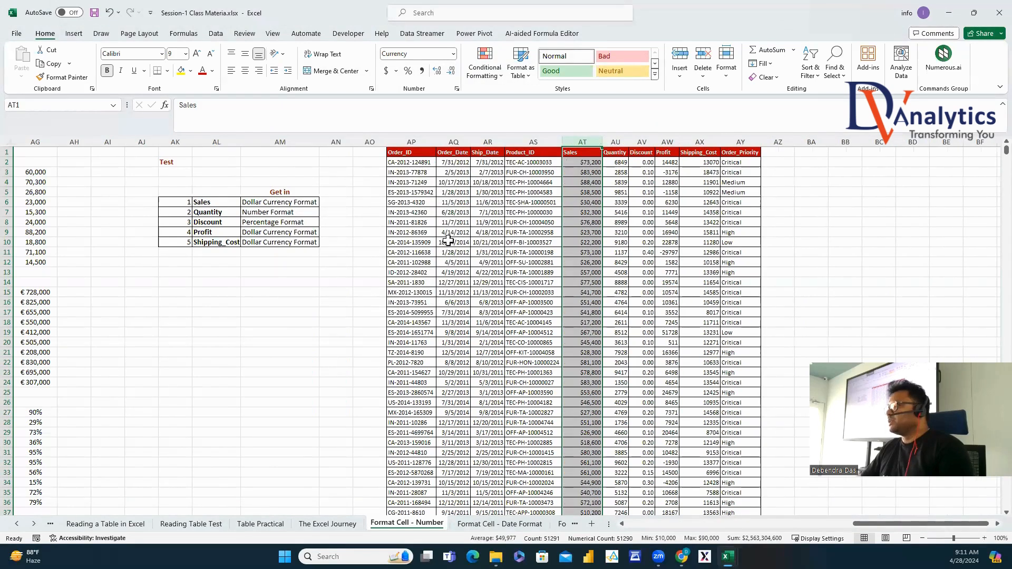
Format the Quantity column (AU) as Number with 0 decimal places and the 1000 separator, as the Test list requires.
click(230, 215)
click(268, 213)
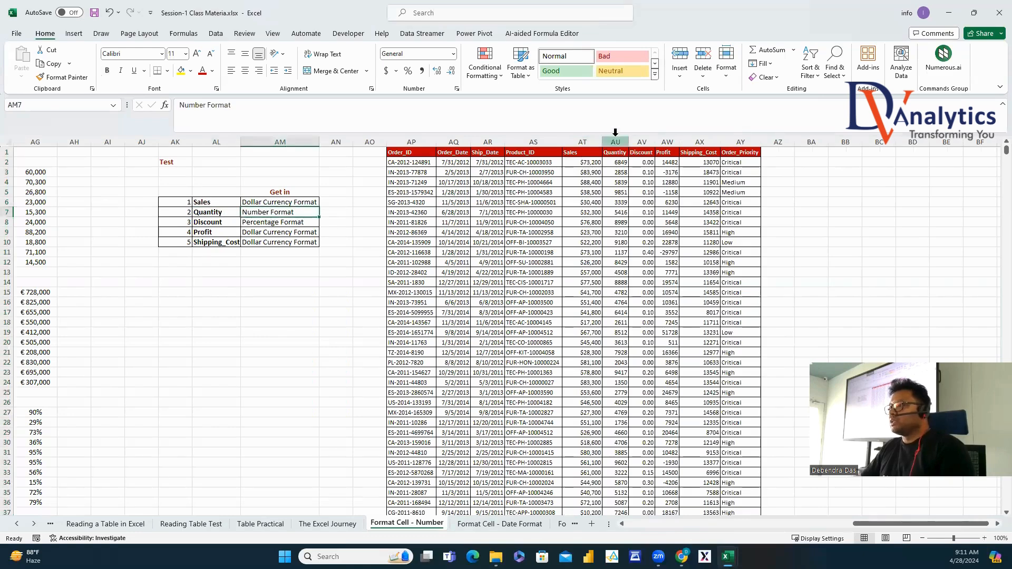
click(615, 142)
right_click(615, 142)
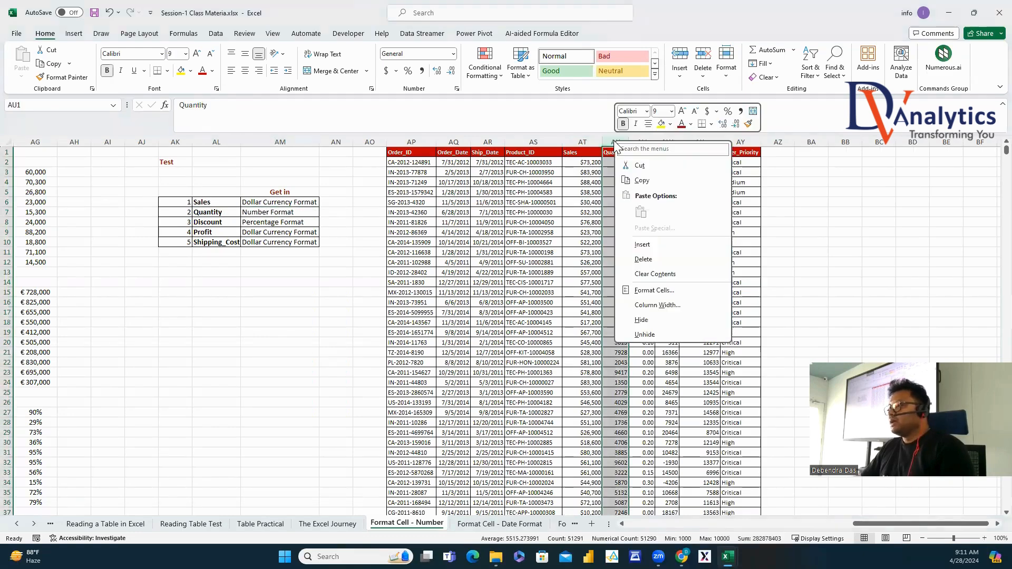
click(654, 290)
click(321, 109)
click(388, 139)
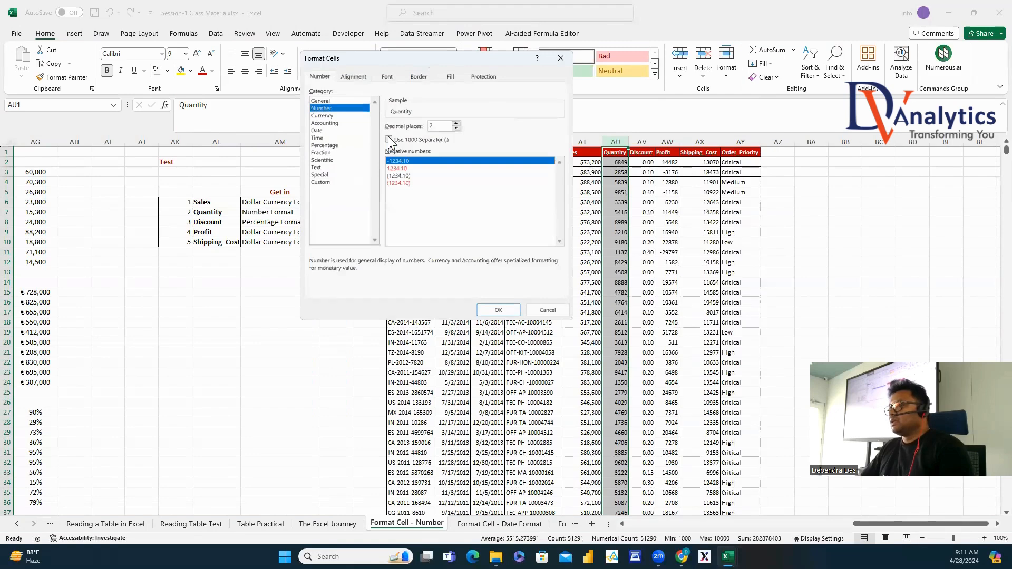
click(456, 128)
click(455, 128)
click(498, 310)
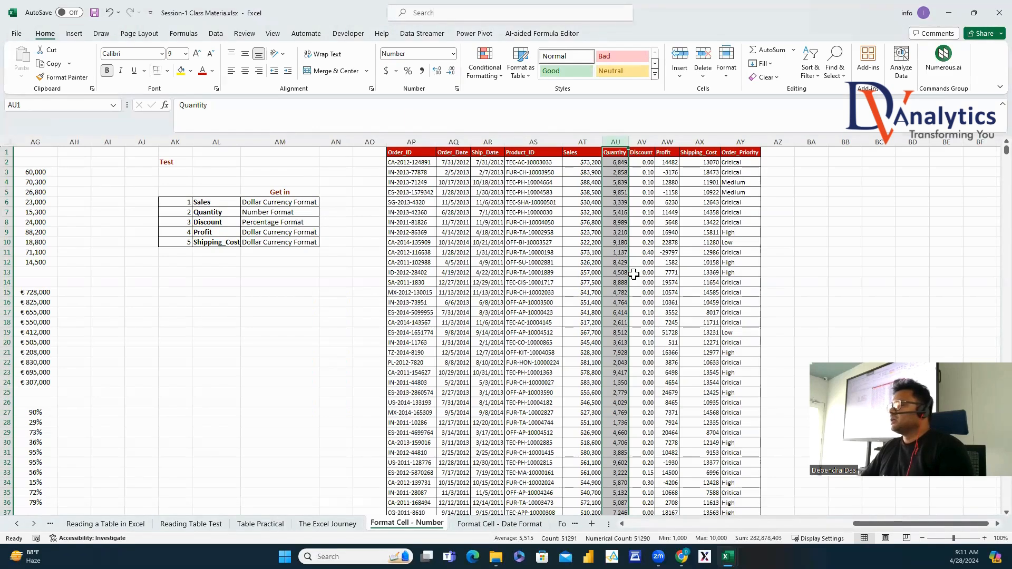
Format the Discount column (AV) as Percentage with 0 decimal places.
click(262, 226)
click(642, 141)
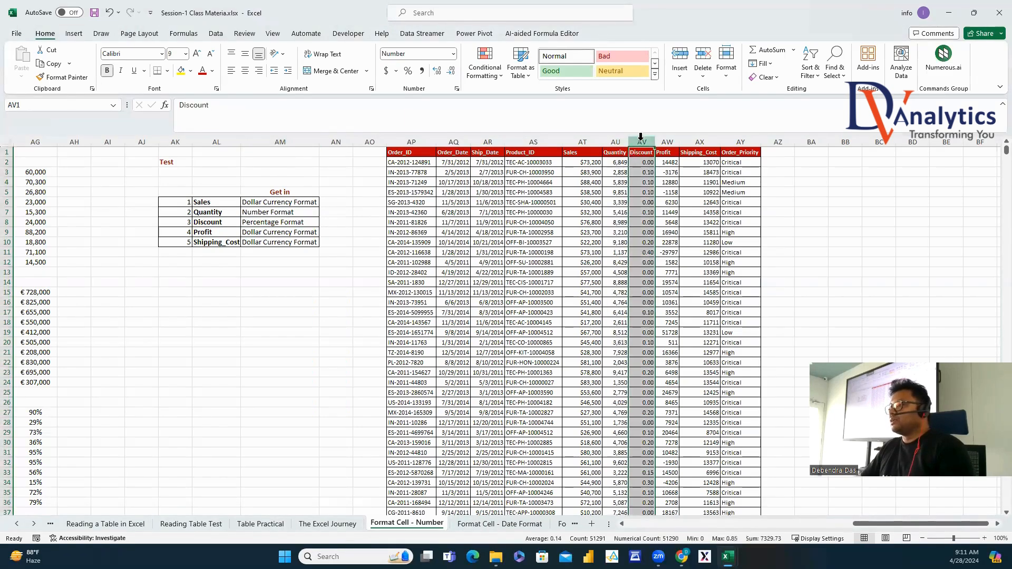
right_click(642, 143)
click(680, 291)
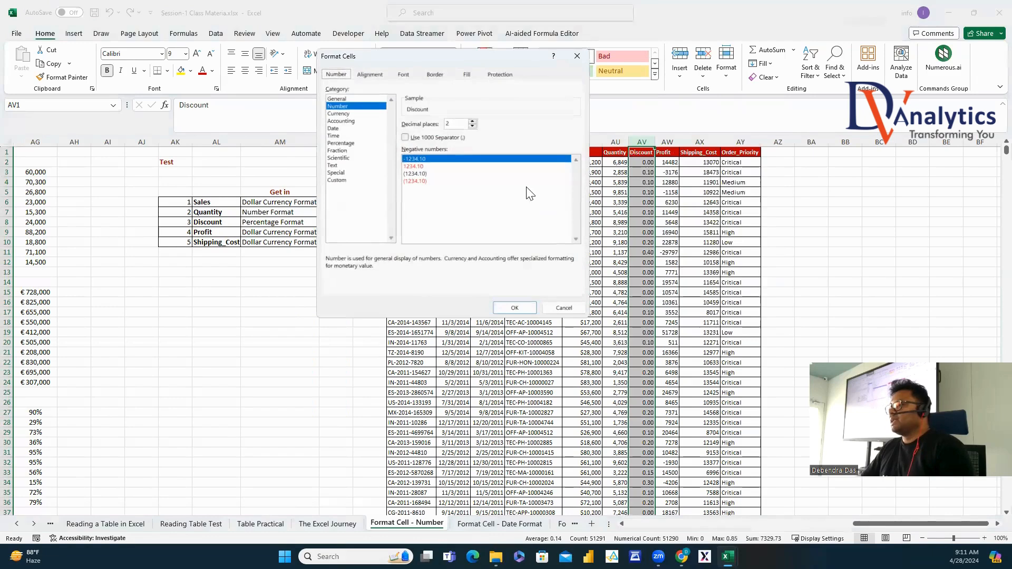
click(341, 143)
click(472, 127)
click(472, 127)
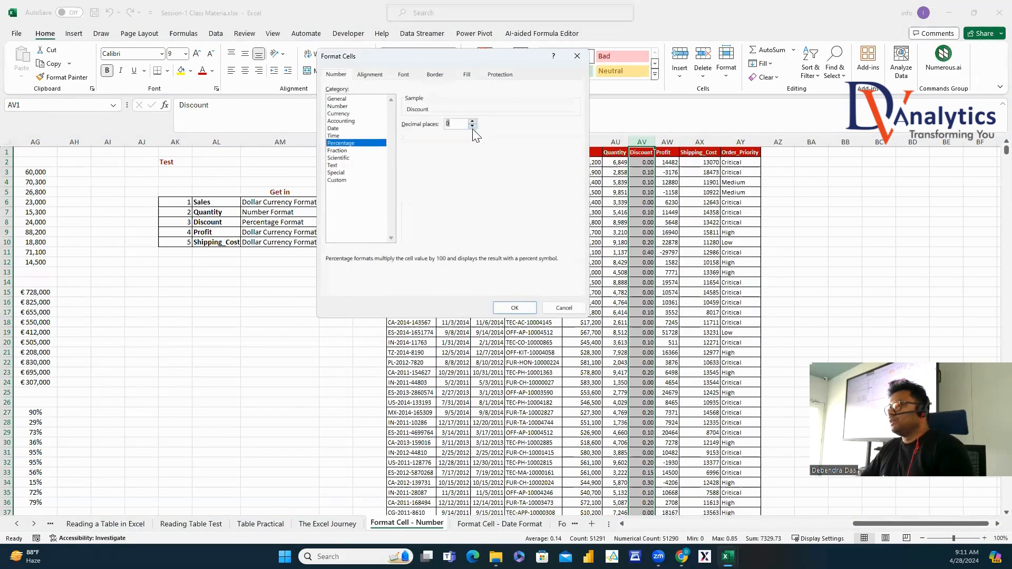
click(521, 309)
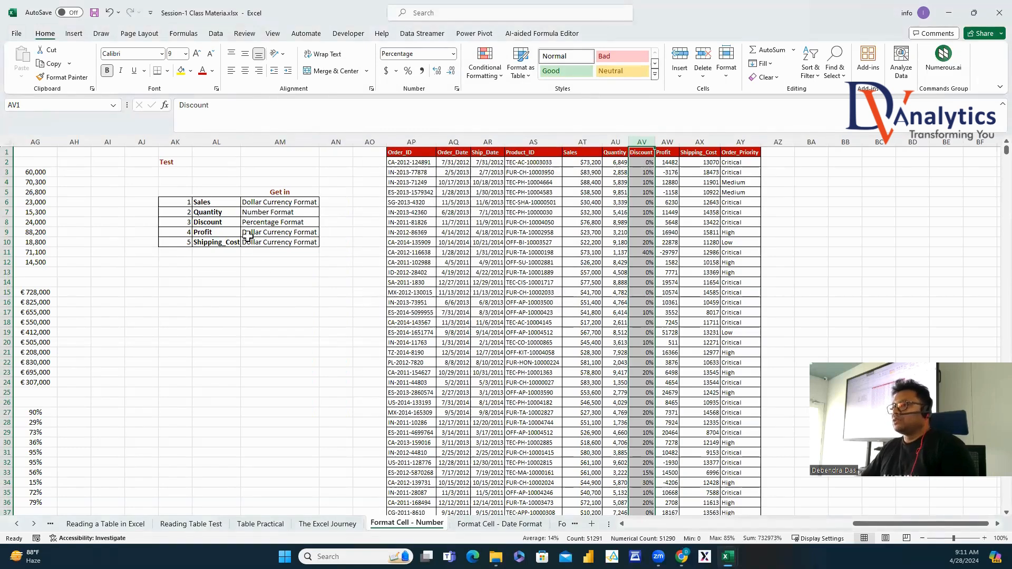
Format the Profit and Shipping_Cost columns (AW:AX) together as Currency with the $ symbol and 0 decimal places.
drag(668, 142, 699, 142)
right_click(700, 142)
click(736, 290)
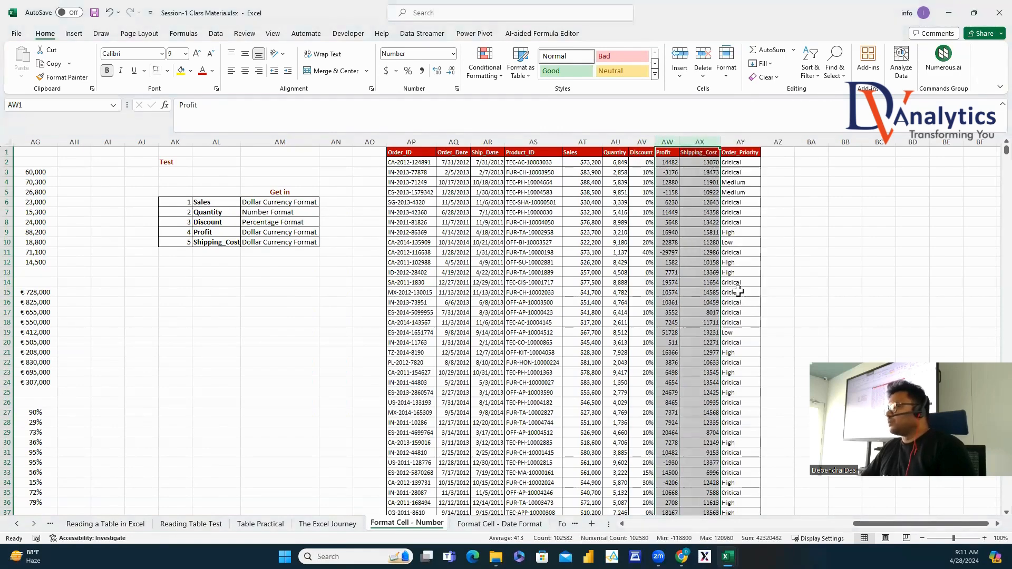
click(384, 117)
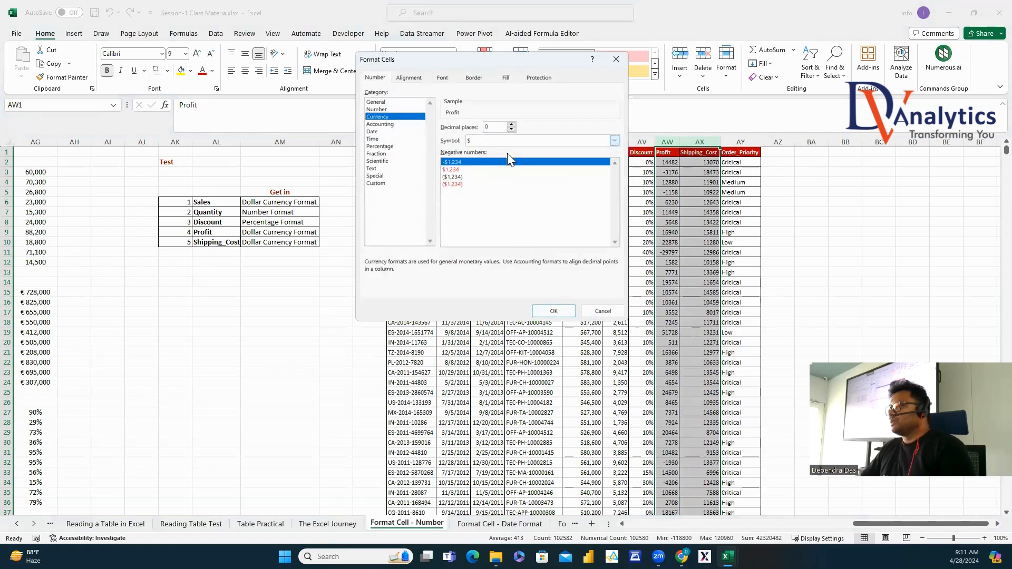
click(551, 311)
click(846, 271)
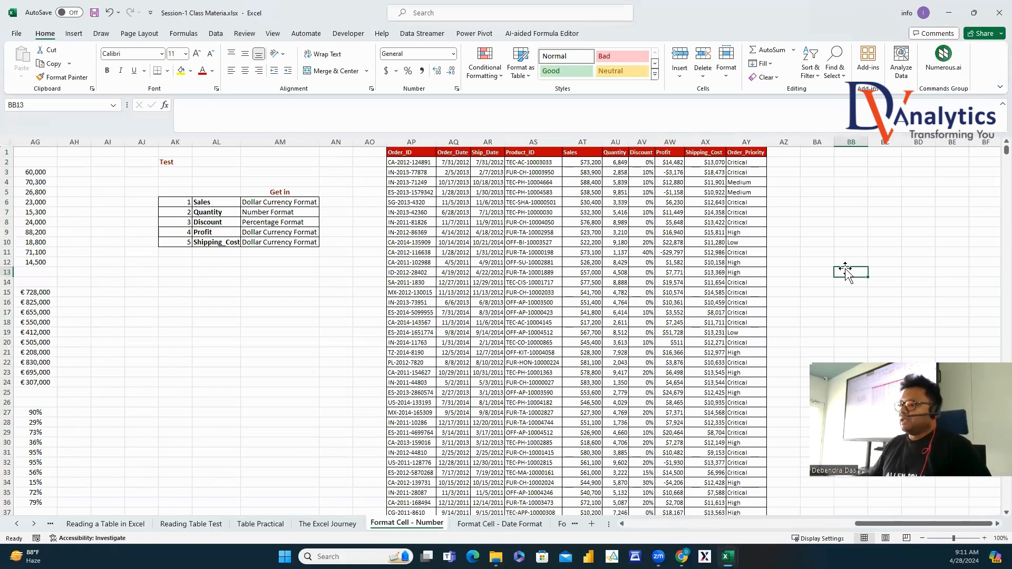
On the Format Cell - Date Format sheet, enter =TODAY() in E6 and widen column E.
click(501, 525)
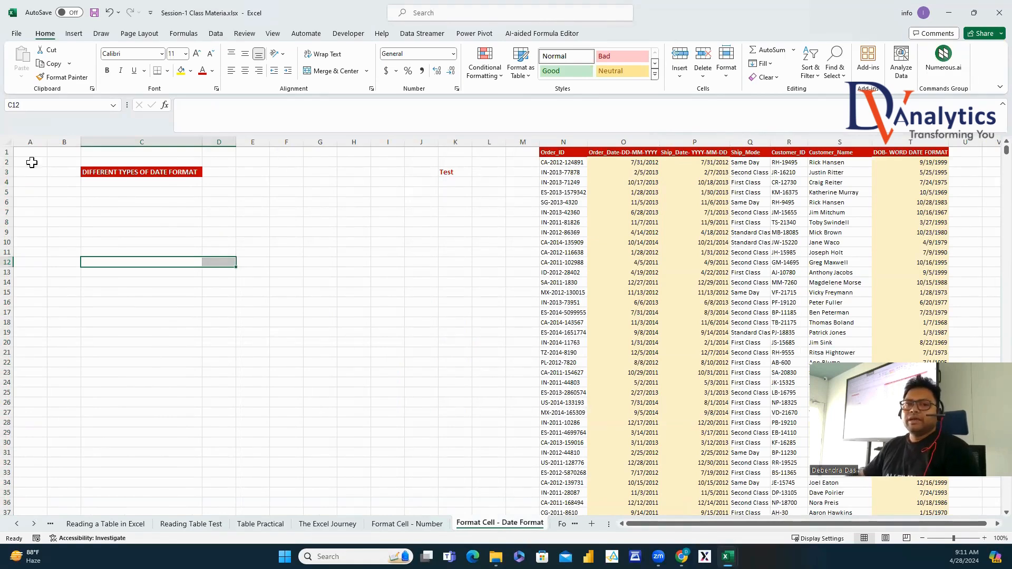
click(247, 203)
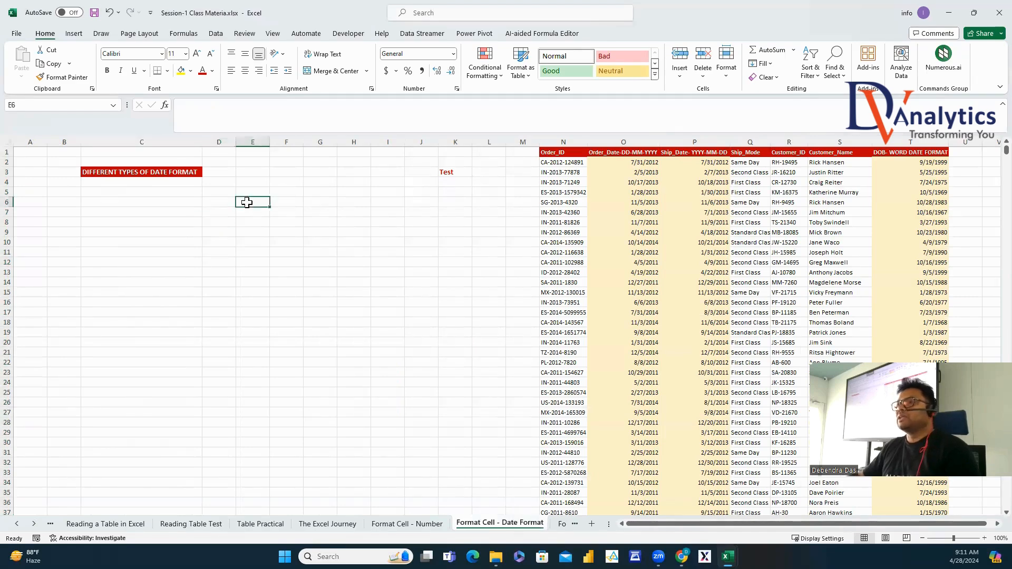
text(=)
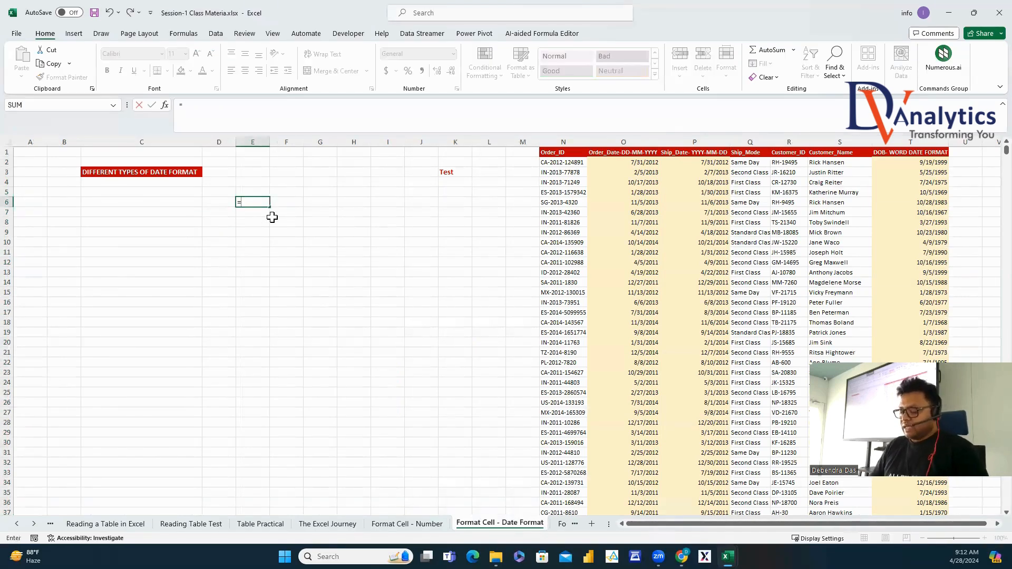
text(TODAY()
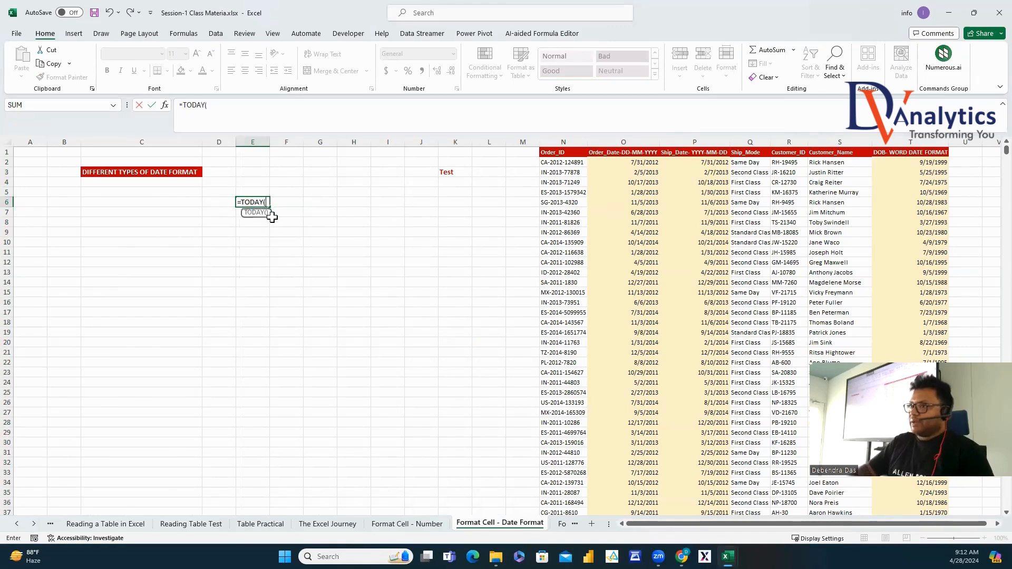
key(Return)
drag(269, 141, 289, 142)
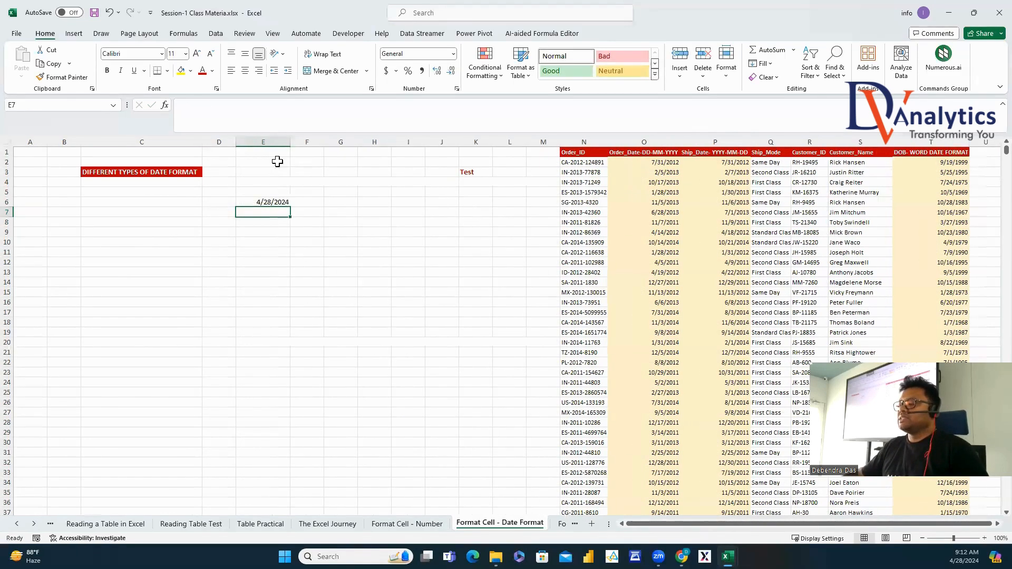
click(282, 200)
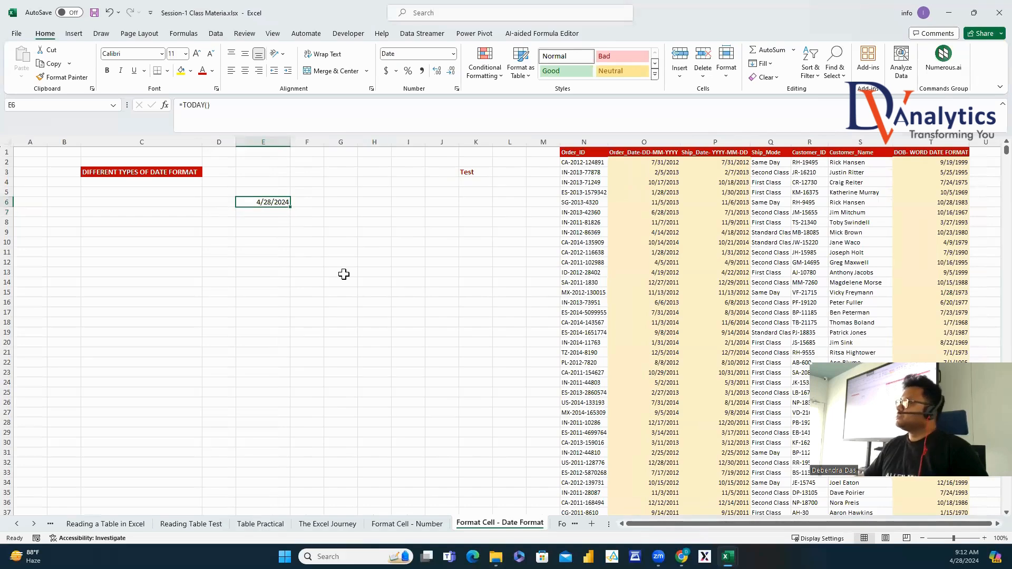
Enter the format label MM/DD/YYYY in G6 and fit column G to its text.
click(338, 203)
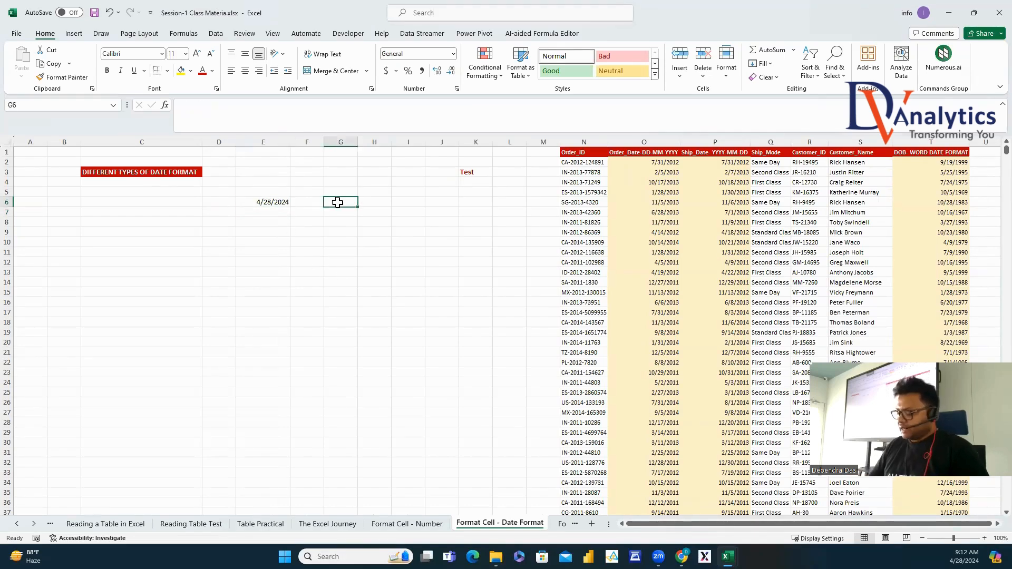
text(MM/DD/YYYY)
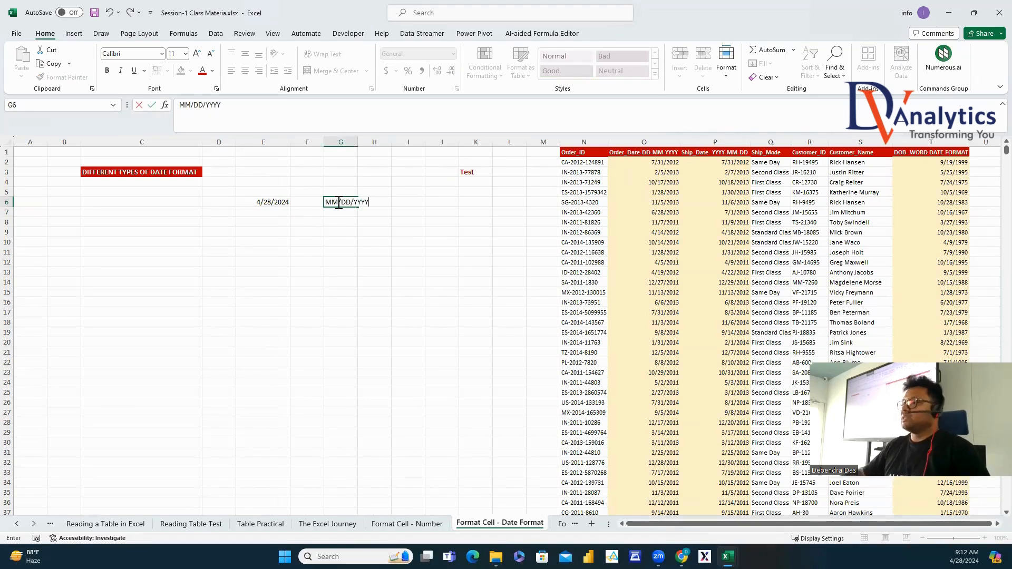
click(362, 261)
click(351, 203)
double_click(358, 141)
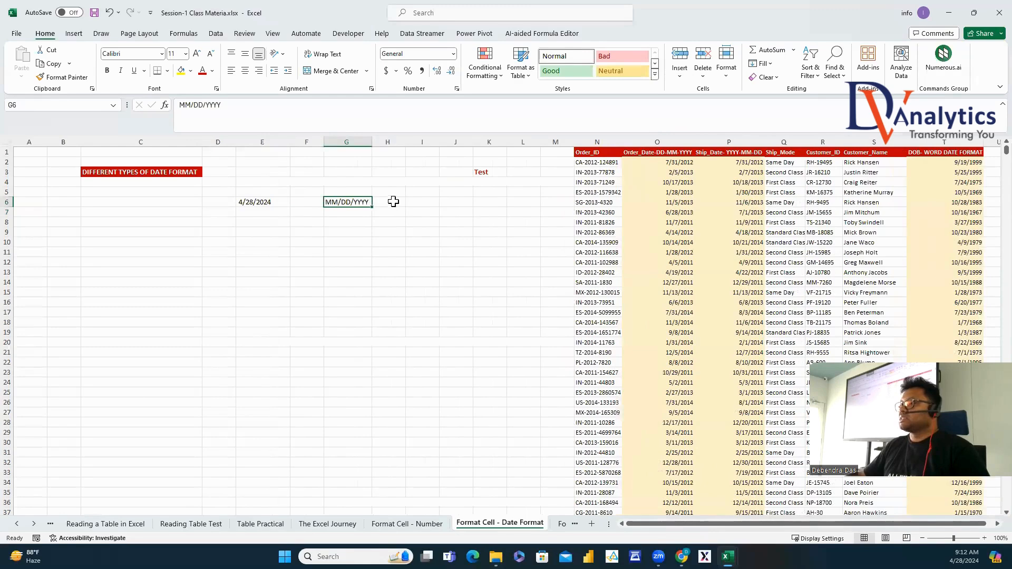
Enter the note SYSTEM DEFINED FORMAT in H6, beside the MM/DD/YYYY label.
click(393, 201)
text(SYSTEM DEFU)
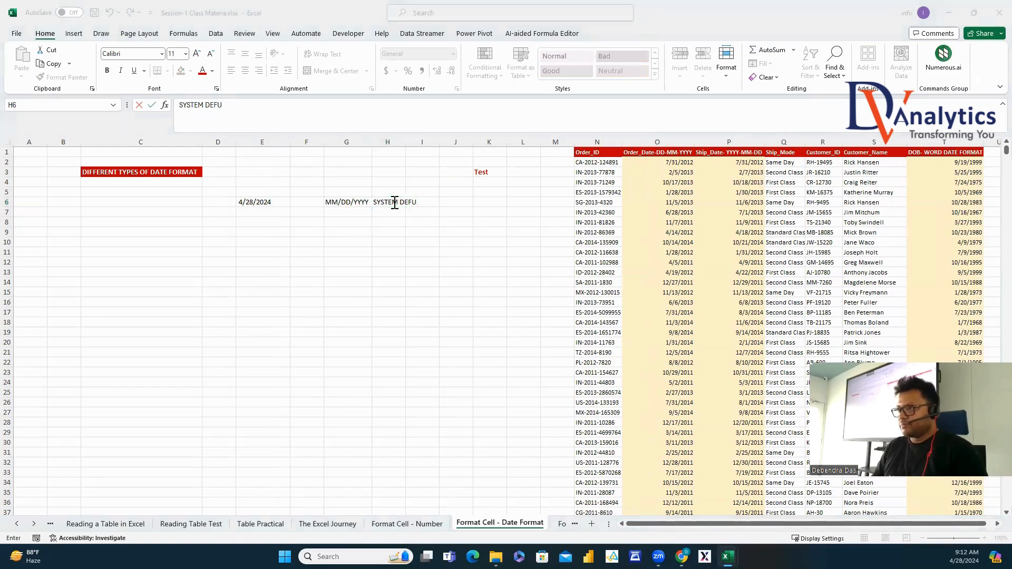
click(395, 203)
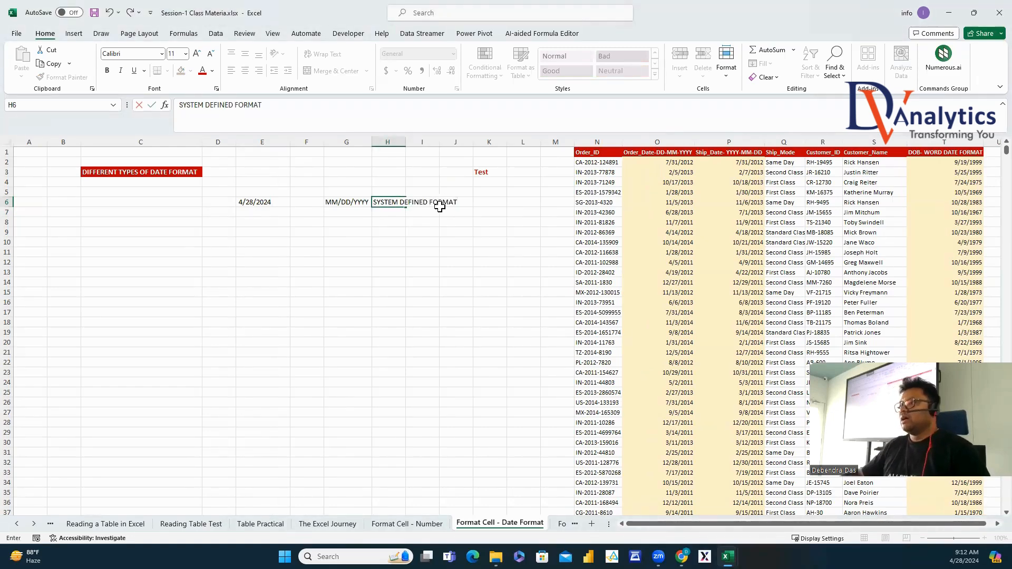
Finish the SYSTEM DEFINED FORMAT entry in H6 and widen column H to fit the text.
click(435, 263)
double_click(405, 141)
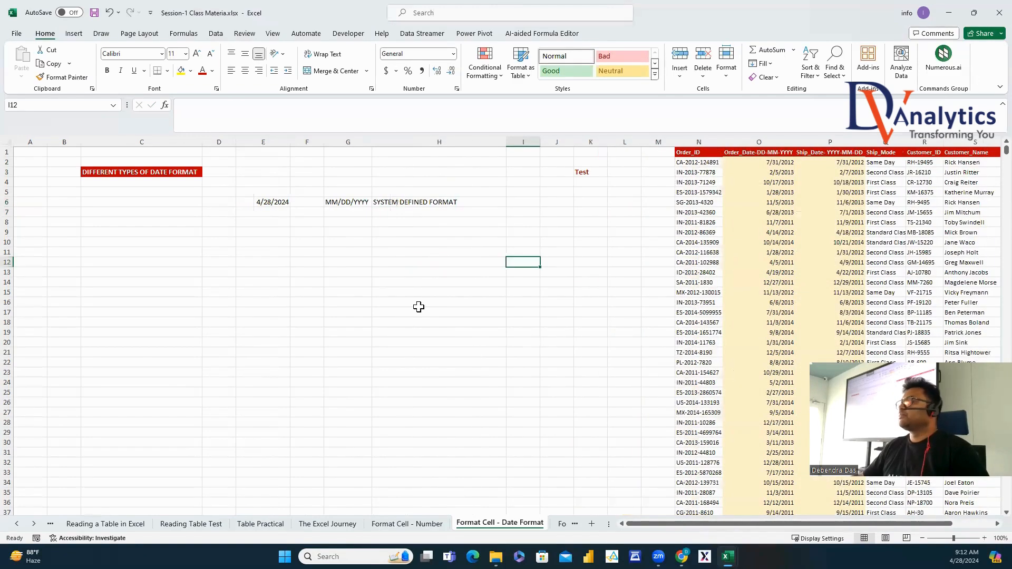
Copy the TODAY date from E6 into every second cell below it, from E8 down to E22.
click(285, 203)
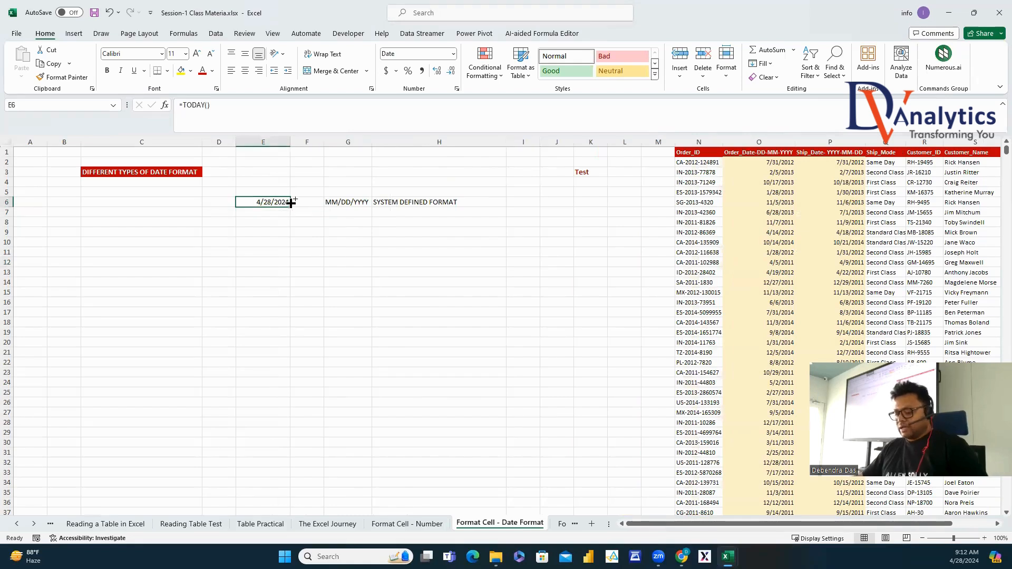
key(ctrl+c)
click(278, 222)
key(ctrl+v)
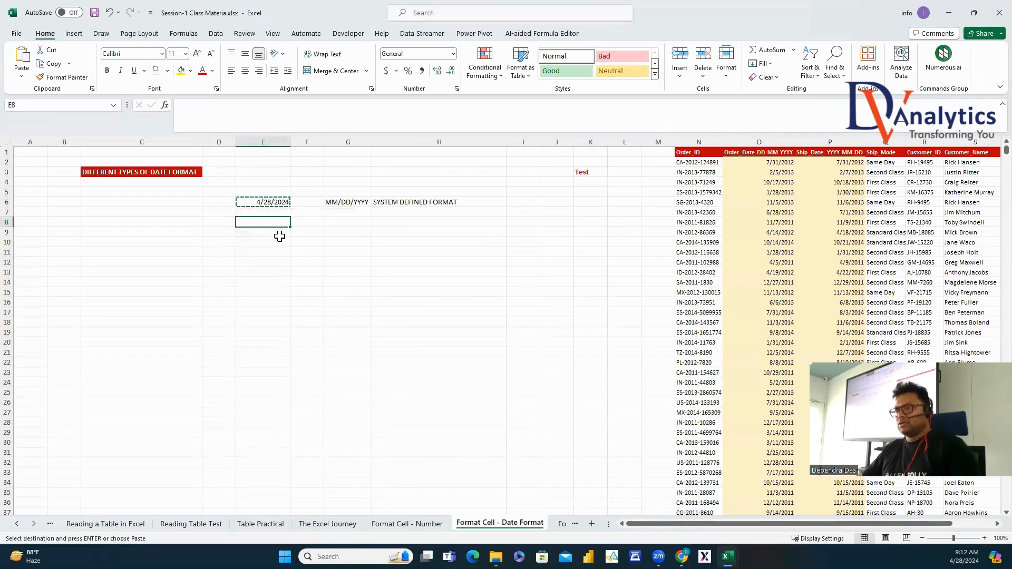
click(268, 243)
key(ctrl+v)
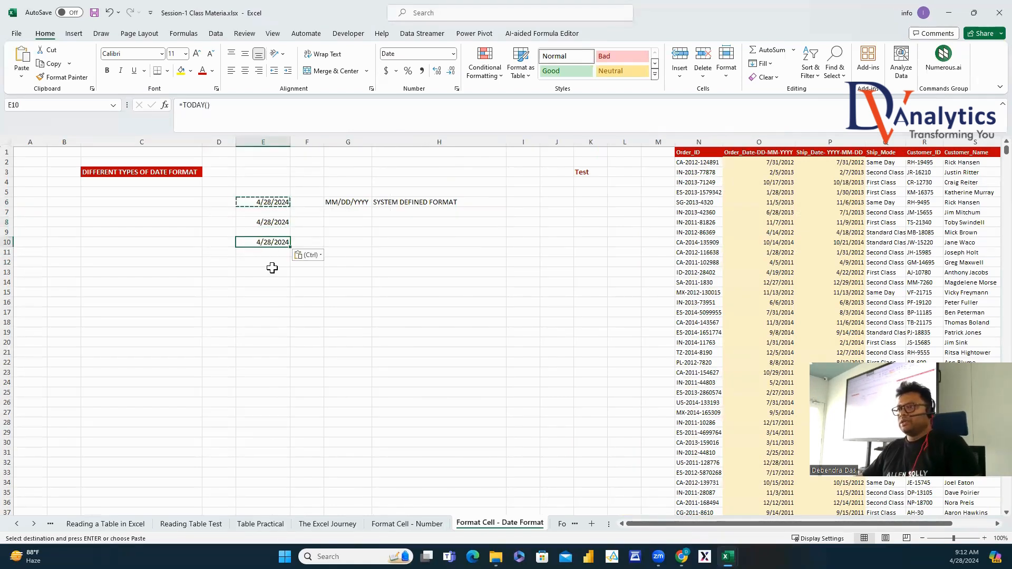
click(271, 262)
key(ctrl+v)
click(275, 283)
key(ctrl+v)
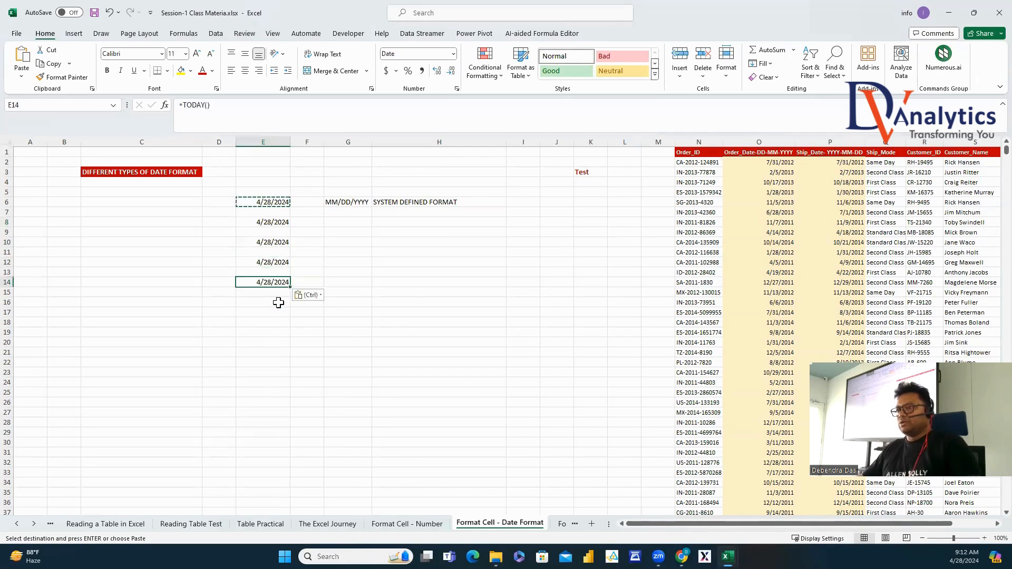
click(277, 302)
key(ctrl+v)
click(275, 323)
key(ctrl+v)
click(269, 342)
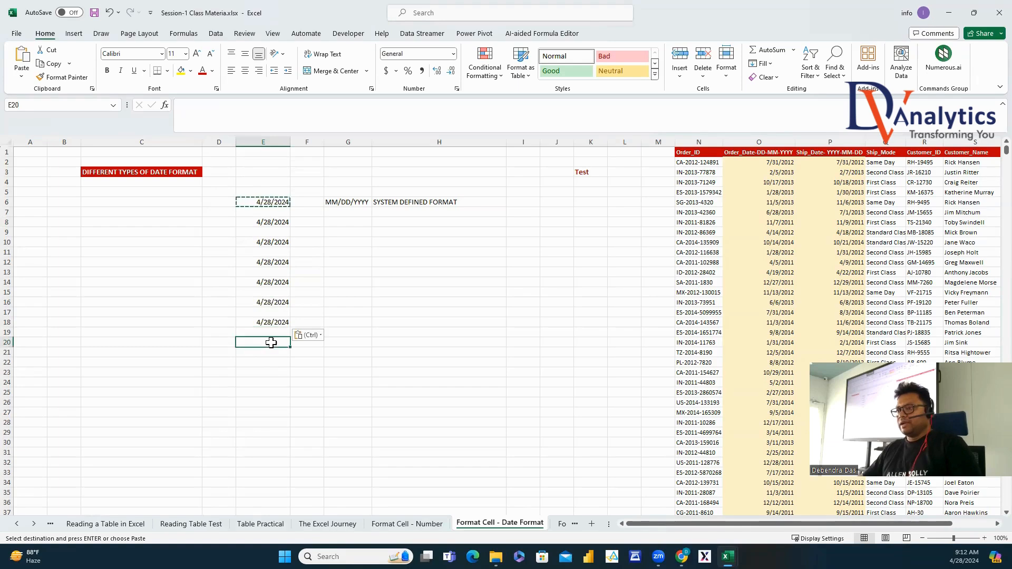
key(ctrl+v)
click(276, 360)
key(ctrl+v)
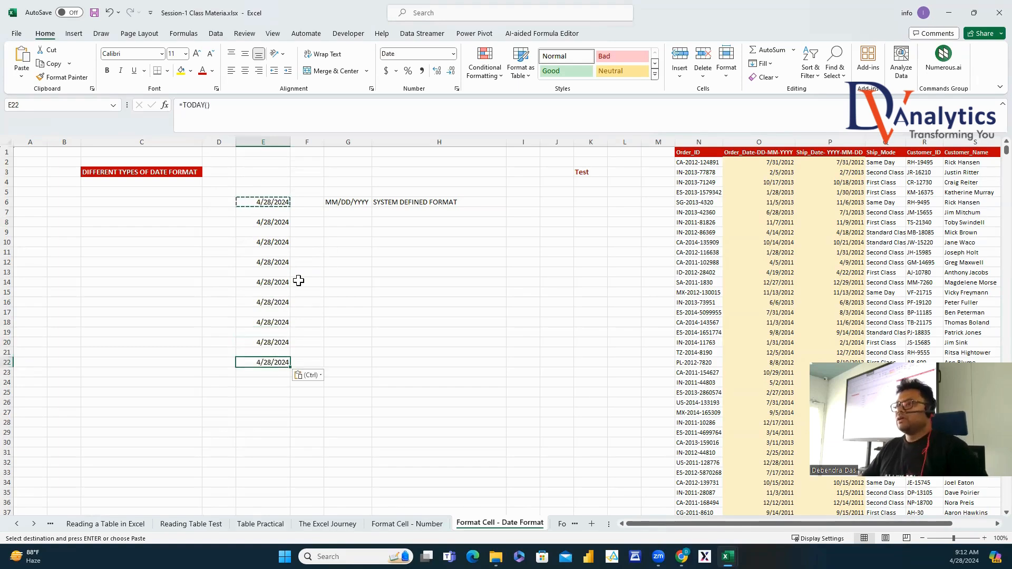
Format the date in E8 with the 2012-03-14 date type.
click(272, 222)
right_click(275, 223)
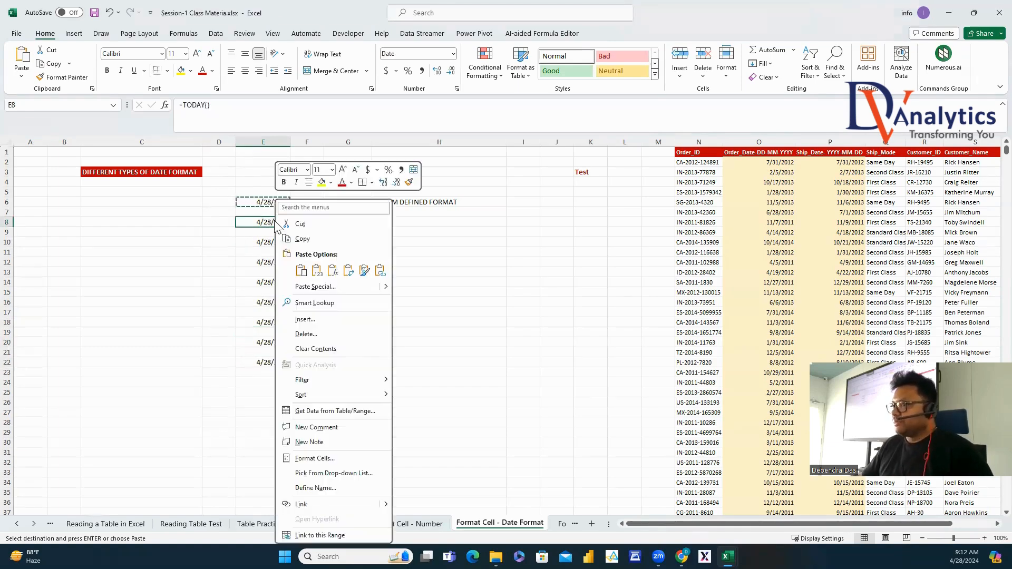
click(312, 458)
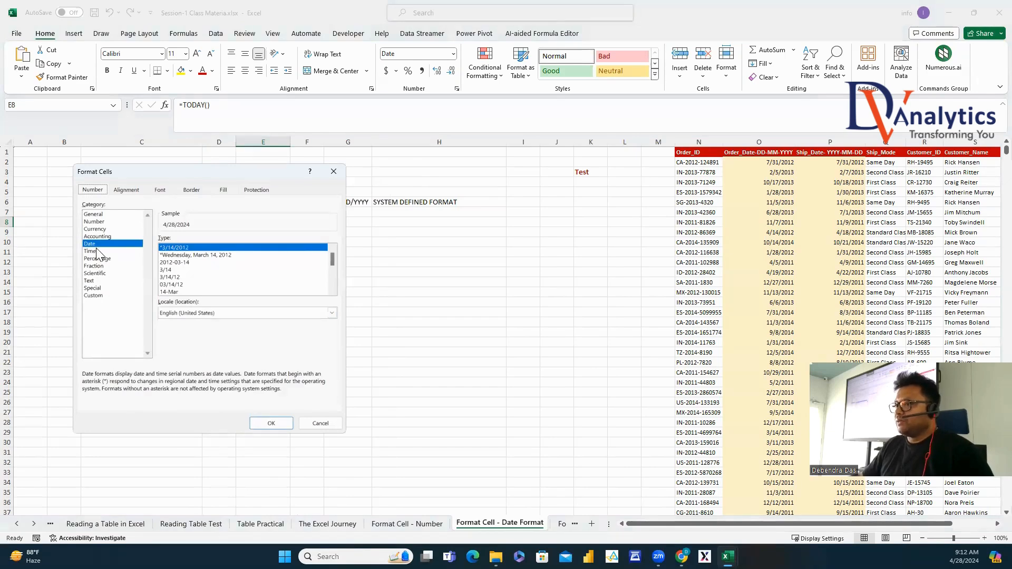
click(182, 264)
click(270, 424)
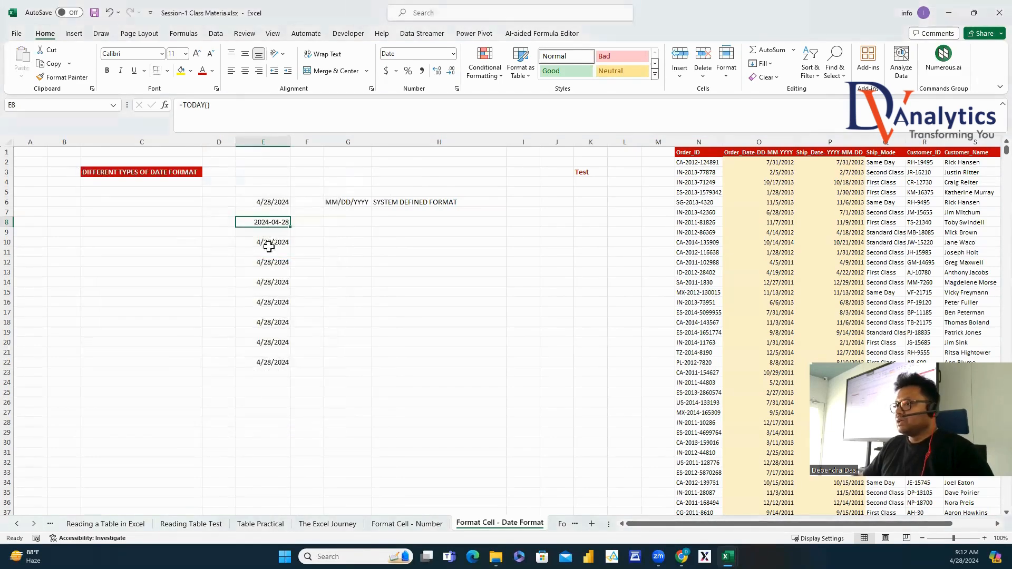
Label the date in row 8 with YYYY-MM-DD in G8 and copy SYSTEM DEFINED FORMAT from H6 into H8.
click(335, 222)
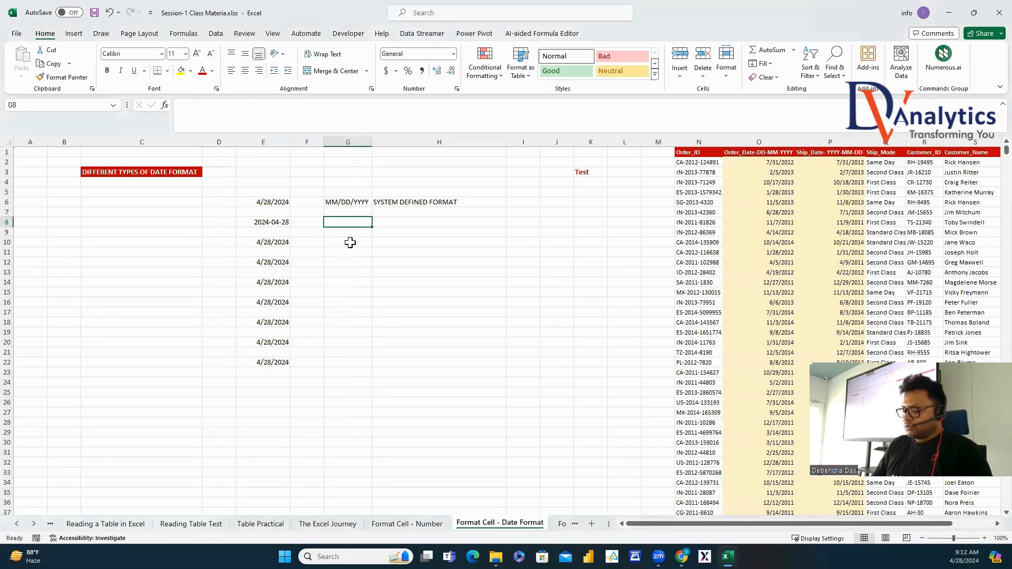
text(Y)
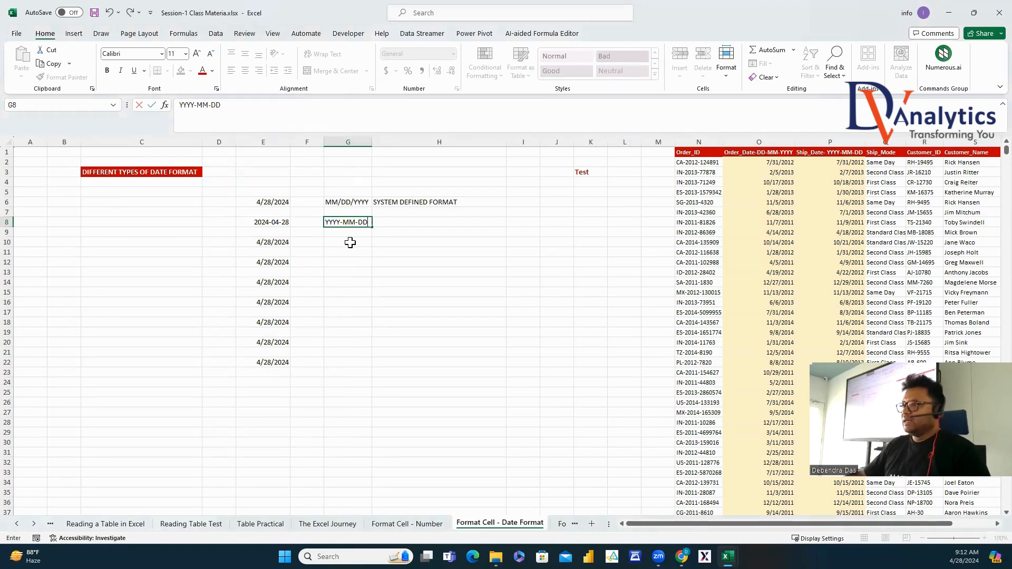
text(YYY-MM-DD)
click(387, 201)
key(ctrl+c)
click(389, 224)
key(ctrl+v)
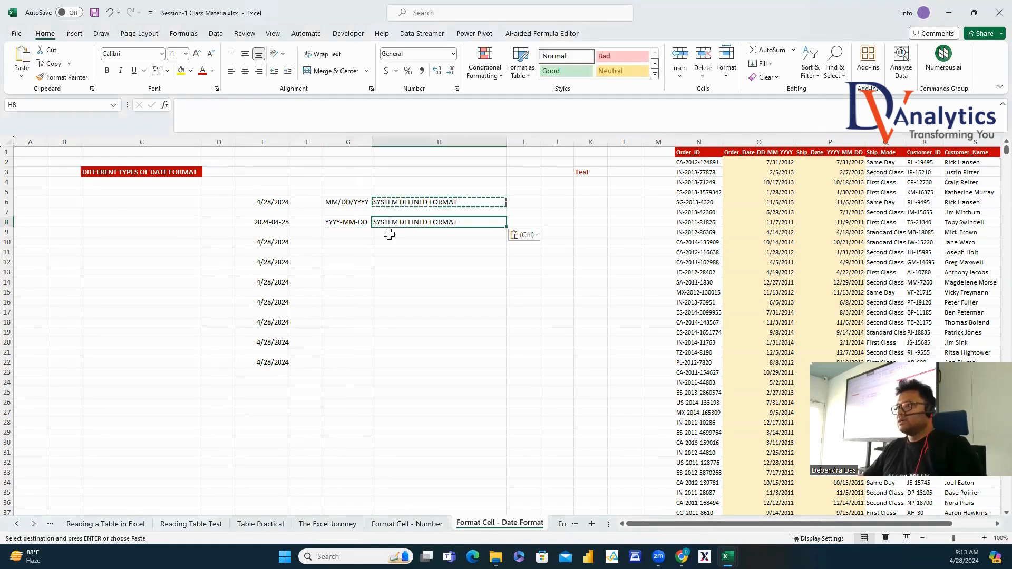
key(Escape)
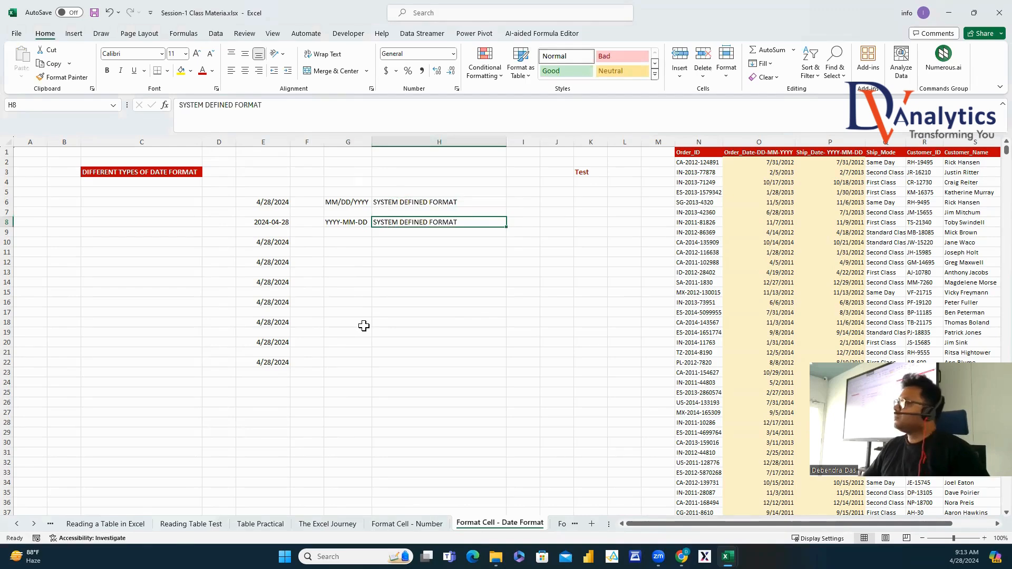
Format the date in E10 with the 3/14/12 date type.
click(270, 243)
right_click(269, 242)
click(309, 458)
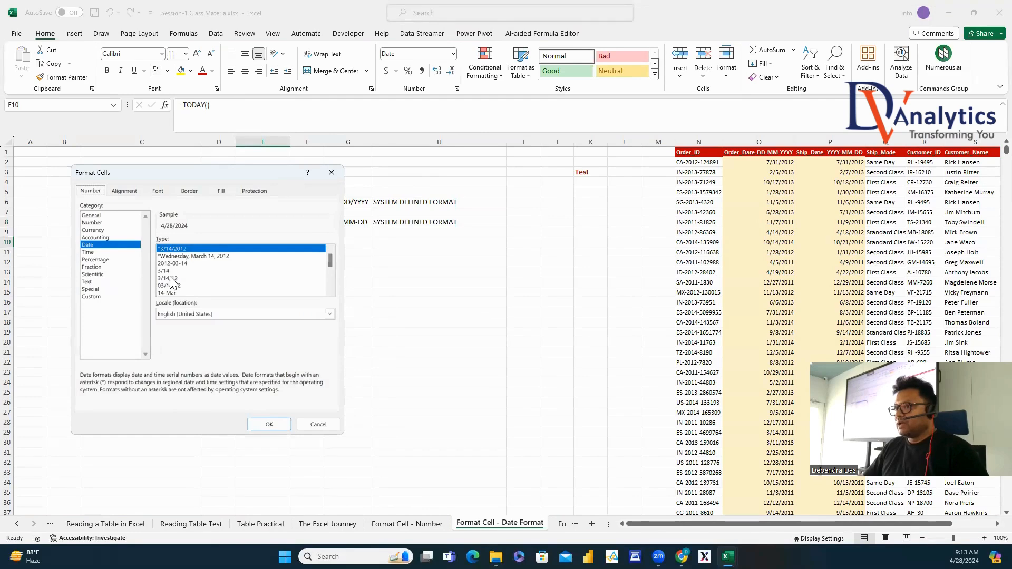
click(169, 279)
click(269, 425)
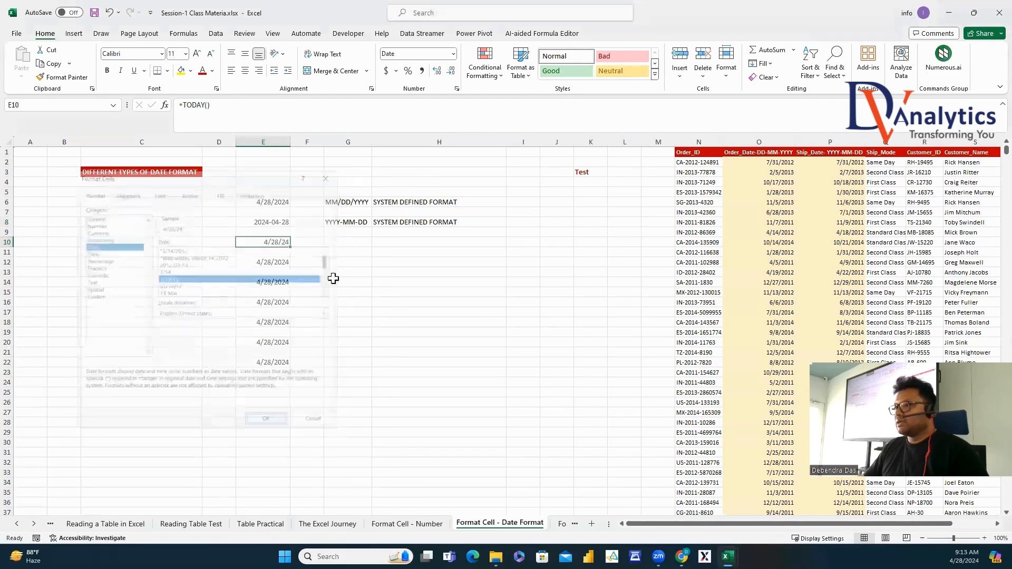
Label the date in row 10 with MM/DD/YY in G10 and copy SYSTEM DEFINED FORMAT from H8 into H10.
click(336, 244)
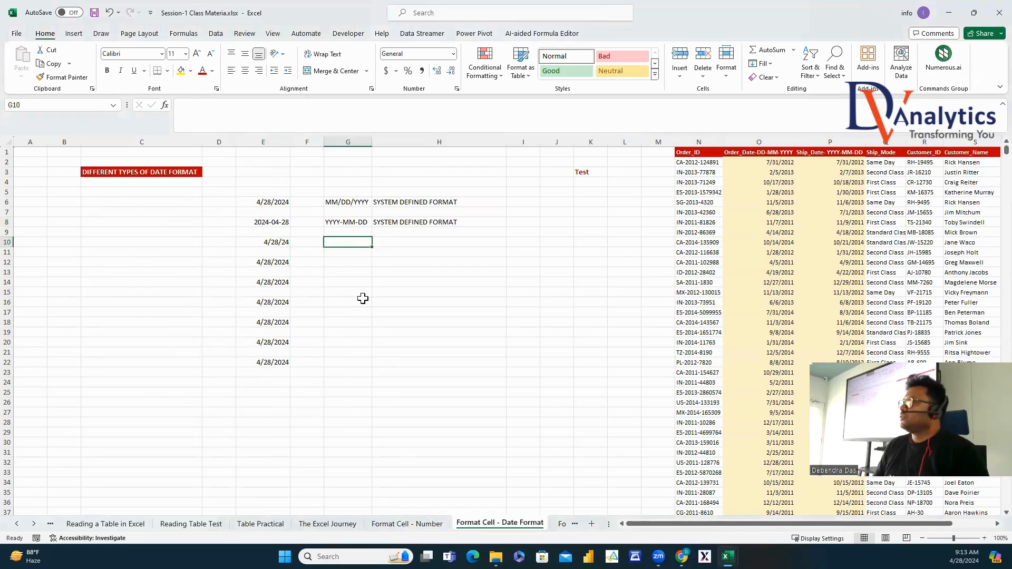
text(MM/DD/YY)
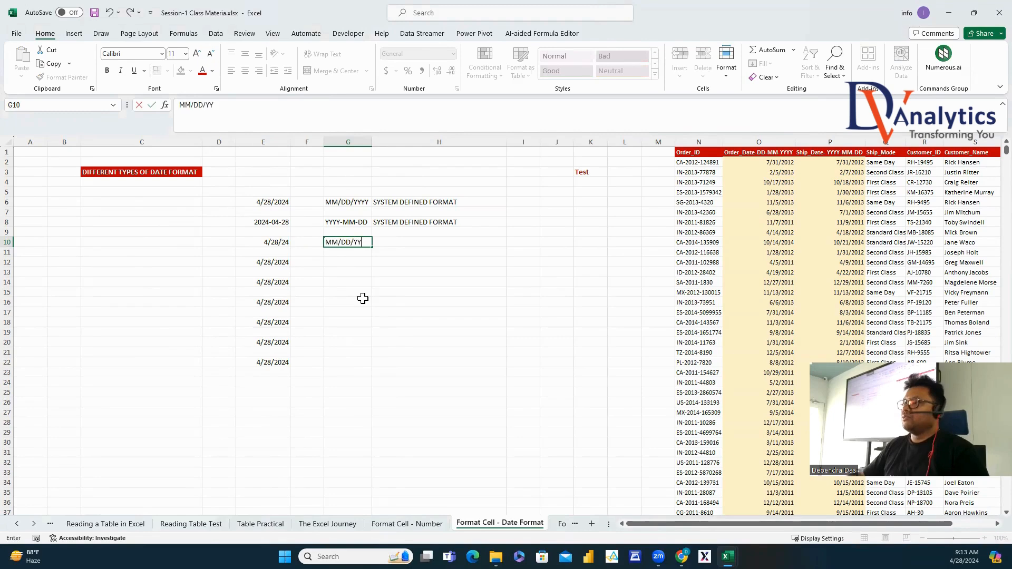
click(362, 298)
click(387, 222)
key(ctrl+c)
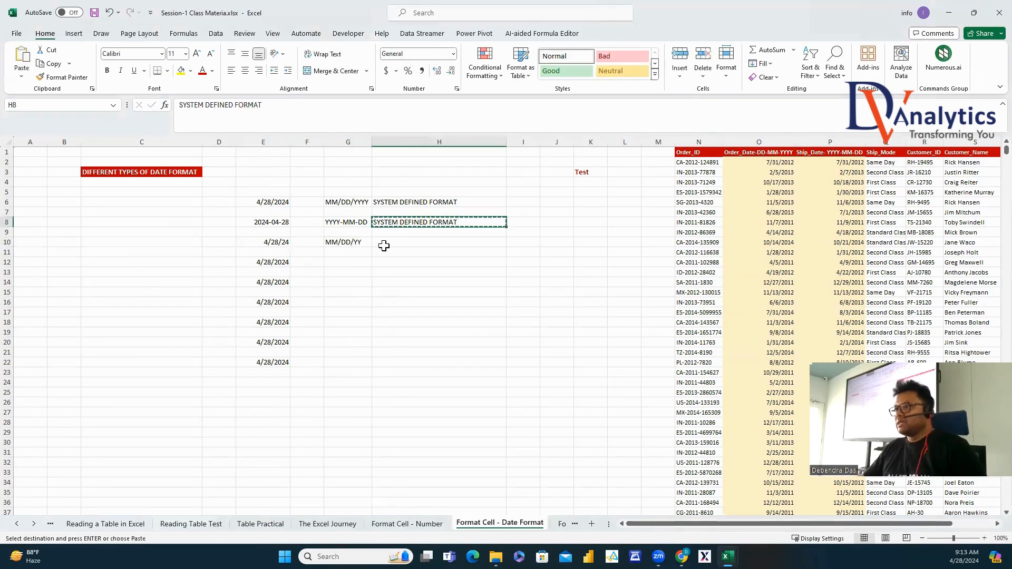
click(384, 245)
key(ctrl+v)
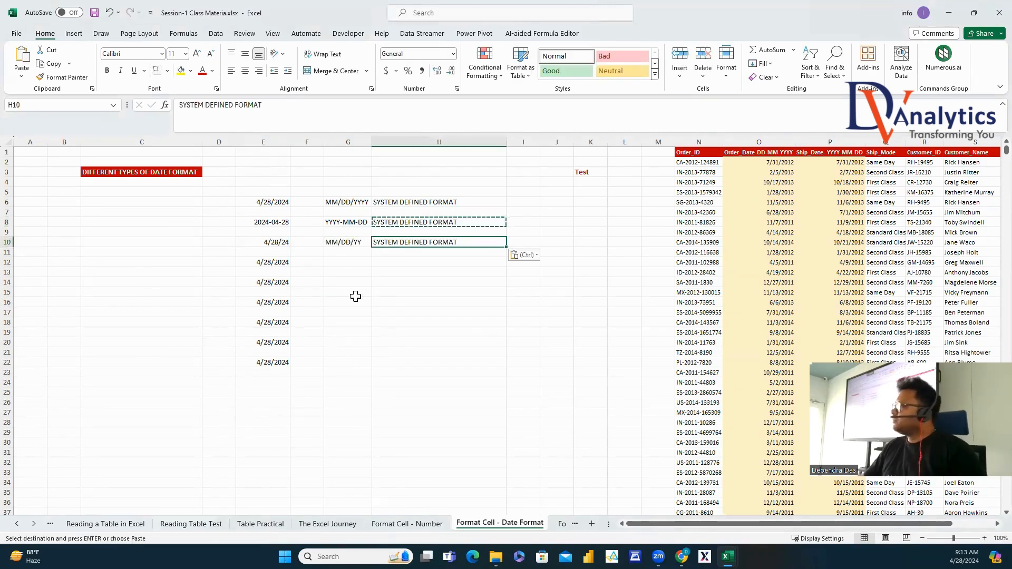
Apply the custom number format DD/MM/YYYY to the date in E12.
click(269, 264)
right_click(271, 265)
click(311, 459)
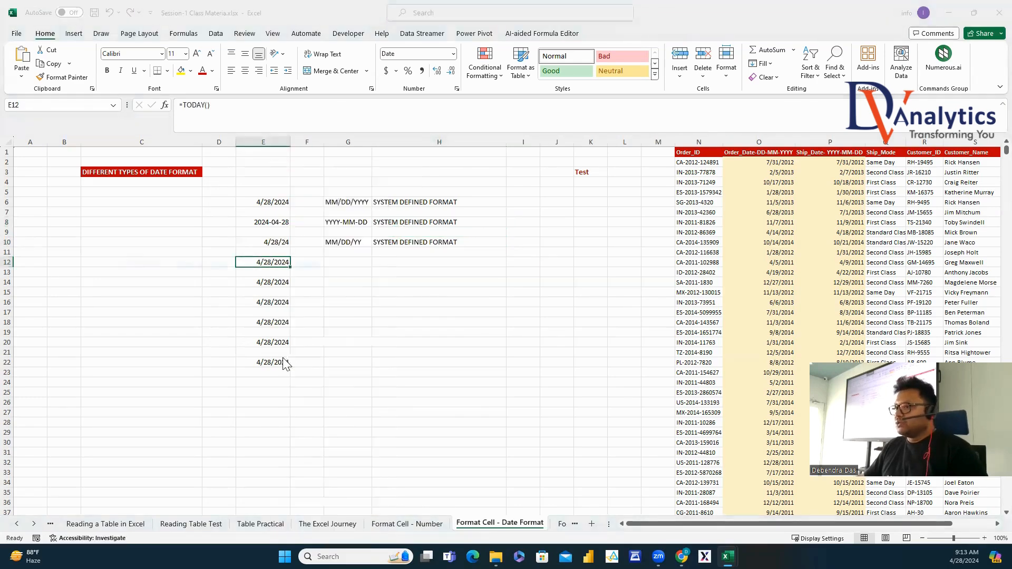
scroll(191, 273, down, 2)
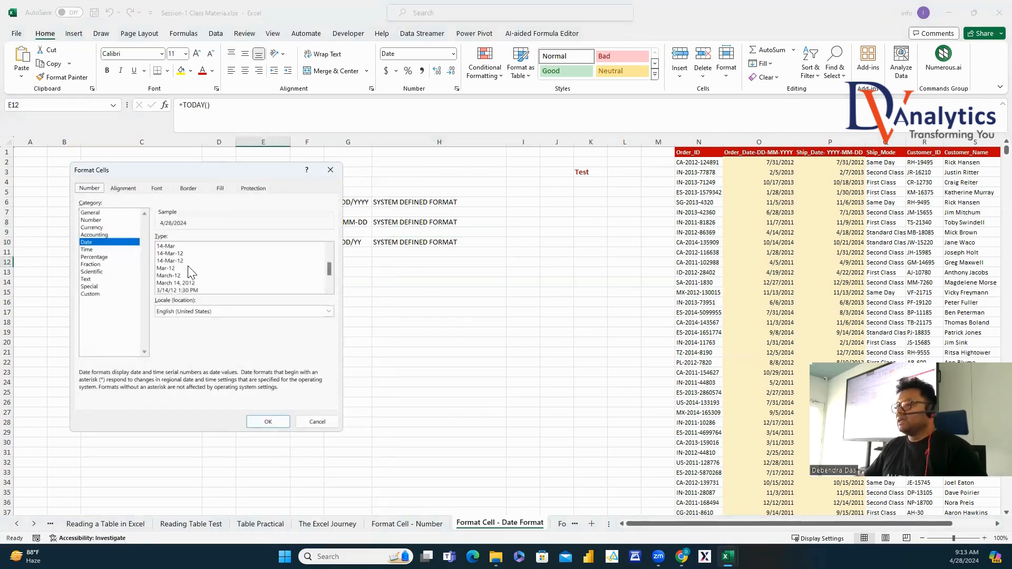
scroll(191, 273, down, 2)
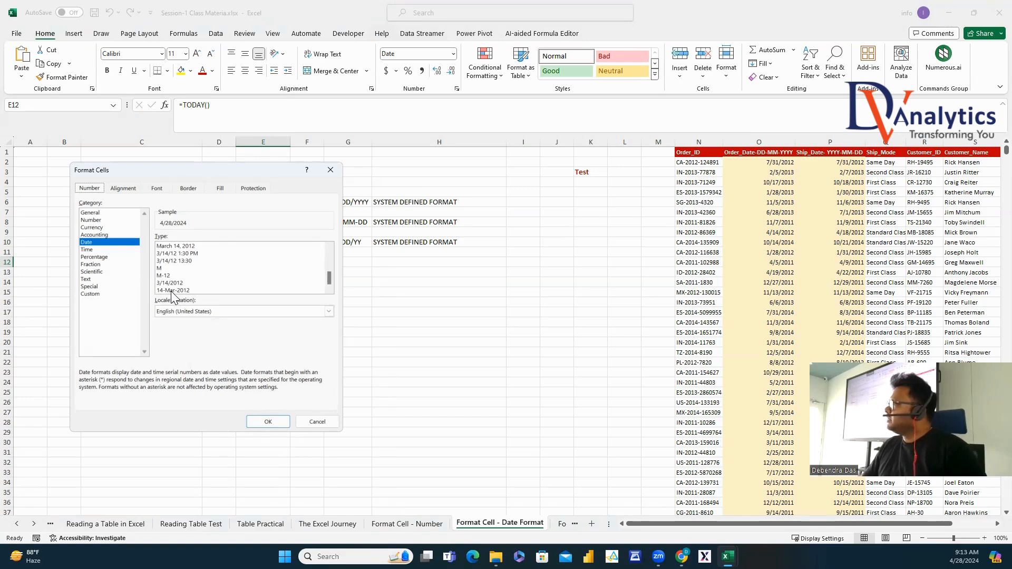
click(96, 293)
double_click(168, 247)
text(D)
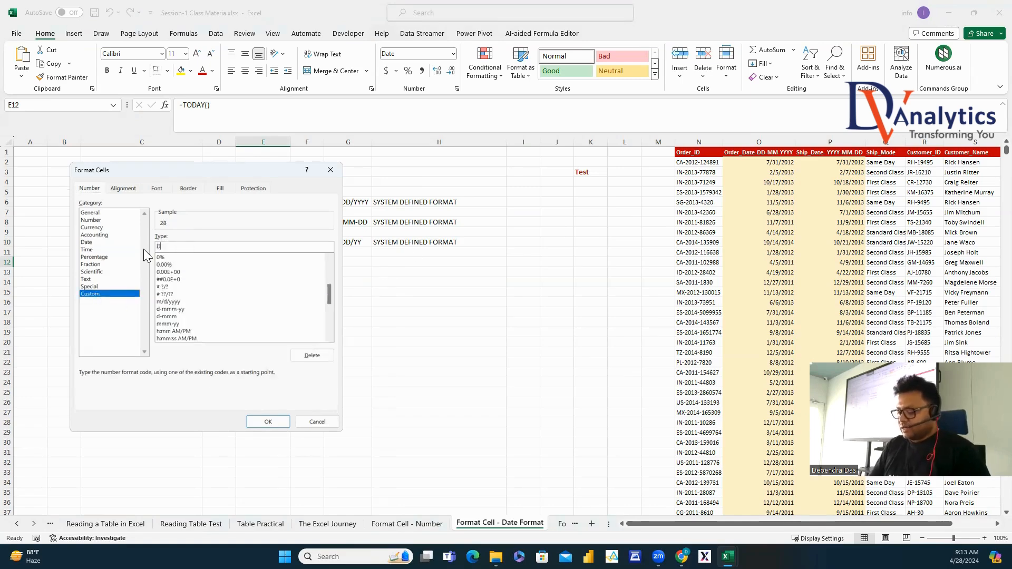
text(D/MM/YYYY)
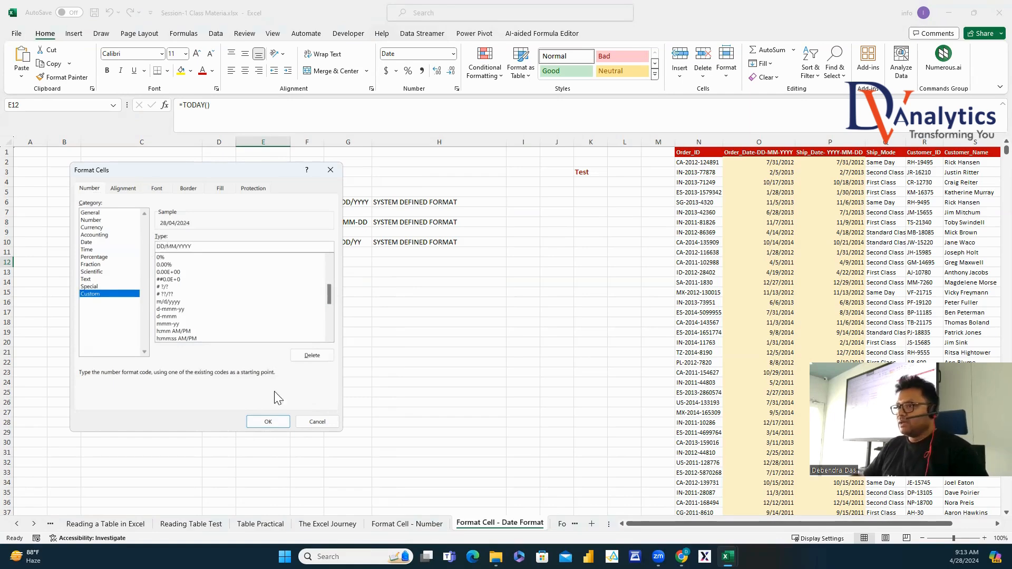
click(275, 421)
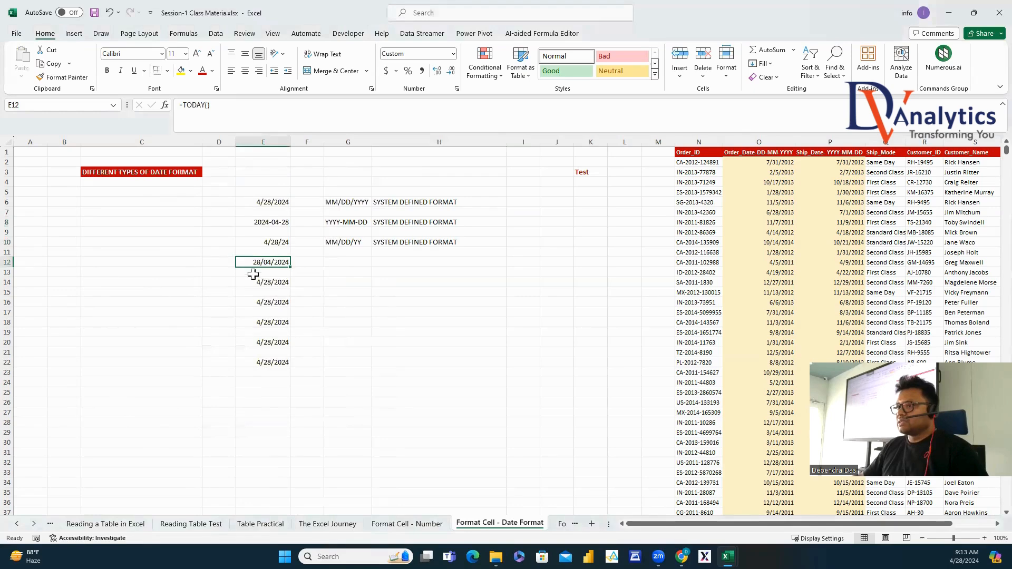
Label the date in row 12 with DD/MM/YYYY in G12 and CUSTOM FORMAT in H12.
click(336, 263)
text(DD/MM/YYYY)
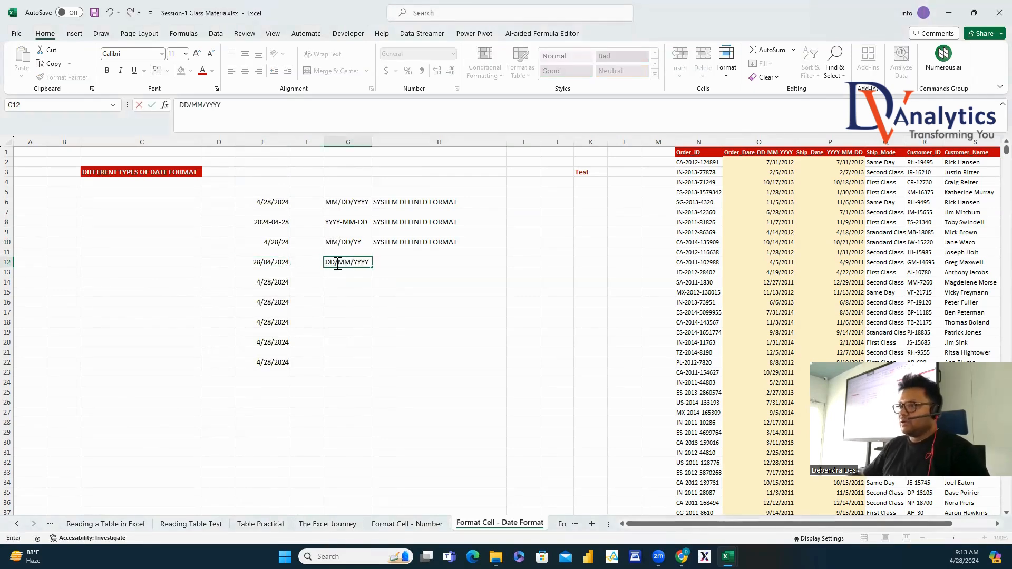
click(397, 264)
text(USE)
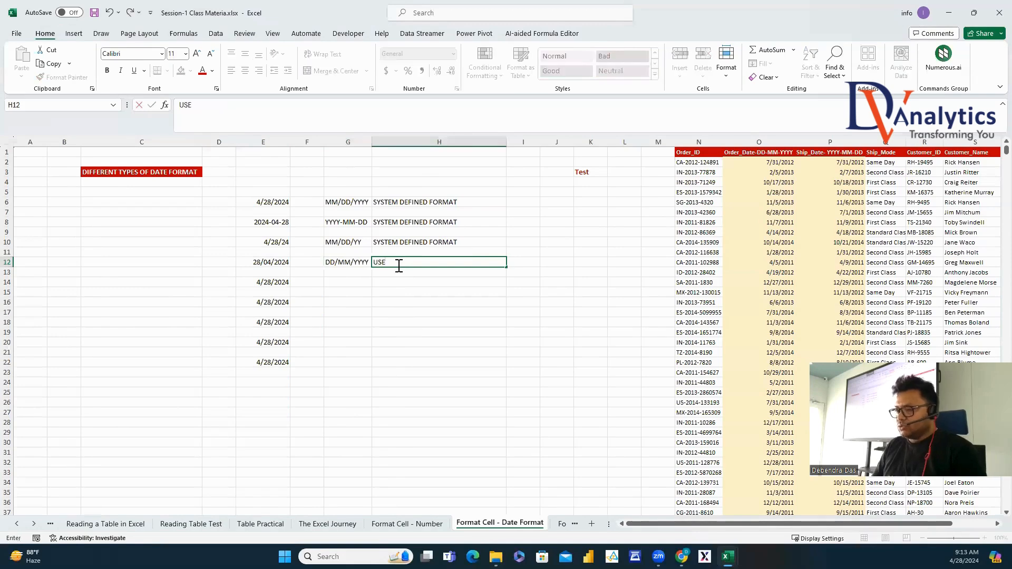
key(BackSpace)
key(BackSpace)
key(BackSpace)
text(CUSTOM FORMA)
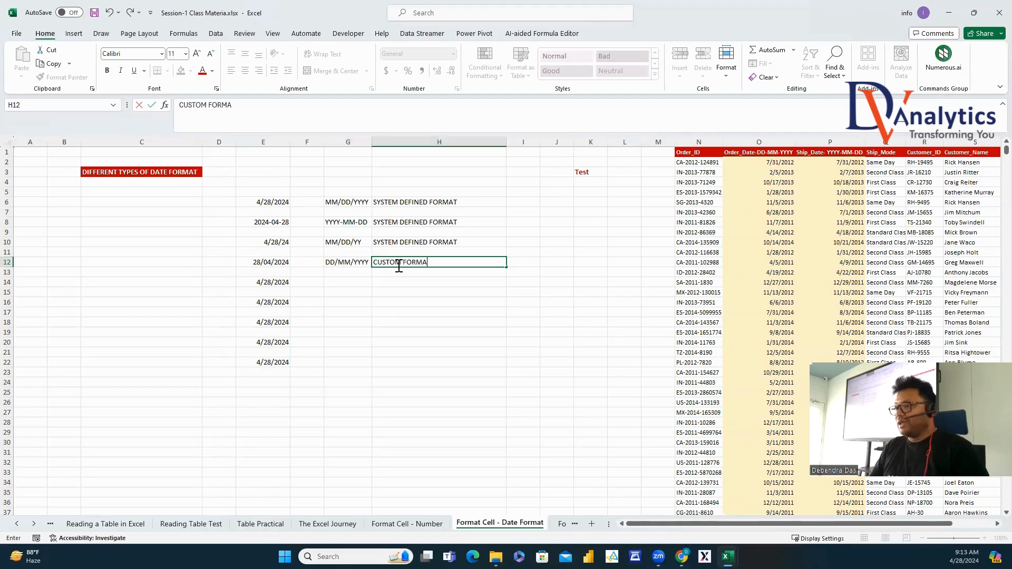
text(T)
key(Return)
Make the CUSTOM FORMAT text in H12 red and bold.
click(399, 266)
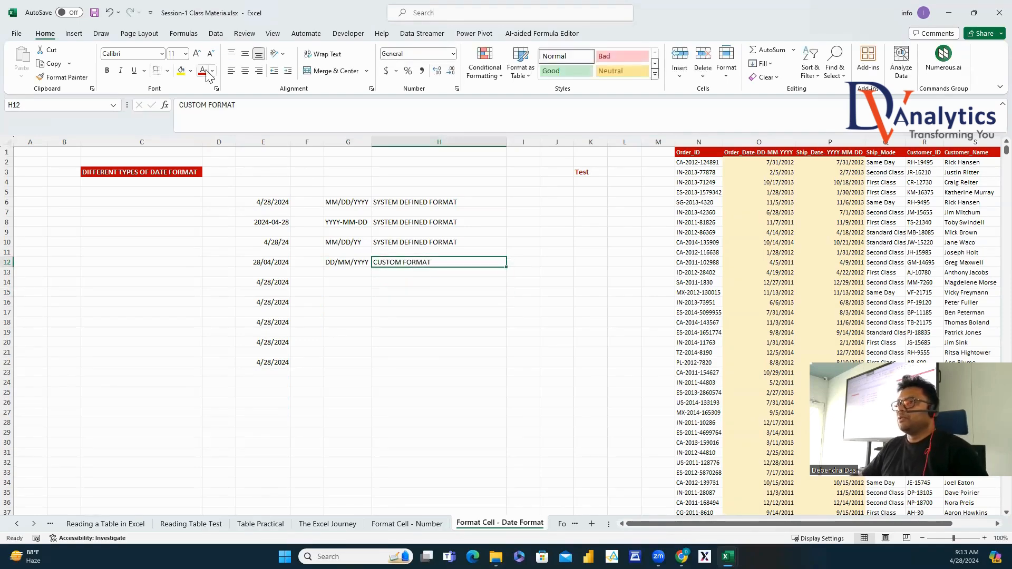
click(107, 71)
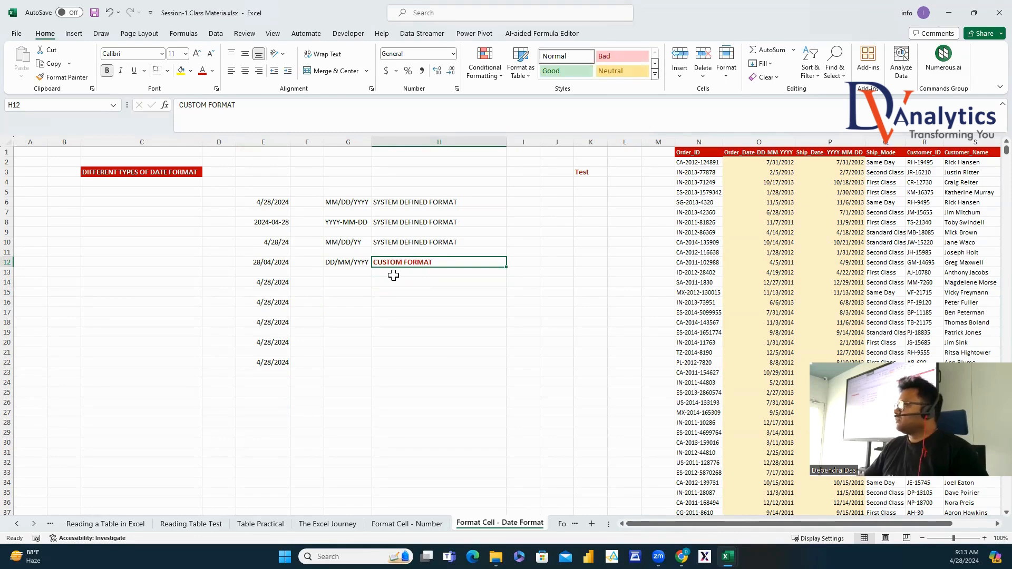
Format the date in E14 with the Wednesday, March 14, 2012 date type and widen column E to fit it.
click(271, 283)
right_click(278, 284)
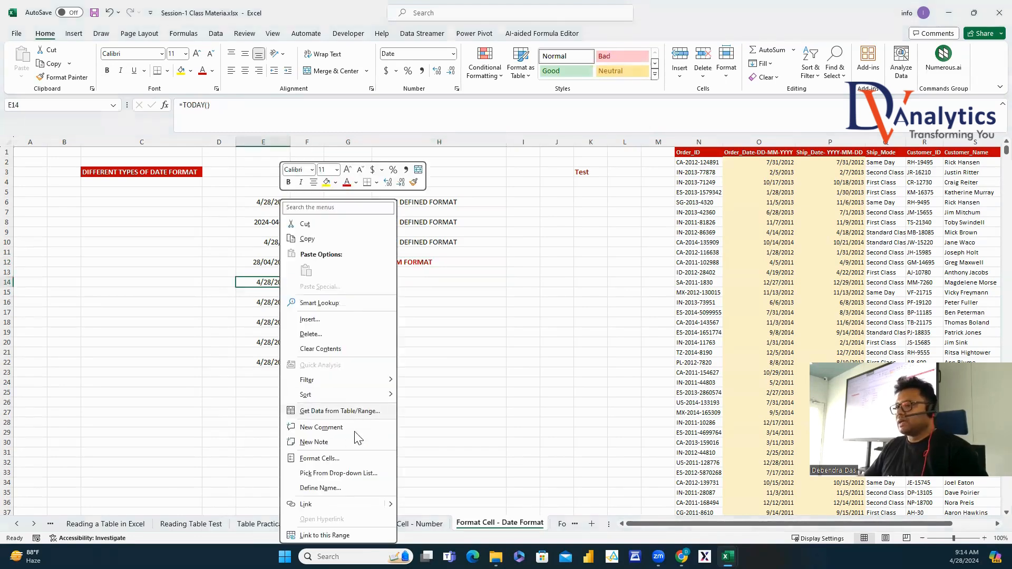
click(319, 458)
click(200, 255)
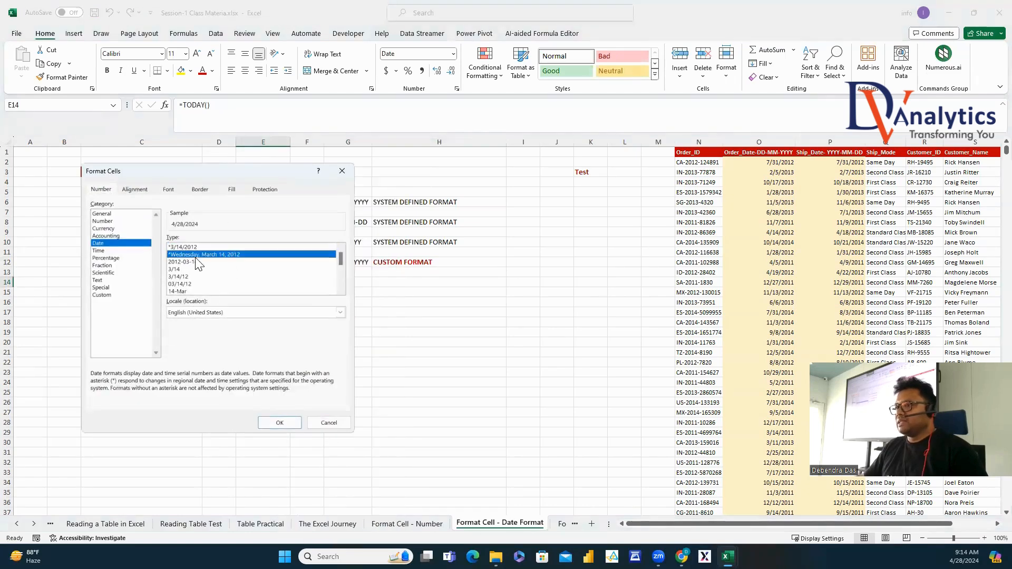
click(282, 423)
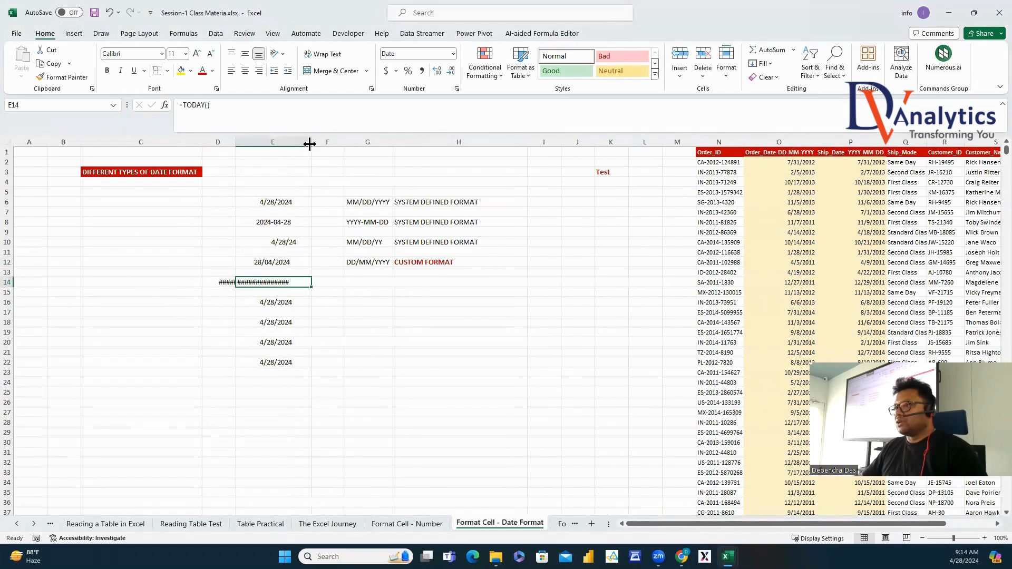
Label the date in row 14 with WORD DATE FORMAT in G14 and a copy of SYSTEM DEFINED FORMAT in H14.
click(414, 283)
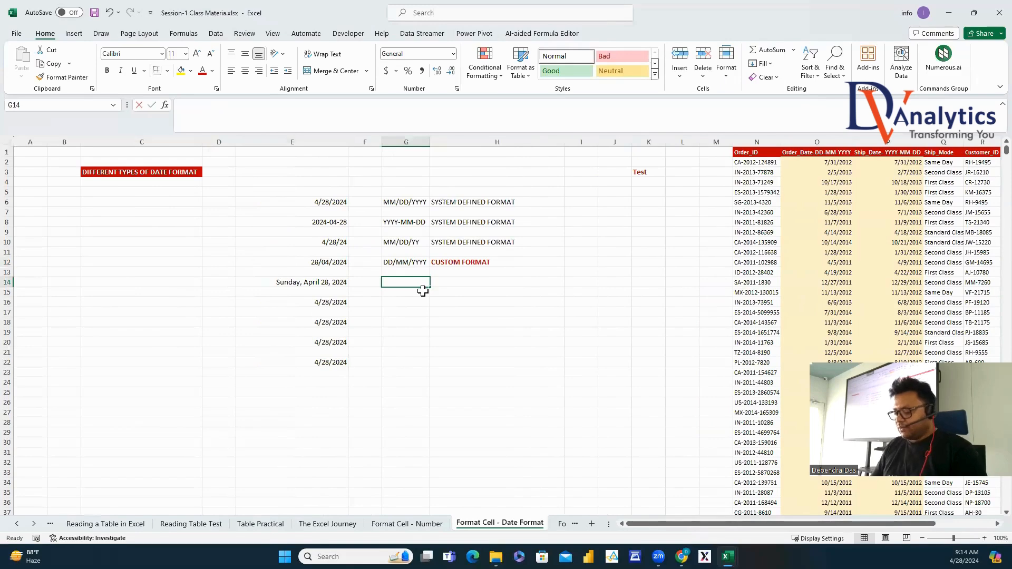
text(WORD DATE F)
text(ORMAT)
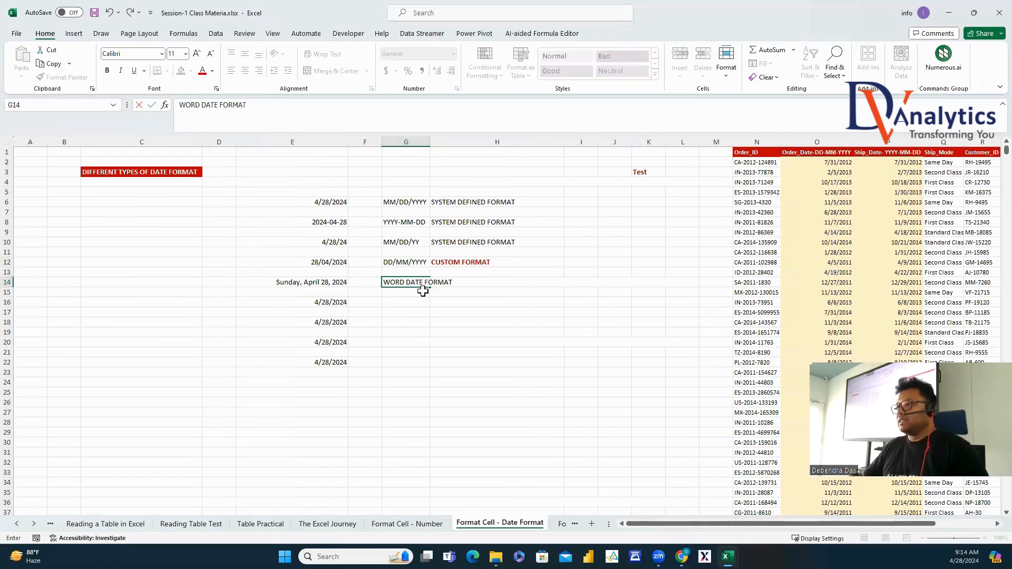
click(468, 291)
click(464, 244)
key(ctrl+c)
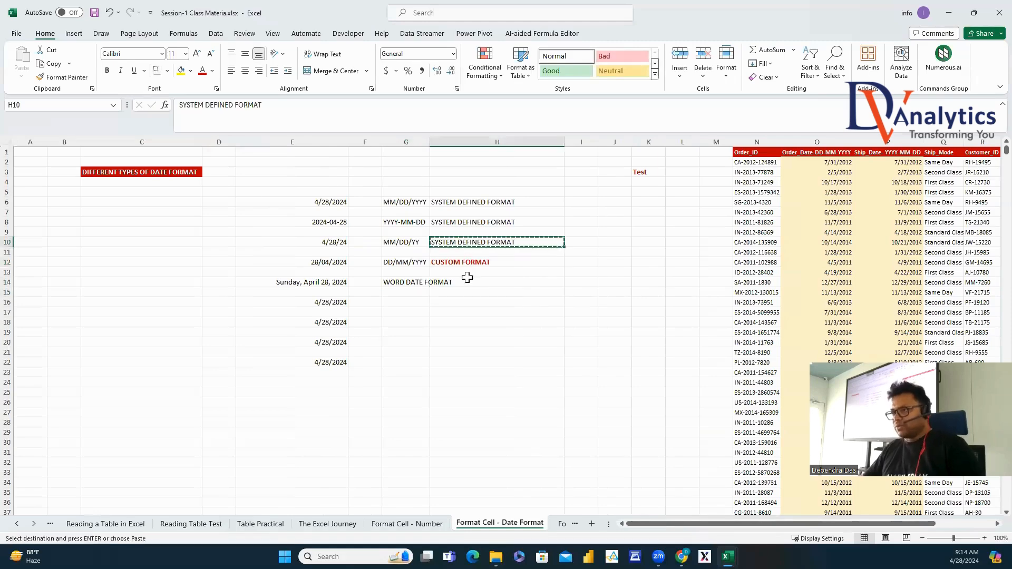
click(470, 290)
key(ctrl+v)
click(459, 320)
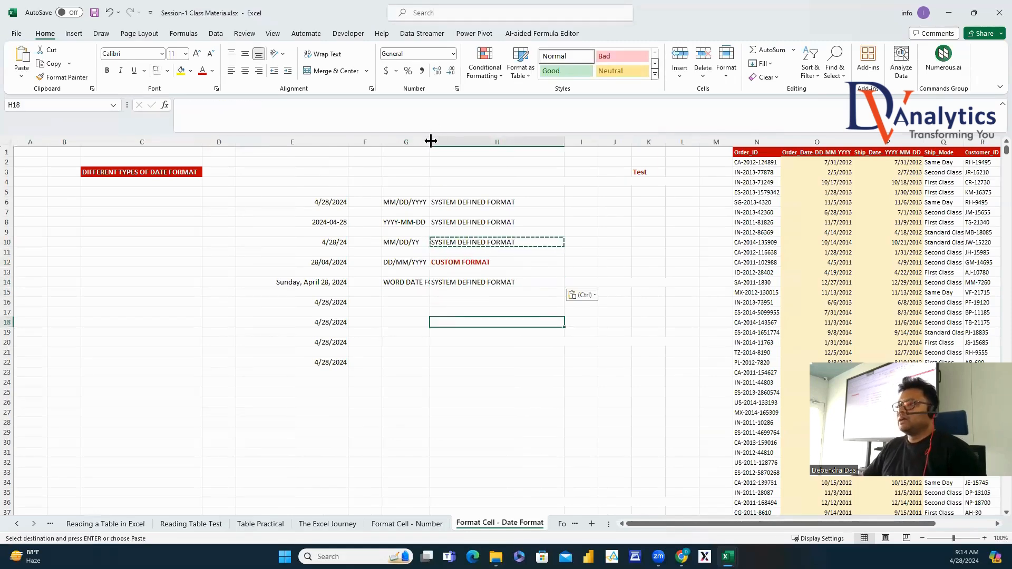
Autofit the widths of columns G and E to their contents.
double_click(430, 142)
click(331, 302)
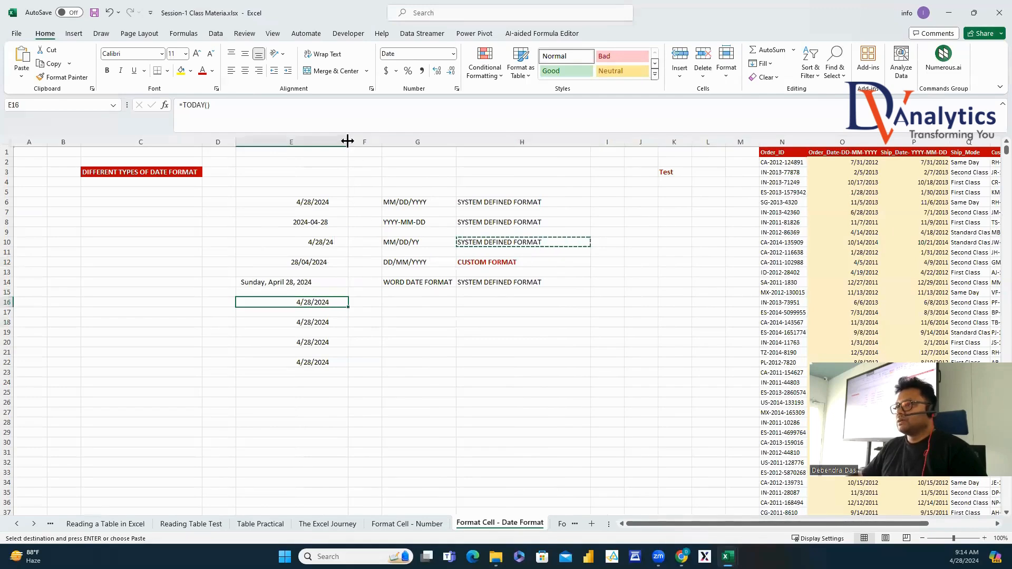
double_click(348, 142)
Format the date in E16 with the March 14, 2012 date type.
right_click(373, 302)
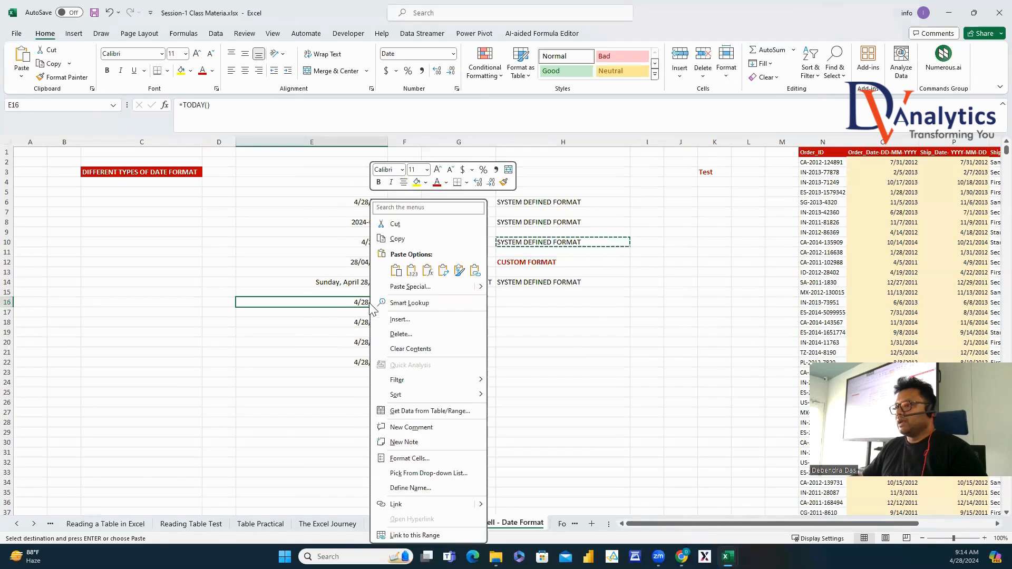
click(402, 458)
click(245, 262)
scroll(246, 267, down, 3)
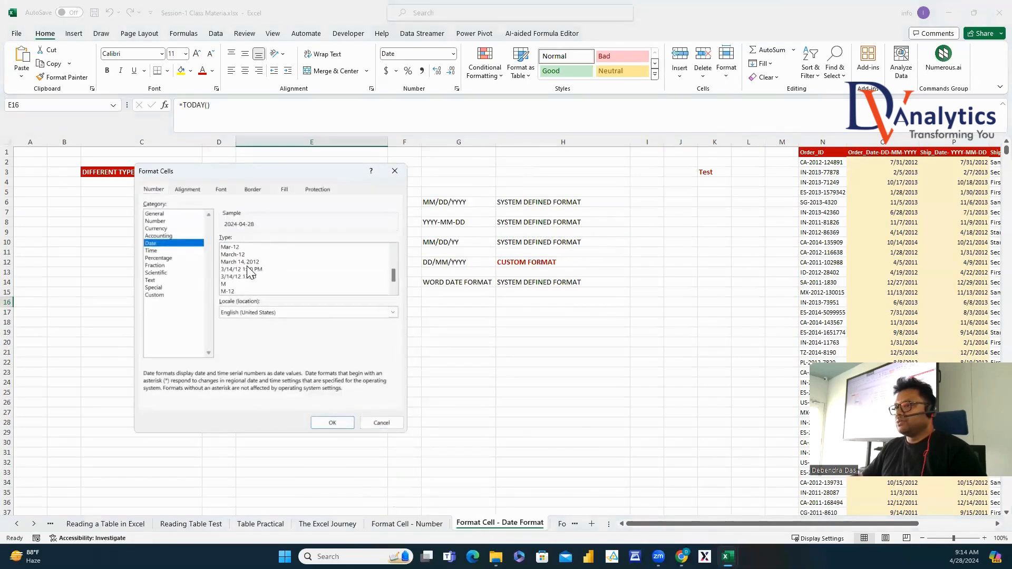
click(246, 264)
click(332, 422)
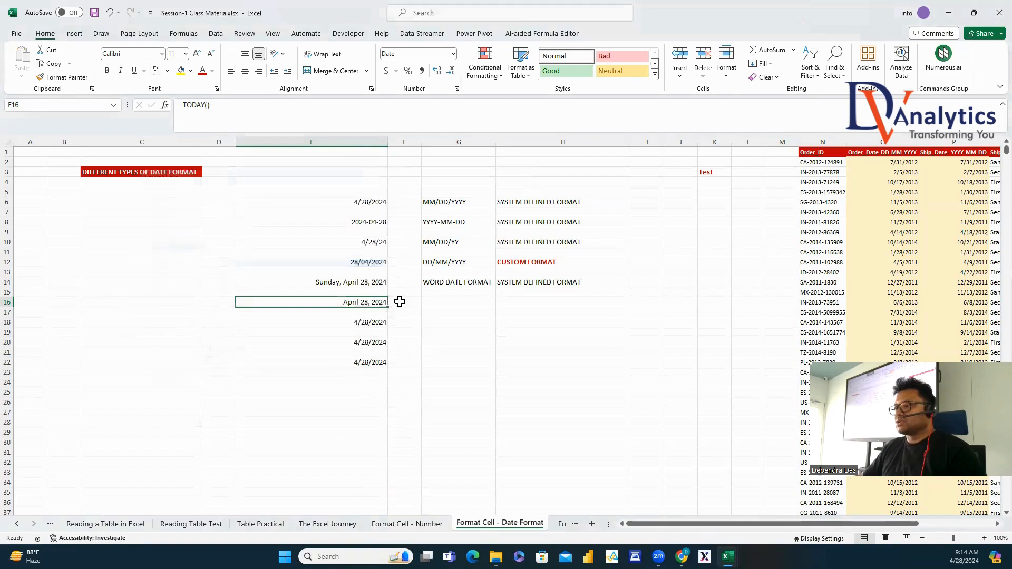
Enter WORD MONTH FORMAT in G16 and resize columns G and H to fit their labels.
click(457, 303)
text(WORD MONTH FORMAT)
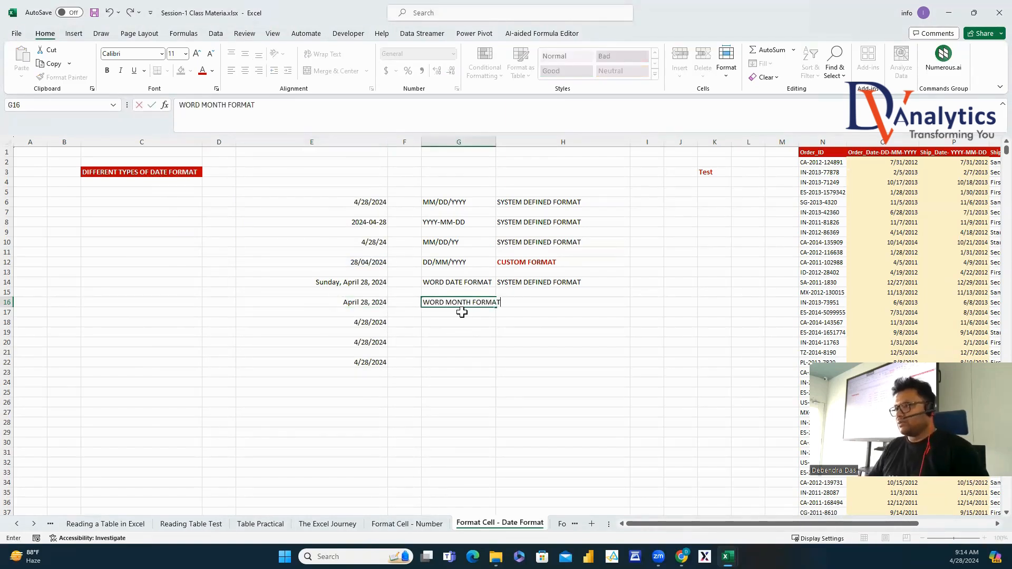
click(525, 333)
double_click(496, 141)
drag(497, 141, 524, 144)
double_click(504, 142)
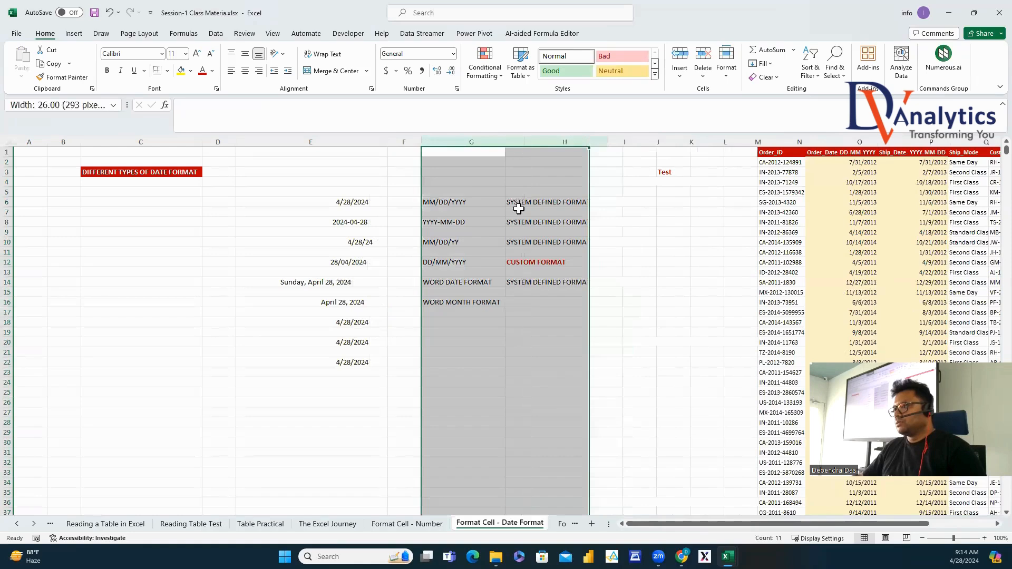
Copy the SYSTEM DEFINED FORMAT label from H14 to H16.
click(552, 292)
click(556, 265)
click(556, 283)
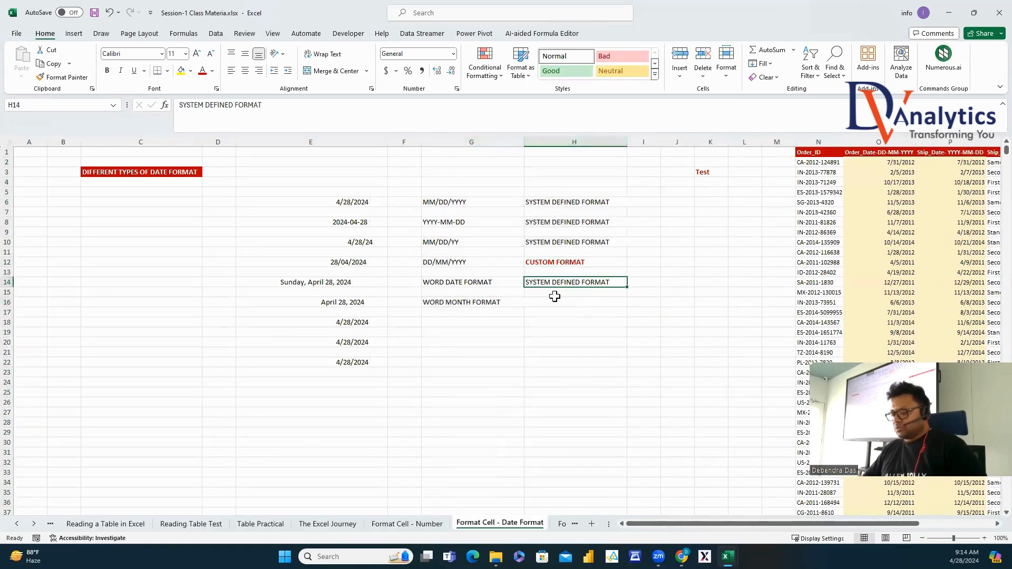
key(ctrl+c)
click(544, 303)
key(ctrl+v)
click(464, 342)
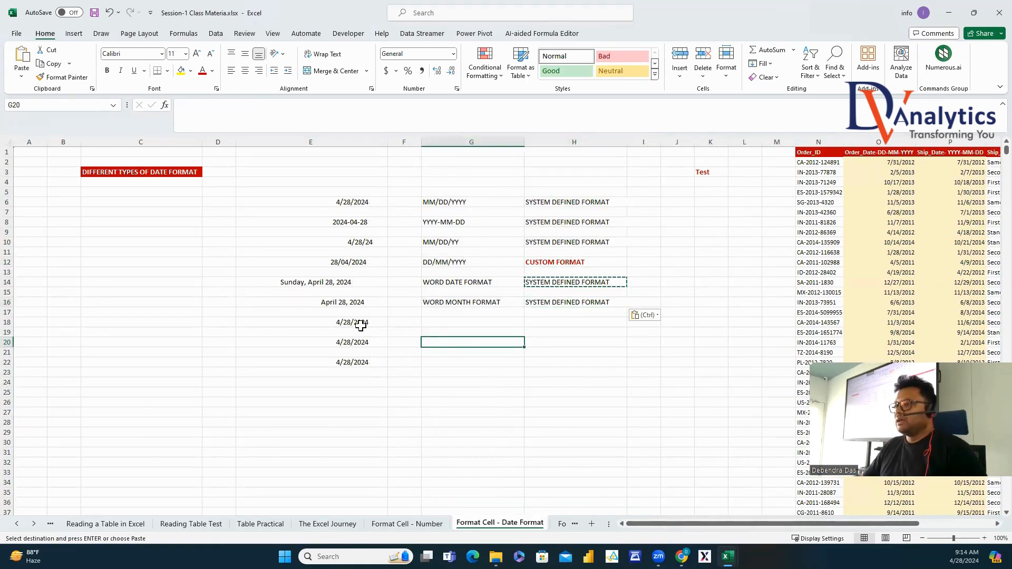
Apply the custom number format MMM-DDDD-YYYY to the date in E18.
click(361, 322)
right_click(361, 322)
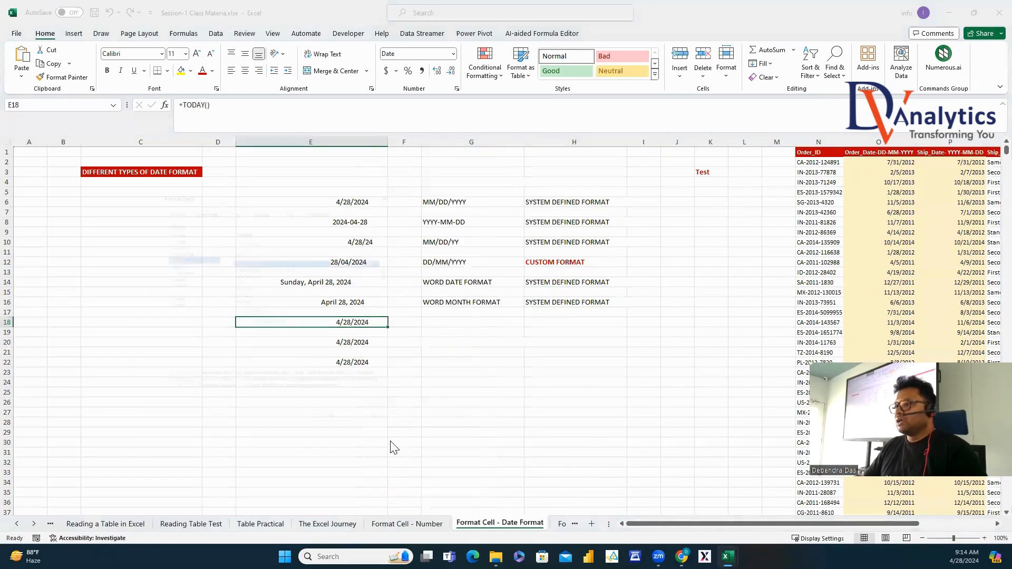
click(401, 457)
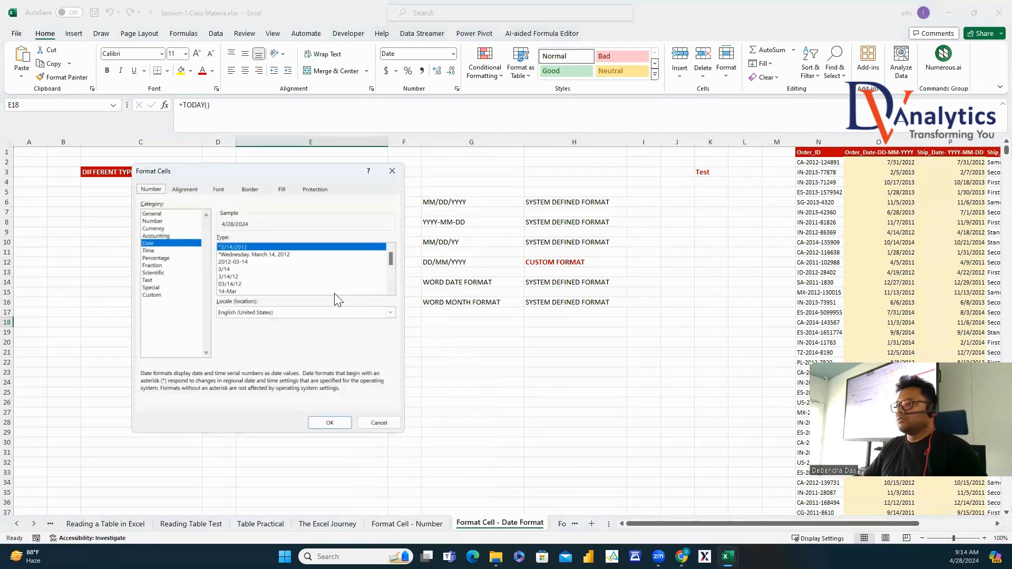
click(153, 296)
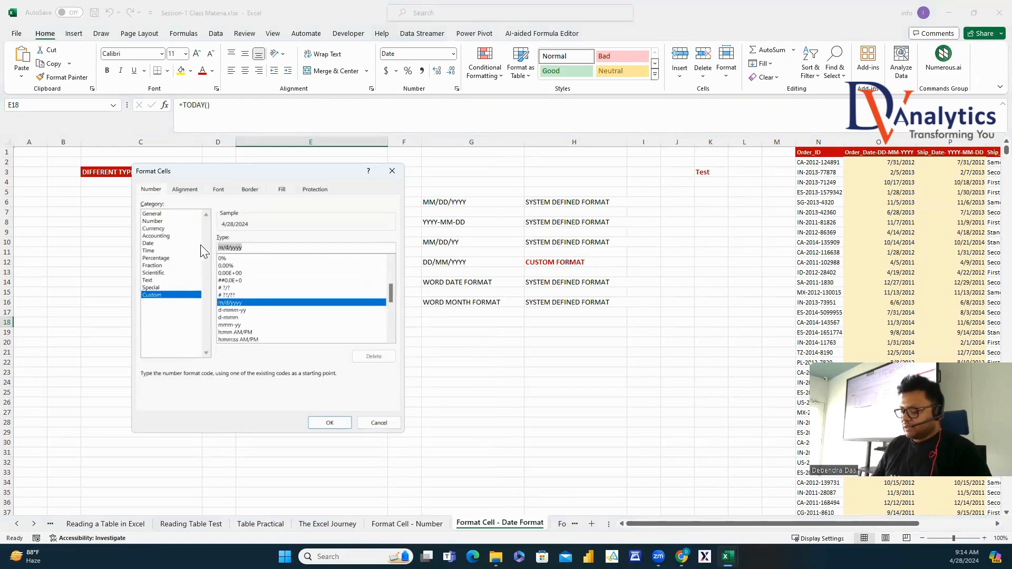
text(MMM)
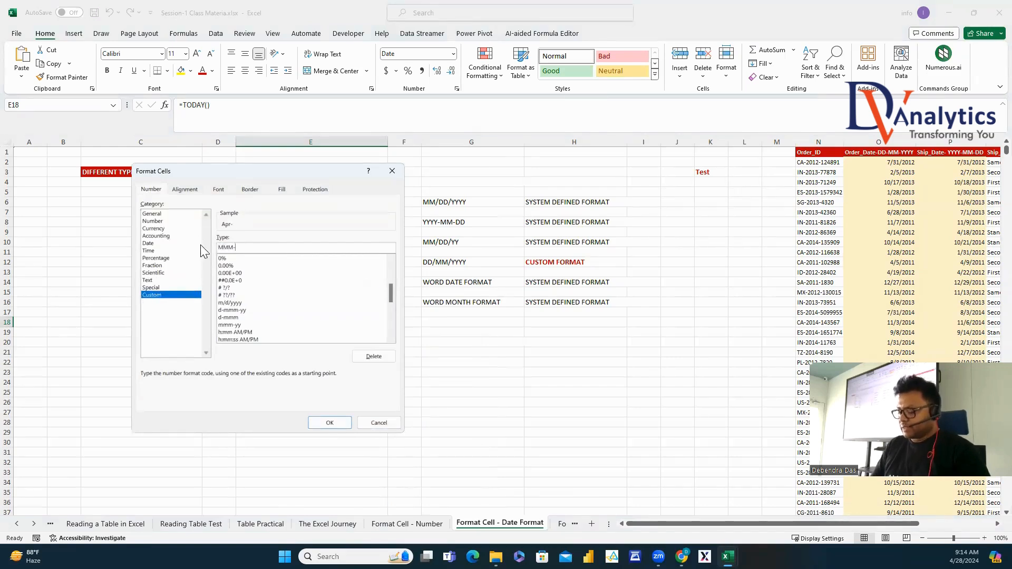
text(-DDDD-YYYY)
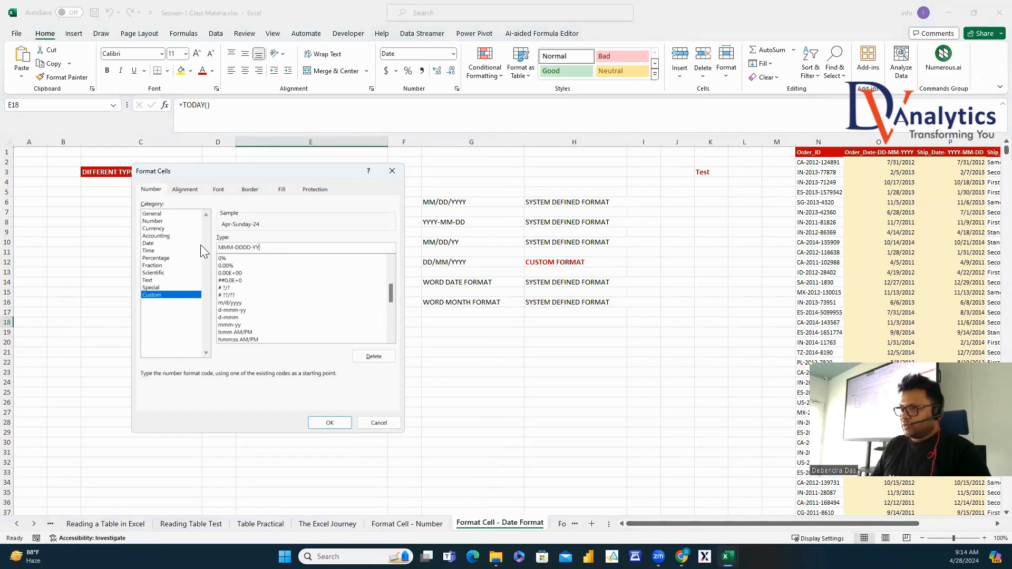
click(329, 425)
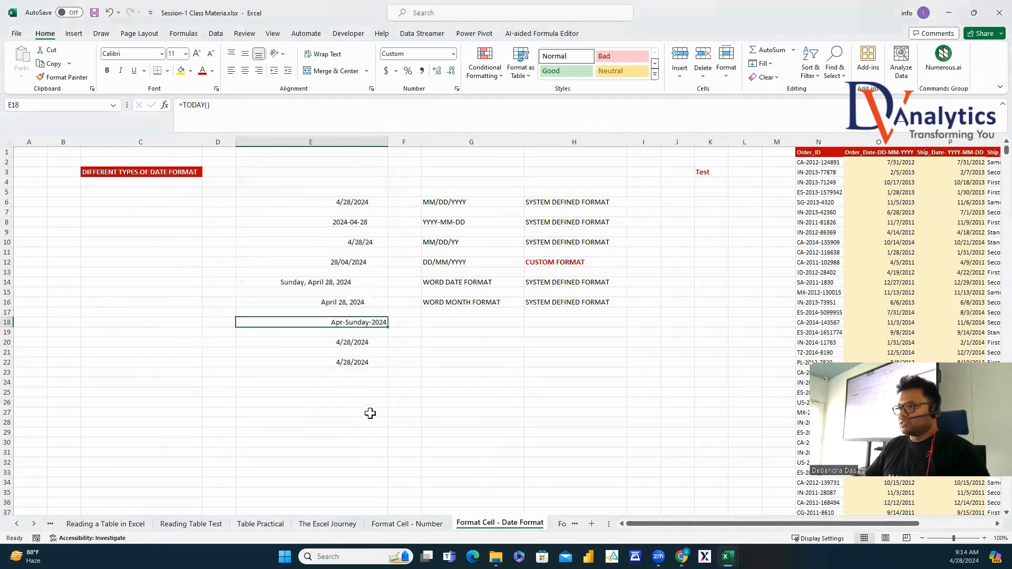
Label the date in row 18 with MMM-DDDD-YYYY in G18 and a copy of the red CUSTOM FORMAT label in H18.
click(438, 322)
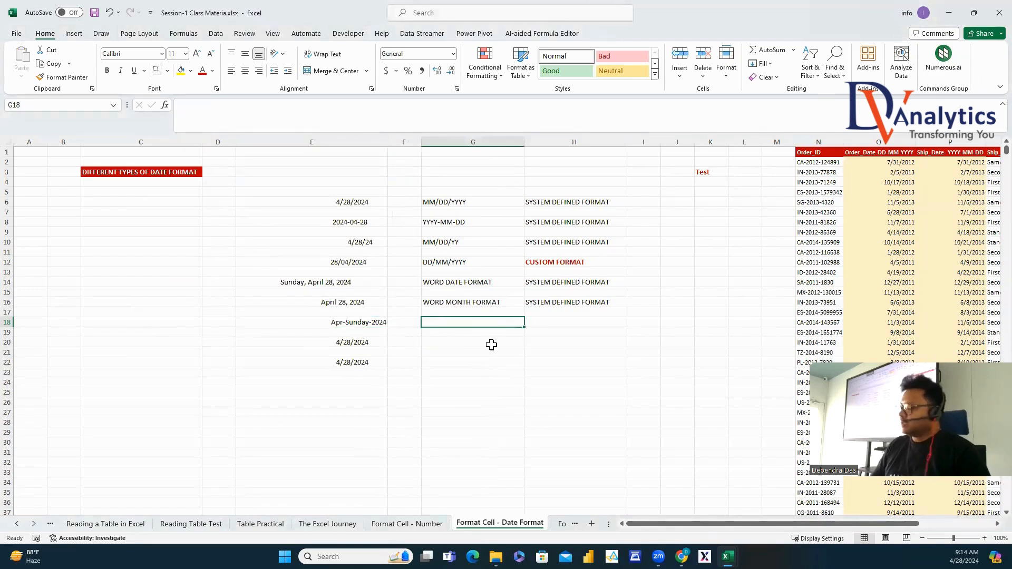
text(MMM-DDDD-YYYY)
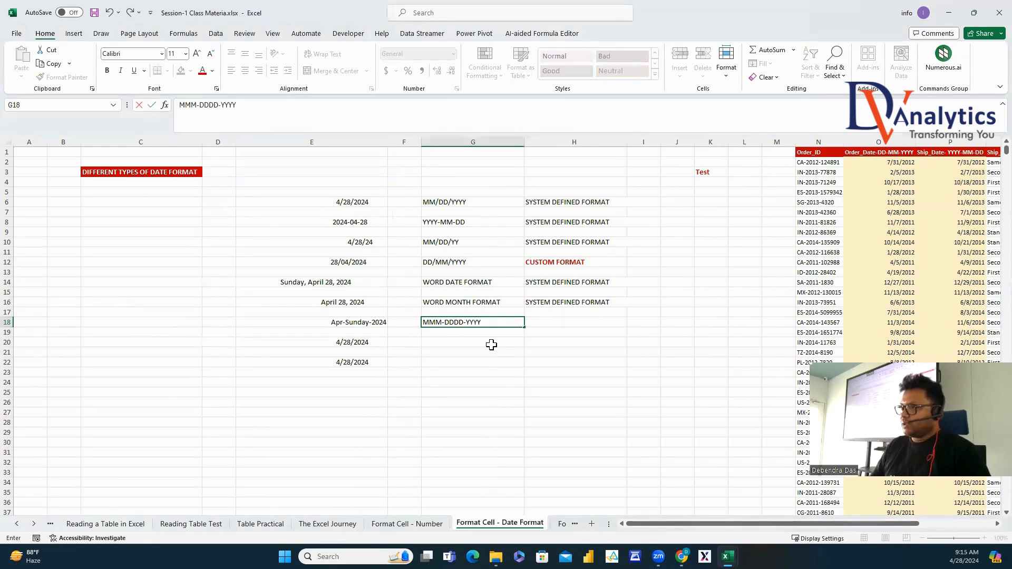
click(544, 264)
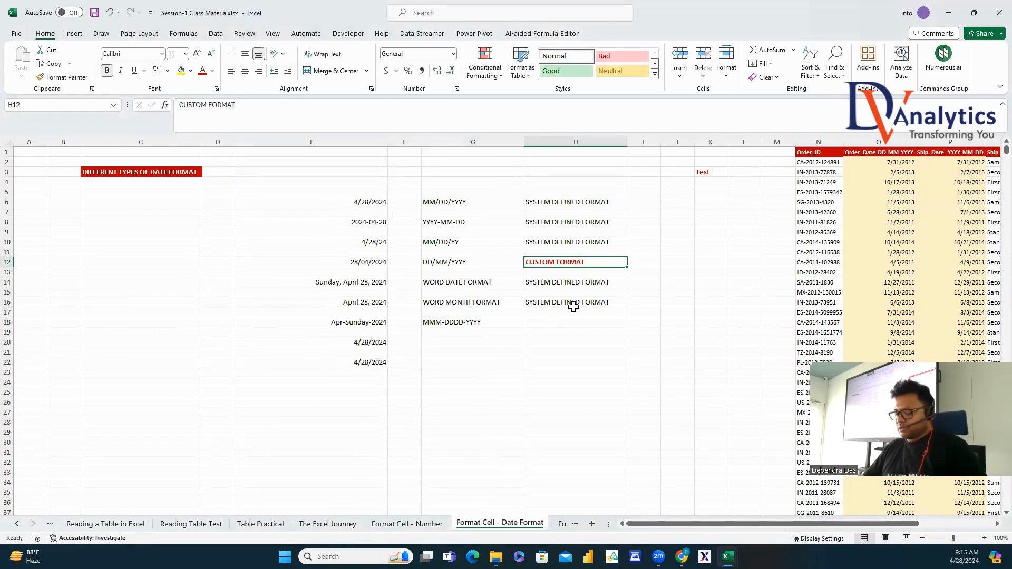
key(ctrl+c)
click(546, 323)
key(ctrl+v)
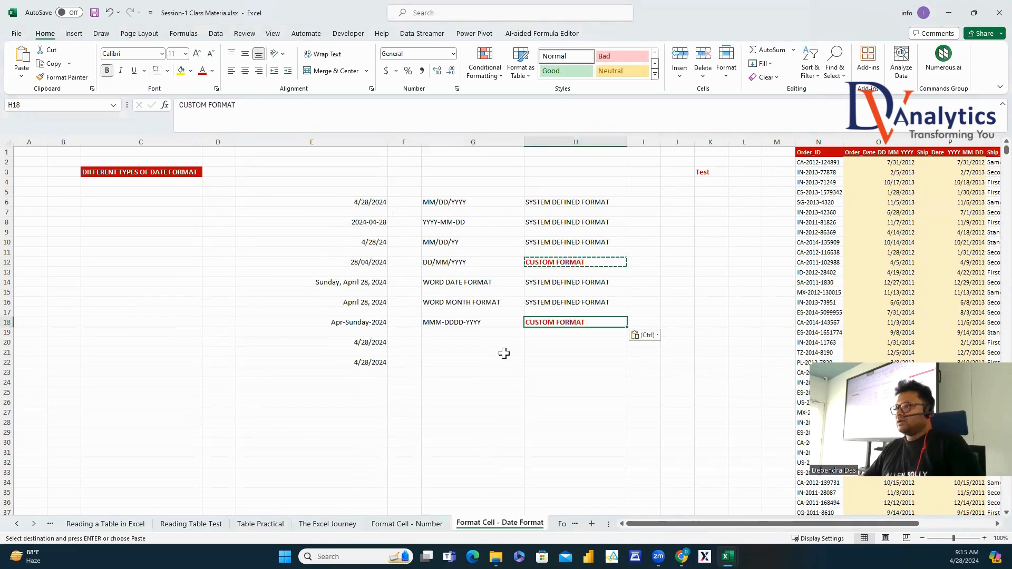
click(451, 352)
Apply the custom number format MM.DD.YYYY to the date in E20.
click(372, 345)
right_click(372, 346)
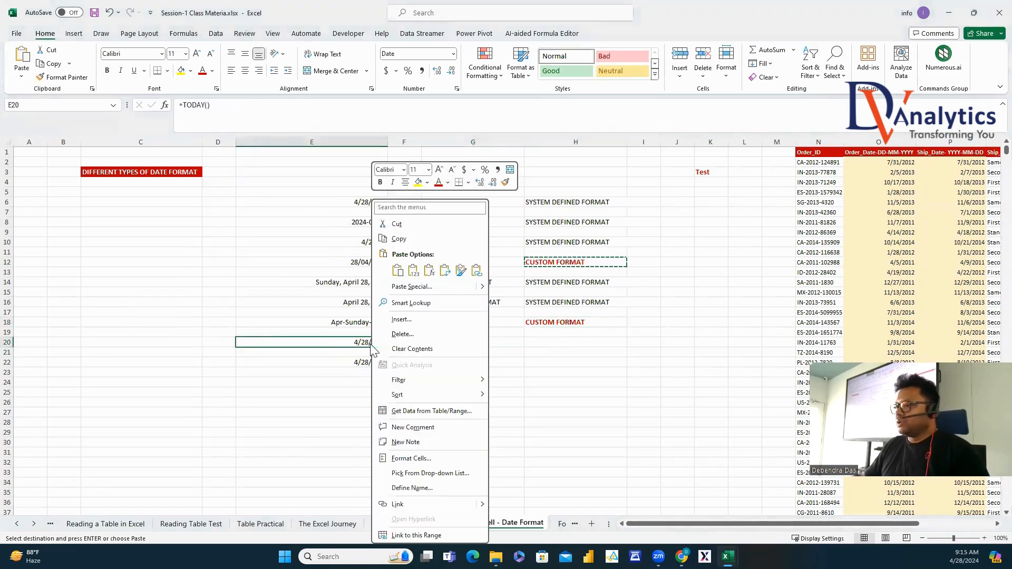
click(411, 459)
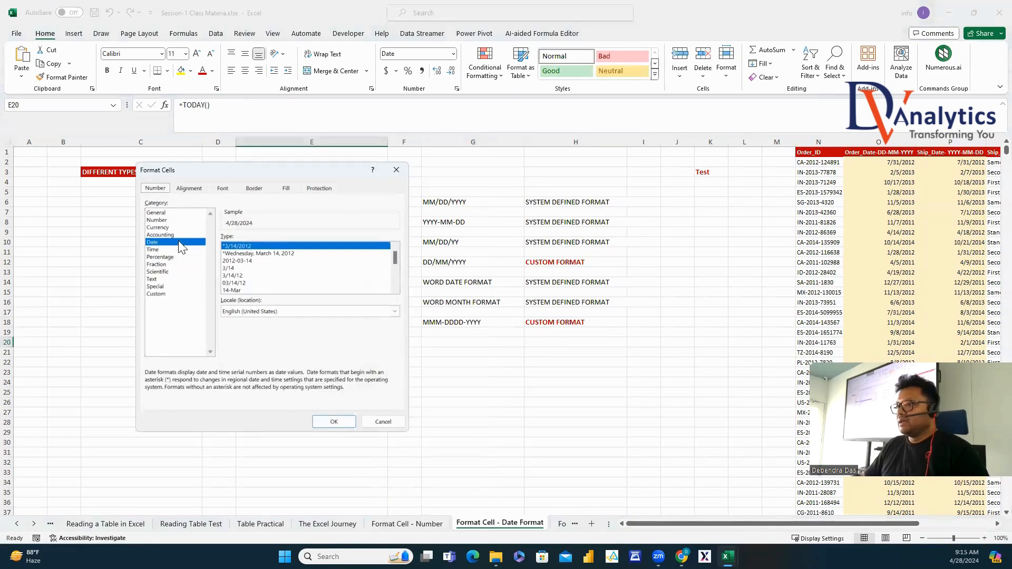
click(156, 294)
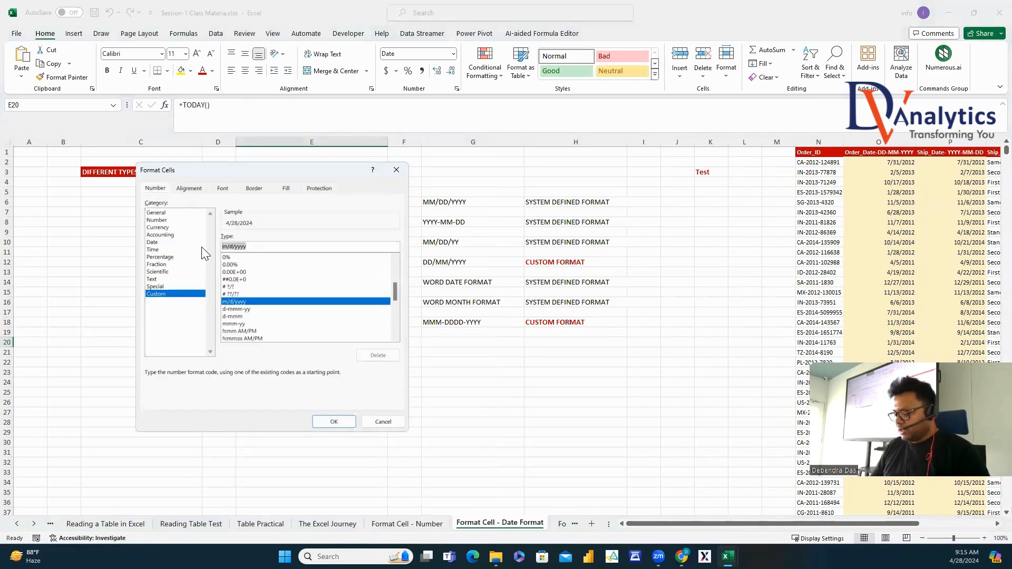
text(MM.DD.YYYY)
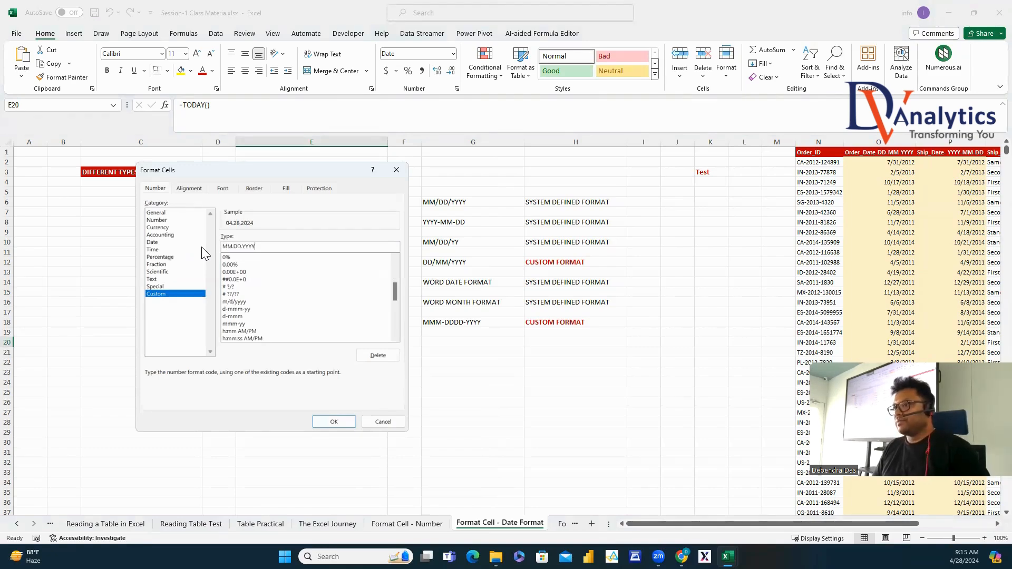
key(Return)
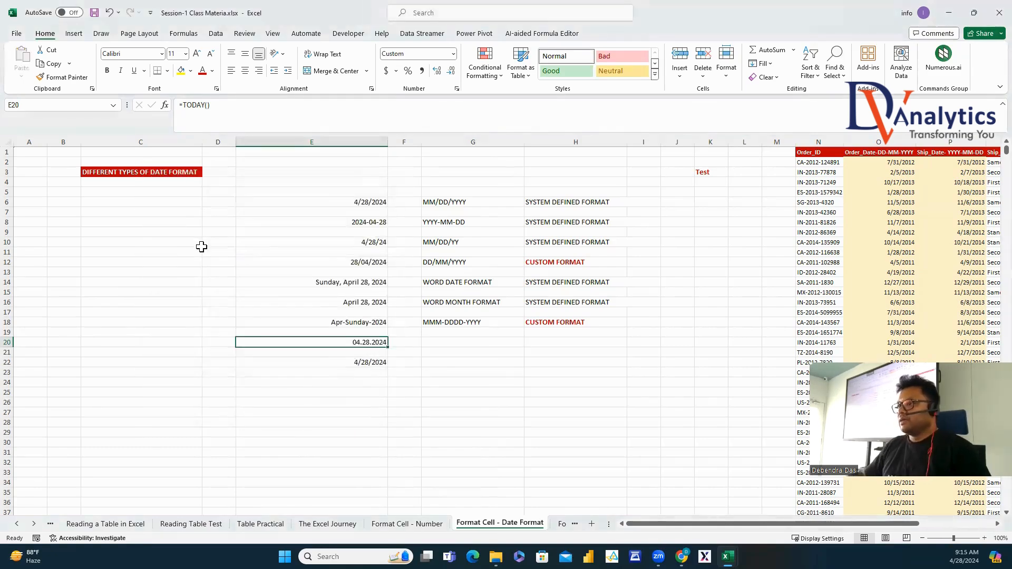
Label the date in row 20 with MM.DD.YYYY in G20 and a copy of the red CUSTOM FORMAT label in H20.
click(440, 341)
text(MM)
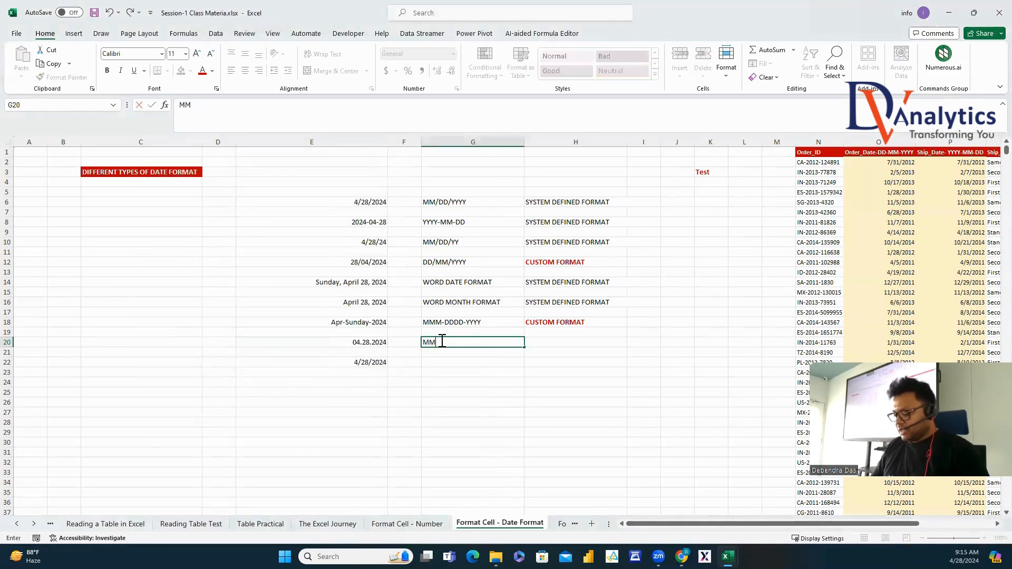
text(.DD.YYYY)
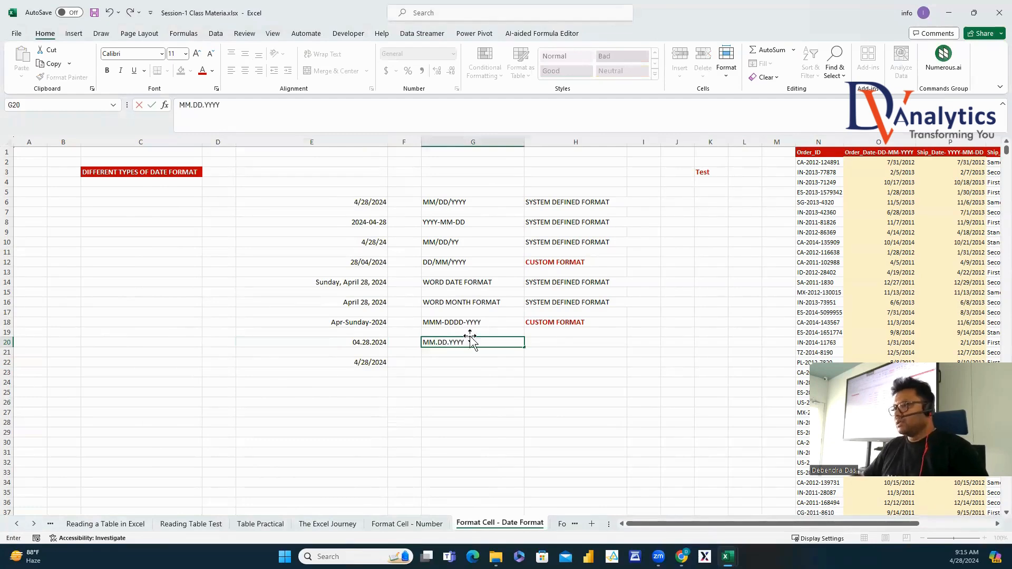
click(561, 348)
click(549, 323)
key(ctrl+c)
click(545, 342)
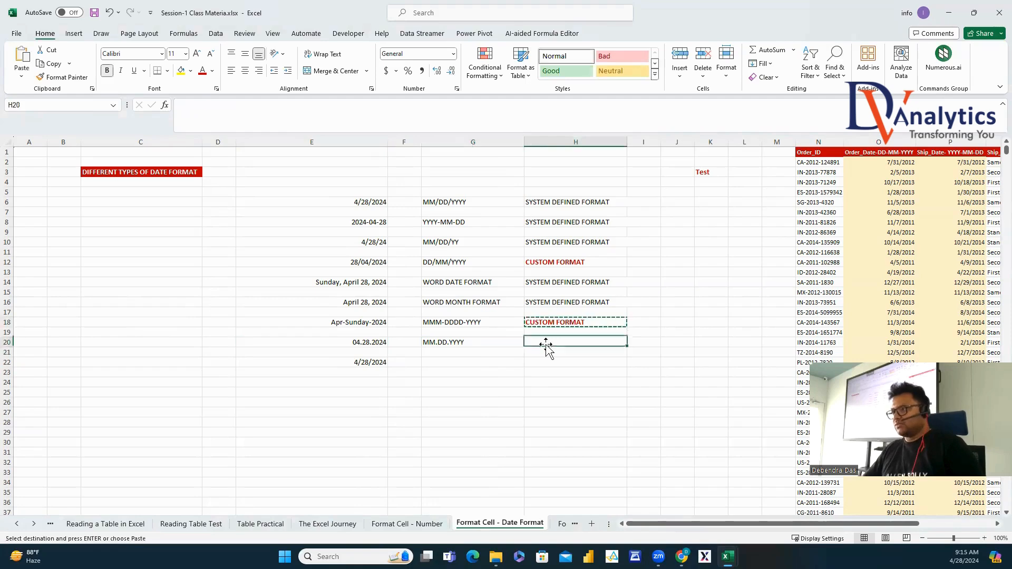
key(ctrl+v)
Apply the custom number format YYYYMM to the date in E22.
right_click(380, 363)
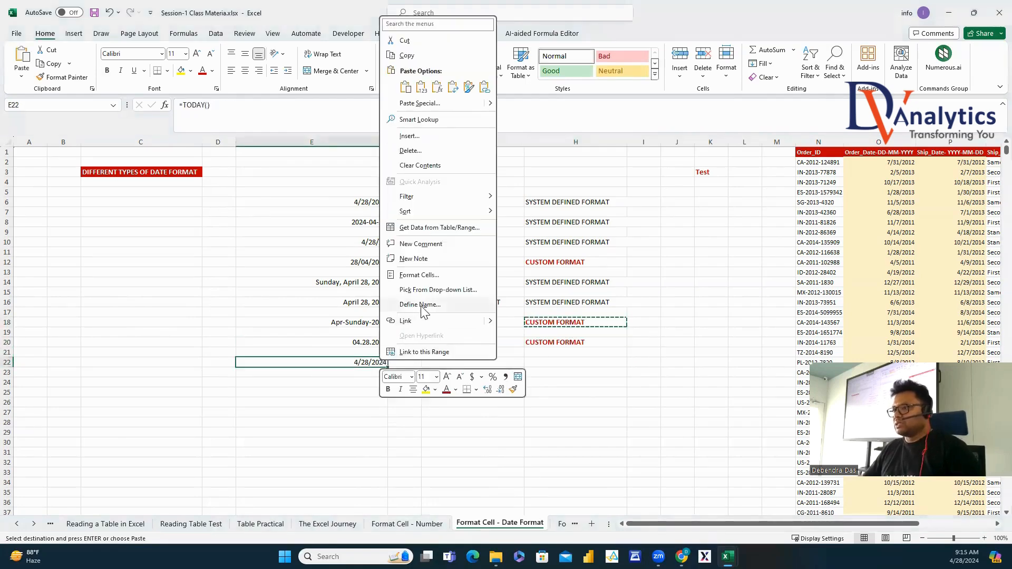
click(419, 275)
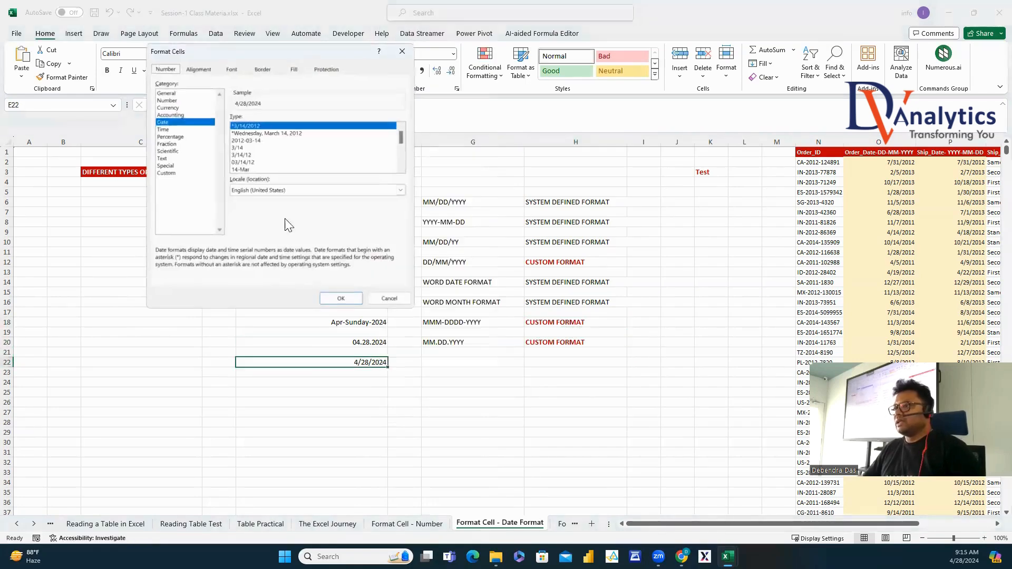
click(172, 173)
drag(280, 124, 208, 130)
text(YYYYMM)
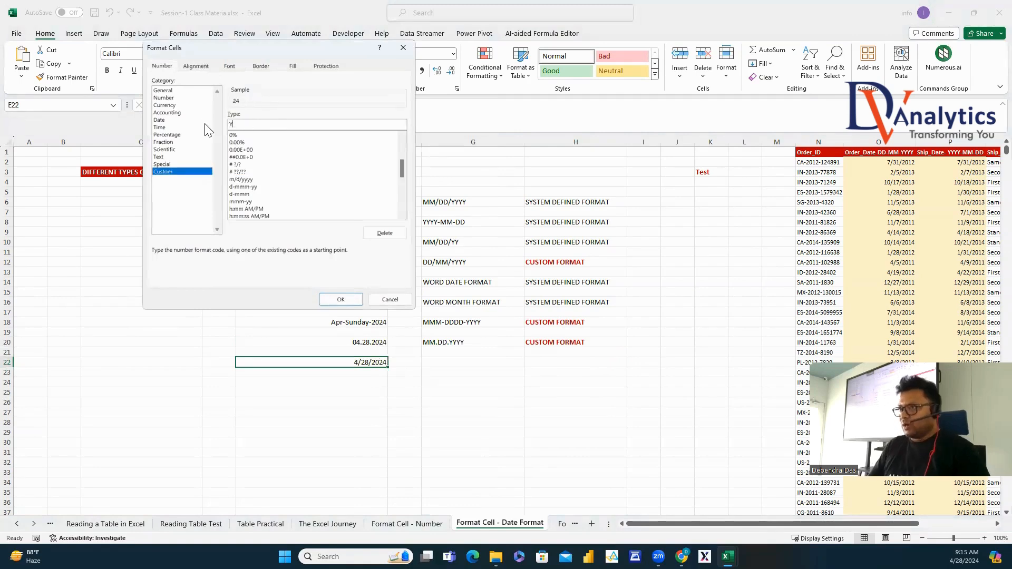
click(340, 299)
Label the date in row 22 with YYYYMM in G22 and a copy of the red CUSTOM FORMAT label in H22.
click(445, 363)
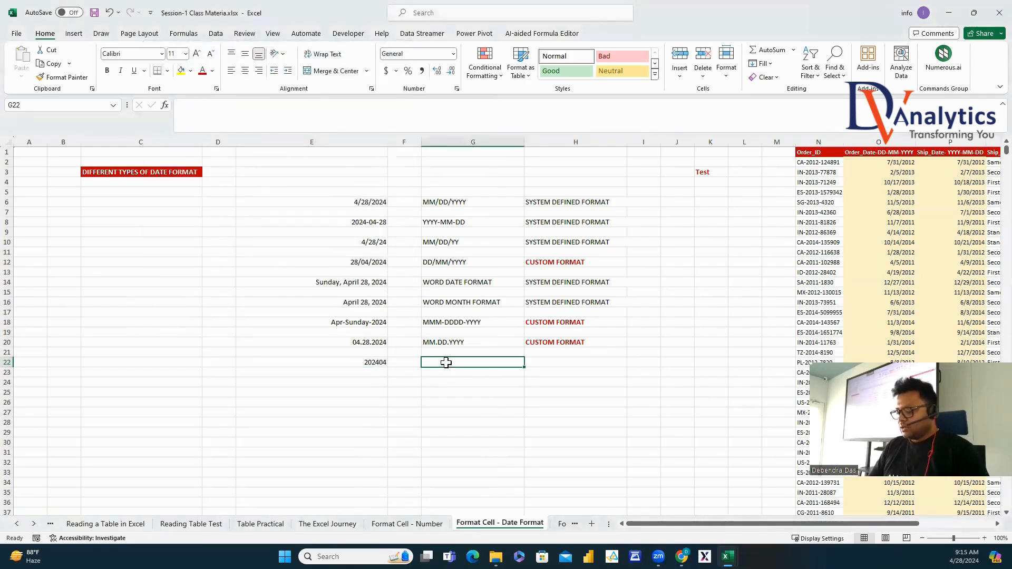
text(YYYYMM)
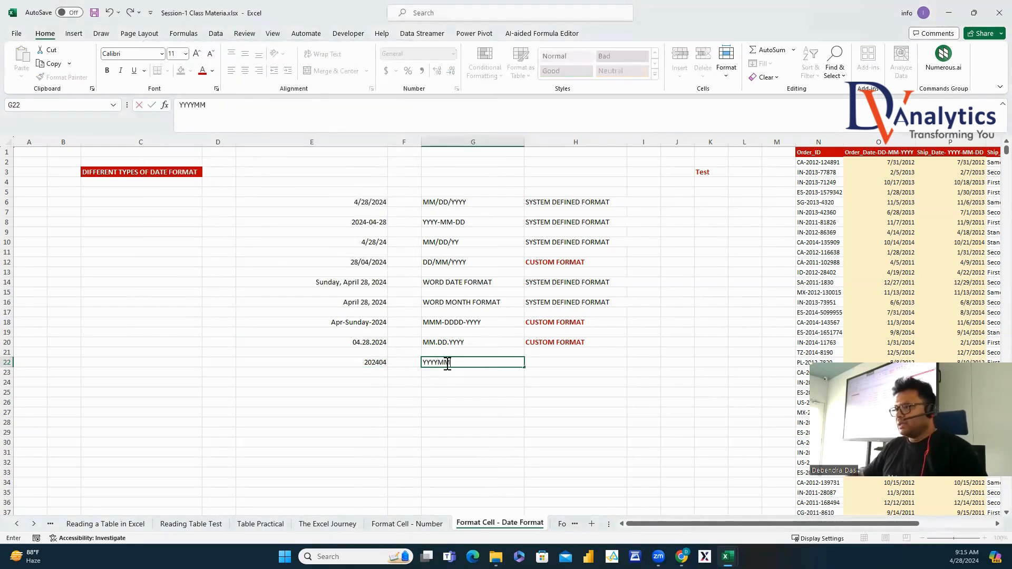
click(546, 343)
key(ctrl+c)
click(550, 364)
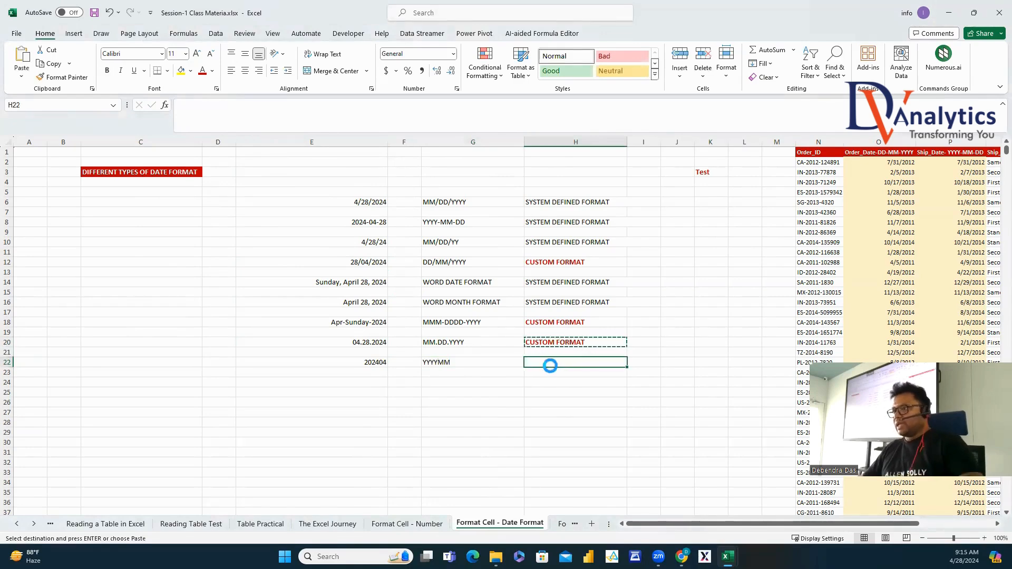
key(ctrl+v)
key(Escape)
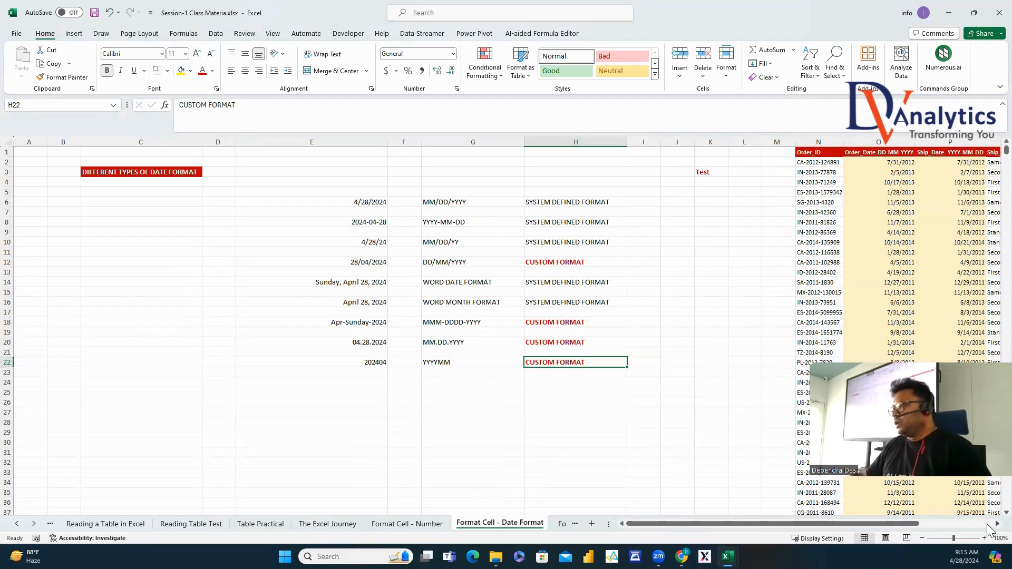
Apply the custom number format DD-MM-YYYY to the whole Order_Date column O of the orders table.
scroll(987, 530, right, 3)
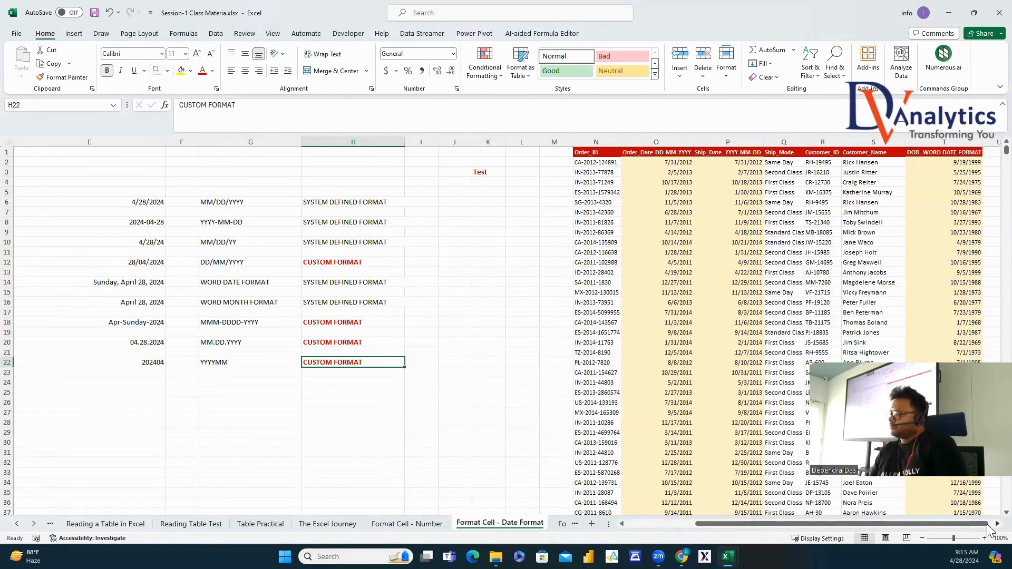
scroll(987, 529, right, 3)
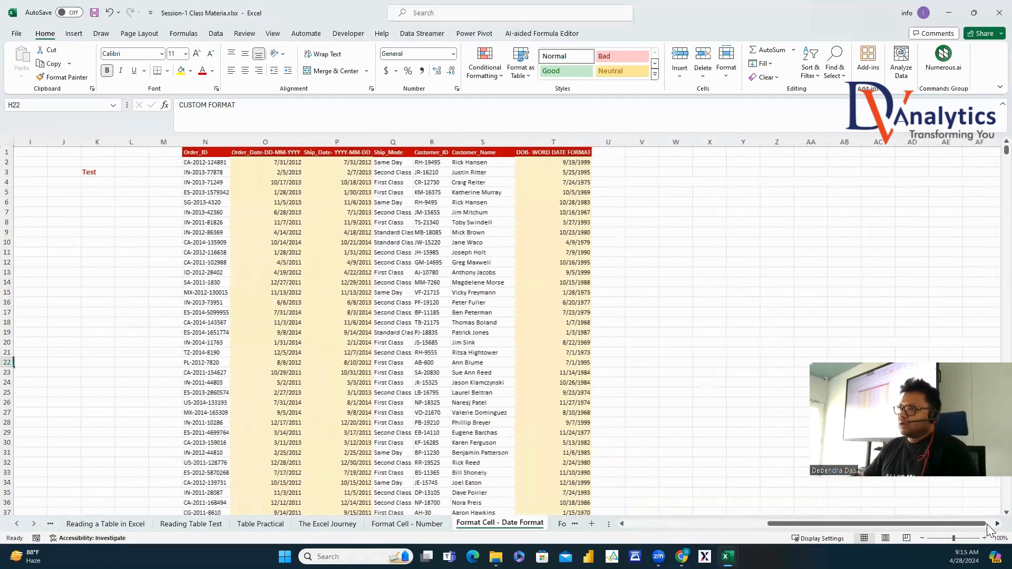
click(289, 163)
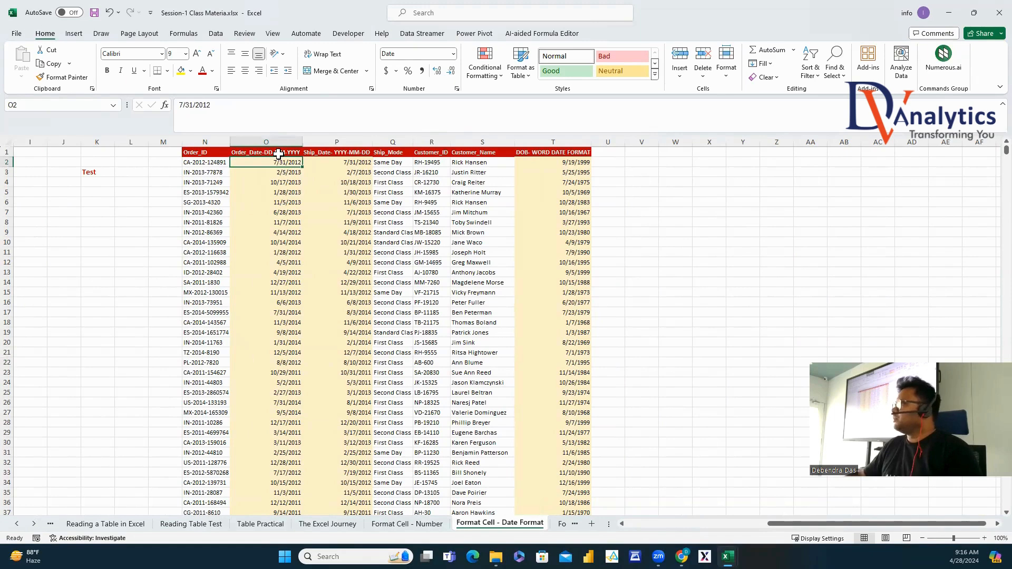
click(279, 141)
right_click(284, 141)
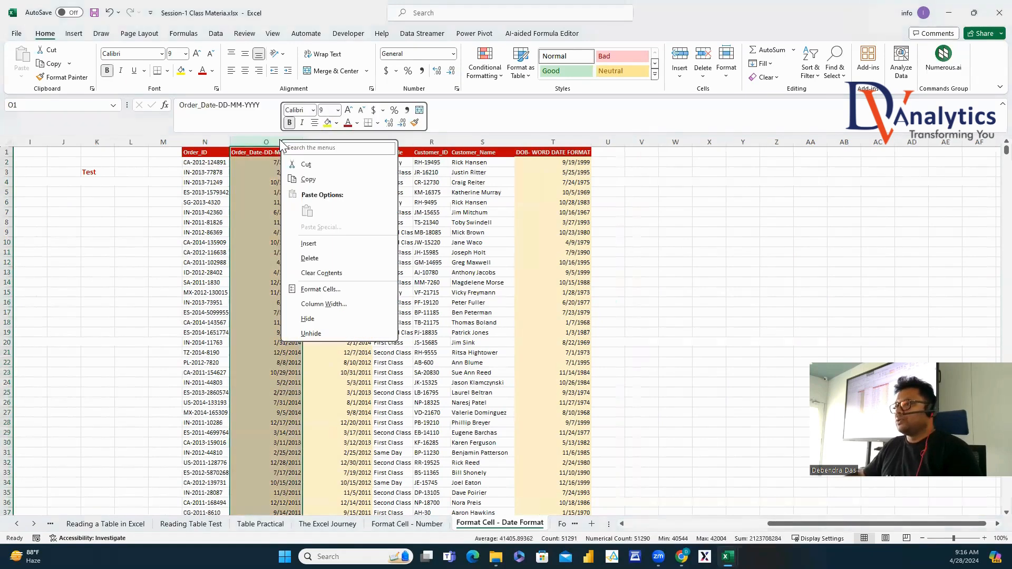
click(321, 287)
click(97, 182)
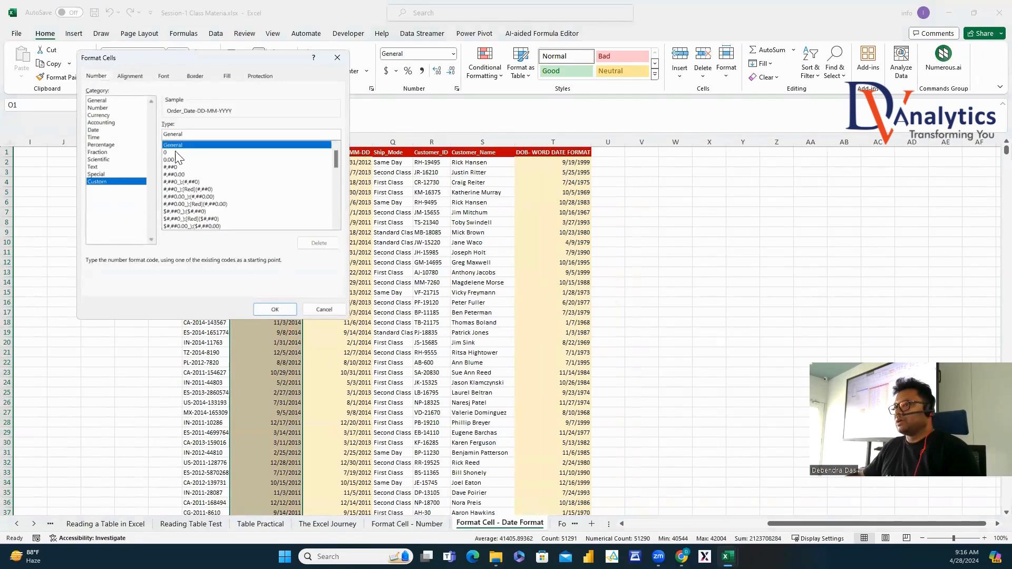
double_click(192, 134)
text(DD-)
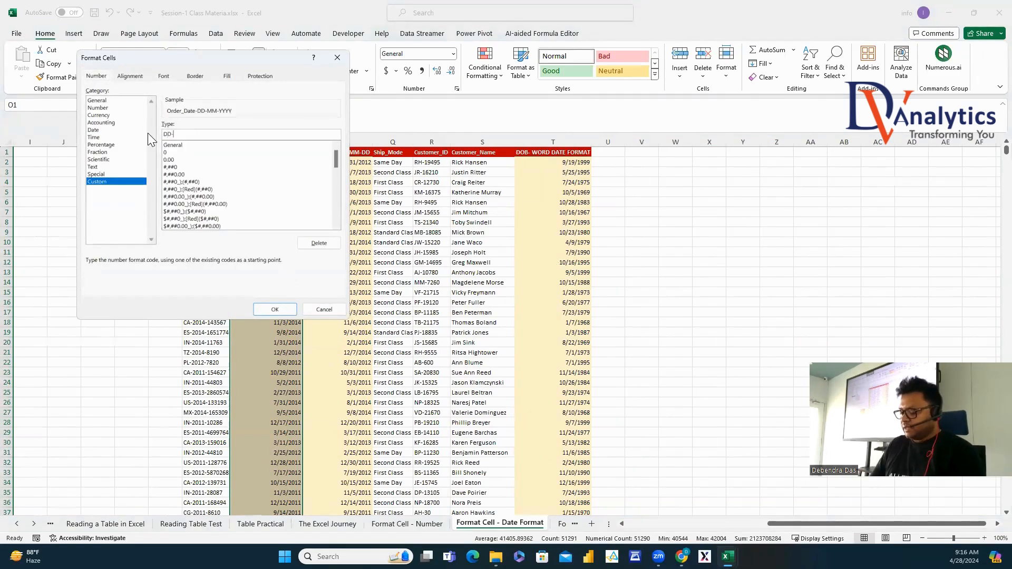
text(MM-YYYY)
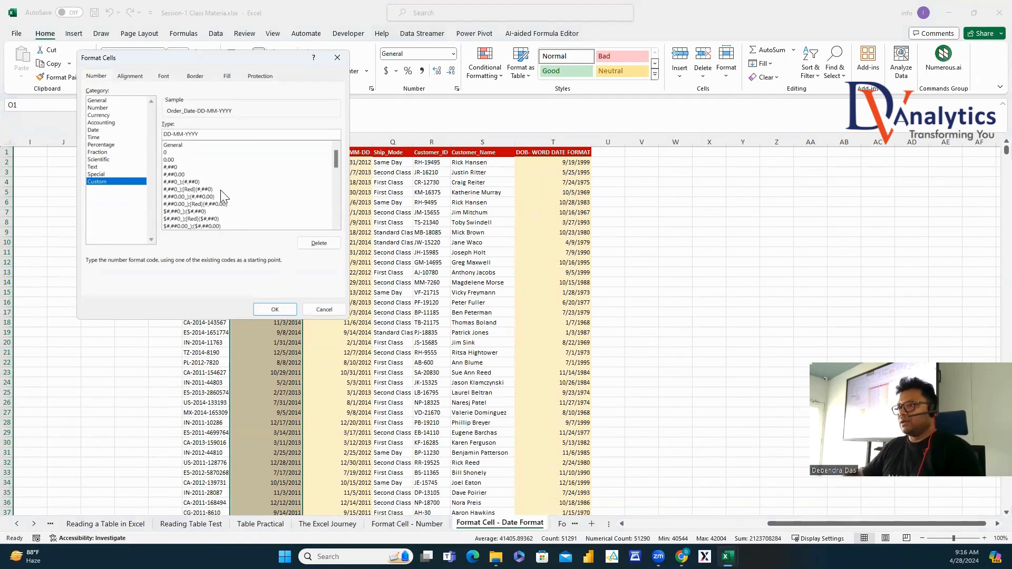
click(274, 309)
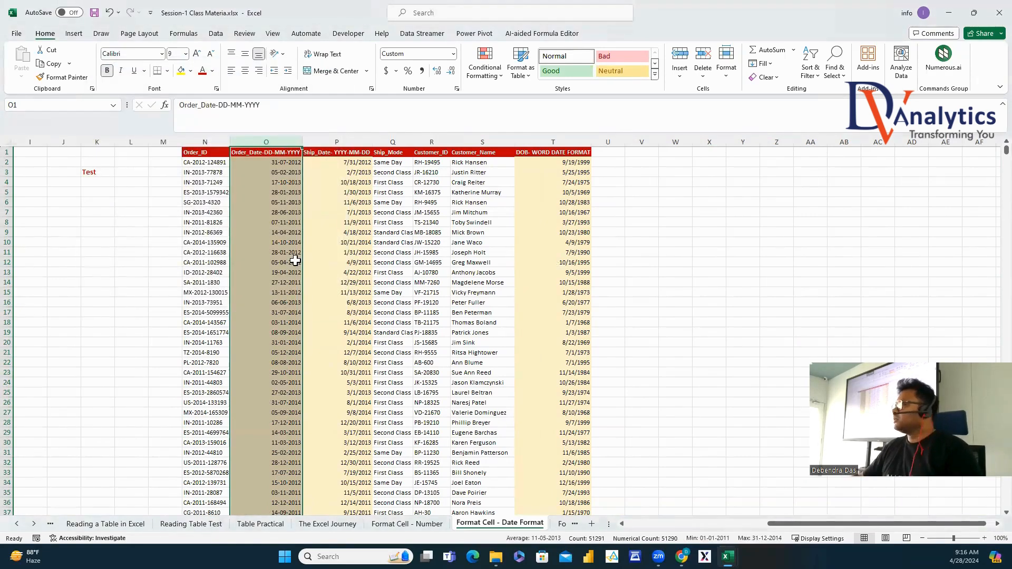
Apply the system-defined date format 2012-03-14 to the whole Ship_Date column P.
click(354, 142)
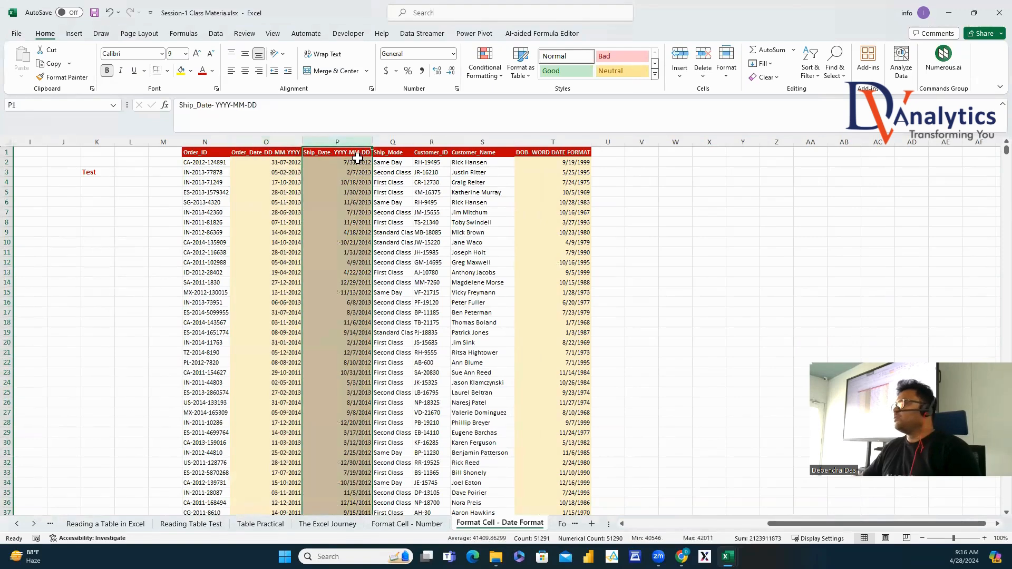
right_click(343, 141)
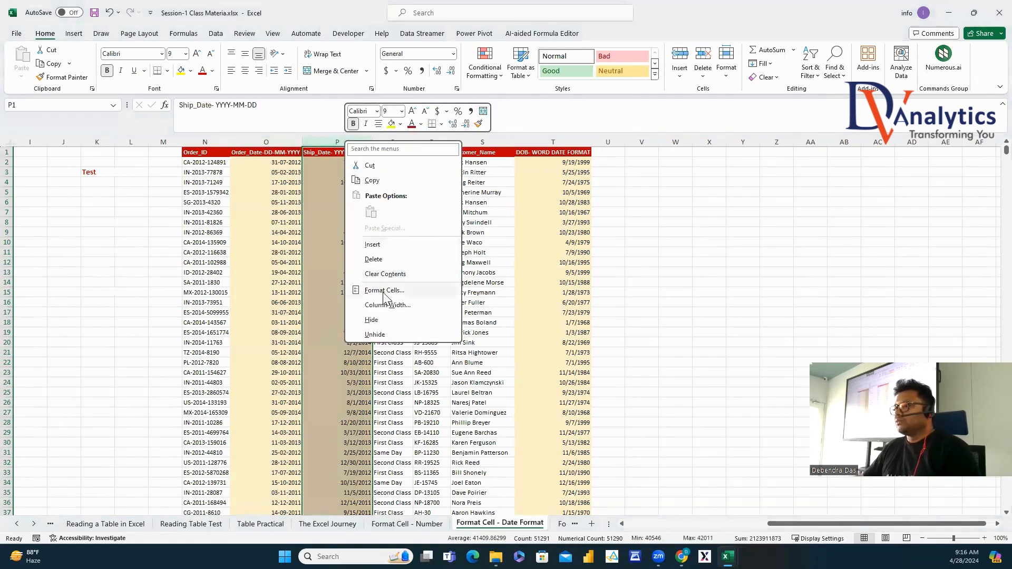
click(382, 290)
click(141, 133)
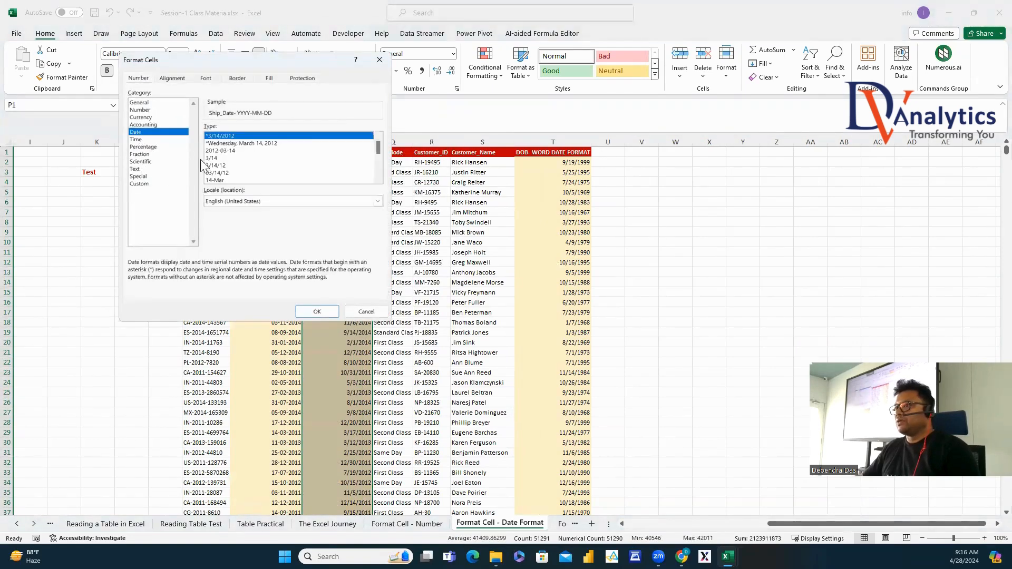
click(226, 152)
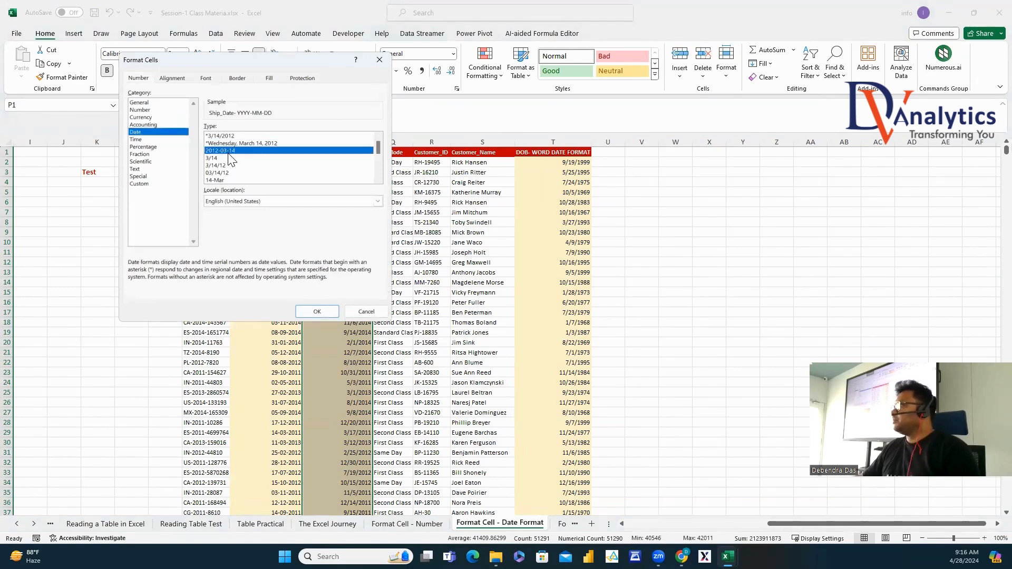
click(317, 311)
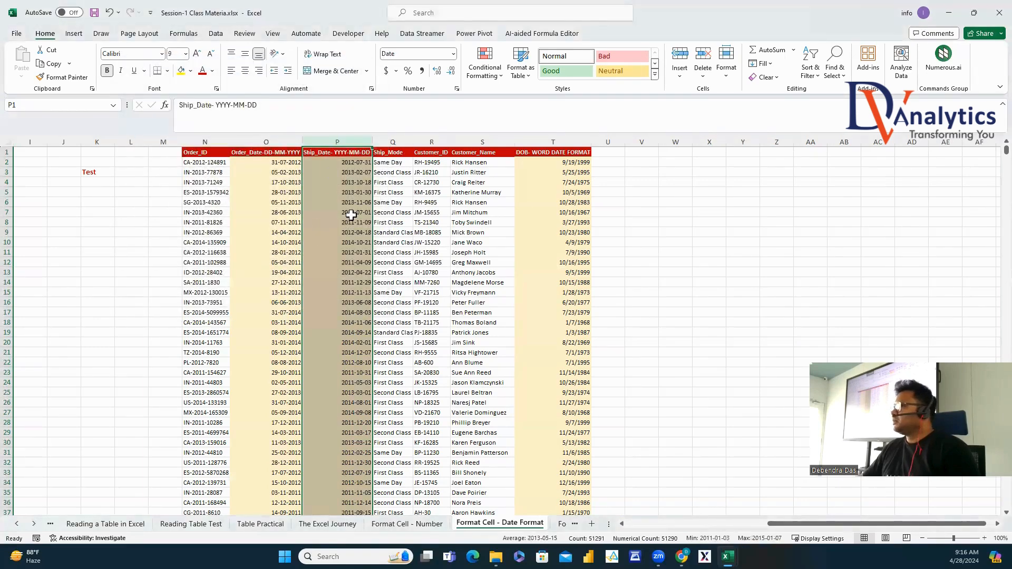
Apply the long date format *Wednesday, March 14, 2012 to the whole DOB column T.
click(561, 143)
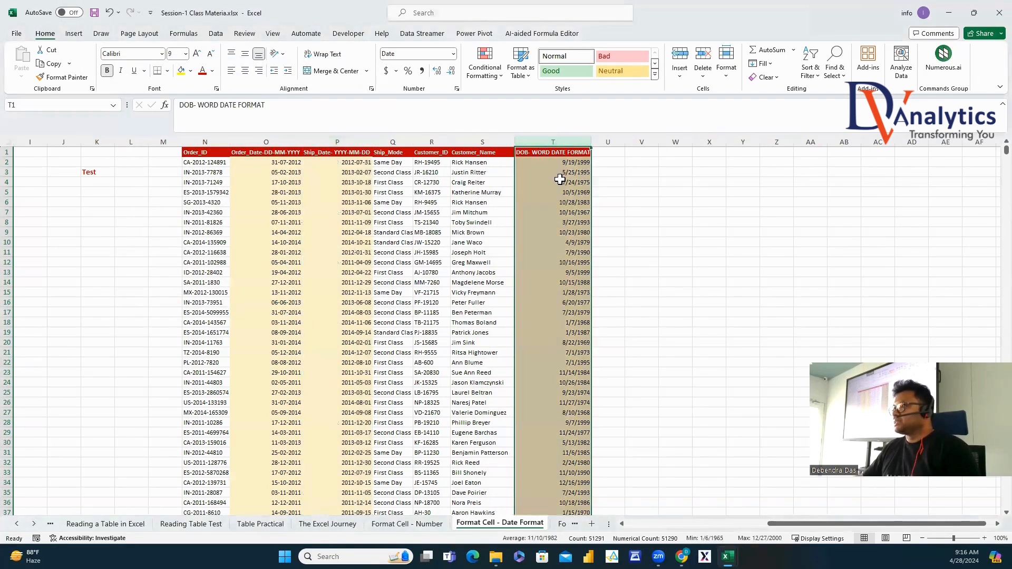
right_click(568, 145)
click(608, 296)
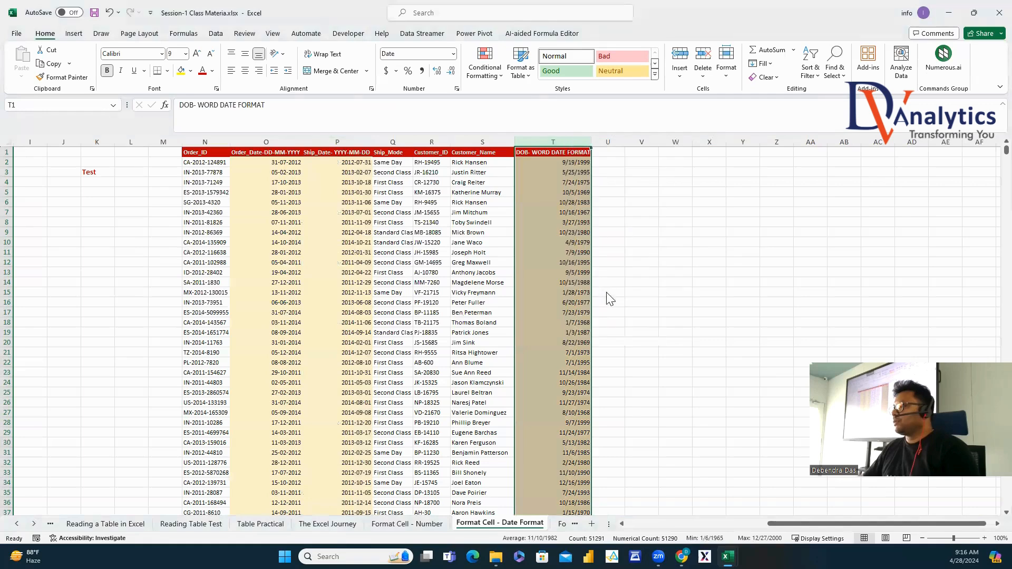
click(289, 134)
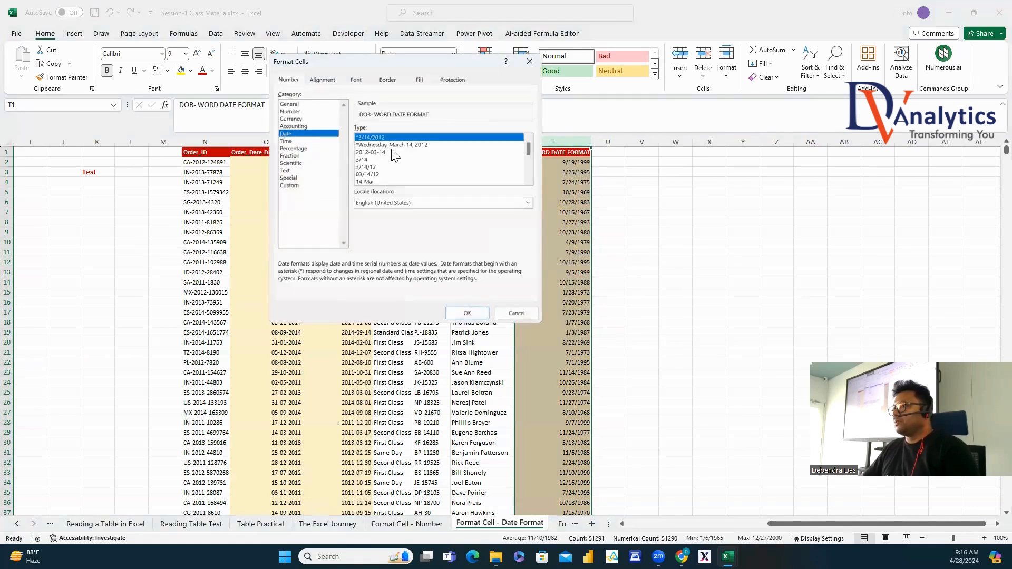
click(393, 145)
click(462, 311)
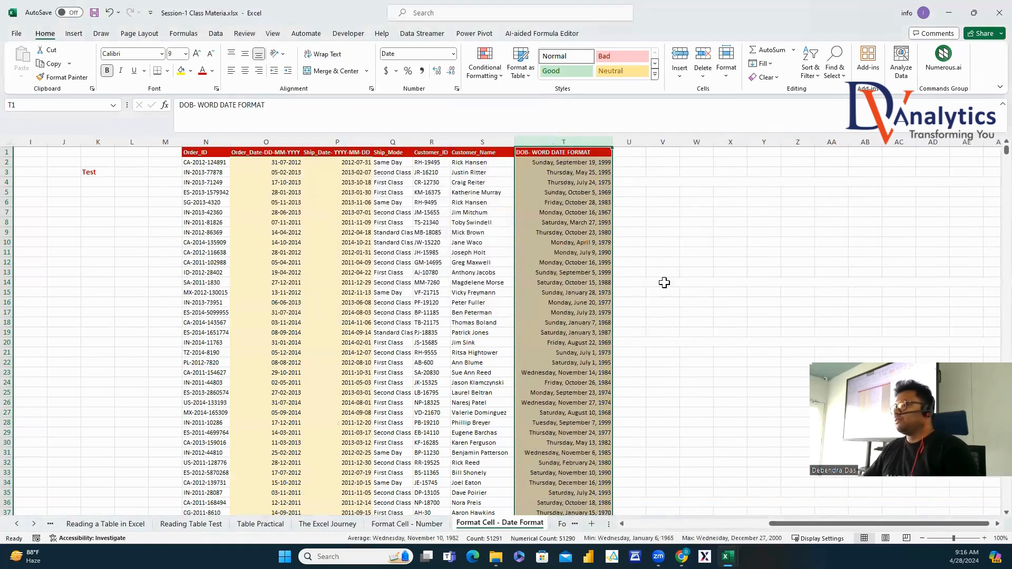
click(705, 281)
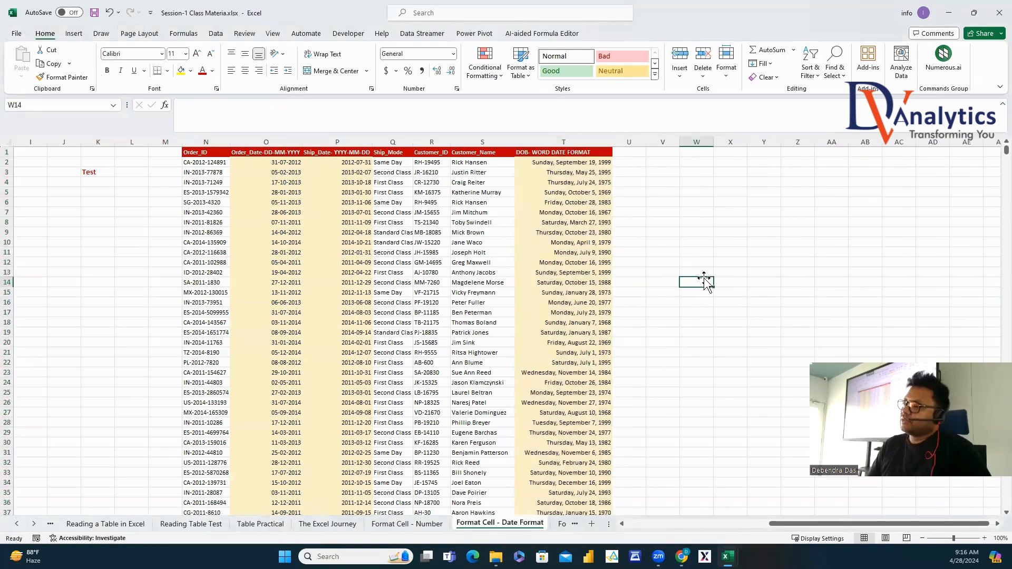
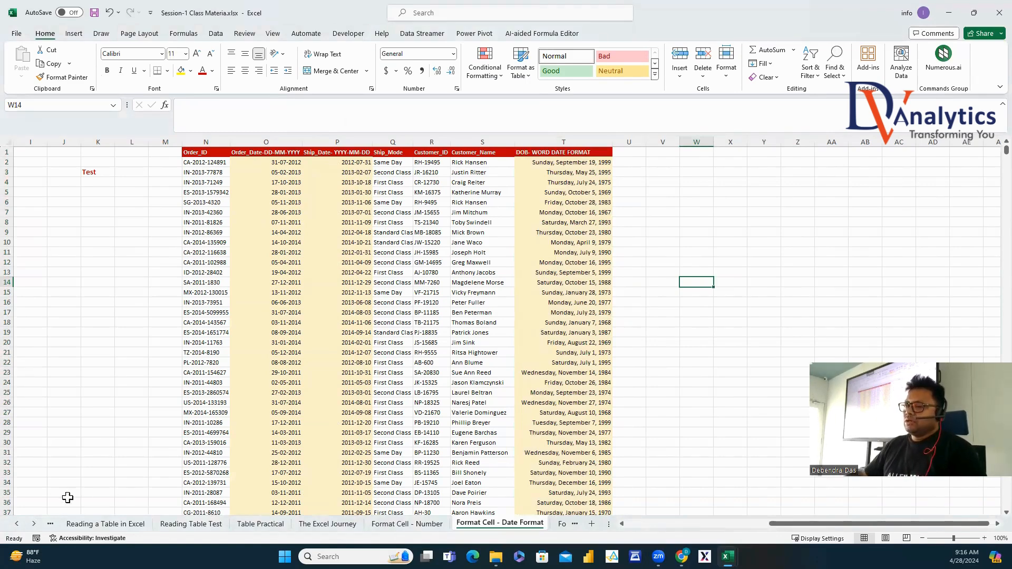
Switch to the Format Cell- Character Format sheet and go through the character formats listed in D5:D9.
click(34, 523)
click(34, 524)
click(34, 524)
click(384, 527)
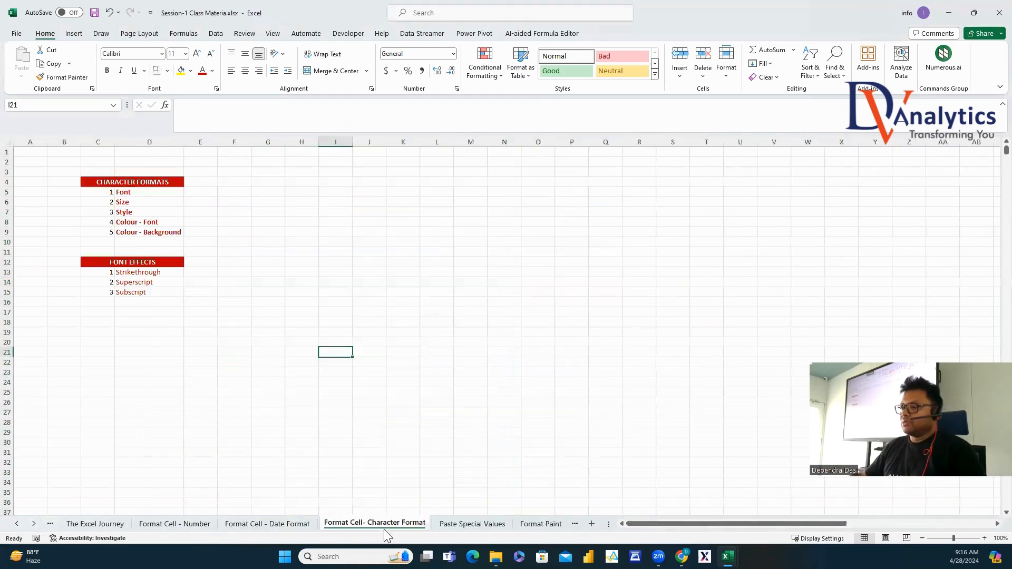
click(316, 316)
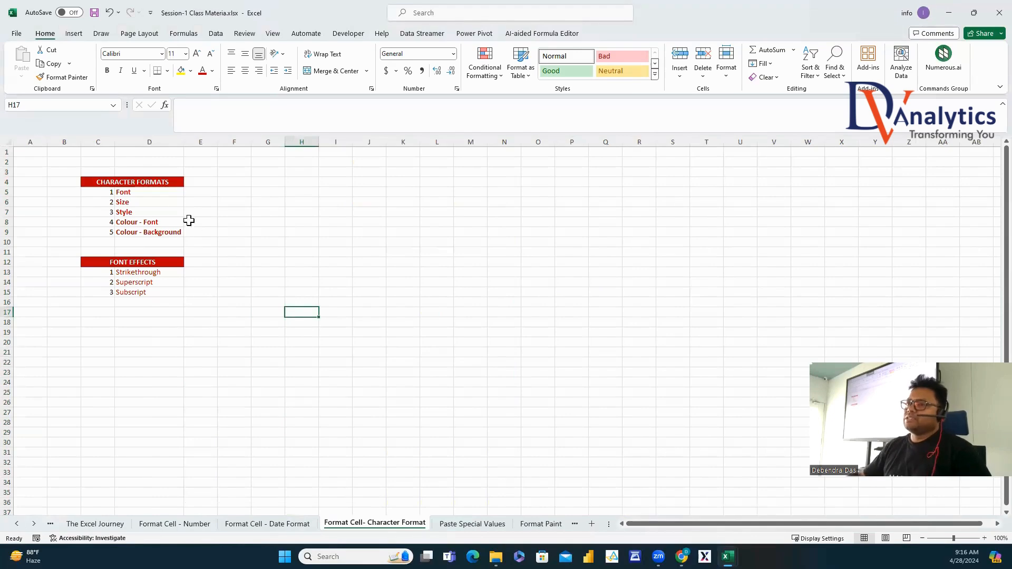
click(145, 193)
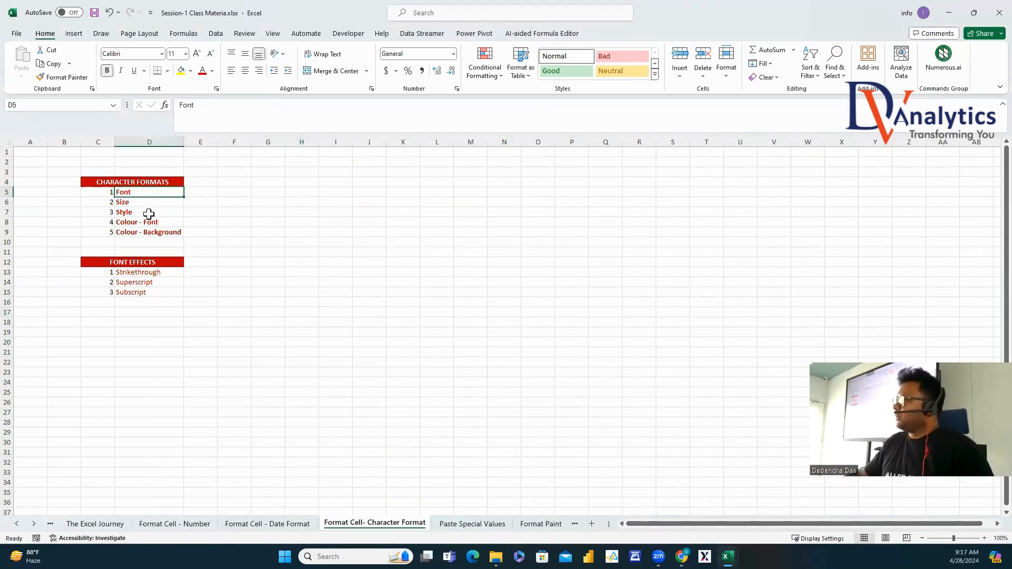
click(132, 203)
click(133, 212)
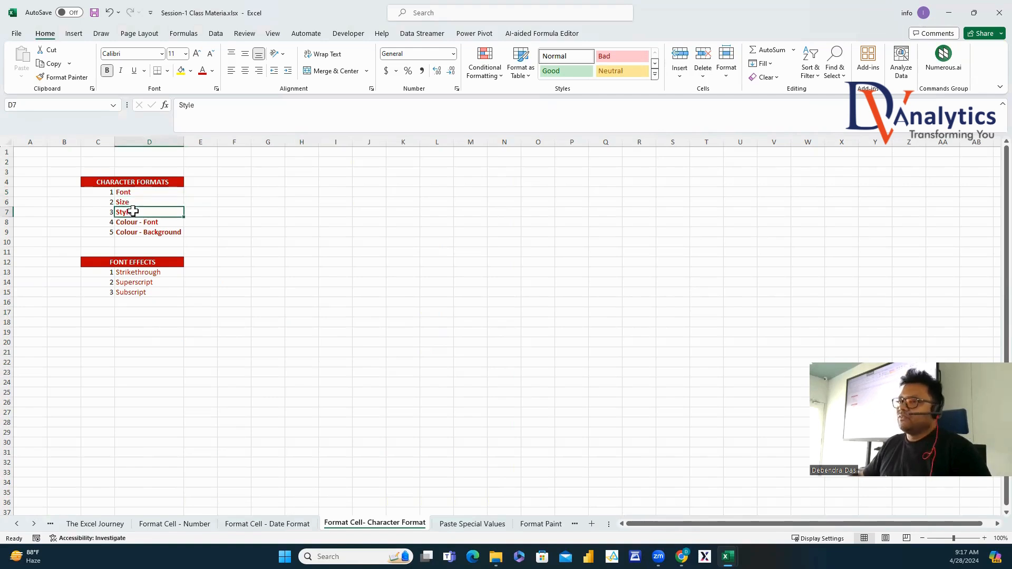
click(139, 222)
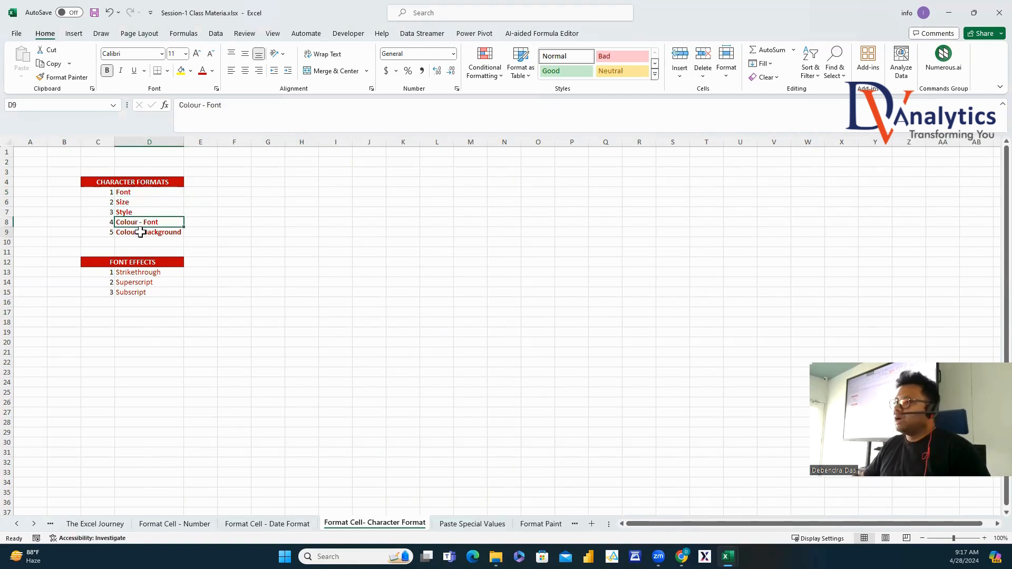
click(139, 233)
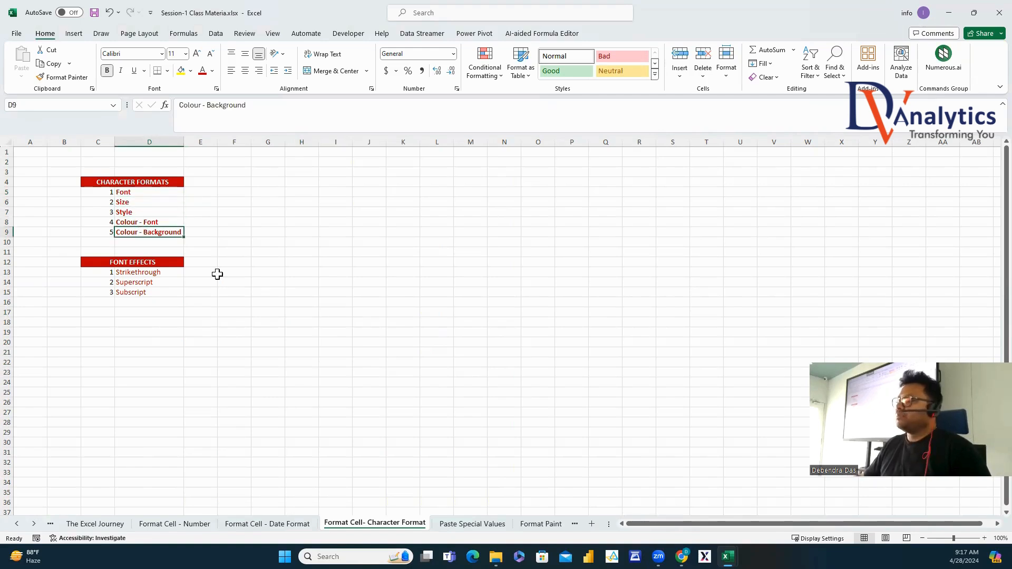
Enter the sample text DV ANALYTICS in cell I5.
click(336, 192)
text(DV ANALYTICS)
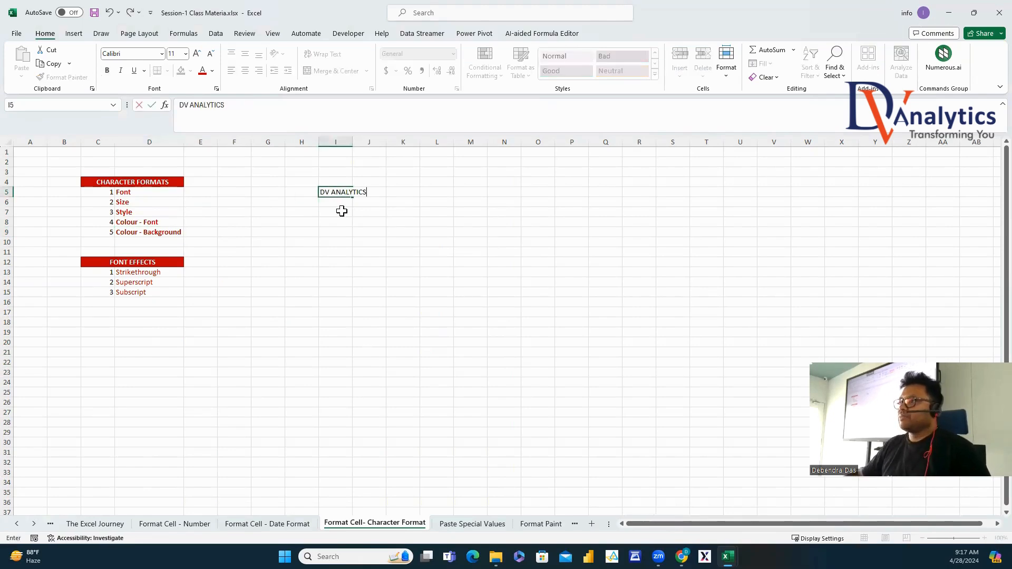
key(ctrl+Return)
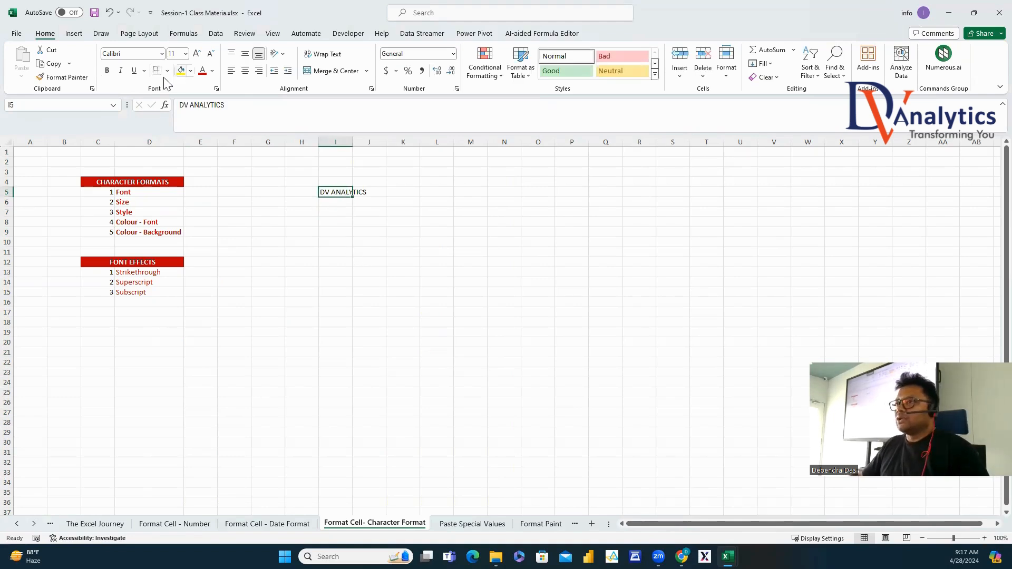
Format the DV ANALYTICS text in I5 as bold, in the Amasis MT Pro font, with a dark red font colour.
click(108, 71)
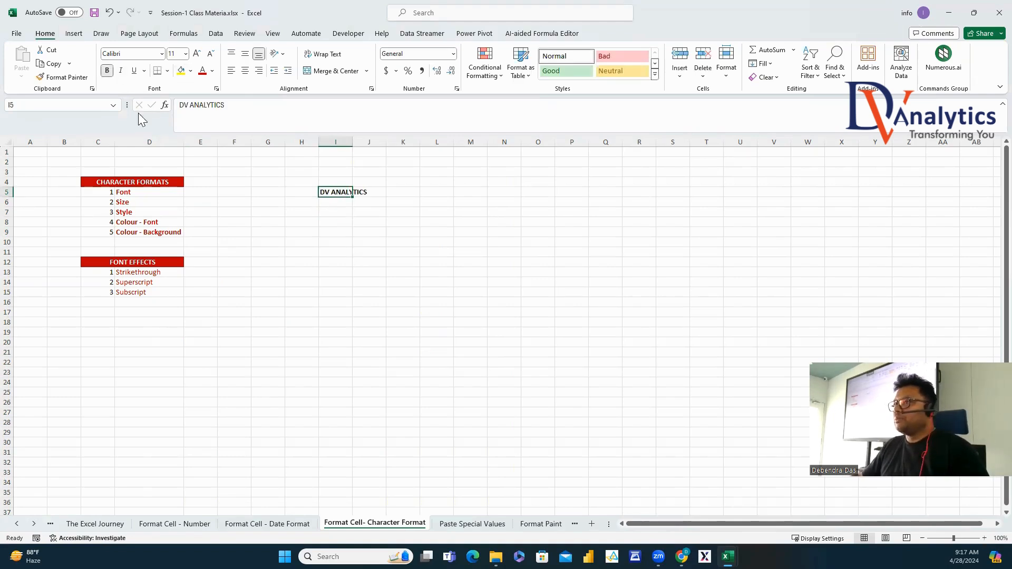
click(161, 53)
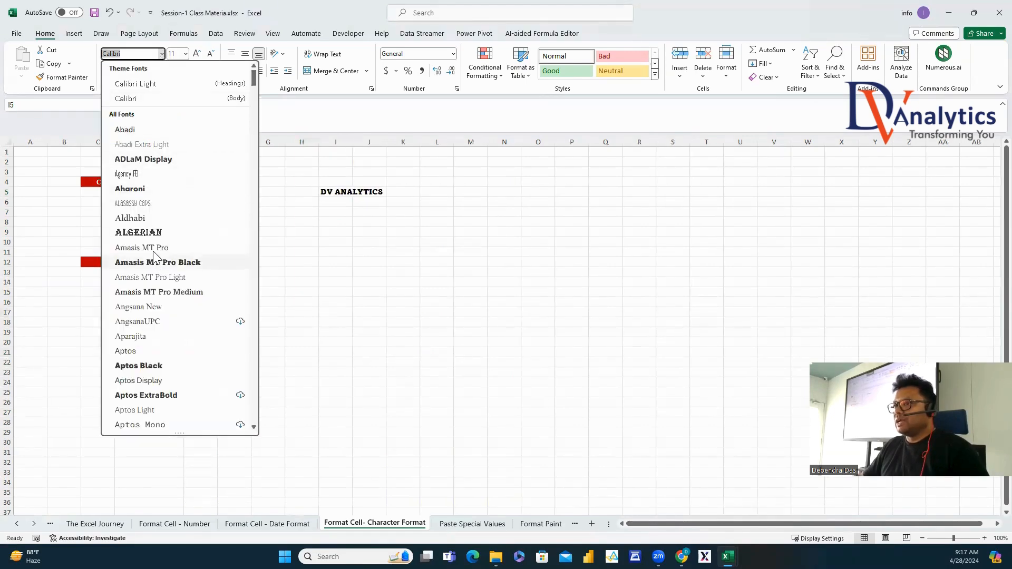
click(142, 248)
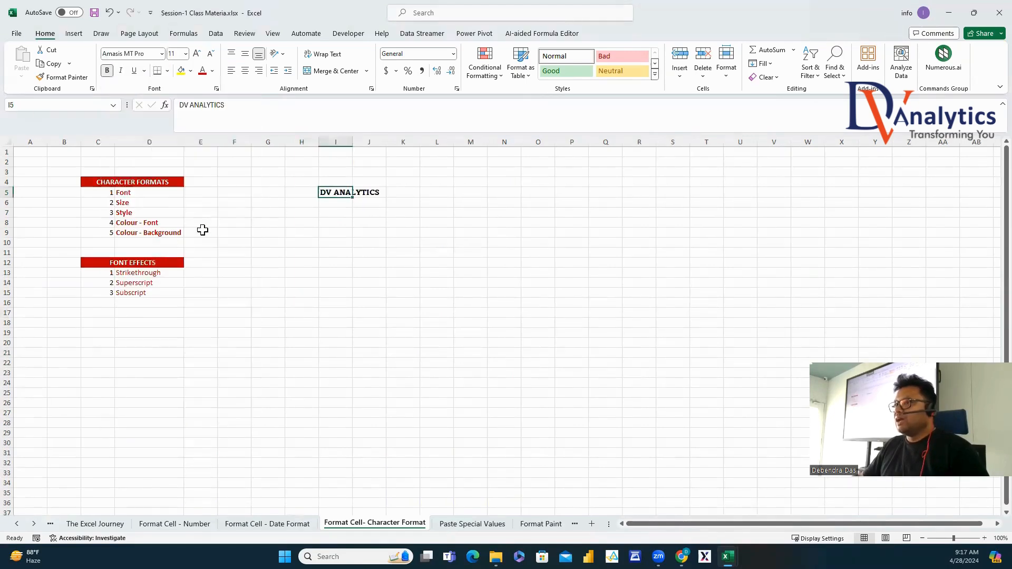
click(202, 70)
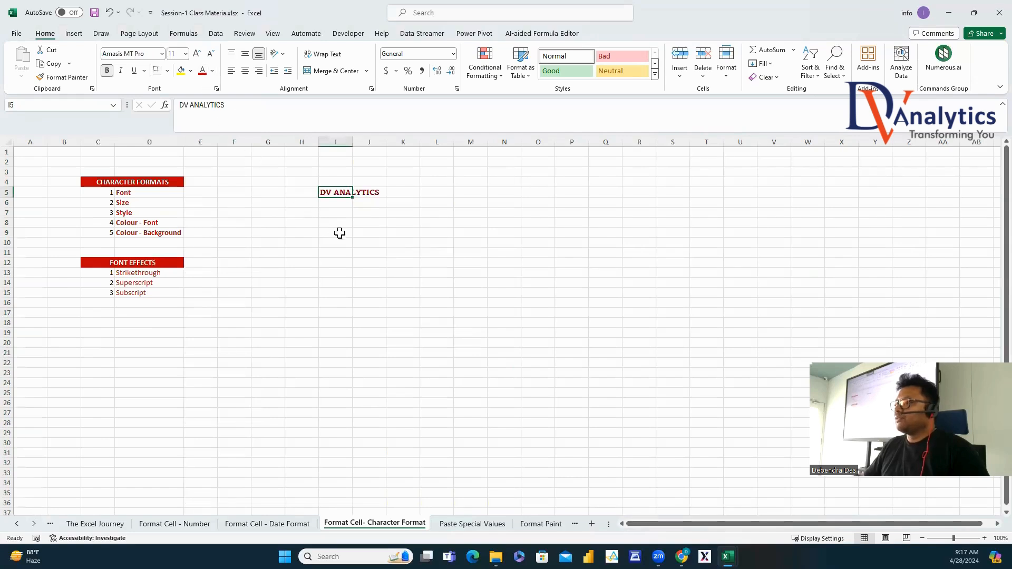
Set the DV ANALYTICS text in I5 to size 26 with an underline, and fit column I to its width.
click(186, 53)
click(178, 198)
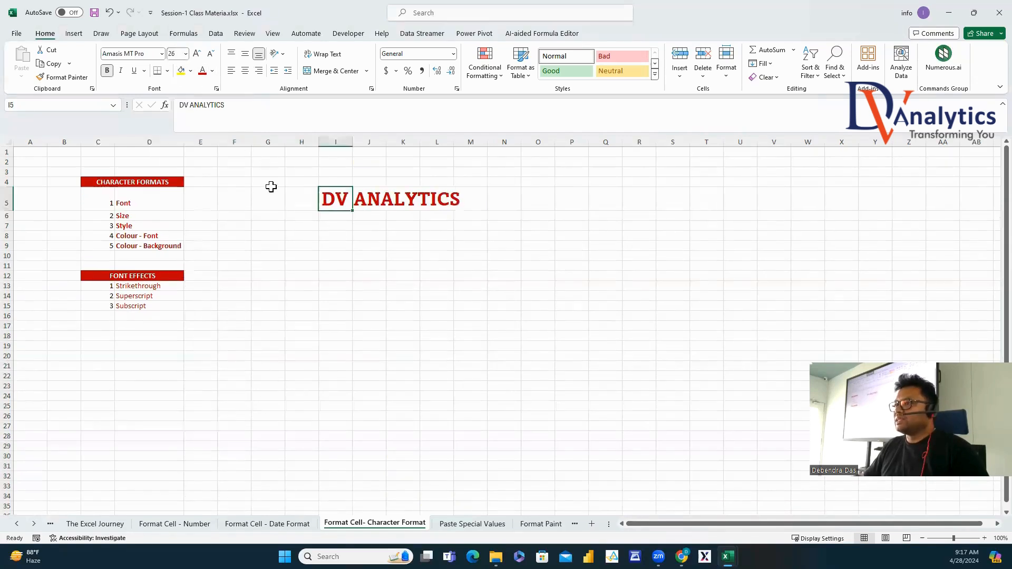
double_click(349, 141)
click(134, 70)
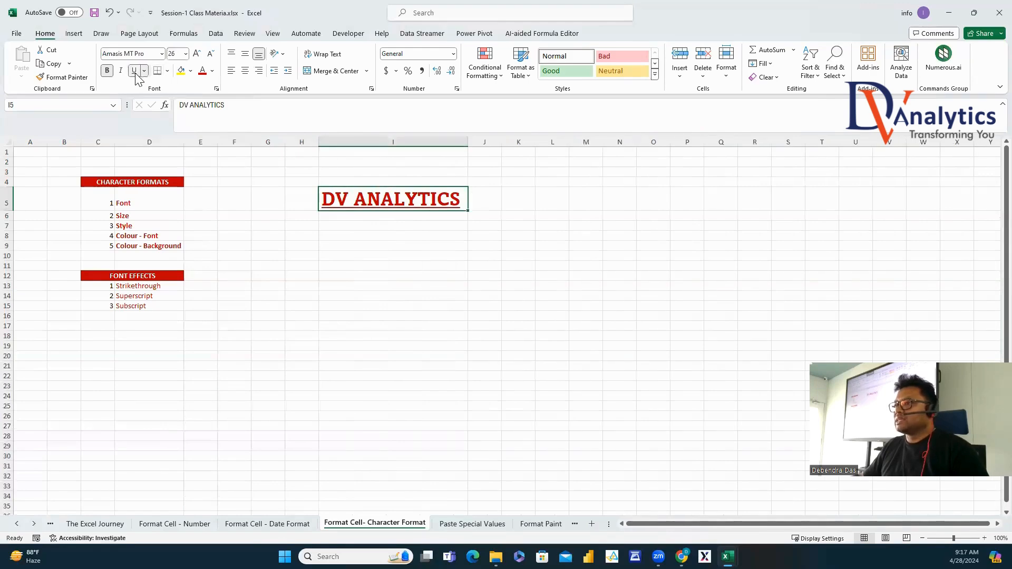
click(462, 273)
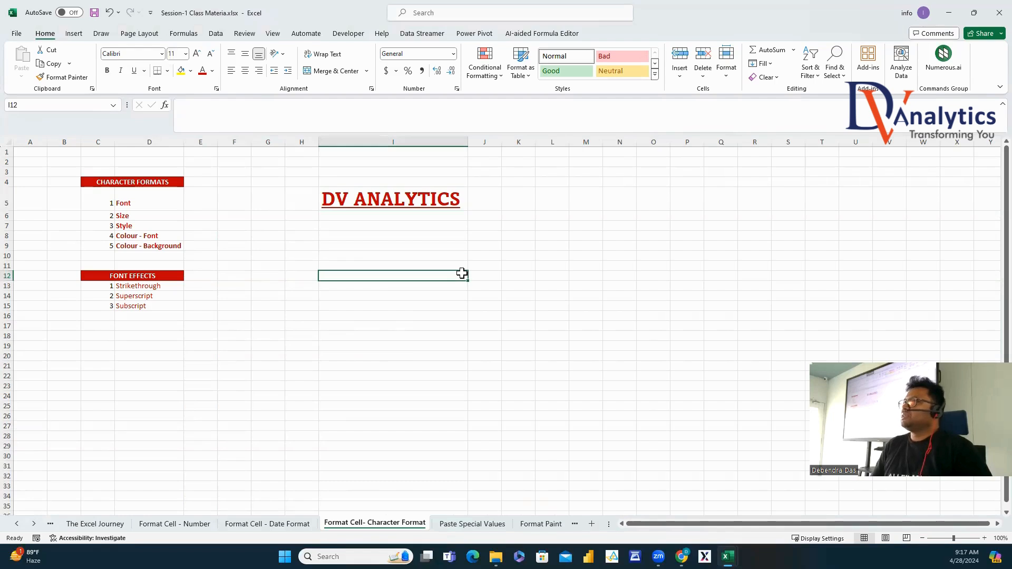
Enter ADVANCED PROGRAM IN INDUSTRIAL DATA SCIENCE in cell L7 and fit column L to the text.
click(551, 227)
text(AD)
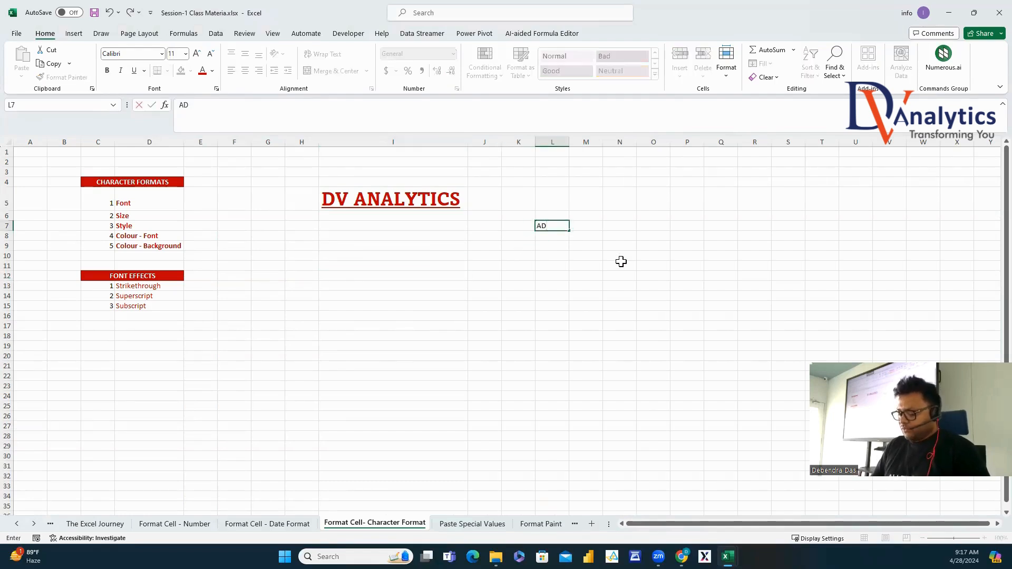
text(VANCED PROGR)
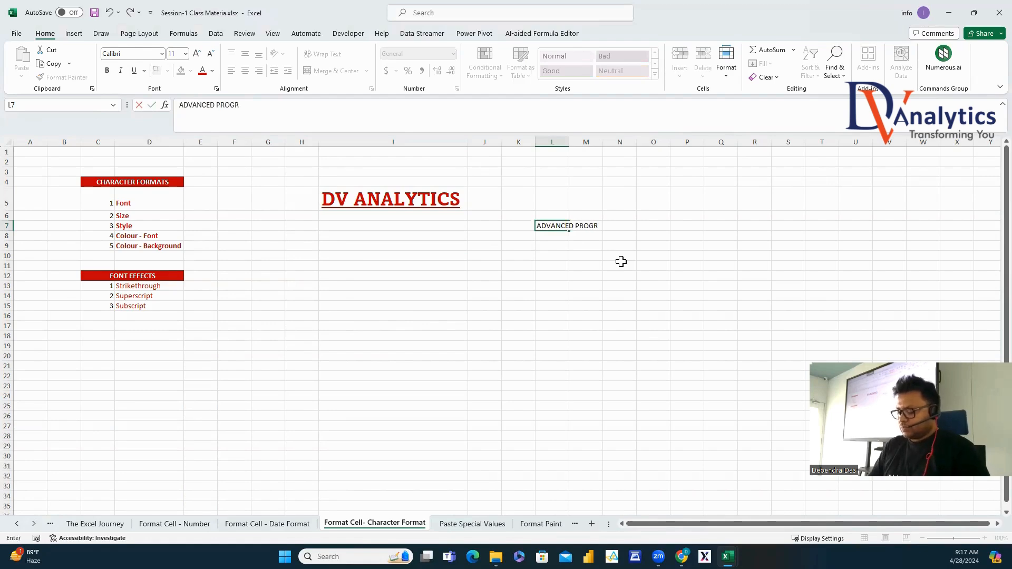
text(AM IN INDUSTR)
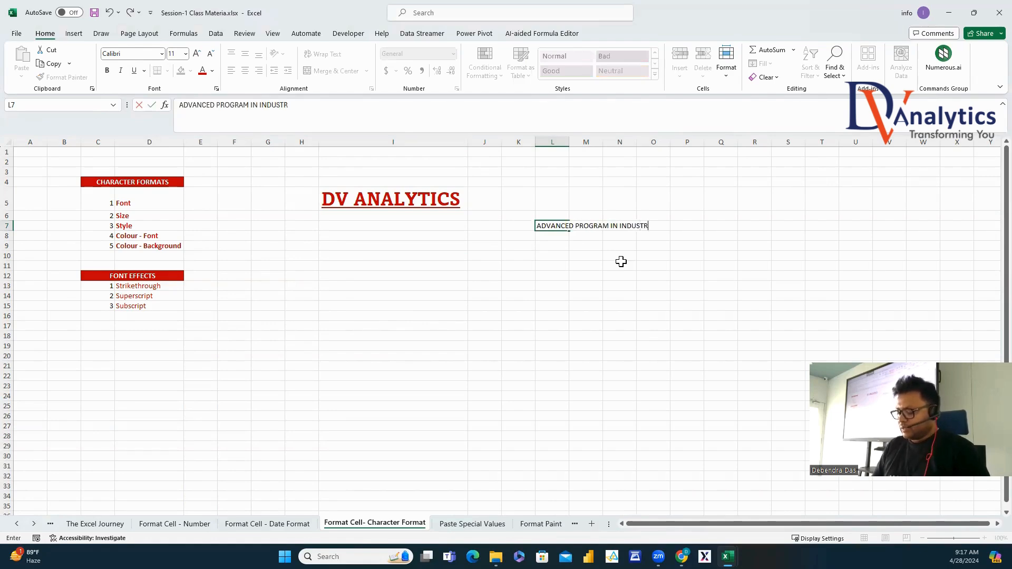
text(IAL DATA SCIENCE)
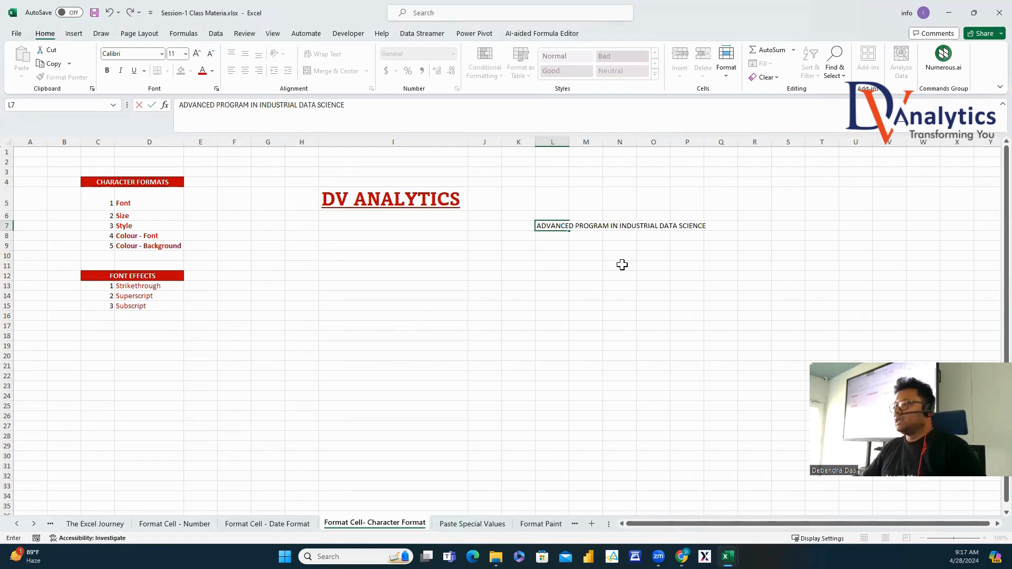
click(622, 264)
click(561, 227)
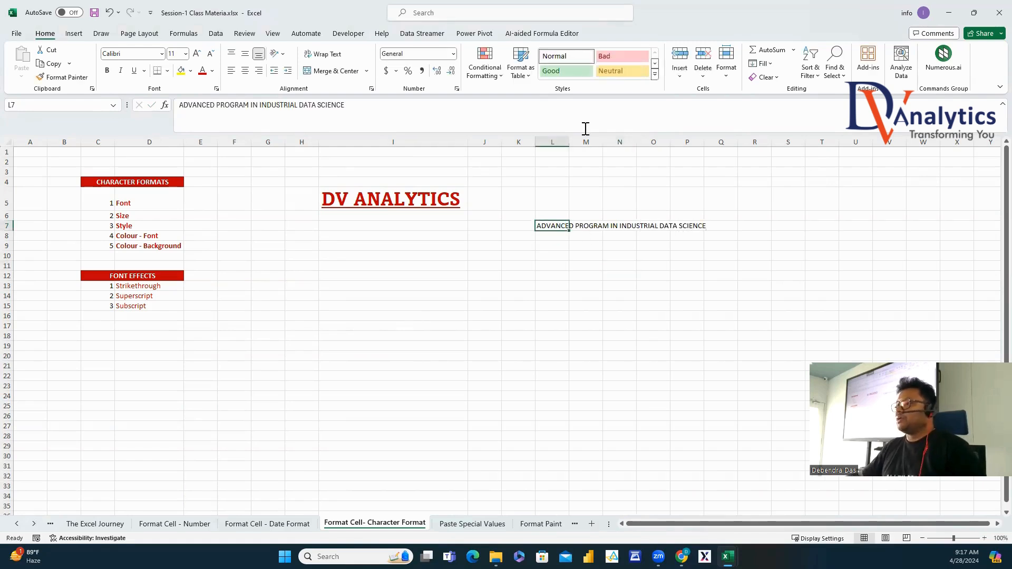
double_click(569, 141)
click(600, 282)
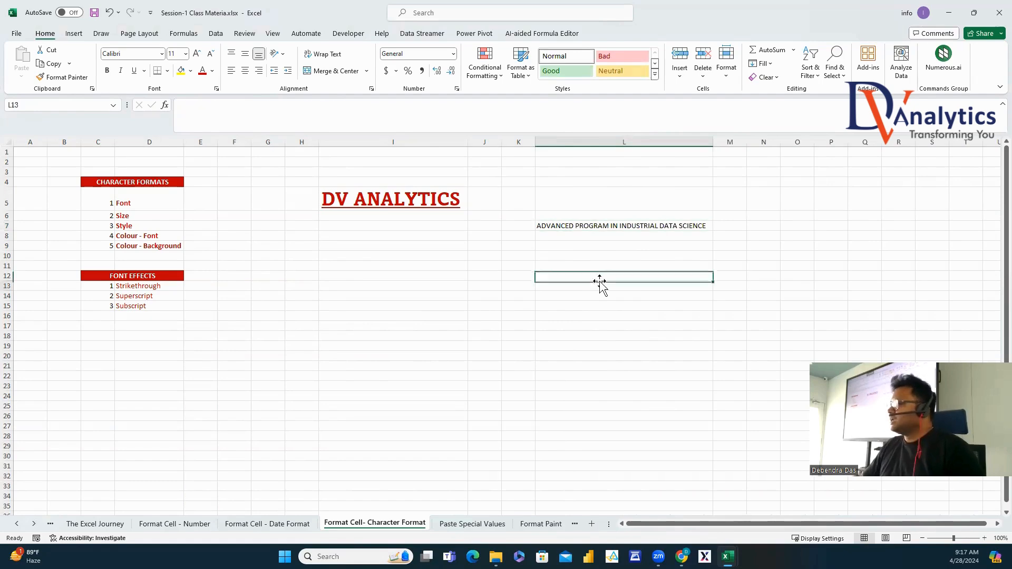
In the Format Cells font settings for L7, choose the Amasis MT Pro font at size 22.
click(593, 226)
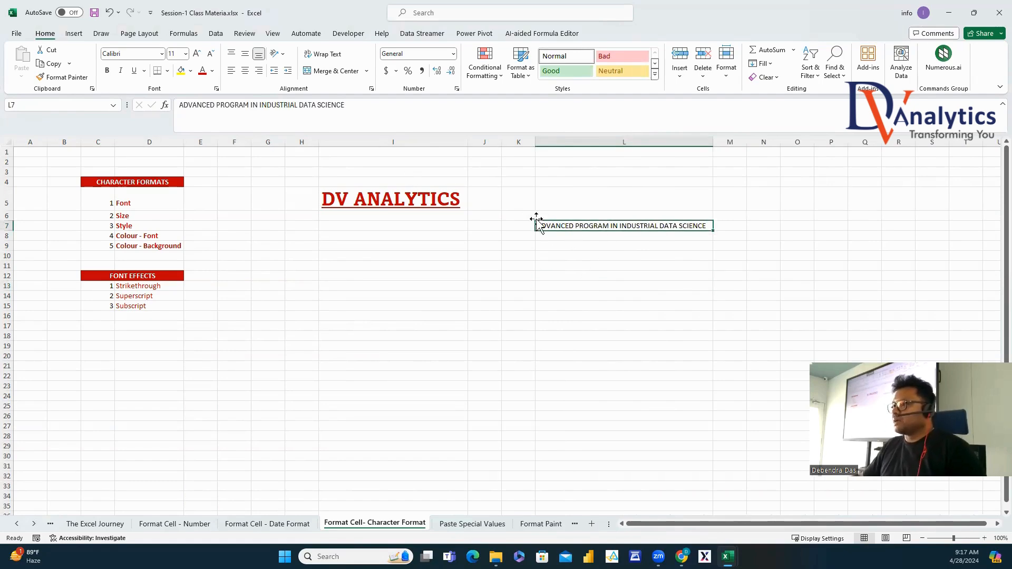
right_click(550, 228)
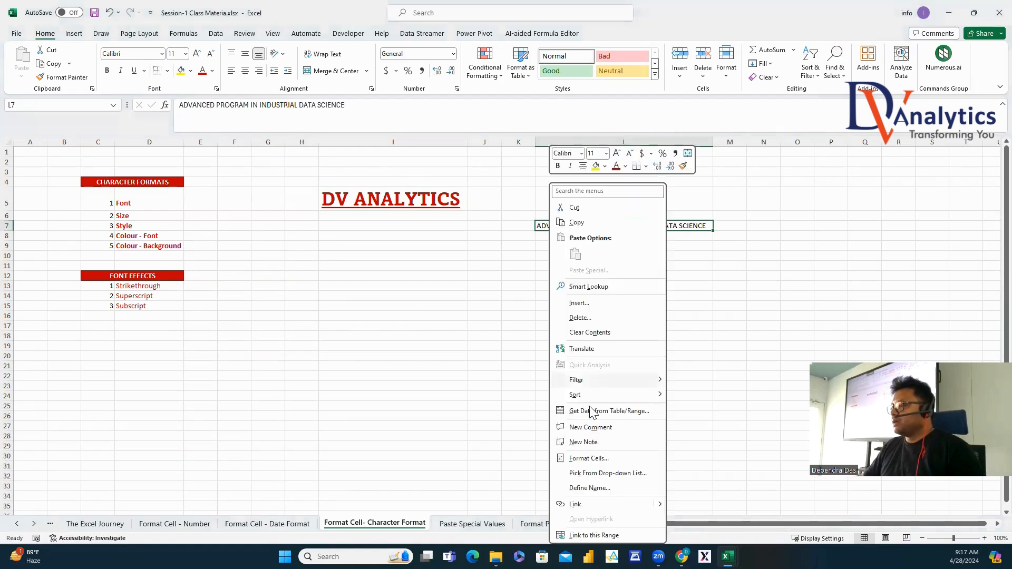
click(589, 458)
click(342, 189)
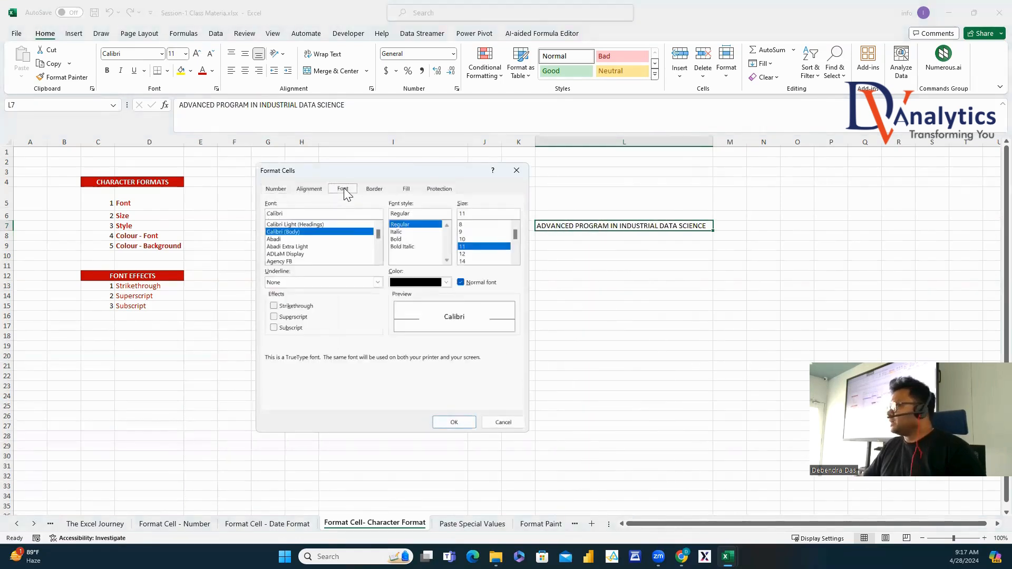
scroll(295, 250, down, 1)
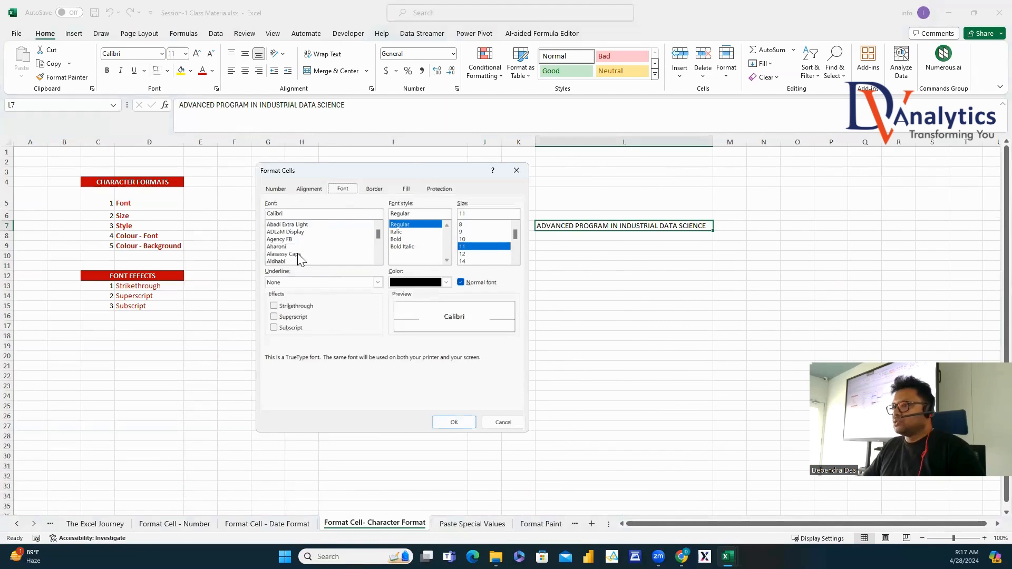
click(377, 261)
scroll(306, 245, down, 1)
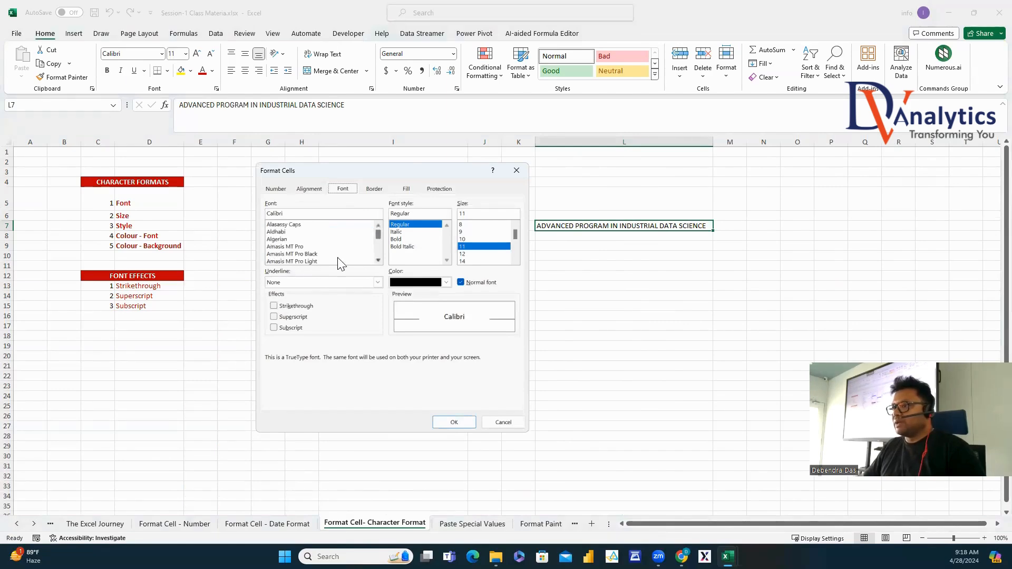
click(299, 248)
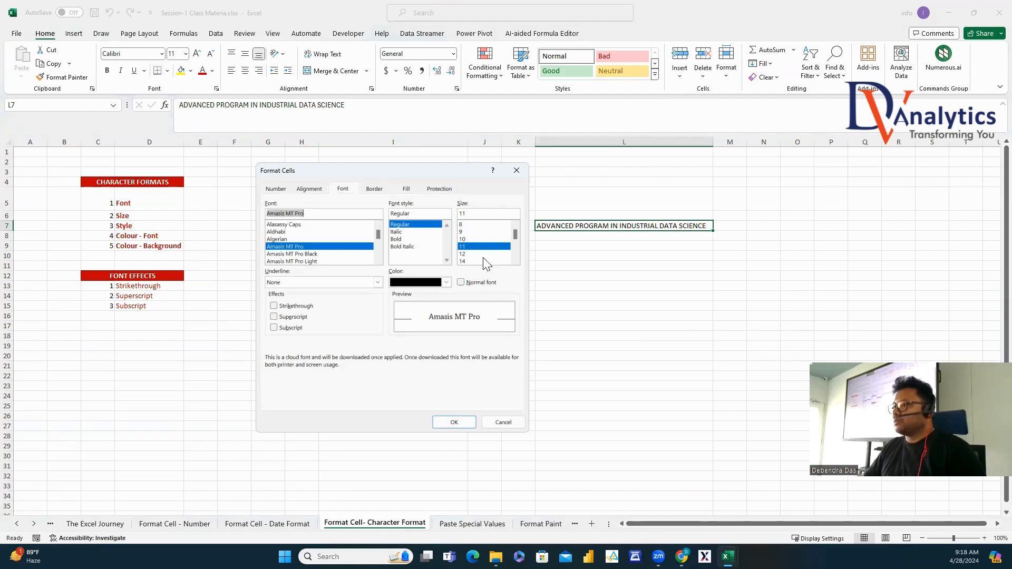
drag(515, 235, 516, 242)
click(462, 261)
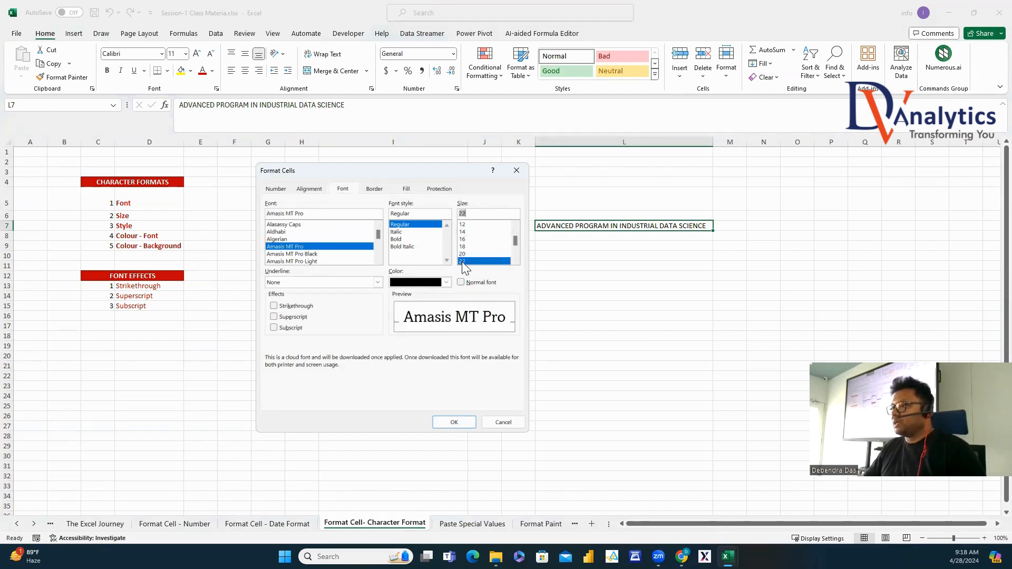
Make the L7 text bold and dark red with a single underline, and apply the font settings.
click(402, 239)
click(446, 283)
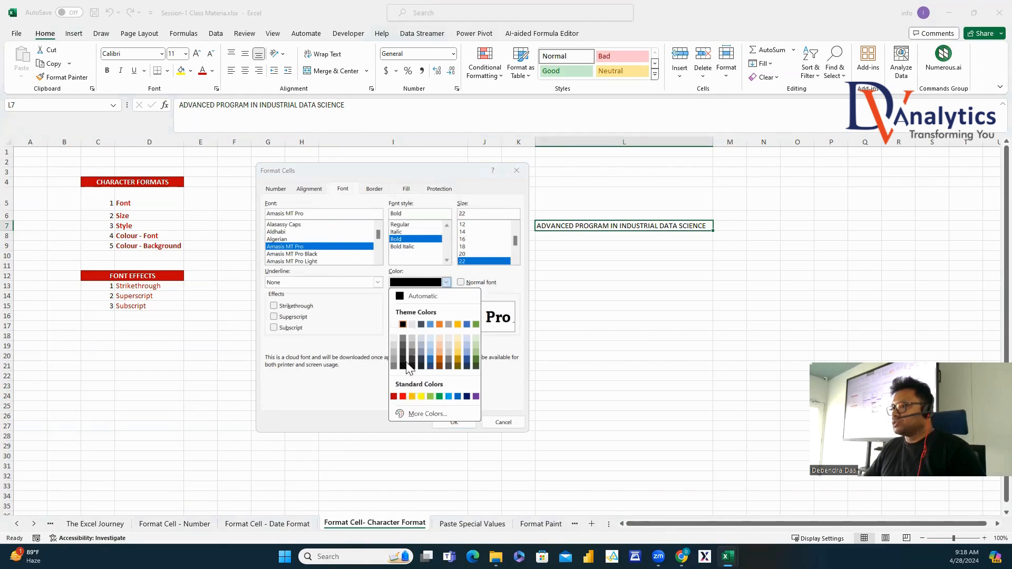
click(397, 398)
click(377, 282)
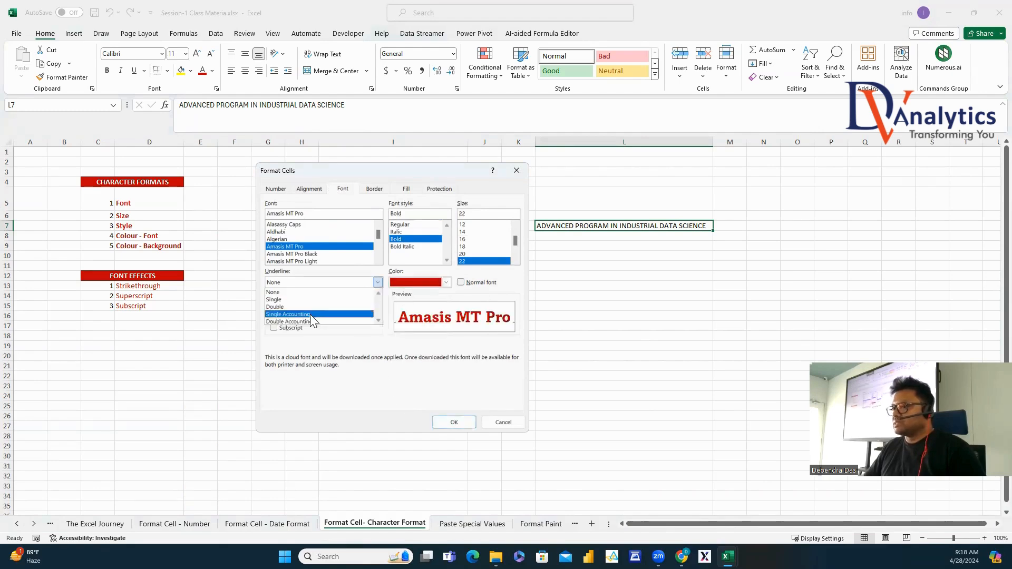
click(297, 301)
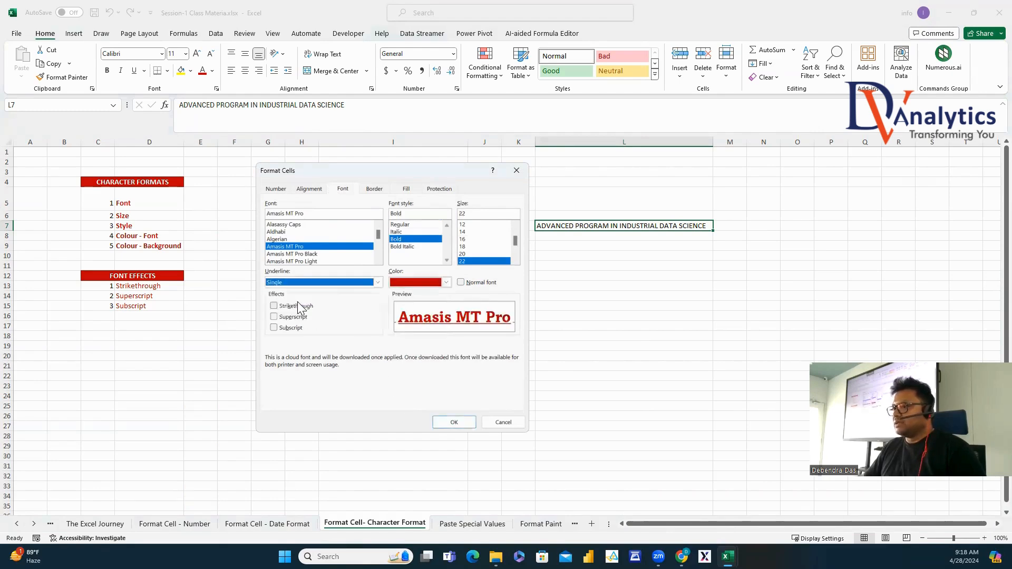
click(452, 422)
click(554, 365)
Review the font effects offered in the Format Cells dialog for L7 and those listed in the FONT EFFECTS table.
click(591, 232)
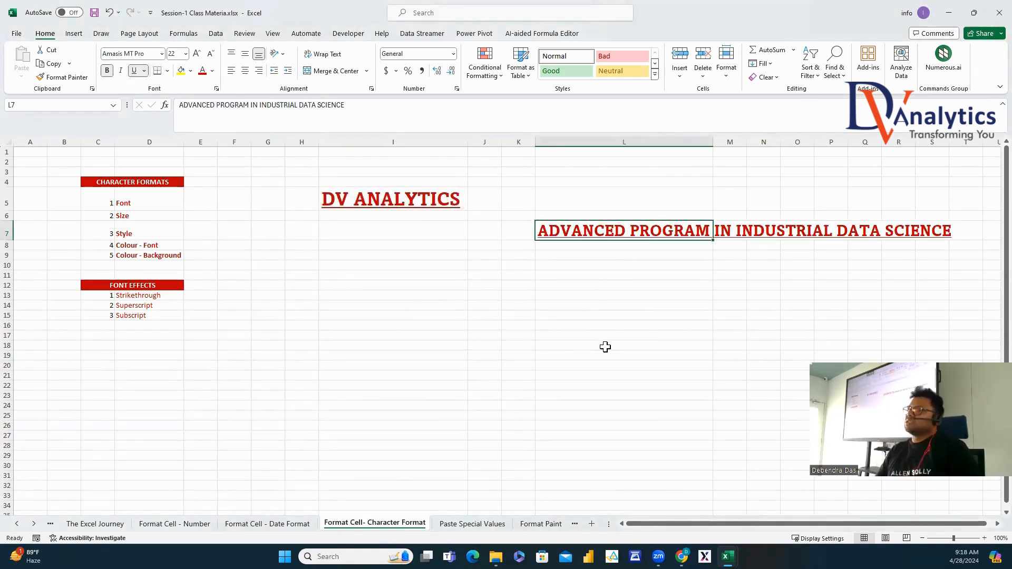
right_click(600, 211)
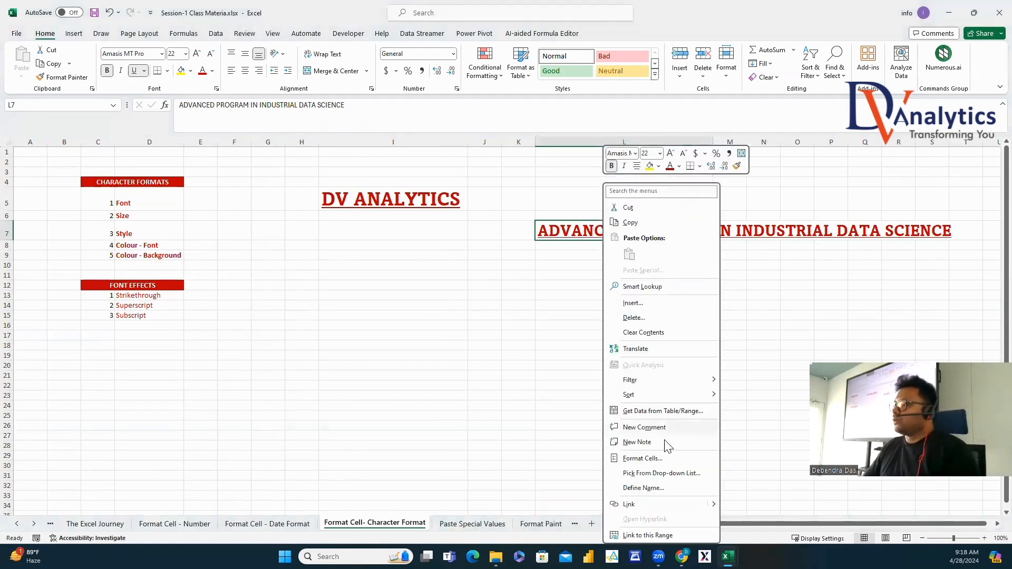
click(667, 458)
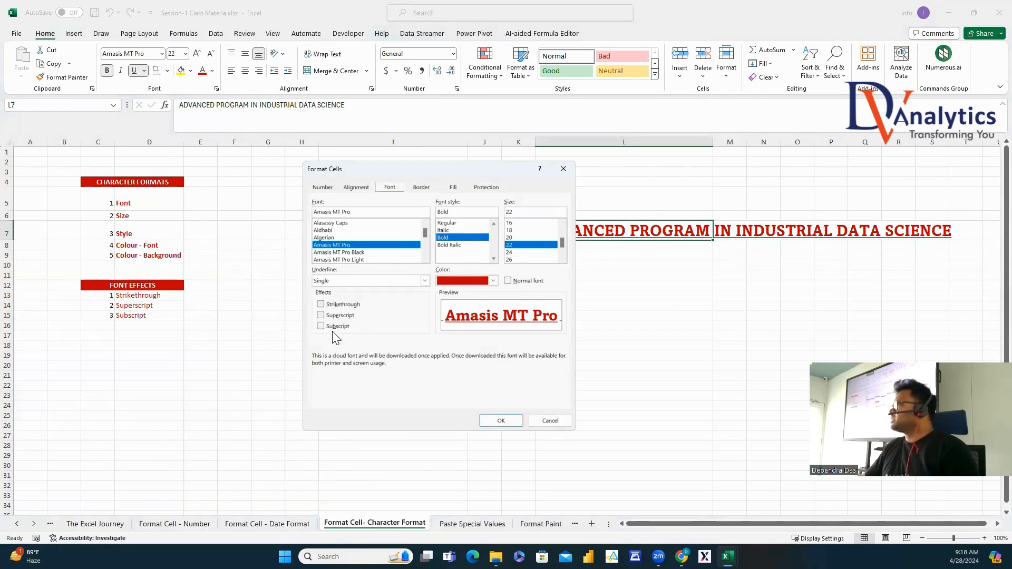
click(566, 165)
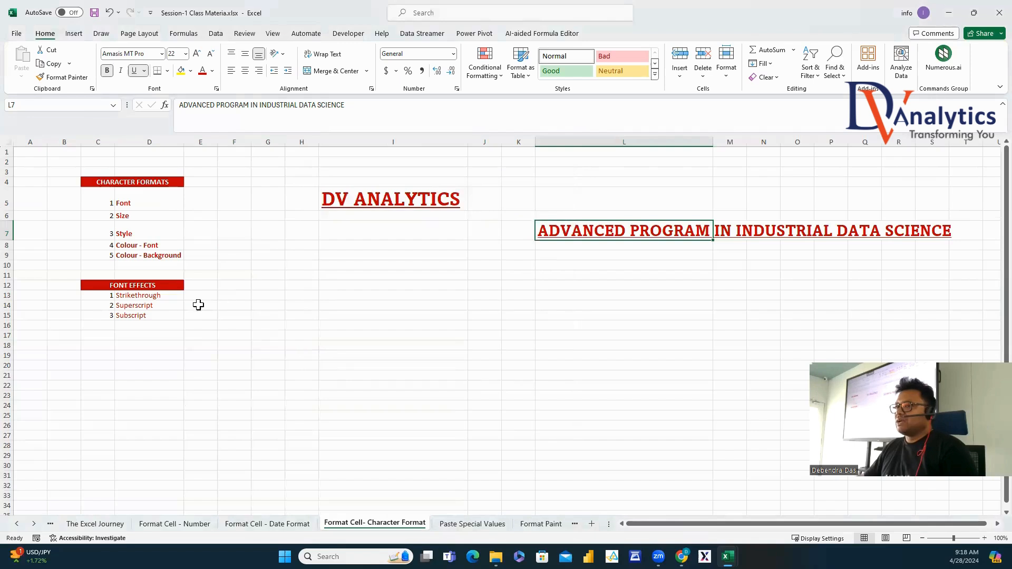
click(170, 296)
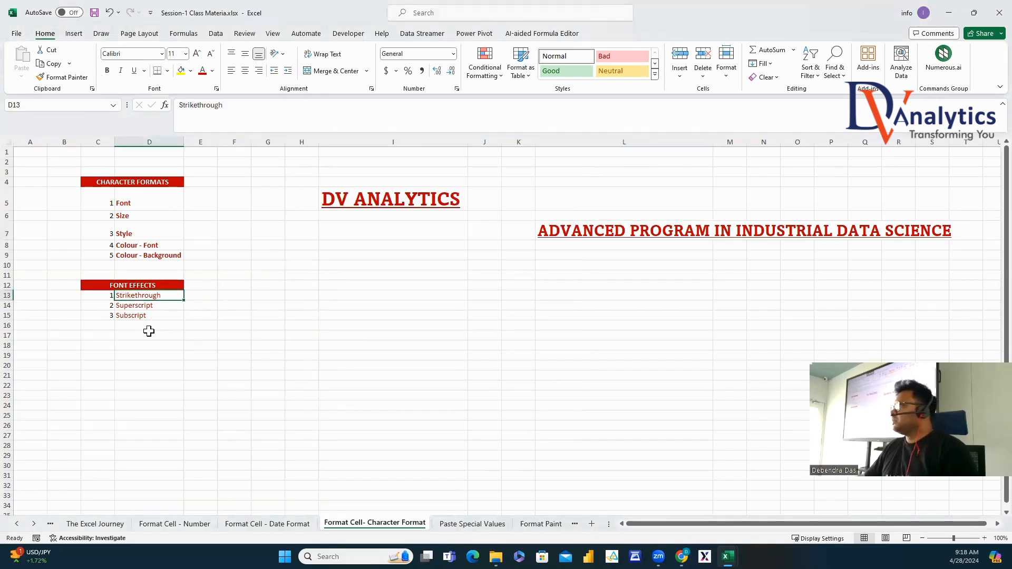
Enter the sample text Q1+Q2+Q3+Q4 in cell F13, in the Strikethrough row.
click(247, 297)
text(Q1)
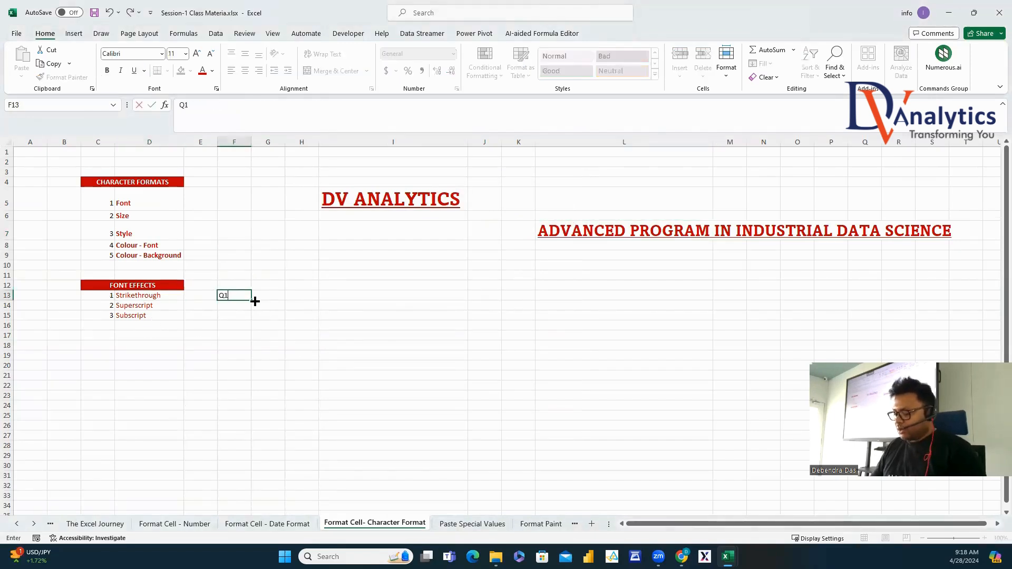
text(+Q2+Q3+)
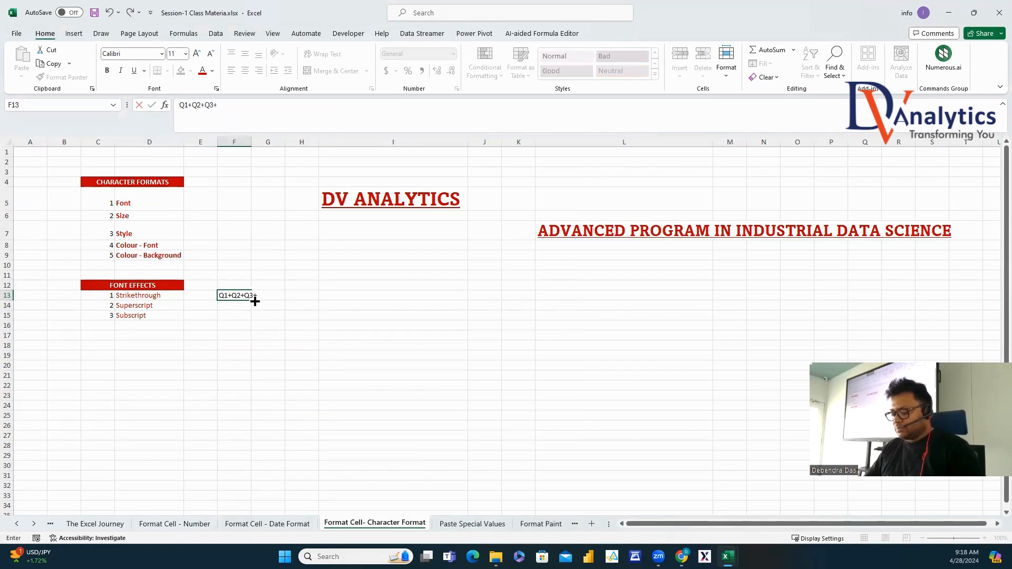
text(Q4)
click(303, 331)
Copy the F13 sample text into F14 and F15, and fit column F to its contents.
click(247, 298)
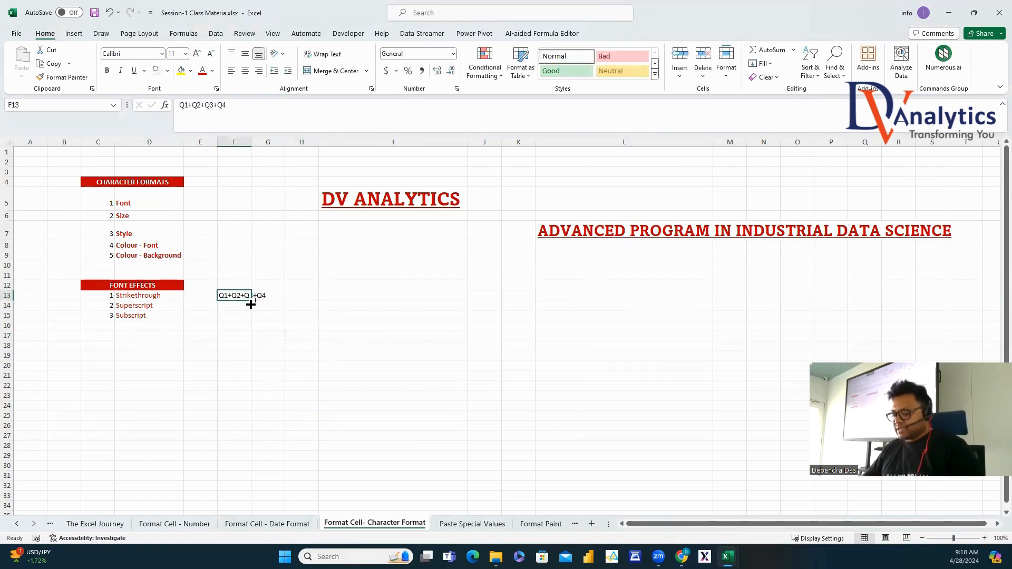
key(ctrl+c)
click(237, 306)
key(ctrl+v)
click(238, 316)
key(ctrl+v)
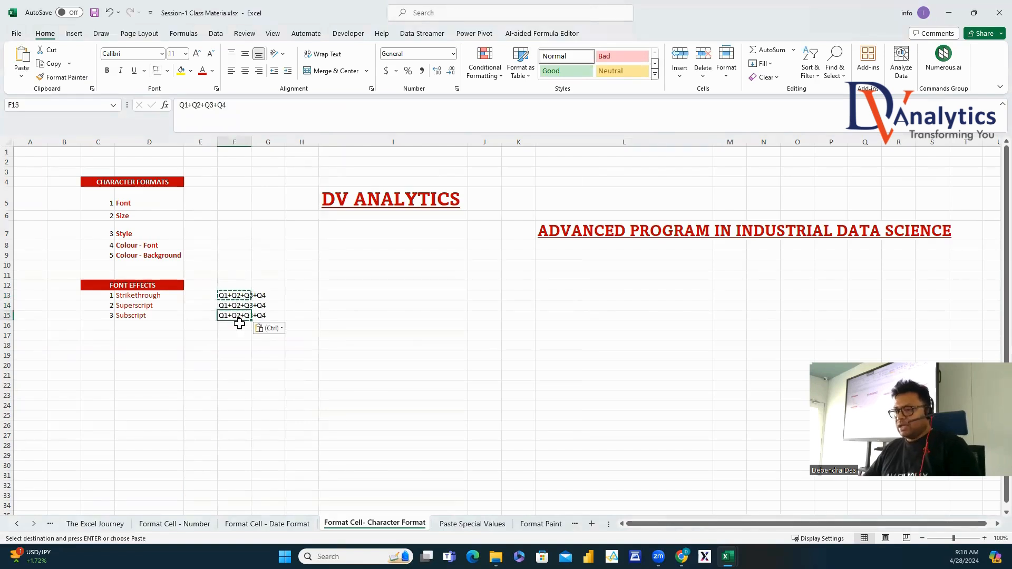
key(Escape)
drag(393, 315, 392, 306)
double_click(252, 142)
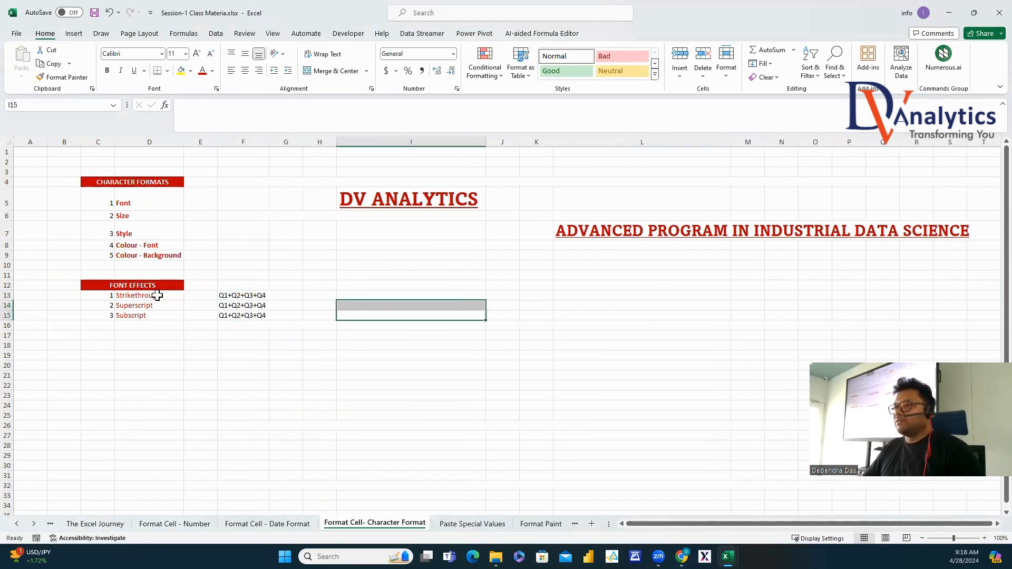
Apply the Strikethrough font effect to the Q1+Q2+Q3+Q4 text in F13.
click(158, 296)
click(249, 296)
right_click(253, 296)
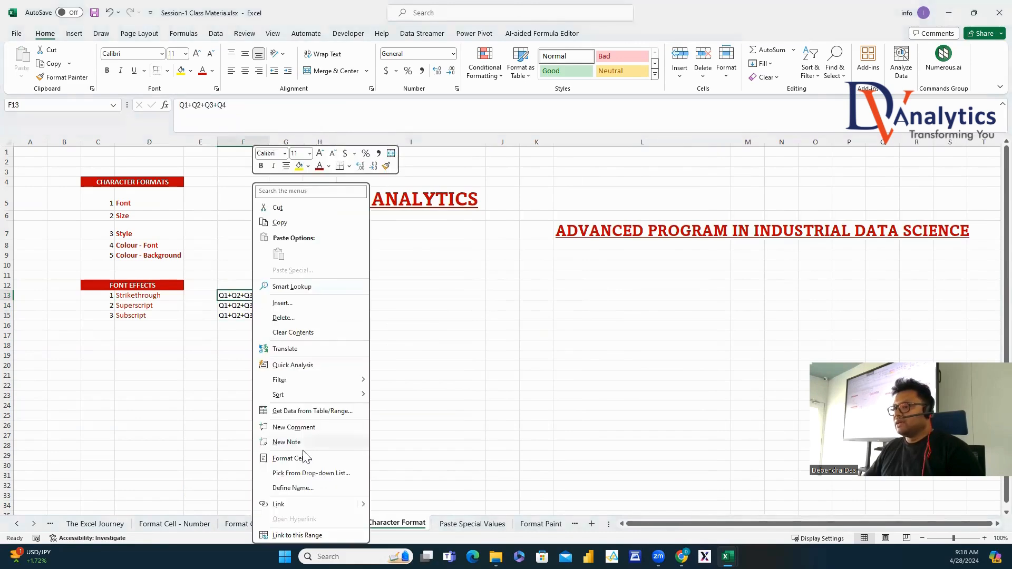
click(301, 458)
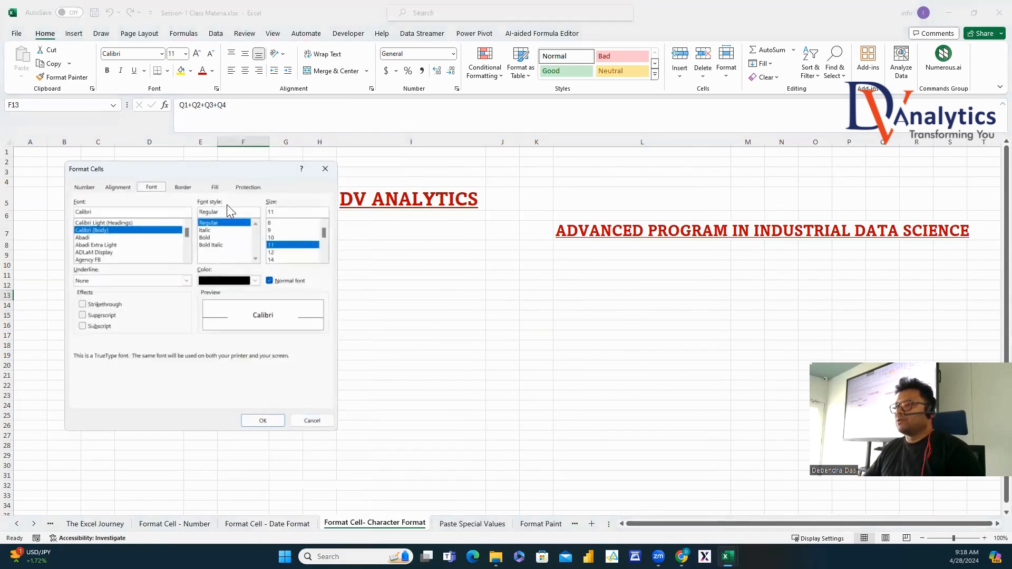
click(83, 304)
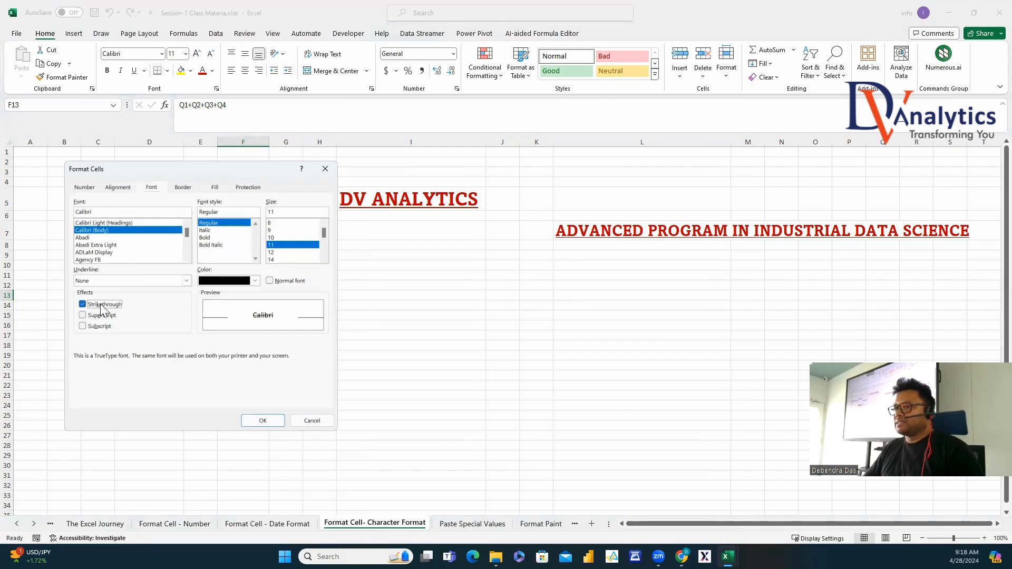
click(262, 421)
click(401, 343)
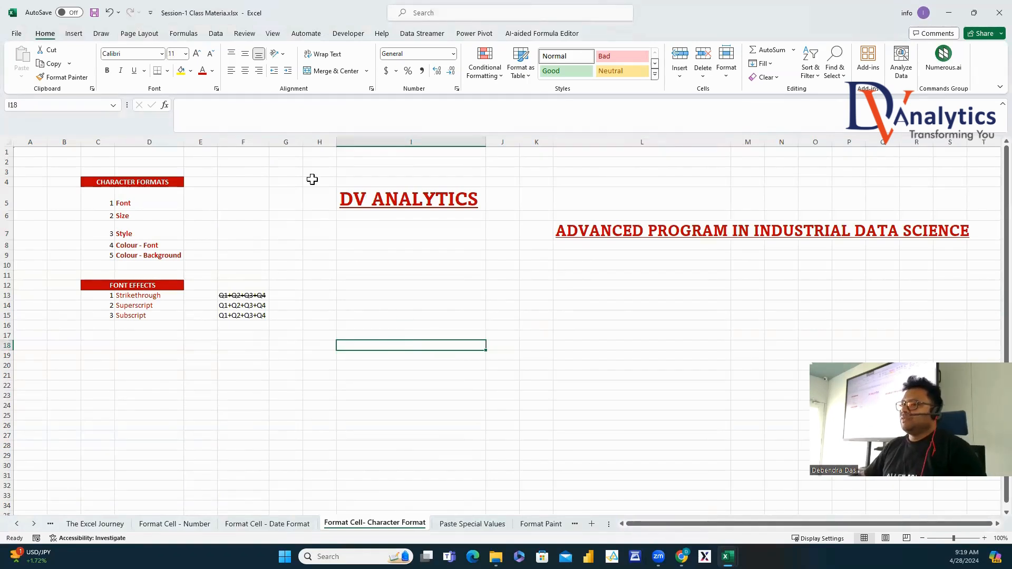
Apply the Superscript font effect to the digit 1 of Q1 in cell F14.
click(234, 306)
double_click(226, 305)
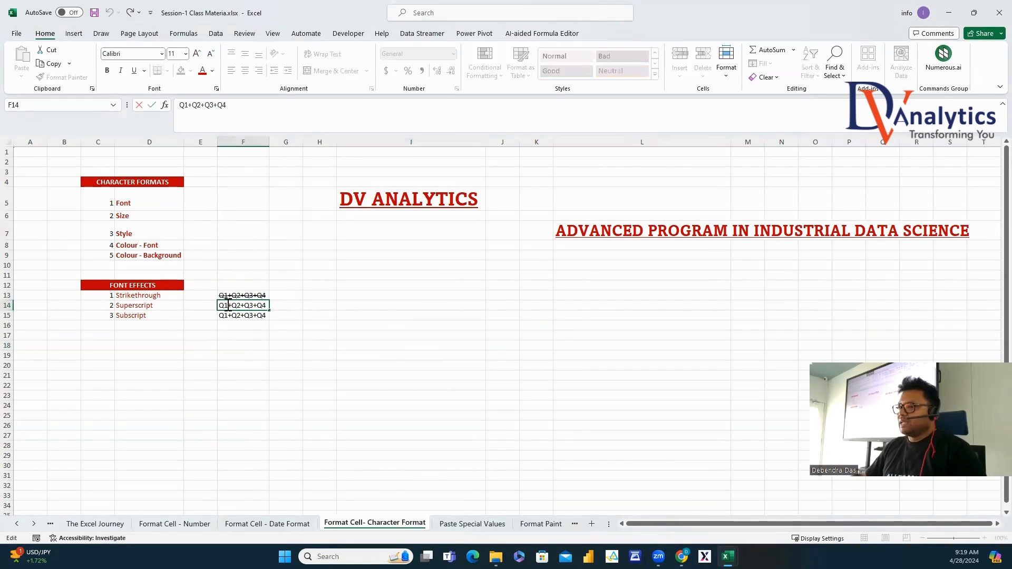
right_click(227, 305)
click(261, 393)
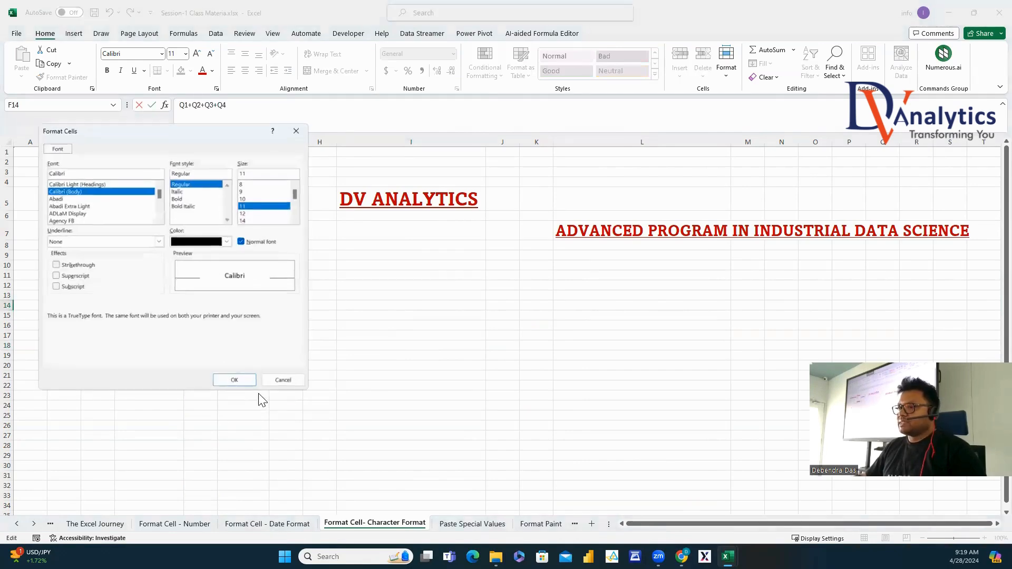
click(55, 276)
click(234, 380)
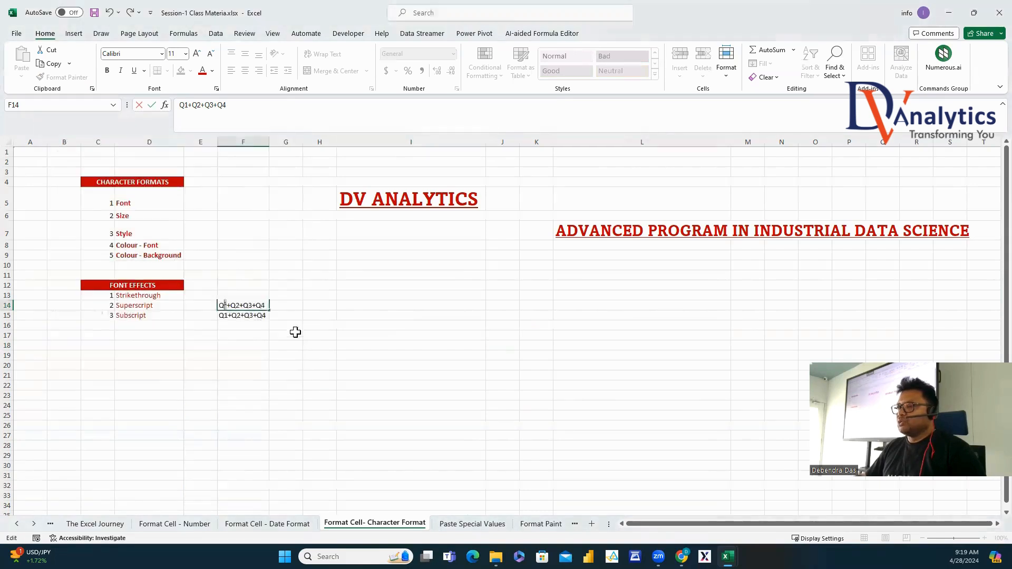
click(294, 333)
Apply the Superscript font effect to the digit 2 of Q2 in cell F14.
click(238, 306)
double_click(239, 306)
right_click(238, 306)
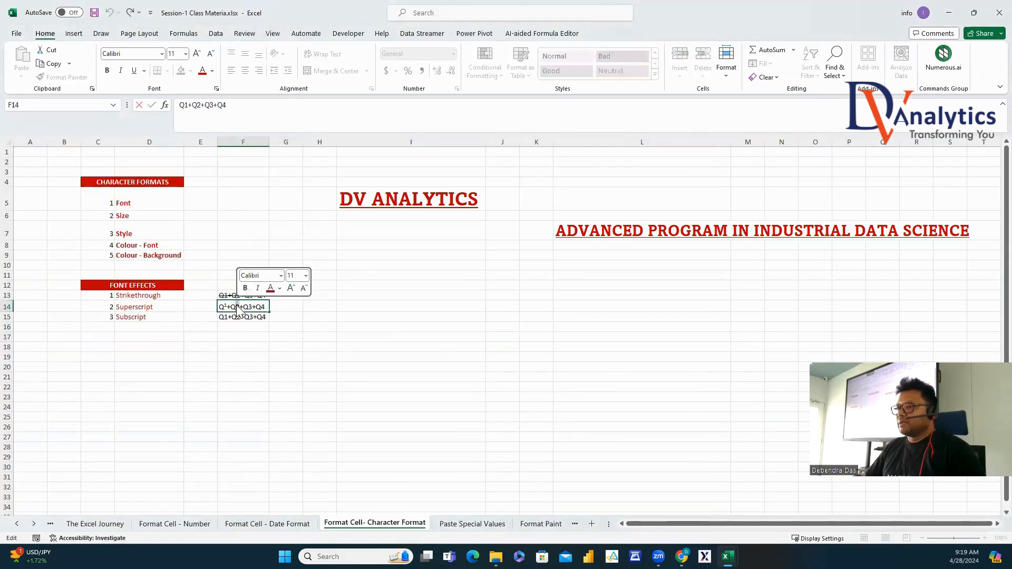
click(264, 393)
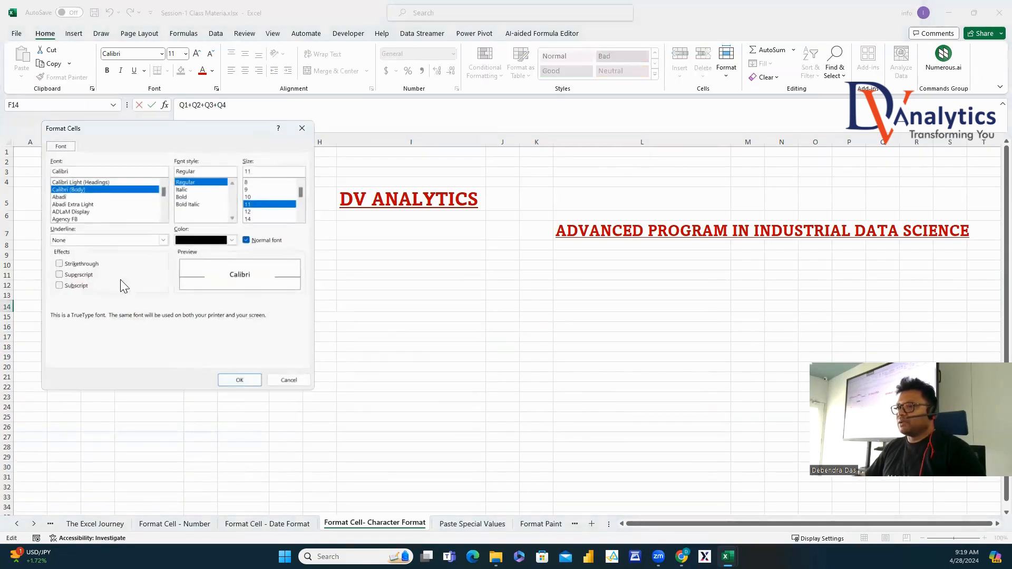
click(59, 274)
click(240, 380)
click(391, 346)
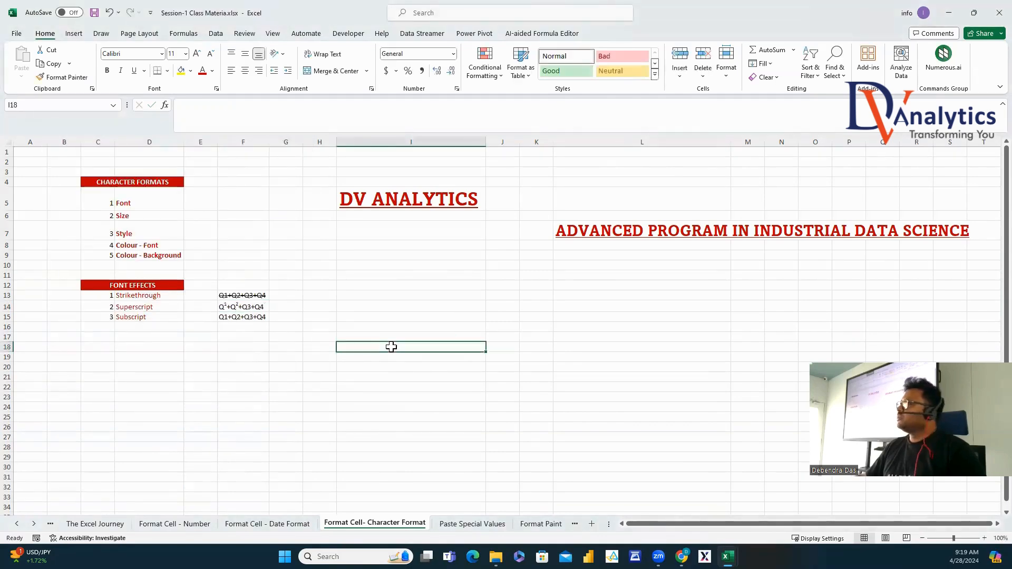
Apply the Subscript font effect to the digit 1 of Q1 in cell F15.
double_click(227, 317)
right_click(226, 316)
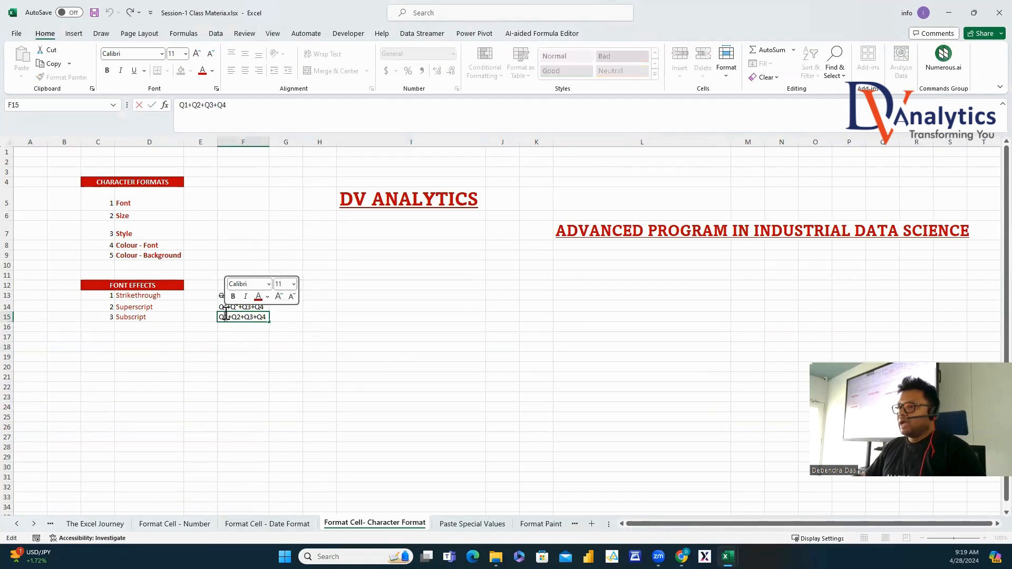
click(262, 403)
click(56, 288)
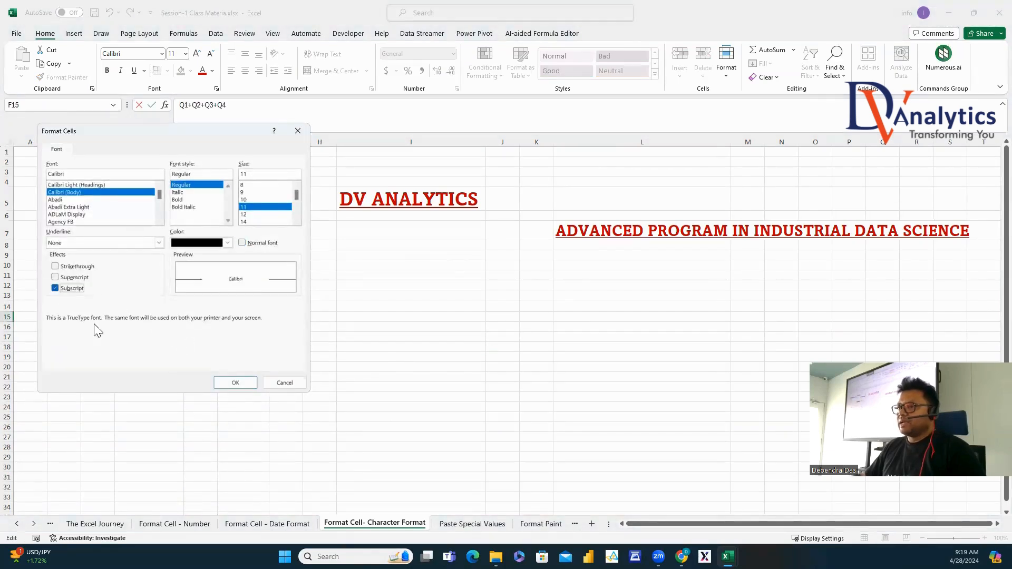
click(235, 383)
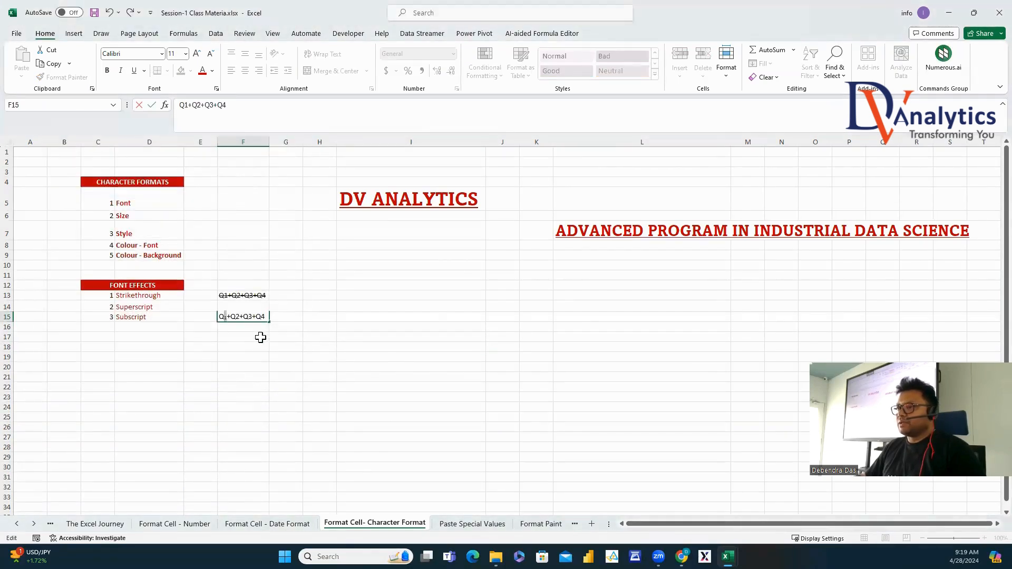
Apply the Subscript font effect to the digit 2 of Q2 in cell F15 and finish editing the cell.
right_click(237, 319)
click(267, 402)
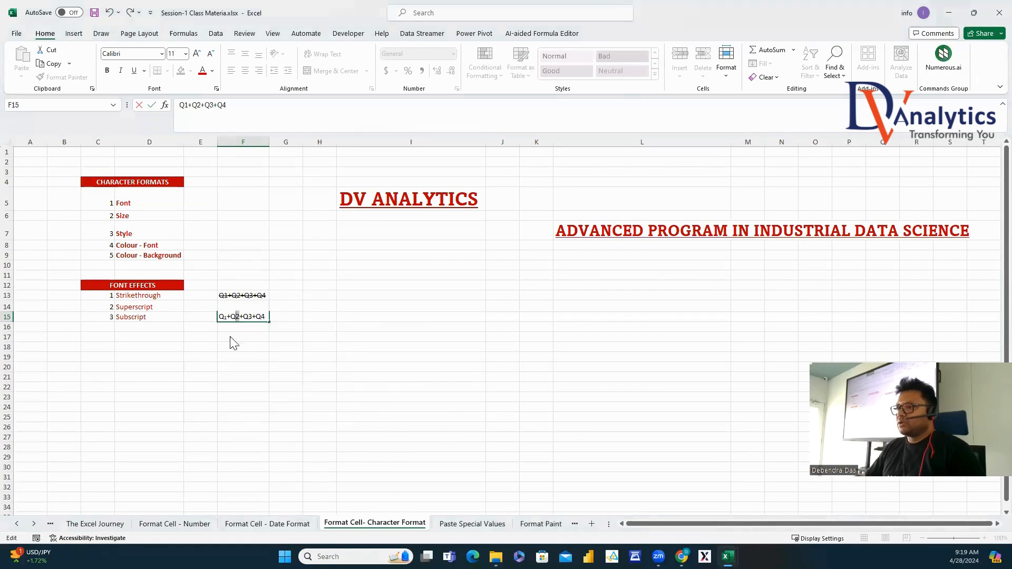
key(alt+b)
click(239, 384)
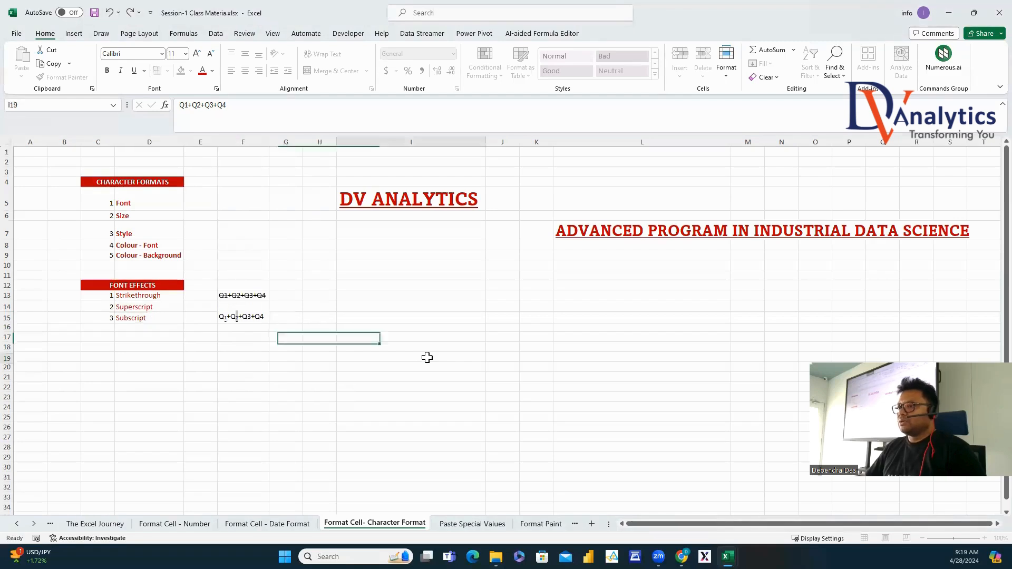
click(427, 357)
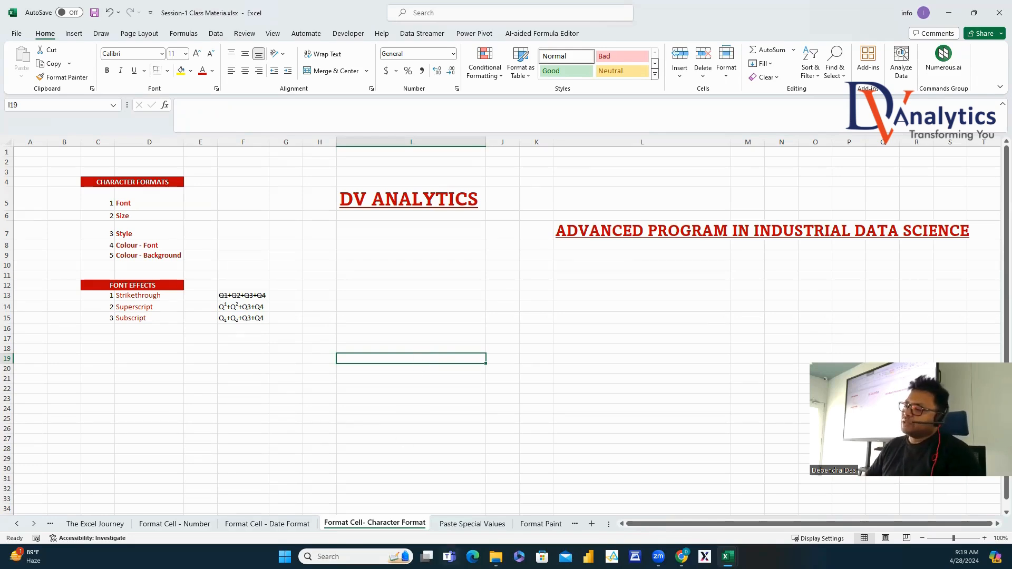
Switch to the Paste Special Values sheet and highlight the student names in A2:A21.
click(452, 524)
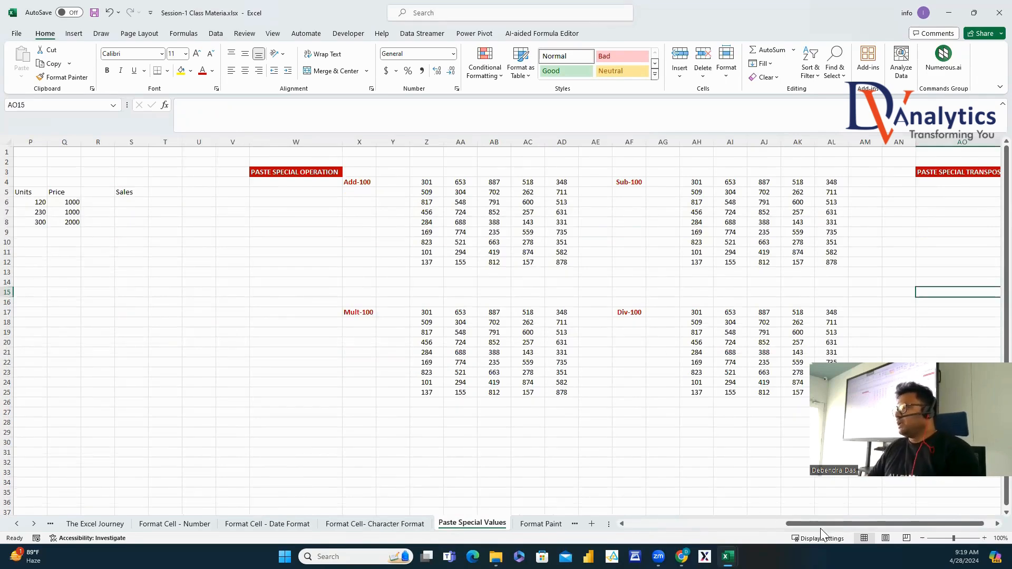
drag(788, 524, 628, 523)
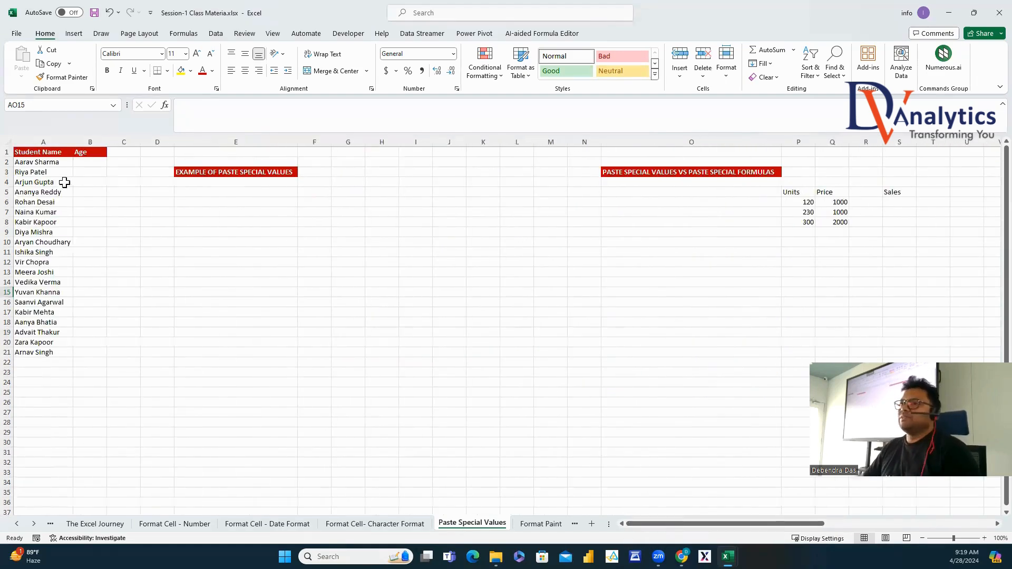
drag(48, 162, 63, 352)
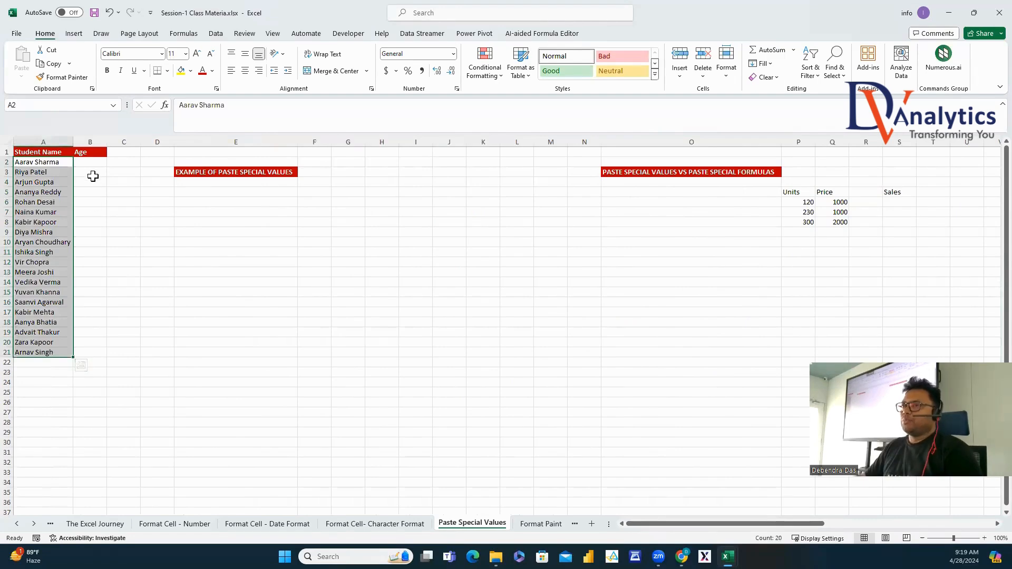
Enter =RANDBETWEEN(23,50) in B2 and fill the formula down the Age column to B21.
click(91, 162)
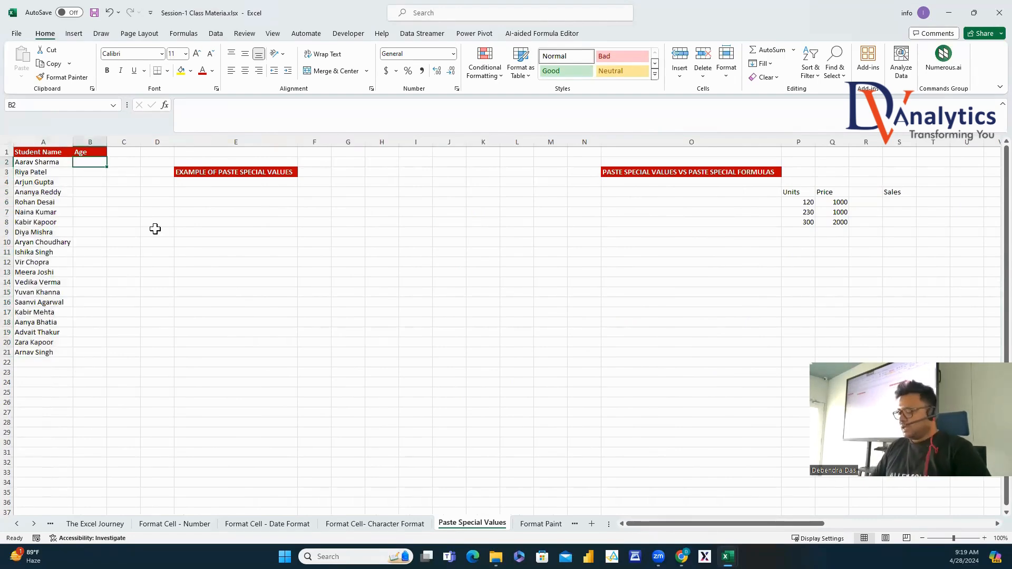
text(=RAND)
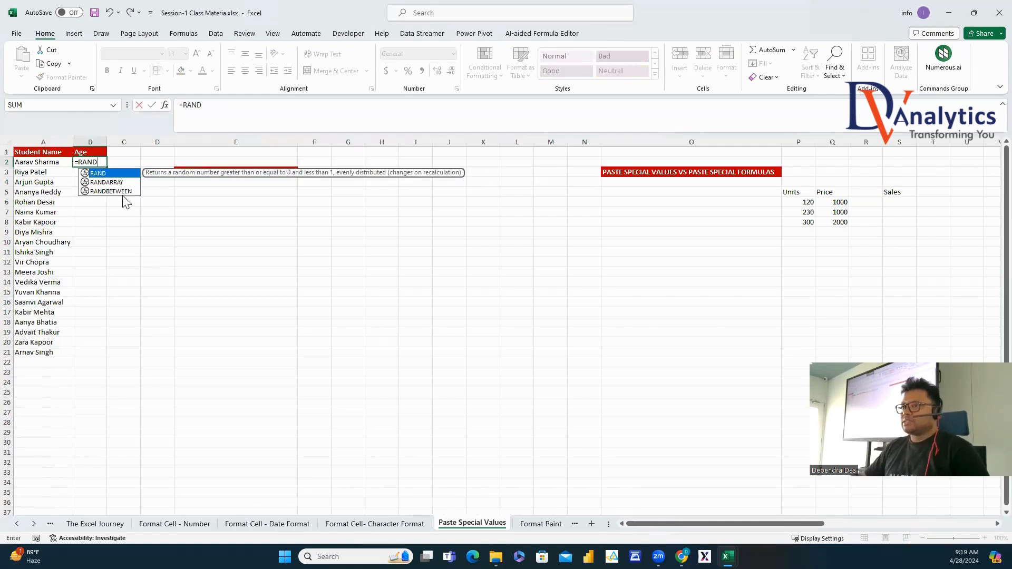
double_click(123, 191)
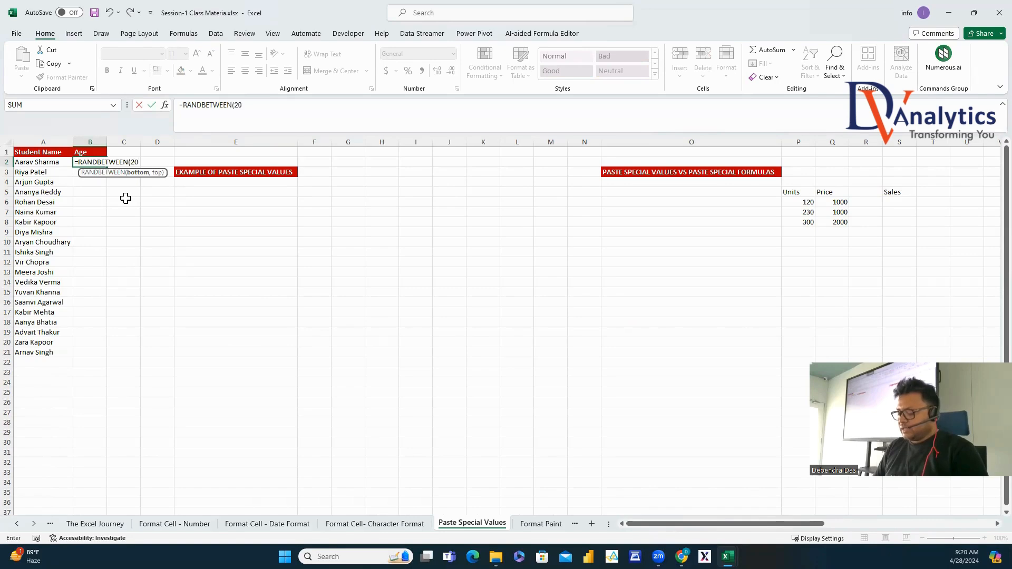
text(23,50)
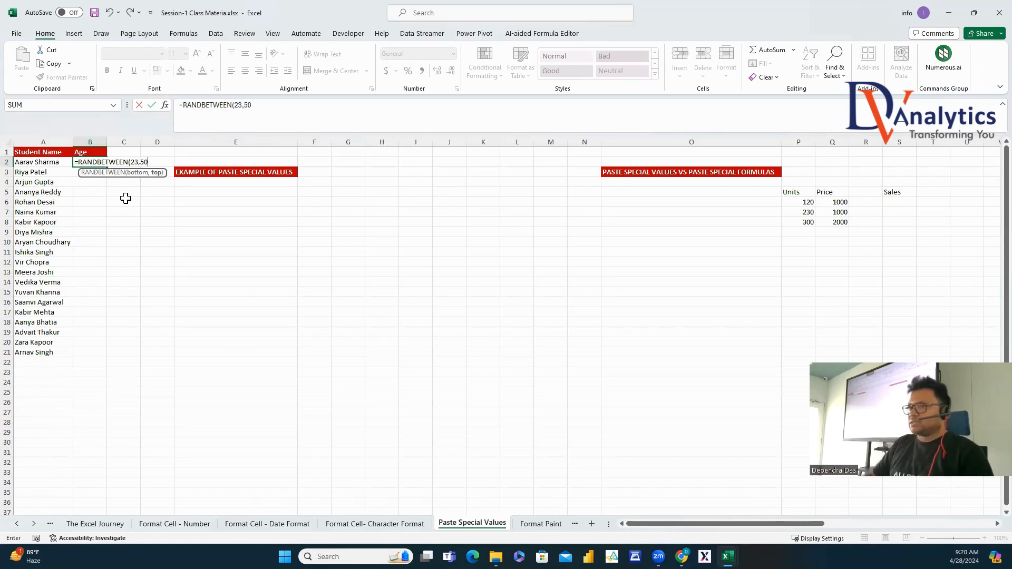
text())
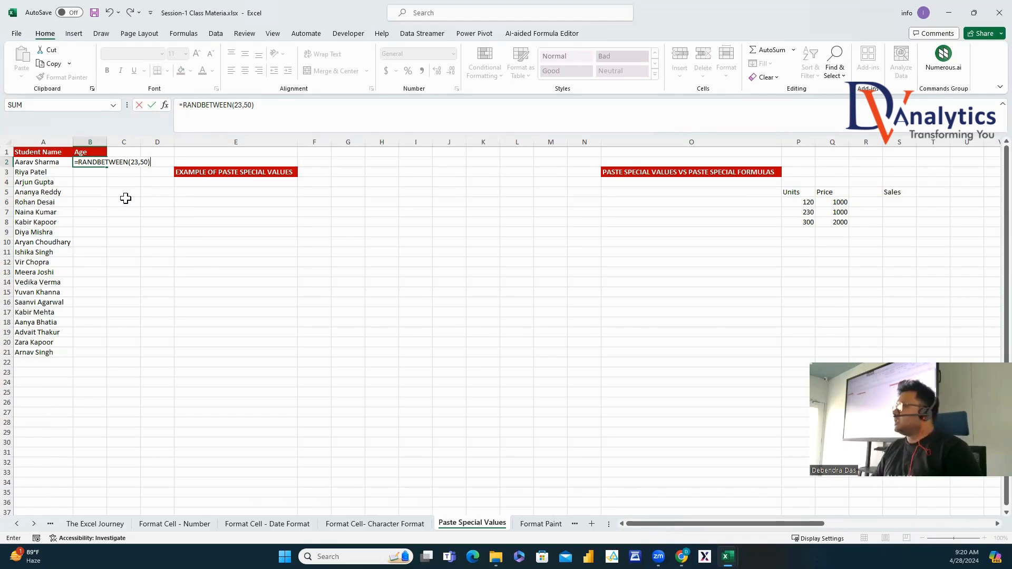
key(Return)
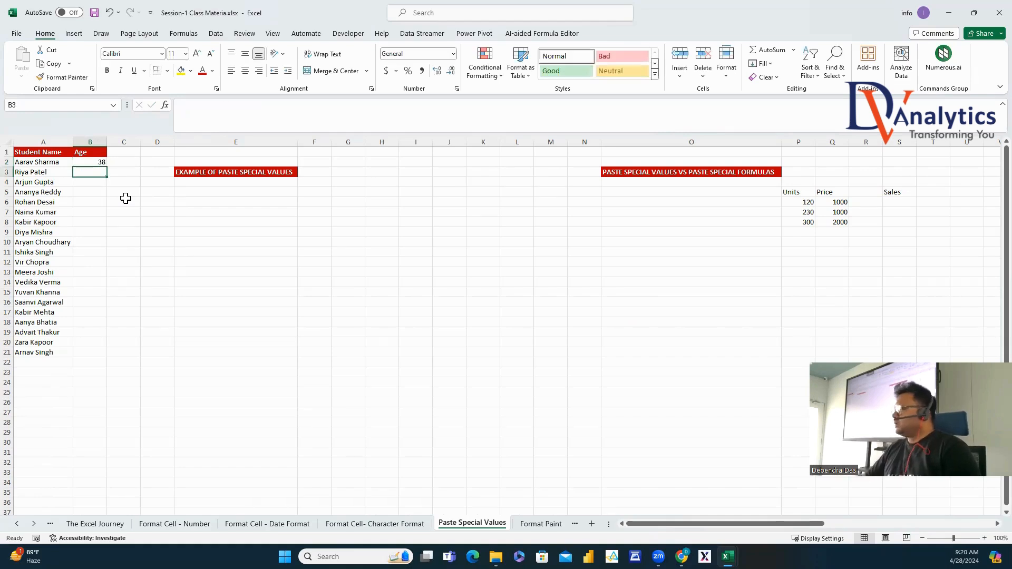
click(97, 162)
double_click(106, 166)
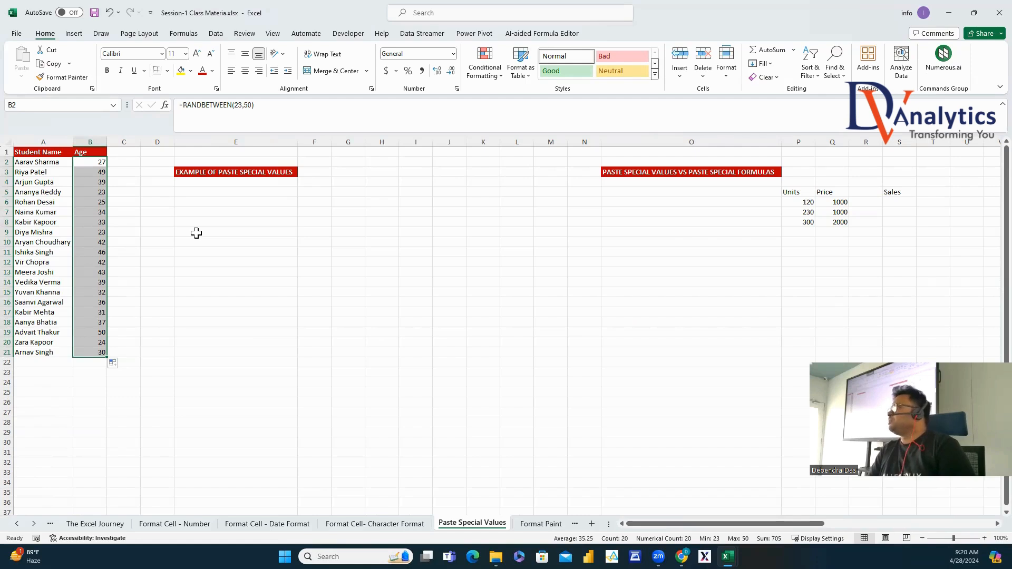
Enter DV in D9 and SD in D10 to make the random ages recalculate.
click(170, 232)
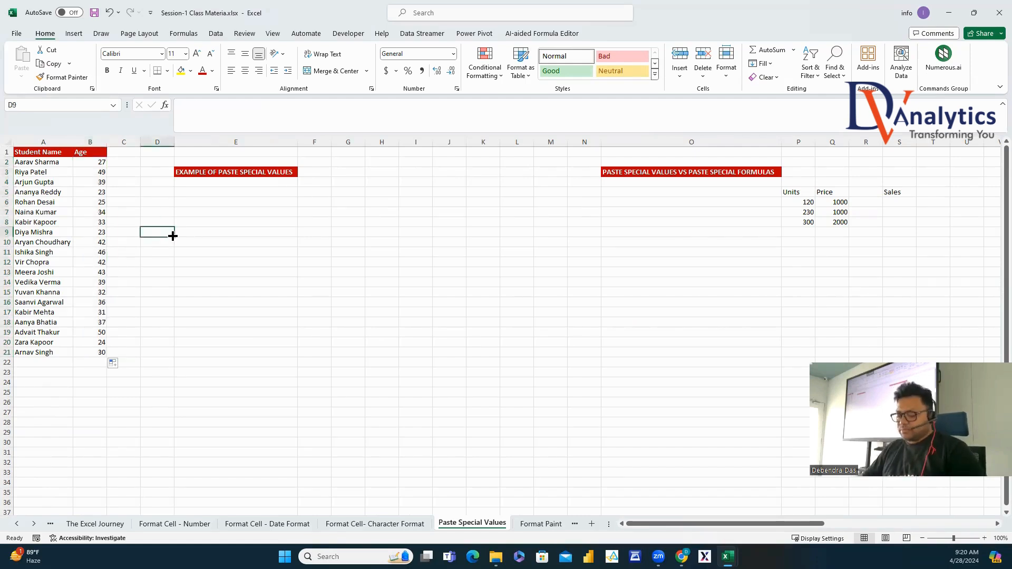
text(DV)
click(176, 262)
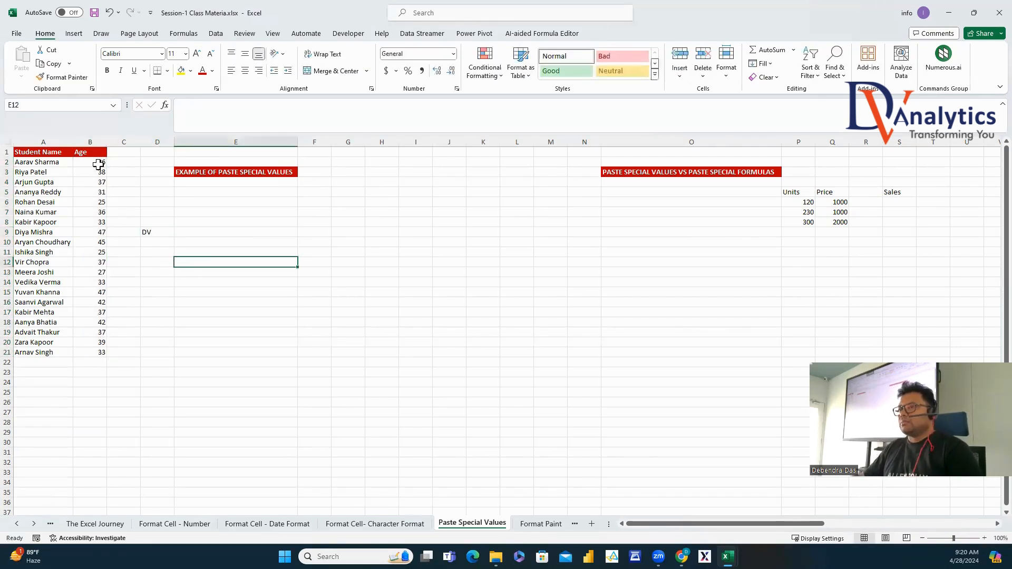
click(160, 242)
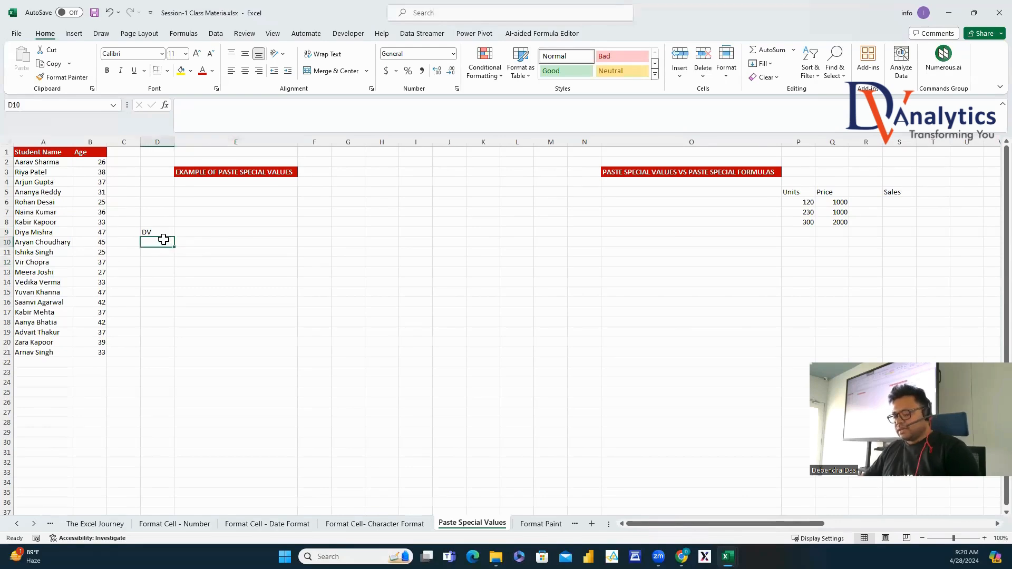
text(SD)
click(212, 281)
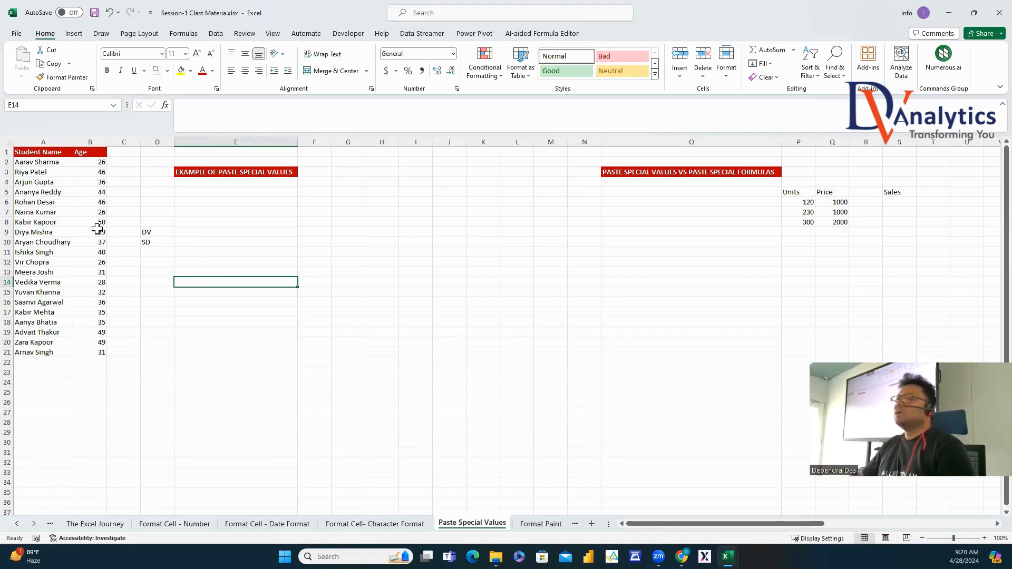
Replace the RANDBETWEEN formulas in B2:B21 with fixed numbers by copying them and using Paste Special Values in place.
click(100, 163)
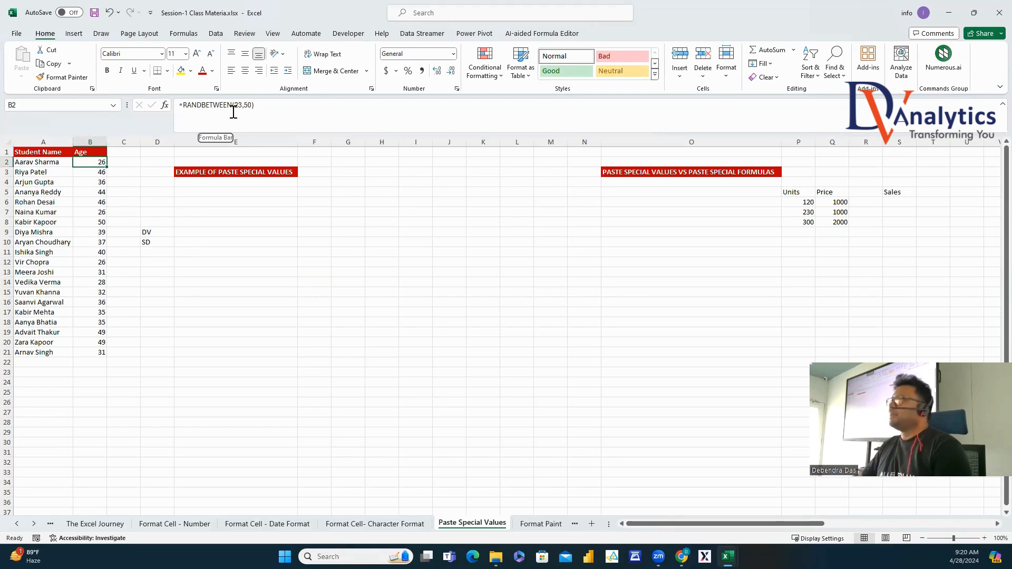
click(172, 183)
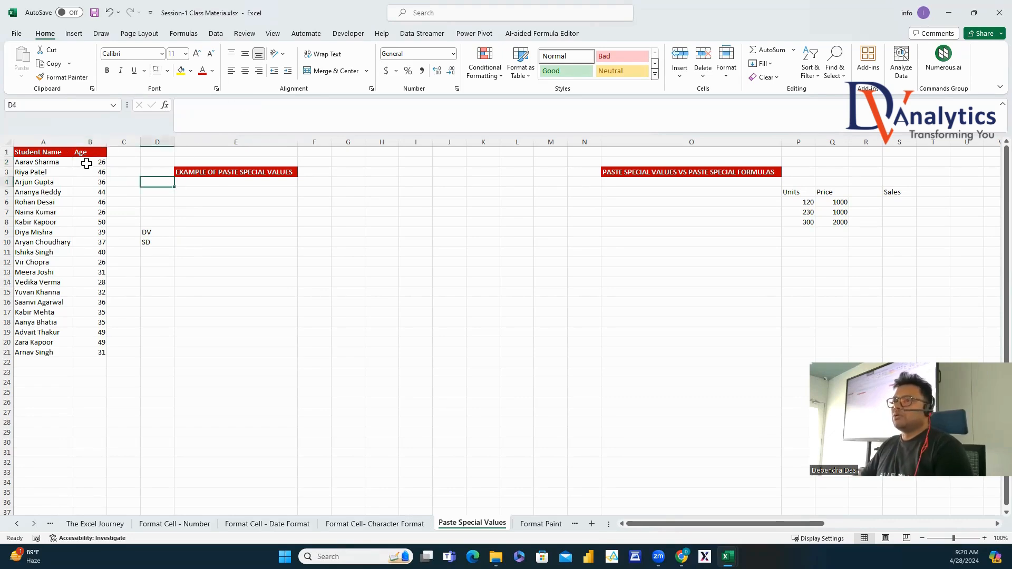
drag(86, 160, 85, 349)
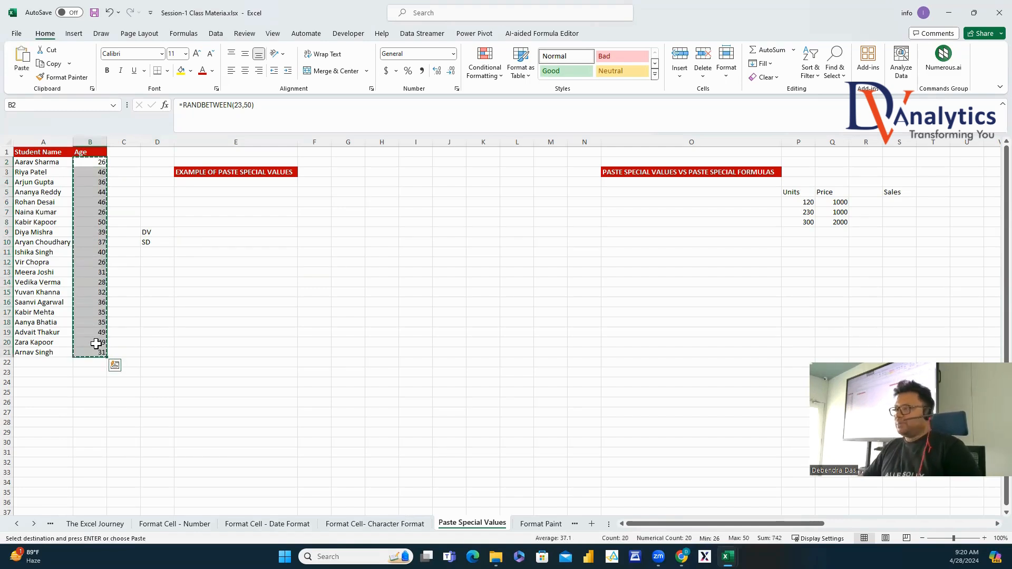
key(ctrl+c)
right_click(90, 206)
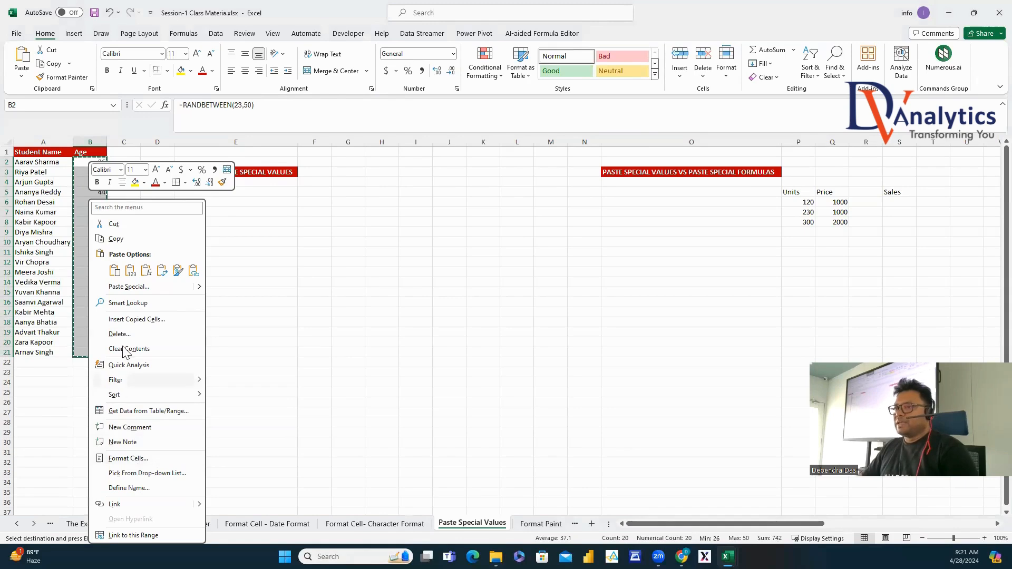
click(128, 287)
click(28, 270)
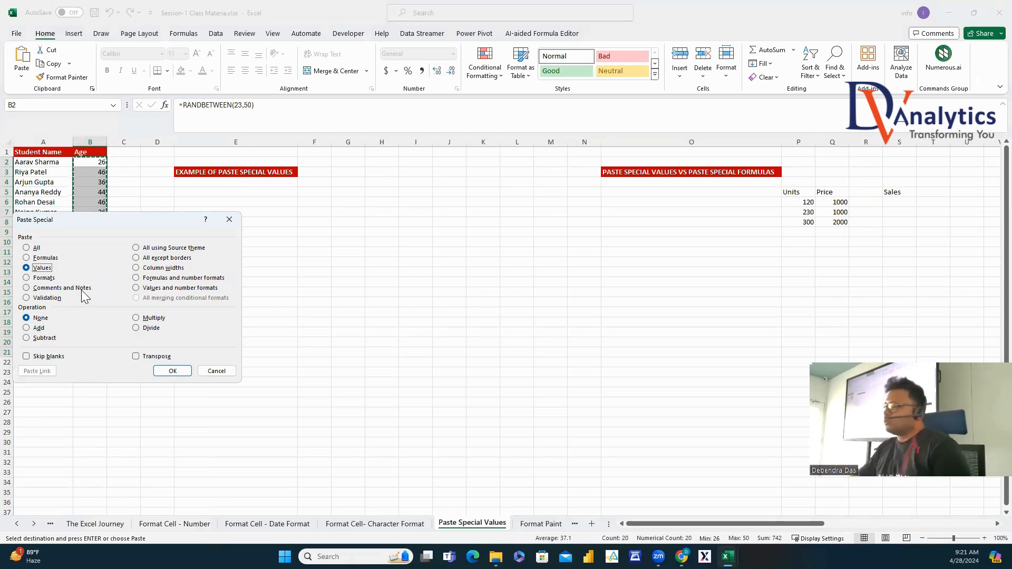
click(170, 369)
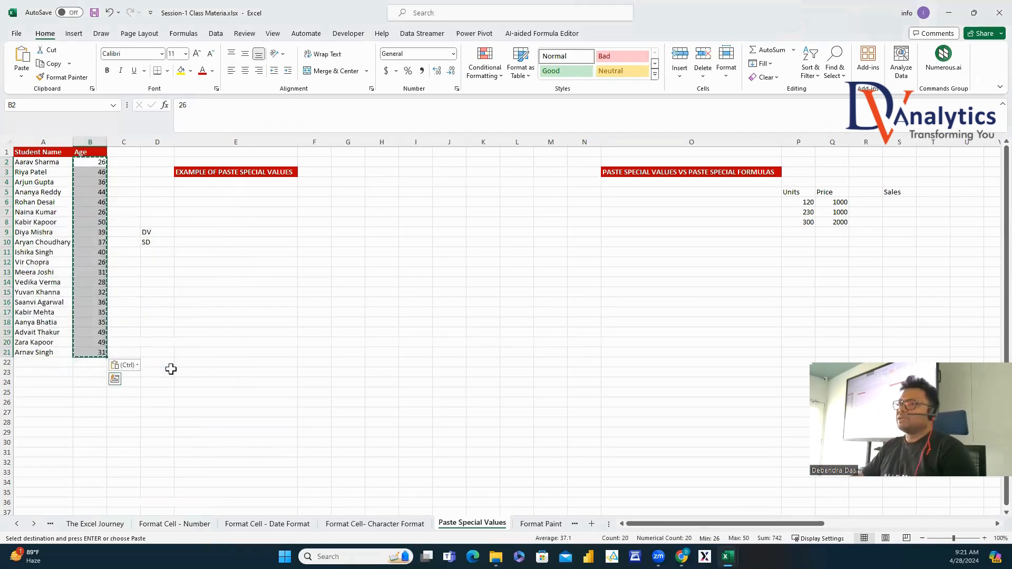
Inspect the pasted ages in column B, and enter FG in D11 to test whether they still recalculate.
click(97, 162)
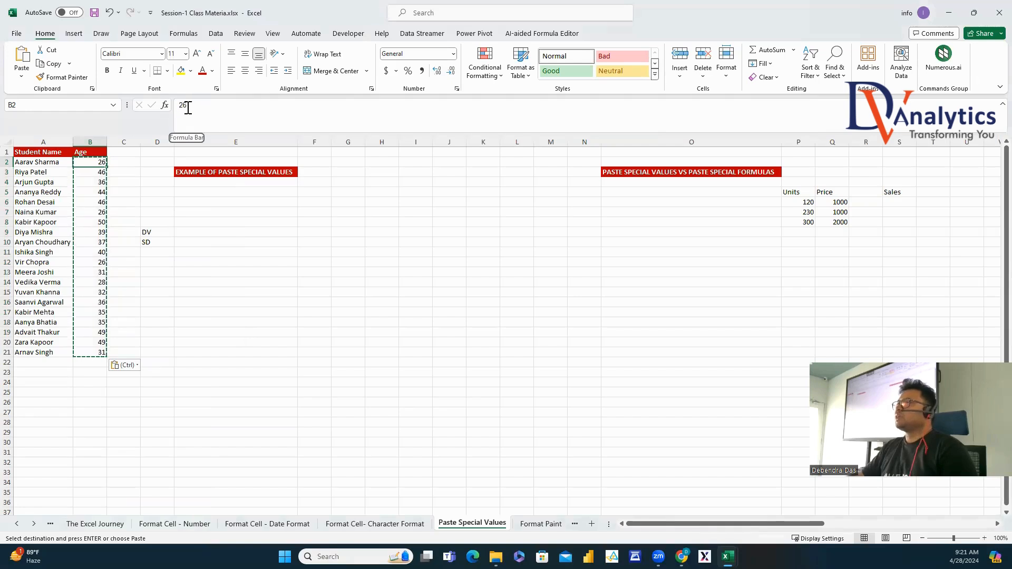
drag(97, 182, 95, 232)
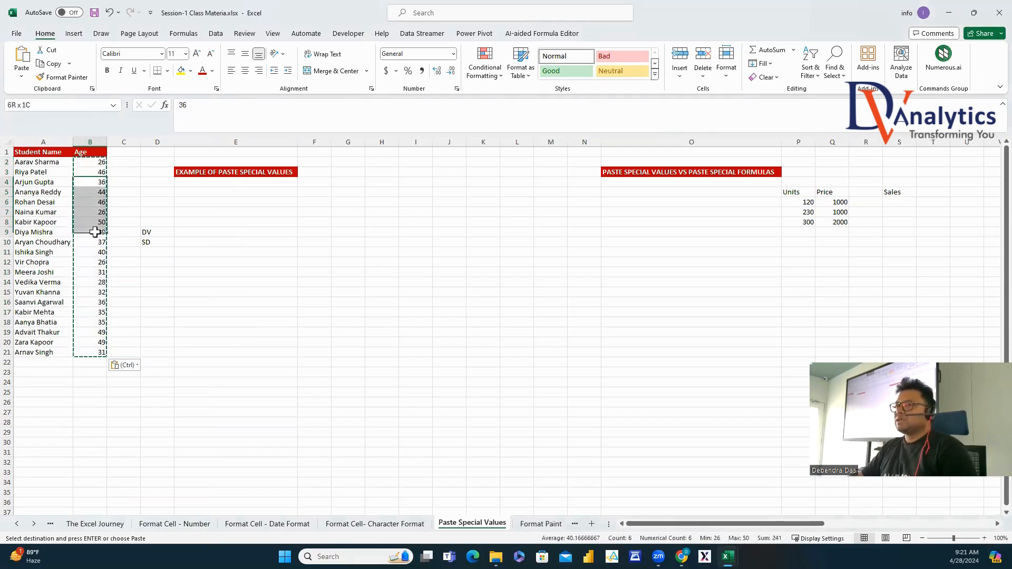
click(158, 252)
text(FG)
click(213, 300)
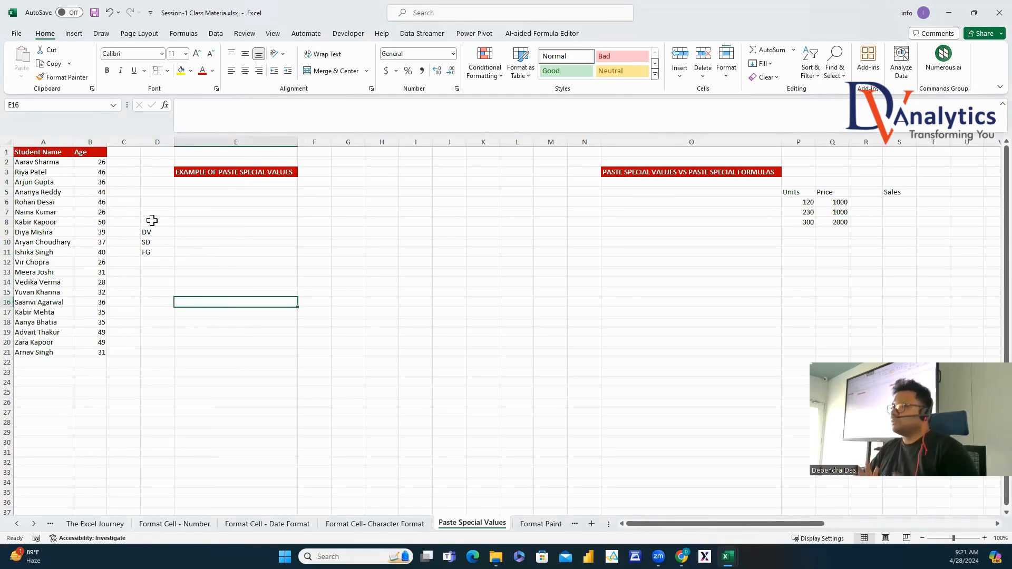
Clear the test entries DV, SD and FG from D9:D11.
drag(148, 232, 149, 253)
key(Delete)
click(290, 250)
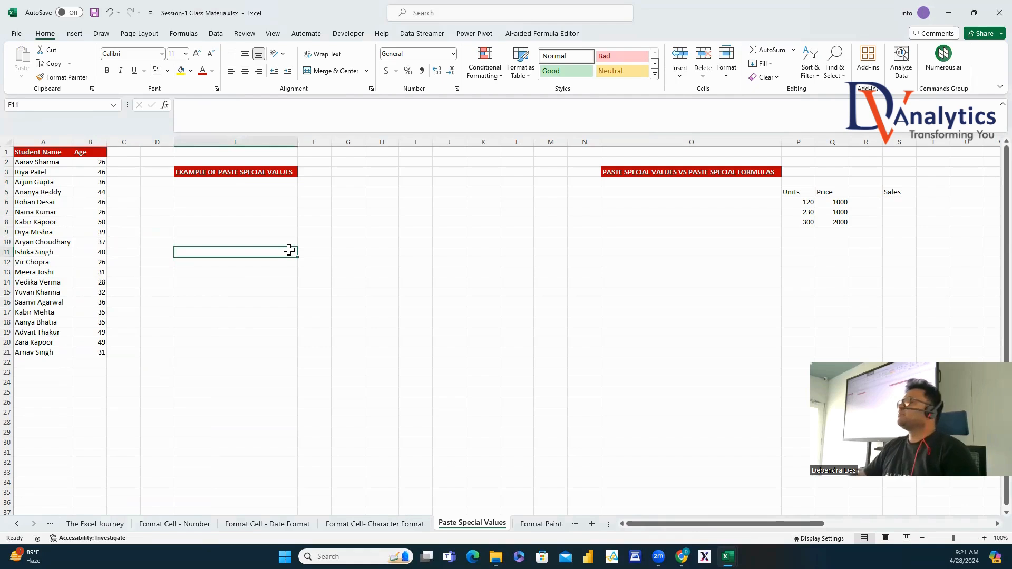
Enter =RANDBETWEEN(100,1000) in G5 and fill the formula across and down to L16.
click(345, 194)
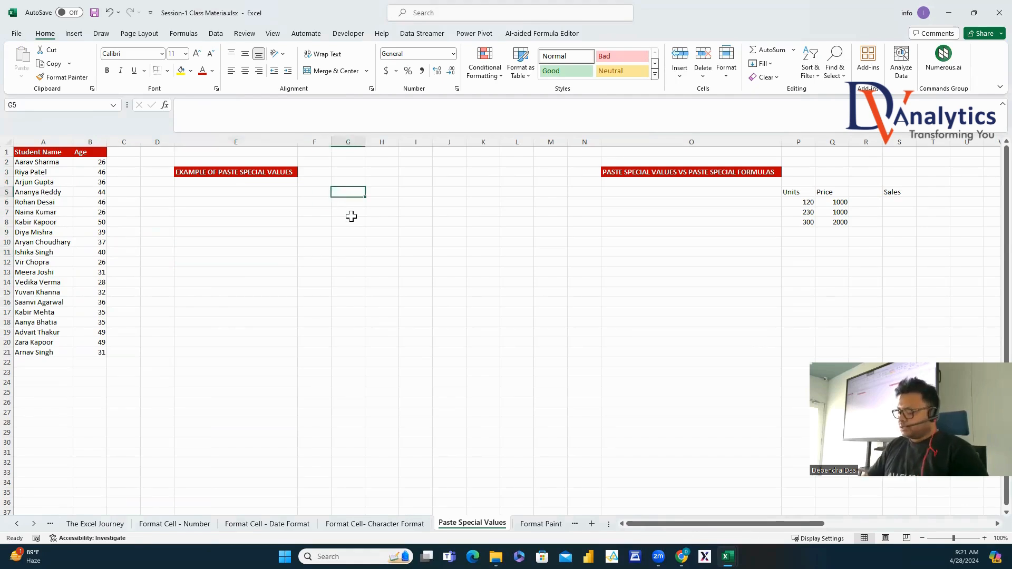
text(=RAND)
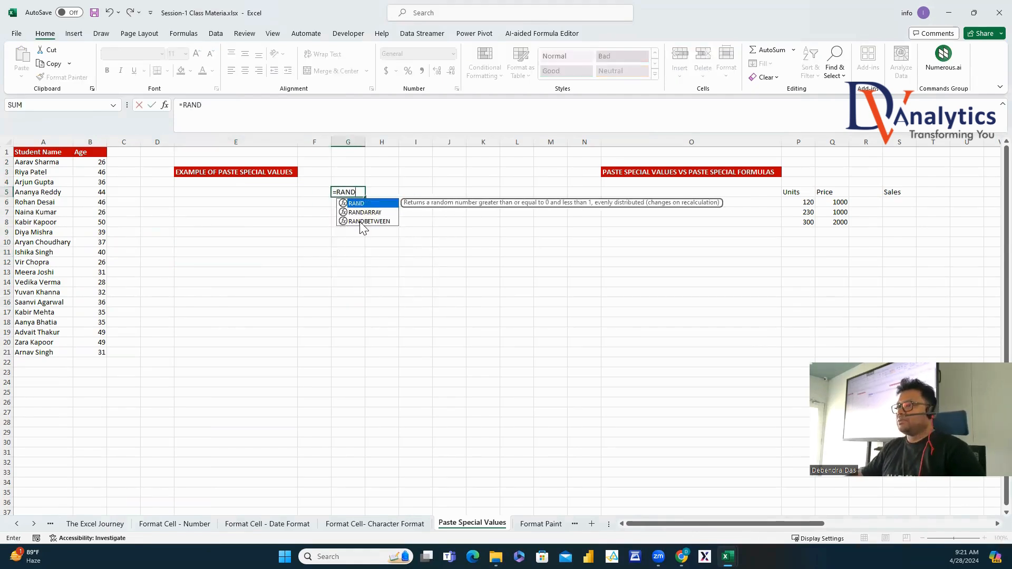
double_click(363, 221)
text(100,)
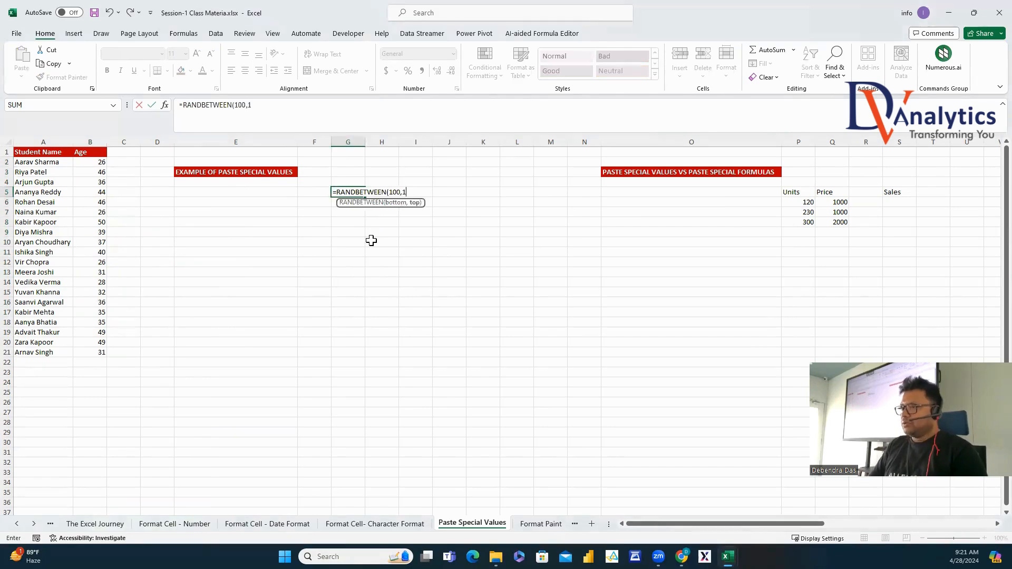
text(1000))
key(Return)
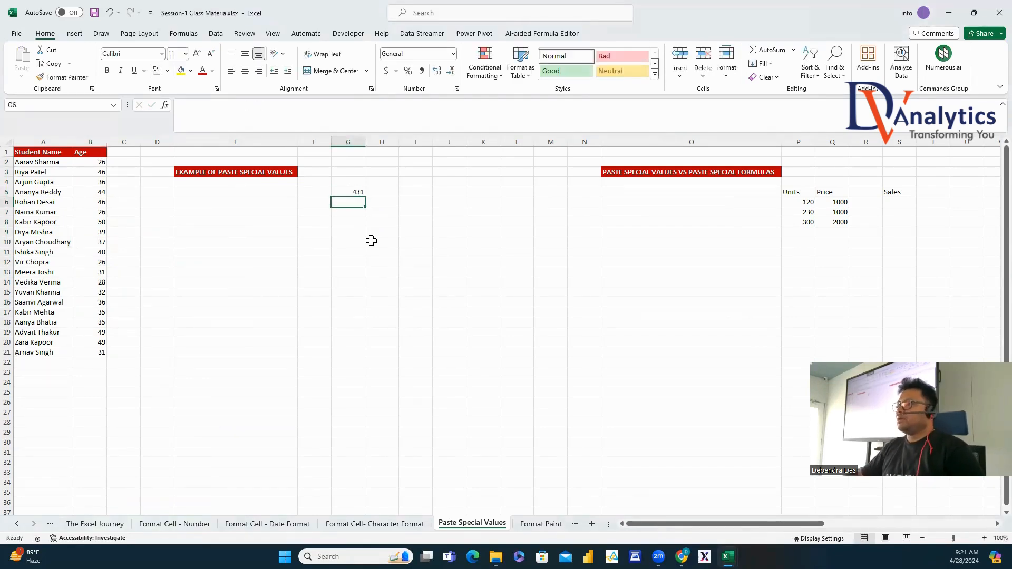
click(358, 193)
drag(365, 197, 532, 327)
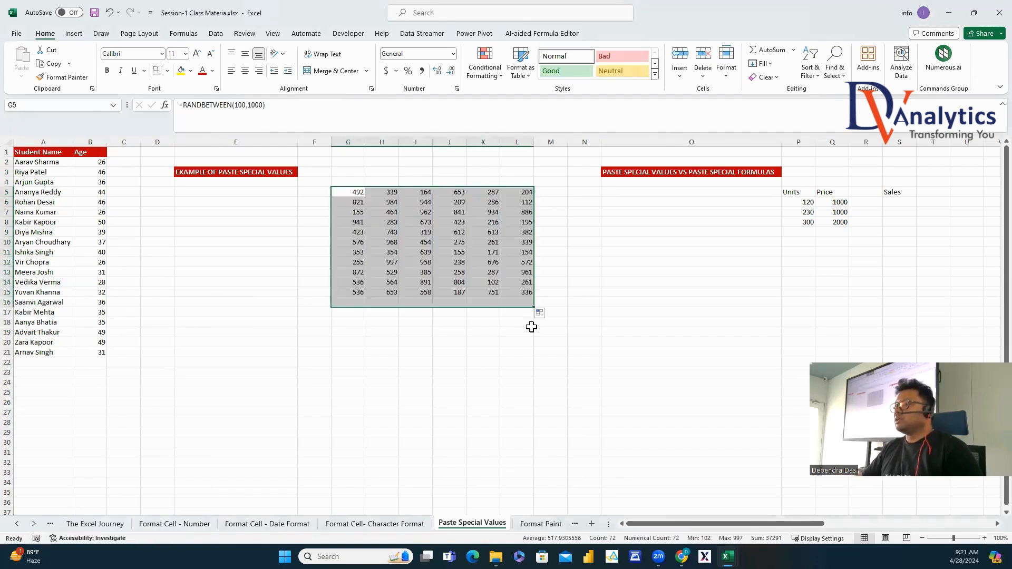
click(495, 333)
Enter SE in E15 and FG in E17 to make the random block recalculate, and clear both entries.
click(271, 293)
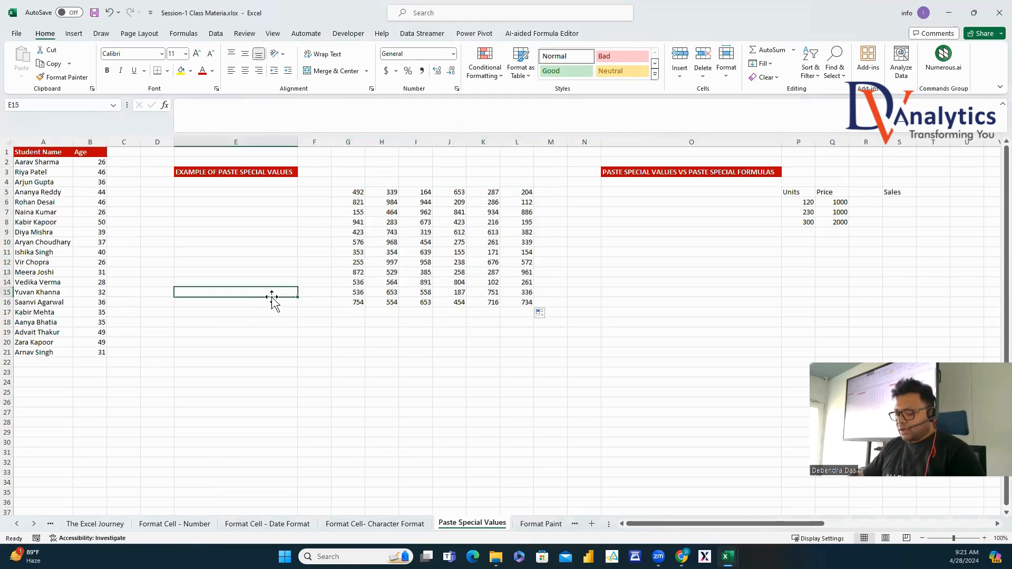
text(SE)
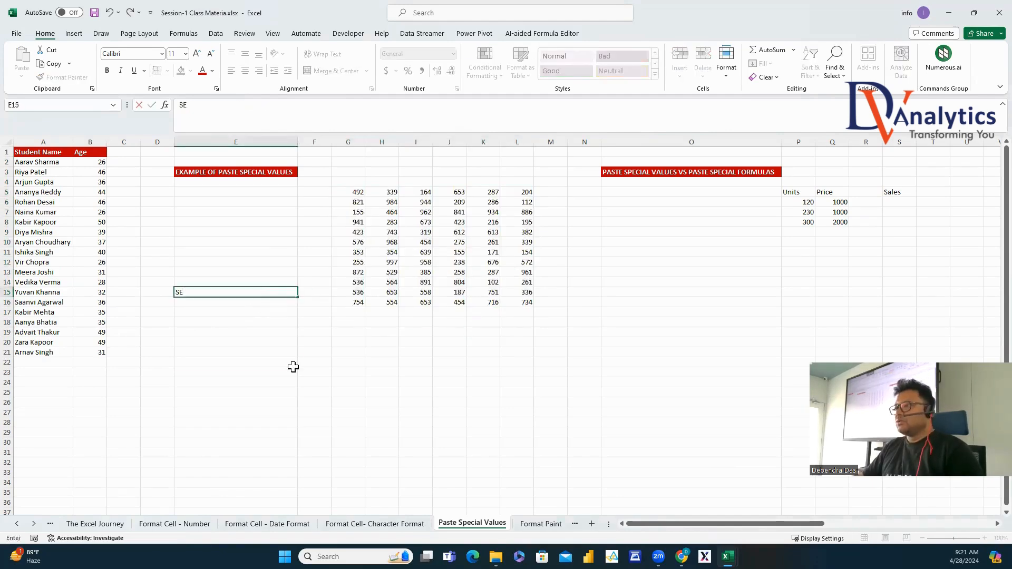
click(291, 364)
click(239, 311)
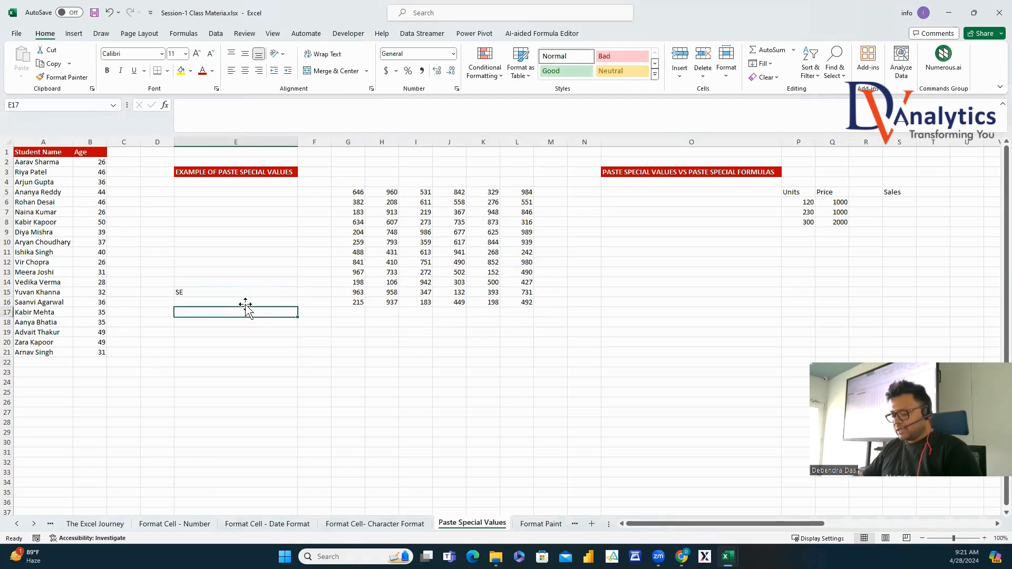
text(FG)
click(347, 375)
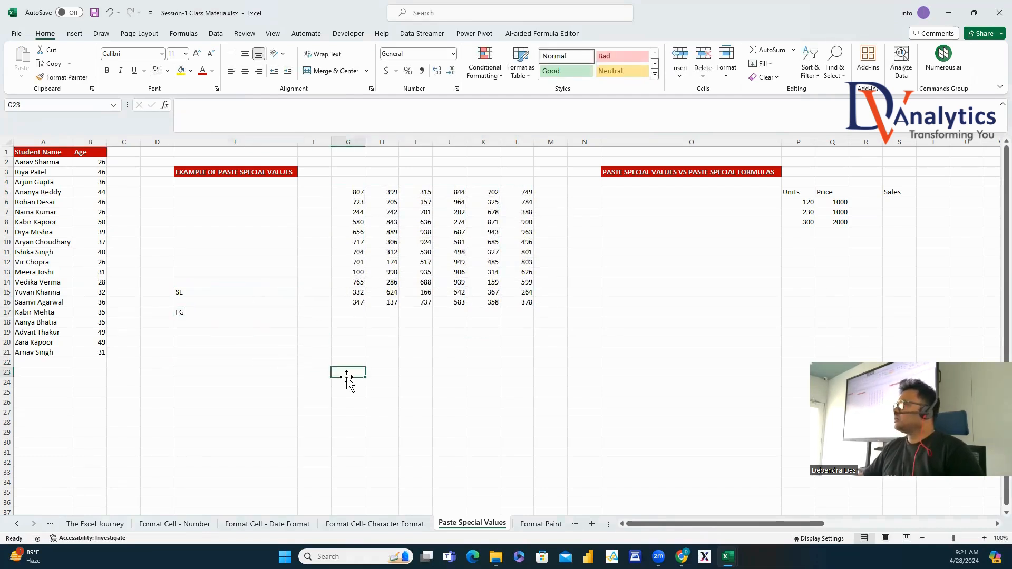
drag(210, 282, 208, 339)
key(Delete)
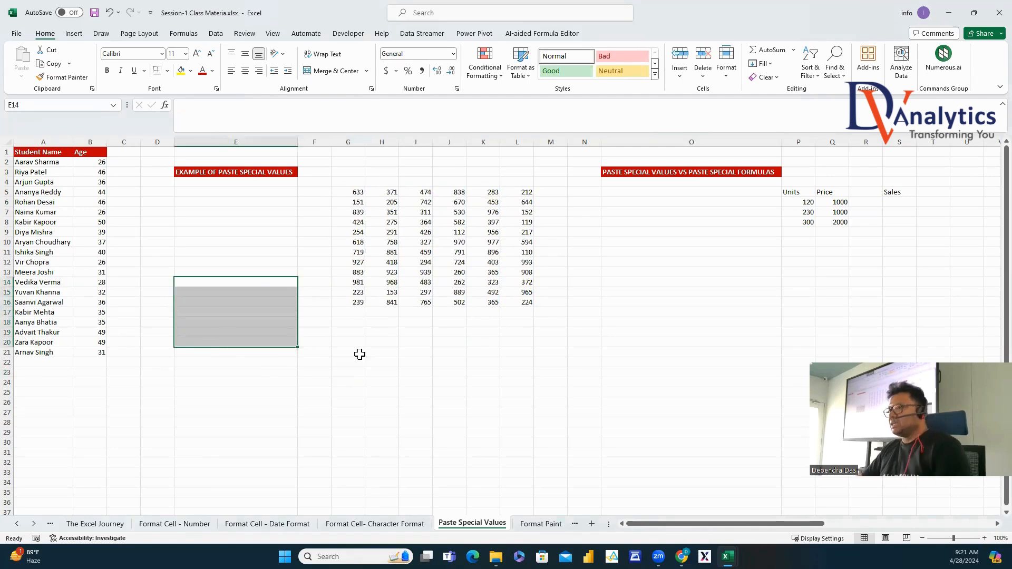
click(360, 354)
Convert the RANDBETWEEN formulas in G5:L16 to fixed numbers by copying the block and using Paste Special Values in place.
drag(355, 195, 517, 300)
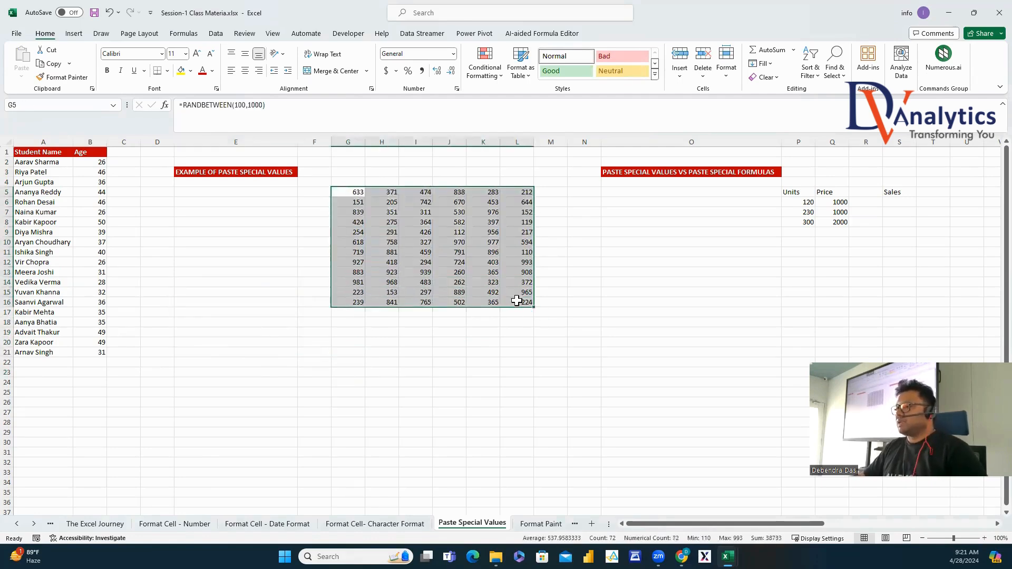
key(ctrl+c)
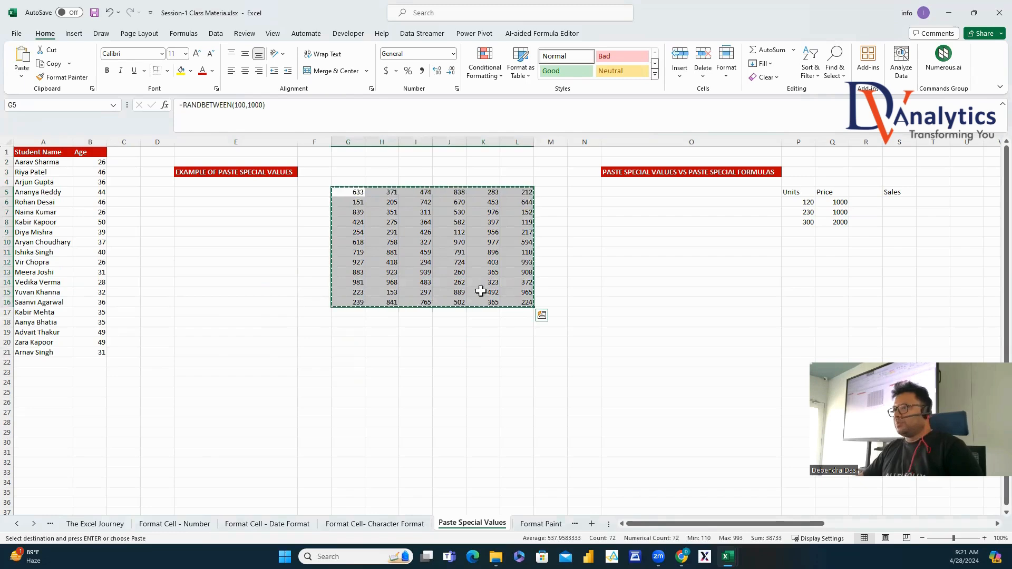
right_click(393, 221)
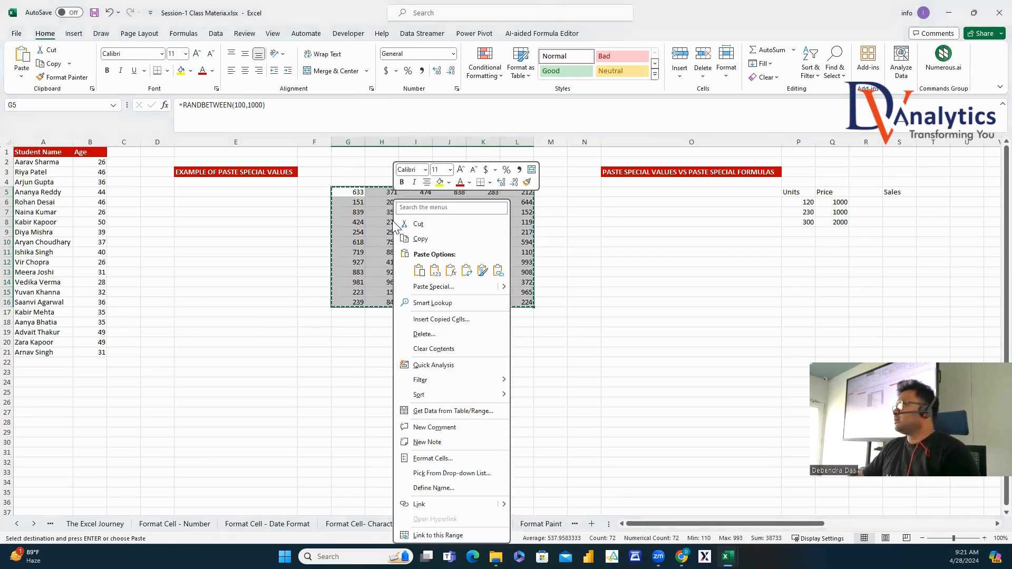
click(433, 286)
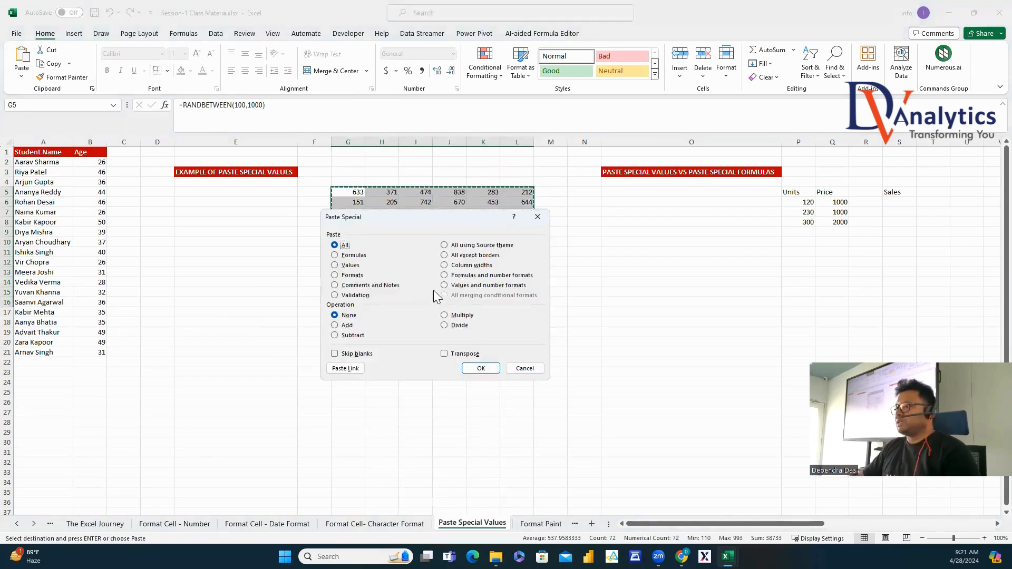
click(344, 265)
click(469, 368)
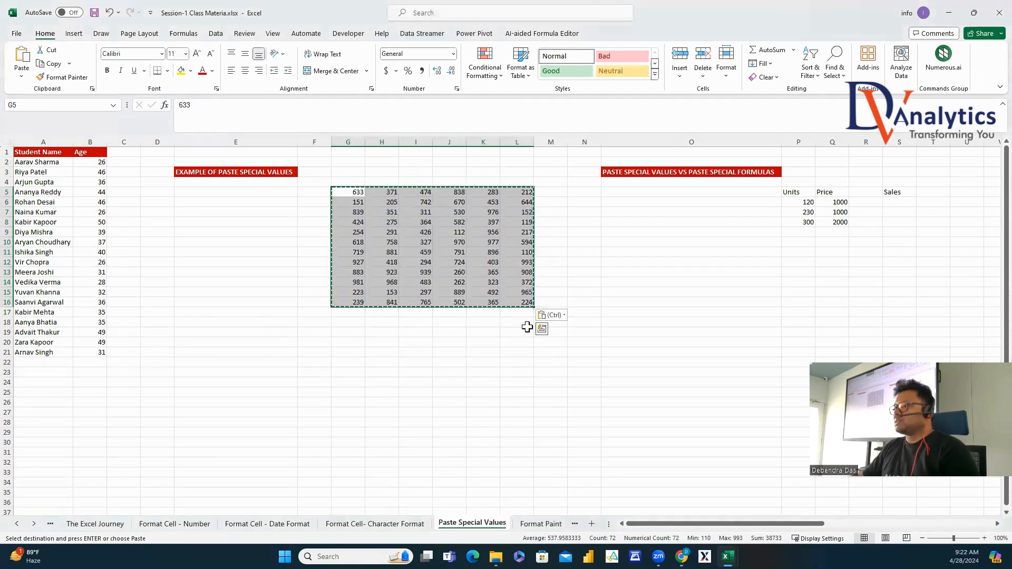
click(446, 350)
click(449, 242)
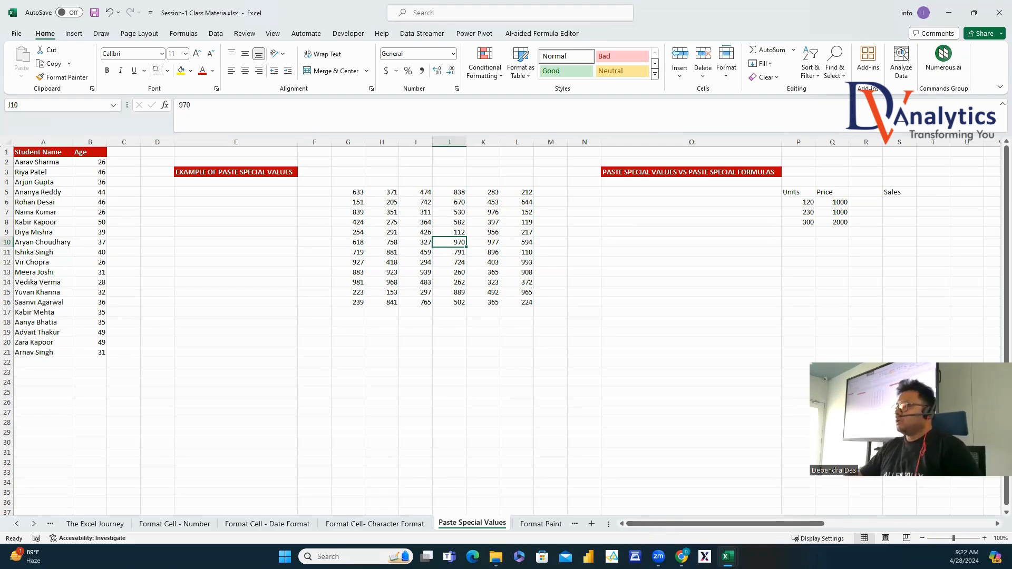
In the Paste Special Values vs Formulas example, calculate Sales in S6 as Units times Price with =P6*Q6.
scroll(445, 264, right, 5)
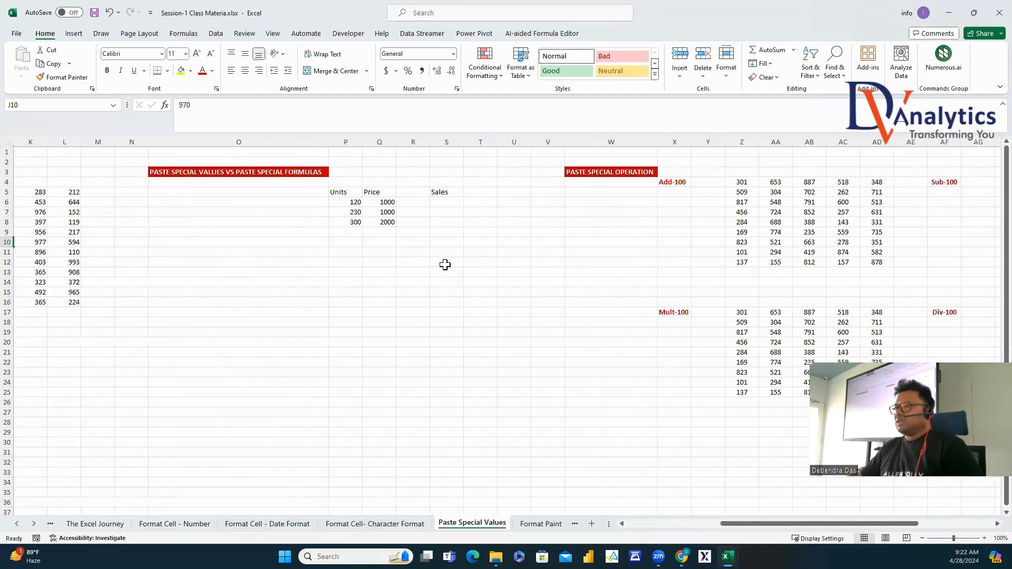
click(263, 167)
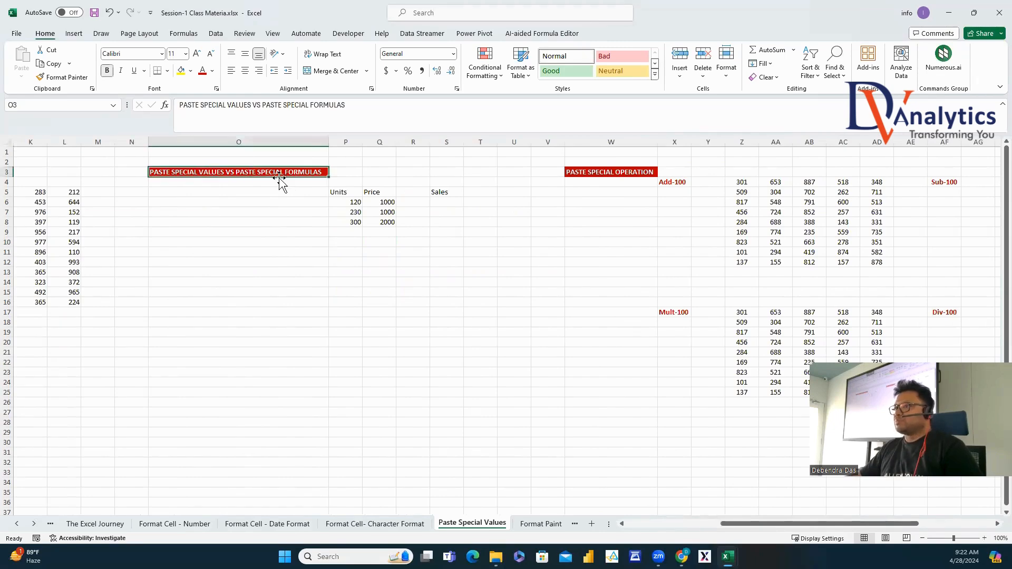
click(358, 201)
click(386, 204)
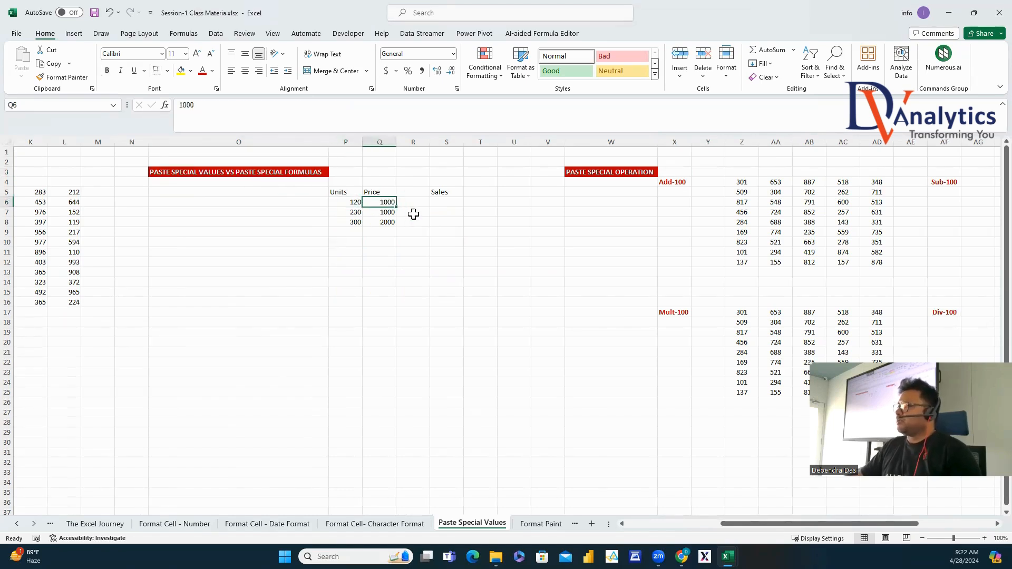
click(446, 204)
text(=)
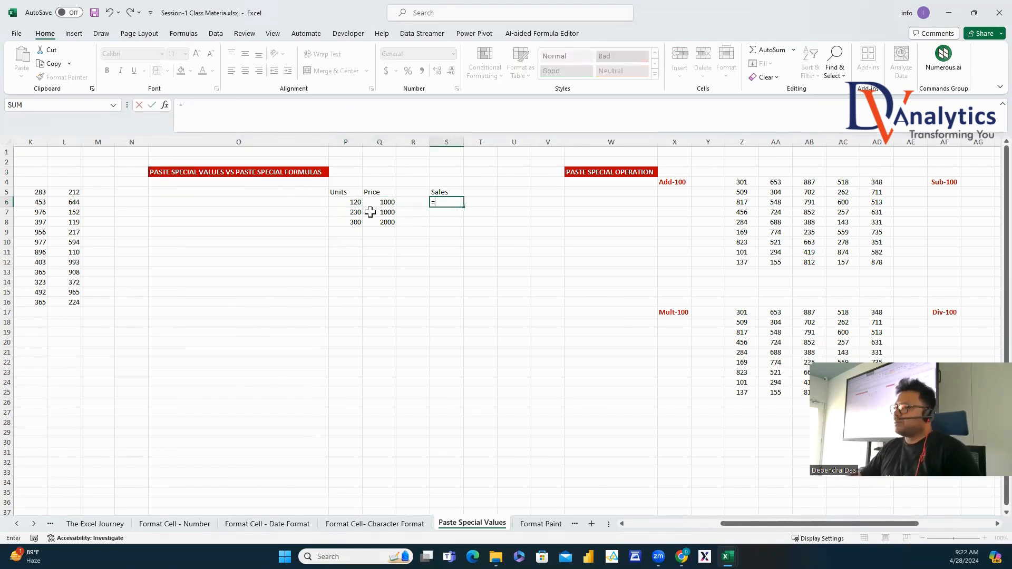
click(353, 202)
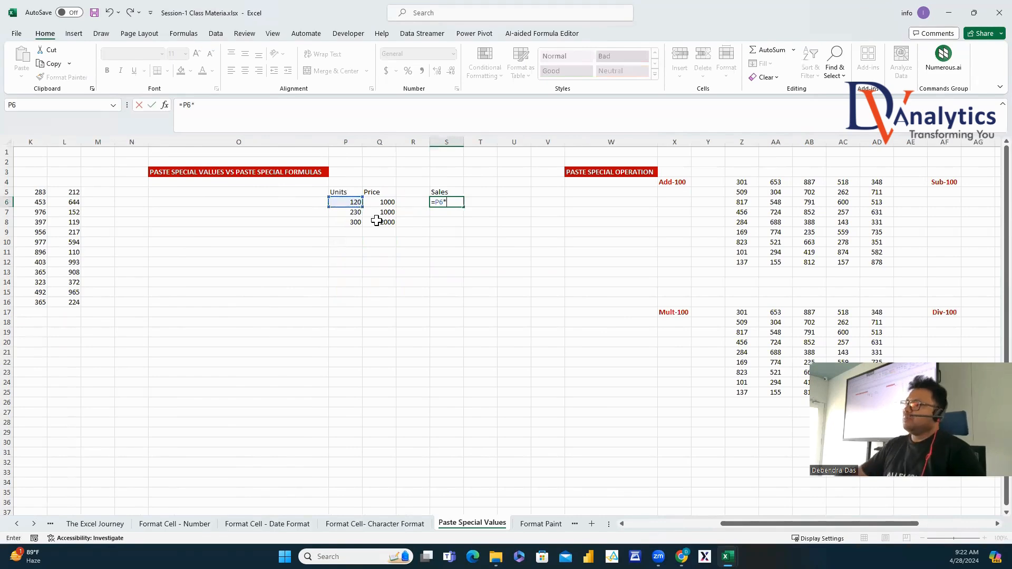
text(*)
click(382, 203)
key(Return)
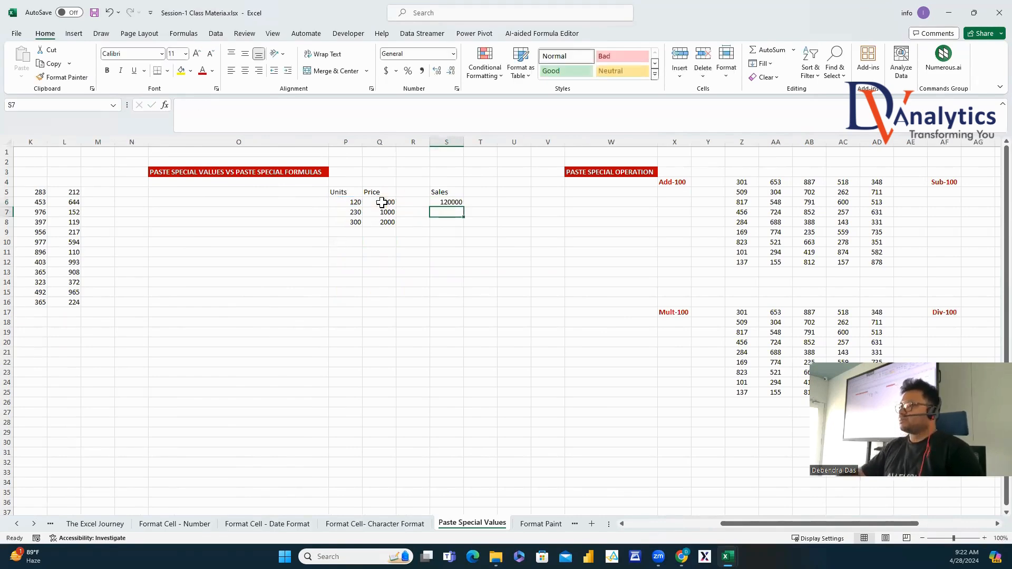
Examine which cells the Sales formula in S6 refers to.
click(453, 202)
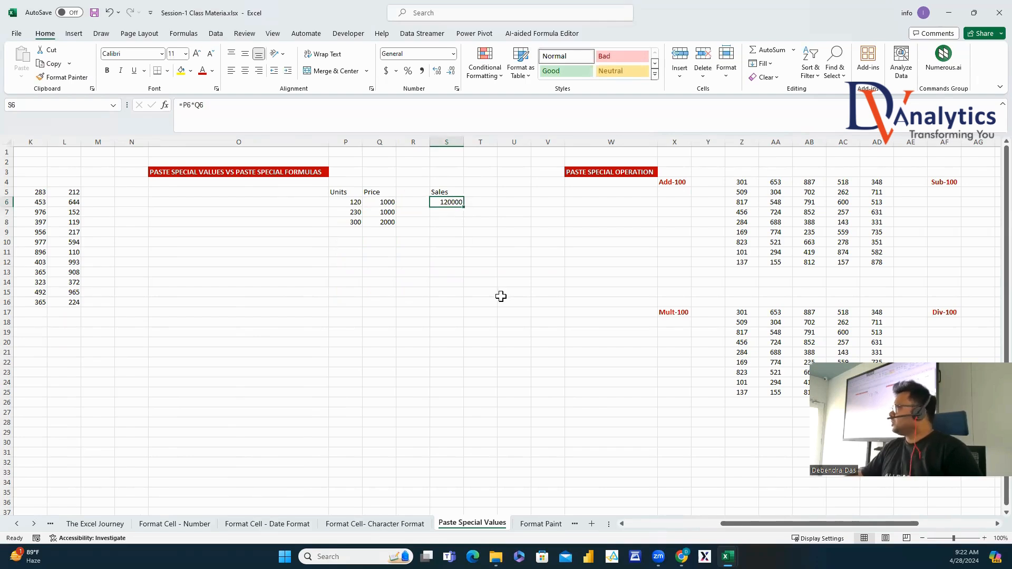
click(197, 106)
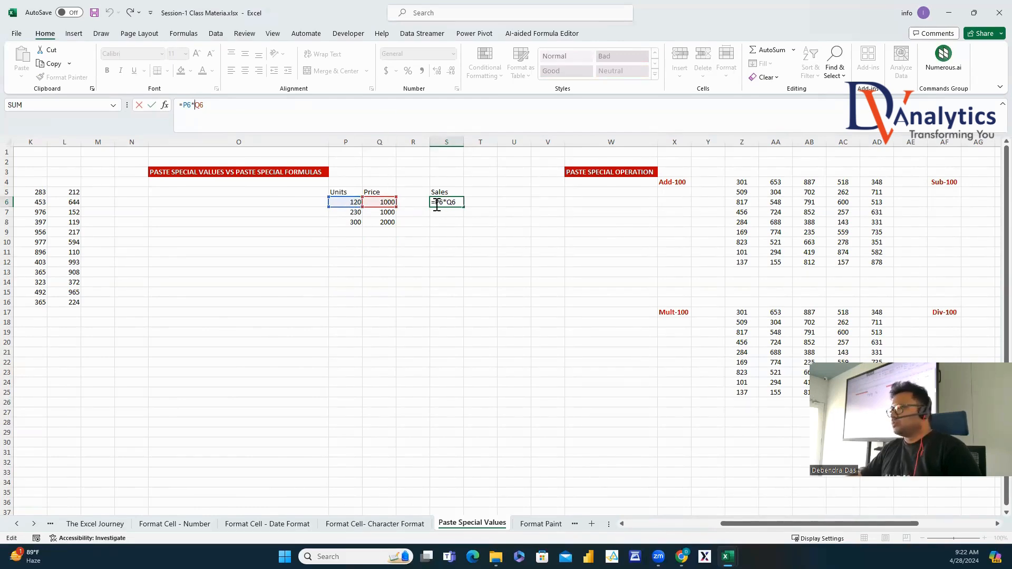
key(ctrl+Return)
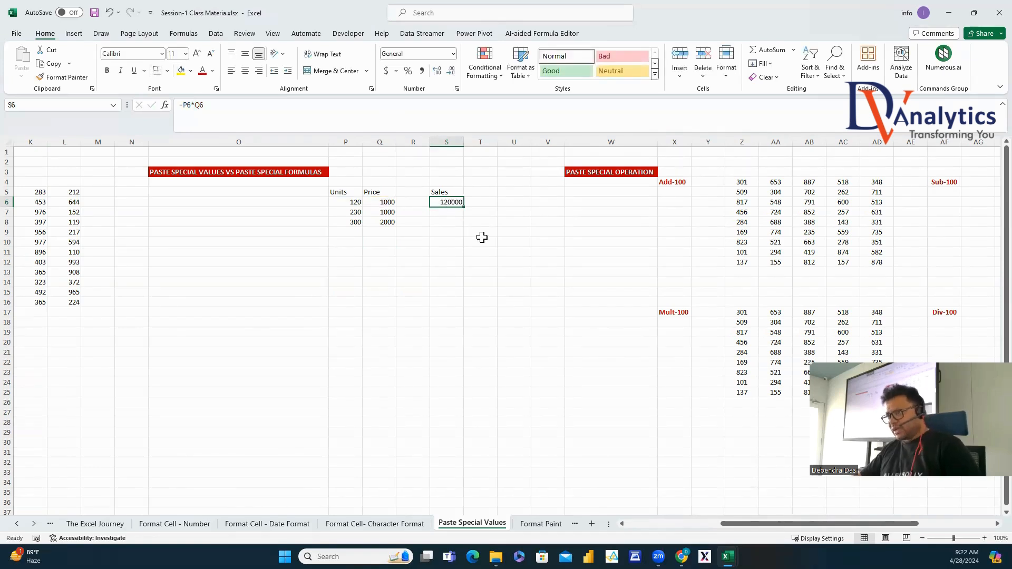
Copy S6 into S7 with Paste Special Formulas, and compare the pasted formula with its Units and Price cells.
key(ctrl+c)
right_click(447, 212)
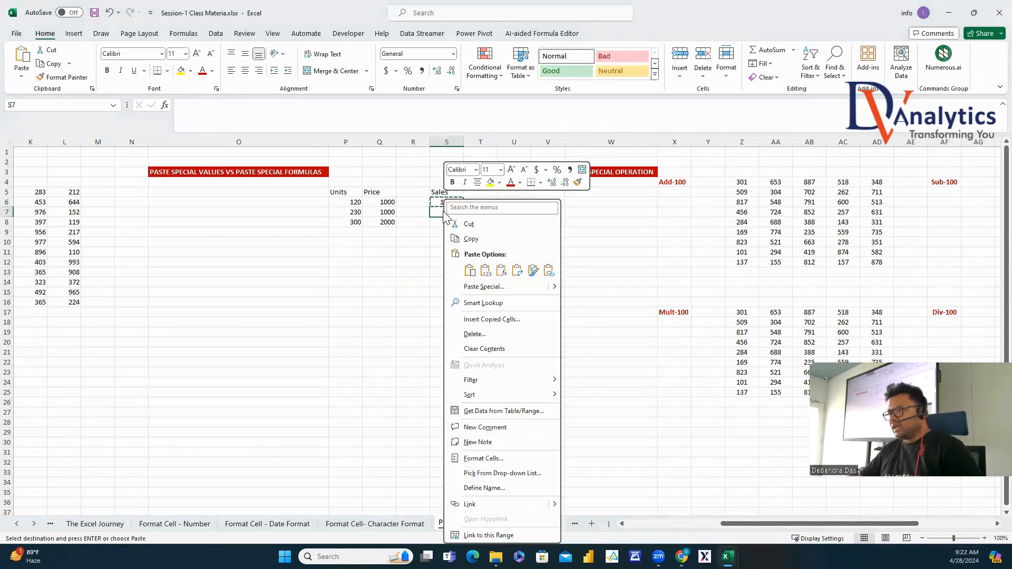
click(482, 288)
click(399, 258)
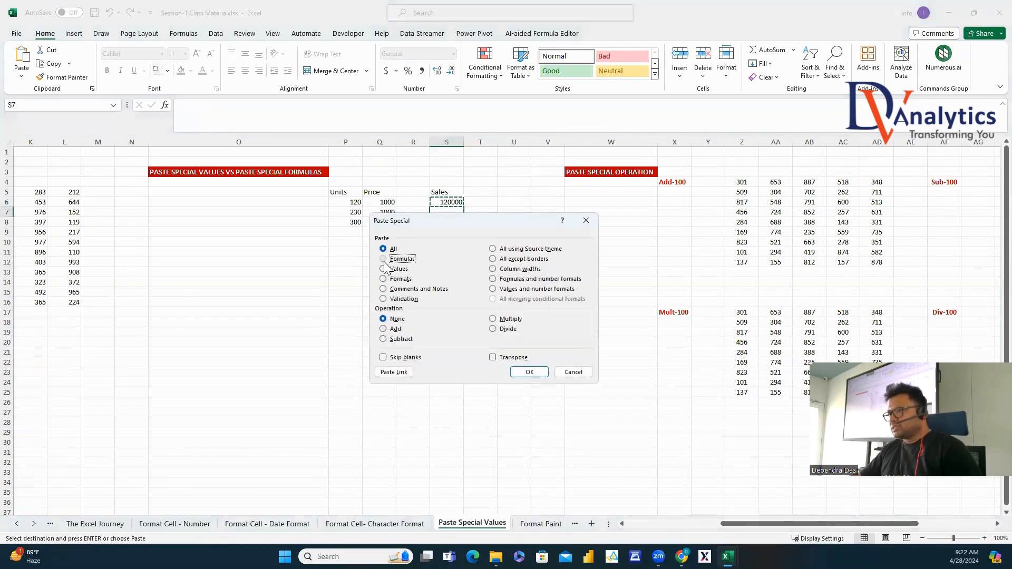
click(525, 373)
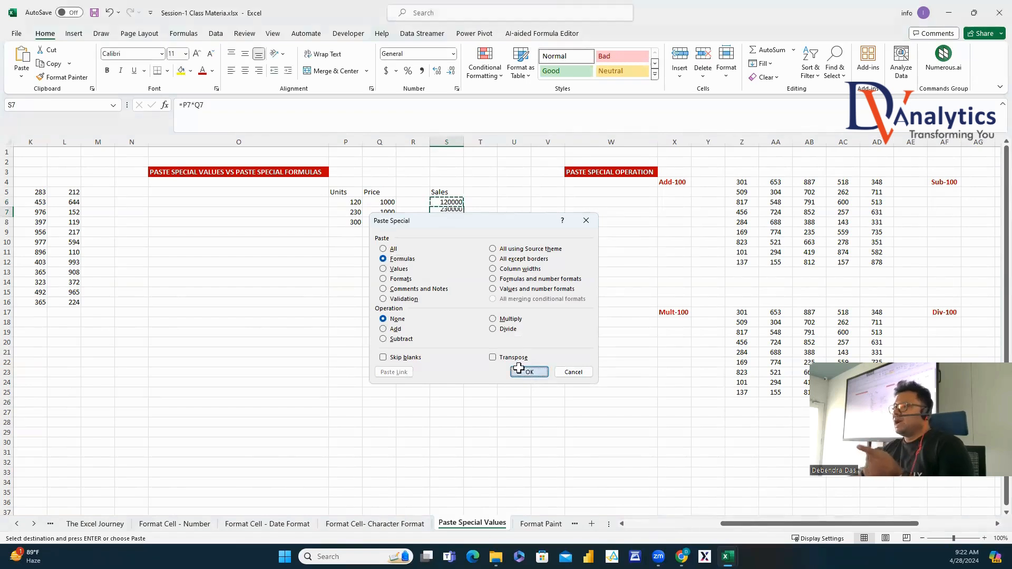
click(358, 213)
click(392, 214)
click(449, 212)
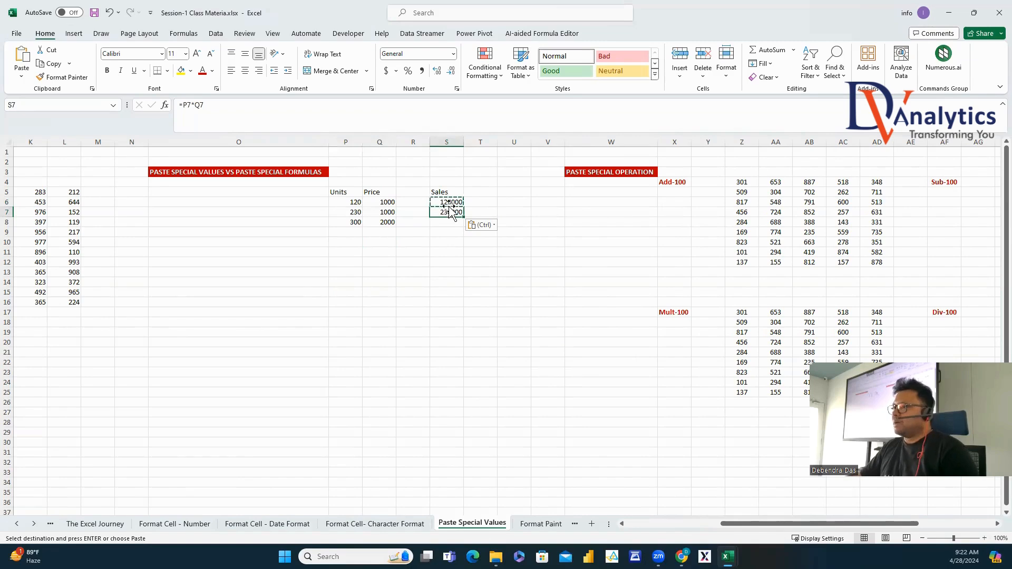
key(Up)
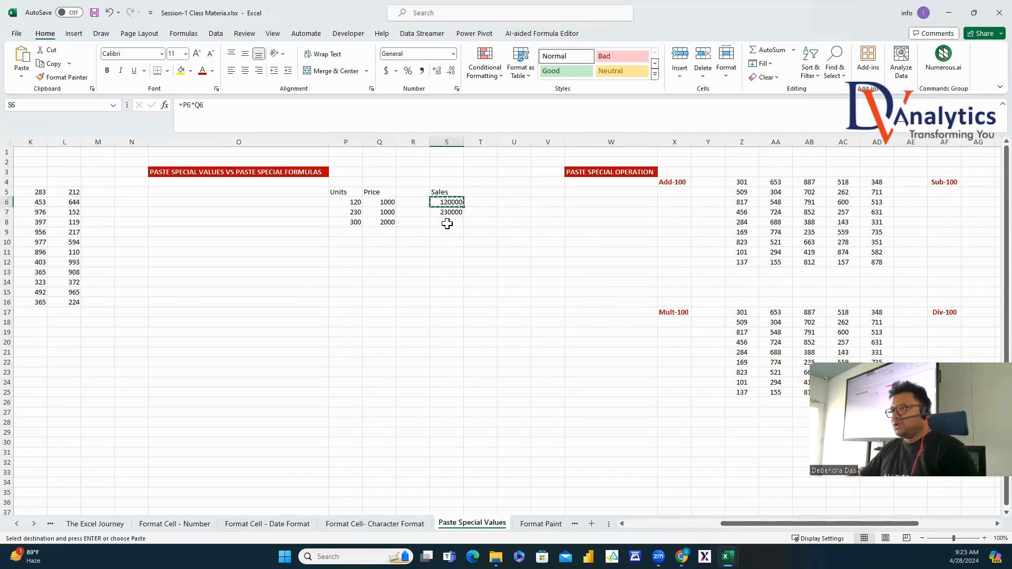
Paste the copied S6 result into S8 with Paste Special Values, and check it against the Units and Price in row 8.
right_click(447, 224)
click(479, 286)
click(397, 265)
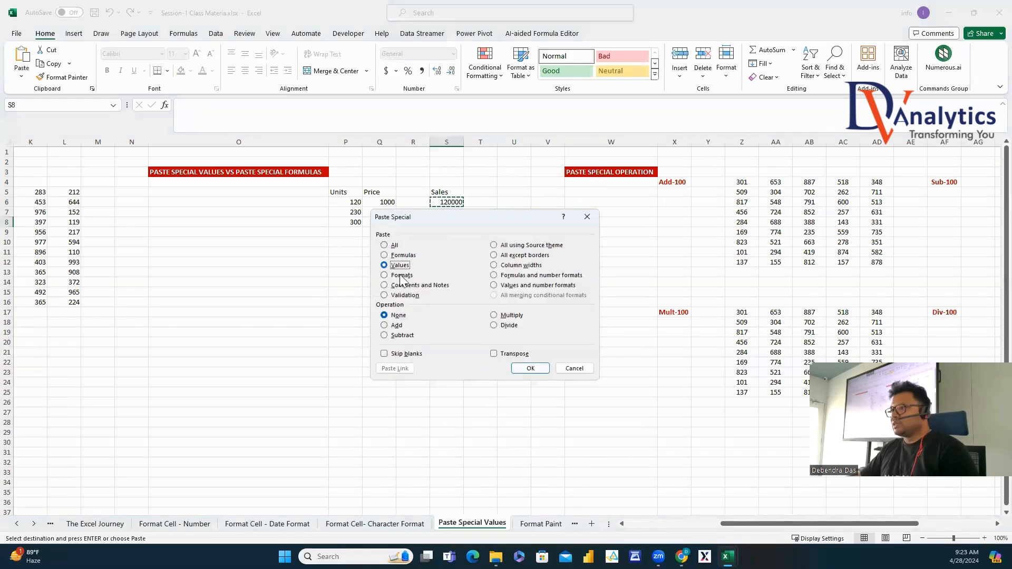
click(532, 369)
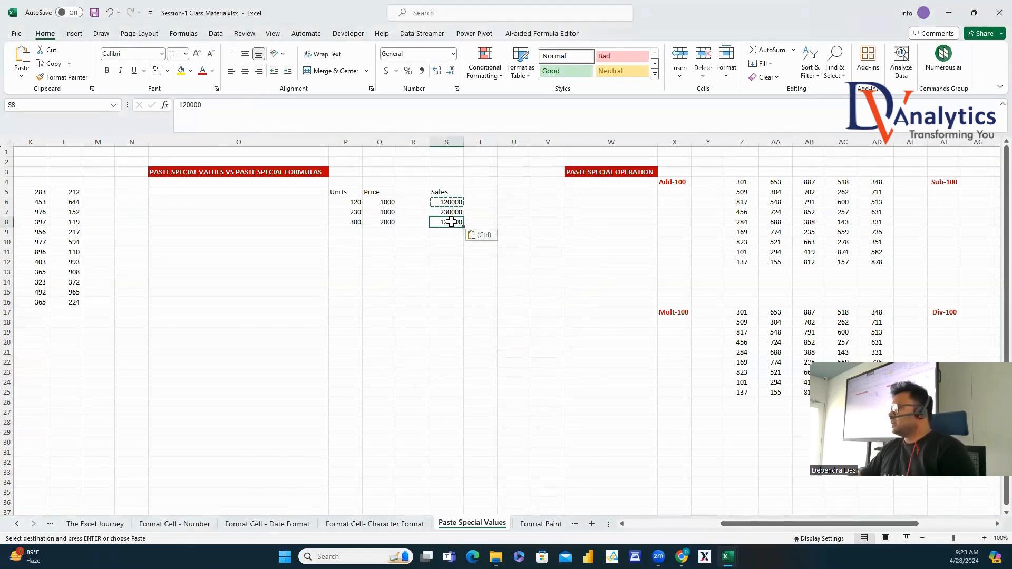
click(356, 223)
click(385, 223)
click(440, 223)
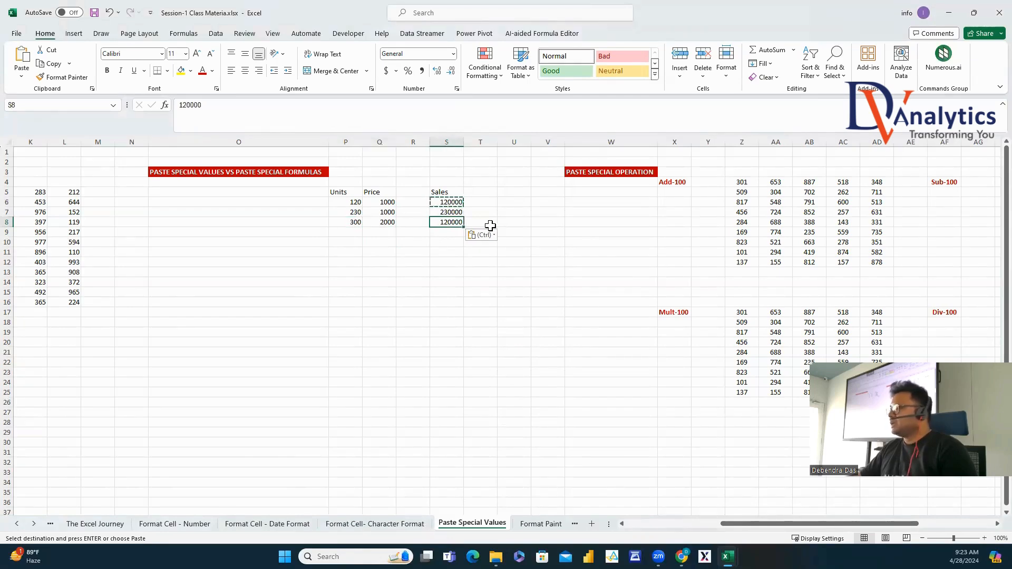
Label T8 as PASTE SPECIAL VALUES and T7 as PASTE SPECIAL FIRMULAS beside the Sales results.
click(485, 223)
text(PASTE SPECIAL VALUES)
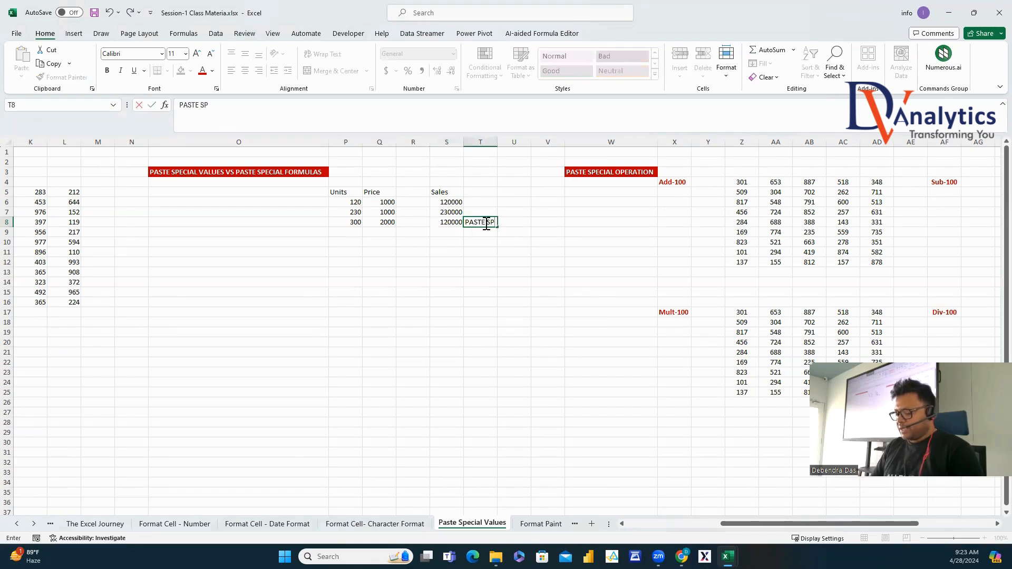
click(476, 210)
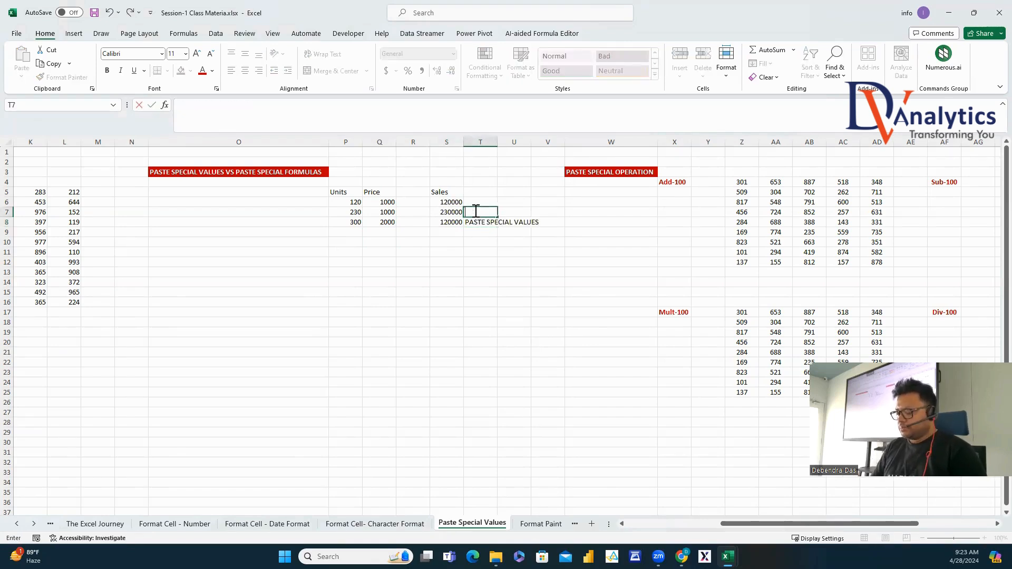
text(PASTE SPECIAL )
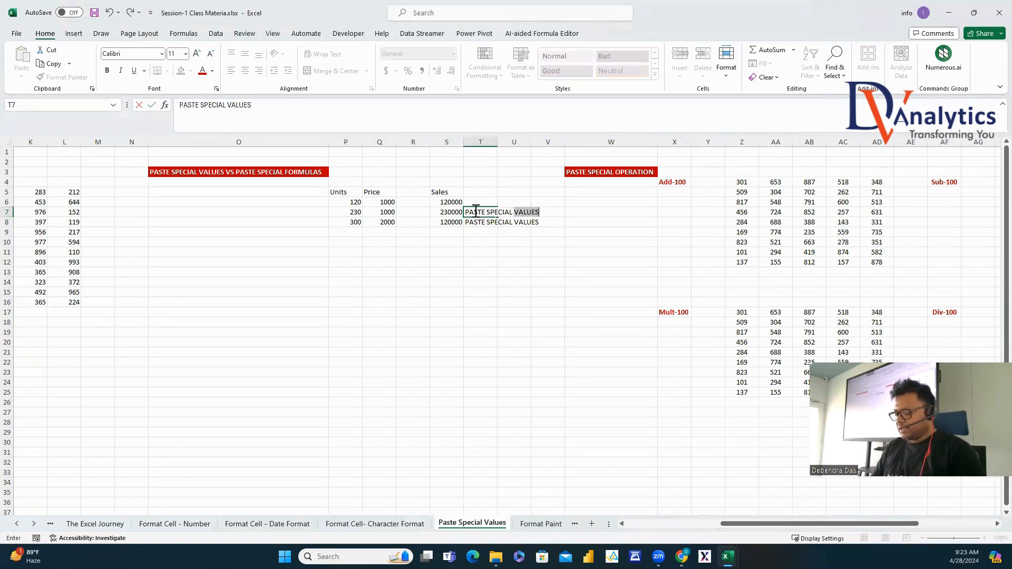
text(FIRMULAS)
click(494, 275)
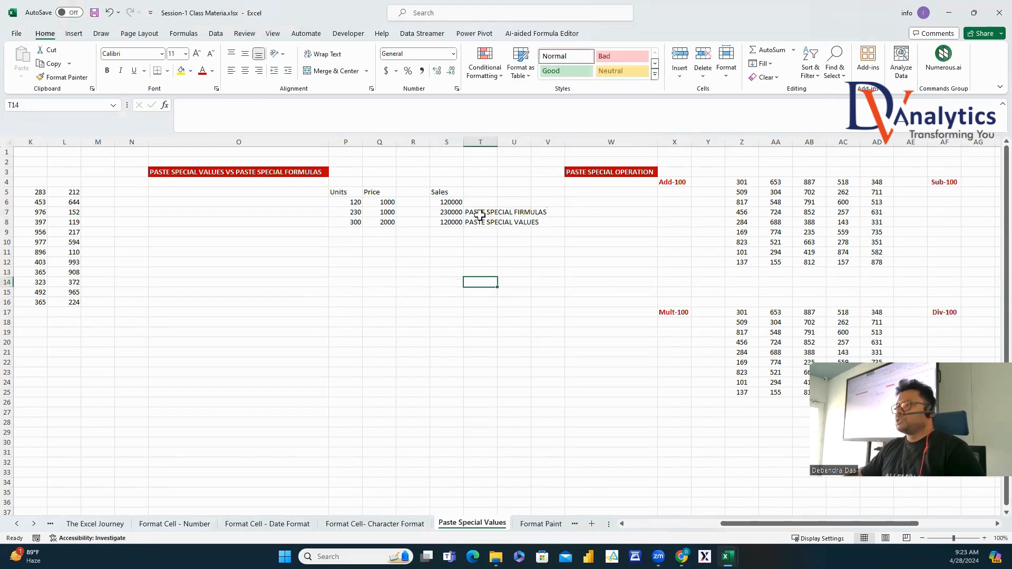
Make the Paste Special label in T7 green and bold, and fit column T's width to its text.
click(480, 212)
click(213, 71)
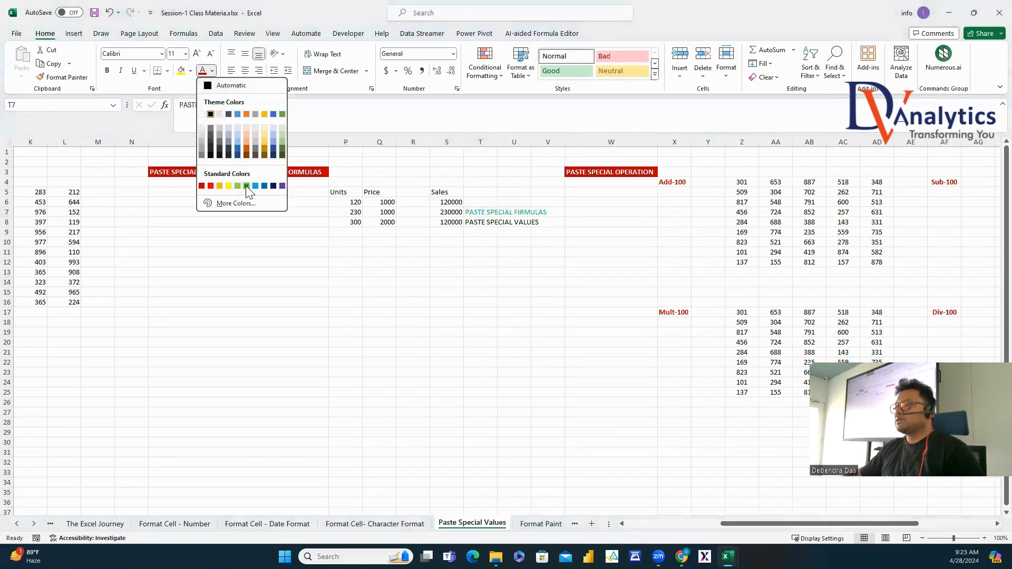
click(246, 186)
click(108, 71)
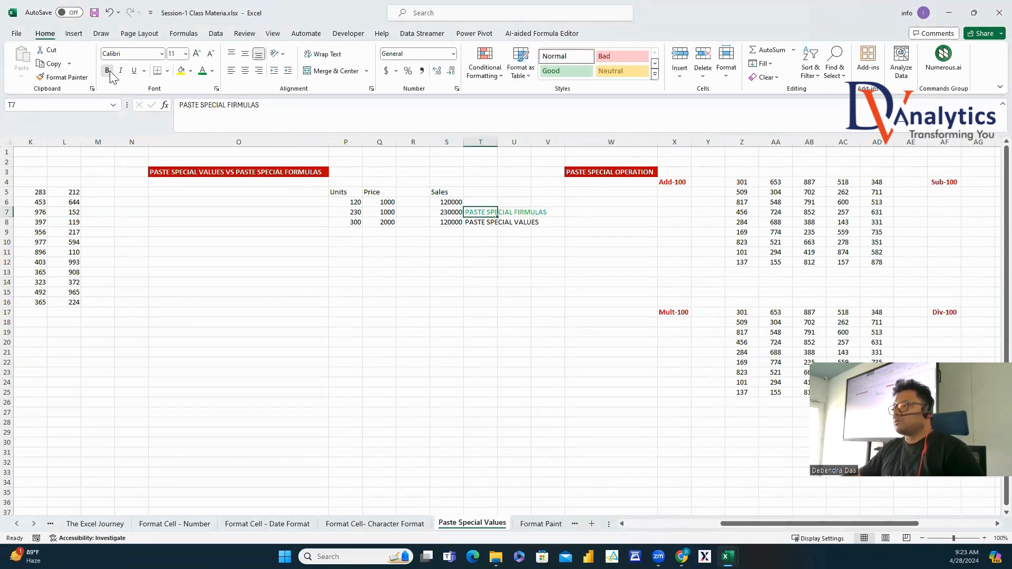
click(446, 262)
double_click(496, 144)
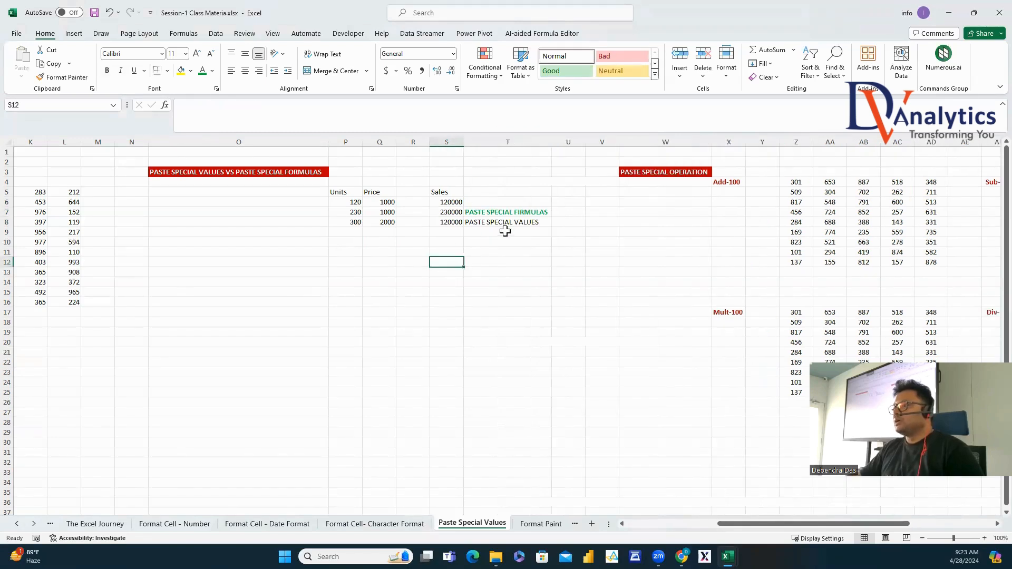
Make the PASTE SPECIAL VALUES label in T8 red and bold.
click(504, 222)
click(212, 71)
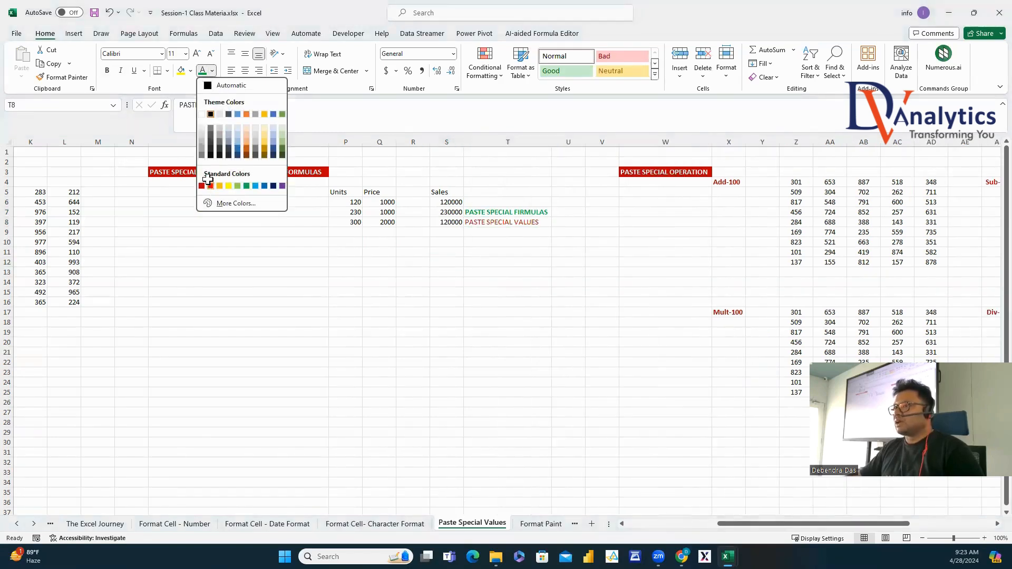
click(210, 186)
click(502, 280)
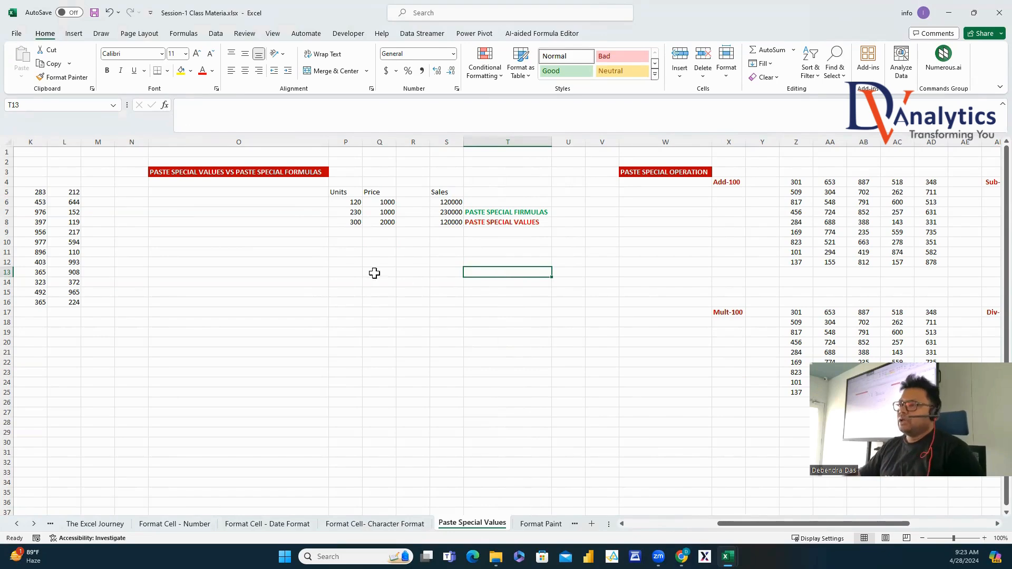
Enter the title TEST in O13 to start a practice example below the Units and Price table.
click(308, 269)
text(TE)
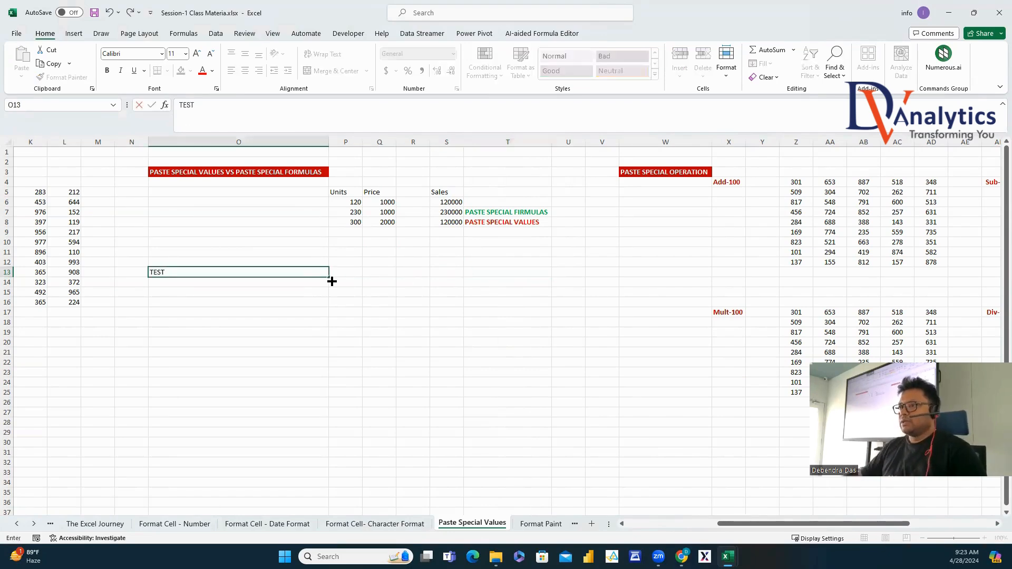
text(ST)
click(230, 305)
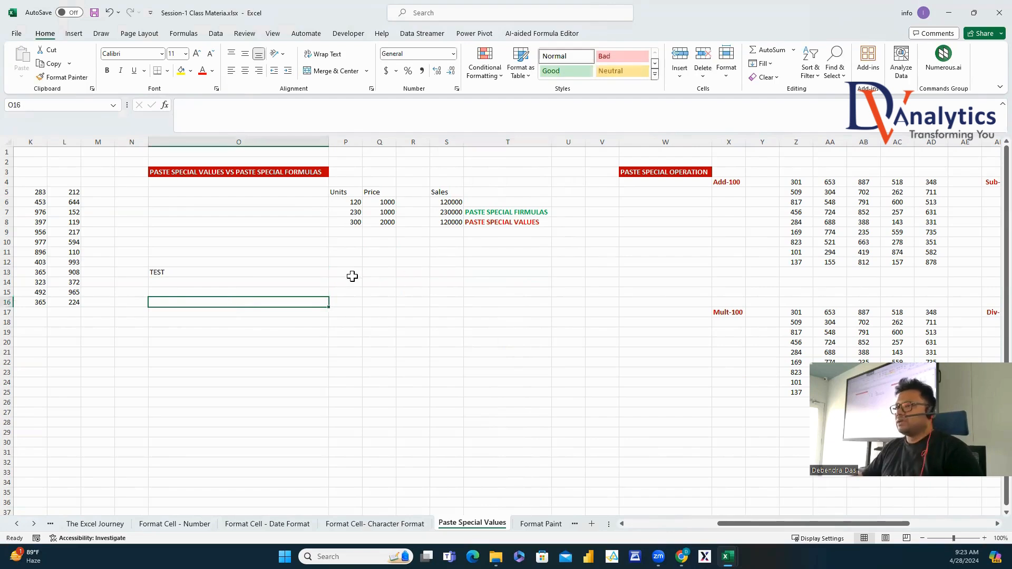
Enter the header PRODUCT in P13 and fill the product codes P1 to P8 down P14:P21.
click(352, 274)
text(PRODUCT)
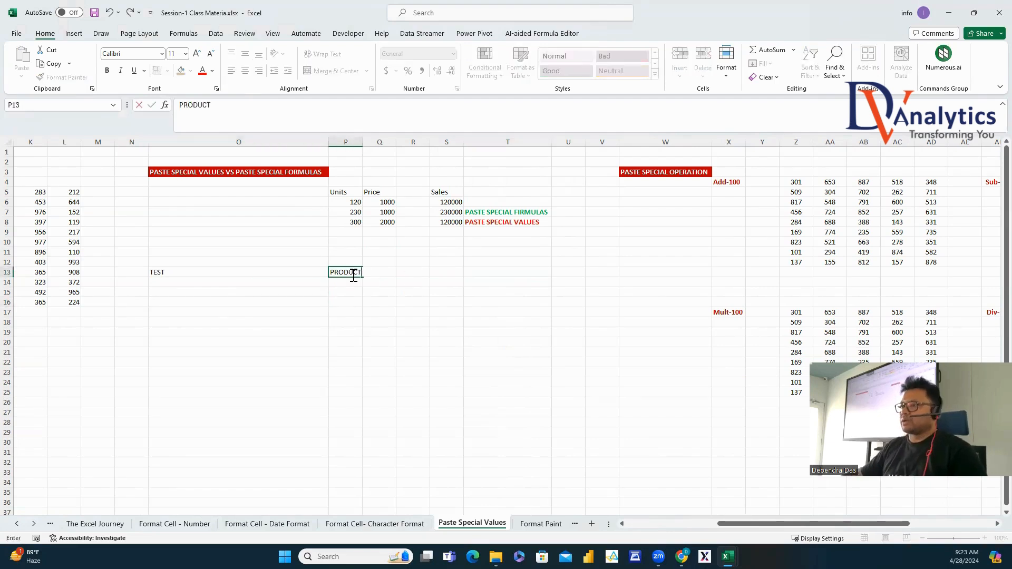
key(Return)
text(P1)
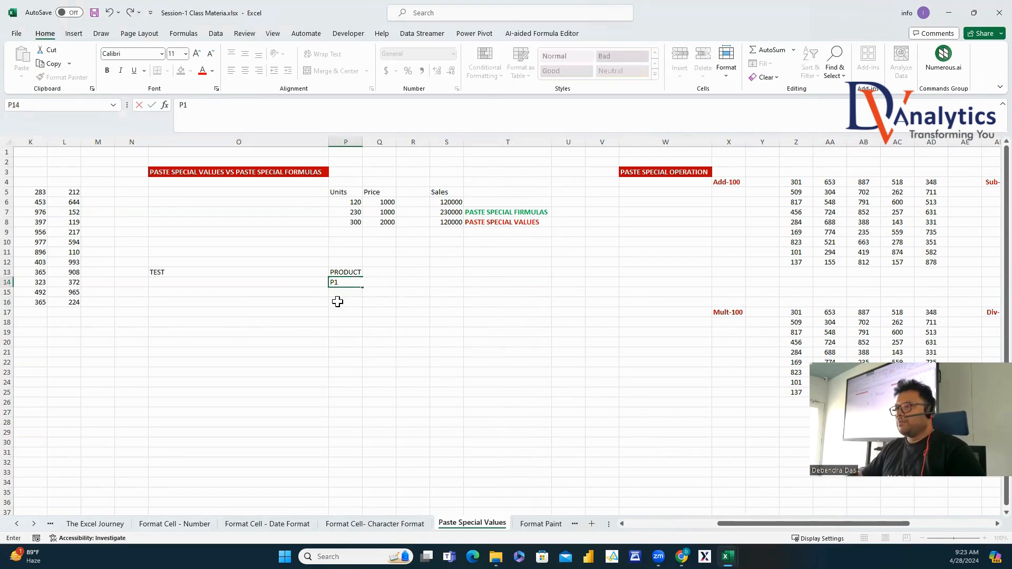
key(ctrl+Return)
drag(362, 287, 356, 356)
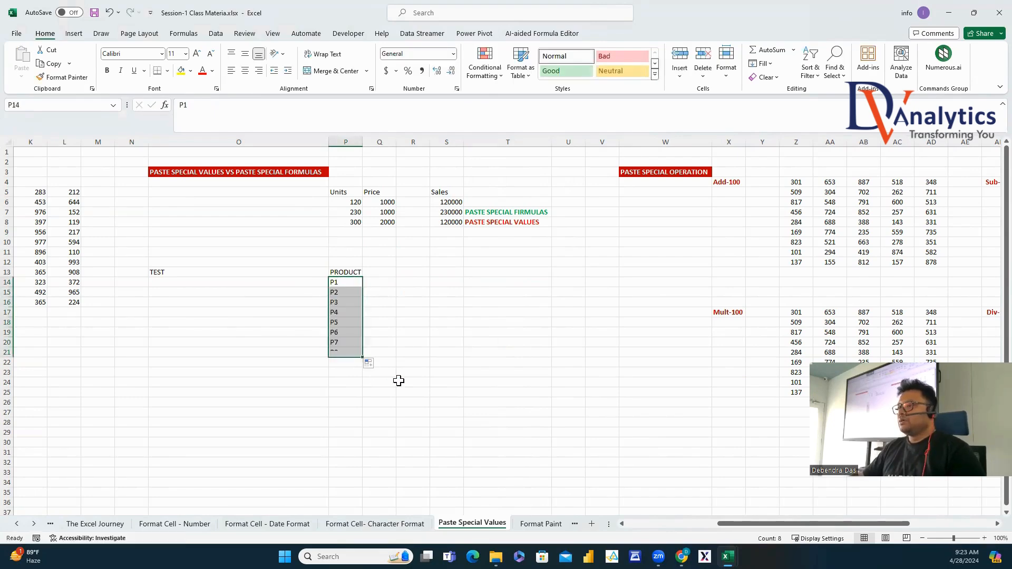
Add the headers UNITS in Q13 and PRICE in R13 of the TEST table.
click(384, 271)
text(UNITS)
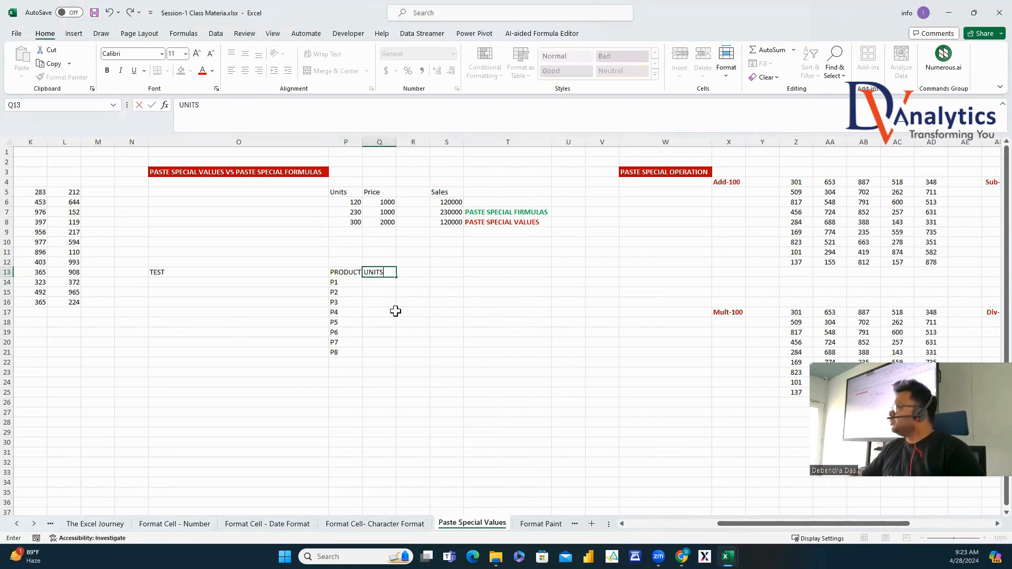
click(399, 311)
click(413, 273)
text(PRICE)
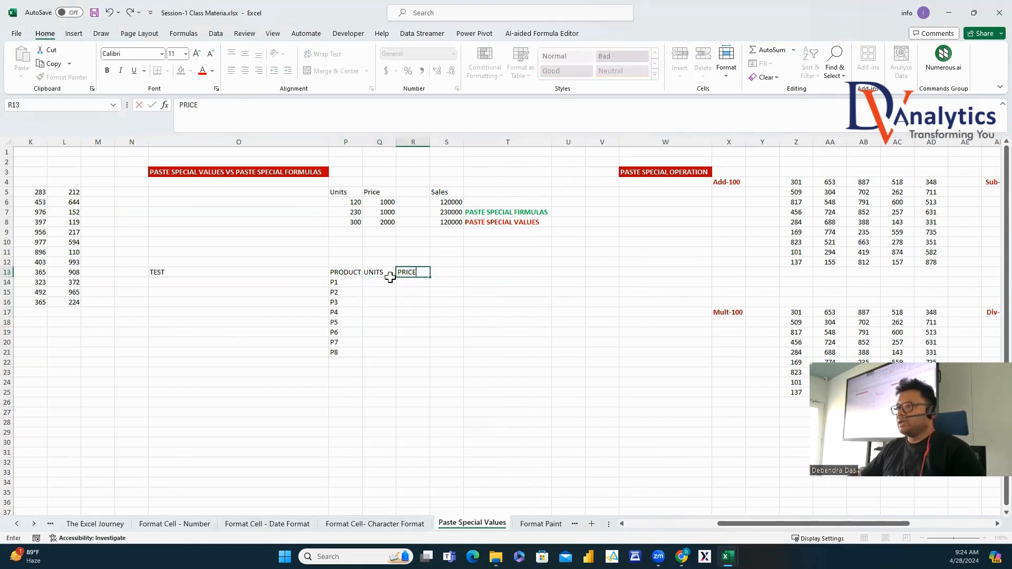
Generate random units with =RANDBETWEEN(10,90) in Q14 and fill the formula down to Q21.
click(383, 281)
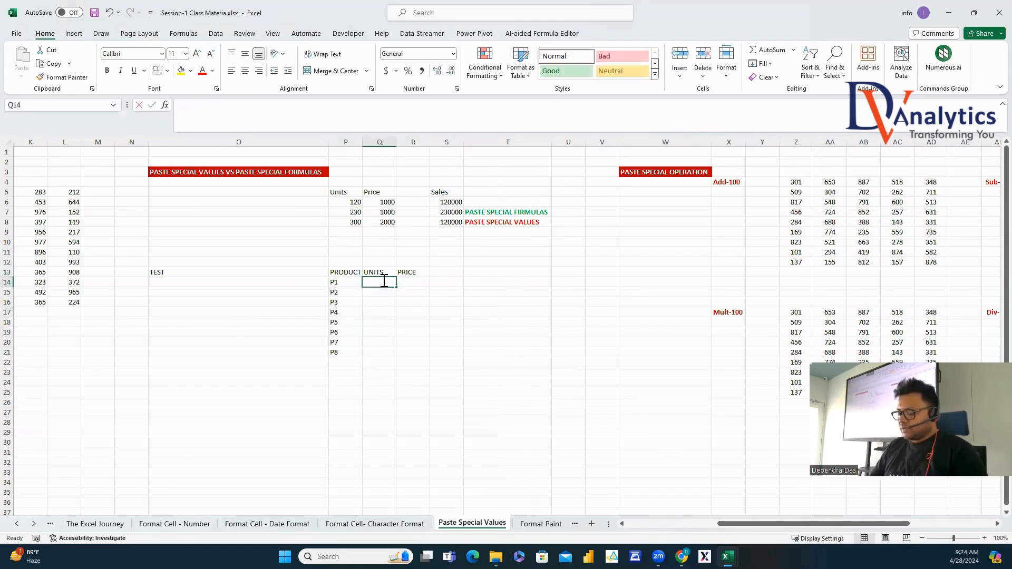
text(=RAND)
double_click(384, 311)
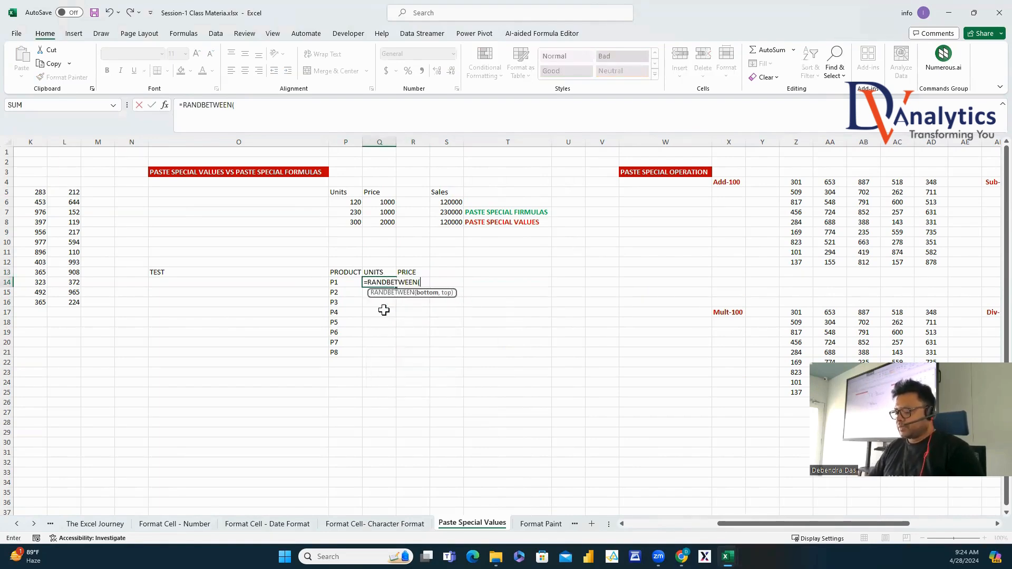
key(Return)
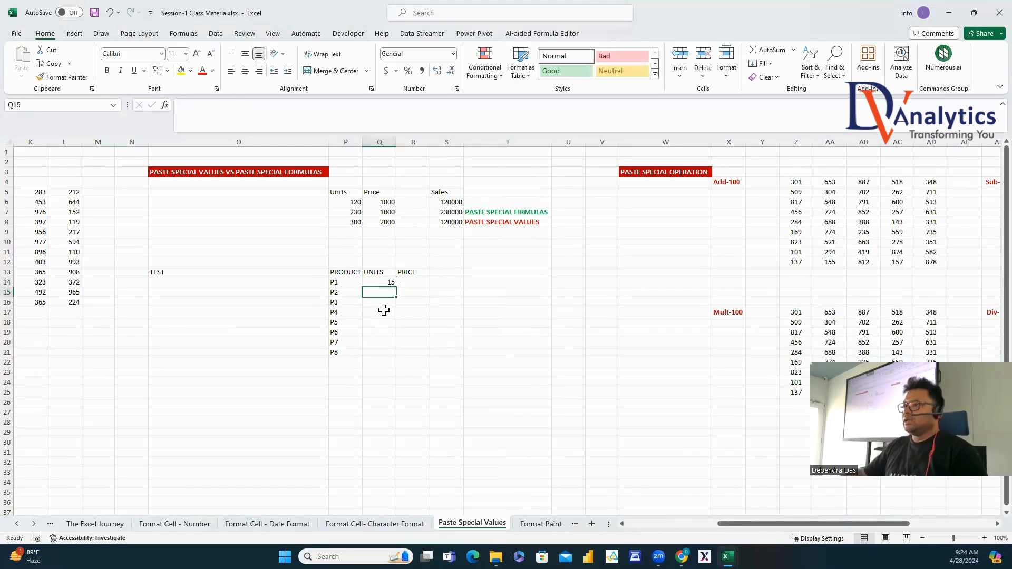
click(380, 282)
double_click(396, 286)
Replace the random formulas in Q14:Q21 with fixed numbers using Paste Special Values.
key(ctrl+c)
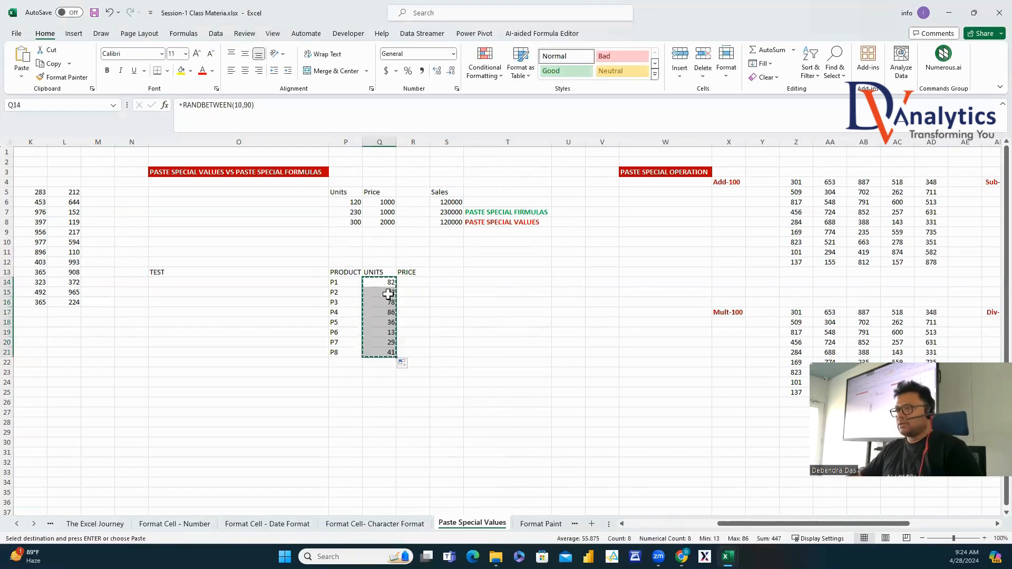
right_click(388, 294)
click(424, 286)
click(338, 273)
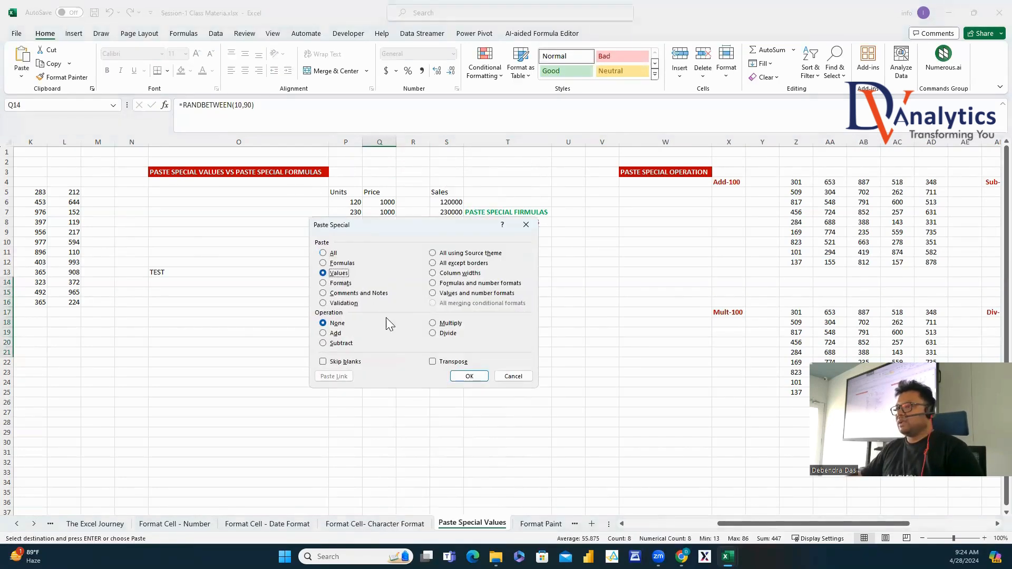
click(468, 376)
Generate random prices with =RANDBETWEEN(100,1000) in R14 and fill the formula down to R21.
click(416, 280)
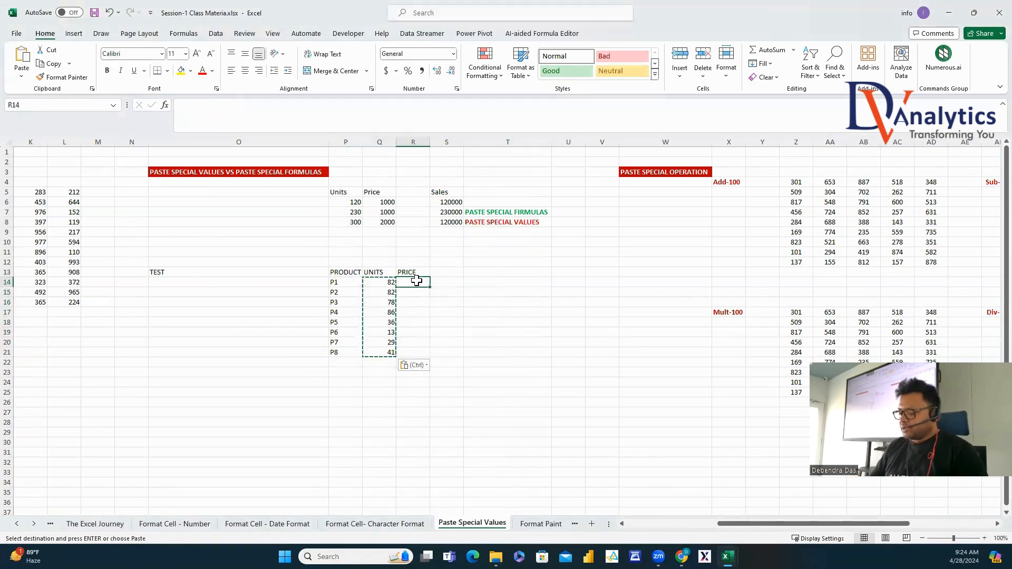
text(=RAND)
double_click(430, 312)
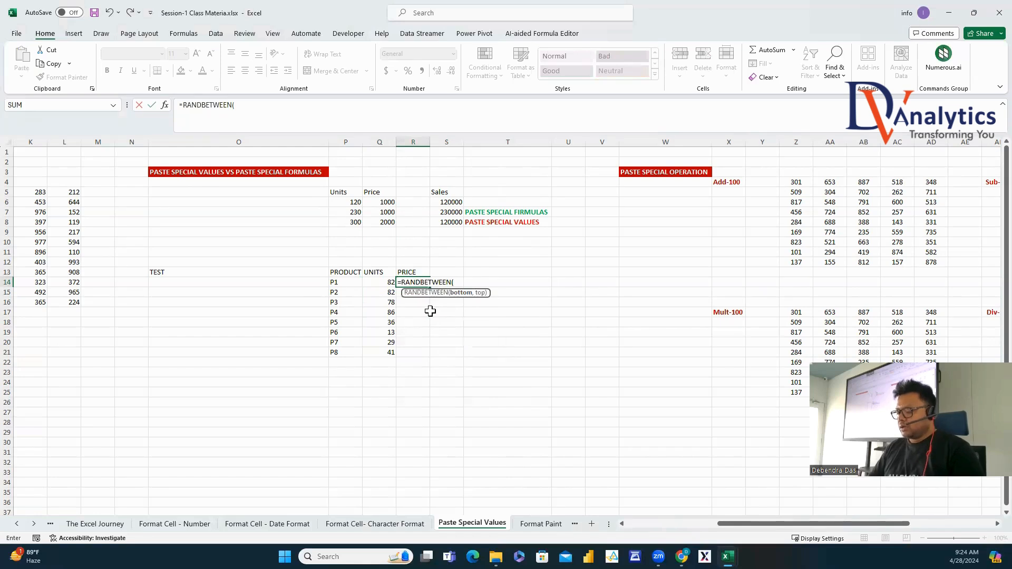
text(100,1000)
key(Return)
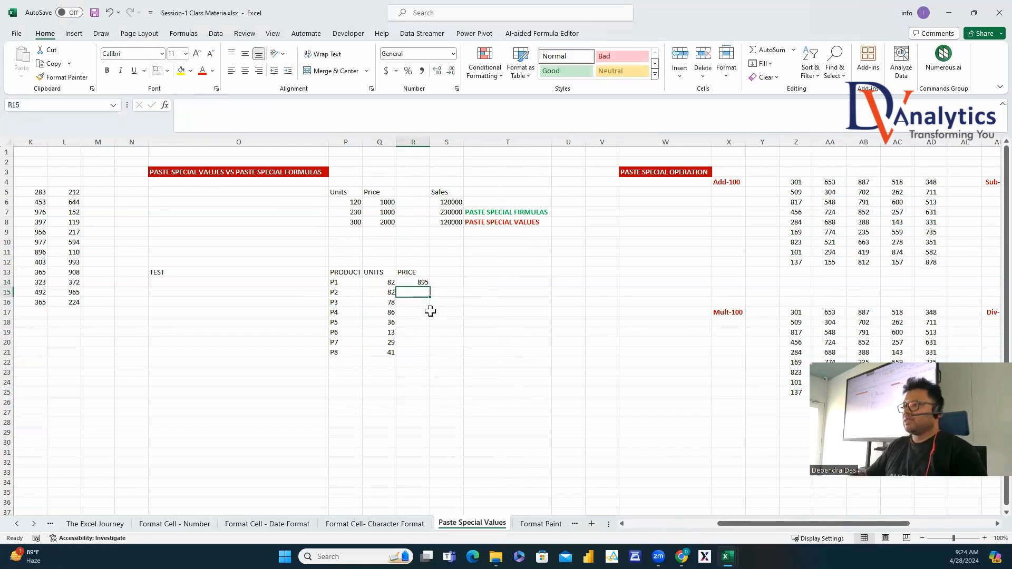
click(422, 282)
double_click(430, 287)
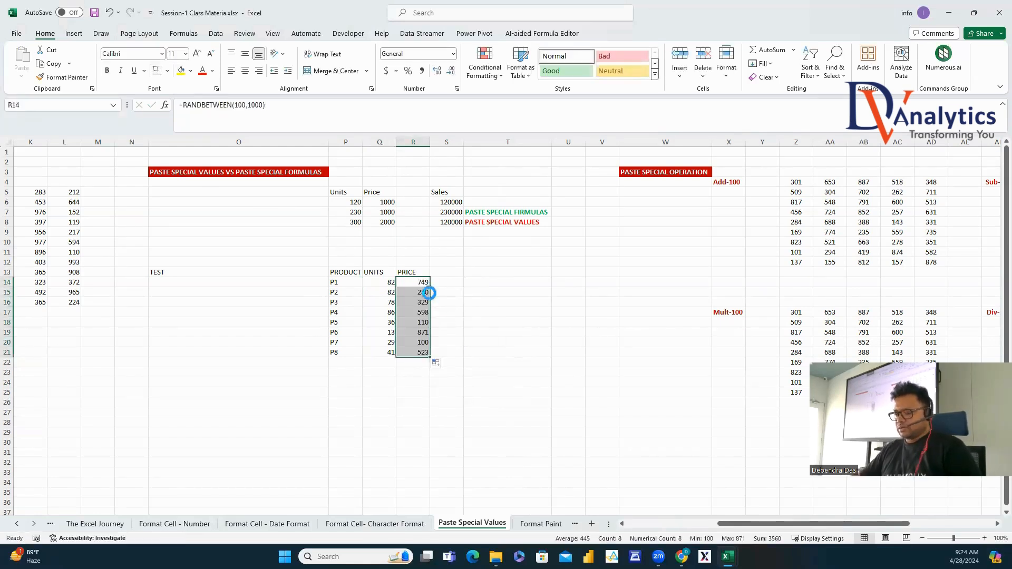
Convert the random prices in R14:R21 to fixed numbers with Paste Special Values.
key(ctrl+c)
right_click(414, 303)
click(452, 286)
click(364, 262)
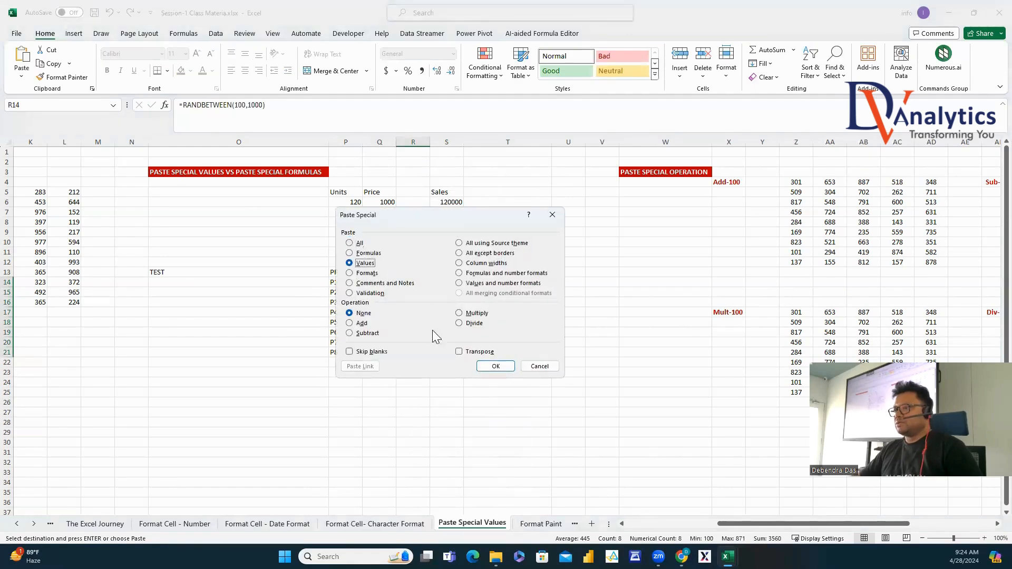
click(495, 366)
click(569, 352)
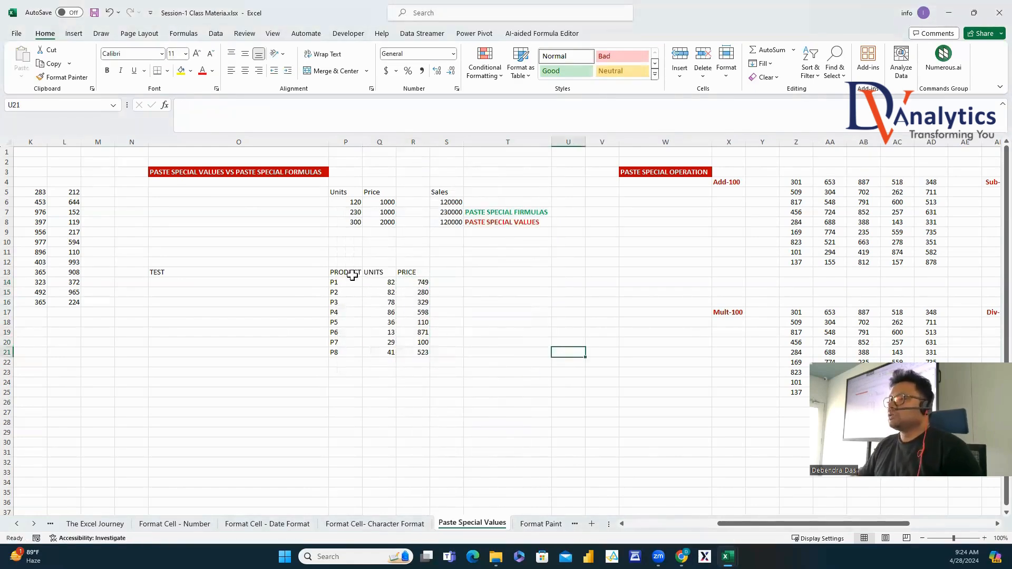
Go over the PRODUCT, UNITS and PRICE columns of the TEST table and add a SALES header in S13.
drag(348, 273, 352, 354)
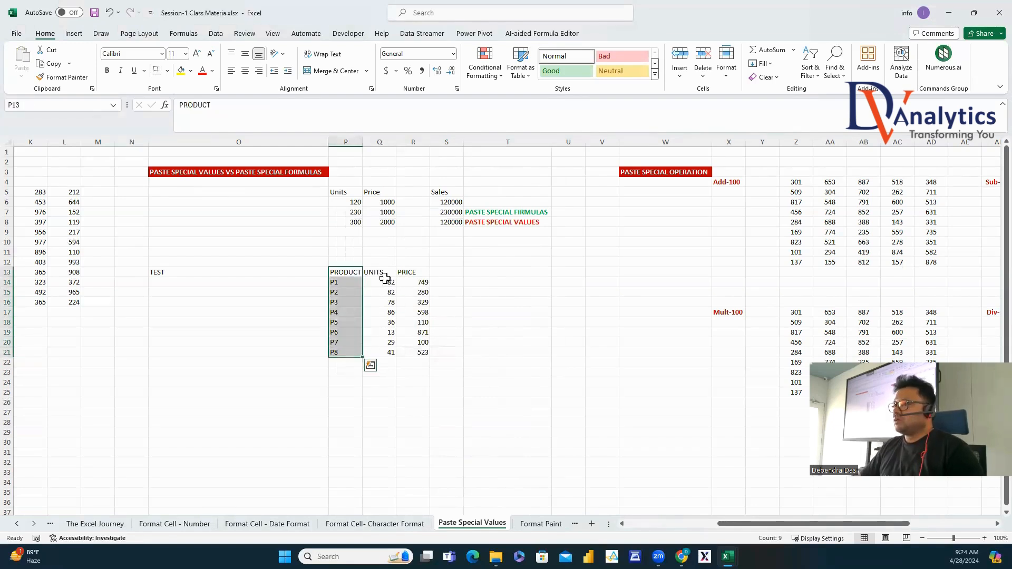
drag(383, 273, 393, 353)
drag(409, 274, 422, 351)
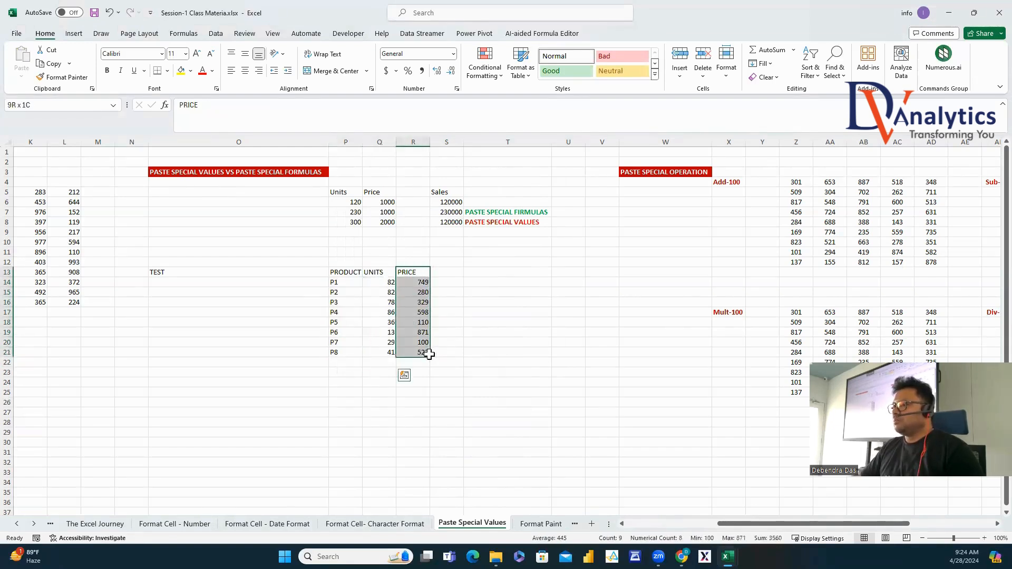
click(455, 273)
text(SA)
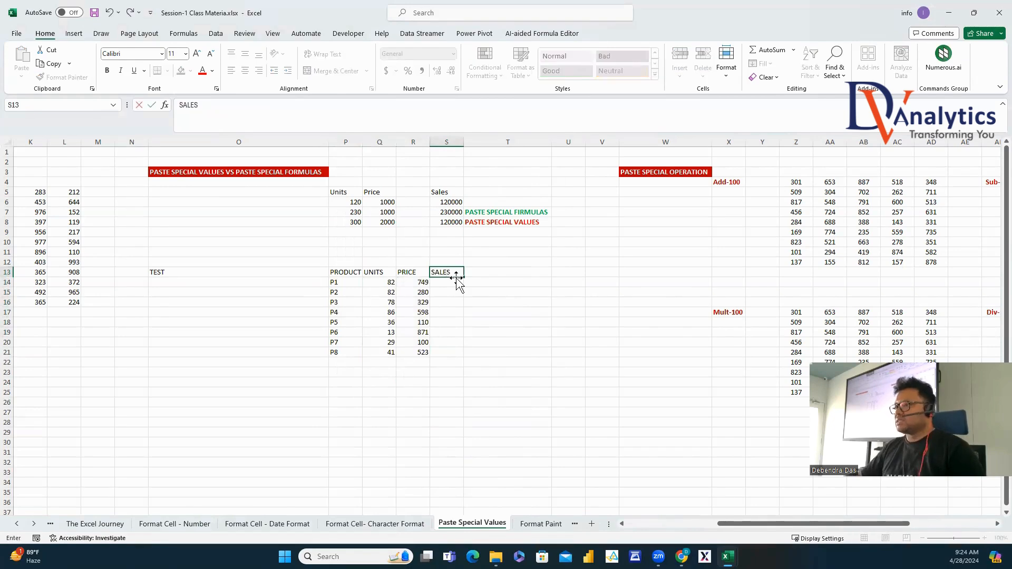
text(LES)
key(Return)
Calculate sales in S14 as units times price with =Q14*R14 and fill the formula down to S21.
text(=)
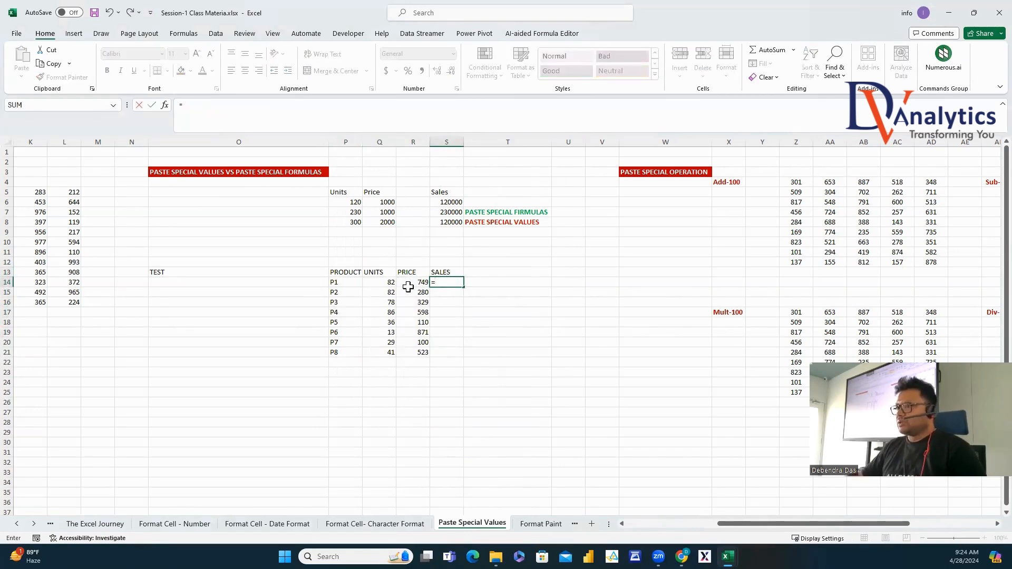
click(388, 284)
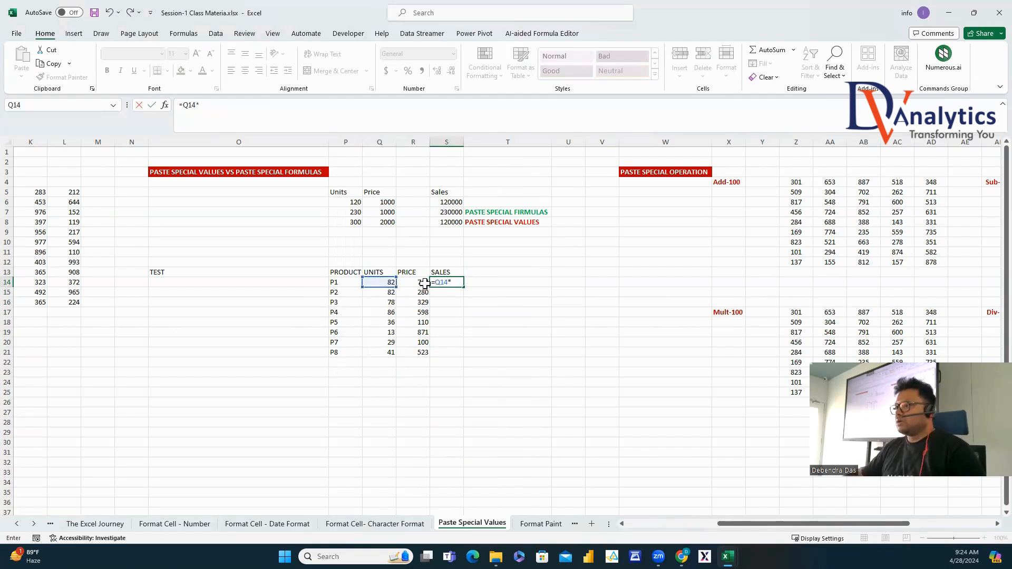
text(*)
click(425, 284)
key(Return)
click(448, 283)
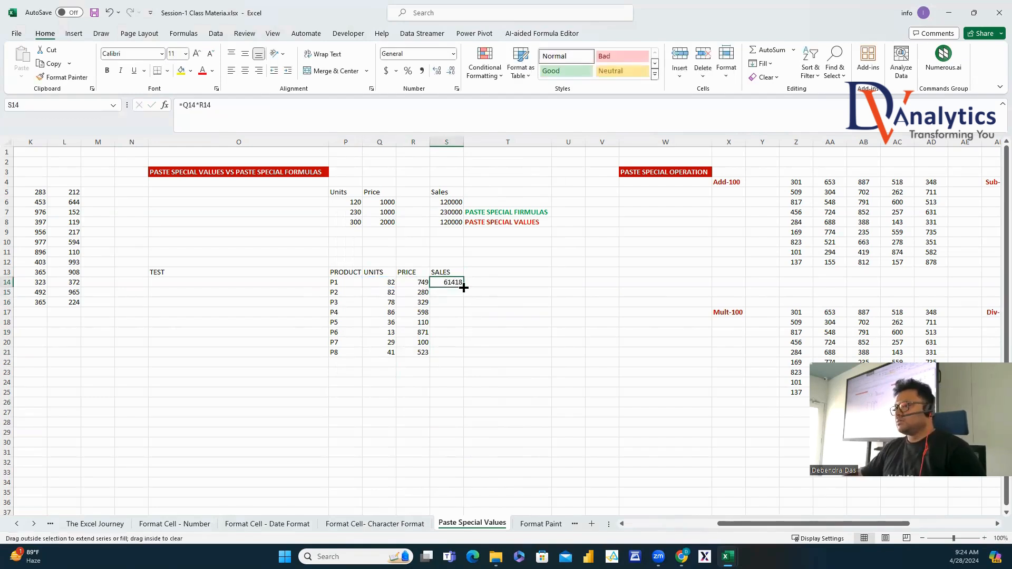
double_click(464, 287)
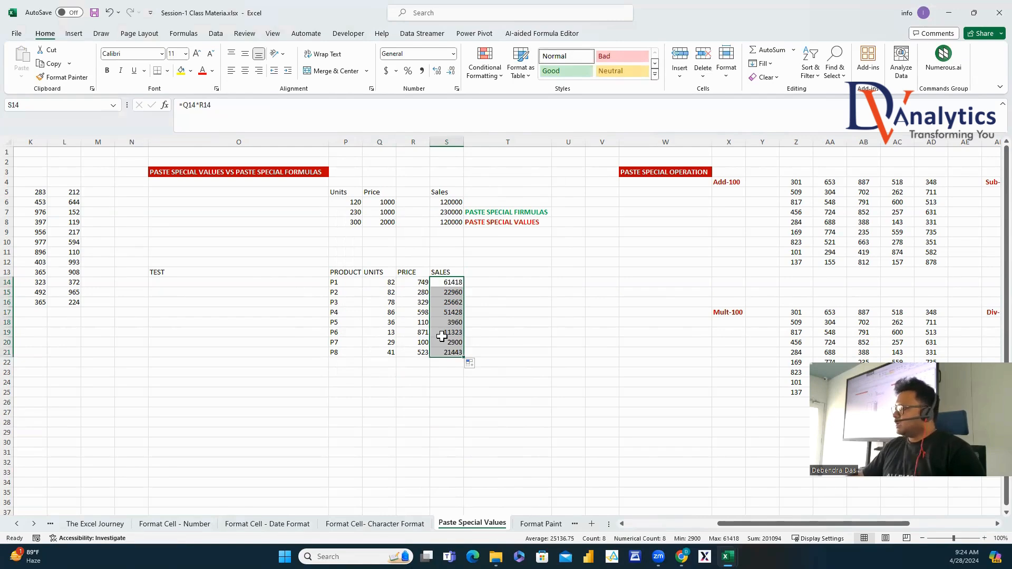
Start a second table at P25 by copying the product column P13:P21 and the UNITS, PRICE and SALES headers.
drag(347, 273, 352, 350)
key(ctrl+c)
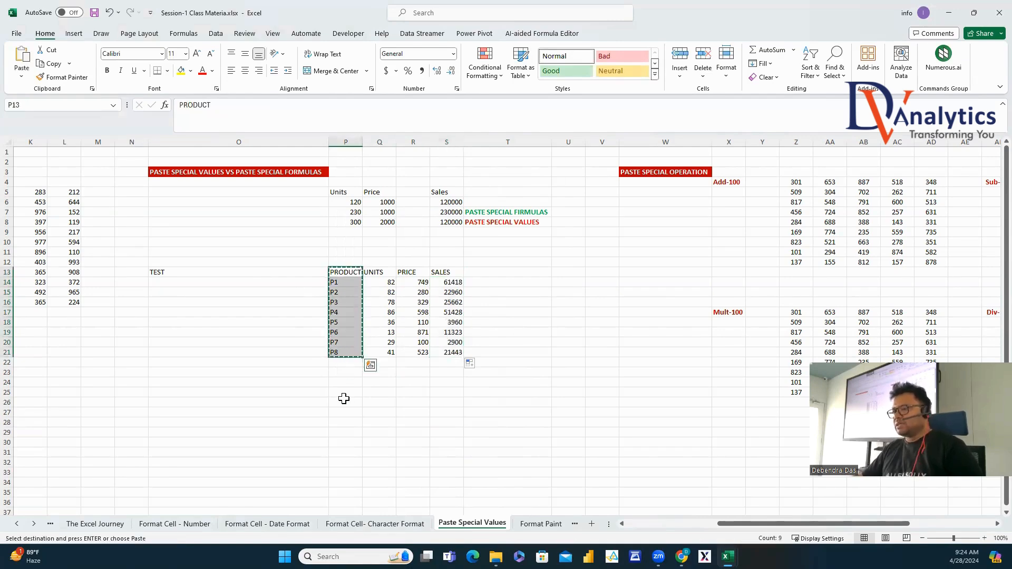
click(342, 393)
key(ctrl+v)
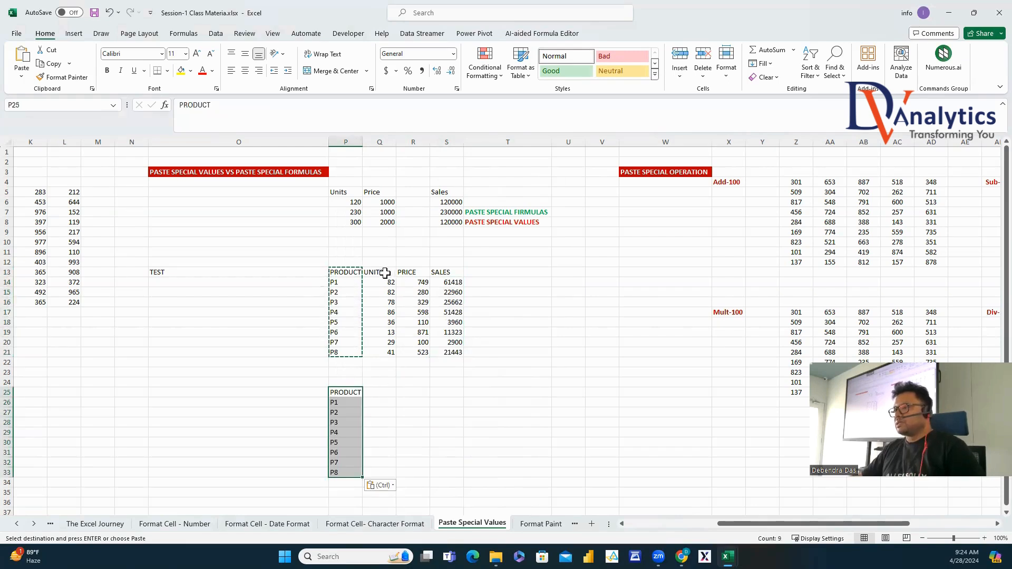
drag(375, 273, 447, 273)
key(ctrl+c)
click(383, 393)
key(ctrl+v)
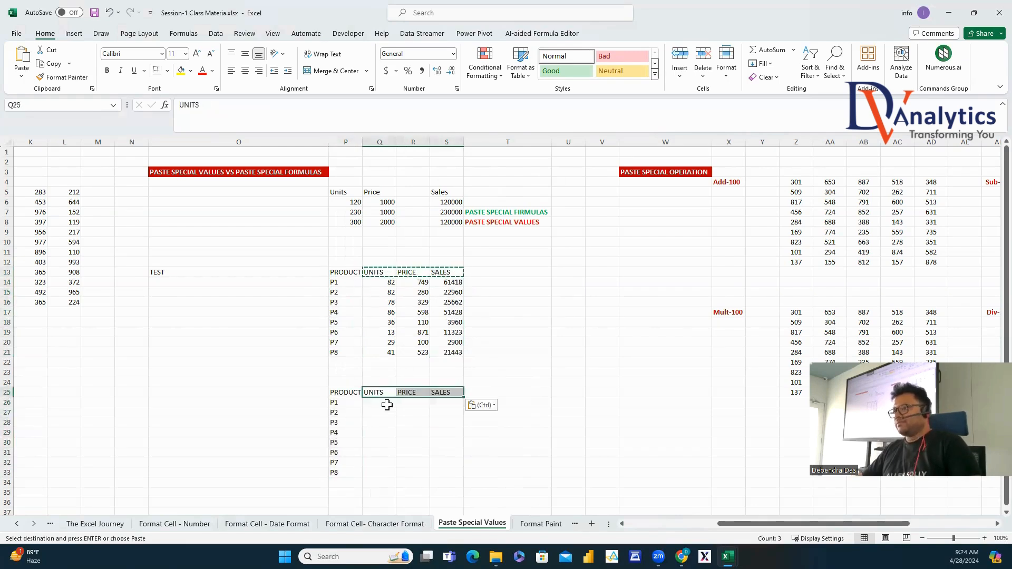
Generate random units with =RANDBETWEEN(10,100) in Q26 and fill the formula down to Q33.
click(387, 403)
text(=RAND)
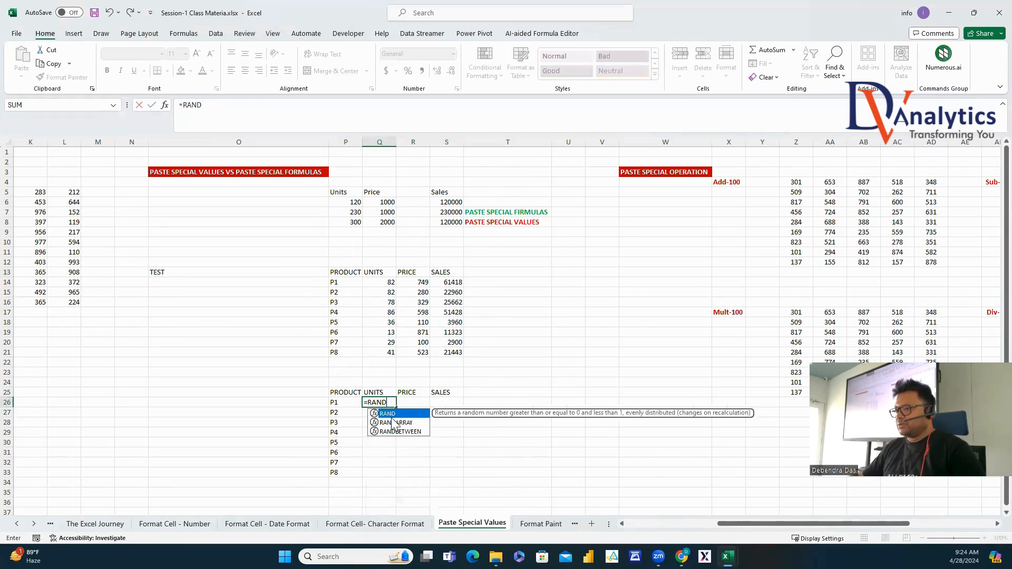
double_click(394, 431)
text(10,100)()
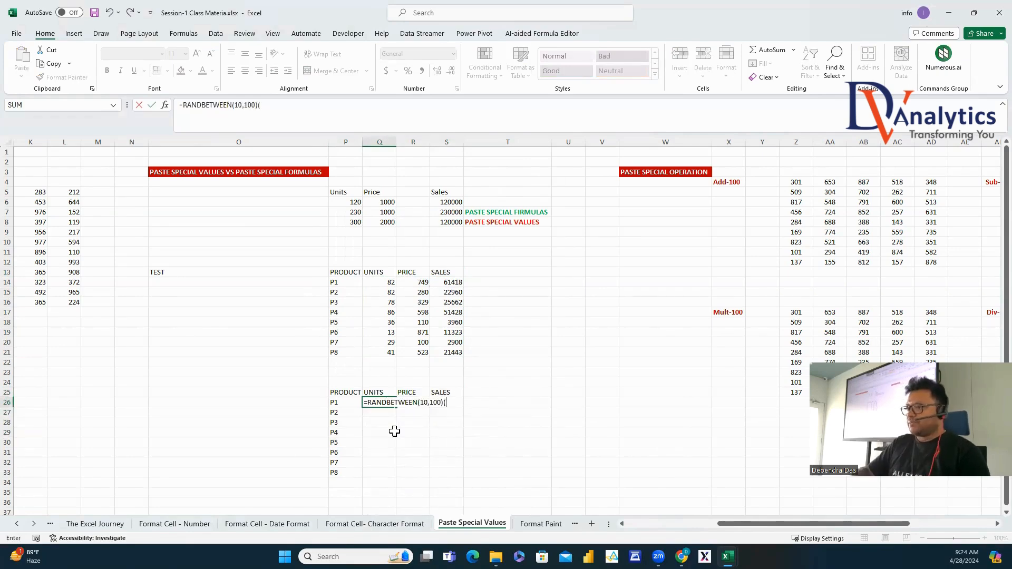
key(Return)
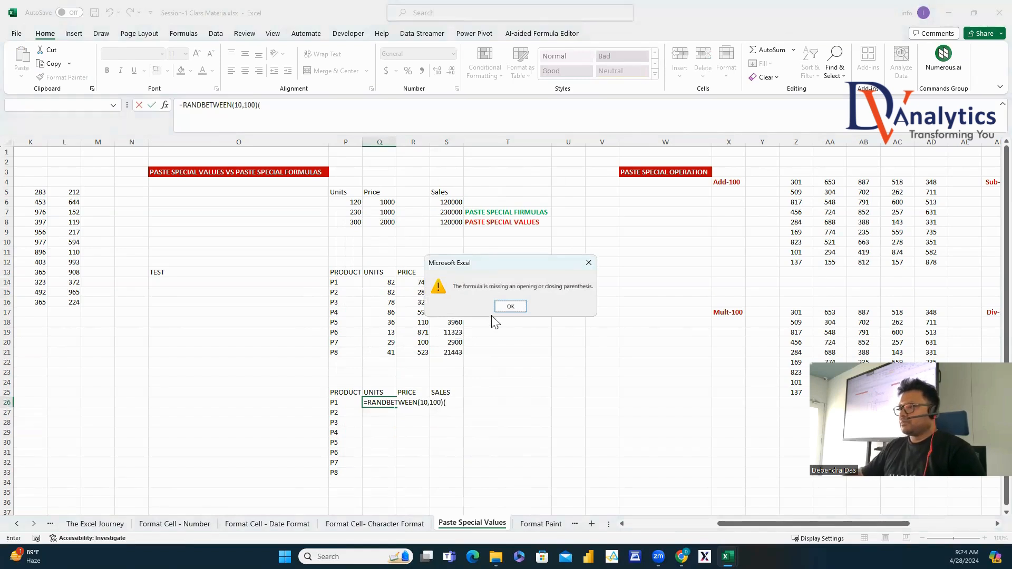
click(507, 307)
key(Return)
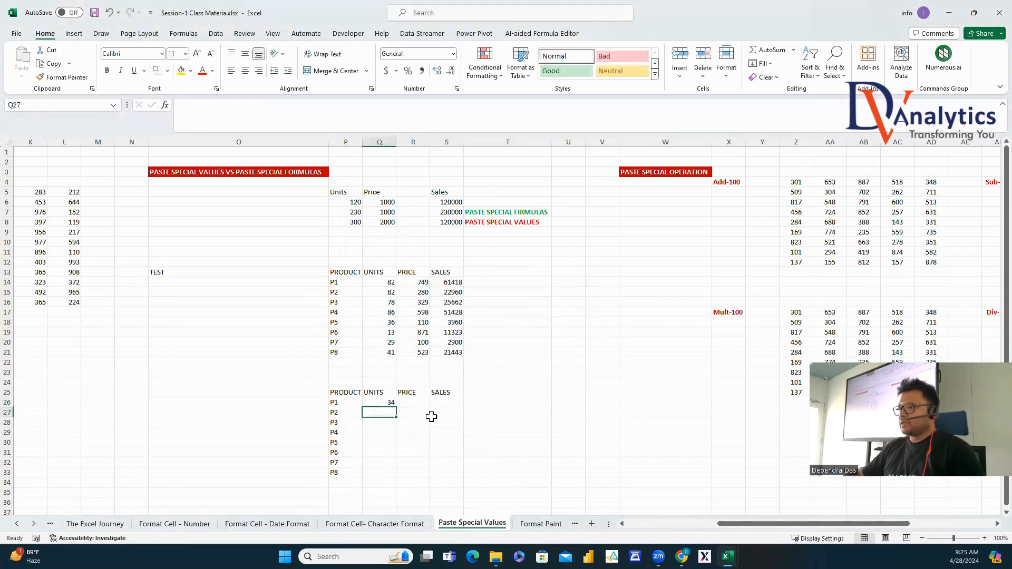
click(393, 403)
double_click(396, 406)
Generate random prices with =RANDBETWEEN(100,1000) in R26 and fill the formula down to R33.
click(417, 406)
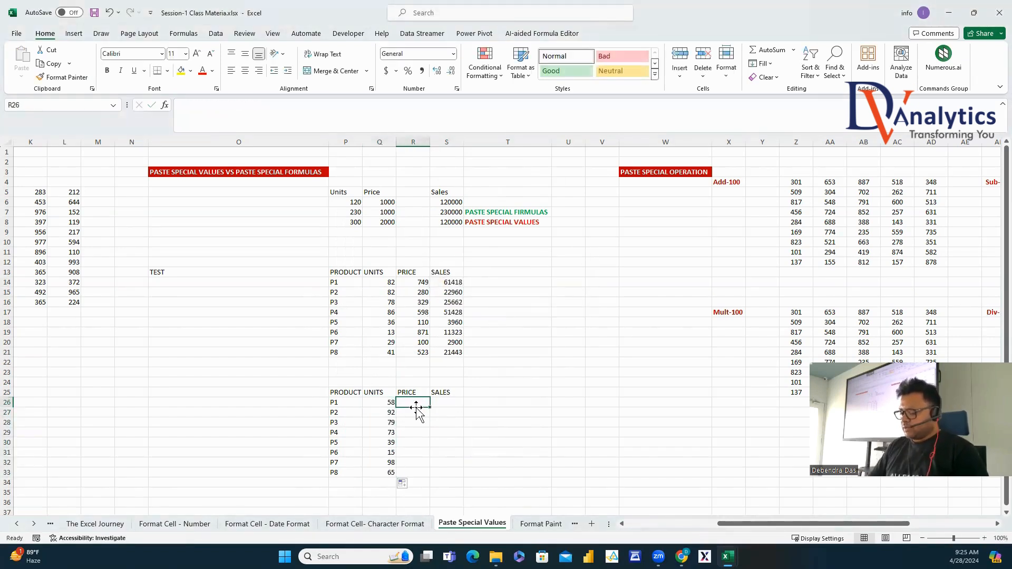
text(=rand)
double_click(427, 429)
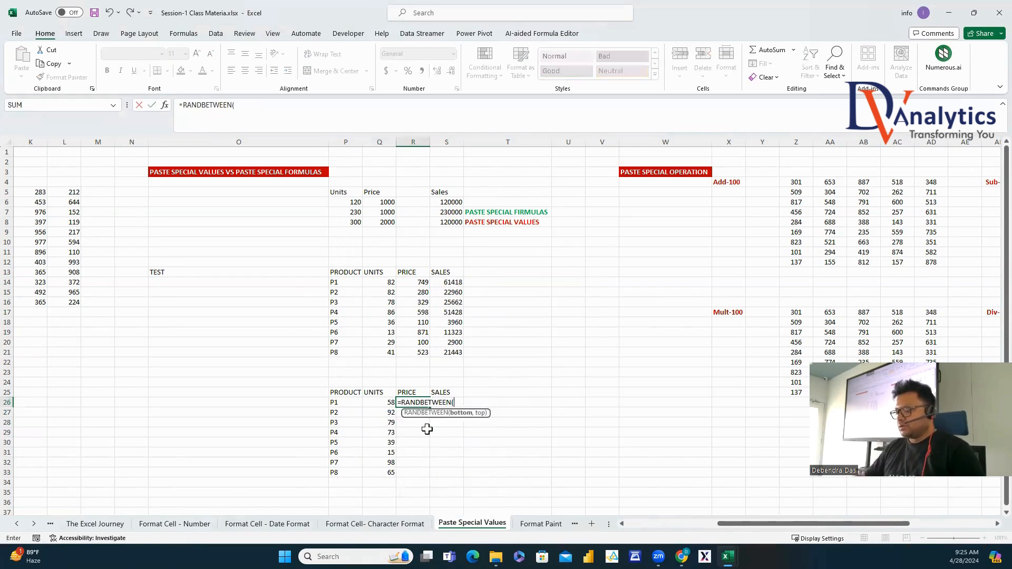
text(100,1000)
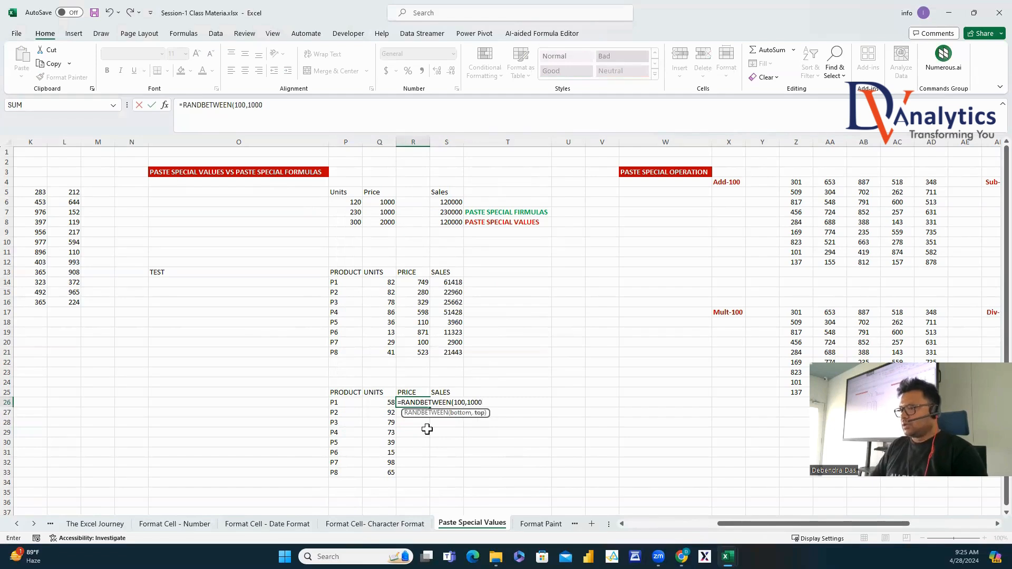
key(Return)
click(425, 402)
double_click(429, 408)
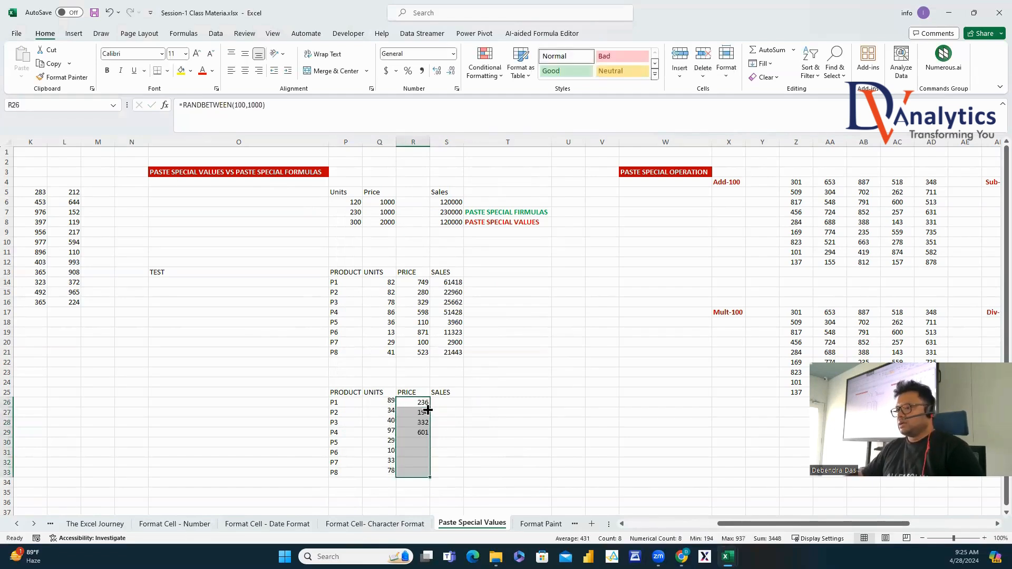
Convert the random units and prices in Q26:R33 to fixed numbers with Paste Special Values.
drag(390, 403, 420, 471)
key(ctrl+c)
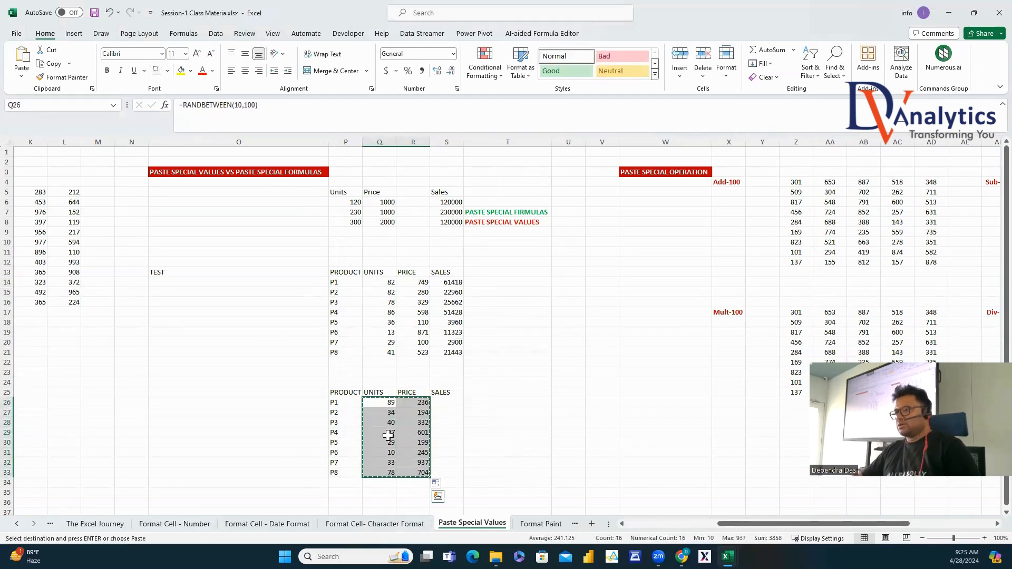
right_click(388, 435)
click(469, 179)
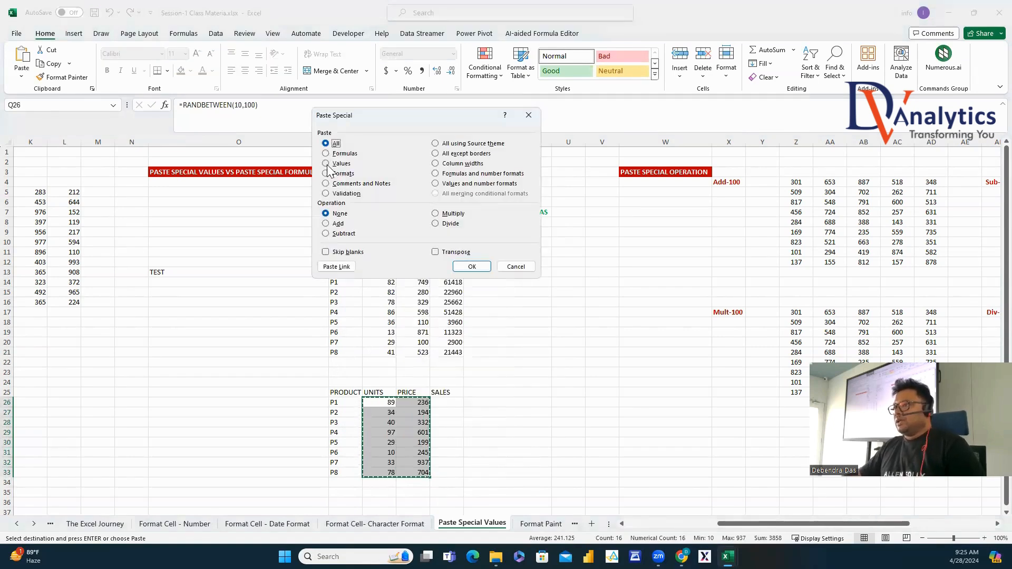
click(326, 164)
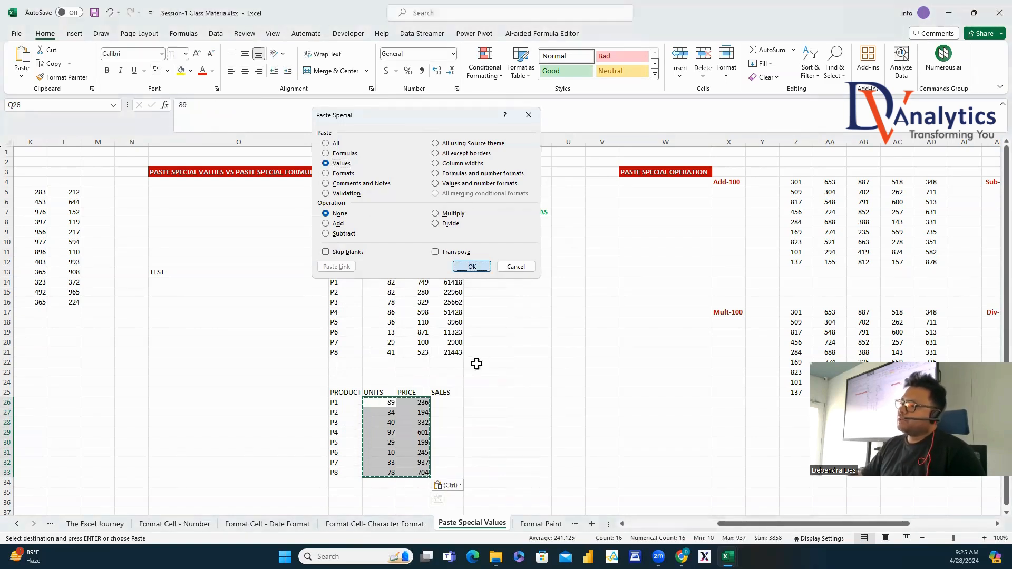
click(470, 267)
Copy the first table's sales S14:S21 into the second table from S26 with Paste Special Formulas.
drag(448, 285, 458, 352)
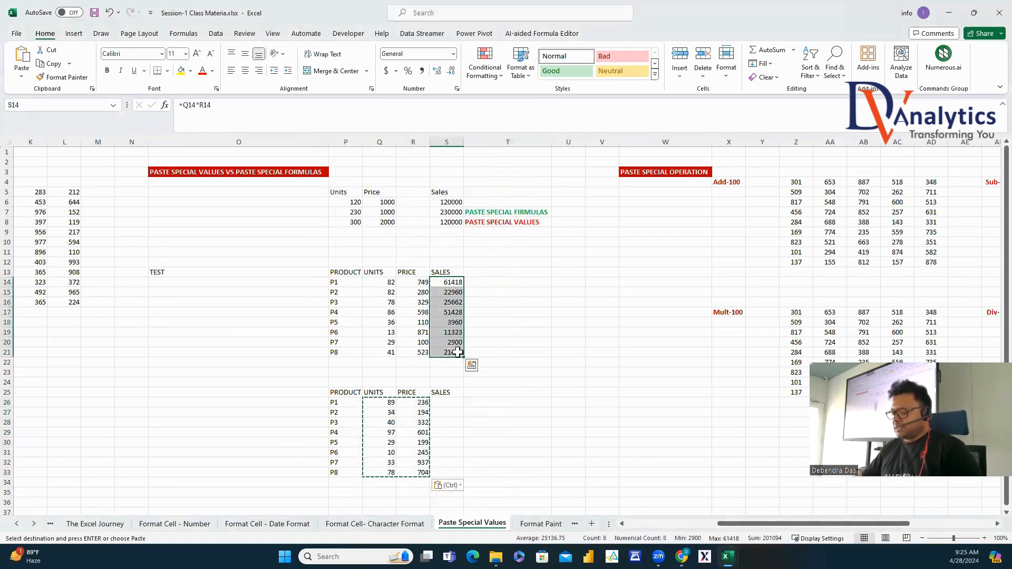
key(ctrl+c)
right_click(449, 404)
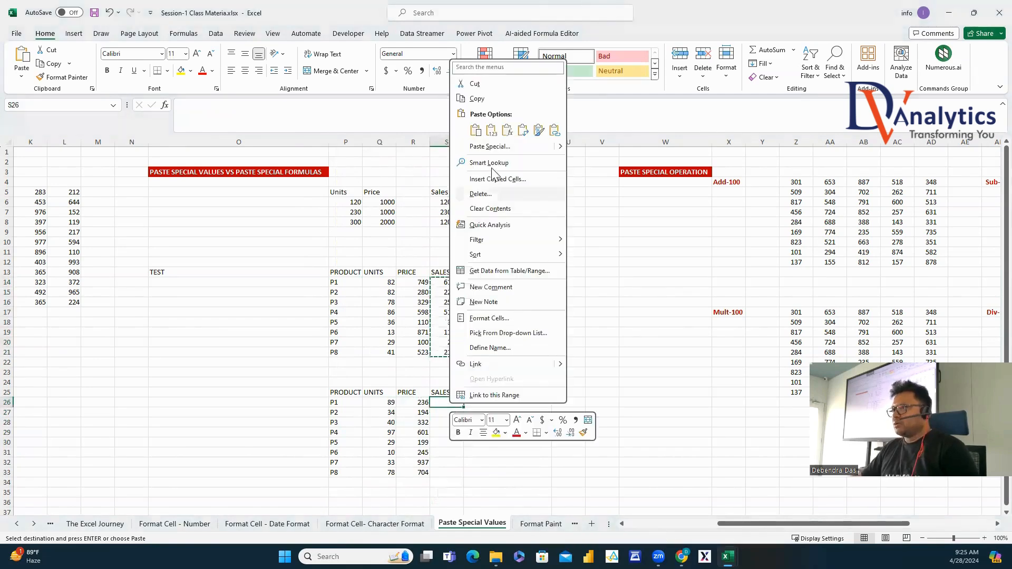
click(490, 146)
click(393, 116)
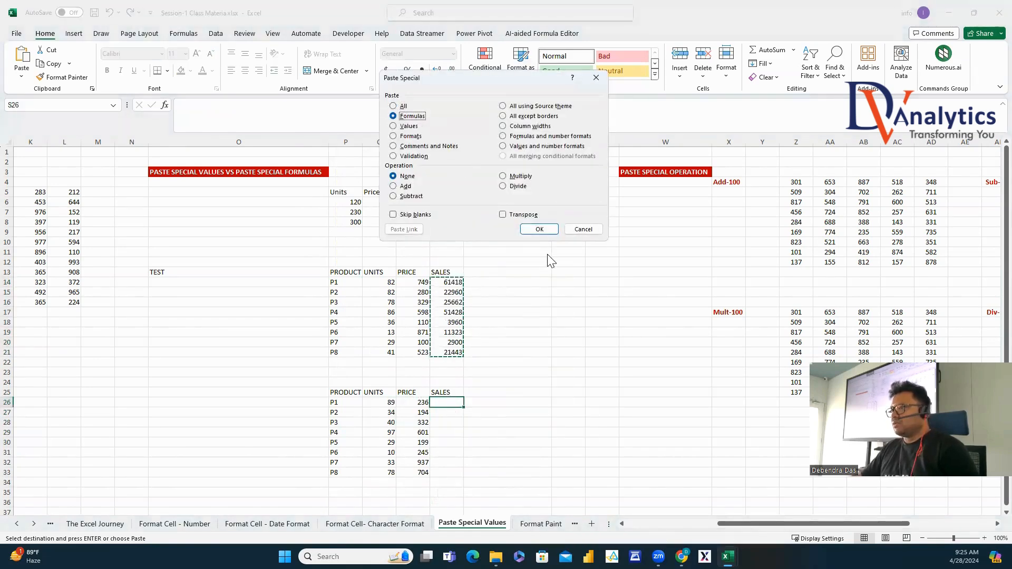
click(540, 229)
click(549, 362)
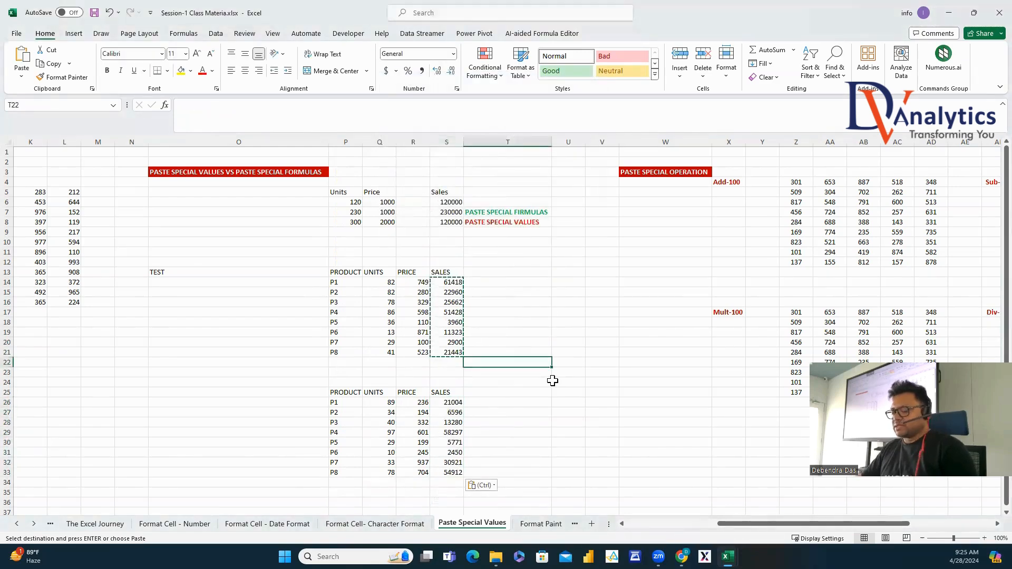
key(Escape)
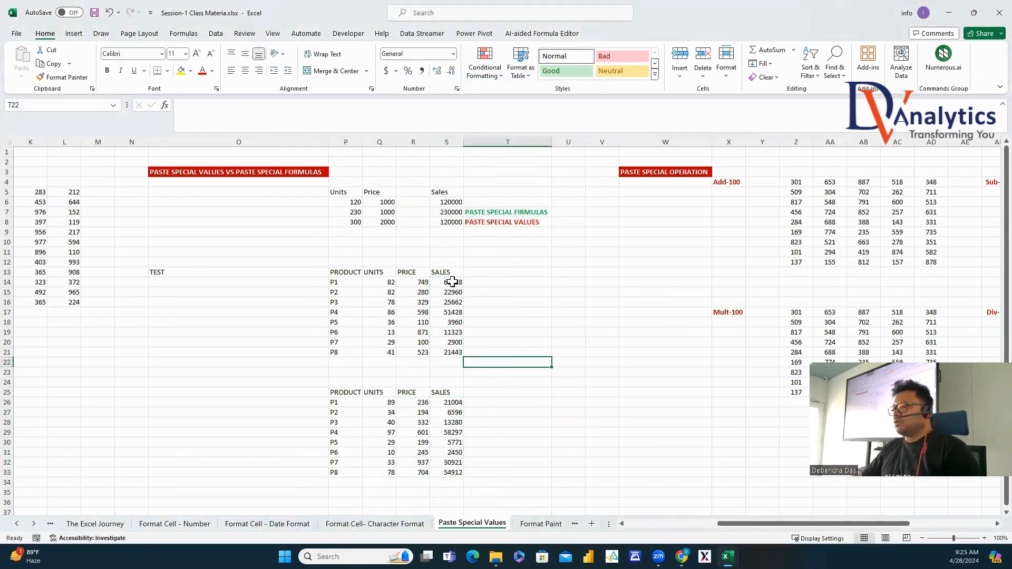
Copy the sales in S14:S21 and paste them from T26 with Paste Special Values for comparison.
drag(453, 282, 454, 352)
key(ctrl+c)
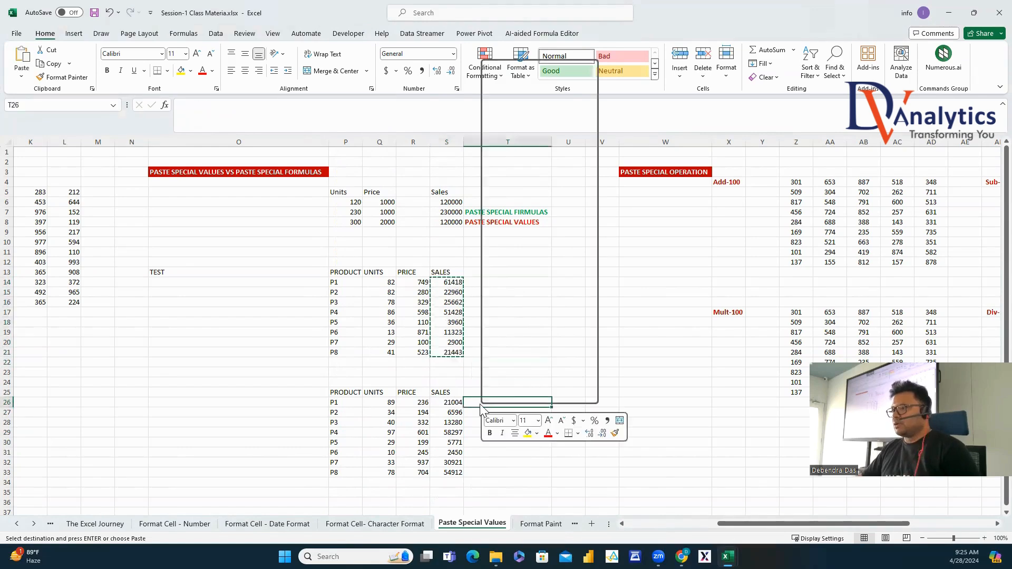
right_click(479, 402)
click(528, 148)
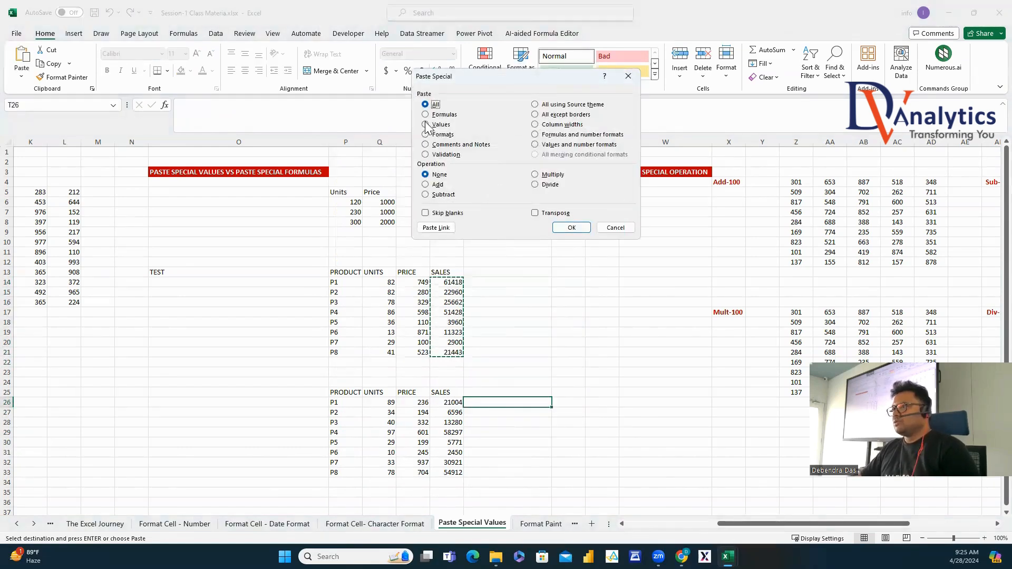
click(427, 124)
click(570, 227)
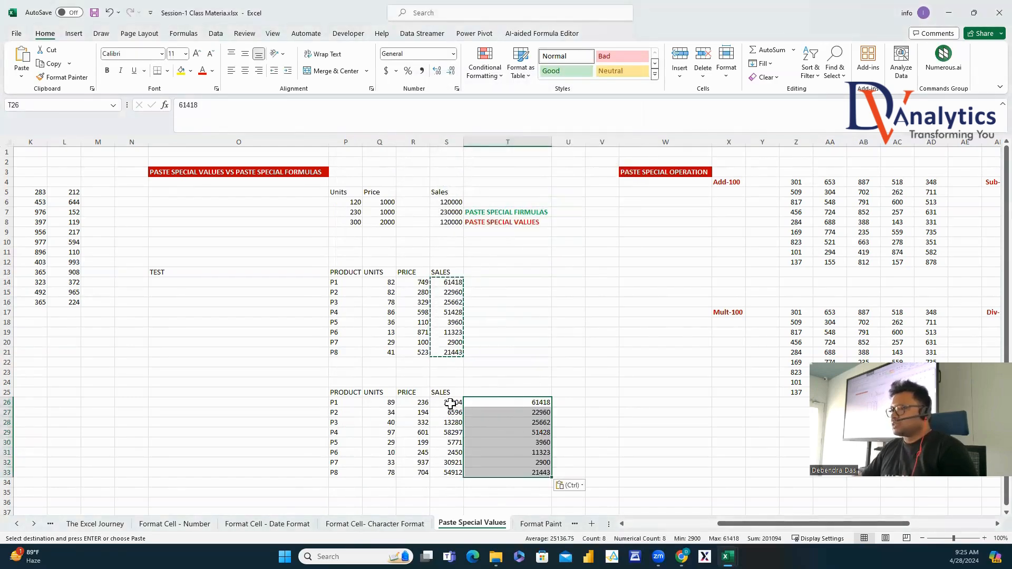
Format the formula-pasted sales in S26:S33 as bold green text.
drag(451, 404, 451, 470)
click(212, 70)
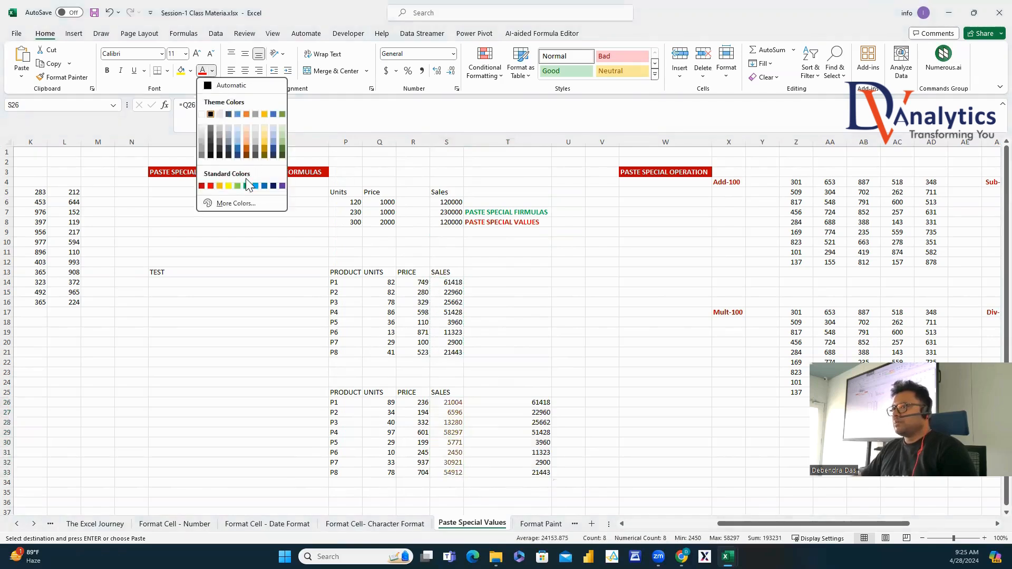
click(246, 186)
key(ctrl+b)
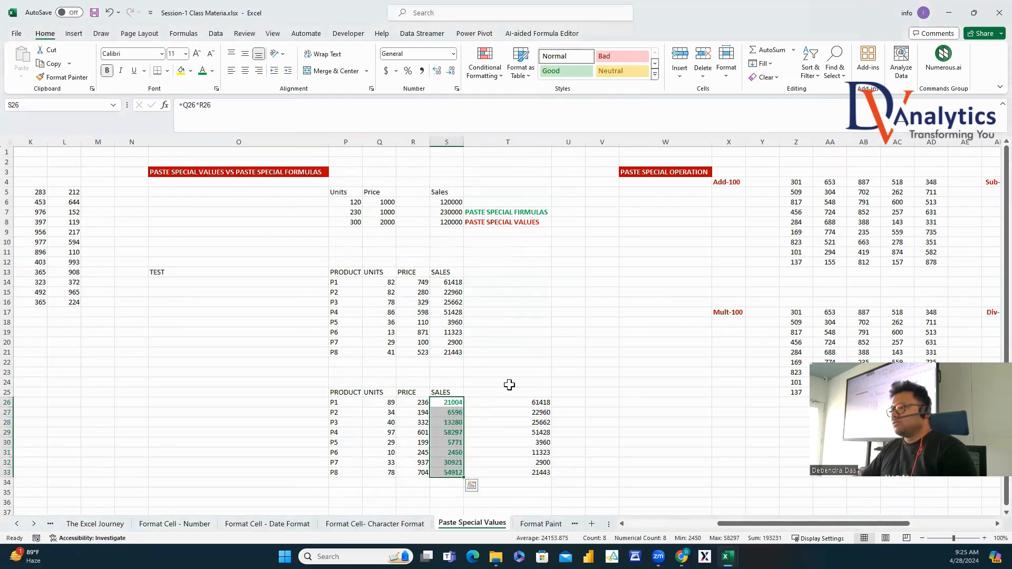
Format the value-pasted sales in T26:T33 as bold red text.
drag(522, 404, 524, 470)
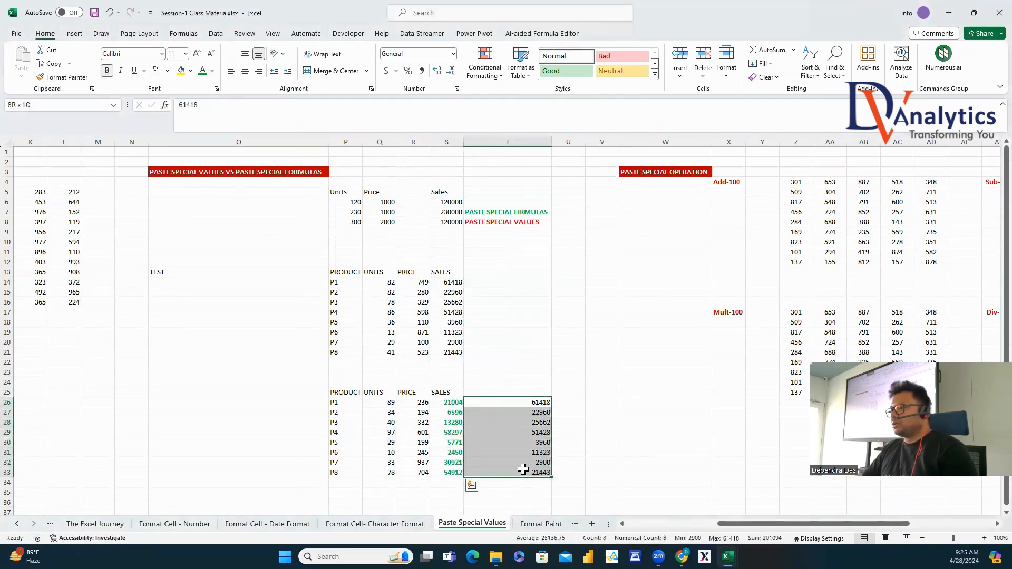
click(211, 70)
click(203, 186)
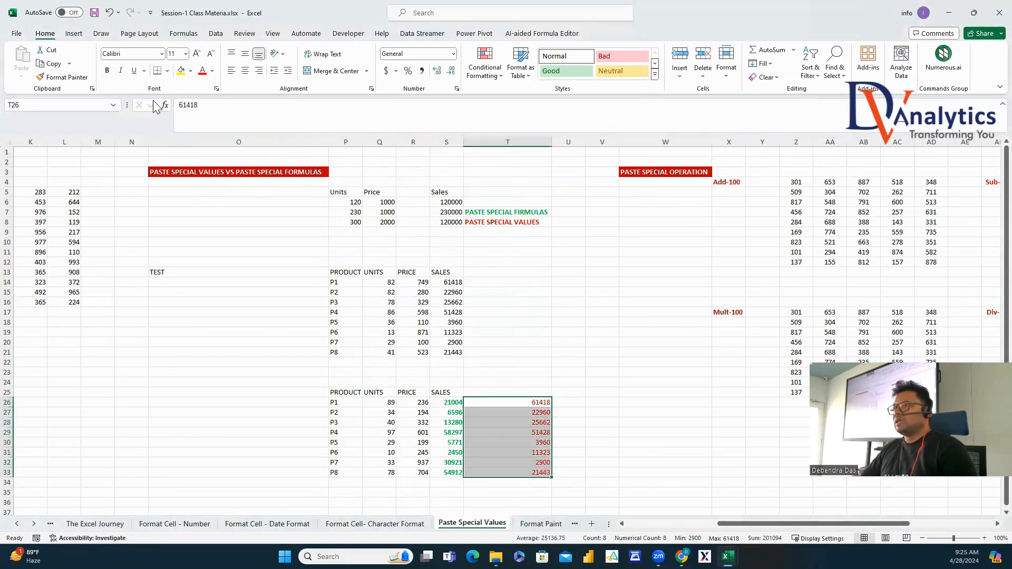
click(108, 71)
click(639, 303)
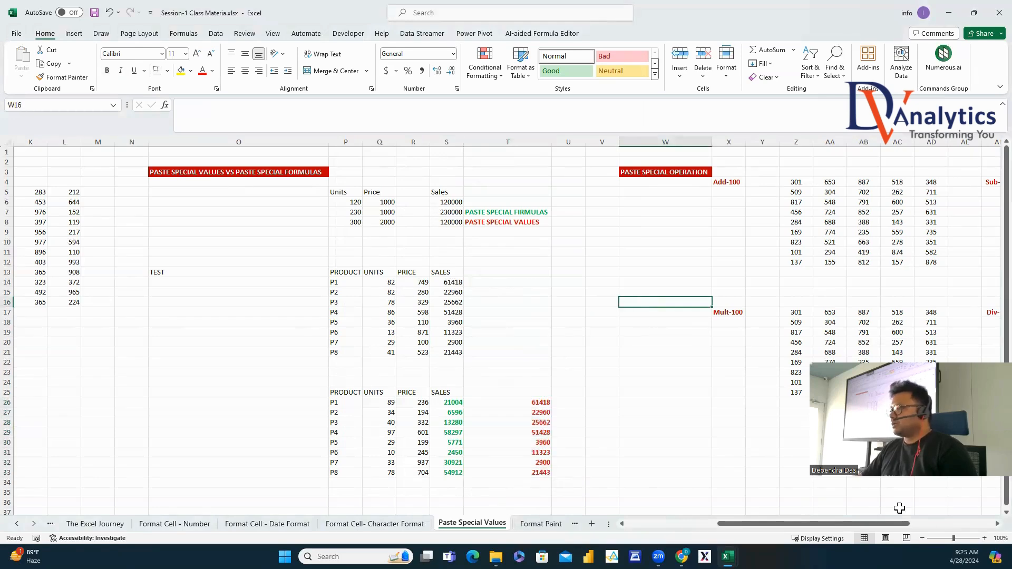
Go over the PASTE SPECIAL OPERATION section with its Add-100, Sub-100, Mult-100 and Div-100 number blocks.
click(997, 524)
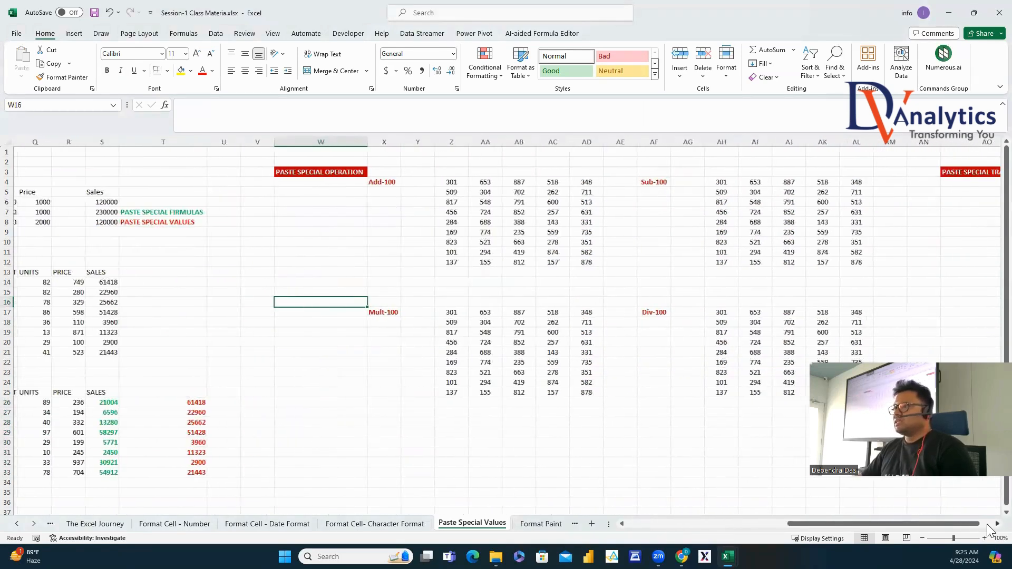
click(109, 174)
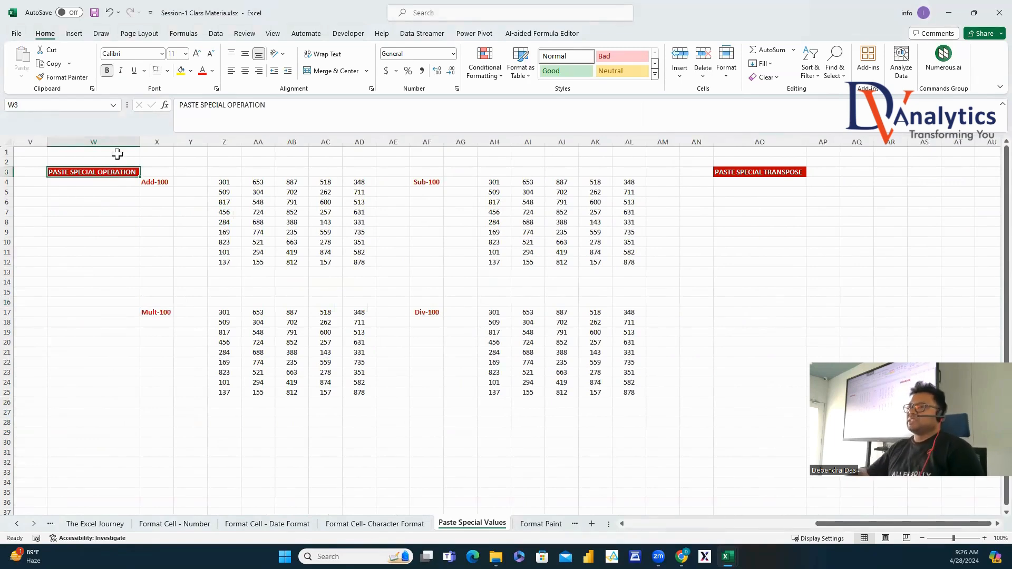
drag(224, 182, 357, 262)
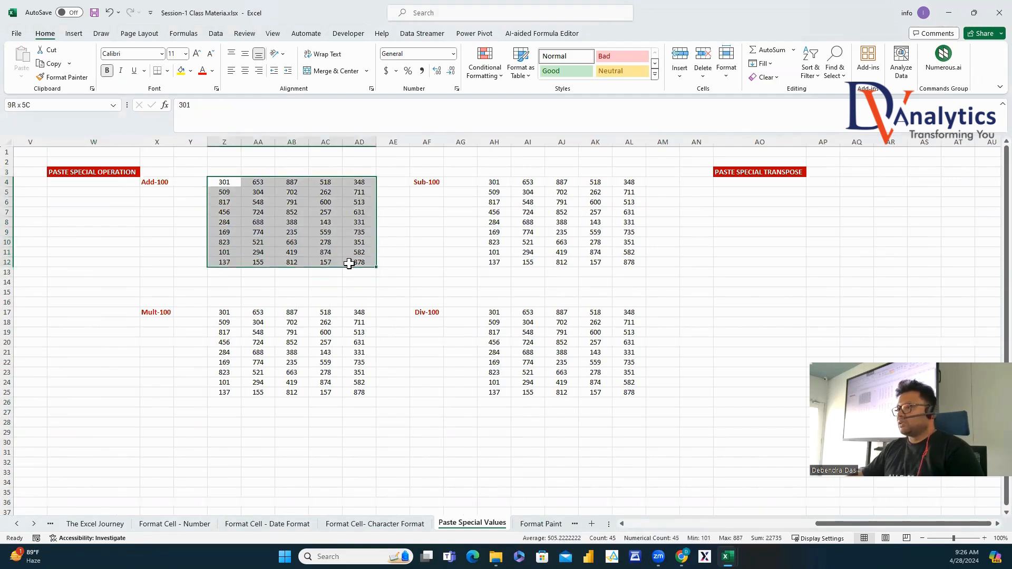
click(154, 183)
click(426, 182)
click(437, 313)
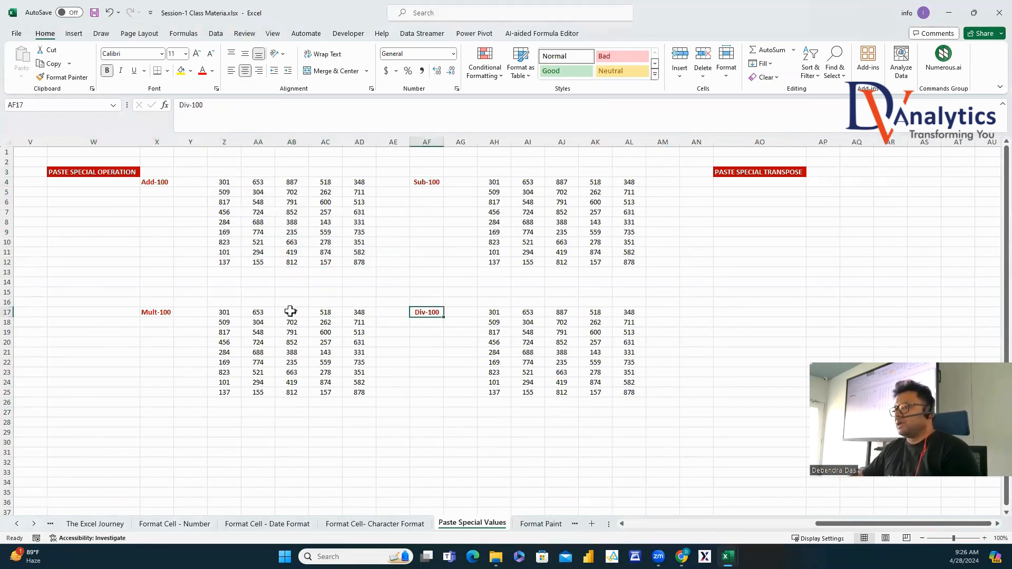
Enter 100 in cell W9 as the operand for the Paste Special operations.
click(106, 231)
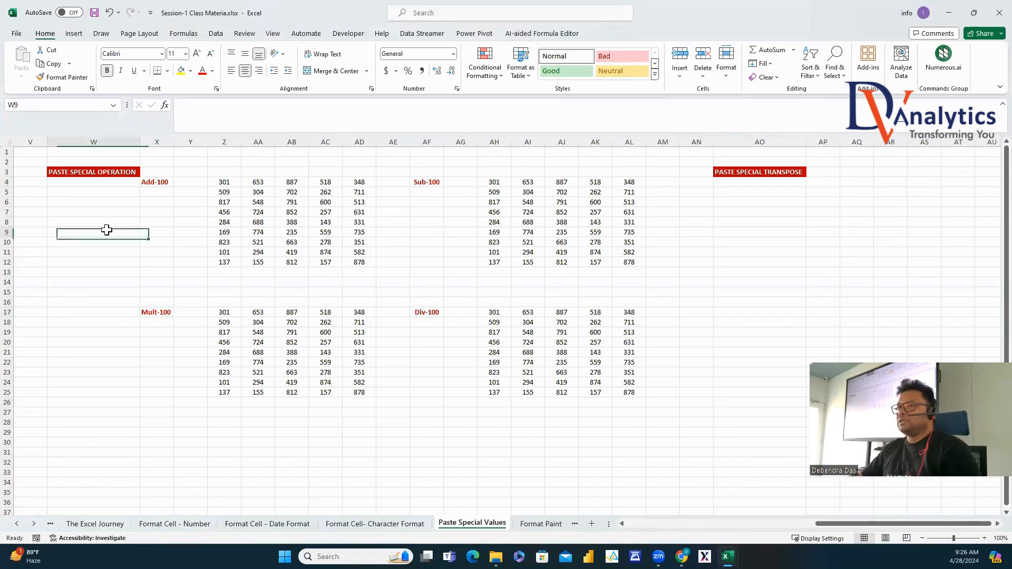
text(00)
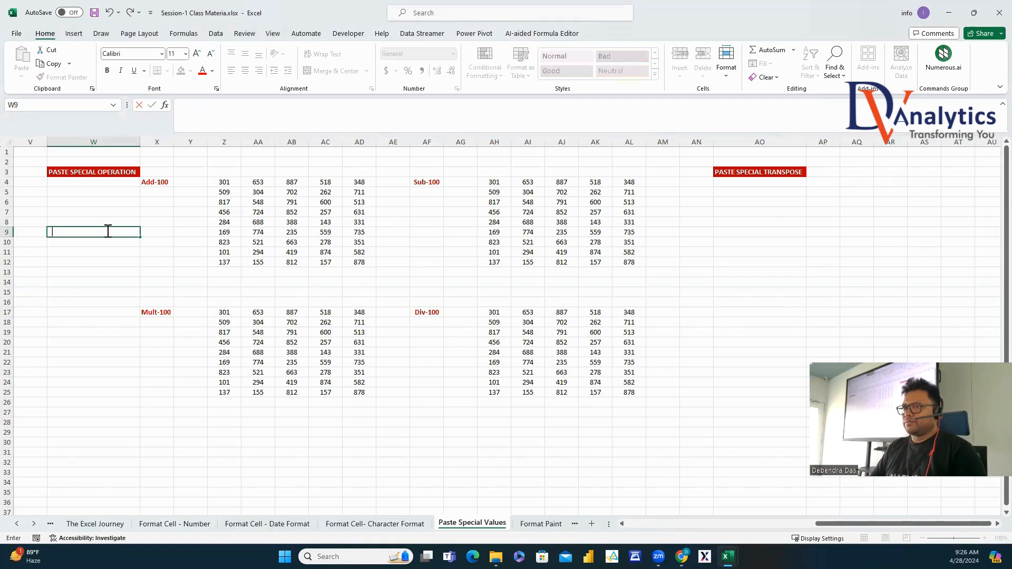
click(110, 271)
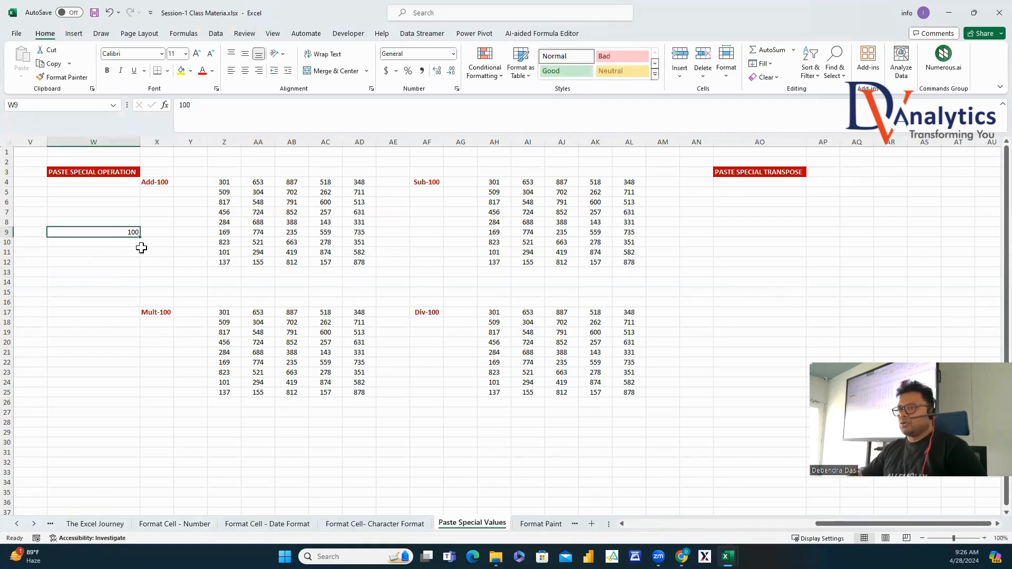
Add the 100 copied from W9 to every number in the Add-100 block Z4:AD12 using Paste Special.
key(ctrl+c)
drag(224, 182, 360, 262)
right_click(310, 221)
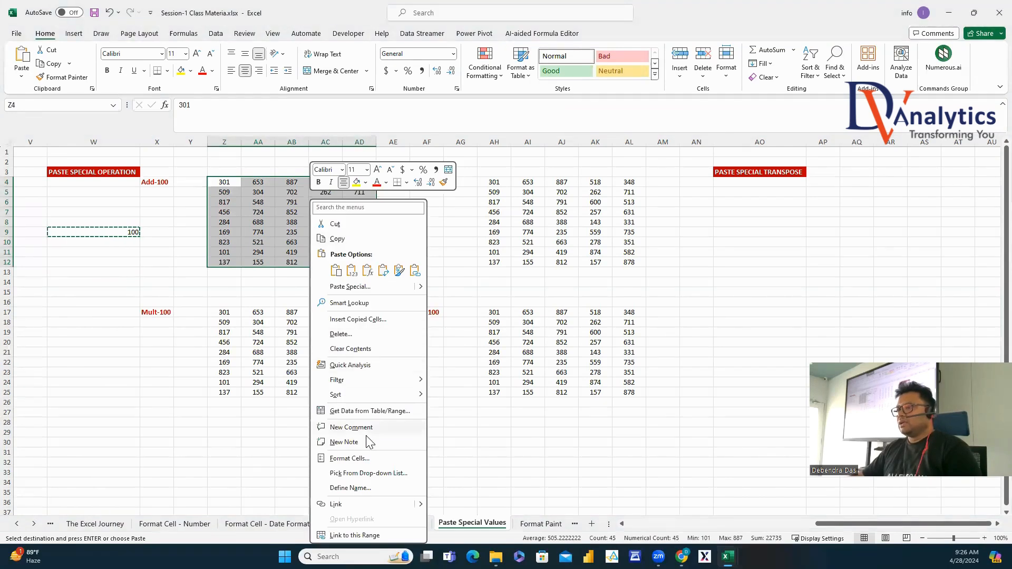
click(354, 287)
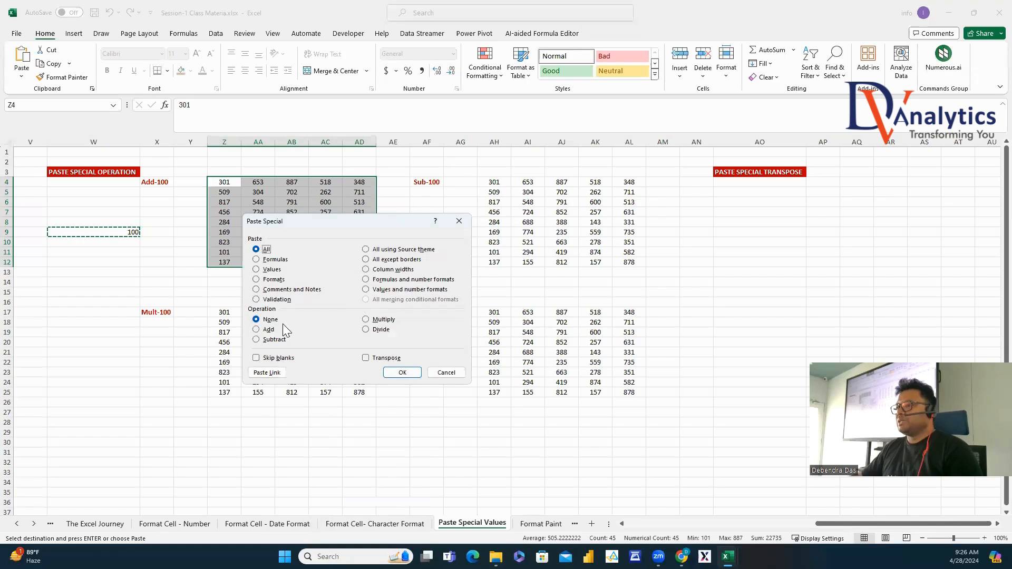
click(262, 332)
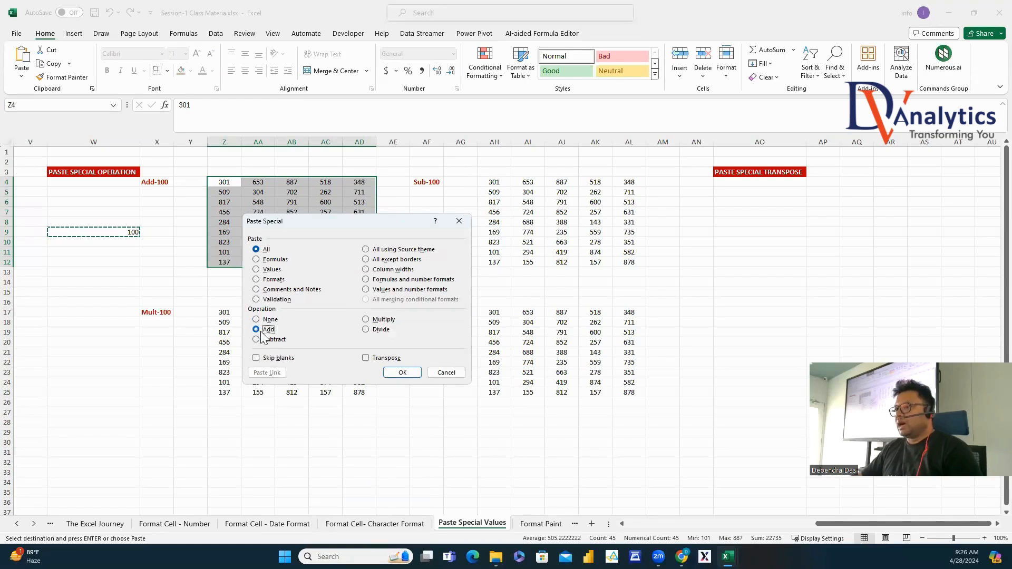
click(402, 372)
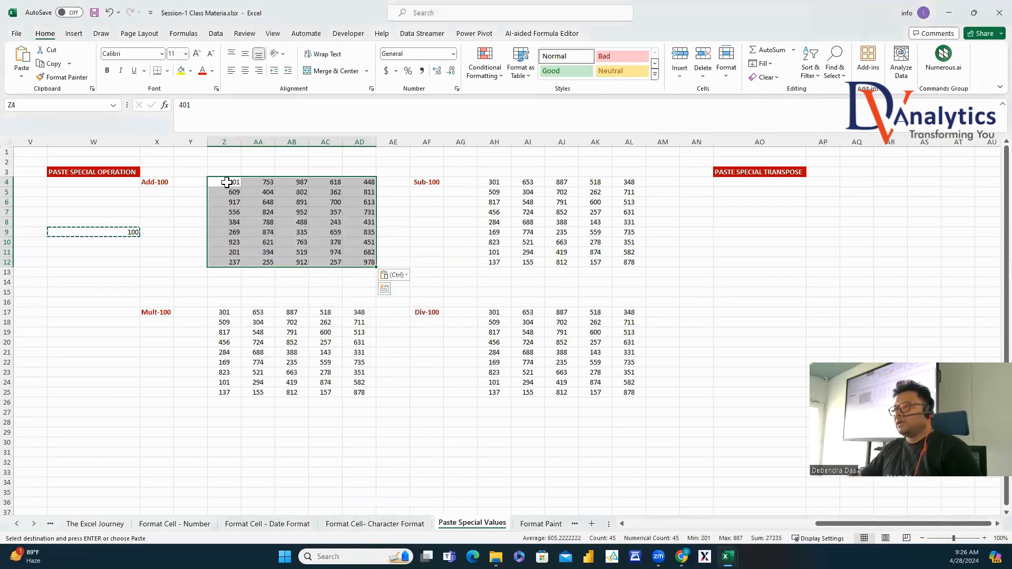
click(415, 395)
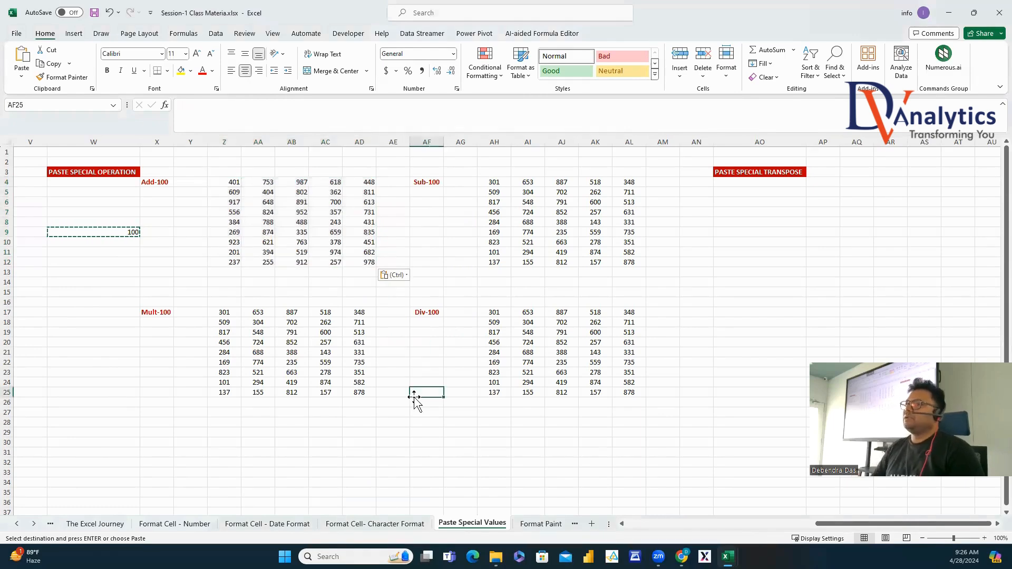
Multiply every number in the Mult-100 block Z17:AD25 by the copied 100 using Paste Special.
click(134, 235)
drag(214, 312, 354, 390)
right_click(316, 365)
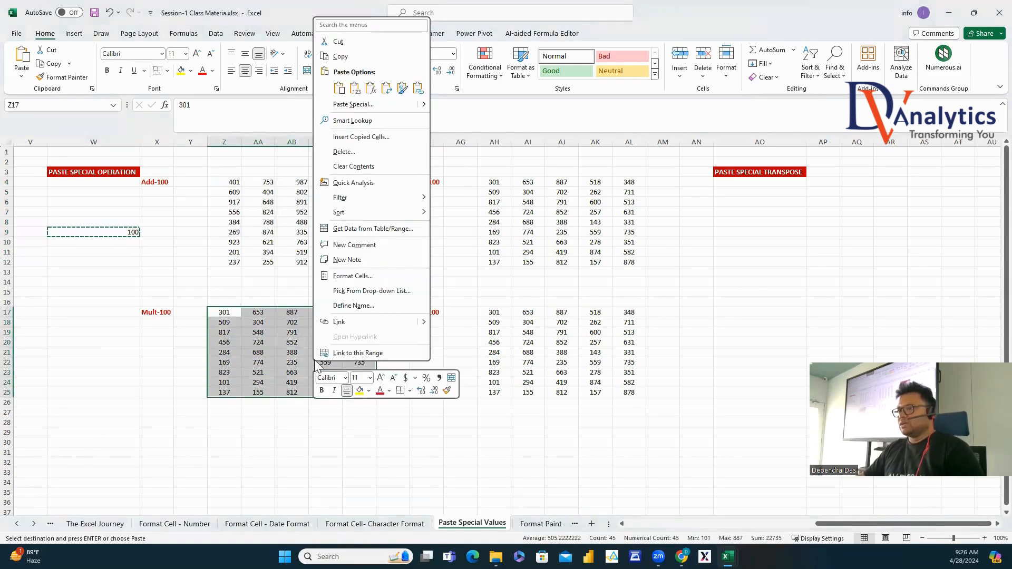
click(357, 105)
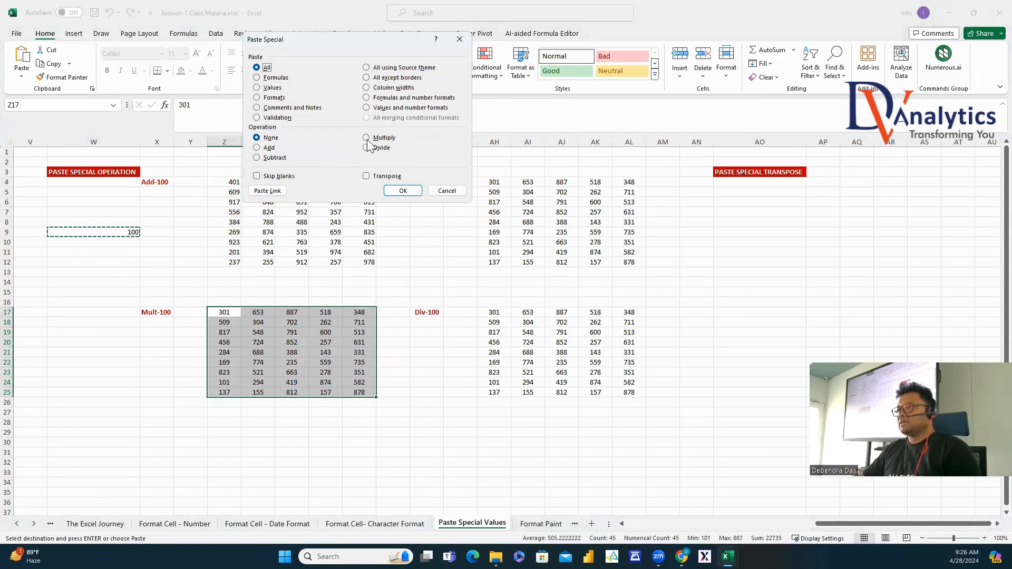
click(366, 138)
click(402, 191)
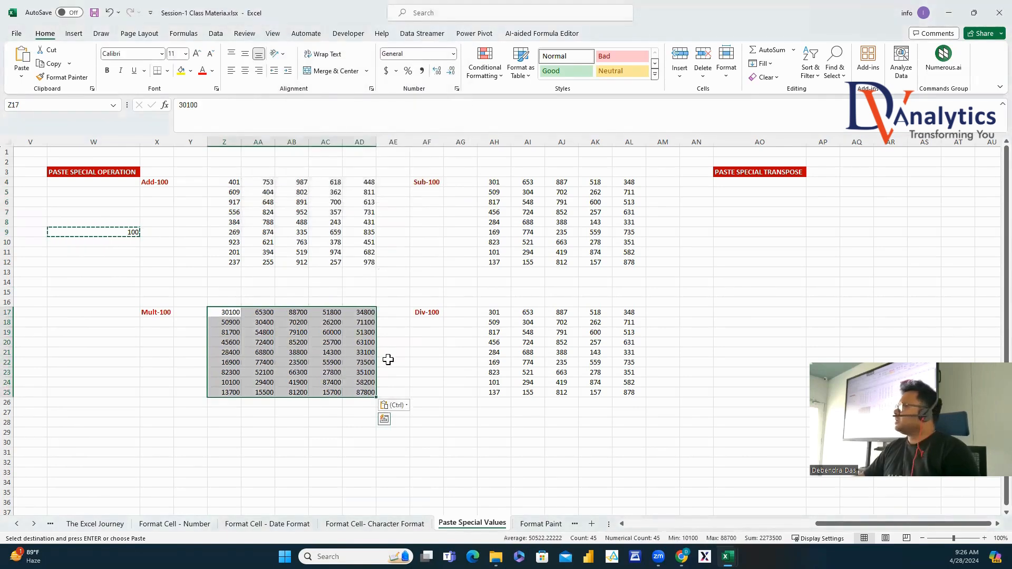
Subtract the copied 100 from every number in the Sub-100 block AH4:AL12 using Paste Special.
click(125, 231)
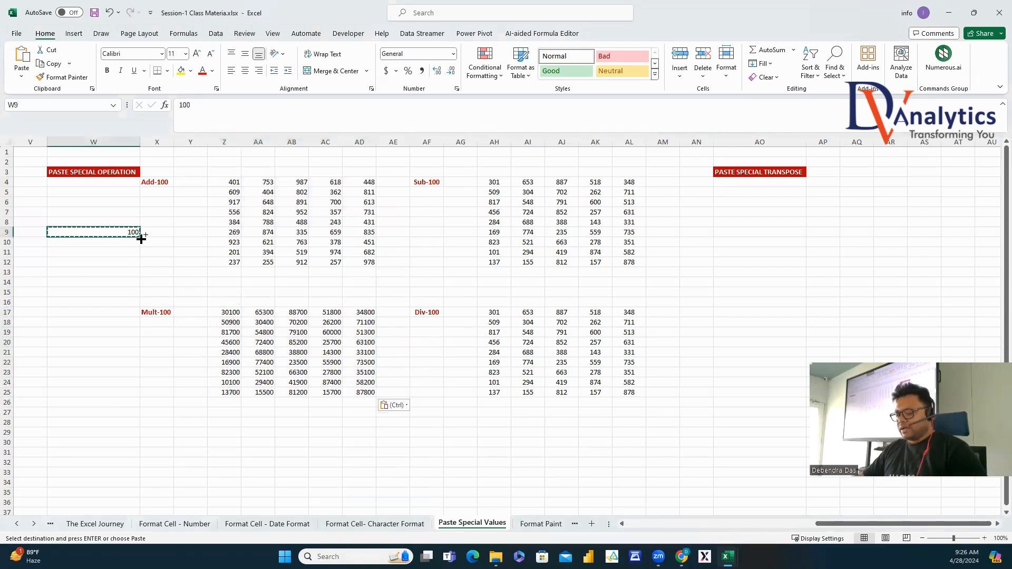
drag(500, 183, 632, 262)
right_click(588, 220)
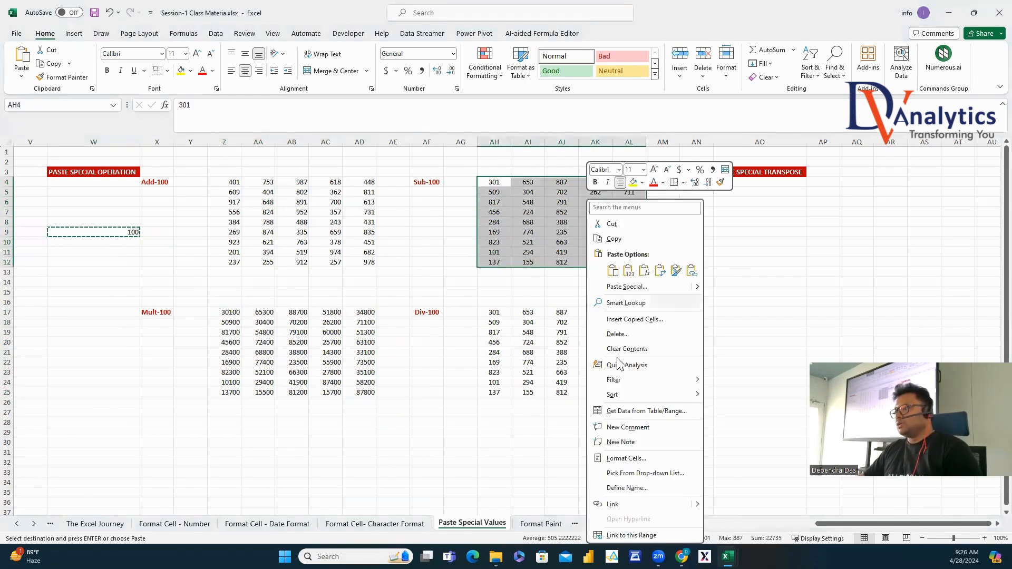
click(627, 286)
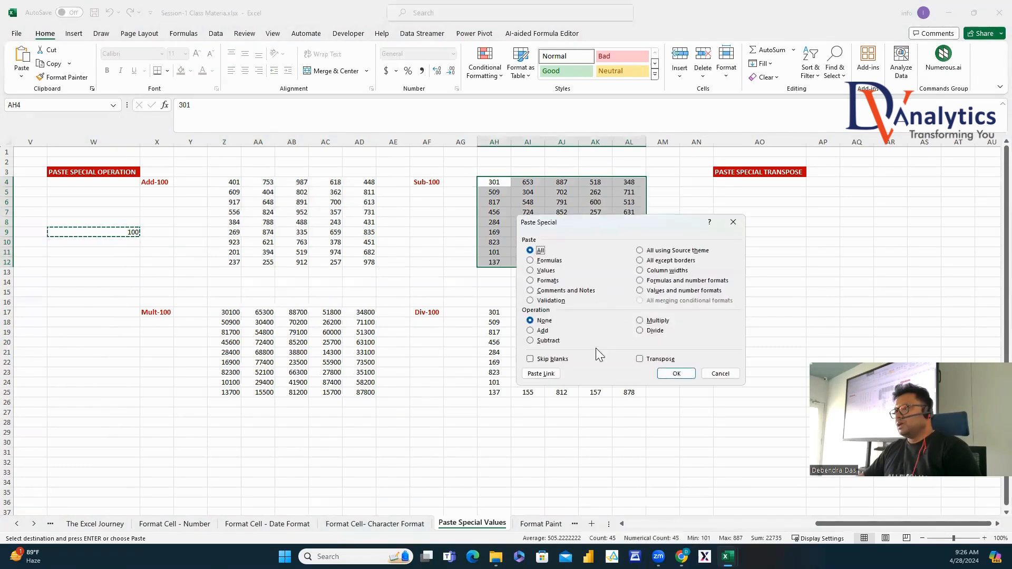
click(676, 374)
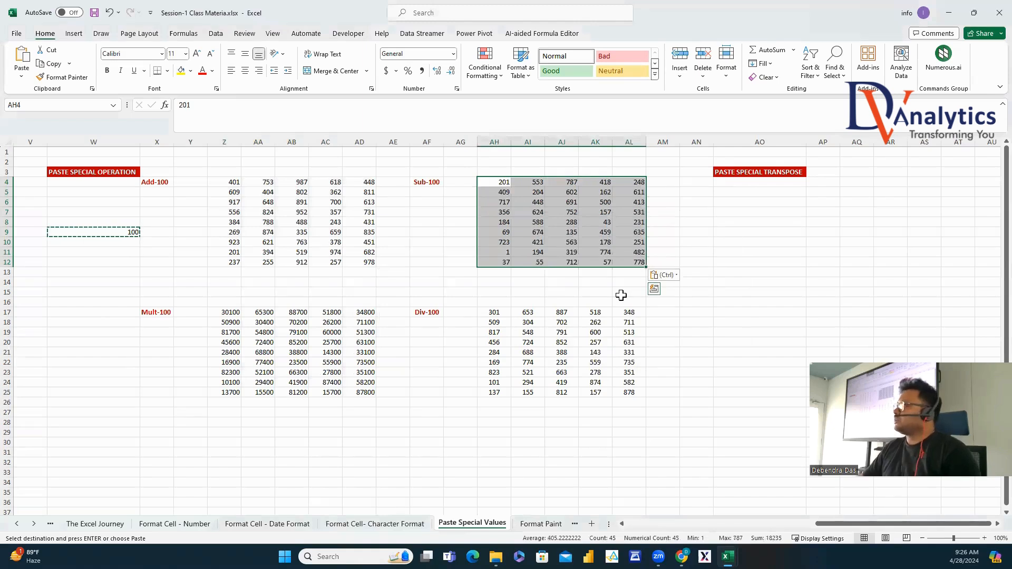
Divide every number in the Div-100 block AH17:AL25 by the copied 100 using Paste Special.
click(139, 230)
drag(489, 310, 632, 392)
right_click(602, 383)
click(638, 121)
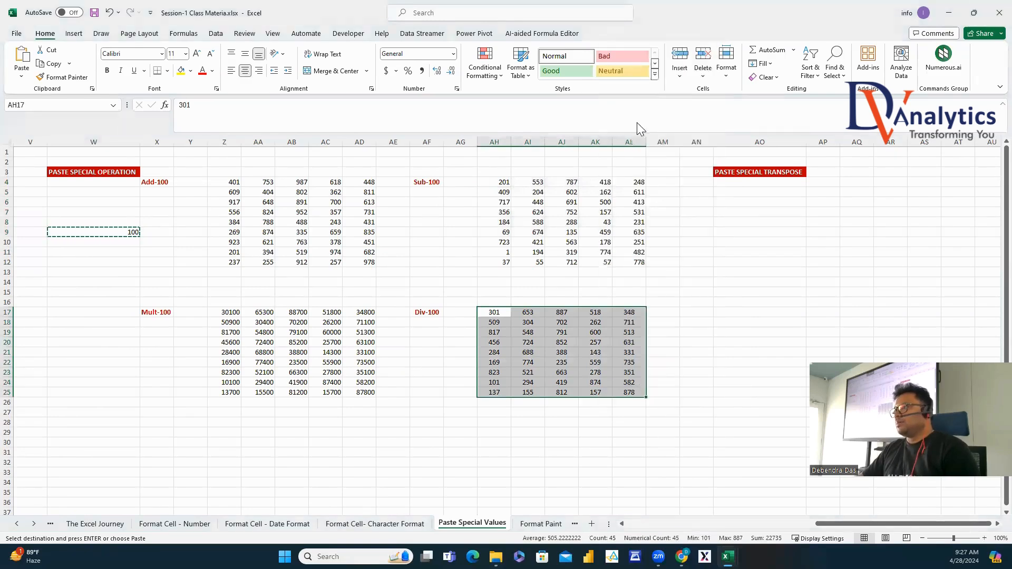
click(651, 162)
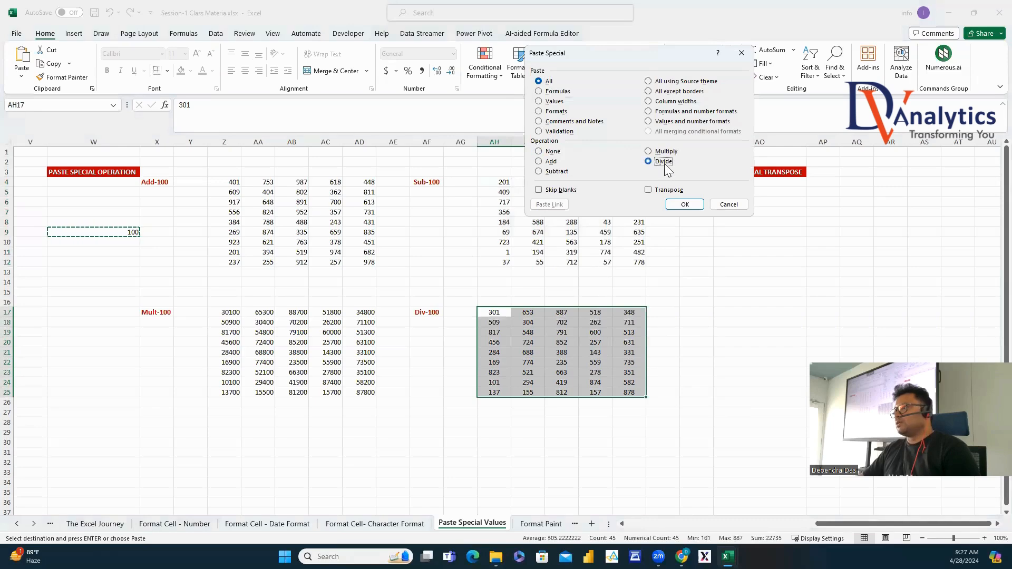
click(685, 205)
click(709, 342)
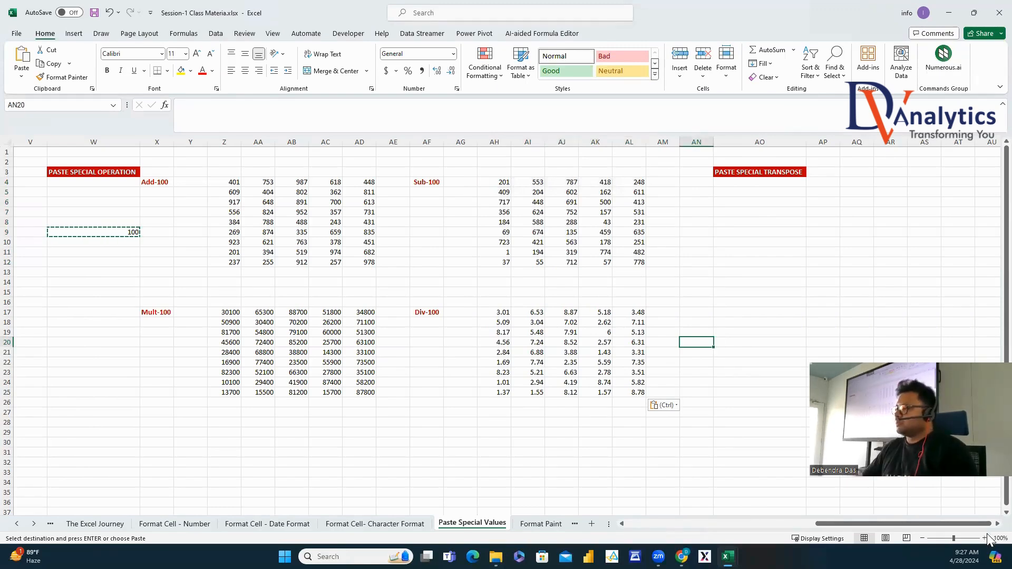
Beside the PASTE SPECIAL TRANSPOSE heading, enter a PROD header in AQ1 and fill AQ2:AQ16 with the series P1 to P15.
scroll(988, 529, right, 3)
scroll(988, 530, right, 10)
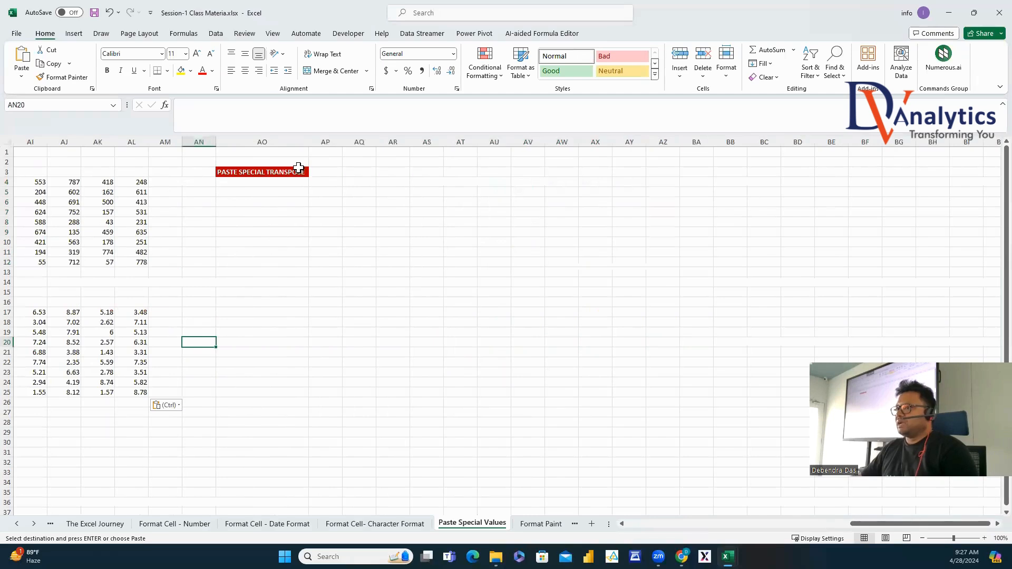
click(376, 153)
text(PROD)
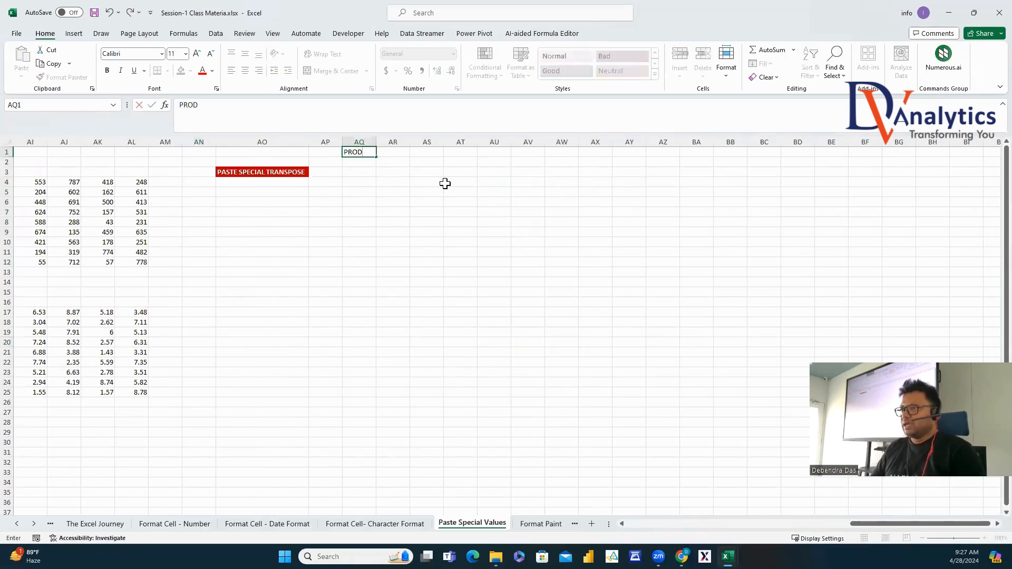
key(Return)
text(P1)
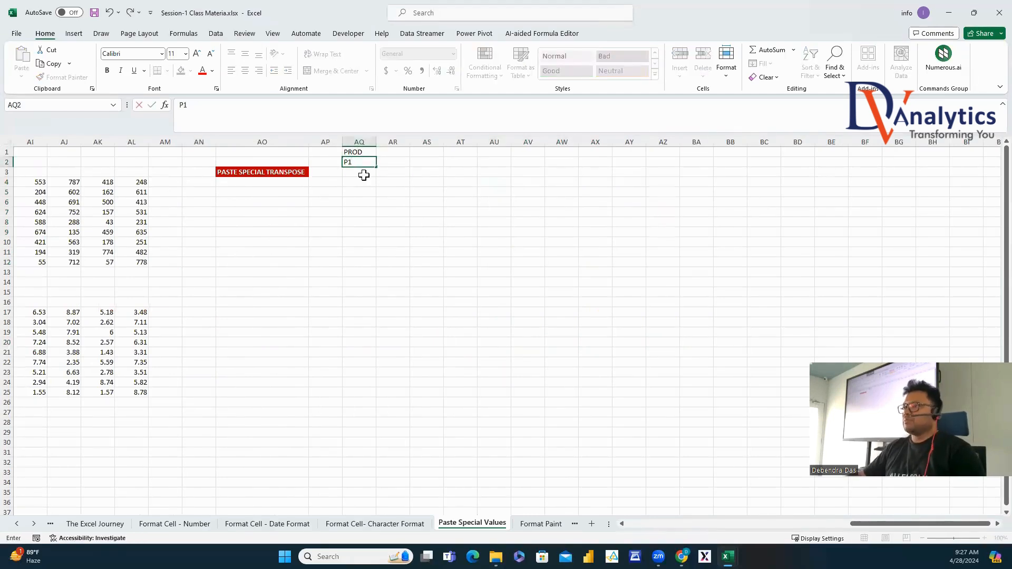
key(Return)
click(362, 161)
drag(376, 168, 369, 304)
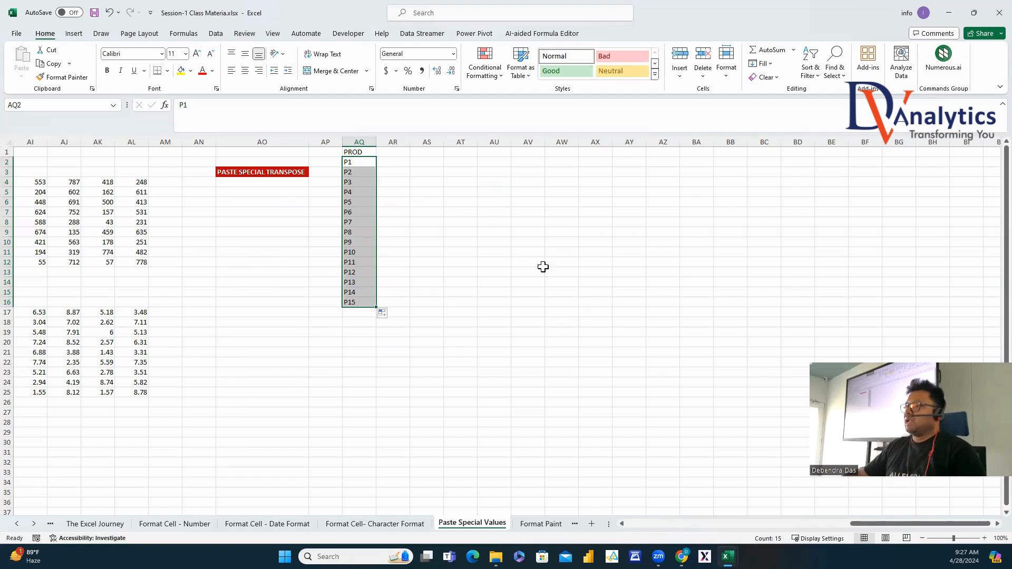
Enter a SALES header in AR1 and fill AR2:AR16 with =RANDBETWEEN(100,1000).
click(396, 153)
text(SALES)
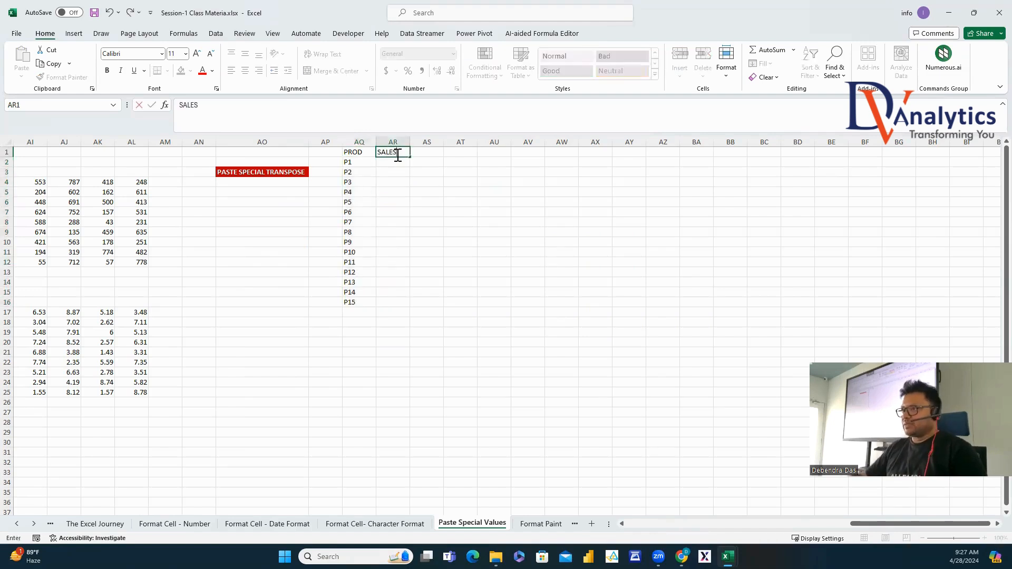
key(Return)
text(=RAND)
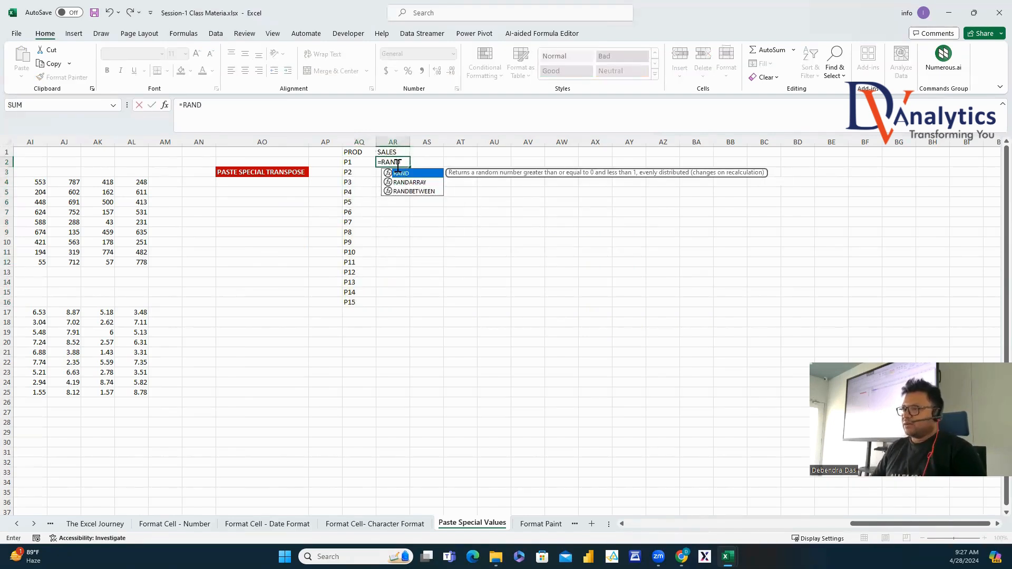
double_click(403, 190)
text(100,)
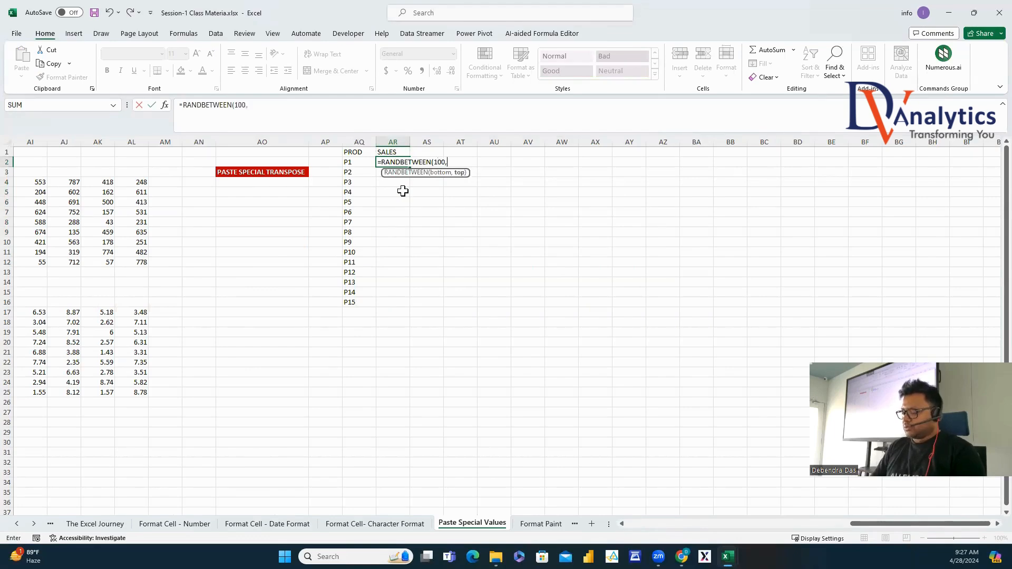
text(1000)
key(Return)
click(398, 162)
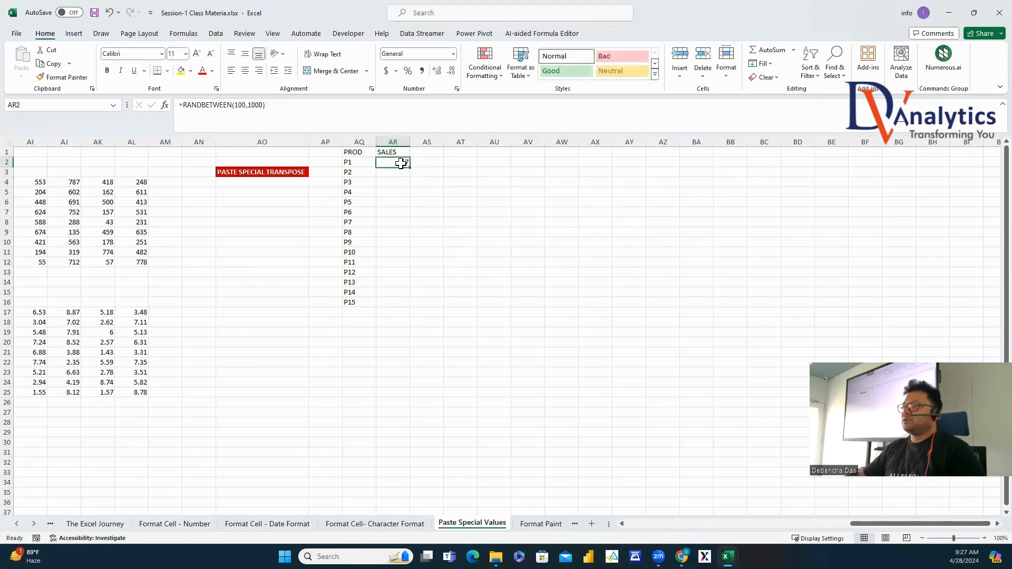
double_click(409, 166)
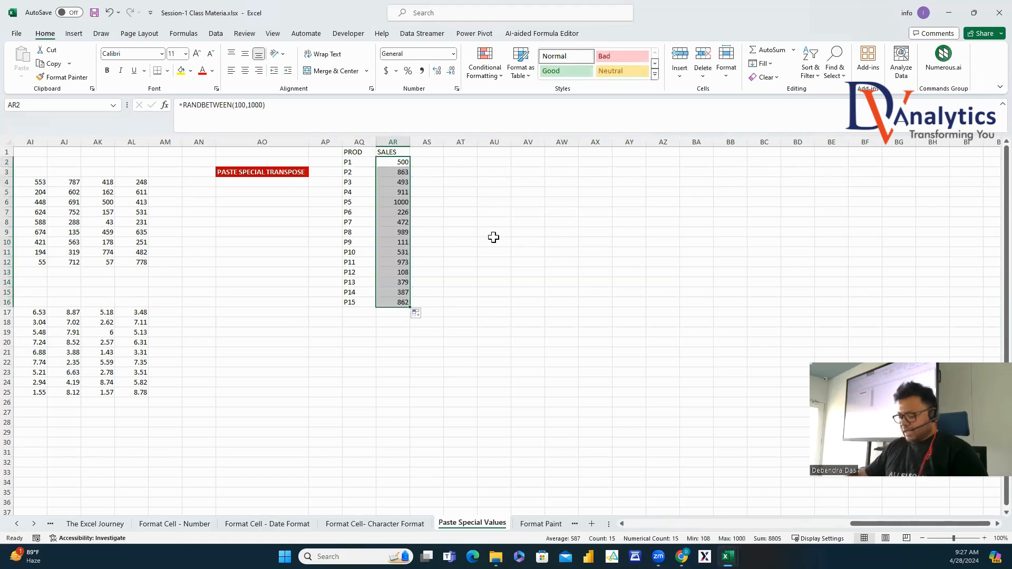
Replace the random sales formulas in AR2:AR16 with their fixed values using Paste Special.
key(ctrl+c)
right_click(390, 186)
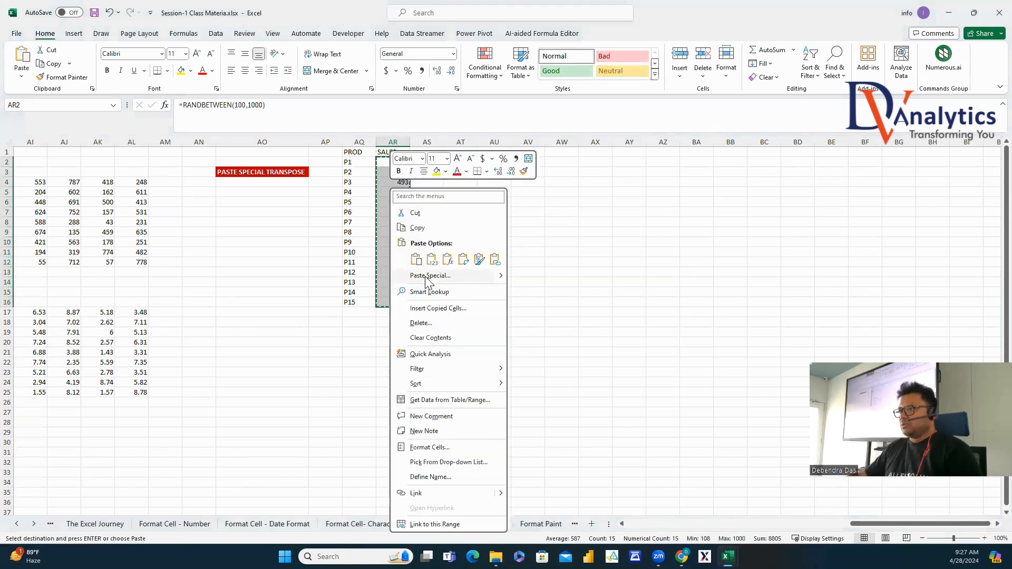
click(426, 278)
click(338, 258)
click(469, 361)
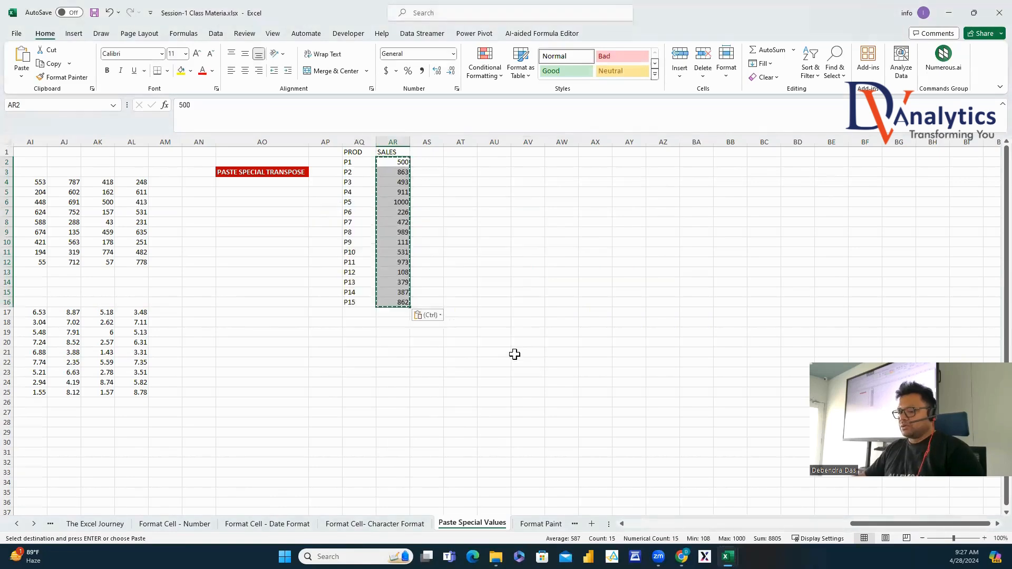
key(Escape)
click(493, 322)
Copy the PROD and SALES table AQ1:AR16 and paste it at AU5 as transposed values.
drag(359, 151, 406, 303)
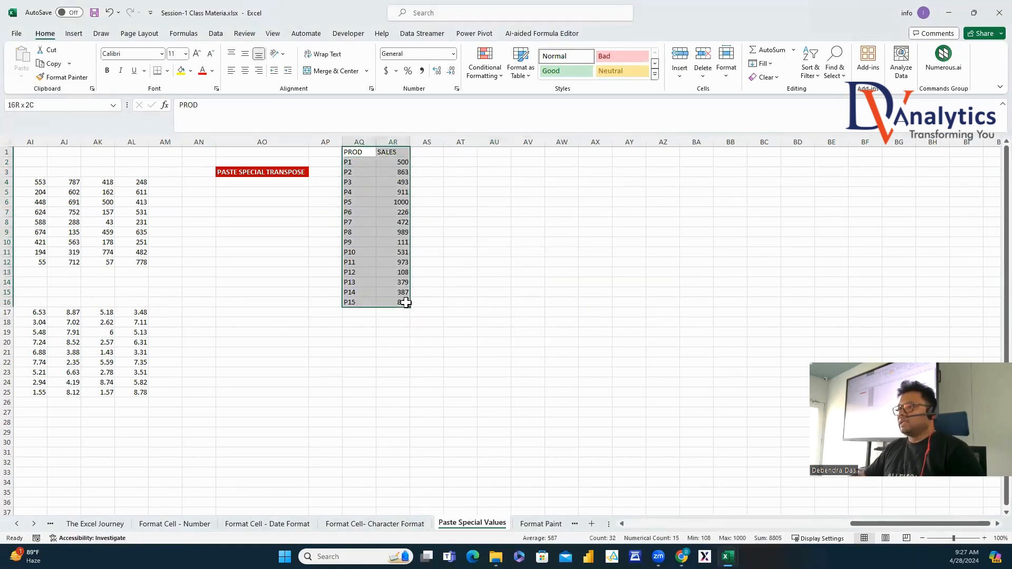
key(ctrl+c)
click(494, 191)
right_click(494, 191)
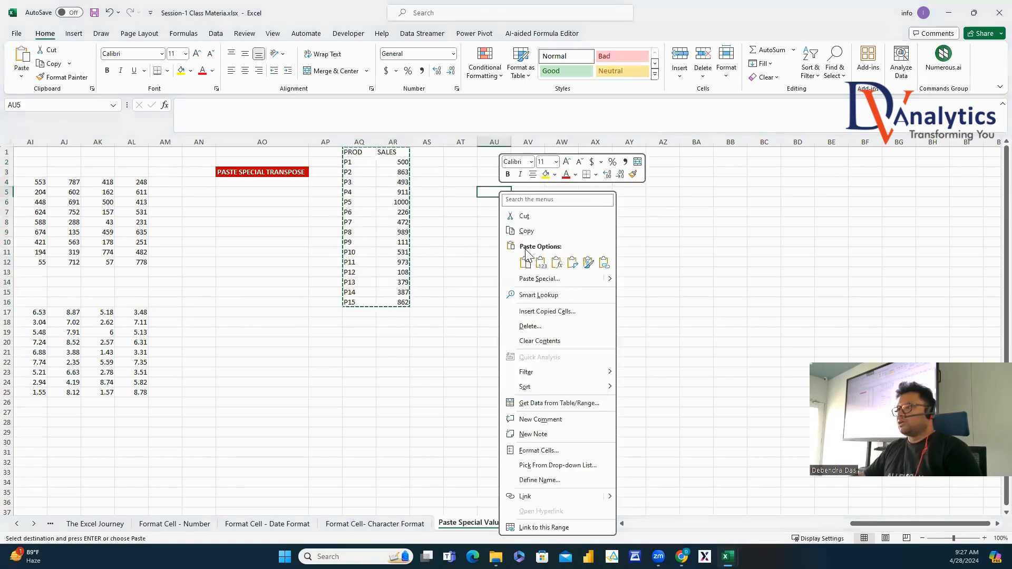
click(541, 282)
click(437, 257)
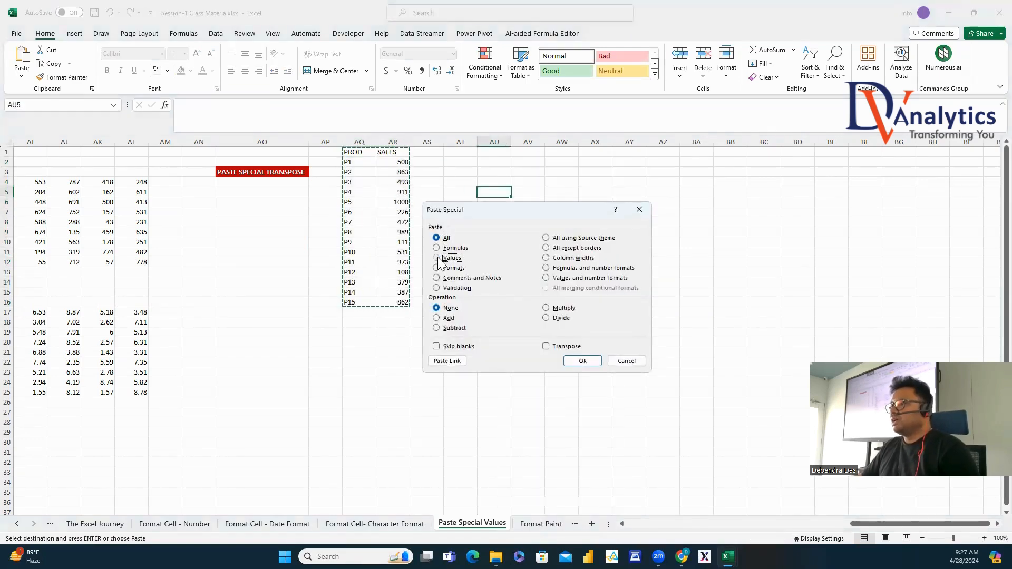
click(546, 346)
click(580, 362)
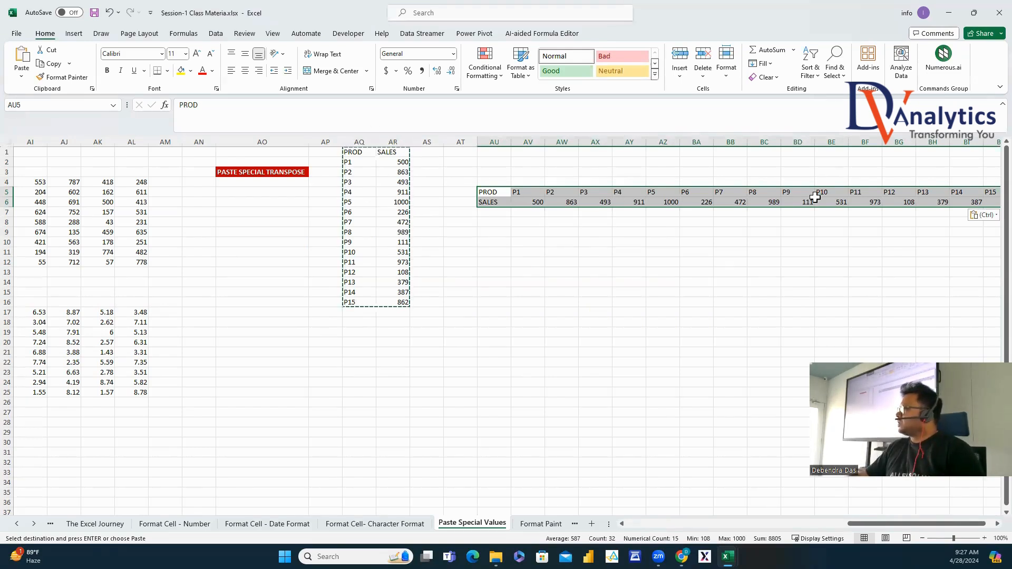
Copy the horizontal PROD and SALES table starting at AU5 and paste it at AU9 as transposed values.
click(505, 192)
key(ctrl+shift+Right)
key(ctrl+shift+Down)
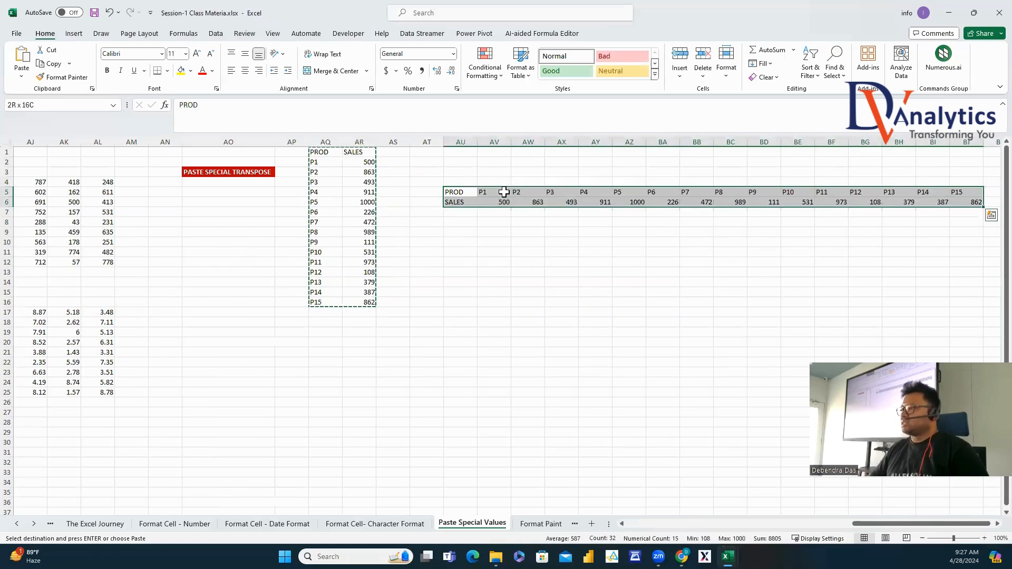
key(ctrl+c)
click(453, 232)
right_click(454, 232)
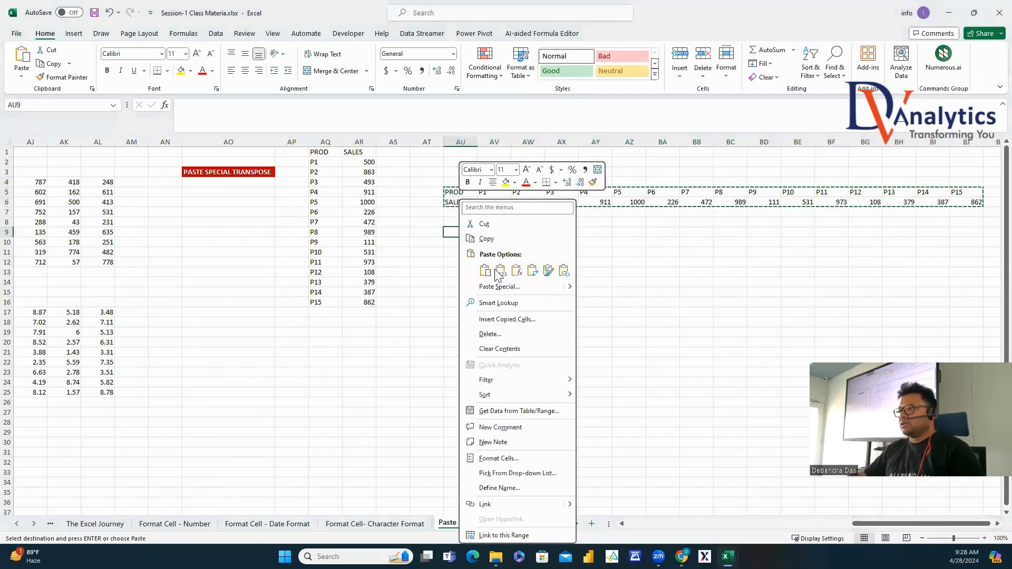
click(500, 287)
click(410, 266)
click(509, 354)
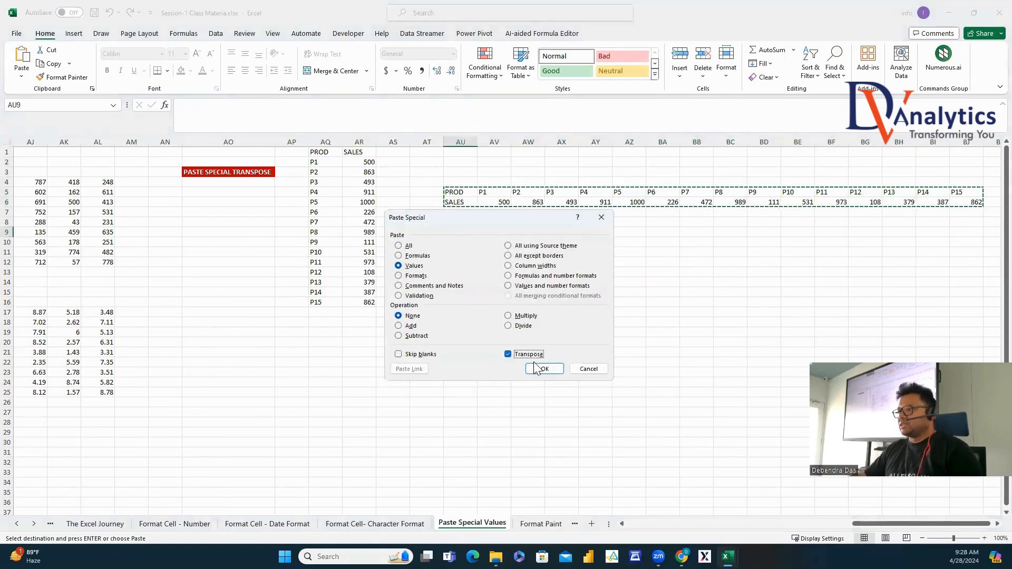
click(540, 369)
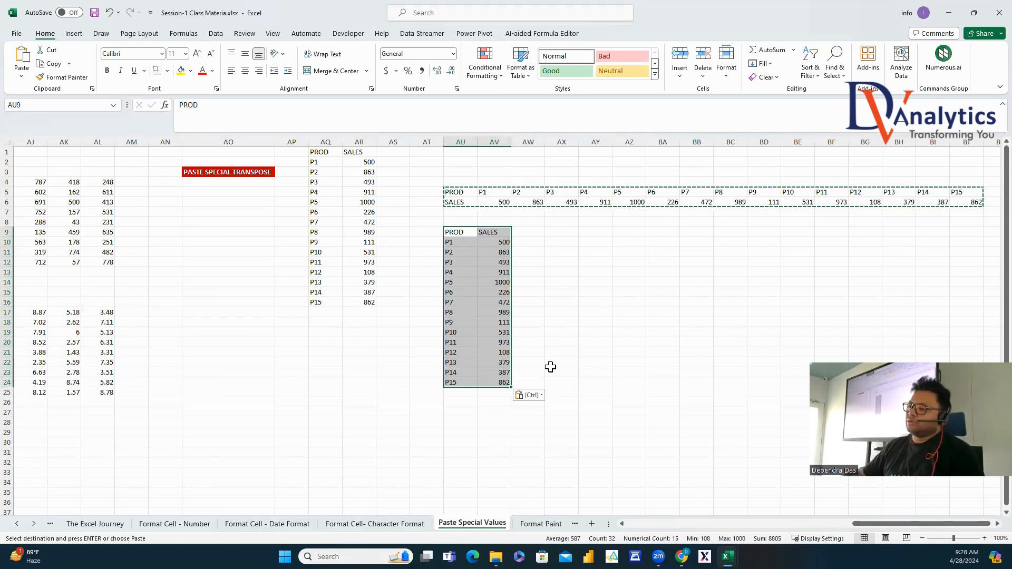
Switch to the Format Paint sheet and select the empty cell H16.
click(539, 524)
click(548, 343)
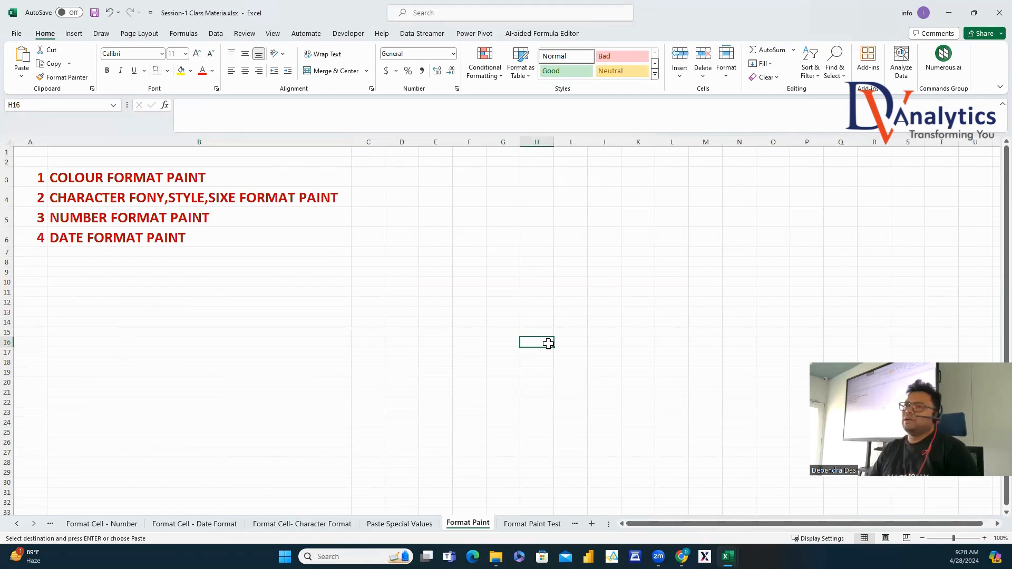
Correct the spelling in B4 so it reads CHARACTER FONT,STYLE,SIZE FORMAT PAINT.
click(182, 181)
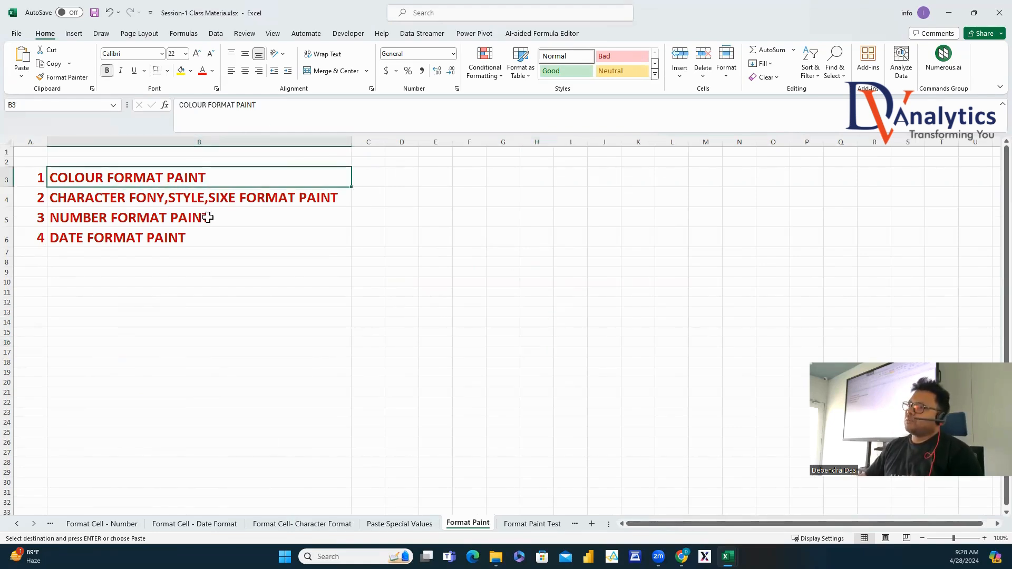
click(190, 203)
double_click(161, 196)
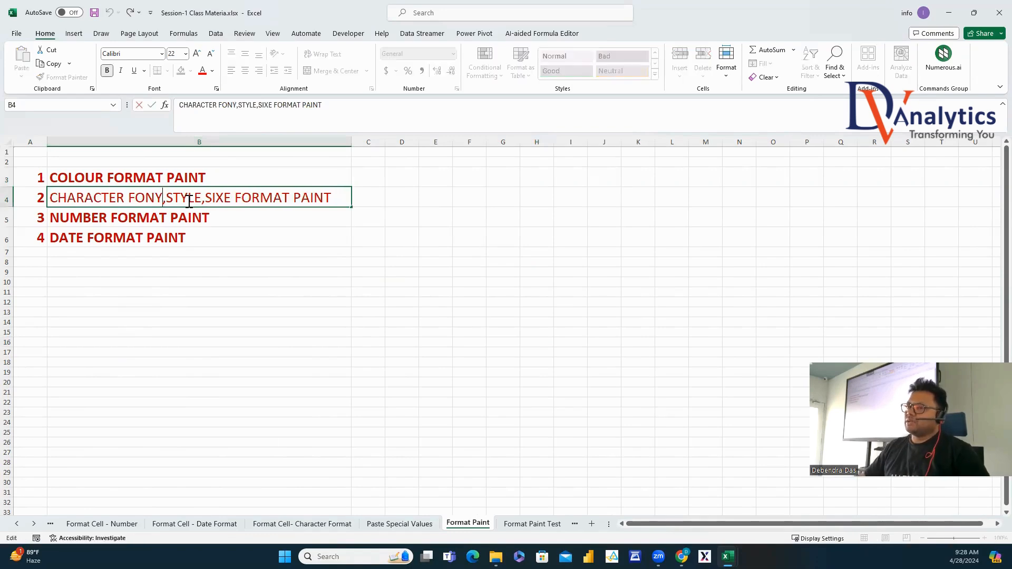
key(BackSpace)
text(T)
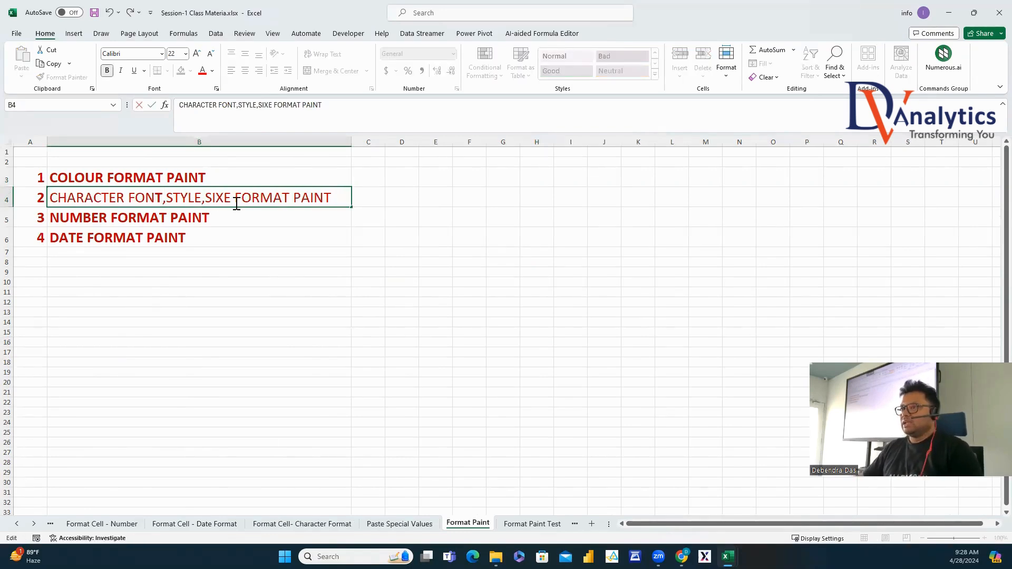
key(BackSpace)
text(Z)
click(250, 263)
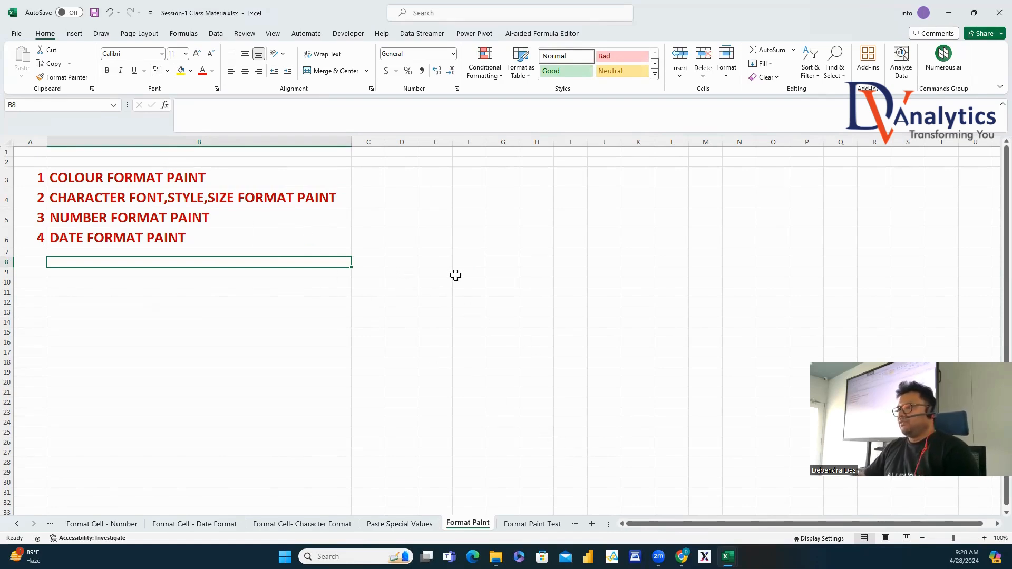
Fill D9:L9 with dark green and D10:L10 with light gold.
drag(401, 272, 677, 273)
click(190, 70)
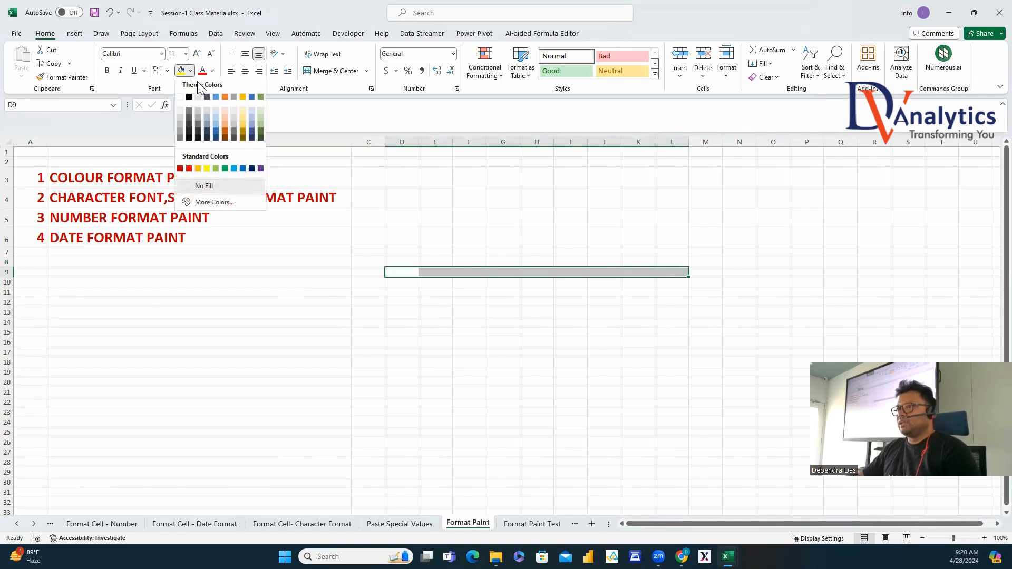
click(262, 138)
drag(402, 282, 671, 283)
click(190, 70)
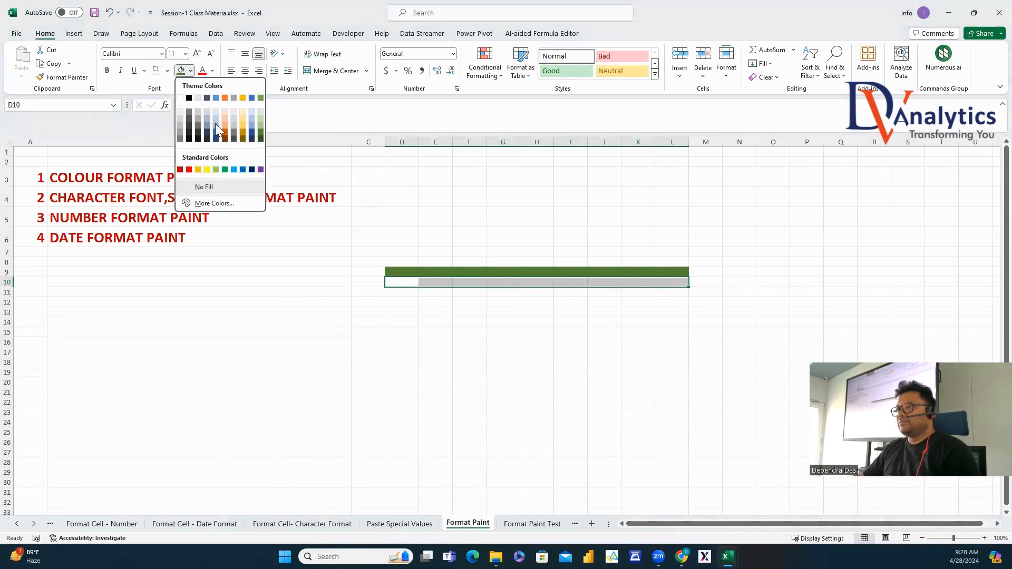
click(244, 112)
click(485, 402)
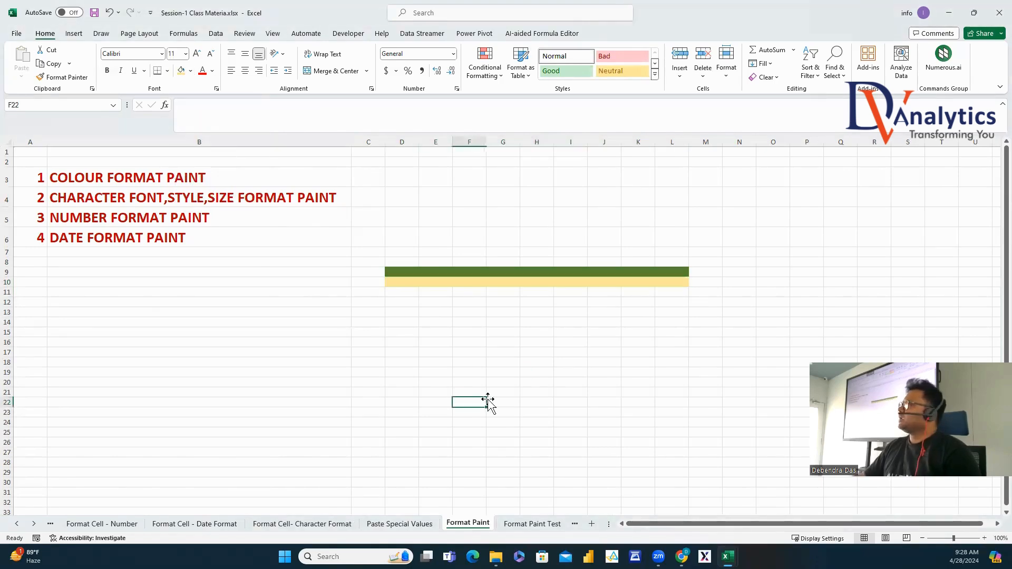
Copy the two-row fill pattern of D9:L10 onto D11:L25 with Format Painter.
drag(389, 271, 672, 283)
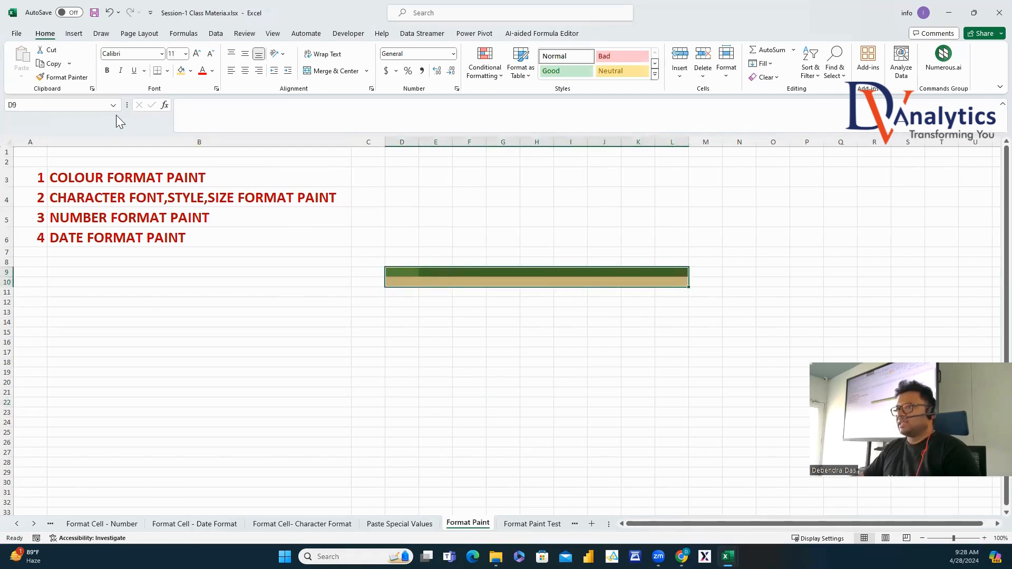
click(82, 78)
mouse_move(402, 295)
mouse_down()
mouse_move(436, 362)
mouse_move(680, 437)
mouse_up()
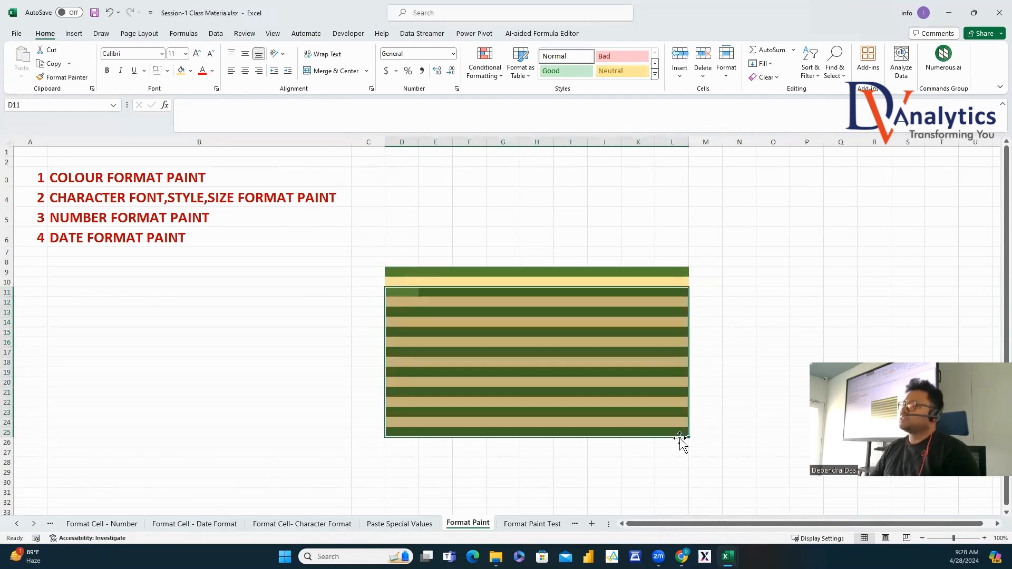
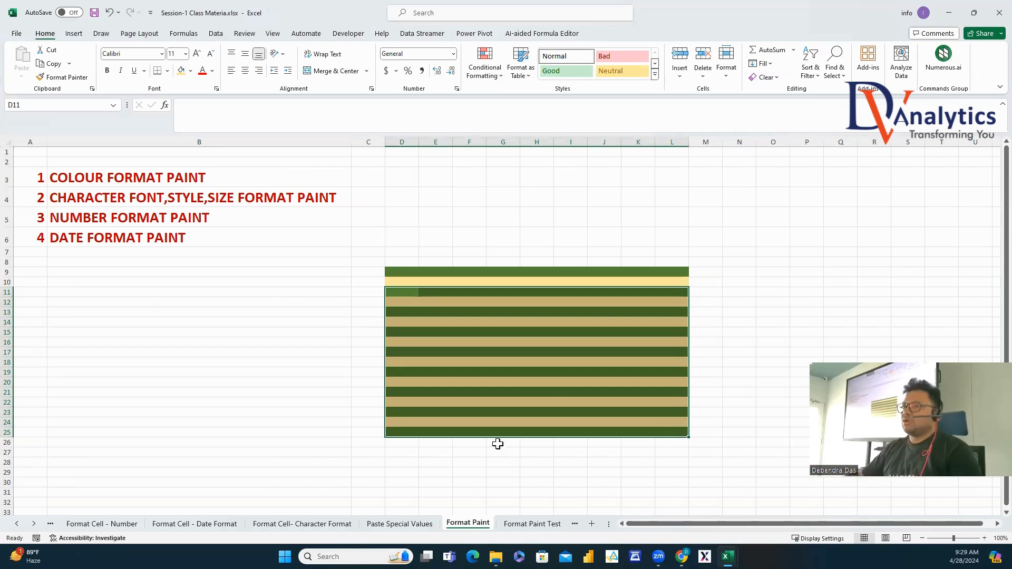
click(294, 201)
Enter a different sample first name in each of the cells O9, Q11, S13 and U15.
click(780, 272)
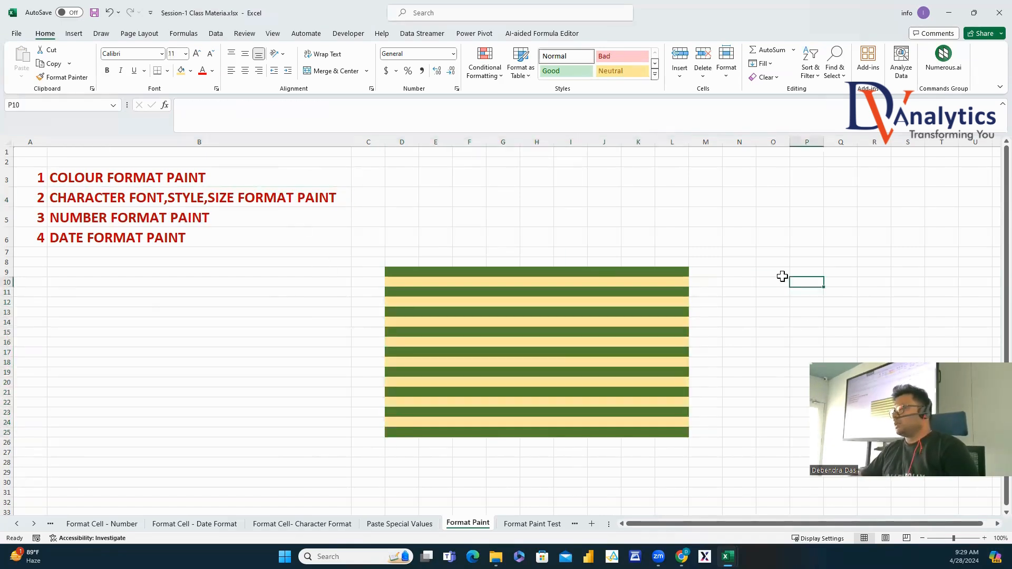
click(993, 524)
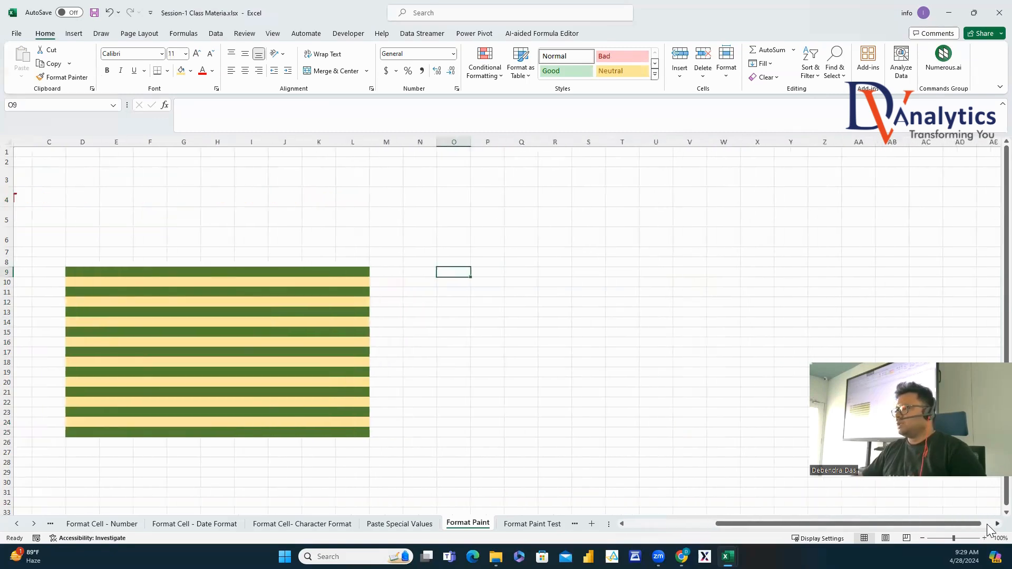
text(DE)
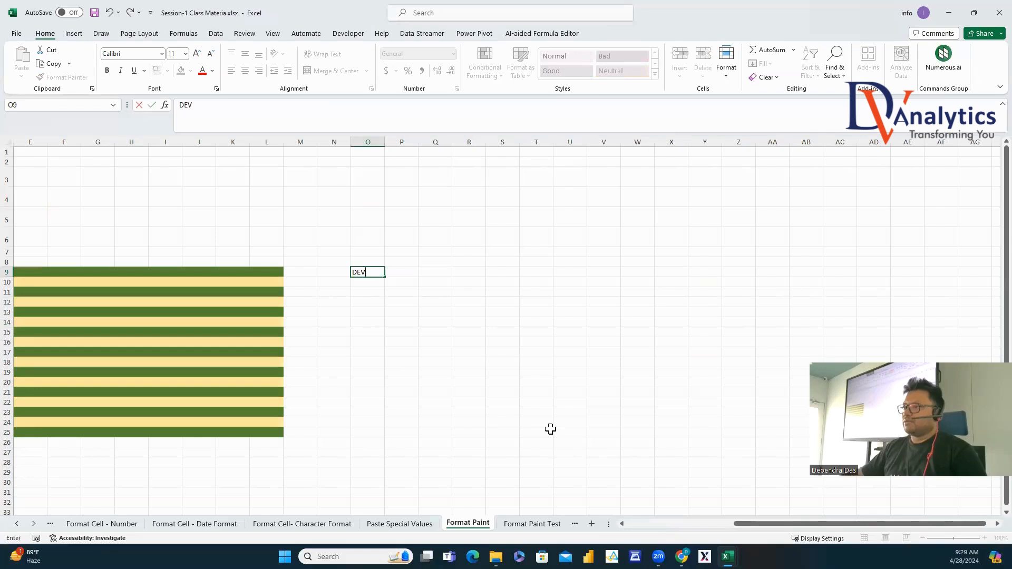
text(V)
click(438, 293)
text(KALYAN)
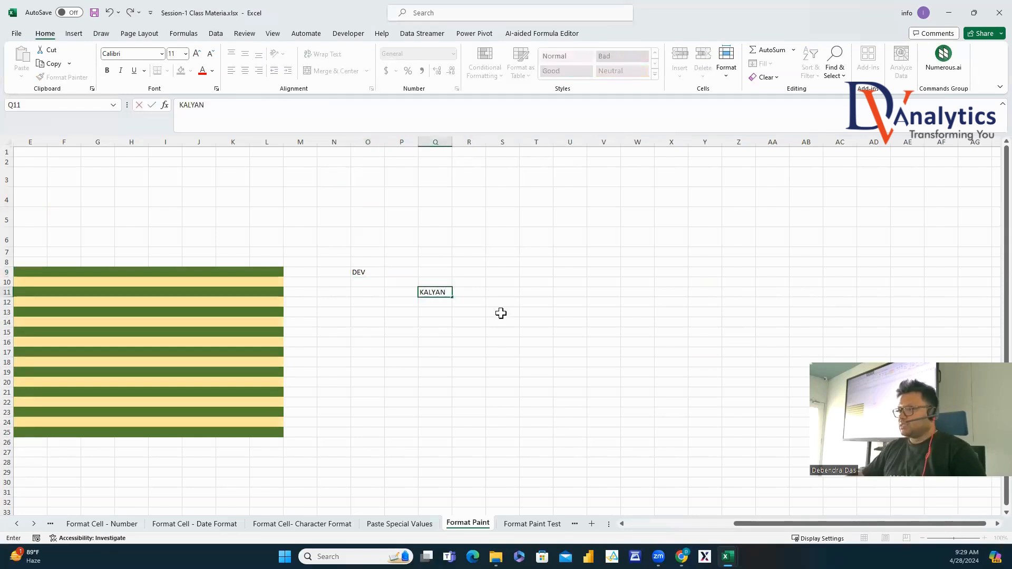
click(501, 313)
text(DE)
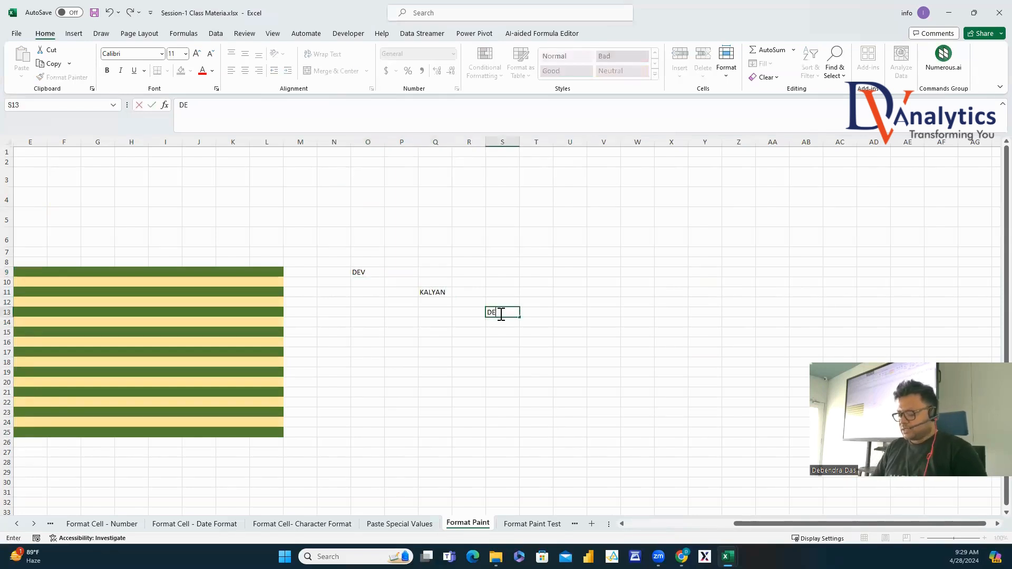
text(BASISH)
click(570, 333)
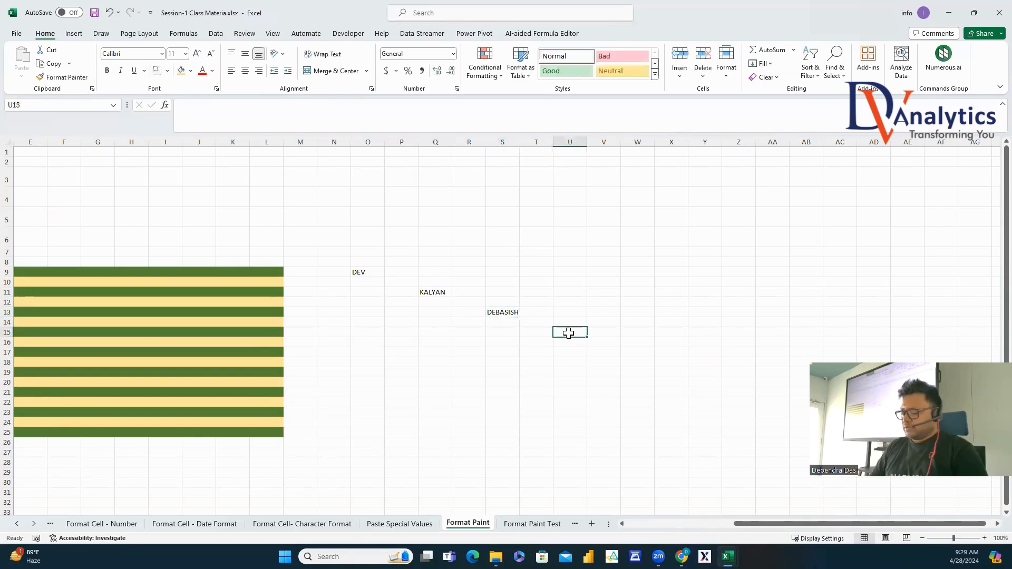
text(RADHIKA)
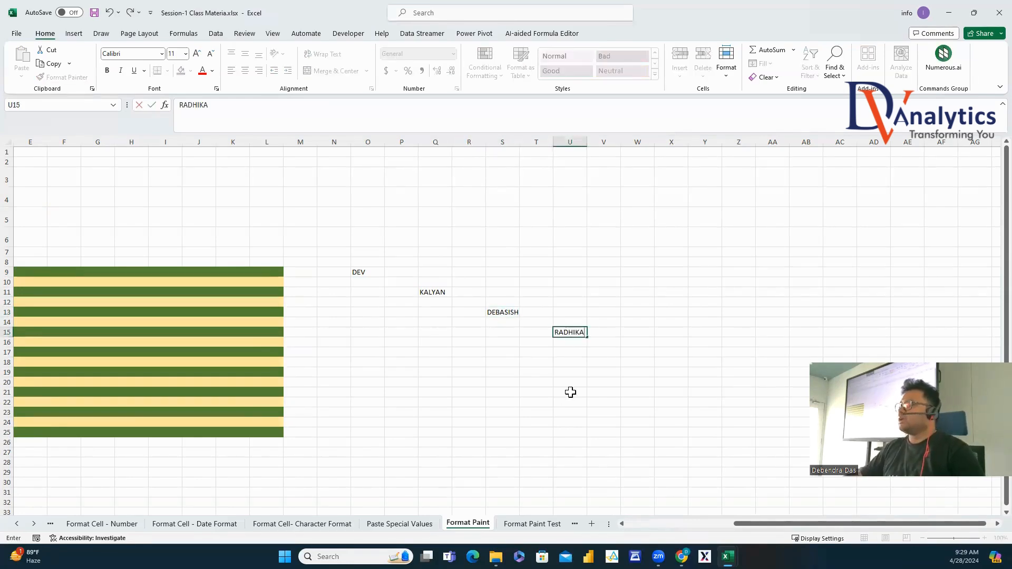
click(570, 402)
Set the name in O9 to the Amasis MT Pro Black font at size 48.
click(378, 273)
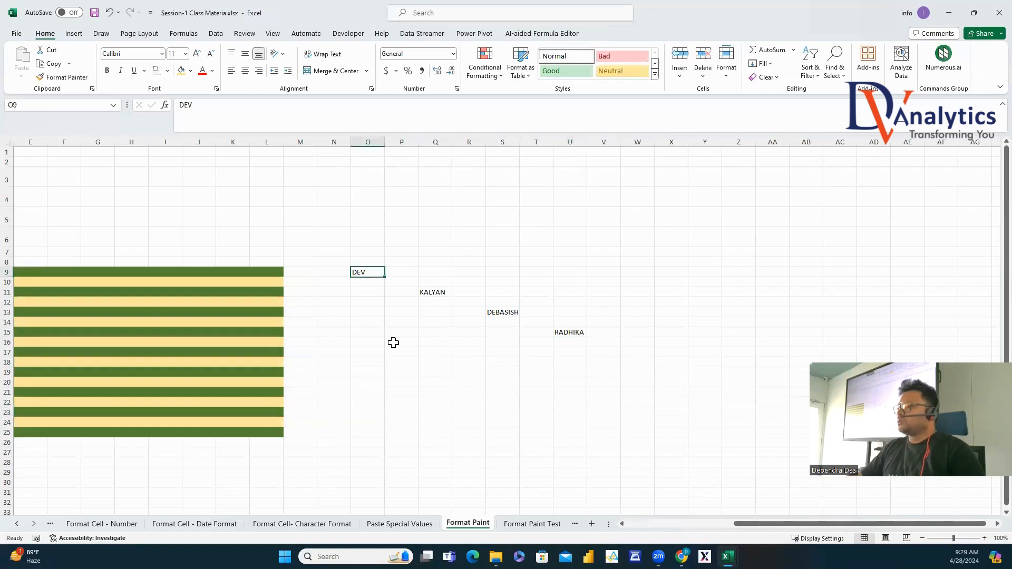
click(161, 54)
click(169, 262)
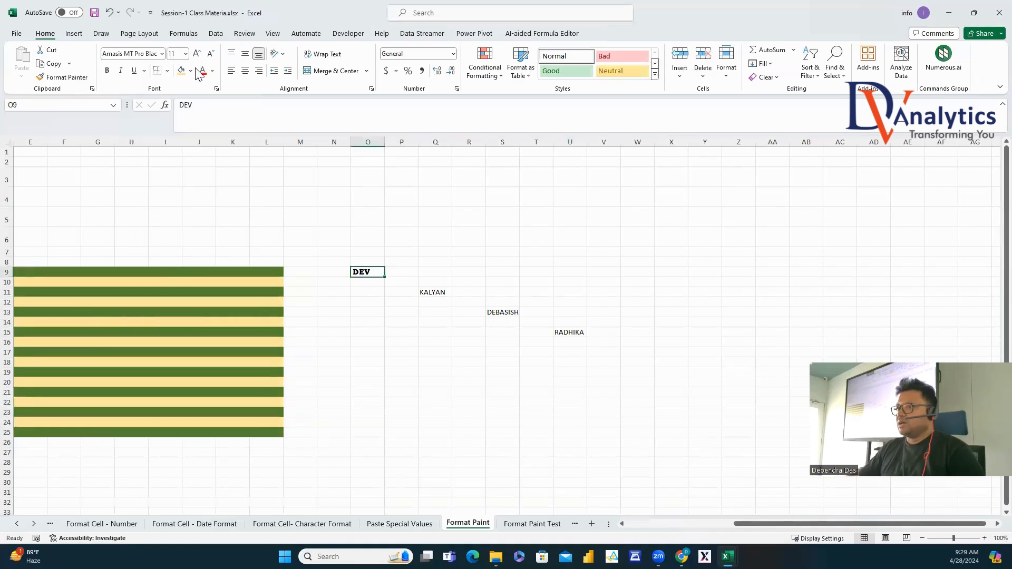
click(185, 53)
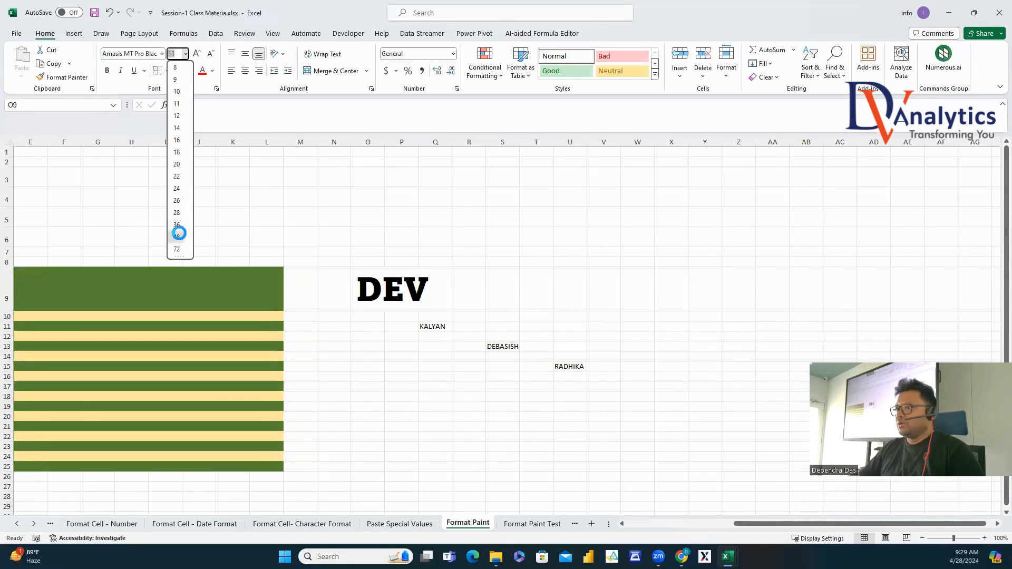
click(178, 237)
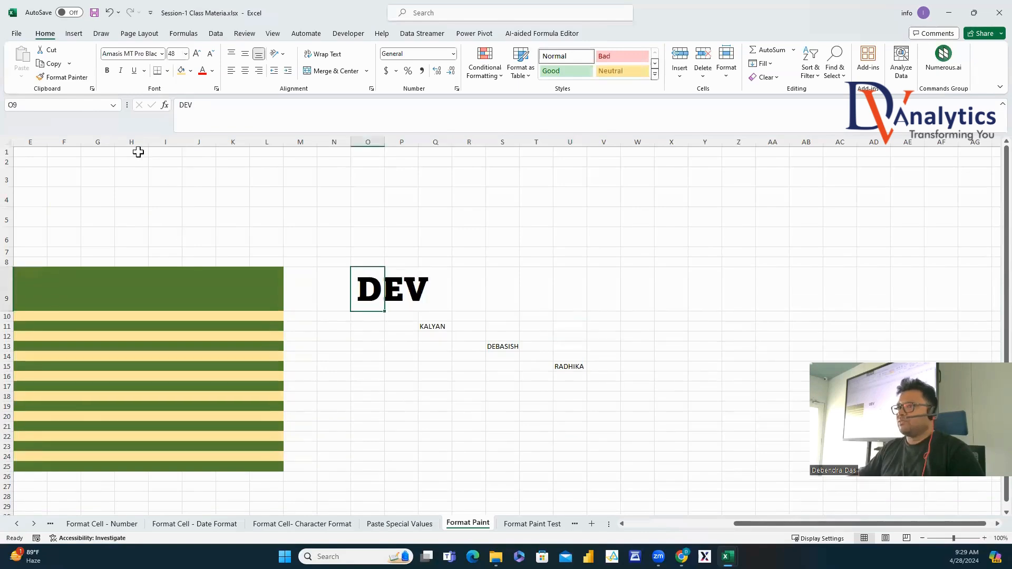
Make the name in O9 dark red, bold and underlined, and autofit the width of column O.
click(212, 70)
click(206, 188)
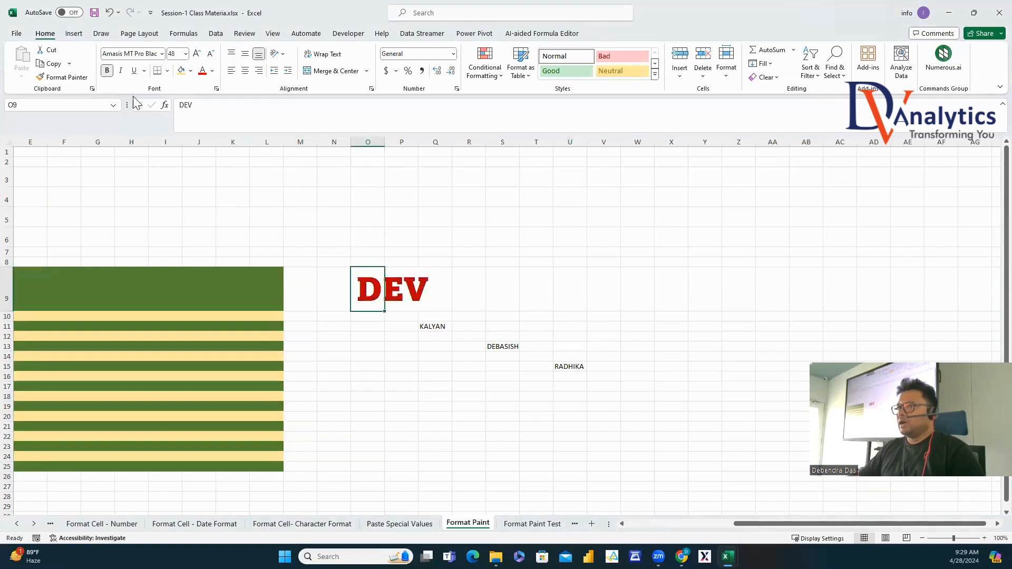
click(134, 70)
double_click(384, 142)
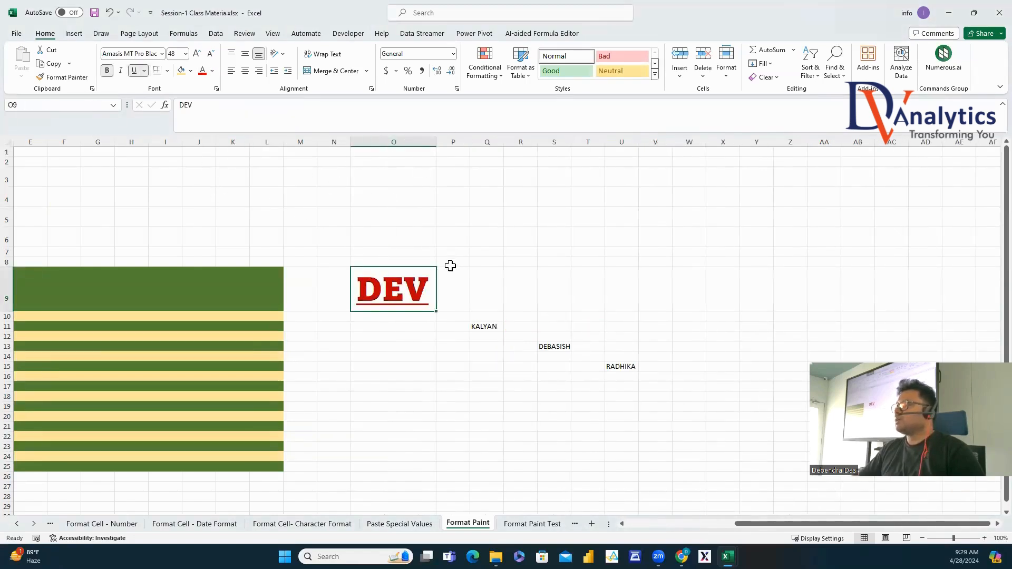
Apply the character formatting of O9 to the names in Q11, S13 and U15 with a locked Format Painter.
click(490, 327)
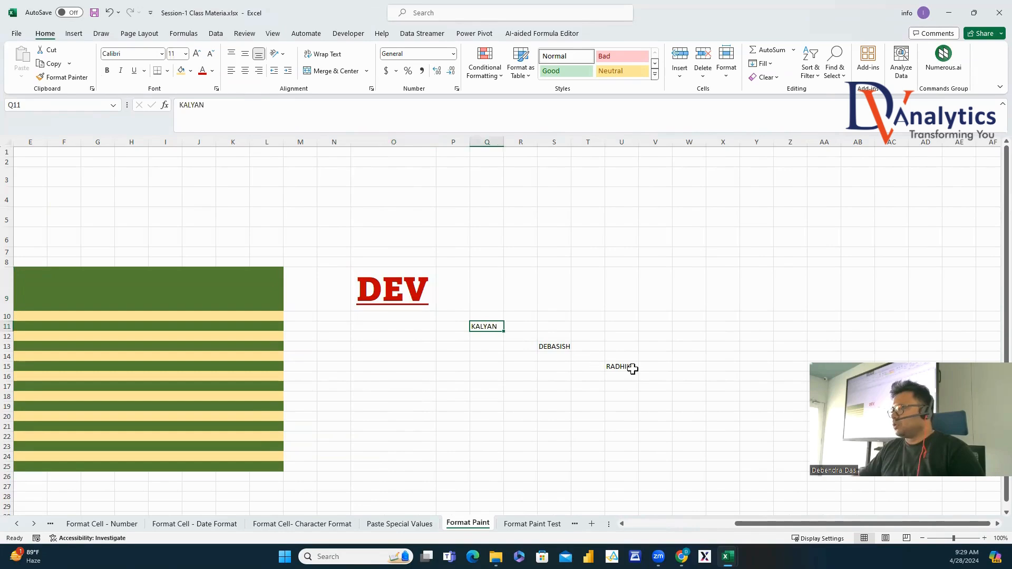
click(429, 288)
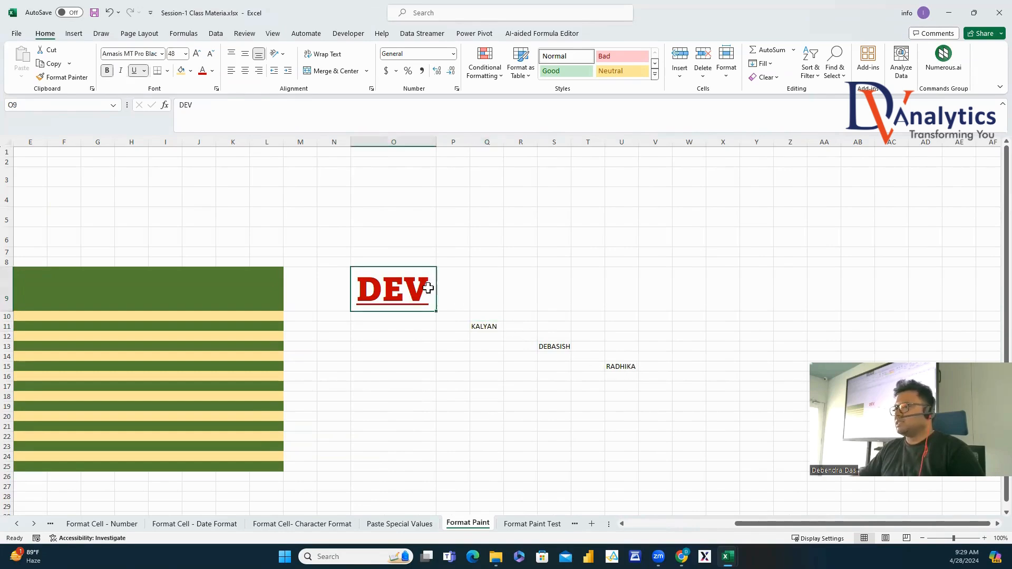
double_click(62, 77)
click(490, 327)
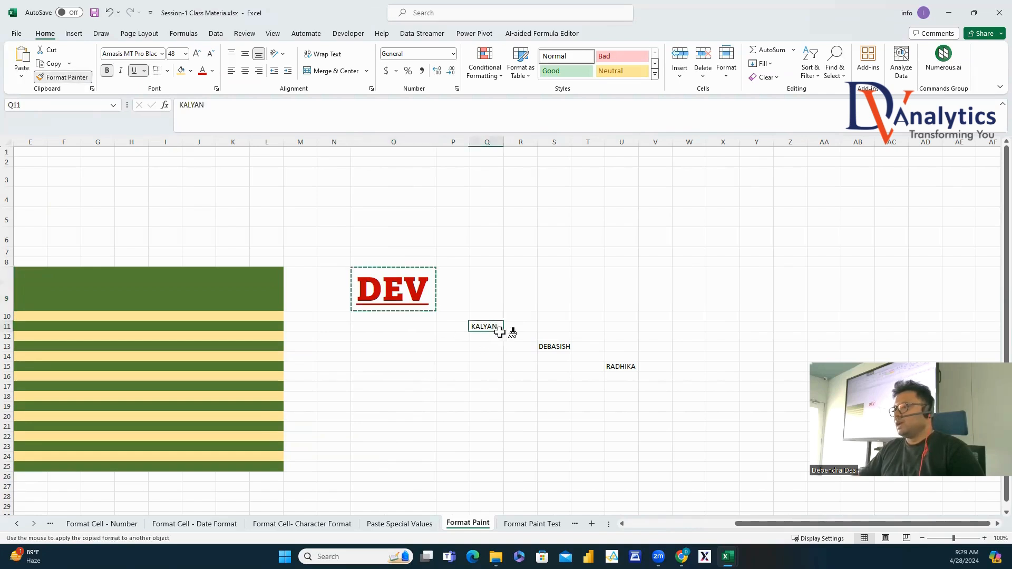
click(565, 378)
click(633, 437)
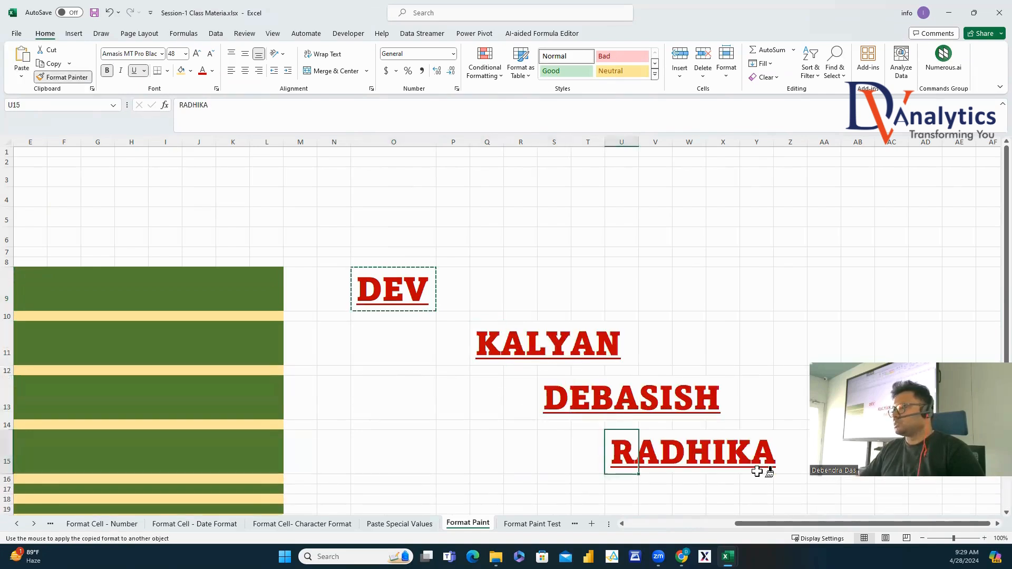
key(Escape)
click(446, 423)
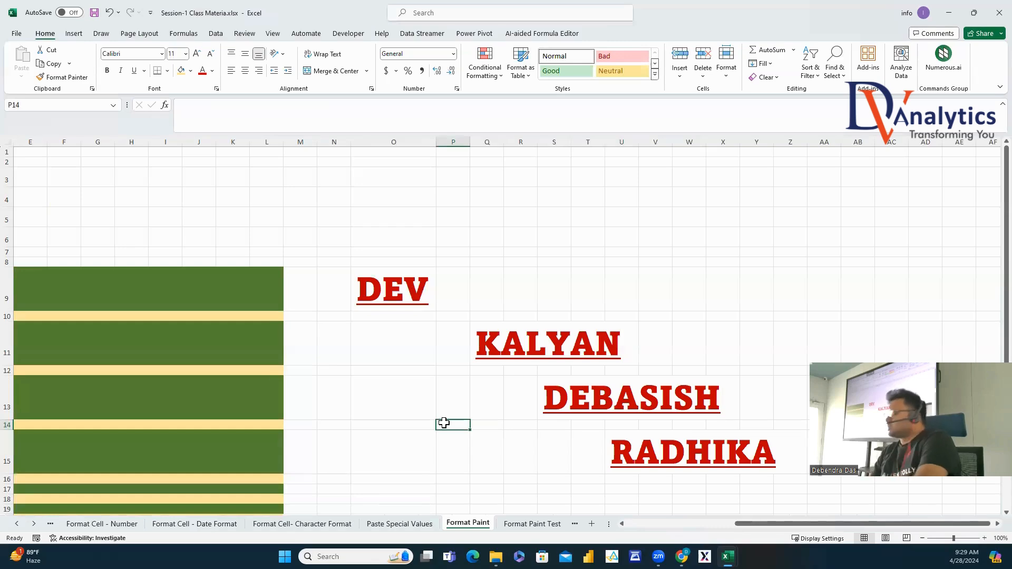
Enter the headings VALUE-1, VALUE-2 and VALUE-3 in AE1, AG1 and AI1 for the number format example.
drag(737, 523, 585, 516)
click(173, 217)
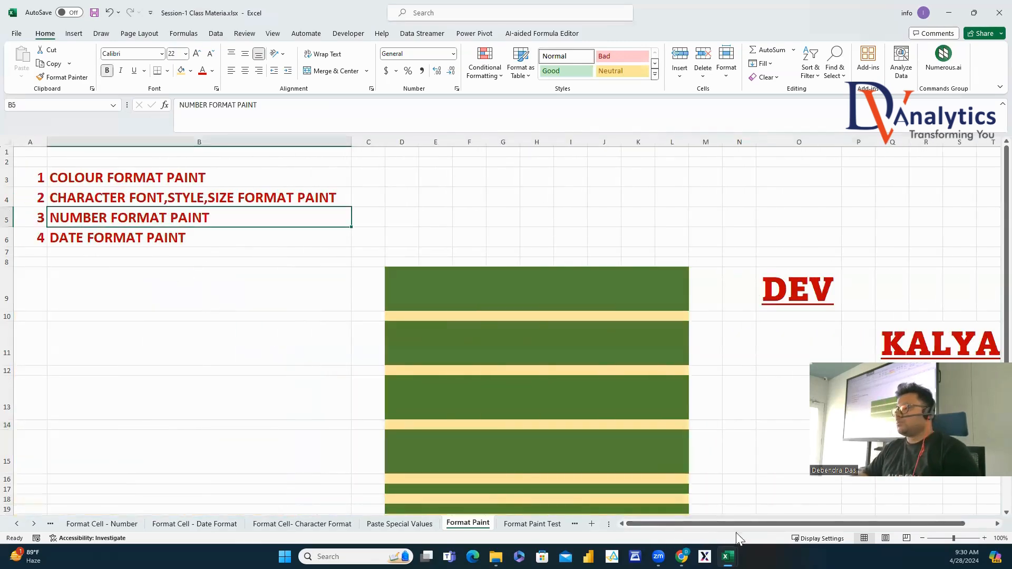
drag(739, 524, 857, 539)
click(998, 524)
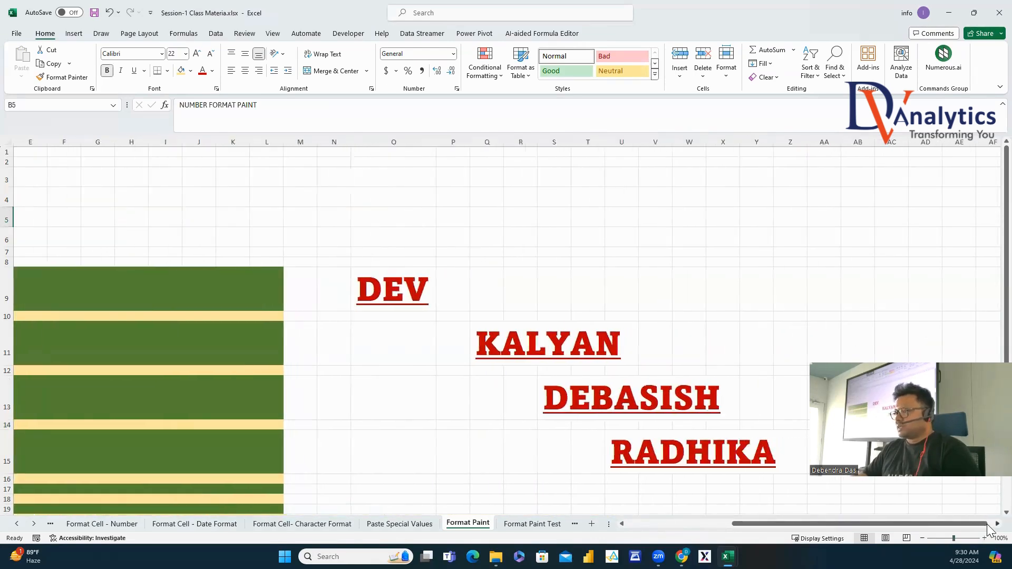
click(455, 151)
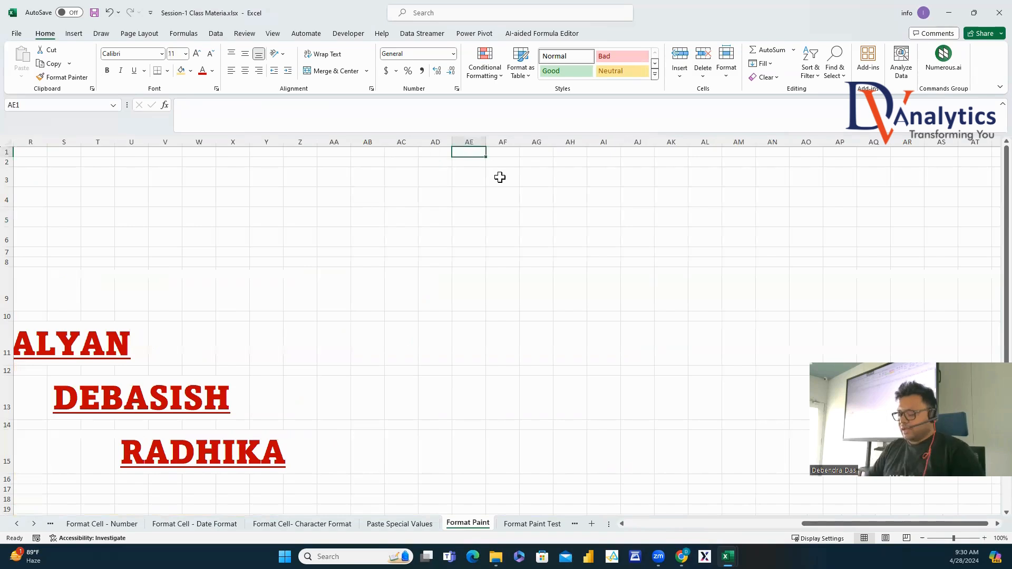
text(VALUE-1)
click(535, 153)
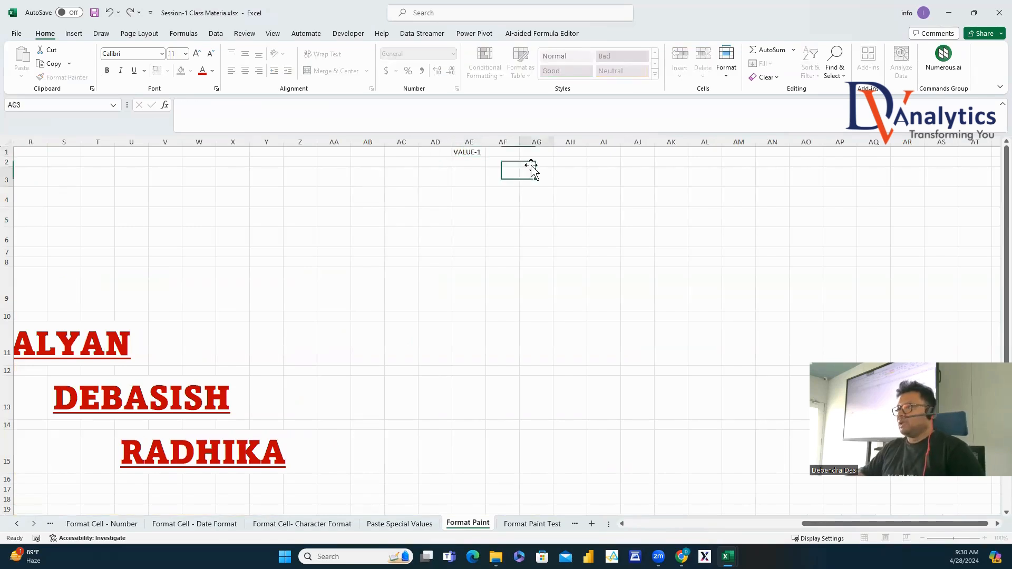
text(VALUE-2)
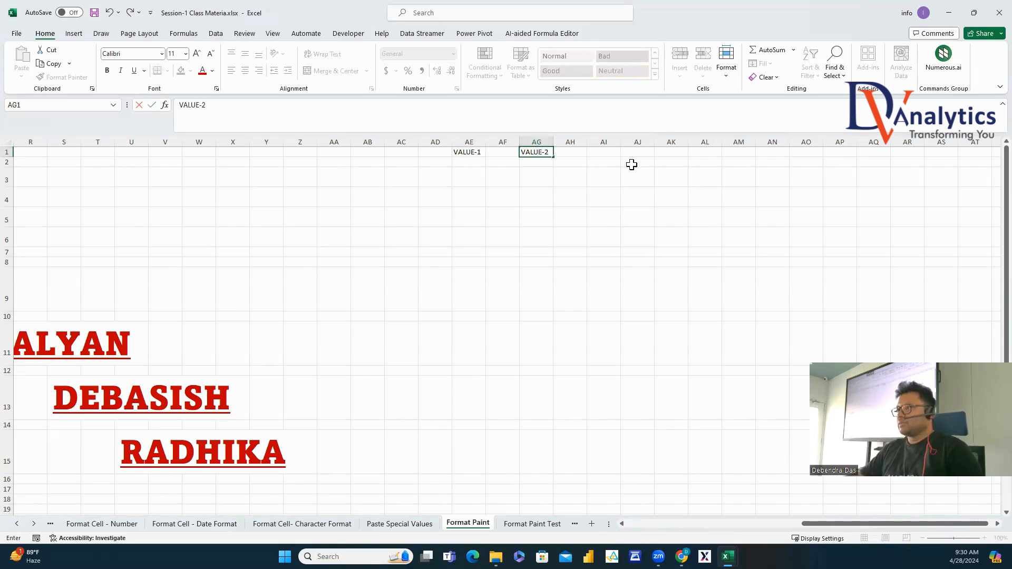
click(614, 152)
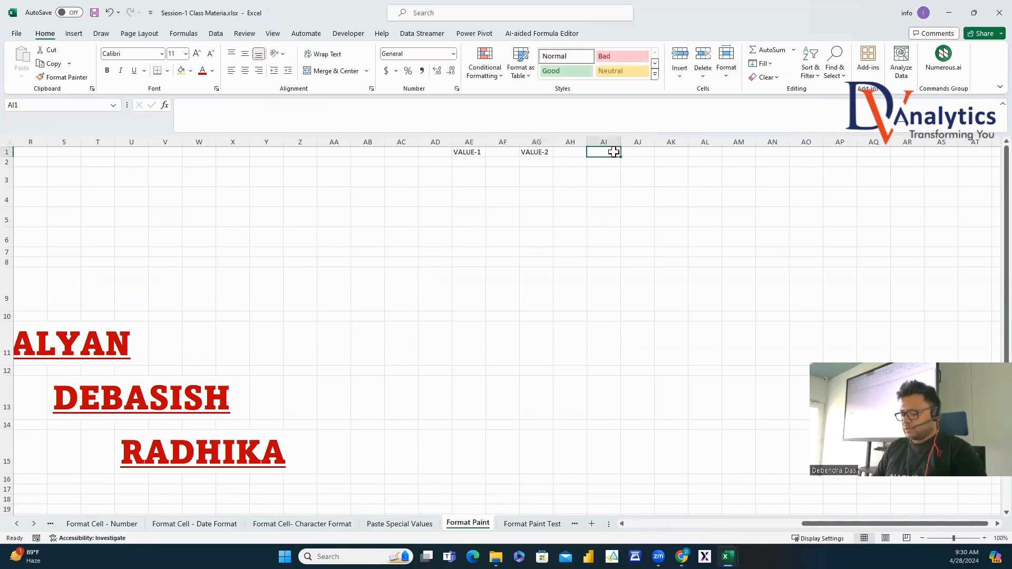
text(VALUE-3)
click(659, 227)
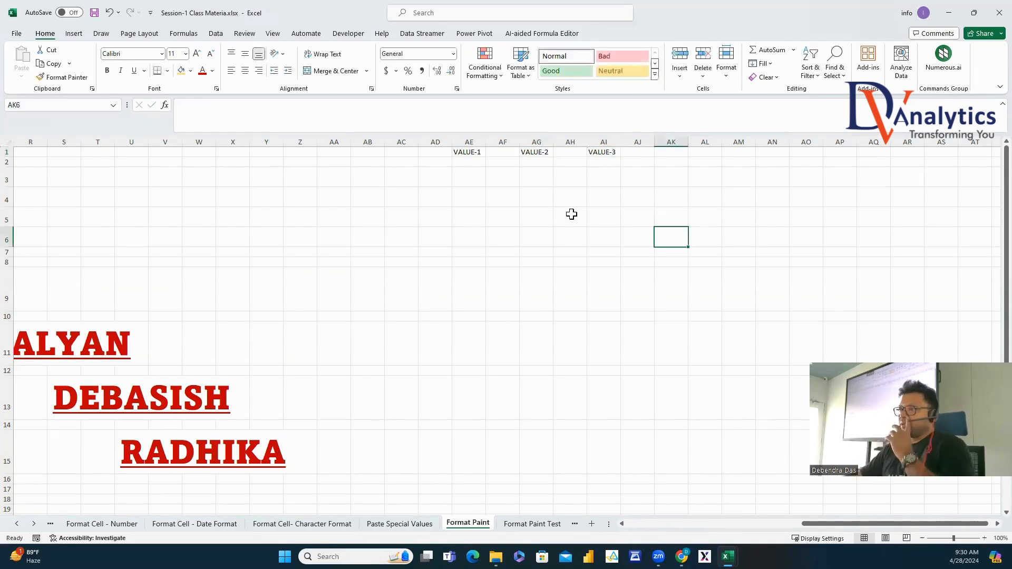
Enter a RANDBETWEEN formula with a lower bound of 100 in AE2 under VALUE-1.
click(470, 162)
text(=RAND)
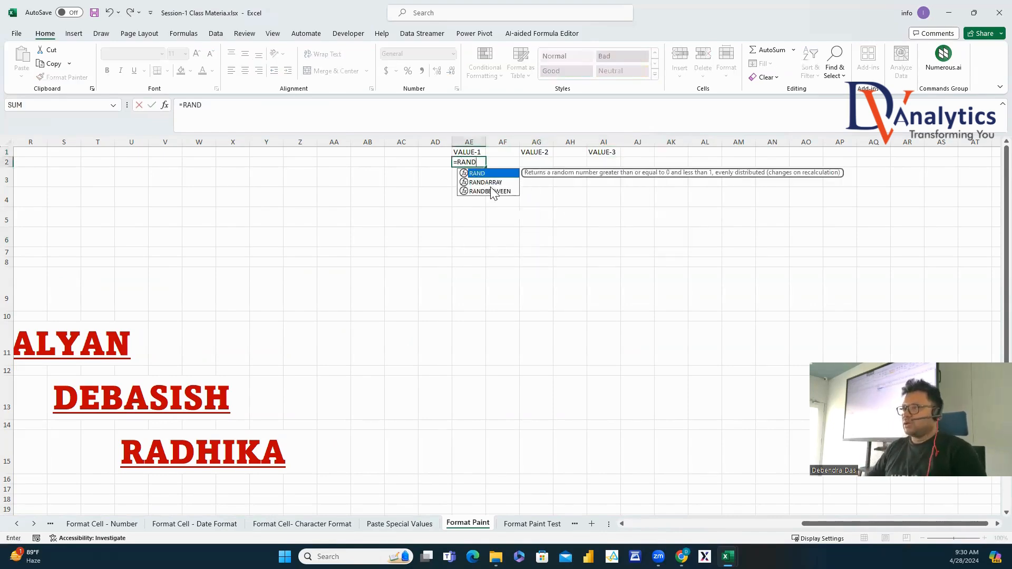
double_click(490, 192)
text(100,9)
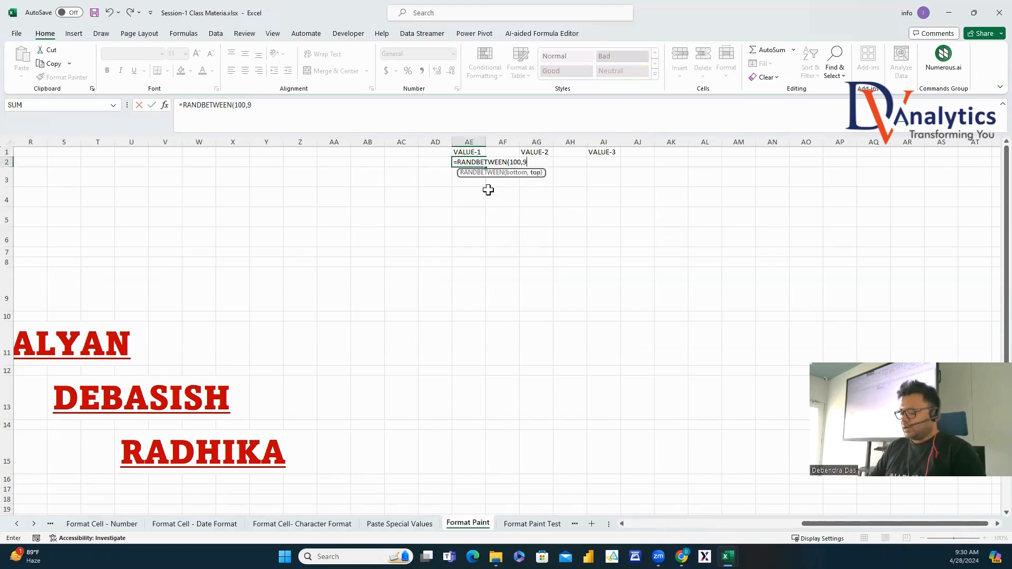
Complete the formula =RANDBETWEEN(100,900)*1000 in AE2 and fill it down the VALUE-1 column to row 17.
text(00)*1000)
key(ctrl+Return)
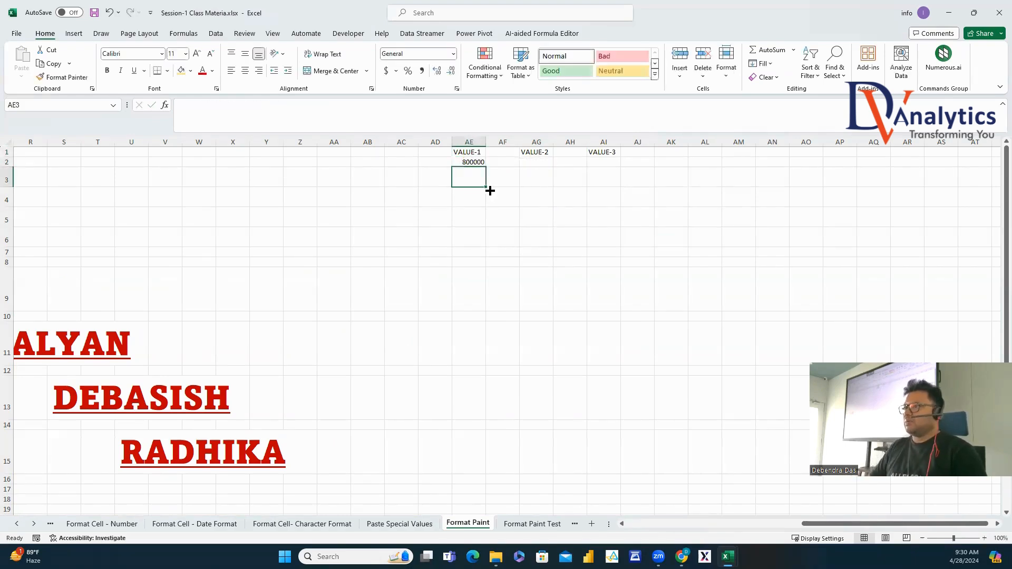
drag(488, 167, 498, 490)
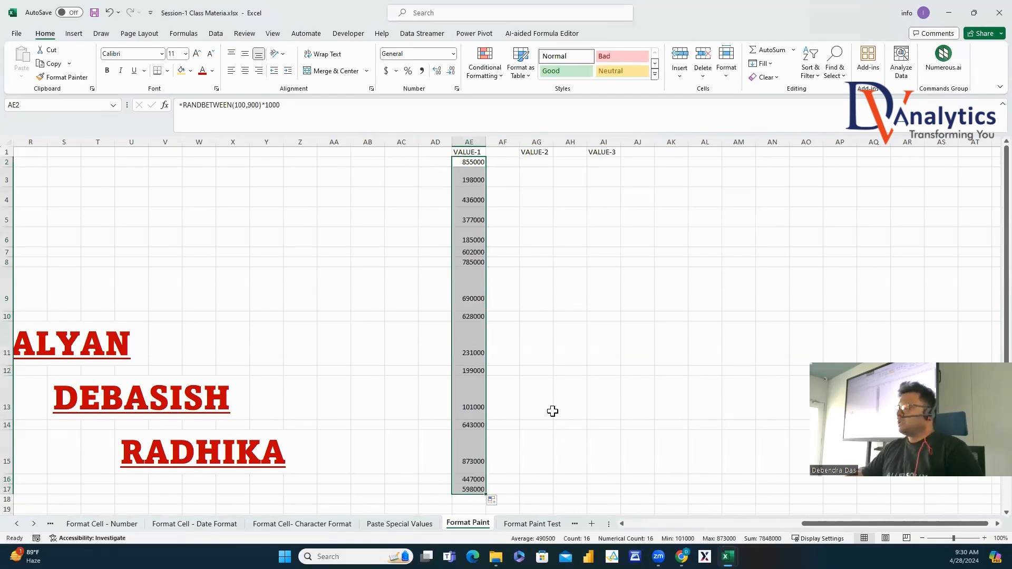
Copy the VALUE-1 random-number formulas into the VALUE-2 and VALUE-3 columns, starting at AG2 and AI2.
key(ctrl+c)
click(535, 161)
key(ctrl+v)
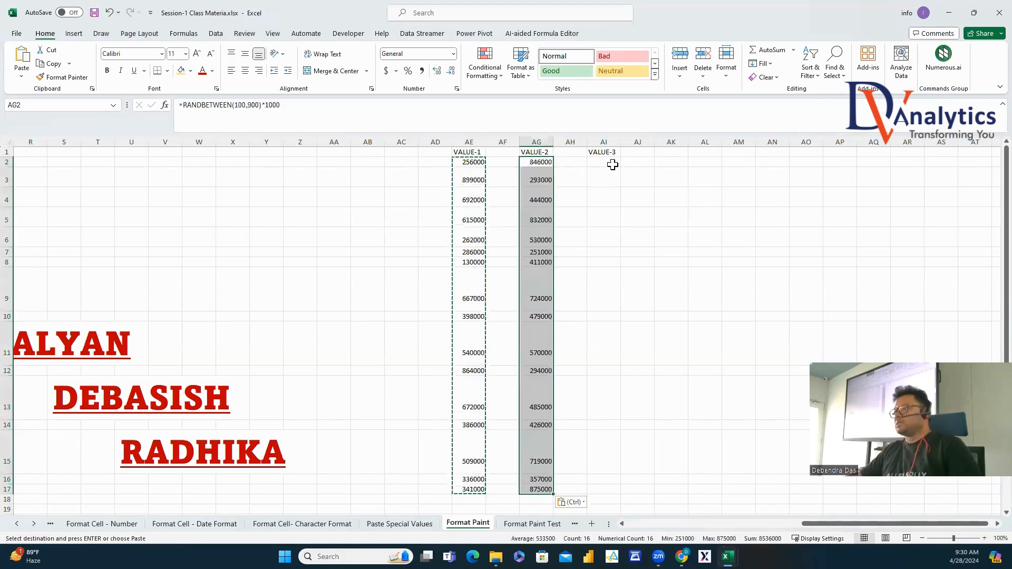
click(610, 161)
key(ctrl+v)
Replace the formulas in columns AE through AI with static values using Paste Special Values.
drag(469, 141, 602, 142)
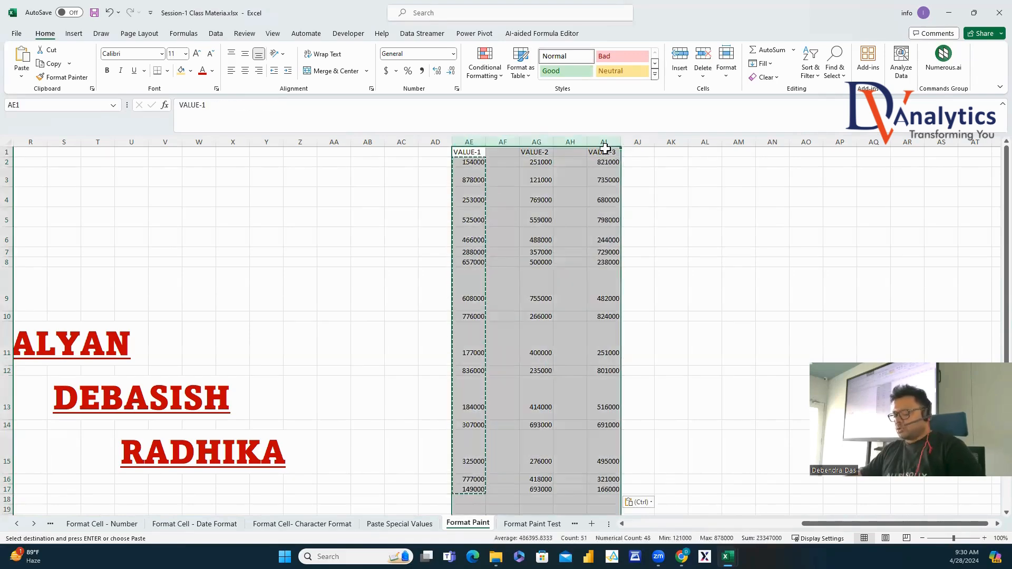
key(ctrl+c)
right_click(545, 192)
click(583, 278)
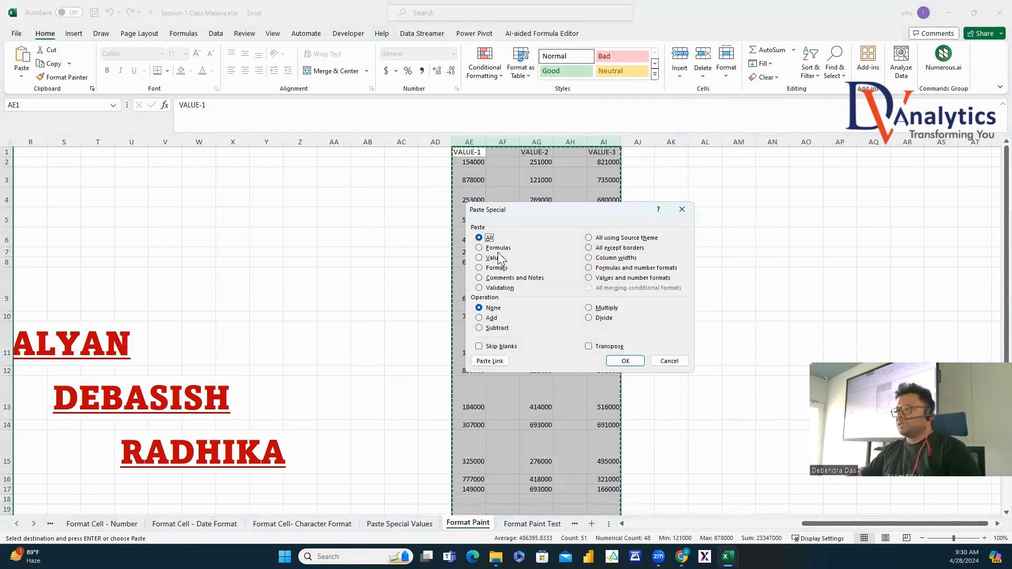
click(495, 258)
click(625, 361)
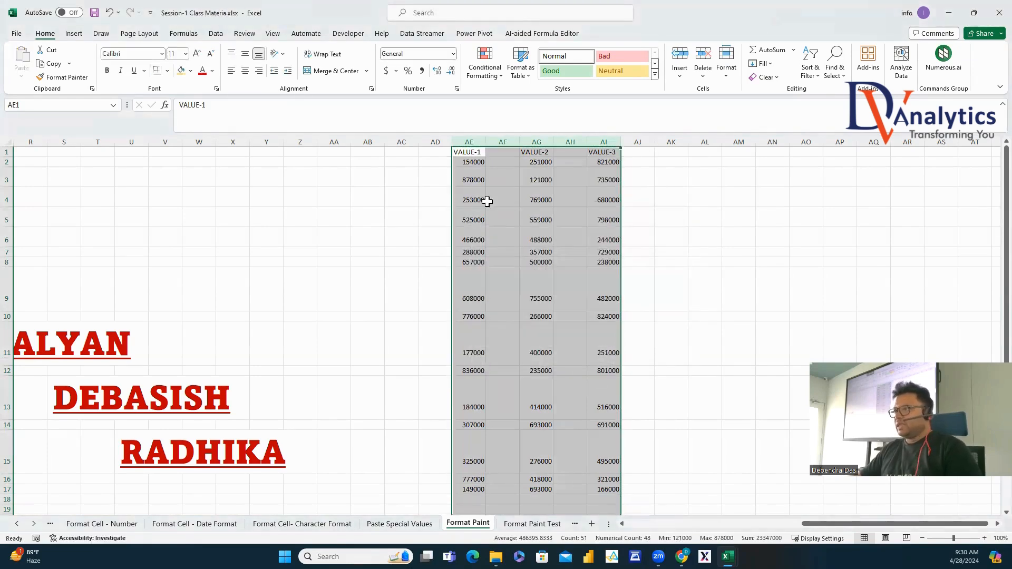
Format the VALUE-1 column as Number with the 1000 separator and zero decimal places.
click(471, 139)
right_click(471, 140)
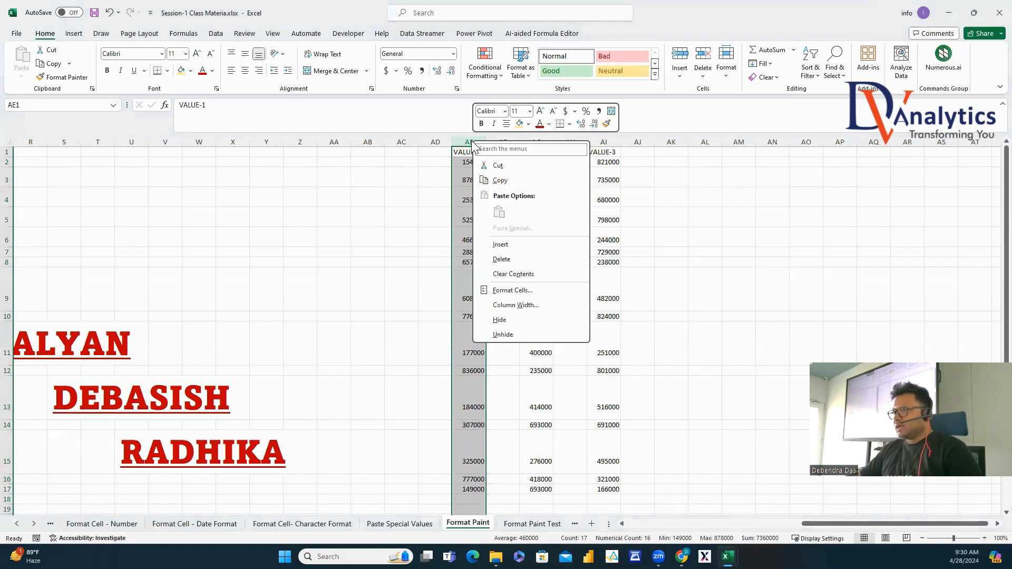
click(514, 290)
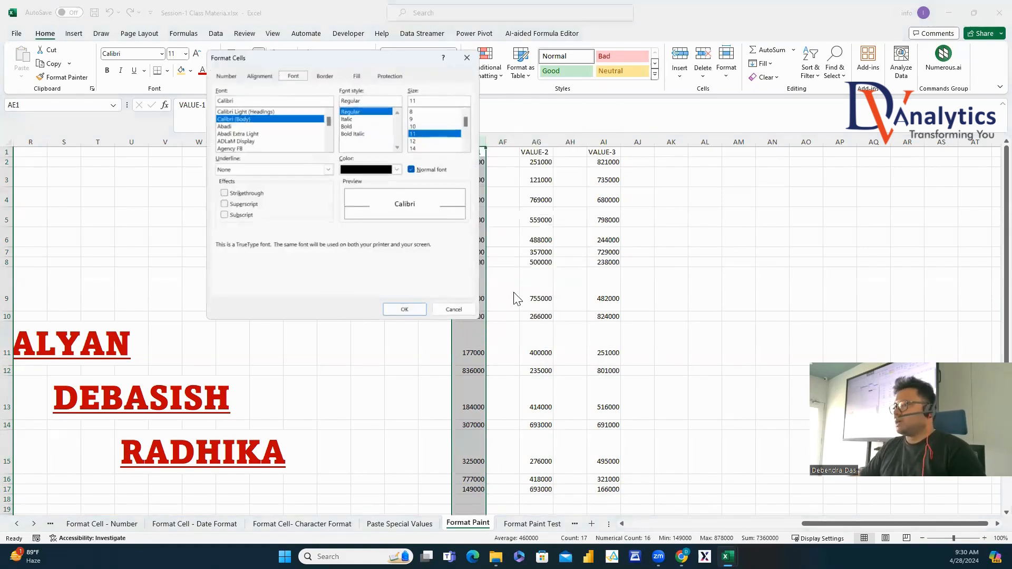
click(226, 76)
click(245, 108)
click(324, 139)
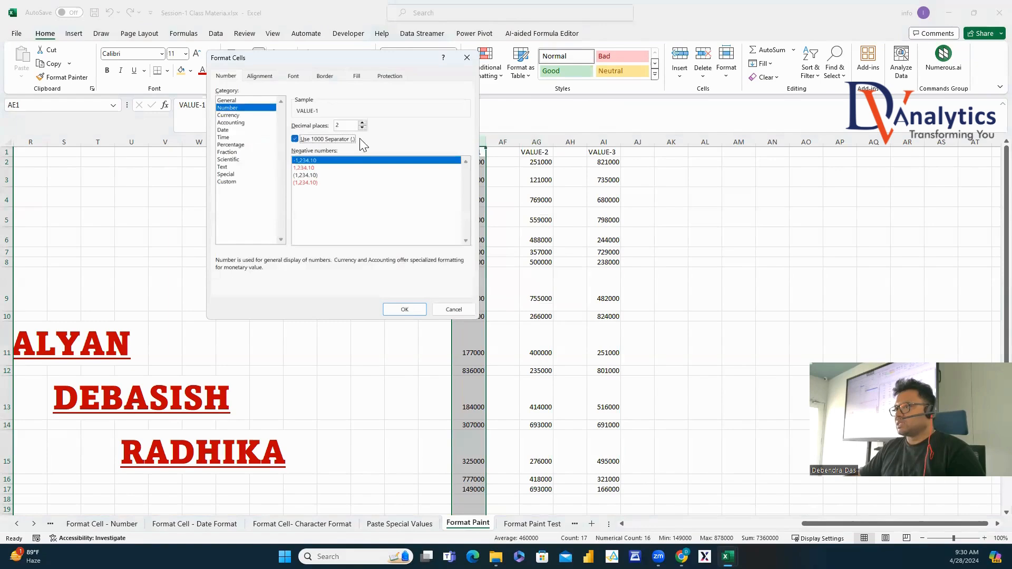
click(363, 128)
click(363, 127)
click(405, 310)
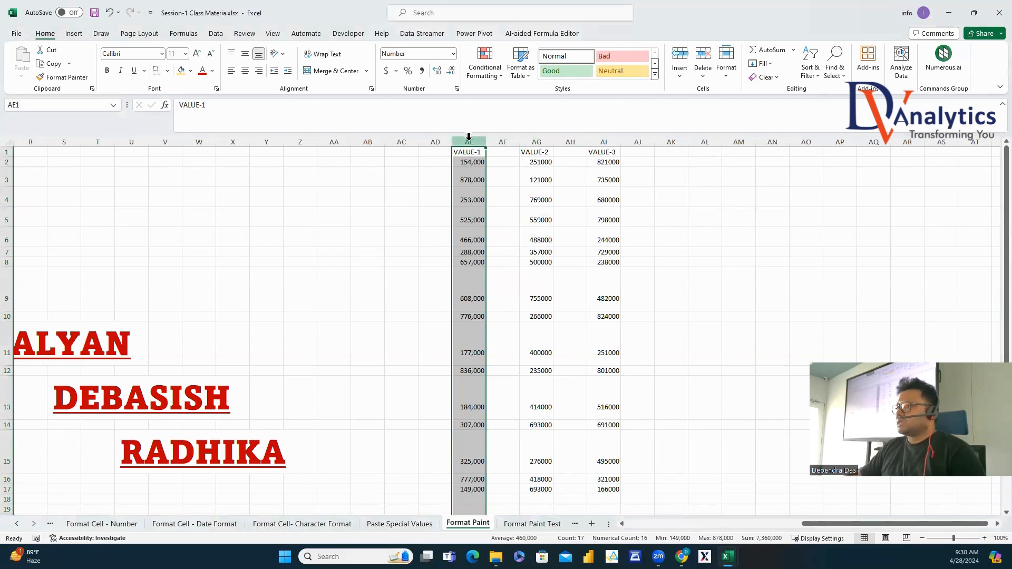
Copy the VALUE-1 column's number format onto the VALUE-2 and VALUE-3 columns with Format Painter.
click(62, 77)
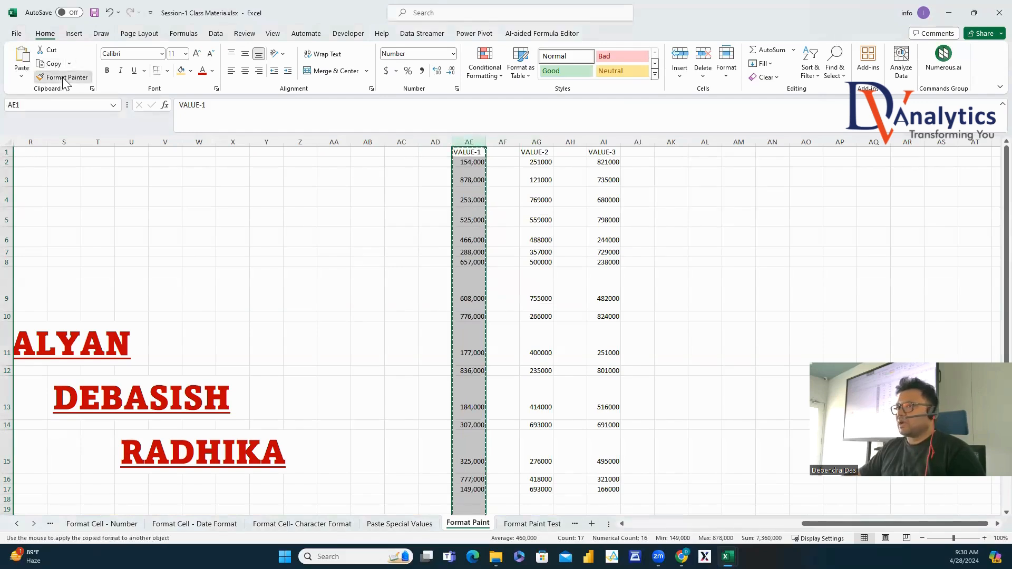
click(541, 142)
click(605, 141)
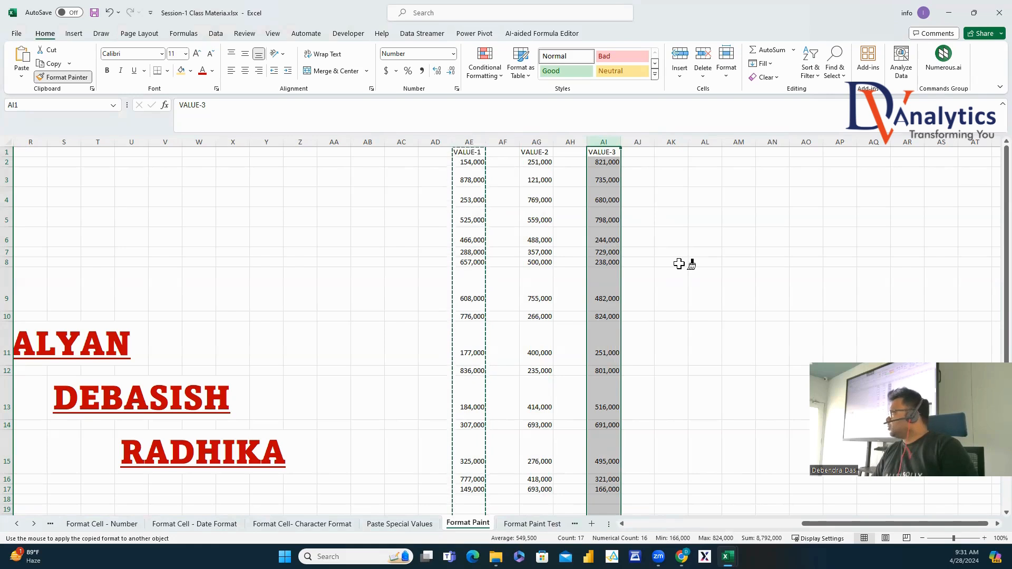
key(Escape)
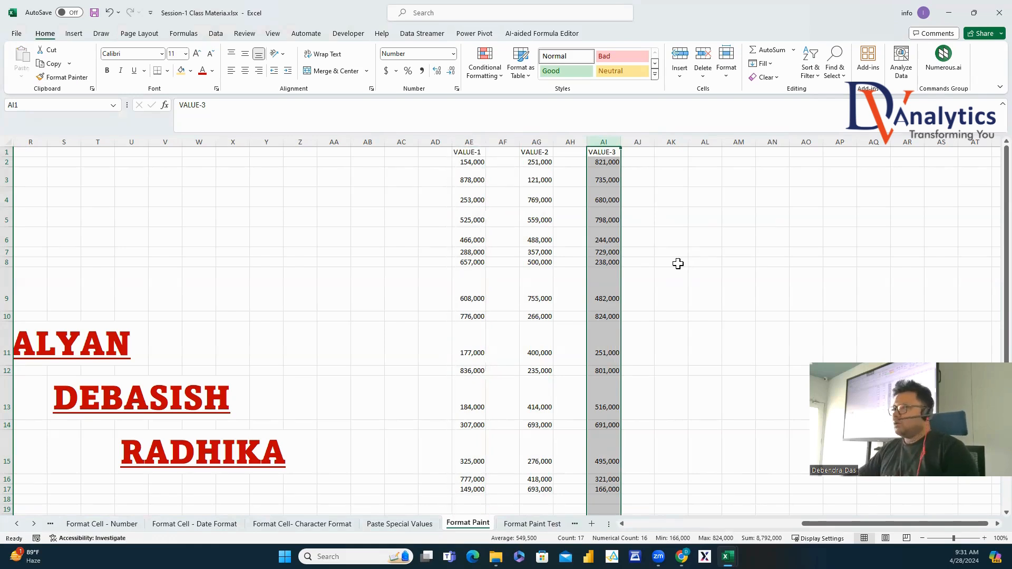
Enter the headers DATE-1, DATE-2 and DATE-3 in cells AM1, AO1 and AQ1.
click(733, 151)
text(DATE-1)
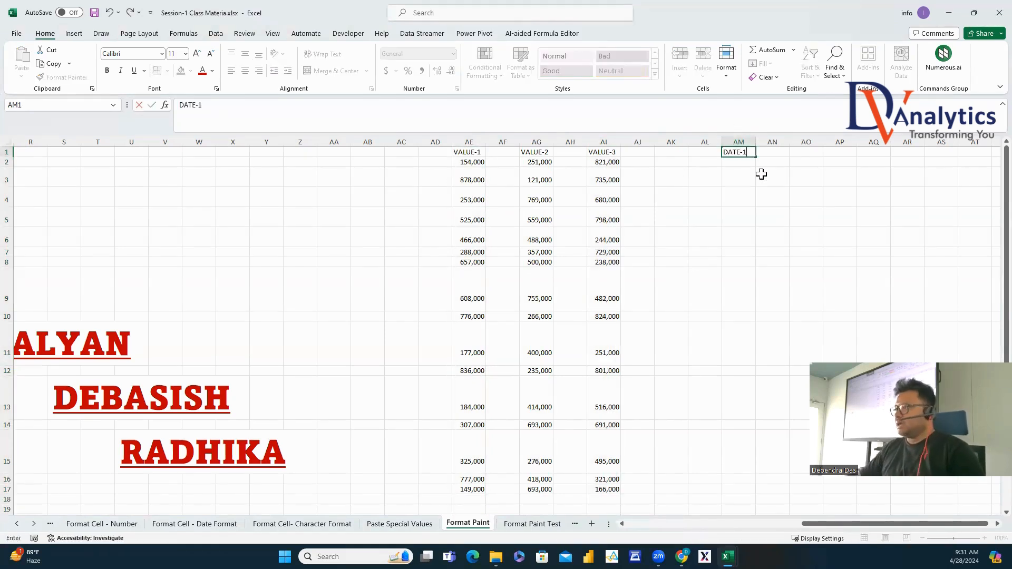
click(804, 152)
text(DATE-2)
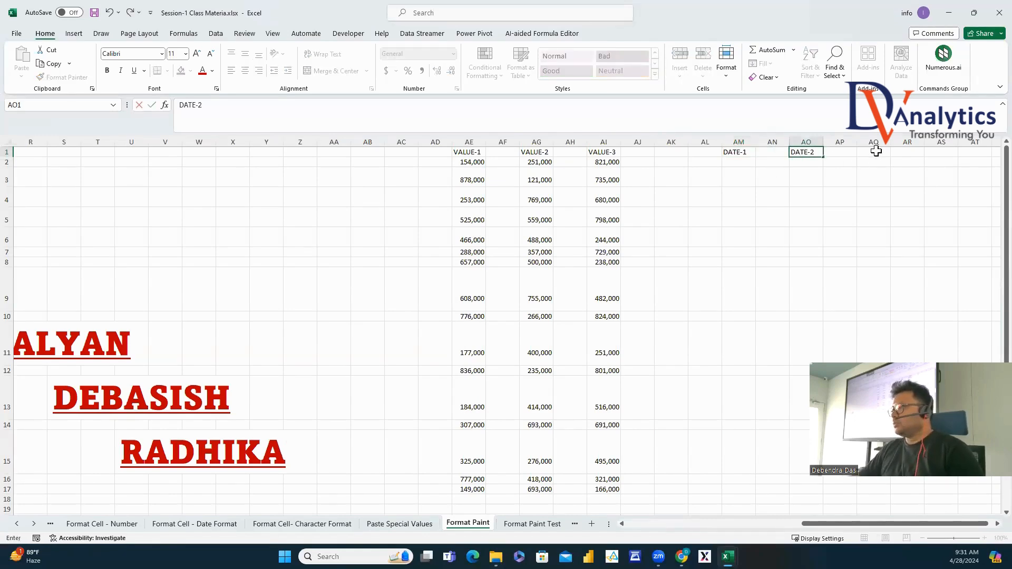
click(876, 152)
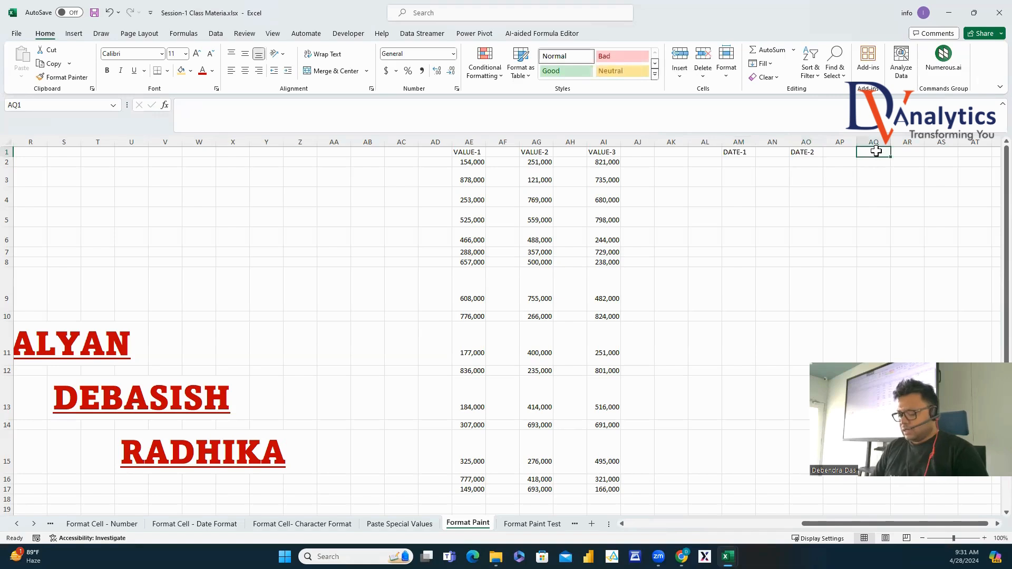
text(DATE-3)
click(882, 178)
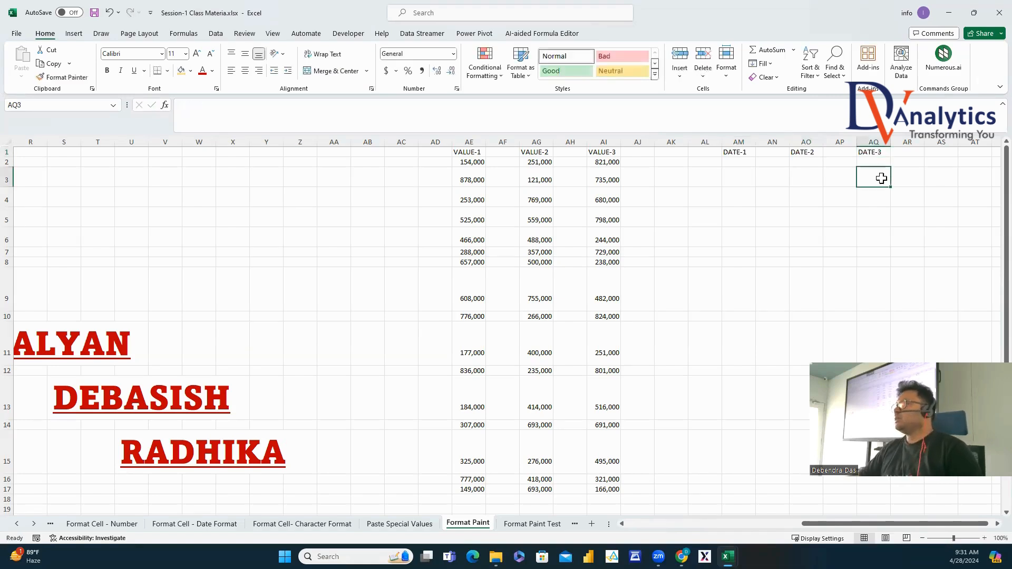
Enter 09/23/2020 in AM2, fill the date series down to row 15, and autofit the DATE-1 column.
click(747, 163)
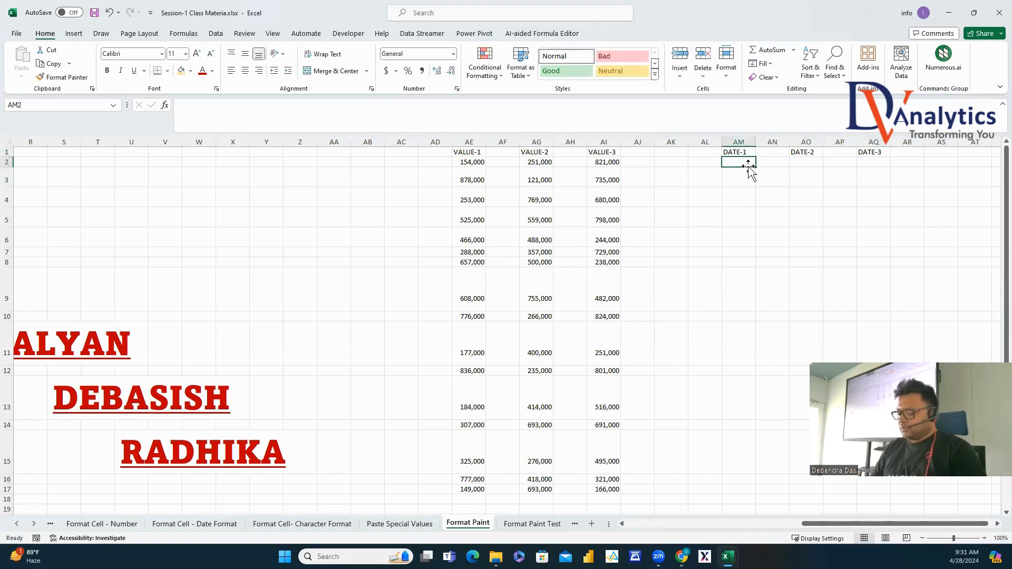
text(09/2)
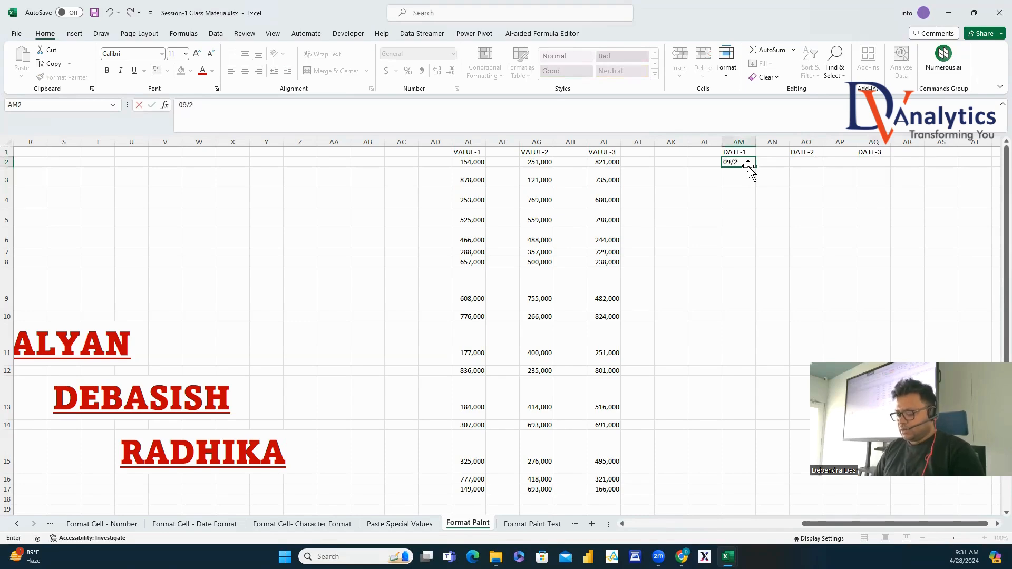
text(3/2020)
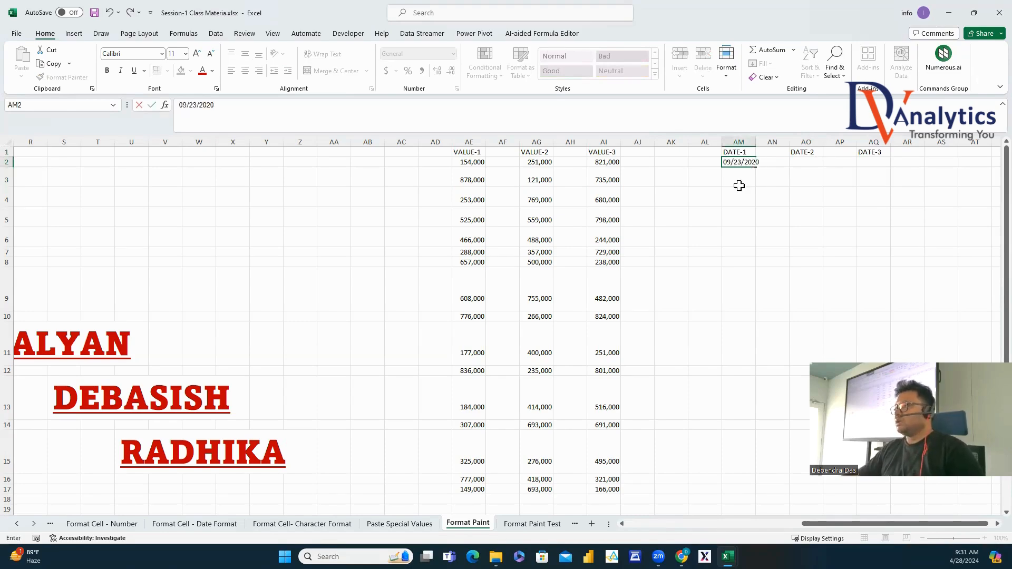
key(Return)
drag(754, 165, 763, 446)
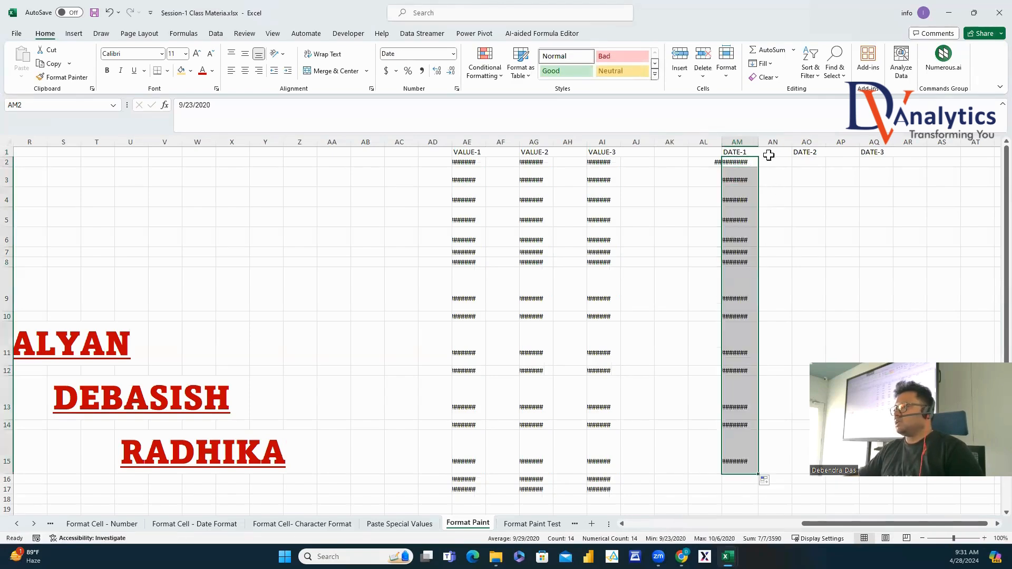
double_click(758, 142)
Copy the DATE-1 dates into the DATE-2 and DATE-3 columns and autofit both columns.
key(ctrl+c)
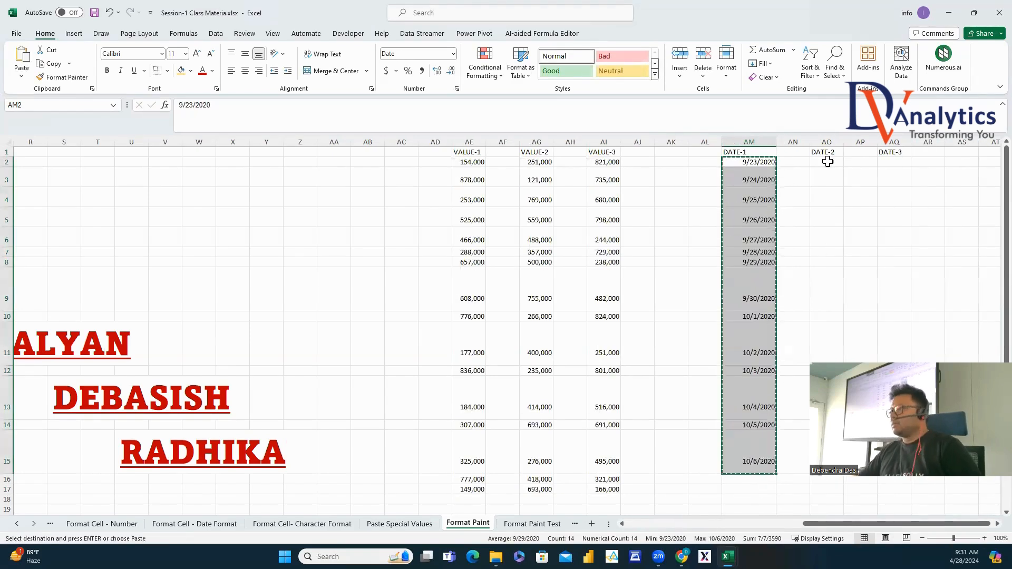
click(828, 162)
key(ctrl+v)
click(893, 161)
key(ctrl+v)
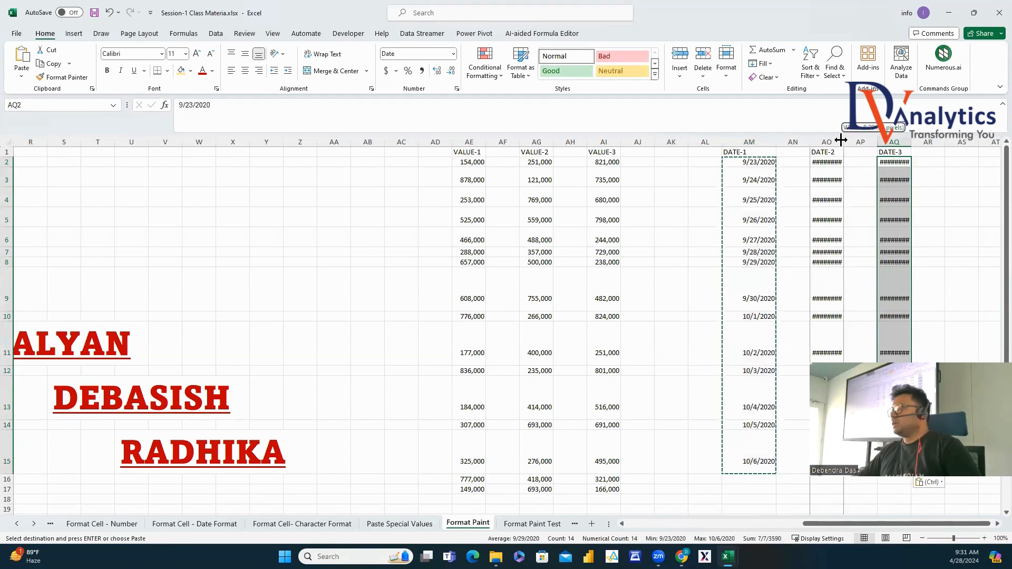
double_click(844, 143)
double_click(914, 143)
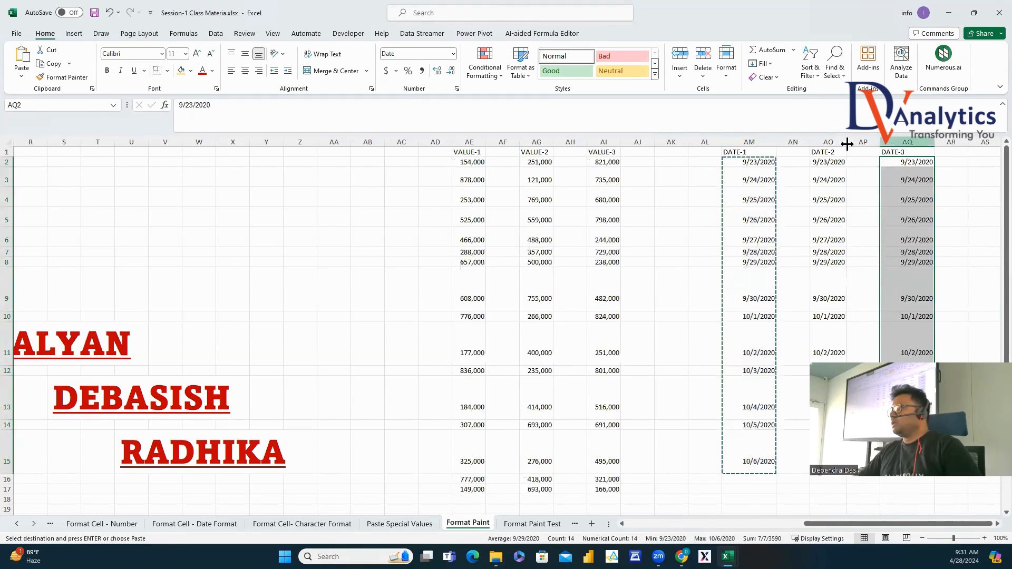
Format the DATE-1 column with the long date type "Wednesday, March 14, 2012".
click(749, 142)
right_click(752, 143)
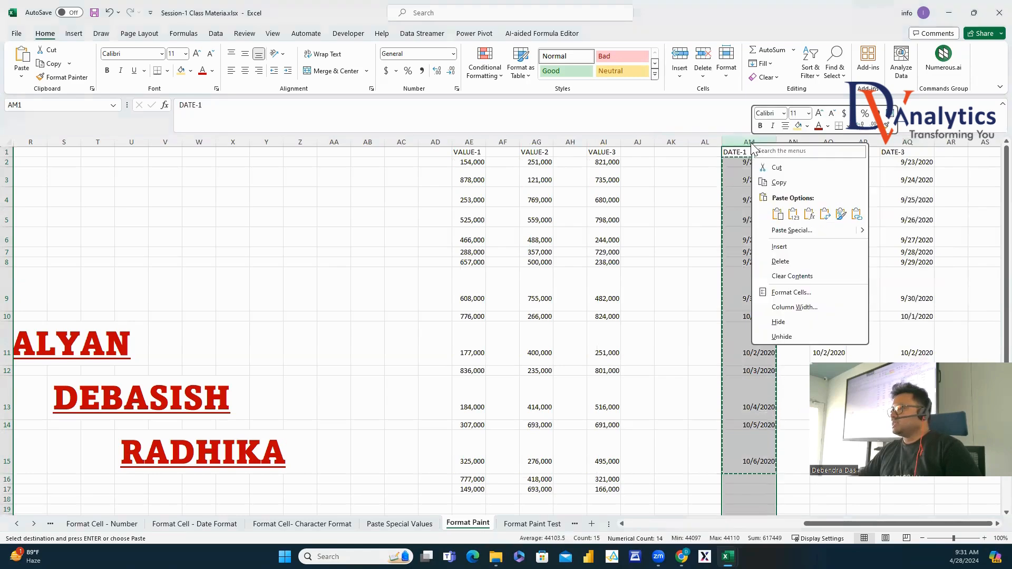
click(793, 293)
click(410, 132)
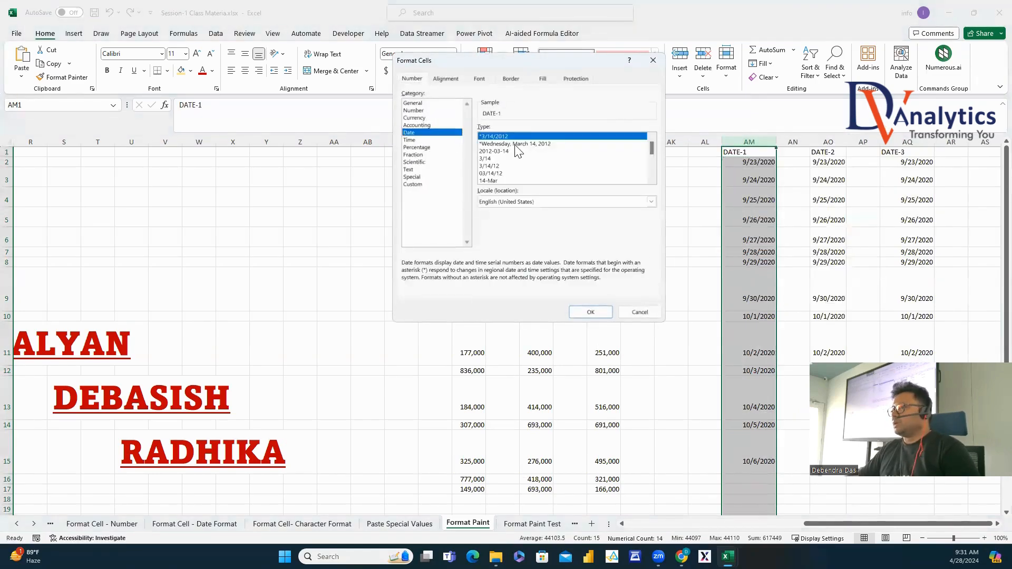
click(529, 147)
click(589, 312)
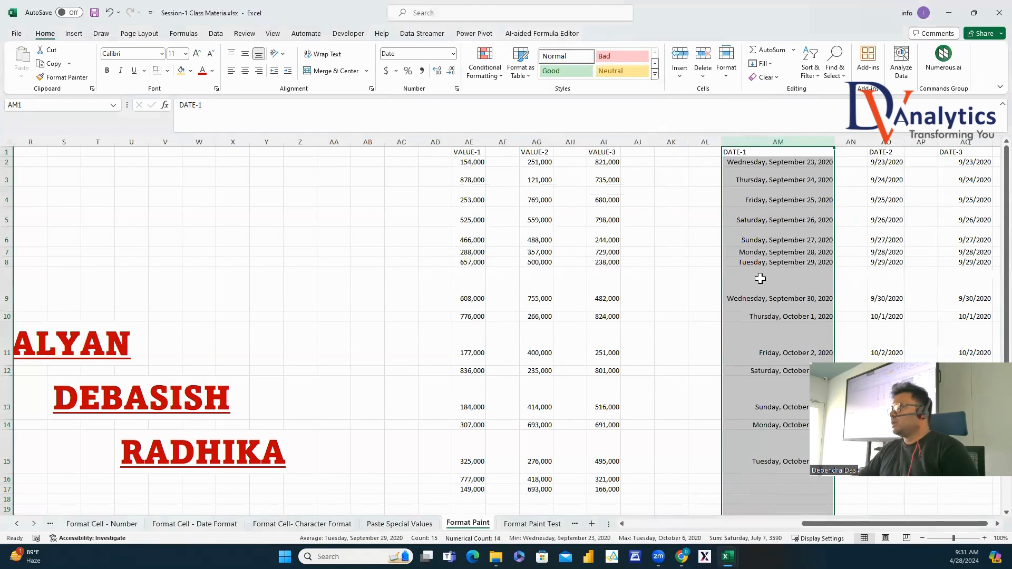
Copy the DATE-1 column's long date format onto the DATE-2 and DATE-3 columns with Format Painter.
click(759, 285)
click(776, 141)
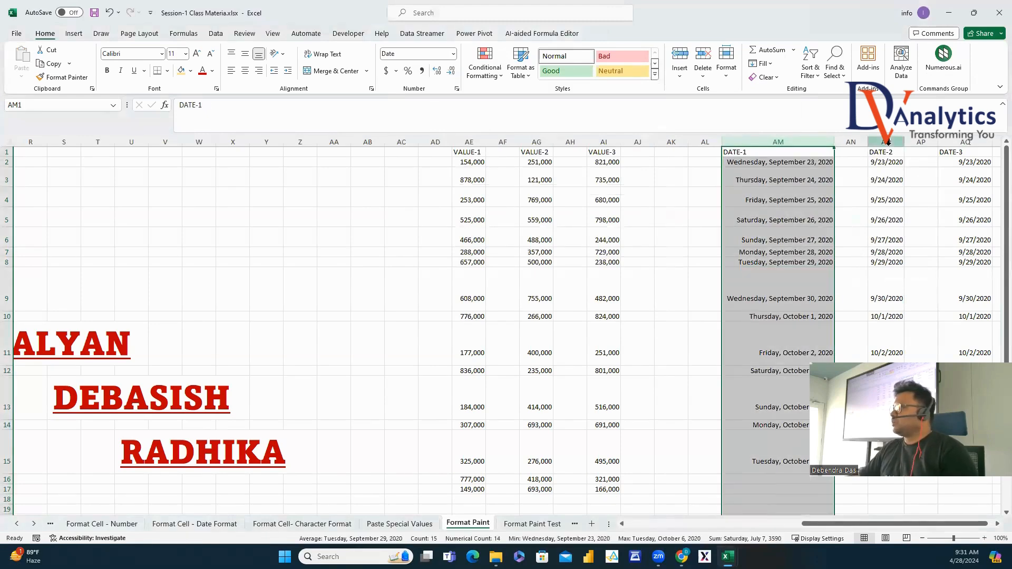
click(887, 141)
click(972, 152)
click(801, 141)
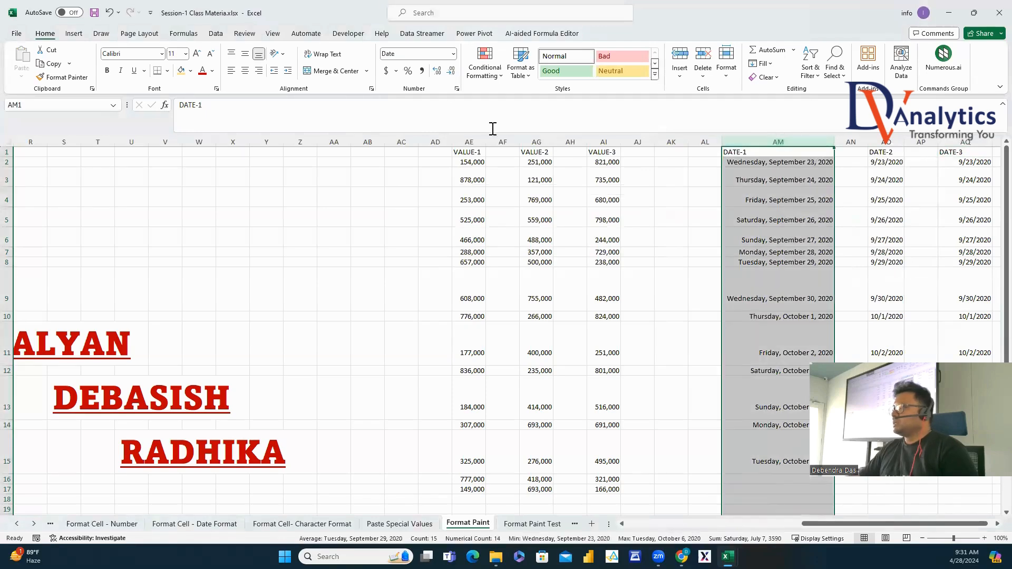
click(84, 77)
click(887, 141)
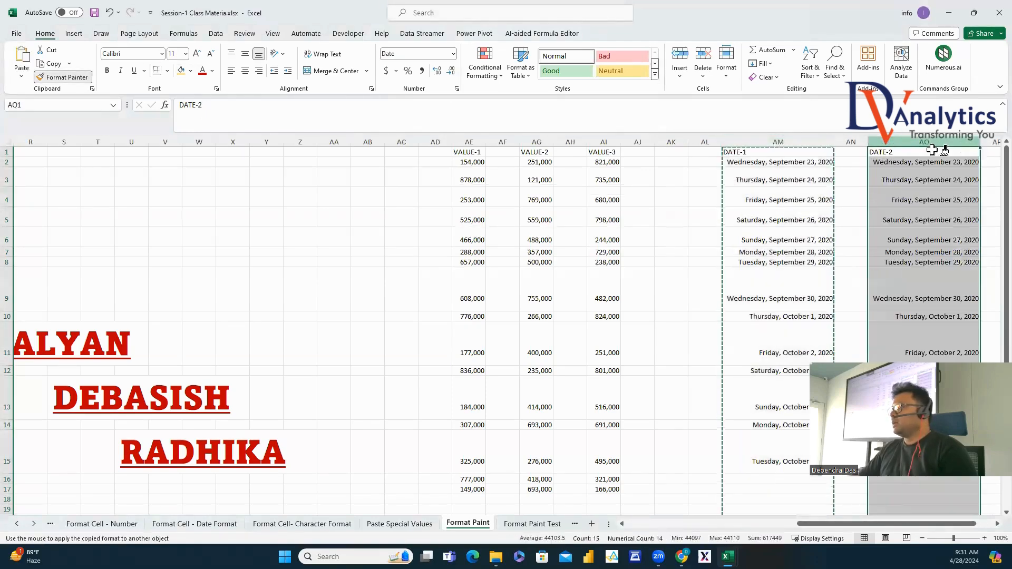
scroll(989, 526, right, 4)
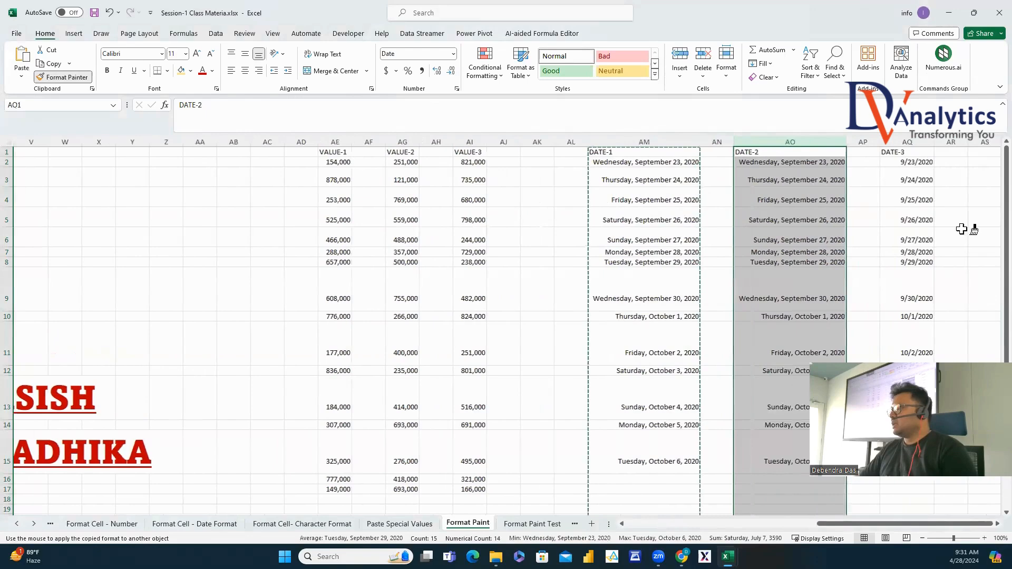
click(917, 142)
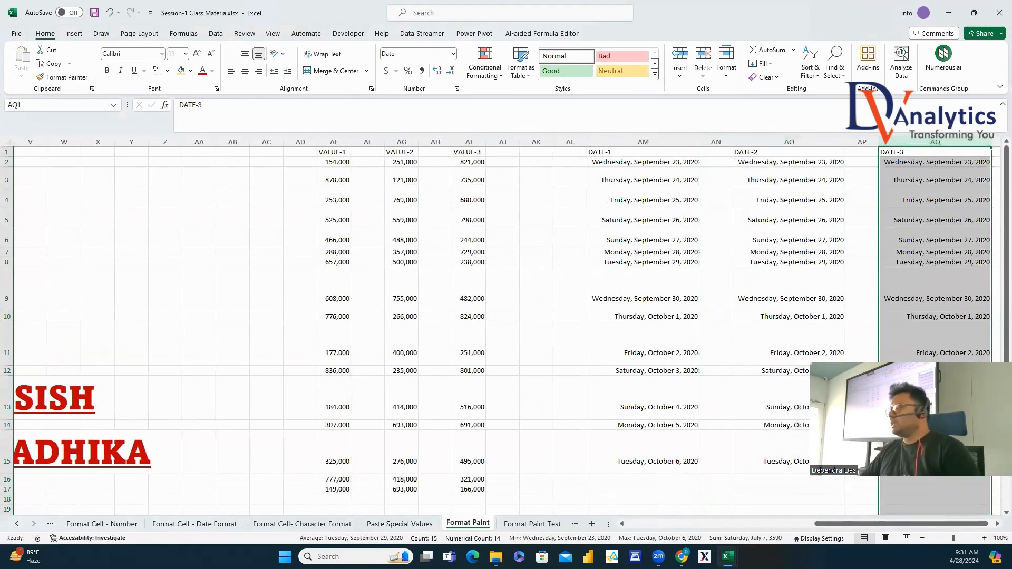
Enter the heading INTERVIEW QUESTION in cell AT6 and select that cell.
scroll(989, 526, right, 20)
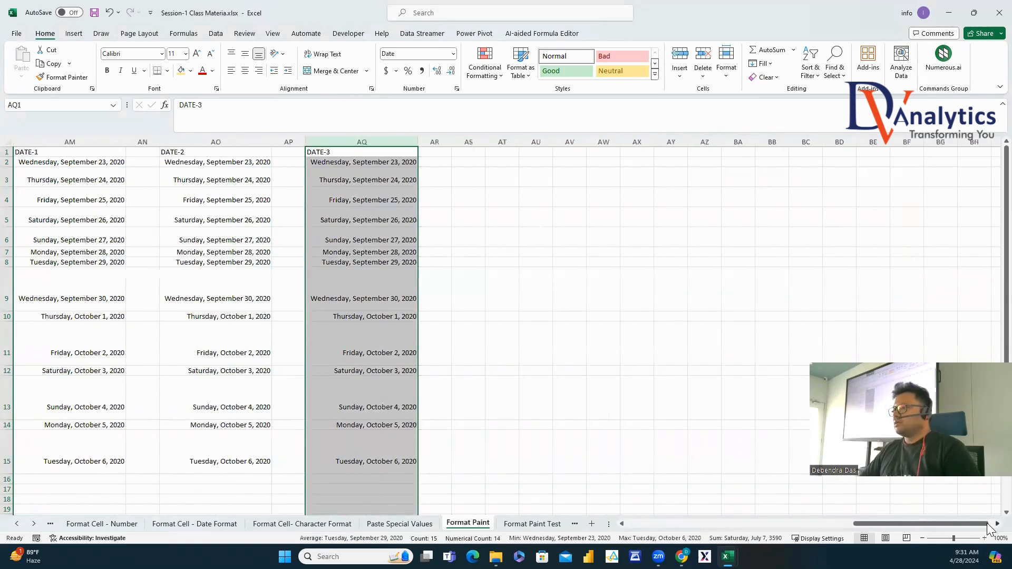
click(108, 237)
text(l)
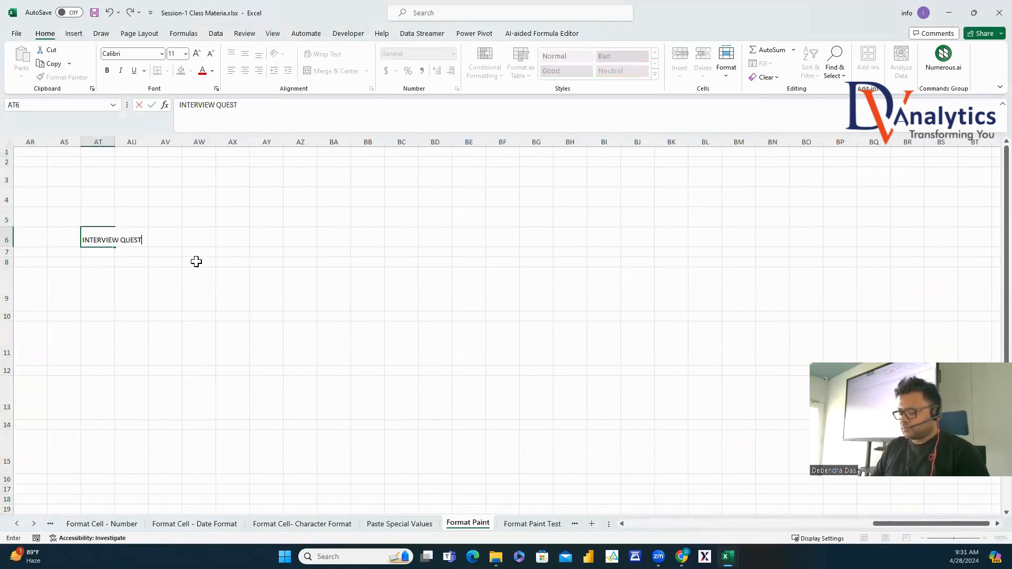
click(106, 269)
click(108, 237)
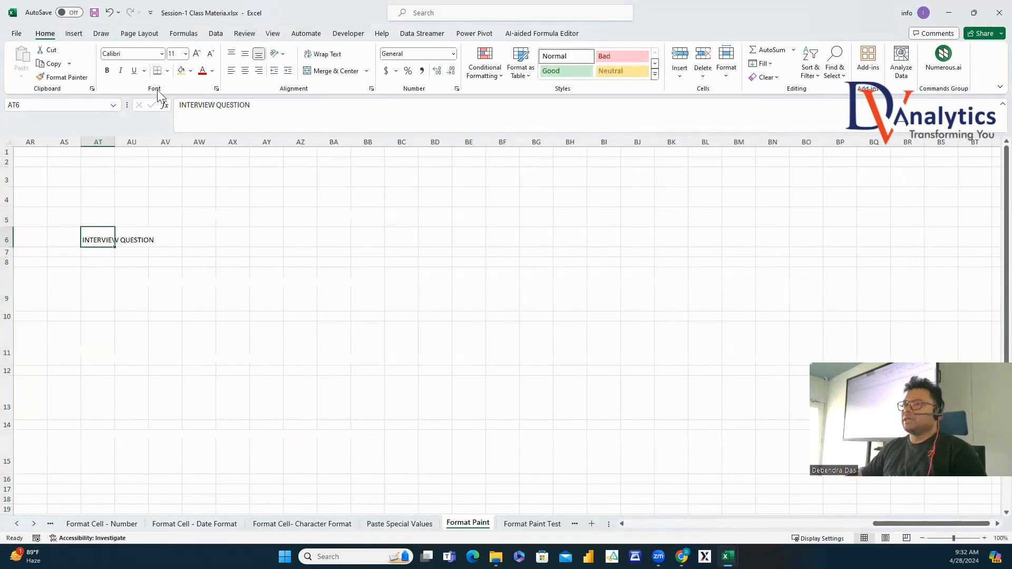
Make the INTERVIEW QUESTION heading bold and red, and enter "EXPLAIN FORMAT PAINT IN EXCEL AND ITS USES?" in cell AU8.
click(202, 71)
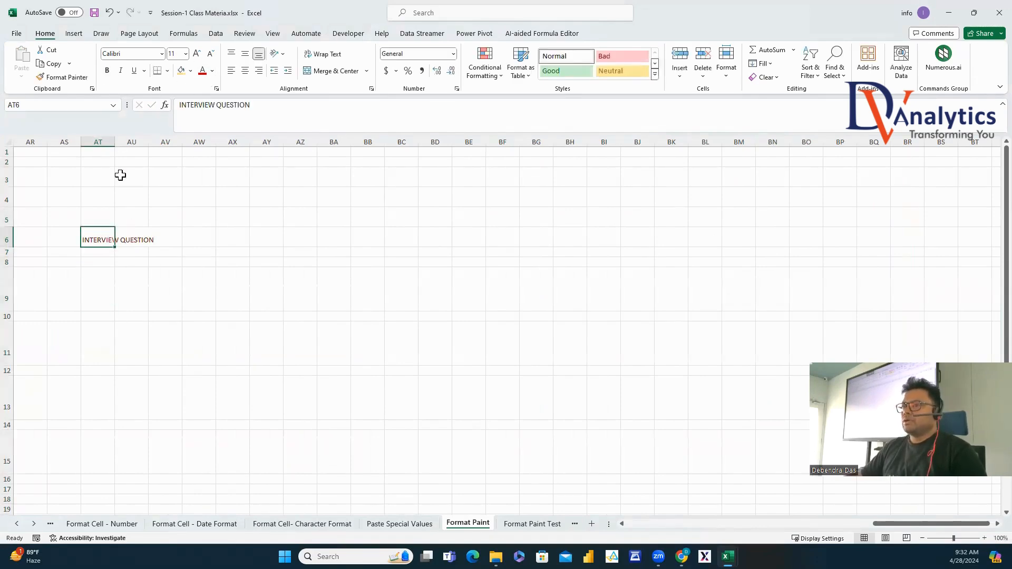
click(107, 70)
click(144, 264)
text(EXPLAIN FORMAT PAINT IN EX)
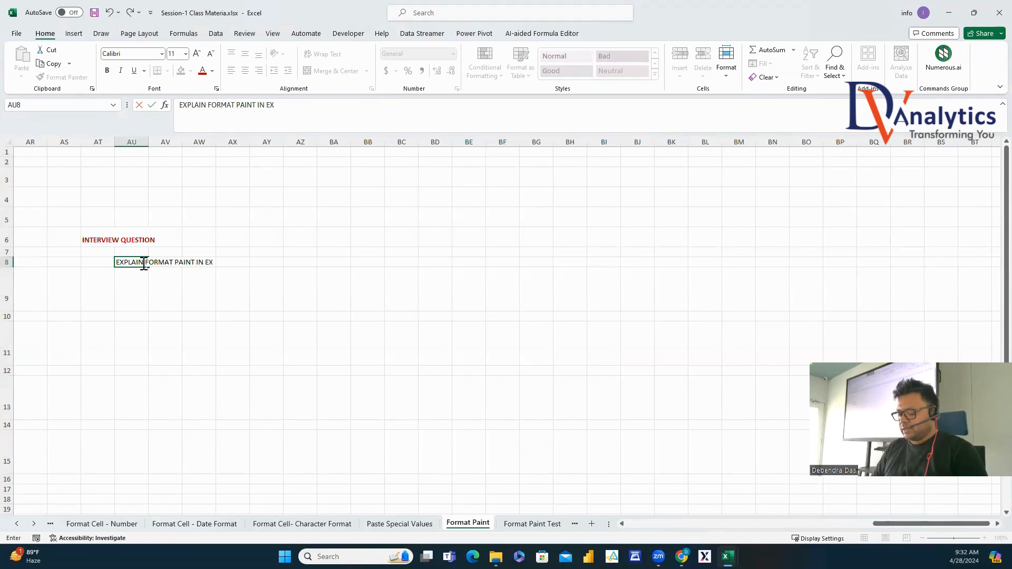
text(CEL, AMND ITS USES?)
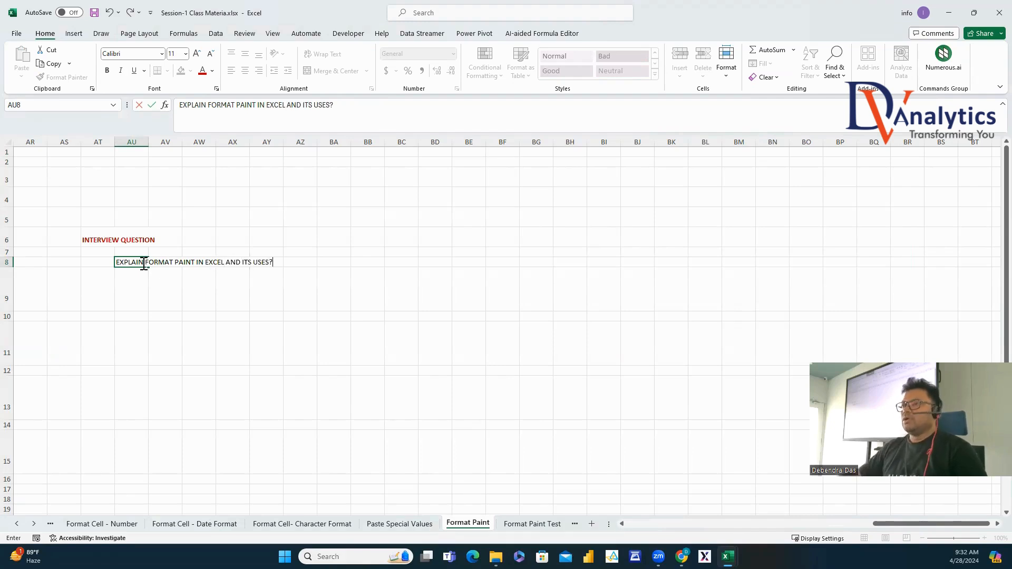
key(Return)
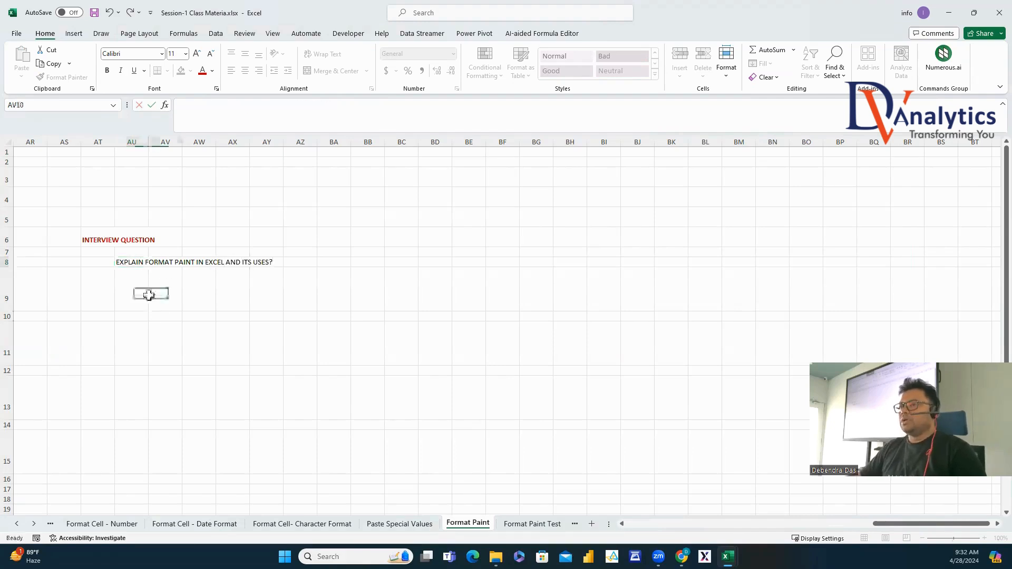
Make the question in AU8 bold and red, and autofit column AU to its text.
click(138, 263)
click(202, 72)
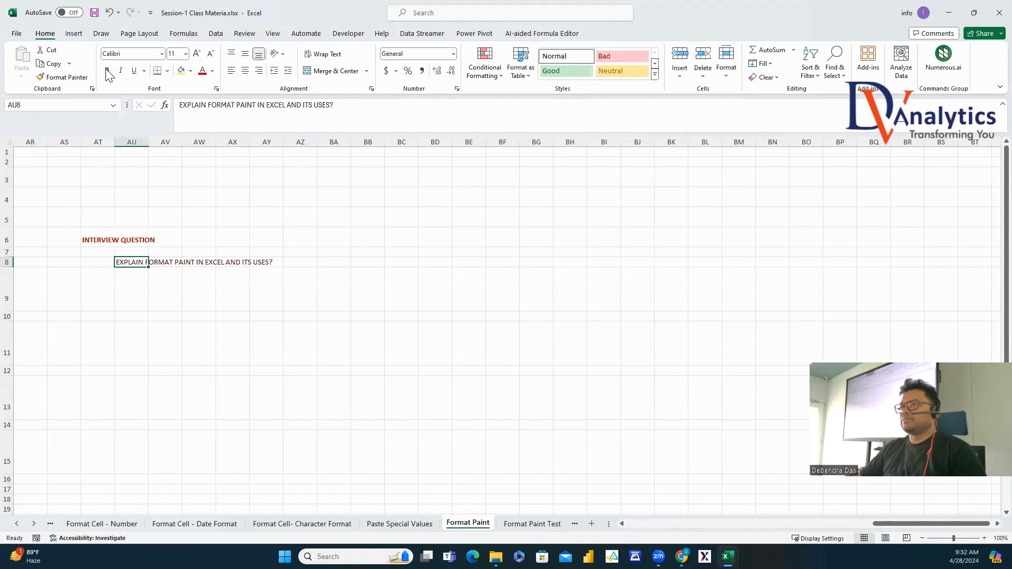
click(107, 70)
double_click(148, 141)
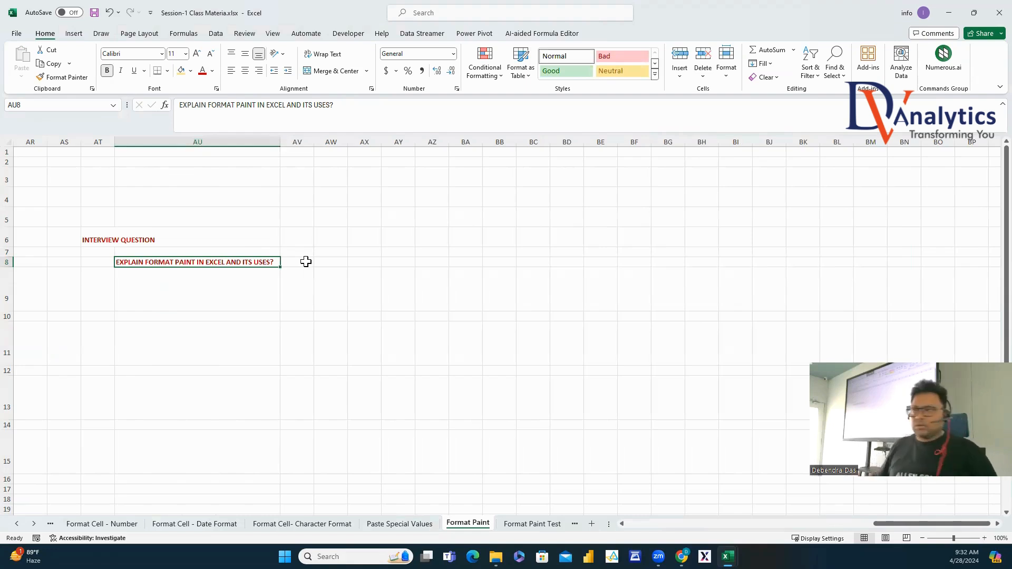
Merge and center AV8:BH9 and enter "WE COPY THE FORMAT OF ONE CELL TO ANOTHER USING FORMAT PAINT. THIS AVOIDS MANUAL INTERVENTION".
drag(306, 262, 706, 308)
click(332, 71)
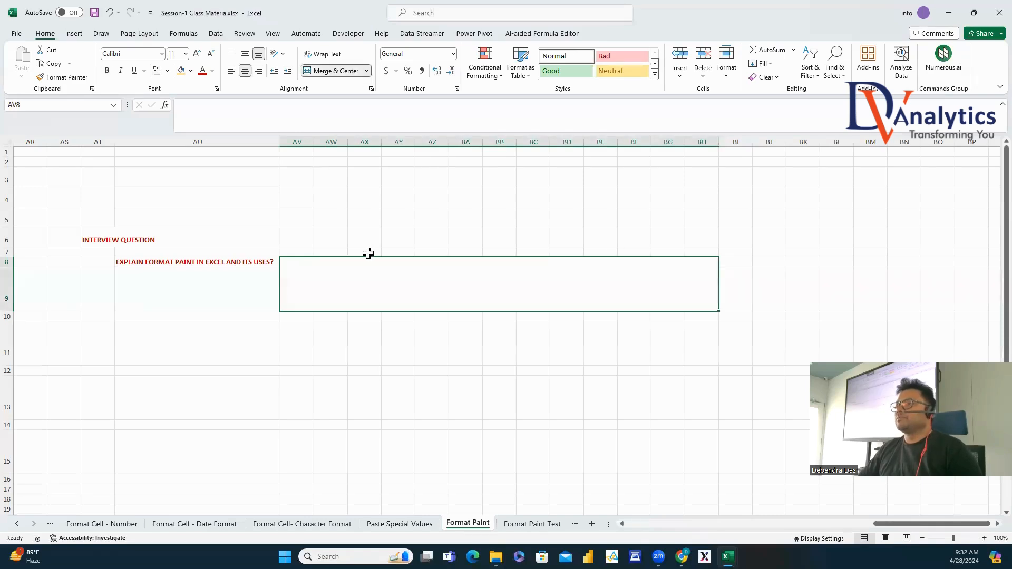
text(W)
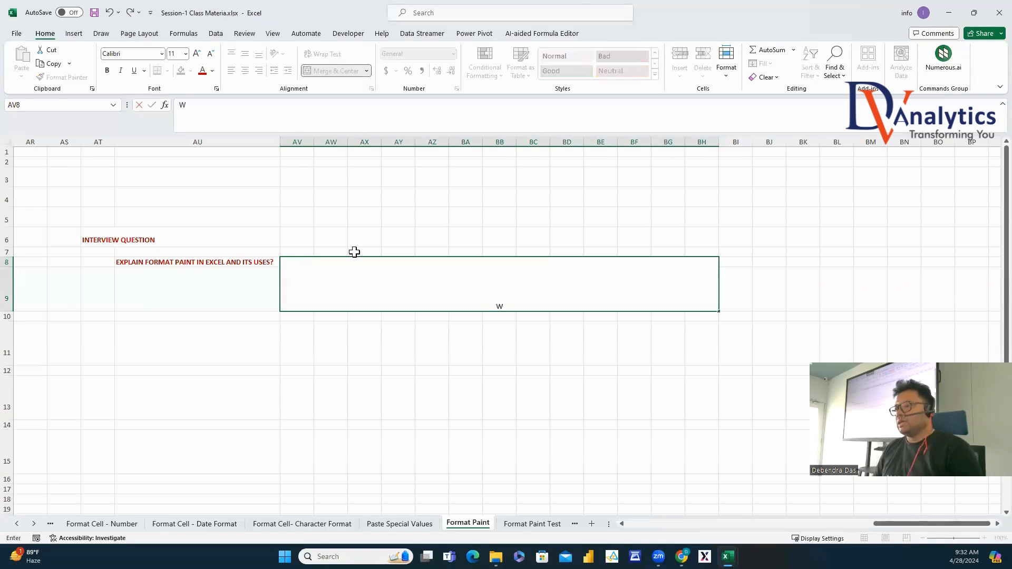
text(E COPY)
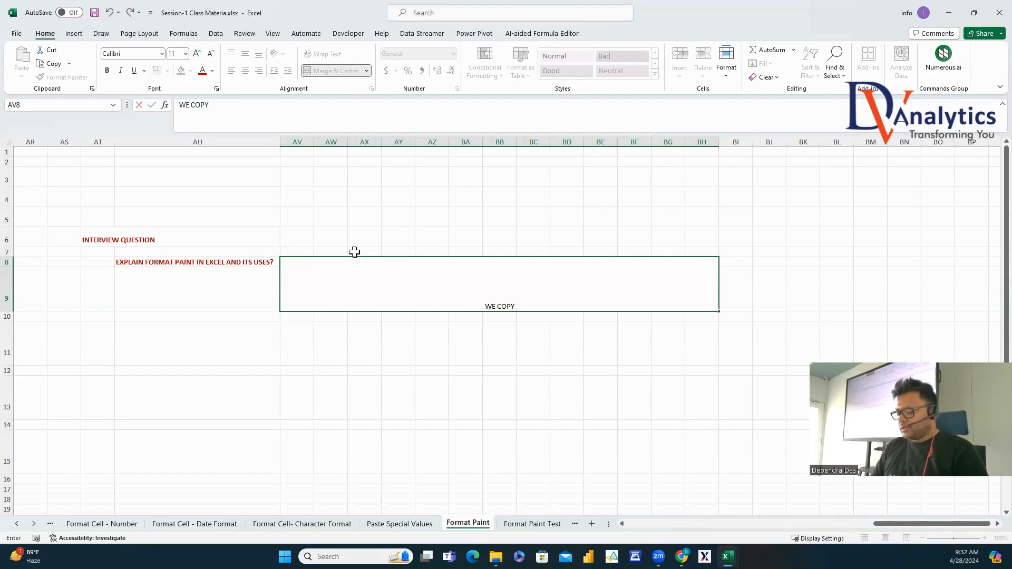
text( THE F)
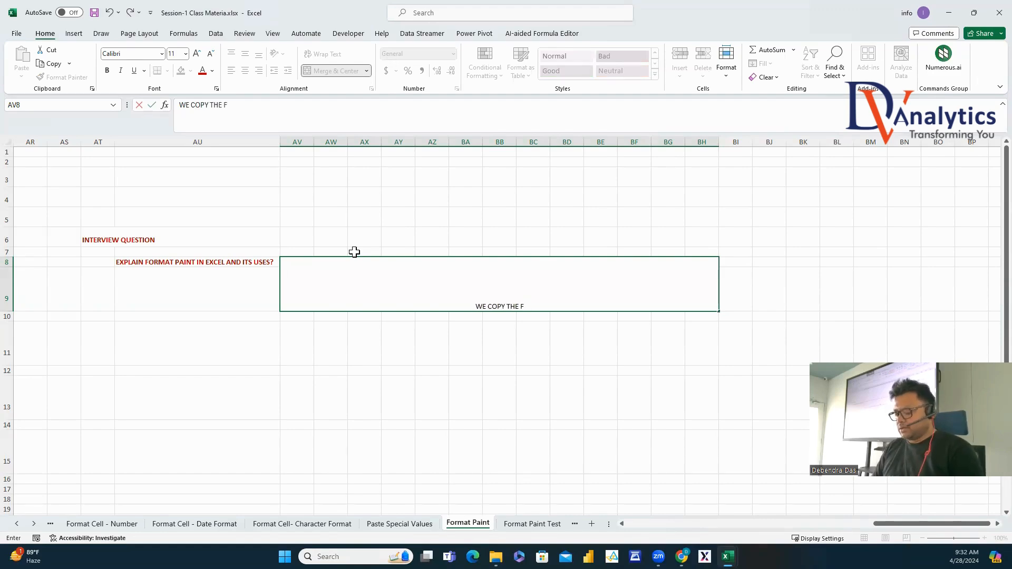
text(ORMAT OF ONE )
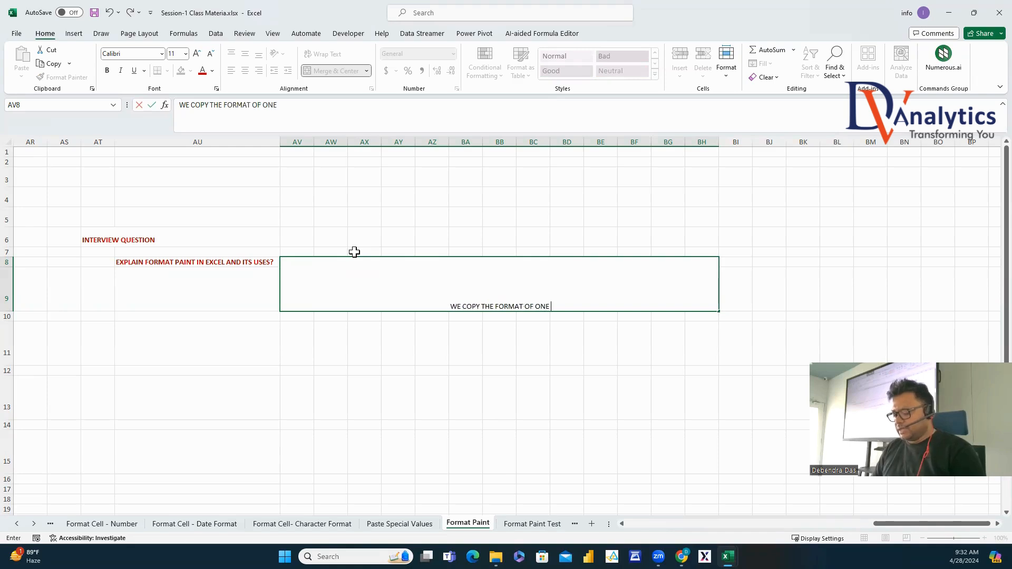
text(CELL TO ANOTH)
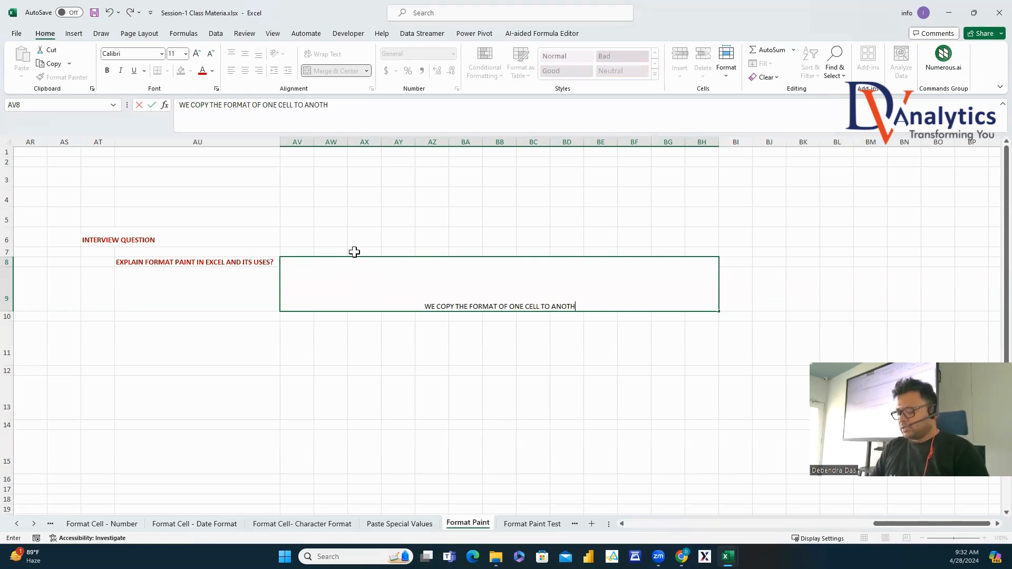
text(ER USING FORMAT)
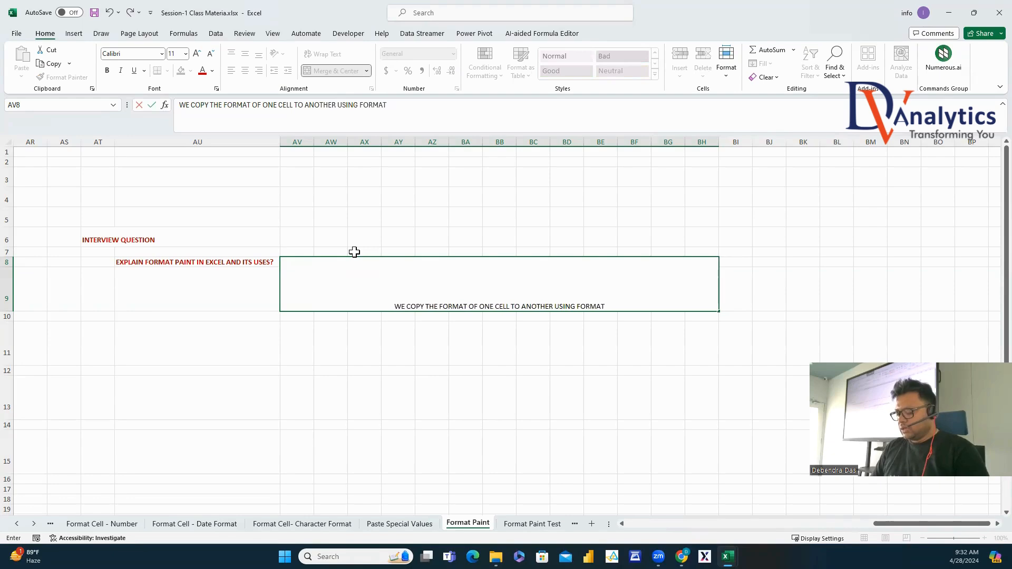
text( PAINT. THI)
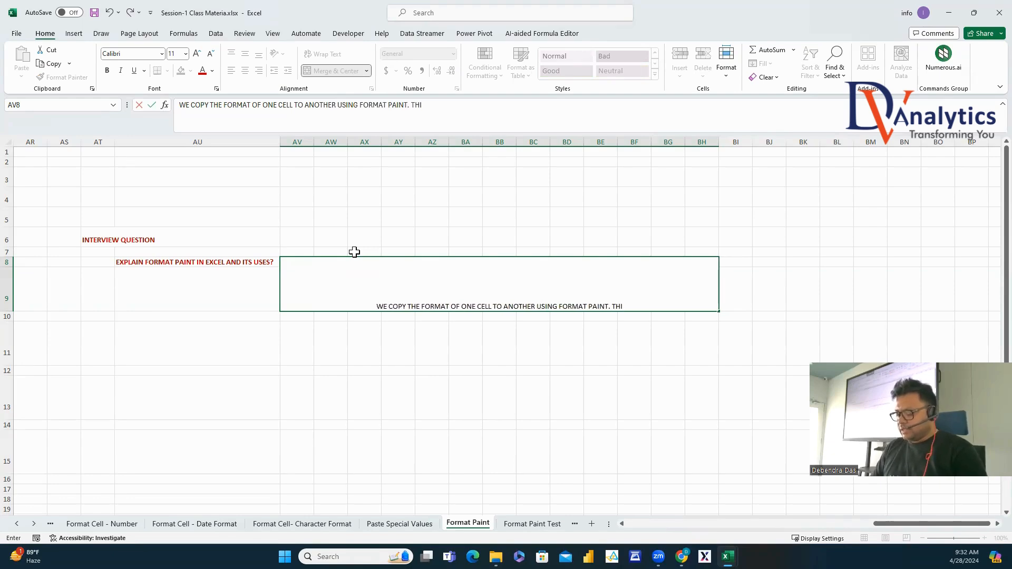
text(S AVOPI)
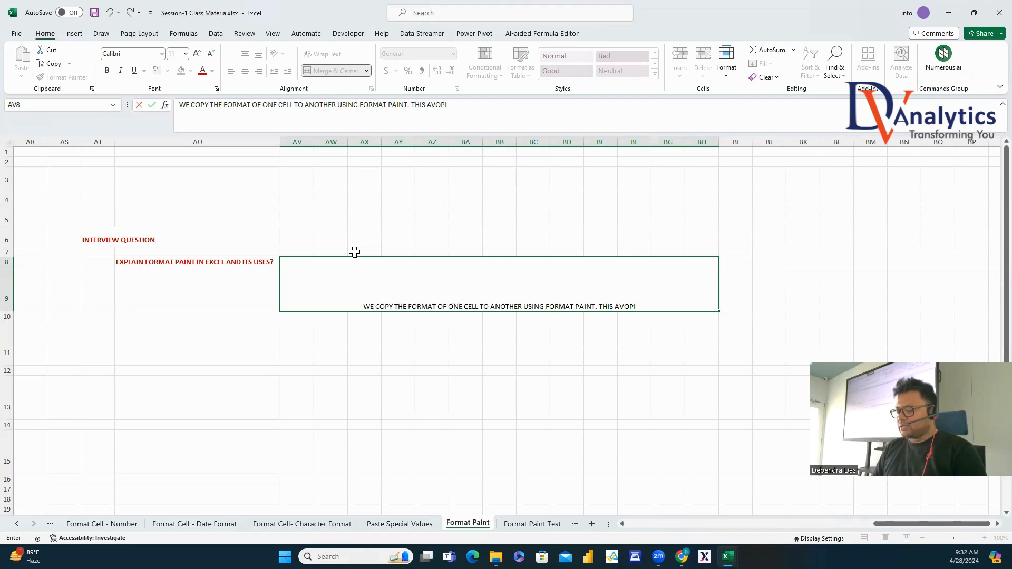
text(D)
key(BackSpace)
key(BackSpace)
key(BackSpace)
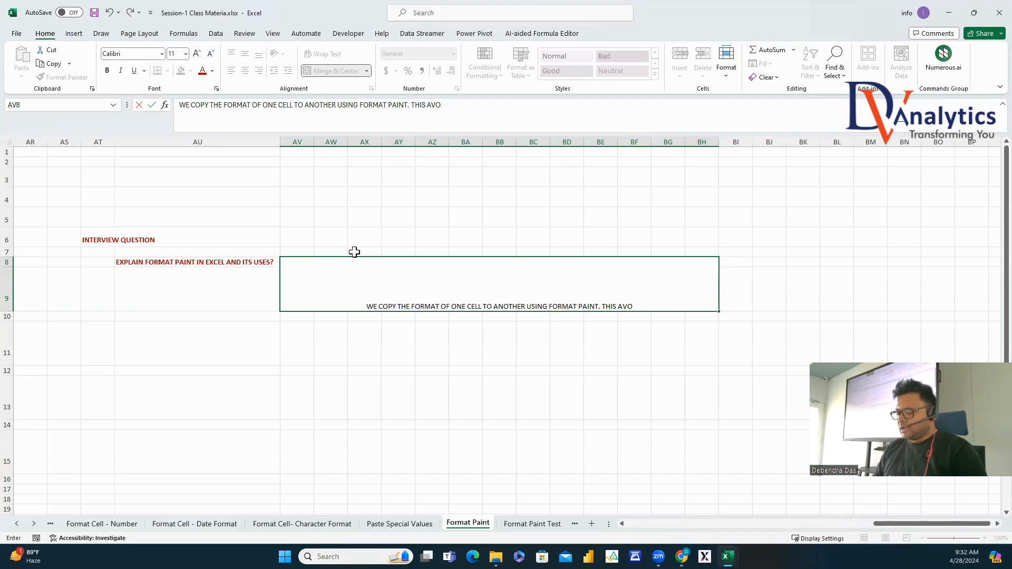
text(IDS MANUAL)
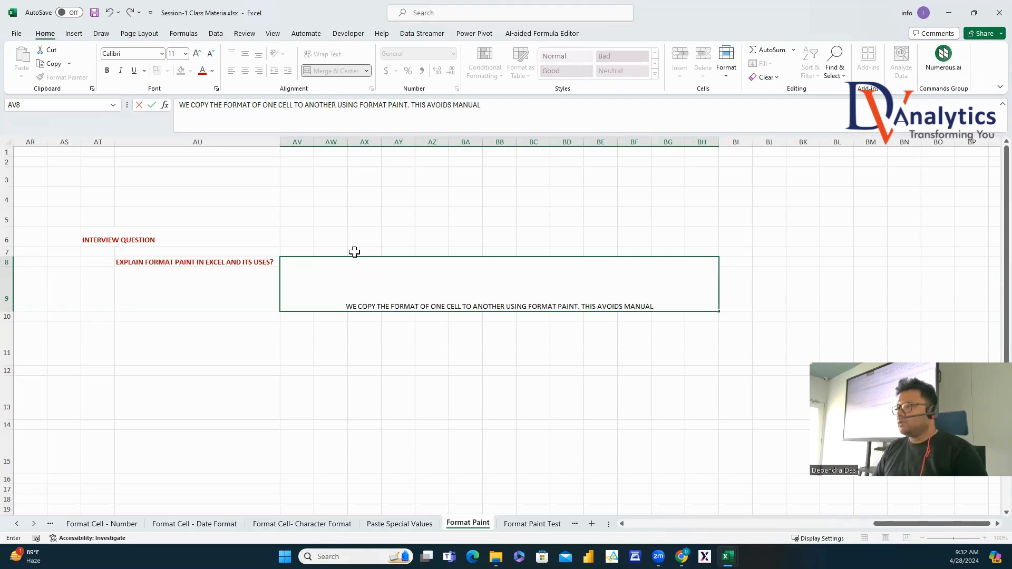
text( INTER)
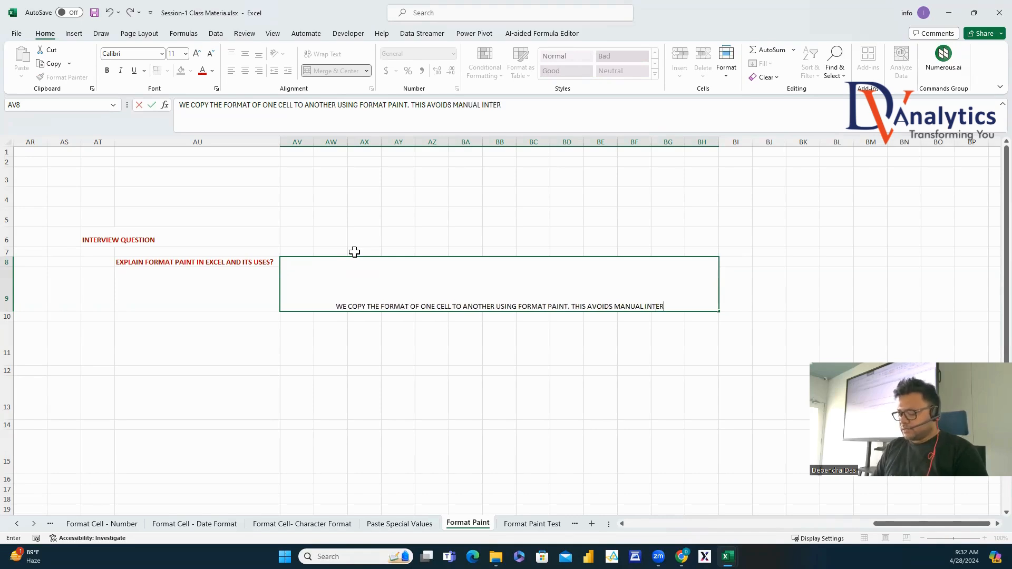
text(VENTION)
click(359, 379)
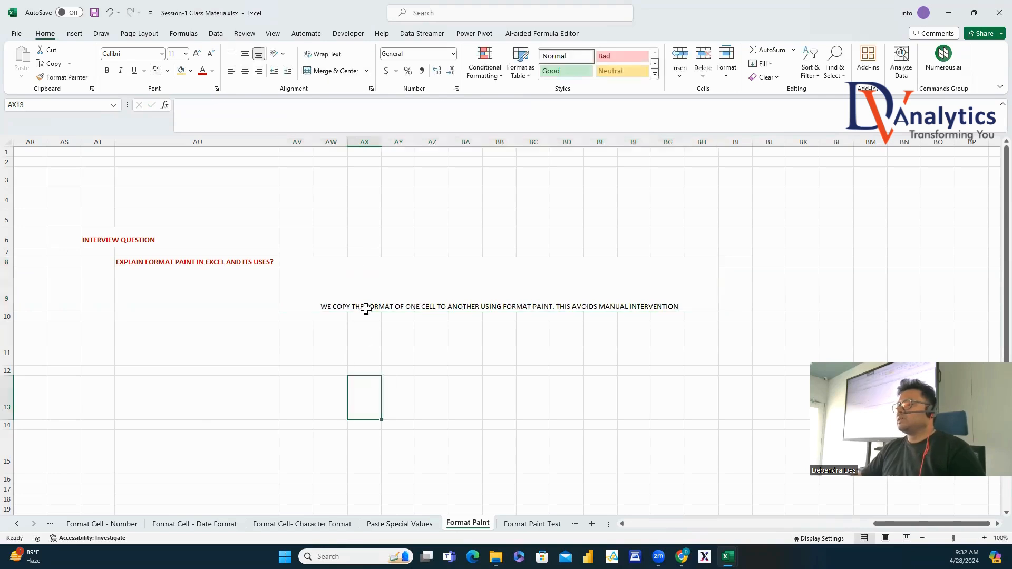
Format the merged answer cell with wrapped text, bold red font and middle vertical alignment.
click(365, 307)
click(320, 55)
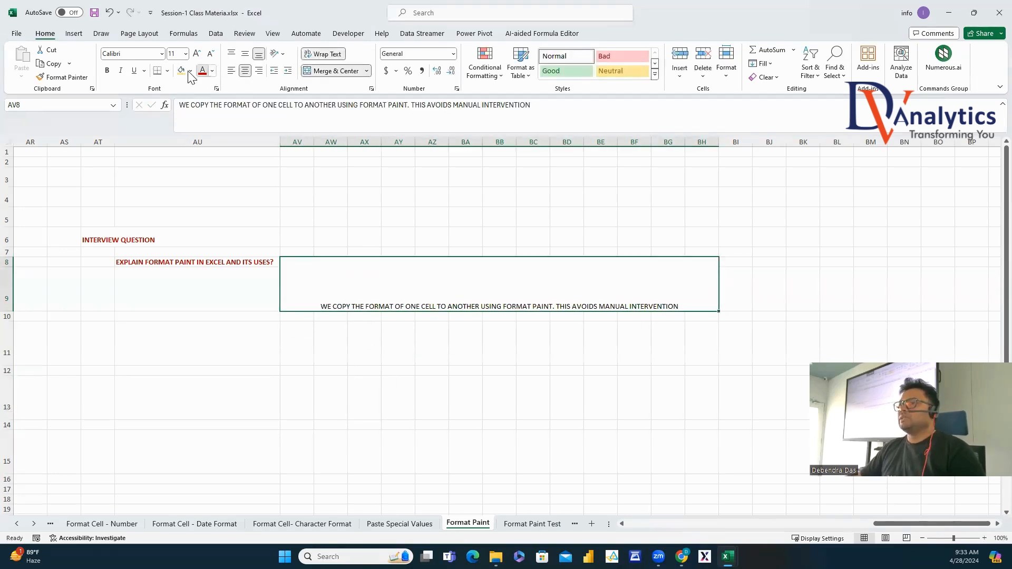
click(107, 70)
click(202, 70)
click(246, 53)
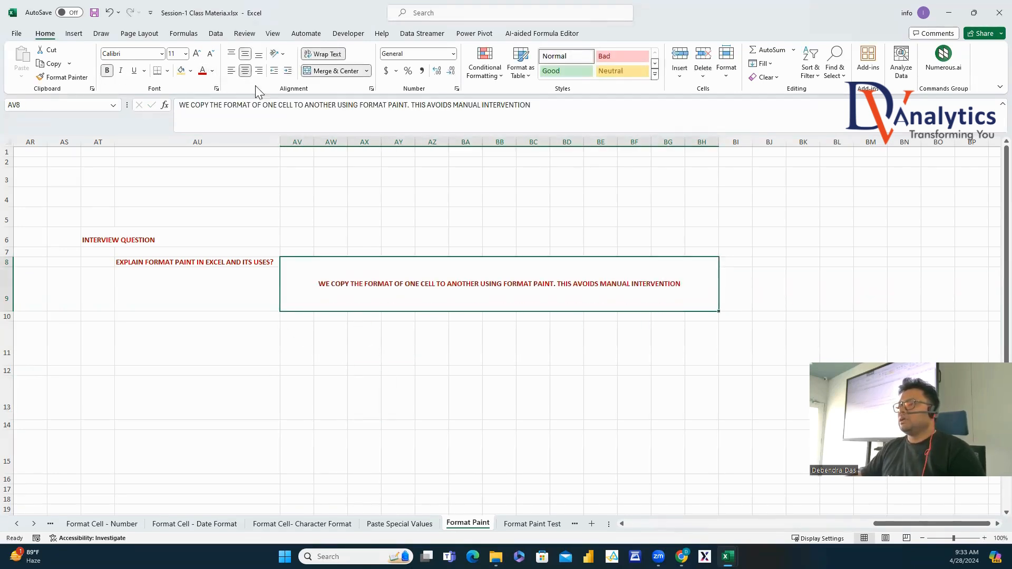
Switch to the Format Paint Test sheet and select the character font task in cell C5.
click(516, 525)
click(269, 272)
click(127, 197)
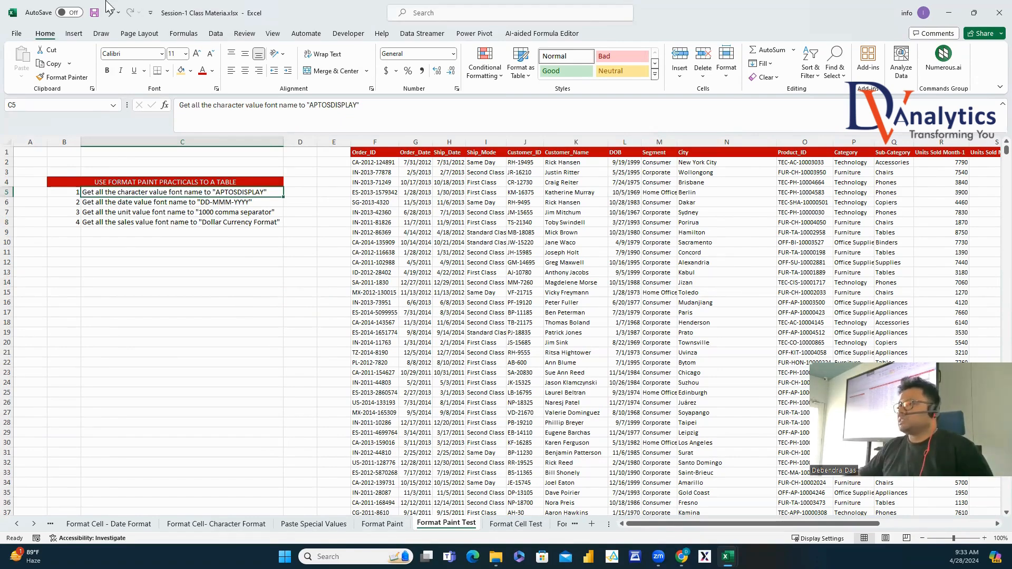
Set the font of the entire Order_ID column to Aptos Display.
click(372, 140)
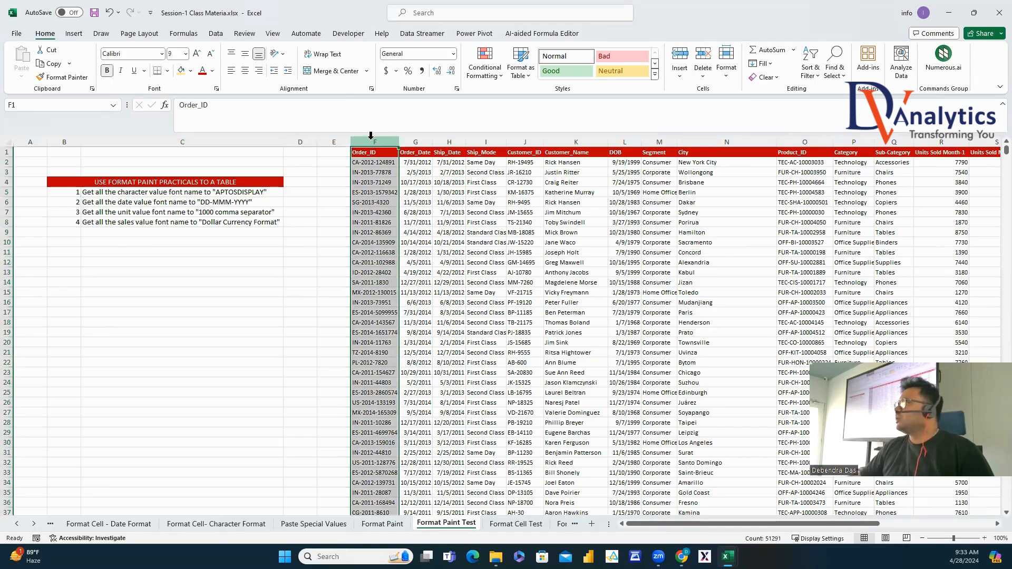
right_click(371, 136)
click(409, 290)
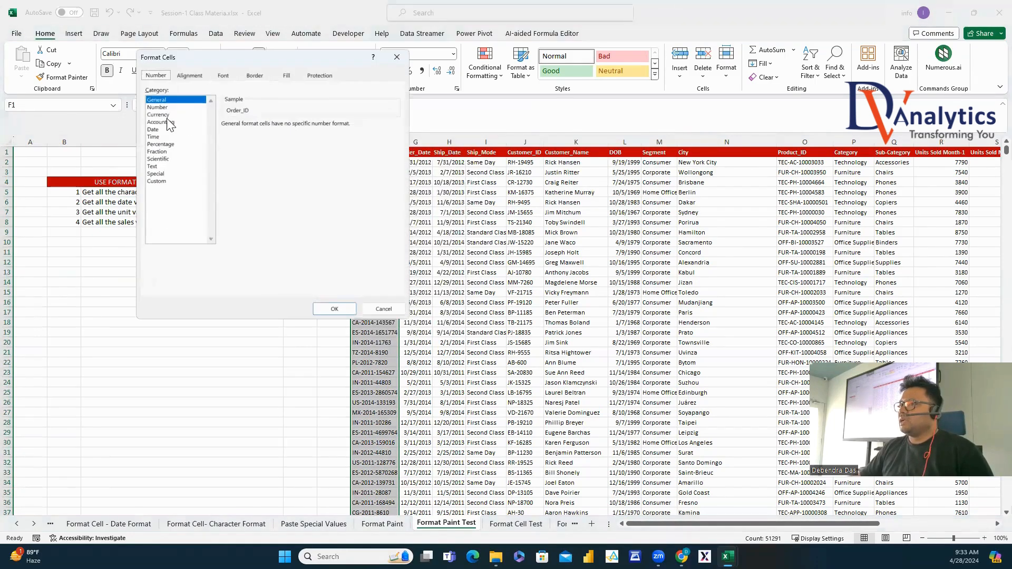
click(221, 76)
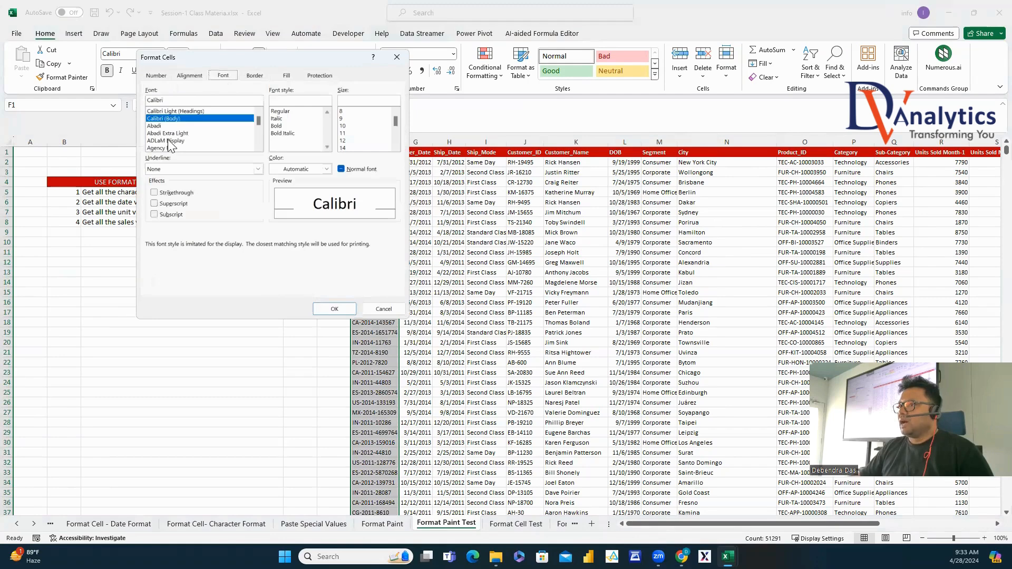
scroll(170, 145, down, 3)
scroll(170, 145, down, 2)
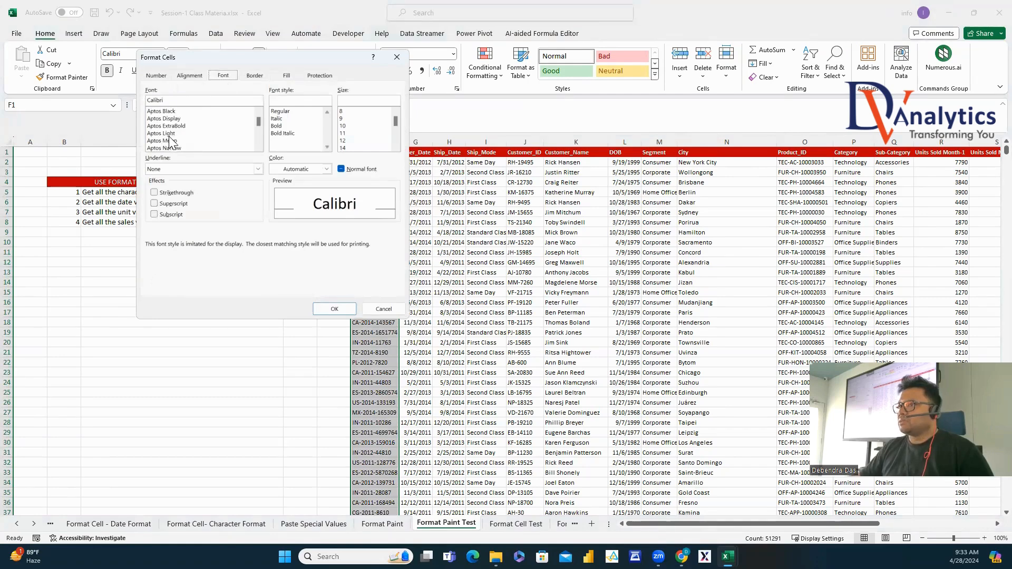
click(168, 119)
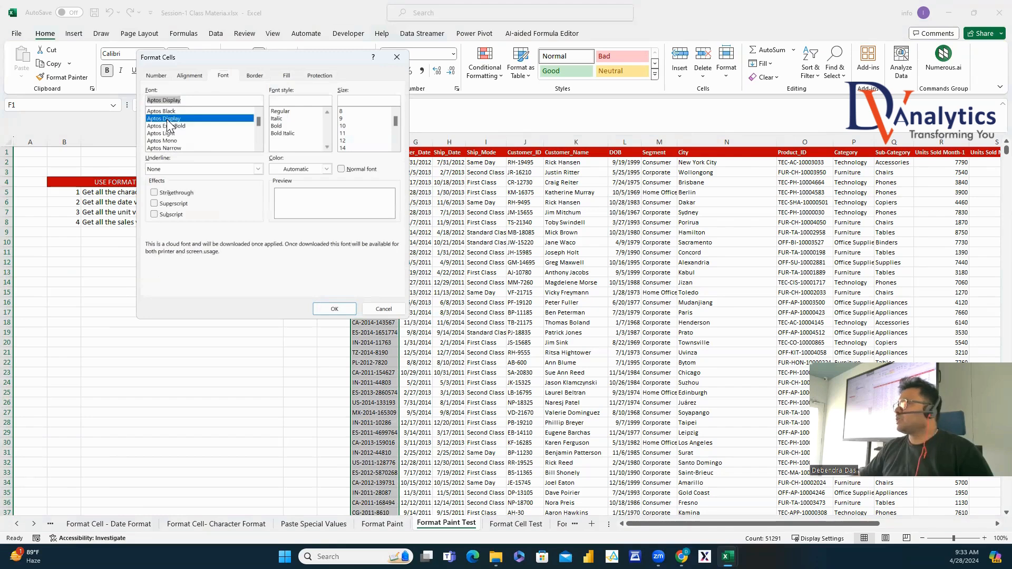
click(334, 309)
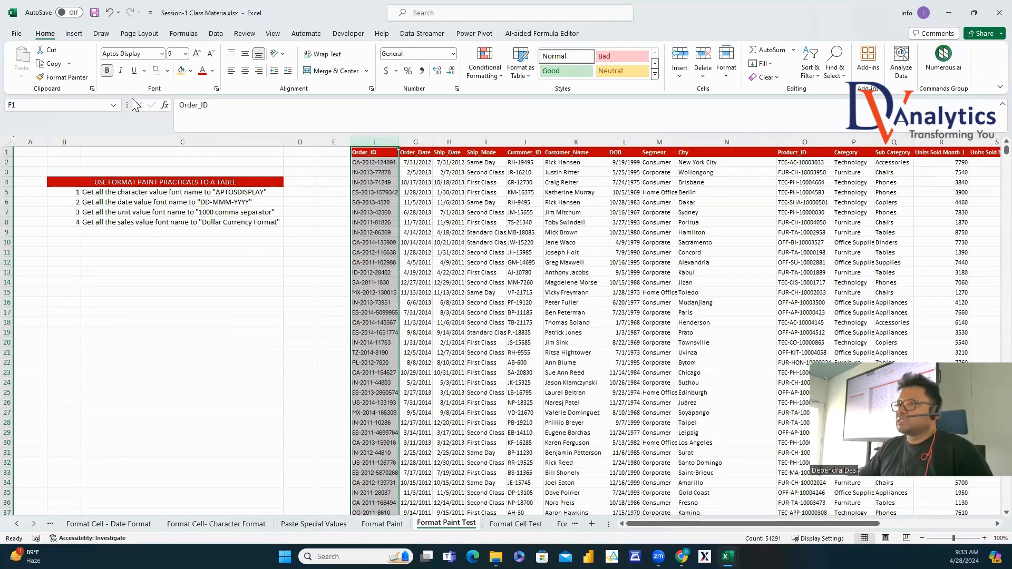
Copy the Order_ID column's format with Format Painter onto the Ship_Mode, Customer_ID, Customer_Name, Segment, City, Product_ID, Category and Sub-Category columns.
double_click(83, 77)
click(487, 144)
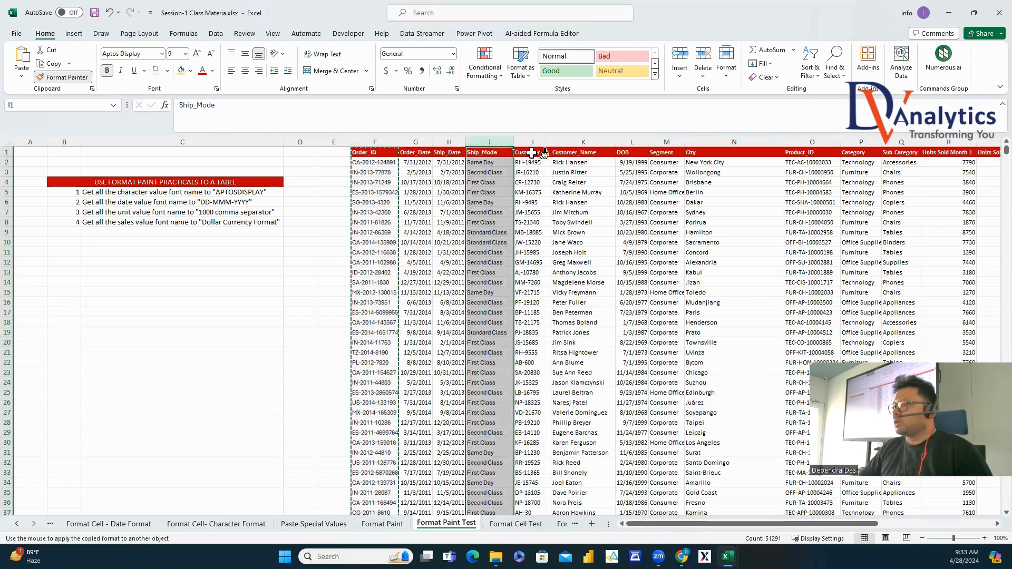
click(535, 145)
click(585, 148)
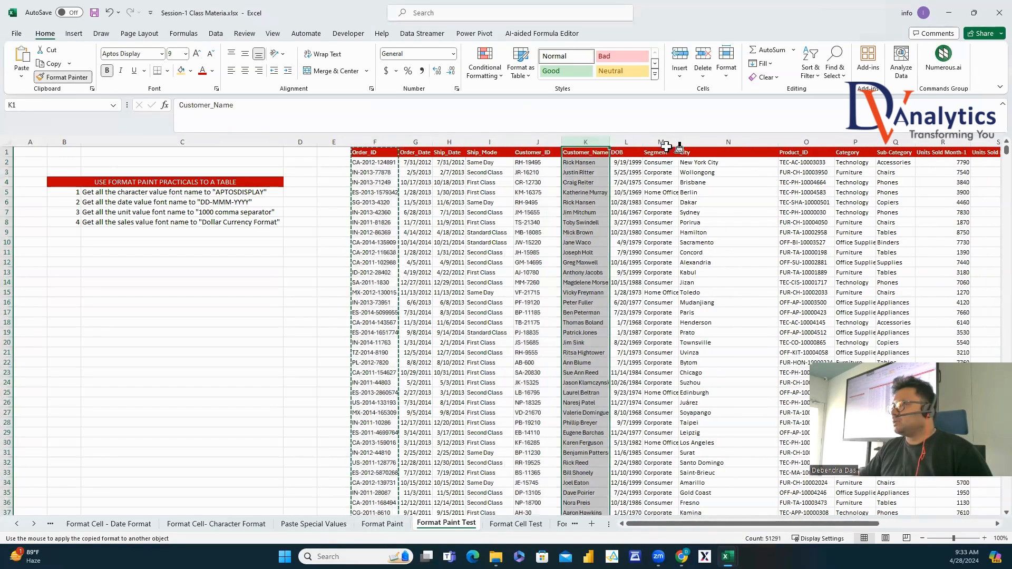
click(666, 148)
click(710, 148)
click(763, 146)
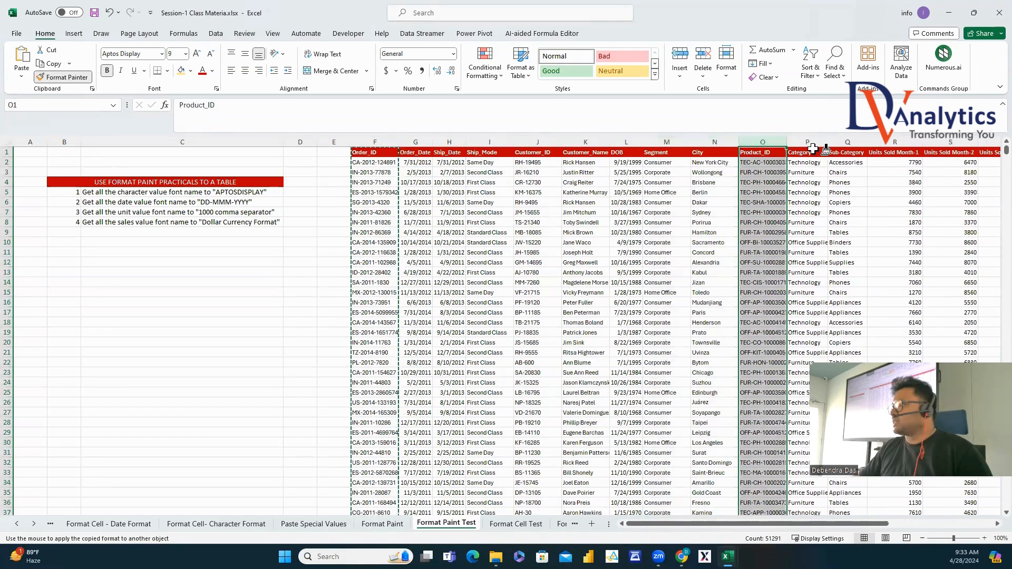
click(808, 143)
click(858, 144)
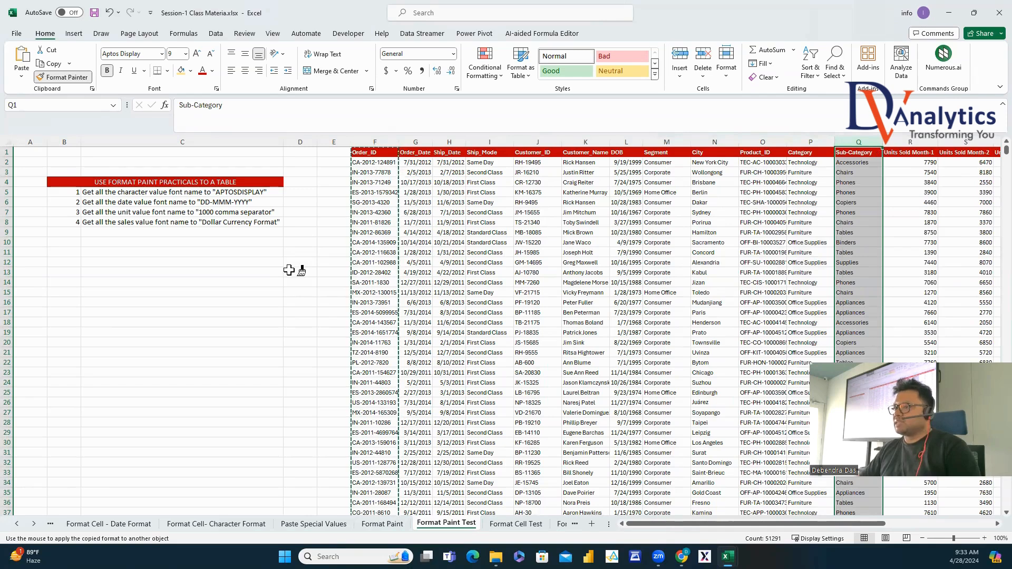
key(Escape)
Apply the custom date format DD-MMM-YYYY to the entire Order_Date column, as the second task asks.
click(160, 203)
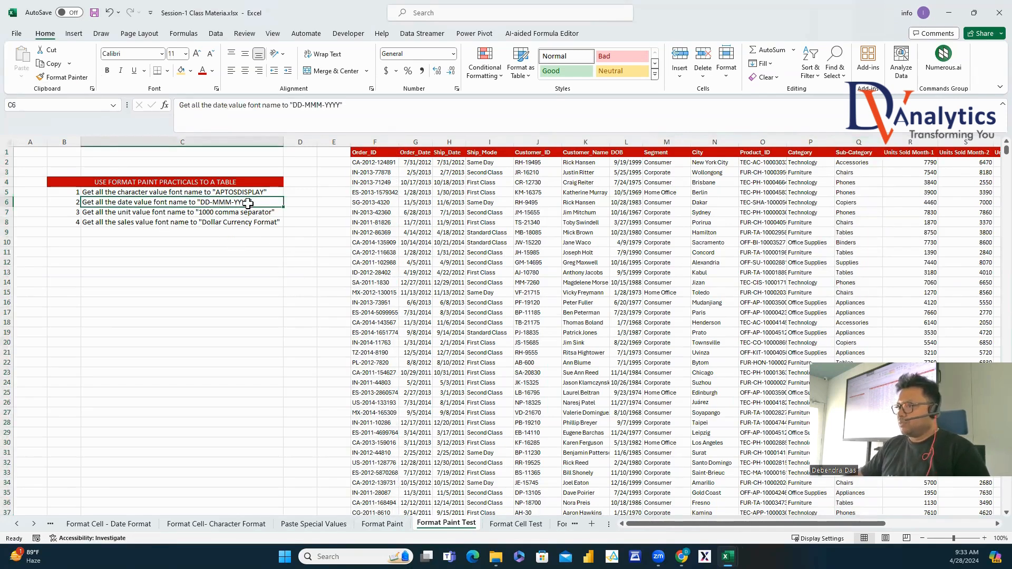
right_click(415, 143)
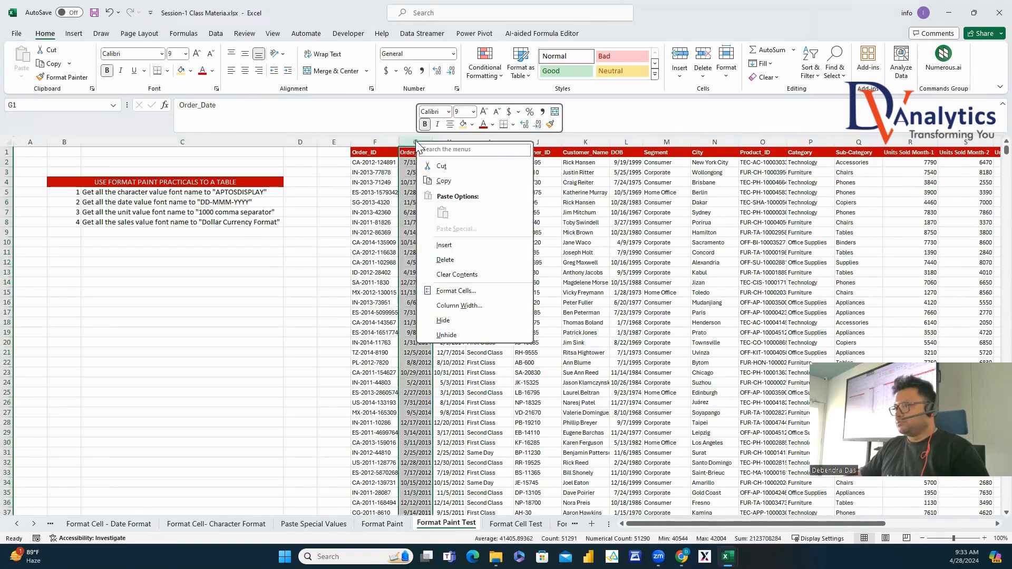
click(455, 291)
click(187, 76)
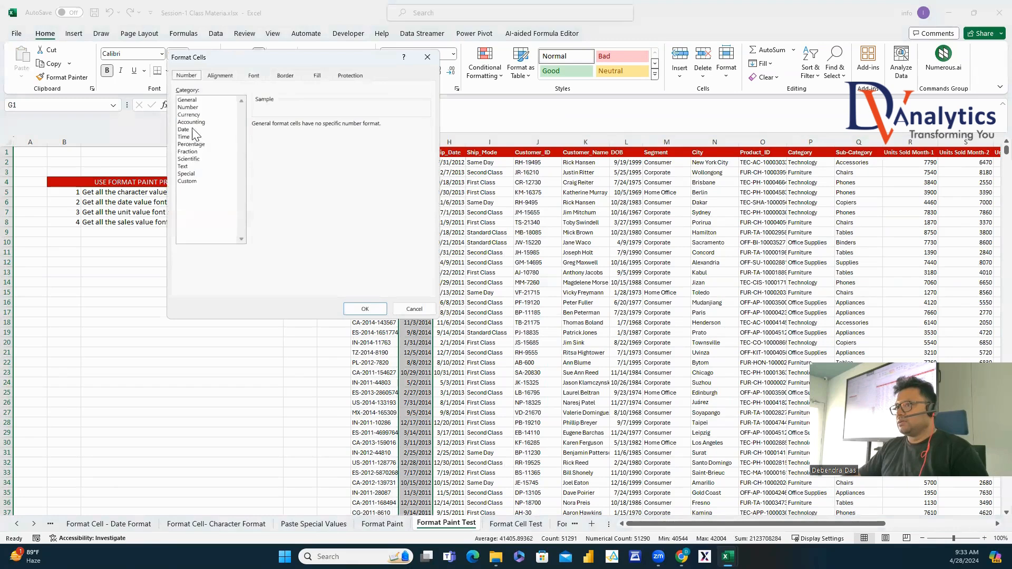
click(184, 133)
click(195, 181)
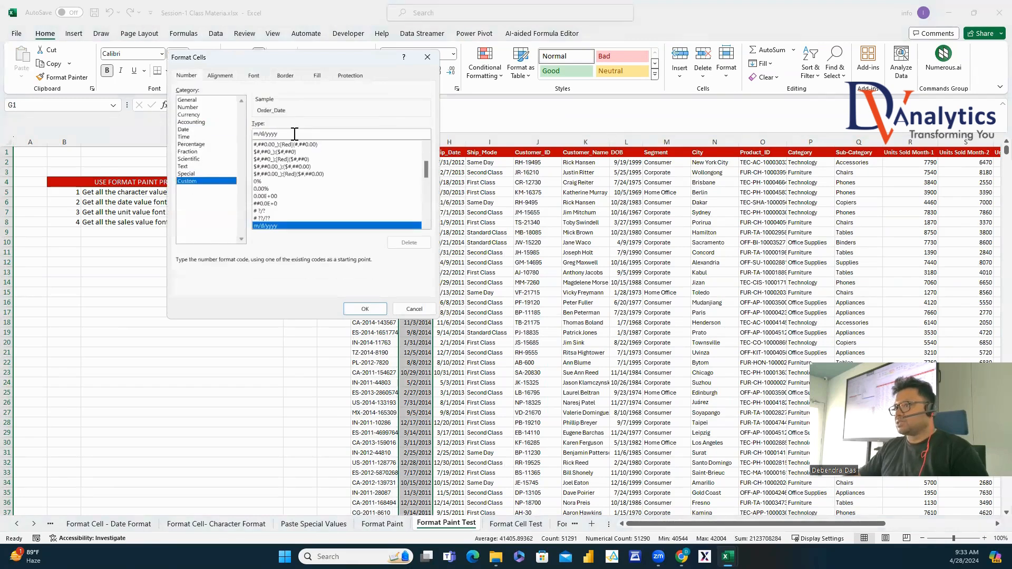
text(DD)
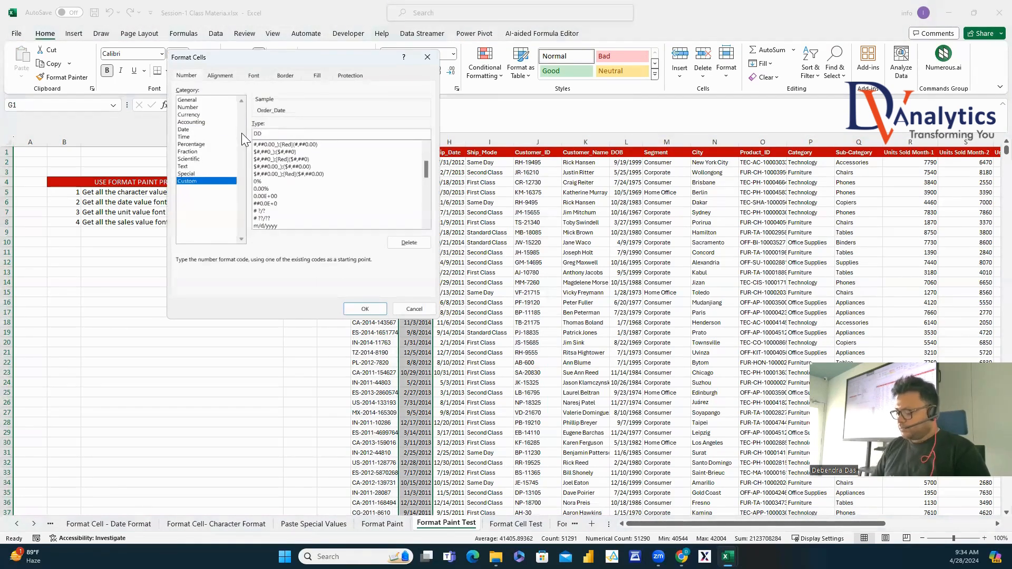
text(-)
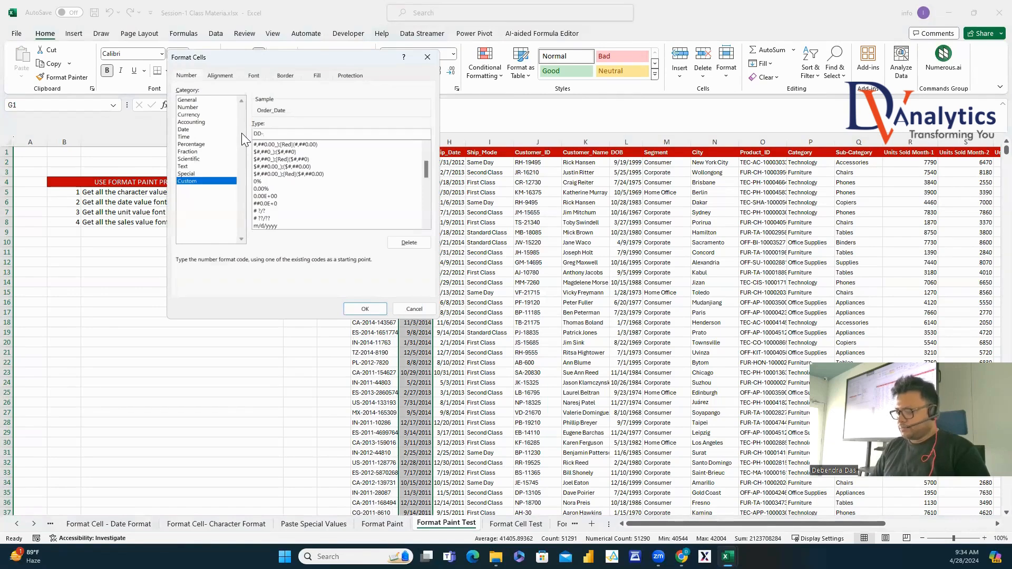
text(MMM-YYYY)
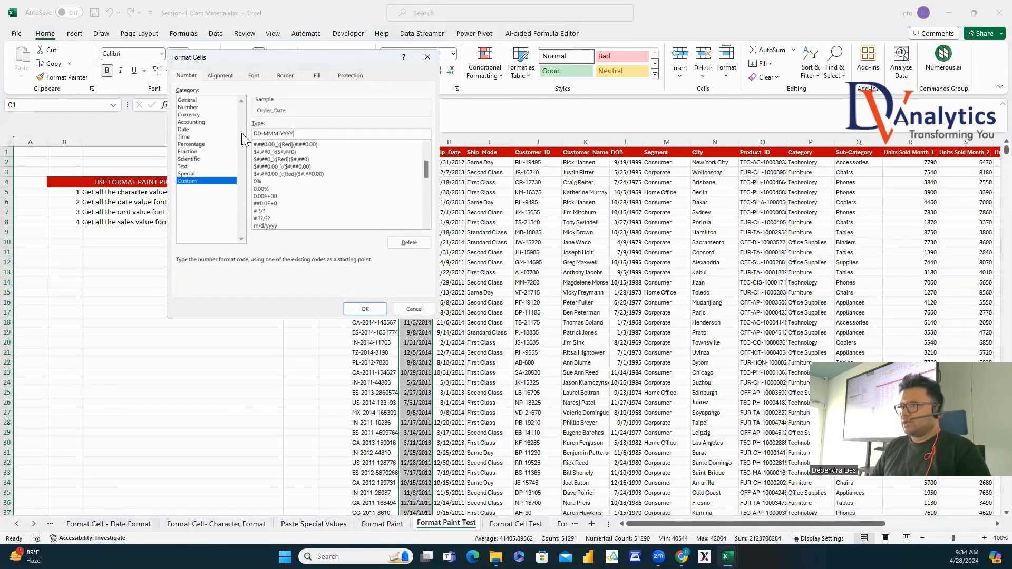
click(365, 309)
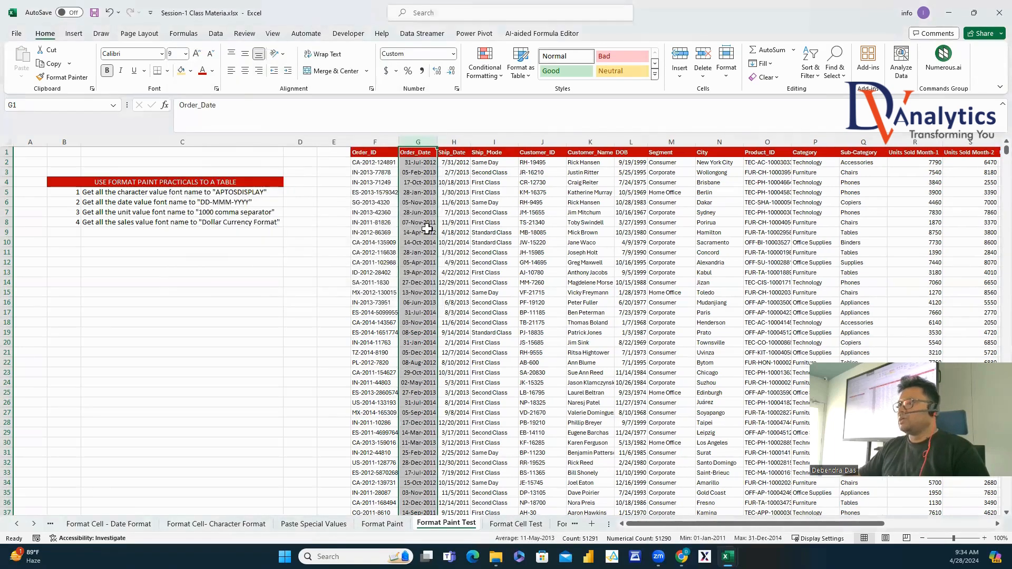
Copy the Order_Date column's format with Format Painter onto the Ship_Date and DOB columns.
click(82, 82)
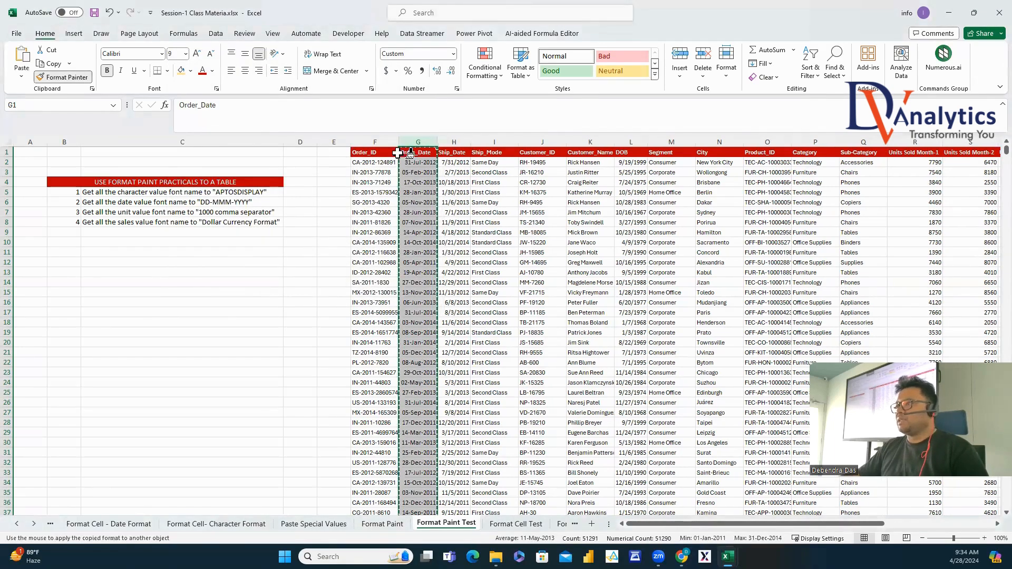
click(454, 141)
click(73, 77)
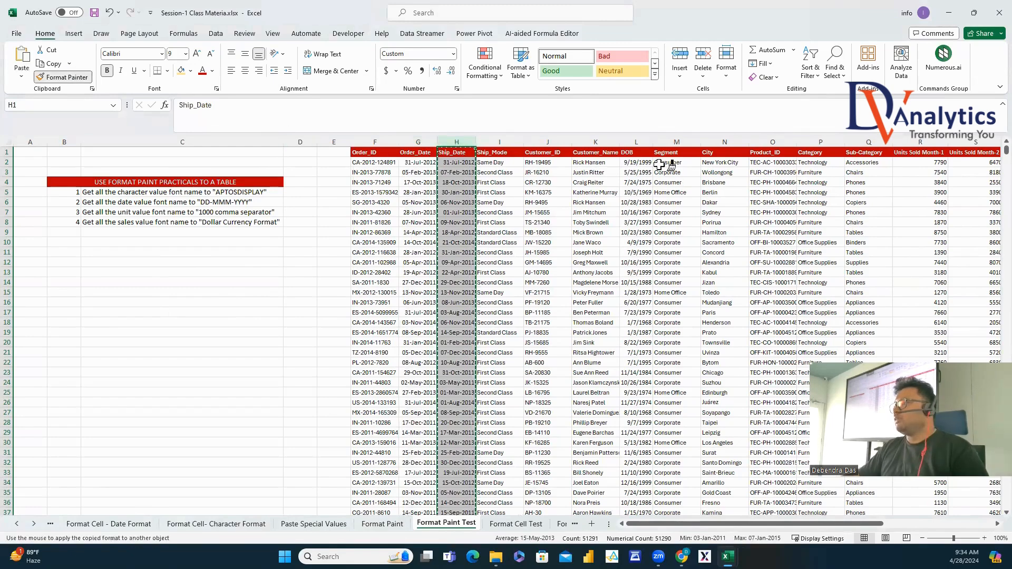
click(636, 142)
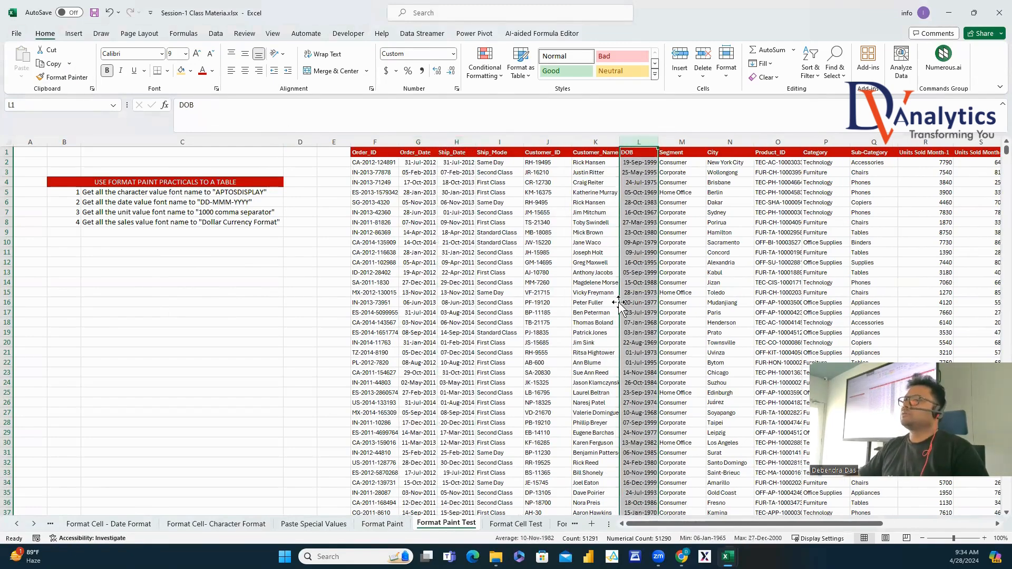
Format the Units Sold Month-1 column as Number with the 1000 separator and 0 decimal places, following the third task.
click(235, 213)
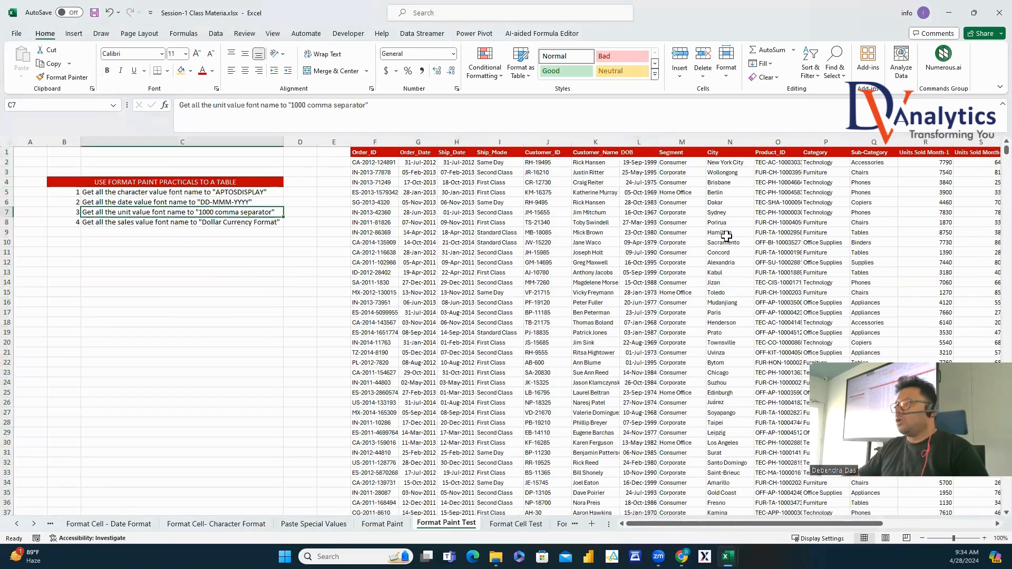
click(988, 525)
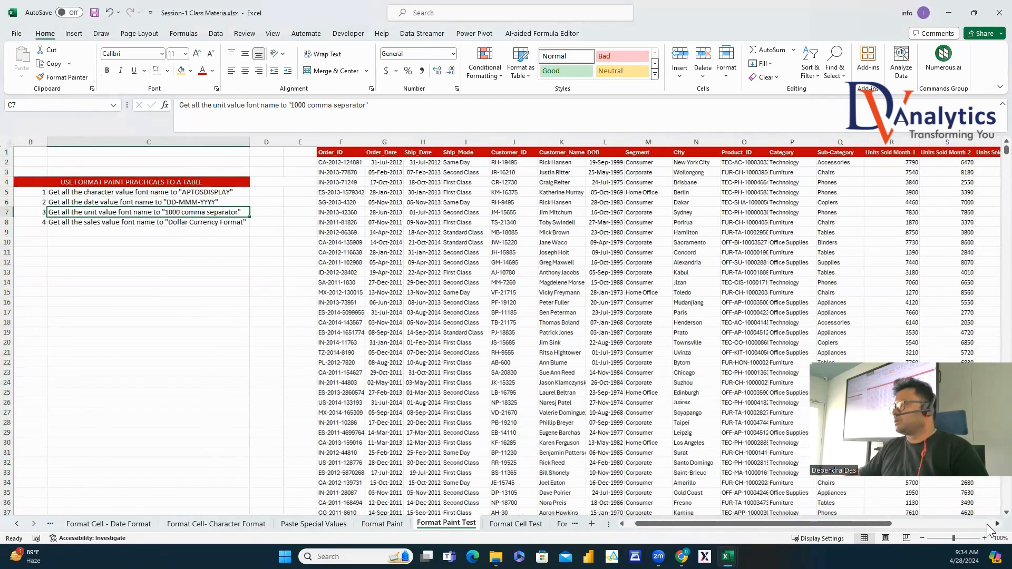
click(365, 142)
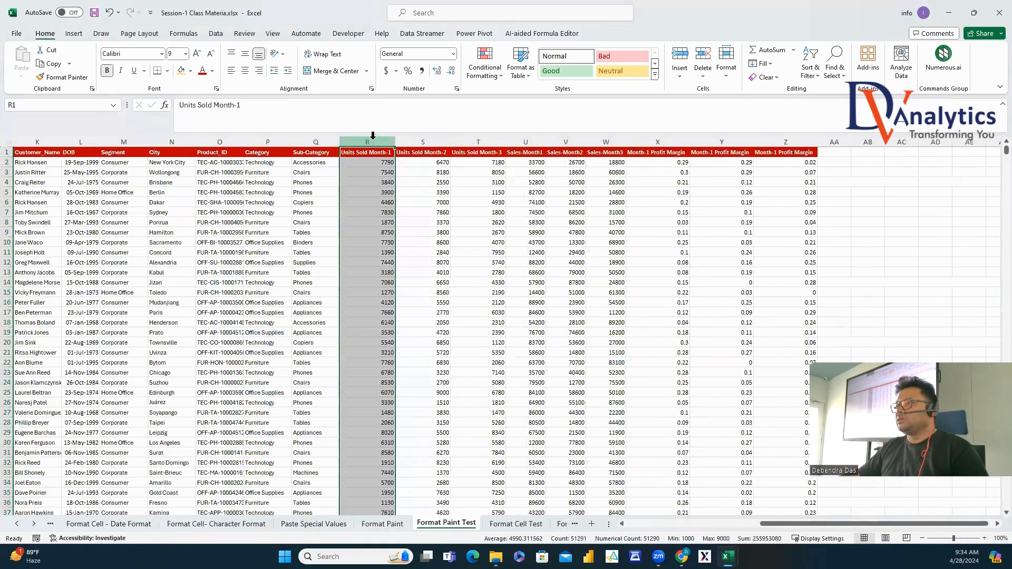
right_click(369, 141)
click(416, 292)
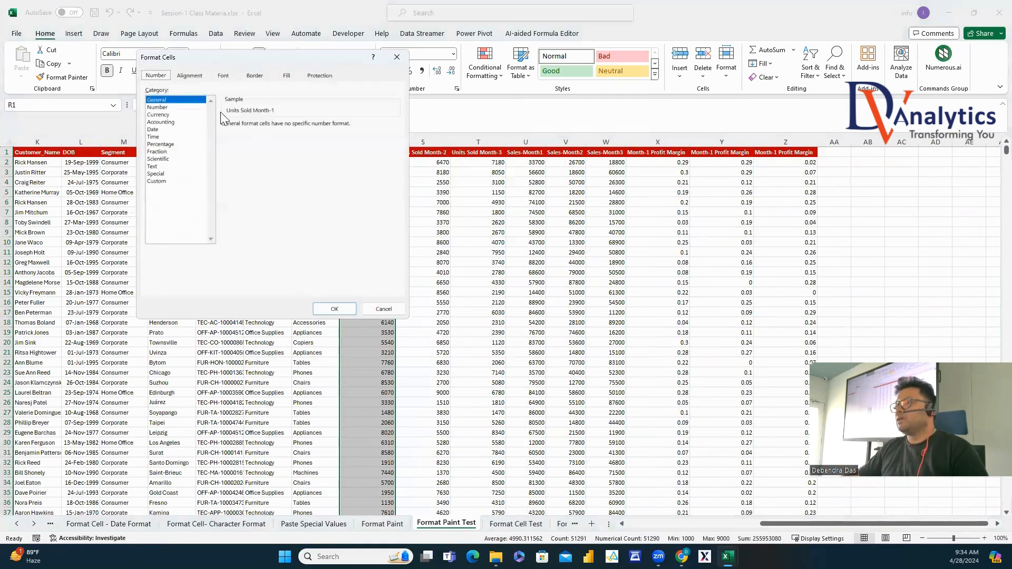
click(159, 107)
click(247, 139)
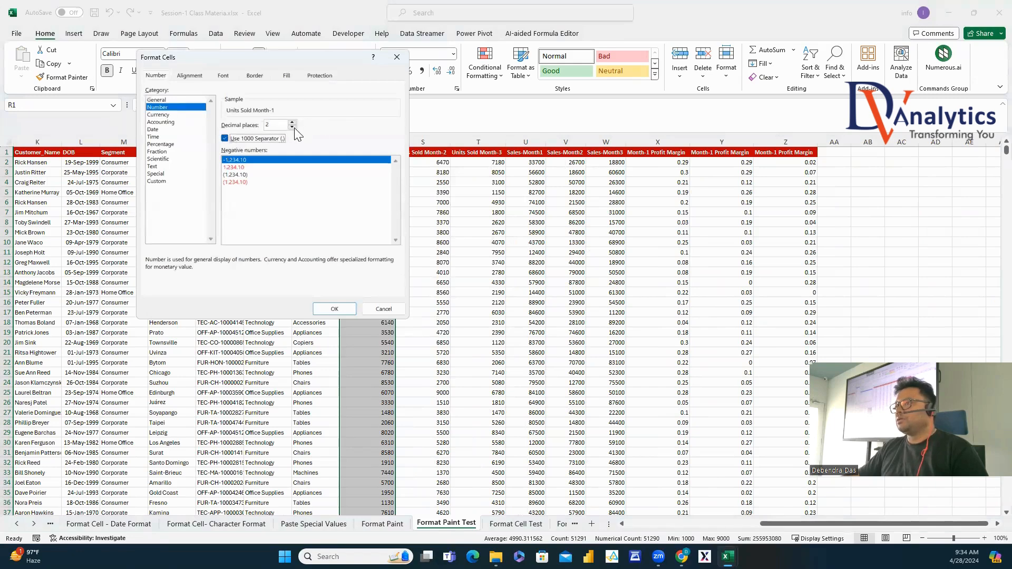
click(292, 127)
click(292, 128)
click(334, 309)
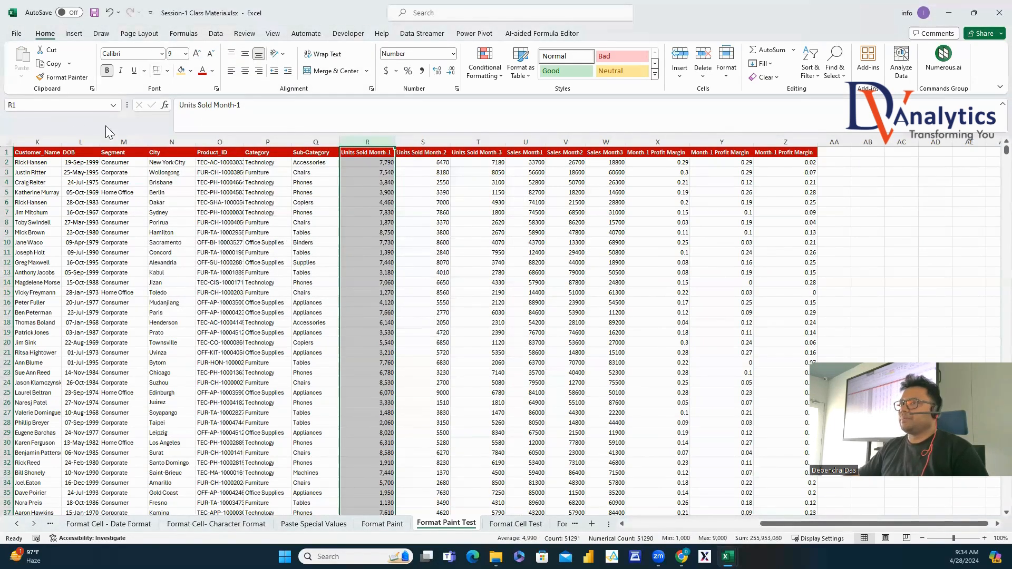
Copy the Units Sold Month-1 column's format with Format Painter onto the Units Sold Month-2 and Month-3 columns.
double_click(64, 76)
click(422, 141)
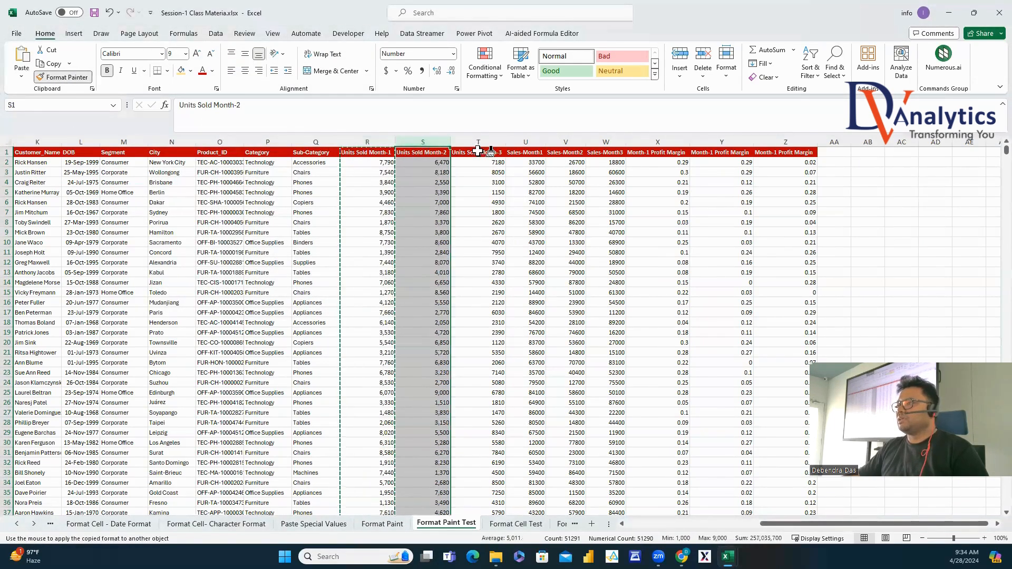
click(477, 142)
key(Escape)
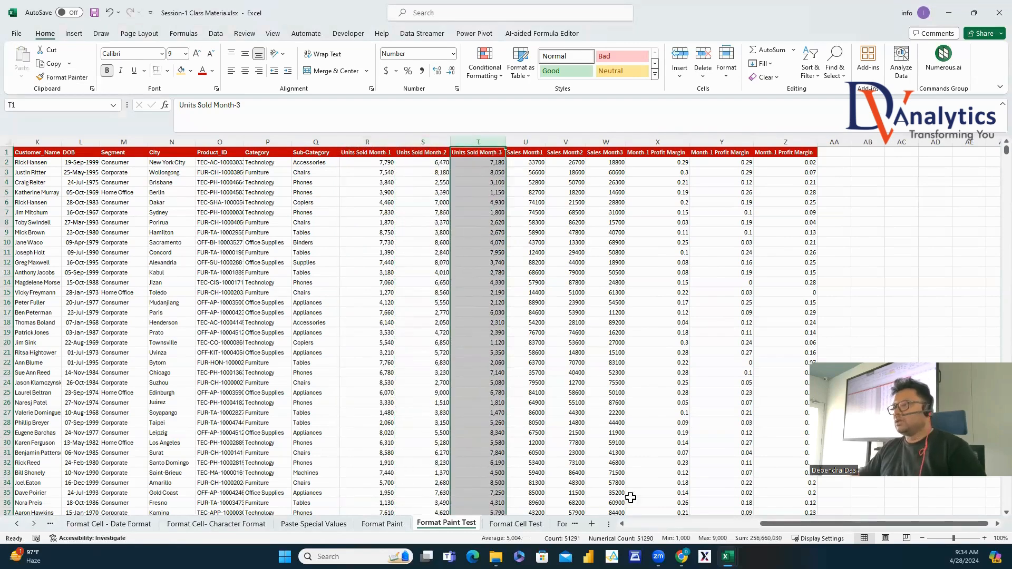
Format the Sales-Month1 column as Currency with the $ symbol and 0 decimal places, following the fourth task.
drag(788, 525, 765, 530)
click(265, 226)
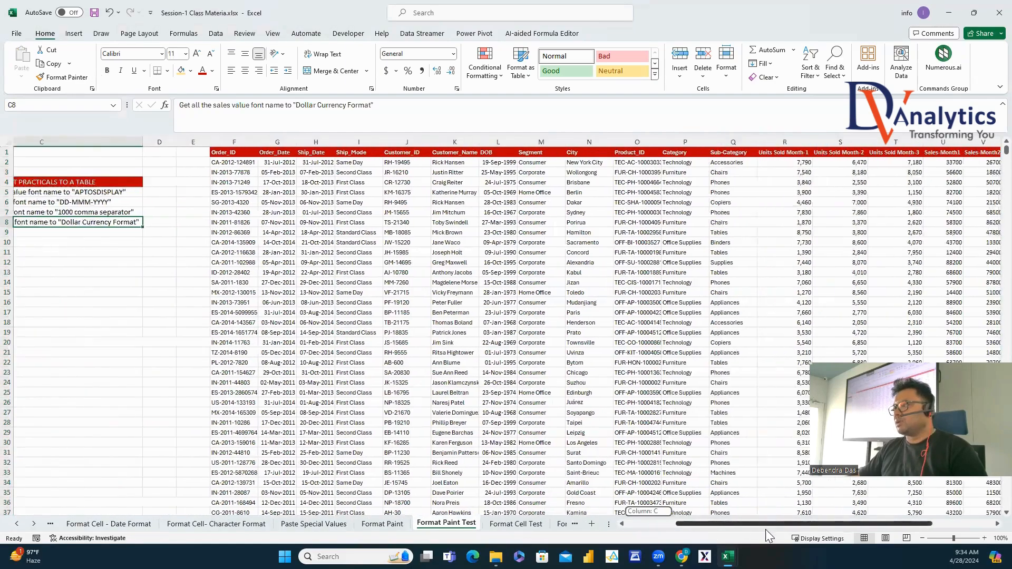
click(673, 143)
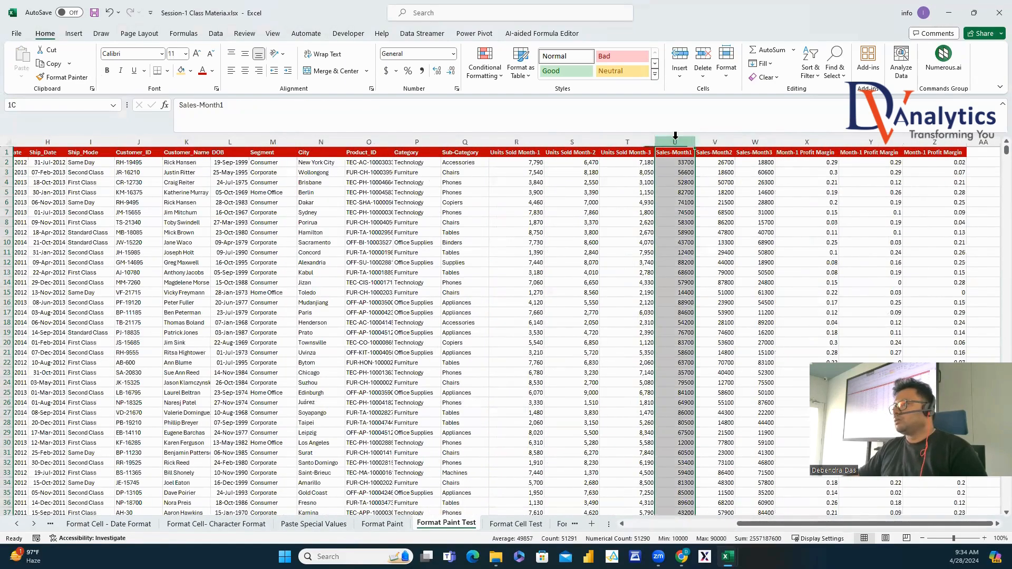
right_click(674, 144)
click(717, 289)
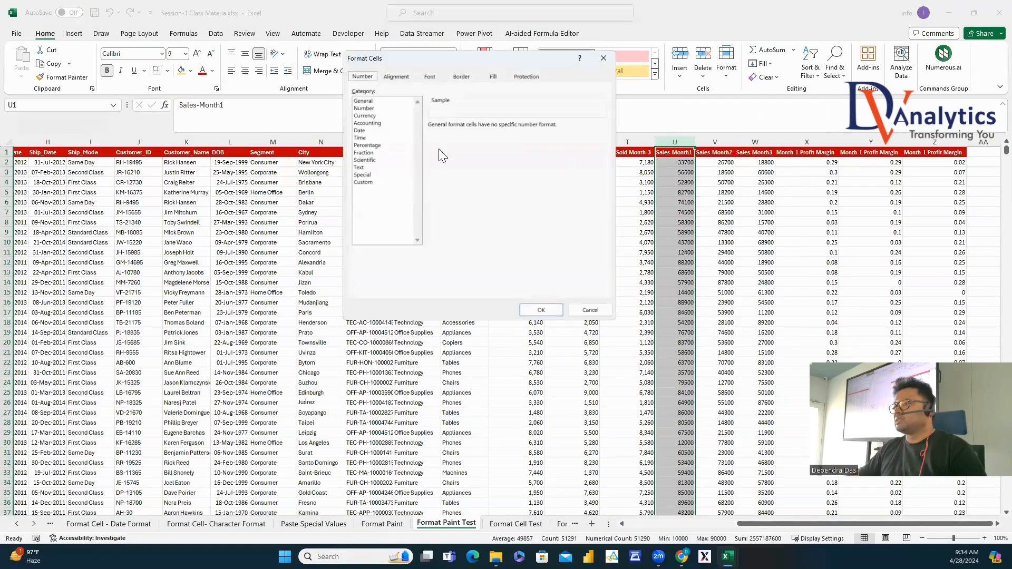
click(371, 116)
double_click(500, 128)
click(506, 139)
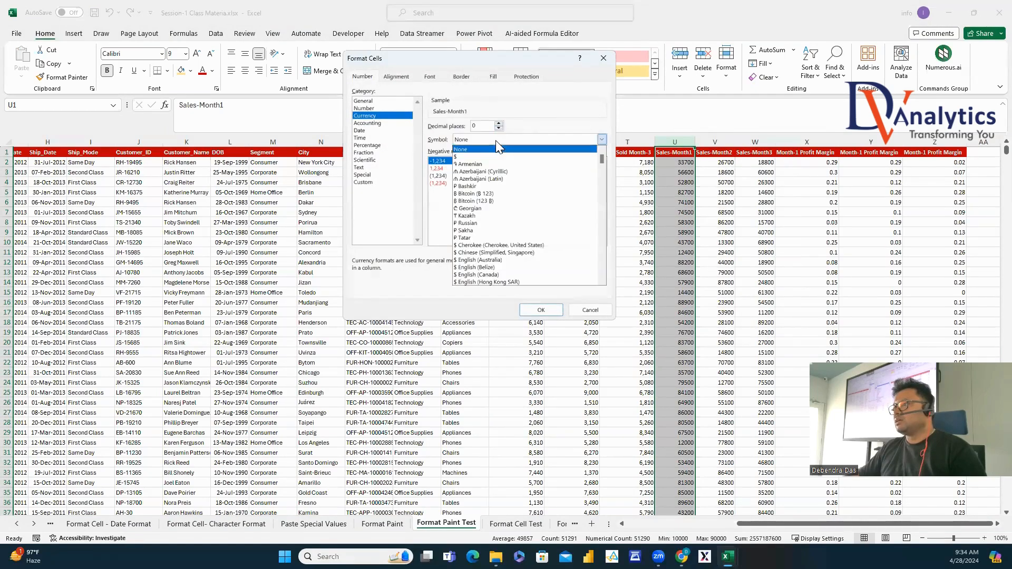
click(473, 157)
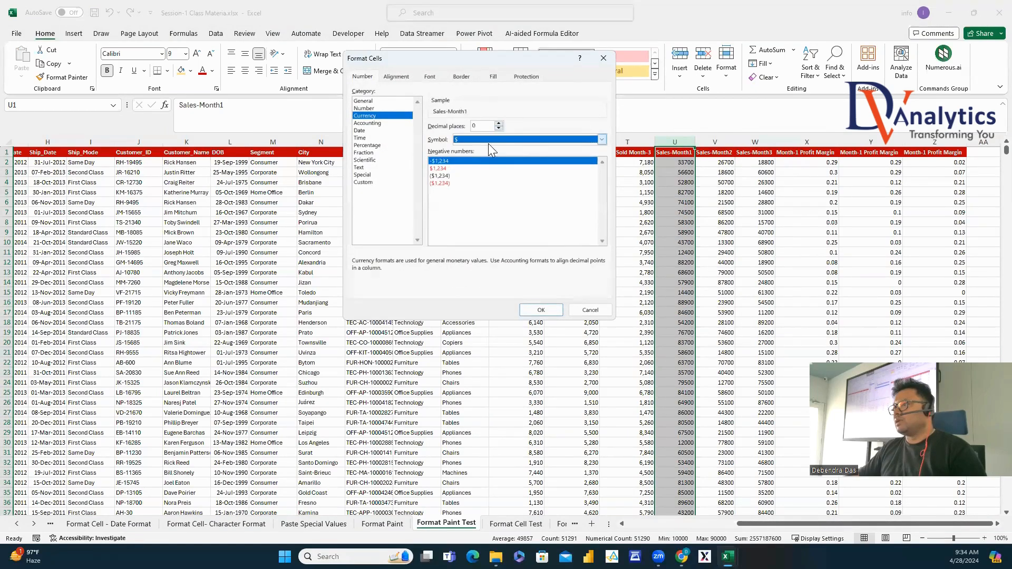
click(541, 310)
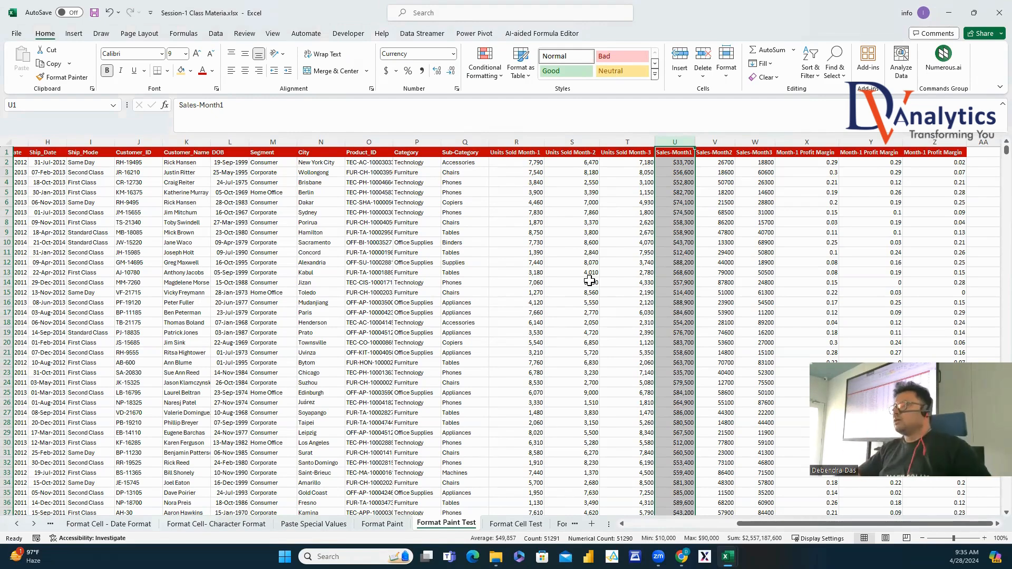
Copy the Sales-Month1 column's format with Format Painter onto the Sales-Month2 and Sales-Month3 columns.
click(60, 77)
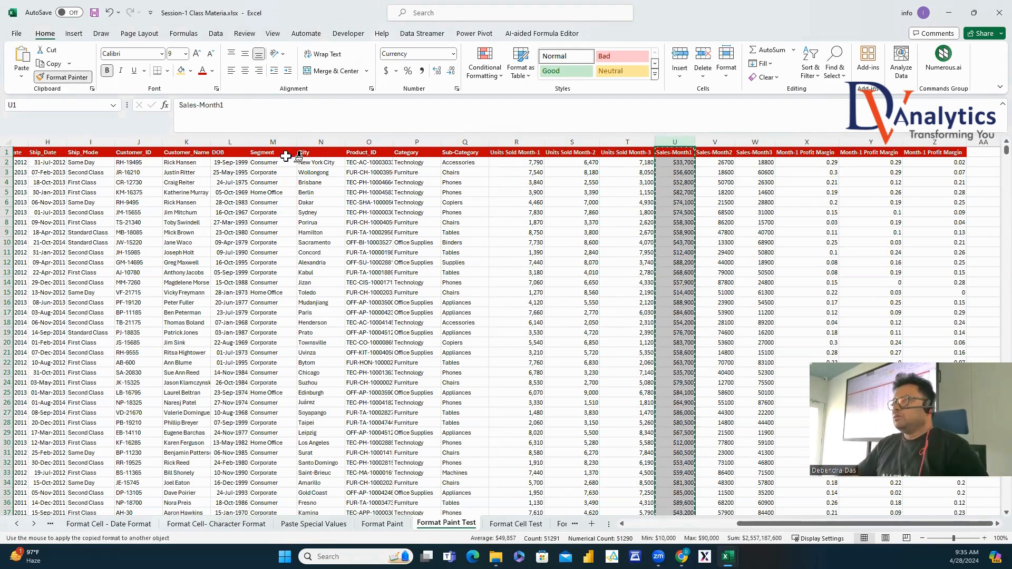
click(717, 143)
click(755, 143)
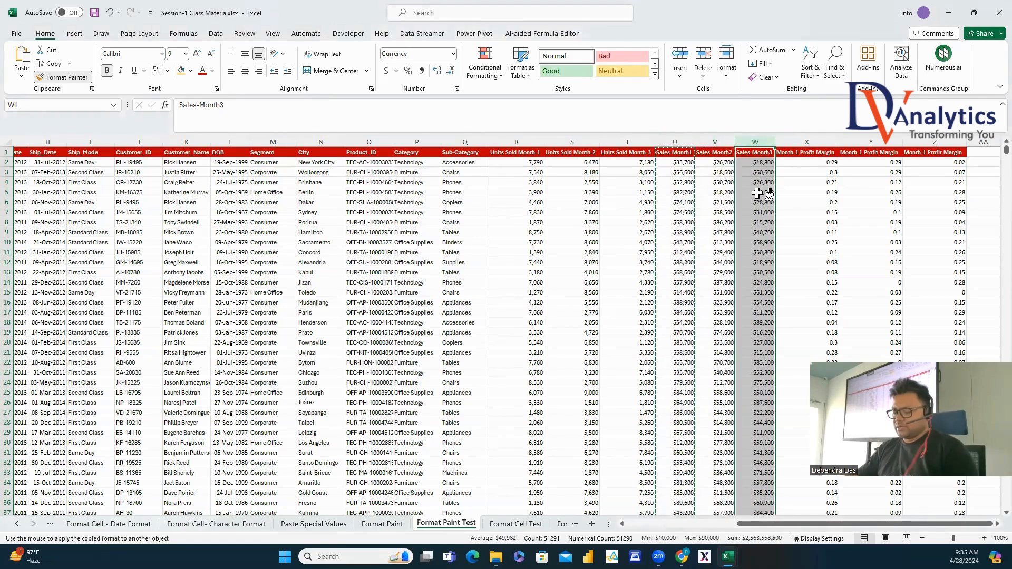
key(Escape)
Format the first profit margin column, column X, as Percentage with 0 decimal places.
click(809, 142)
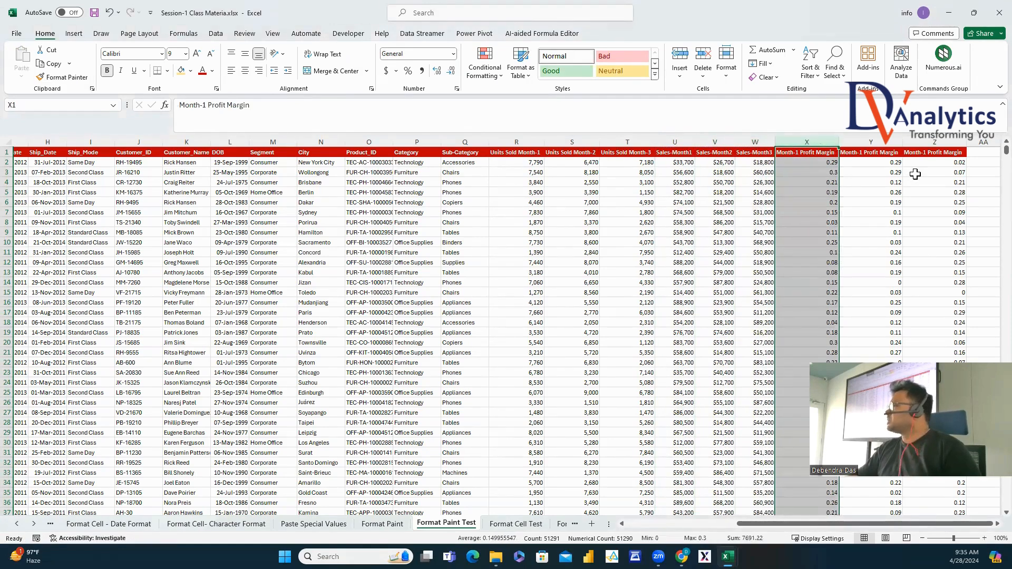
right_click(807, 143)
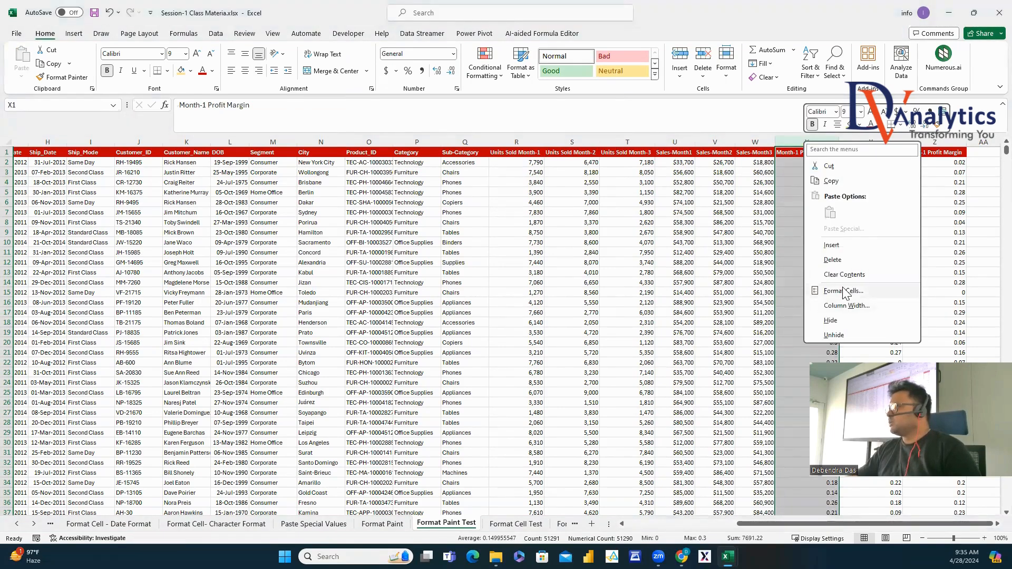
click(844, 291)
click(449, 143)
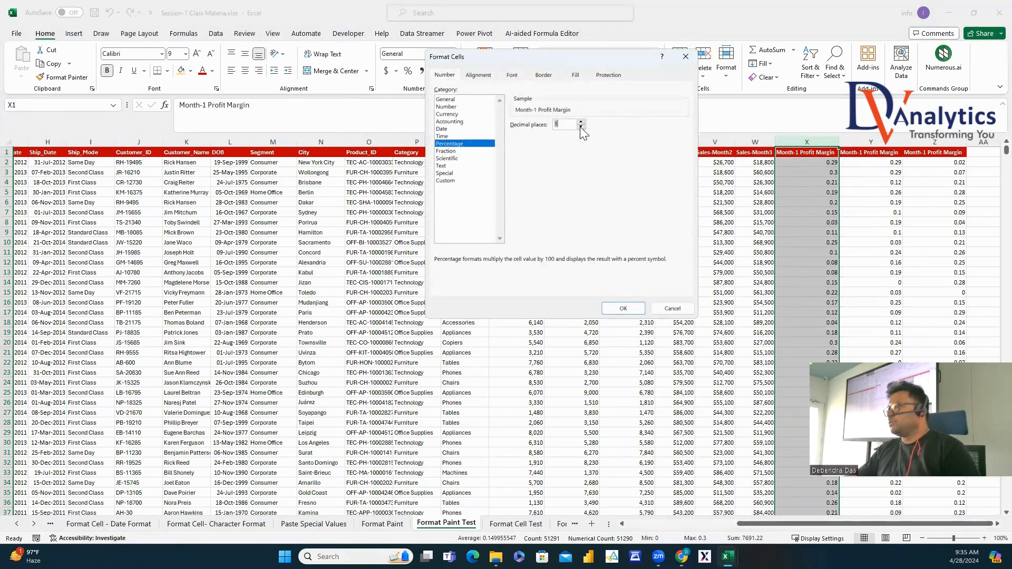
click(624, 308)
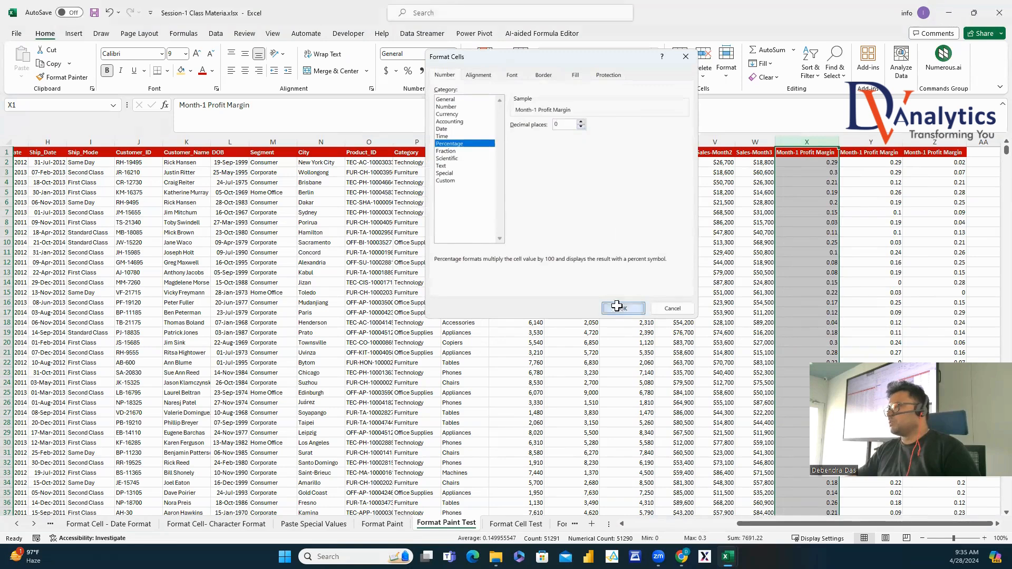
Copy column X's percentage format with Format Painter onto the other two profit margin columns, Y and Z.
click(68, 77)
click(896, 142)
click(934, 143)
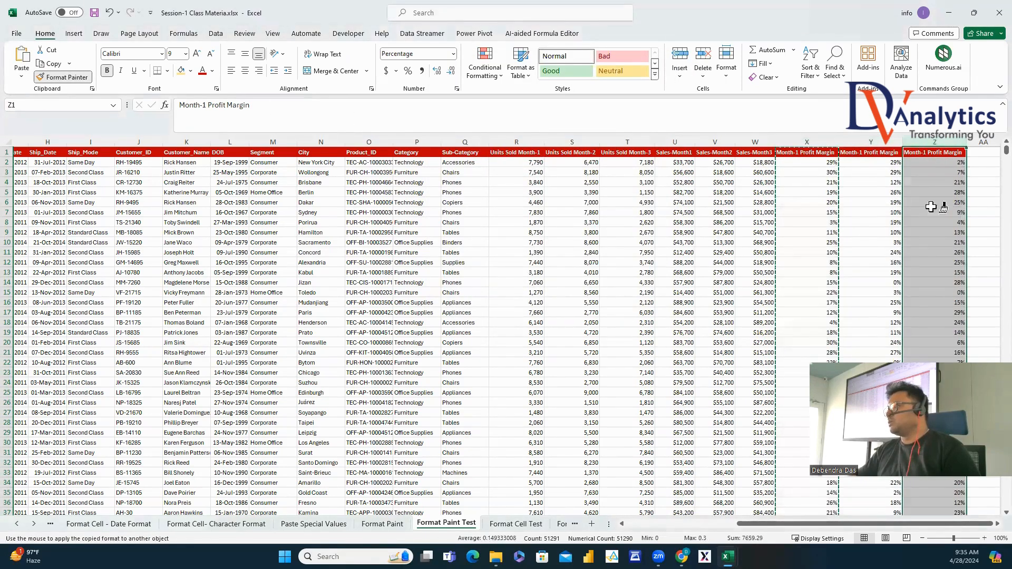
key(Escape)
click(799, 261)
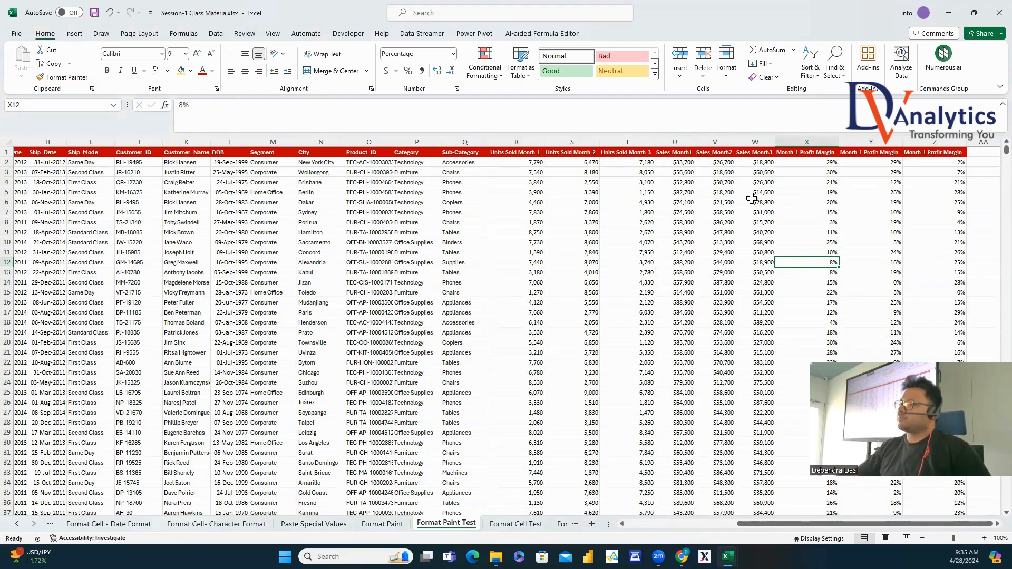
Switch to the Format Cell Test sheet, fit the Order Date column's width to its content and select cells D2:D7.
click(515, 524)
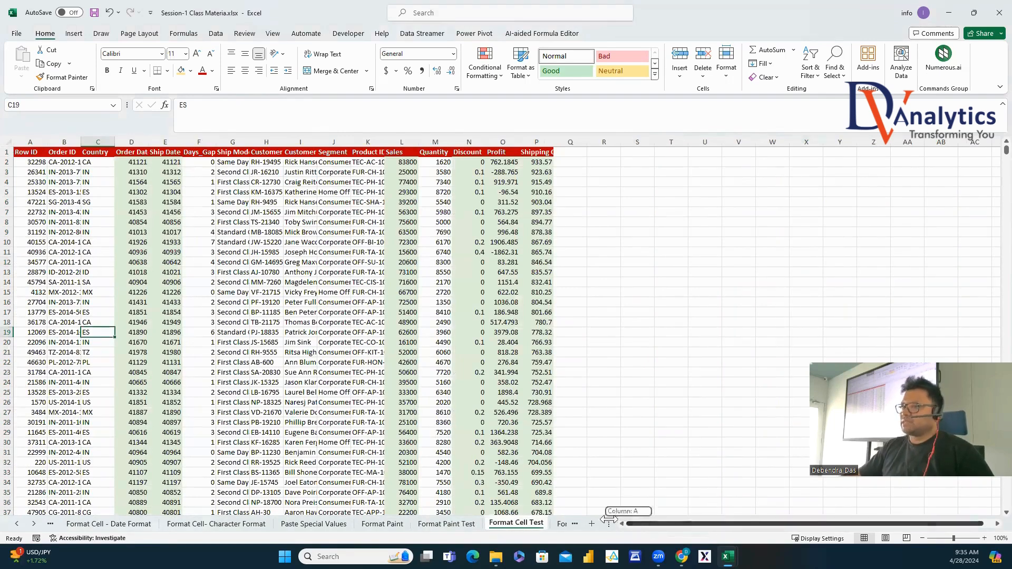
double_click(148, 142)
drag(133, 161, 133, 212)
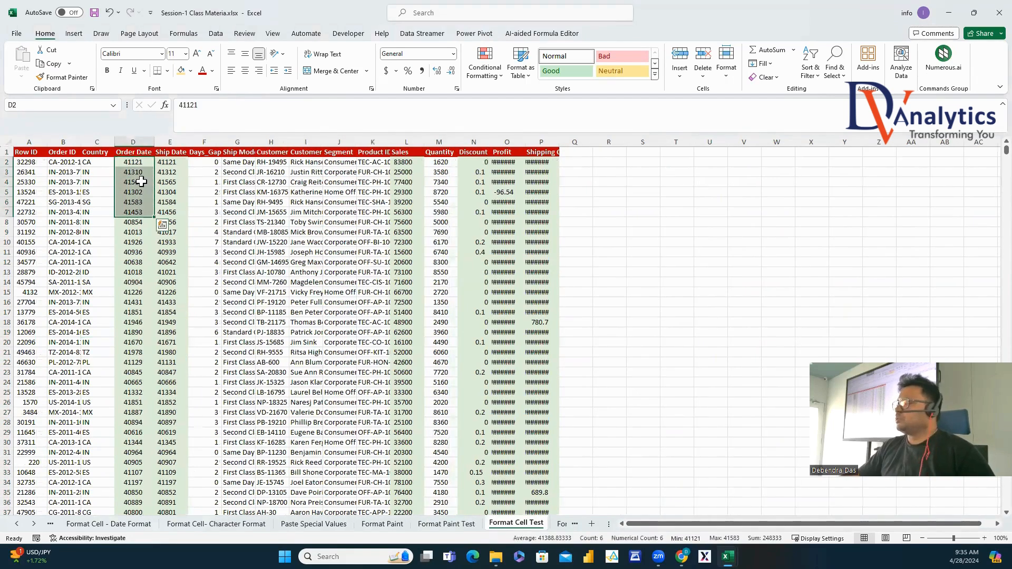
Format the Order Date column as Date in the *3/14/2012 style and copy its format onto the Ship Date column with Format Painter.
right_click(133, 134)
click(169, 288)
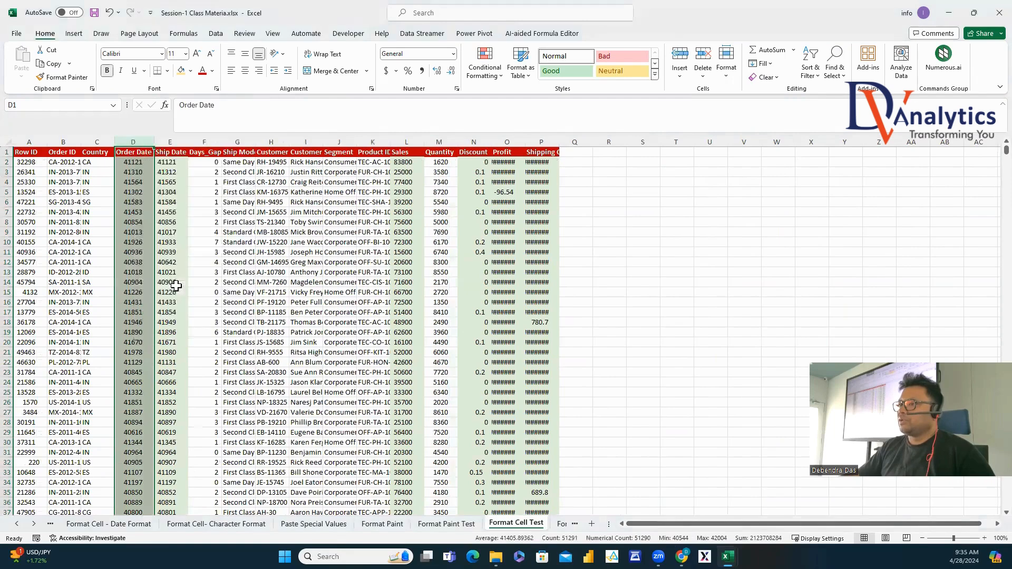
click(29, 135)
click(28, 128)
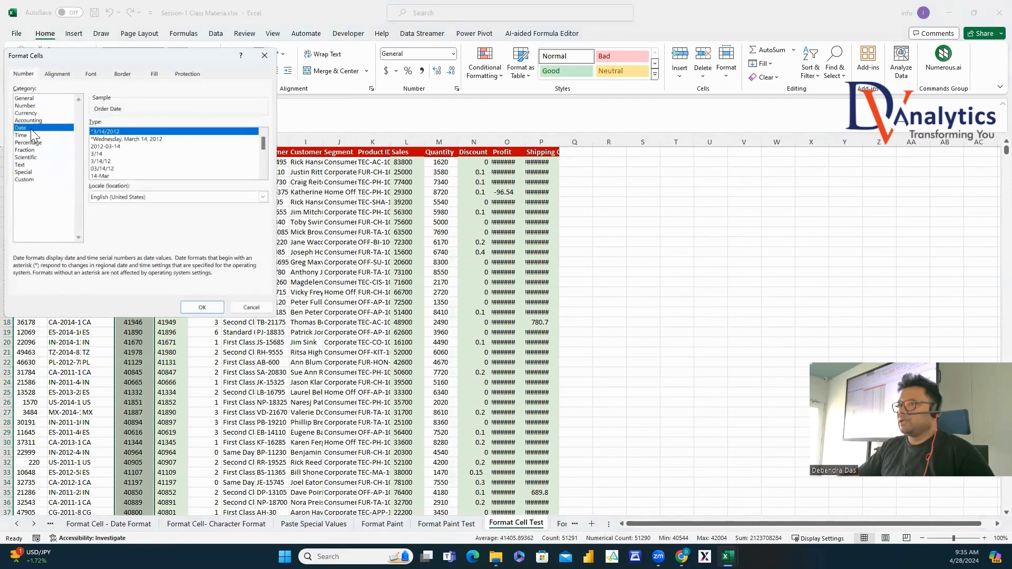
click(202, 307)
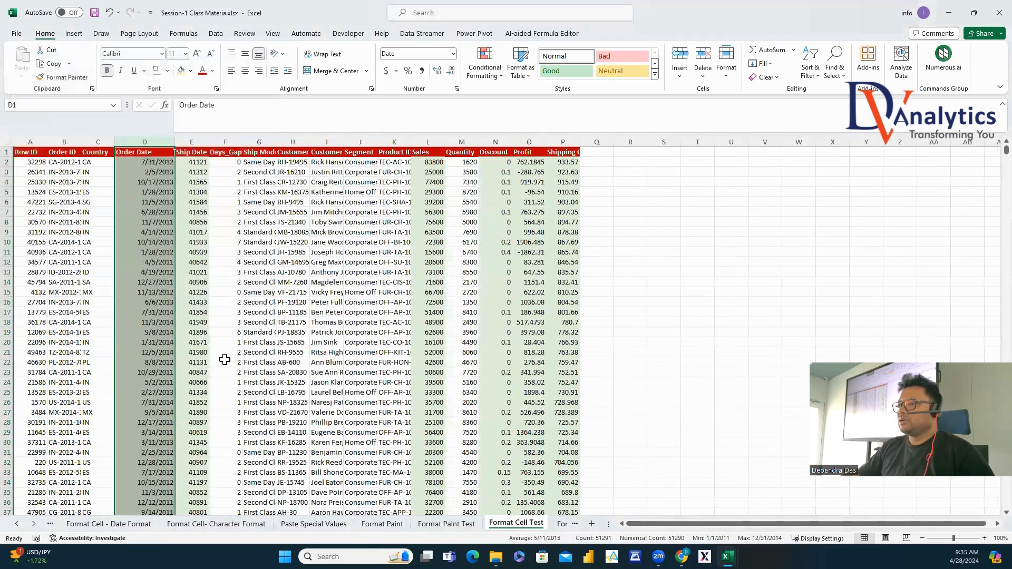
click(60, 77)
click(191, 142)
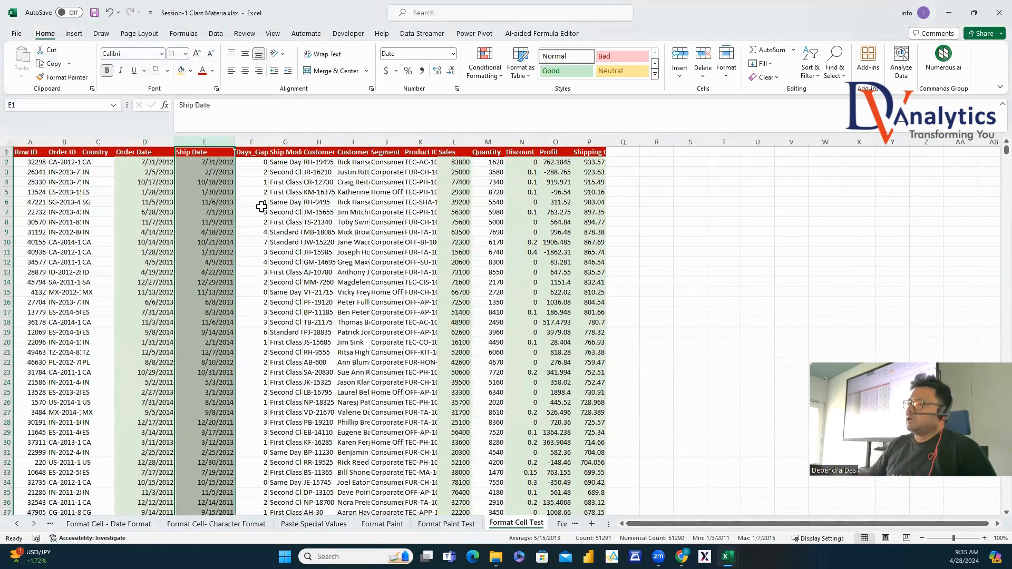
Format the Sales column as Currency with the $ symbol and 0 decimal places.
right_click(457, 140)
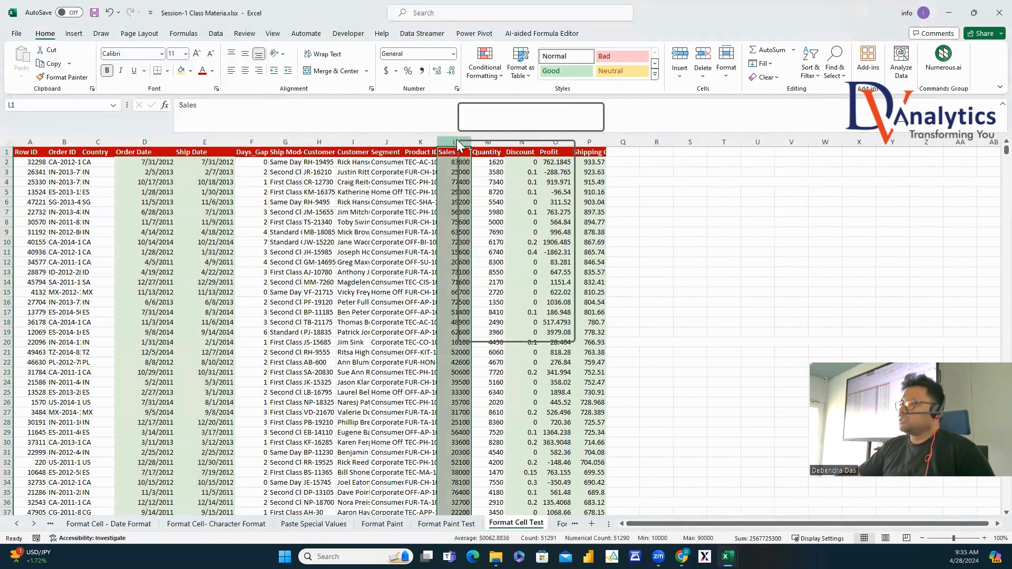
click(548, 290)
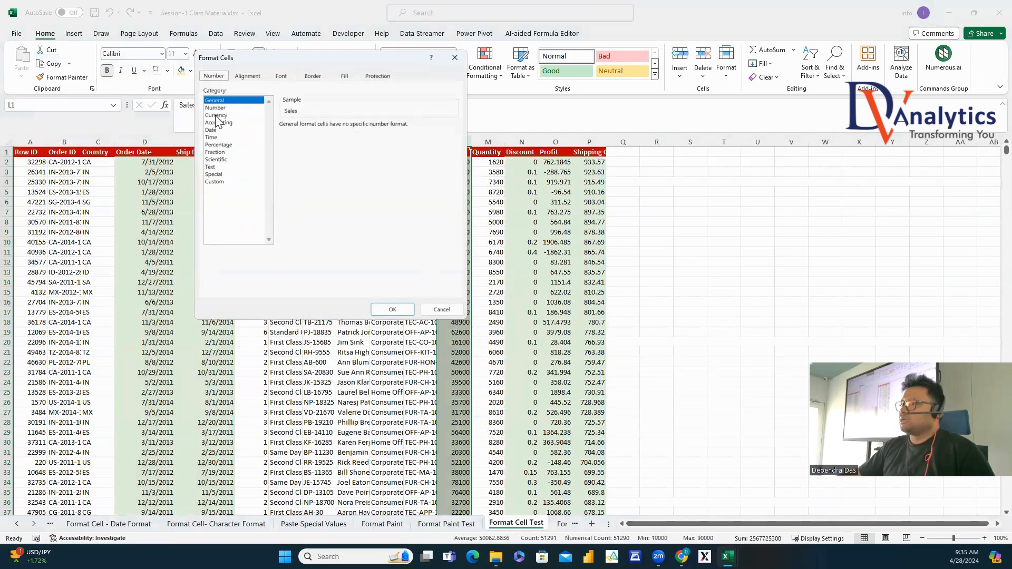
click(216, 115)
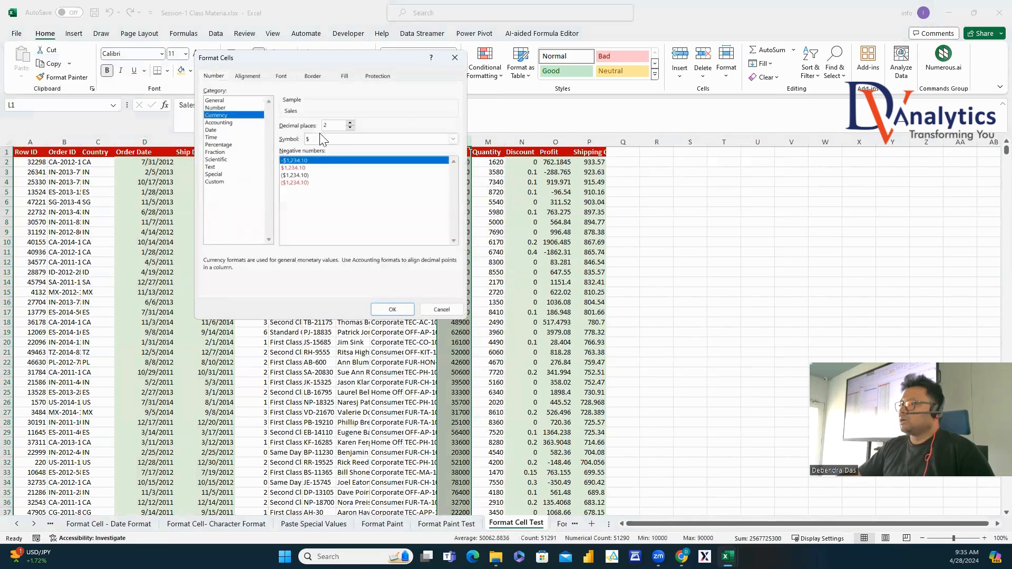
click(393, 309)
Copy the Sales column's currency format with Format Painter onto the Profit and Shipping Cost columns.
double_click(63, 77)
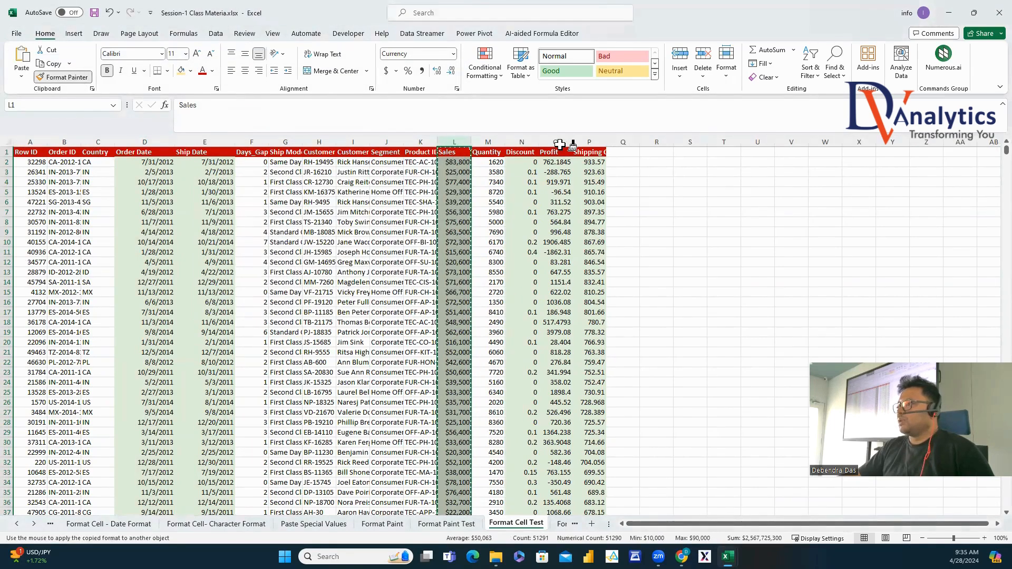
drag(555, 142, 590, 142)
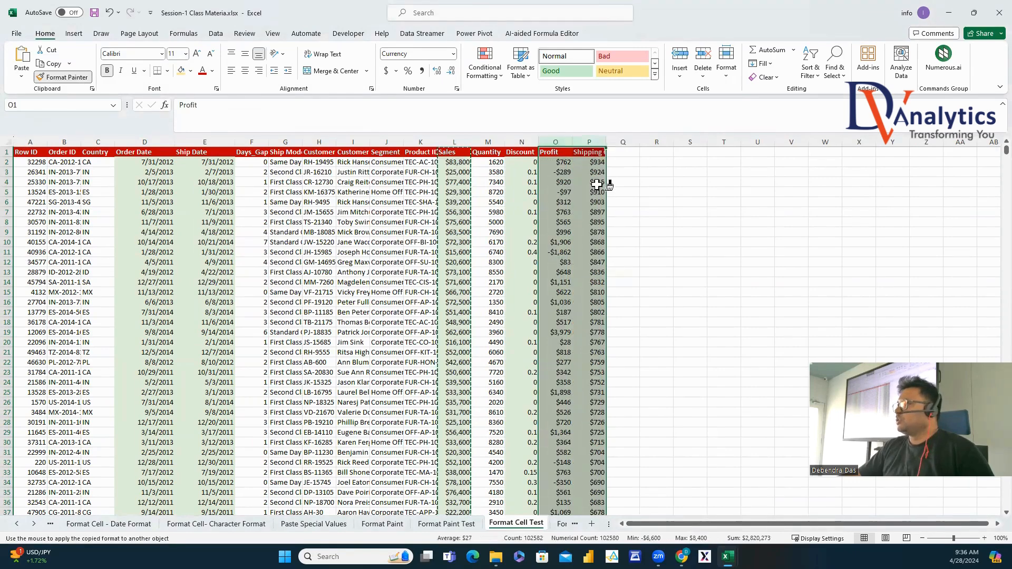
key(Escape)
Format the Discount column as Percentage with 0 decimal places.
click(519, 142)
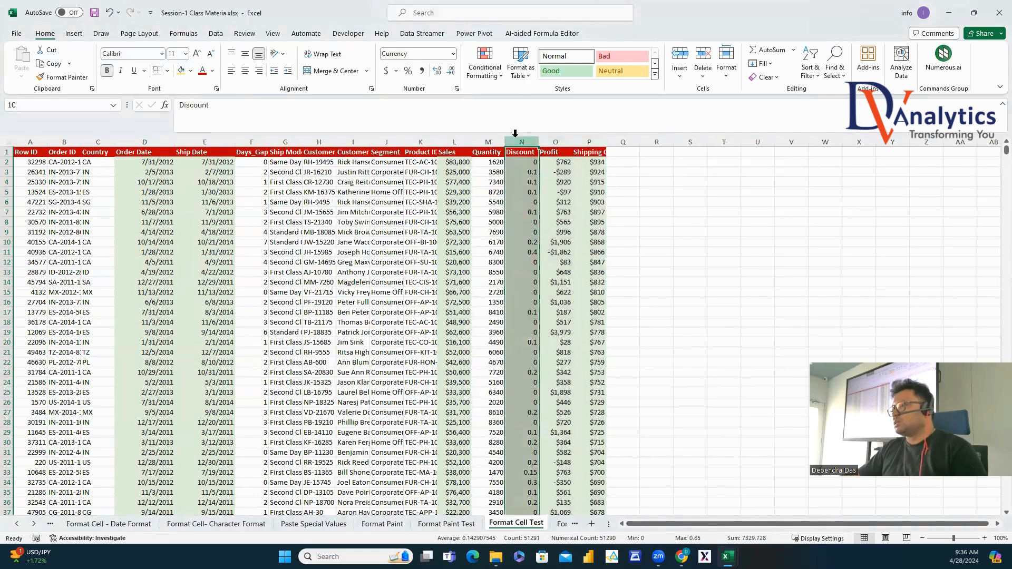
right_click(517, 143)
click(555, 287)
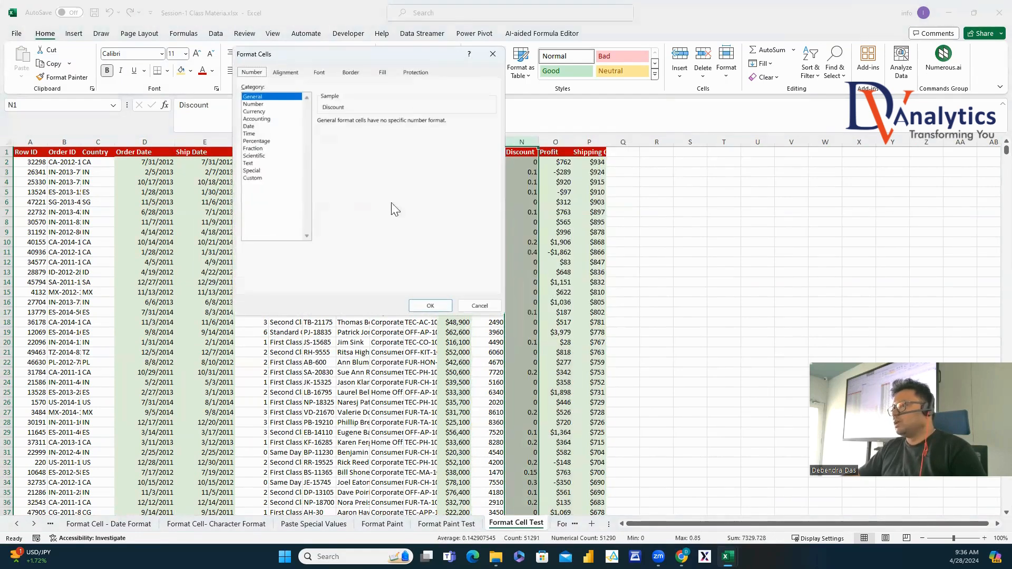
click(262, 141)
click(389, 124)
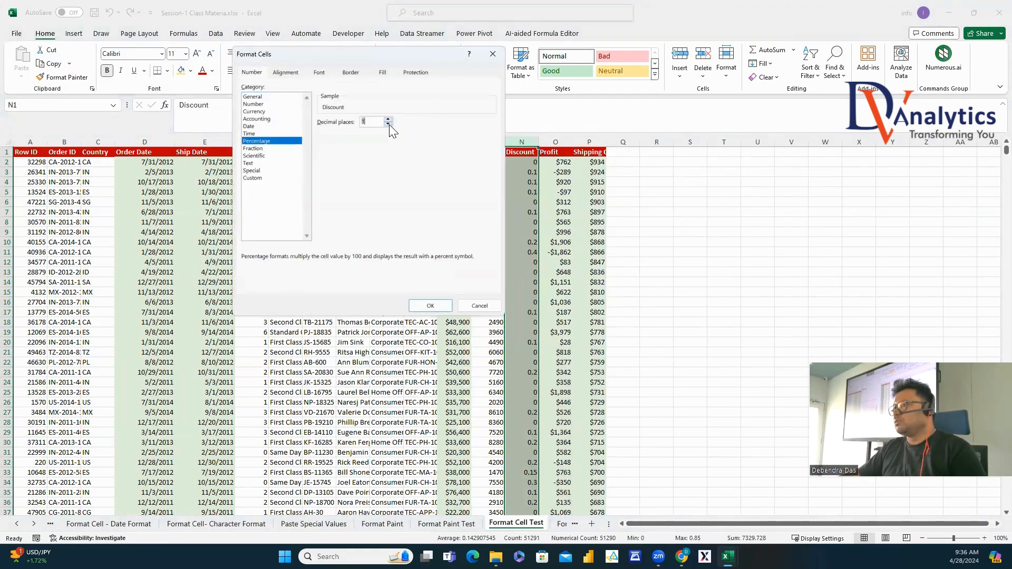
click(433, 306)
click(677, 282)
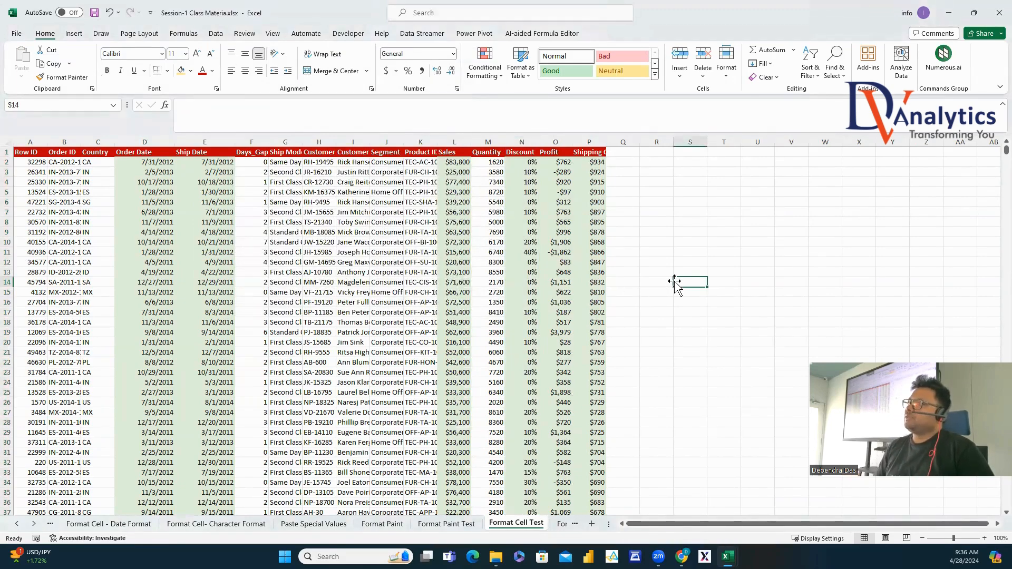
Fit the width of all columns on the Format Cell Test sheet to their content.
click(9, 142)
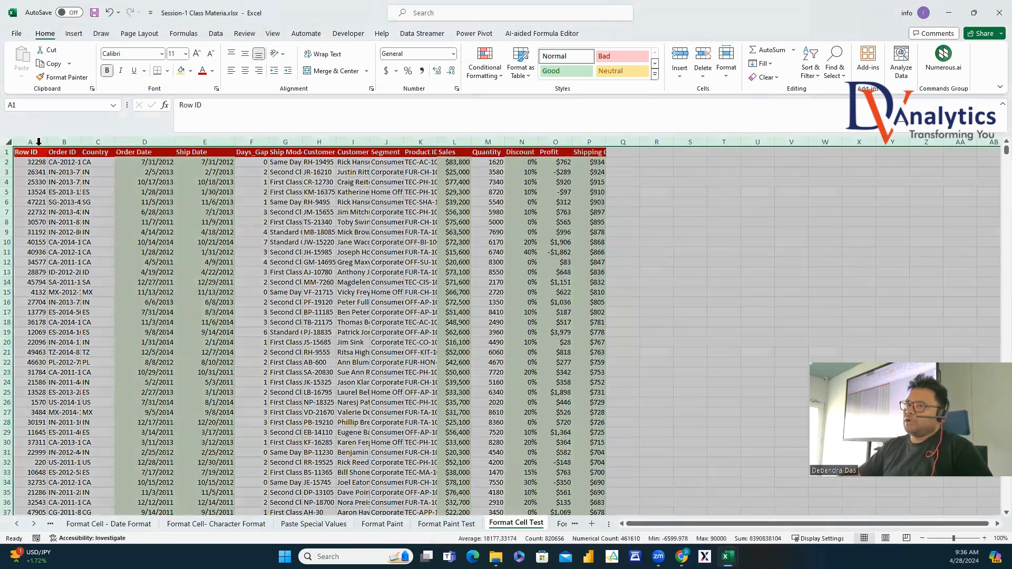
double_click(48, 142)
click(181, 213)
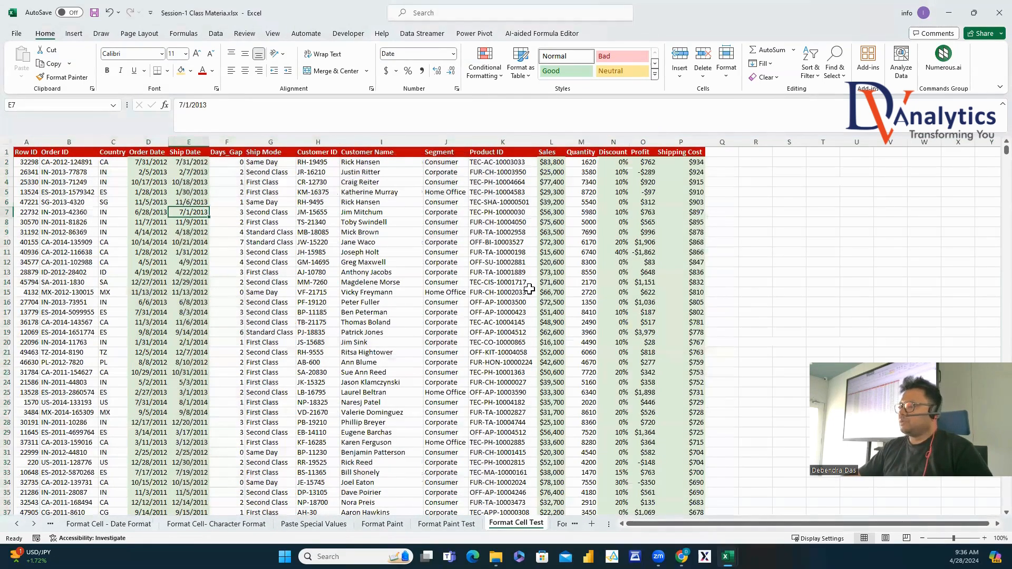
Switch to the Font,Style,Size sheet.
click(34, 524)
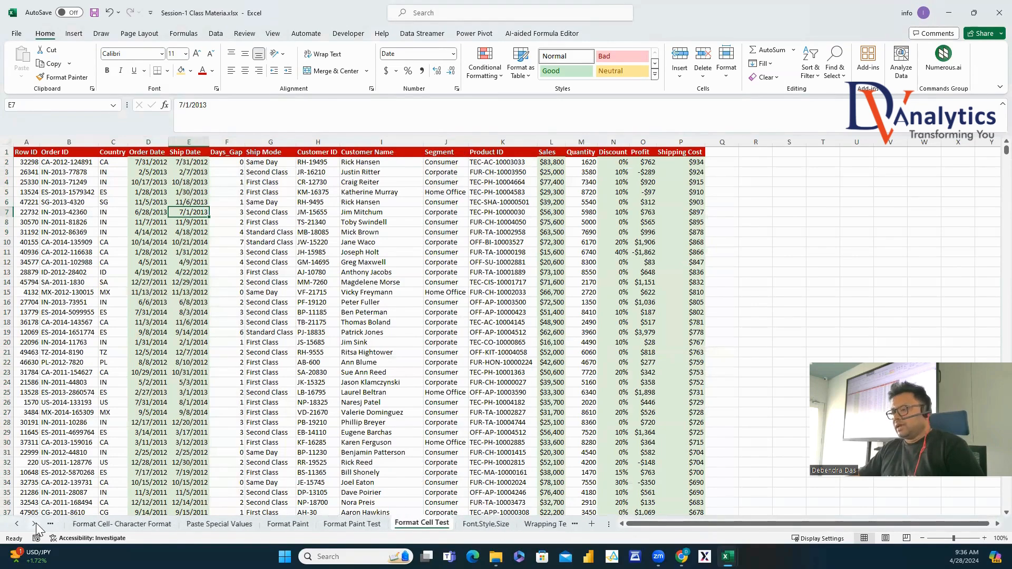
click(34, 524)
click(34, 524)
click(285, 524)
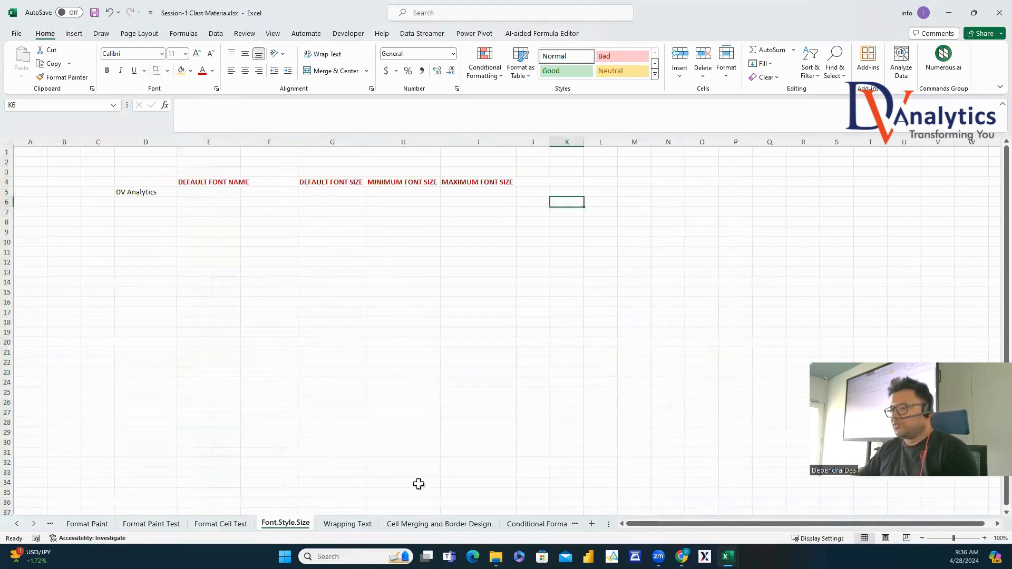
click(401, 352)
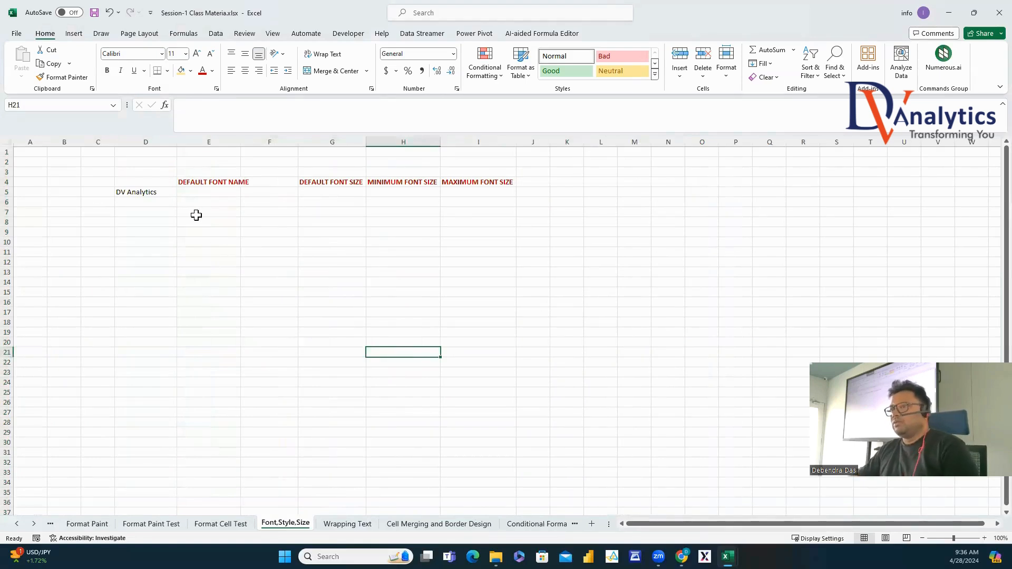
Check the font of the DV Analytics cell and enter CALIBRI in cell E5 under DEFAULT FONT NAME.
click(158, 193)
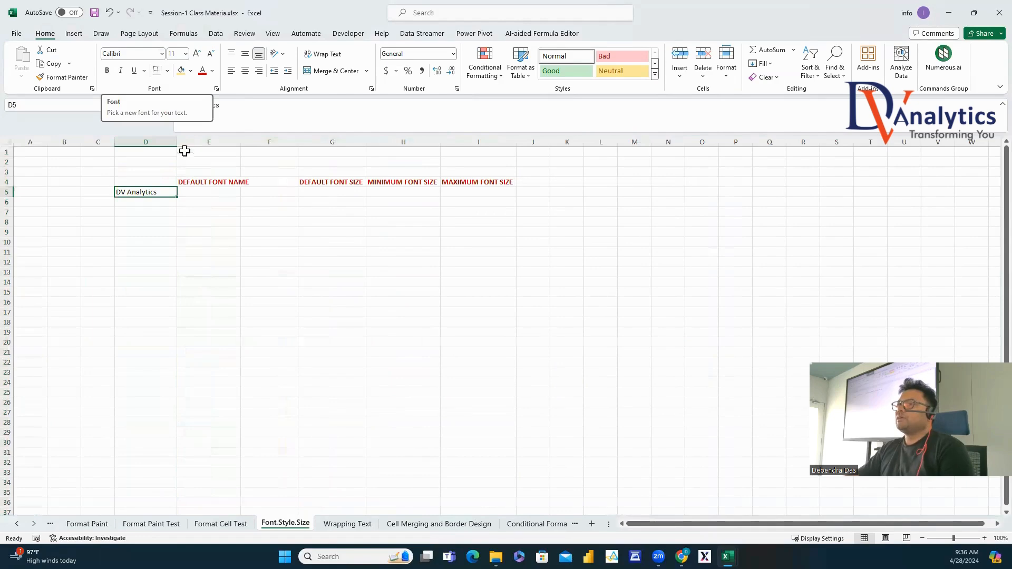
click(191, 189)
key(Return)
text(CALIB)
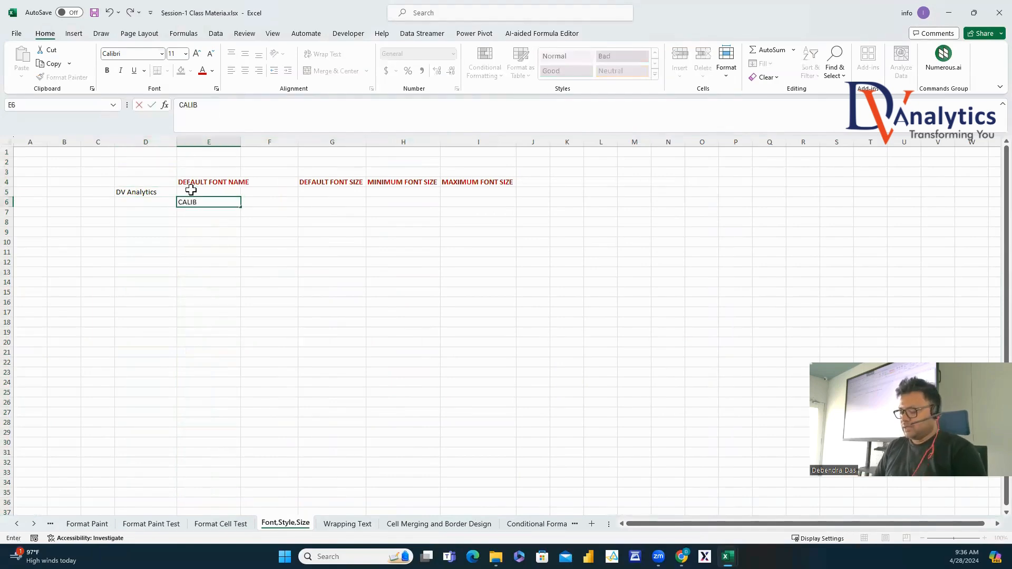
key(Return)
click(197, 204)
key(ctrl+x)
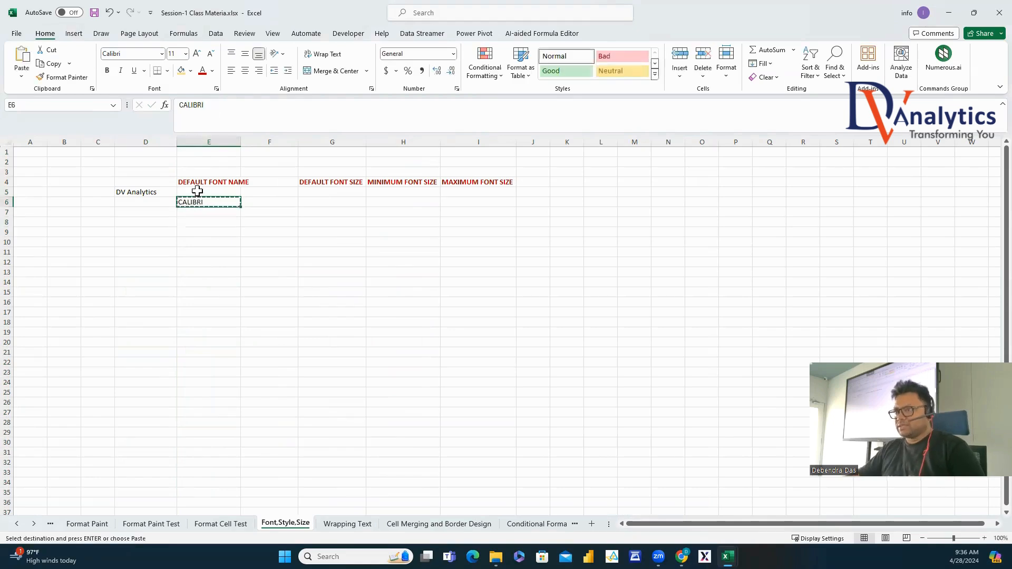
click(200, 193)
key(ctrl+v)
Check the font size of the DV Analytics cell and enter 11 in cell G5 under DEFAULT FONT SIZE.
click(150, 191)
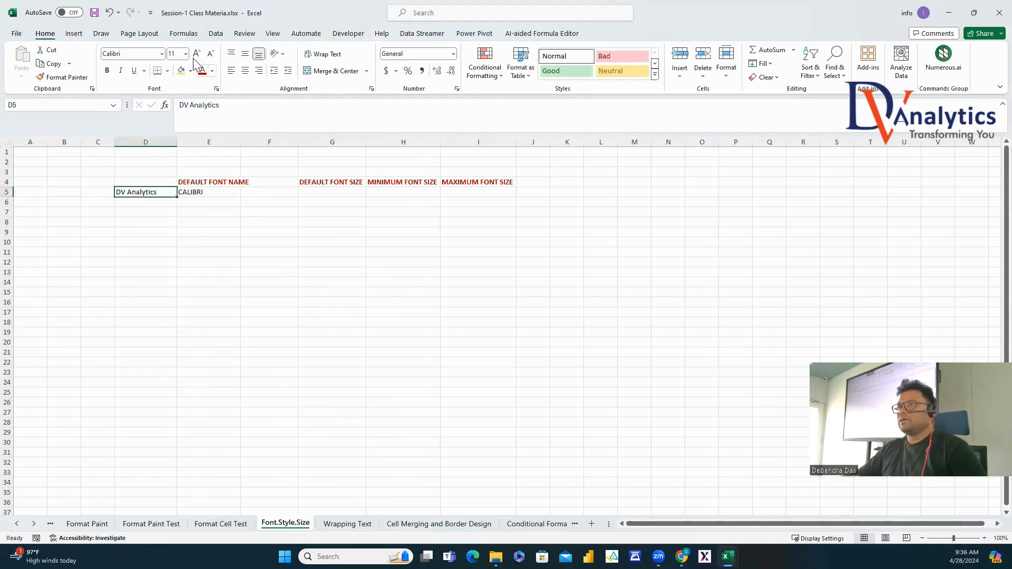
click(327, 190)
text(11)
click(335, 207)
click(379, 195)
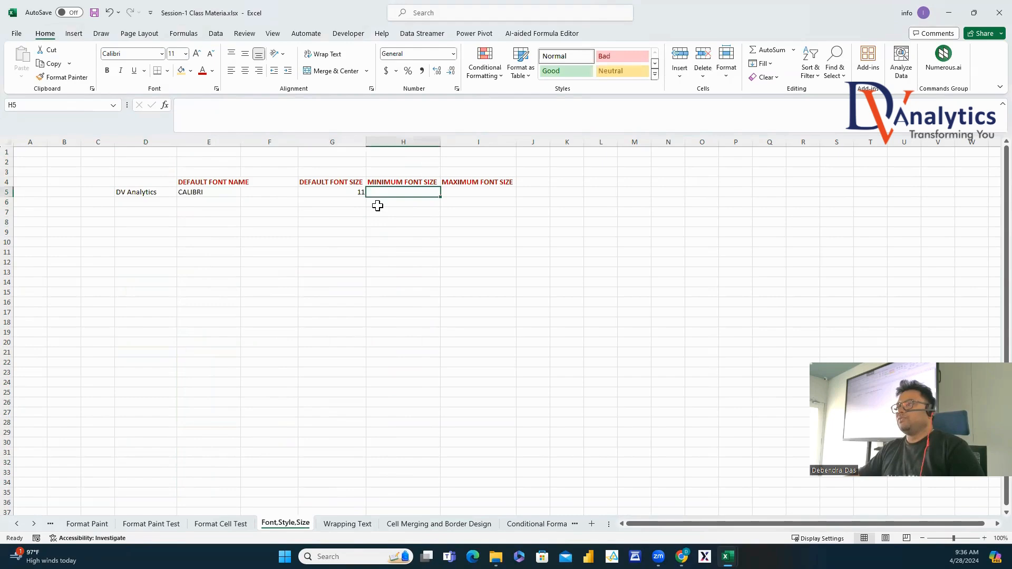
Try to set the font size of cell G5 to 1000 to check the allowed font size range.
click(357, 190)
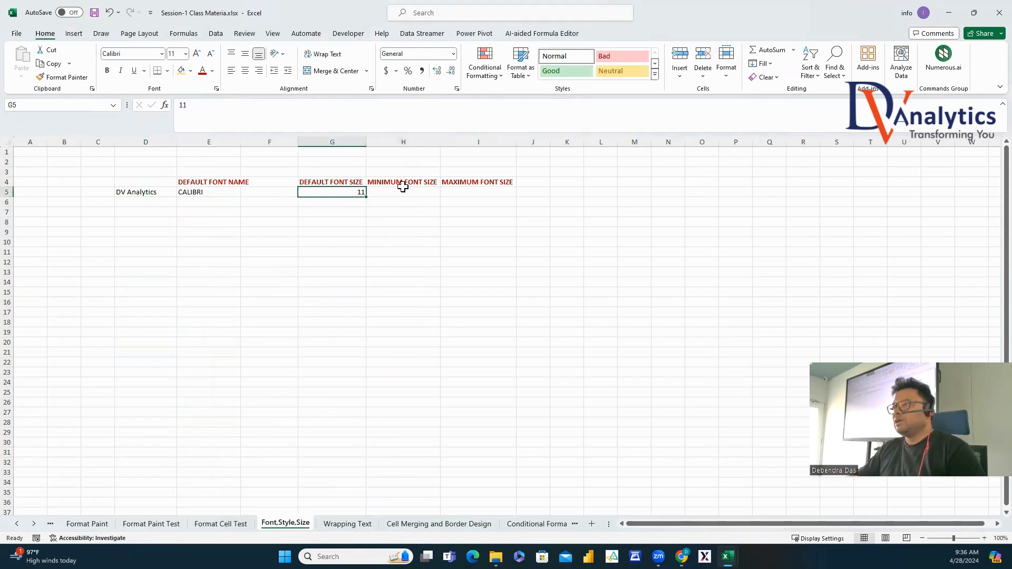
click(176, 54)
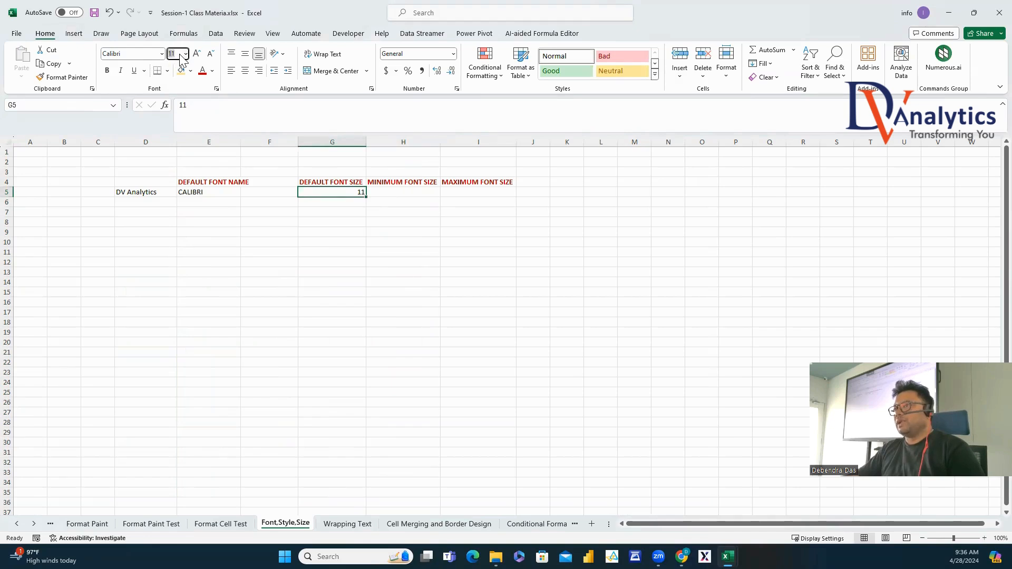
text(1000)
key(Return)
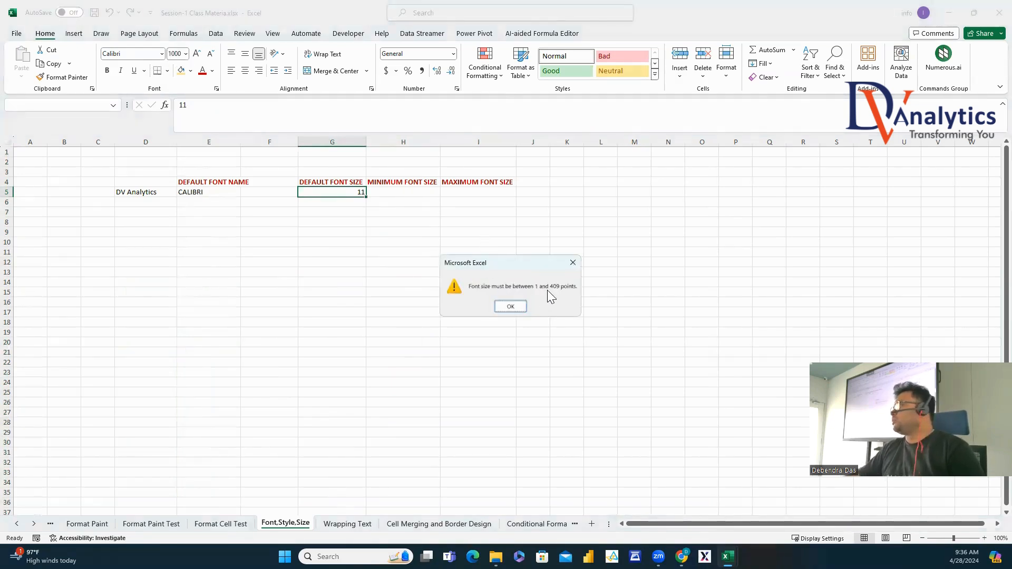
click(573, 263)
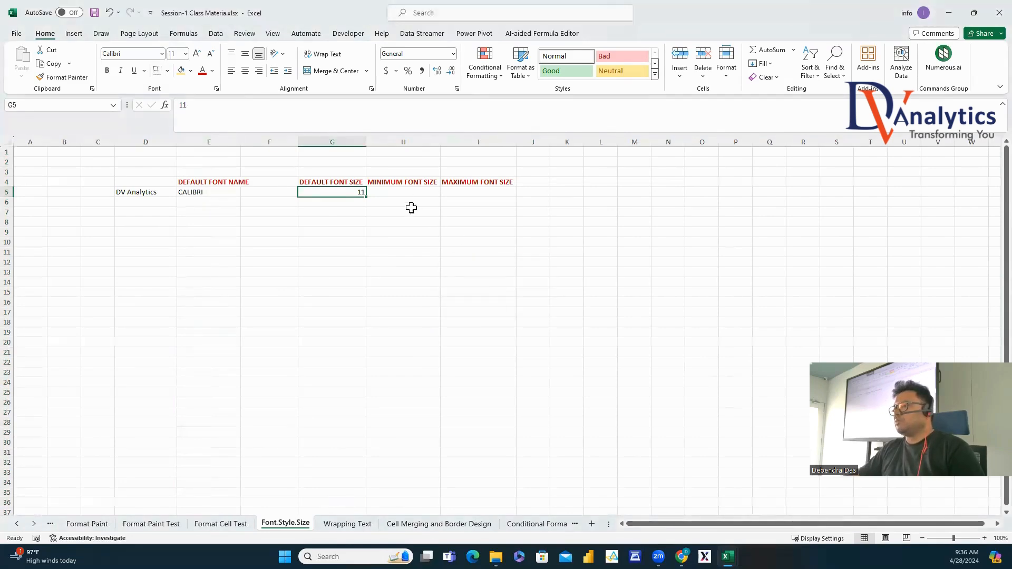
Enter 1 in H5 as the minimum font size and 409 in I5 as the maximum font size.
click(417, 192)
text(1)
click(473, 193)
text(409)
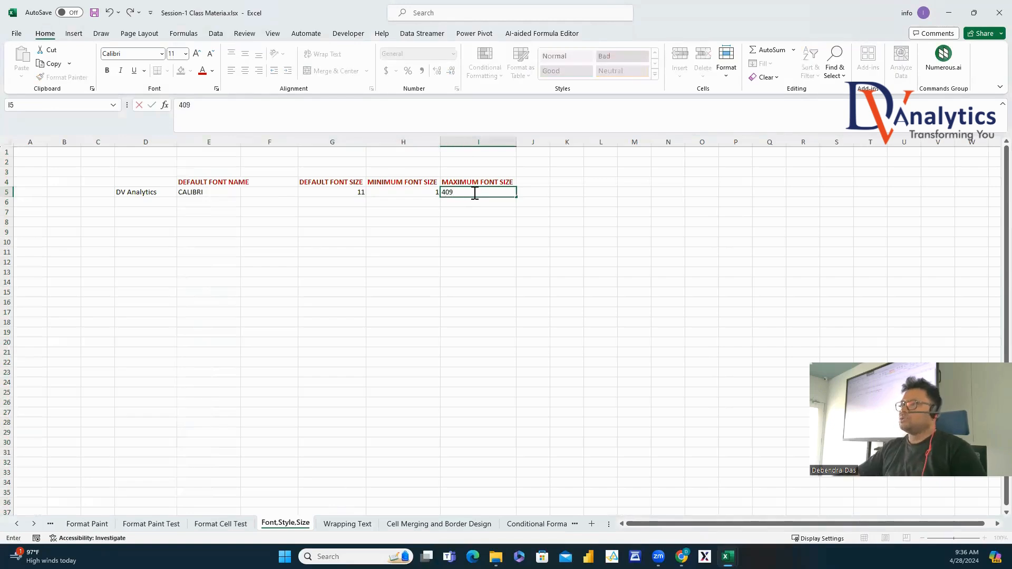
click(514, 237)
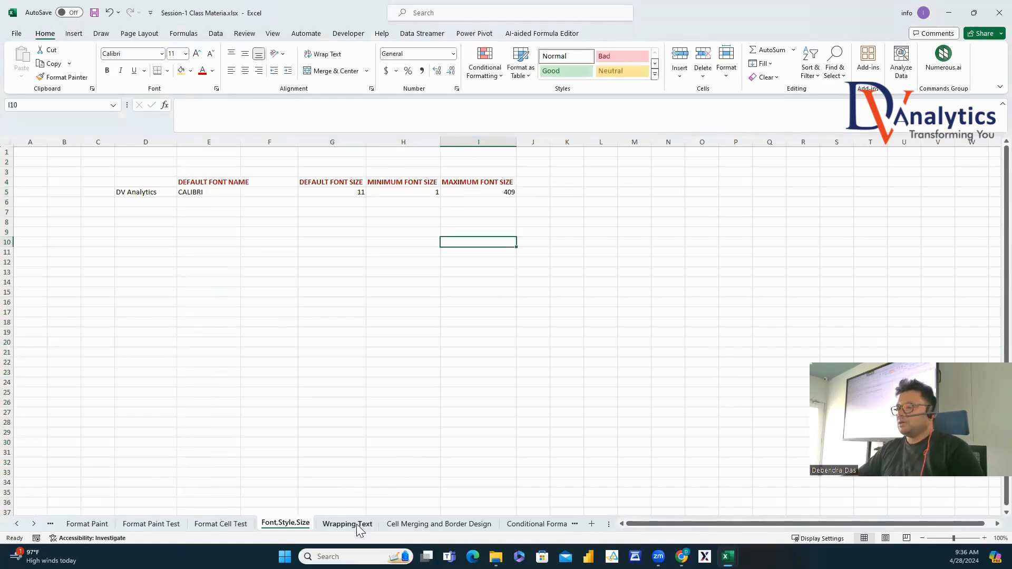
On the Wrapping Text sheet, enter THIS IS DV ANALYTICS LOCATED IN BANGALORE AND BHUBANESWAR AND ALSO OPENING A BRANCH IN DUBAI in cell F5.
click(341, 525)
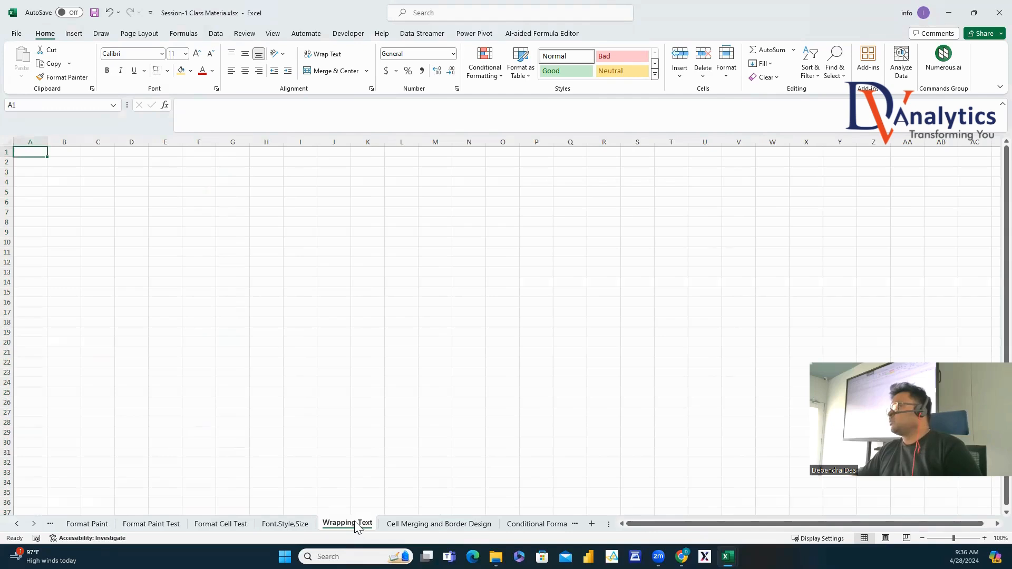
click(199, 193)
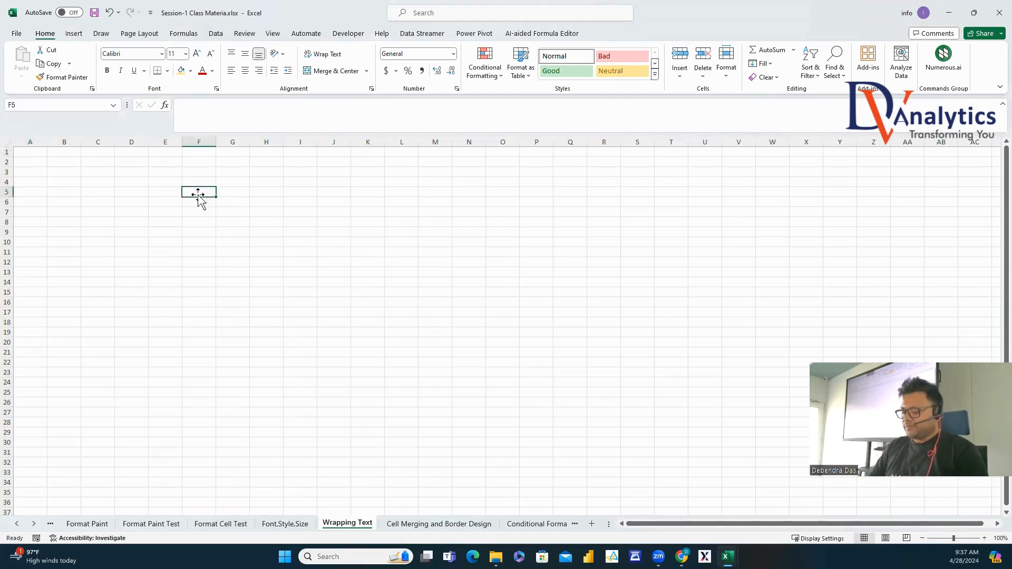
text(THIS IS DV ANALYTICS.LOCATED IN)
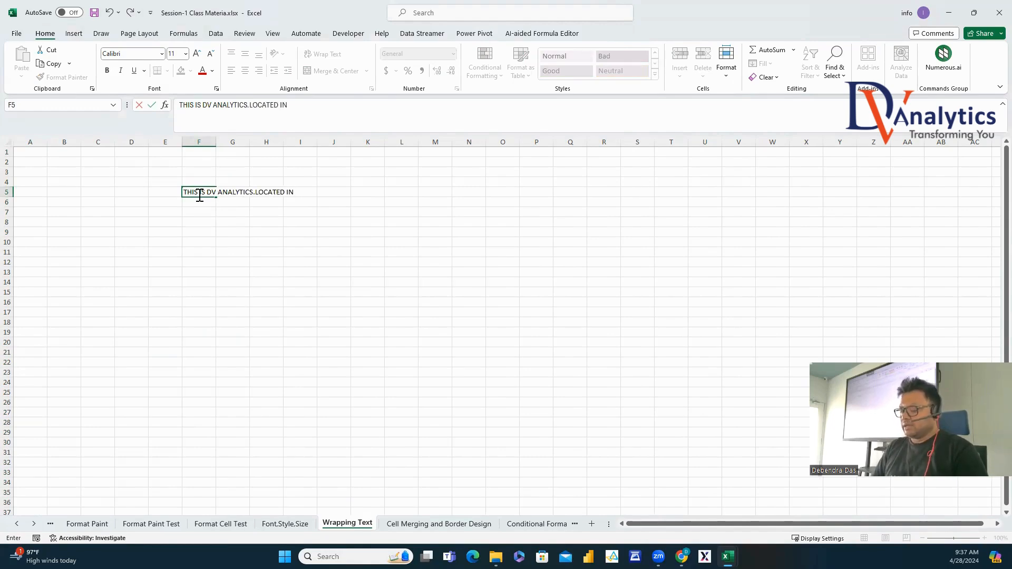
text(A)
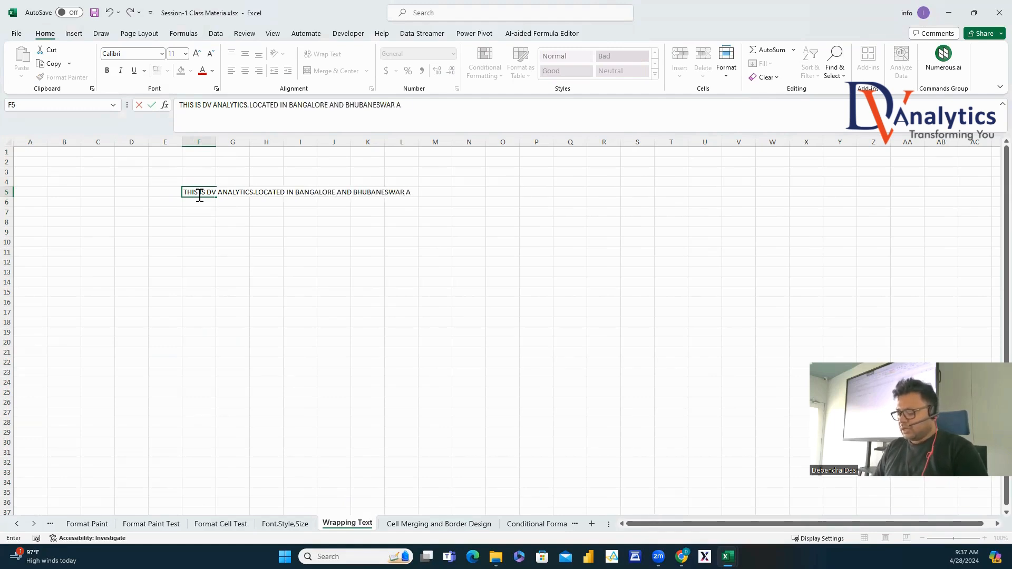
text(ND ALSO OPENING A BRANCH IN DUBAI)
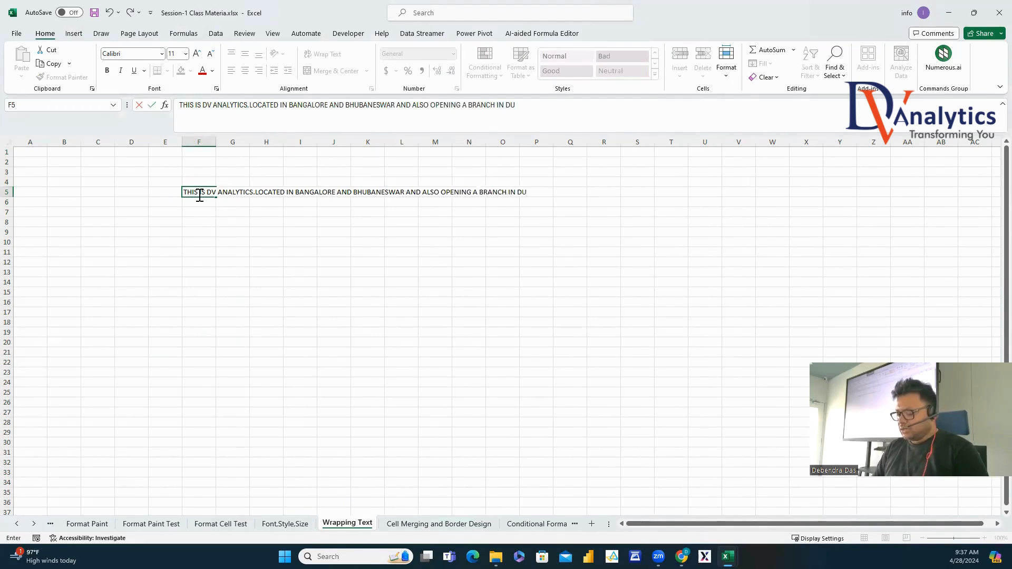
click(256, 195)
key(BackSpace)
click(281, 241)
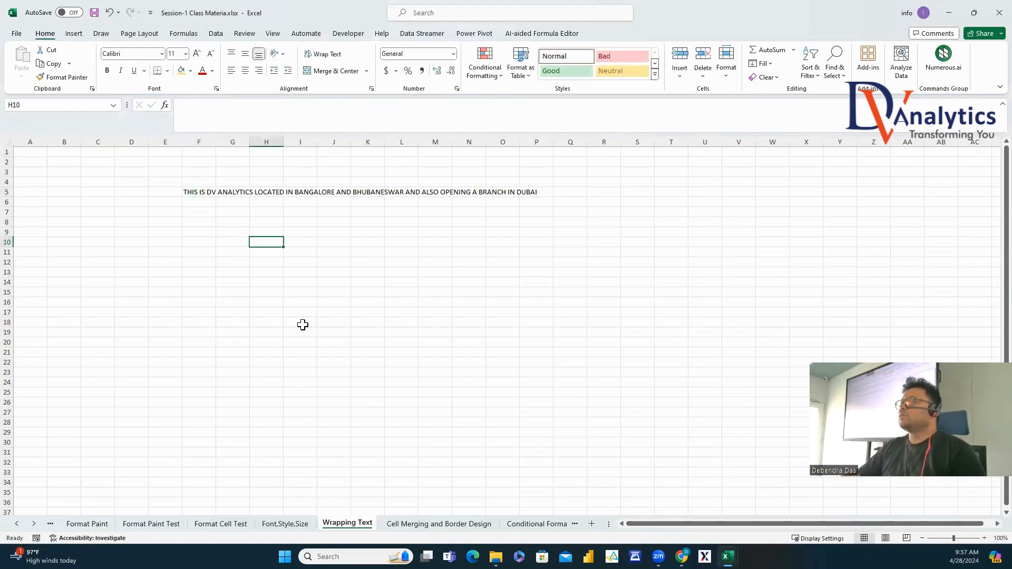
Wrap the long DV Analytics text within cell F5.
click(206, 195)
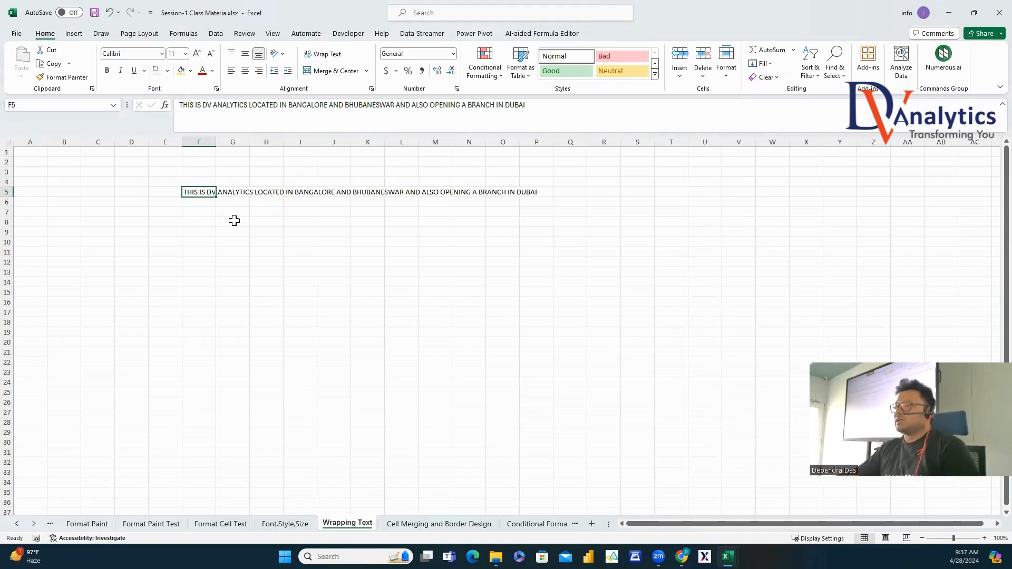
click(234, 221)
click(210, 195)
click(336, 55)
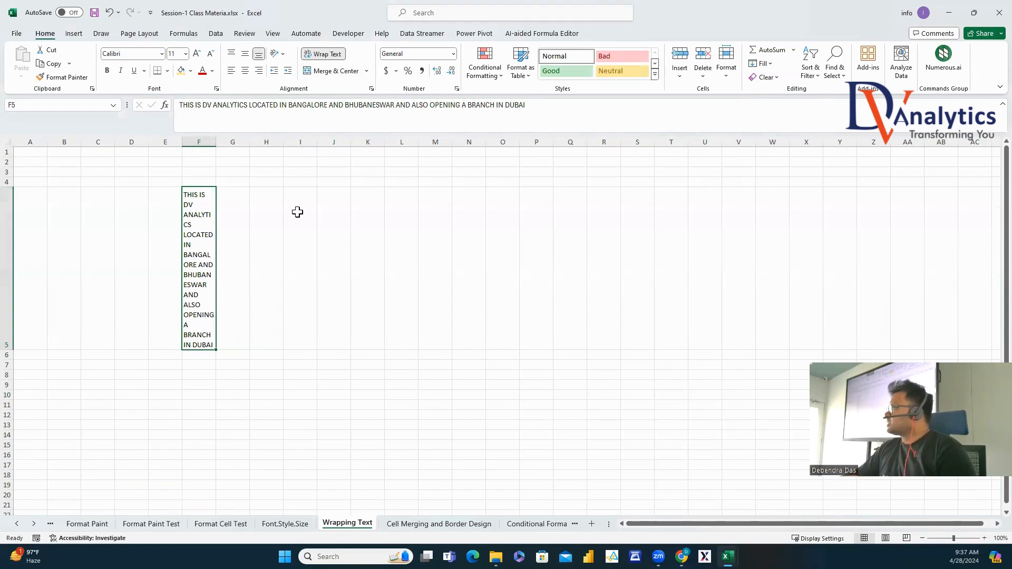
Widen column F and shorten row 5, then centre the F5 text both vertically and horizontally.
drag(216, 142, 330, 158)
drag(11, 349, 16, 260)
click(245, 53)
click(245, 70)
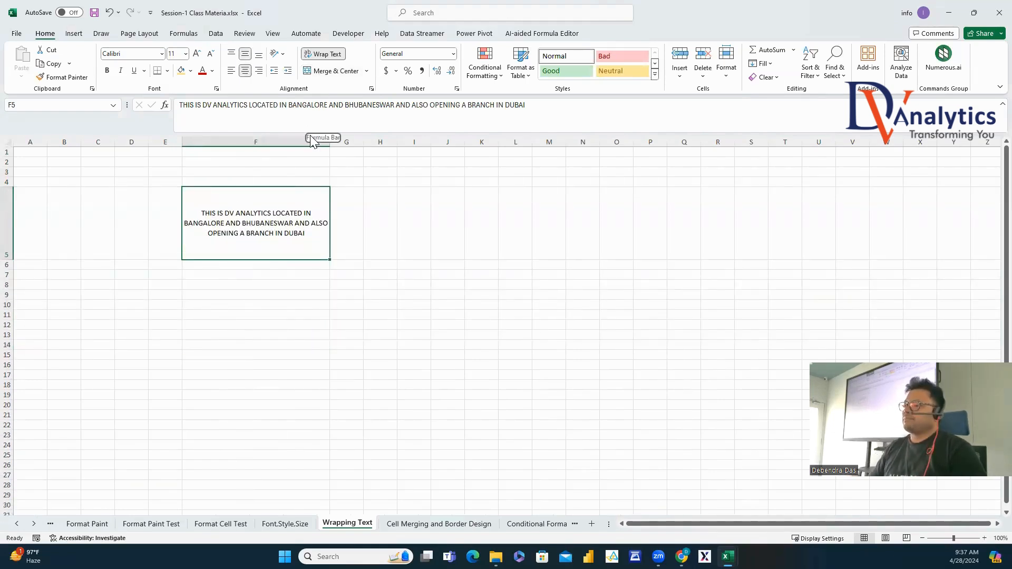
On the Cell Merging and Border Design sheet, enter REPORT TITLE in B3 and auto-fit column B.
click(444, 527)
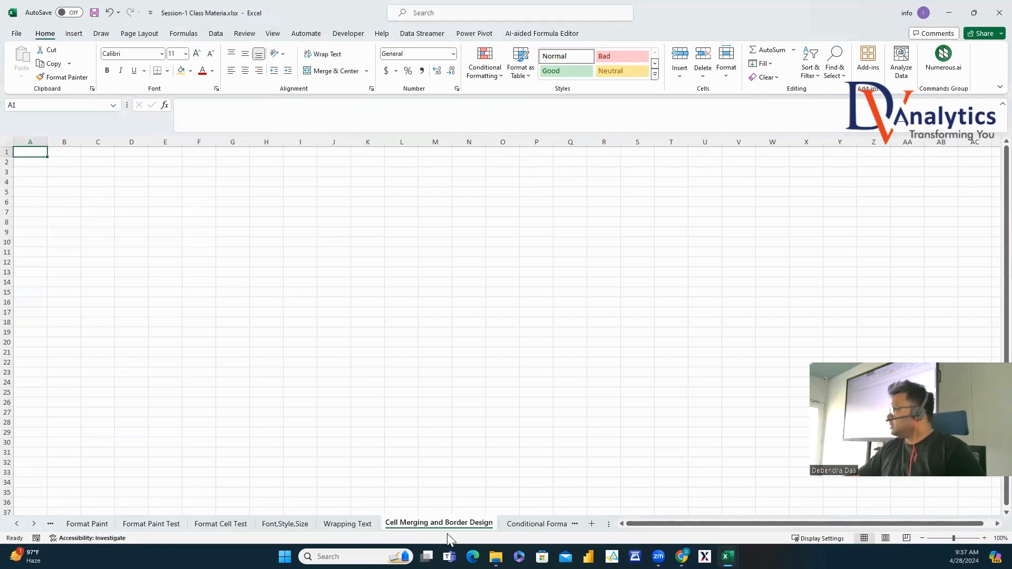
click(57, 173)
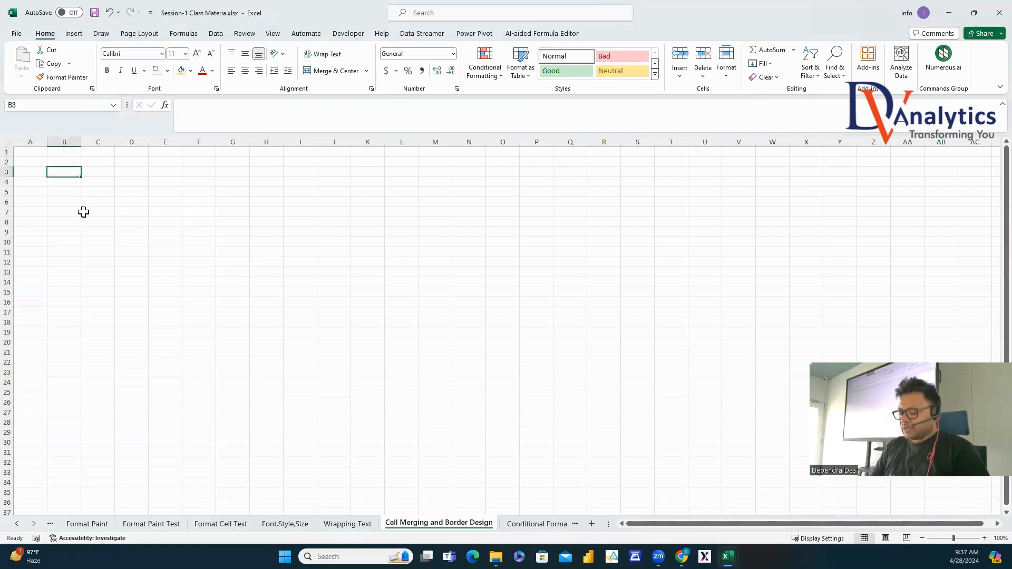
text(REPORT TITLE)
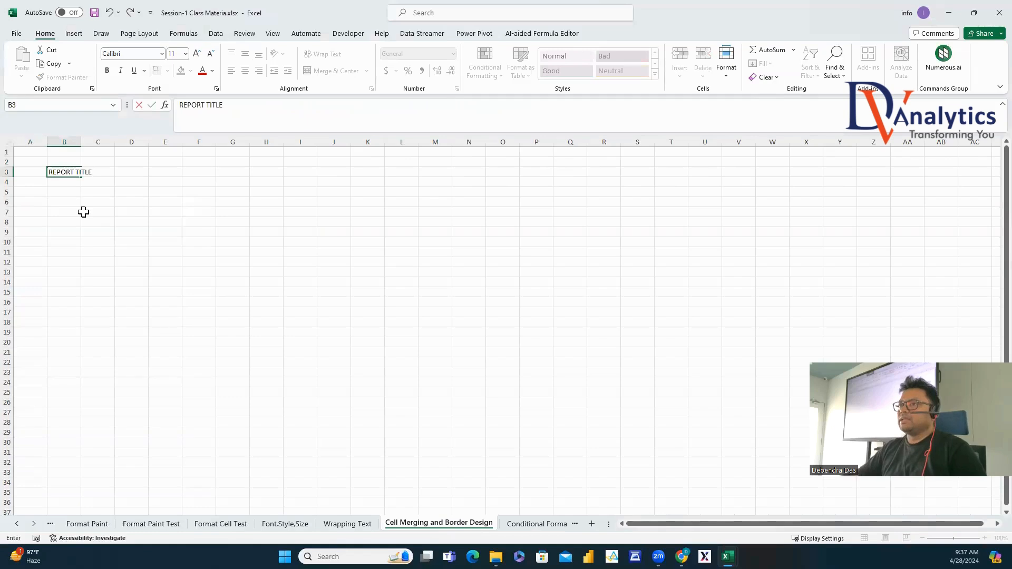
click(83, 212)
double_click(81, 143)
Enter WORLD WIDE COVID REPORT 2020-22 in C3 and auto-fit column C.
click(101, 172)
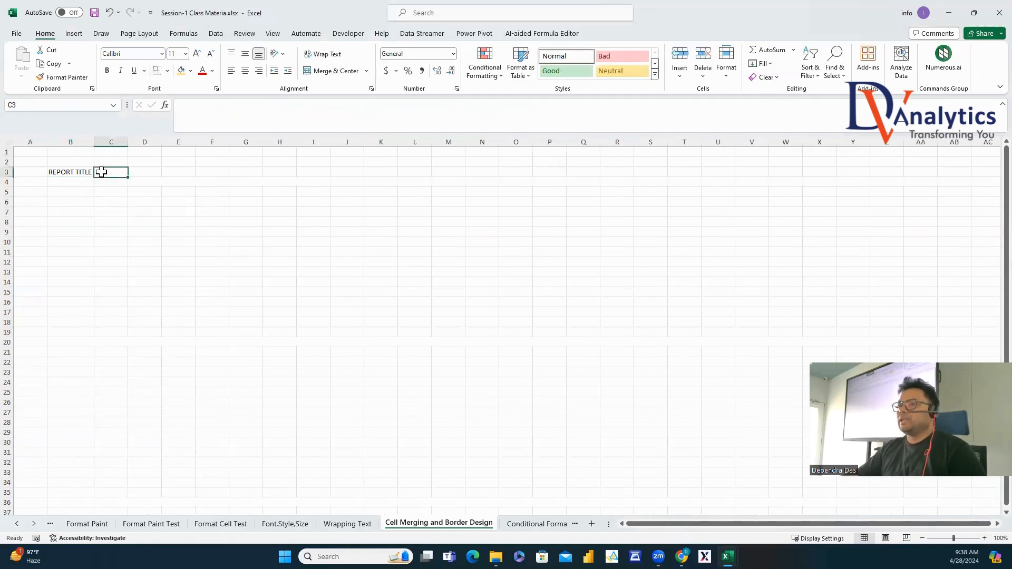
text(WW)
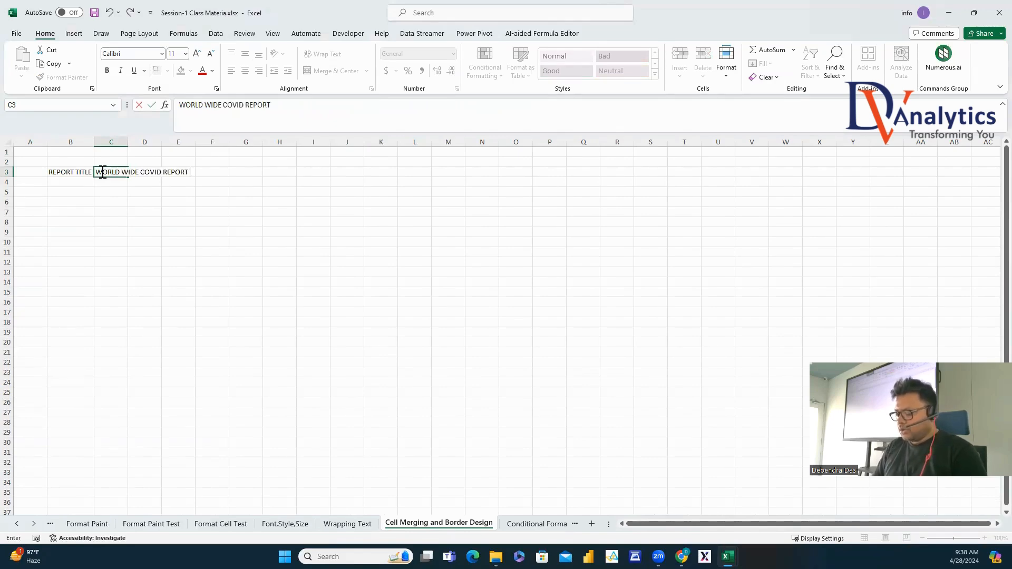
click(113, 208)
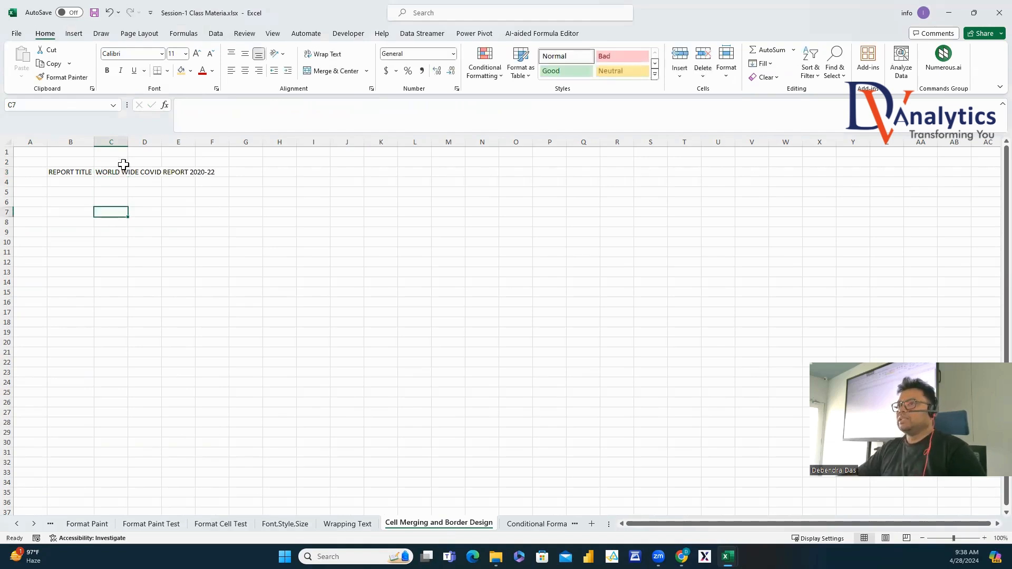
double_click(128, 142)
Enter KPI-1 in B4 and # OF CONFIRMED CASES in C4.
click(79, 173)
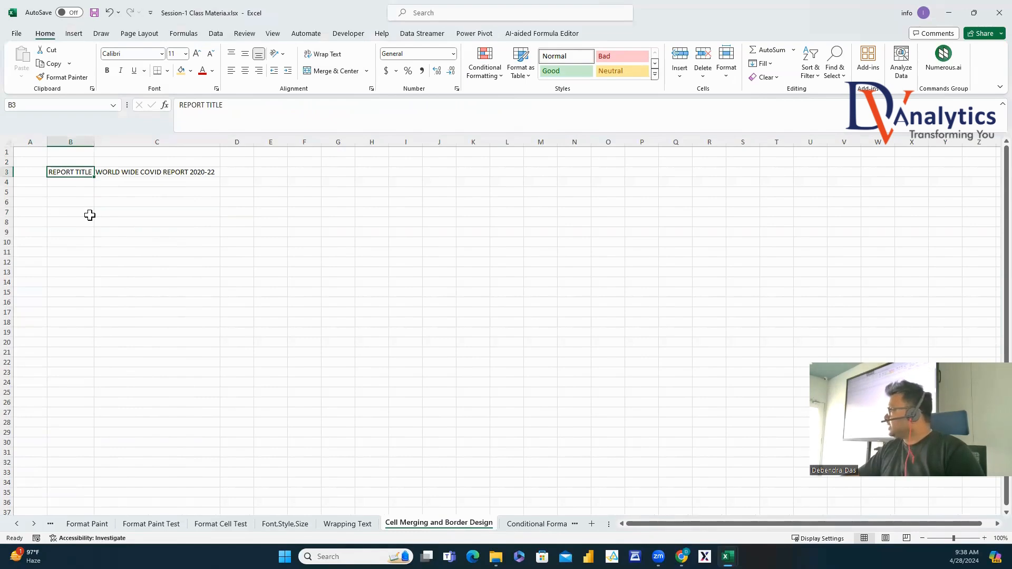
click(82, 182)
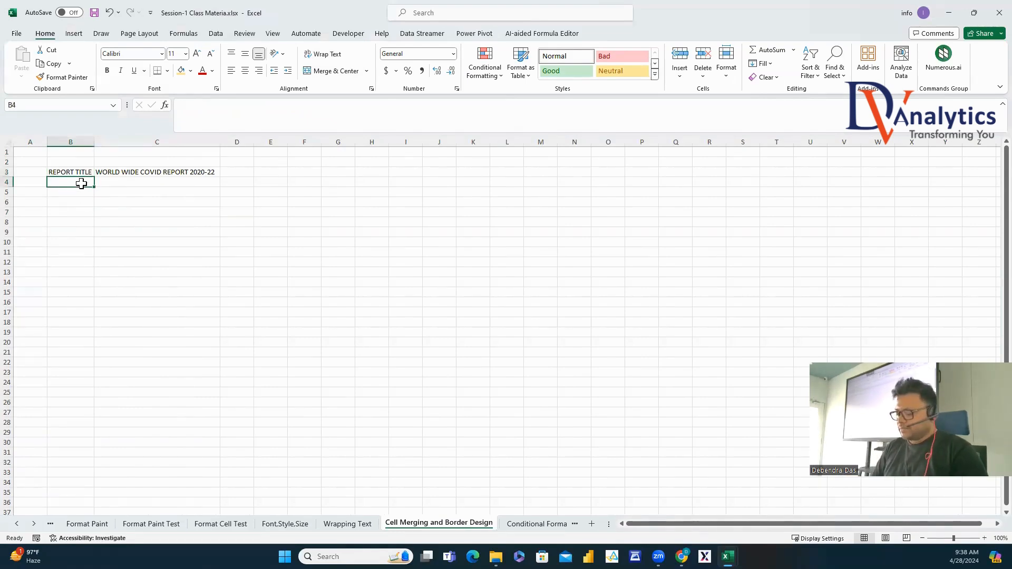
text(KPI-1)
click(94, 215)
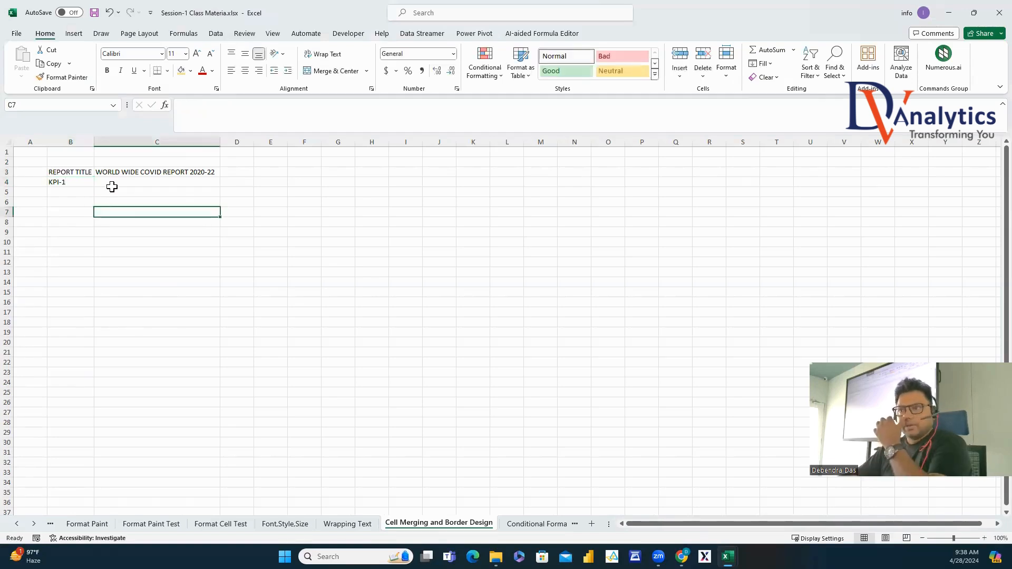
click(115, 183)
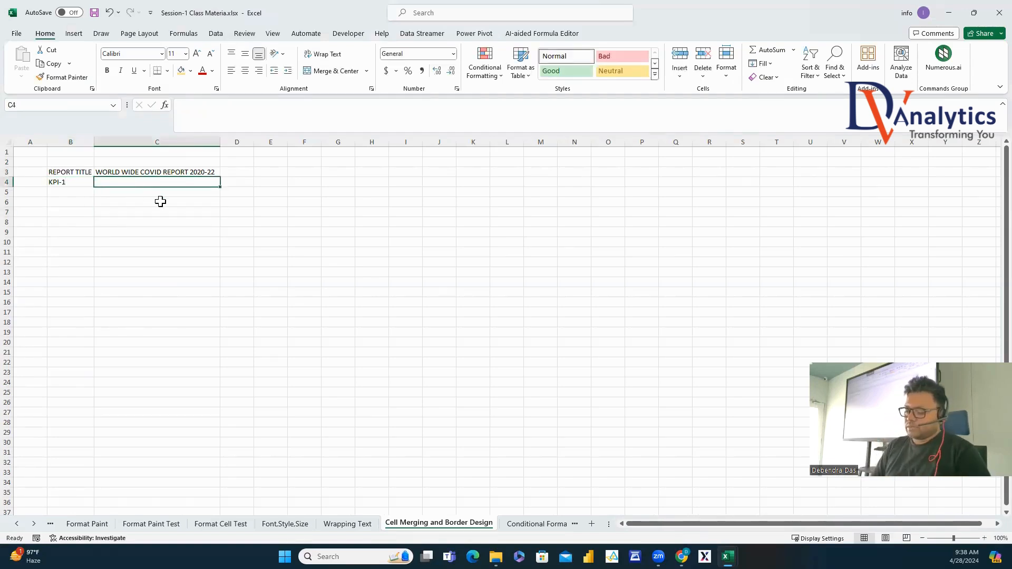
text(# OF CONFIRMED CASES)
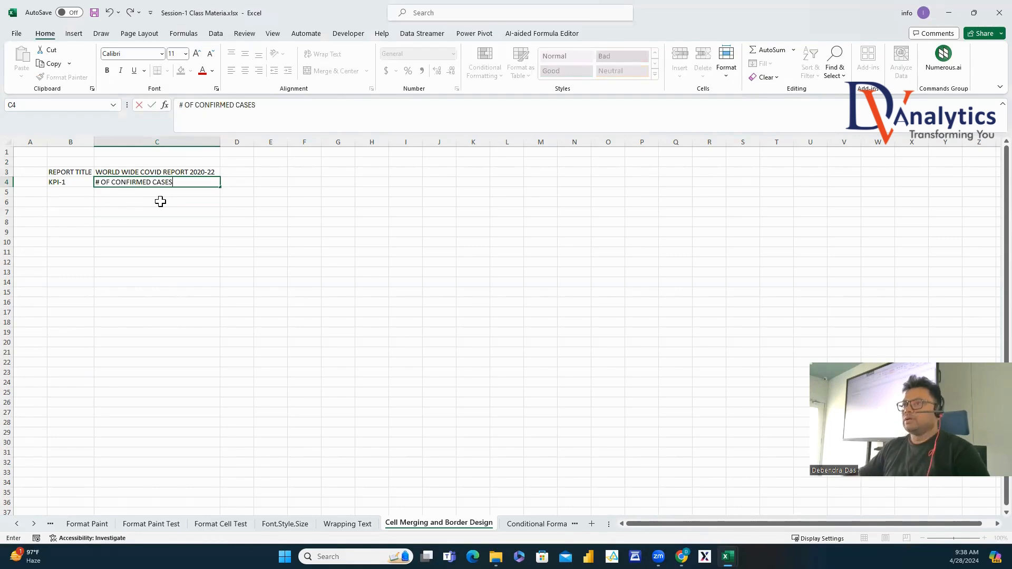
Fill the KPI label down to B5, change it to KPI-2, and enter # OF ACTIVE CASES in C5.
click(62, 194)
key(ctrl+d)
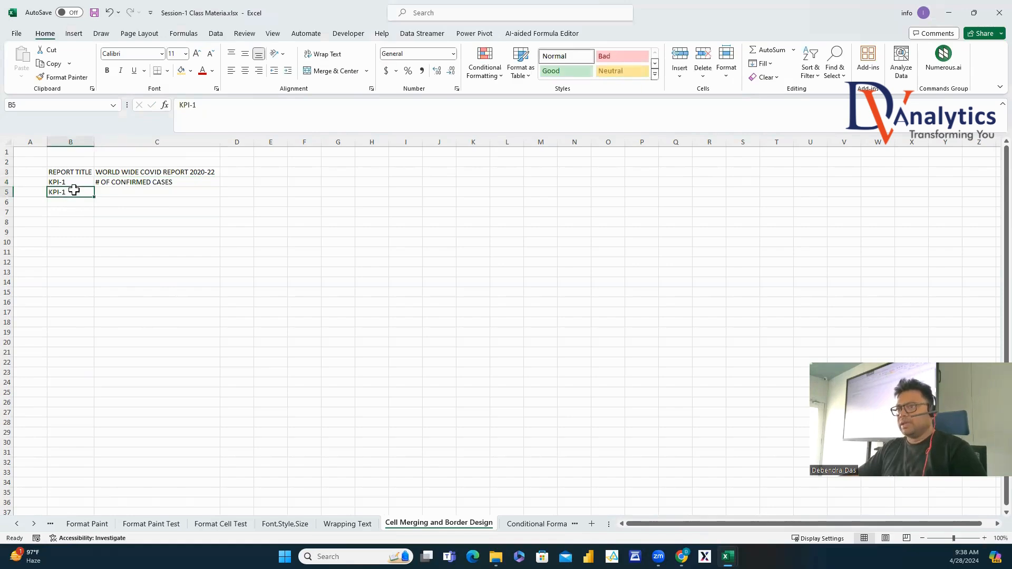
double_click(76, 190)
click(104, 190)
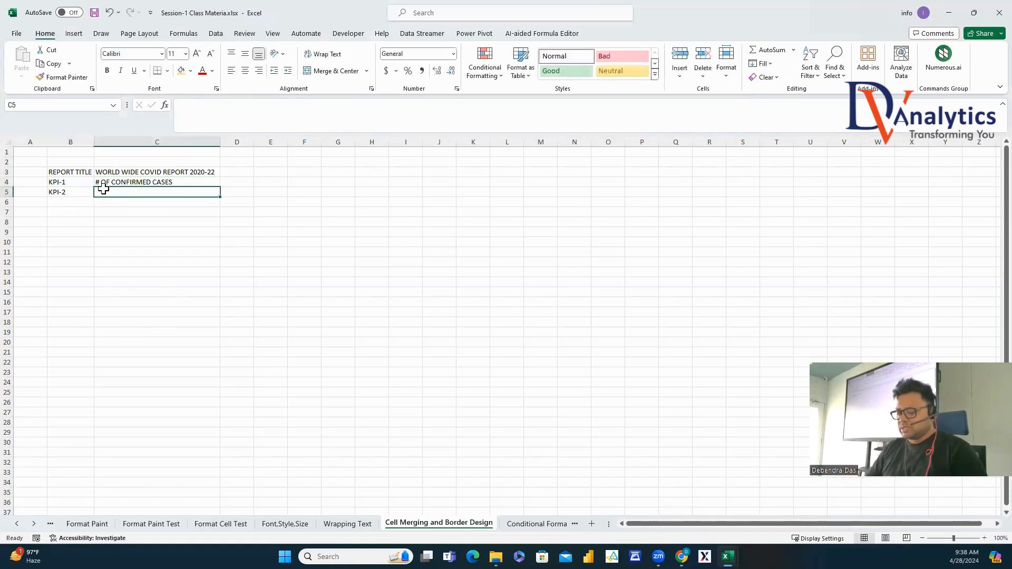
text(# OF ACTIVE CASES)
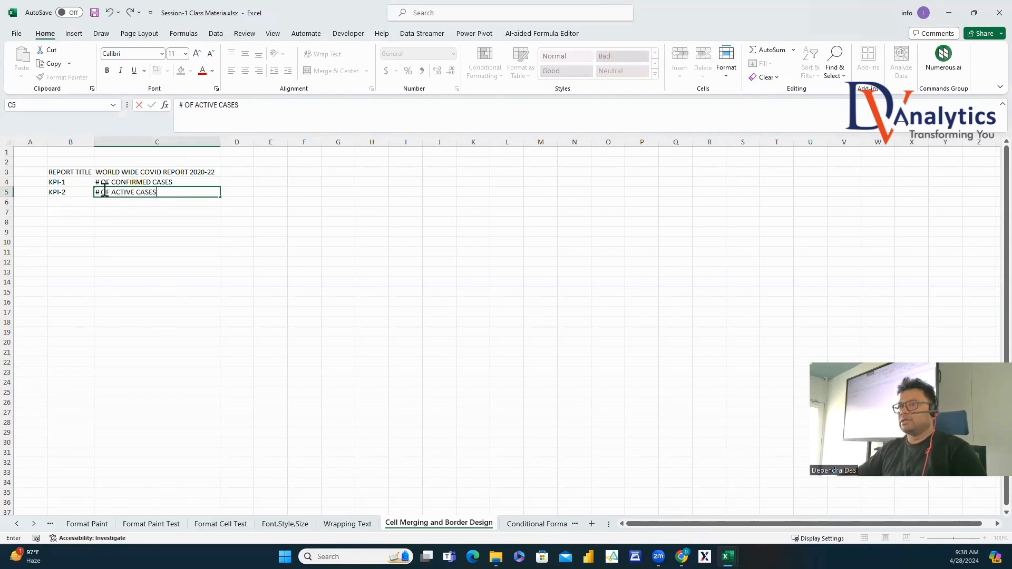
Fill row 5's entries down to row 6 and edit them to KPI-3 and # OF RECOVERY CASES.
click(63, 200)
double_click(71, 204)
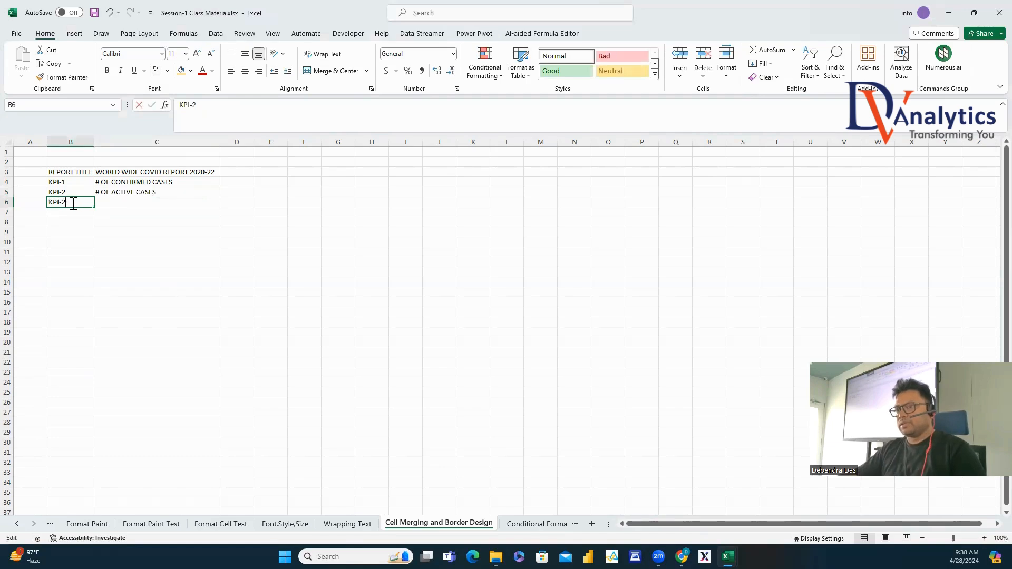
key(BackSpace)
text(3)
click(106, 203)
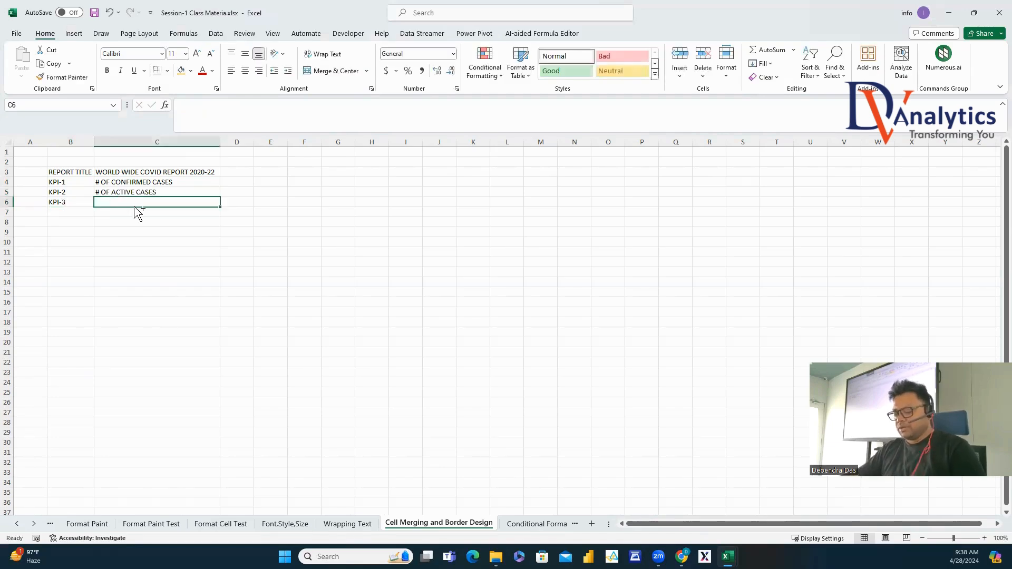
key(ctrl+d)
double_click(135, 202)
double_click(118, 202)
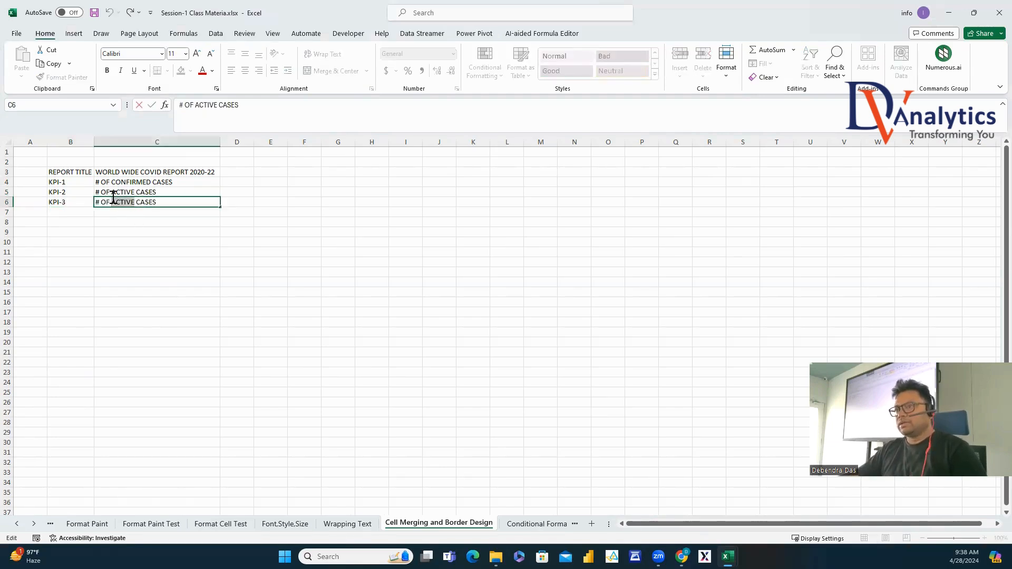
text(RECOVERY)
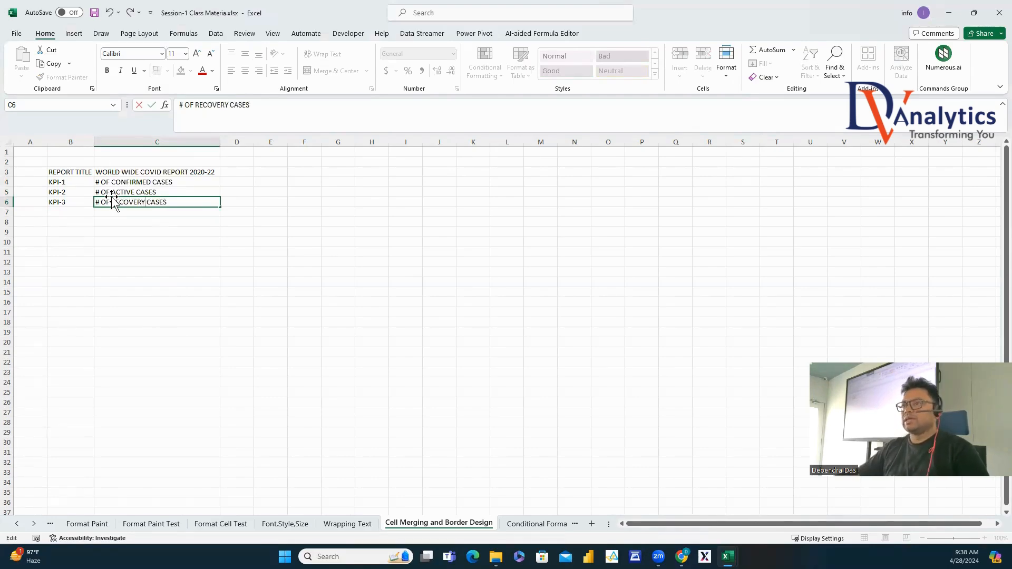
Fill row 6's entries down to row 7 and edit them to KPI-4 and # OF DEATH CASES.
click(77, 213)
text(KPI-4)
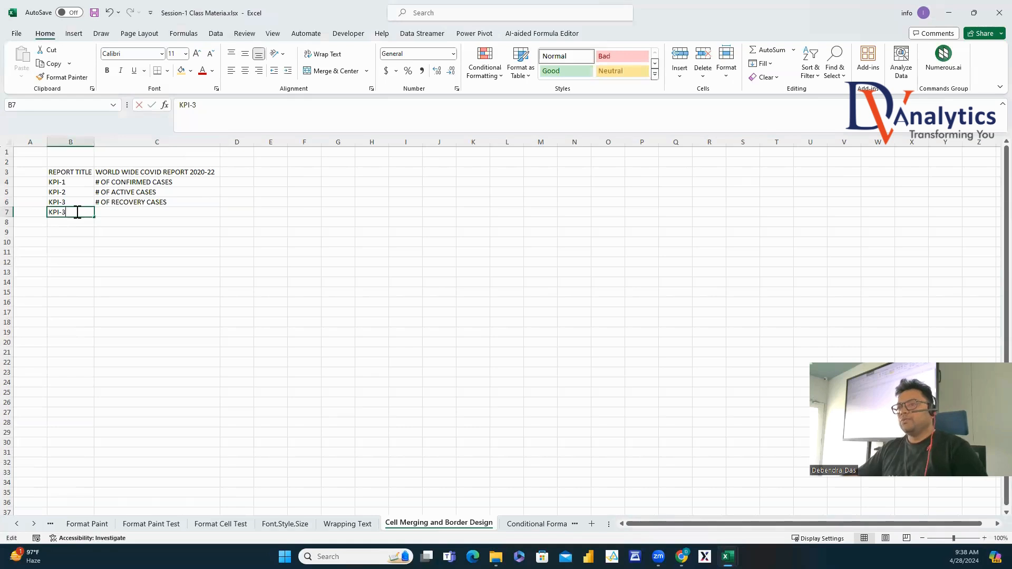
click(98, 211)
key(ctrl+d)
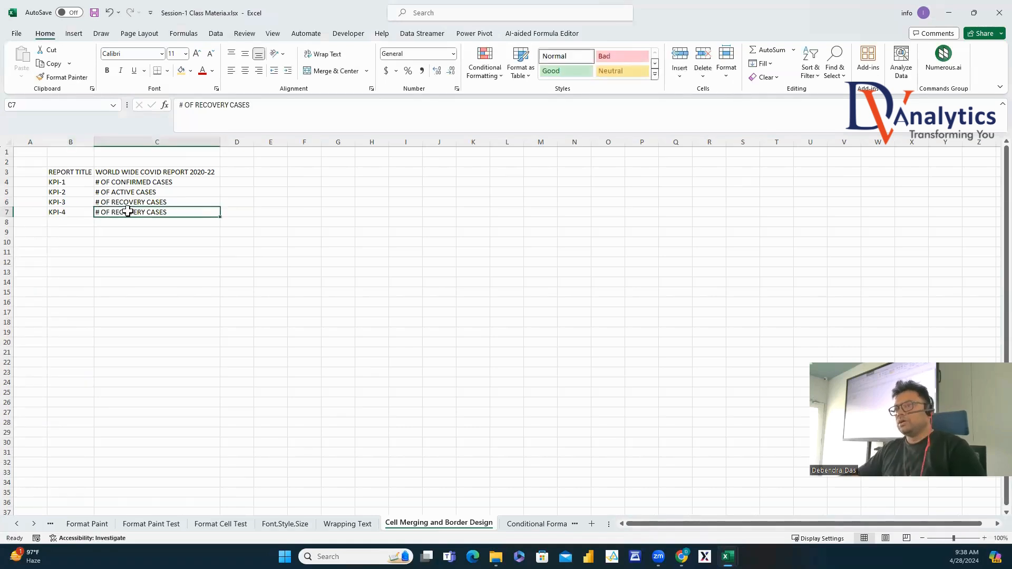
double_click(146, 211)
drag(148, 211, 112, 212)
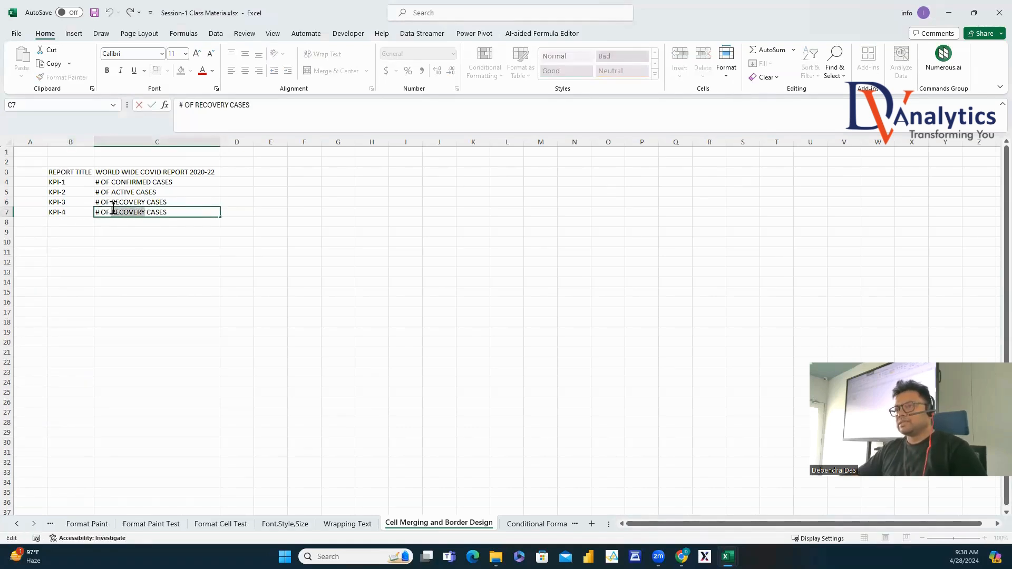
text(DEATH)
key(Return)
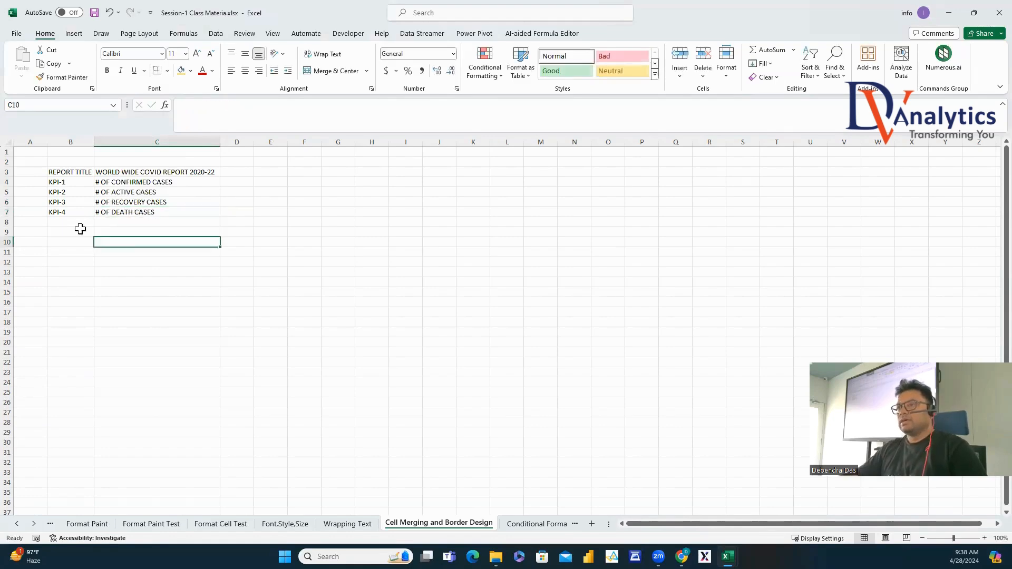
Fill the KPI label down to B8 and enter ACTIVE BASE RATE ($) in C8.
click(75, 222)
double_click(77, 224)
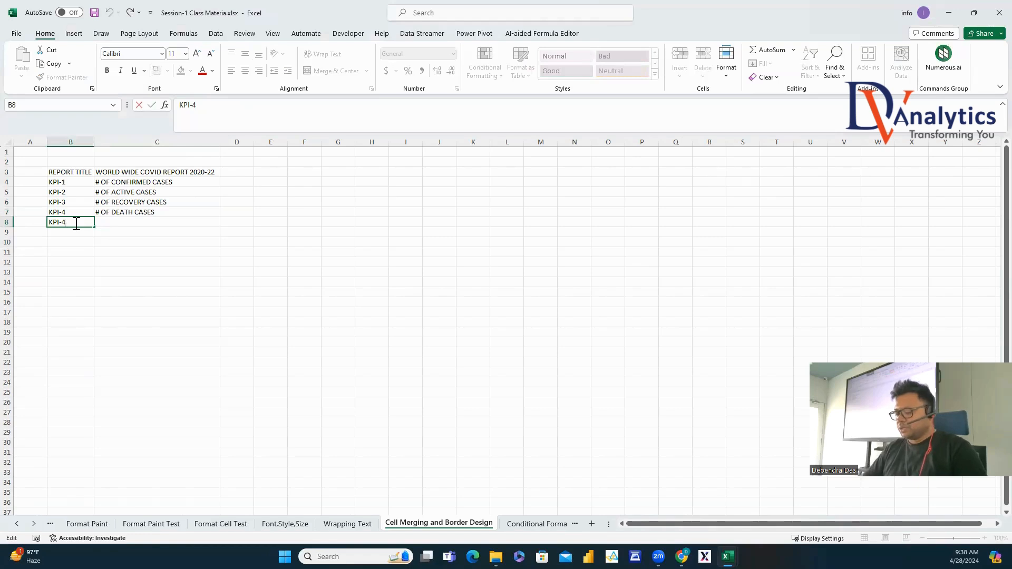
text(4)
click(104, 222)
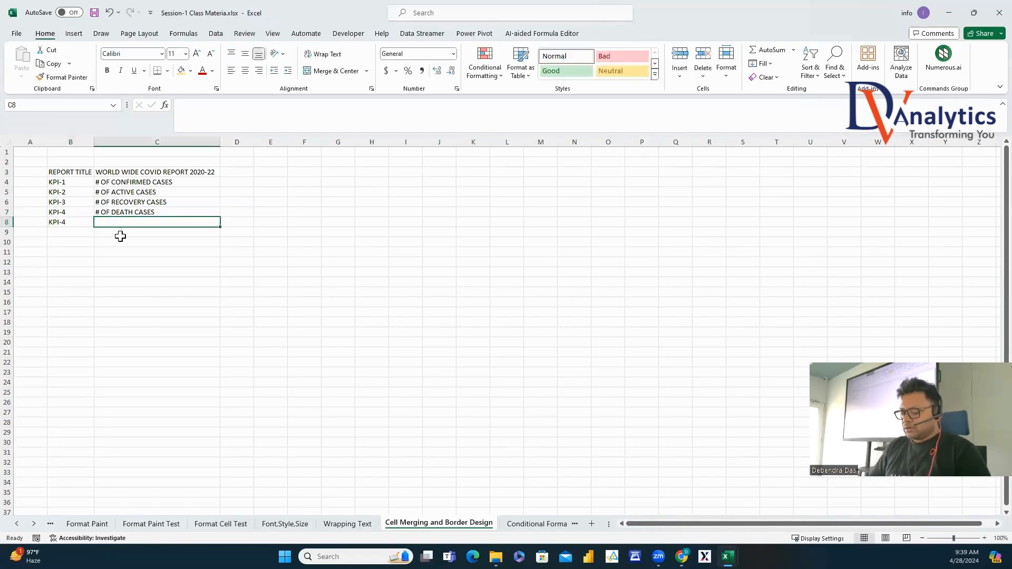
text(ACTIVE BASE RATE ($)
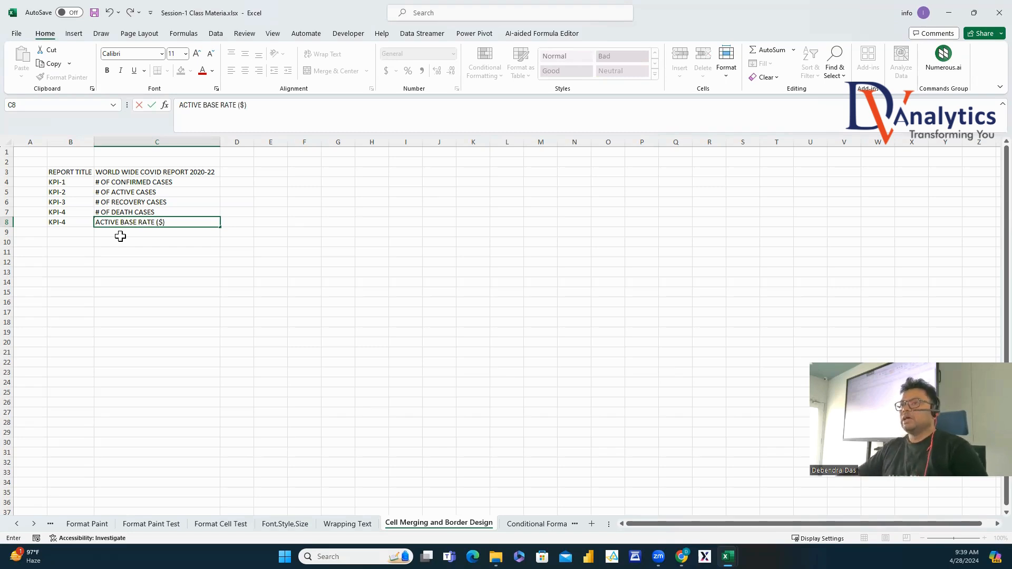
key(Return)
Correct the duplicated KPI label in B8 to KPI-5.
click(66, 233)
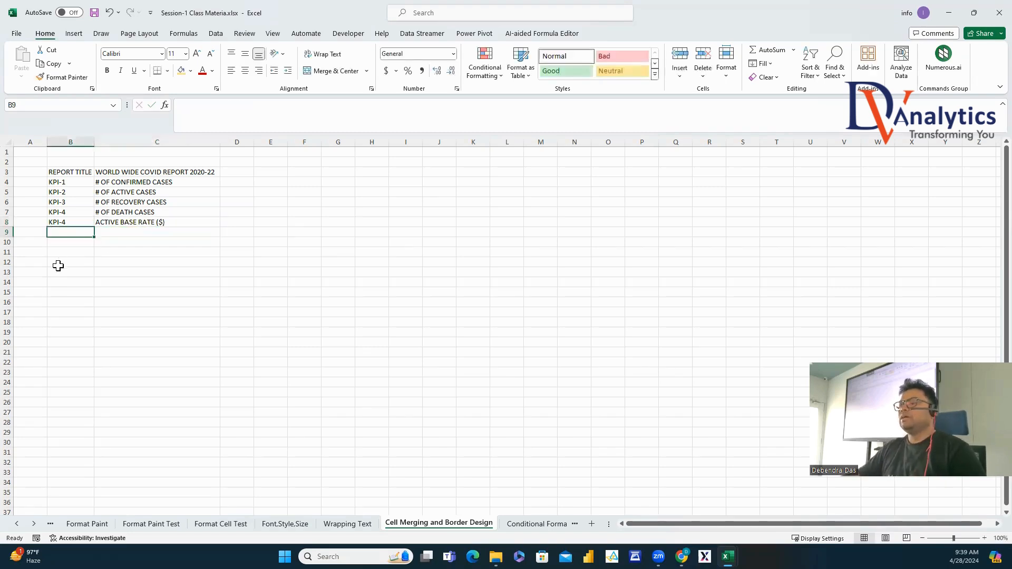
double_click(76, 220)
key(BackSpace)
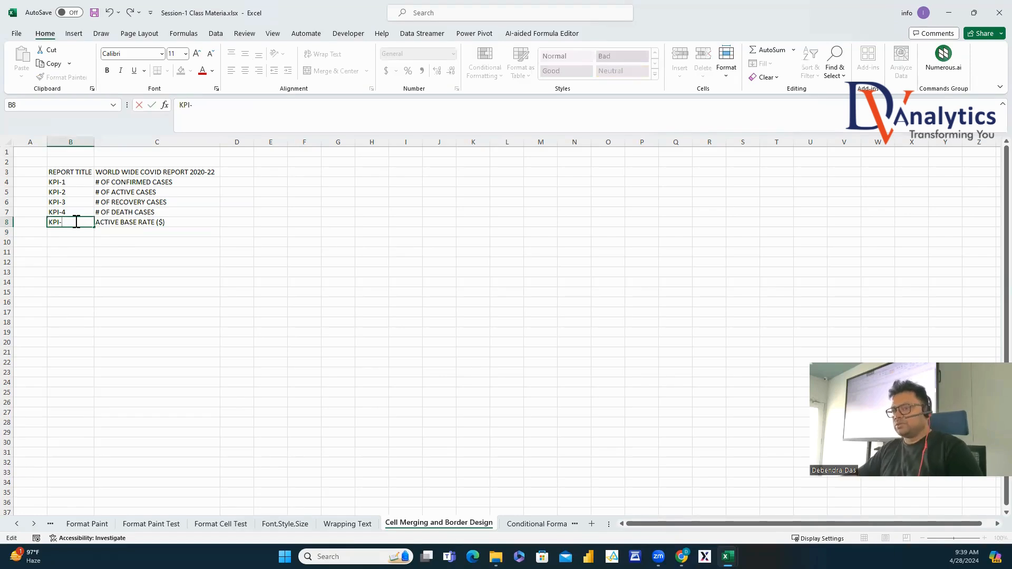
key(Return)
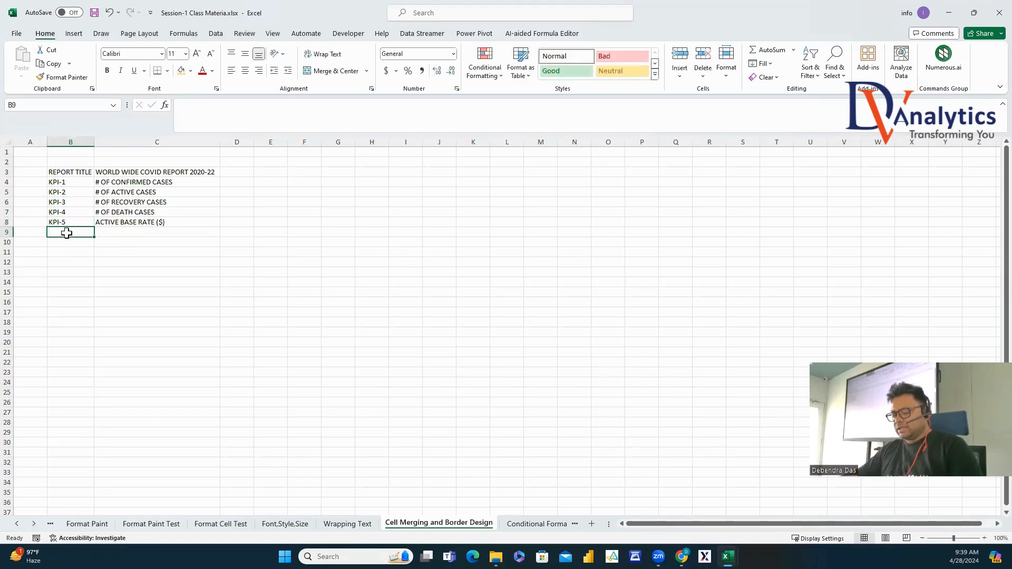
Fill the KPI label down to B9 and B10 and renumber the copies as KPI-6 and KPI-7.
key(ctrl+d)
click(68, 242)
key(ctrl+d)
double_click(73, 232)
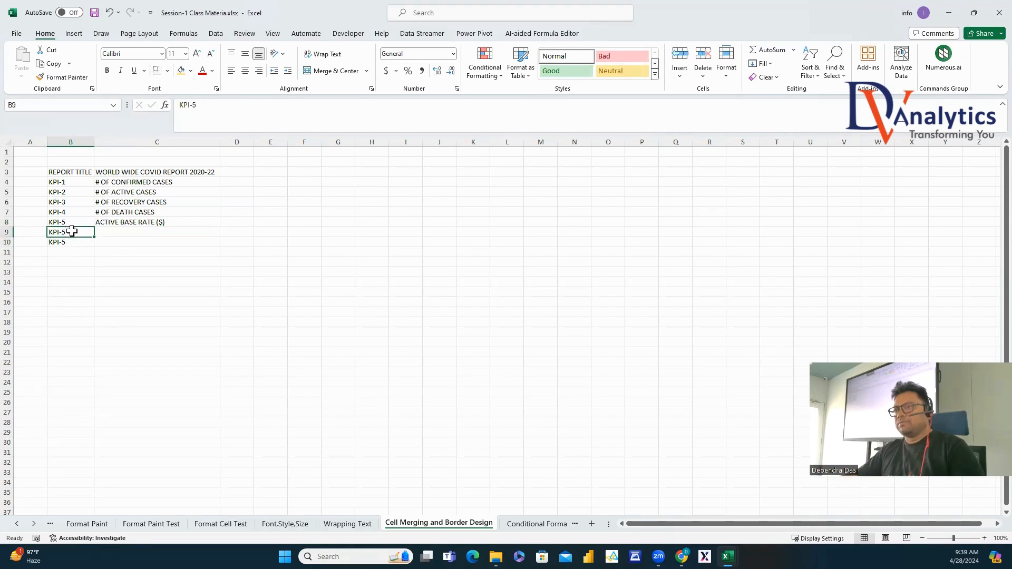
text(6)
click(72, 242)
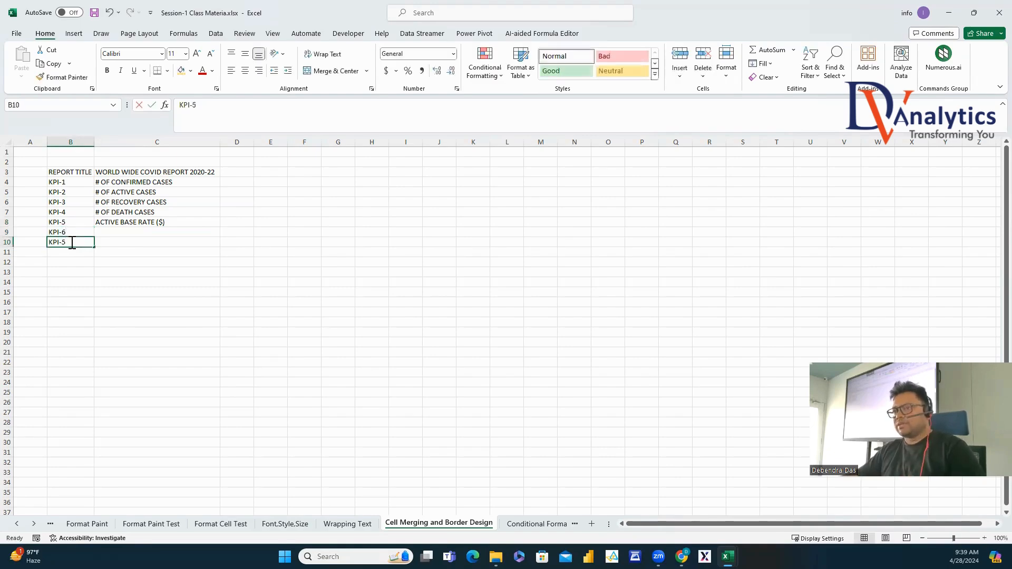
Enter RECOVERY RATE (%) in C9 beside KPI-6.
click(114, 233)
text(RECOVERY RATE (%)
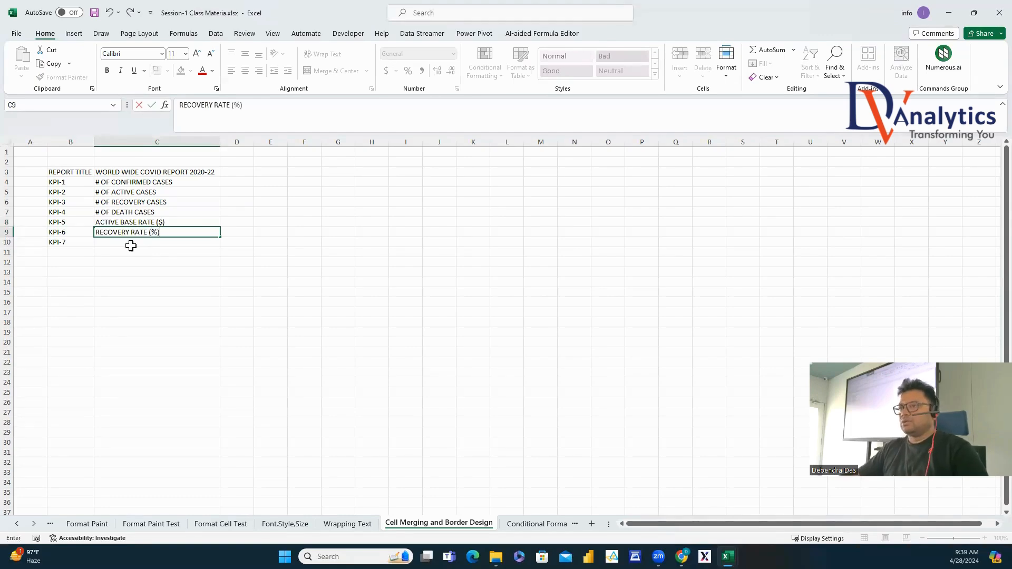
click(131, 244)
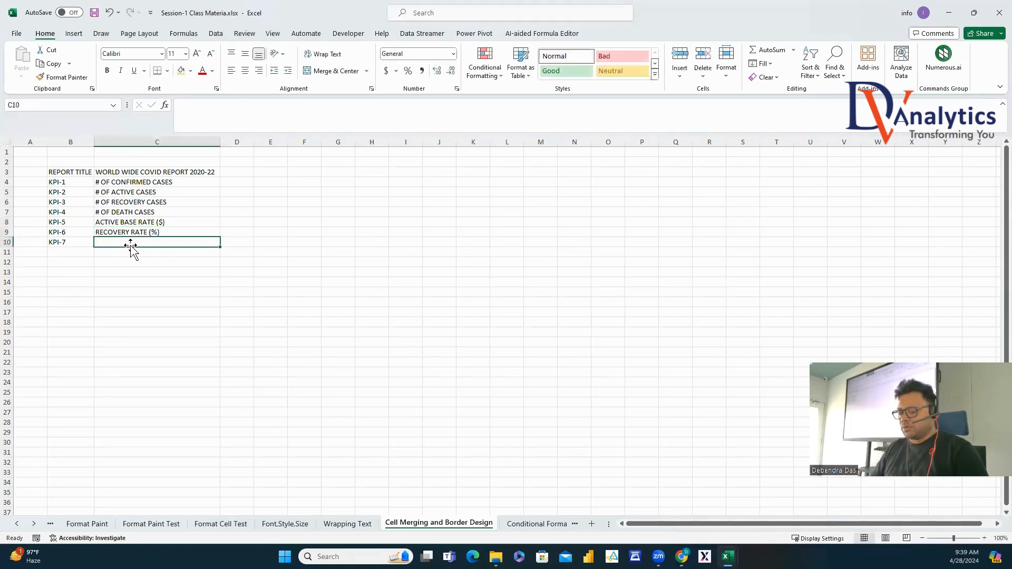
Enter DEATH RATE (%) in C10 beside KPI-7.
text(DEATH RATE (%)
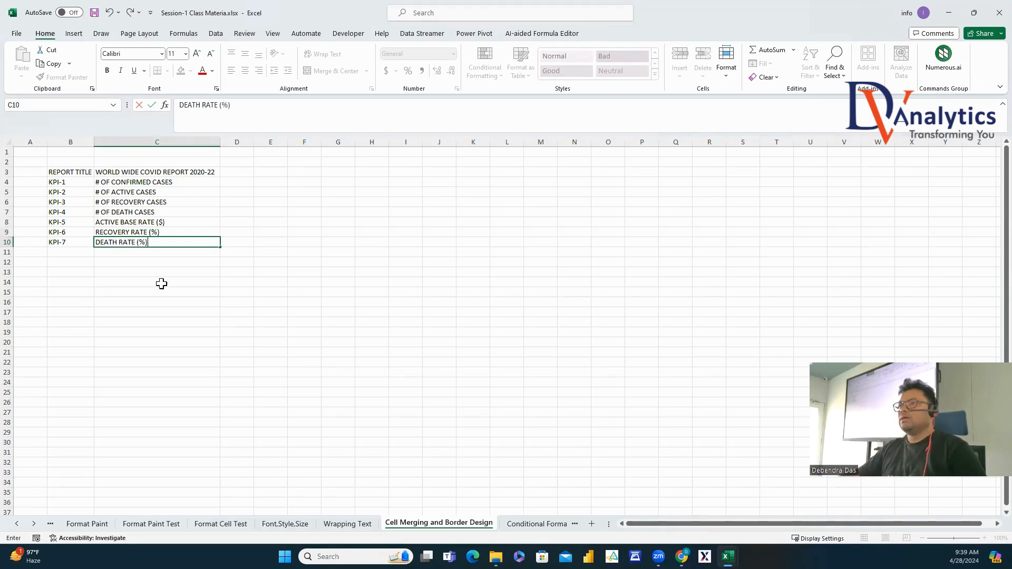
click(218, 312)
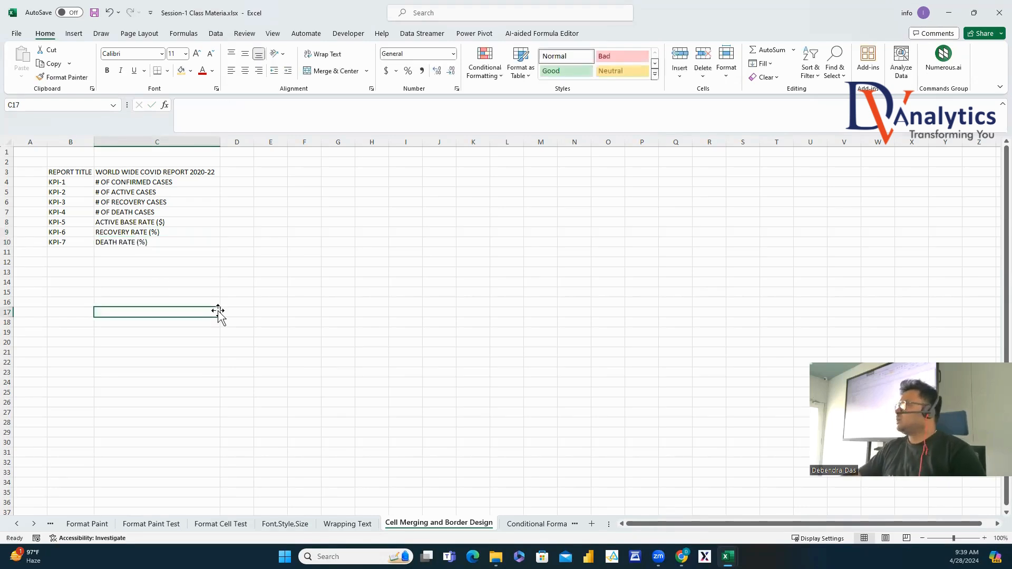
Merge and center F1:Y3 and copy the report title WORLD WIDE COVID REPORT 2020-22 from C3 into it.
drag(301, 152, 938, 169)
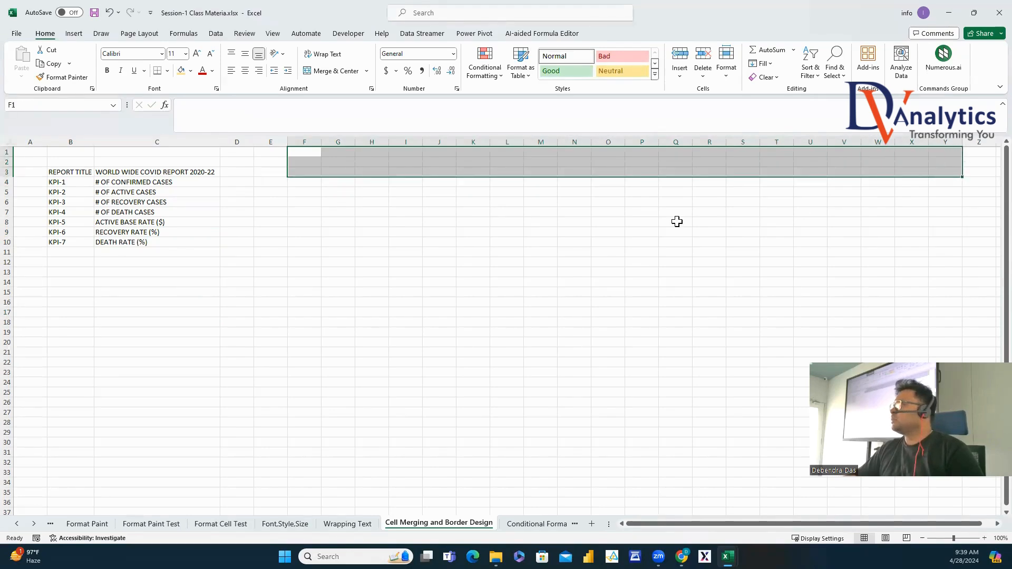
click(331, 70)
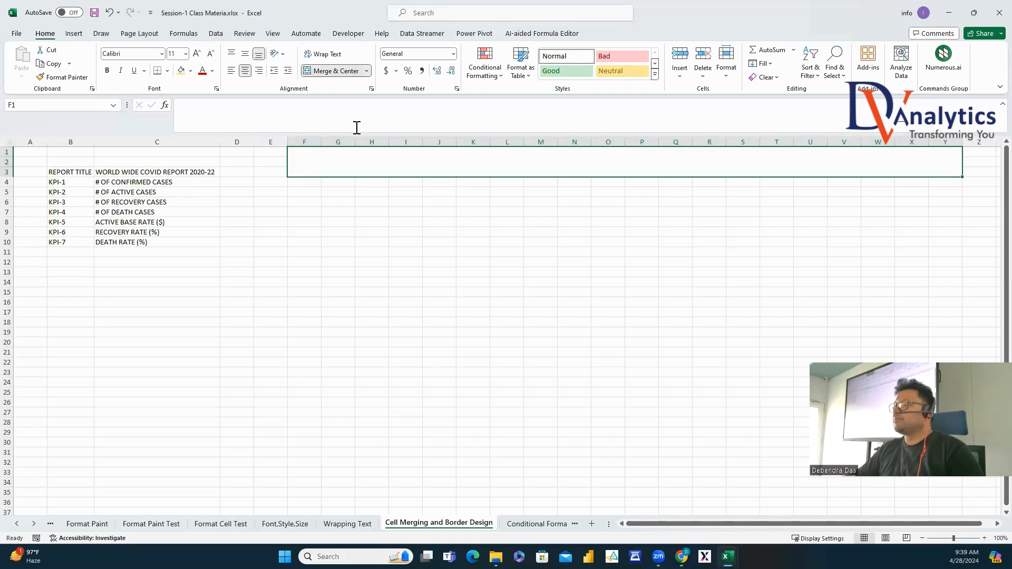
click(192, 170)
drag(323, 108, 163, 114)
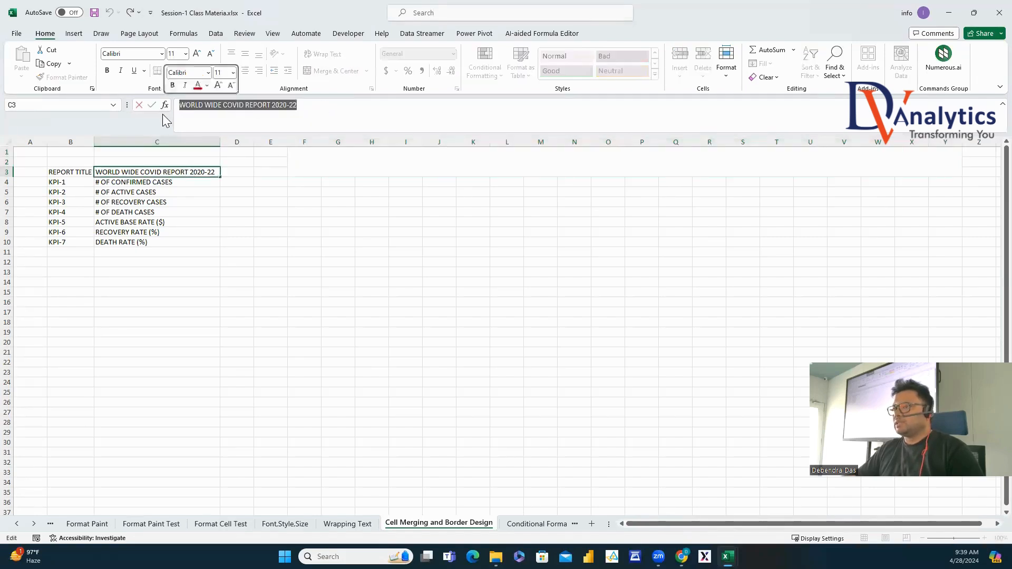
key(ctrl+c)
key(Escape)
click(419, 163)
key(ctrl+v)
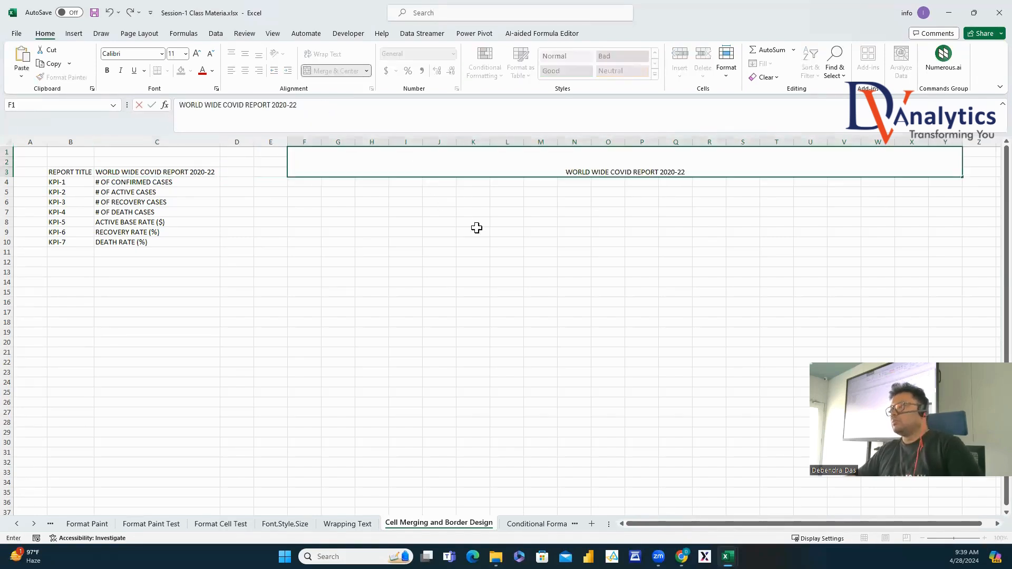
key(Return)
Center the merged report title vertically and give it a red fill with white text.
click(556, 170)
click(246, 54)
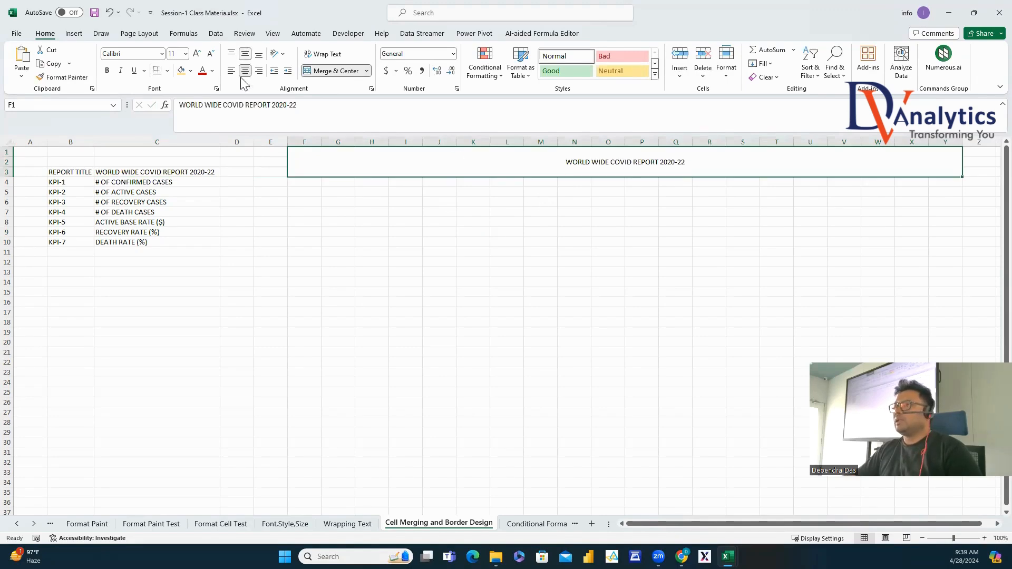
click(191, 70)
click(182, 165)
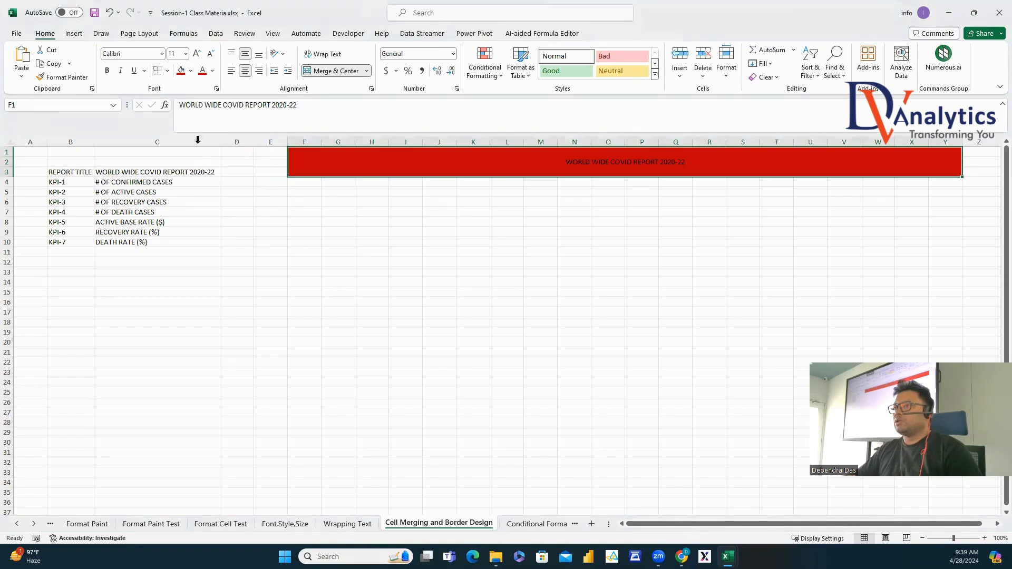
click(212, 71)
click(205, 111)
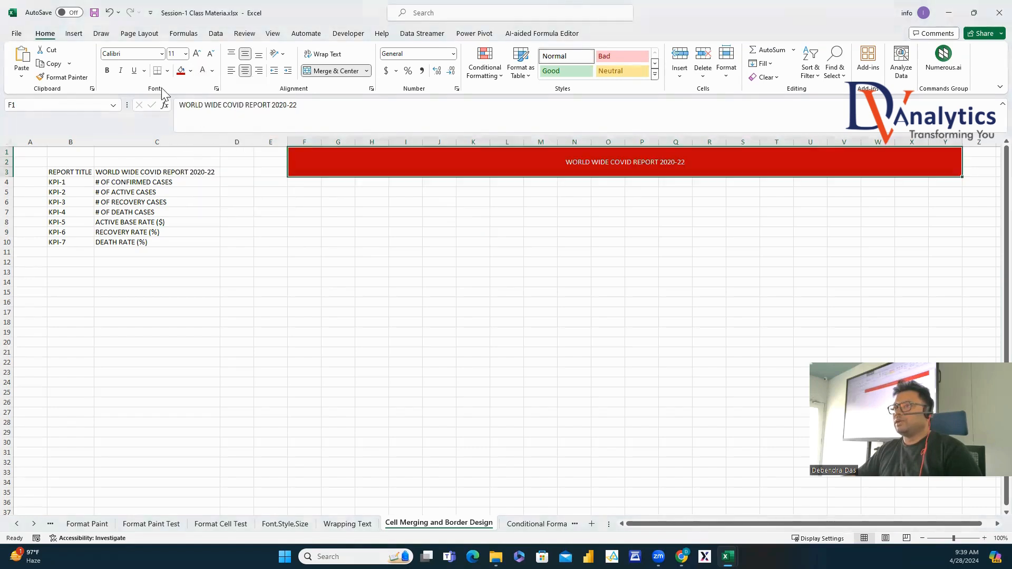
Make the report title bold at size 36 in the Amasis MT Pro Black font.
click(108, 70)
click(185, 54)
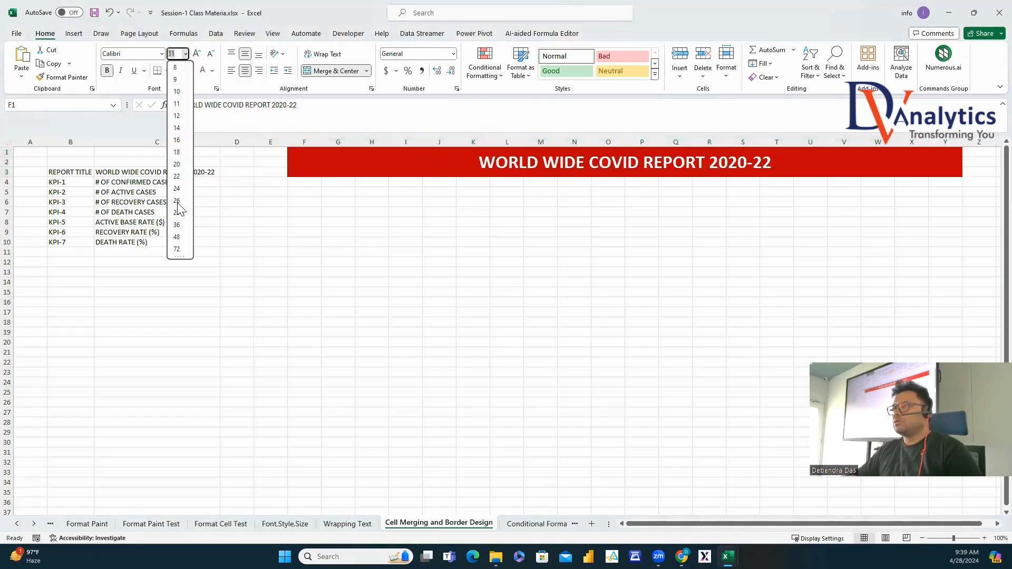
click(177, 225)
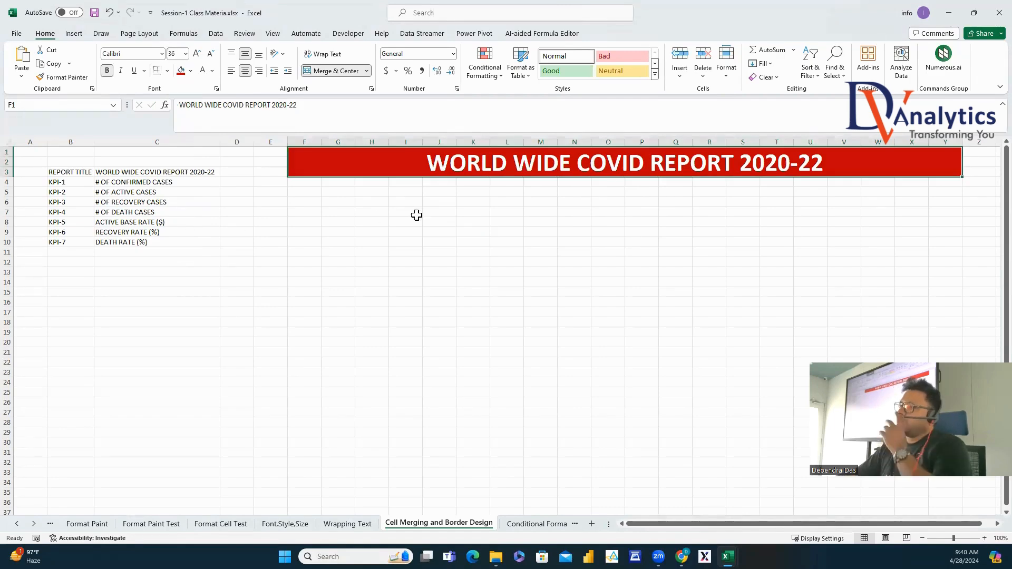
click(162, 54)
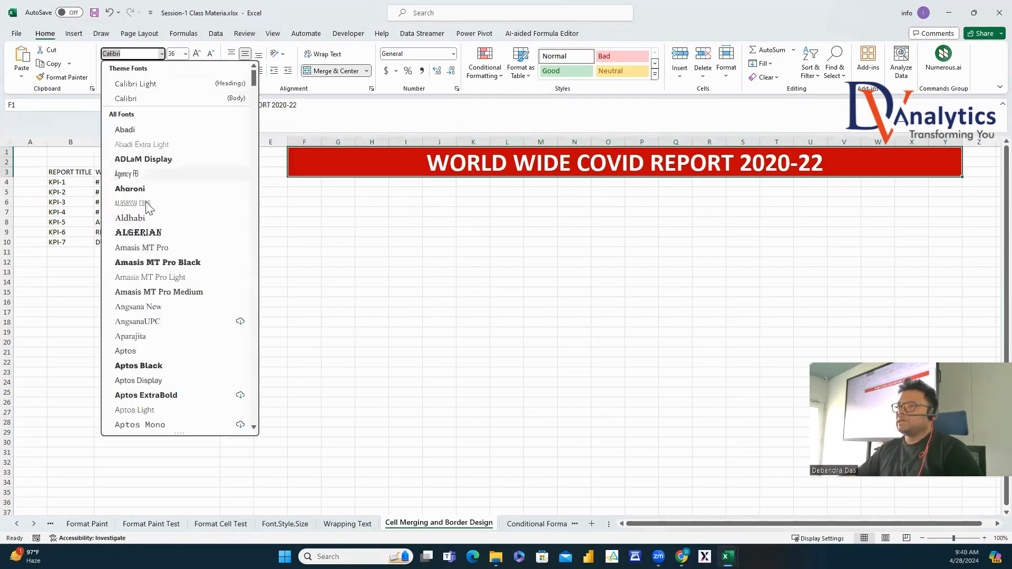
click(153, 261)
click(596, 274)
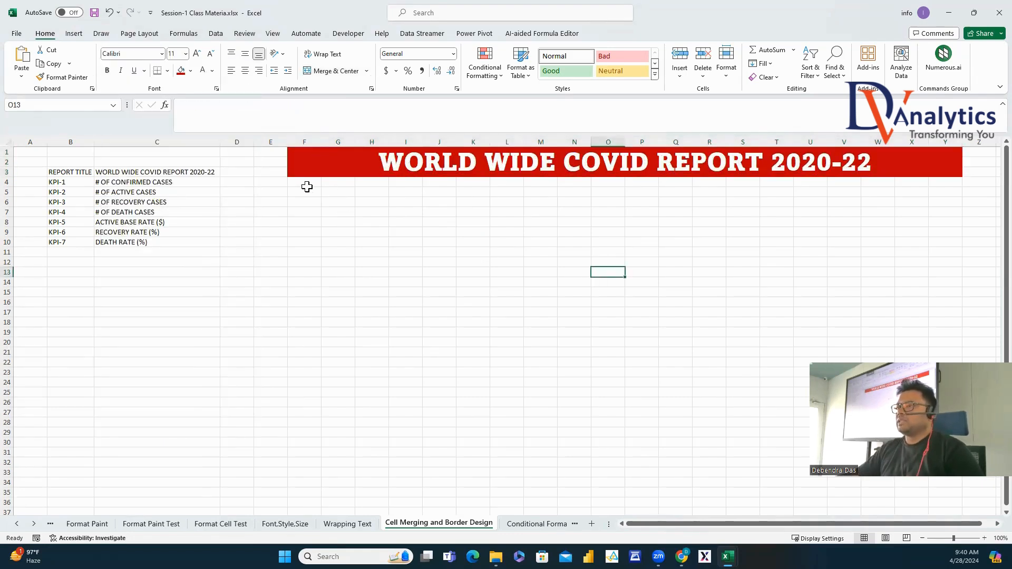
Merge and center F4:H5, enter the heading # OF CONFIRMED CASES and align it to the middle vertically.
drag(305, 185, 372, 189)
click(335, 72)
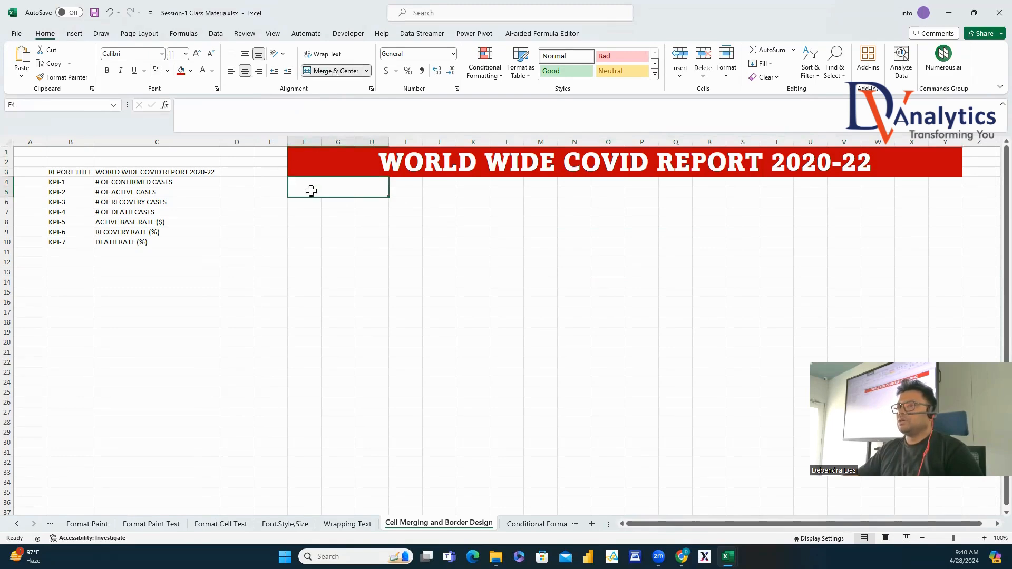
text(# OF CONFIRMF)
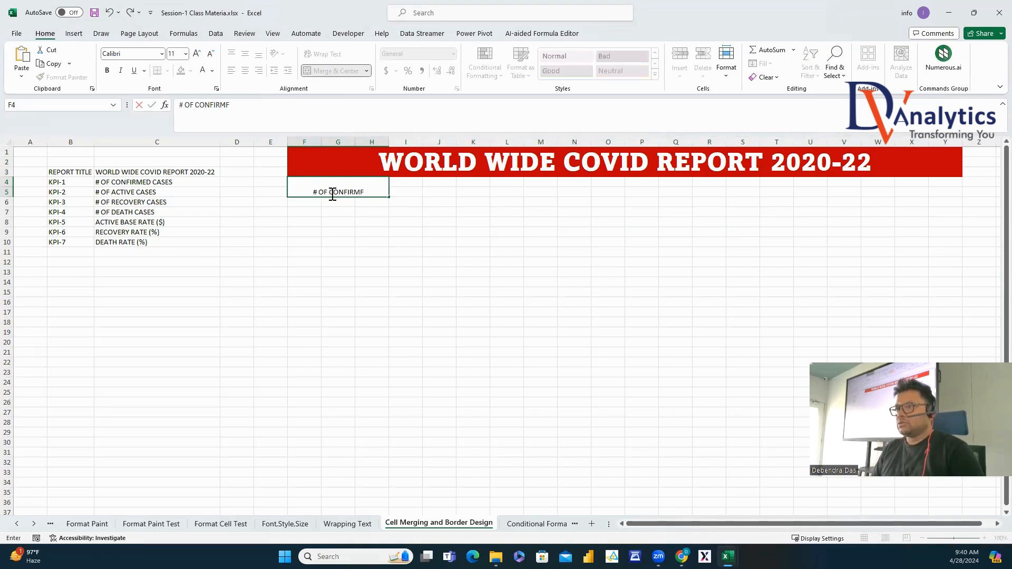
key(BackSpace)
text(ED)
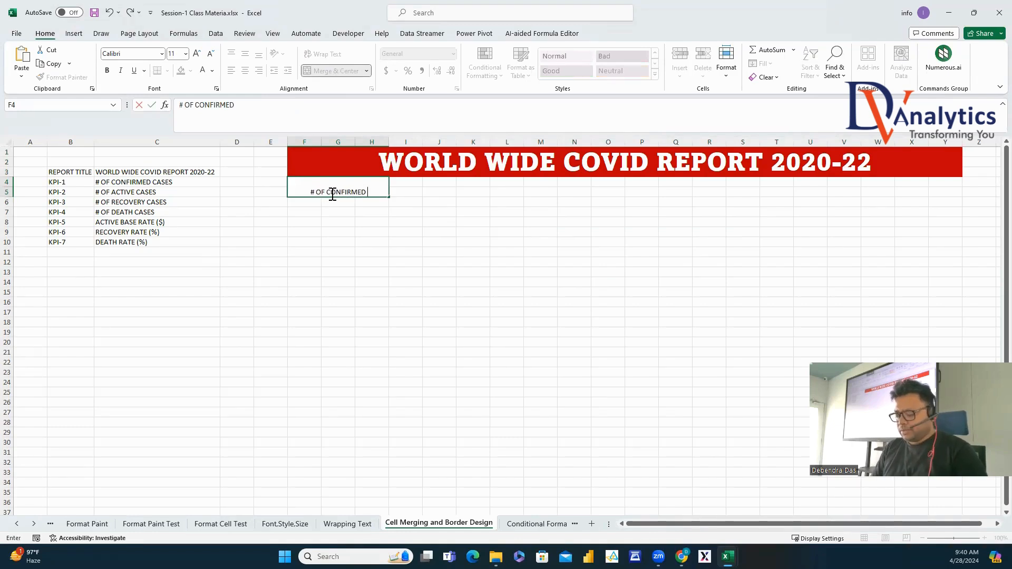
text( CASES)
click(357, 238)
click(355, 192)
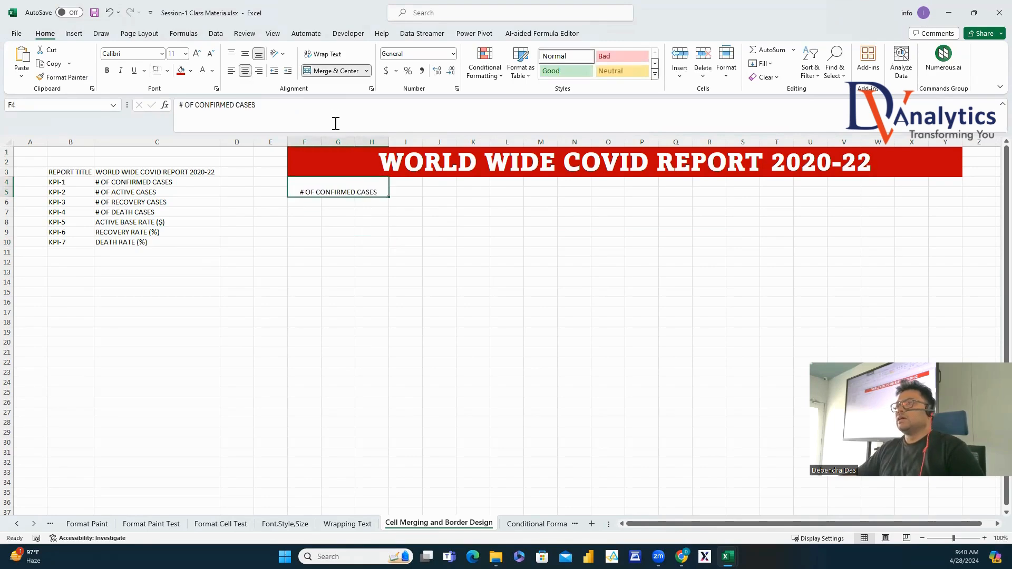
click(245, 53)
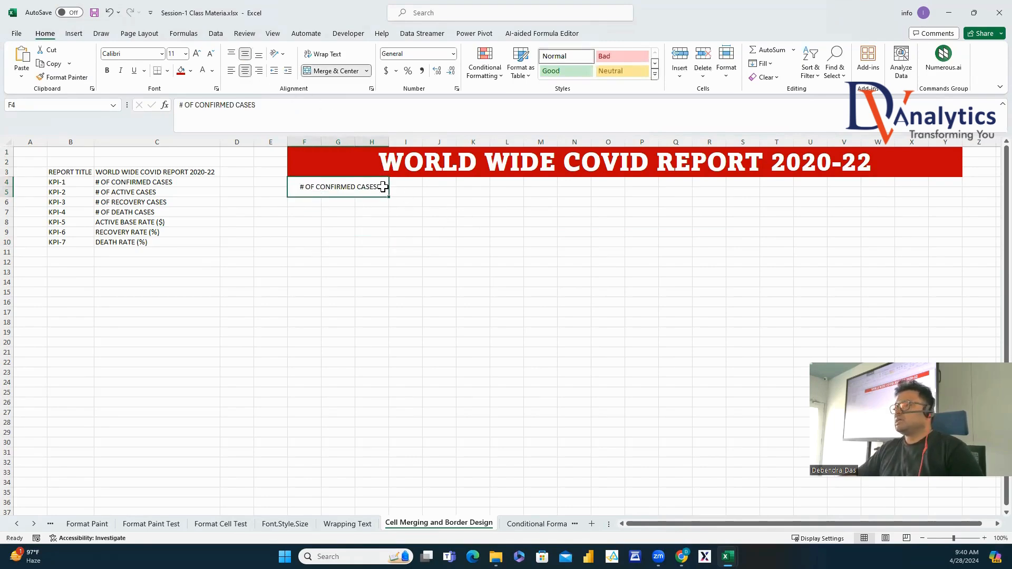
Merge and center I4:K5, enter the heading # OF ACTIVE CASES and align it to the middle vertically.
drag(395, 185, 474, 192)
click(349, 72)
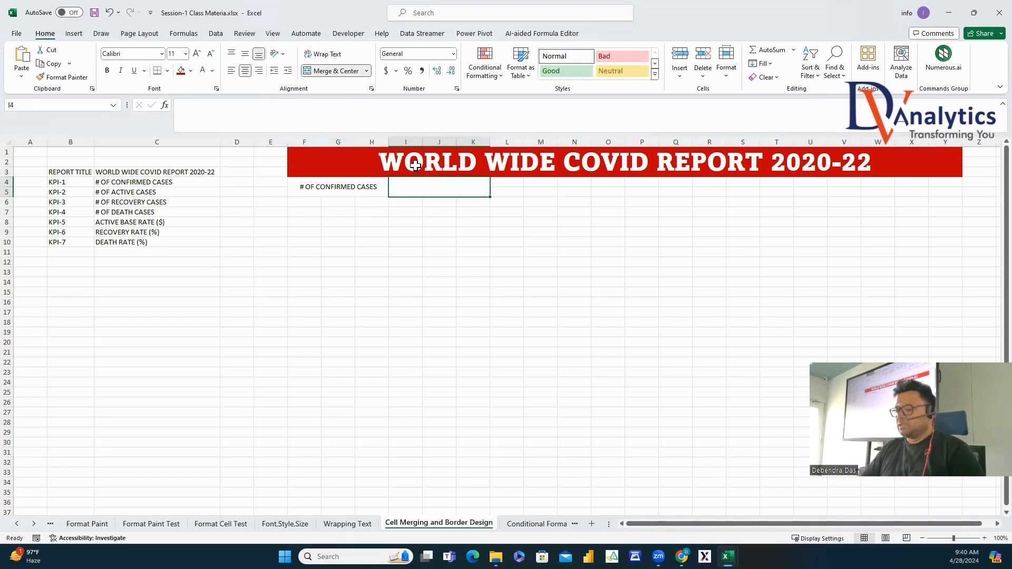
text(# OF ACTIVE CASES)
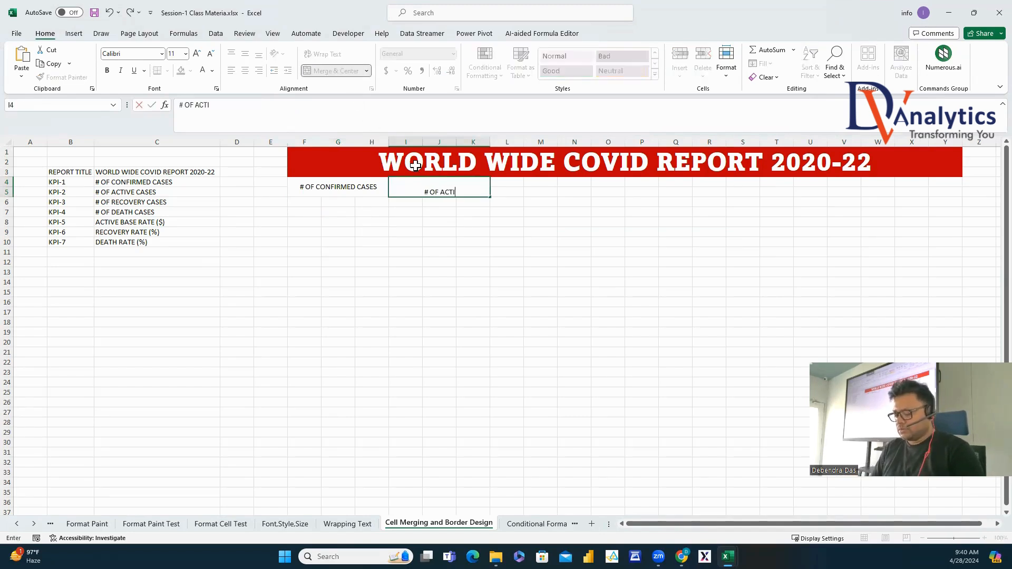
click(513, 225)
click(479, 192)
click(245, 54)
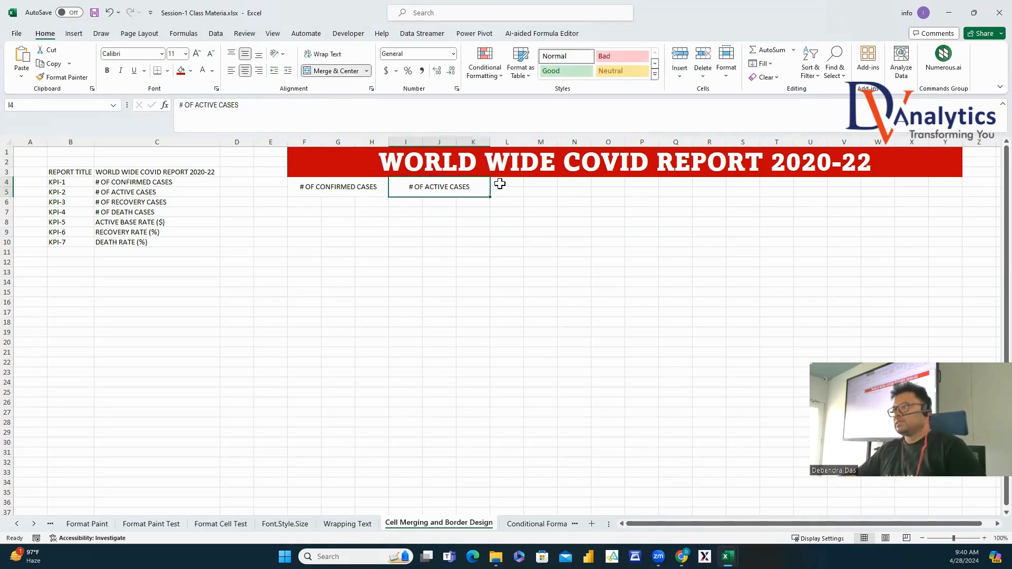
Merge and center L4:N5, enter the heading # OF RECOVER CASES and align it to the middle vertically.
drag(503, 187, 574, 187)
click(333, 71)
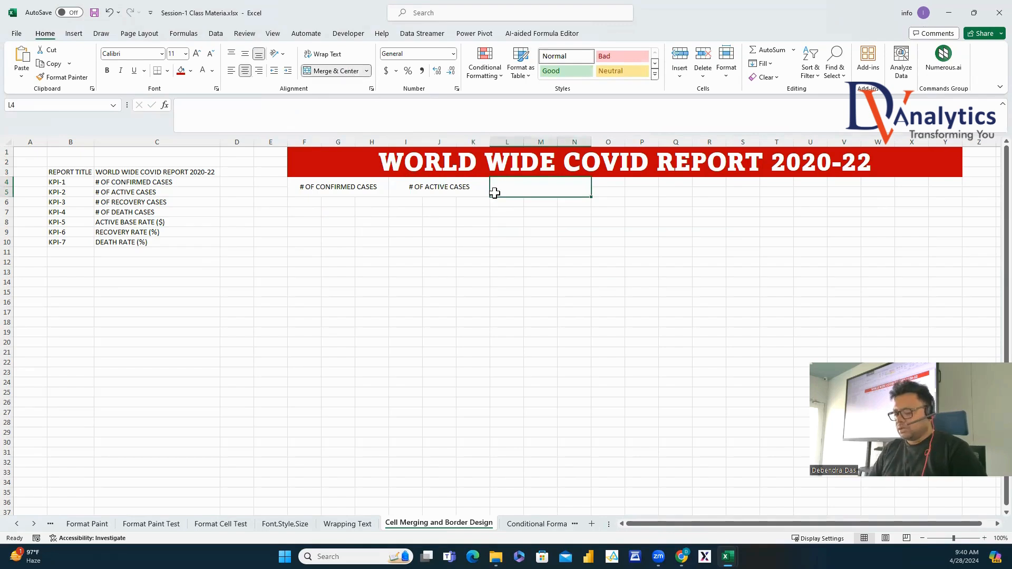
text(# OF RECOVER CASES)
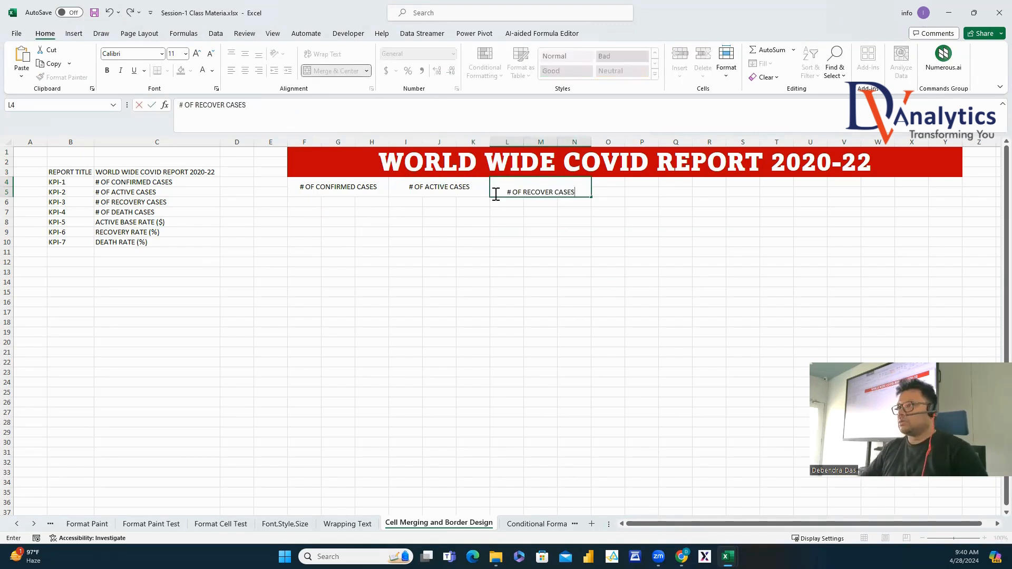
click(517, 222)
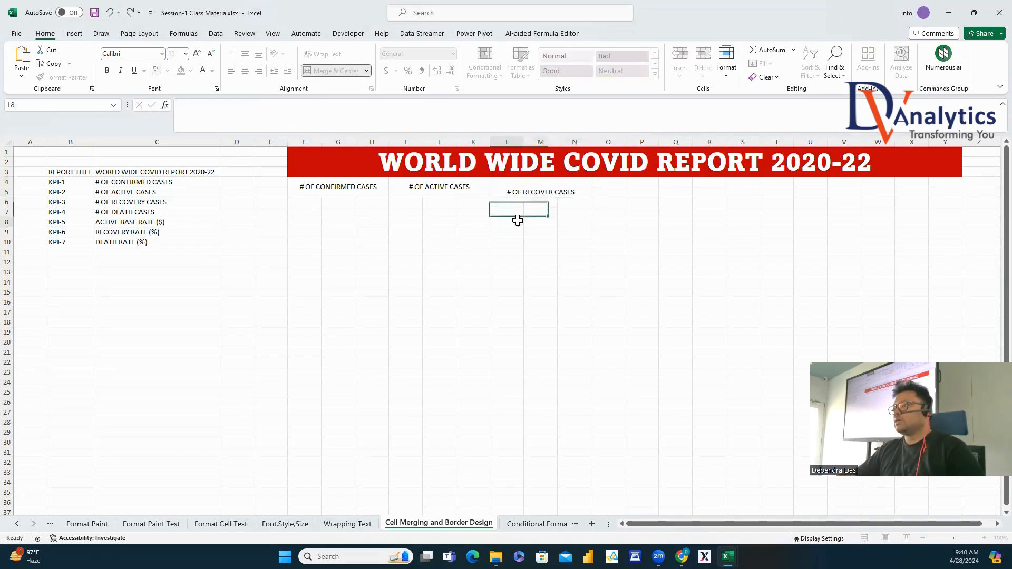
click(511, 191)
click(245, 54)
Merge and center O4:Q5, enter the heading # OF DEATH CASES and align it to the middle vertically.
drag(608, 188, 675, 187)
click(336, 71)
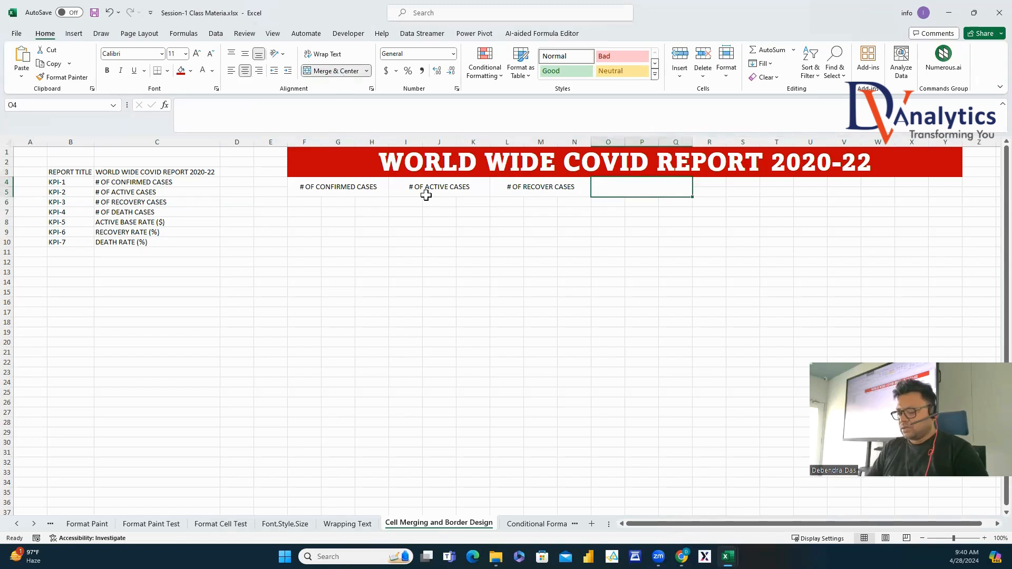
text(# OF DEATH CASES)
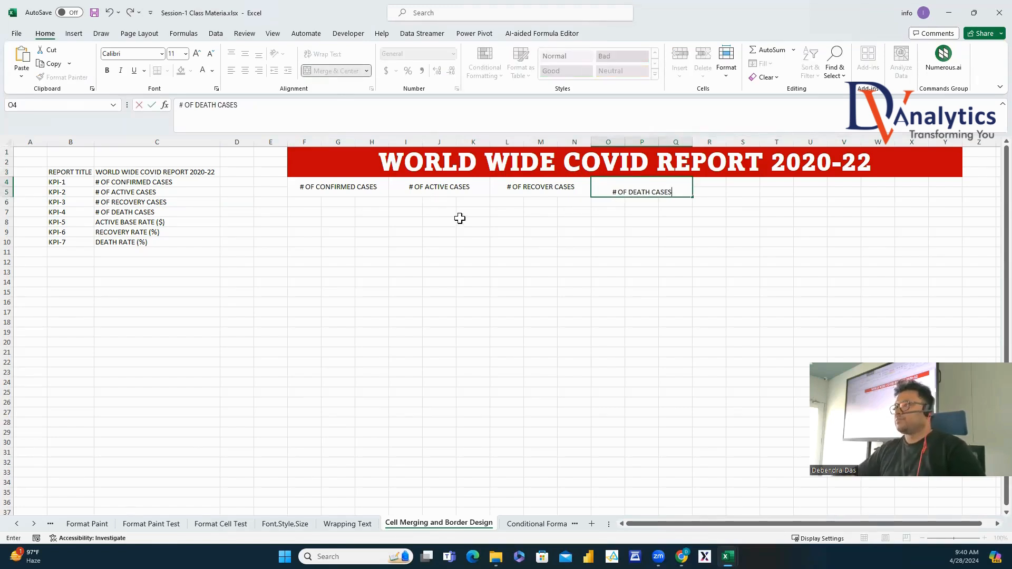
click(646, 263)
click(647, 193)
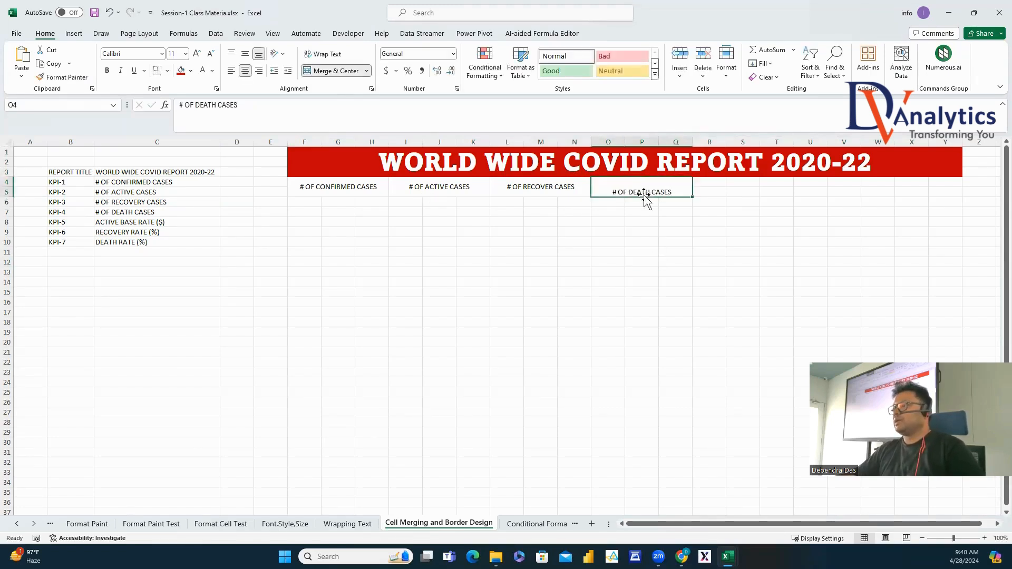
click(245, 54)
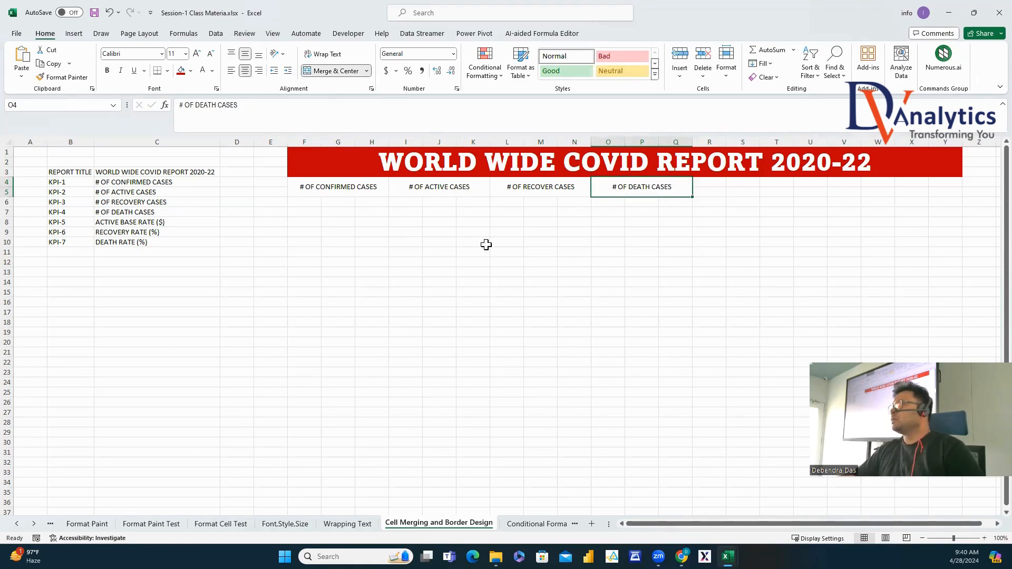
click(669, 271)
drag(707, 185, 767, 192)
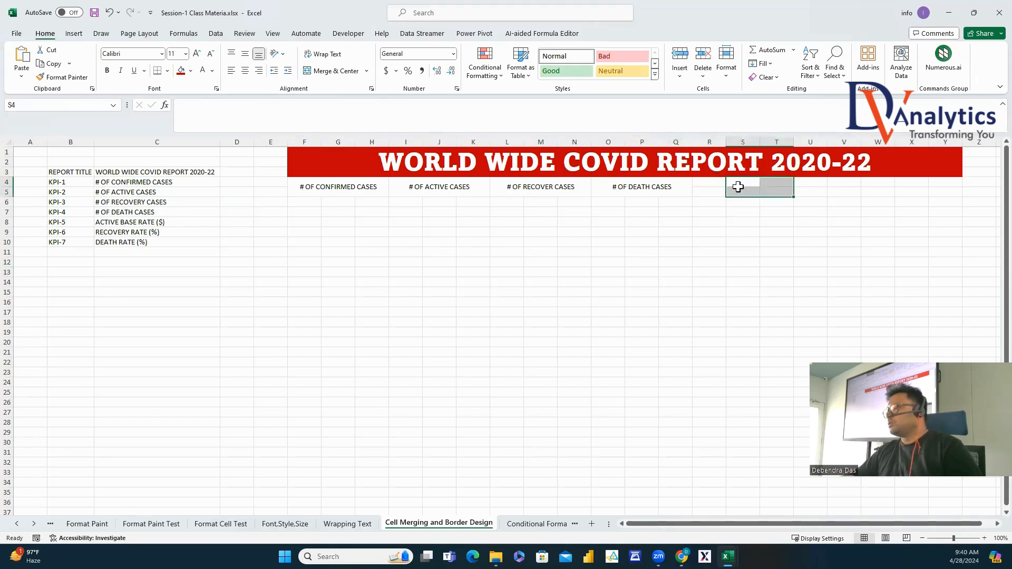
click(331, 71)
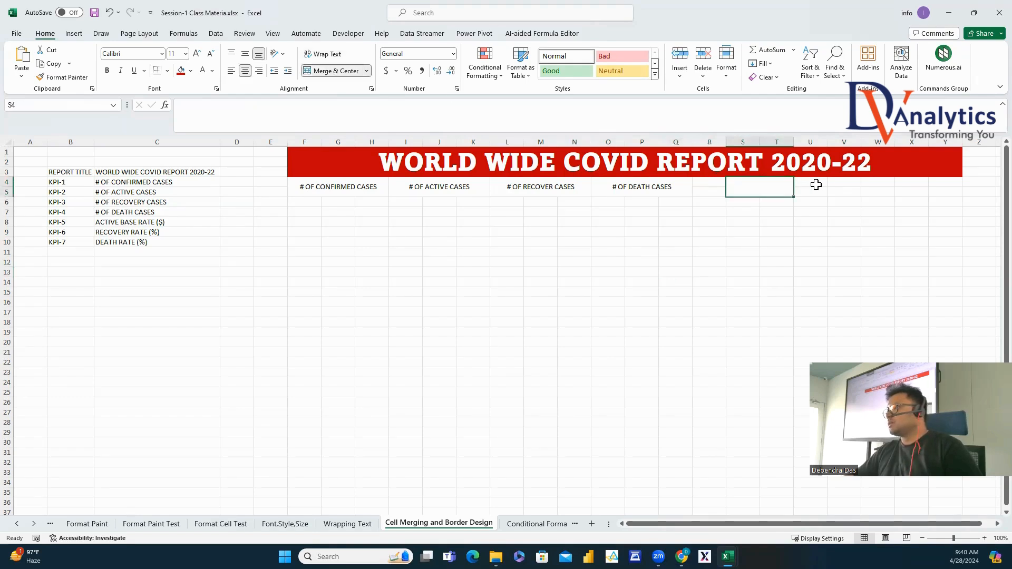
drag(819, 182, 859, 195)
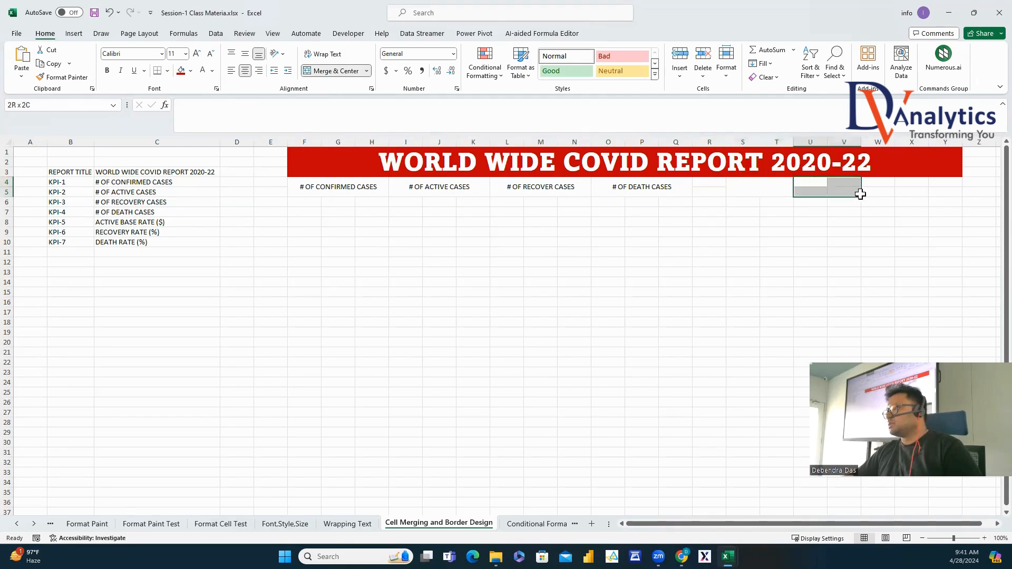
Merge and center R4:T5, U4:W5 and X4:Z5 as separate heading cells for the remaining three KPIs.
click(722, 186)
drag(722, 185, 871, 191)
click(331, 70)
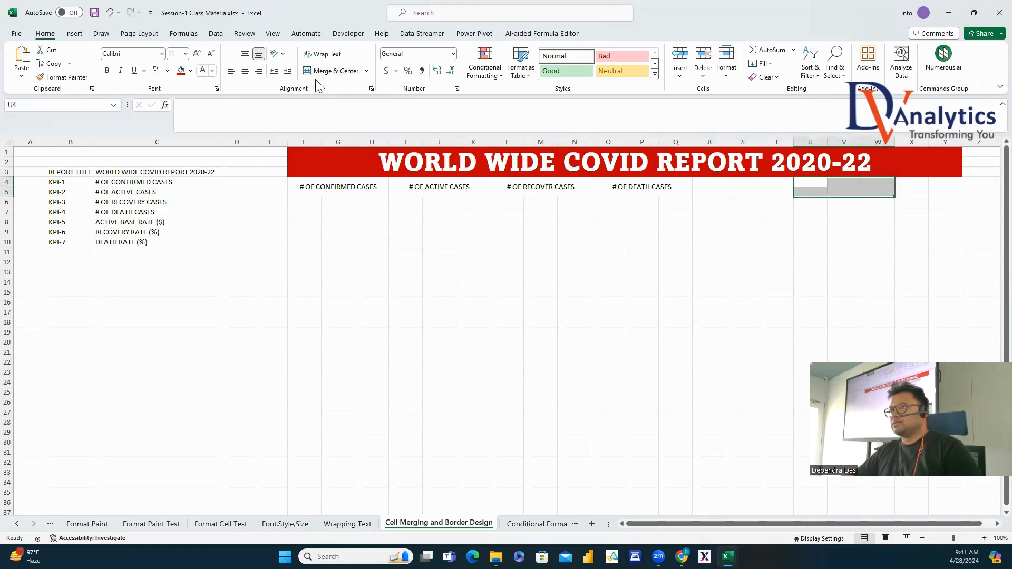
click(331, 71)
drag(915, 182, 979, 193)
click(341, 74)
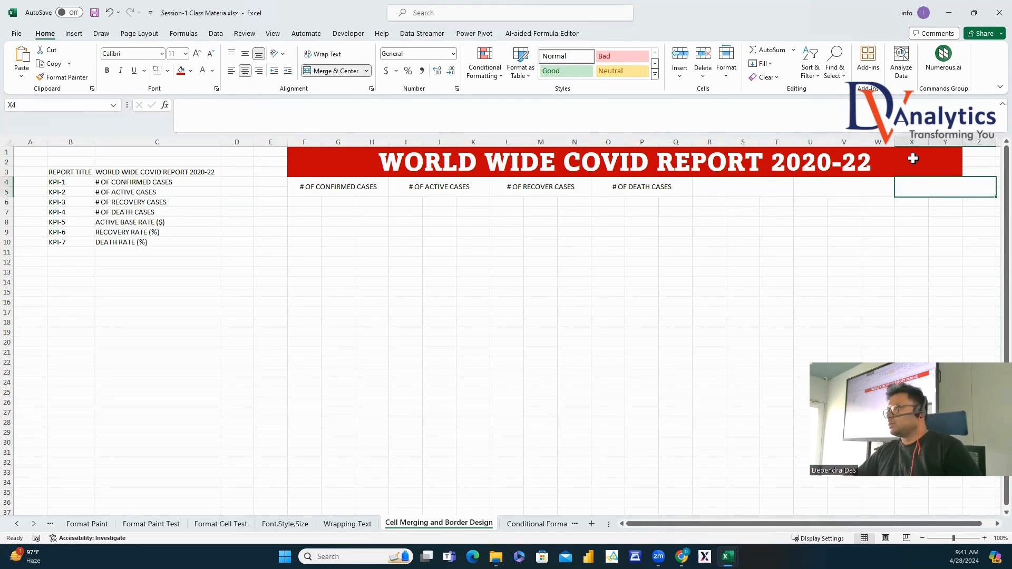
Extend the merged and centered report title banner to cover F1:Z3.
click(914, 158)
click(343, 71)
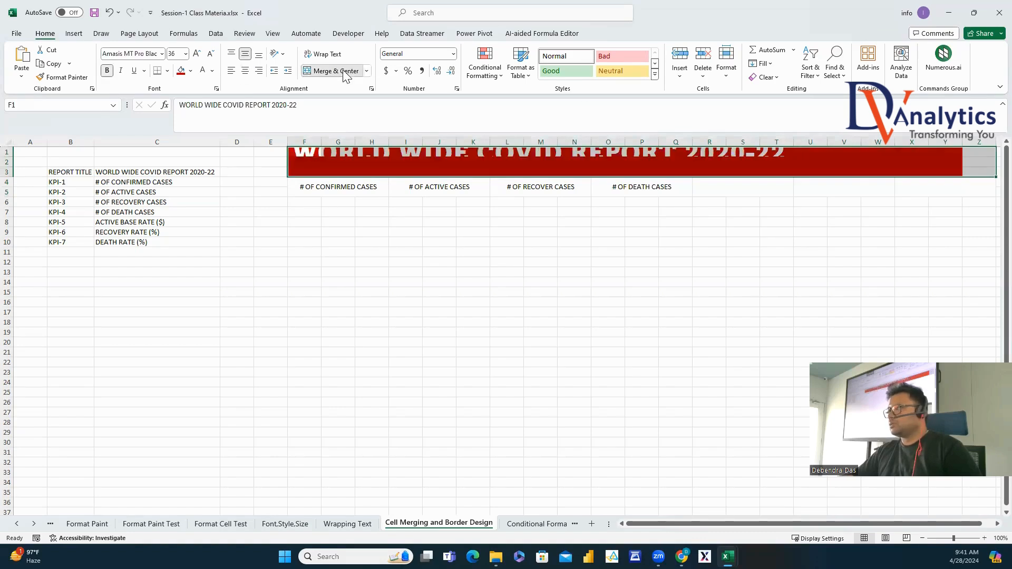
click(343, 71)
Enter the heading ACTVE BASE RATE (%) in the merged cell R4:T5.
click(747, 240)
click(731, 193)
text(A)
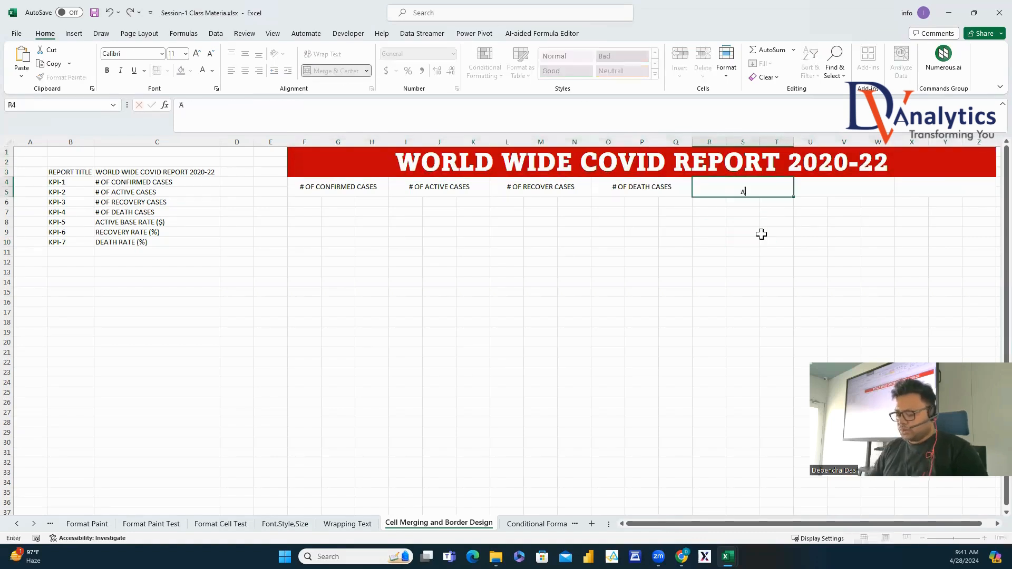
text(CTVE BA)
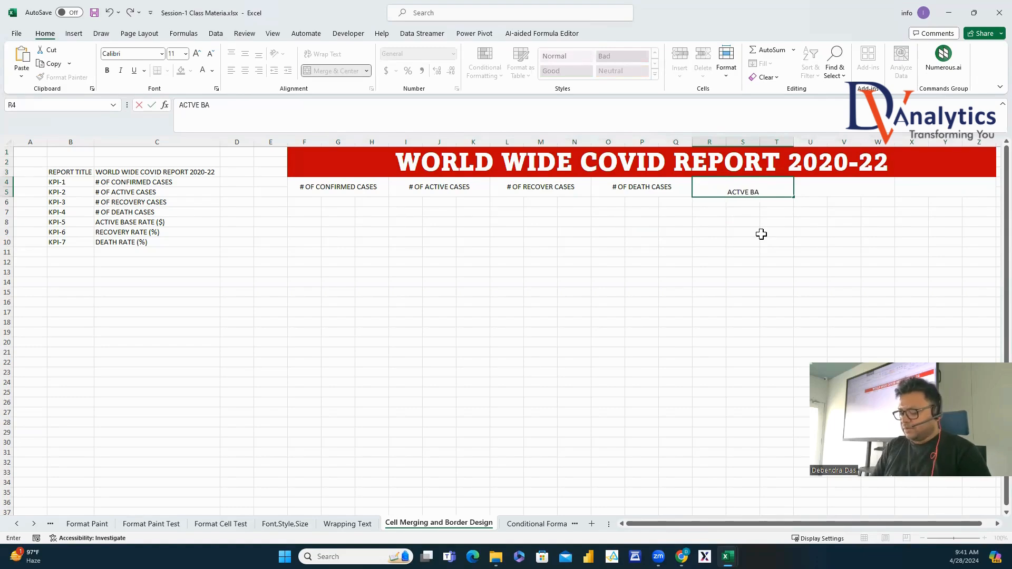
text(SE RATE (%))
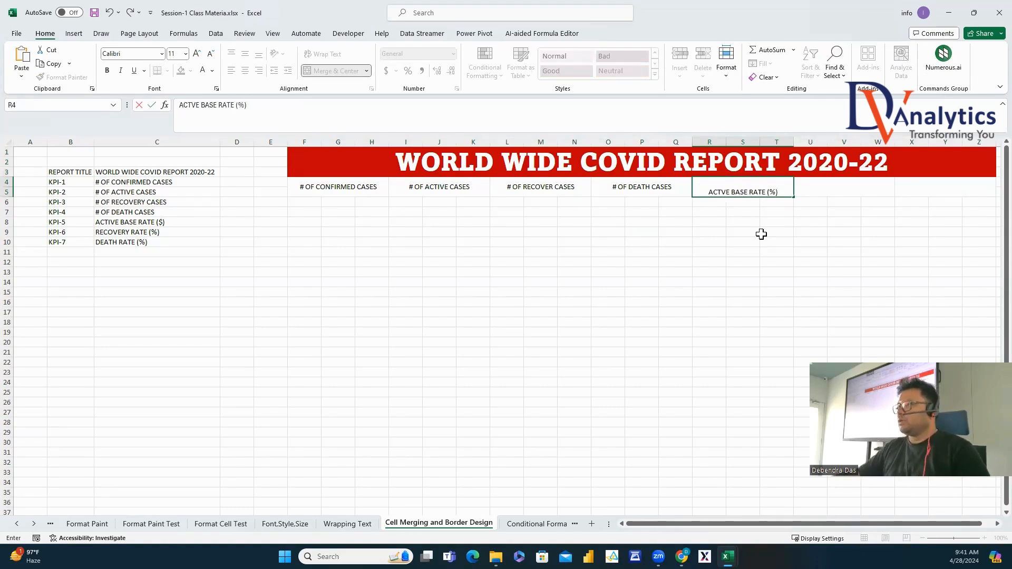
key(ctrl+Return)
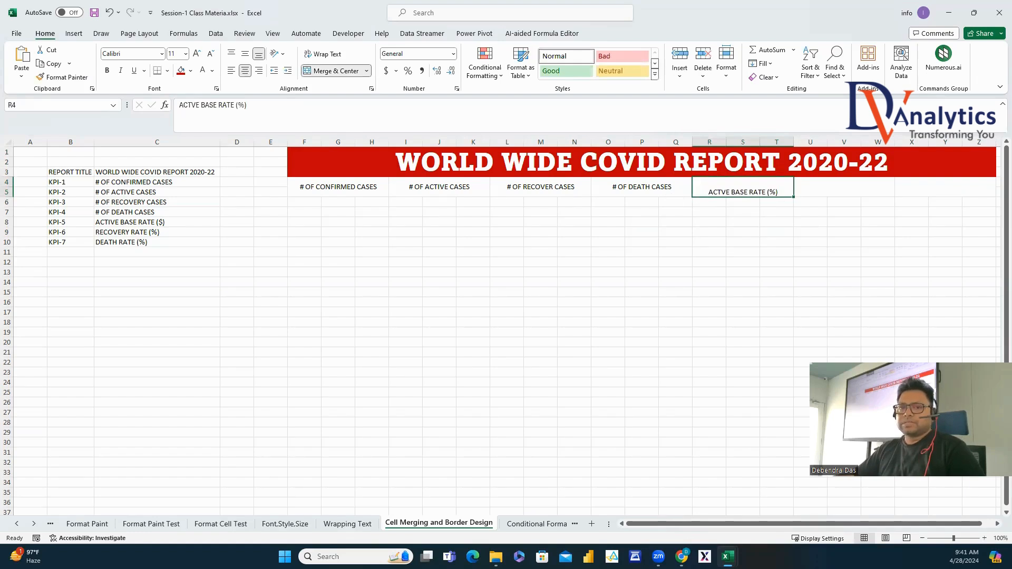
Enter the heading RECOVERY RATE (%) in the merged cell U4:W5, correcting its spelling.
click(828, 205)
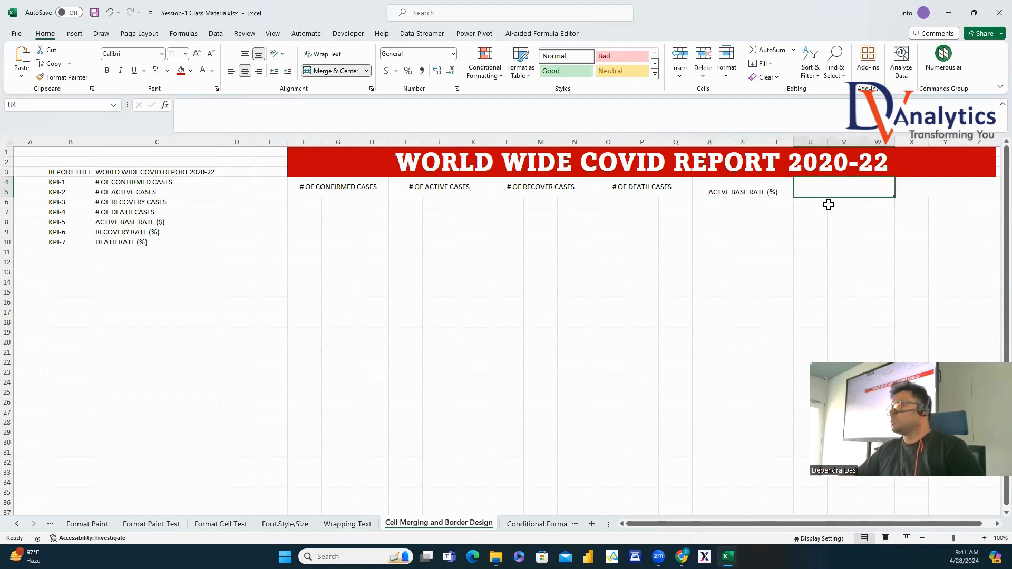
text(RECIVER RATE (%))
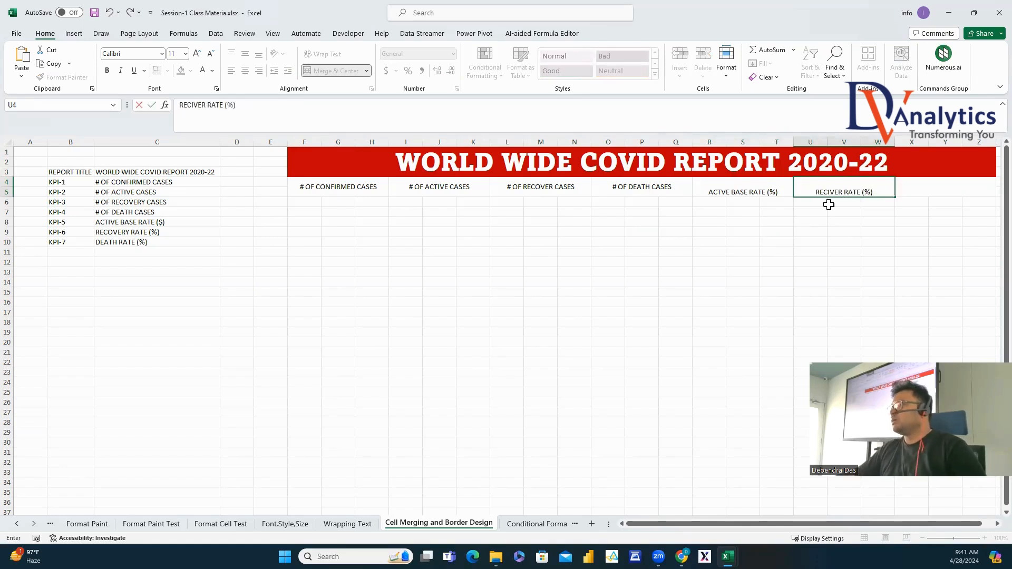
click(842, 190)
key(BackSpace)
key(BackSpace)
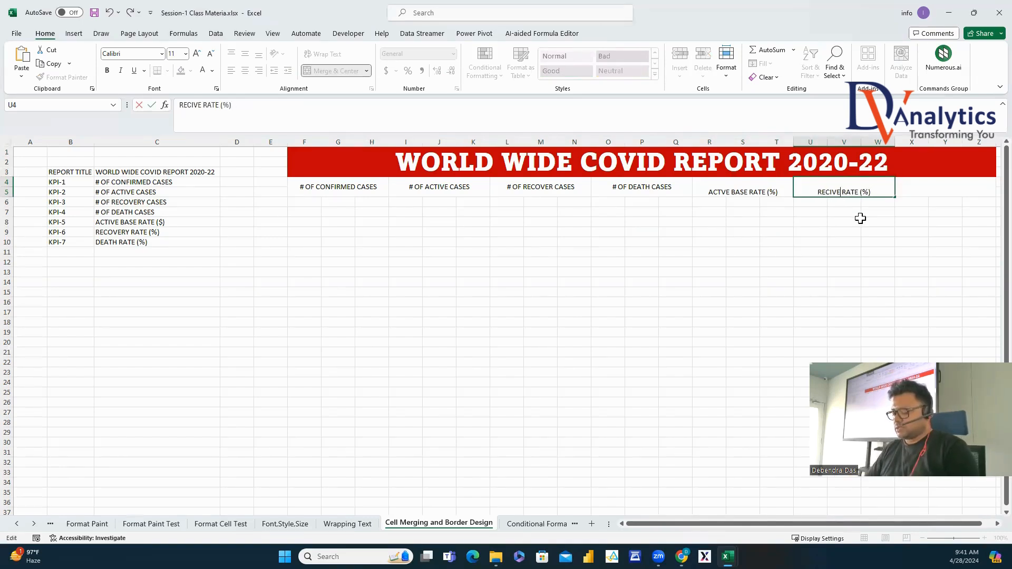
text(Y)
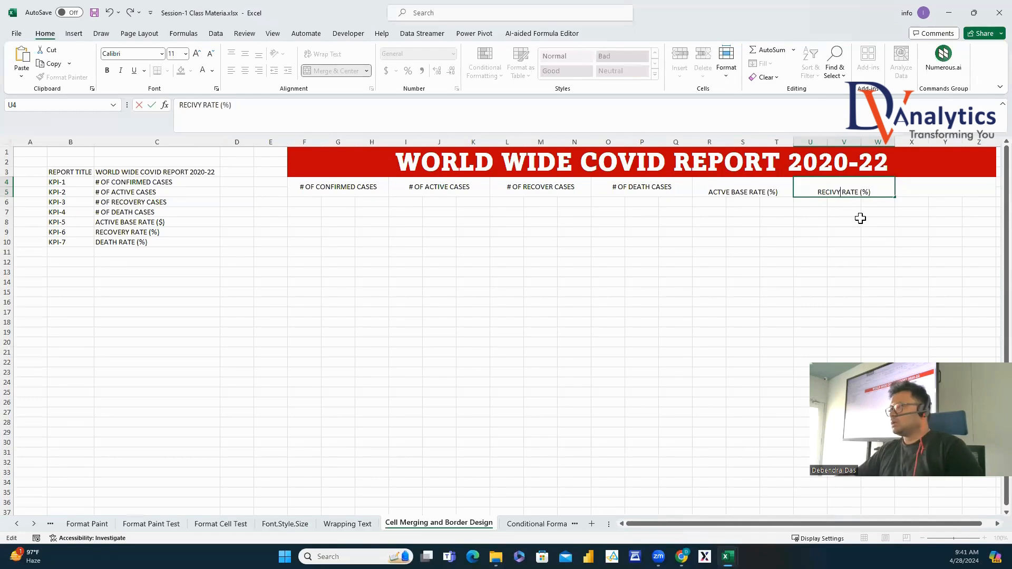
double_click(832, 193)
text(RECOVERY)
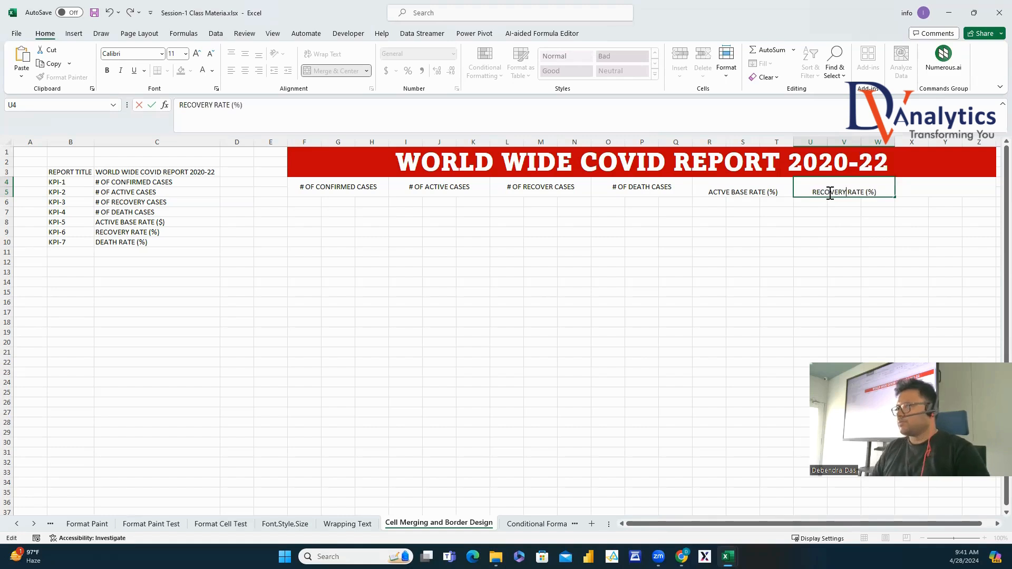
Enter the heading DEATH RATE (%) in the merged cell X4:Z5.
click(927, 188)
text(D)
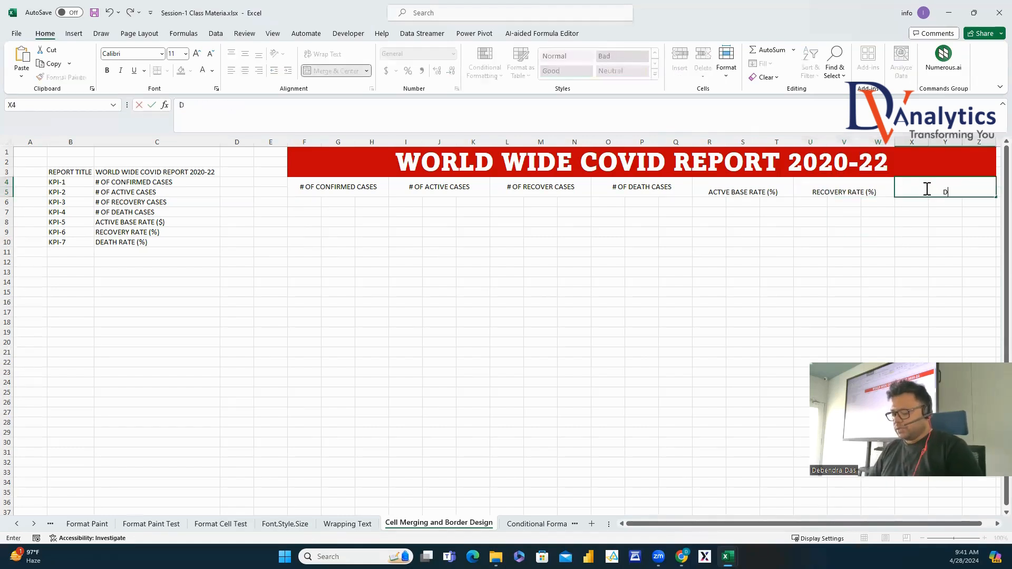
text(WATH RATE (%))
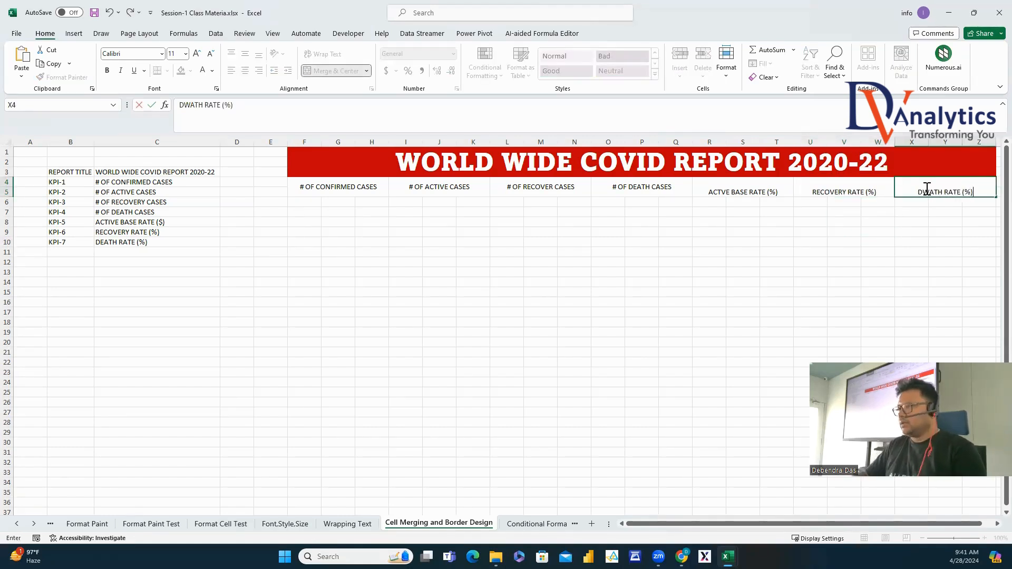
key(BackSpace)
text(E)
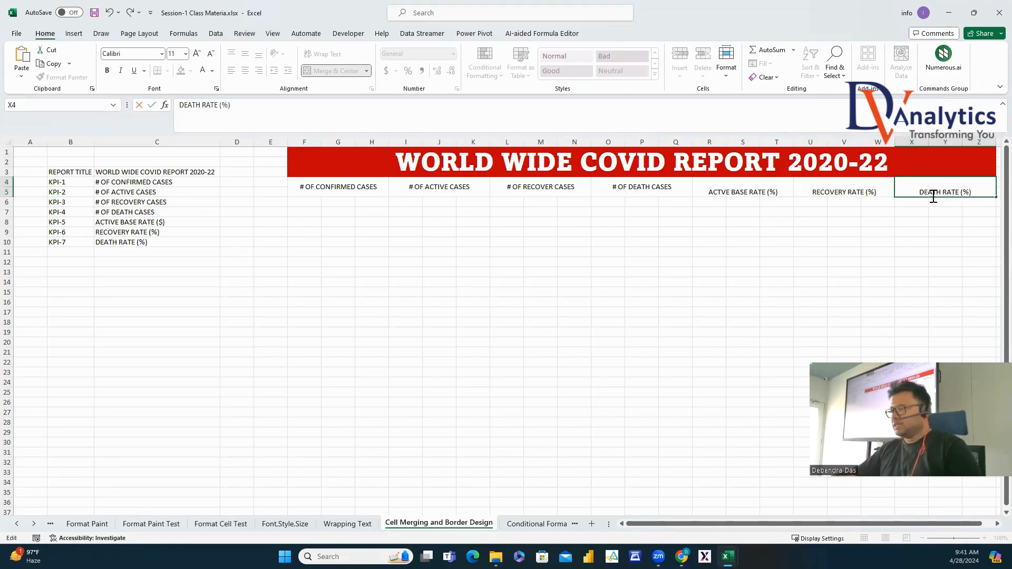
click(927, 233)
Align the three rate headings in R4:Z5 to the middle vertically.
drag(758, 189, 910, 192)
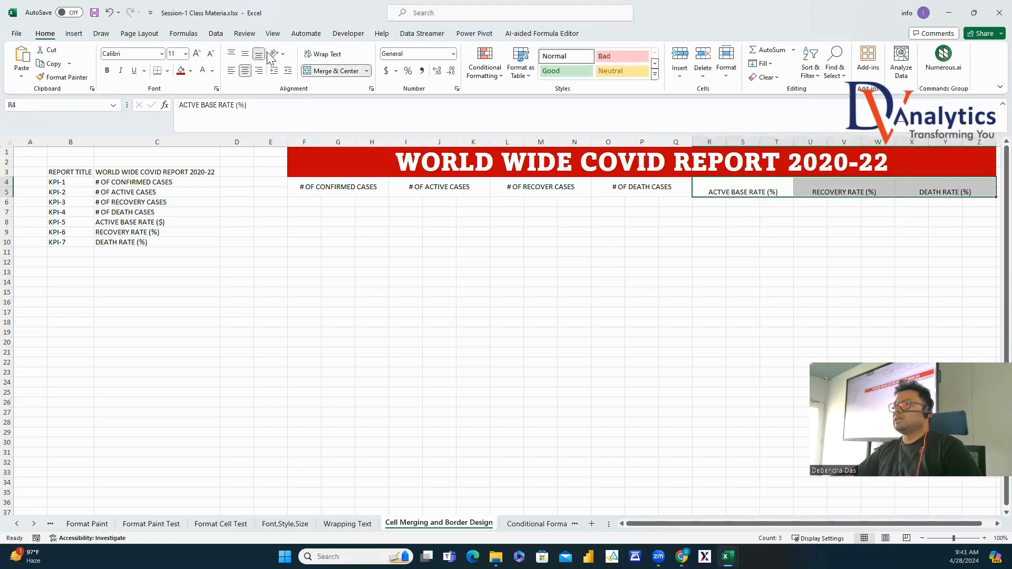
click(245, 53)
click(703, 302)
Apply all borders to the title banner and KPI headings in F1:Z5.
drag(357, 162, 981, 190)
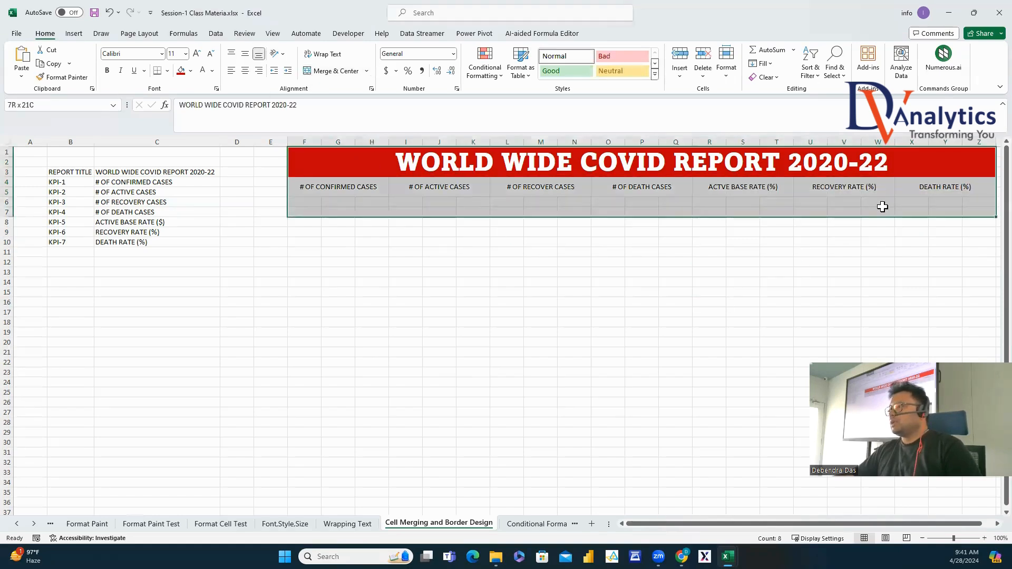
click(169, 71)
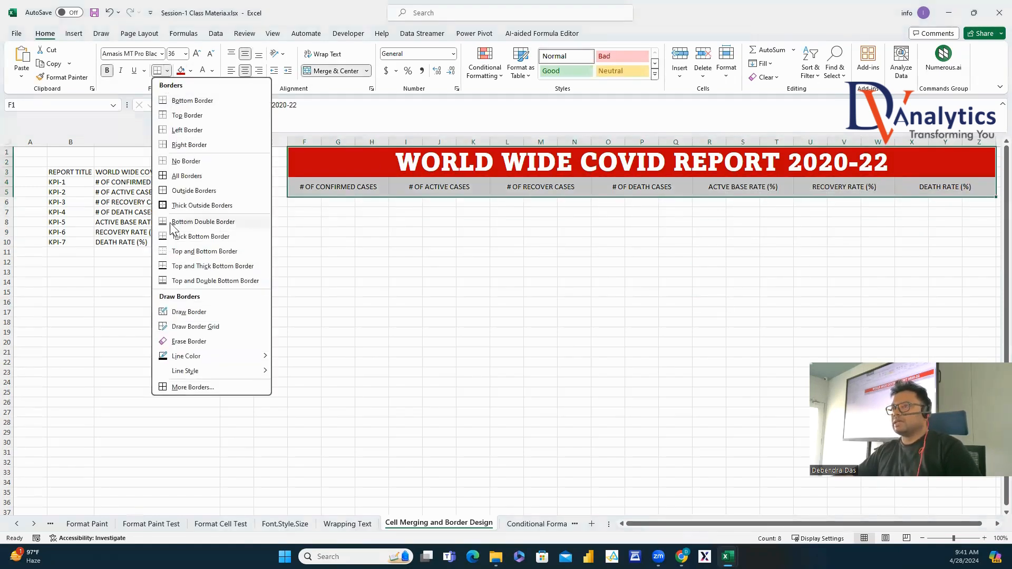
click(165, 175)
click(540, 242)
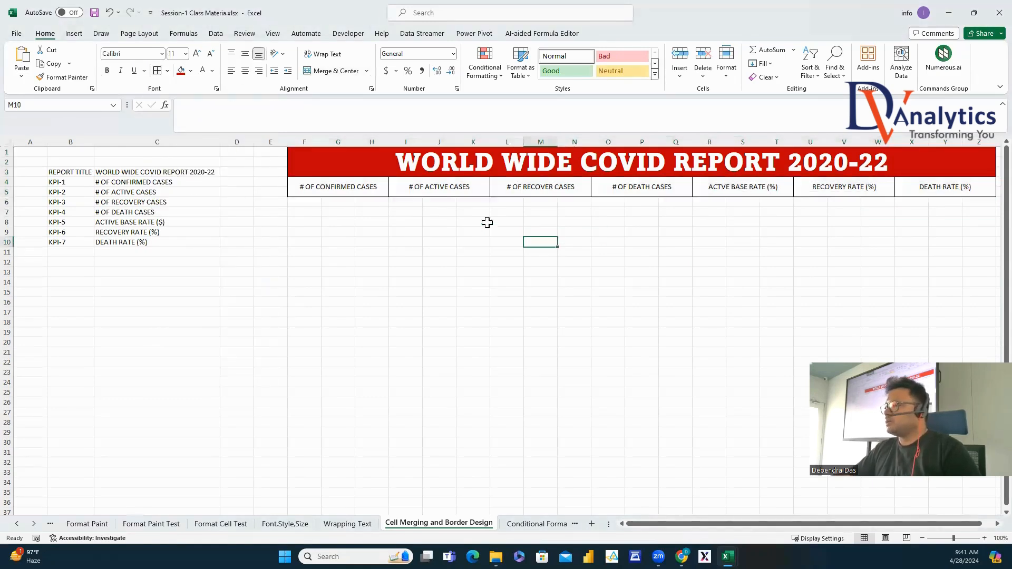
Format the KPI headings in F4:Z5 with a dark blue fill and bold white text.
drag(375, 190, 933, 187)
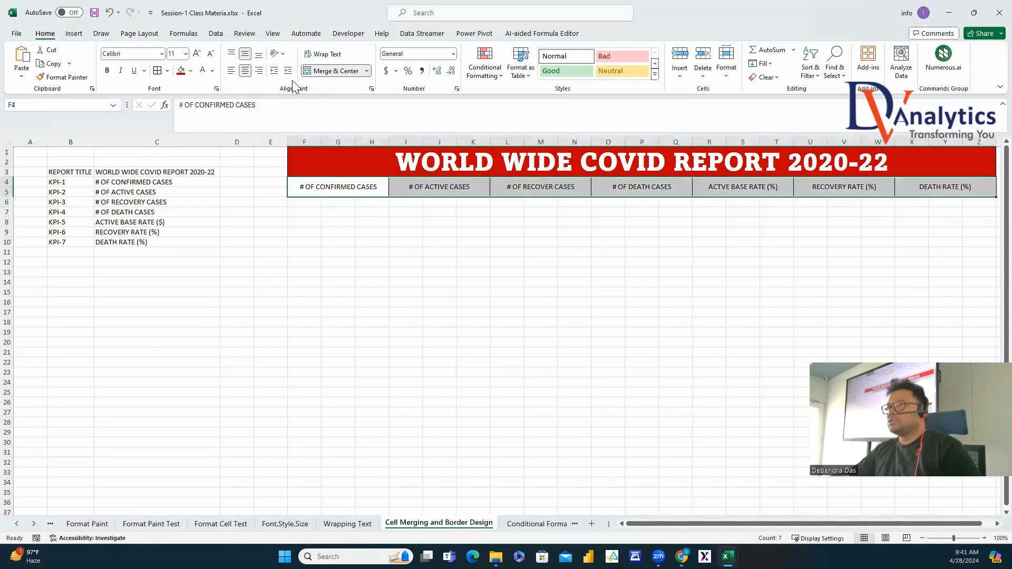
click(191, 71)
click(251, 139)
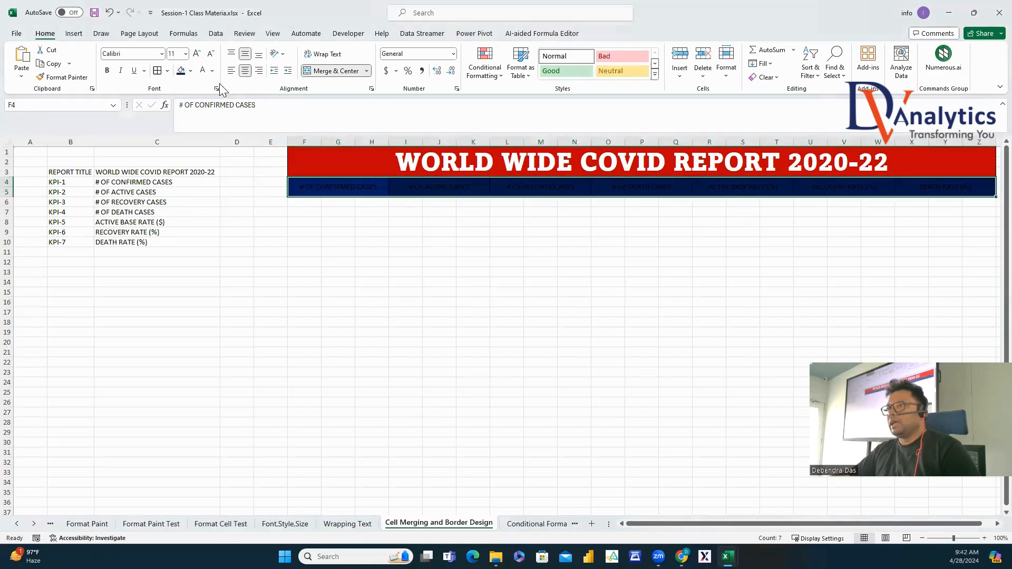
click(212, 71)
click(200, 112)
click(107, 70)
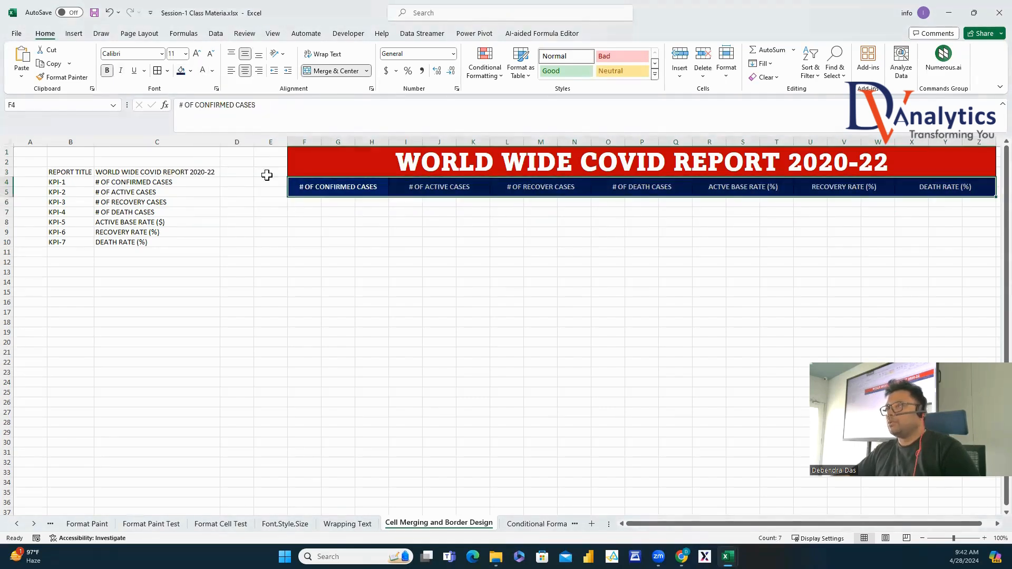
click(649, 294)
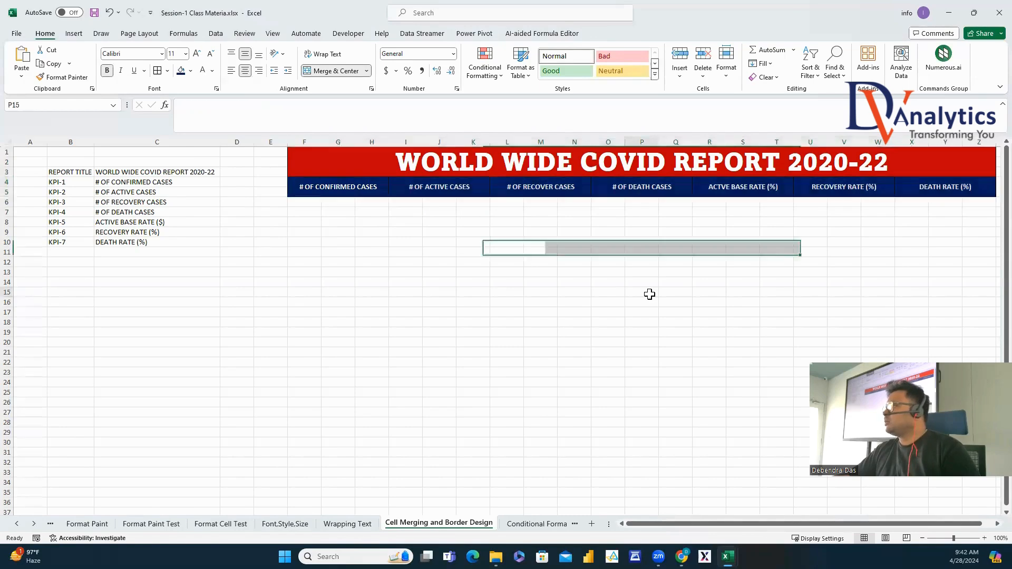
Fill the active base rate heading with dark gold and the recovery rate heading with dark green.
click(775, 185)
click(190, 70)
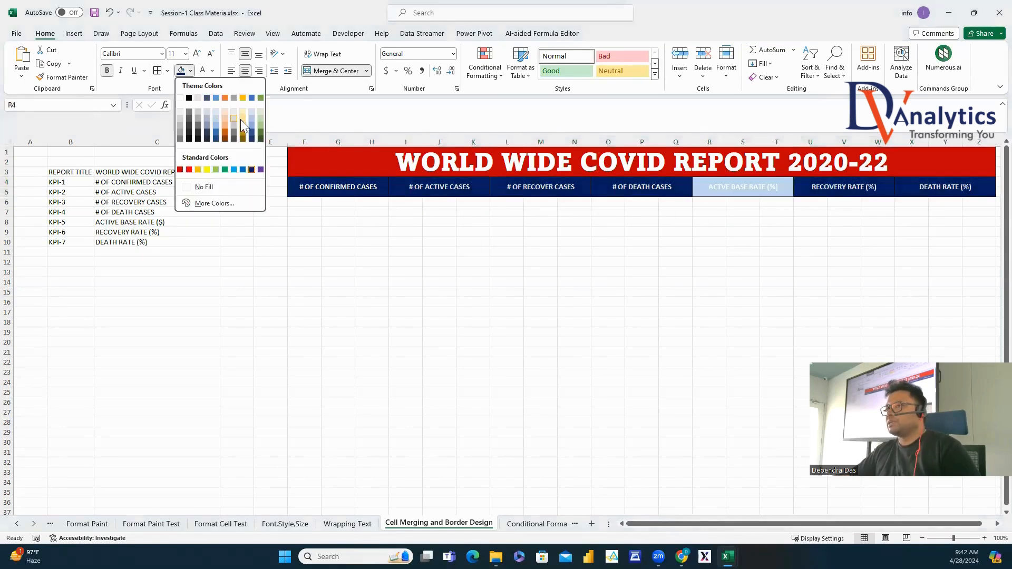
click(241, 132)
click(844, 188)
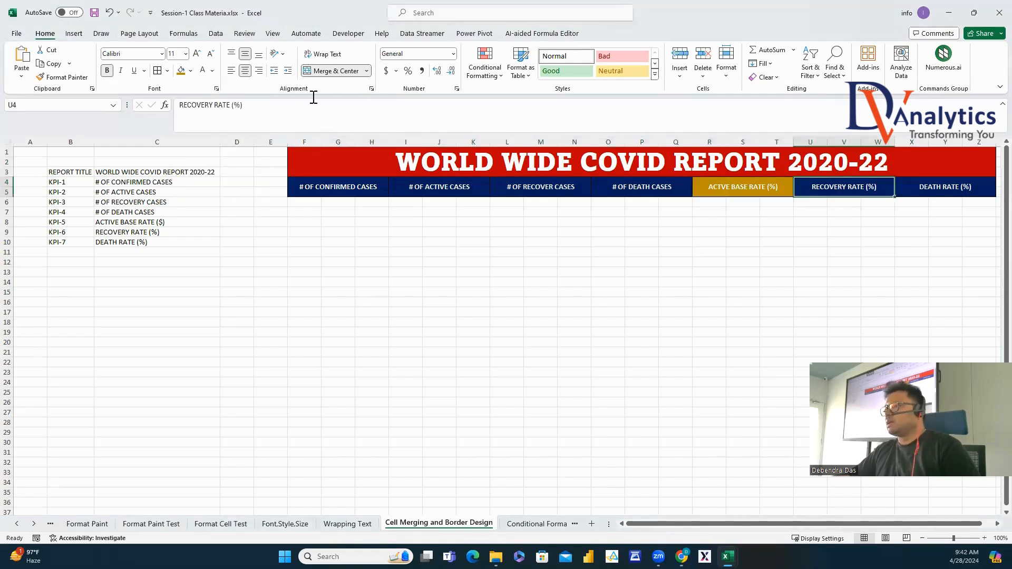
click(191, 71)
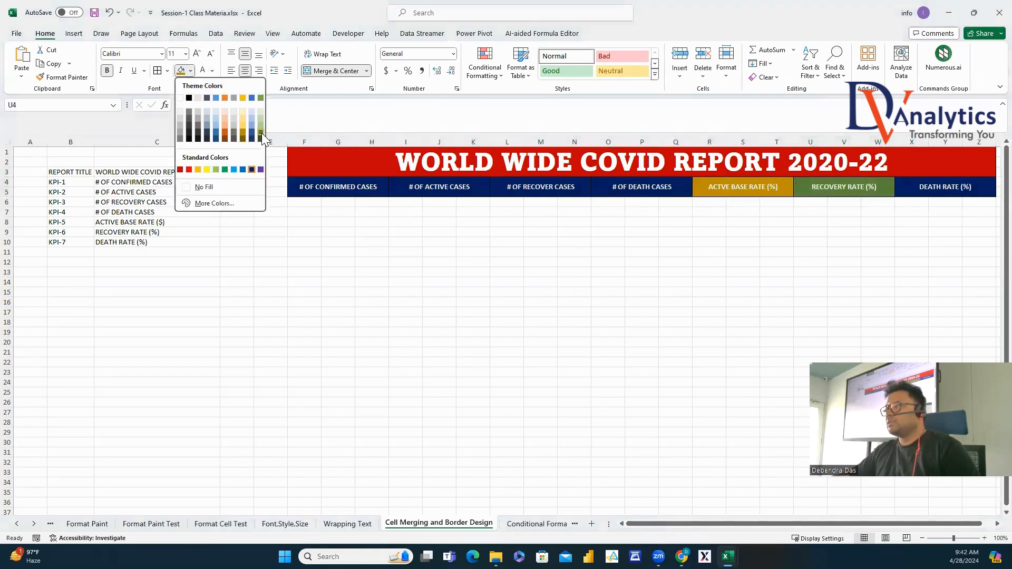
click(260, 131)
Fill the death rate heading with standard red.
click(917, 188)
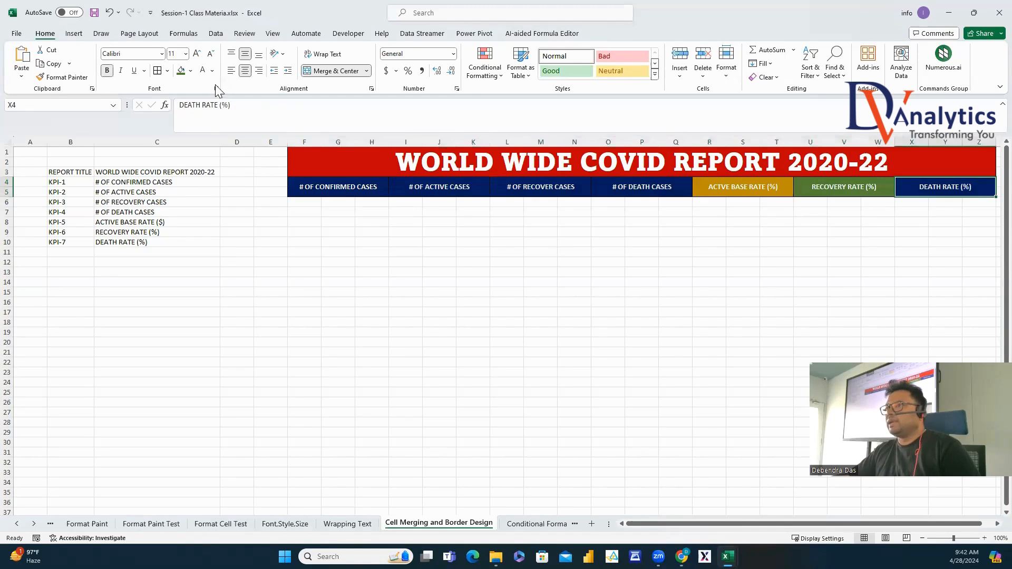
click(190, 70)
click(191, 168)
click(776, 262)
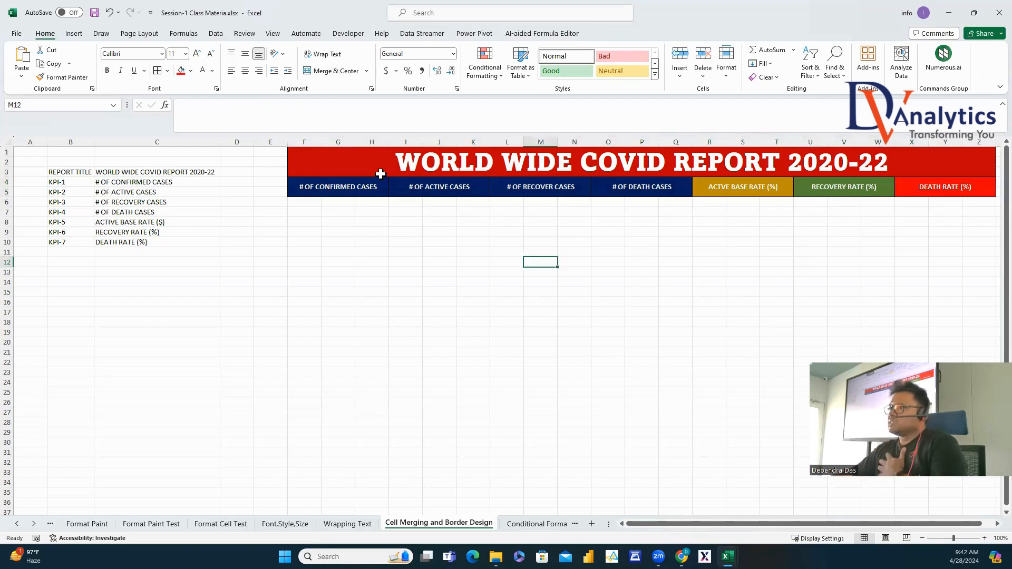
drag(381, 174, 717, 193)
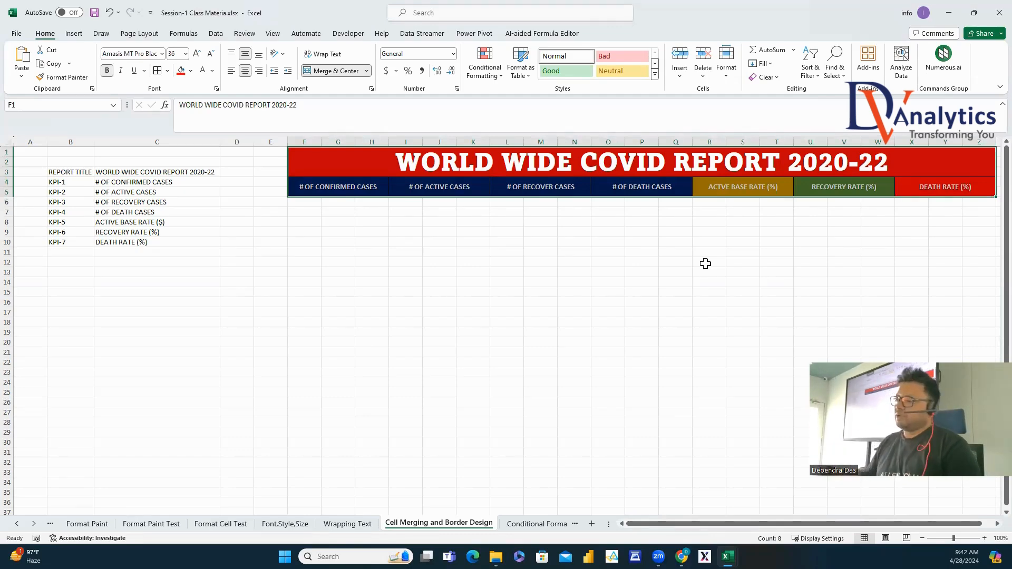
Open the Conditional Format Part-1 sheet and widen column C to fit the topic text in C4.
click(537, 523)
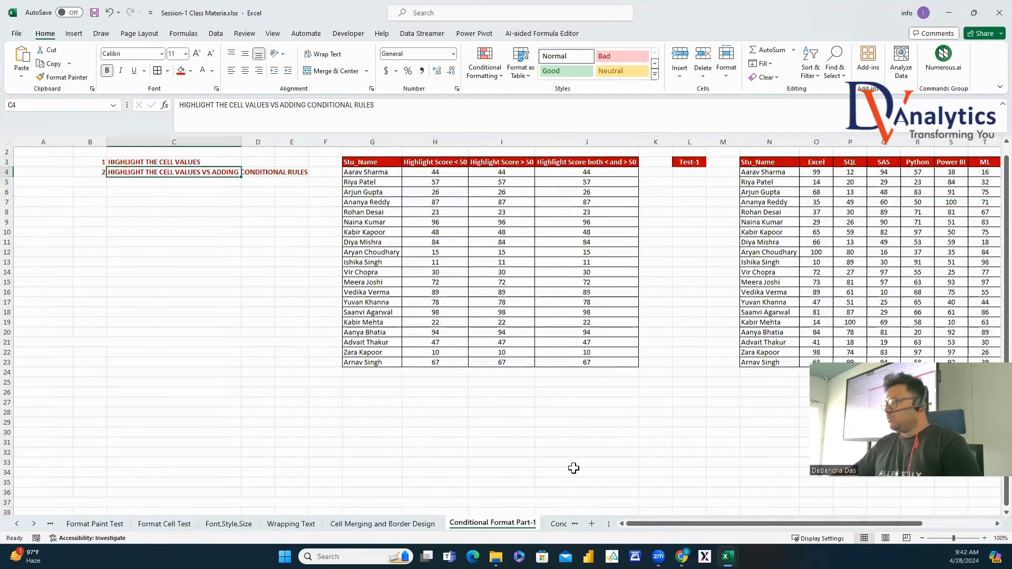
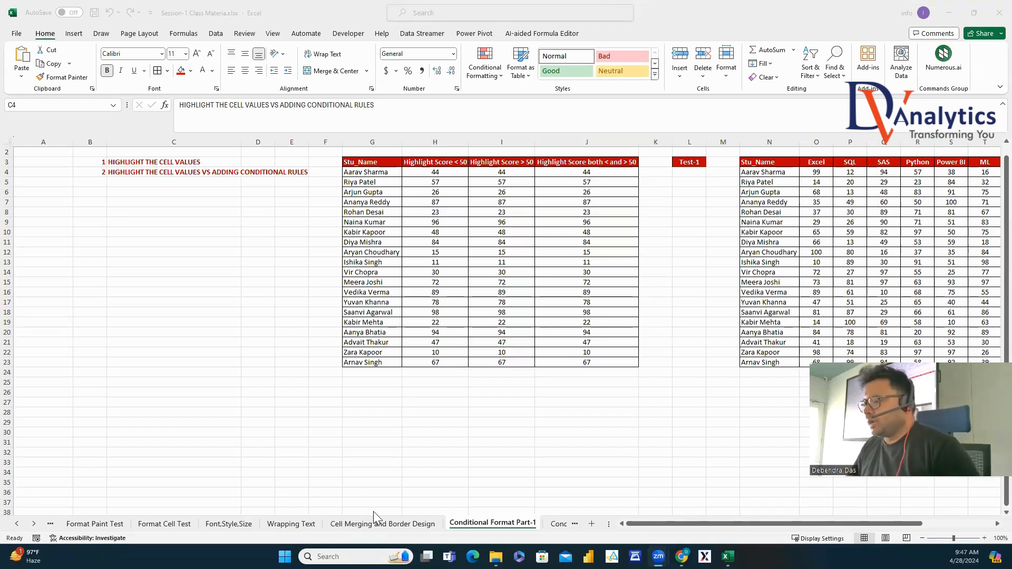
click(388, 470)
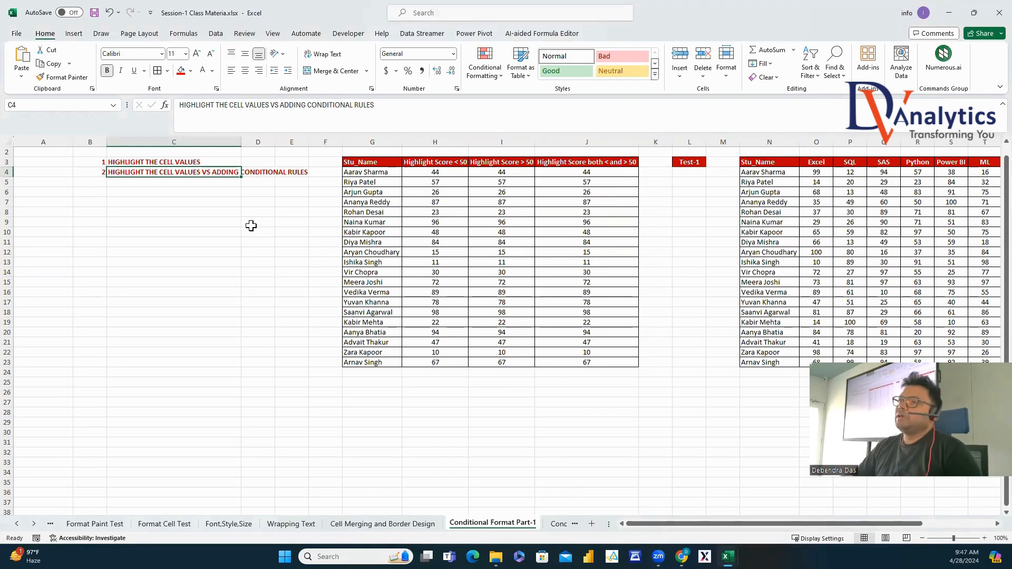
click(191, 160)
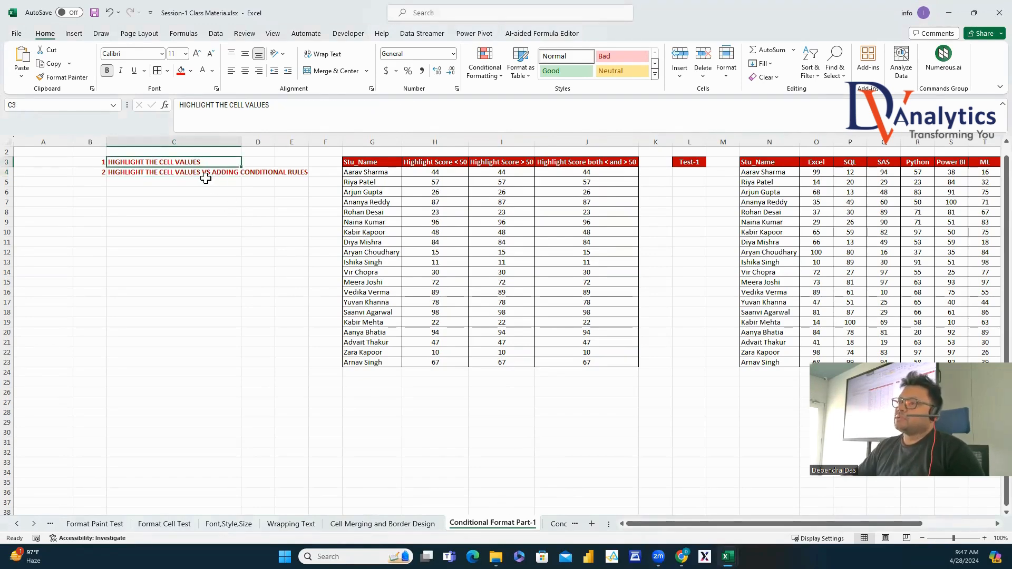
click(205, 176)
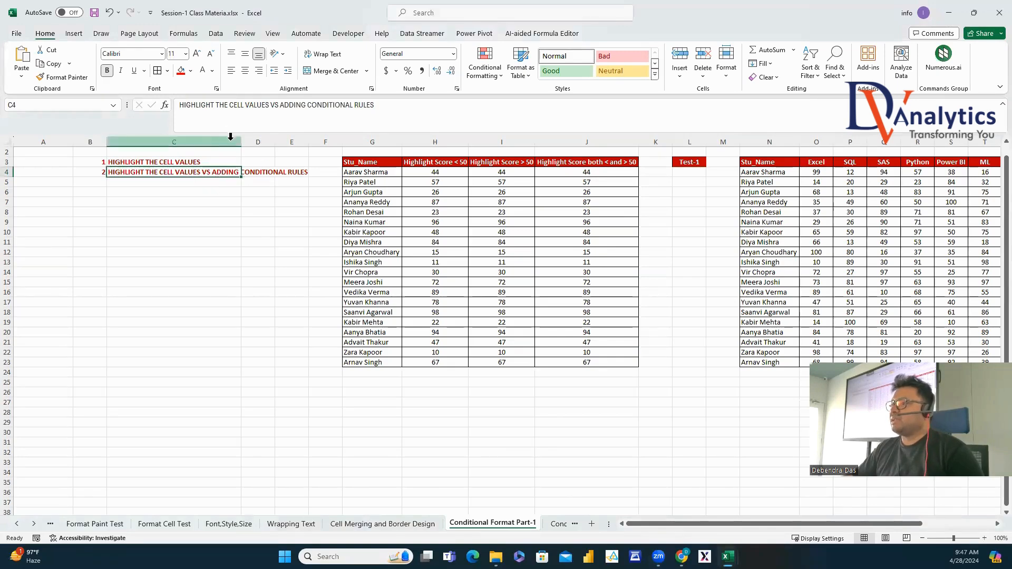
drag(241, 138, 316, 138)
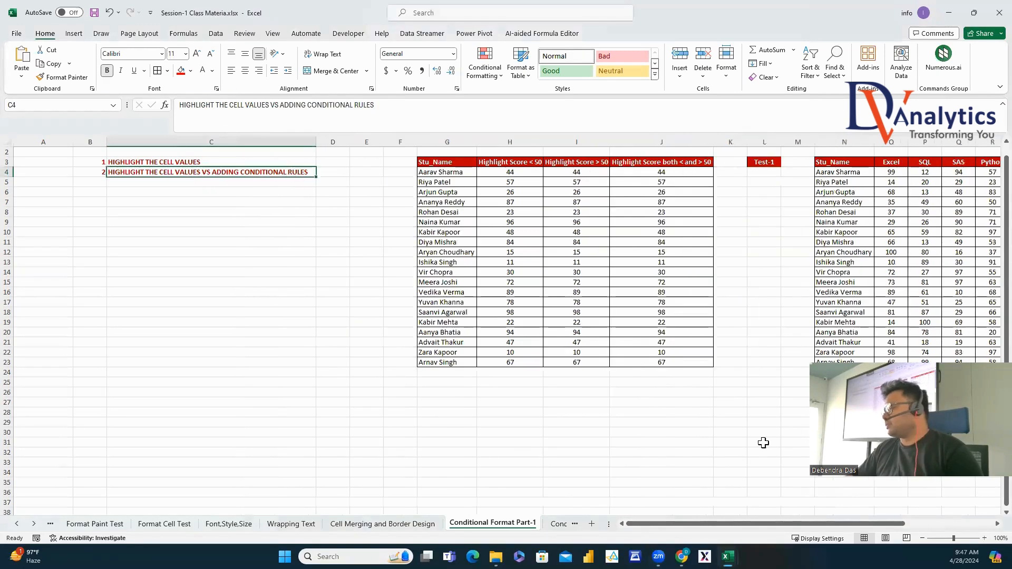
Highlight the scores below 50 in H4:H23 with a Less Than rule using Light Red Fill with Dark Red Text.
click(996, 523)
click(996, 524)
click(996, 523)
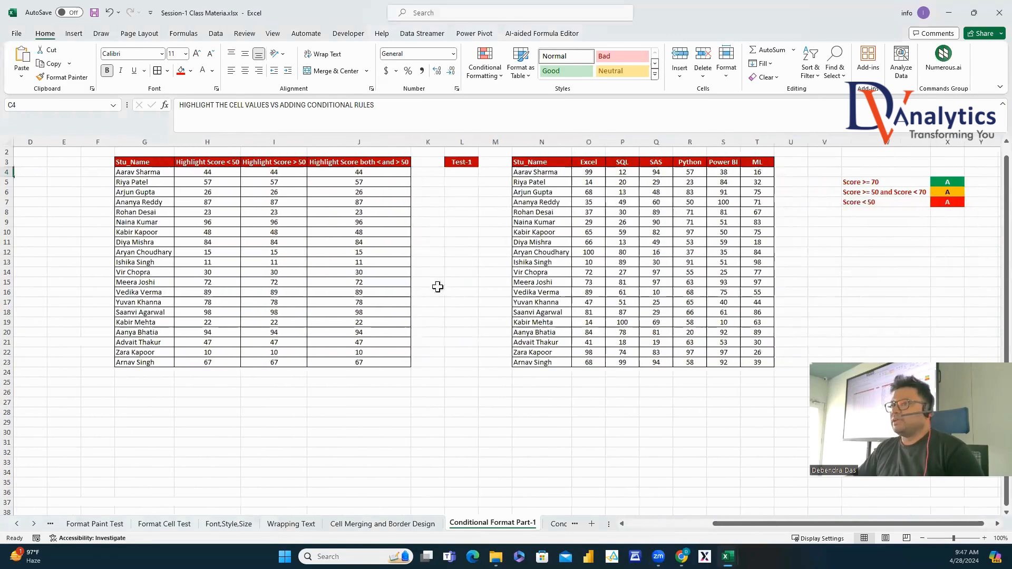
drag(130, 173, 130, 368)
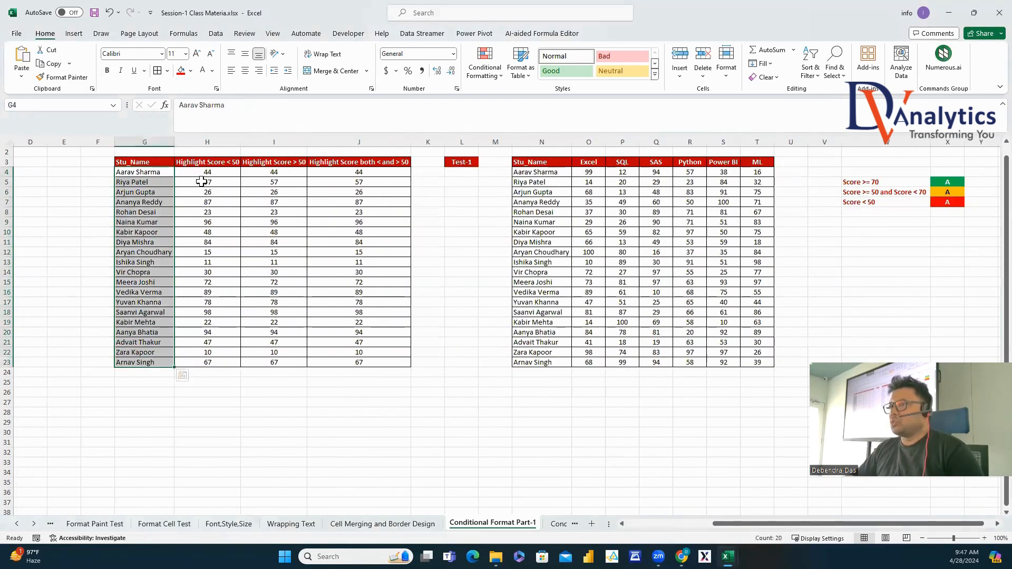
click(207, 162)
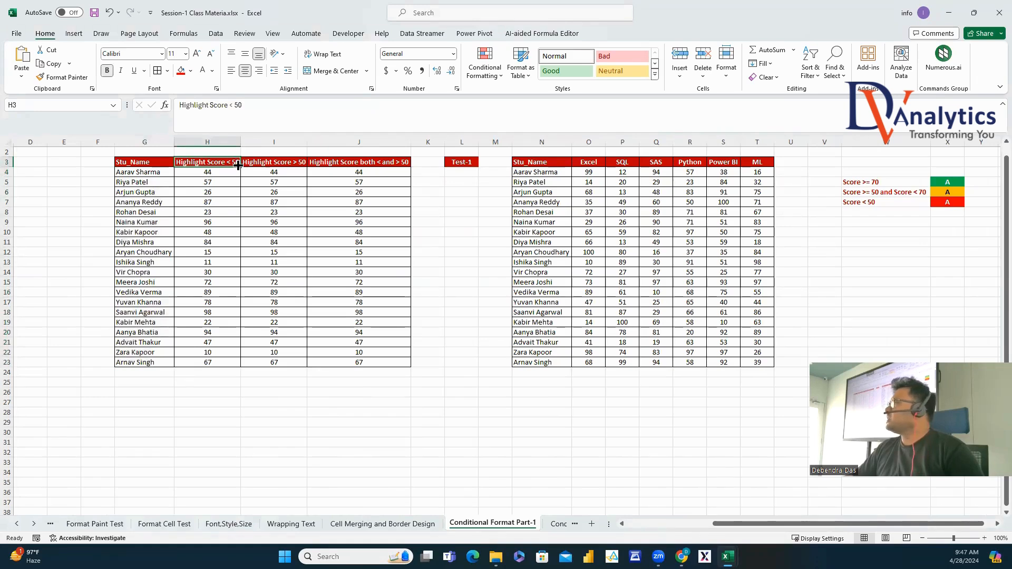
drag(212, 176, 207, 363)
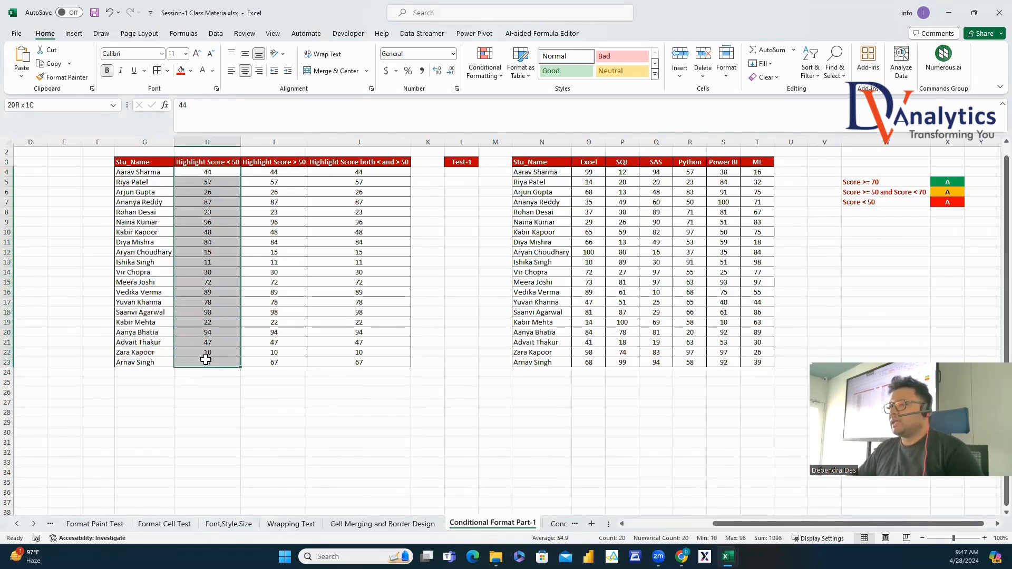
click(485, 68)
mouse_move(525, 97)
click(601, 122)
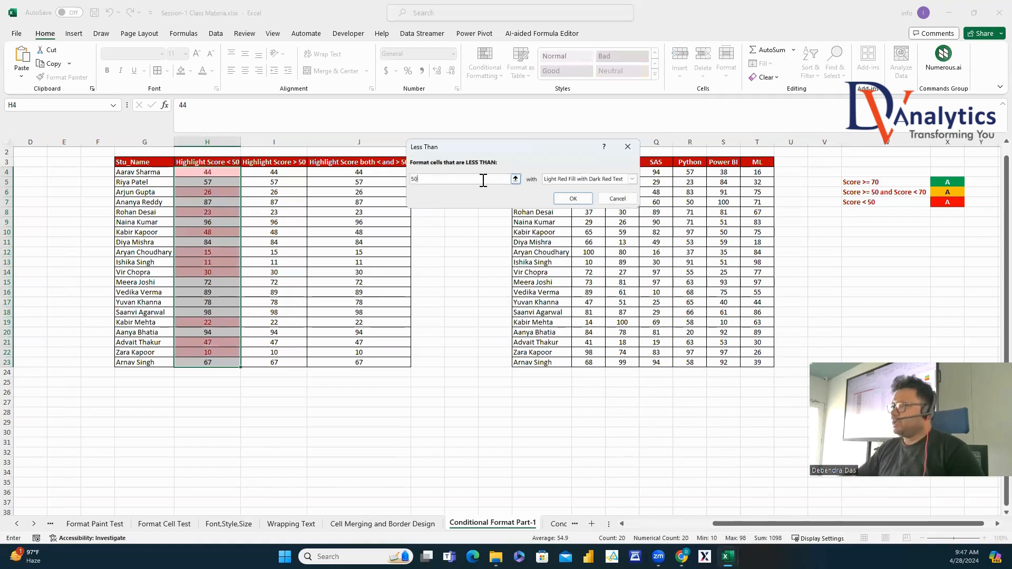
text(50)
click(573, 199)
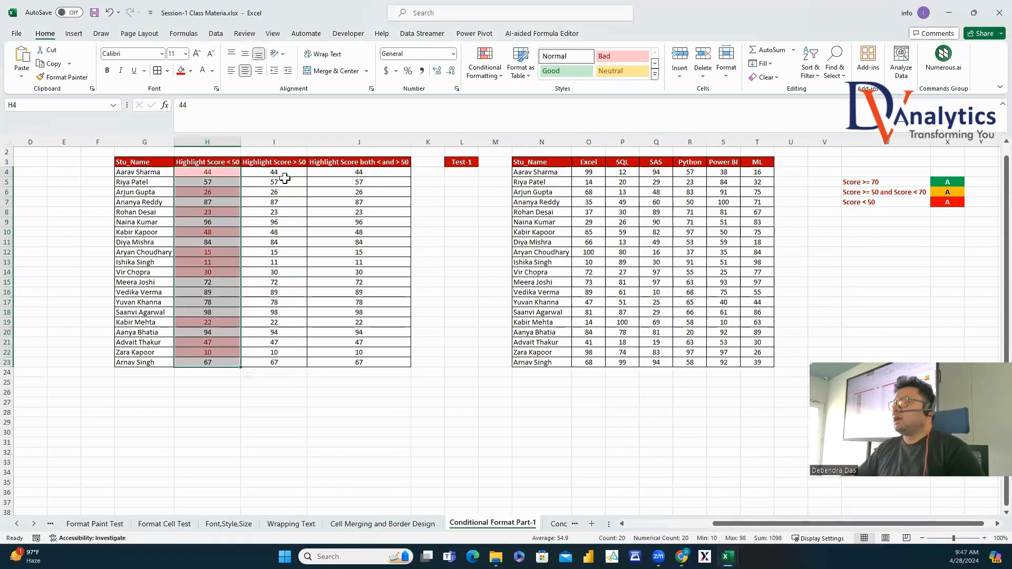
Highlight the scores above 50 in I4:I23 with a Greater Than rule using Light Red Fill with Dark Red Text.
drag(274, 172, 274, 363)
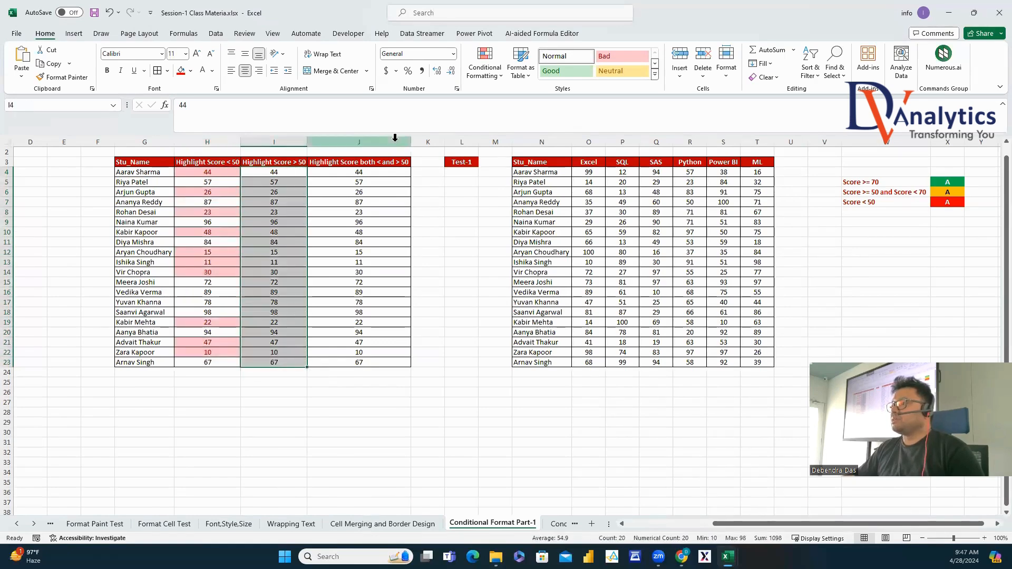
click(493, 80)
mouse_move(521, 96)
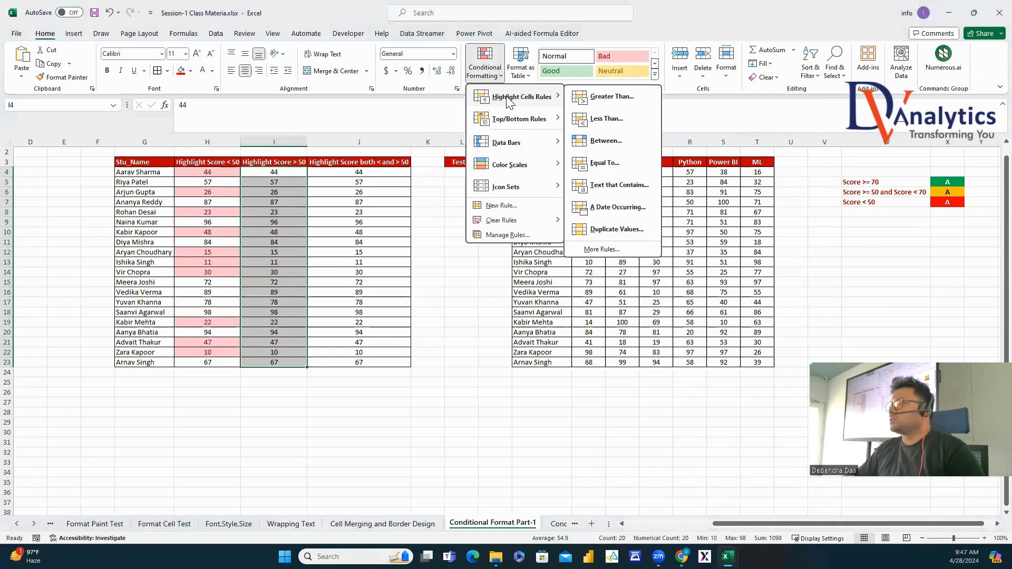
click(629, 99)
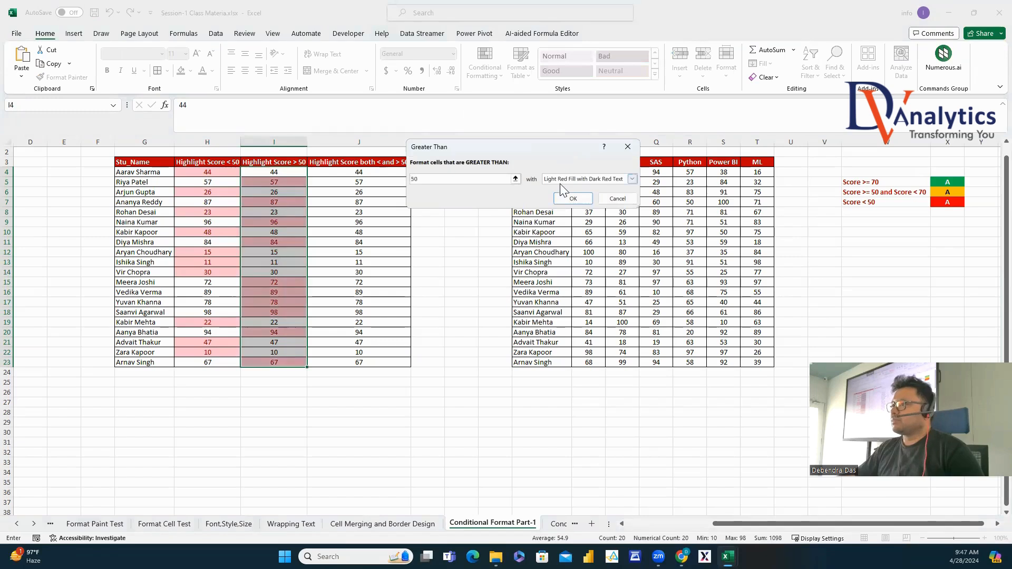
click(573, 198)
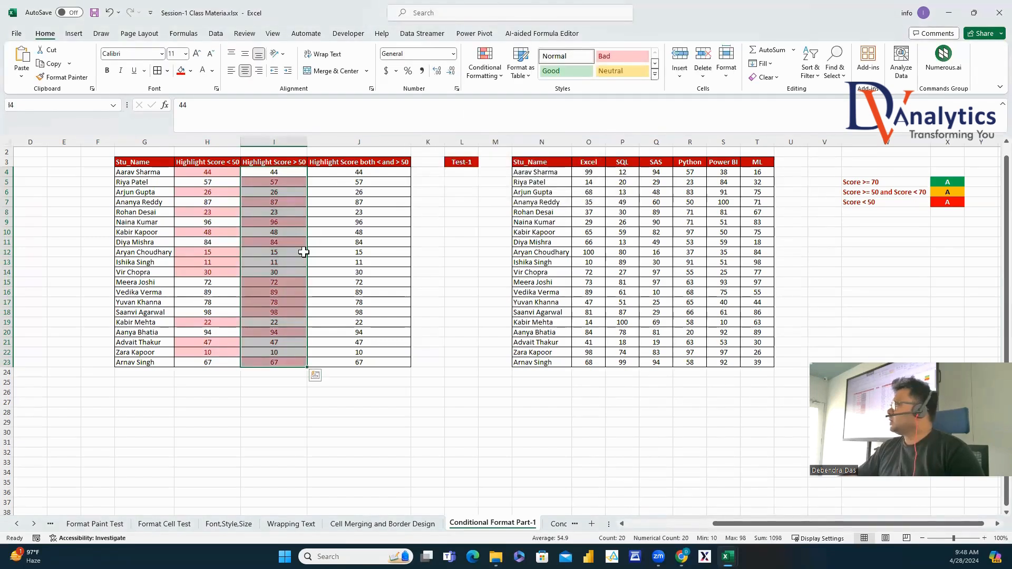
Set up a new conditional formatting rule on J4:J23 for cells with a value greater than 50.
drag(363, 173, 367, 179)
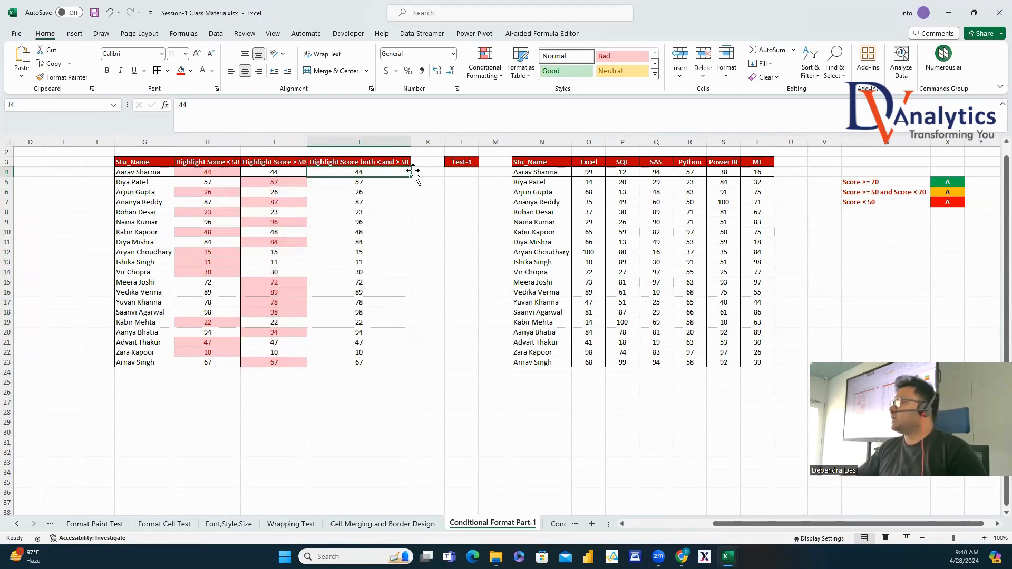
drag(367, 172, 359, 364)
click(482, 73)
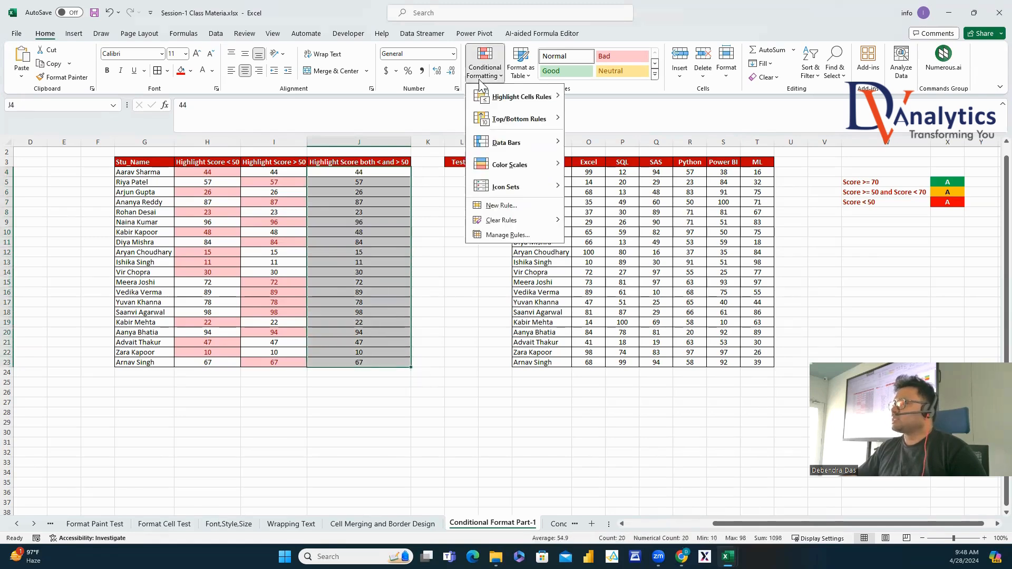
click(500, 207)
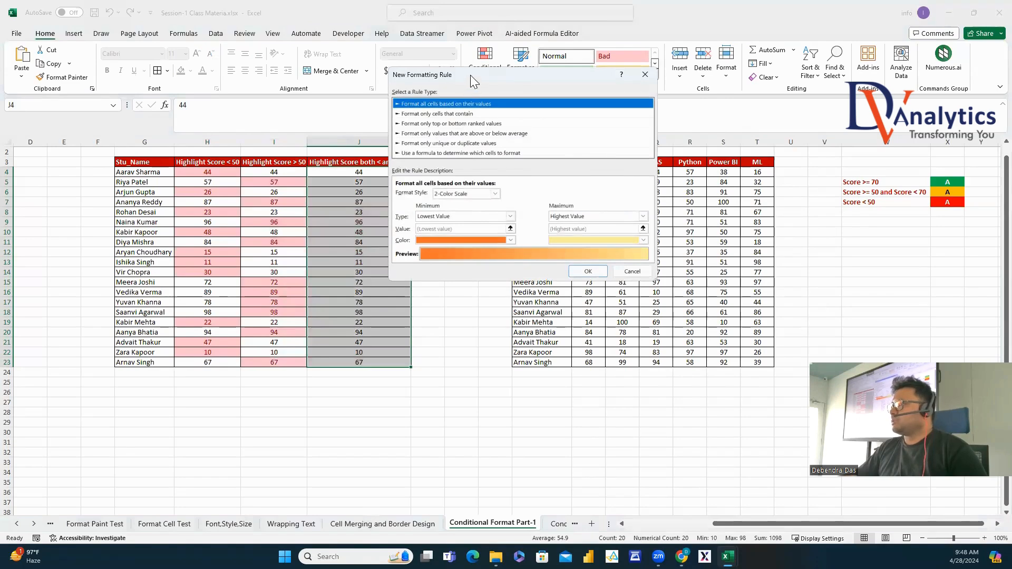
drag(473, 80, 666, 88)
click(630, 122)
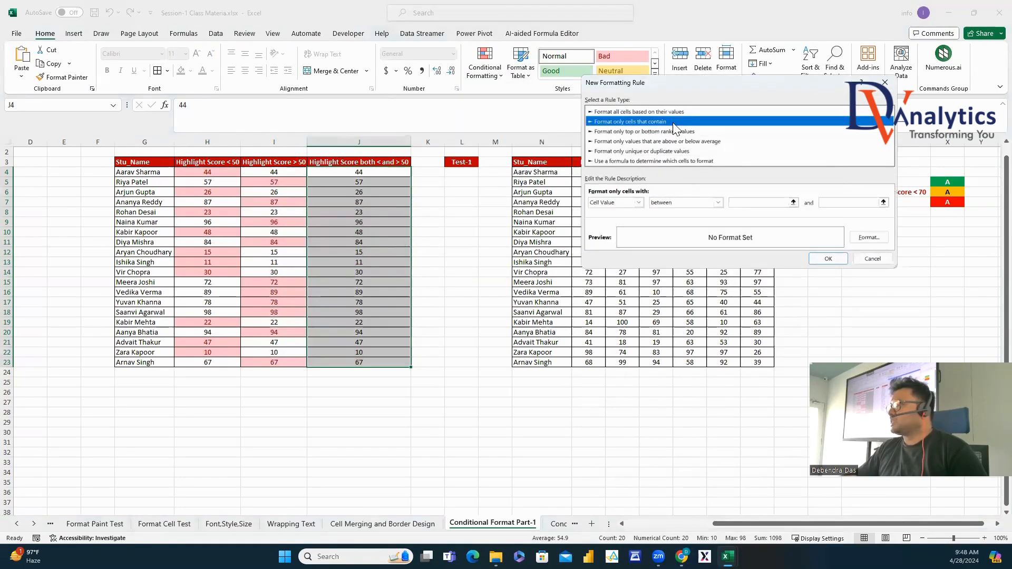
click(718, 202)
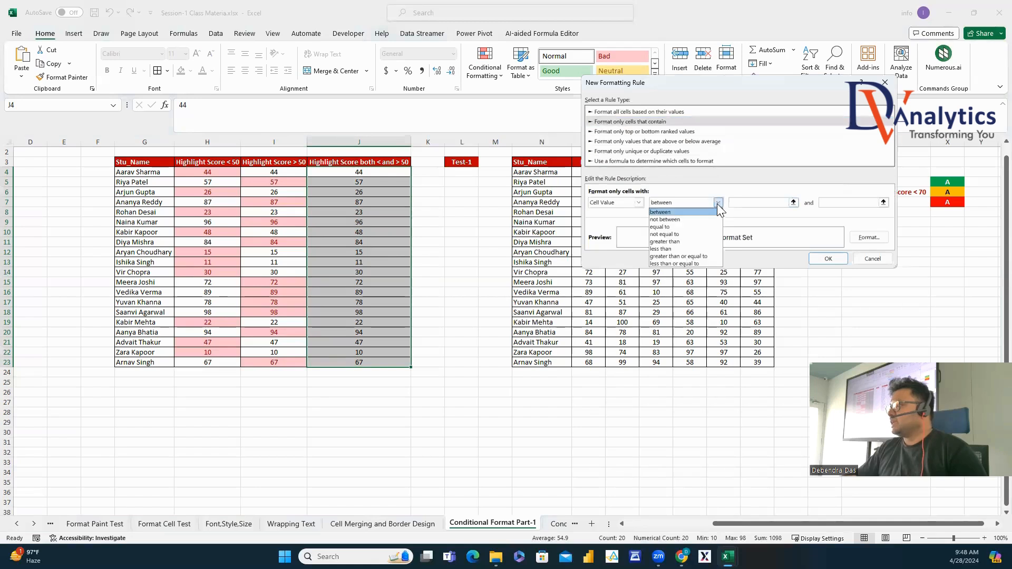
click(675, 241)
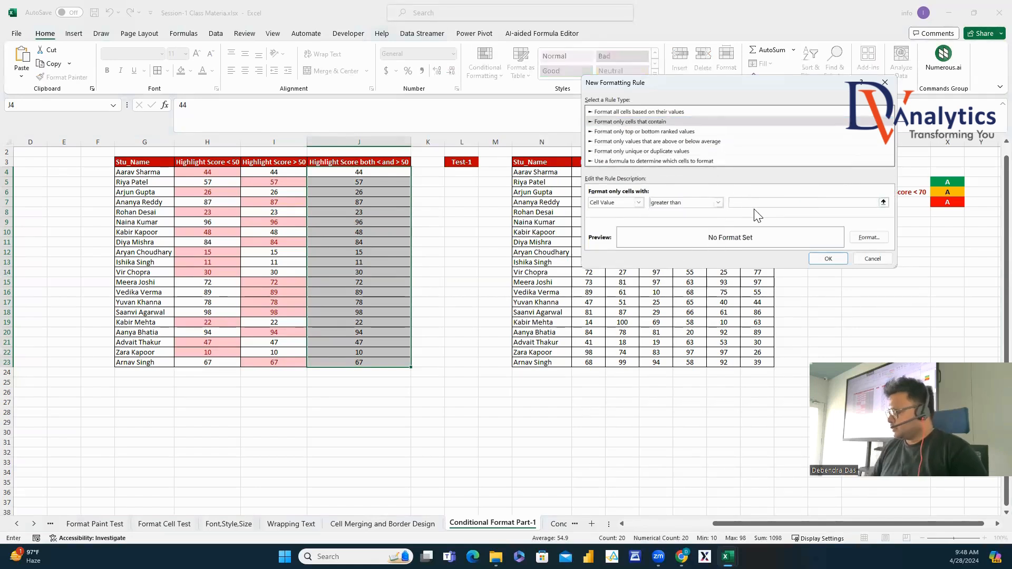
Format the greater-than-50 rule with a standard green fill and bold white text, and apply it.
click(862, 238)
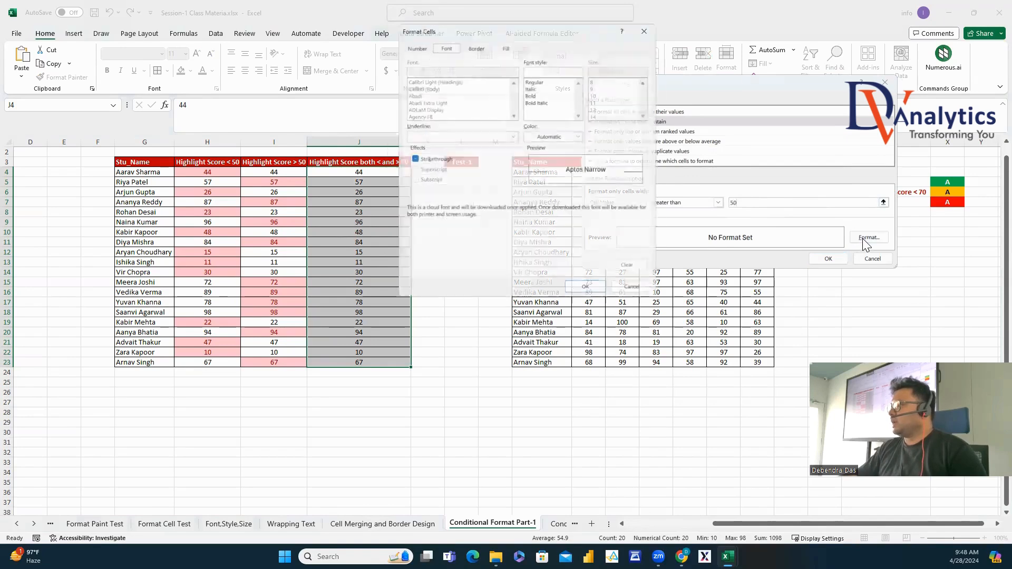
click(500, 38)
click(452, 133)
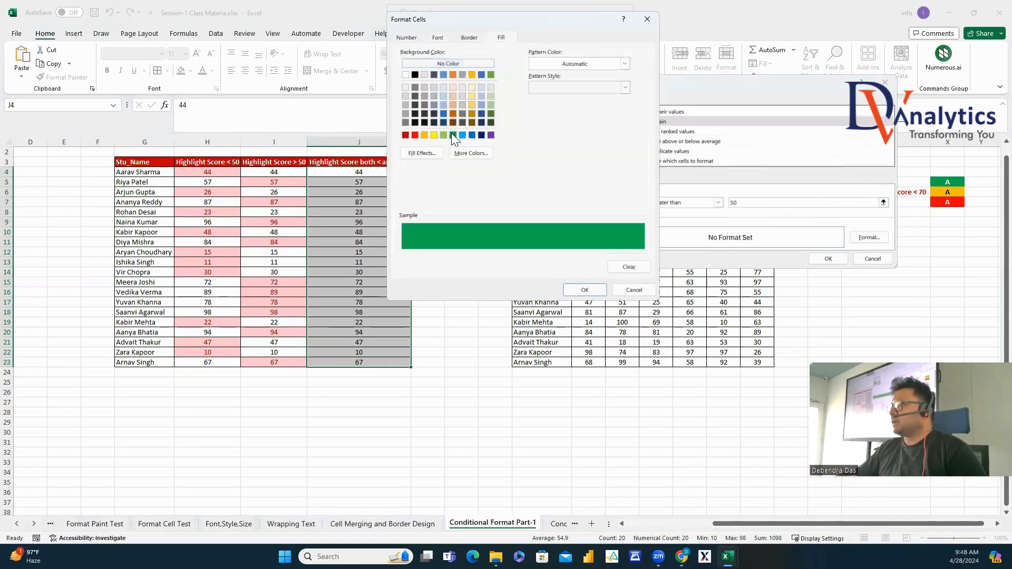
click(439, 37)
click(526, 87)
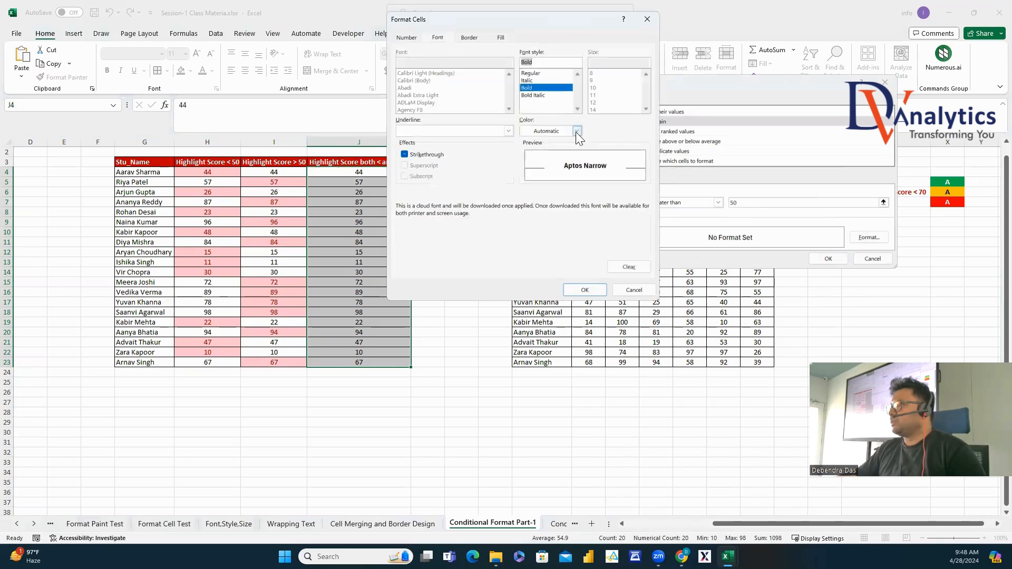
click(577, 131)
click(528, 170)
click(585, 289)
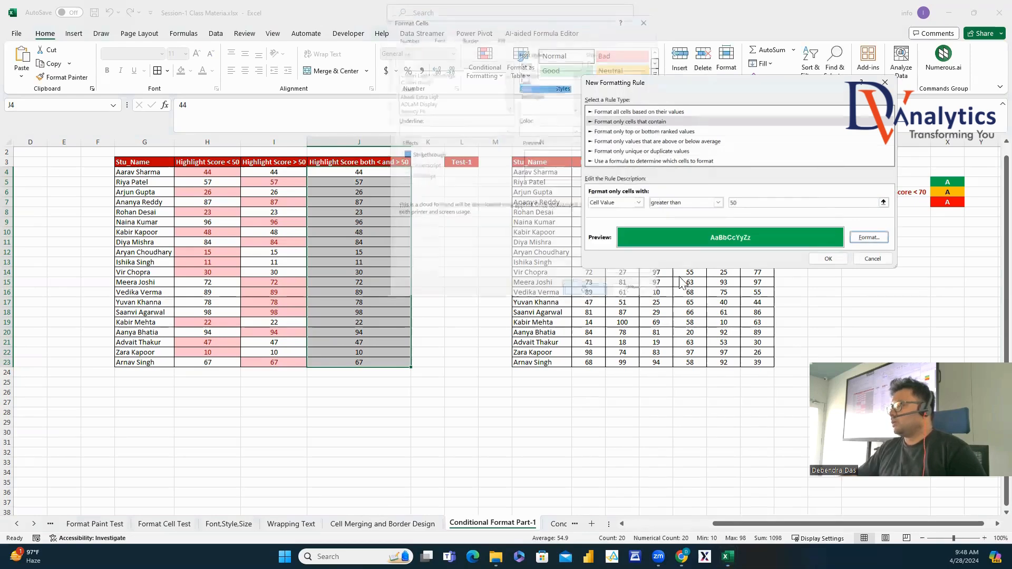
click(829, 258)
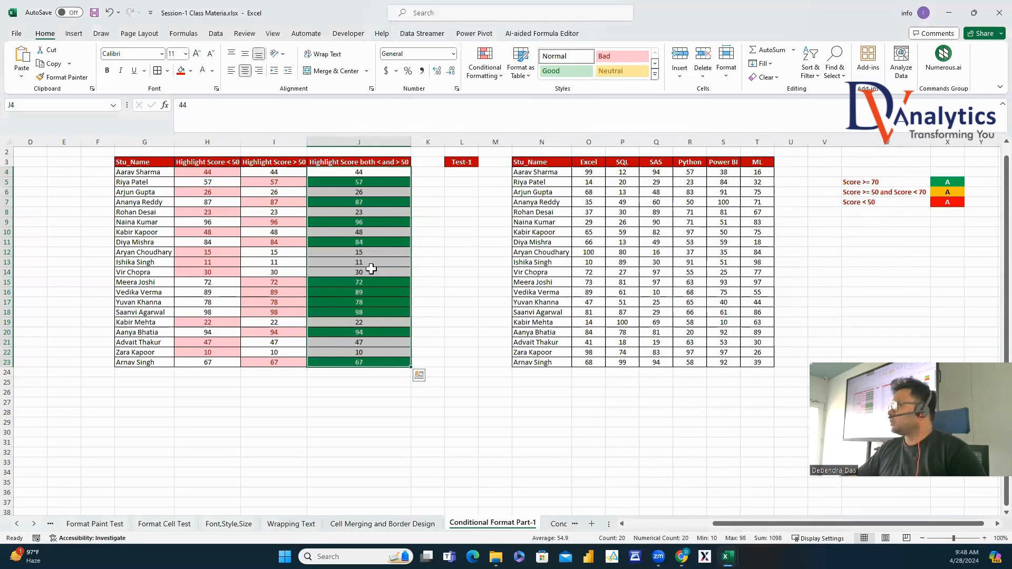
Add a second rule for J4:J23 through the rules manager, covering cell values less than or equal to 50.
click(436, 258)
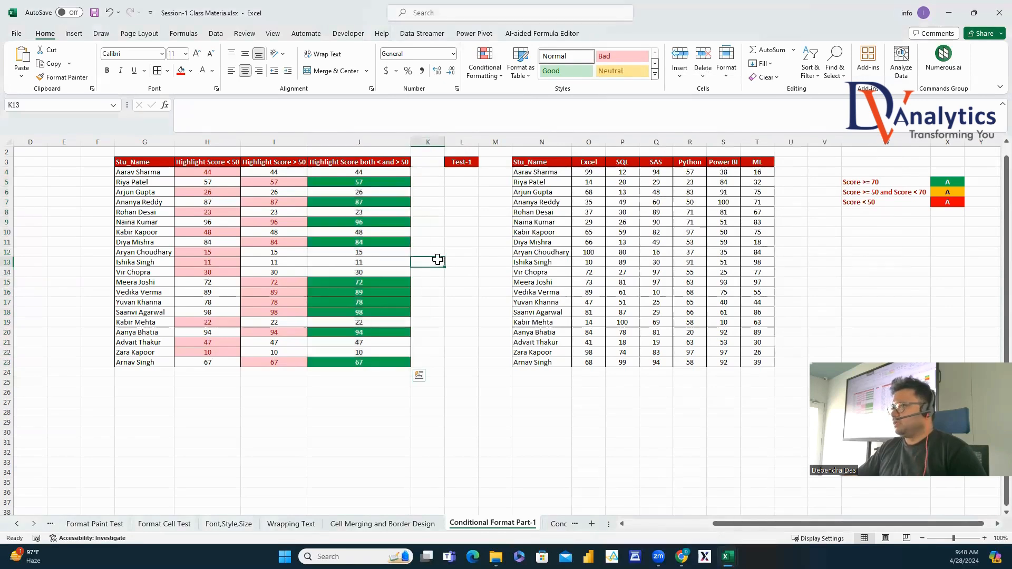
drag(363, 172, 369, 365)
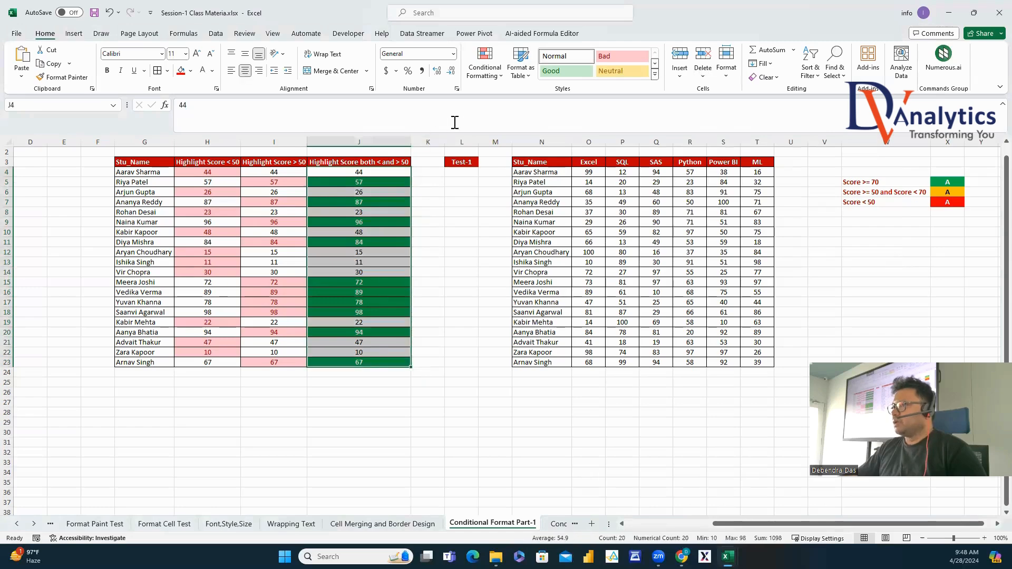
click(485, 72)
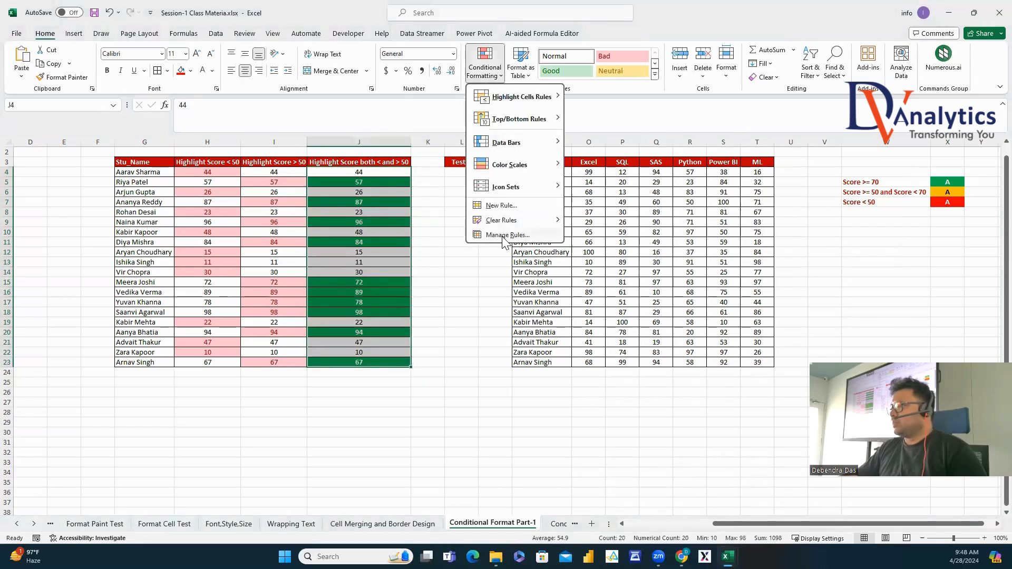
click(507, 235)
click(580, 166)
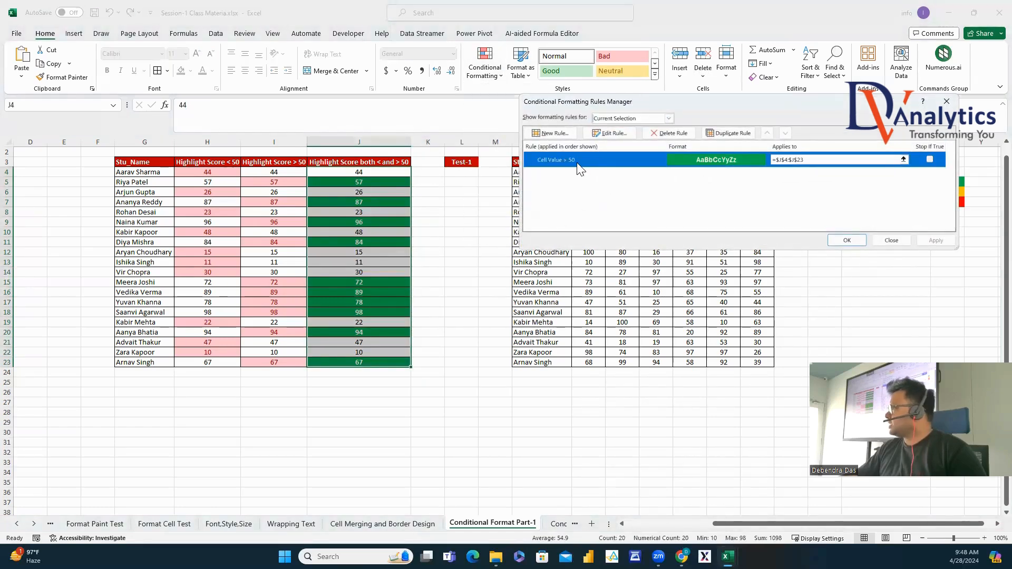
click(569, 134)
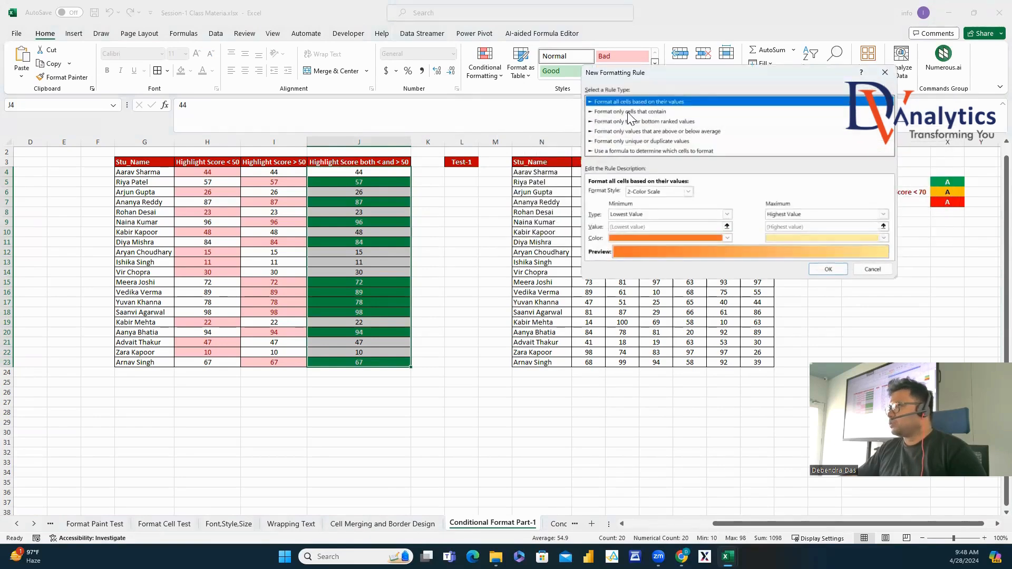
click(629, 111)
click(717, 193)
click(685, 262)
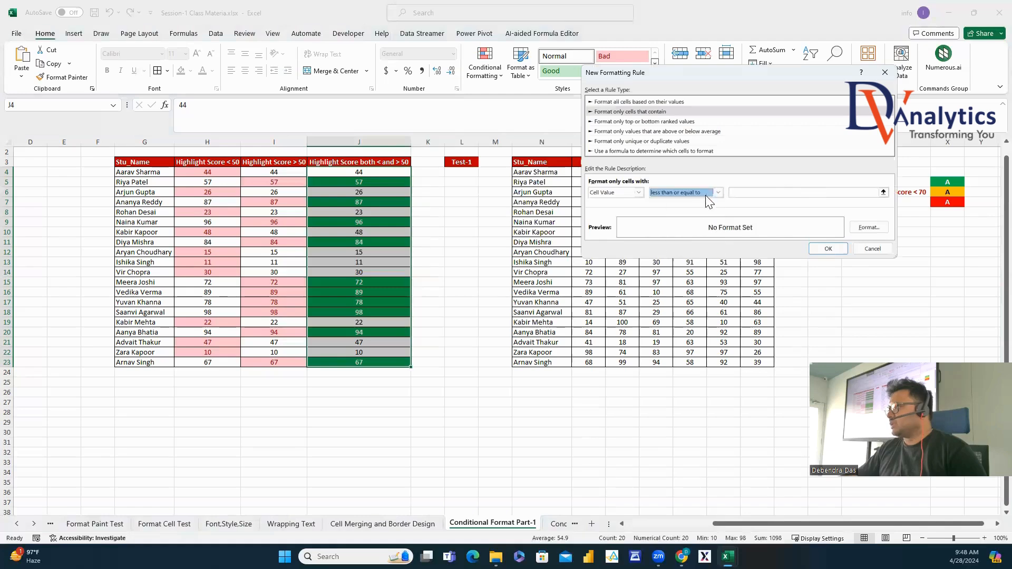
click(740, 192)
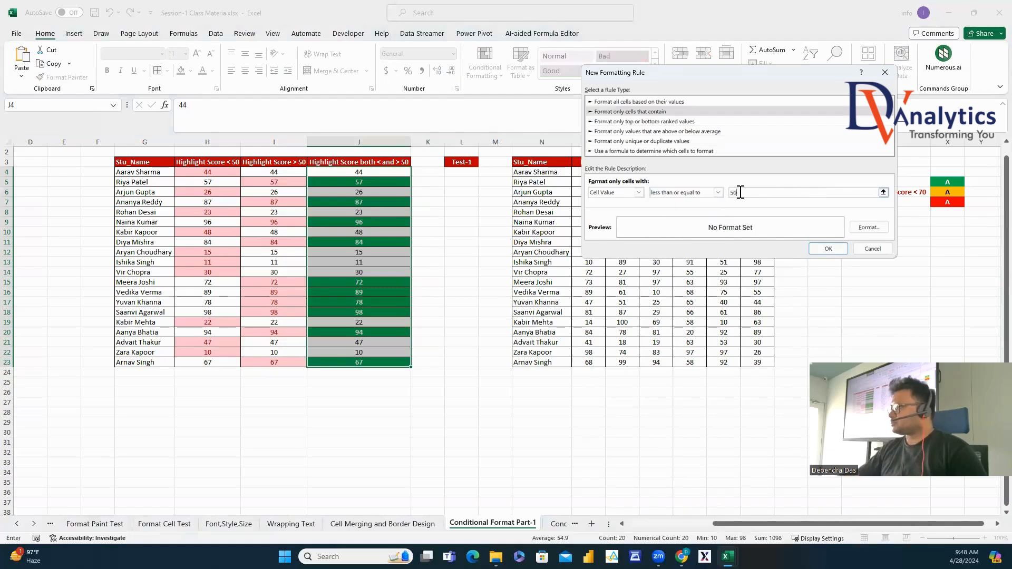
Format the less-than-or-equal-to-50 rule with a standard red fill and bold white text, and apply it to column J.
click(867, 228)
click(718, 36)
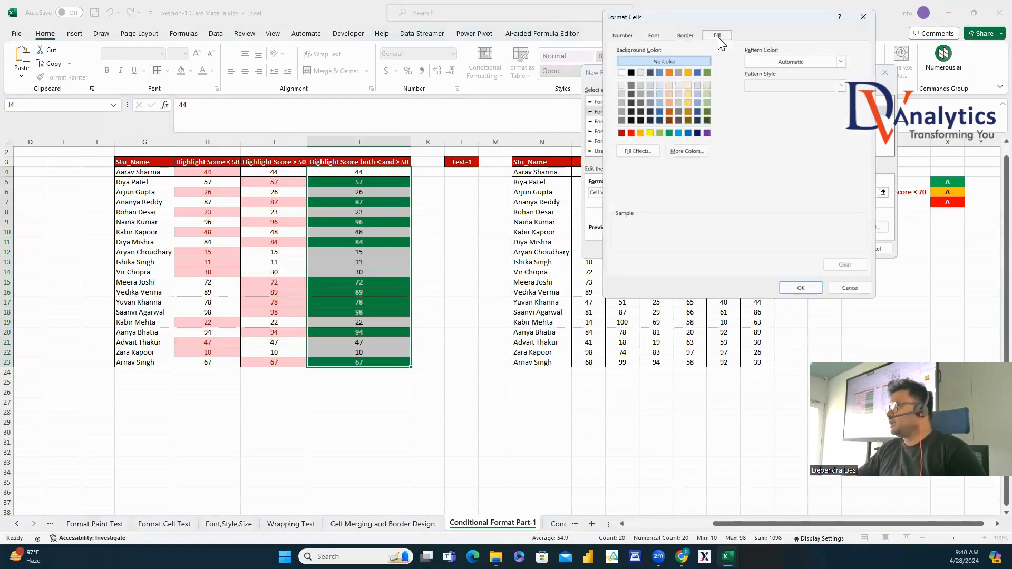
click(632, 133)
click(654, 36)
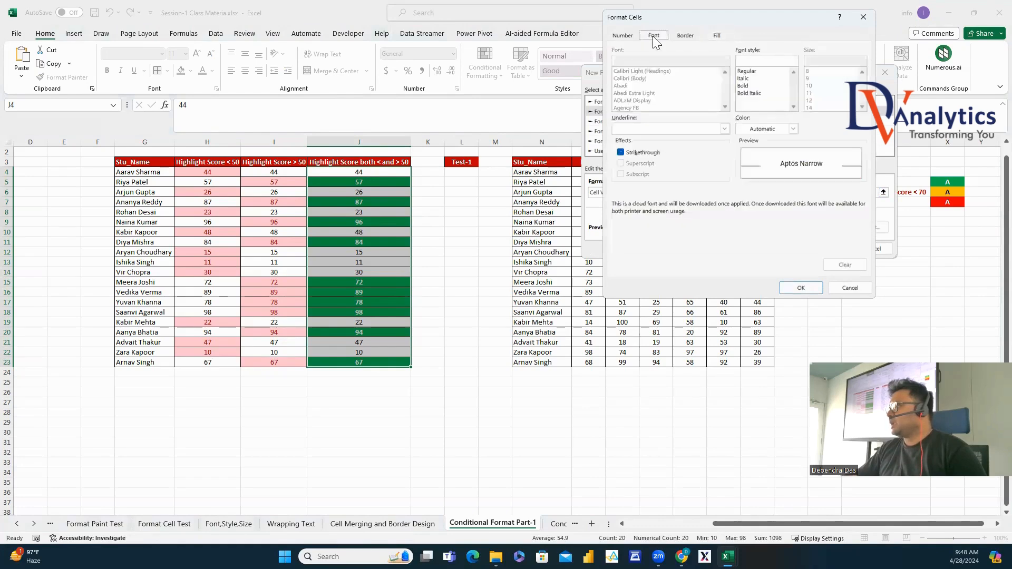
click(742, 85)
click(792, 129)
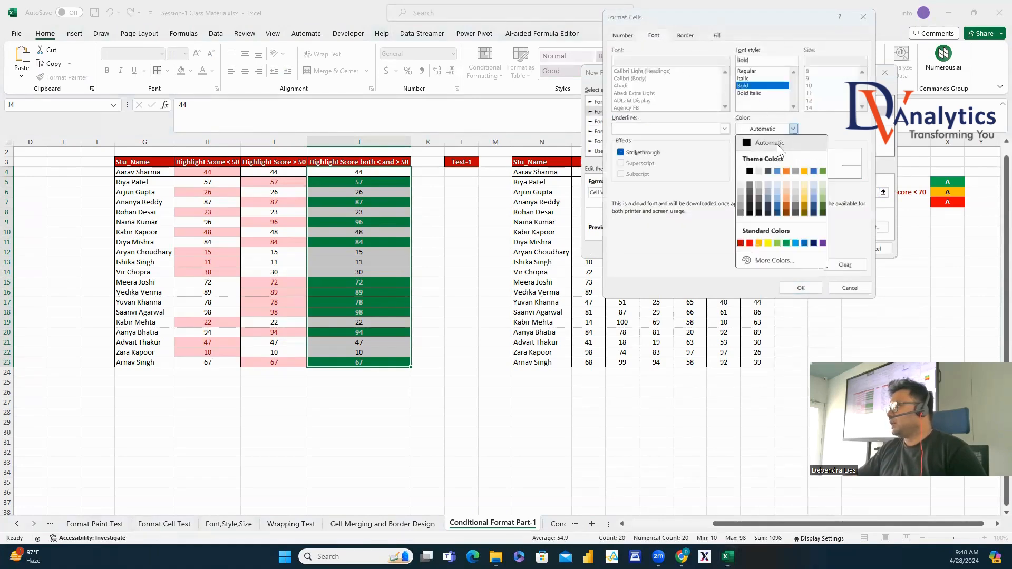
click(745, 177)
click(800, 288)
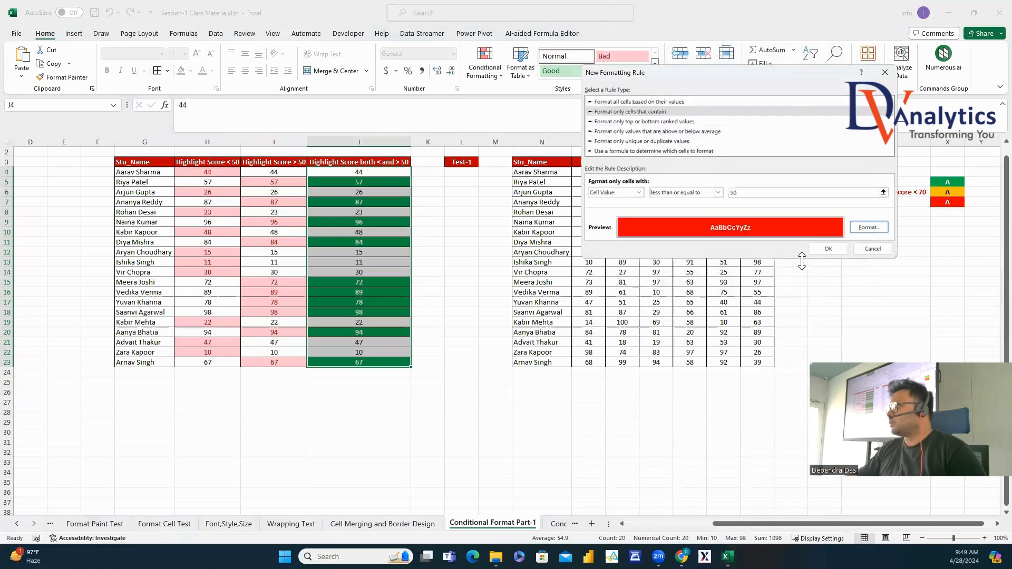
click(833, 247)
click(936, 241)
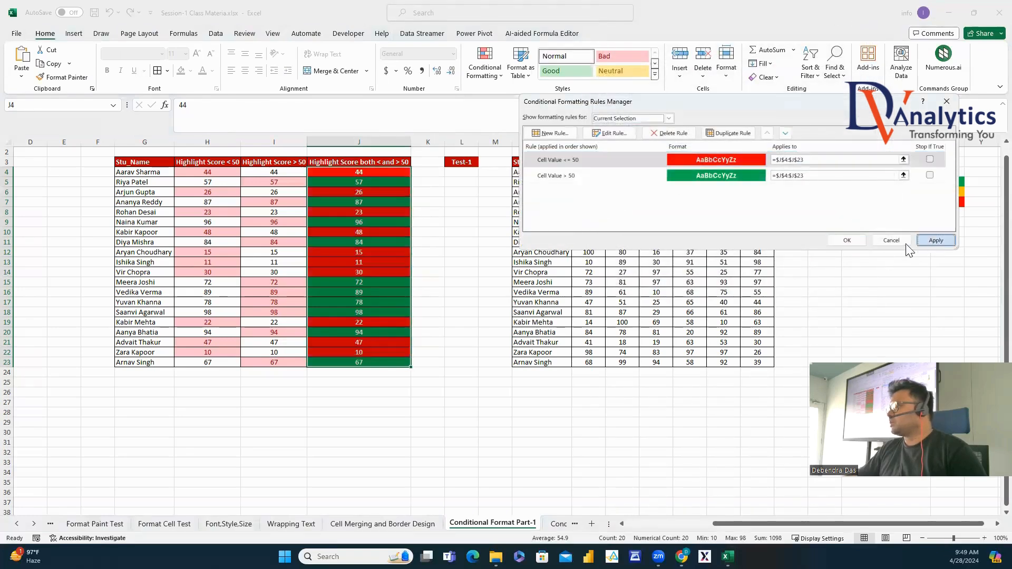
click(847, 240)
click(510, 384)
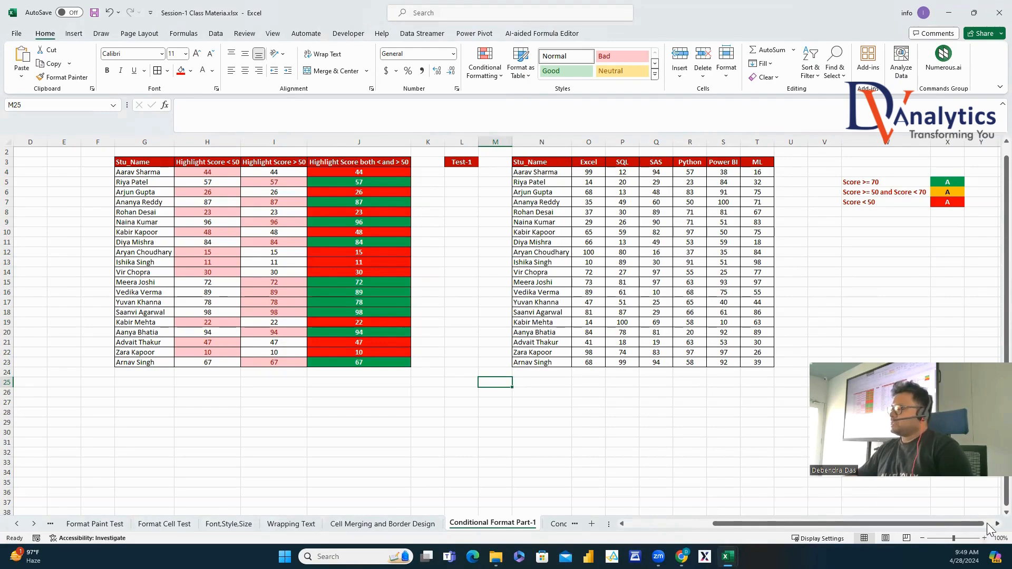
scroll(989, 529, right, 5)
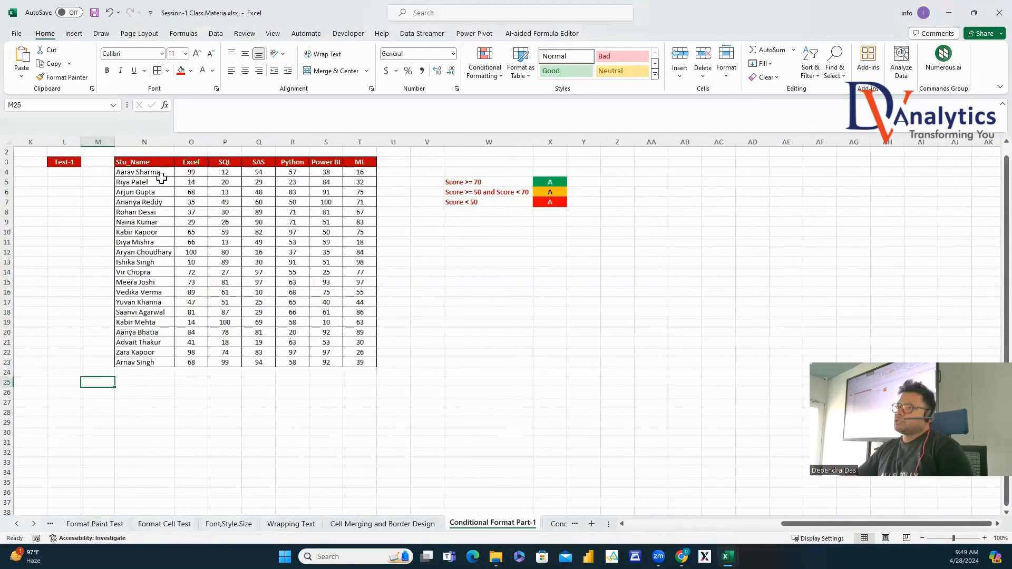
Review the Test-1 table's student list and subject headings, along with the score criteria and their sample colours.
drag(158, 172, 150, 363)
click(216, 163)
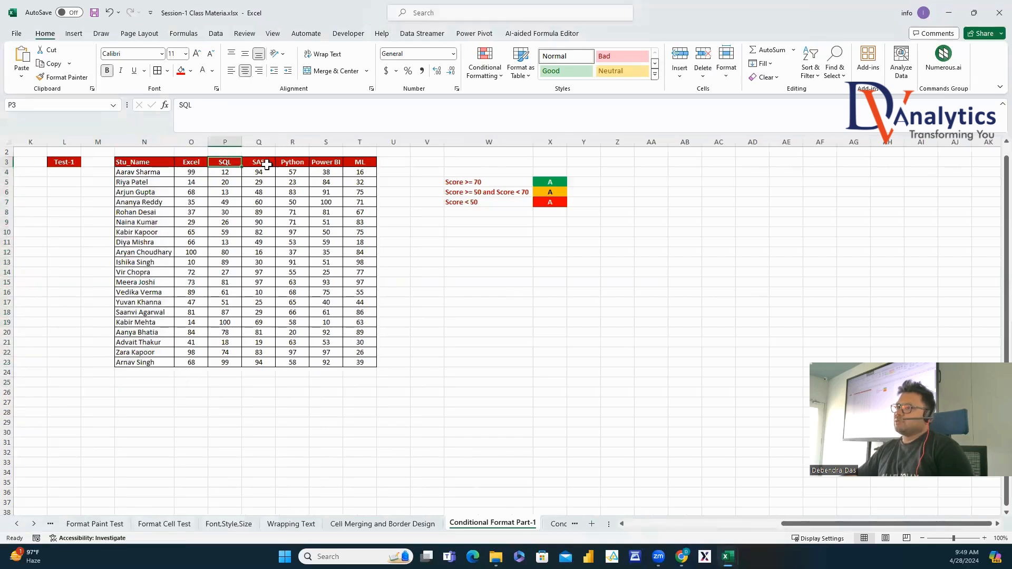
click(267, 165)
click(305, 162)
click(326, 163)
click(360, 162)
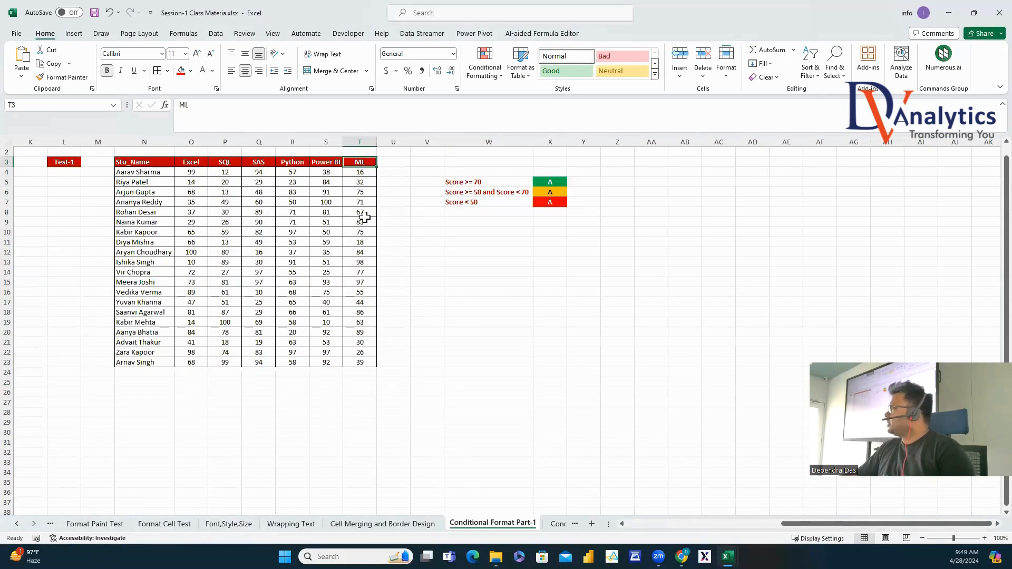
click(468, 181)
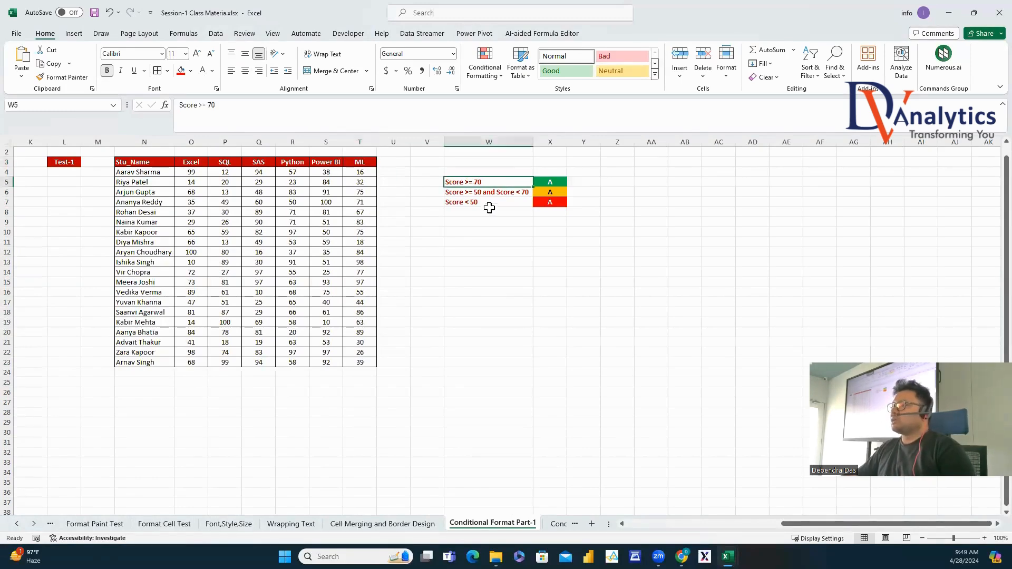
click(568, 183)
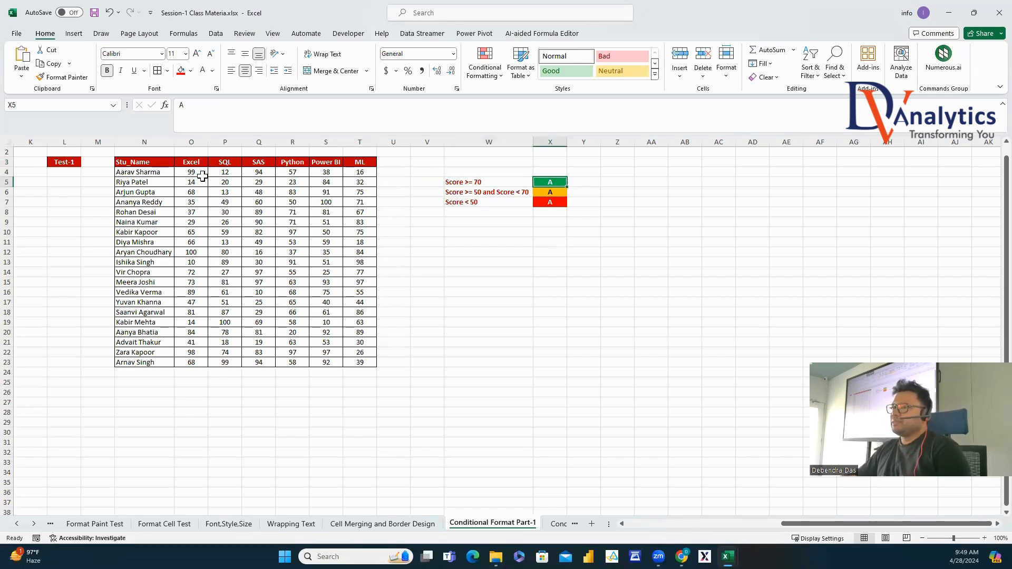
Set up a new conditional formatting rule on O4:T23 for cell values greater than or equal to 70.
drag(195, 173, 363, 364)
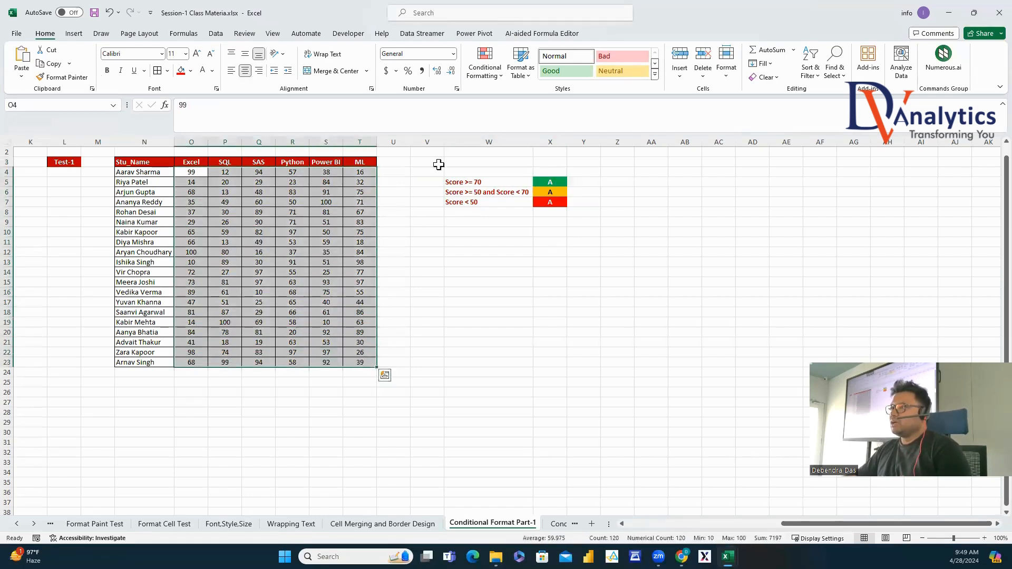
click(483, 76)
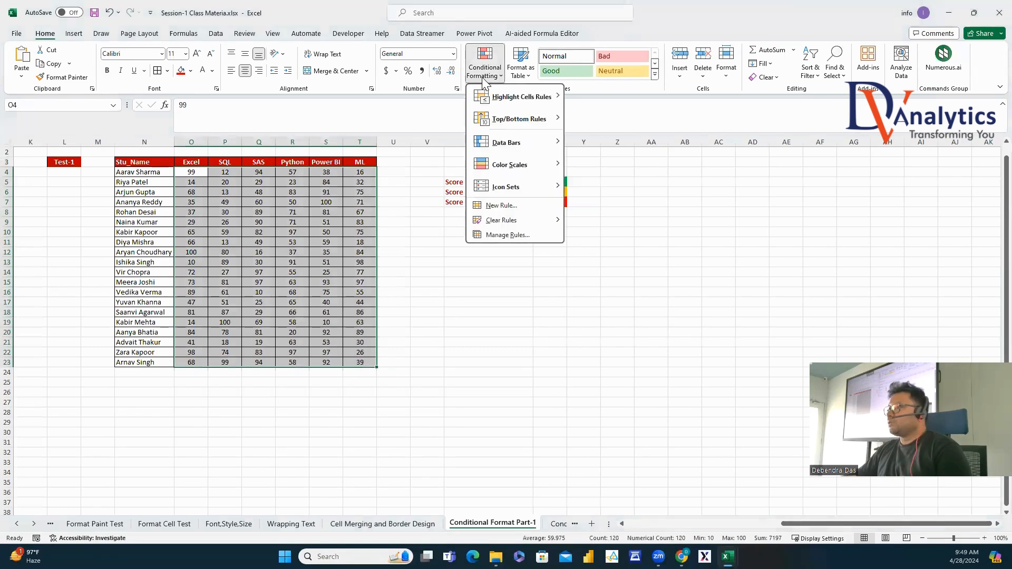
click(503, 206)
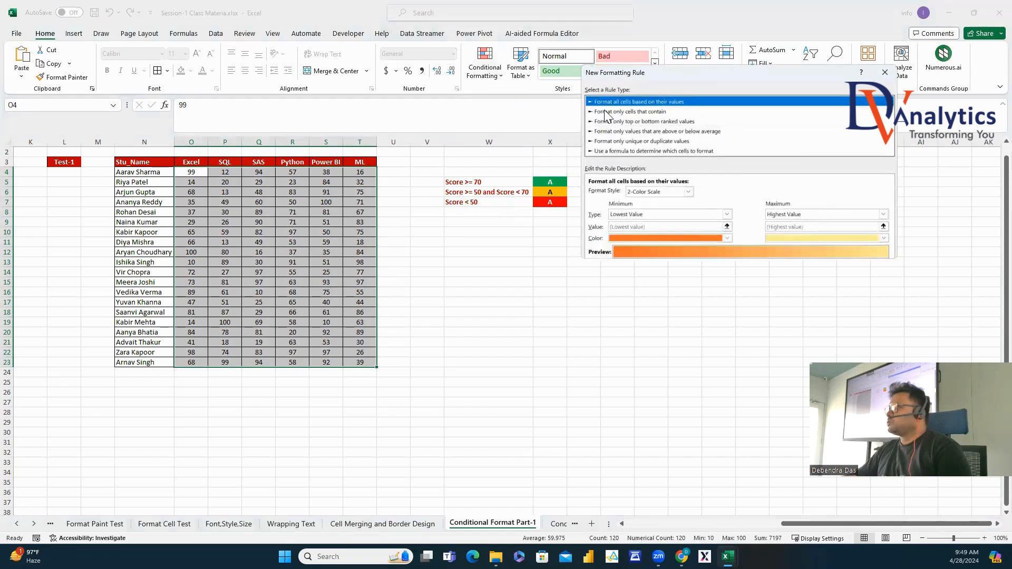
click(717, 193)
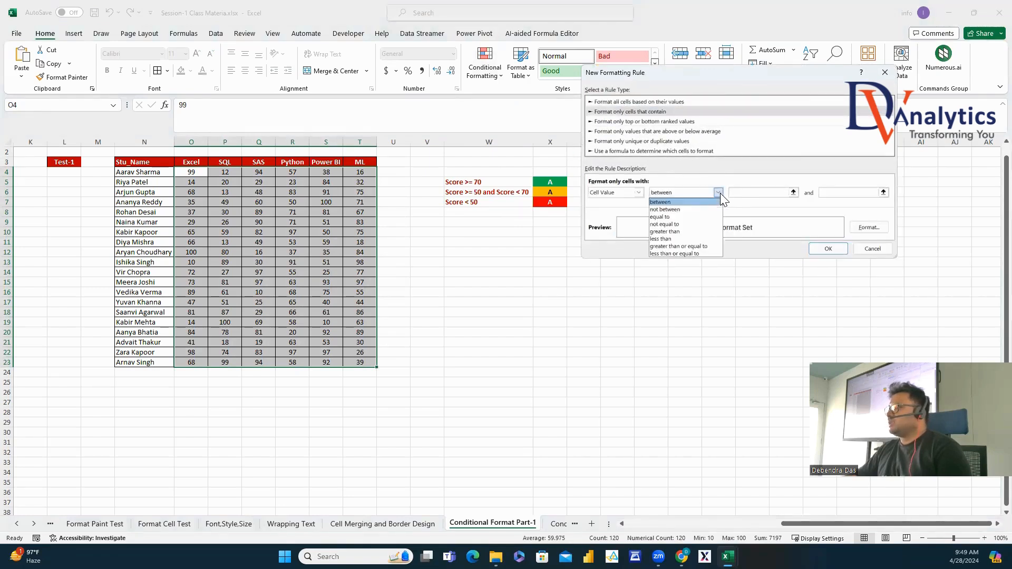
click(706, 254)
click(755, 194)
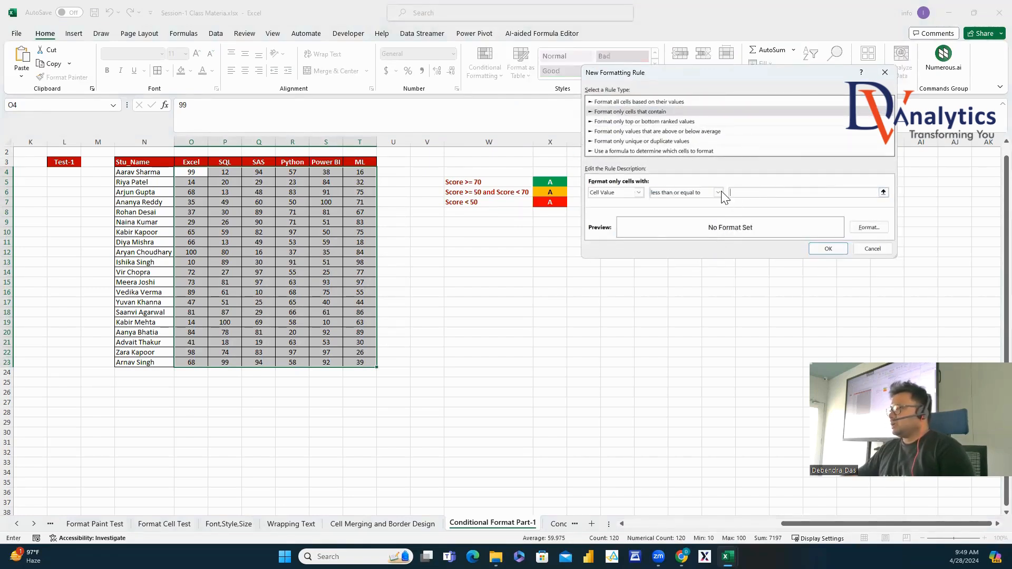
click(718, 192)
click(696, 249)
click(744, 193)
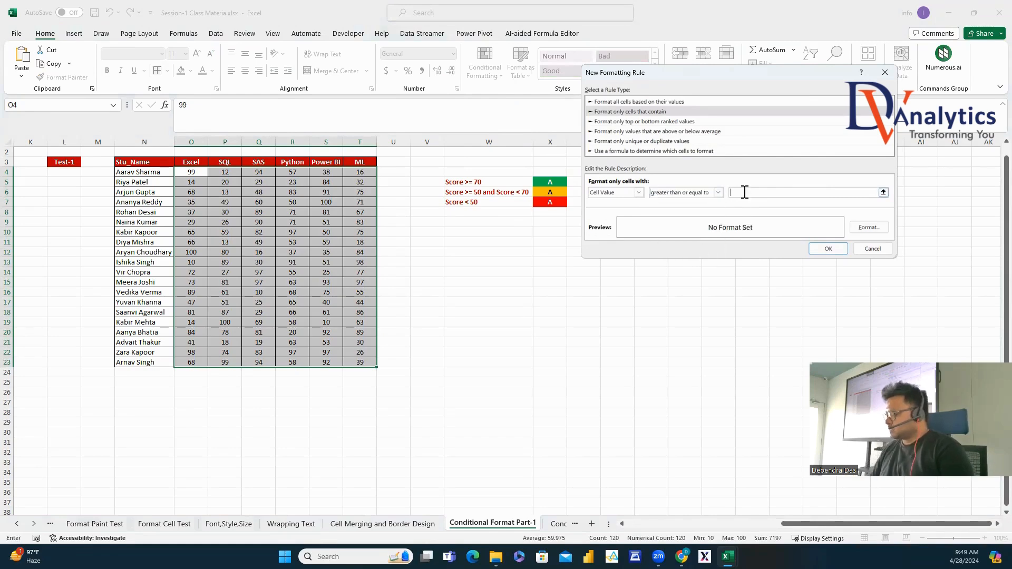
Format the greater-than-or-equal-to-70 rule with a standard green fill and bold white text, and apply it to the scores.
click(877, 228)
click(717, 35)
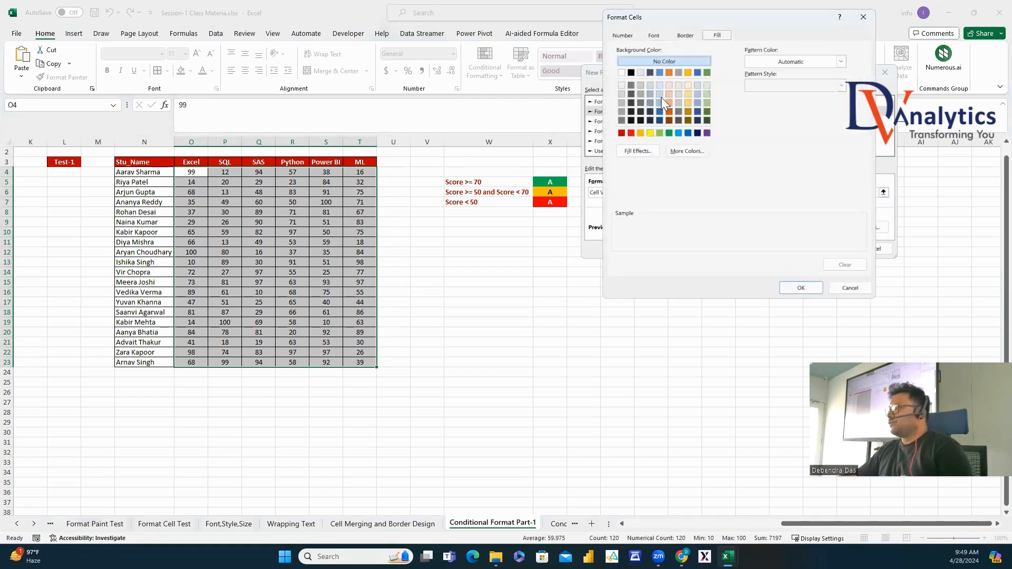
click(670, 132)
click(654, 35)
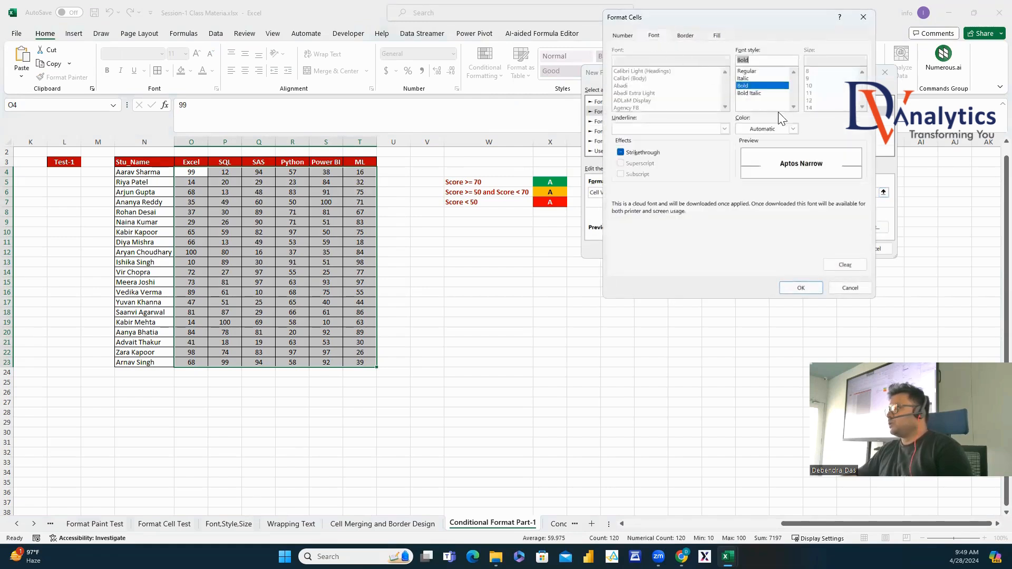
click(793, 128)
click(744, 150)
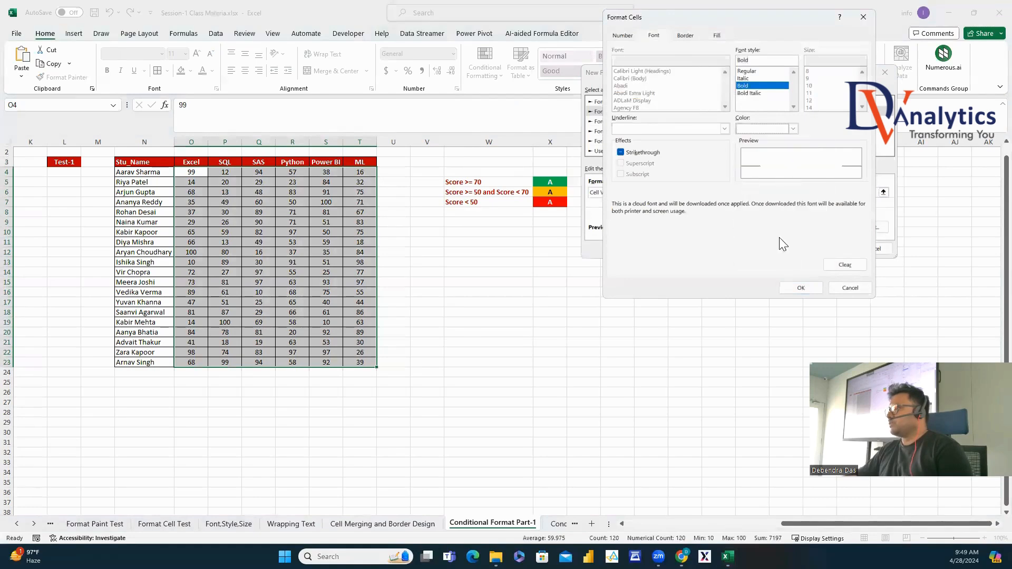
click(801, 288)
click(825, 248)
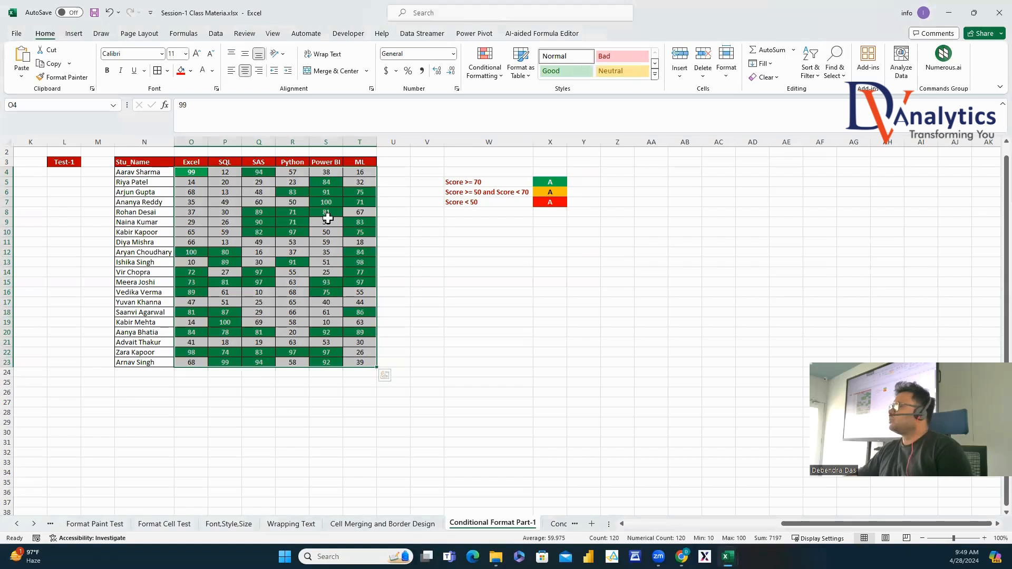
click(426, 237)
Add a second rule for O4:T23 through the rules manager, covering cell values between 50 and 69.
click(552, 193)
key(Left)
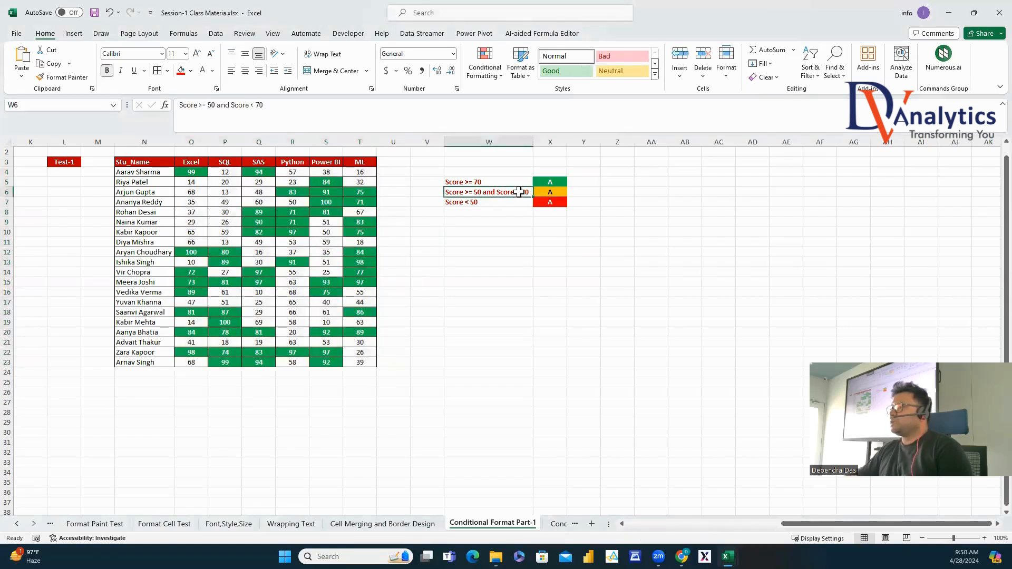
click(558, 193)
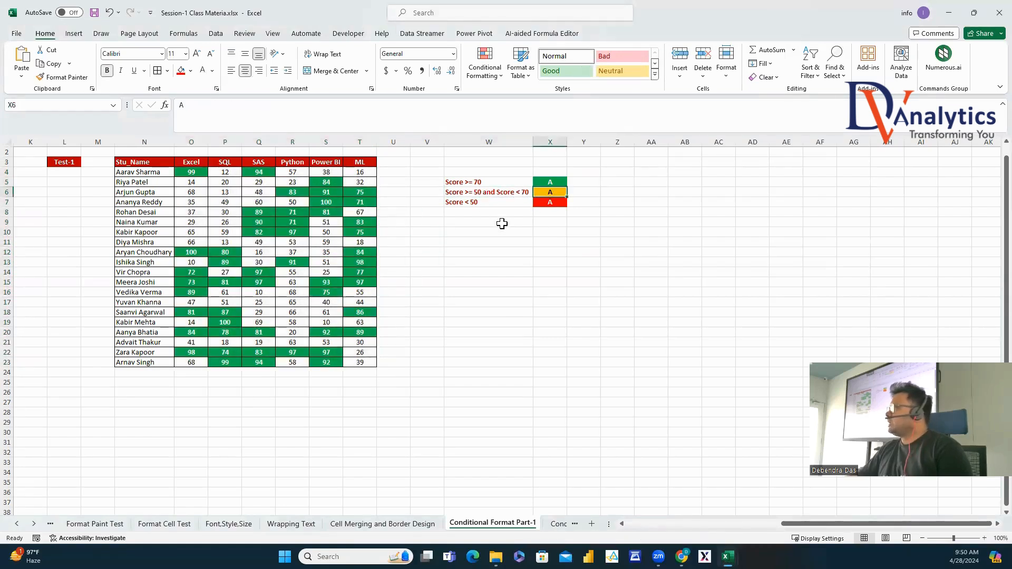
drag(192, 172, 364, 363)
click(485, 65)
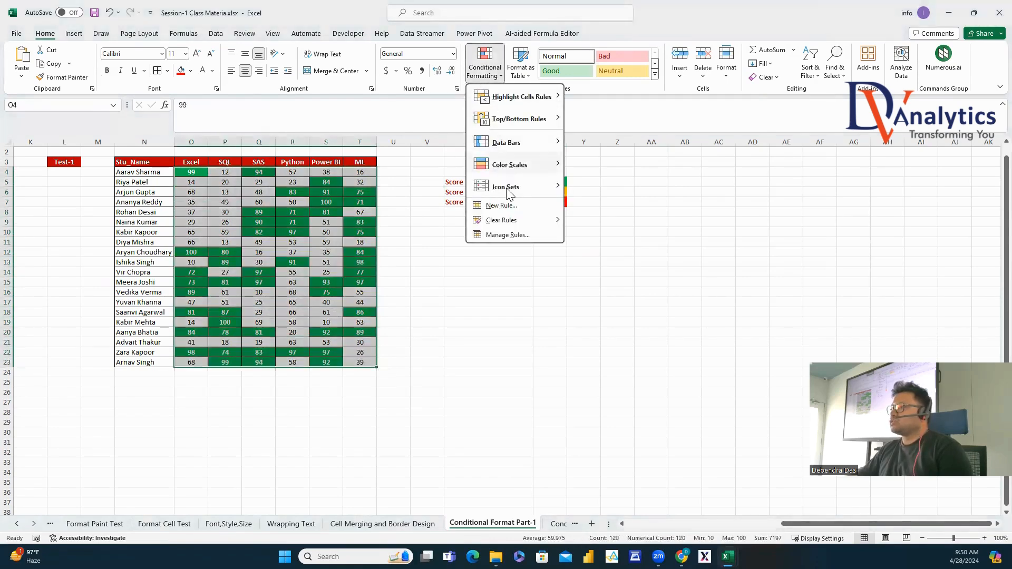
click(508, 234)
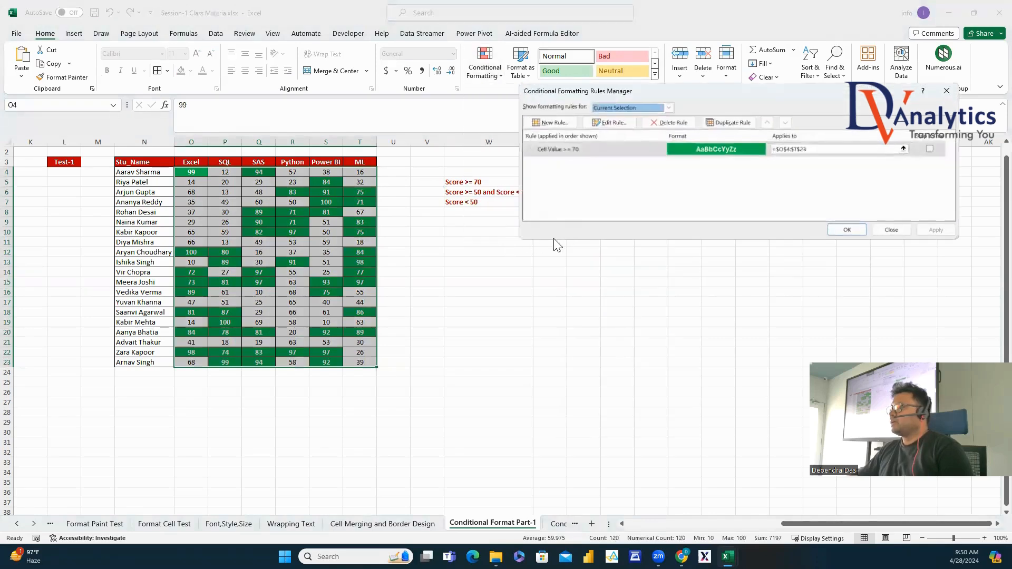
click(574, 150)
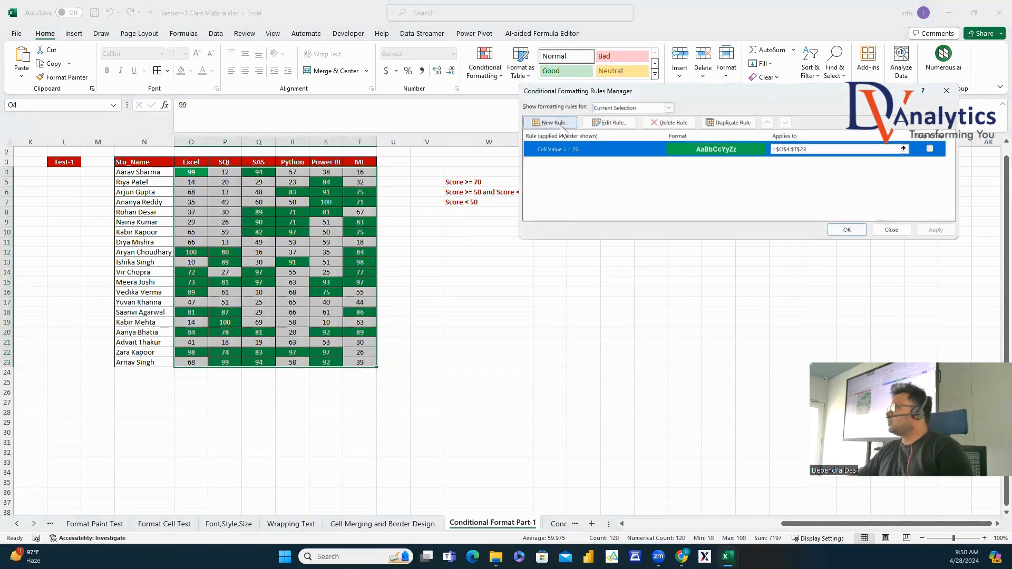
click(560, 124)
click(653, 102)
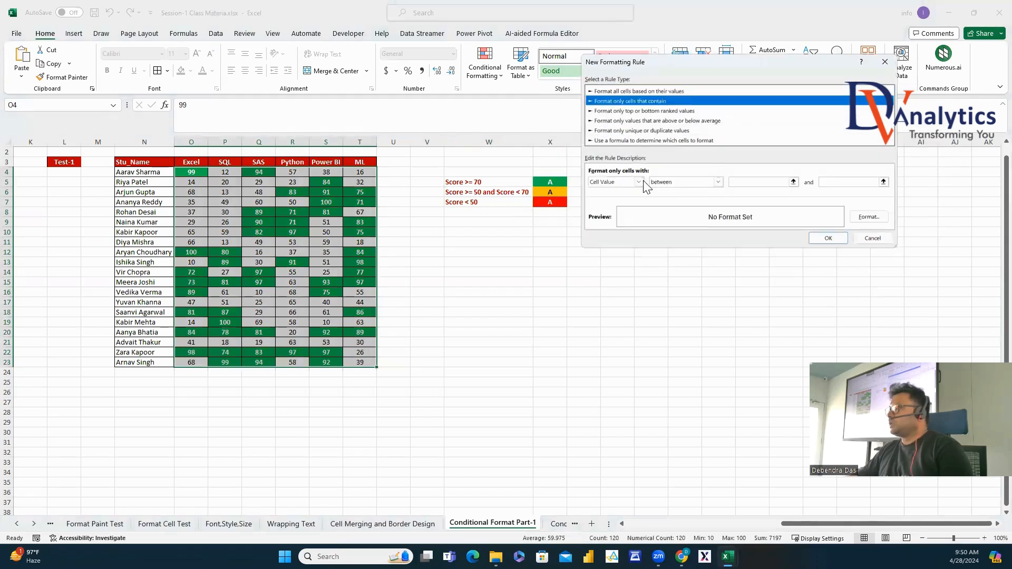
click(739, 184)
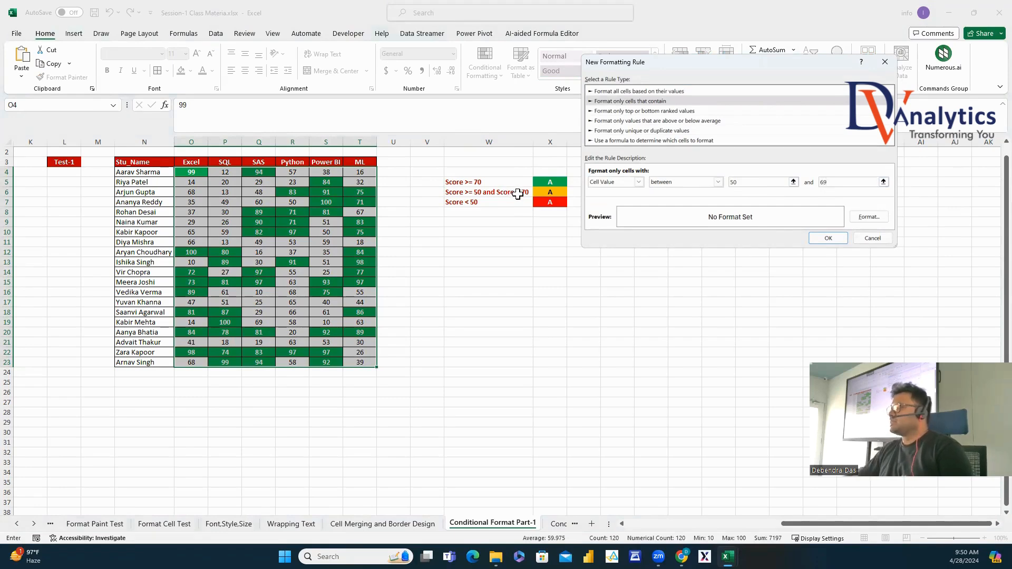
Format the 50-to-69 rule with a standard orange fill and bold black text, and apply it to the scores.
click(865, 218)
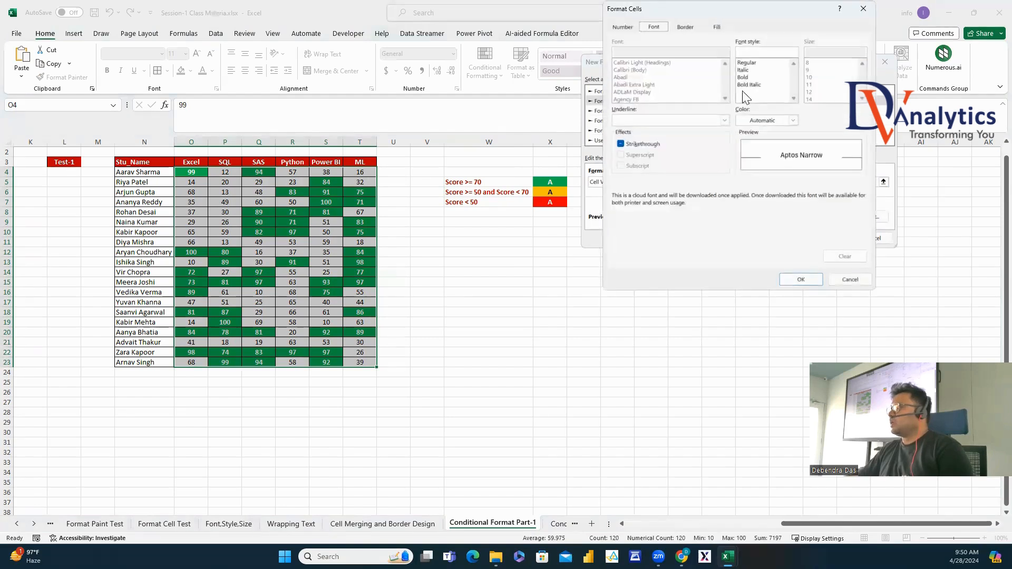
click(718, 27)
click(642, 123)
click(654, 27)
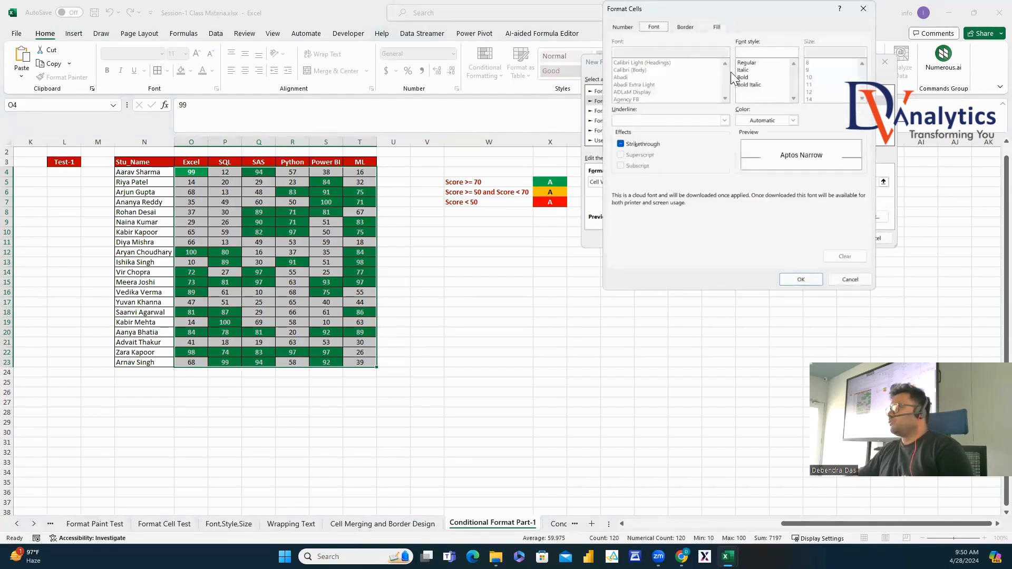
click(759, 77)
click(793, 120)
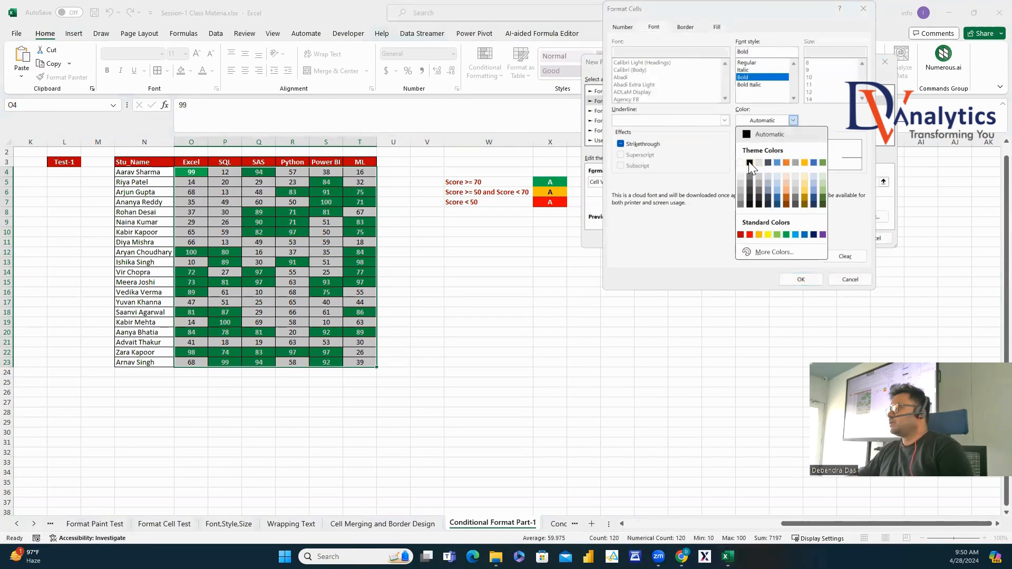
click(751, 162)
click(797, 279)
click(828, 238)
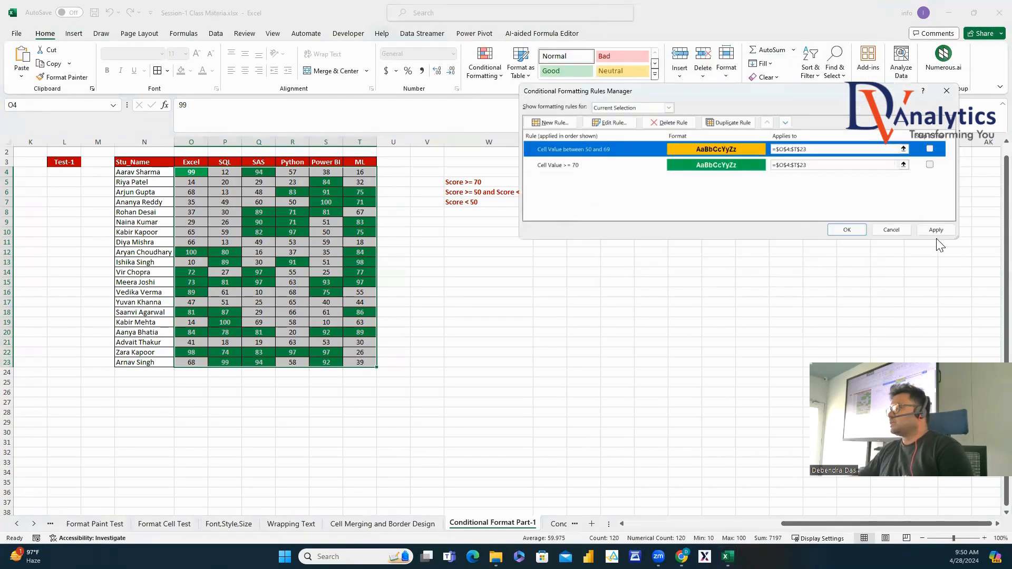
click(936, 230)
click(847, 230)
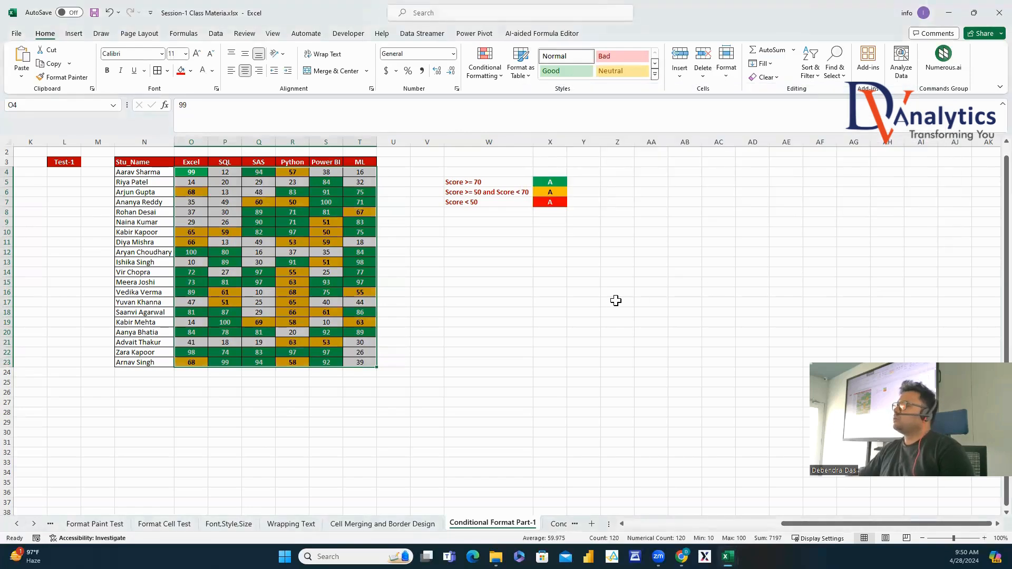
Add a third rule for O4:T23 through the rules manager, covering cell values less than 50.
click(486, 203)
click(551, 203)
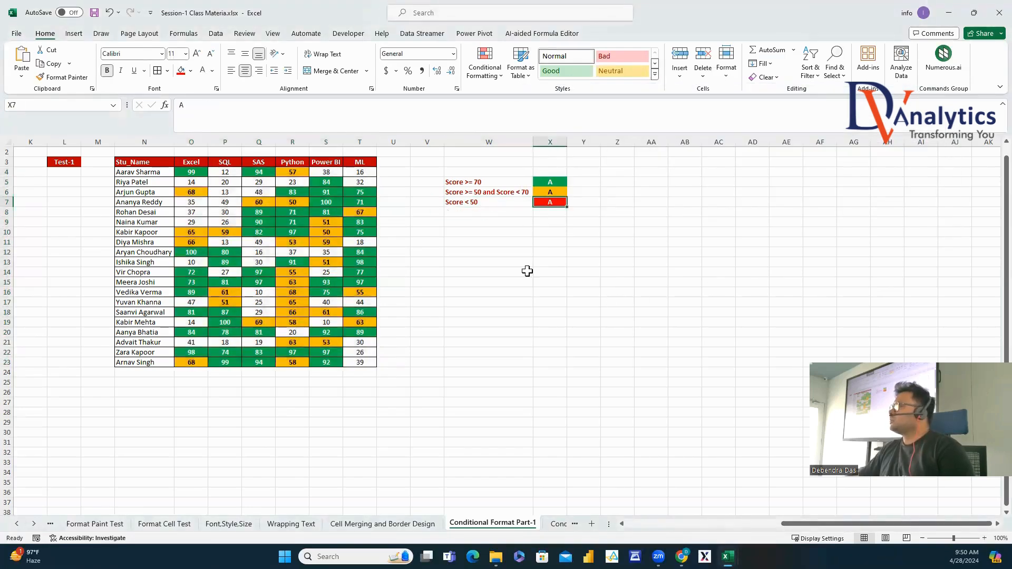
drag(191, 172, 361, 362)
click(484, 72)
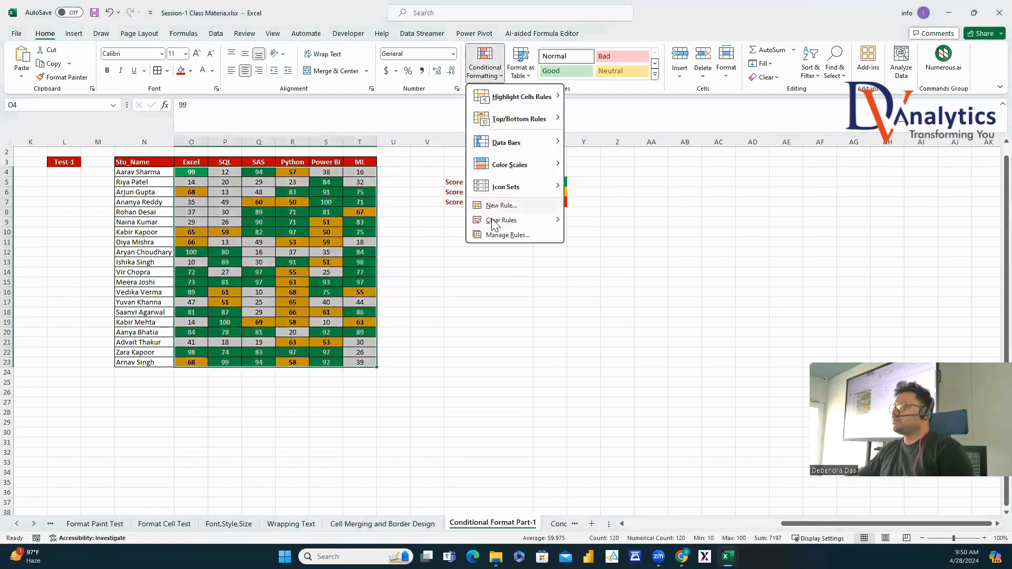
click(504, 235)
click(551, 124)
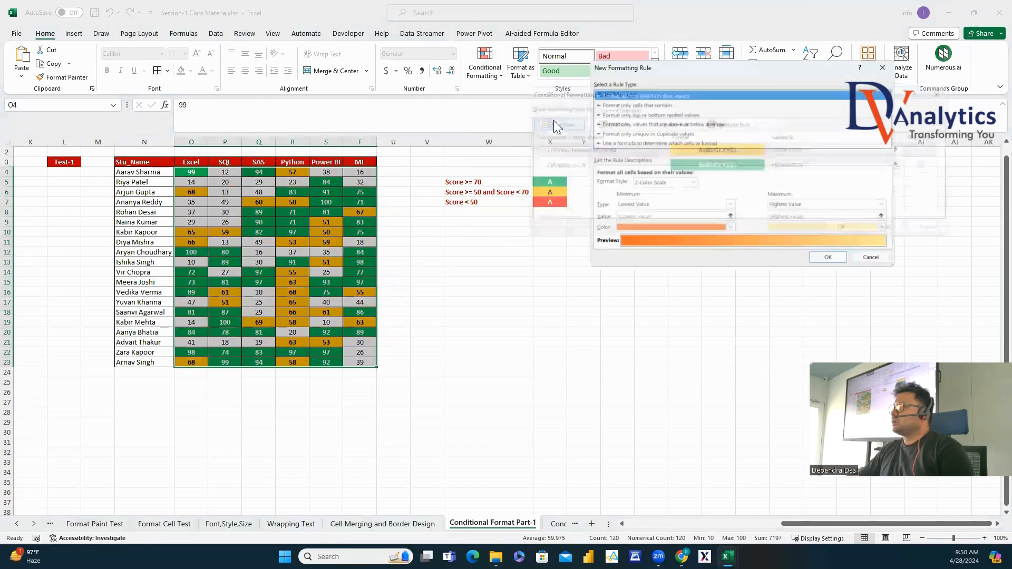
click(640, 101)
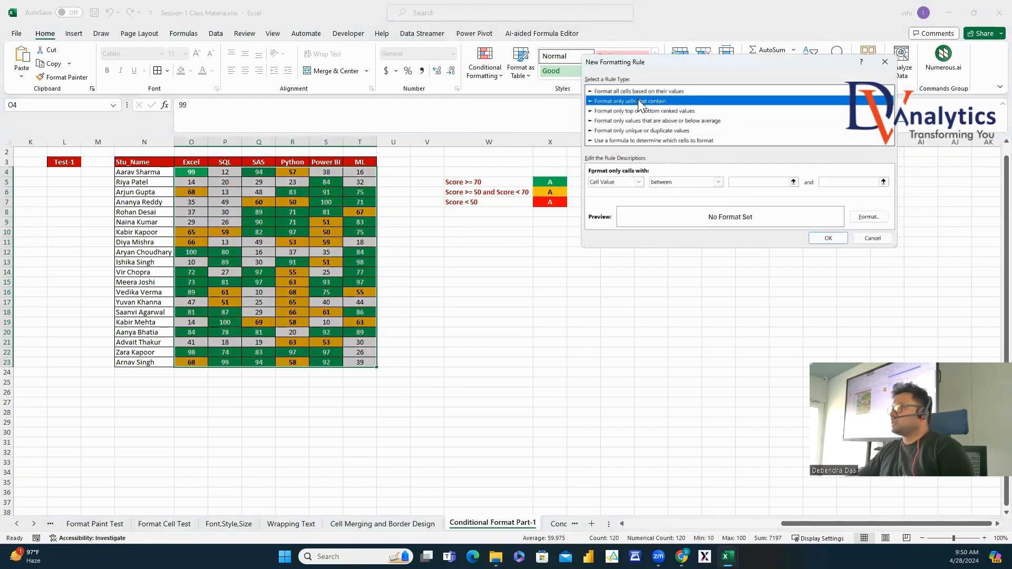
click(717, 182)
click(678, 228)
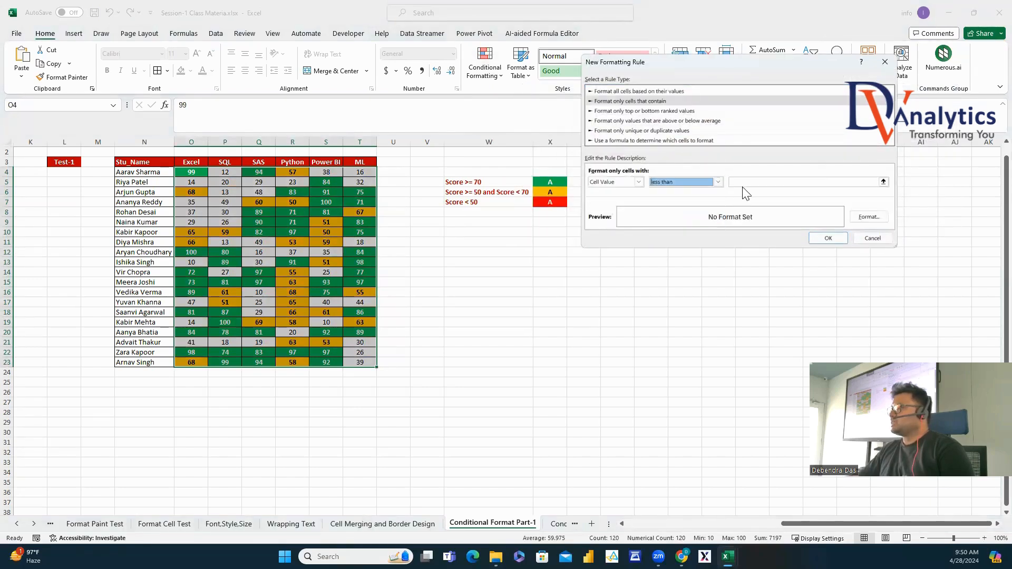
click(746, 183)
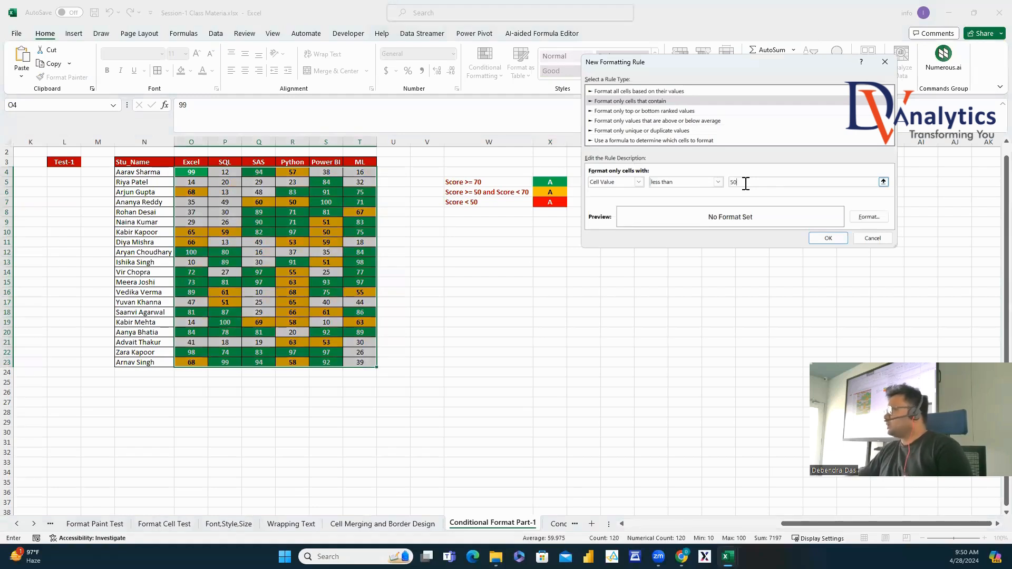
Format the less-than-50 rule with a standard red fill and bold white text, and apply it to the scores.
click(864, 221)
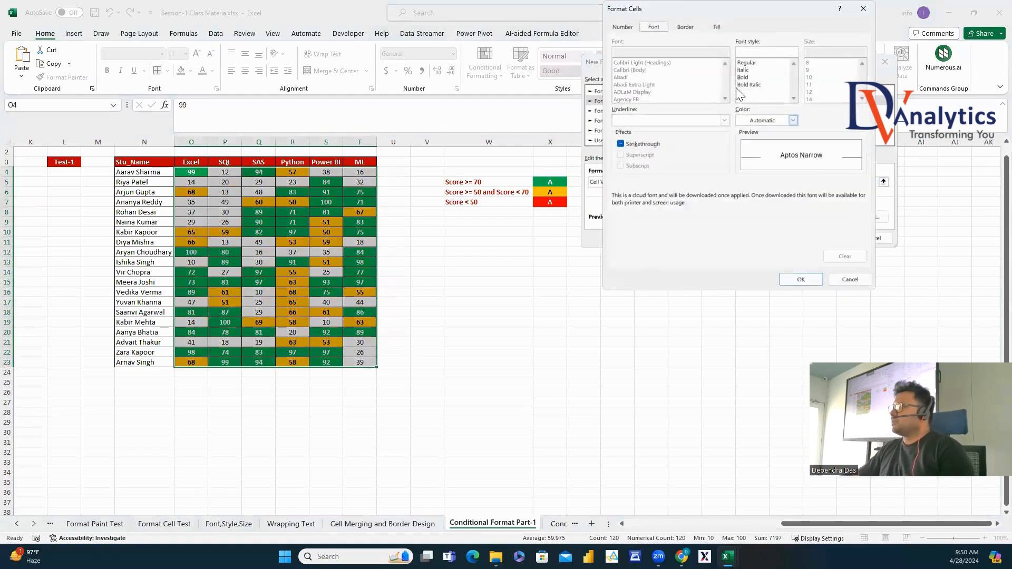
click(718, 28)
click(631, 124)
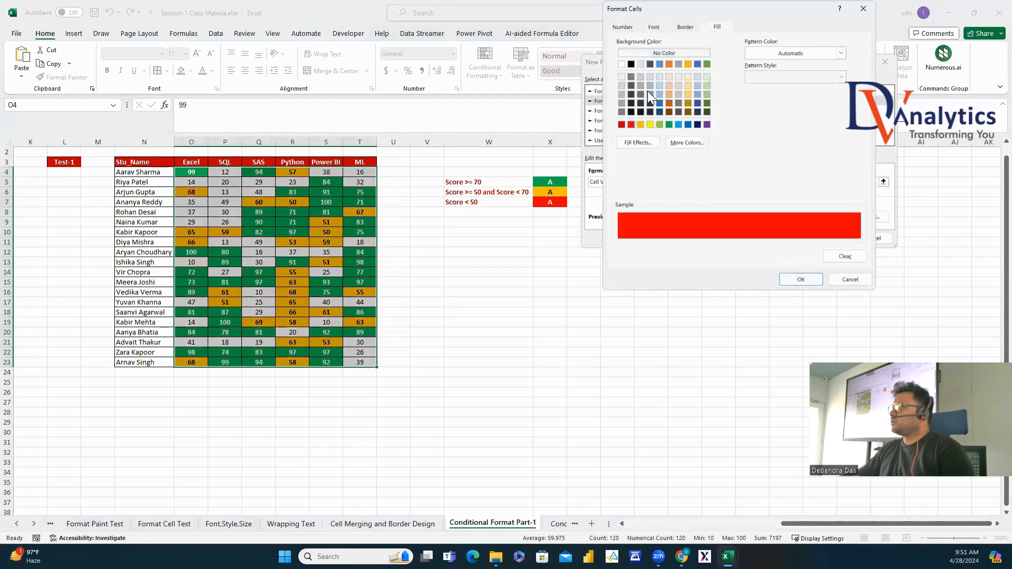
click(654, 27)
click(747, 77)
click(793, 120)
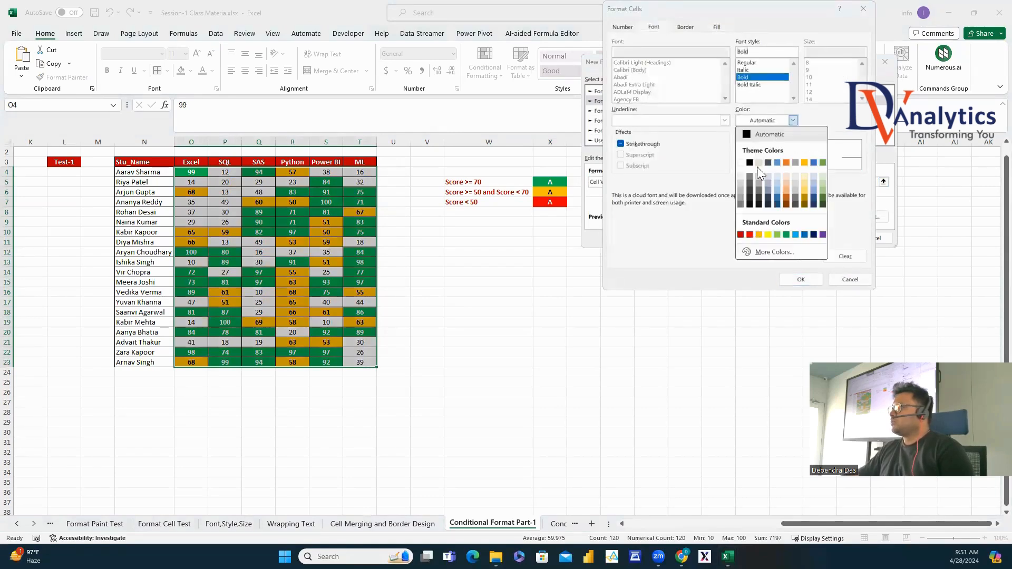
click(740, 162)
click(798, 279)
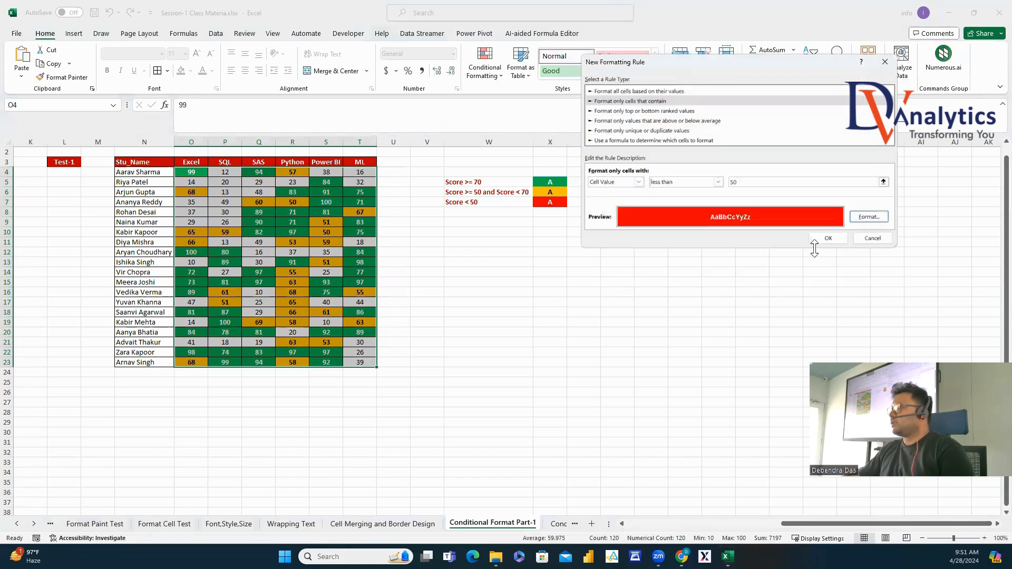
click(828, 239)
click(855, 232)
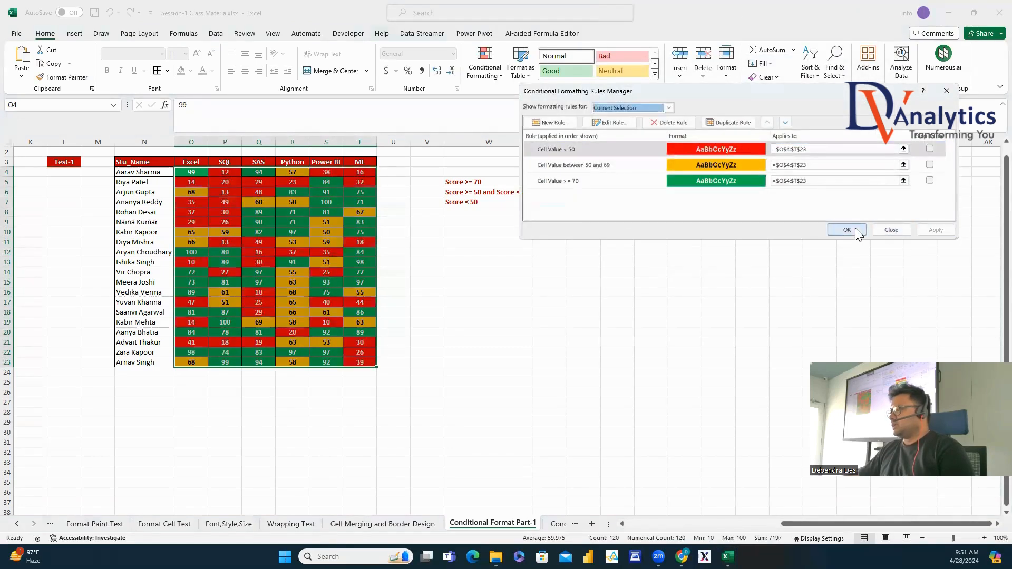
click(516, 282)
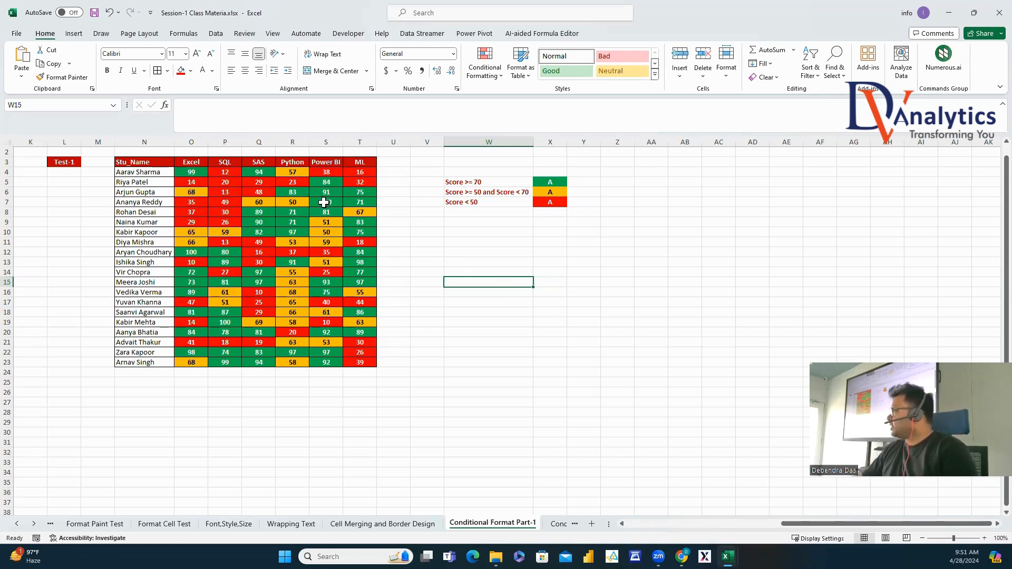
Switch to the Conditional Format Part-2 sheet and read the colour scaling and icon set tasks in D3 and D4.
click(559, 524)
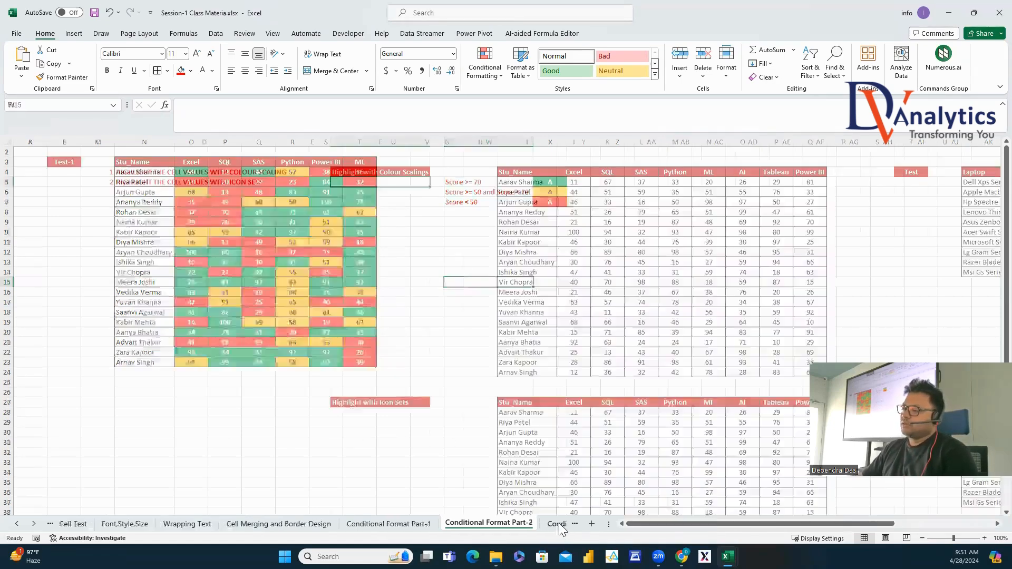
click(274, 220)
click(220, 174)
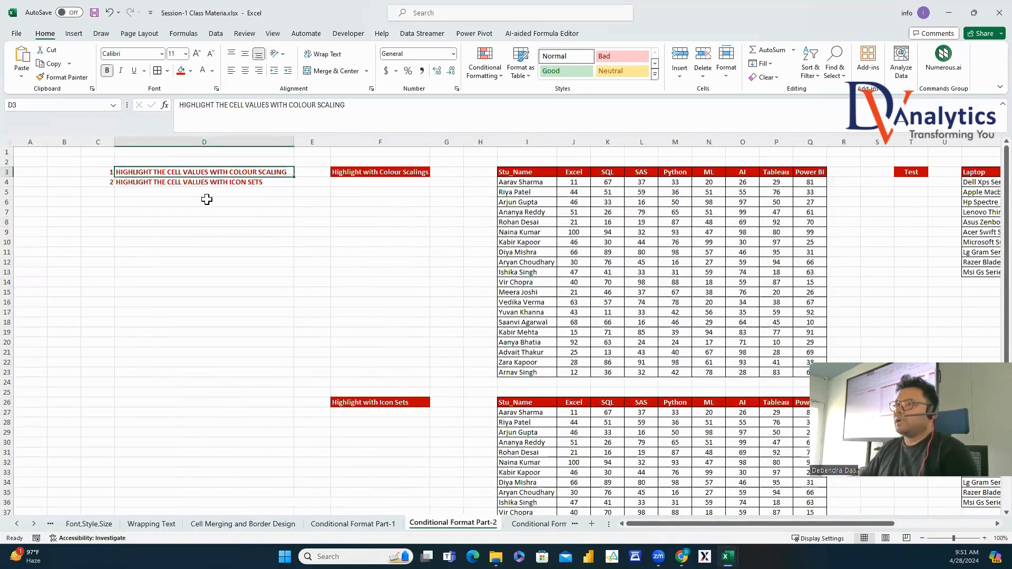
click(245, 184)
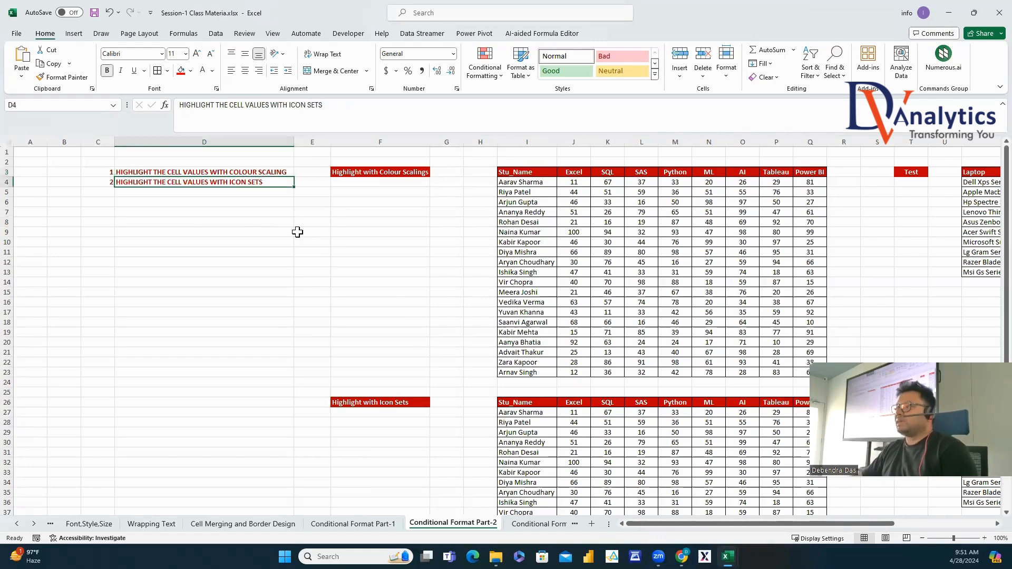
Apply a three-colour scale to the student scores in J4:Q23, with red for high, white for middle and blue for low values.
click(993, 524)
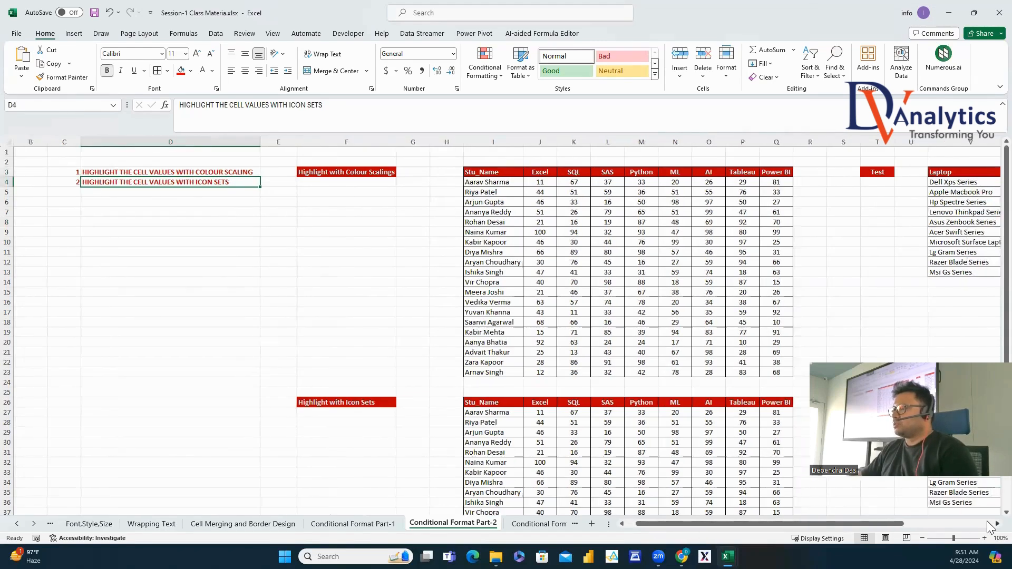
click(993, 524)
drag(821, 524, 795, 524)
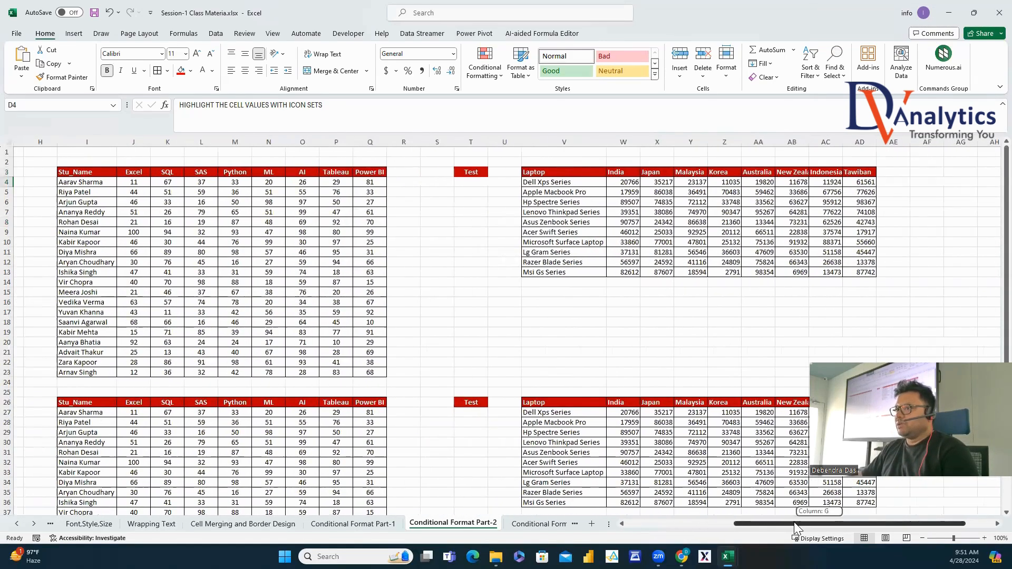
drag(134, 182, 380, 373)
click(485, 62)
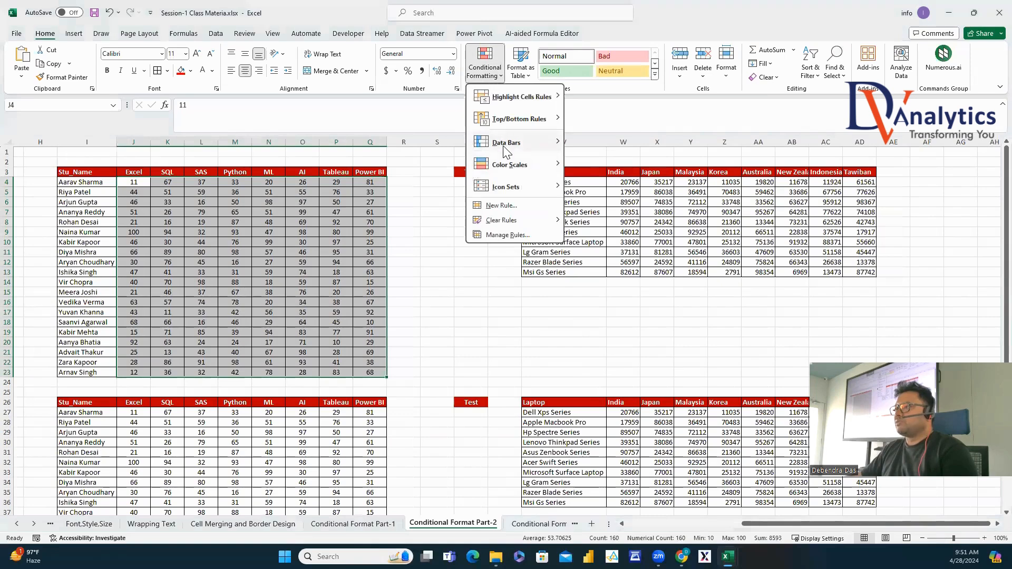
click(452, 158)
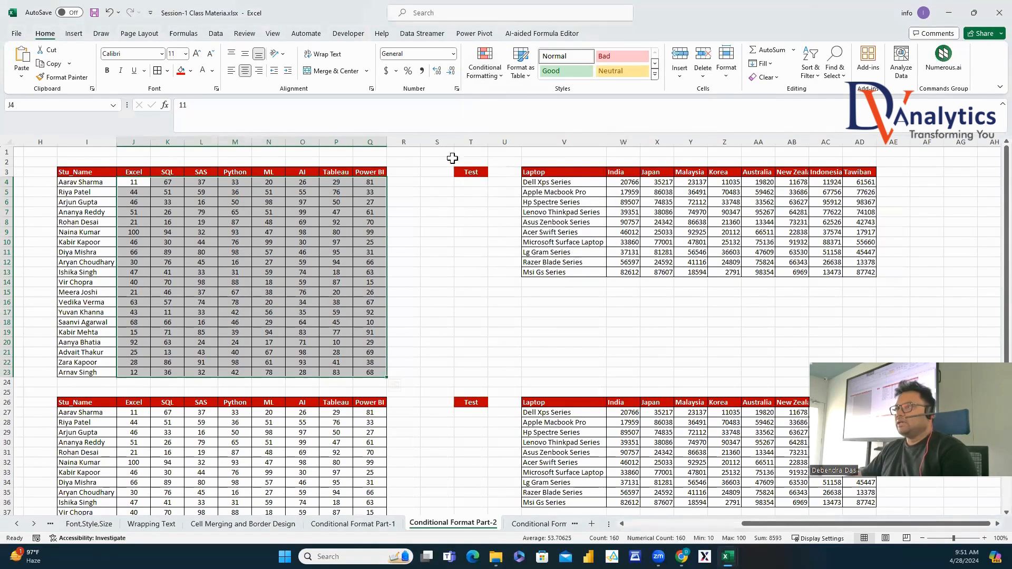
click(485, 74)
mouse_move(506, 164)
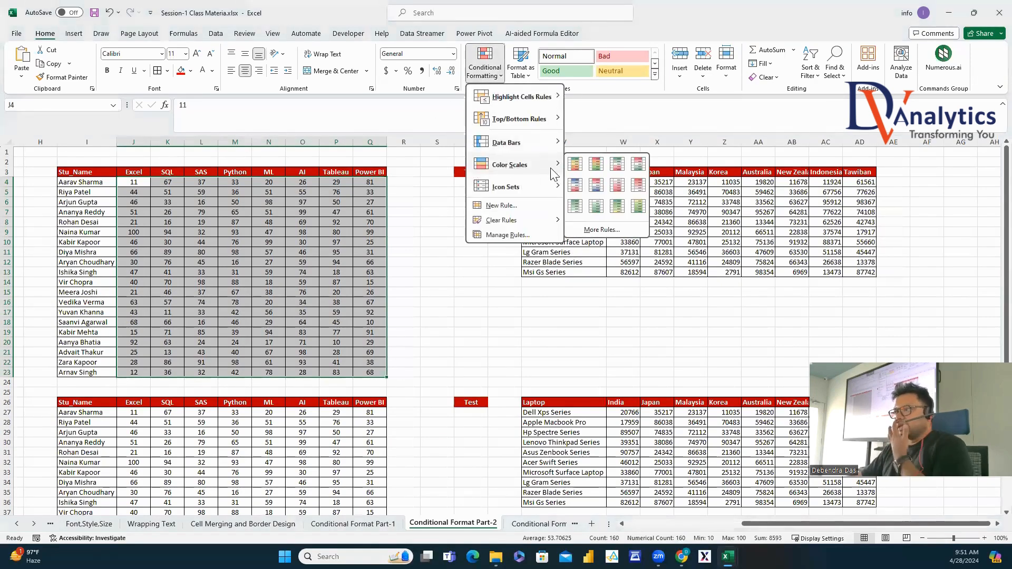
click(596, 184)
click(444, 313)
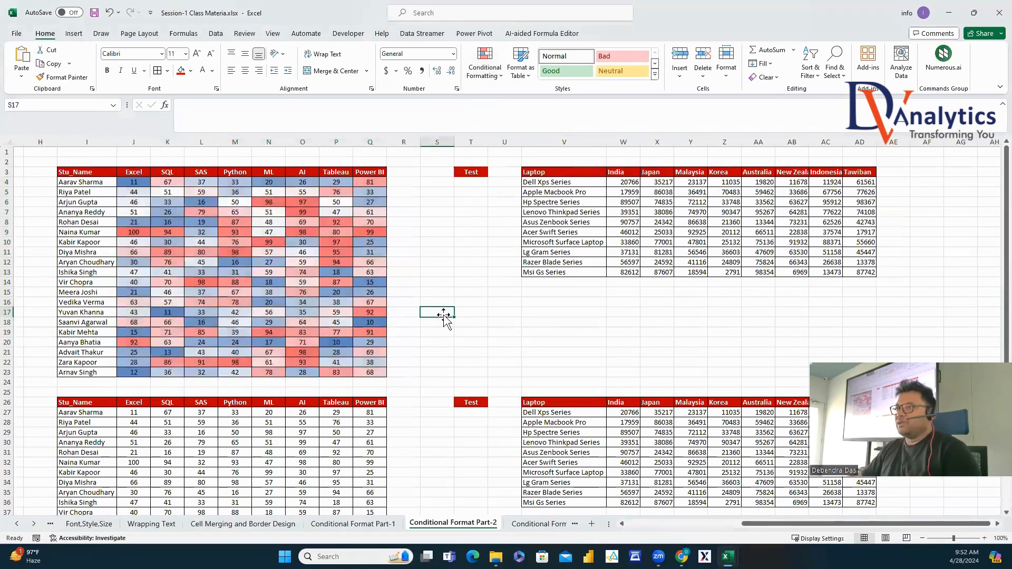
click(138, 184)
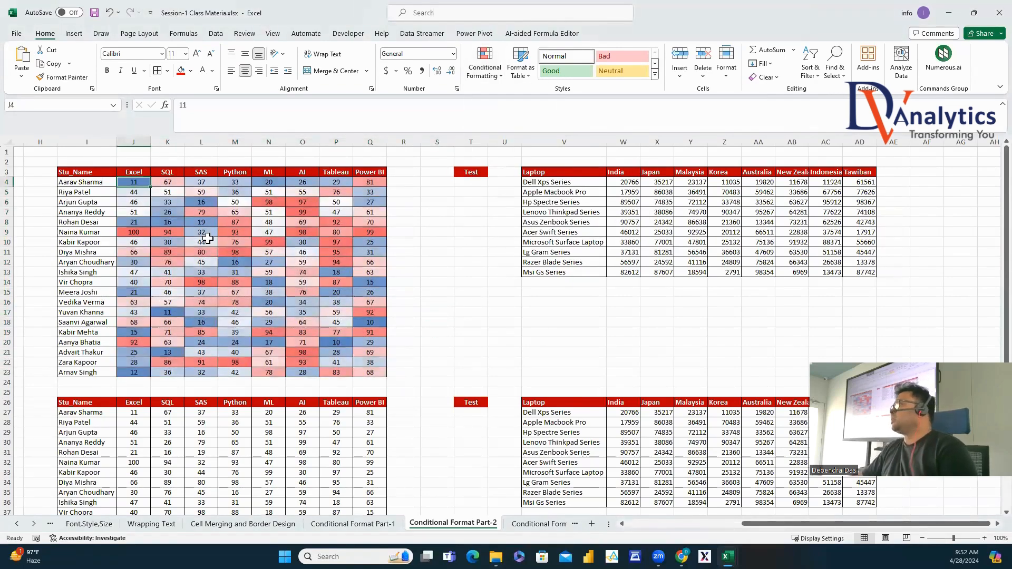
click(231, 202)
click(302, 232)
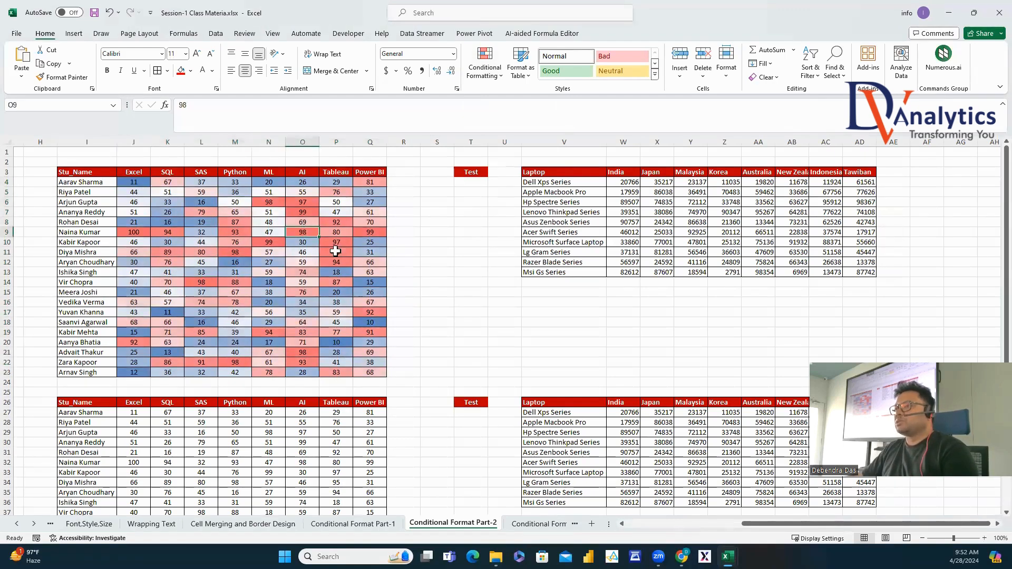
click(404, 282)
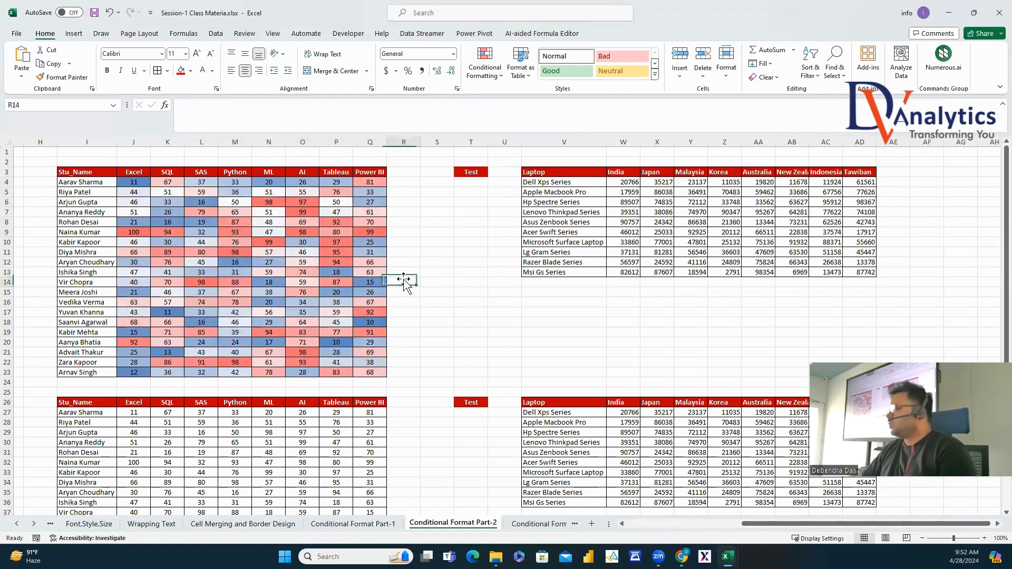
Edit the graded colour scale rule on J4:Q23 so its minimum, midpoint and maximum types are all Number.
drag(134, 182, 366, 372)
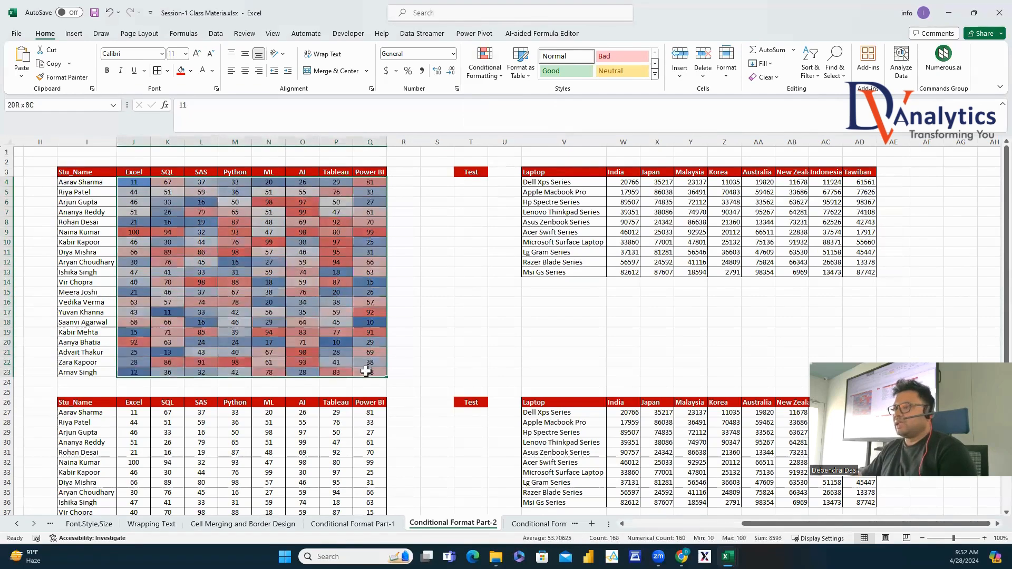
click(485, 68)
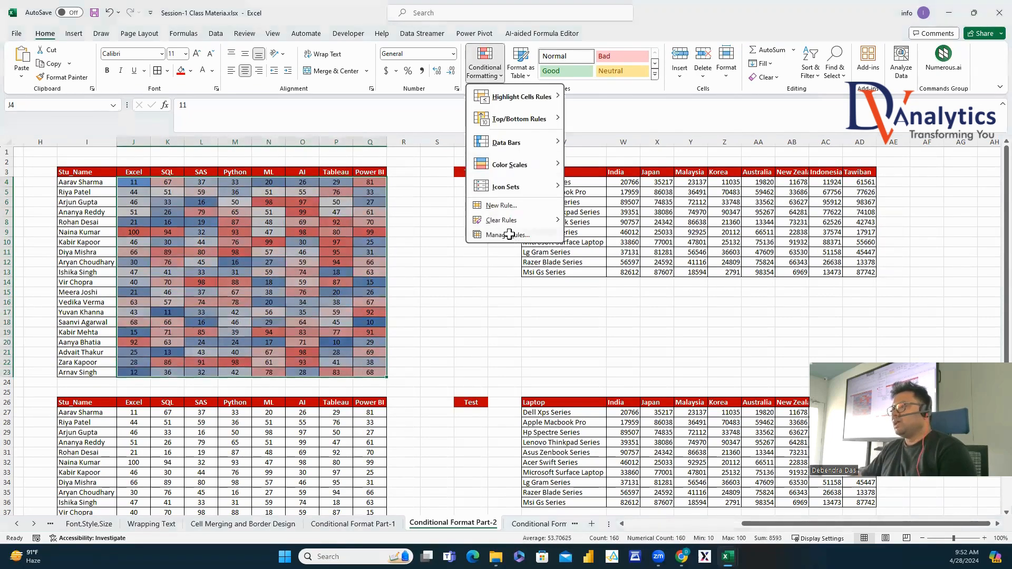
click(510, 235)
click(553, 150)
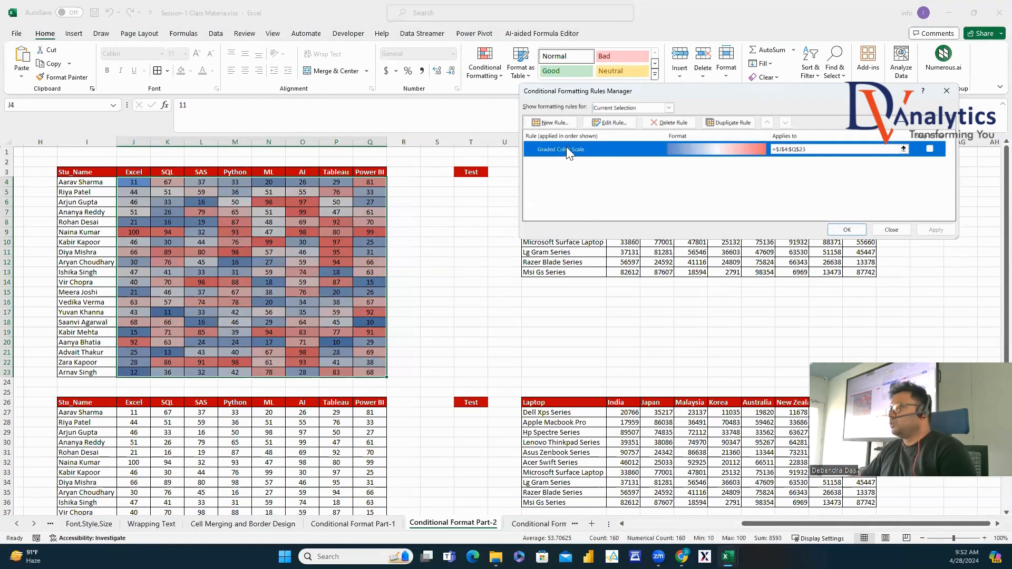
click(611, 122)
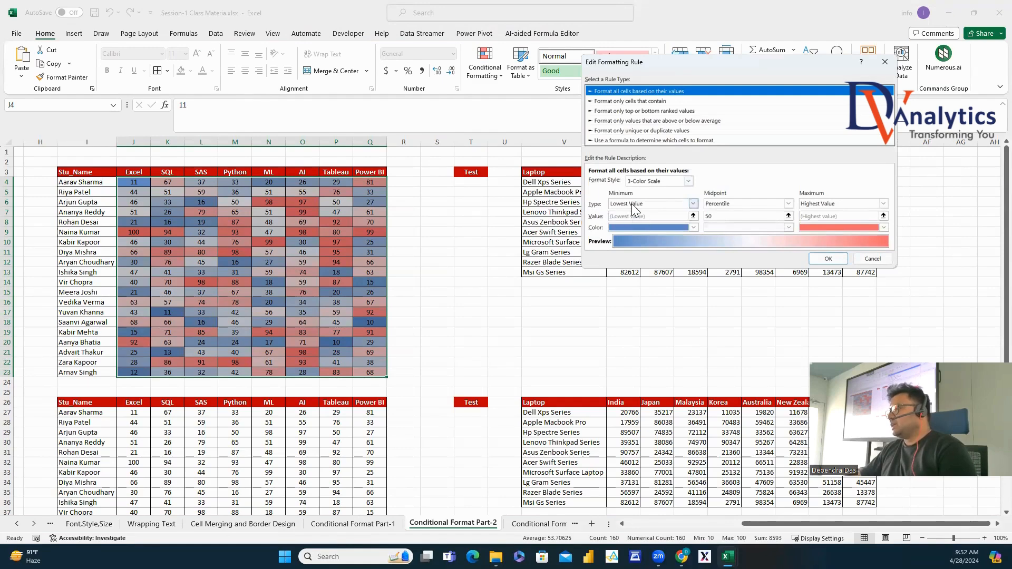
click(694, 204)
click(654, 220)
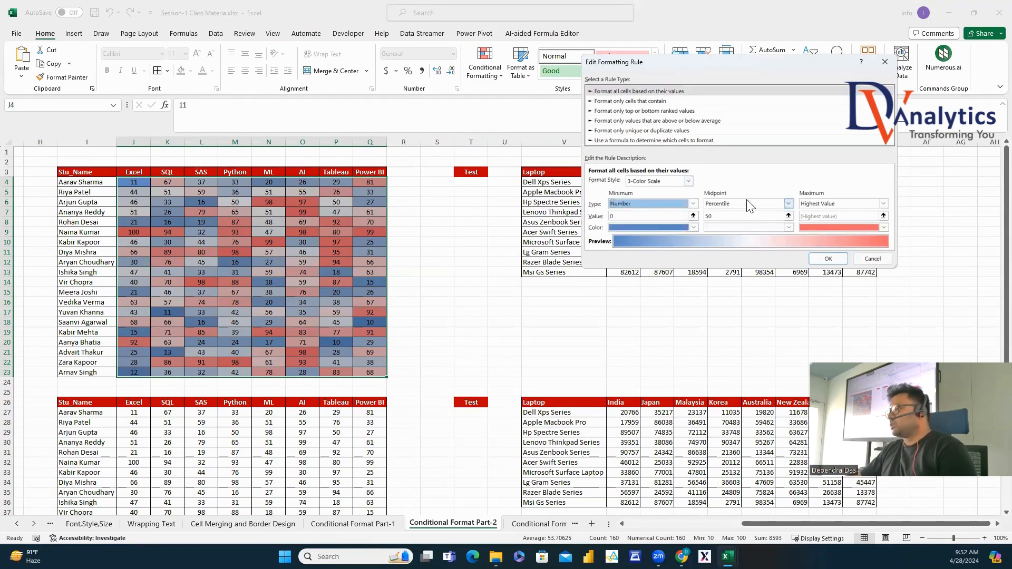
click(788, 203)
click(738, 213)
click(883, 203)
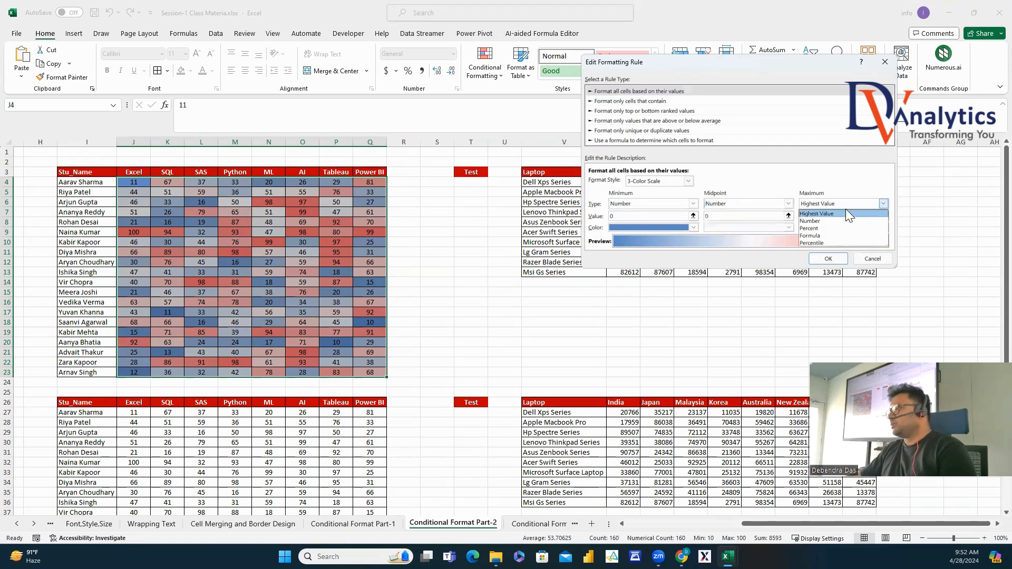
click(832, 220)
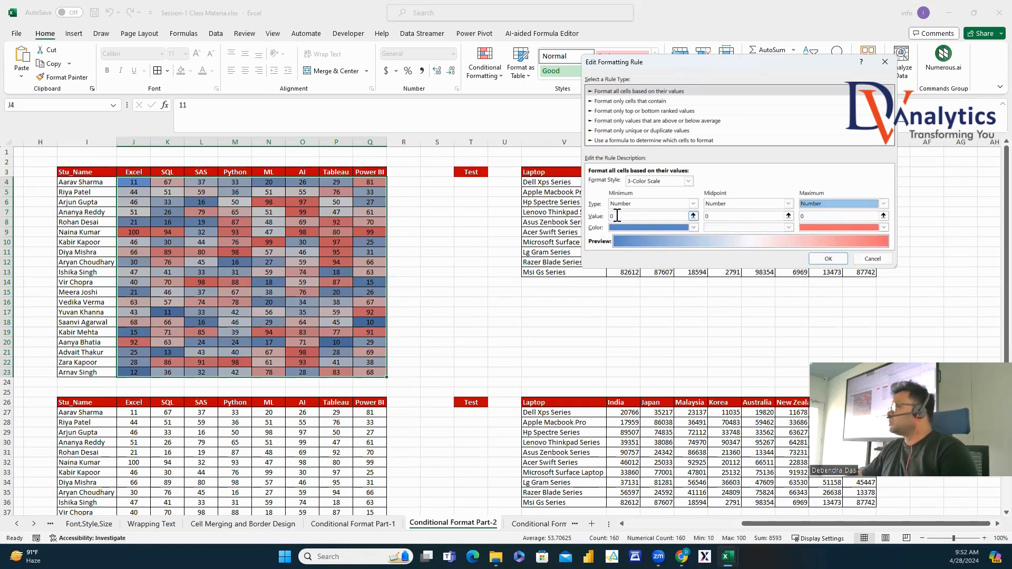
Set the colour scale's midpoint value to 50 and its maximum value to 100.
click(714, 217)
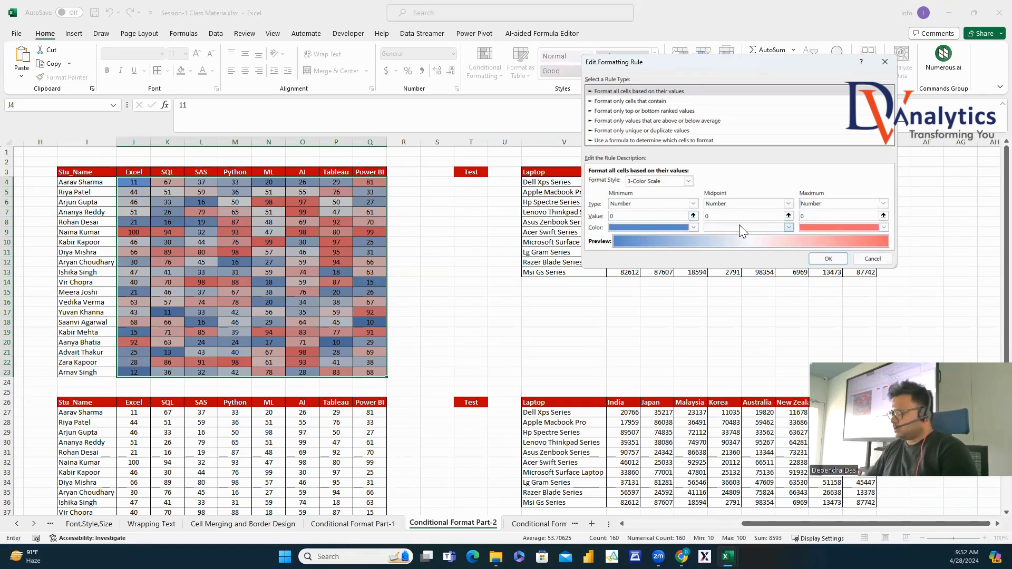
key(BackSpace)
text(5)
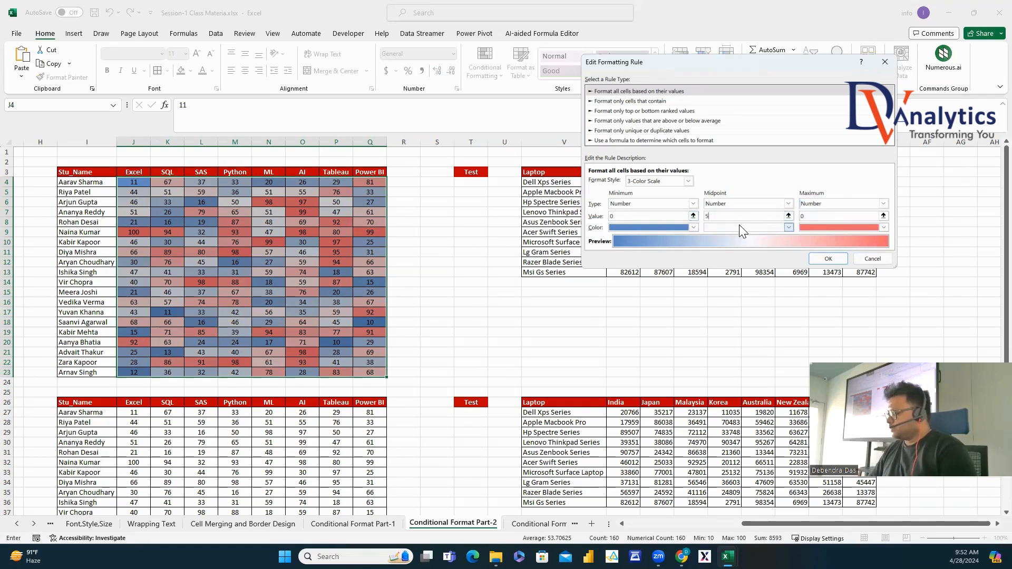
text(0)
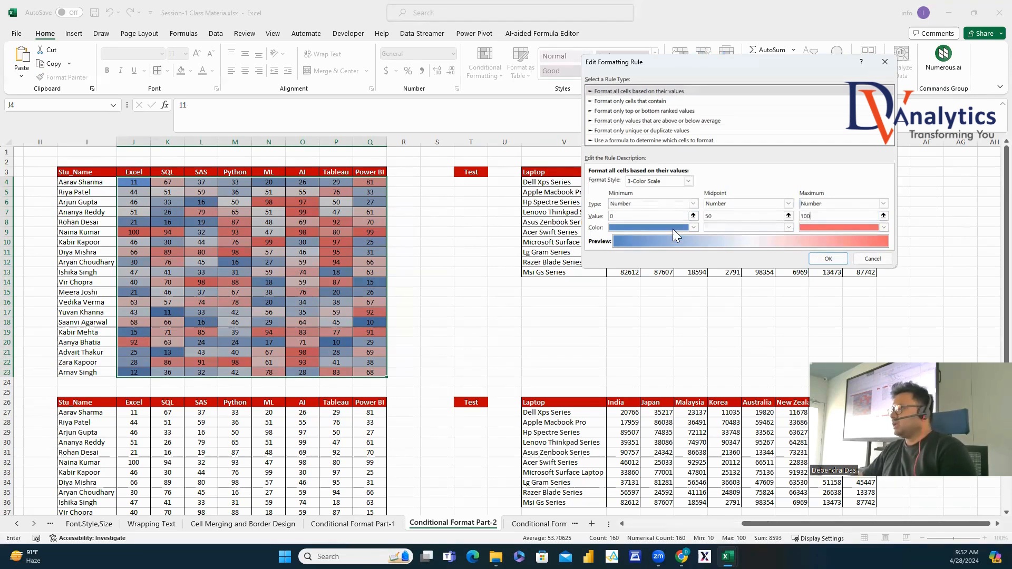
Set the scale's minimum colour to standard red, midpoint to orange and maximum to green, and apply the rule to the scores.
click(691, 227)
click(622, 327)
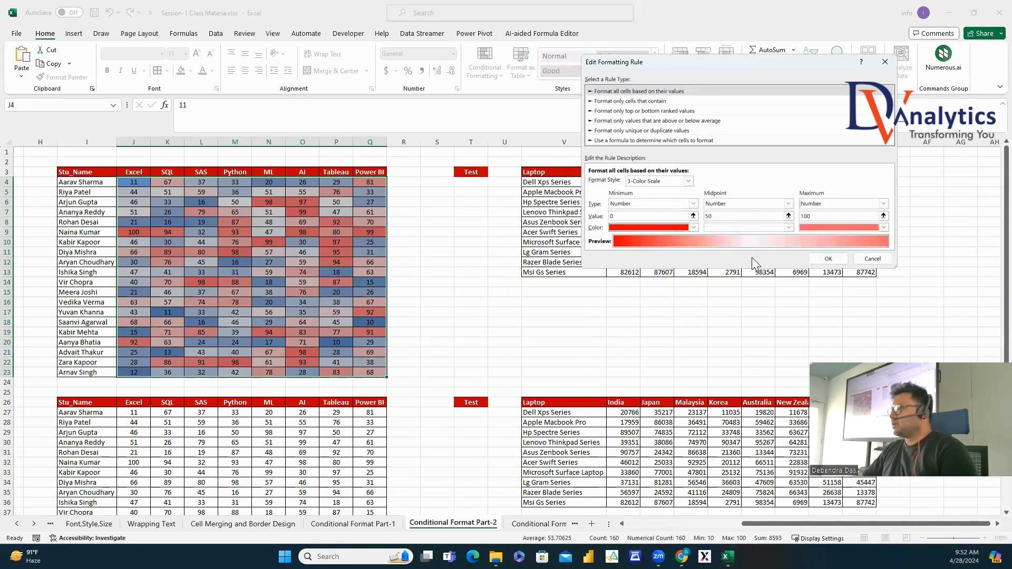
click(791, 227)
click(731, 325)
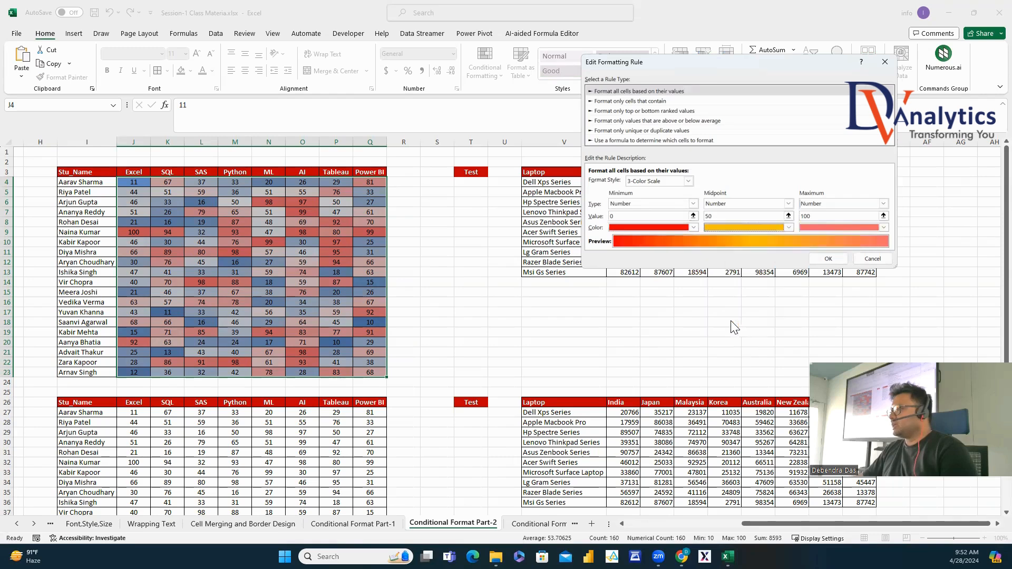
click(884, 227)
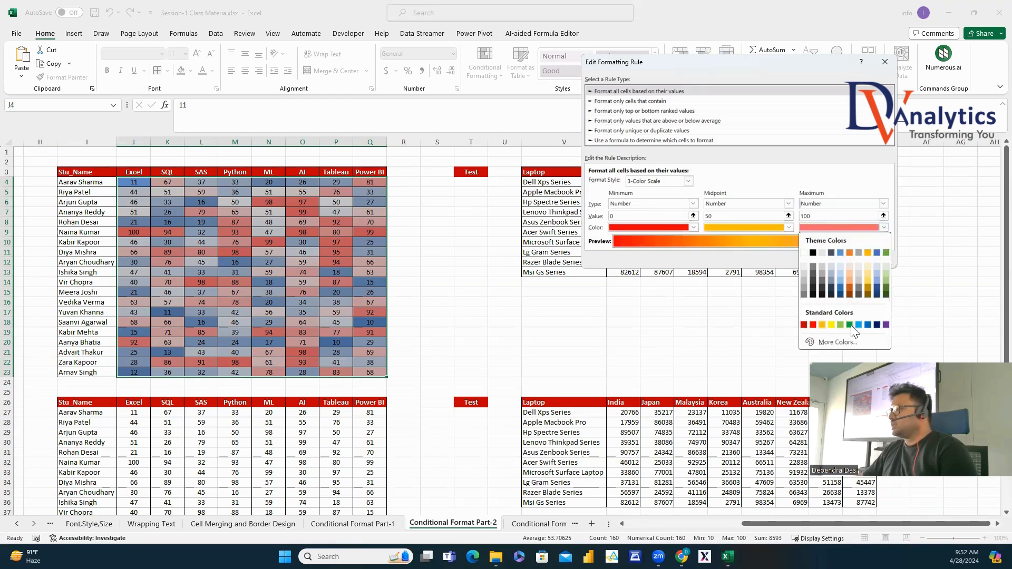
click(854, 326)
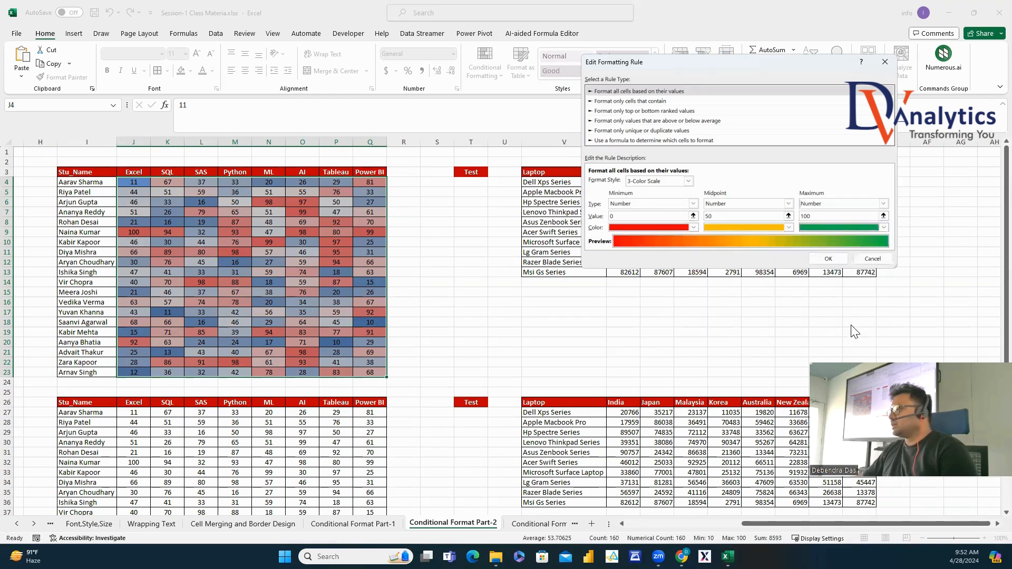
click(828, 259)
click(935, 230)
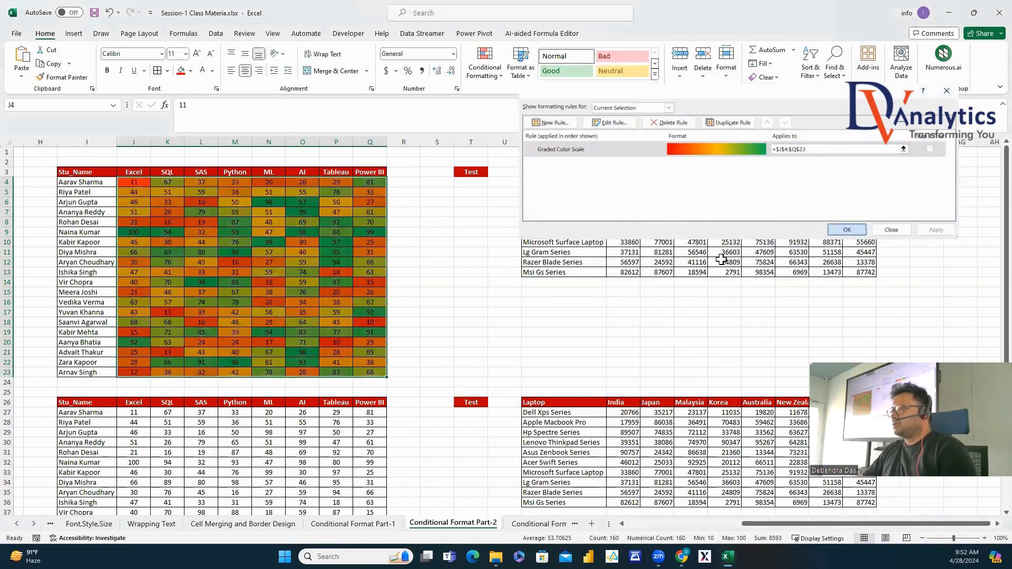
click(848, 230)
click(519, 323)
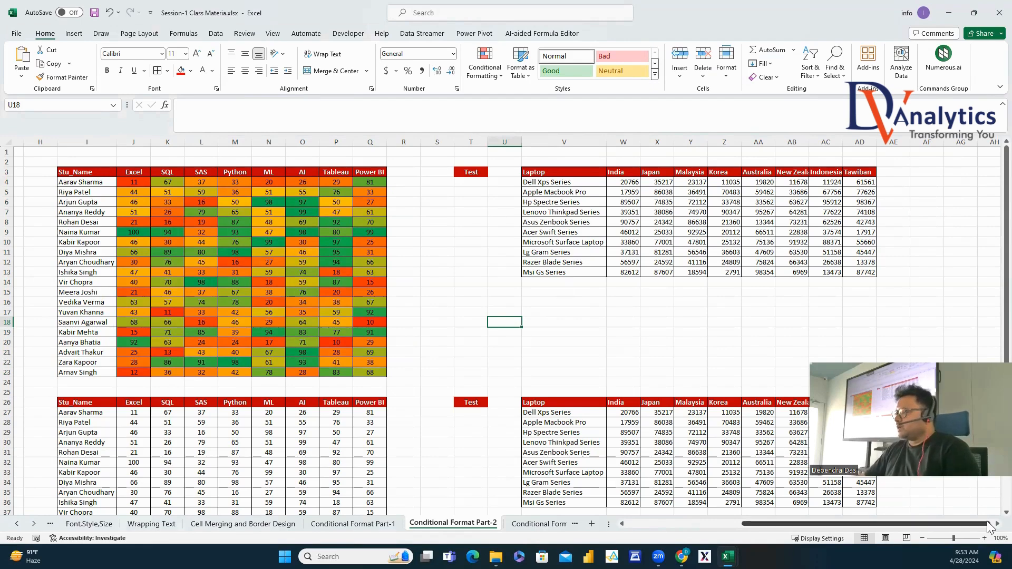
Check the minimum and maximum of the upper laptop table's country figures in W4:AD13.
scroll(988, 530, right, 3)
scroll(988, 530, right, 1)
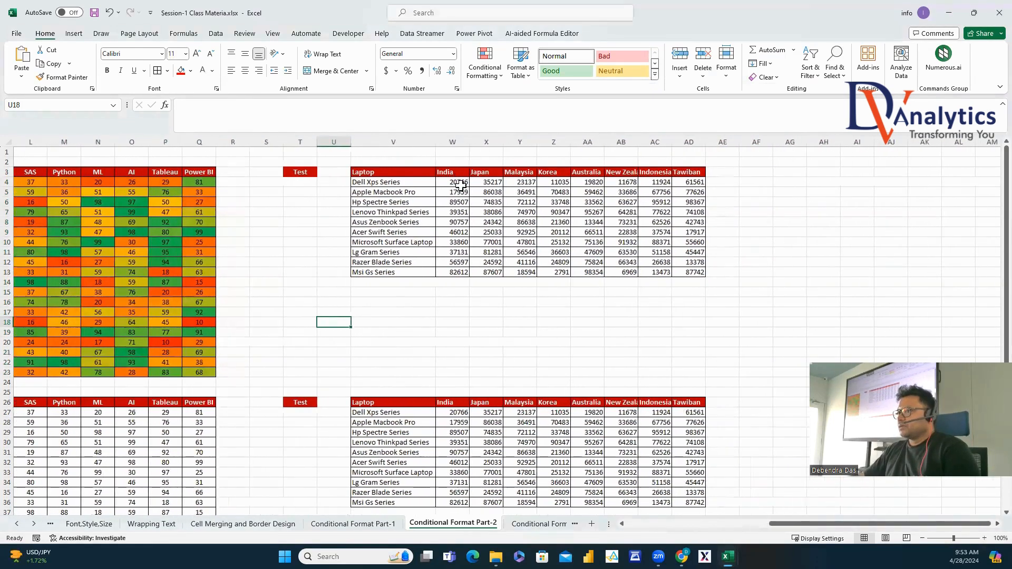
drag(453, 182, 690, 272)
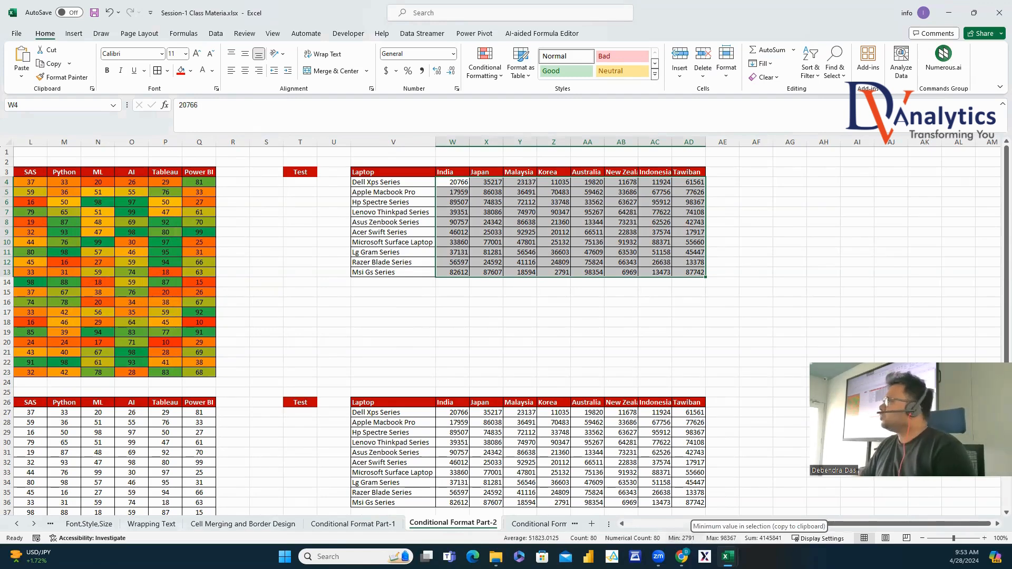
click(519, 292)
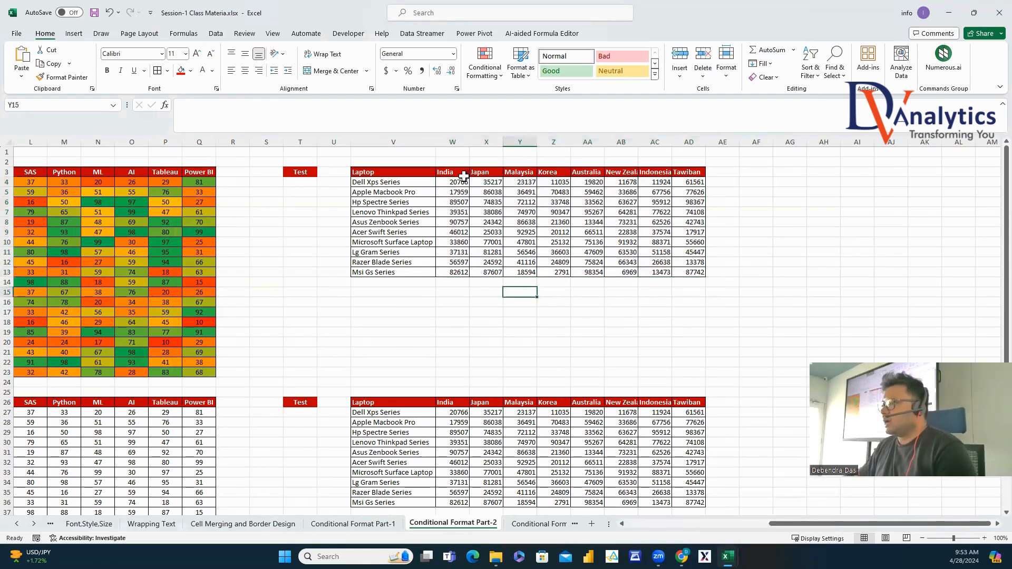
Open the conditional formatting options for the laptop figures in W4:AD13.
drag(463, 176, 701, 275)
click(487, 71)
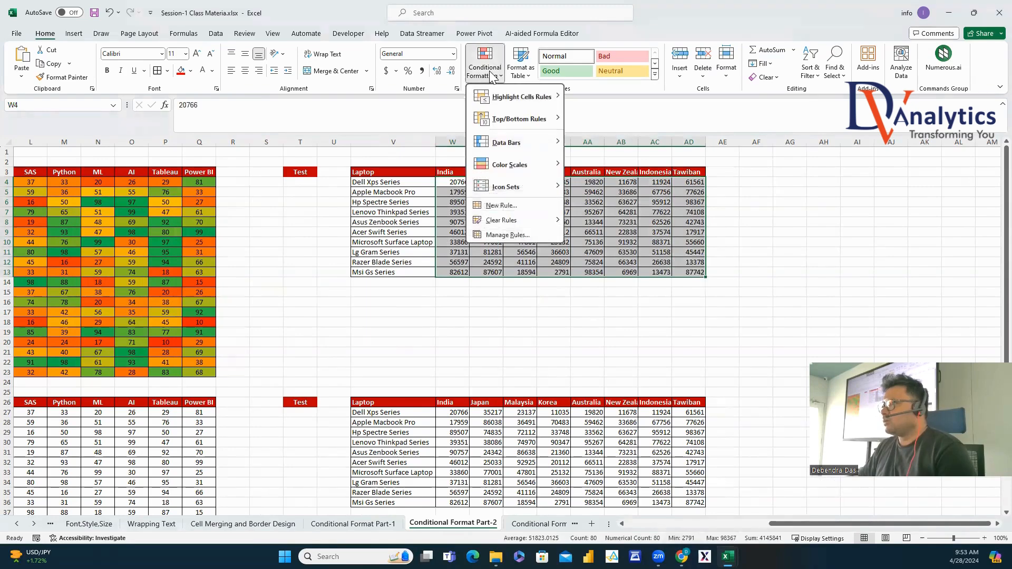
Apply the White-Red color scale to laptop values W4:AD13 and change the rule's format style to 3-Color Scale.
mouse_move(543, 167)
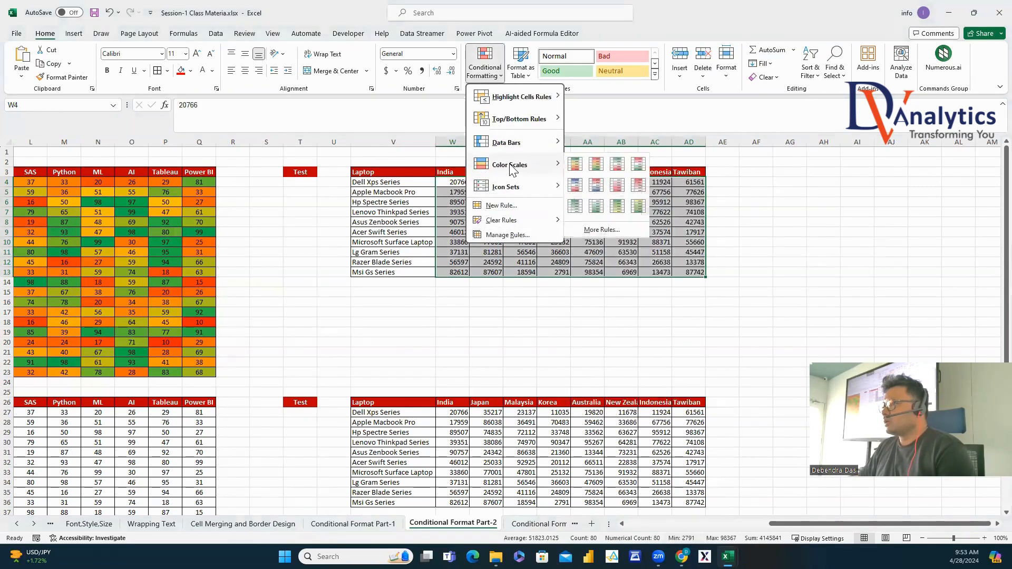
click(617, 188)
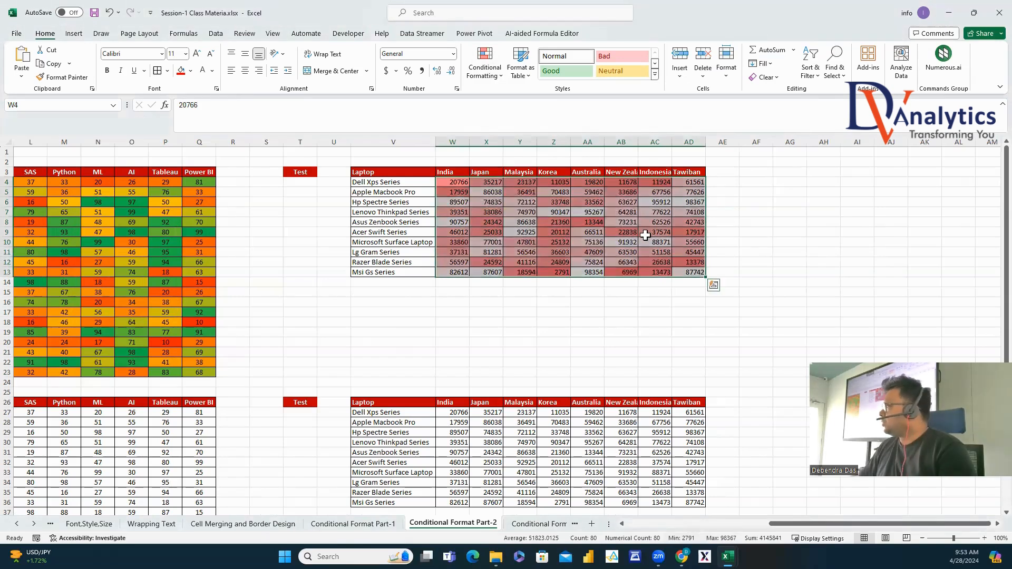
click(485, 68)
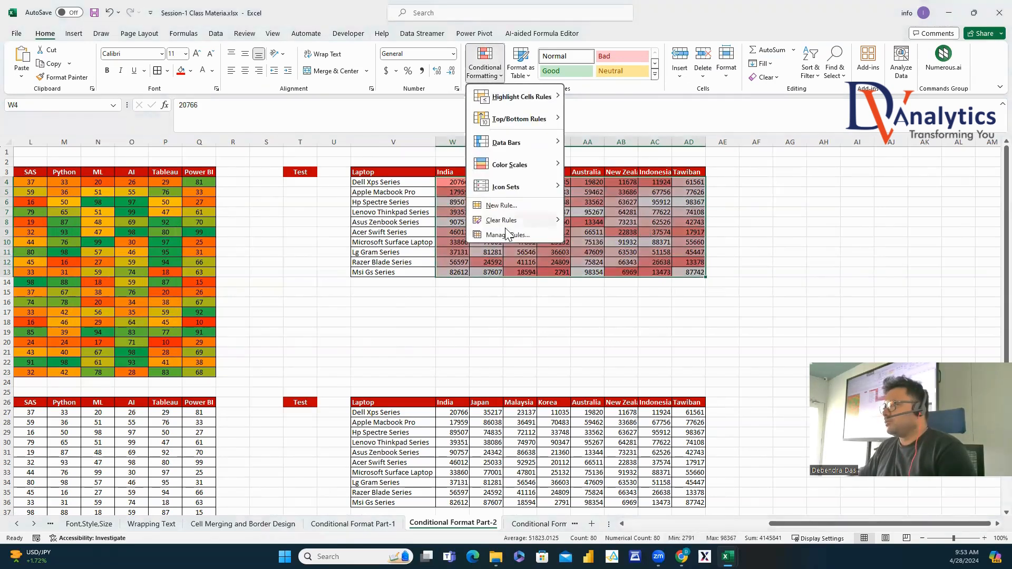
click(507, 235)
click(553, 151)
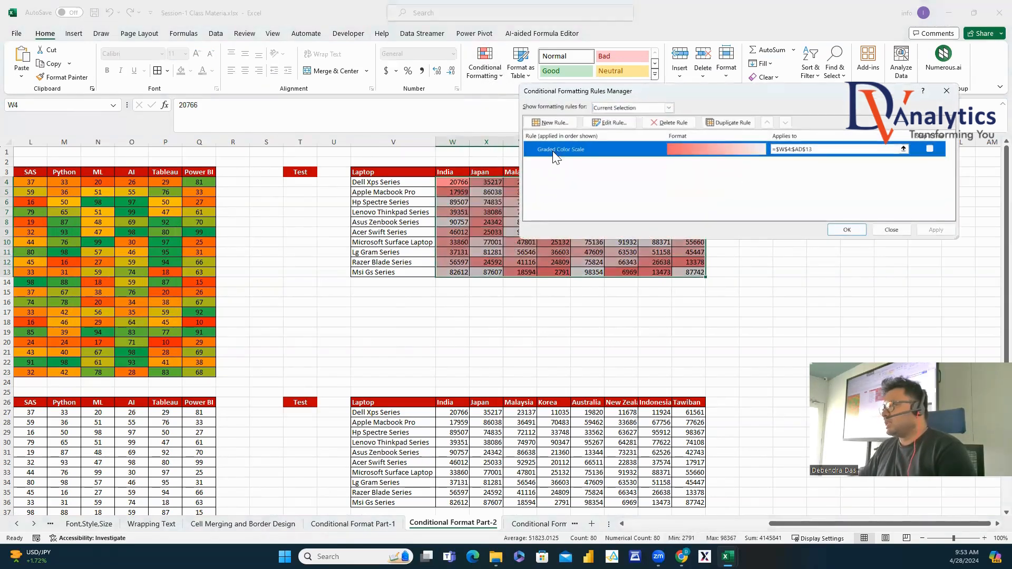
click(620, 125)
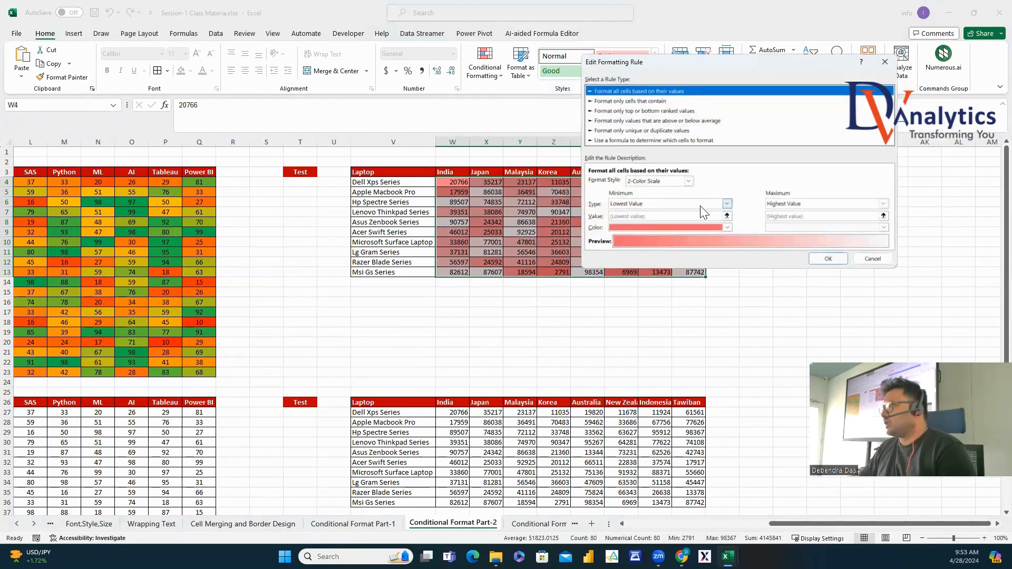
click(659, 181)
click(646, 196)
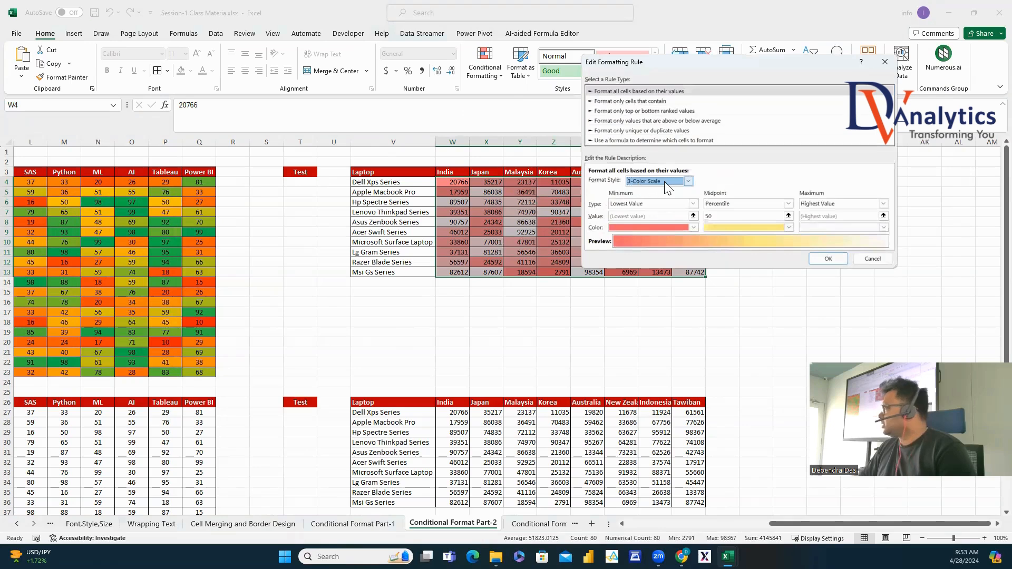
Set the color scale's minimum, midpoint and maximum types to Number, with values 0, 50000 and 100000.
click(693, 204)
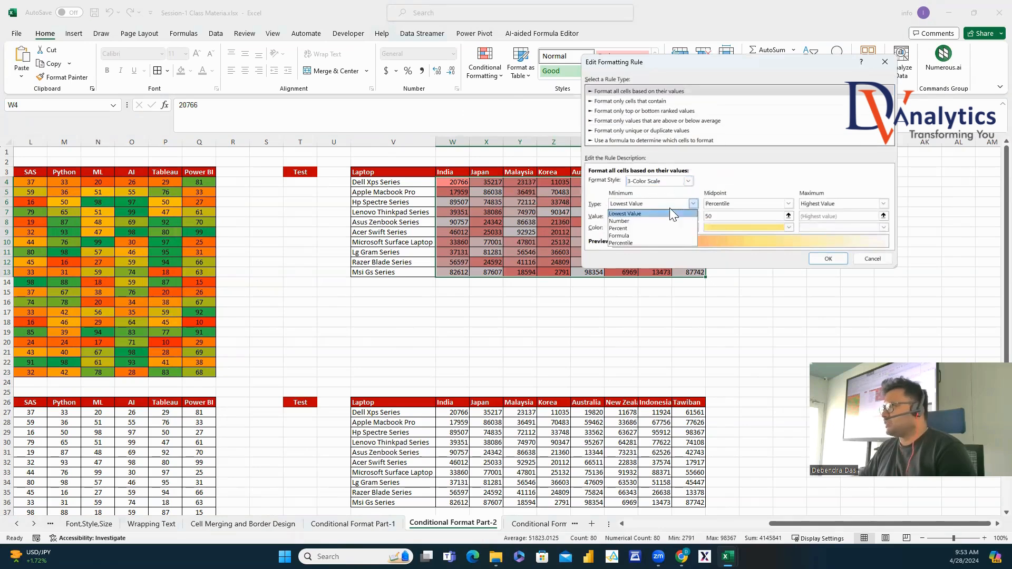
click(627, 221)
click(789, 204)
click(728, 219)
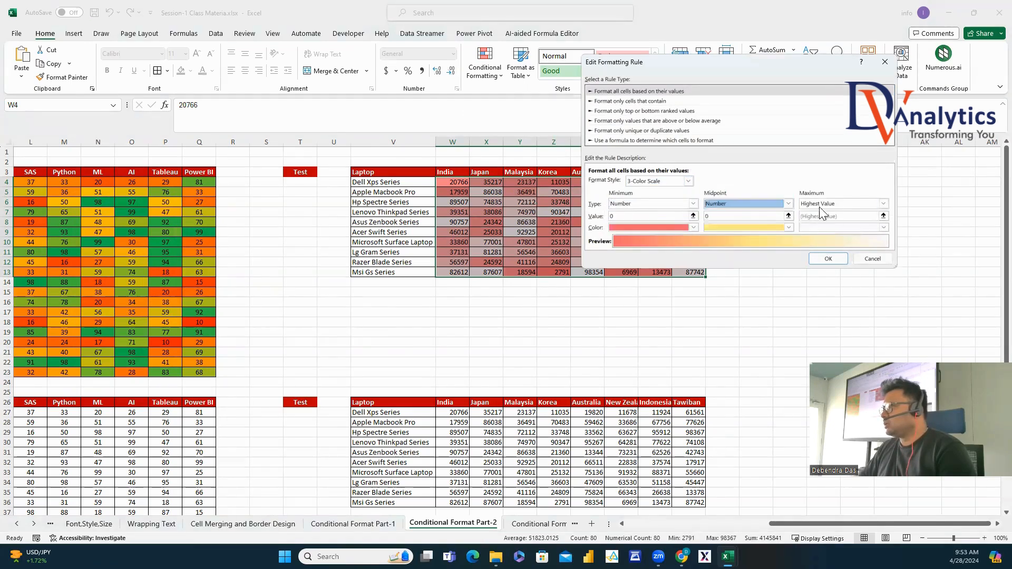
click(838, 205)
click(817, 220)
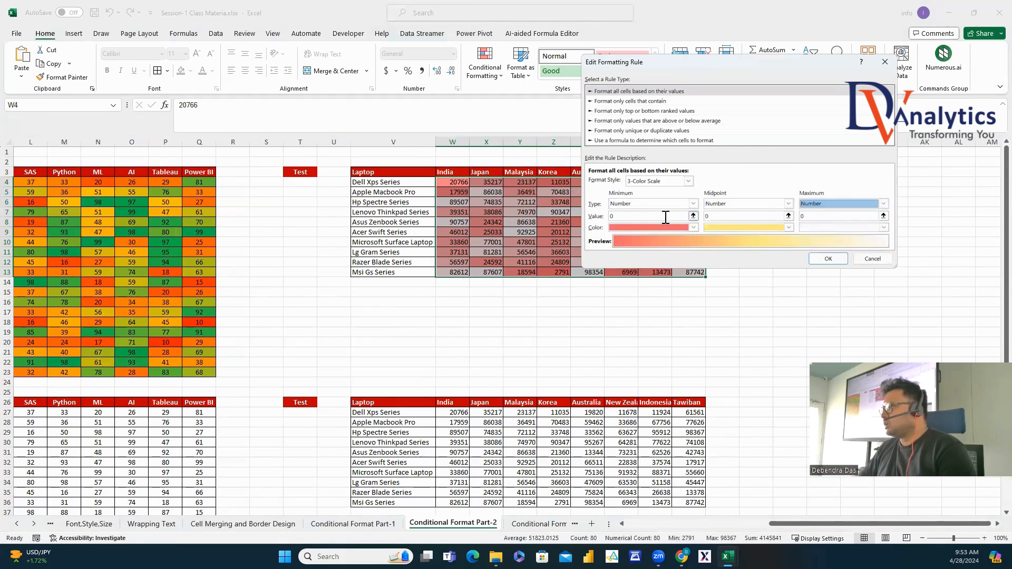
click(701, 217)
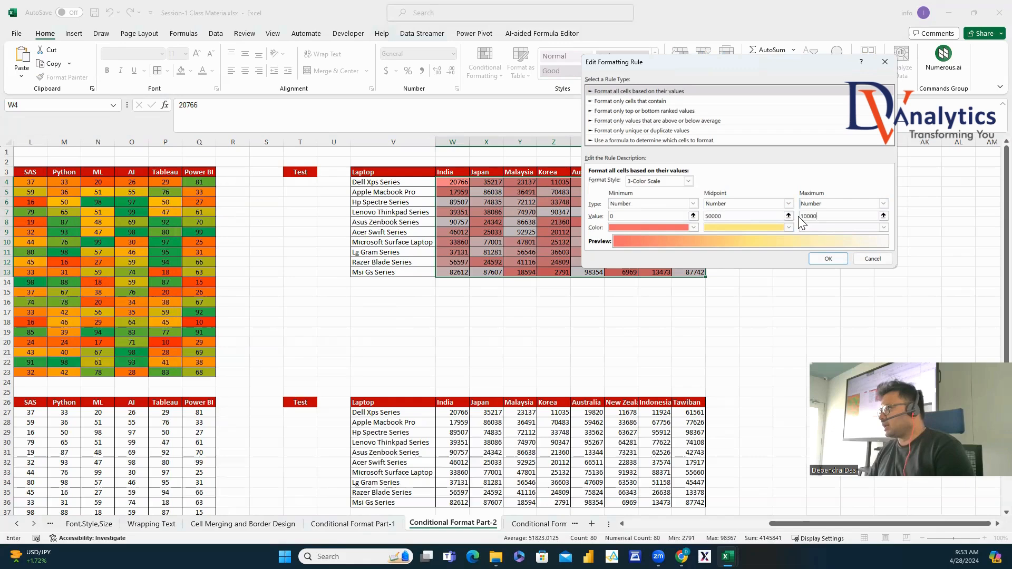
Color the scale's minimum red, midpoint dark gold and maximum dark green, and apply the edited rule to the laptop table.
click(693, 227)
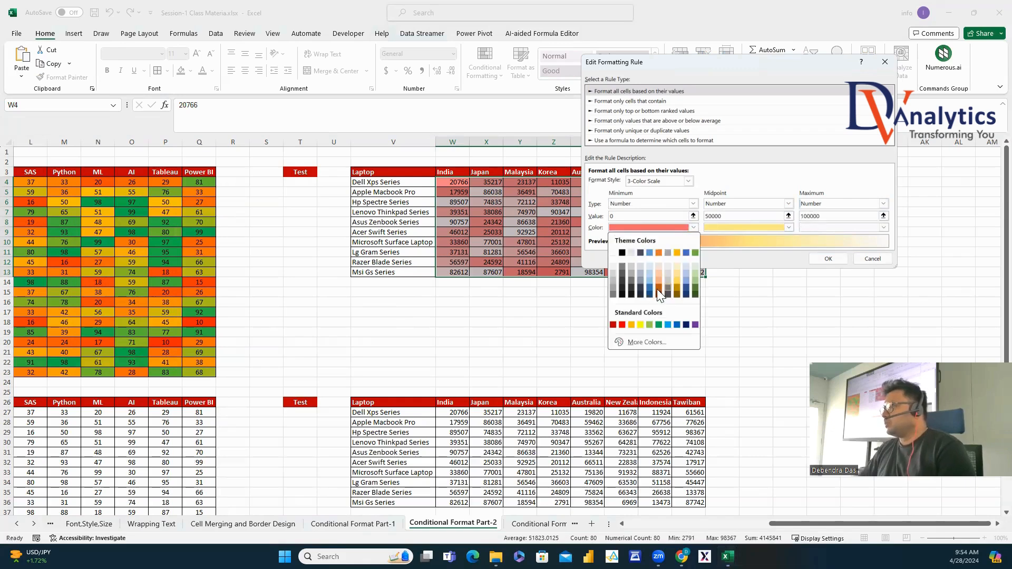
click(622, 325)
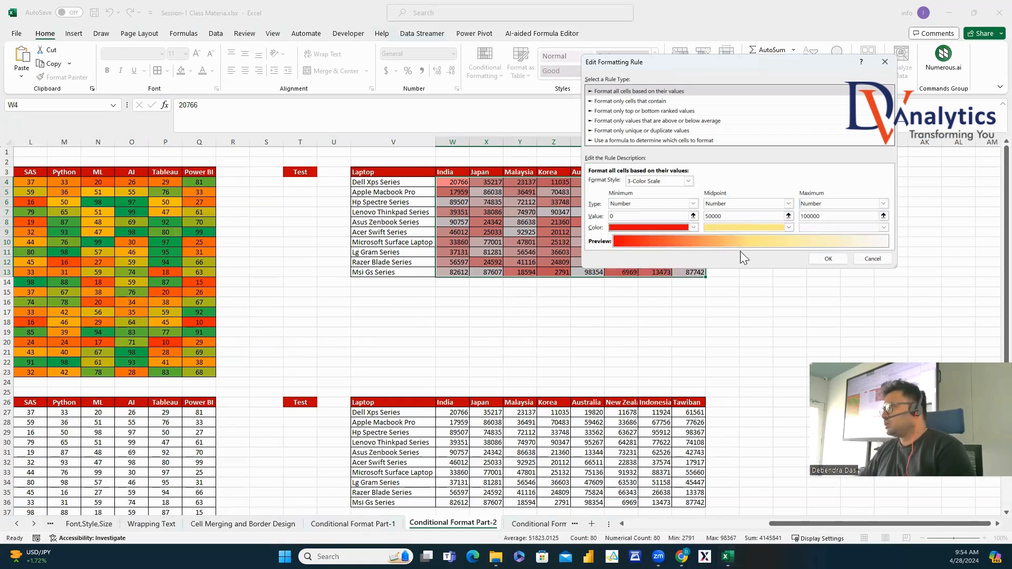
click(787, 228)
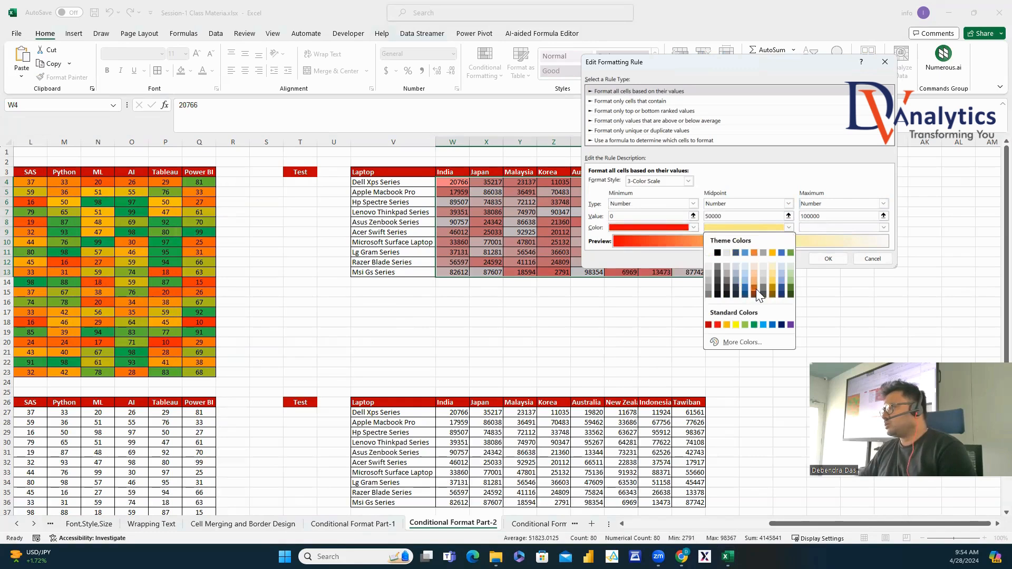
click(772, 286)
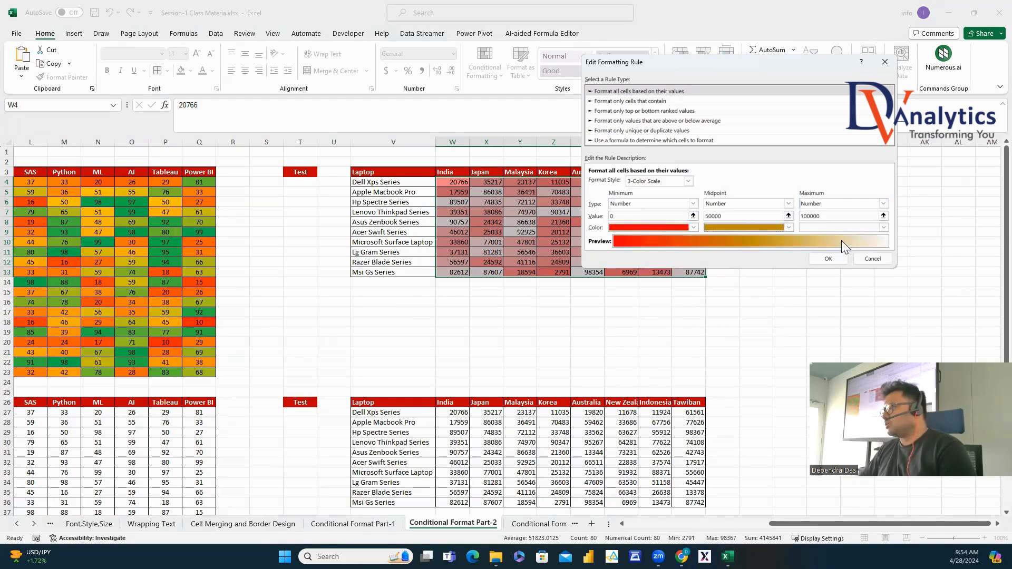
click(882, 227)
click(886, 294)
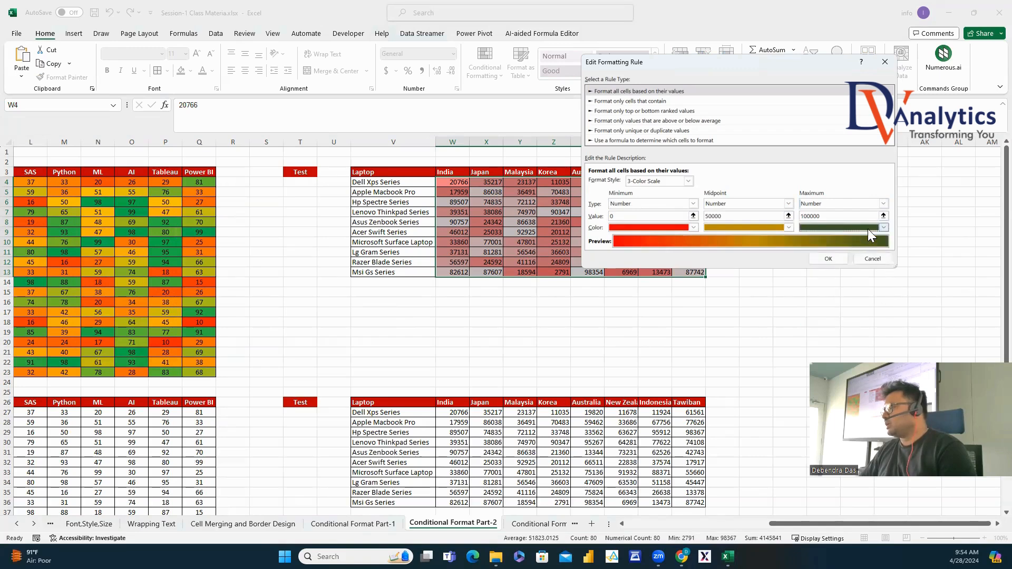
click(829, 259)
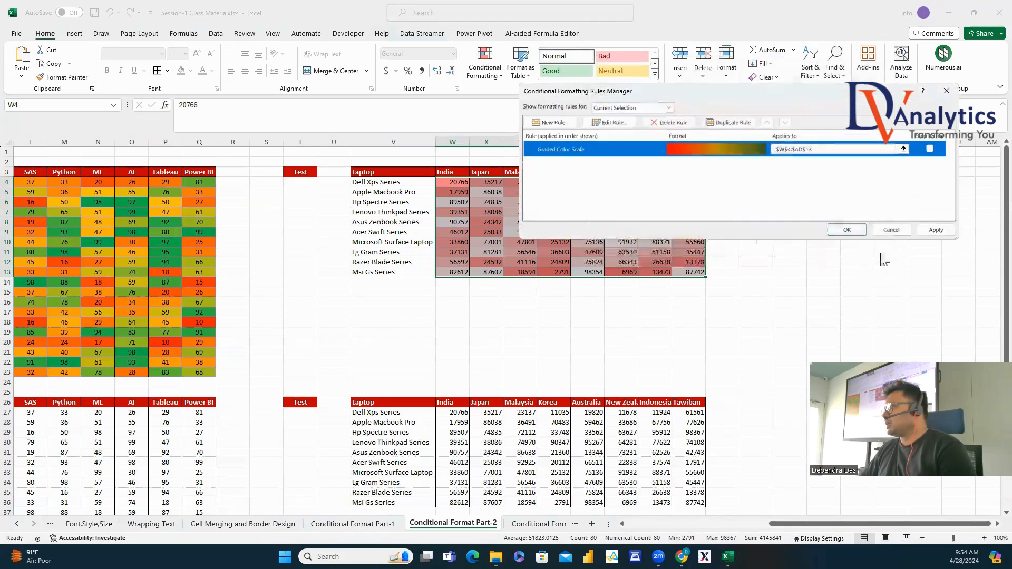
click(934, 230)
click(848, 231)
click(775, 301)
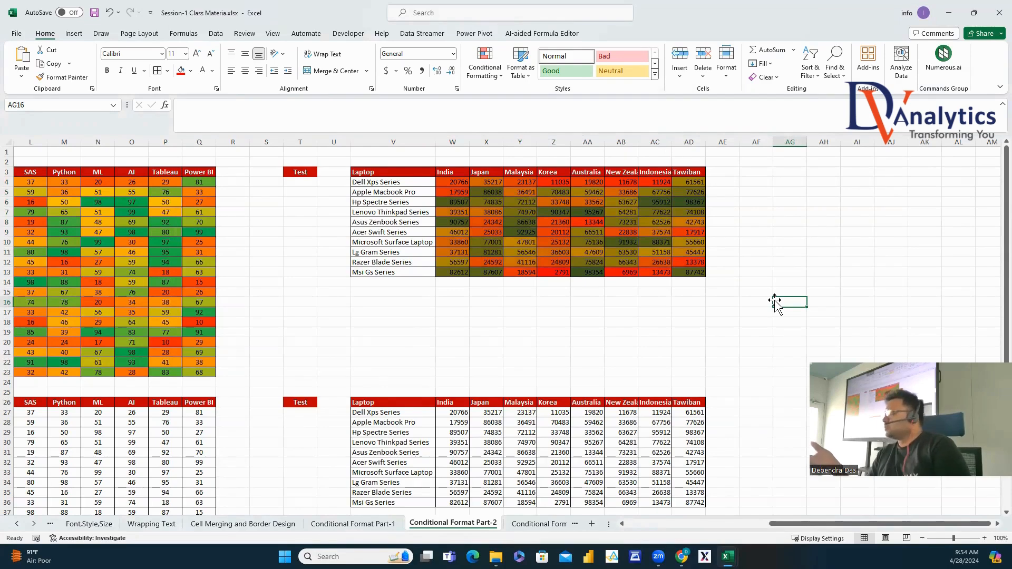
Apply the five colored arrows icon set to the student marks in J27:Q46.
drag(838, 525, 791, 523)
scroll(640, 416, down, 8)
click(371, 172)
shift+click(605, 363)
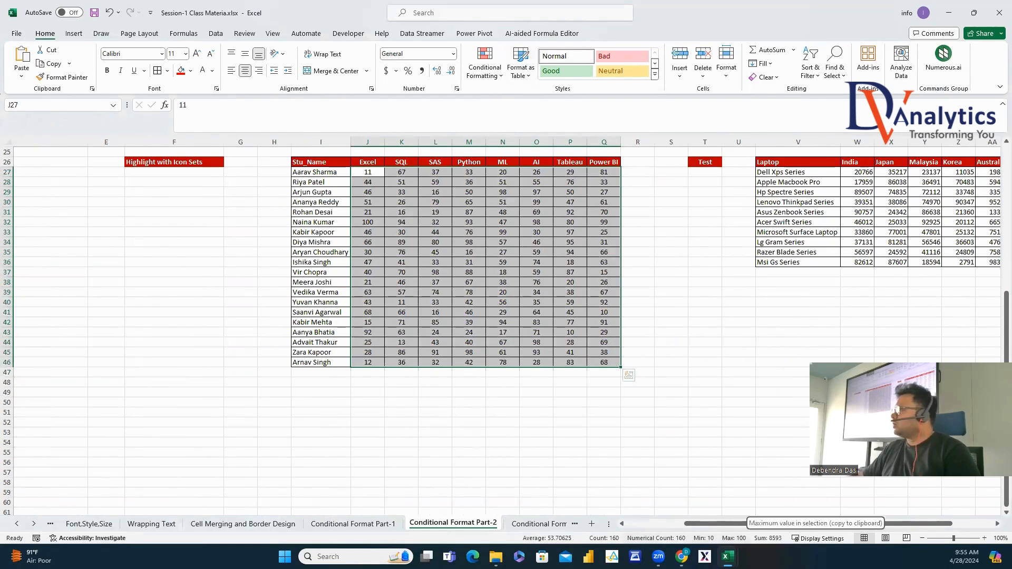
click(498, 73)
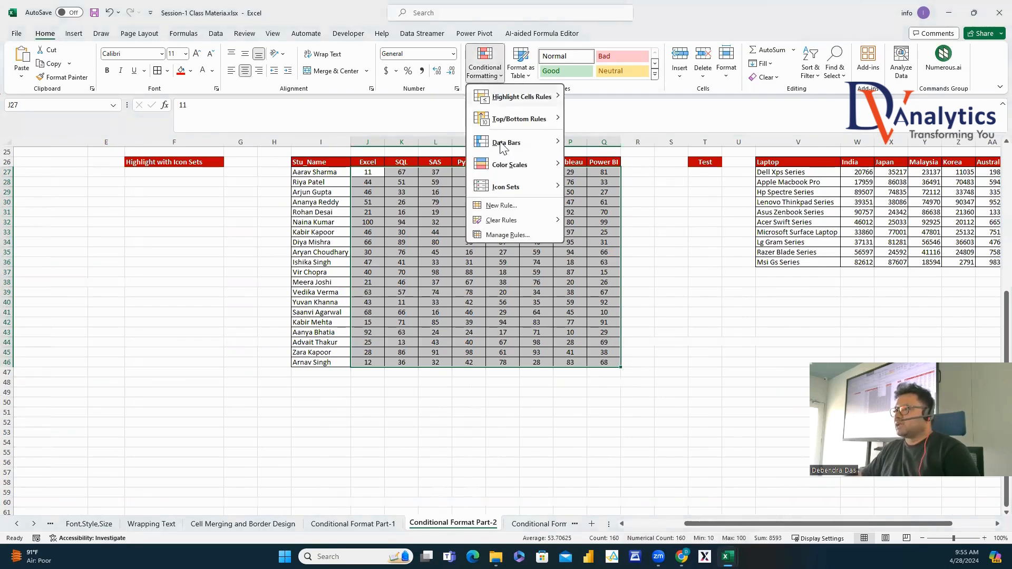
mouse_move(511, 192)
click(605, 240)
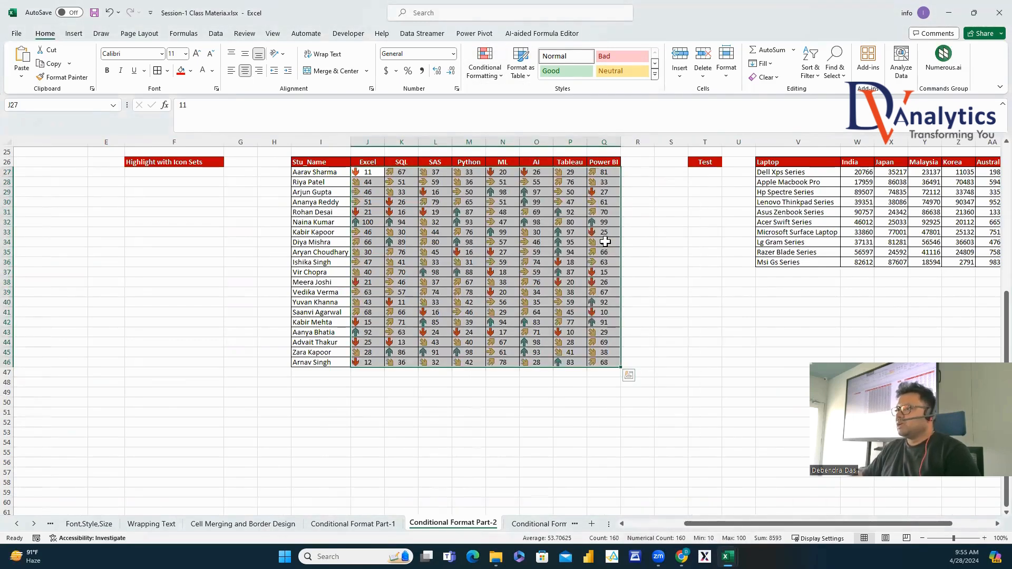
click(358, 228)
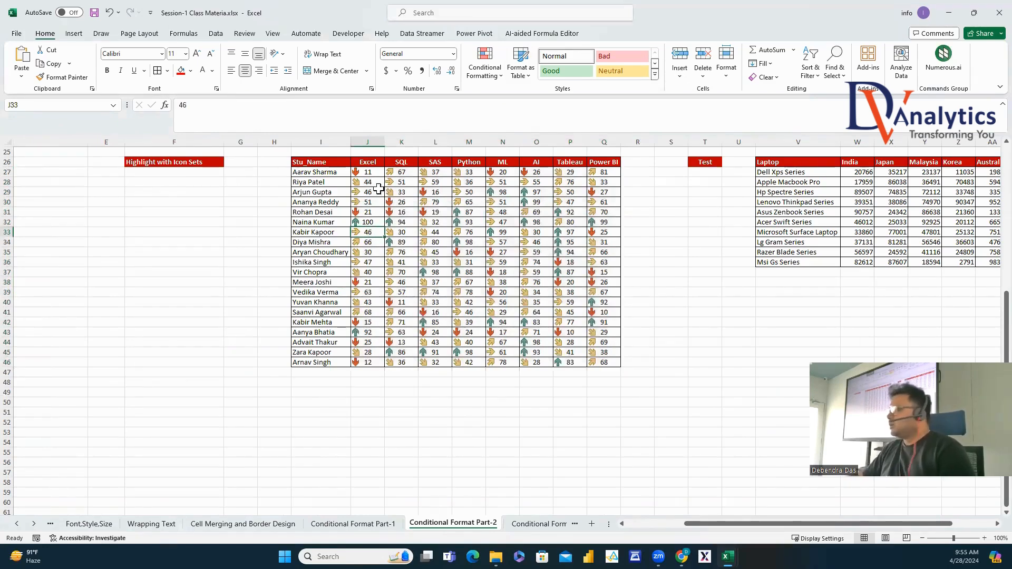
Edit the icon set rule on J27:Q46 so that all four threshold types are Number.
drag(369, 174, 607, 362)
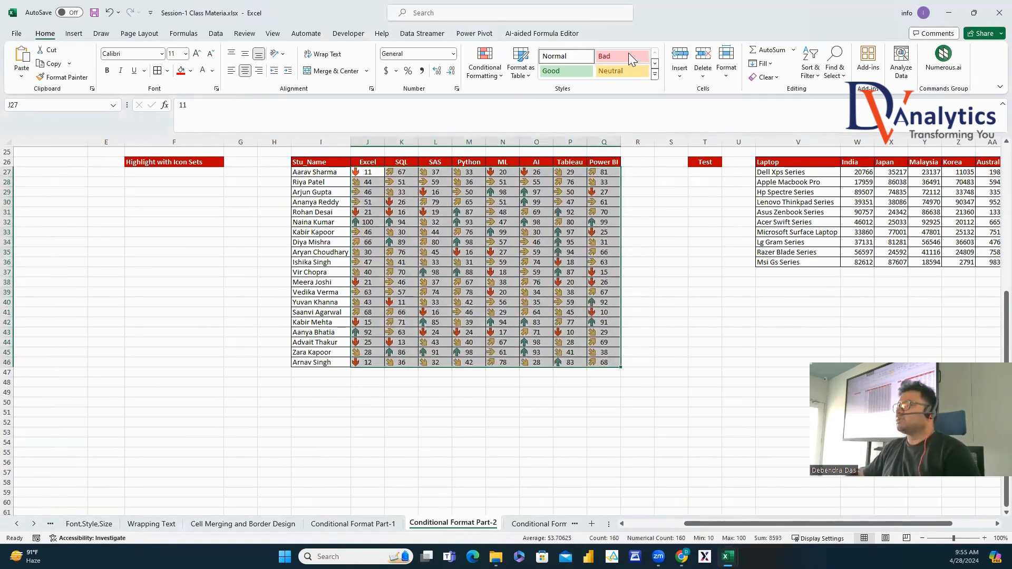
click(483, 64)
click(492, 235)
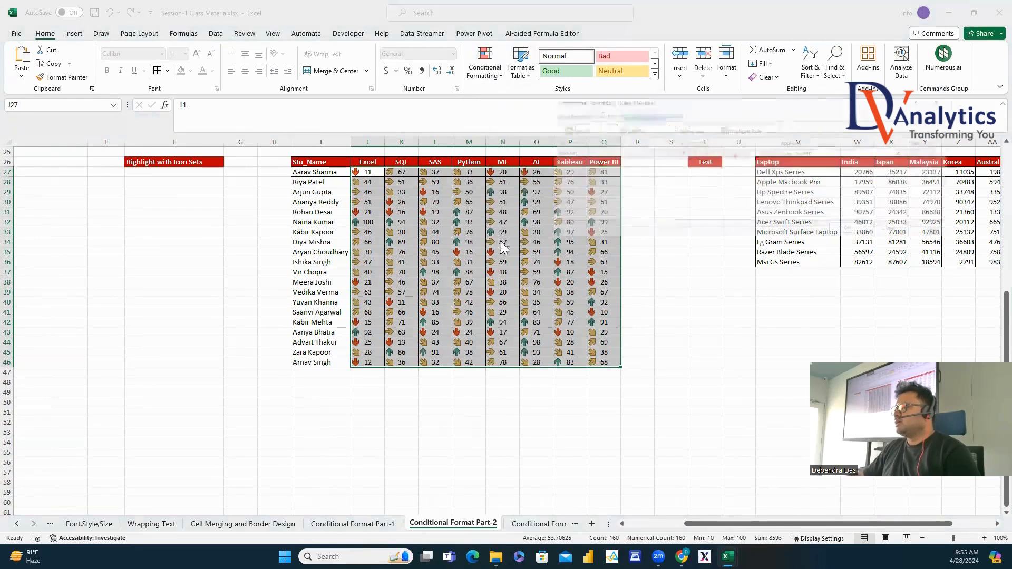
click(561, 150)
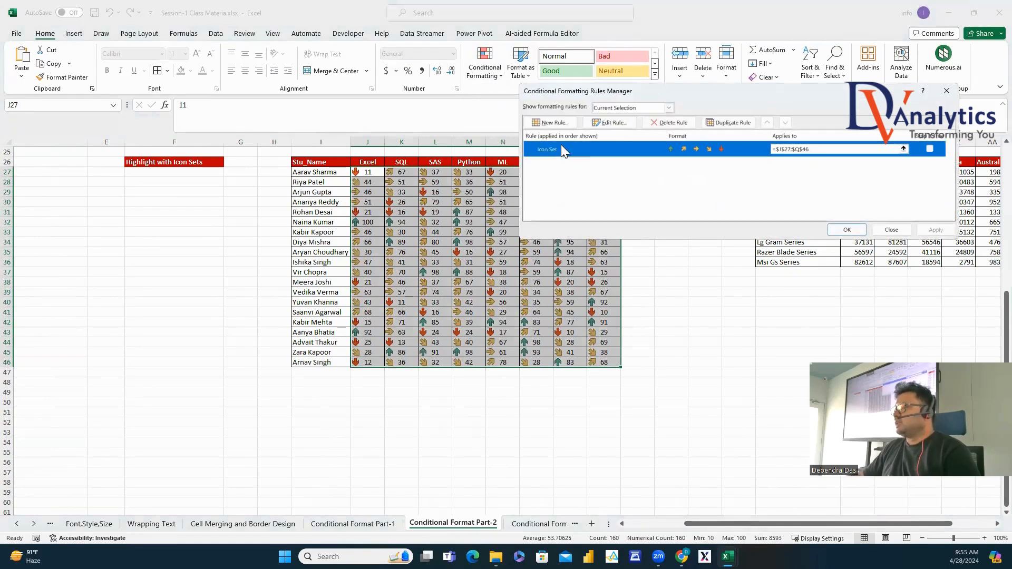
click(618, 122)
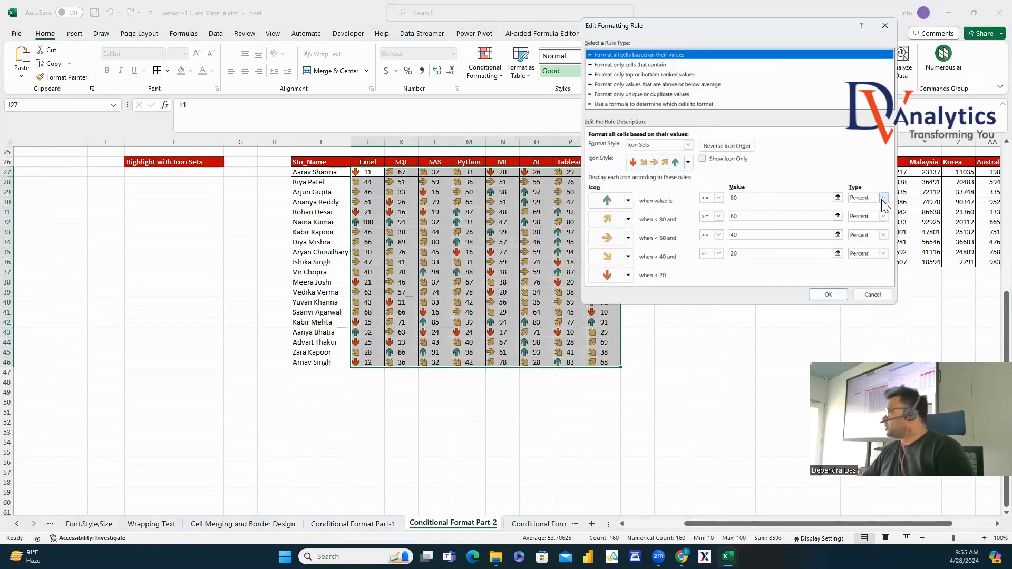
click(883, 198)
click(862, 208)
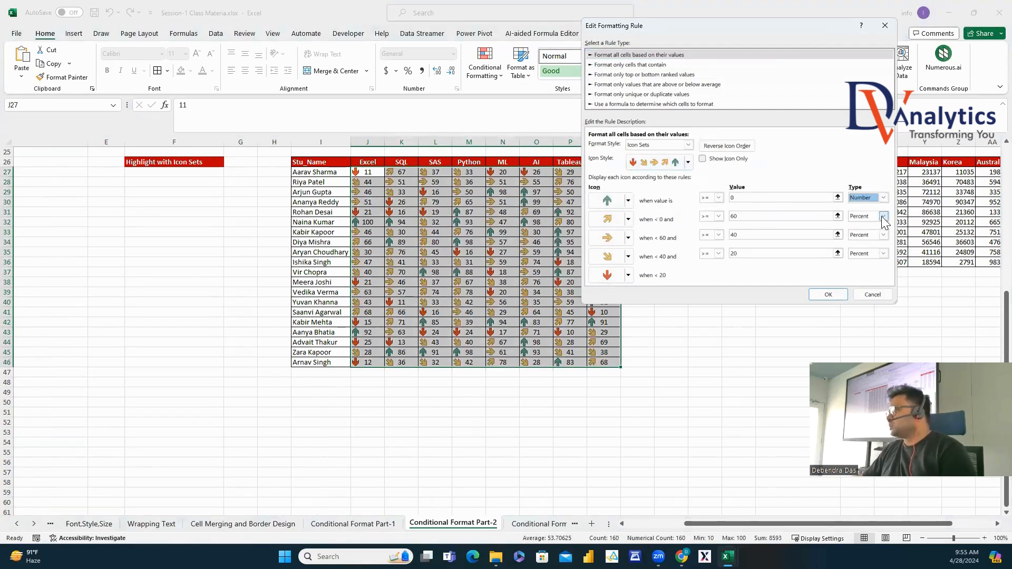
click(883, 216)
click(860, 226)
click(884, 235)
click(859, 244)
click(884, 254)
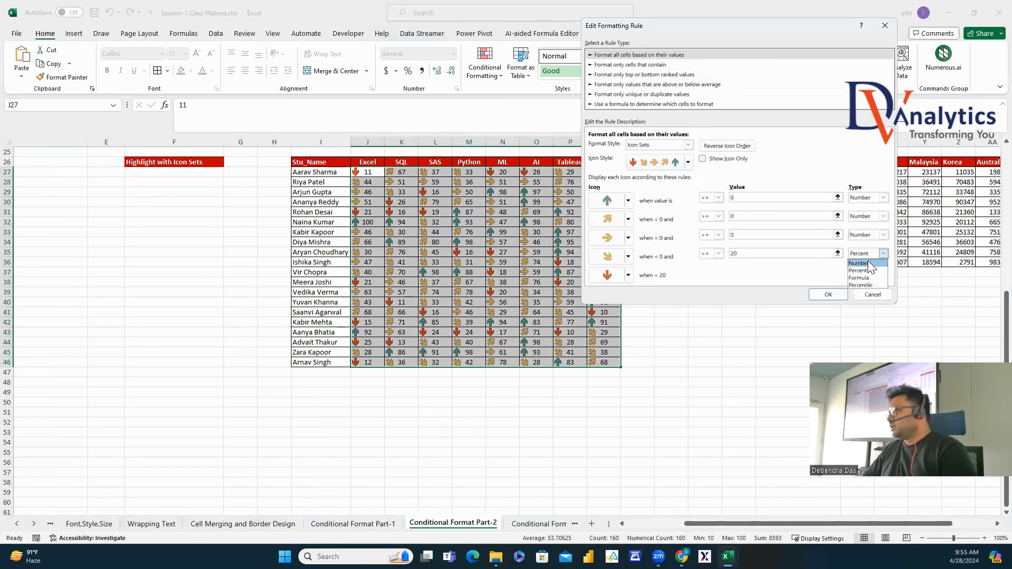
click(859, 263)
Set the icon thresholds, from highest to lowest, to 80, 70, 60 and 40.
click(725, 197)
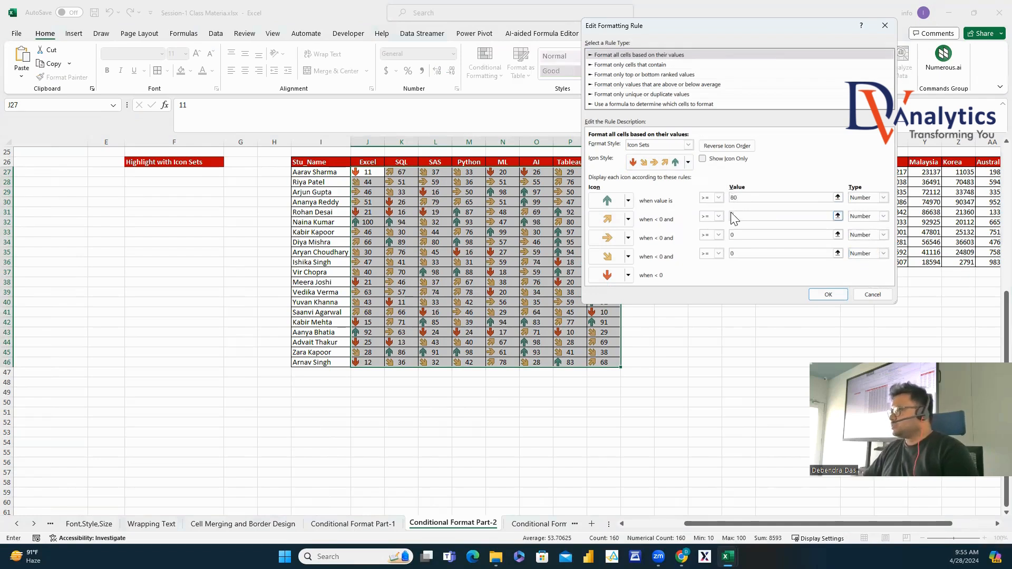
click(734, 216)
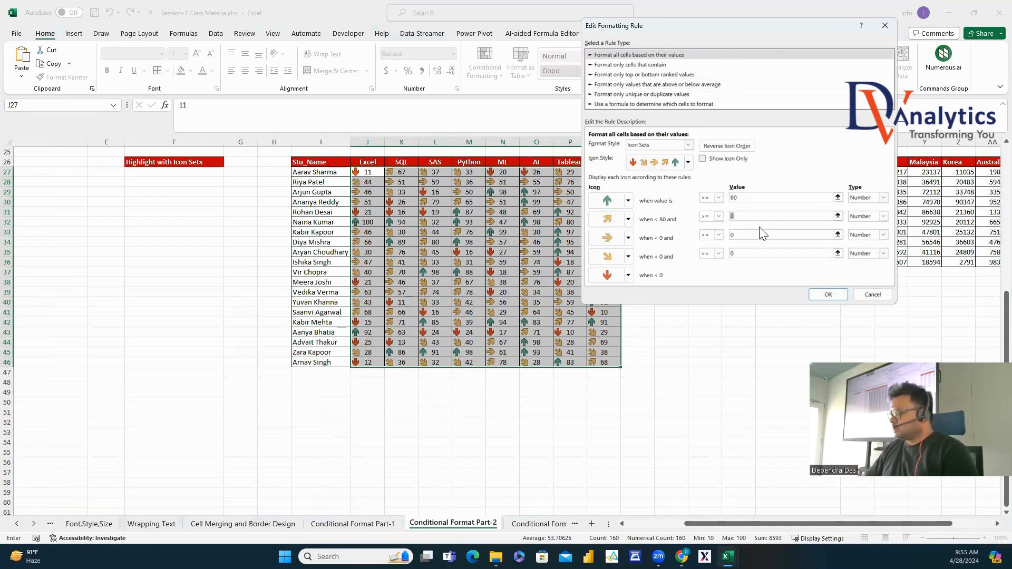
click(734, 237)
key(BackSpace)
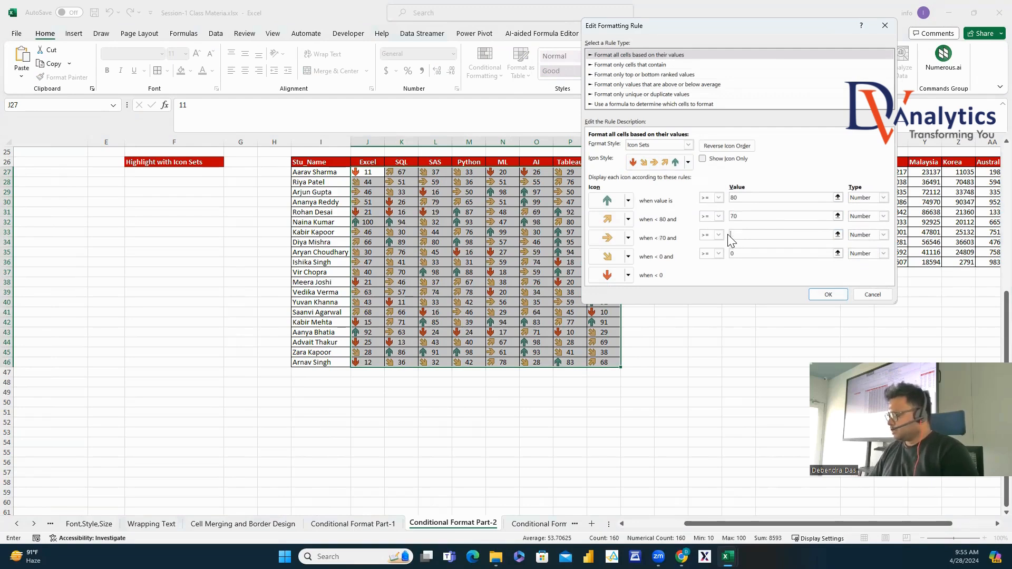
text(60)
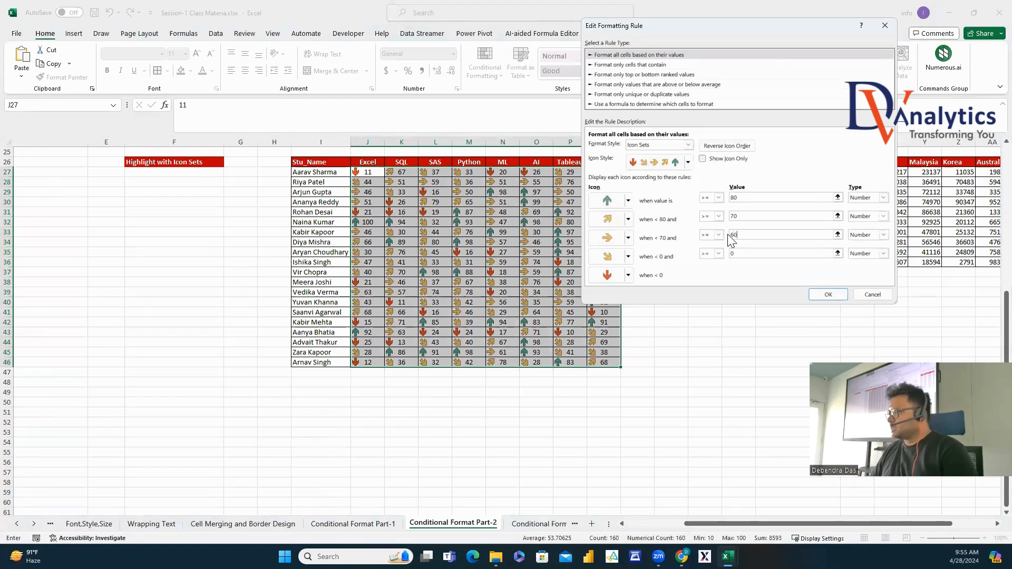
click(732, 254)
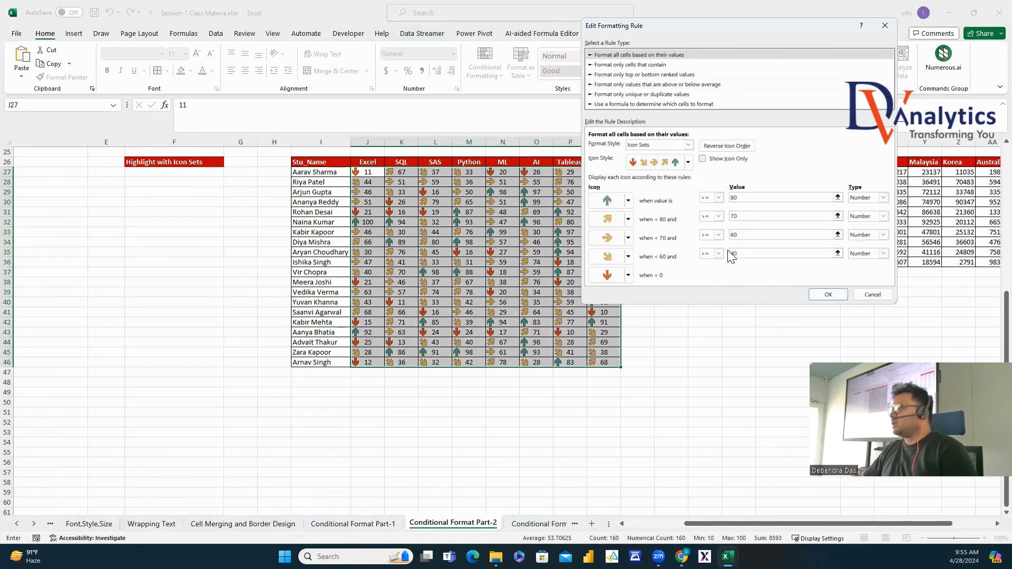
Use a yellow exclamation circle for 60–70, a red diamond for 40–60 and a red cross below 40, and apply the rule to the marks.
click(628, 219)
click(629, 219)
click(628, 238)
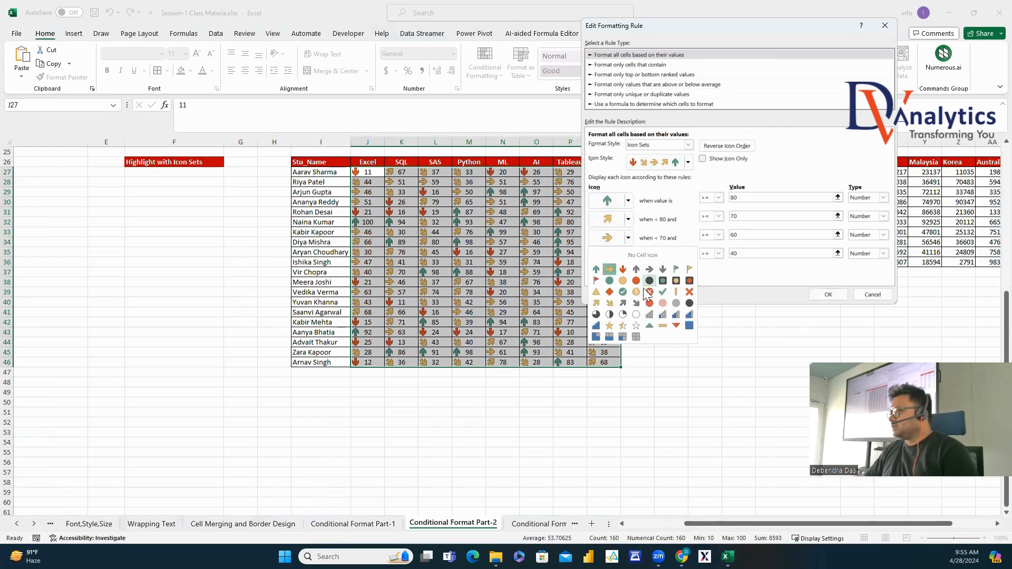
click(636, 292)
click(610, 262)
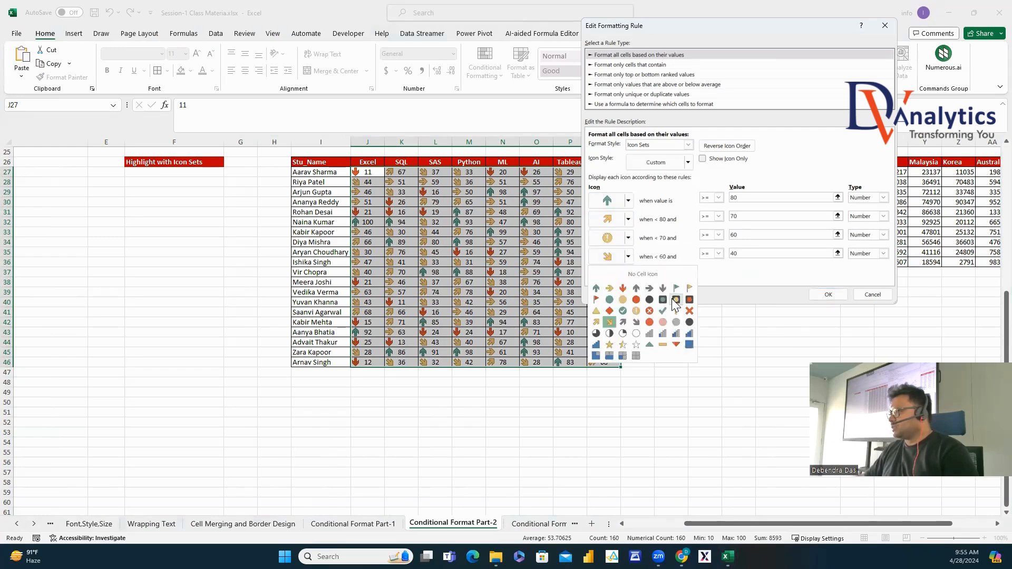
click(609, 311)
click(628, 276)
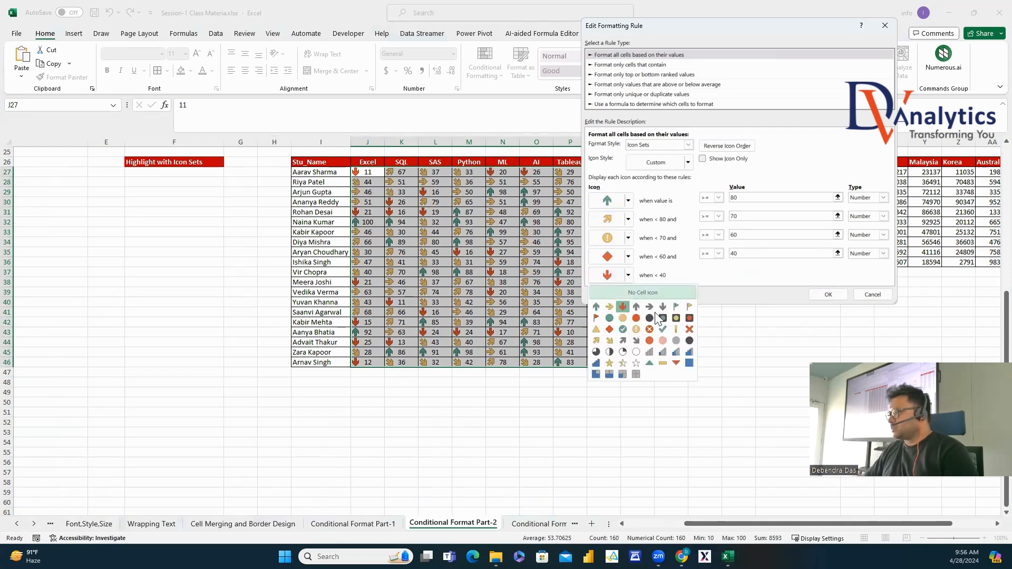
click(689, 330)
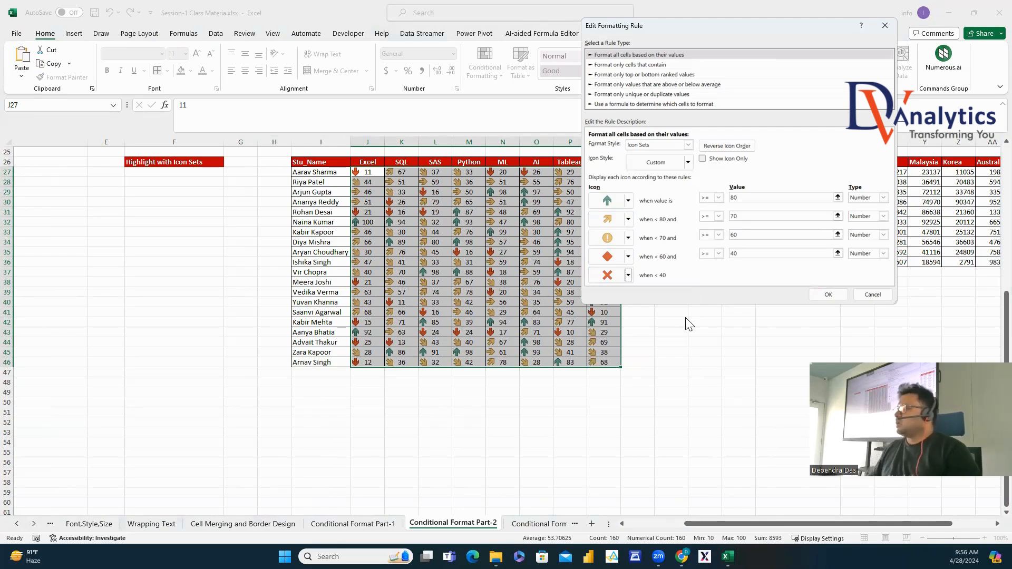
click(829, 294)
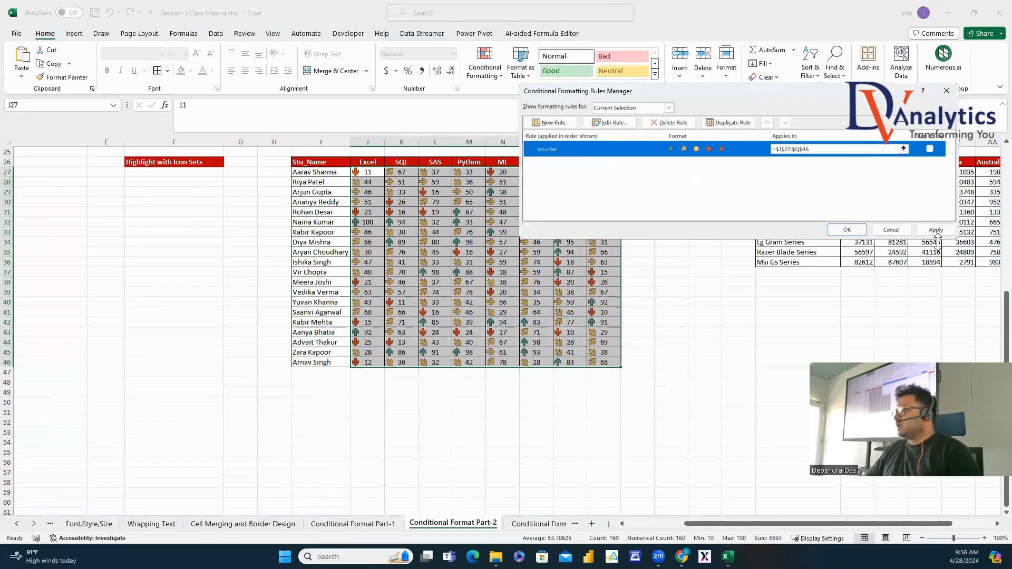
click(845, 230)
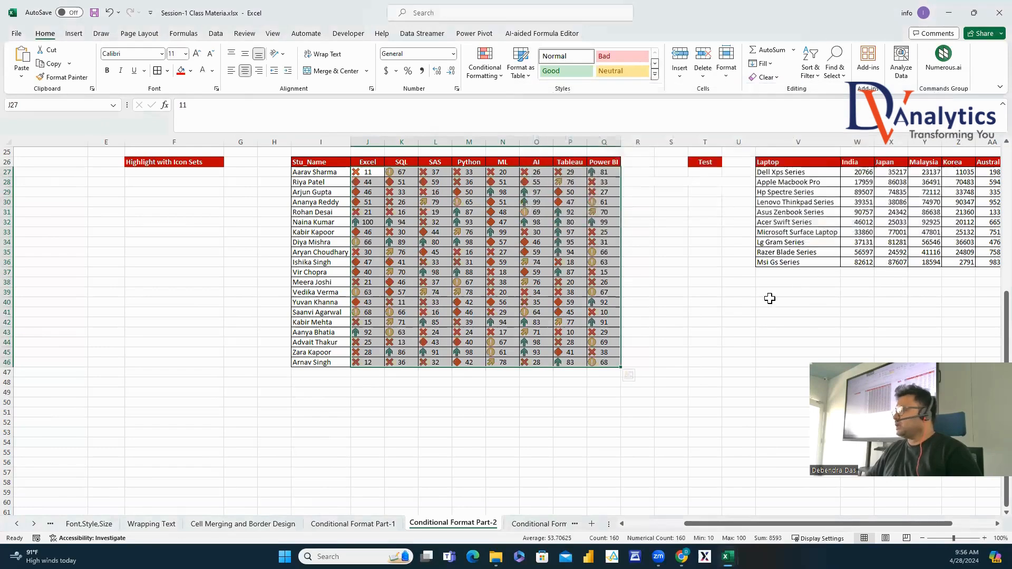
click(717, 302)
Edit the icon set rule on the student marks in J27:Q46 to show icons only, and apply it.
drag(374, 171, 607, 362)
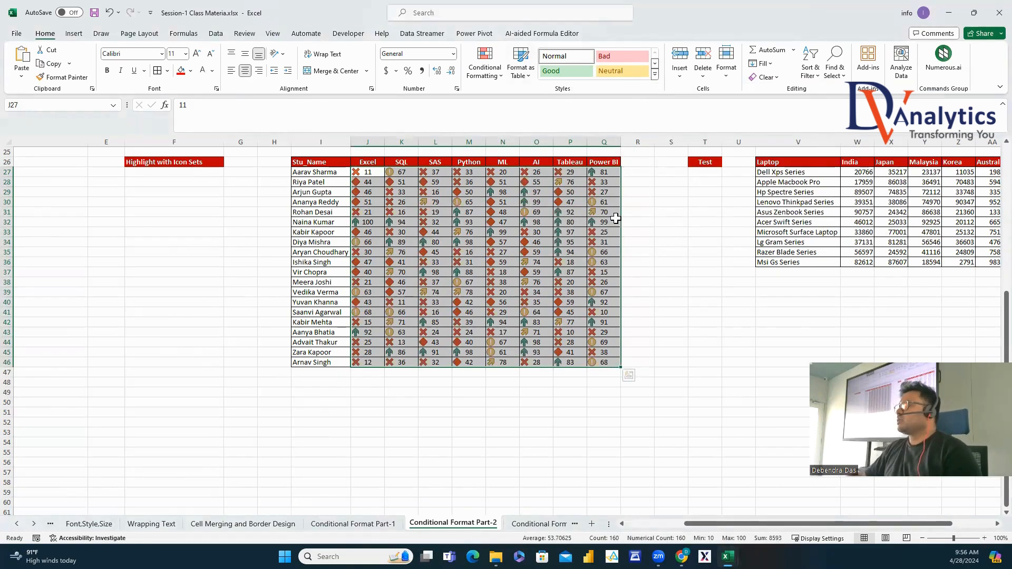
click(485, 74)
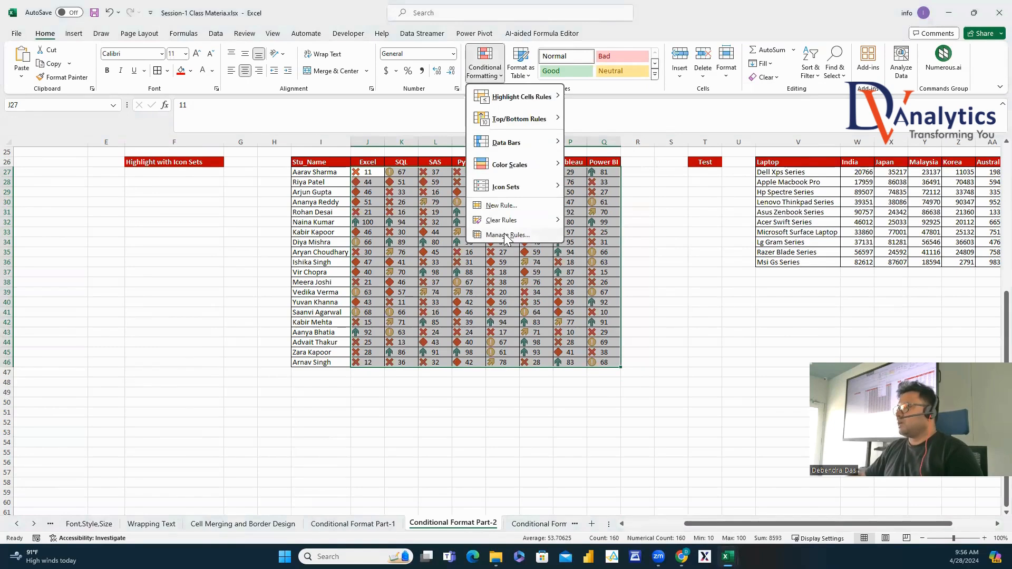
click(507, 235)
click(611, 123)
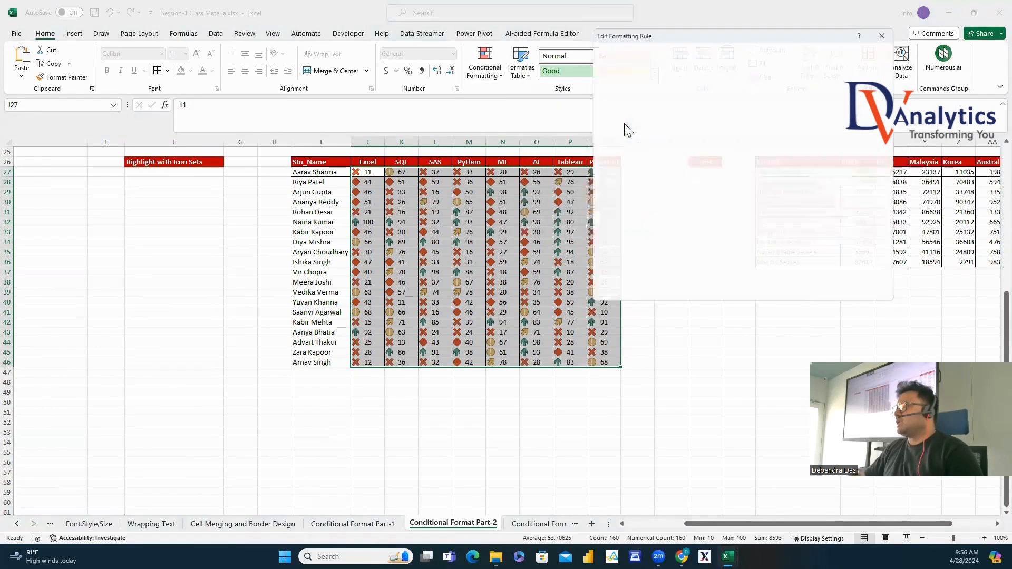
click(702, 159)
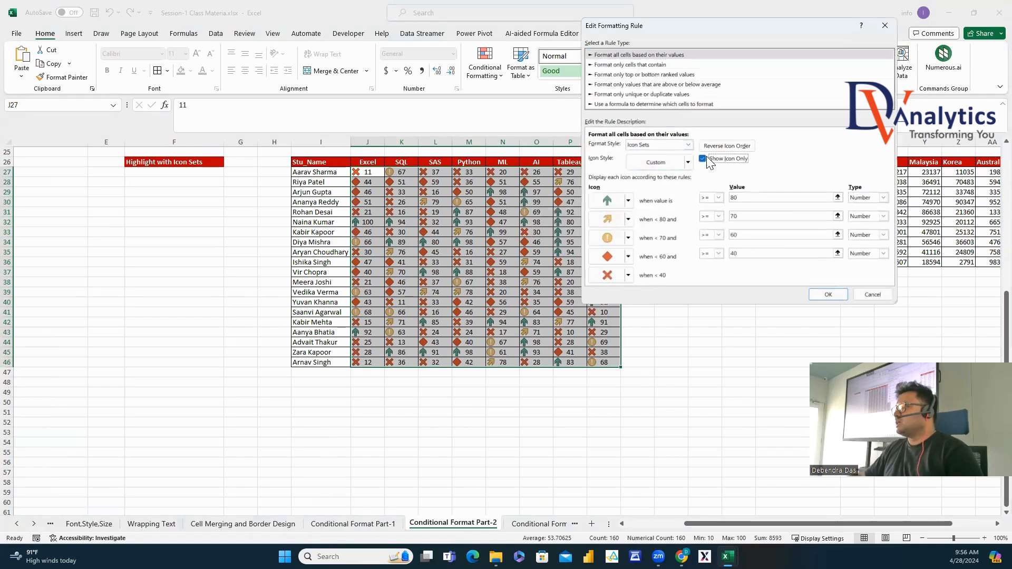
click(832, 294)
click(935, 230)
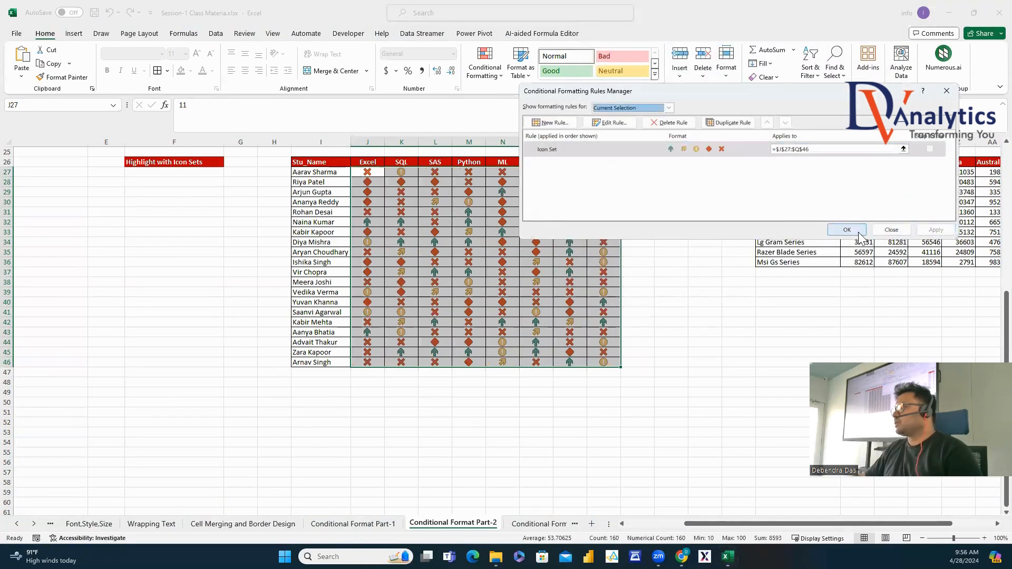
click(848, 230)
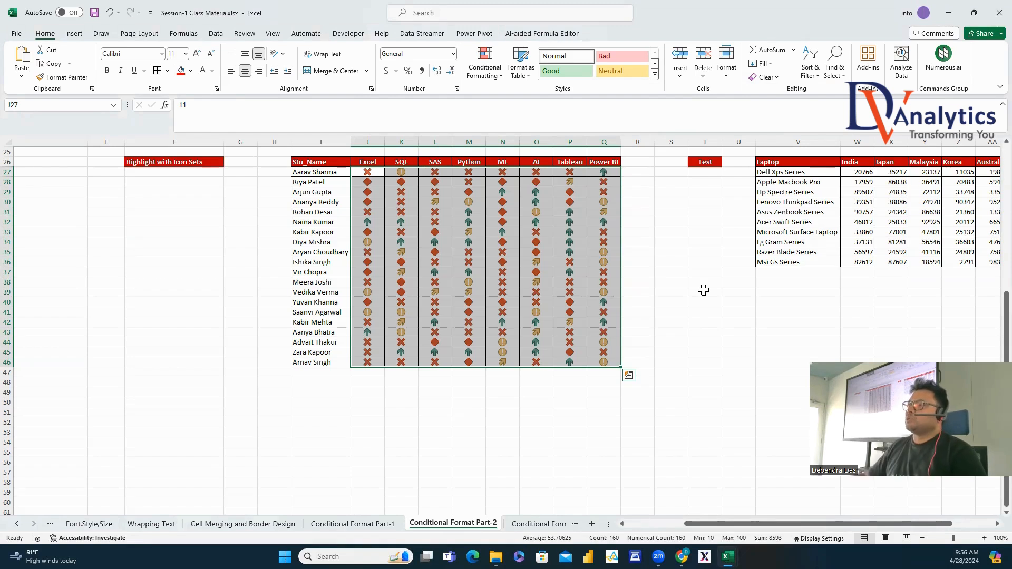
click(671, 293)
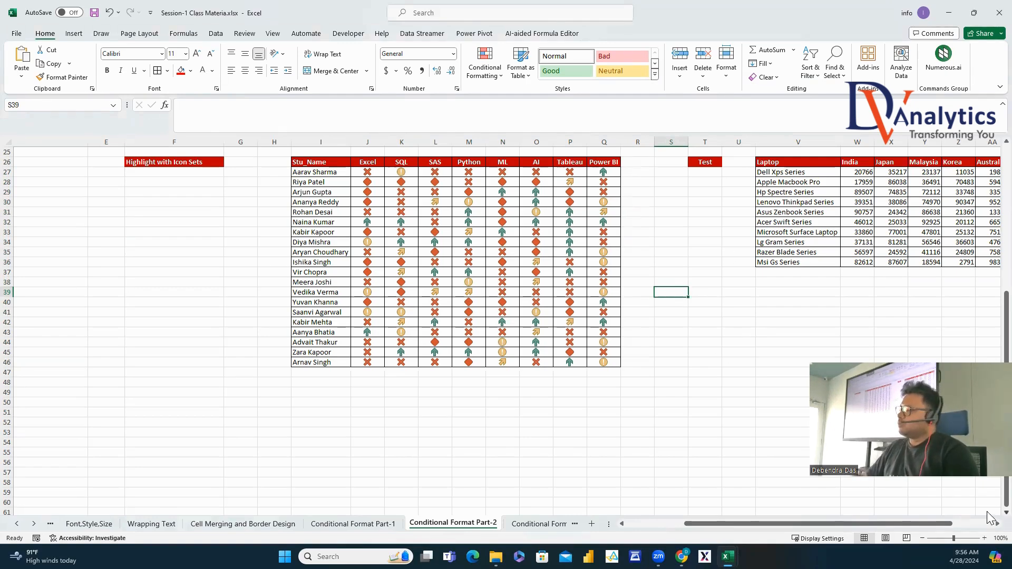
Apply the four traffic lights icon set to the laptop figures in W27:AD36.
scroll(988, 527, right, 5)
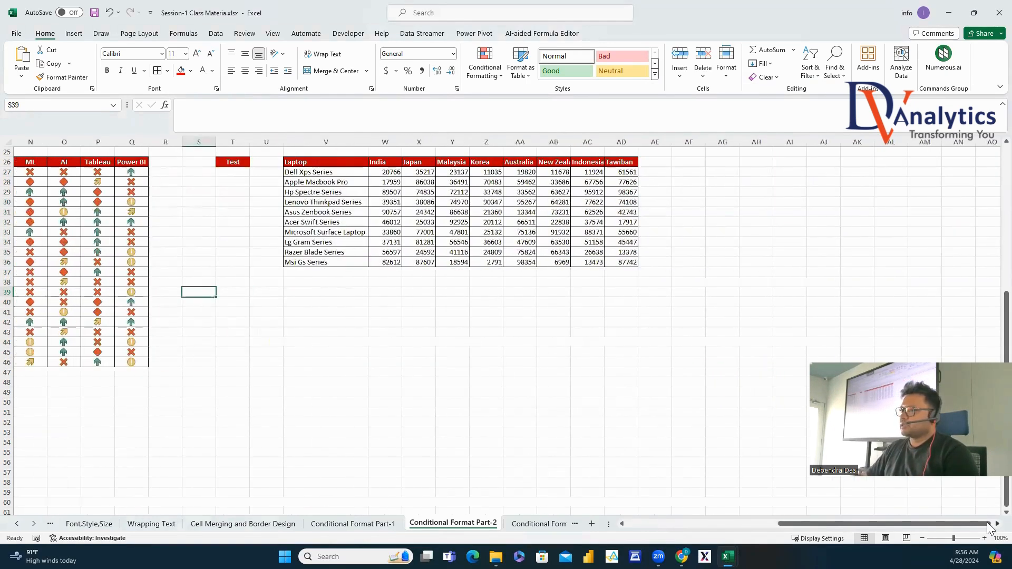
drag(392, 176, 630, 262)
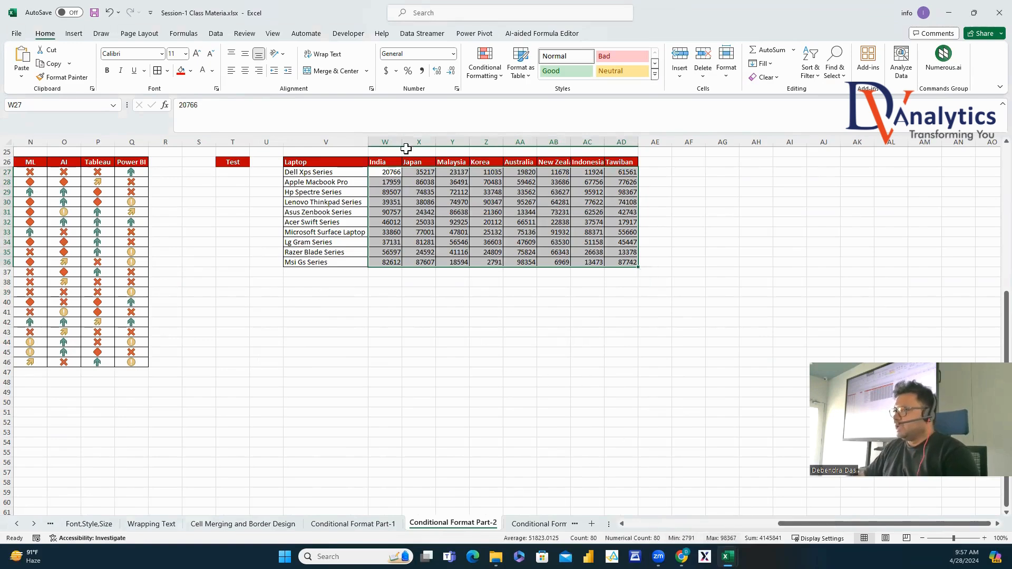
click(469, 74)
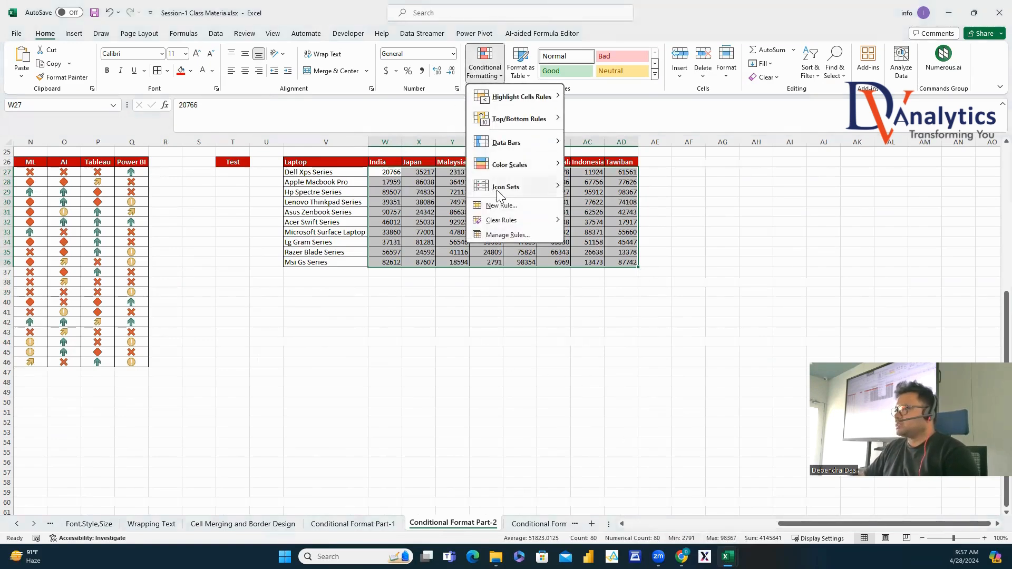
mouse_move(501, 188)
click(654, 285)
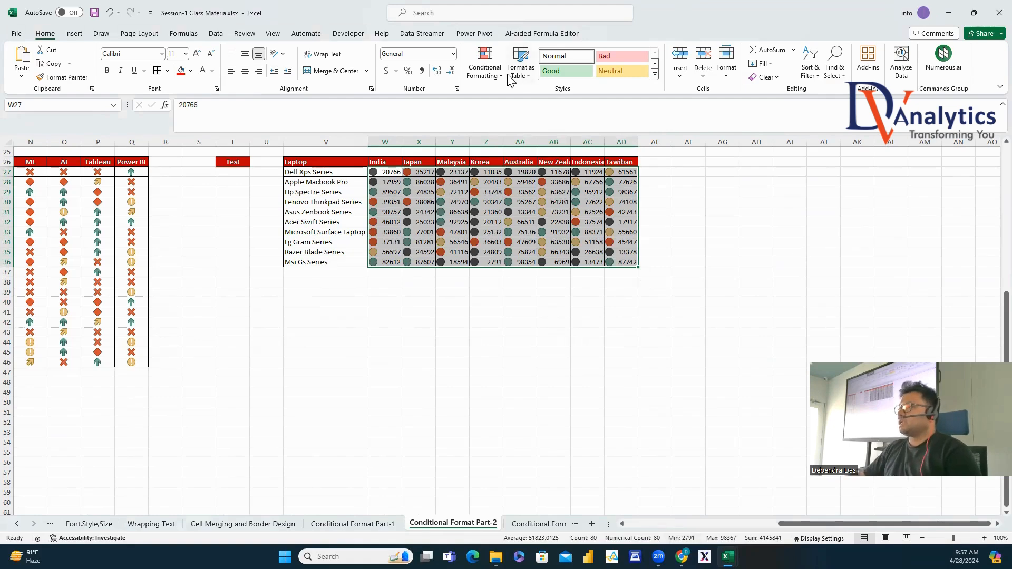
Open the laptop table's icon set rule for editing.
click(484, 67)
click(507, 234)
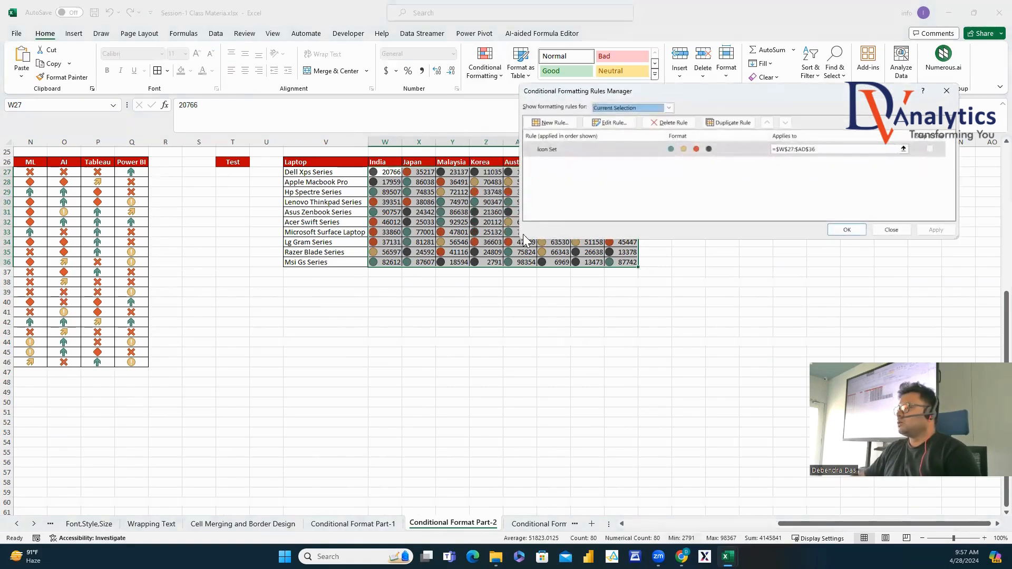
click(563, 152)
click(616, 121)
Set all three threshold types of the traffic lights rule to Number.
click(883, 206)
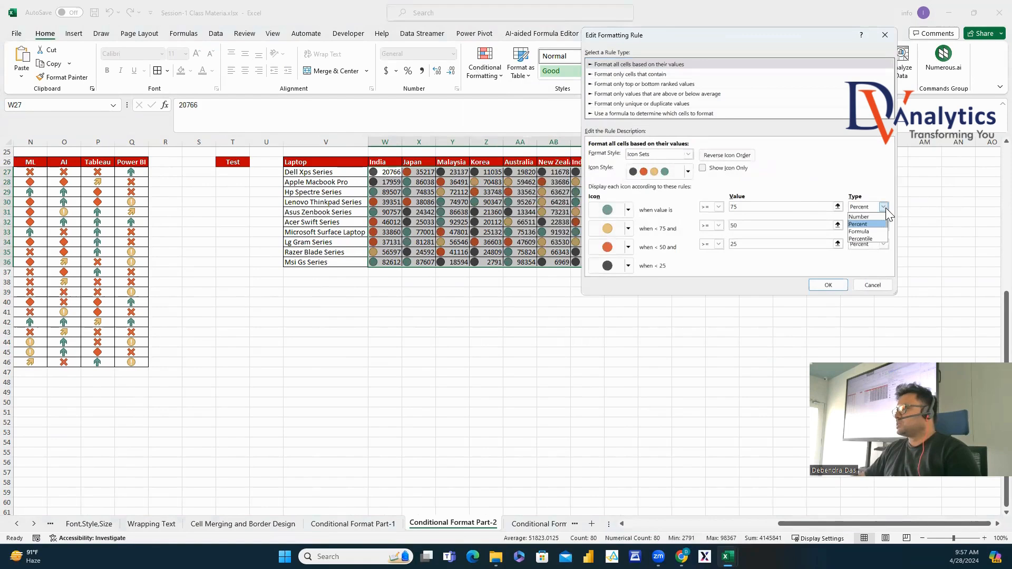
click(869, 217)
click(884, 225)
click(872, 235)
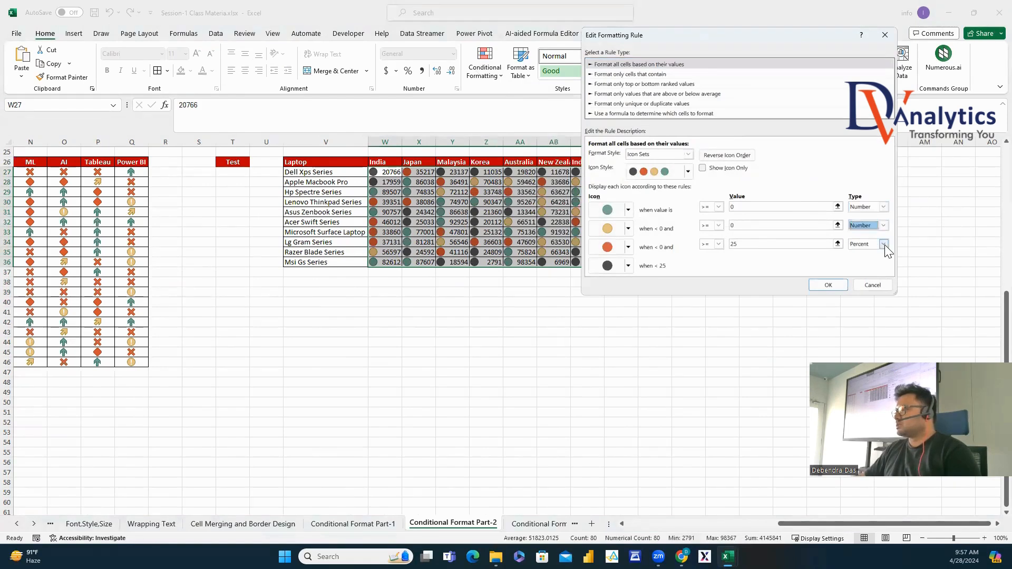
click(865, 255)
Change the rule's icon style to the five quarter-filled circles and set all four threshold types to Number.
click(687, 172)
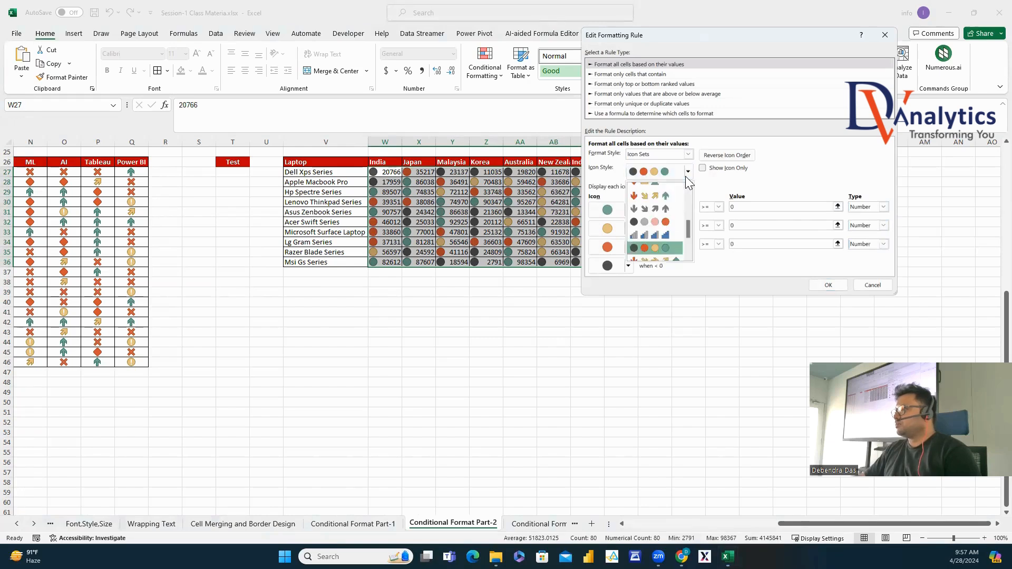
drag(689, 227, 688, 241)
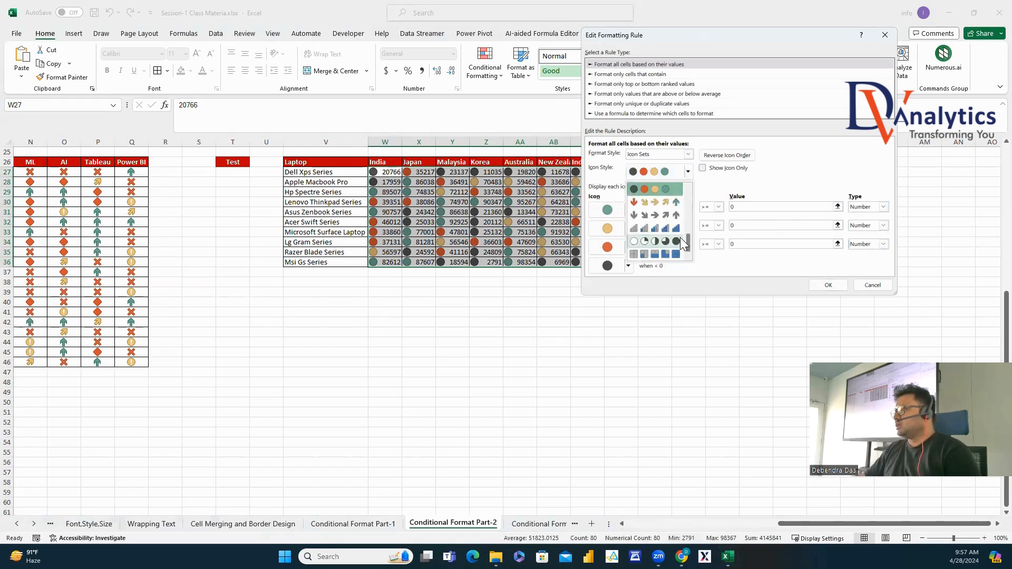
click(675, 241)
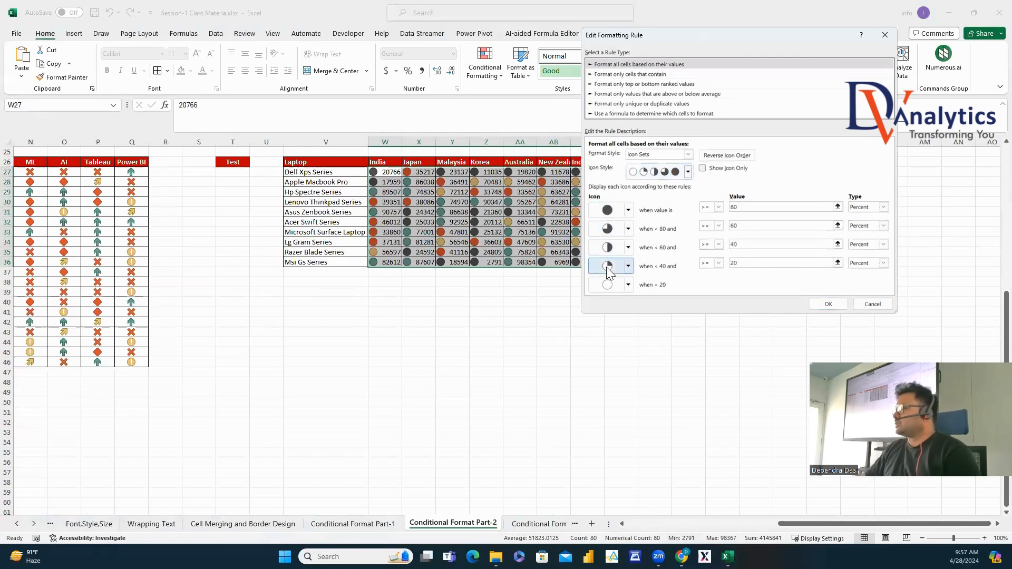
click(883, 207)
click(869, 216)
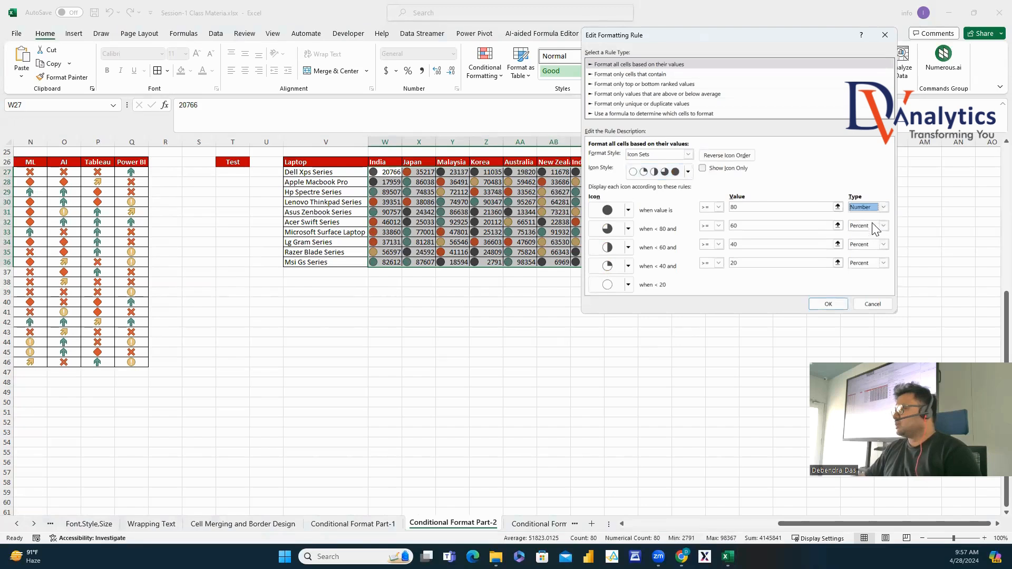
click(878, 244)
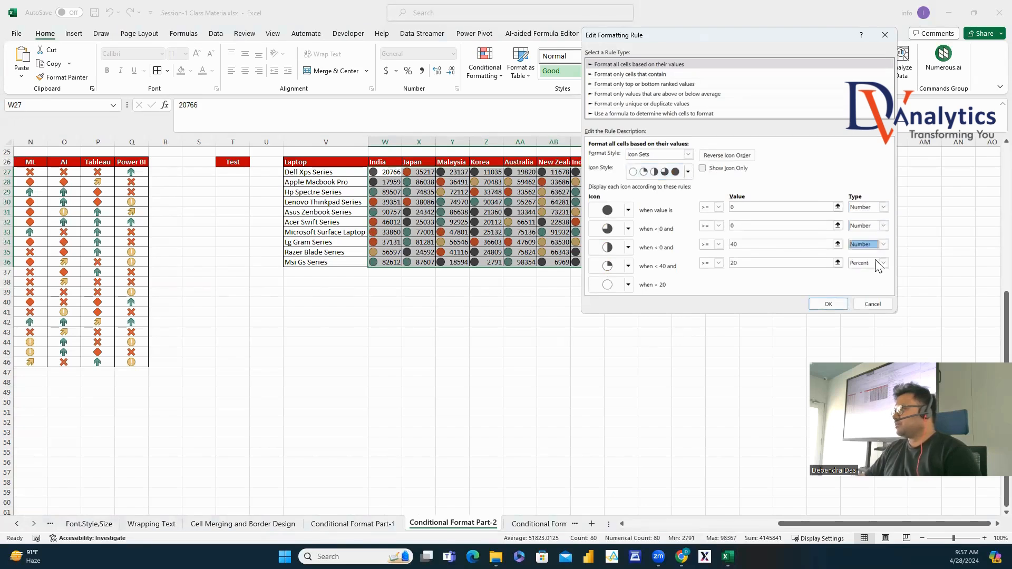
click(883, 263)
click(865, 271)
Set the icon thresholds, from highest to lowest, to 80000, 60000, 50000 and 40000, and apply the rule to the laptop table.
click(730, 207)
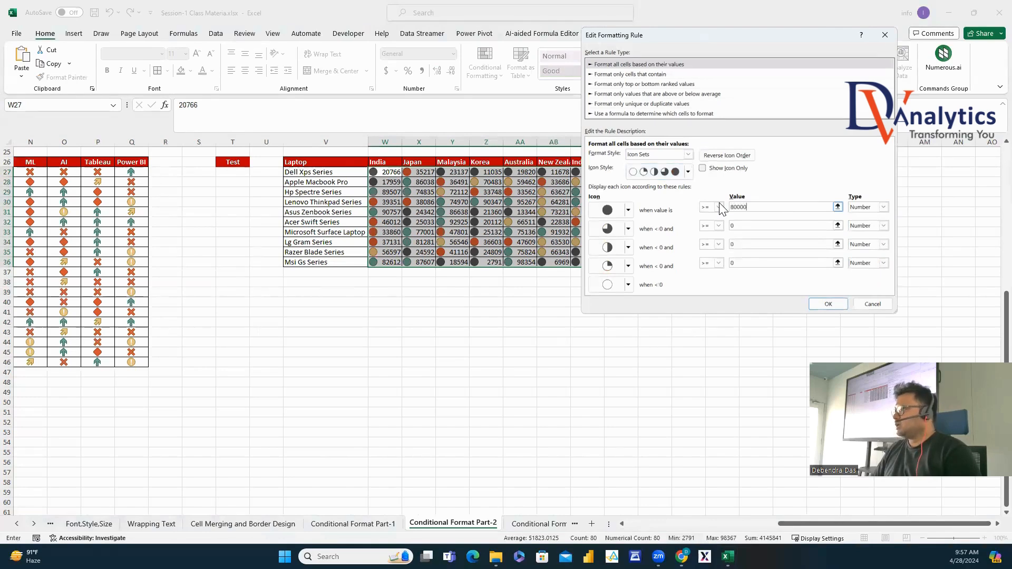
click(730, 225)
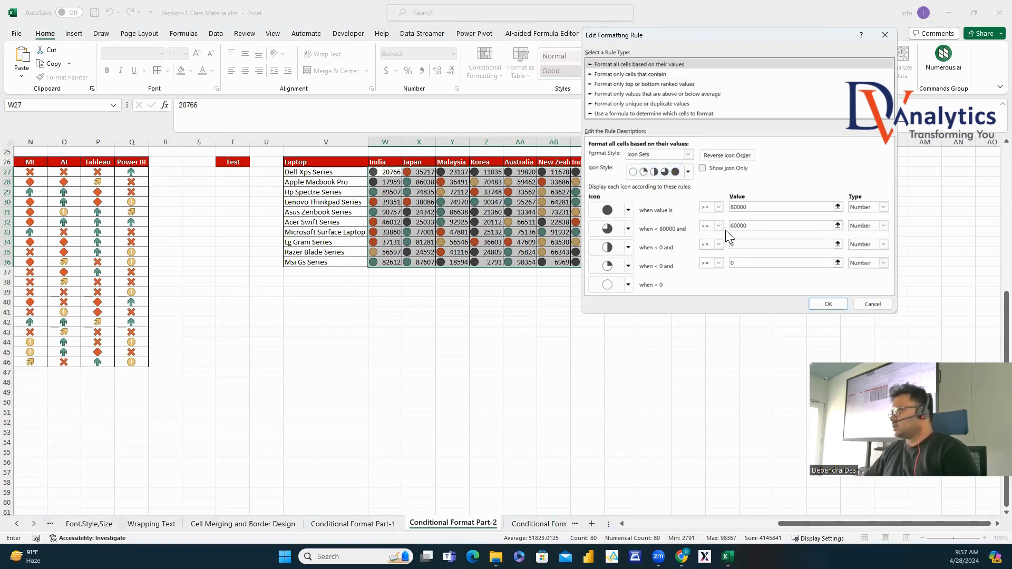
click(733, 245)
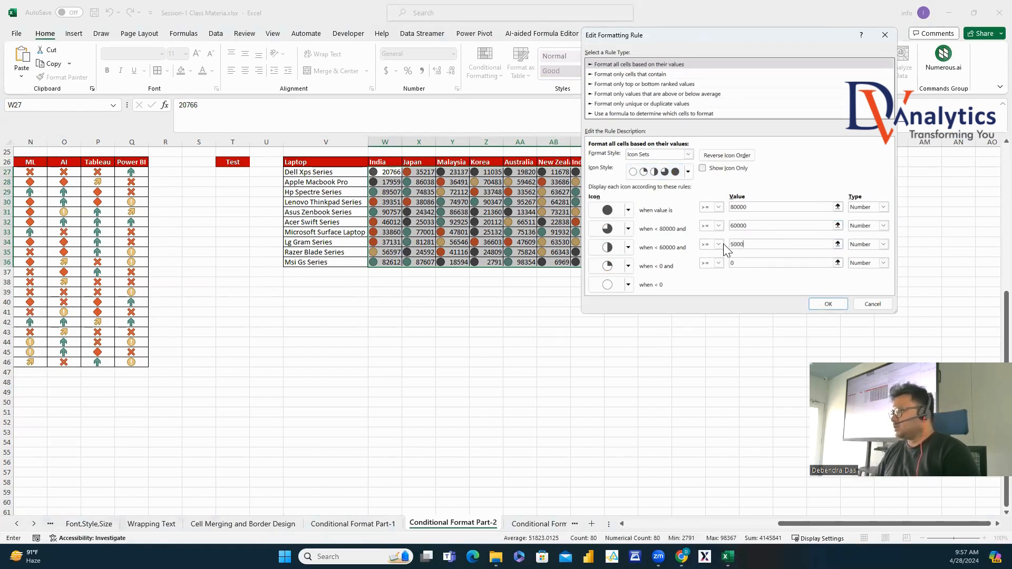
click(732, 263)
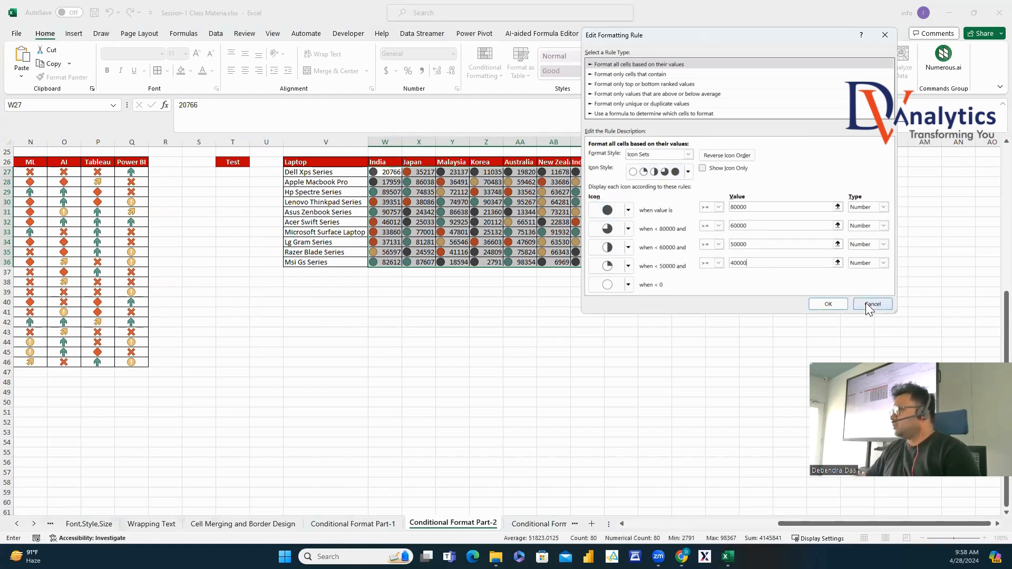
click(835, 304)
click(936, 231)
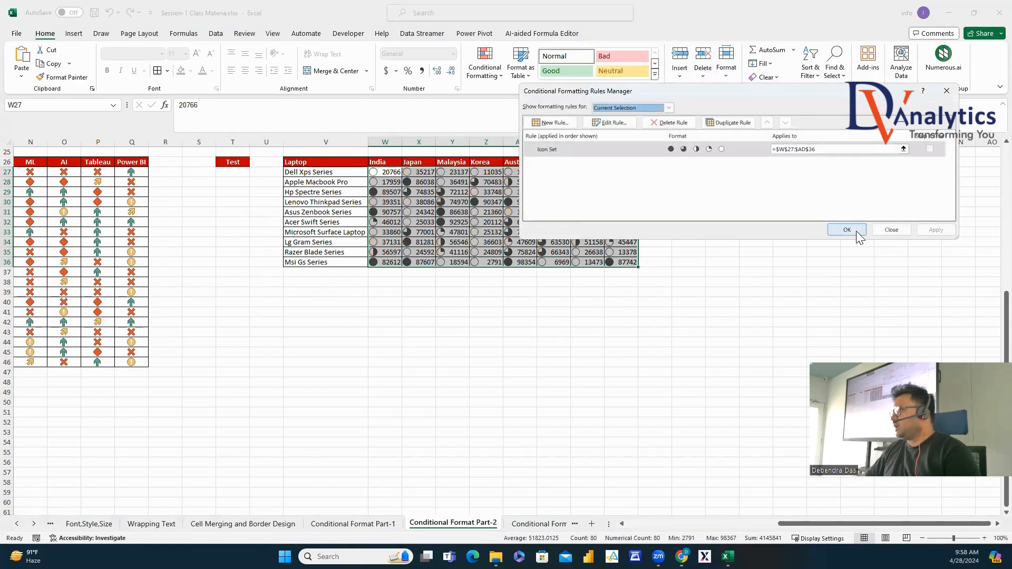
click(856, 231)
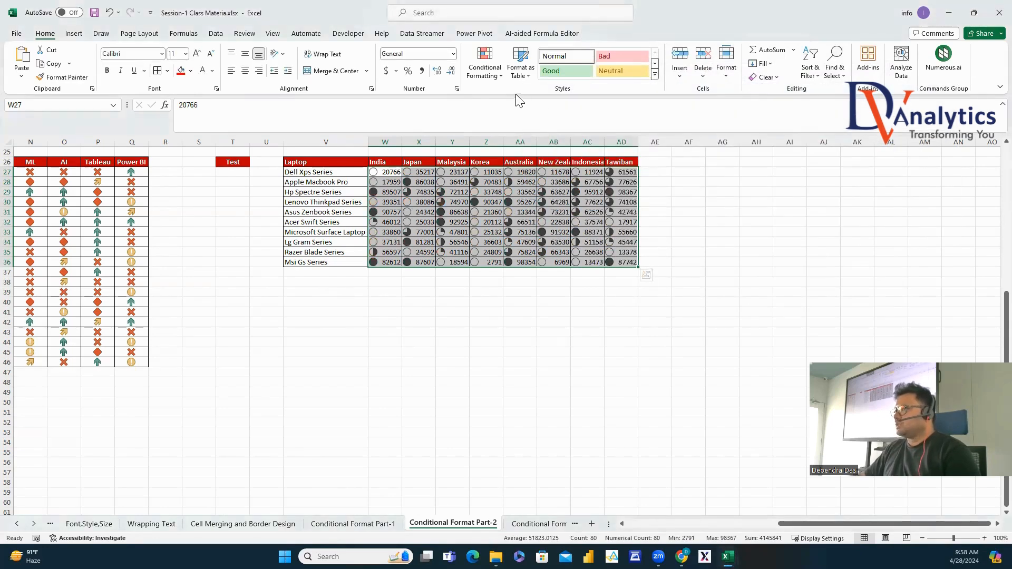
Edit the laptop table's icon set rule to show icons only, and apply it.
click(496, 75)
click(507, 230)
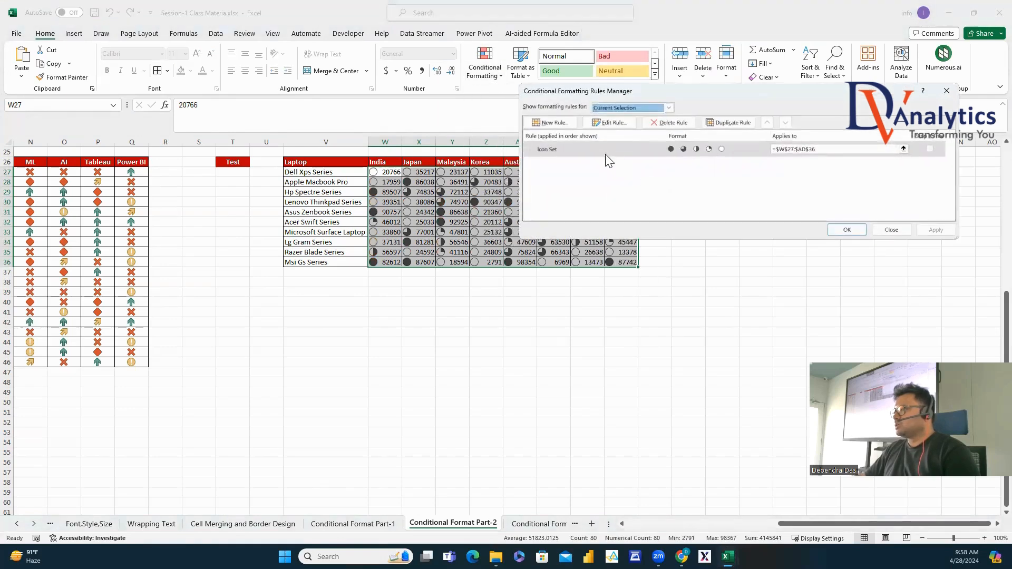
click(610, 127)
click(726, 159)
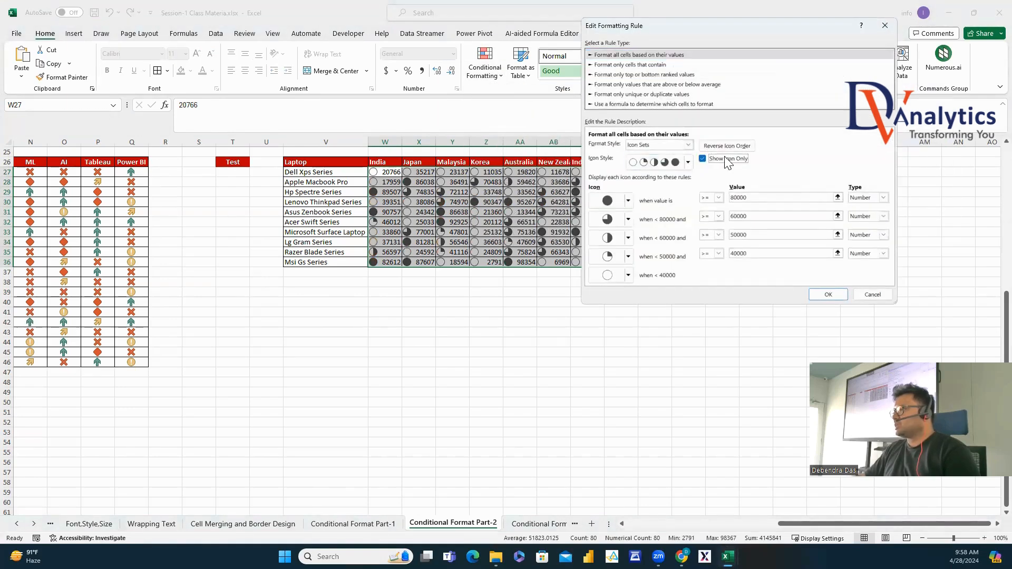
click(827, 295)
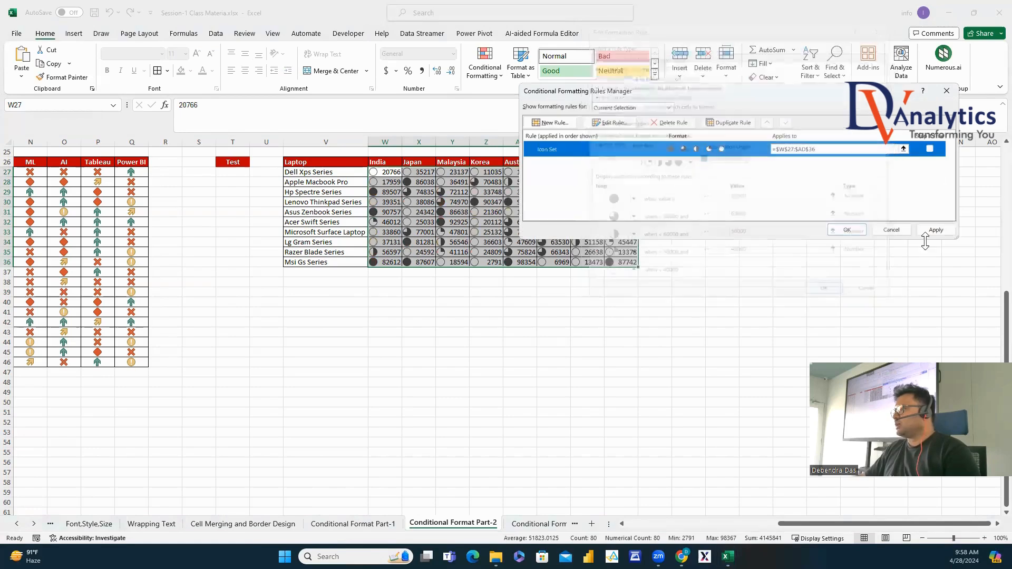
click(934, 230)
click(854, 230)
click(691, 291)
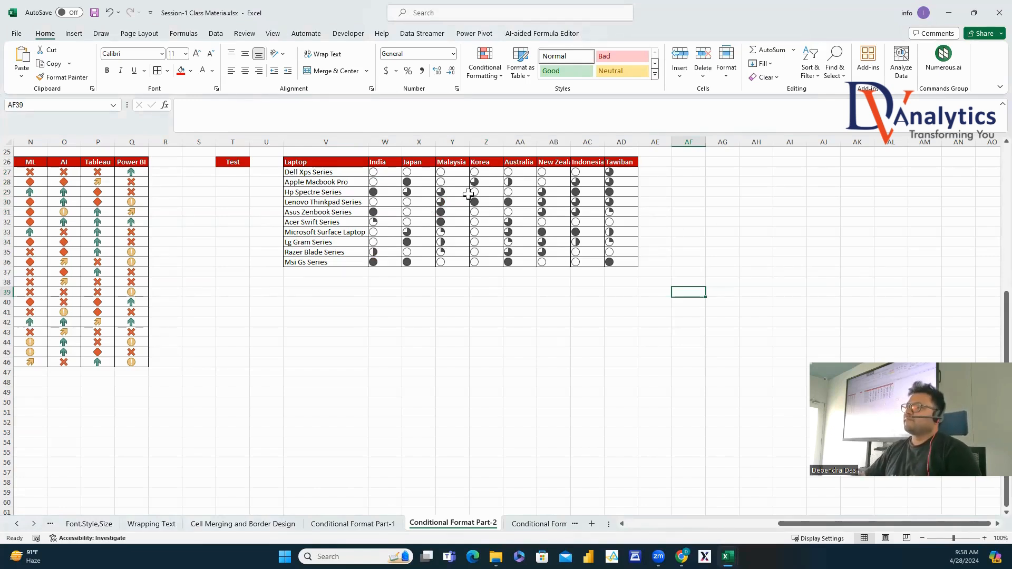
Auto-fit the widths of the laptop table's country columns, W to AD, to their contents.
drag(385, 142, 622, 142)
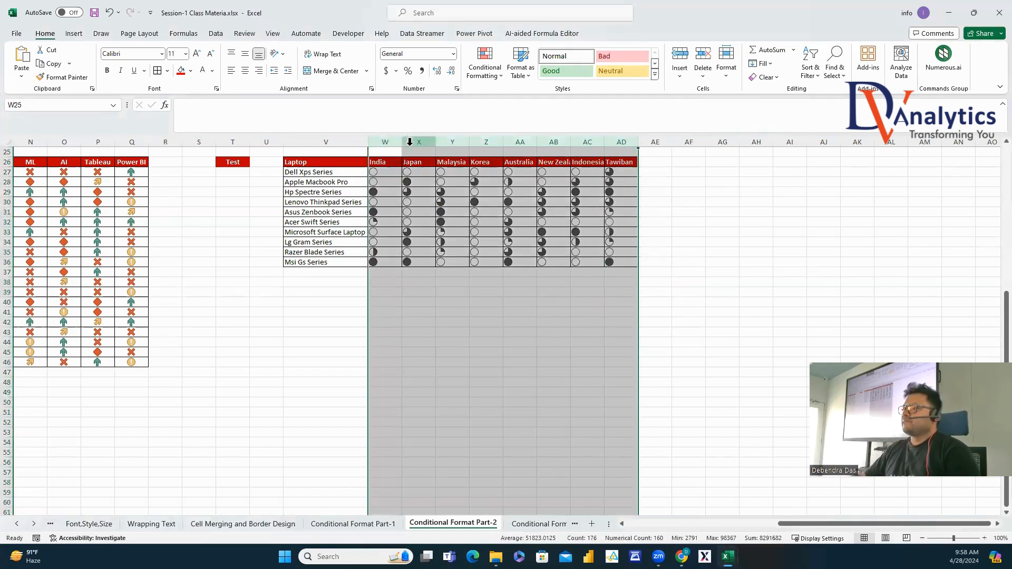
double_click(401, 142)
click(695, 211)
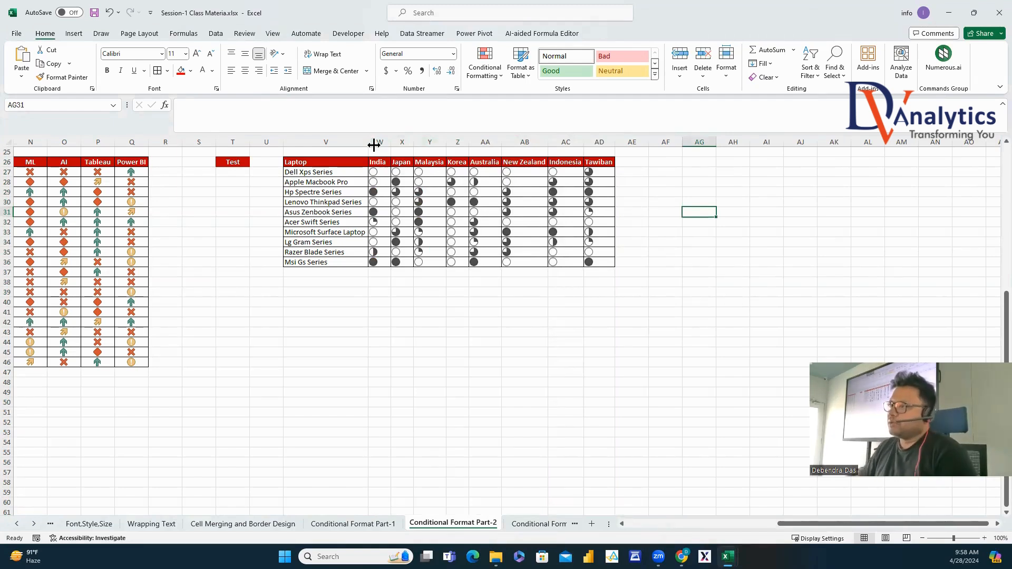
drag(378, 142, 600, 142)
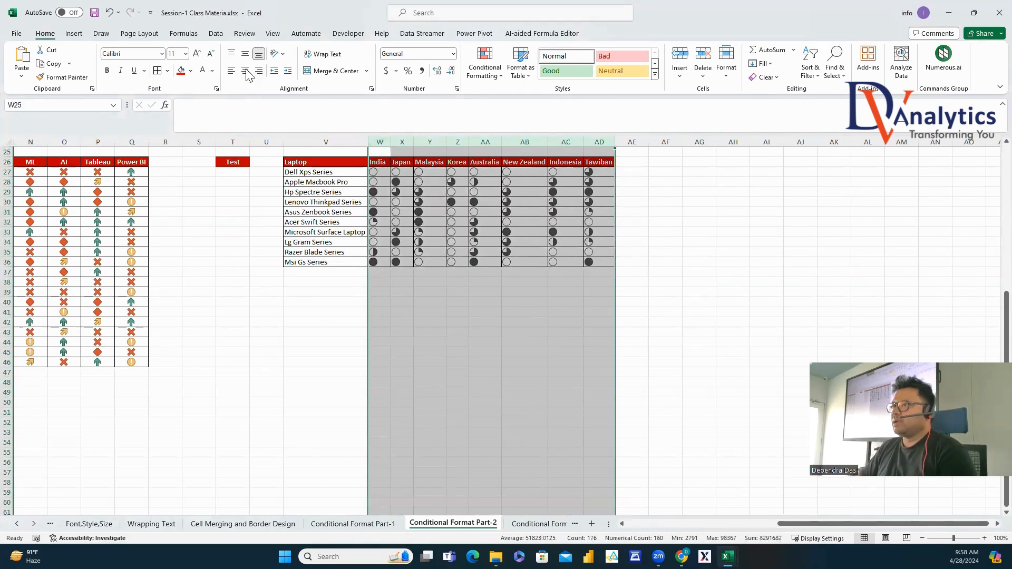
Open the Conditional Format Part-3 sheet and examine the Skills, Application and Status table and the list of status entries in column O.
click(534, 523)
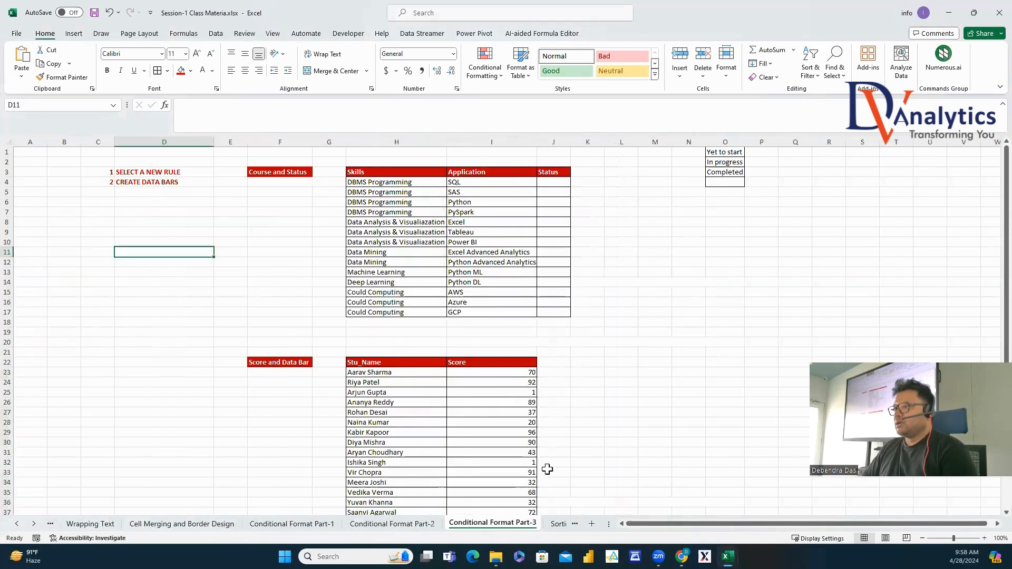
click(623, 313)
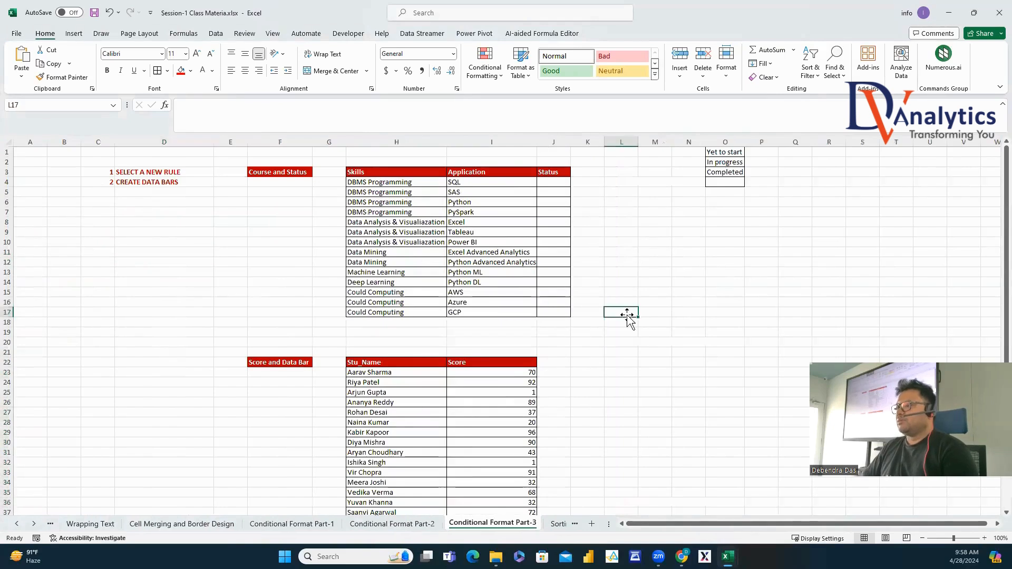
click(153, 175)
click(159, 192)
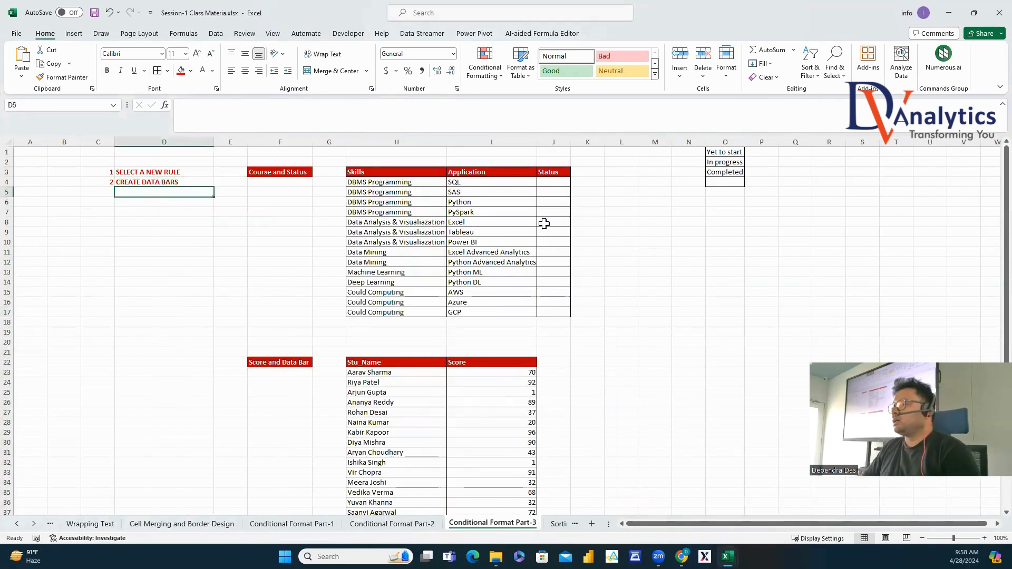
click(483, 186)
drag(395, 185, 391, 214)
drag(466, 181, 466, 212)
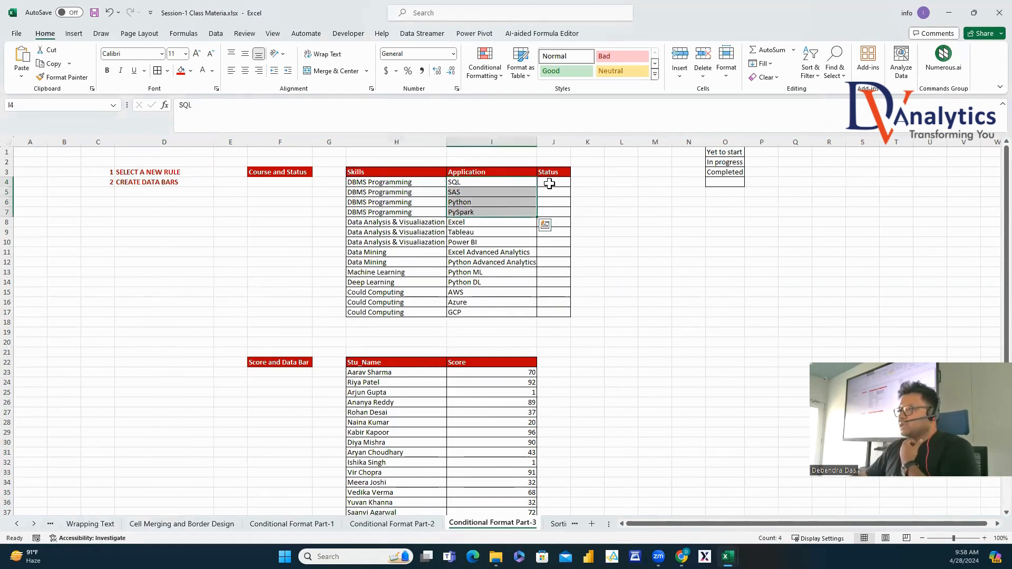
click(550, 183)
click(719, 151)
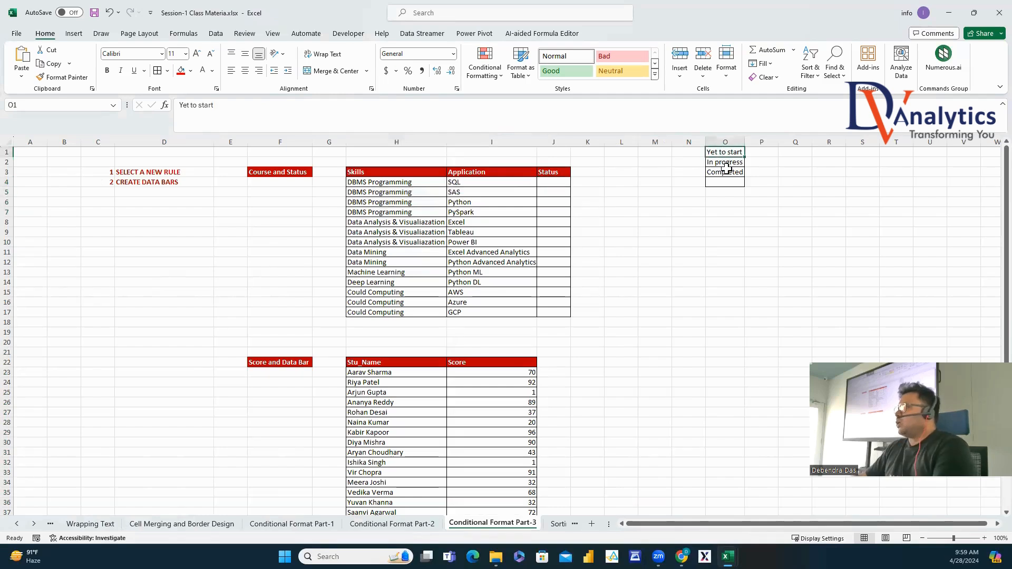
click(726, 165)
click(727, 174)
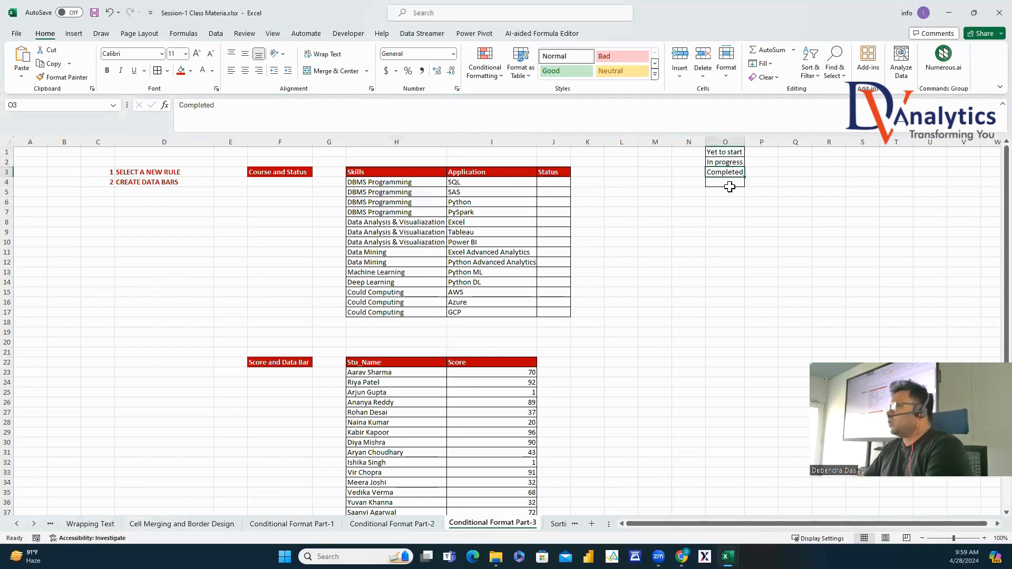
click(729, 182)
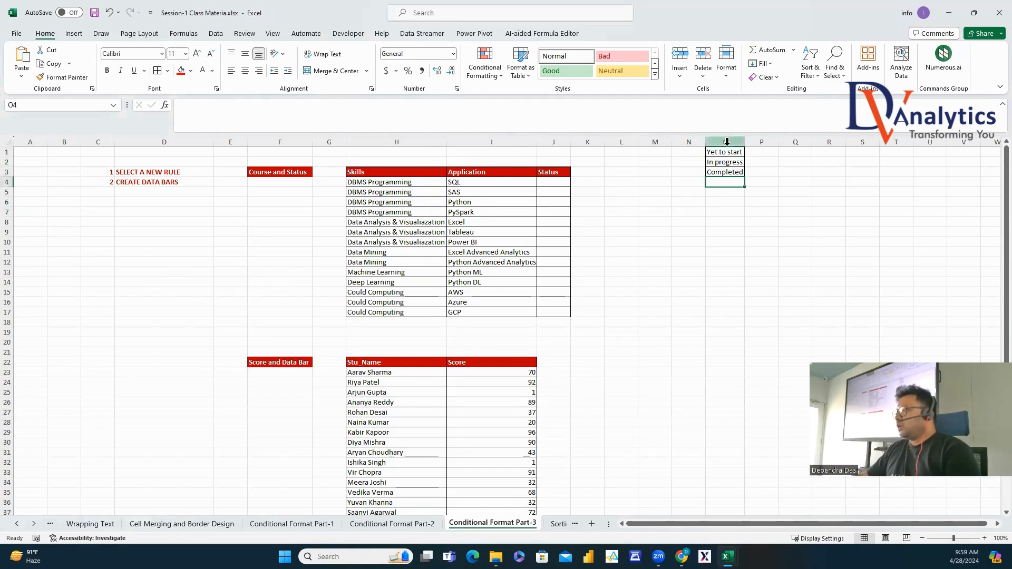
drag(723, 152, 725, 182)
Add data validation to the SQL row's Status cell J4, allowing a List with source =$O$1:$O$4, and widen the Status column.
click(556, 182)
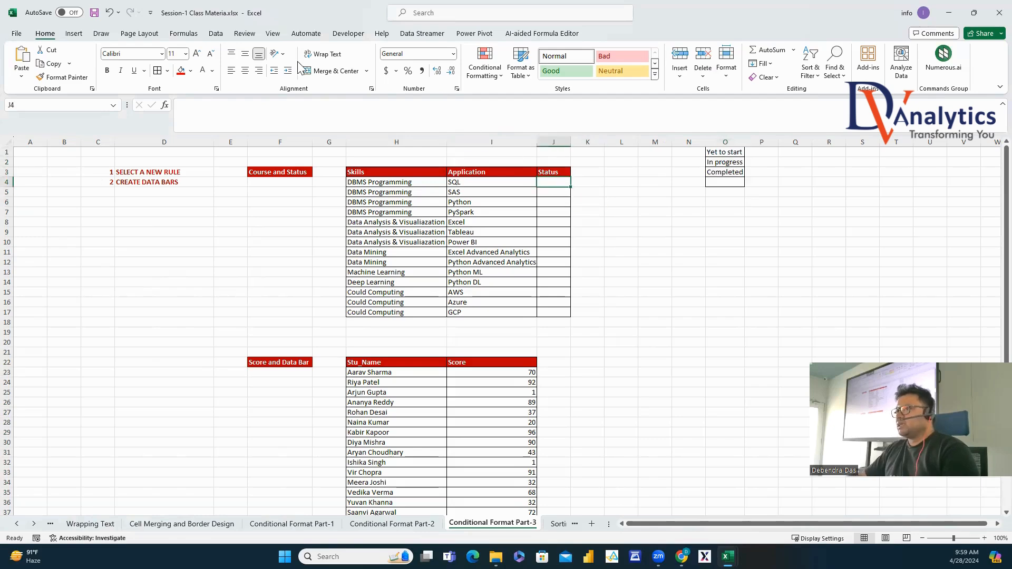
click(216, 34)
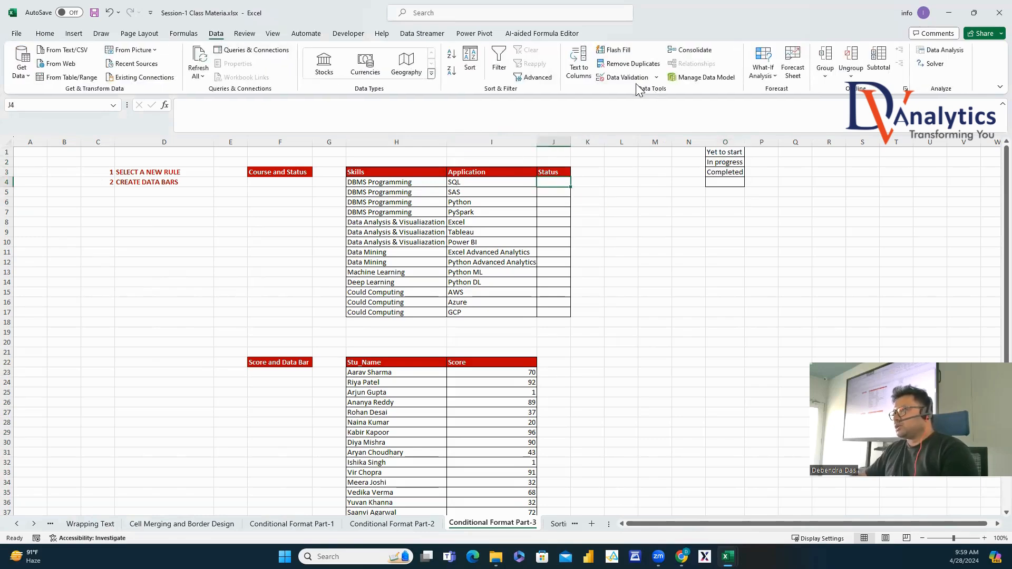
click(656, 78)
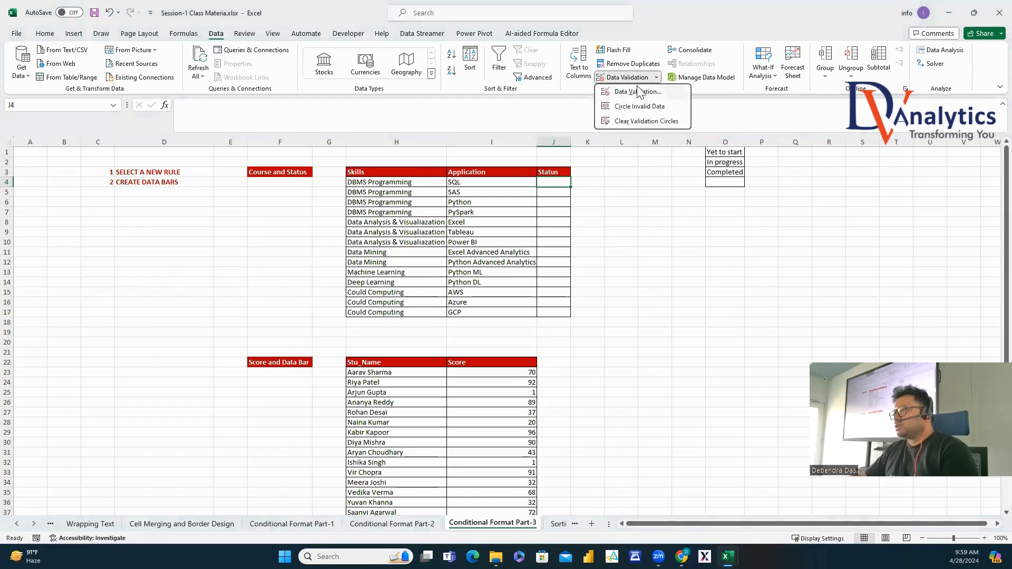
click(639, 92)
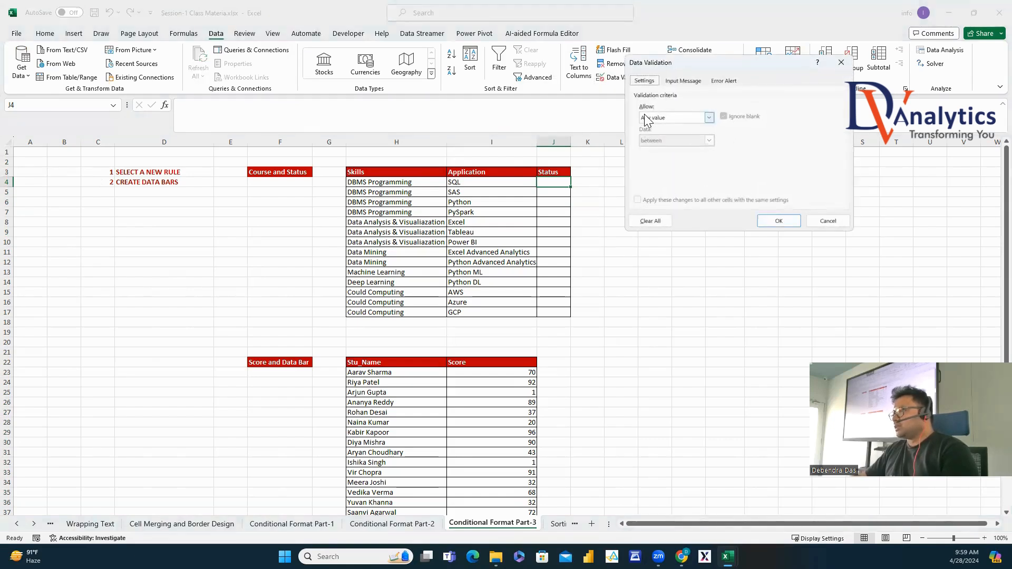
click(708, 117)
click(679, 149)
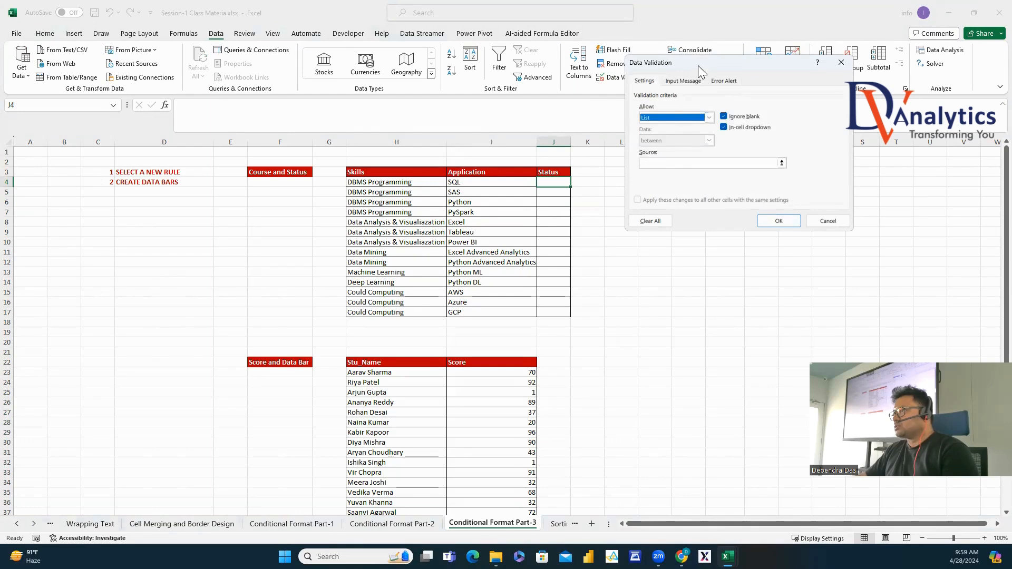
drag(699, 66, 714, 265)
click(680, 361)
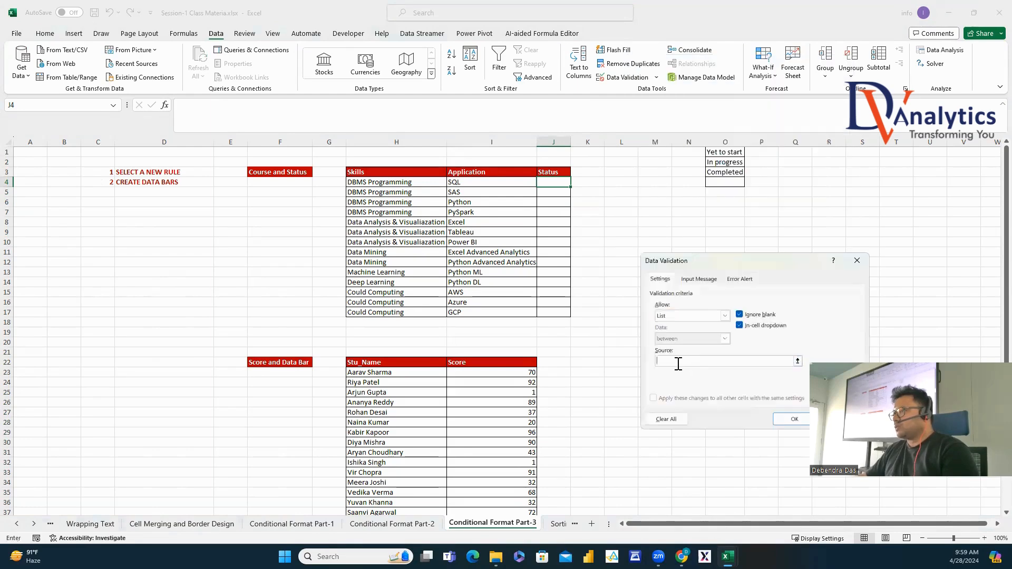
click(726, 153)
drag(728, 152, 724, 182)
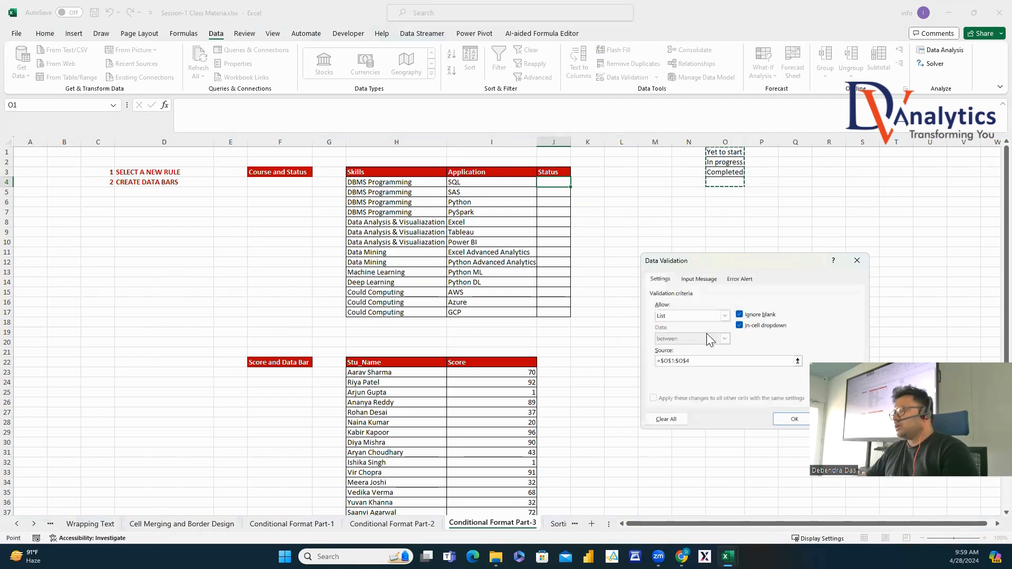
click(795, 420)
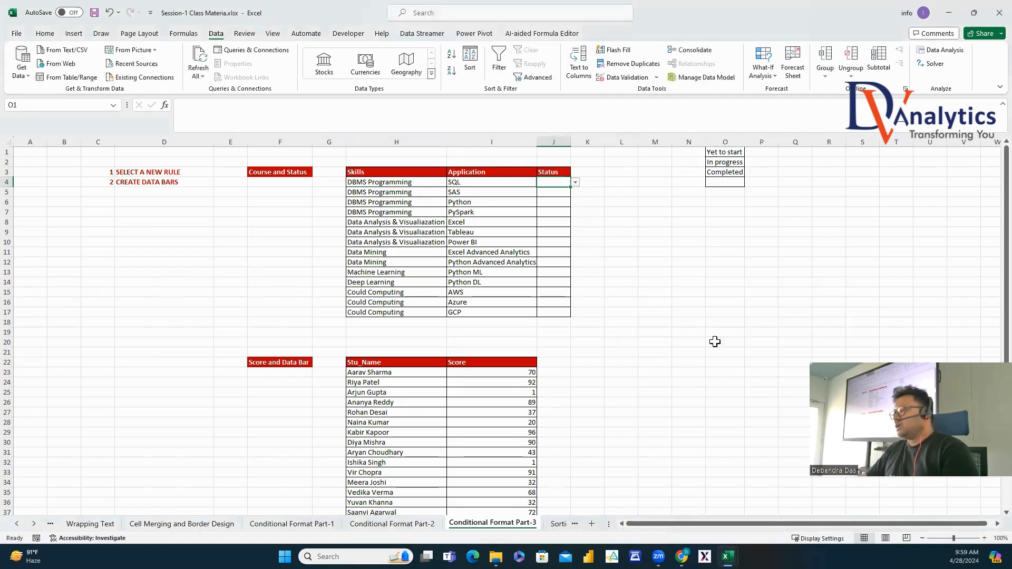
drag(575, 139, 628, 140)
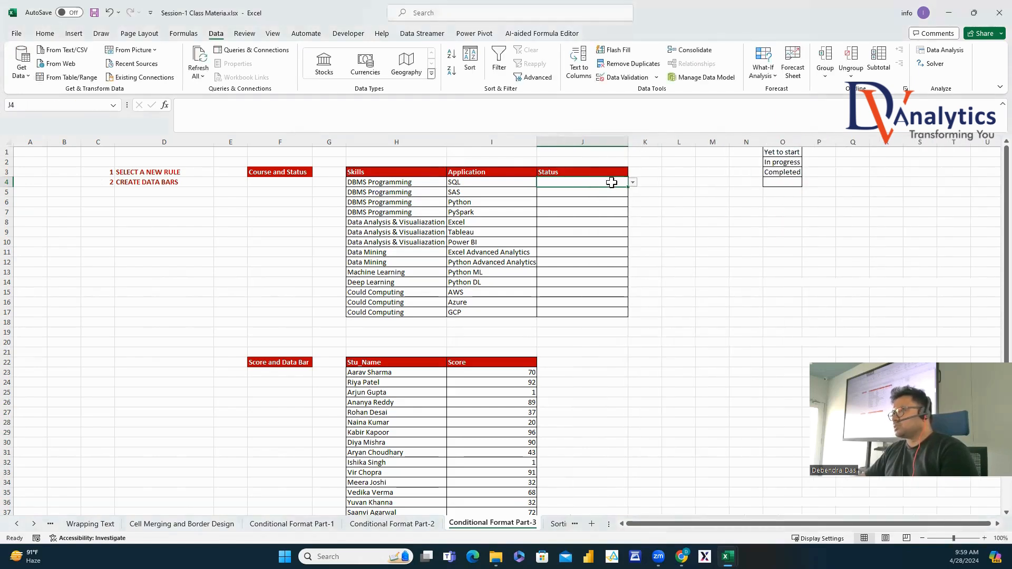
Test the SQL row's Status dropdown with Yet to start, In progress, Completed and finally the blank entry.
click(632, 181)
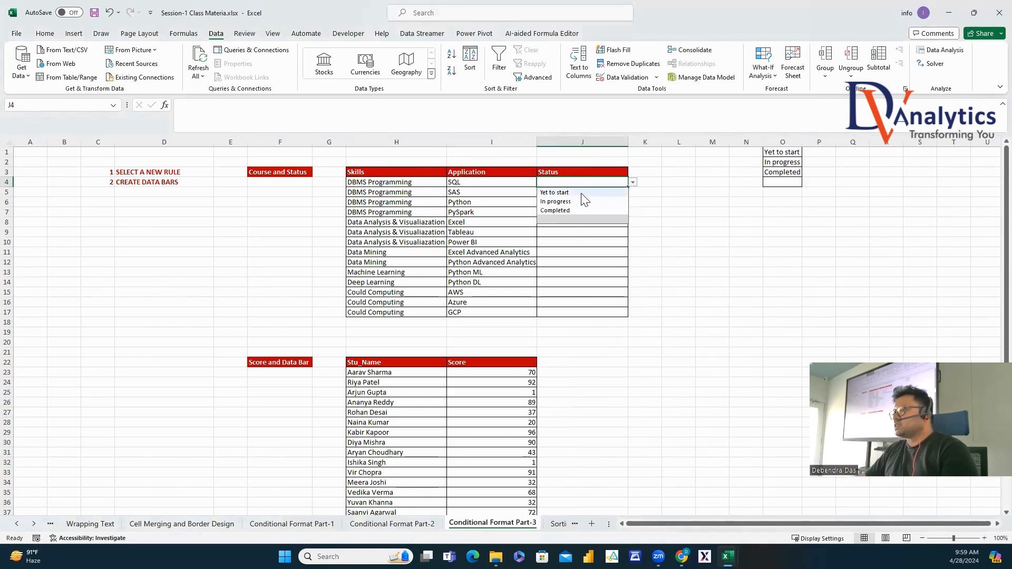
click(574, 192)
click(632, 182)
click(585, 202)
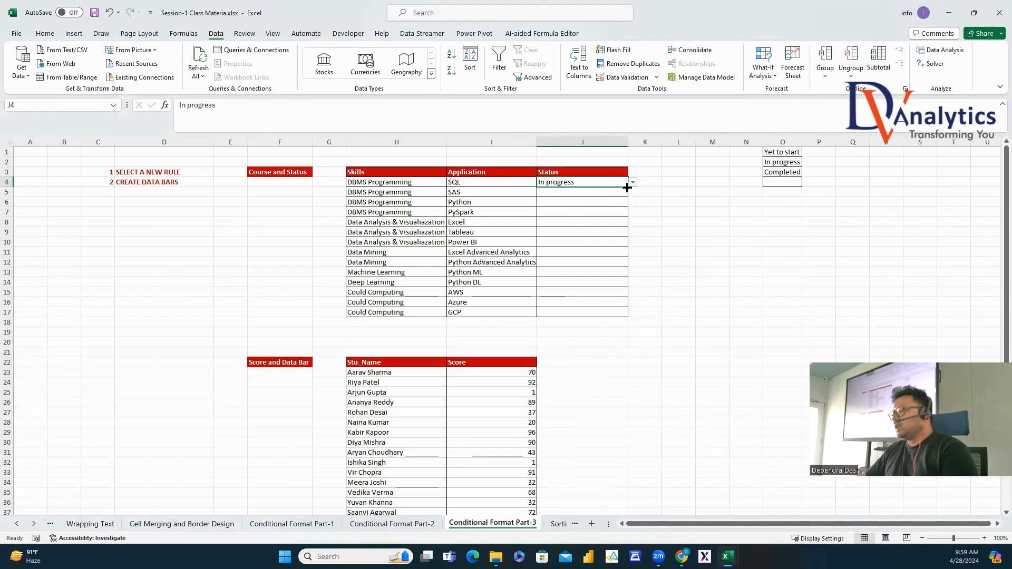
click(633, 184)
click(585, 210)
click(632, 183)
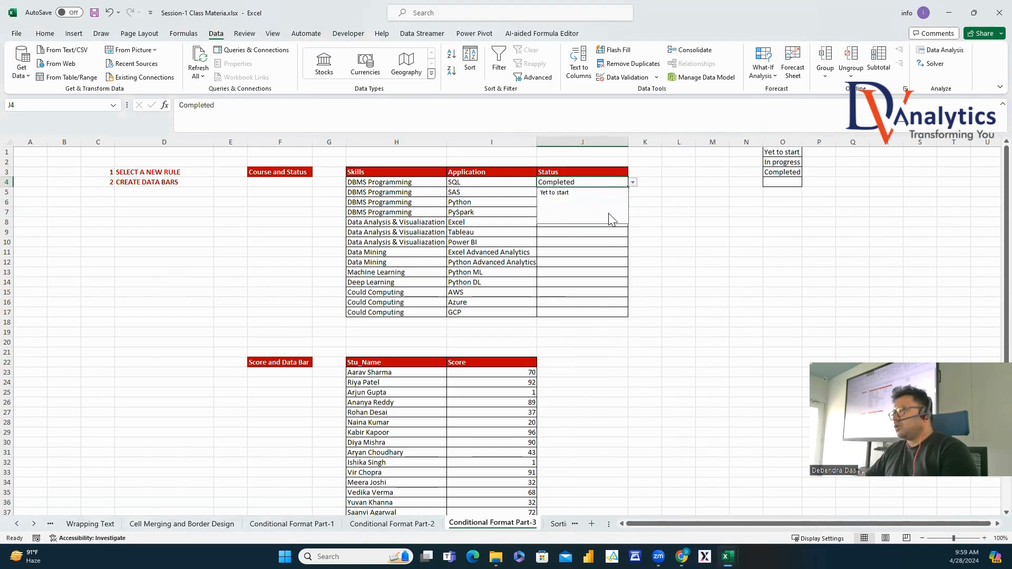
click(606, 221)
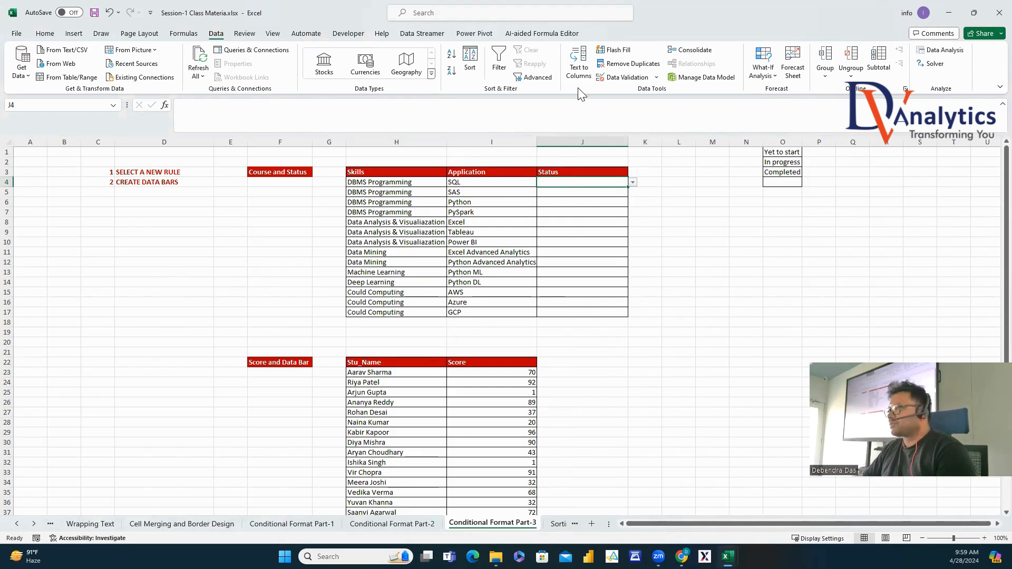
Start a new conditional formatting rule for cell J4 that formats only cells that contain a cell value equal to a given entry.
click(45, 34)
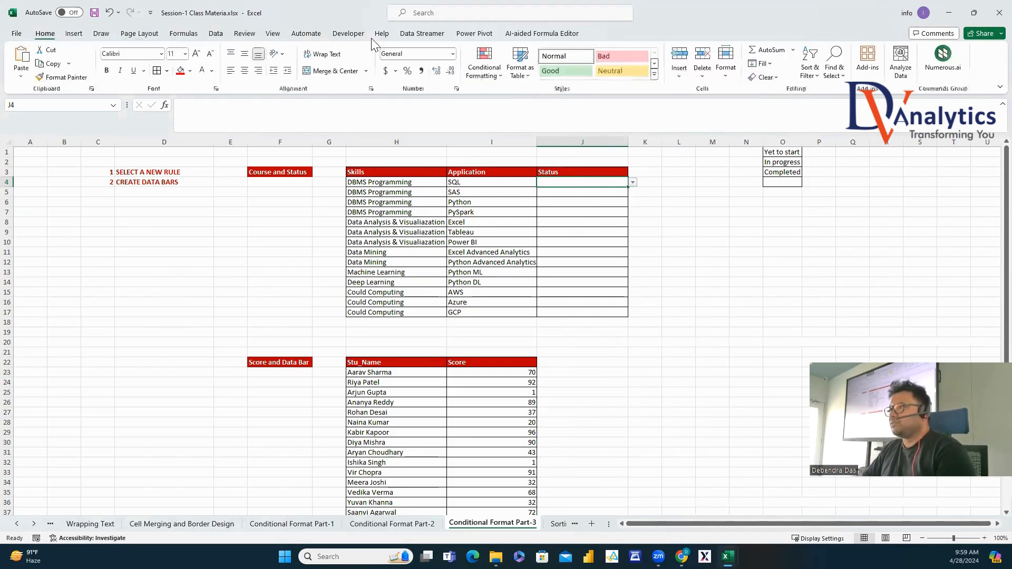
click(484, 63)
click(501, 205)
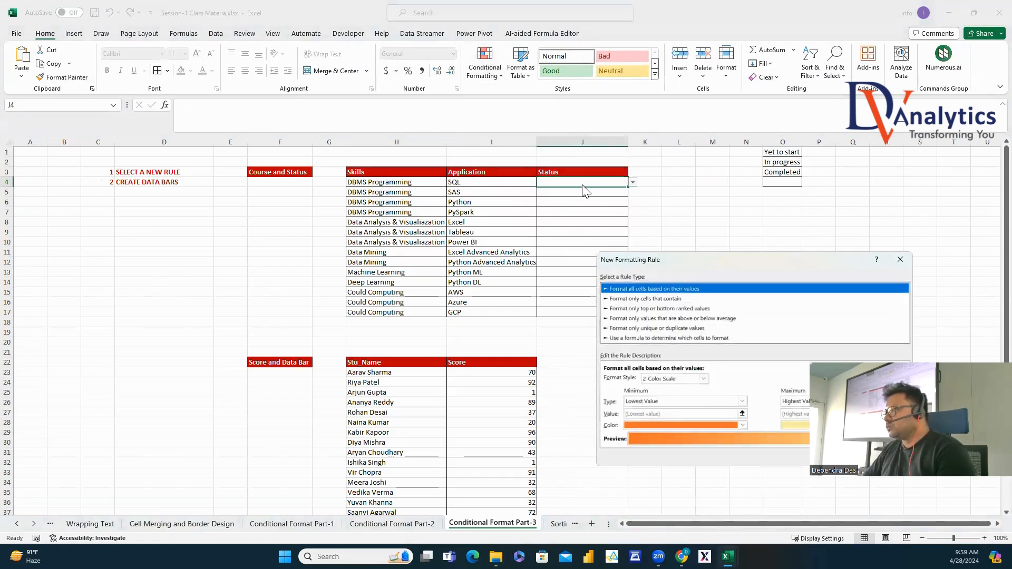
click(637, 300)
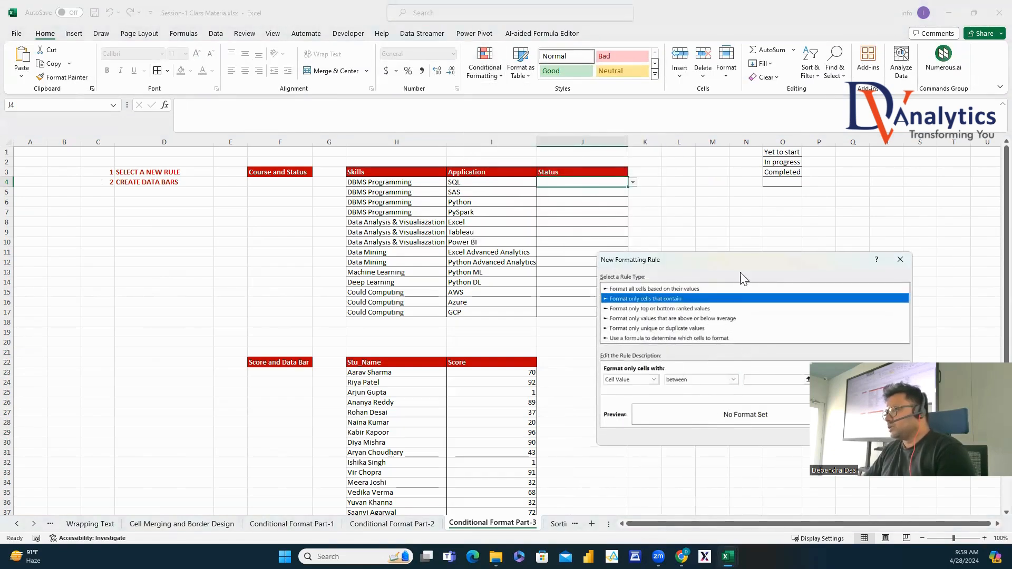
drag(716, 265, 188, 186)
click(206, 300)
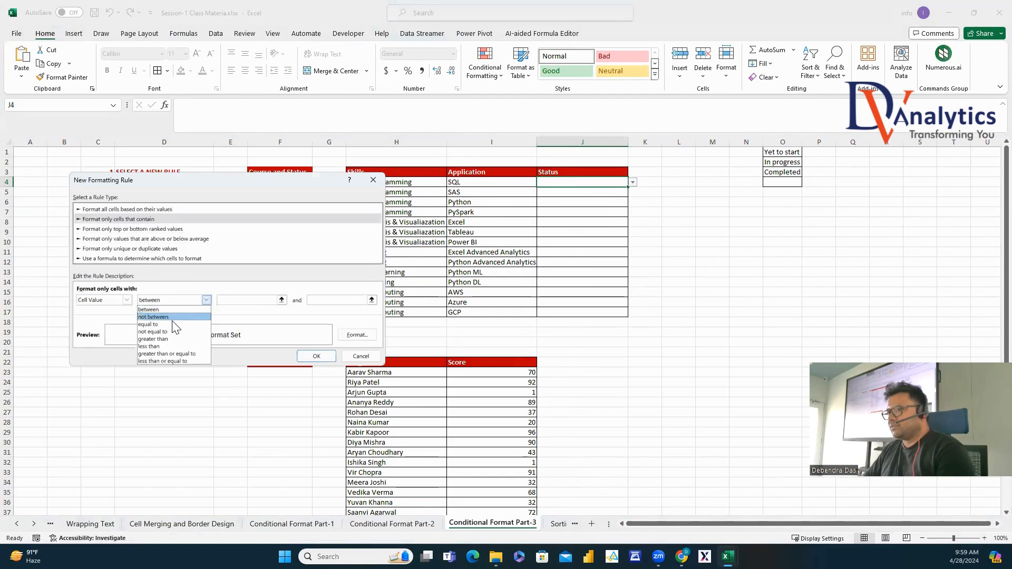
click(175, 324)
Enter "Yet to start" as the rule's comparison value, with the same capitalization as in the status list.
click(233, 299)
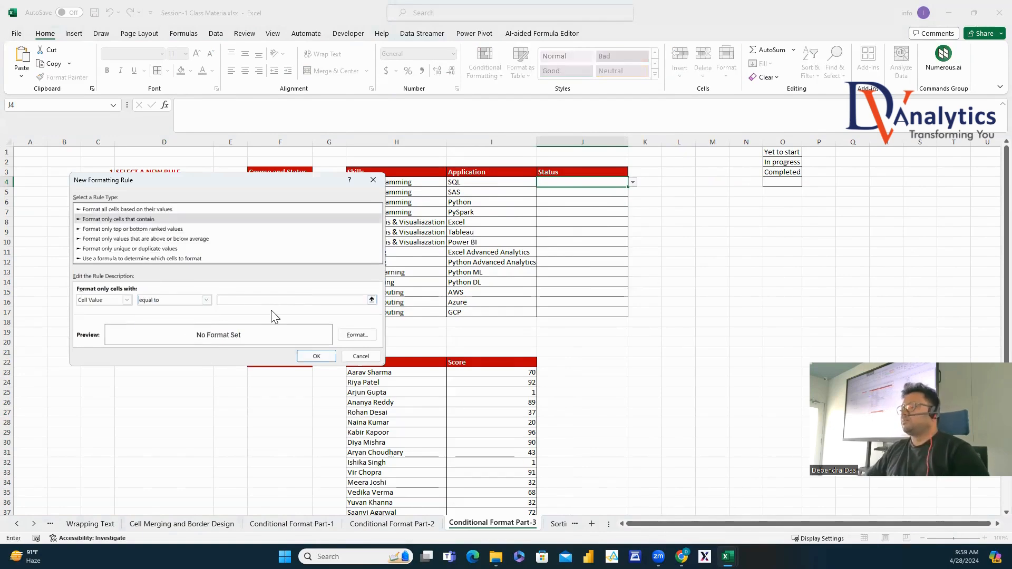
text(YET TO START)
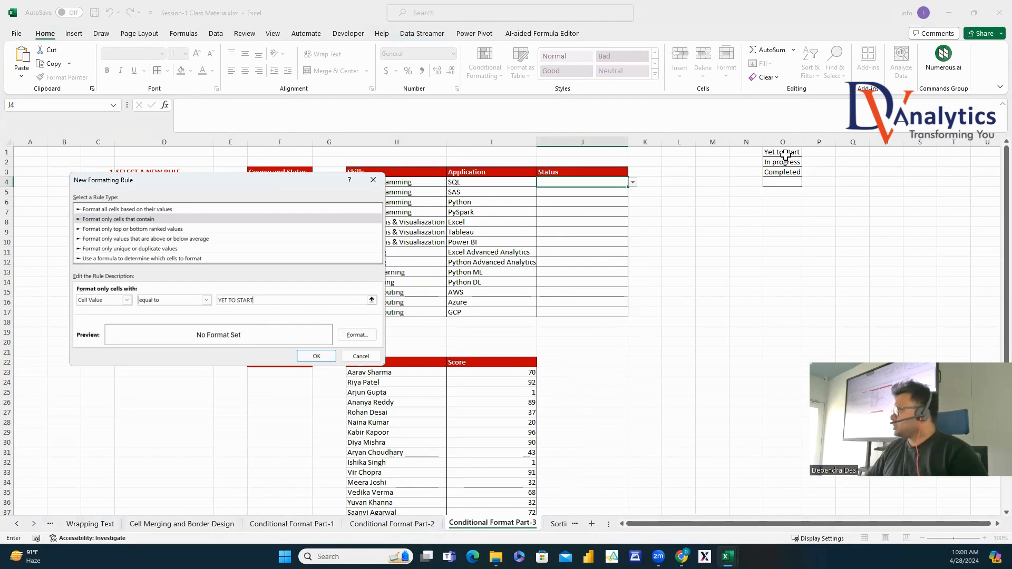
drag(270, 300, 200, 305)
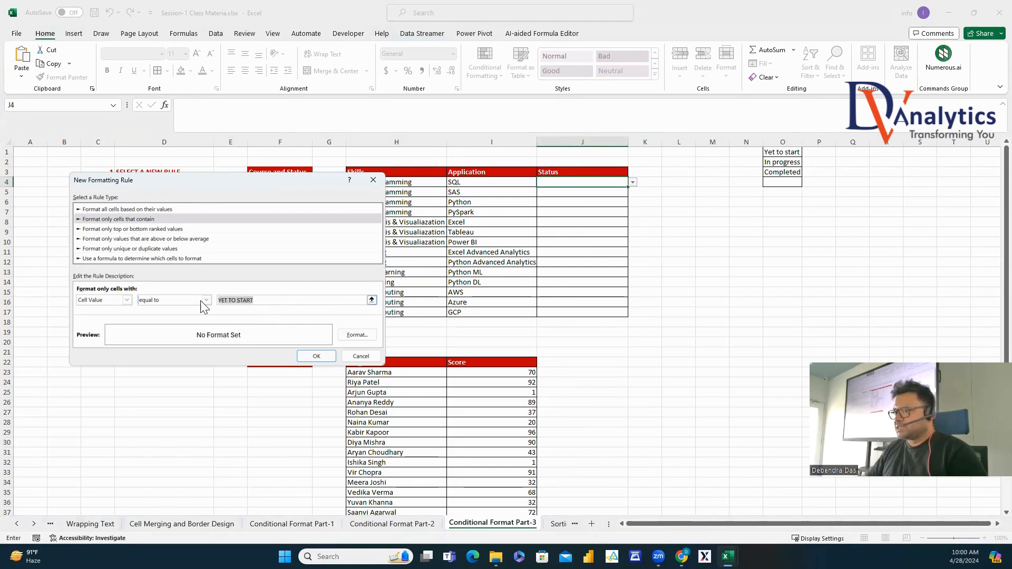
text(Yet)
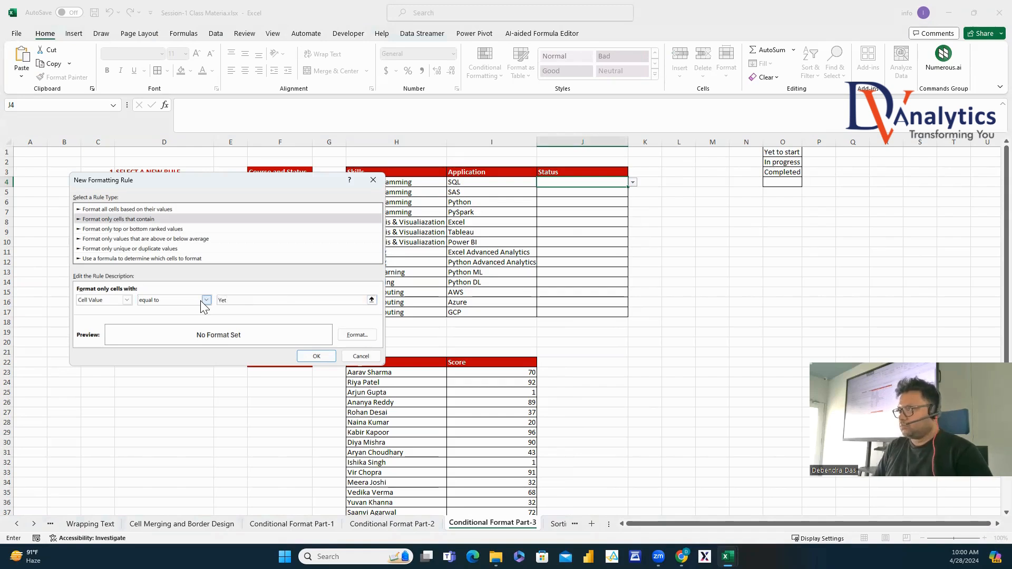
text( to start)
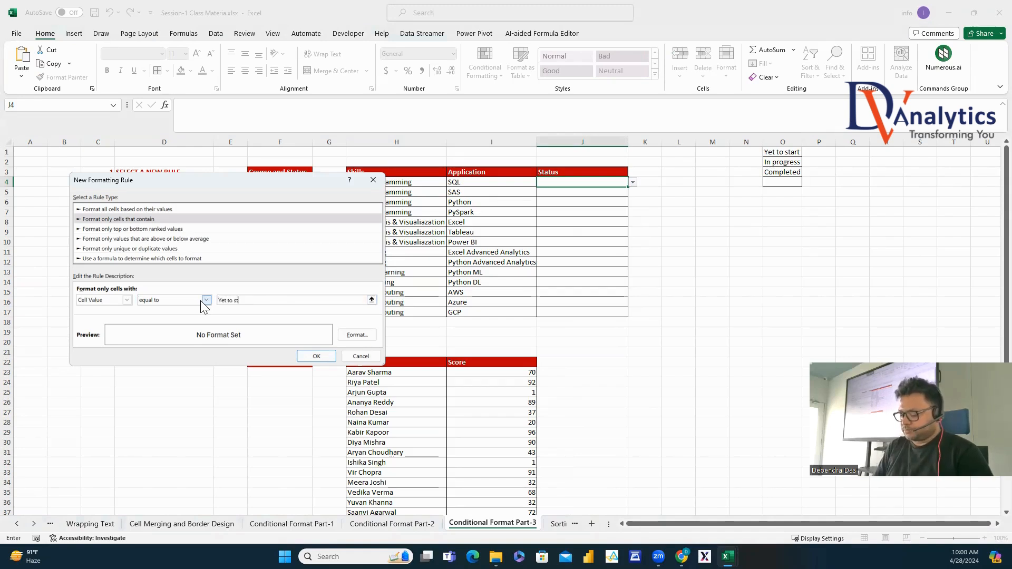
Format the "Yet to start" rule with a red fill and bold white font, and save the rule.
click(357, 334)
click(732, 222)
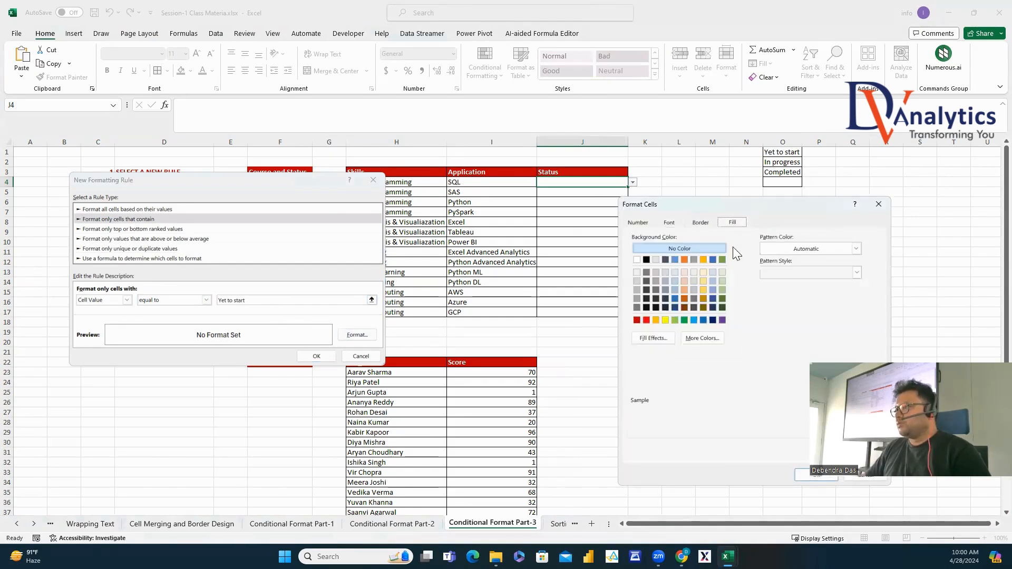
click(646, 320)
click(677, 222)
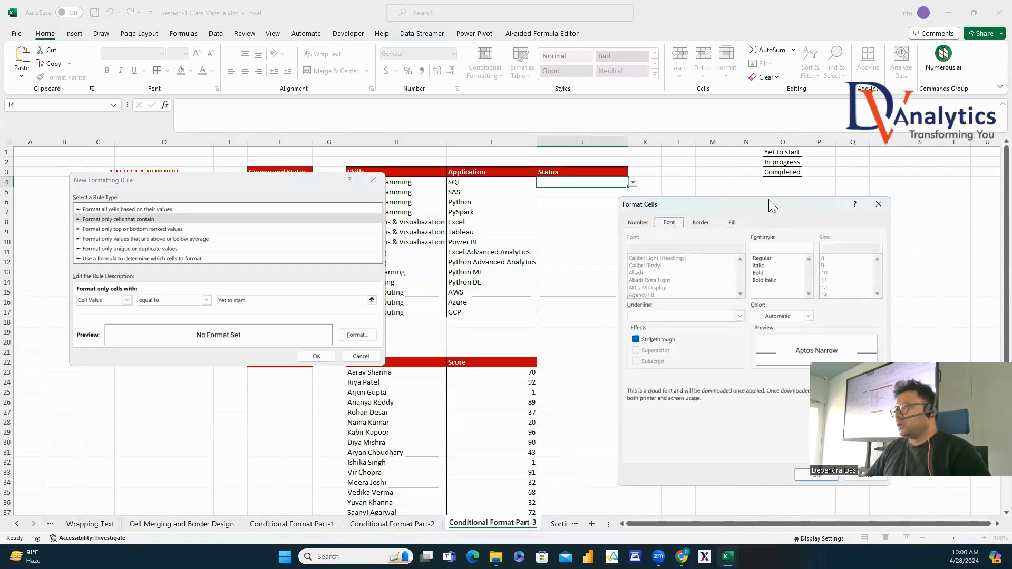
drag(769, 199, 588, 166)
click(580, 240)
click(628, 282)
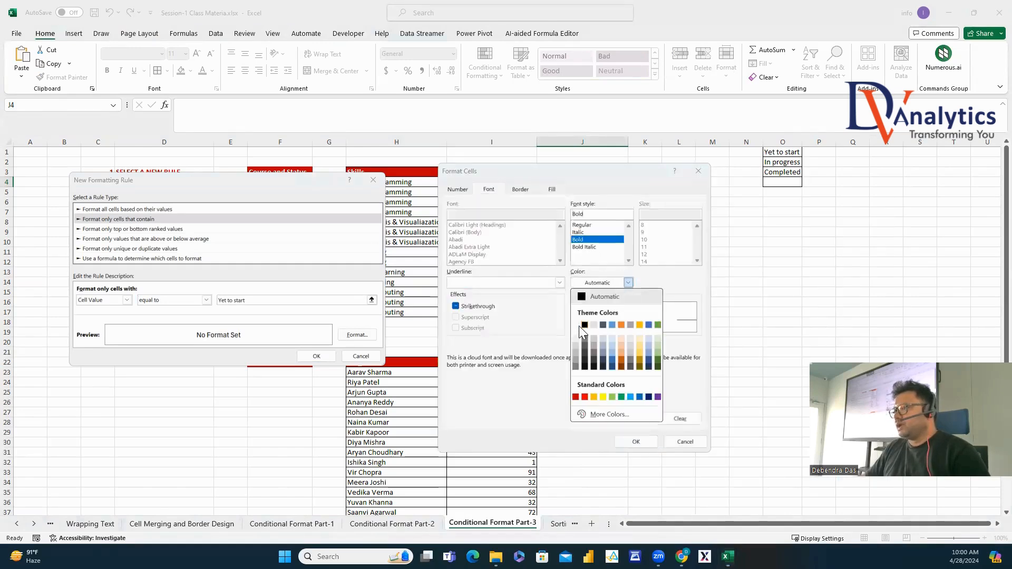
click(593, 325)
click(630, 442)
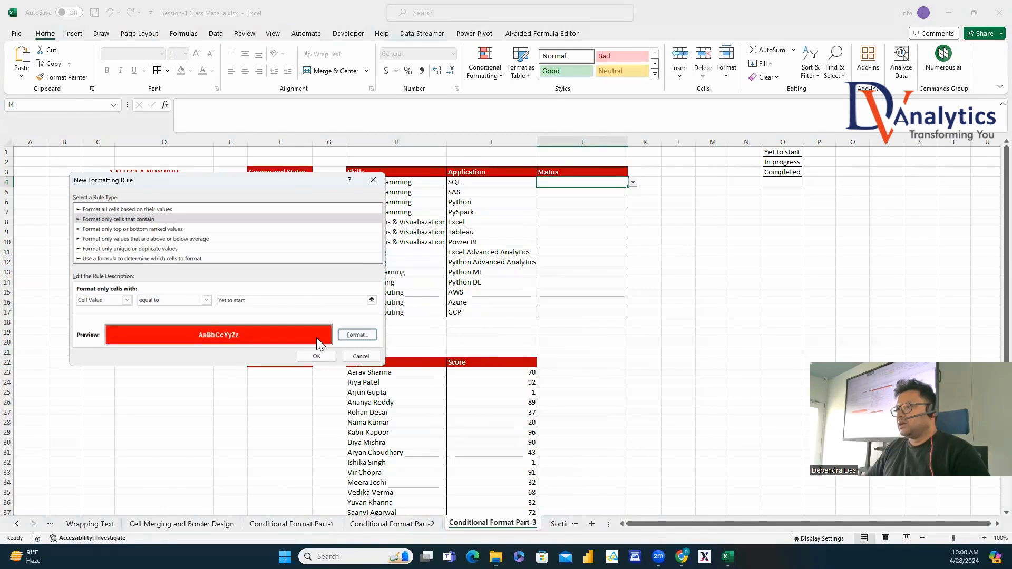
click(331, 355)
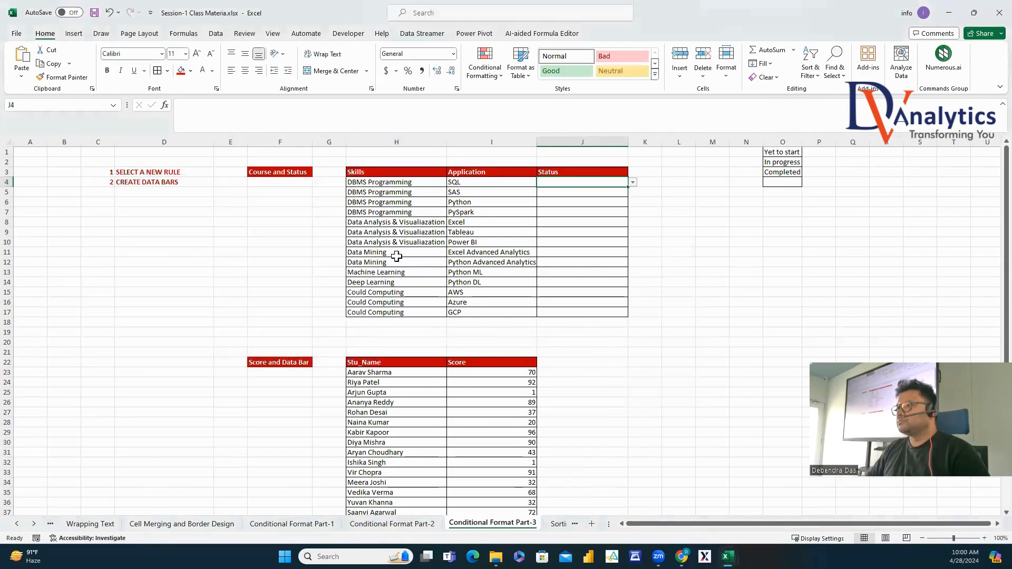
Test the new rule by setting the SQL row's Status to Yet to start, and reset the cell to the blank entry.
click(633, 181)
click(583, 194)
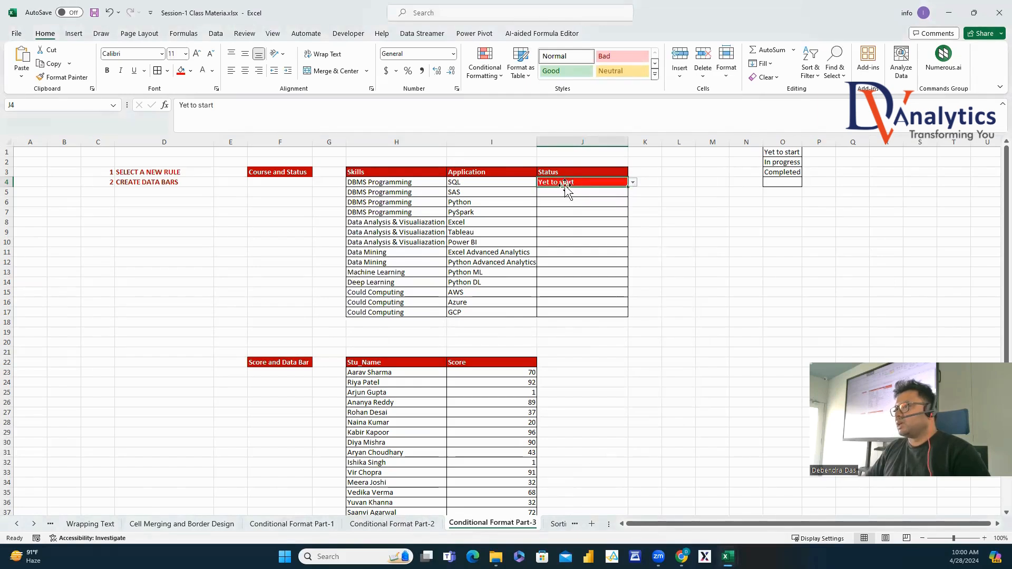
click(633, 181)
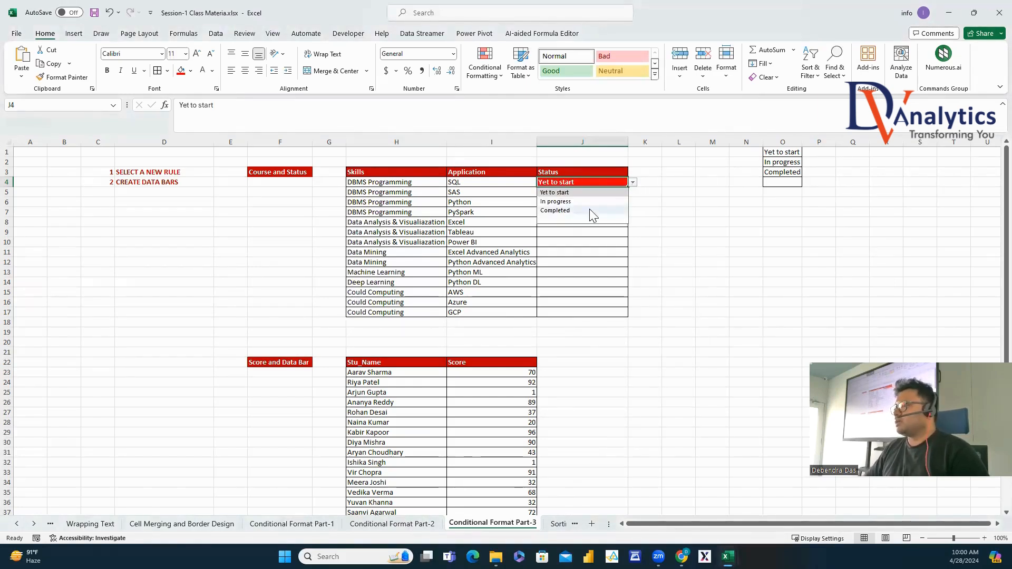
click(568, 213)
Through the rules manager, add a rule for J4 that formats only cells with a value equal to "In progress".
click(485, 68)
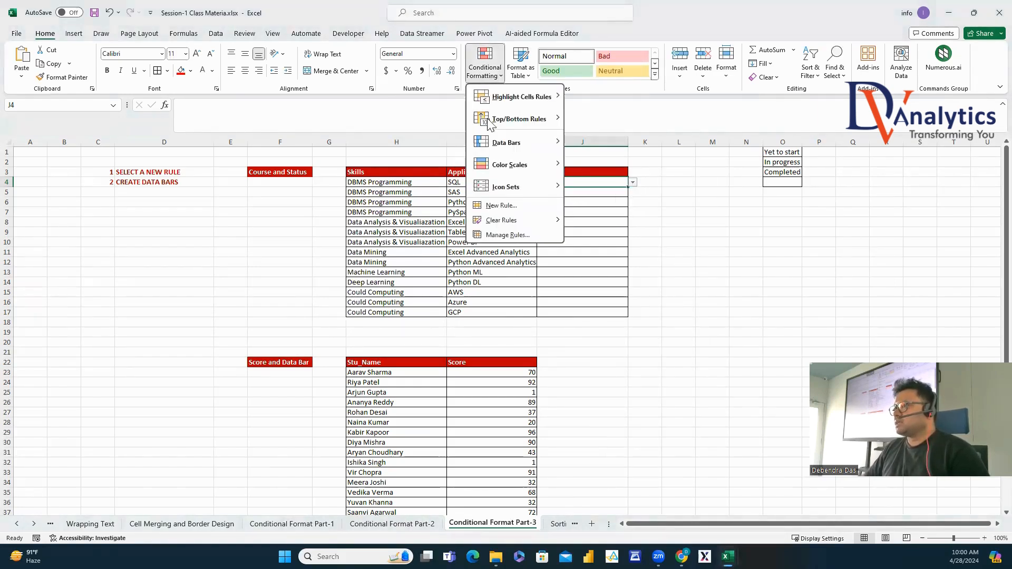
click(507, 235)
click(35, 232)
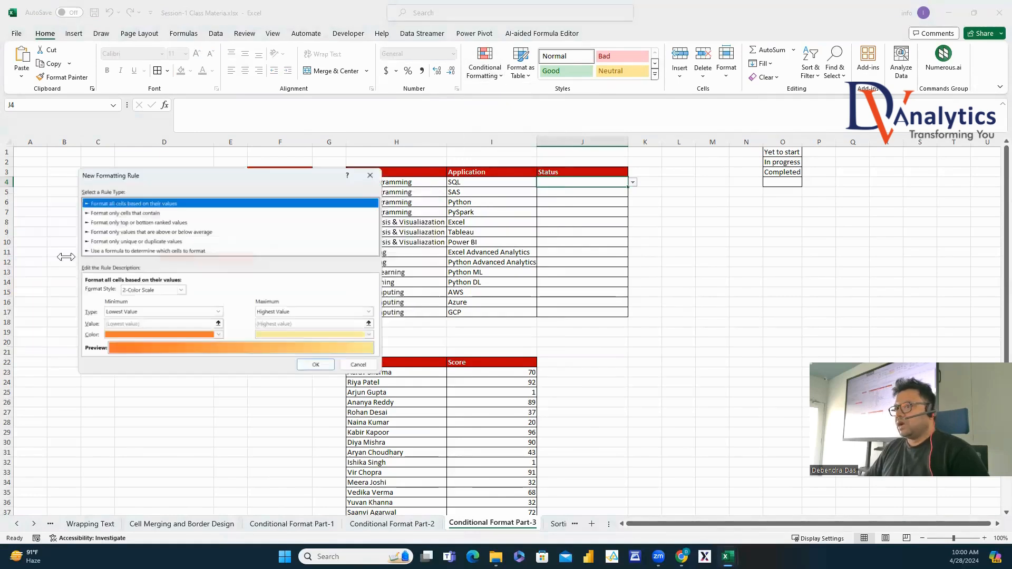
click(141, 209)
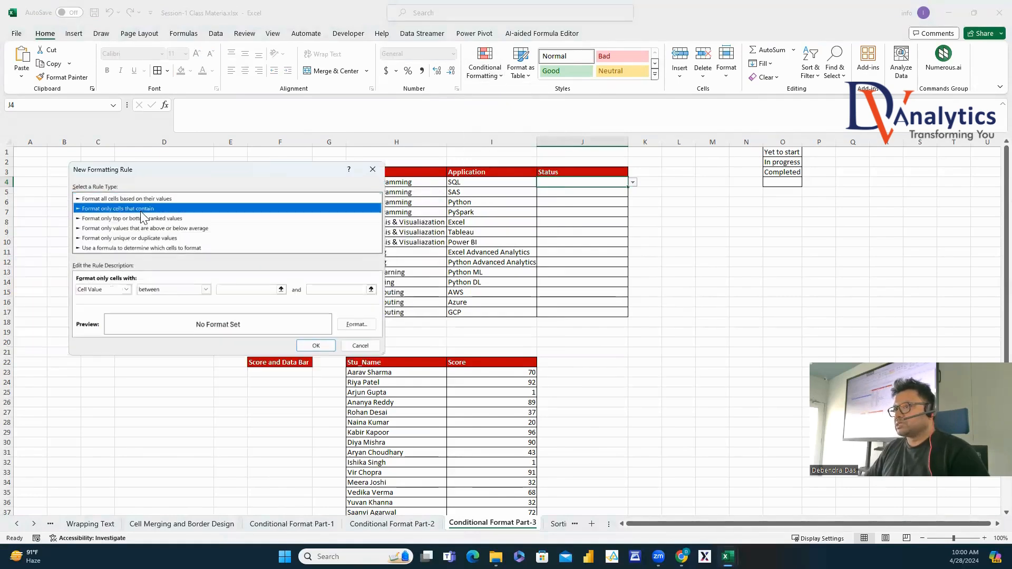
click(206, 290)
click(164, 314)
click(250, 289)
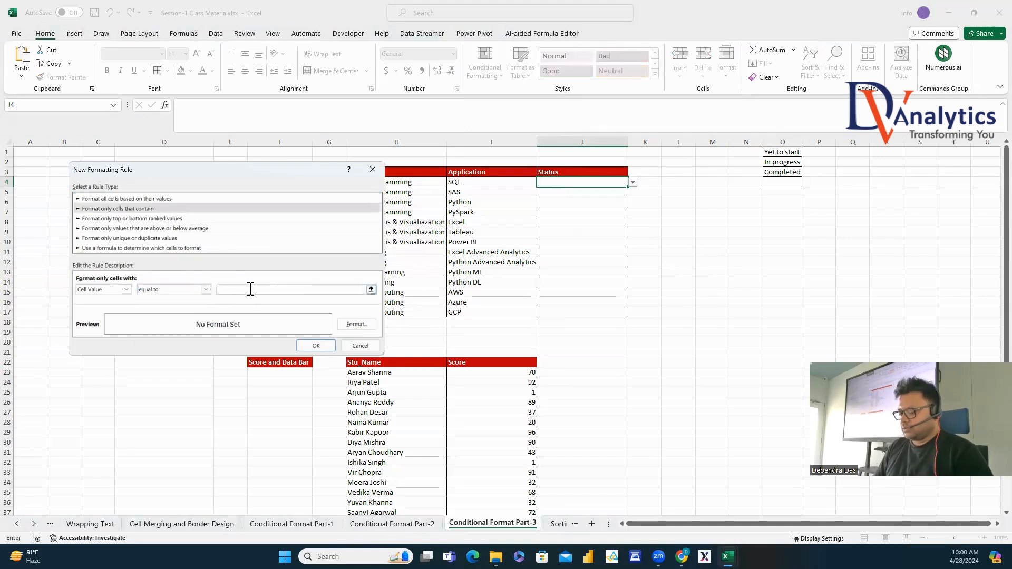
text(In )
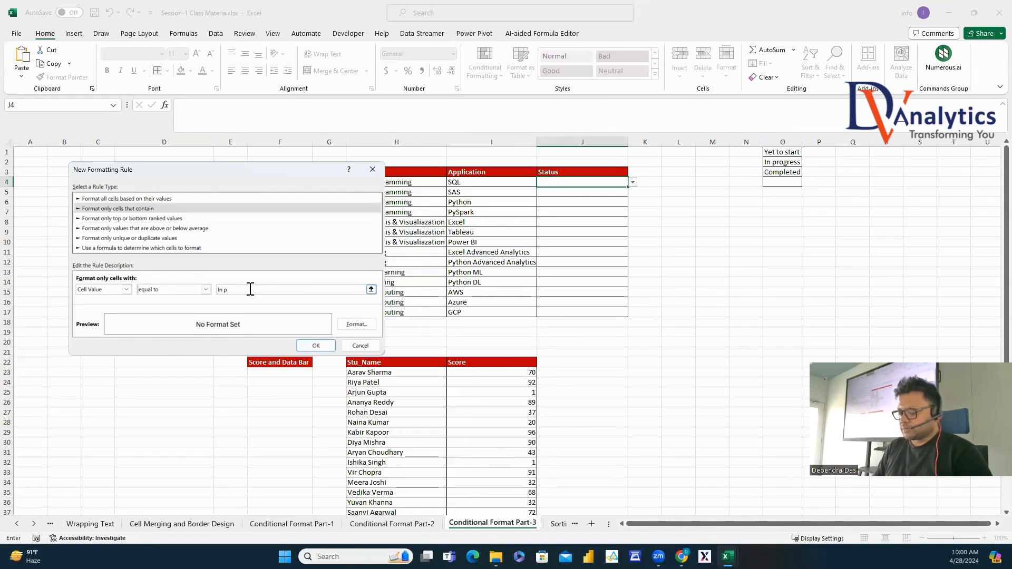
text(progress)
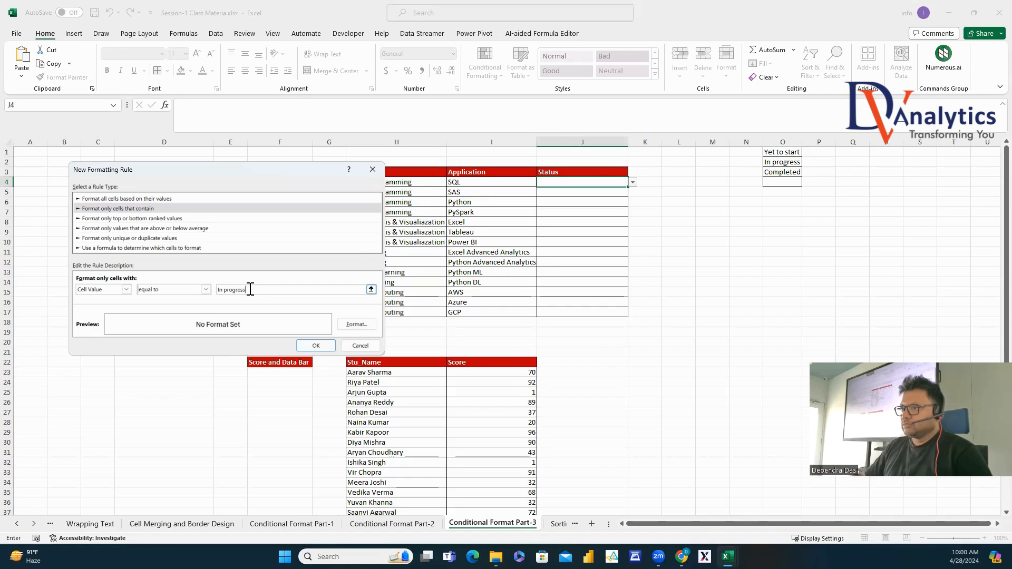
Format the "In progress" rule with an orange fill and bold black font, and save it to the rule list.
click(357, 324)
click(206, 133)
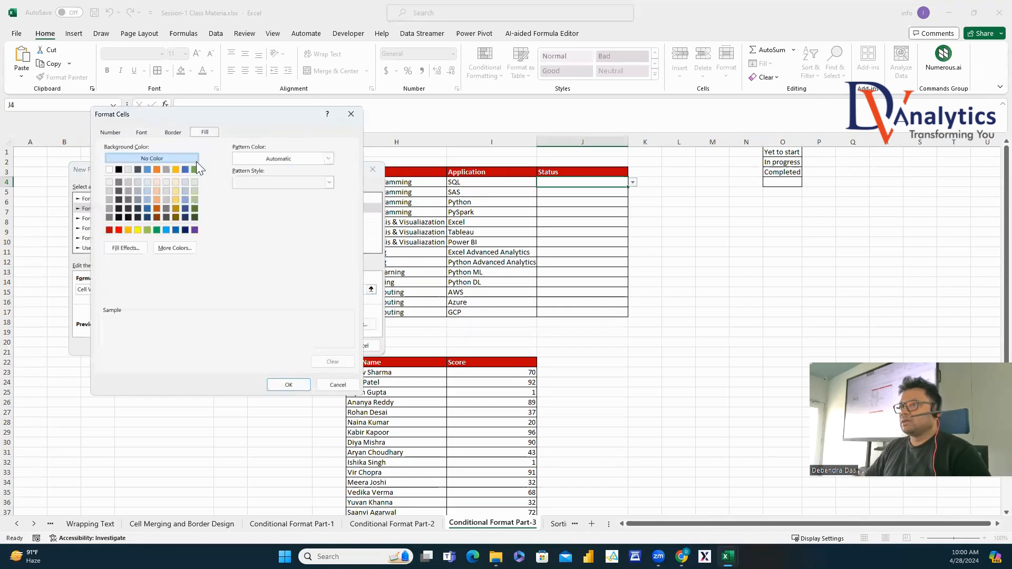
click(129, 229)
click(142, 133)
click(230, 182)
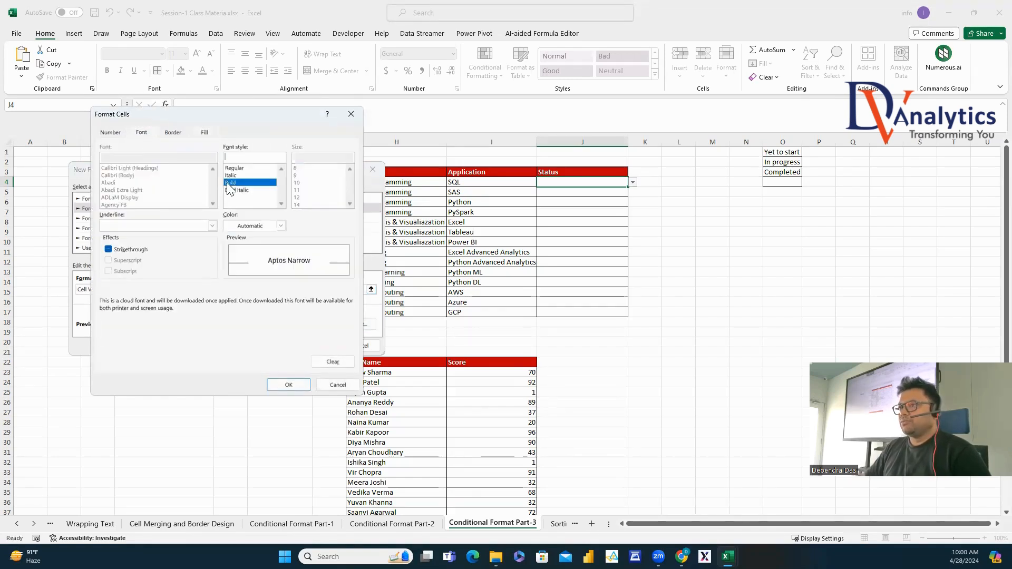
click(281, 226)
click(235, 268)
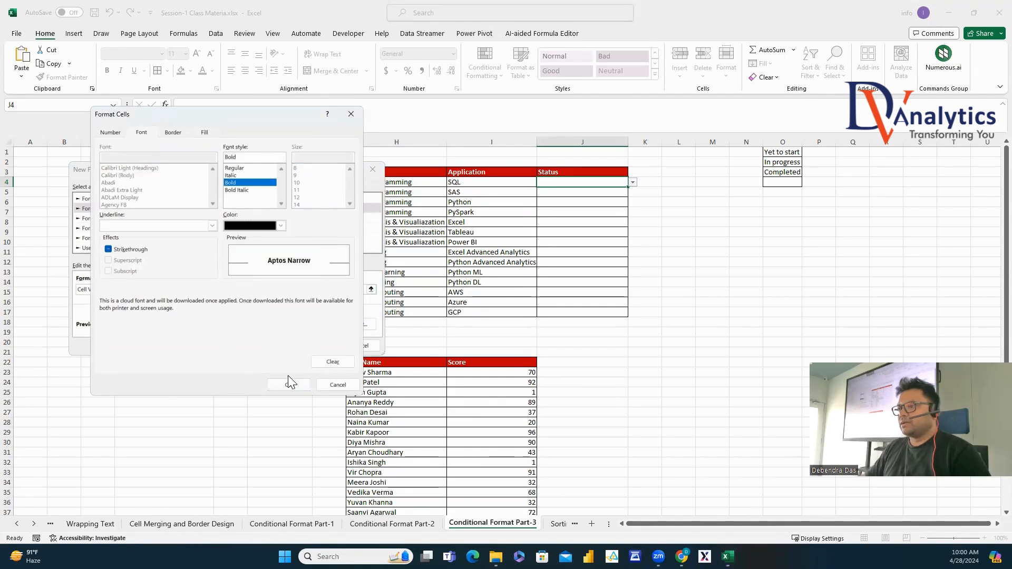
click(289, 383)
click(314, 346)
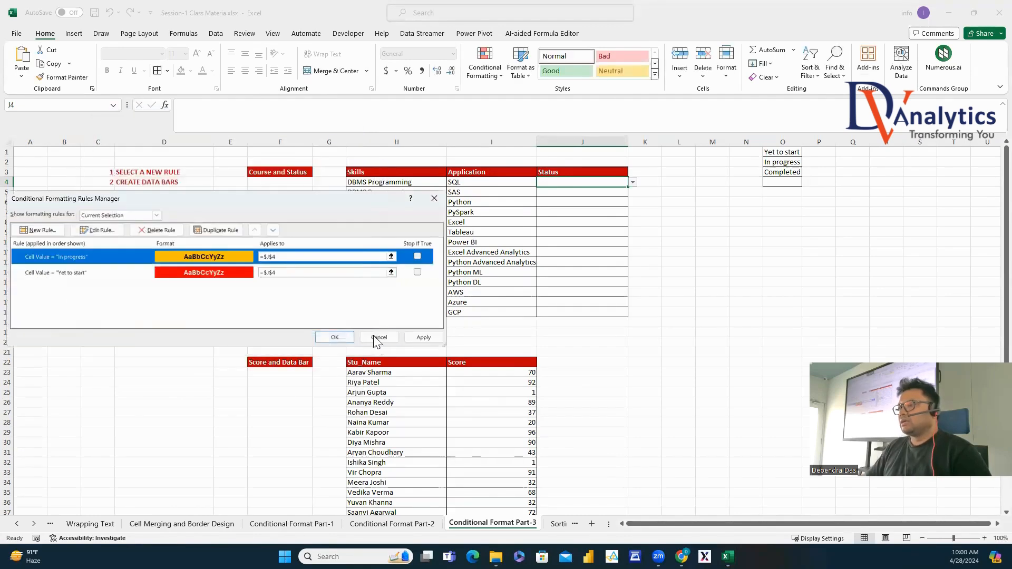
Add a third rule for J4 that formats only cells with a value equal to "Completed".
click(38, 230)
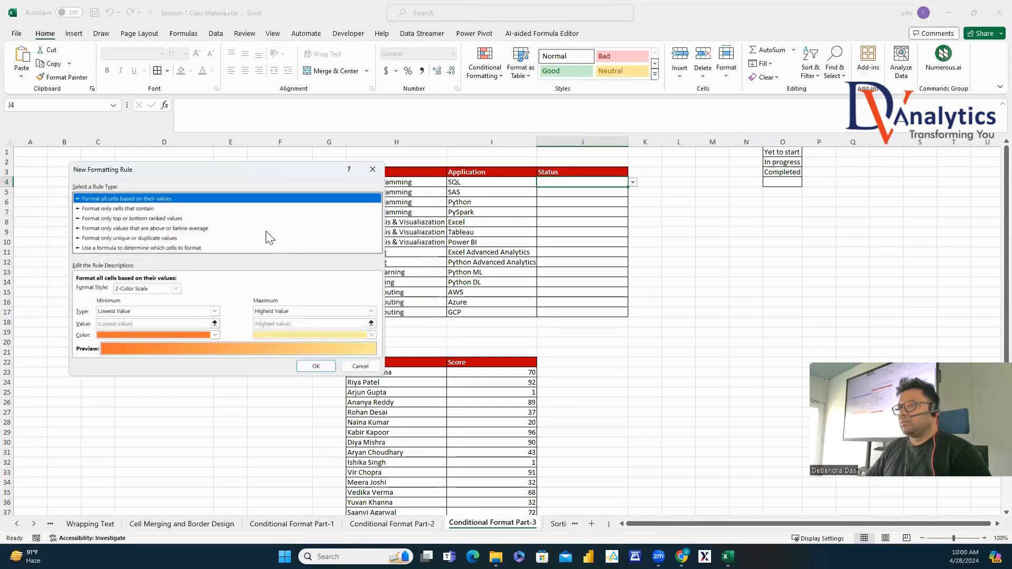
click(162, 209)
click(205, 289)
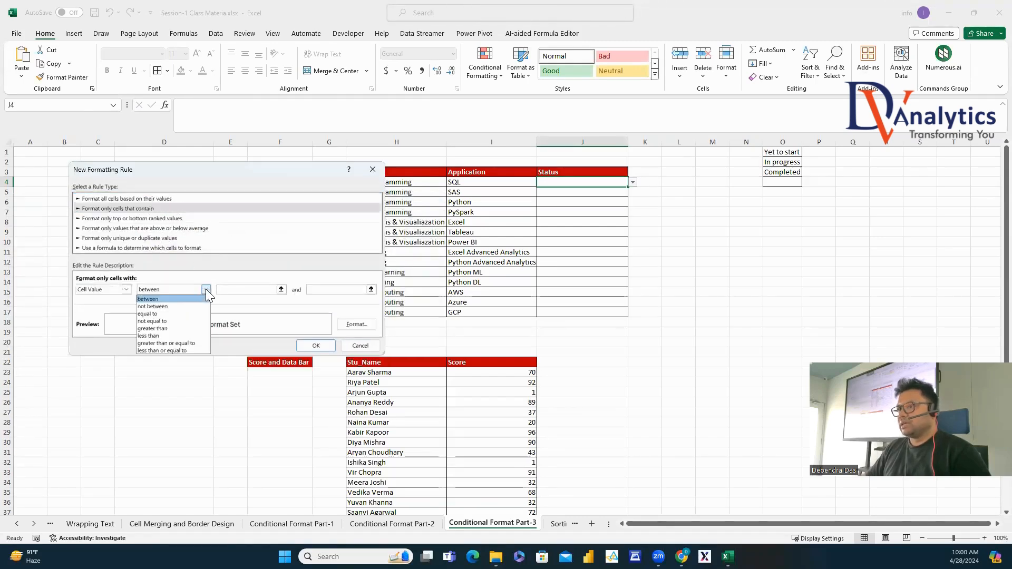
click(163, 313)
click(245, 290)
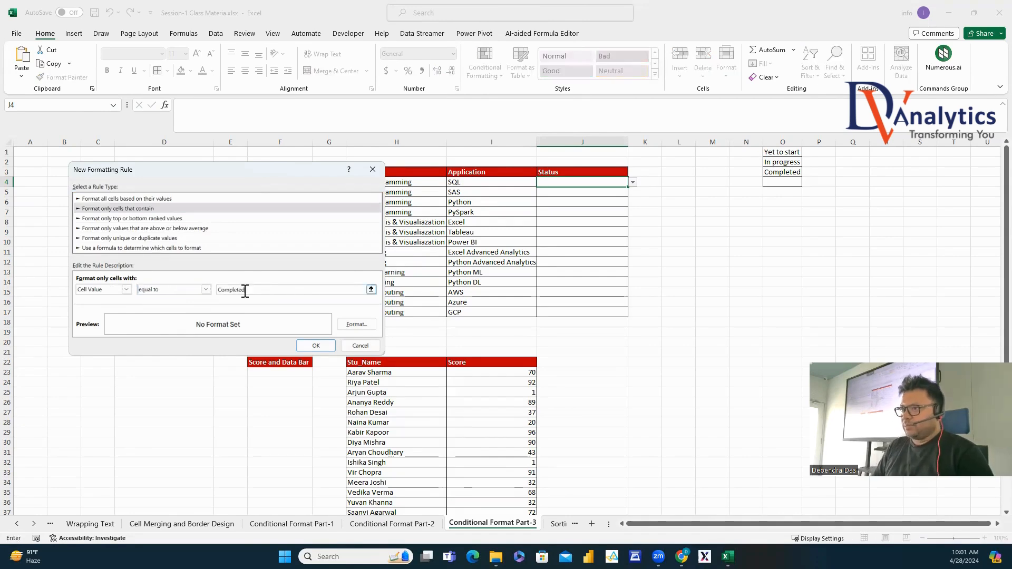
Format the "Completed" rule with a green fill and bold white font, and apply all three rules to J4.
click(357, 325)
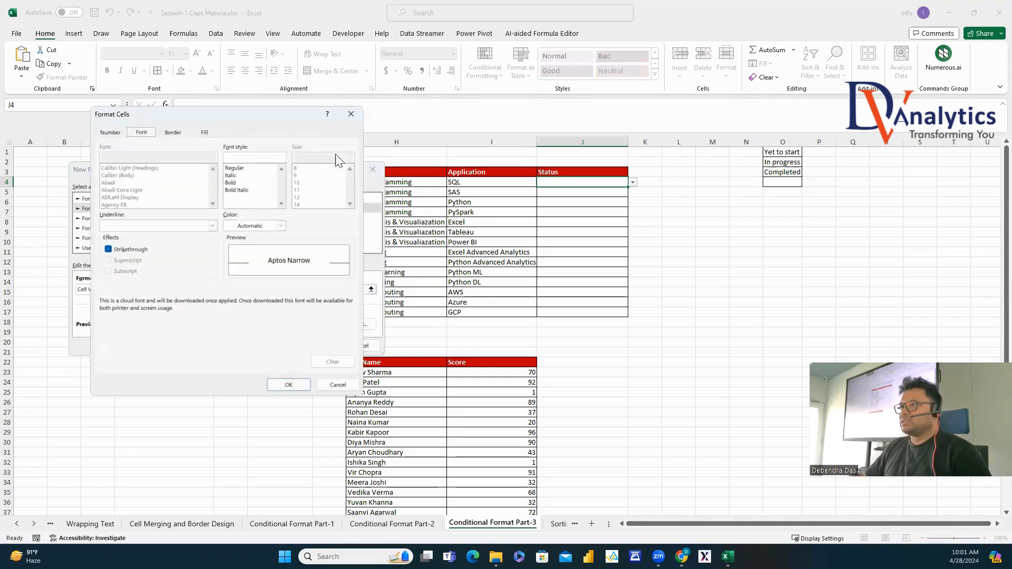
click(205, 132)
click(156, 230)
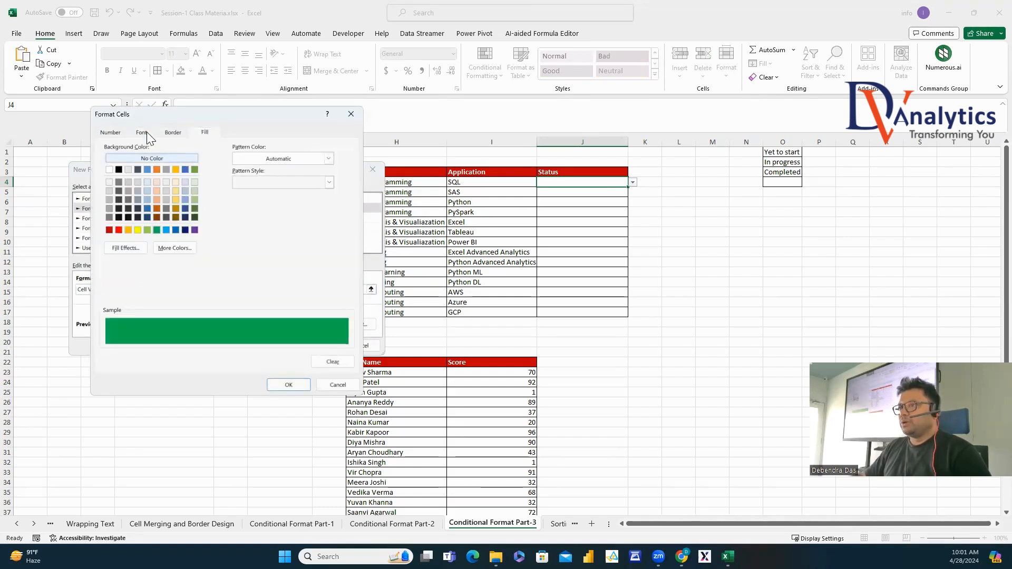
click(141, 132)
click(226, 182)
click(278, 225)
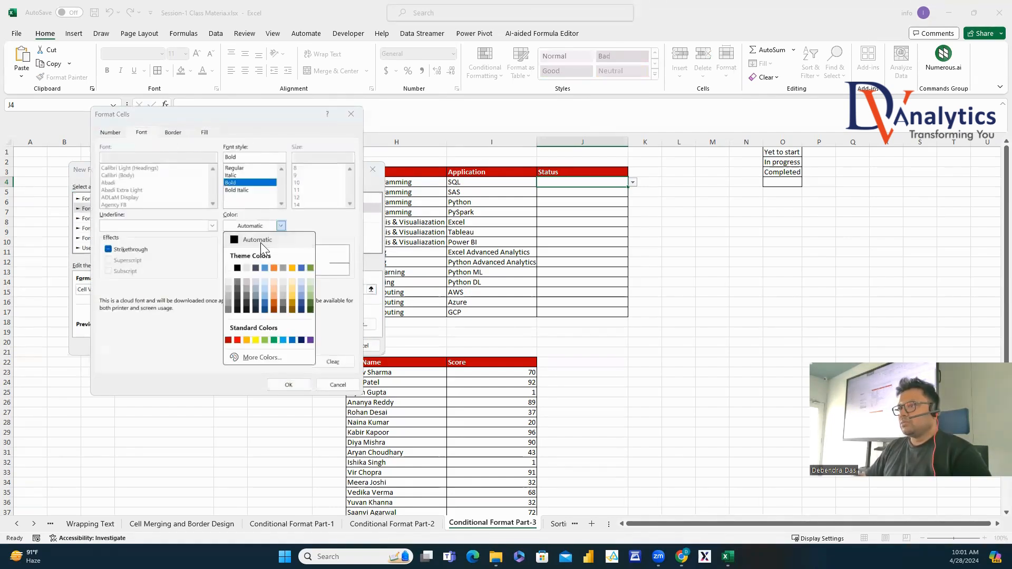
click(230, 267)
click(289, 381)
click(316, 346)
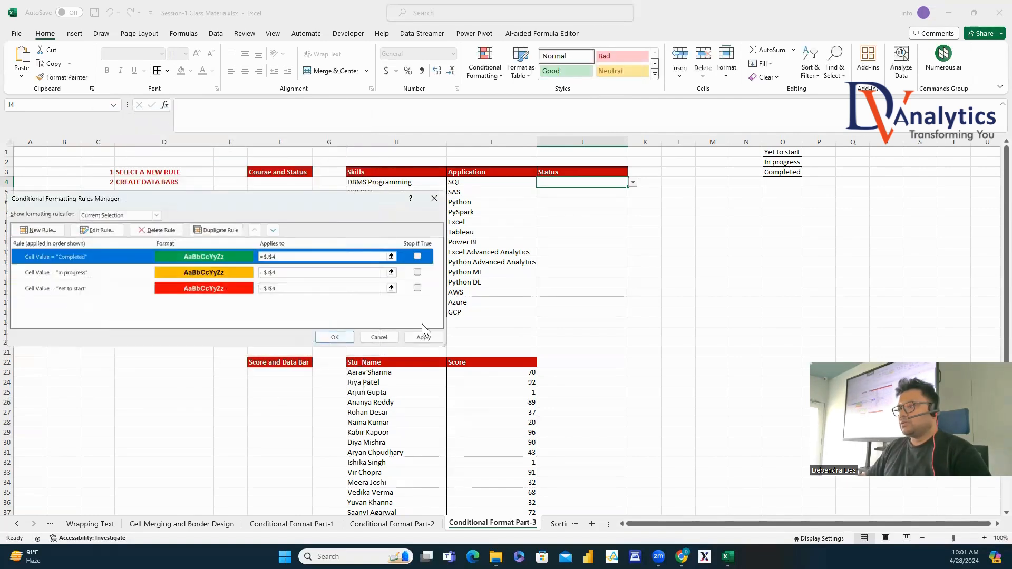
click(334, 337)
Test the SQL row's Status colours with In progress and Completed, and return the cell to the blank entry.
click(633, 182)
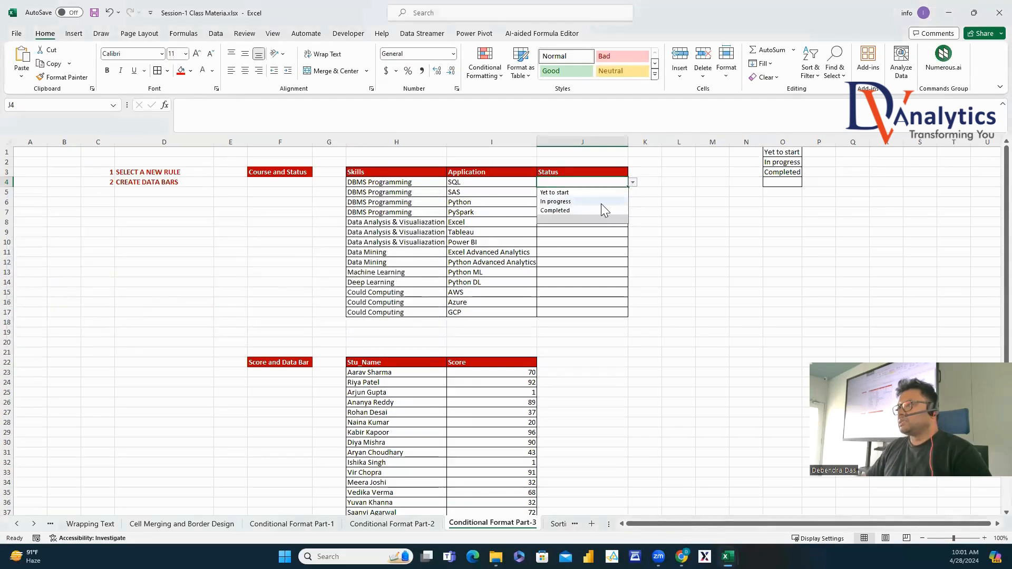
click(600, 203)
click(633, 182)
click(593, 210)
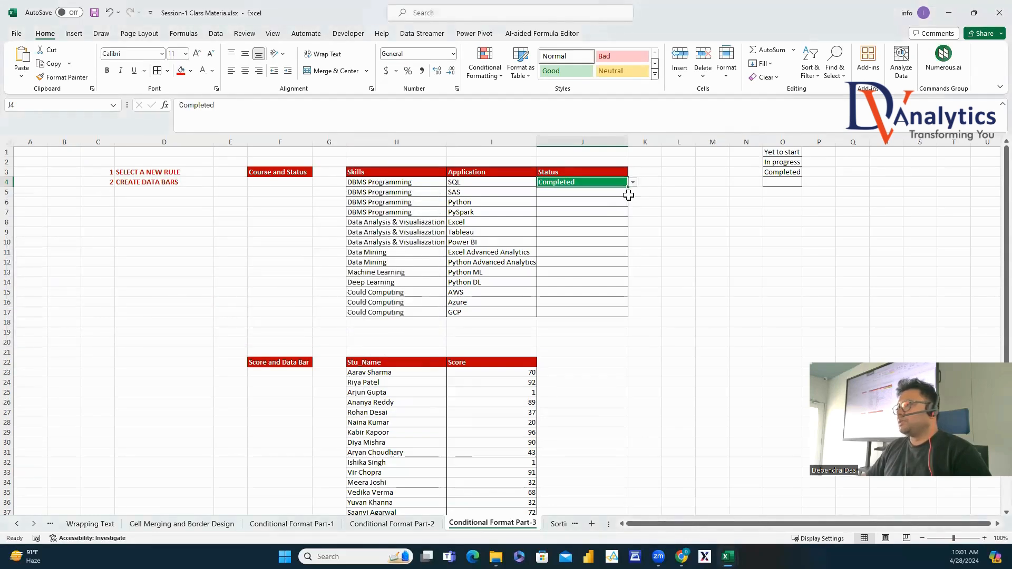
click(633, 182)
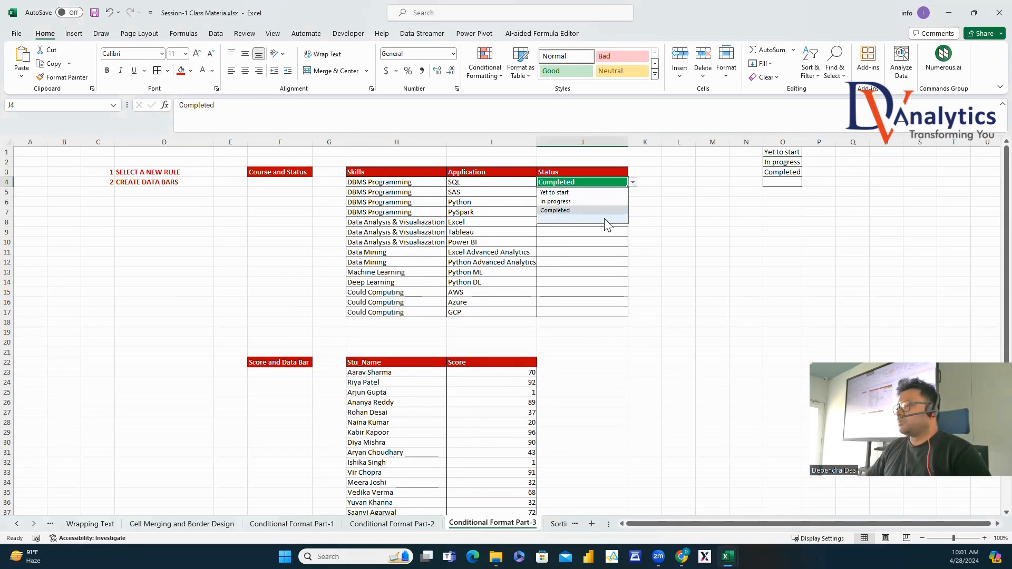
click(607, 218)
Fill J4's dropdown and formatting rules down the Status column to J17, and set the SQL status to Completed.
drag(628, 189, 616, 317)
click(567, 180)
click(632, 182)
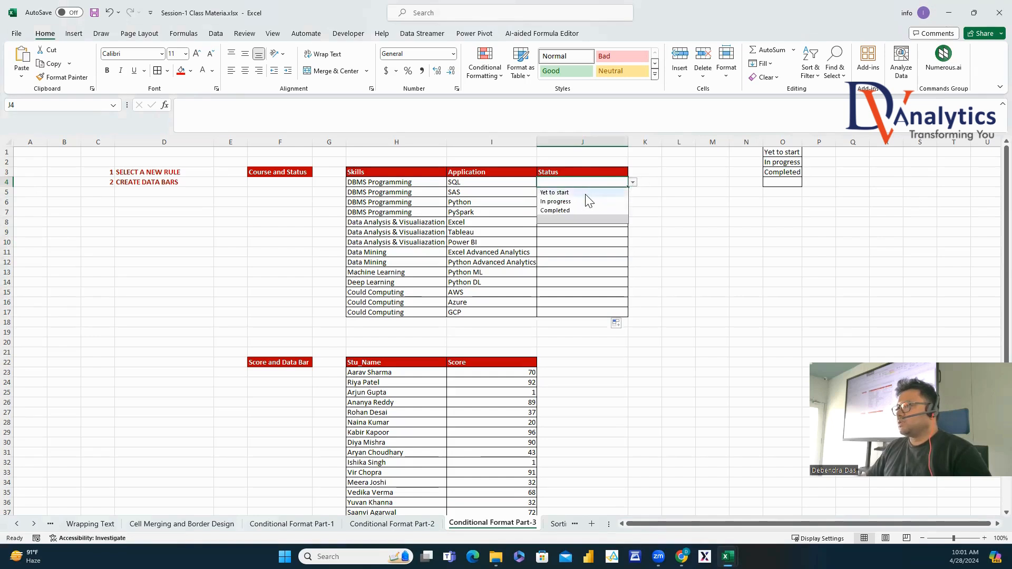
click(578, 216)
Set the Status of SAS to In progress, and of Python and PySpark to Yet to start.
click(589, 192)
click(633, 192)
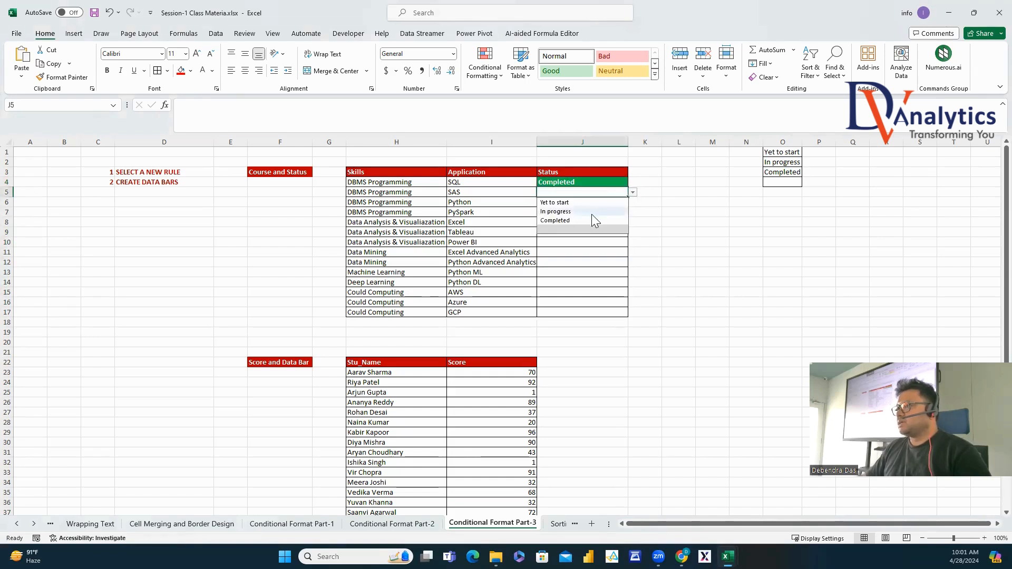
click(580, 216)
click(580, 203)
click(633, 203)
click(559, 212)
click(580, 213)
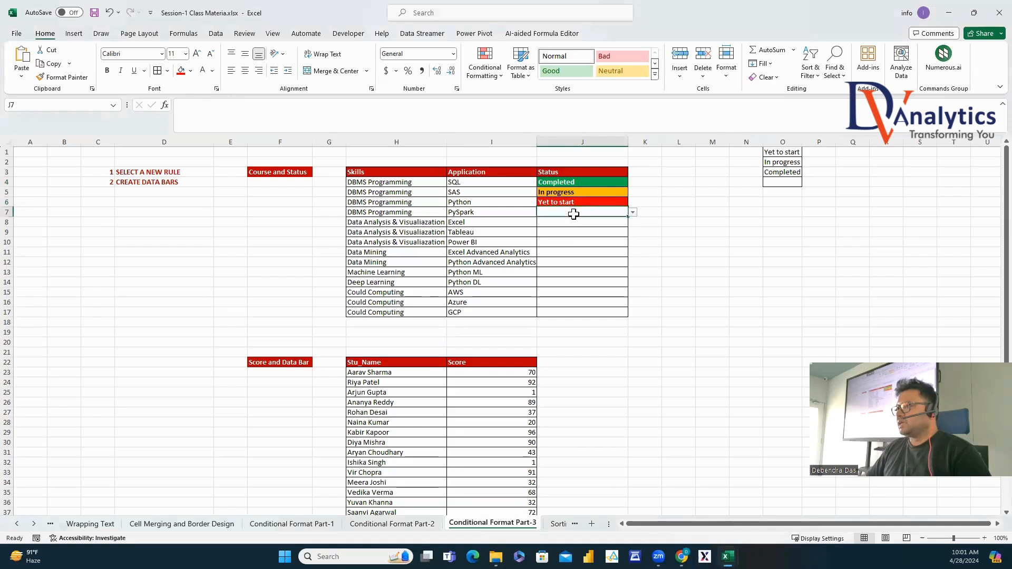
click(633, 212)
click(555, 222)
Set the Status of Excel to Completed, Tableau to In progress and Power BI to Completed.
click(580, 222)
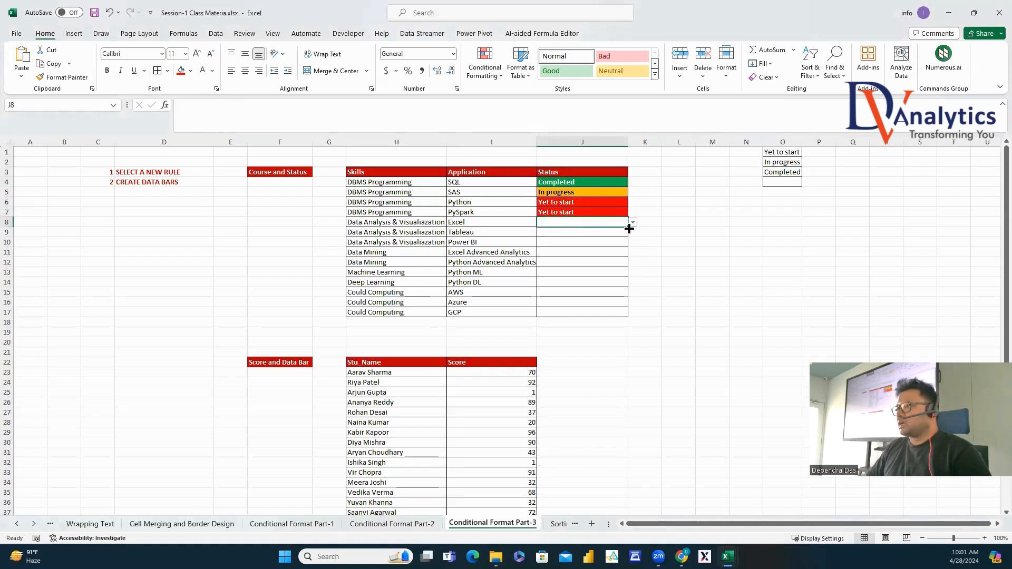
click(633, 222)
click(572, 250)
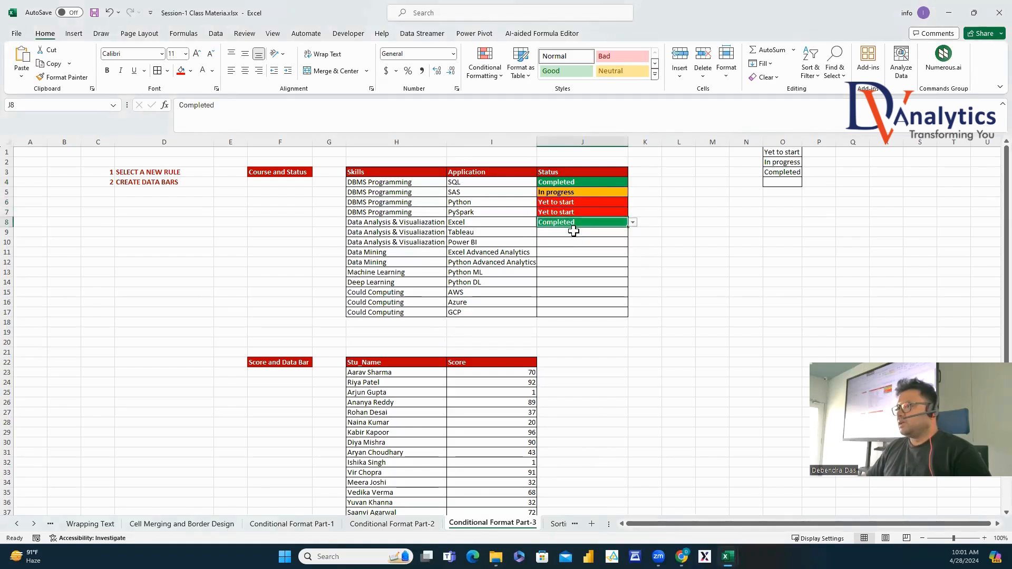
click(580, 232)
click(632, 232)
click(570, 252)
click(606, 242)
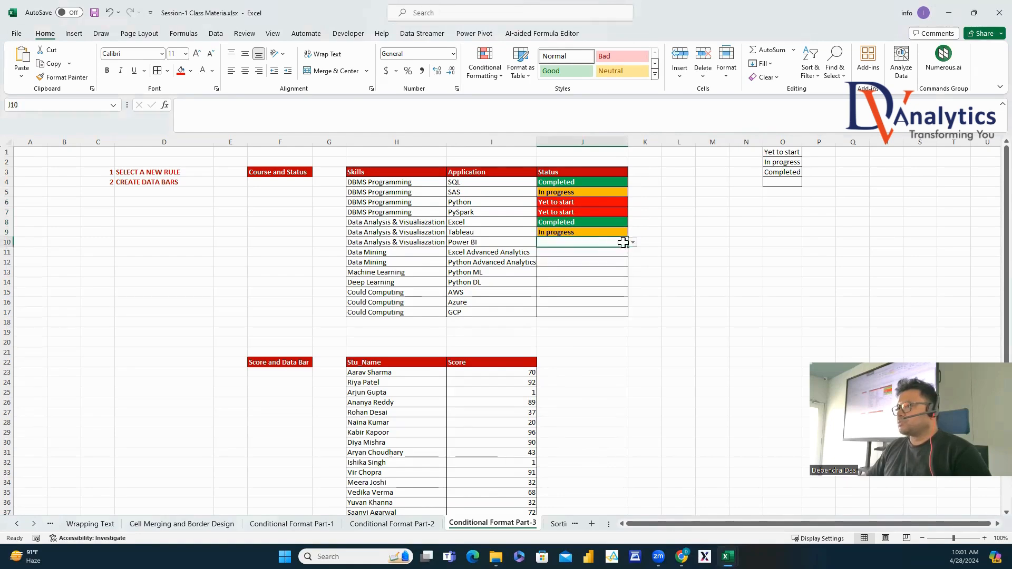
click(632, 242)
click(571, 271)
Set the Status of Excel Advanced Analytics to Completed and of Python Advanced Analytics to Yet to start.
click(580, 252)
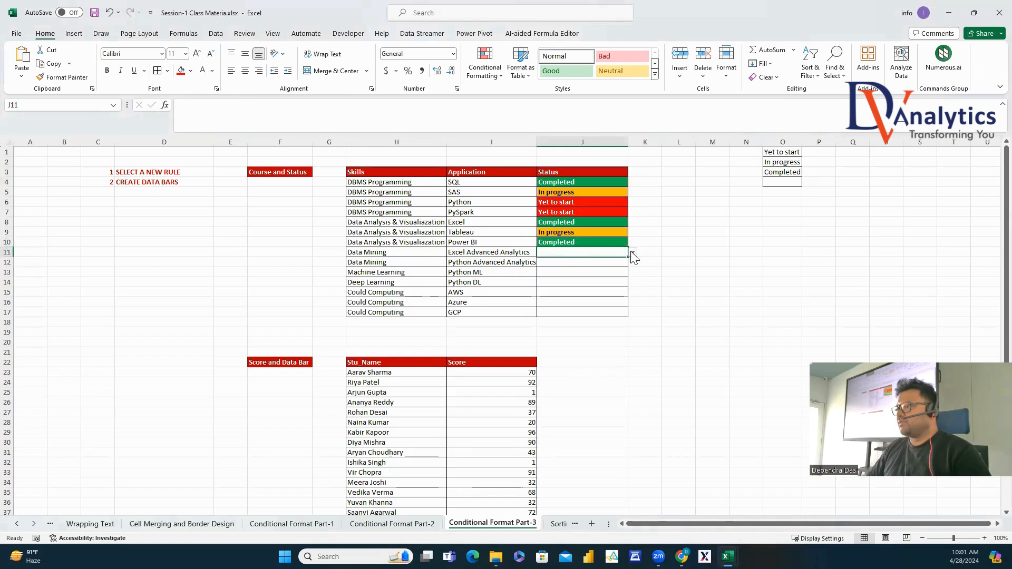
click(632, 252)
click(573, 280)
click(572, 263)
click(632, 262)
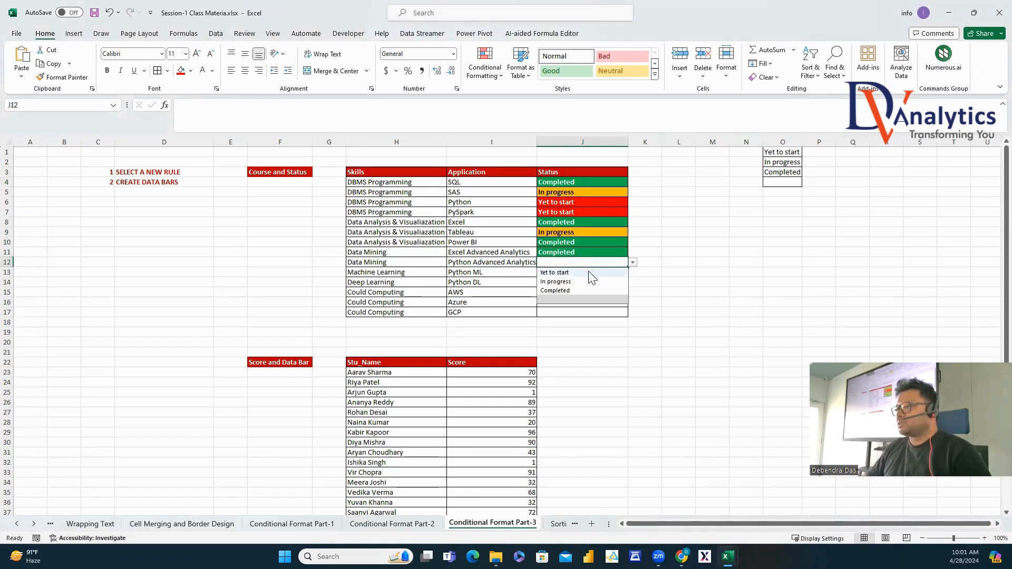
click(570, 271)
Set the Status of Python ML to Yet to start and of Python DL to In progress.
click(570, 271)
click(632, 272)
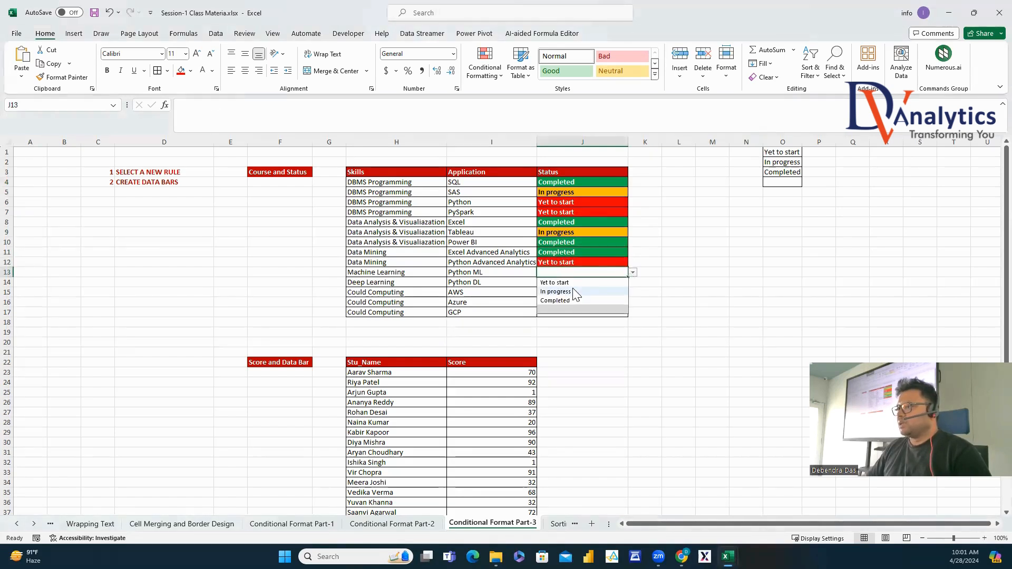
click(570, 282)
click(606, 282)
click(633, 282)
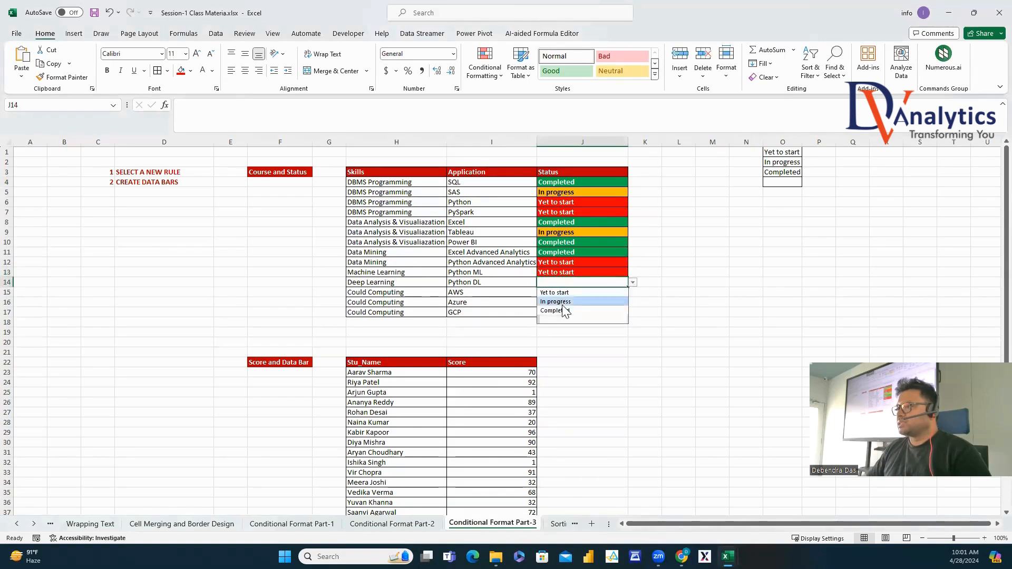
click(564, 301)
Set the AWS Status to In progress and fill it down to the Azure and GCP rows.
click(590, 292)
click(633, 292)
click(567, 312)
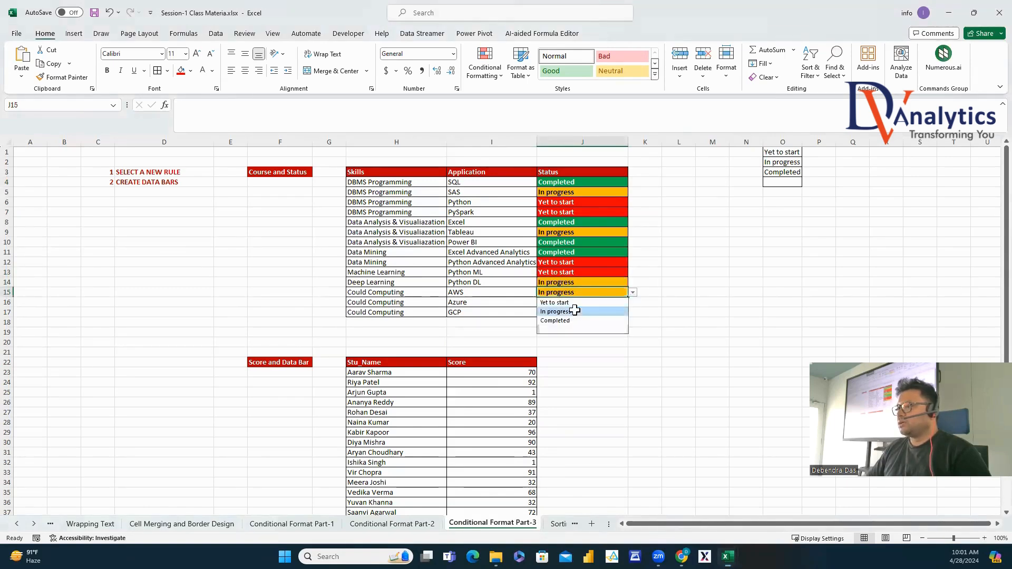
drag(628, 298, 625, 316)
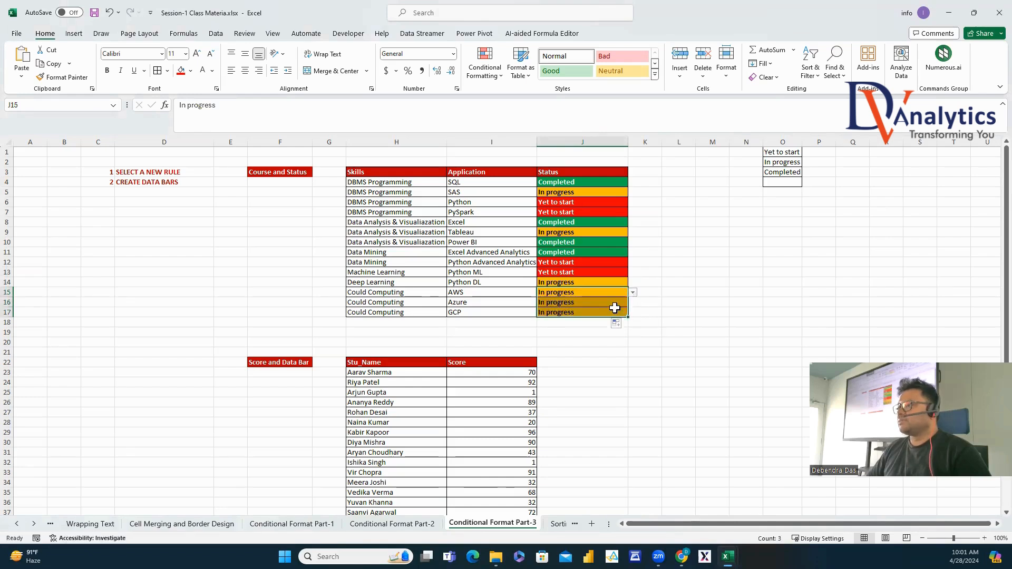
Change the Status of GCP to Yet to start.
click(614, 312)
click(632, 312)
click(554, 322)
click(697, 300)
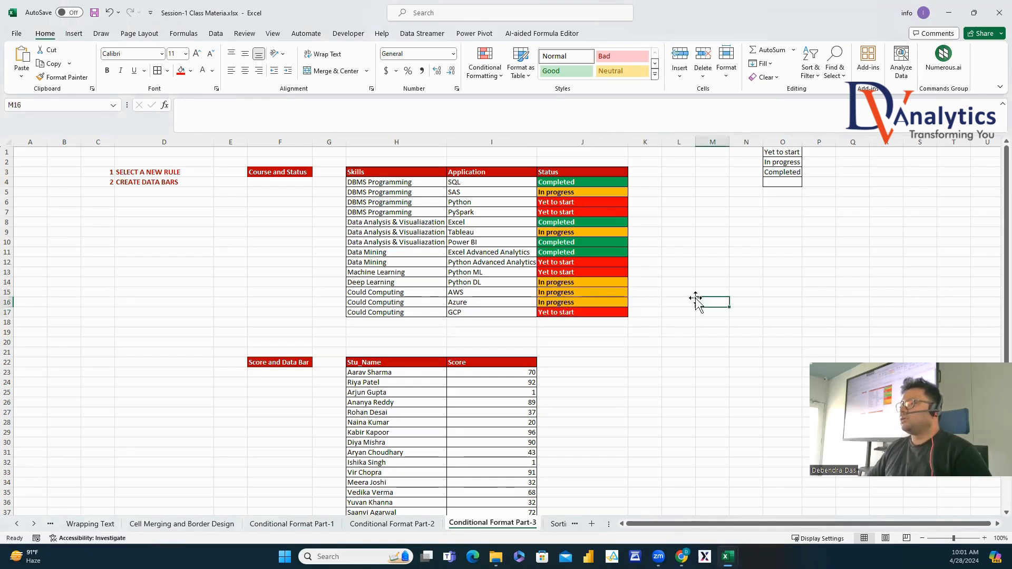
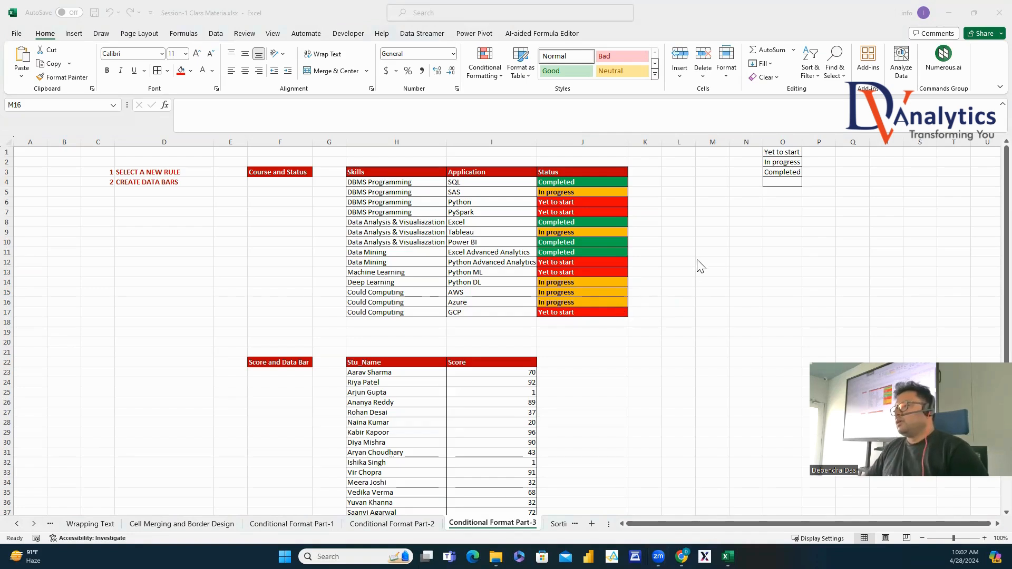
Add the header DATA BAR in J22, beside the Score column.
click(597, 183)
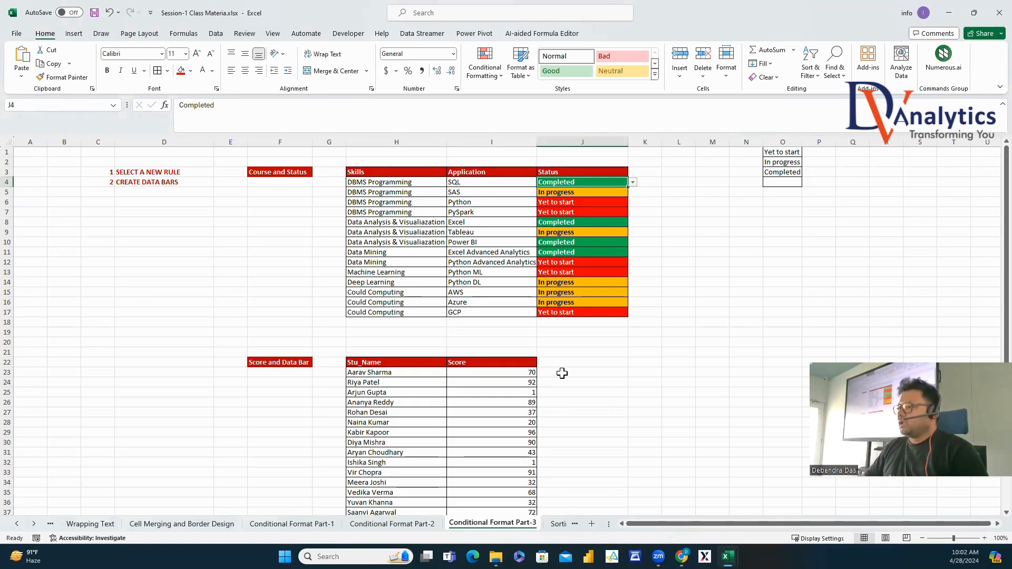
scroll(562, 373, down, 2)
click(569, 304)
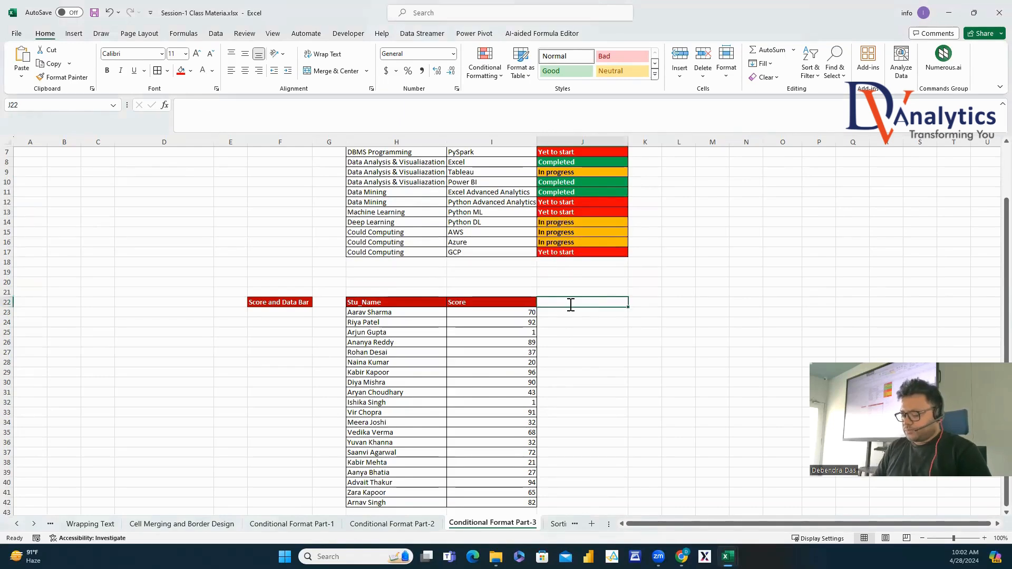
text(DATA BASR)
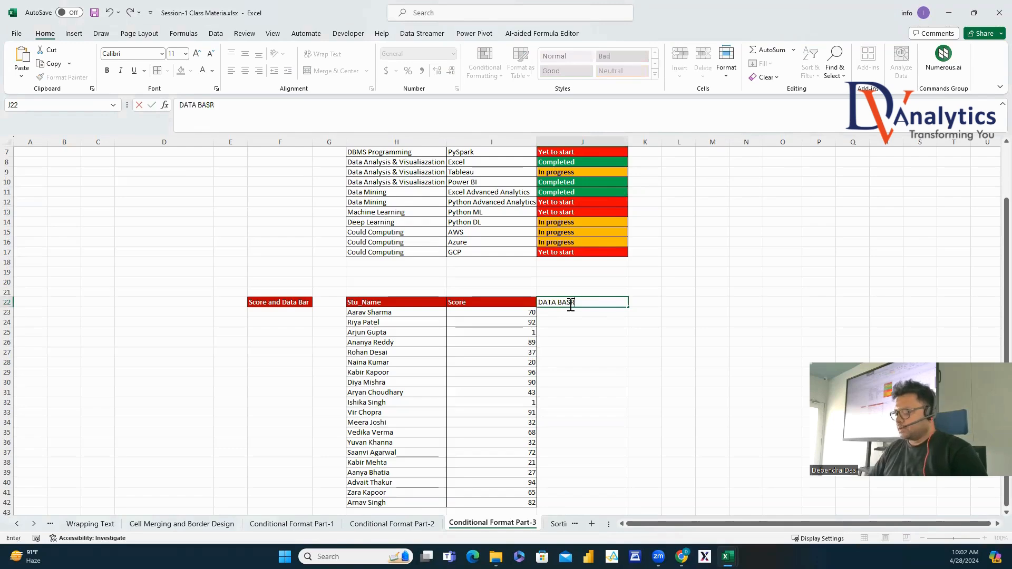
click(580, 356)
Add a second status header, STATUS, in K3 of the course table.
scroll(635, 334, up, 2)
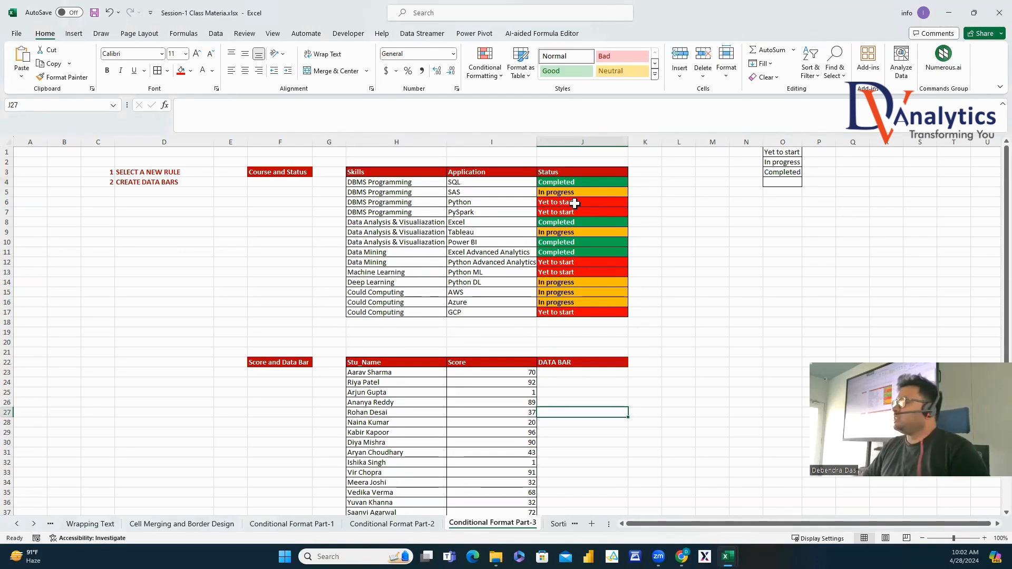
click(697, 189)
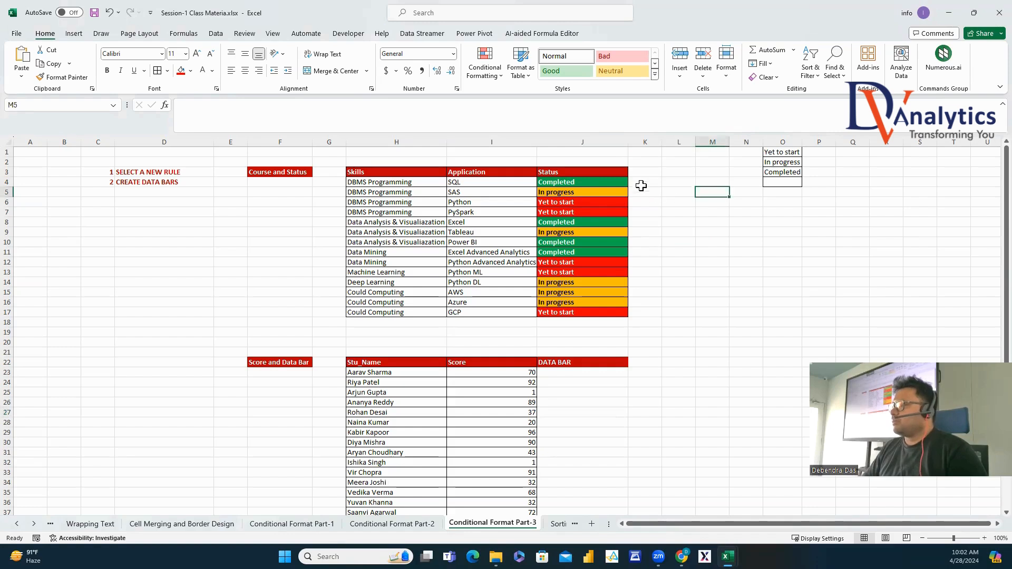
click(651, 173)
text(STATUS)
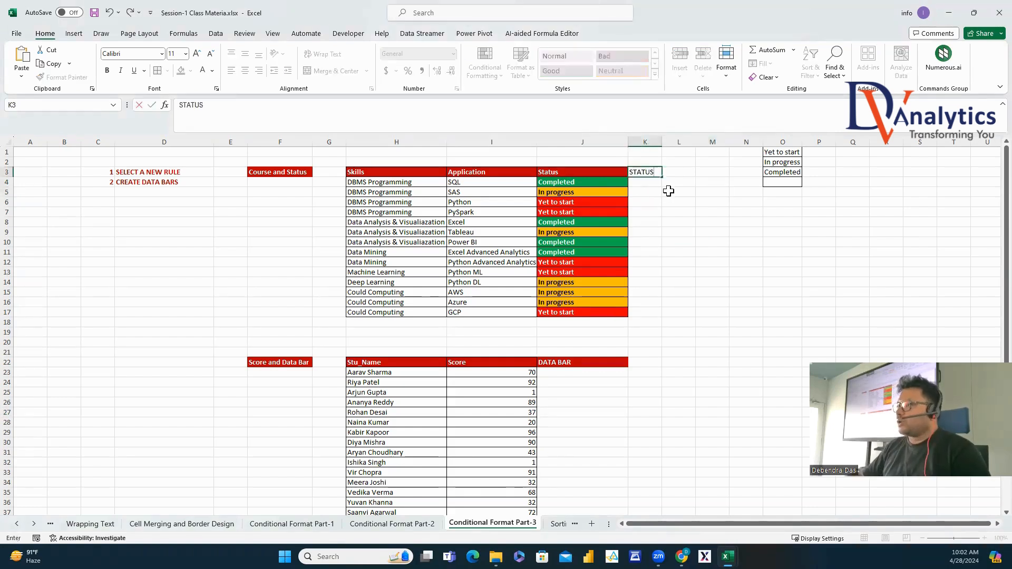
key(Return)
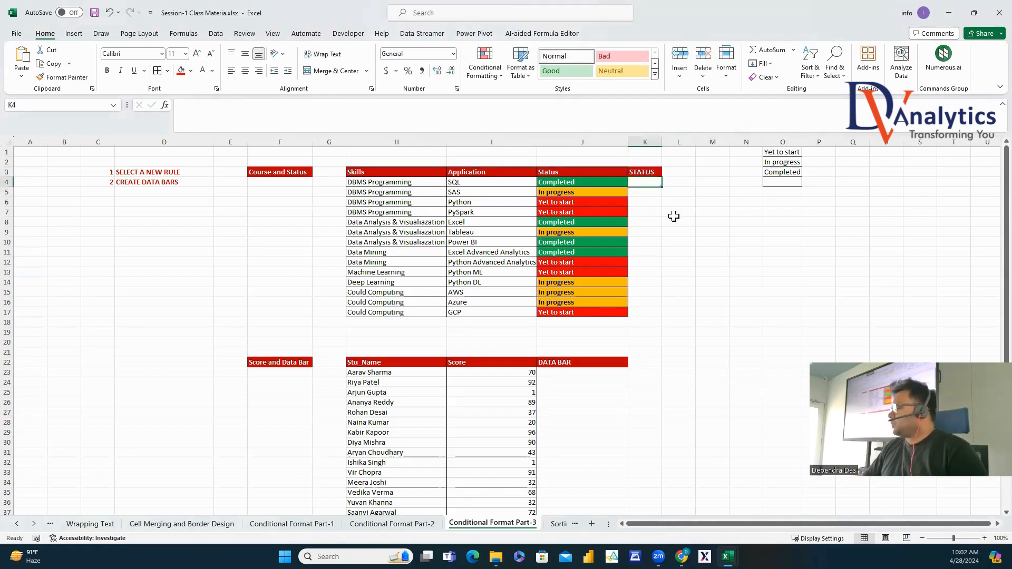
Add a list data validation to K4 with the status entries in O1:O4 as its source.
drag(782, 161, 784, 180)
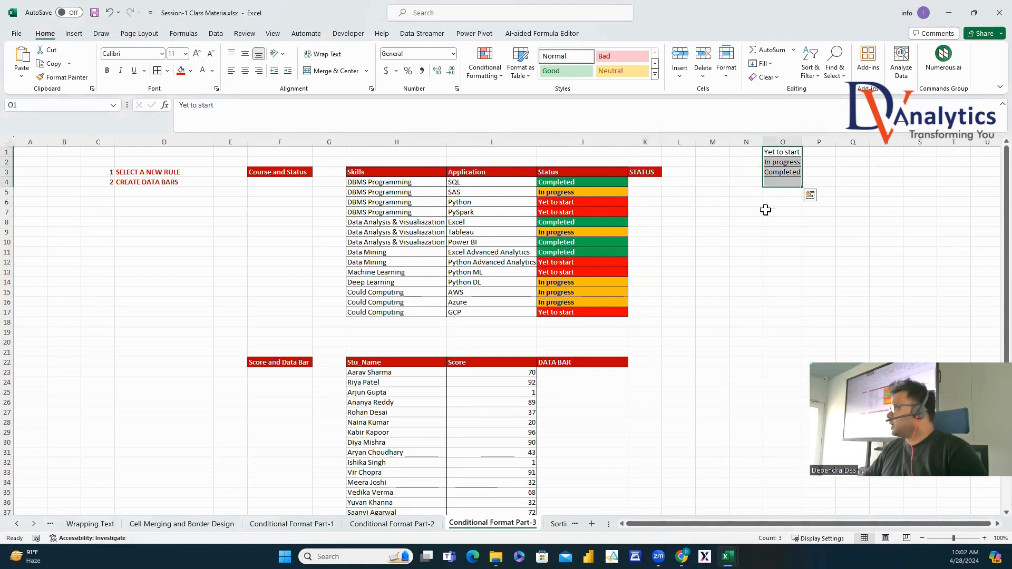
click(746, 232)
click(646, 183)
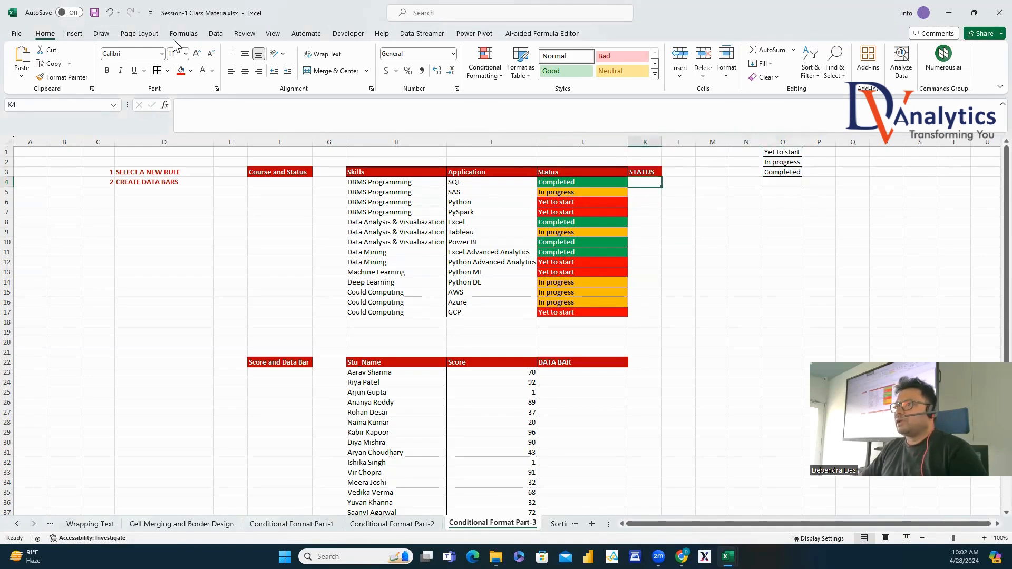
click(215, 33)
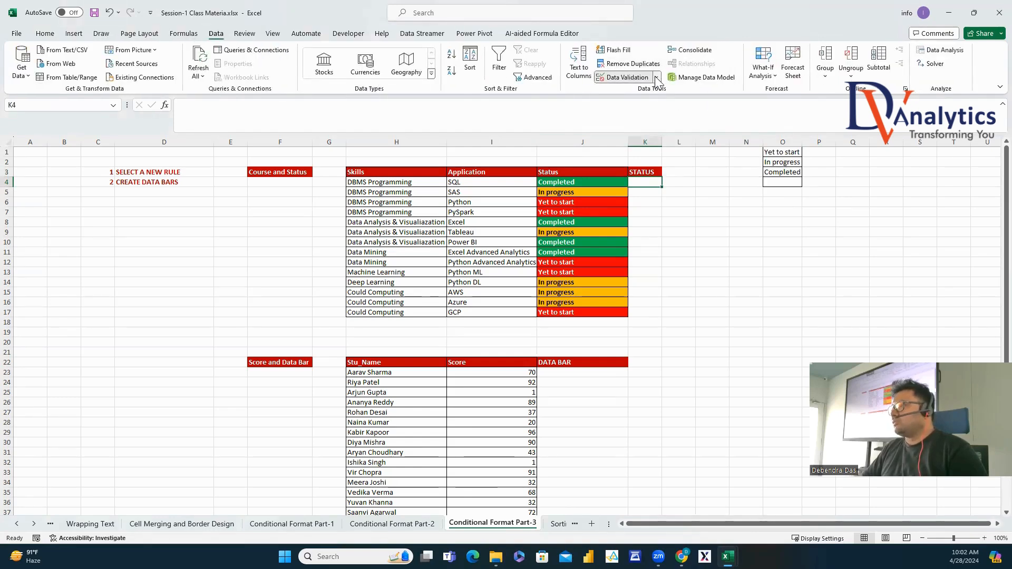
click(657, 77)
click(638, 92)
click(154, 225)
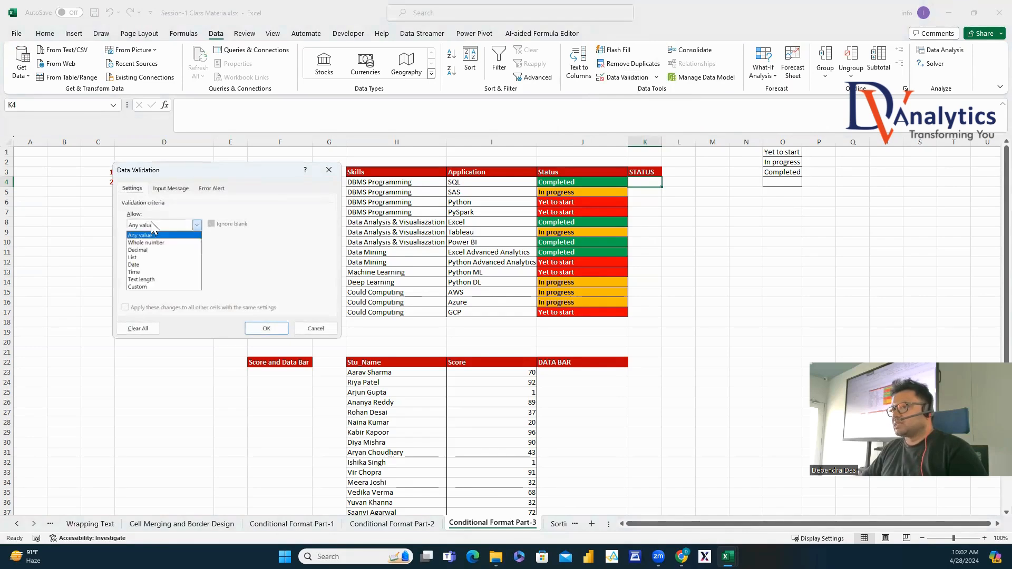
click(143, 257)
click(171, 270)
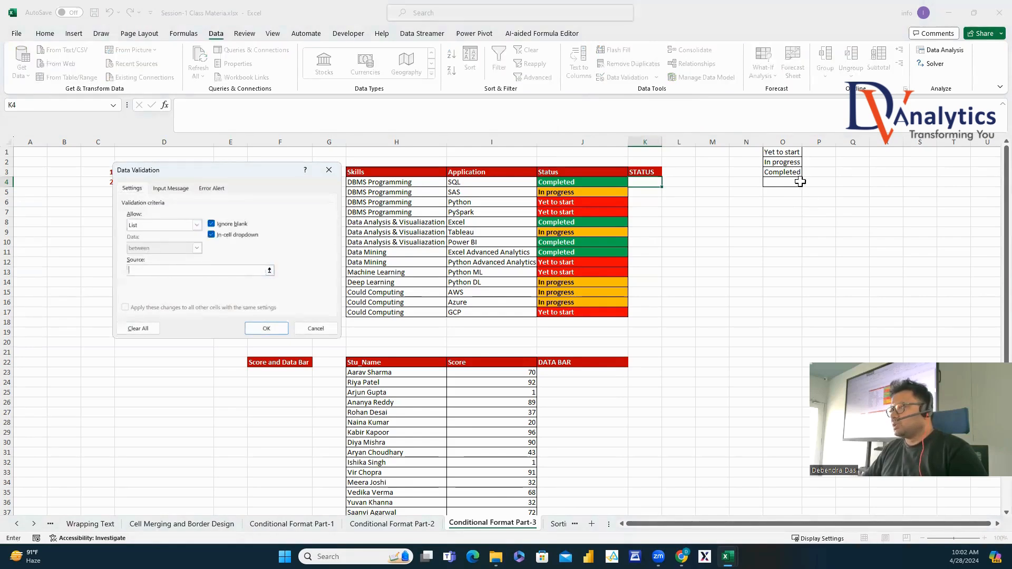
drag(789, 152, 785, 183)
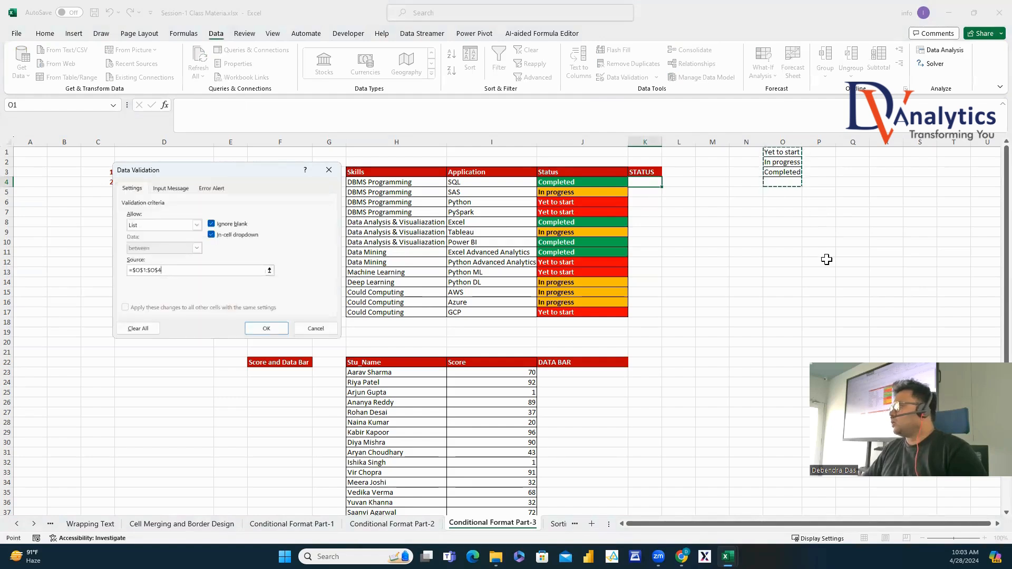
click(270, 329)
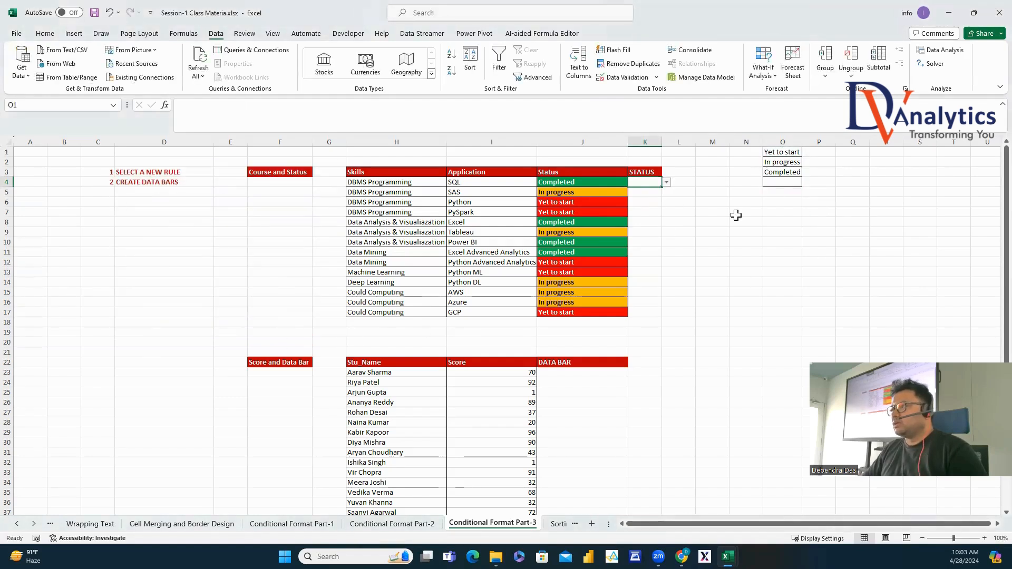
Widen column K and fill K4's dropdown down to K17.
click(675, 183)
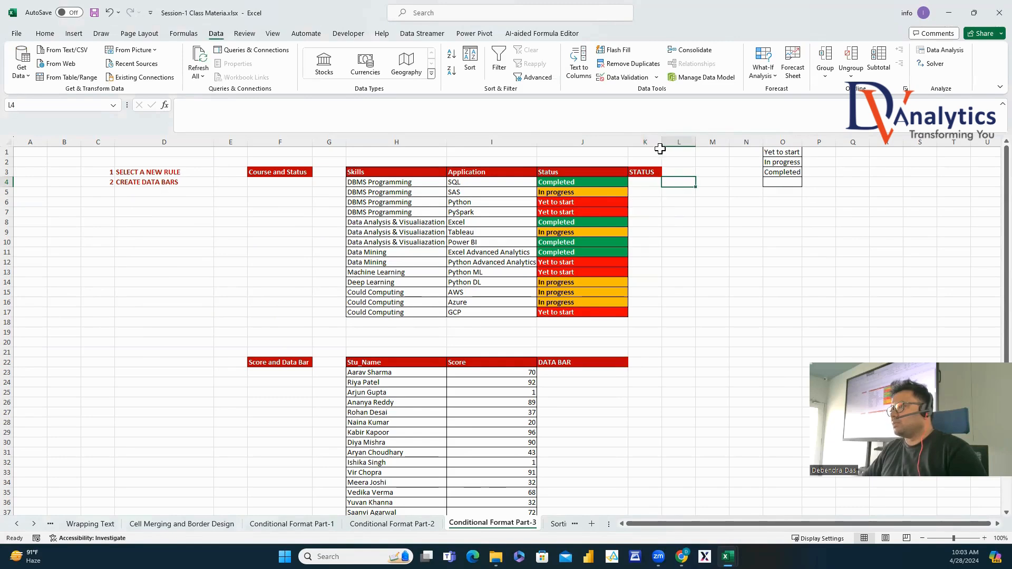
drag(661, 144, 687, 144)
click(668, 181)
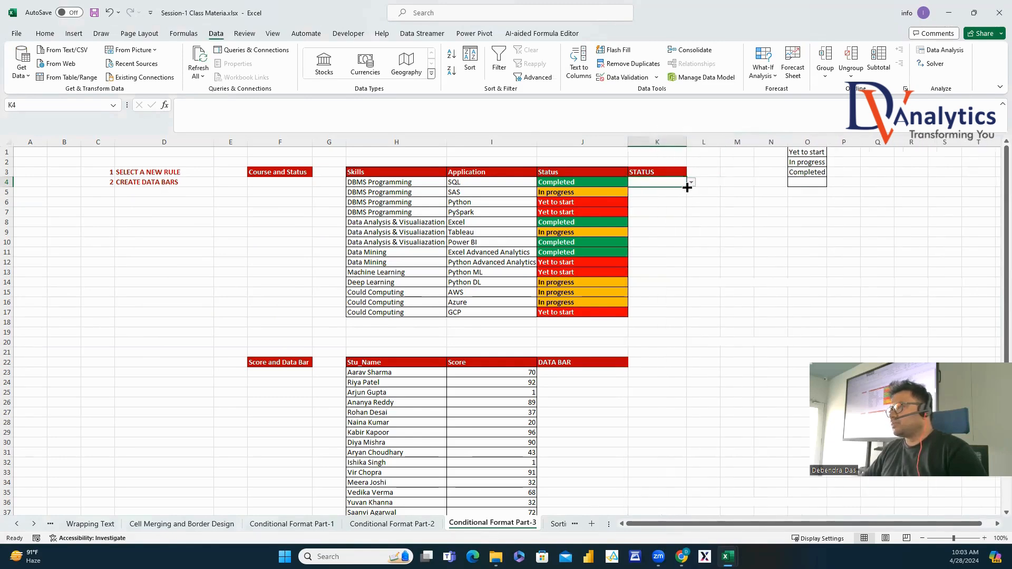
drag(687, 187, 680, 316)
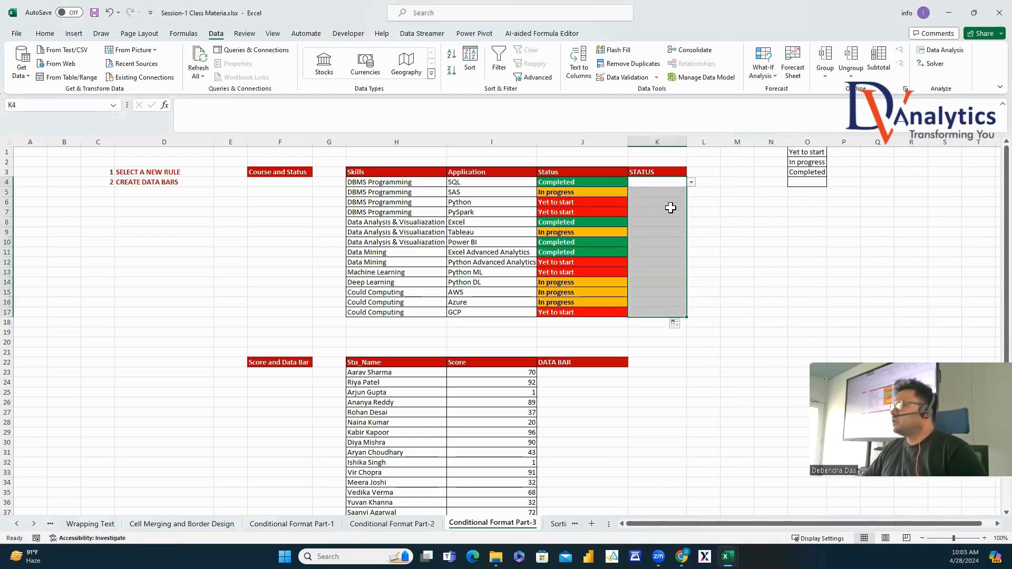
Test K4's dropdown with Yet to start, In progress and Completed, and return the cell to the blank entry.
click(666, 185)
click(691, 182)
click(667, 193)
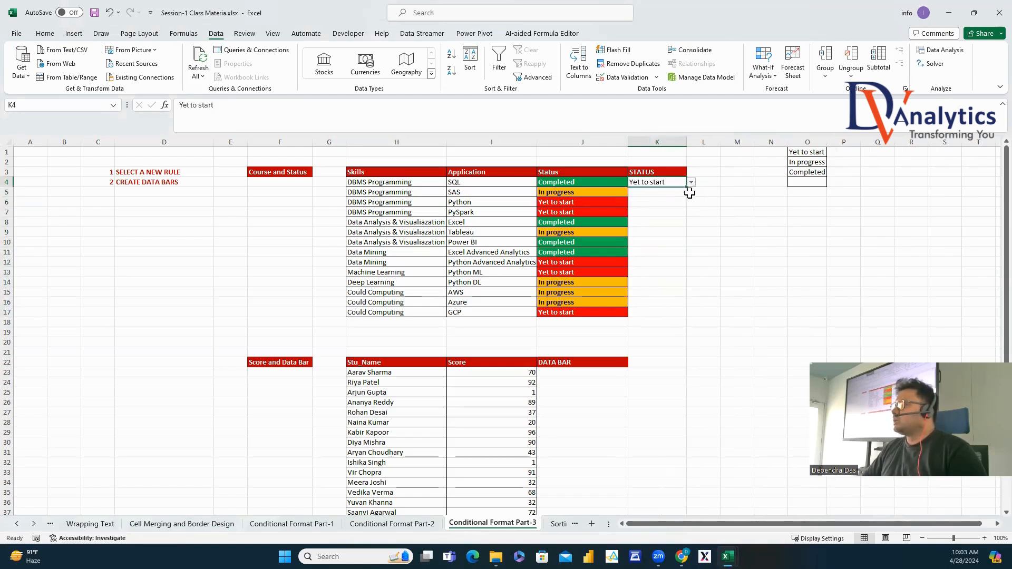
click(691, 182)
click(659, 203)
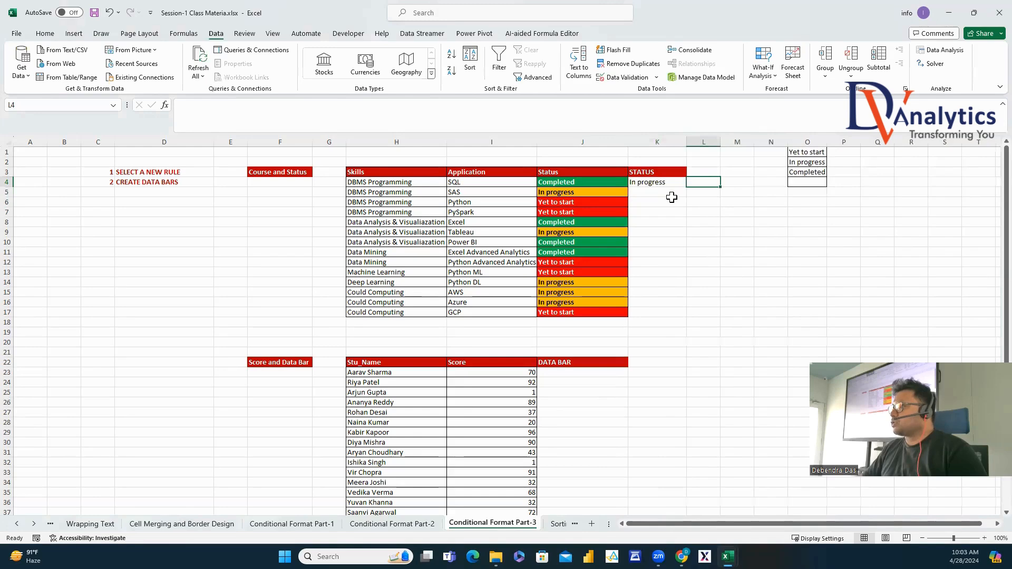
click(691, 183)
click(659, 210)
click(691, 183)
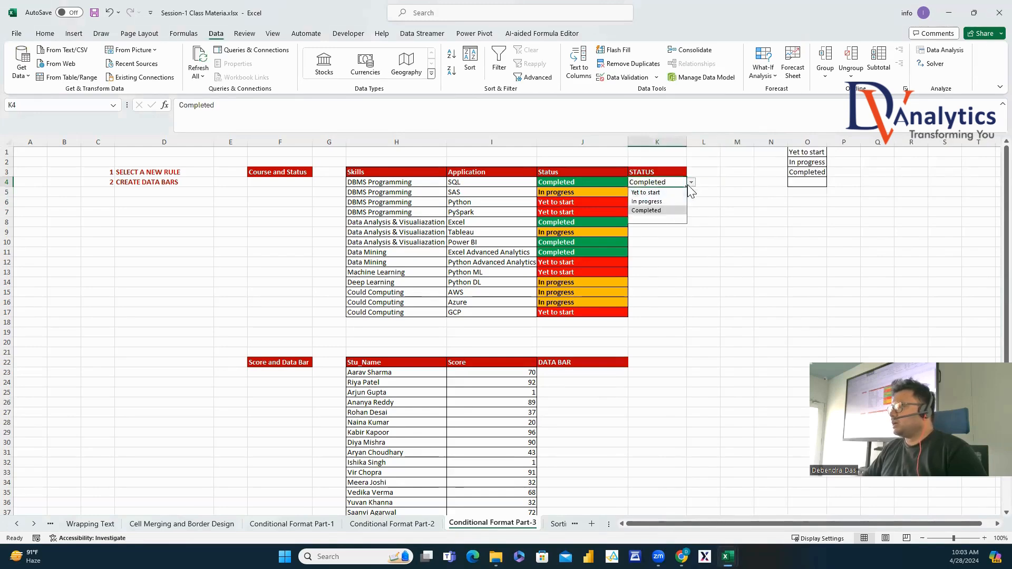
click(669, 220)
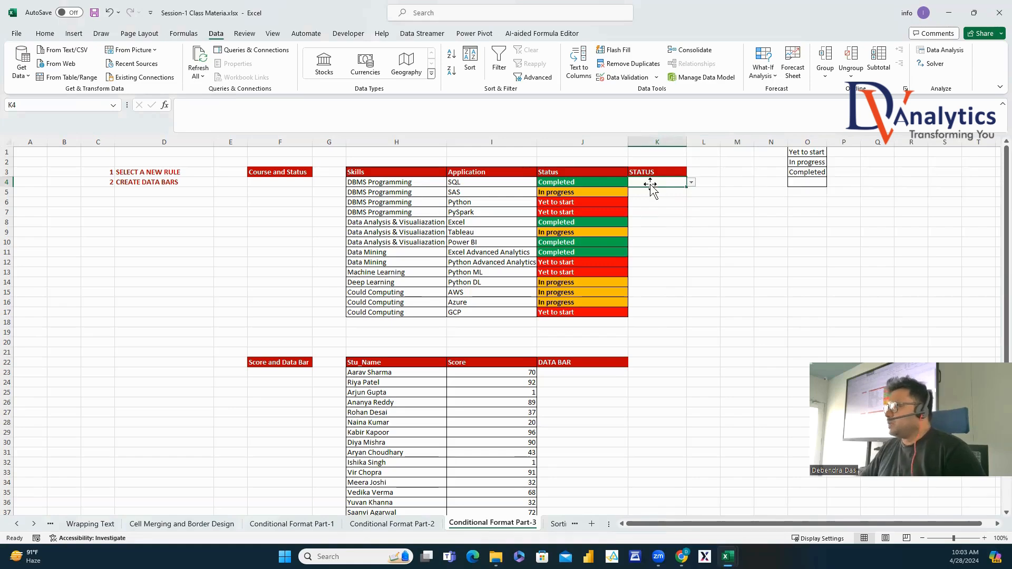
Create a conditional formatting rule on K4 for cell values equal to Yet to start.
click(44, 33)
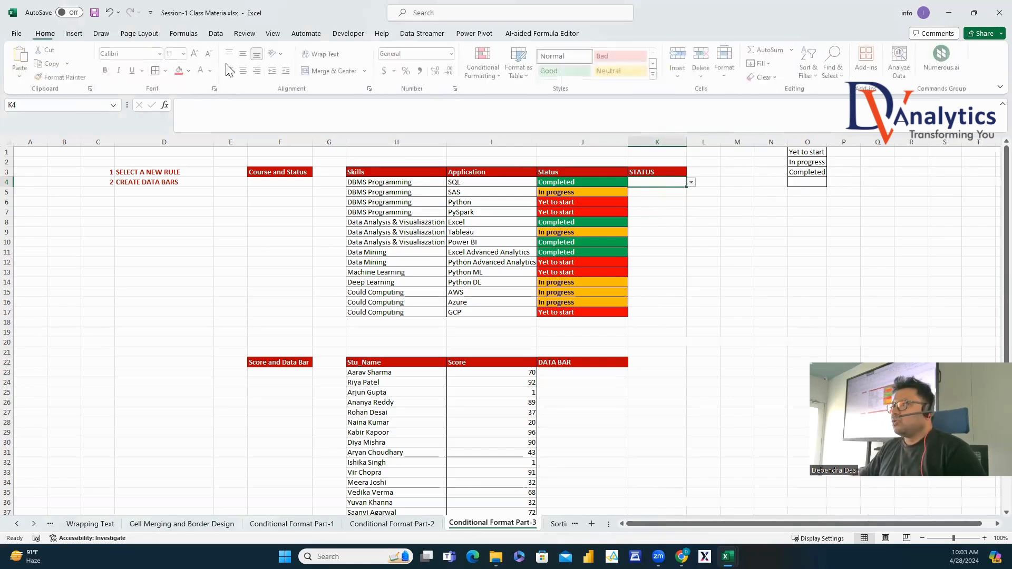
click(485, 64)
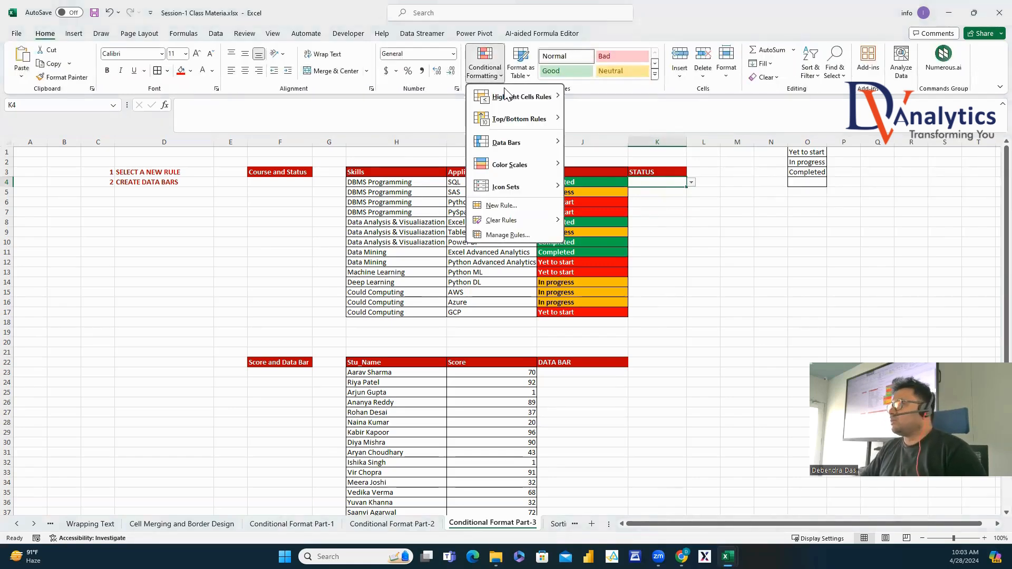
click(500, 205)
click(103, 209)
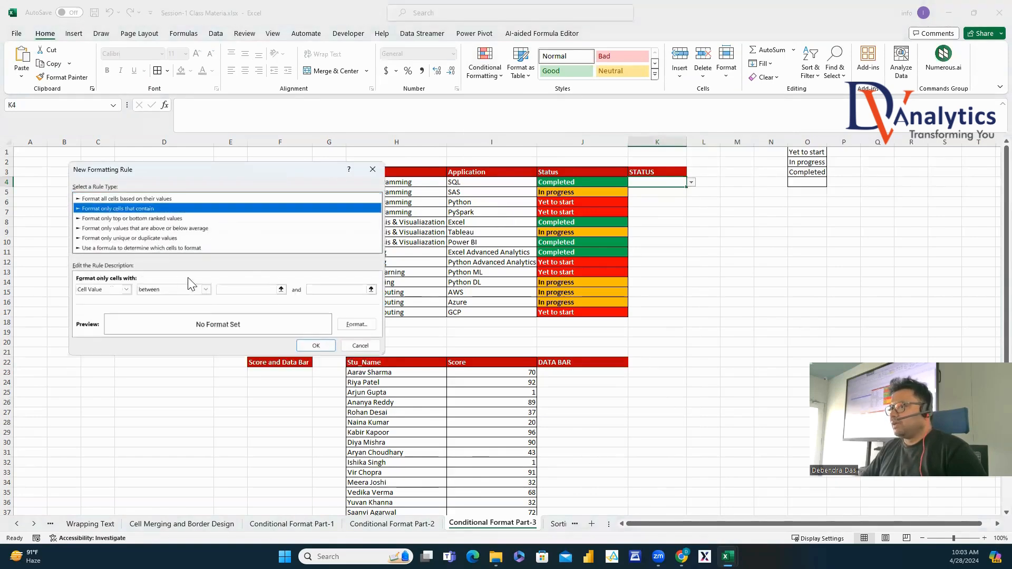
click(205, 290)
click(163, 315)
click(254, 291)
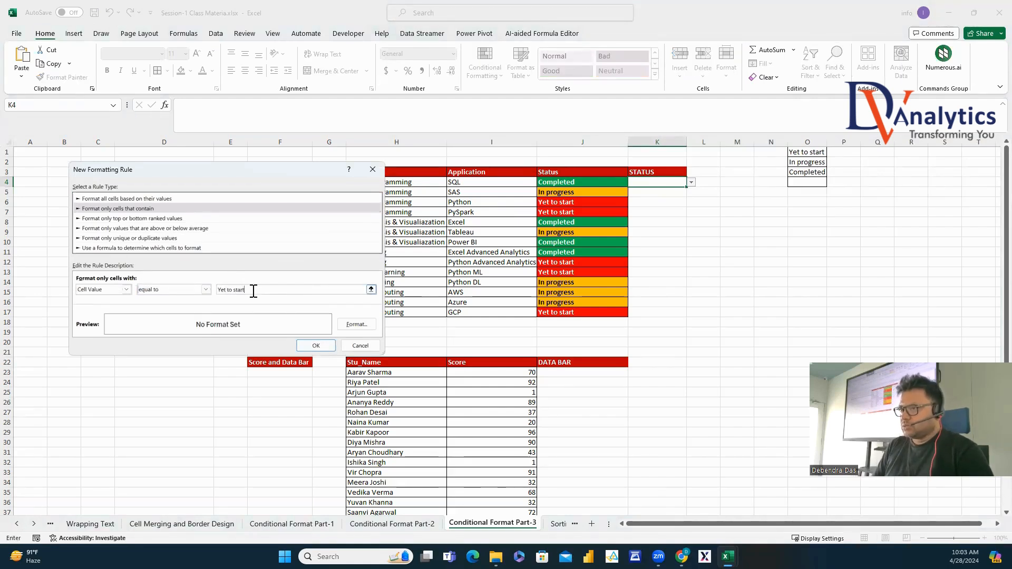
Give K4's Yet to start rule a red fill with bold white text and confirm the rule.
click(356, 324)
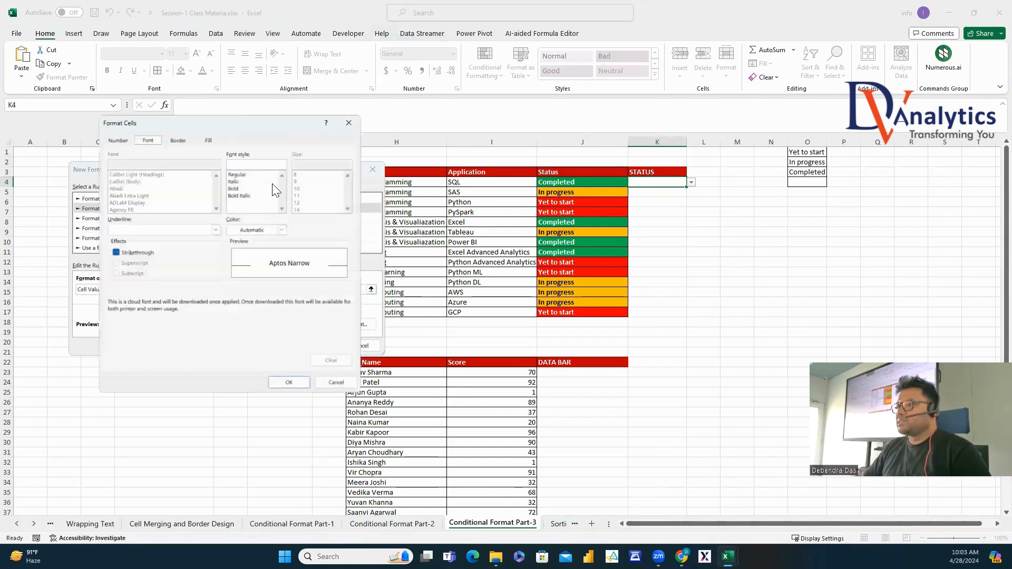
click(205, 133)
click(118, 230)
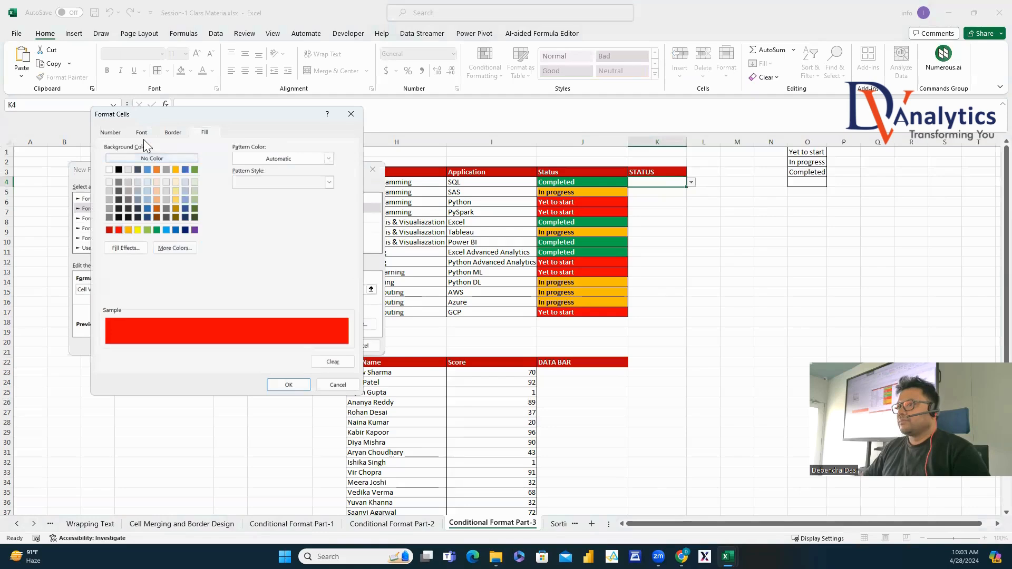
click(142, 133)
click(230, 183)
click(280, 226)
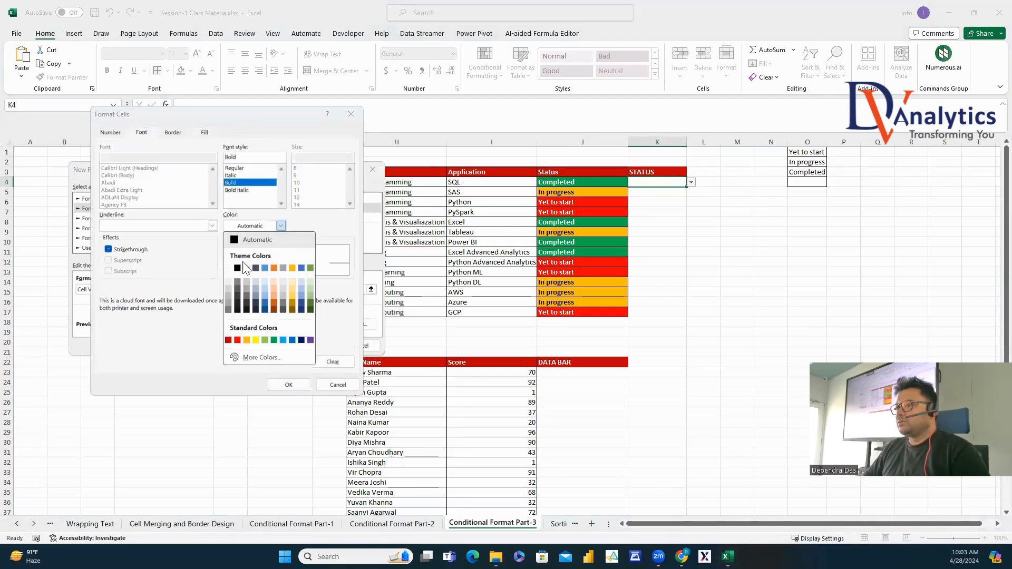
click(229, 267)
click(288, 384)
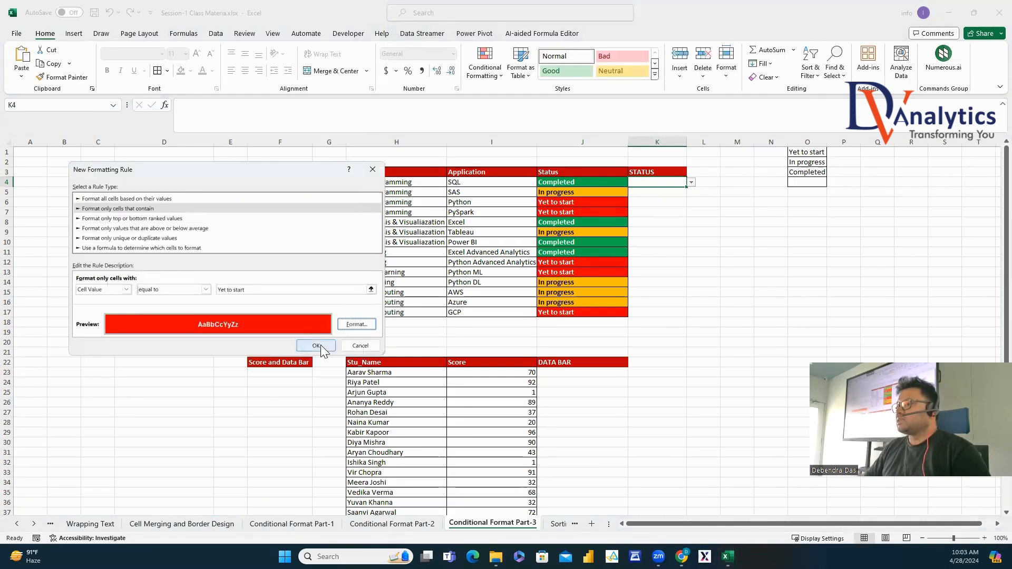
click(318, 346)
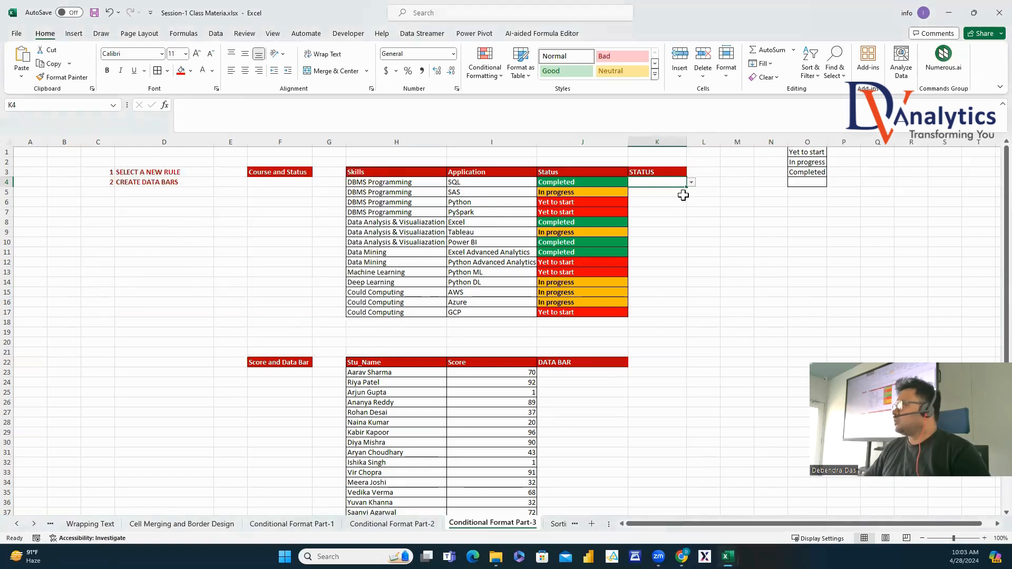
Test K4's new rule with Yet to start, and return the cell to the blank entry.
click(691, 182)
click(653, 192)
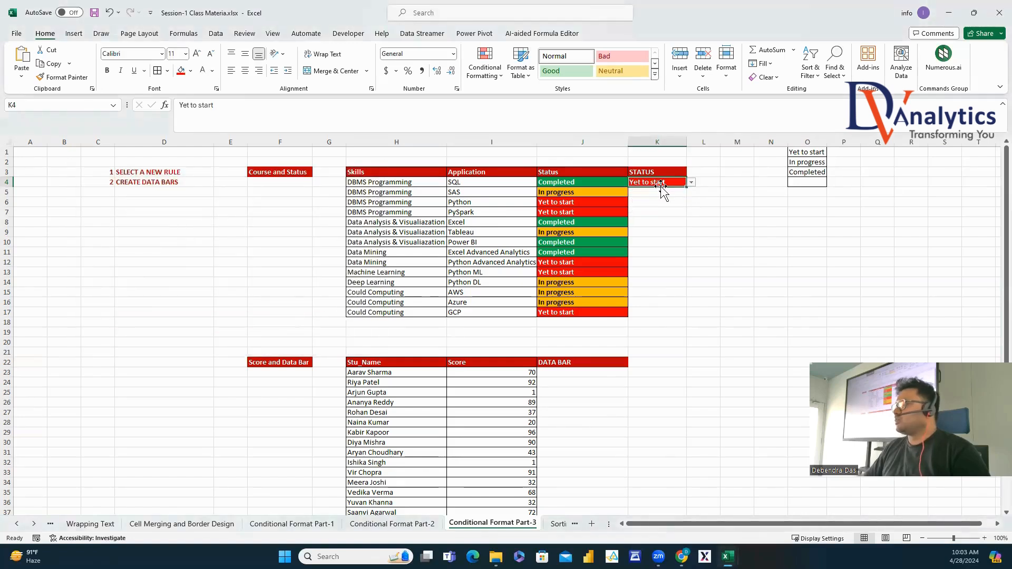
click(691, 182)
click(657, 223)
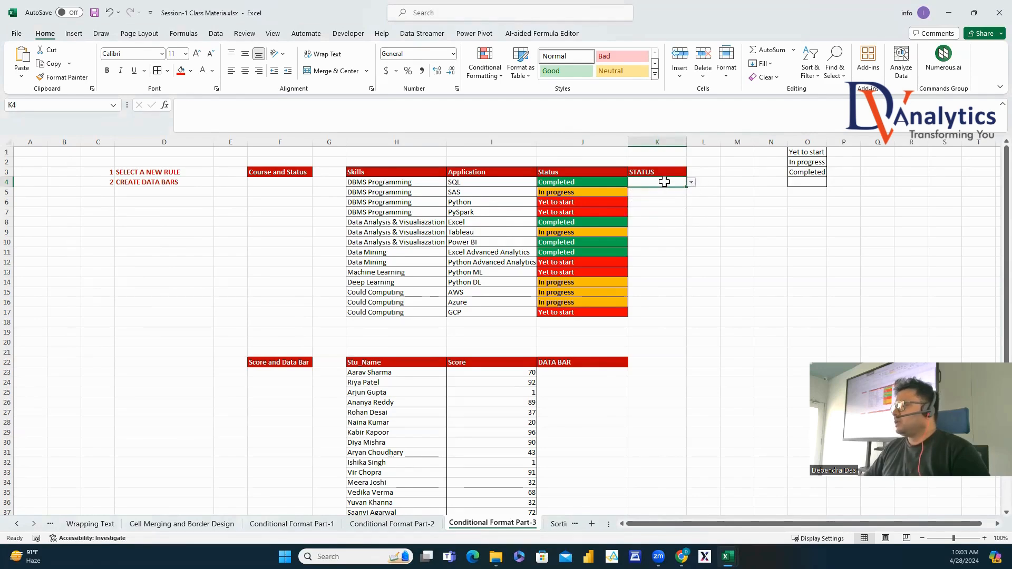
Start a second conditional formatting rule on K4 for cell values equal to In progress.
click(481, 74)
click(513, 233)
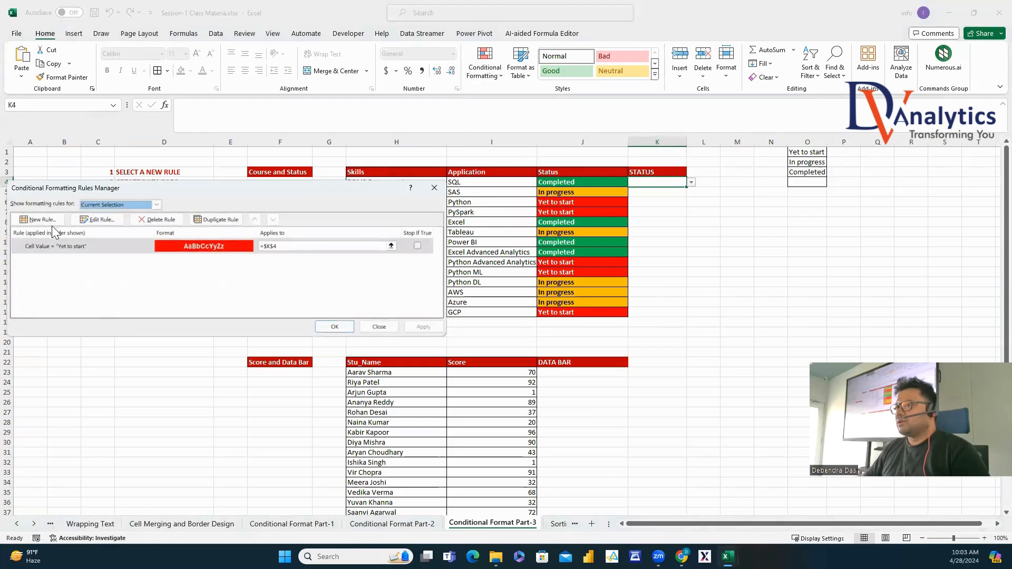
click(42, 219)
click(160, 198)
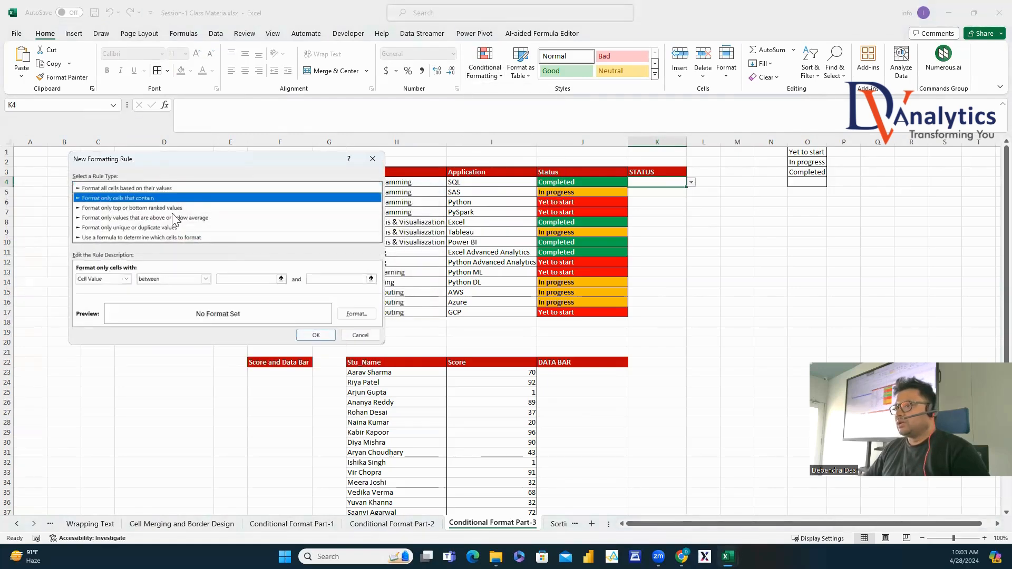
click(204, 280)
click(159, 303)
click(237, 281)
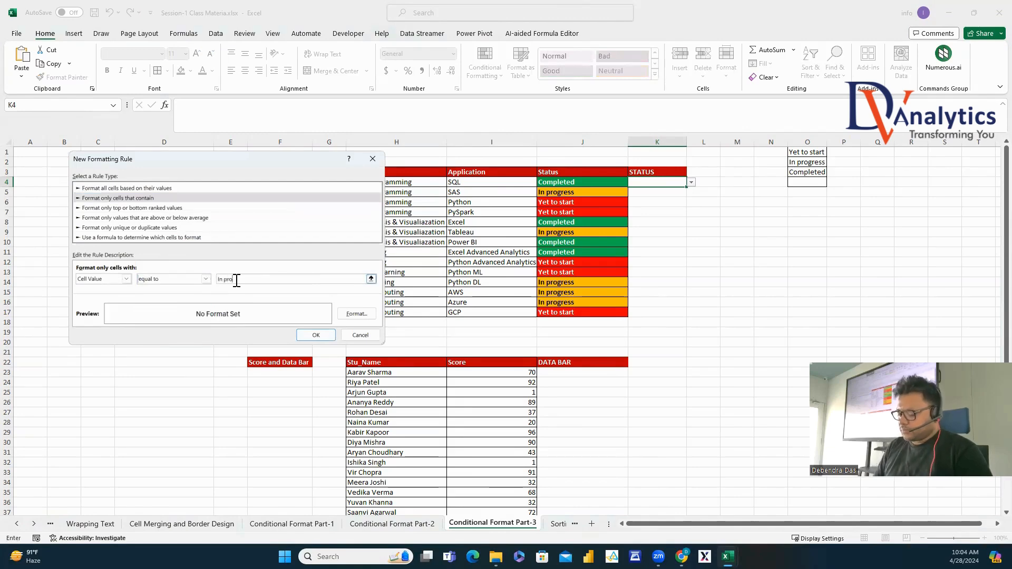
Format the In progress rule with an orange fill and bold black text, and confirm the rule.
click(356, 314)
click(205, 123)
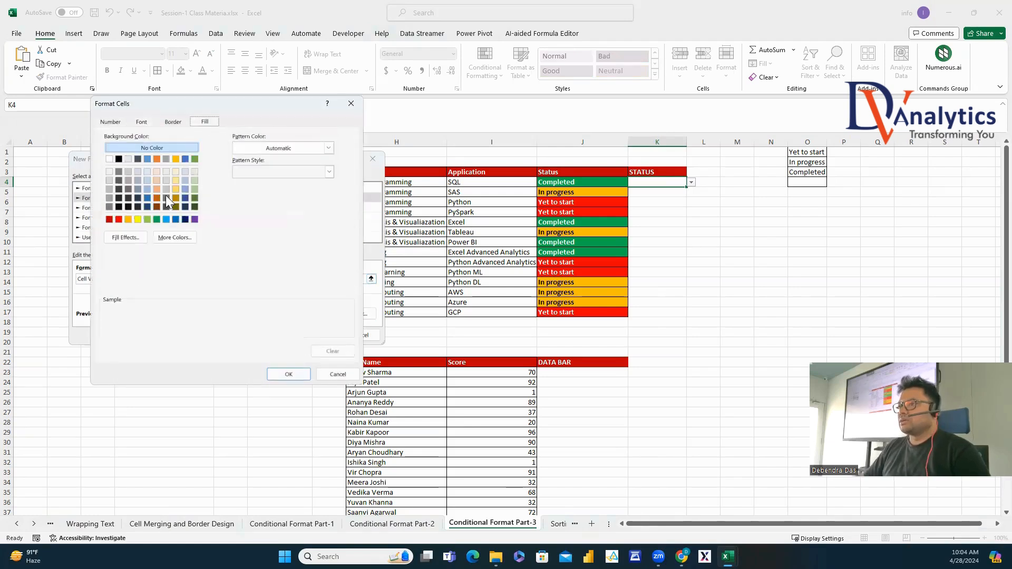
click(126, 220)
click(142, 122)
click(231, 171)
click(269, 215)
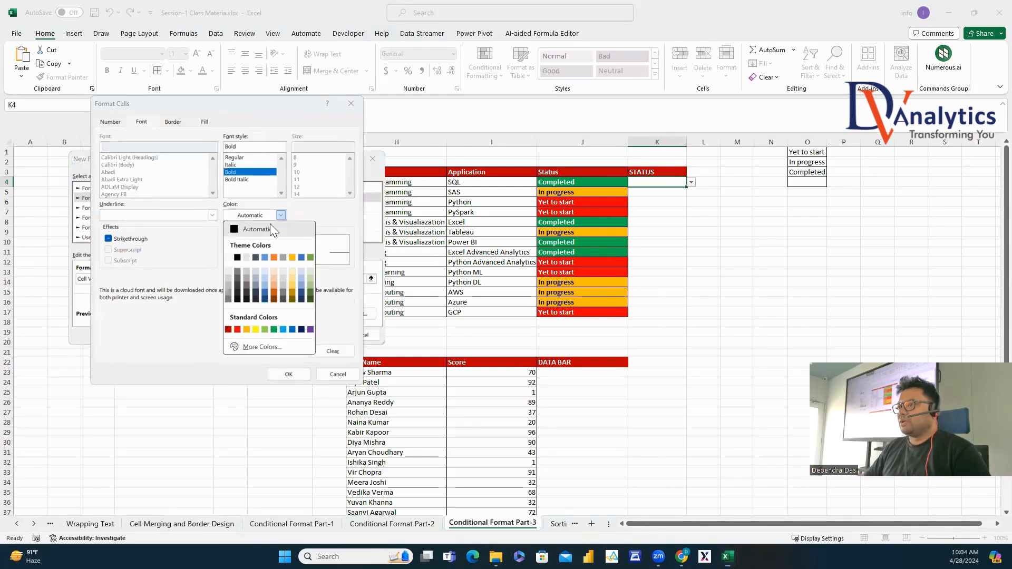
click(238, 257)
click(289, 375)
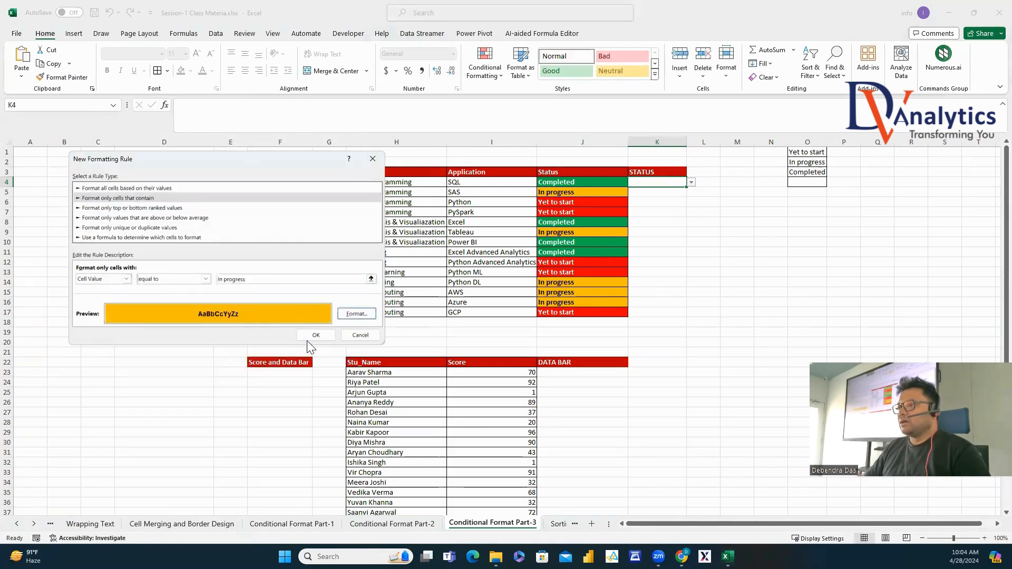
click(329, 334)
Start a third conditional formatting rule on K4 for cell values equal to Completed.
click(38, 219)
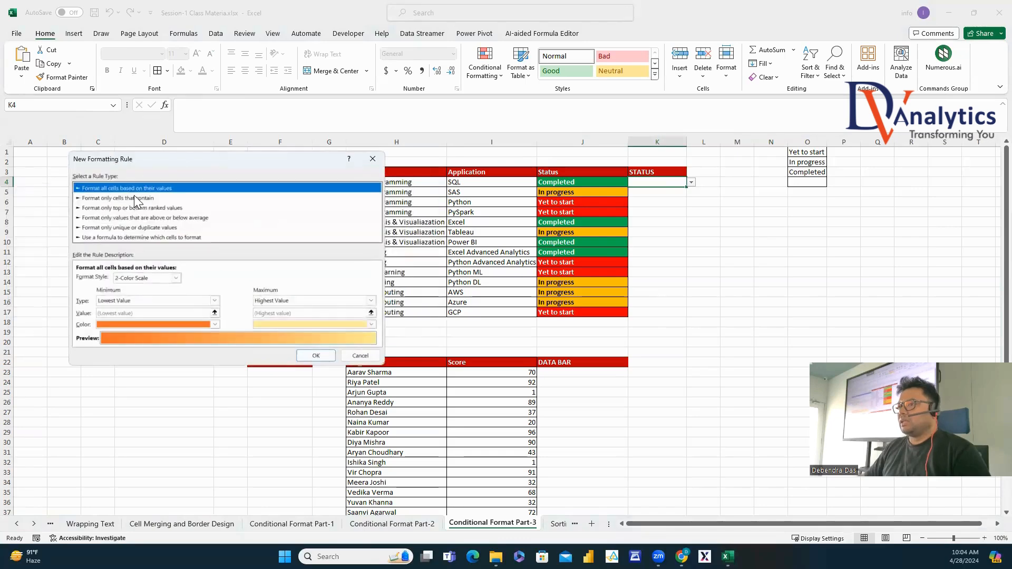
click(137, 198)
click(206, 280)
click(158, 301)
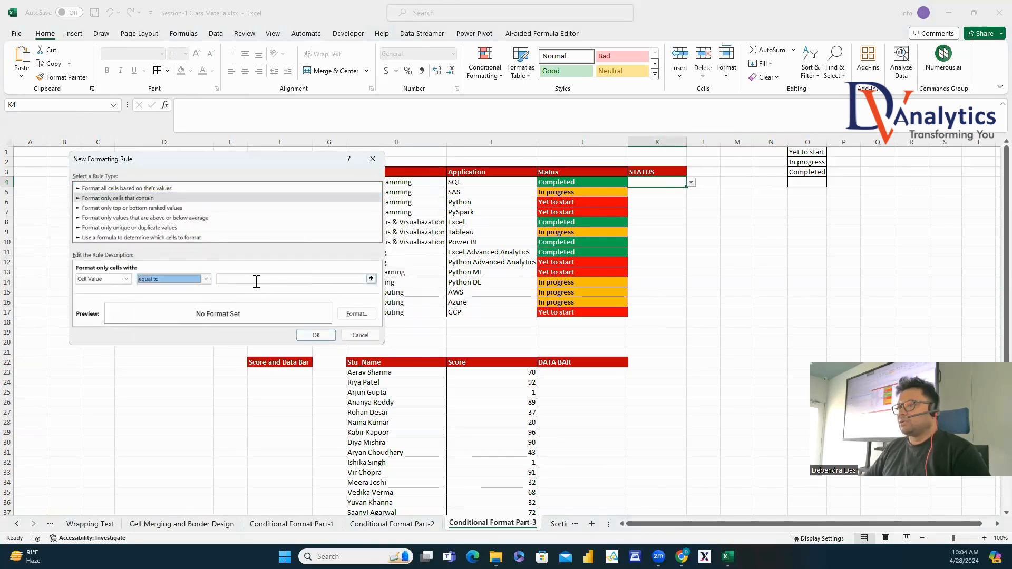
click(258, 282)
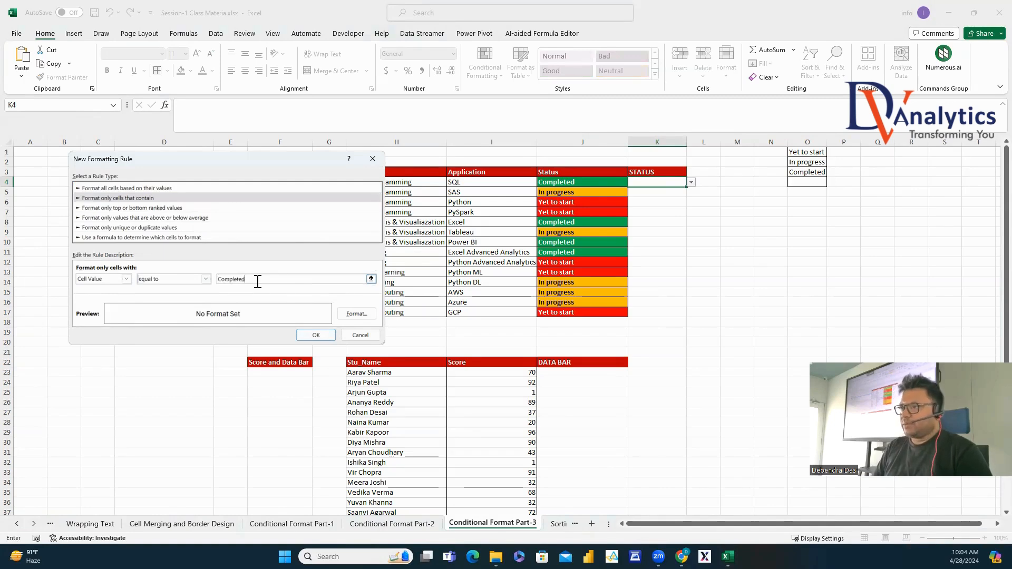
Format the Completed rule with a green fill and bold white text, and apply all three rules to K4.
click(357, 313)
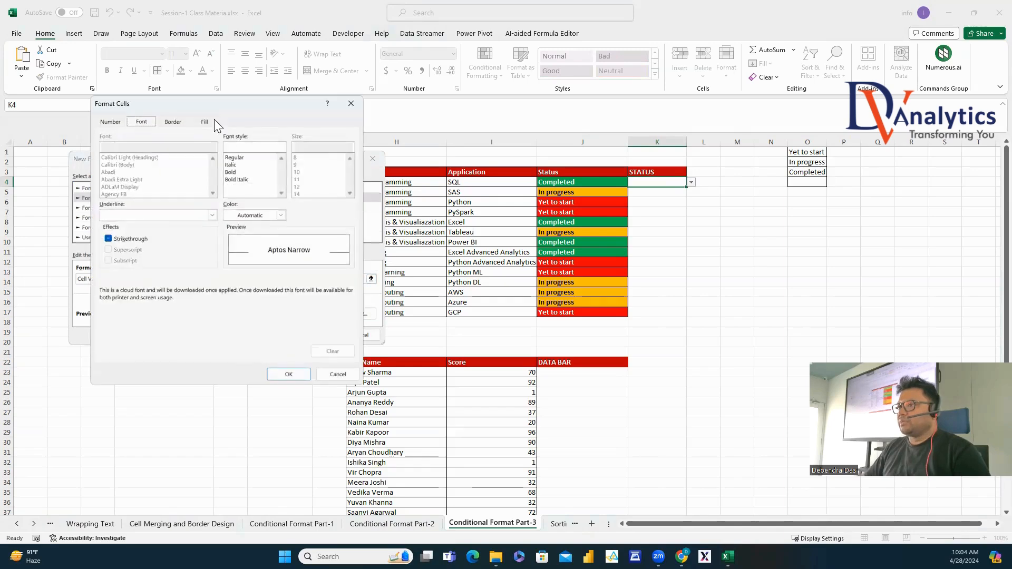
click(205, 121)
click(156, 220)
click(141, 122)
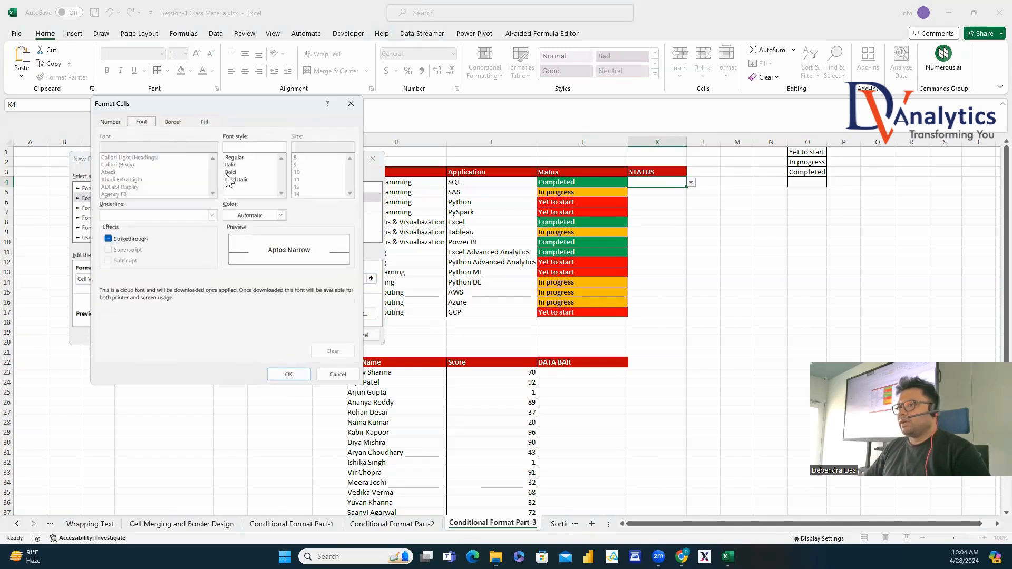
click(231, 173)
click(281, 215)
click(228, 257)
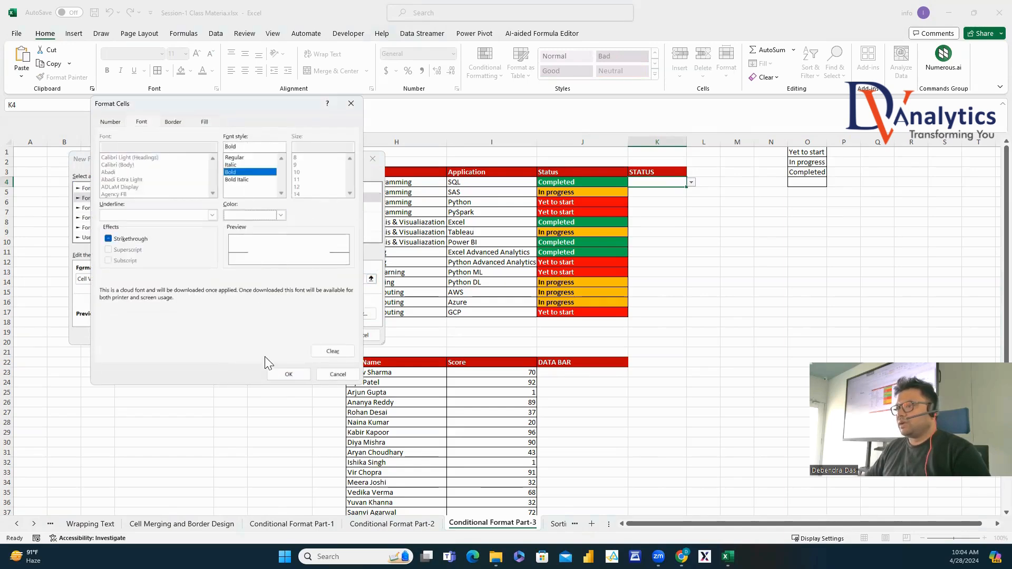
click(288, 374)
click(325, 335)
click(424, 327)
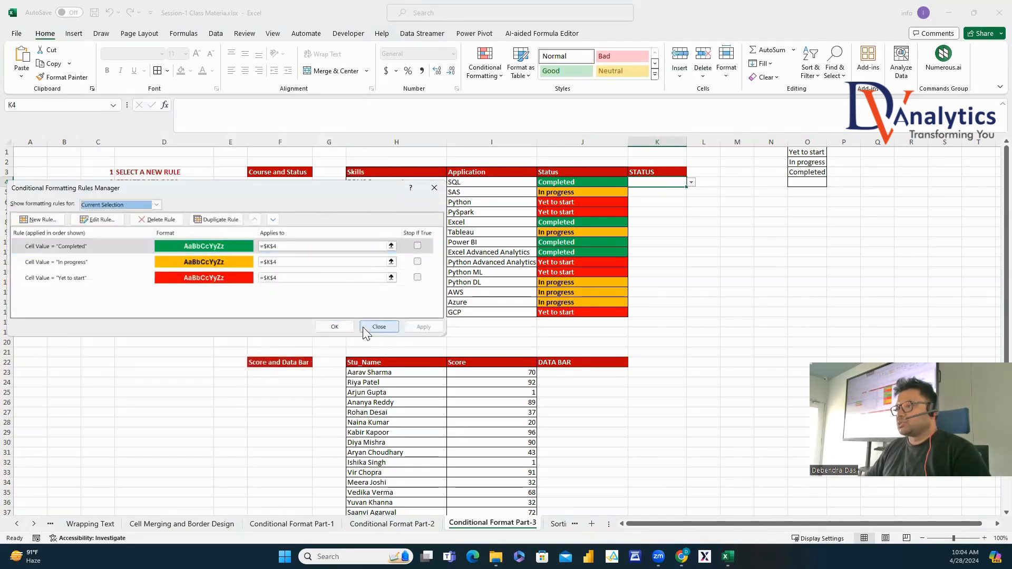
click(334, 326)
Test K4's colour rules with Yet to start, In progress and Completed, and return the cell to blank.
click(691, 181)
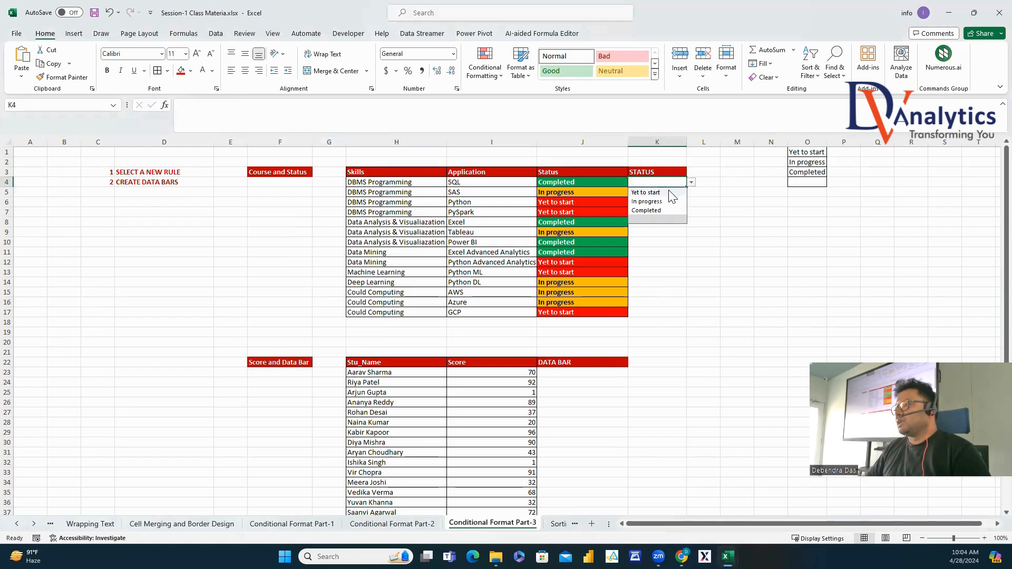
click(654, 192)
click(692, 182)
click(667, 202)
click(691, 181)
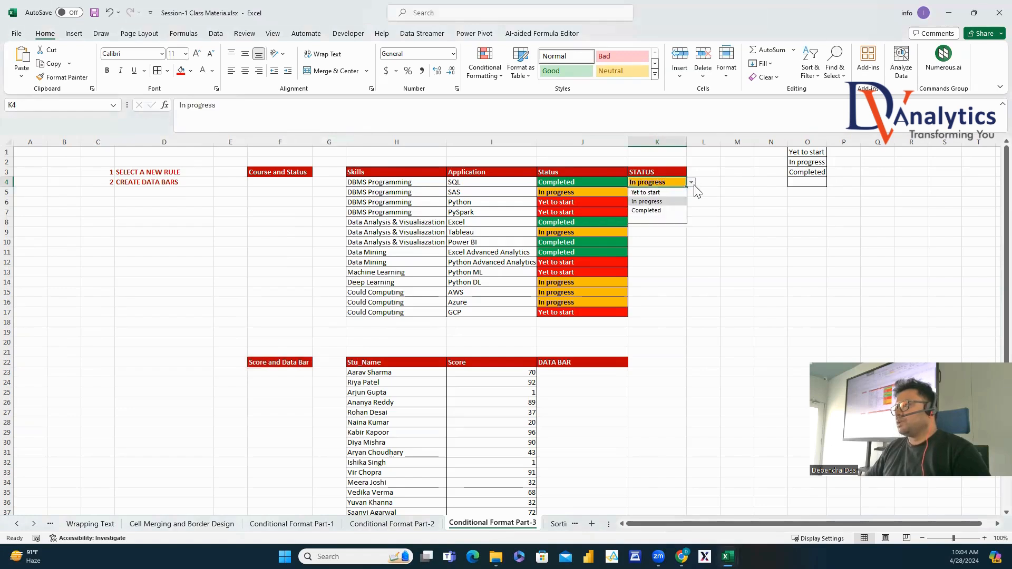
click(667, 212)
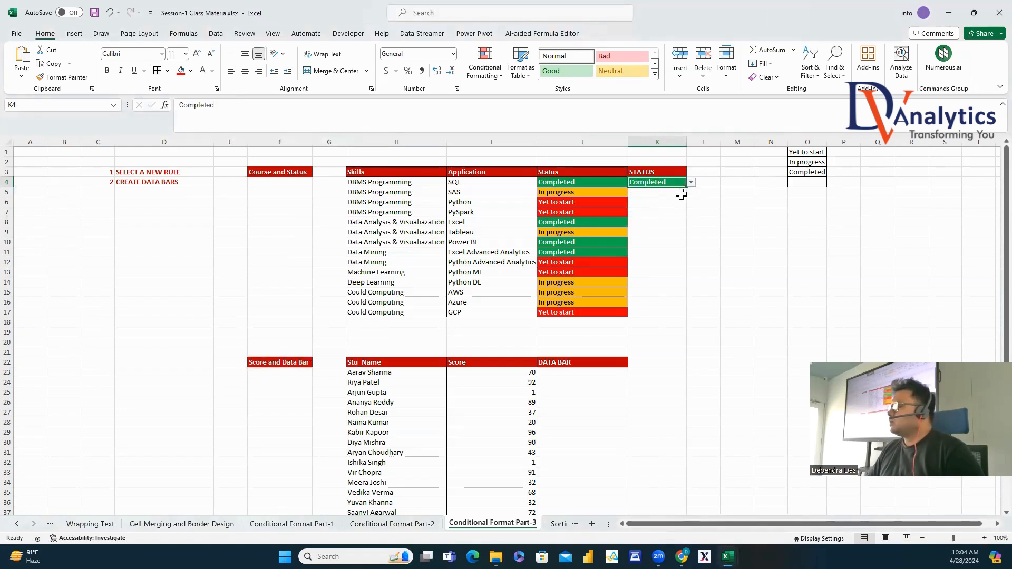
click(692, 182)
click(675, 219)
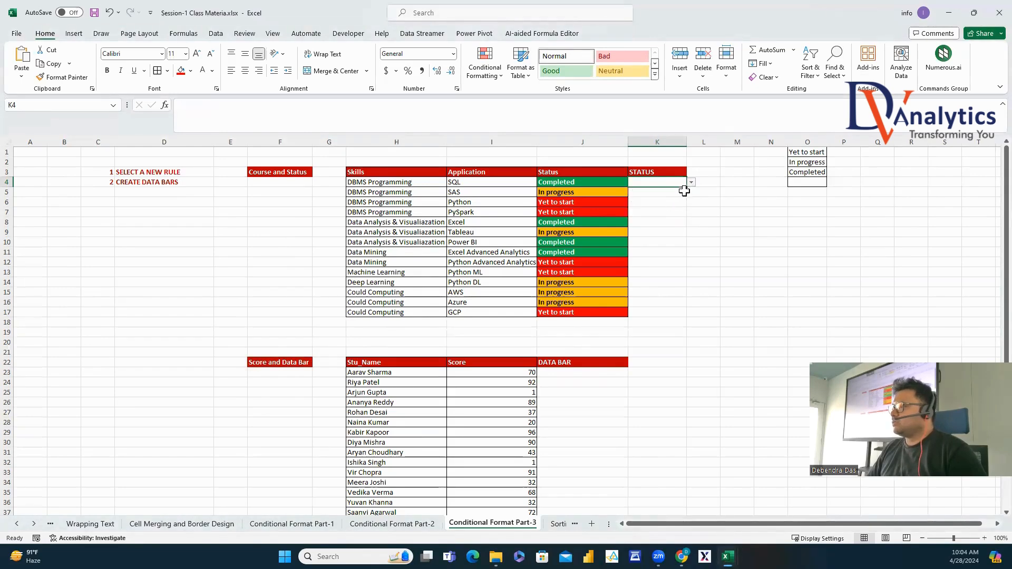
Fill K4's dropdown and colour rules down to K17, and set K4 to Completed.
drag(686, 186, 679, 308)
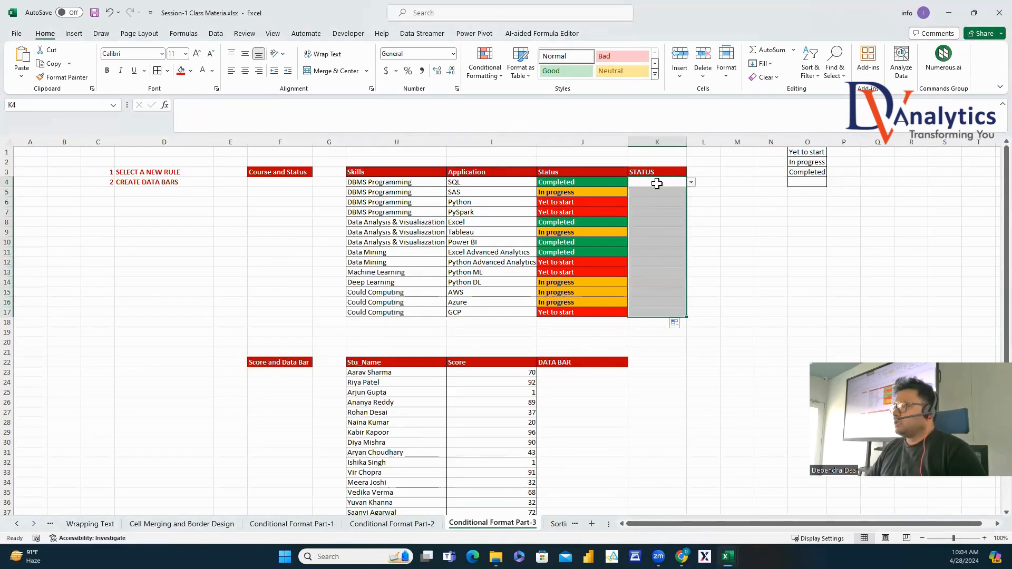
click(680, 182)
click(691, 182)
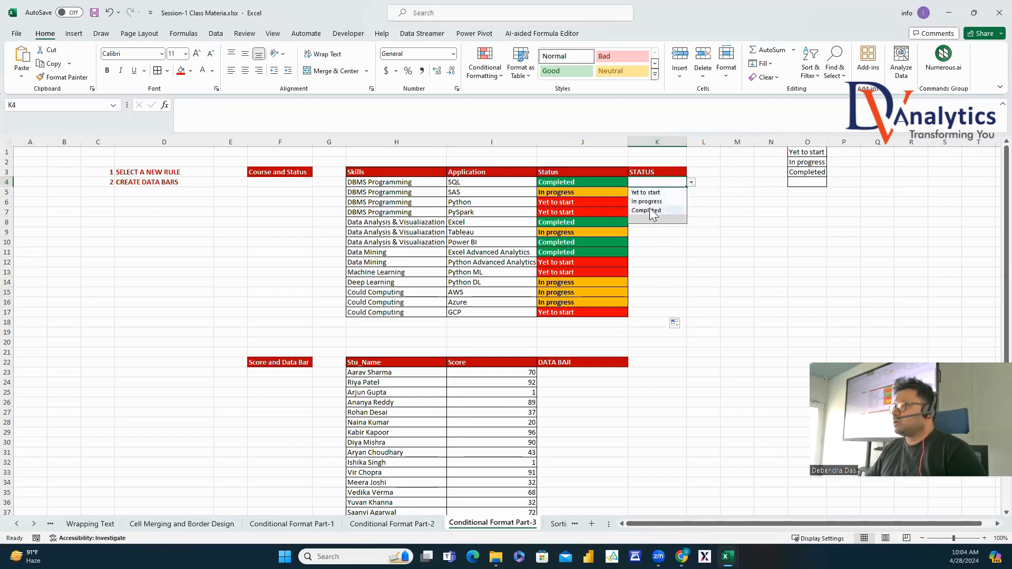
click(648, 210)
Set K5 to In progress, and K6 and K7 to Yet to start from their dropdowns.
click(680, 193)
click(691, 192)
click(658, 211)
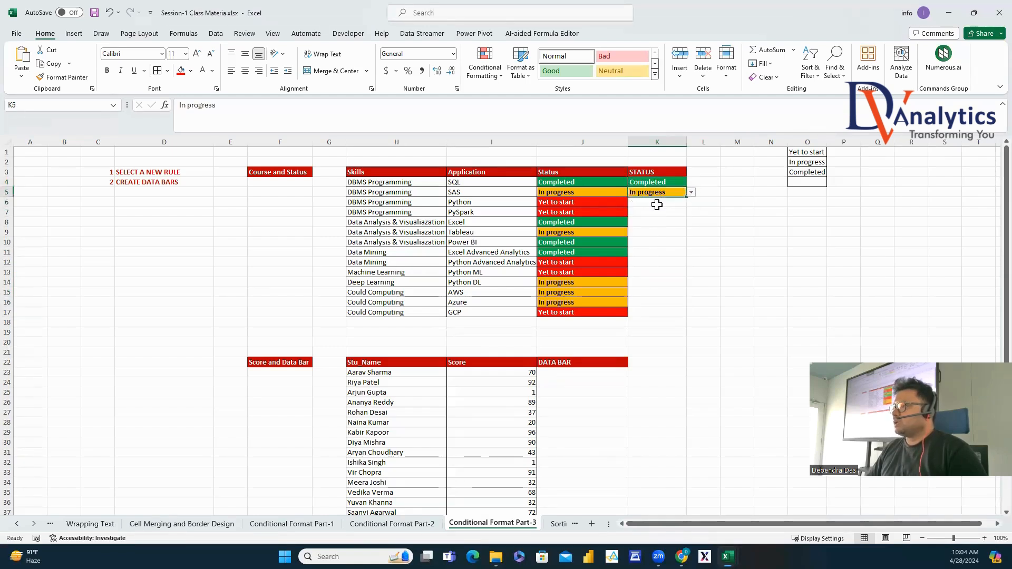
click(689, 212)
click(657, 205)
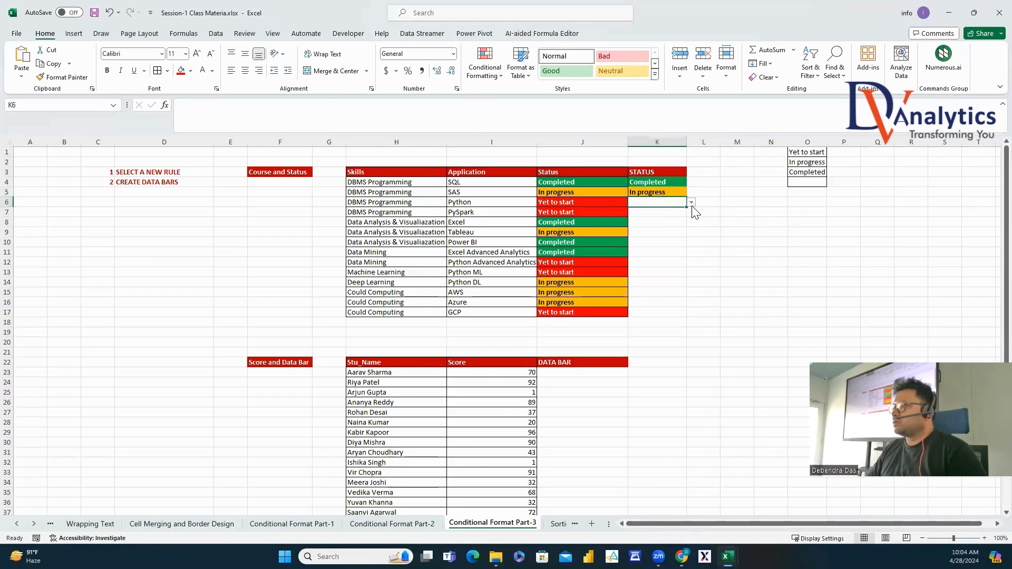
click(691, 202)
click(650, 213)
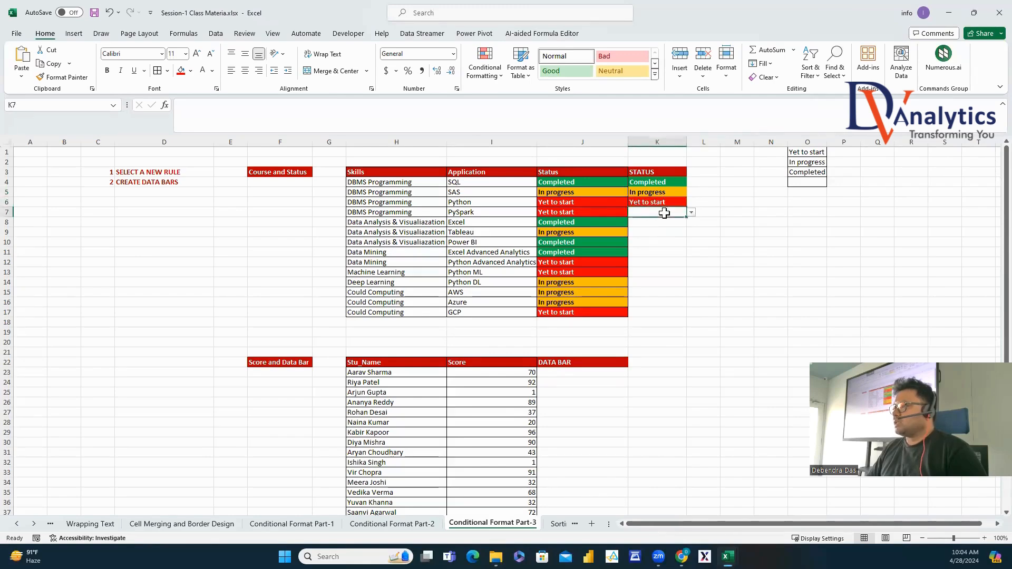
click(667, 211)
click(692, 212)
click(660, 221)
Set K8 to Completed and K9 to In progress from their dropdowns.
click(660, 220)
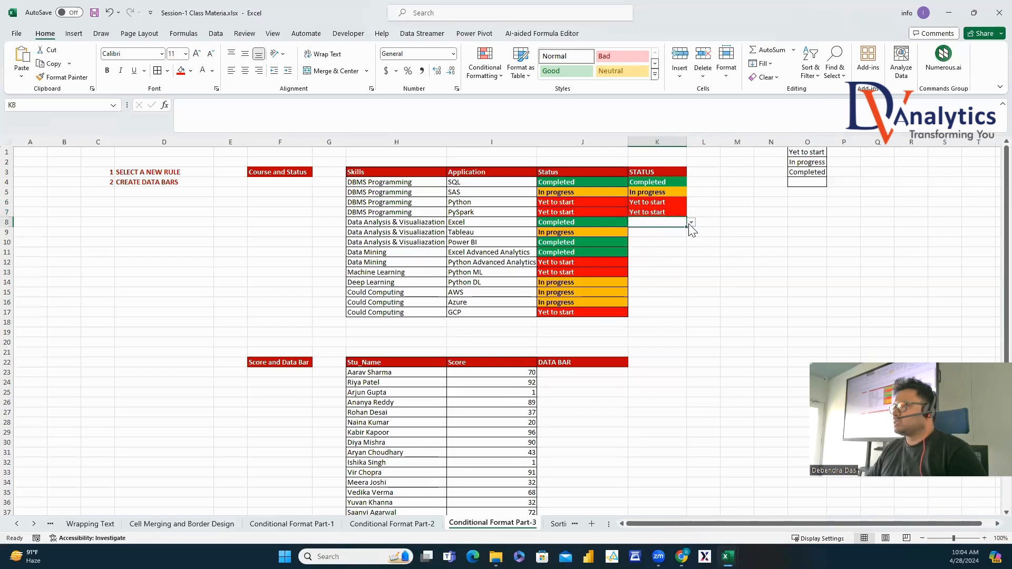
click(690, 223)
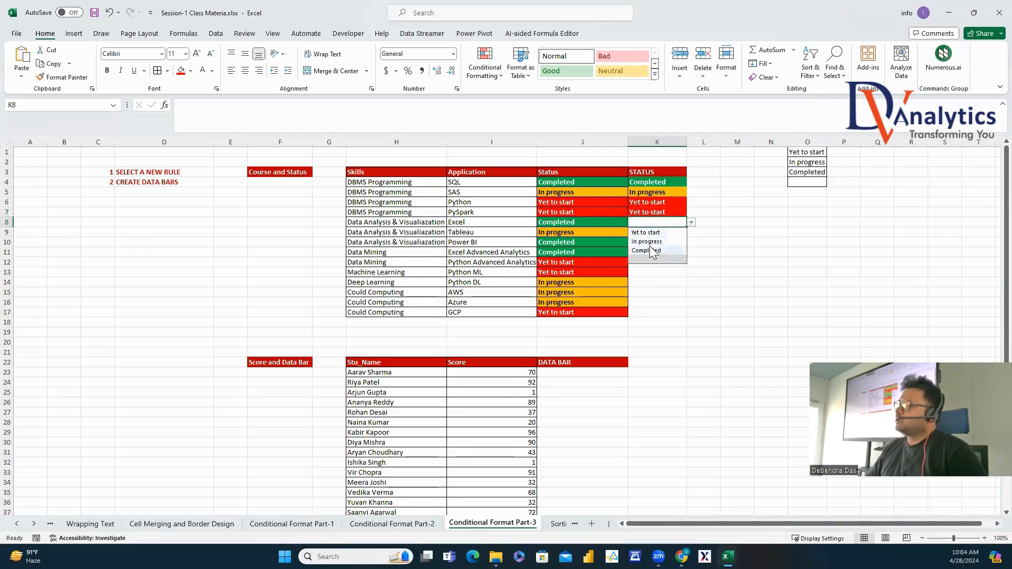
click(646, 250)
click(661, 233)
click(691, 232)
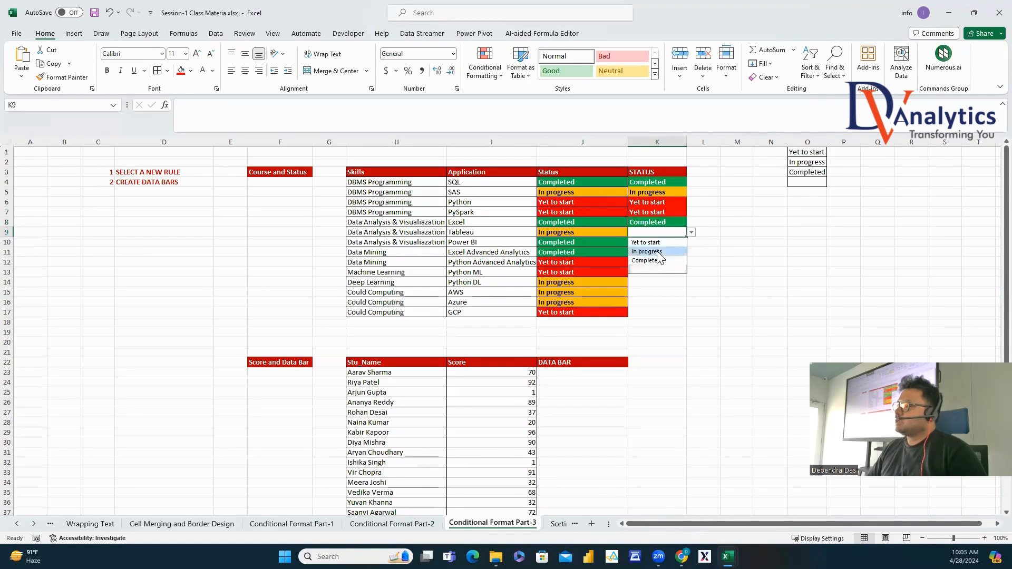
click(647, 251)
Set both K10 and K11 to Completed from their dropdowns.
click(654, 242)
click(691, 242)
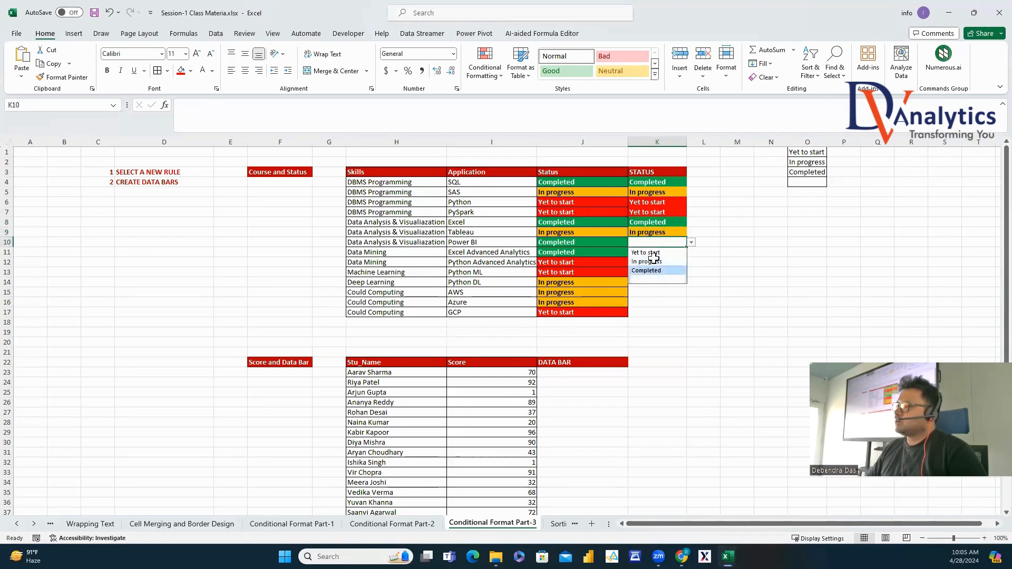
click(647, 270)
click(658, 253)
click(691, 253)
click(648, 280)
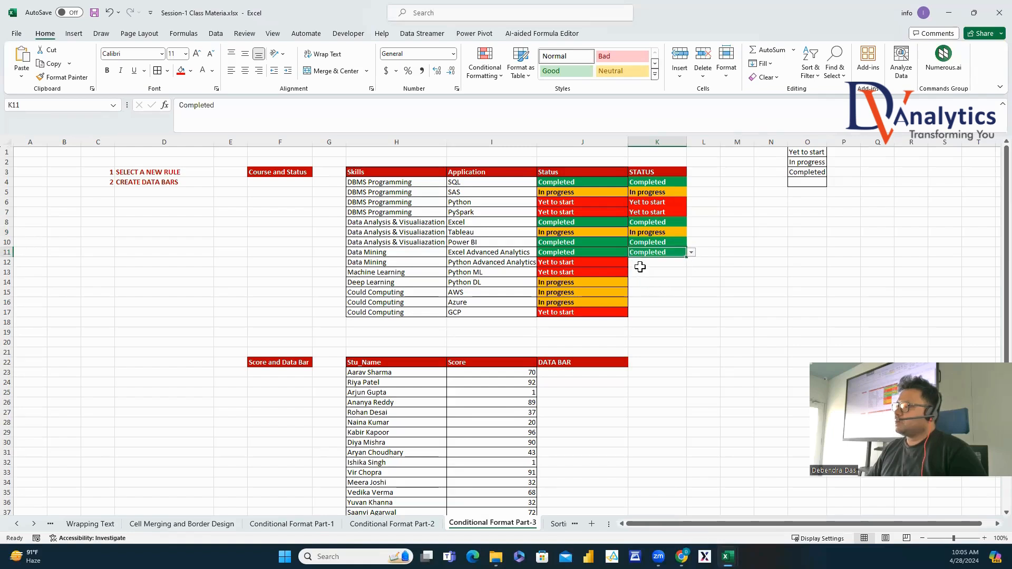
Set both K12 and K13 to Yet to start from their dropdowns.
click(656, 262)
click(691, 263)
click(654, 272)
click(670, 273)
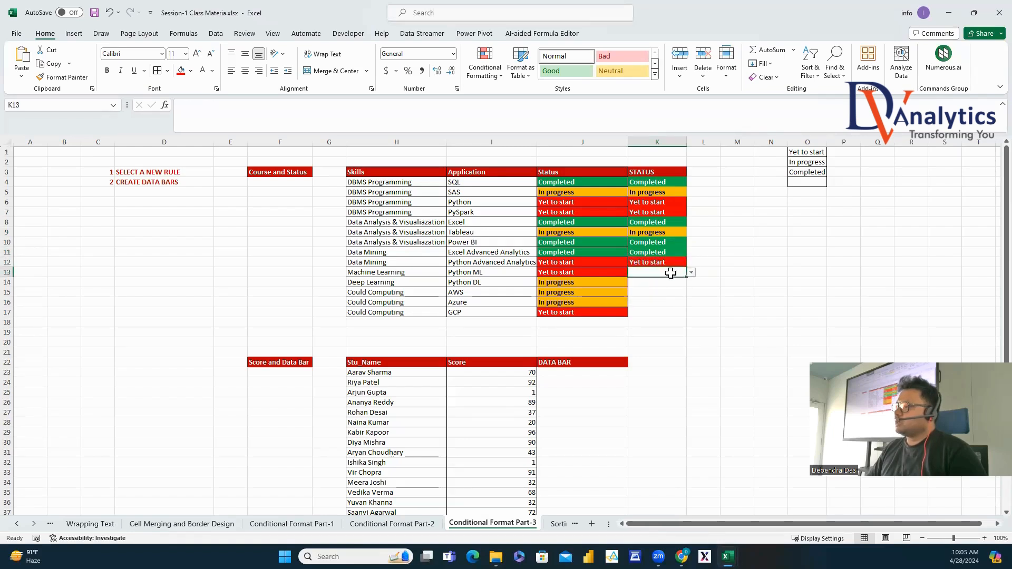
click(692, 272)
click(651, 282)
Set K14 to In progress, fill it down to K16, and set K17 to Yet to start.
click(680, 282)
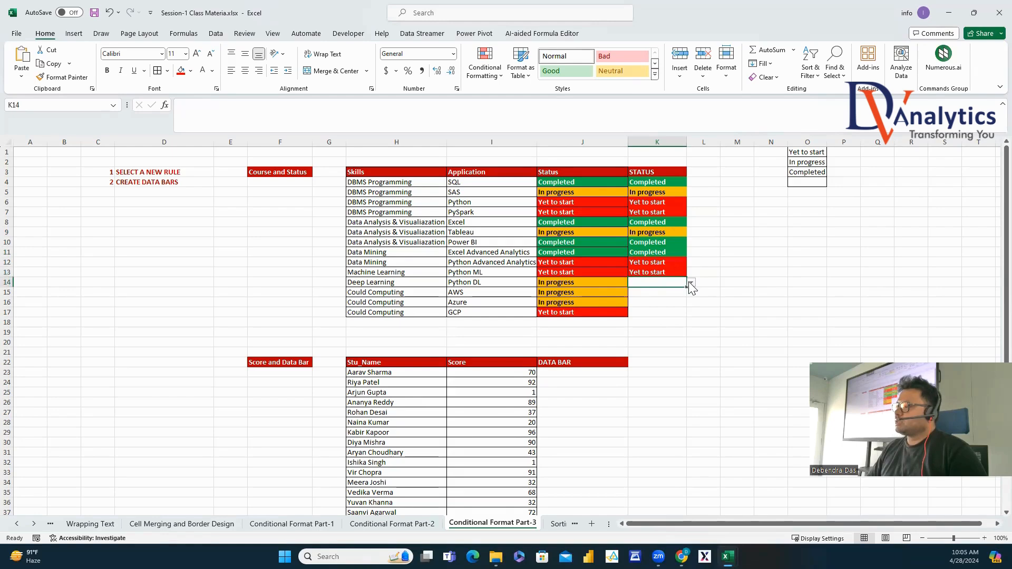
click(691, 283)
click(648, 301)
mouse_move(686, 287)
mouse_down()
mouse_move(687, 310)
mouse_move(680, 304)
mouse_up()
click(691, 312)
click(680, 322)
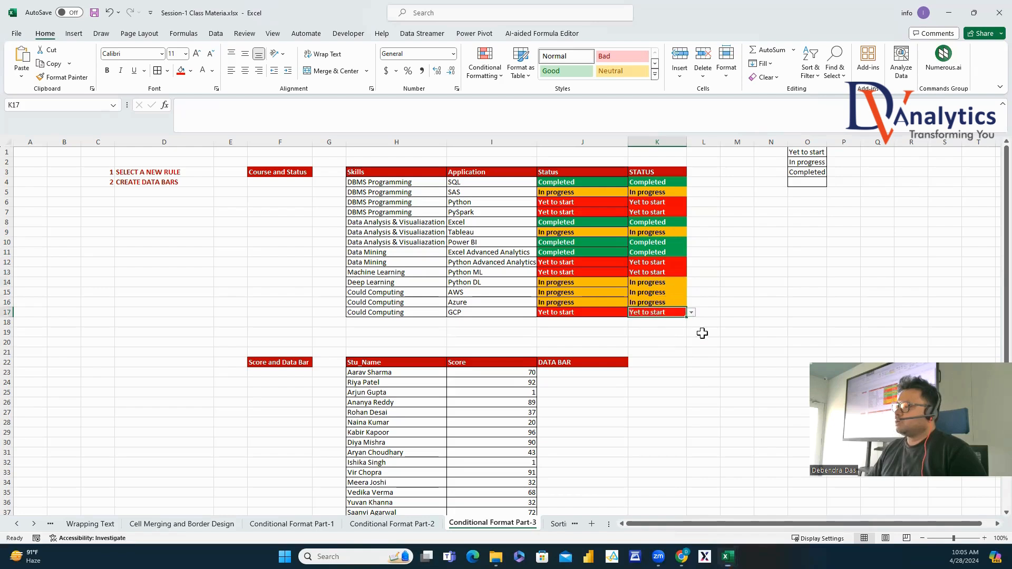
click(739, 310)
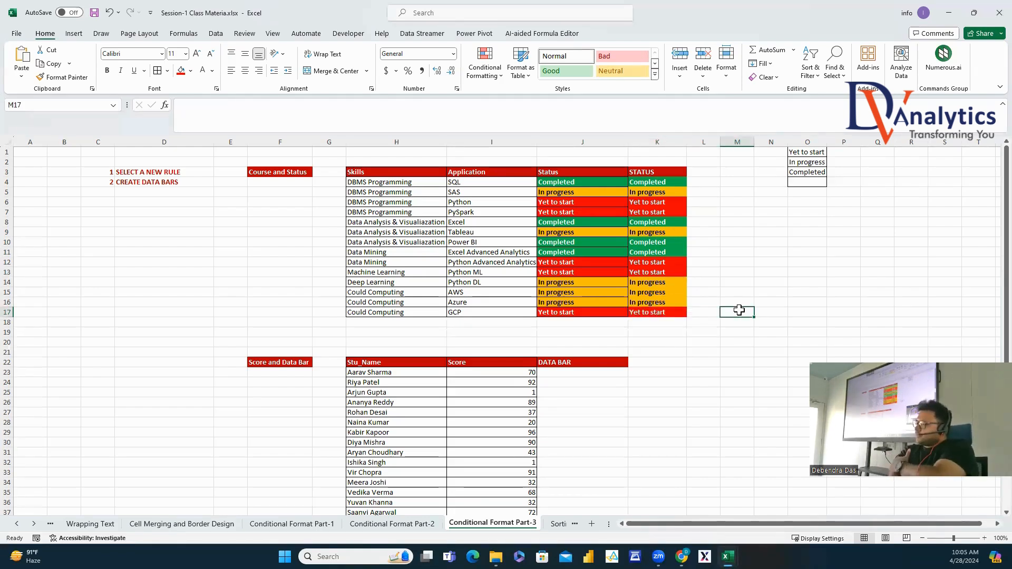
Enter =I23 in J23 under DATA BAR and fill the formula down to J42.
scroll(583, 272, down, 3)
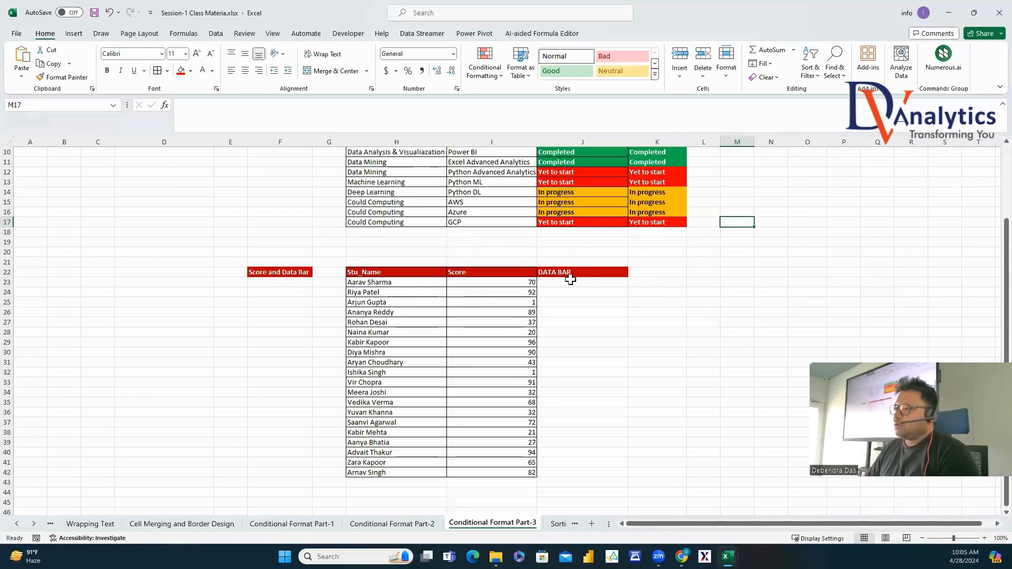
click(570, 279)
text(=)
click(521, 282)
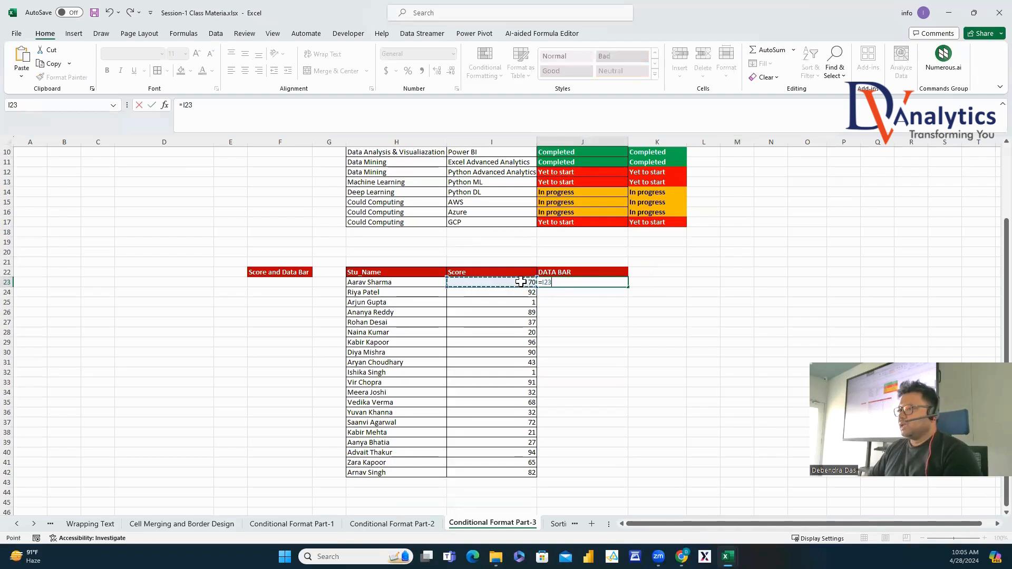
key(Return)
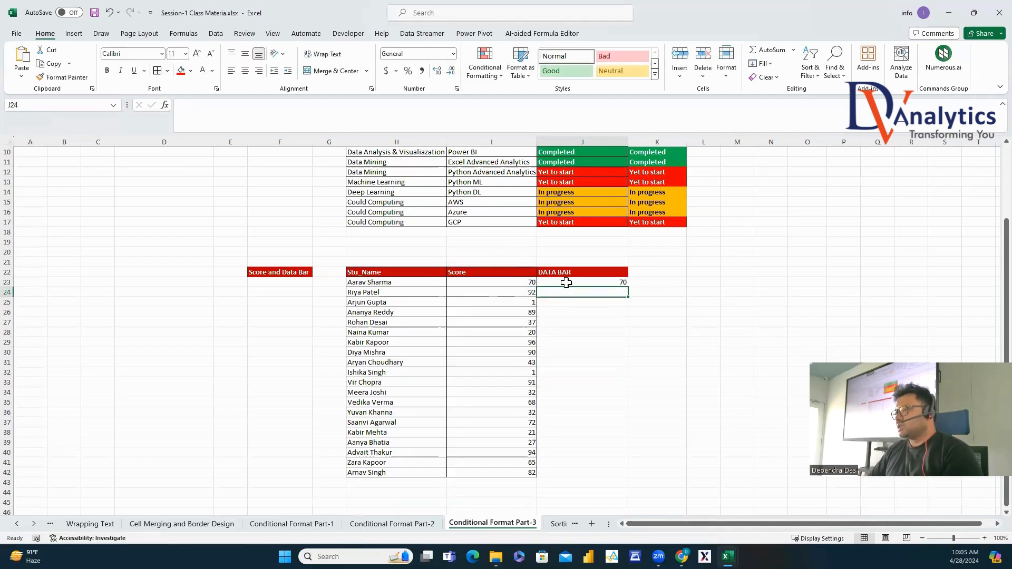
click(565, 283)
double_click(625, 288)
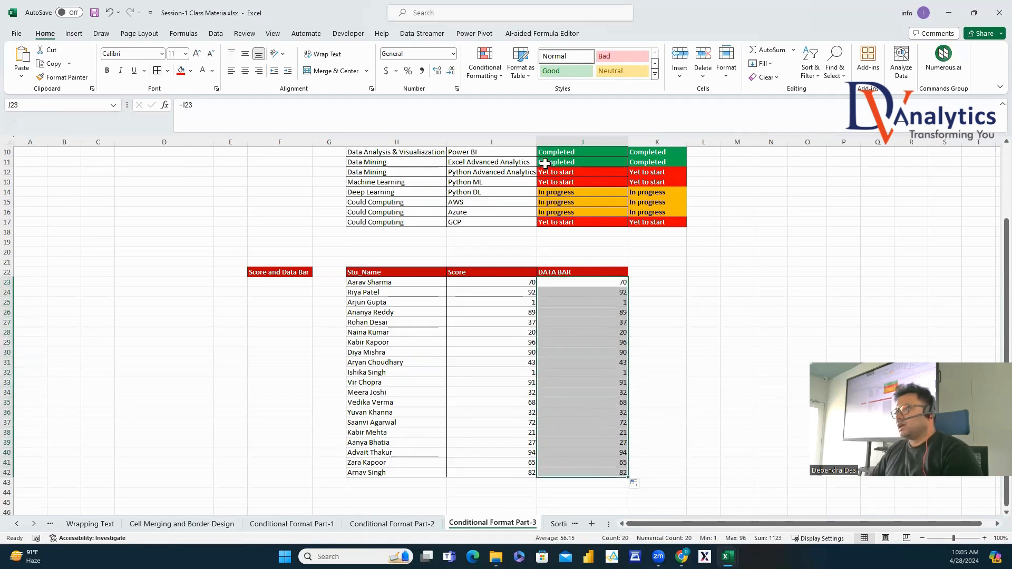
Apply solid-fill magenta data bars to J23:J42 with conditional formatting.
click(491, 71)
mouse_move(510, 145)
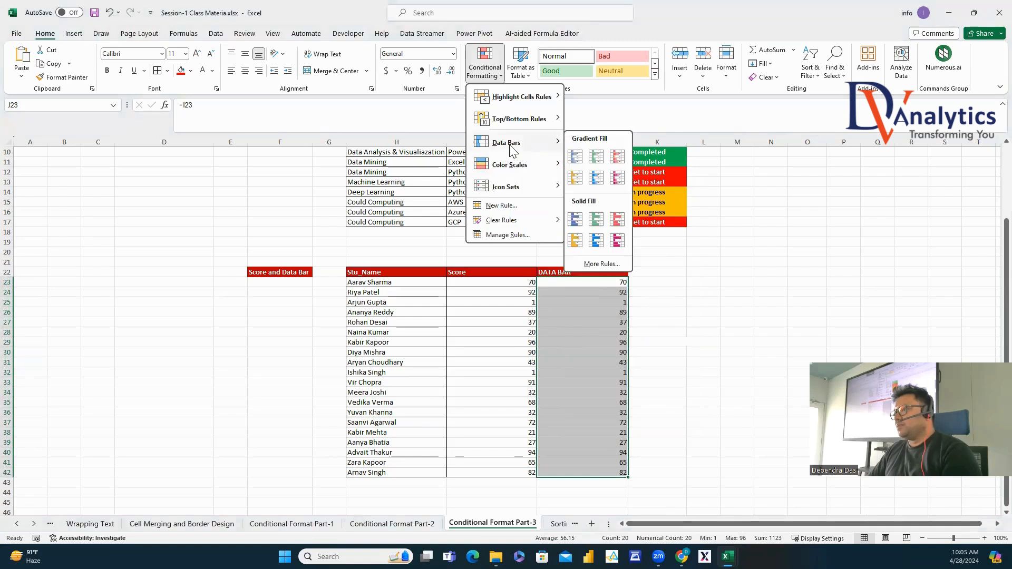
click(618, 240)
click(725, 314)
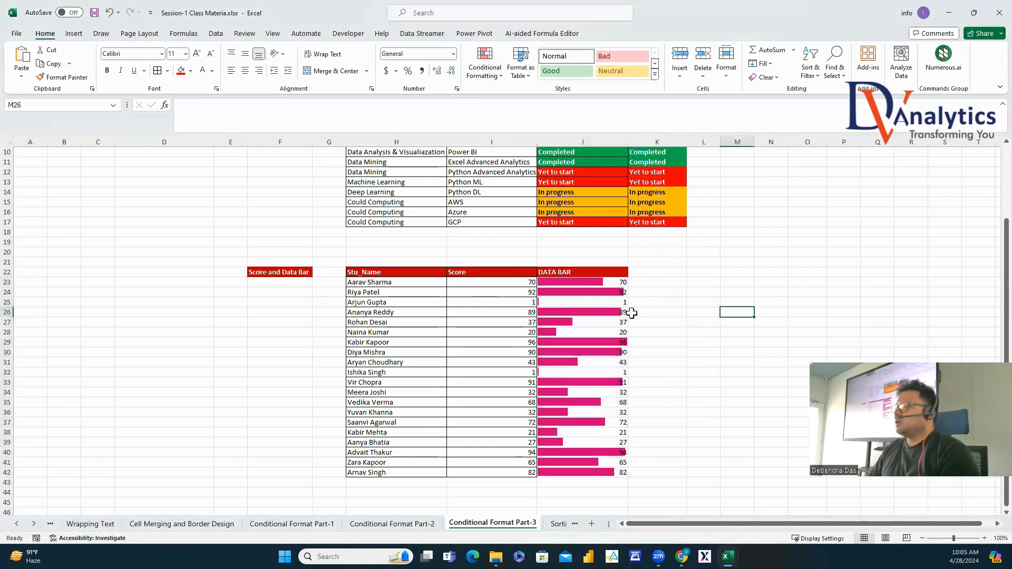
Set the score in I25 to 80 and the score in I32 to 70.
click(535, 296)
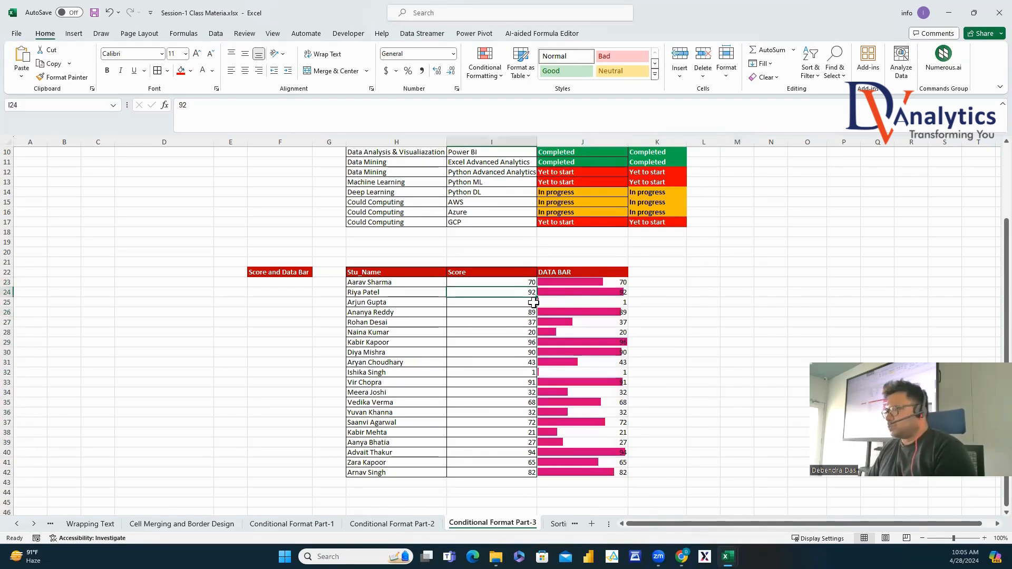
click(534, 302)
text(80)
click(678, 330)
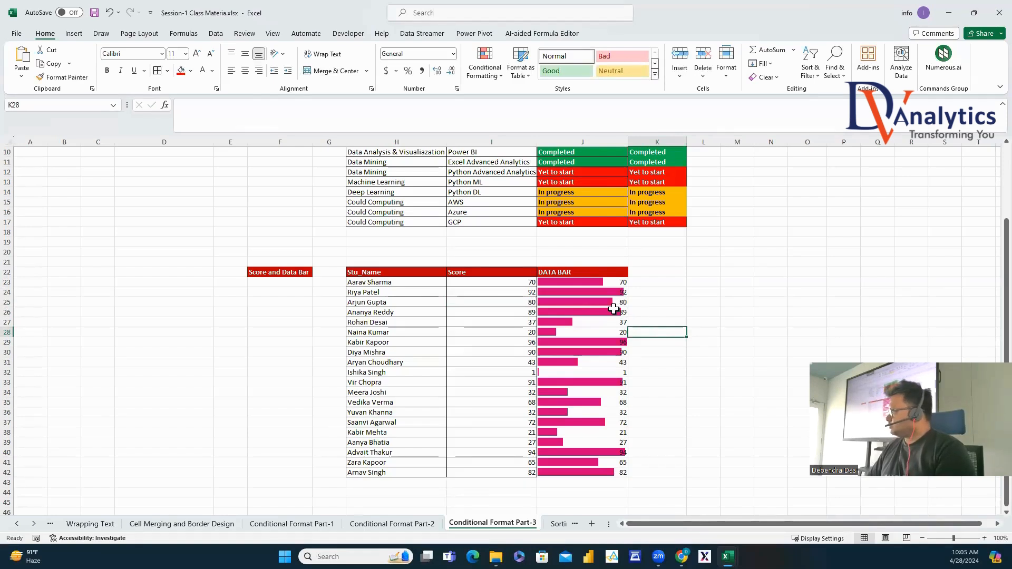
click(530, 369)
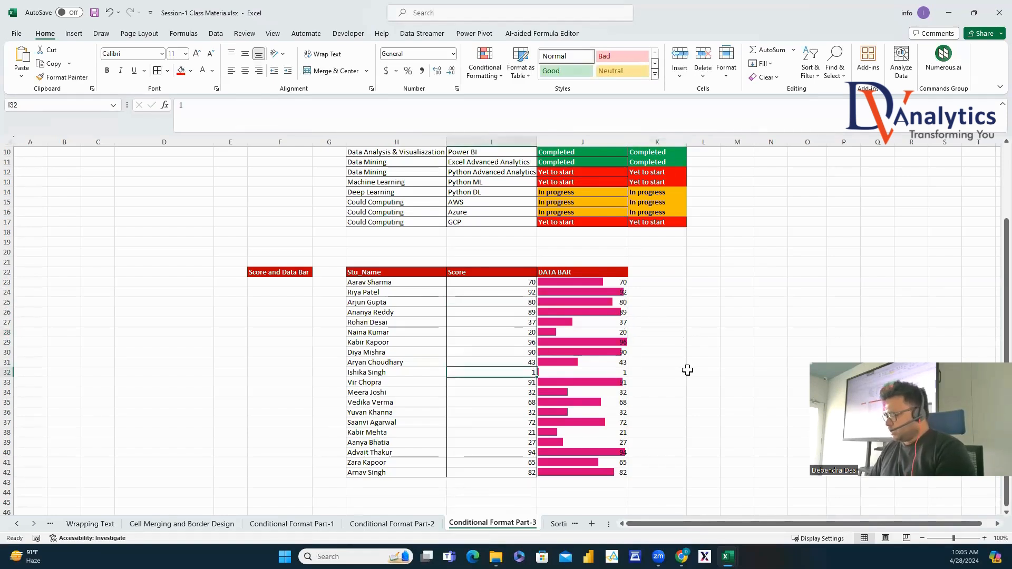
text(70)
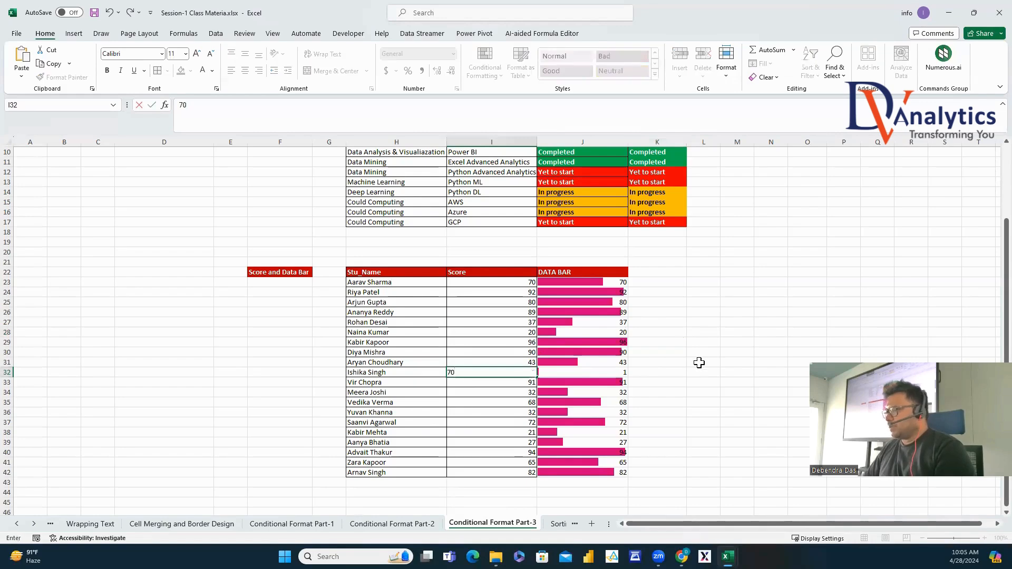
click(698, 362)
Set the score in I33 to 10.
click(532, 384)
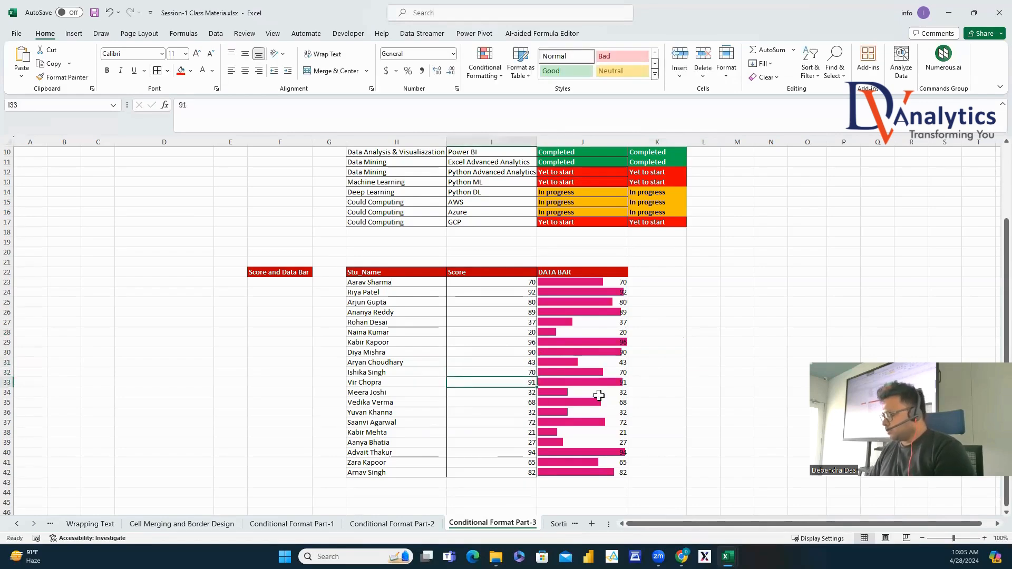
text(10)
click(683, 401)
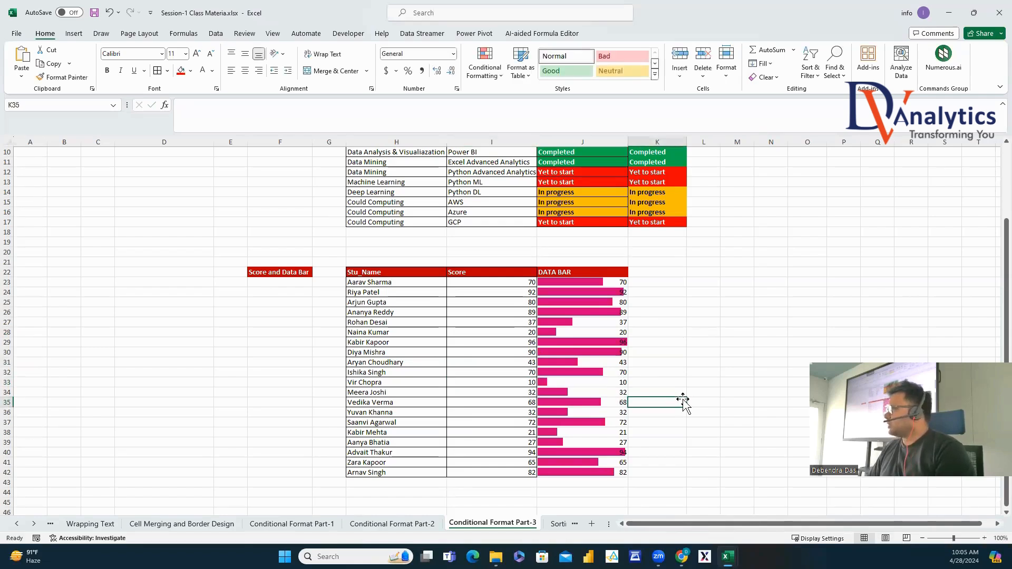
Edit the data bar rule on J23:J42 so that it shows the bars only, without numbers.
drag(617, 284, 616, 471)
click(484, 77)
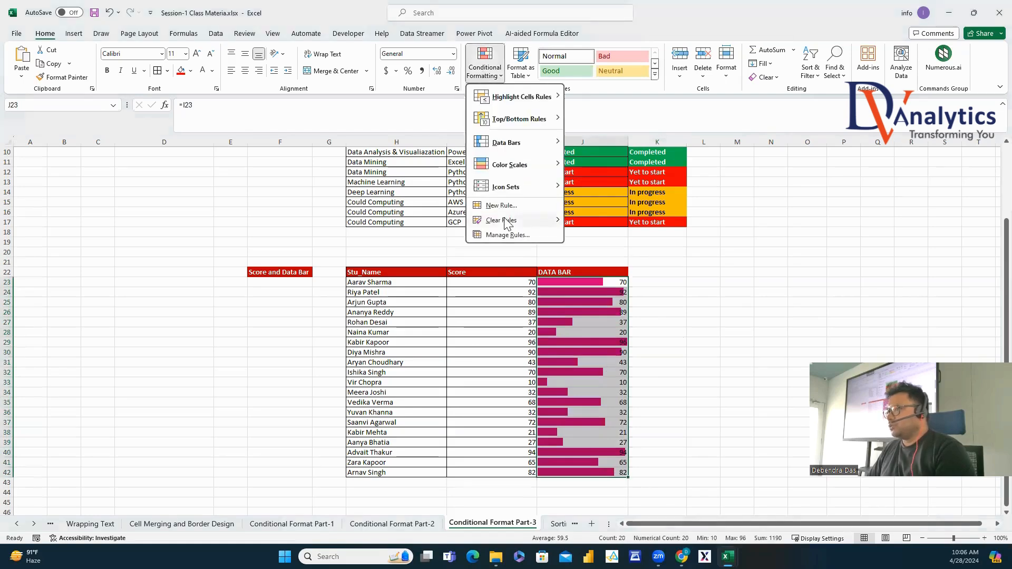
click(506, 236)
click(115, 249)
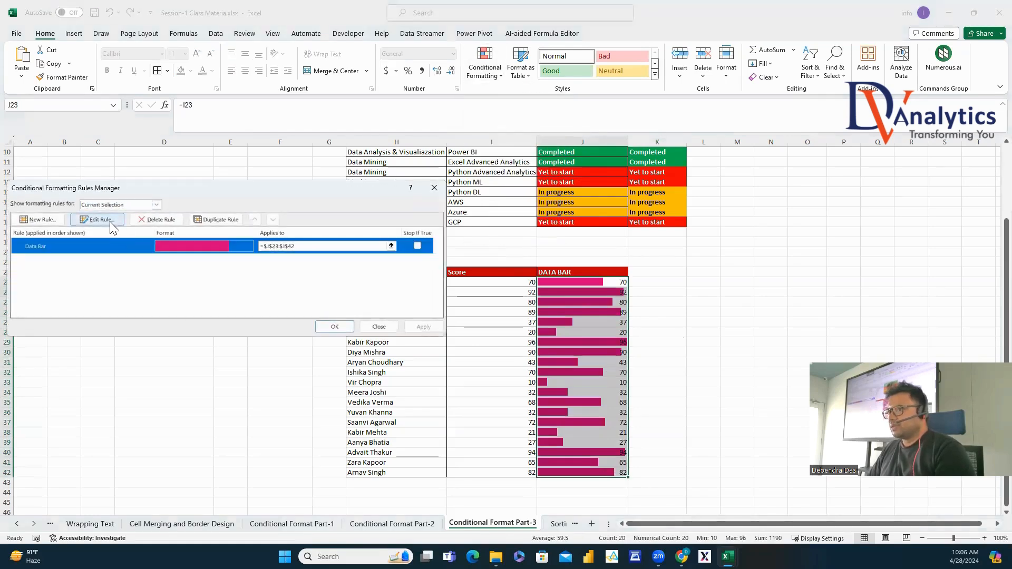
click(110, 220)
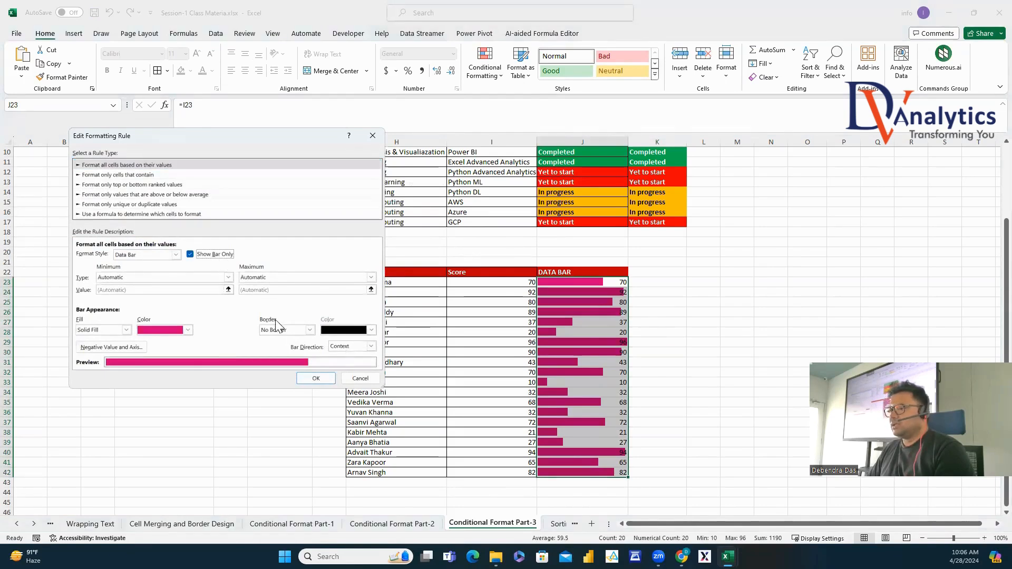
click(320, 379)
click(342, 327)
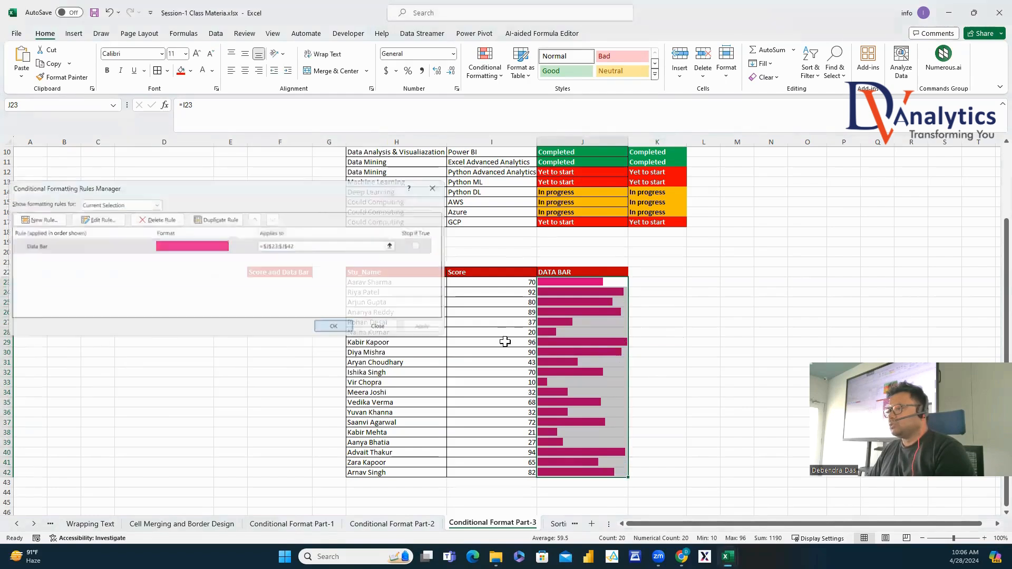
click(683, 320)
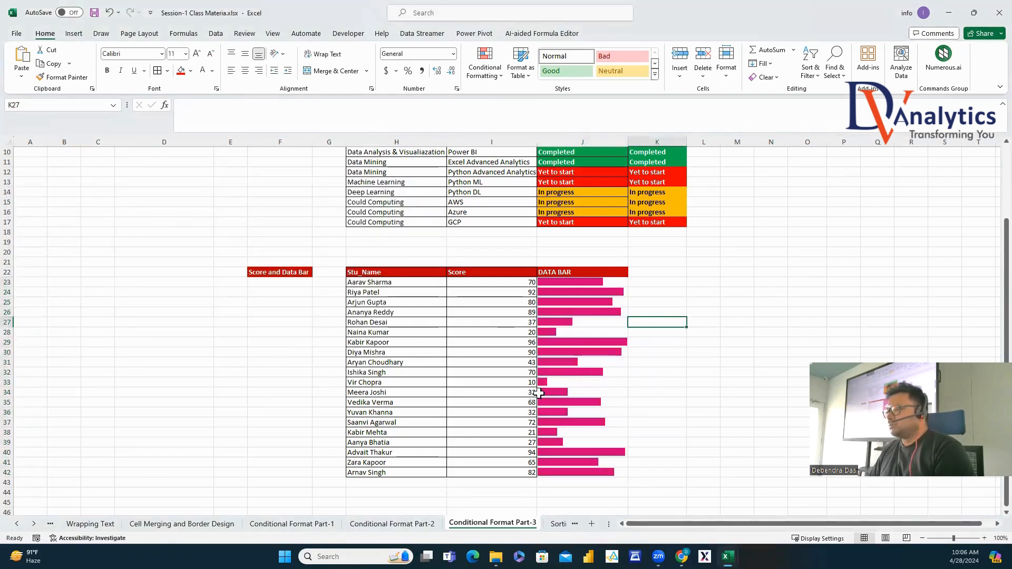
Set the score in I33 to 140.
click(531, 384)
text(14)
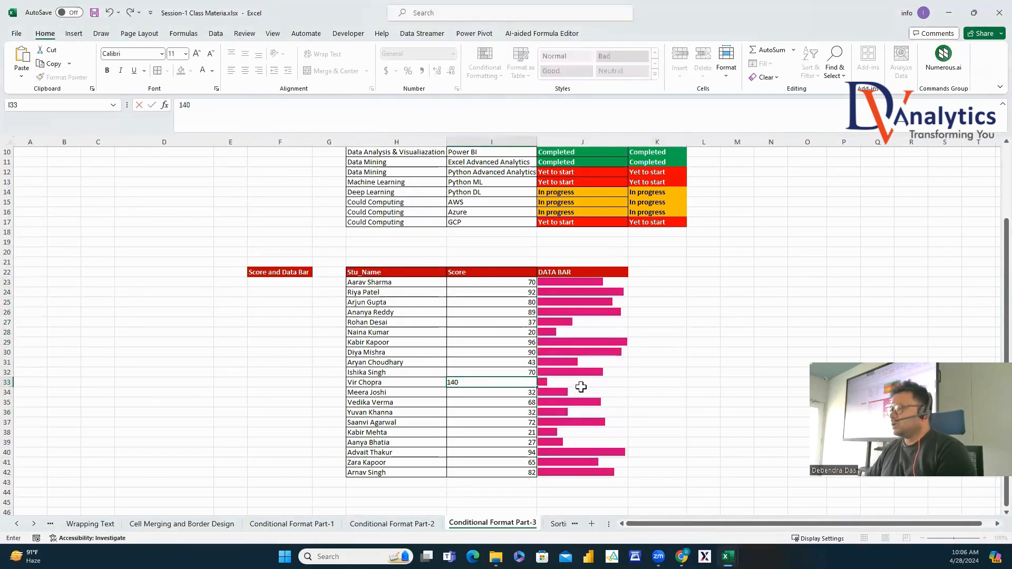
click(666, 392)
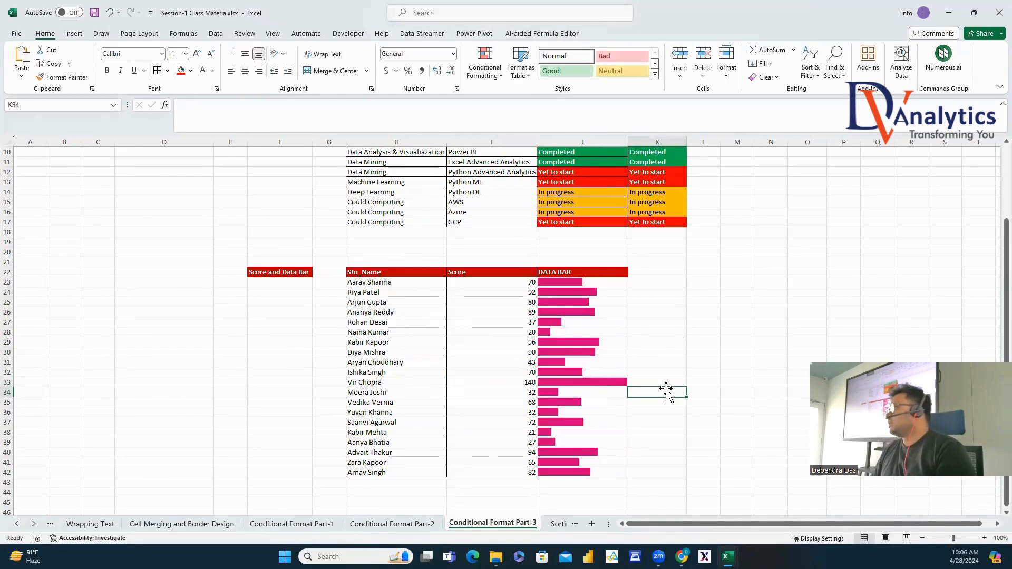
On the Sorting_Data sheet, copy the Stu_Name and Score columns B:C and paste them starting at column F.
click(559, 524)
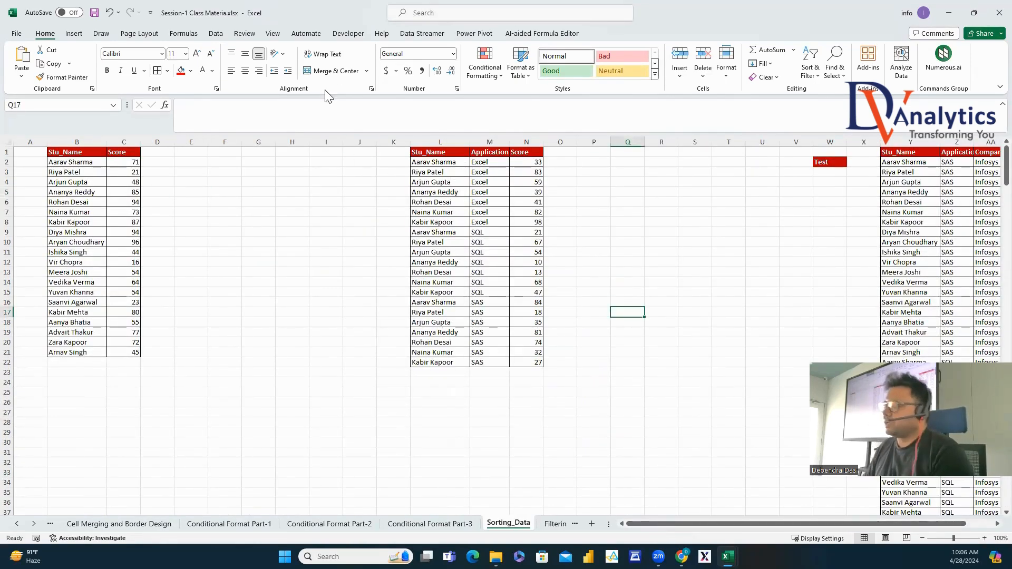
click(80, 141)
click(131, 141)
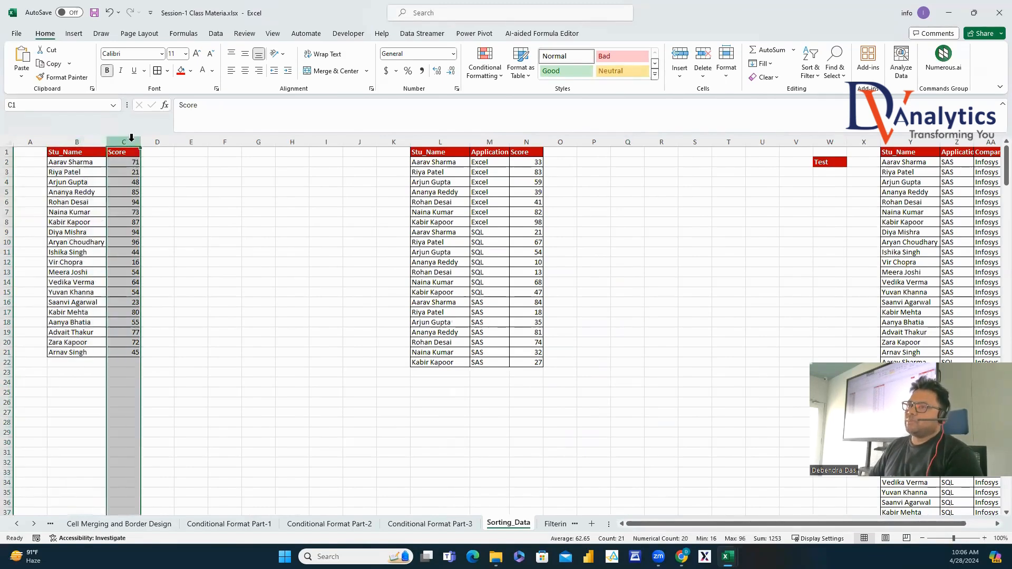
click(104, 142)
drag(105, 142, 128, 142)
key(ctrl+c)
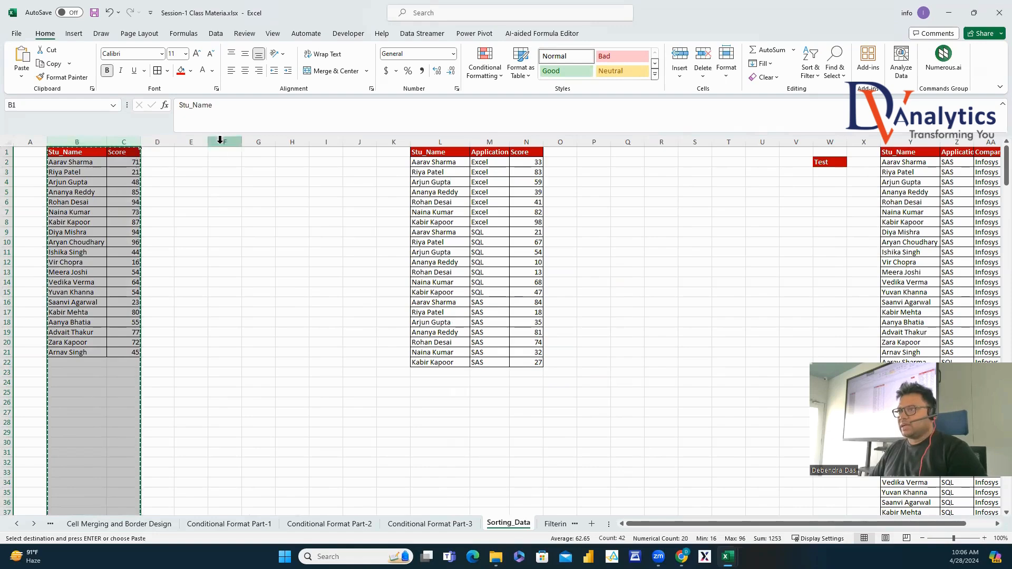
click(231, 141)
key(ctrl+v)
Sort the copied table in F:G by Stu_Name from A to Z, expanding the selection to include the scores.
click(244, 140)
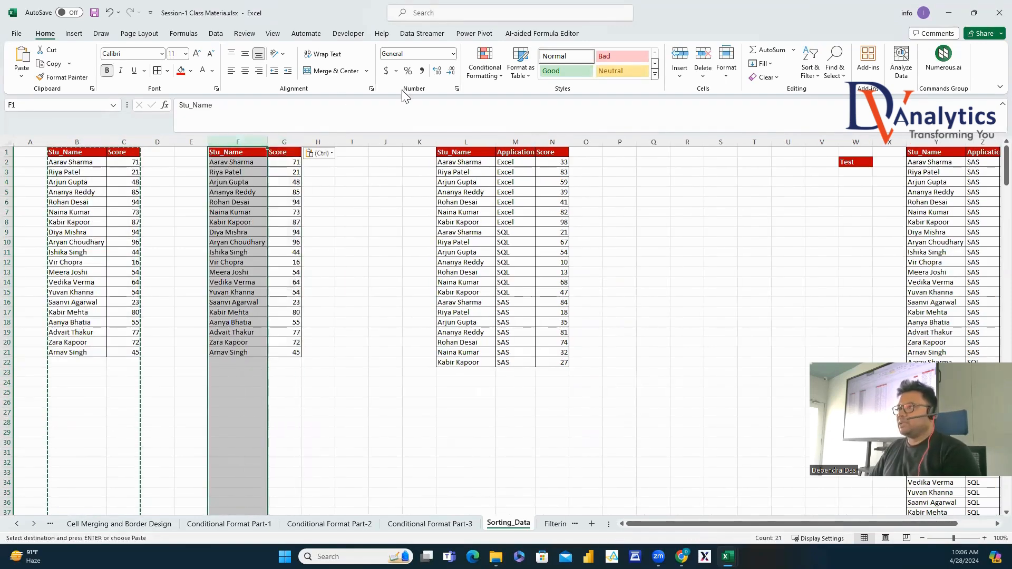
click(216, 33)
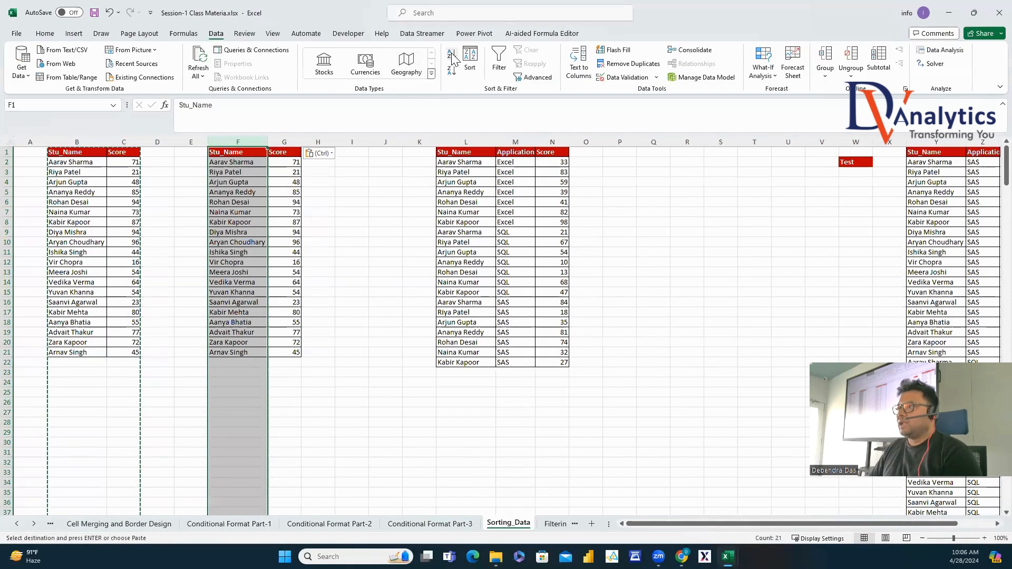
click(451, 54)
click(269, 279)
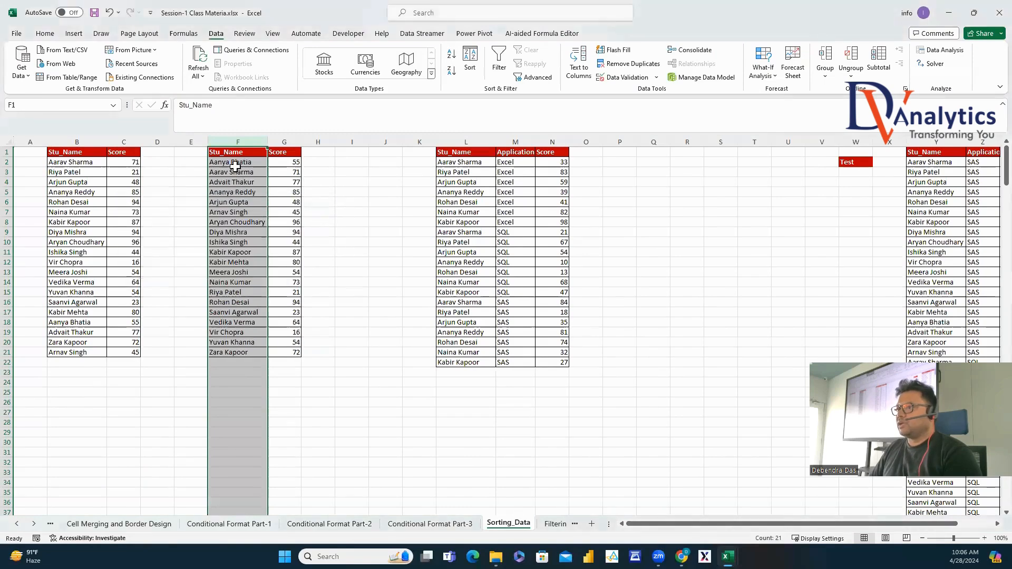
drag(231, 163, 235, 355)
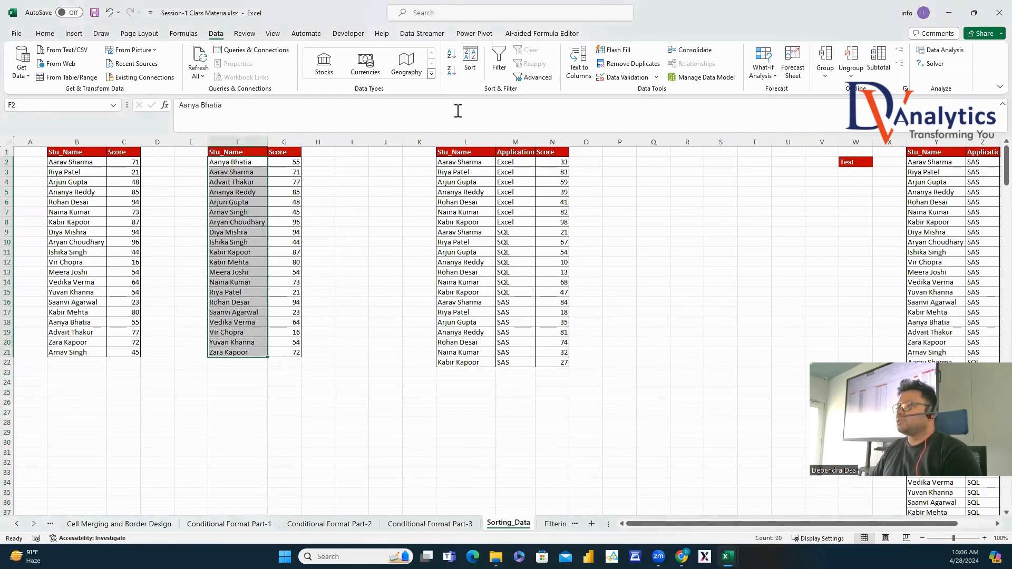
Insert two empty columns at I:J, before the Stu_Name, Application and Score table.
drag(353, 141, 390, 138)
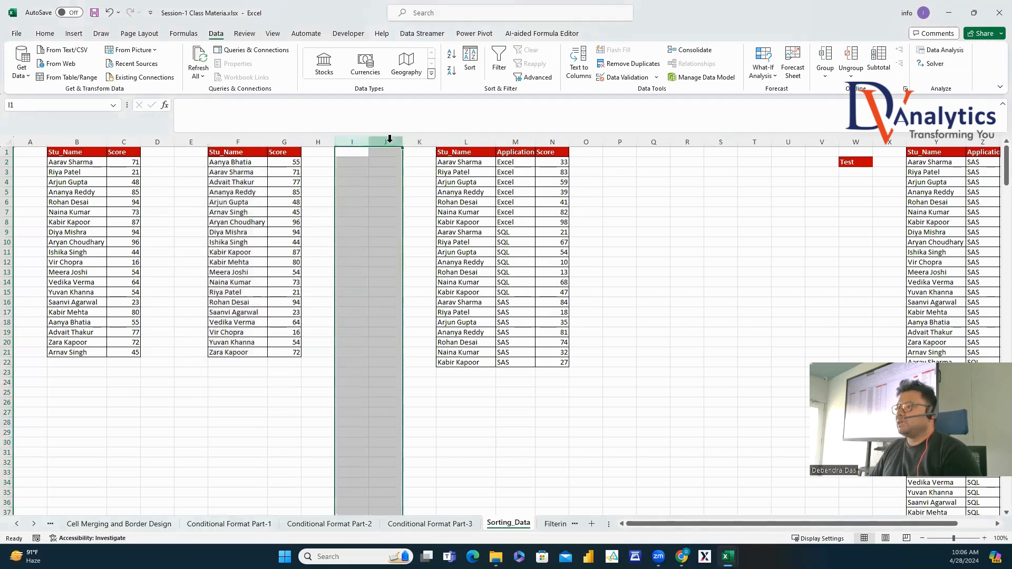
right_click(390, 140)
click(418, 247)
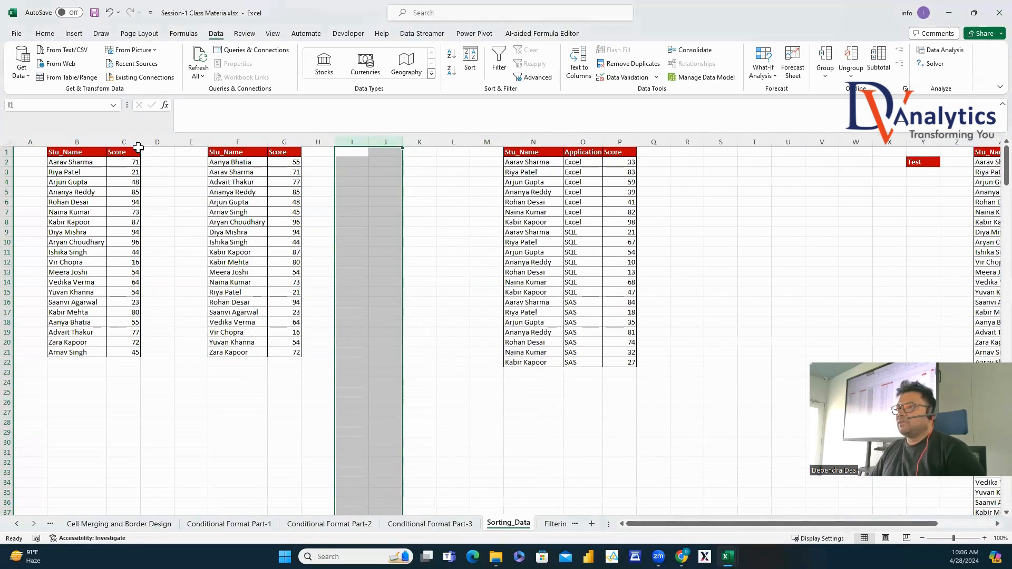
Copy the original Stu_Name and Score columns B:C and paste them into columns I:J.
drag(87, 141, 122, 141)
key(ctrl+c)
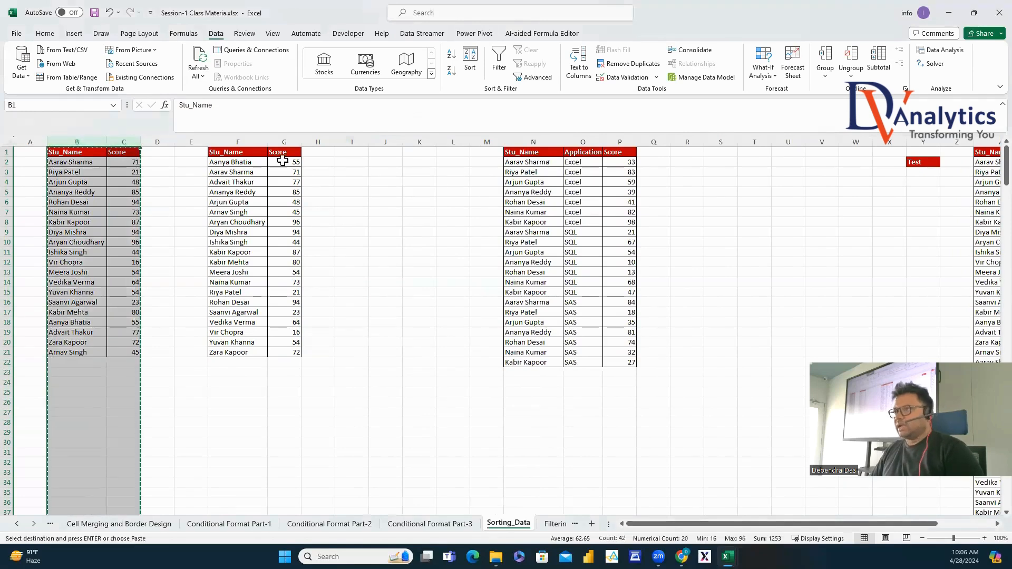
click(346, 137)
key(ctrl+v)
Sort the table in I:J by Score from largest to smallest, expanding the selection to include the names.
click(411, 141)
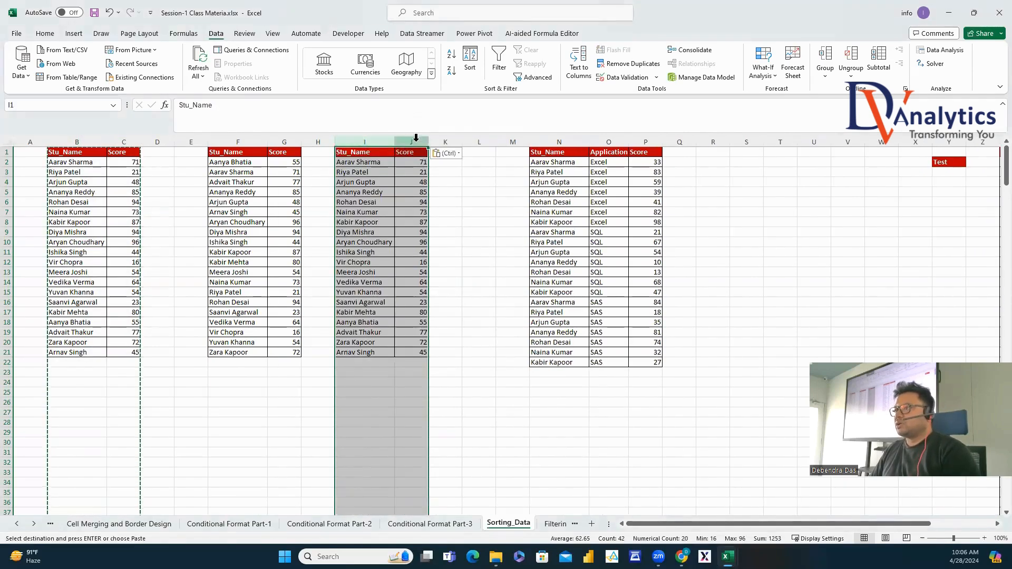
key(Escape)
click(451, 71)
click(265, 280)
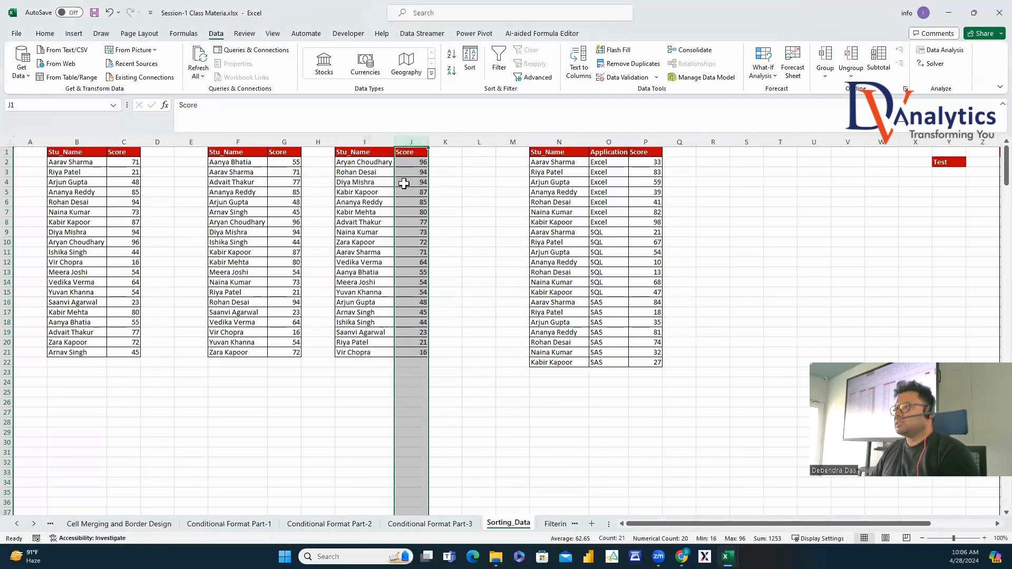
drag(412, 163, 422, 352)
click(506, 293)
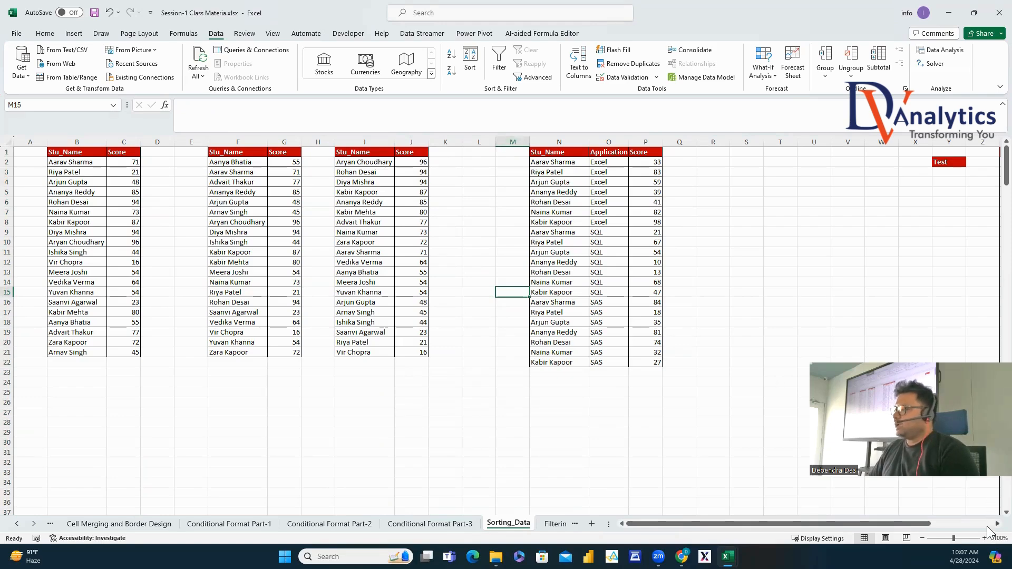
Copy the Stu_Name, Application and Score columns N:P and paste them into columns S:U.
scroll(561, 288, right, 5)
drag(372, 162, 369, 222)
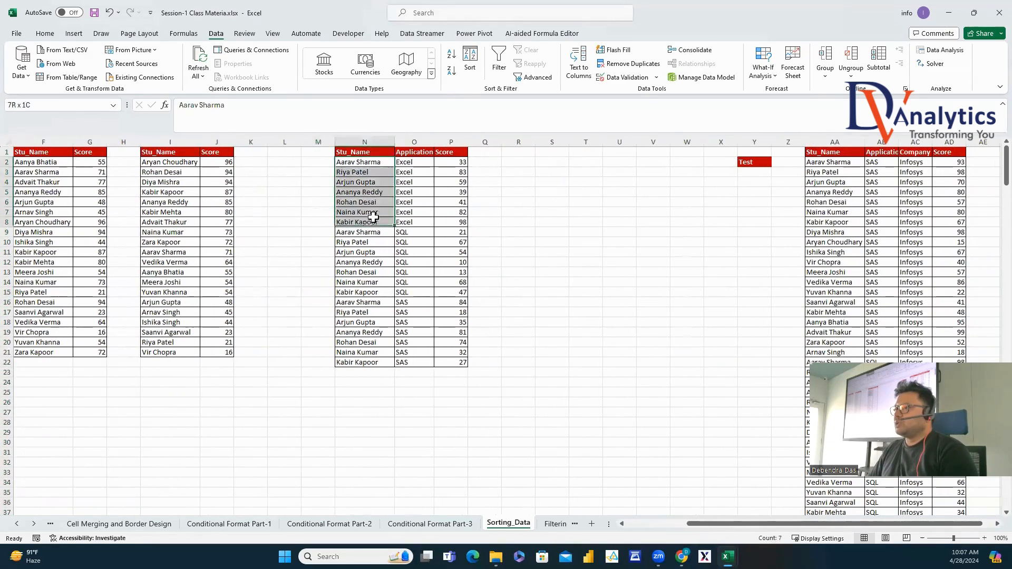
drag(413, 163, 416, 218)
drag(452, 168, 456, 213)
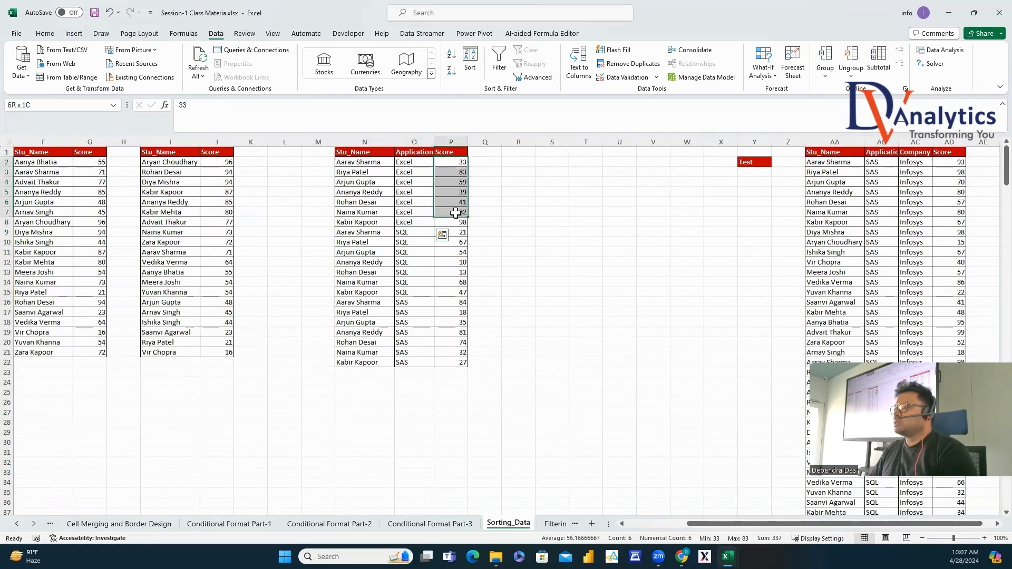
drag(393, 142, 447, 138)
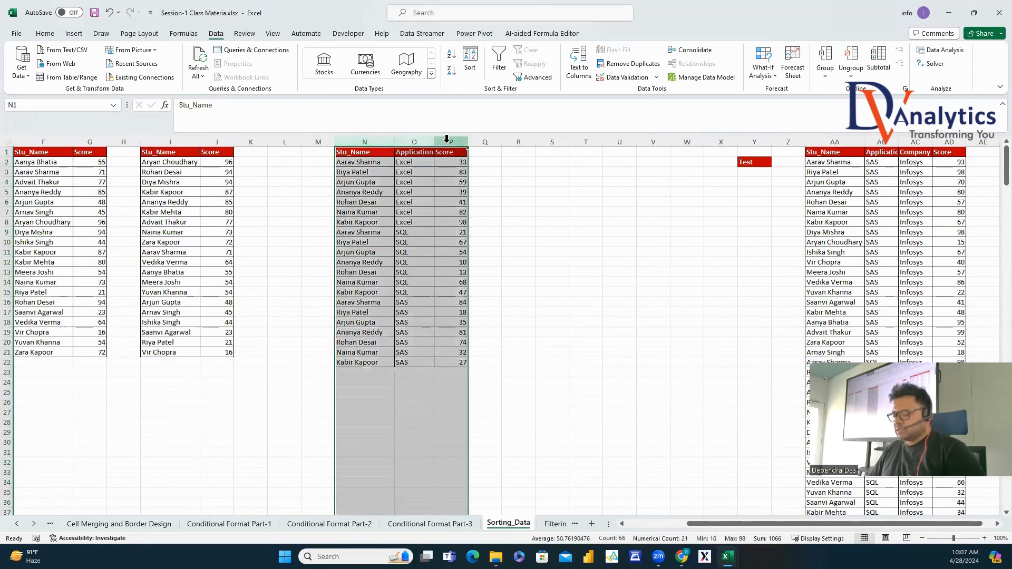
key(ctrl+c)
click(565, 141)
key(ctrl+v)
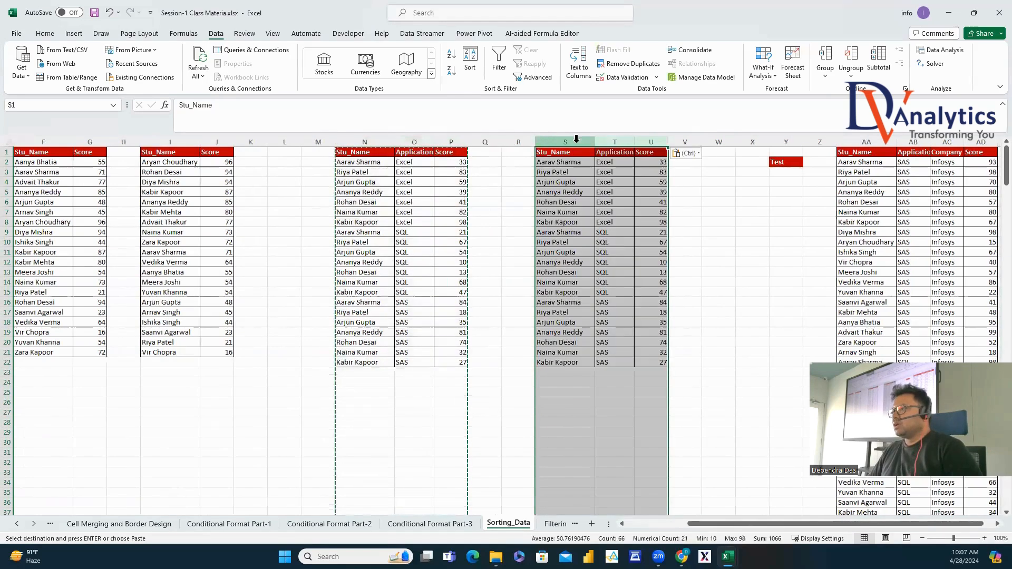
Sort the copied table in S:U by Application from A to Z, with Score from largest to smallest as second level.
click(584, 140)
drag(584, 139, 656, 141)
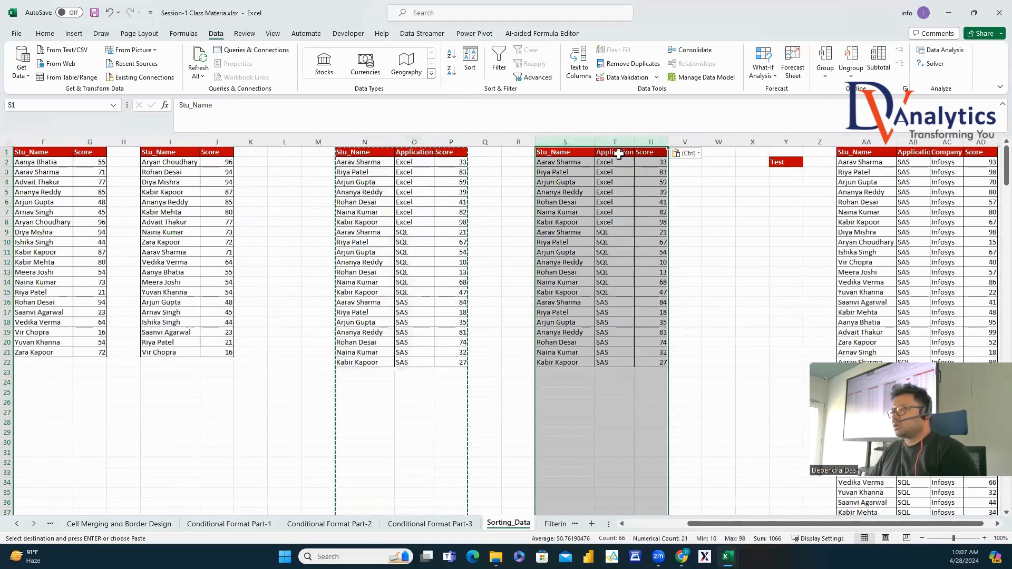
click(469, 71)
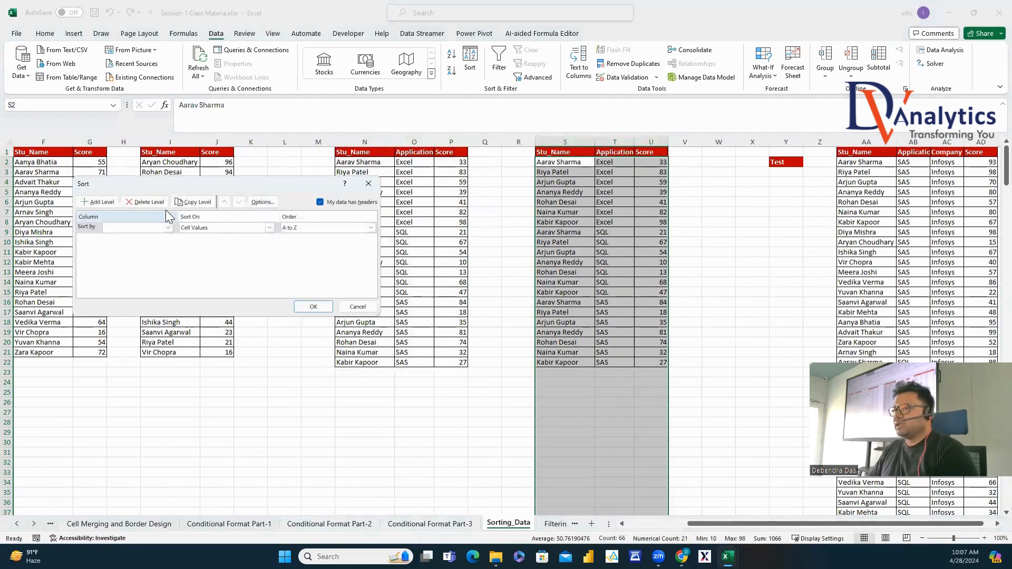
click(168, 227)
click(141, 243)
click(97, 202)
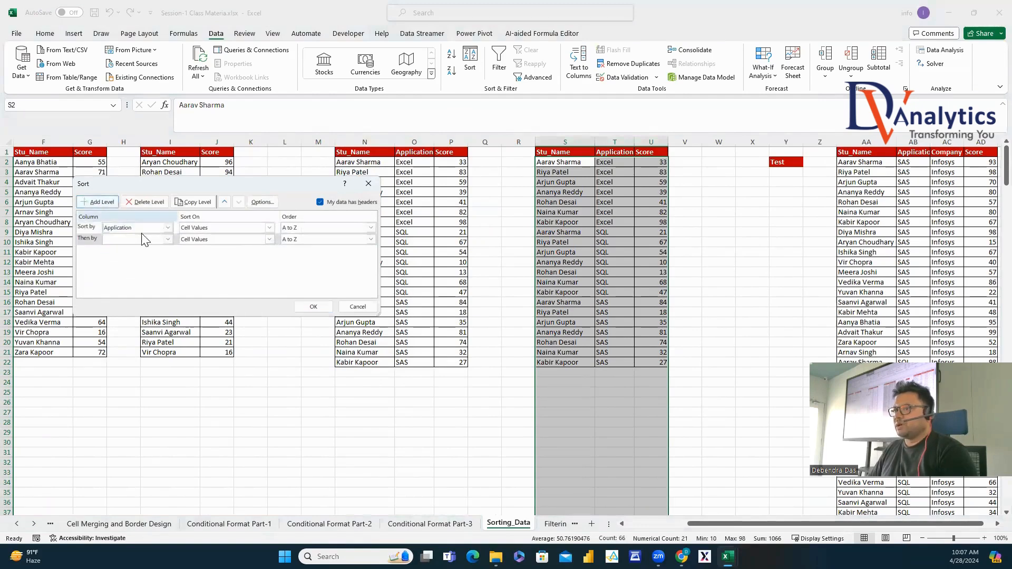
click(142, 240)
click(129, 263)
click(371, 239)
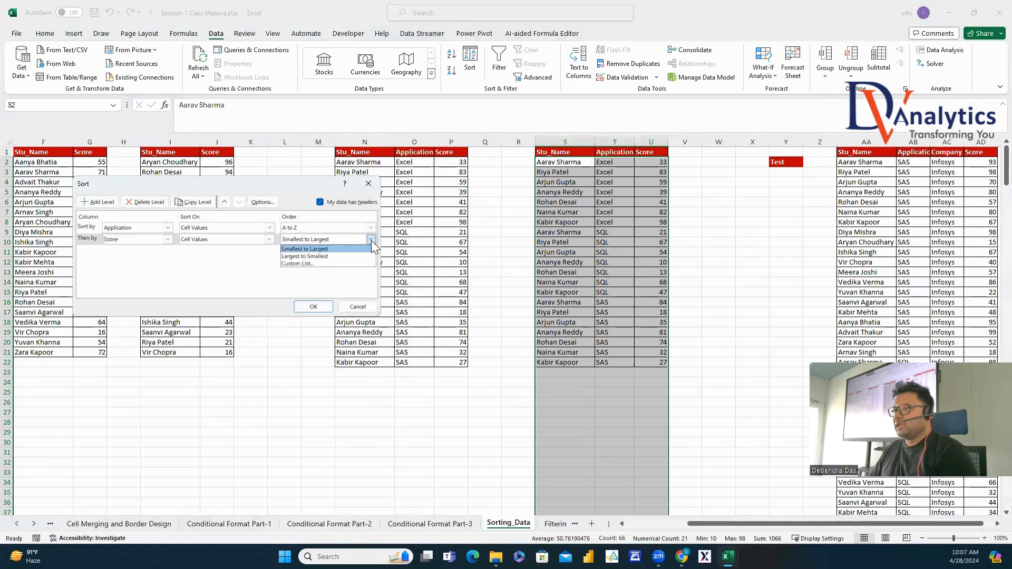
click(305, 256)
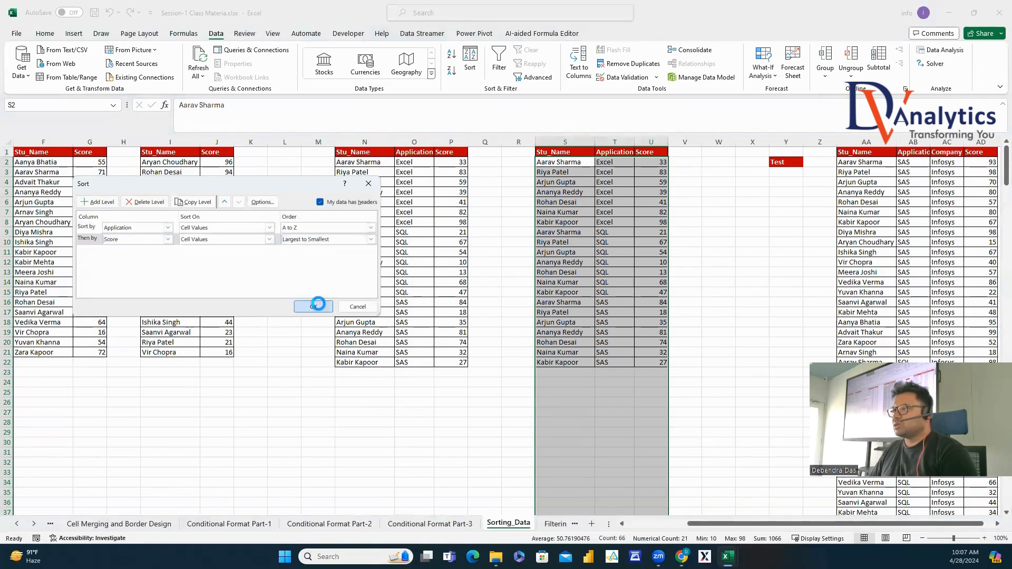
click(313, 307)
Fill the first row of each application group, S2:U2, S9:U9 and S16:U16, with light orange.
click(629, 233)
click(614, 163)
click(658, 163)
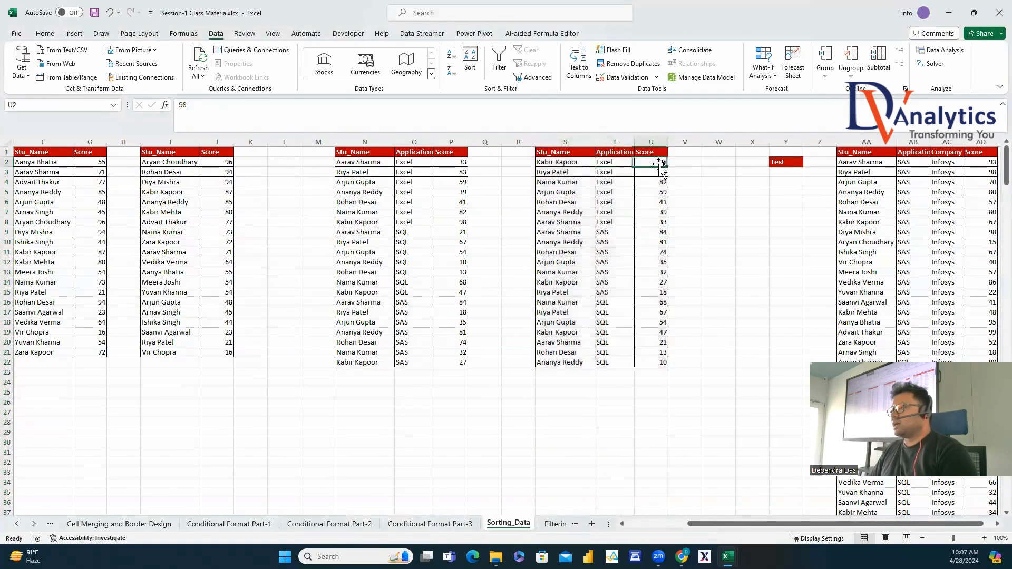
drag(576, 160, 642, 161)
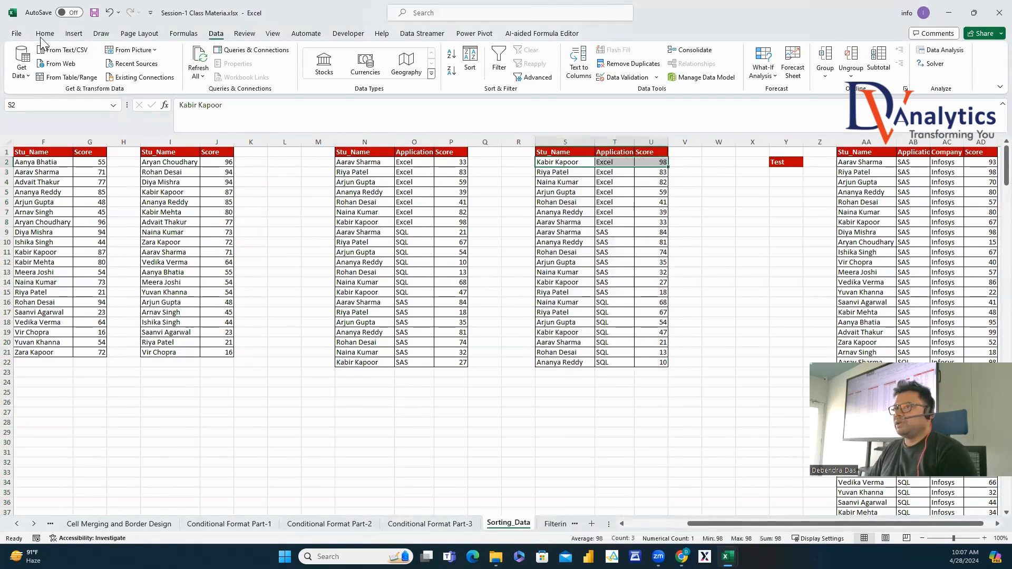
click(44, 33)
click(190, 71)
click(228, 111)
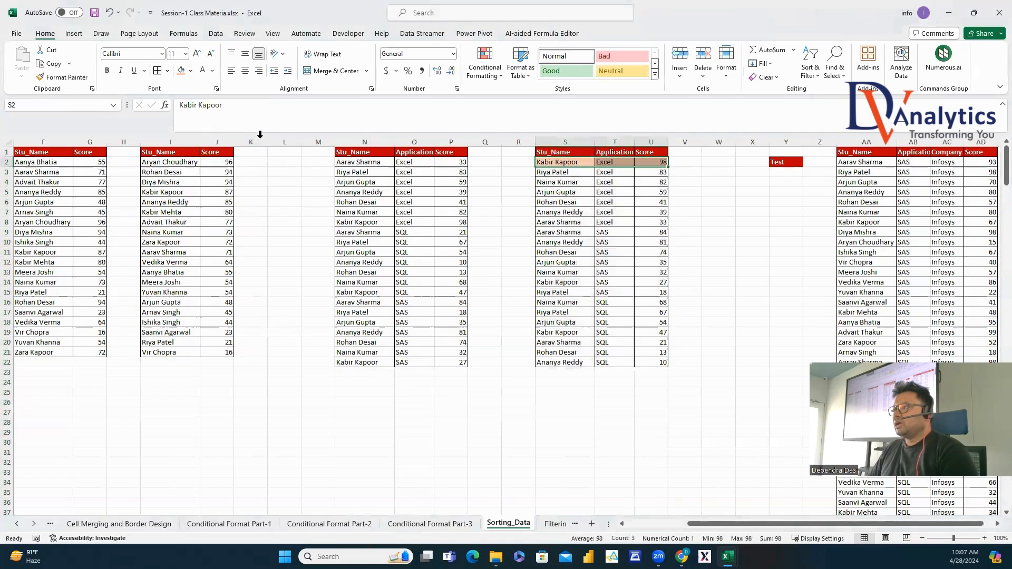
drag(568, 234, 656, 236)
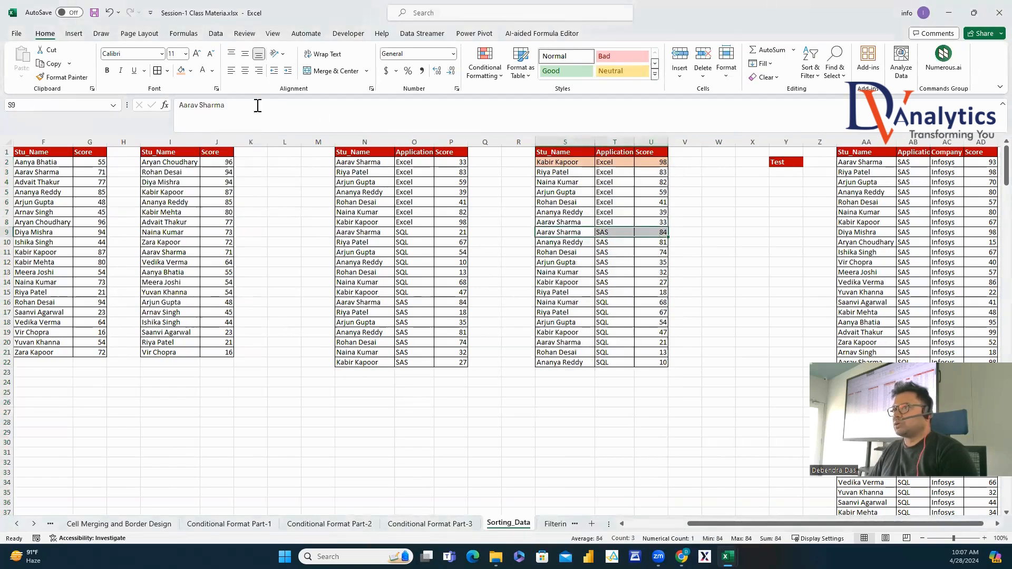
click(182, 72)
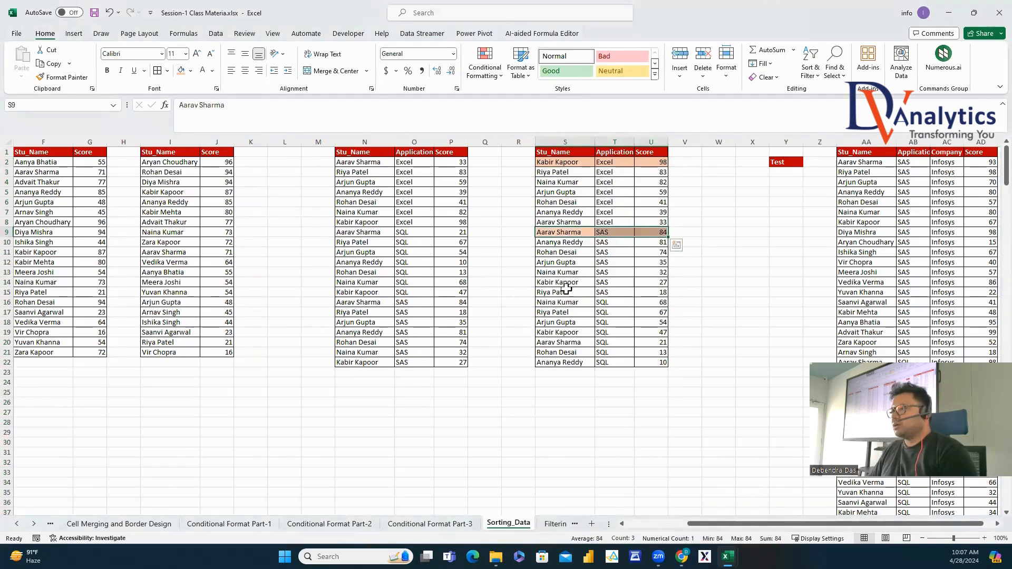
drag(578, 300, 662, 303)
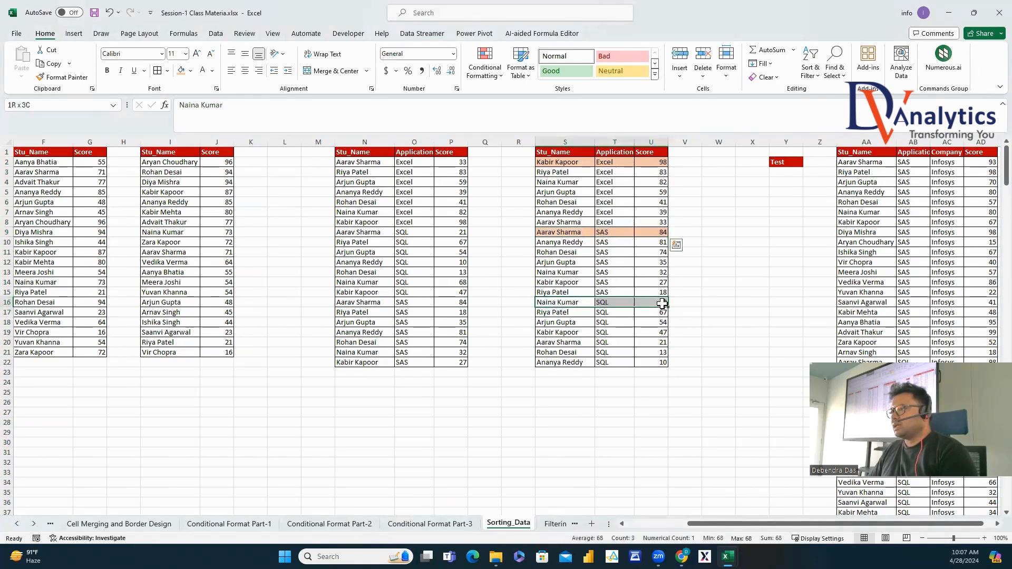
click(181, 72)
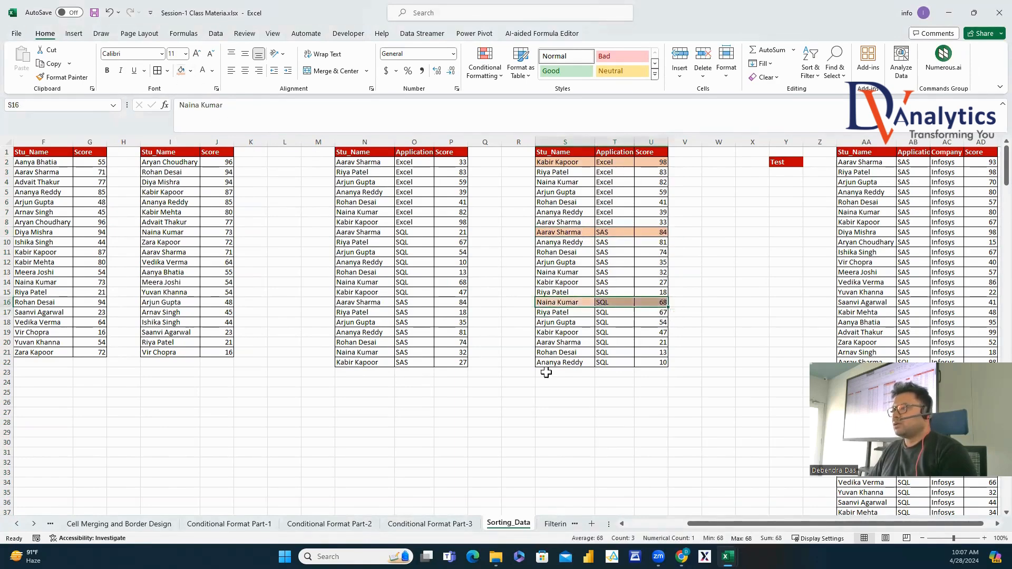
click(652, 370)
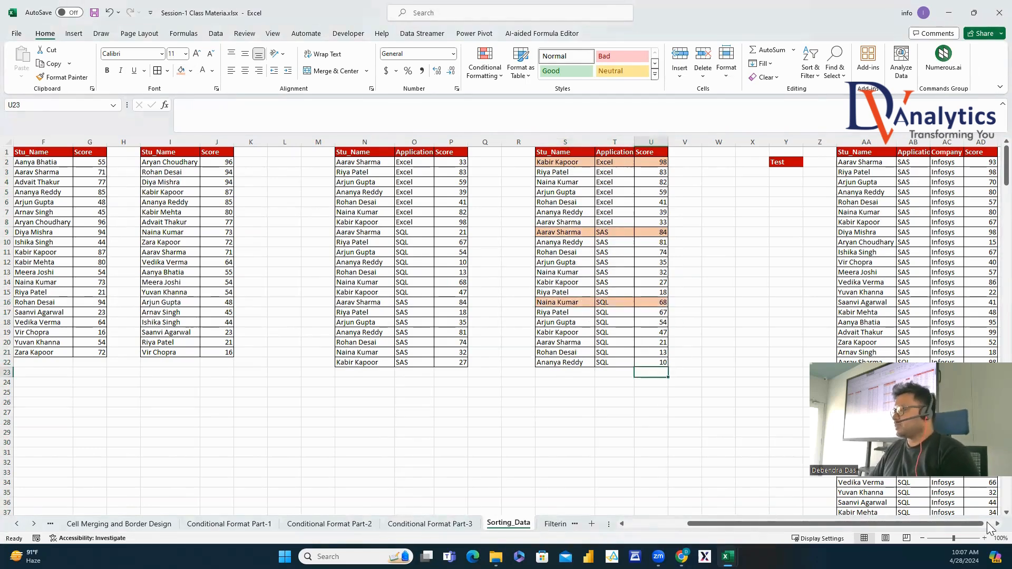
AutoFit the width of the Application column AB in the table that includes Company.
click(990, 524)
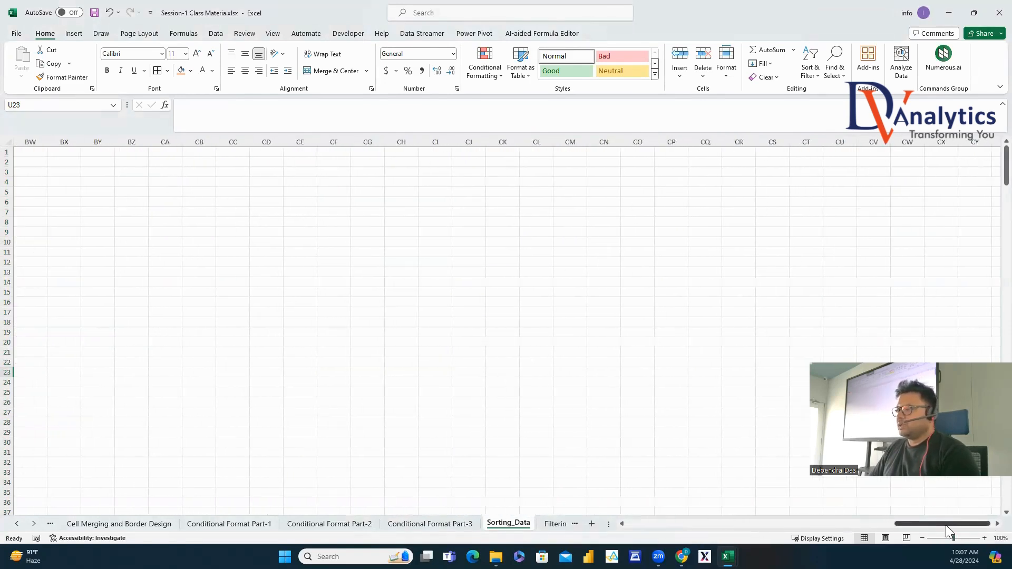
drag(984, 524, 721, 518)
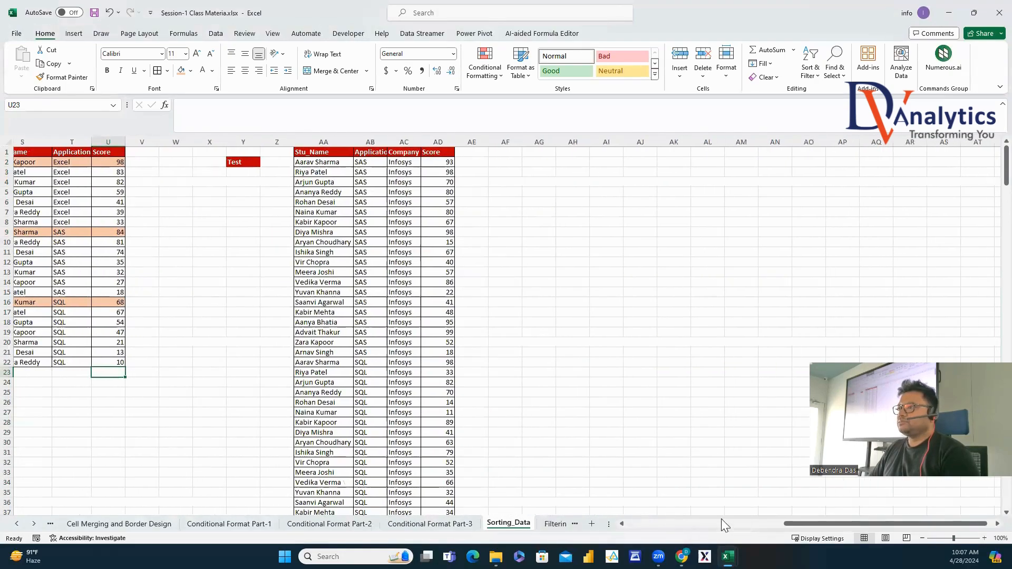
click(323, 139)
double_click(388, 142)
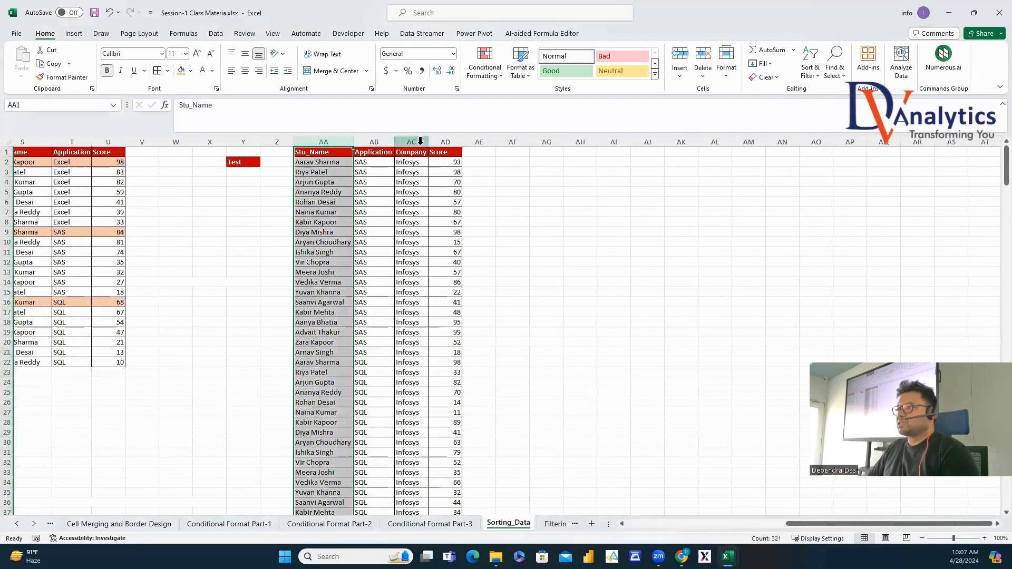
click(449, 141)
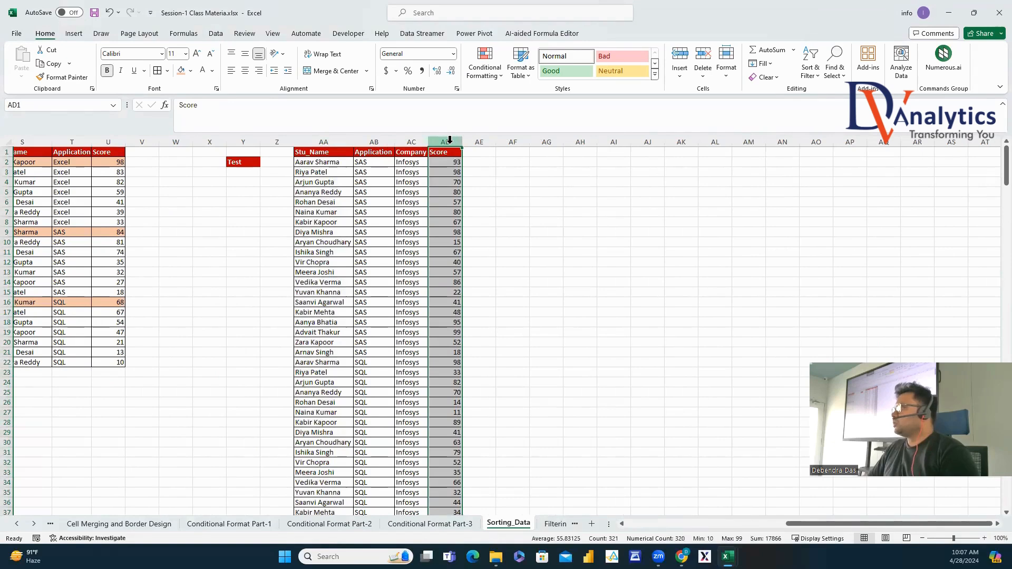
Copy the Stu_Name, Application, Company and Score columns AA:AD and paste them into columns AG:AJ.
drag(336, 137, 448, 141)
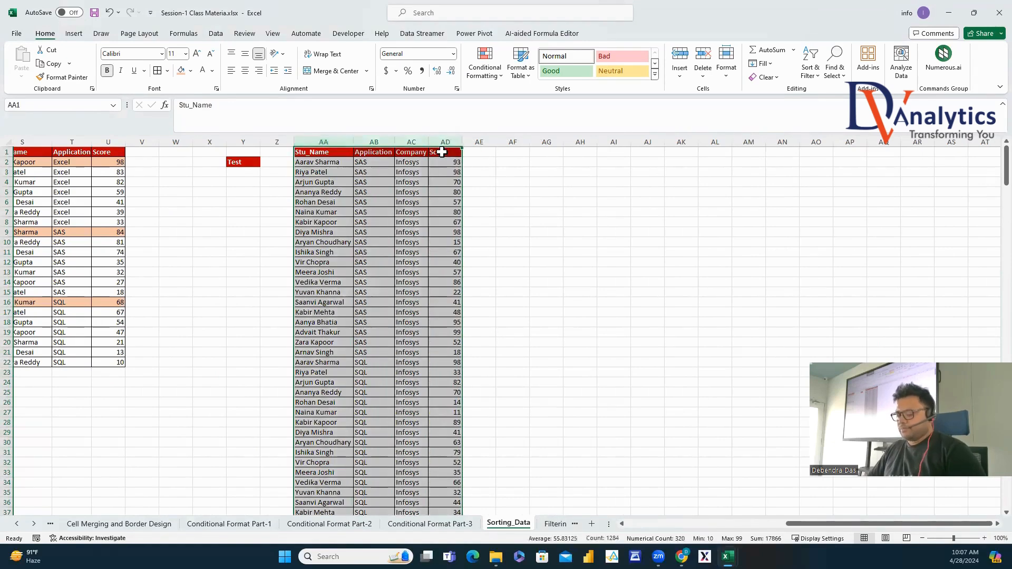
key(ctrl+c)
click(552, 141)
key(ctrl+v)
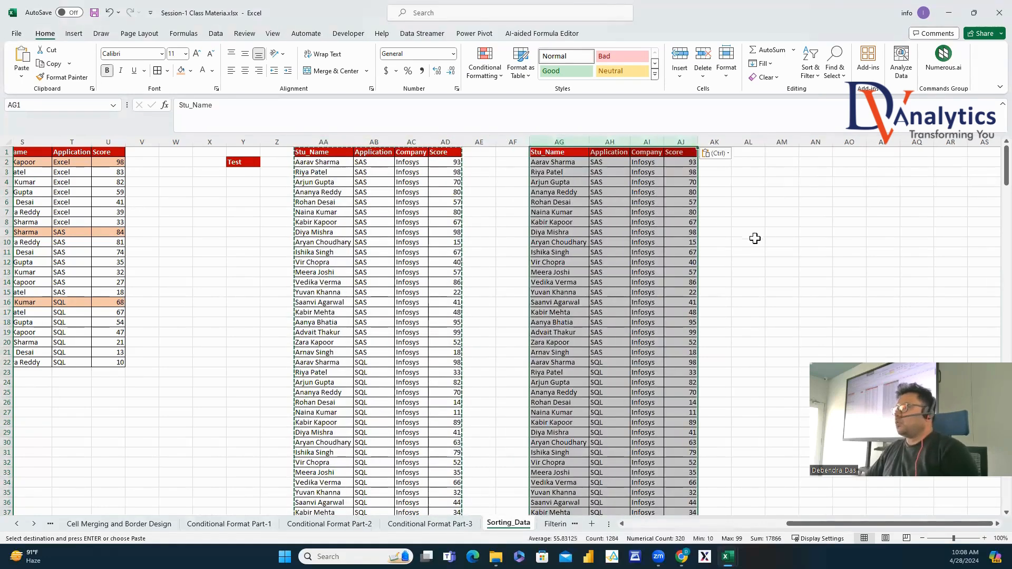
click(781, 232)
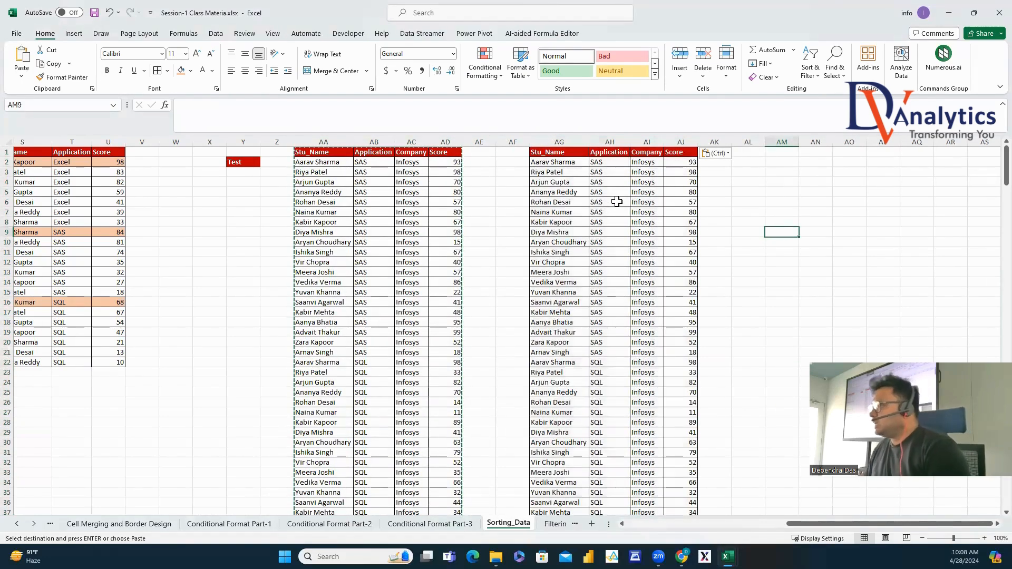
Set up a custom sort of the table in AG:AJ by Company and then Application, both A to Z.
click(649, 161)
click(601, 164)
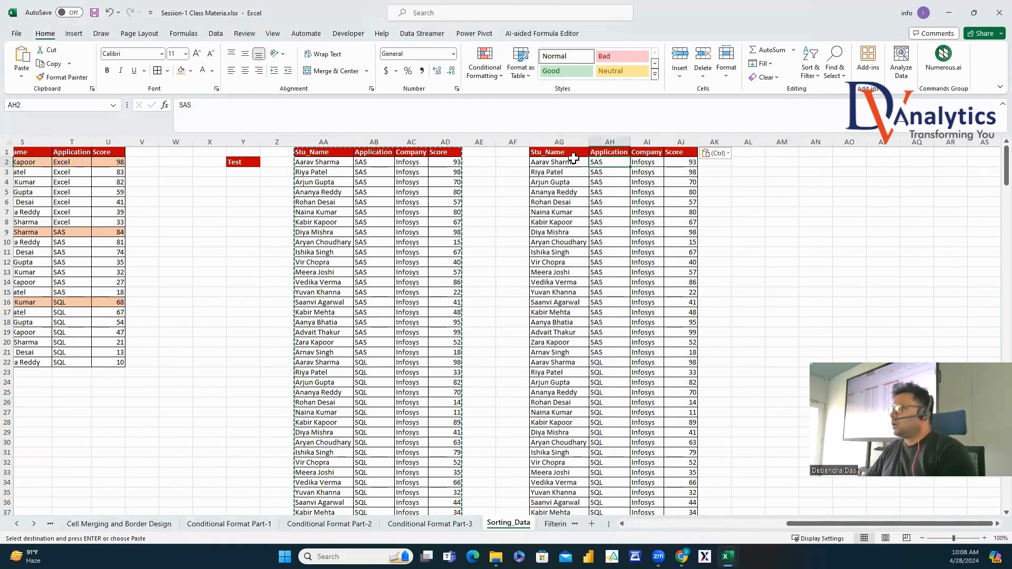
drag(567, 141, 683, 149)
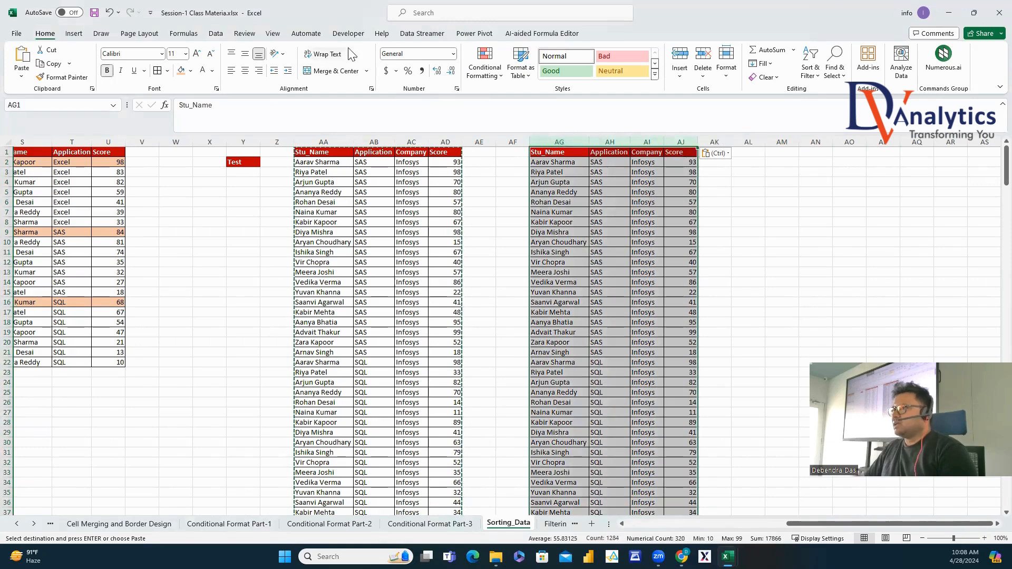
click(216, 33)
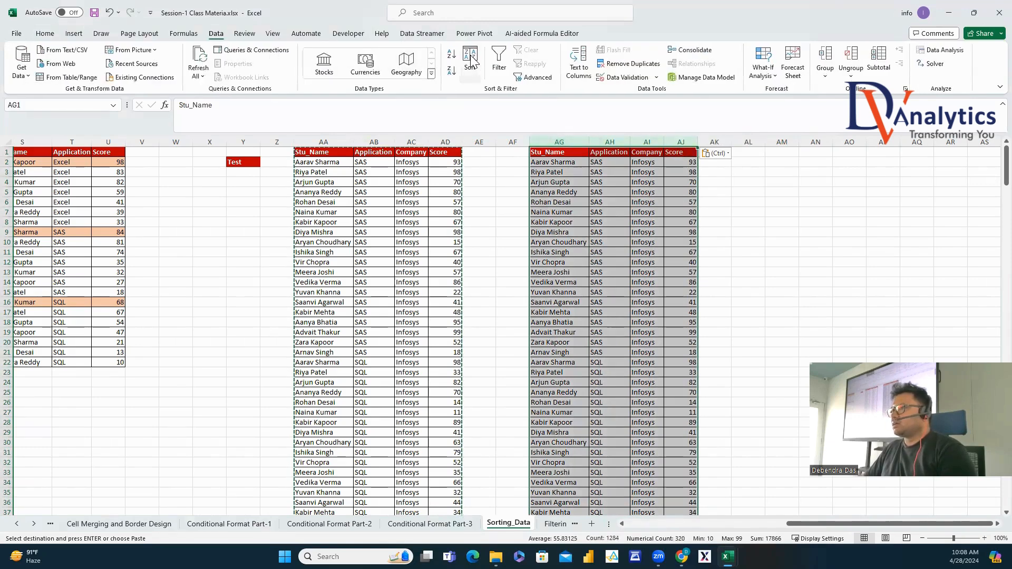
click(470, 57)
click(166, 227)
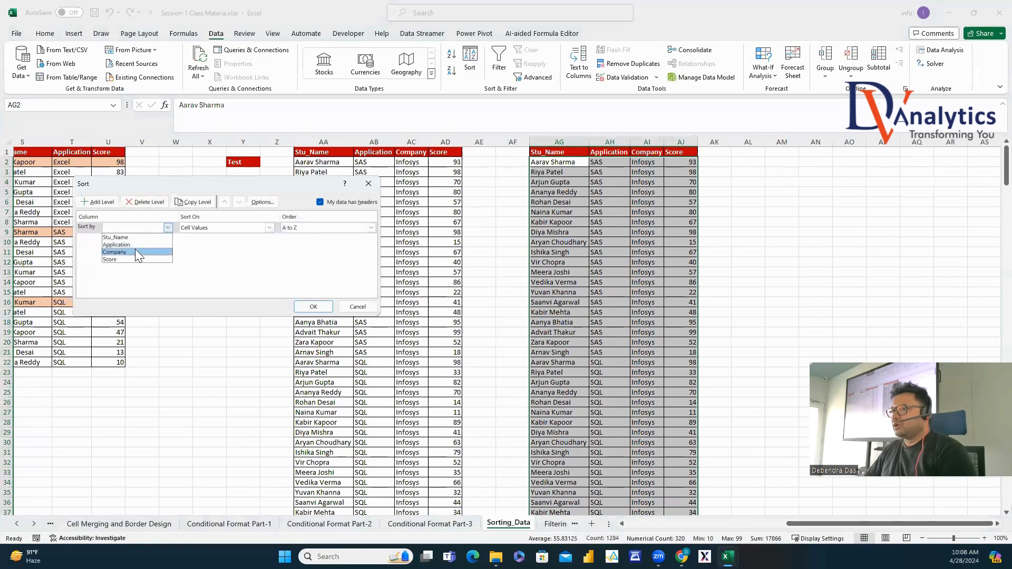
click(122, 252)
click(97, 202)
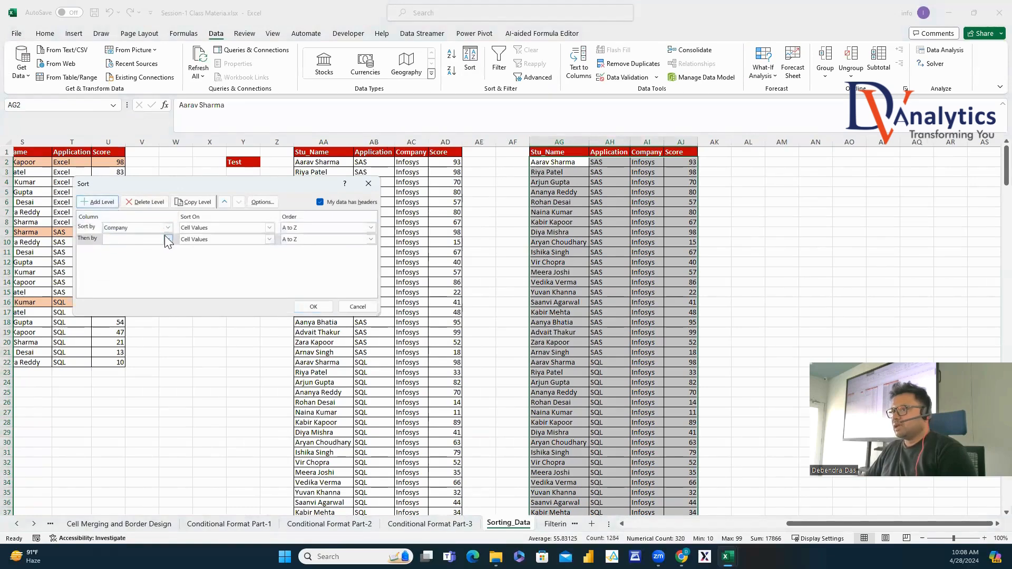
click(167, 238)
click(126, 257)
Add Score from largest to smallest as the third sort level and apply the sort to AG:AJ.
click(97, 202)
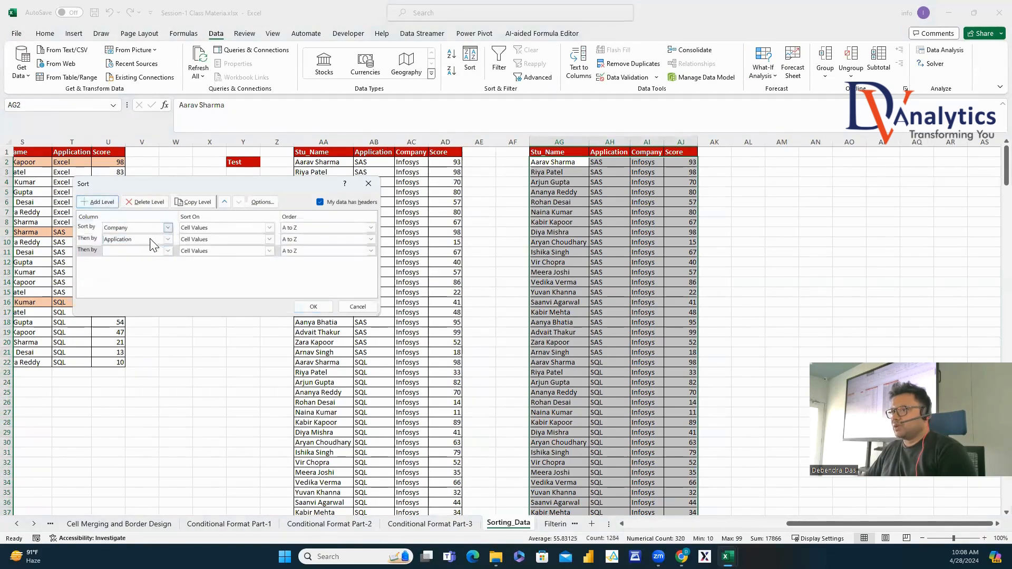
click(167, 251)
click(127, 280)
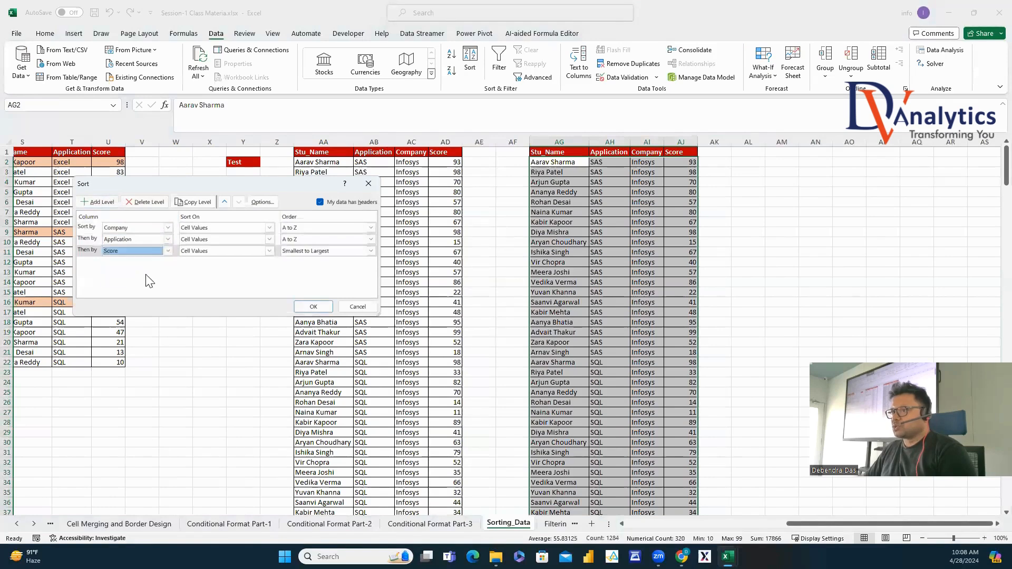
click(372, 251)
click(311, 267)
click(314, 306)
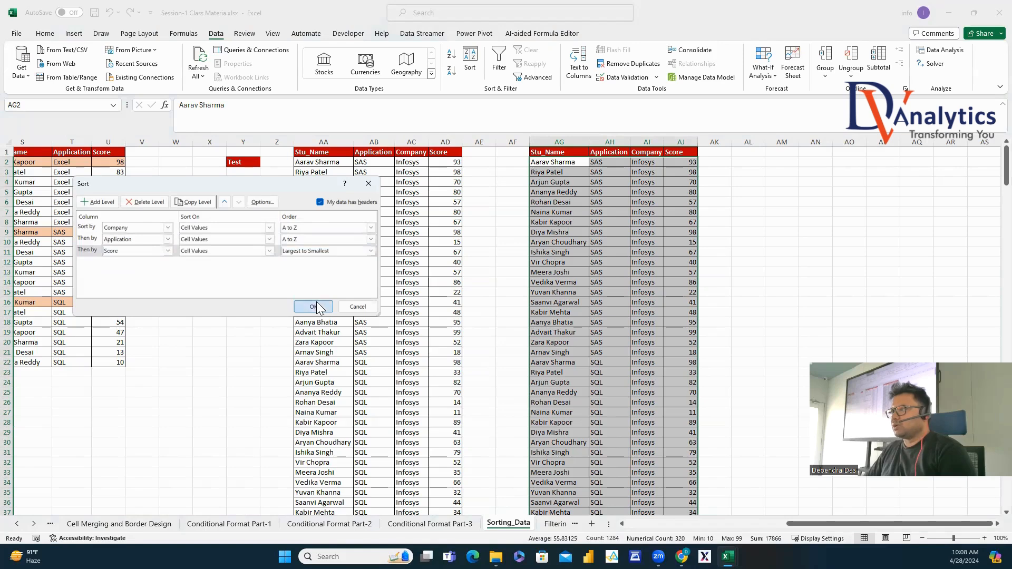
AutoFit the widths of columns AG:AJ and select the student names and applications of the ML rows, AG2:AH21.
drag(667, 138, 667, 138)
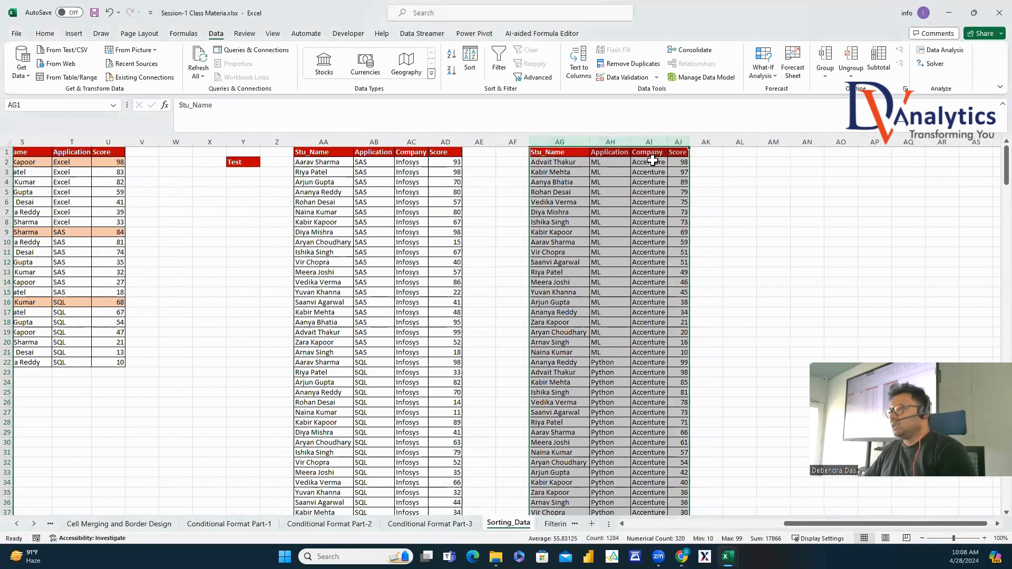
drag(609, 162, 588, 351)
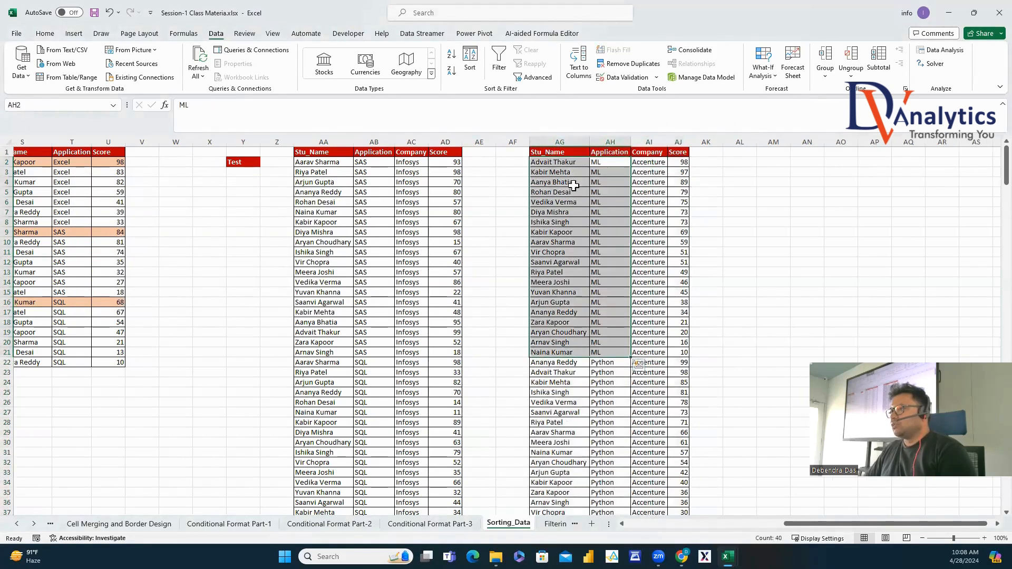
Fill the top-scoring Accenture rows for ML (AG2:AJ2) and Python (AG22:AJ22) with light orange.
drag(558, 162, 676, 162)
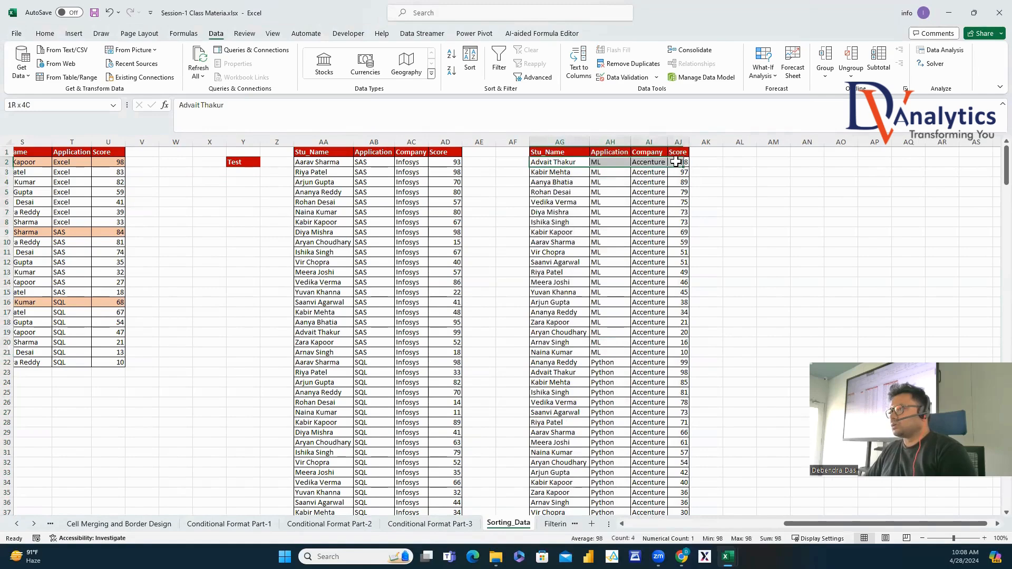
click(45, 34)
click(181, 70)
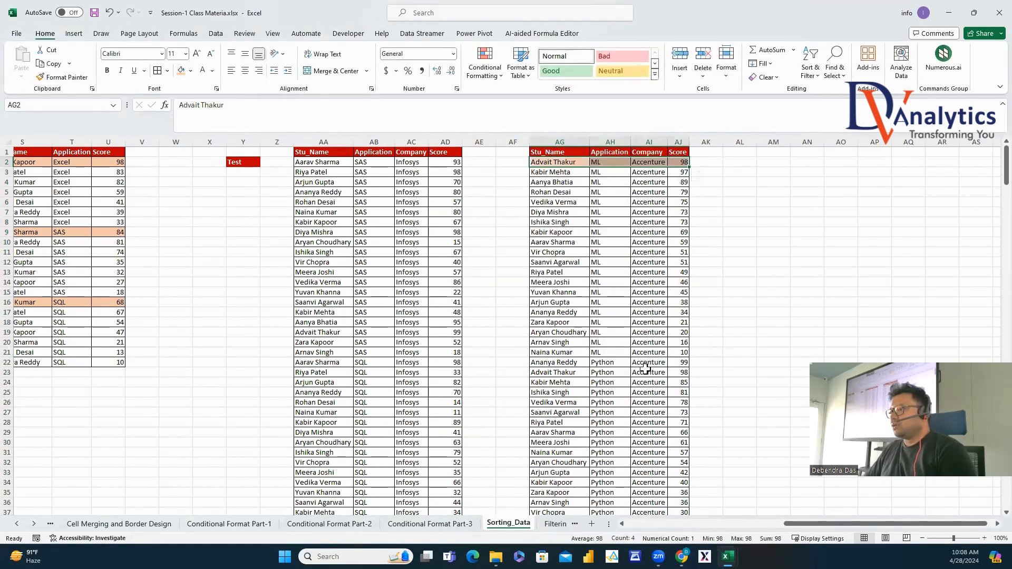
drag(563, 363, 679, 363)
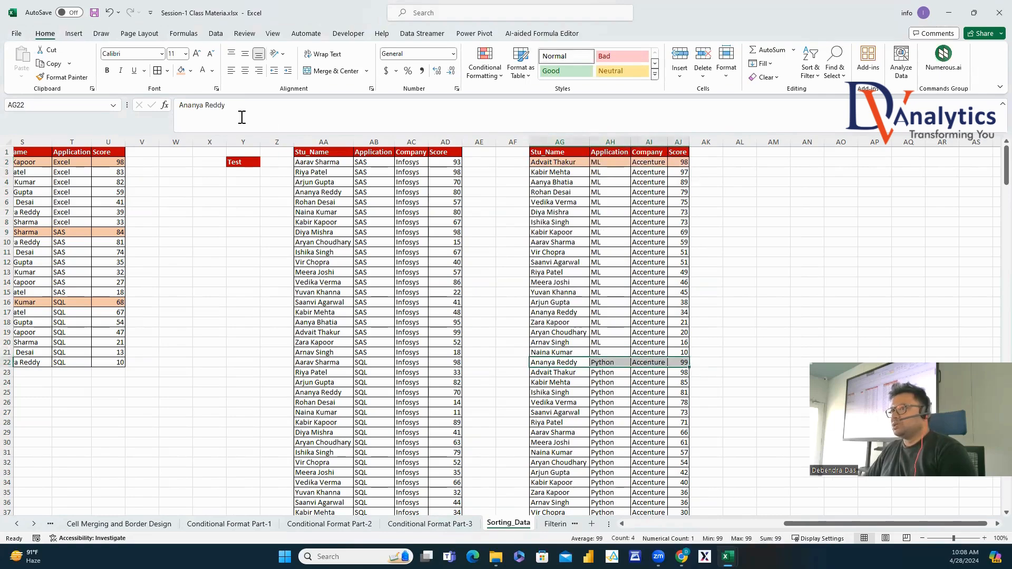
click(181, 71)
Fill the top-scoring Accenture rows for SAS (AG42:AJ42) and SQL (AG62:AJ62) with light orange.
scroll(560, 344, down, 8)
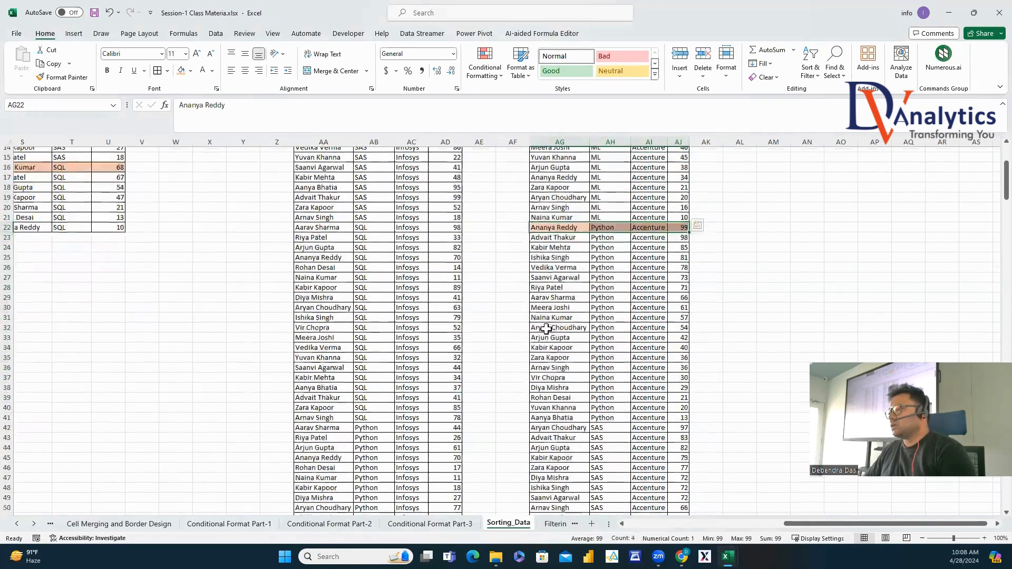
drag(562, 326, 682, 320)
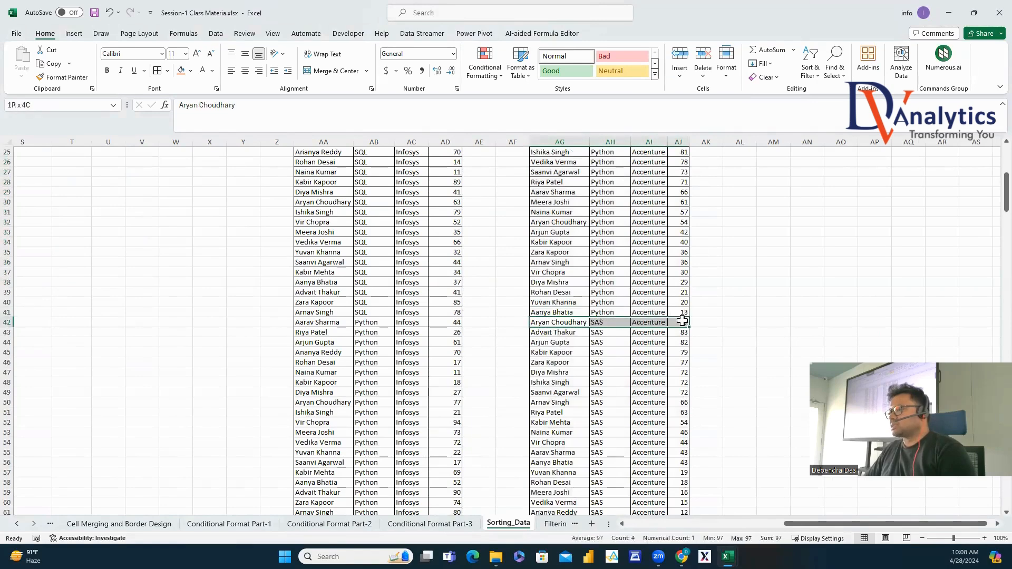
click(180, 71)
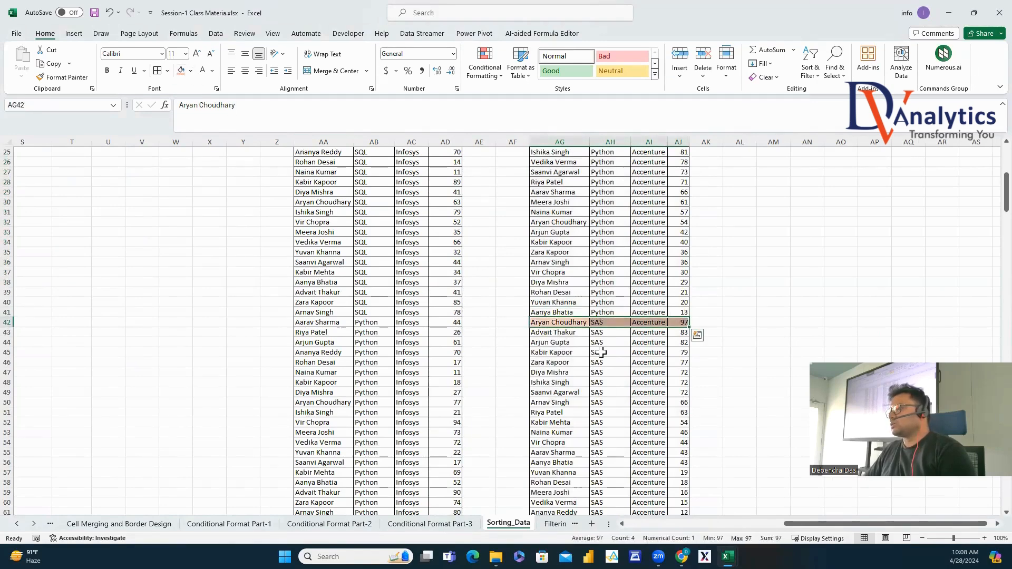
scroll(601, 352, down, 8)
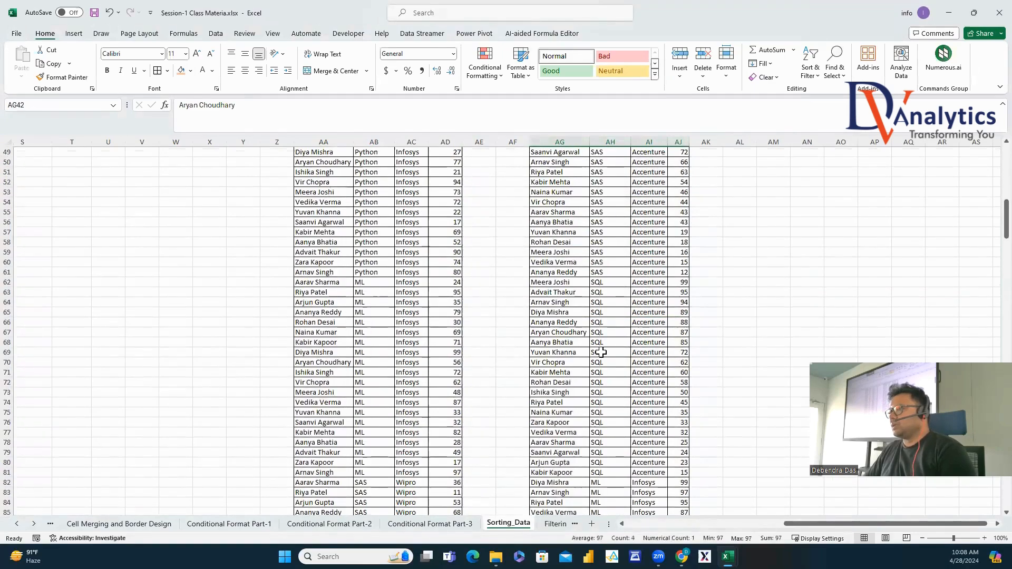
scroll(601, 352, up, 1)
drag(543, 312, 679, 312)
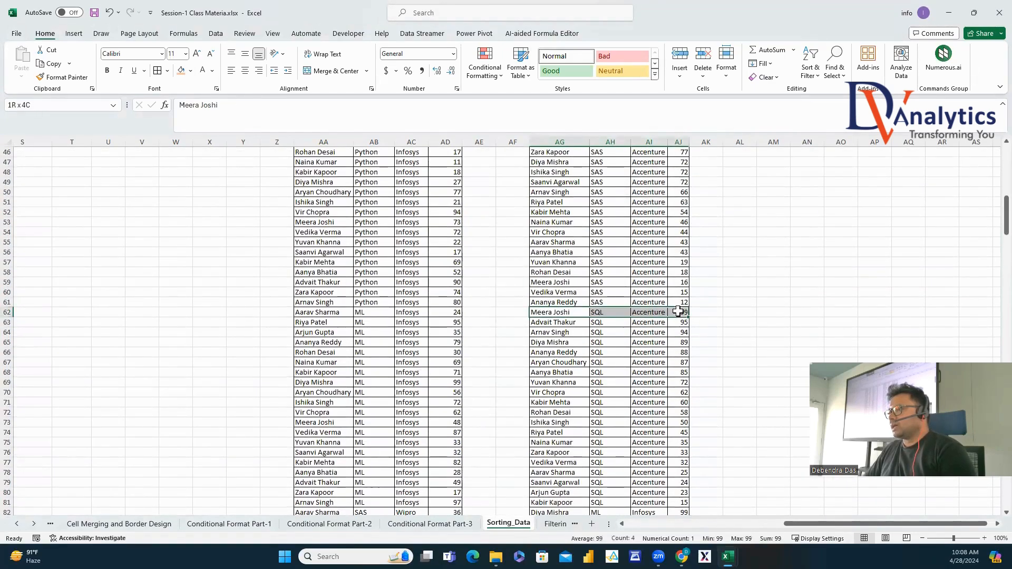
click(182, 72)
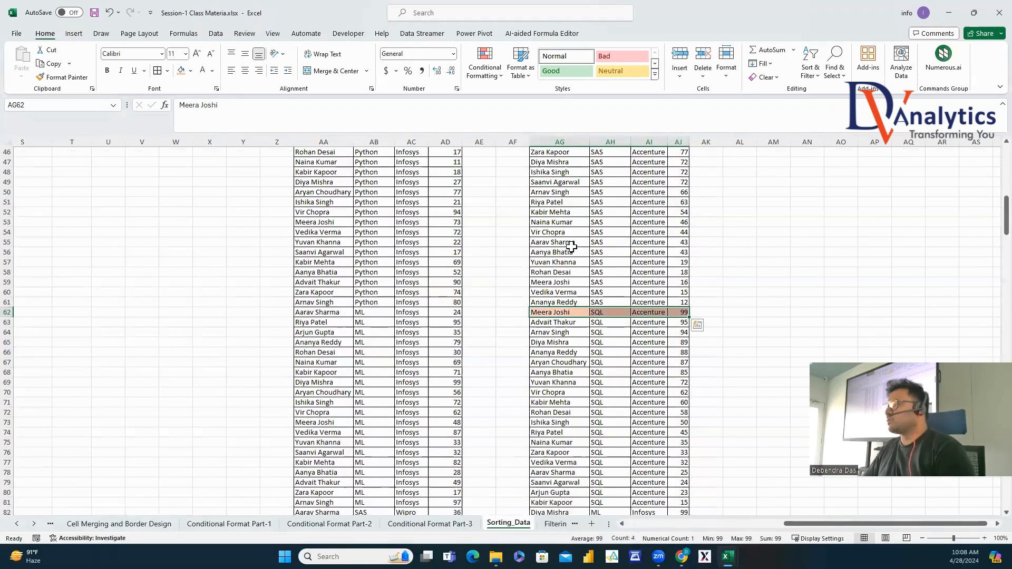
Fill the top-scoring Infosys rows for ML (AG82:AJ82) and Python (AG102:AJ102) with light orange.
scroll(571, 246, down, 3)
scroll(572, 246, down, 2)
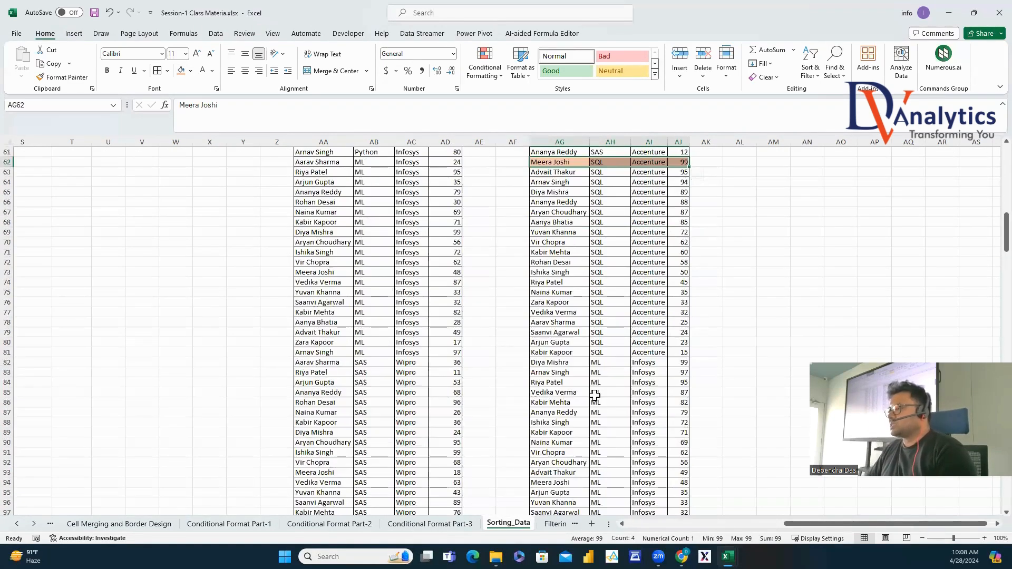
drag(560, 362, 676, 364)
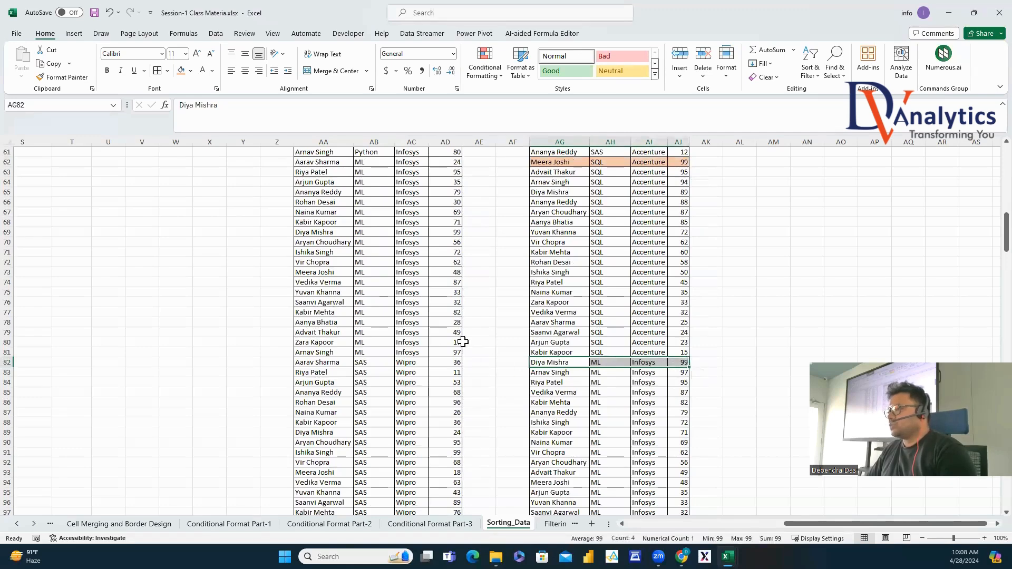
click(182, 70)
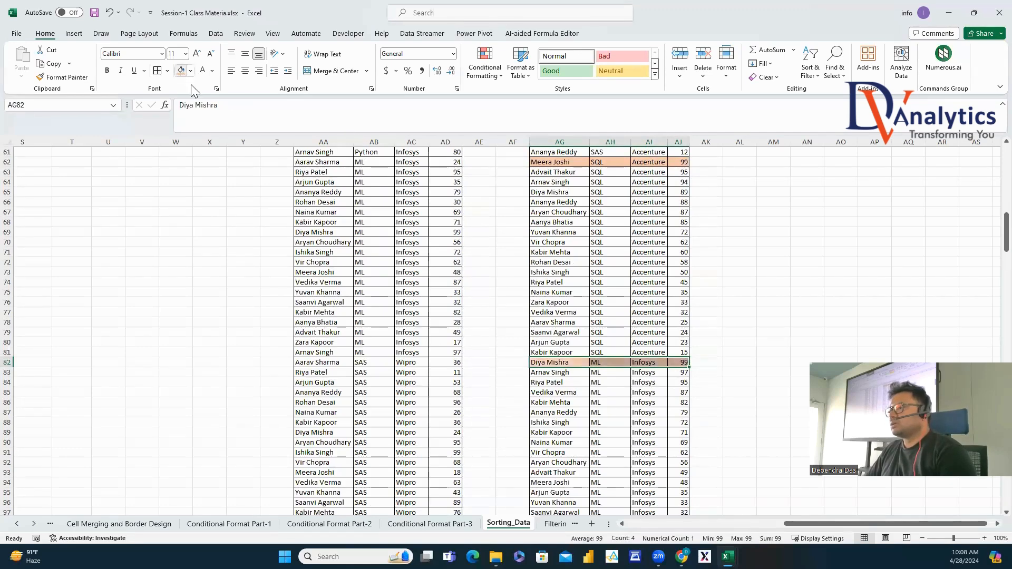
scroll(697, 374, down, 7)
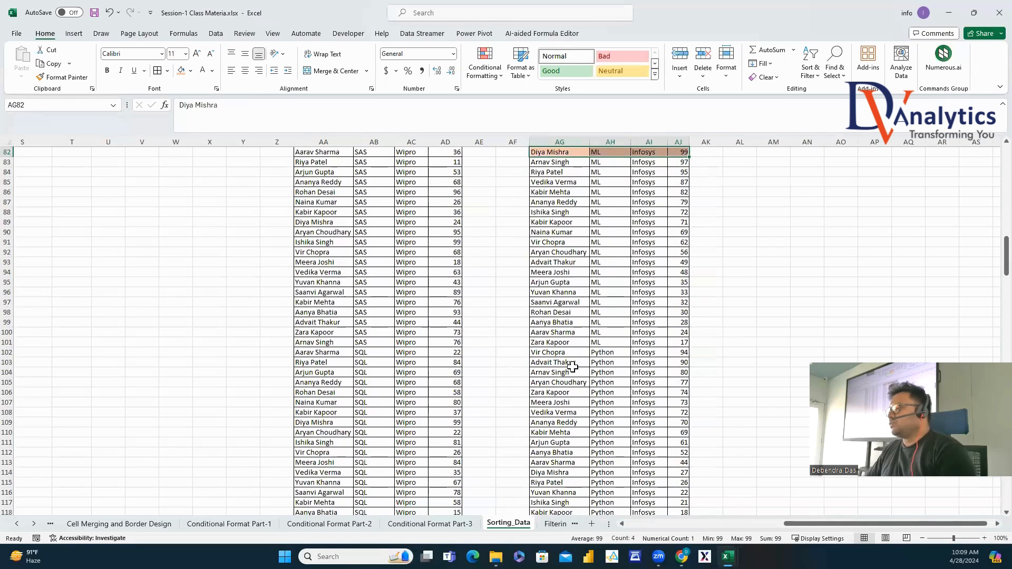
drag(563, 352, 680, 351)
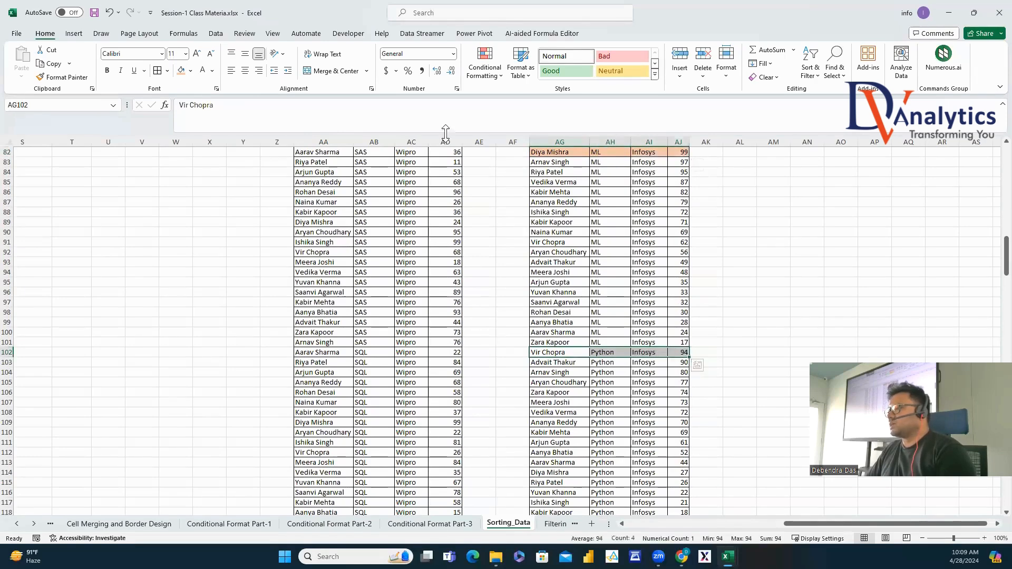
click(181, 70)
Copy the unsorted student table in columns AA:AD and paste it into columns AM:AP.
scroll(654, 324, up, 20)
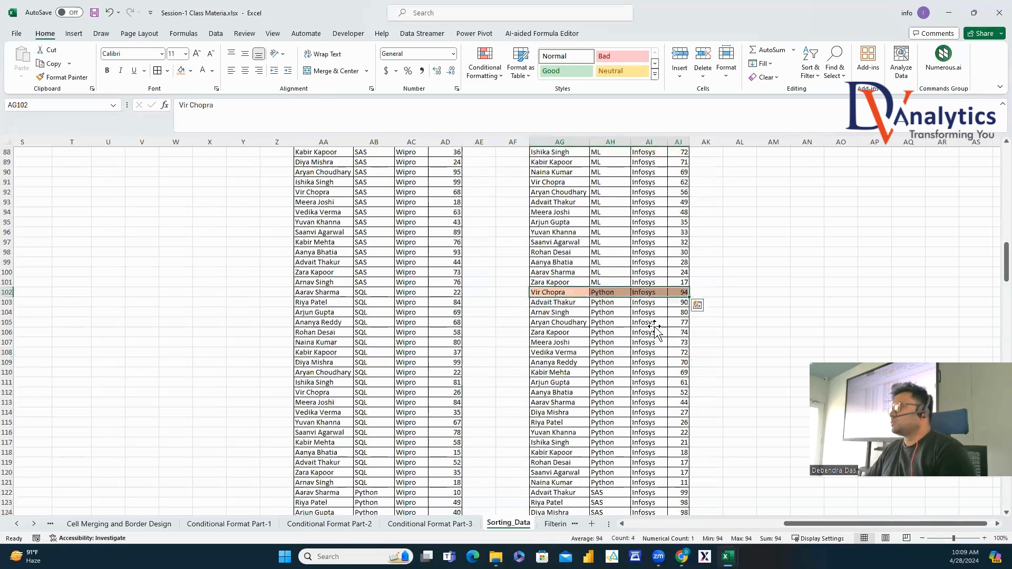
scroll(655, 326, up, 5)
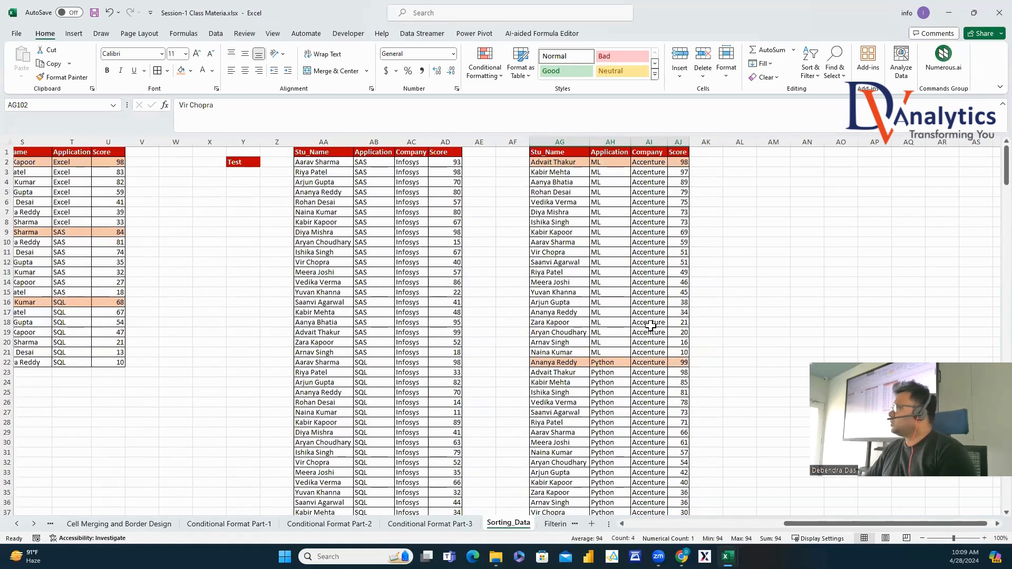
drag(335, 140, 444, 156)
key(ctrl+c)
click(785, 142)
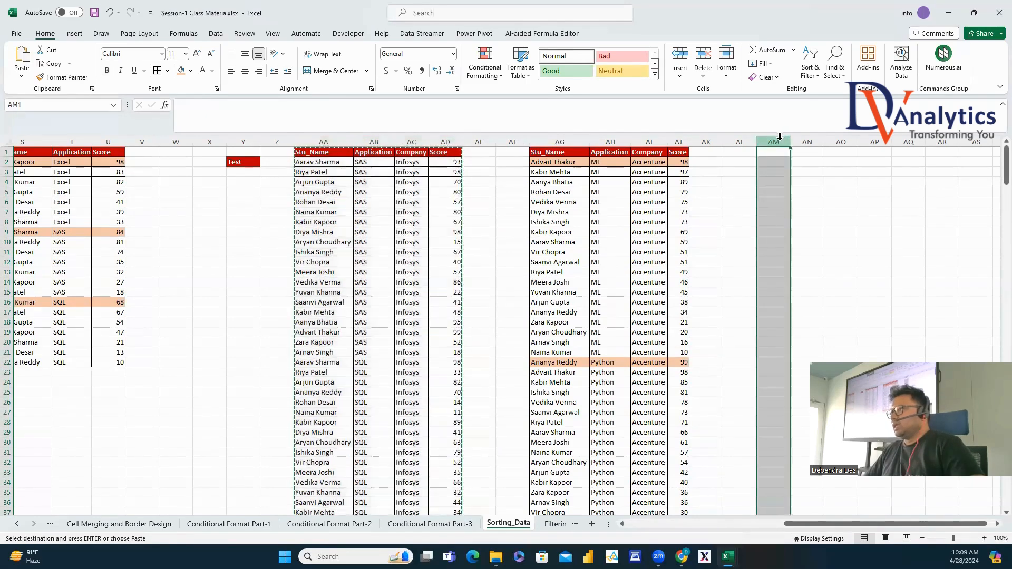
key(ctrl+v)
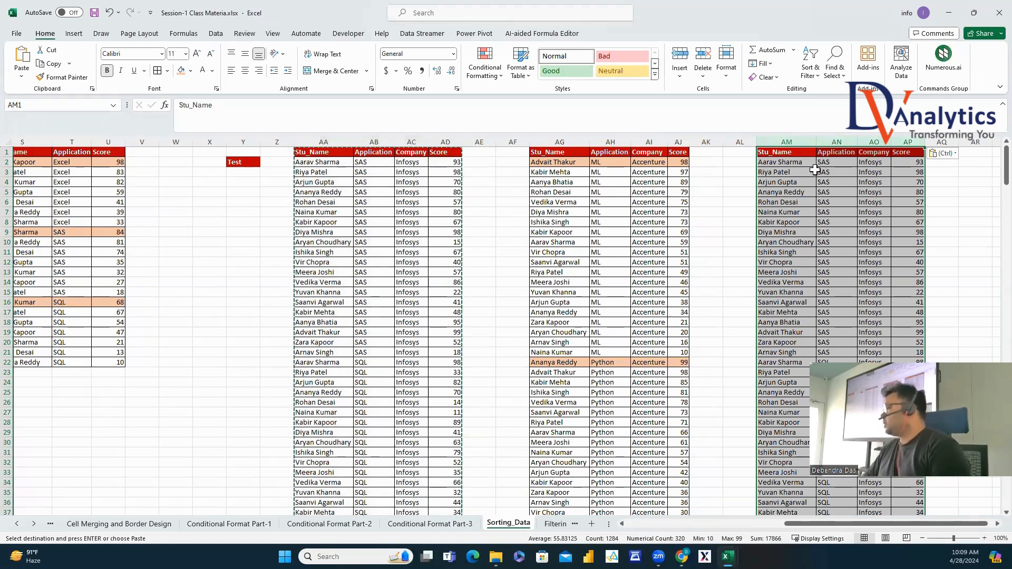
Set up a custom sort of the table in AM:AP by Stu_Name and then Company, both A to Z.
drag(788, 141, 907, 153)
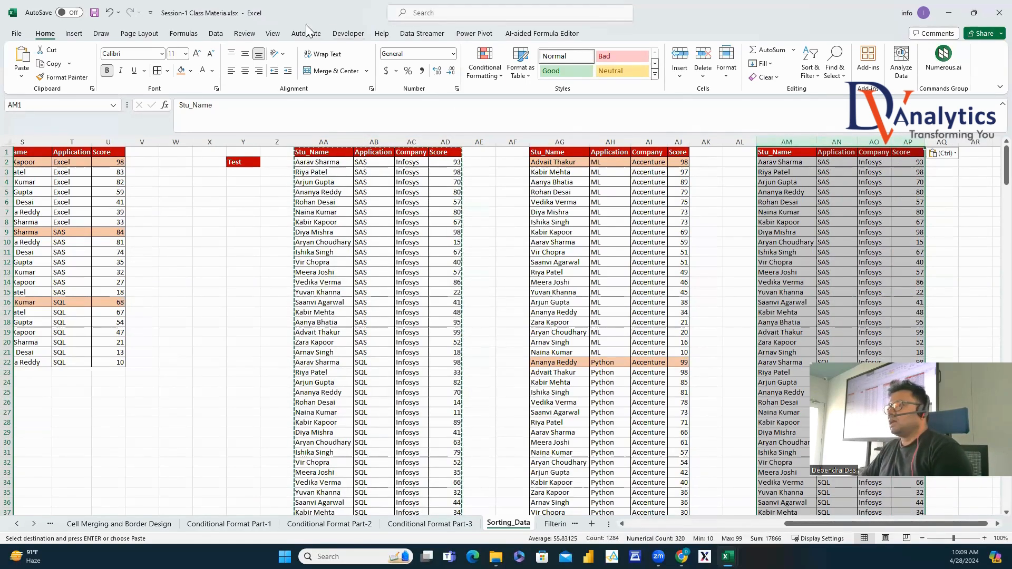
click(215, 33)
click(470, 61)
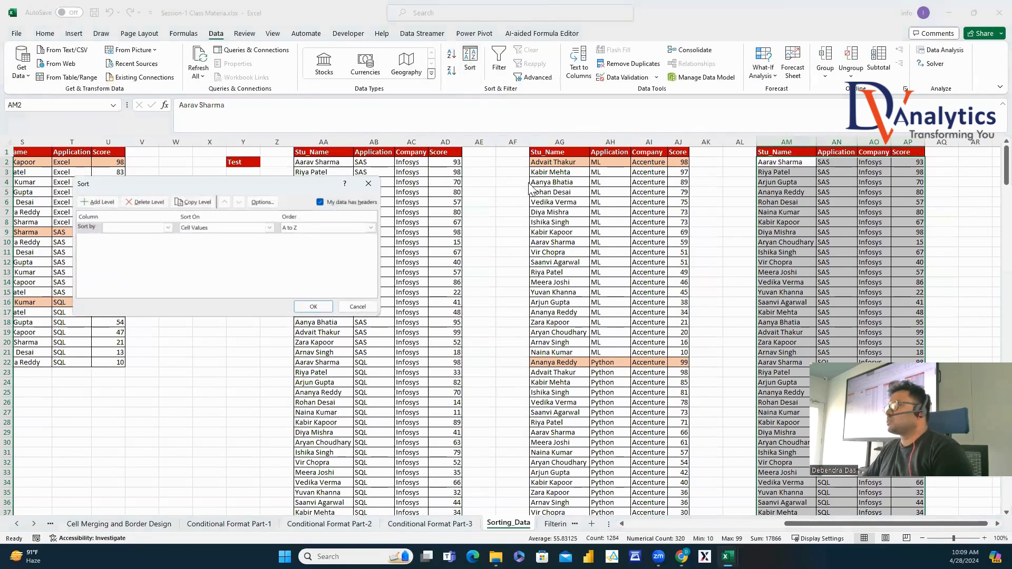
click(168, 228)
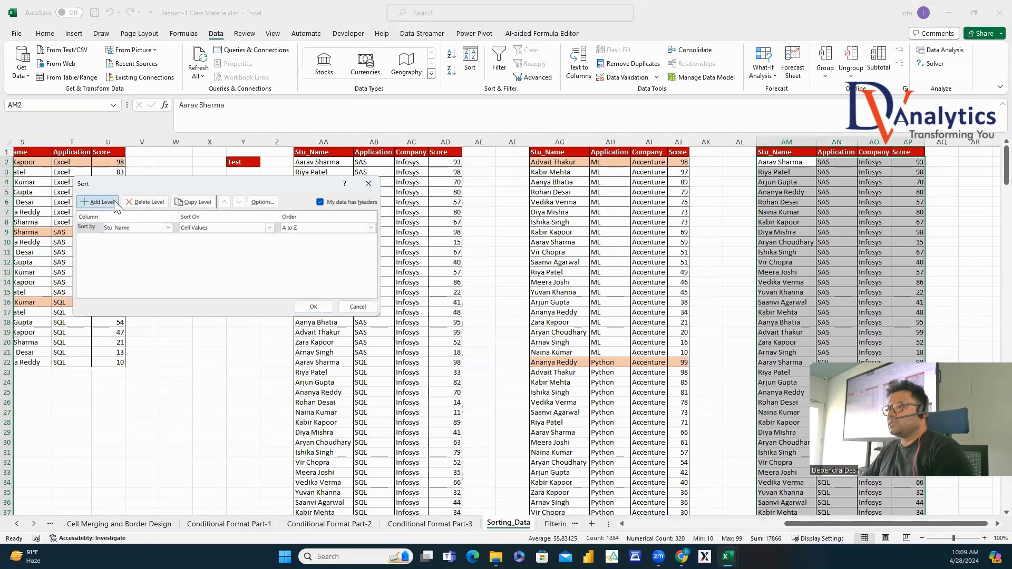
click(113, 202)
click(168, 240)
Add Score from largest to smallest as the third sort level and apply the sort to AM:AP.
key(alt+a)
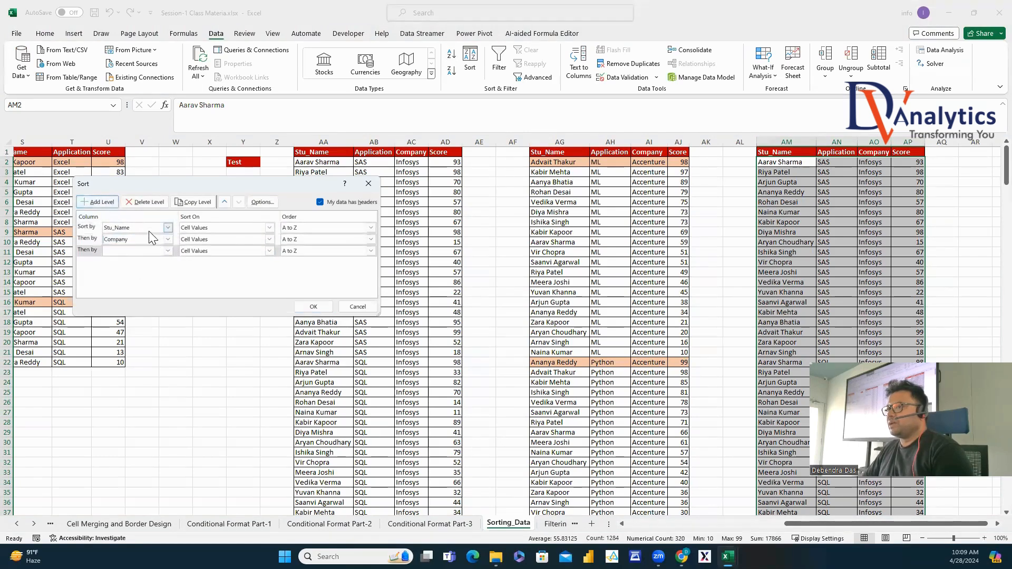
click(168, 251)
click(141, 280)
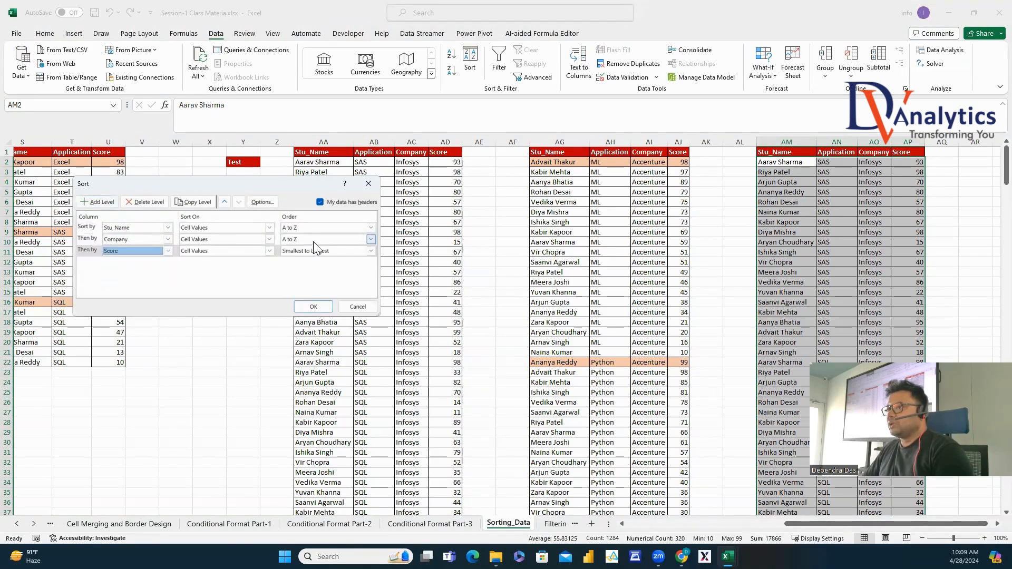
click(371, 251)
click(323, 267)
click(314, 307)
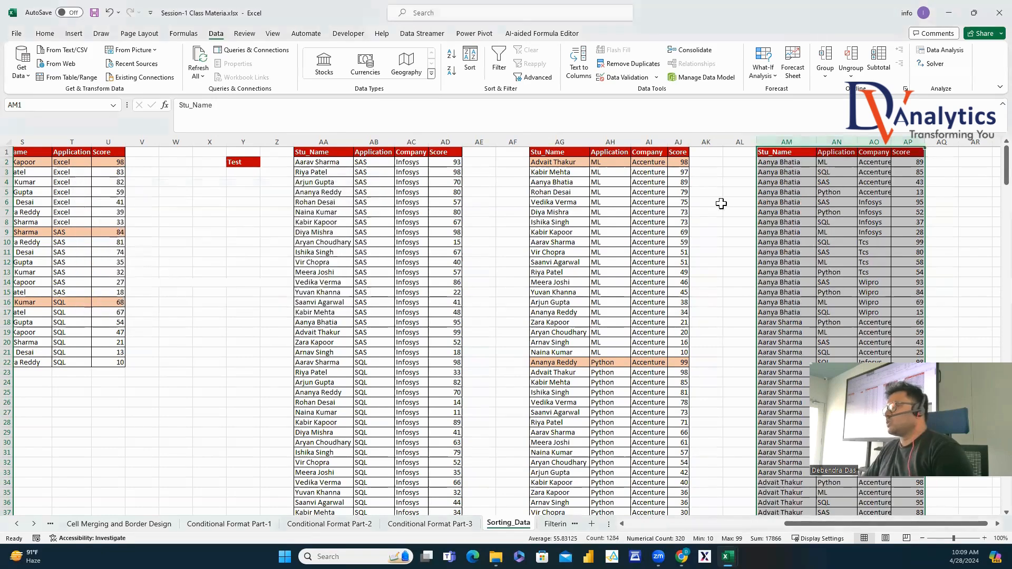
Examine how the first student's rows in AM:AP are grouped by company and application after the sort.
click(878, 172)
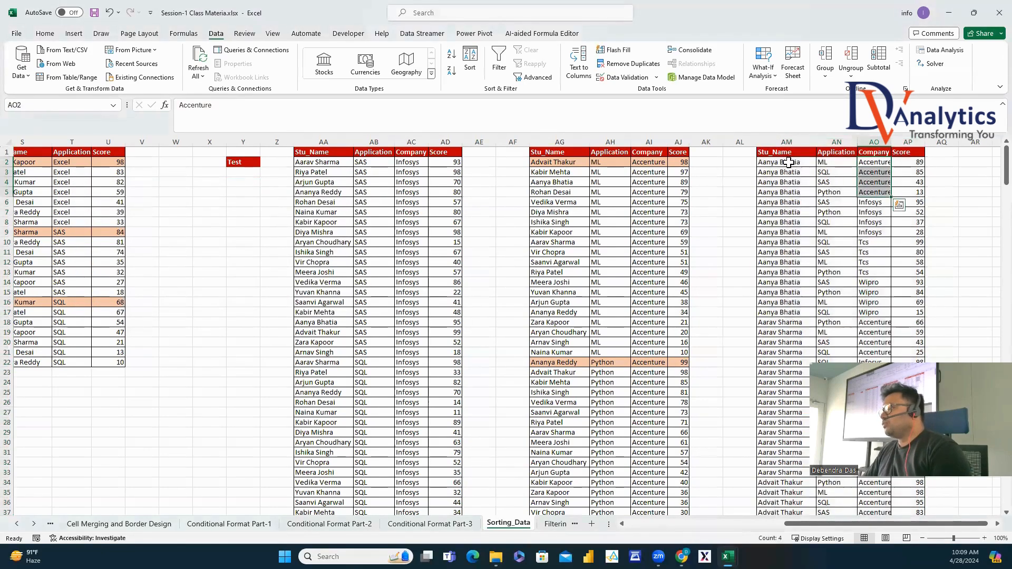
drag(780, 162, 789, 193)
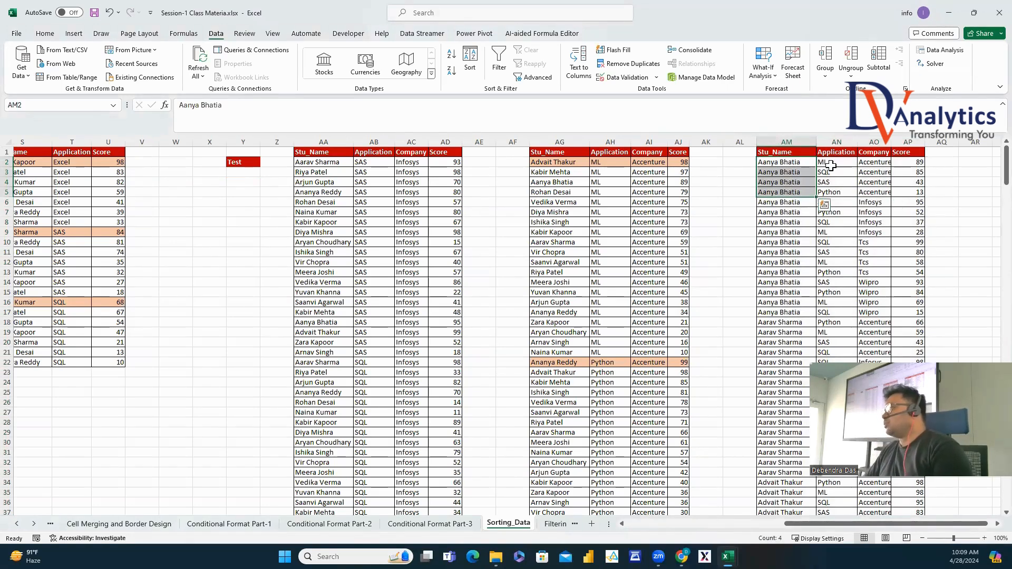
drag(830, 163, 877, 163)
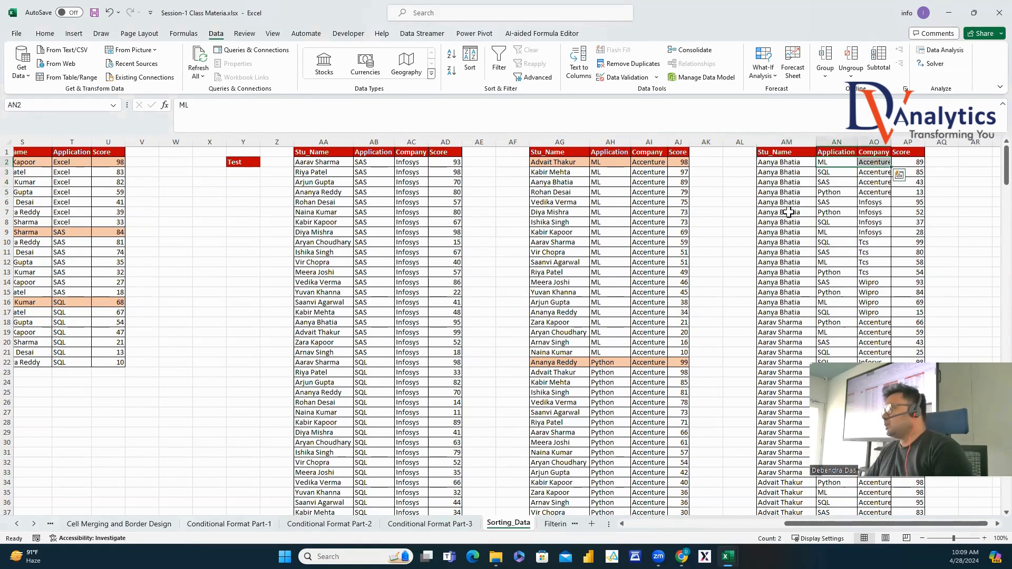
drag(789, 204, 792, 222)
click(866, 203)
click(835, 204)
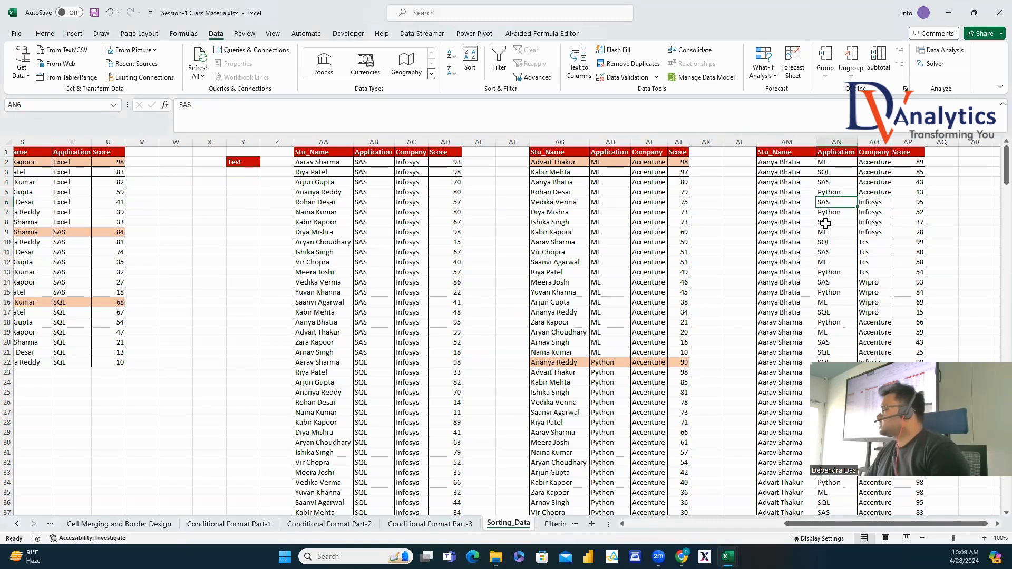
click(778, 242)
click(866, 242)
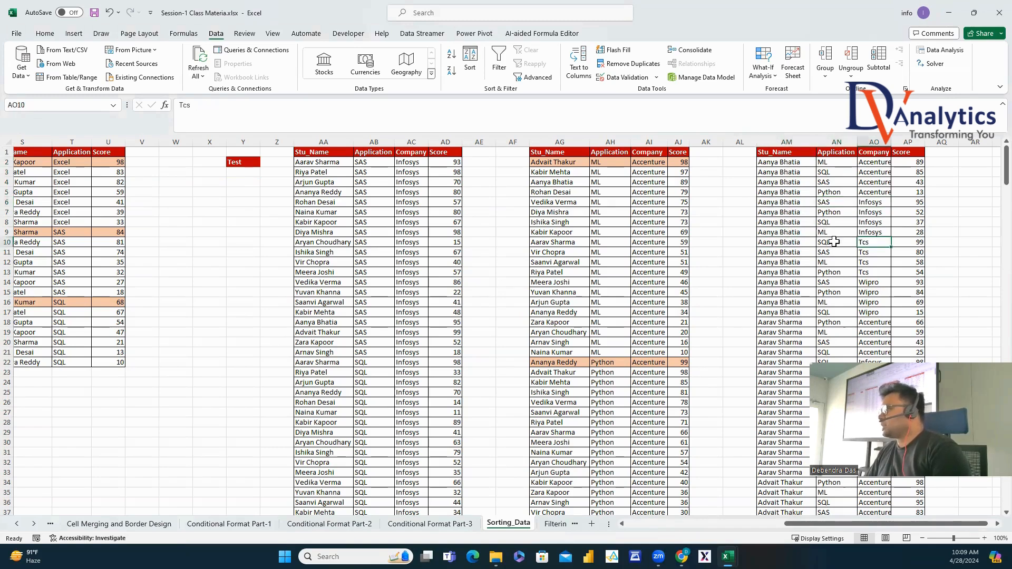
click(837, 242)
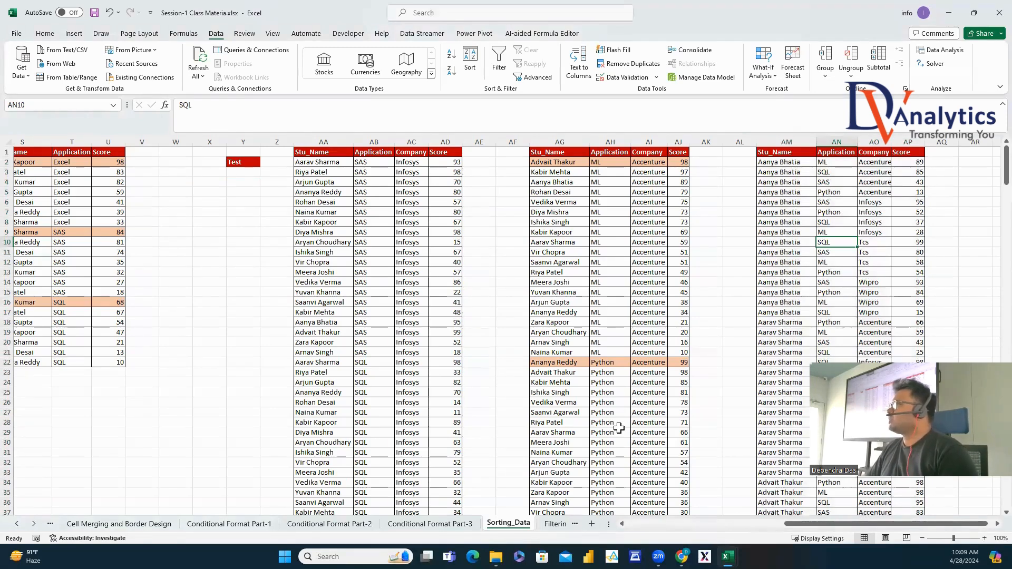
Review the filtering topics on the Filtering Data sheet and open the Filtering By Criterias sheet.
click(549, 524)
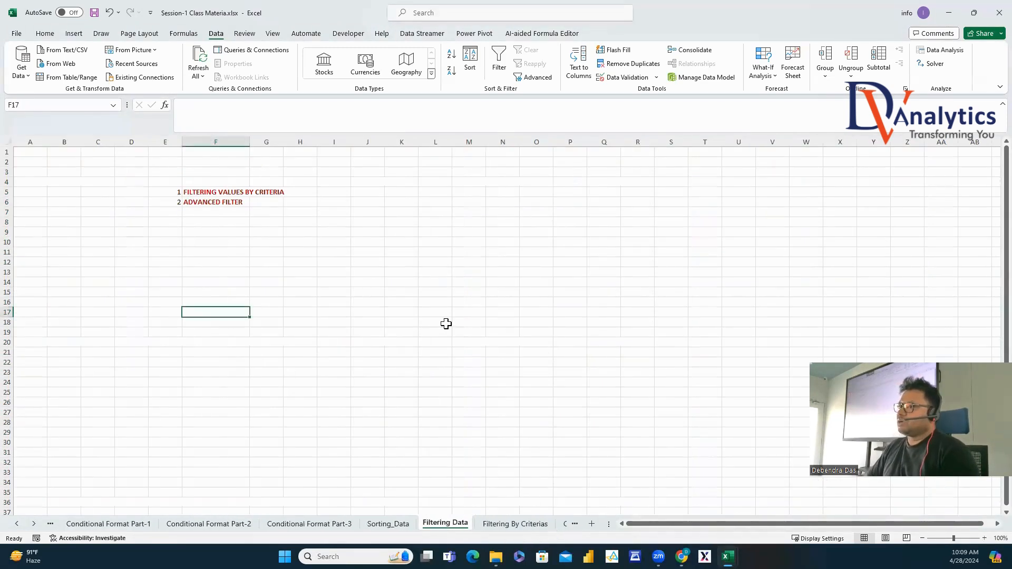
drag(669, 525, 681, 525)
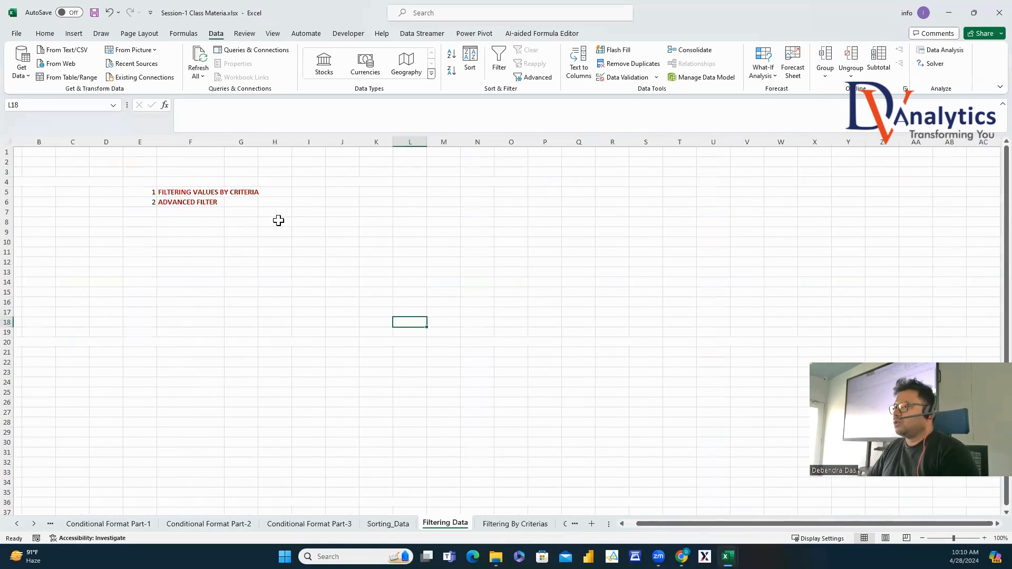
click(219, 196)
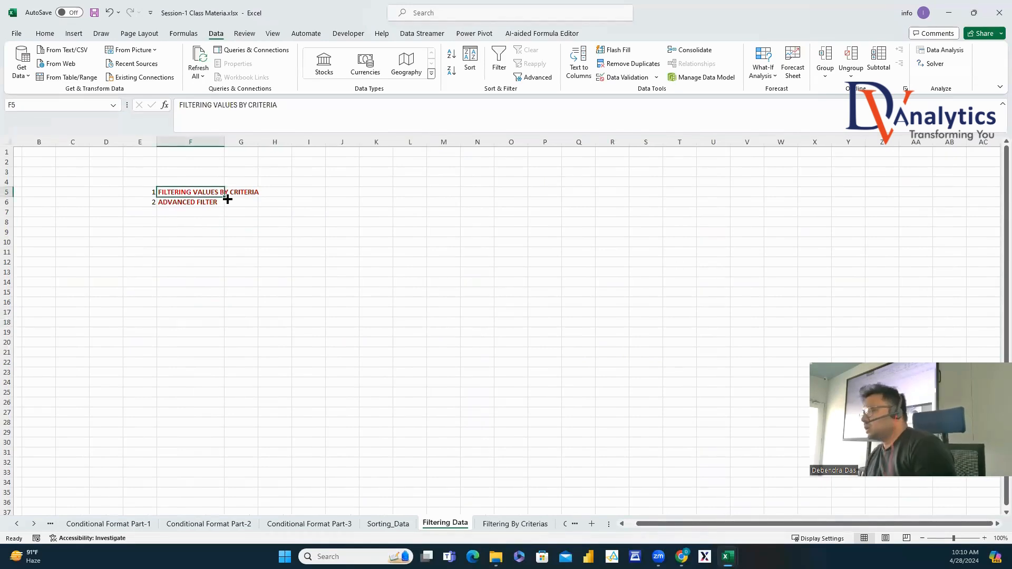
click(204, 202)
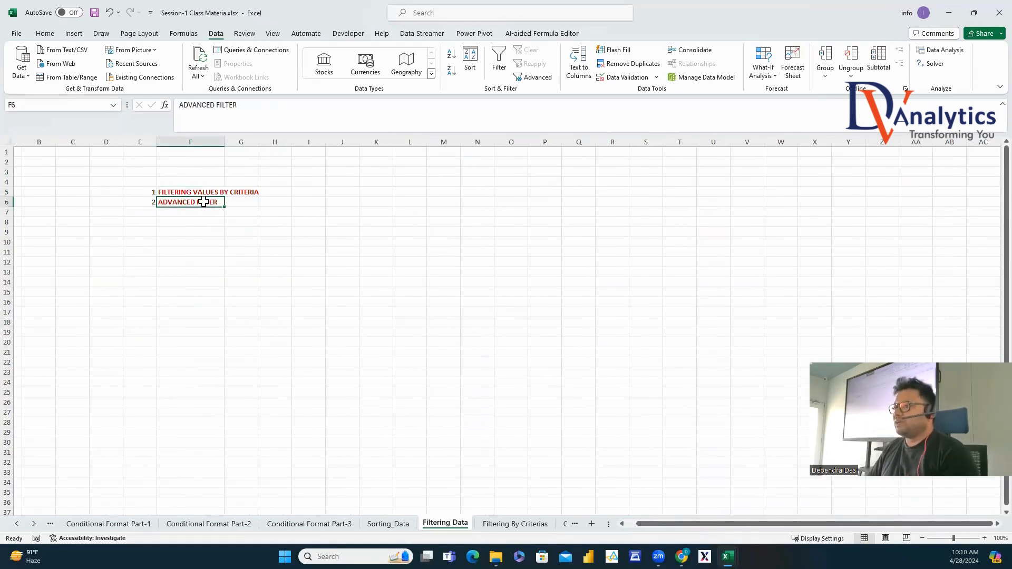
click(516, 524)
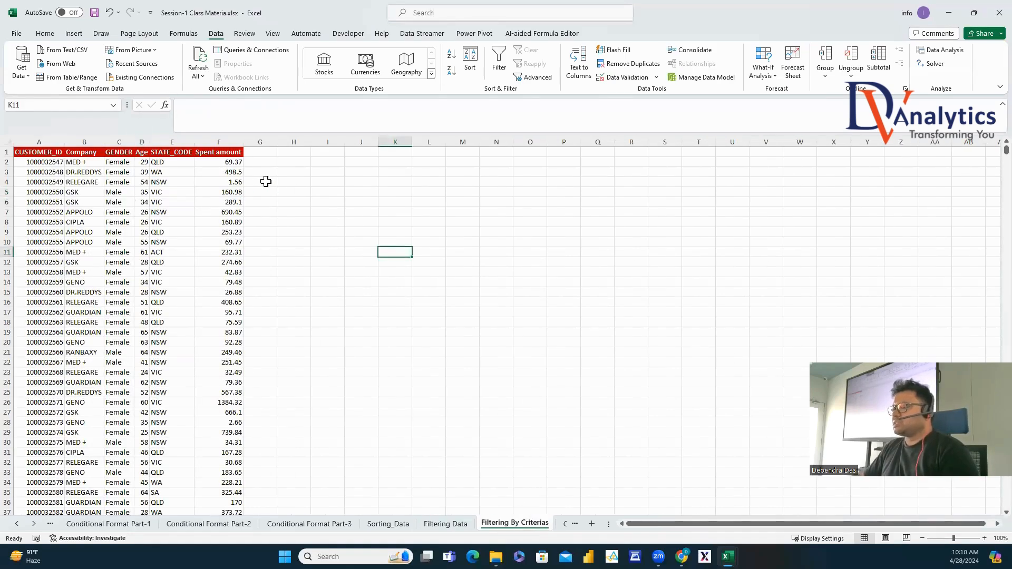
Review the customer table's column headers from CUSTOMER_ID through Spent amount.
click(143, 182)
click(54, 153)
click(92, 153)
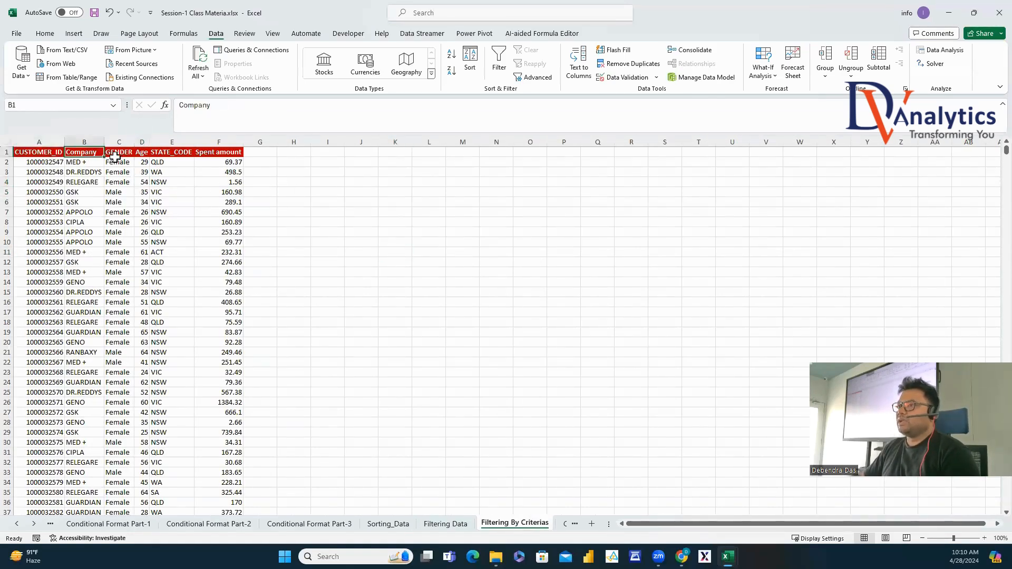
click(132, 152)
click(144, 150)
click(180, 151)
click(204, 152)
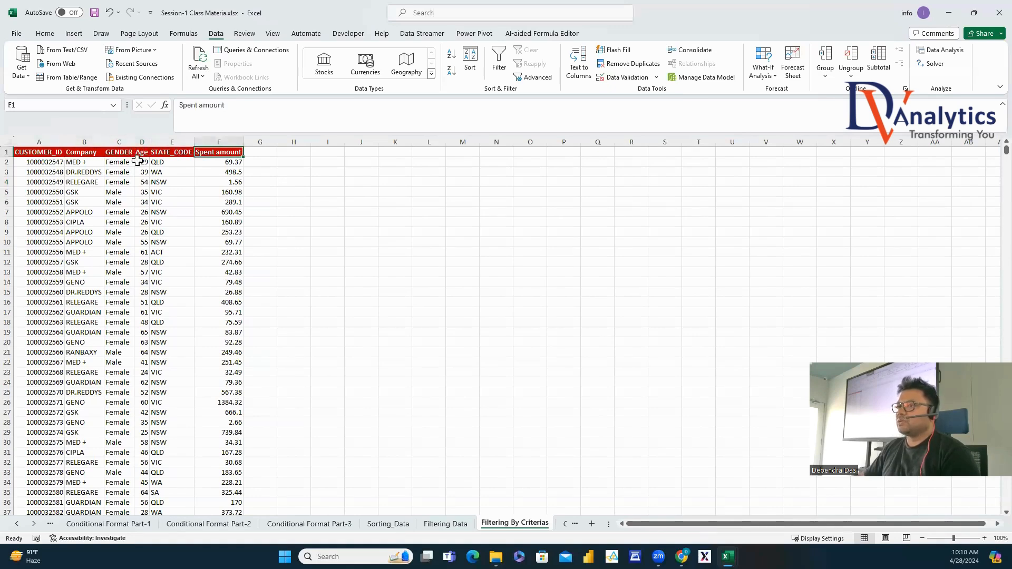
Turn on filtering for the customer table and show only the companies APPOLO, CIPLA and GENO.
click(94, 154)
click(499, 64)
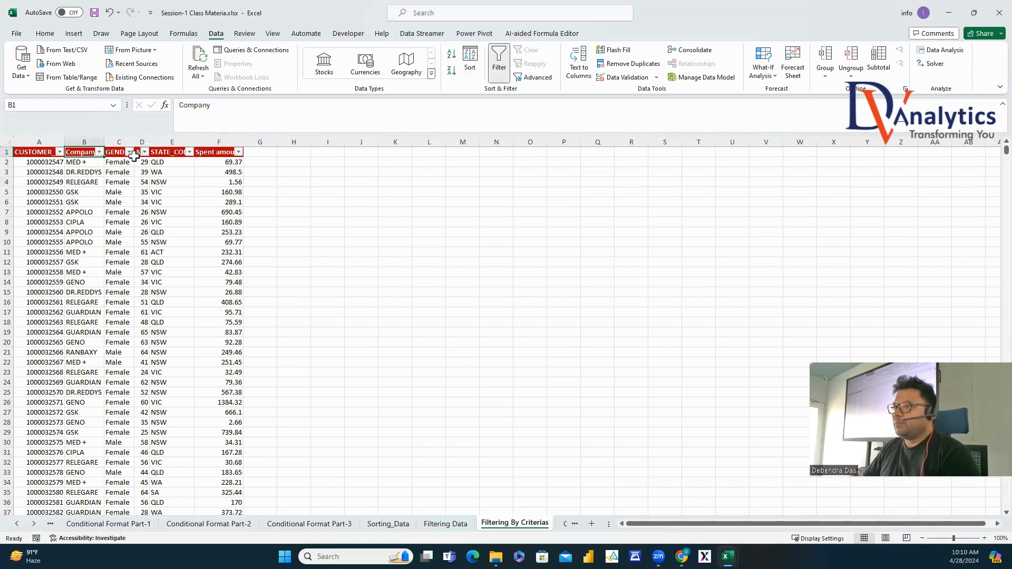
click(99, 153)
click(32, 289)
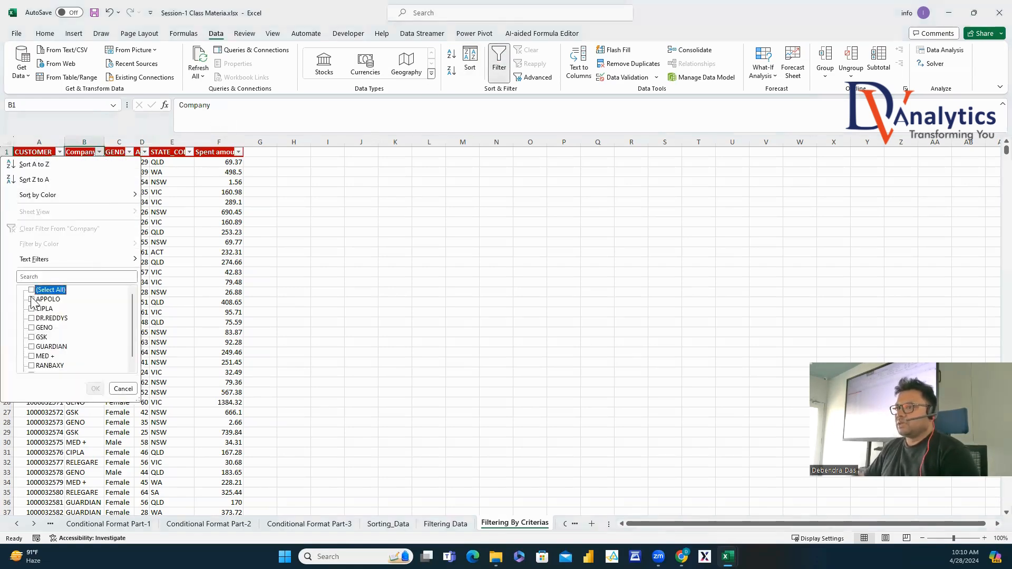
click(31, 299)
click(32, 309)
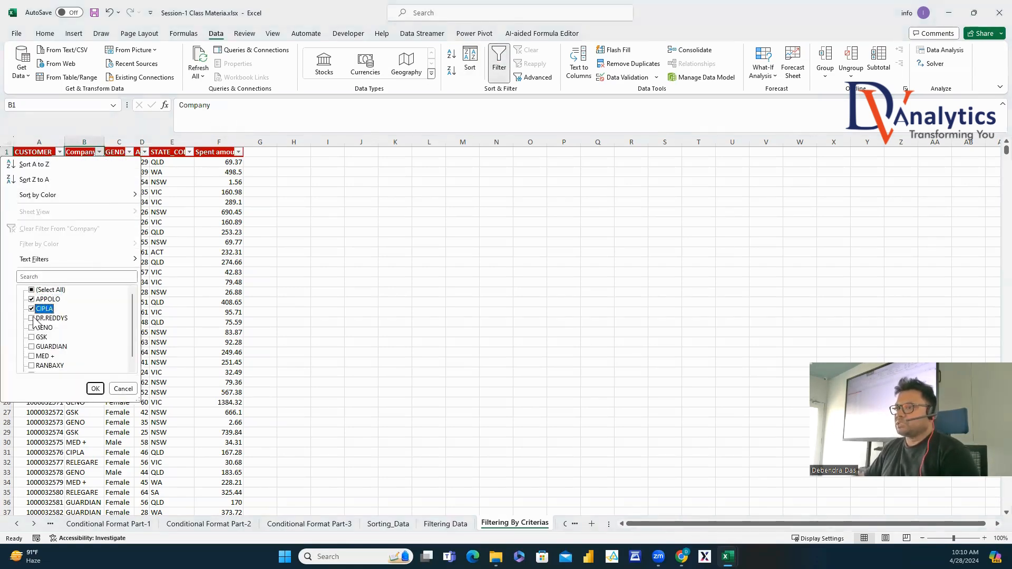
click(95, 389)
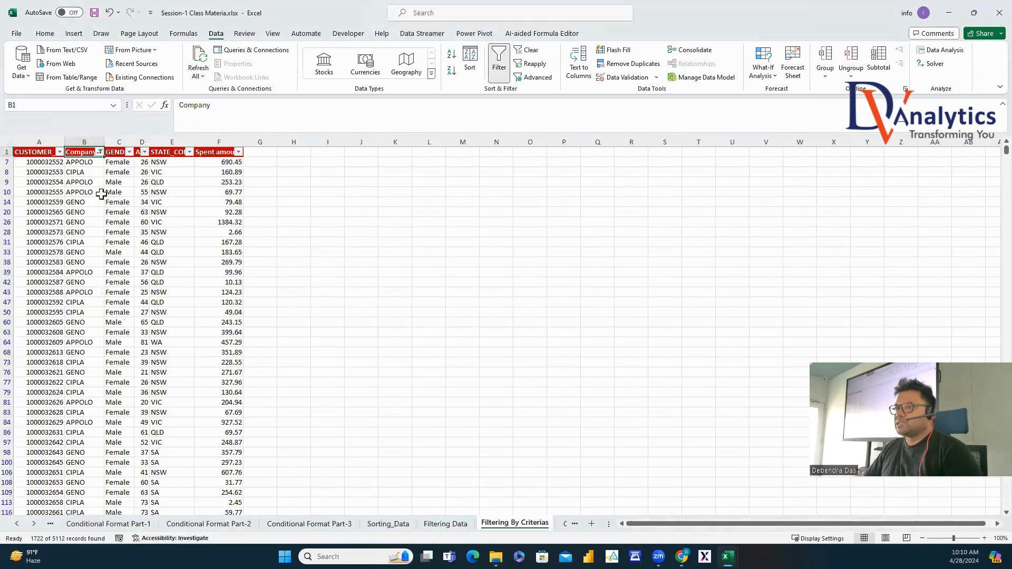
drag(82, 162, 107, 316)
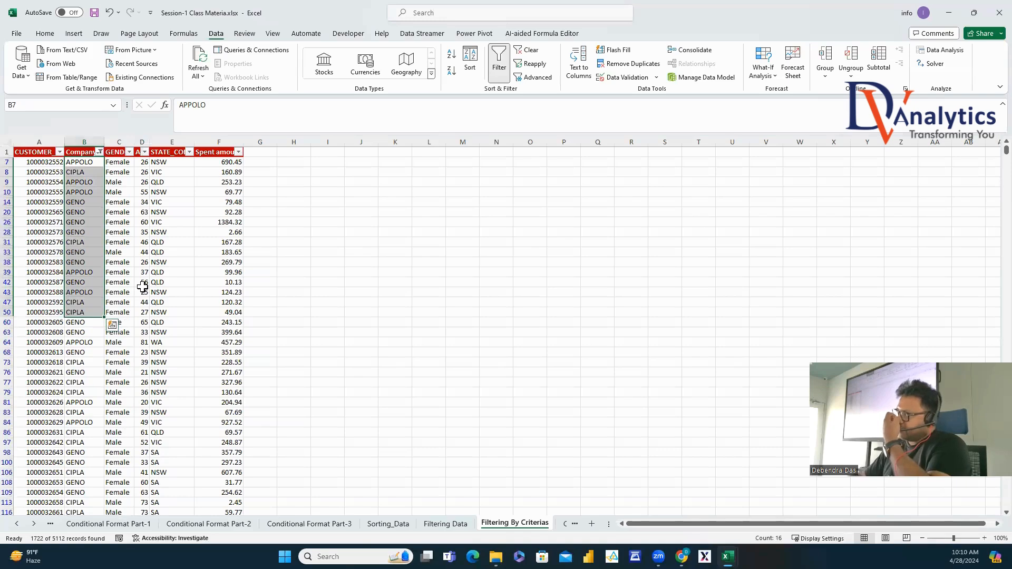
Filter the GENDER column to Female only and check the remaining rows.
click(129, 152)
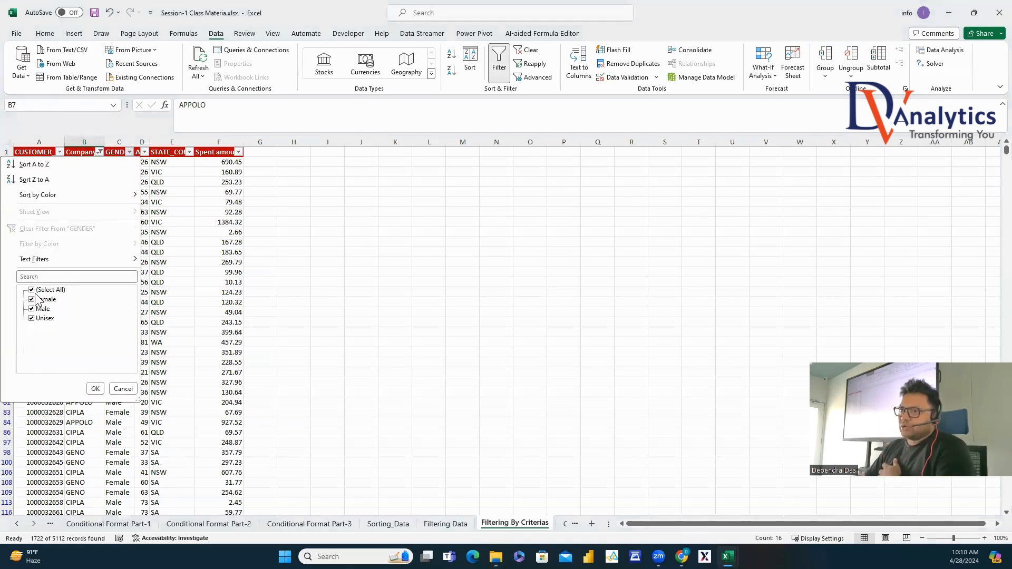
click(32, 289)
click(31, 299)
click(94, 389)
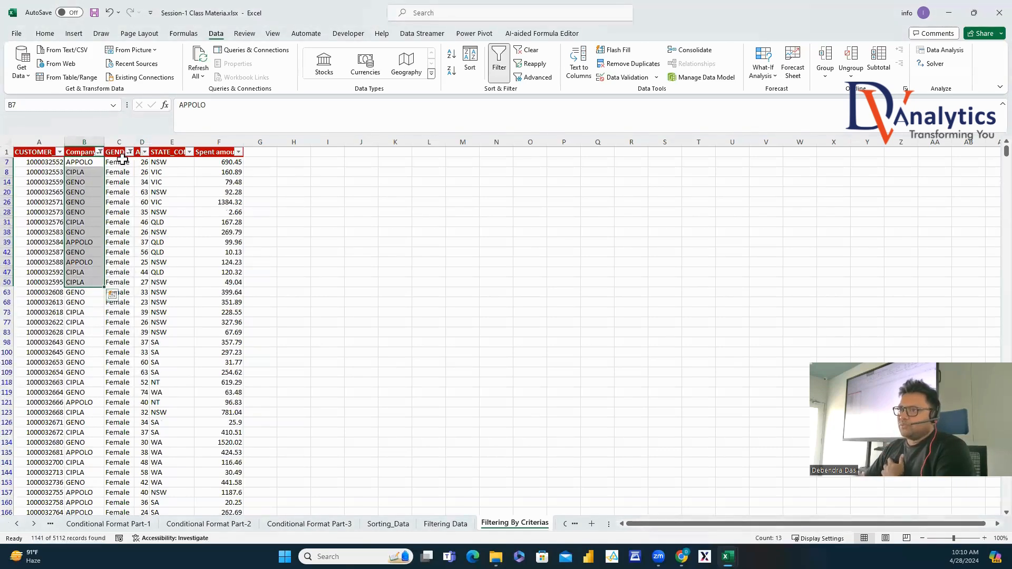
drag(122, 161, 120, 272)
Widen the Age column and apply a Between number filter to it with a lower limit of 40.
drag(149, 142, 182, 142)
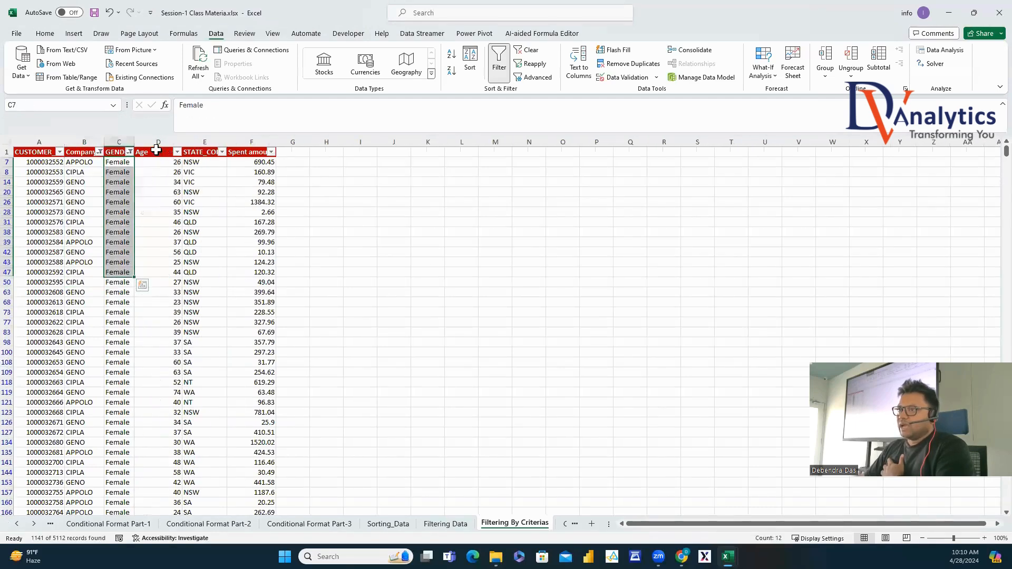
click(156, 152)
click(177, 152)
mouse_move(92, 262)
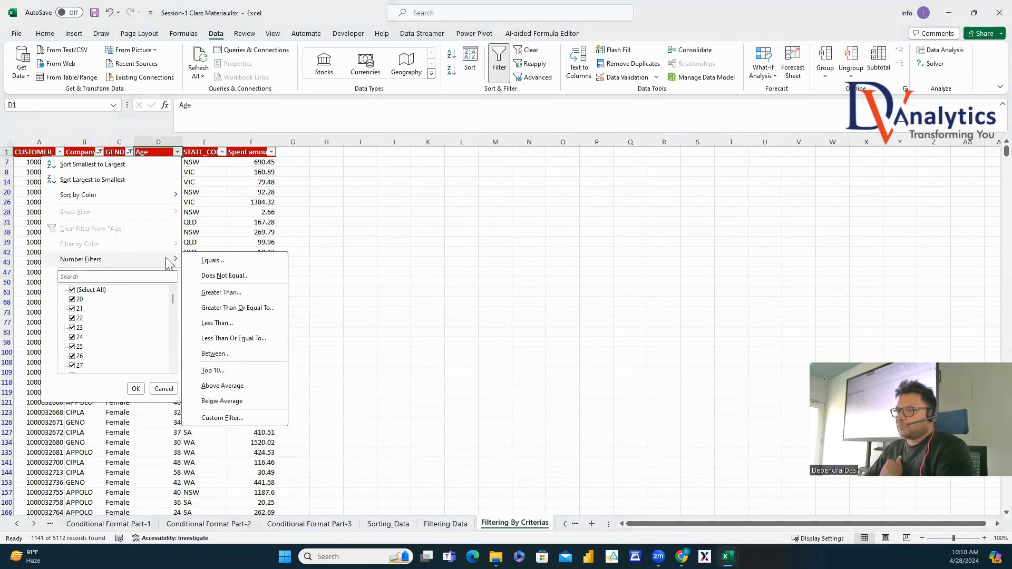
click(216, 354)
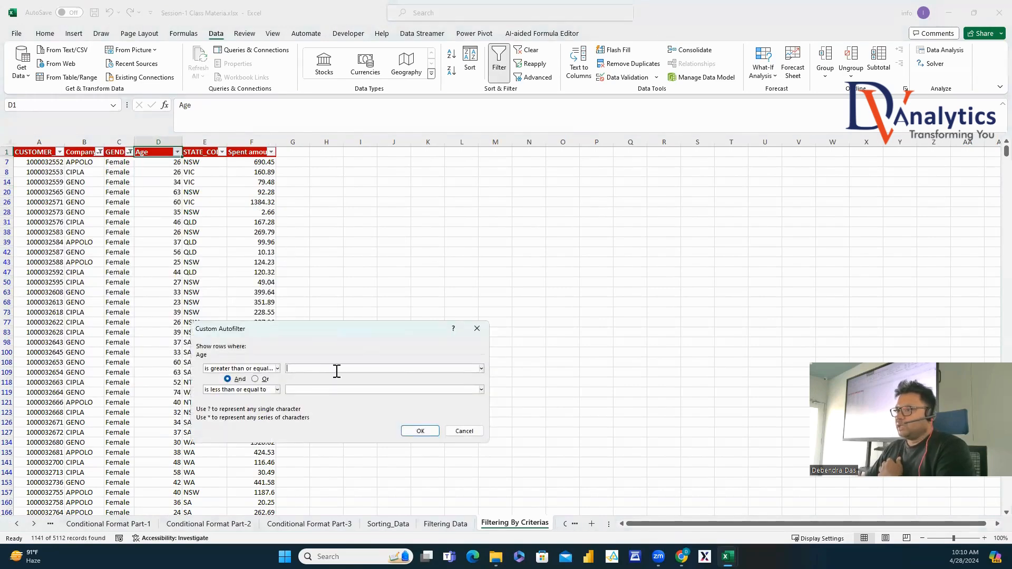
key(BackSpace)
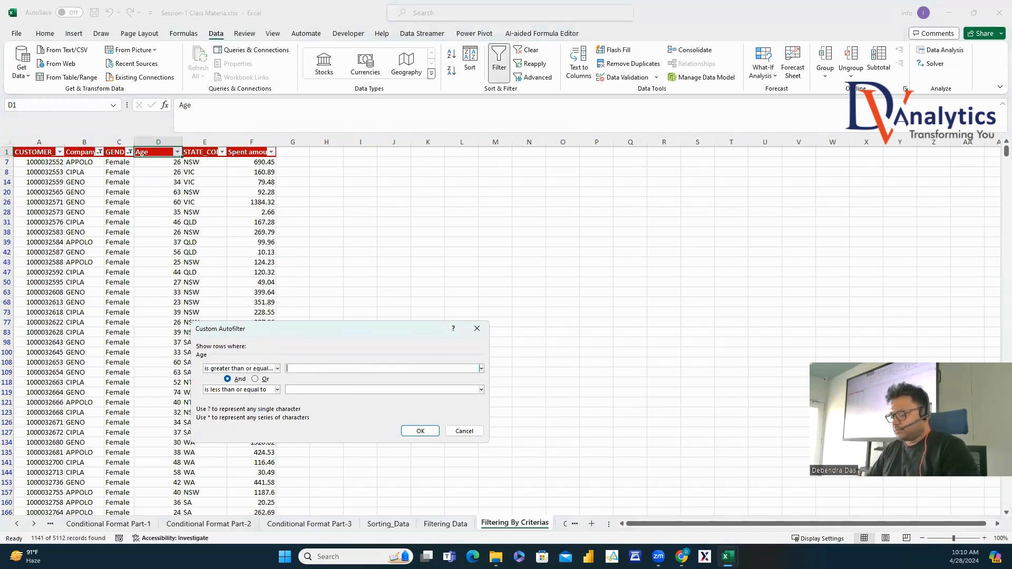
click(316, 392)
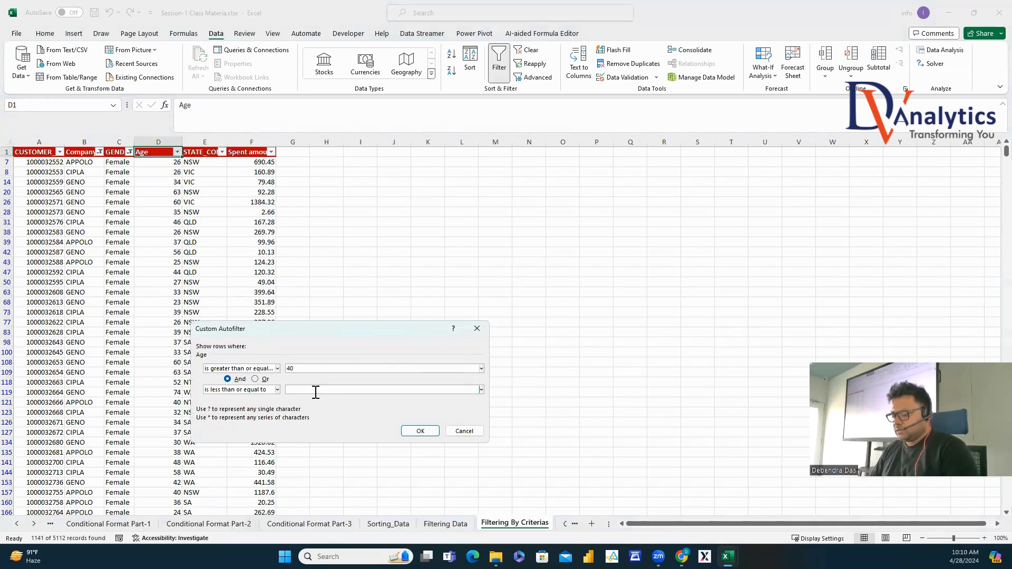
click(420, 431)
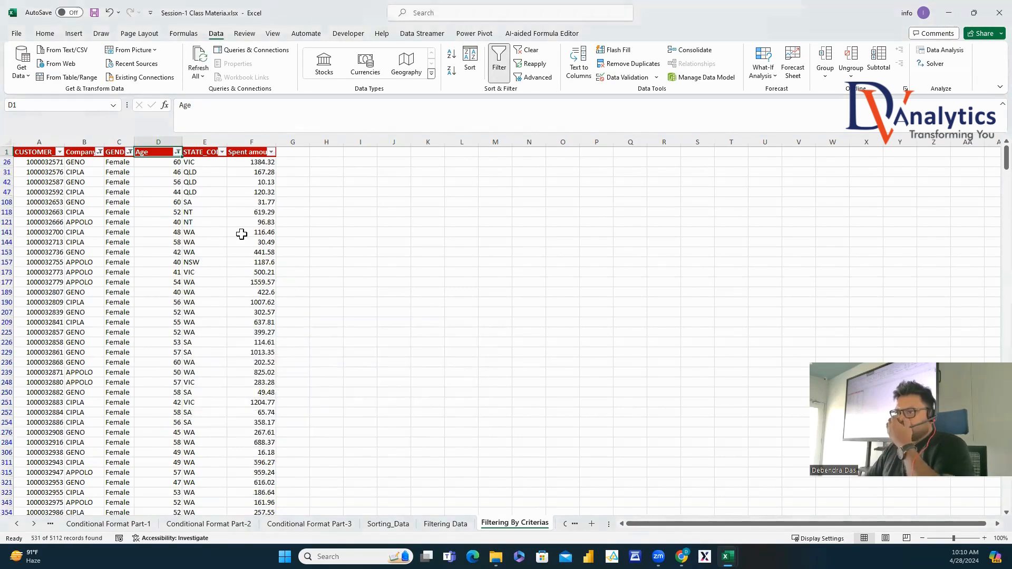
Widen the STATE_CODE column and filter it to NSW, QLD and WA.
double_click(227, 142)
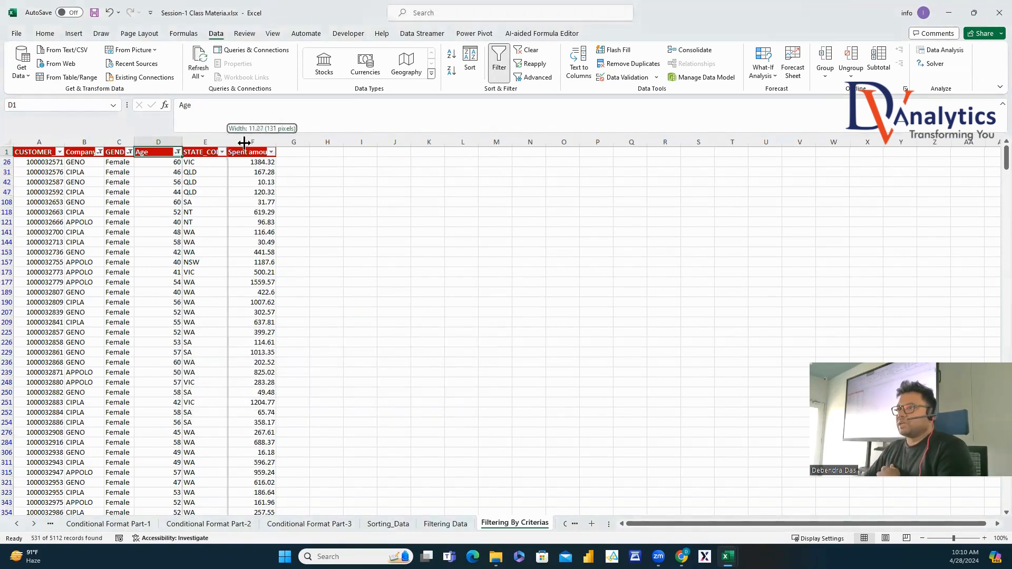
click(250, 151)
click(145, 290)
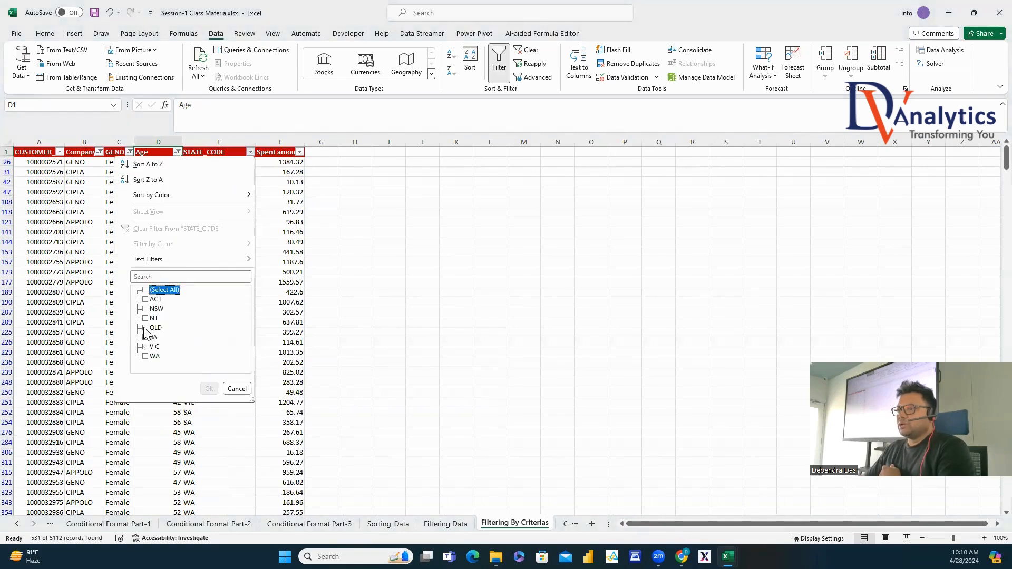
click(145, 309)
click(146, 328)
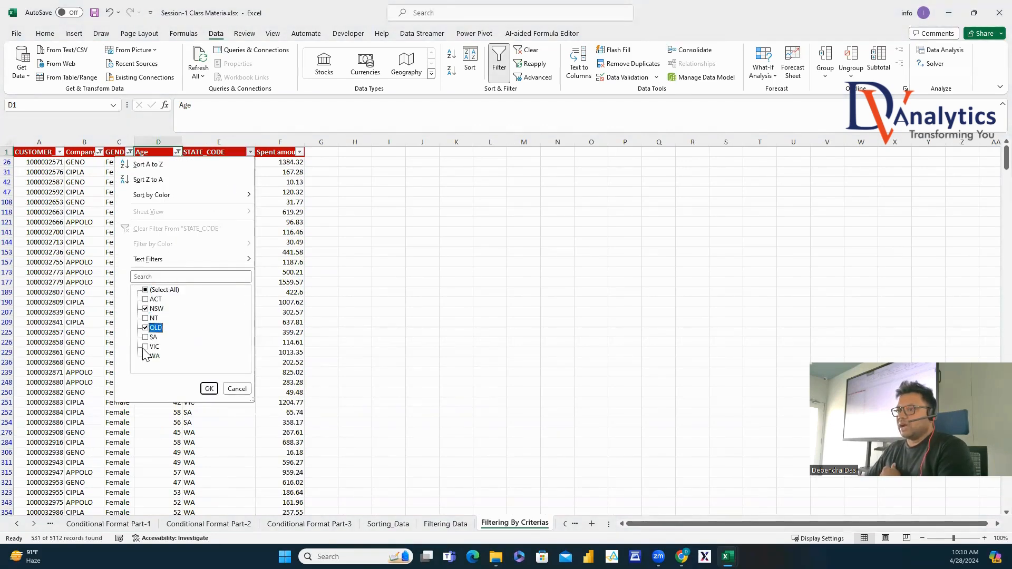
click(145, 356)
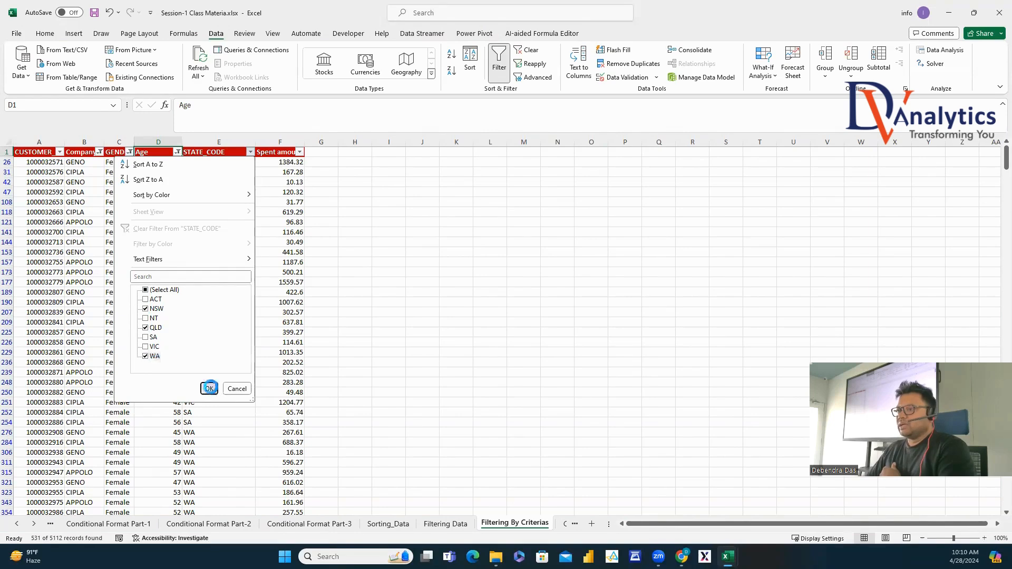
click(209, 388)
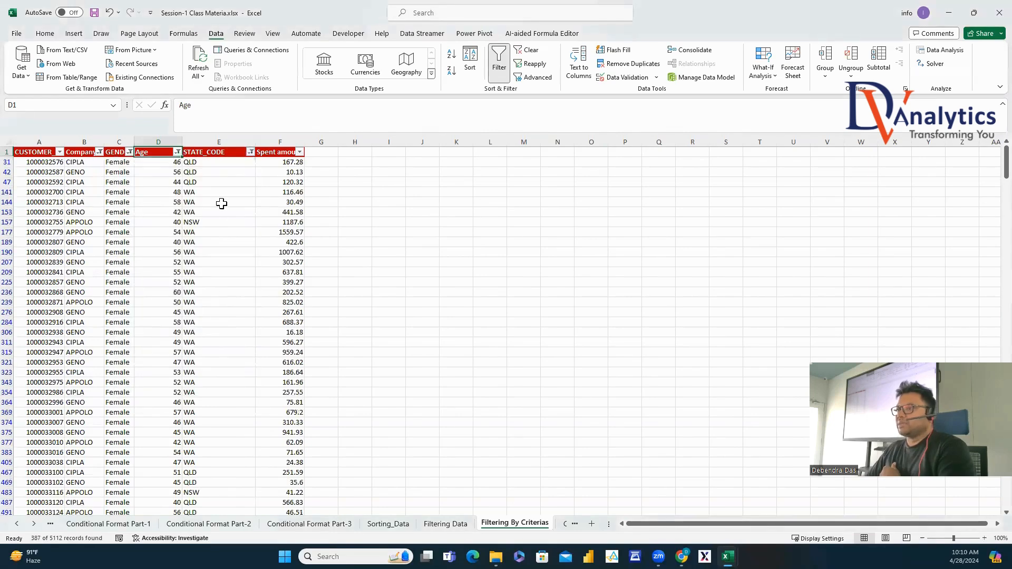
Widen the Spent amount column and filter it to values greater than 1000.
double_click(305, 143)
click(321, 152)
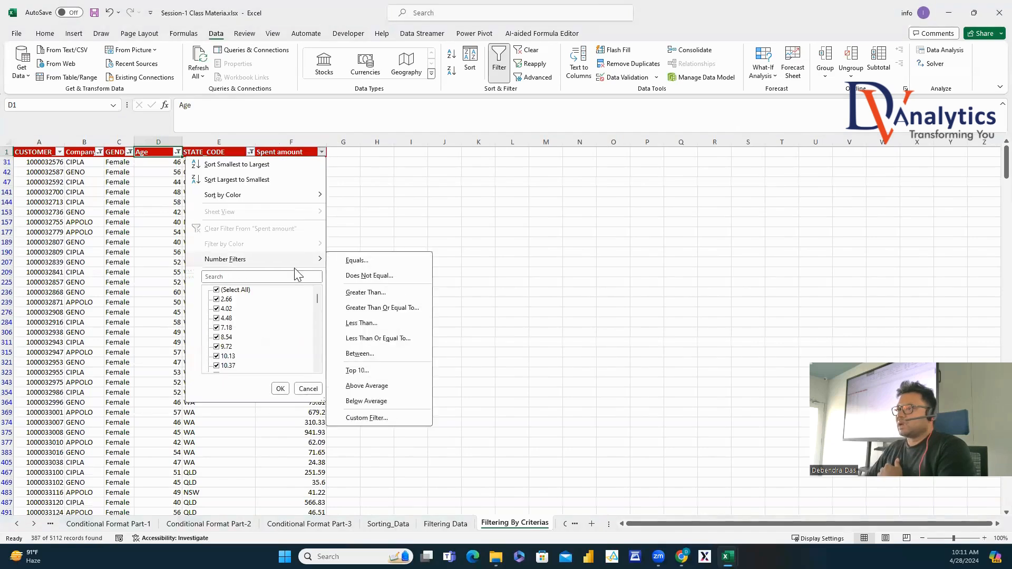
click(365, 292)
text(1000)
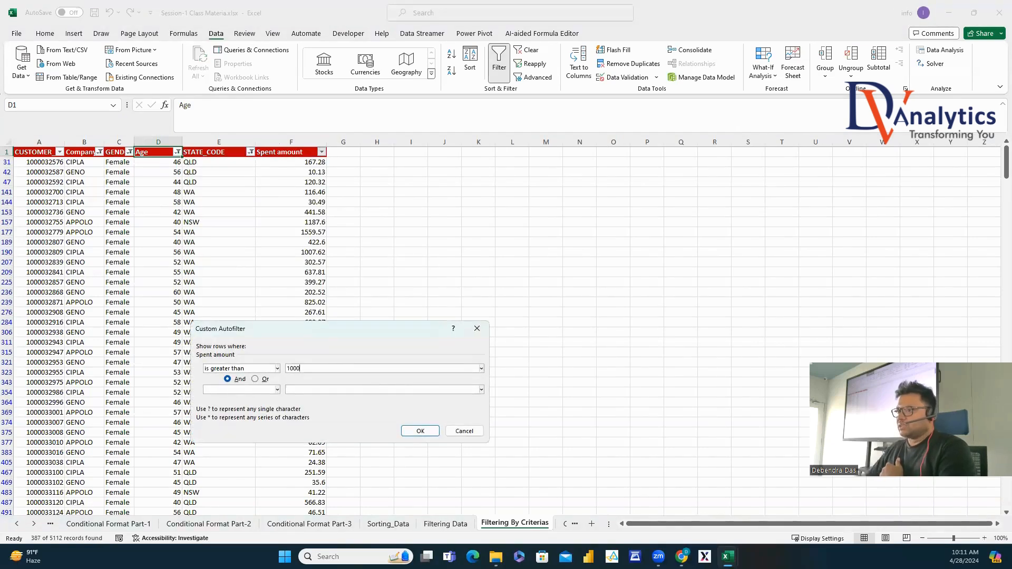
click(420, 431)
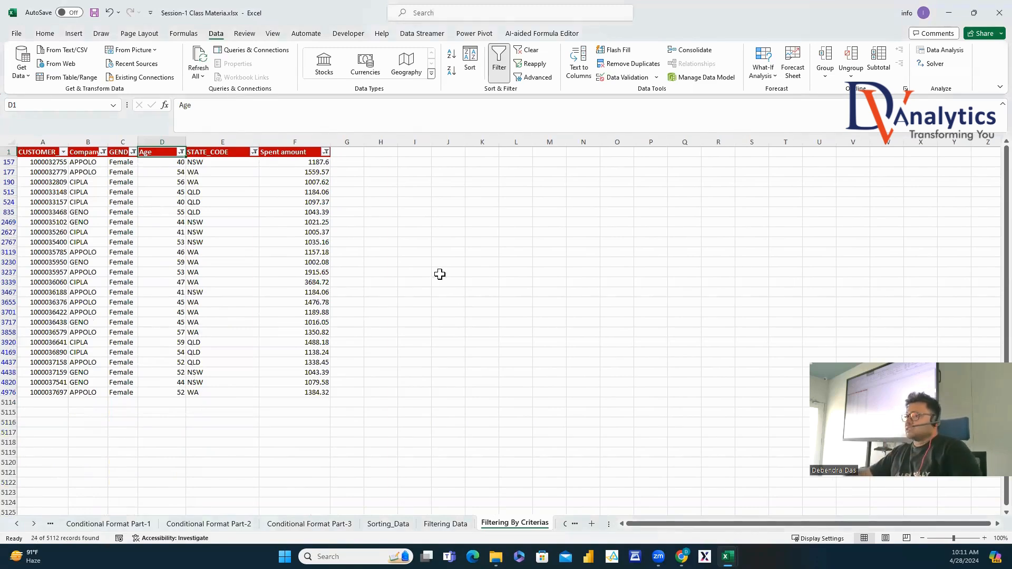
Copy the filtered table with its headers to the Copy Paste Filtered Values sheet and widen the columns to show the full customer IDs.
drag(42, 151, 290, 394)
key(ctrl+c)
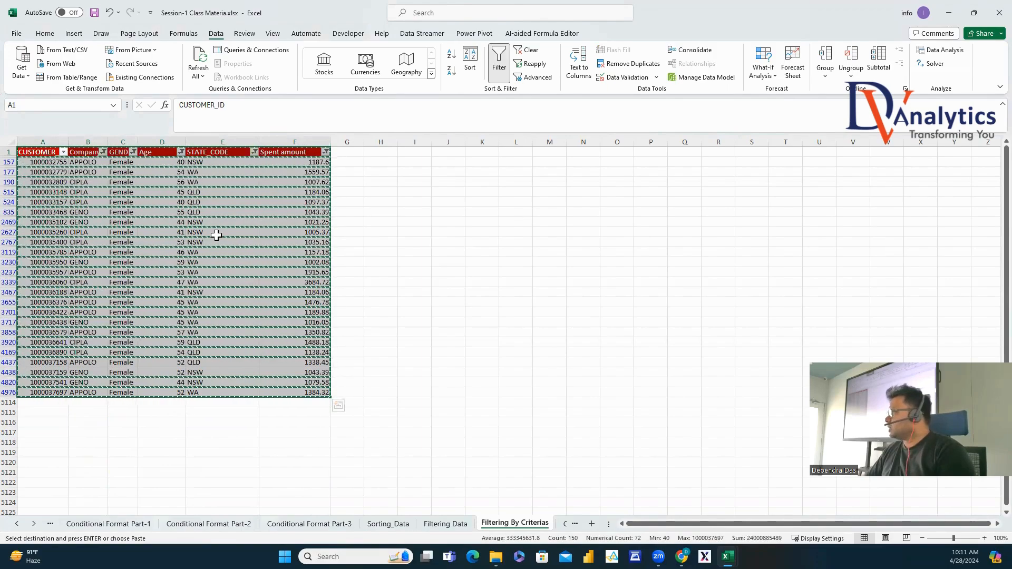
click(33, 523)
click(33, 523)
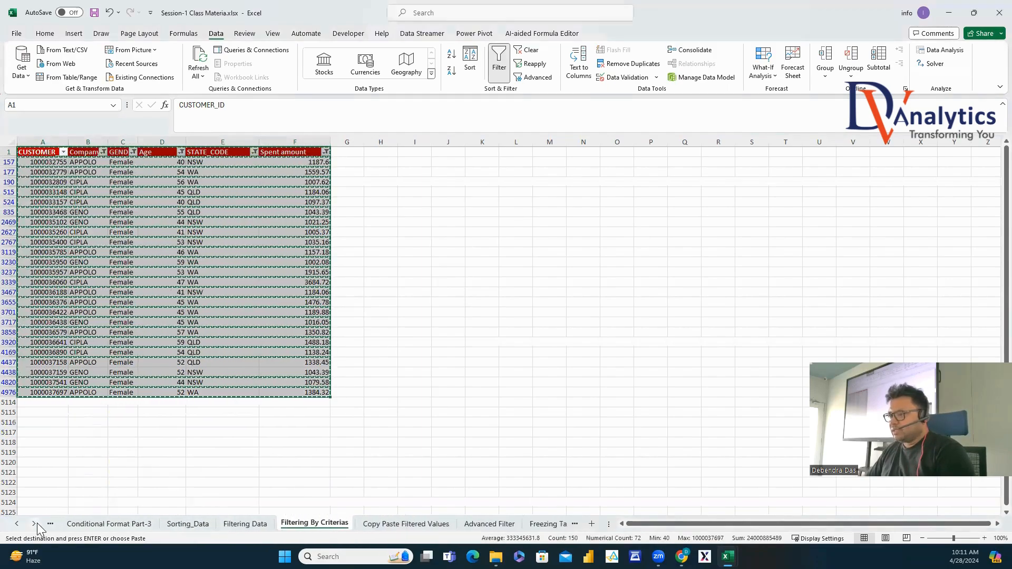
click(390, 524)
key(ctrl+v)
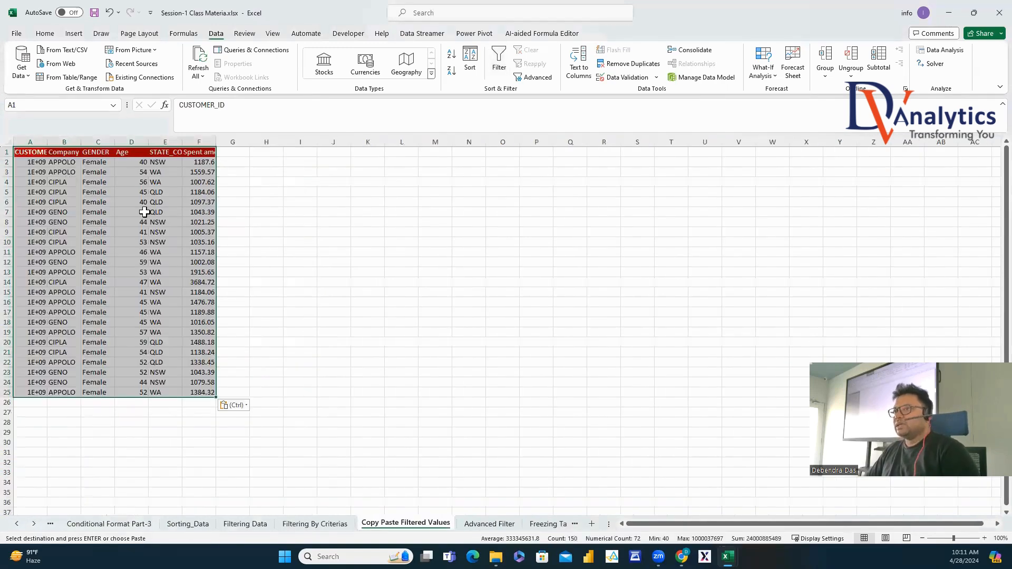
double_click(47, 142)
click(333, 222)
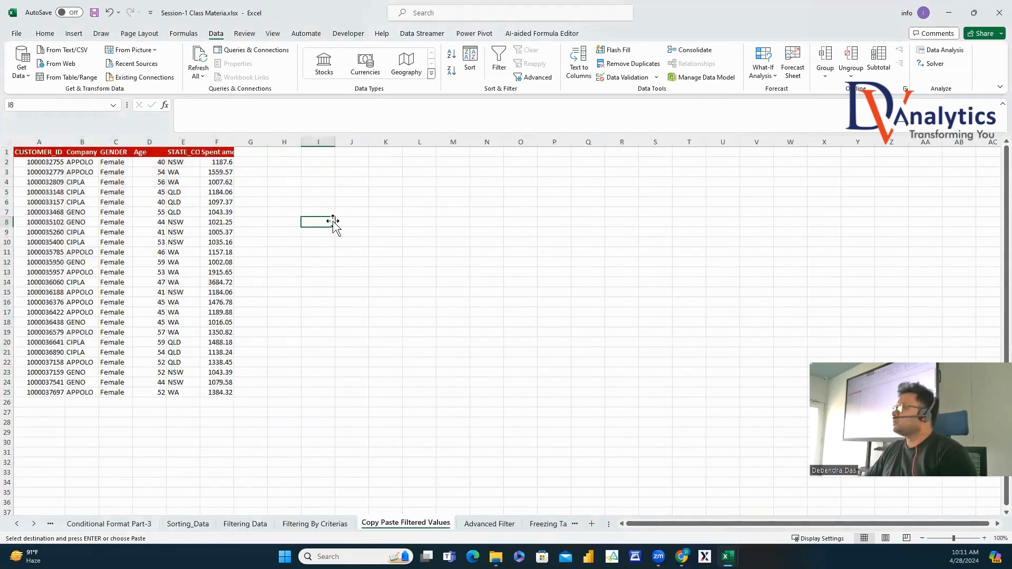
Clear all filters on the Filtering By Criterias sheet and turn filtering off.
click(330, 527)
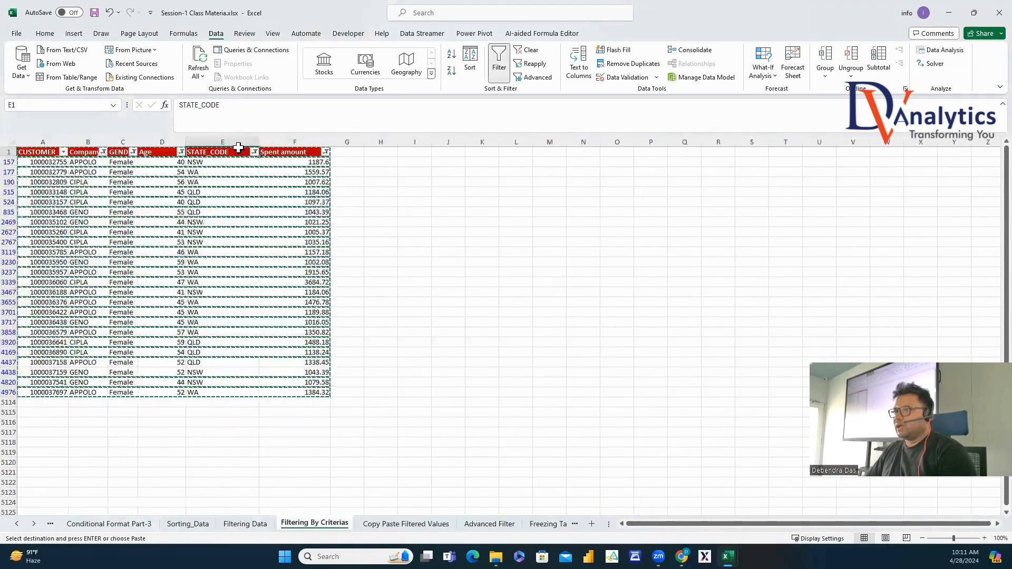
click(528, 52)
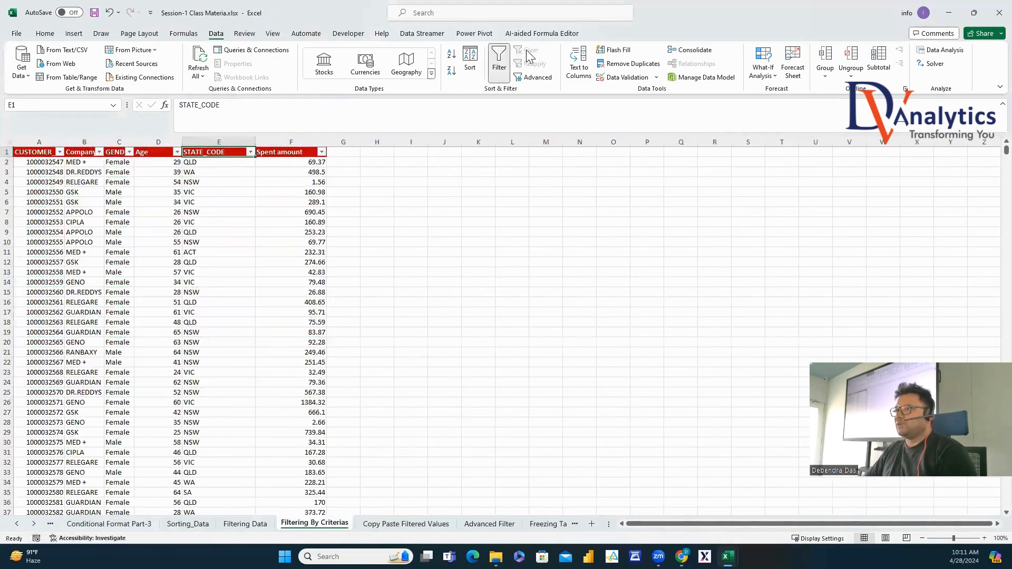
click(499, 61)
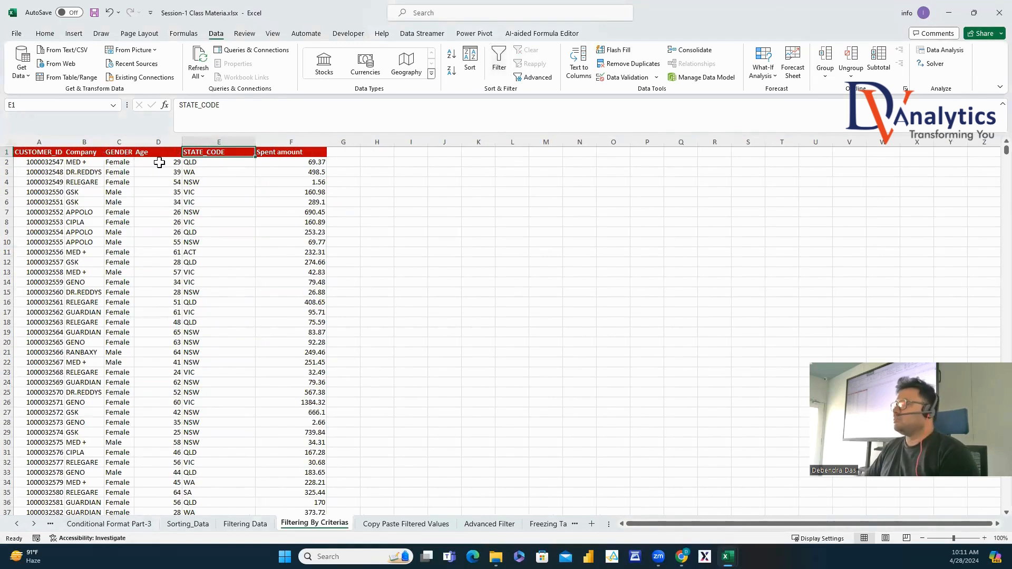
Turn filtering back on and show only the companies APPOLO, CIPLA, GENO and RELEGARE.
click(85, 152)
click(500, 72)
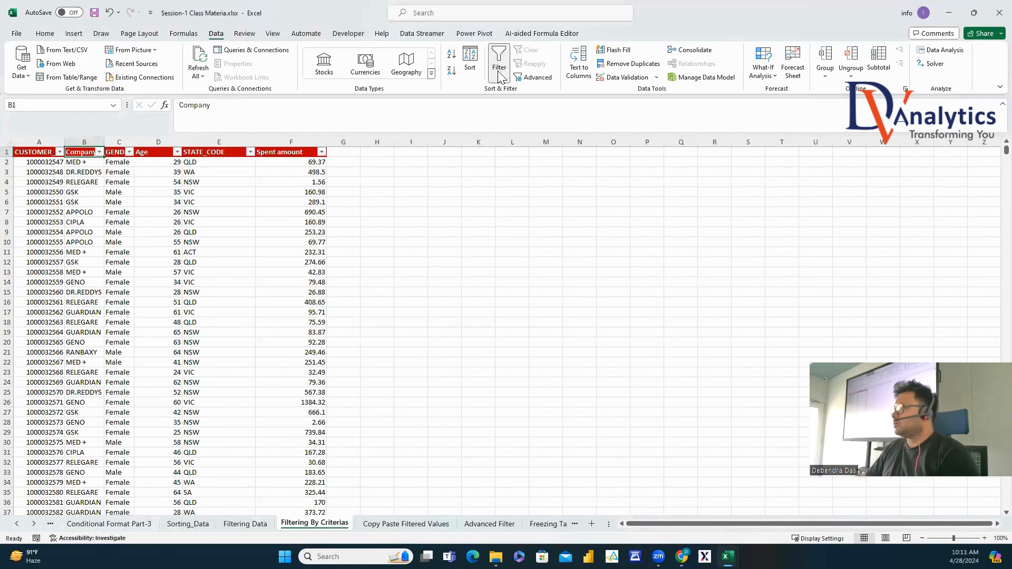
click(99, 151)
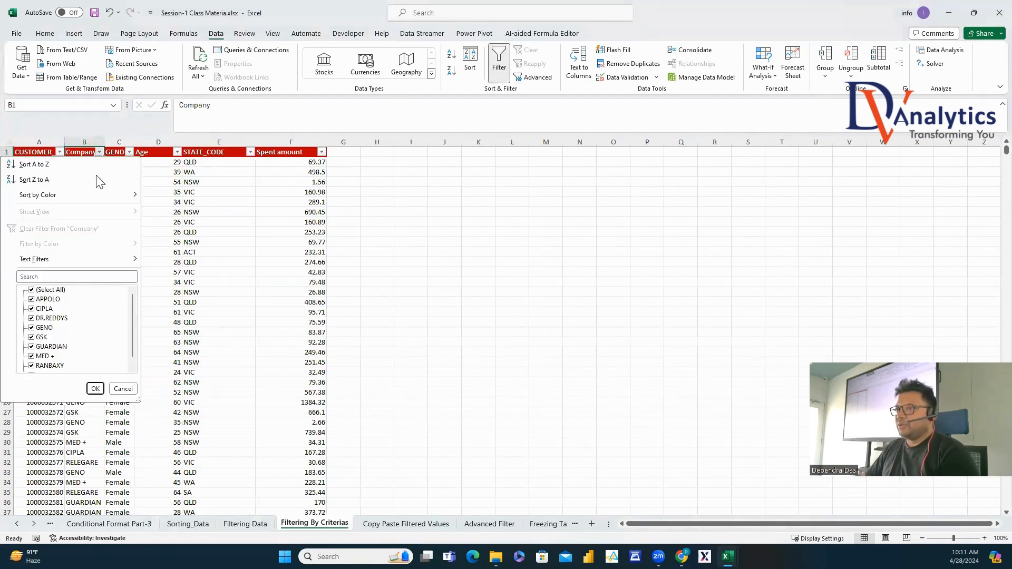
click(31, 289)
click(31, 298)
click(32, 309)
click(32, 328)
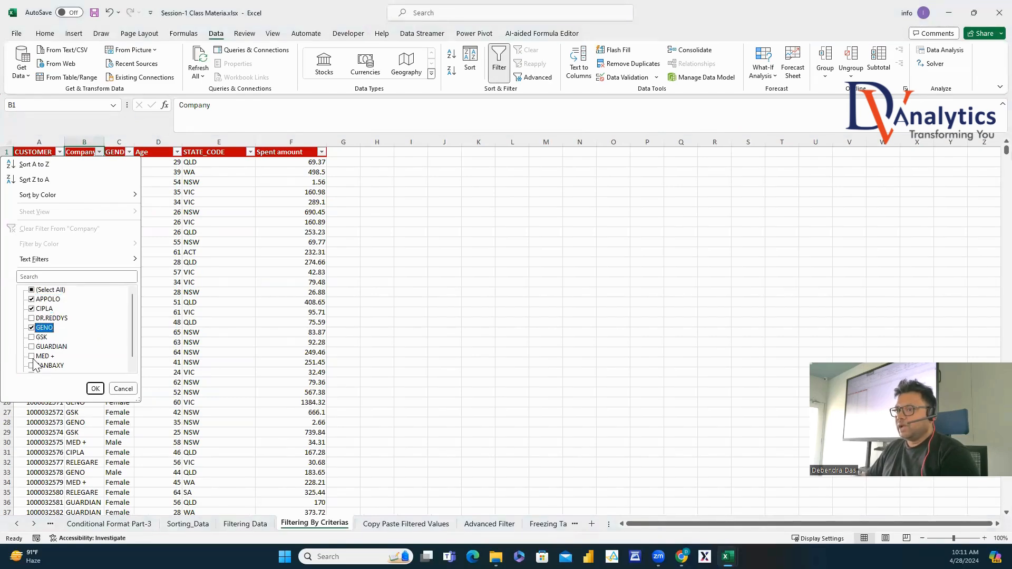
click(33, 373)
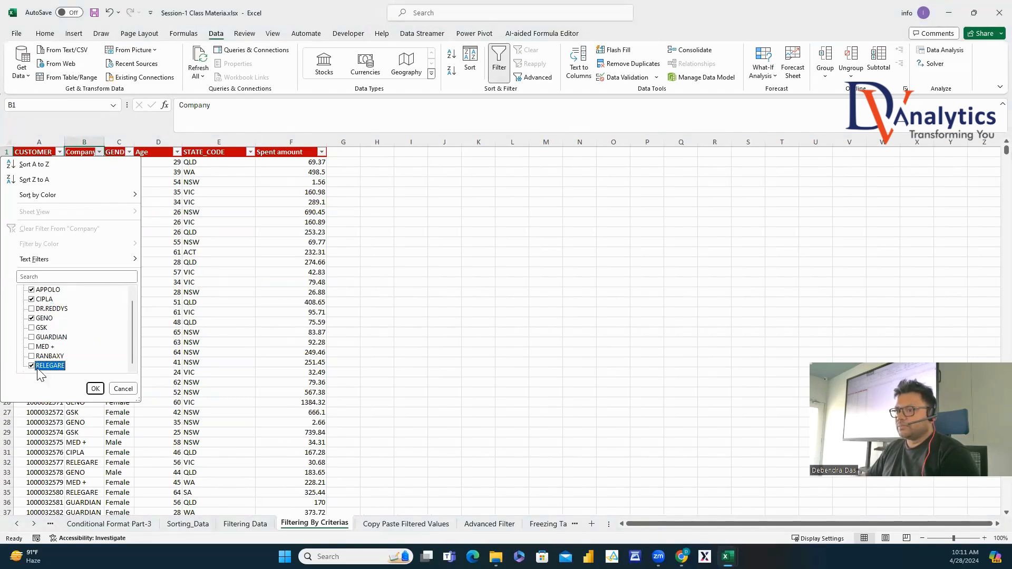
click(95, 389)
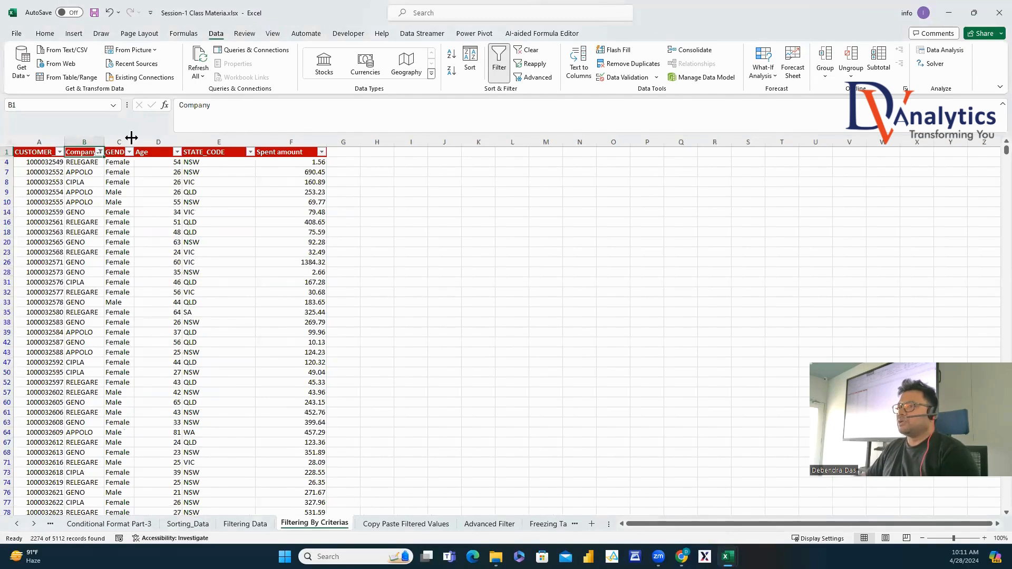
Widen the GENDER column and filter it to Female and Male.
drag(131, 138, 150, 138)
click(148, 152)
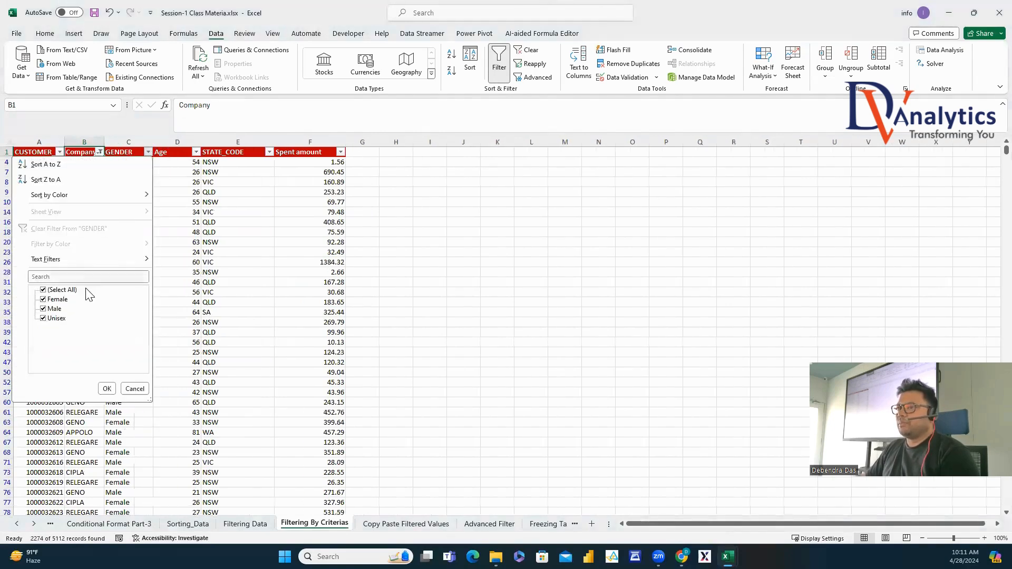
click(44, 290)
click(44, 299)
click(44, 309)
click(106, 389)
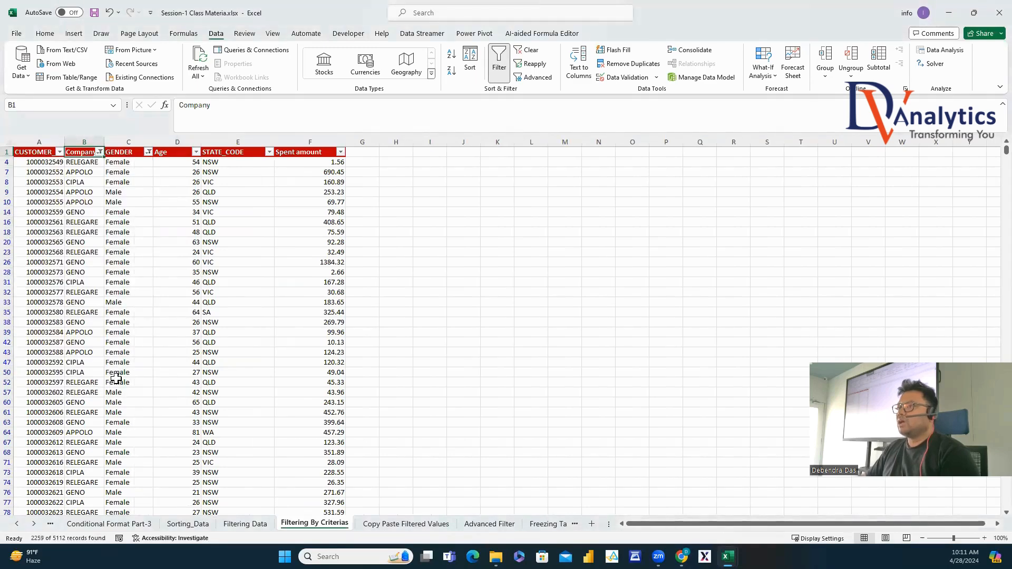
Set up a number filter on the Age column for values greater than 50.
click(196, 152)
mouse_move(87, 260)
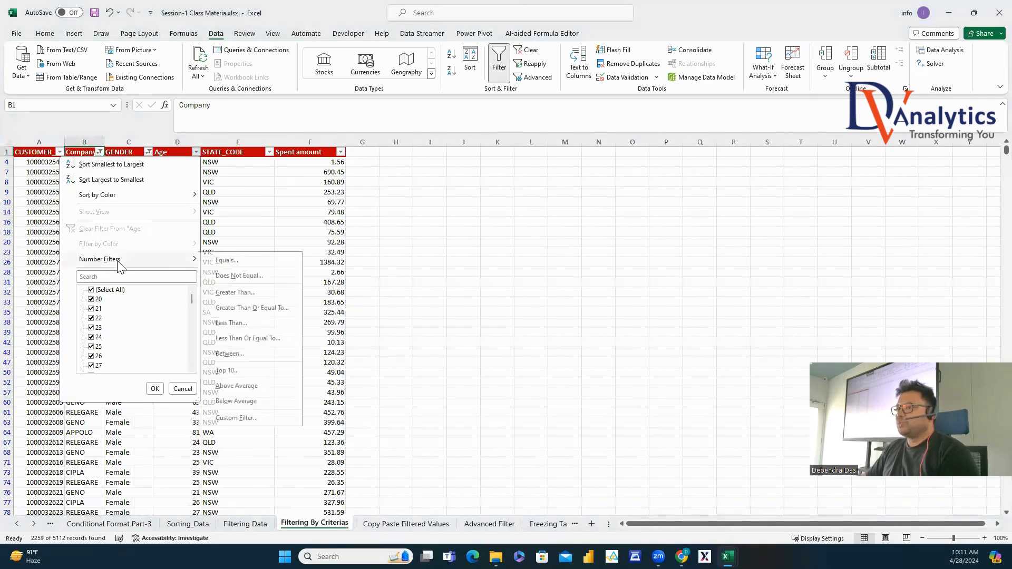
click(256, 297)
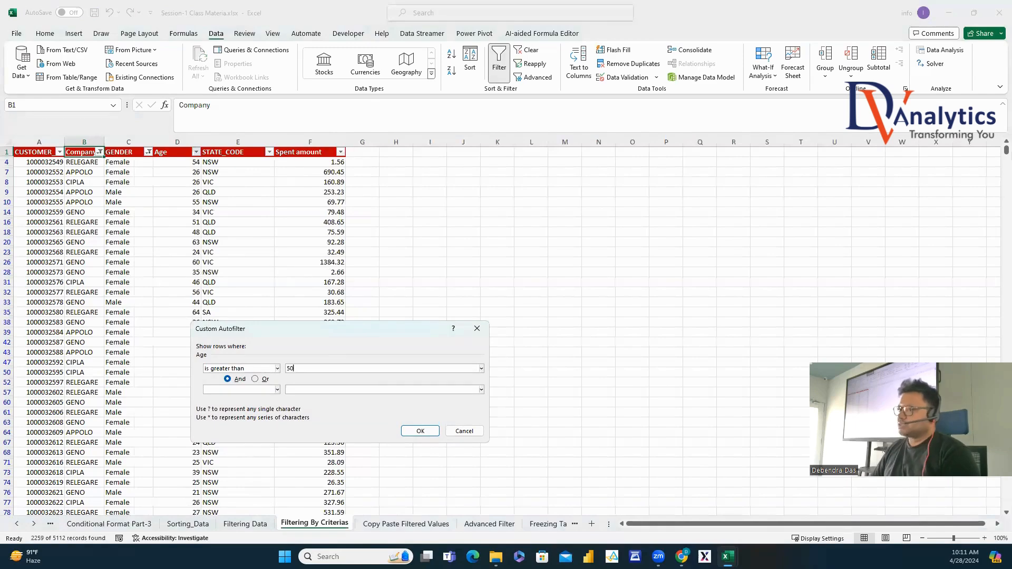
Confirm the Age filter for values greater than 50 and filter STATE_CODE to NSW, QLD, SA and VIC.
click(420, 431)
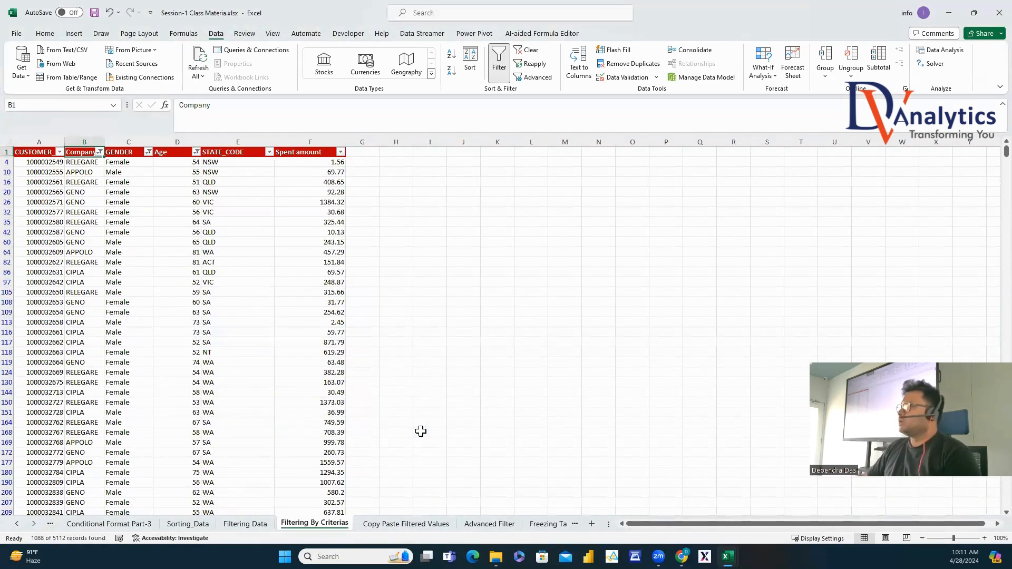
click(269, 152)
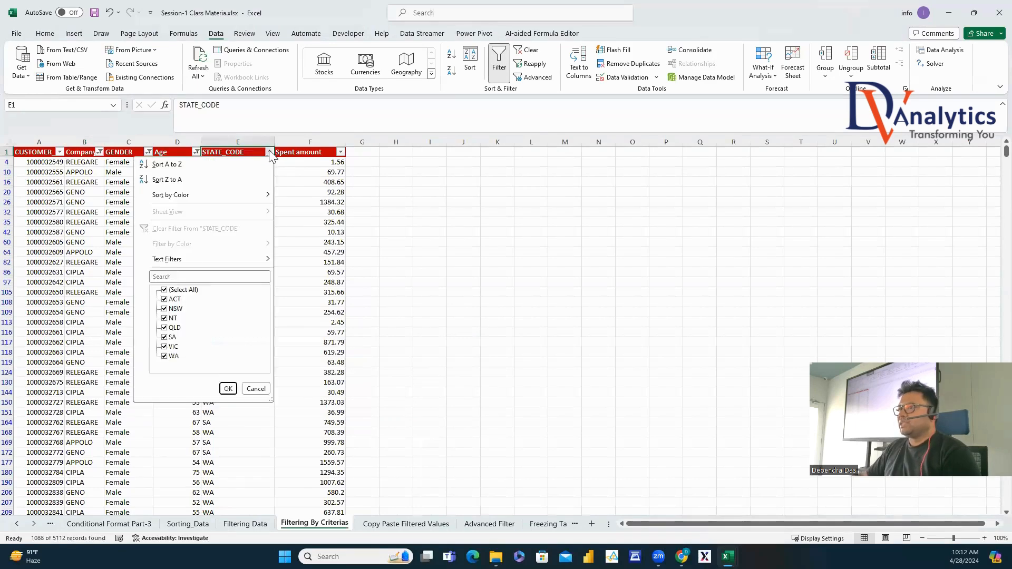
click(165, 299)
click(166, 290)
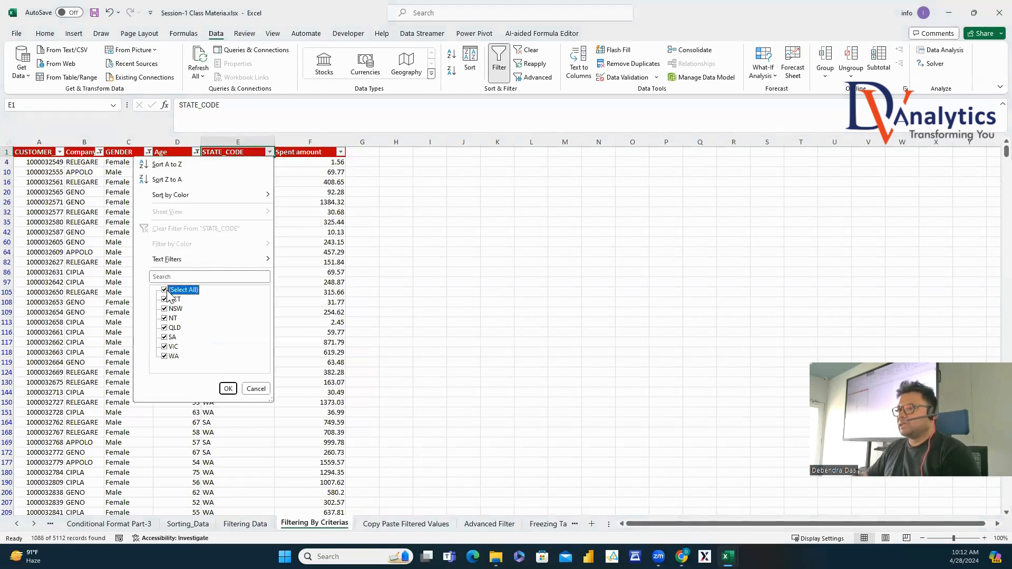
click(164, 309)
click(165, 327)
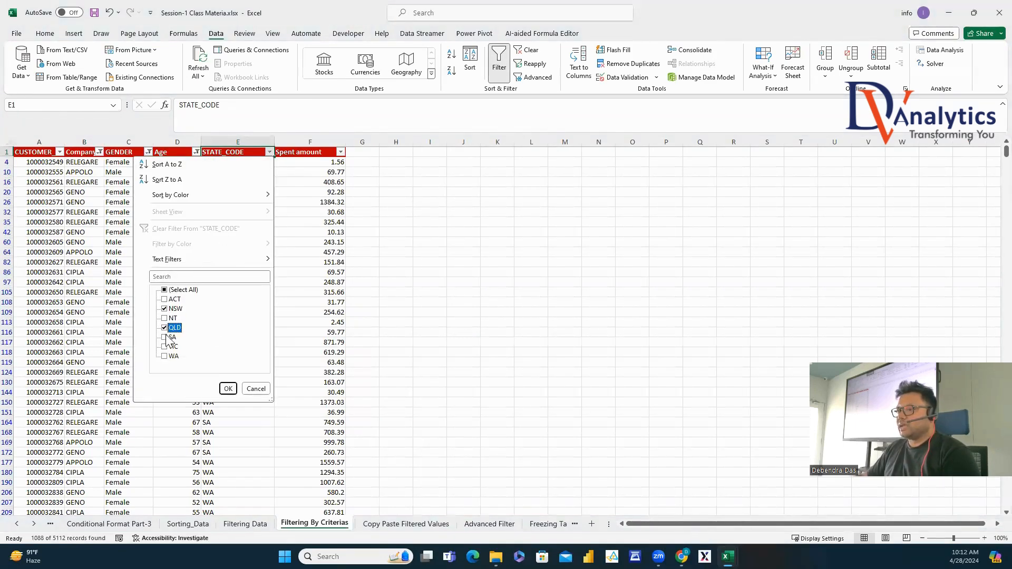
click(165, 337)
click(164, 346)
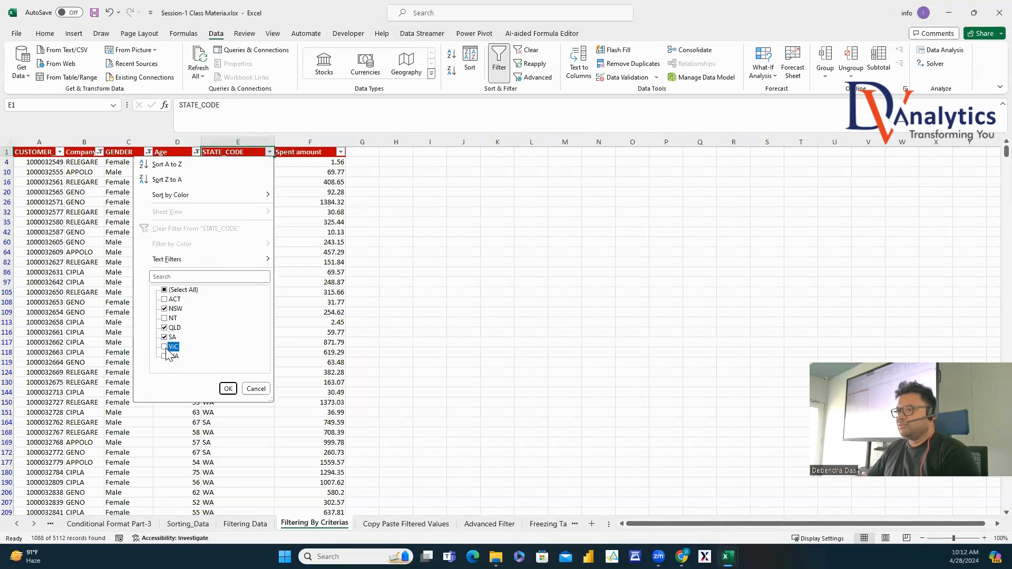
click(228, 388)
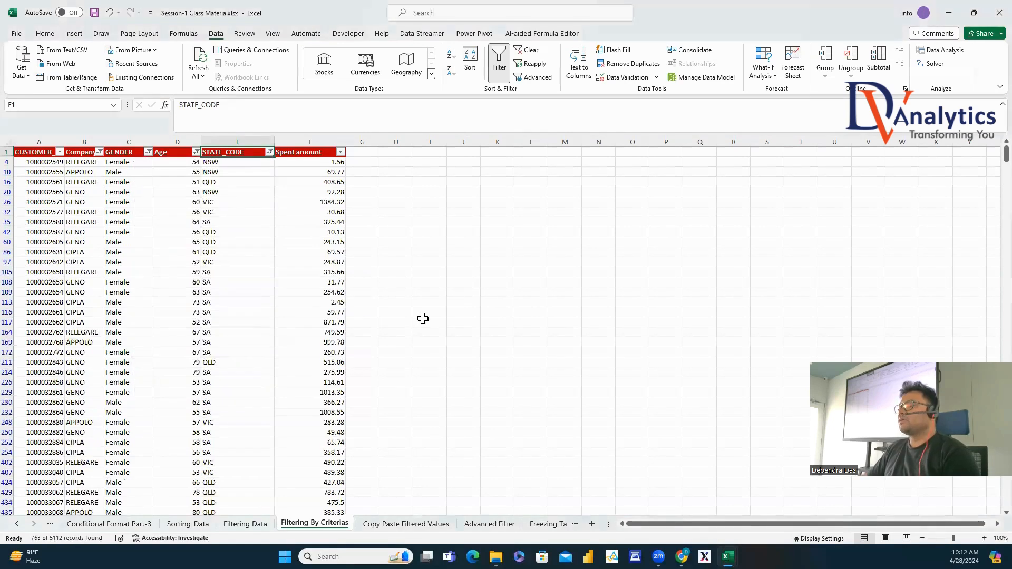
Apply a greater-than number filter to the Spent amount column.
click(341, 152)
mouse_move(265, 267)
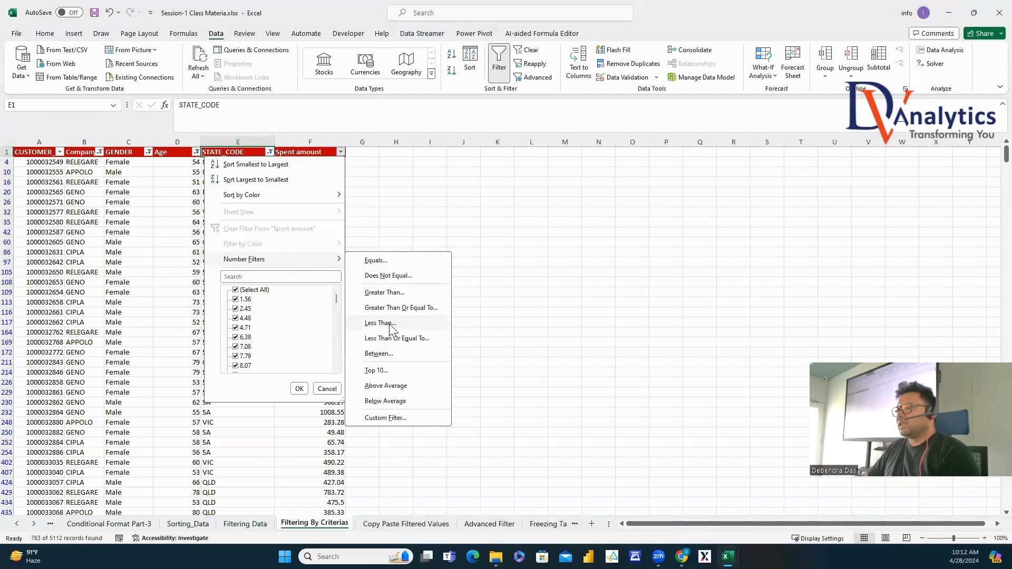
click(394, 294)
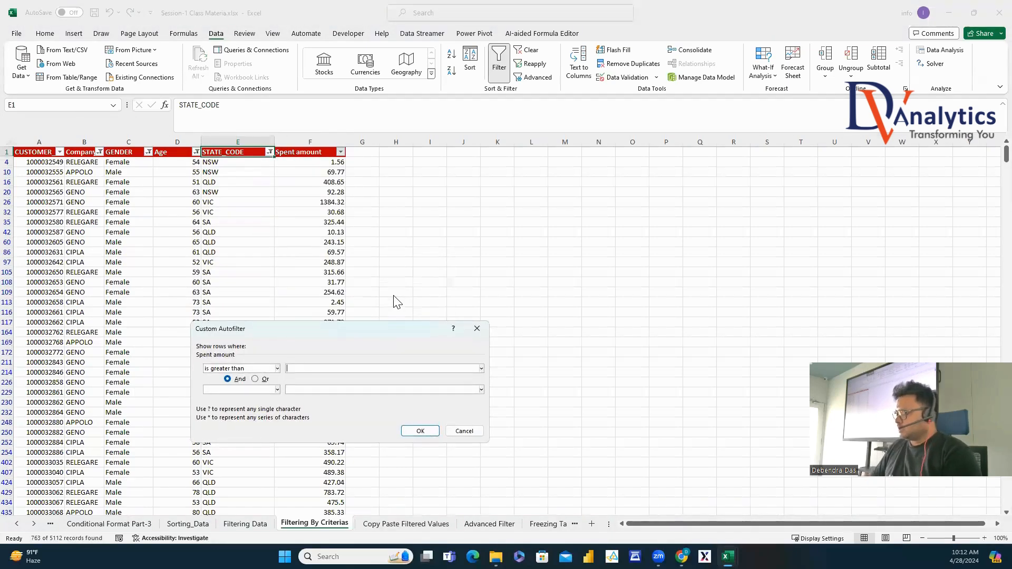
click(420, 430)
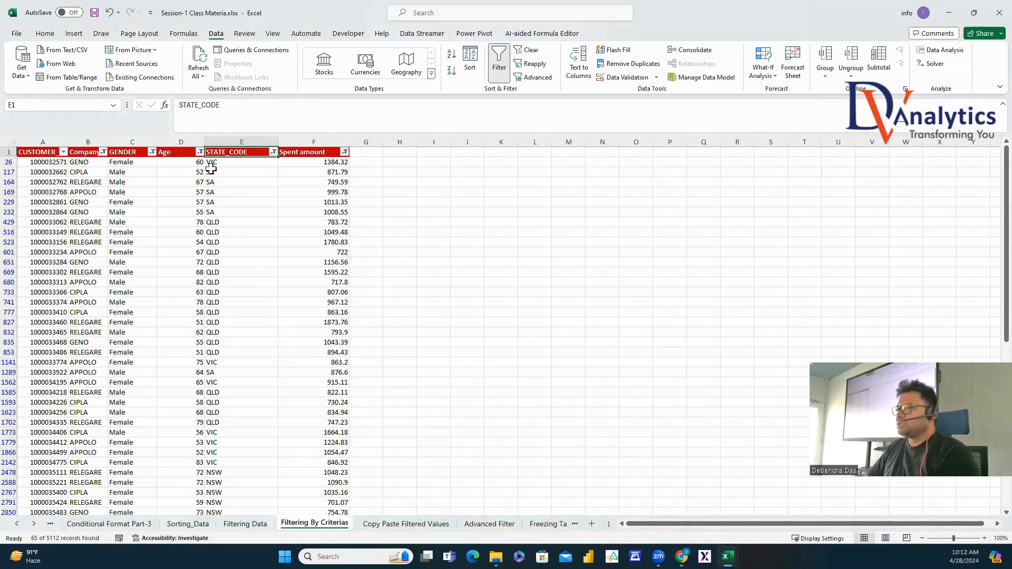
click(185, 163)
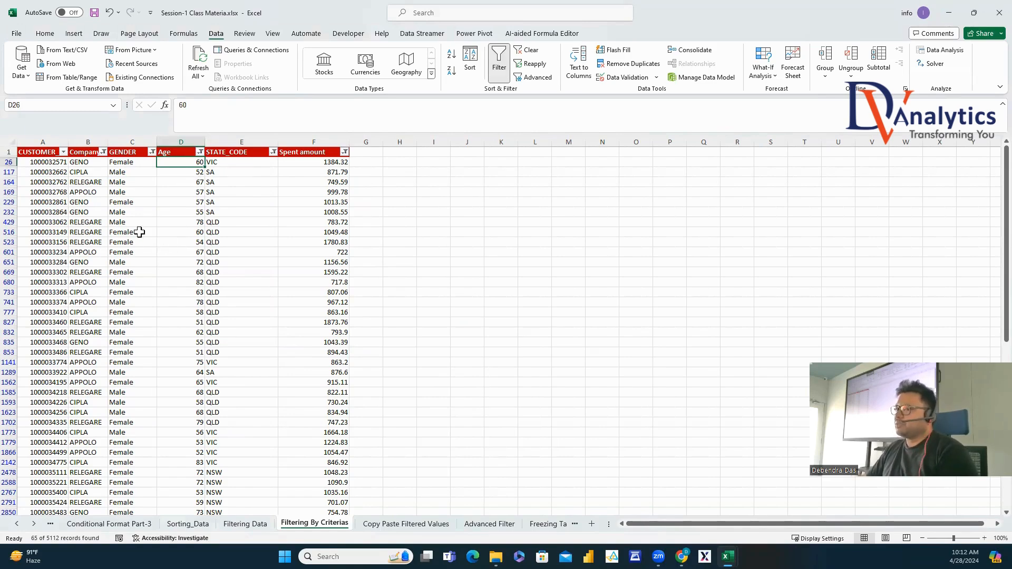
click(131, 164)
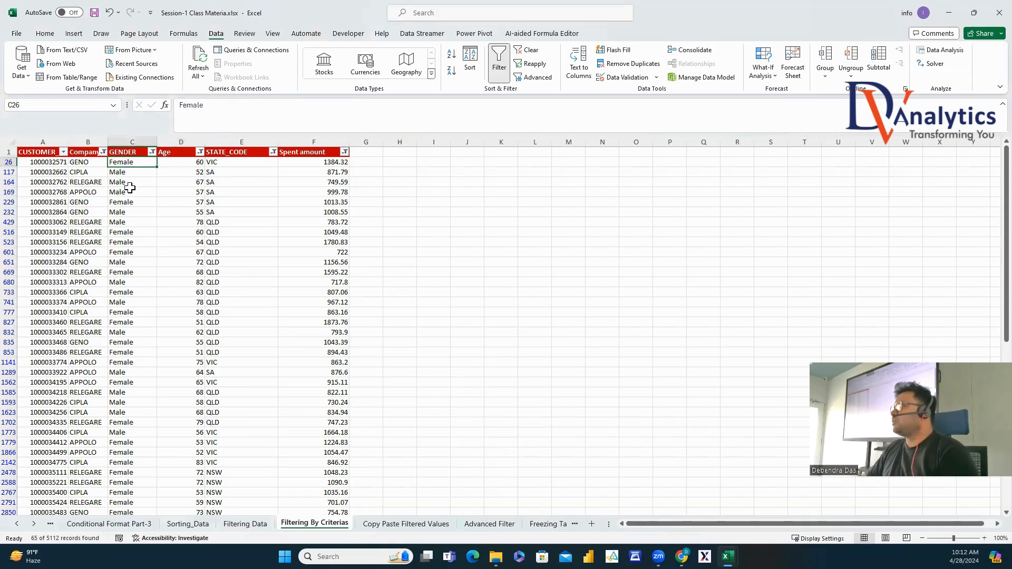
click(88, 163)
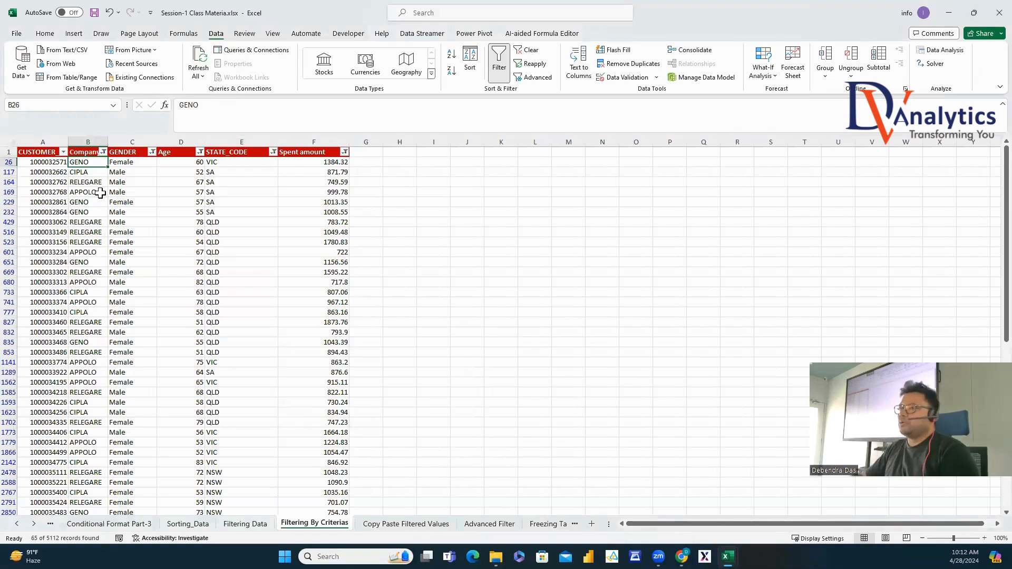
Copy the whole filtered table, including headers, and paste it at J1 of the Copy Paste Filtered Values sheet.
click(39, 153)
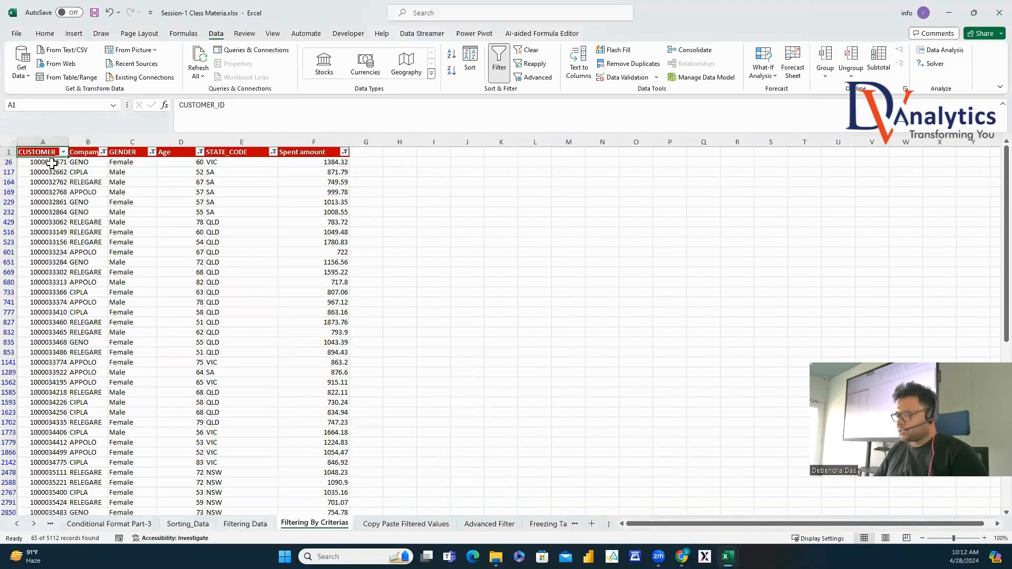
key(ctrl+a)
scroll(52, 163, down, 10)
key(ctrl+c)
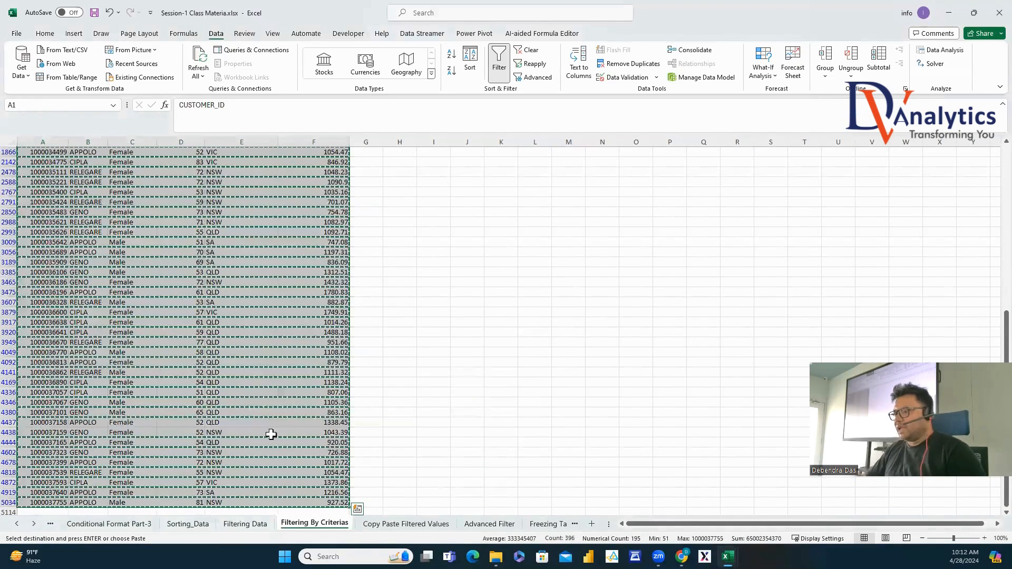
click(392, 527)
click(339, 152)
key(ctrl+v)
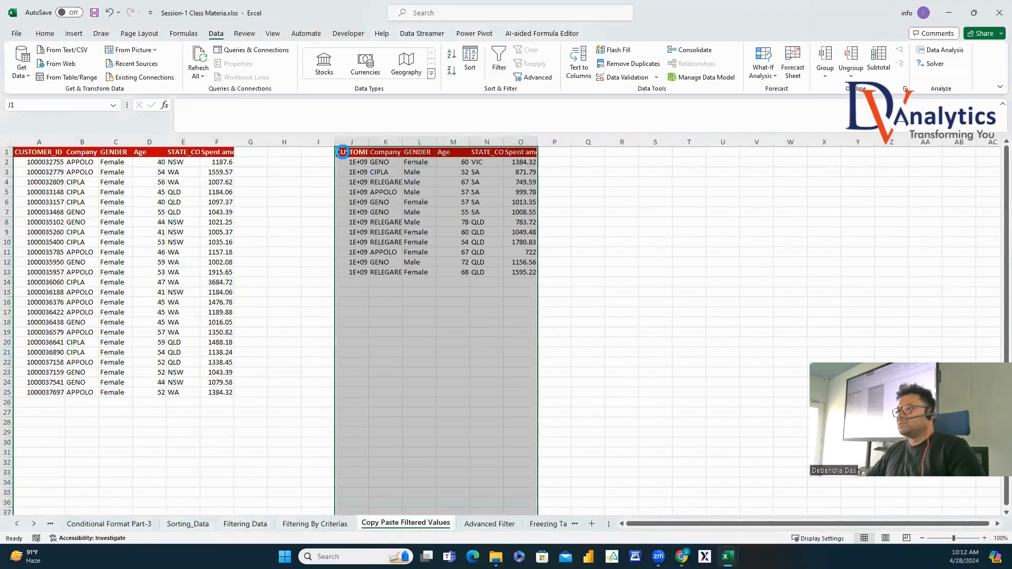
click(643, 214)
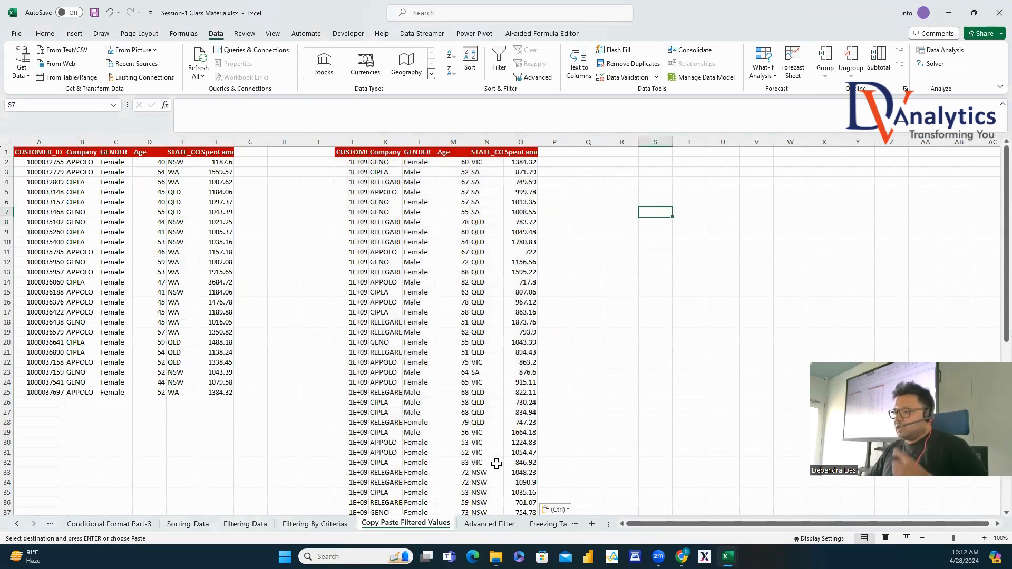
On the Advanced Filter sheet, fit column I to its contents and enter CRITERIA in H1.
click(488, 525)
click(496, 272)
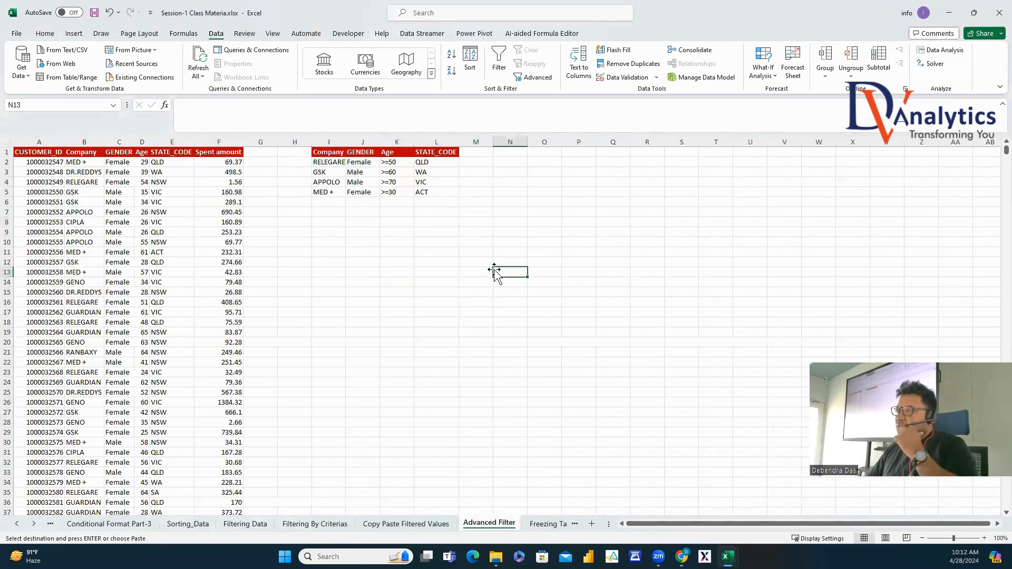
drag(41, 140, 210, 230)
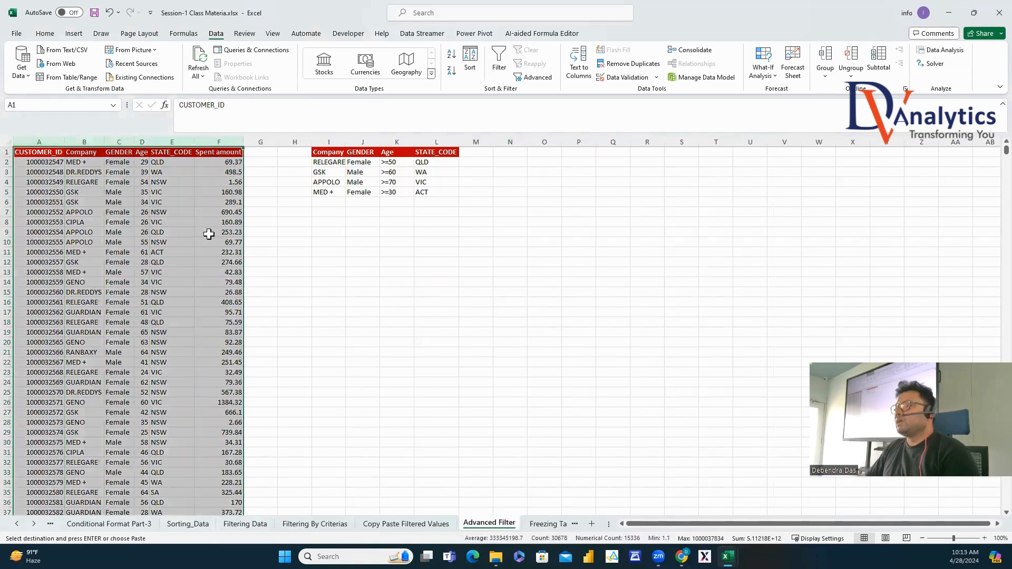
double_click(348, 141)
click(296, 152)
text(CRITERIA)
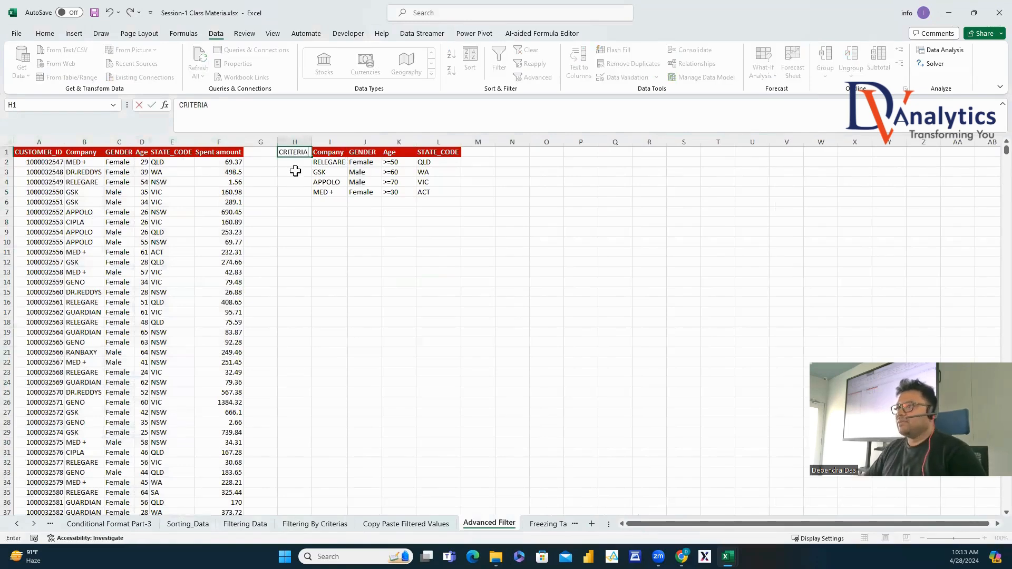
click(296, 171)
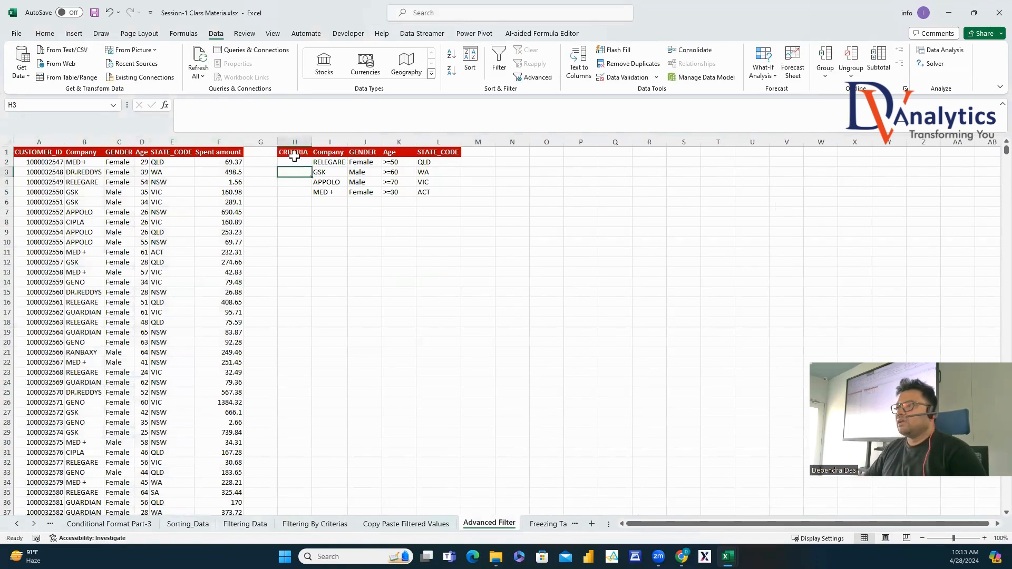
Fill the CRITERIA label cell with dark blue.
click(295, 152)
click(45, 34)
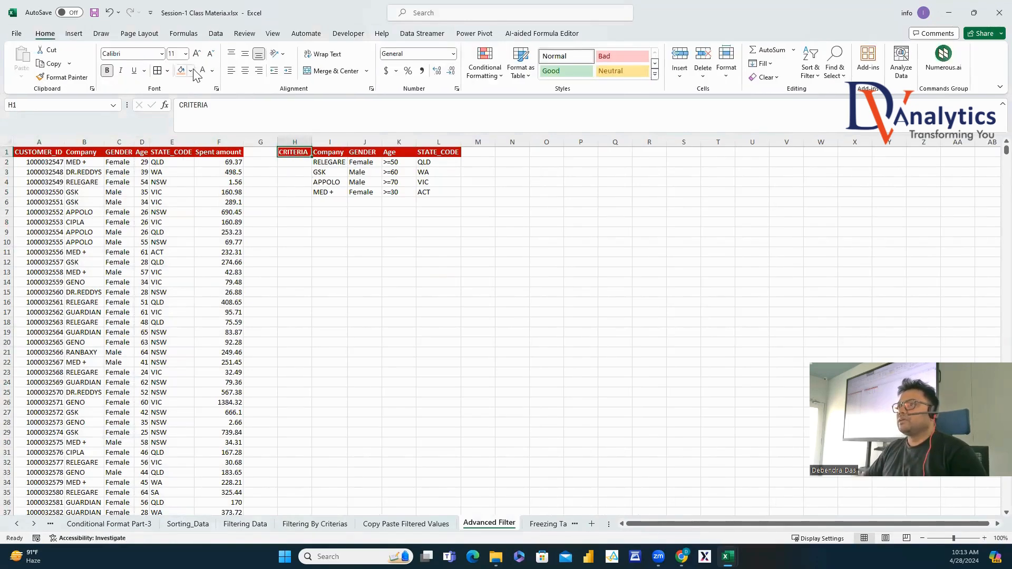
click(189, 70)
click(255, 177)
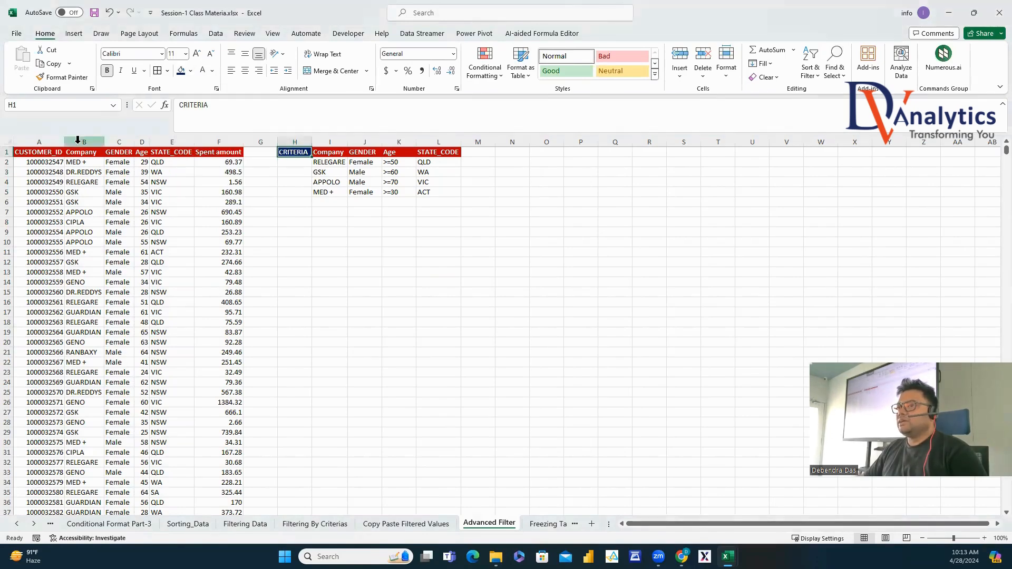
Insert a new column before CUSTOMER_ID and enter DATA in A1.
right_click(38, 141)
click(68, 241)
click(31, 153)
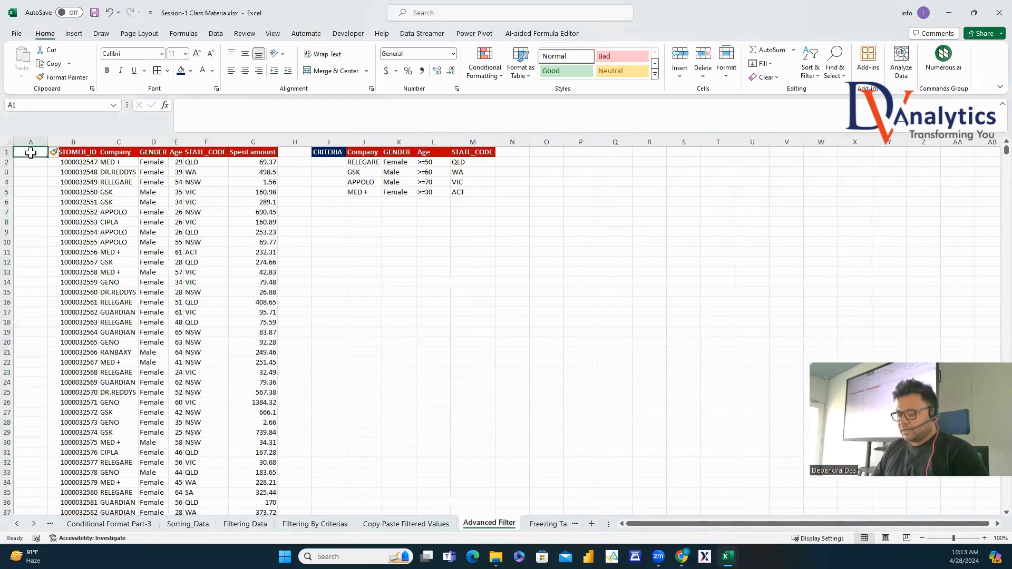
text(DATA)
click(22, 175)
Format the DATA label in A1 with a dark blue fill and bold white text.
click(27, 153)
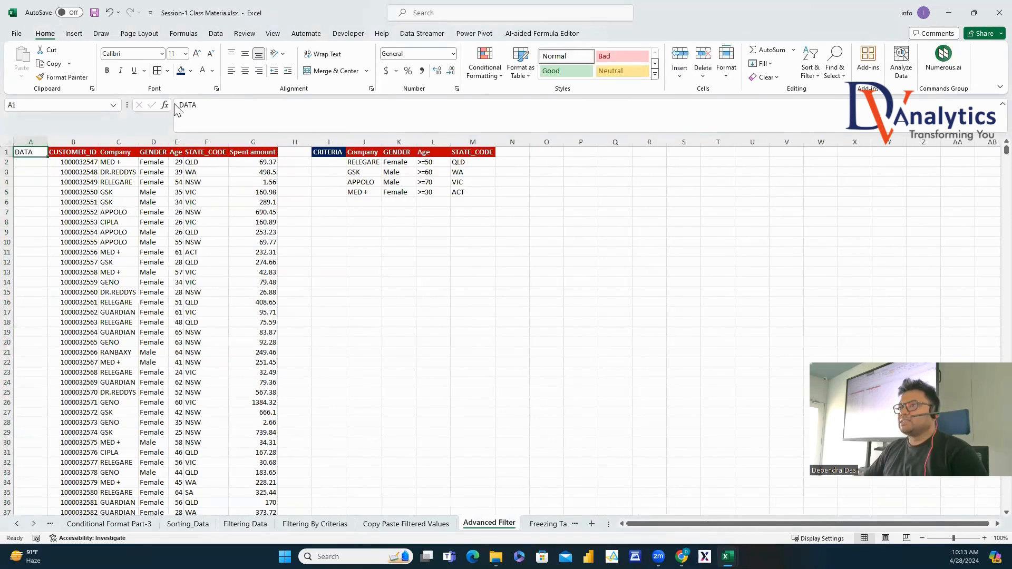
click(181, 71)
click(202, 71)
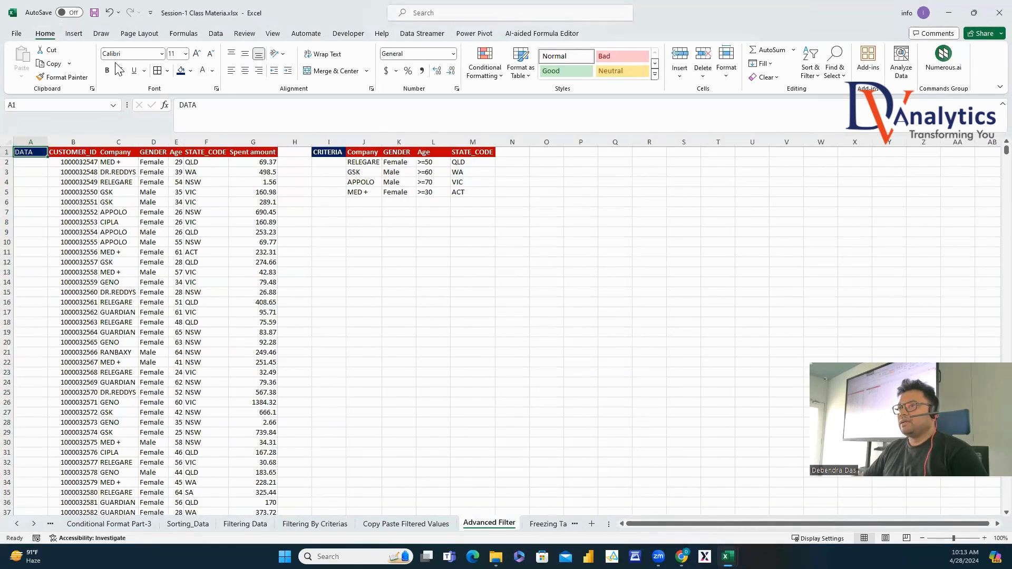
click(108, 71)
Give the empty cell P1 a dark blue fill and white font colour.
click(547, 152)
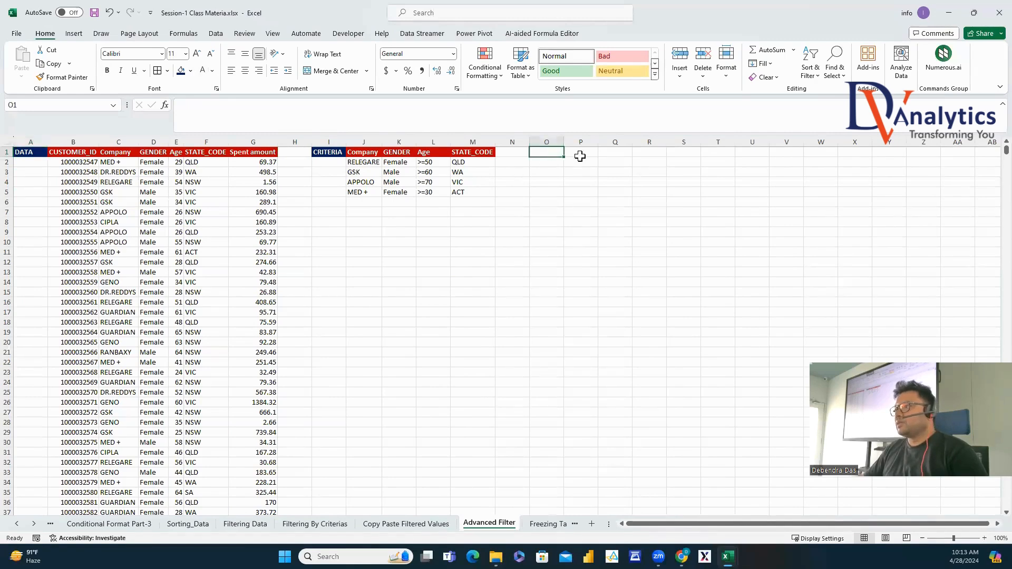
click(581, 152)
click(181, 71)
click(203, 72)
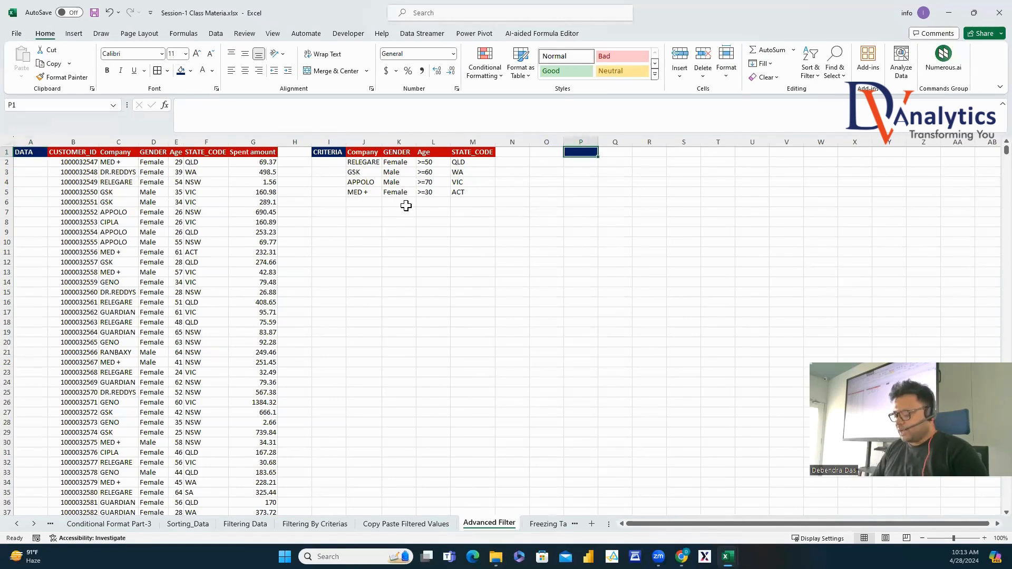
Enter the label FILTER AND PASTE THE VALUES in P1 in bold and fit column P to its text.
text(PAST)
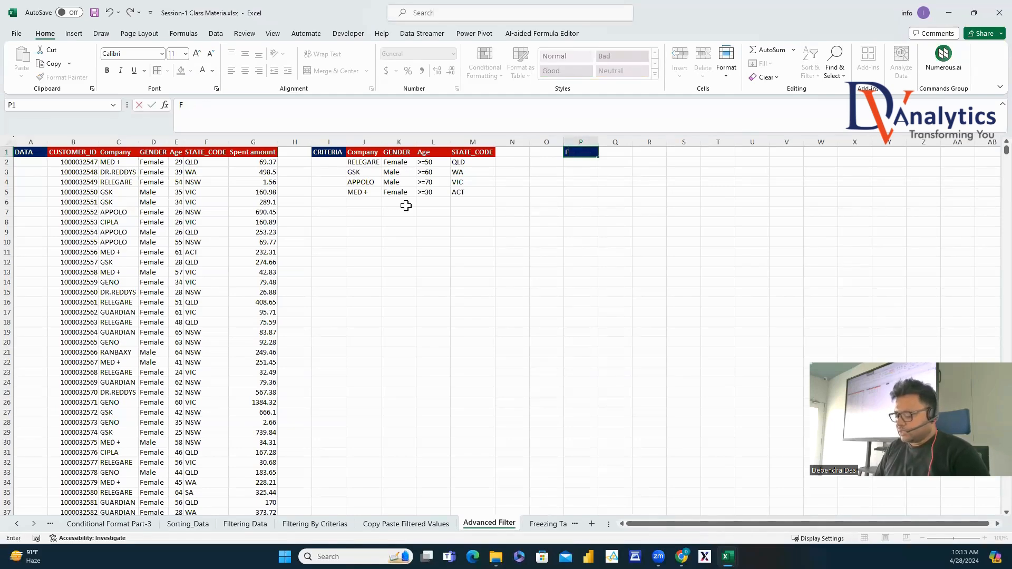
text(FILTER AND PASTE)
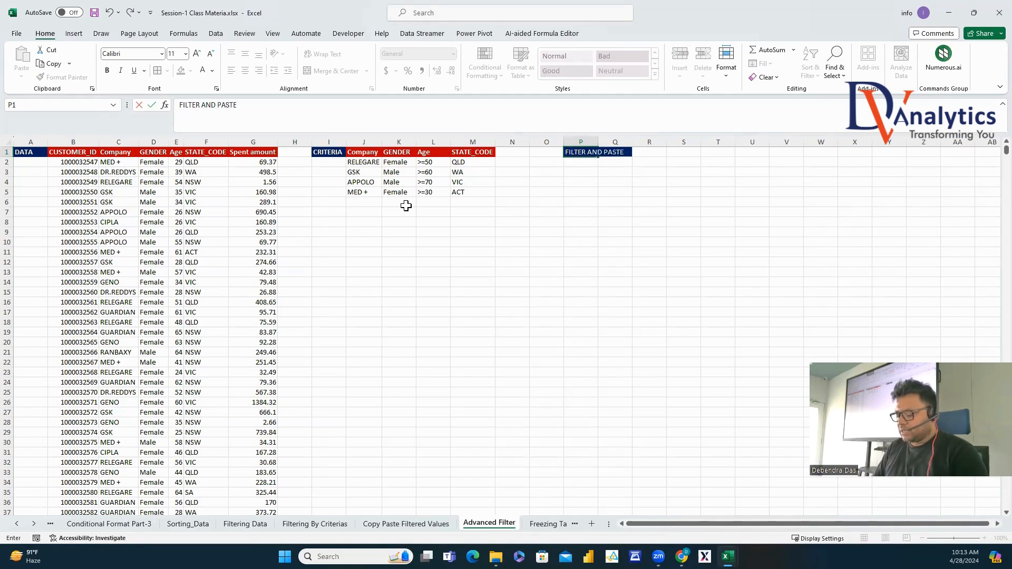
text( THE VALUES)
click(418, 294)
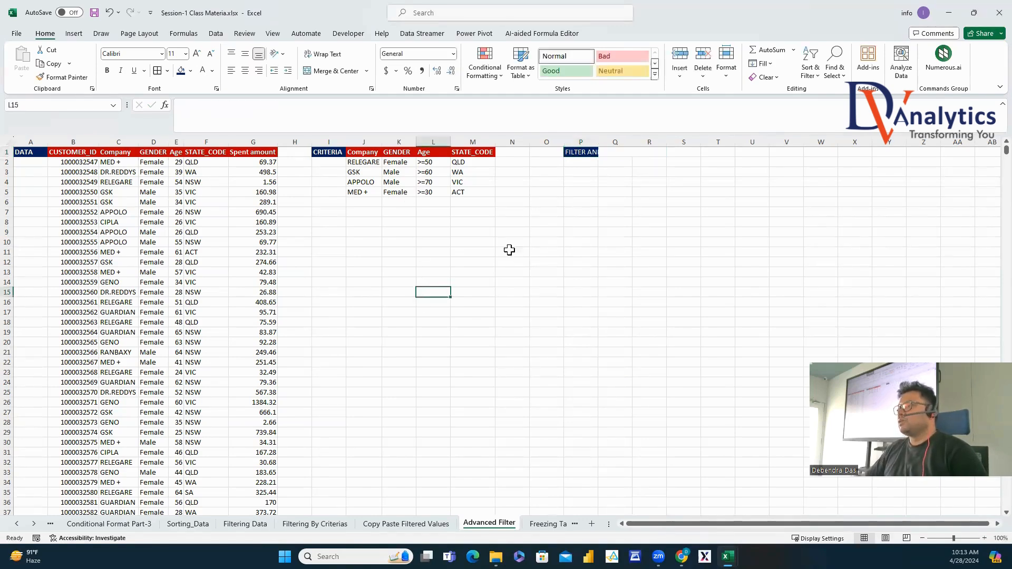
double_click(597, 143)
click(596, 153)
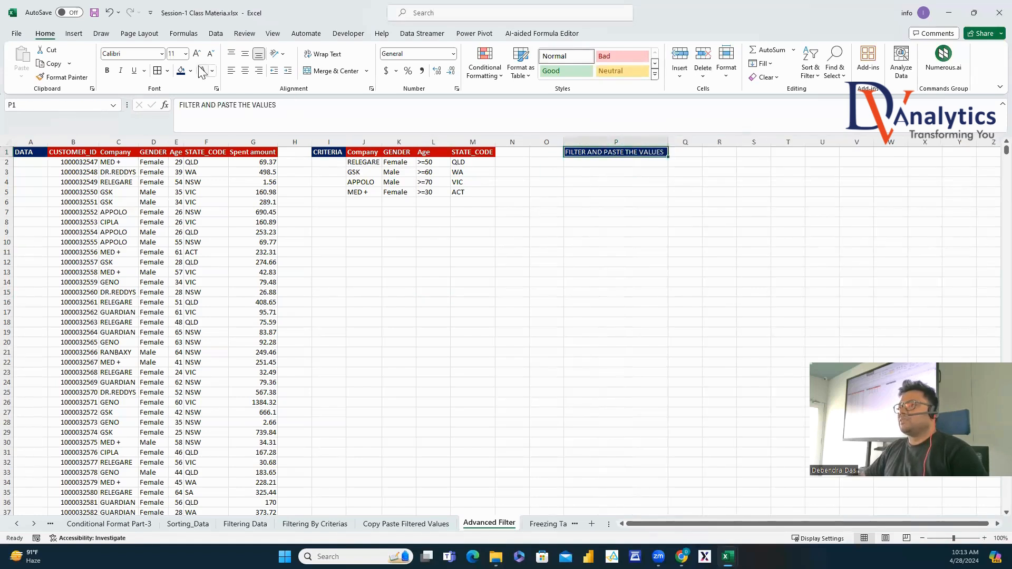
Fill cell R1 with light orange to mark the paste destination.
click(710, 154)
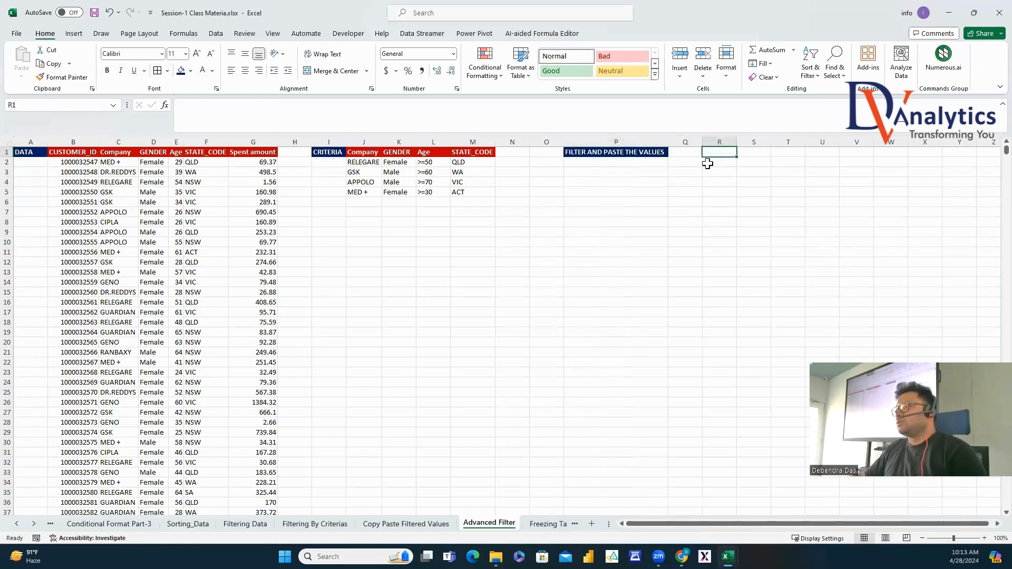
click(191, 71)
click(225, 111)
click(719, 243)
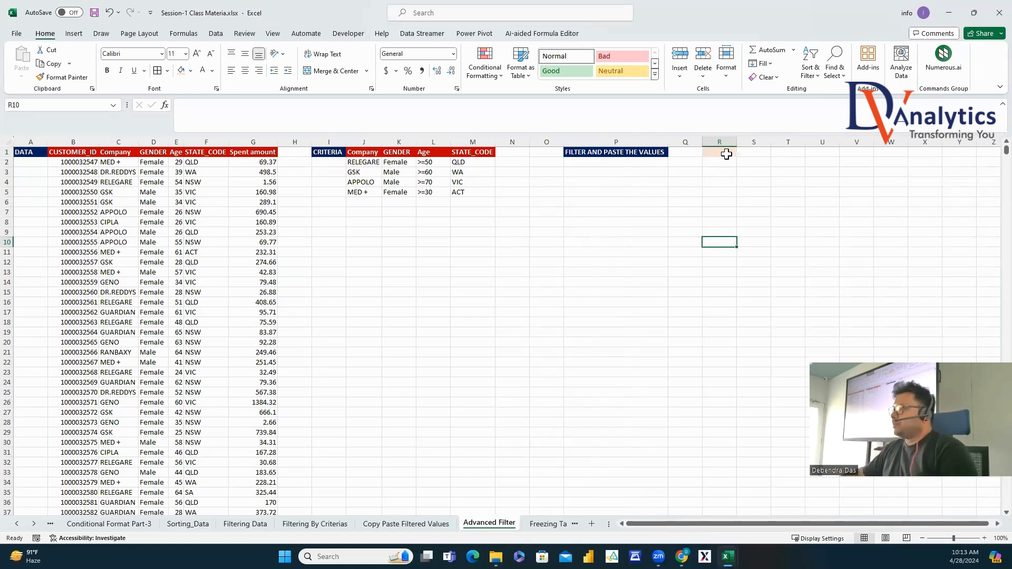
Set up an Advanced Filter that copies to another location, with columns B:G as the list range.
click(723, 154)
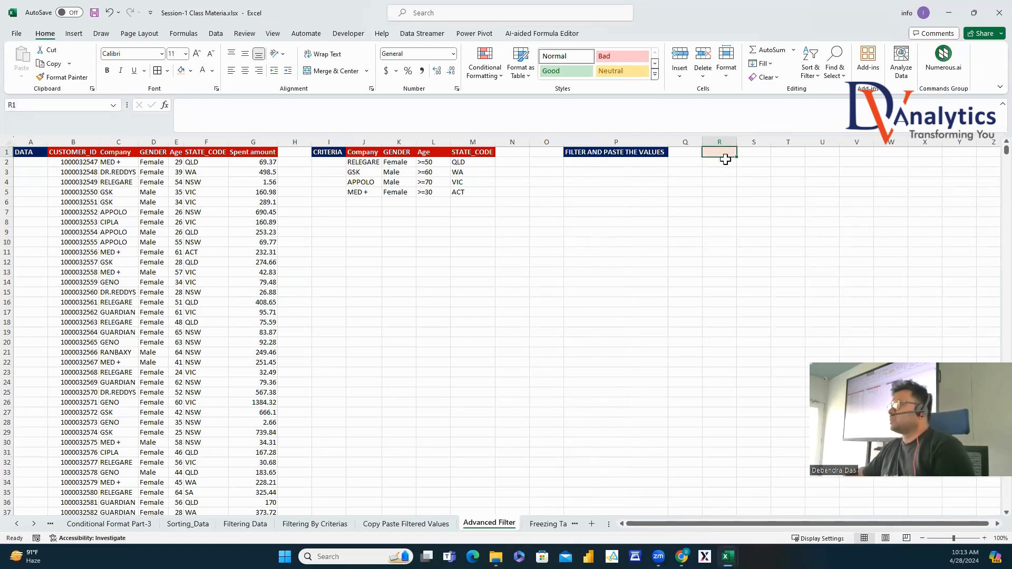
click(216, 34)
click(536, 79)
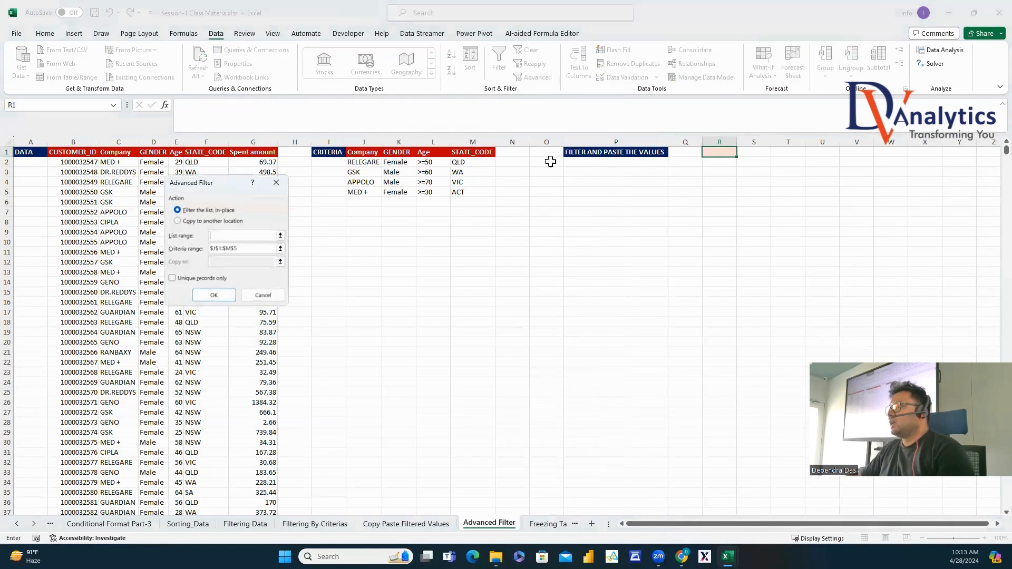
drag(239, 190, 783, 238)
click(758, 271)
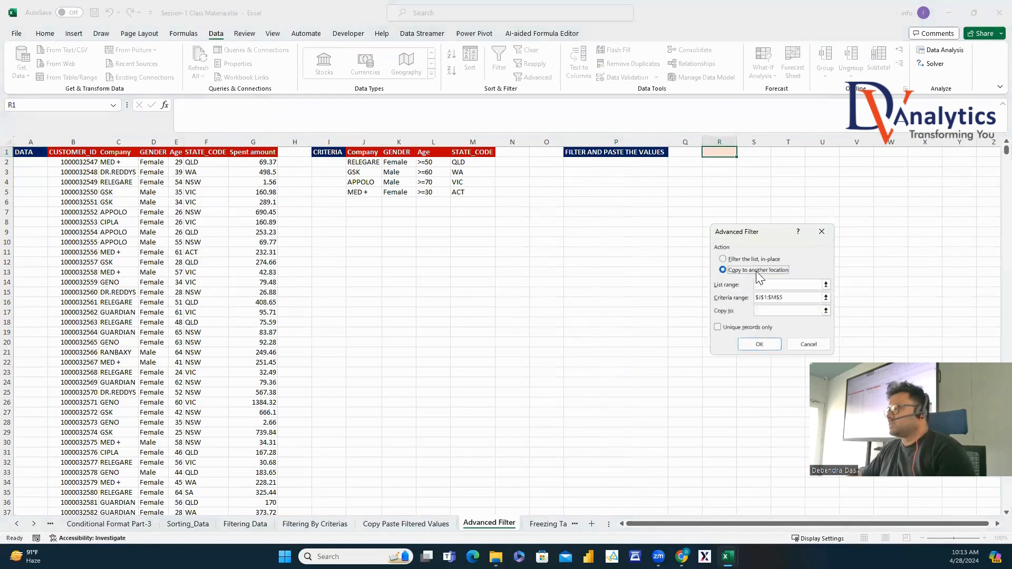
click(773, 286)
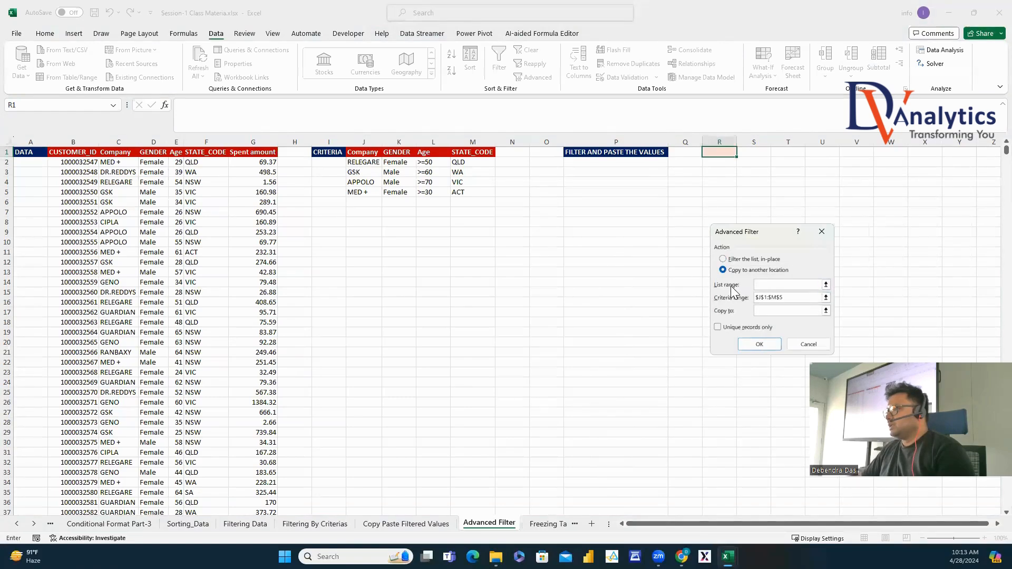
drag(79, 142, 250, 132)
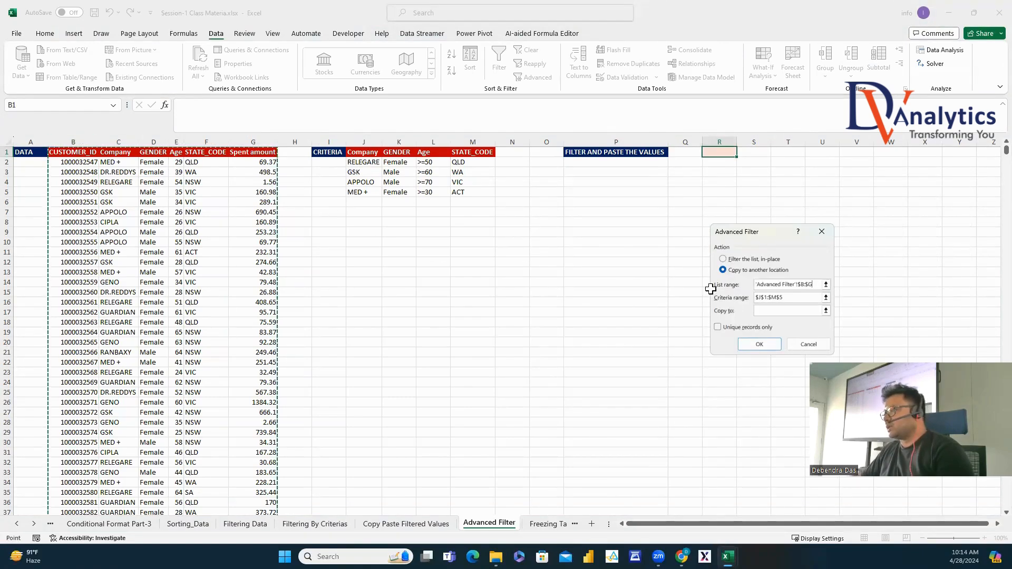
Run the Advanced Filter with criteria range J1:M5 and destination R1, and fit column R to its contents.
double_click(789, 300)
key(BackSpace)
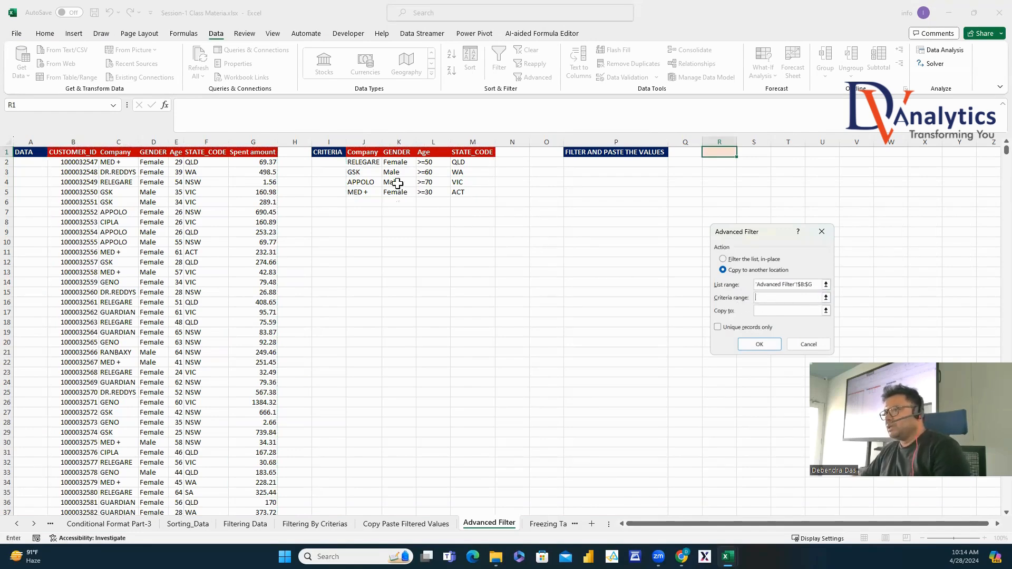
drag(367, 152, 474, 192)
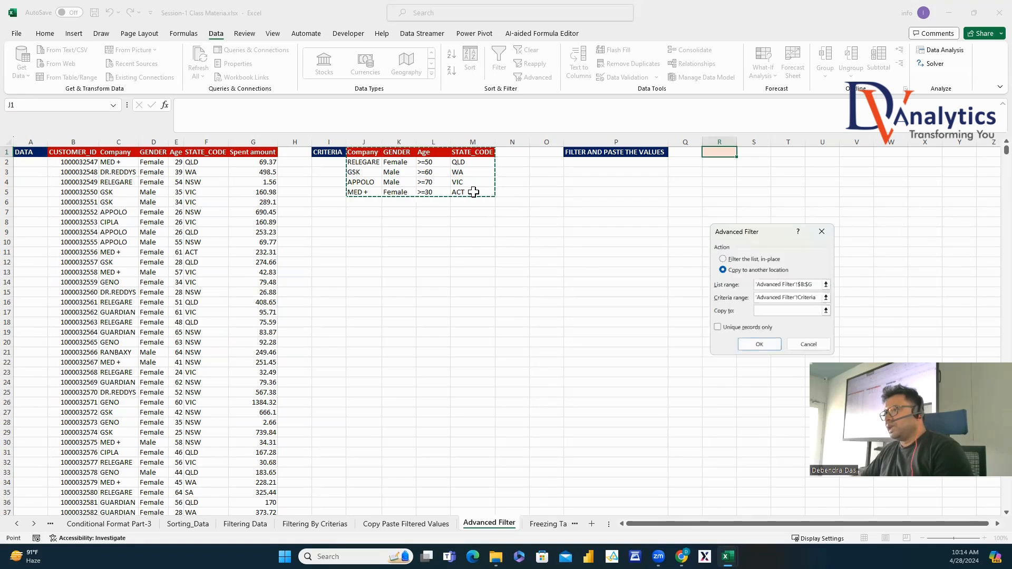
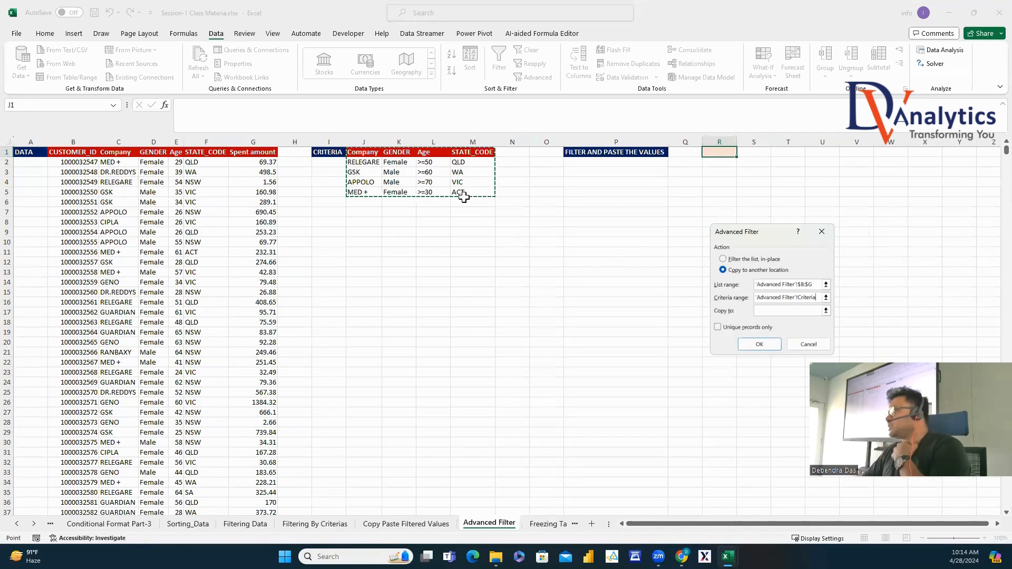
click(773, 310)
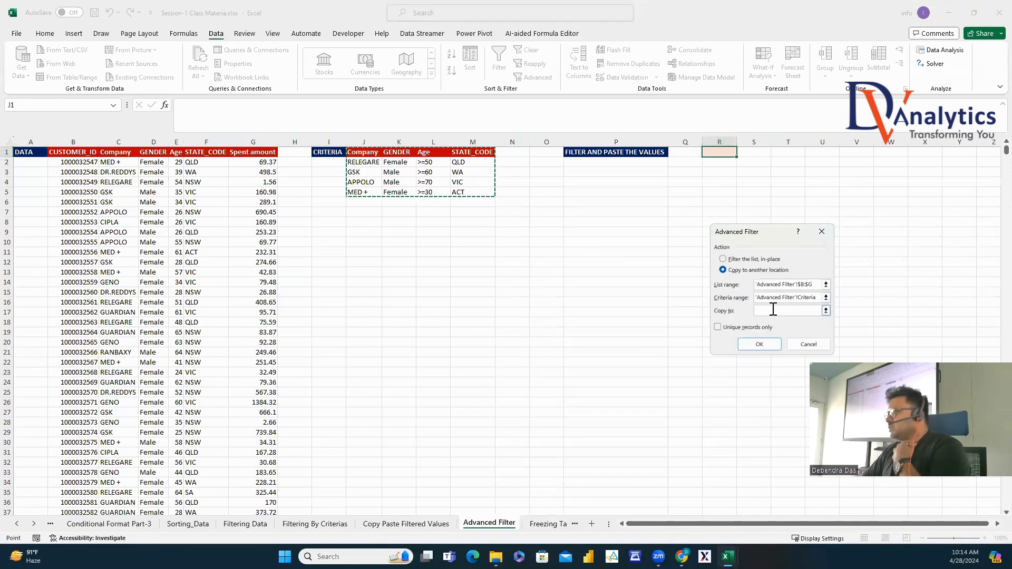
click(716, 153)
click(759, 343)
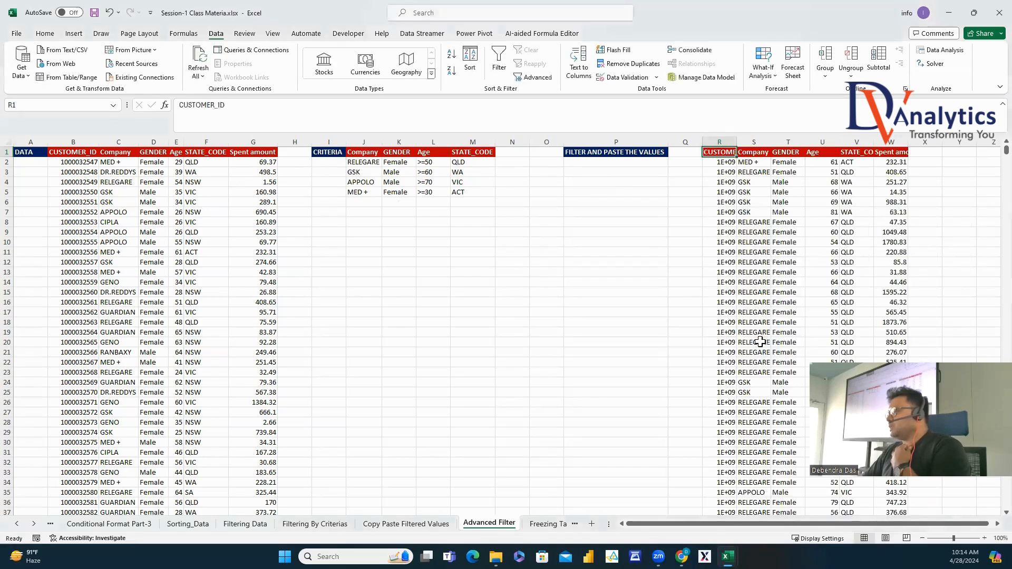
double_click(736, 136)
Compare the MED + criteria row with the matching record in the copied results.
click(369, 192)
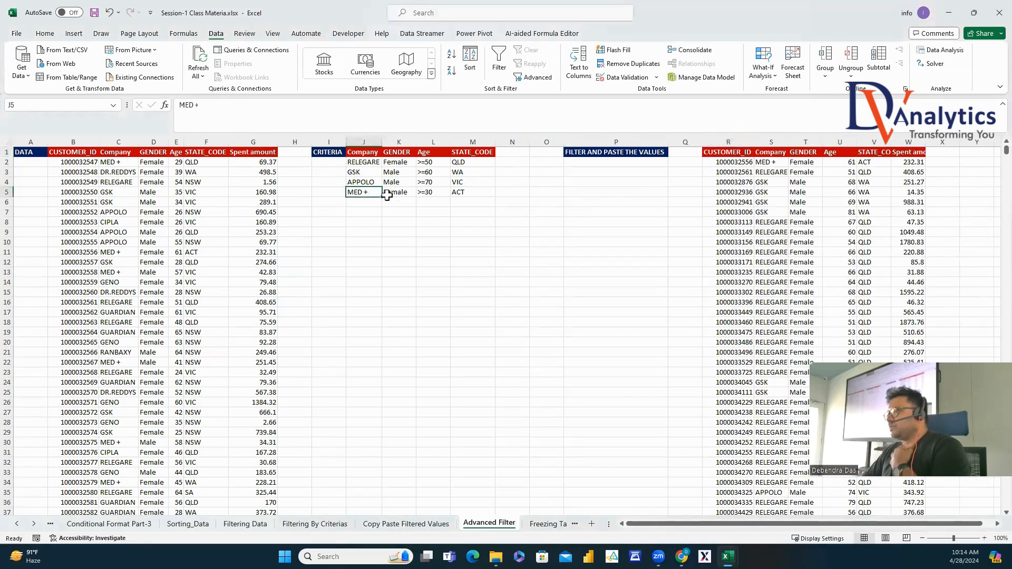
click(396, 193)
click(433, 192)
click(460, 193)
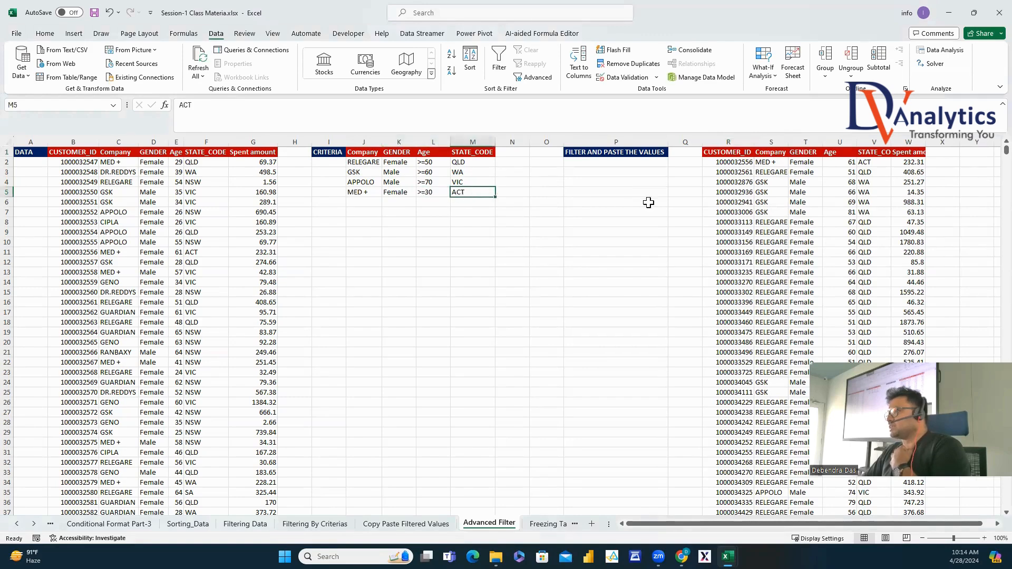
click(769, 163)
click(803, 163)
click(870, 164)
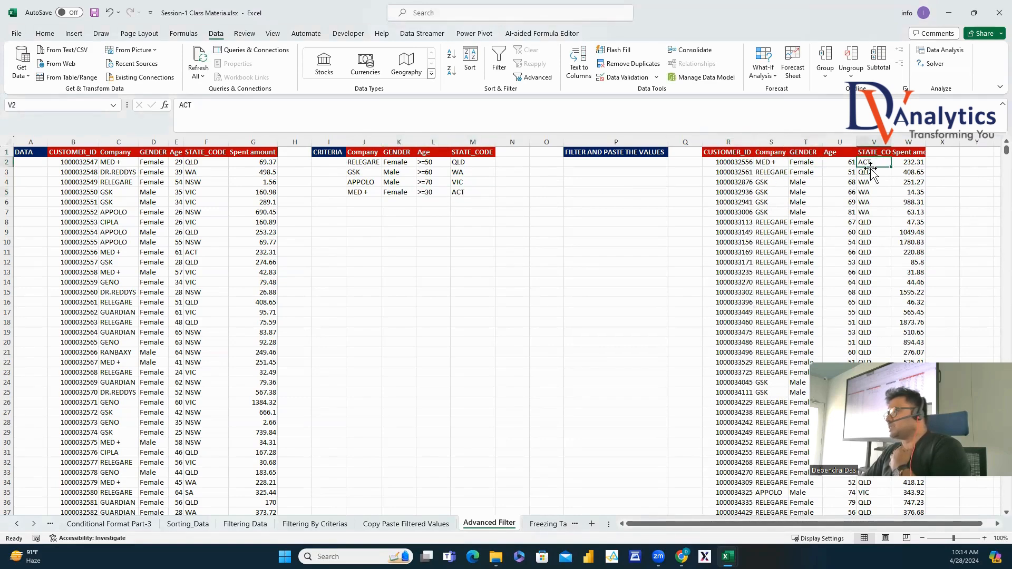
scroll(787, 227, down, 3)
scroll(787, 227, up, 3)
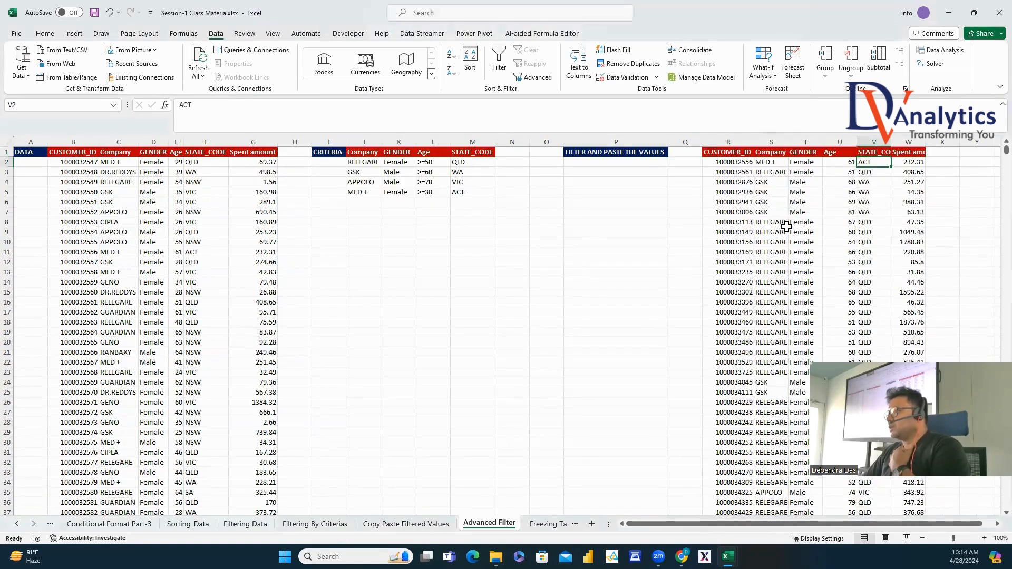
Compare the RELEGARE criteria row with the company, state code and age values of the copied RELEGARE records.
click(361, 162)
click(392, 162)
click(459, 163)
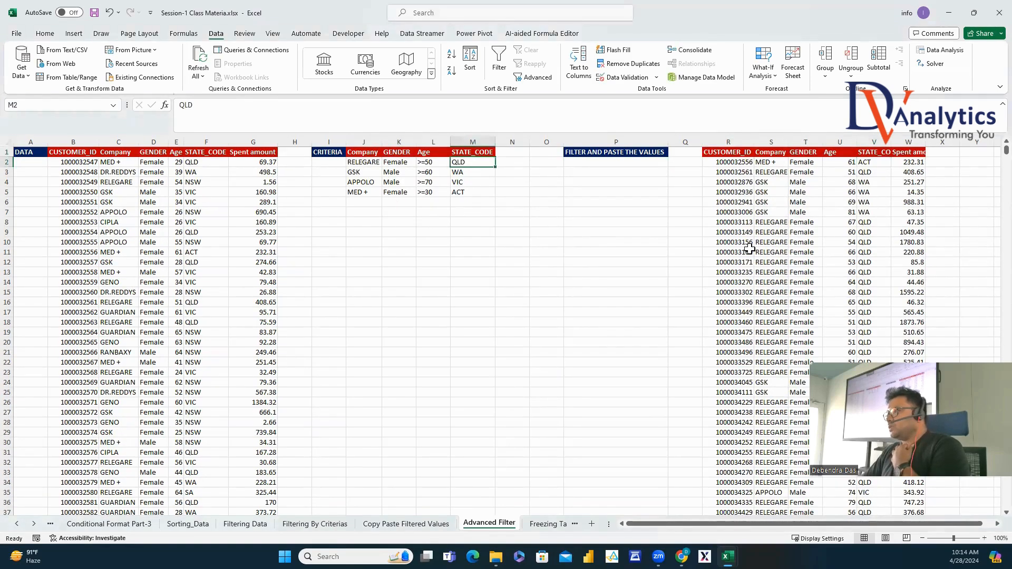
drag(770, 222, 775, 237)
drag(868, 222, 846, 343)
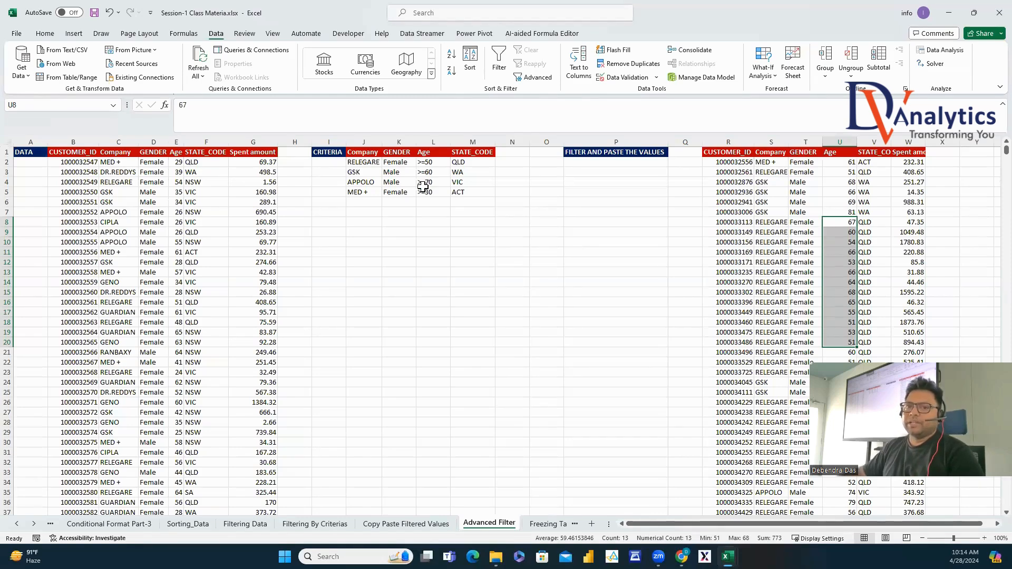
Delete the copied result columns R:W and fill R1 with light orange again.
drag(720, 141, 908, 141)
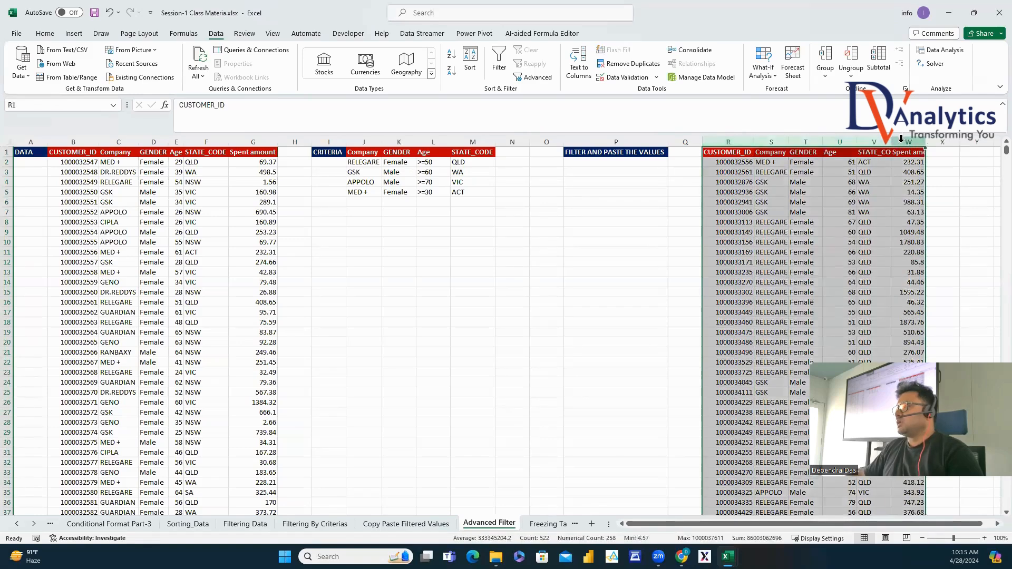
right_click(784, 142)
click(812, 259)
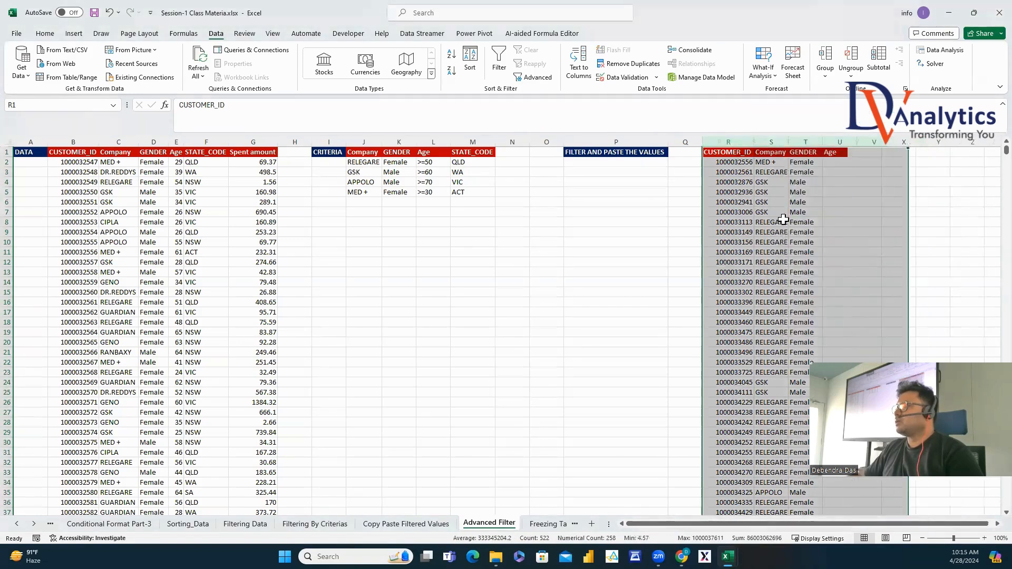
click(720, 152)
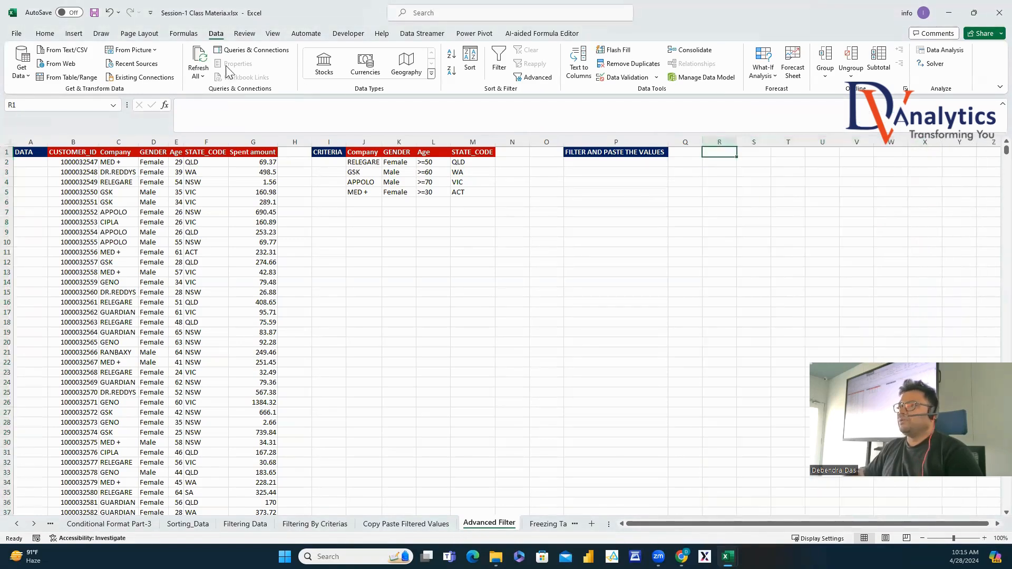
click(45, 33)
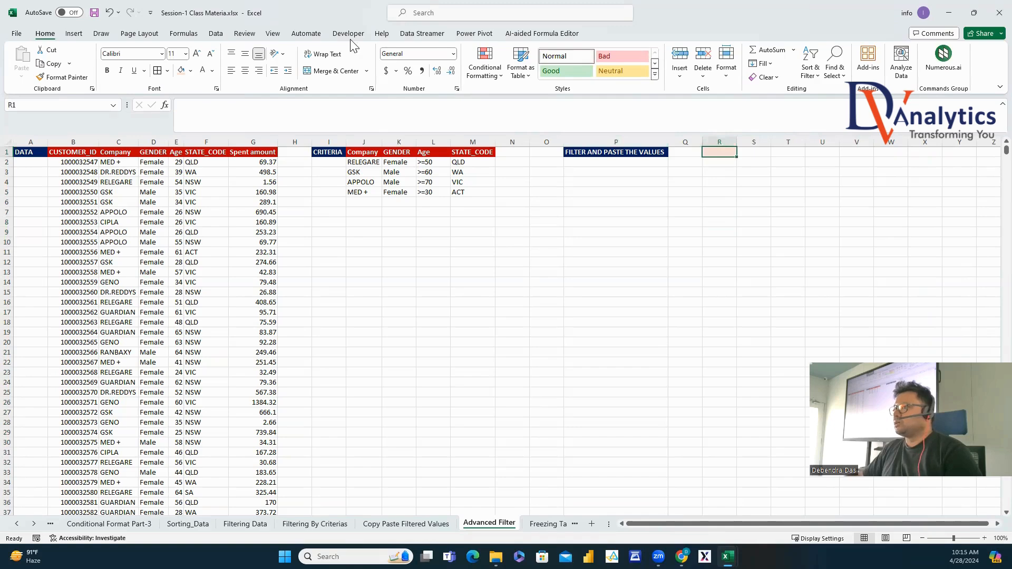
Set the Advanced Filter to copy to another location, clear its old ranges and set columns B:G as the list range.
click(217, 34)
click(537, 77)
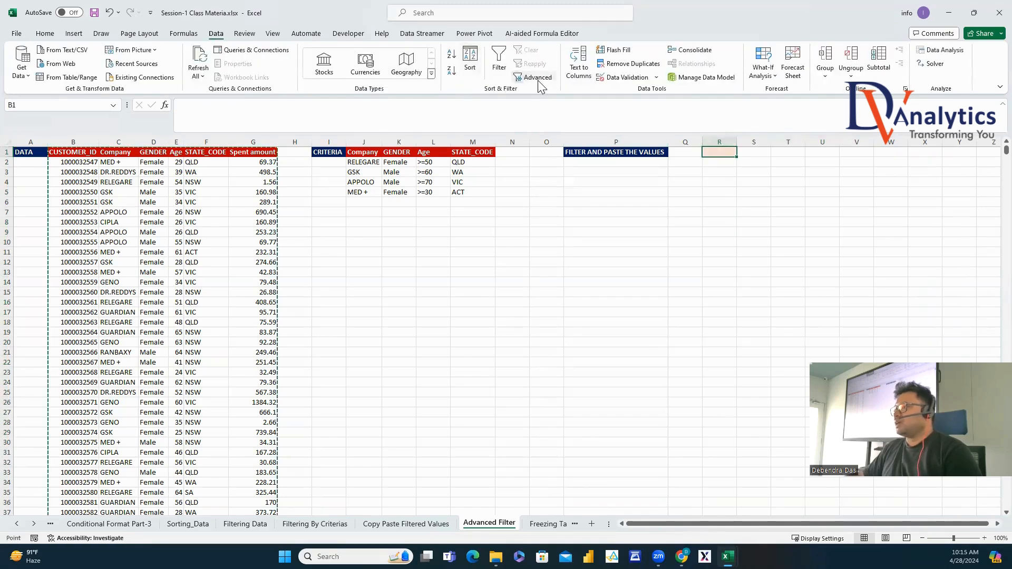
click(724, 270)
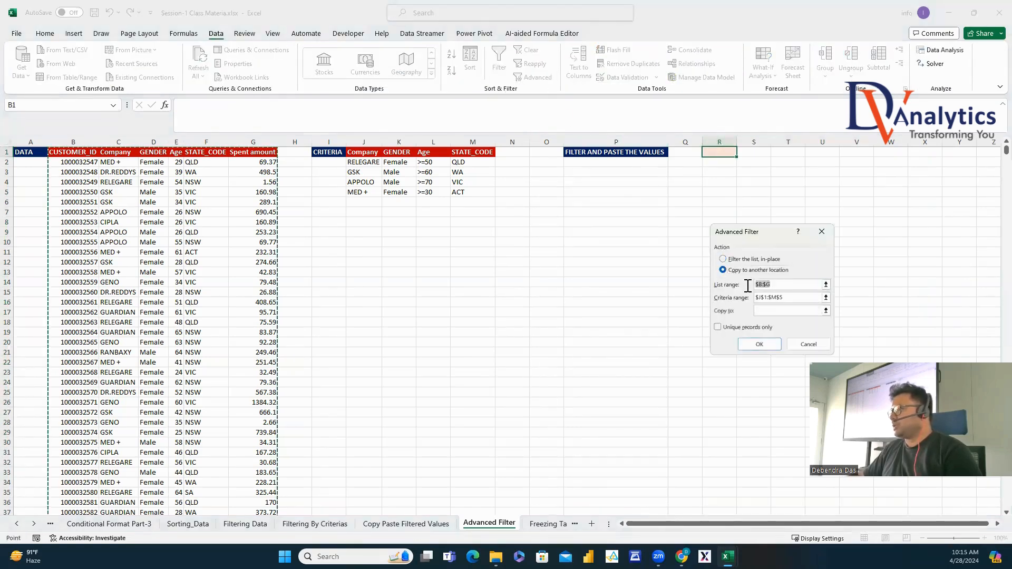
key(BackSpace)
drag(791, 299, 757, 298)
key(BackSpace)
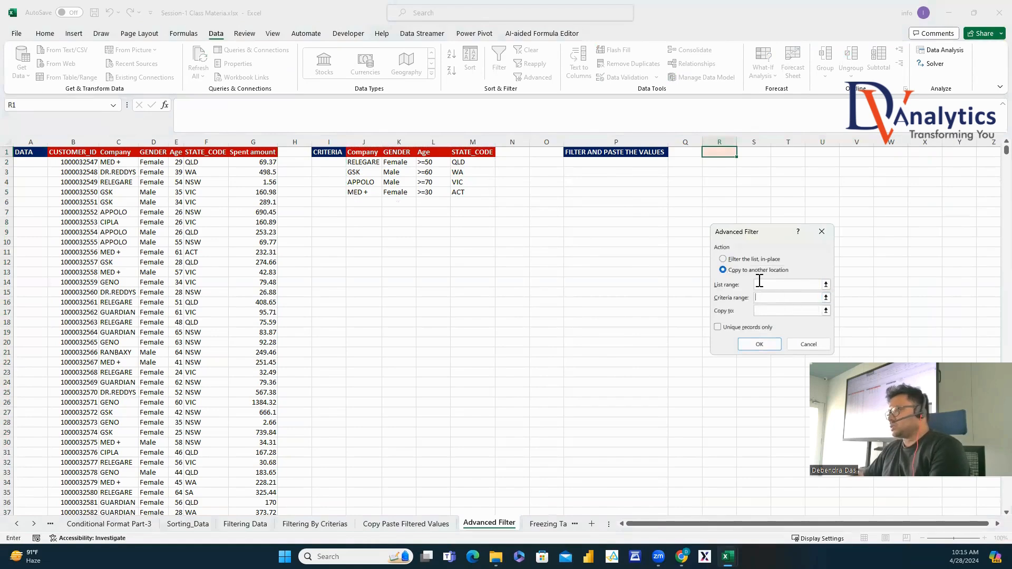
click(771, 287)
drag(75, 141, 248, 153)
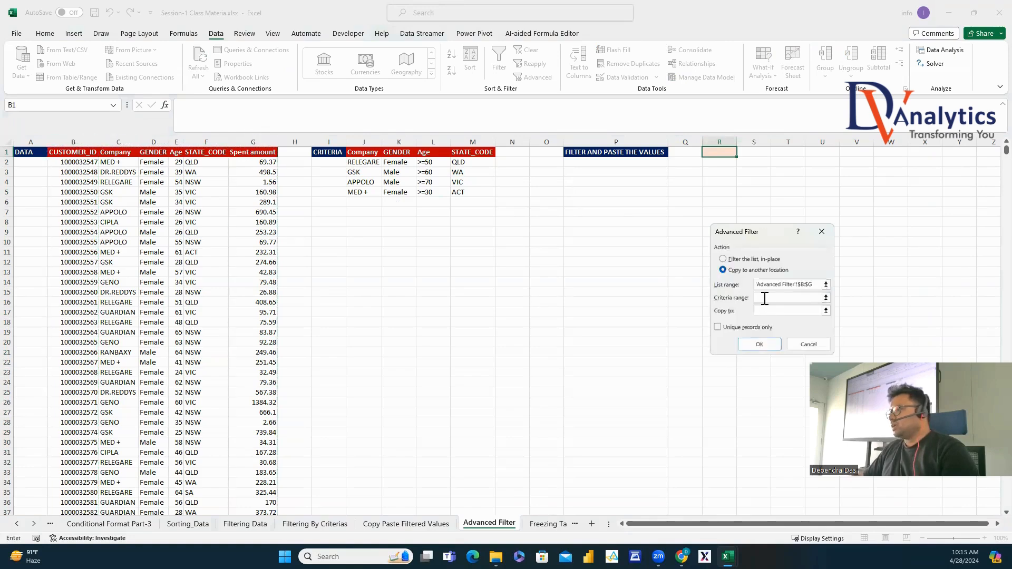
Apply the Advanced Filter with criteria J1:M5, copying the matches to R1, and fit column R to the customer IDs.
drag(355, 155, 472, 195)
click(759, 311)
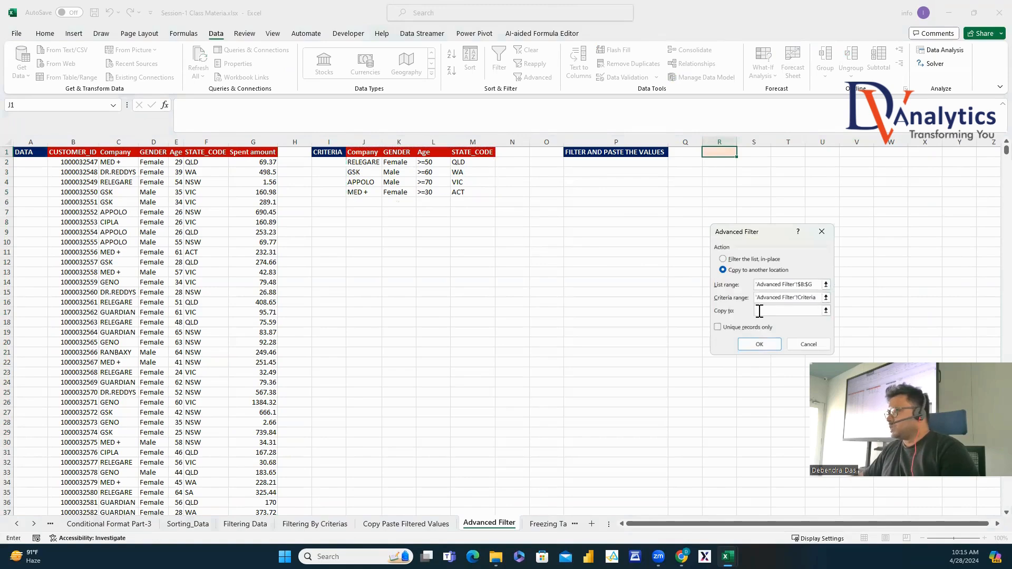
click(718, 152)
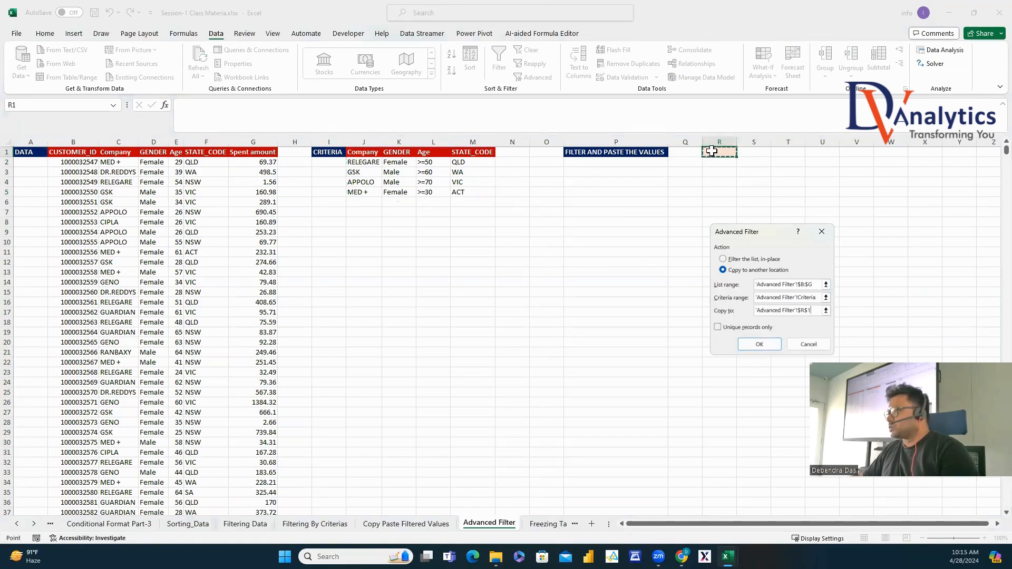
click(759, 344)
double_click(740, 138)
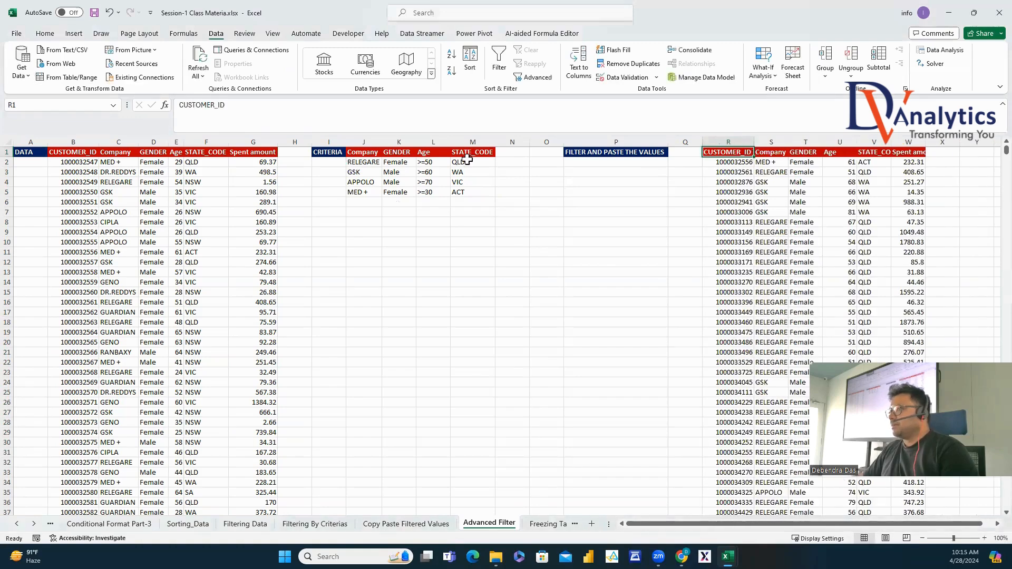
Review the criteria rows and check the APPOLO, Male, VIC criteria against the matching records in the copied results.
drag(363, 162, 454, 192)
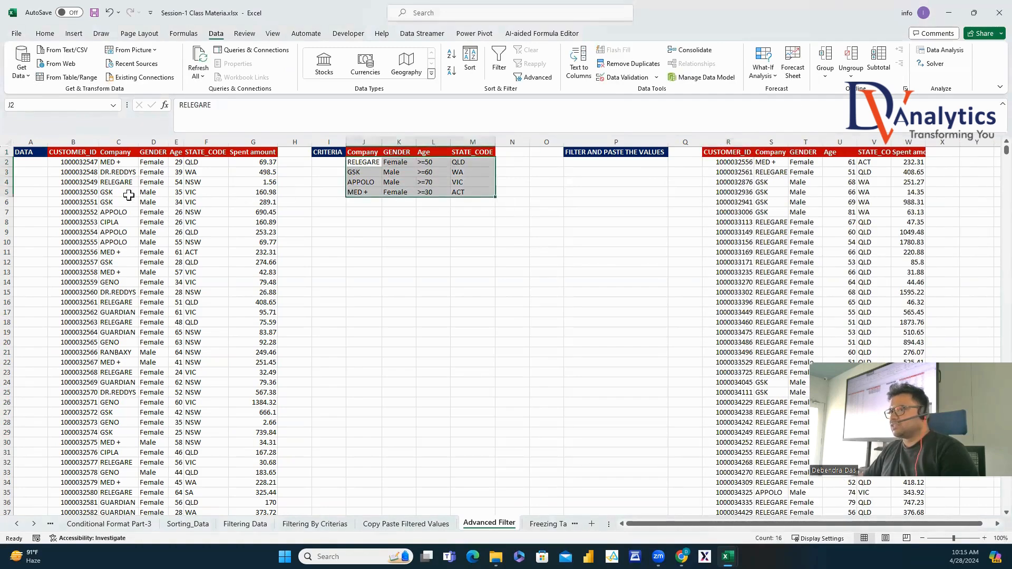
click(997, 524)
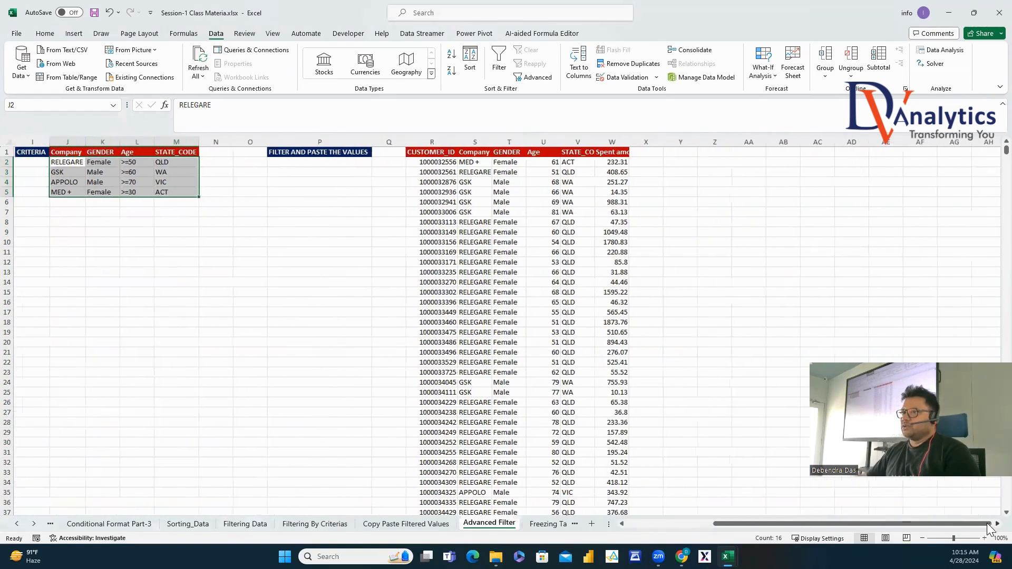
click(216, 299)
click(70, 183)
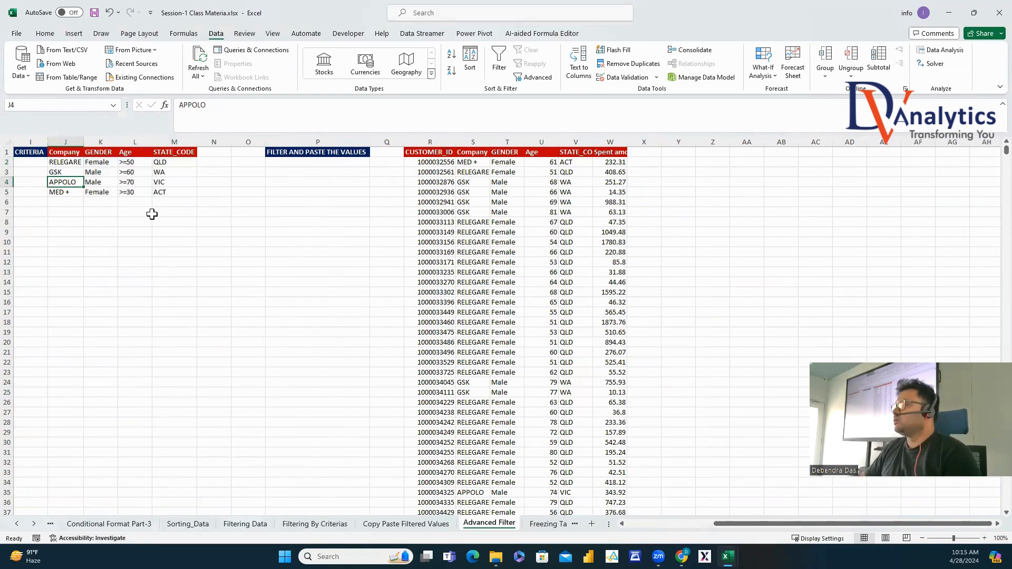
click(165, 183)
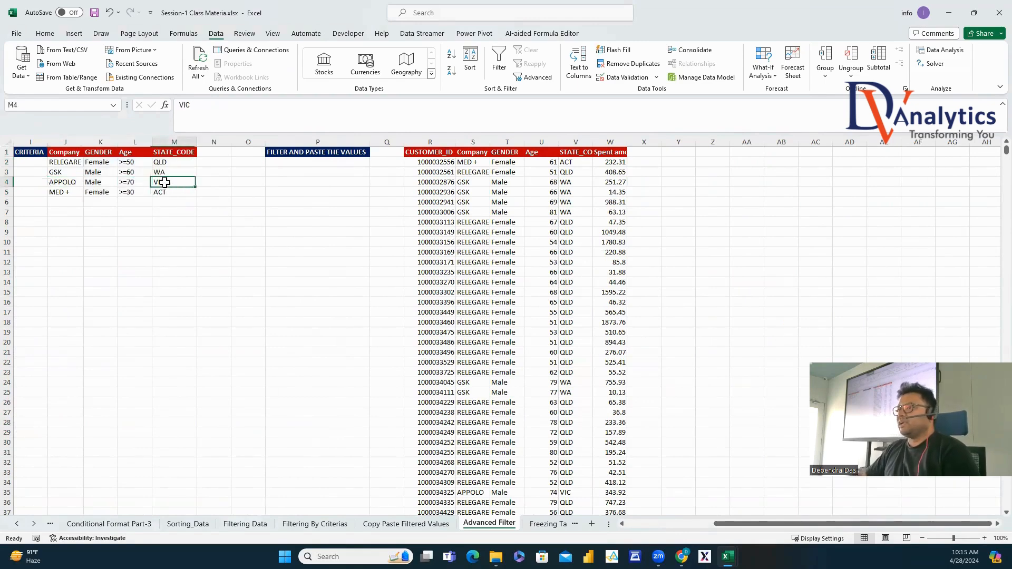
scroll(506, 372, down, 19)
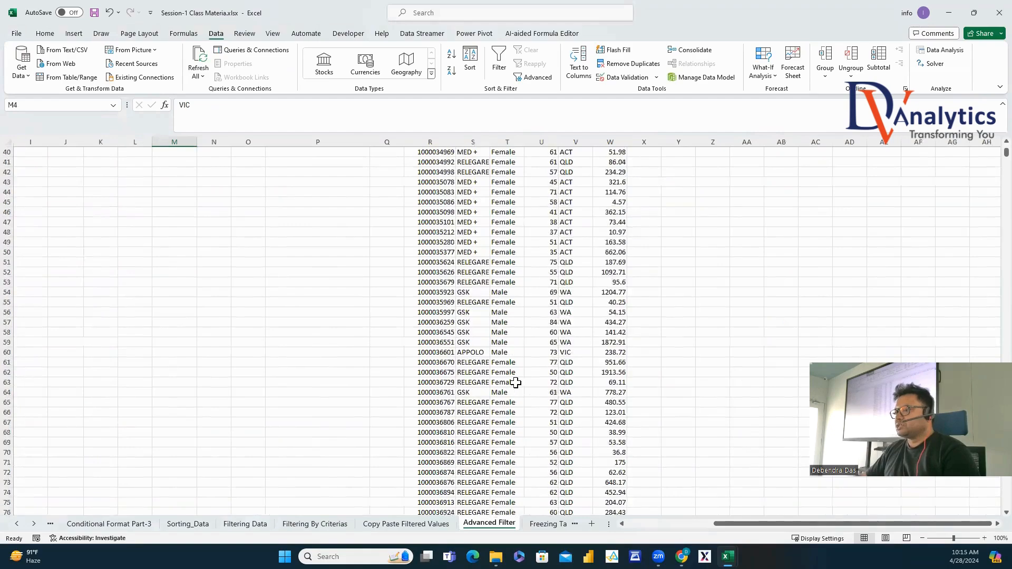
scroll(515, 383, up, 19)
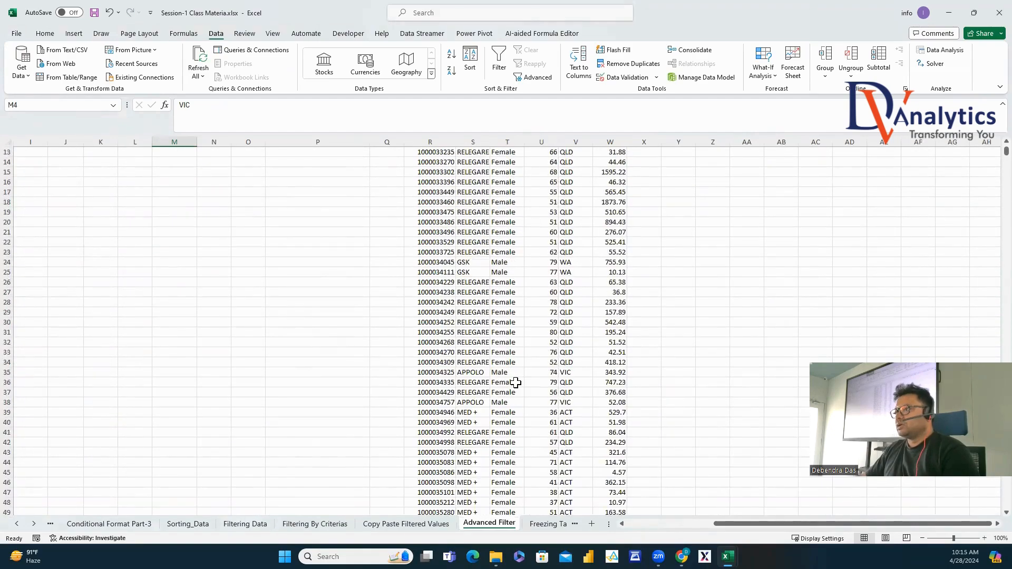
scroll(516, 382, down, 1)
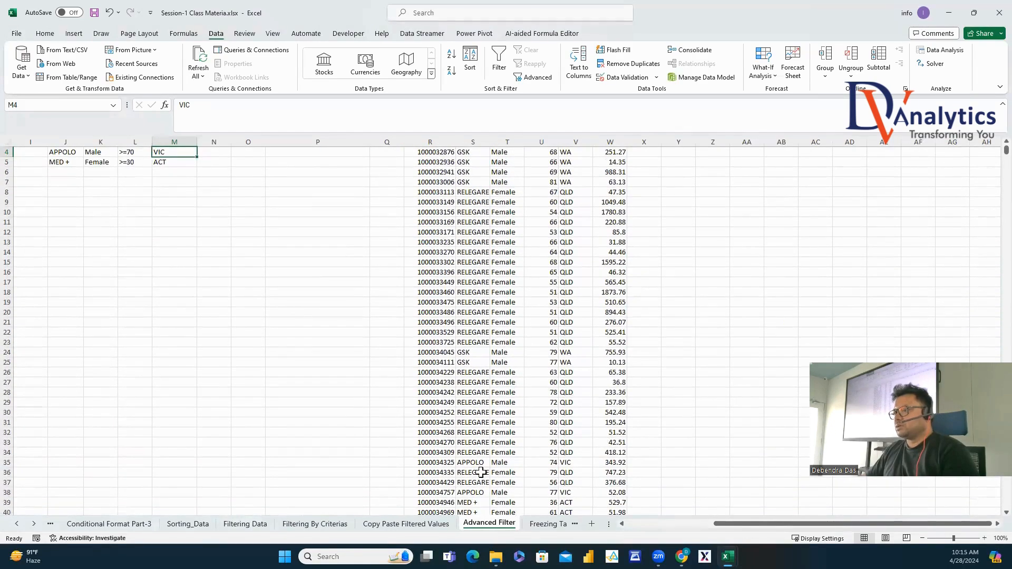
click(474, 456)
click(478, 463)
click(501, 462)
click(569, 465)
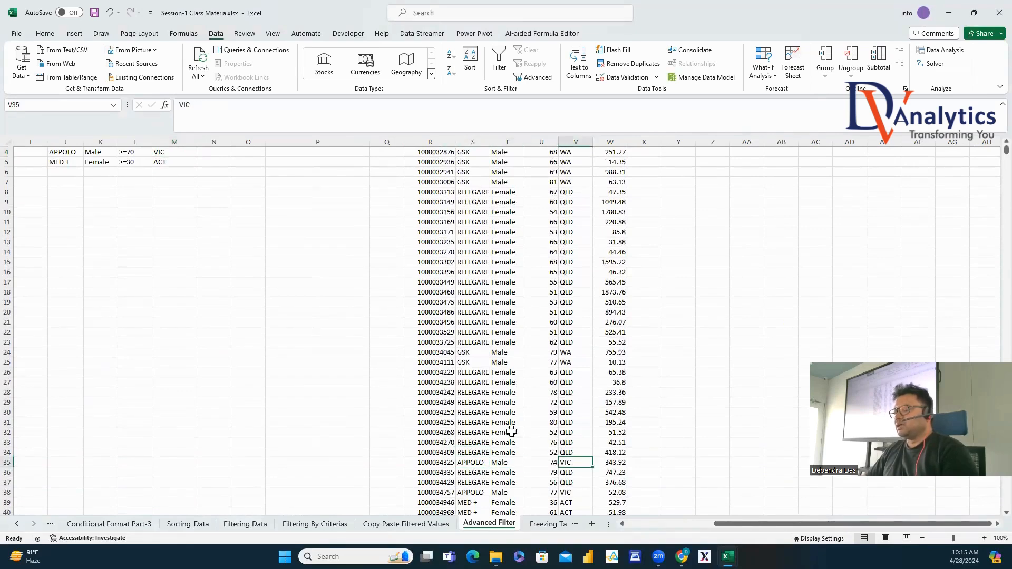
Check the GSK, Male, WA criteria in row 3 against the matching GSK records and ages in the copied results.
scroll(153, 247, up, 1)
click(67, 173)
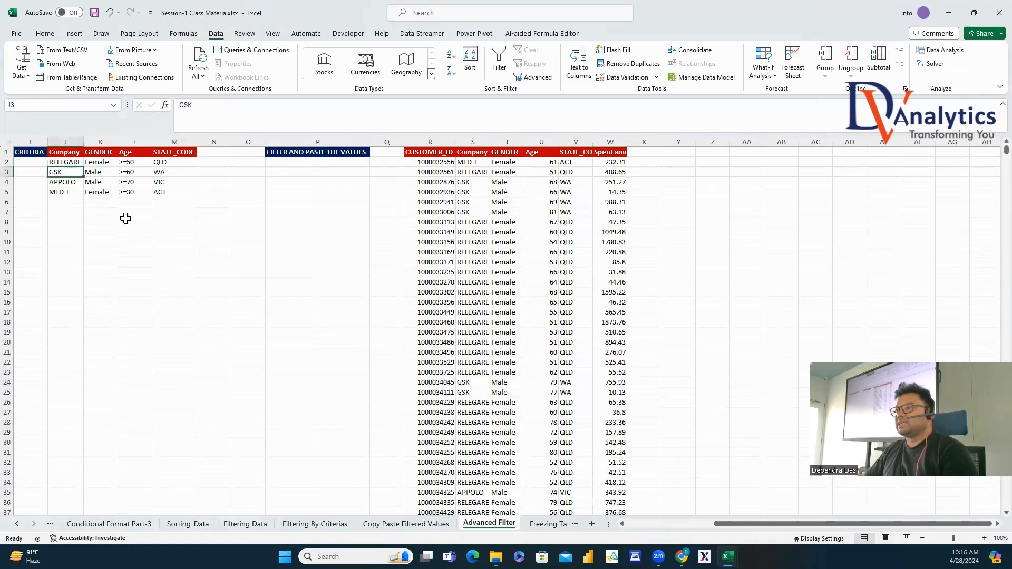
click(109, 175)
click(158, 172)
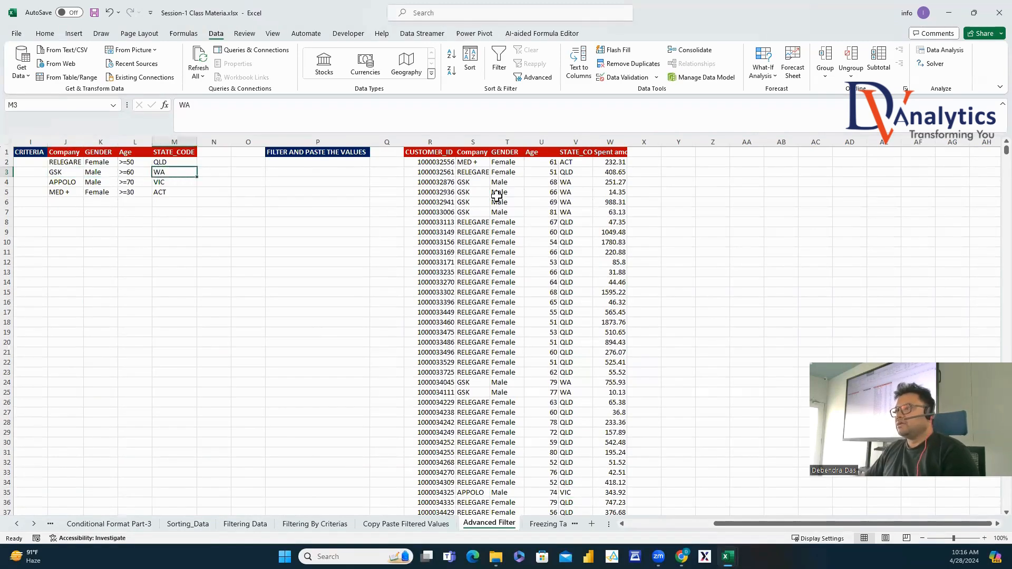
drag(479, 185, 551, 213)
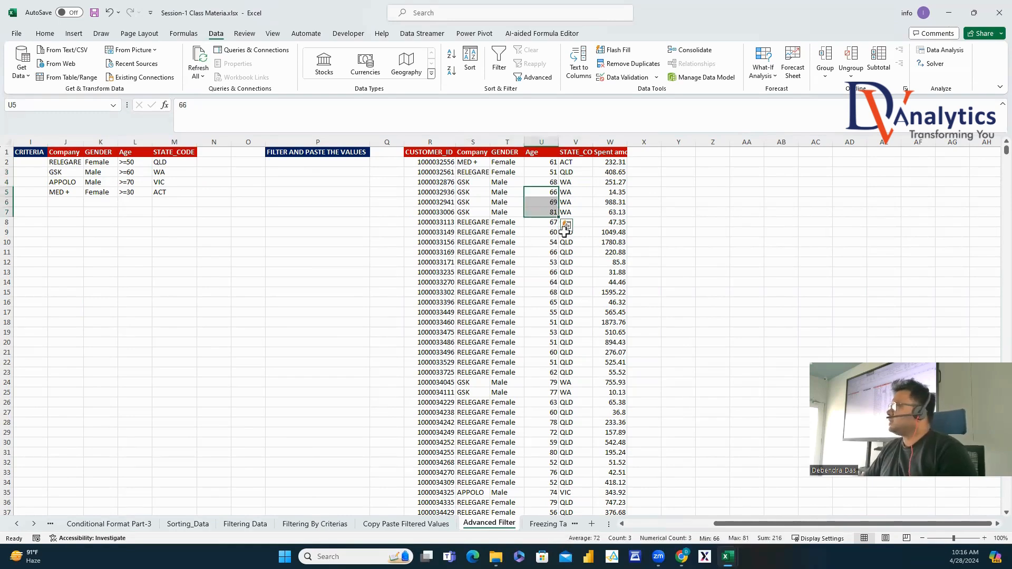
Open the Freezing Table sheet and examine how its headers and customer columns behave when moving down and across.
click(548, 523)
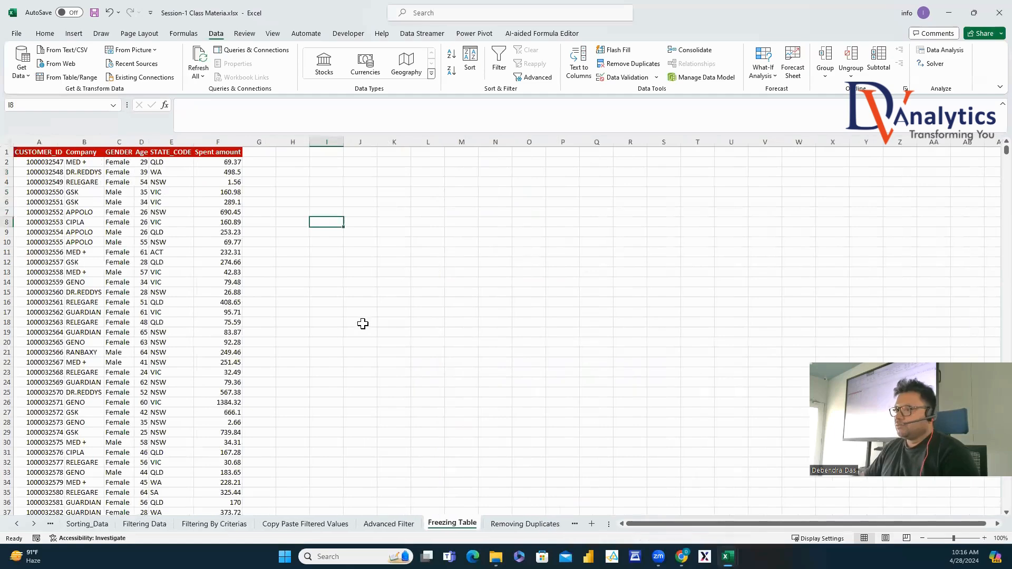
click(363, 323)
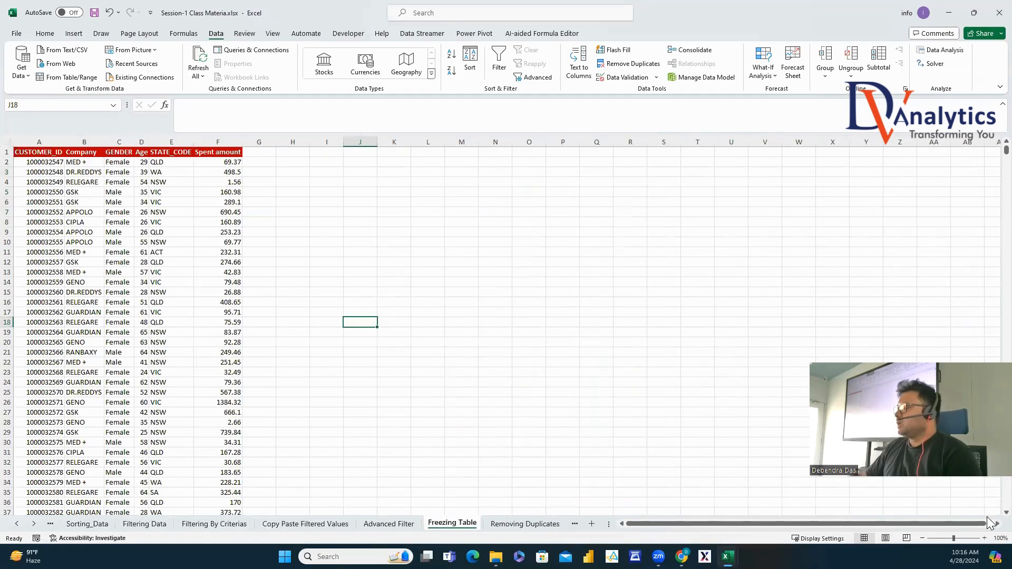
scroll(342, 290, down, 3)
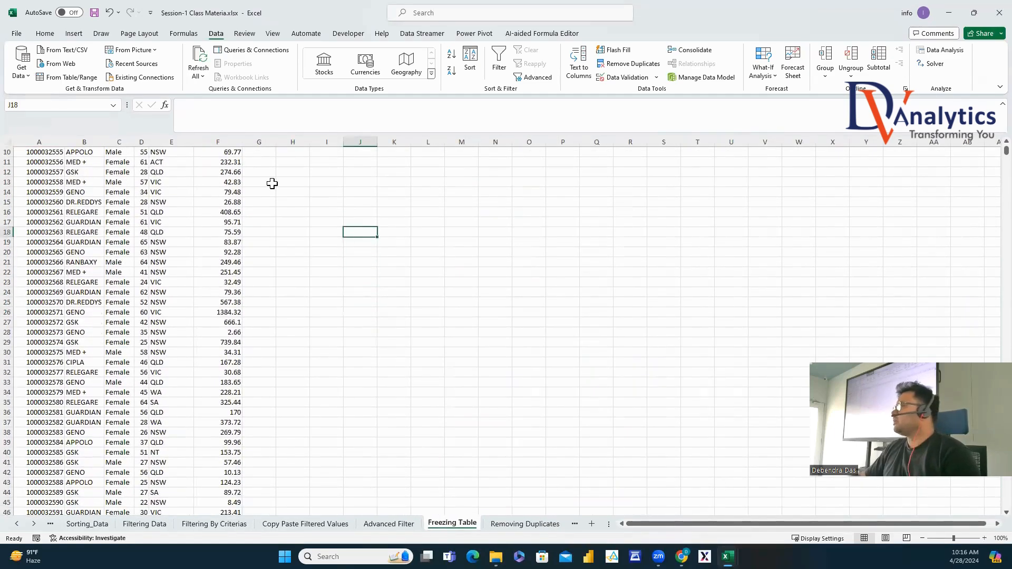
scroll(986, 528, right, 4)
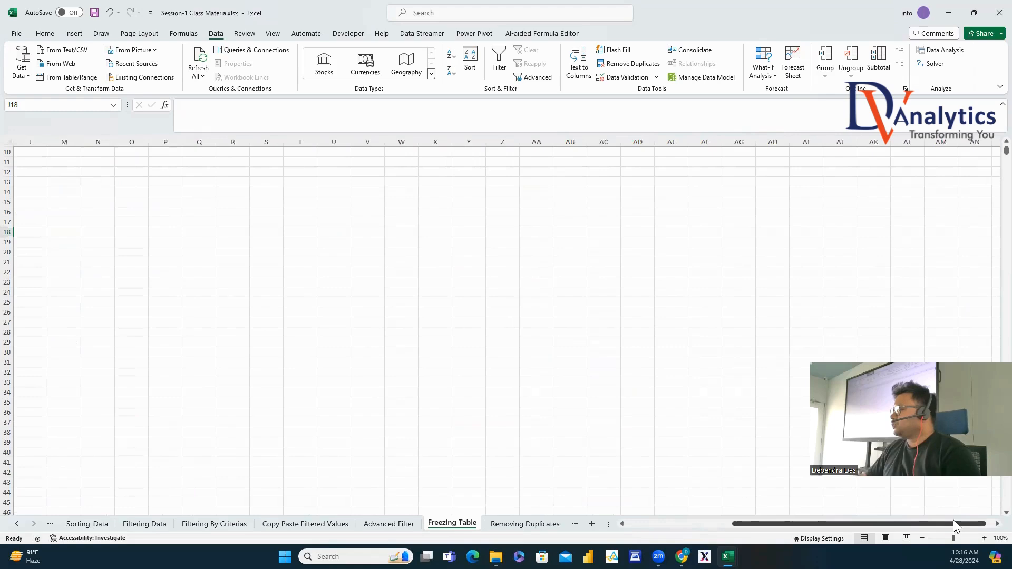
drag(956, 525, 812, 519)
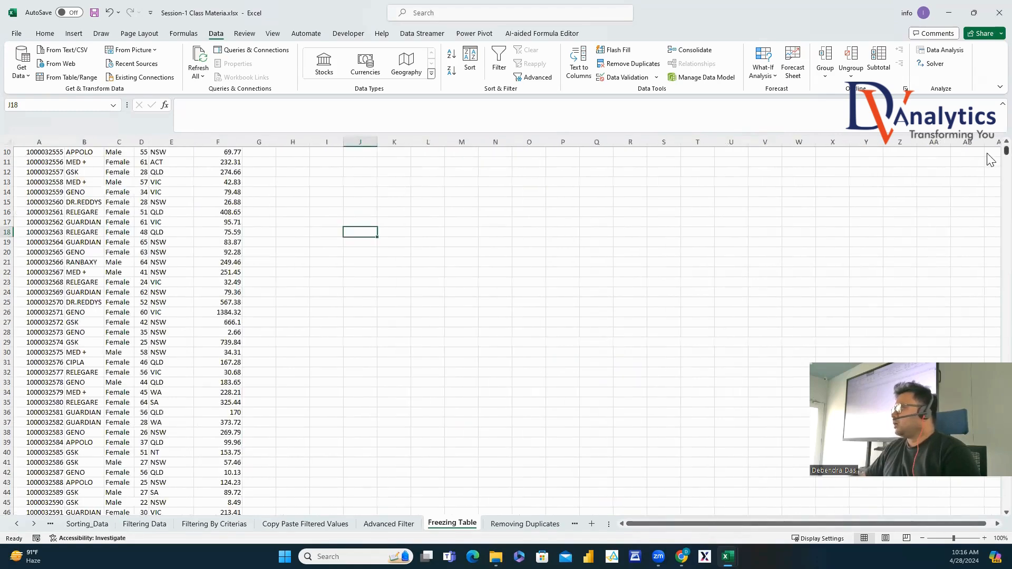
scroll(990, 159, up, 3)
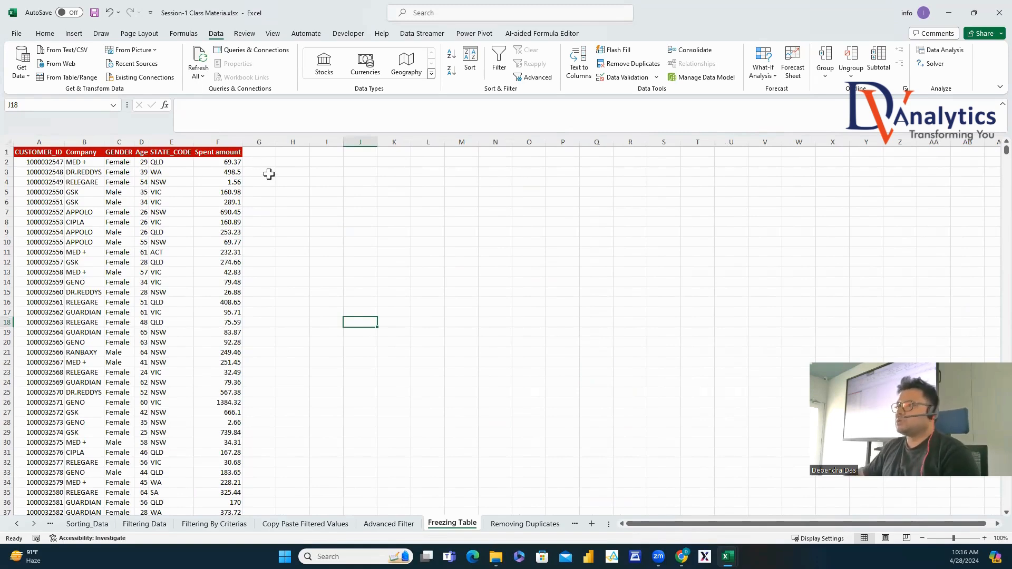
Fill cell G2, just outside the customer table's header row and last column, with light orange.
click(264, 164)
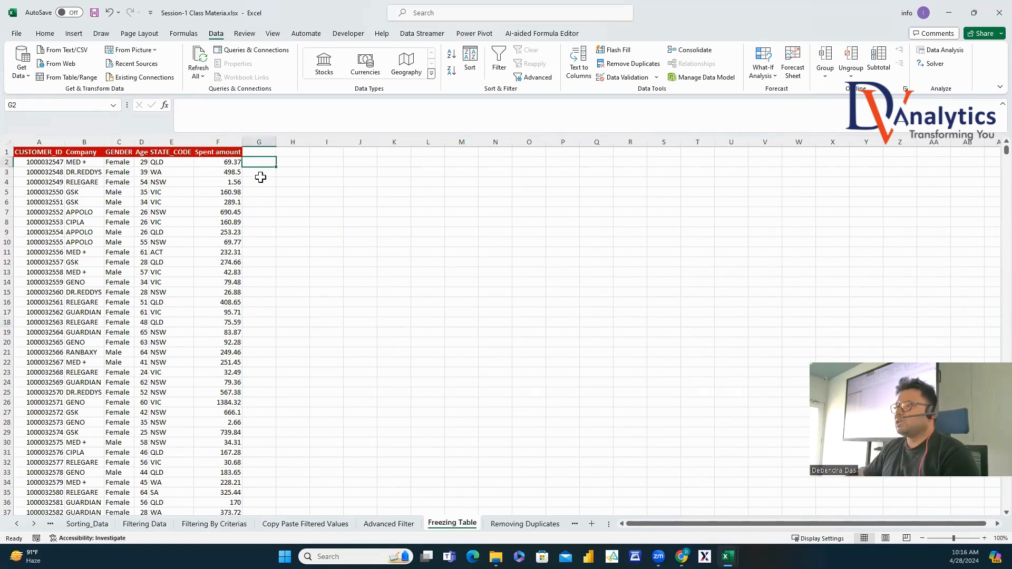
click(73, 33)
click(44, 34)
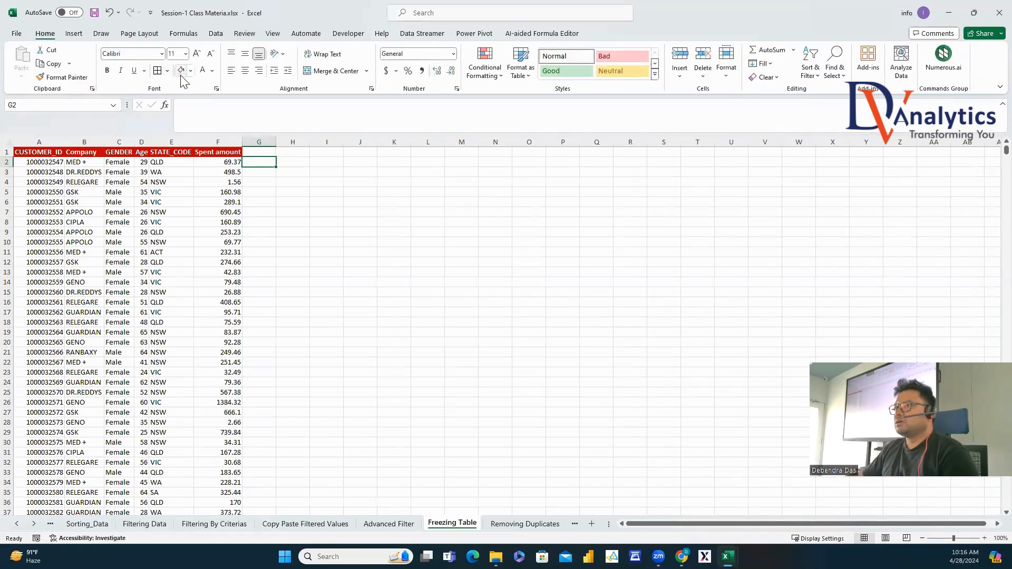
click(180, 73)
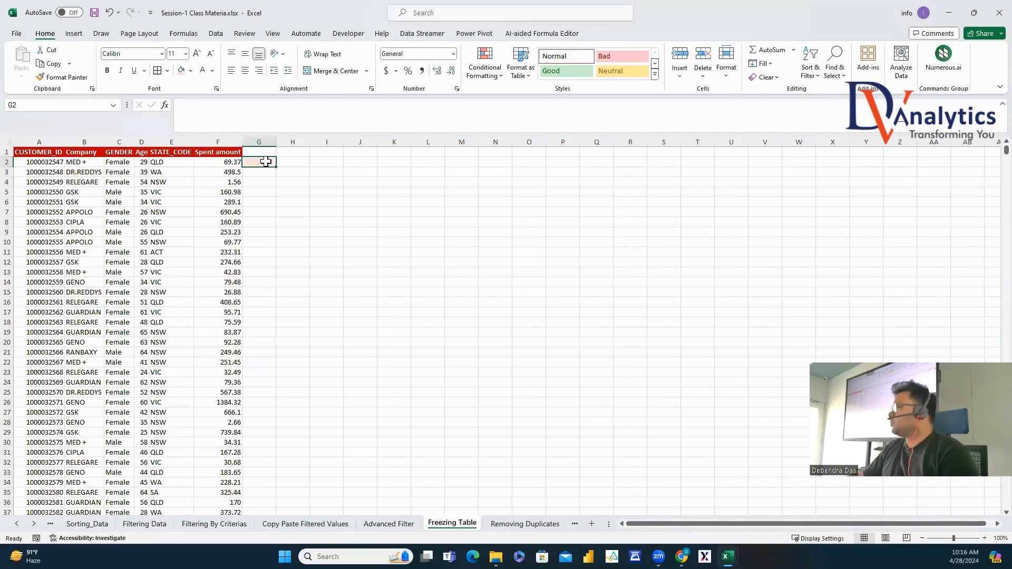
Freeze the panes at G2 so header row 1 and table columns A:F stay fixed.
drag(222, 141, 33, 144)
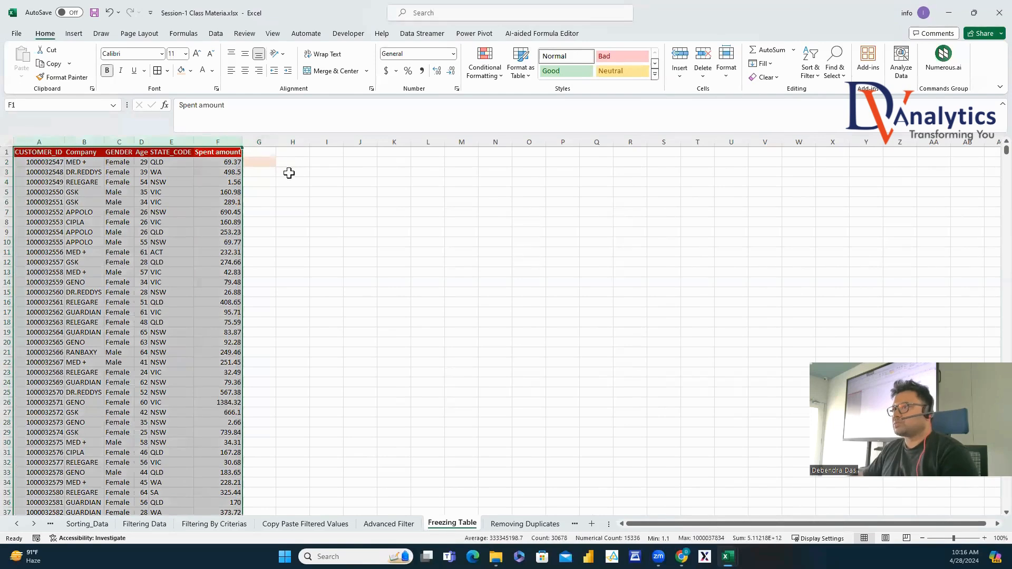
click(265, 165)
click(7, 152)
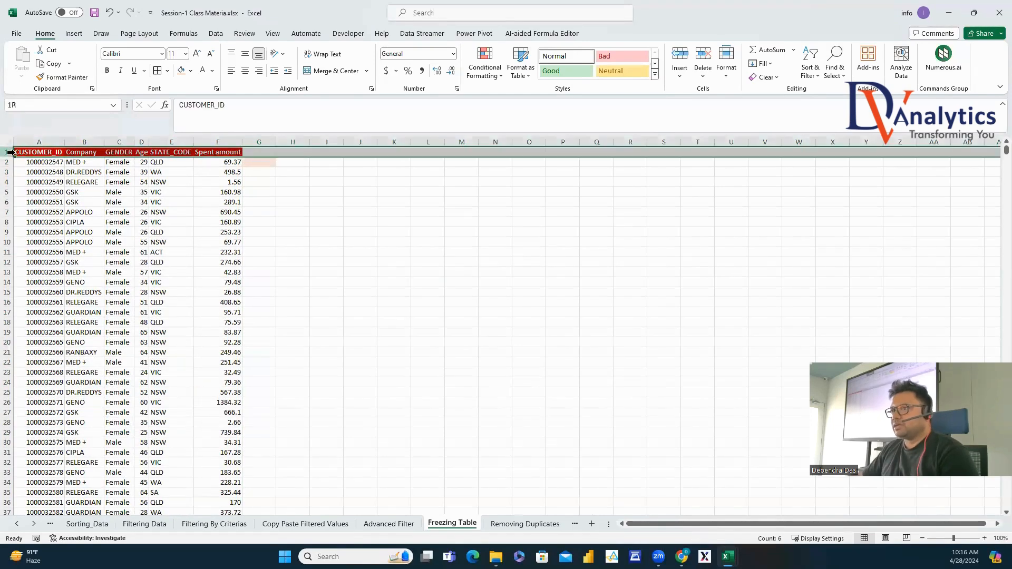
click(271, 161)
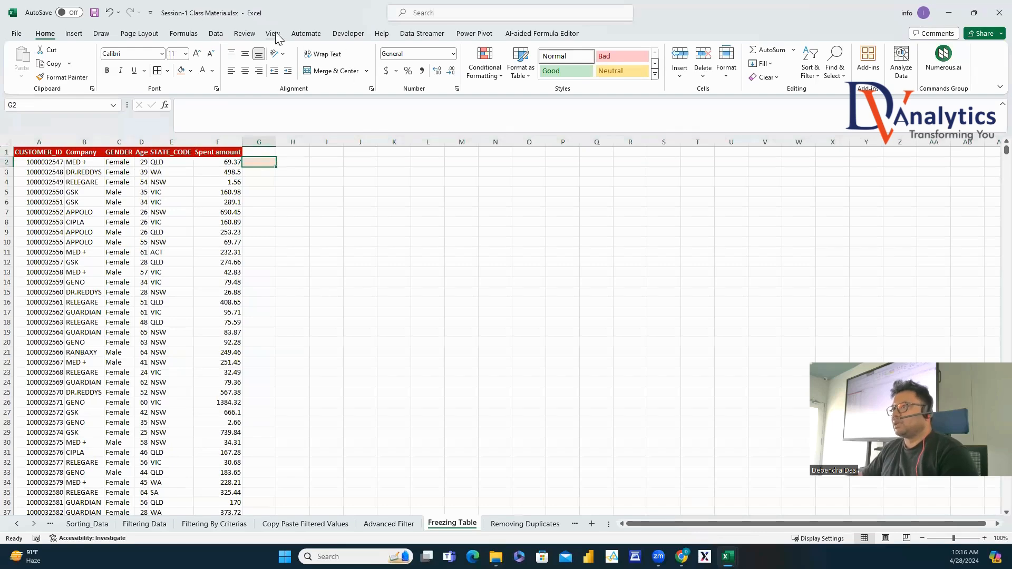
click(273, 34)
click(547, 76)
click(585, 147)
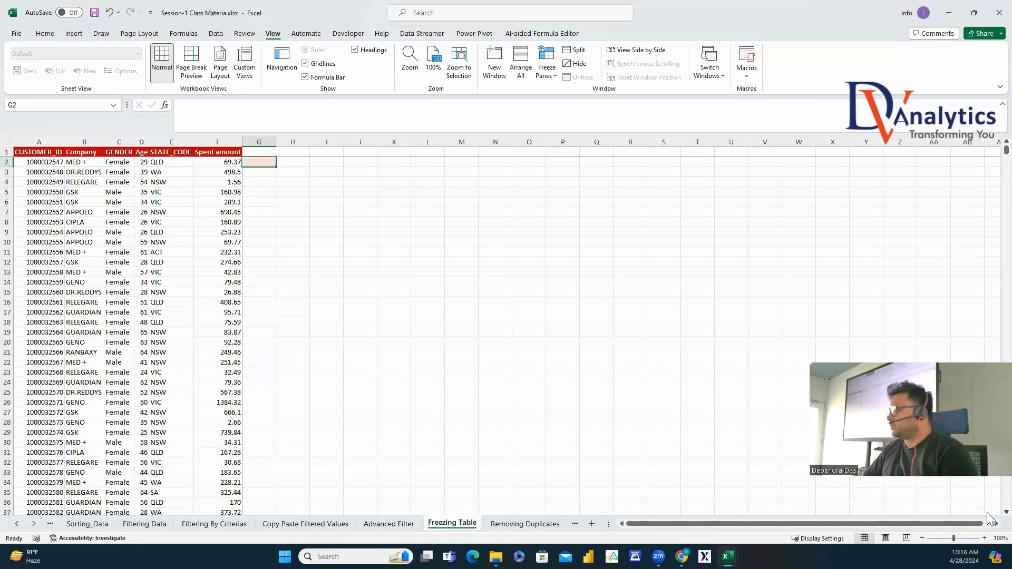
Check the frozen header row and columns A:F by viewing rows and columns further down and across the sheet.
scroll(990, 519, down, 9)
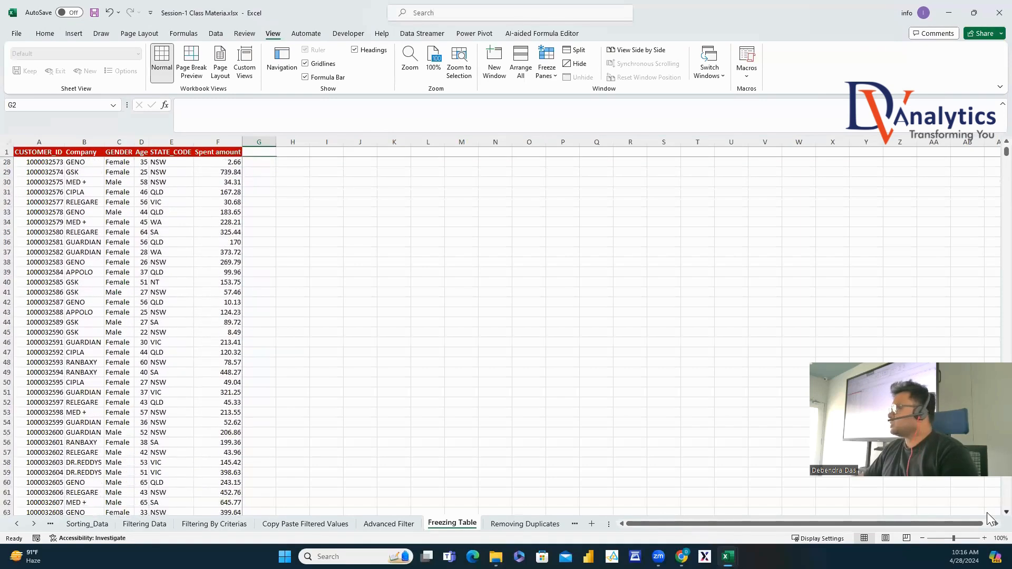
scroll(990, 520, down, 3)
scroll(989, 524, right, 3)
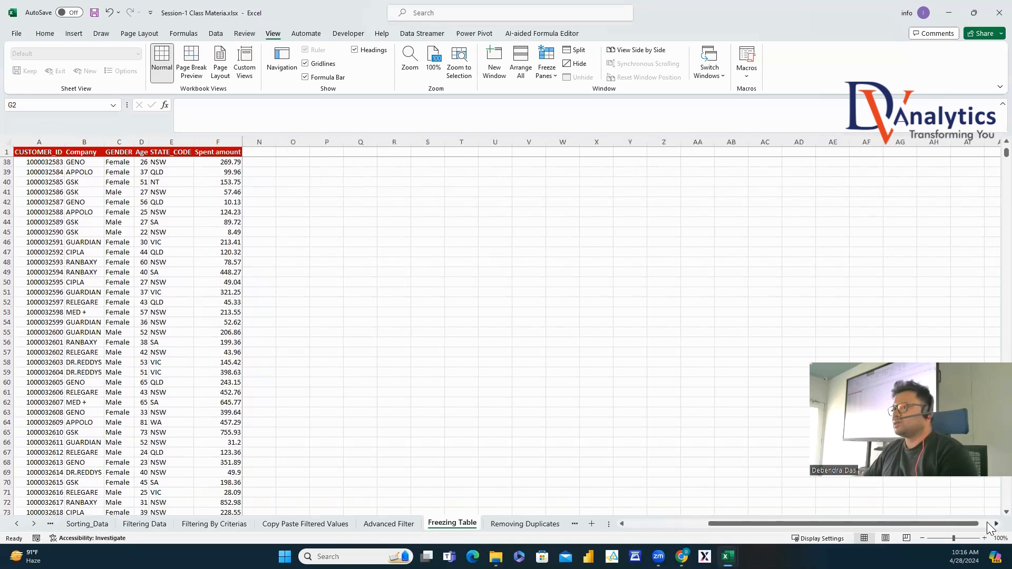
scroll(987, 523, right, 15)
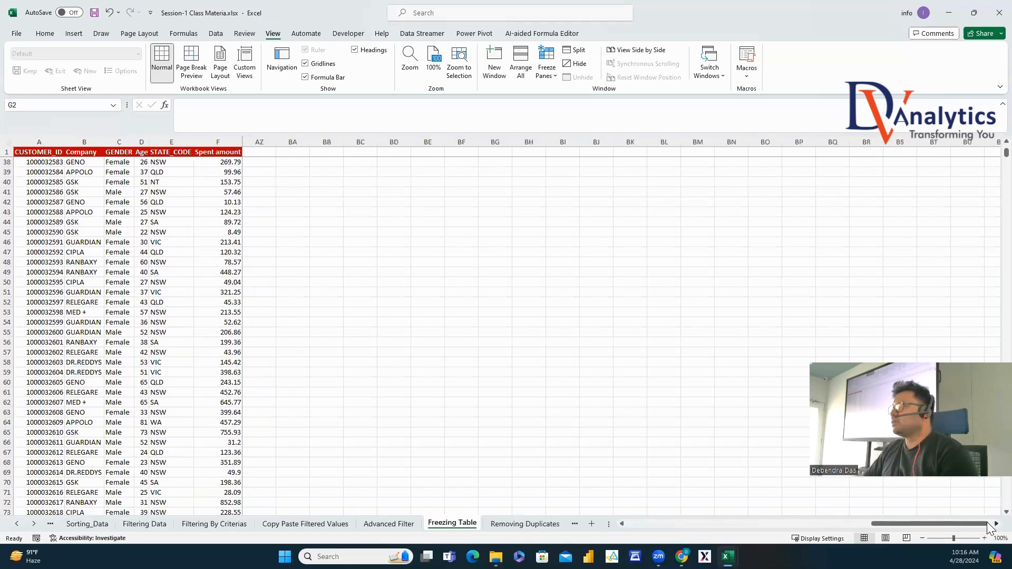
scroll(987, 523, right, 2)
drag(979, 521, 571, 471)
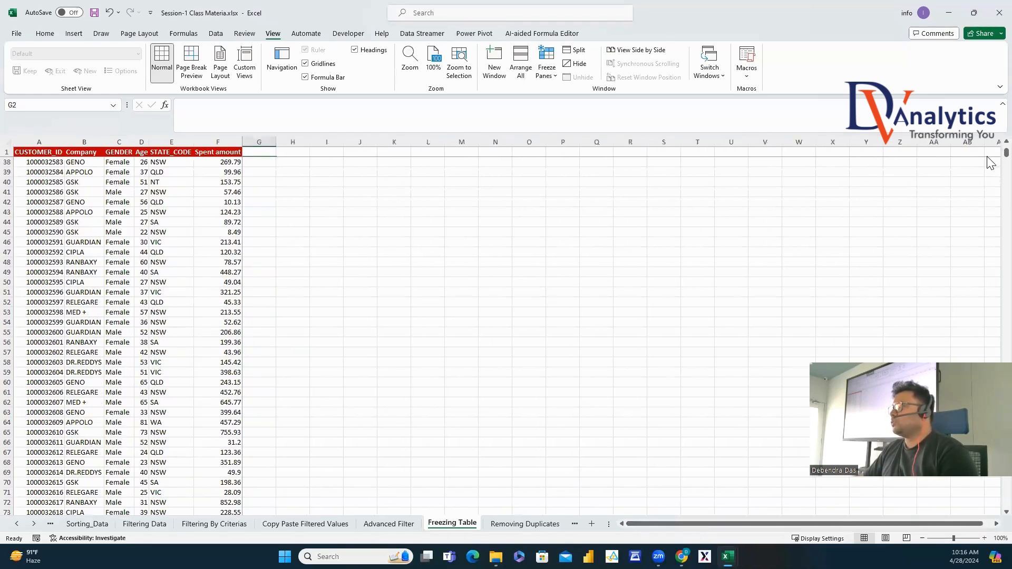
scroll(990, 160, up, 12)
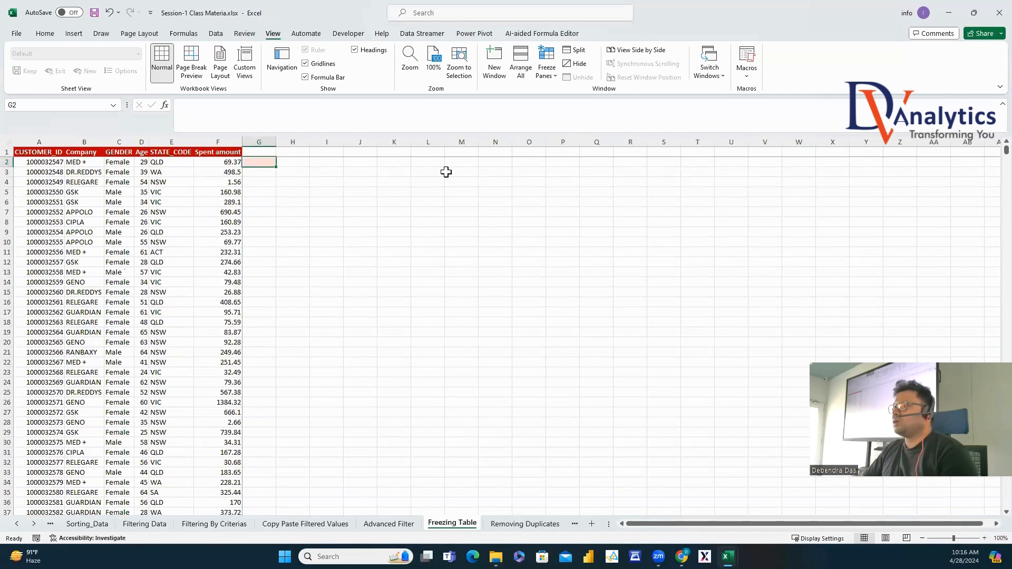
Open the Removing Duplicates sheet and examine the repeated entries of the first student in the column D Stu_Name list.
click(522, 524)
click(468, 312)
drag(843, 523, 601, 535)
click(498, 364)
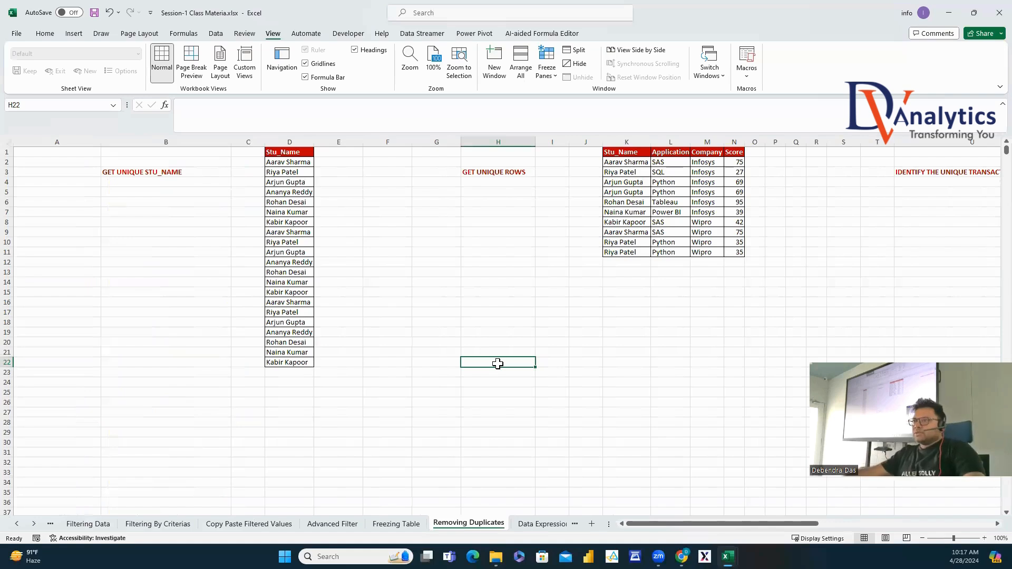
click(287, 155)
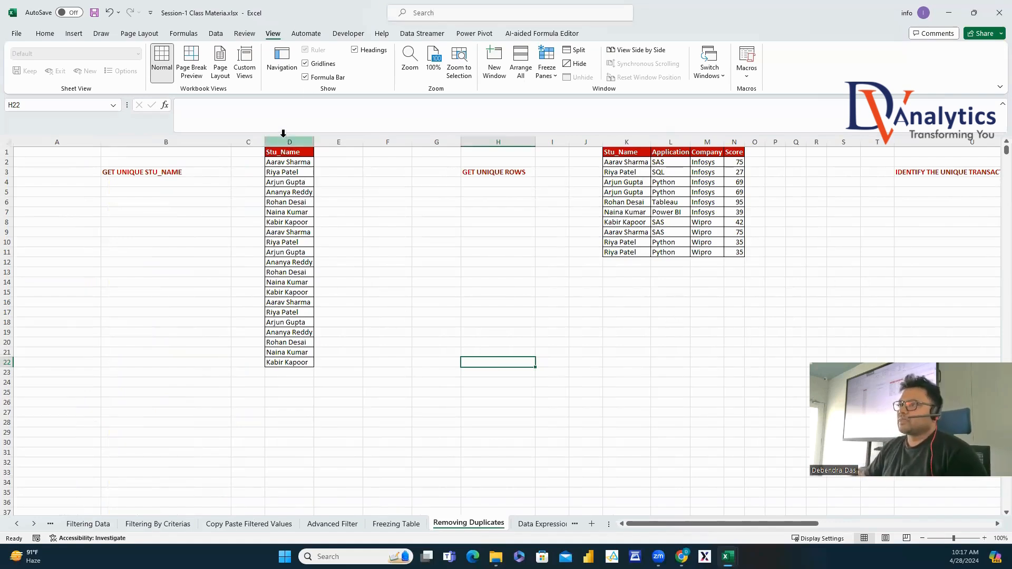
key(ctrl+space)
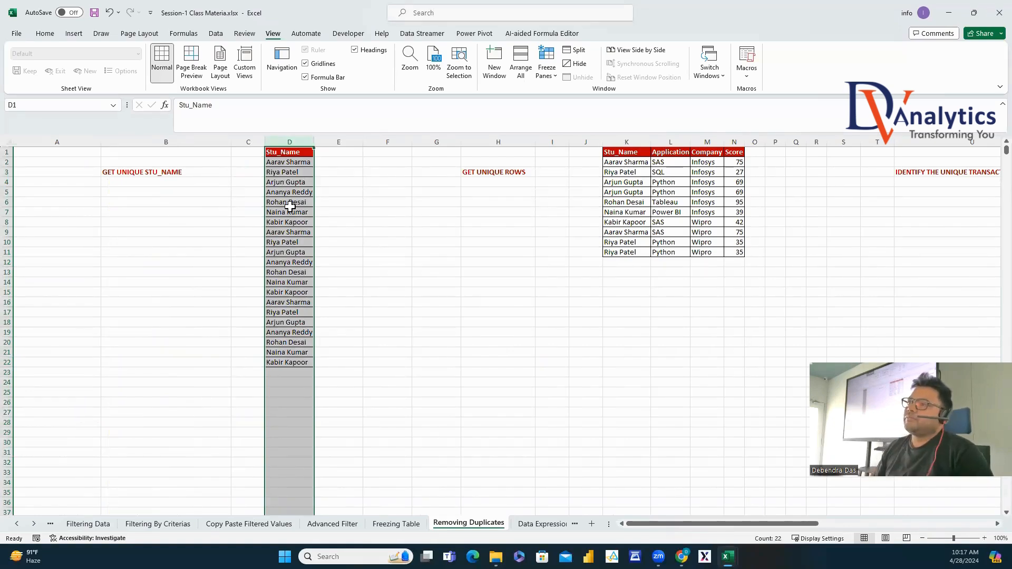
click(289, 162)
ctrl+click(288, 232)
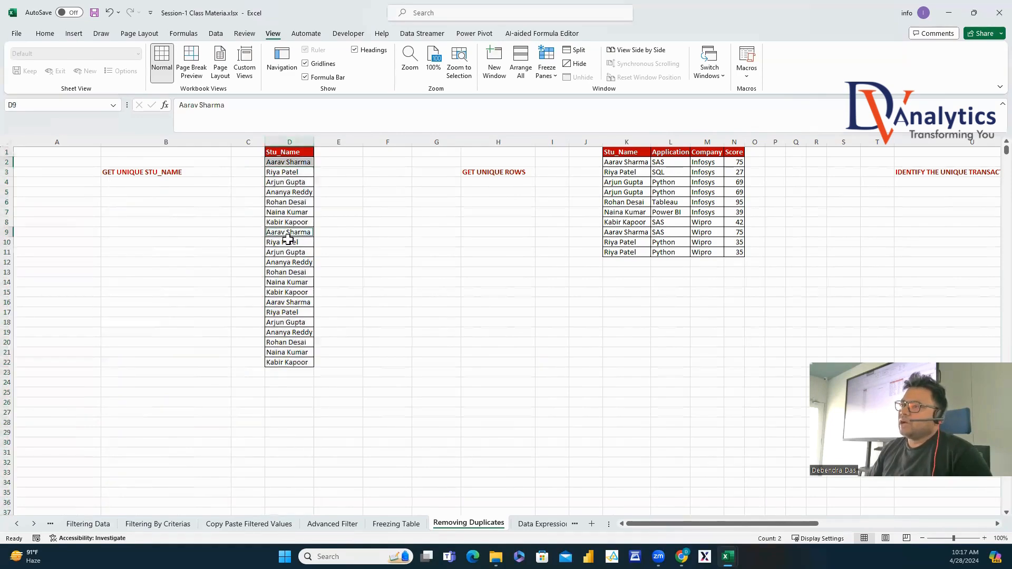
ctrl+click(288, 302)
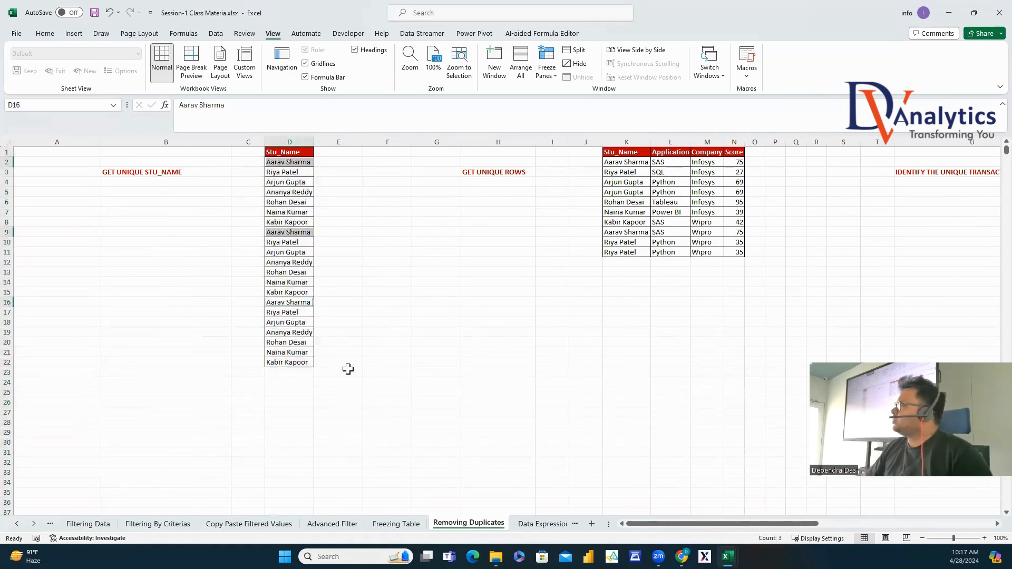
Copy the Stu_Name column D into column F.
click(296, 141)
key(ctrl+c)
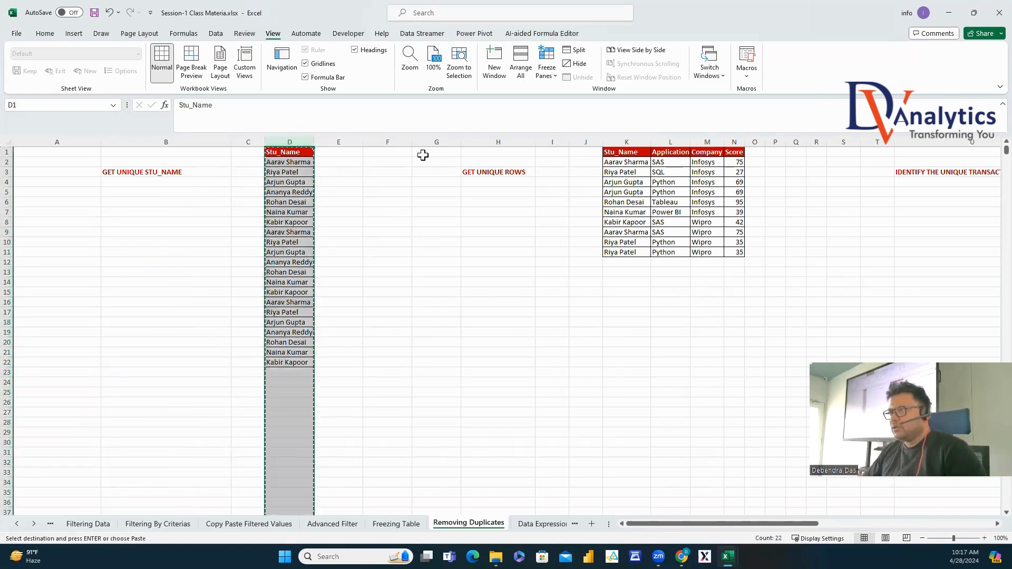
click(390, 141)
key(ctrl+v)
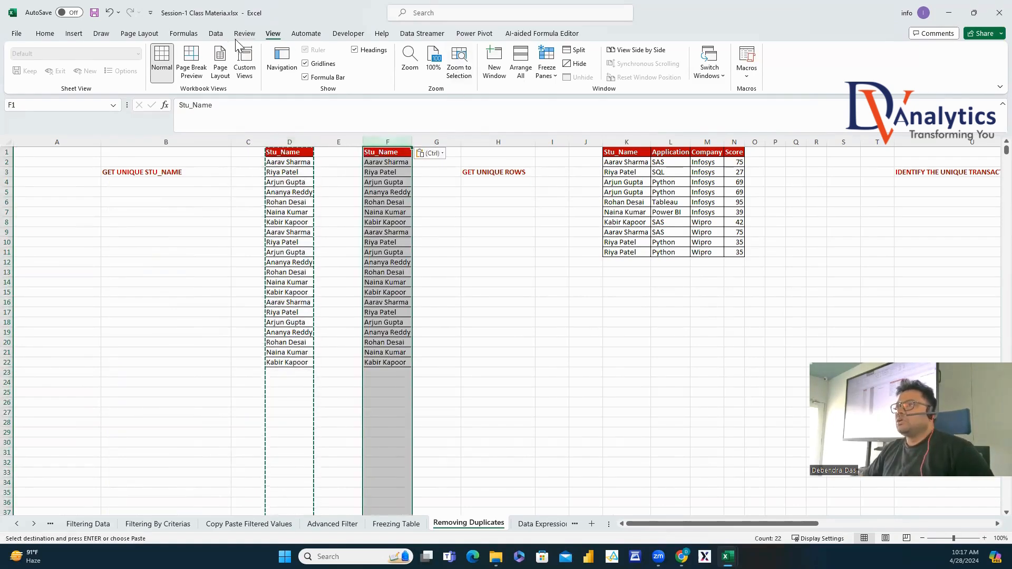
Remove duplicates from the Stu_Name list in column F, treating the first row as headers, and review the remaining names.
click(215, 34)
click(628, 64)
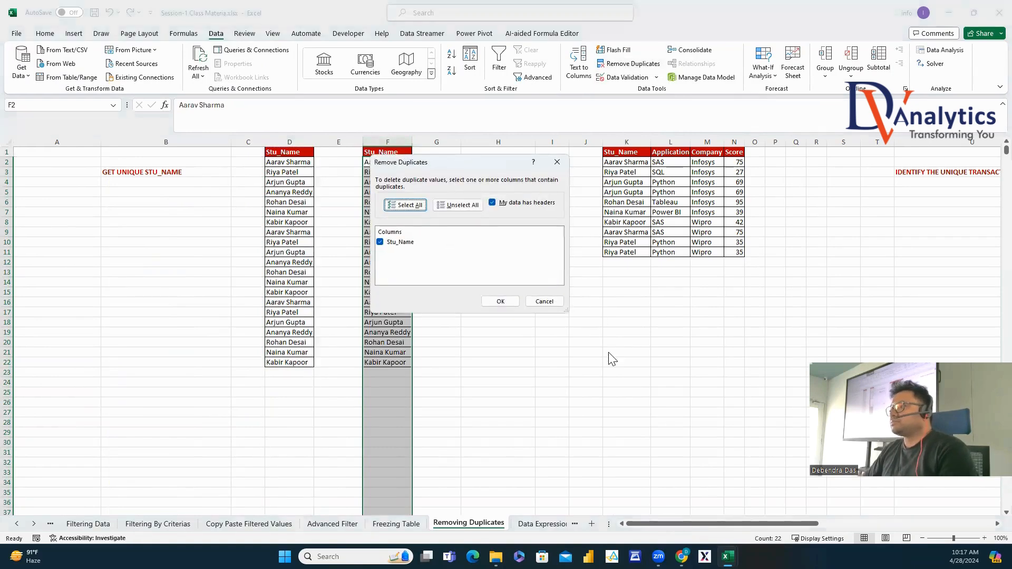
click(509, 302)
click(509, 306)
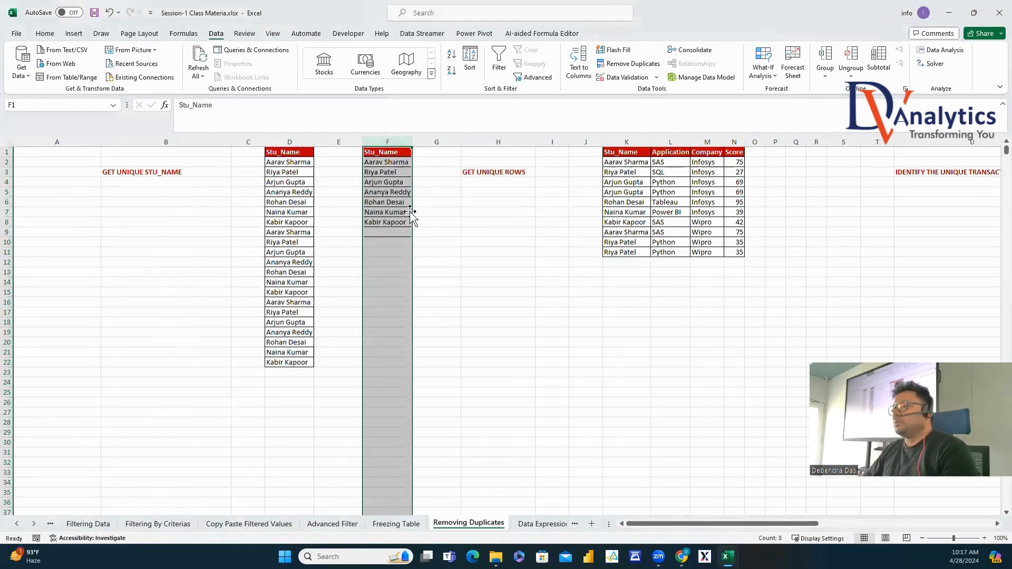
drag(393, 162, 410, 238)
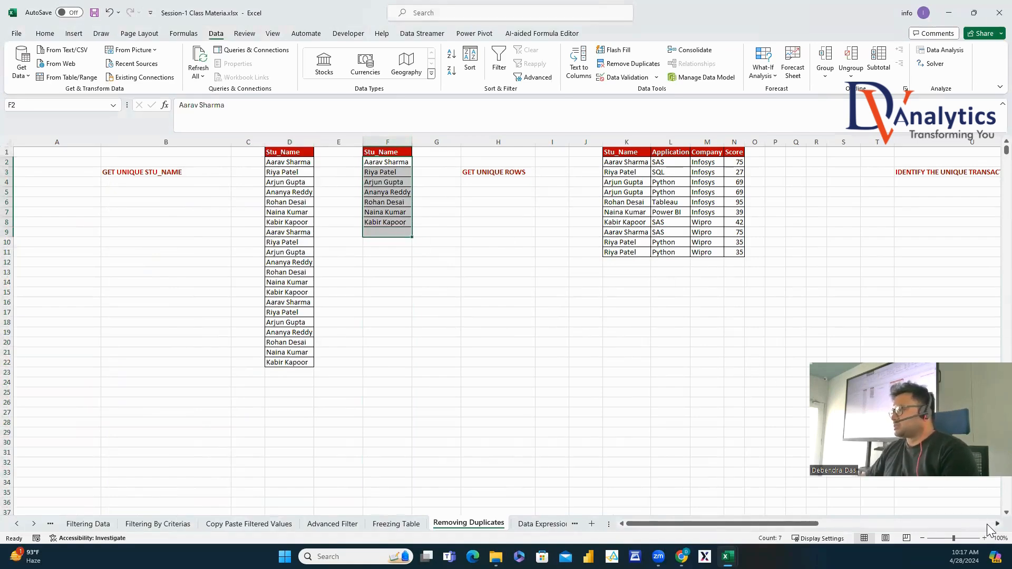
Insert four blank columns at P:S, between the student score table and the unique transactions section.
click(996, 524)
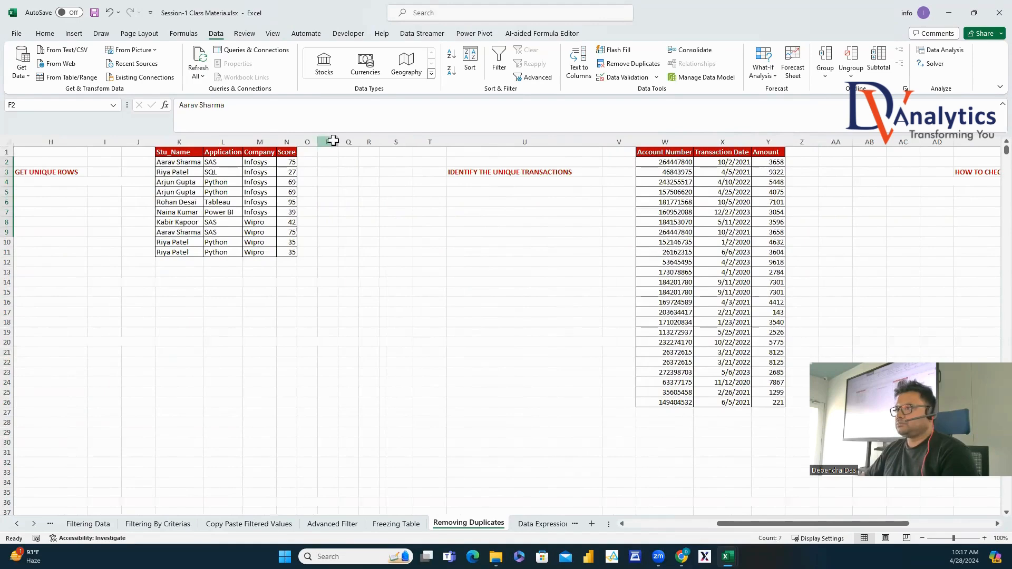
drag(333, 140, 396, 141)
right_click(396, 142)
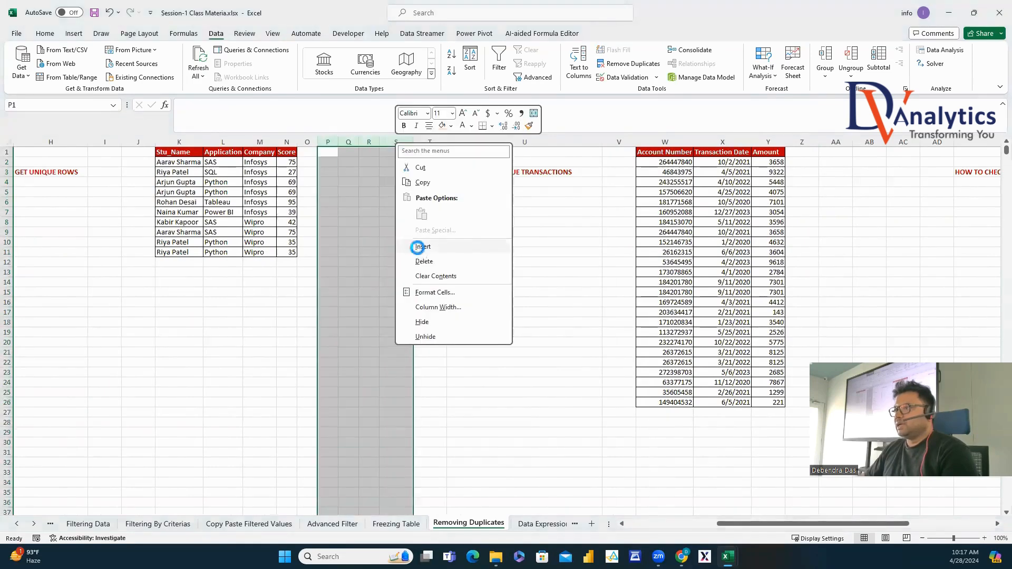
click(417, 248)
Review the student score table and highlight its repeated rows 5 and 11 with a light orange fill.
click(309, 153)
drag(181, 153, 291, 251)
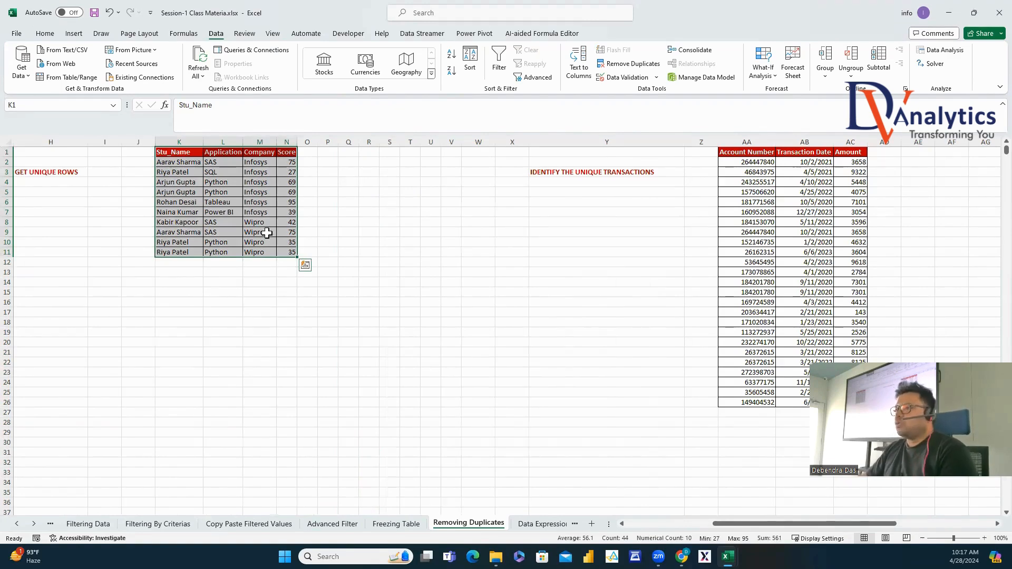
click(179, 142)
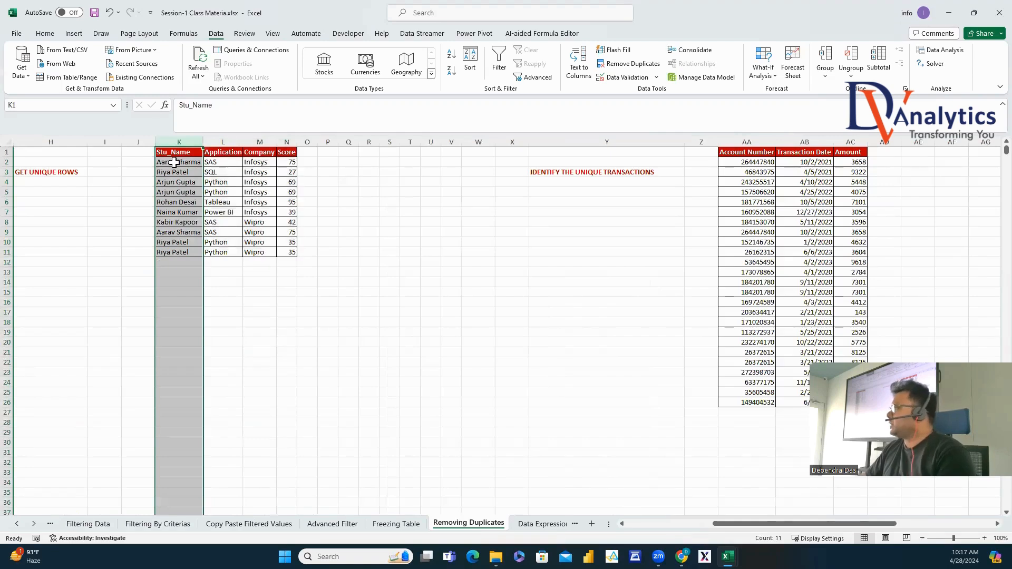
click(226, 141)
click(261, 142)
click(288, 142)
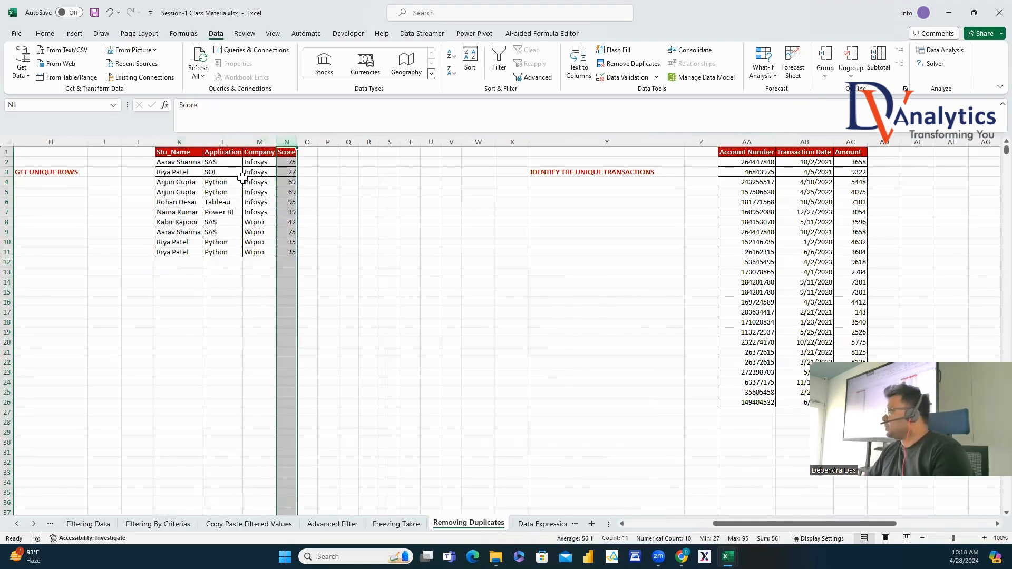
drag(167, 196, 291, 193)
click(45, 34)
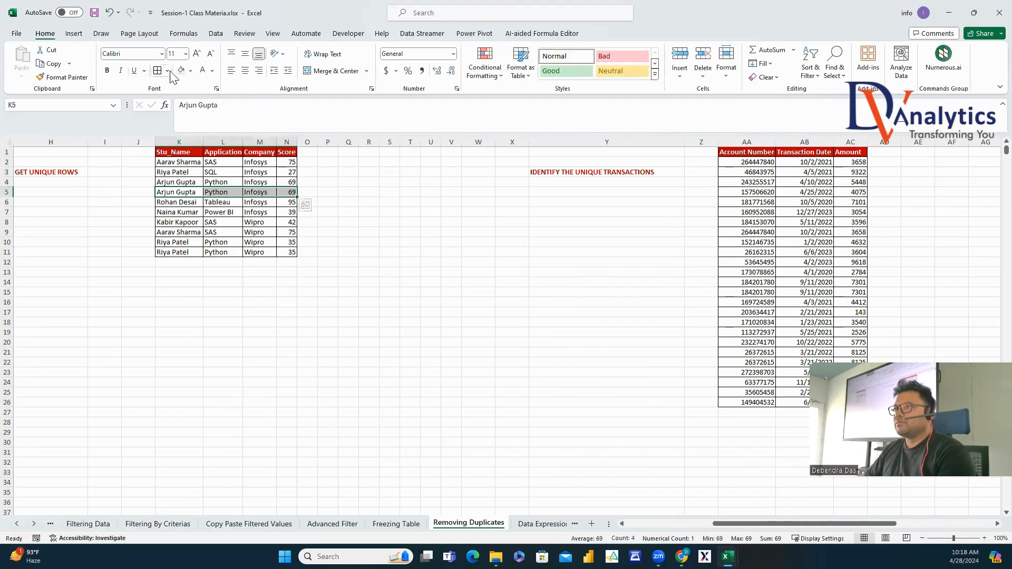
drag(174, 252, 291, 253)
click(181, 71)
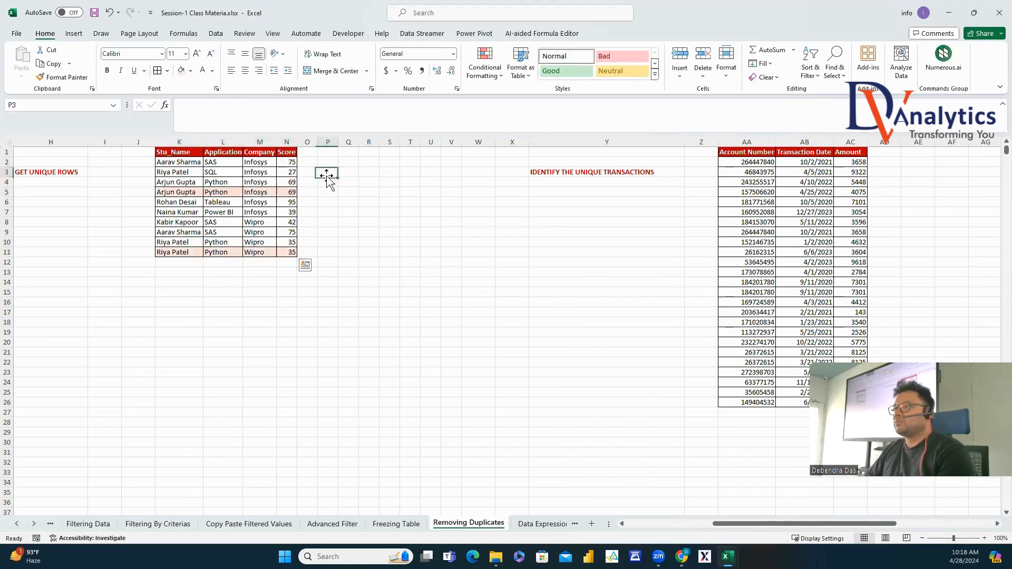
Copy the student score table in columns K:N into the blank columns starting at Q.
drag(179, 142, 285, 153)
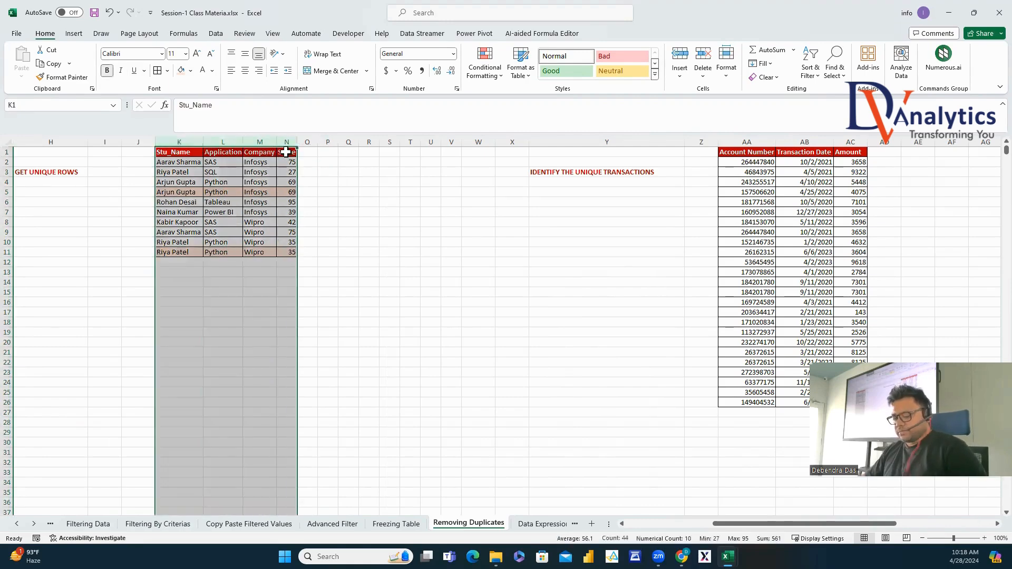
key(ctrl+c)
click(353, 141)
key(ctrl+v)
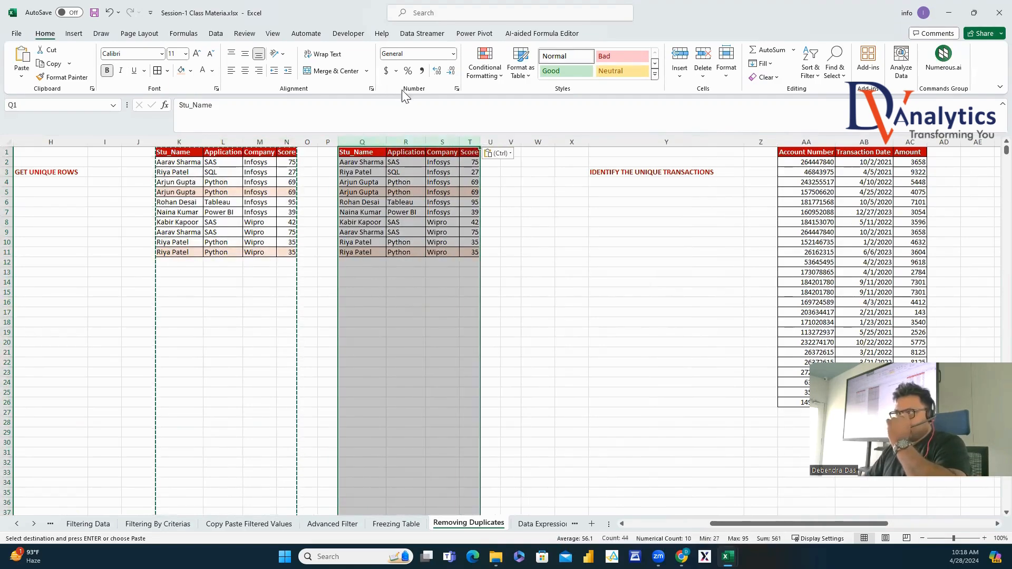
Remove duplicate rows from the copied student table in Q:T.
click(216, 34)
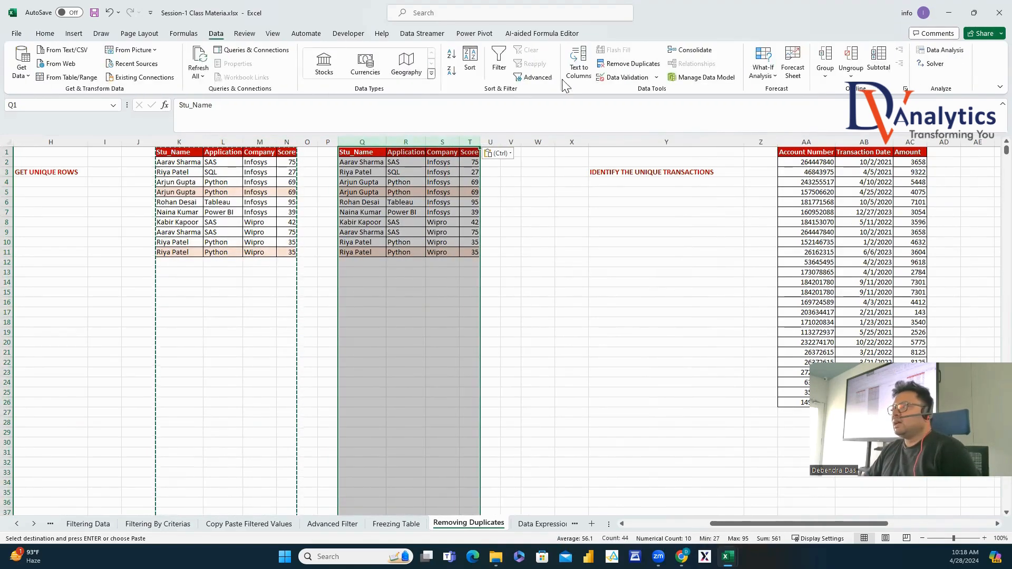
click(627, 64)
click(528, 299)
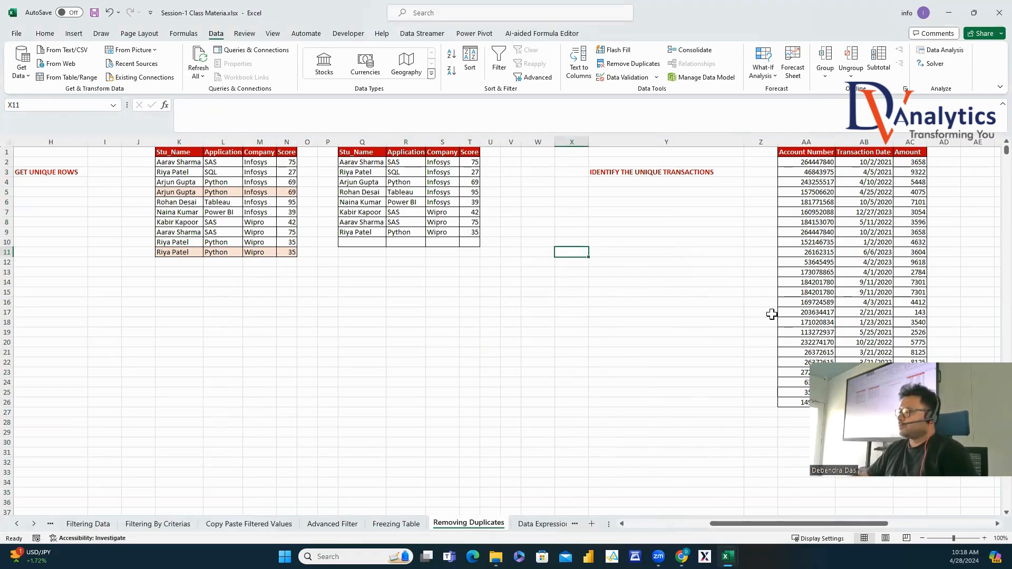
Examine the Account Number, Transaction Date and Amount columns of the transaction table in AA:AC.
scroll(987, 525, right, 5)
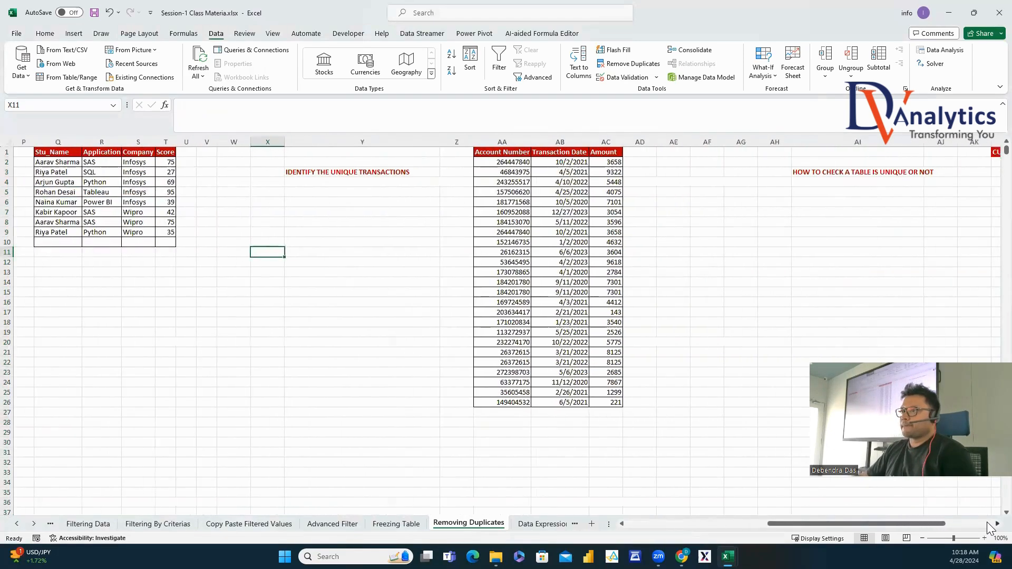
scroll(988, 526, right, 1)
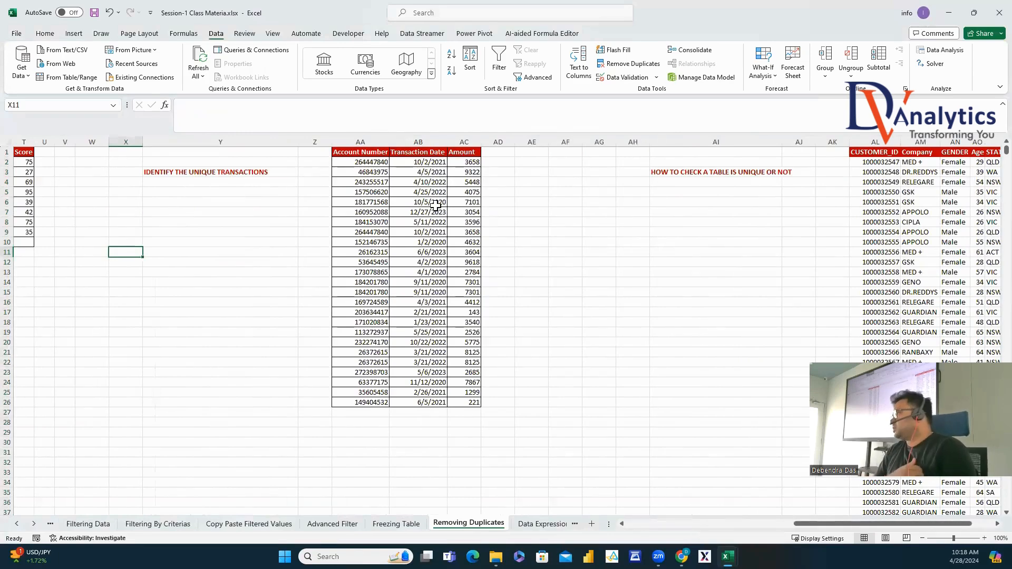
drag(372, 162, 369, 402)
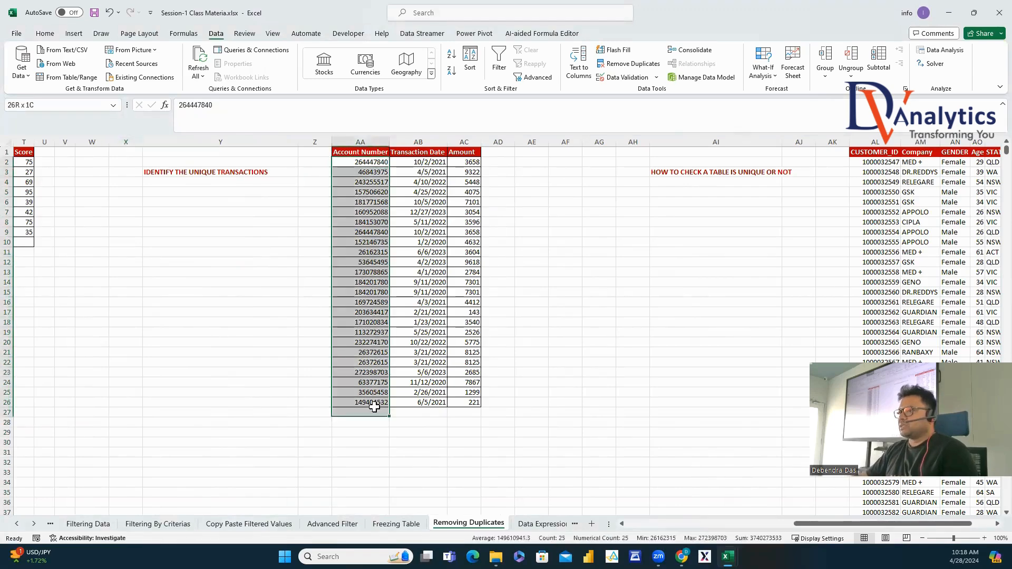
drag(419, 172, 422, 332)
drag(469, 162, 468, 383)
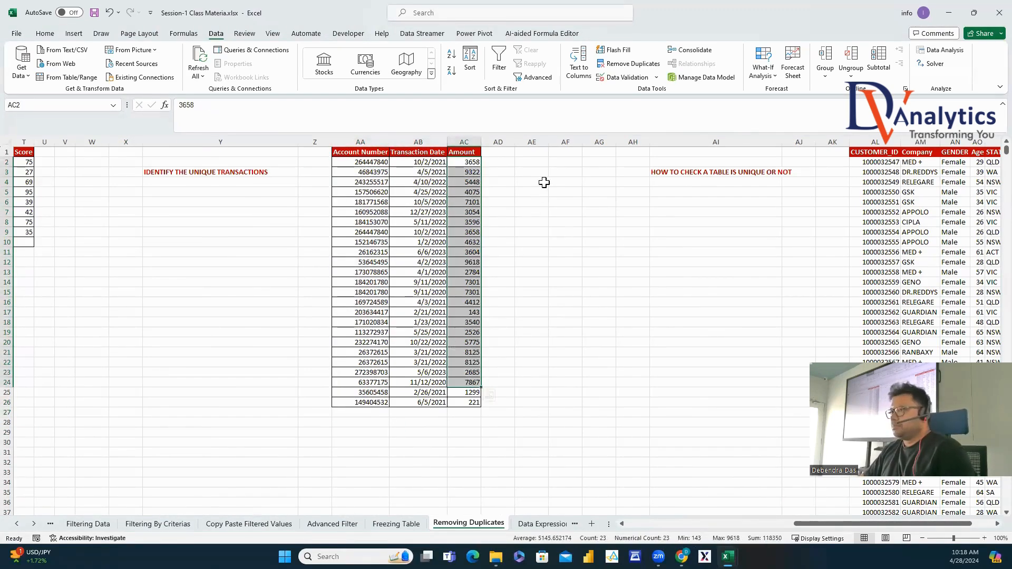
drag(535, 142, 593, 142)
right_click(594, 142)
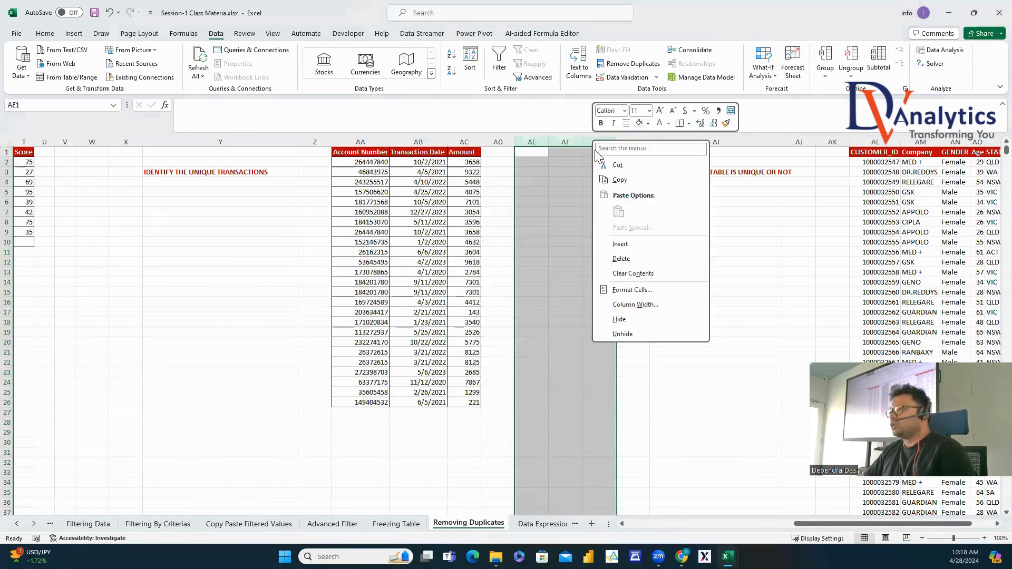
click(622, 258)
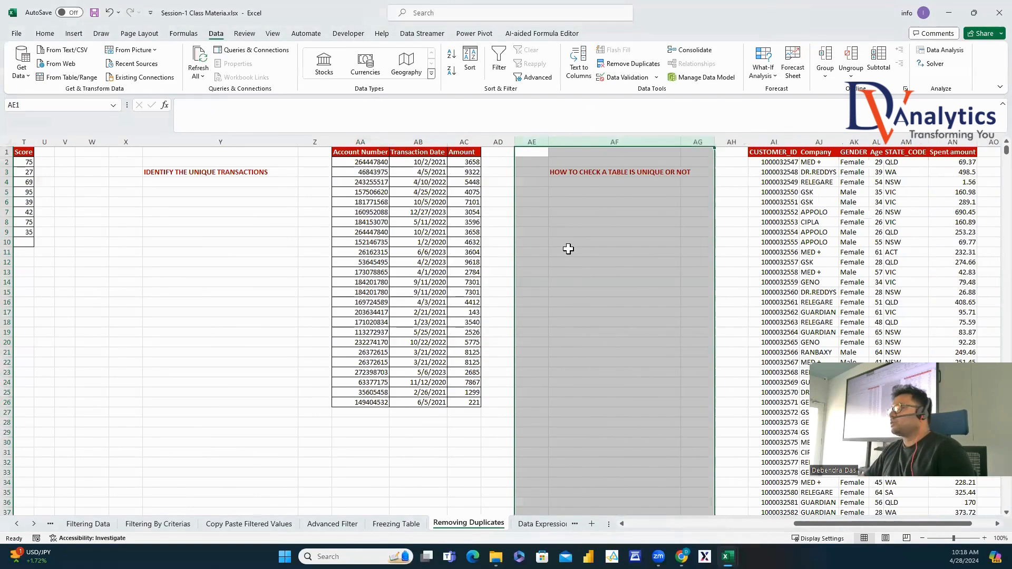
key(ctrl+z)
Insert three blank columns at AE:AG, between the transaction table and the section on checking whether a table is unique.
right_click(527, 142)
click(553, 253)
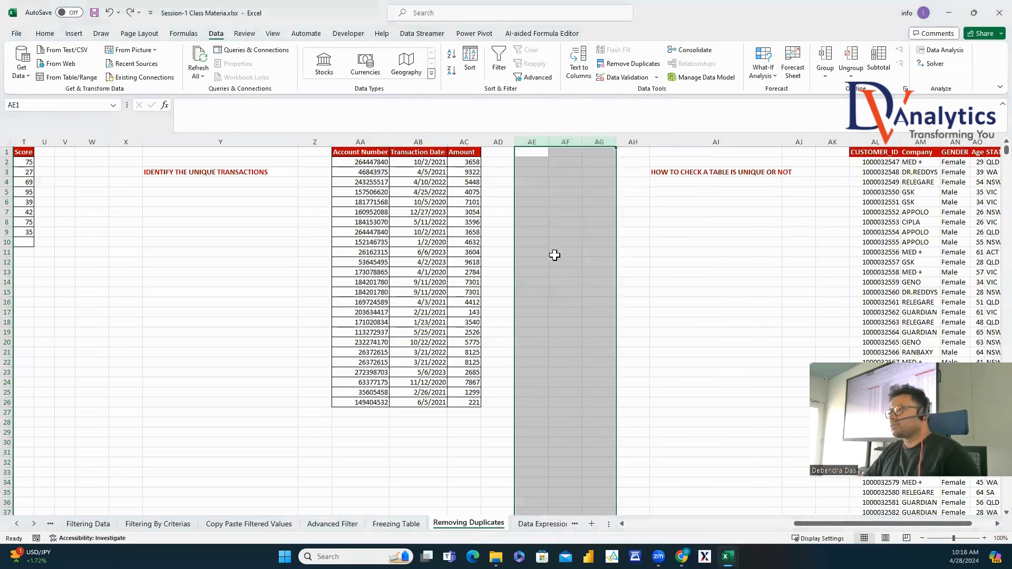
key(ctrl+z)
right_click(530, 141)
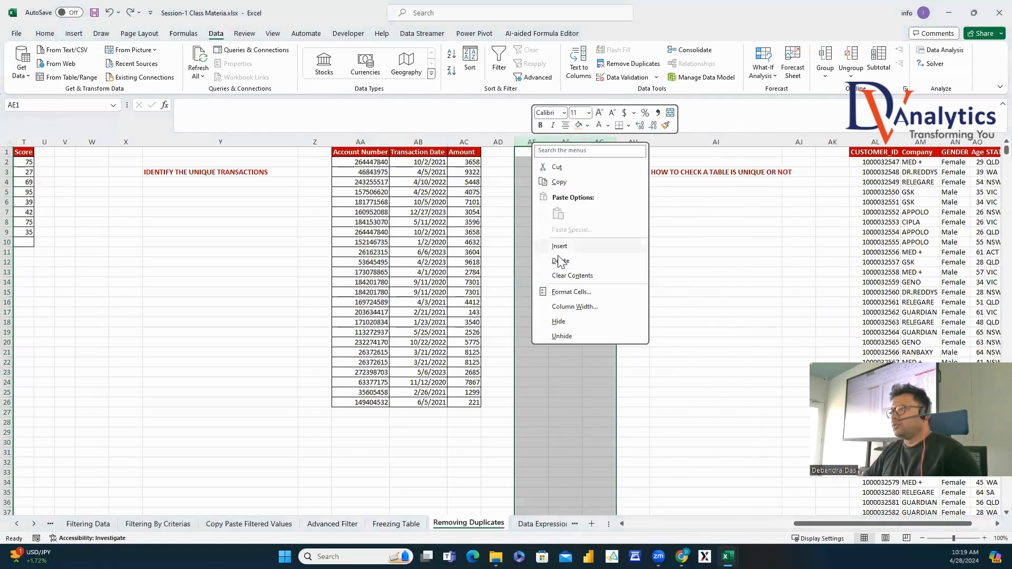
click(470, 196)
key(ctrl+z)
Copy the transaction table in columns AA:AC into the blank columns starting at AF.
drag(361, 142, 464, 141)
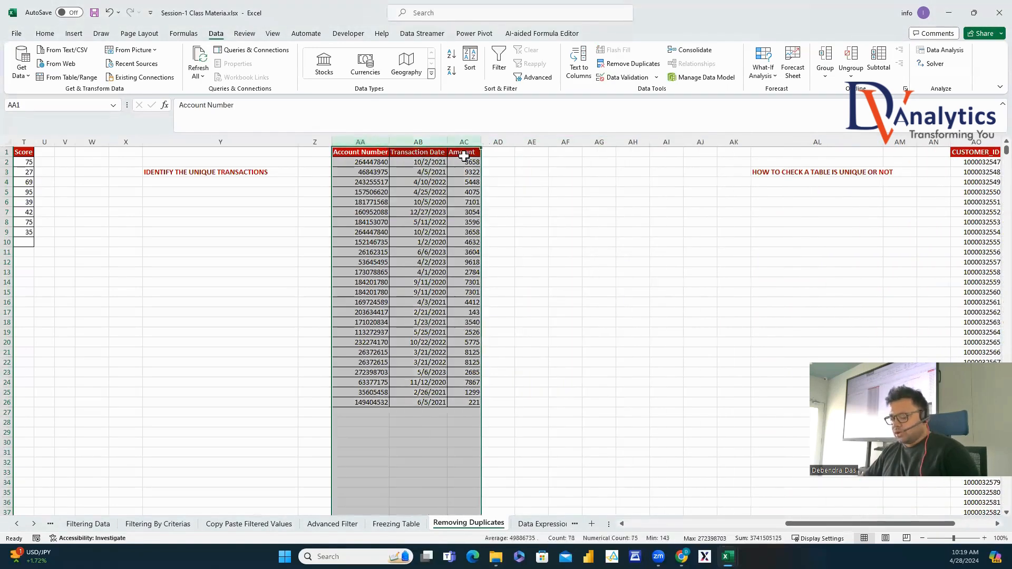
key(ctrl+c)
click(573, 142)
key(ctrl+v)
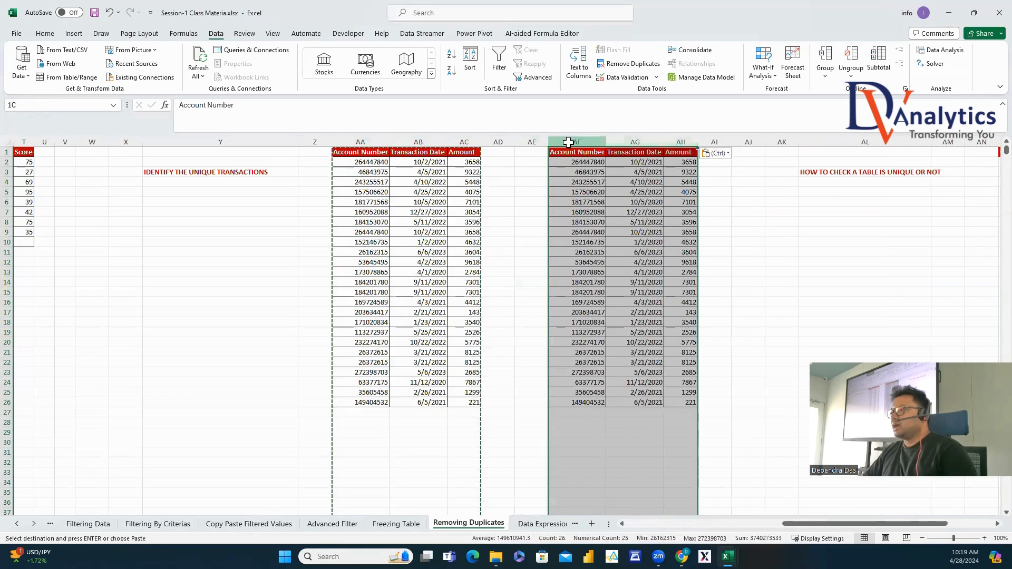
Remove duplicates from the copied transactions in AF:AH across all three columns, with headers, and compare the result with the original.
click(630, 64)
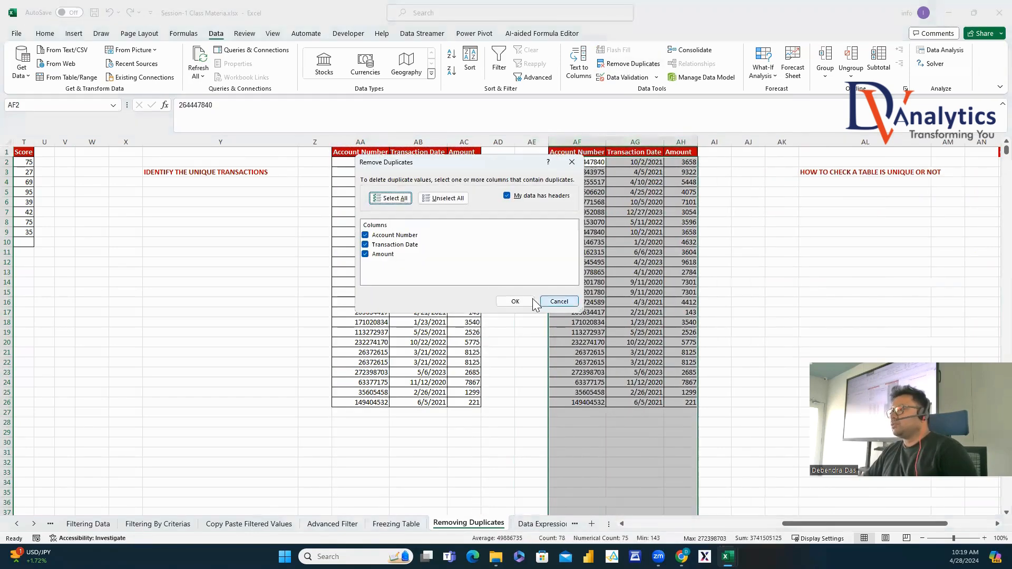
click(525, 298)
click(518, 242)
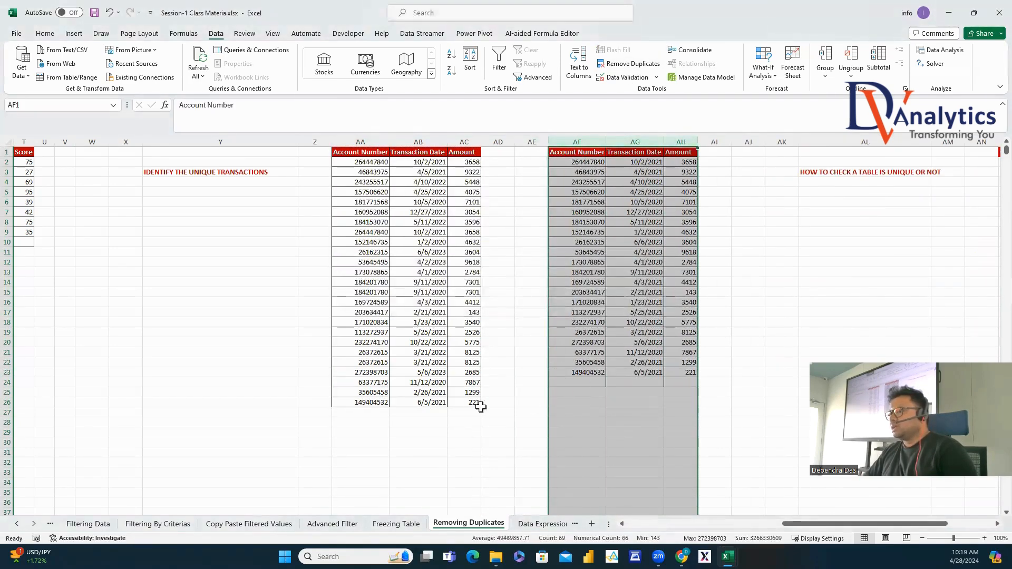
drag(473, 384, 473, 403)
click(560, 383)
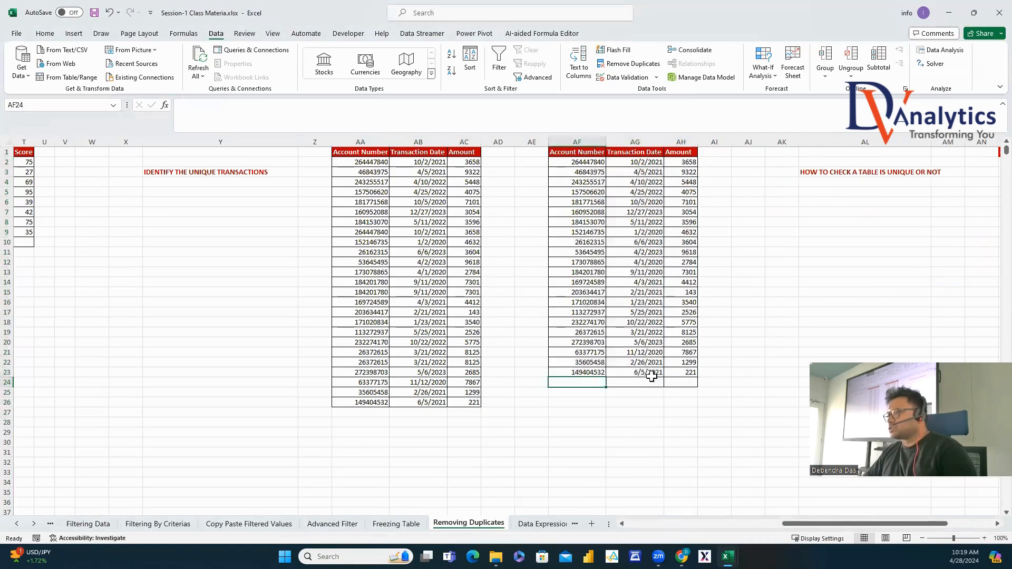
click(655, 383)
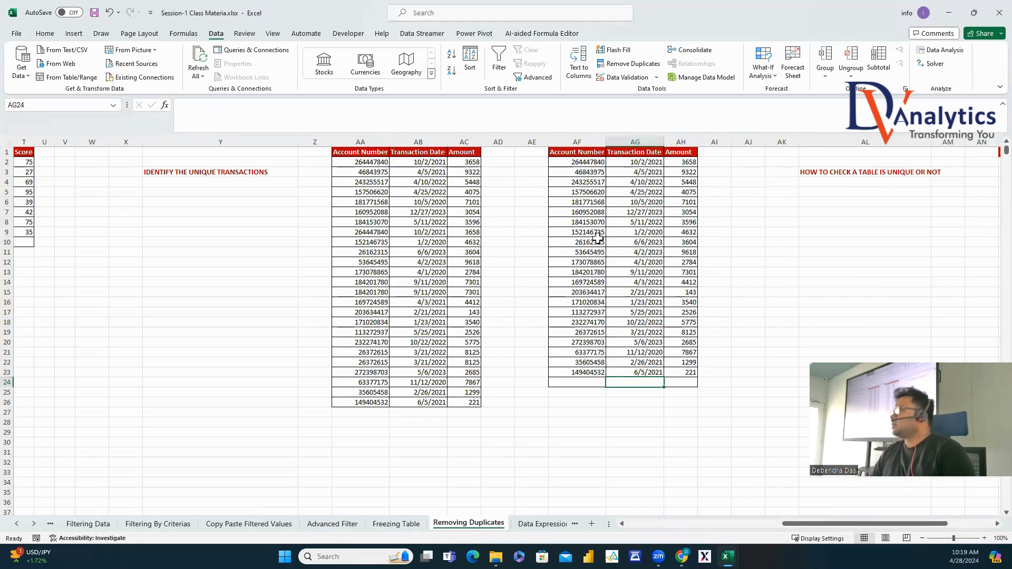
drag(580, 142, 680, 142)
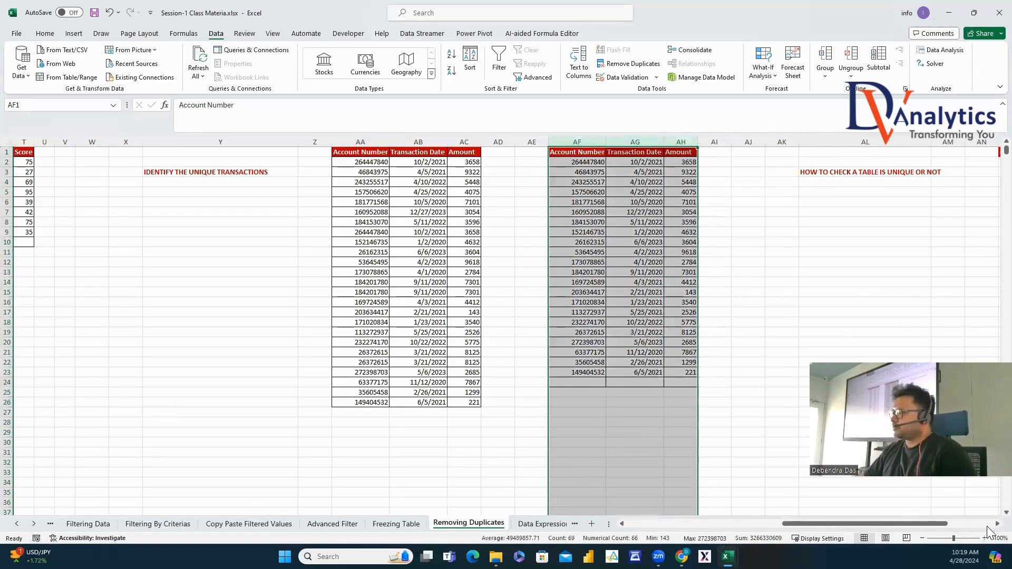
Examine the customer table in AO:AT column by column, from CUSTOMER_ID to Spent amount, under the table uniqueness exercise.
click(988, 525)
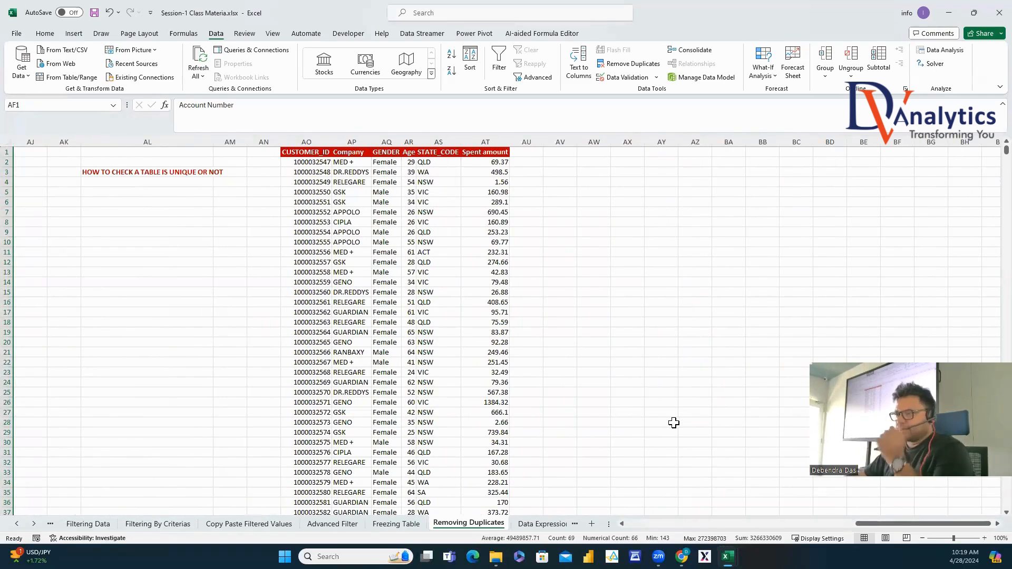
click(661, 402)
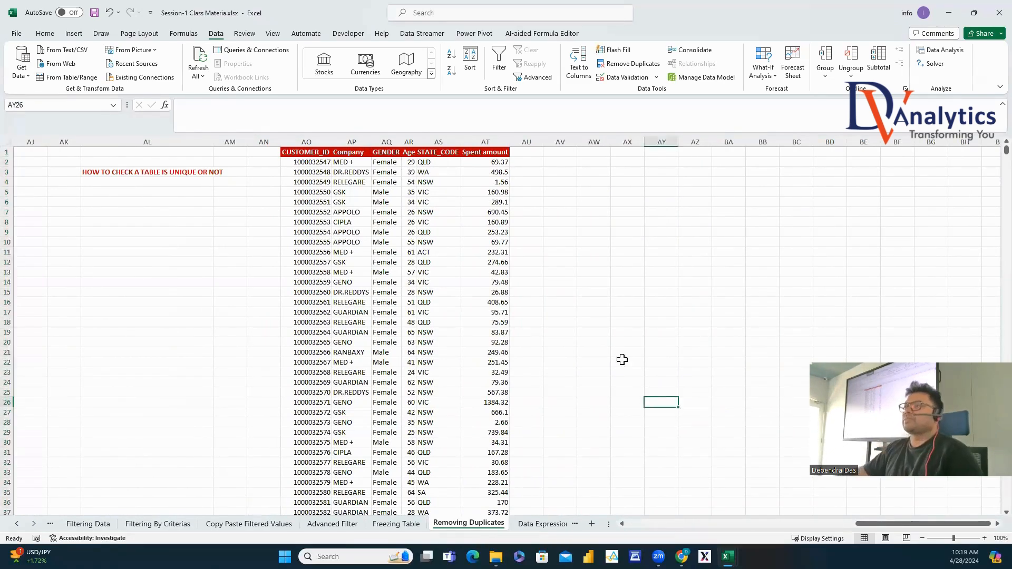
click(306, 142)
click(351, 142)
click(387, 142)
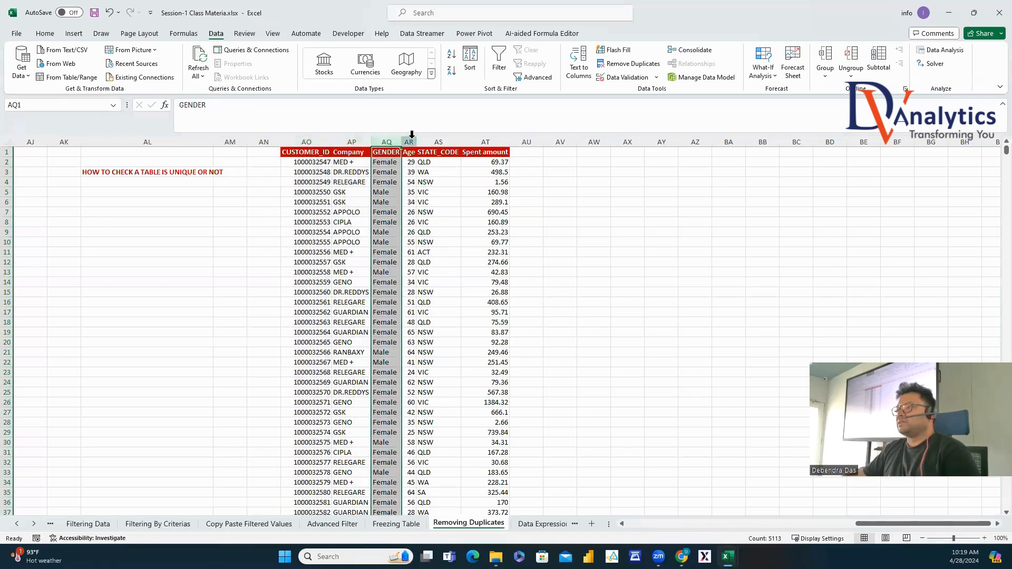
click(412, 138)
click(438, 141)
click(486, 142)
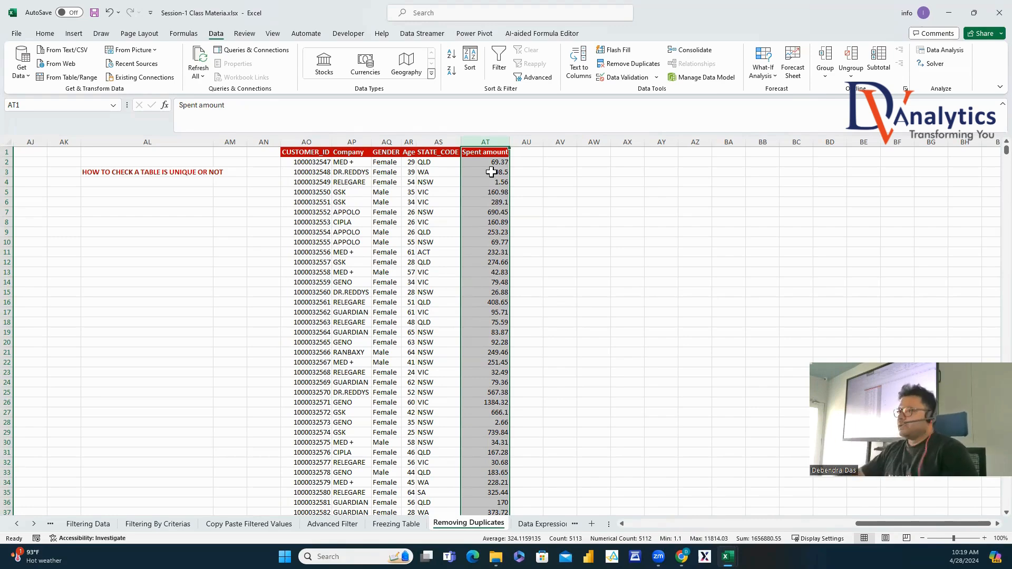
drag(306, 142, 476, 142)
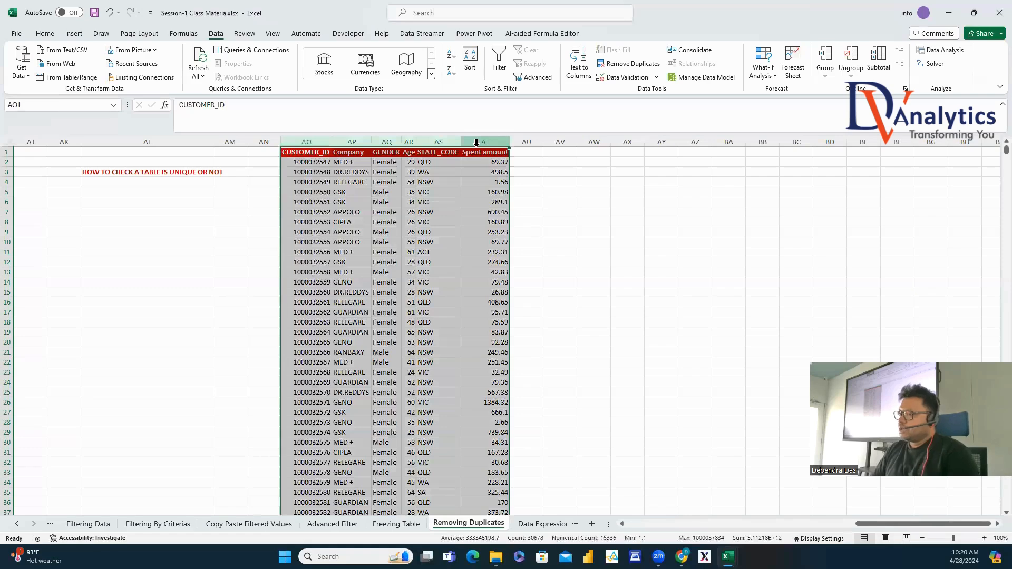
click(311, 222)
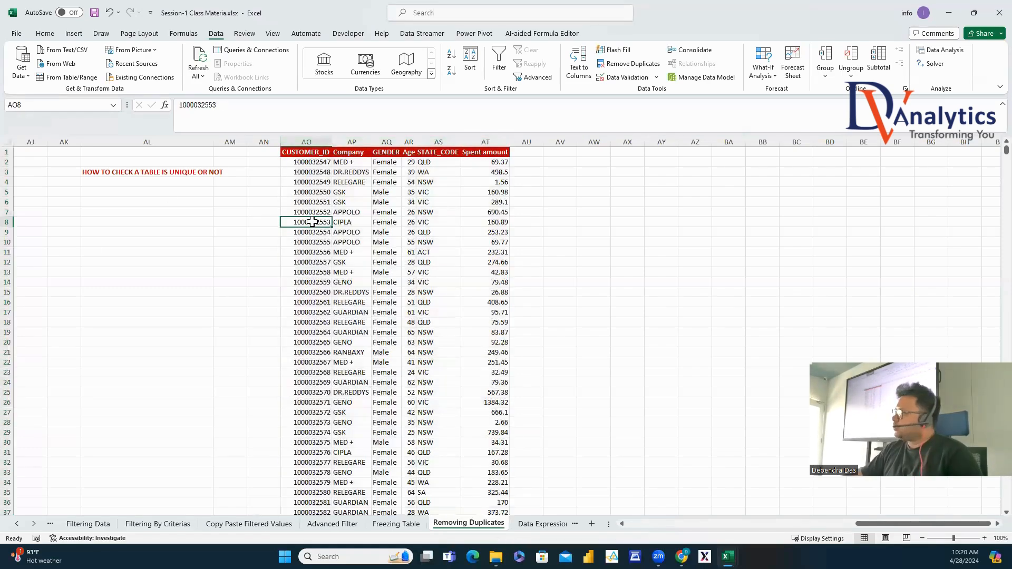
Copy the CUSTOMER_ID column AO into column AX.
click(316, 141)
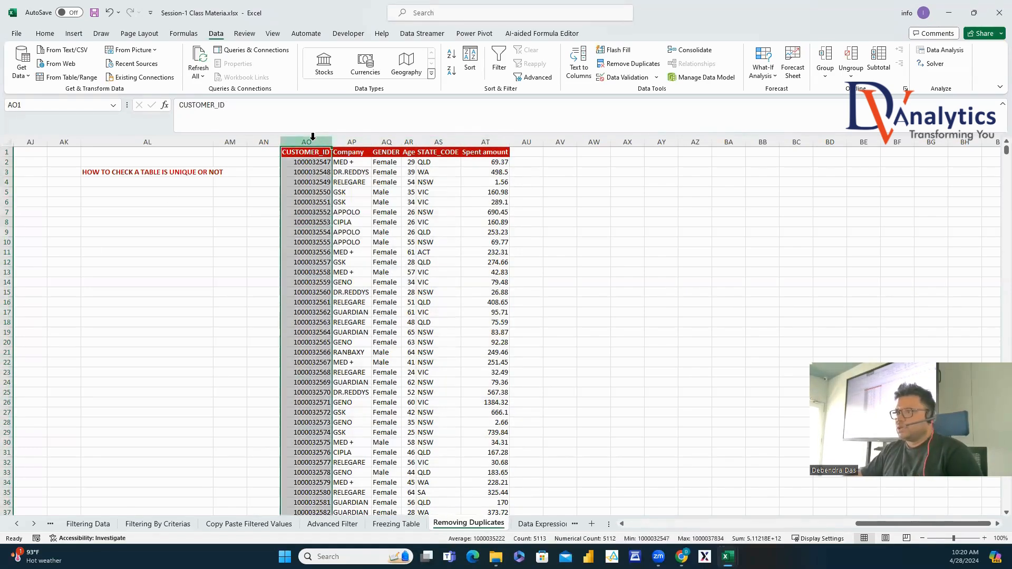
key(ctrl+c)
click(618, 142)
key(ctrl+v)
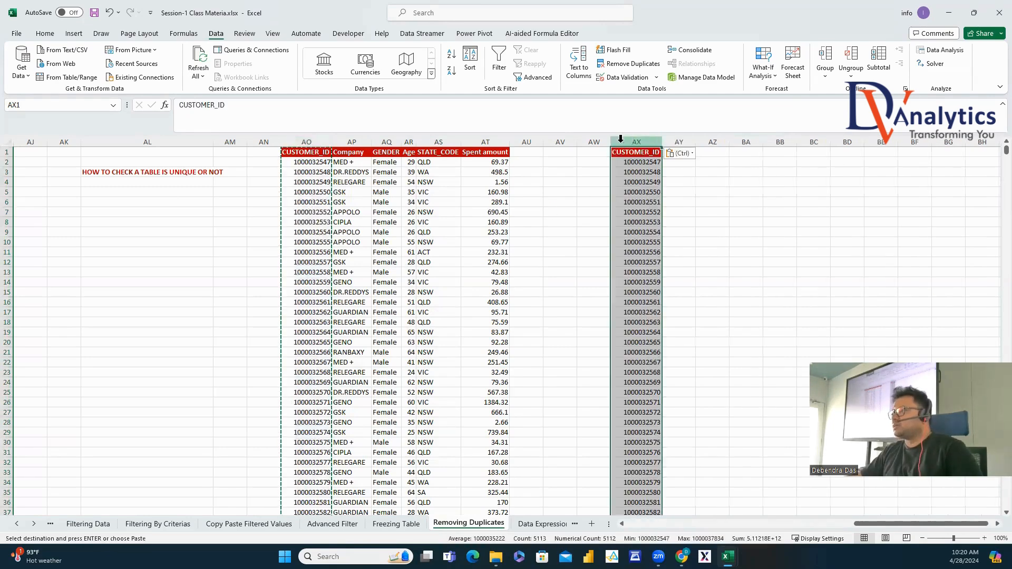
Run Remove Duplicates on the copied CUSTOMER_ID column AX, with headers, to check whether the IDs are unique.
click(621, 64)
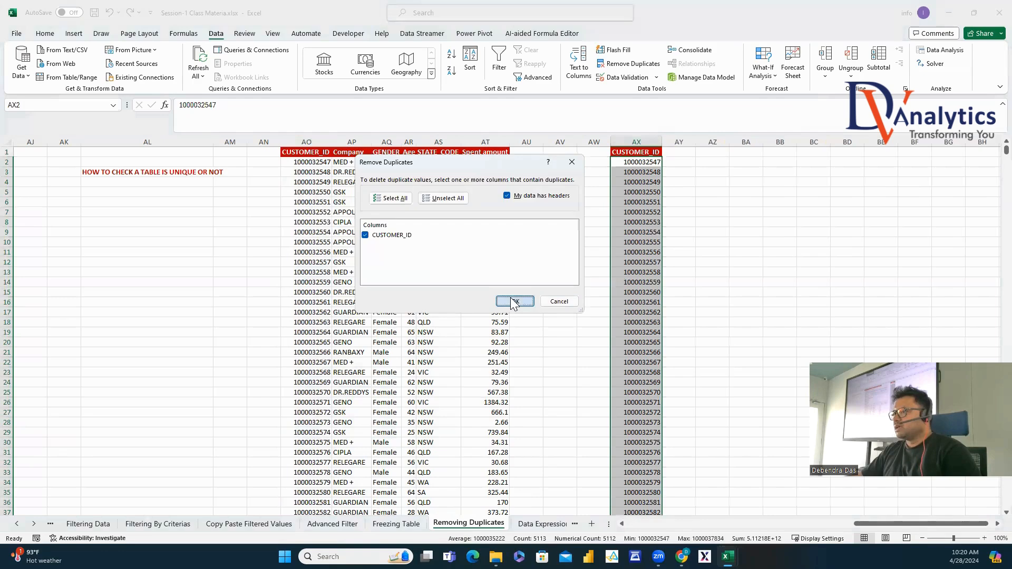
click(517, 300)
click(550, 263)
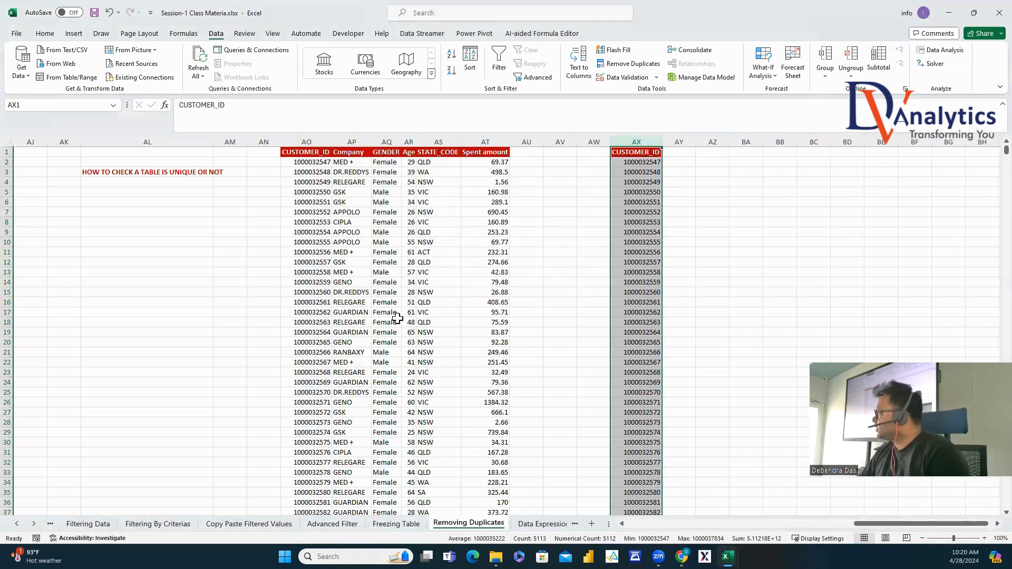
Open the Data Expression sheet.
click(543, 524)
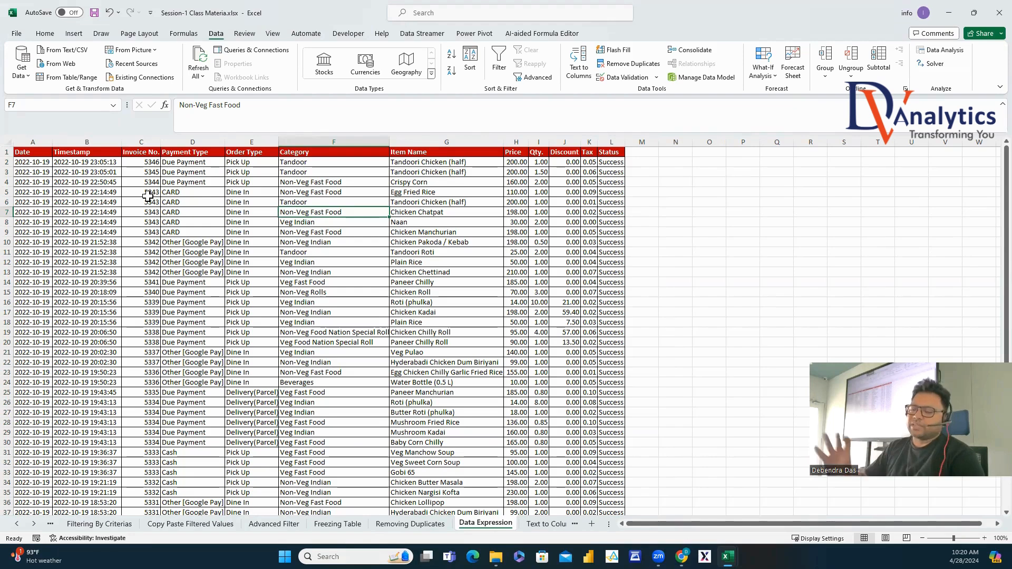
Examine the restaurant order table column by column, from Date and Timestamp through Payment Type, Category, Price and Tax to Status.
click(35, 142)
click(98, 143)
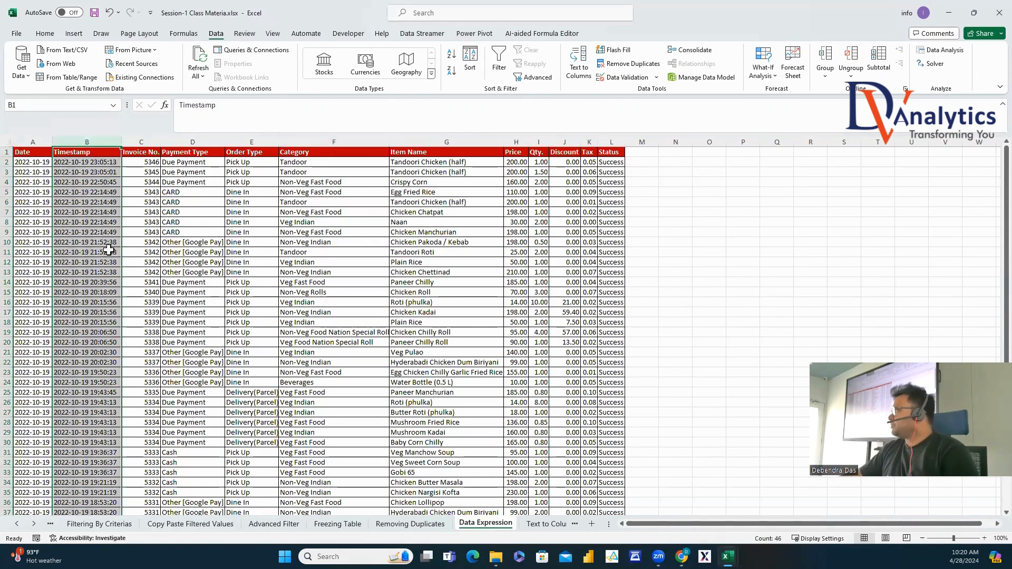
click(147, 142)
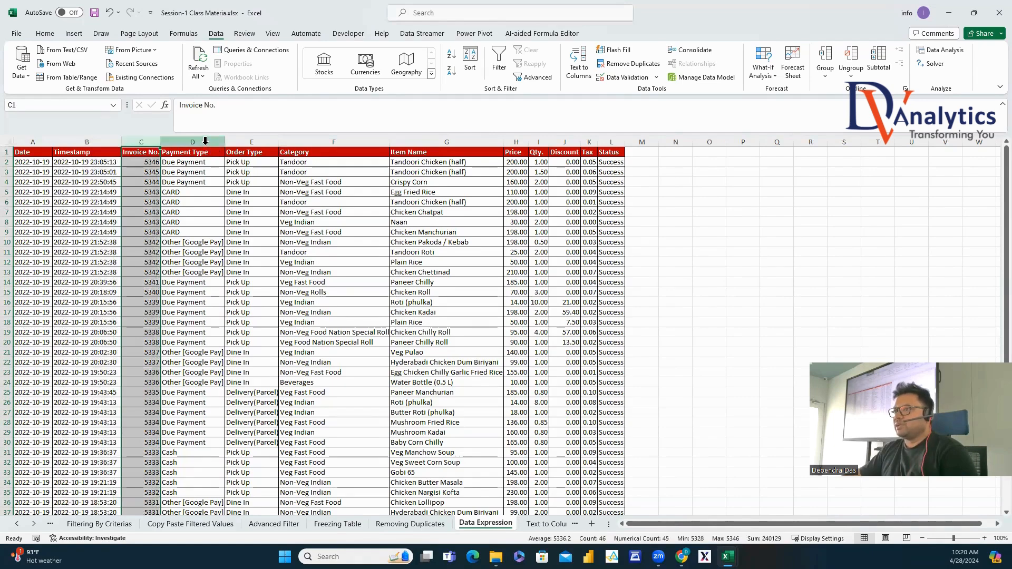
click(206, 140)
click(202, 162)
click(192, 192)
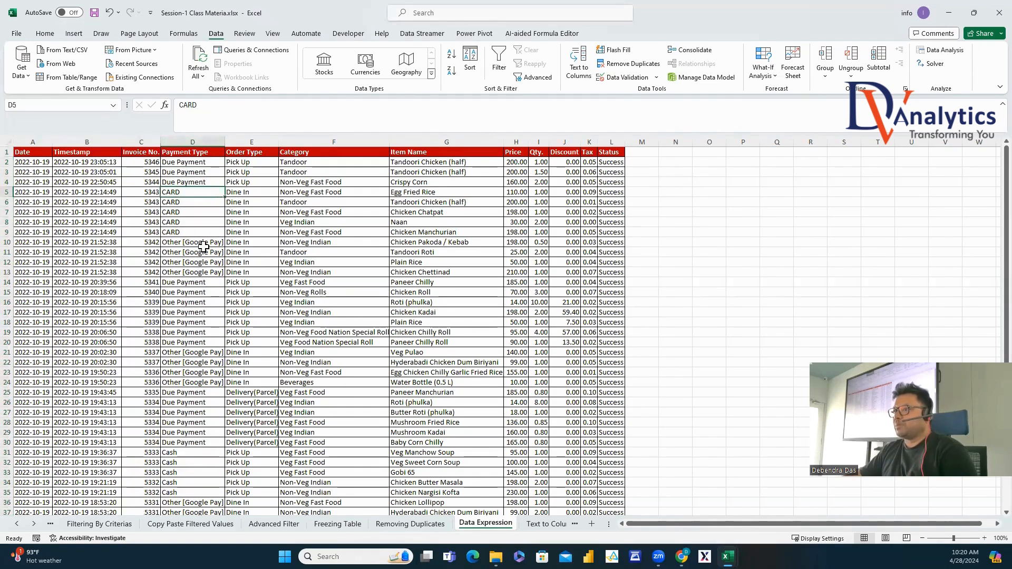
click(203, 250)
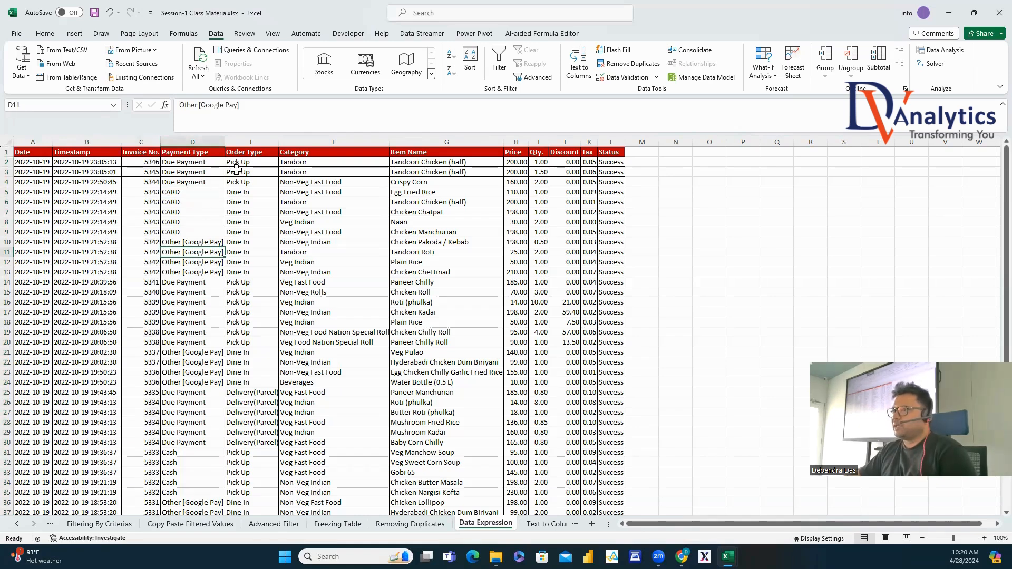
drag(237, 172, 252, 252)
mouse_move(313, 162)
mouse_down()
mouse_move(320, 191)
mouse_move(327, 171)
mouse_up()
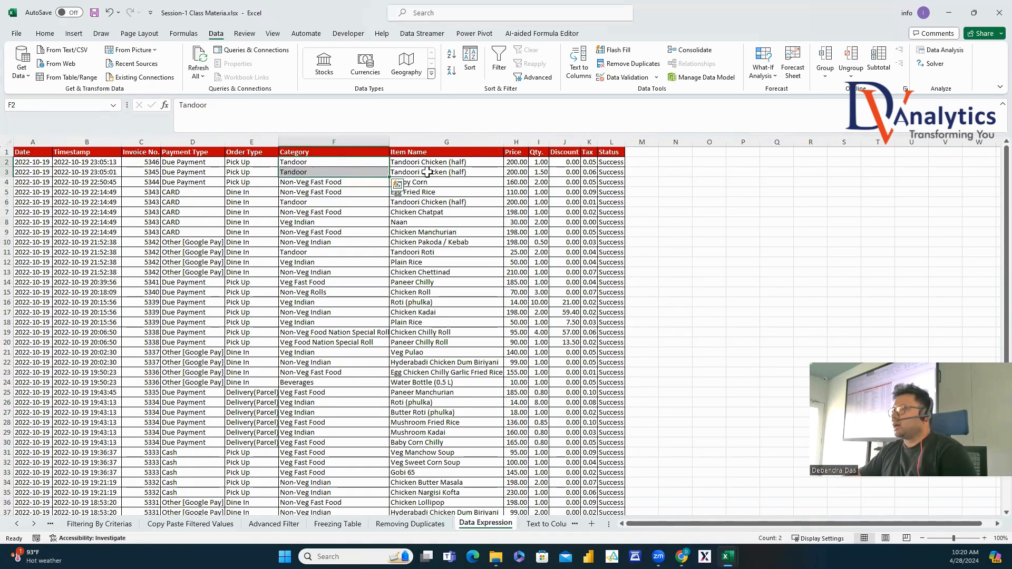
click(515, 164)
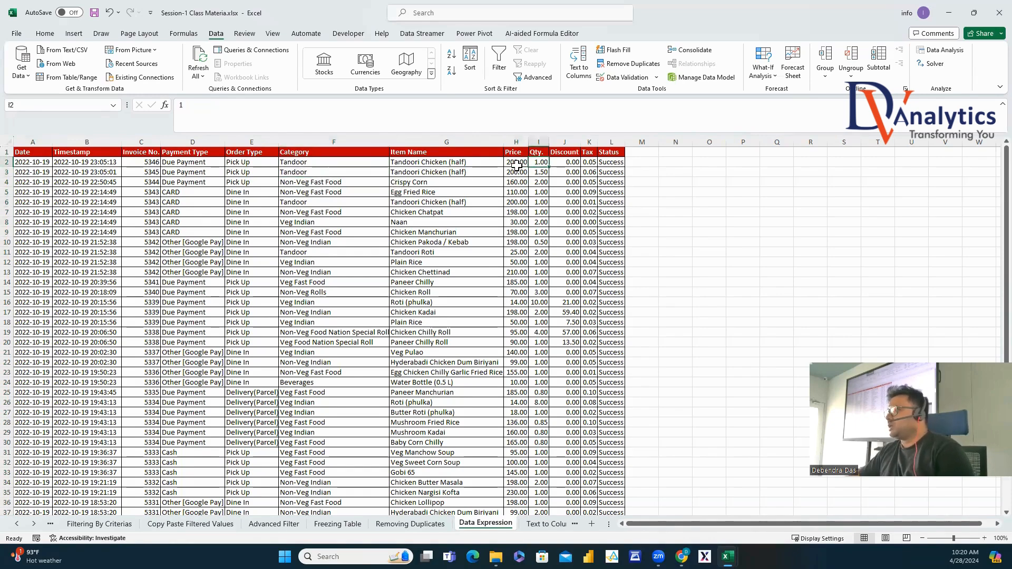
click(576, 165)
click(591, 163)
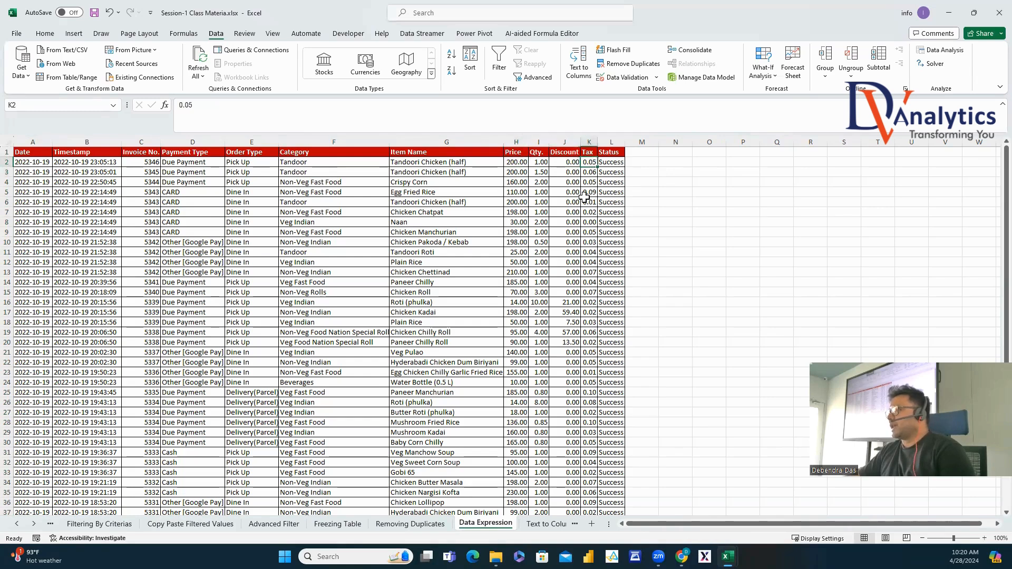
click(616, 154)
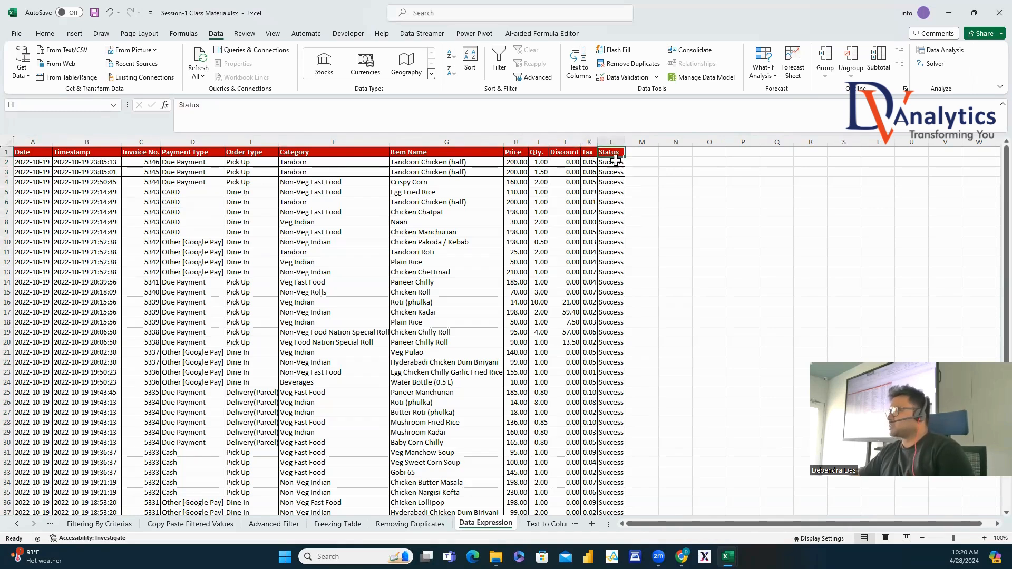
click(615, 162)
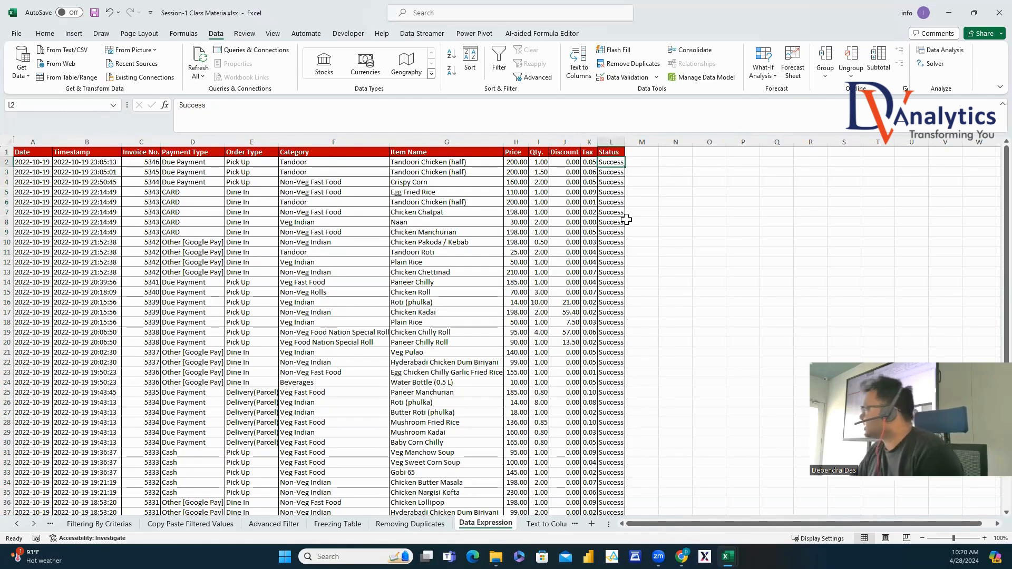
Add the header PRICE AFTER DISCOUNT in cell M1, beside the Status column.
click(636, 152)
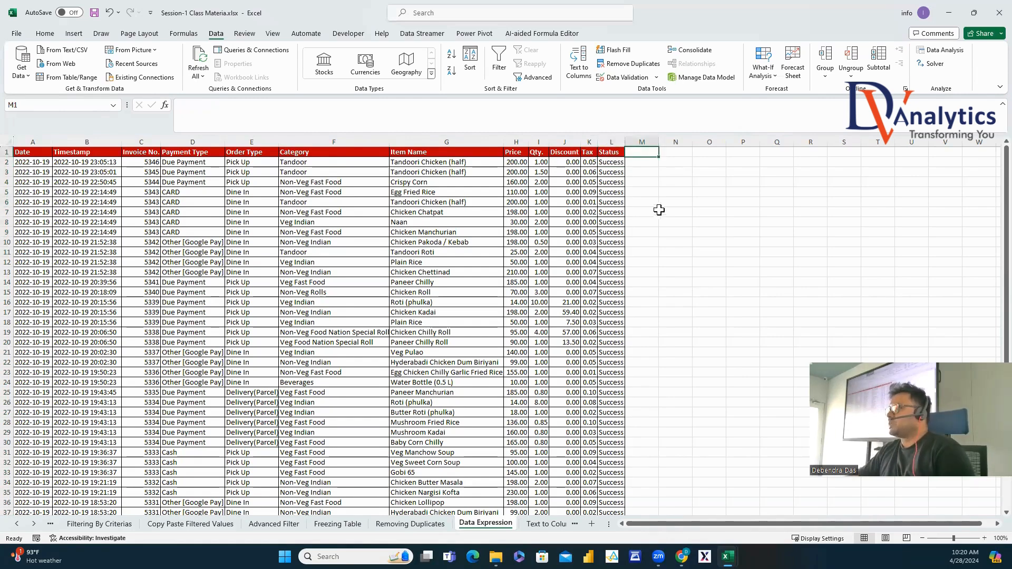
click(522, 155)
click(566, 154)
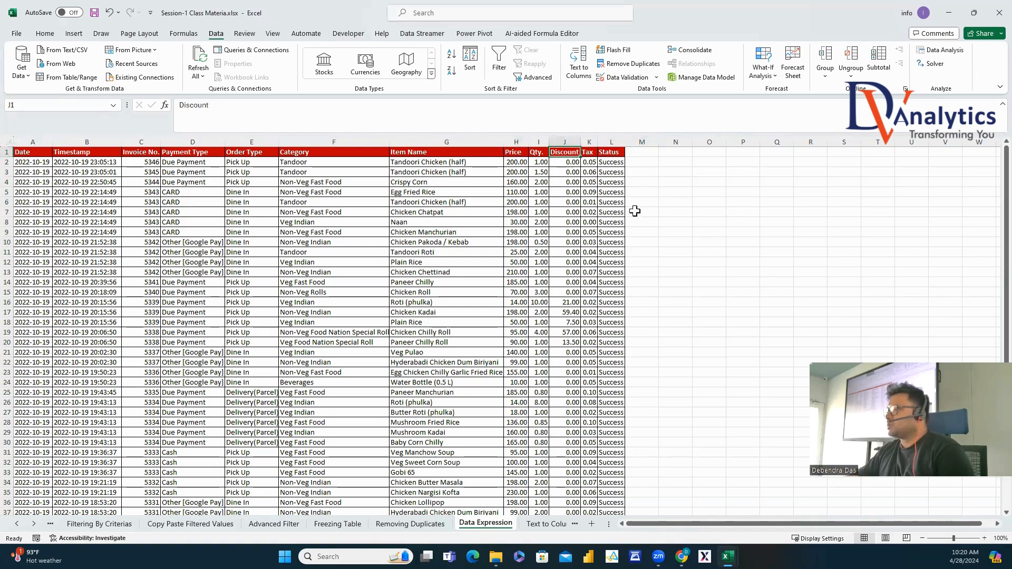
click(646, 155)
text(P)
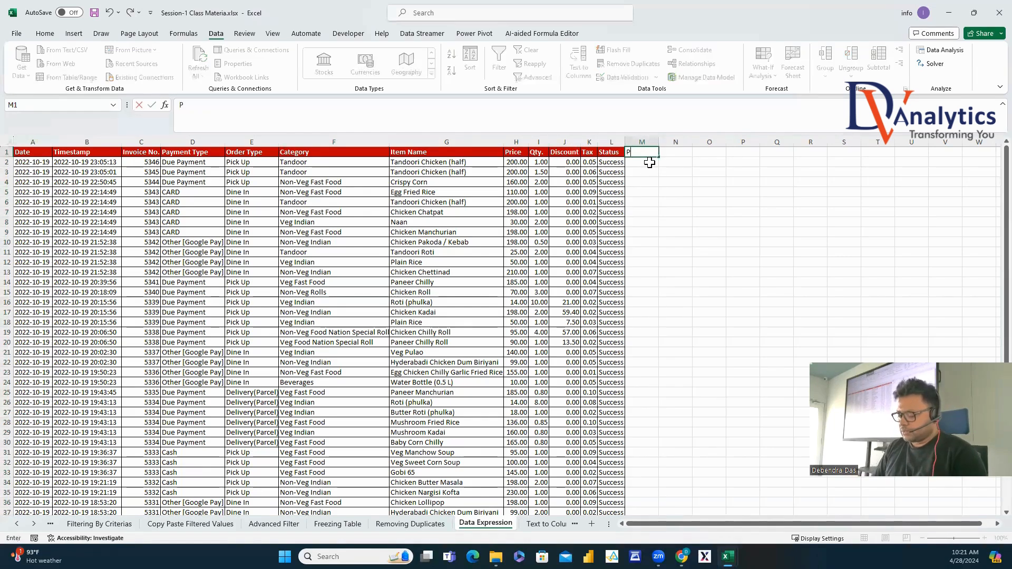
text(RICE AFTER DISCOUNT)
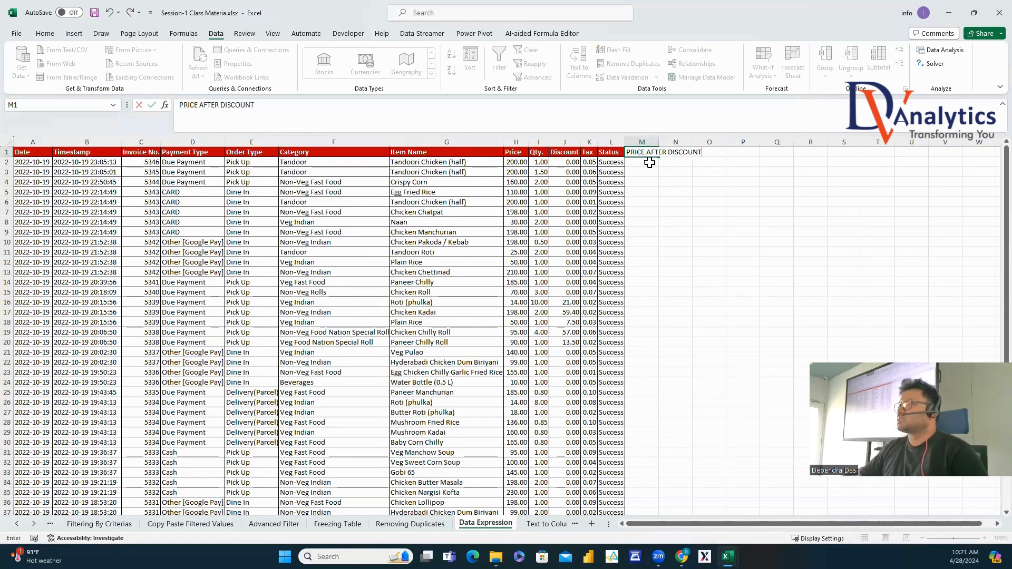
key(Return)
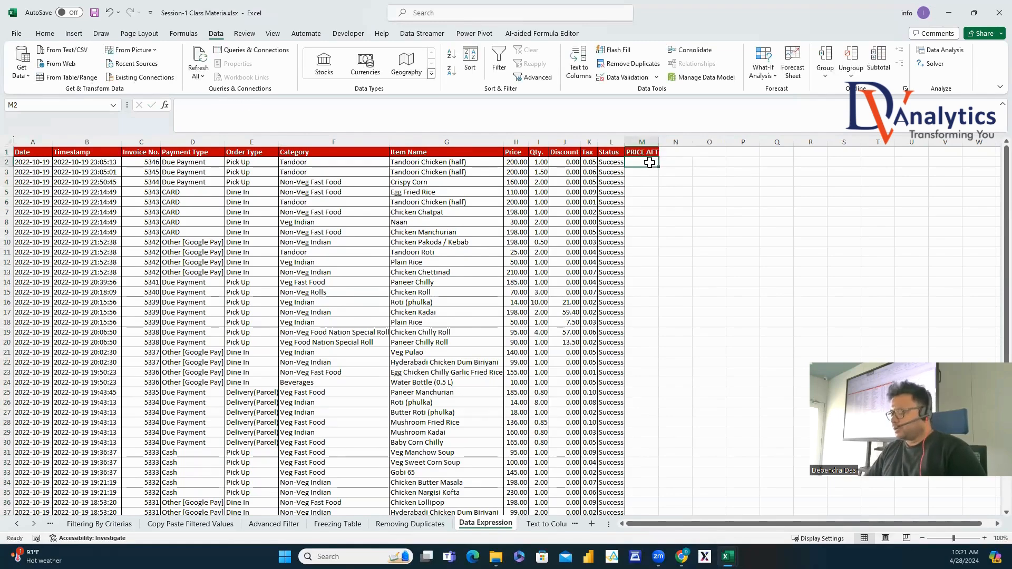
Calculate the price after discount in M2 as =H2-J2, fill it down the table, and fit column M to its header.
text(=)
click(521, 164)
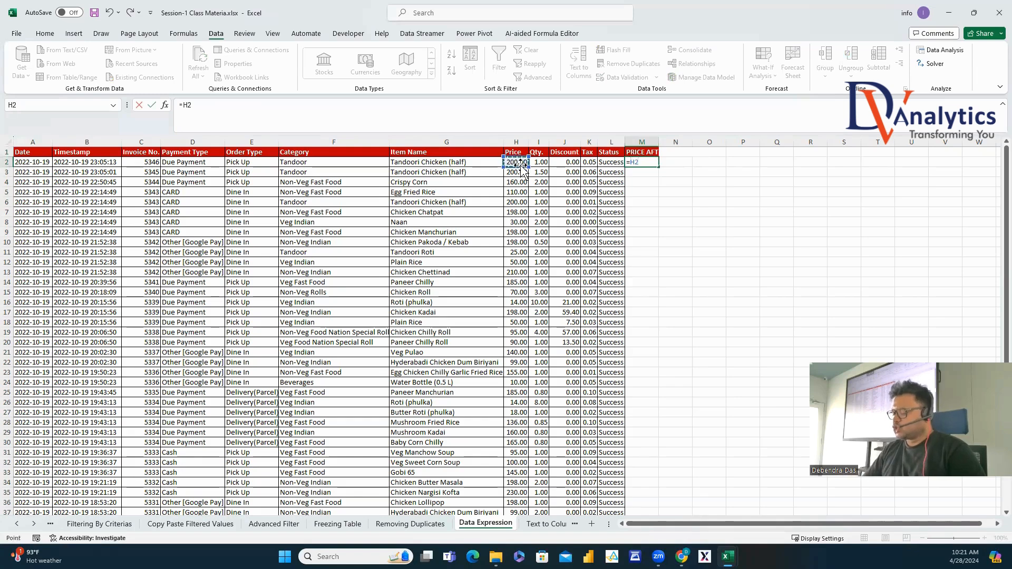
text(-)
click(553, 165)
key(Return)
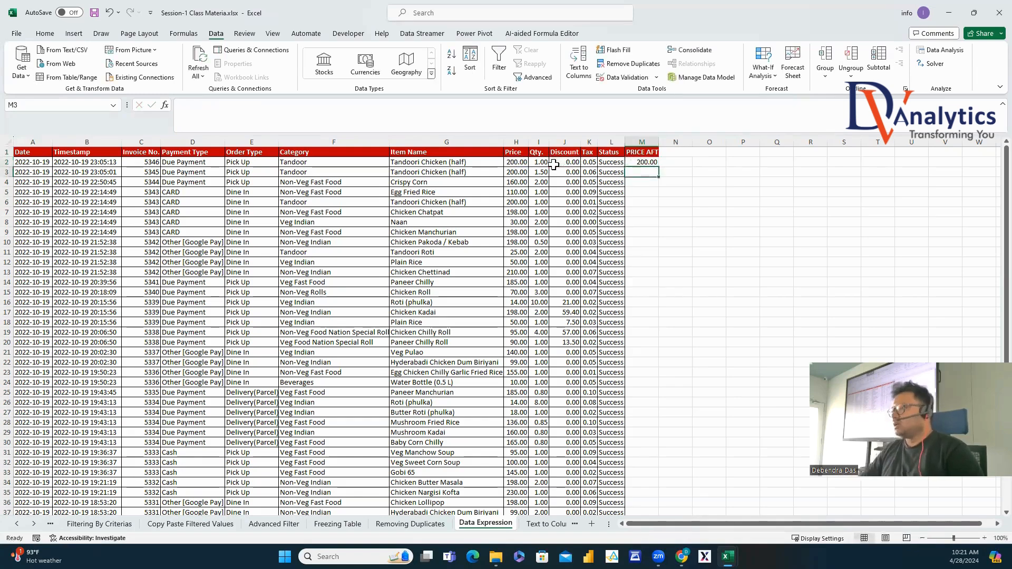
click(642, 161)
double_click(659, 166)
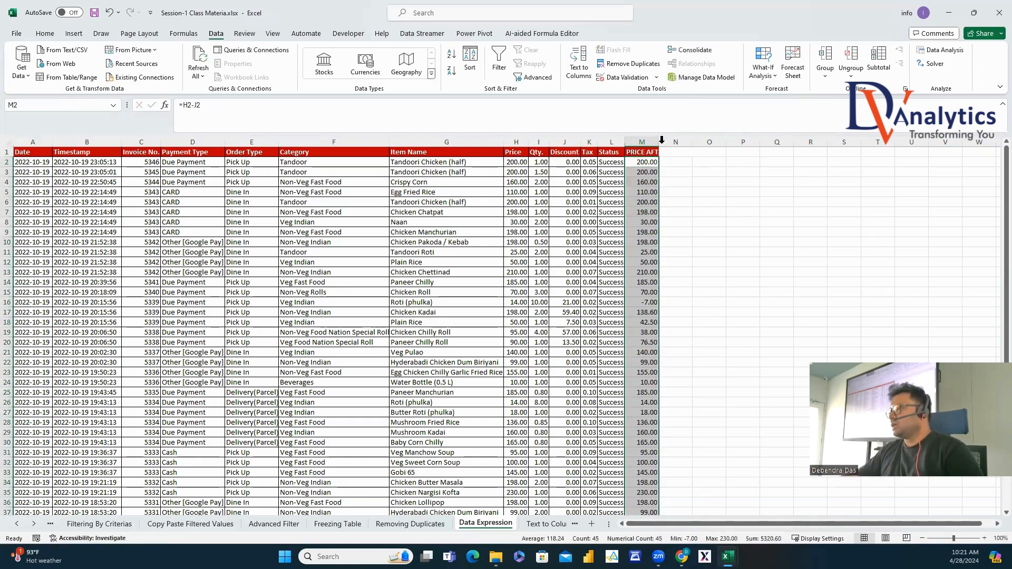
double_click(659, 141)
Add a SALES column in N, calculated in N2 as =I2*M2 and filled down the table.
click(720, 153)
text(SALES)
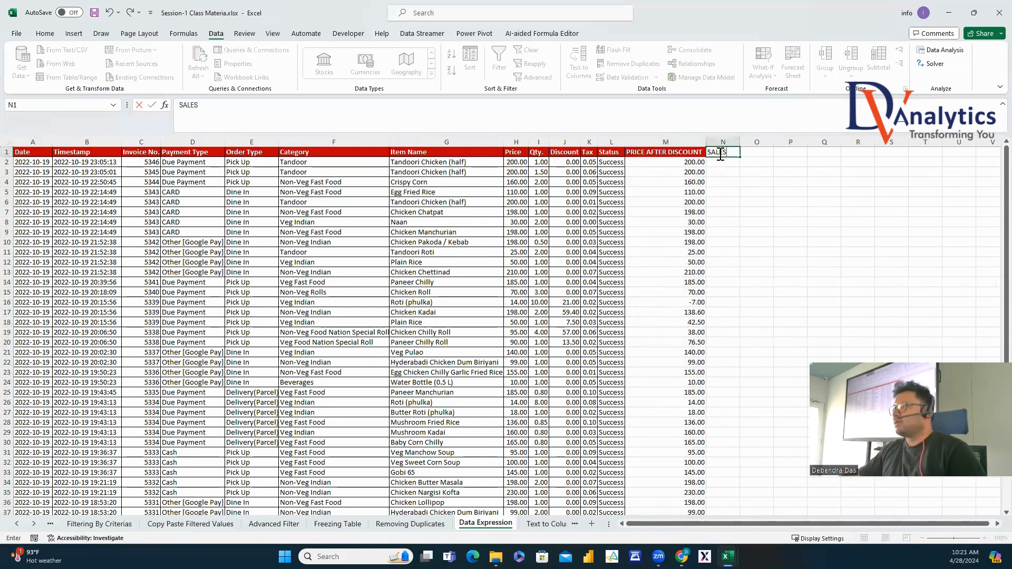
click(721, 164)
text(=)
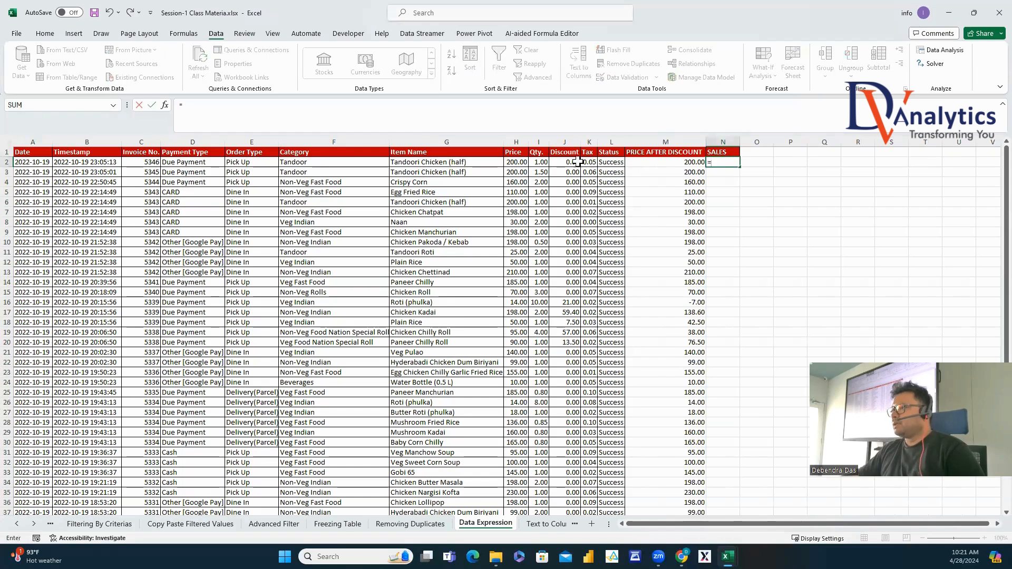
click(539, 162)
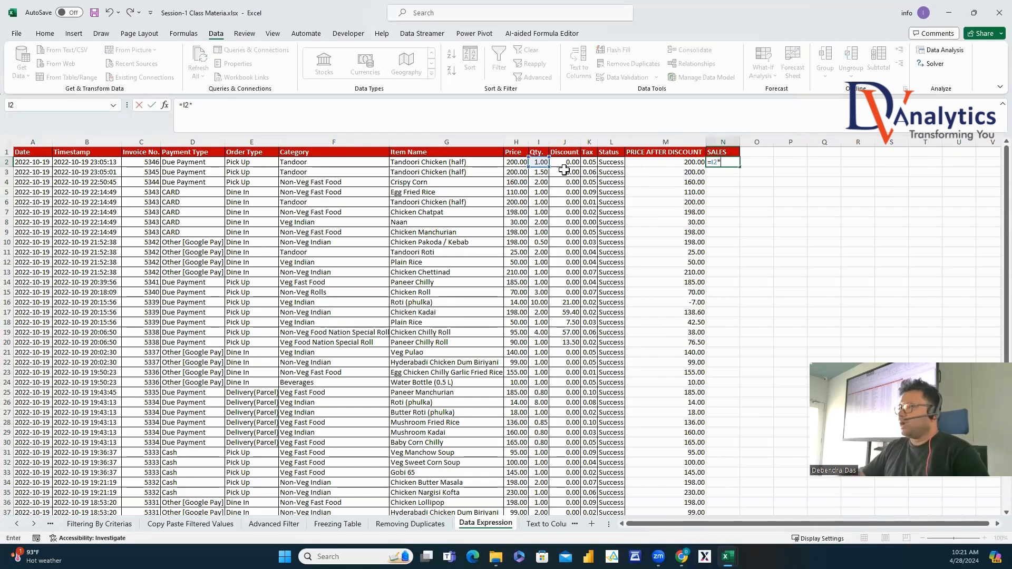
text(*)
click(689, 164)
key(Return)
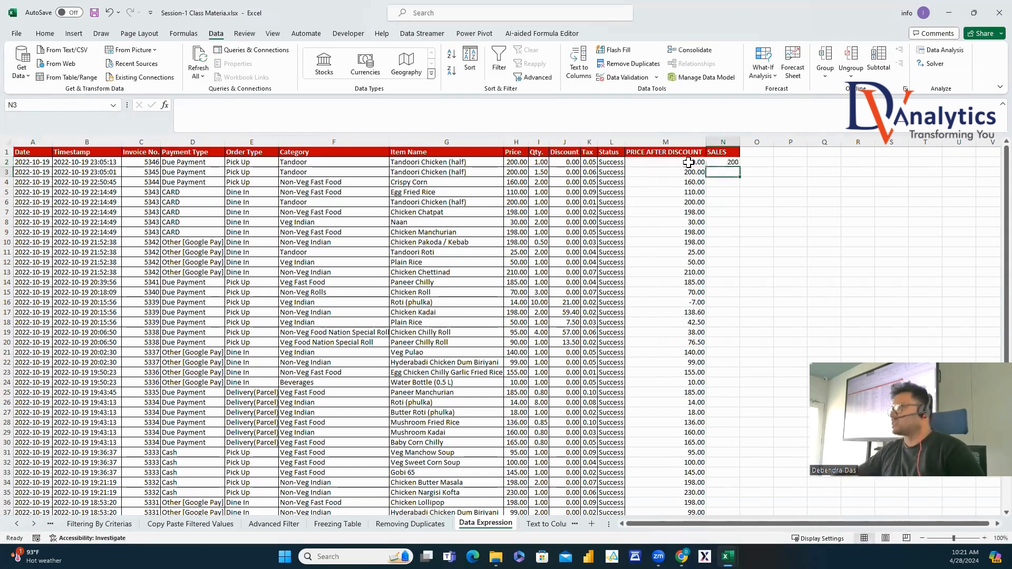
click(725, 163)
double_click(740, 167)
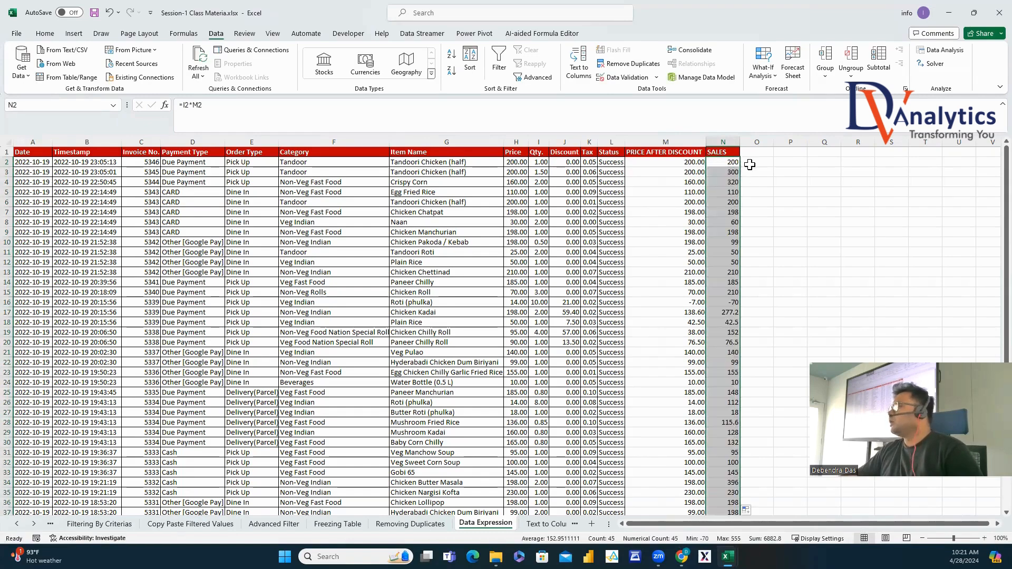
Add a TAX AMOUNT column in O with =N2*K2 filled down the table, and fit the column to its header.
click(752, 152)
text(TAX AMOUNT)
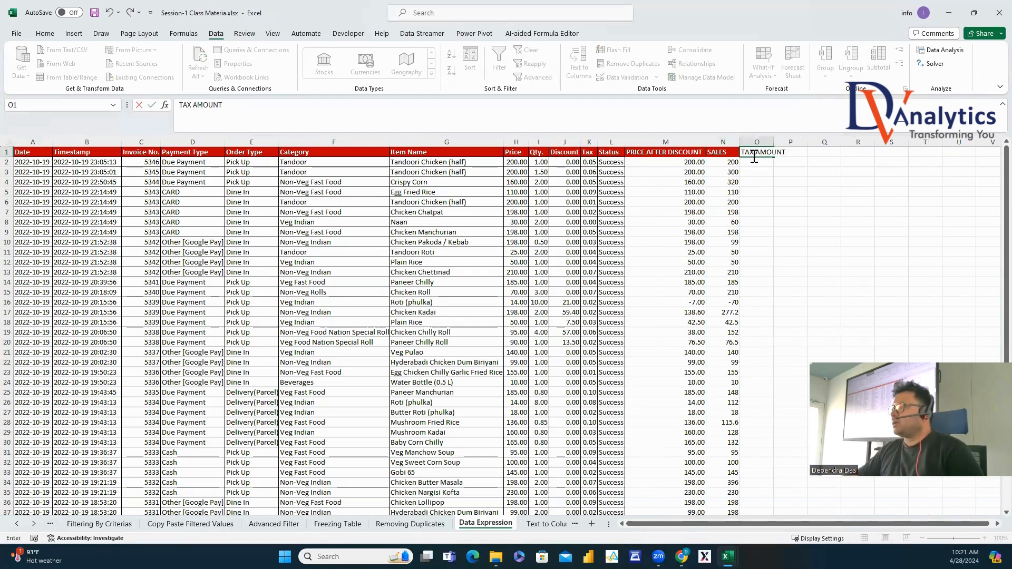
click(753, 162)
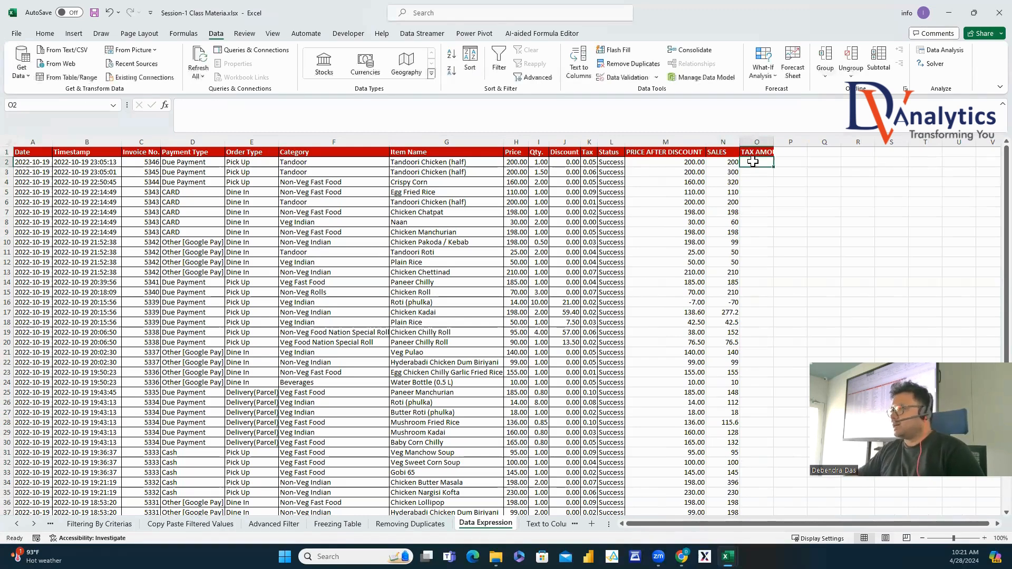
text(=)
click(729, 164)
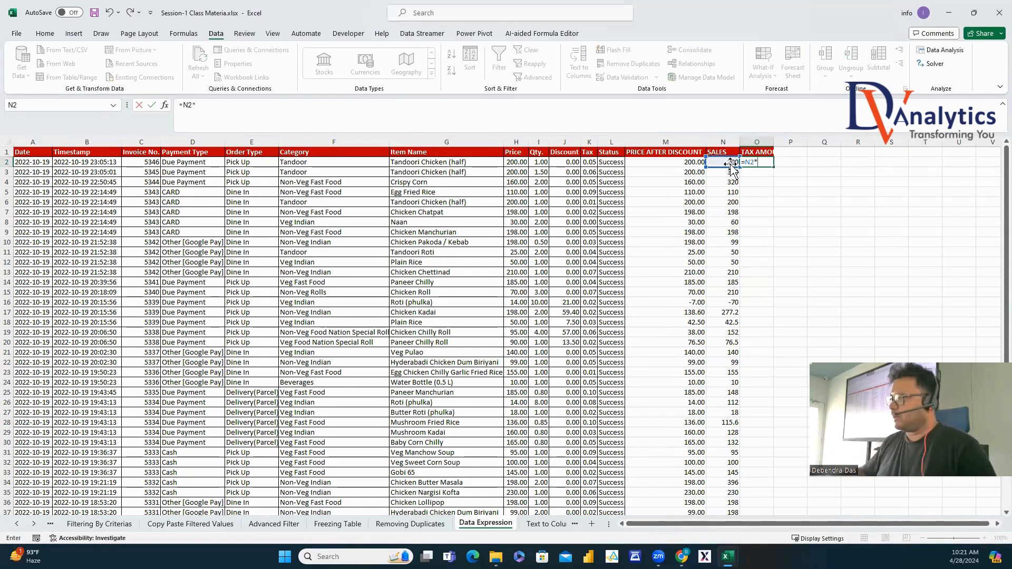
text(*)
click(589, 163)
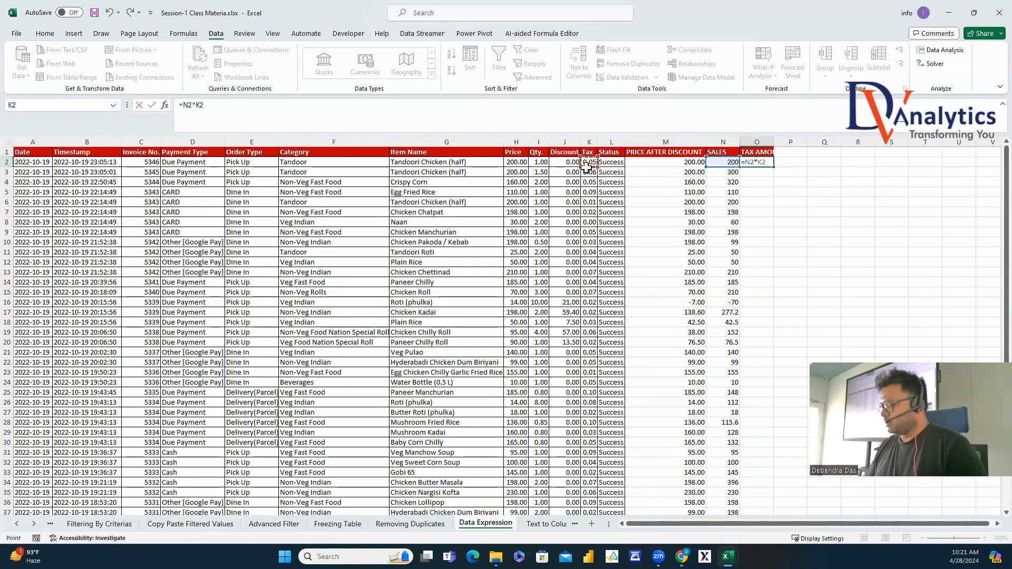
key(Return)
click(763, 162)
double_click(773, 167)
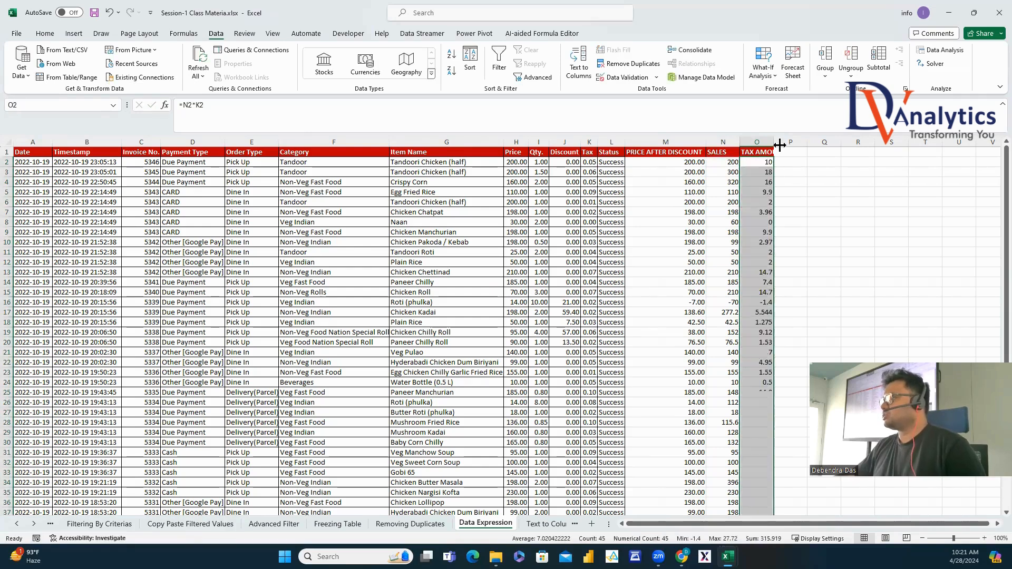
double_click(774, 142)
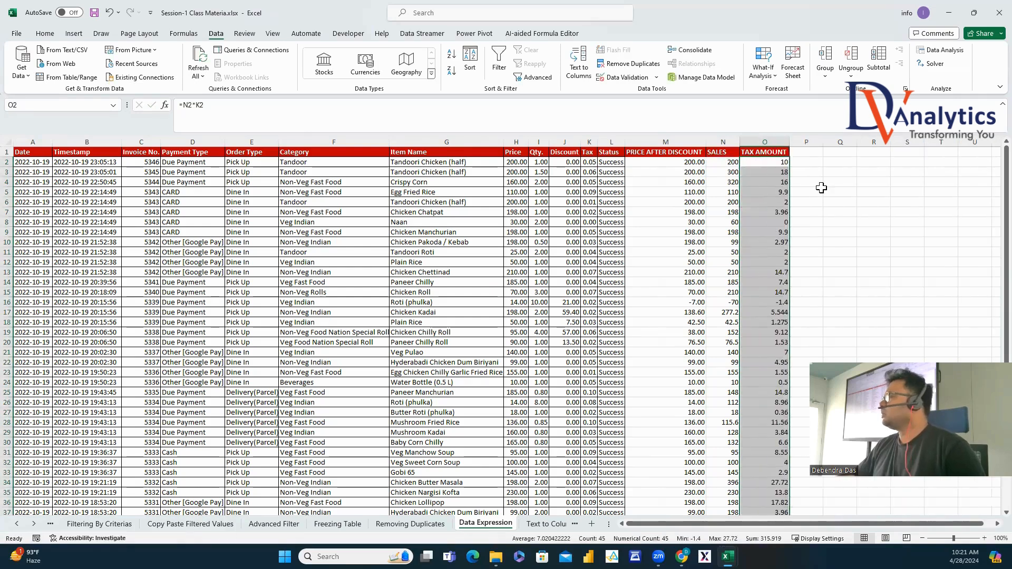
Add a SALES AFTER TAX column in P with =N2-O2 filled down the table, and fit the column to its header.
click(806, 154)
text(SALES AFTER TAX)
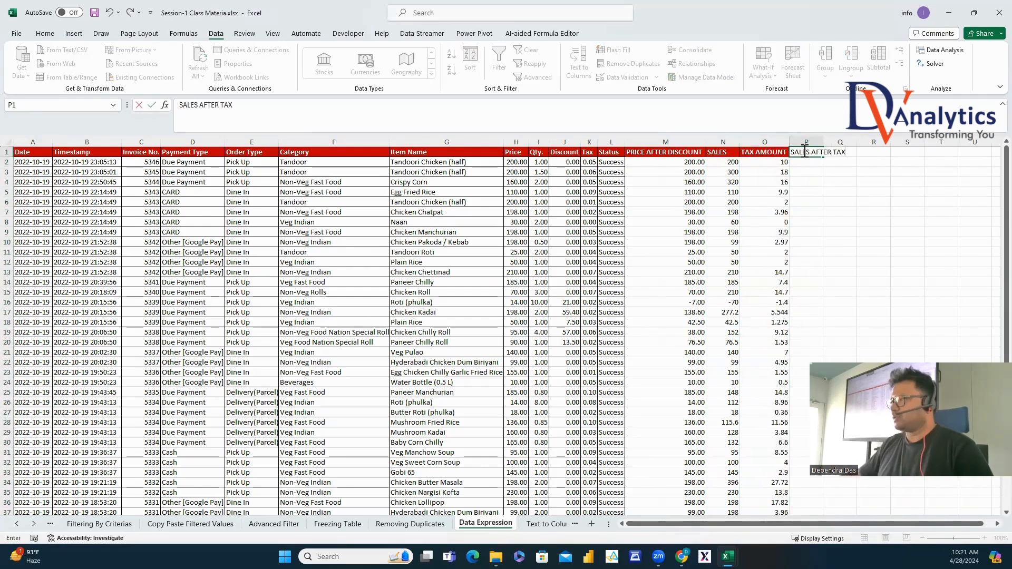
click(809, 163)
text(=)
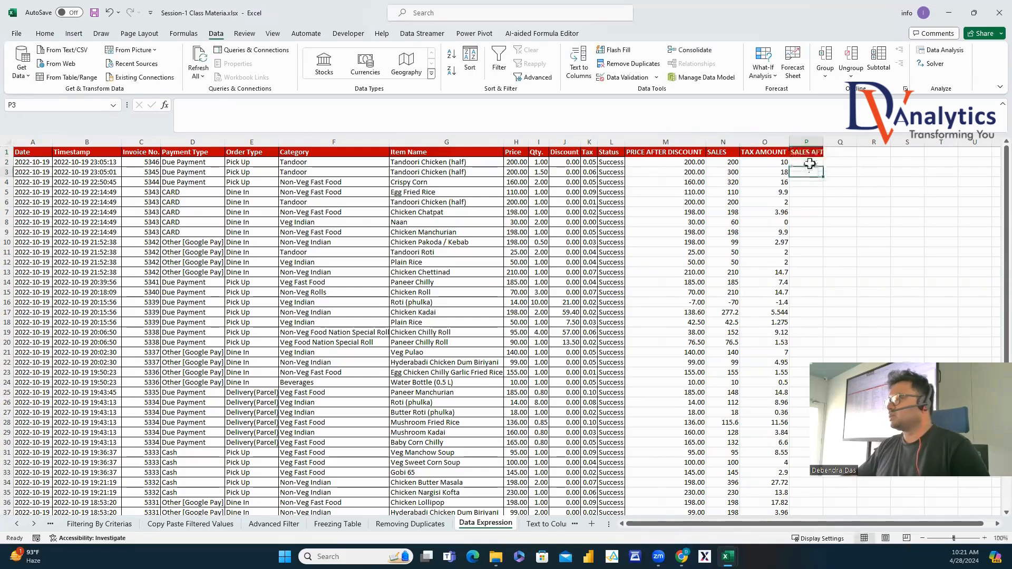
click(728, 160)
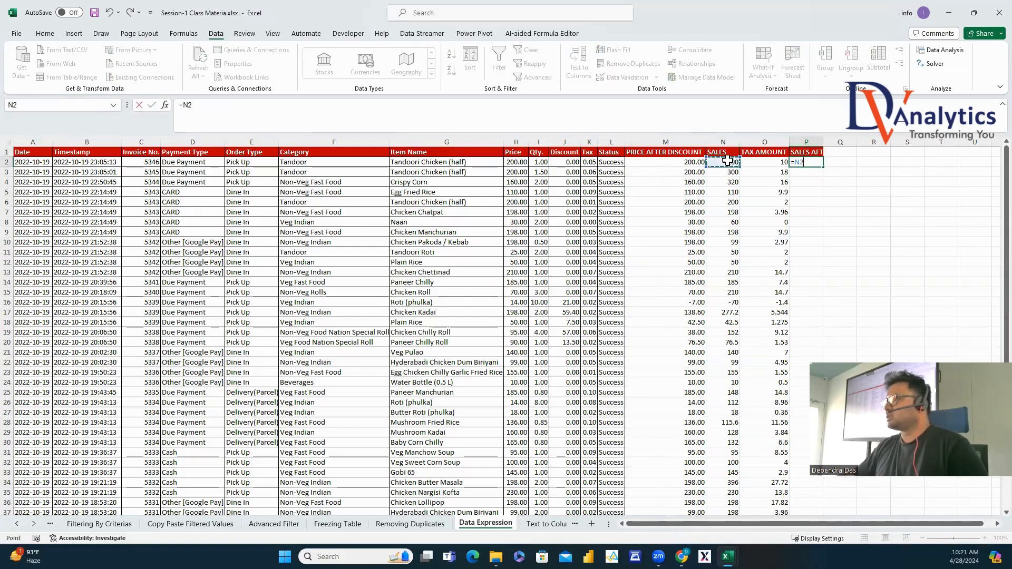
text(-)
click(761, 162)
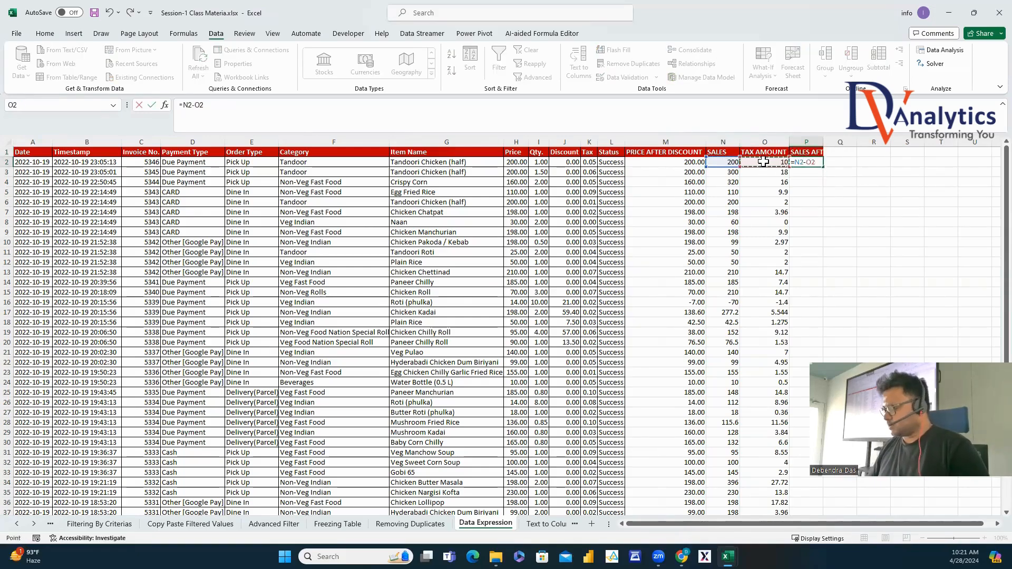
key(Return)
click(811, 162)
double_click(823, 167)
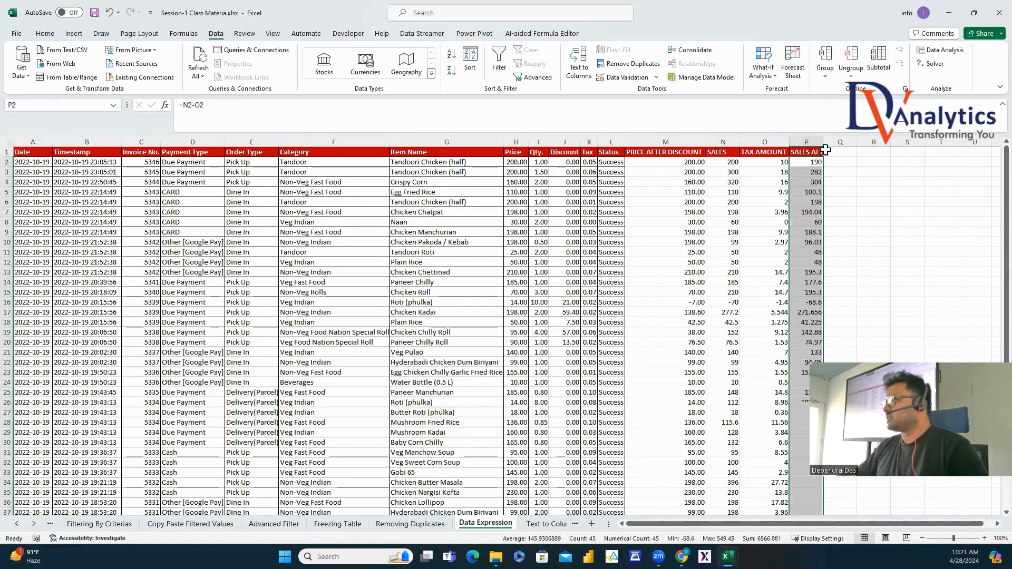
double_click(824, 141)
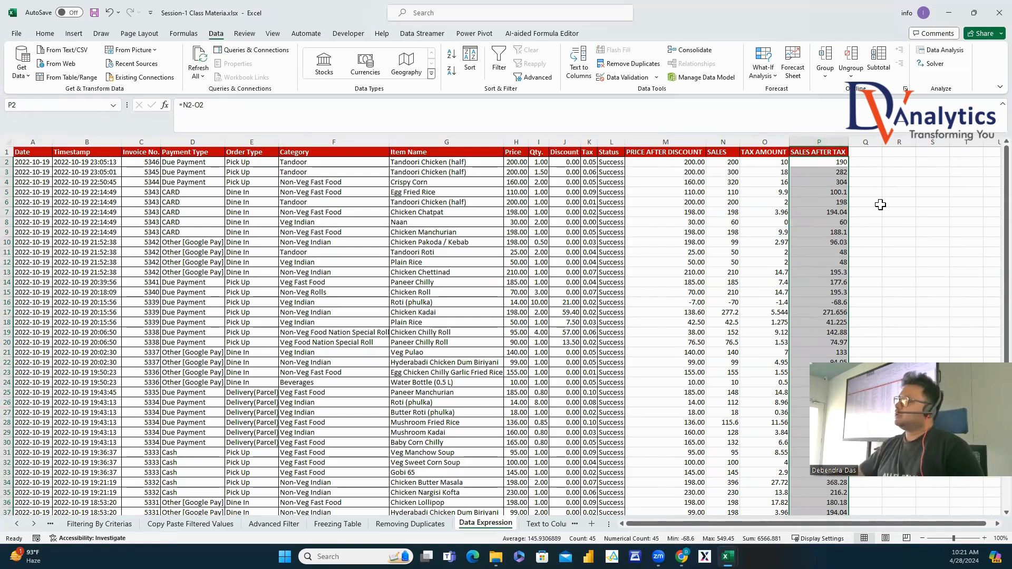
Format the Price column H as Currency with the ₹ Hindi symbol and 0 decimal places.
click(516, 142)
right_click(516, 142)
click(558, 292)
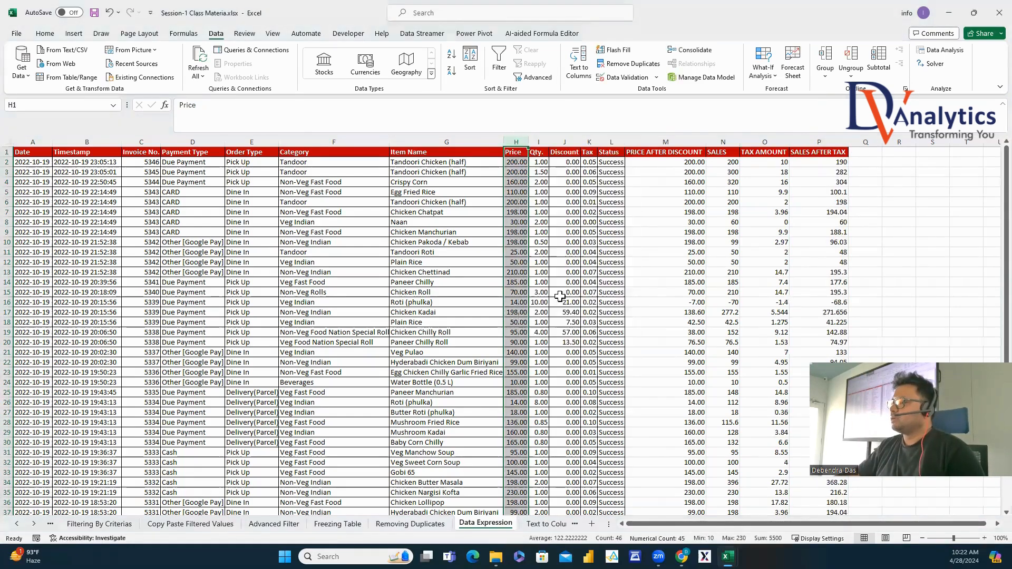
click(259, 120)
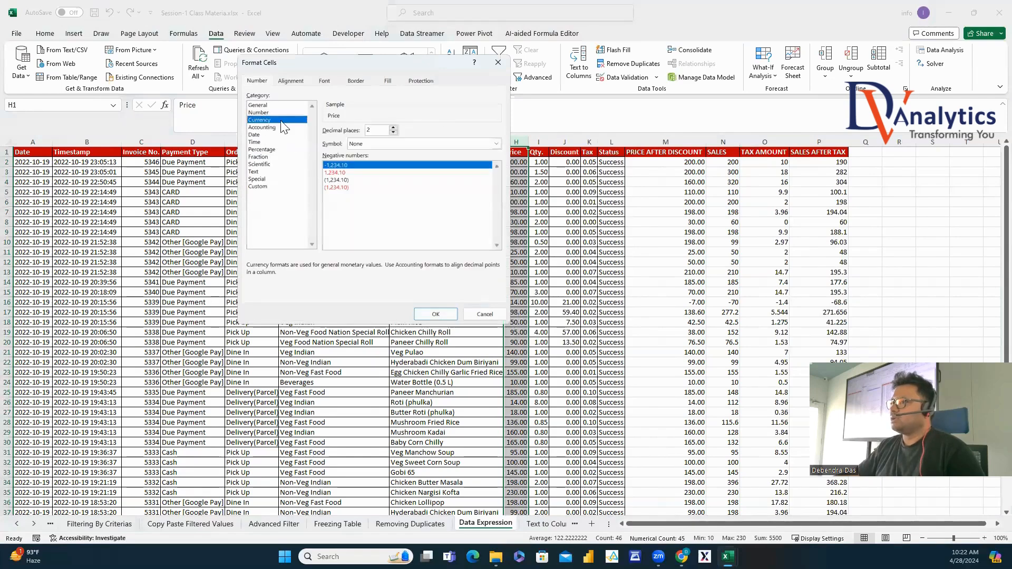
click(393, 143)
scroll(390, 191, down, 3)
scroll(391, 191, down, 12)
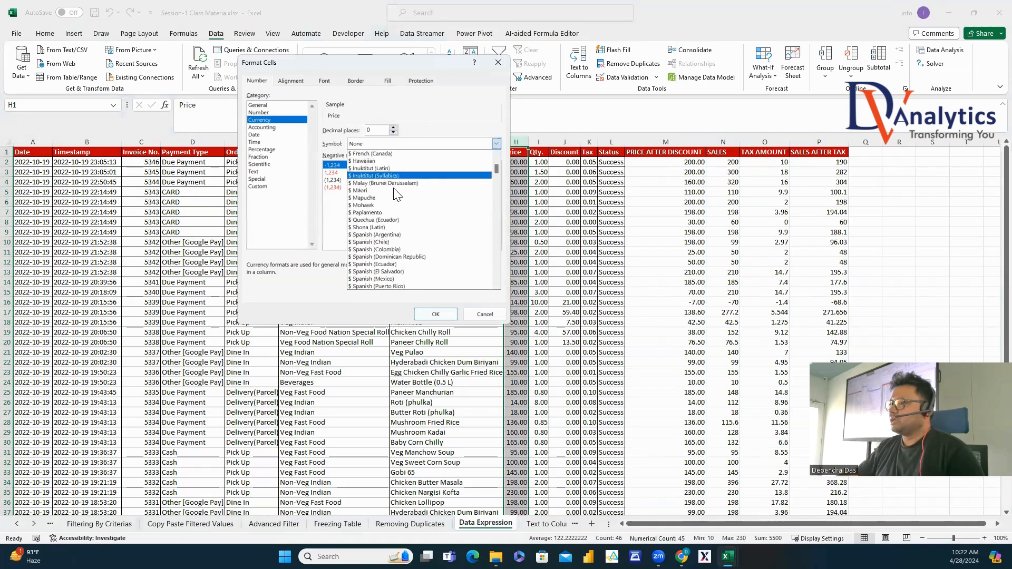
scroll(399, 191, down, 10)
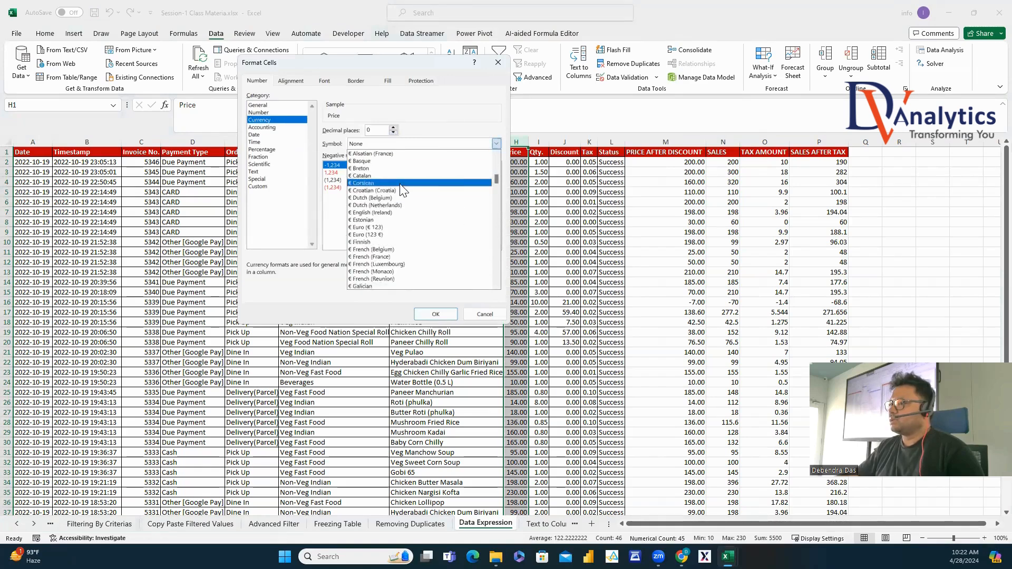
scroll(401, 182, down, 10)
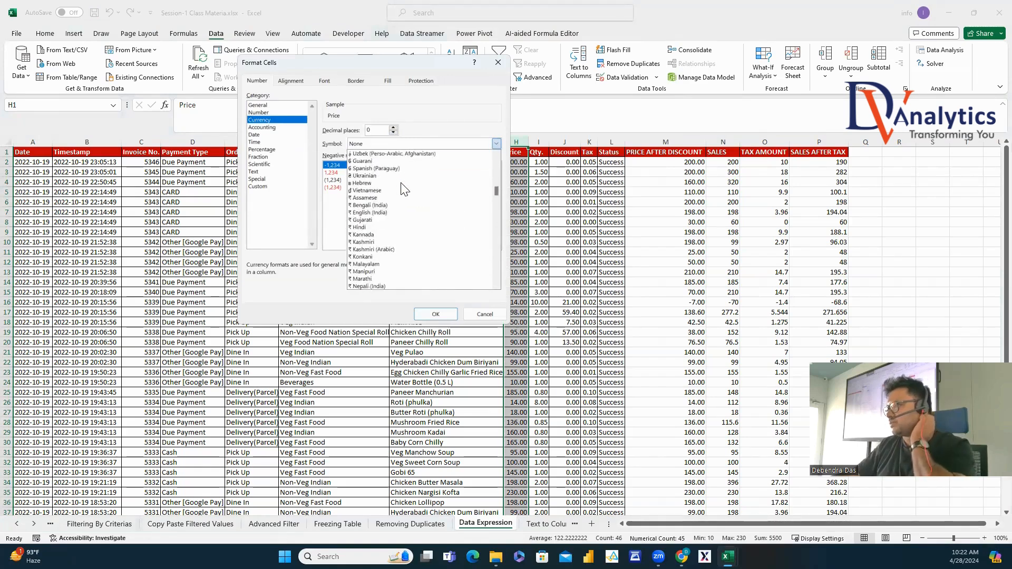
click(365, 197)
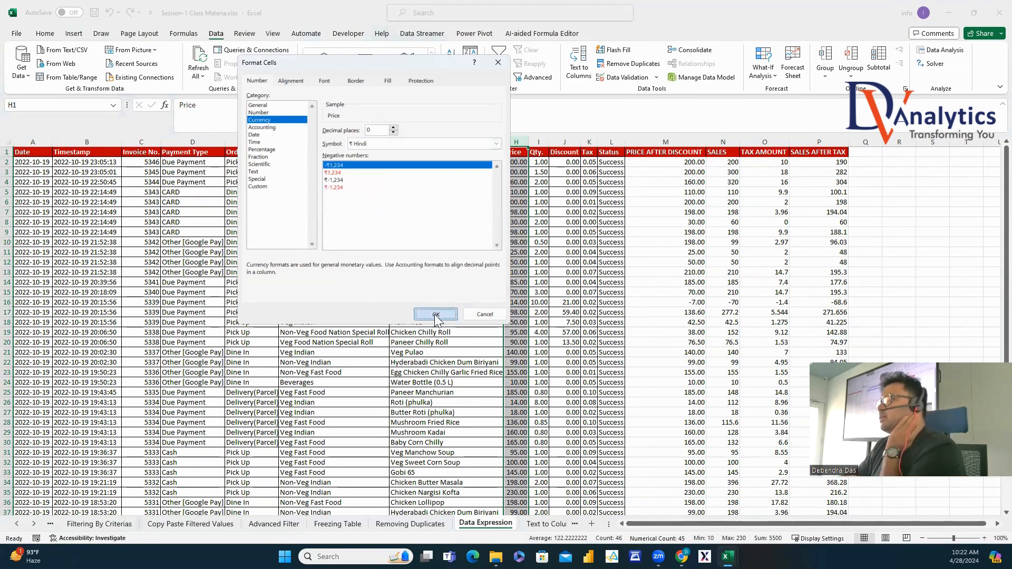
click(435, 315)
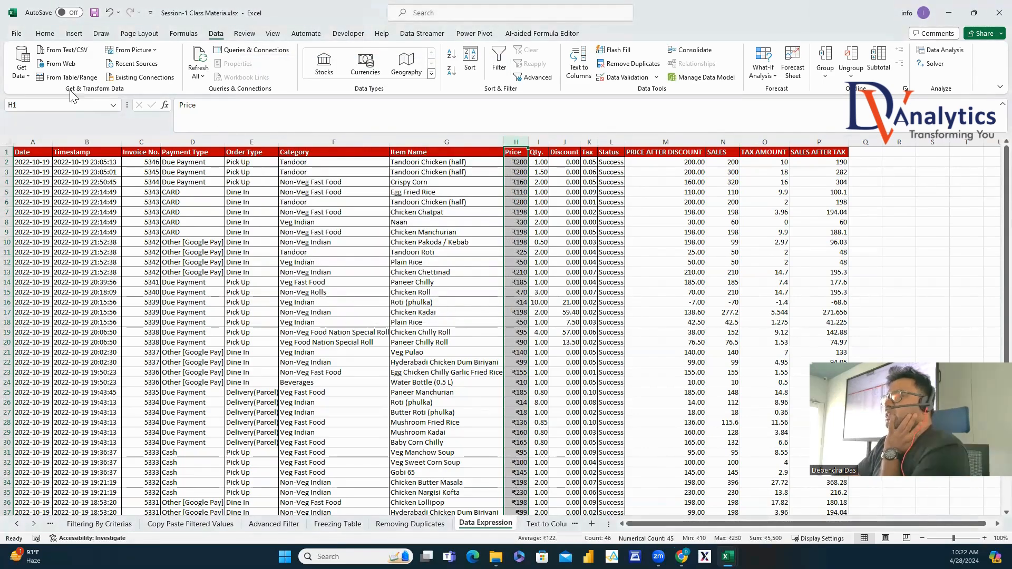
Copy the Price column's formatting to columns M through P with Format Painter.
click(45, 33)
click(62, 77)
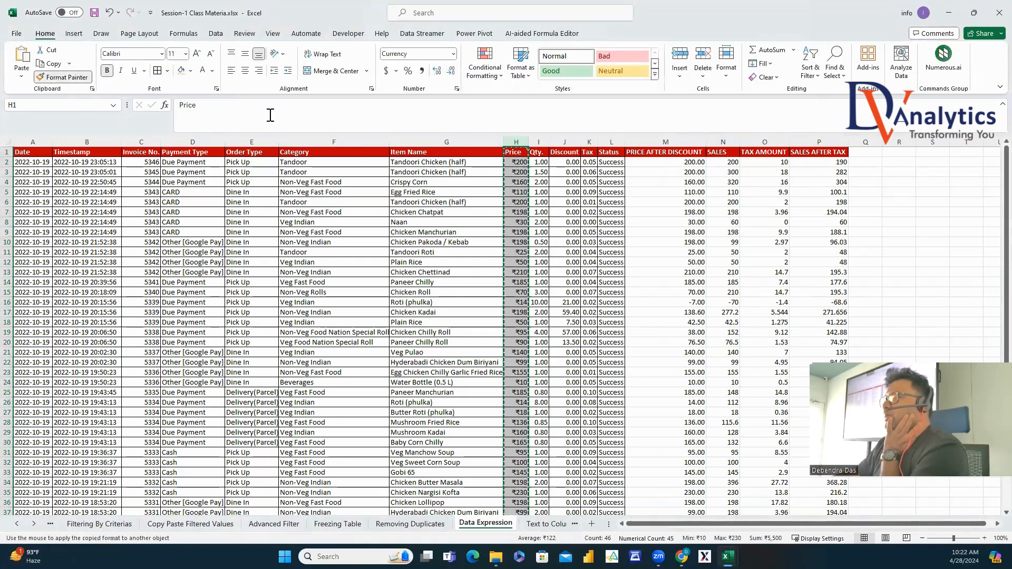
drag(672, 142, 817, 150)
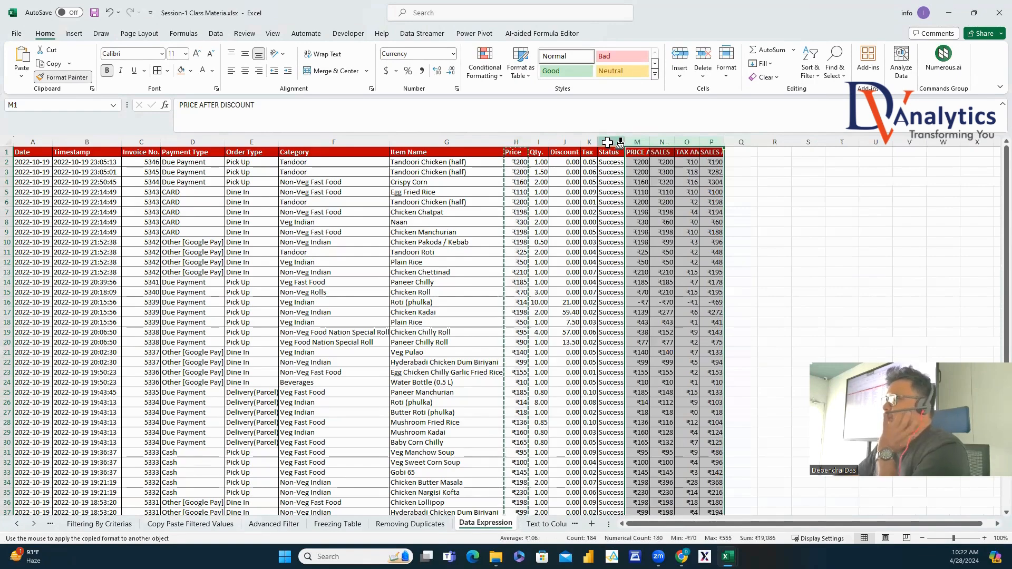
key(Escape)
Format the Tax column K as Percentage with 0 decimal places.
right_click(590, 138)
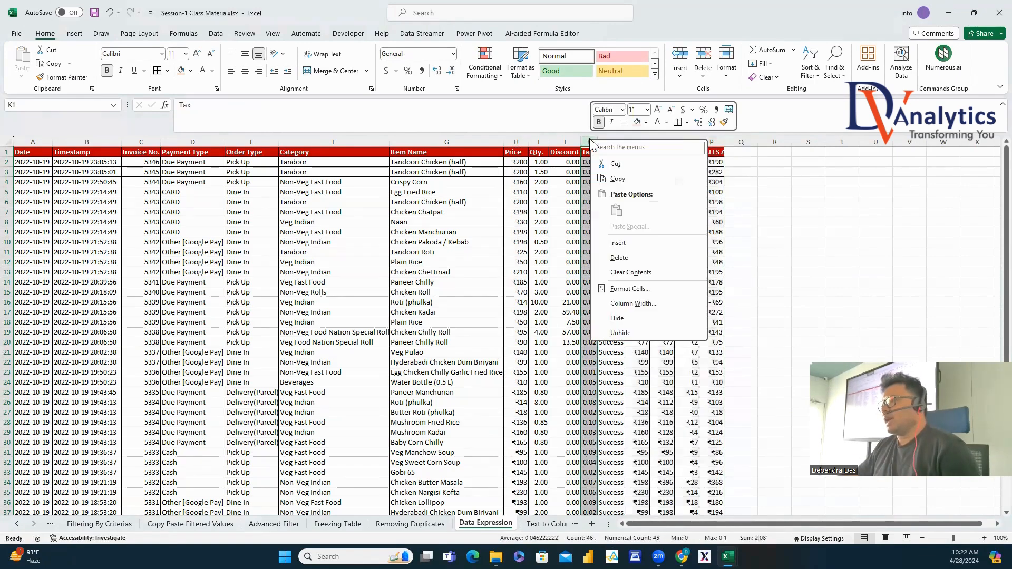
click(632, 289)
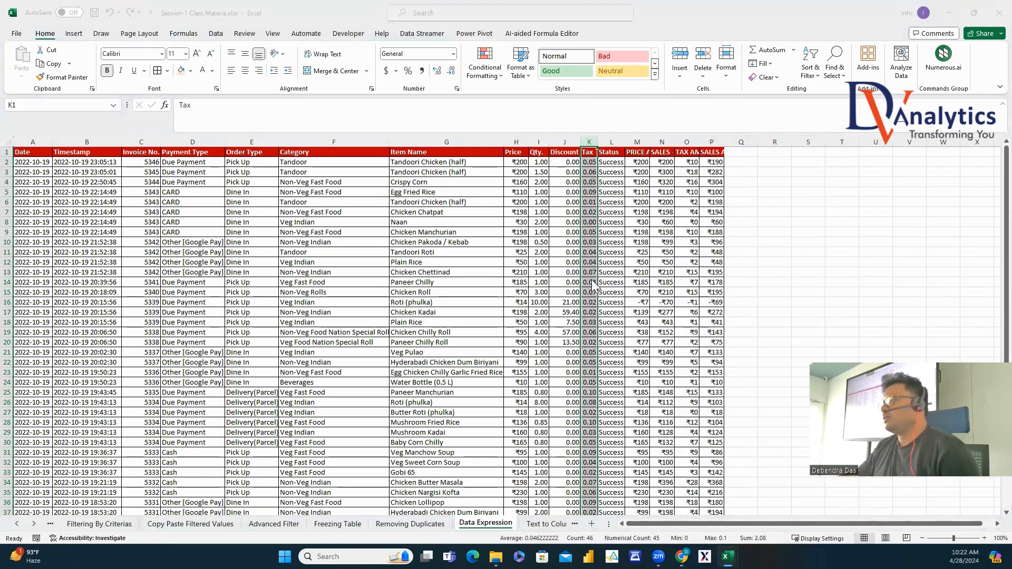
click(310, 144)
click(440, 127)
click(440, 127)
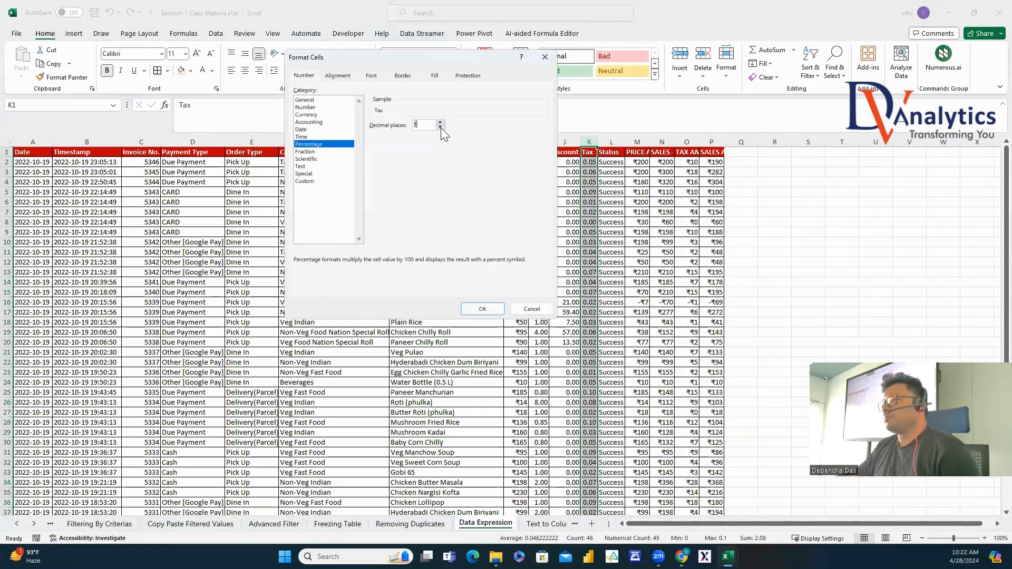
click(482, 309)
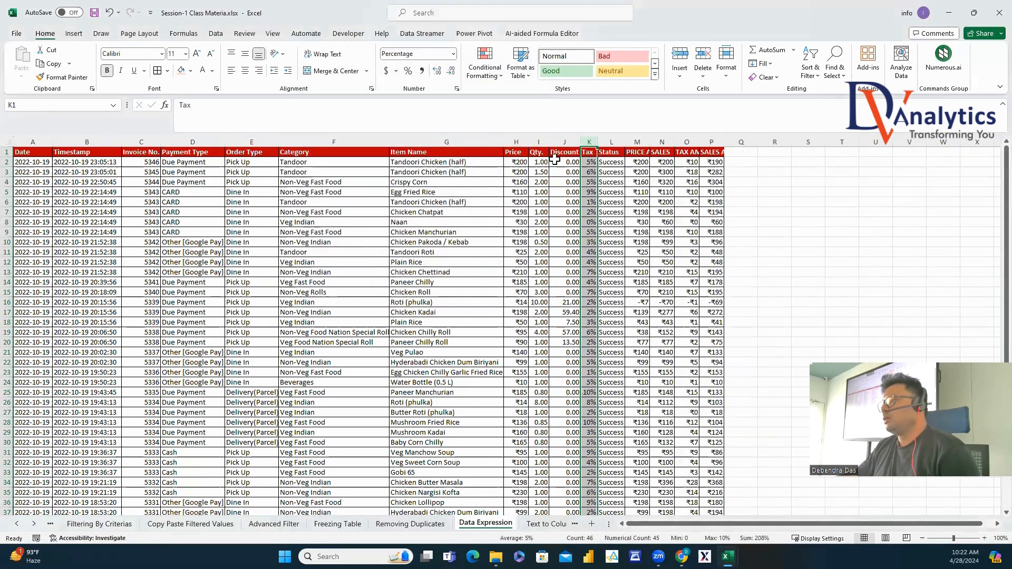
Copy the Price column's currency formatting to the Discount column J with Format Painter.
click(516, 141)
click(63, 77)
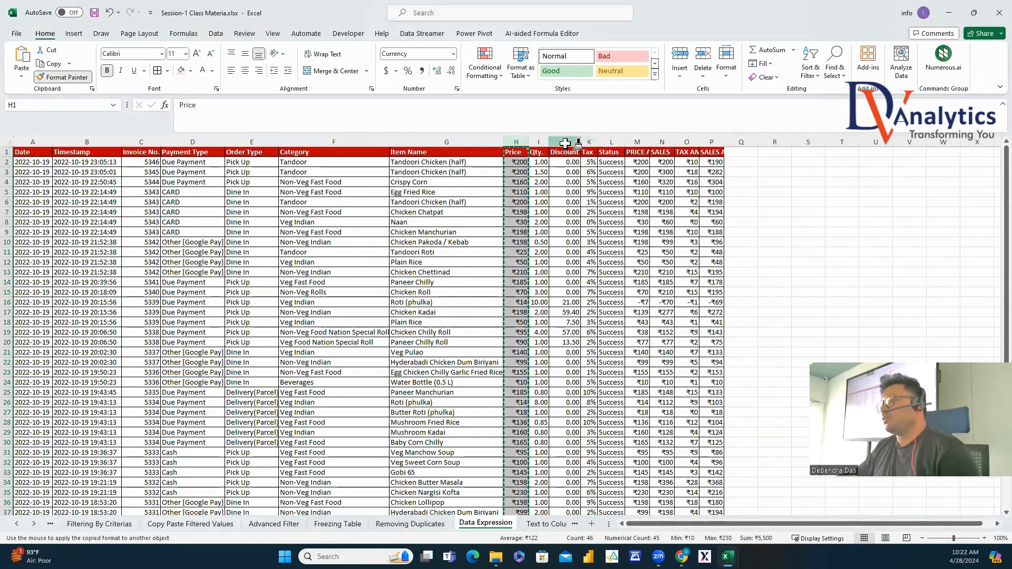
click(563, 142)
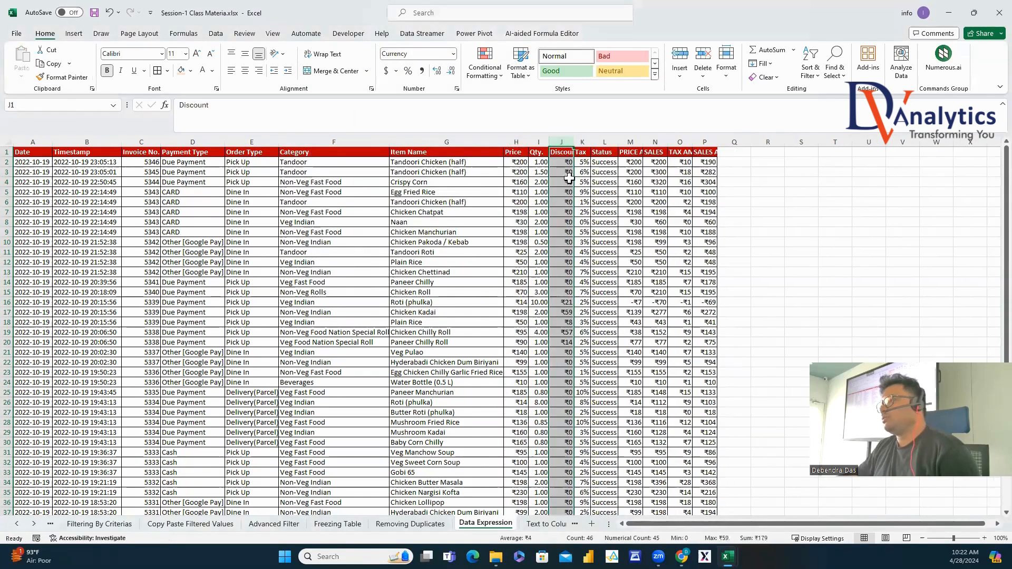
click(838, 301)
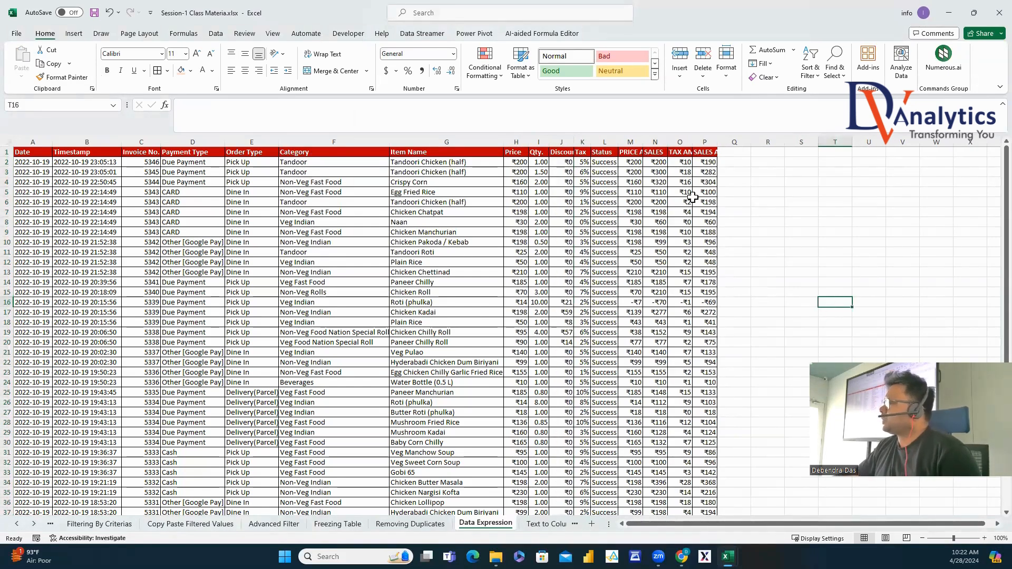
Widen the PRICE AFTER DISCOUNT, TAX AMOUNT and SALES AFTER TAX columns to fit their headers.
click(660, 164)
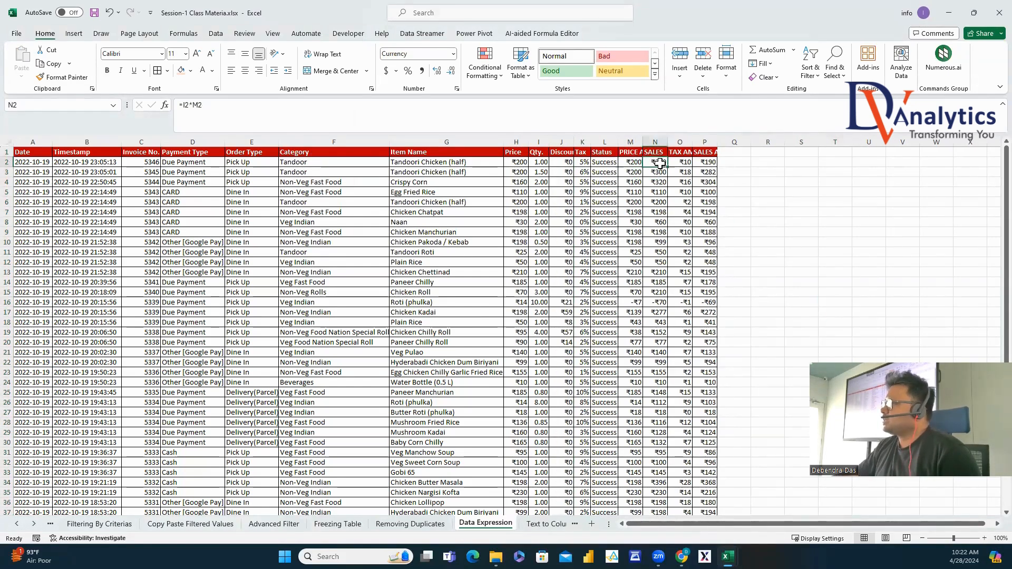
double_click(638, 139)
double_click(749, 141)
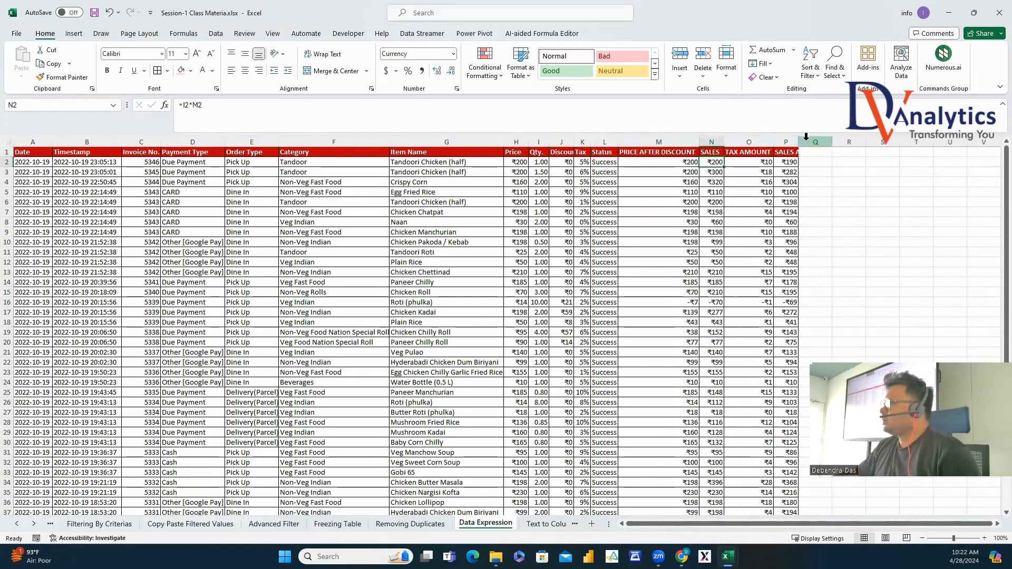
double_click(798, 141)
click(803, 212)
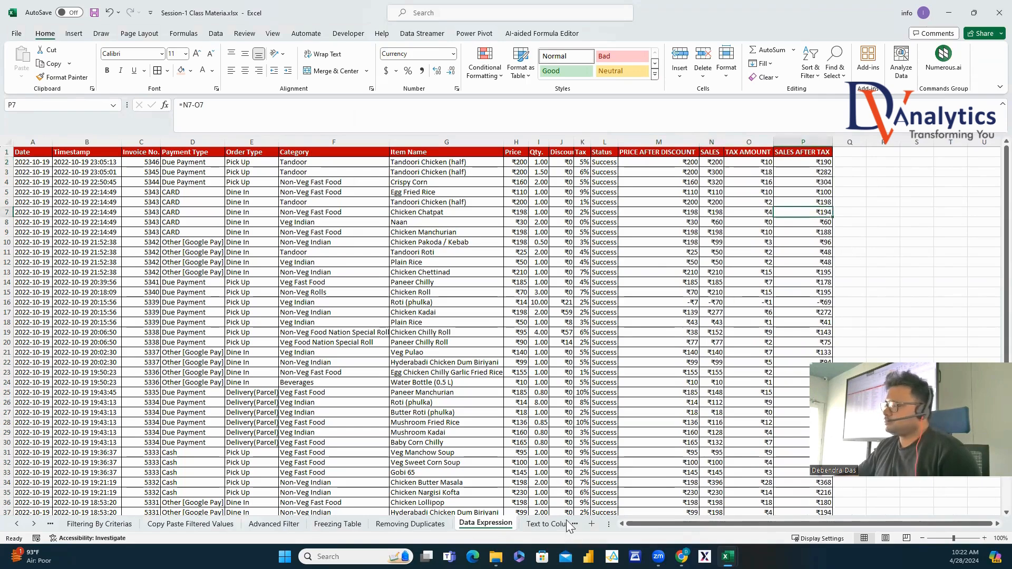
Switch to the Text to Column sheet.
click(546, 524)
click(300, 213)
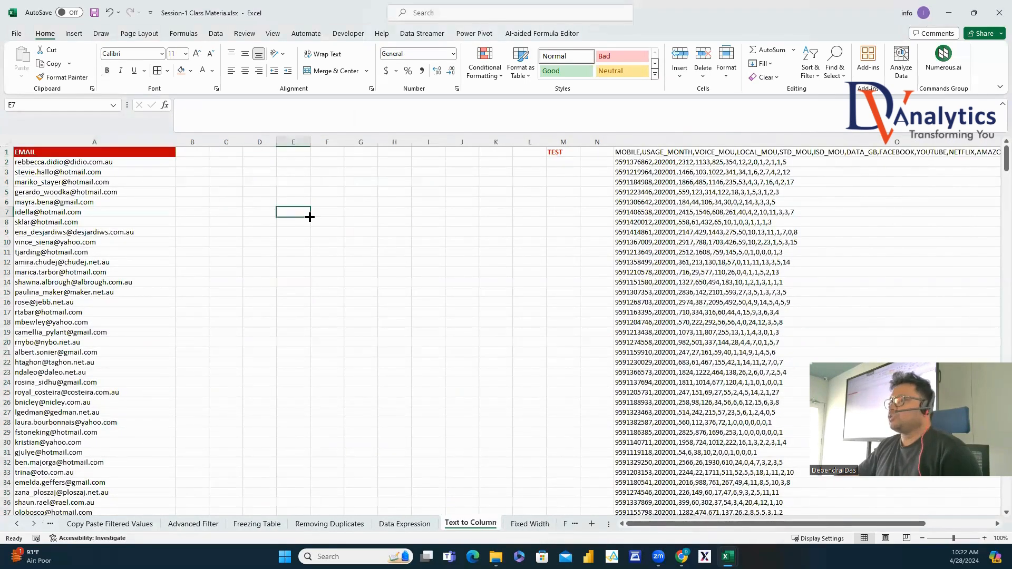
Enter the comma-separated sample text A,B,C,D,E in cell C2.
click(232, 163)
text(A,B,C,D,E)
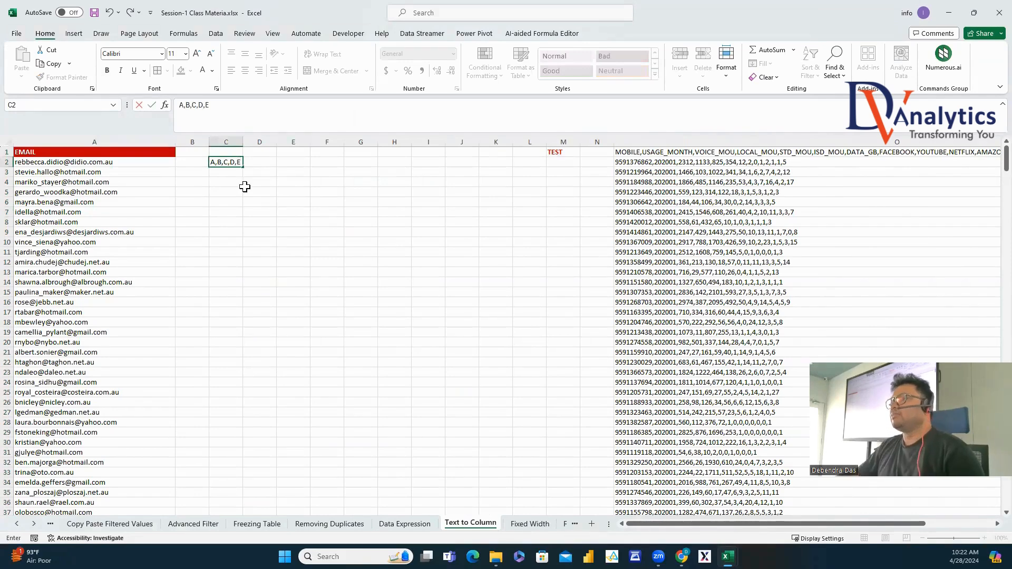
click(246, 192)
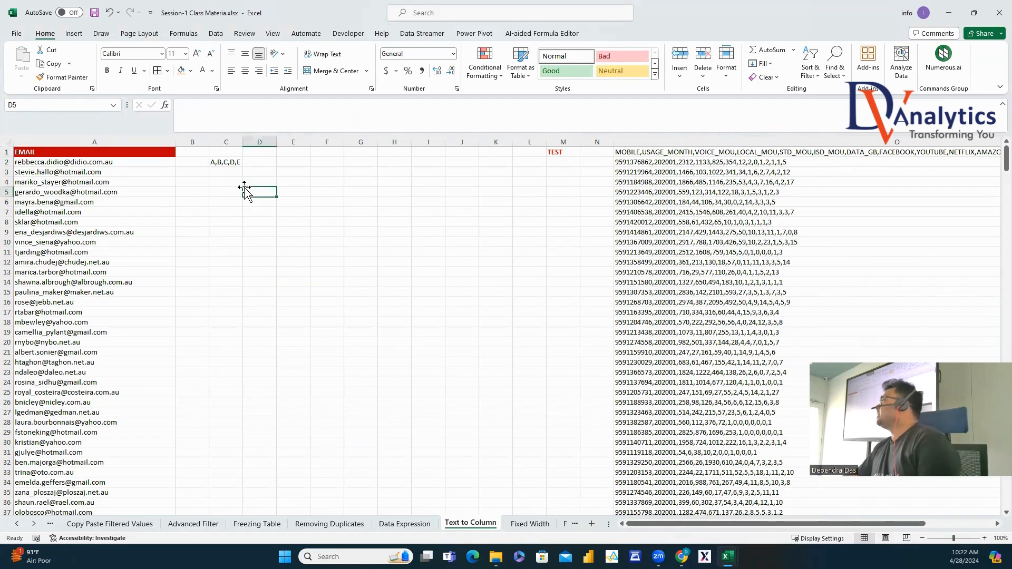
Split column C into separate columns with Text to Columns, using Delimited data and the comma as delimiter.
click(223, 142)
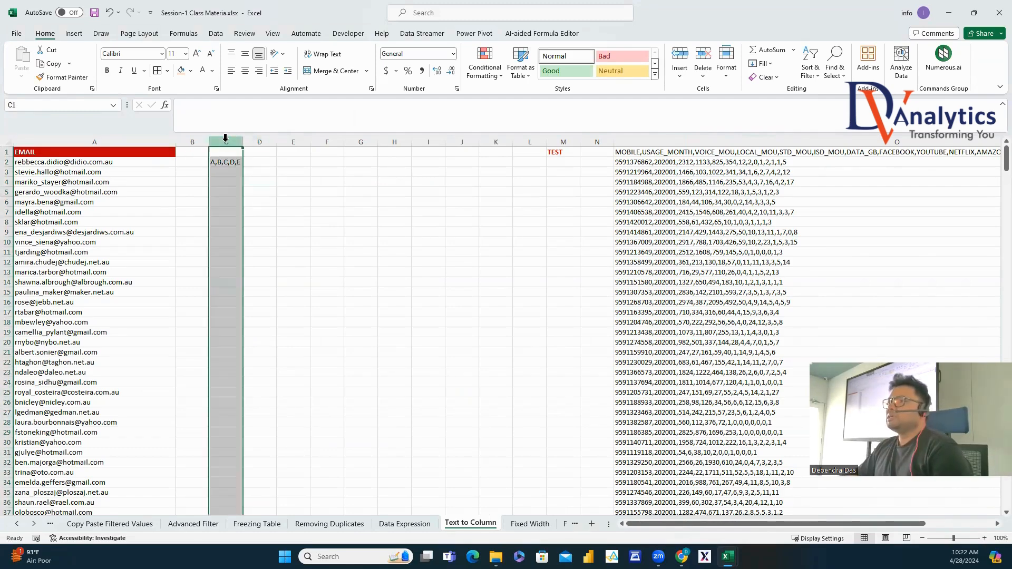
click(215, 35)
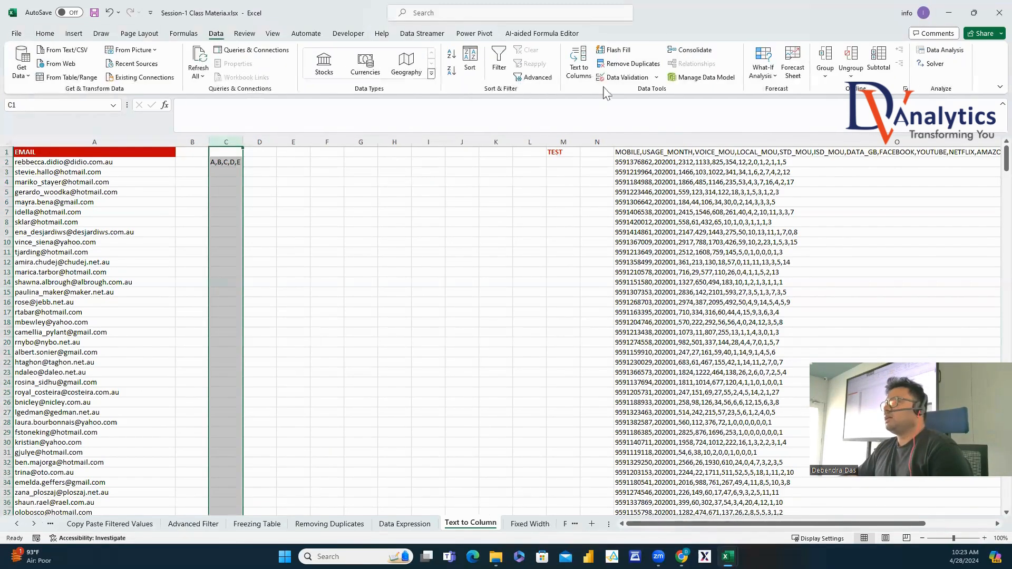
click(578, 68)
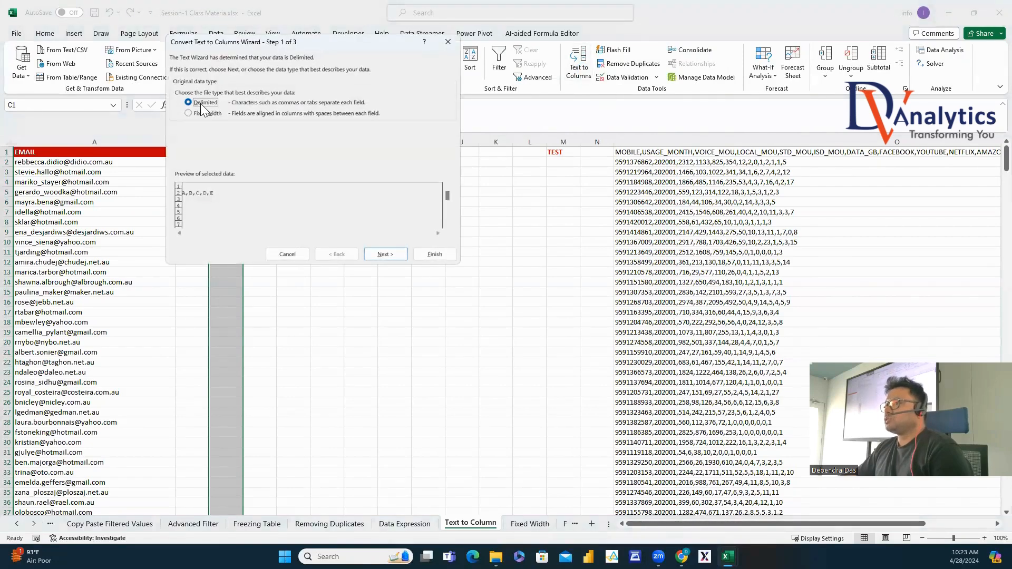
click(383, 252)
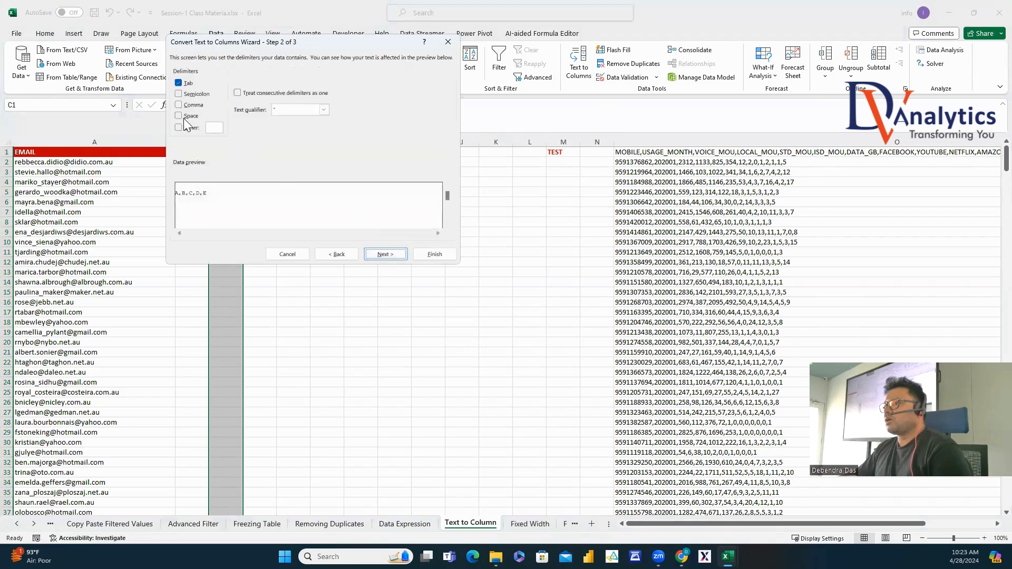
click(179, 105)
click(386, 254)
click(435, 254)
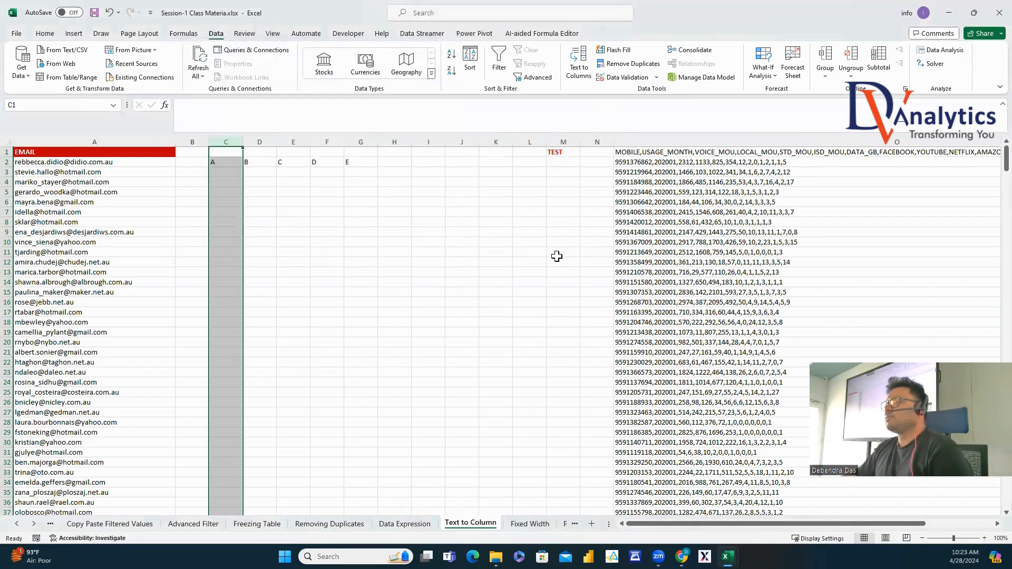
click(474, 260)
Clear columns C through G and enter the hyphen-separated sample text A-B-C-D-E in cell C2.
drag(226, 143, 358, 153)
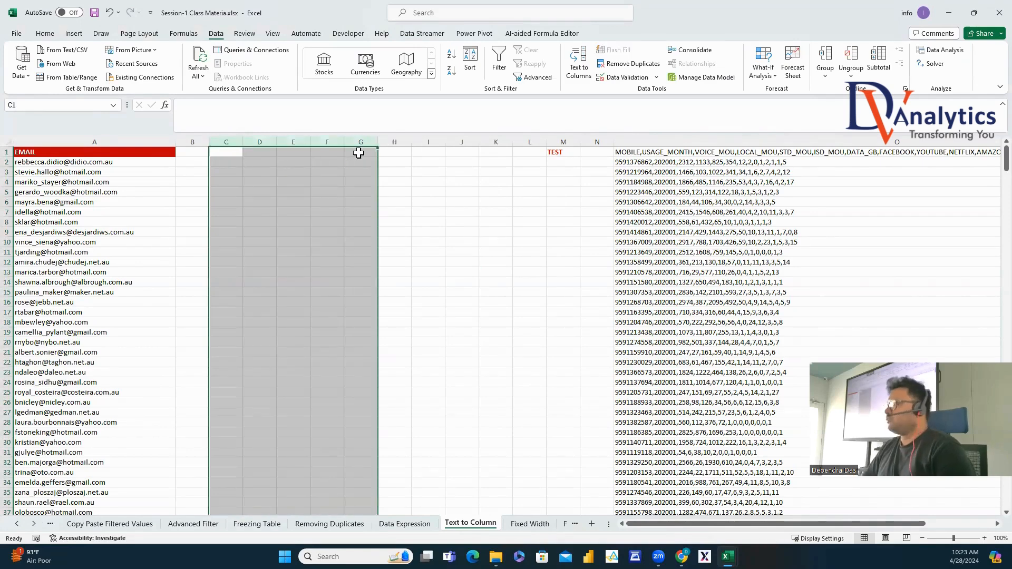
click(222, 162)
text(A-B-C-D-E)
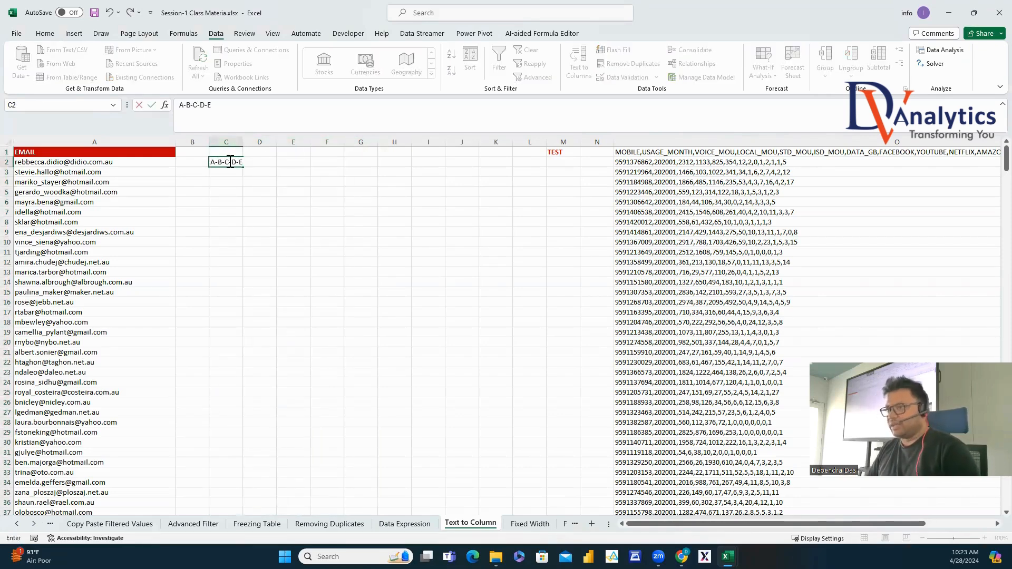
click(235, 186)
Split column C with Text to Columns, adding a hyphen as the Other delimiter.
click(225, 141)
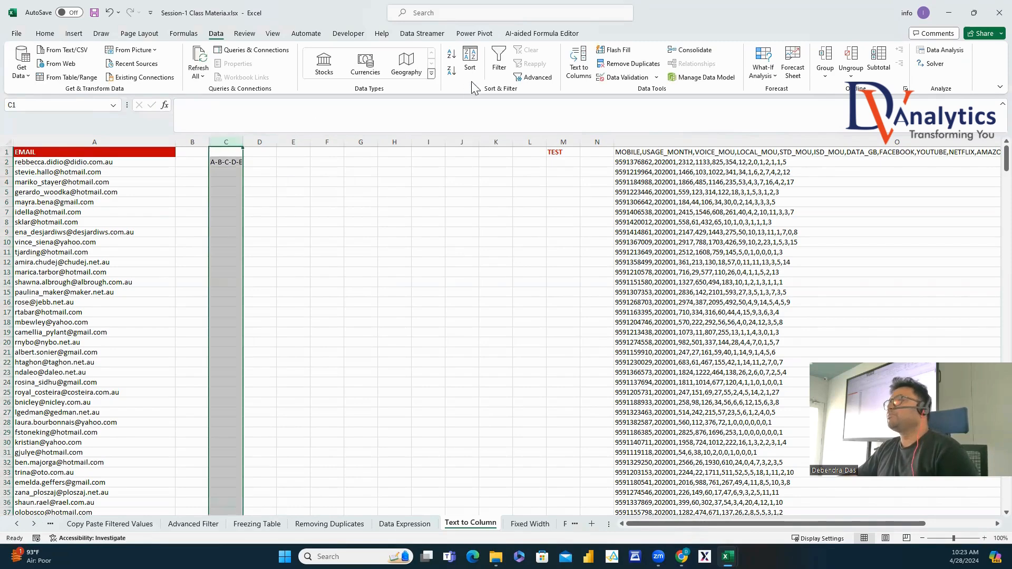
click(588, 73)
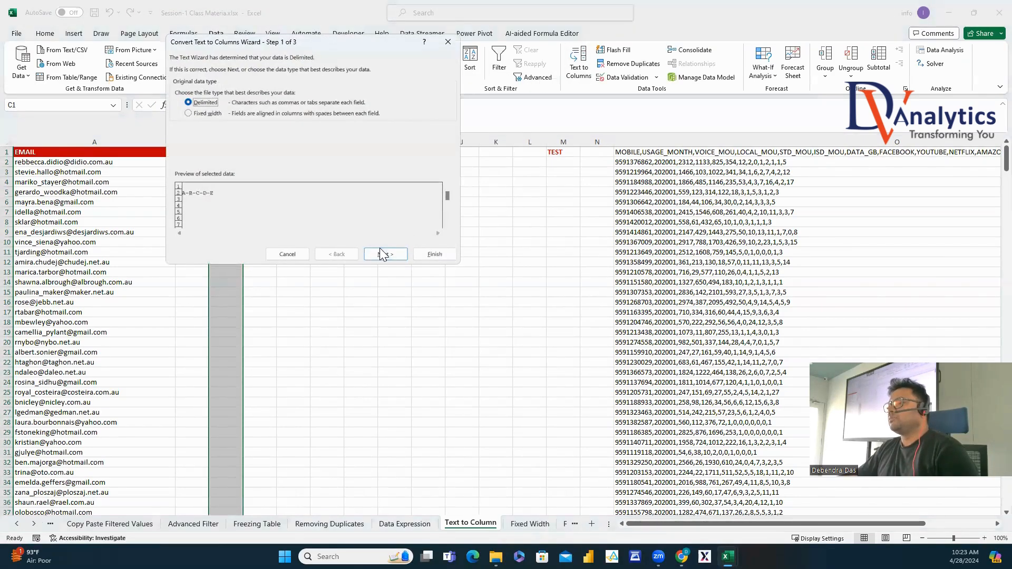
click(382, 253)
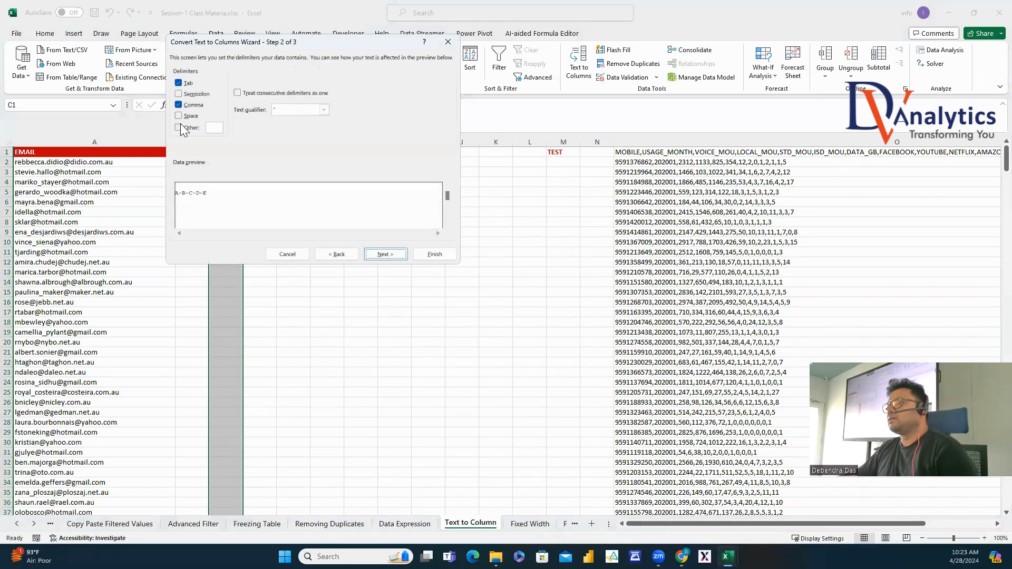
text(-)
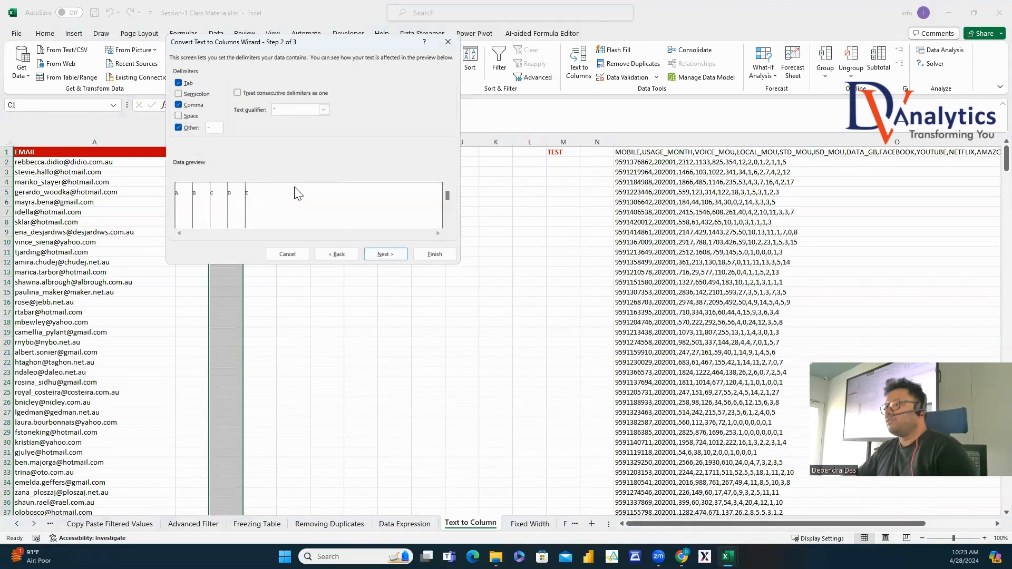
click(403, 253)
click(433, 257)
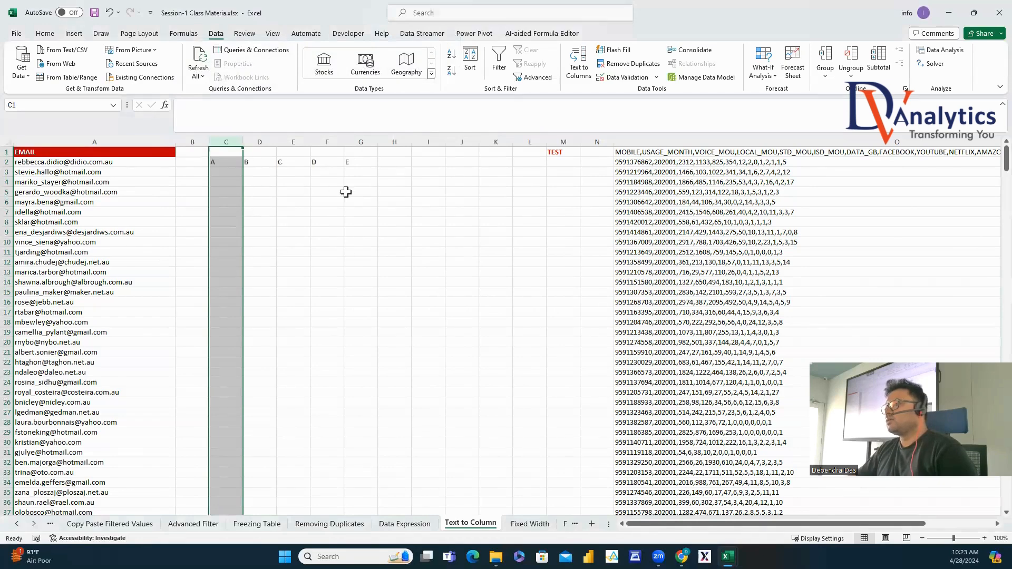
Clear the split sample values from columns C through G and select cell C2.
click(346, 192)
drag(219, 142, 351, 159)
click(231, 160)
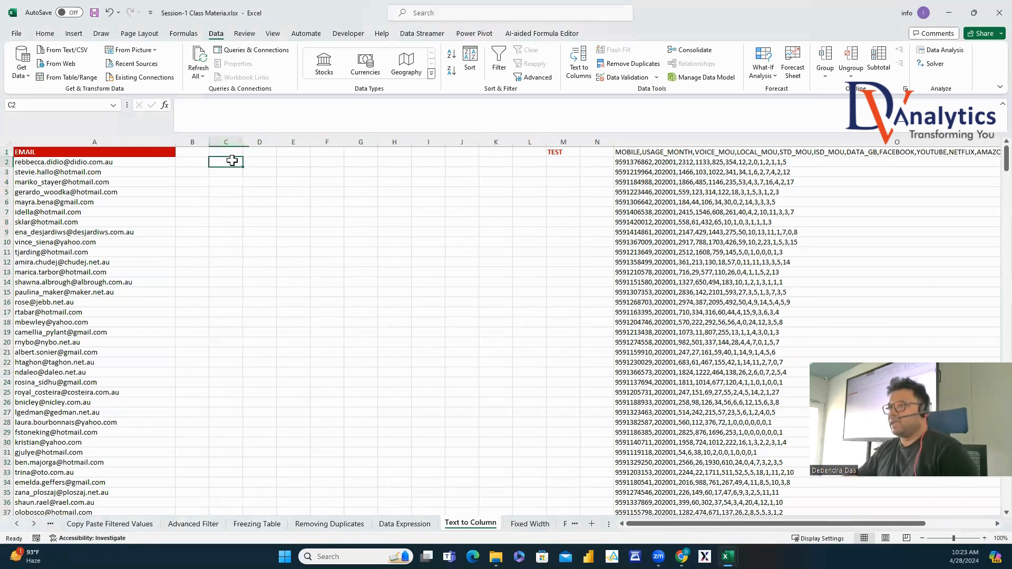
Enter the space-separated sample text A B C D E in cell C2.
text(A B)
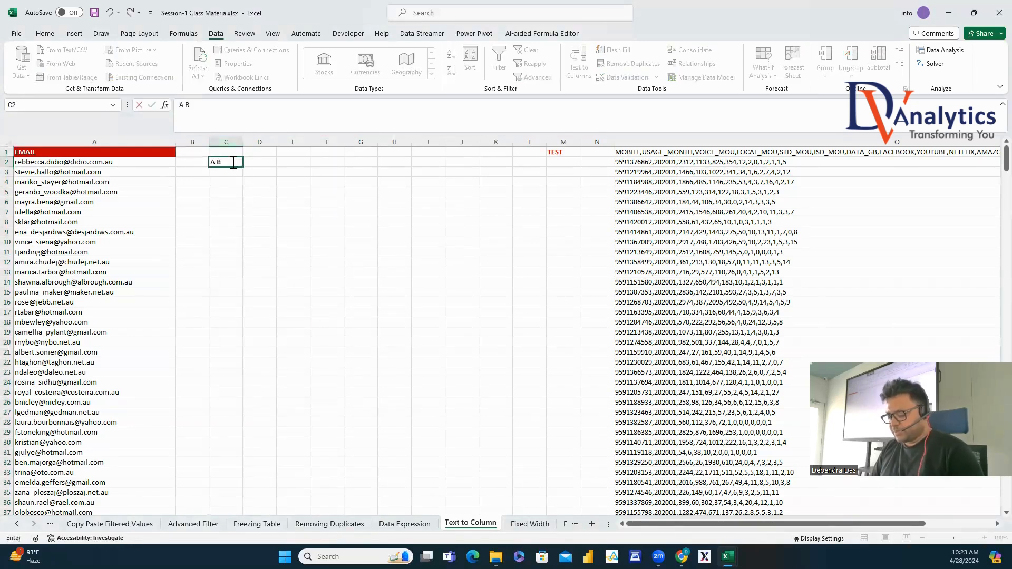
text( C D E)
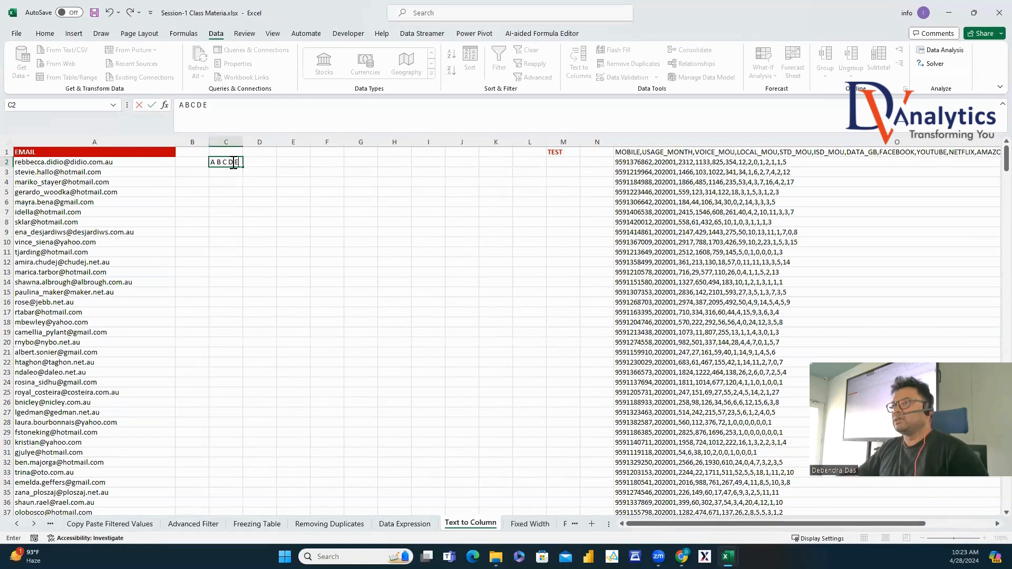
key(Return)
Split column C with Text to Columns as Delimited data, adding the space as a delimiter.
click(227, 142)
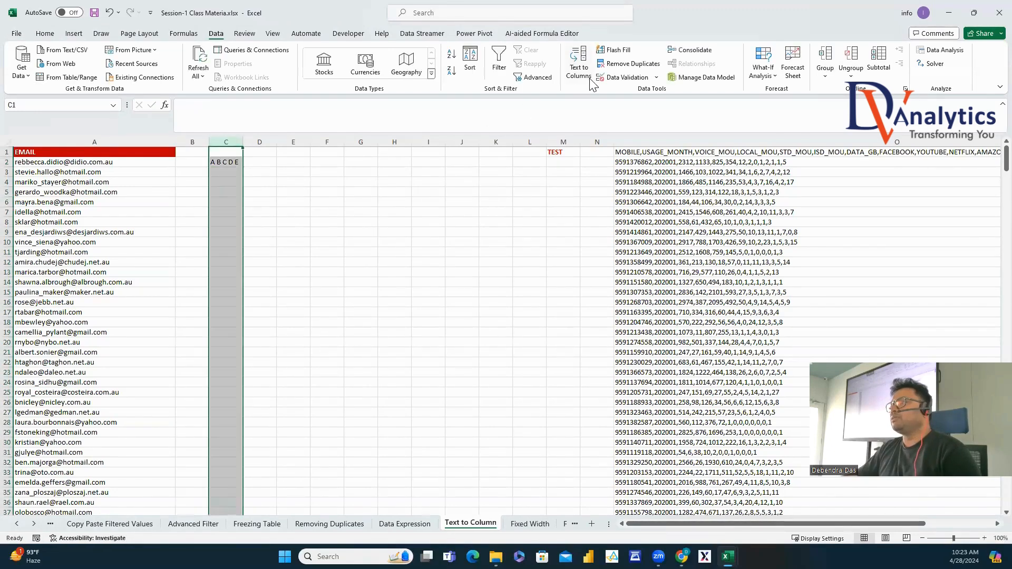
click(579, 62)
click(373, 256)
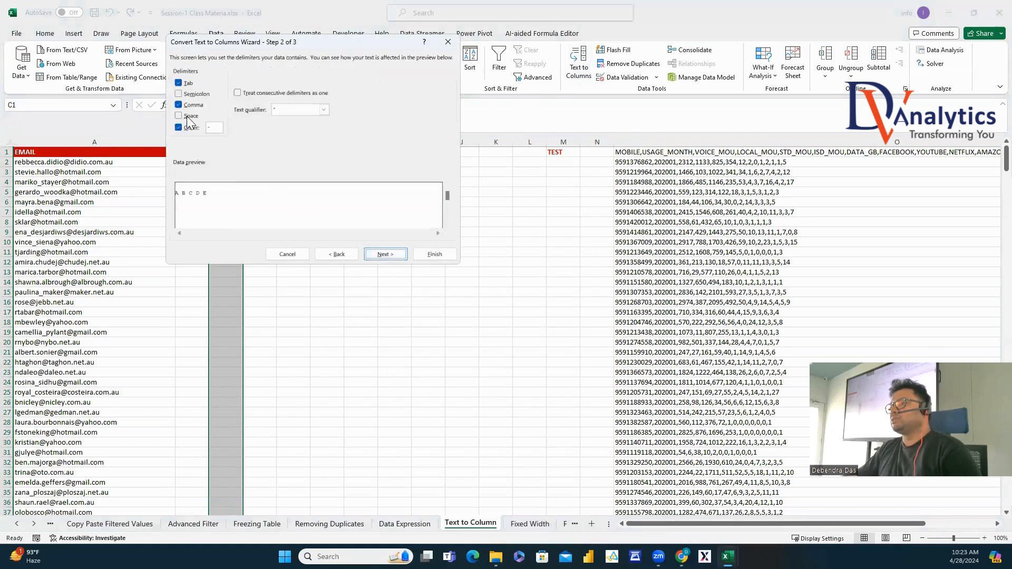
click(179, 116)
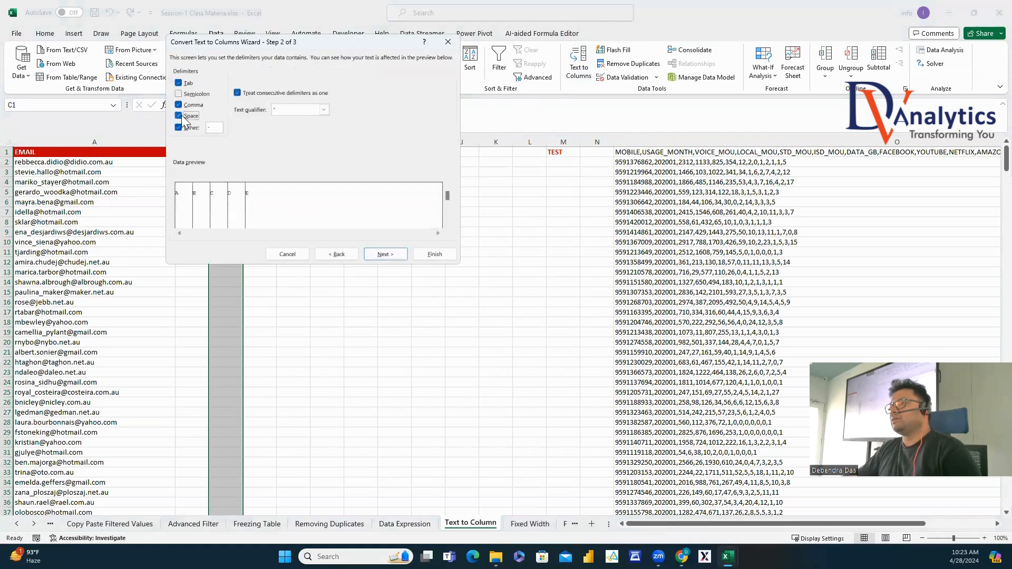
click(434, 254)
click(349, 273)
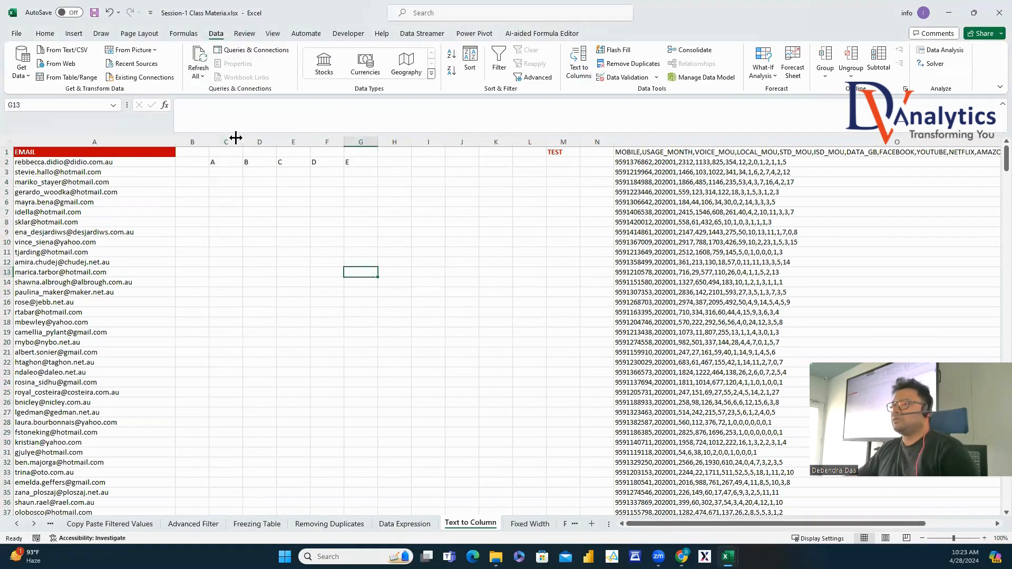
Clear the split sample values from columns C through G and copy the EMAIL column A into column D.
drag(236, 140, 367, 161)
key(Delete)
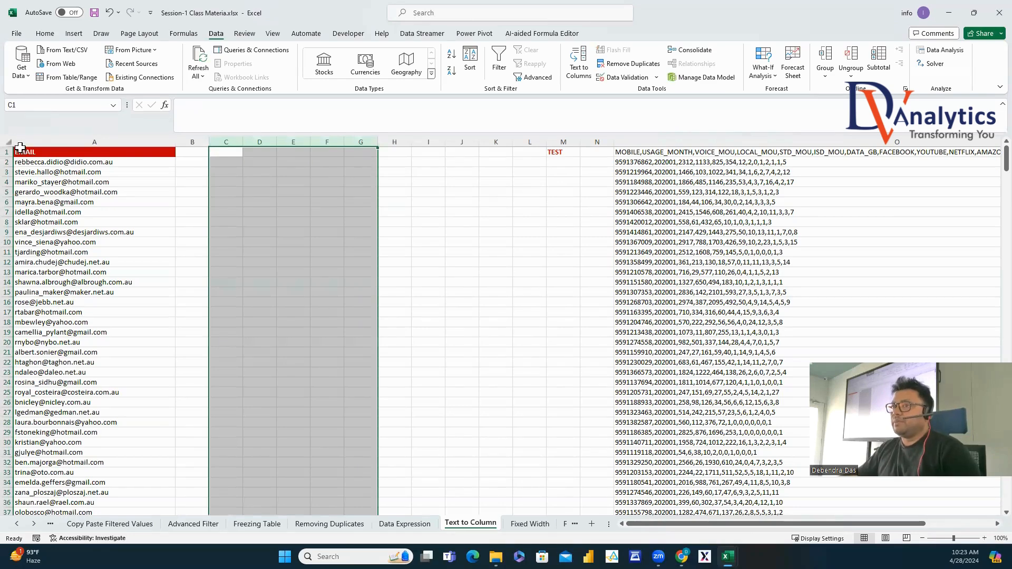
click(47, 142)
key(ctrl+c)
click(259, 142)
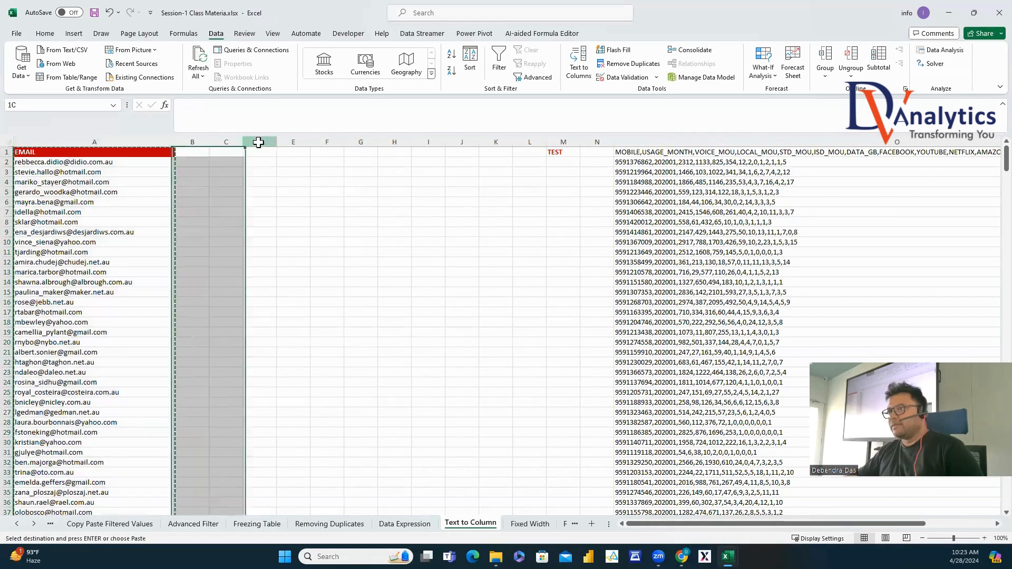
key(ctrl+v)
Examine the domain part after the @ sign in the email address in cell D2.
click(257, 161)
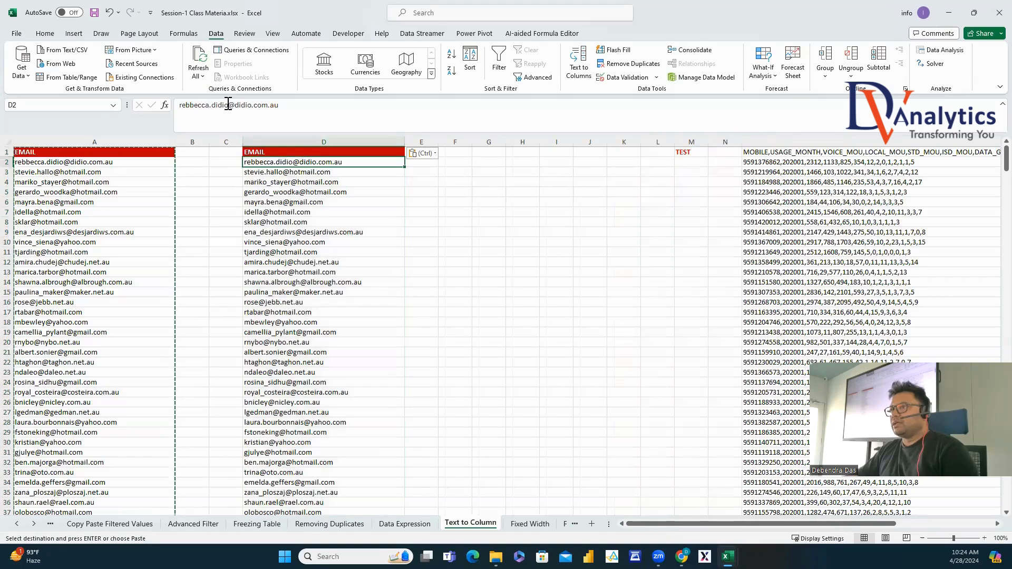
drag(228, 105, 290, 114)
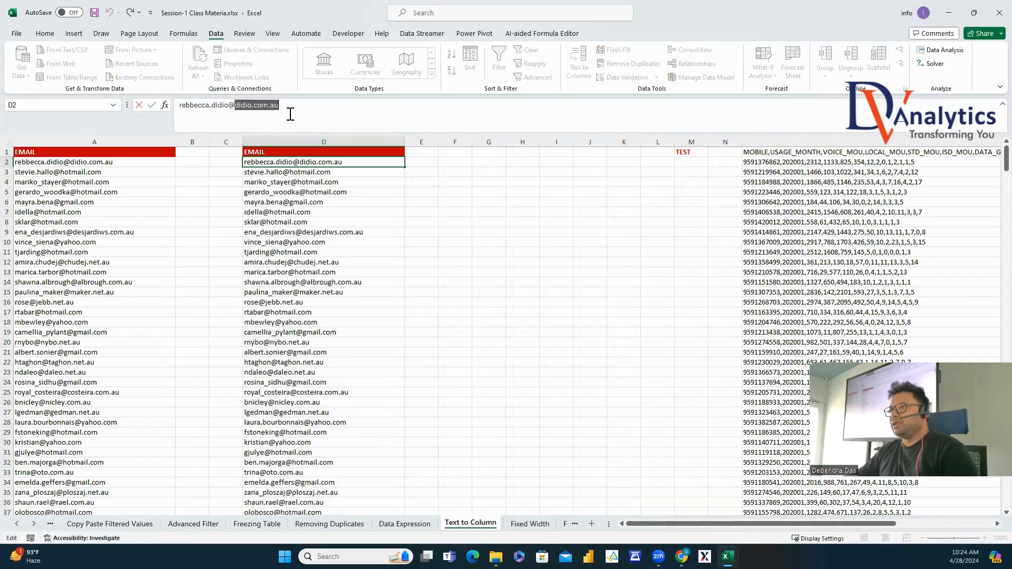
key(Escape)
click(314, 220)
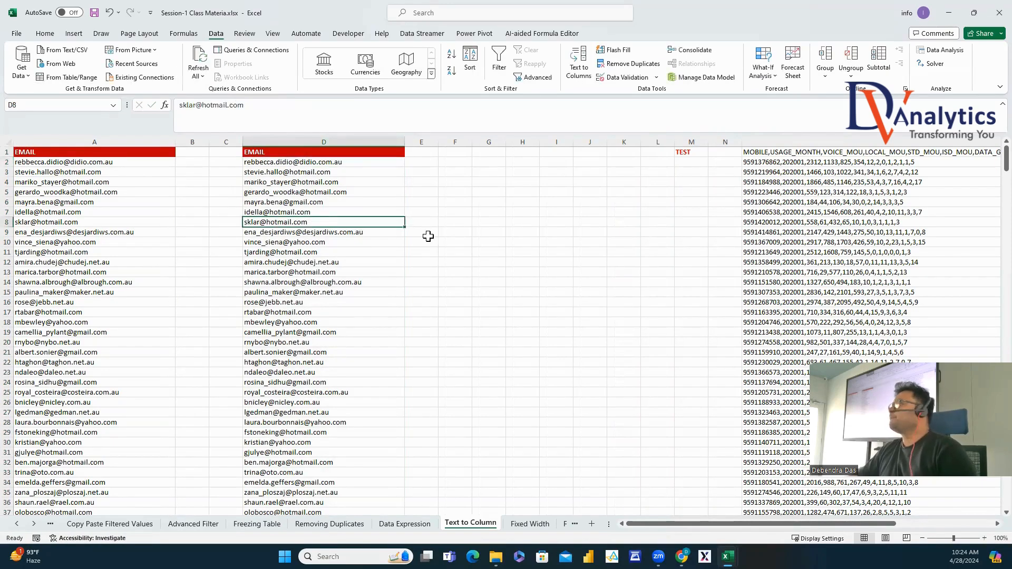
Split the copied EMAIL column D with Text to Columns as Delimited data, using @ as the Other delimiter.
click(340, 138)
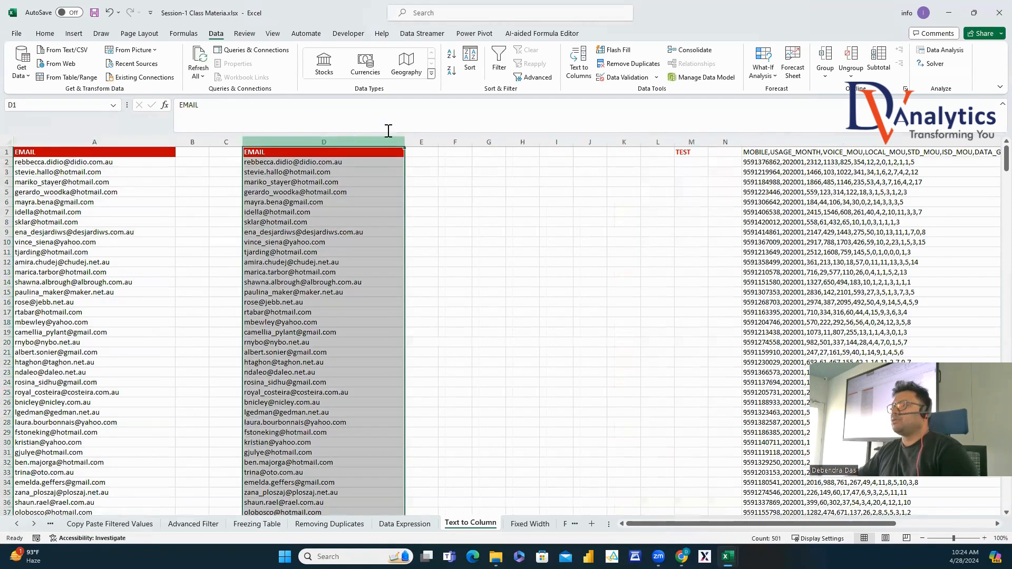
click(578, 68)
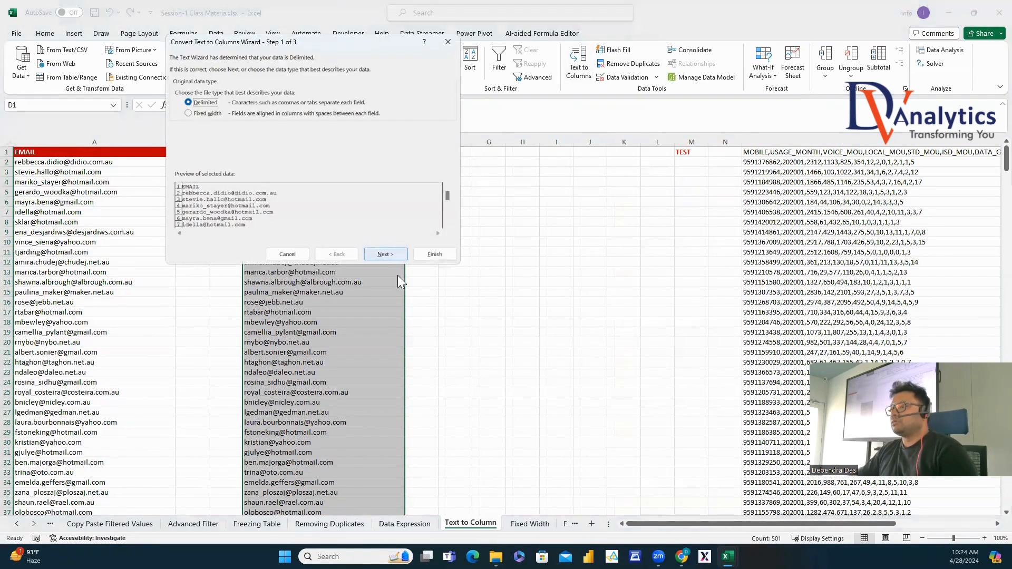
click(385, 254)
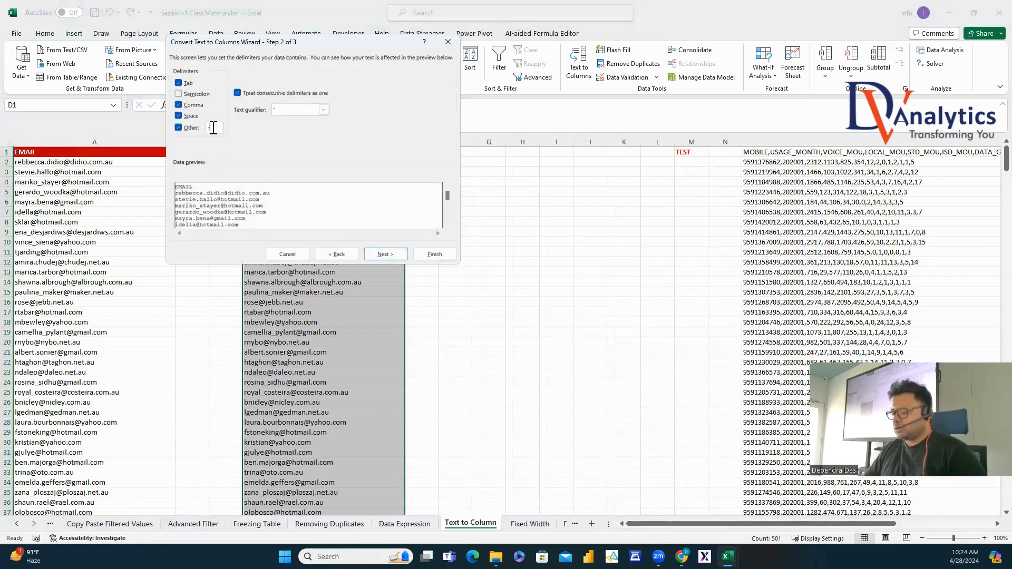
text(@)
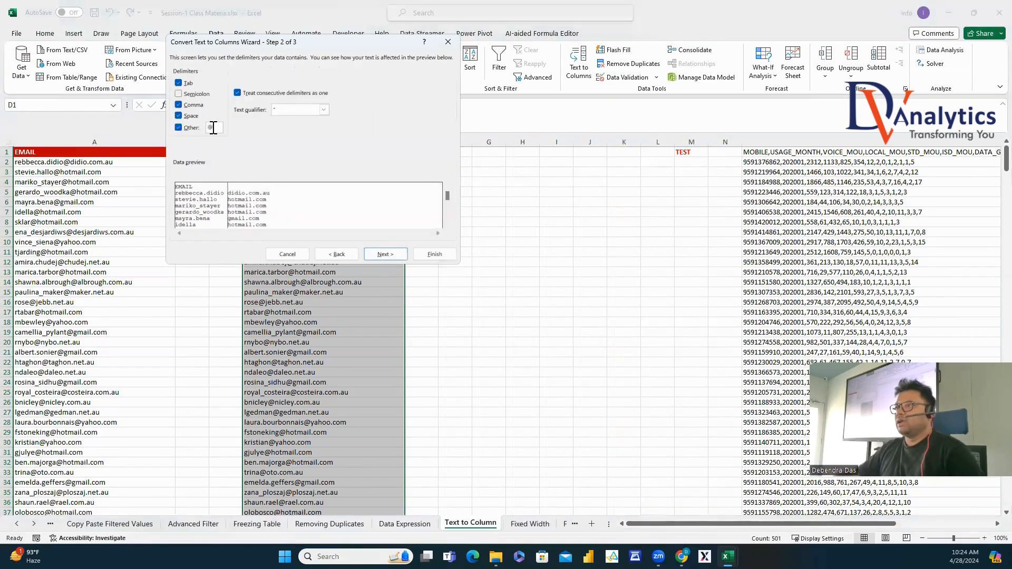
click(386, 254)
click(434, 254)
click(555, 254)
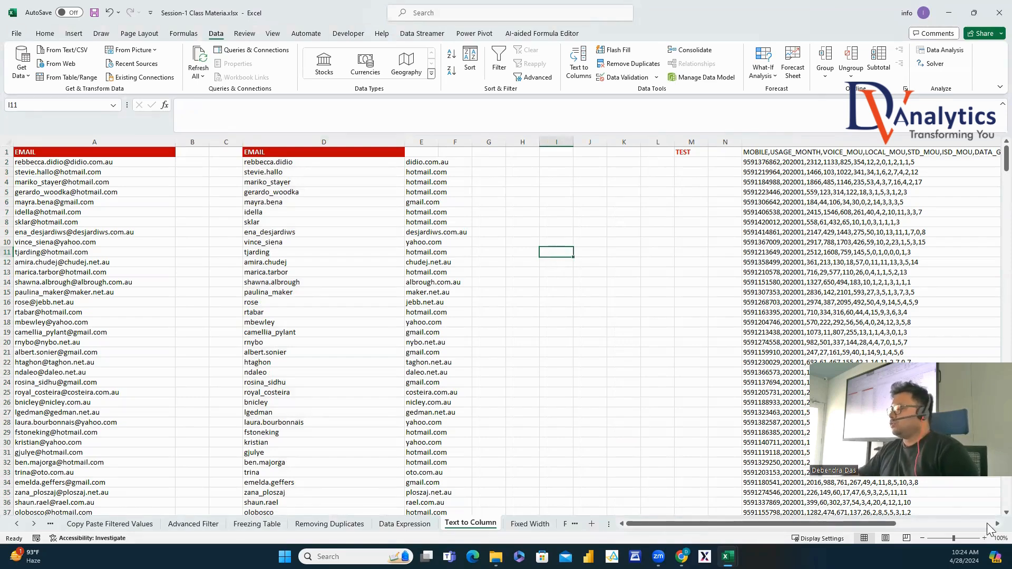
Split the mobile usage data in column O with Text to Columns, keeping only the comma as delimiter.
scroll(989, 530, right, 5)
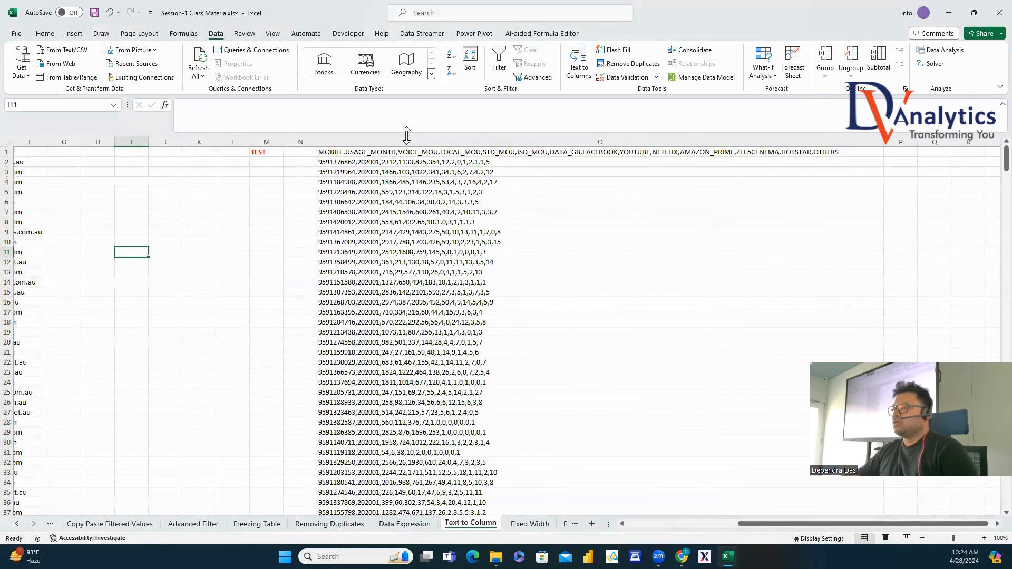
click(406, 136)
click(406, 137)
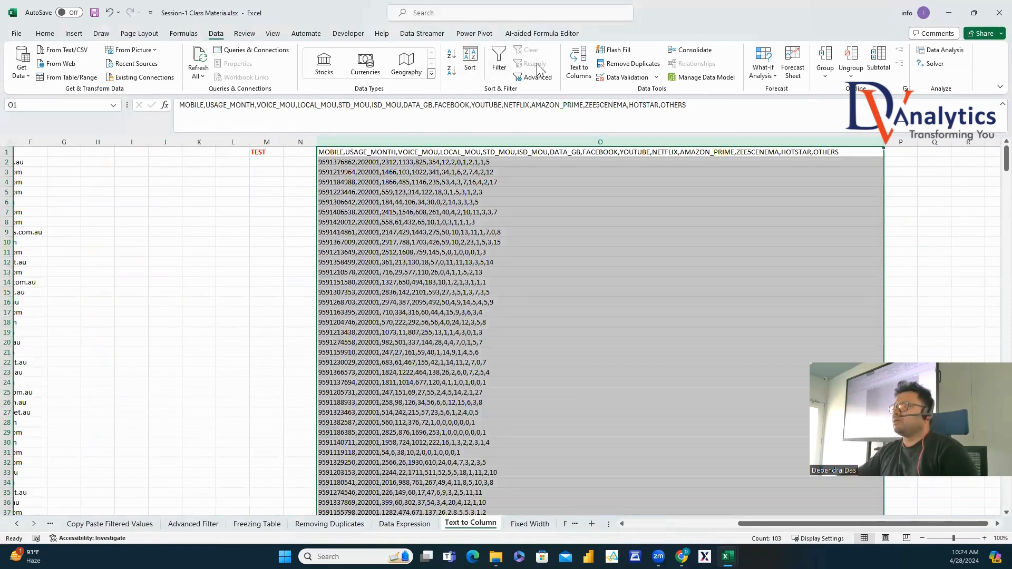
click(582, 68)
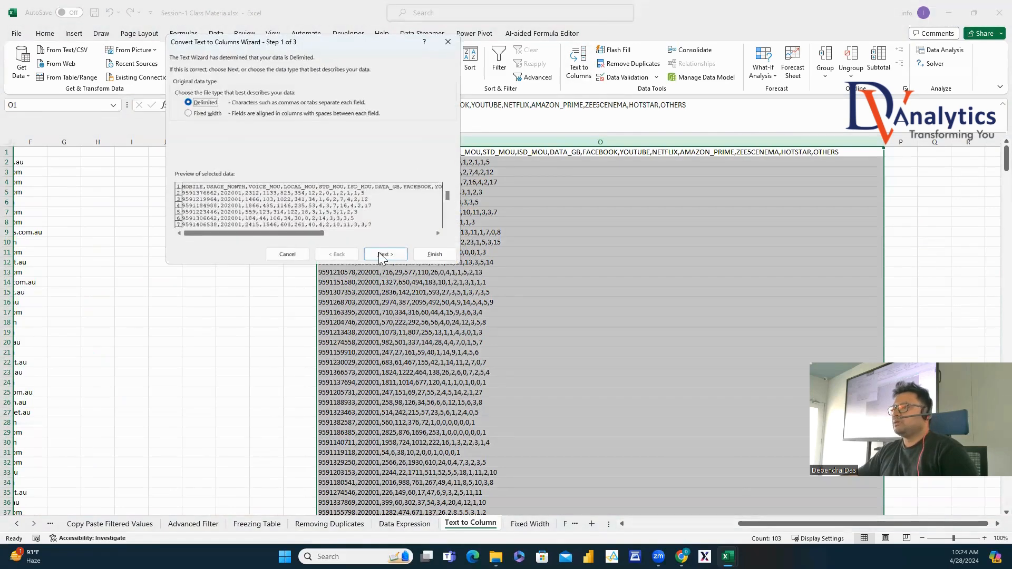
click(384, 254)
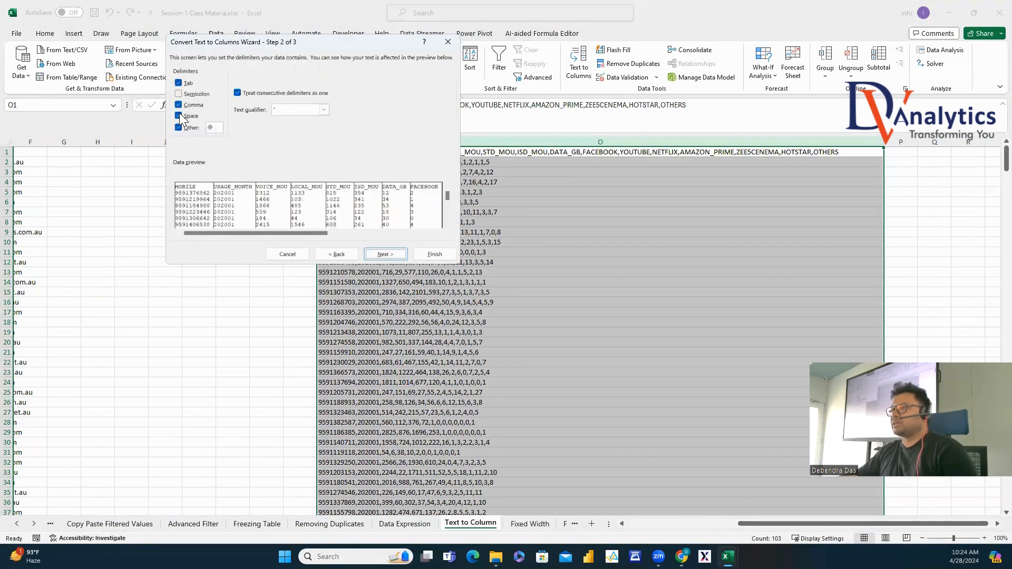
click(179, 115)
click(179, 128)
click(178, 84)
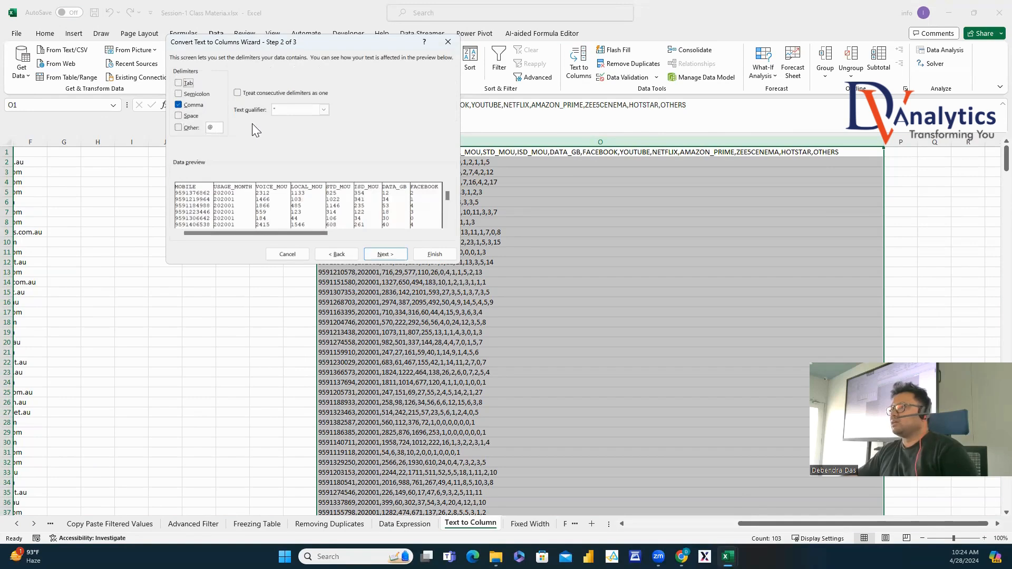
click(384, 254)
click(429, 254)
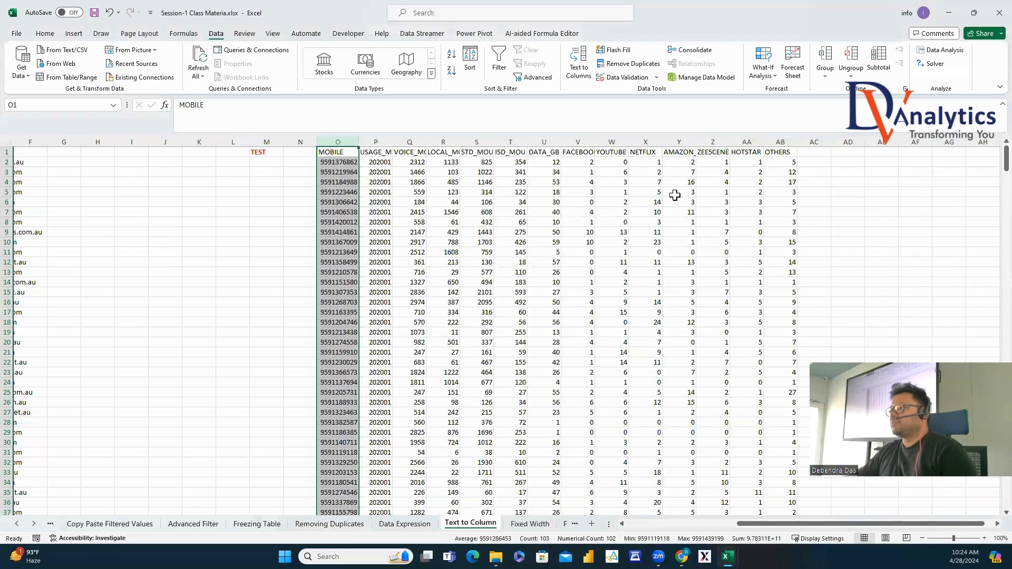
click(519, 181)
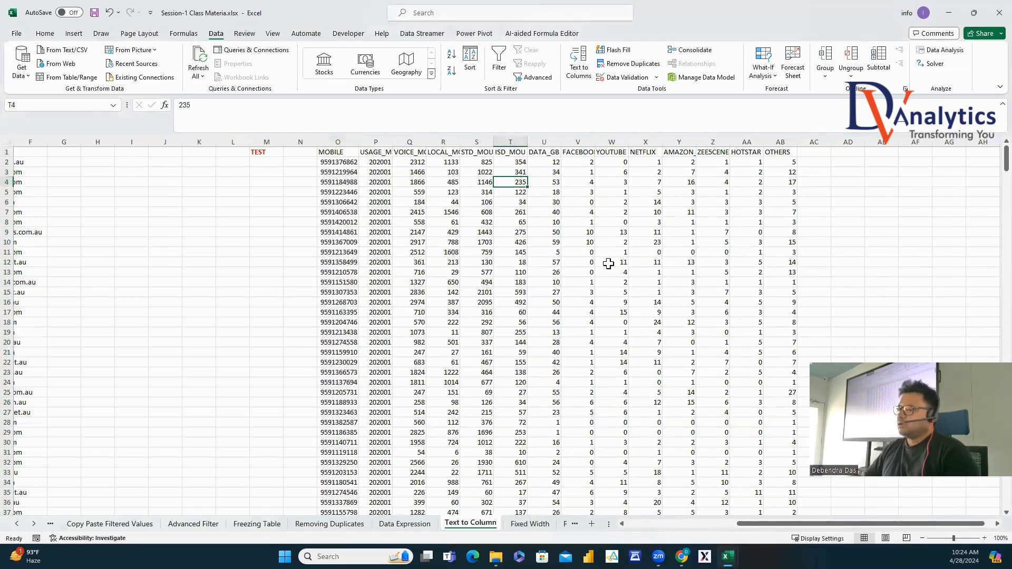
Switch to the Fixed Width sheet and enter the sample text ABCDE in cell D2.
click(529, 523)
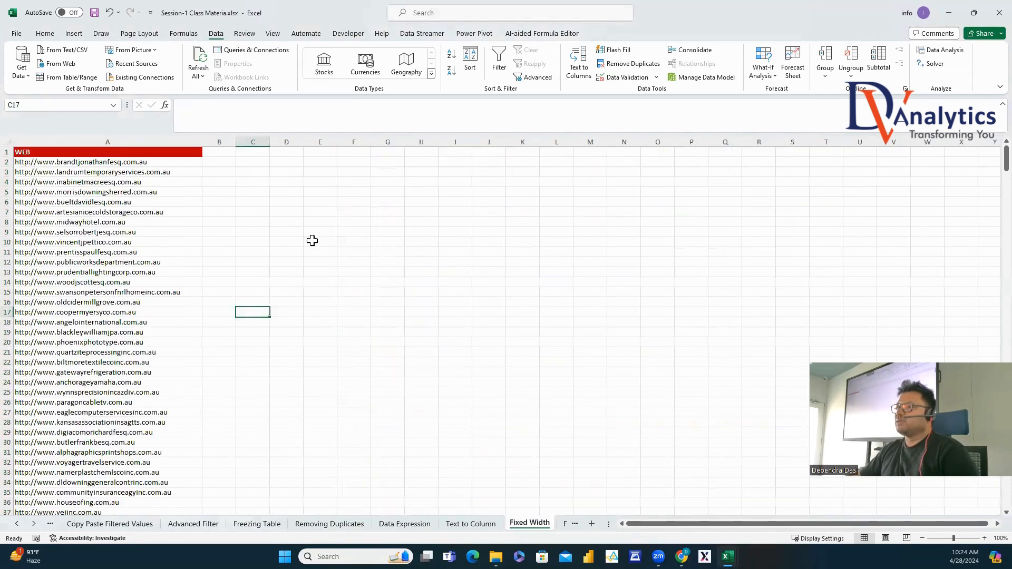
click(289, 162)
text(ABCDE)
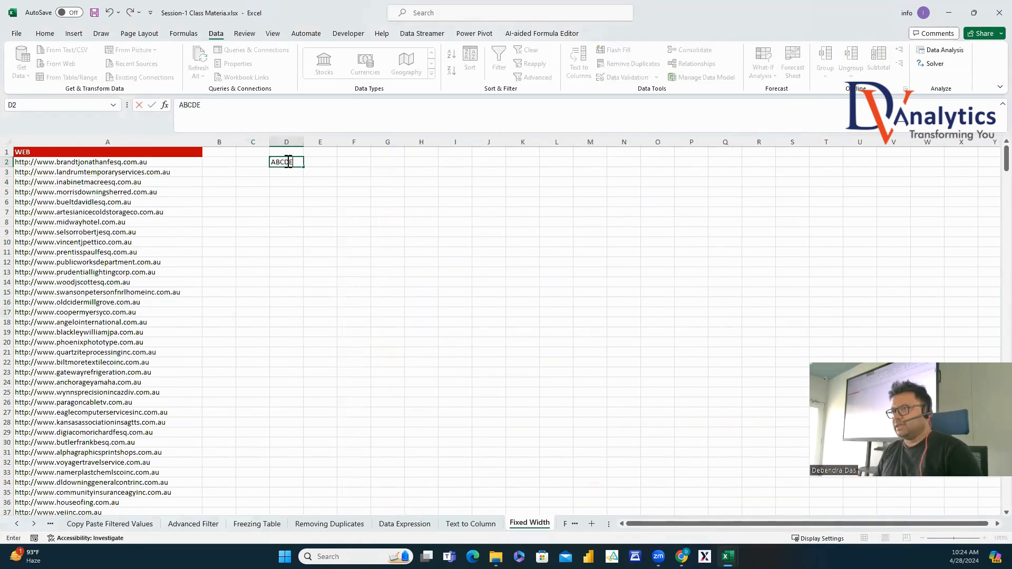
click(288, 193)
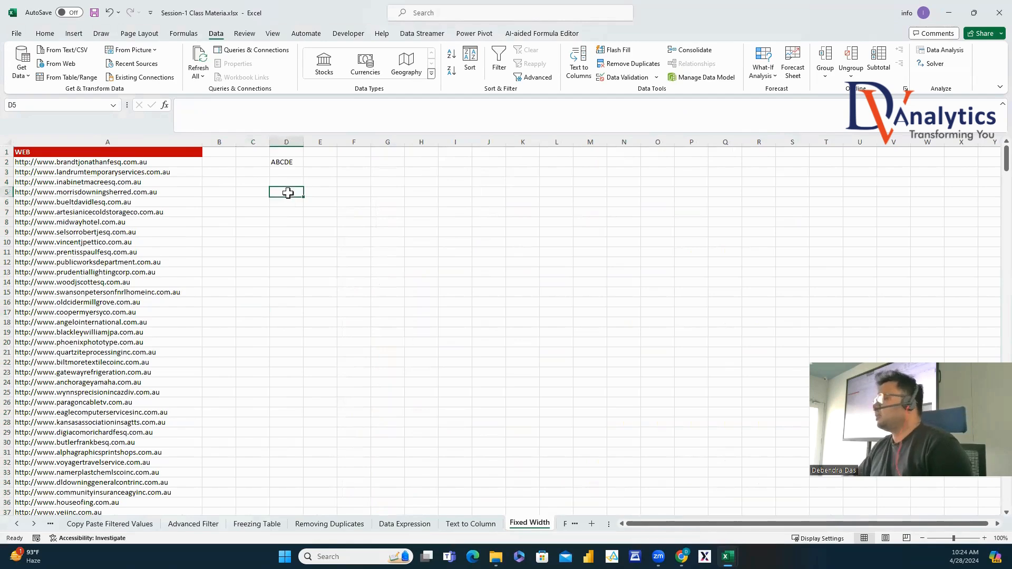
Split column D with Text to Columns as Fixed width data, placing a column break between each letter of ABCDE.
click(286, 141)
click(579, 71)
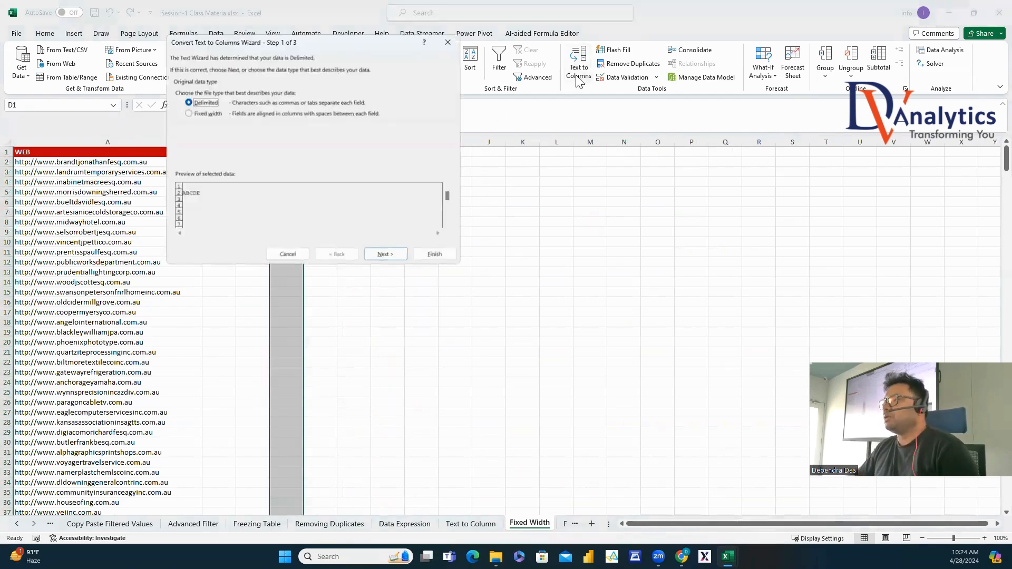
click(216, 112)
click(384, 254)
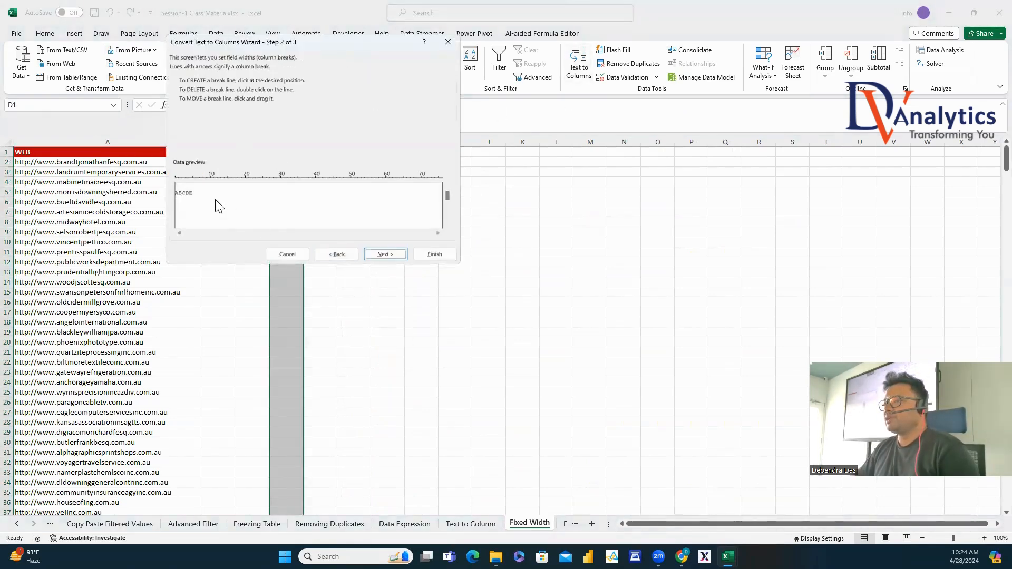
click(182, 180)
click(185, 180)
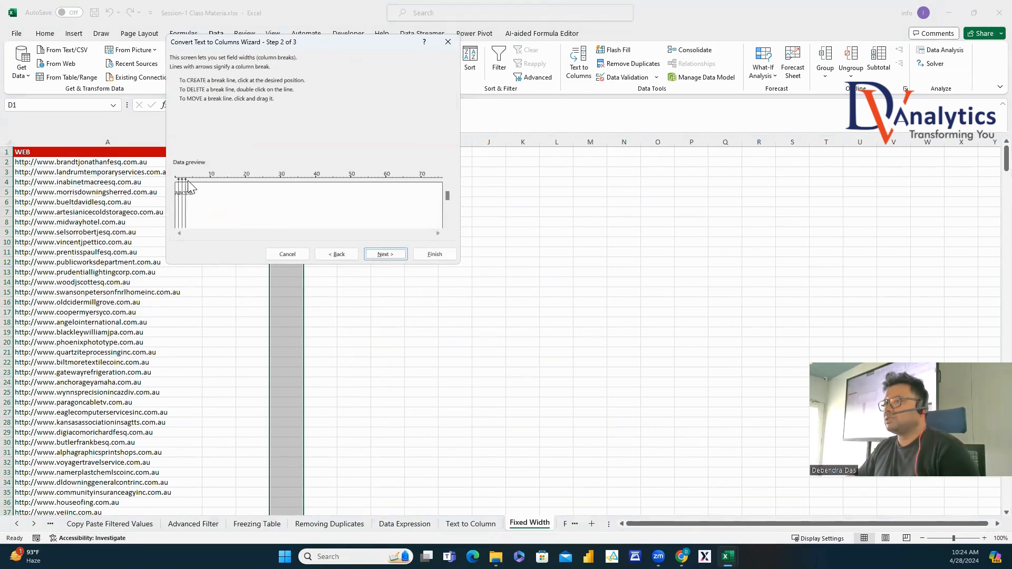
click(189, 181)
click(397, 257)
click(435, 255)
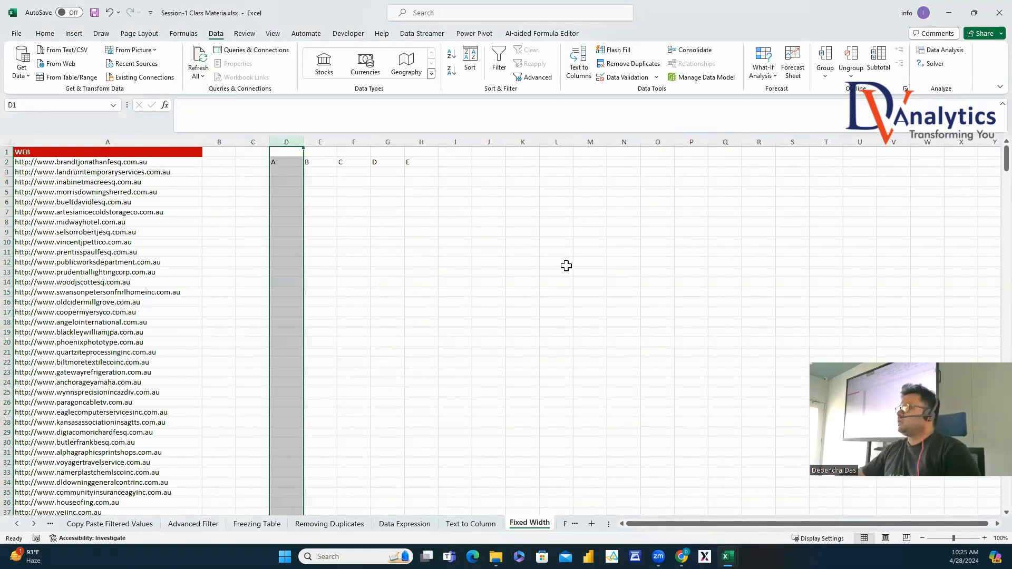
Clear the split letters from columns D through H and copy the WEB column A into column E.
drag(288, 142, 434, 158)
key(Delete)
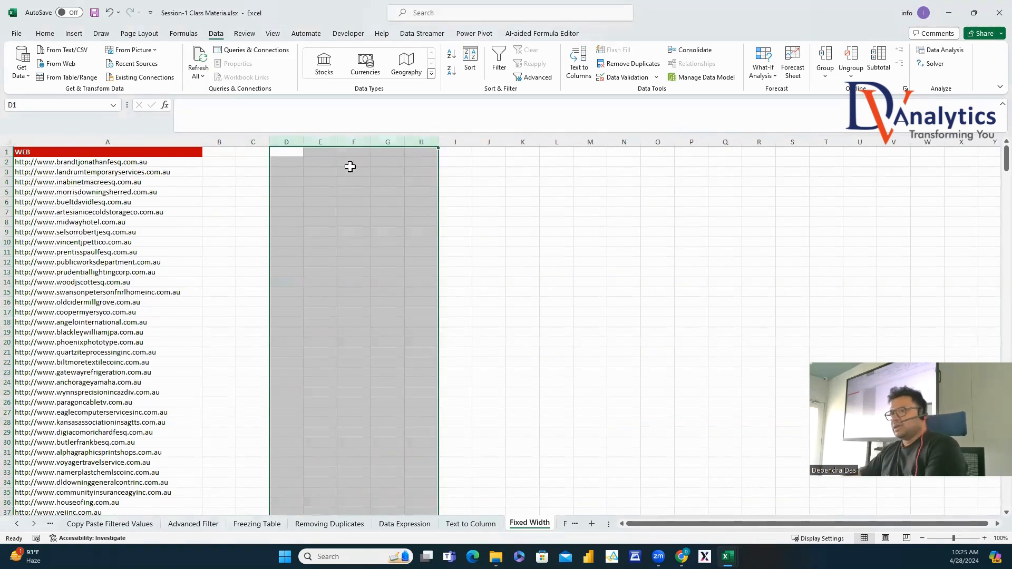
click(106, 139)
key(ctrl+c)
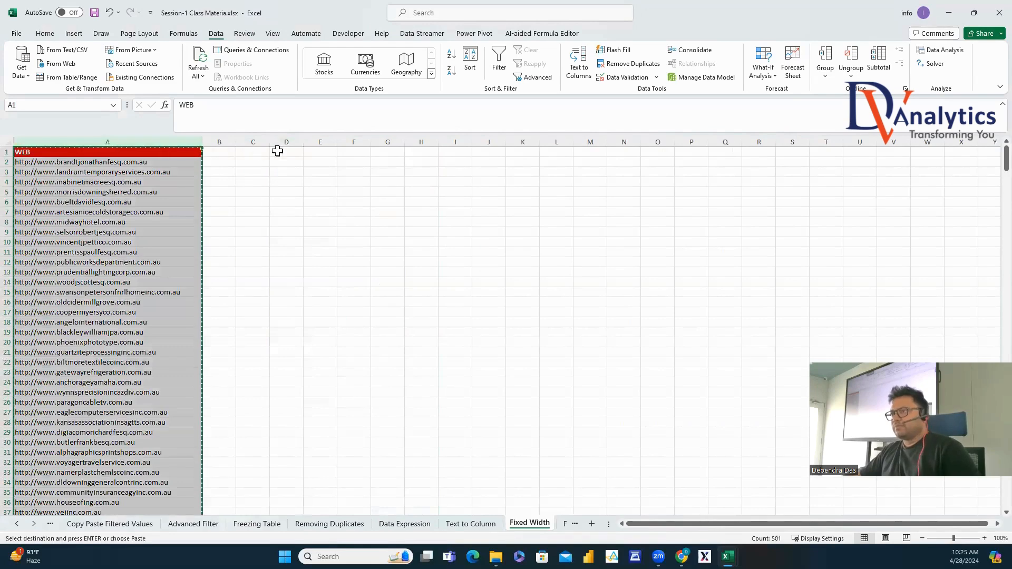
click(316, 140)
key(ctrl+v)
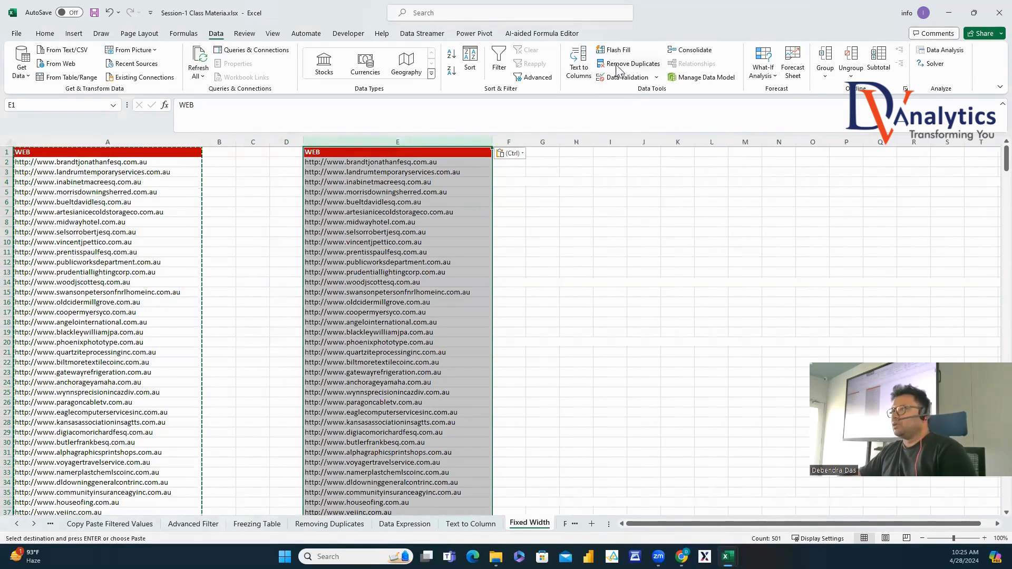
click(579, 63)
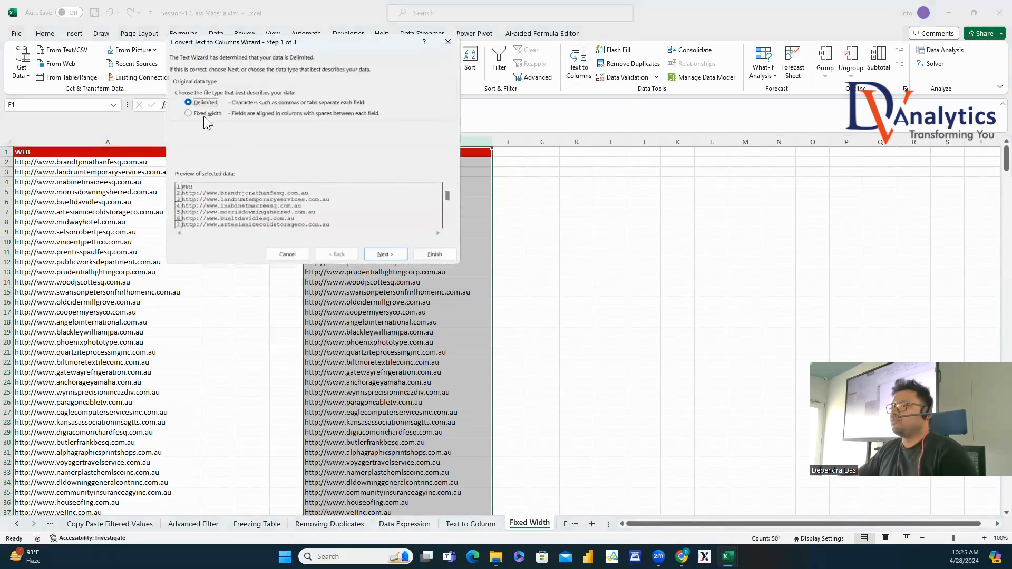
click(189, 114)
click(384, 255)
click(202, 188)
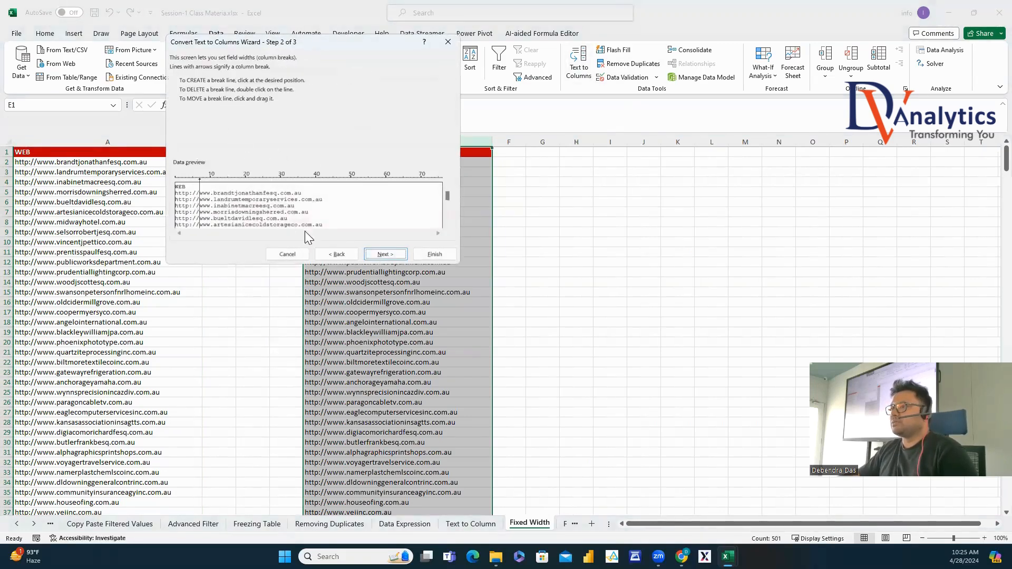
click(385, 254)
click(435, 254)
click(711, 252)
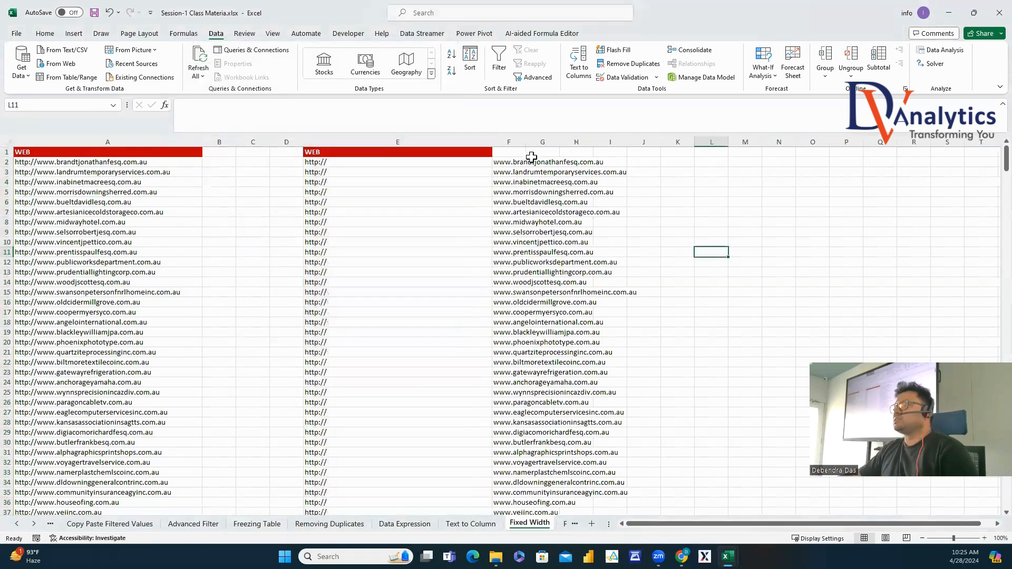
double_click(528, 144)
click(736, 243)
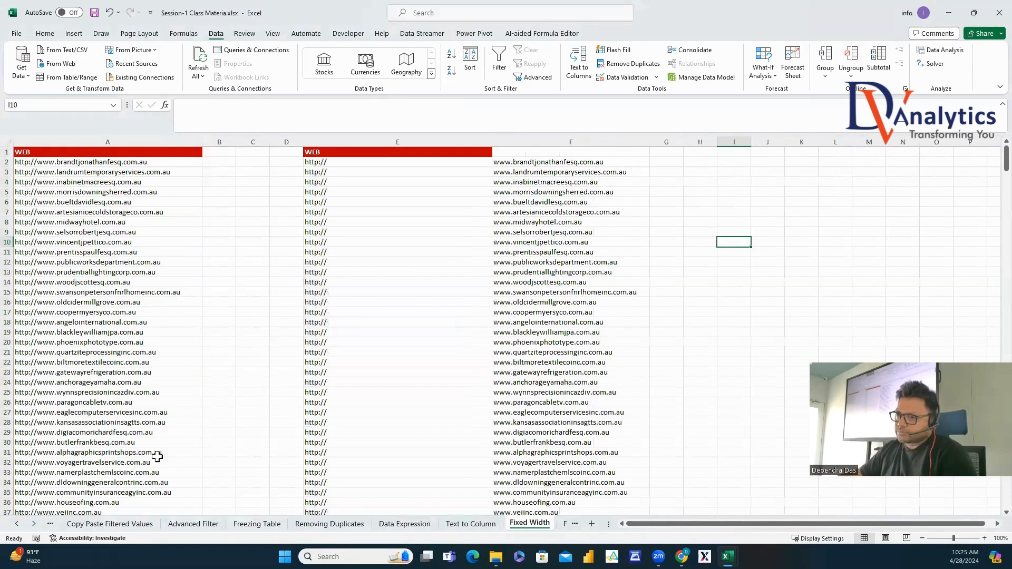
Switch to the Final Test sheet and format the Order Date column with the Date number category.
click(33, 523)
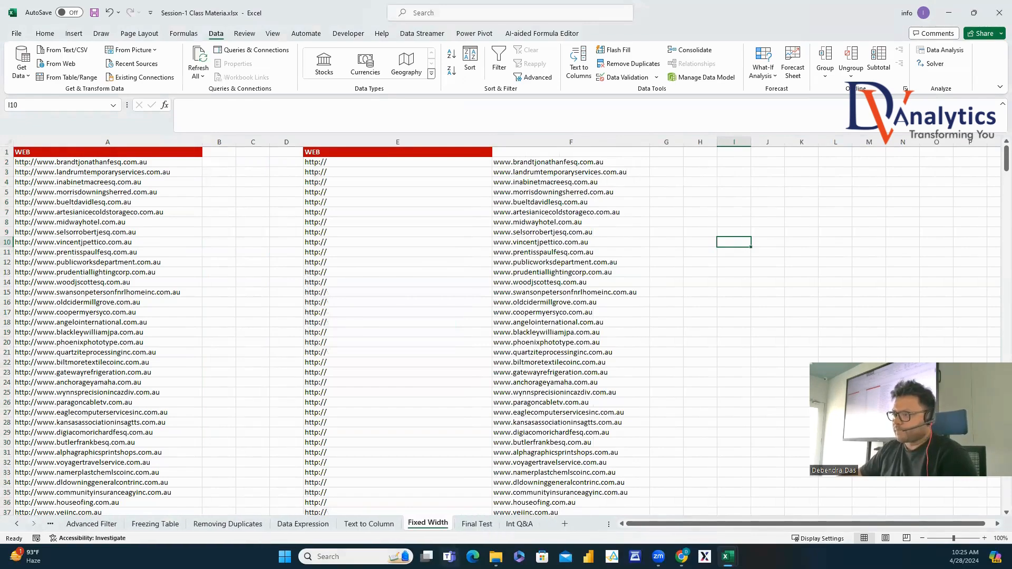
click(477, 523)
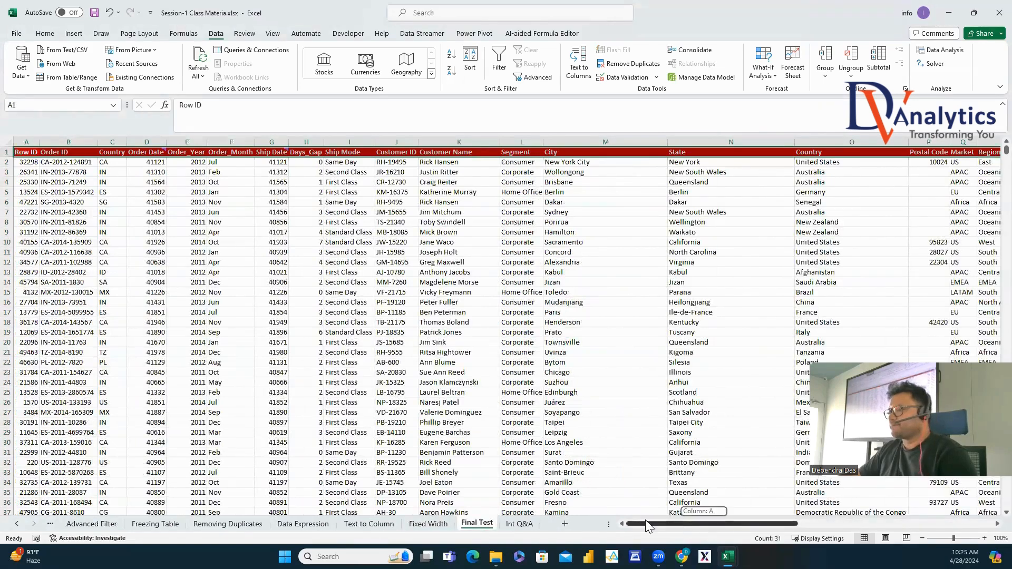
click(279, 391)
drag(159, 163, 157, 255)
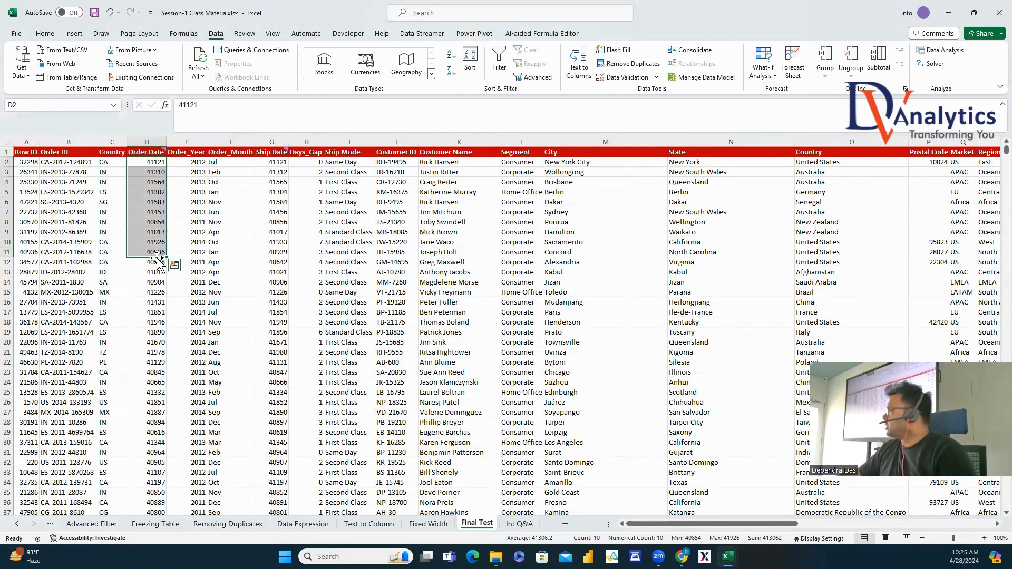
right_click(149, 142)
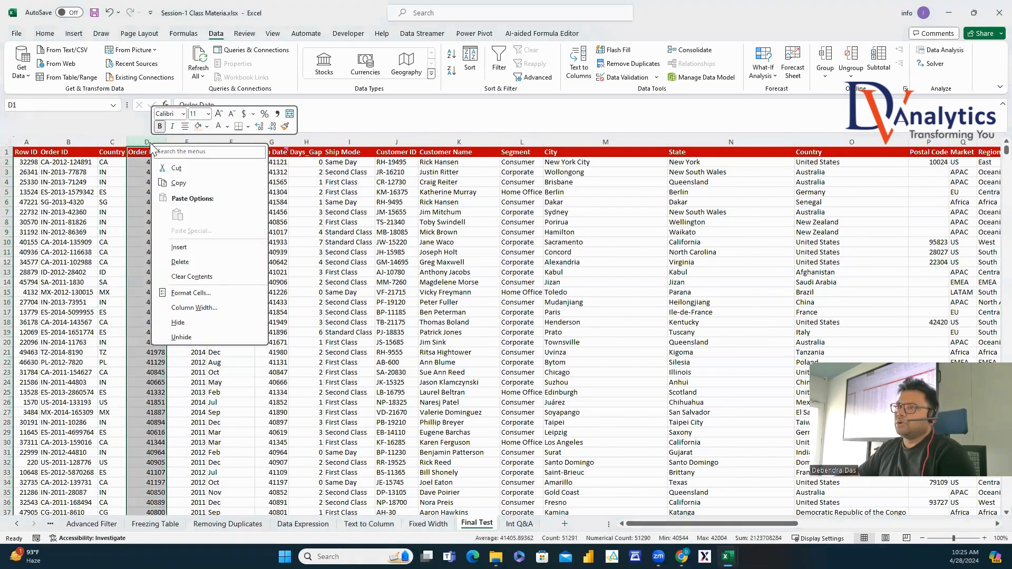
click(185, 293)
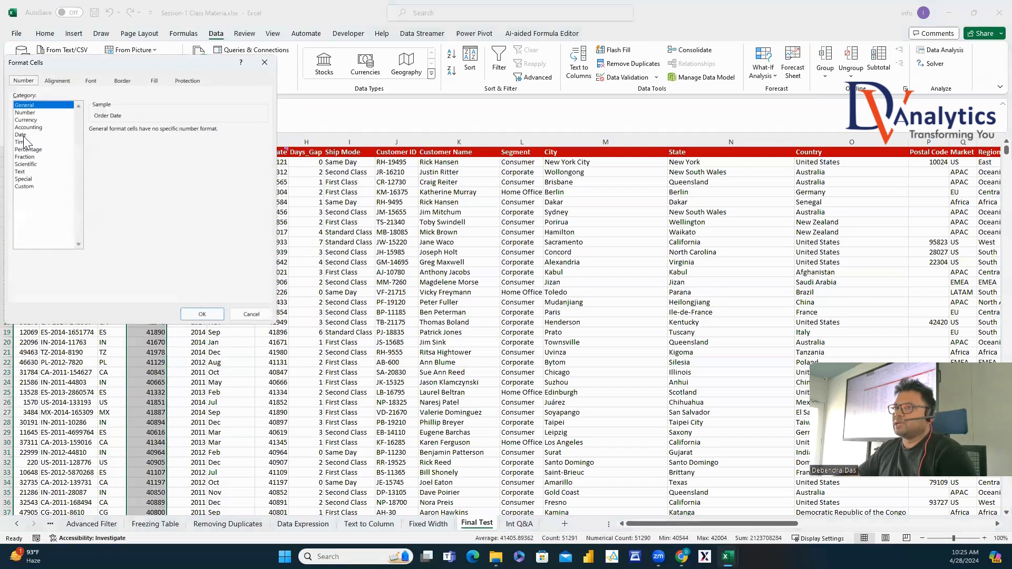
click(21, 135)
click(202, 315)
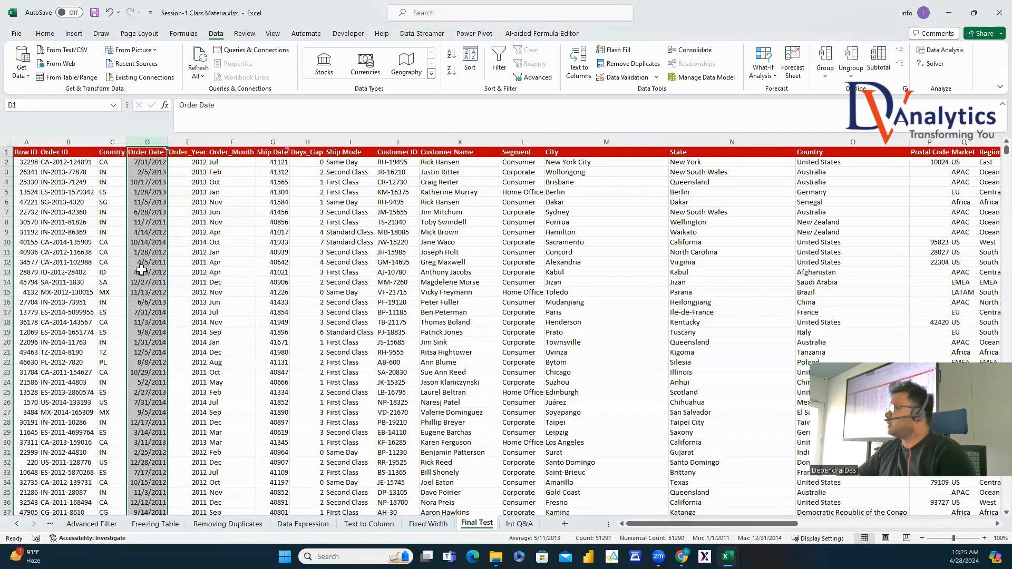
Copy the Order Date column's formatting onto the Ship Date column with Format Painter.
click(281, 142)
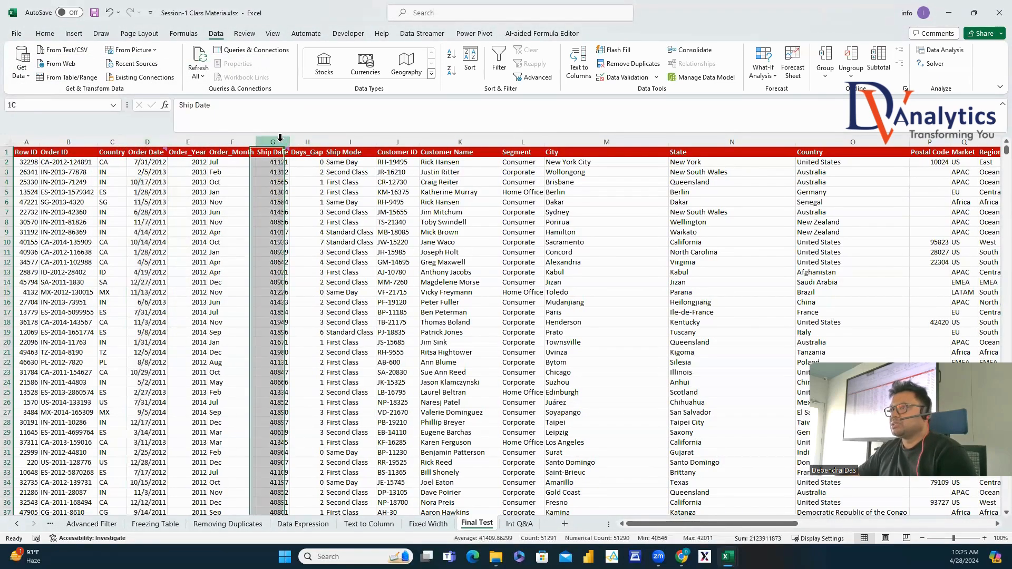
click(158, 143)
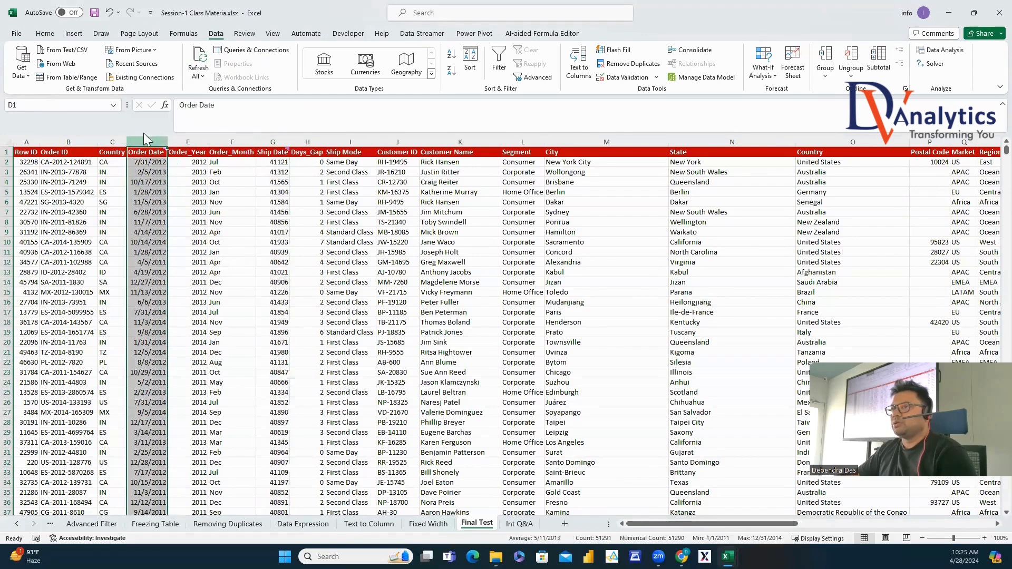
click(45, 33)
click(61, 78)
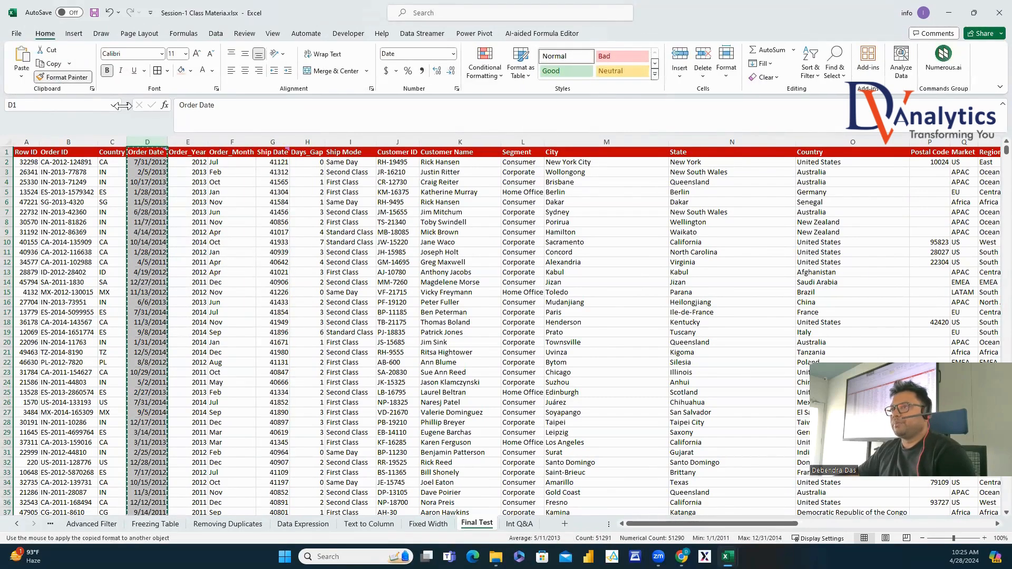
click(274, 142)
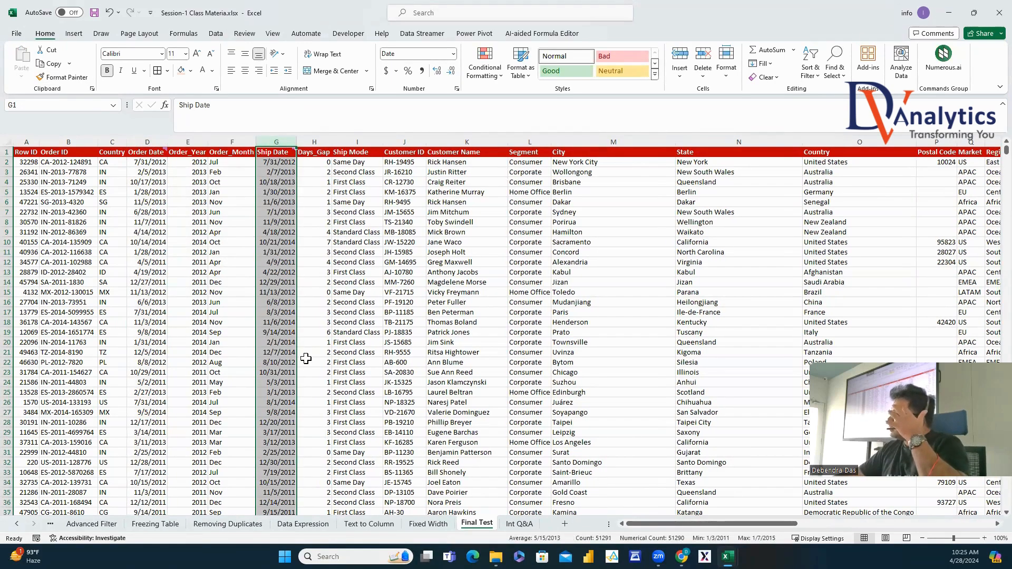
click(391, 343)
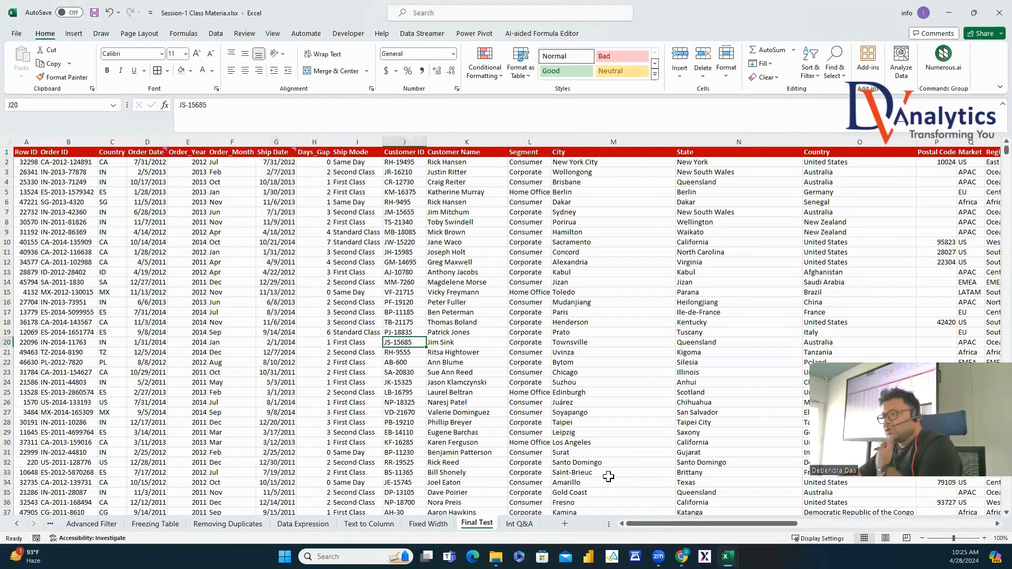
Replace all blank cells in the Postal Code column P with 99999 using Find and Replace.
scroll(643, 523, right, 5)
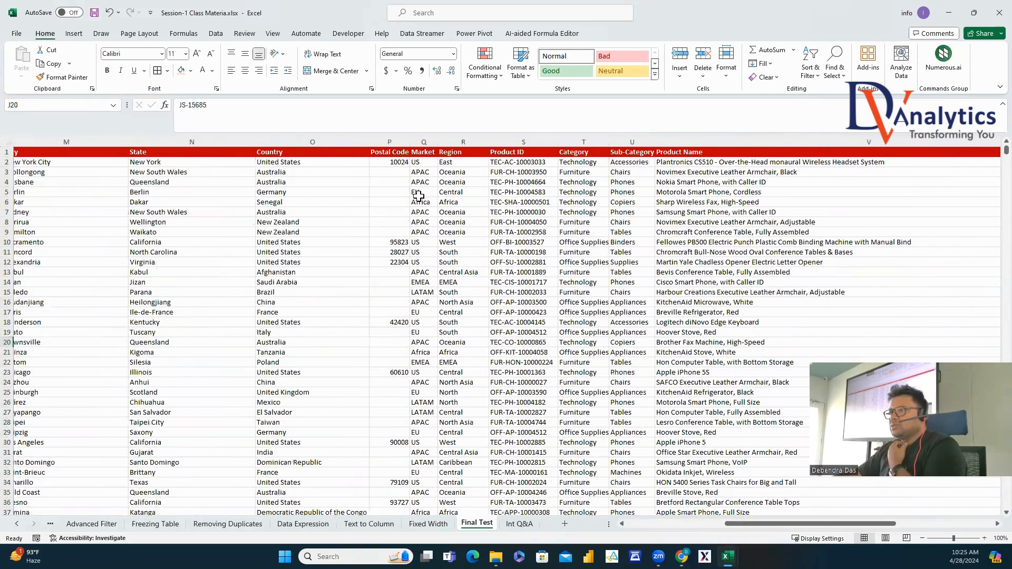
drag(393, 171, 402, 291)
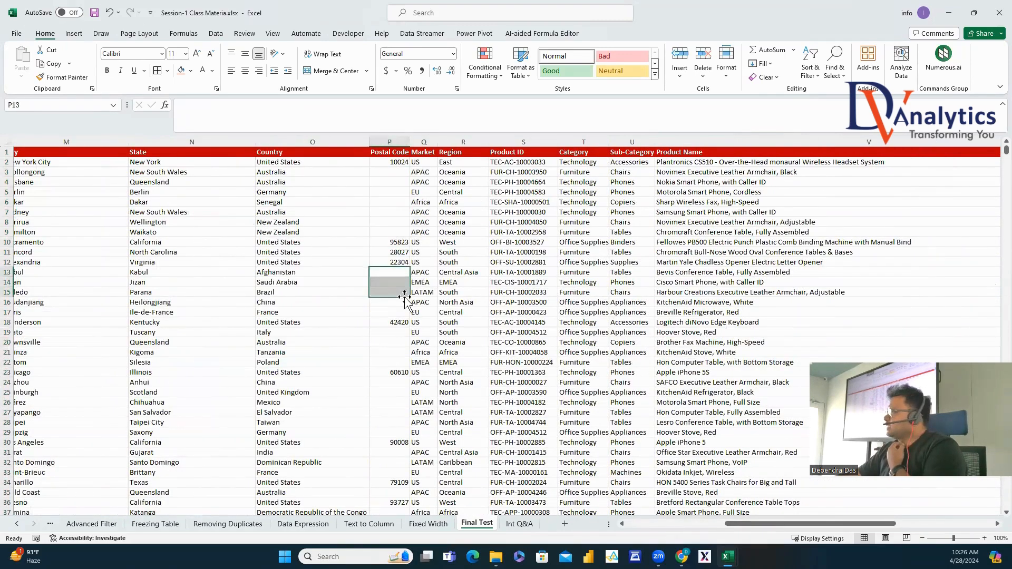
click(392, 139)
key(ctrl+h)
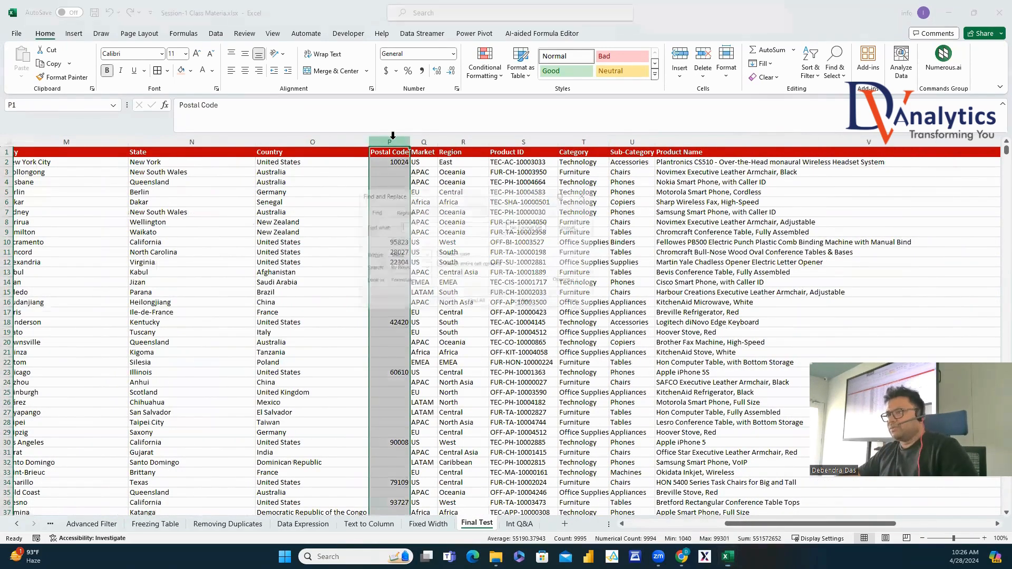
click(393, 207)
click(400, 234)
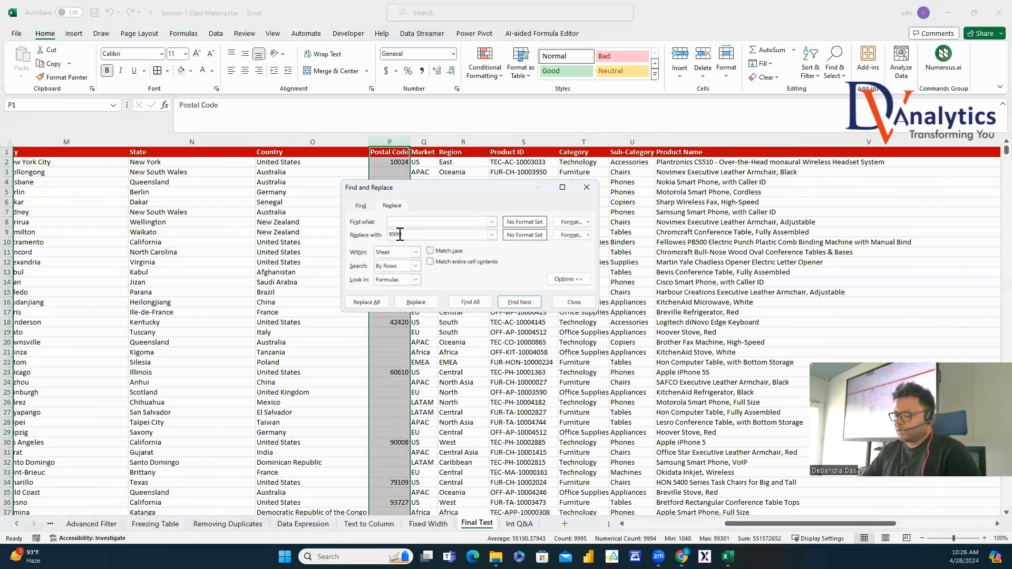
click(369, 303)
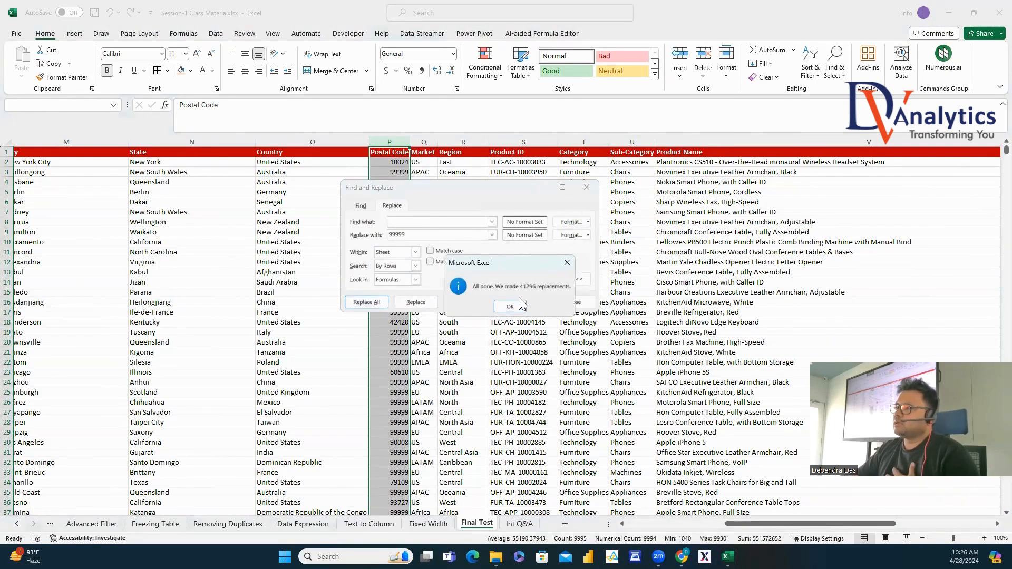
click(509, 306)
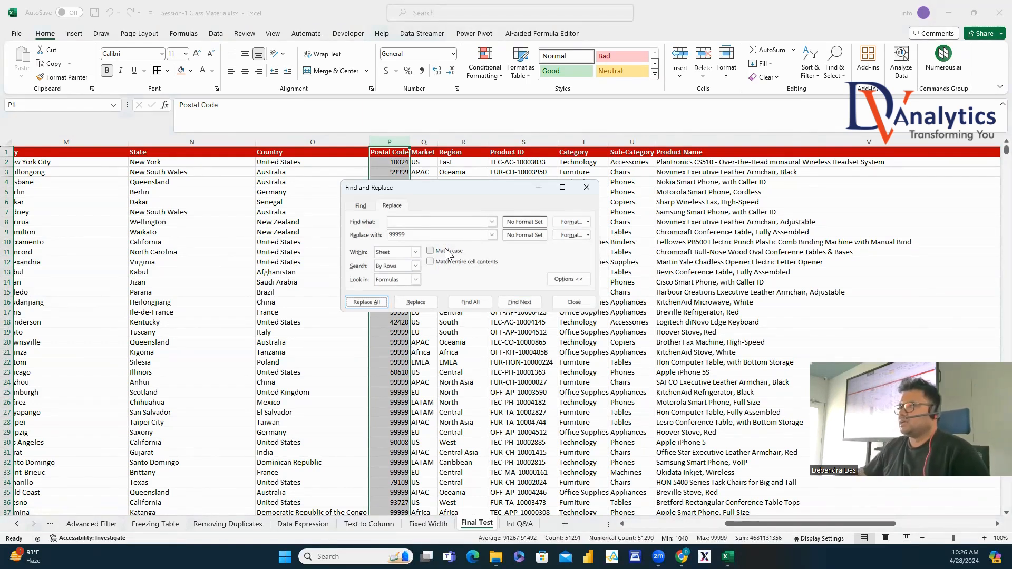
click(586, 187)
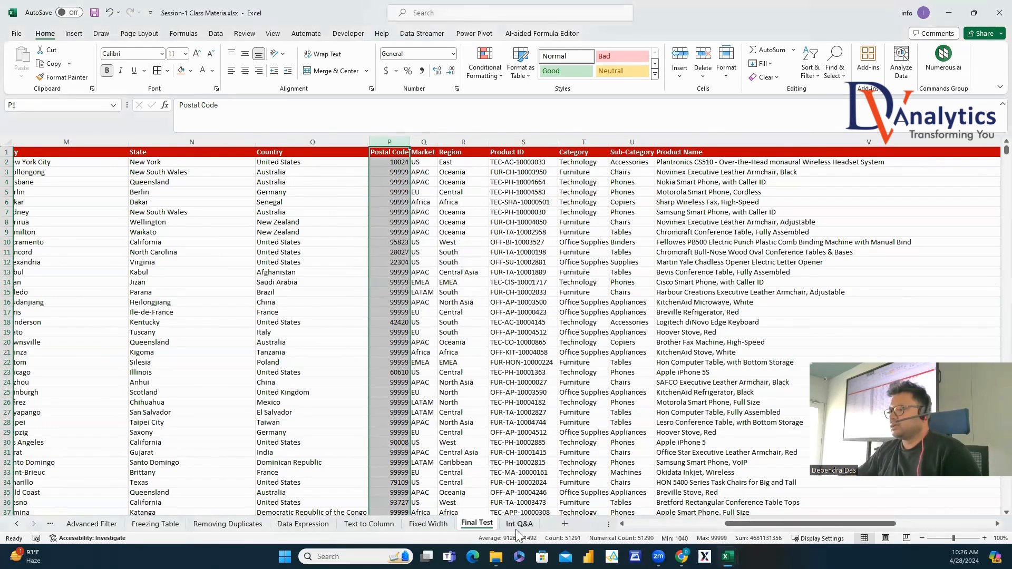
Format the Discount column Y as Percentage with 0 decimal places.
drag(727, 523, 853, 530)
click(573, 162)
click(635, 159)
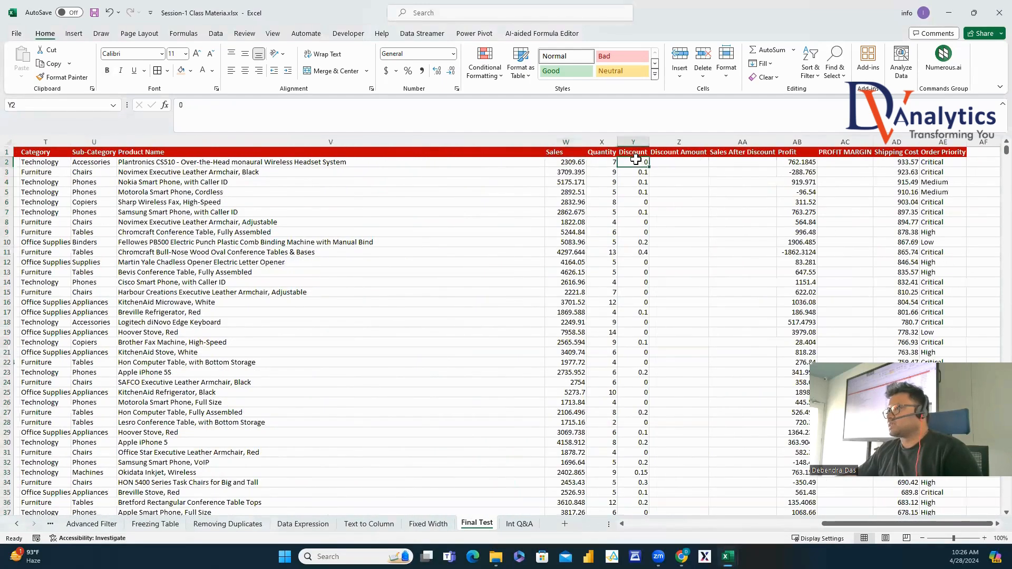
right_click(633, 142)
click(678, 288)
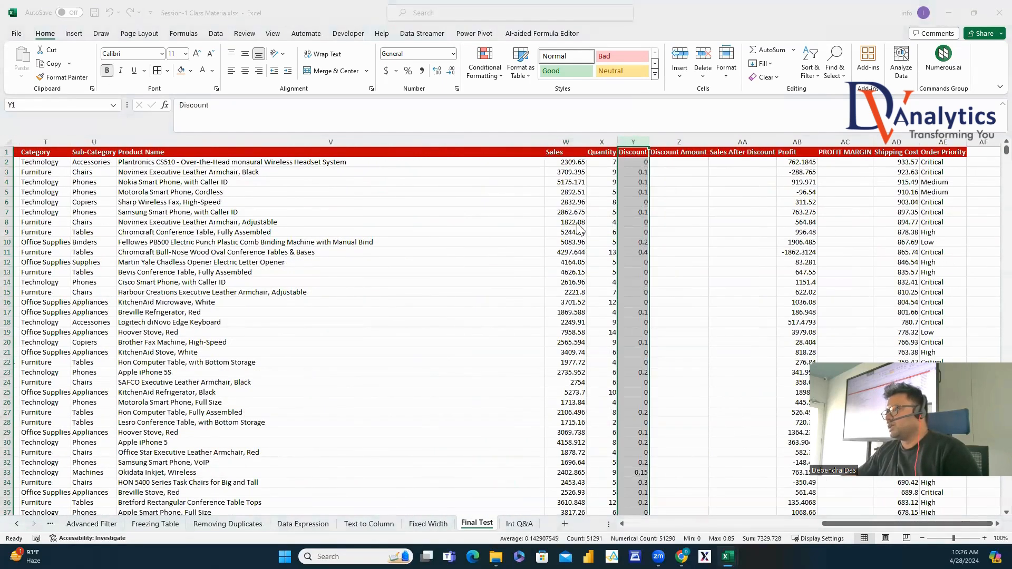
click(340, 143)
click(471, 125)
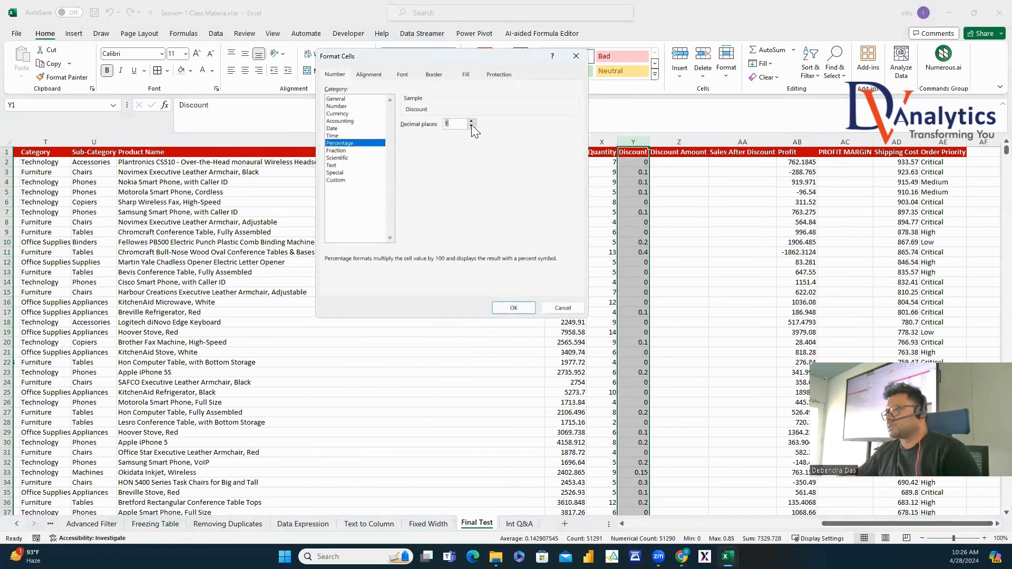
click(511, 307)
Calculate Discount Amount in Z2 with =W2*Y2 and fill the formula down the column.
click(681, 163)
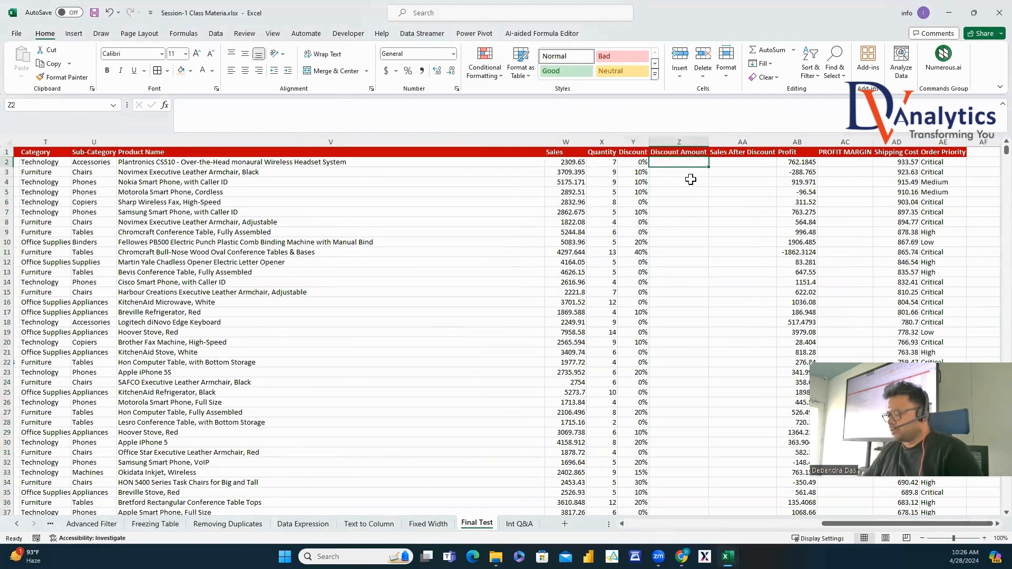
text(=)
click(573, 163)
text(*)
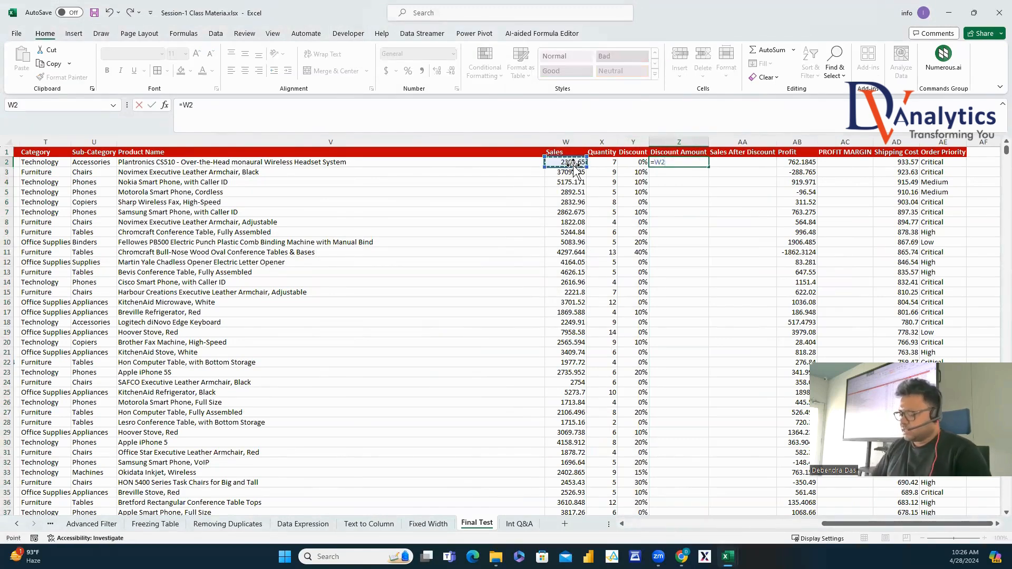
click(629, 162)
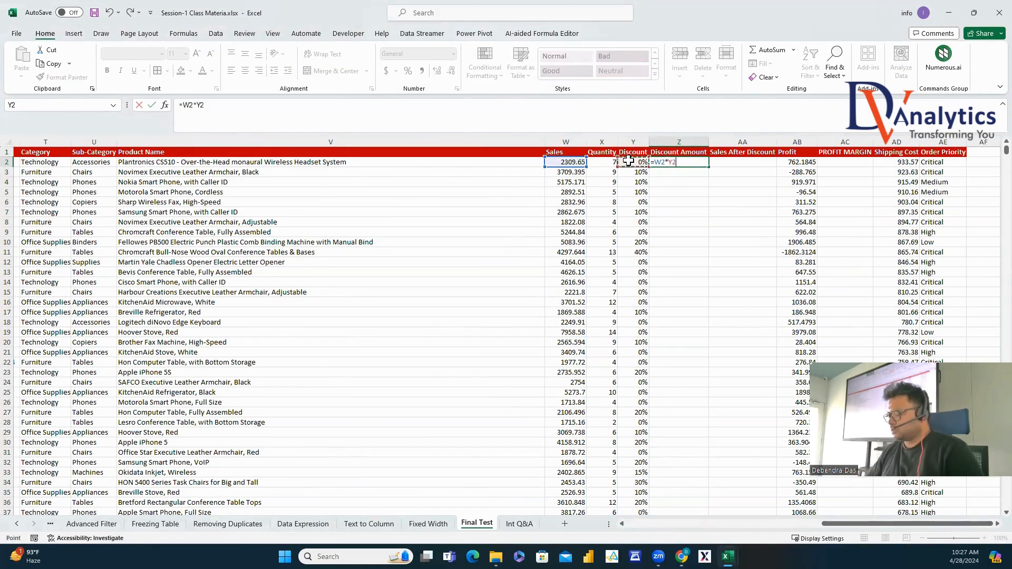
key(Return)
click(693, 162)
double_click(709, 167)
Calculate Sales After Discount in AA2 with =W2-Z2 and fill the formula down the column.
click(735, 163)
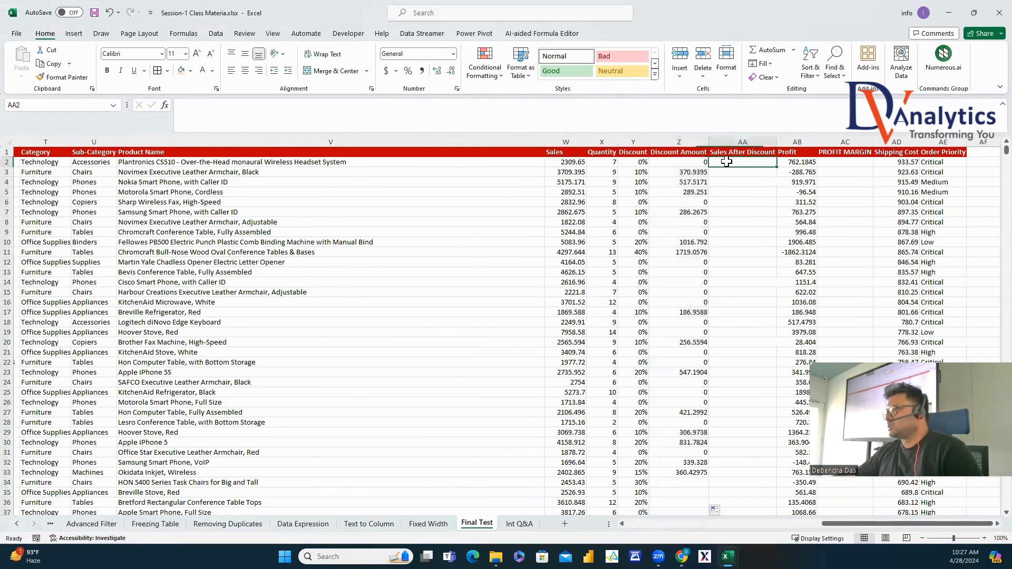
text(=)
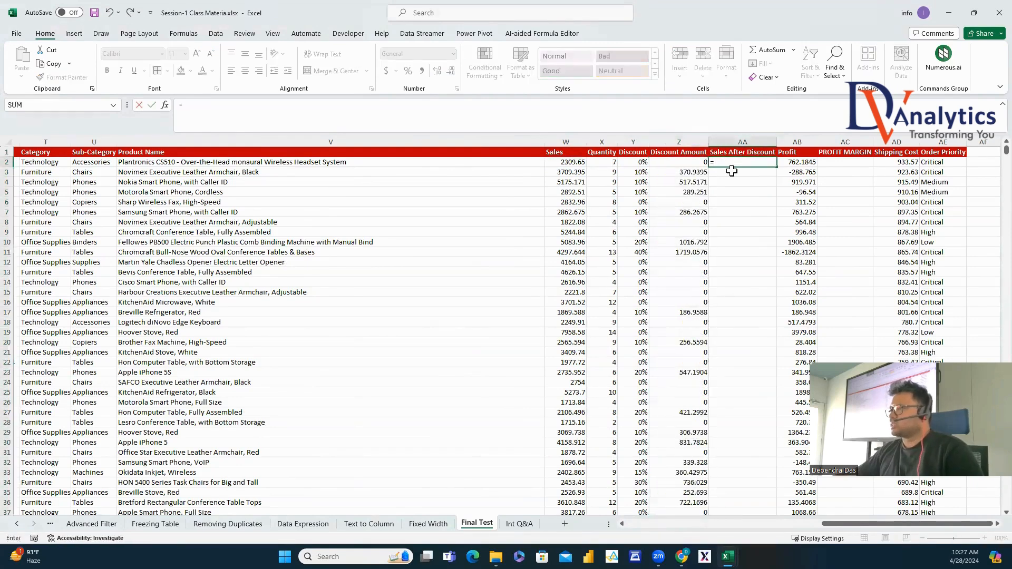
click(579, 162)
text(-)
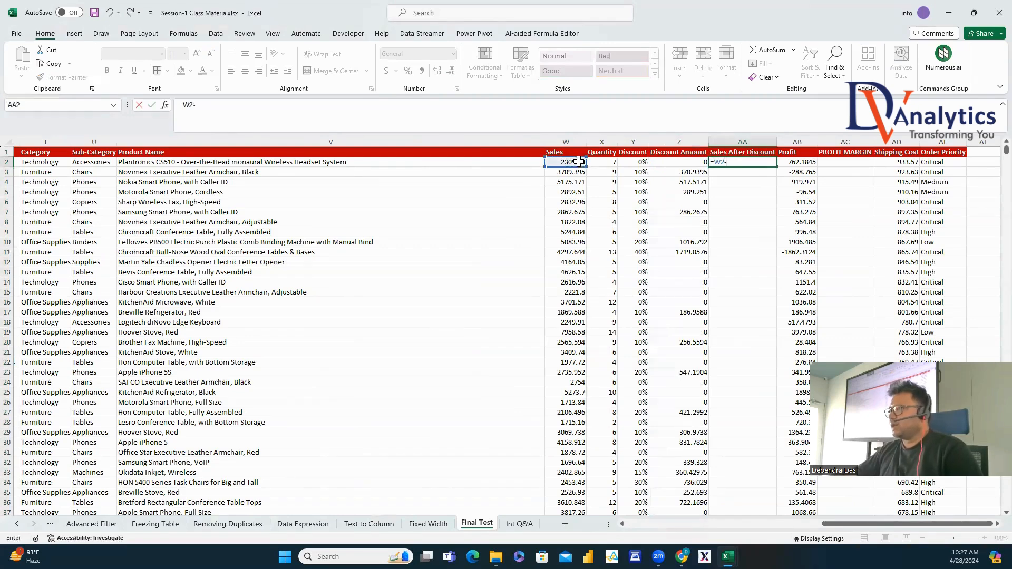
click(693, 162)
key(Return)
click(753, 163)
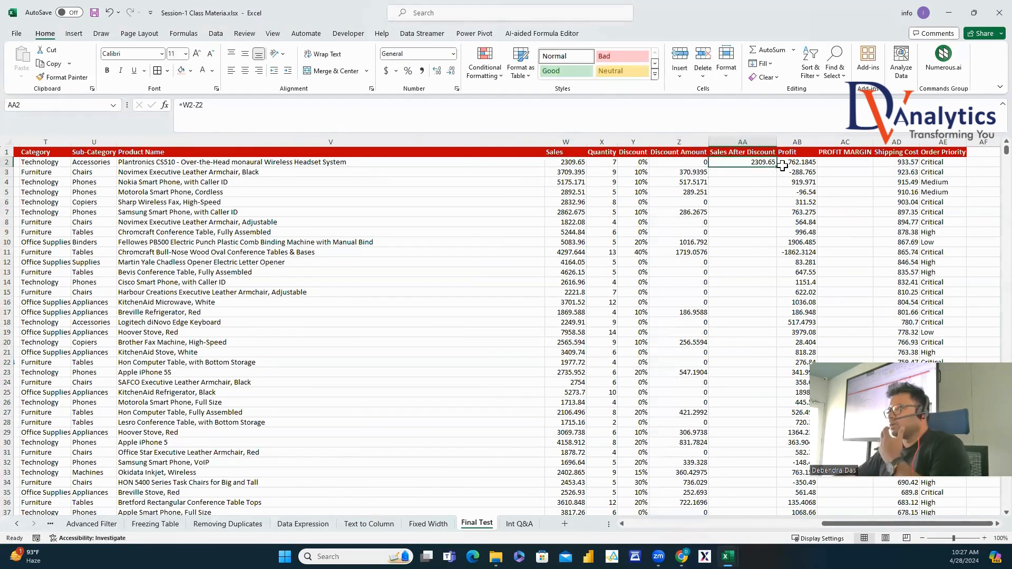
double_click(776, 166)
Calculate PROFIT MARGIN in AC2 by dividing Profit by Sales After Discount with =AB2/AA2.
click(848, 163)
text(=)
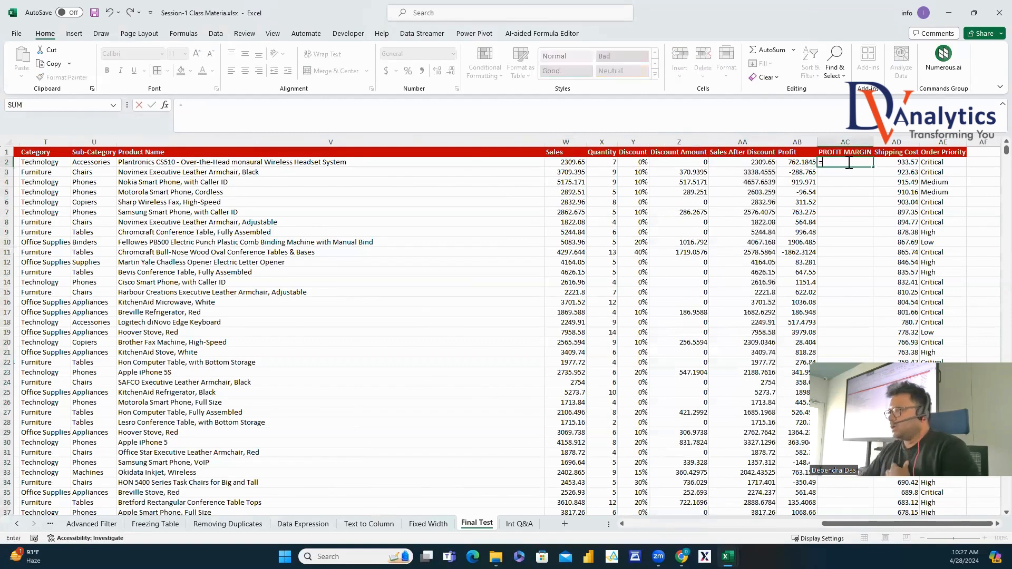
click(795, 163)
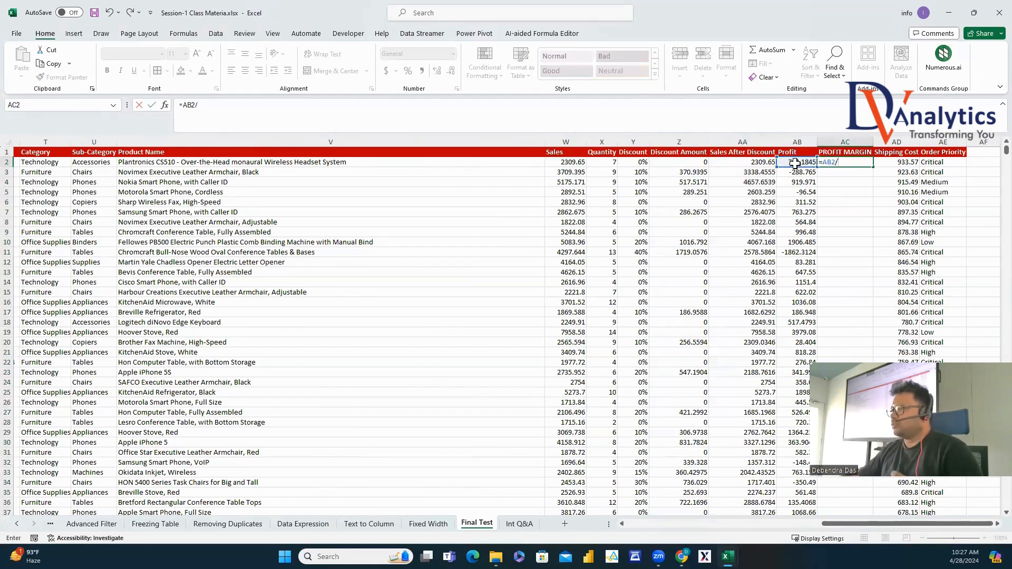
text(/)
click(754, 163)
key(Return)
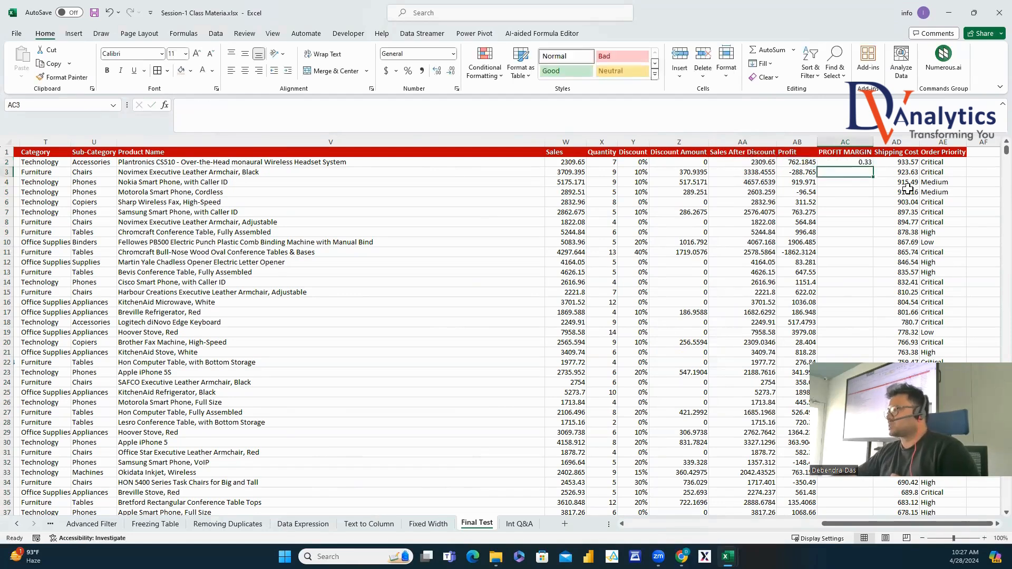
Fill the PROFIT MARGIN formula from AC2 down the column and copy the Discount column's percentage format onto column AC with Format Painter.
click(859, 163)
double_click(873, 167)
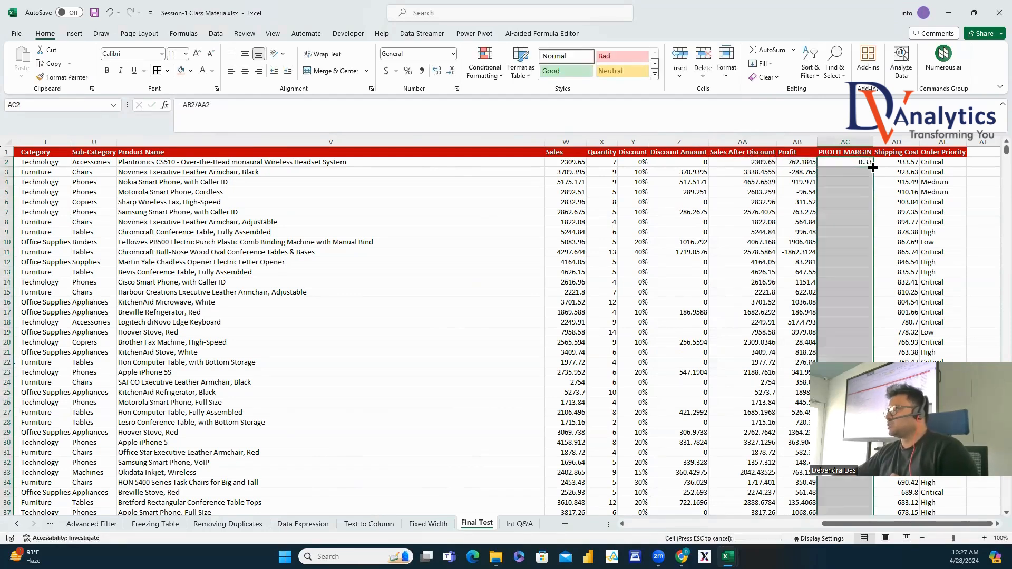
click(644, 139)
click(62, 77)
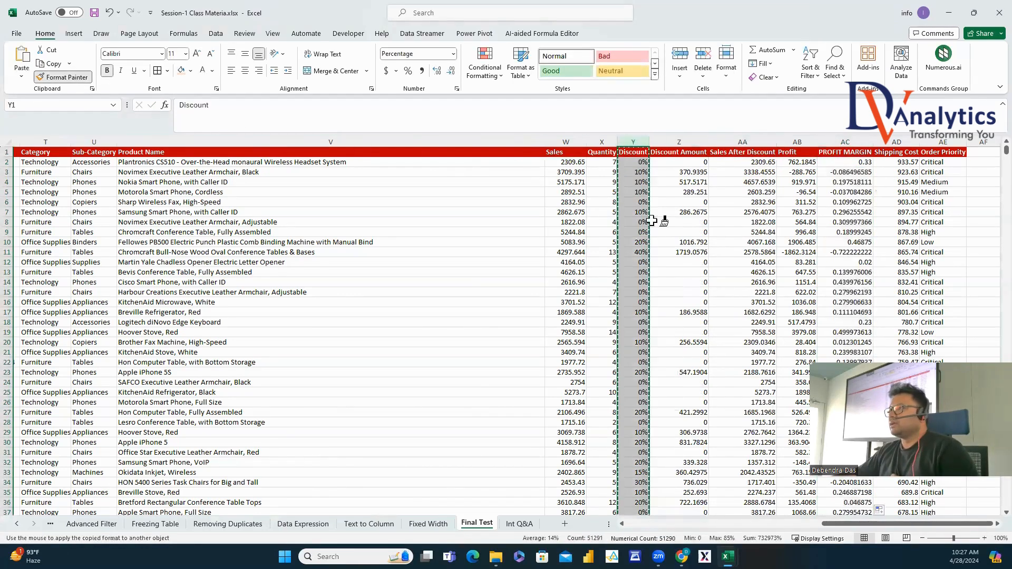
click(846, 141)
Format the Sales column W as Currency with the $ symbol and 0 decimal places.
click(566, 142)
right_click(567, 143)
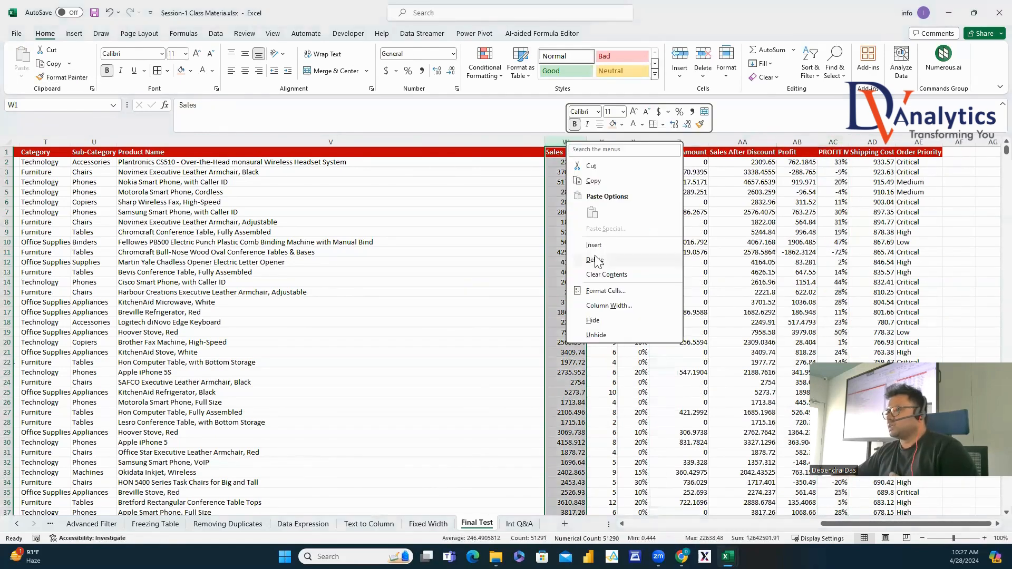
click(606, 291)
click(291, 118)
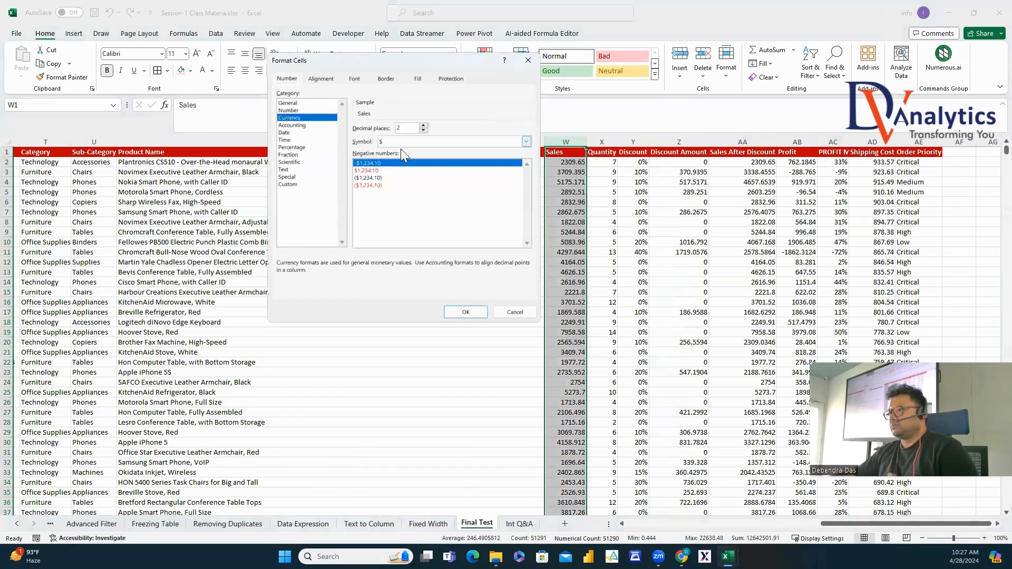
click(424, 130)
click(423, 130)
click(465, 312)
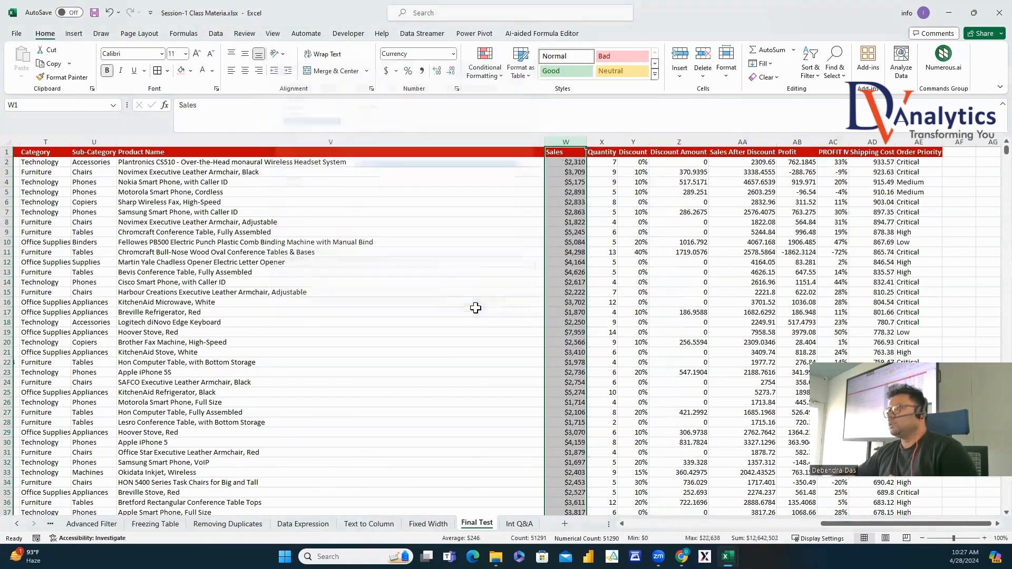
Copy the Sales column's currency format onto the Discount Amount, Sales After Discount, Profit and Shipping Cost columns with a repeating Format Painter.
click(63, 77)
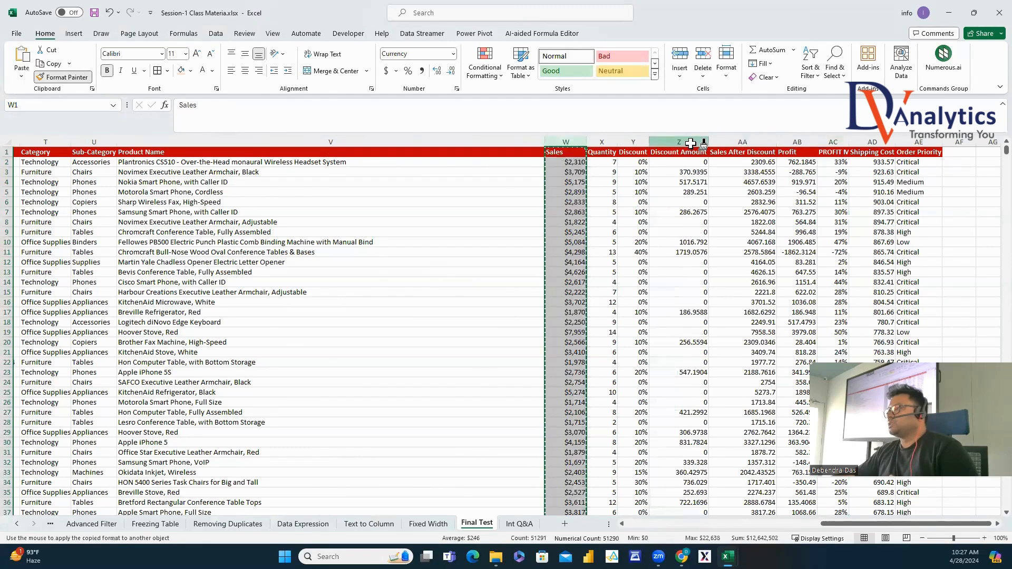
drag(669, 142, 748, 141)
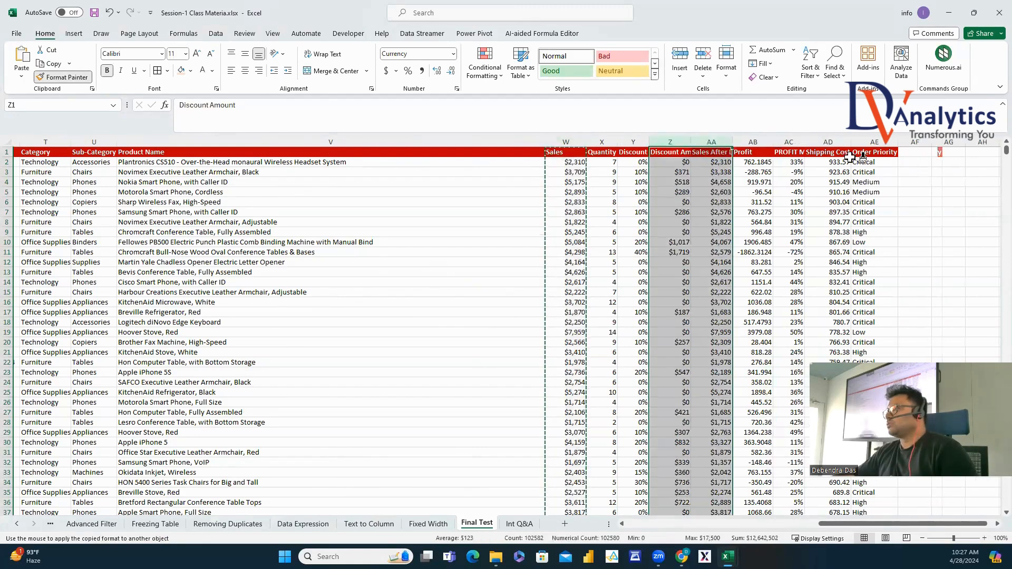
click(753, 142)
click(828, 142)
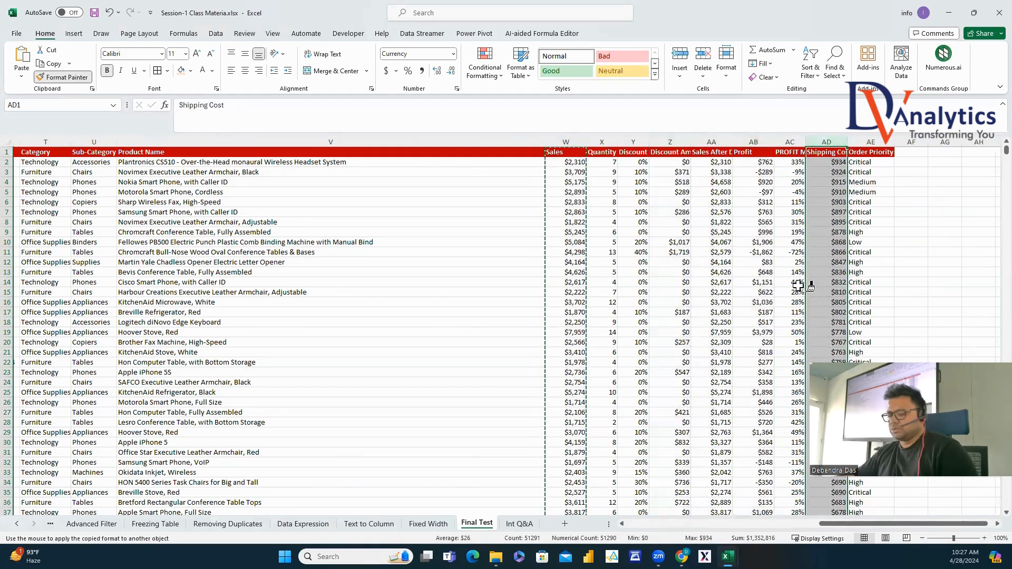
key(Escape)
click(710, 274)
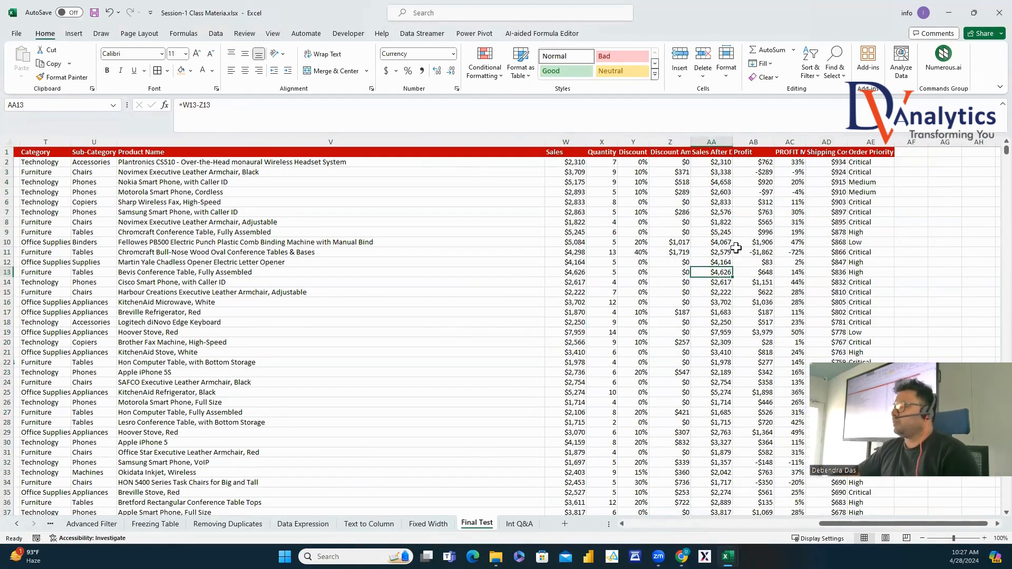
On the Int Q&A sheet, answer Q1 about the Excel version in H6 with "OFFICE 365".
click(519, 523)
click(256, 206)
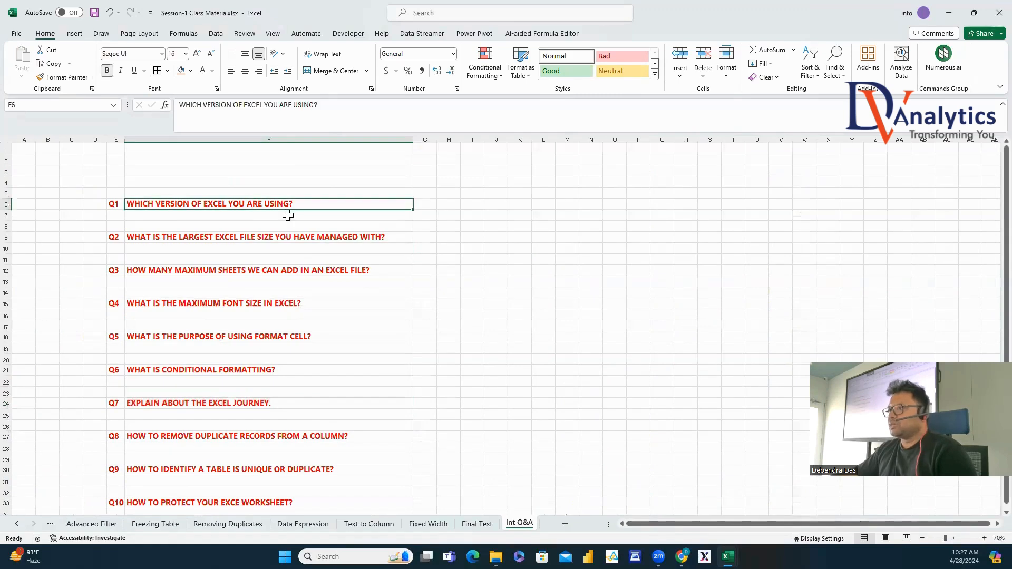
click(451, 203)
text(OFFICE 365)
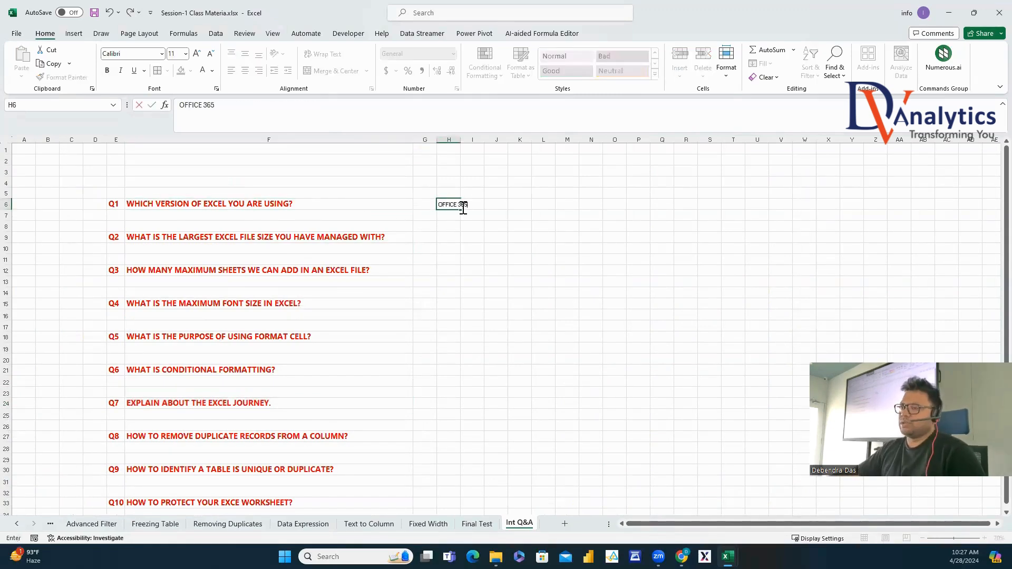
Answer Q2 about the largest file size in H9 with "100-200 MBs" and autofit the width of column H.
click(401, 237)
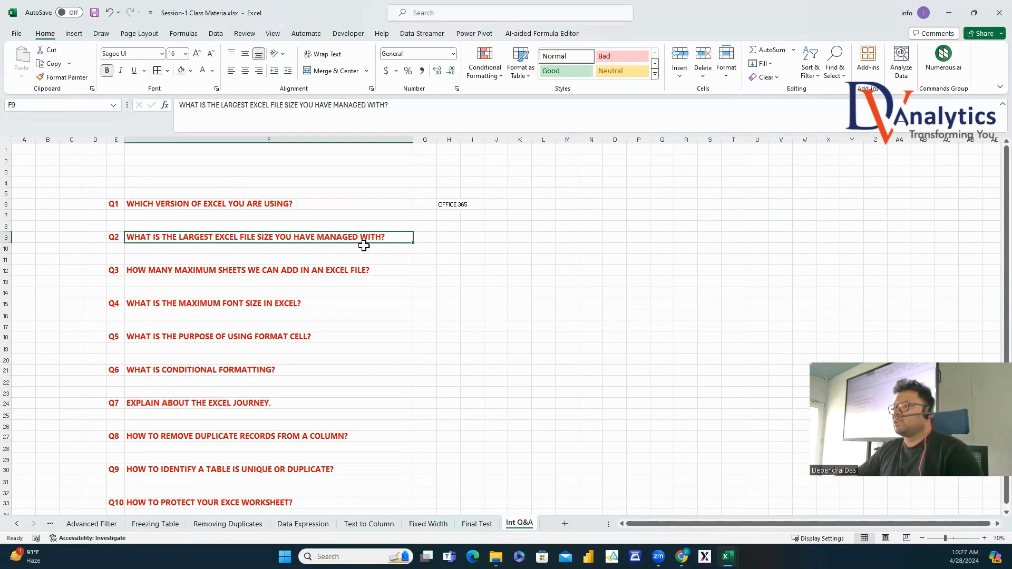
click(450, 241)
text(100-200 MBs)
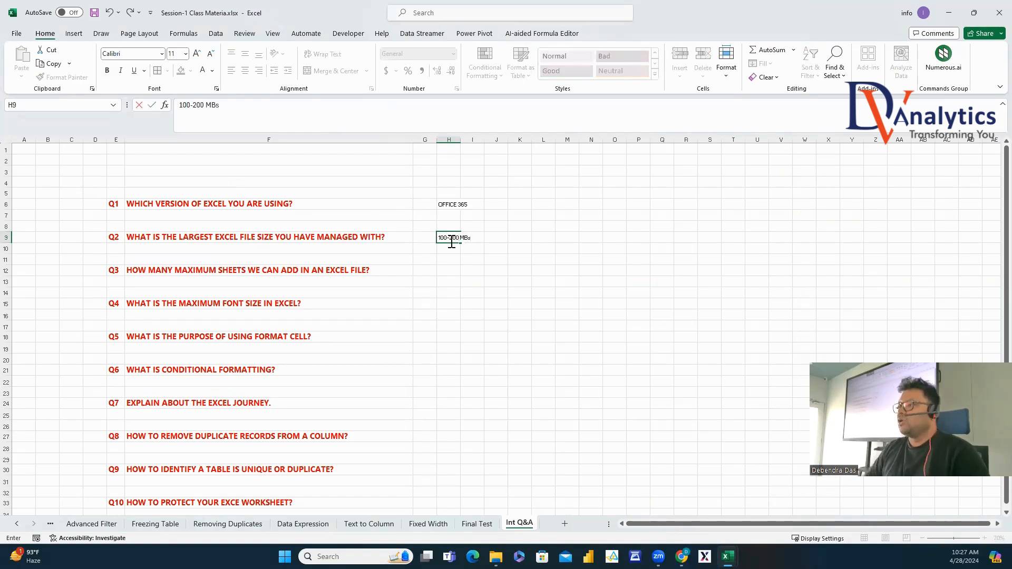
click(450, 259)
double_click(460, 140)
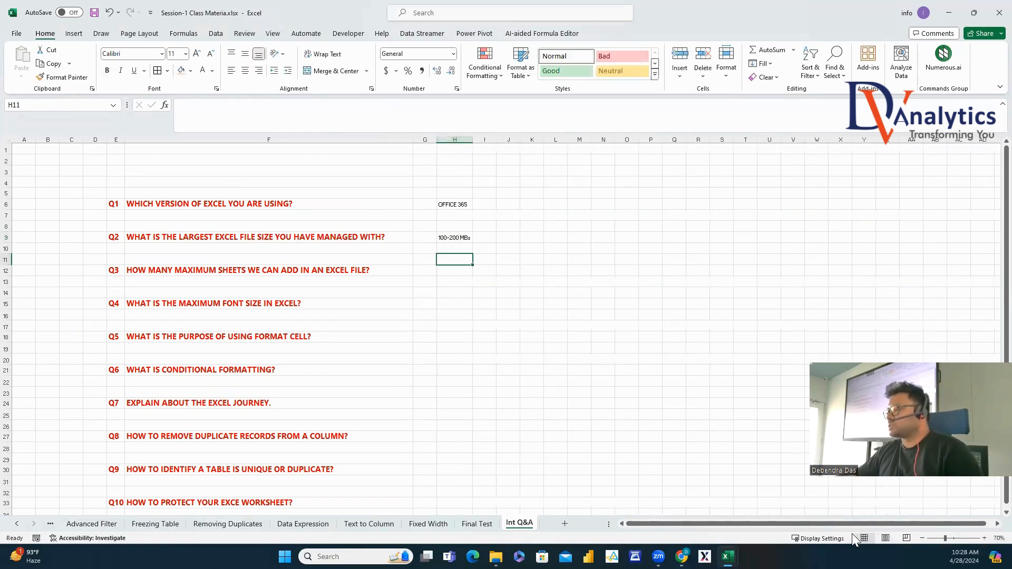
scroll(750, 395, up, 2)
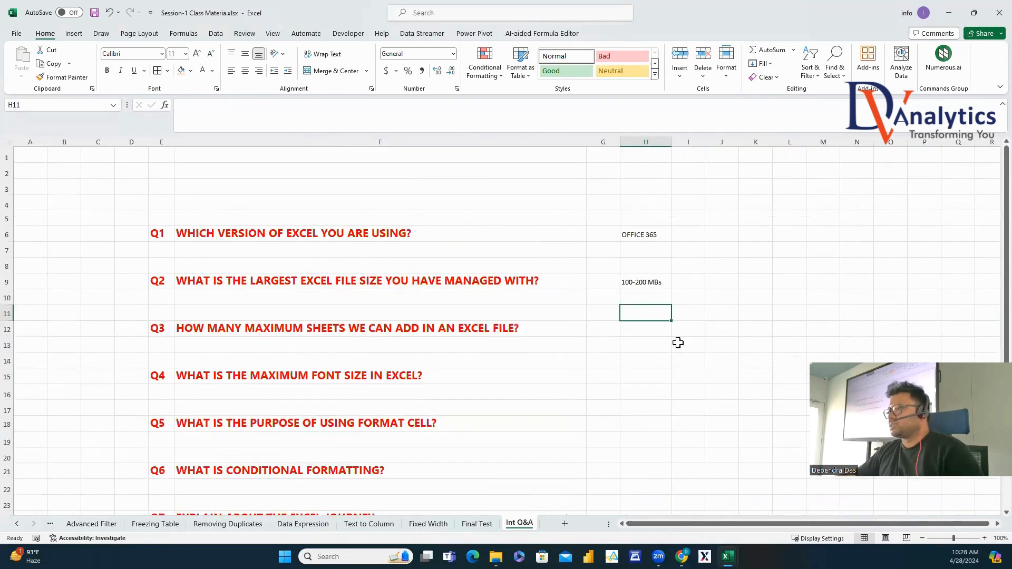
click(649, 285)
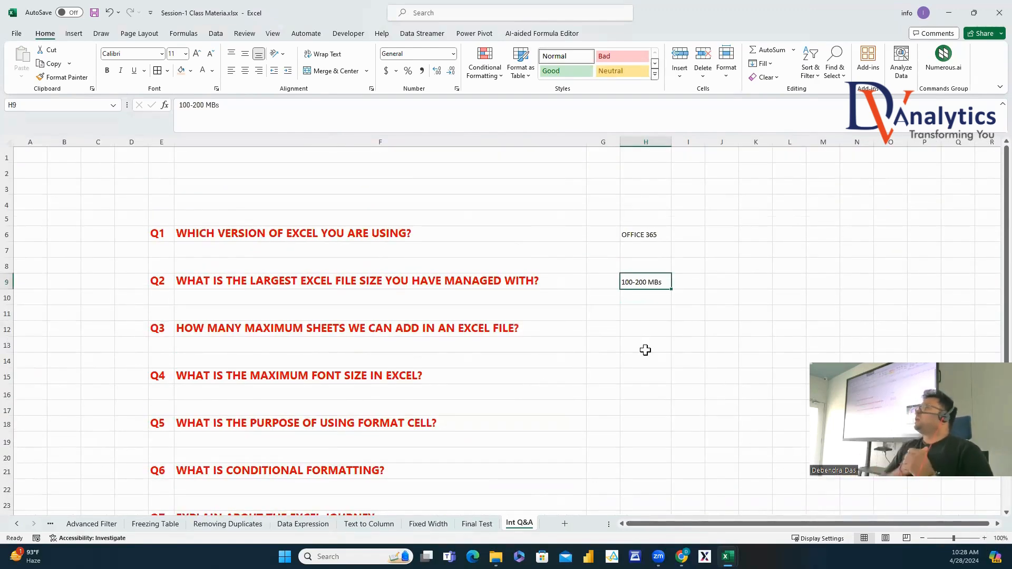
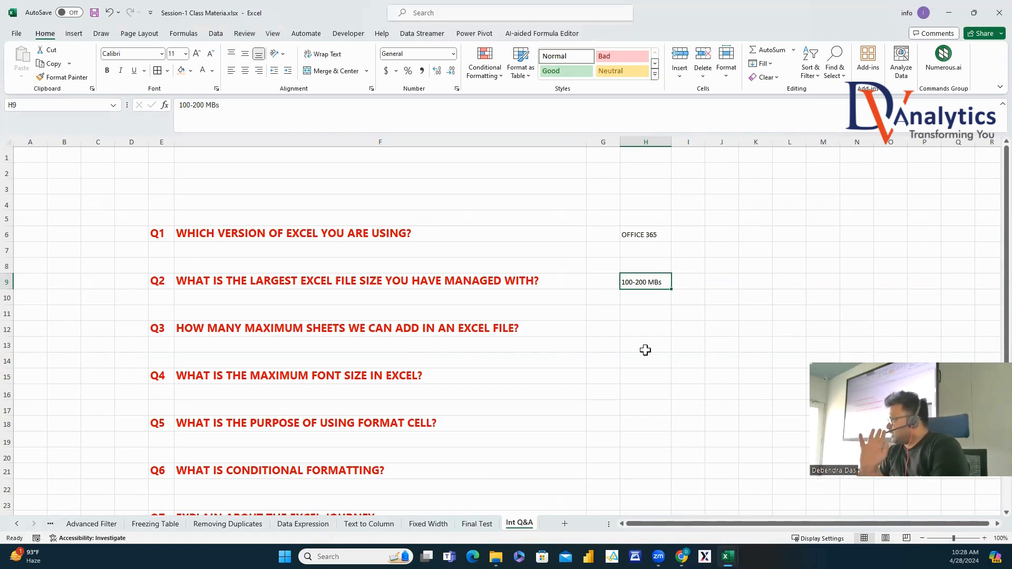
Answer Q3 about the maximum number of sheets in H12 with "255 OR DEPENDS ON THE MEMORY".
click(334, 330)
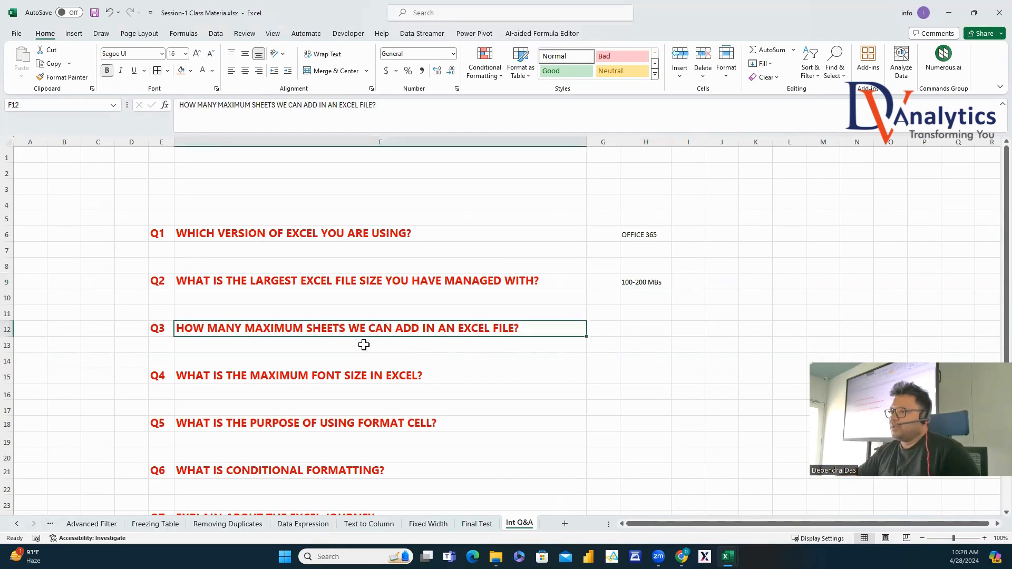
click(645, 324)
text(255 OR DEPENDS)
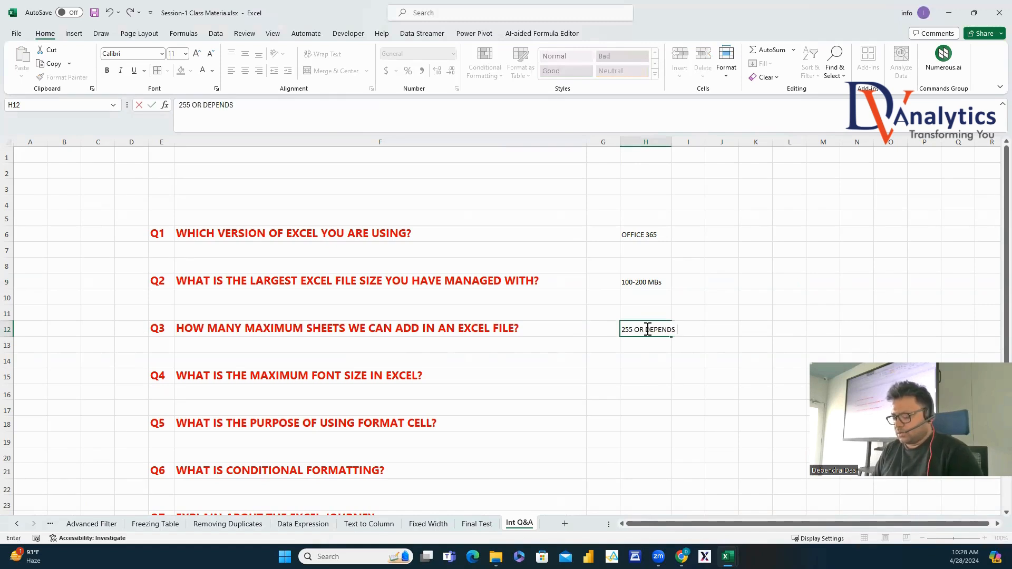
text( ON)
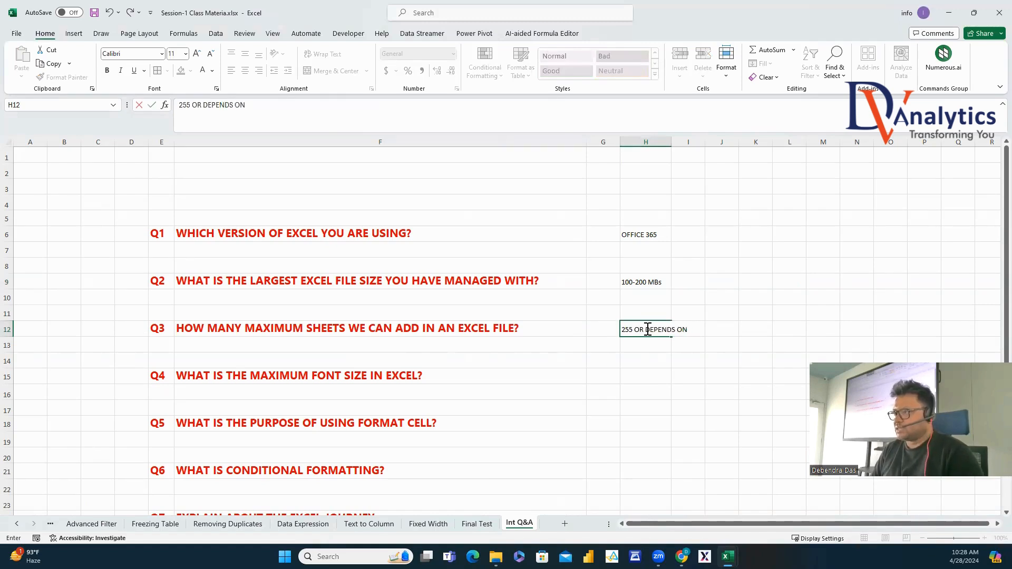
text( THE MEMORY)
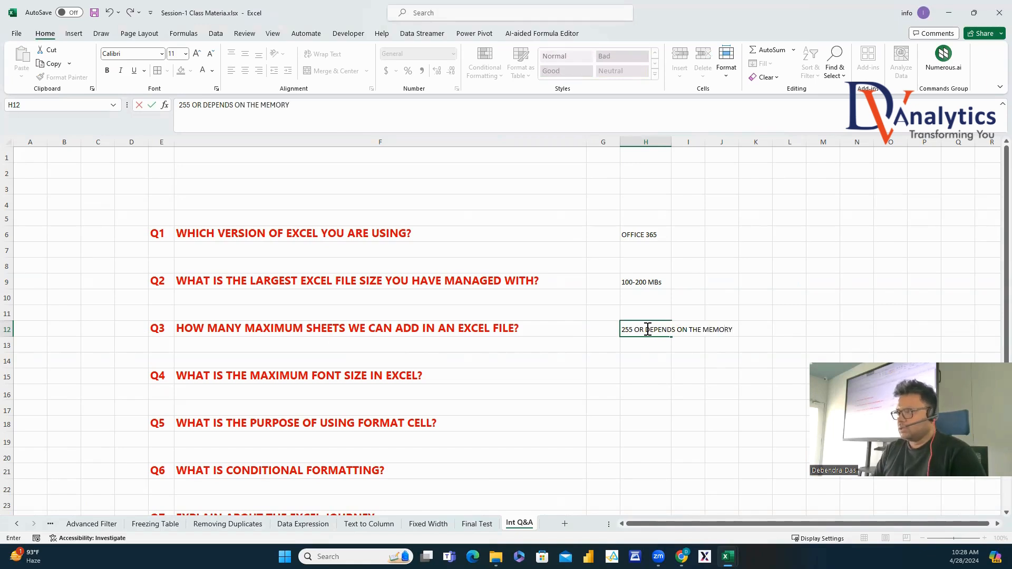
Answer Q4 about the maximum font size in H15 with 409.
click(272, 376)
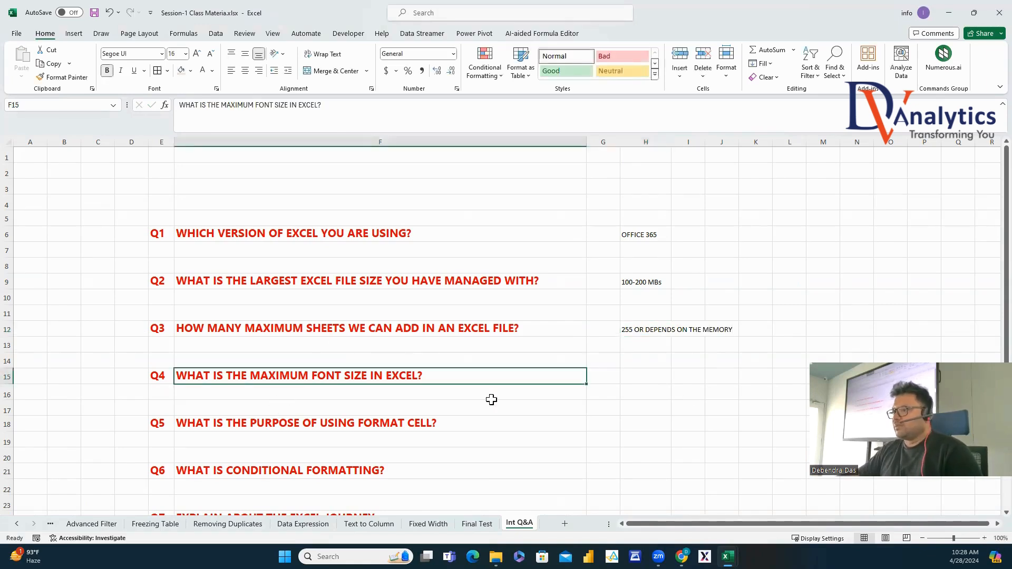
click(642, 382)
text(4)
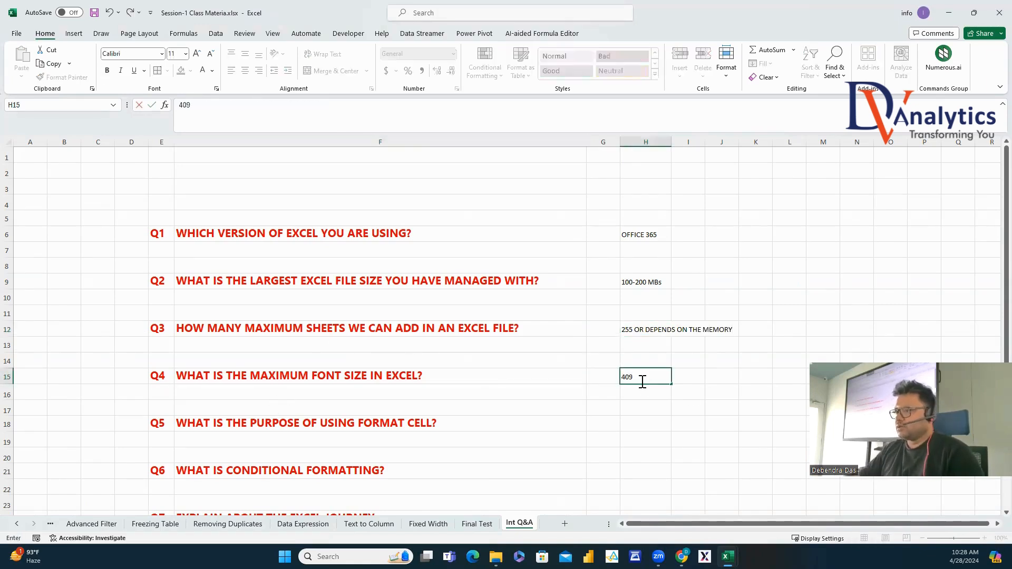
text(09)
Answer Q5 about the purpose of Format Cell in H18 with "CHANGE THE APPEARANCE OF A CELL VALUE", correcting the spelling of CHANGE.
click(425, 423)
click(640, 422)
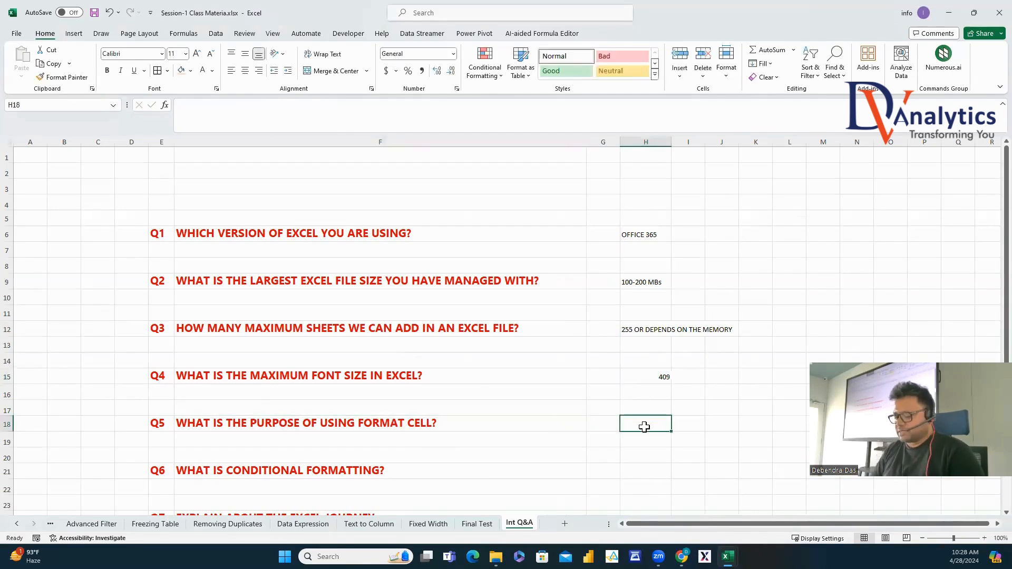
text(CHENG)
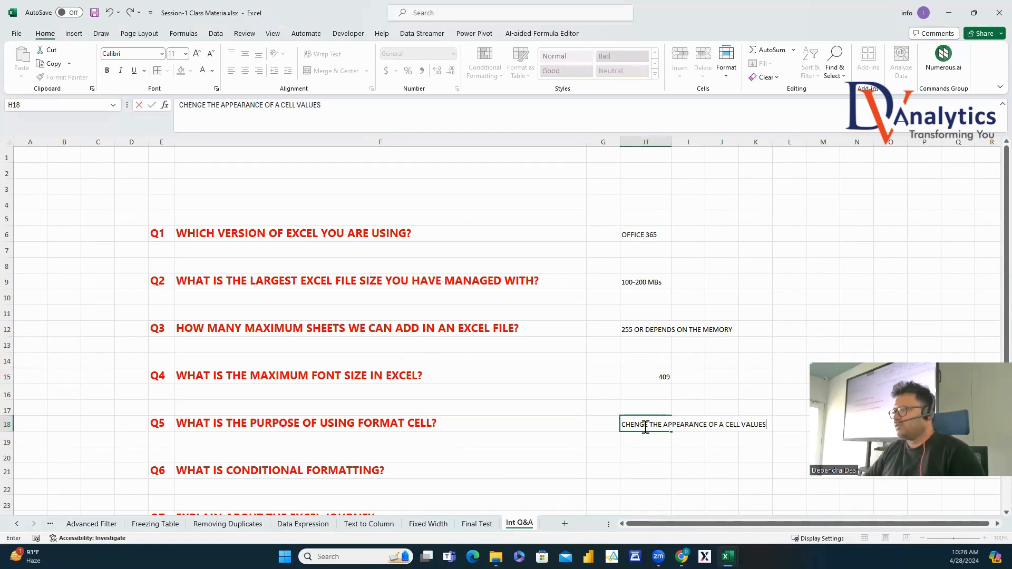
text(E THE APPEARANCE OF A CELL VALUE)
key(Return)
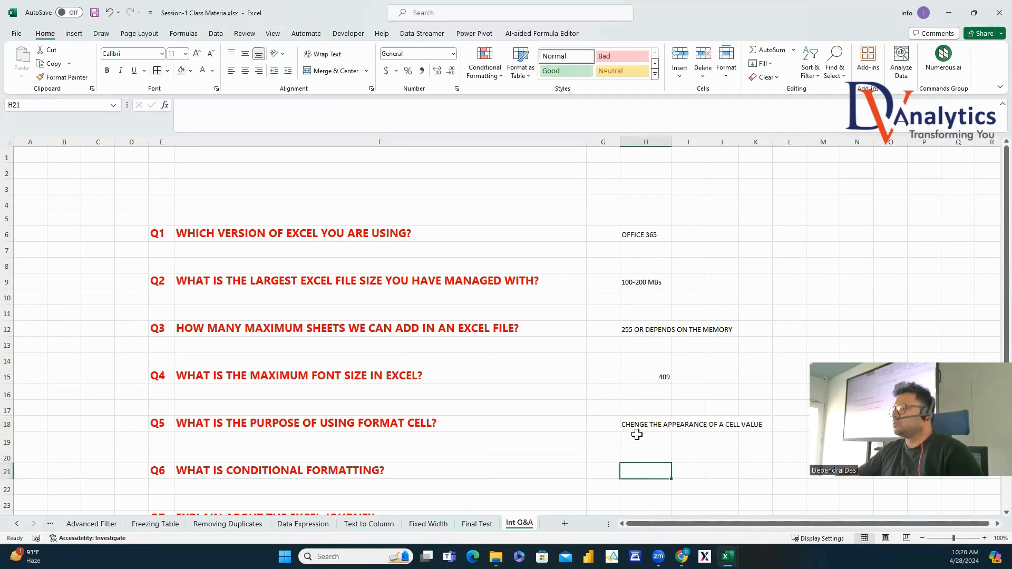
double_click(634, 422)
key(BackSpace)
text(A)
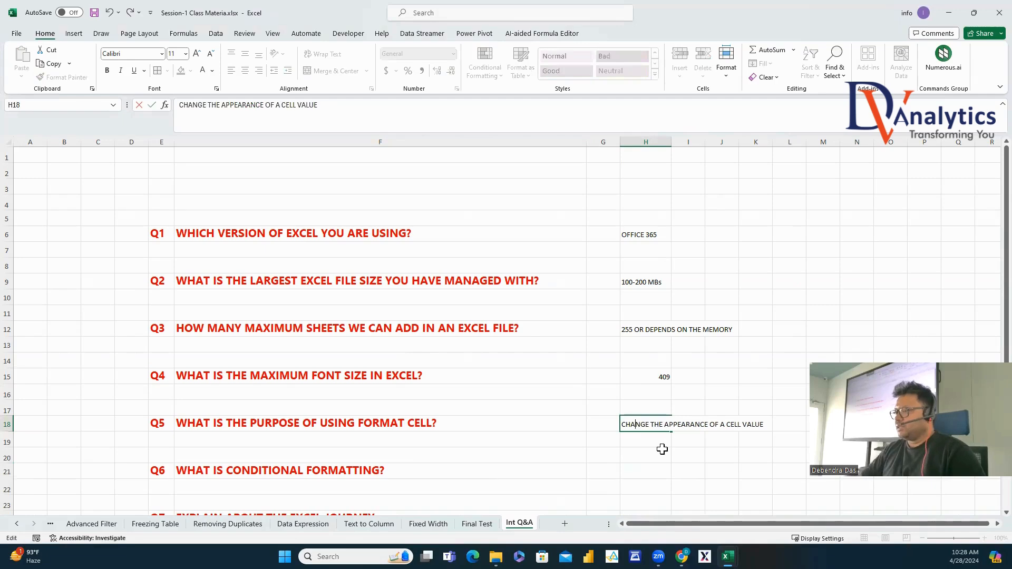
click(654, 468)
Answer Q6 about conditional formatting in H21 with "PRESENTING THE CELL VALUES BASED ON CERTAIN CONDITIONAS".
click(337, 466)
scroll(414, 481, down, 2)
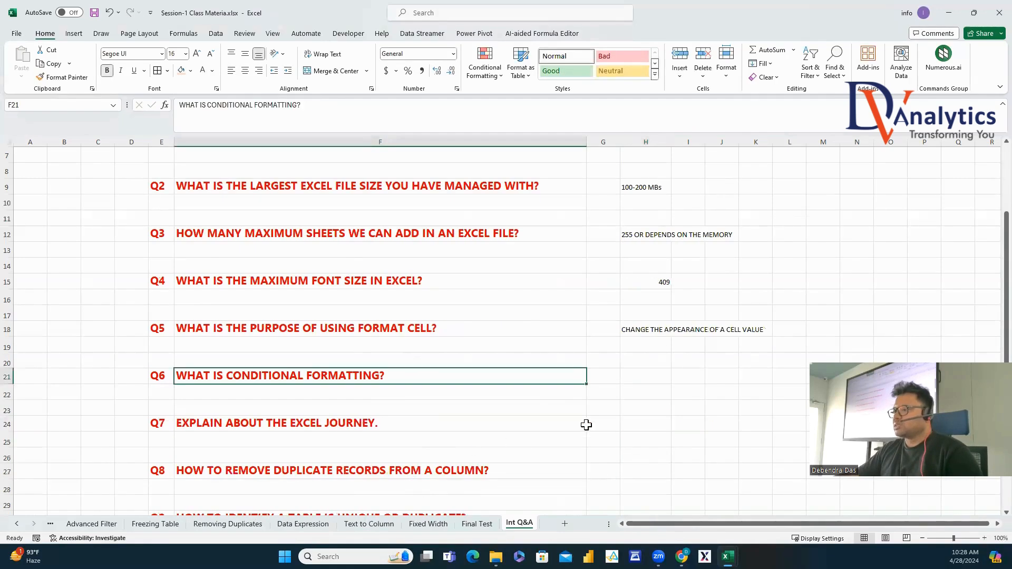
click(635, 377)
text(PRE)
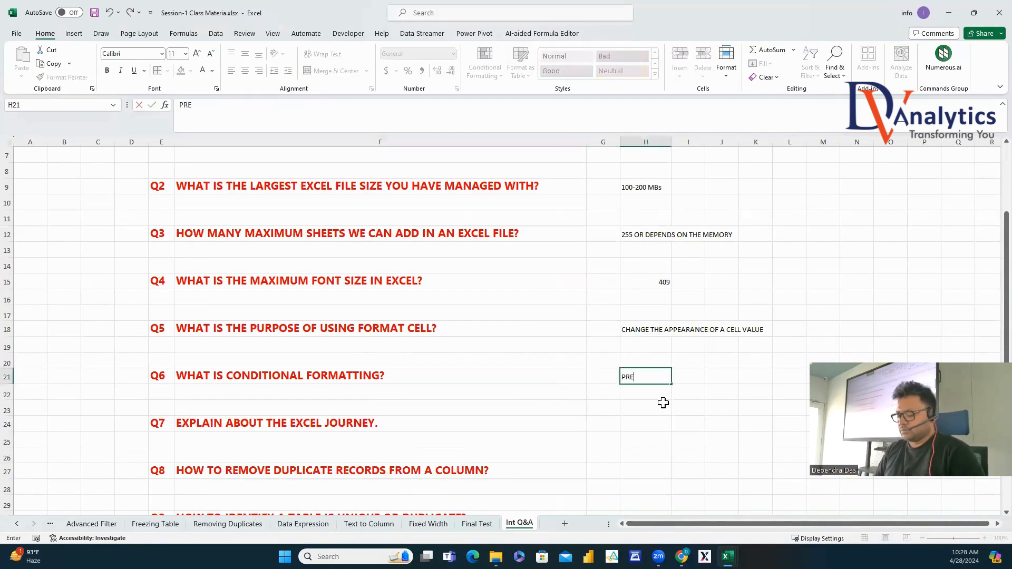
text(SENTING THE CE)
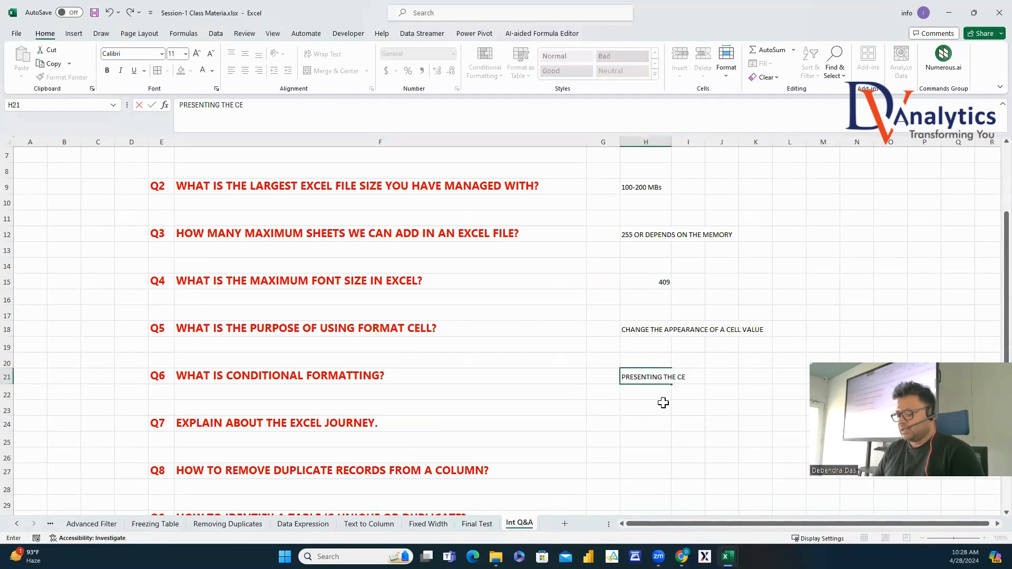
text(LL VALUES BASED ON CERTAIN CONDITIONAS)
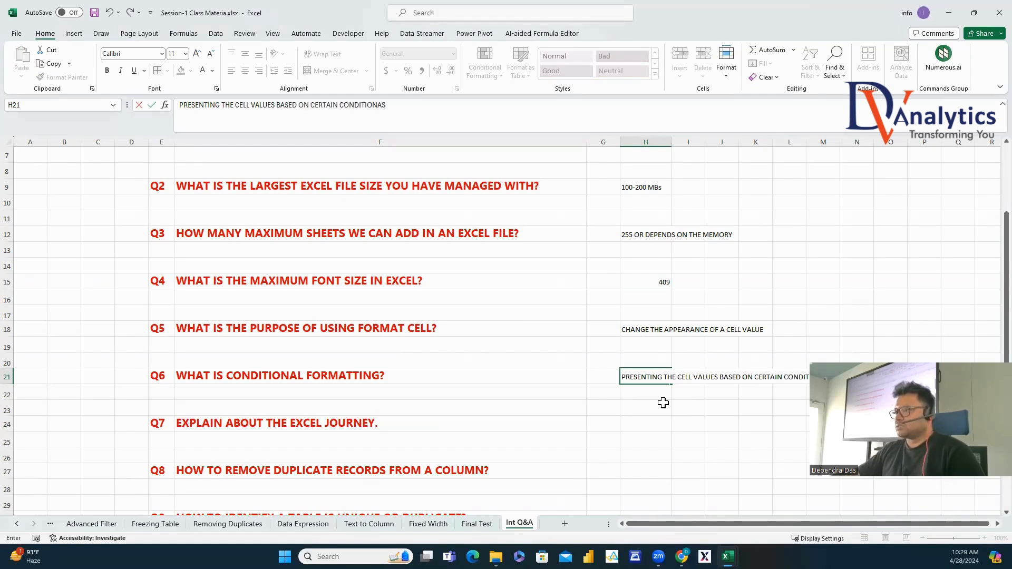
click(664, 402)
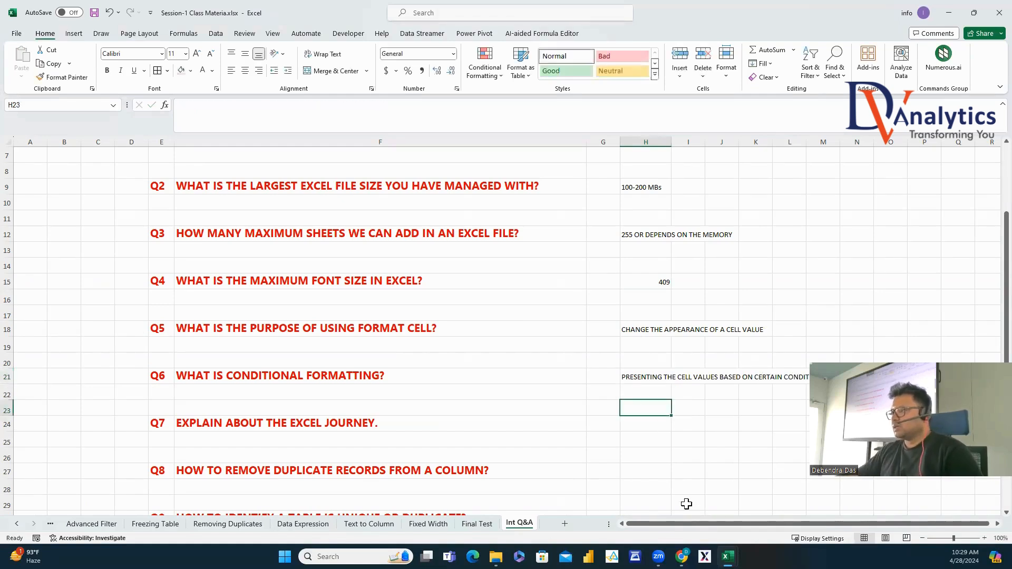
Correct the misspelled last word of the Q6 answer in H21 to CONDITIONS.
scroll(692, 525, right, 1)
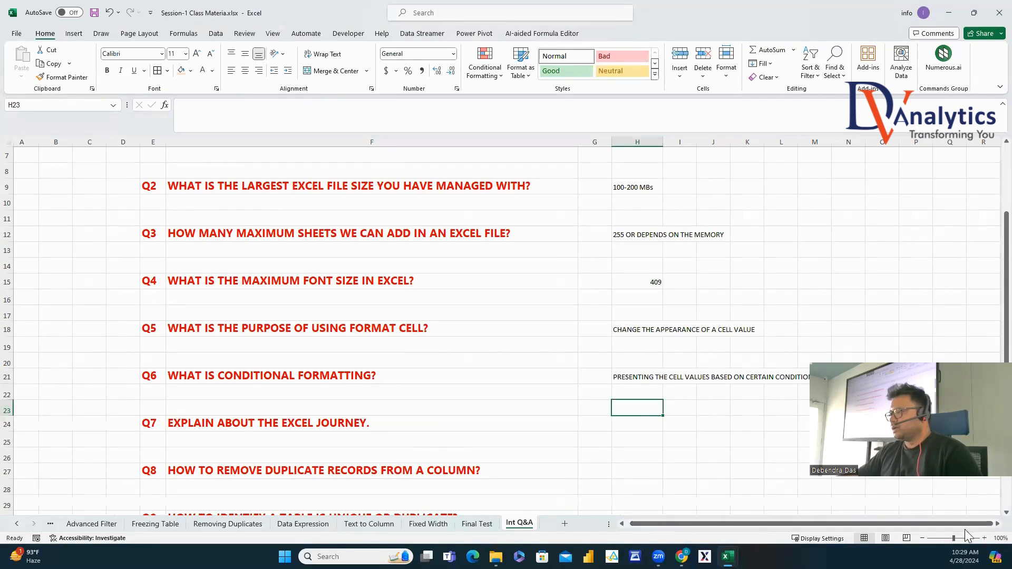
click(997, 524)
click(997, 524)
click(997, 524)
click(996, 524)
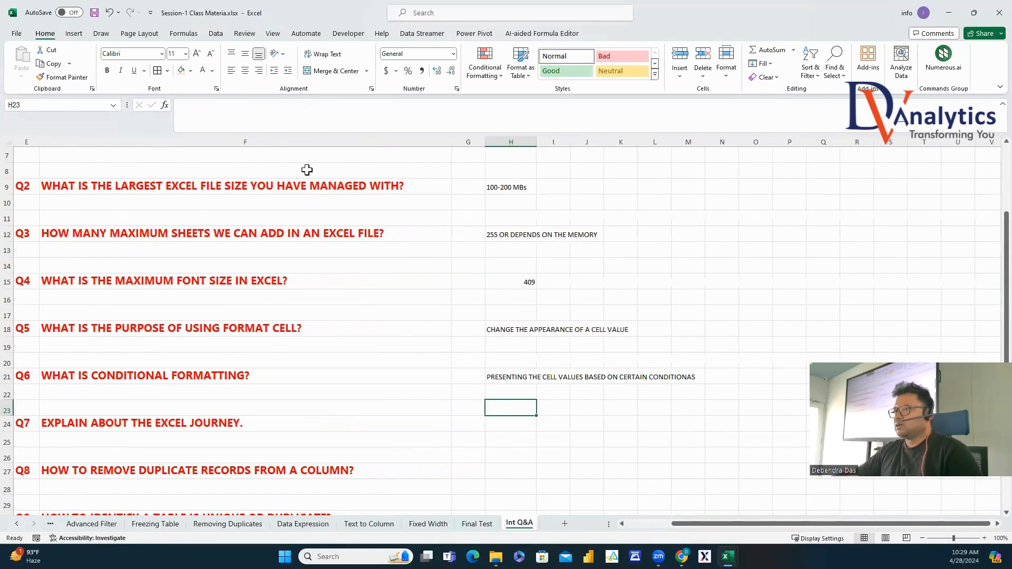
click(504, 374)
click(378, 106)
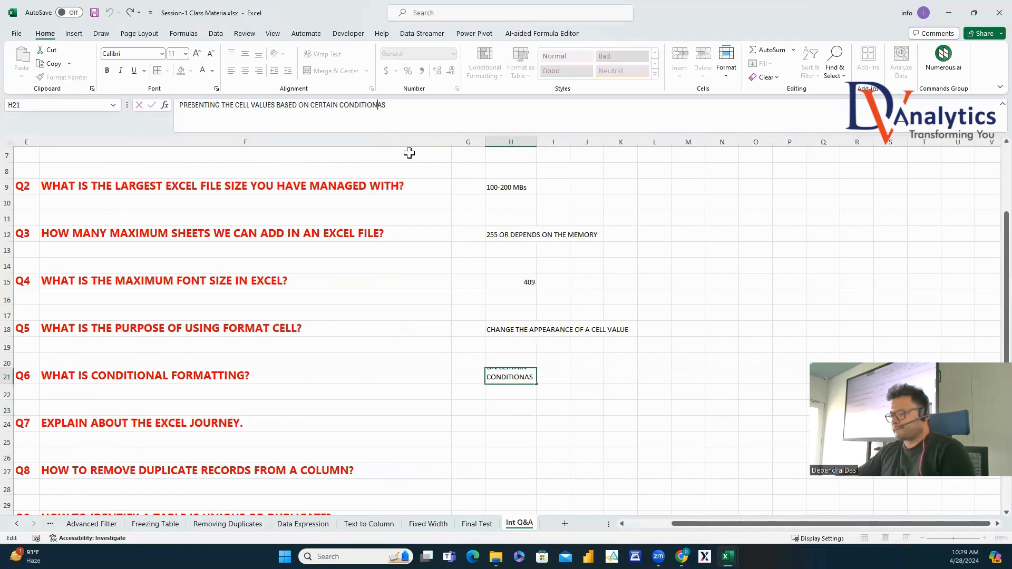
click(420, 344)
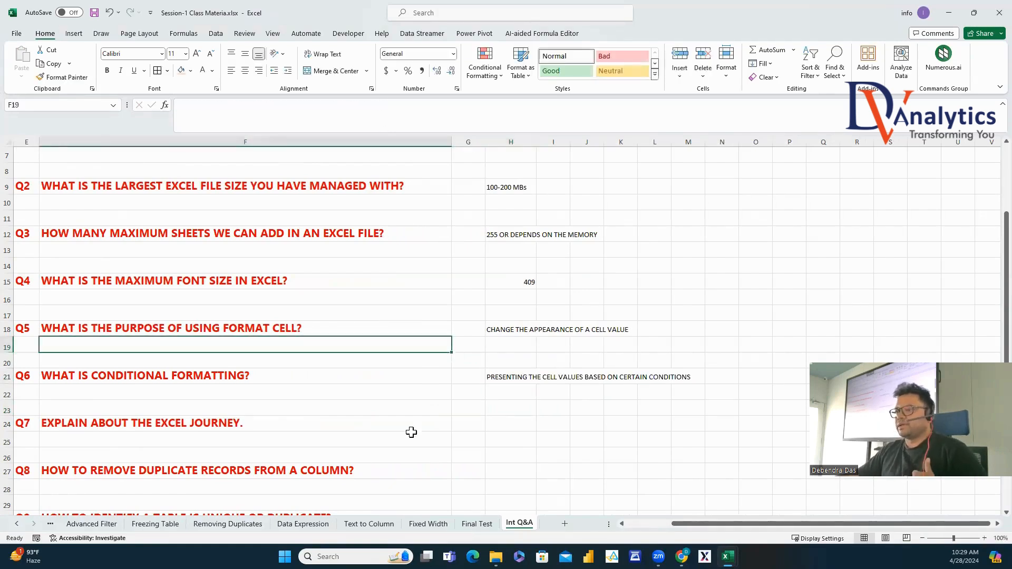
Begin the Q7 Excel journey answer across H24 to K24 with WORKBOOK, WORKSHEET, CELL REFERENCE and DATA RANGE.
click(214, 424)
click(511, 424)
text(WOR)
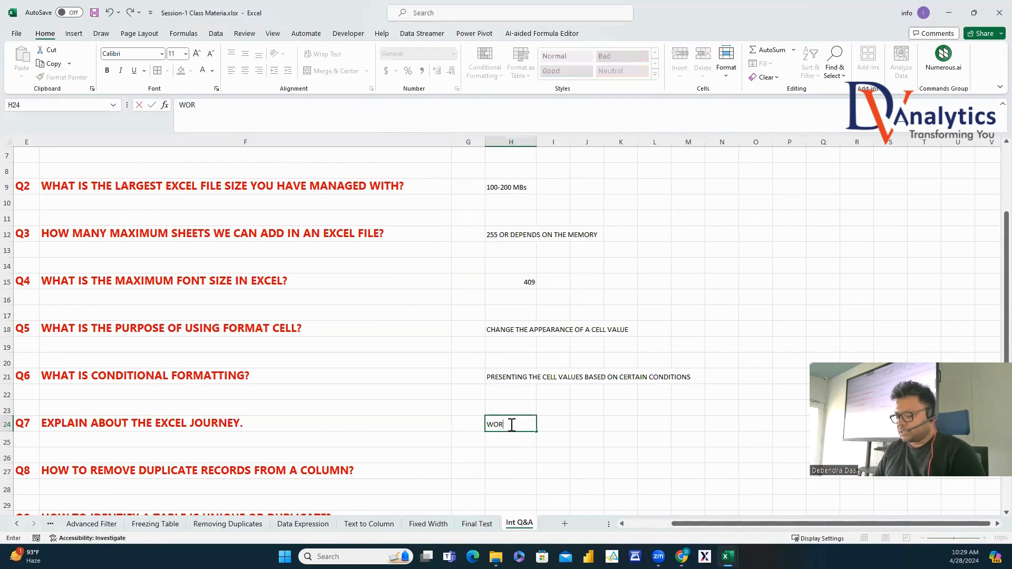
text(KBOOK)
key(Tab)
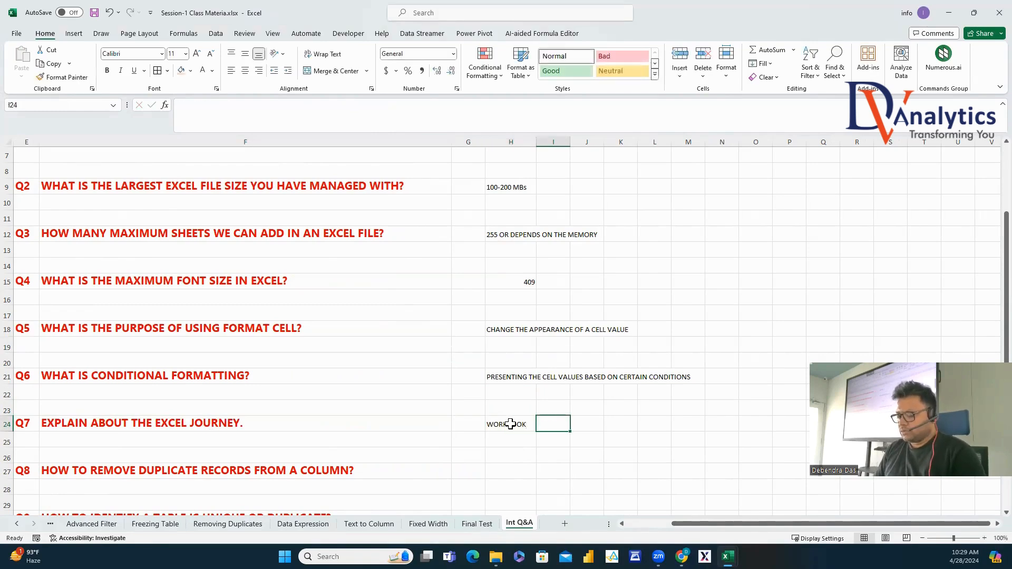
text(WORKSHEET)
key(Tab)
text(C)
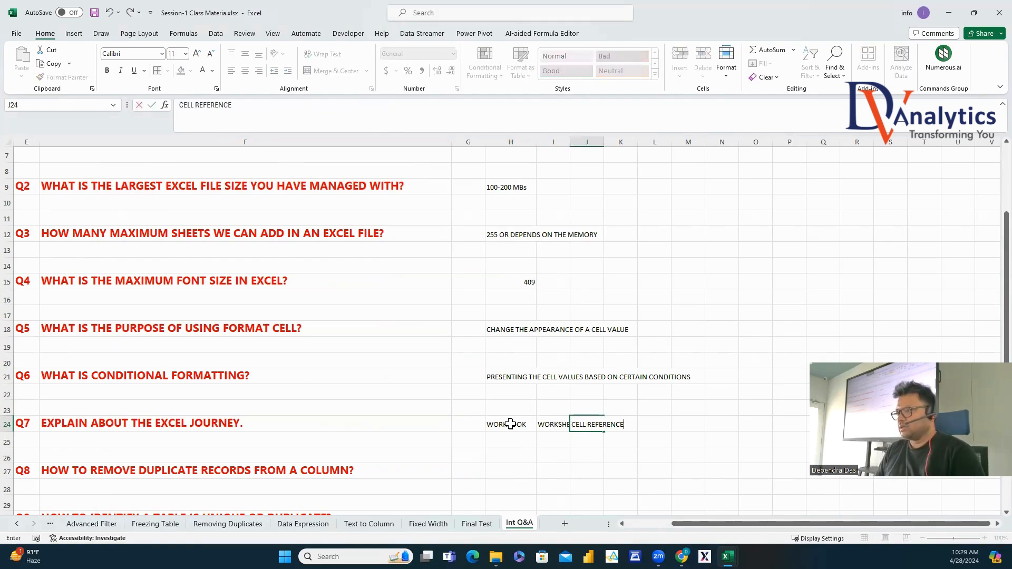
key(Tab)
text(DAT)
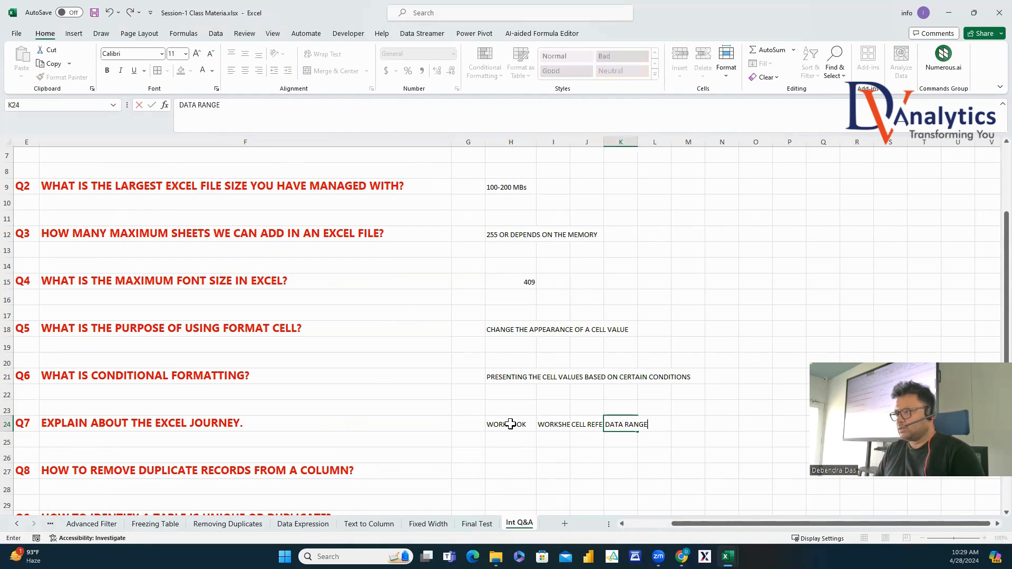
Continue the Q7 answer across L24 to O24 with TABLE, COLUMNS, VALUES and DATA TYPES.
key(Tab)
text(TA)
key(Tab)
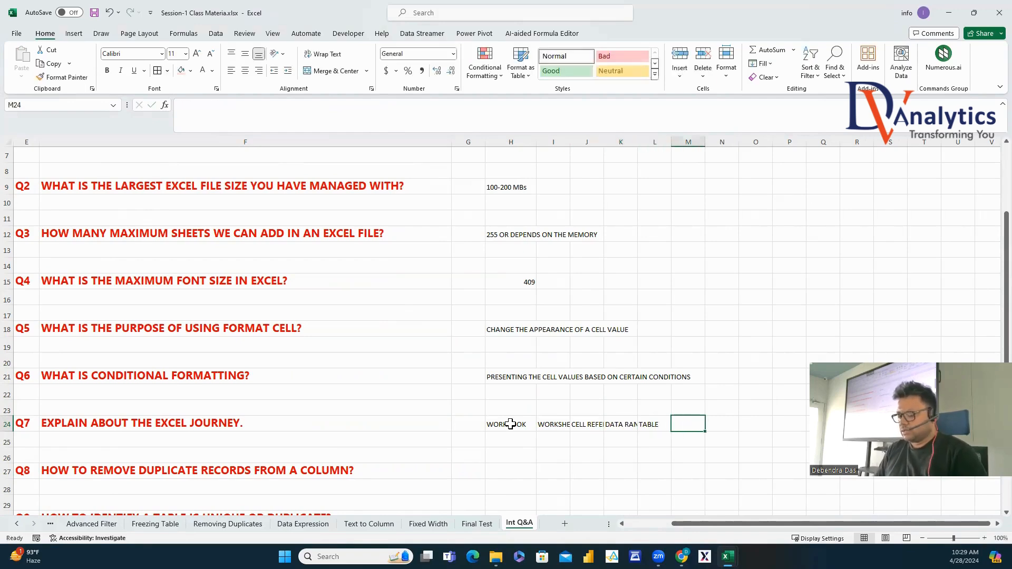
text(COLUMNS)
key(Tab)
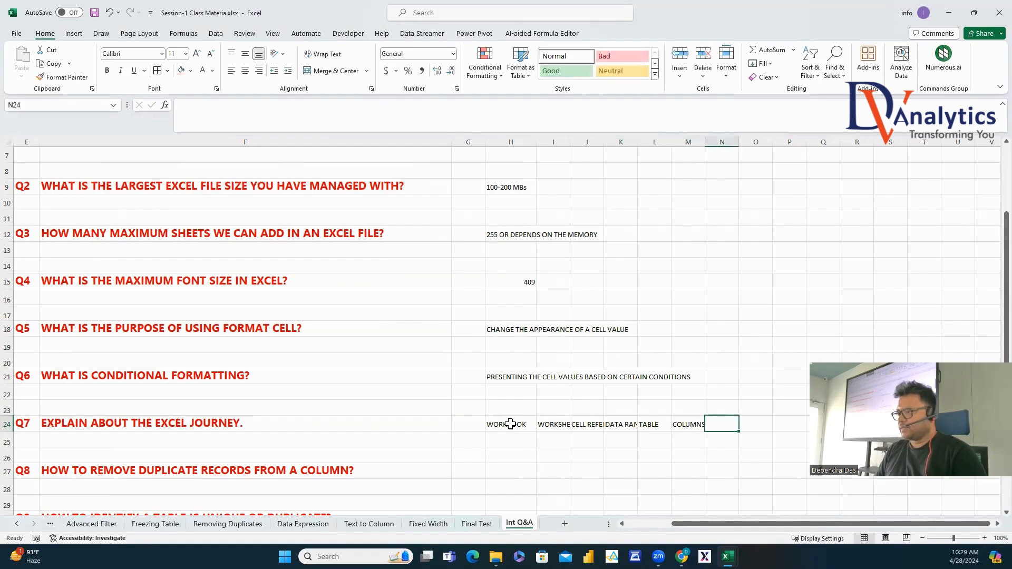
text(VALUES)
key(Tab)
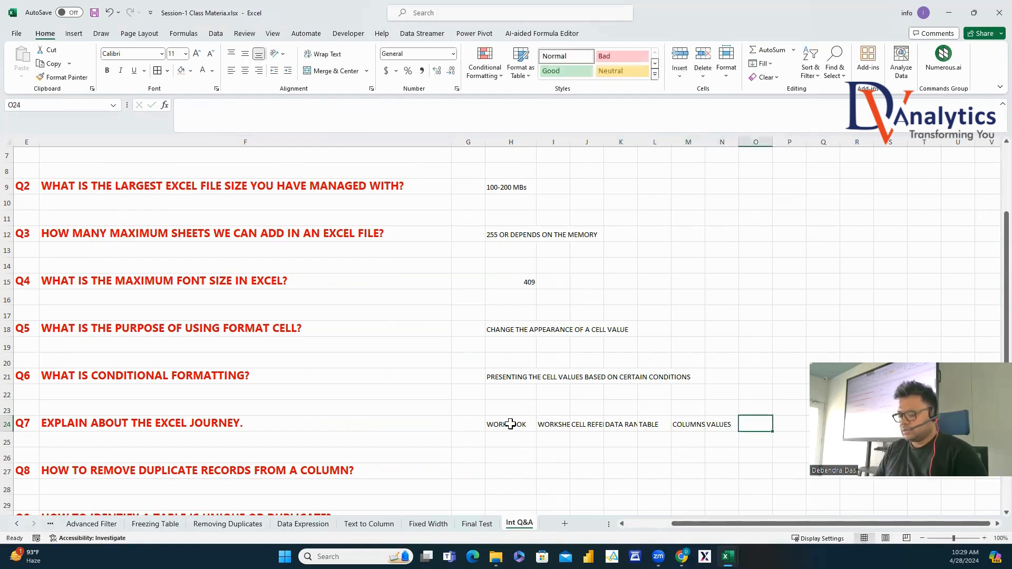
text(DATA TYPES)
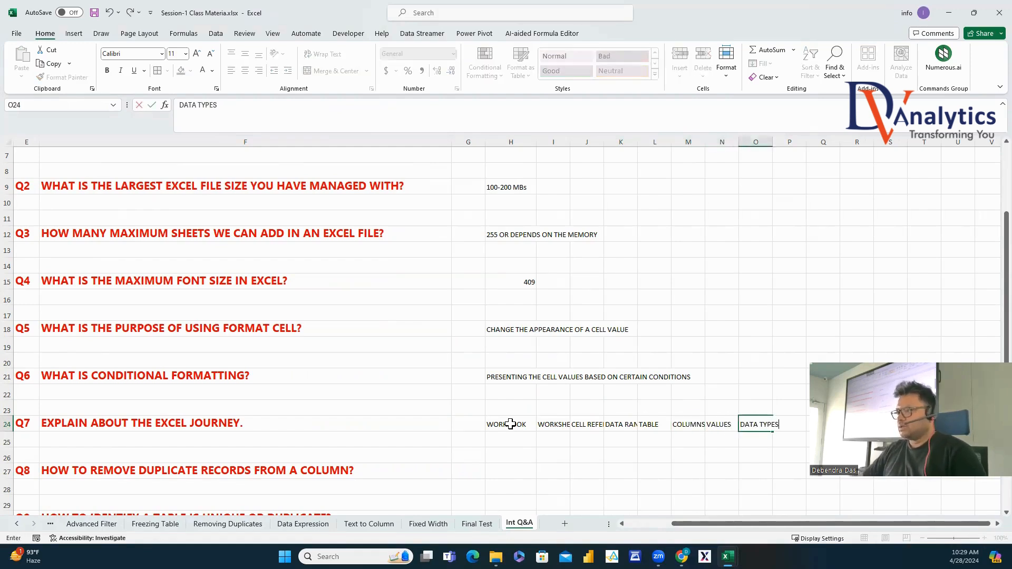
Answer Q8 about removing duplicate records in H27 with "DATA >> DATA TOOL >> REMOVE DUPLICATES".
click(208, 474)
scroll(186, 442, down, 2)
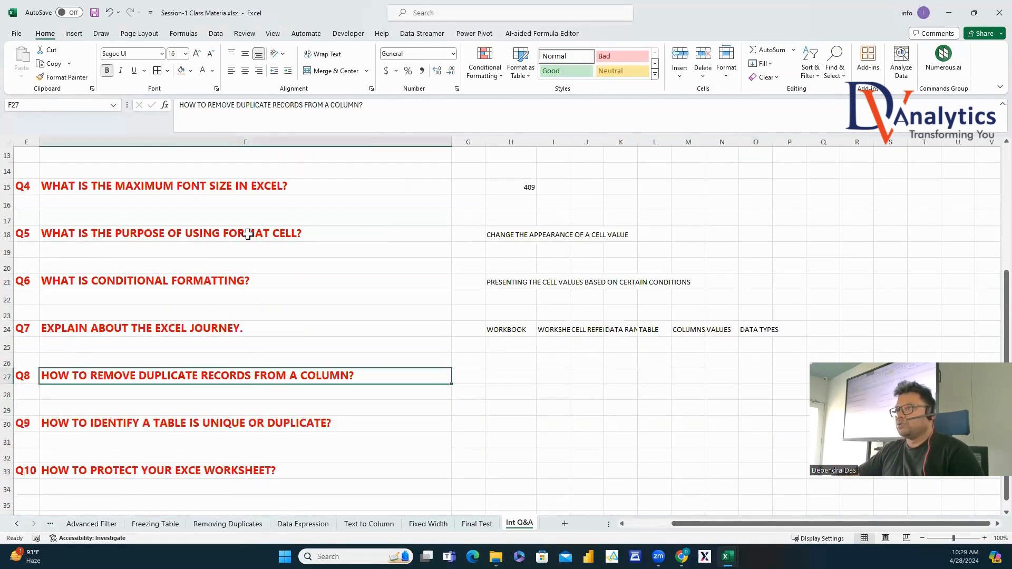
click(216, 34)
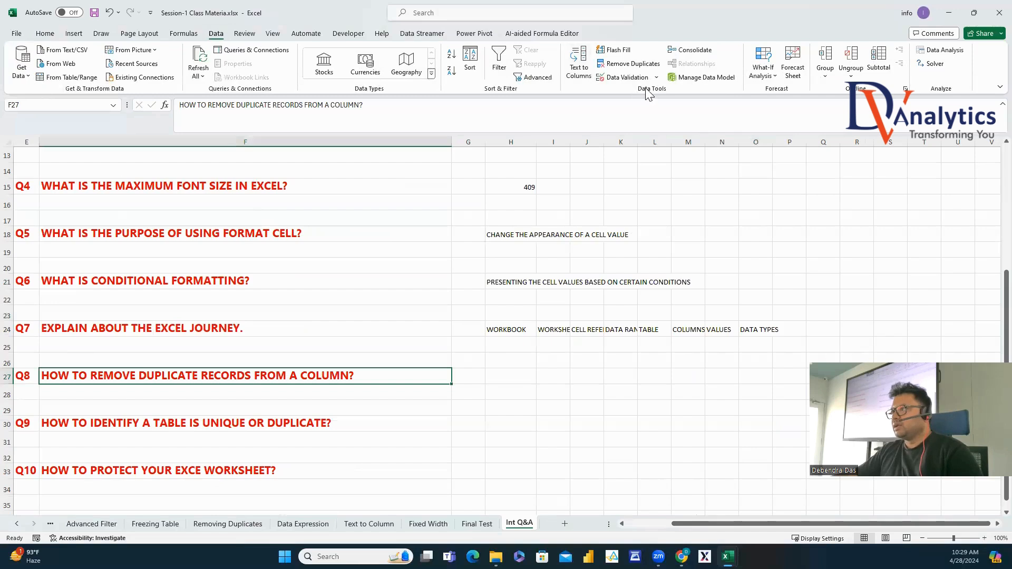
click(513, 377)
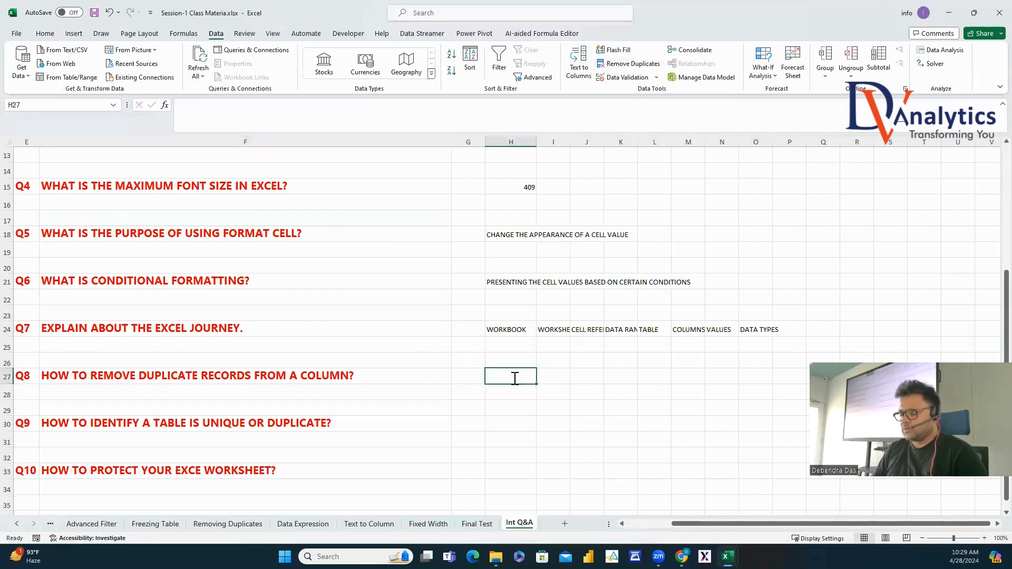
text(DATA >> DATA TOOL >> REMOVE DUPLICATES)
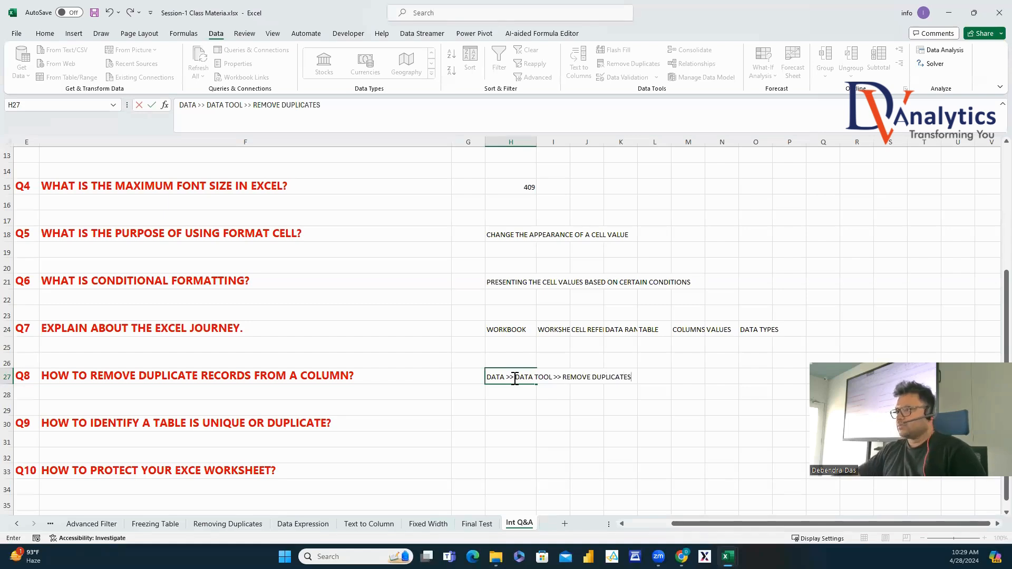
click(507, 458)
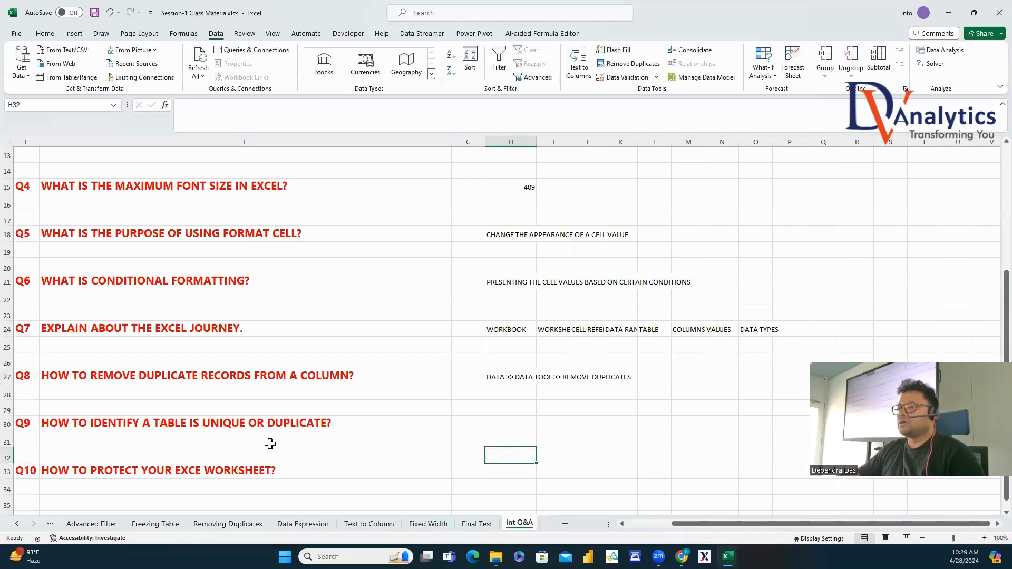
Answer Q9 about identifying a unique or duplicate table in H30 with "SELECT THE COLUMN AND CHECK THE DUPLICATION".
click(192, 422)
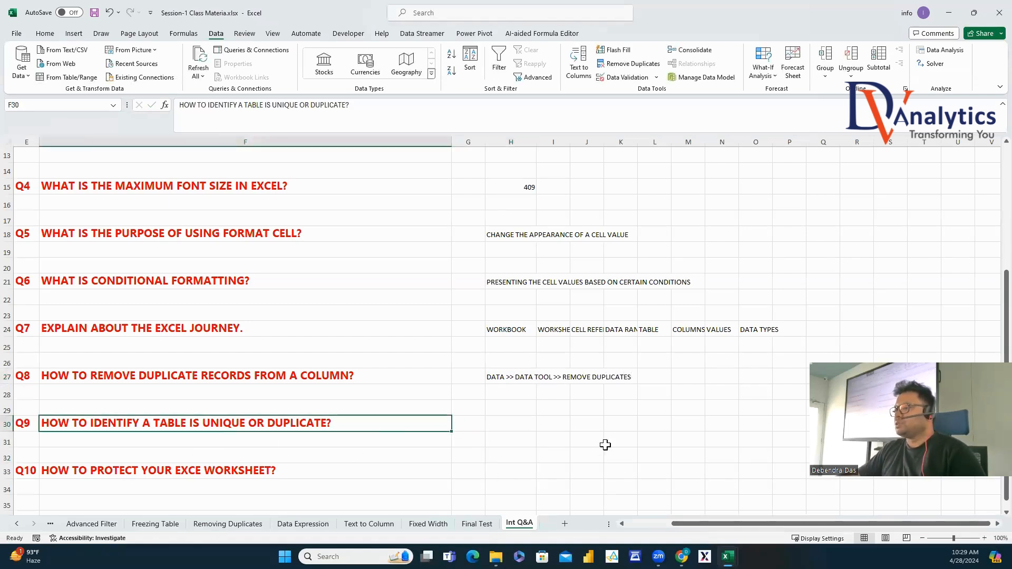
double_click(519, 424)
text(SELECT )
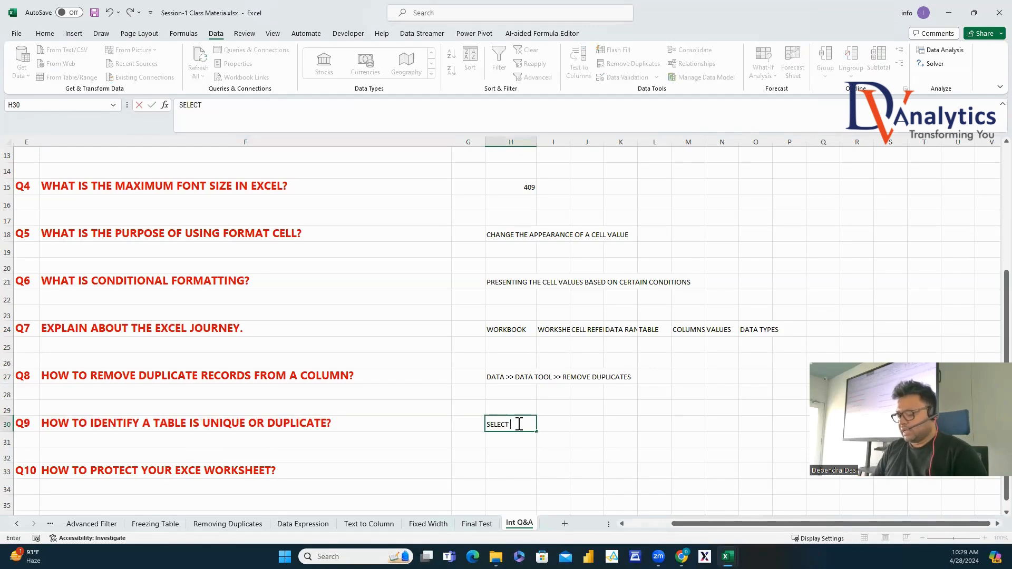
text(THE COLUMN AND C)
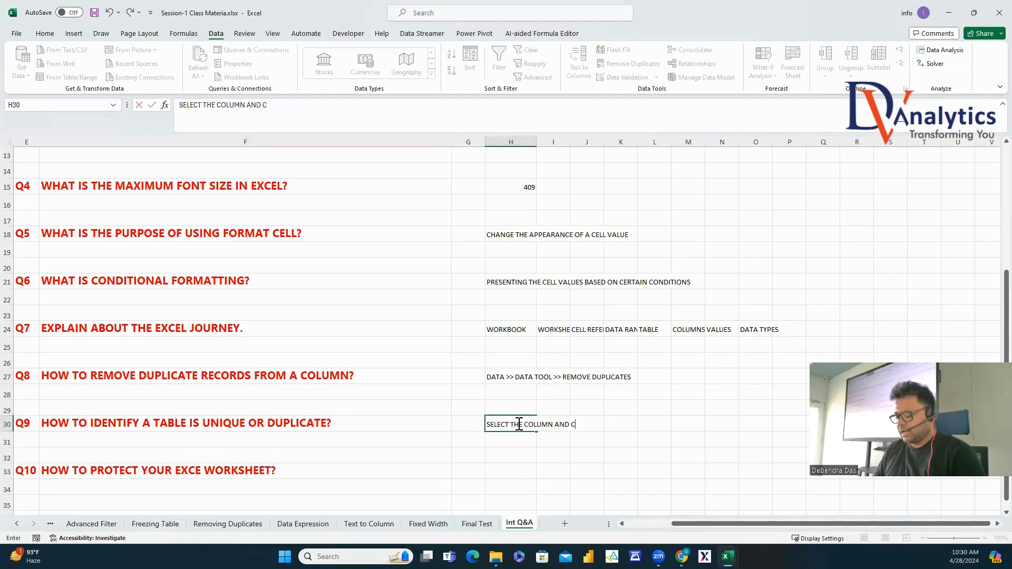
text(HECK THE DUPLI)
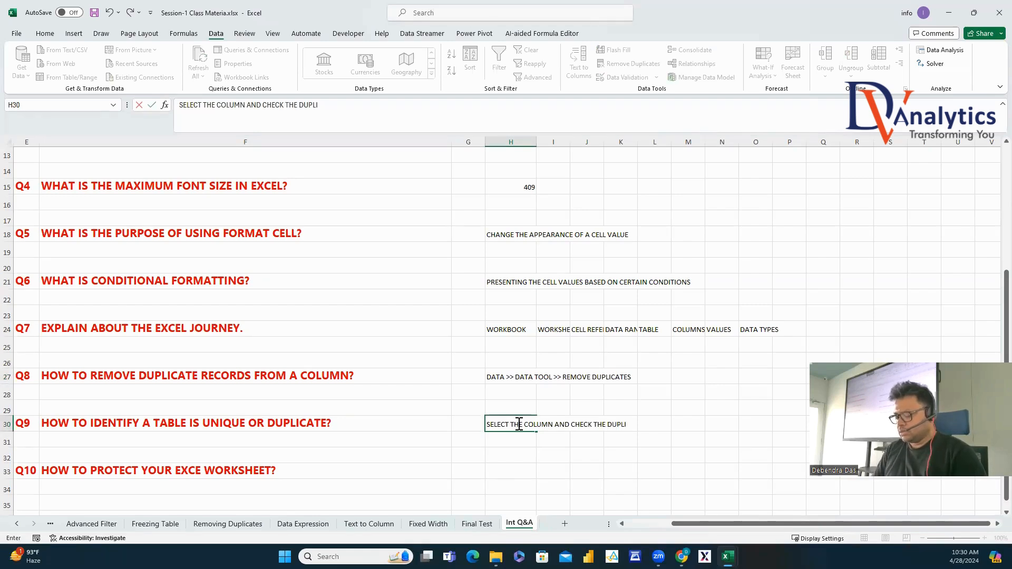
text(CATION)
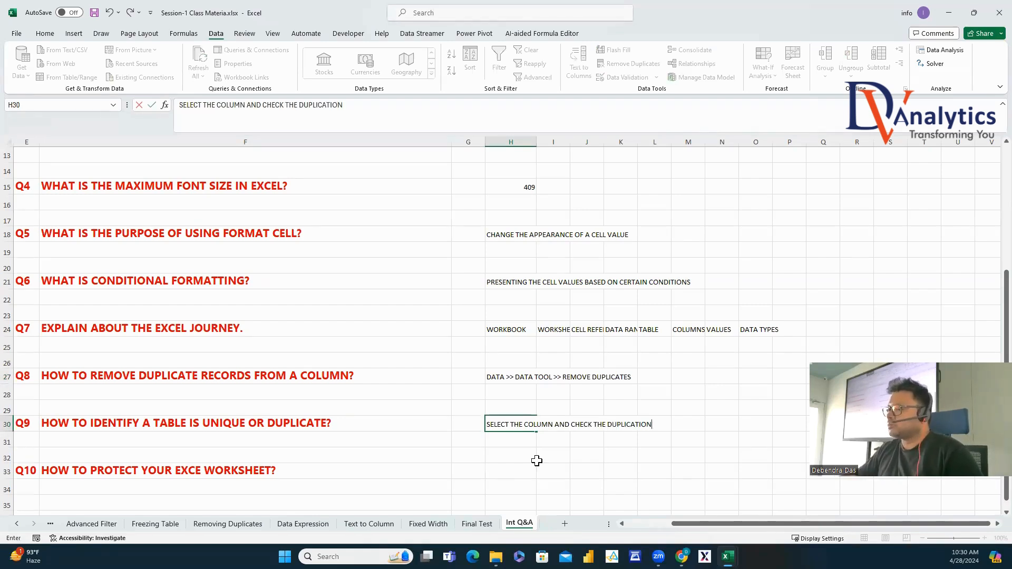
Look up the Protect Sheet command for Q10 and close its dialog without protecting the sheet.
click(191, 472)
scroll(154, 410, down, 2)
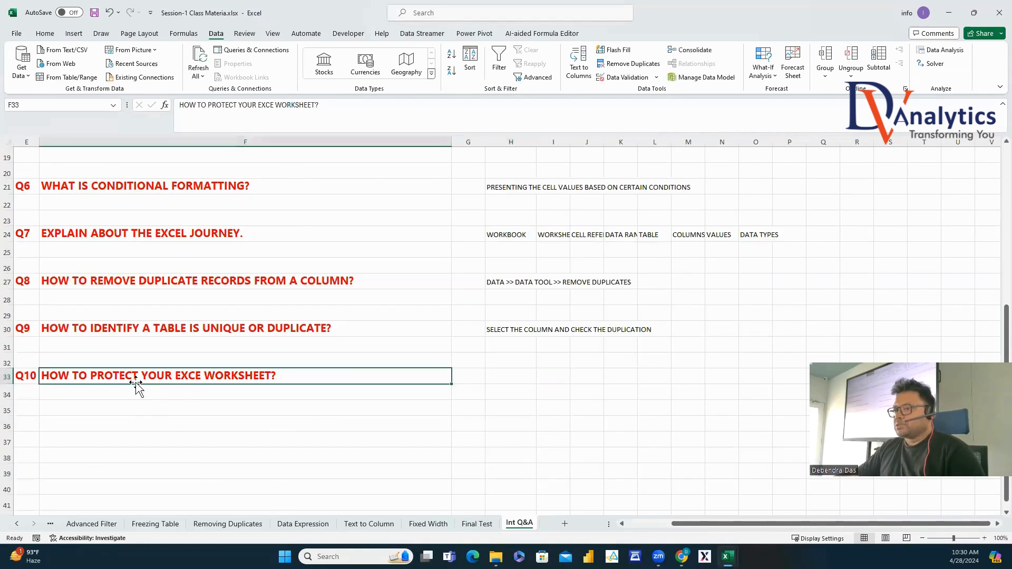
click(45, 35)
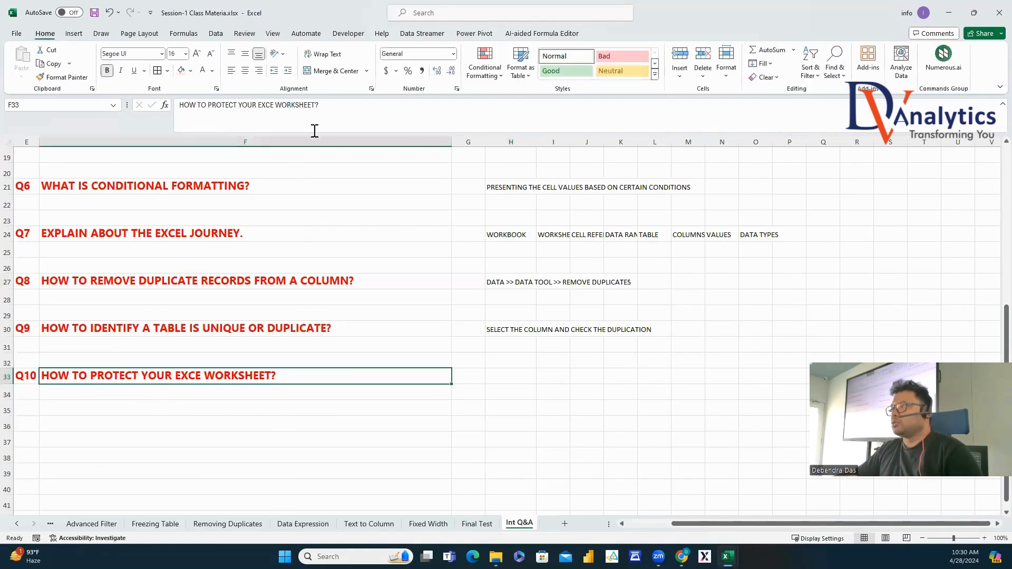
click(728, 68)
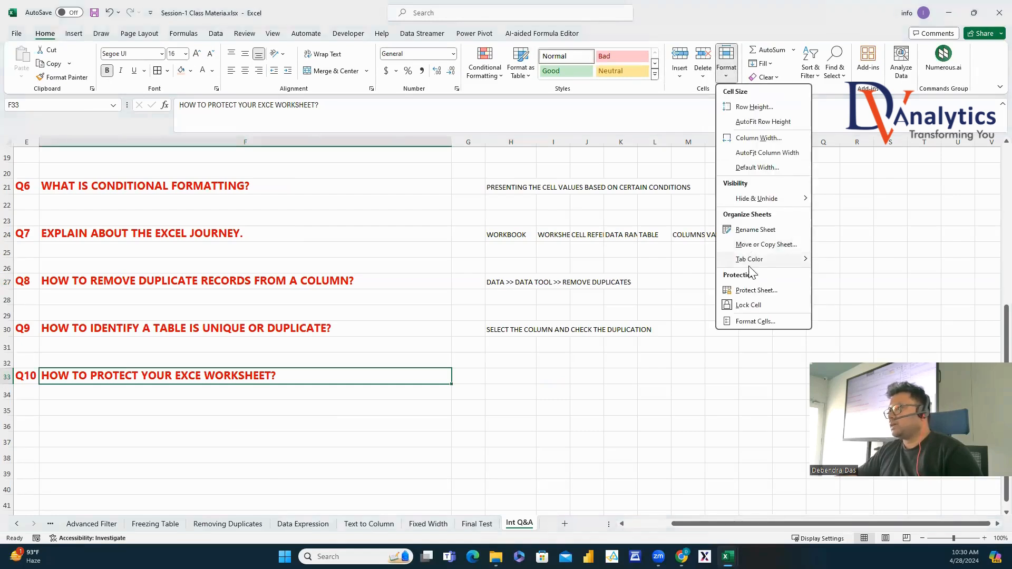
click(756, 290)
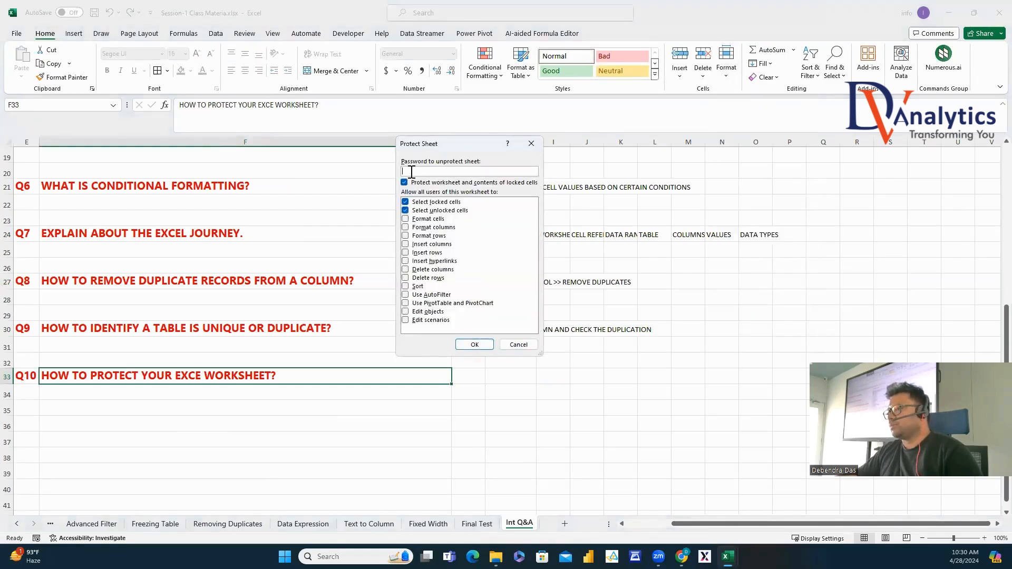
click(531, 143)
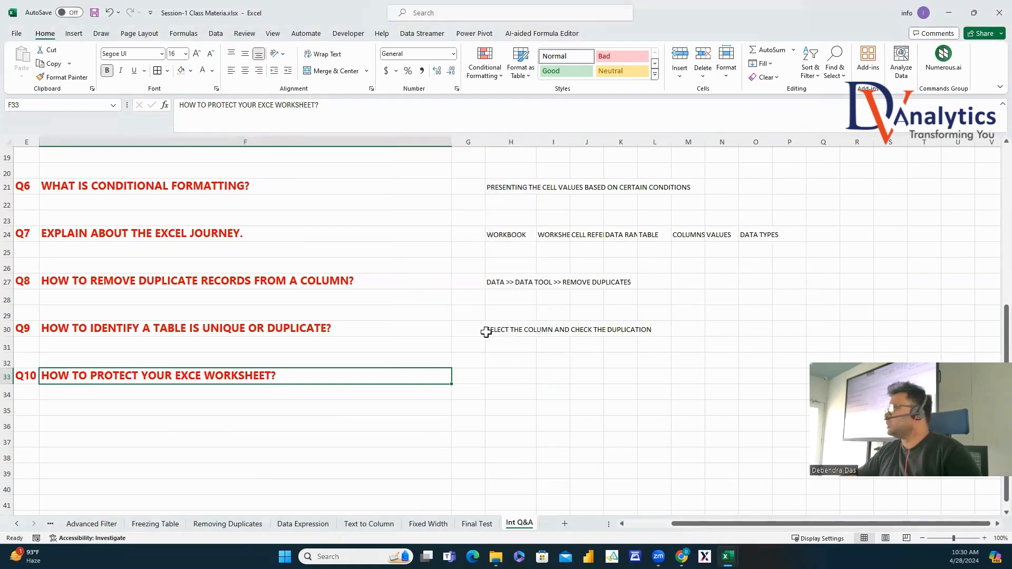
Answer Q10 about protecting the worksheet in H33 with "HOME >. FORMAT >> RPOTECT SHEET".
click(514, 380)
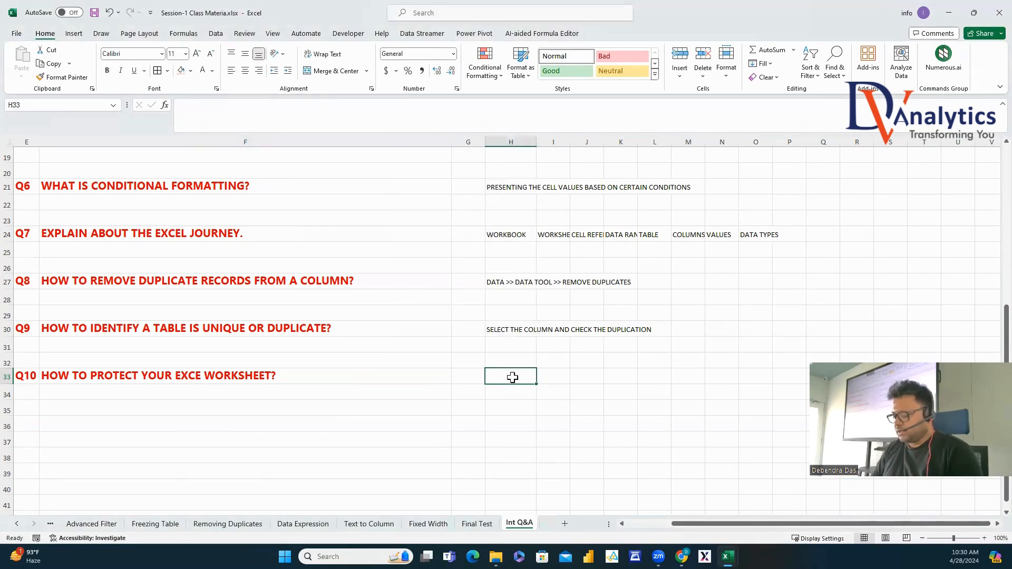
text(HOME >. F)
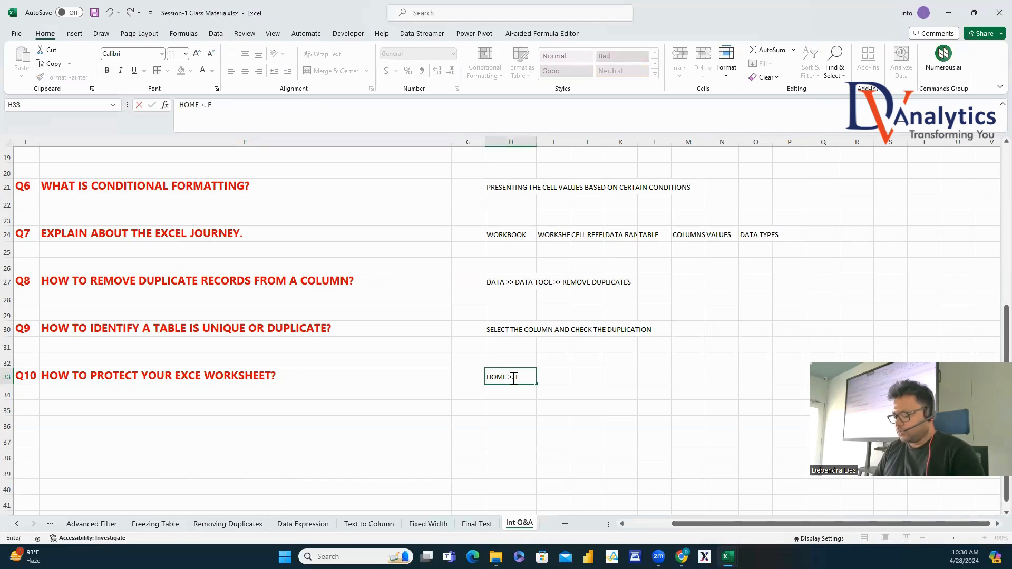
text(ORMAT >> RP)
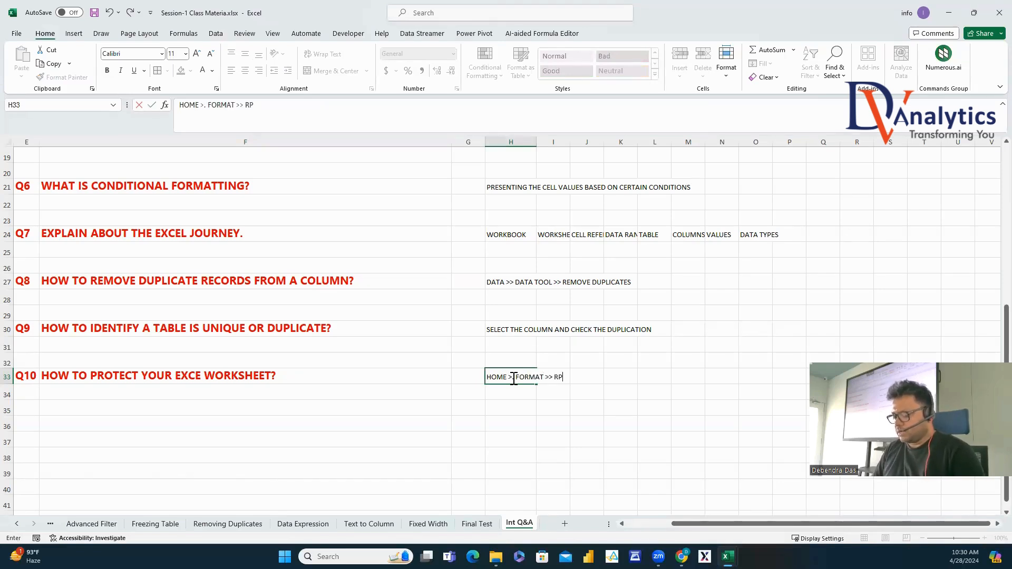
text(OTEC)
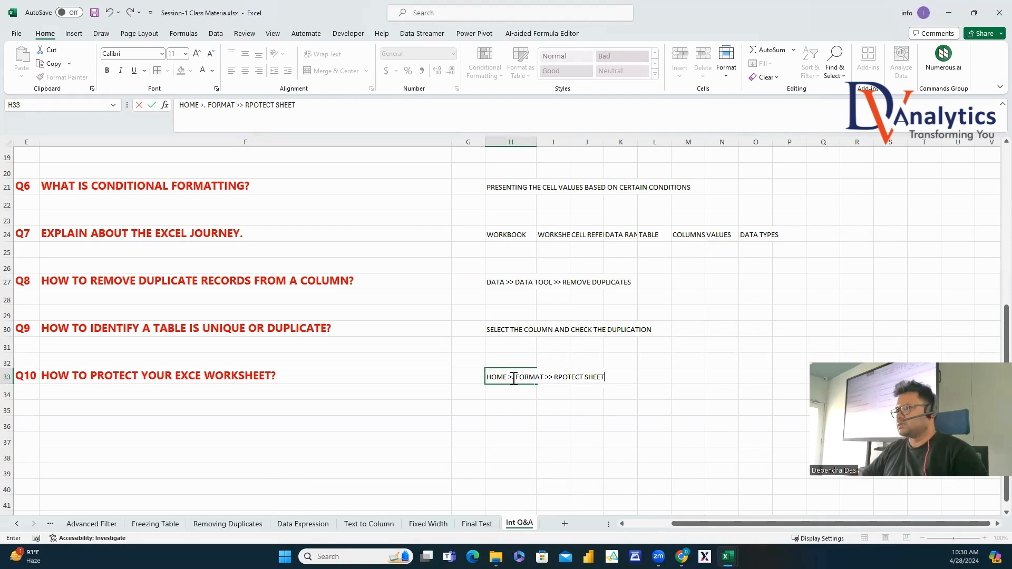
text(T SHEET)
click(515, 438)
Correct the first separator in the Q10 answer in H33 to ">>".
click(515, 380)
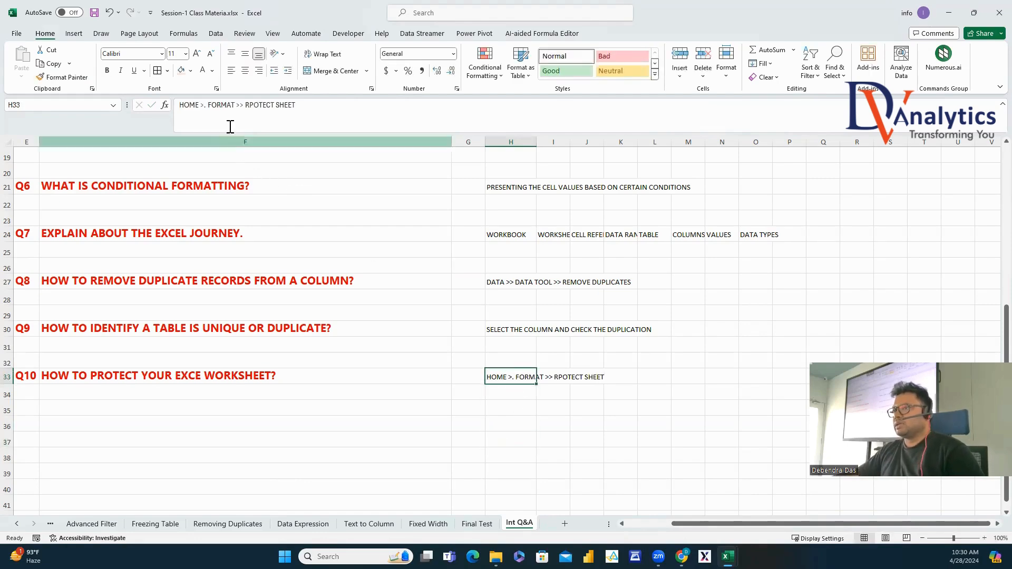
click(205, 105)
key(BackSpace)
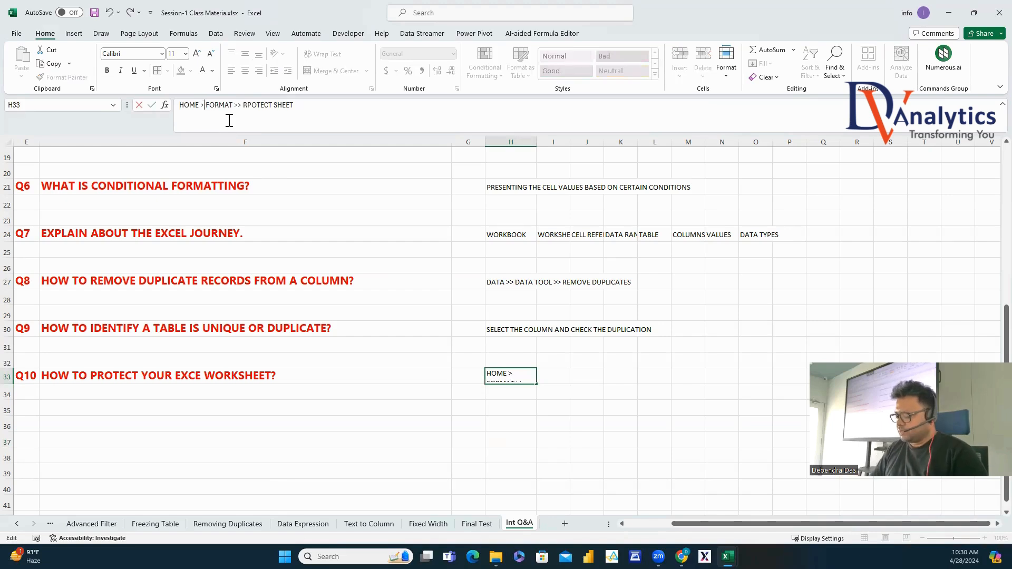
text(>)
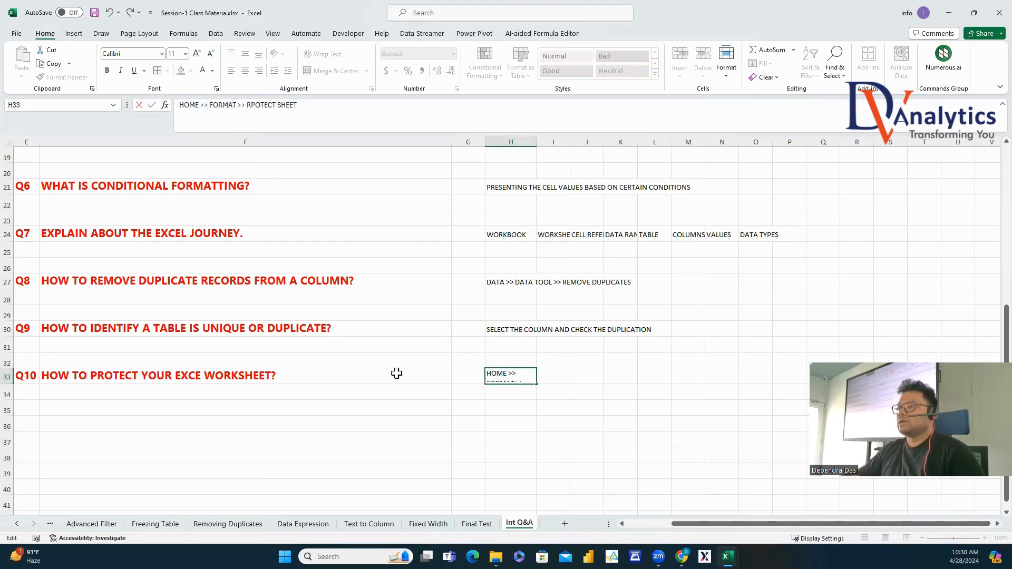
click(405, 407)
In the Session1 Contents.xlsx workbook, fill the Completed status from I22 down through I43 and save the workbook.
mouse_move(727, 557)
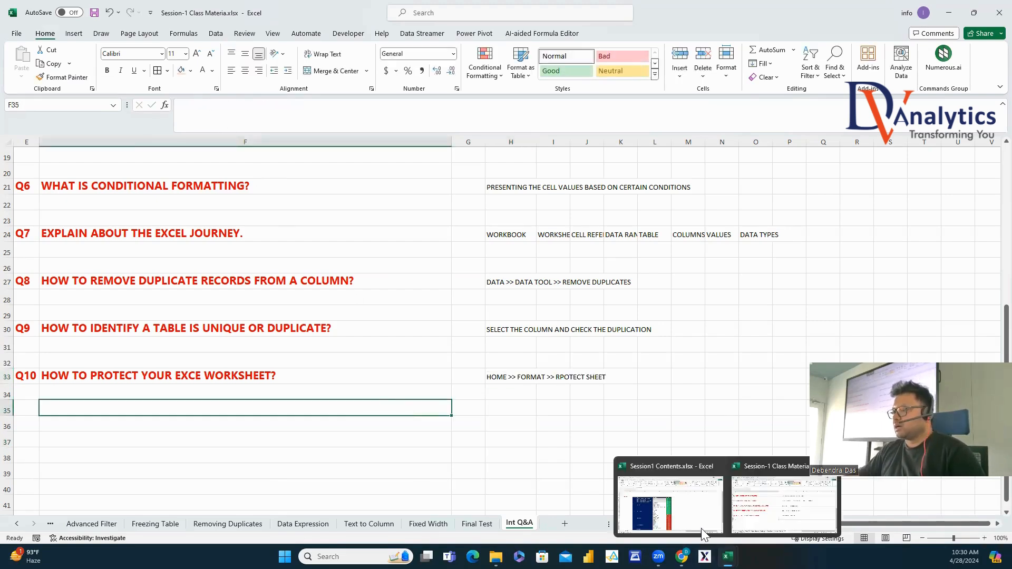
click(667, 503)
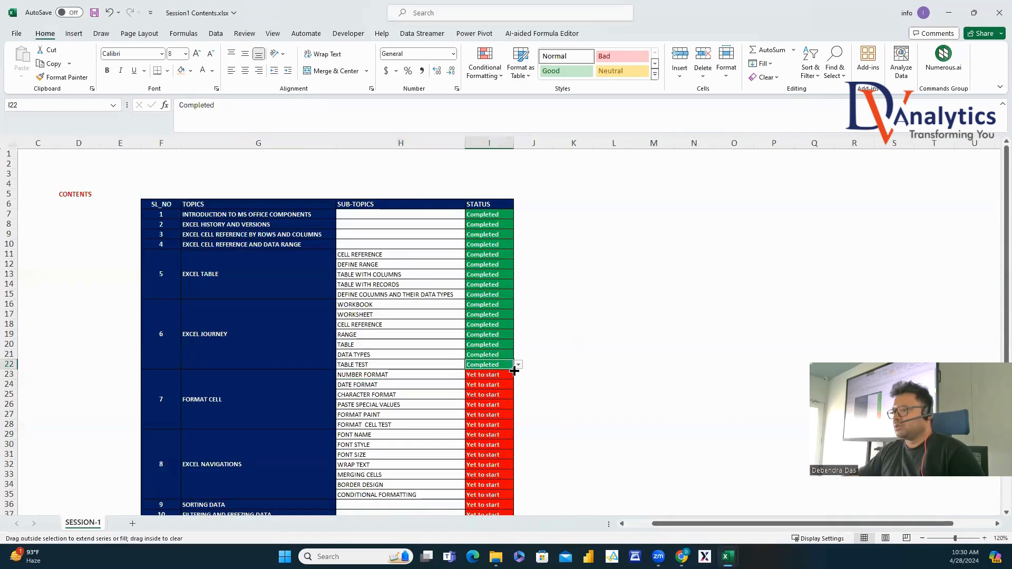
double_click(513, 368)
scroll(420, 416, down, 5)
click(324, 337)
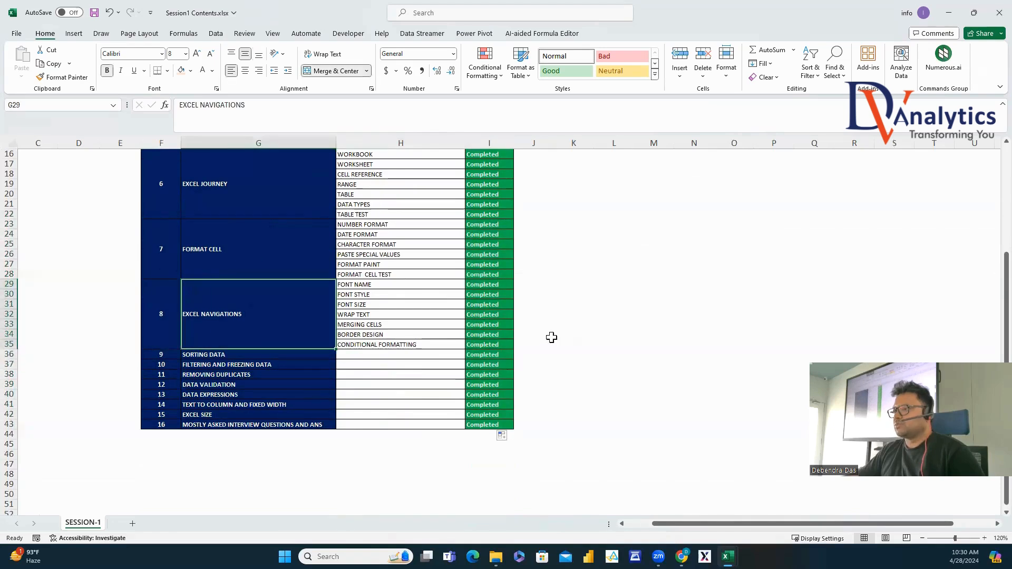
click(553, 338)
key(ctrl+s)
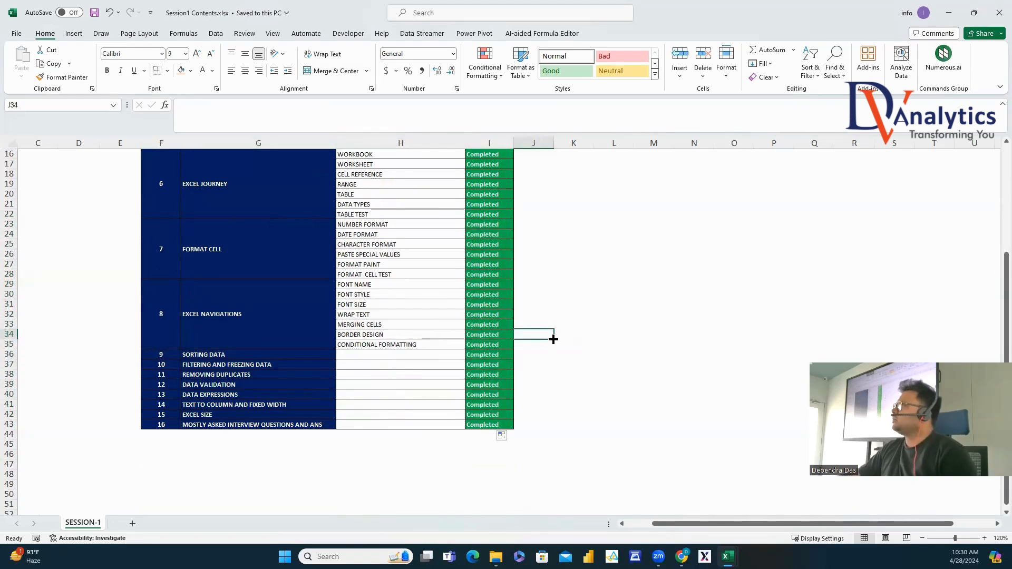